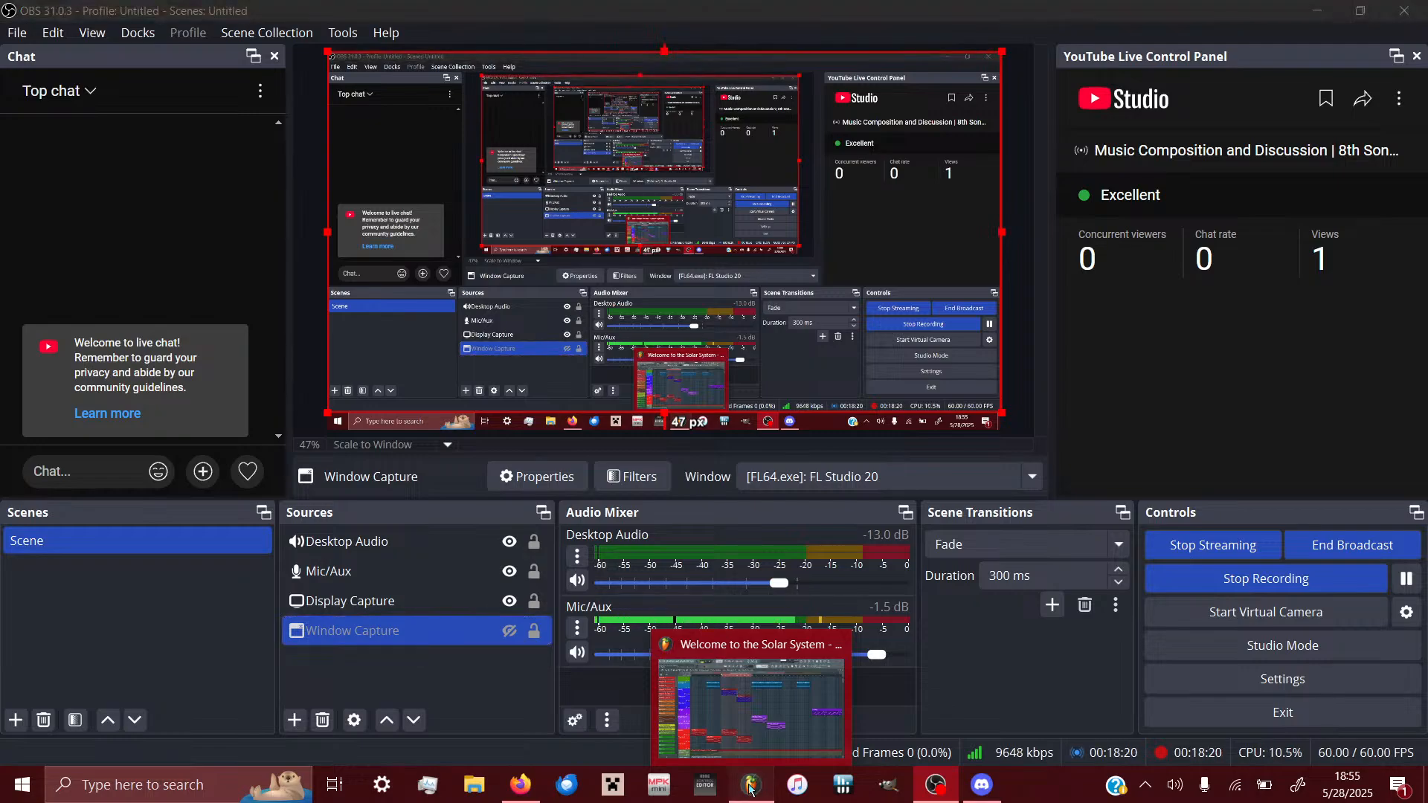
- Switch to FL Studio, select bars 105 to 112 around the Chords III clip in the playlist, and audition them
left_click(751, 787)
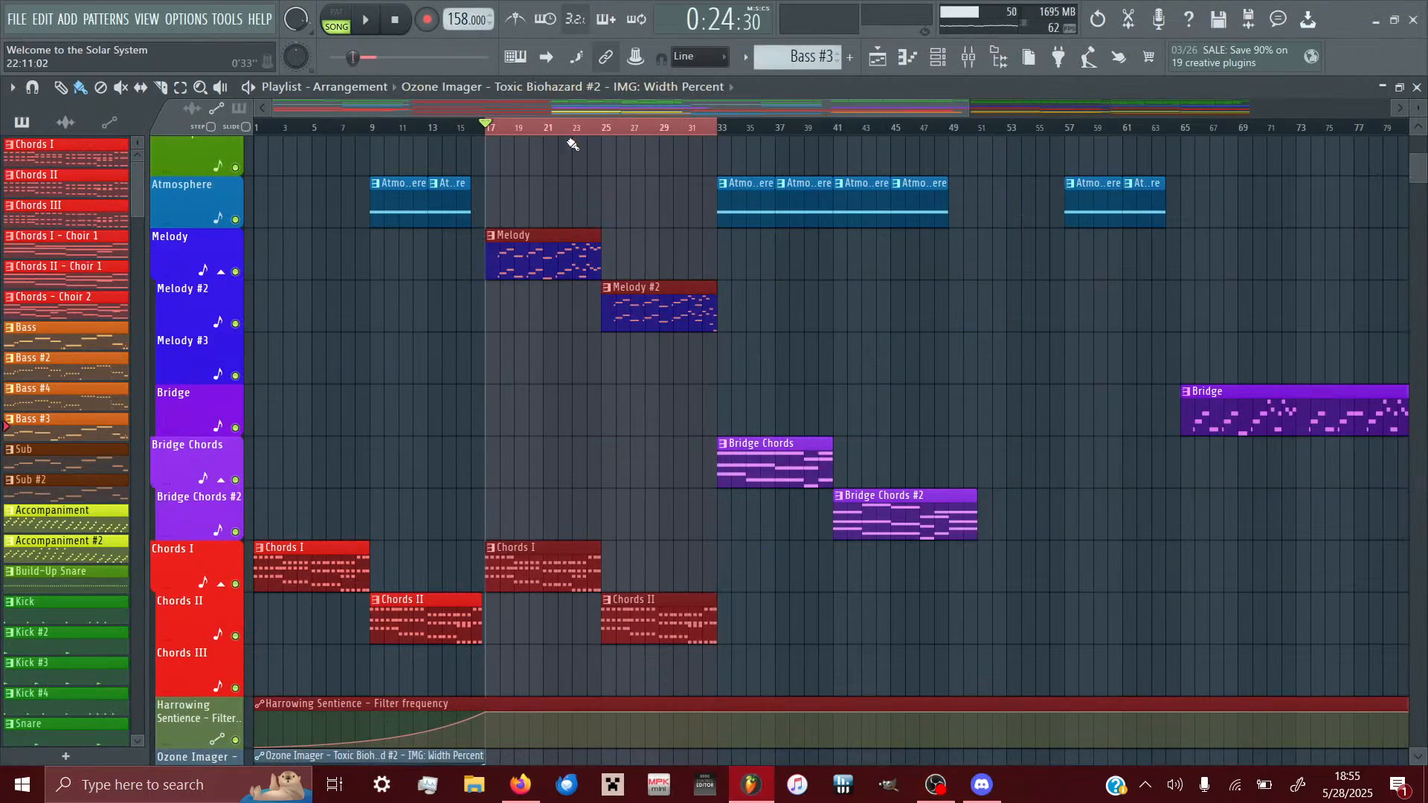
left_click(646, 248)
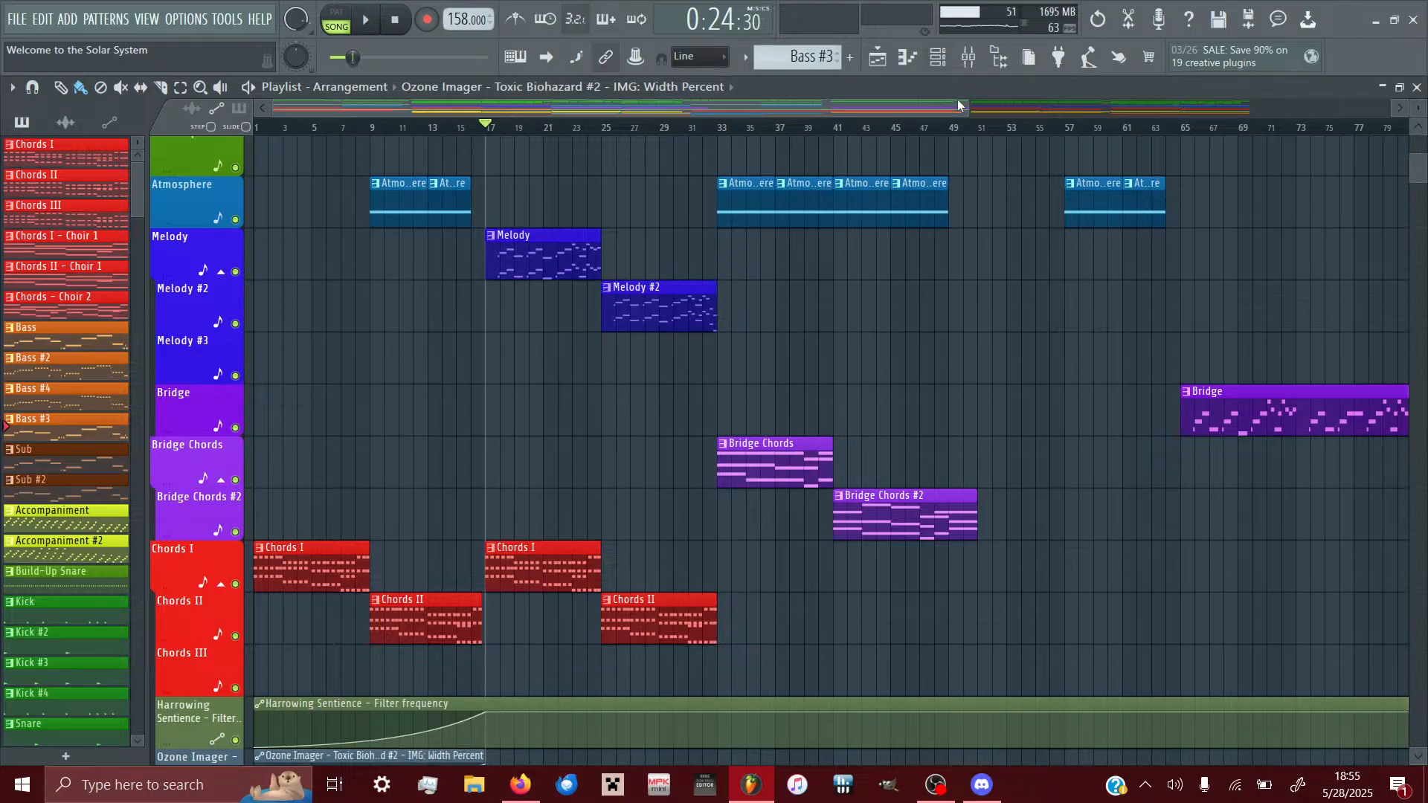
left_click_drag(971, 111, 617, 69)
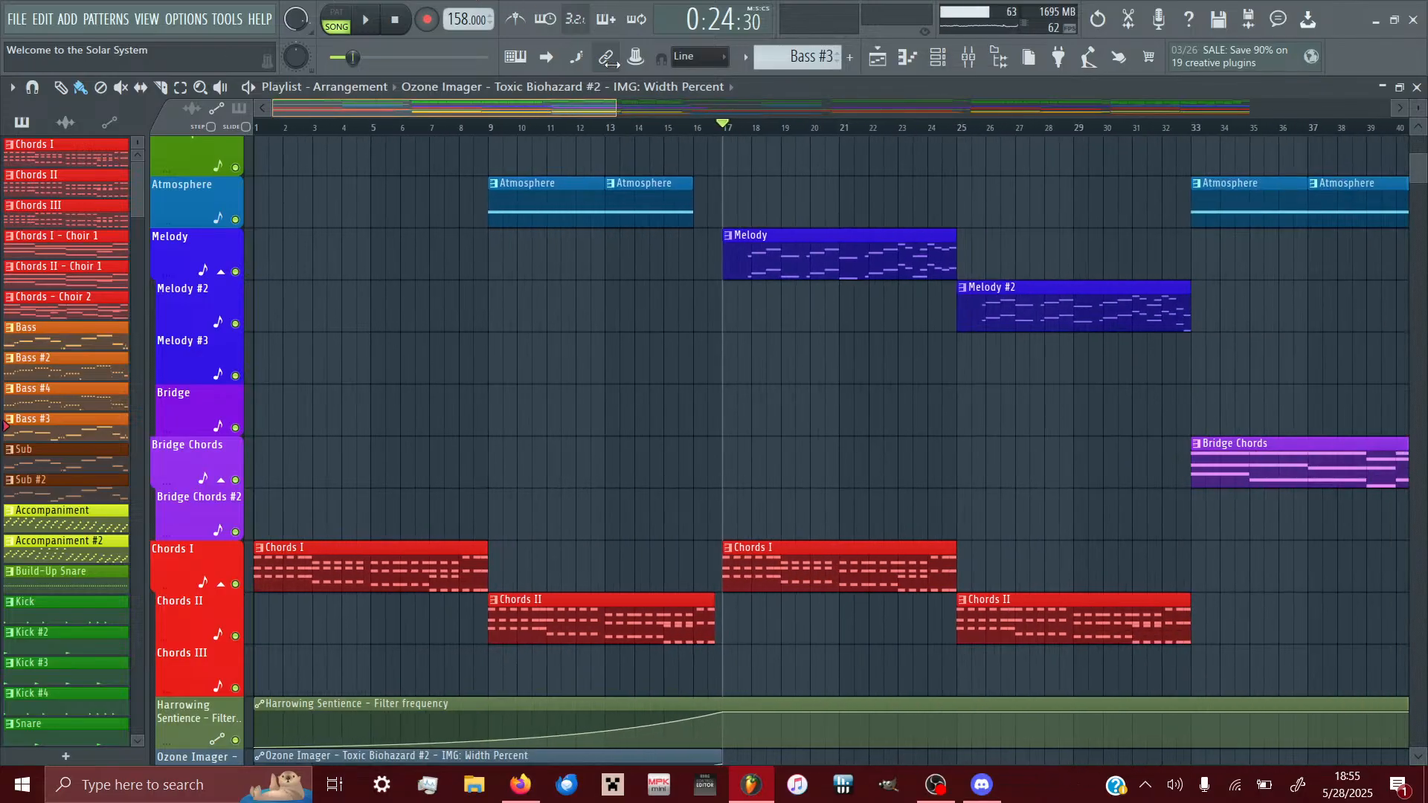
scroll(699, 444, "down", 5)
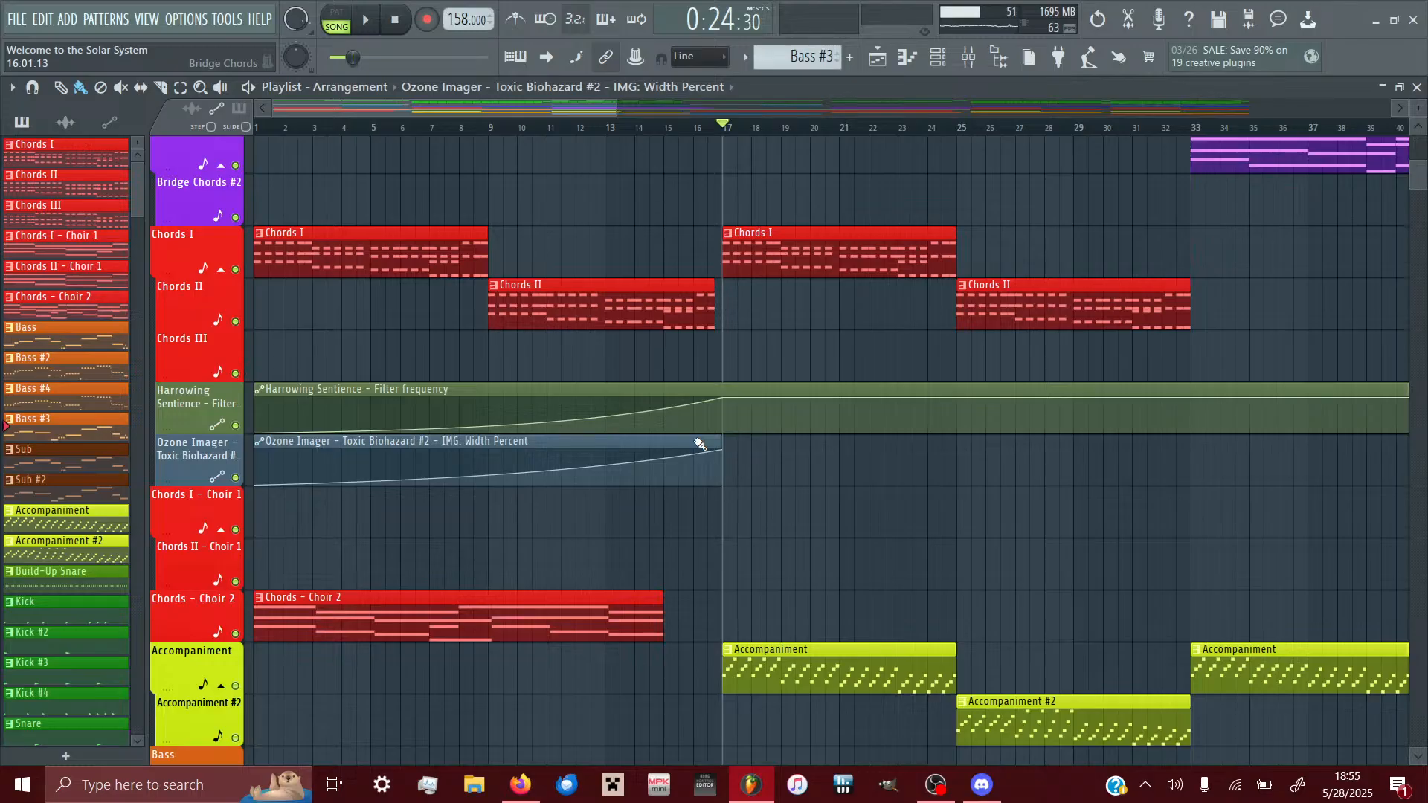
scroll(1052, 501, "right", 15)
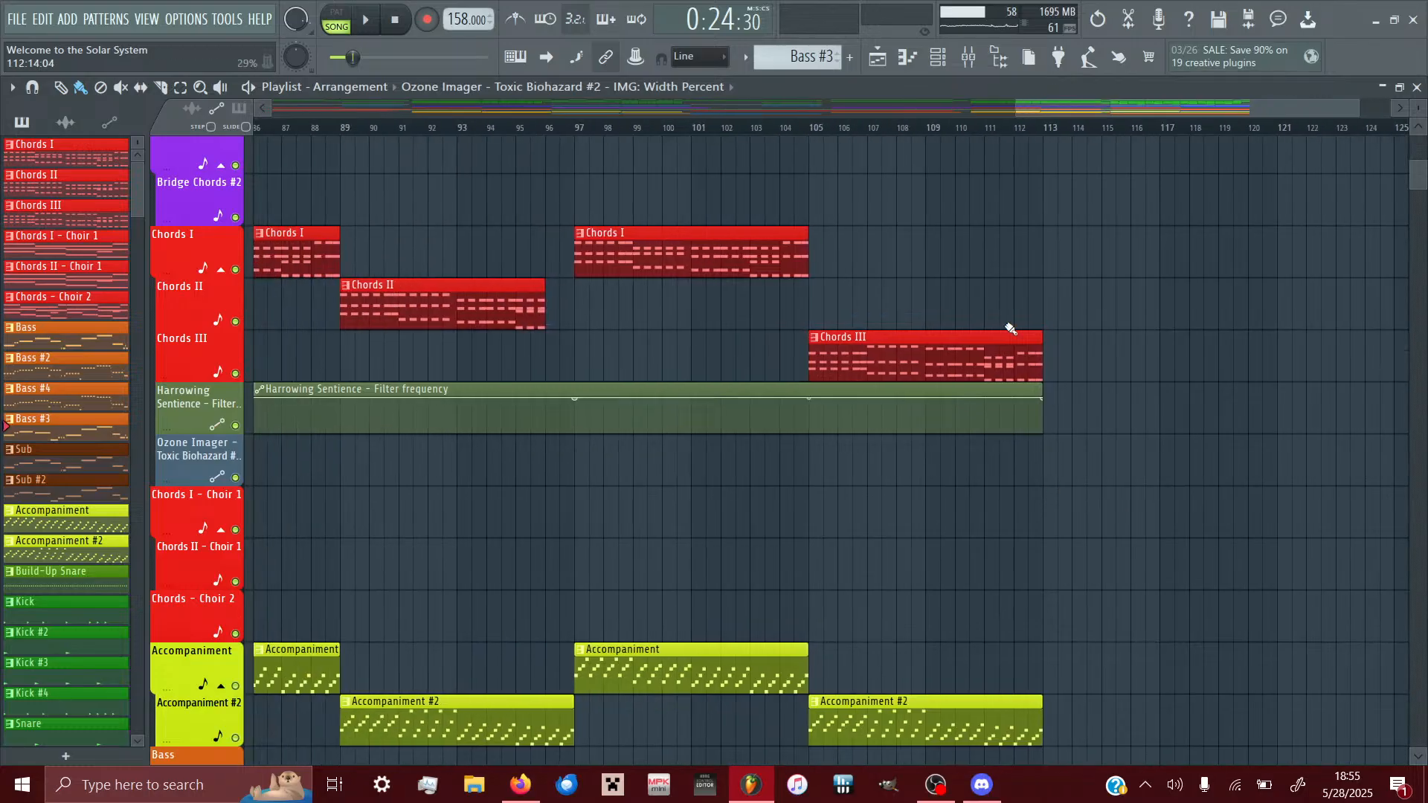
left_click_drag(832, 132, 1049, 235)
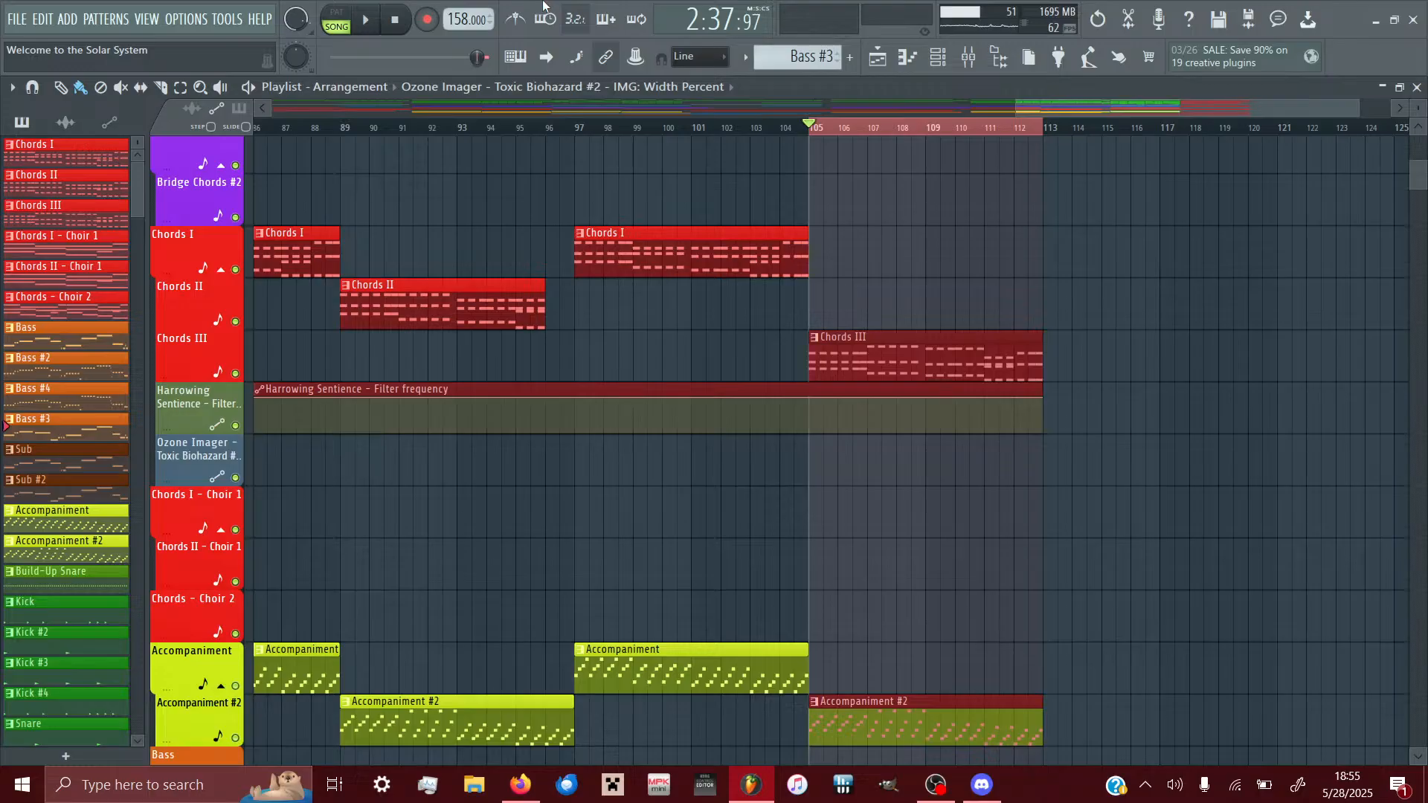
left_click(366, 21)
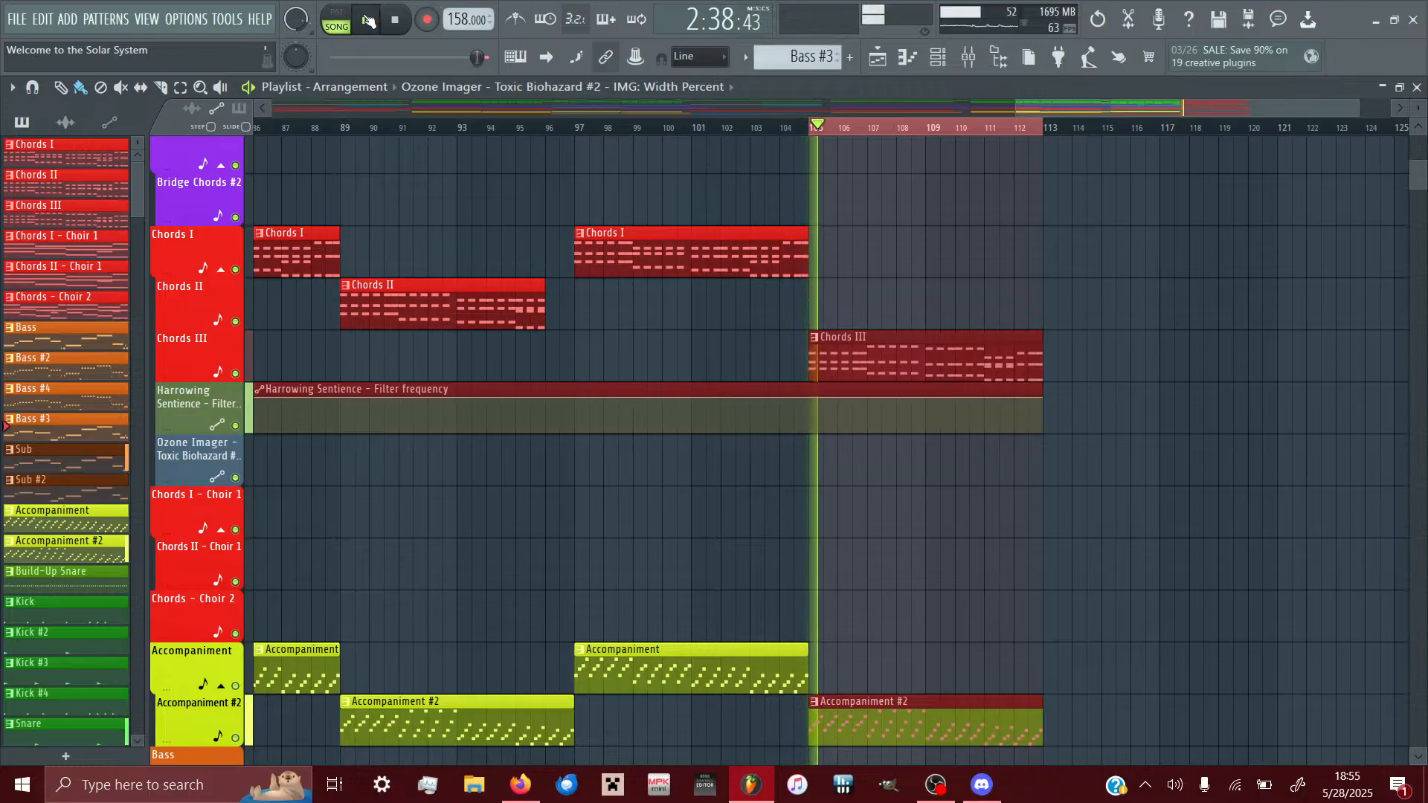
left_click(395, 21)
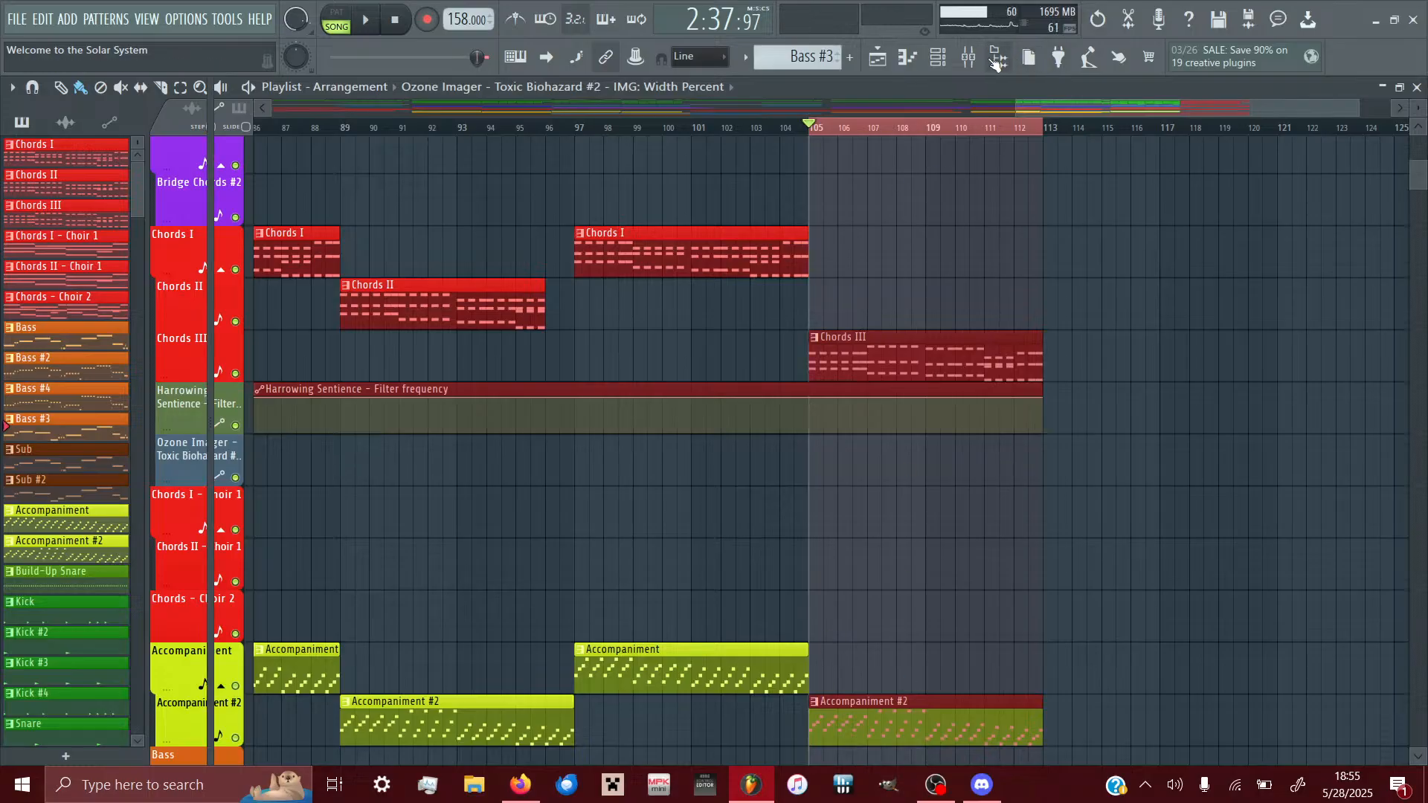
- Inspect the equalizer settings of Ozone 9 Elements on the Master mixer track, then close the plugin
left_click(996, 61)
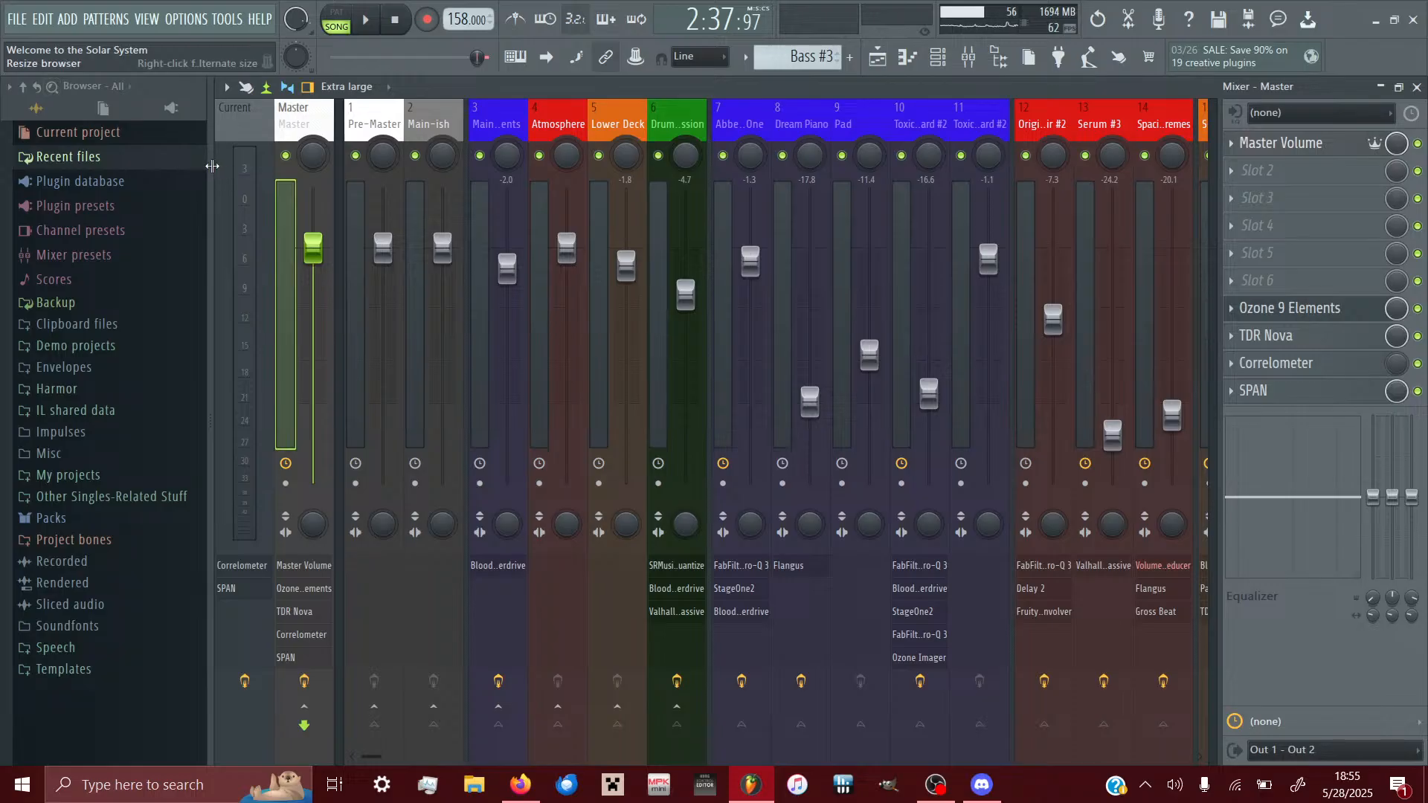
left_click_drag(212, 166, 156, 130)
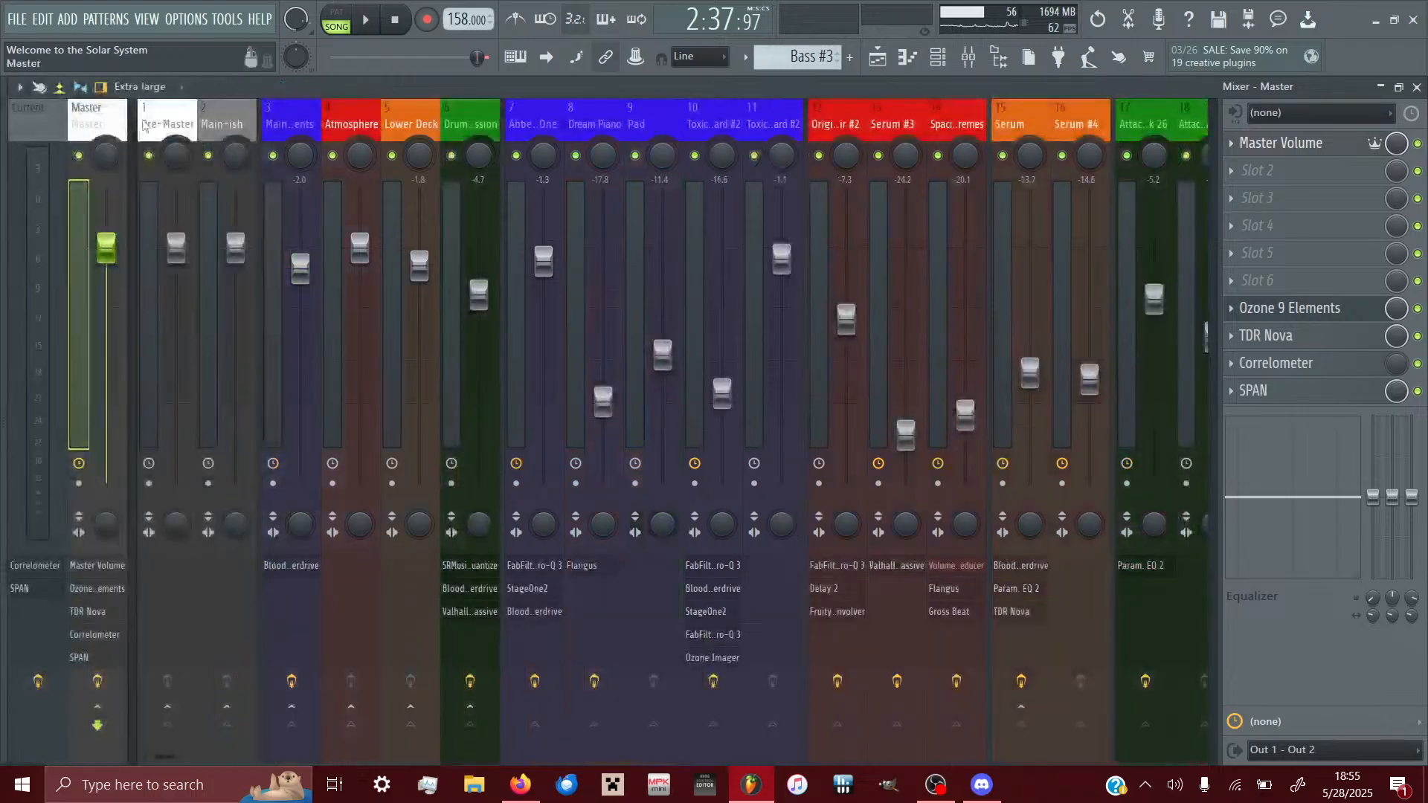
left_click(1329, 308)
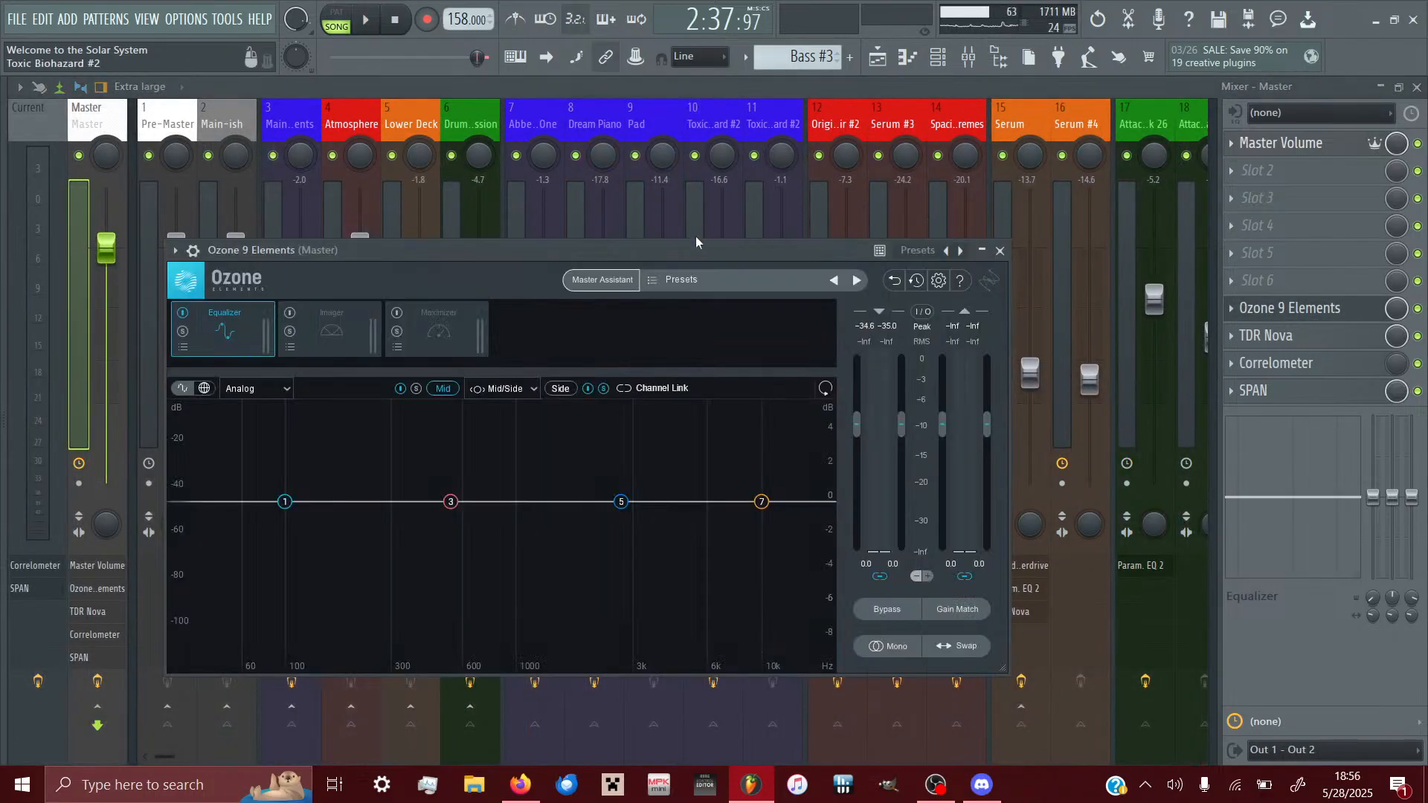
left_click_drag(695, 249, 856, 154)
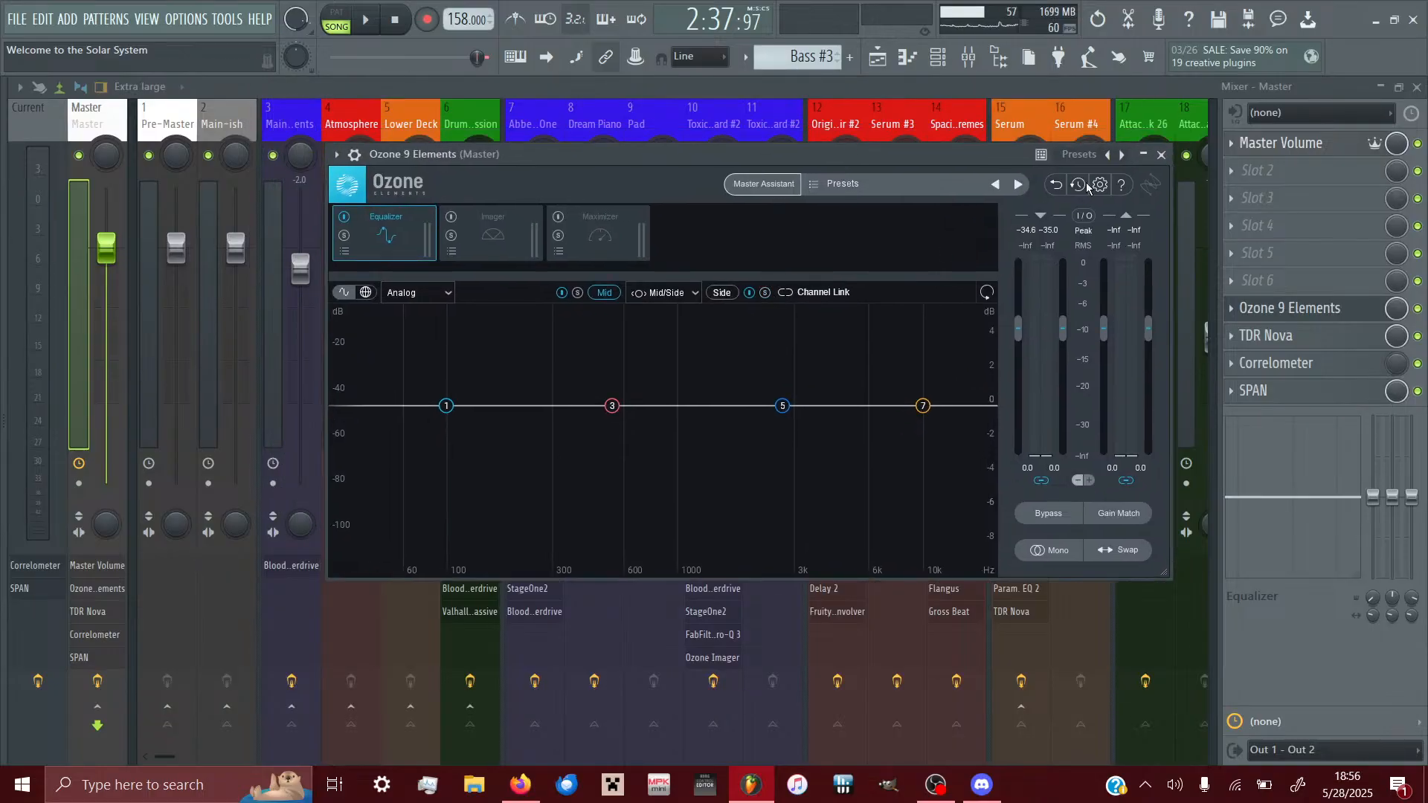
left_click(1161, 154)
- Return to the playlist and play back the selected Chords III section again
left_click(968, 58)
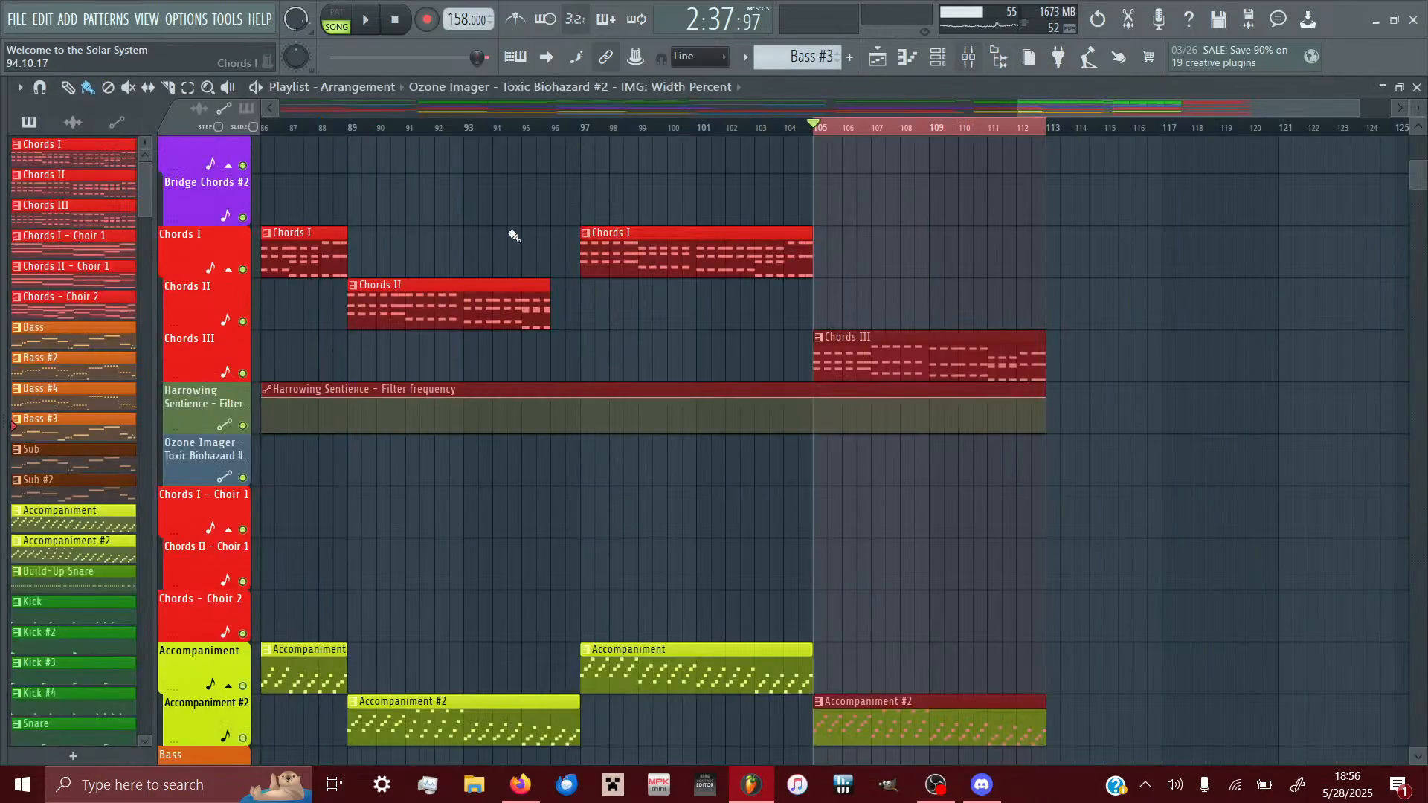
left_click(366, 20)
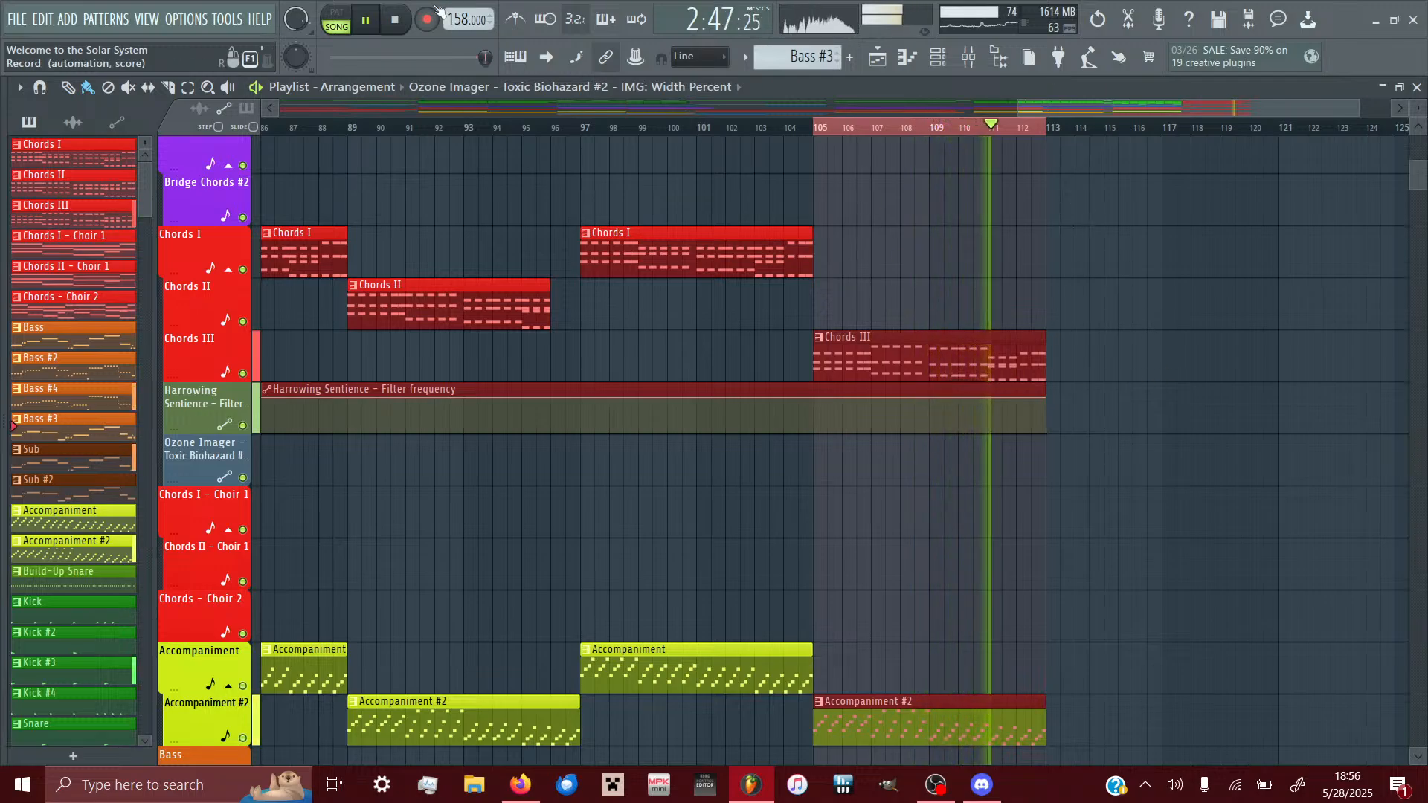
left_click(395, 20)
- Select bars 17 to 32 in the playlist, spanning the Melody and Melody #2 clips
scroll(606, 414, "left", 5)
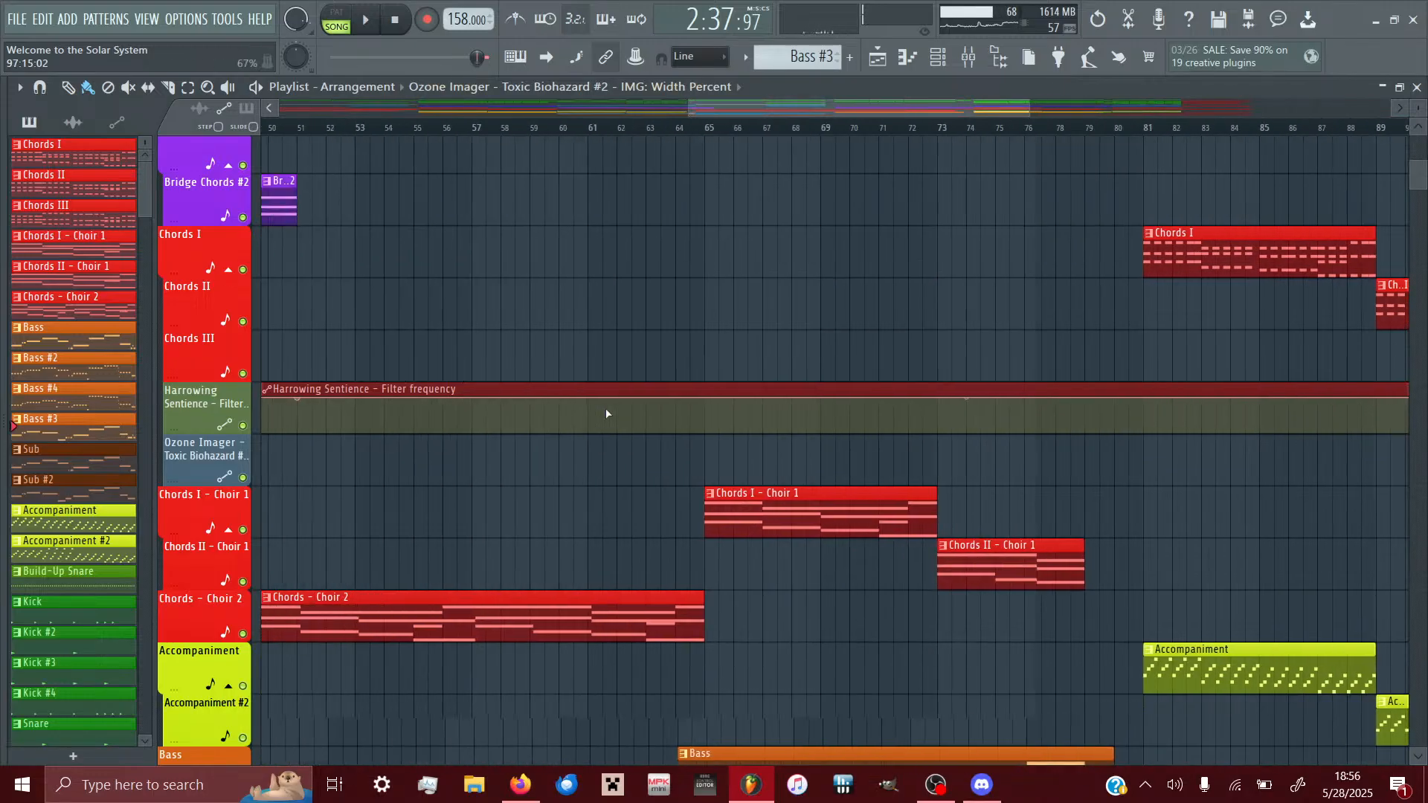
scroll(606, 414, "left", 7)
scroll(606, 414, "up", 5)
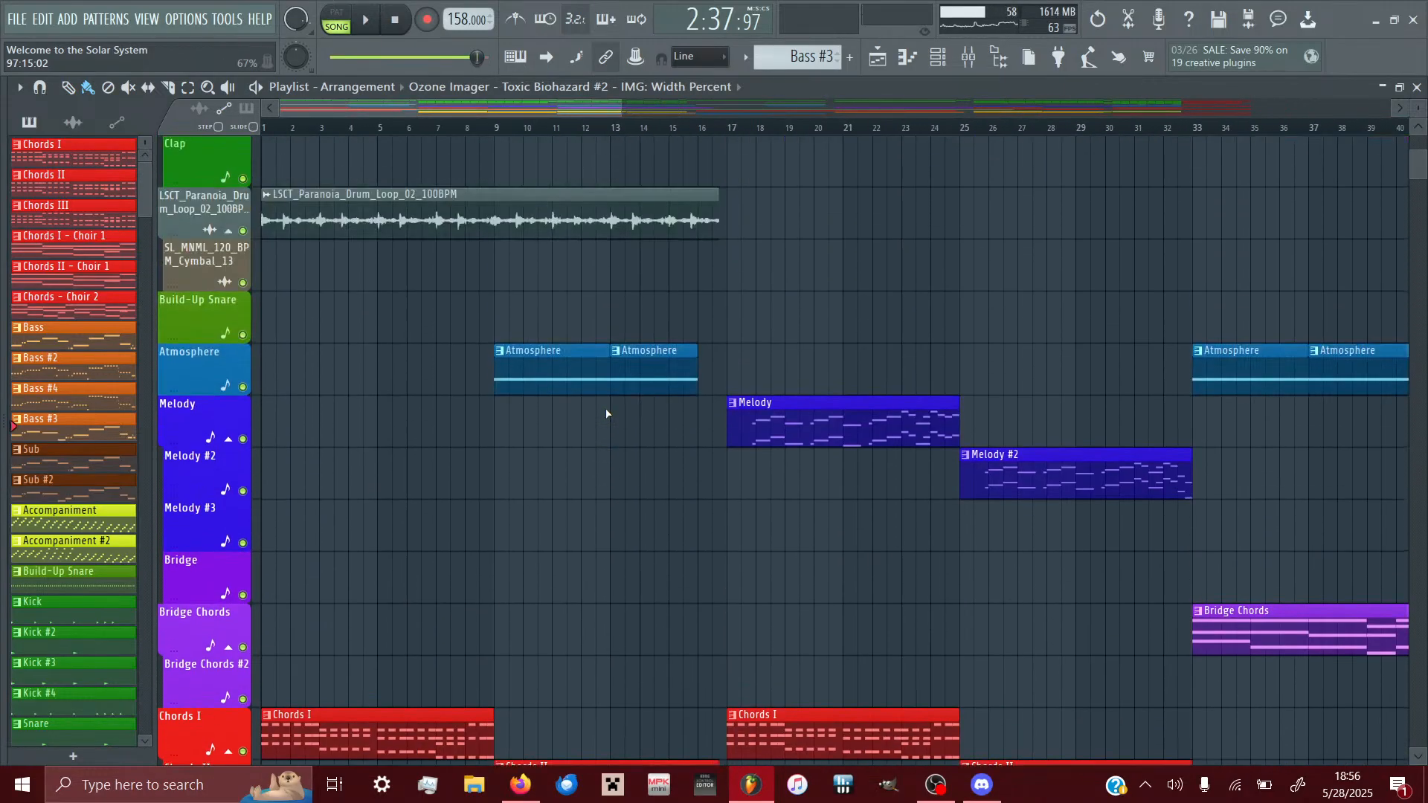
left_click_drag(727, 130, 1193, 130)
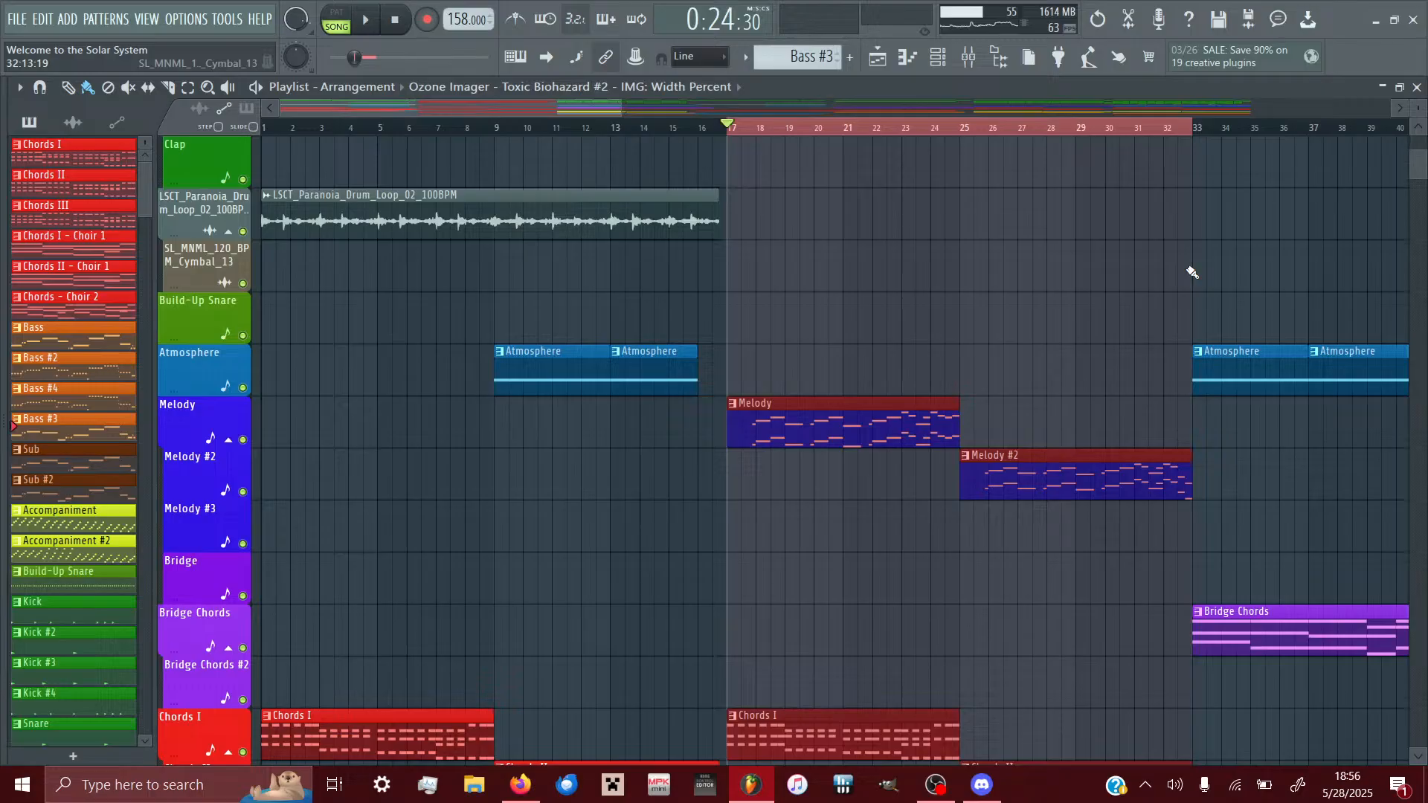
- Review the effect chains of the Toxic Biohazard #2 and Abbey Road One mixer tracks, then return to the playlist
left_click(966, 59)
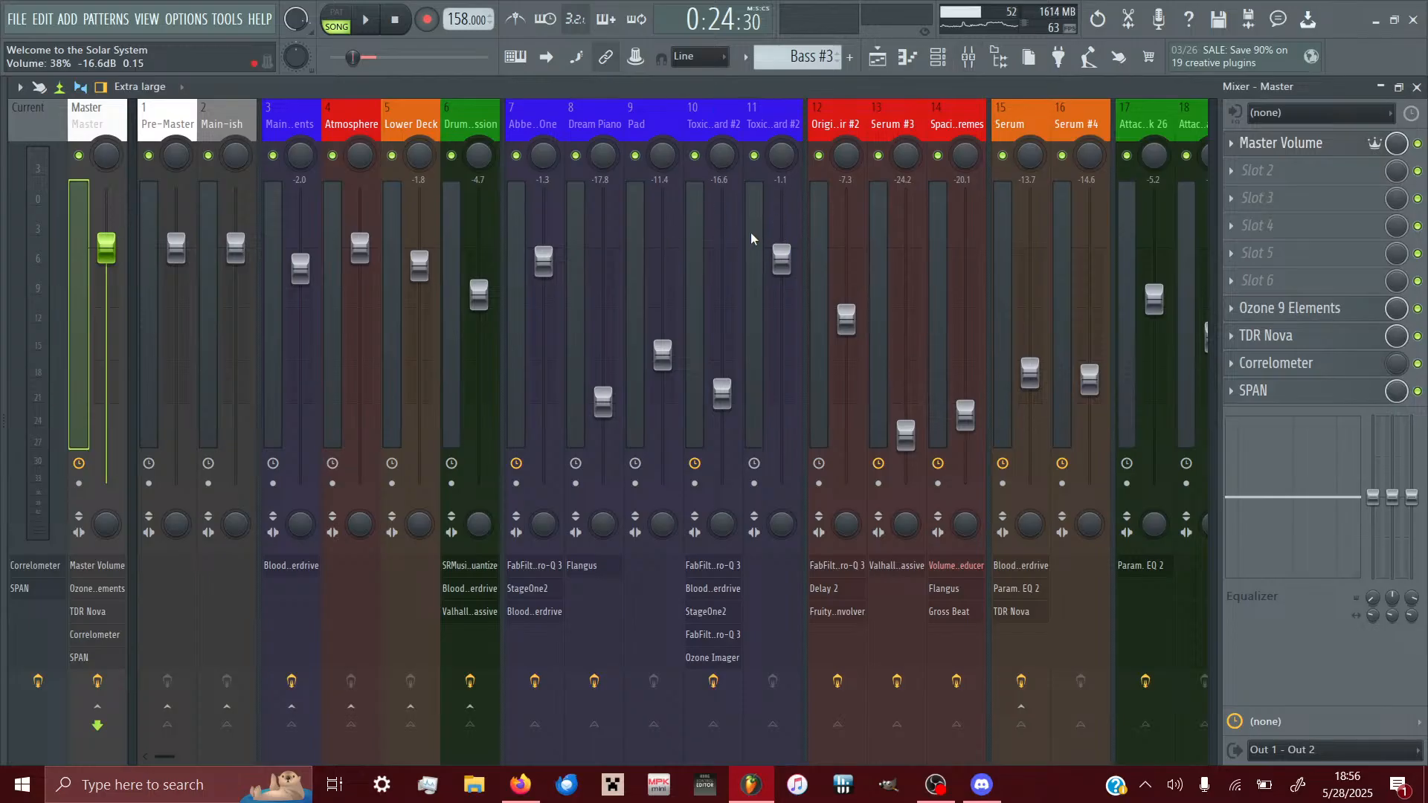
left_click(725, 118)
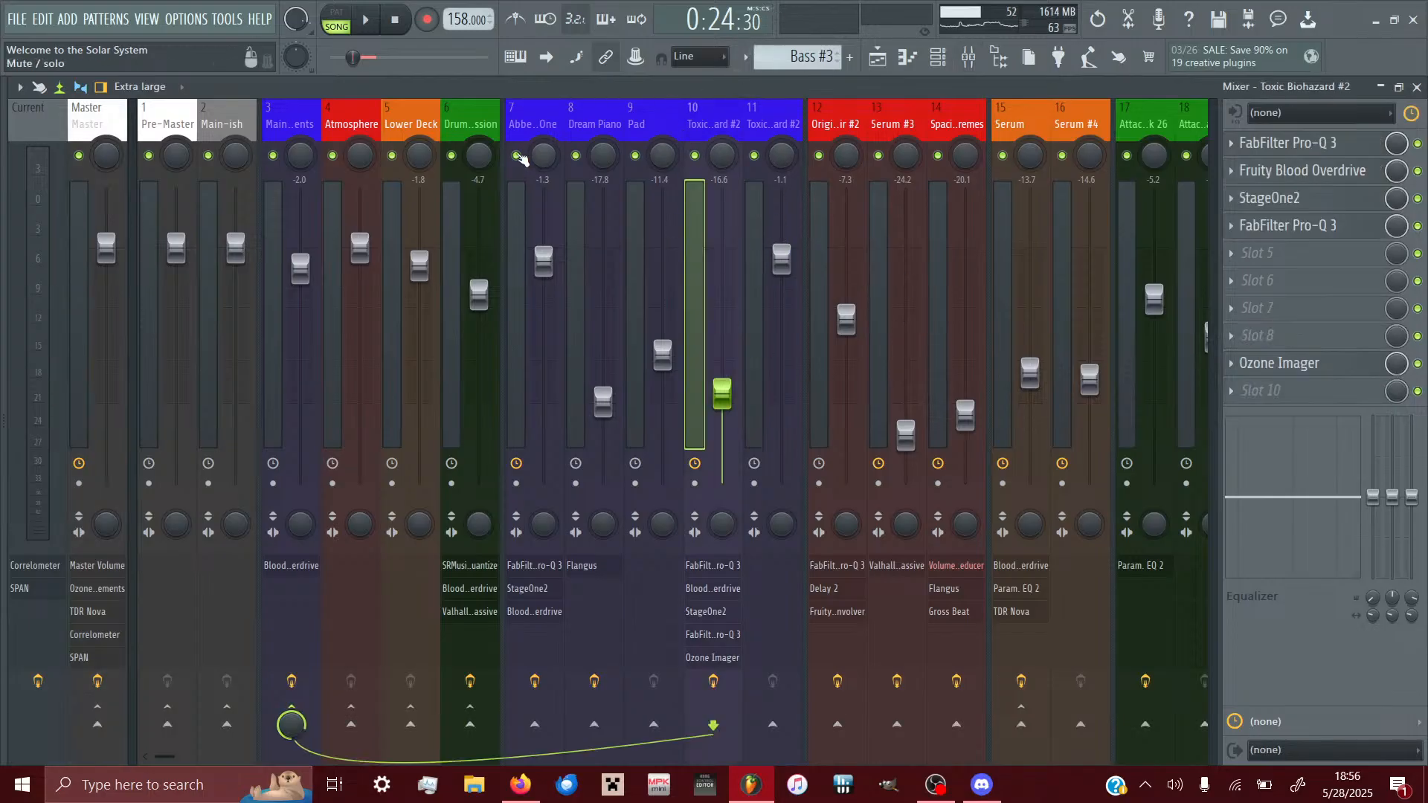
left_click(514, 115)
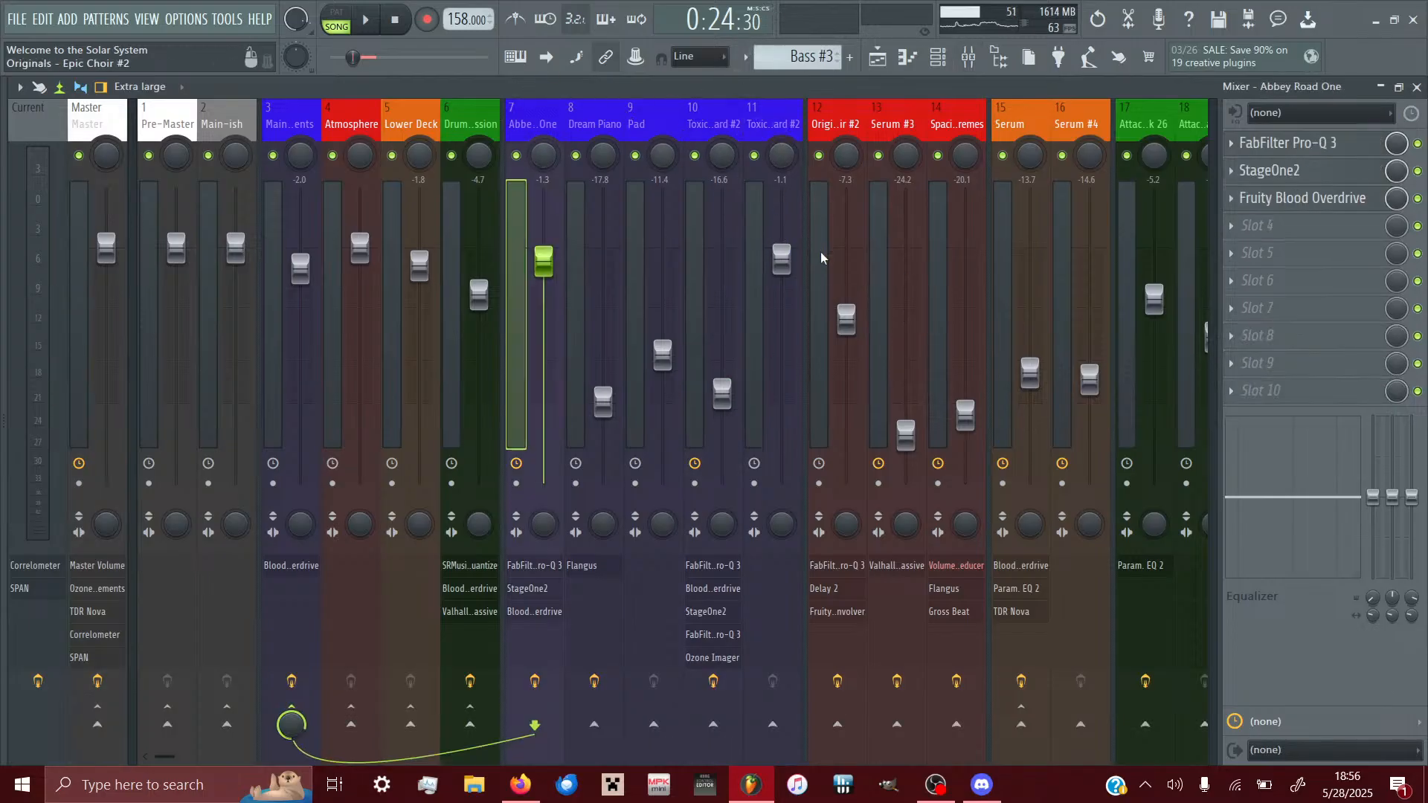
left_click(878, 57)
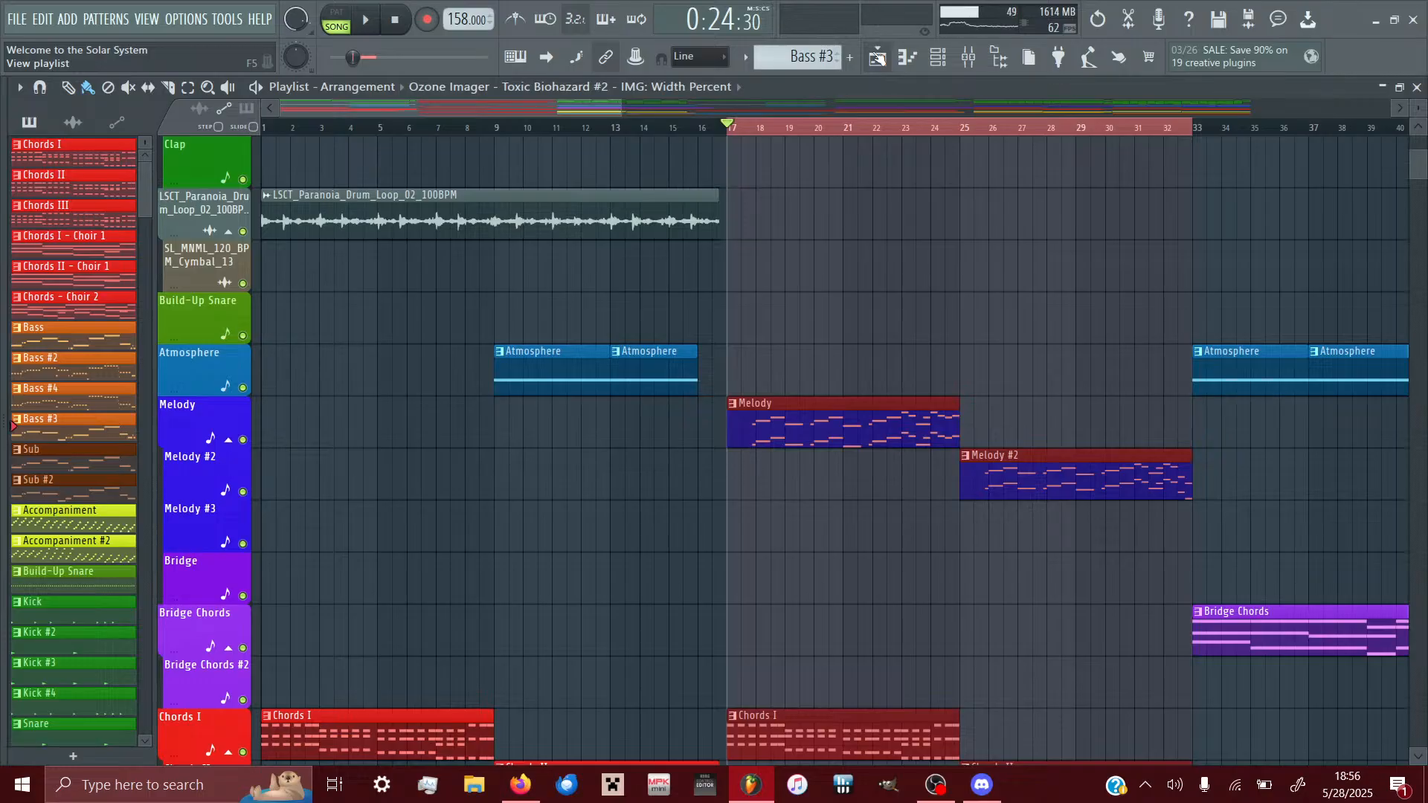
- Play the selected melody section and examine the Master track's spectrum in SPAN, probing the region around 444 Hz
left_click(368, 20)
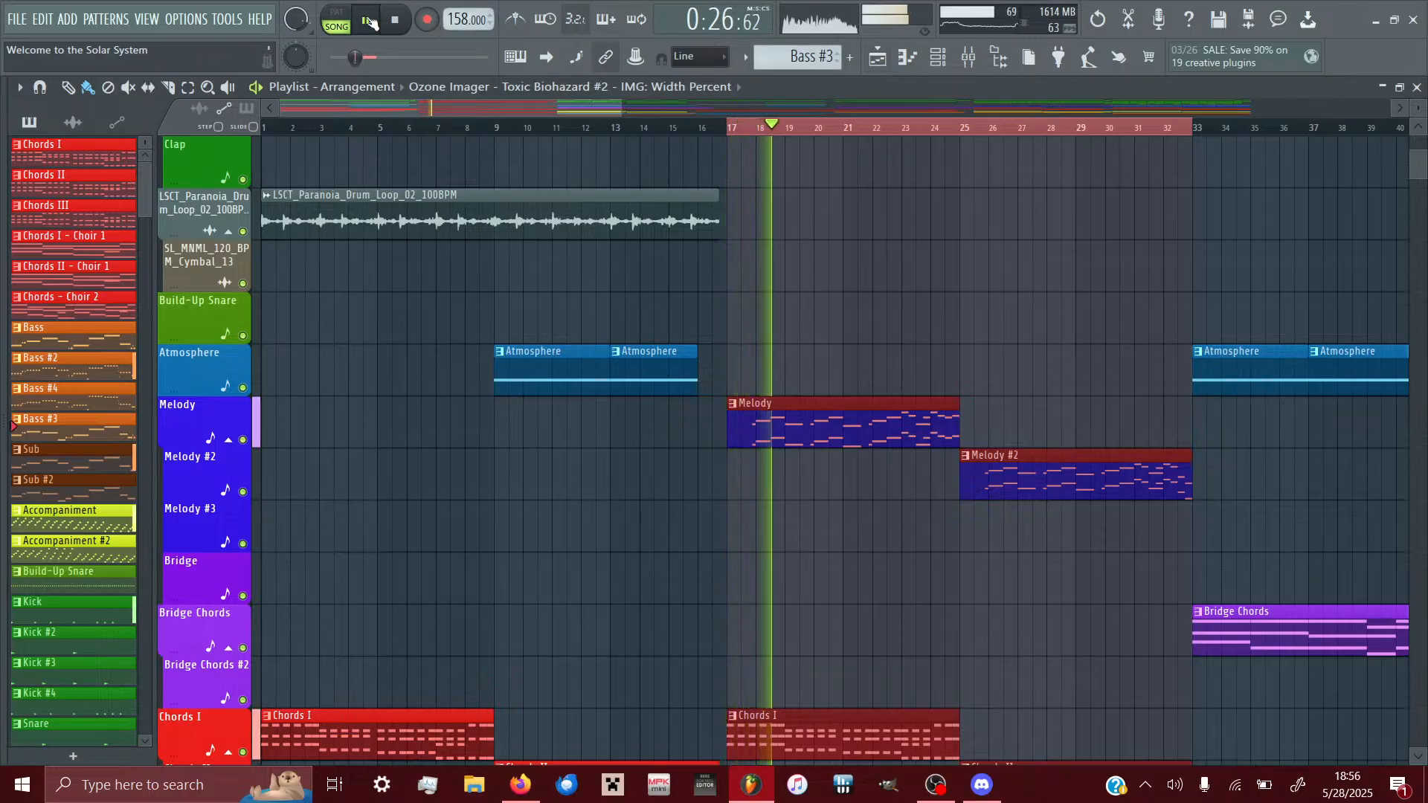
left_click(968, 57)
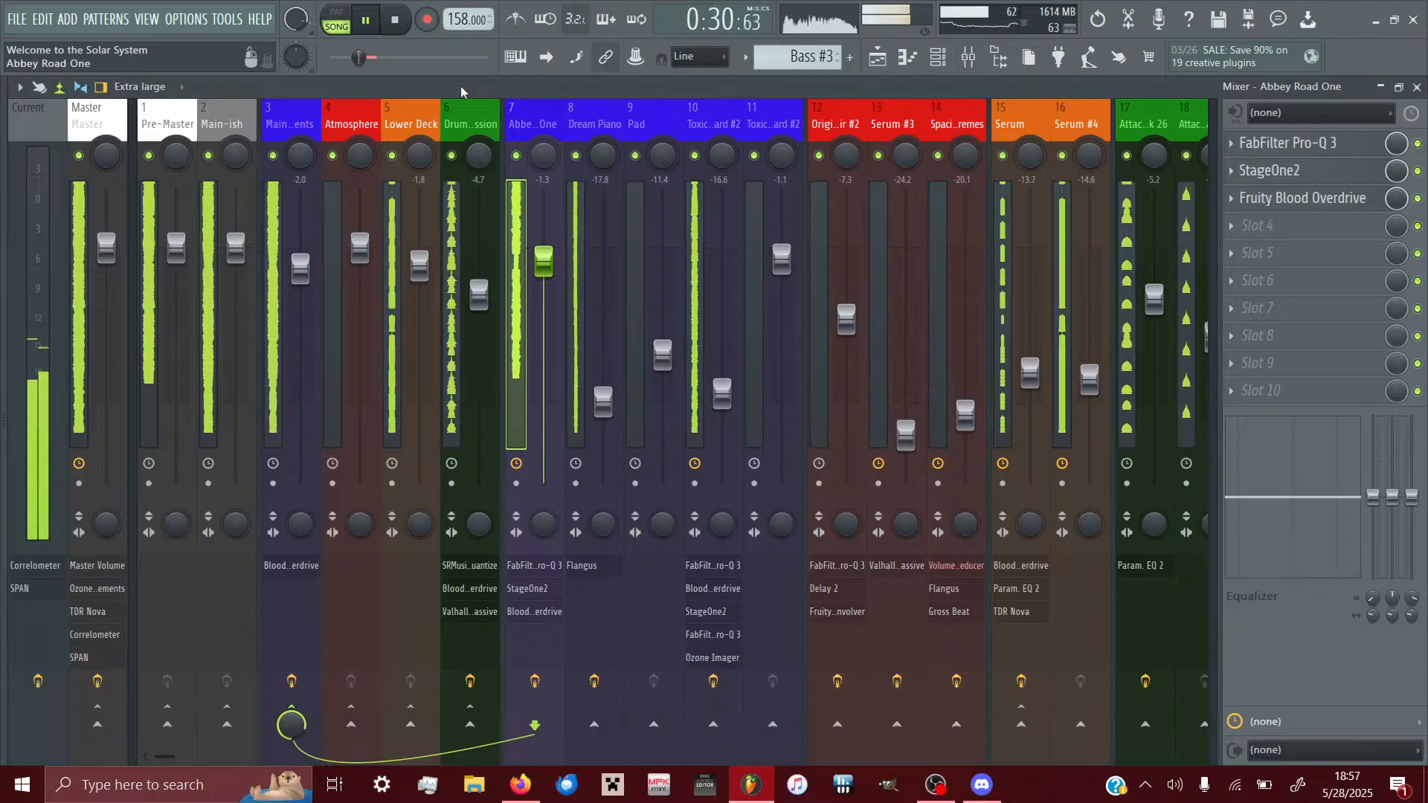
left_click(93, 116)
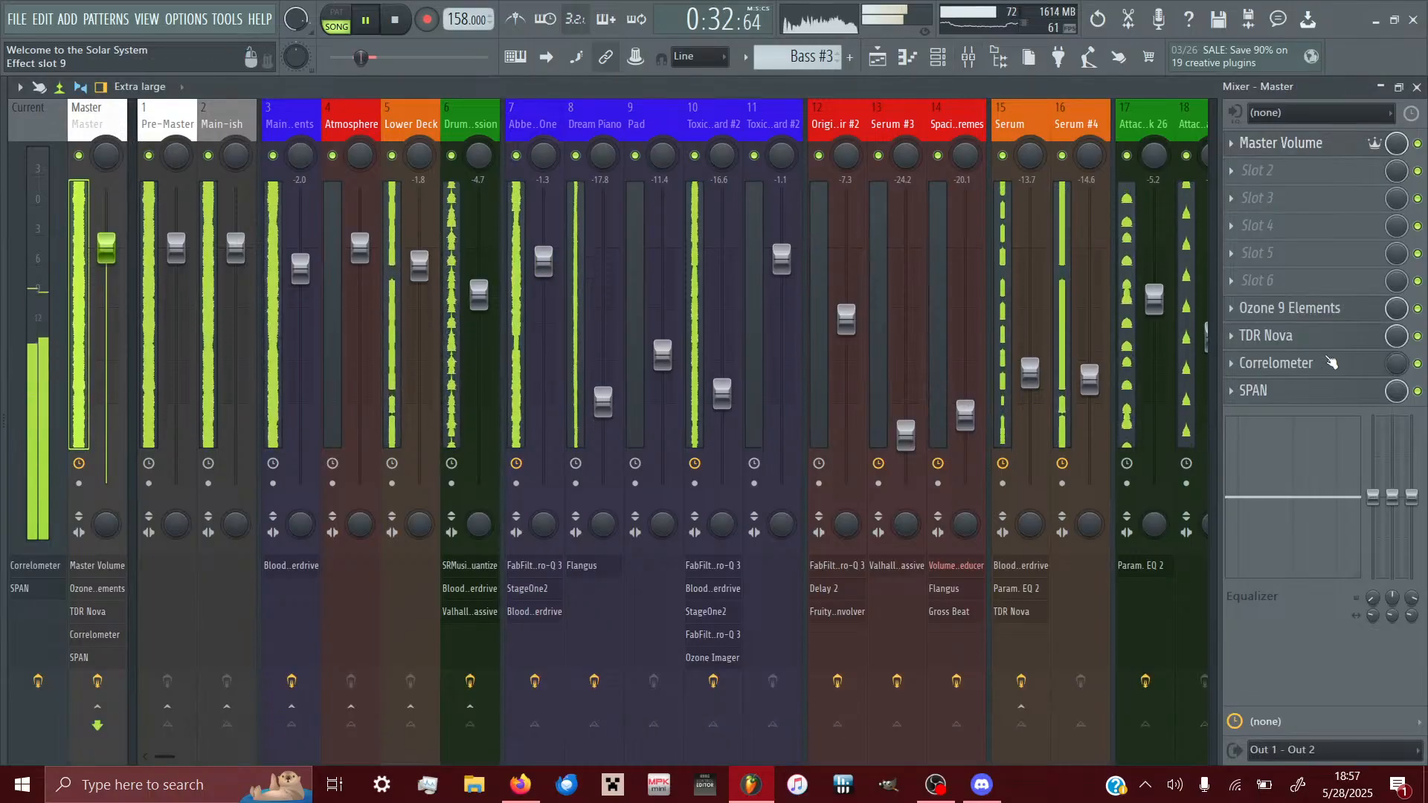
left_click(1266, 404)
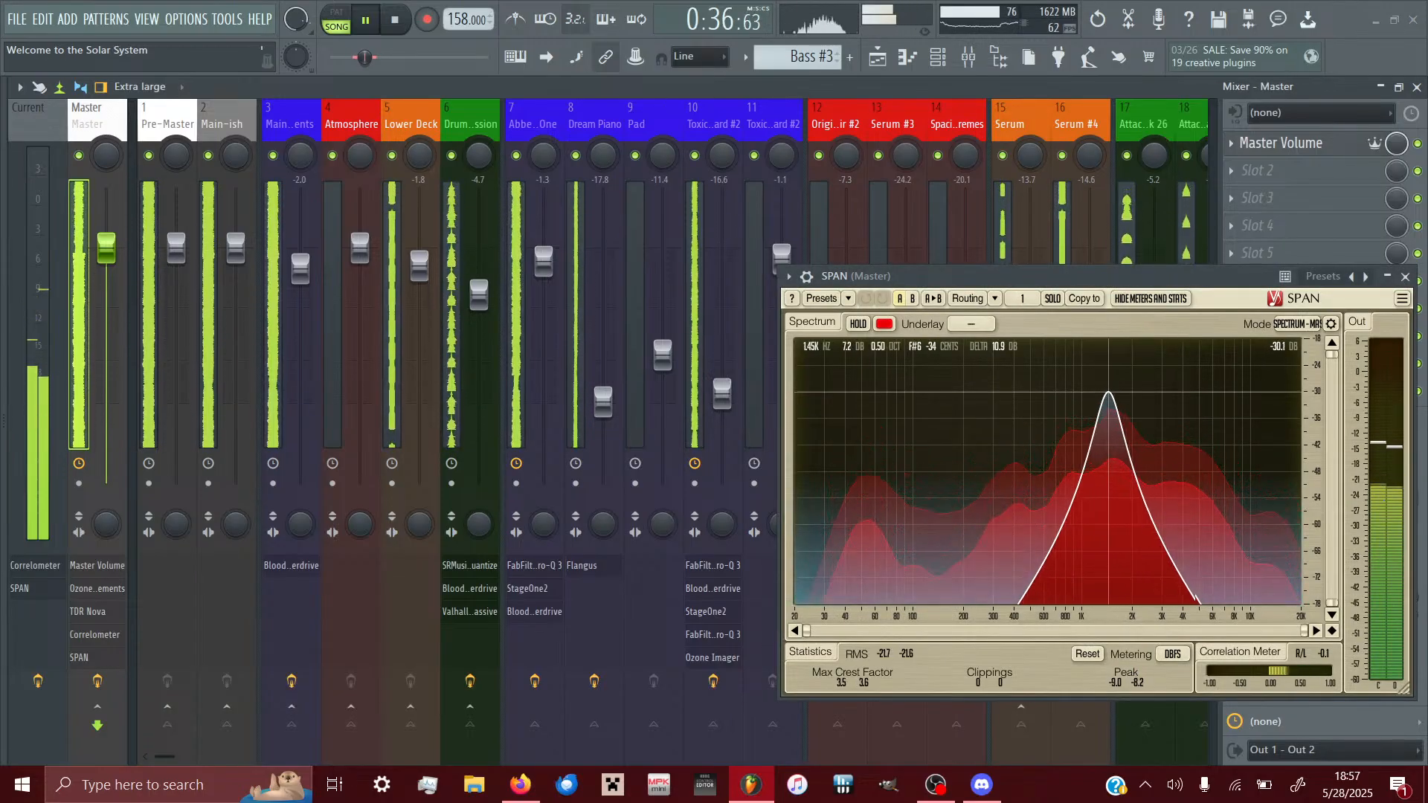
left_click_drag(1086, 394, 1022, 410)
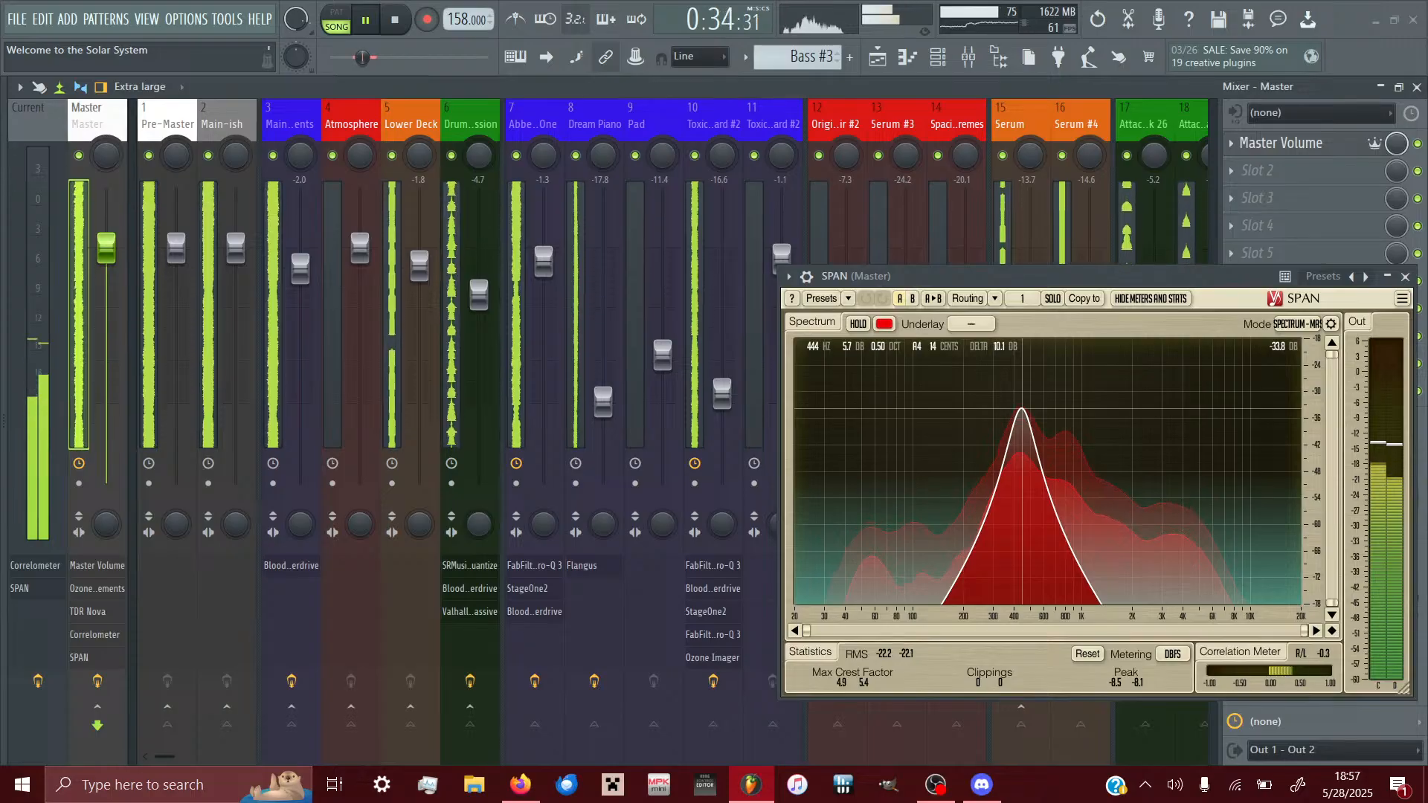
left_click_drag(1022, 410, 1022, 410)
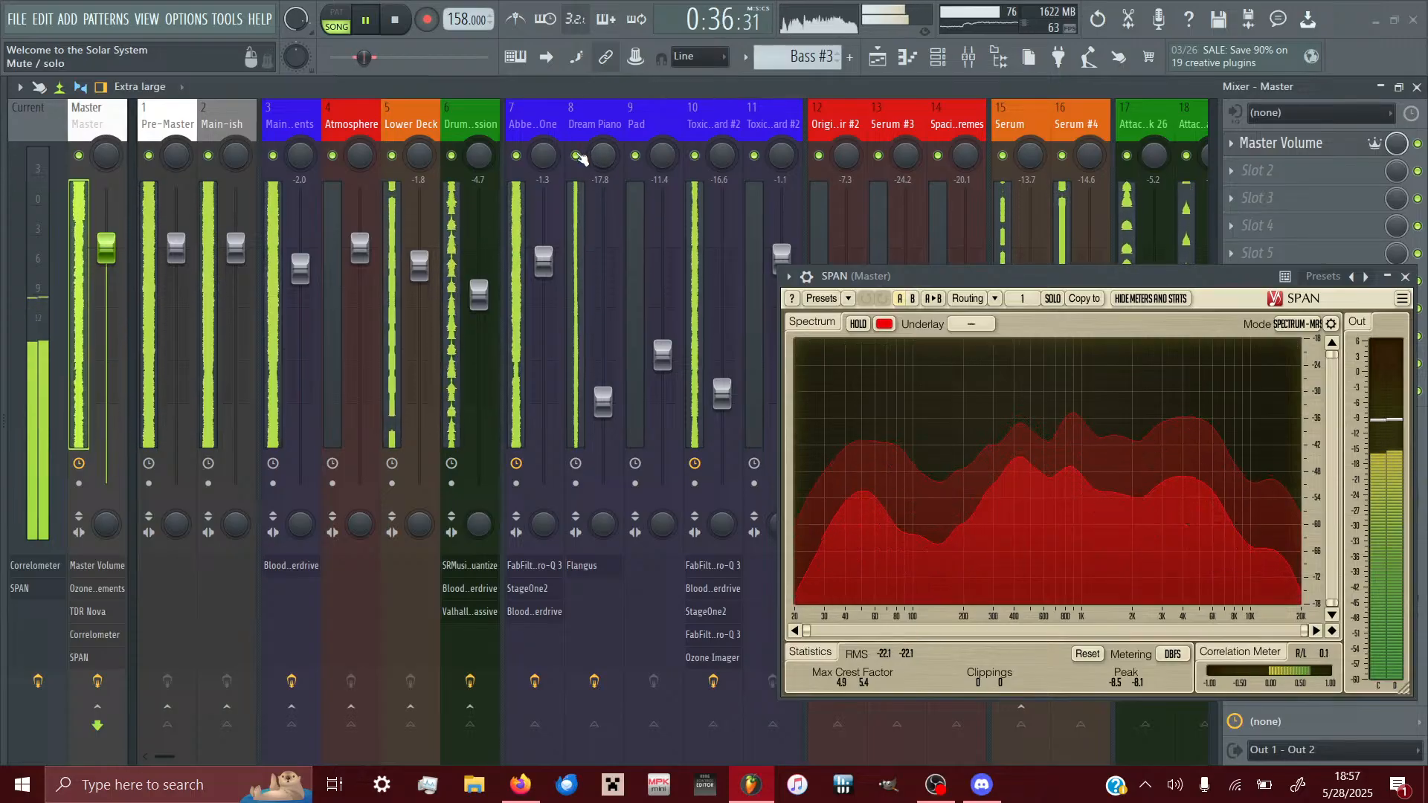
- Mute and unmute the Dream Piano mixer track to compare its effect on the Master spectrum, then close SPAN
left_click(577, 156)
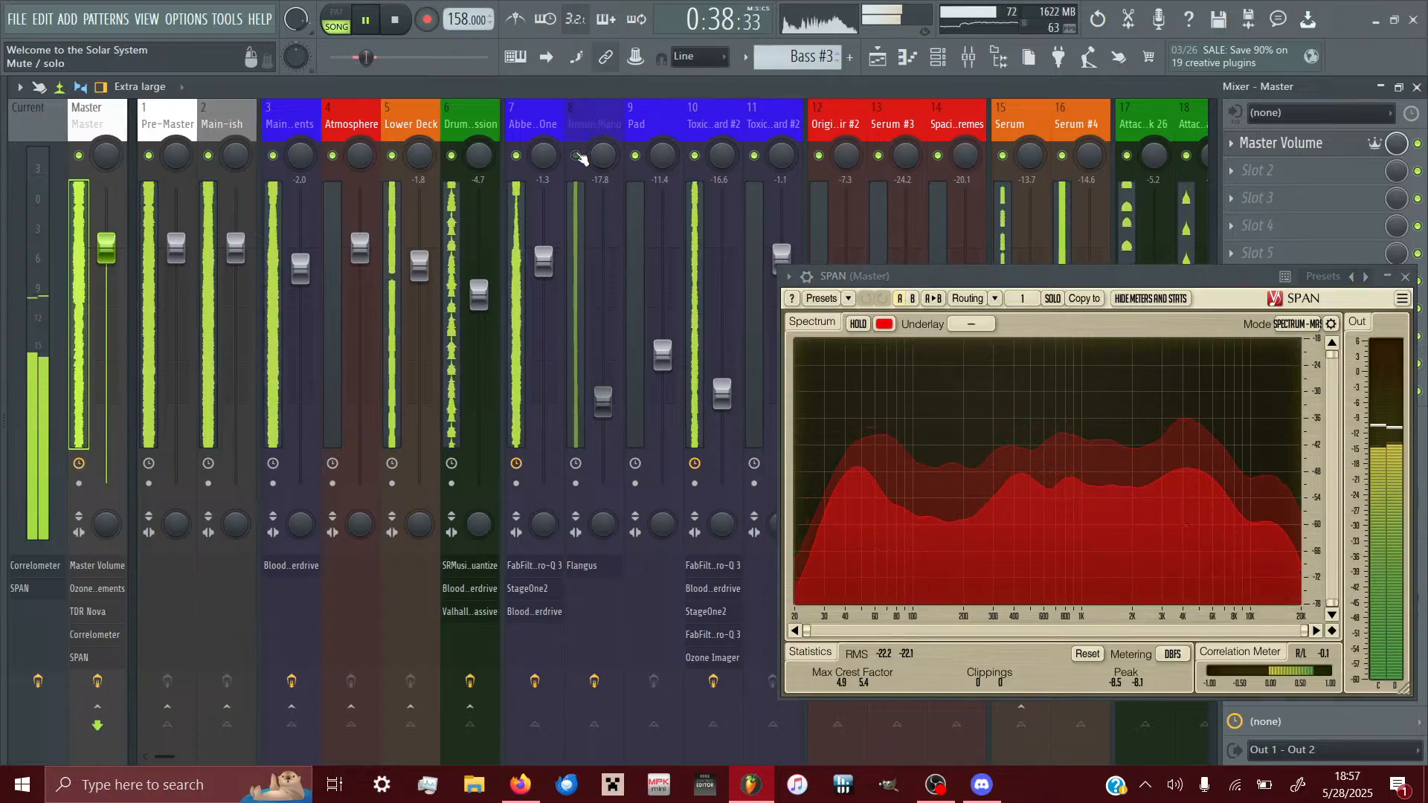
left_click(577, 156)
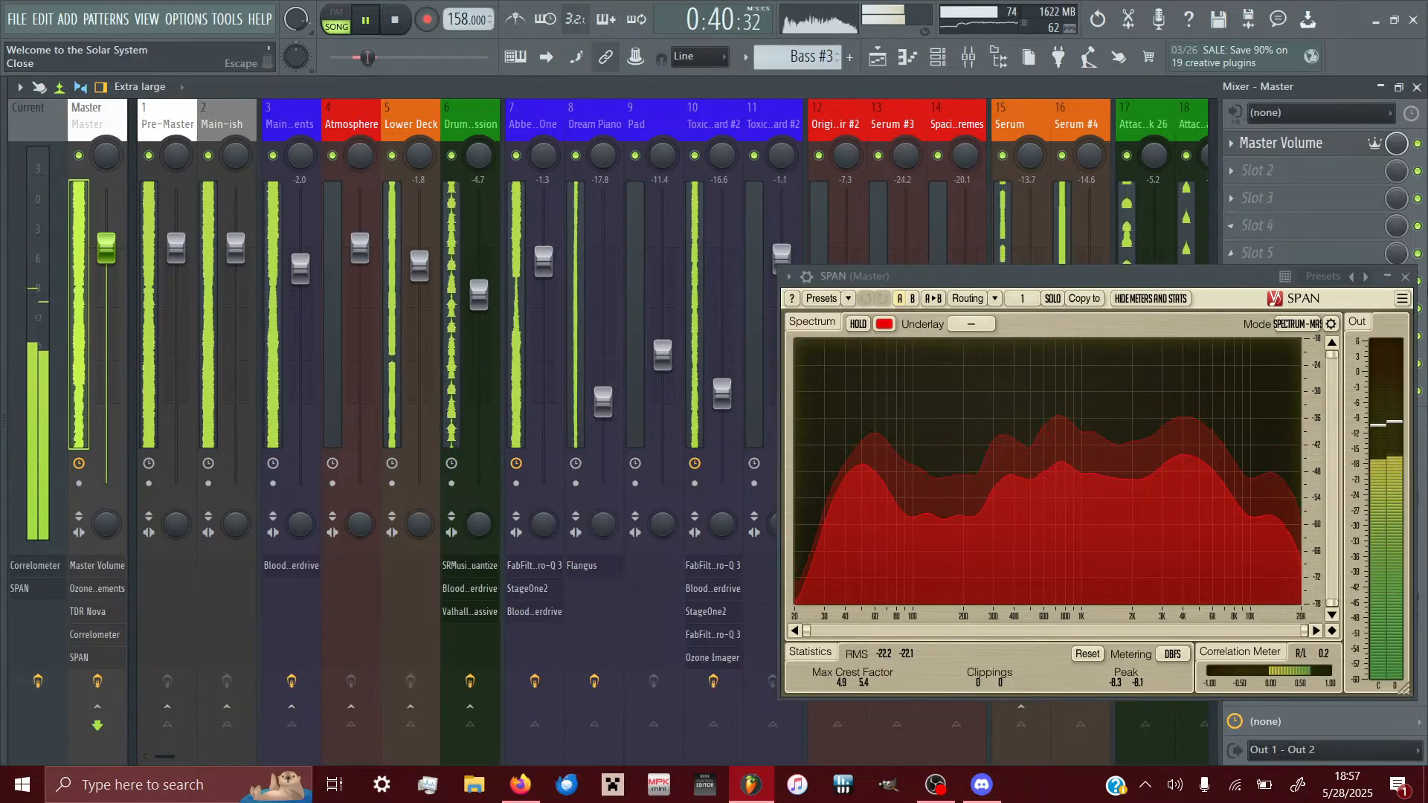
left_click(1405, 276)
- Add a bell band to FabFilter Pro-Q 3 on the Abbey Road One track, cutting about 2 dB at about 409 Hz
left_click(715, 118)
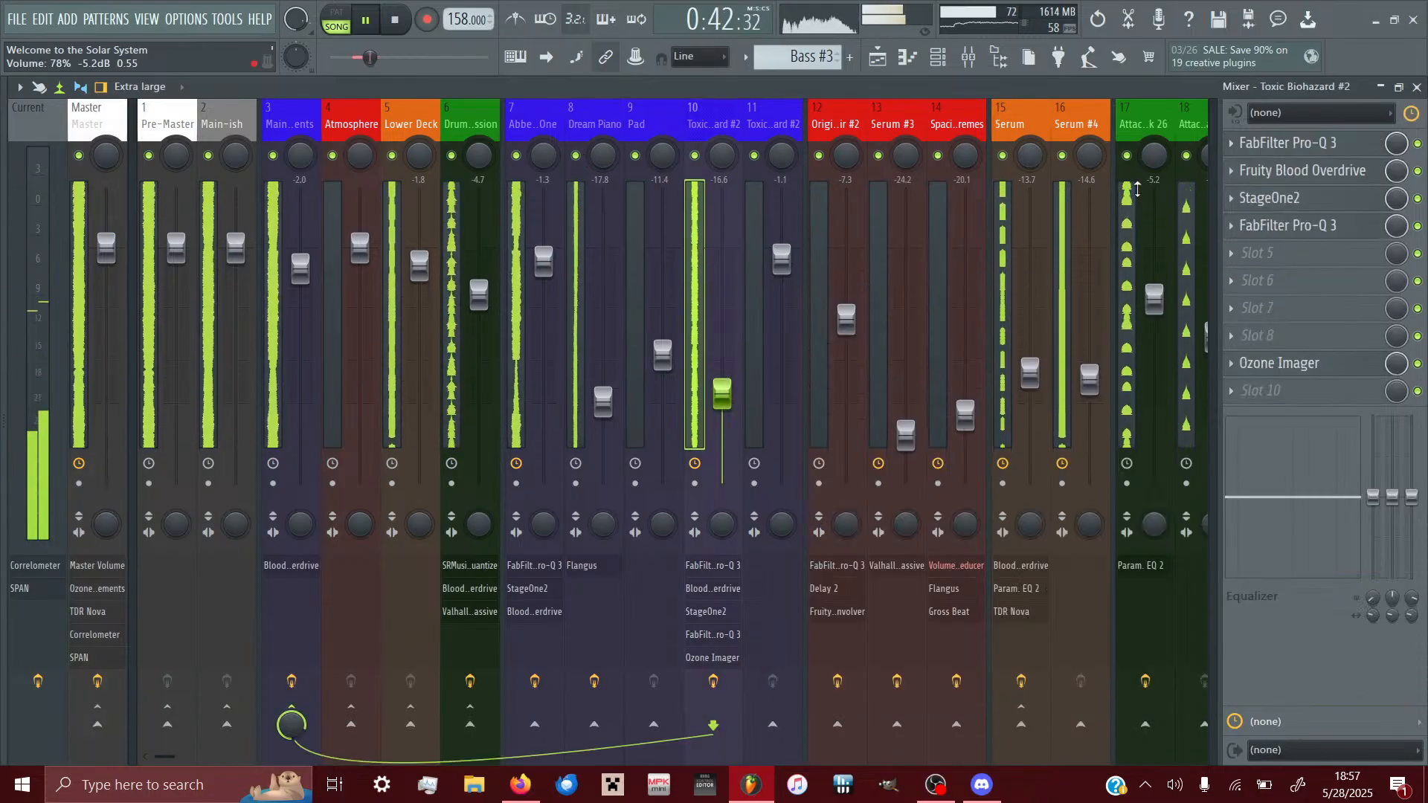
left_click(534, 119)
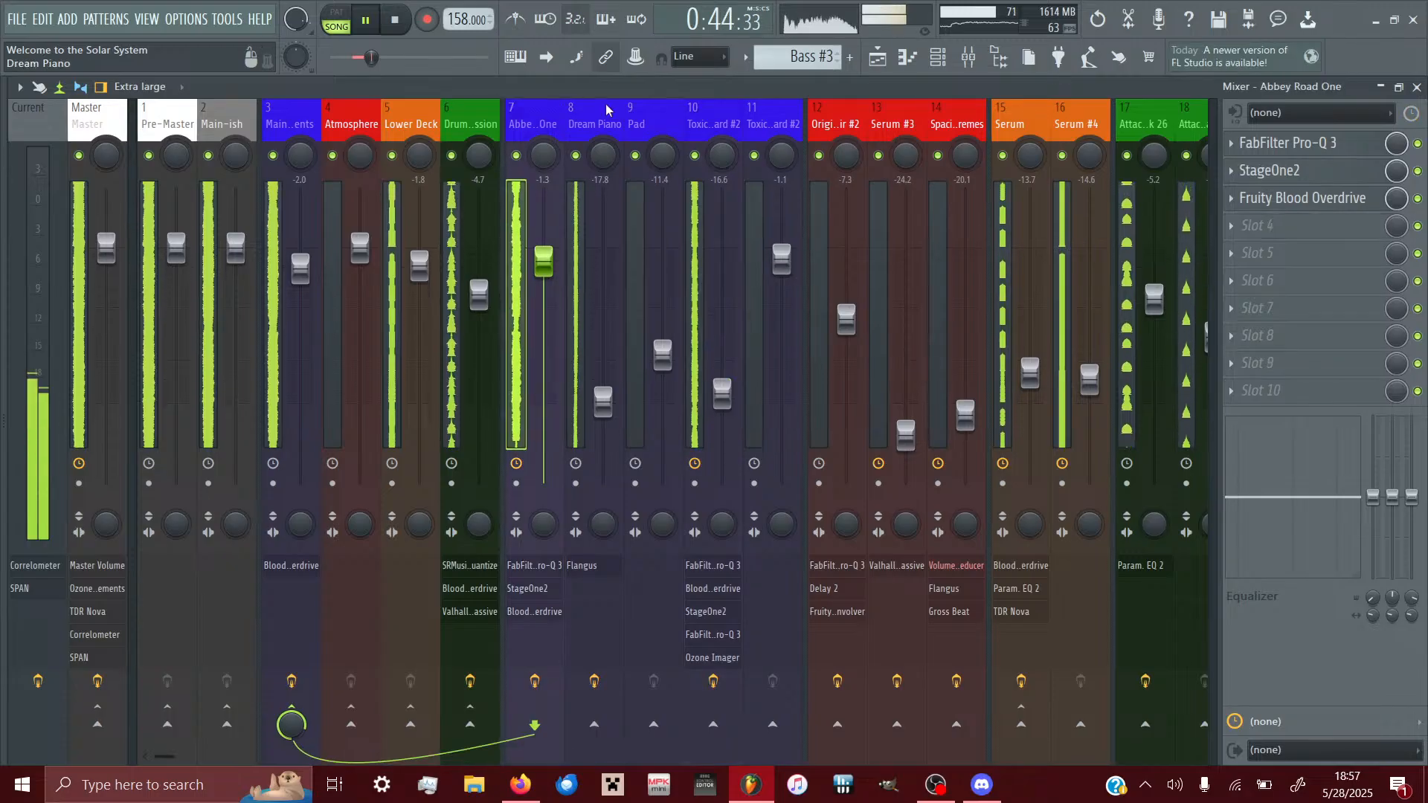
left_click(1295, 145)
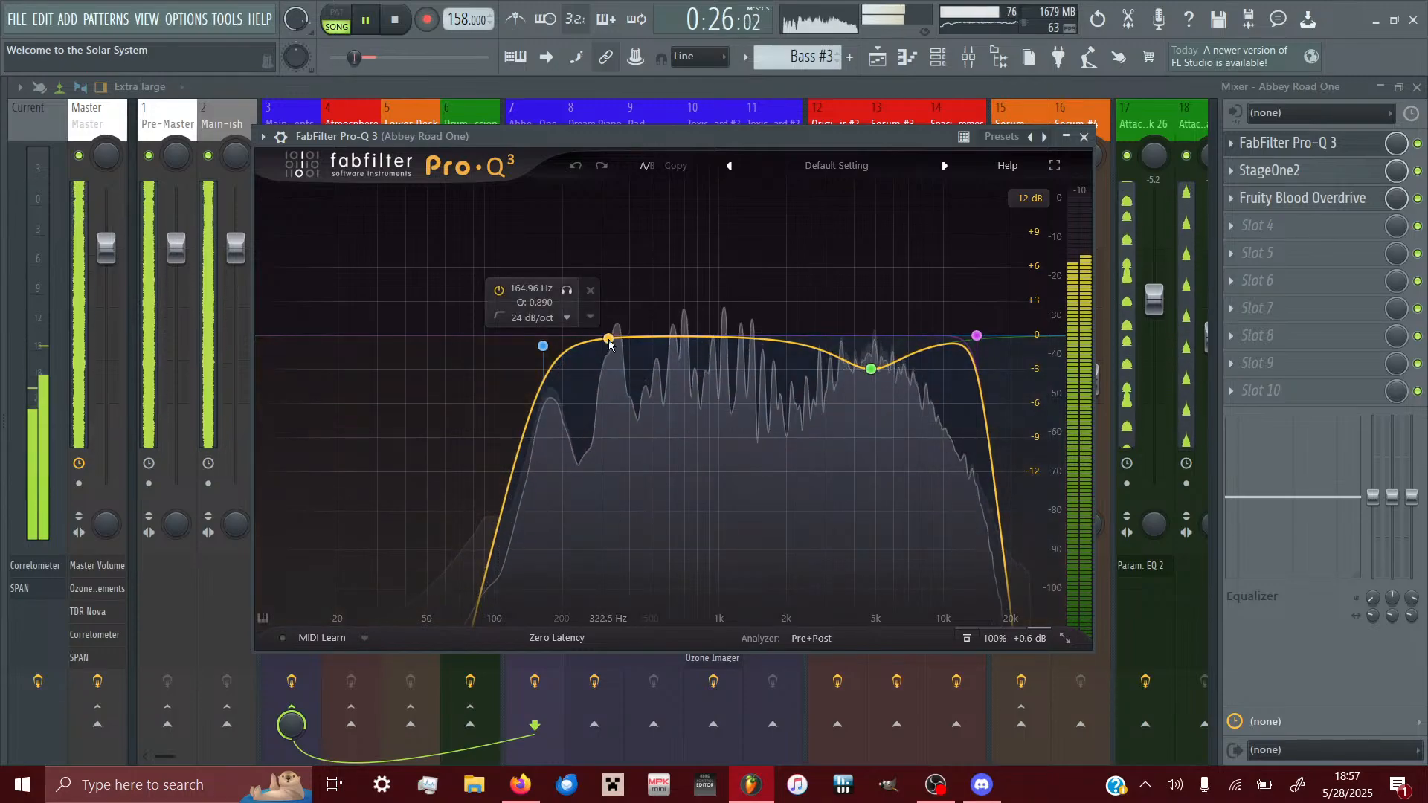
left_click(634, 336)
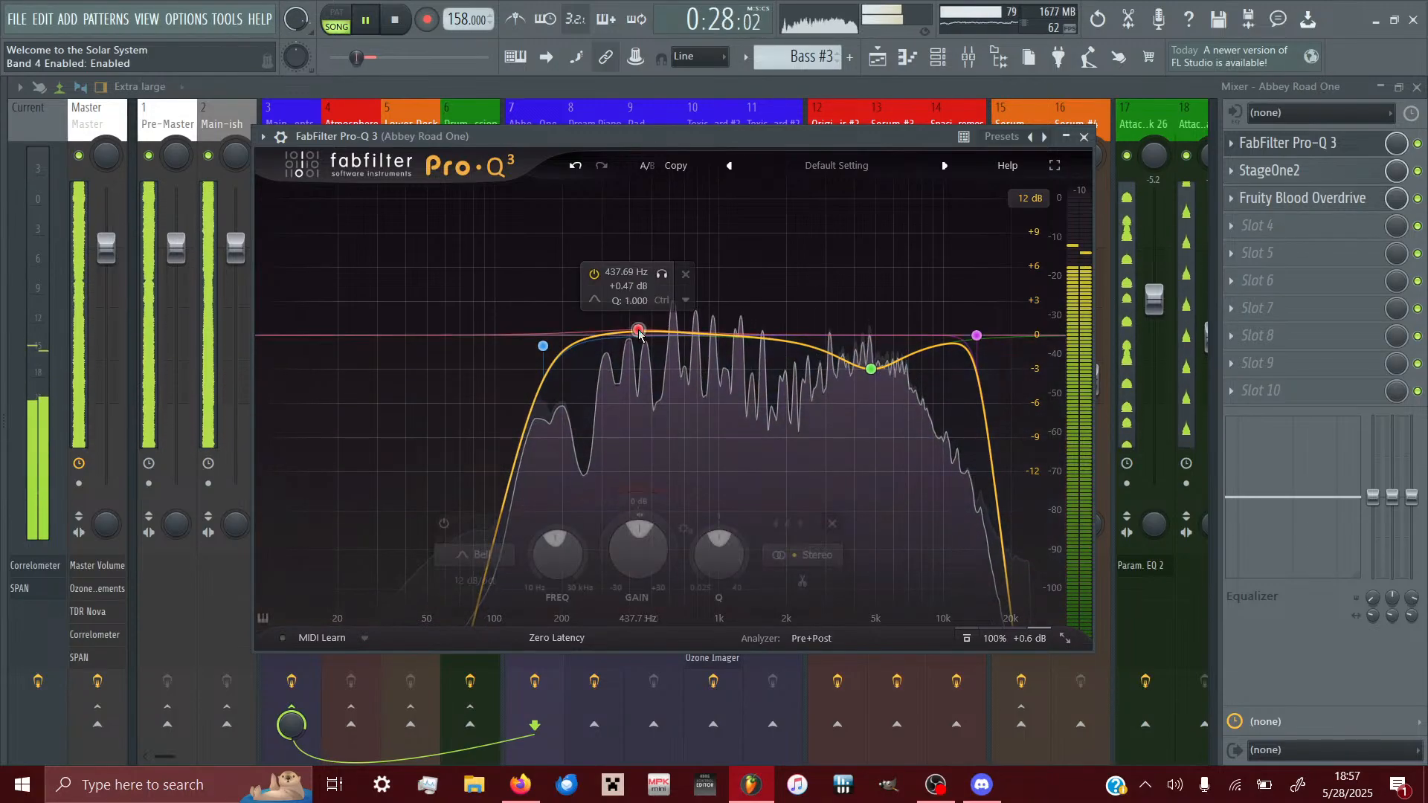
left_click_drag(635, 336, 603, 386)
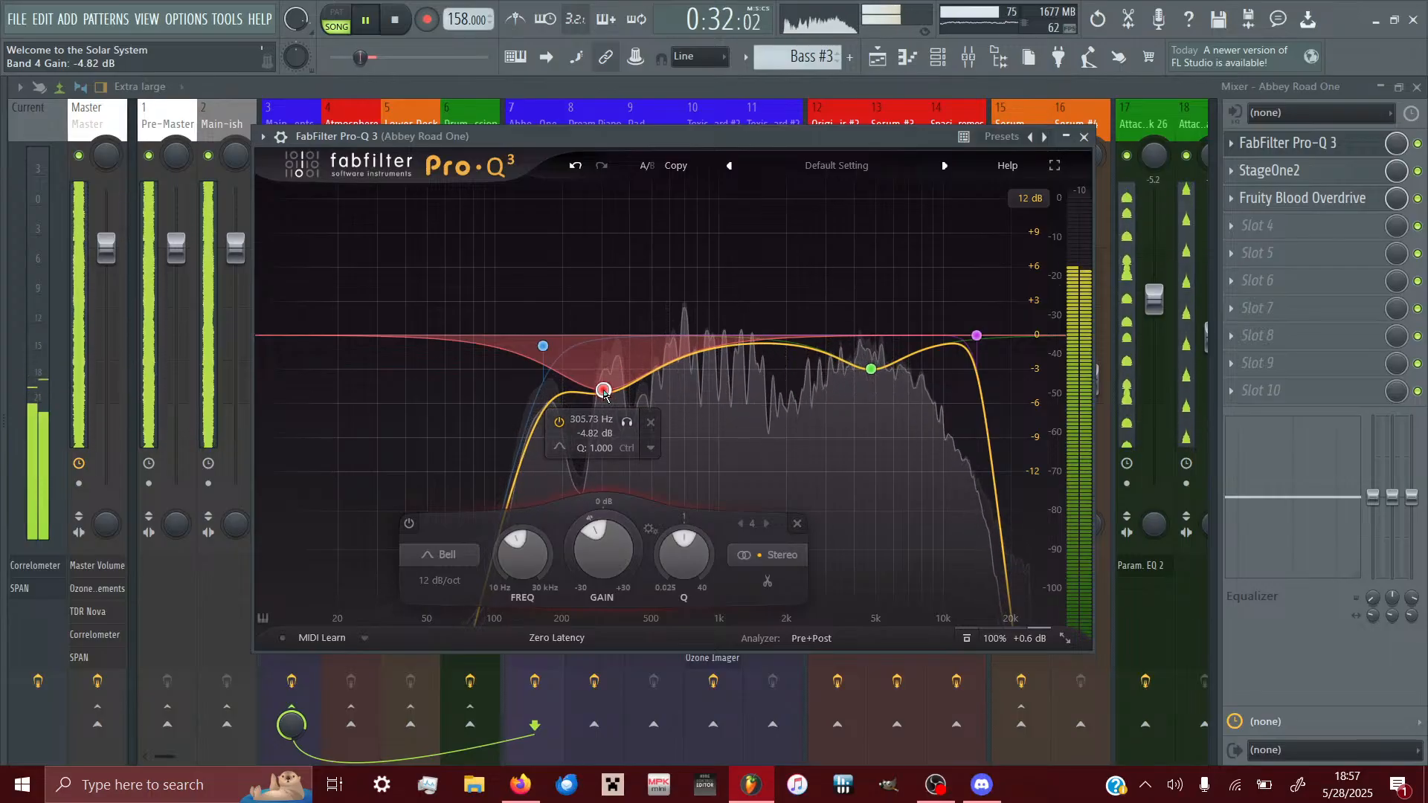
left_click_drag(604, 392, 633, 351)
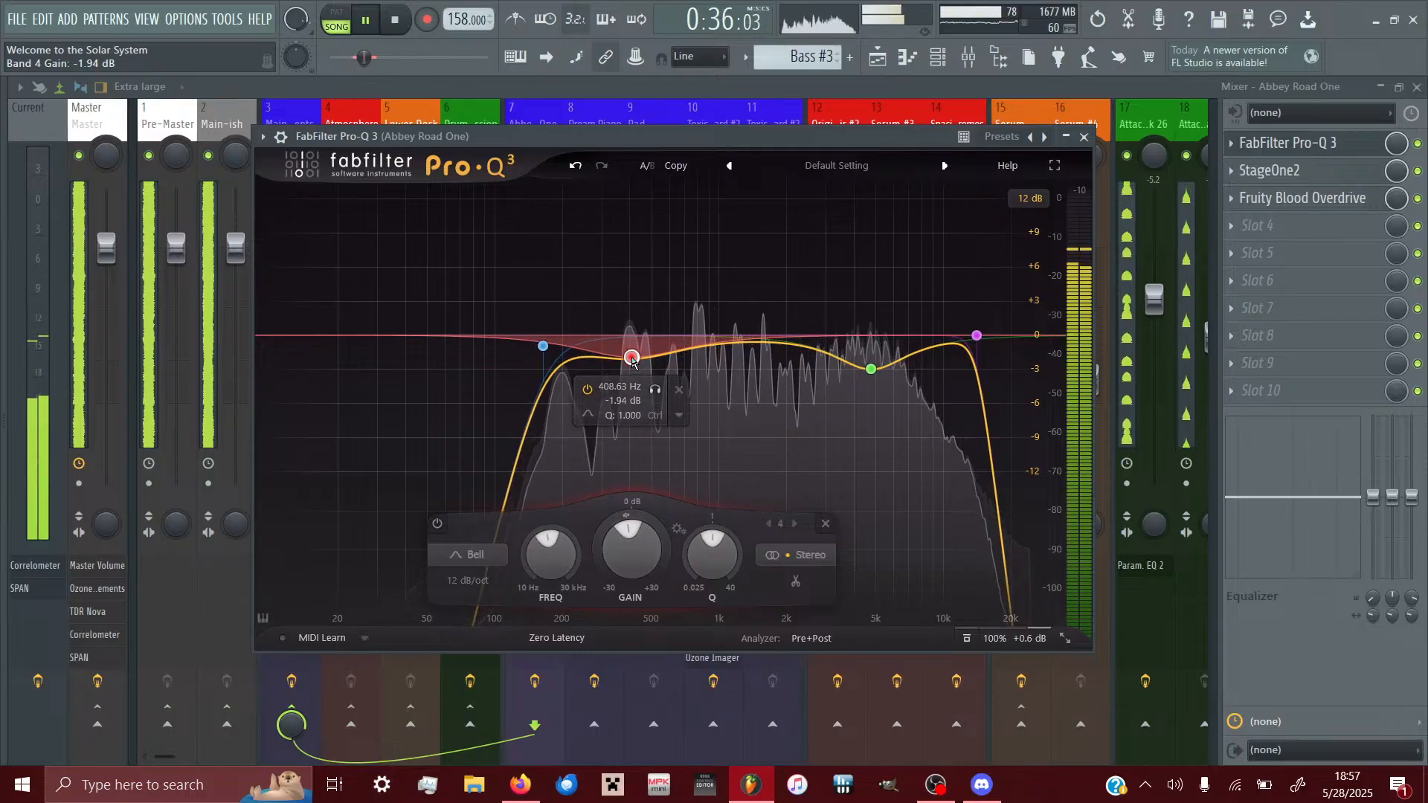
- Audition the low-mid cut on Pro-Q 3 in Mid placement at about 396 Hz, and return the band to Stereo placement
left_click(795, 554)
left_click(799, 518)
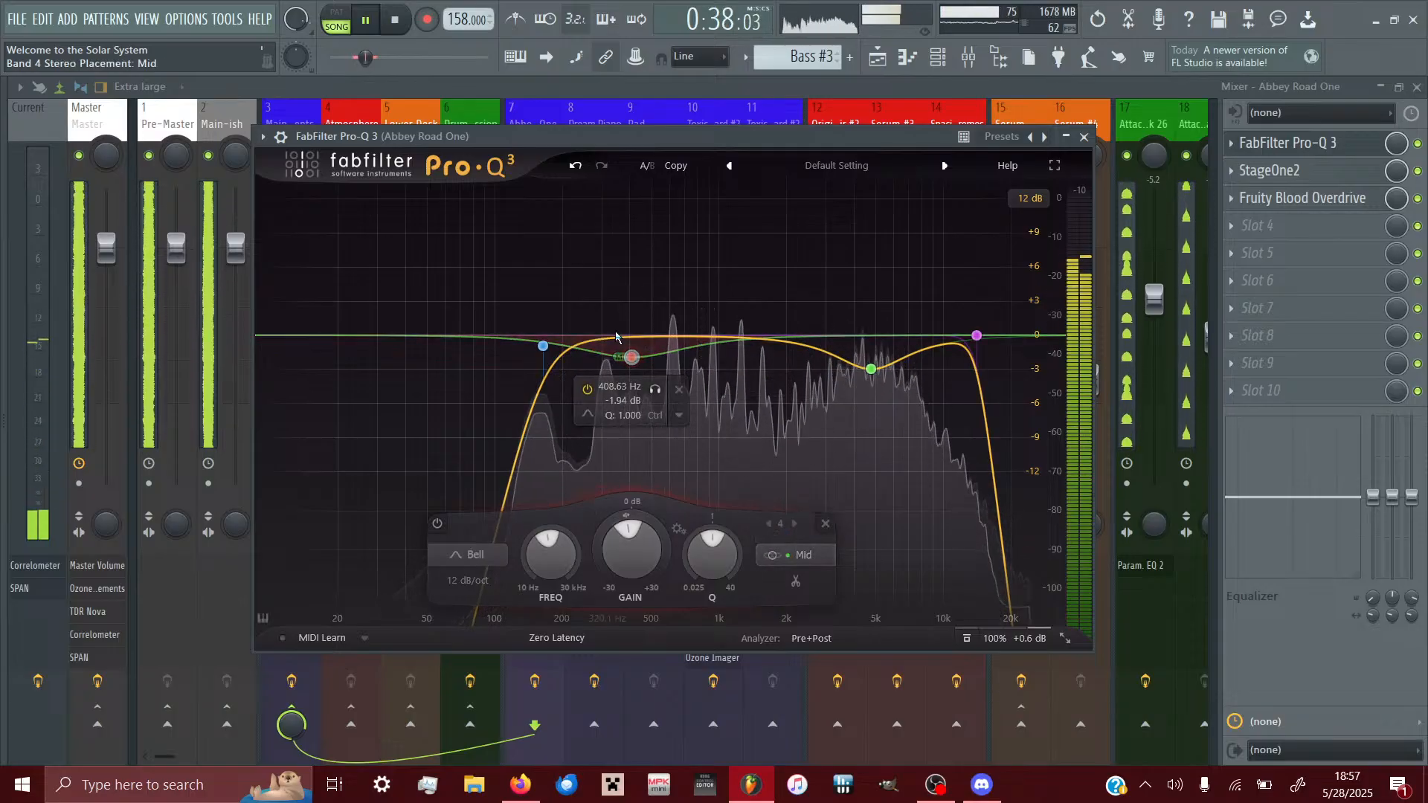
mouse_move(631, 357)
left_mouse_down()
mouse_move(629, 422)
mouse_move(630, 359)
left_mouse_up()
left_click(792, 555)
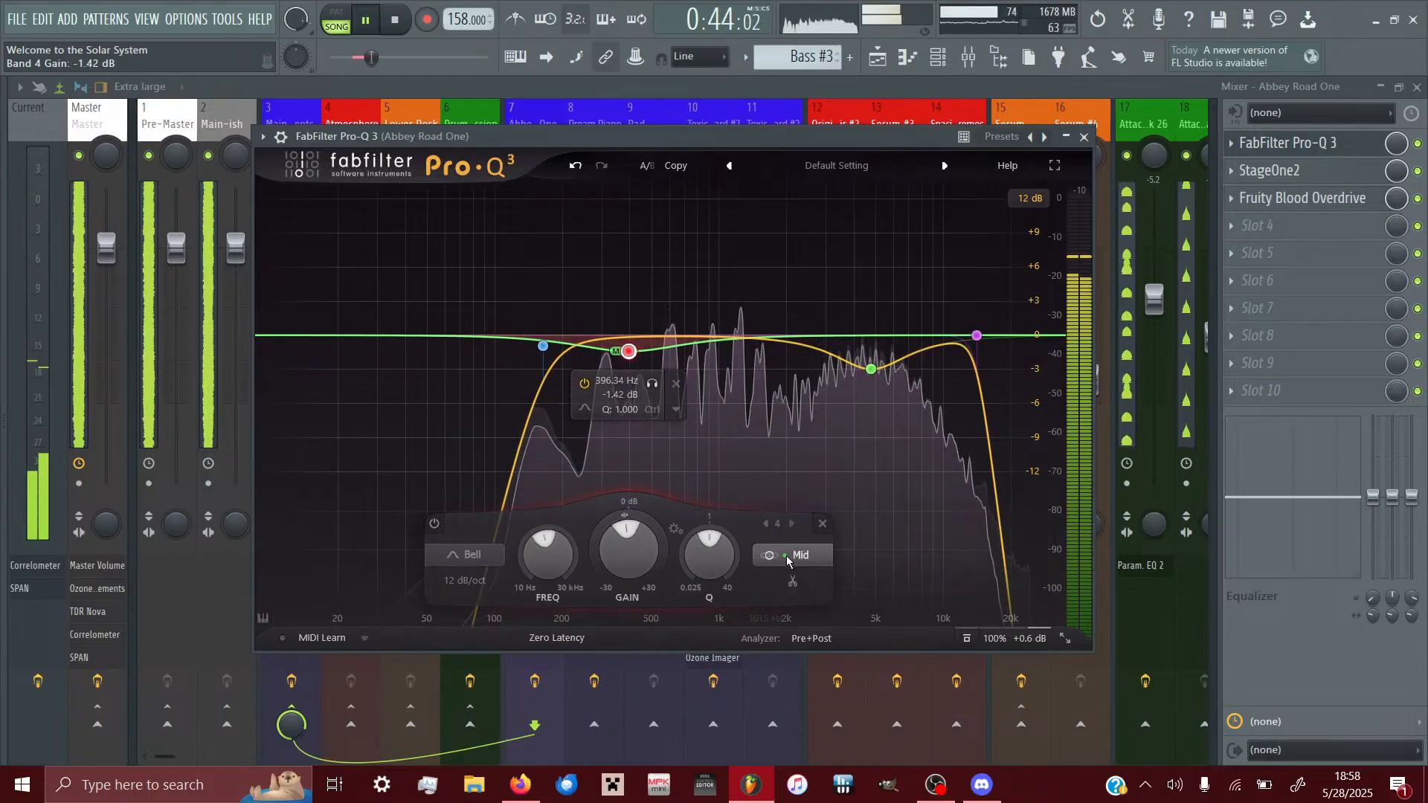
left_click(790, 549)
left_click_drag(629, 353, 617, 421)
left_click(790, 555)
left_click(781, 495)
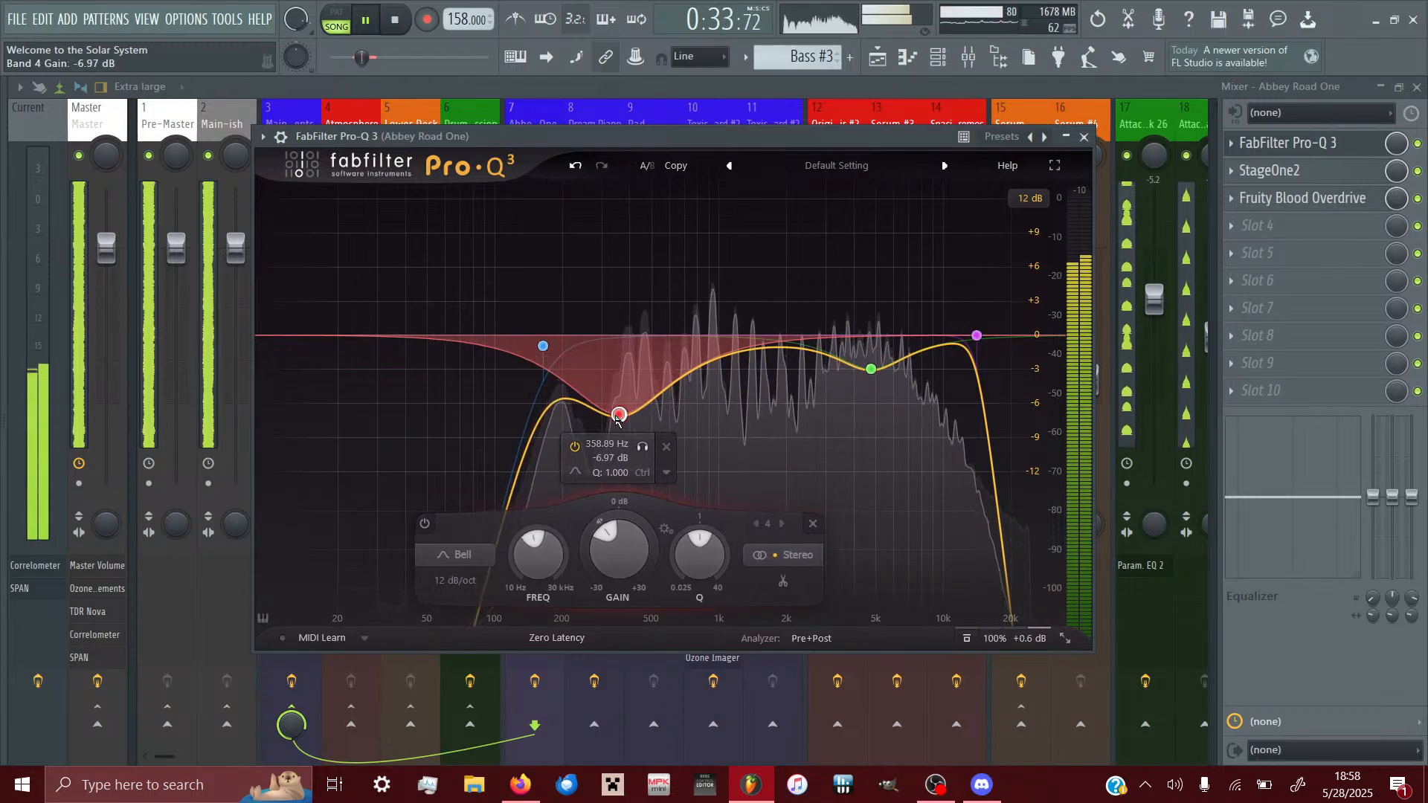
- Move the low-mid bell band to about 315 Hz and set its gain to about -1.7 dB
left_click_drag(596, 421, 605, 372)
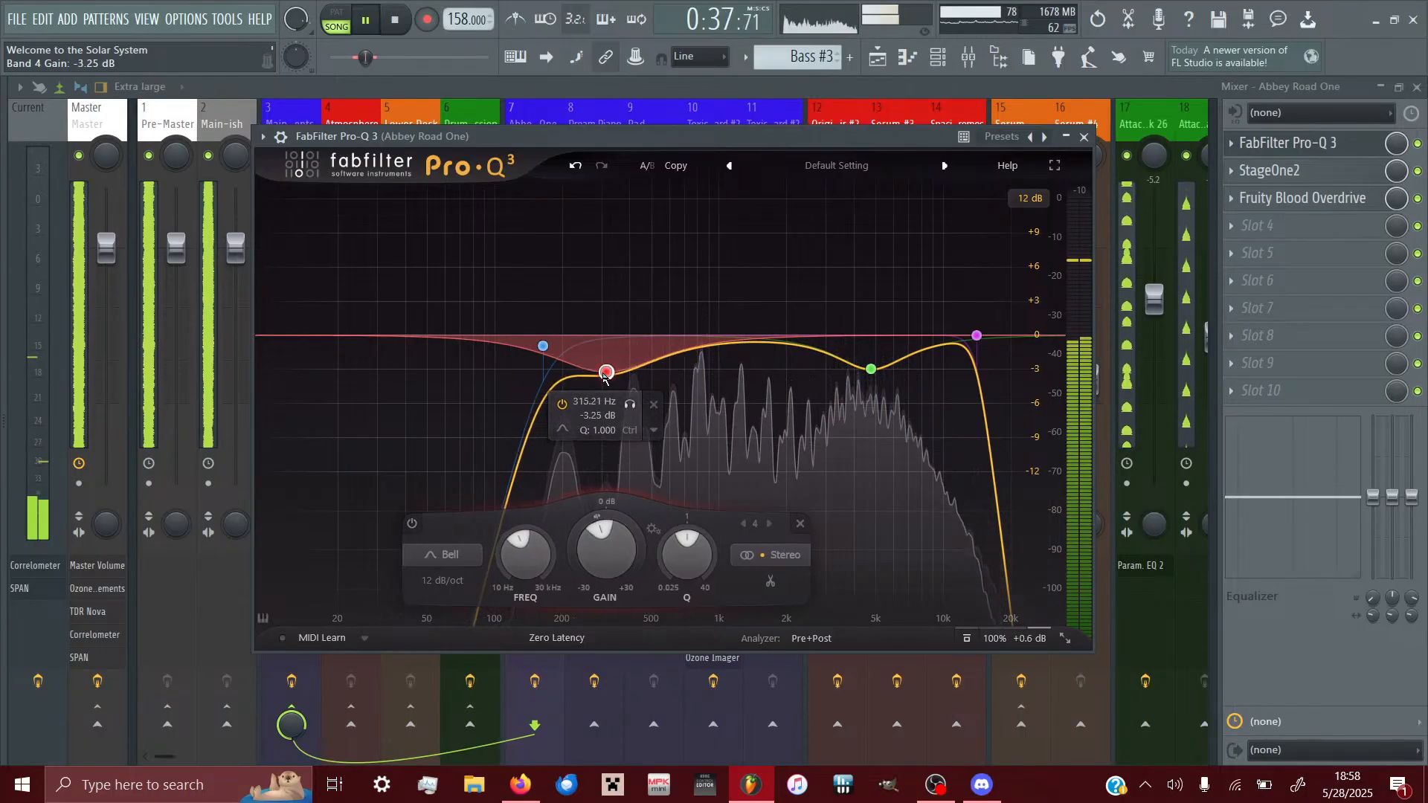
left_click_drag(602, 531, 602, 524)
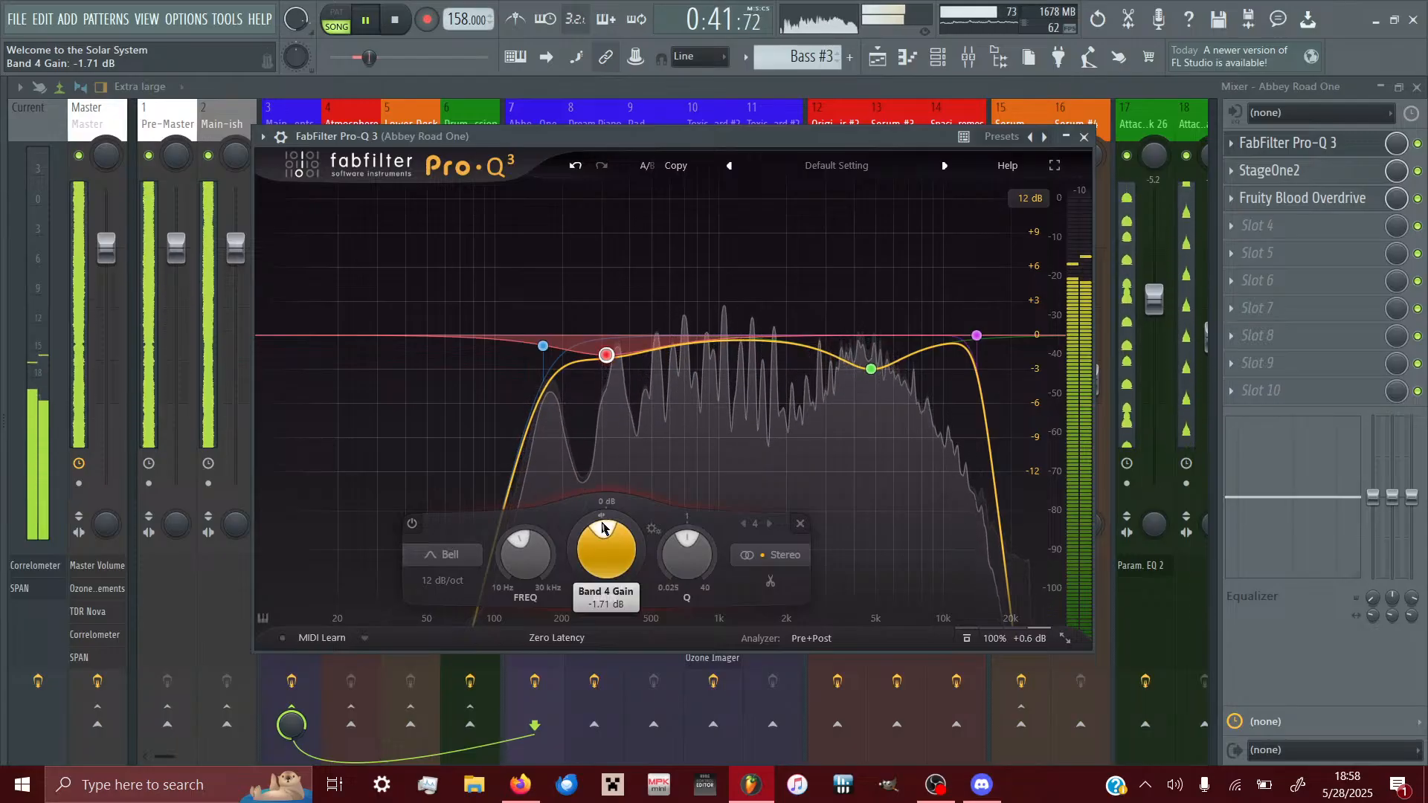
left_click(749, 450)
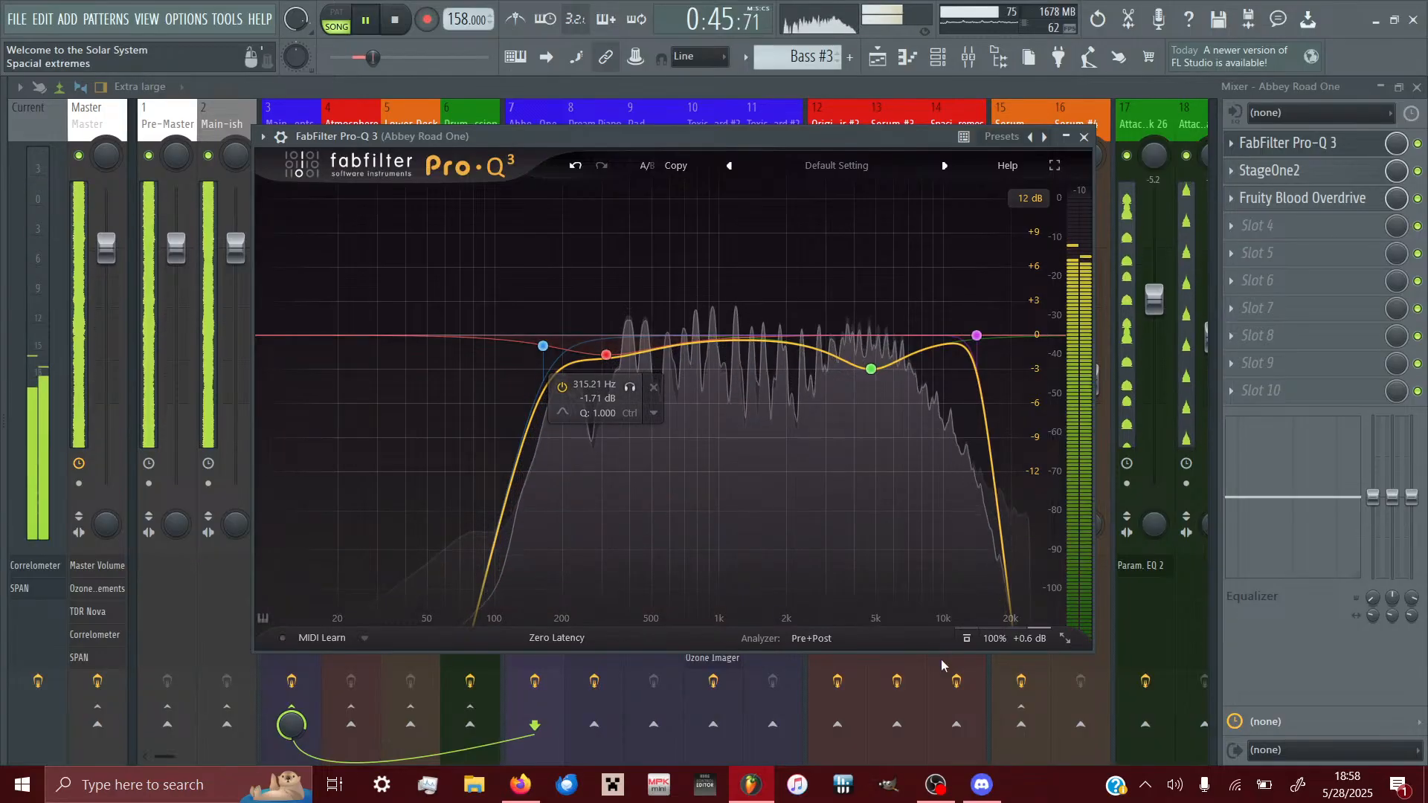
- Compare the equalizer against its bypassed signal and raise its output level to about +1.7 dB
left_click(961, 641)
left_click(961, 641)
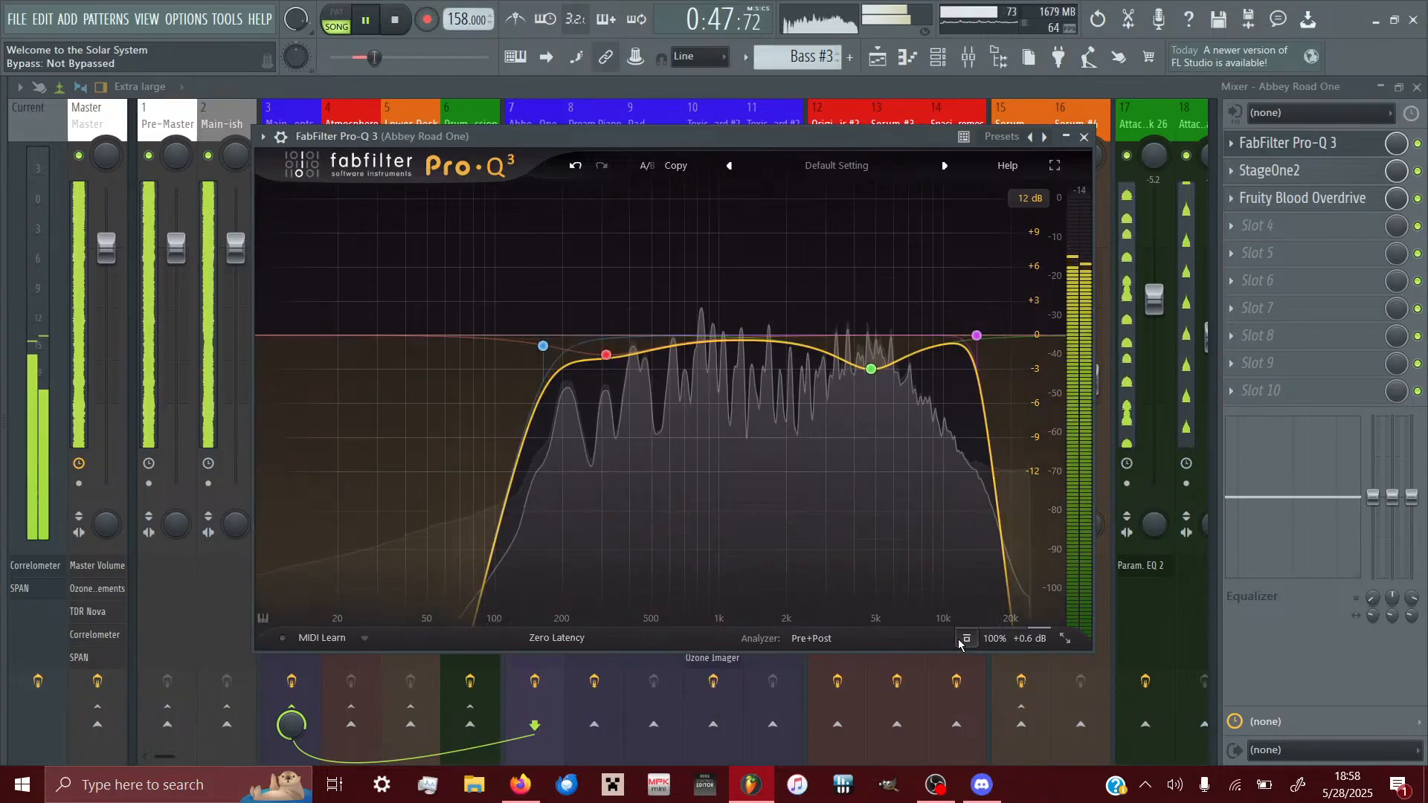
mouse_move(1030, 639)
left_click_drag(1016, 555, 1018, 538)
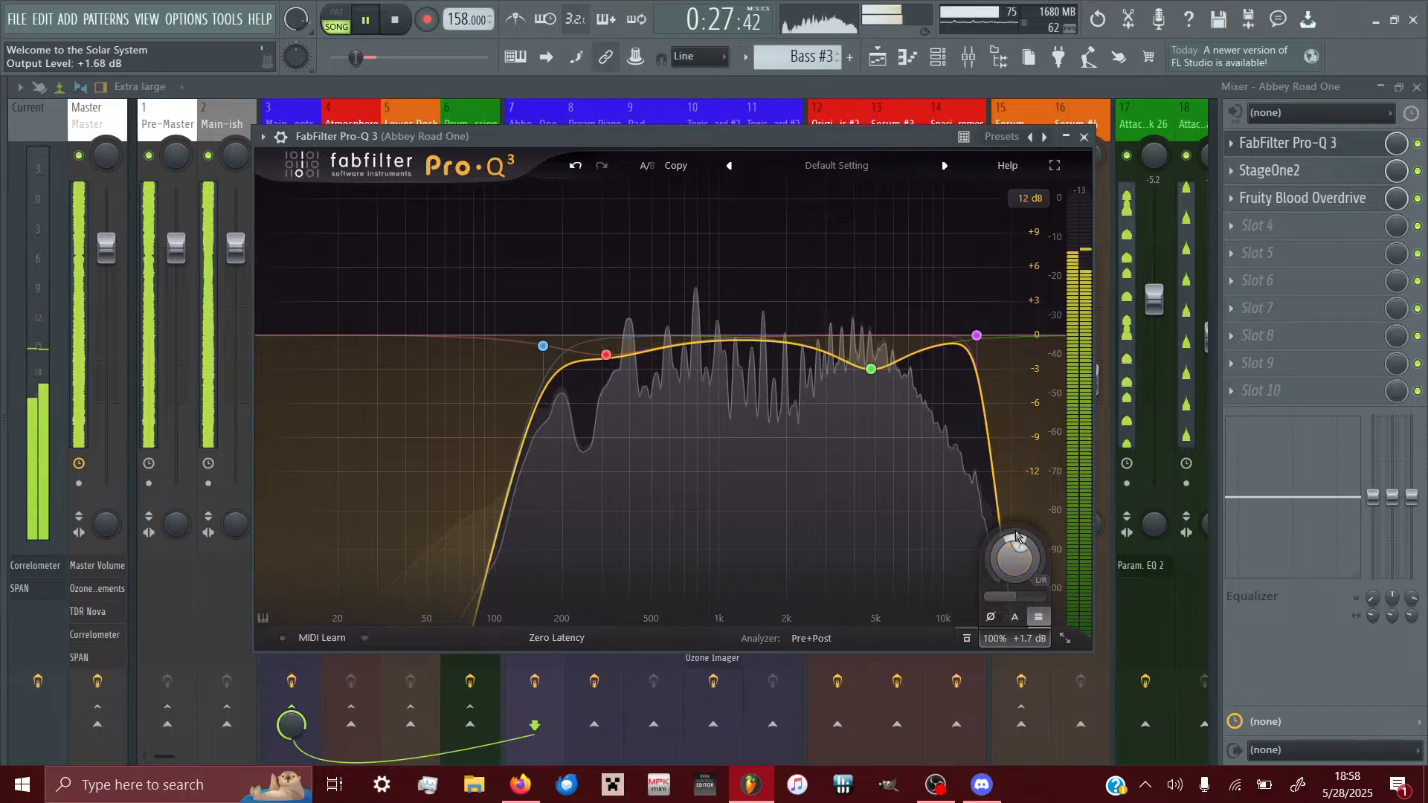
- Toggle the bypass of Pro-Q 3 repeatedly to compare the equalized and unprocessed Abbey Road One sound during playback
left_click(967, 642)
left_click(966, 641)
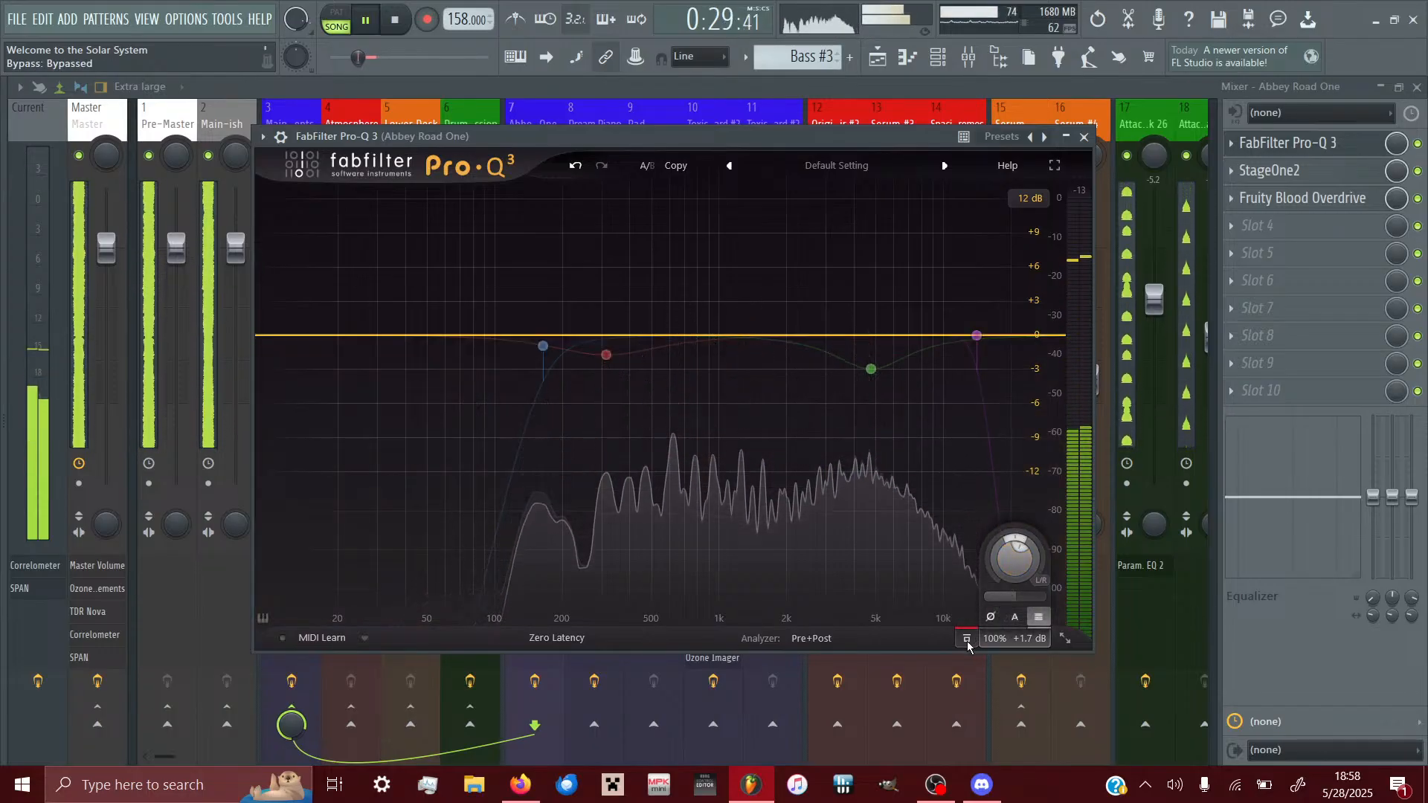
left_click(966, 641)
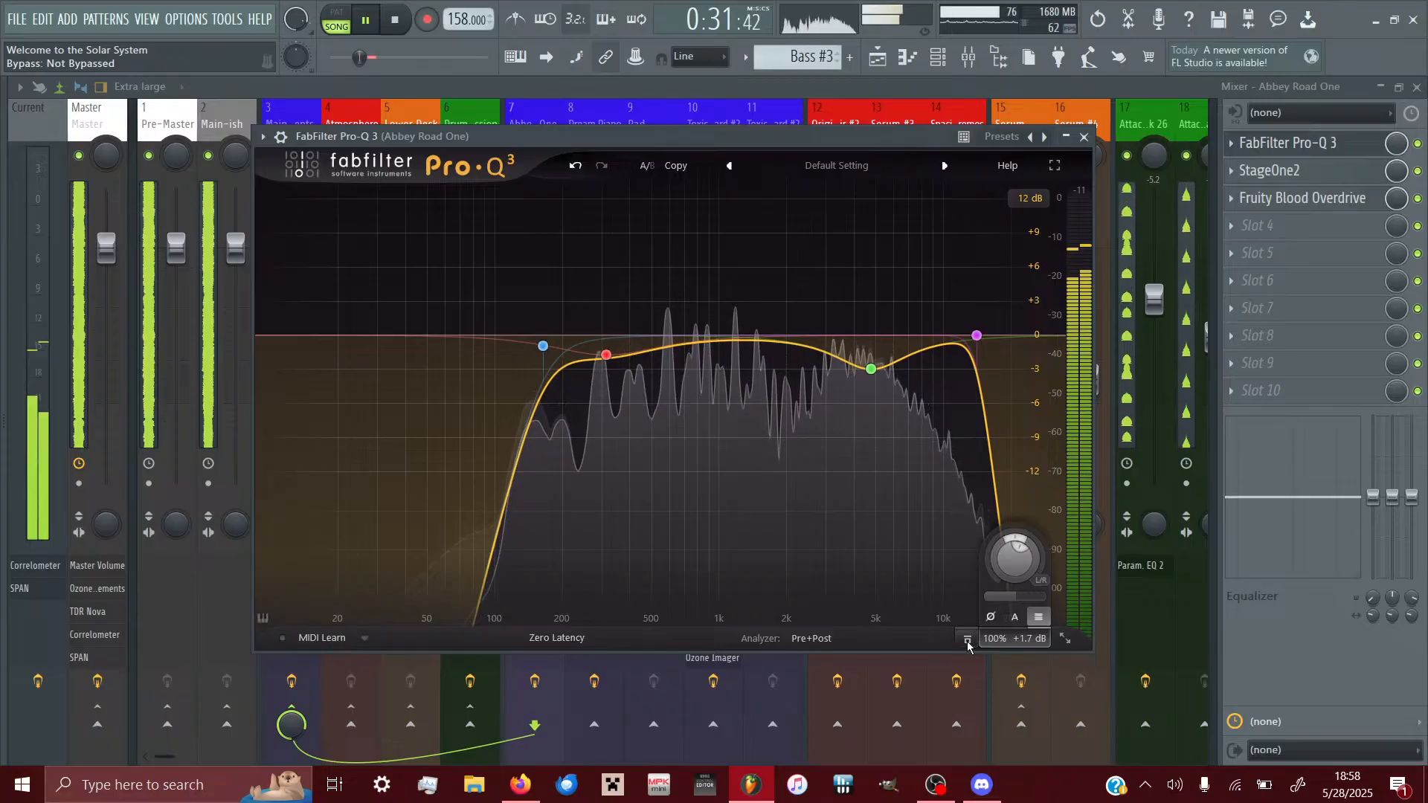
left_click(966, 641)
left_click(967, 641)
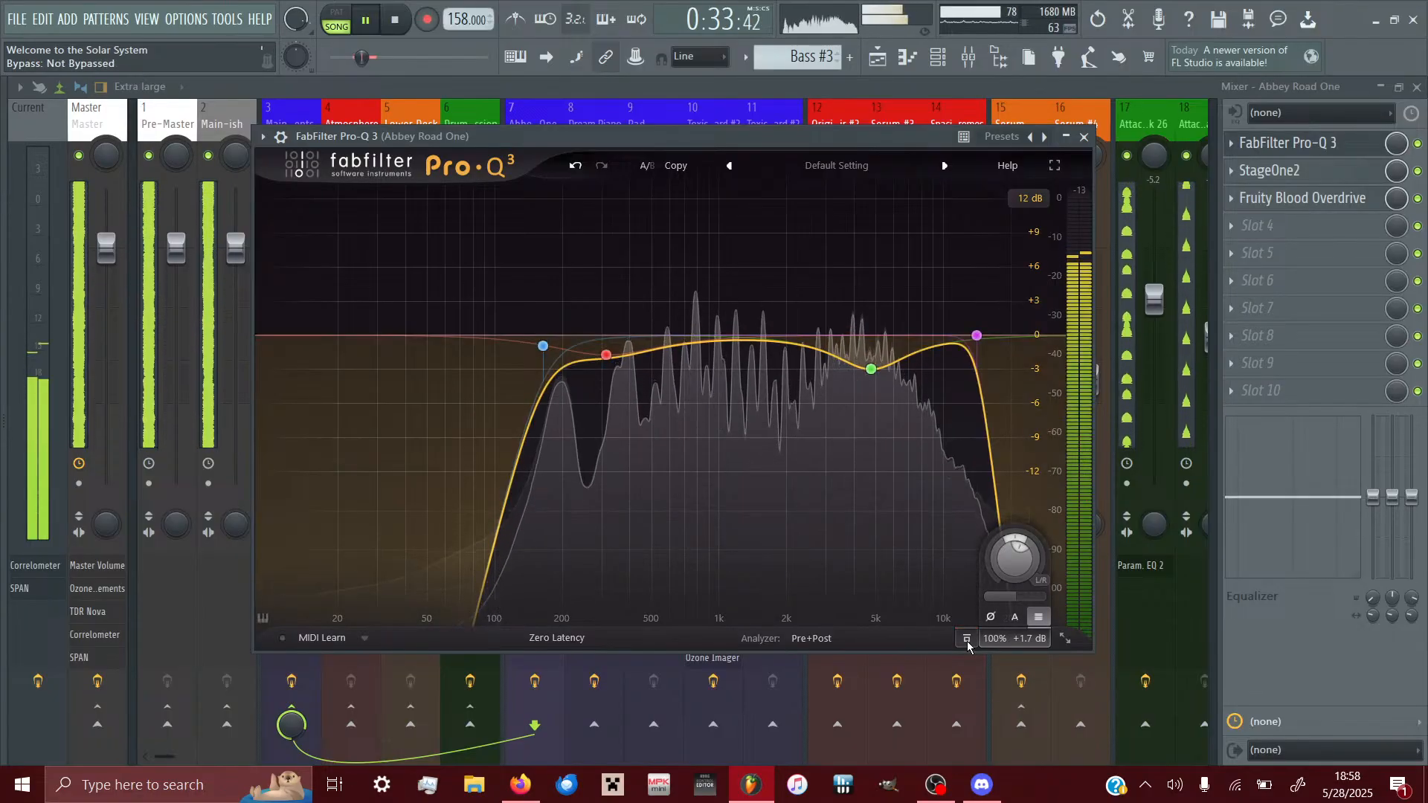
left_click(967, 641)
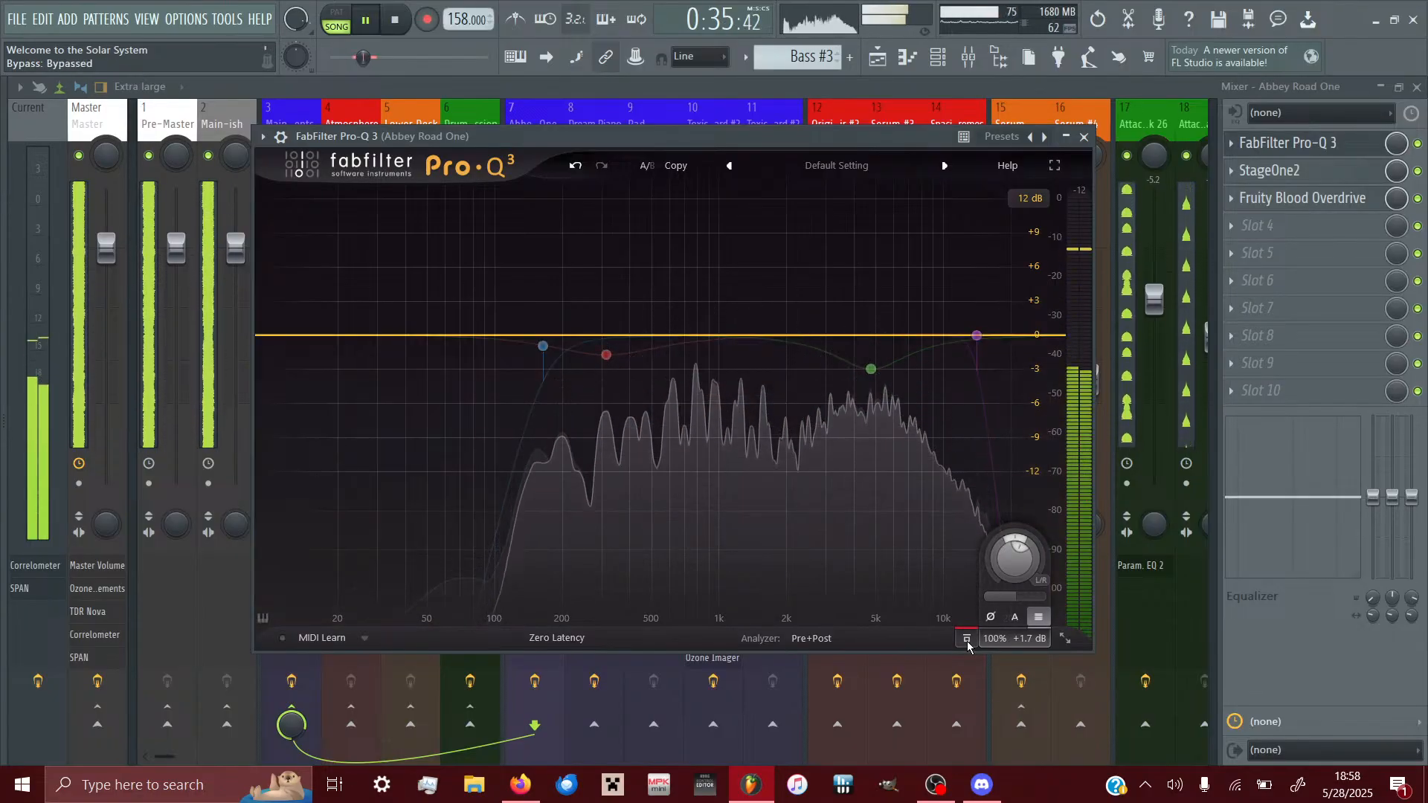
left_click(967, 641)
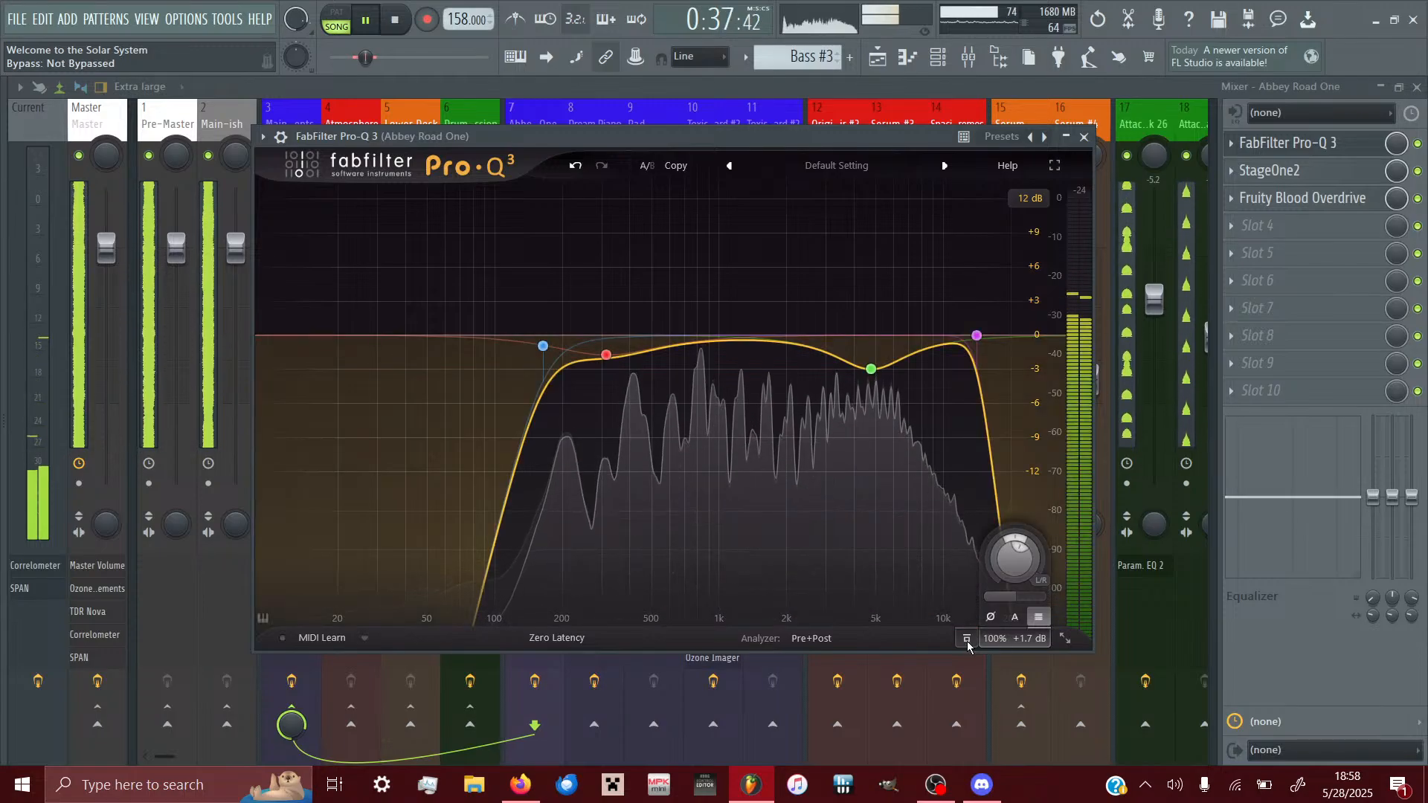
left_click(966, 641)
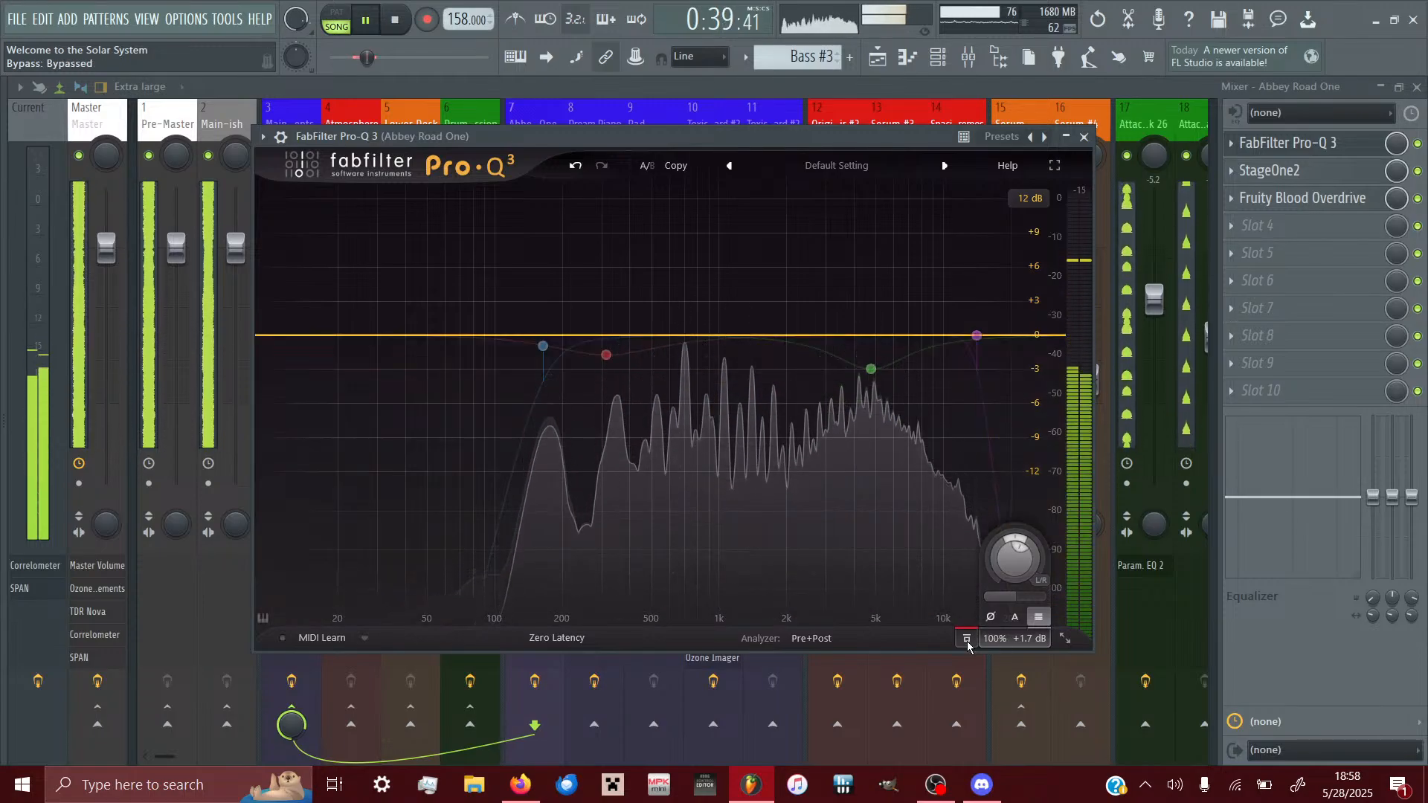
left_click(967, 641)
- Fine-tune the Pro-Q 3 output level to +1.75 dB, recheck it against bypass, and close the equalizer
left_click_drag(1020, 567, 1019, 566)
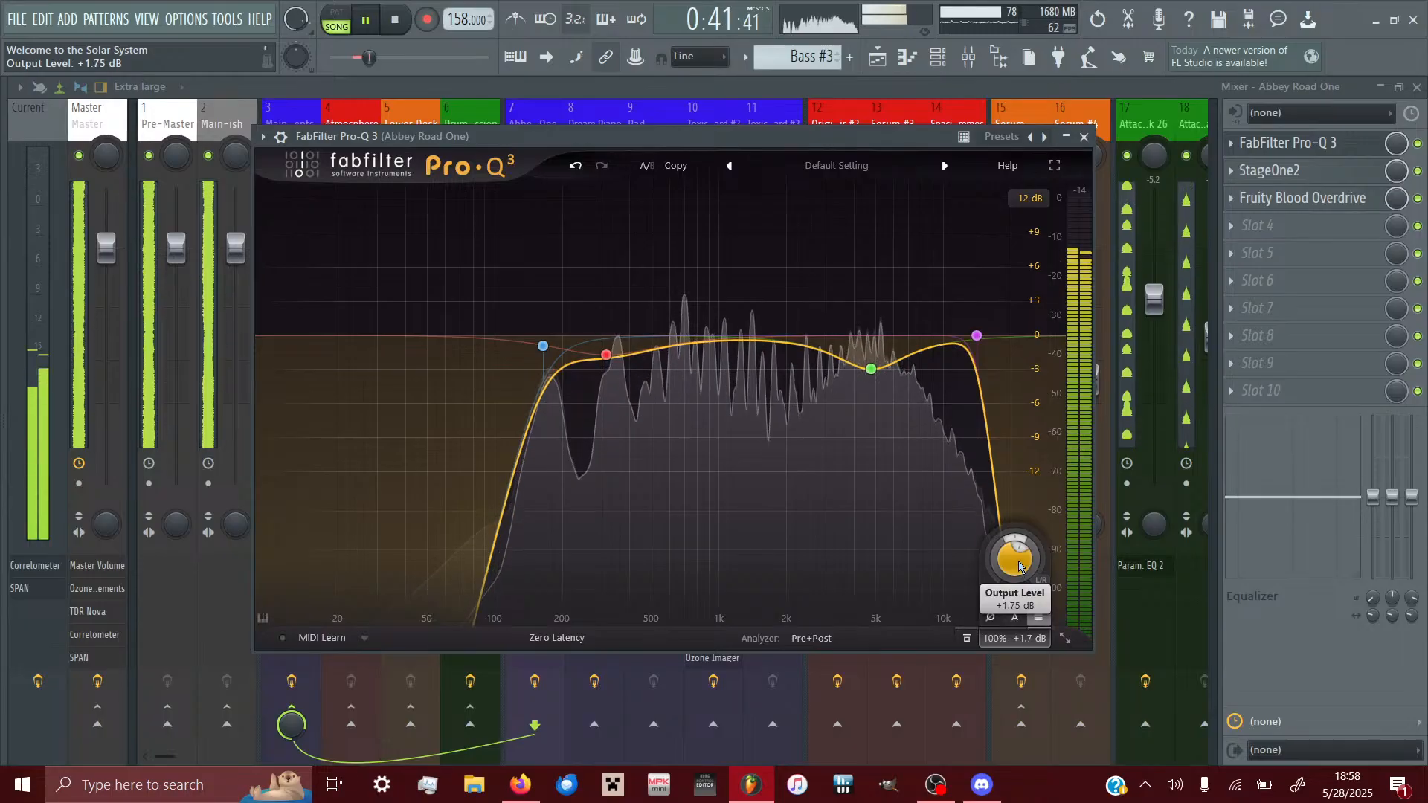
left_click(967, 641)
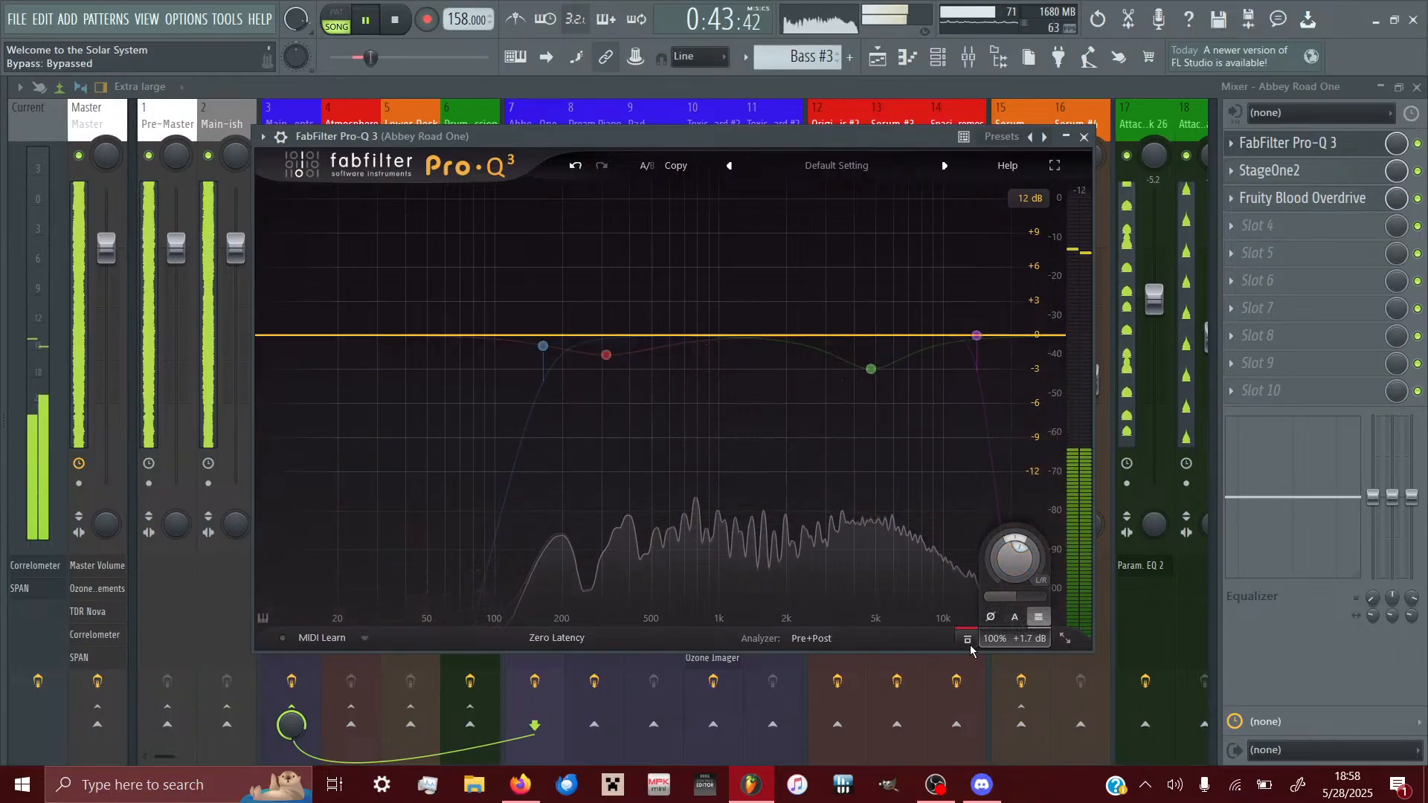
left_click(969, 644)
left_click(968, 641)
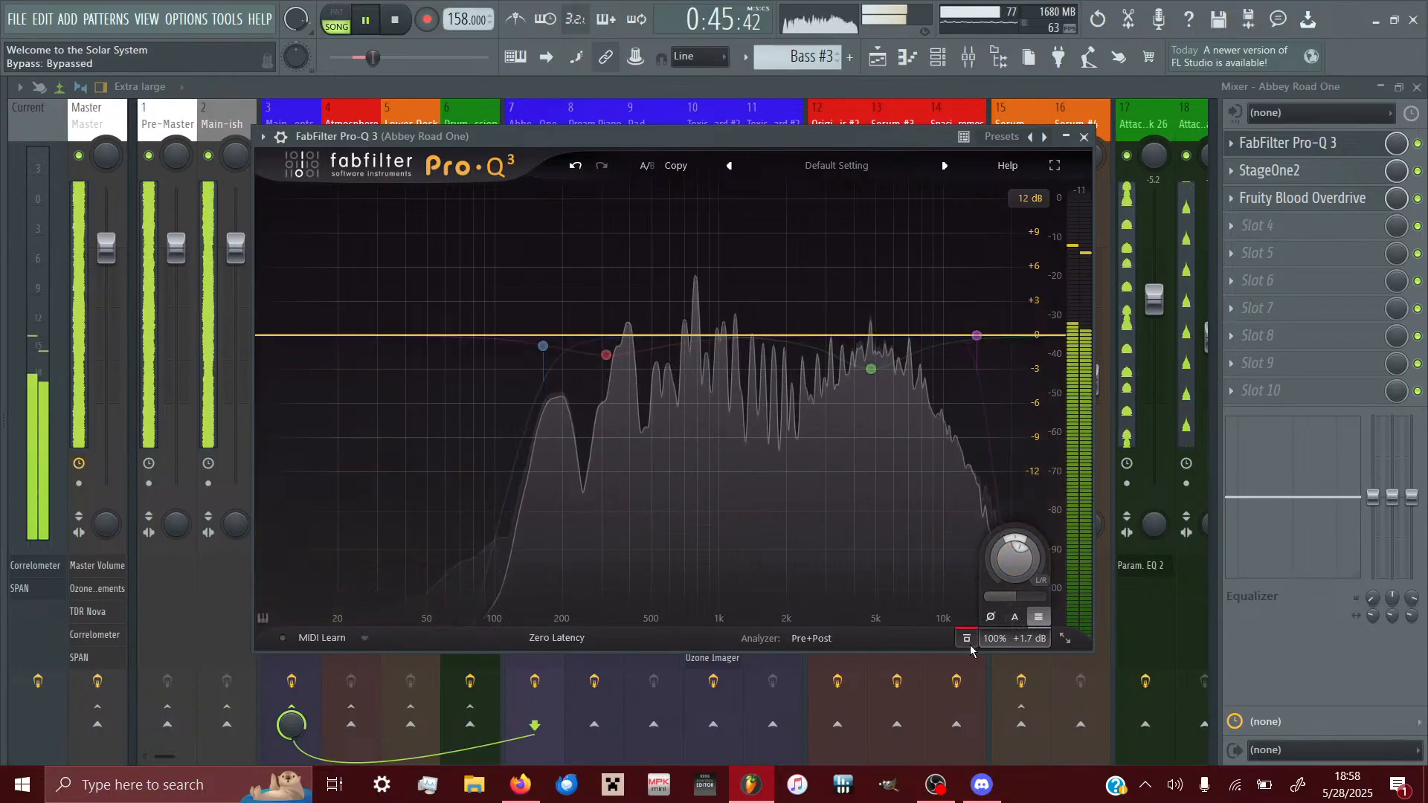
left_click(967, 641)
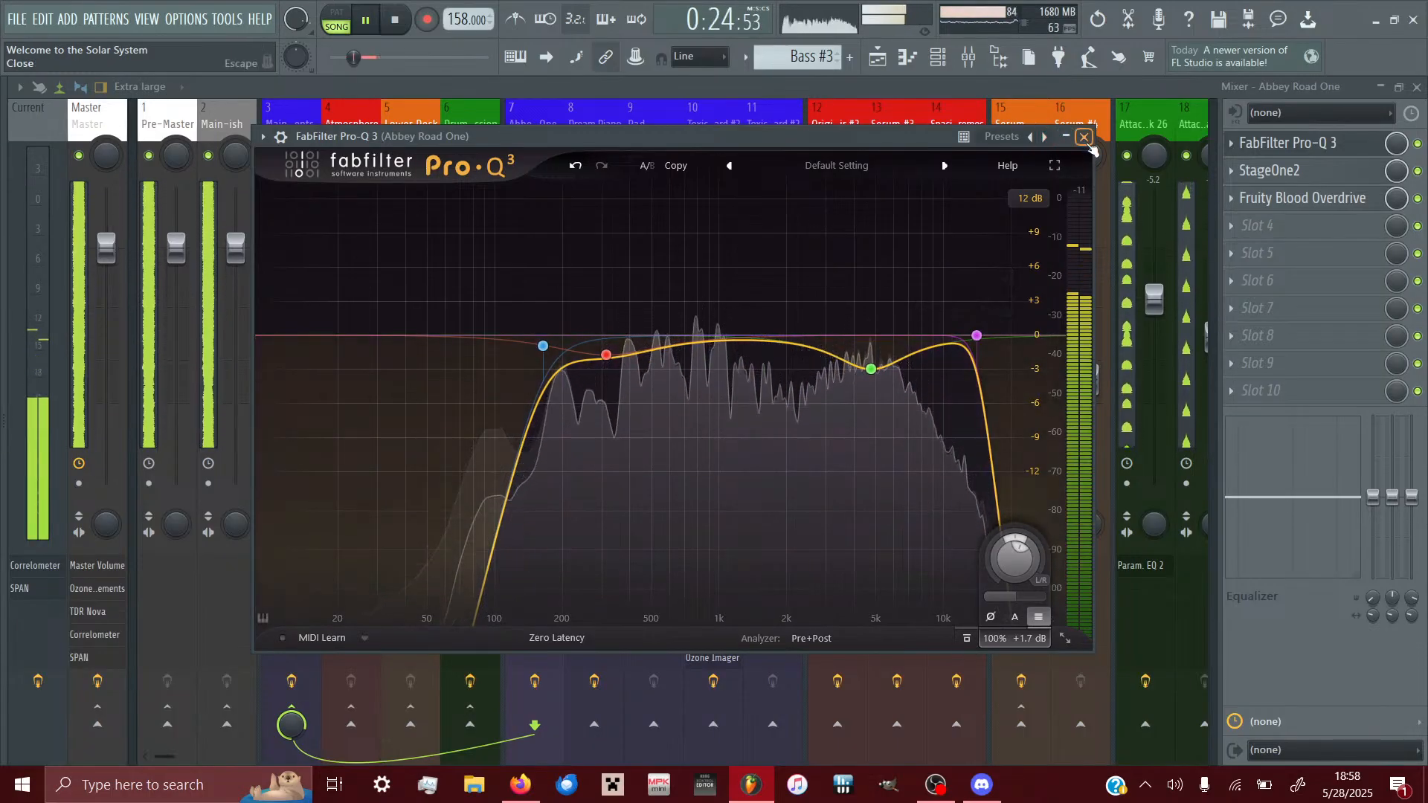
left_click(1085, 137)
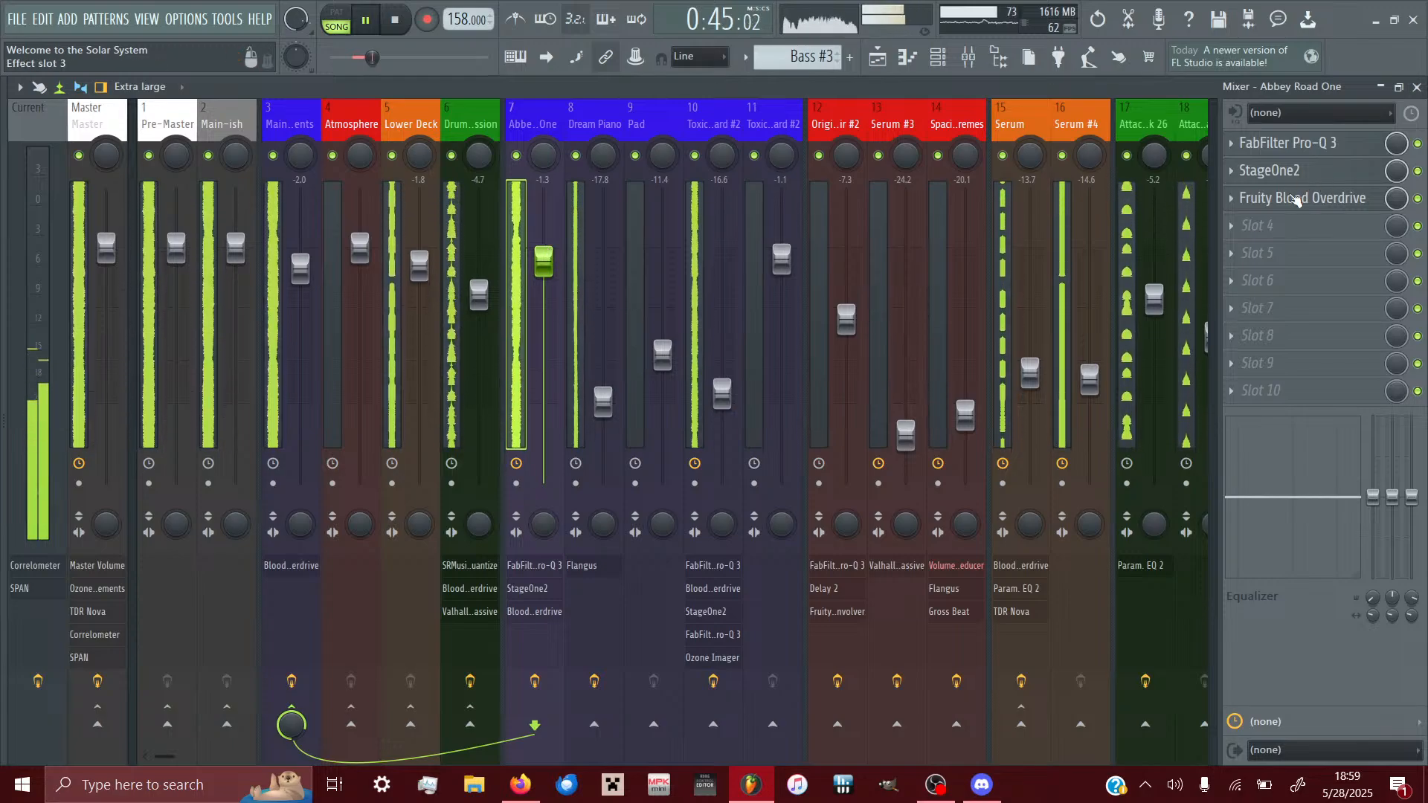
- Check the existing Pro-Q 3 and load a second FabFilter Pro-Q 3 into effect slot 4 of the Abbey Road One track
left_click(1307, 145)
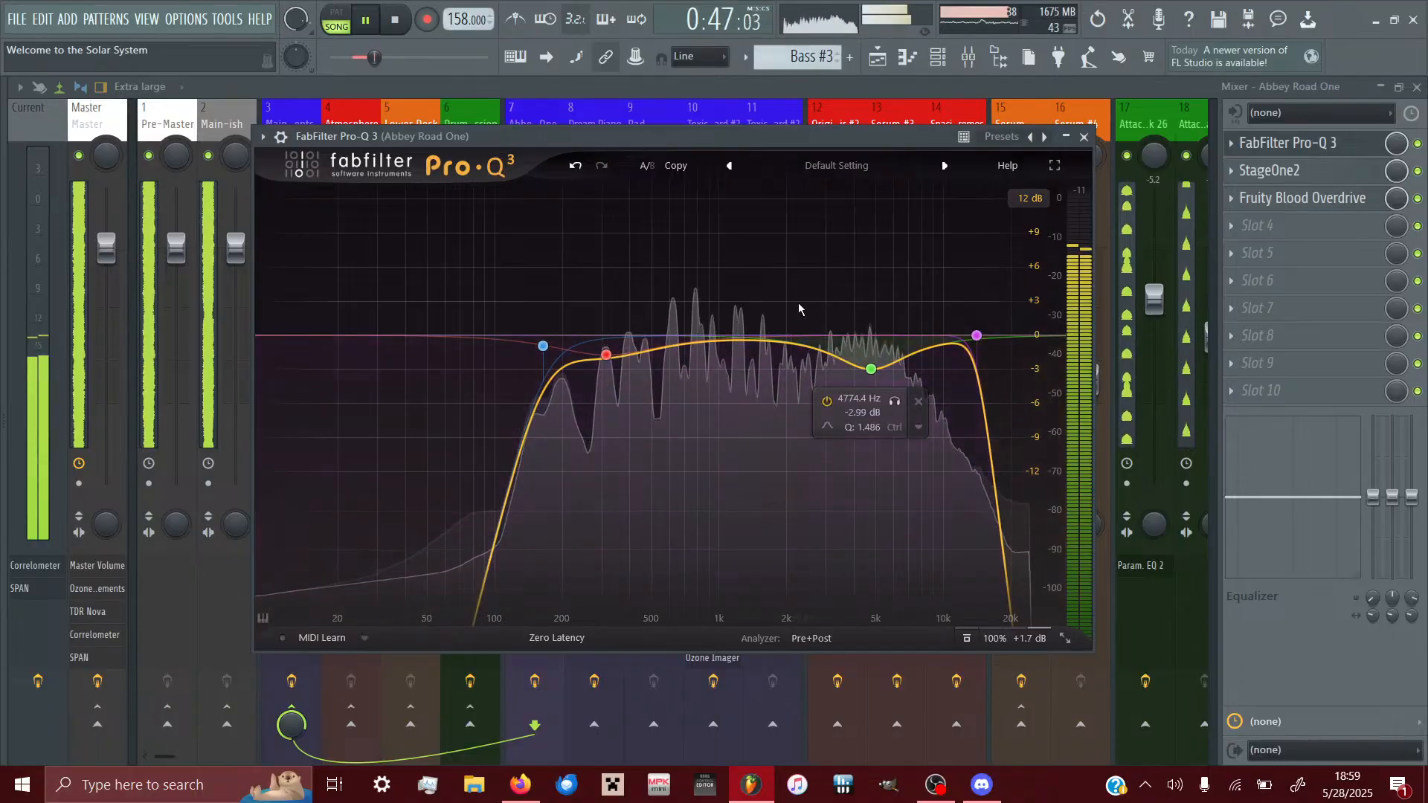
left_click(1329, 149)
left_click(1265, 225)
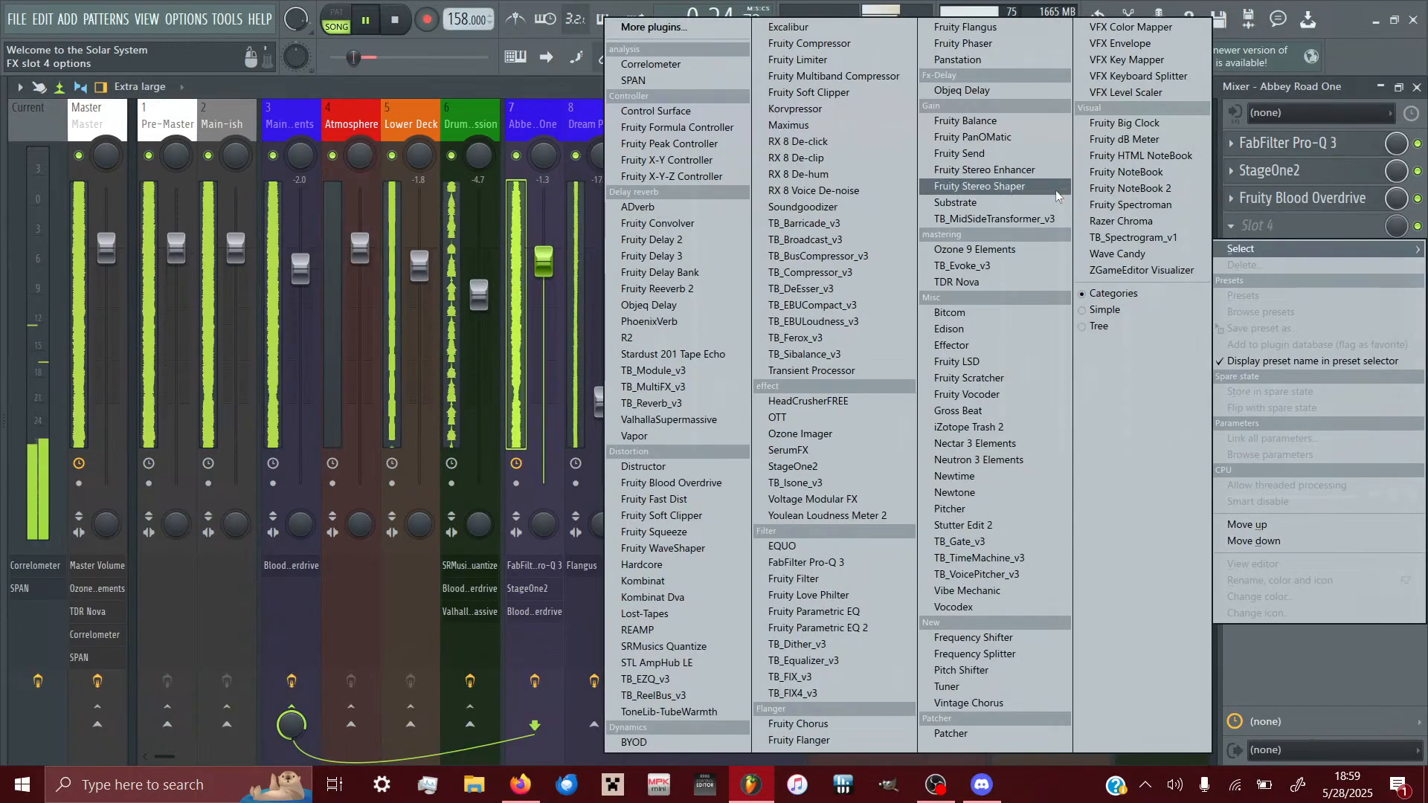
left_click(872, 563)
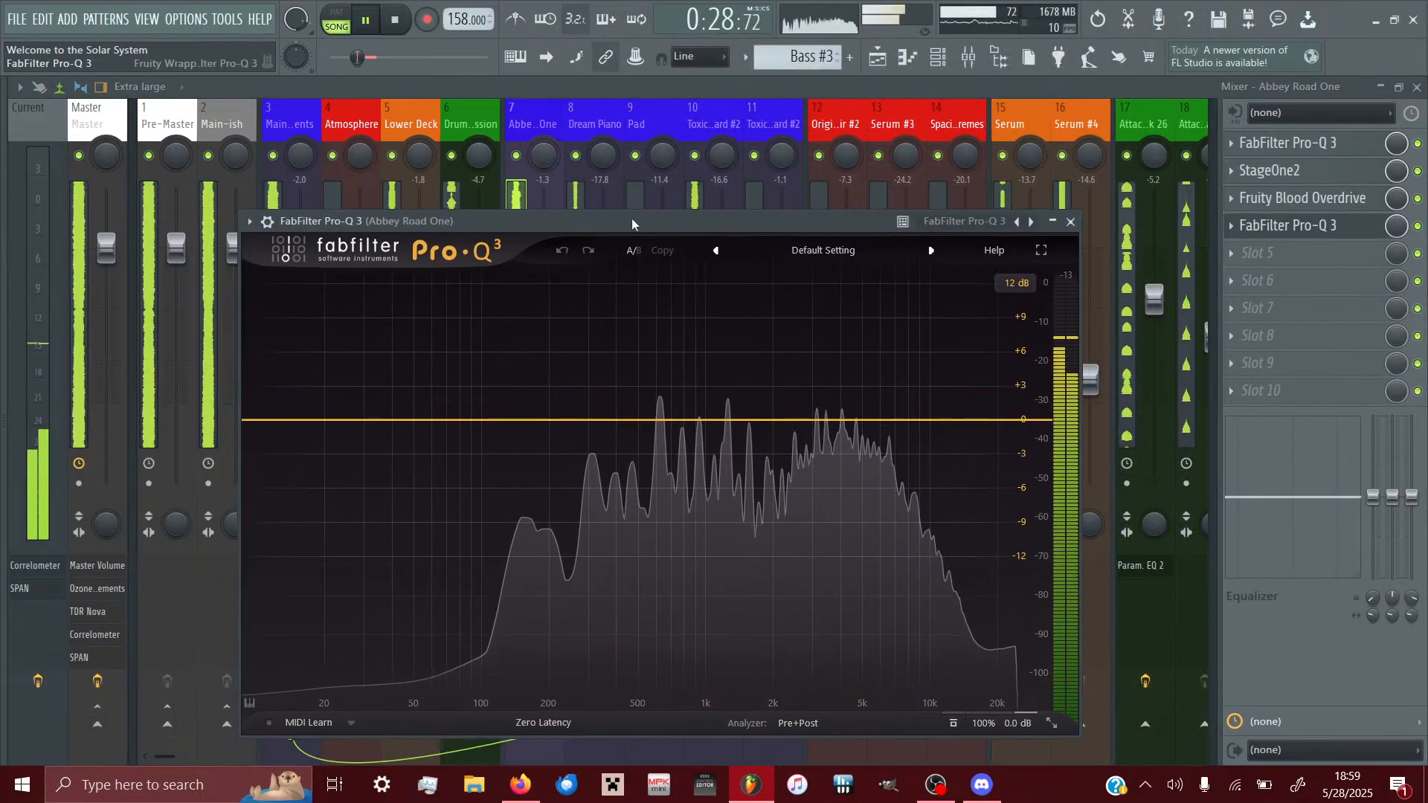
- Add a bell band with Side placement to the new Pro-Q 3, boosting about 4.6 dB at about 794 Hz
left_click_drag(783, 442, 794, 347)
left_click(942, 641)
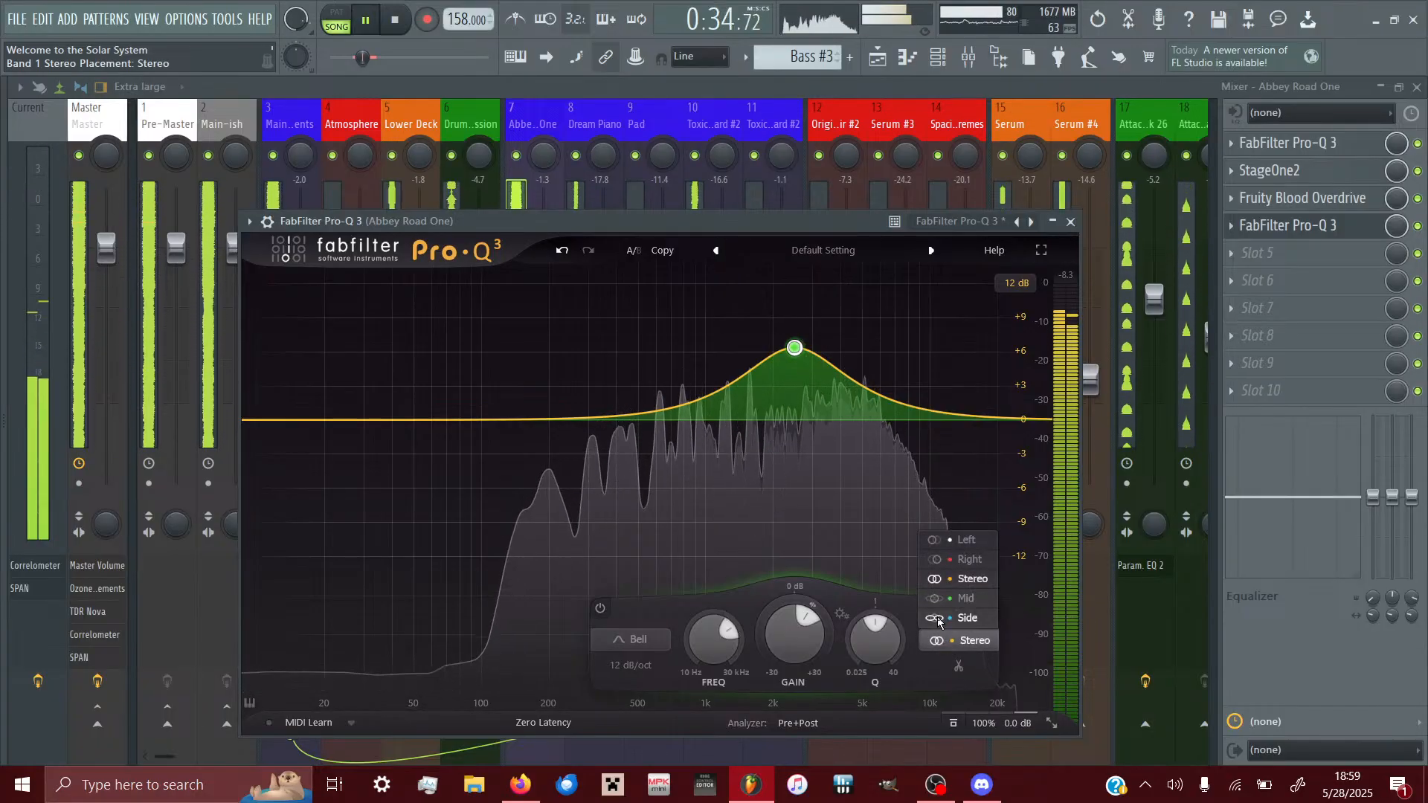
left_click(966, 618)
left_click_drag(794, 347, 679, 368)
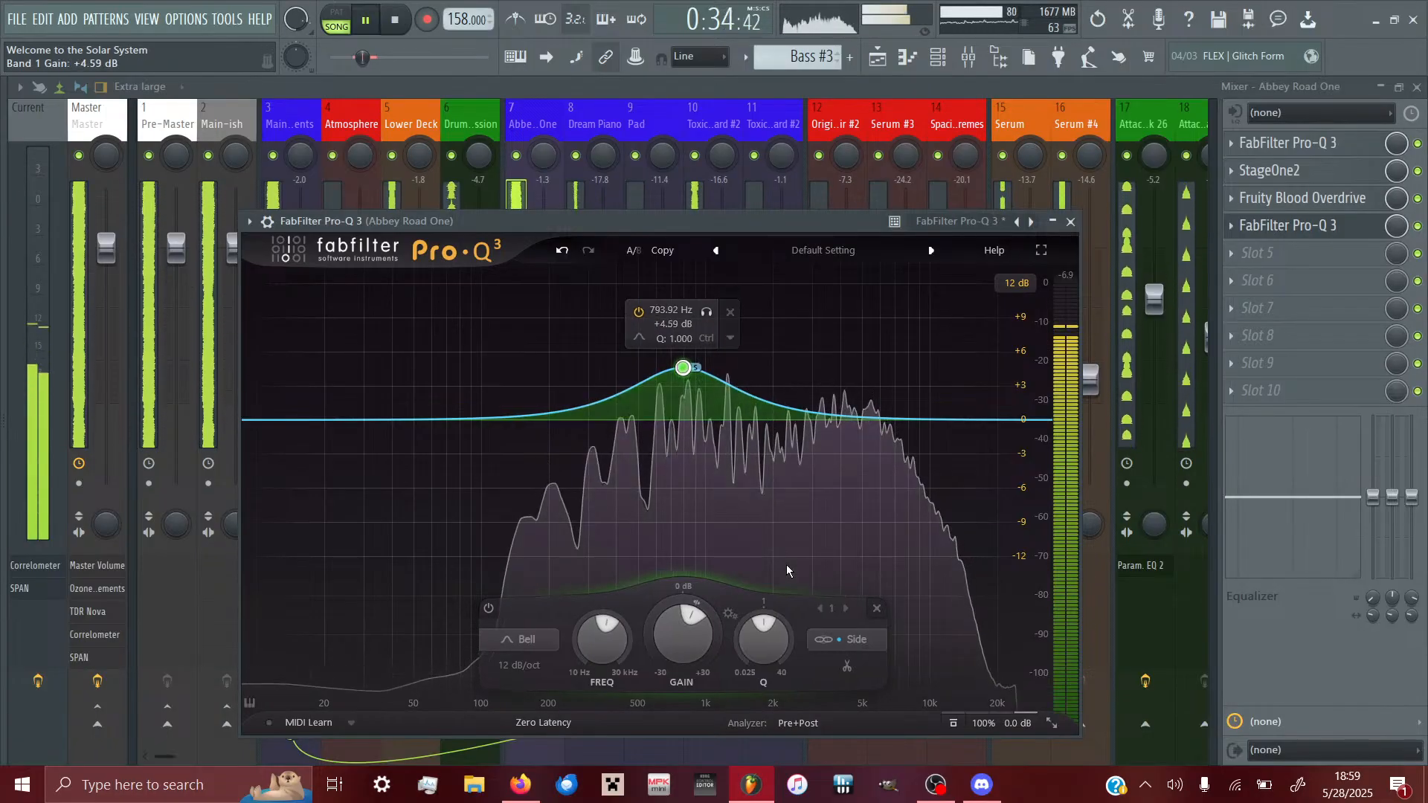
- Try the boost in Mid placement at about 1530 Hz, and set the band to Stereo at about 1665 Hz with +2.6 dB gain
left_click(819, 640)
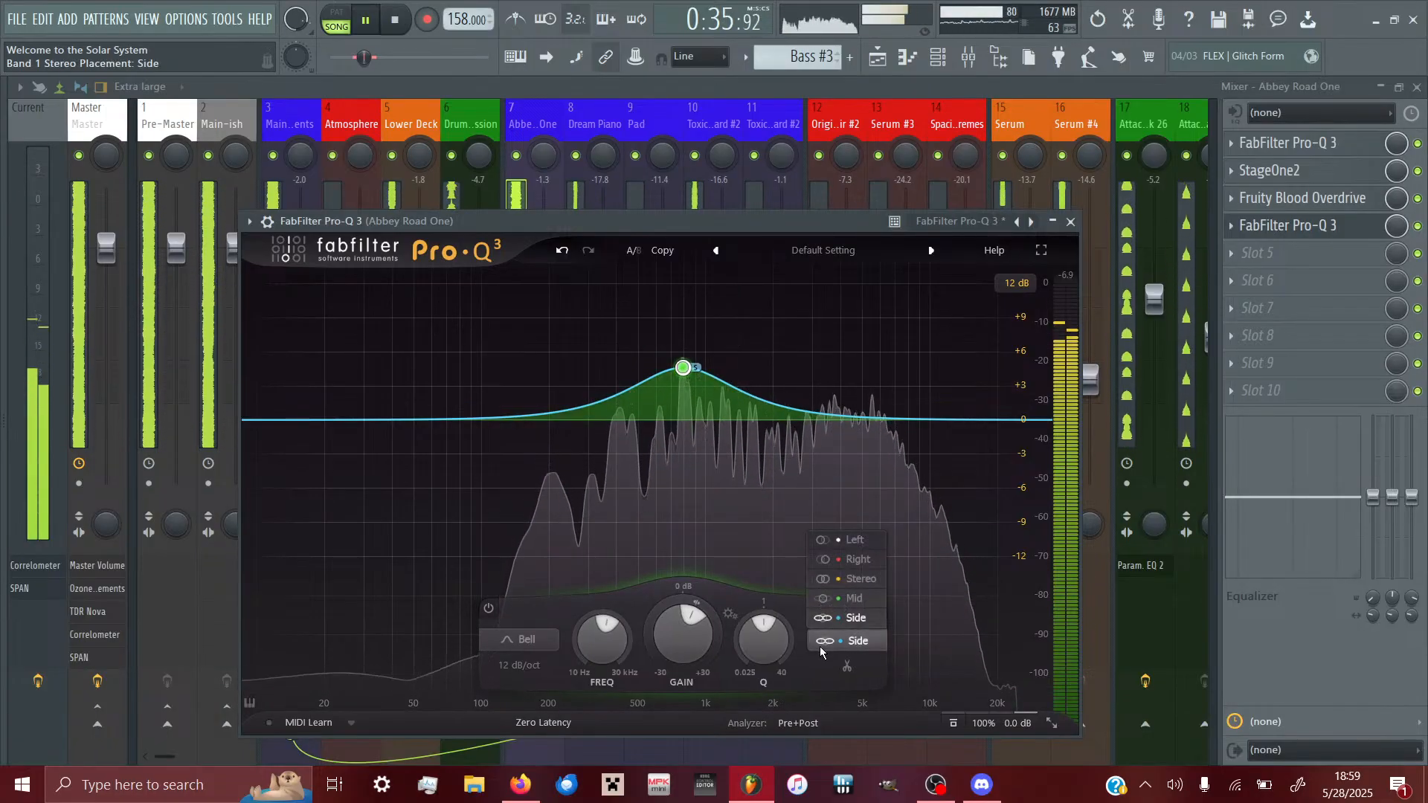
left_click(831, 599)
left_click_drag(683, 369, 747, 392)
left_click(911, 640)
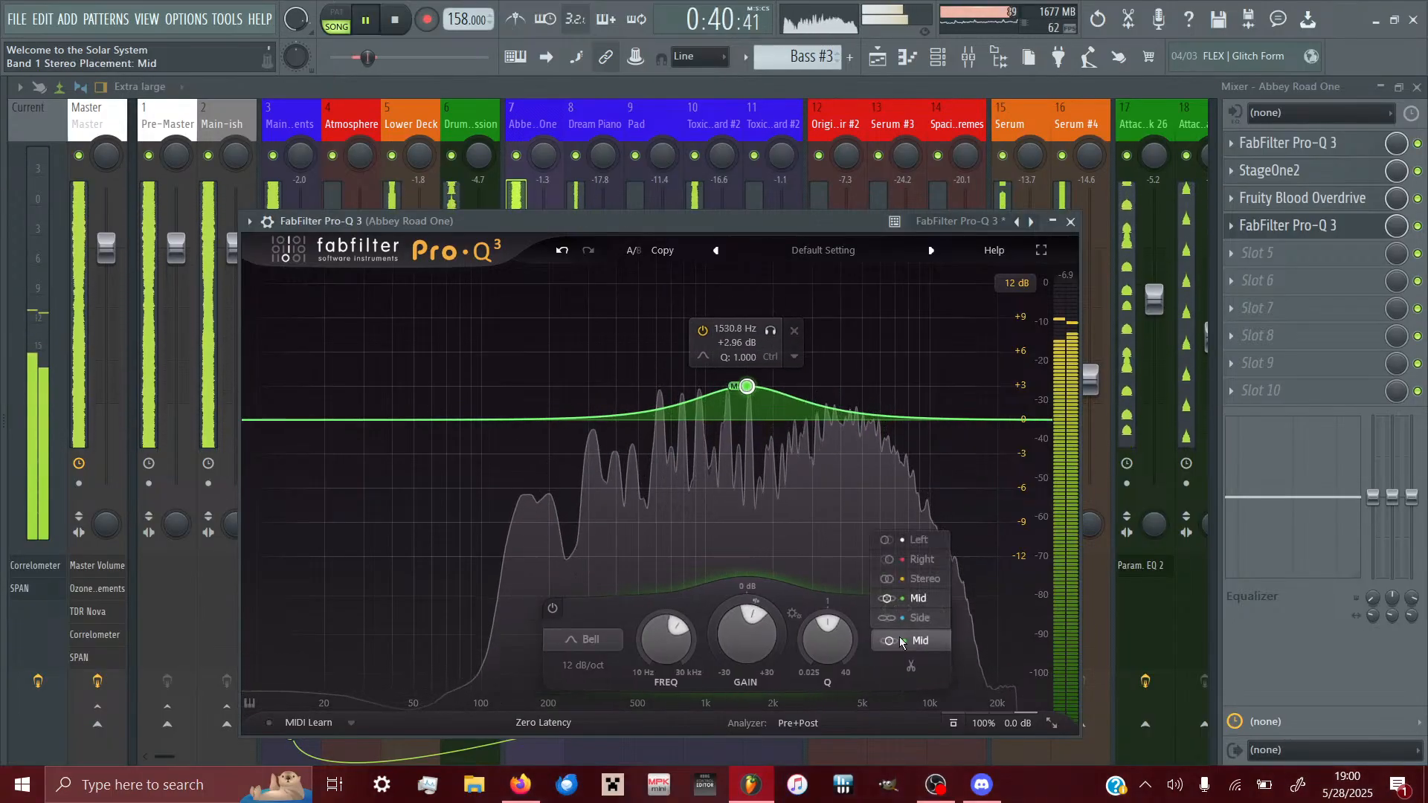
left_click(904, 541)
mouse_move(769, 393)
left_mouse_down()
mouse_move(701, 394)
mouse_move(760, 397)
left_mouse_up()
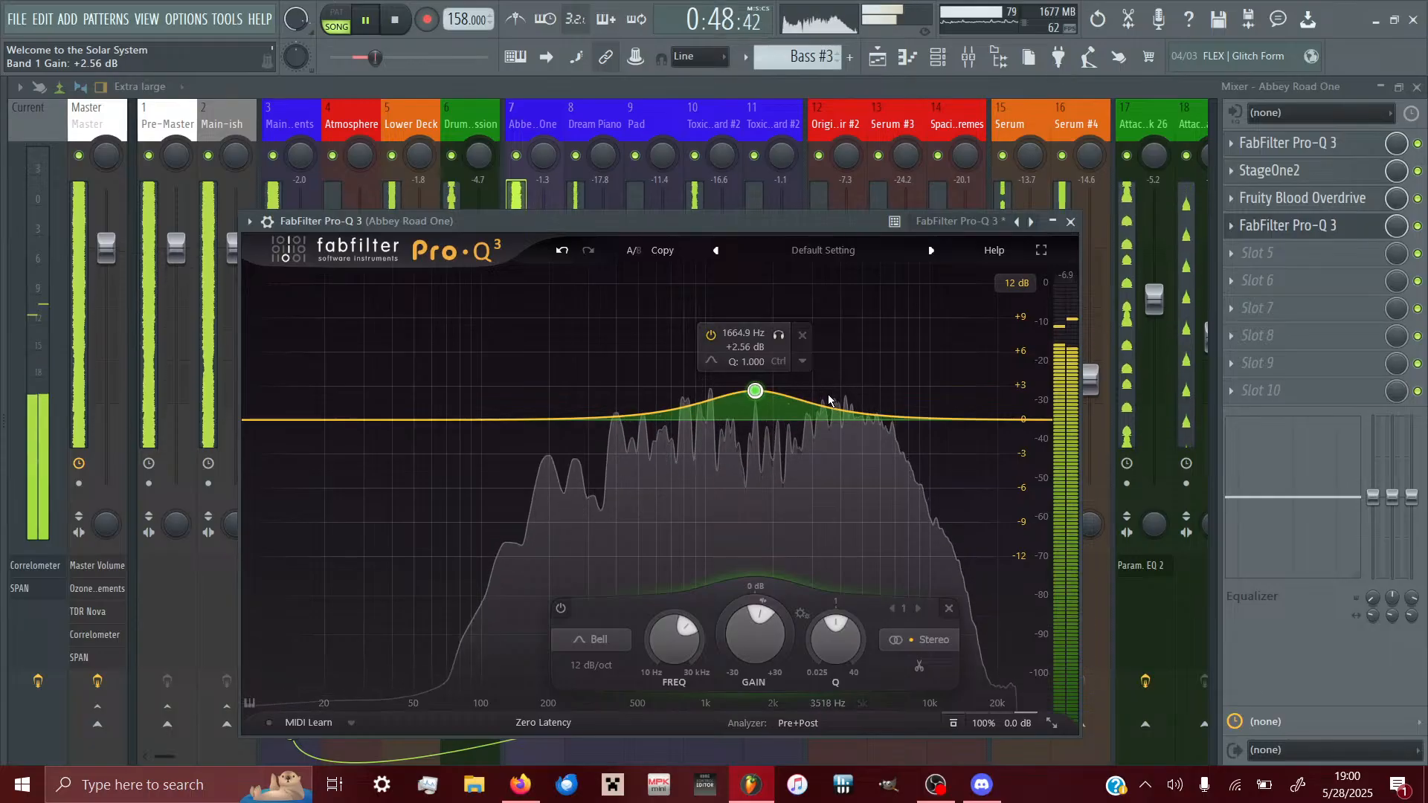
- Narrow the bell boost to a Q of about 1.6 and set its gain to about +1.9 dB
left_click_drag(755, 390, 752, 355)
left_click_drag(832, 647, 822, 609)
mouse_move(824, 674)
left_mouse_down()
mouse_move(821, 699)
mouse_move(821, 685)
left_mouse_up()
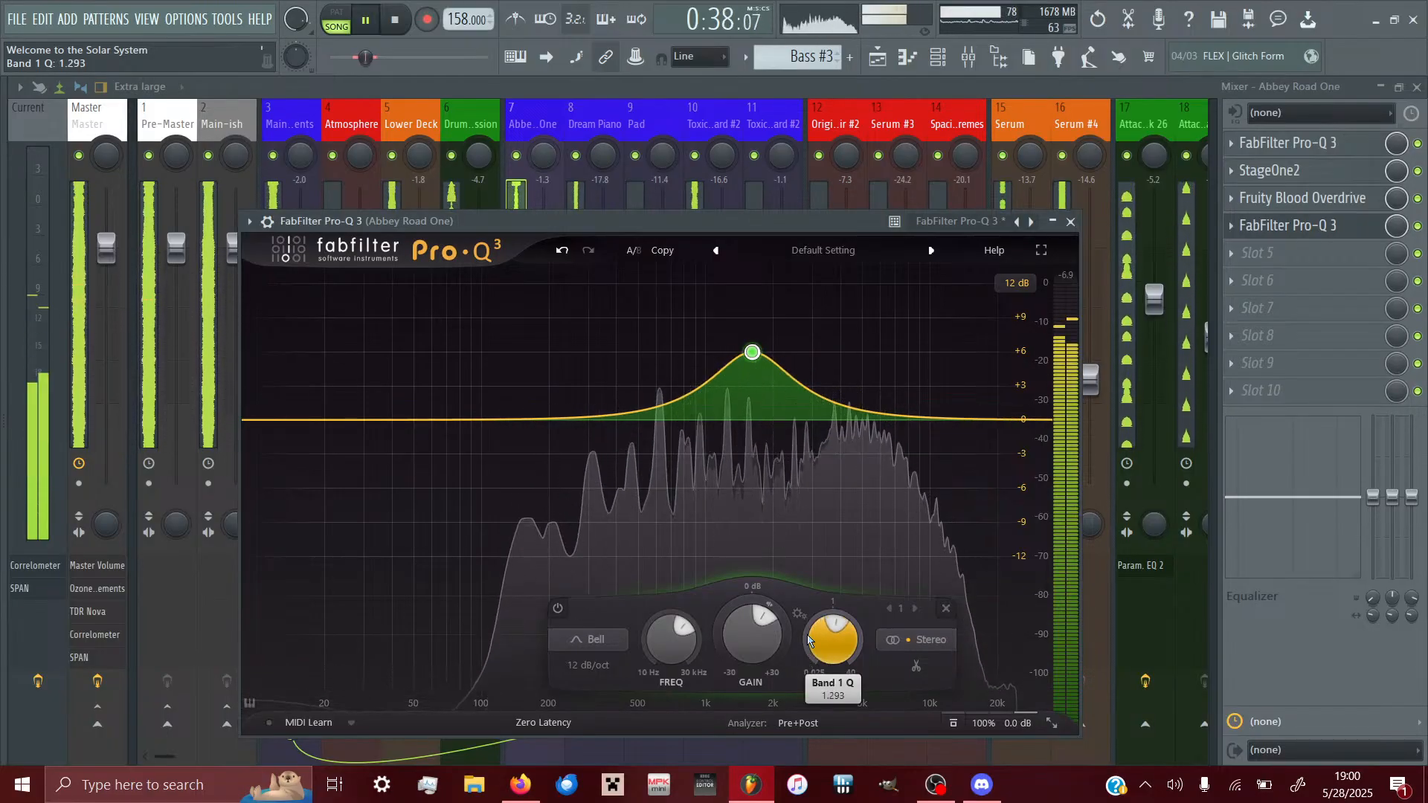
mouse_move(810, 650)
left_mouse_down()
mouse_move(809, 689)
mouse_move(799, 636)
left_mouse_up()
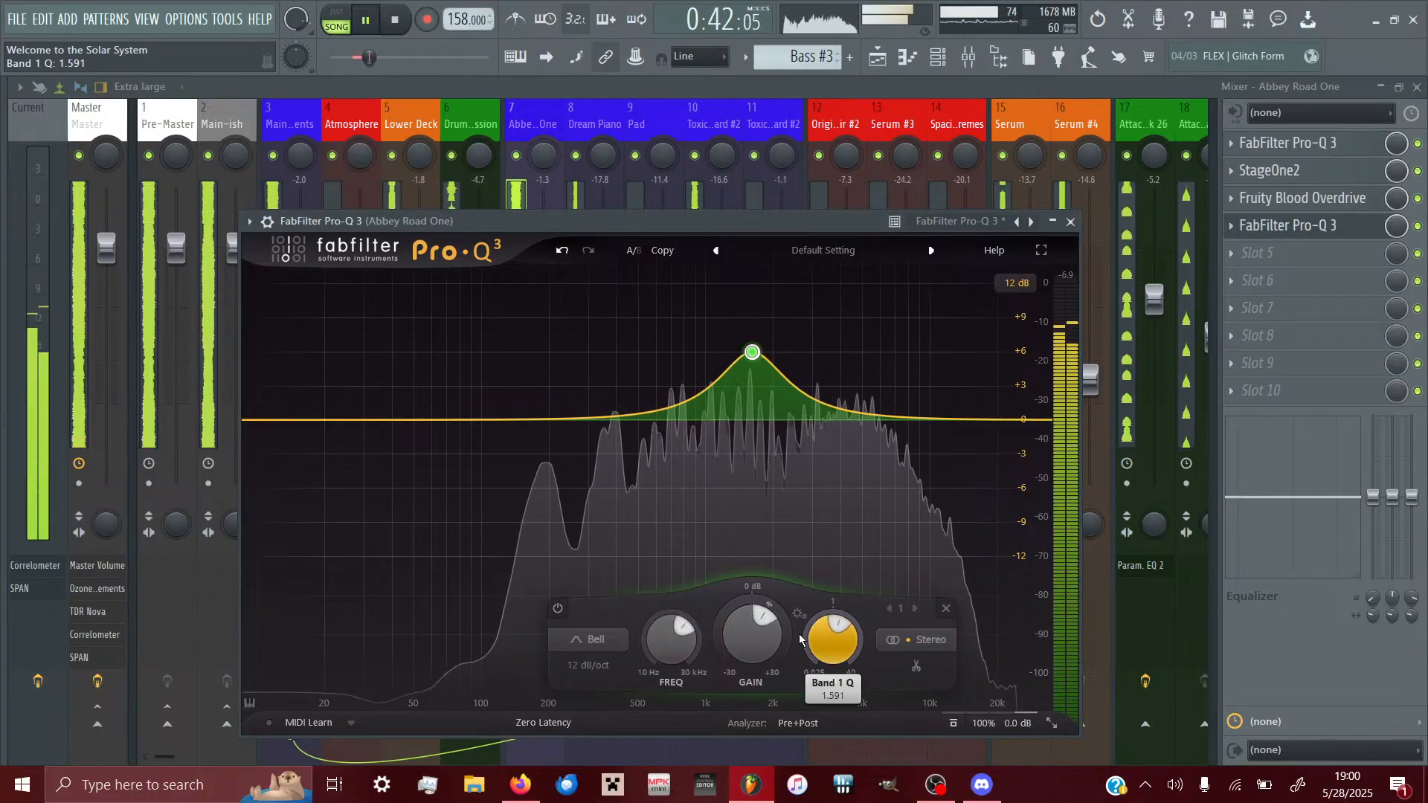
left_click_drag(780, 627, 748, 641)
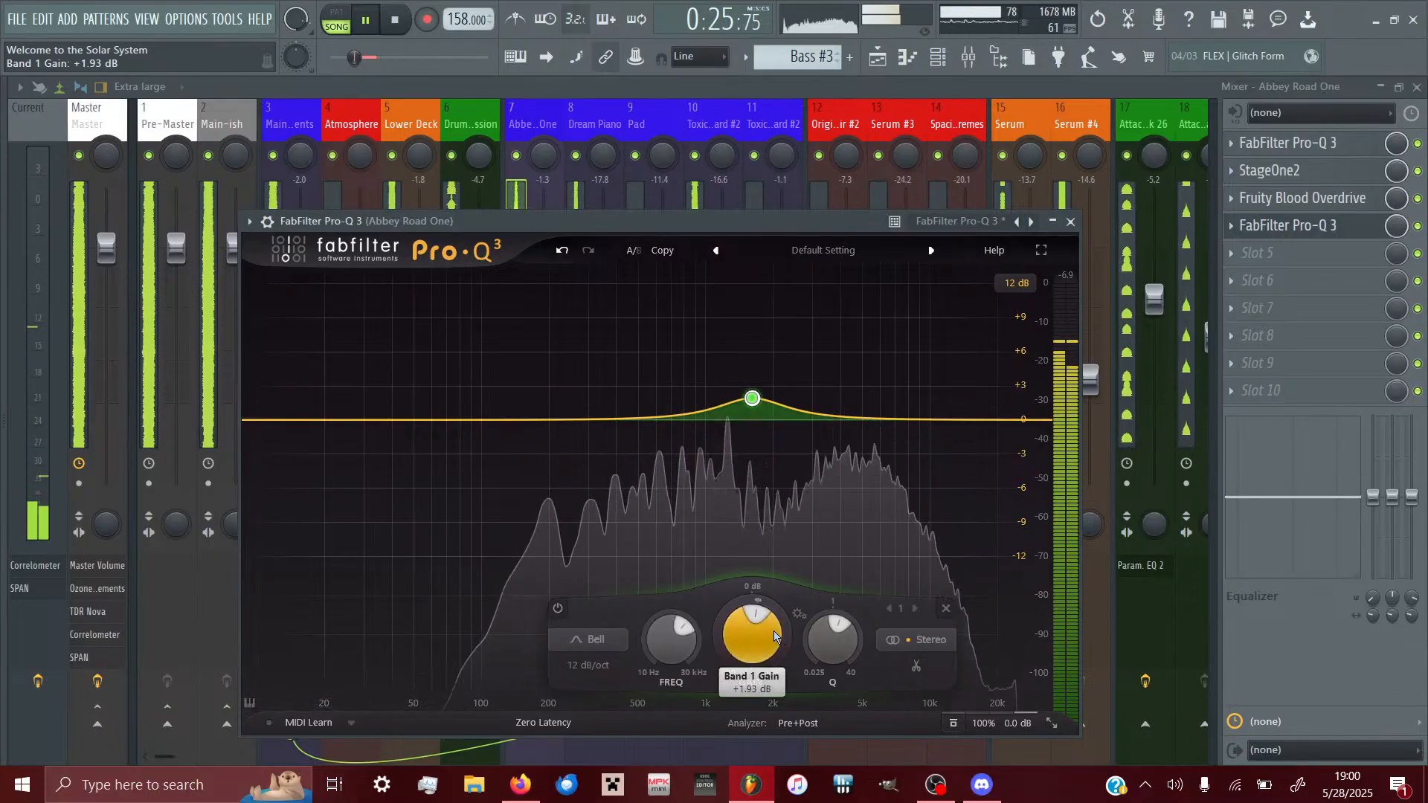
- Compare the sound with the second Pro-Q 3 bypassed and active during playback
left_click(959, 724)
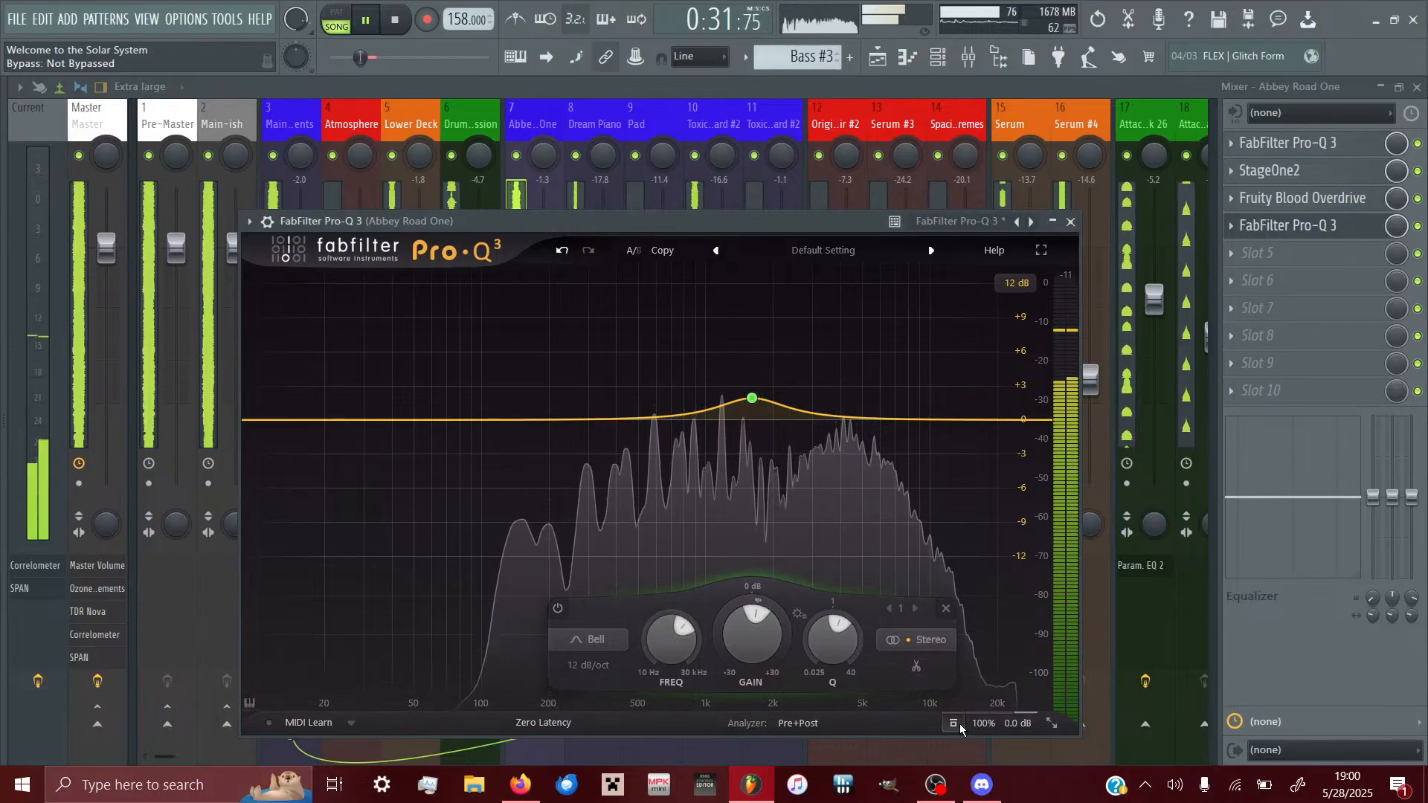
left_click(959, 724)
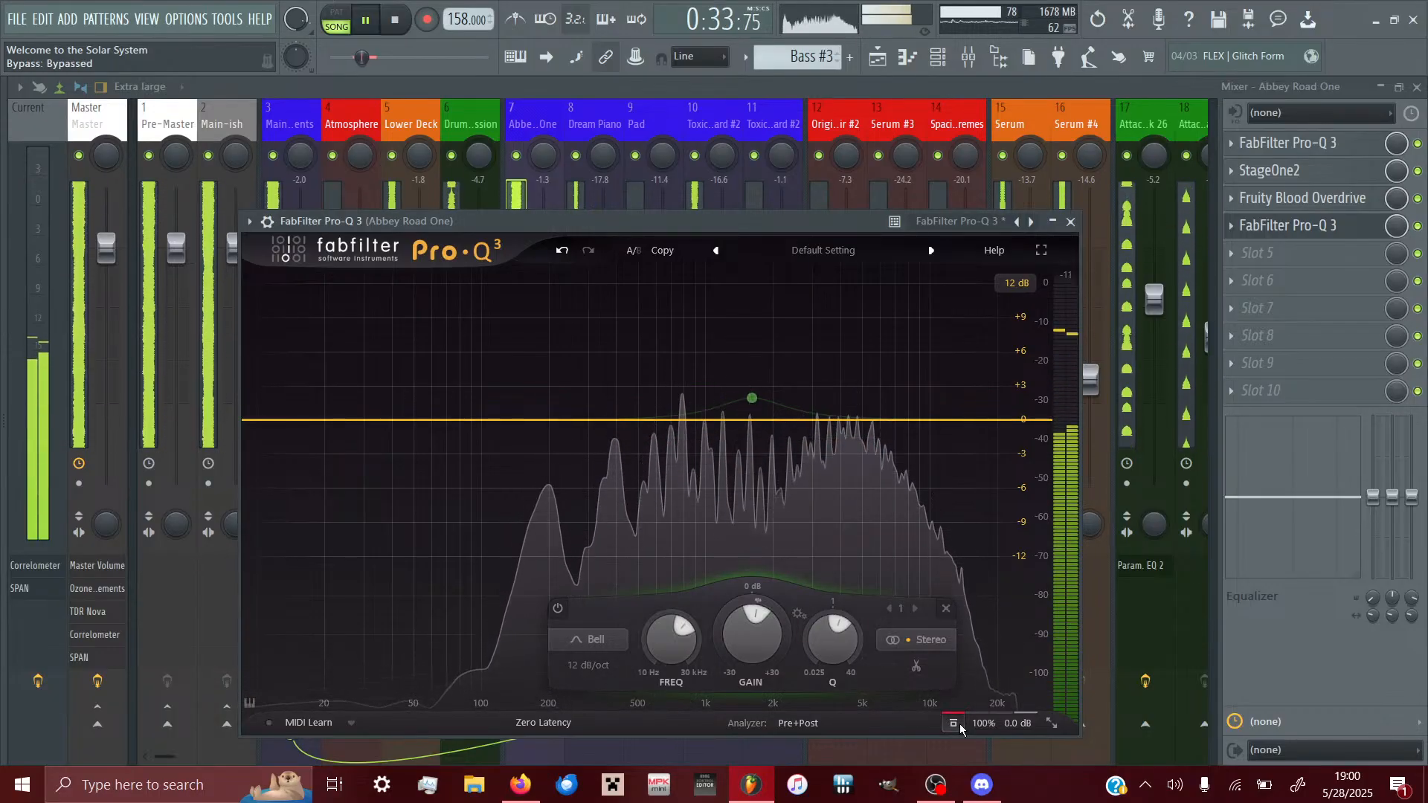
left_click(959, 724)
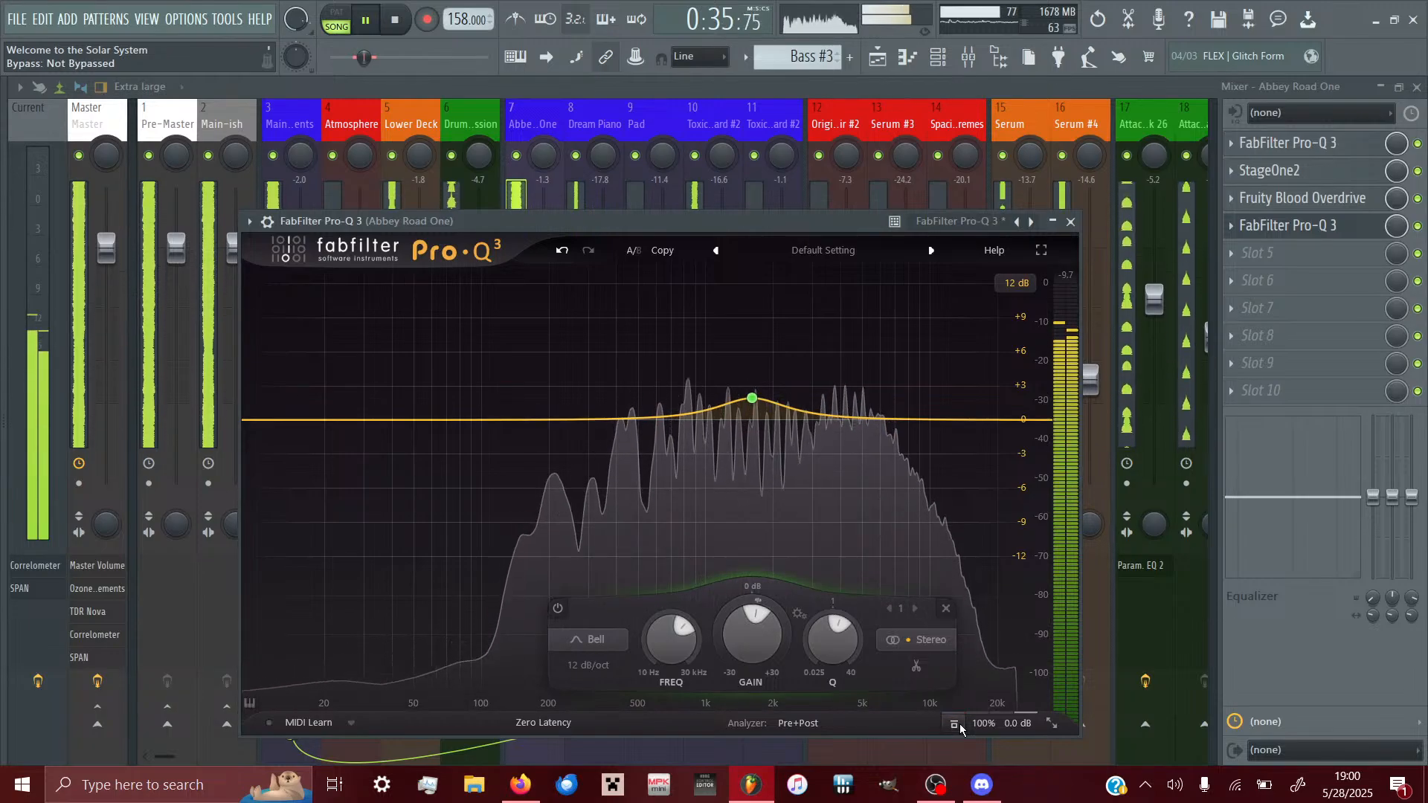
left_click(960, 724)
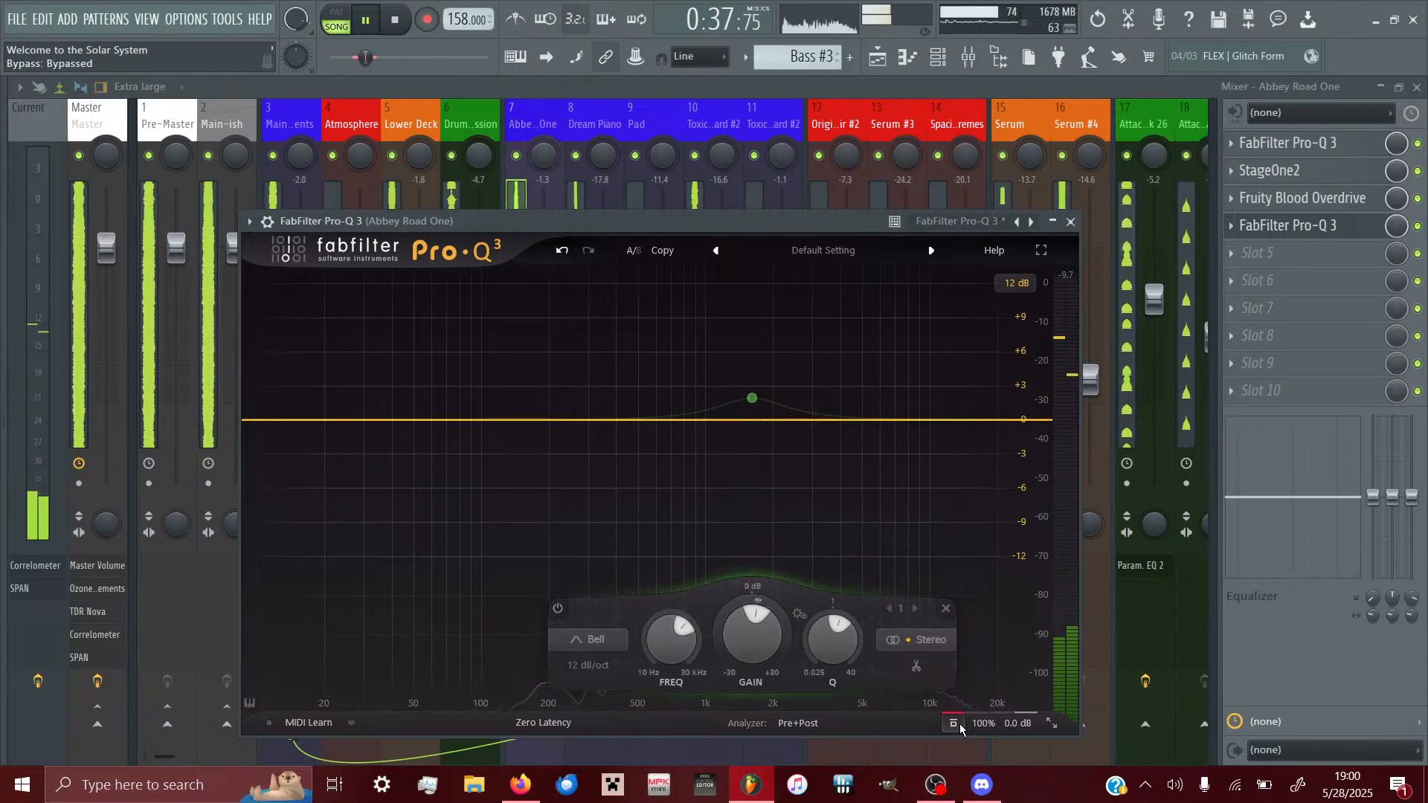
left_click(959, 724)
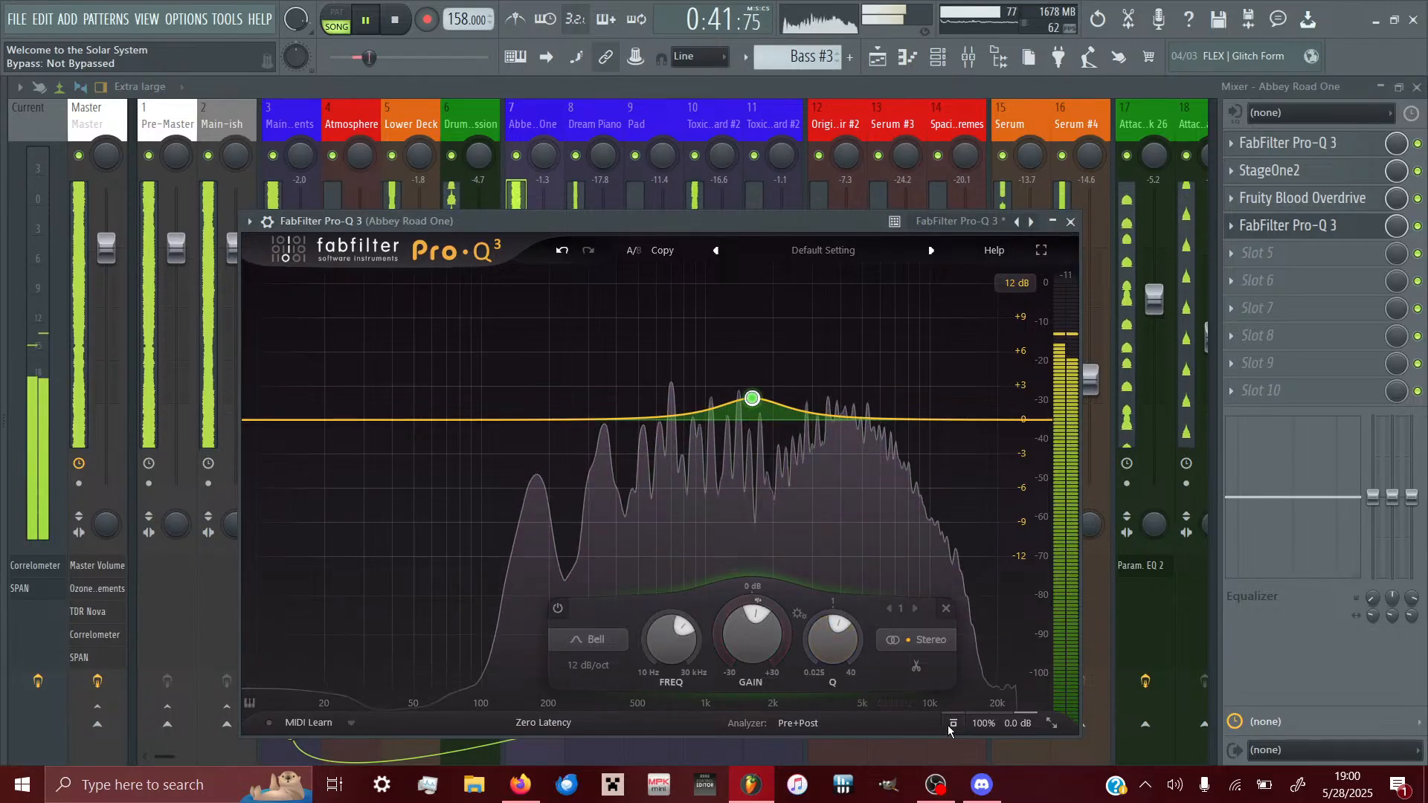
- Lower the bell boost's gain to about +1 dB with the second Pro-Q 3 active
left_click(954, 725)
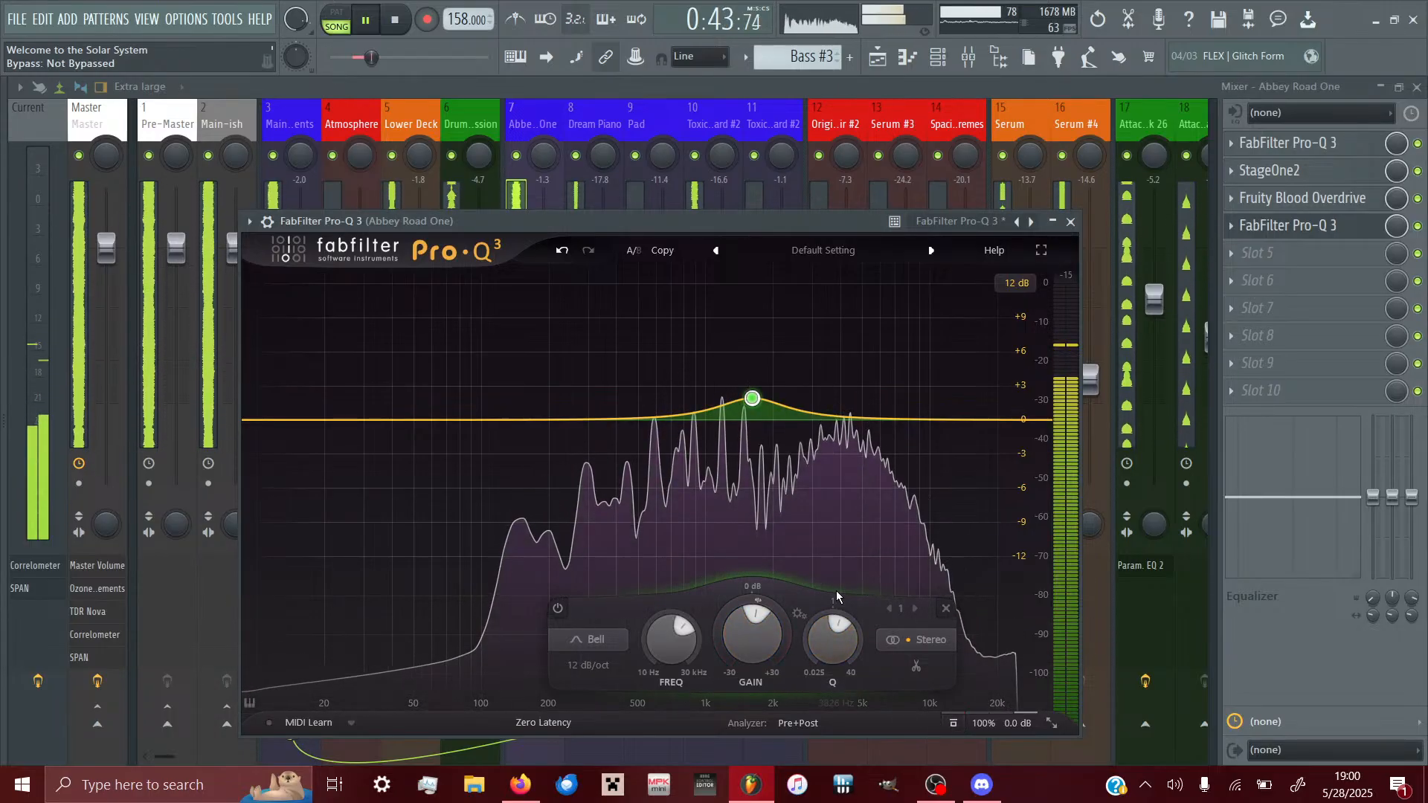
left_click_drag(766, 644, 761, 653)
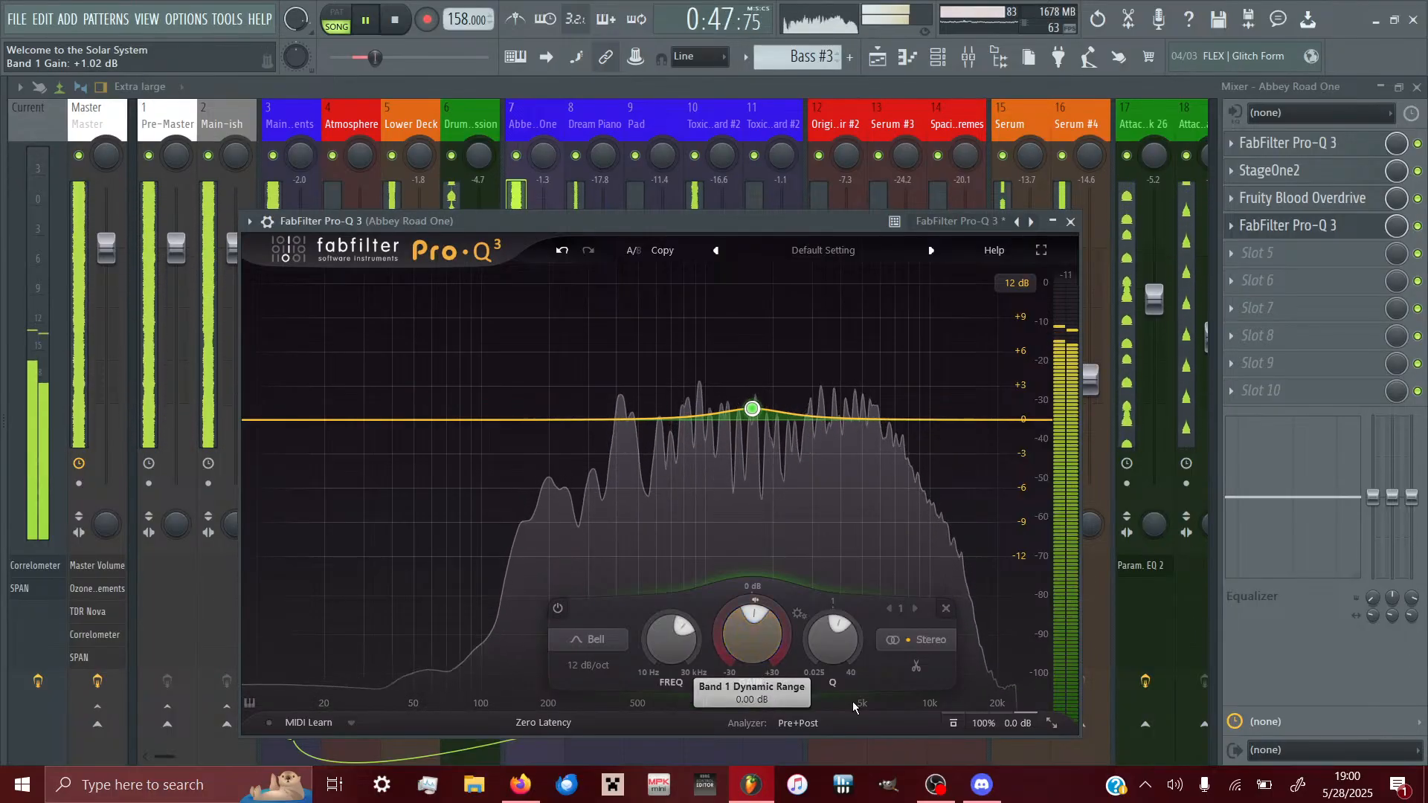
- Compare the melody's sound with the reduced boost bypassed and active while the section loops
left_click(952, 723)
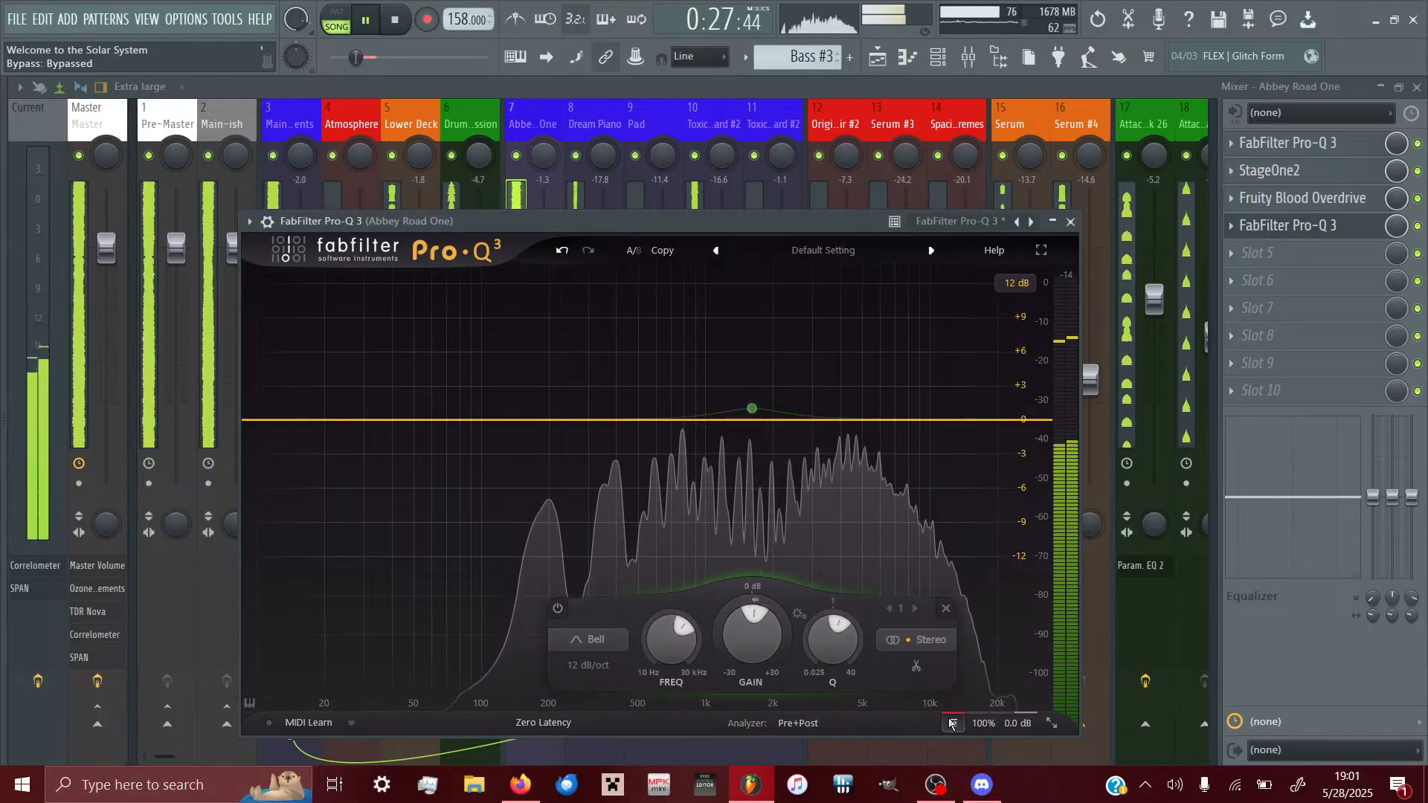
left_click(952, 723)
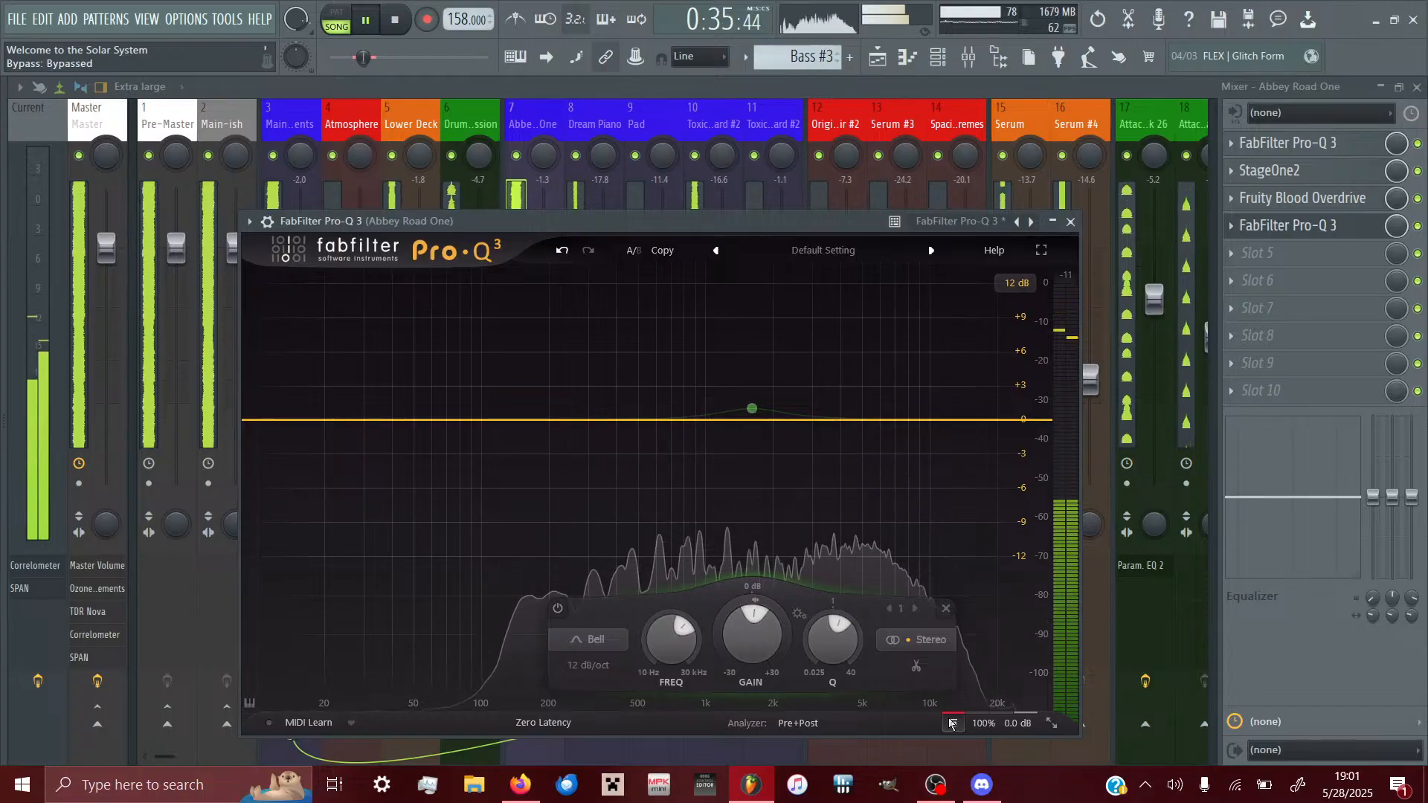
left_click(953, 723)
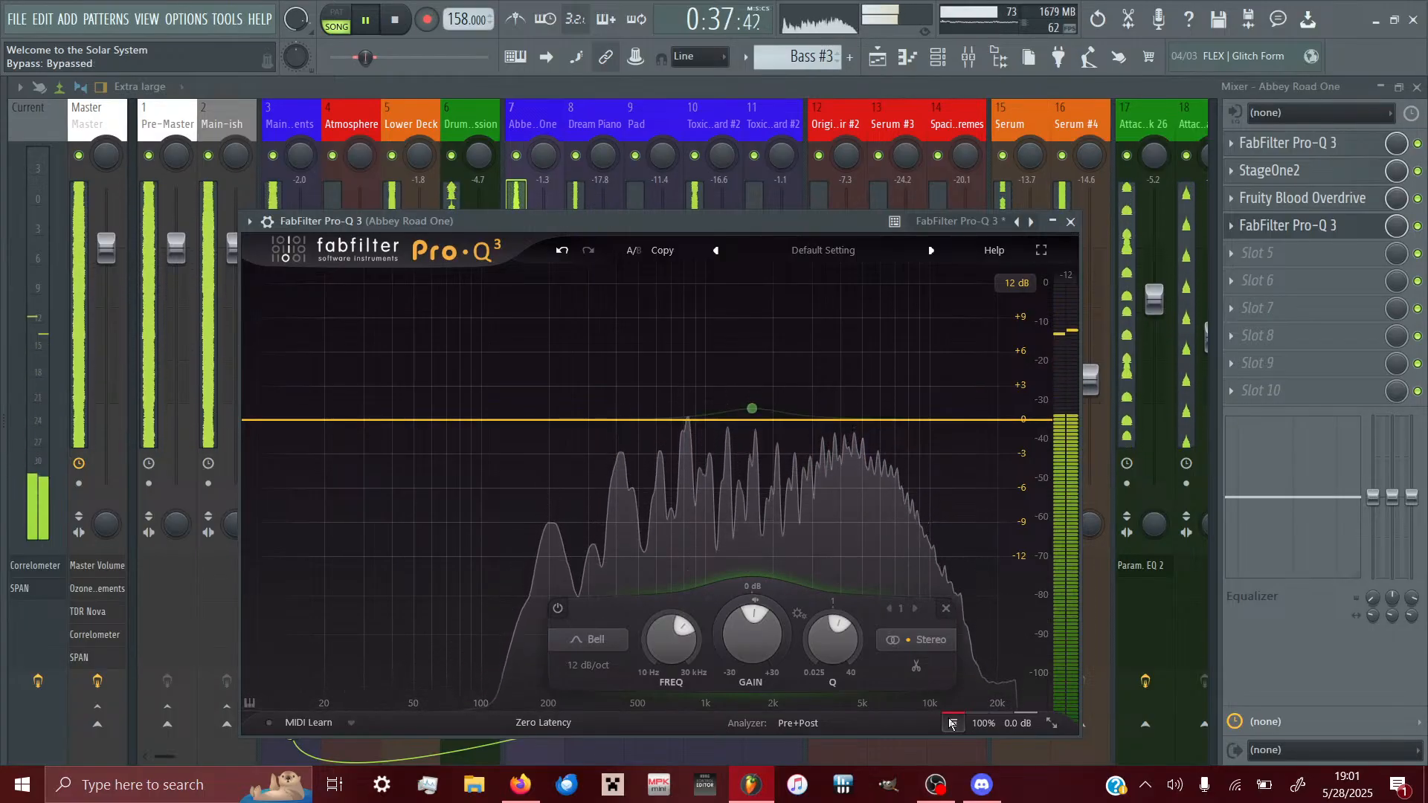
left_click(953, 723)
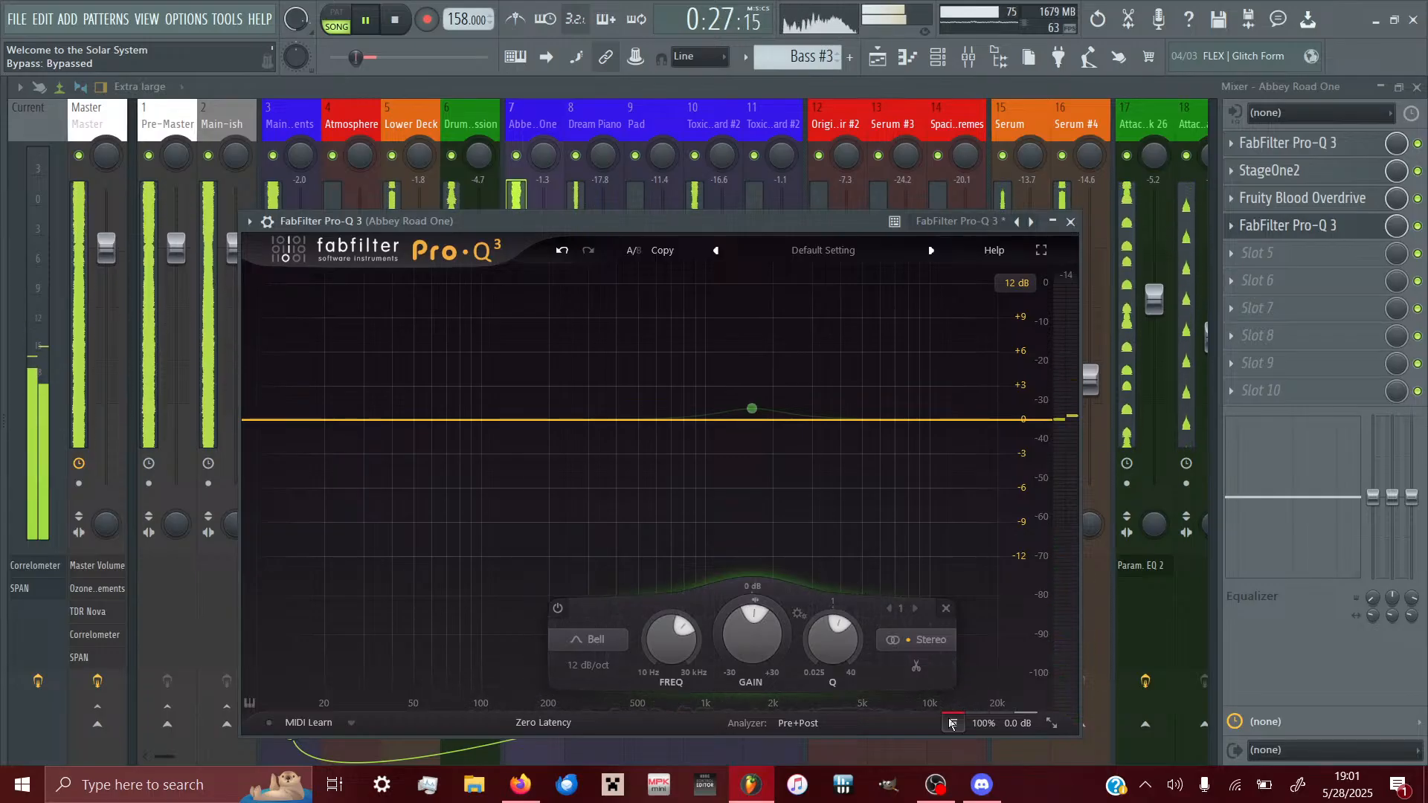
left_click(951, 723)
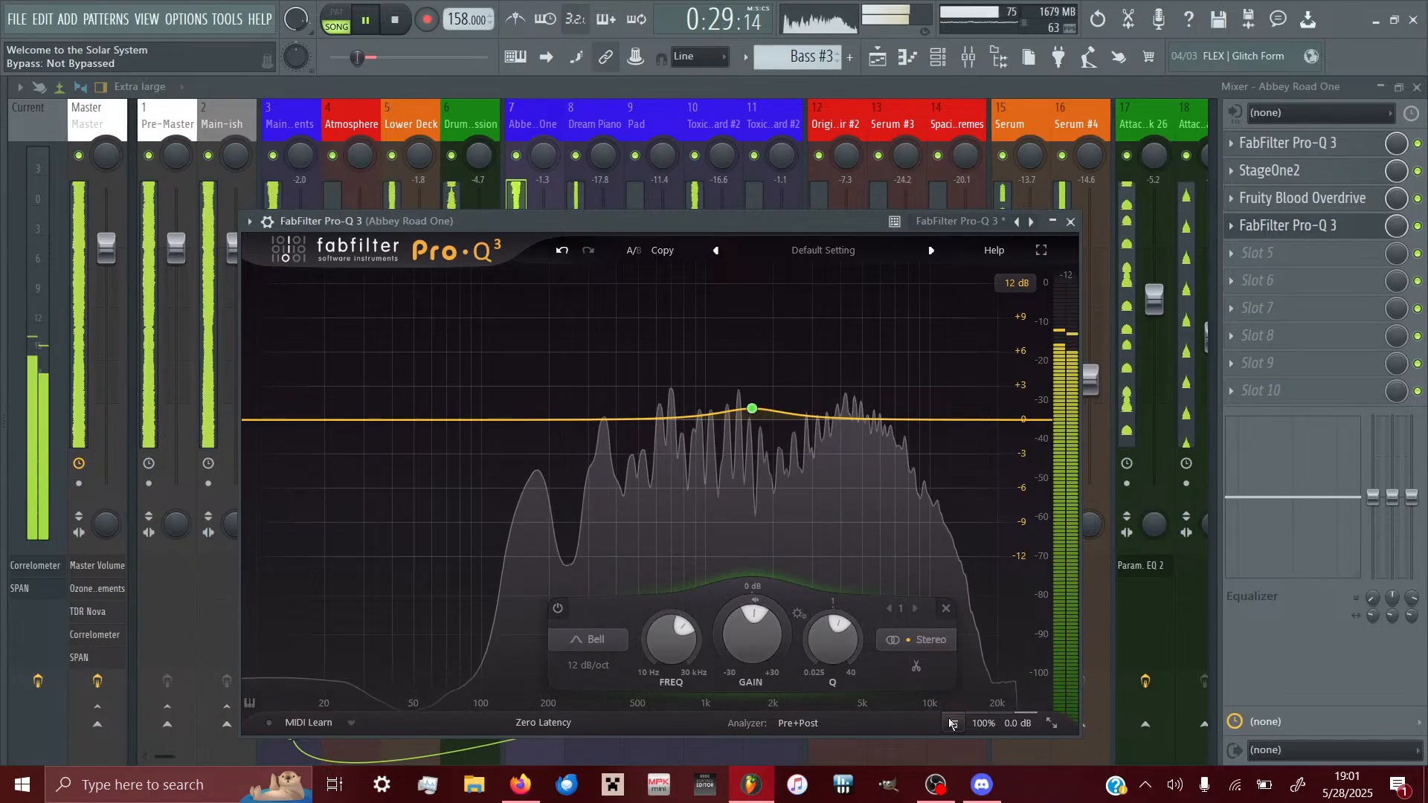
left_click(951, 723)
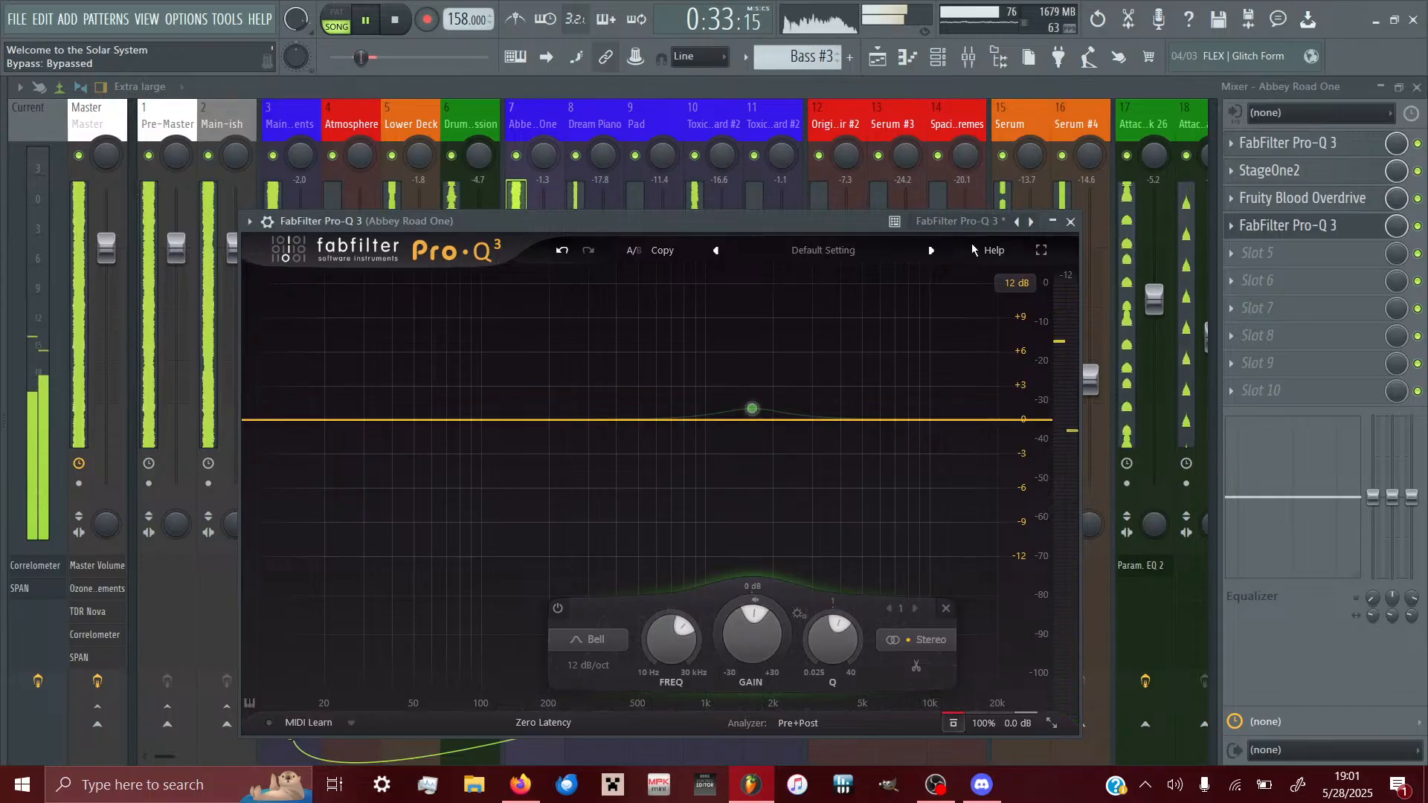
- Delete the second FabFilter Pro-Q 3 from slot 4 of the Abbey Road One mixer track
left_click(1283, 227)
right_click(1246, 226)
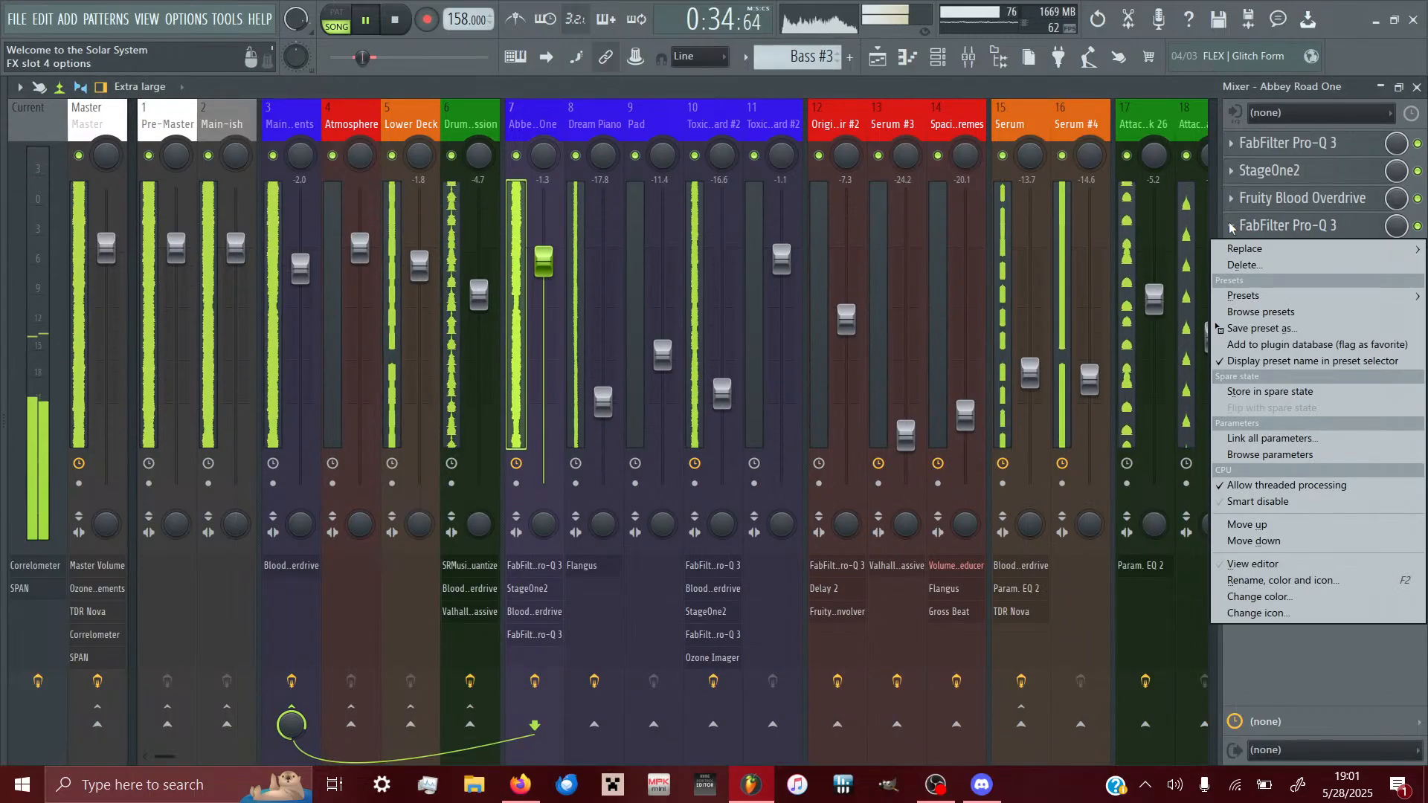
left_click(1246, 264)
left_click(776, 452)
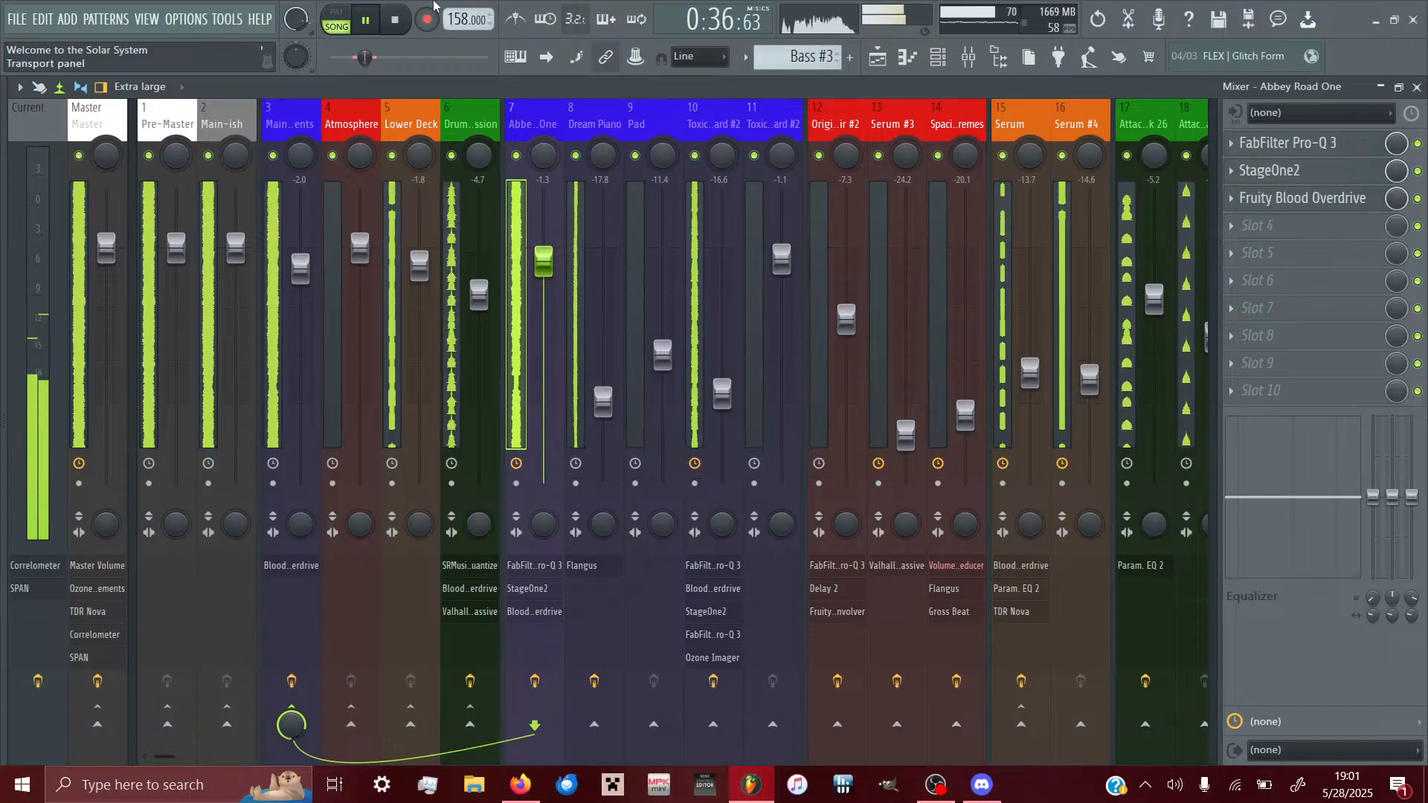
- Stop playback and clear the playlist's time selection over bars 17 to 32
left_click(395, 20)
left_click(879, 58)
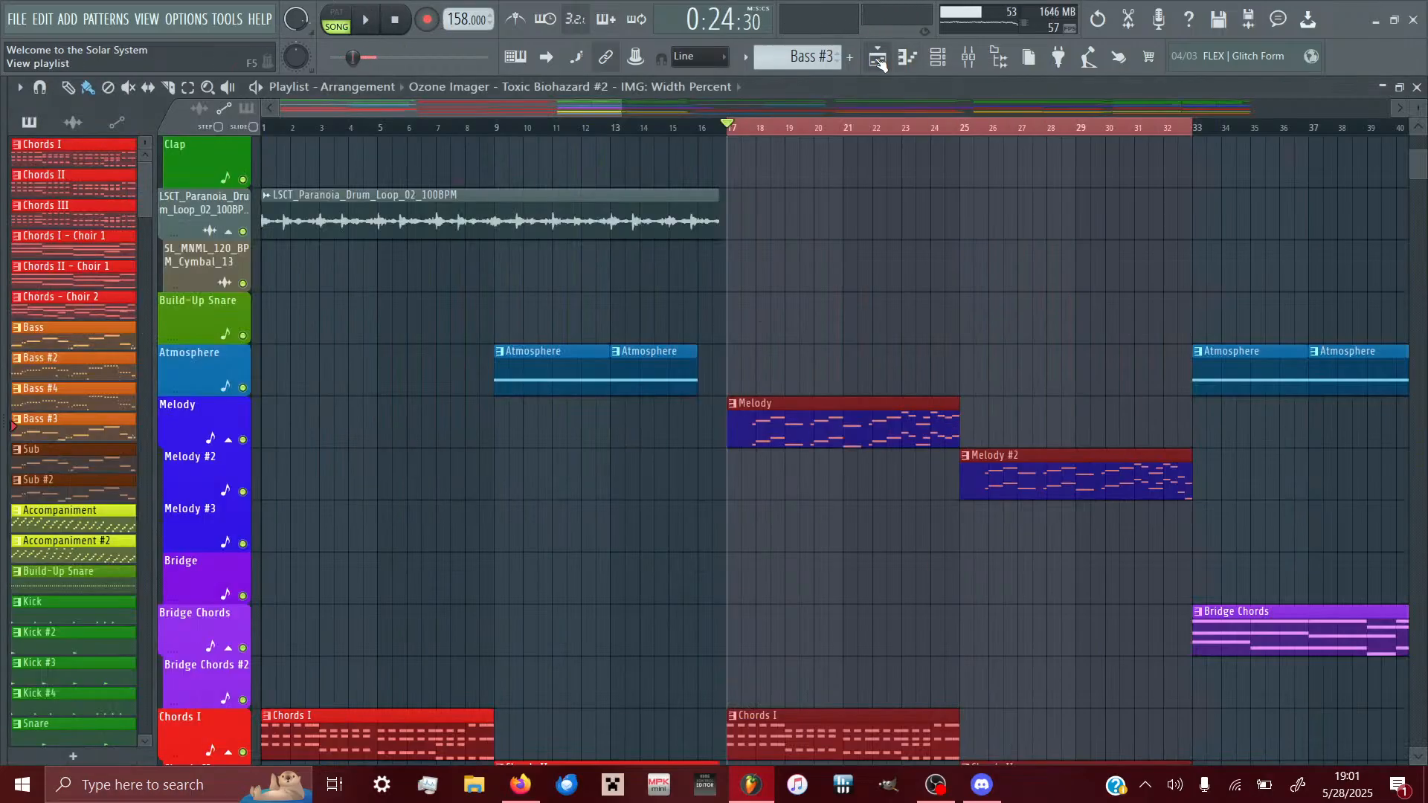
left_click(958, 418)
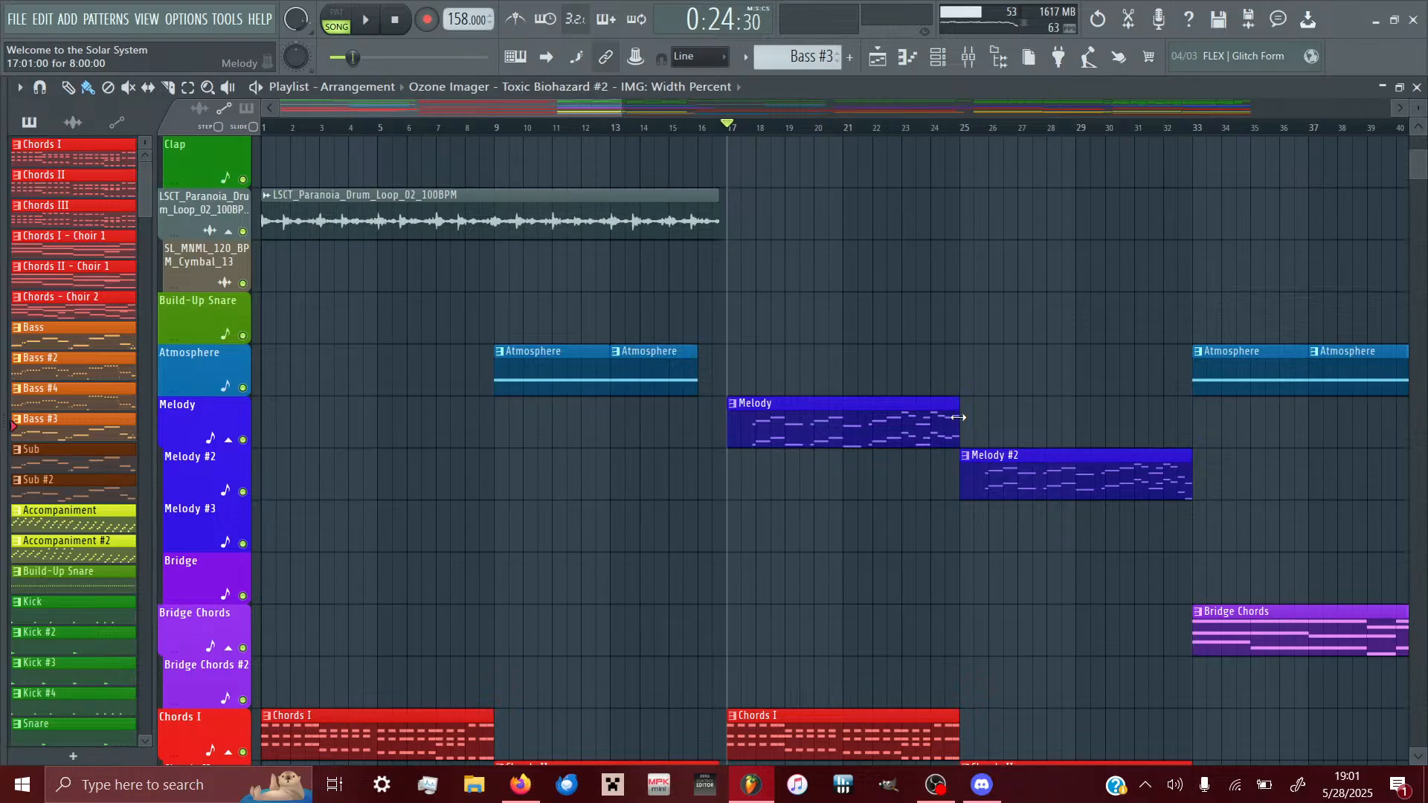
- Check the live stream's status and chat in YouTube Studio, and return to FL Studio
left_click(519, 787)
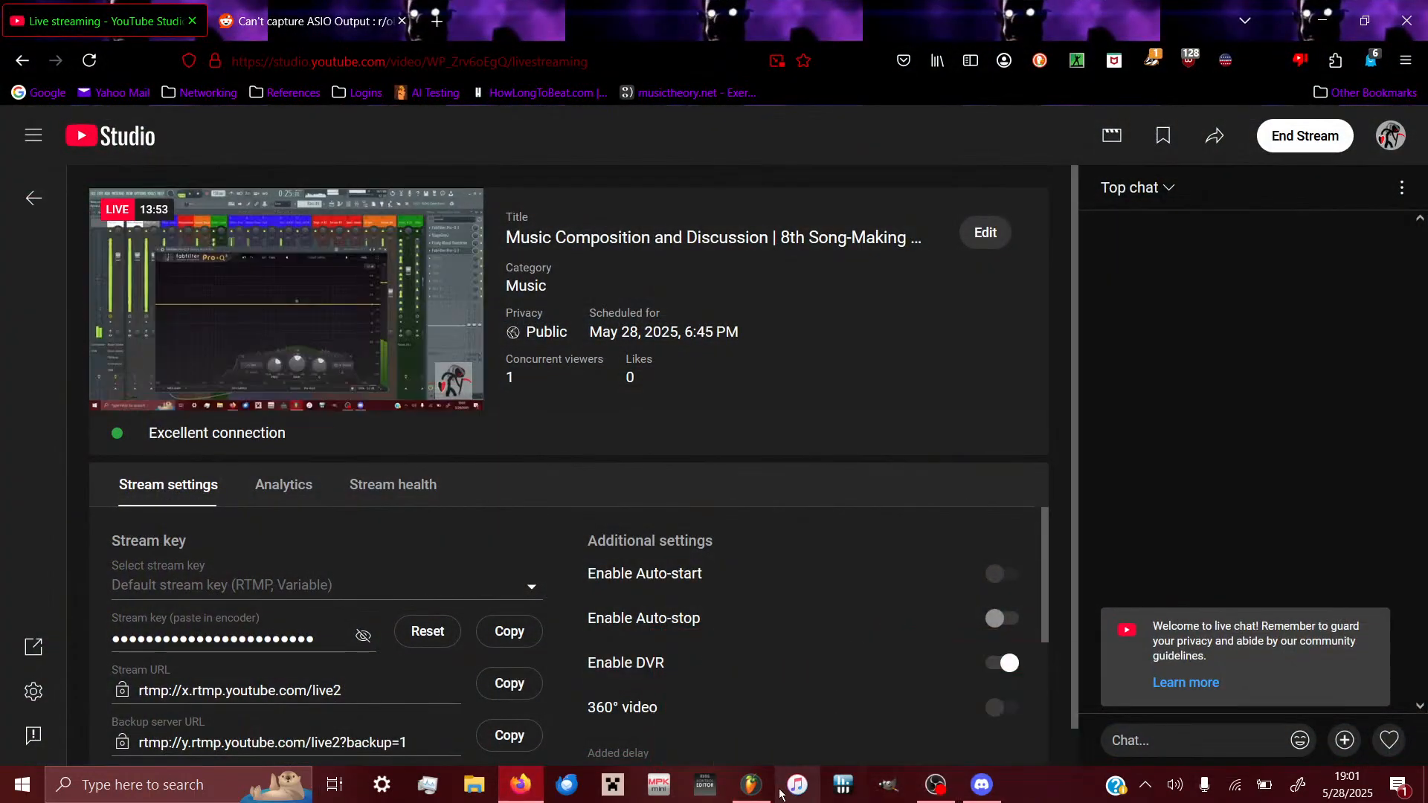
left_click(757, 794)
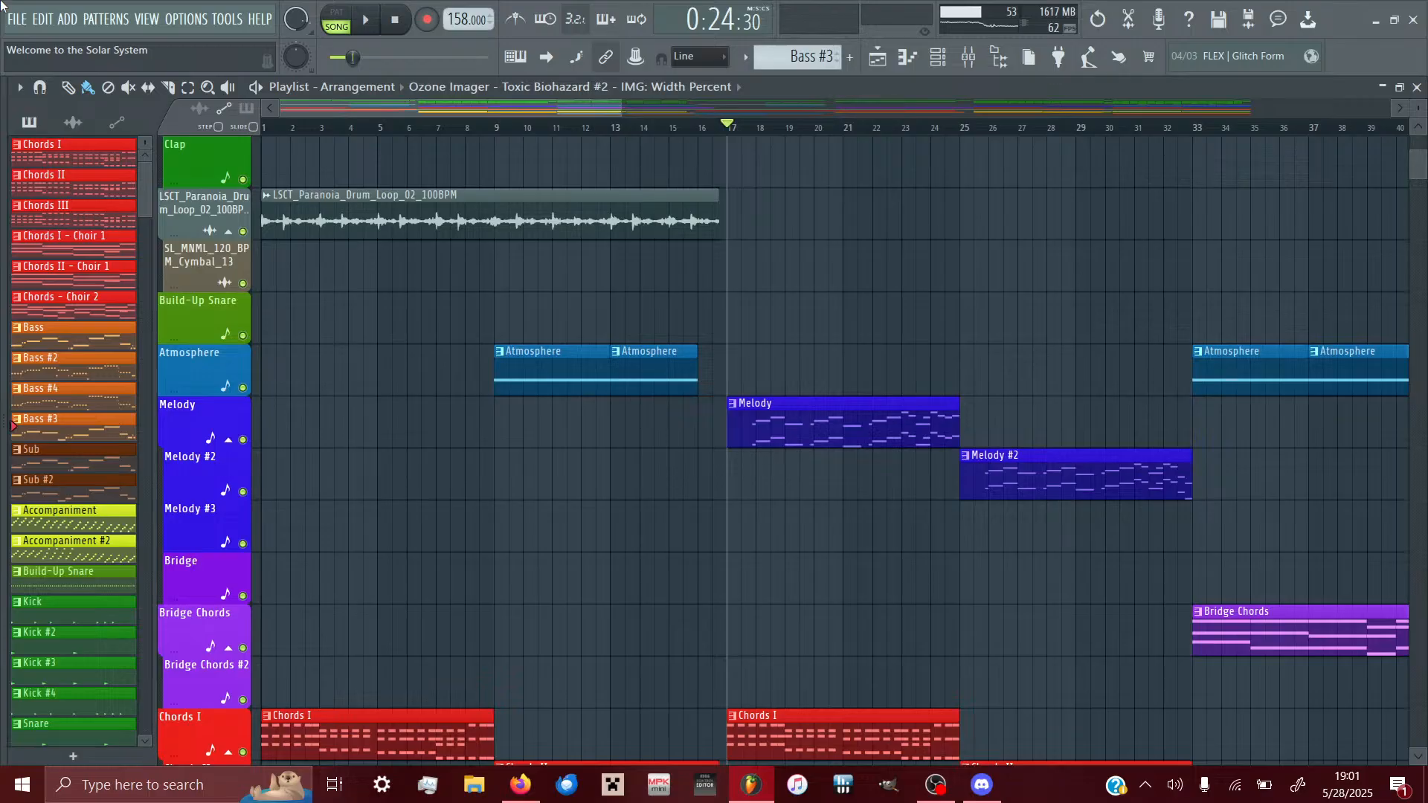
- Reset the song position to the start and browse to the Flawed Perspective Projects folder for opening a project
left_click(17, 19)
mouse_move(258, 18)
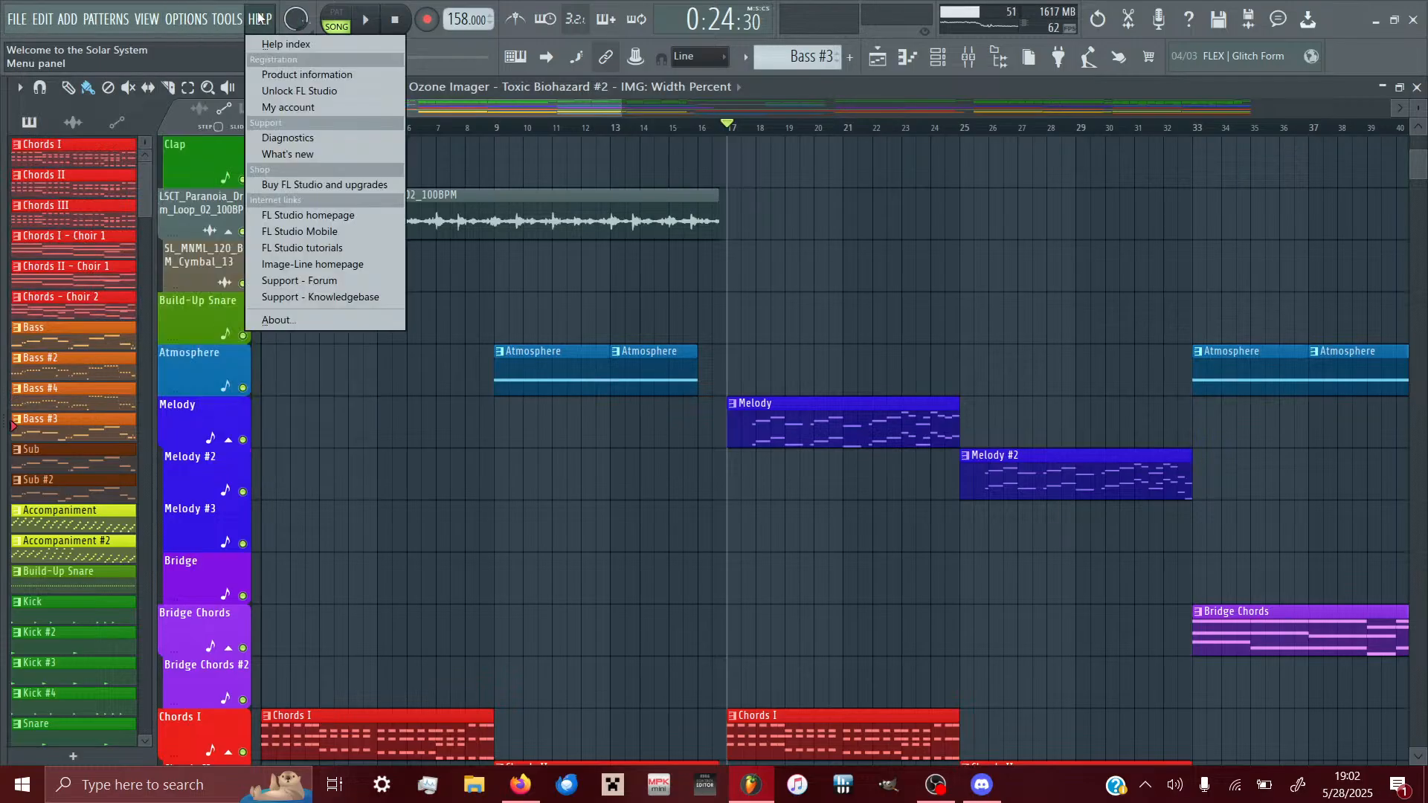
left_click(396, 21)
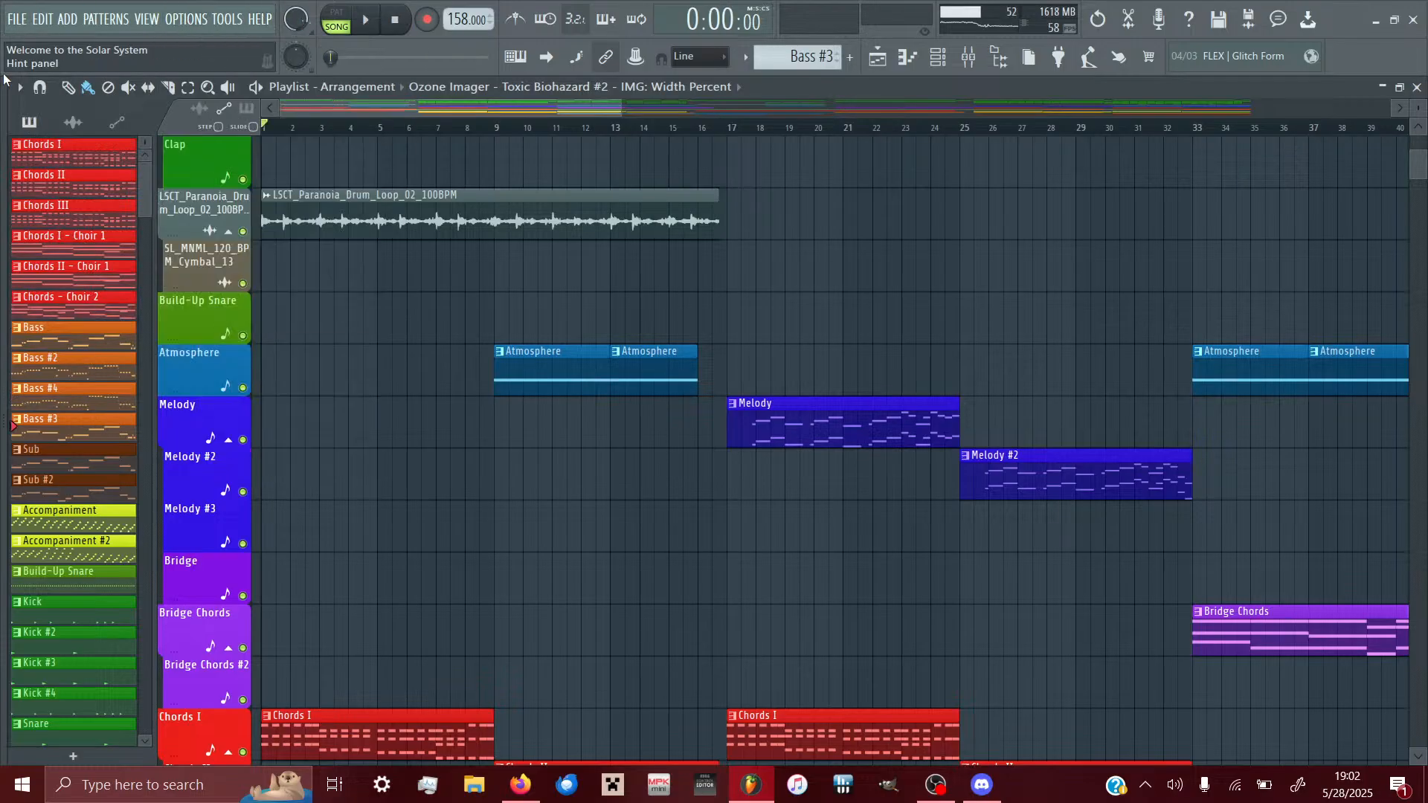
left_click(16, 18)
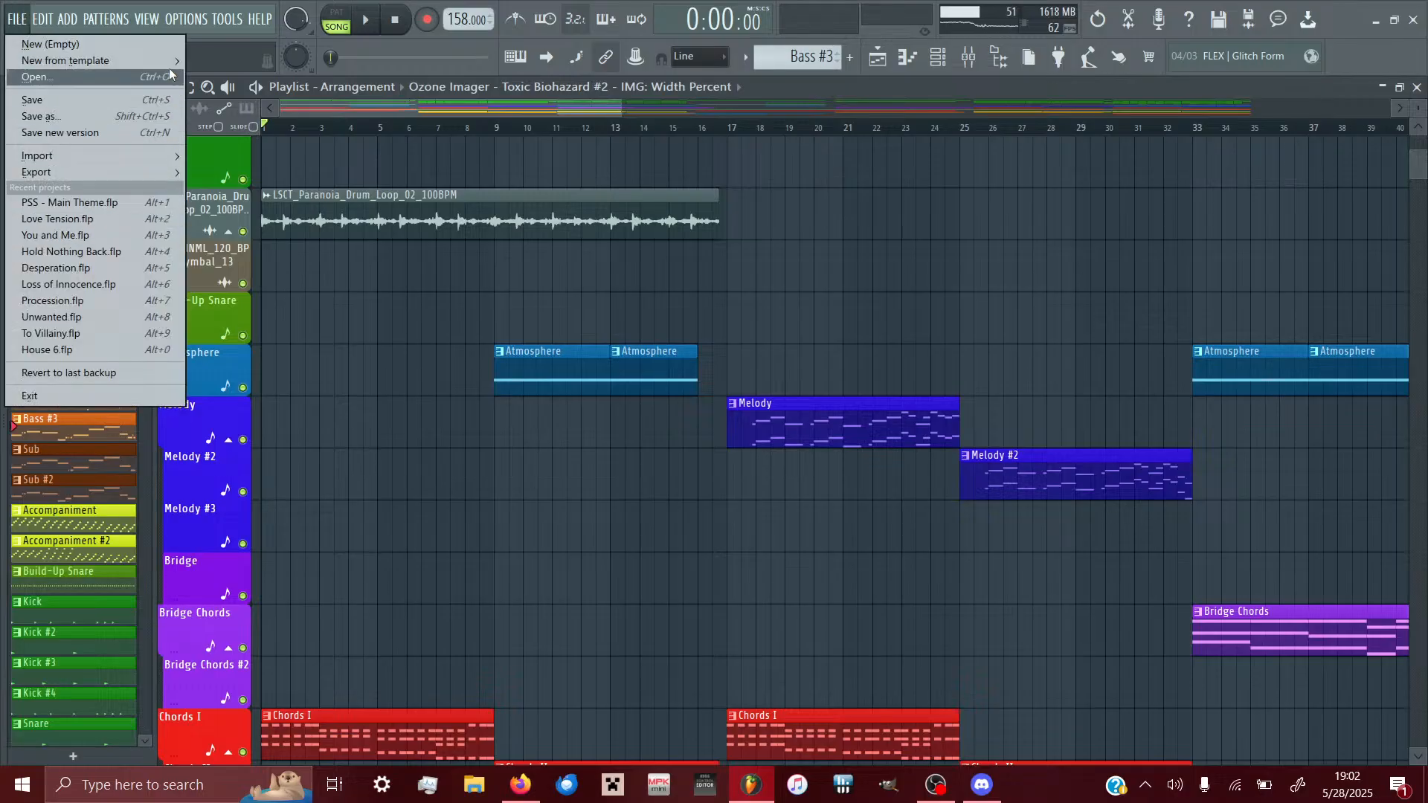
mouse_move(169, 67)
left_click(113, 78)
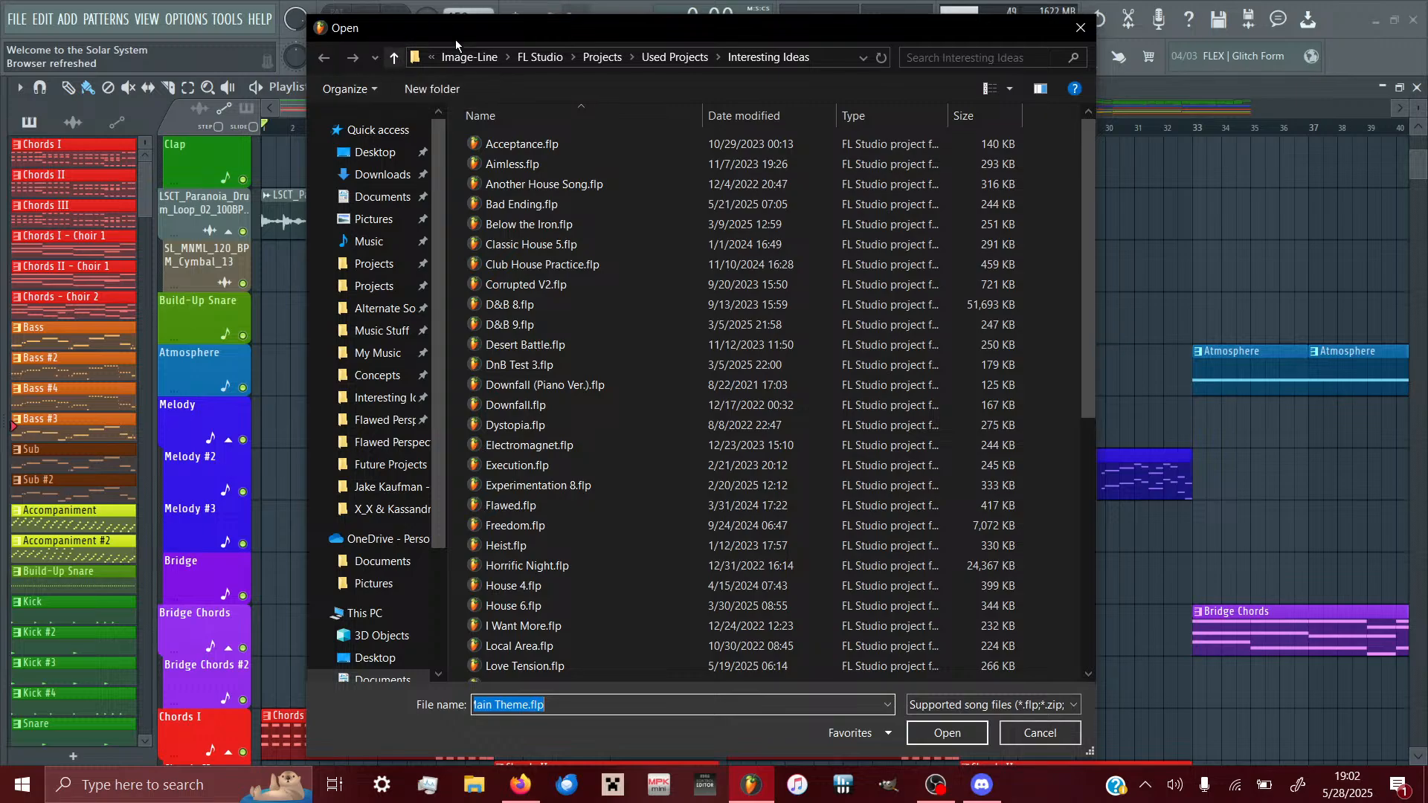
left_click_drag(444, 130, 296, 95)
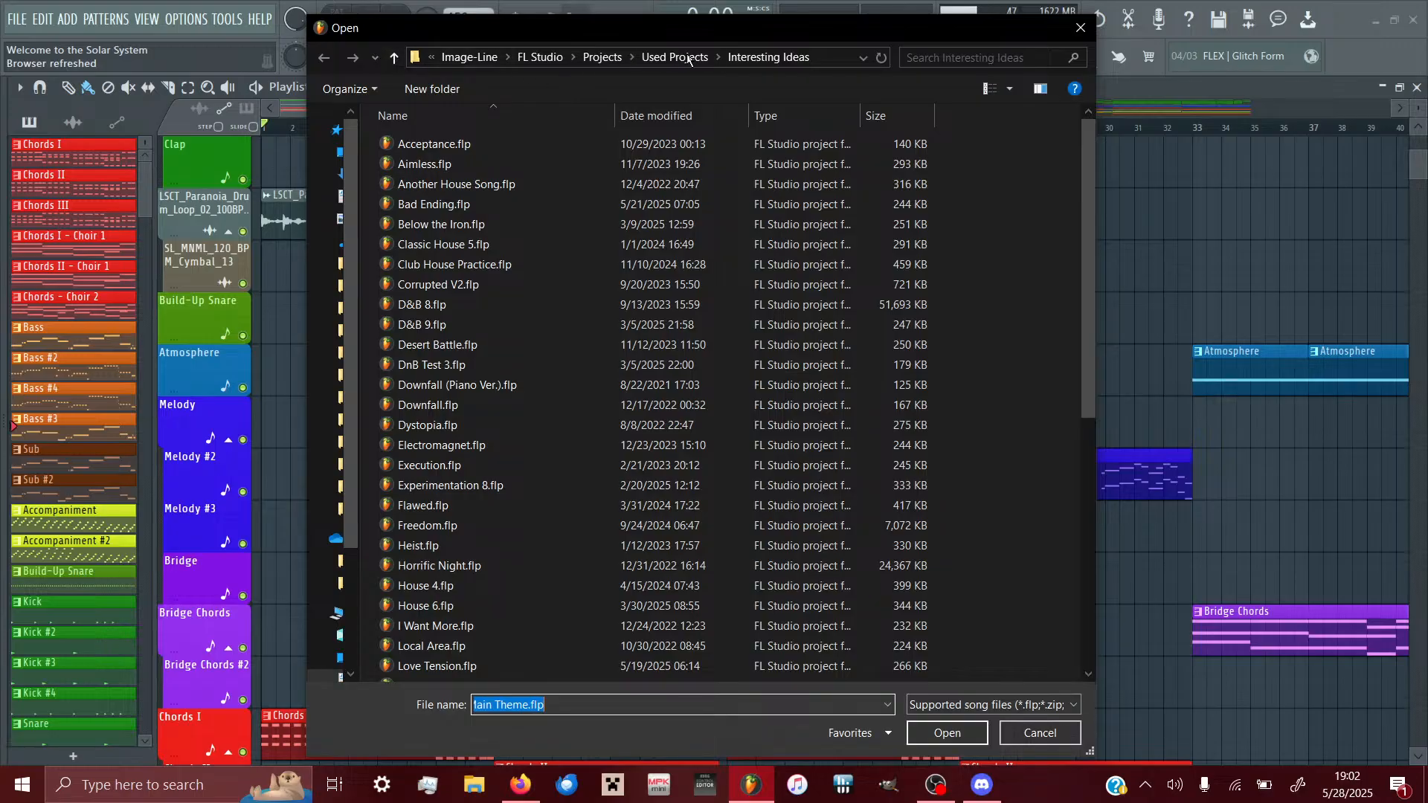
left_click(395, 58)
double_click(457, 264)
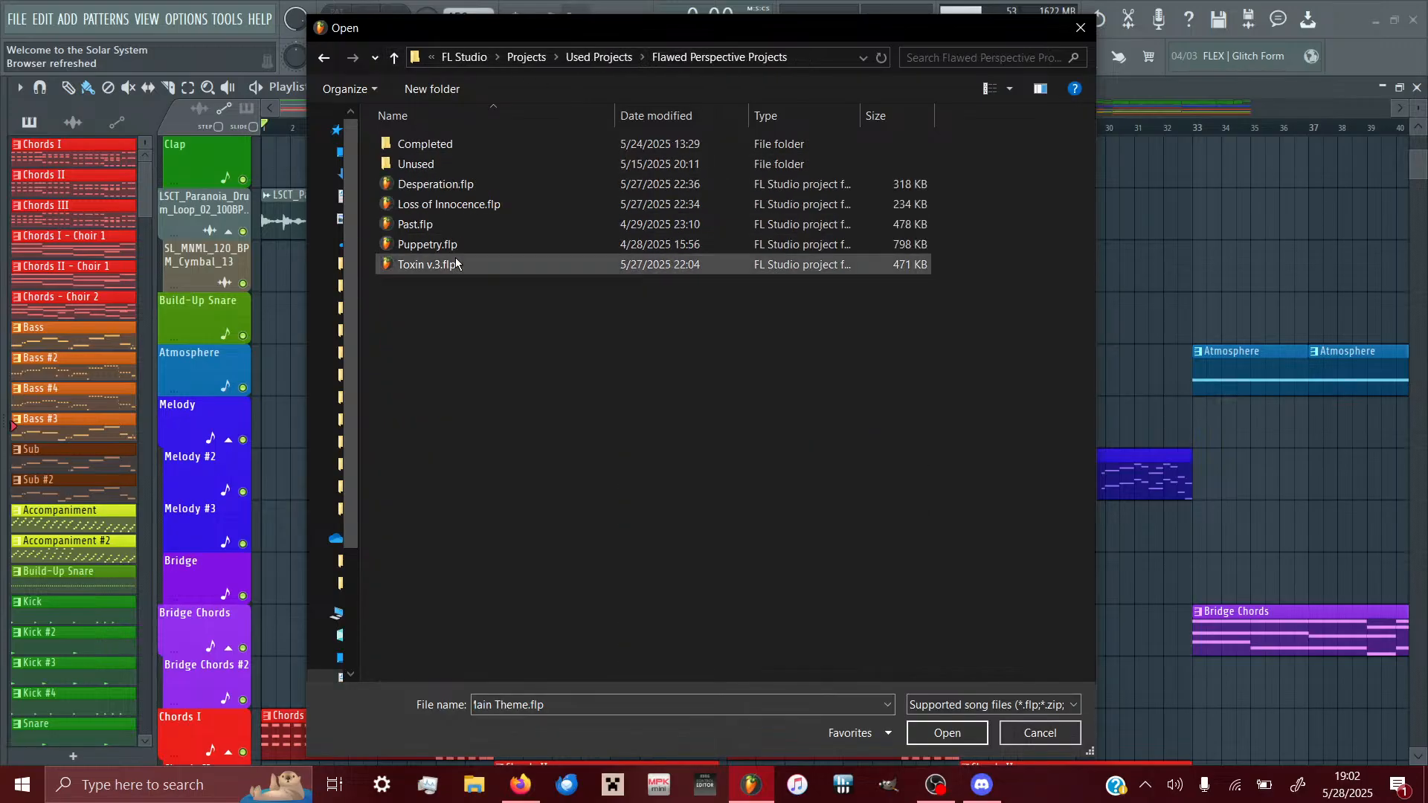
- Look through the project files in the folder and open Past.flp
left_click(481, 211)
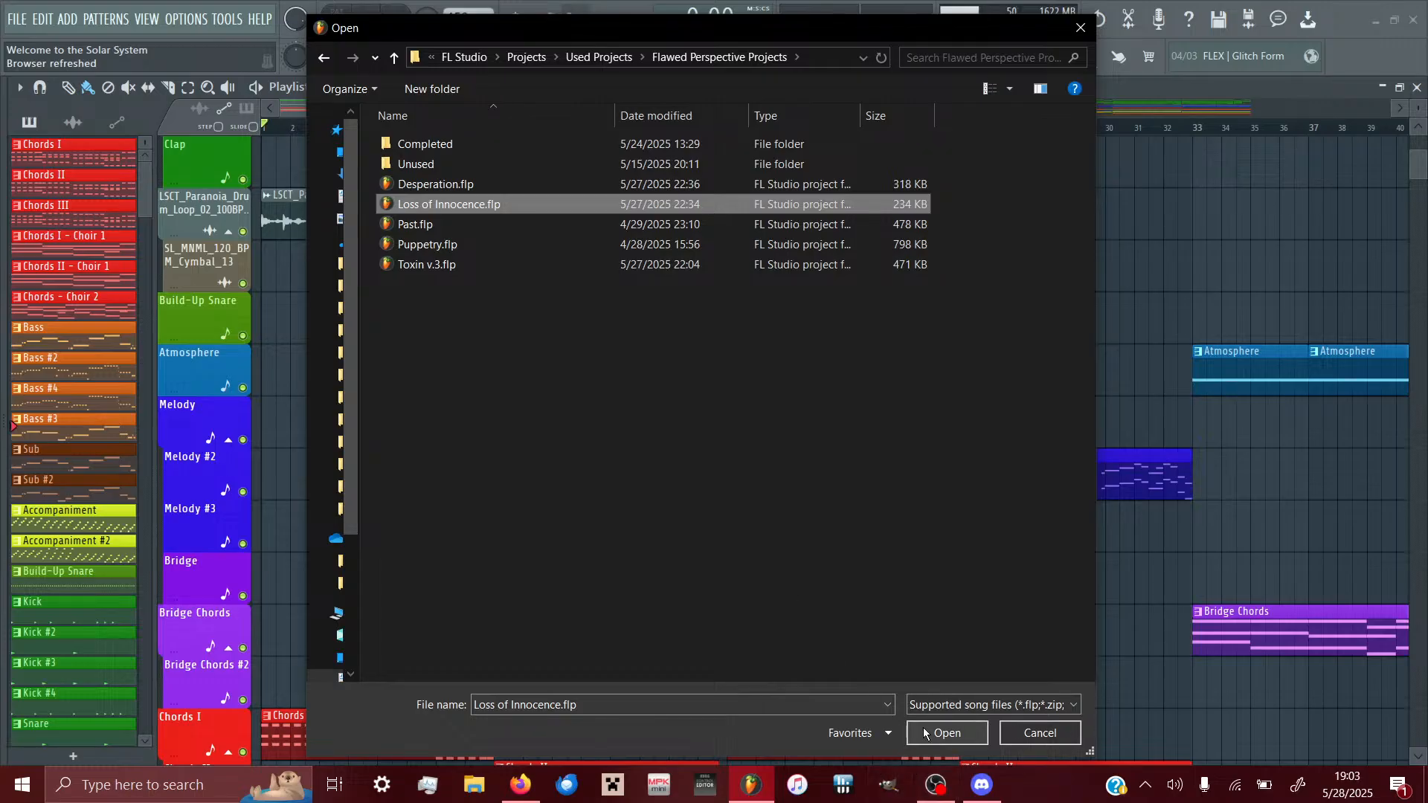
left_click(487, 190)
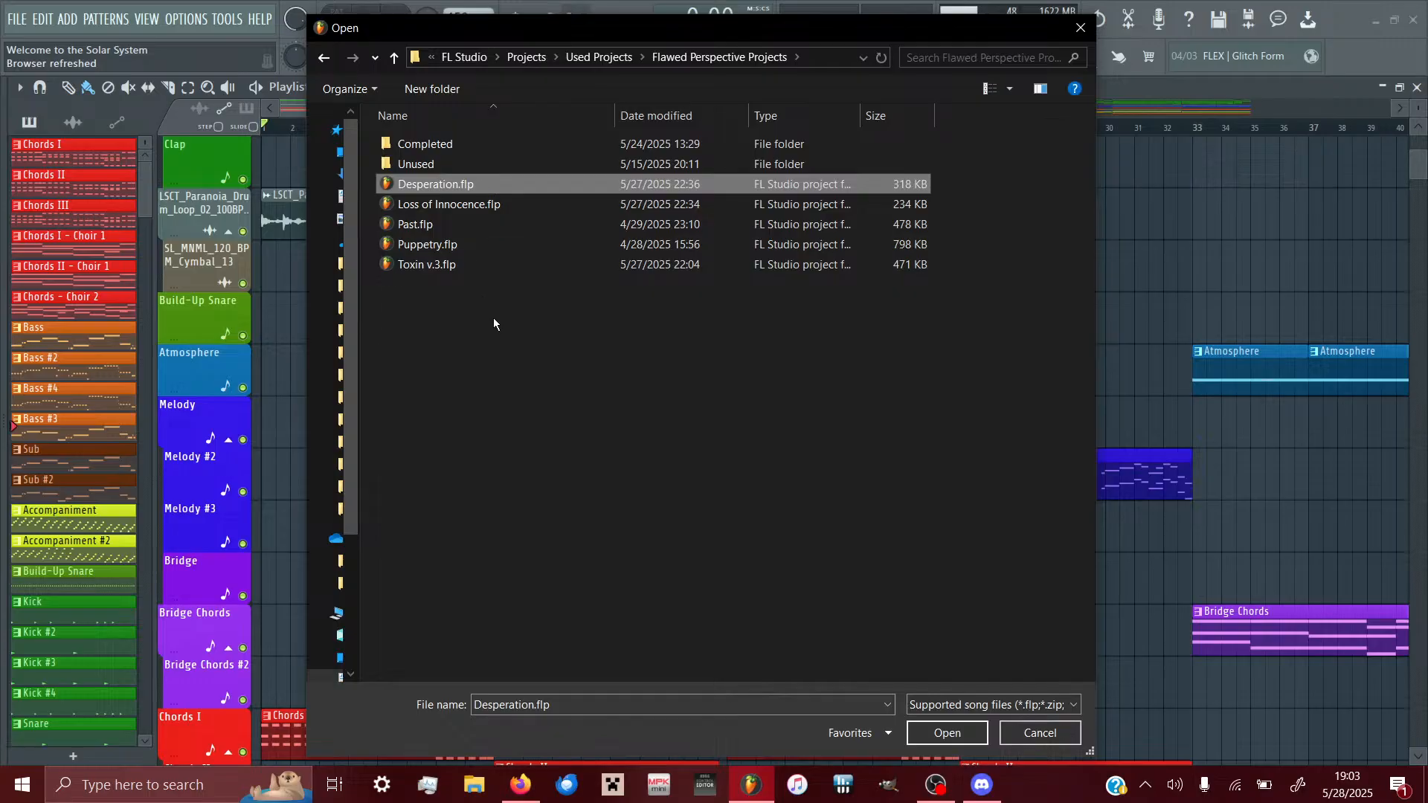
left_click(488, 264)
left_click(480, 229)
left_click(482, 245)
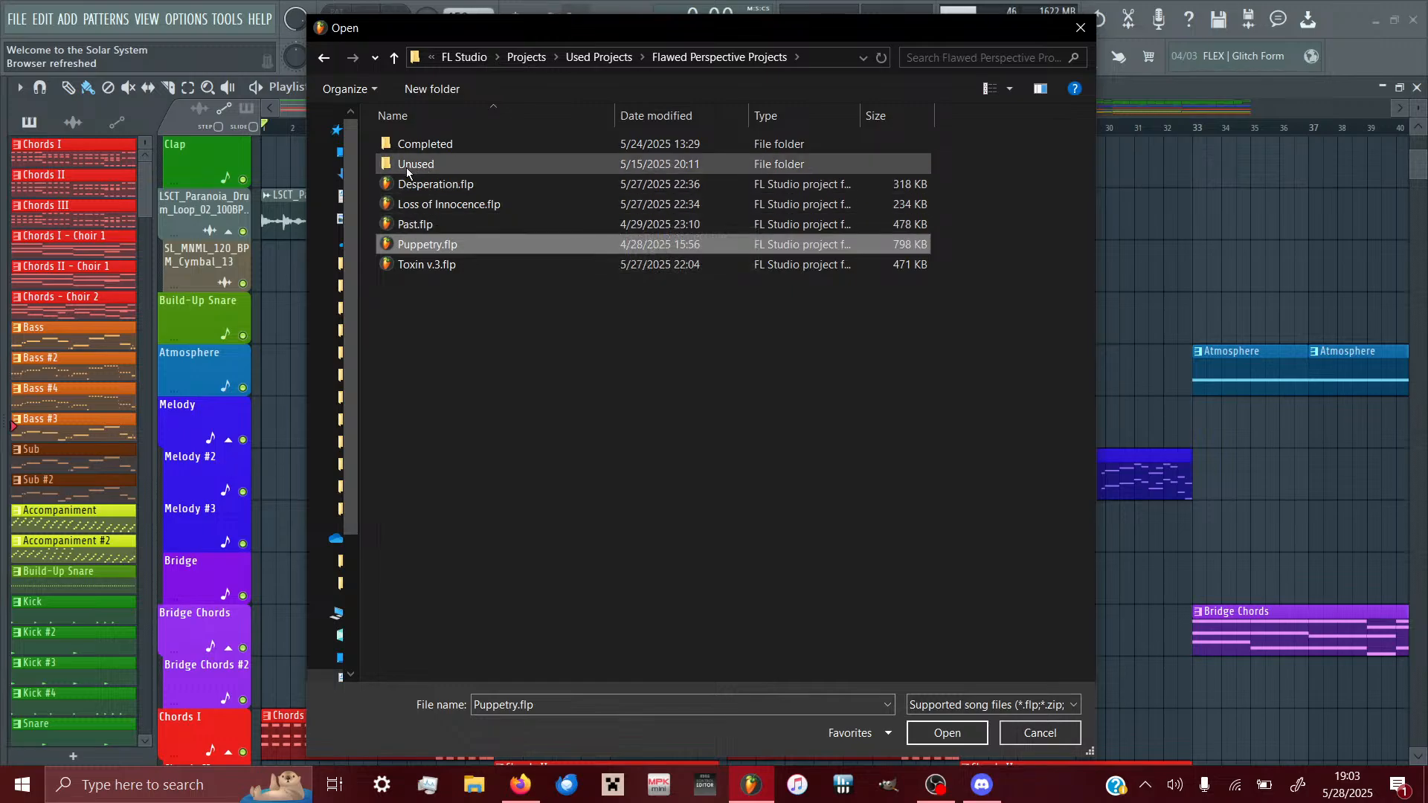
left_click(443, 224)
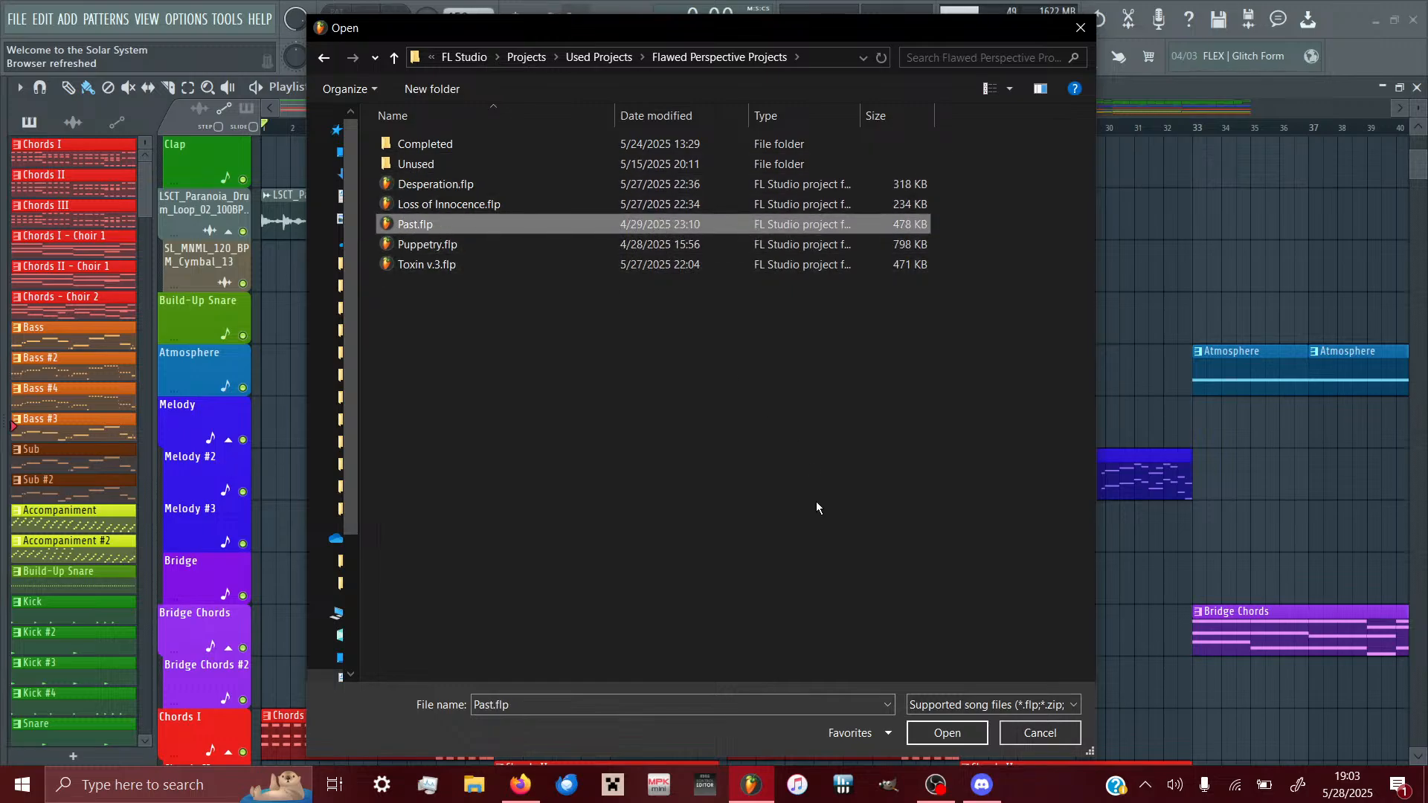
left_click(932, 731)
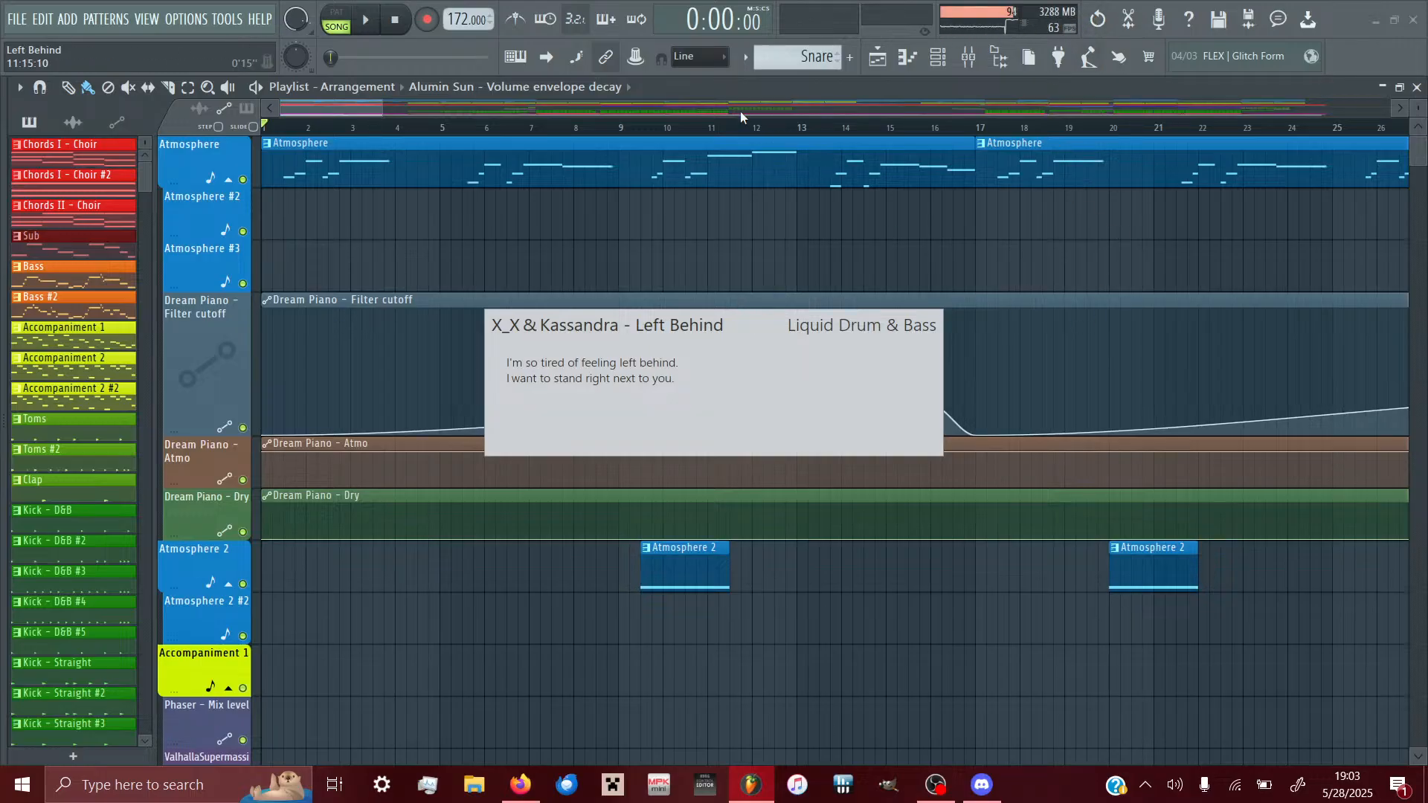
- Audition the song "Left Behind" from bar 65 and stop playback
left_click_drag(362, 109, 493, 148)
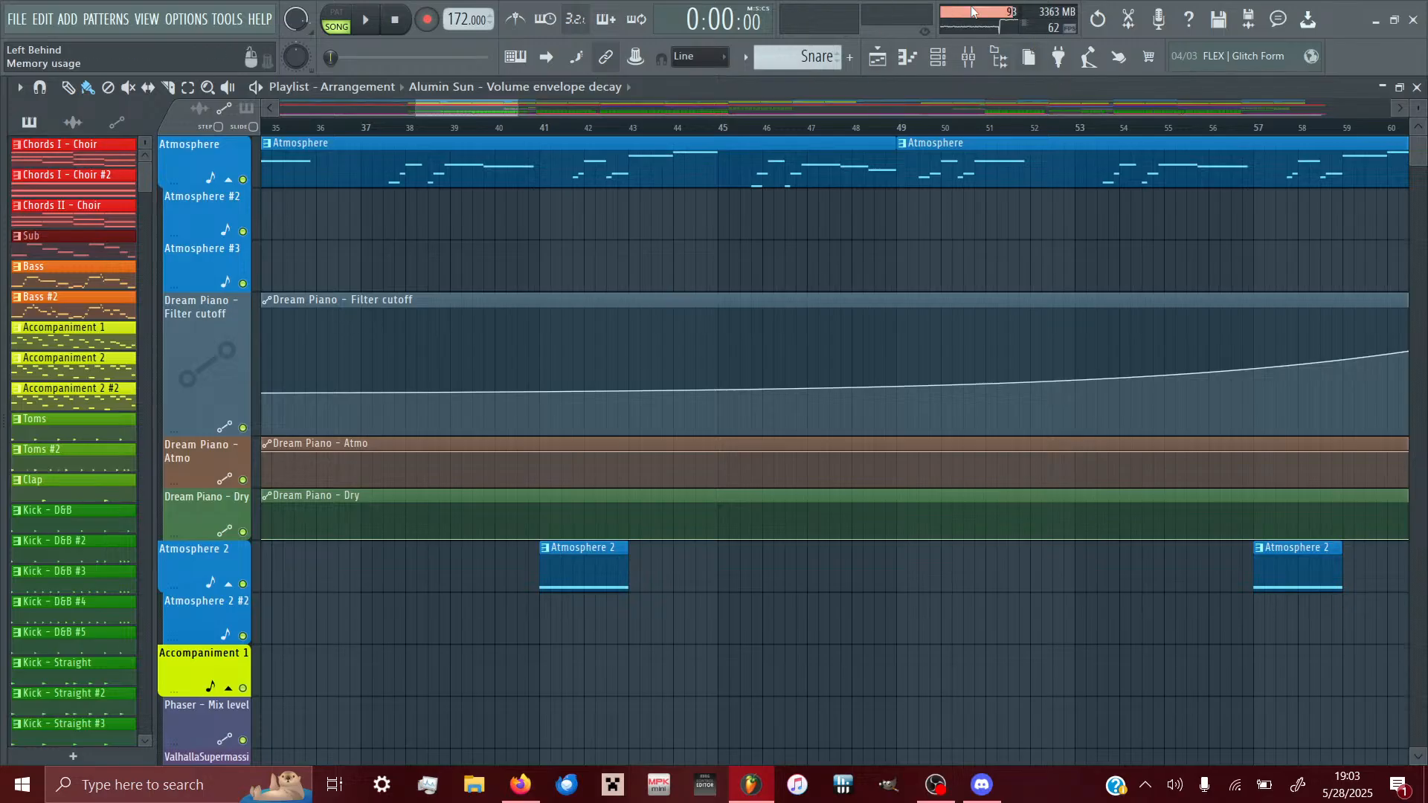
left_click_drag(453, 106, 562, 116)
left_click(369, 127)
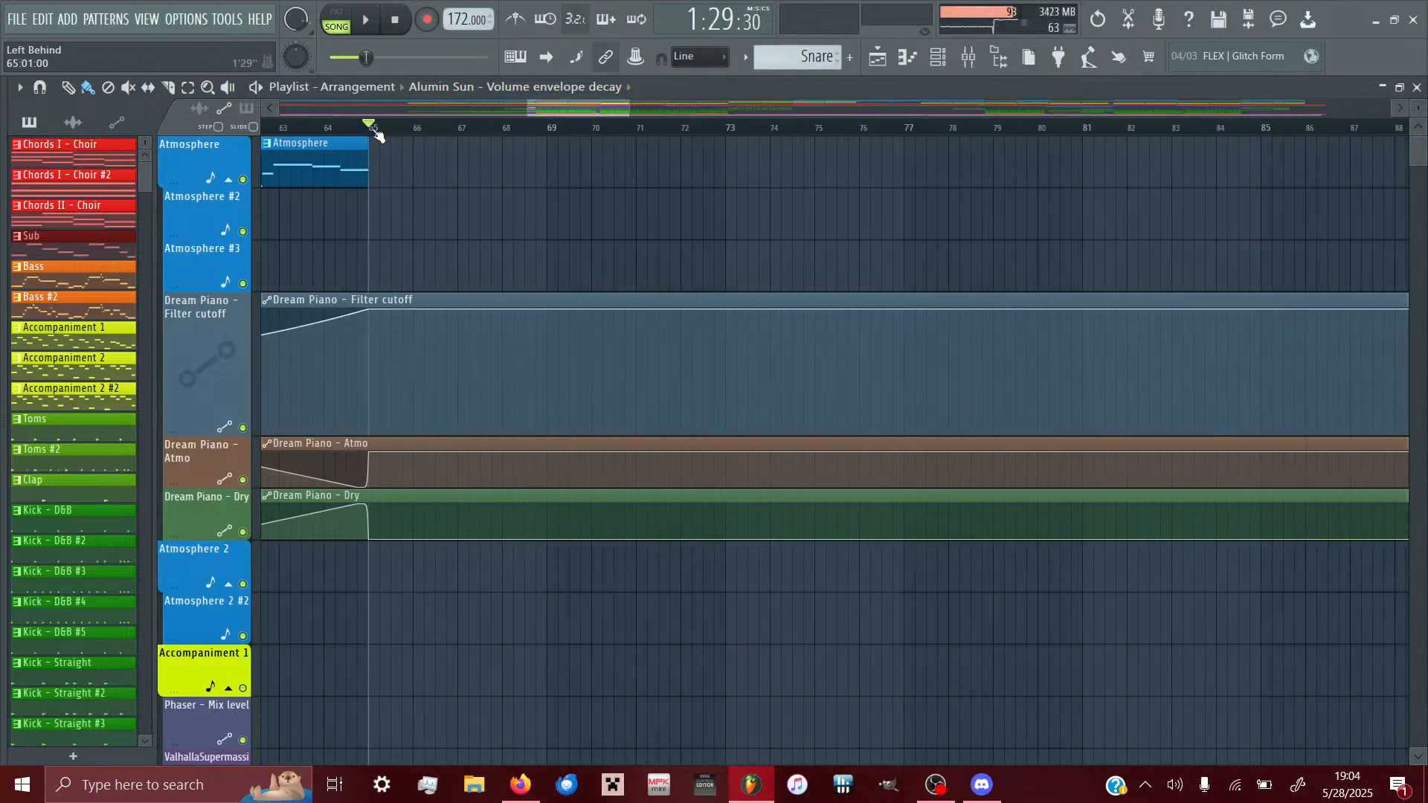
left_click(367, 24)
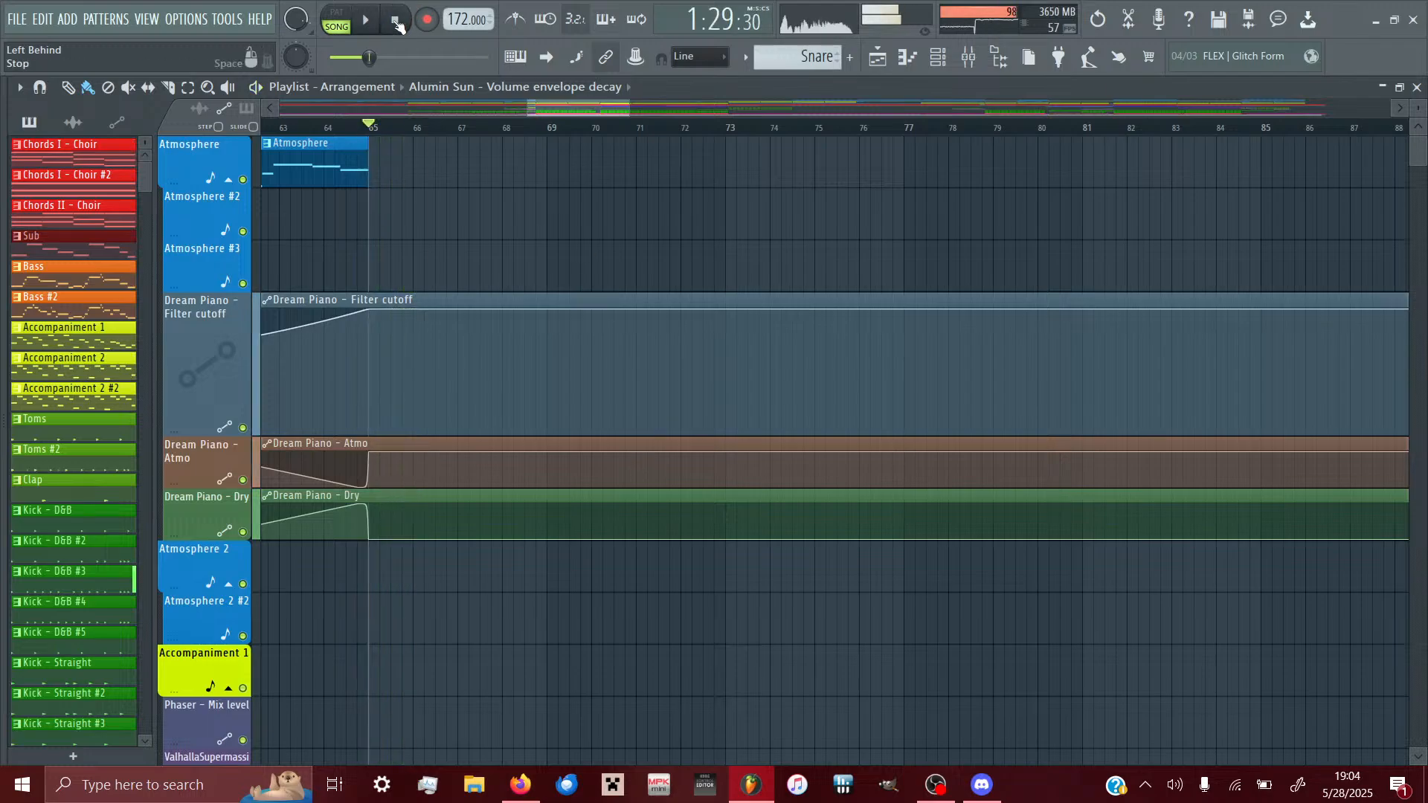
key("space")
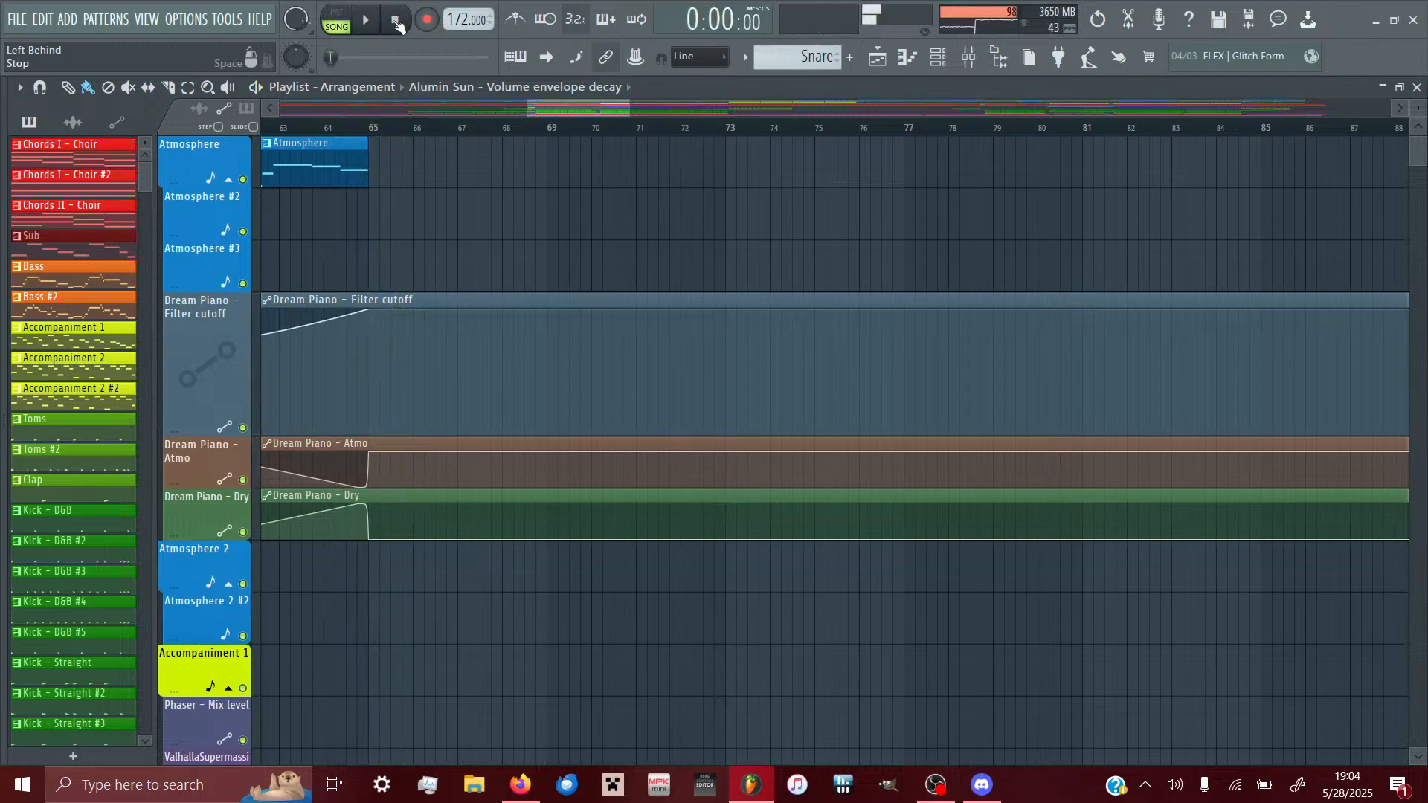
- Open the project Desperation.flp from the Flawed Perspective Projects folder
left_click(16, 18)
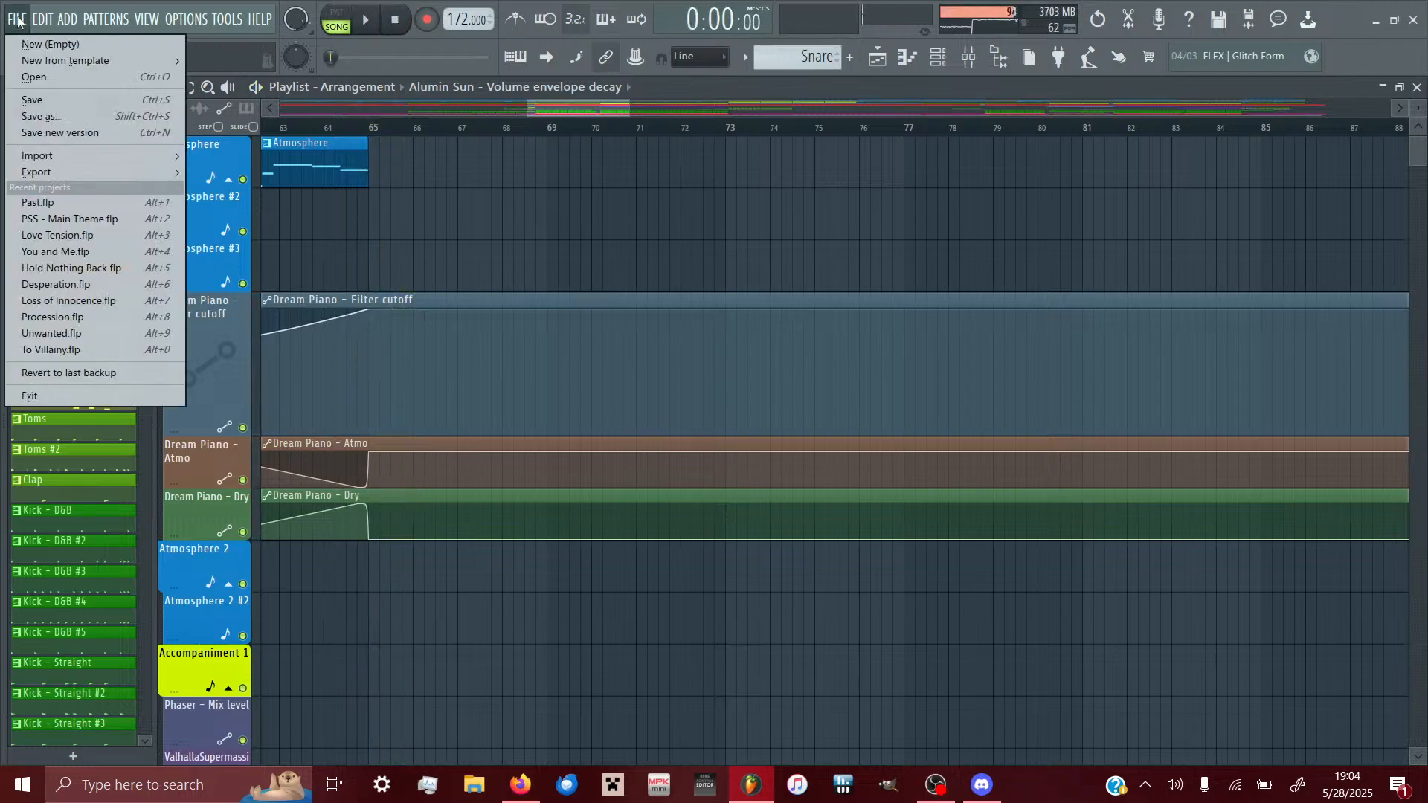
left_click(91, 78)
left_click(741, 453)
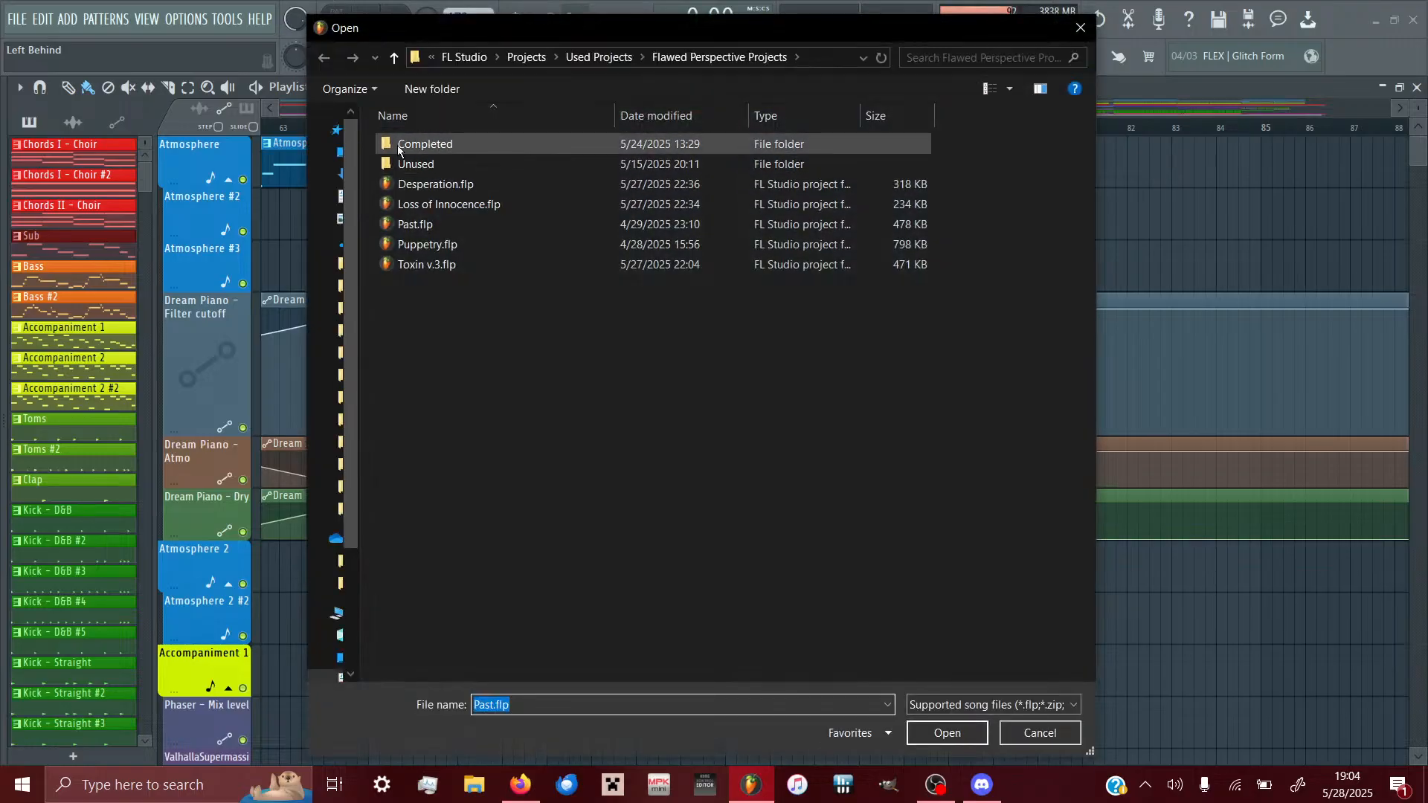
left_click(415, 182)
left_click(946, 733)
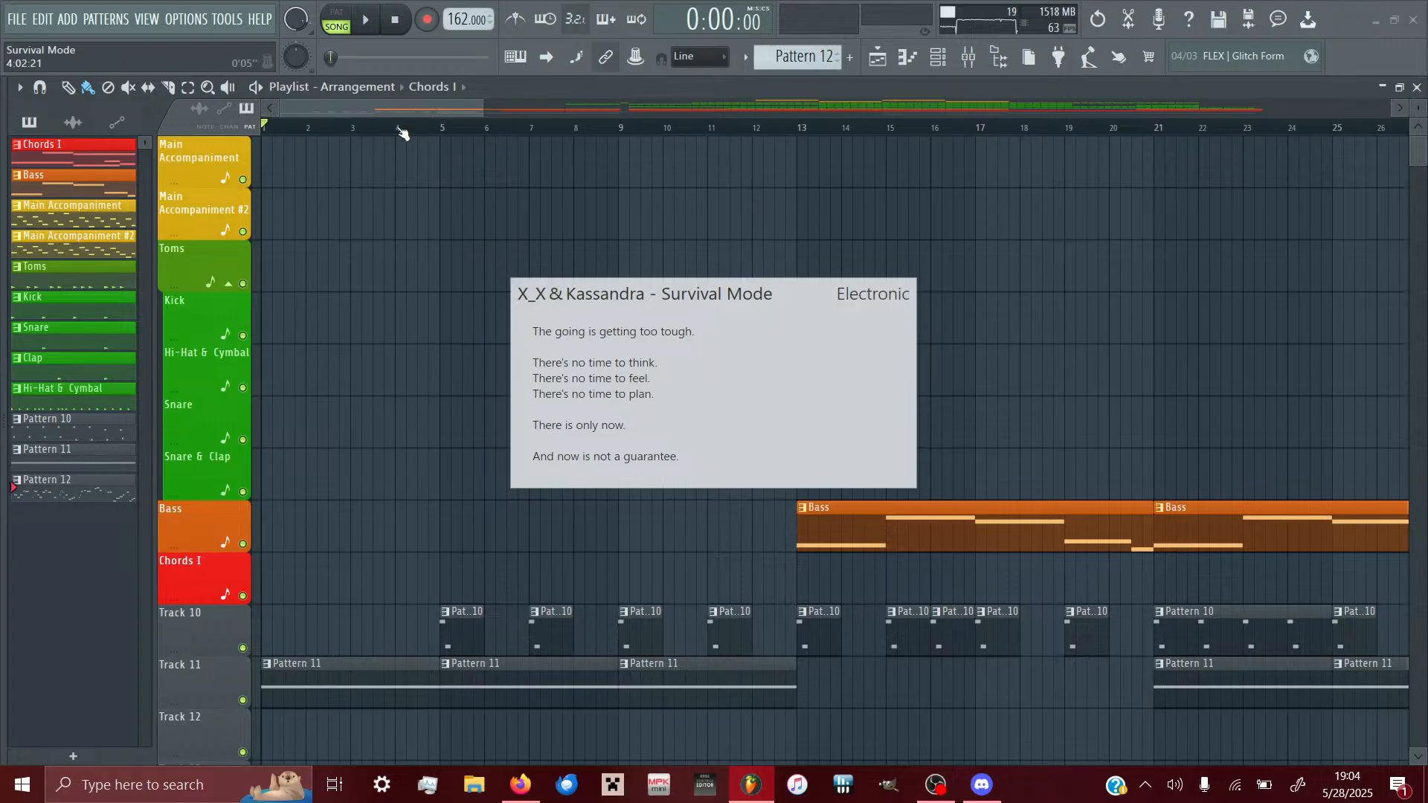
- Look over the "Survival Mode" arrangement and place the playhead at bar 77, where Pattern 12 starts
scroll(676, 186, "right", 15)
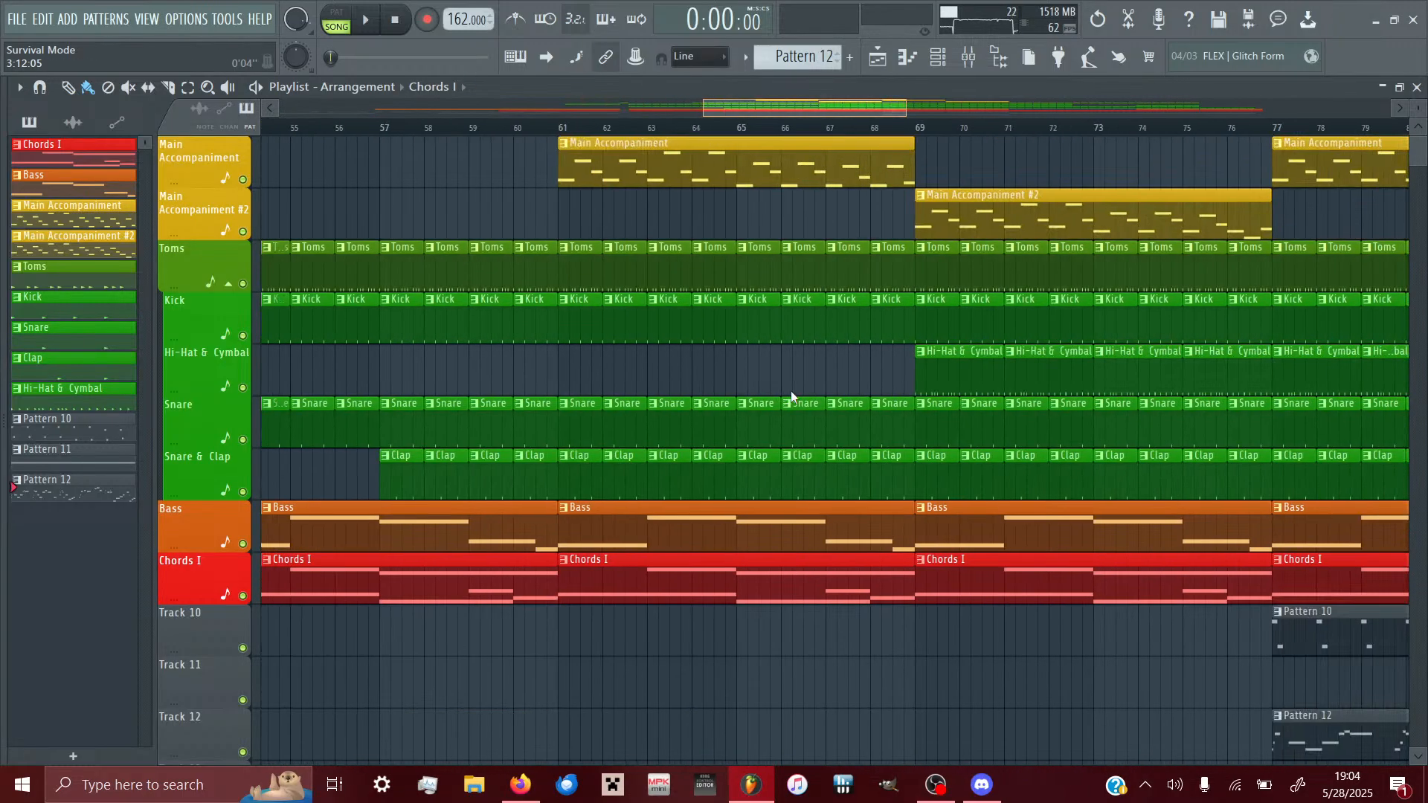
scroll(791, 390, "right", 7)
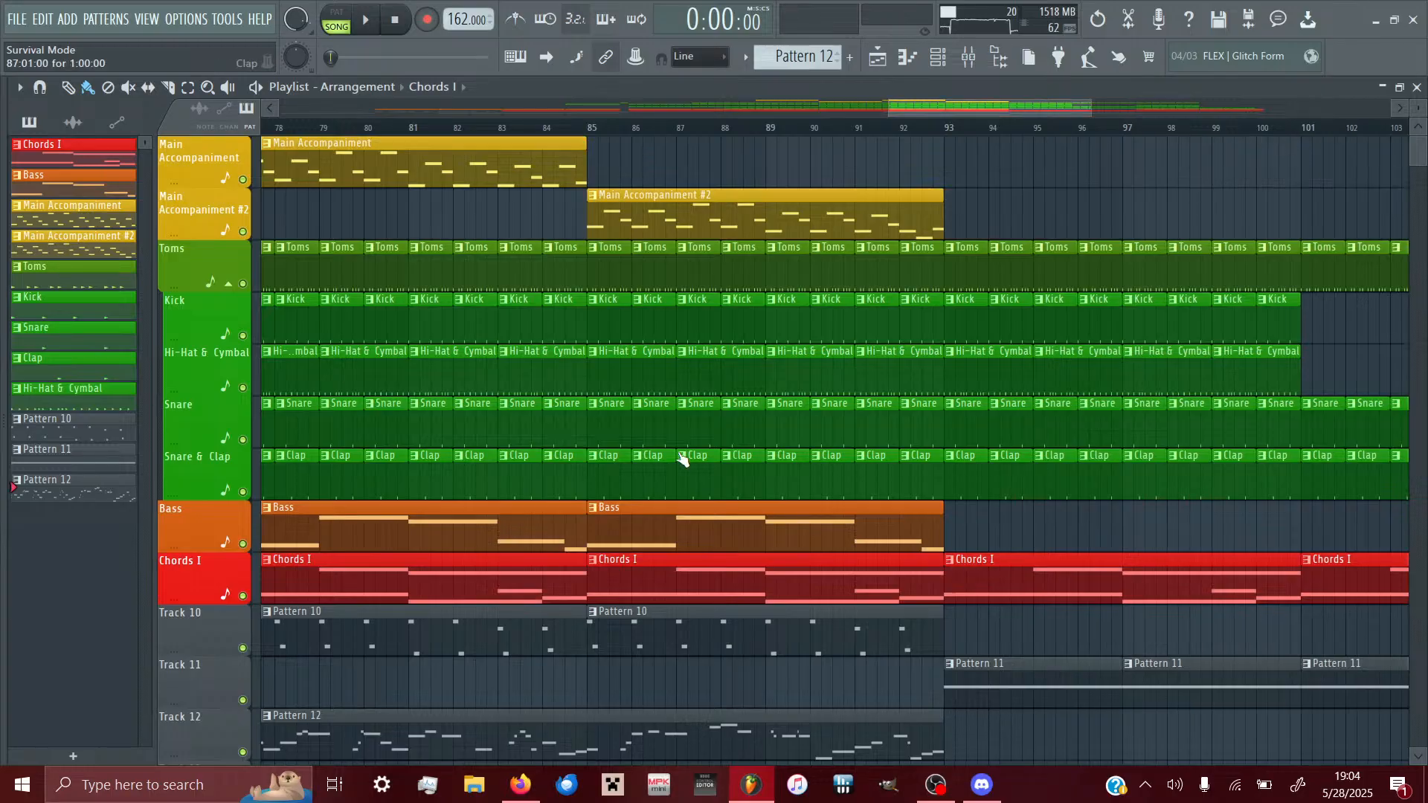
scroll(682, 459, "down", 6)
scroll(682, 459, "left", 5)
scroll(682, 459, "up", 6)
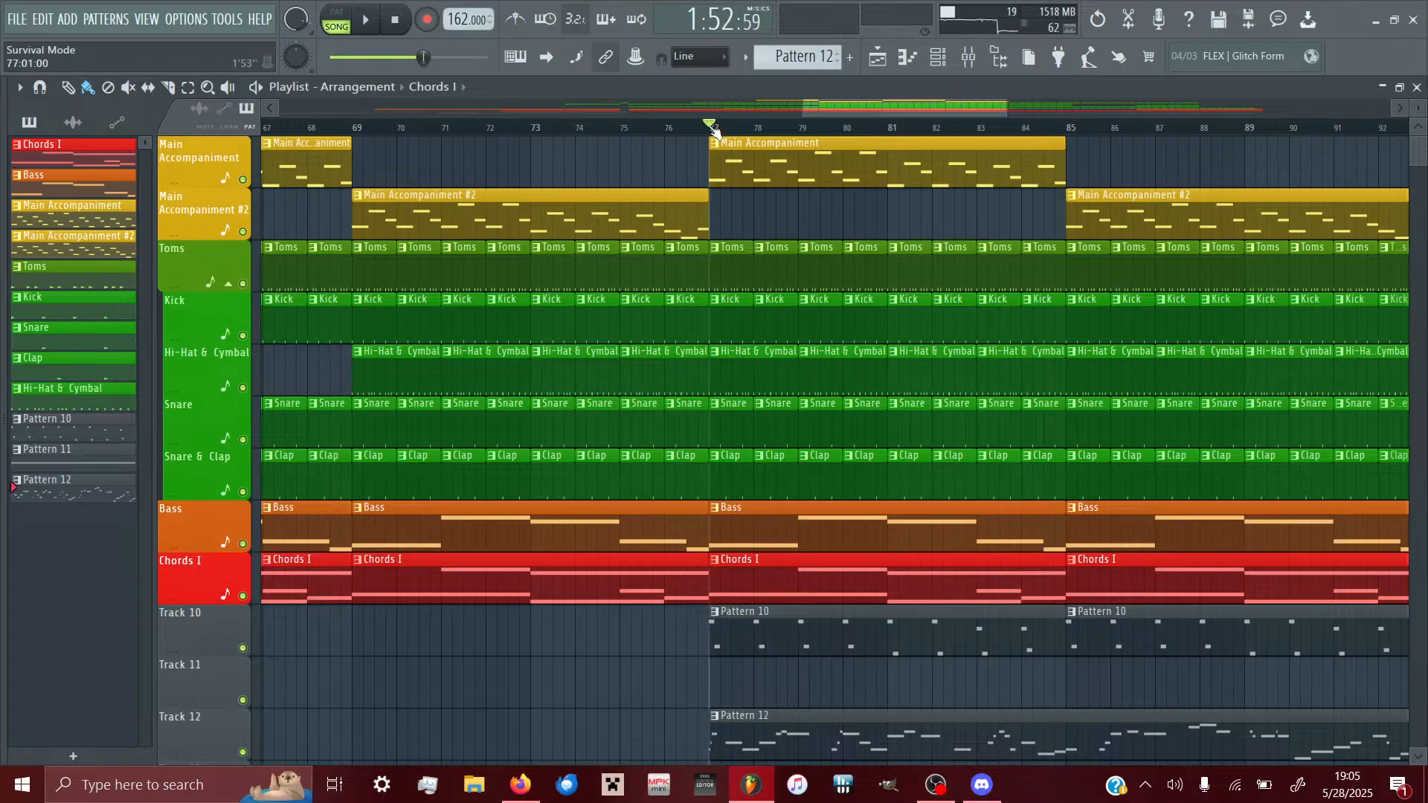
- Play the song from bar 77 and delete every clip from bar 93 to the end of the arrangement
key("space")
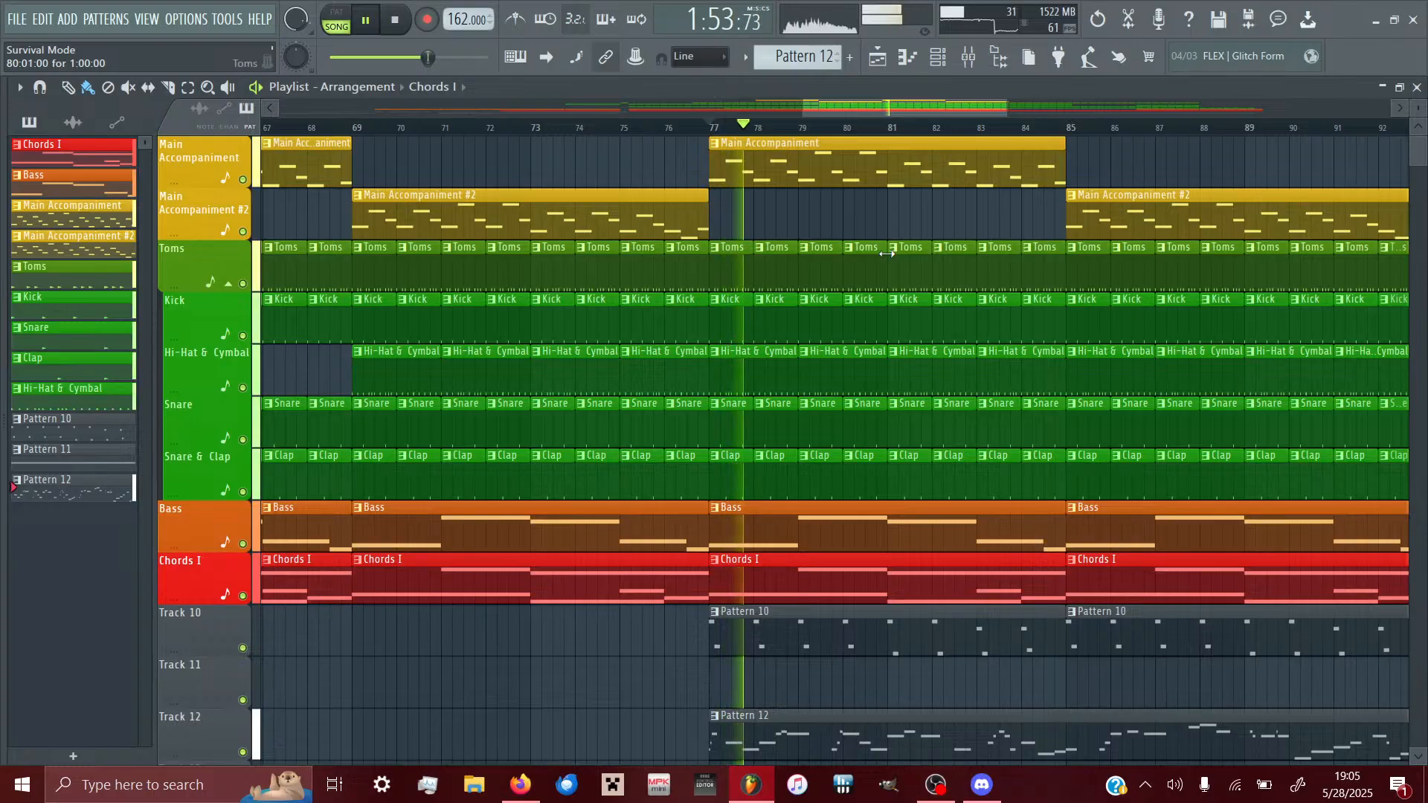
scroll(886, 253, "right", 3)
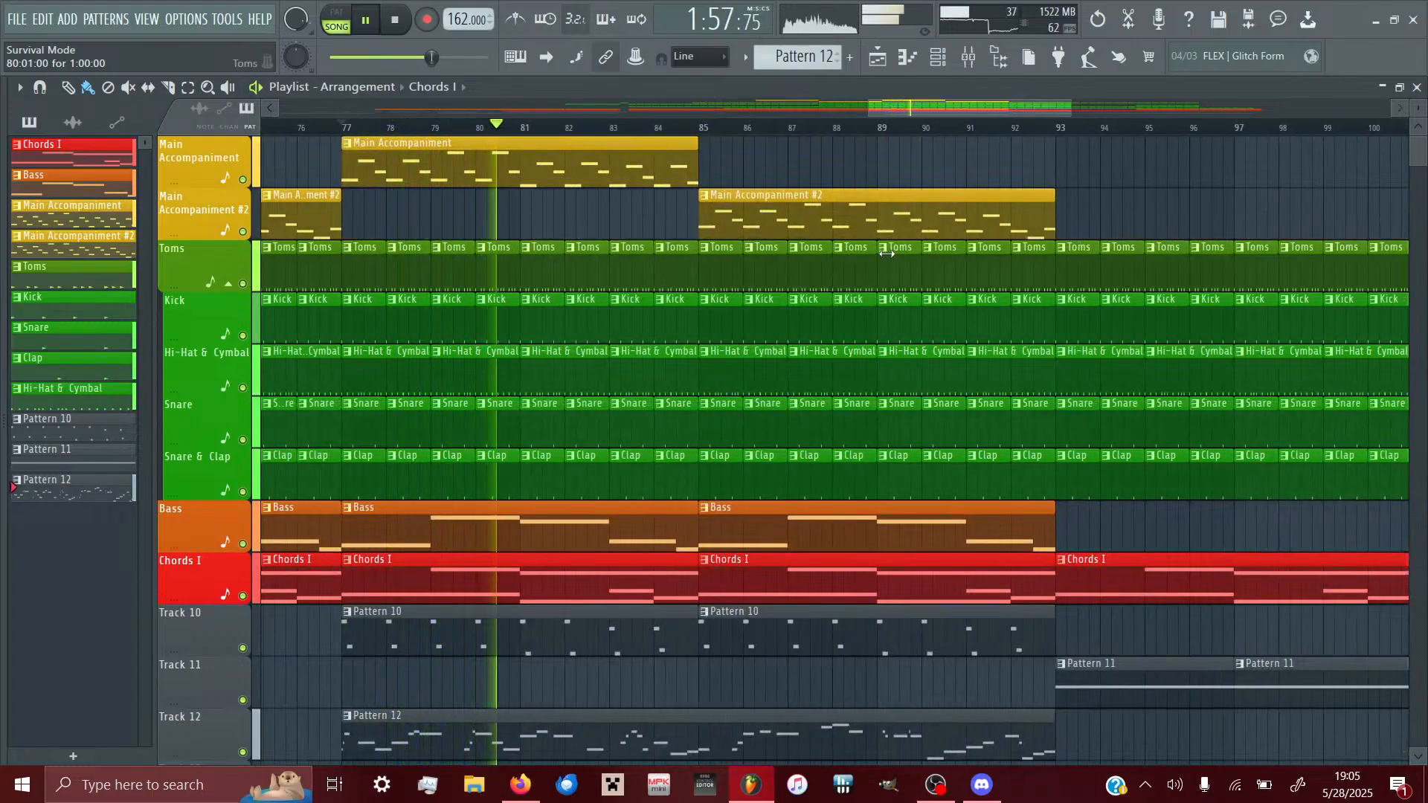
scroll(886, 253, "right", 9)
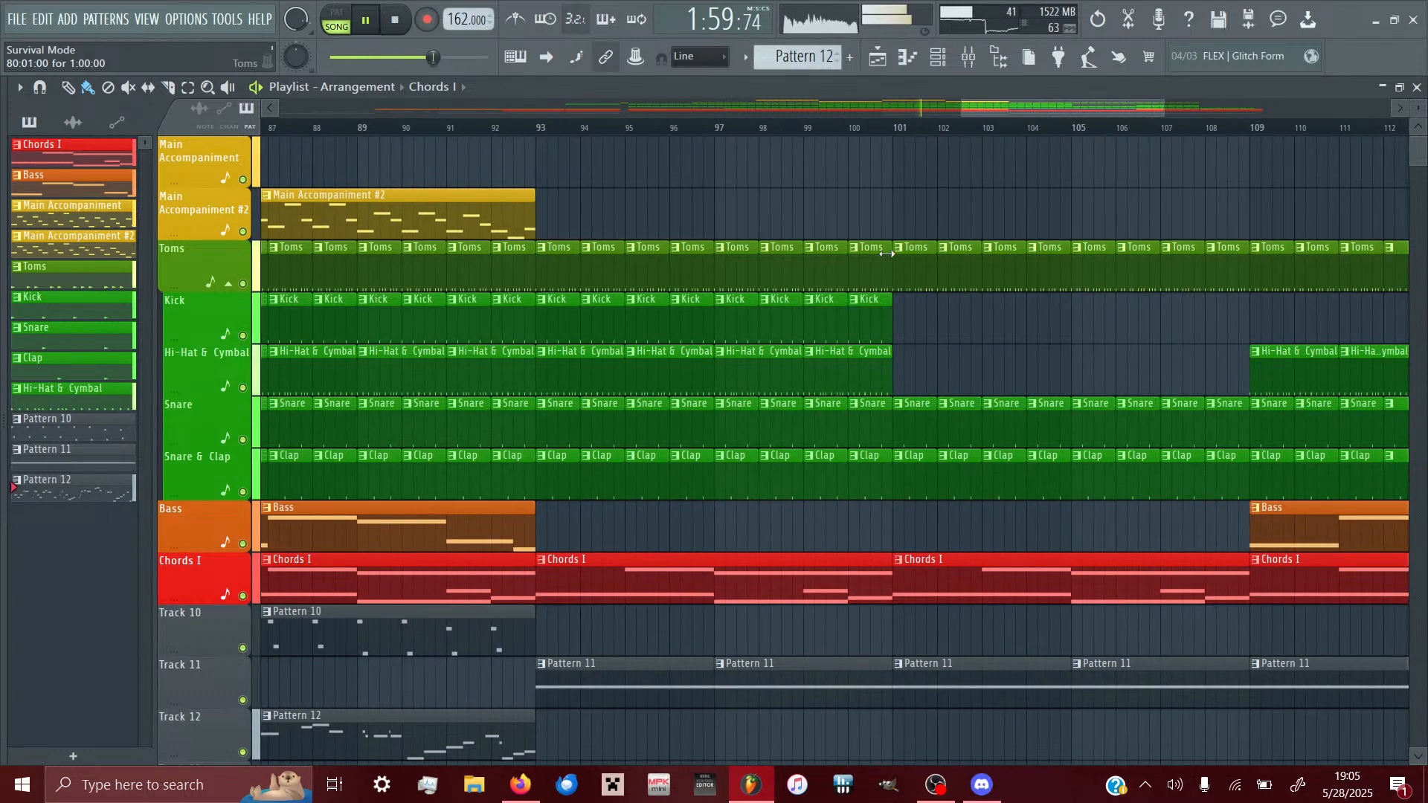
scroll(886, 253, "right", 7)
scroll(886, 252, "left", 4)
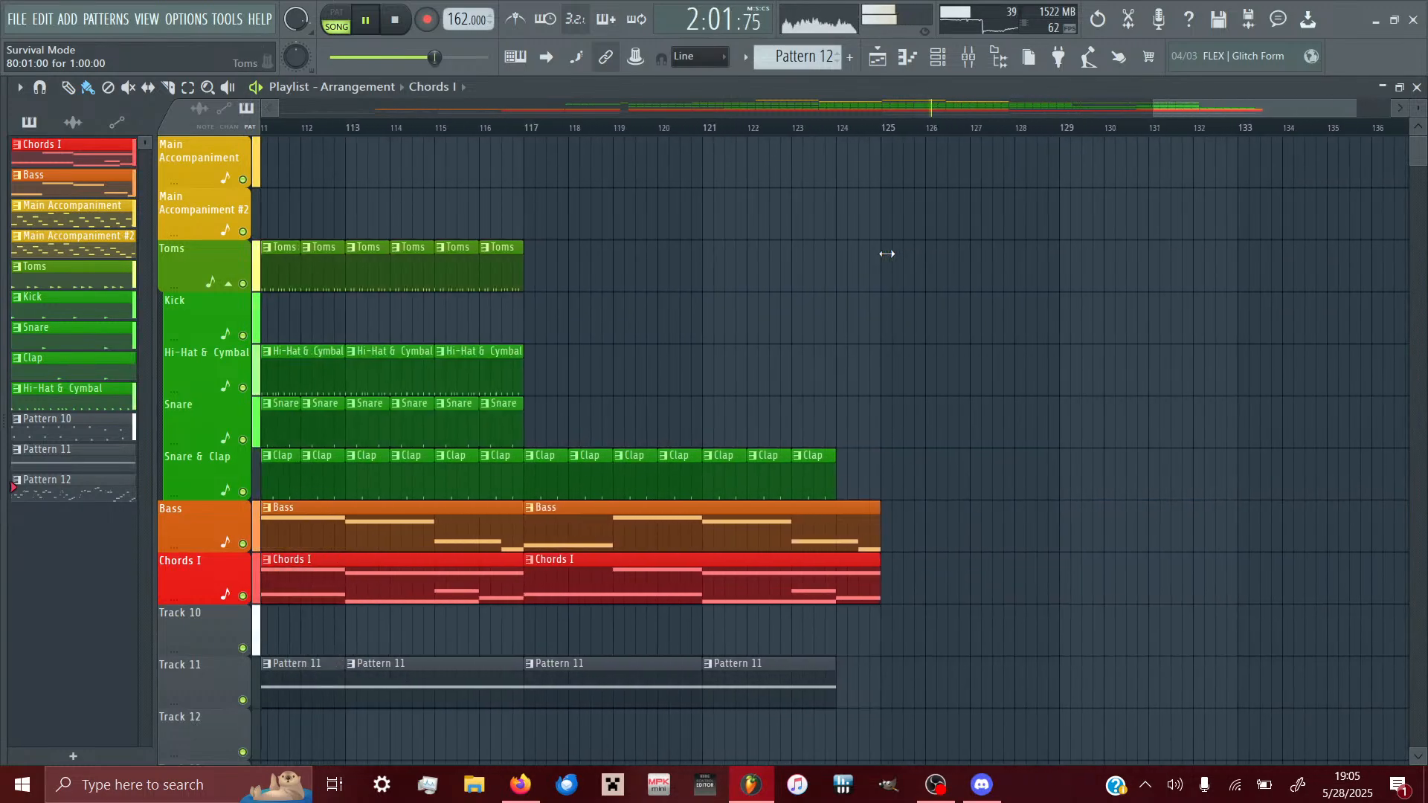
scroll(902, 474, "left", 2)
left_click_drag(1298, 714, 388, 138)
key("Delete")
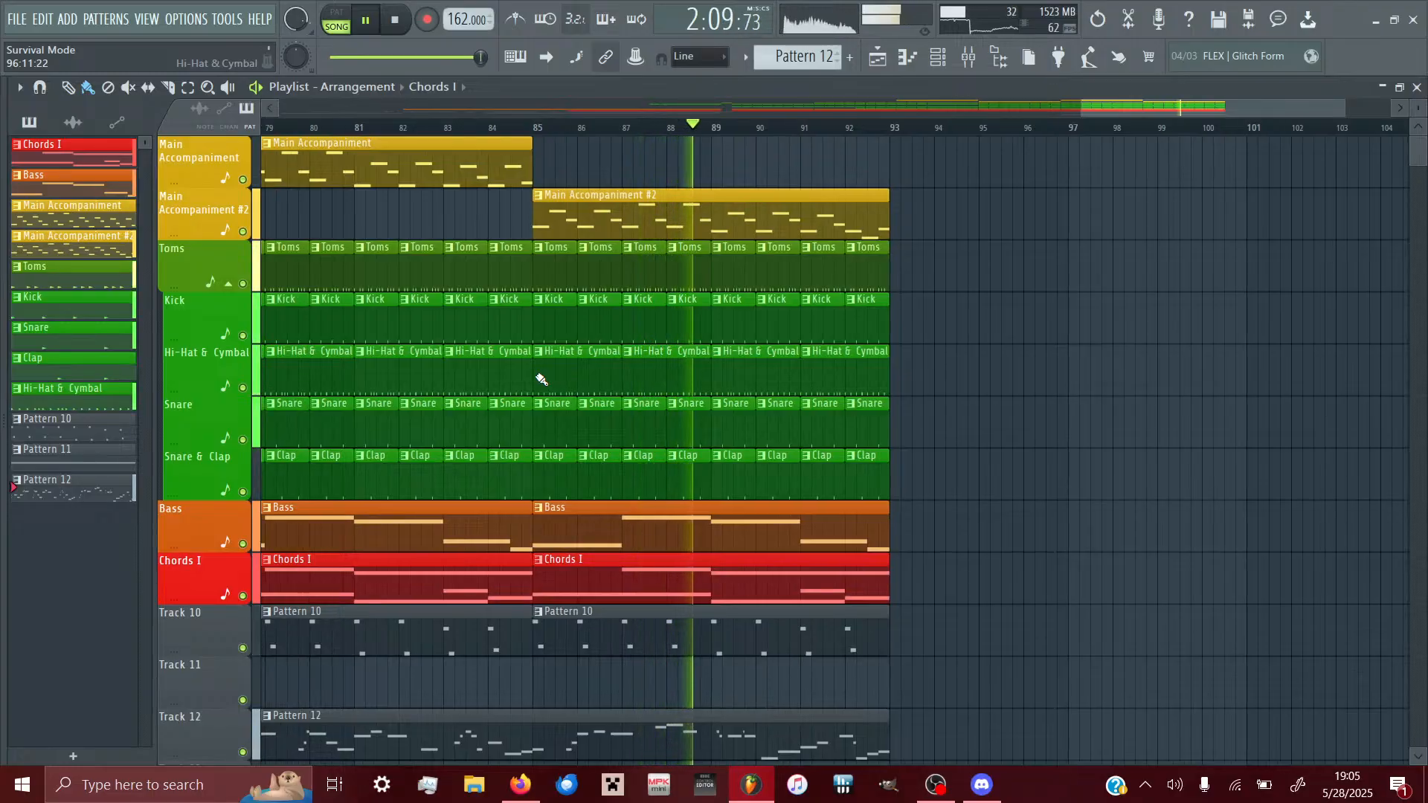
- Open Pattern 12 in the piano roll and try its F#5 note at bar 12 as A5 and as G5, auditioning from bar 11
double_click(597, 735)
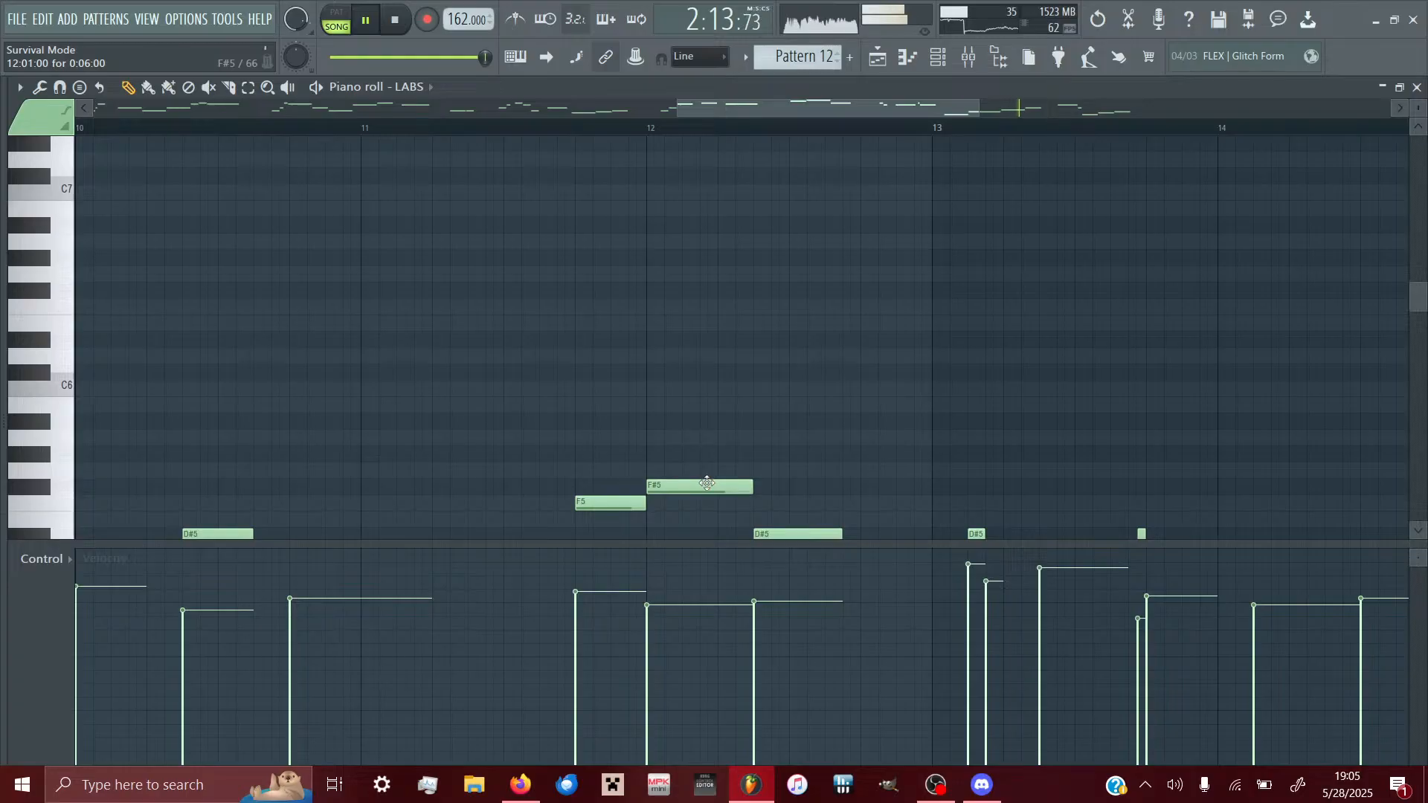
scroll(706, 483, "down", 4)
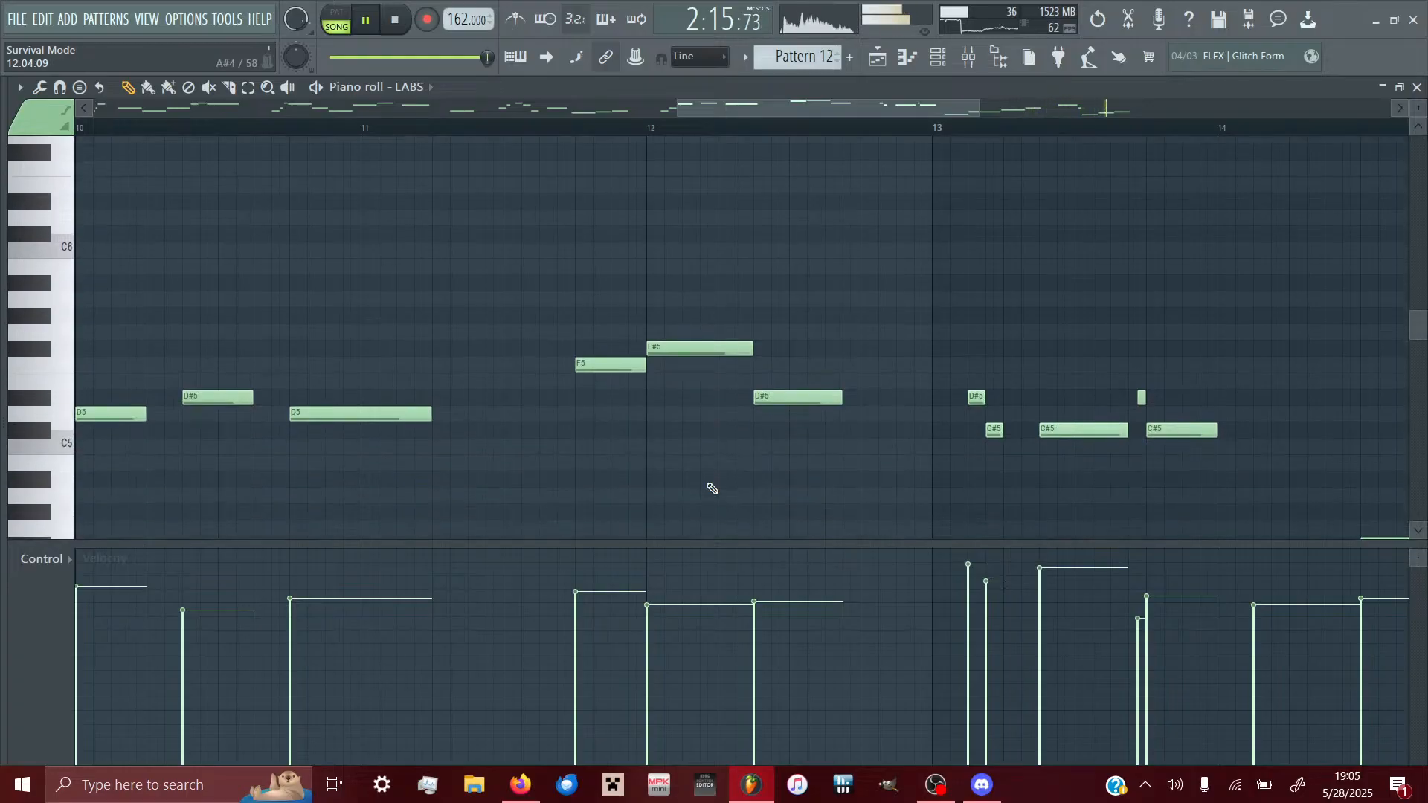
left_click(356, 131)
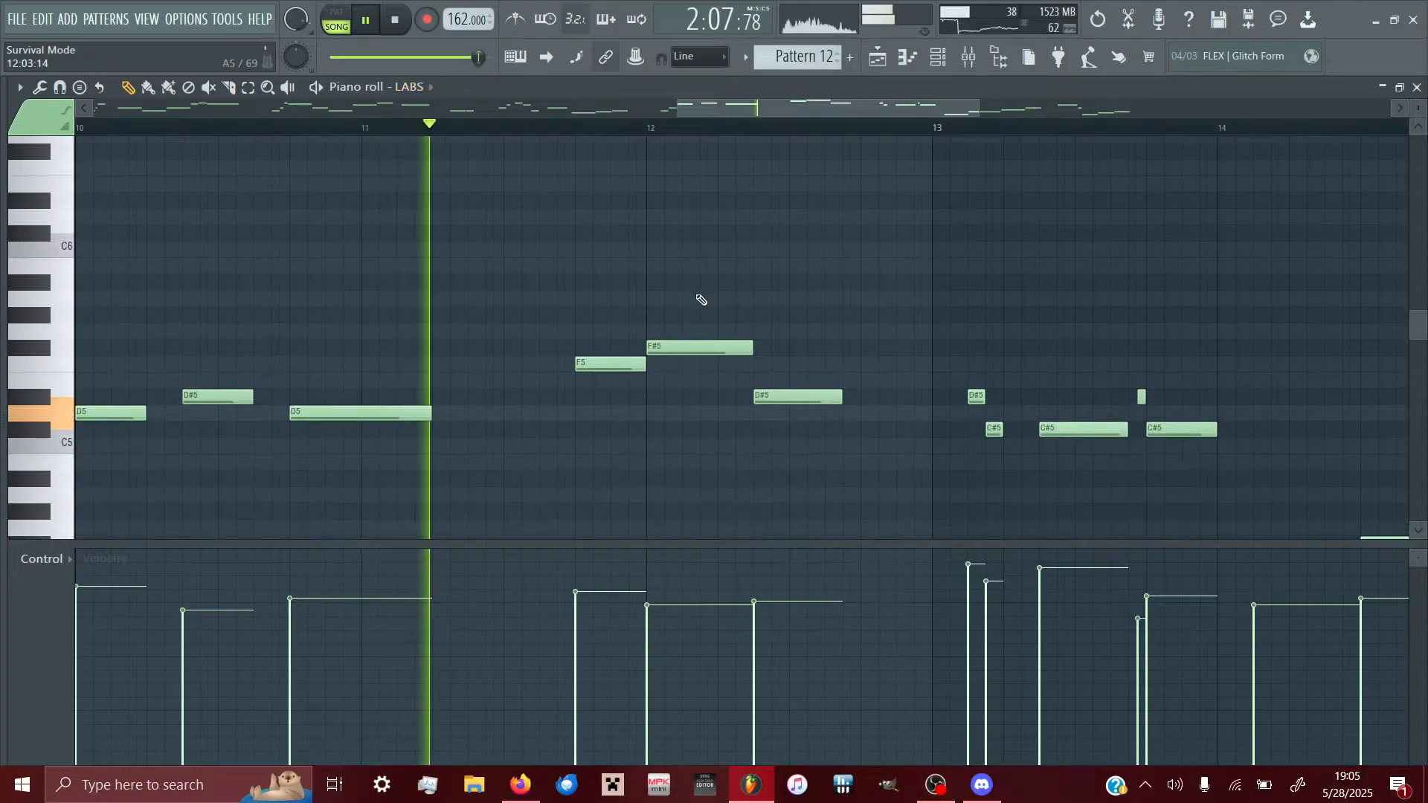
left_click(372, 128)
left_click_drag(710, 348, 700, 296)
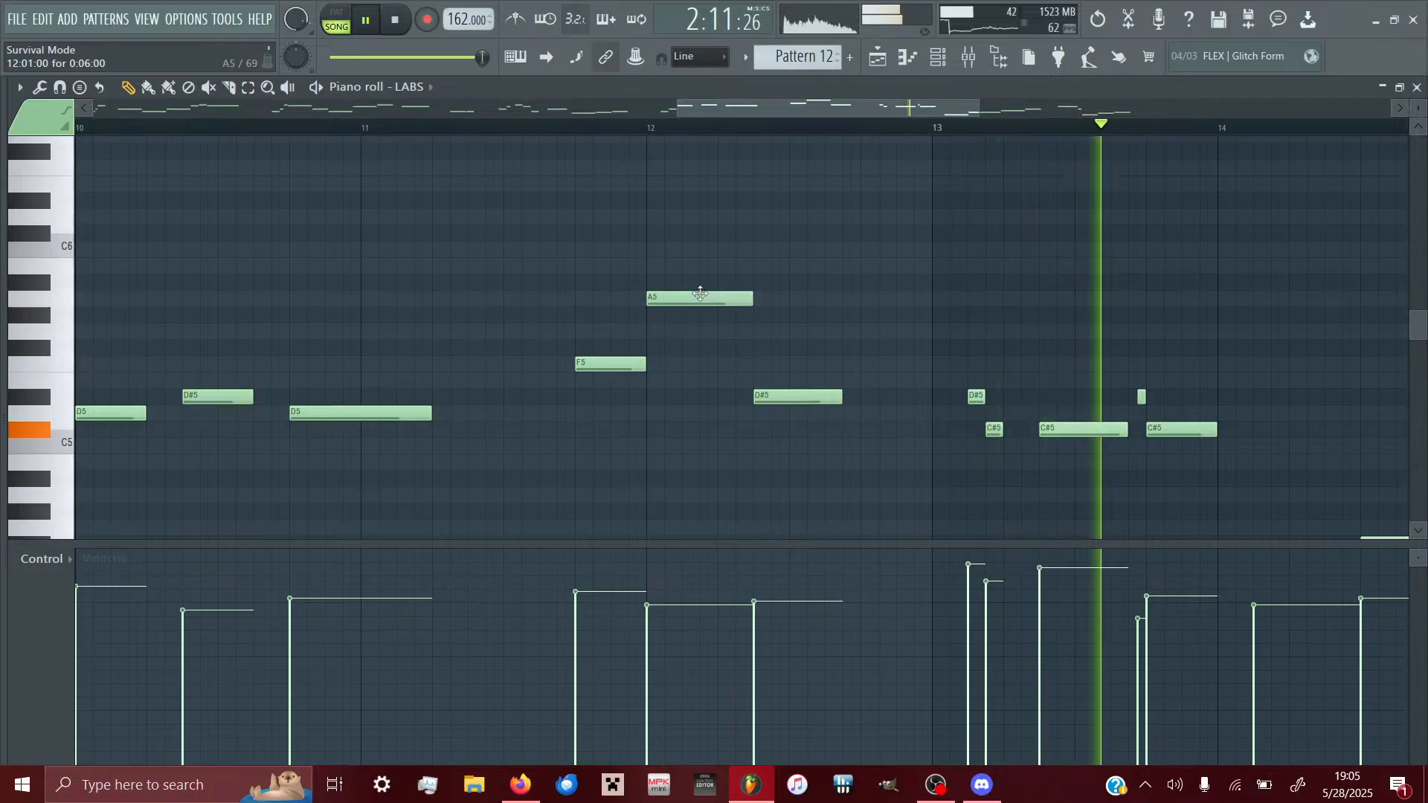
left_click(361, 133)
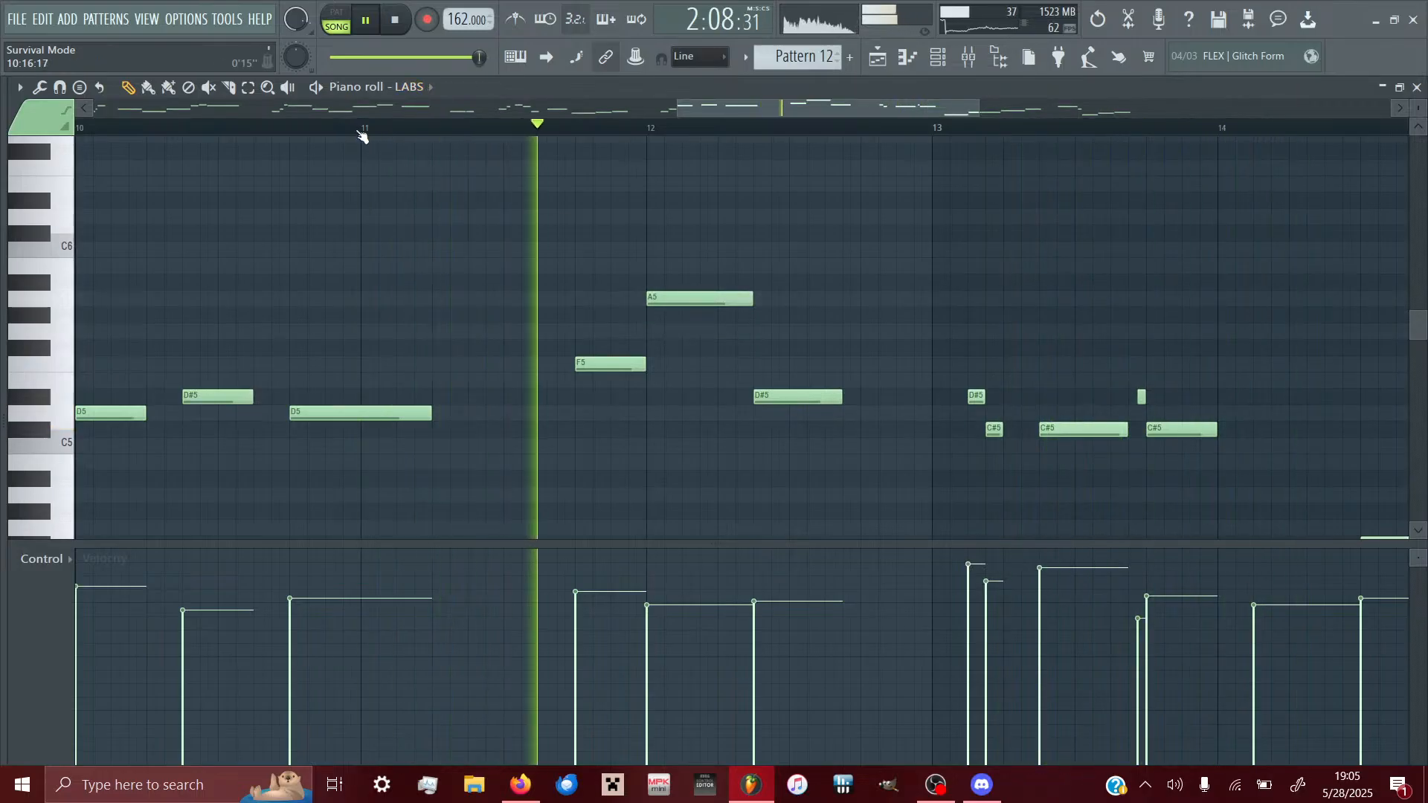
left_click_drag(676, 298, 677, 331)
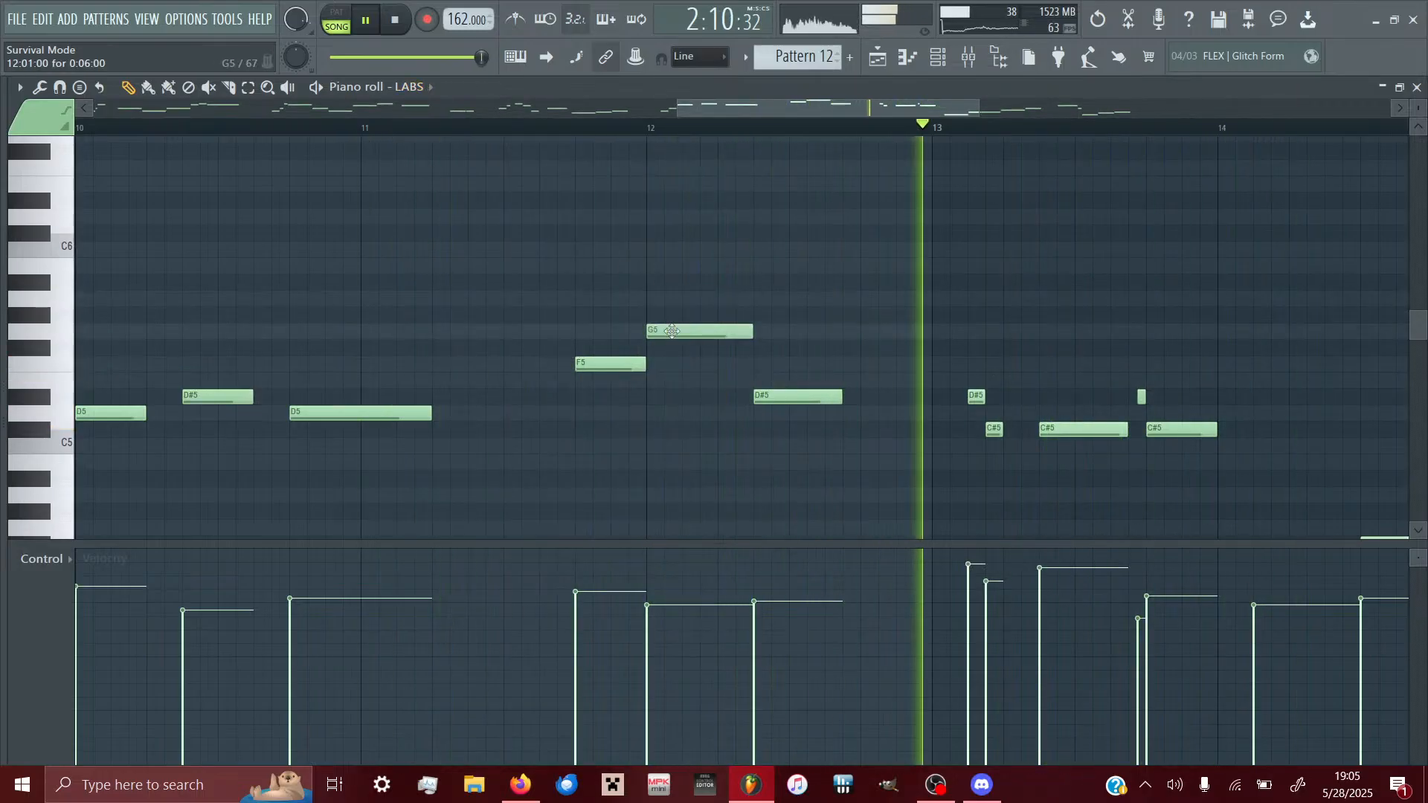
left_click(376, 128)
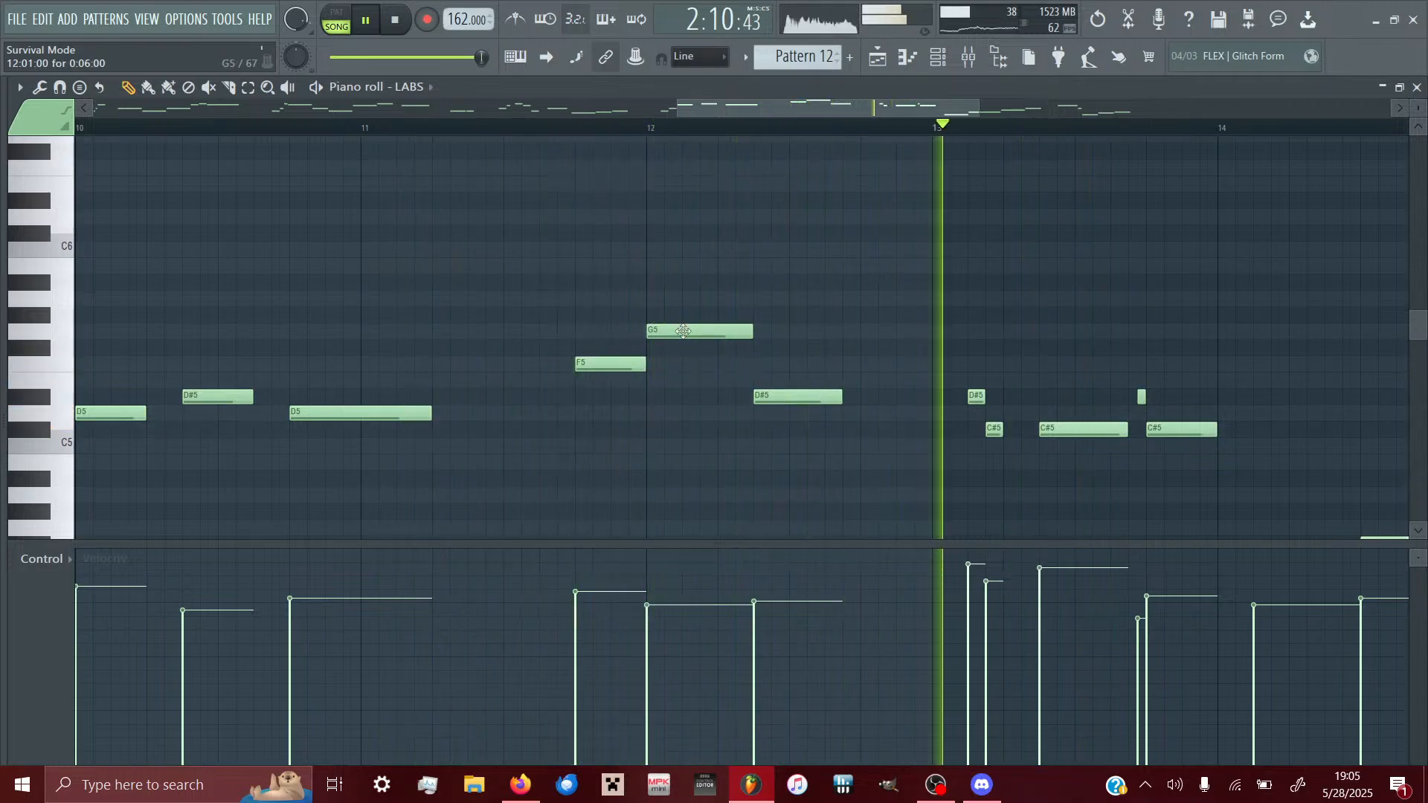
- Try the D#5 note in bar 12 as C#5, return it to D#5, and replay from bar 11
left_click_drag(787, 402, 786, 435)
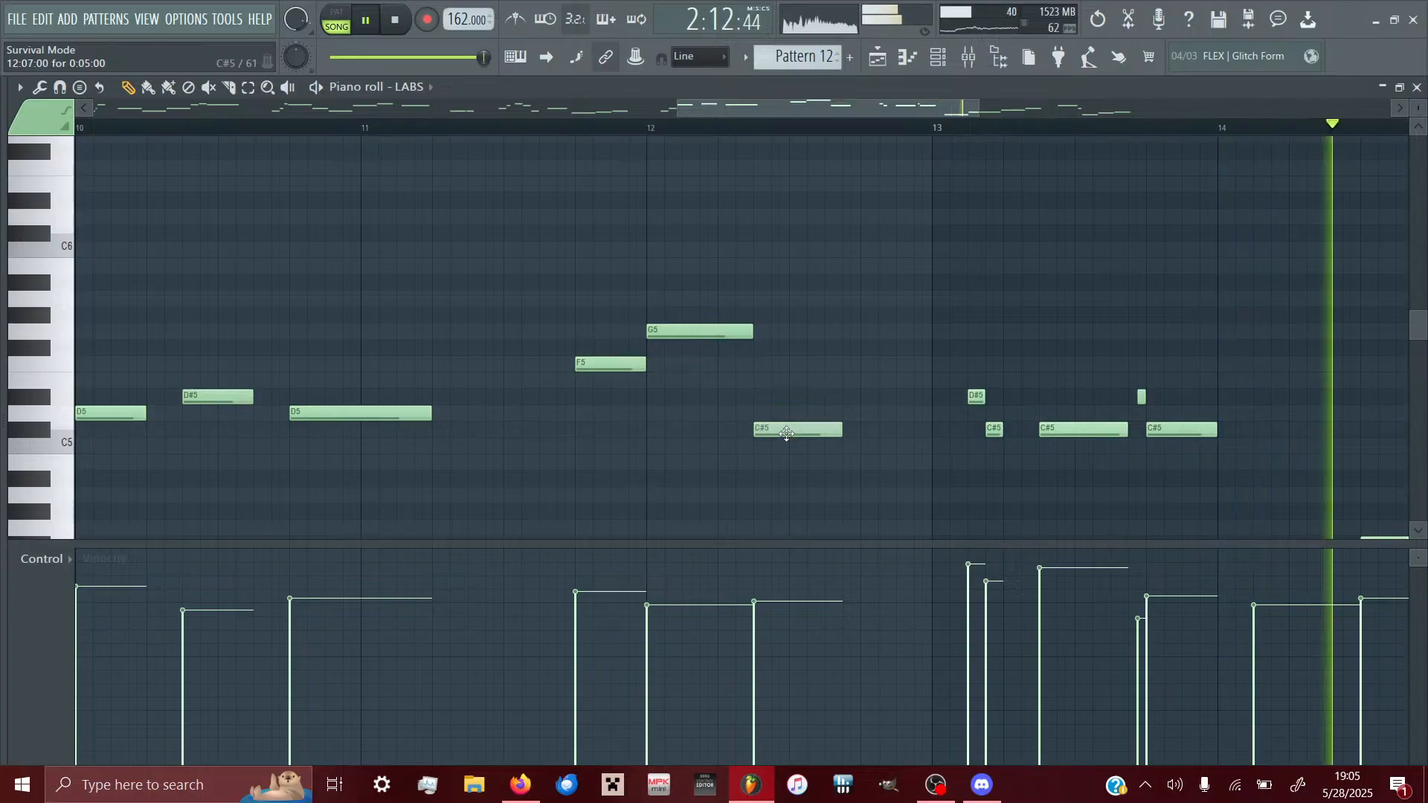
left_click(391, 125)
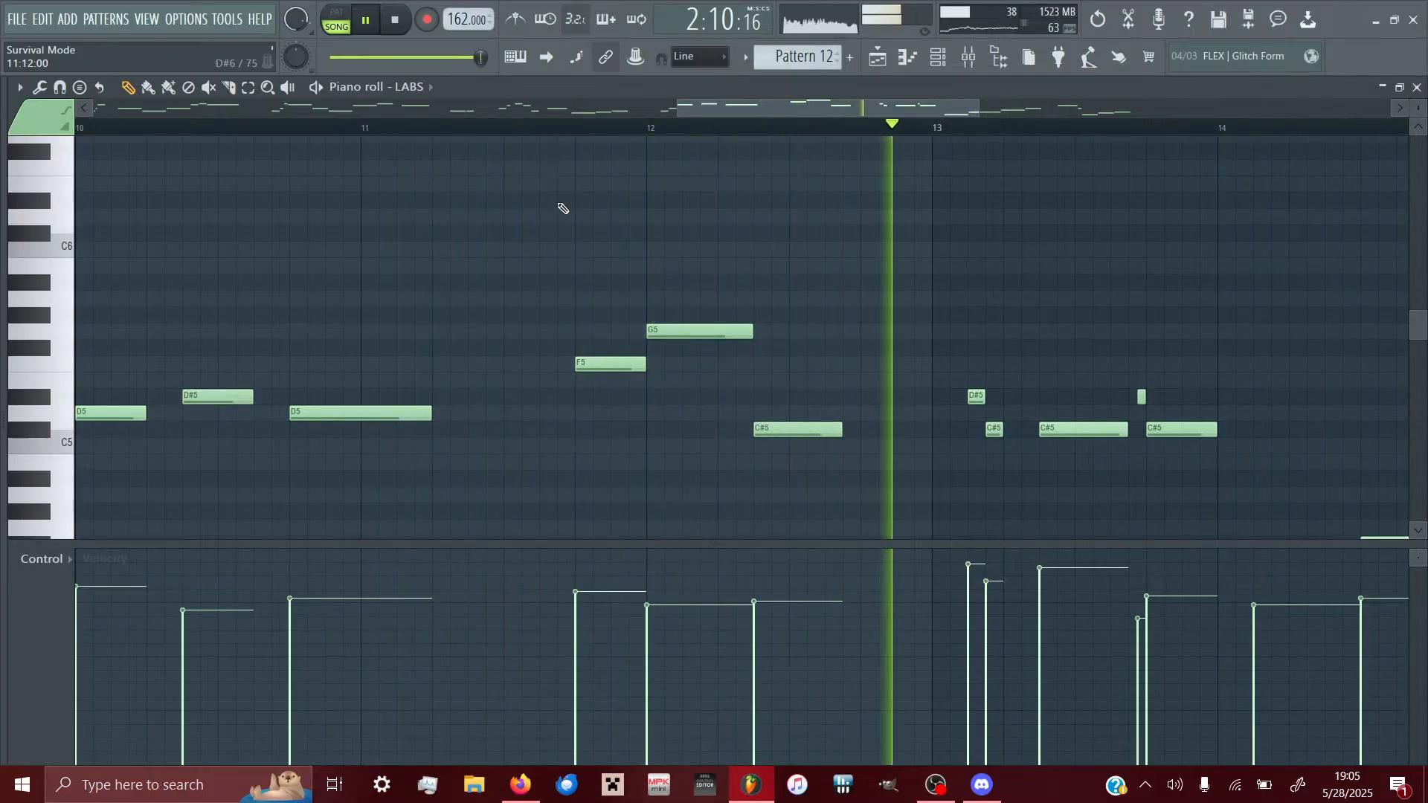
left_click_drag(771, 420, 771, 388)
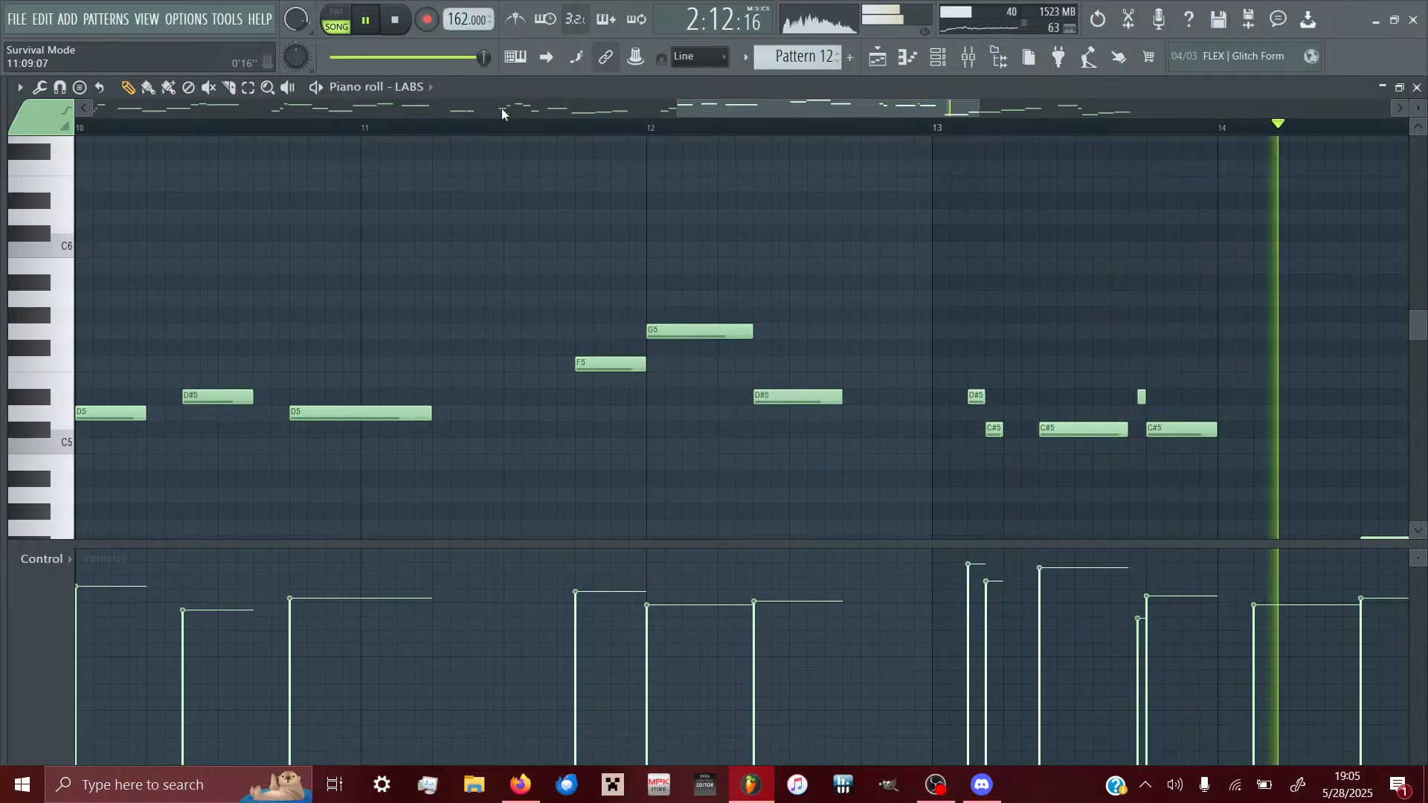
left_click(366, 131)
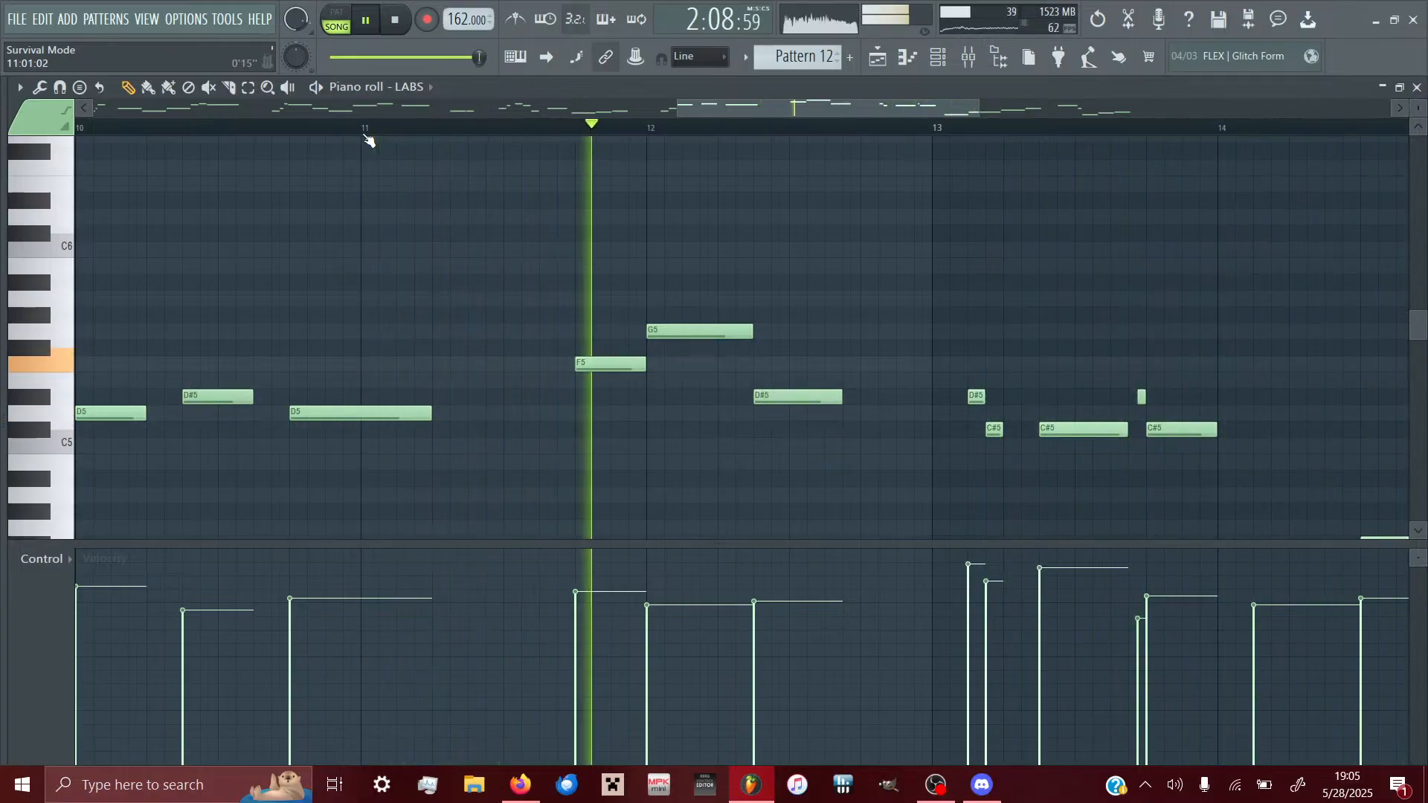
- Compare F#5 and G5 for the note at the start of bar 12, set it back to F#5, and replay from bar 11
left_click_drag(665, 331, 666, 347)
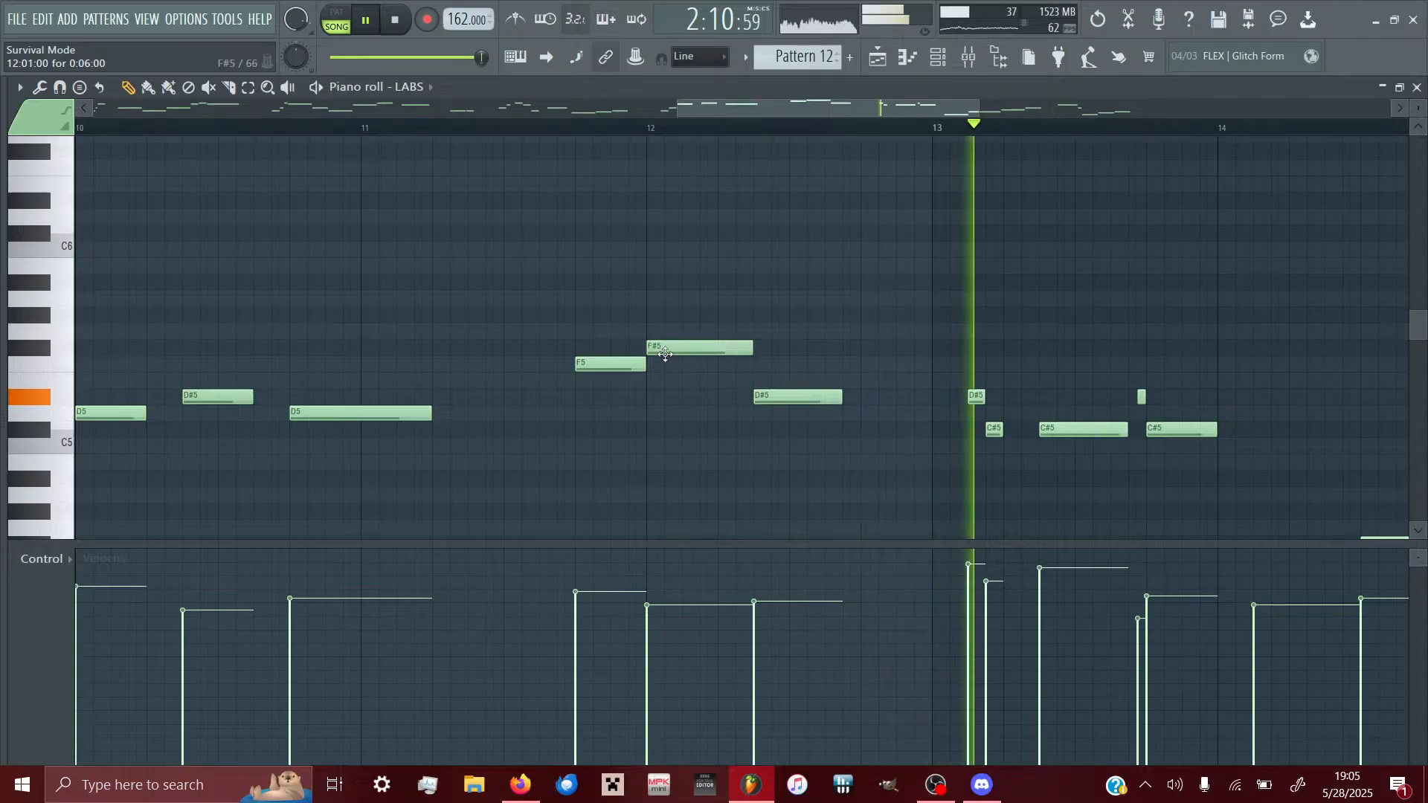
left_click(367, 131)
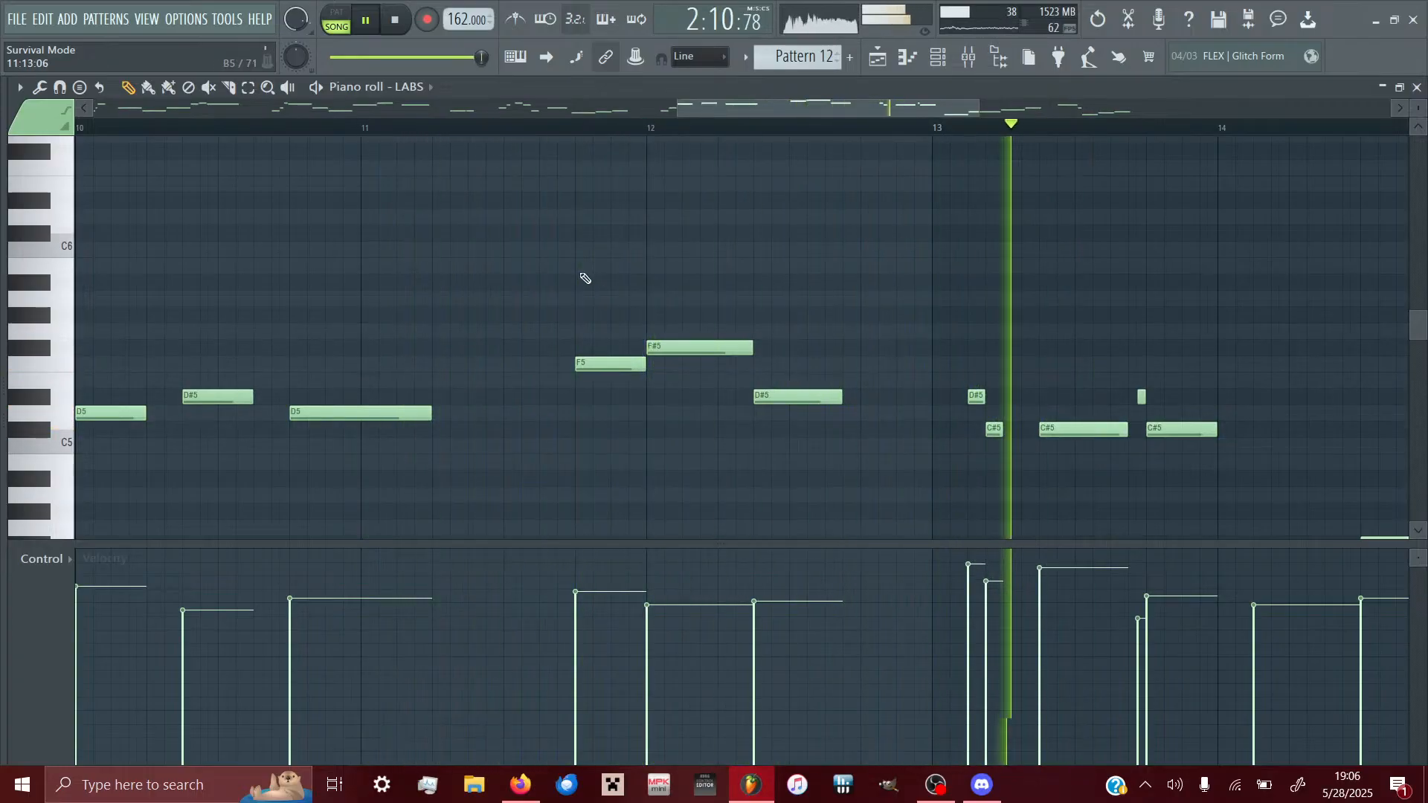
left_click(690, 362)
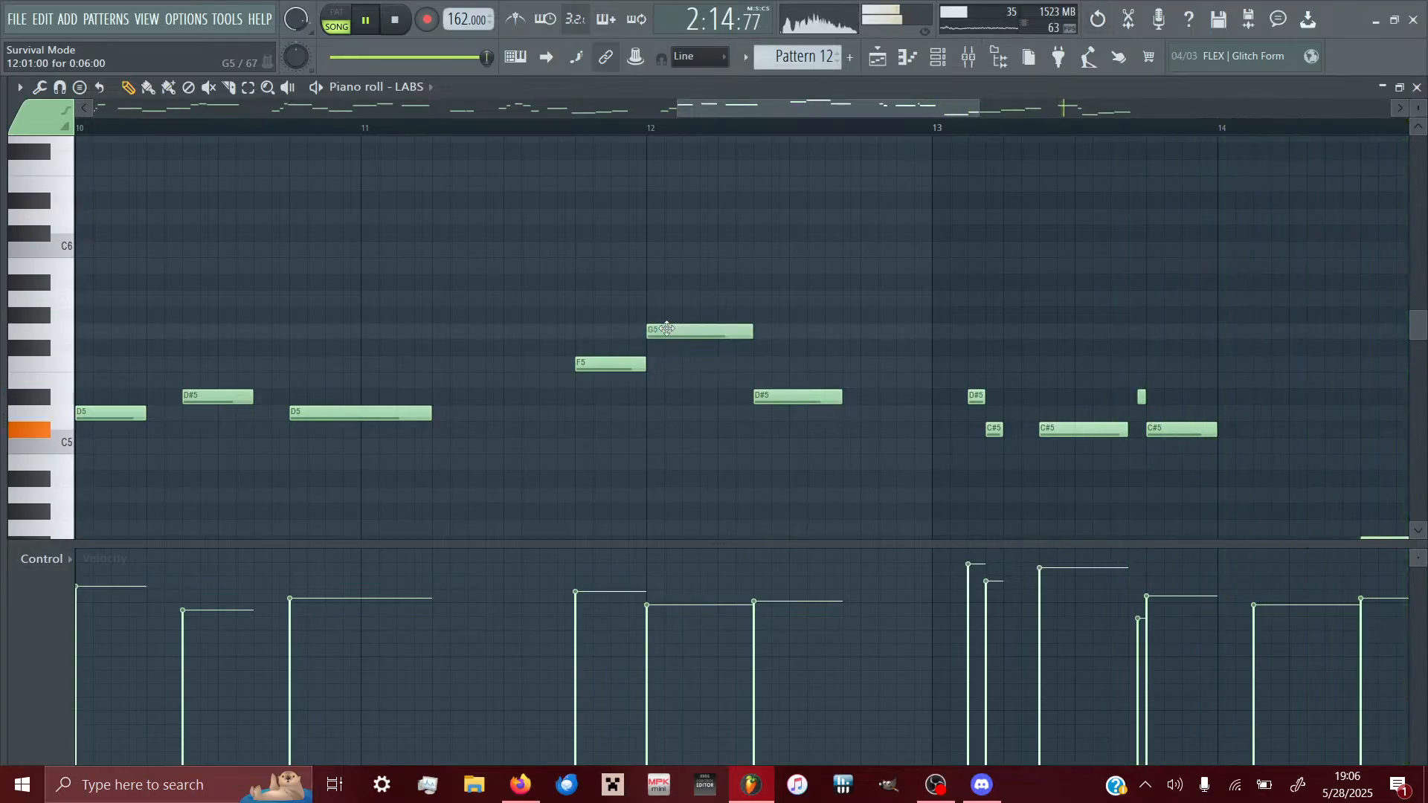
left_click(377, 127)
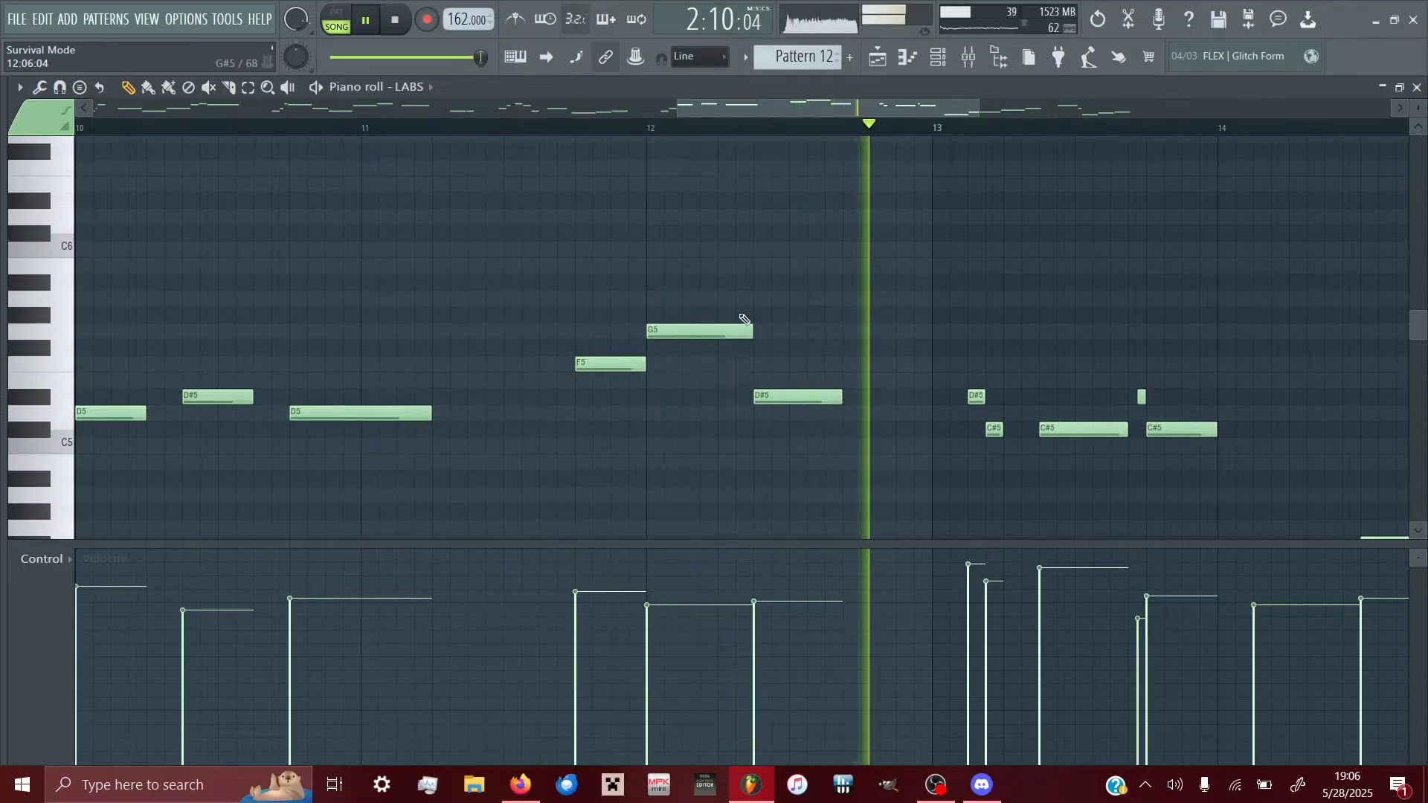
left_click_drag(680, 331, 681, 348)
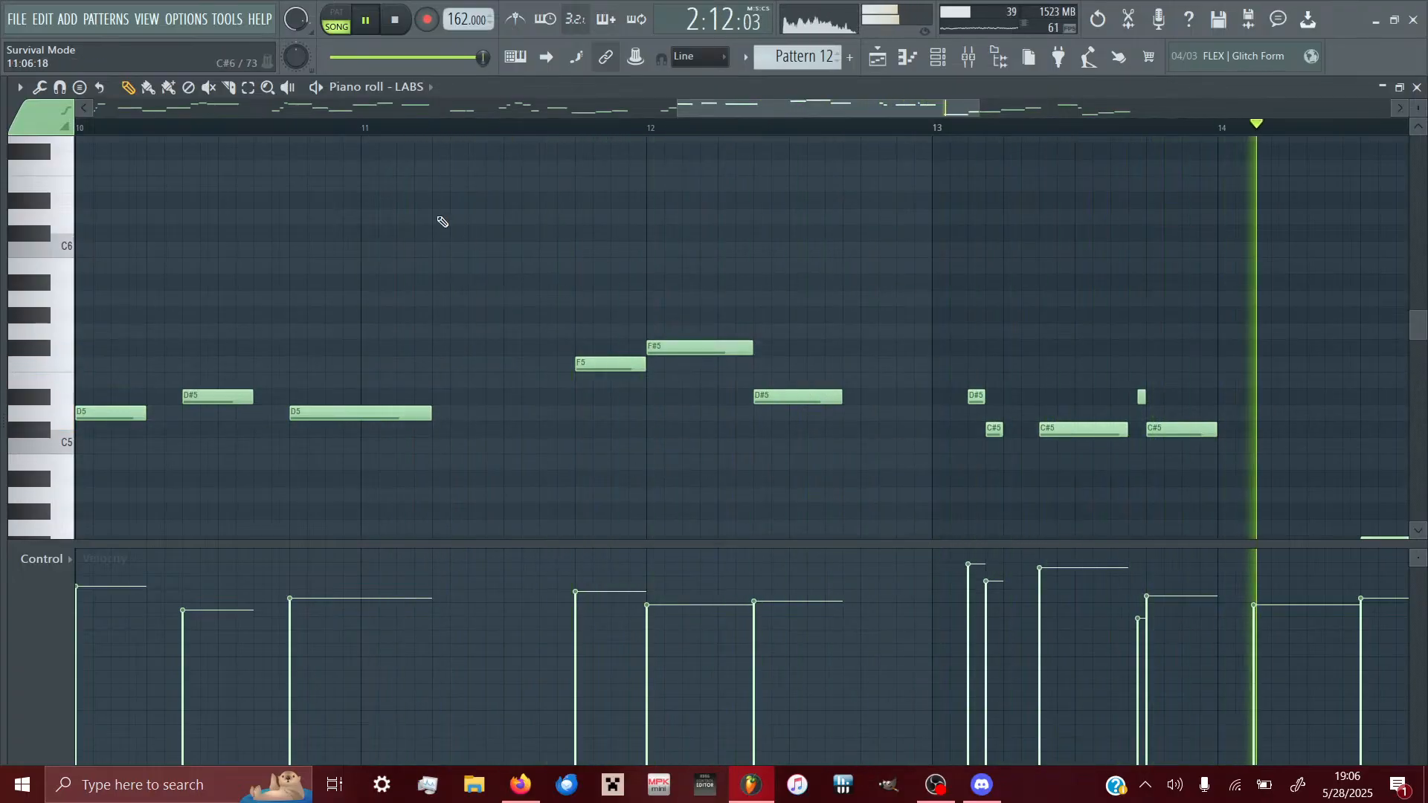
left_click(368, 128)
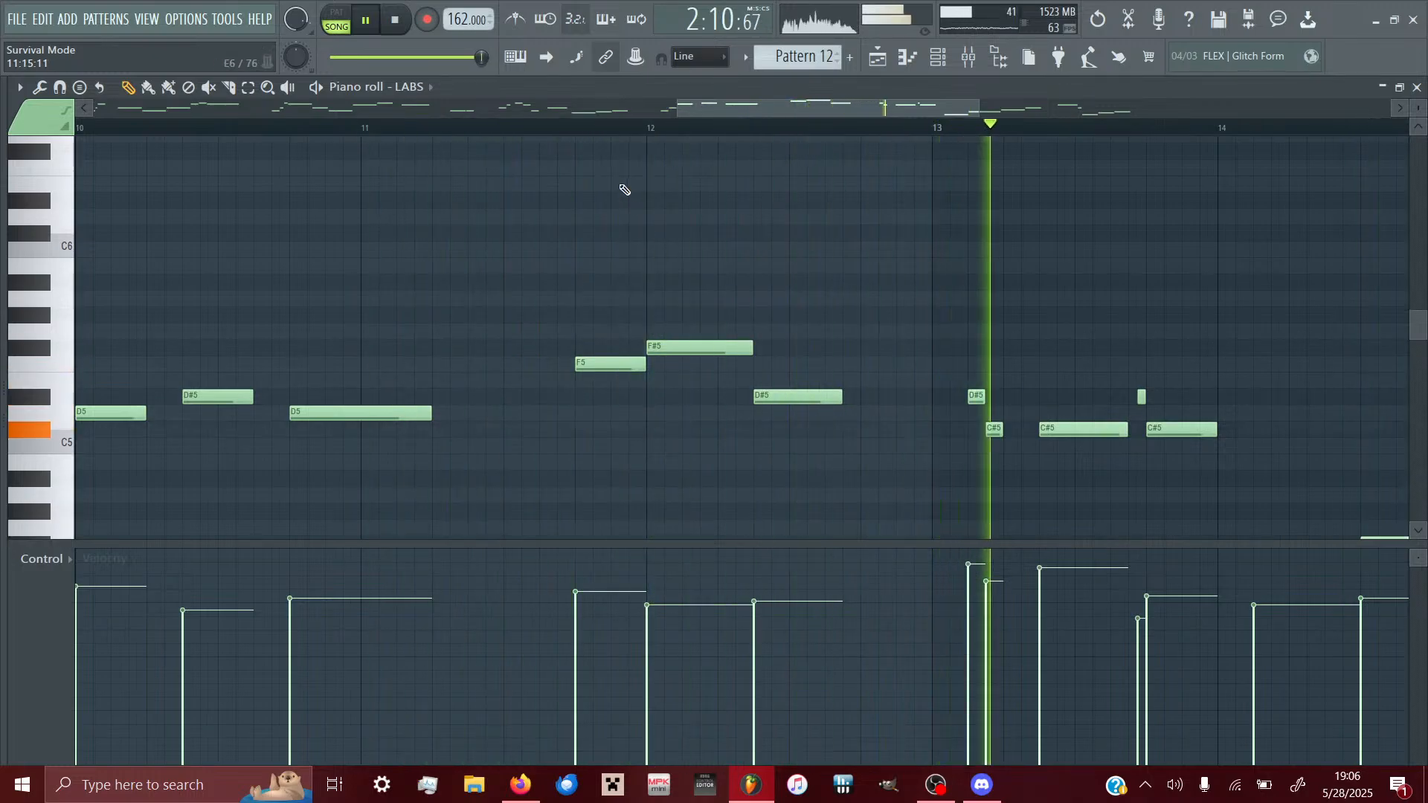
- Return to the playlist and delete all clips from the arrangement
left_click(890, 64)
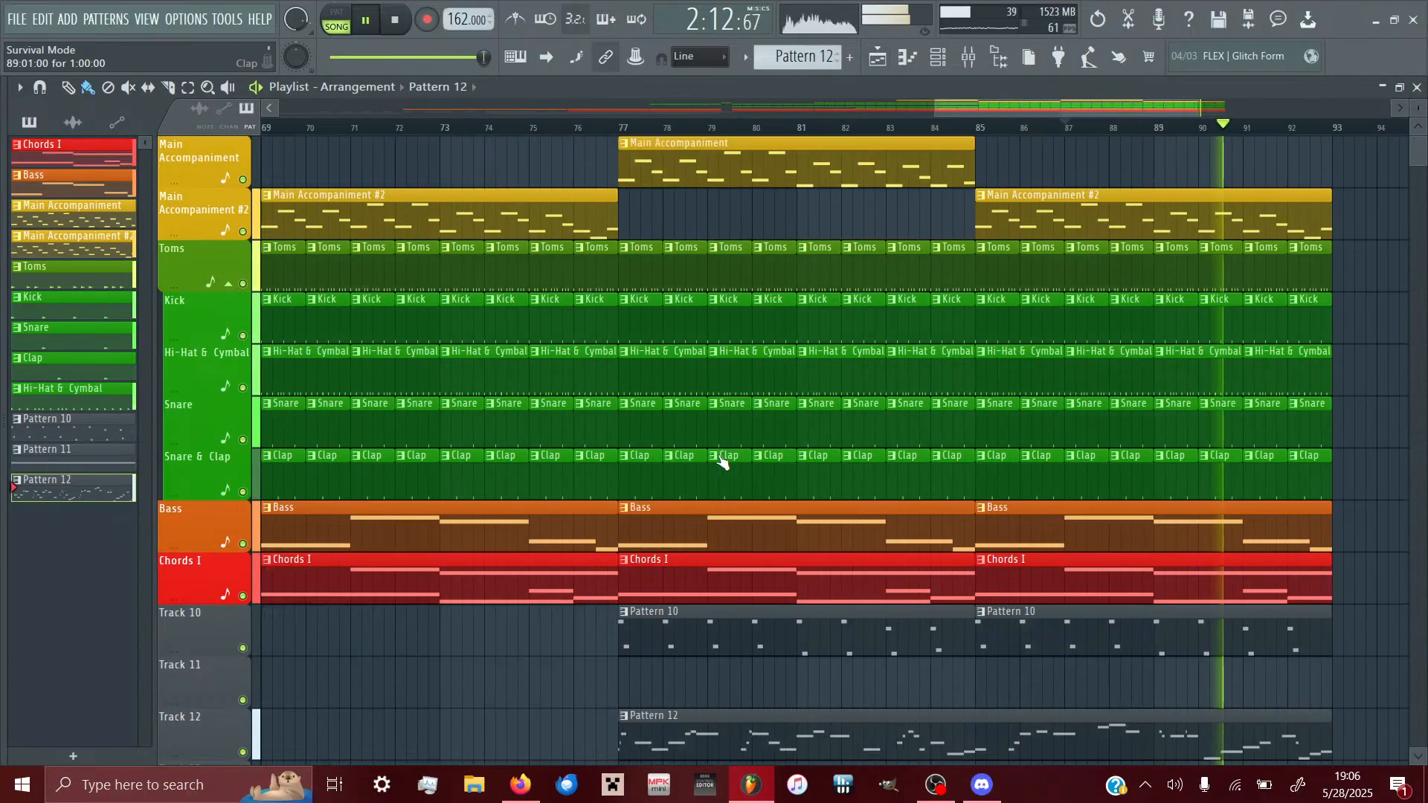
scroll(723, 461, "down", 4)
scroll(722, 462, "right", 3)
scroll(723, 463, "up", 3)
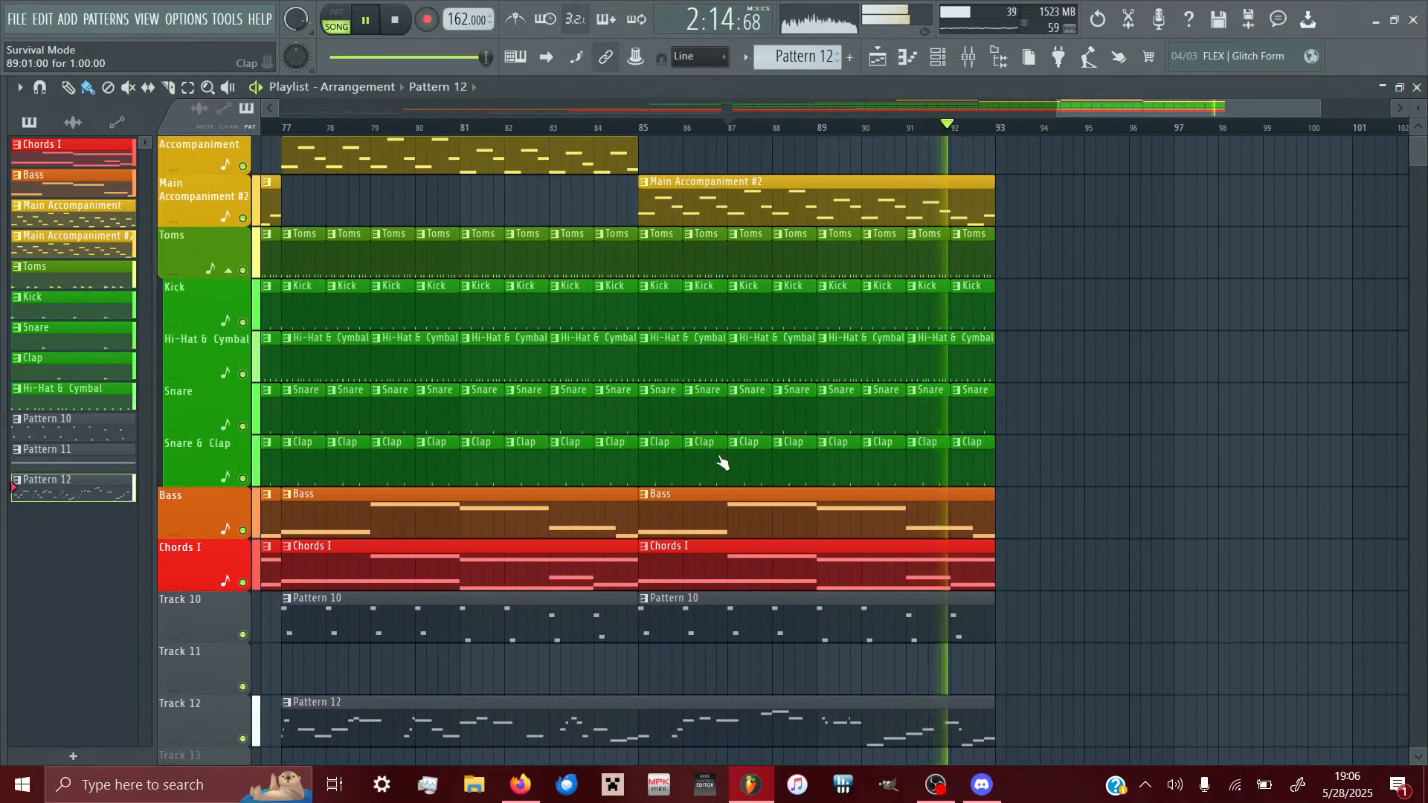
scroll(723, 463, "left", 8)
scroll(723, 462, "up", 1)
scroll(723, 463, "right", 3)
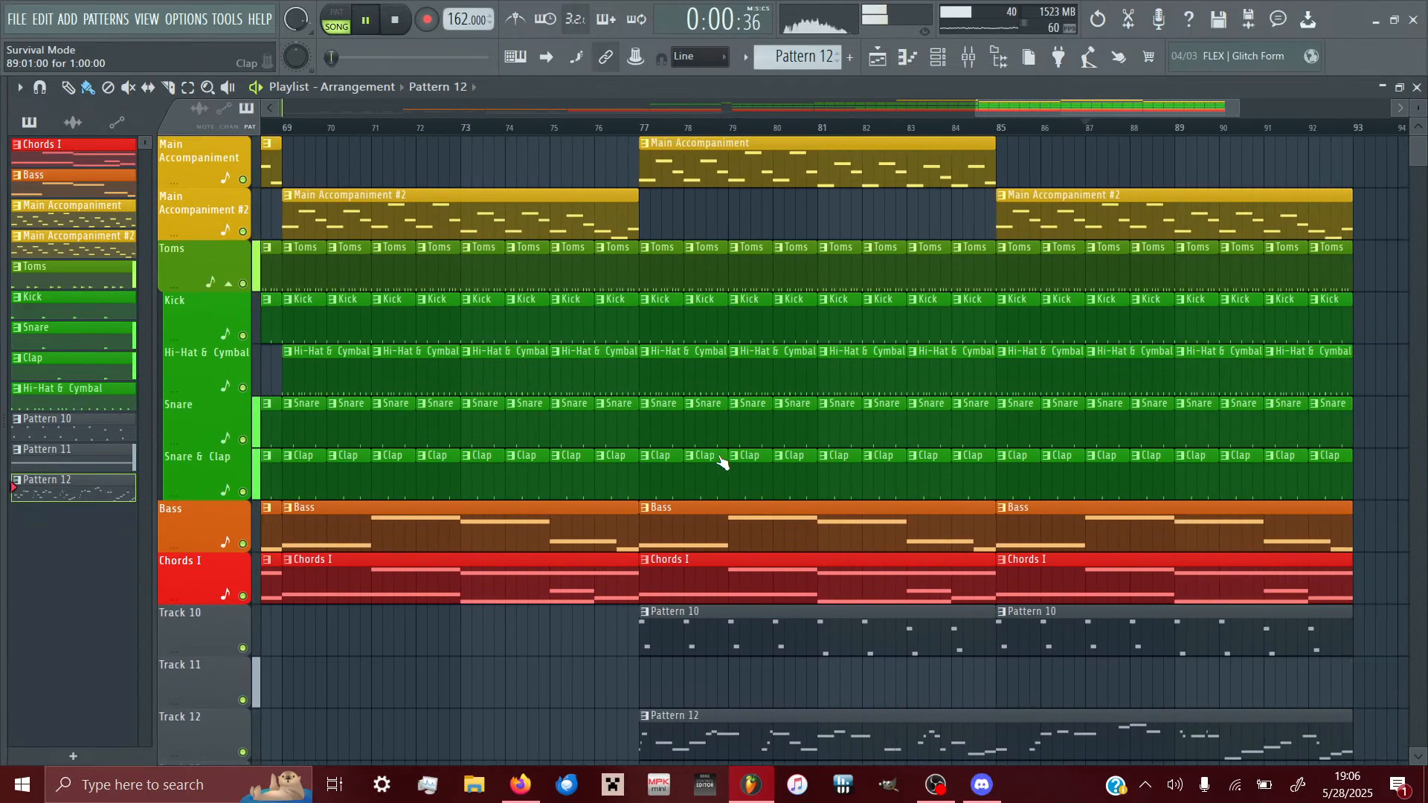
scroll(723, 463, "left", 6)
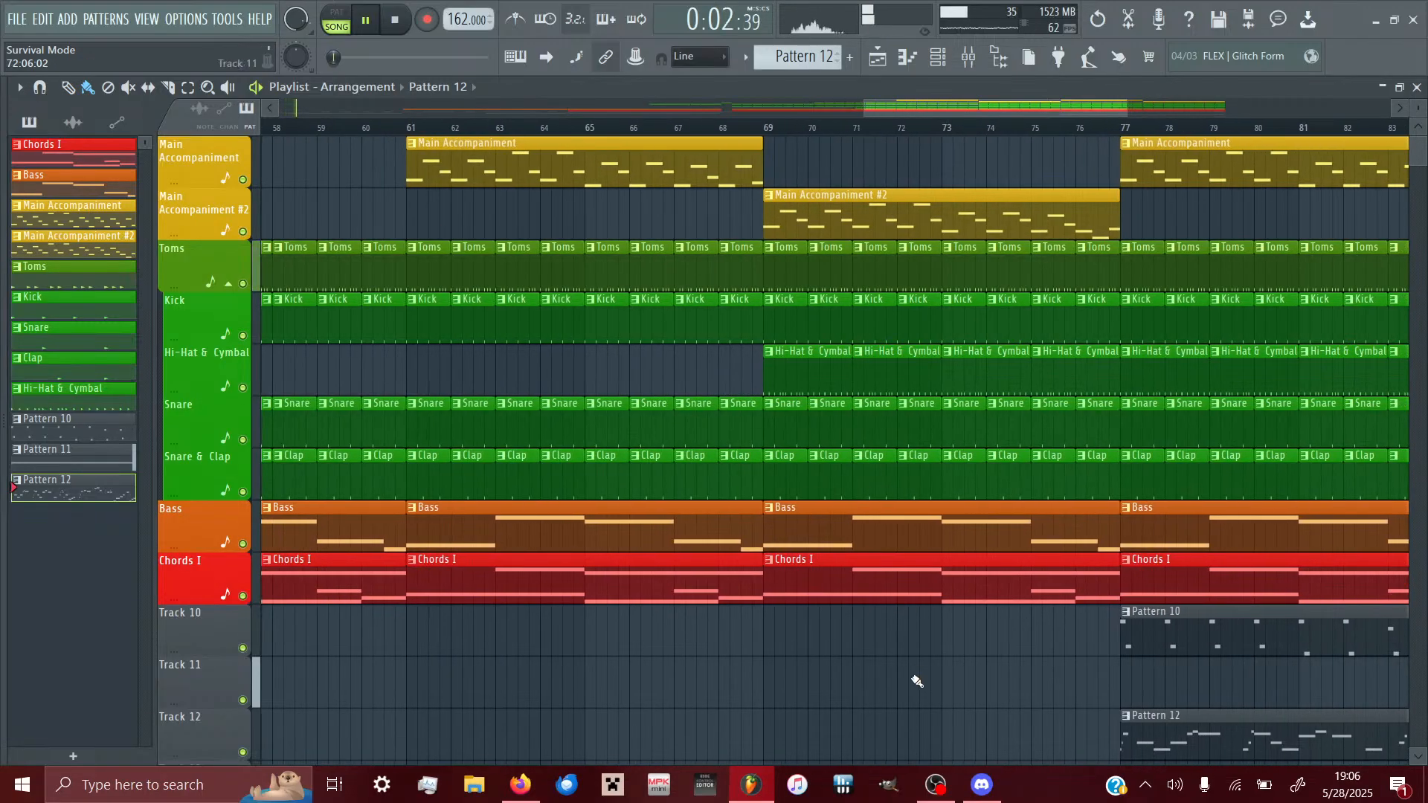
scroll(917, 682, "left", 15)
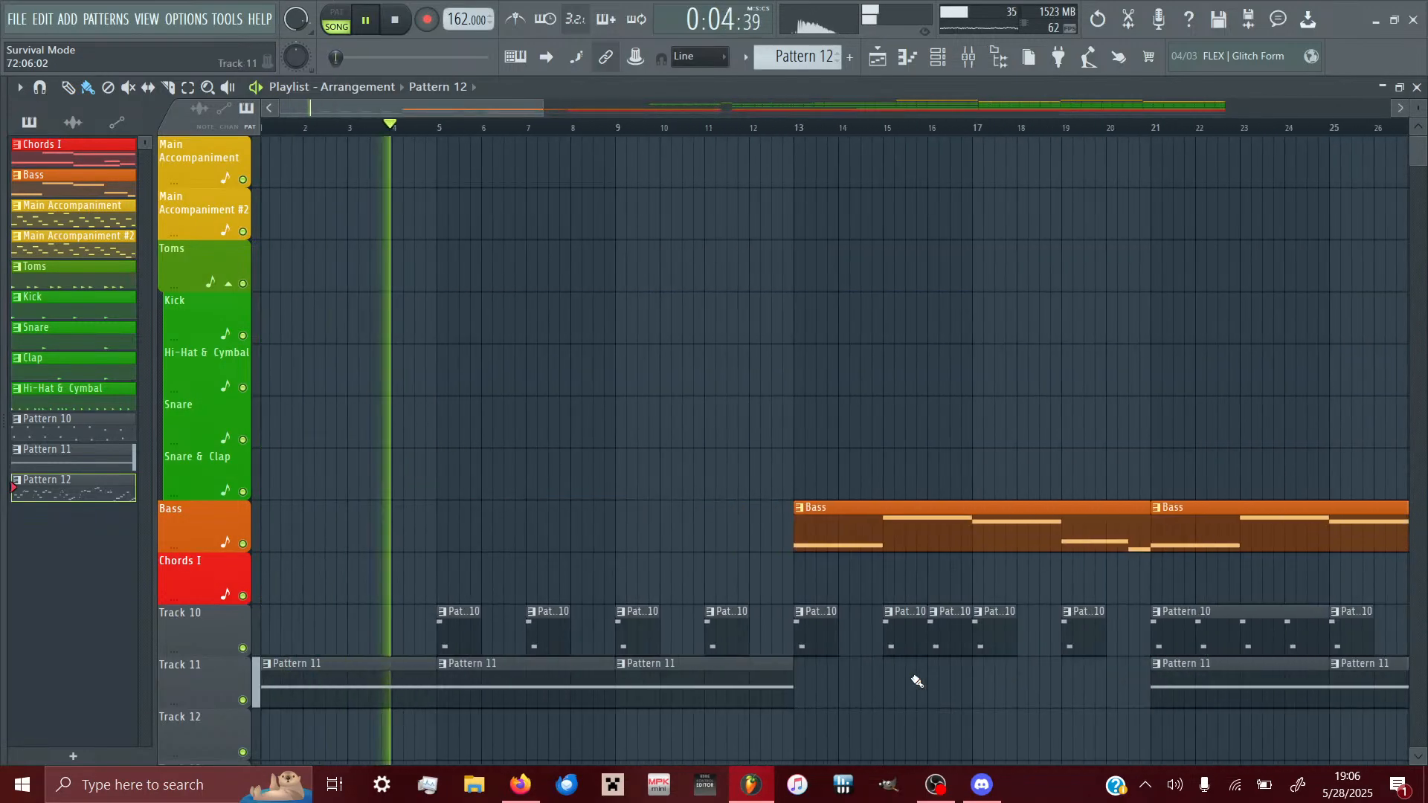
key("ctrl+a")
key("Delete")
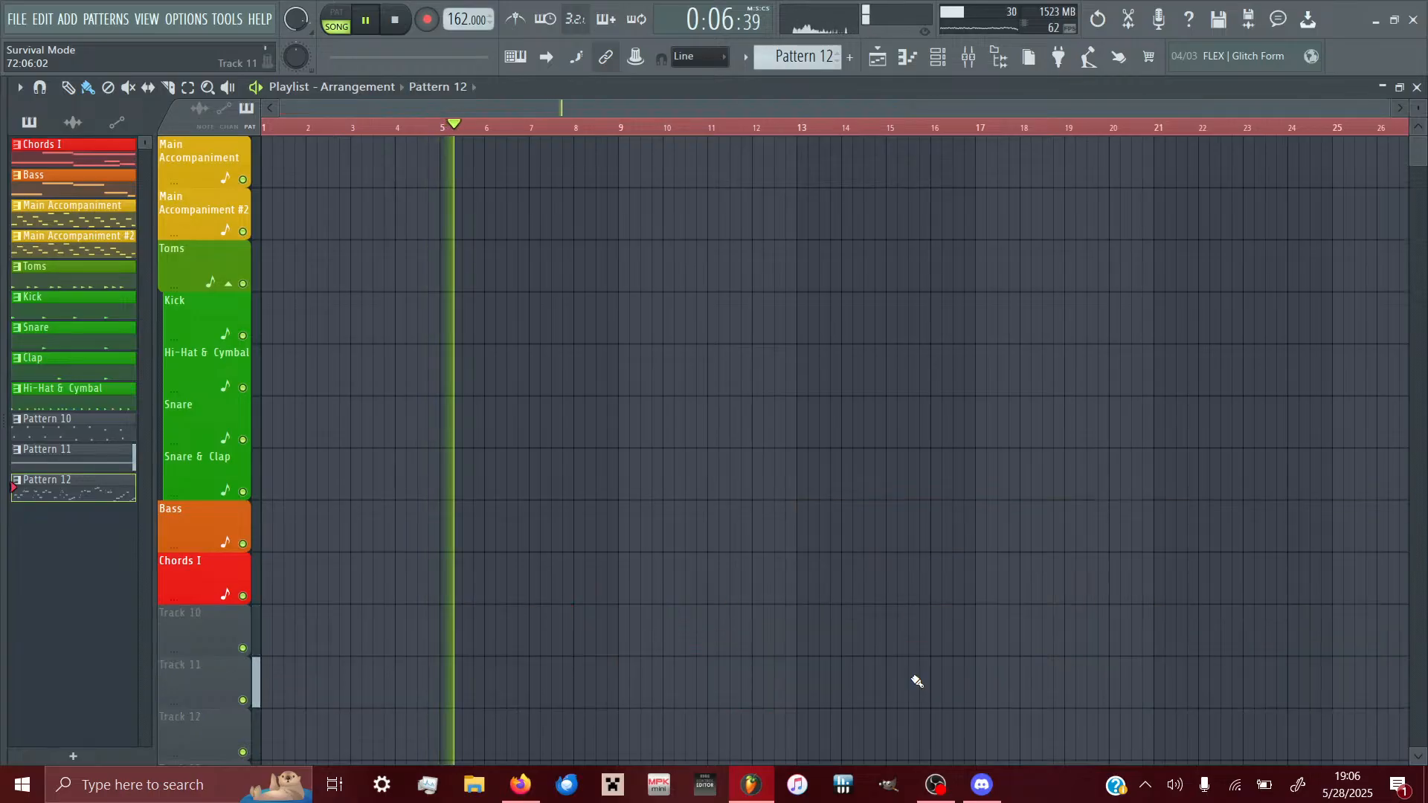
- Place Pattern 12 on Track 11 at bar 1 and Chords I clips on their track at bars 1 and 9, restarting playback from the beginning
left_click(304, 687)
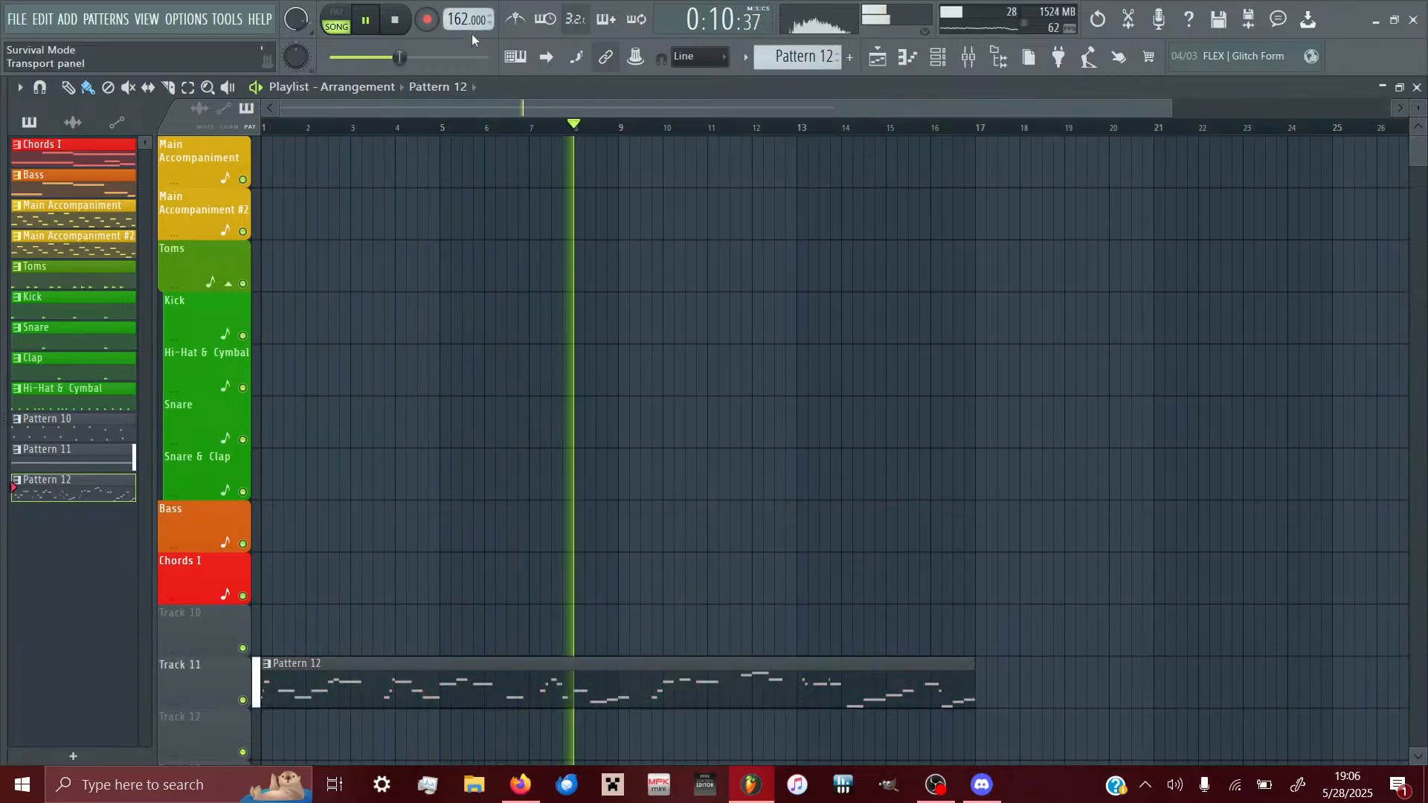
left_click(406, 21)
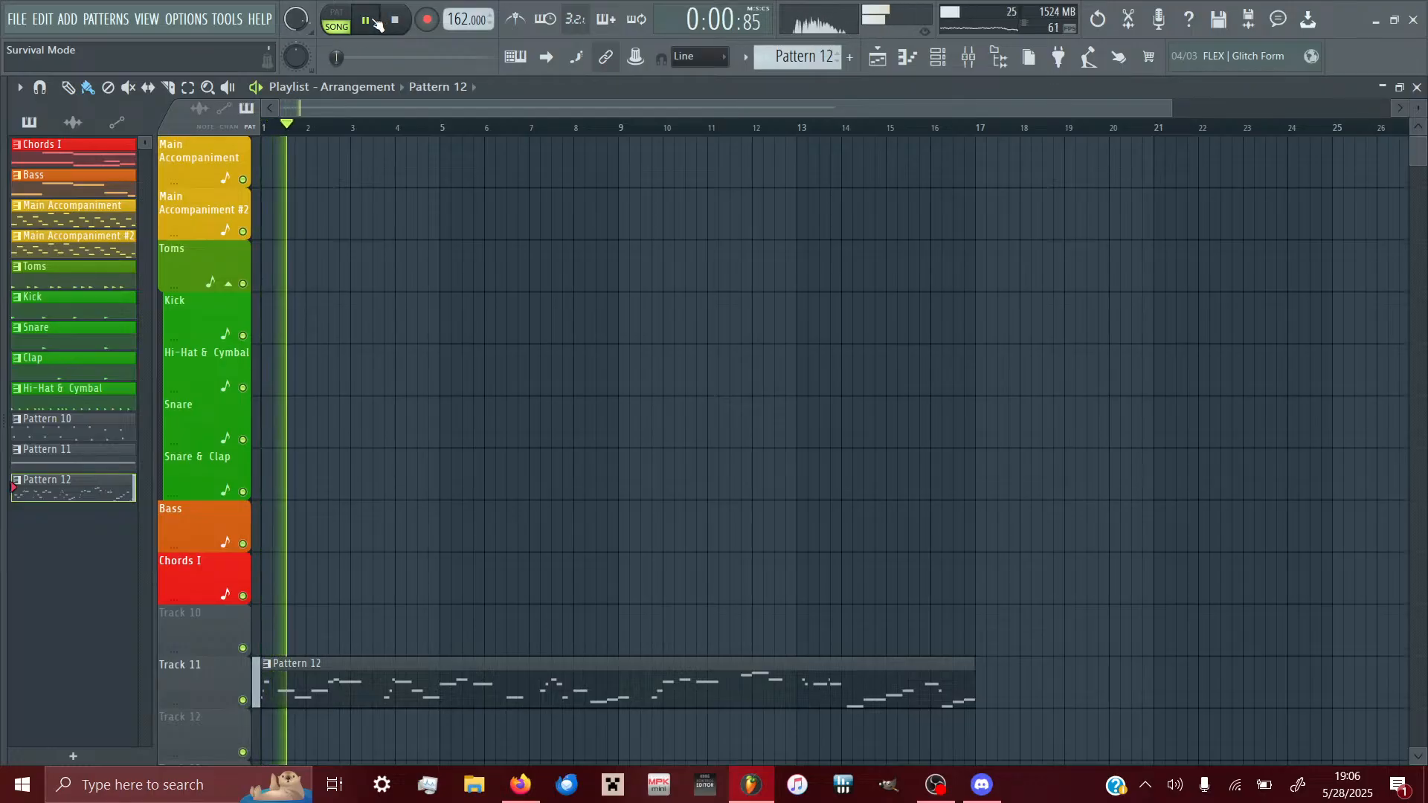
left_click(86, 158)
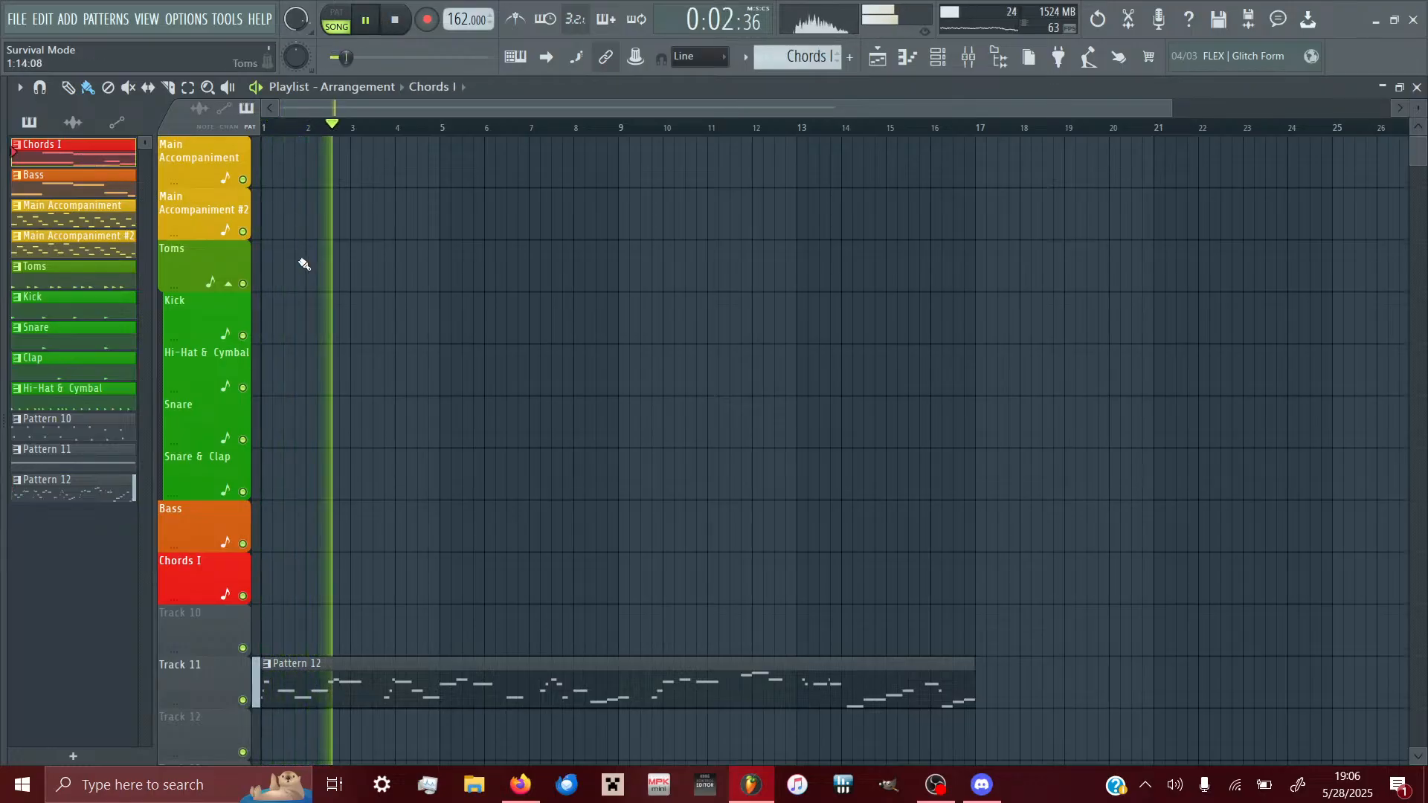
left_click(284, 580)
left_click(627, 589)
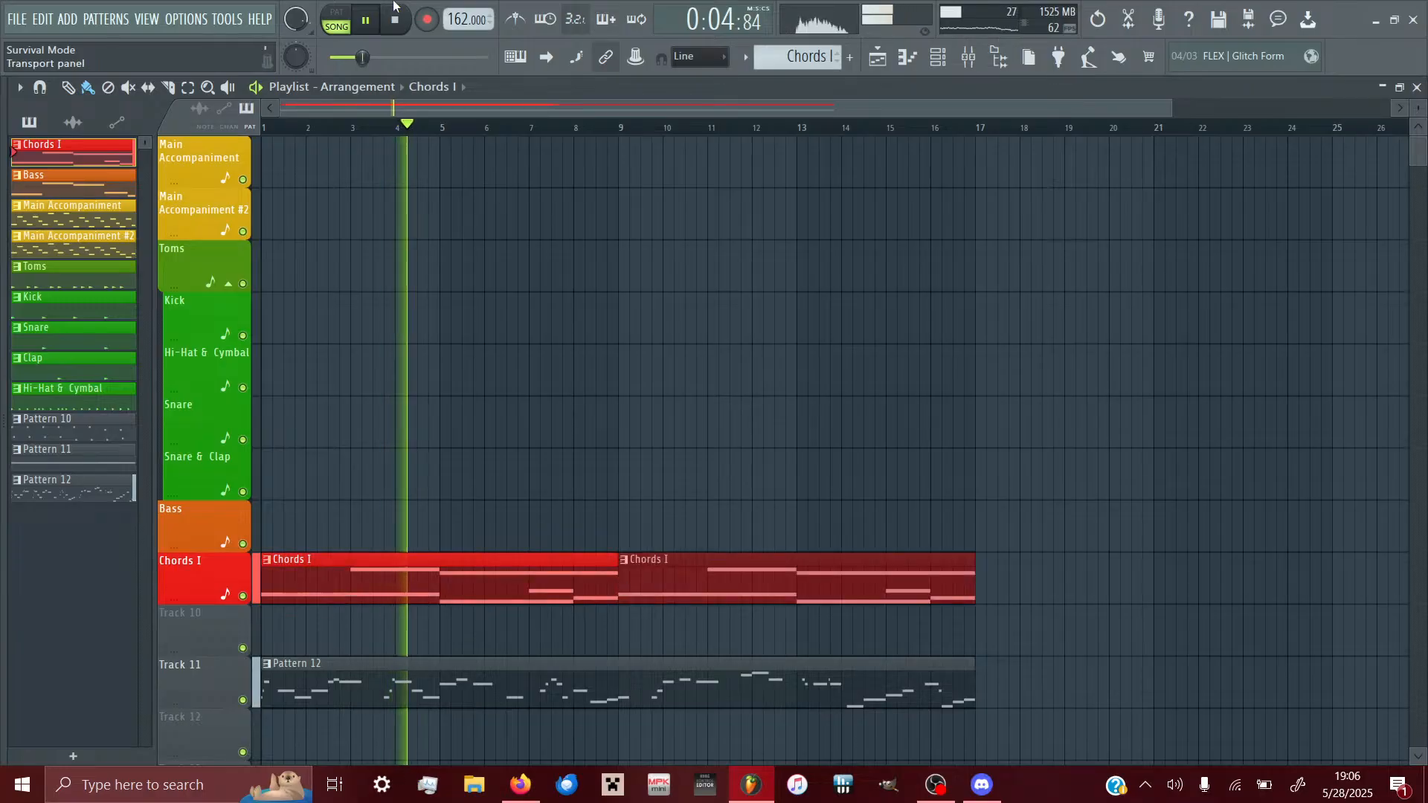
left_click(397, 21)
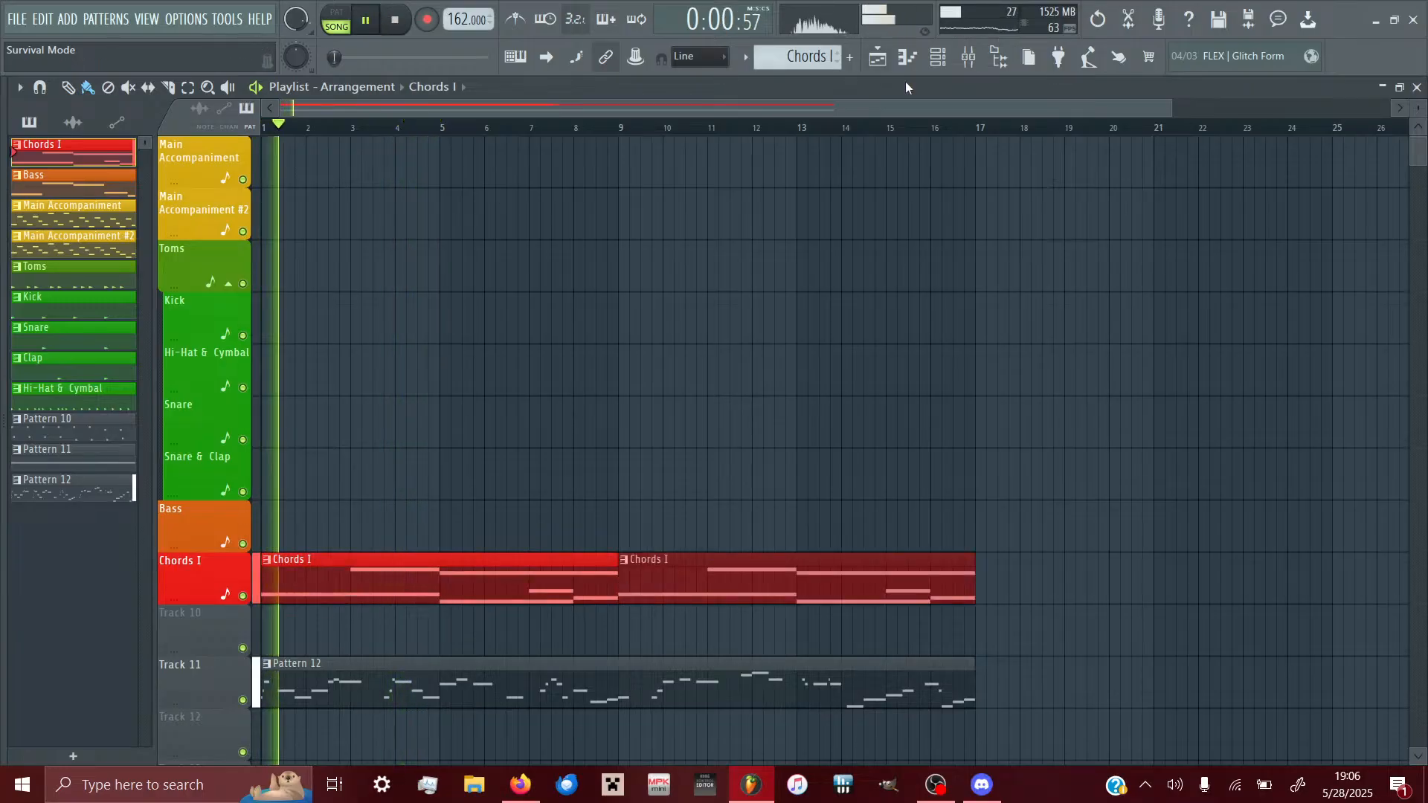
- Open the mixer and select the Guitar track to examine its effect chain
left_click(969, 61)
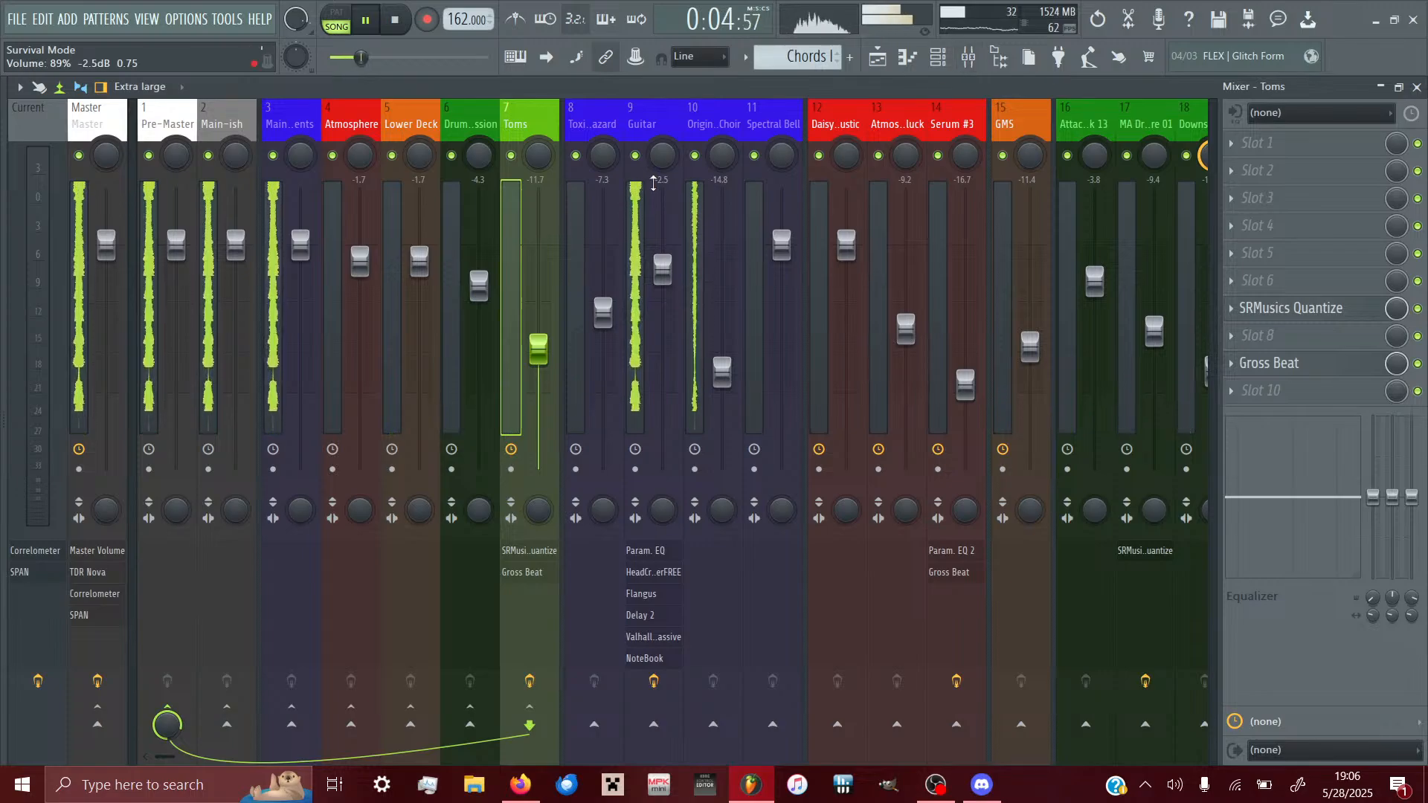
left_click(644, 128)
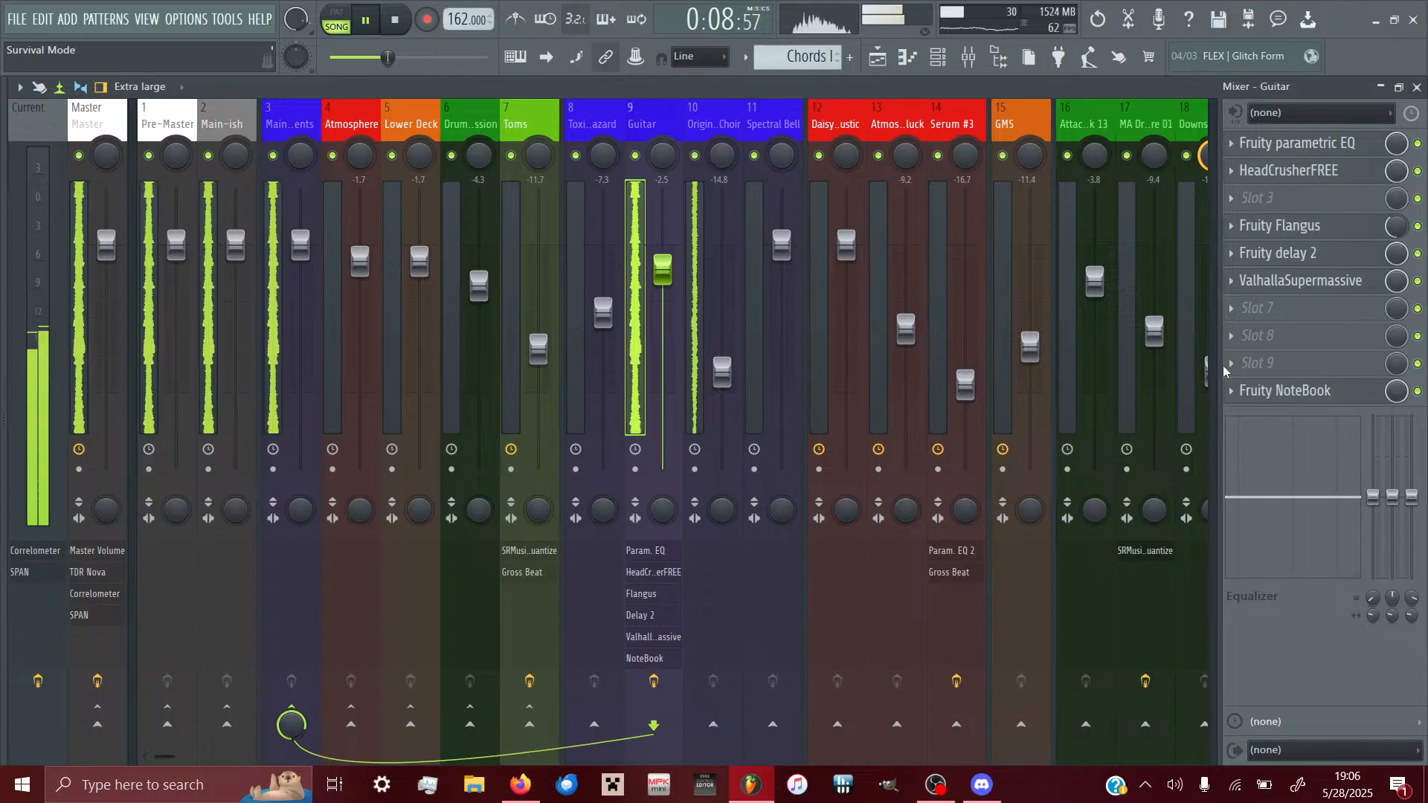
- Read the Fruity NoteBook note and inspect the Fruity delay 2 settings on the Guitar track, closing each one
left_click(1331, 392)
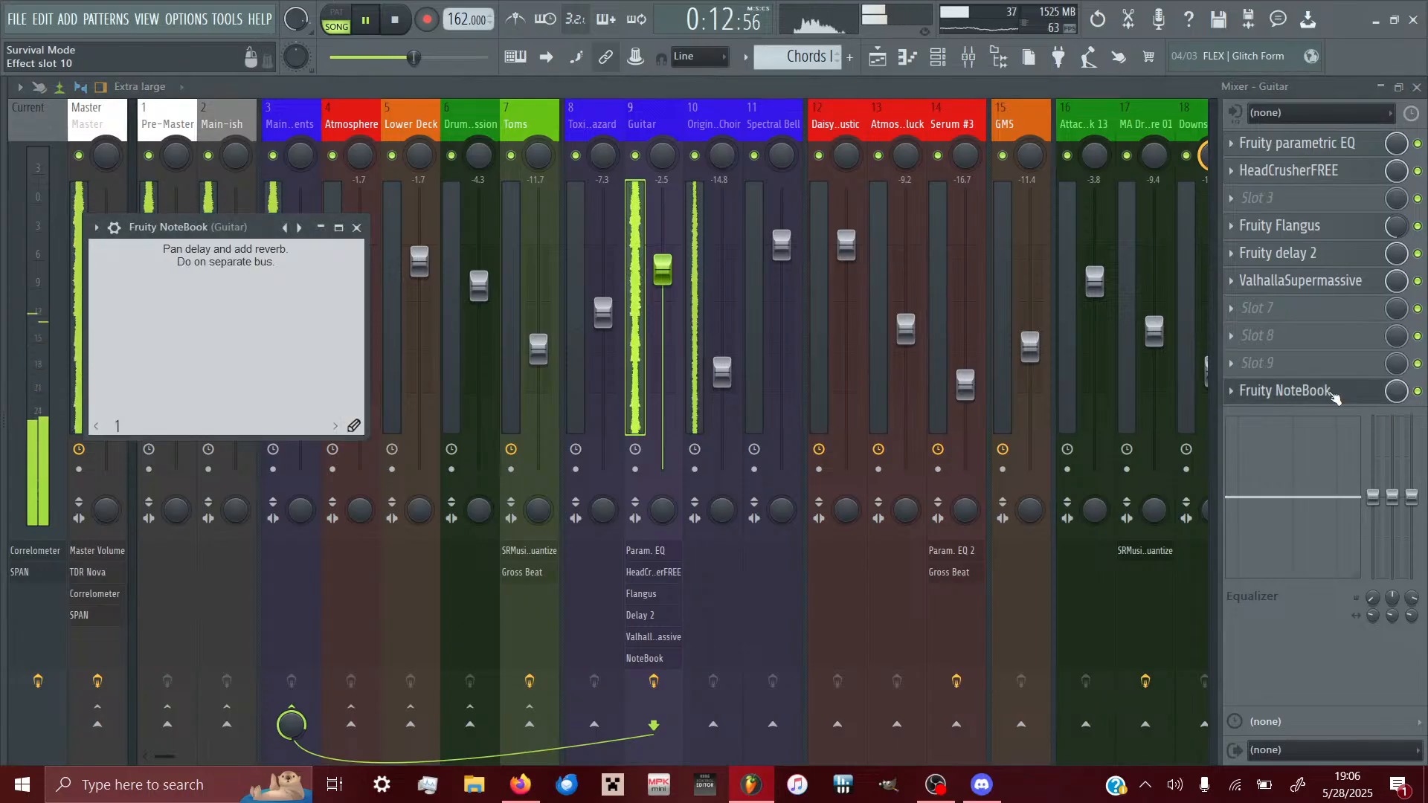
left_click(1331, 392)
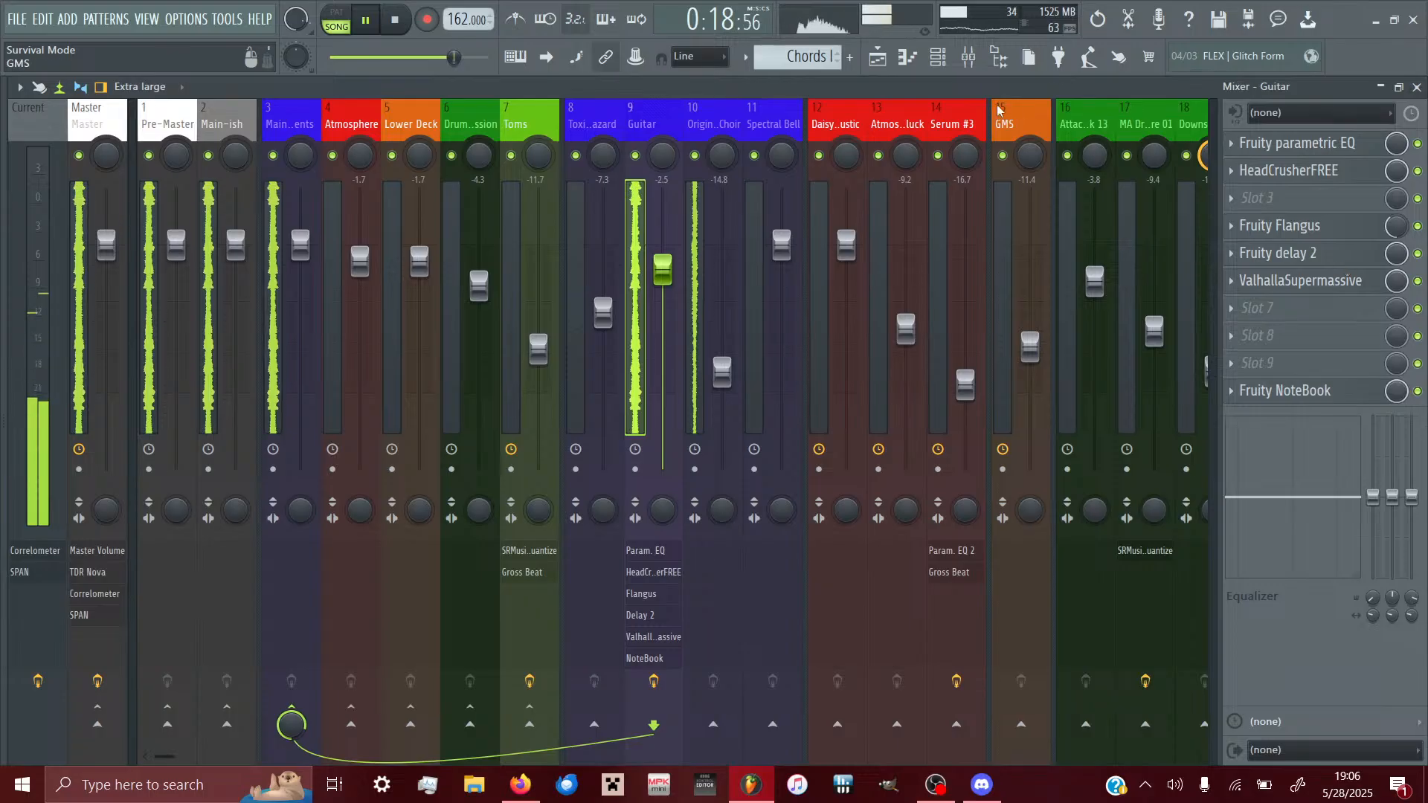
left_click(1326, 260)
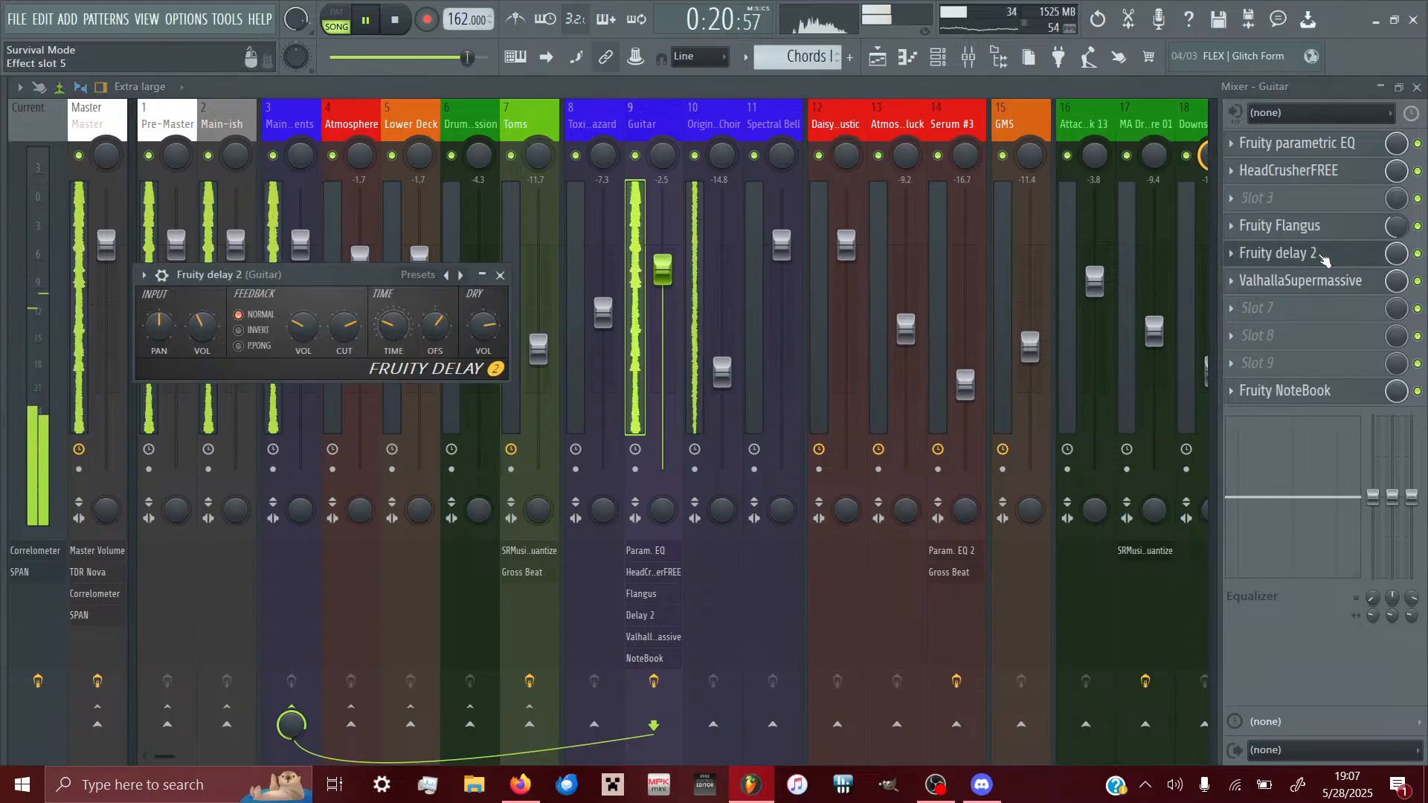
left_click(1325, 259)
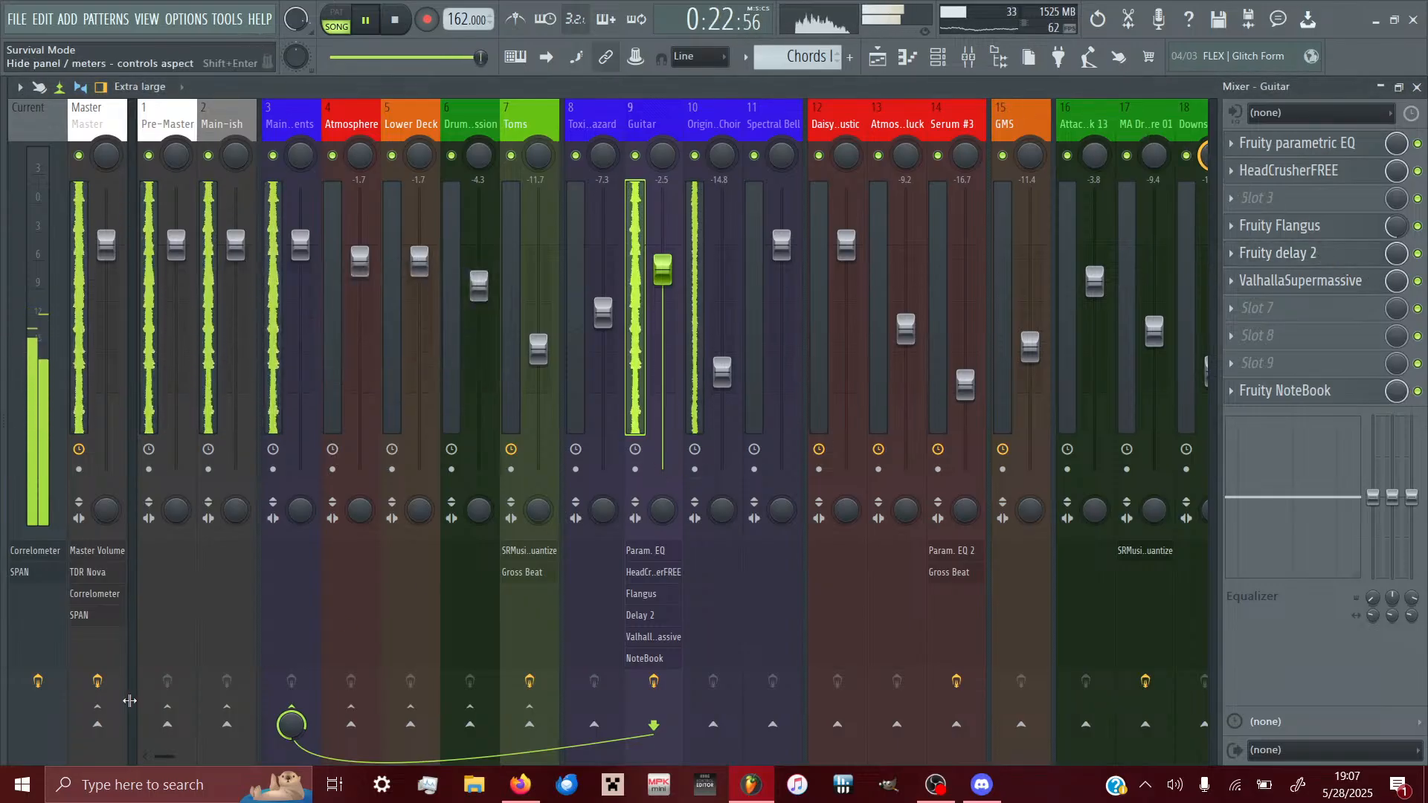
- Move the empty Insert 25 mixer track next to the Guitar track, into position 10
left_click_drag(172, 764, 307, 762)
left_click(779, 143)
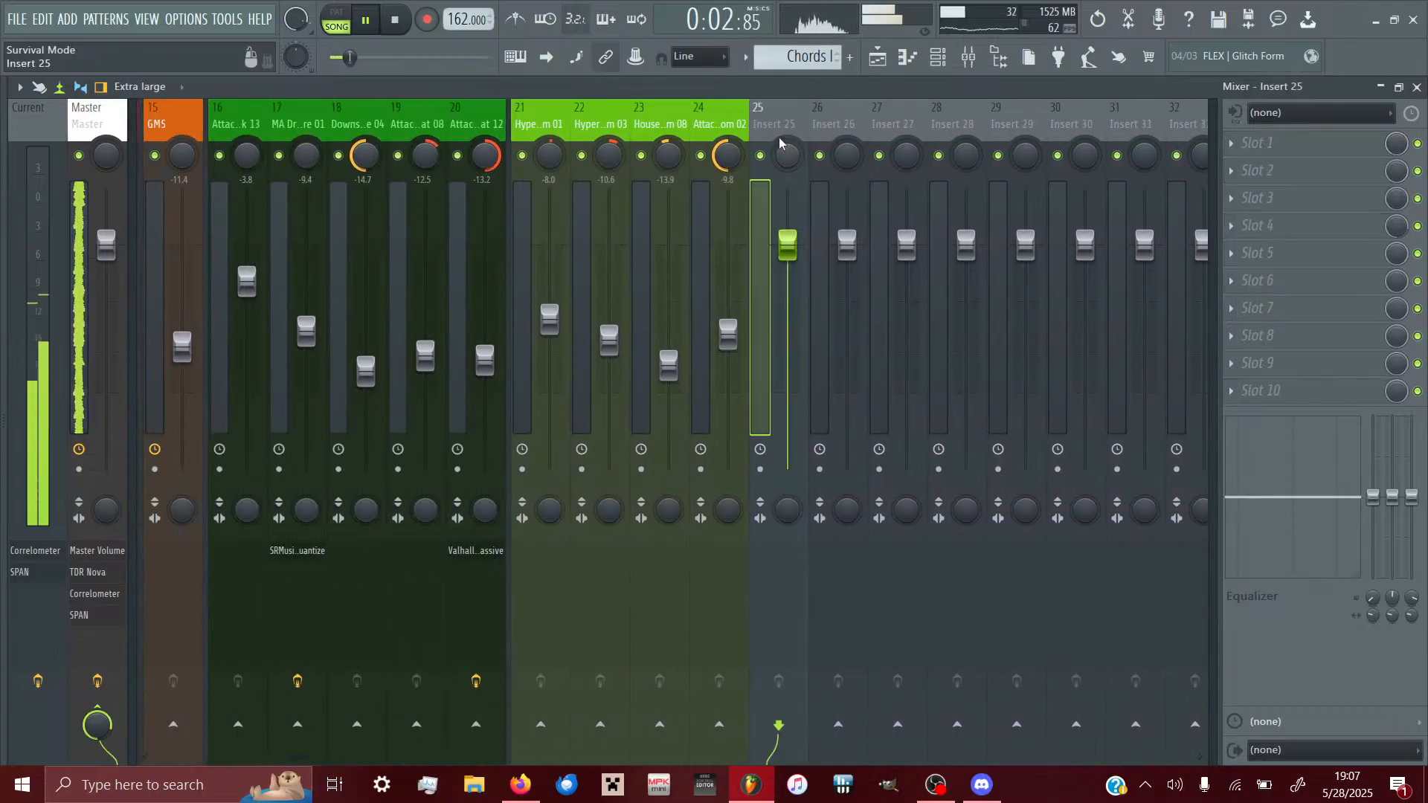
key("Left")
key("Left")
key("Left")
key("Left")
key("Left")
key("Left")
key("Left")
key("Left")
key("Left")
key("Left")
key("Left")
key("Left")
key("Left")
key("Left")
key("Left")
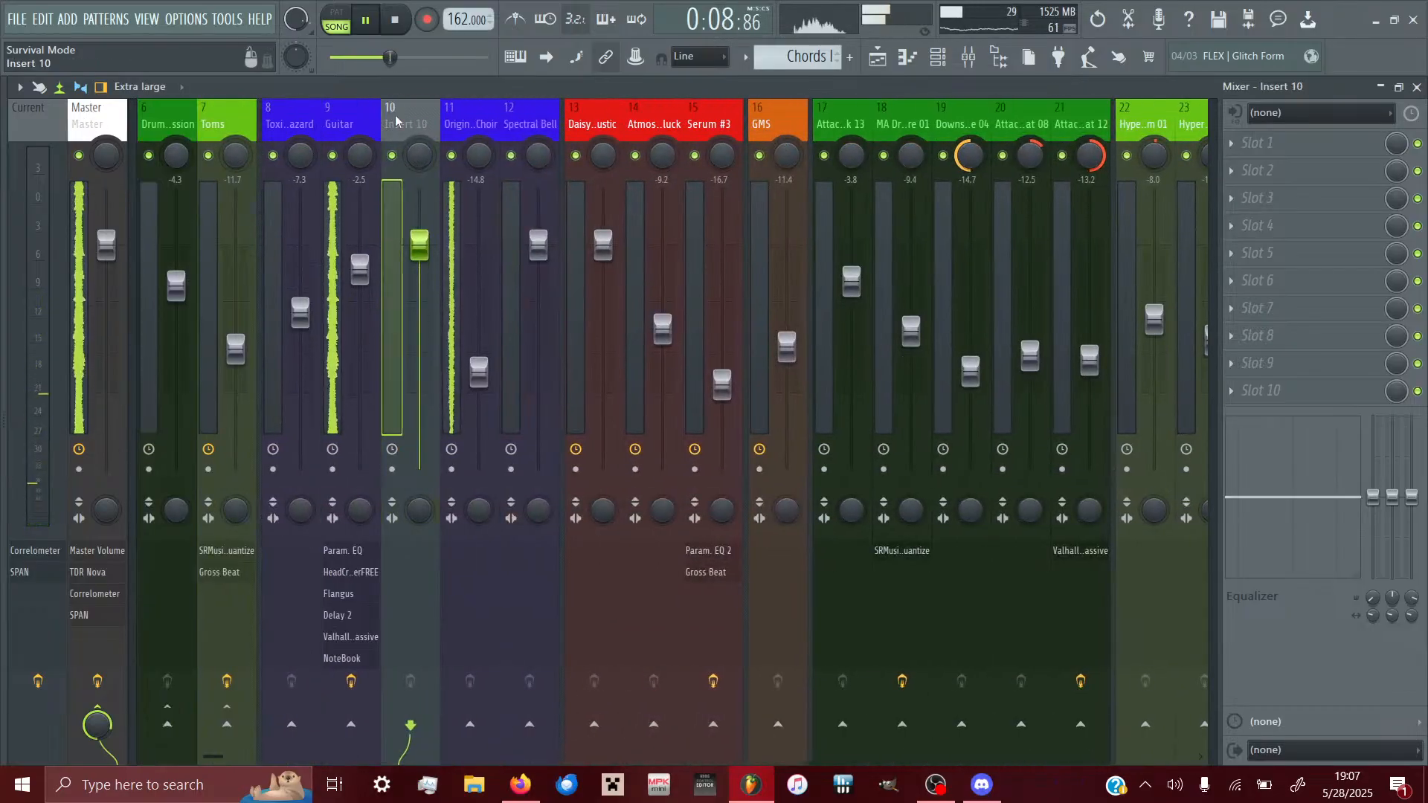
- Rename the empty mixer track beside Guitar as "Delay Bus" and colour it dark turquoise, #17E5EA
right_click(398, 128)
left_click(496, 124)
type("D")
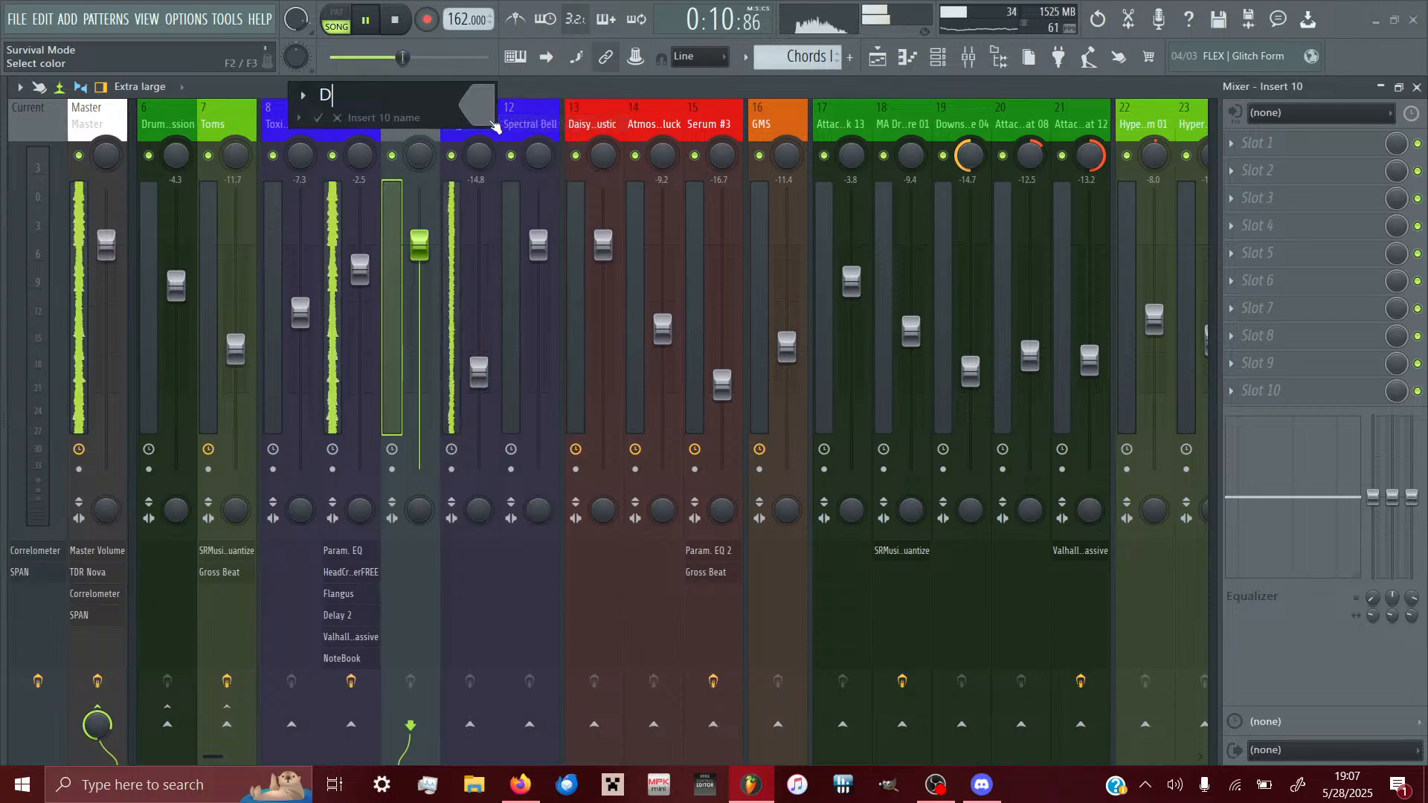
type("elay Bus")
left_click(489, 121)
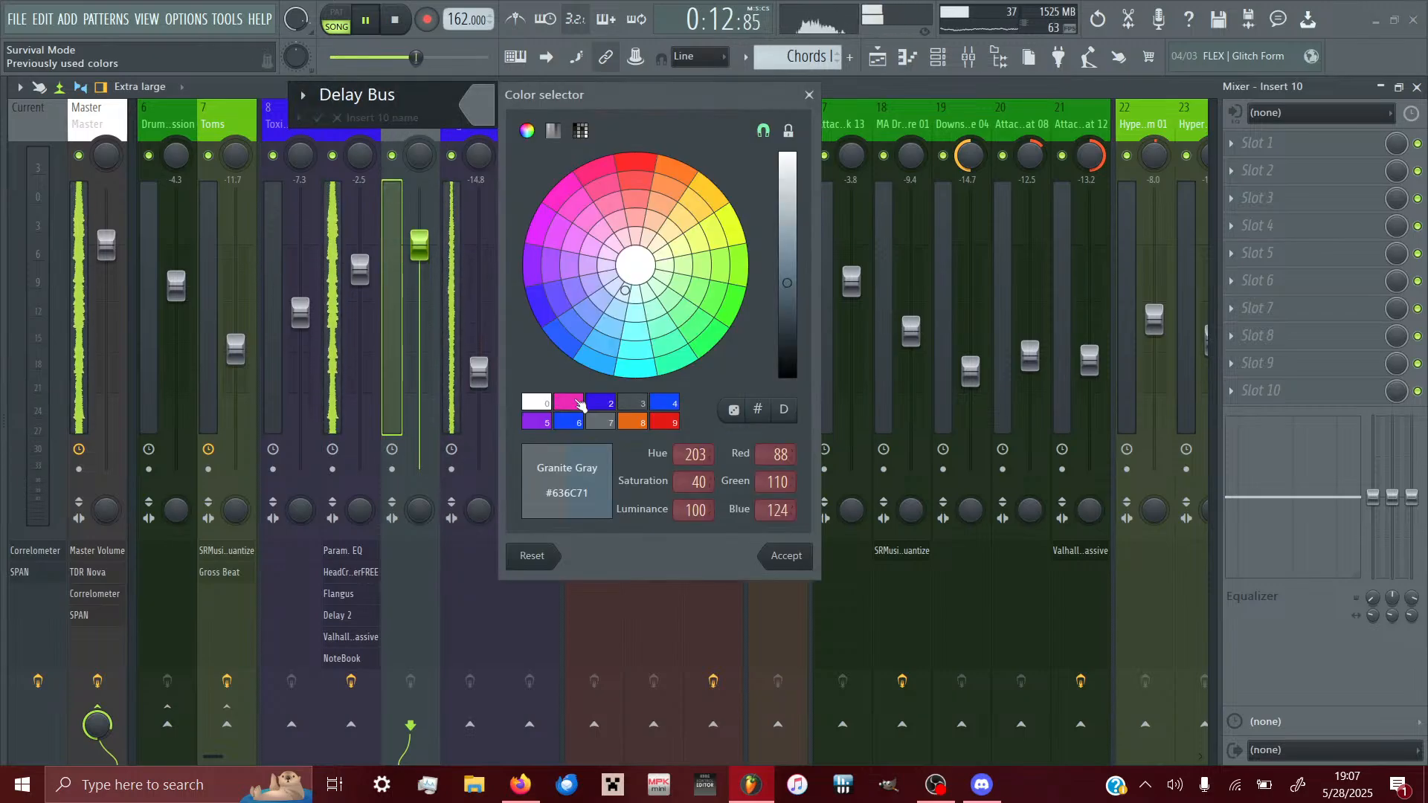
left_click(643, 364)
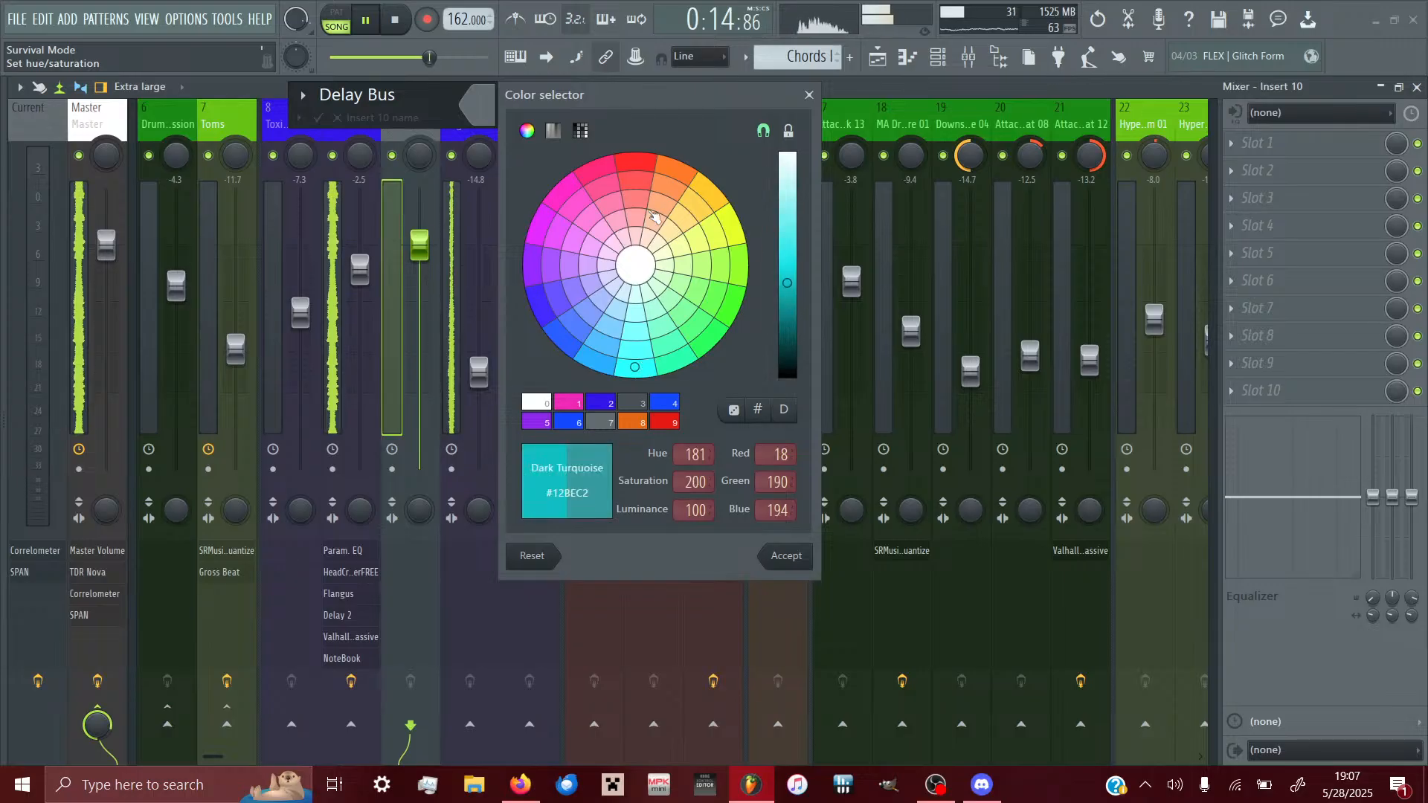
left_click_drag(796, 287, 804, 257)
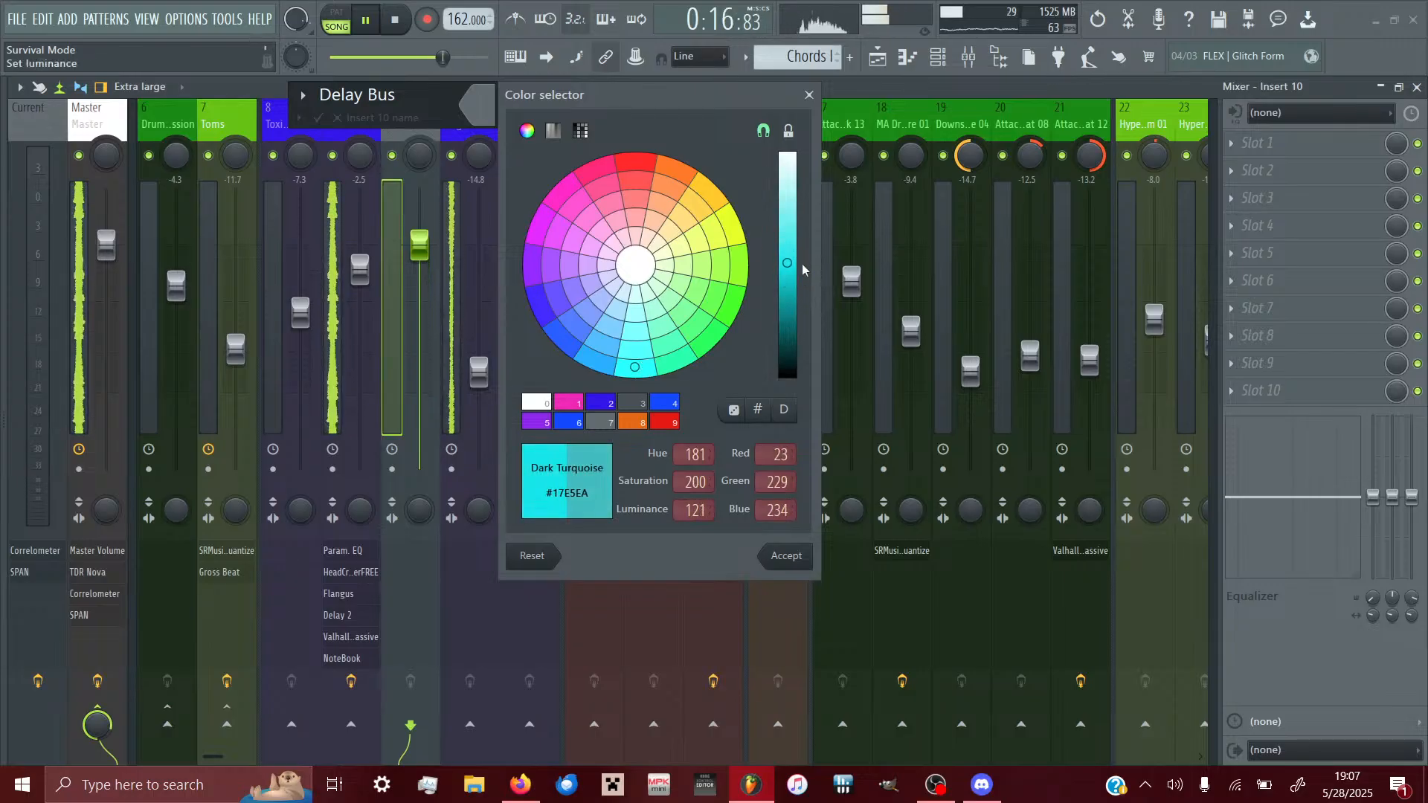
left_click(790, 556)
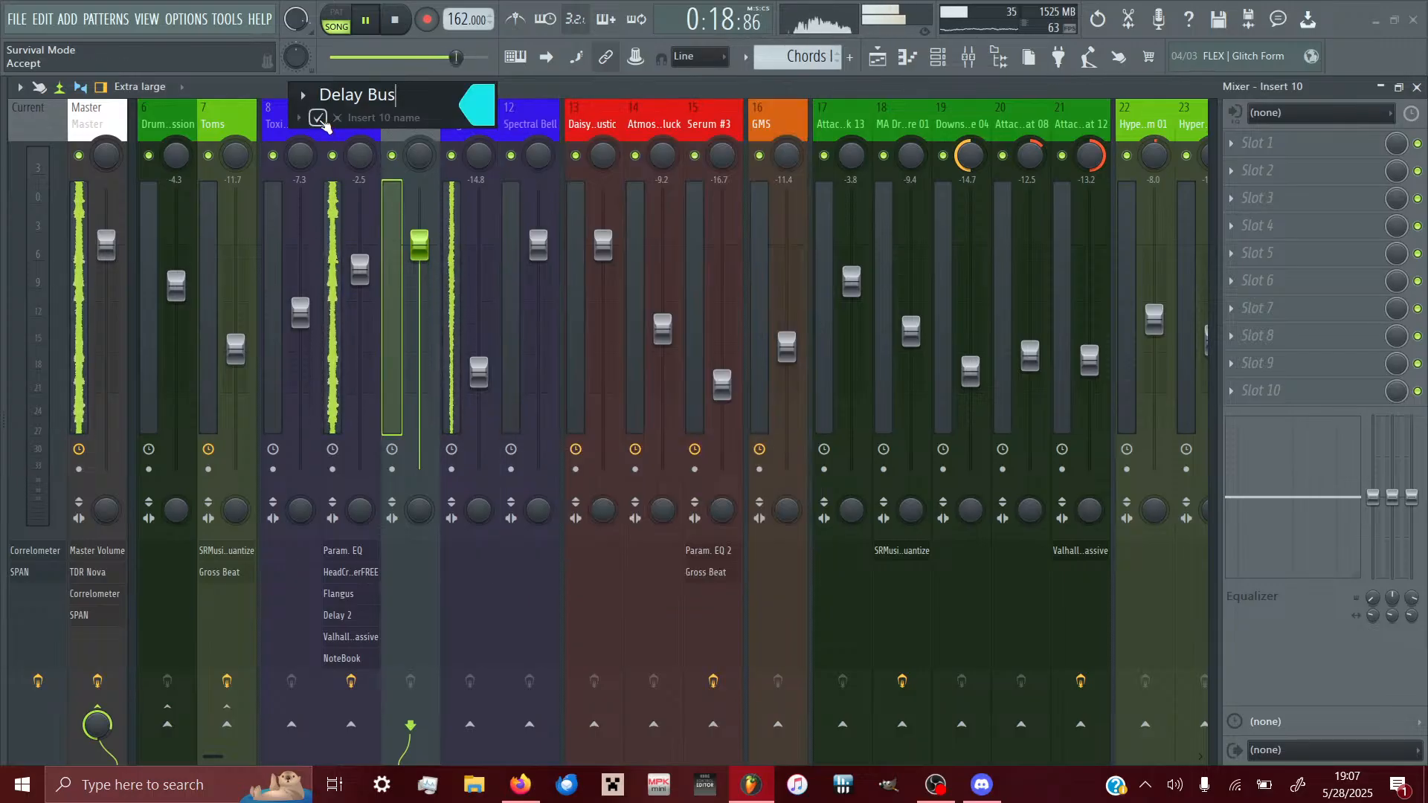
left_click(318, 117)
left_click_drag(206, 758, 383, 756)
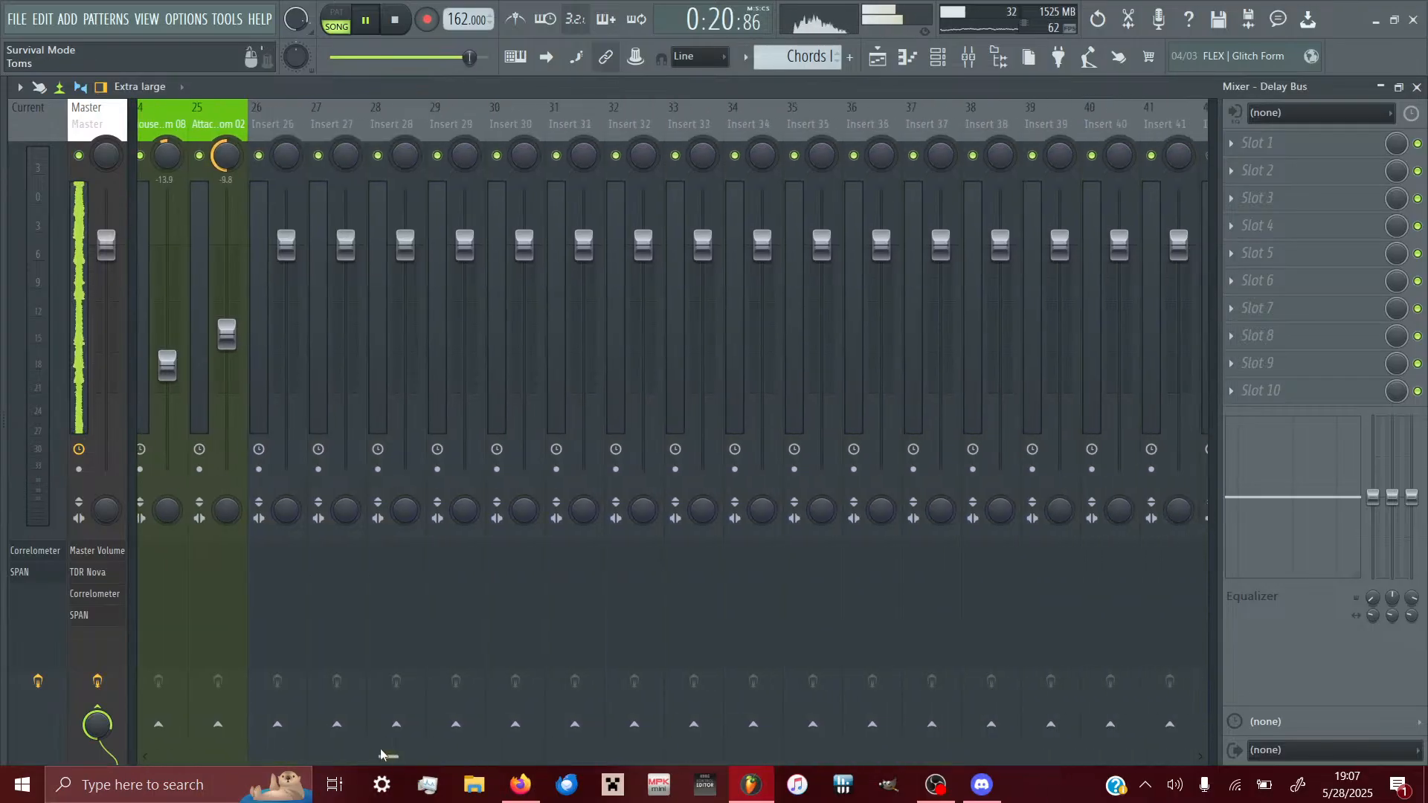
left_click(398, 107)
key("Left")
key("Left")
key("Left")
key("Left")
key("Left")
key("Left")
key("Left")
key("Left")
key("Left")
key("Left")
key("Left")
key("Left")
key("Left")
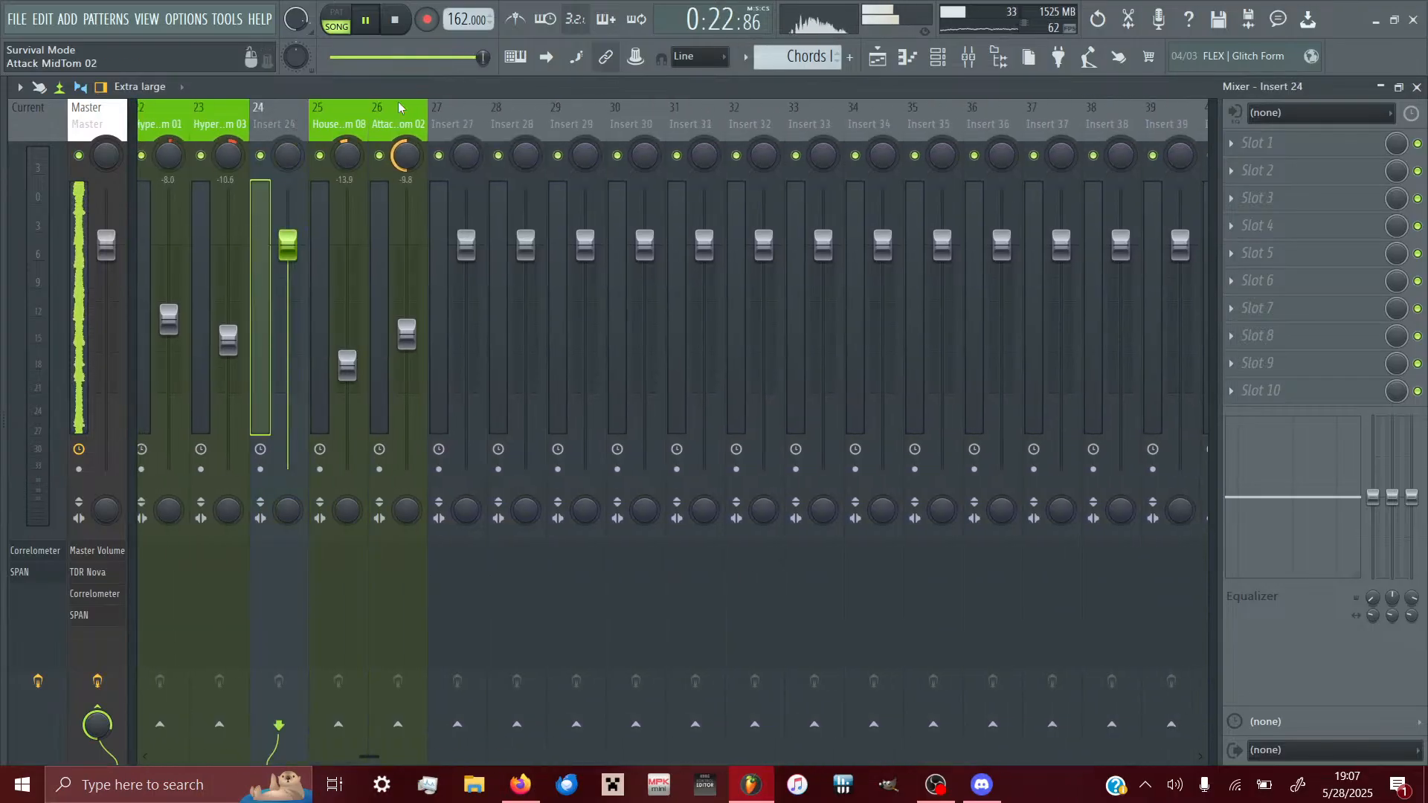
key("Right")
key("Right")
key("Right")
key("Right")
key("Right")
key("Right")
key("Right")
key("Right")
key("Right")
key("Right")
key("Right")
key("Right")
key("Right")
key("Right")
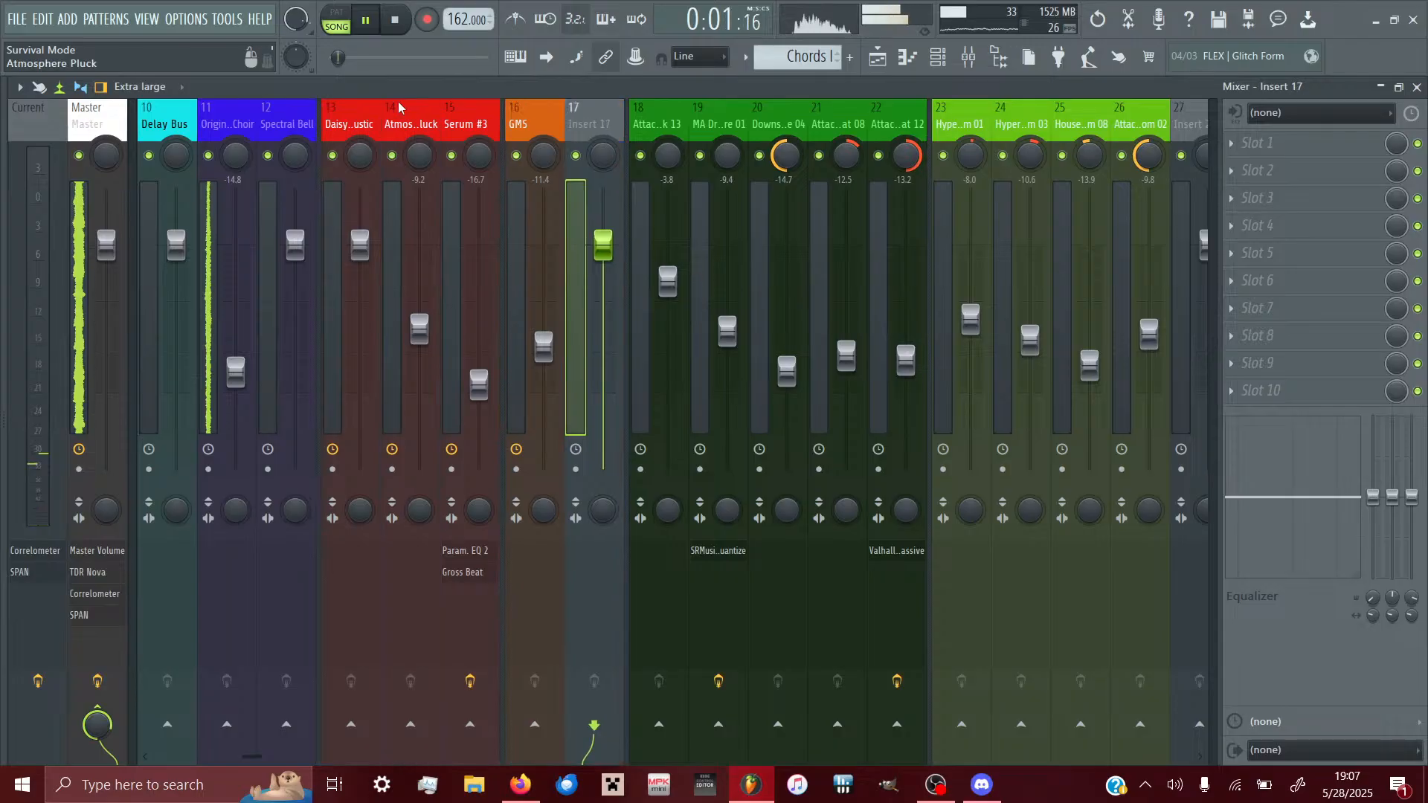
key("Left")
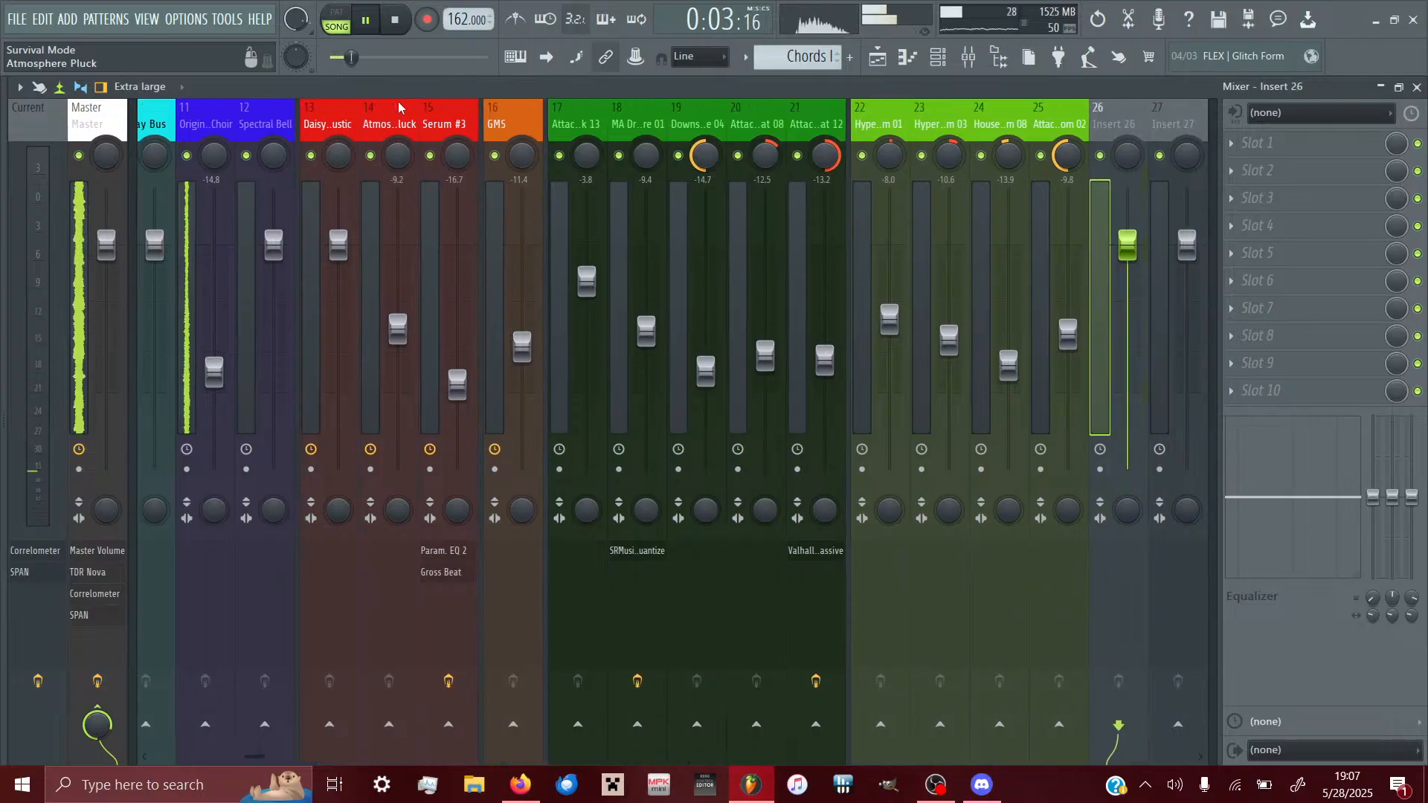
- Rename the Delay Bus mixer track as "Distance Bus"
left_click_drag(261, 757, 208, 756)
right_click(478, 138)
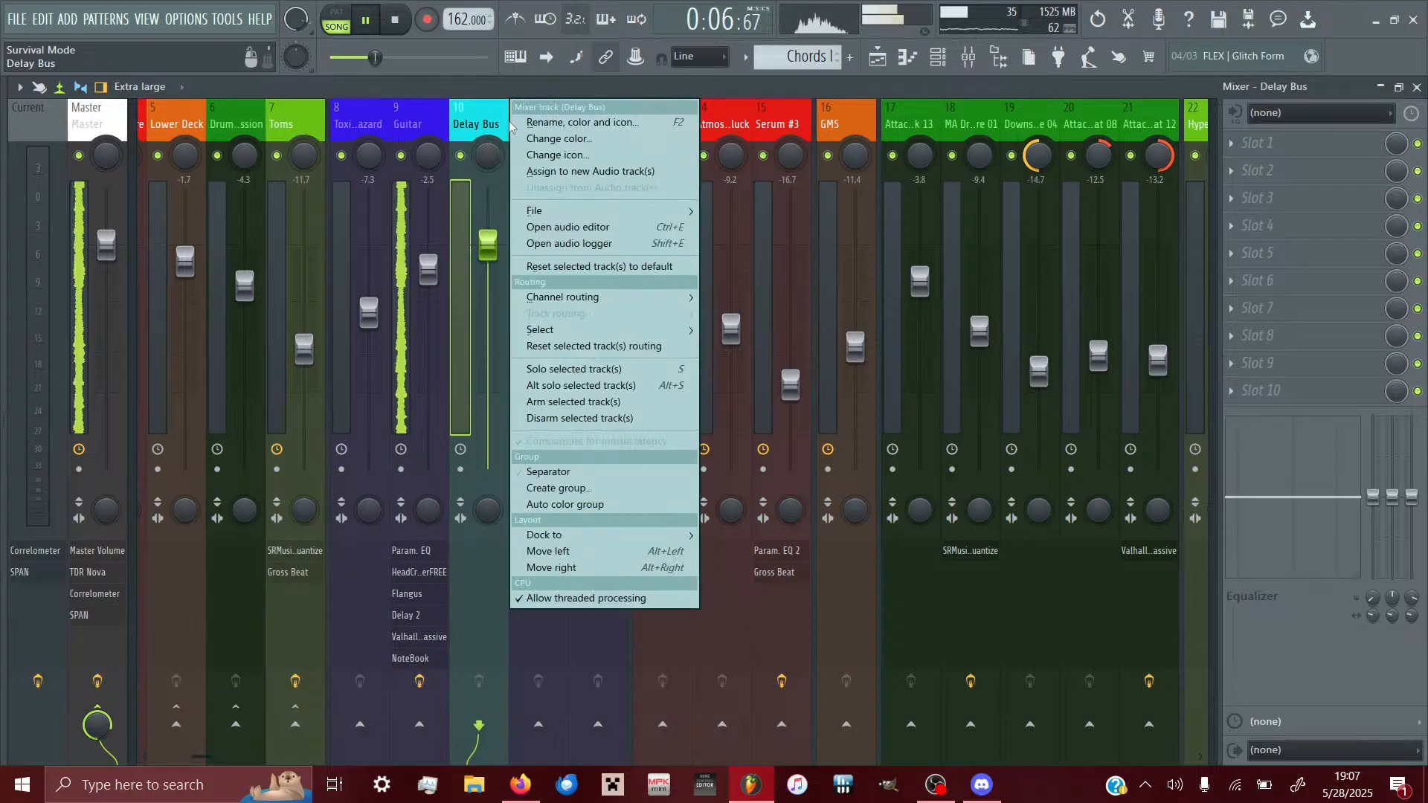
left_click(618, 122)
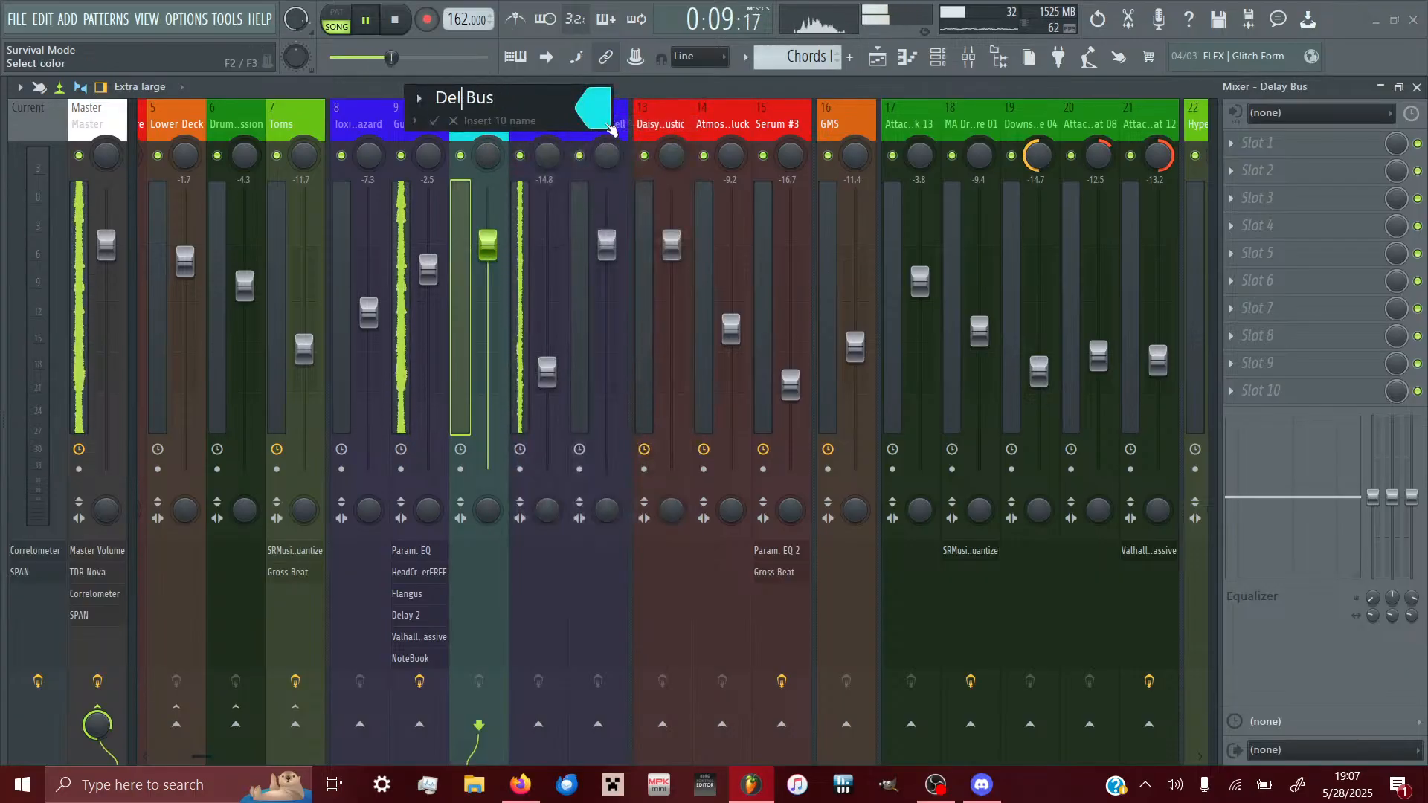
key("Escape")
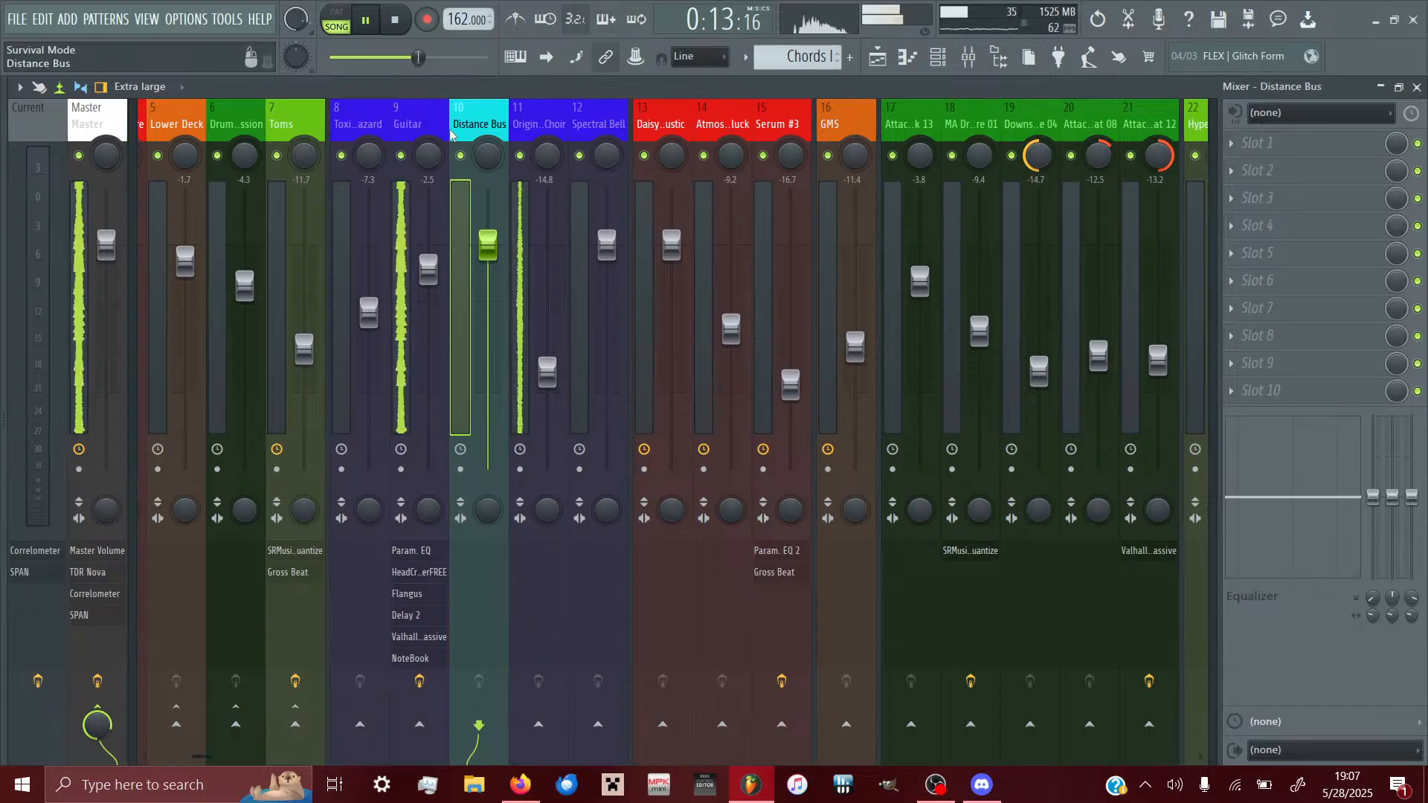
- Add mixer separators at the Originals - Epic Choir track and at the Guitar track
left_click(424, 153)
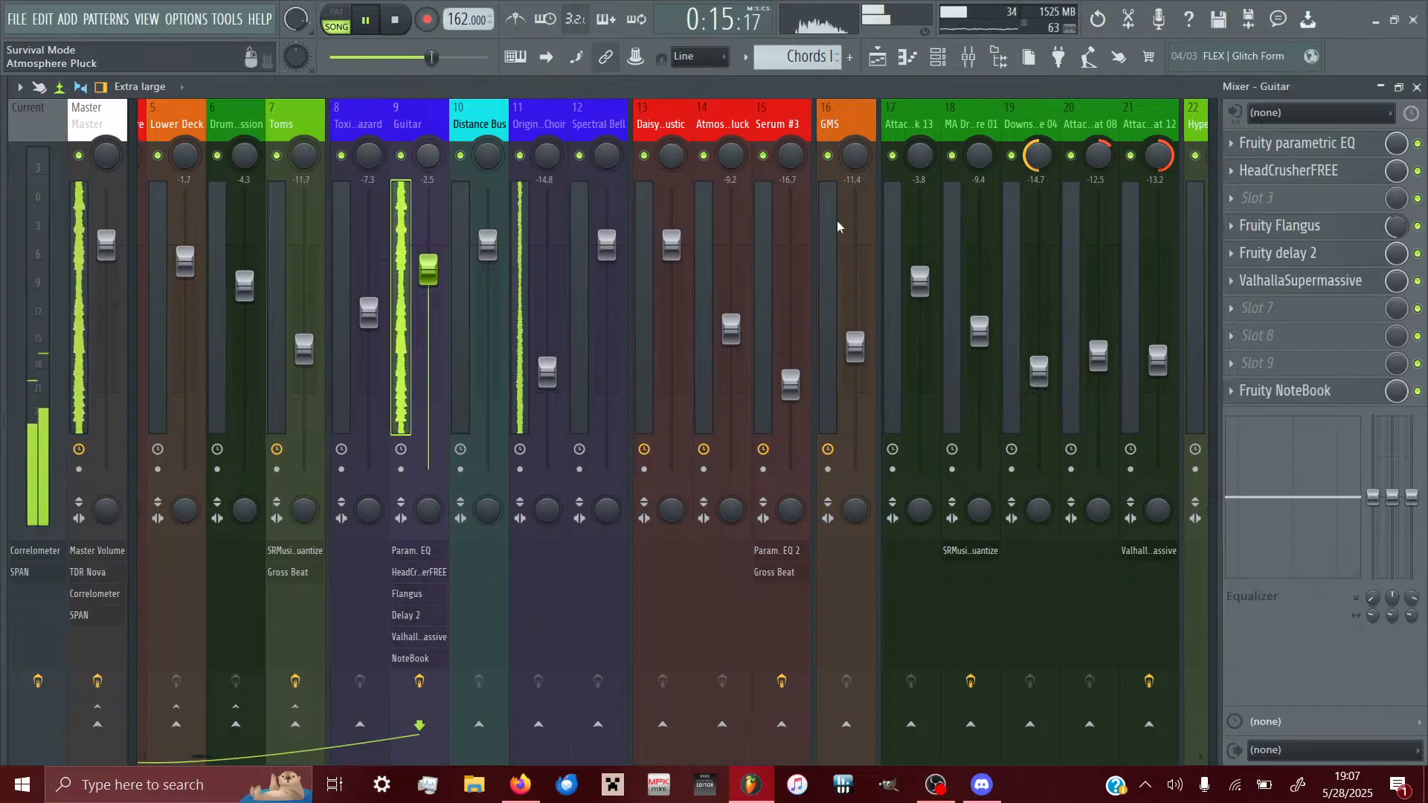
left_click(530, 116)
right_click(530, 116)
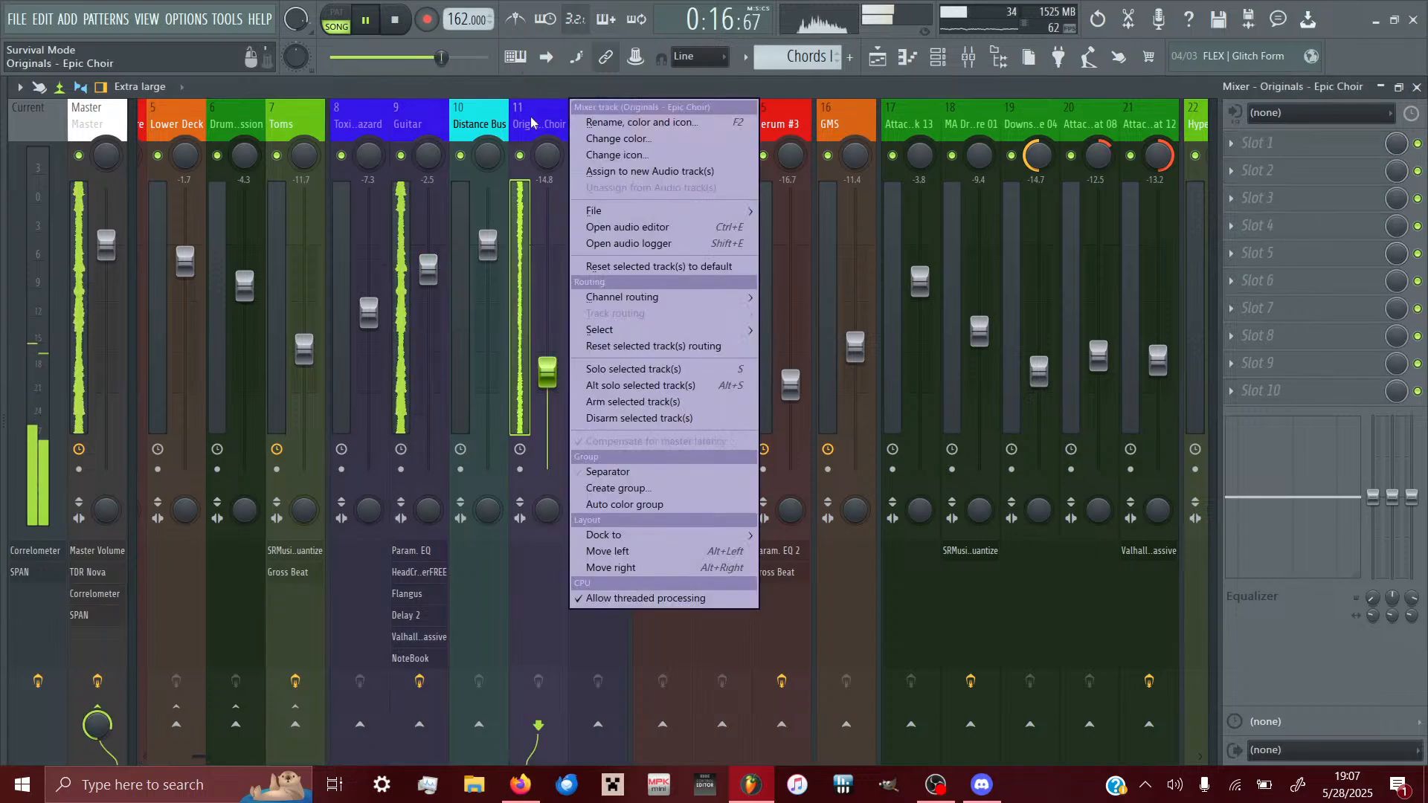
left_click(609, 478)
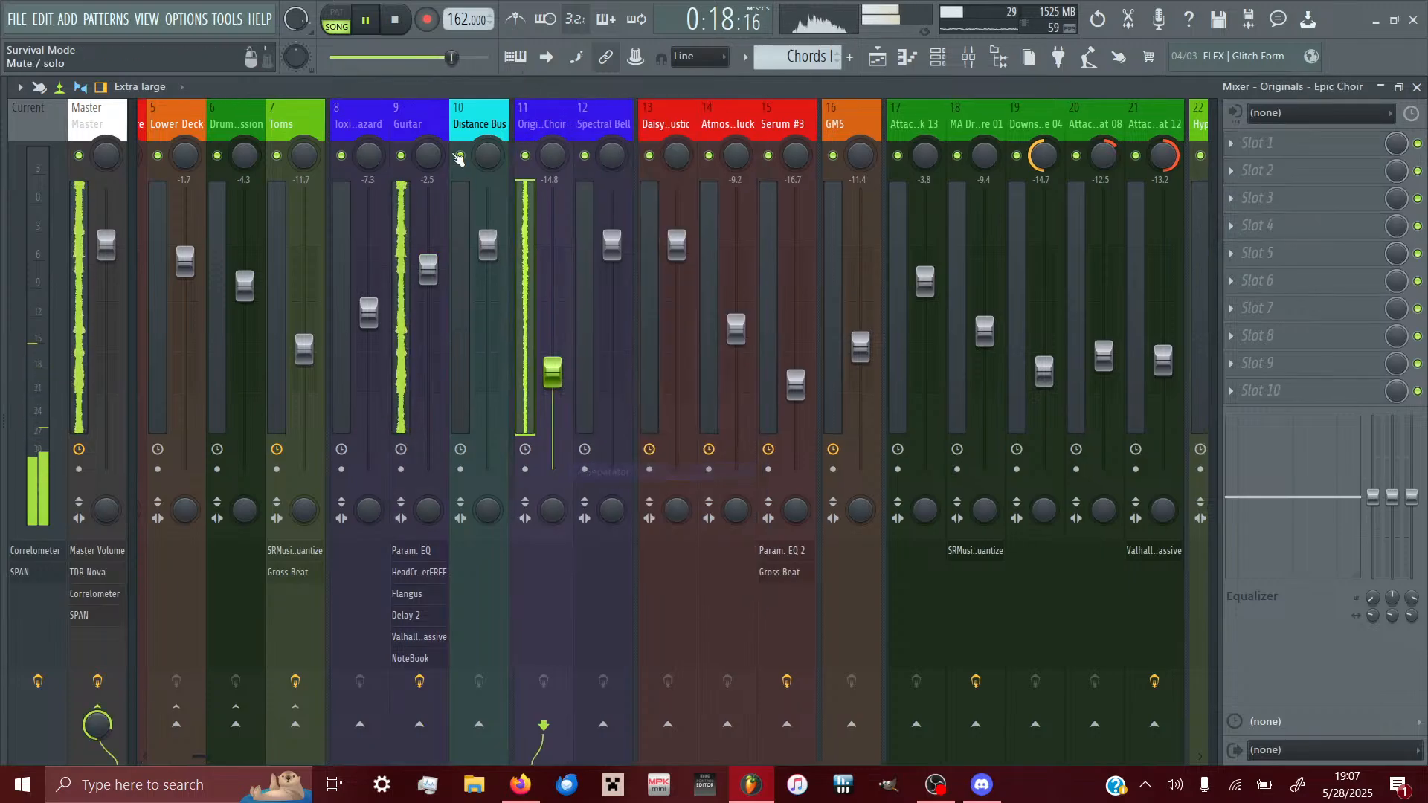
right_click(409, 122)
left_click(478, 470)
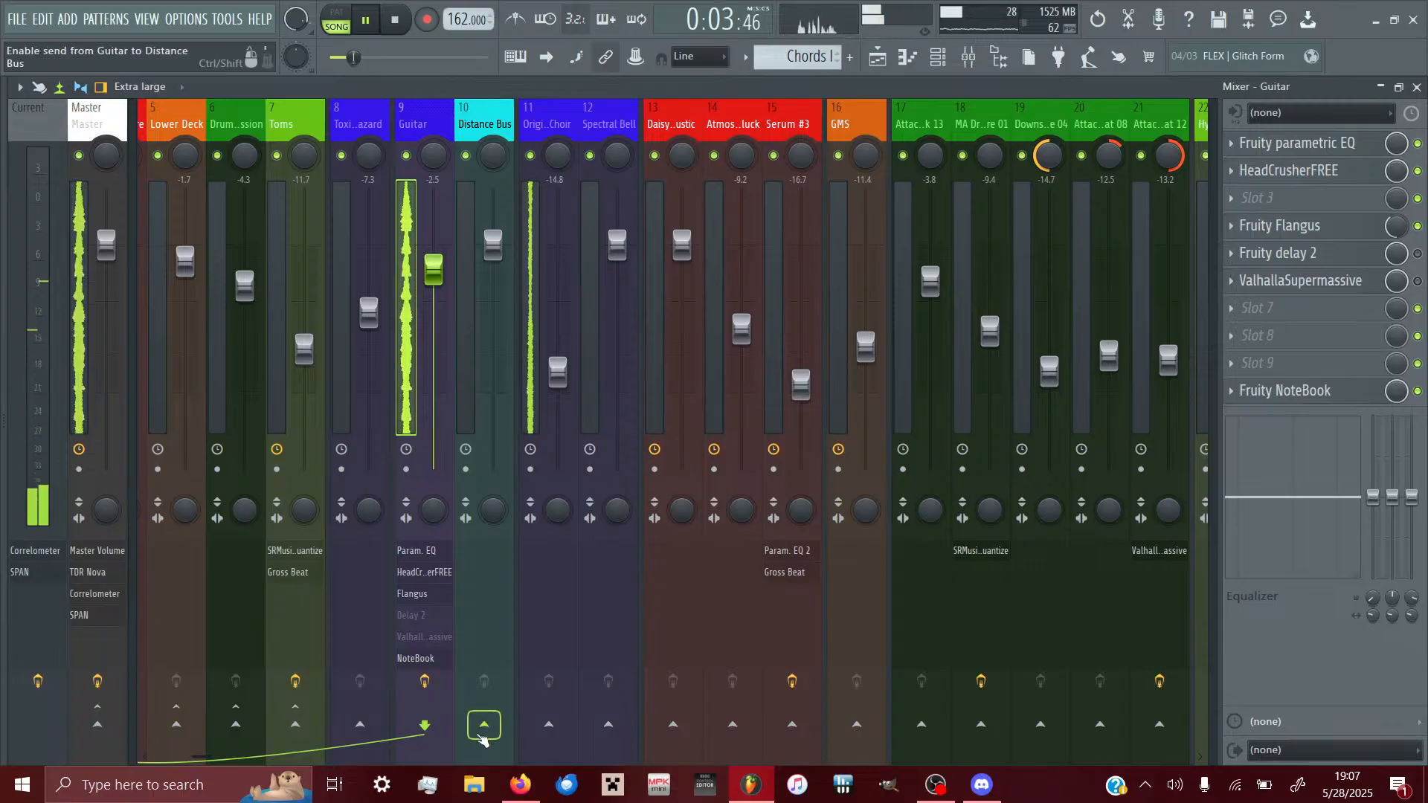
- Create a send from the Guitar track to the Distance Bus and select the bus track
right_click(480, 735)
left_click(586, 726)
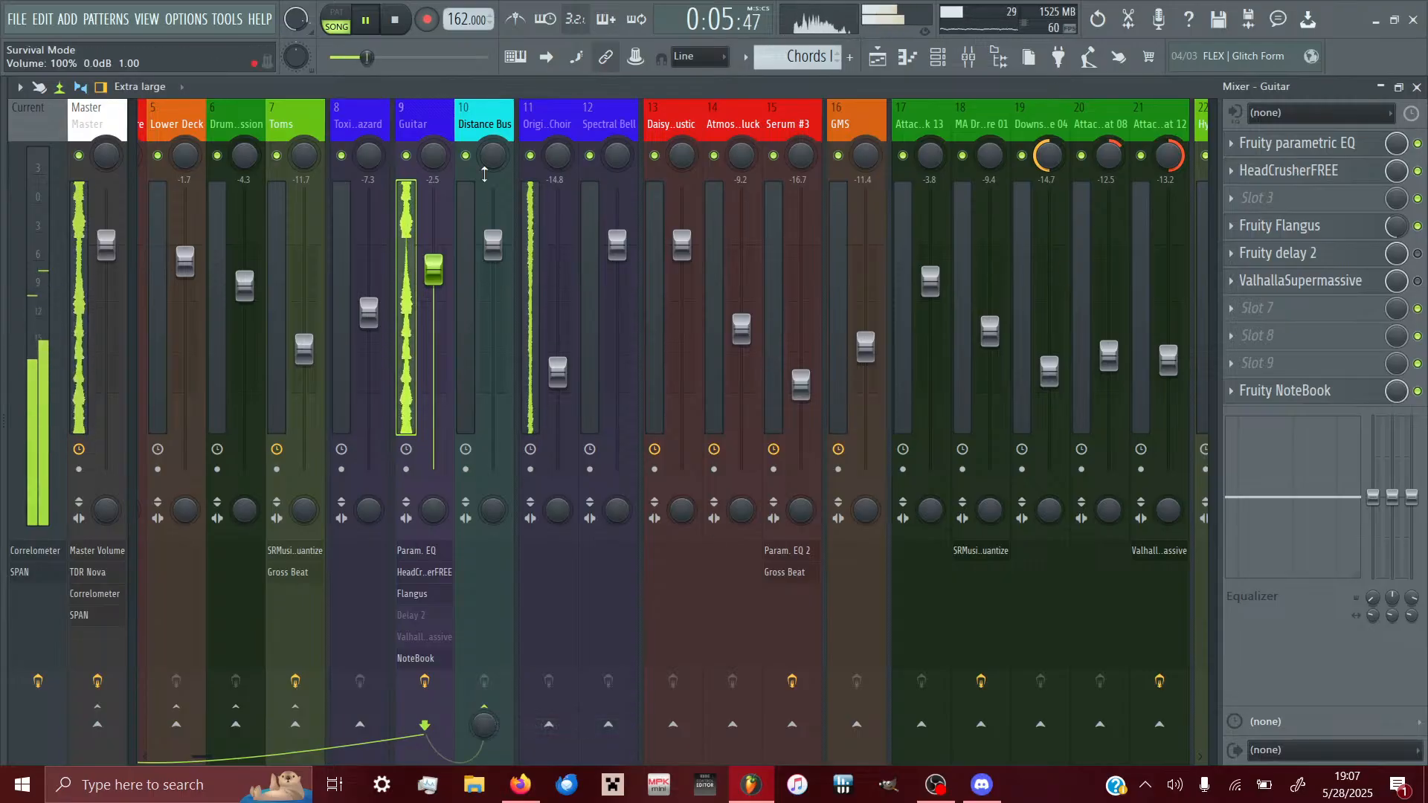
left_click(486, 131)
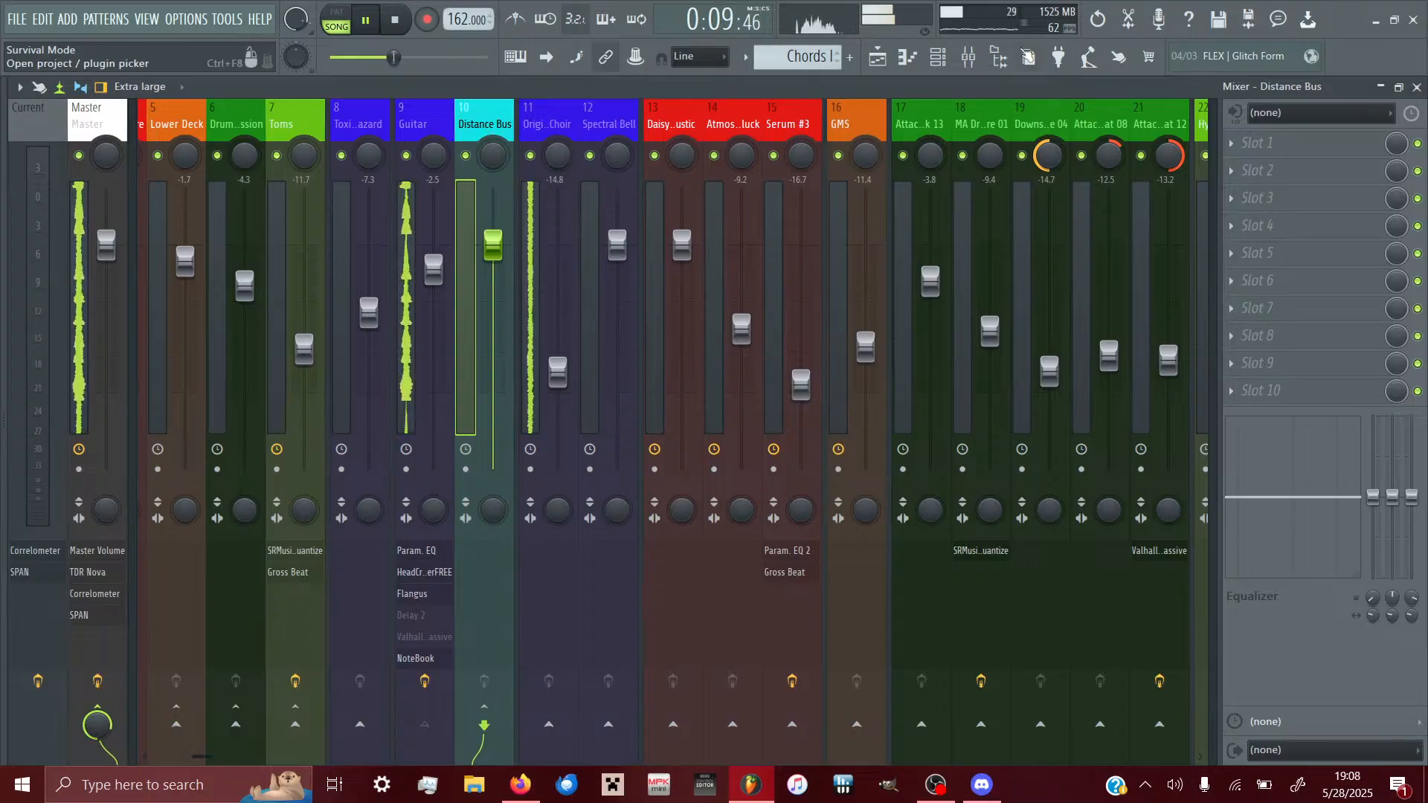
- Open the Originals - Epic Choir instrument from the channel rack and browse its list of voice presets
left_click(920, 65)
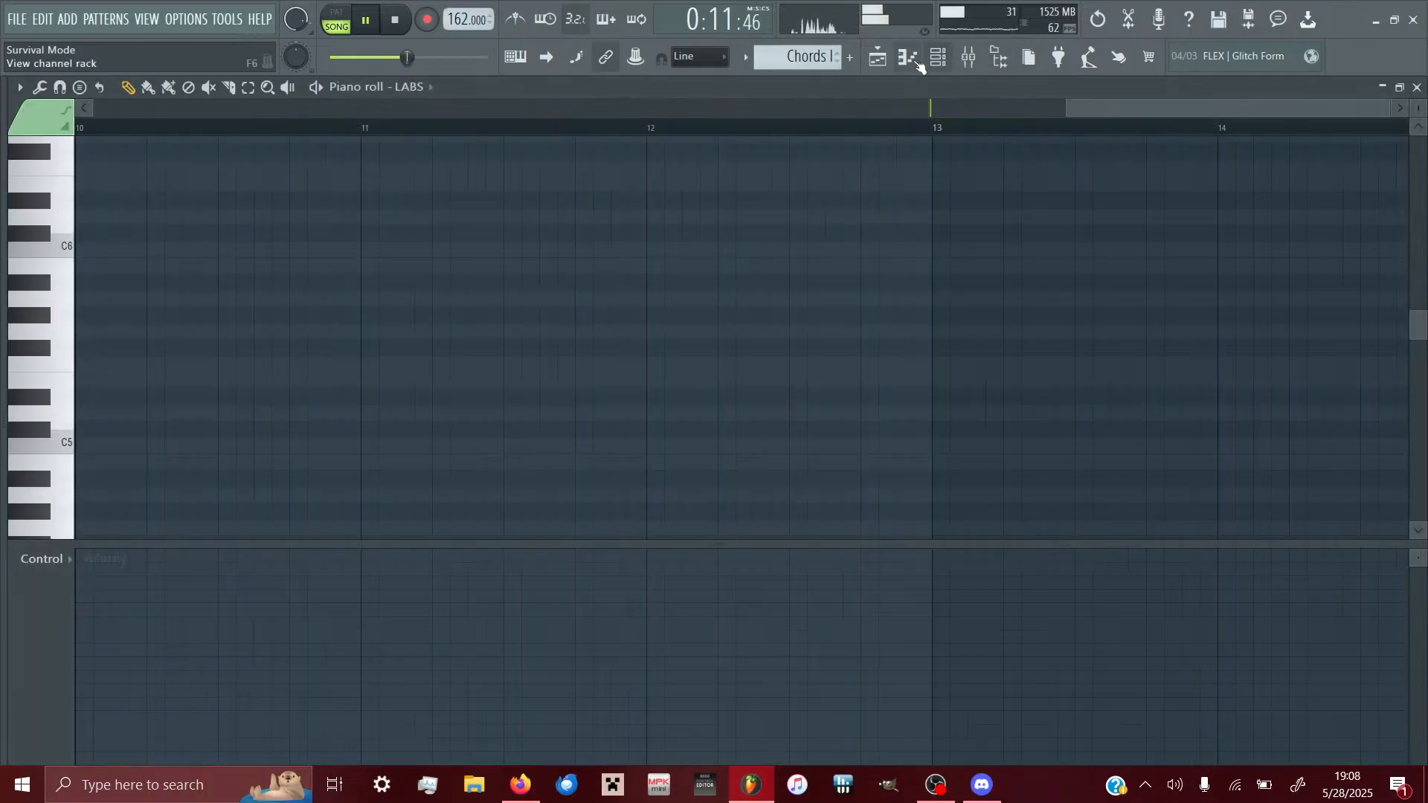
left_click(939, 65)
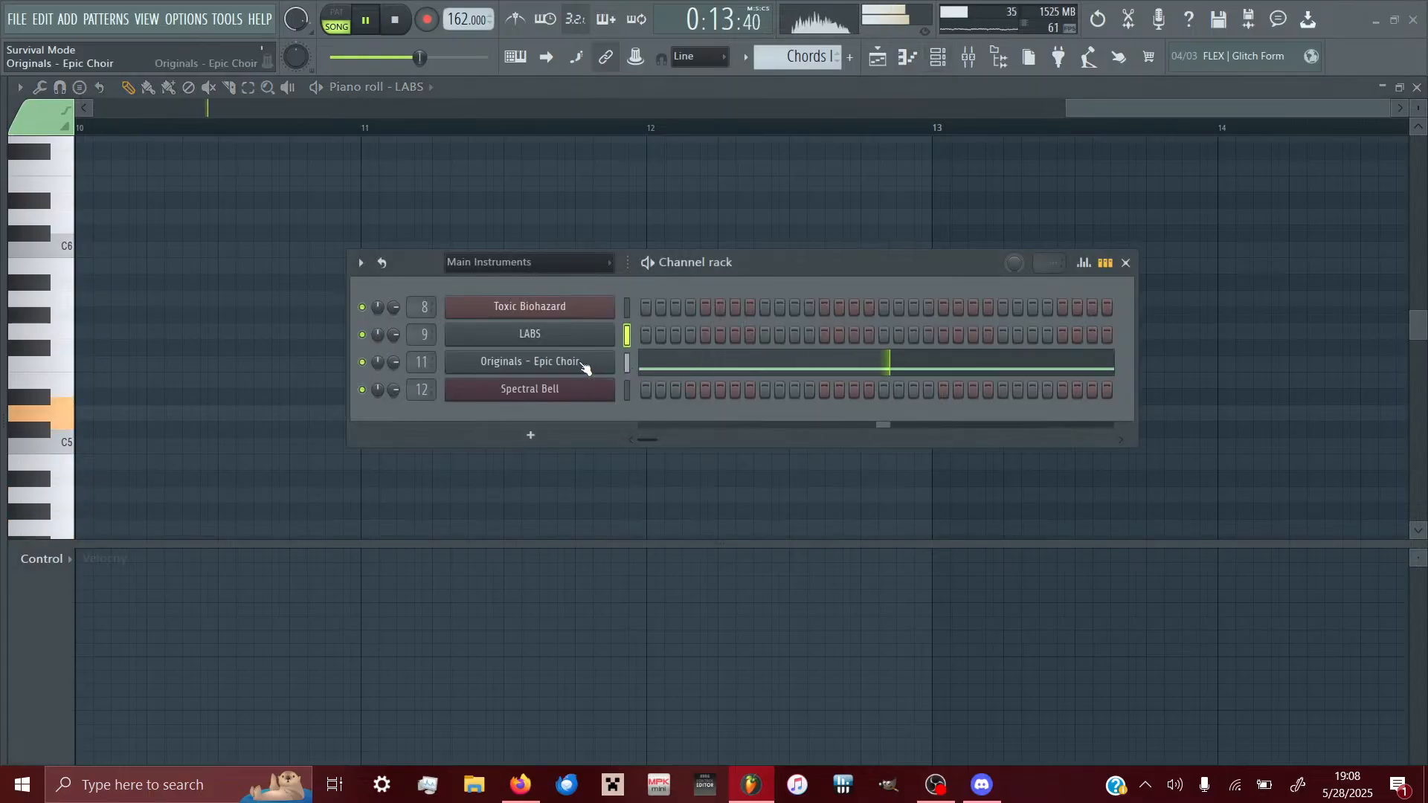
left_click(585, 364)
left_click(705, 156)
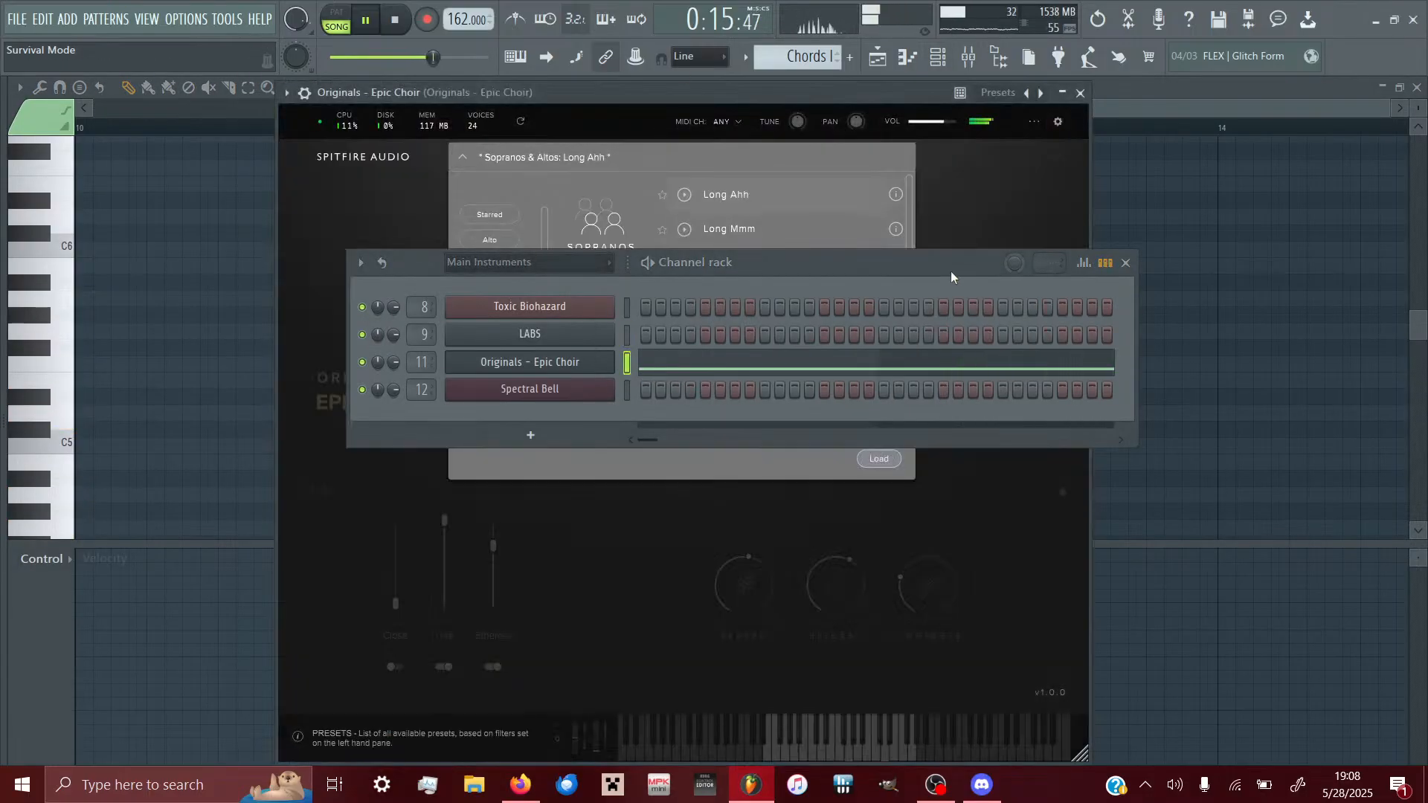
left_click_drag(951, 277, 1239, 490)
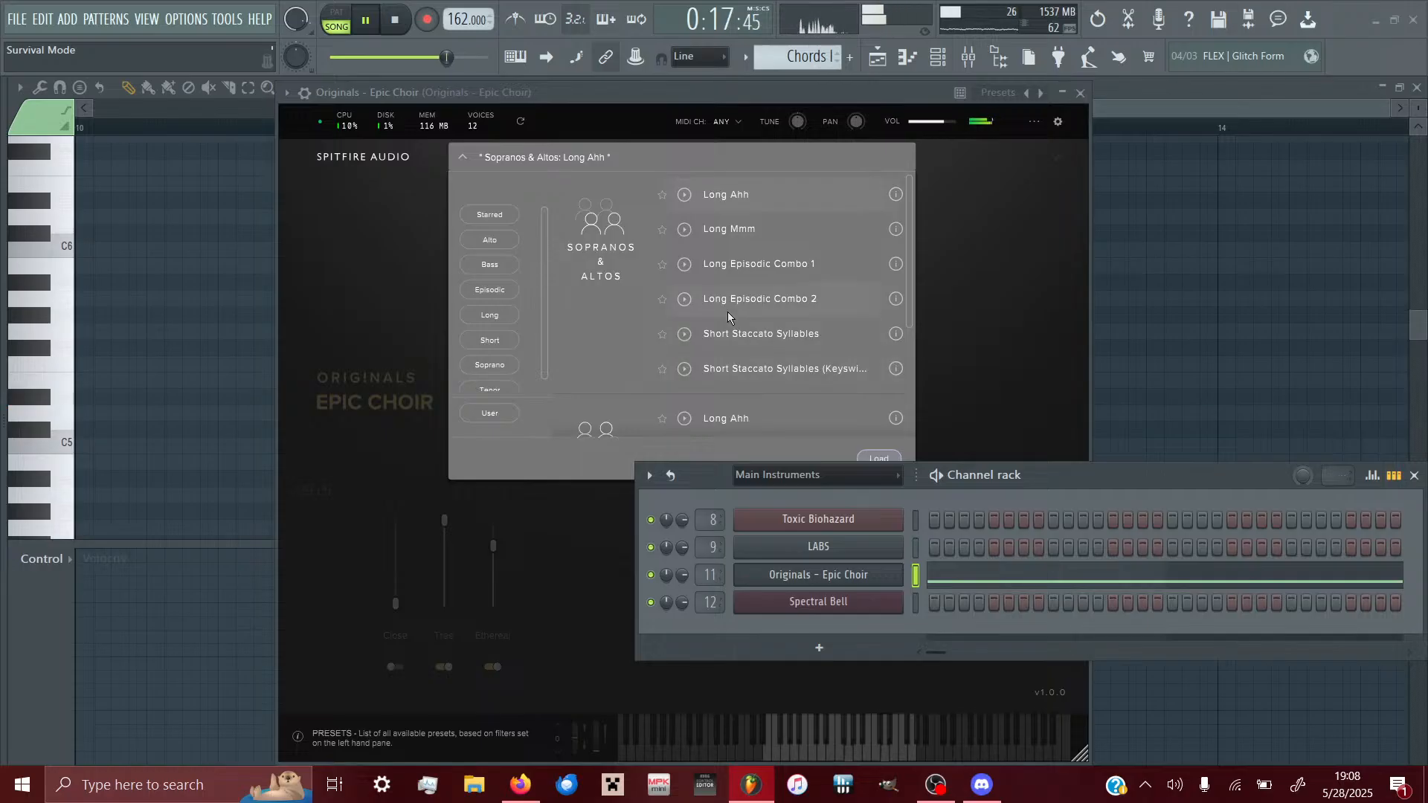
scroll(728, 316, "down", 2)
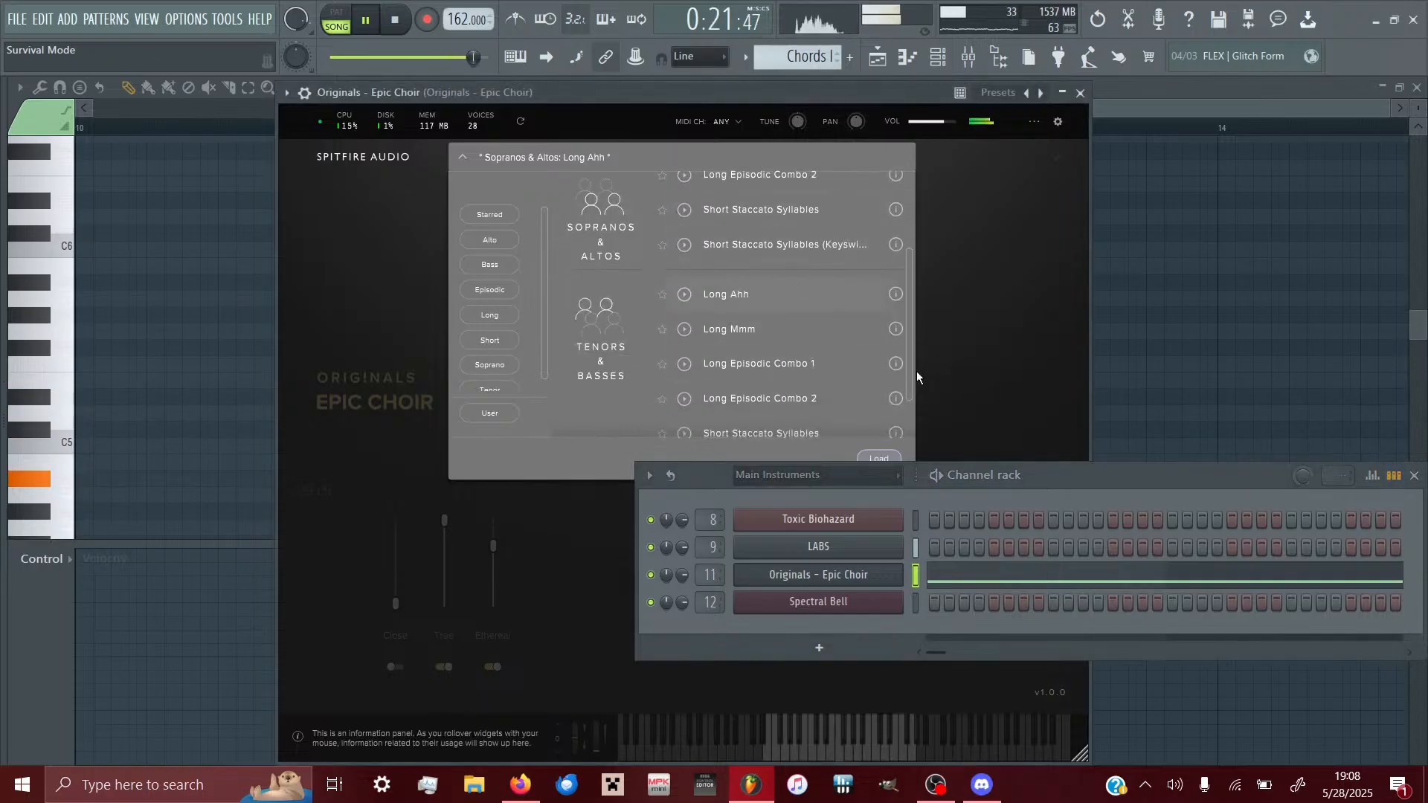
left_click(907, 58)
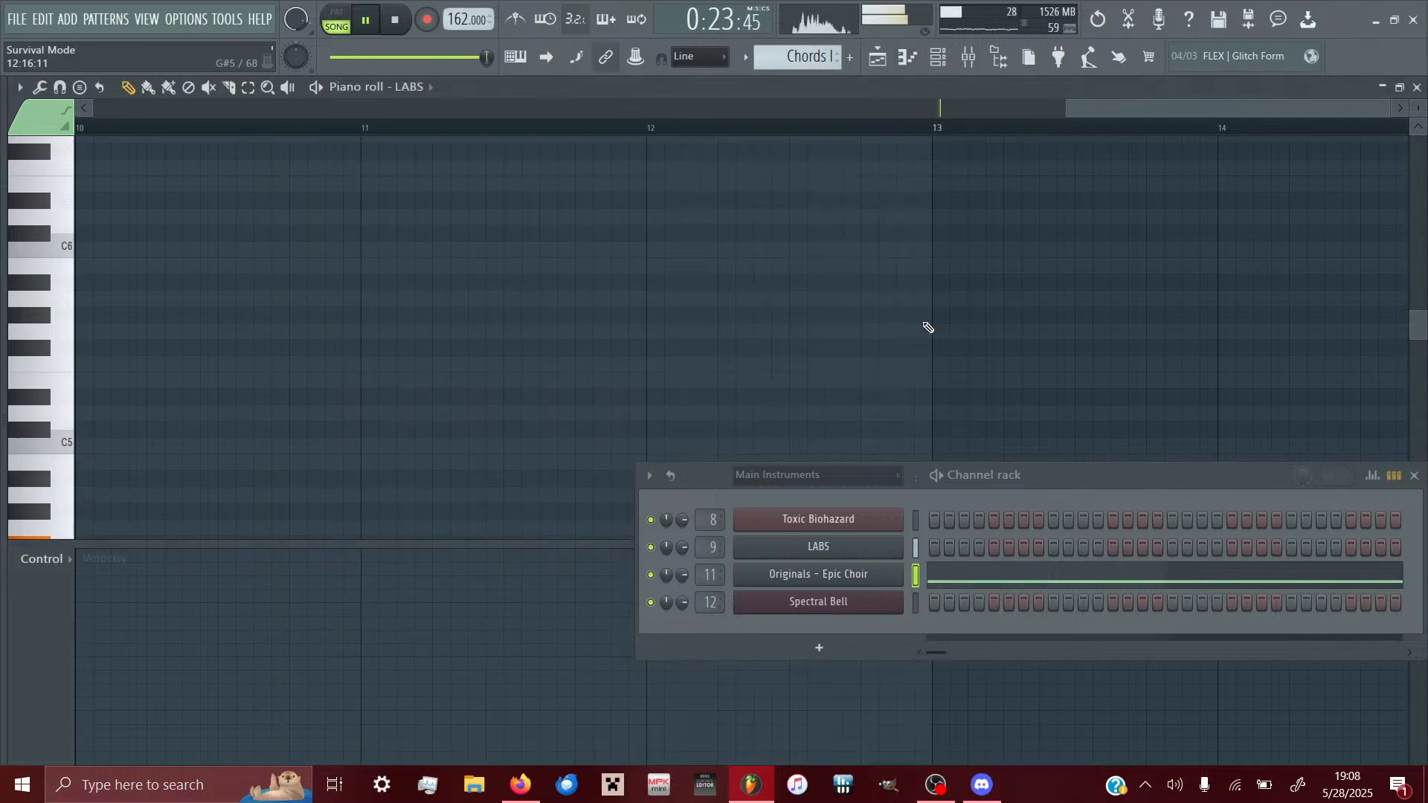
- Save the current Originals - Epic Choir mix as a mix preset named "Survivor Chants"
left_click(880, 64)
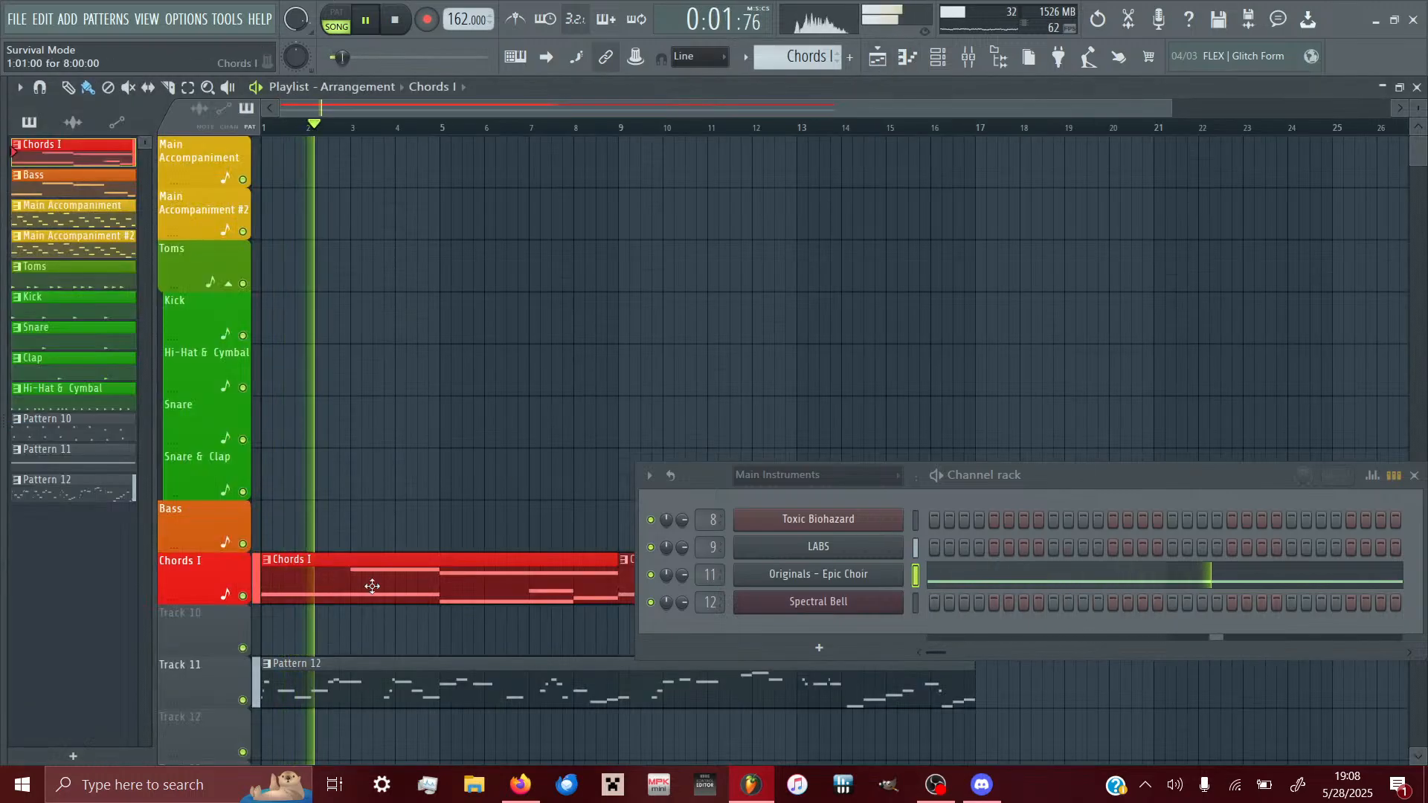
left_click(868, 576)
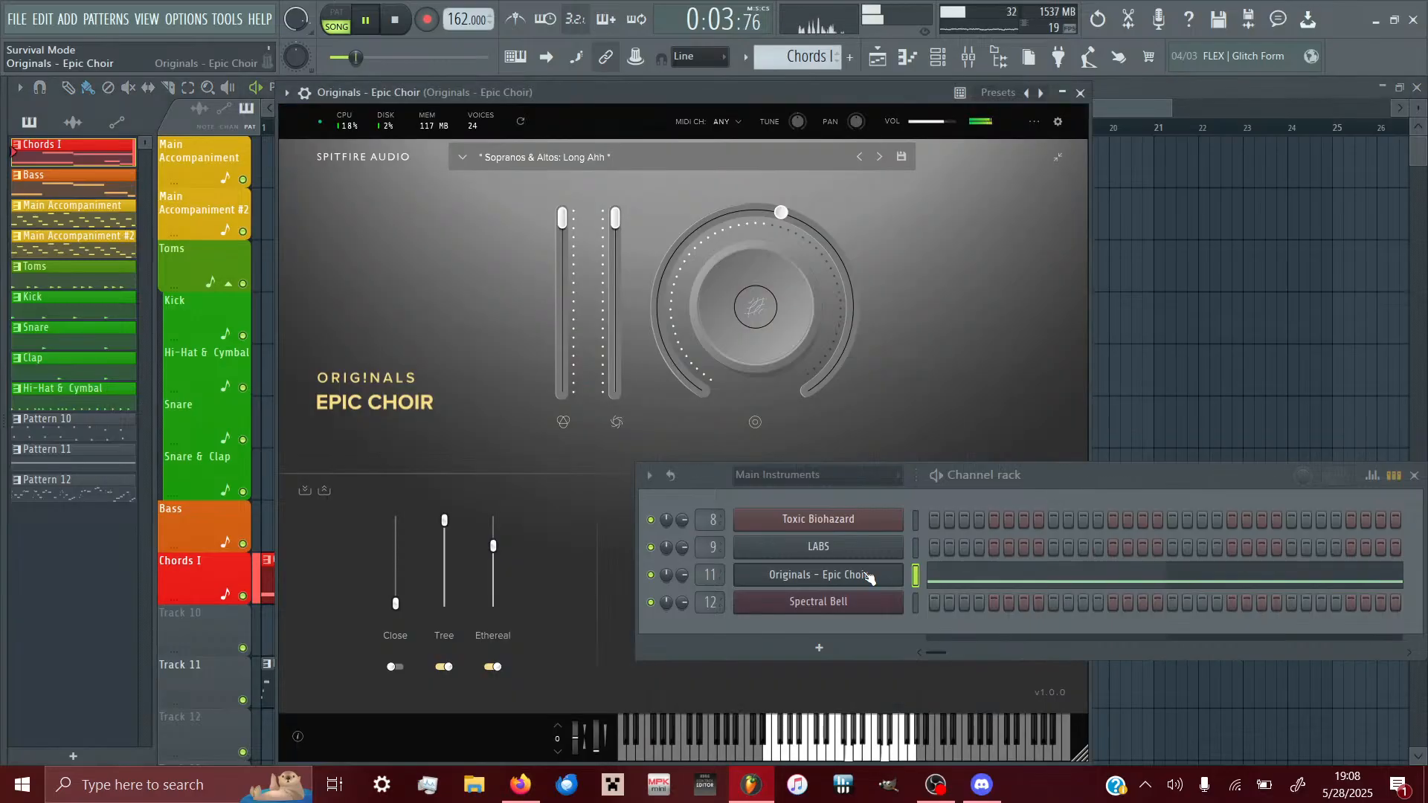
left_click(309, 490)
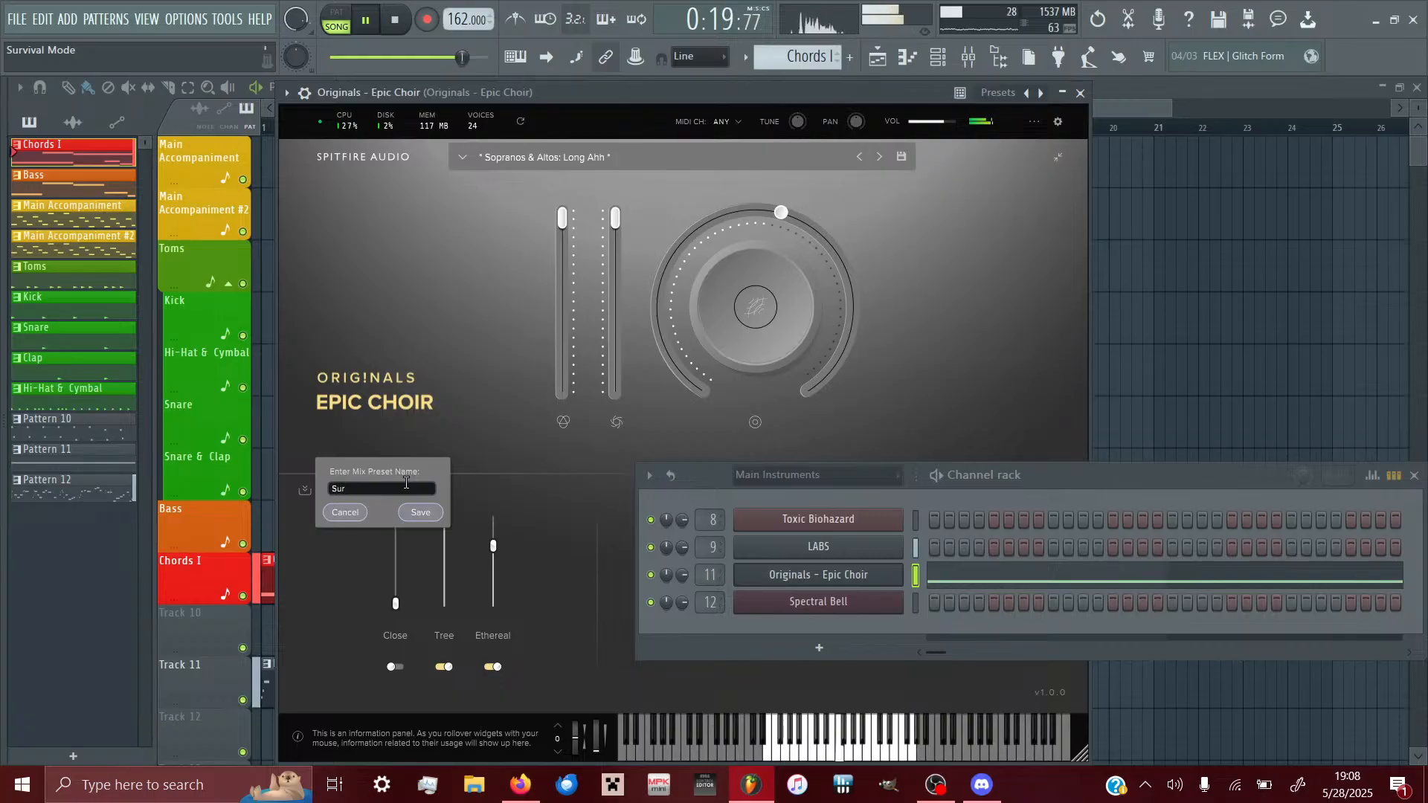
type("viv")
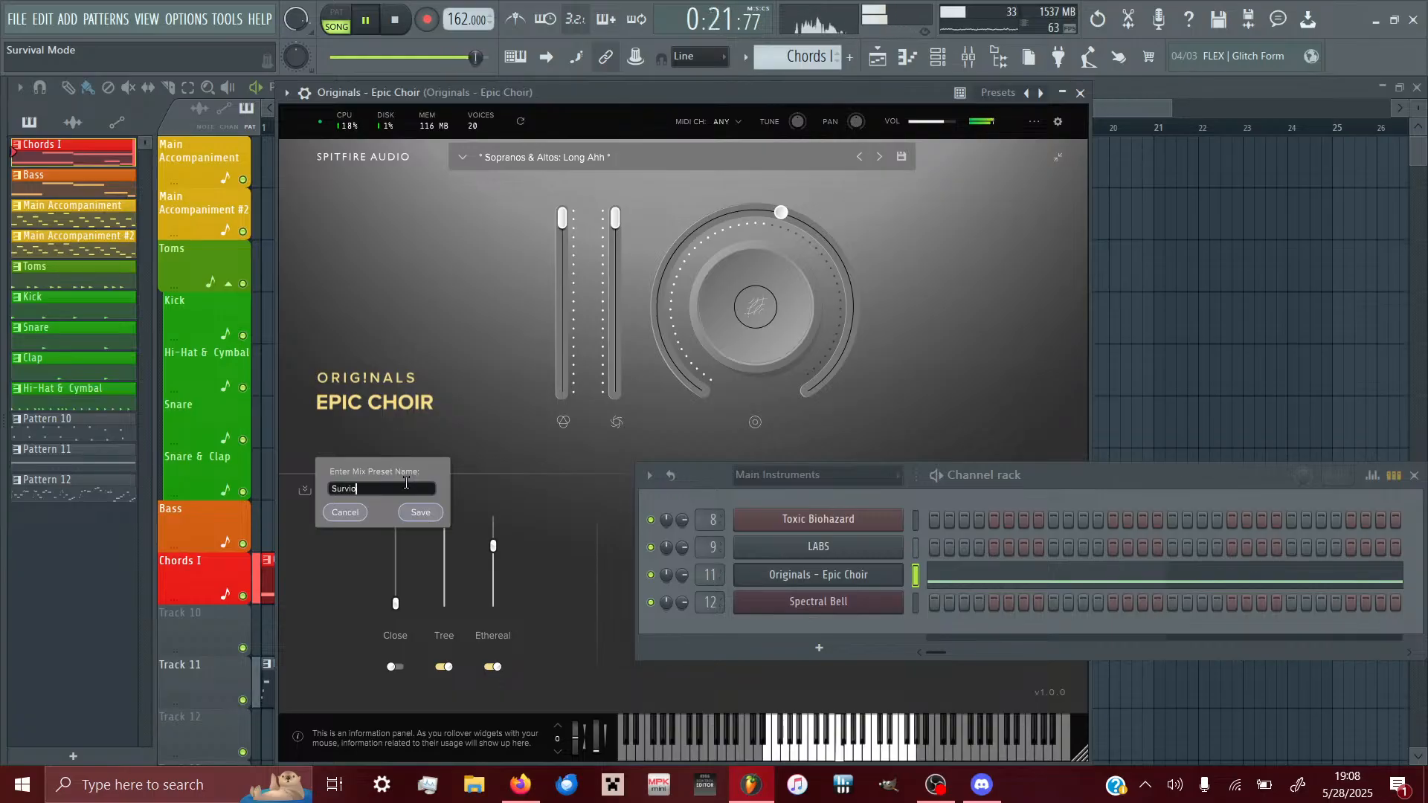
key("BackSpace")
key("BackSpace")
key("BackSpace")
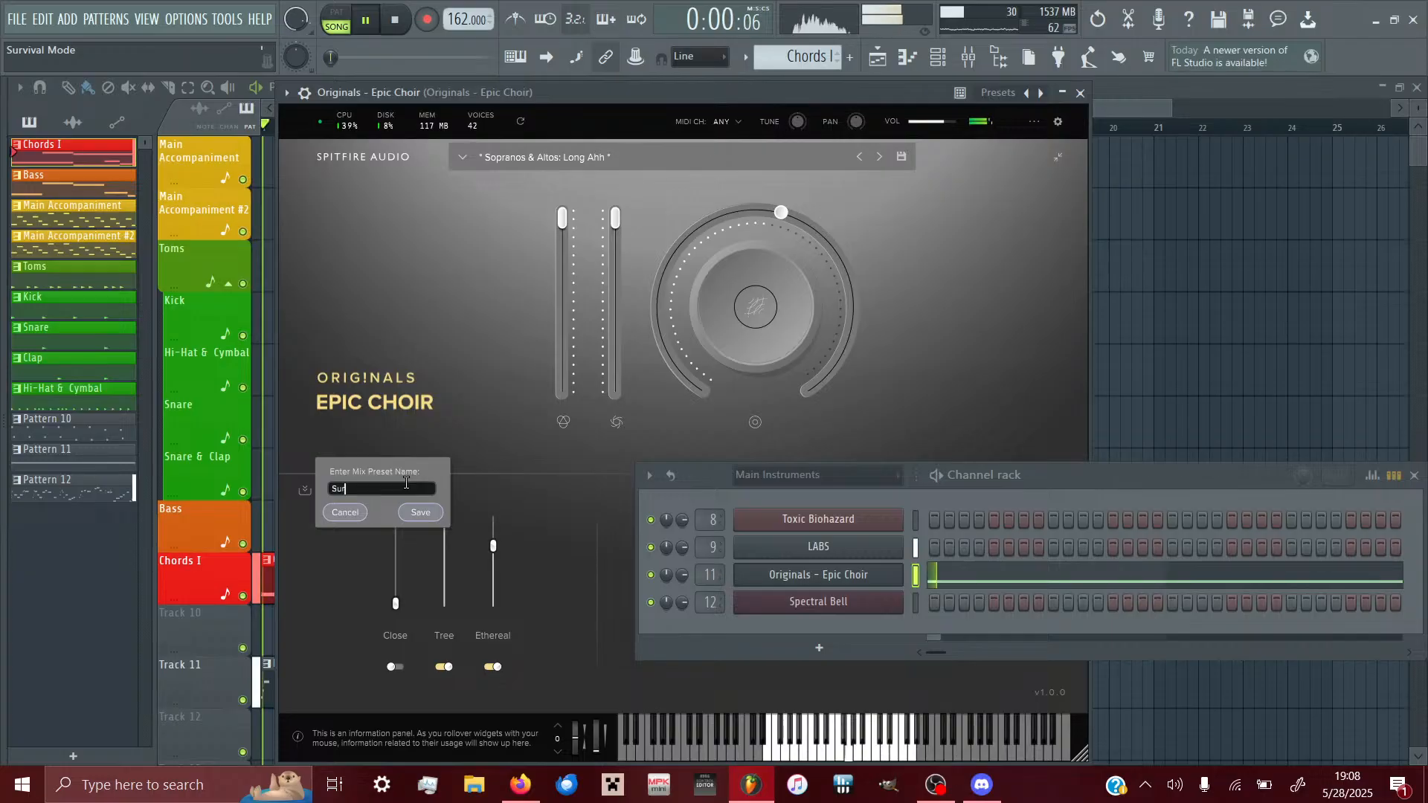
type("rvivor Chants")
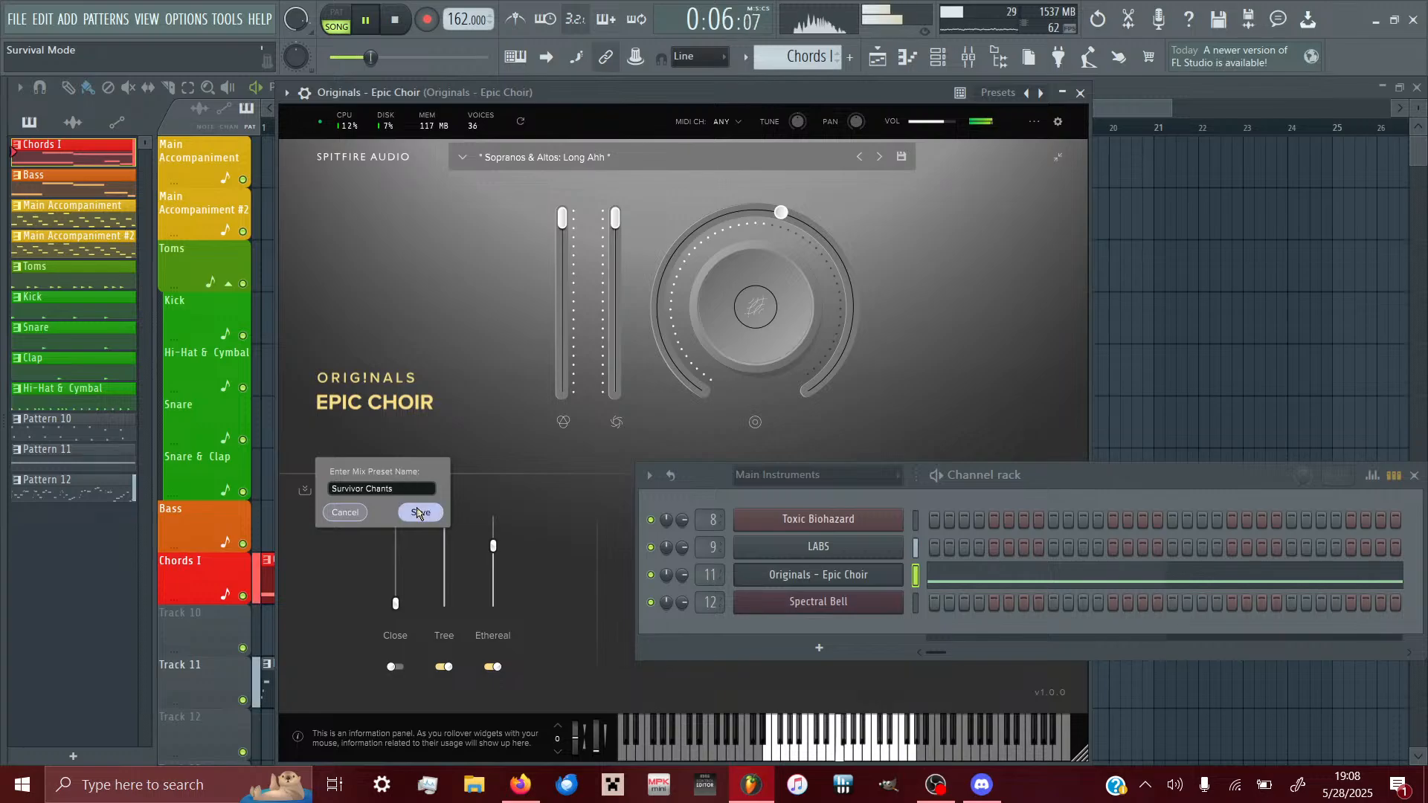
left_click(420, 512)
- Load the Tenors & Basses: Long Ahh voice in Epic Choir and audition the Chords I notes from the start of the song
left_click(584, 161)
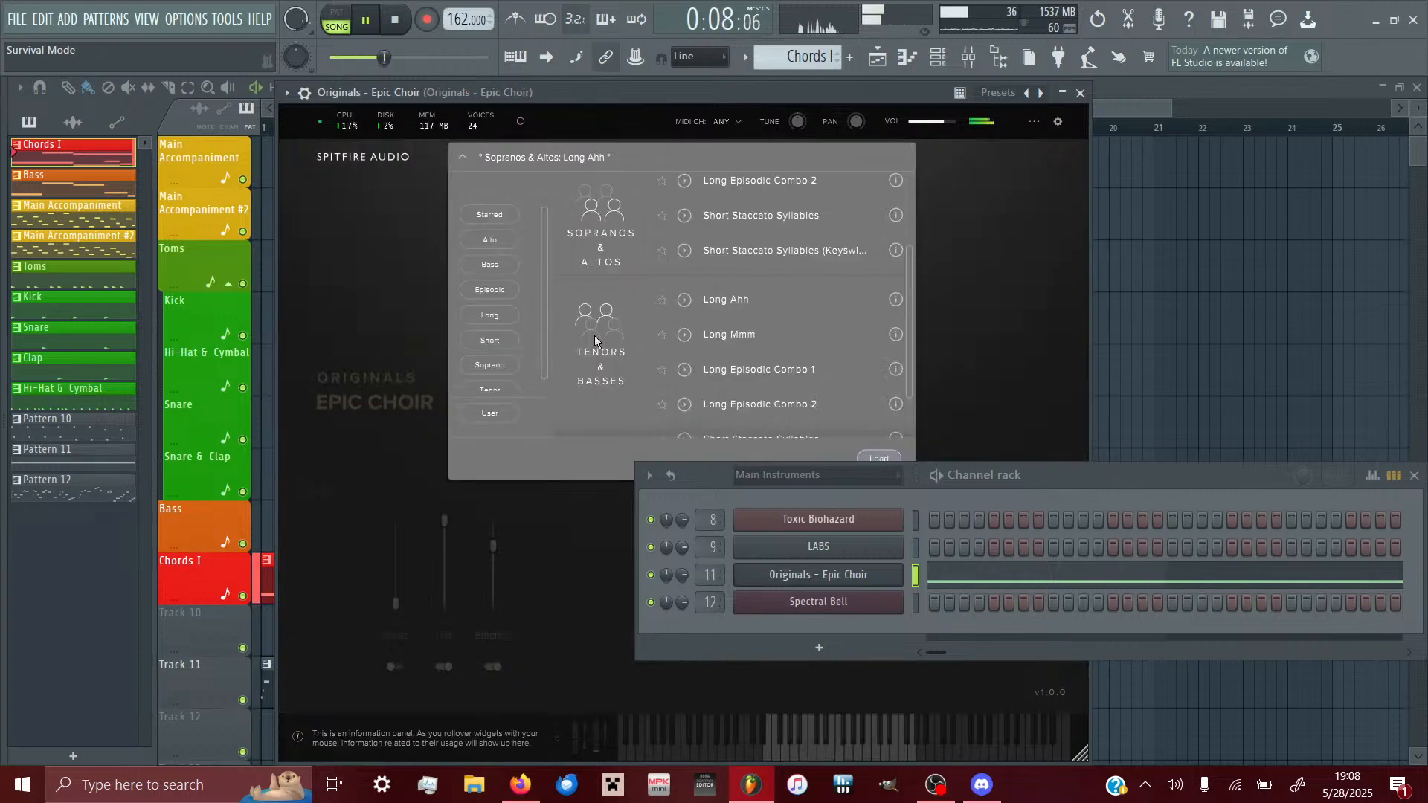
left_click(887, 459)
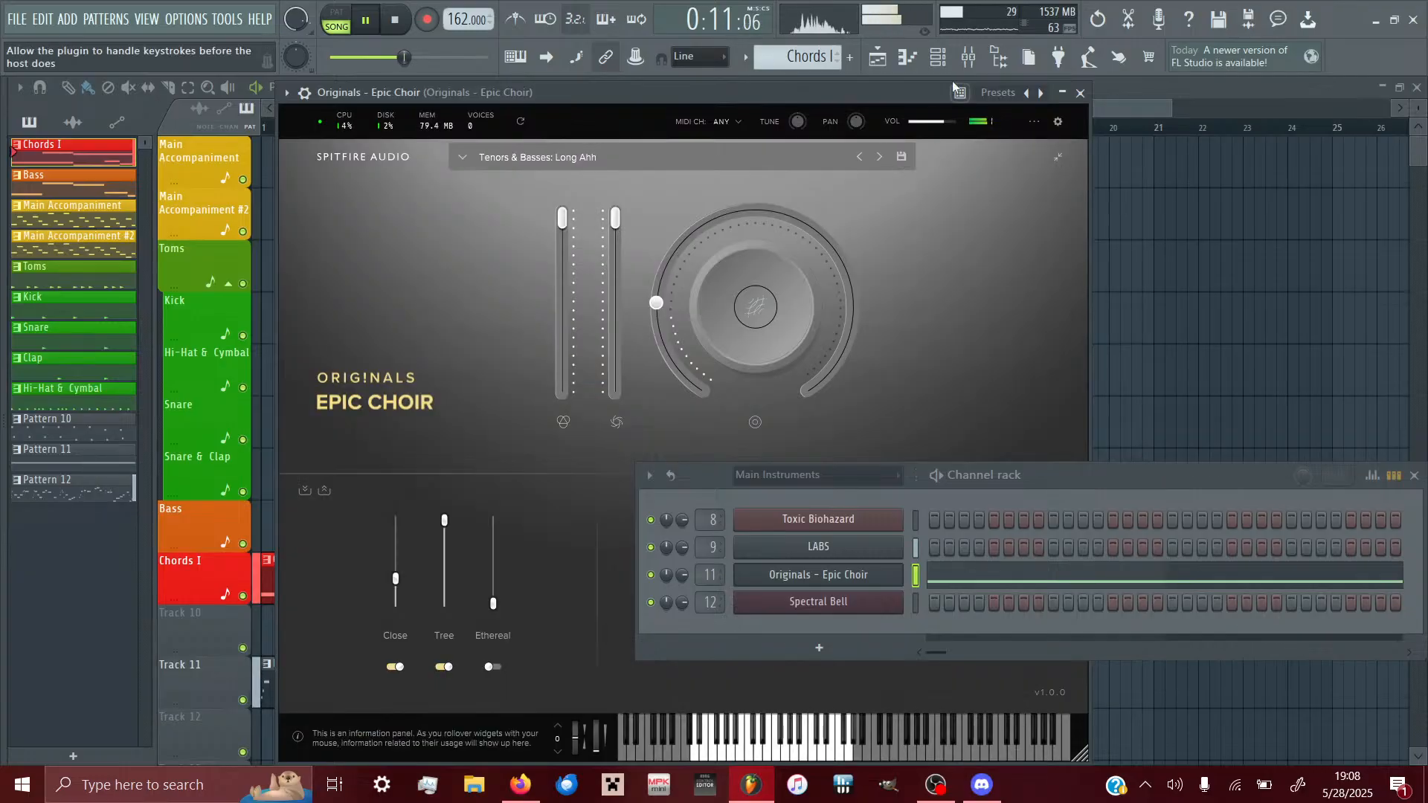
left_click(879, 69)
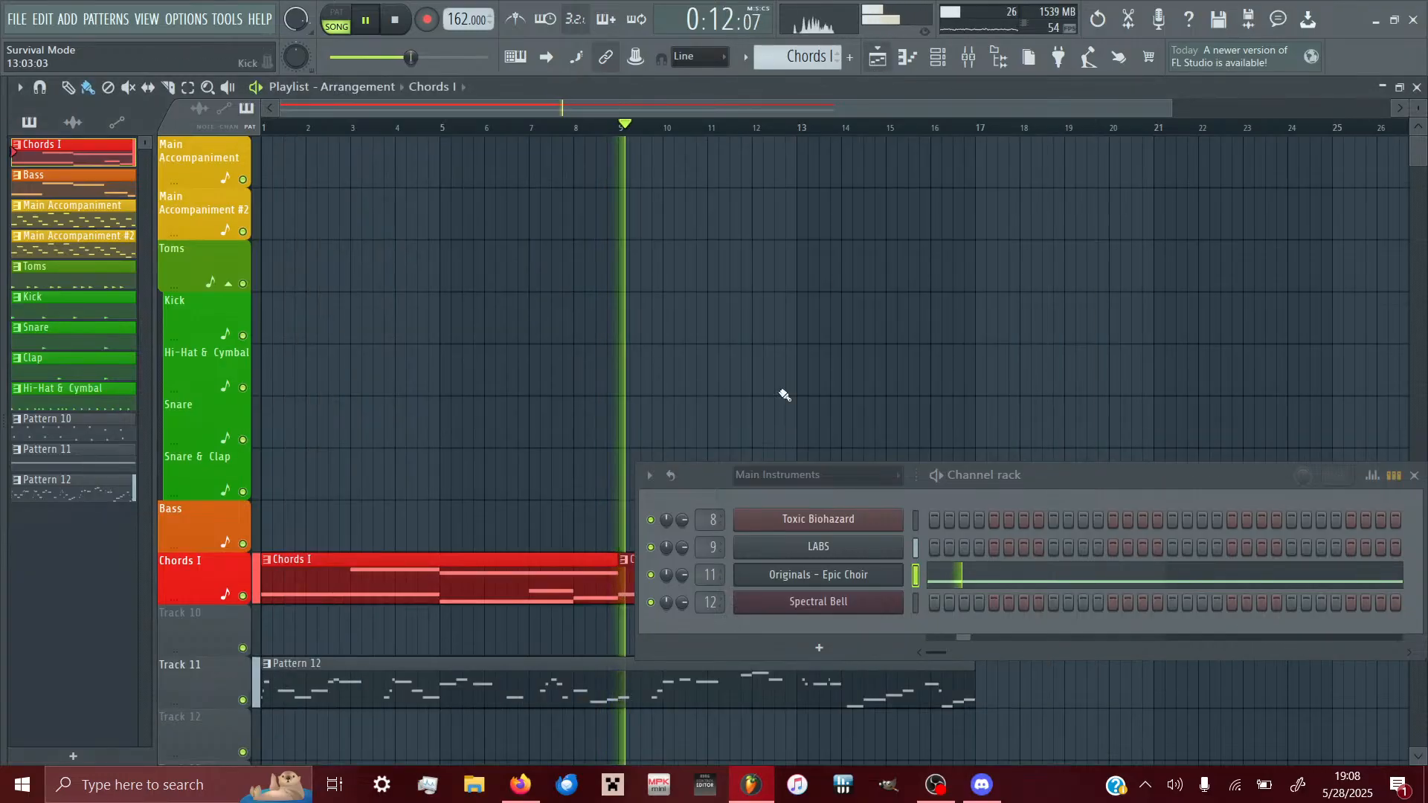
double_click(494, 585)
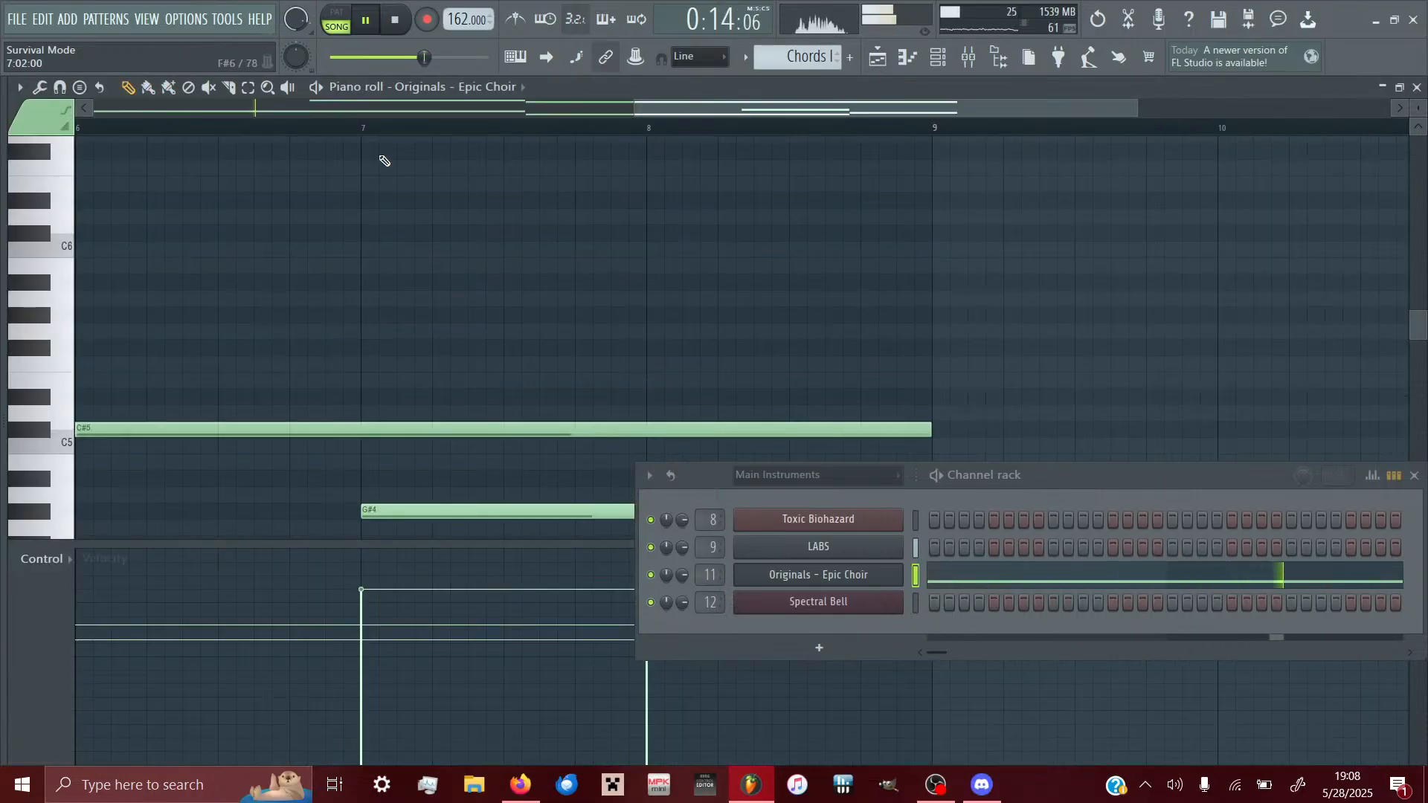
left_click(398, 25)
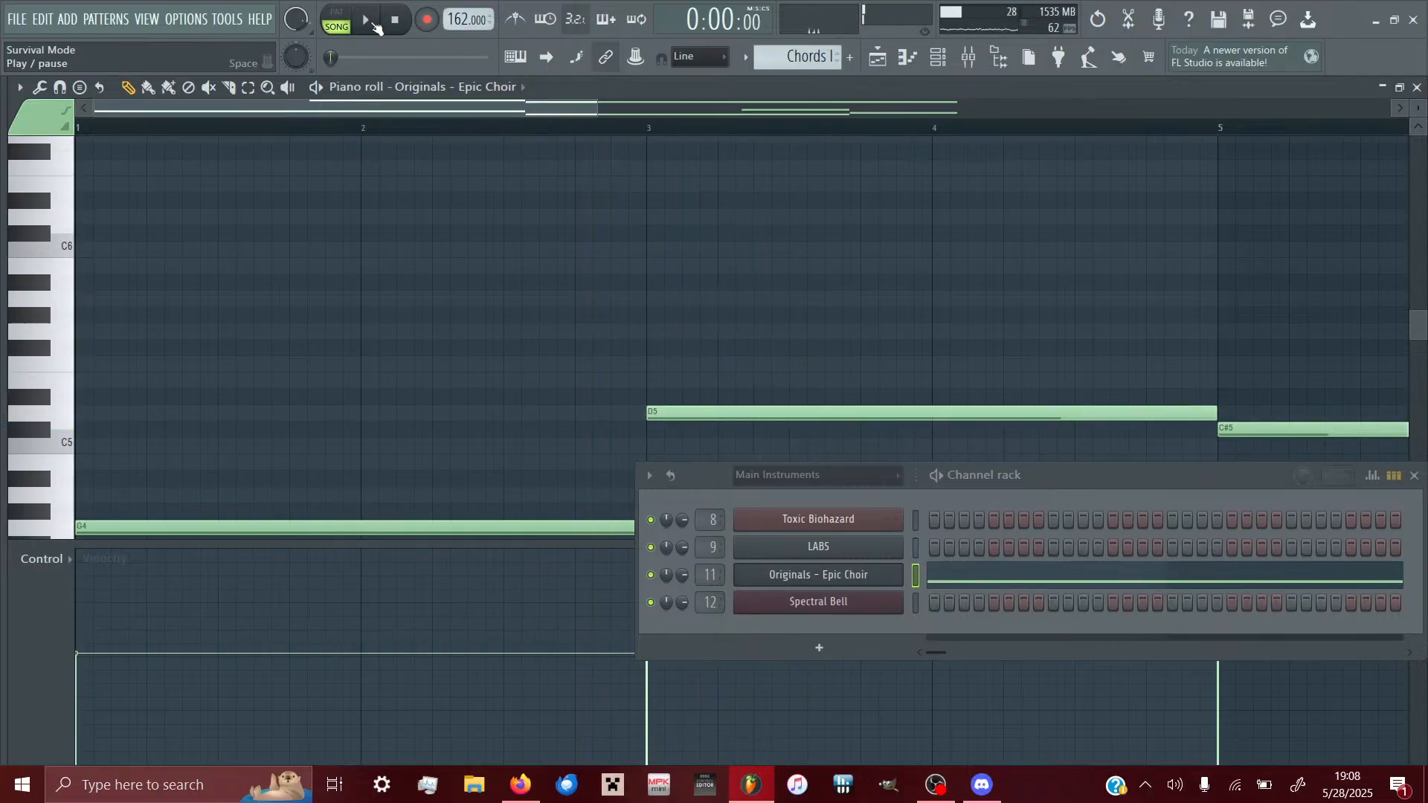
left_click(371, 24)
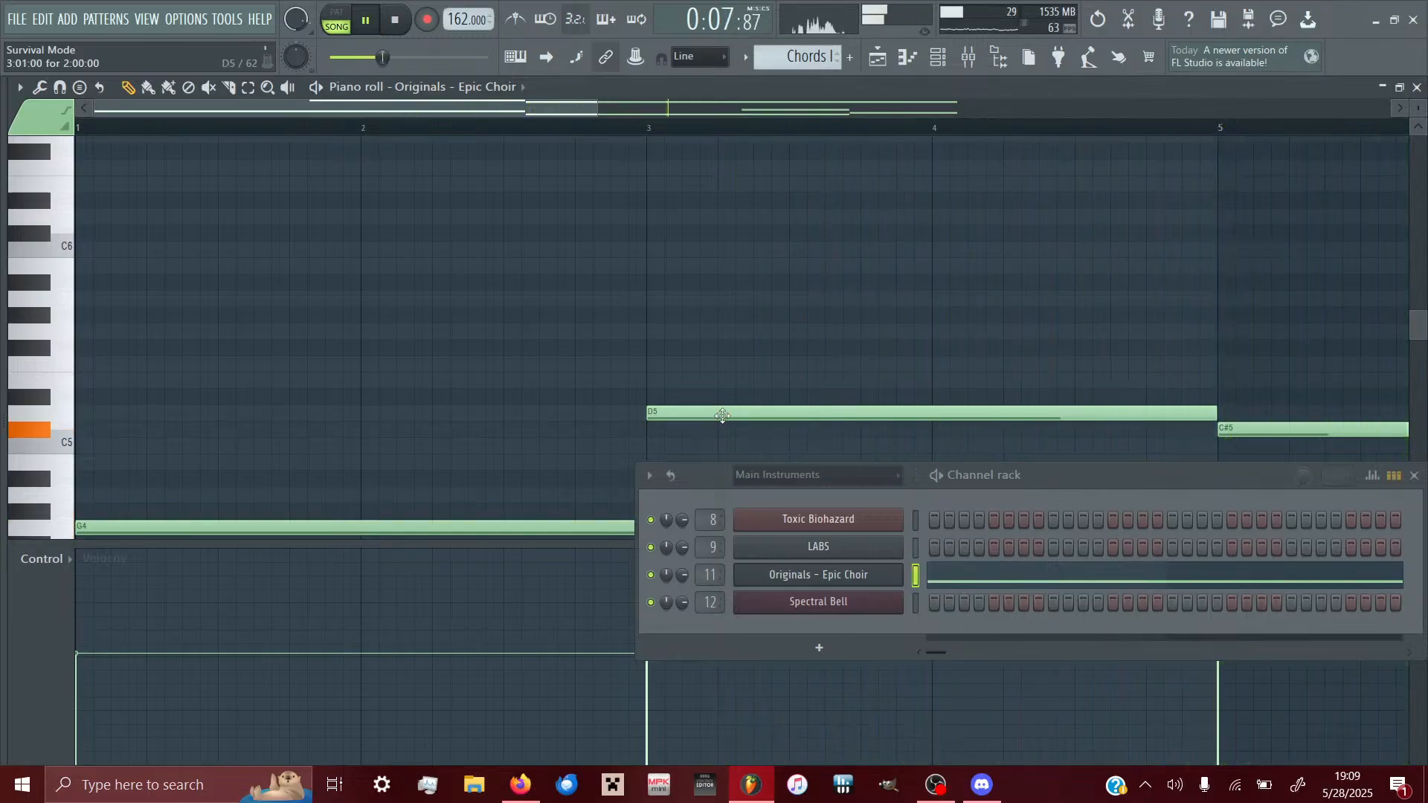
- Add Fruity Delay 2 to effect slot 2 of the Distance Bus mixer track
left_click(968, 52)
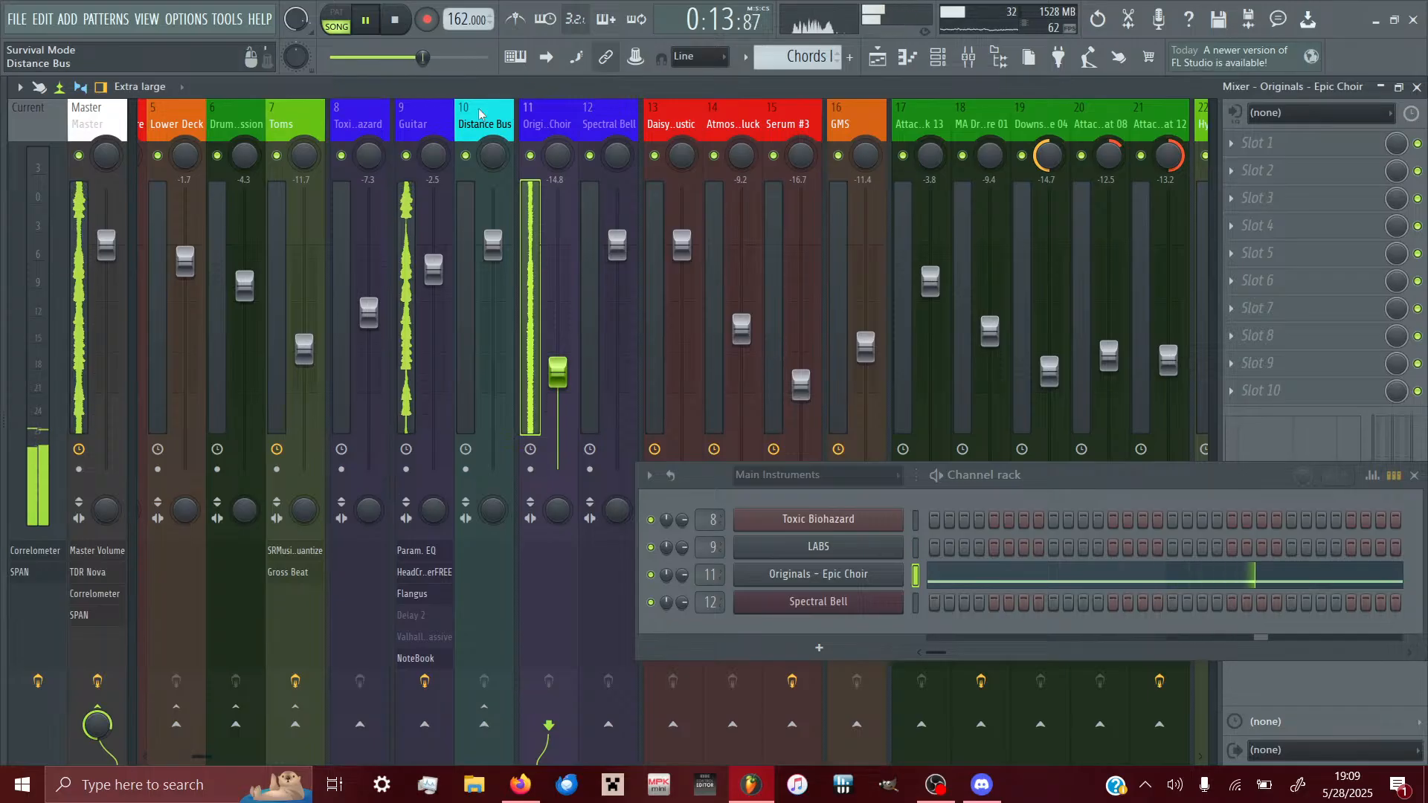
left_click(487, 131)
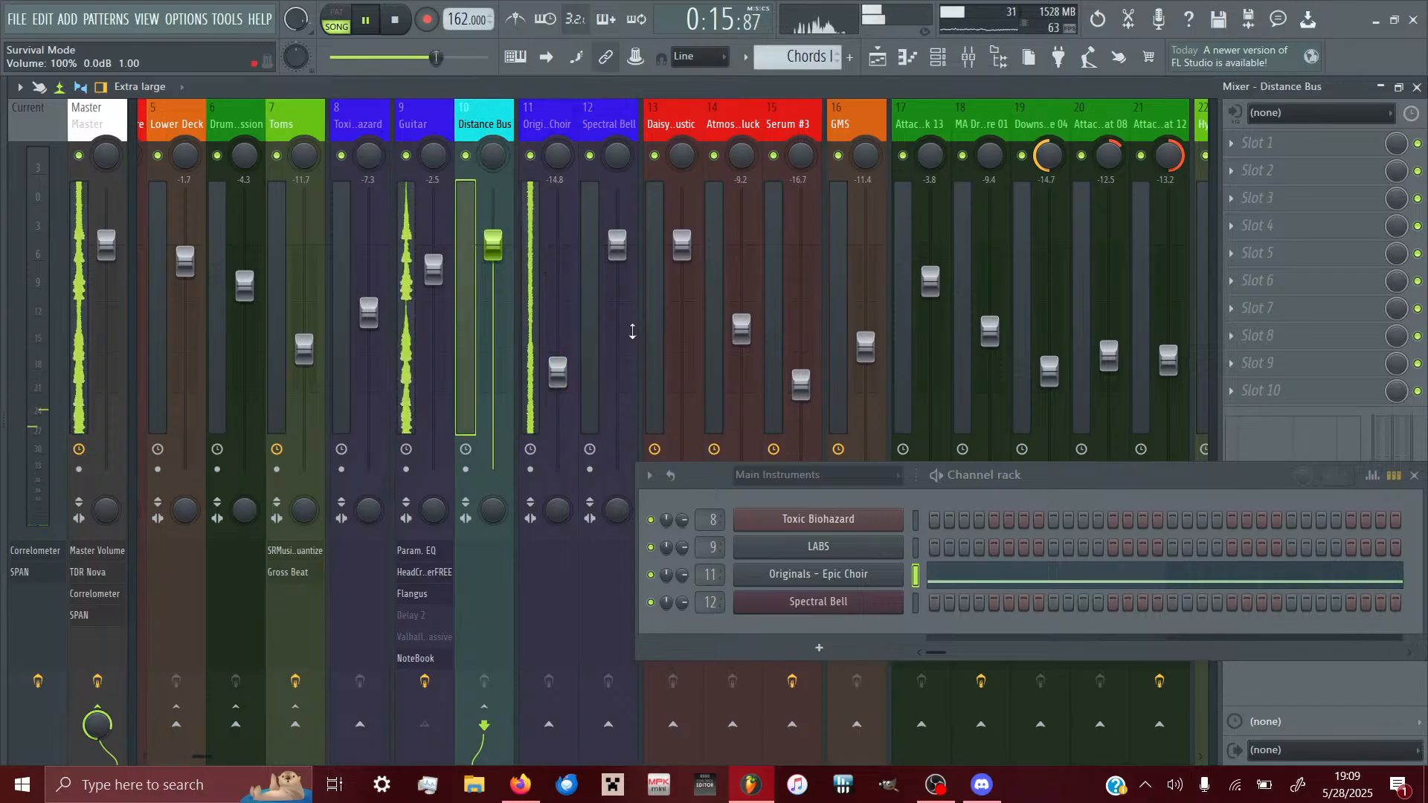
left_click(433, 123)
left_click(496, 121)
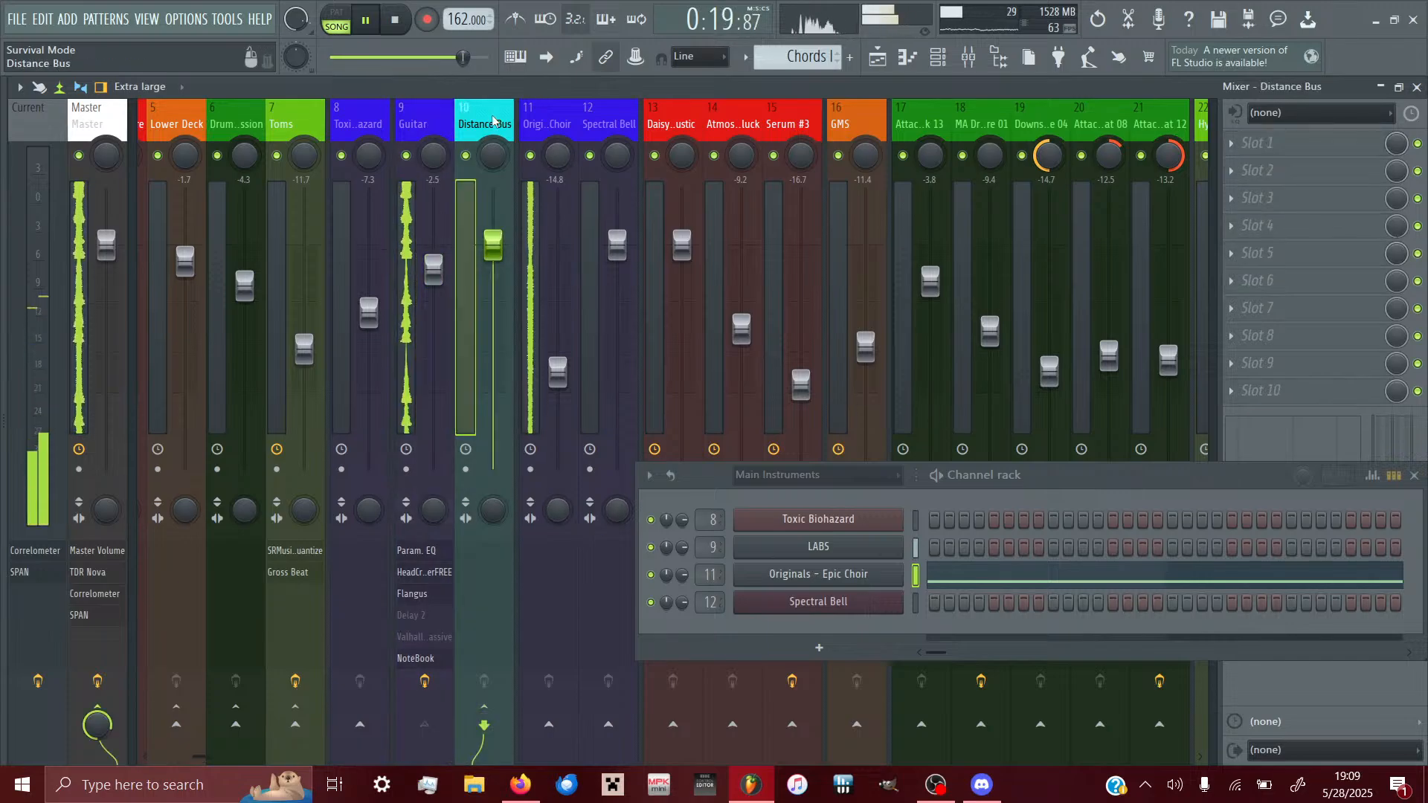
left_click(1259, 171)
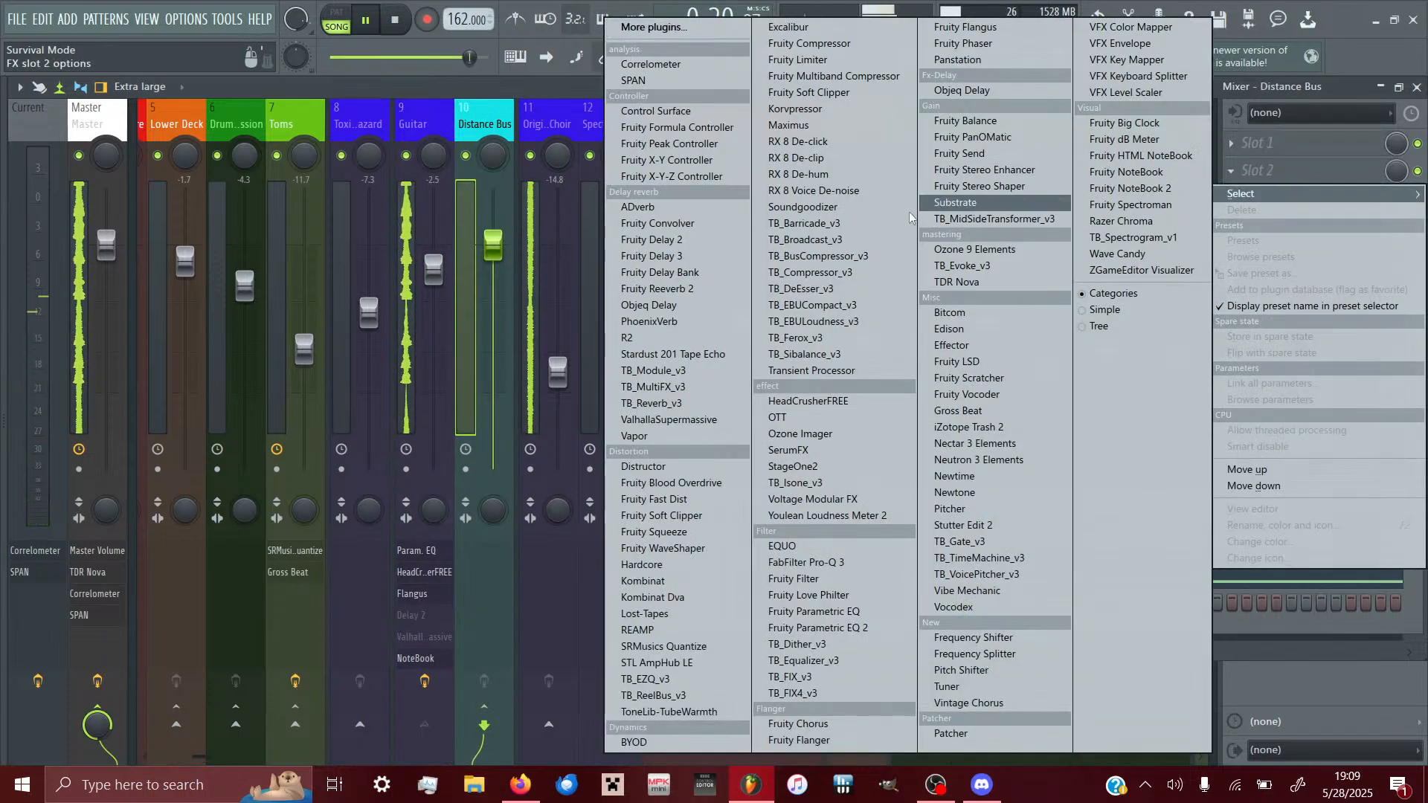
left_click(707, 243)
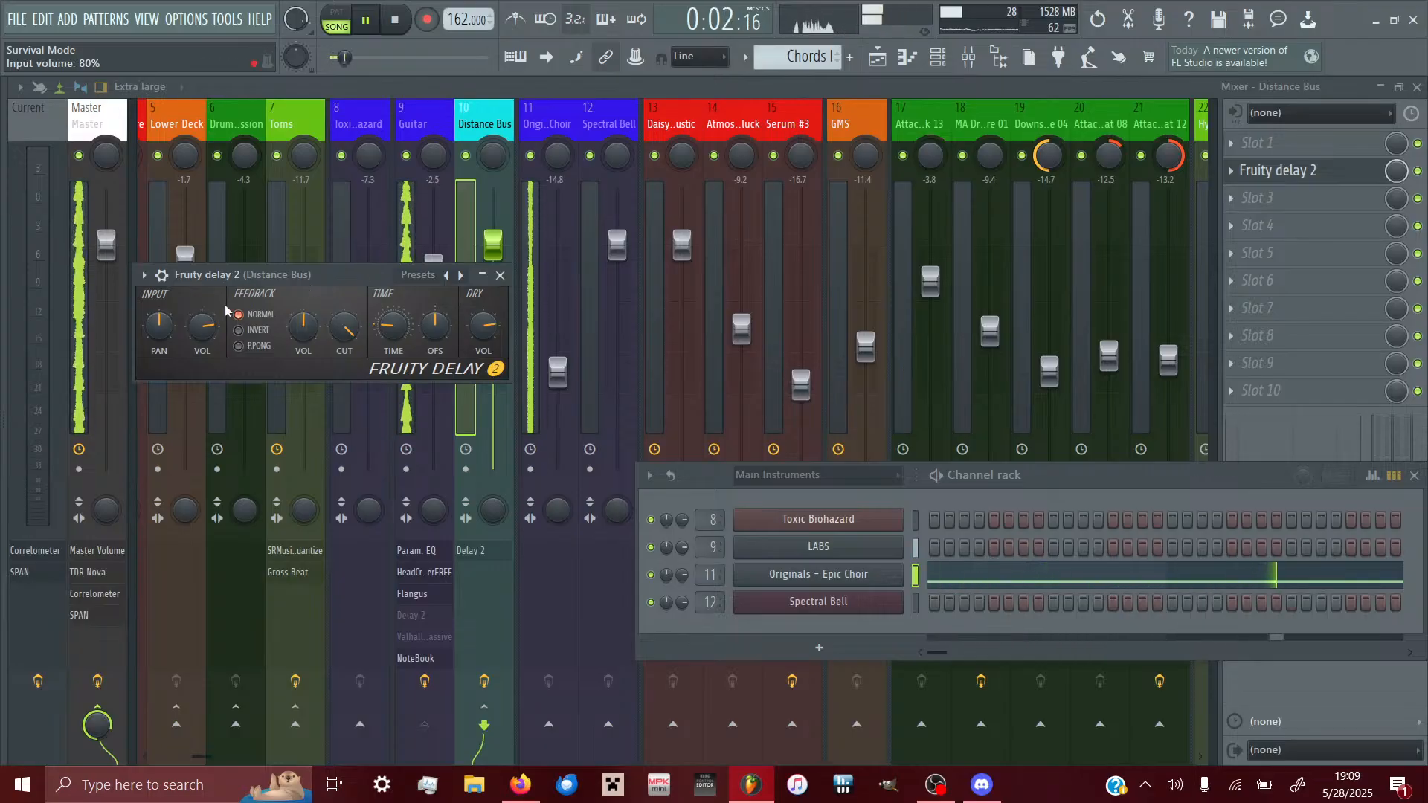
left_click_drag(275, 279, 491, 257)
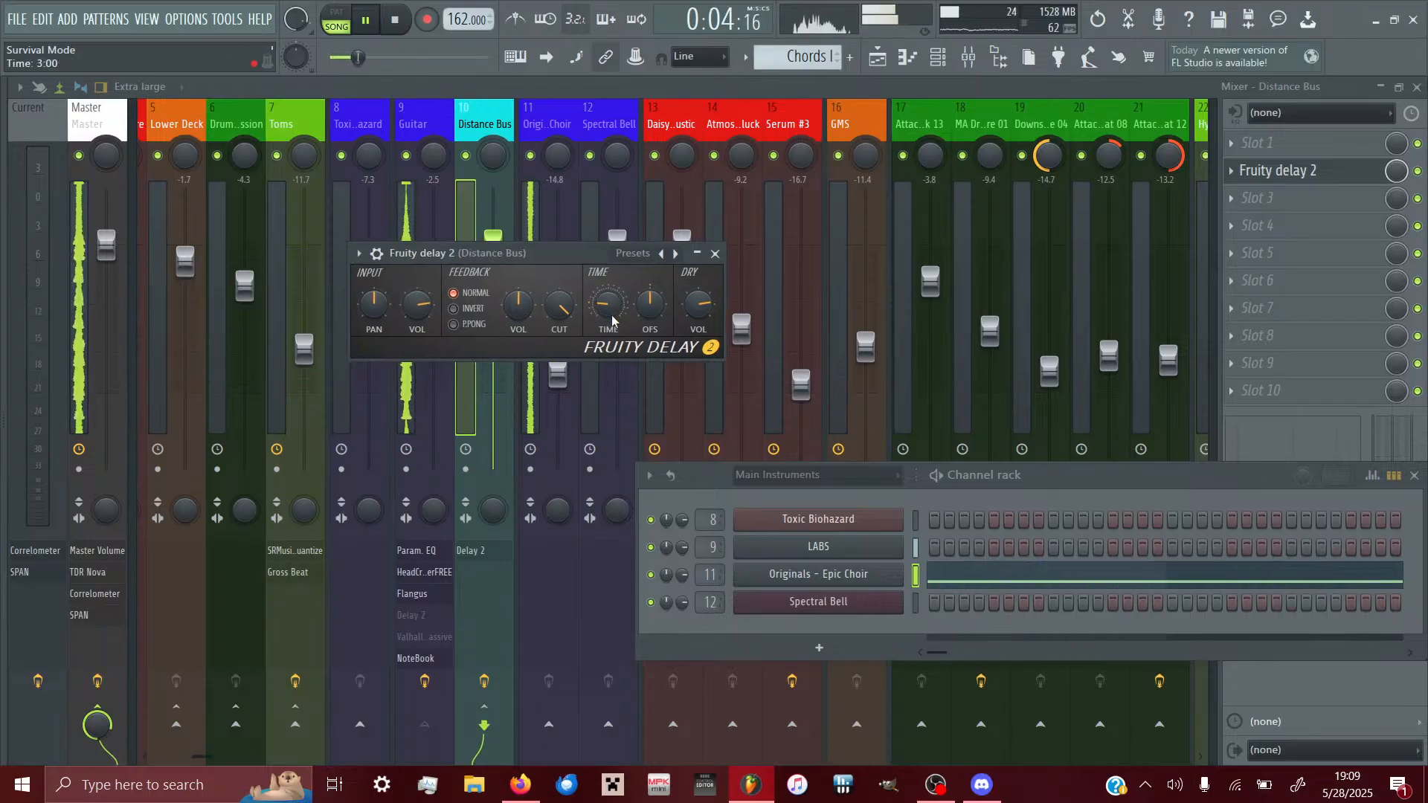
- Shift ValhallaSupermassive and Fruity Delay 2 down one effect slot each on the Guitar mixer track
left_click(433, 119)
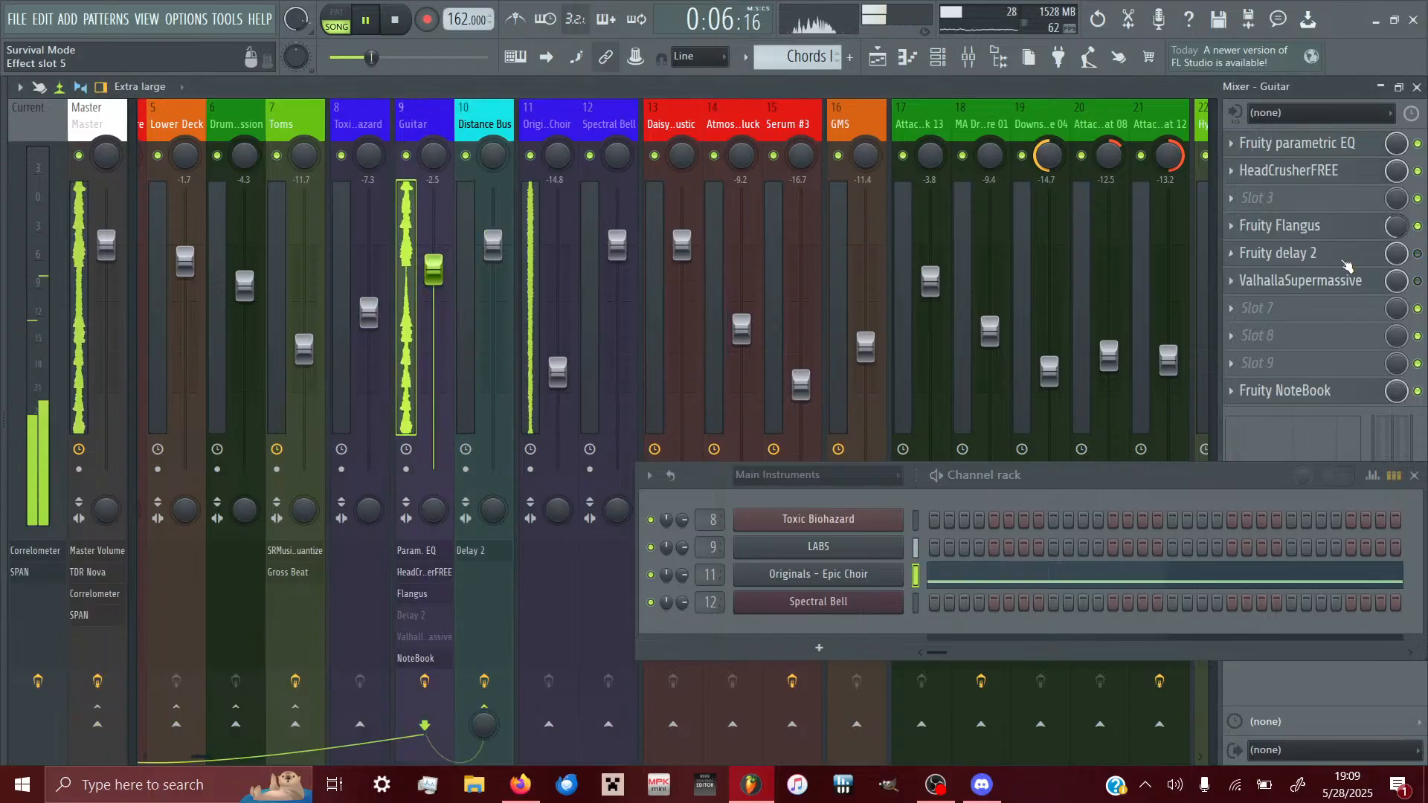
right_click(1275, 277)
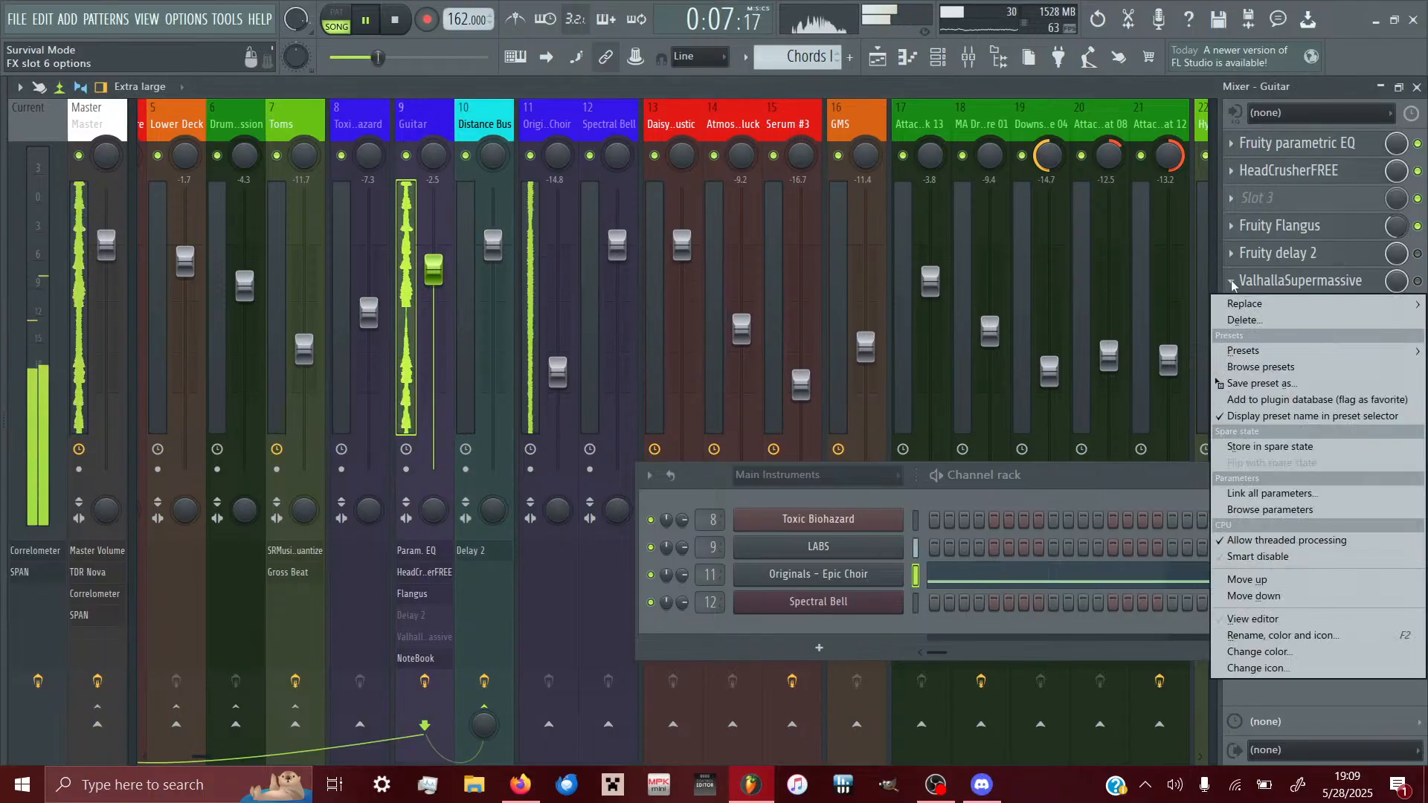
left_click(1254, 600)
right_click(1272, 256)
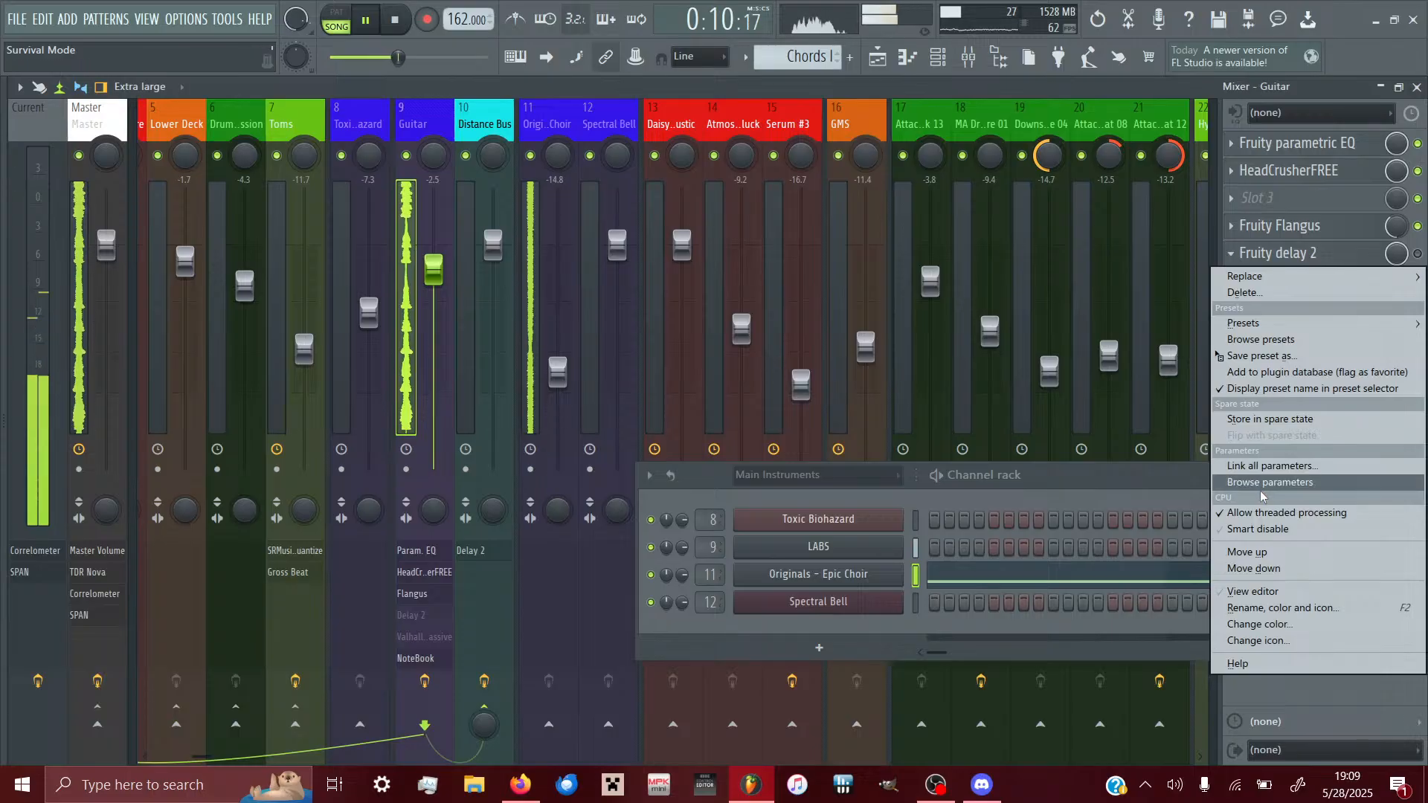
left_click(1254, 569)
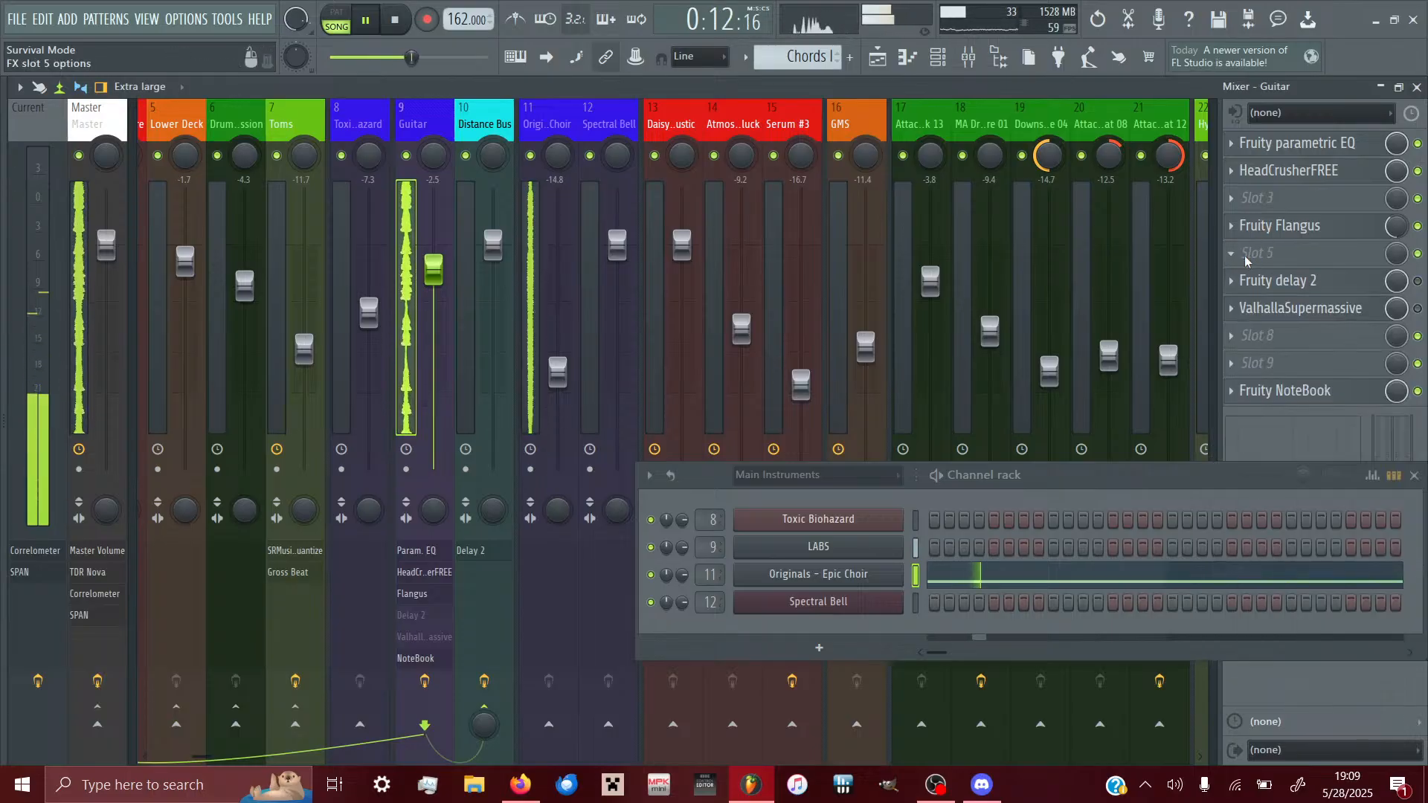
- Insert Fruity Send into effect slot 5 of the Guitar track and stop playback
left_click(1273, 253)
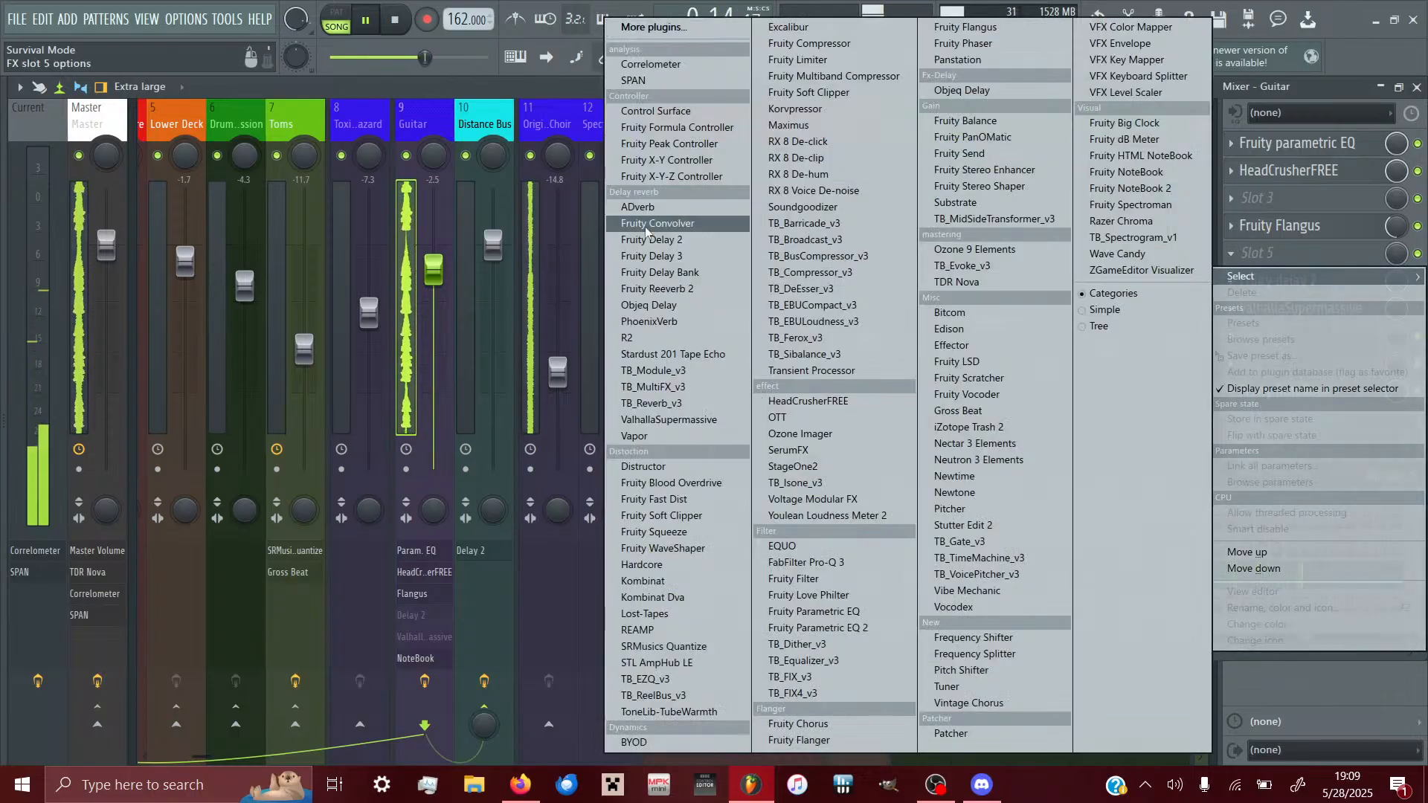
left_click(811, 93)
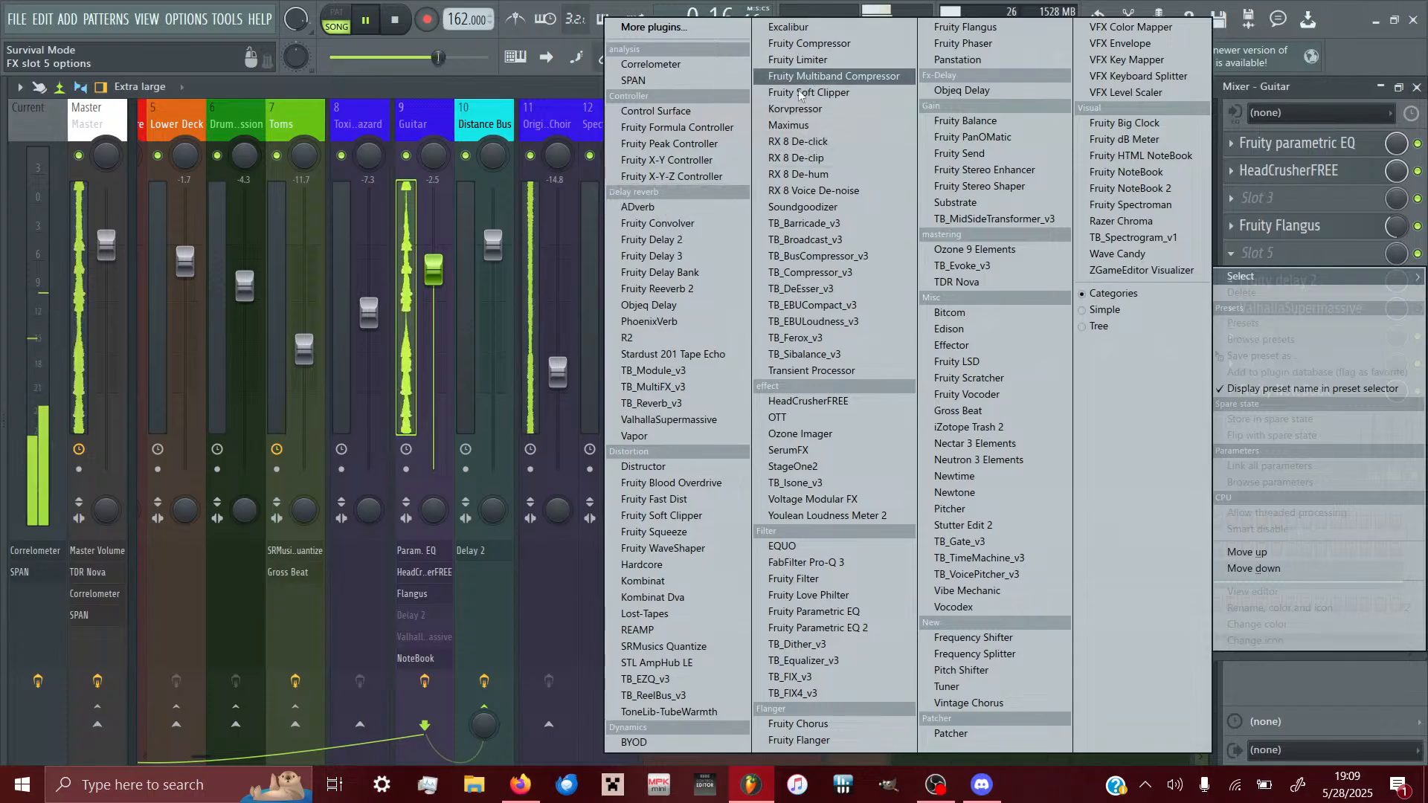
left_click(959, 153)
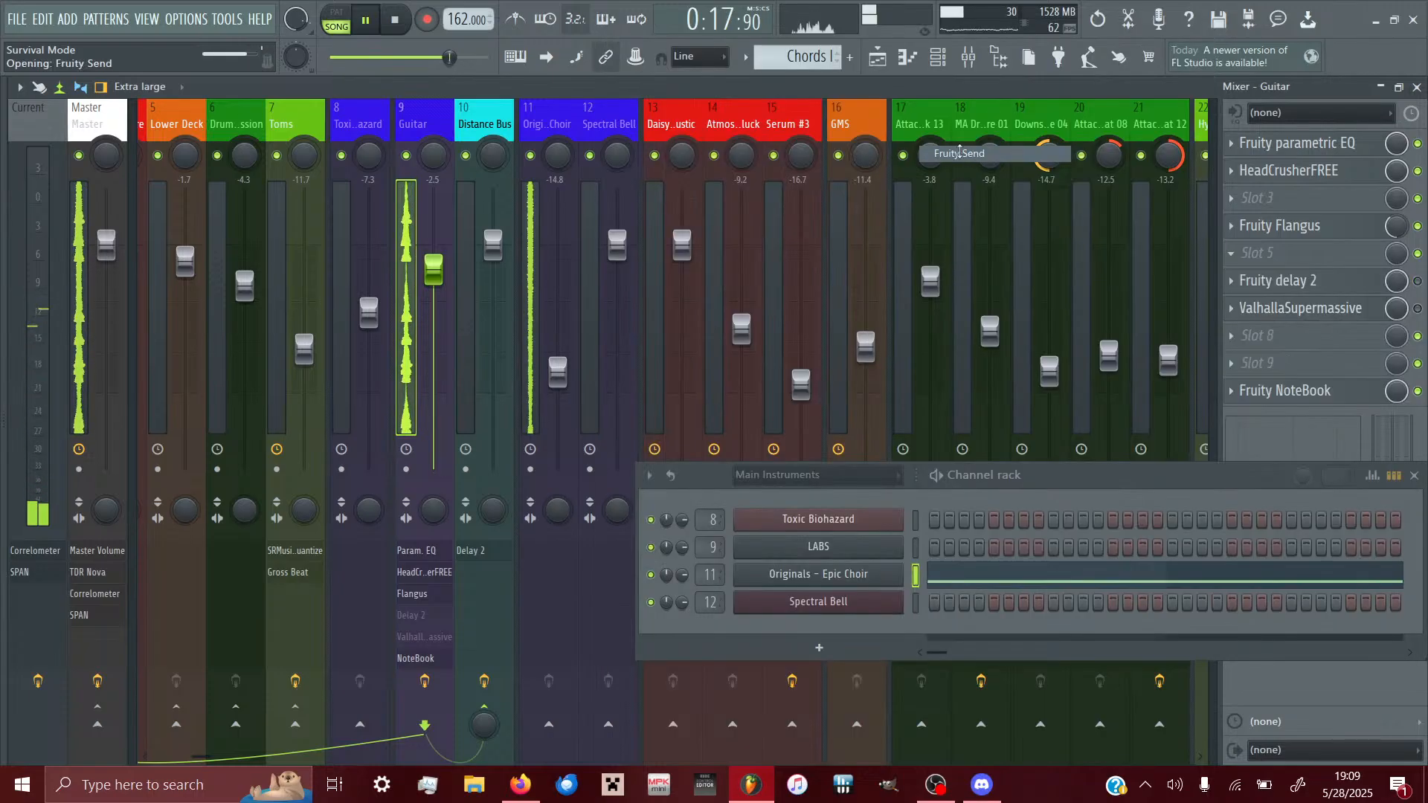
key("space")
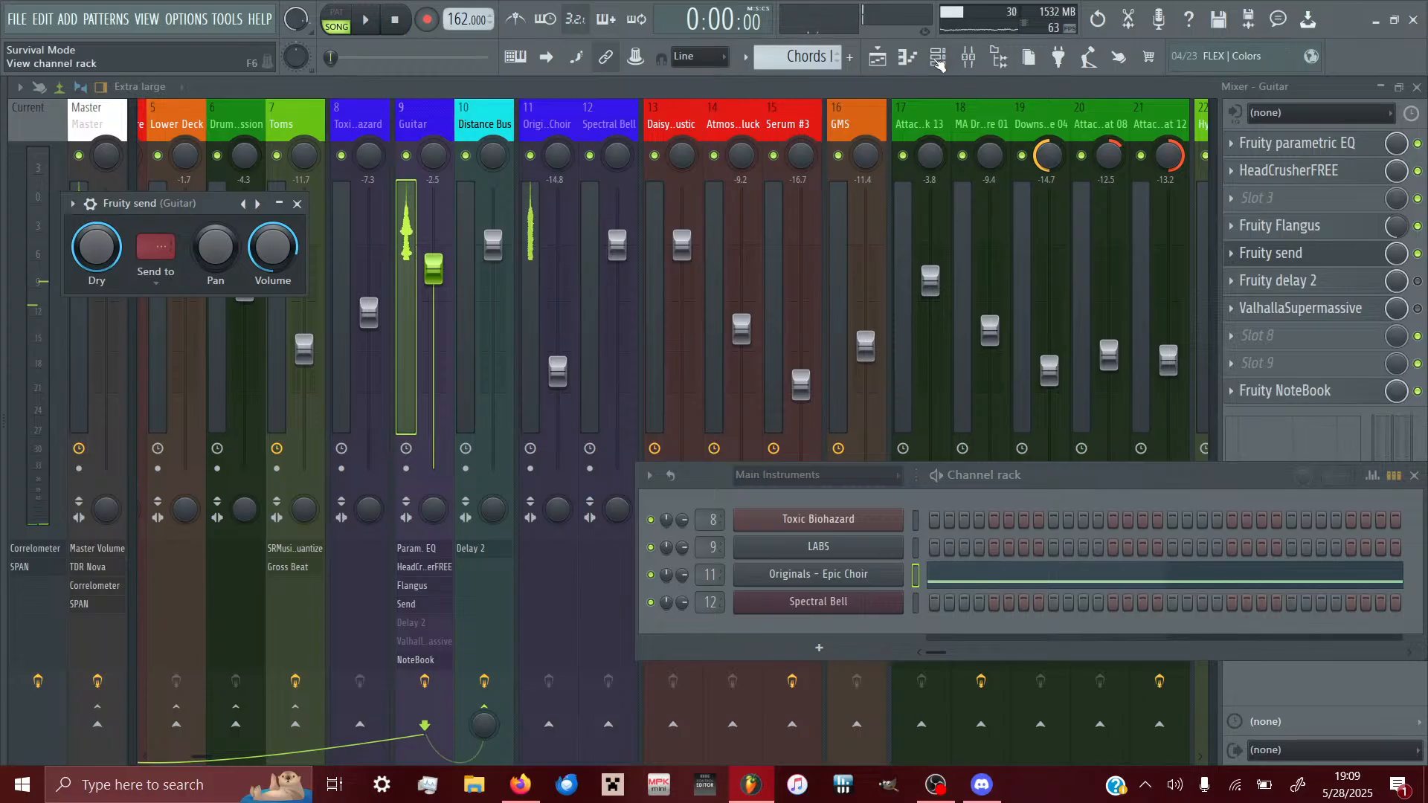
- Open the Pattern 12 melody from the playlist in the piano roll and play it from just before bar 12
left_click(876, 61)
scroll(660, 220, "down", 5)
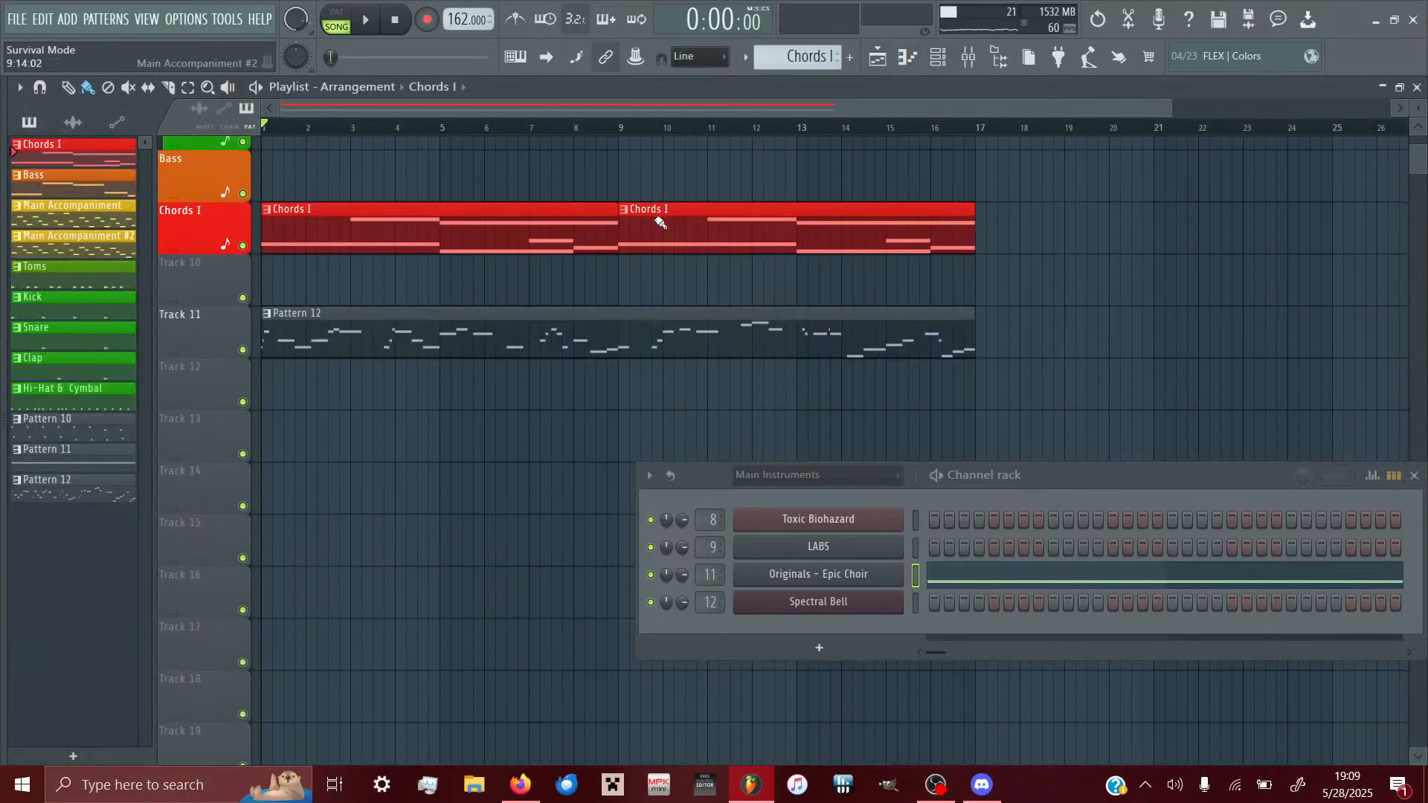
left_click(785, 326)
double_click(785, 325)
scroll(494, 360, "left", 6)
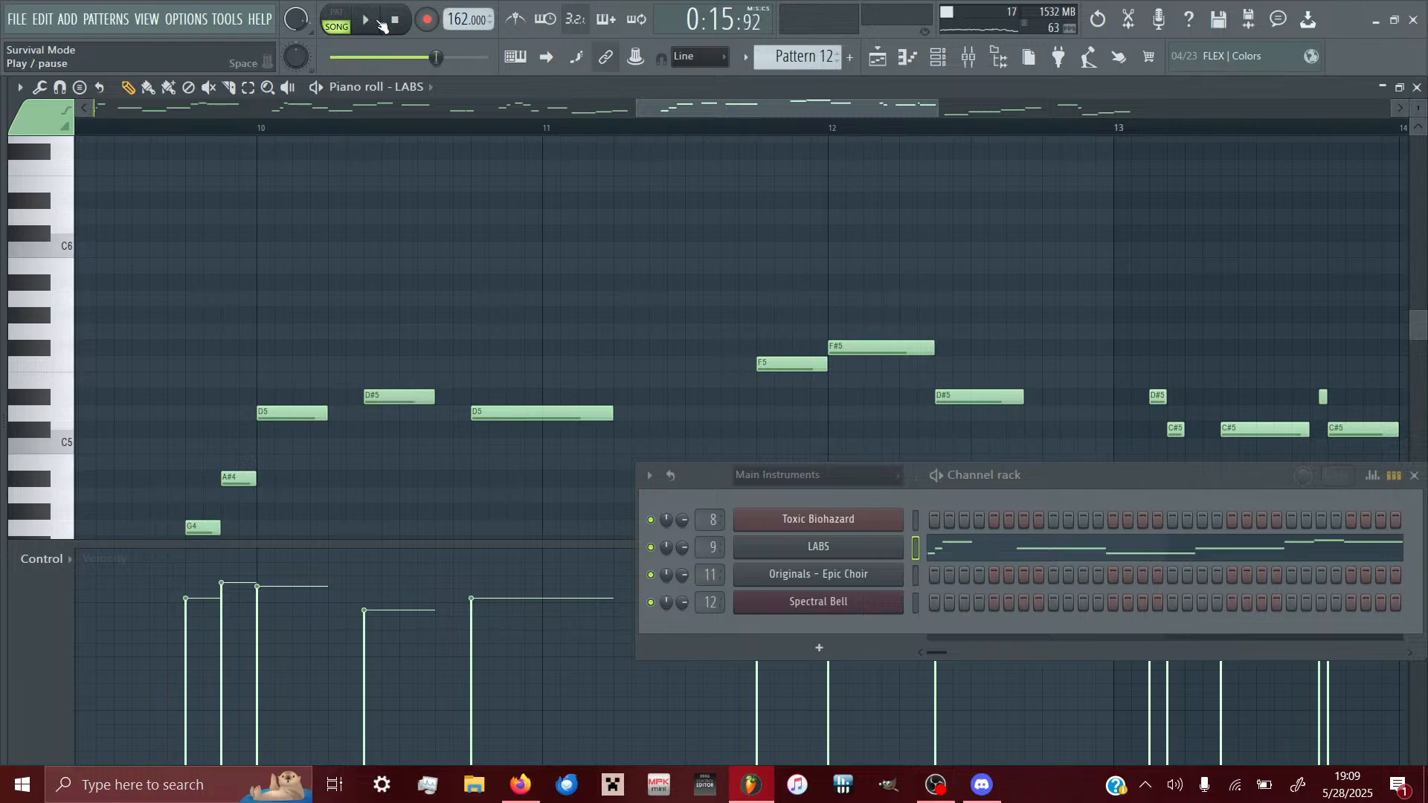
left_click(380, 22)
left_click(759, 129)
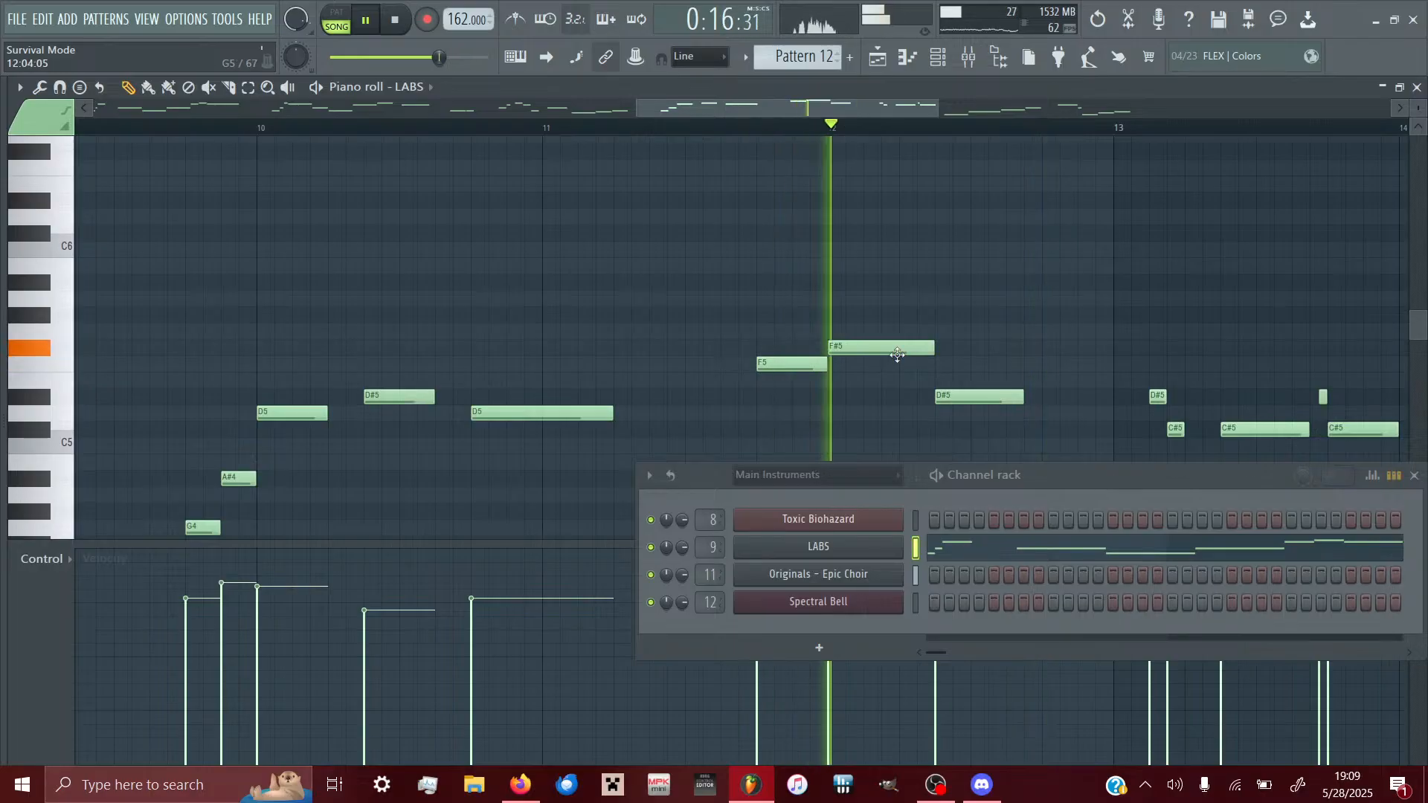
- Try the F#5 note at bar 12 as G5 during playback, and return it to F#5
left_click_drag(861, 342, 861, 326)
left_click(774, 131)
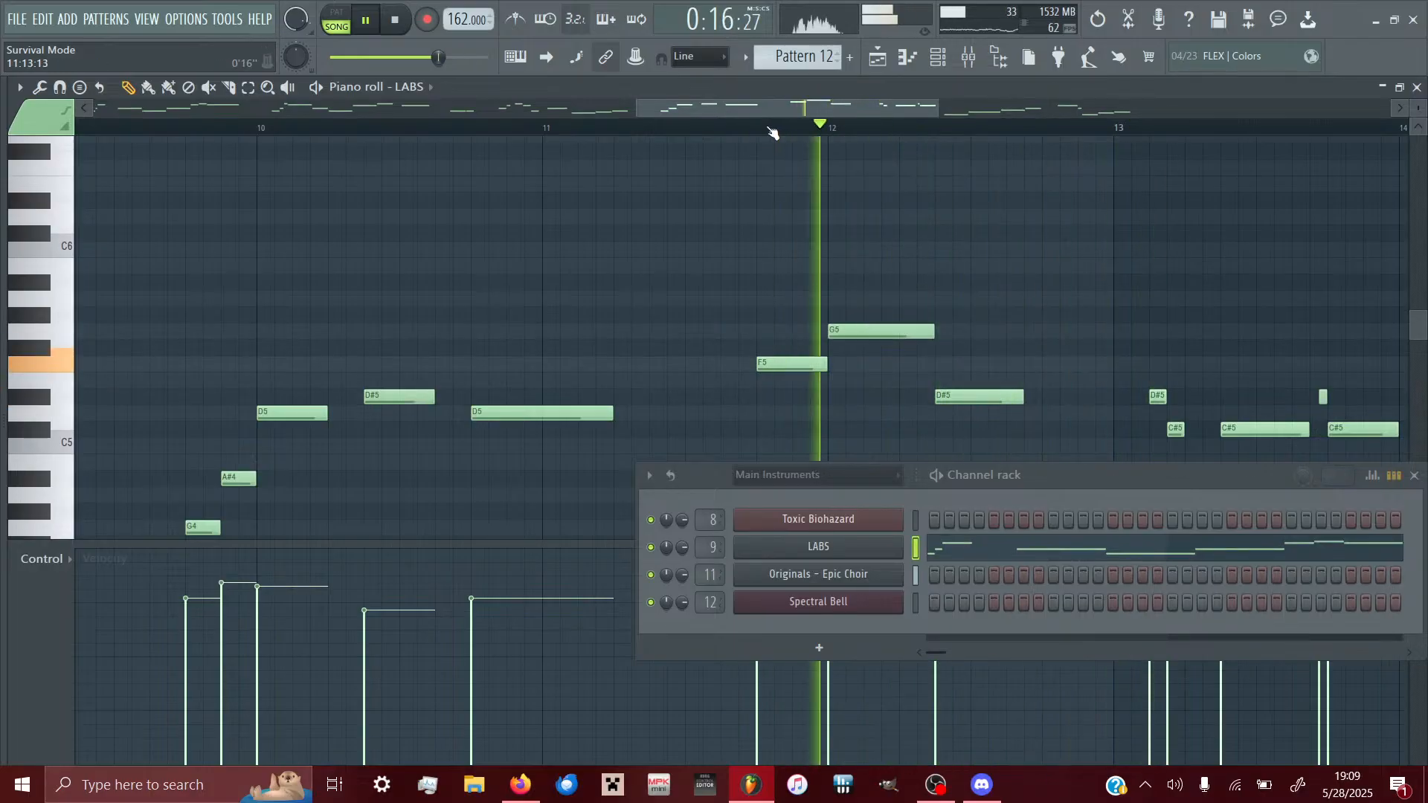
left_click(768, 130)
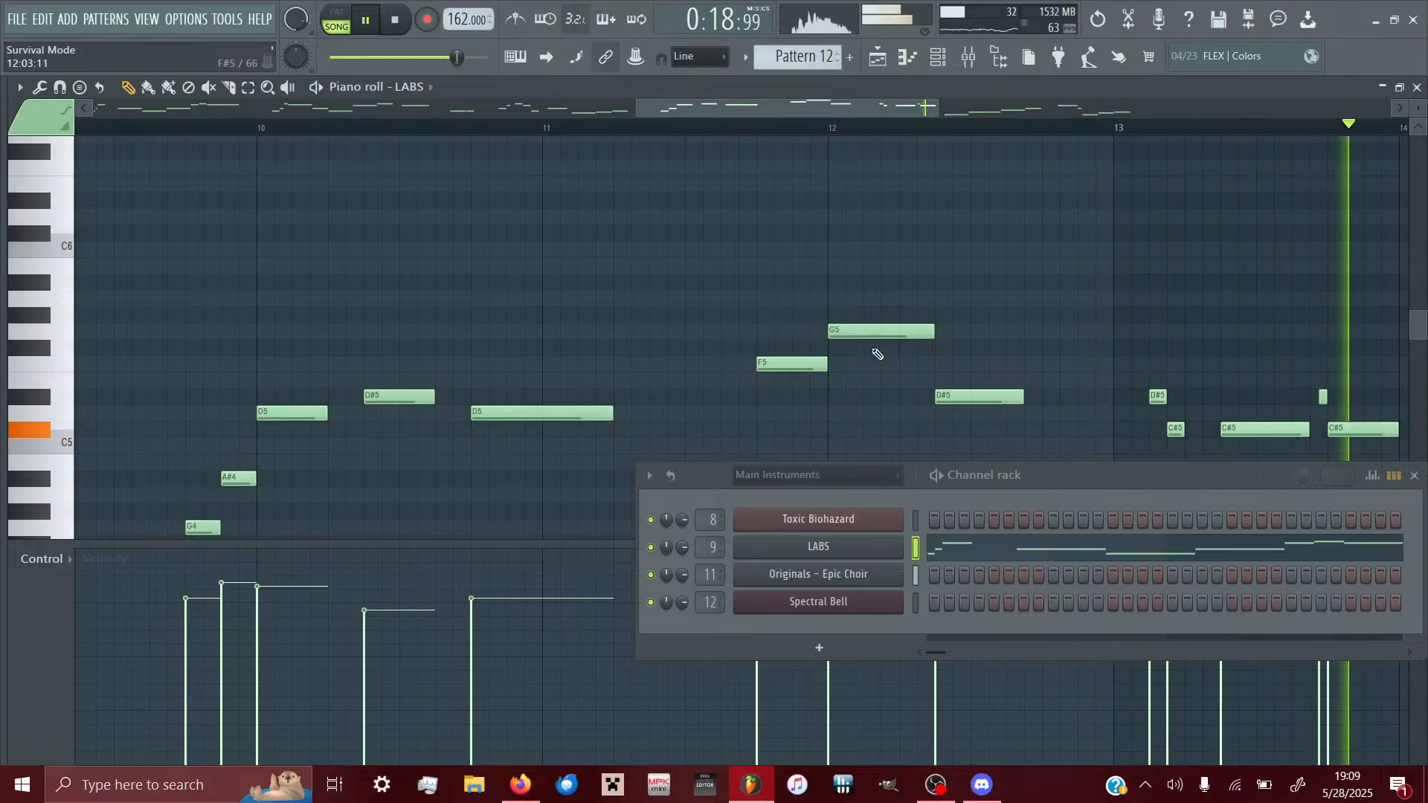
left_click(787, 128)
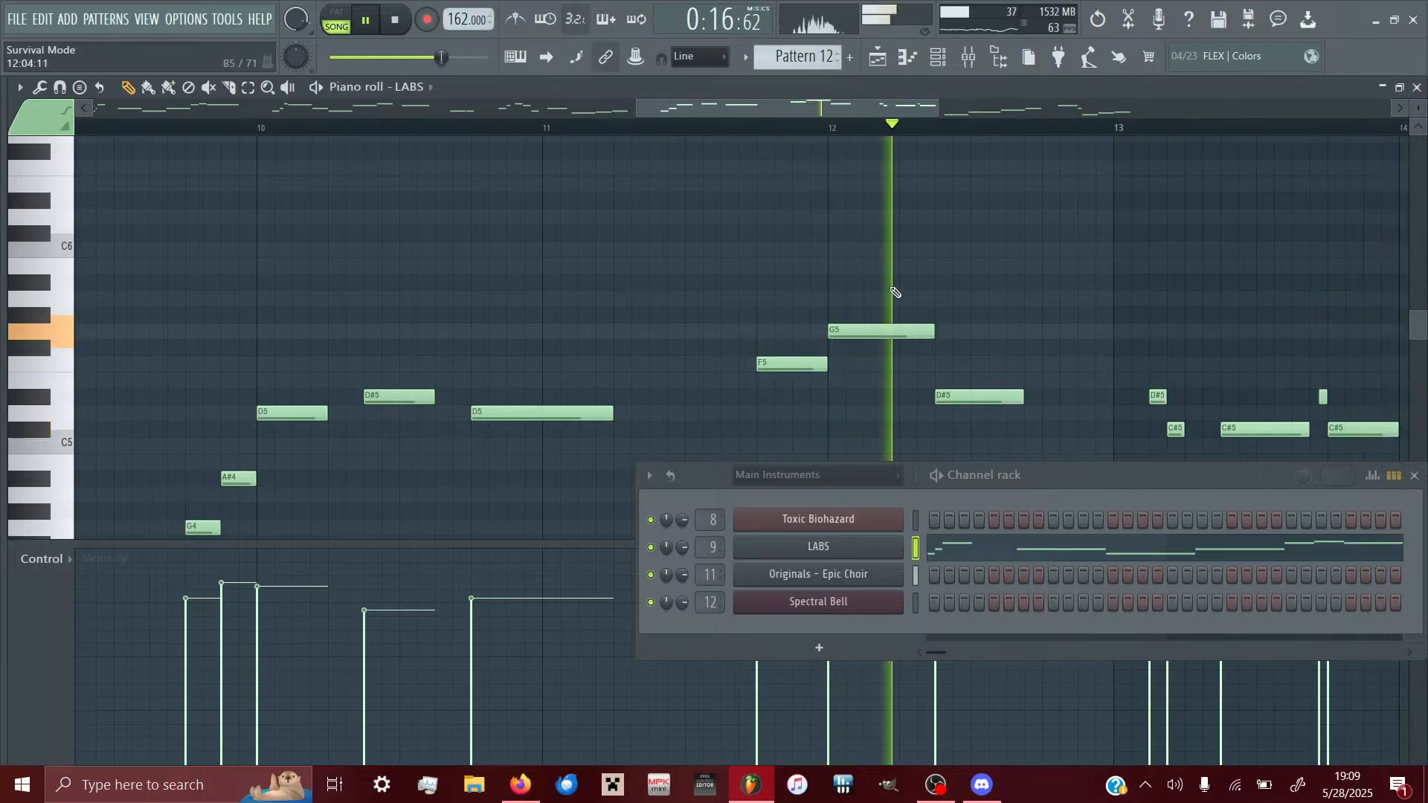
left_click_drag(916, 333, 916, 349)
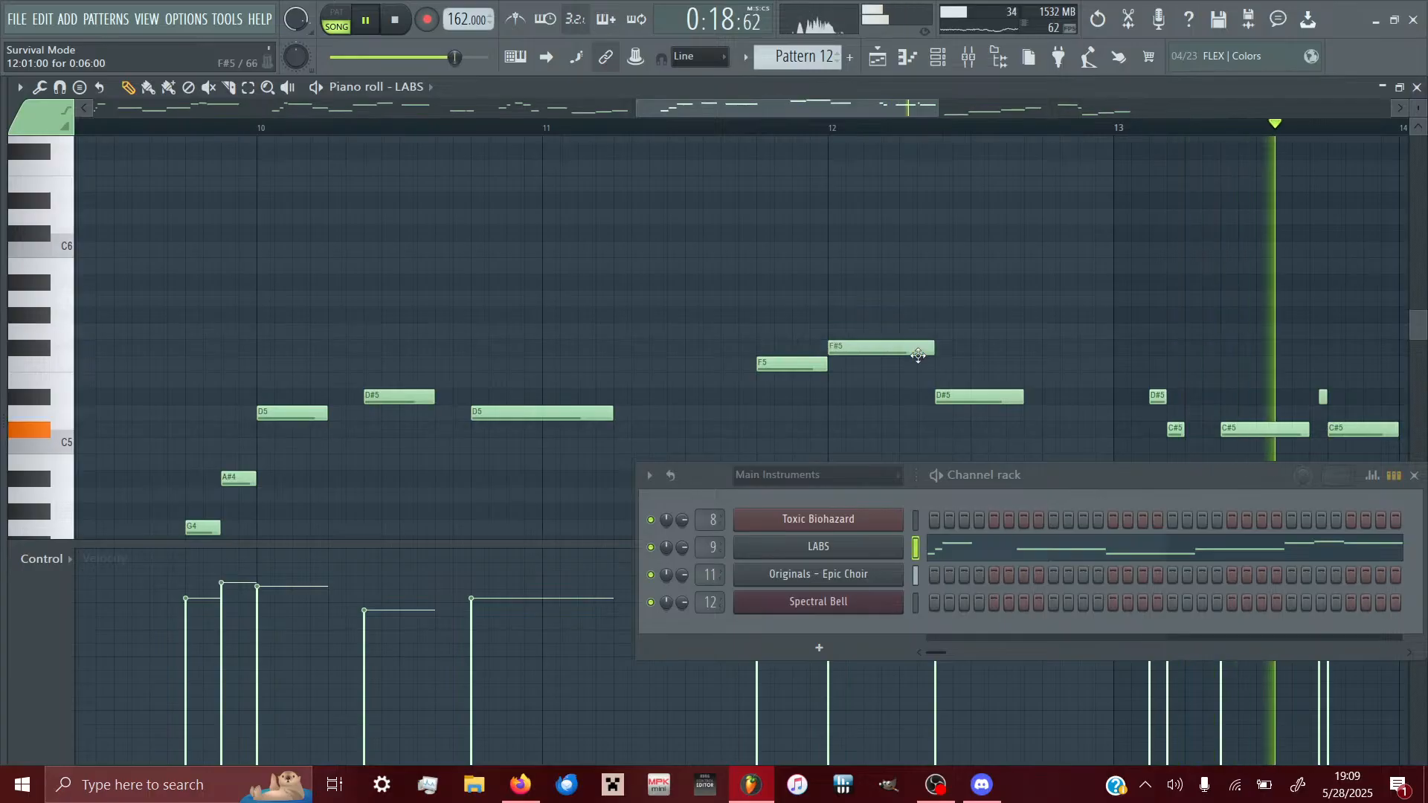
- Add a G5 note at 12:03:00 overlapping the F#5 note, dismiss its properties and hide the channel rack
double_click(873, 332)
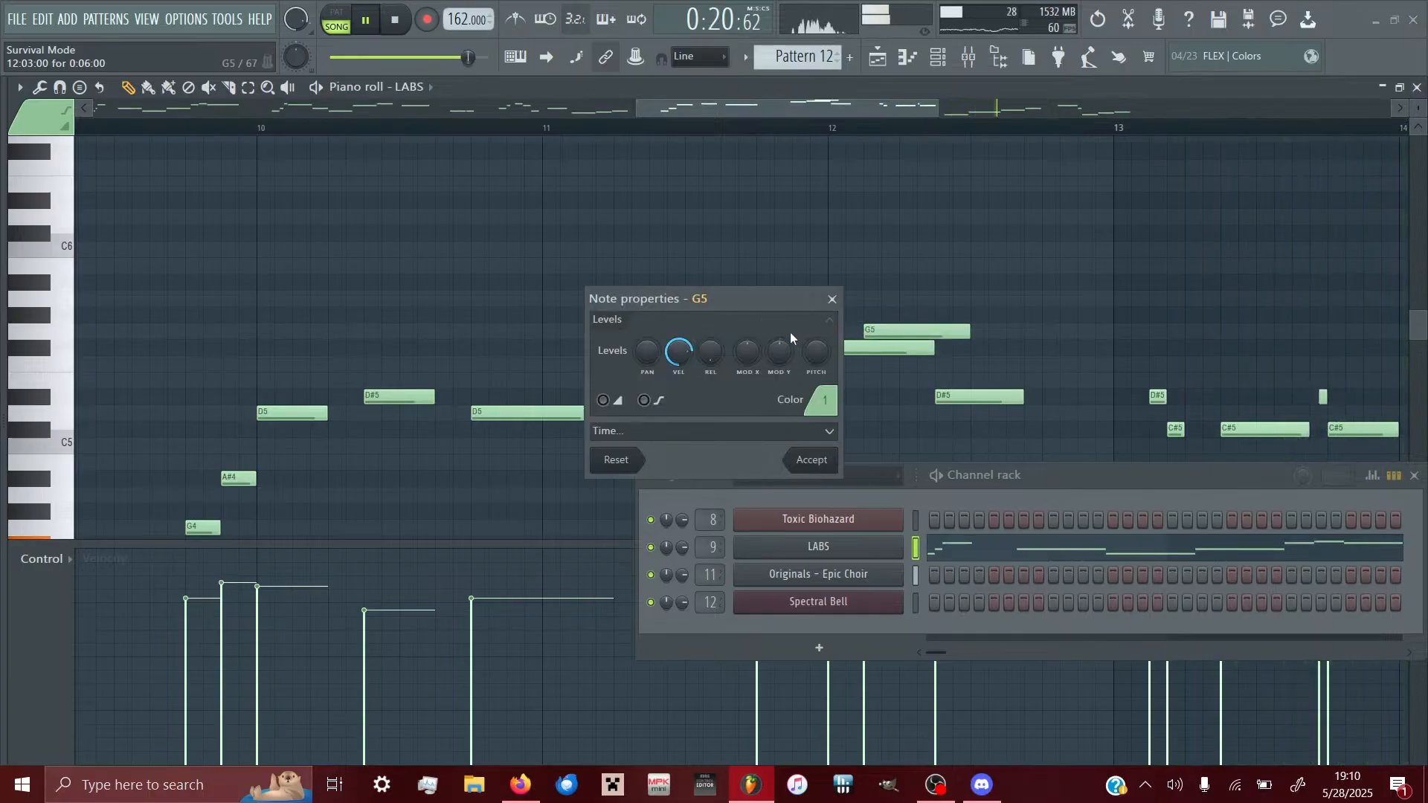
left_click(831, 299)
left_click(938, 61)
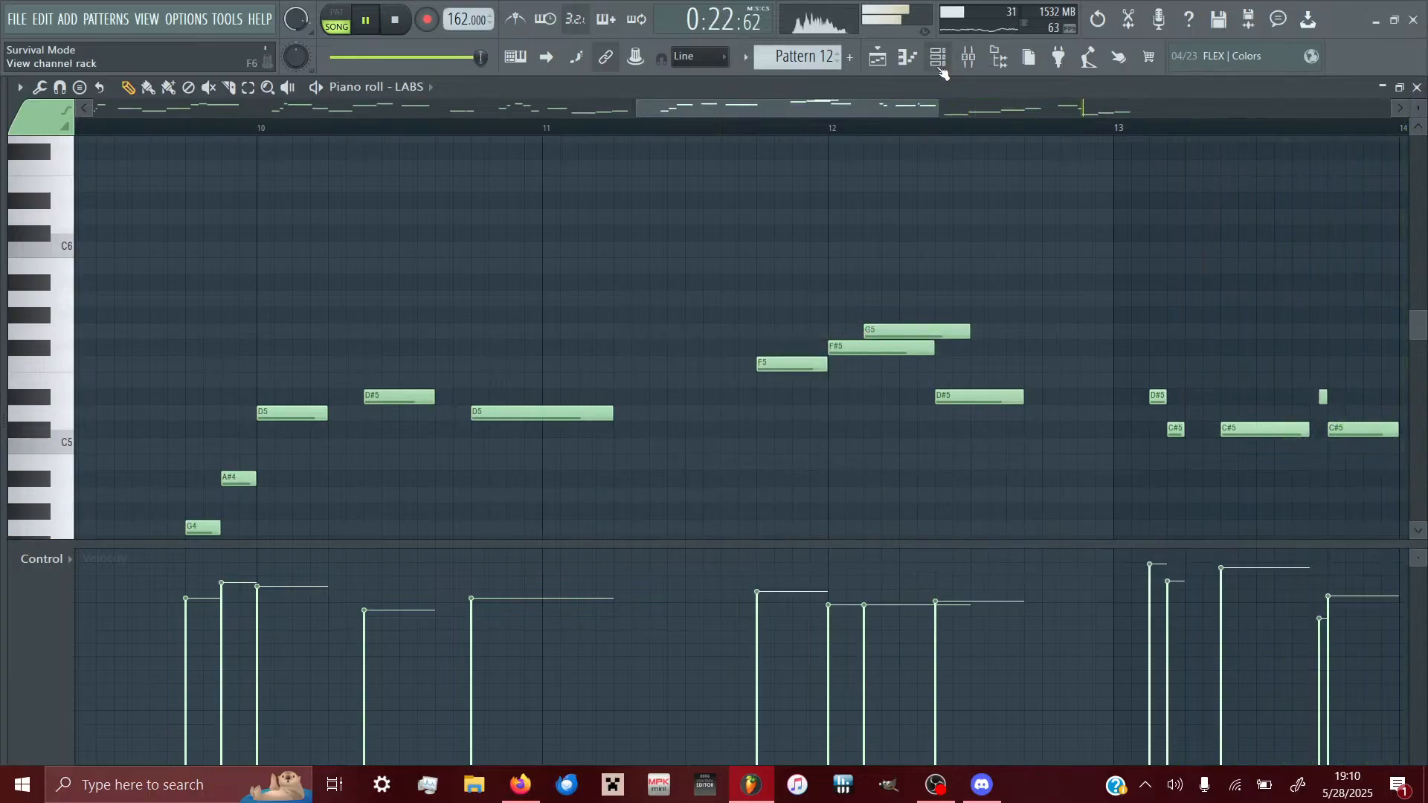
left_click(908, 62)
left_click(908, 62)
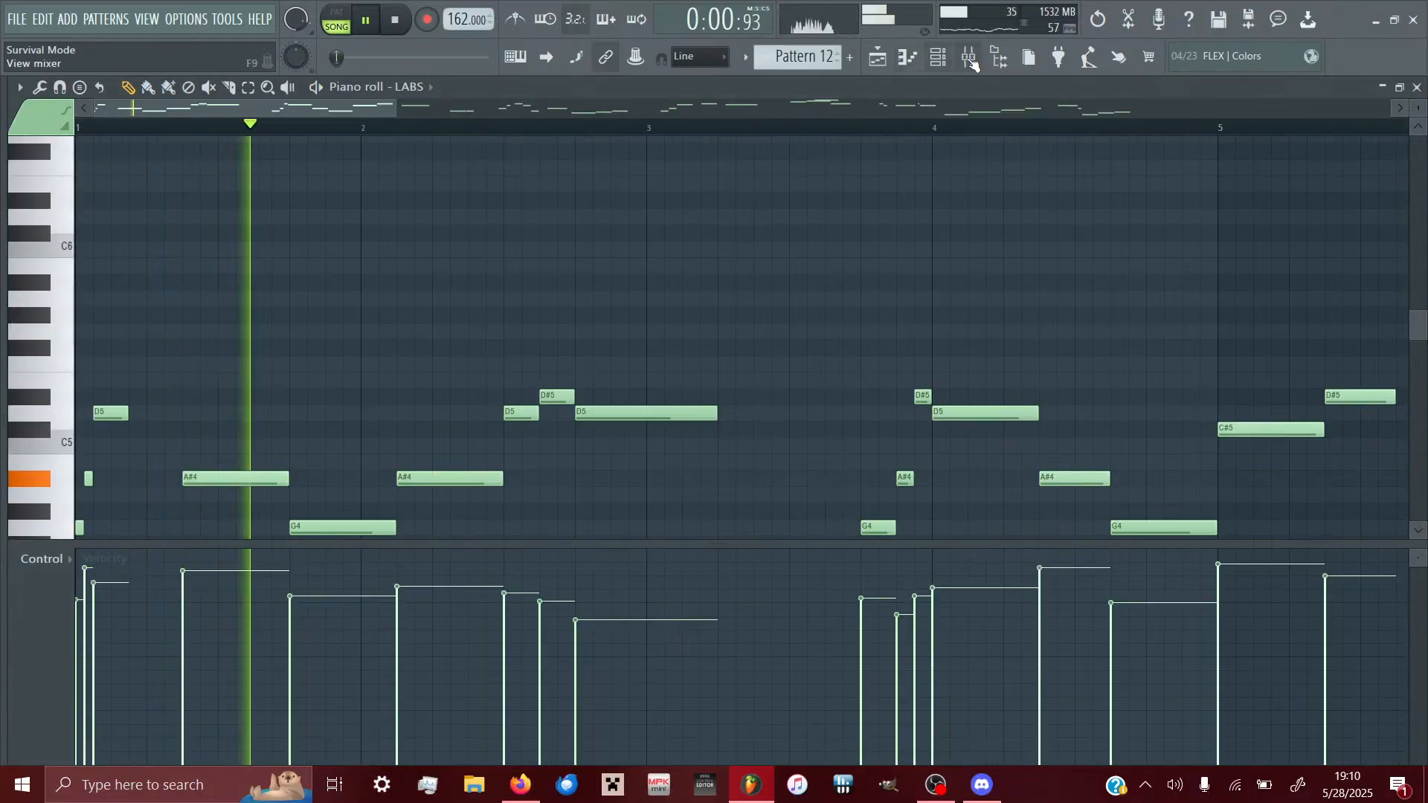
left_click(972, 64)
left_click(971, 62)
left_click(938, 61)
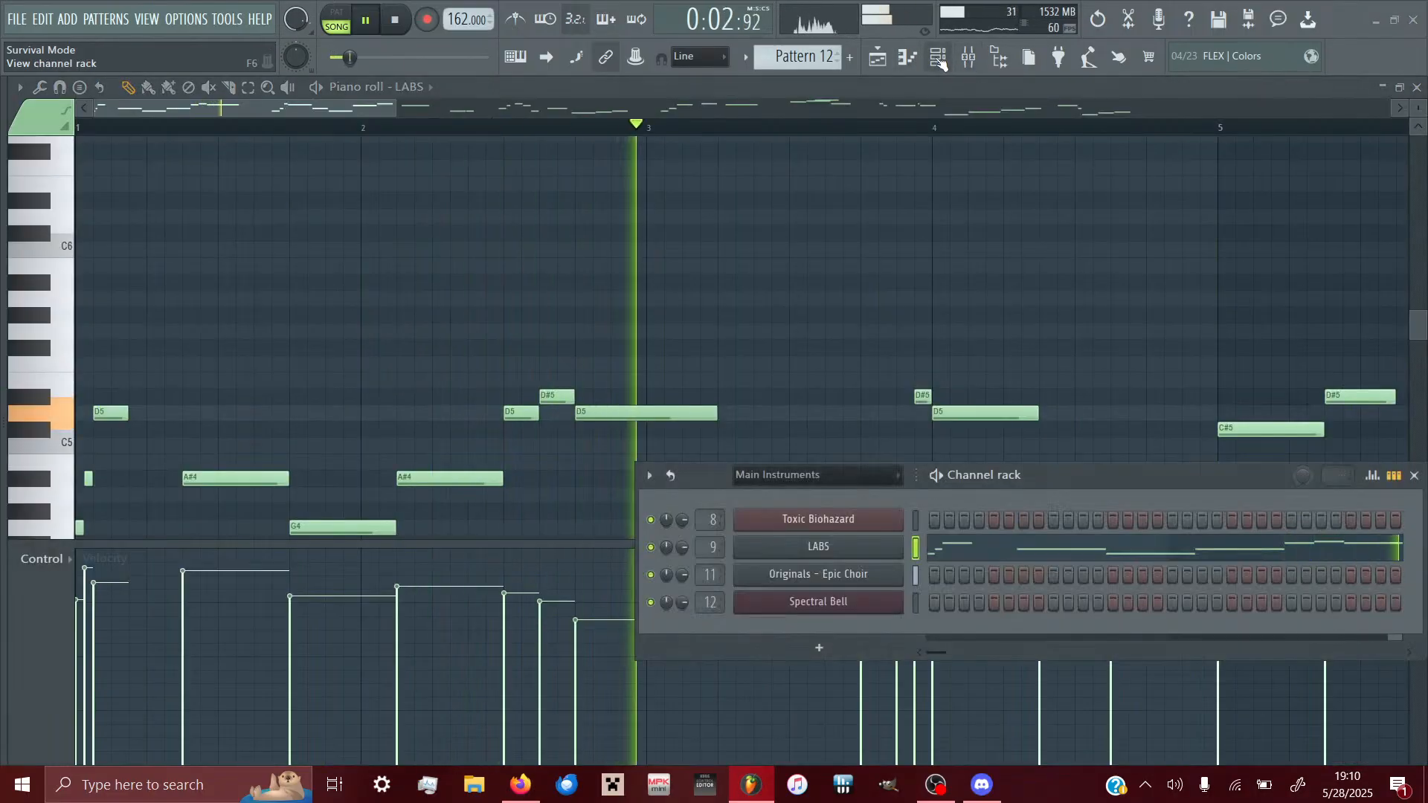
left_click(938, 61)
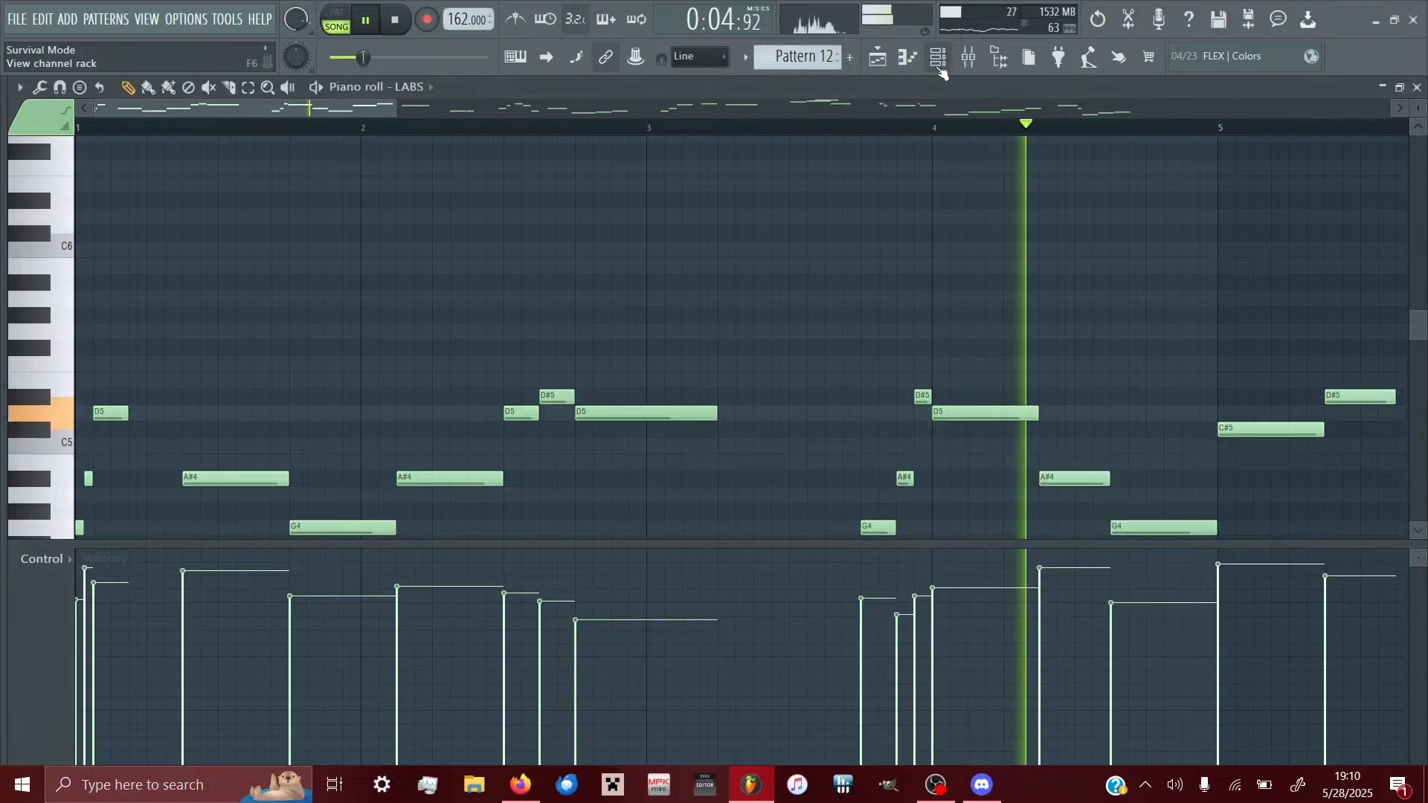
- Delete the G5 note that overlaps the F#5 note at bar 12 of the Pattern 12 melody
scroll(853, 351, "right", 8)
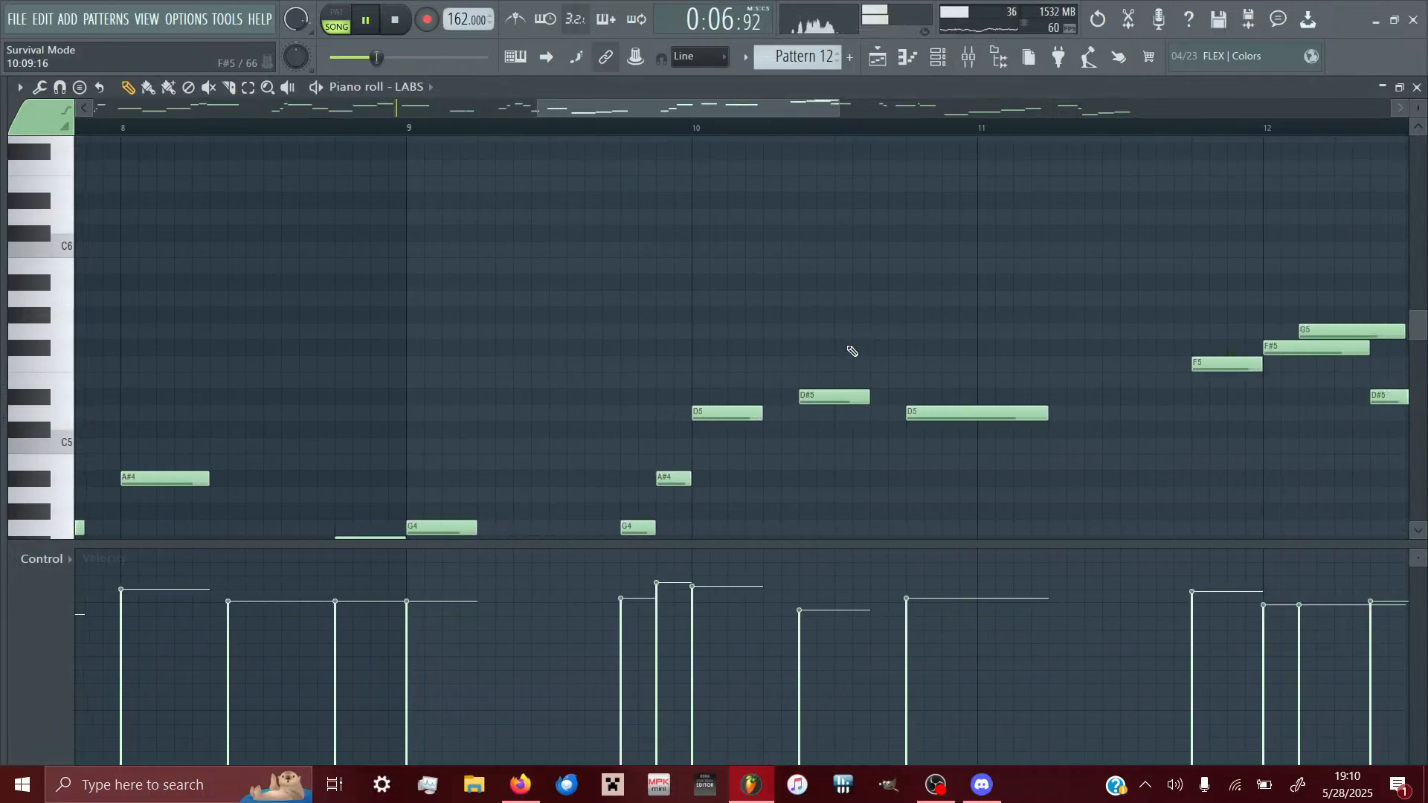
scroll(853, 351, "right", 1)
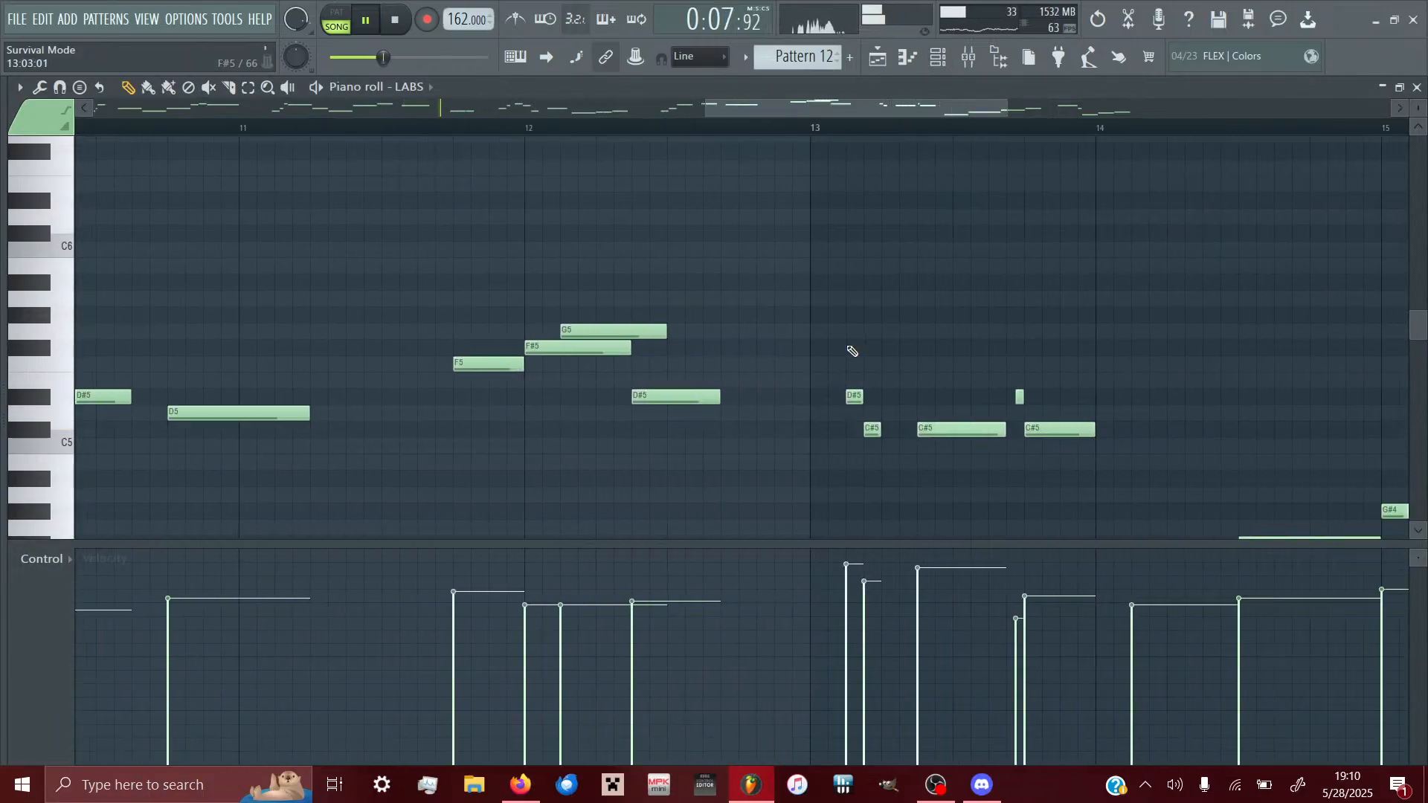
right_click(627, 328)
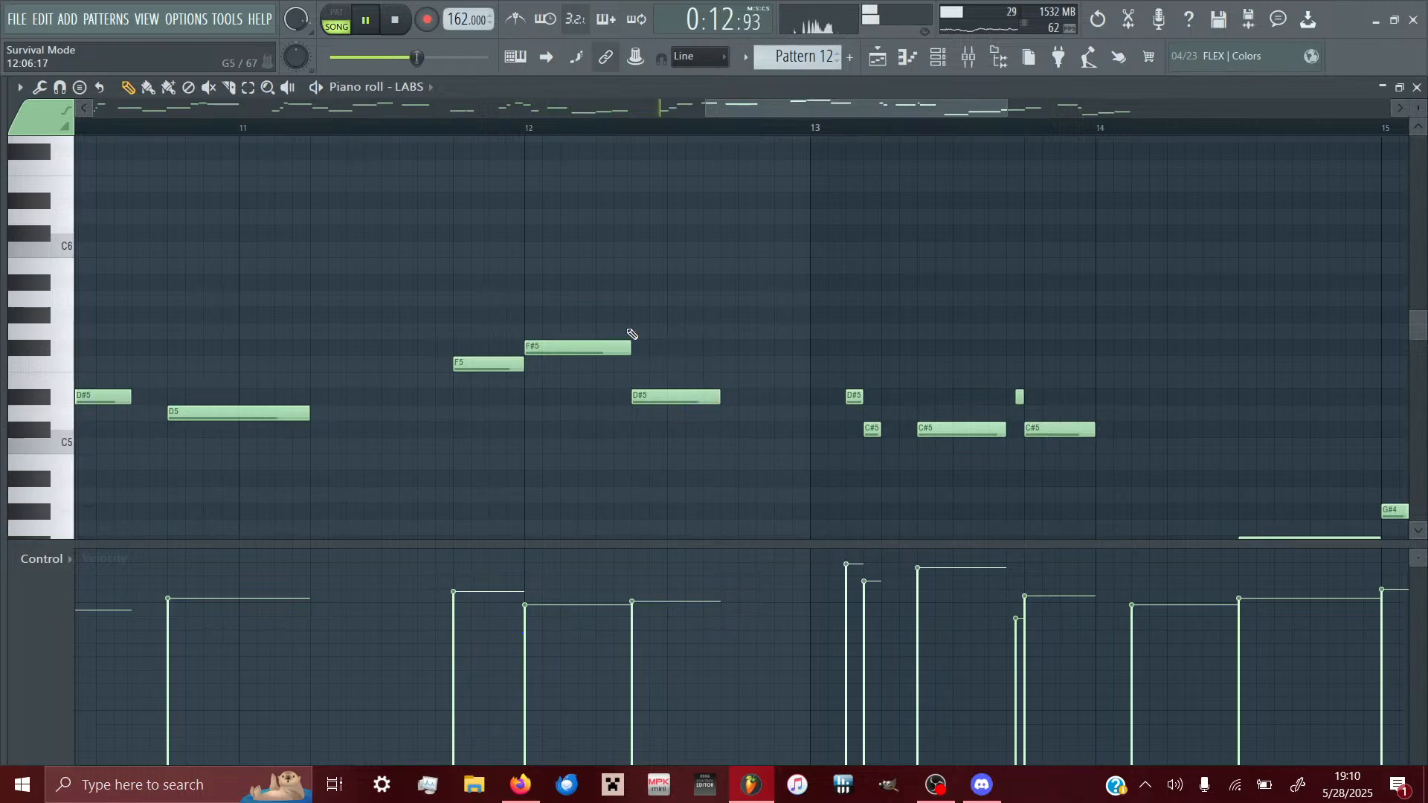
scroll(764, 393, "down", 3)
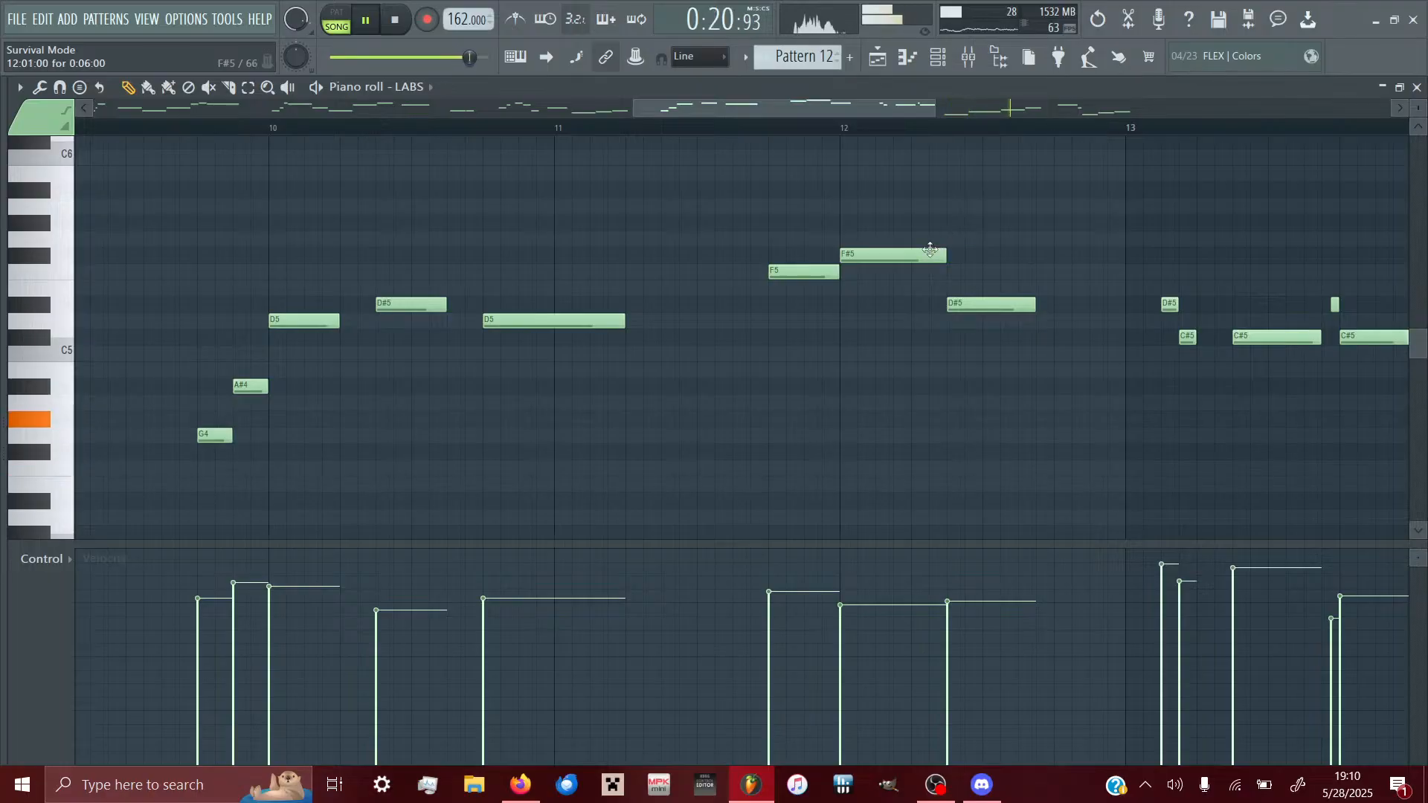
- Move ValhallaSupermassive to slot 8 and Fruity Delay 2 to slot 7 in the Guitar track's effect chain
left_click(878, 57)
left_click(968, 57)
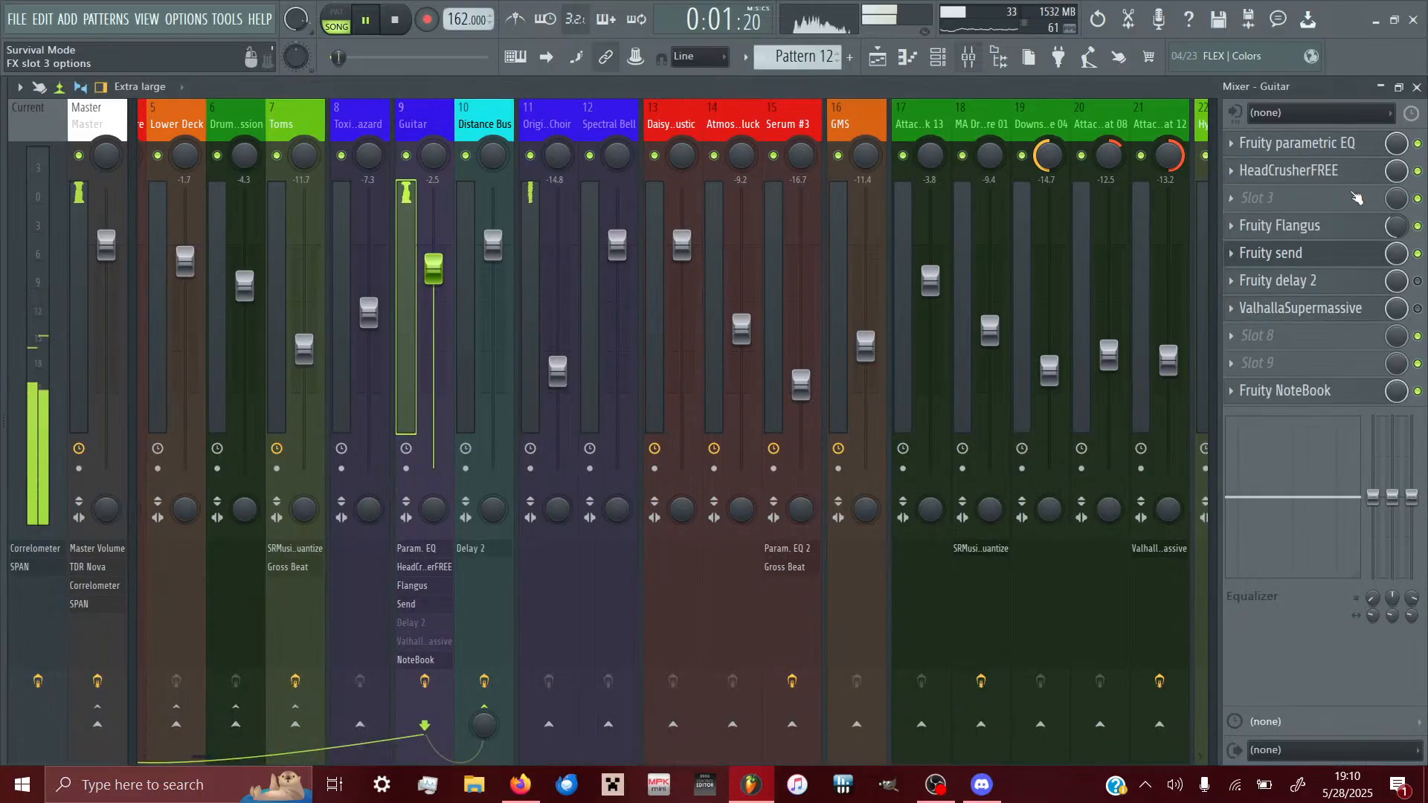
left_click(1257, 308)
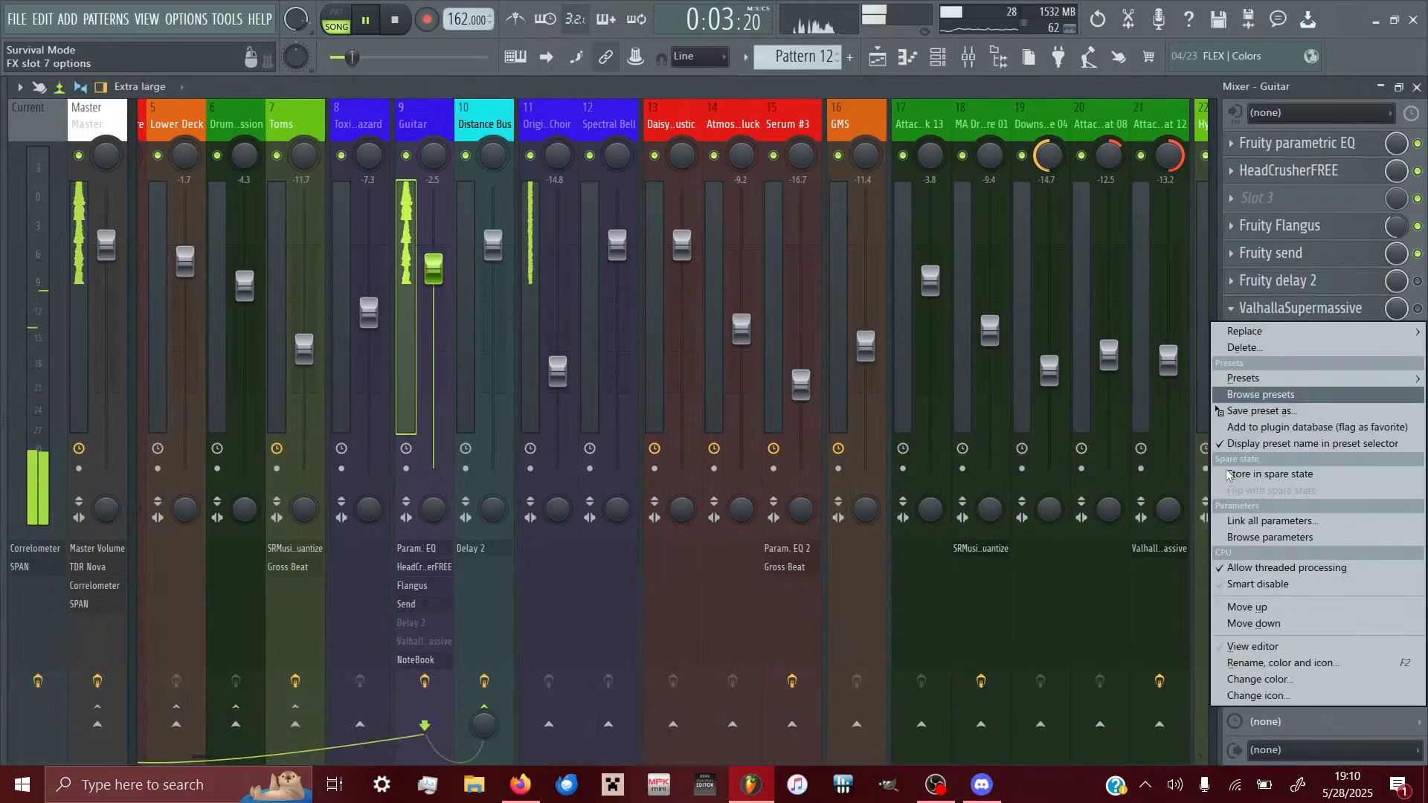
left_click(1232, 624)
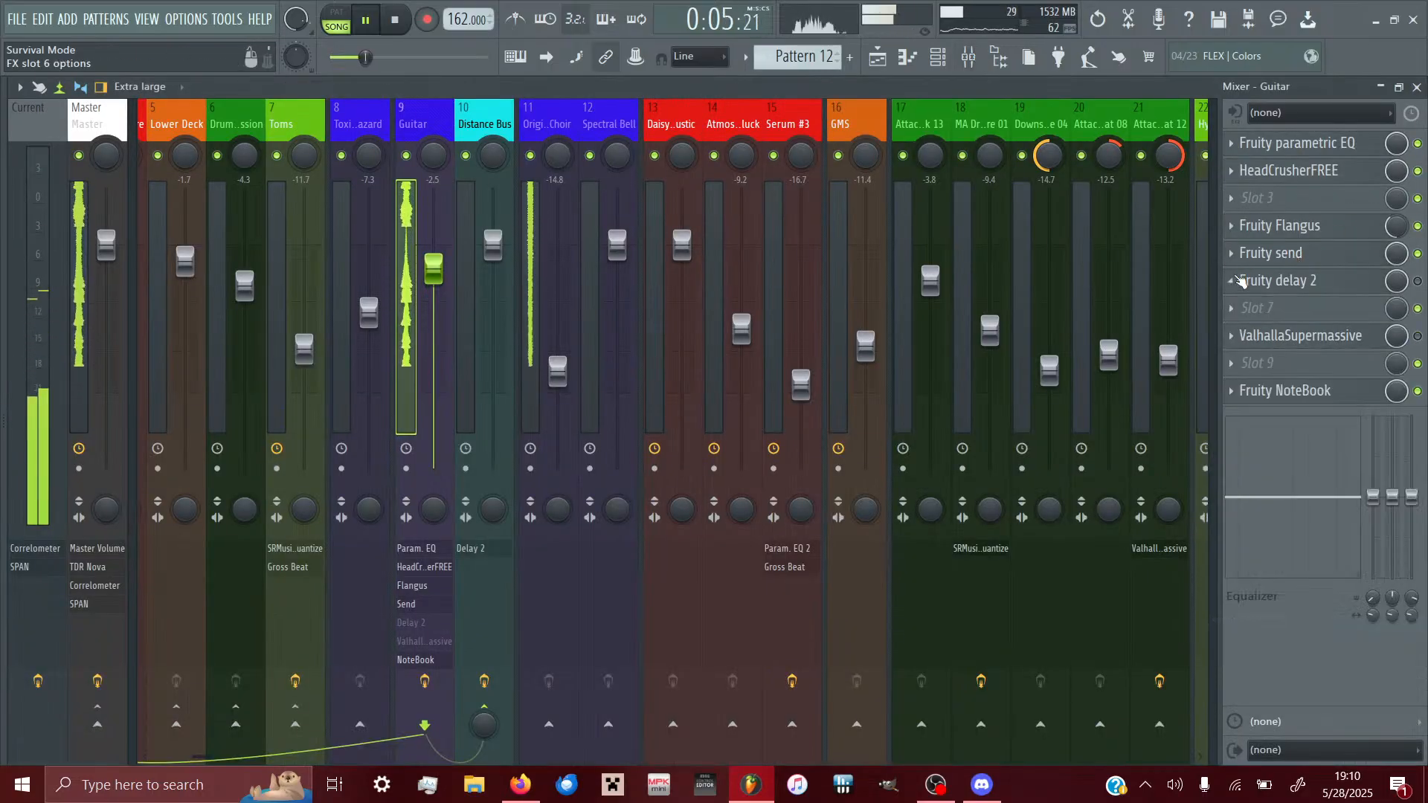
left_click(1240, 277)
left_click(1253, 579)
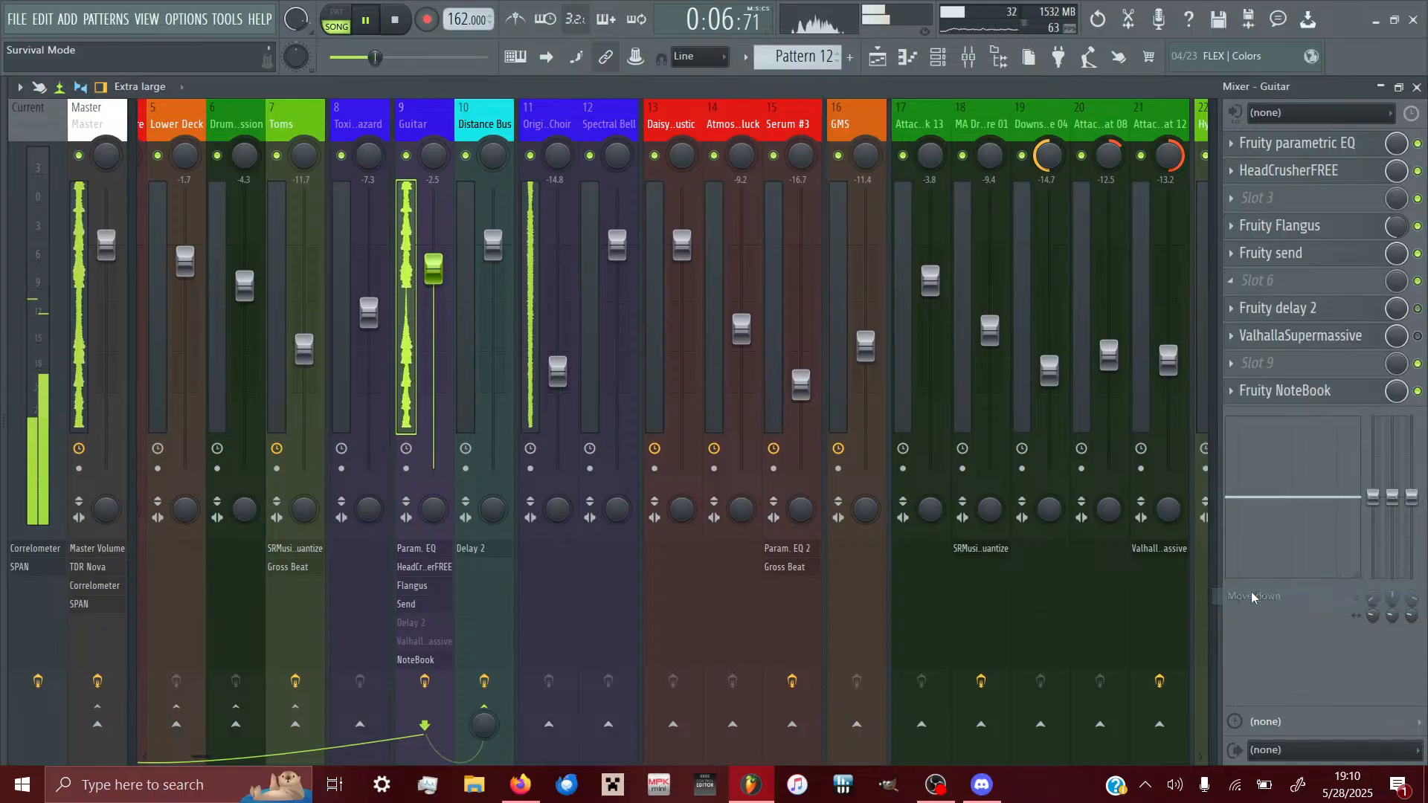
- Stop playback and route the Guitar track's Fruity Send to the Distance Bus
left_click(1280, 253)
key("space")
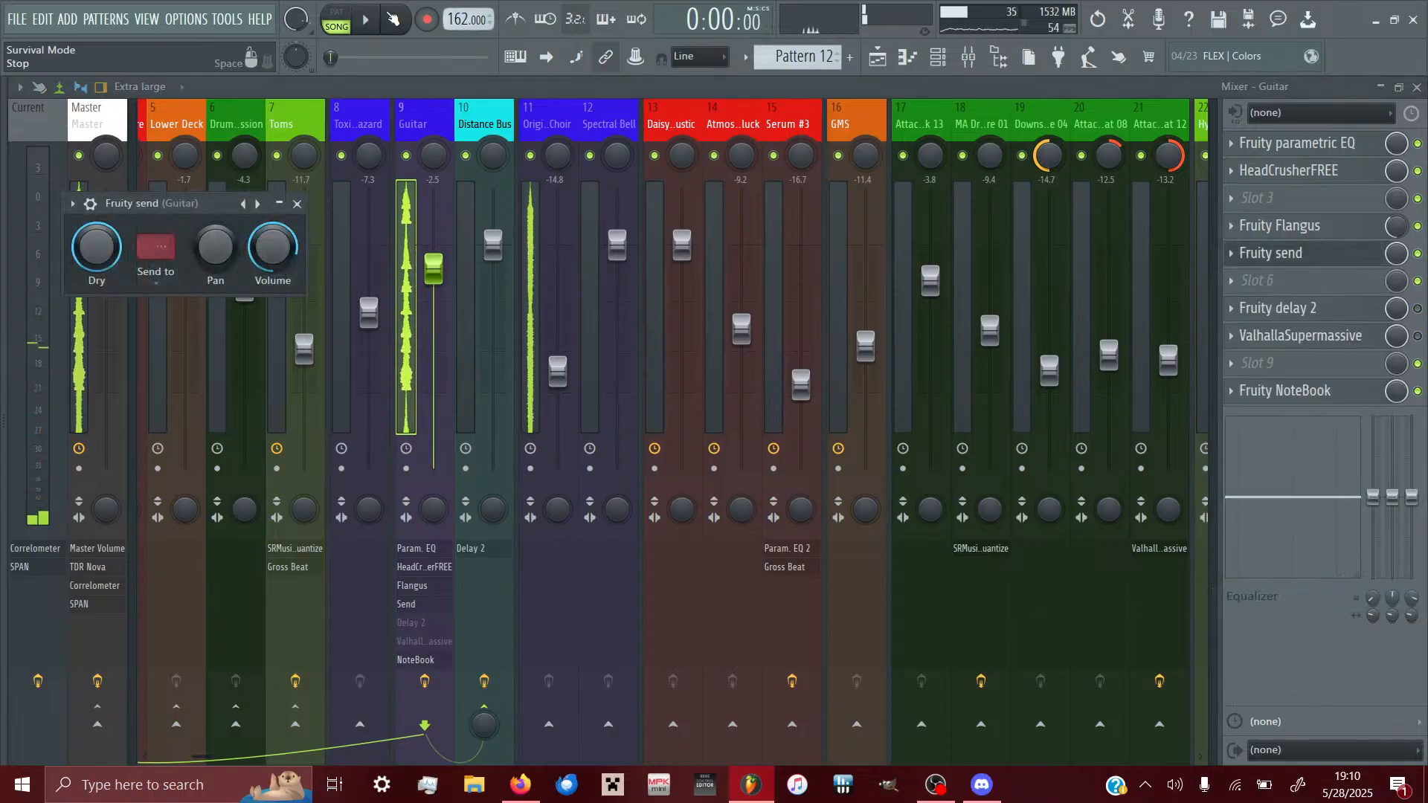
left_click(161, 244)
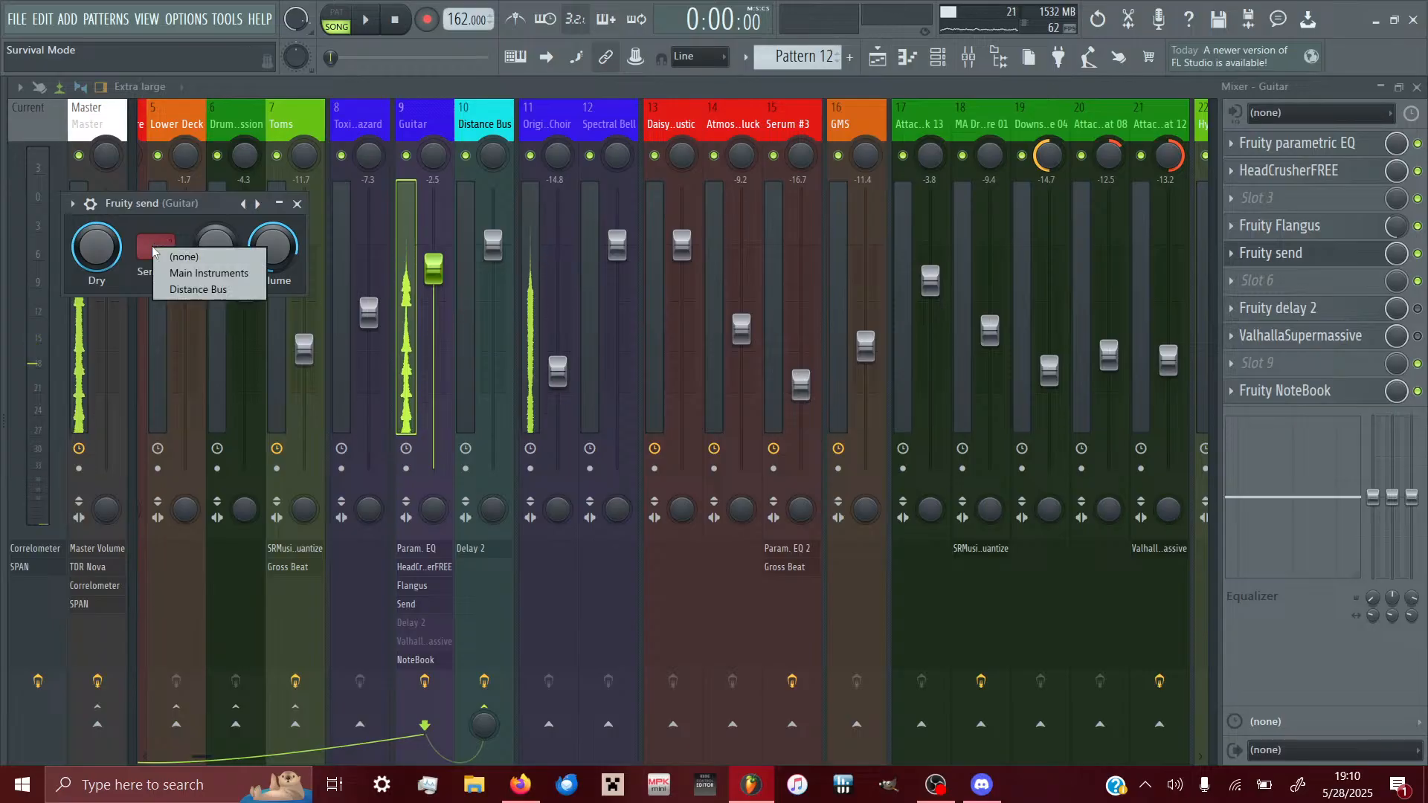
left_click(217, 291)
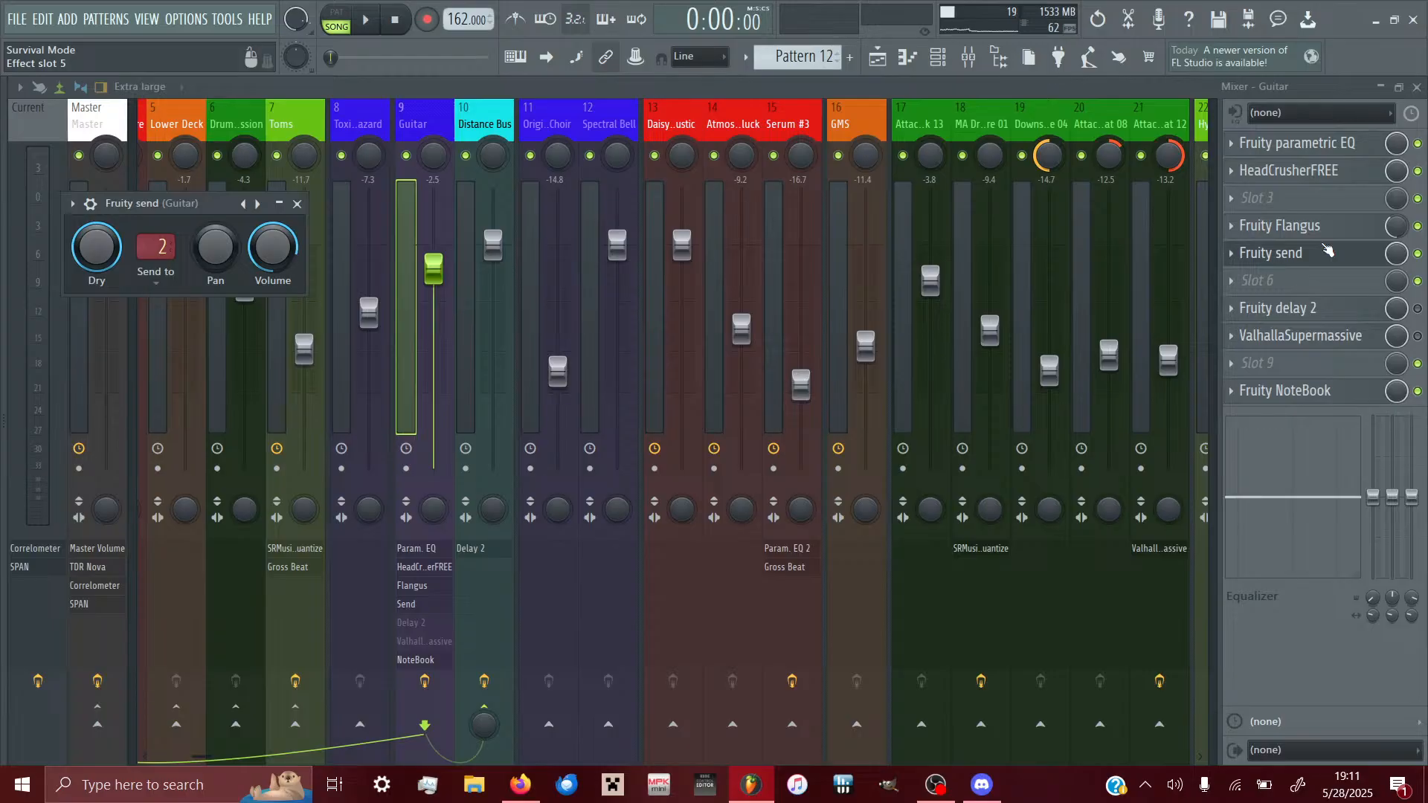
- Examine the Guitar track's Fruity Parametric EQ, HeadCrusherFREE and Fruity Flangus effects, and the Distance Bus's effect slots
left_click(1329, 145)
left_click(1329, 146)
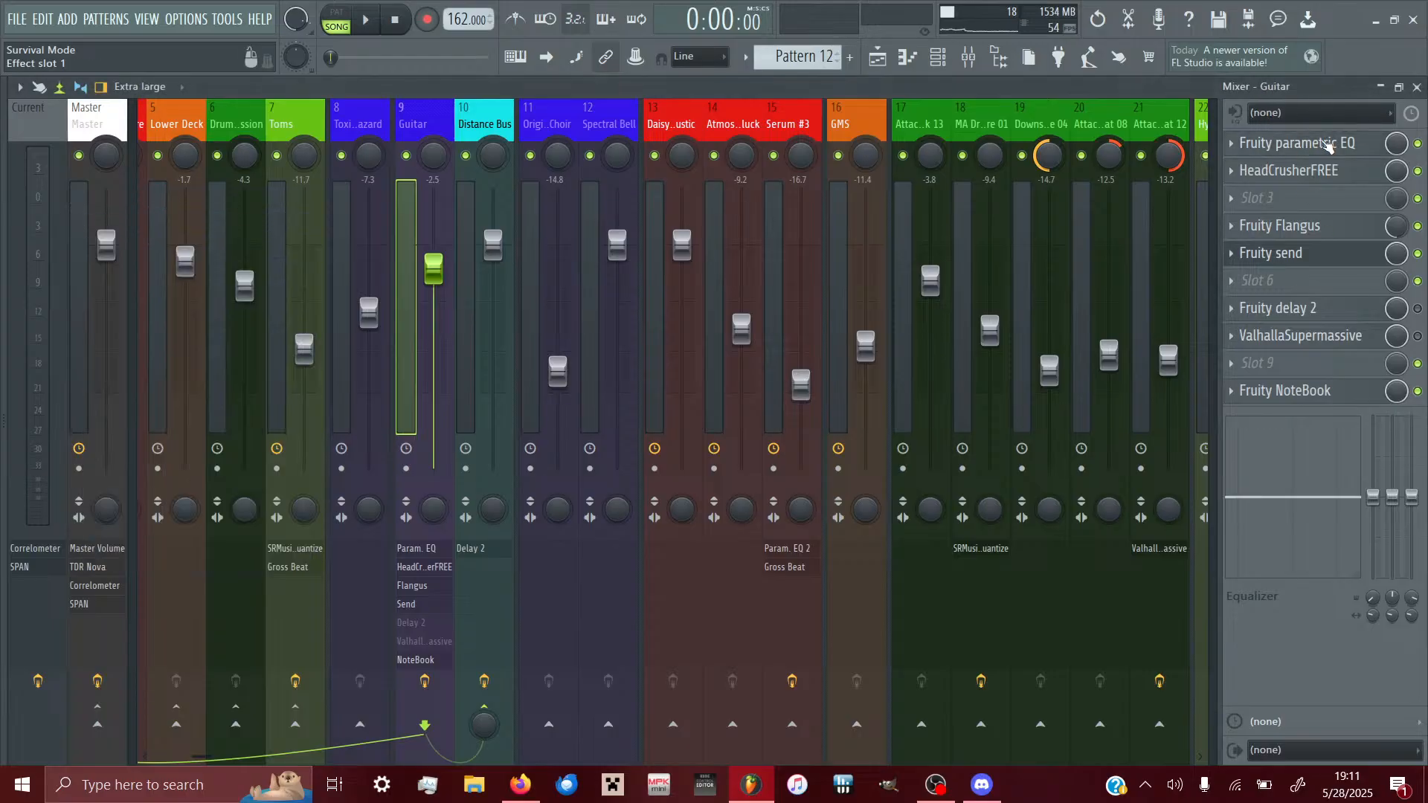
left_click(1290, 172)
left_click(1290, 173)
left_click(1330, 213)
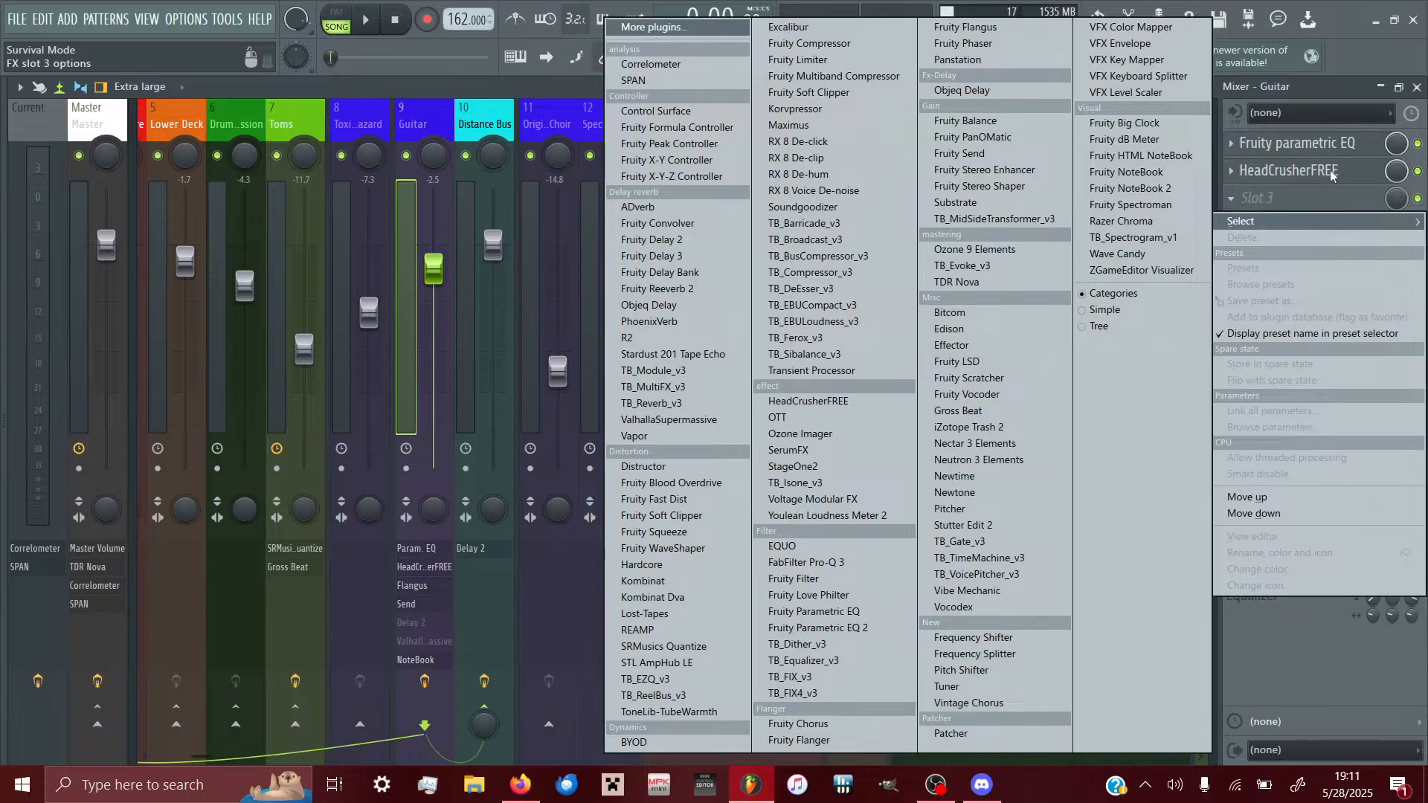
left_click(1331, 177)
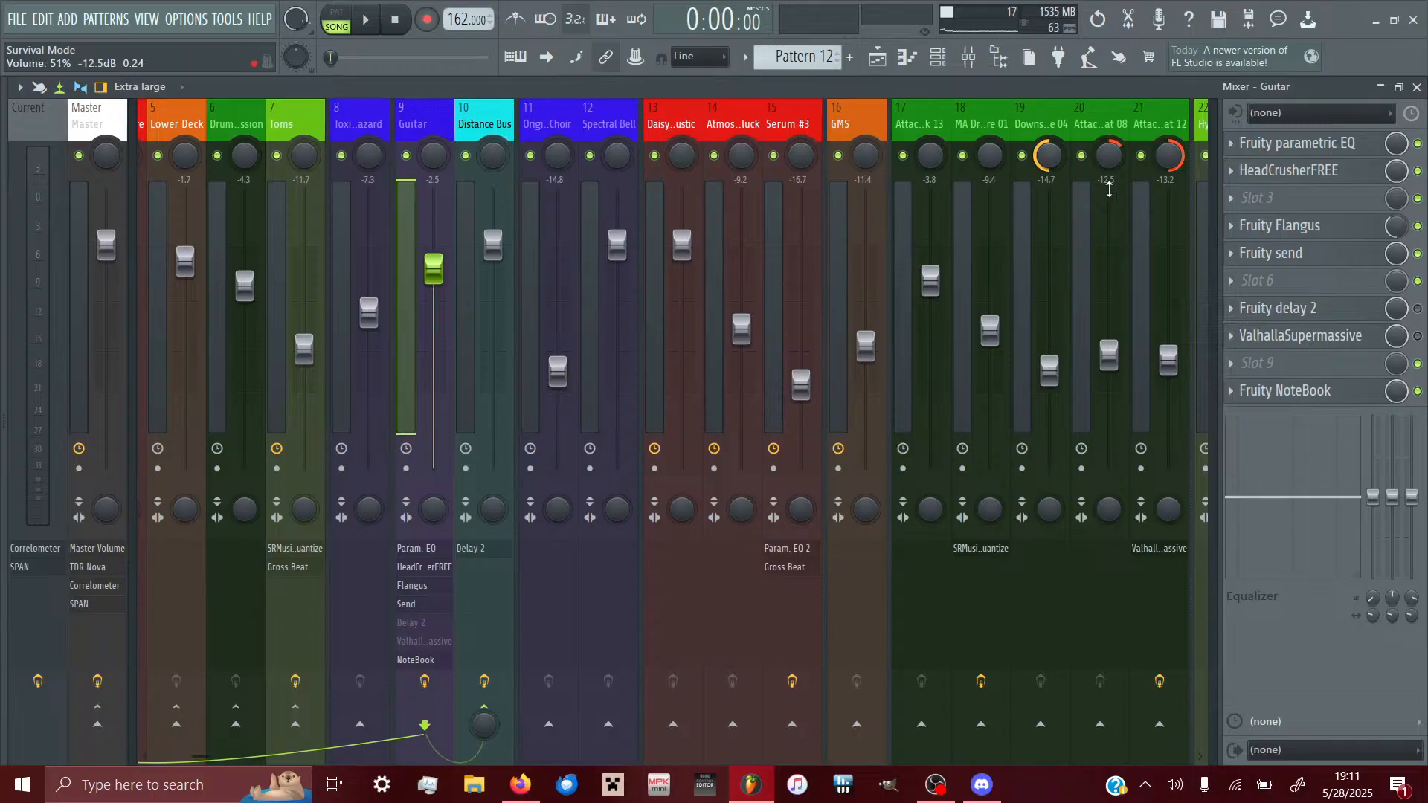
left_click(1264, 227)
left_click(1265, 227)
left_click(484, 127)
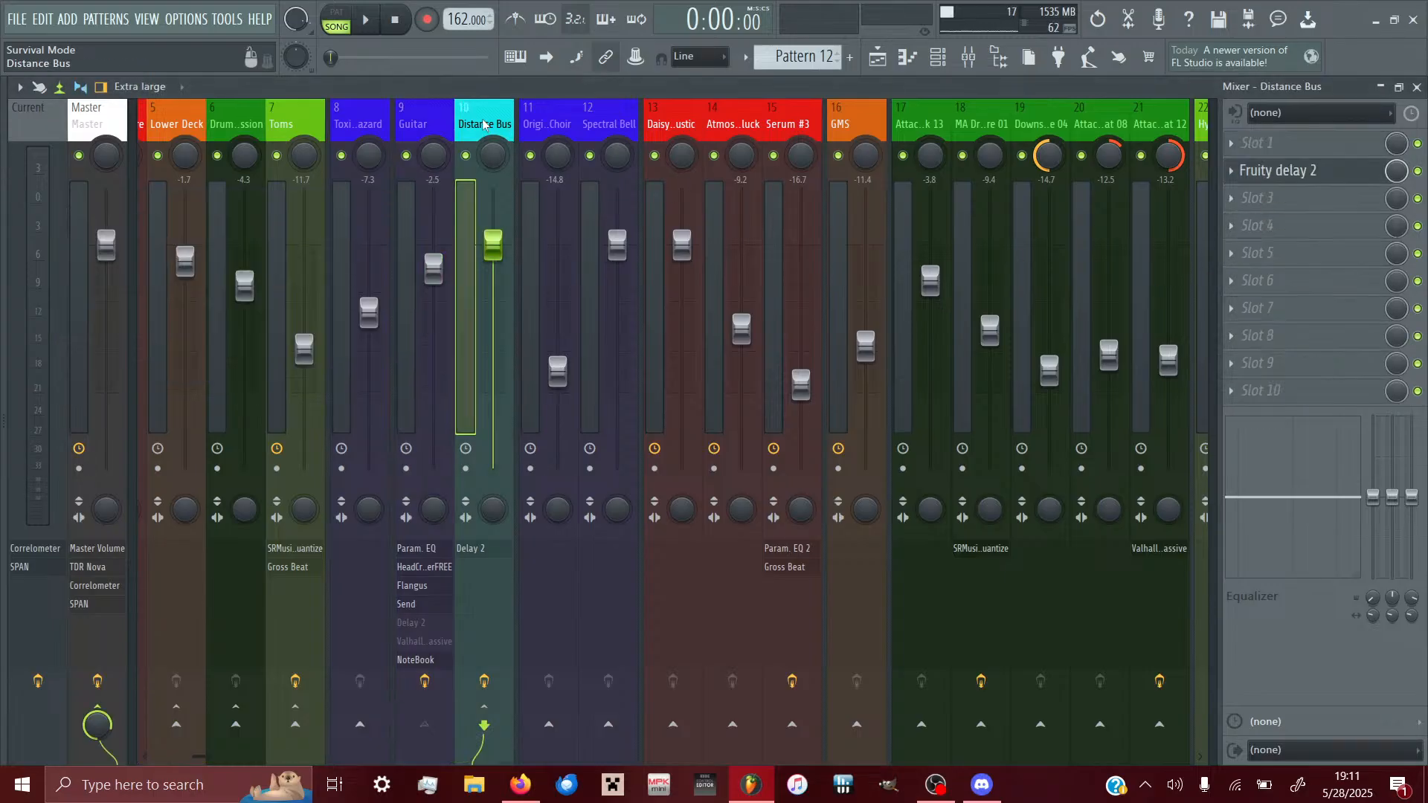
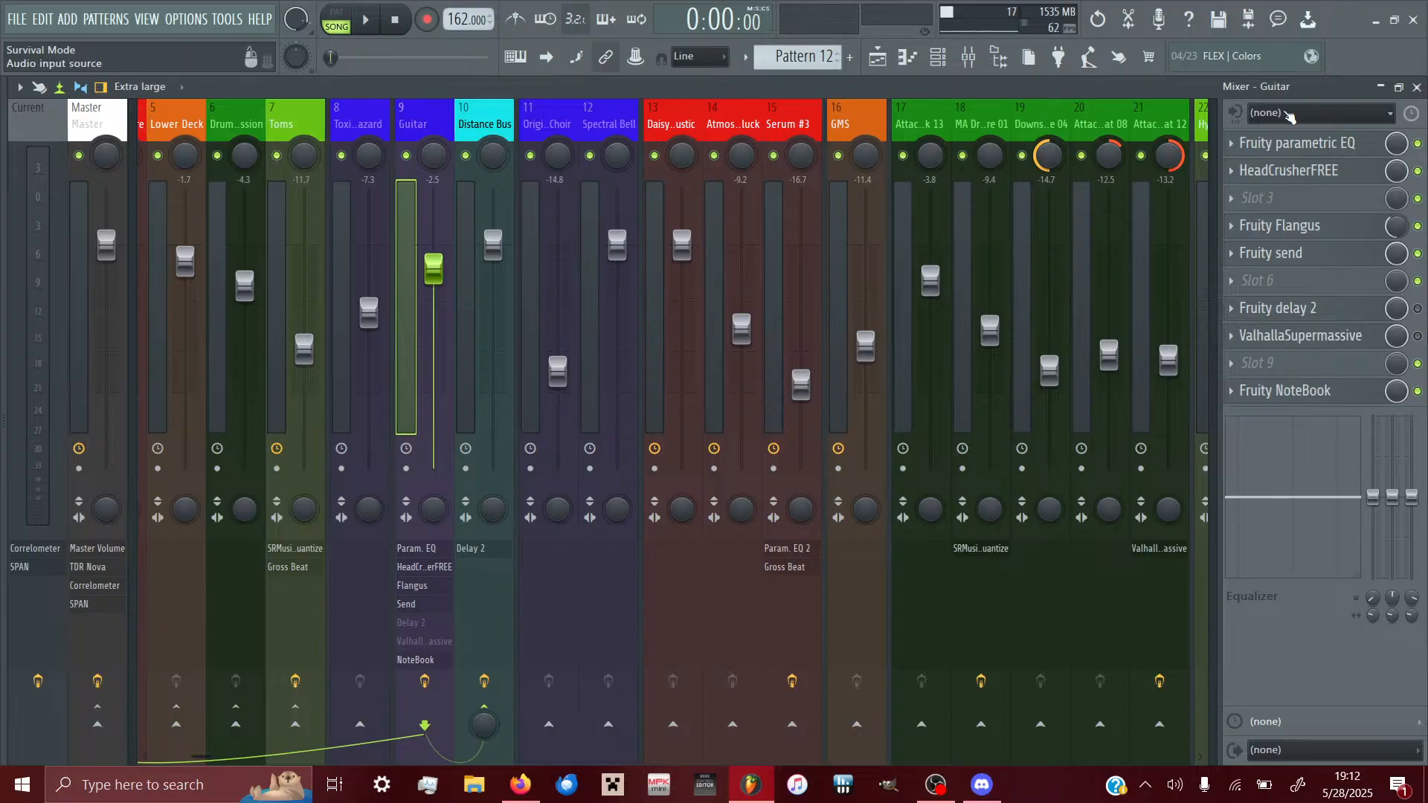
- Rename the Guitar track's Fruity Send in effect slot 5 as "To Distance Bus"
left_click(1282, 254)
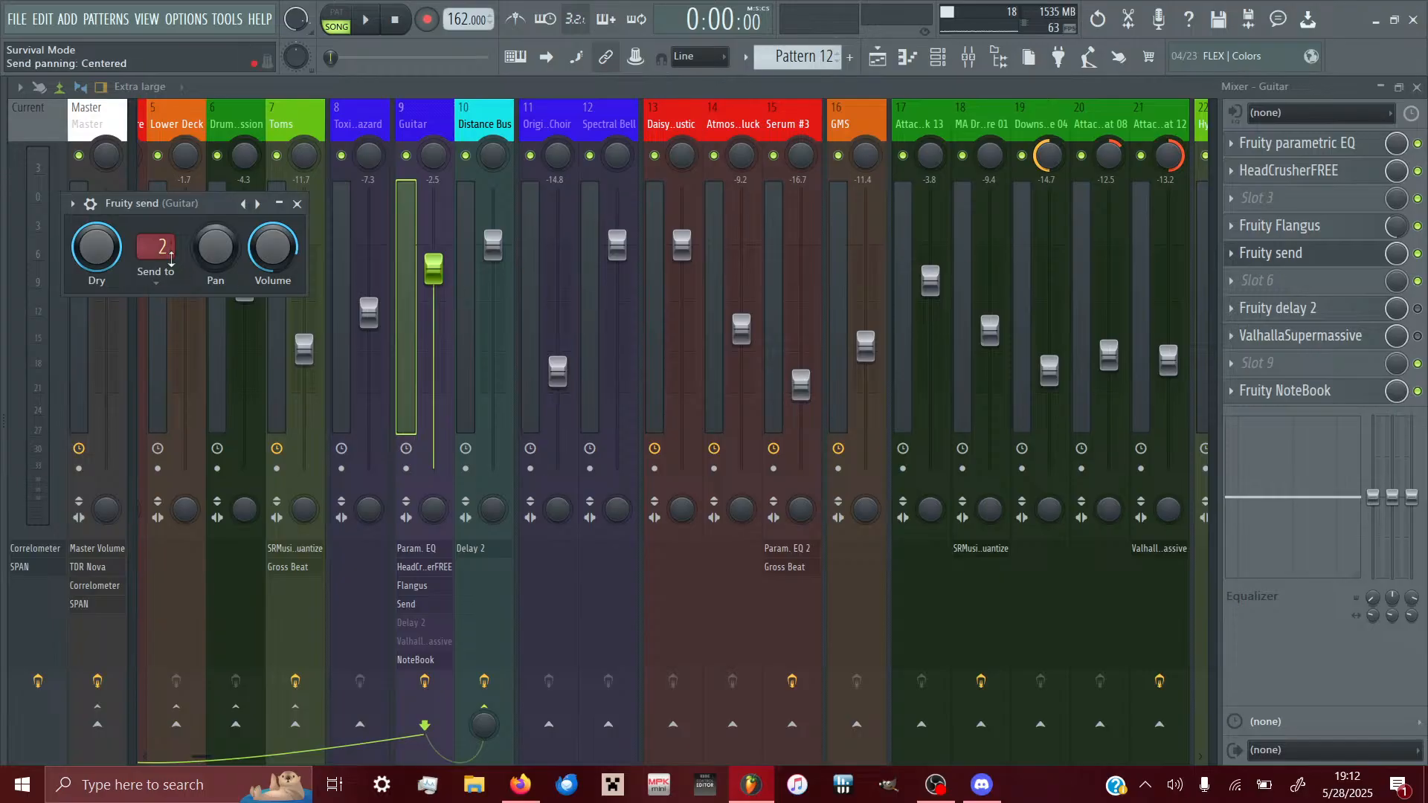
left_click(1232, 254)
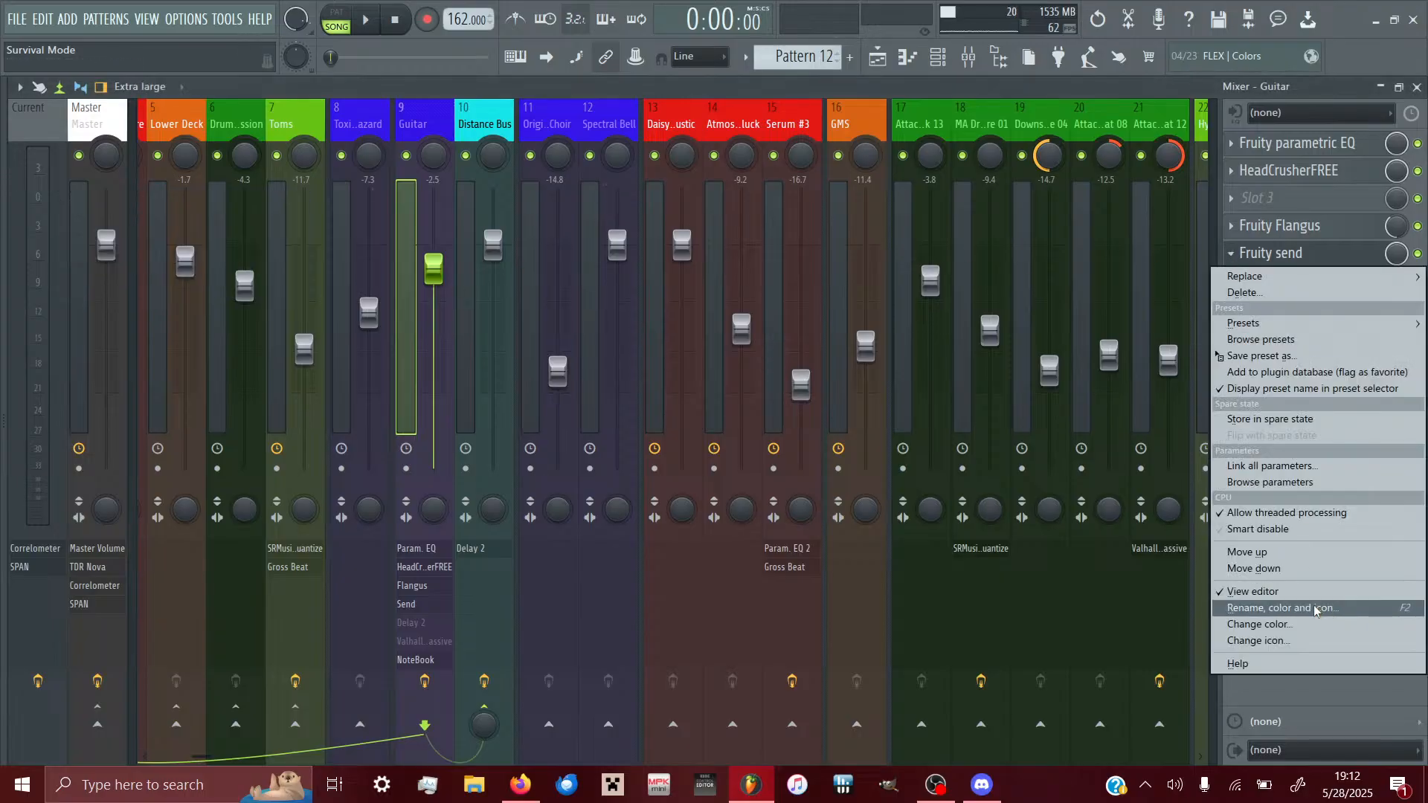
left_click(1314, 609)
type("To Distance Bus")
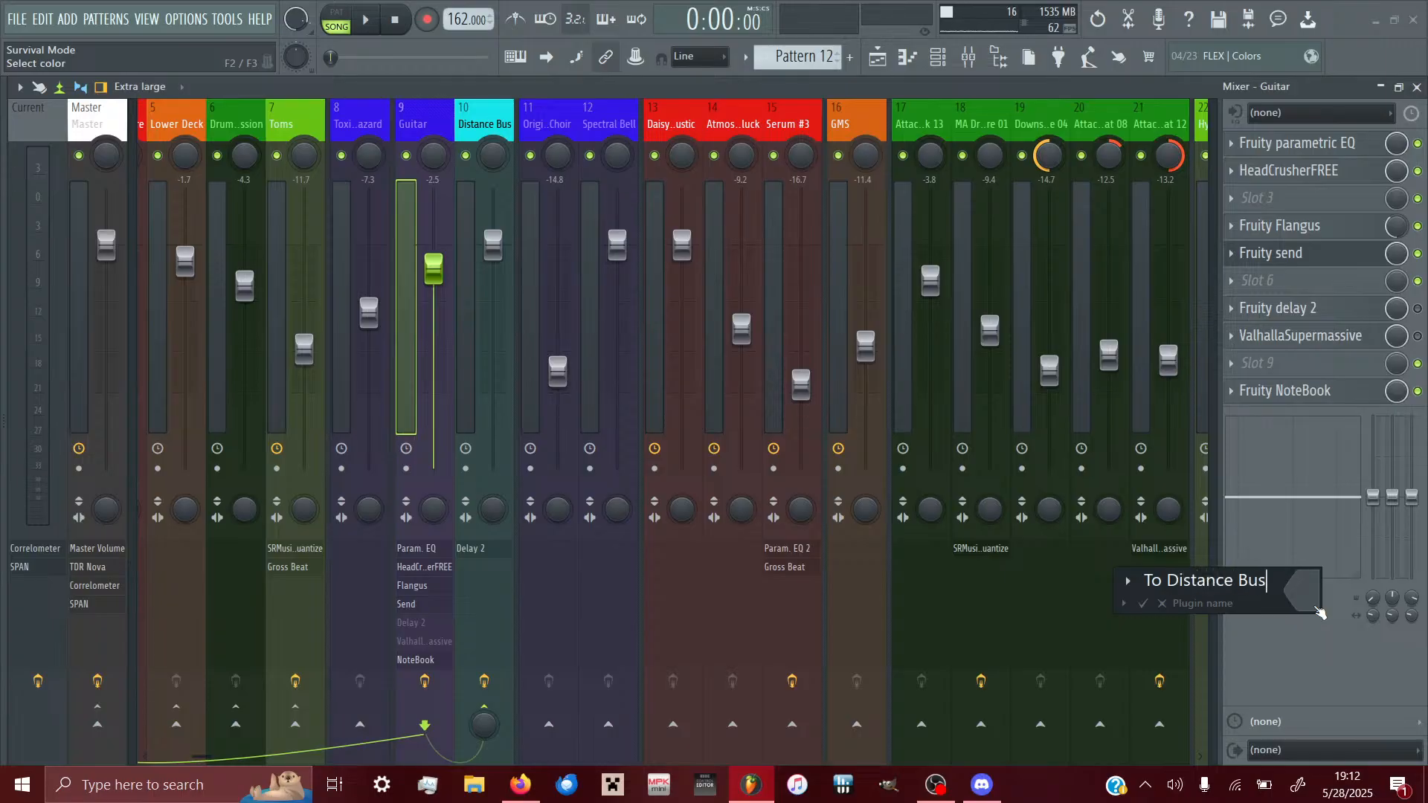
- Give the renamed send the Distance Bus's cyan colour and an arch-shaped icon from the Effect category
left_click(1315, 607)
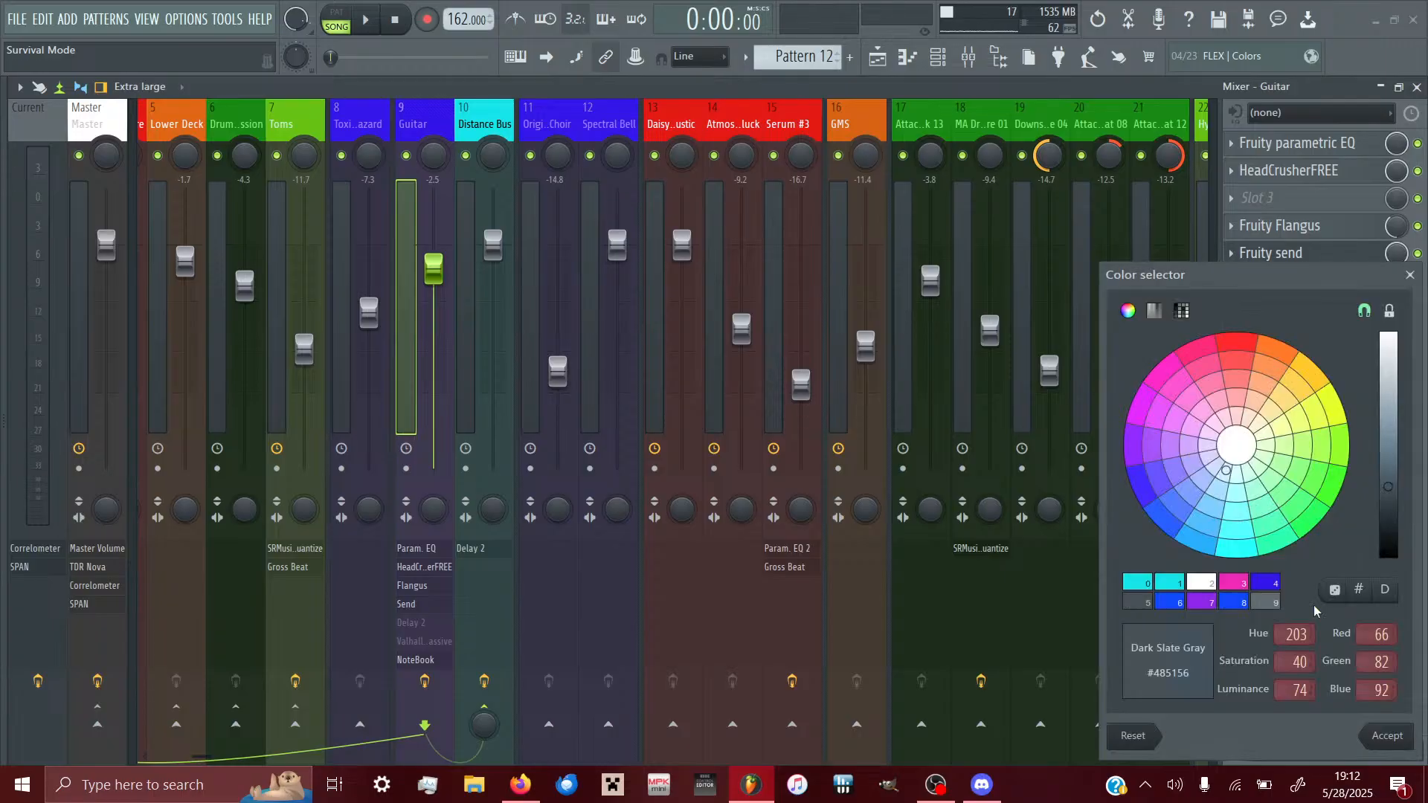
left_click(1142, 586)
left_click(1382, 736)
left_click(1127, 582)
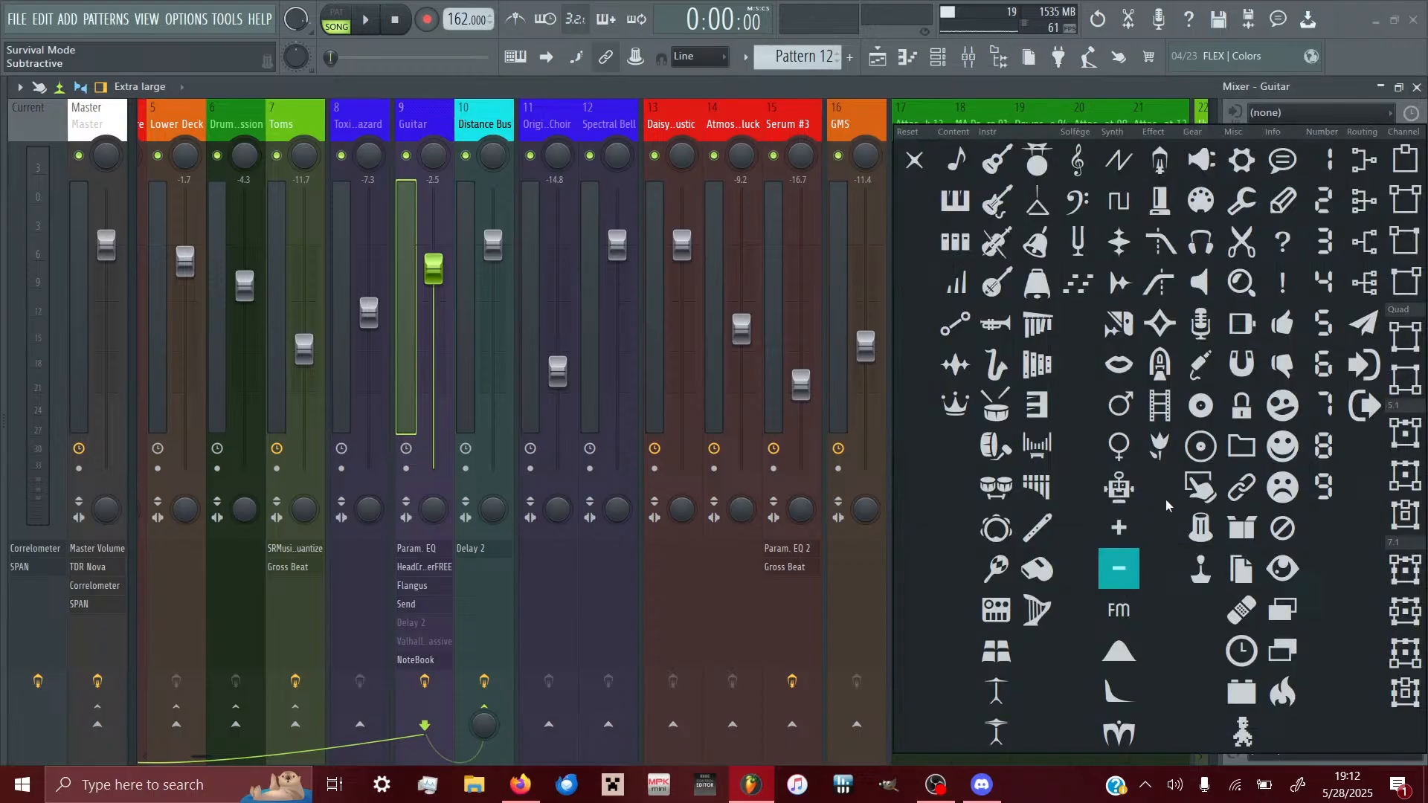
left_click(1159, 364)
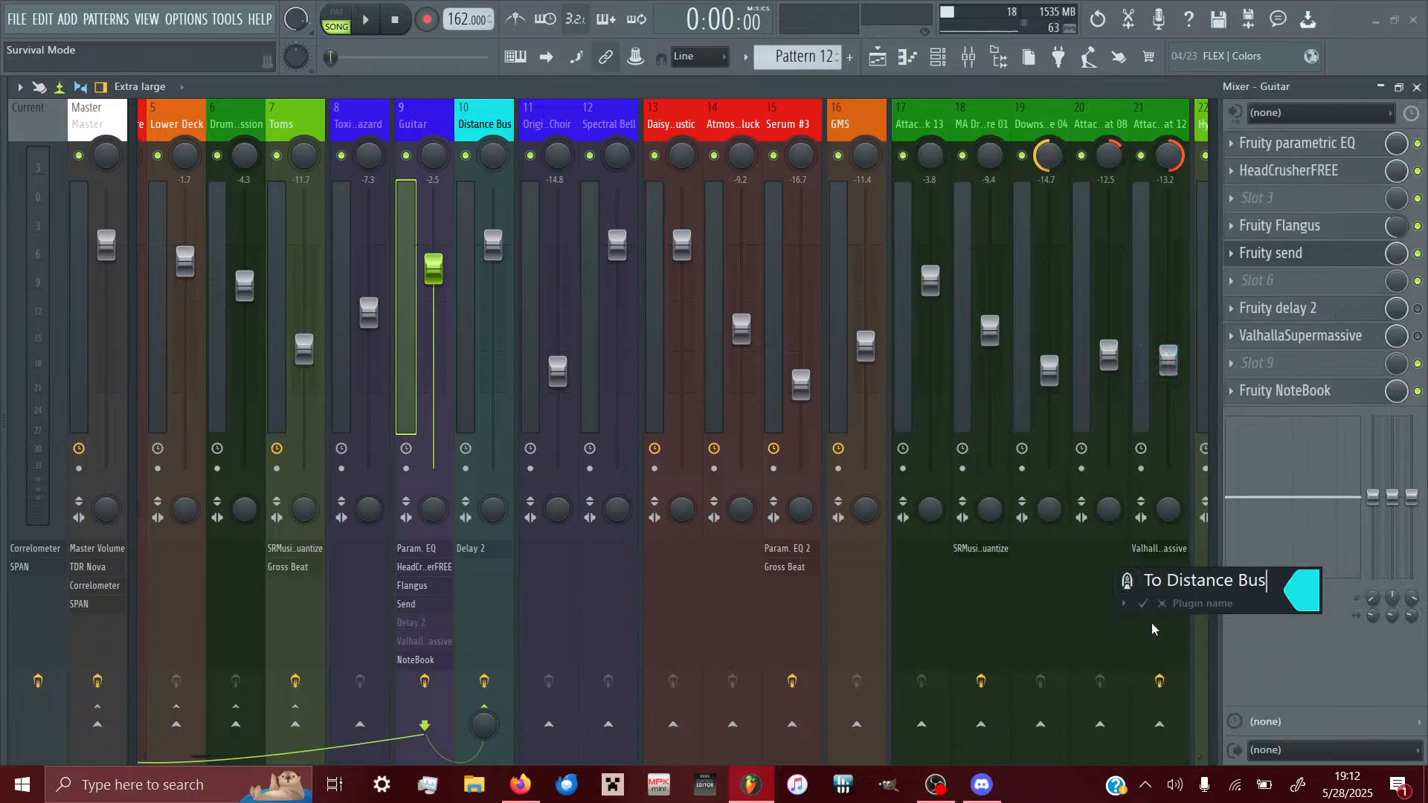
key("Return")
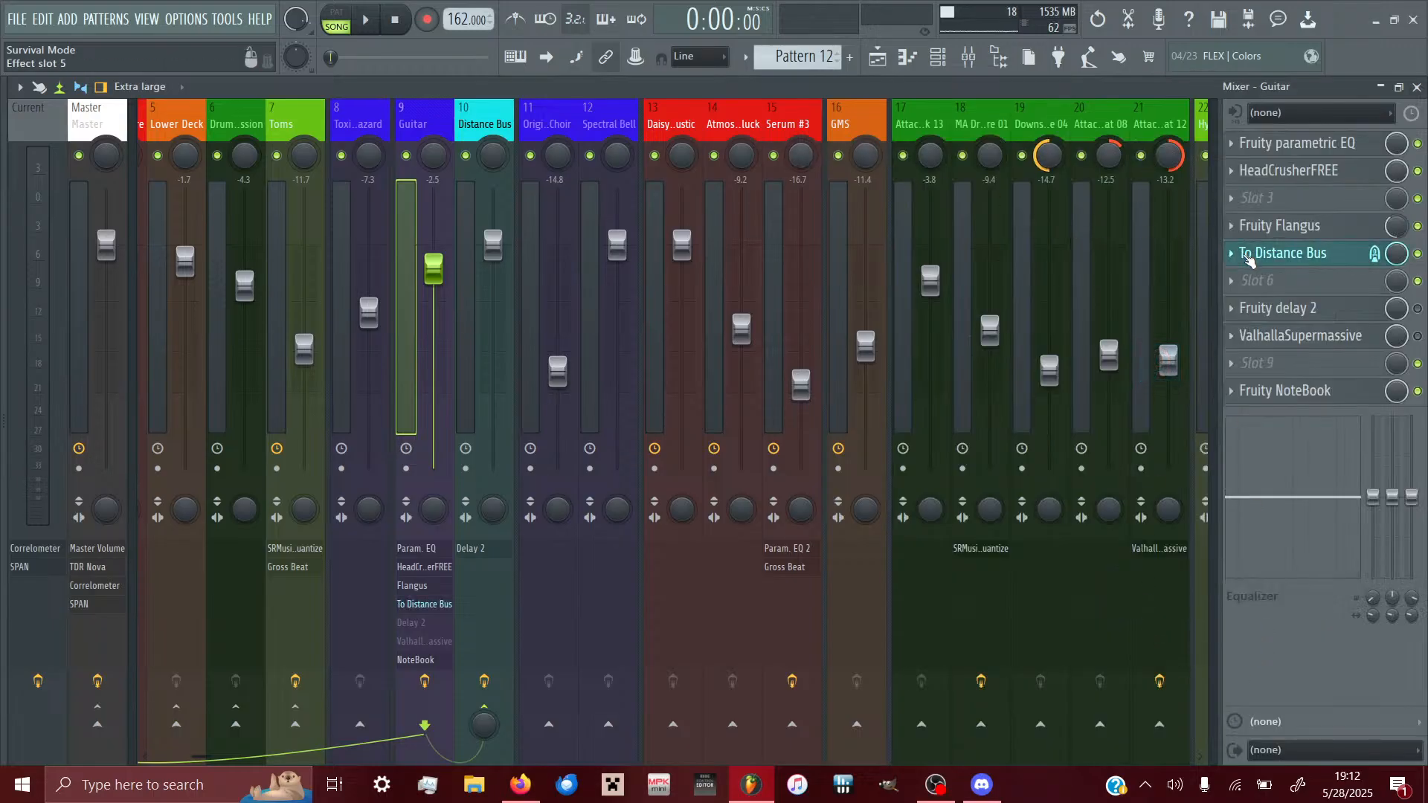
- During song playback, set the Distance Bus delay's feedback to P.Pong mode with a 76% cutoff and a lower feedback volume
left_click(485, 128)
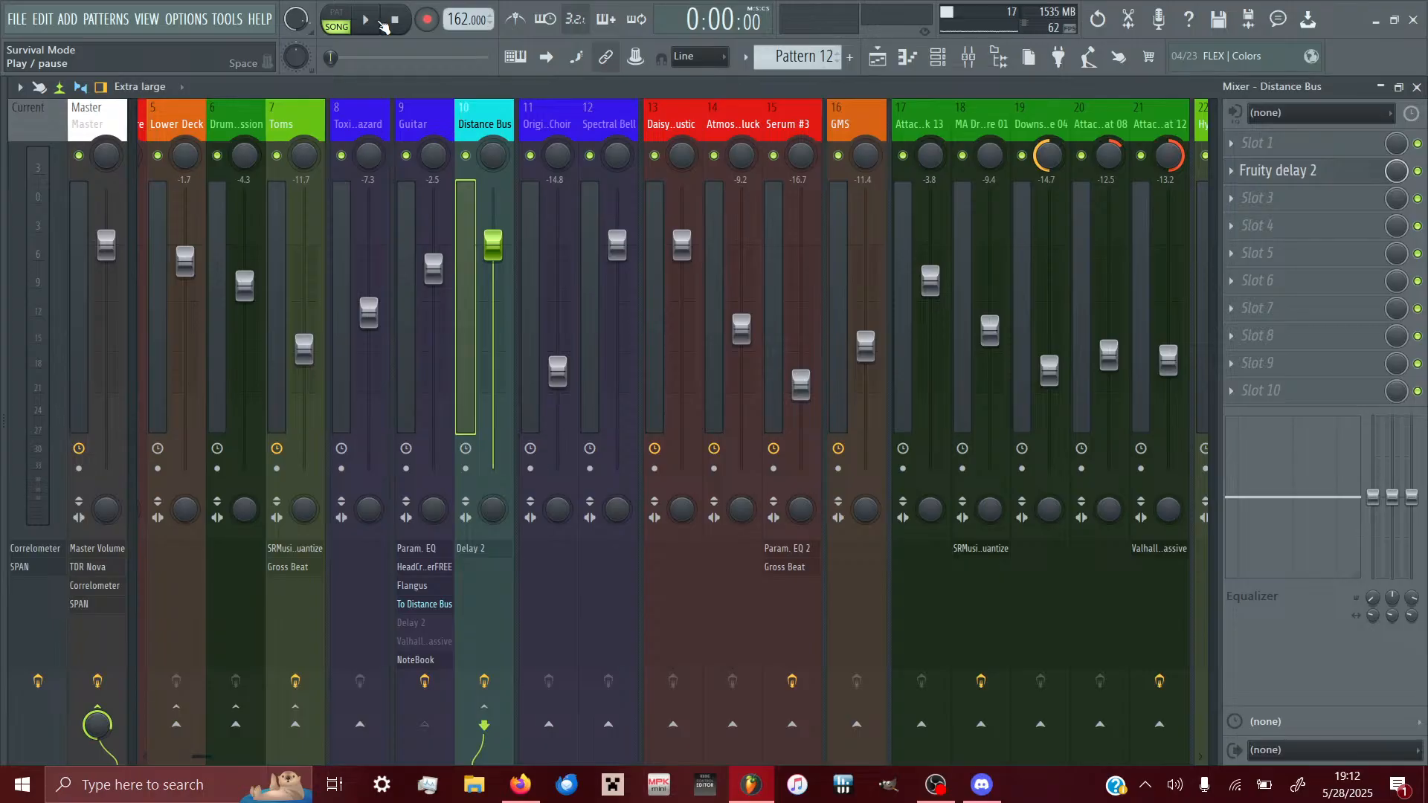
left_click(381, 23)
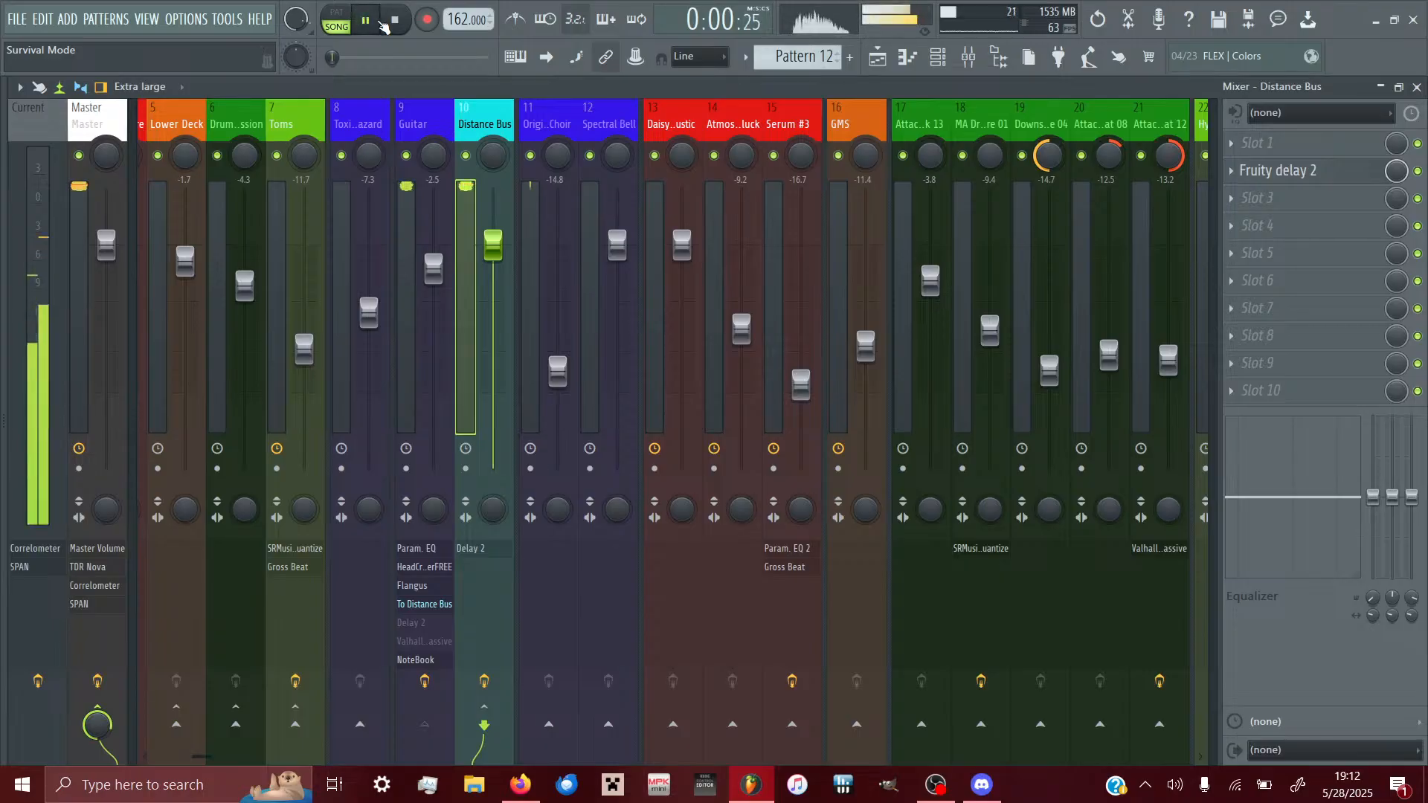
left_click(1288, 175)
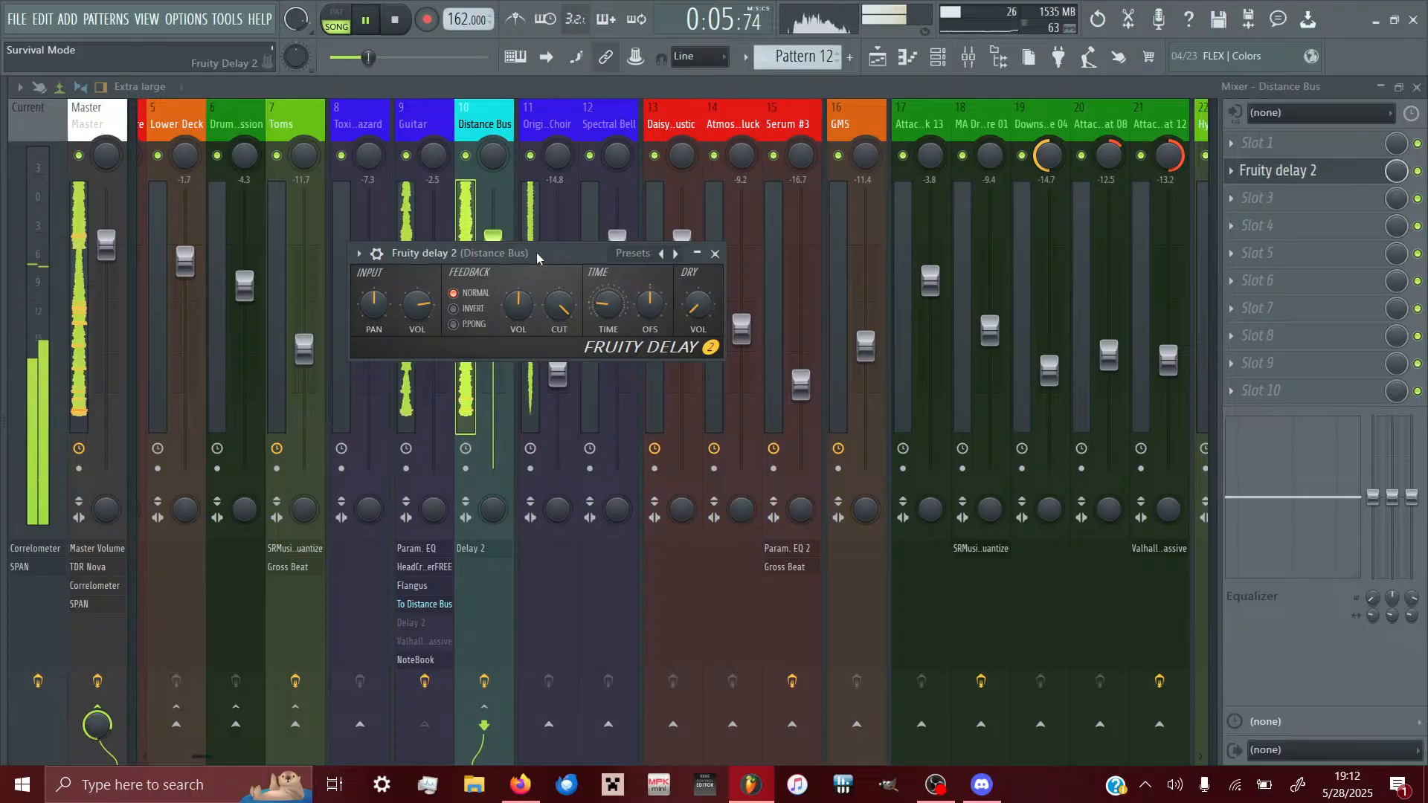
left_click_drag(537, 252, 788, 368)
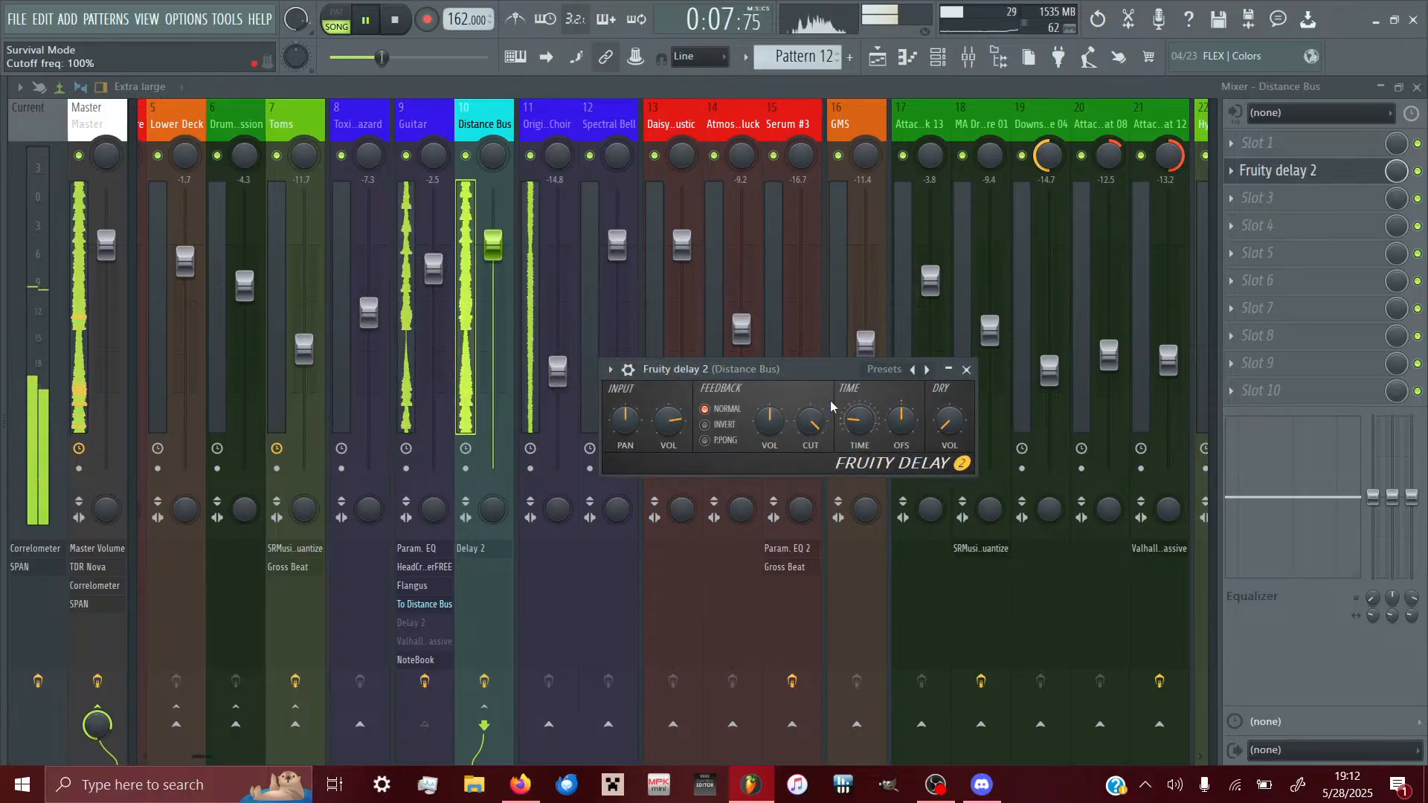
left_click(729, 440)
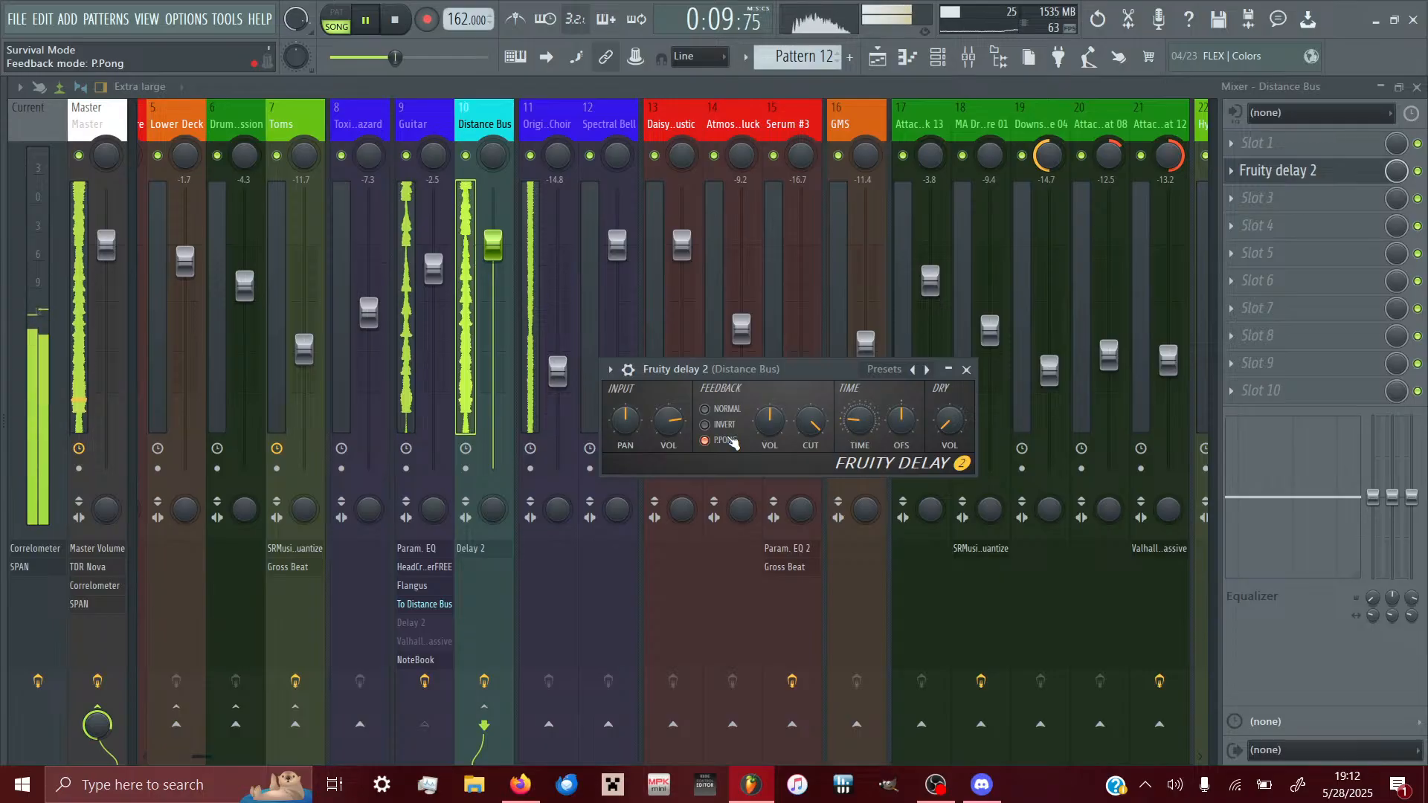
left_click_drag(810, 427, 809, 455)
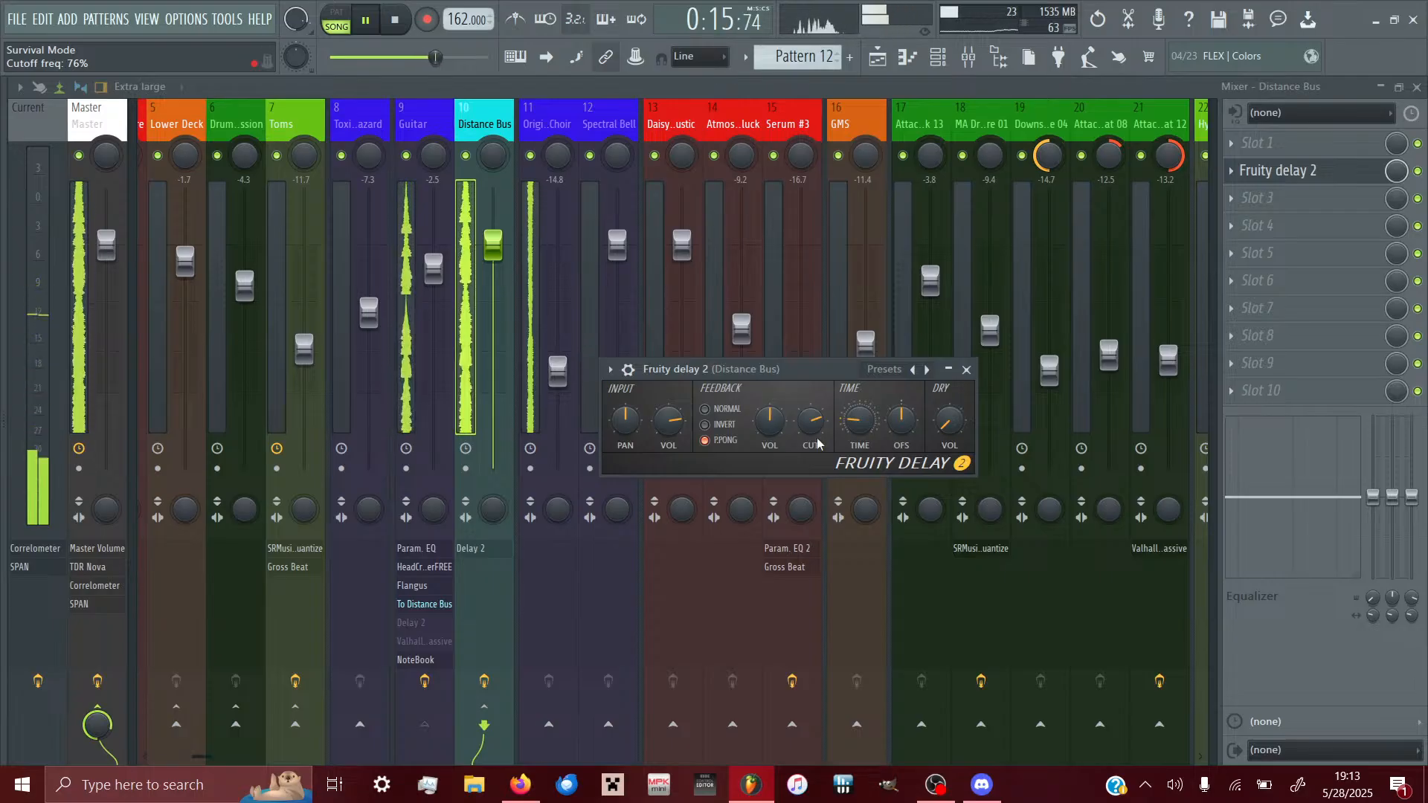
left_click_drag(764, 429, 765, 494)
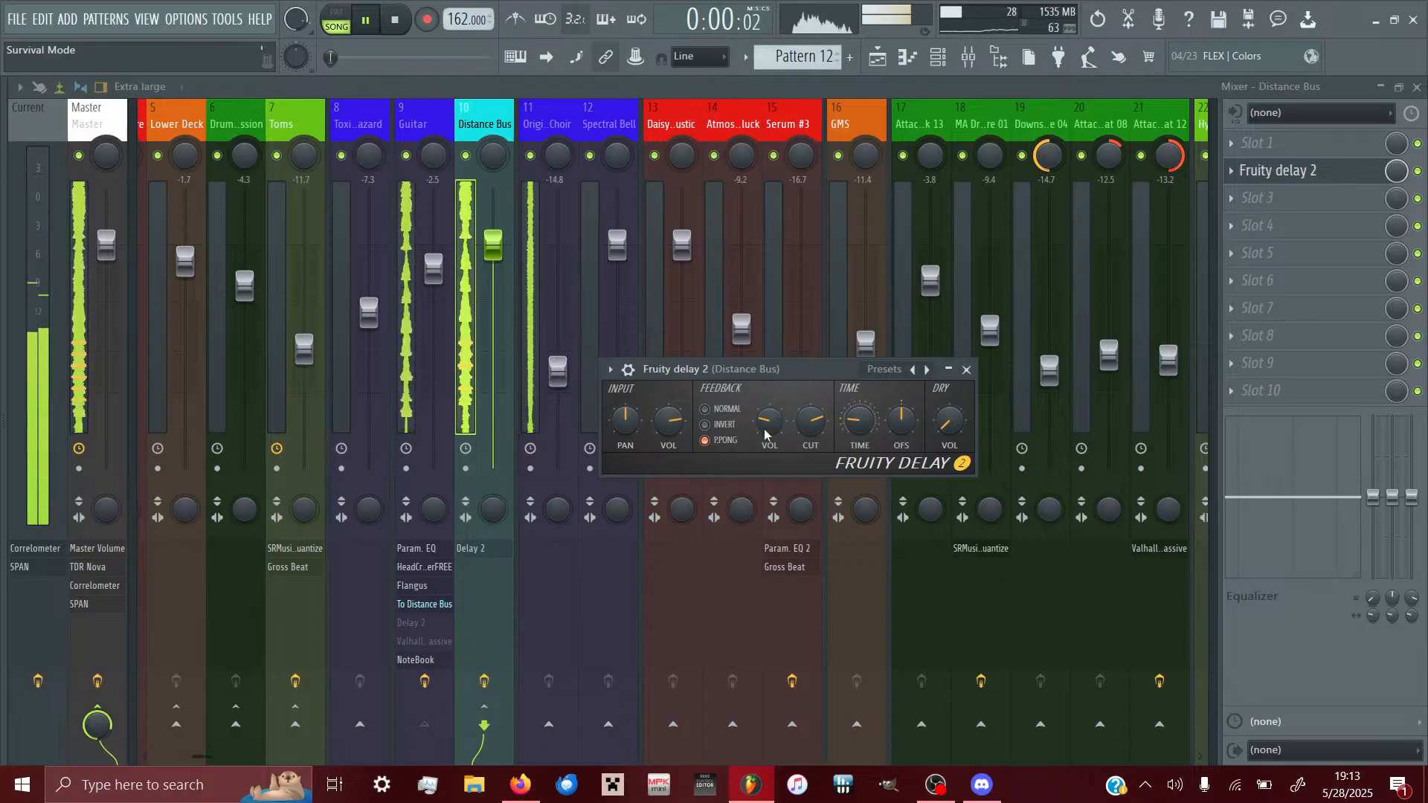
- Lengthen the Distance Bus delay's time slightly and set its time stereo offset to about 4.9 ms right
left_click_drag(859, 420, 858, 405)
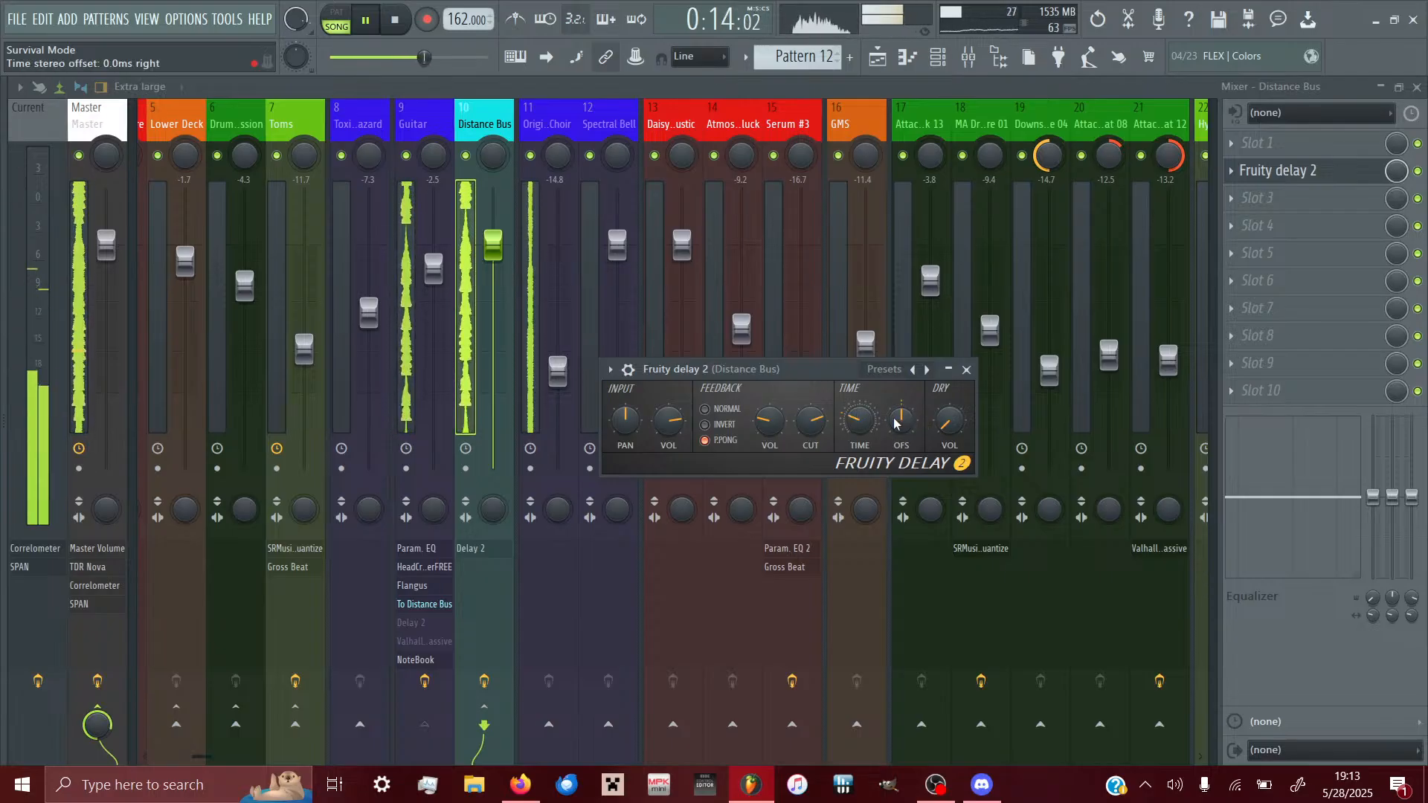
left_click_drag(901, 420, 896, 422)
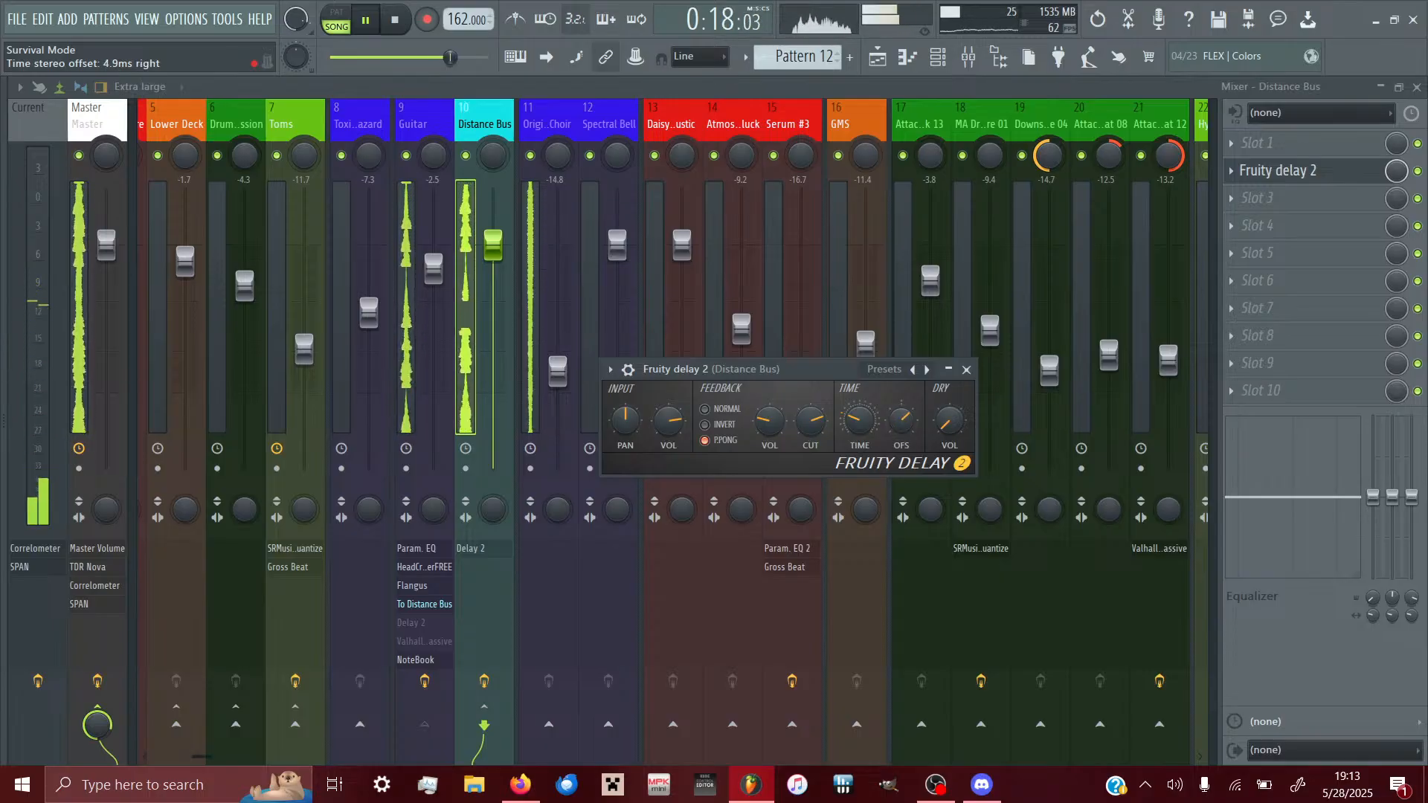
- Try the Distance Bus delay's feedback in Normal mode, return it to P.Pong, and close the delay
left_click(708, 410)
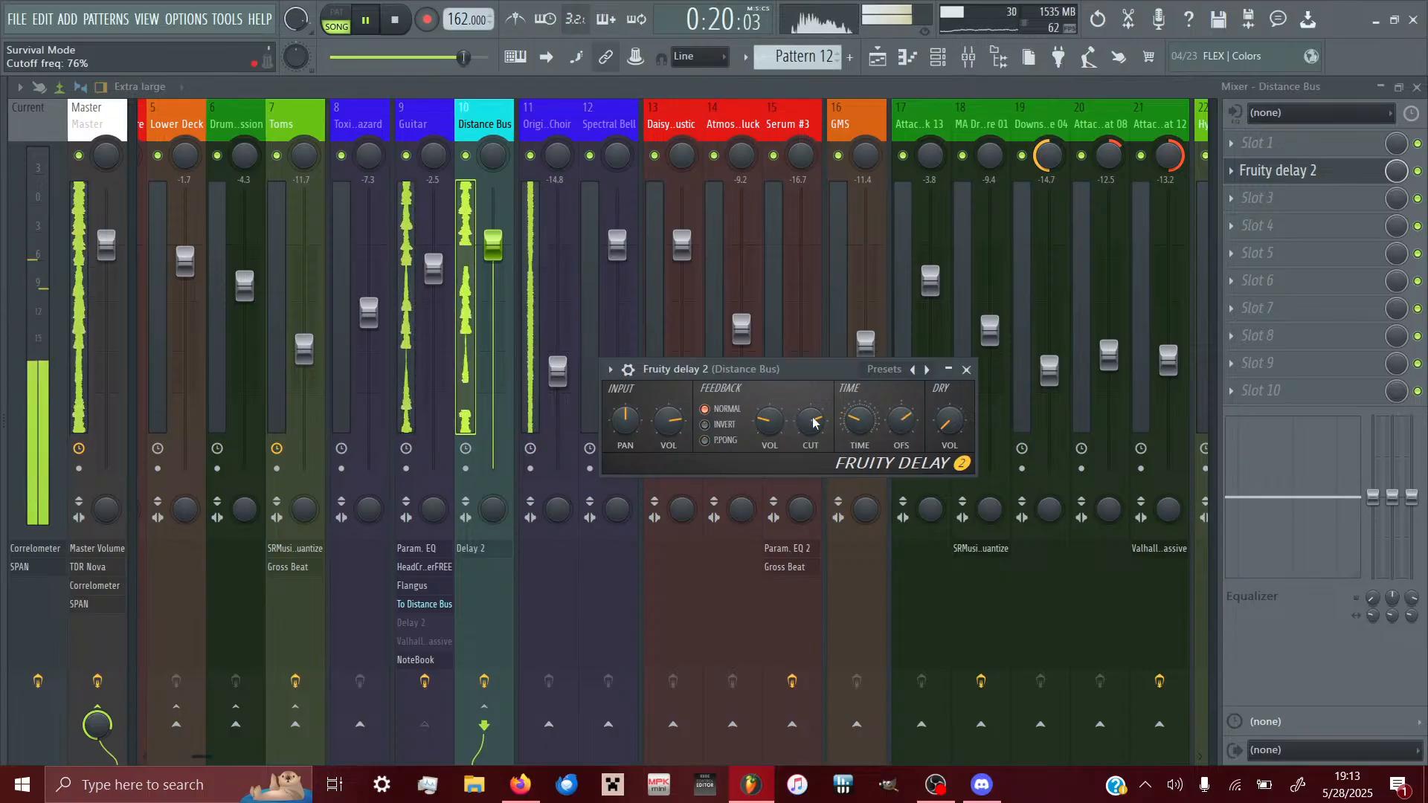
left_click(707, 440)
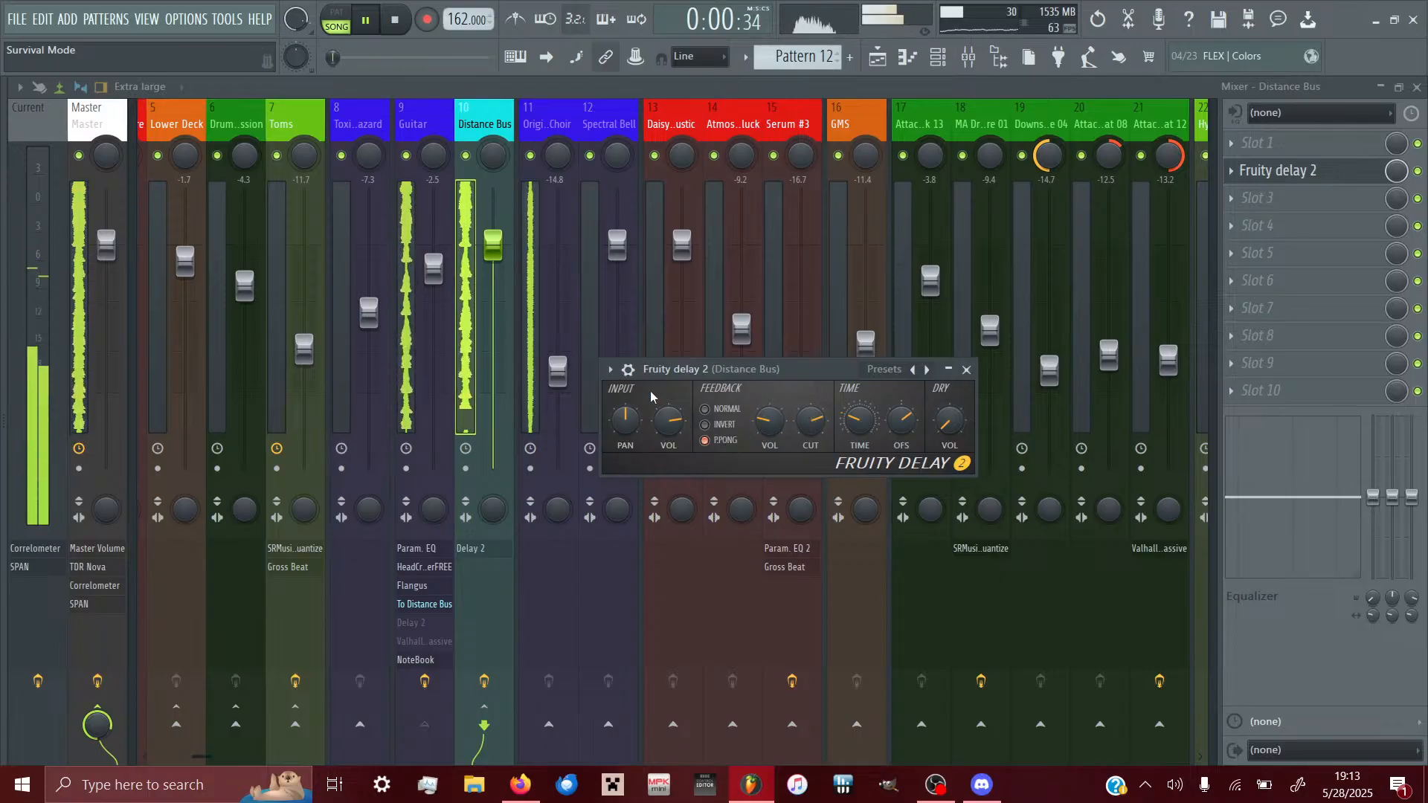
left_click(968, 369)
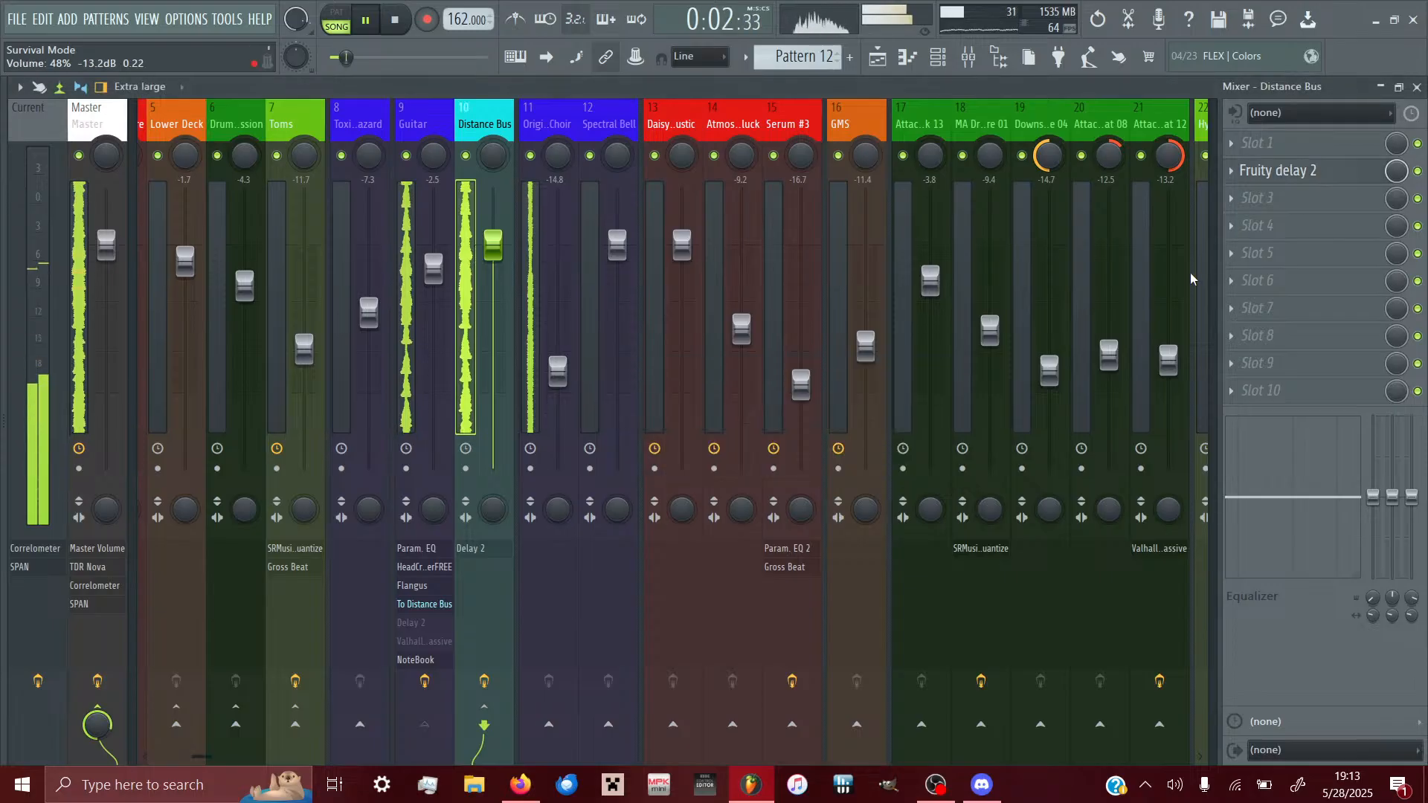
- Add ValhallaSupermassive to effect slot 3 of the Distance Bus and load its Angelic Echoes preset
left_click(1258, 200)
left_click(668, 419)
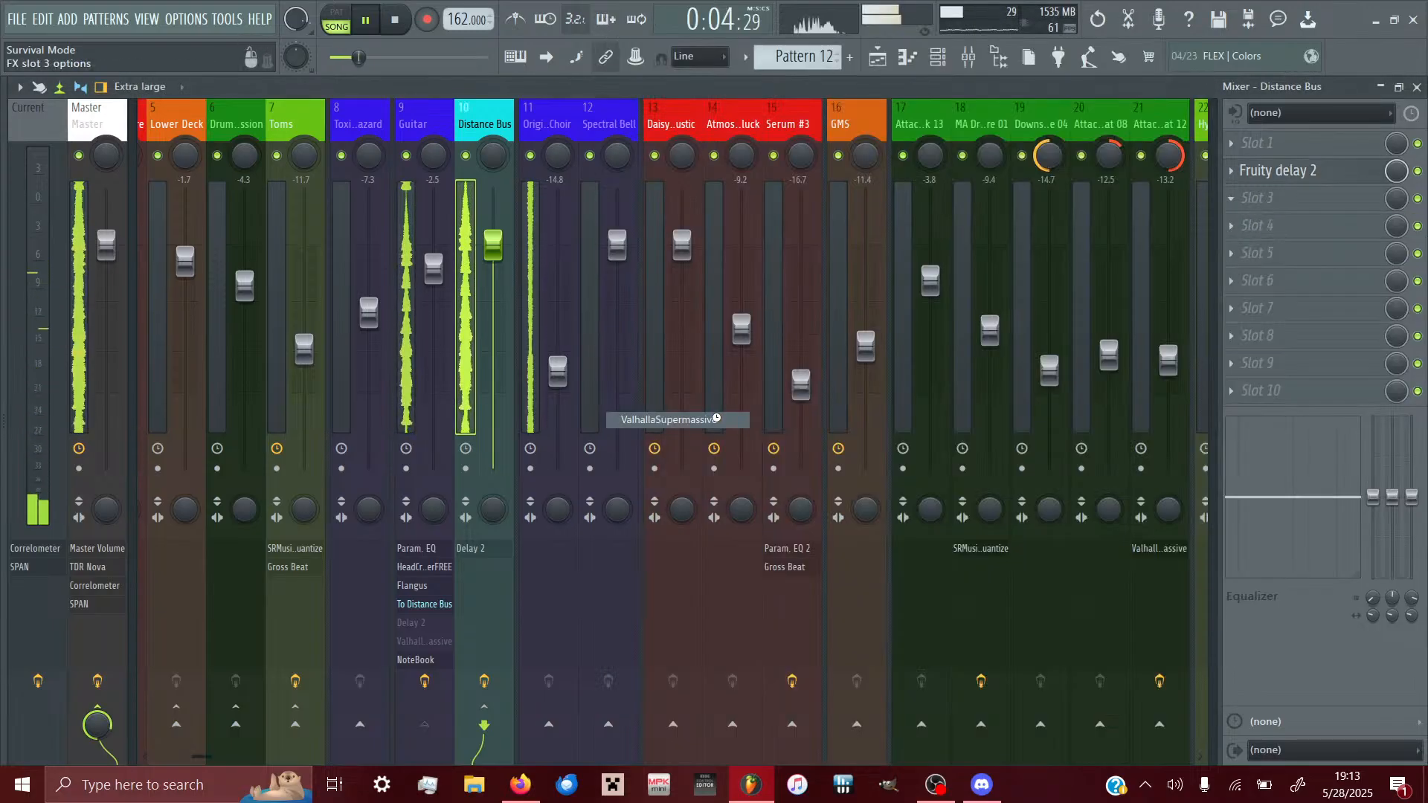
left_click(689, 487)
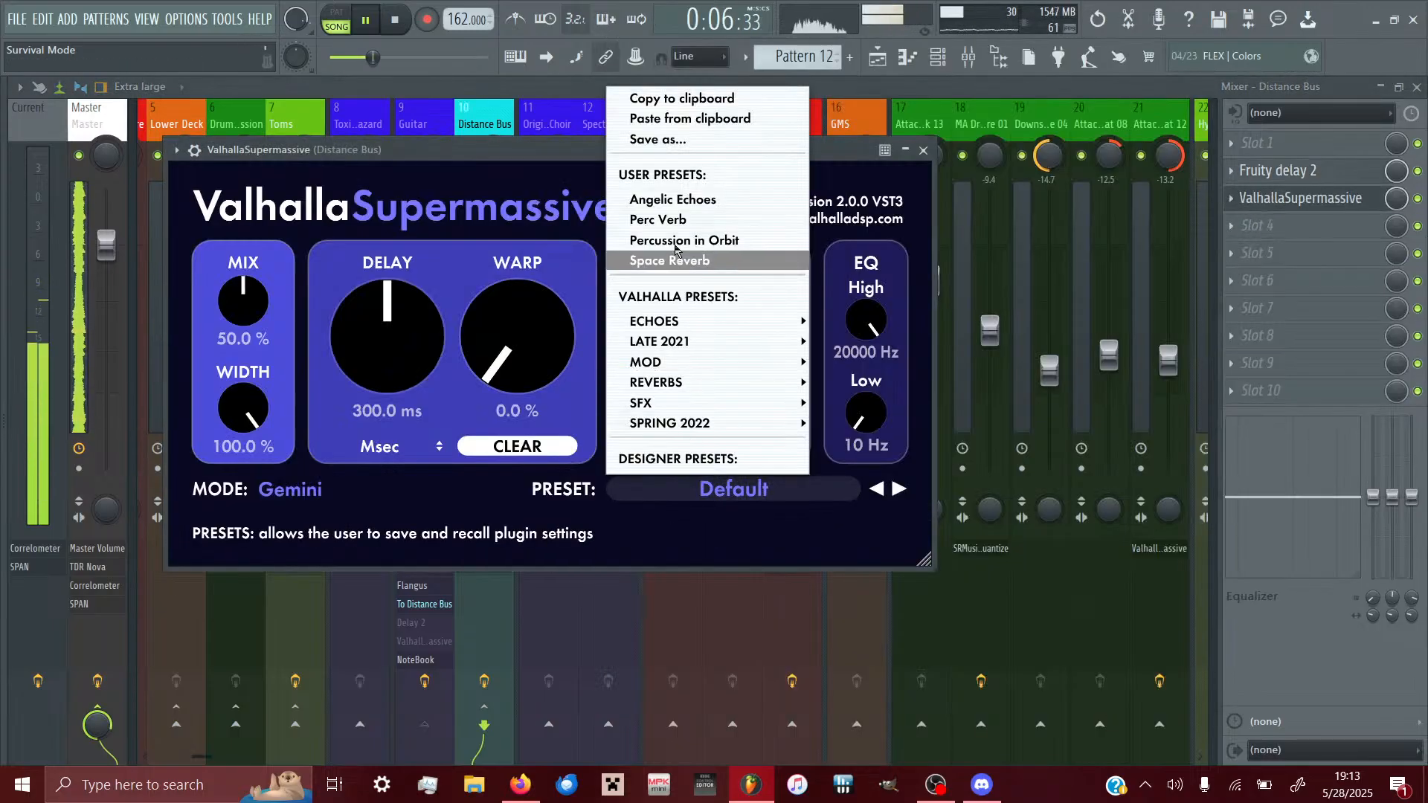
left_click(658, 186)
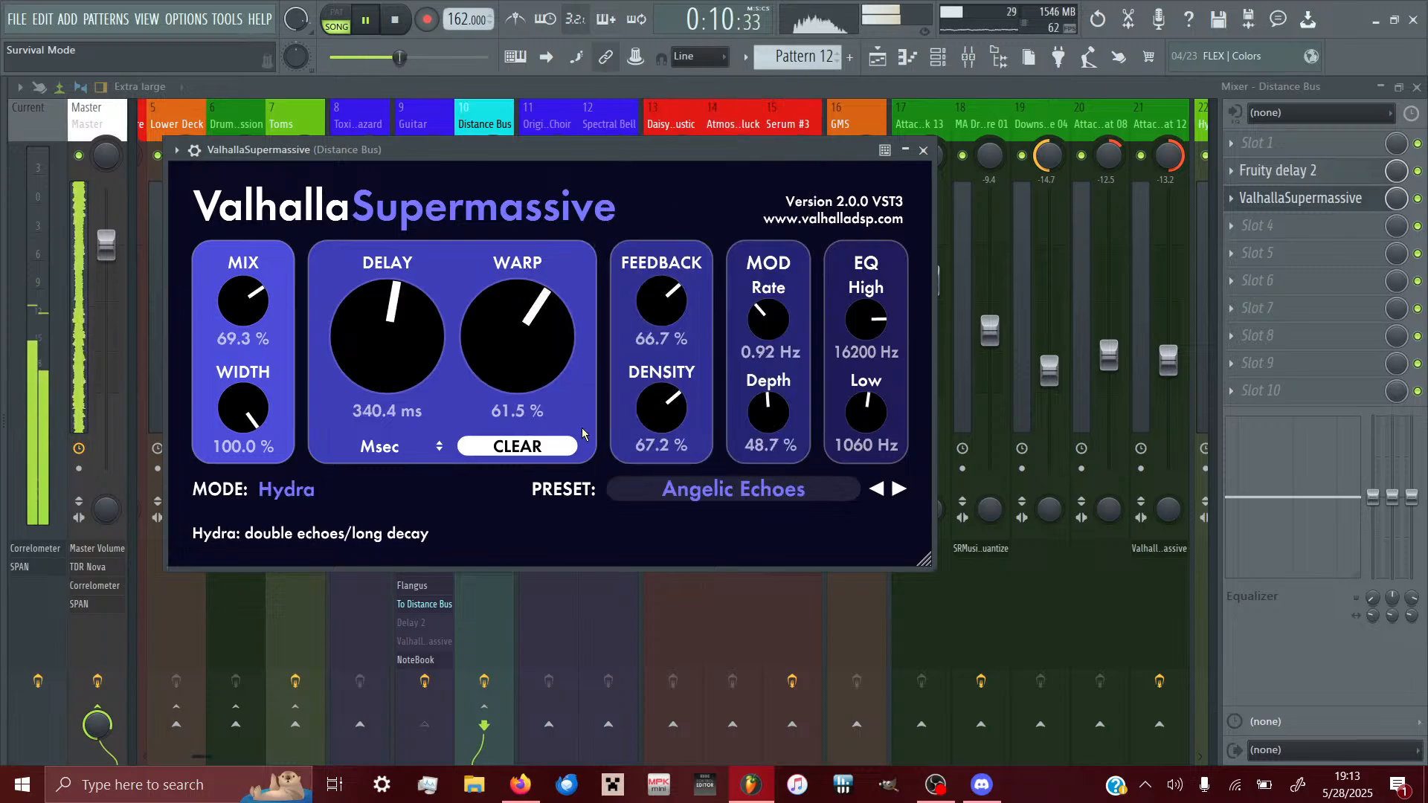
left_click(690, 504)
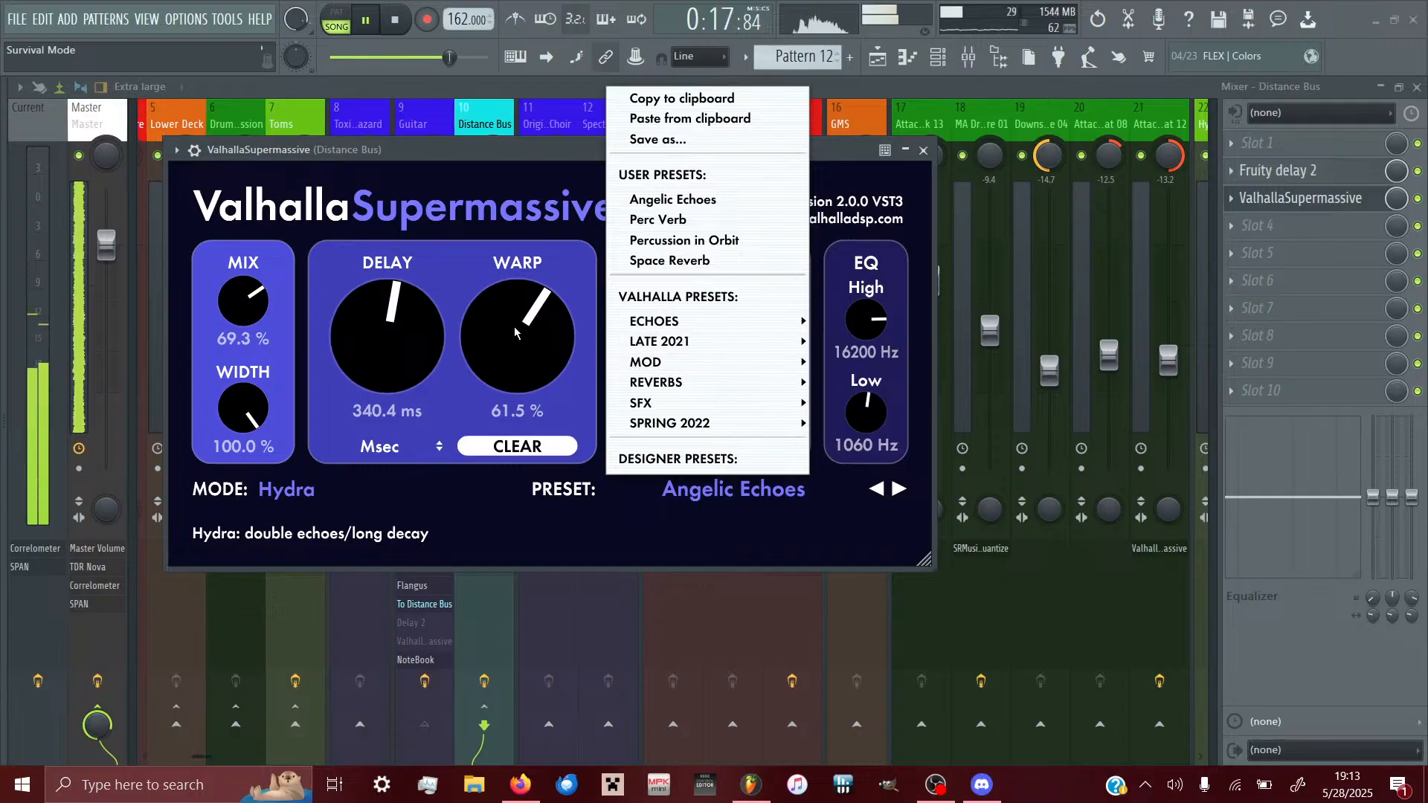
left_click(176, 151)
mouse_move(315, 217)
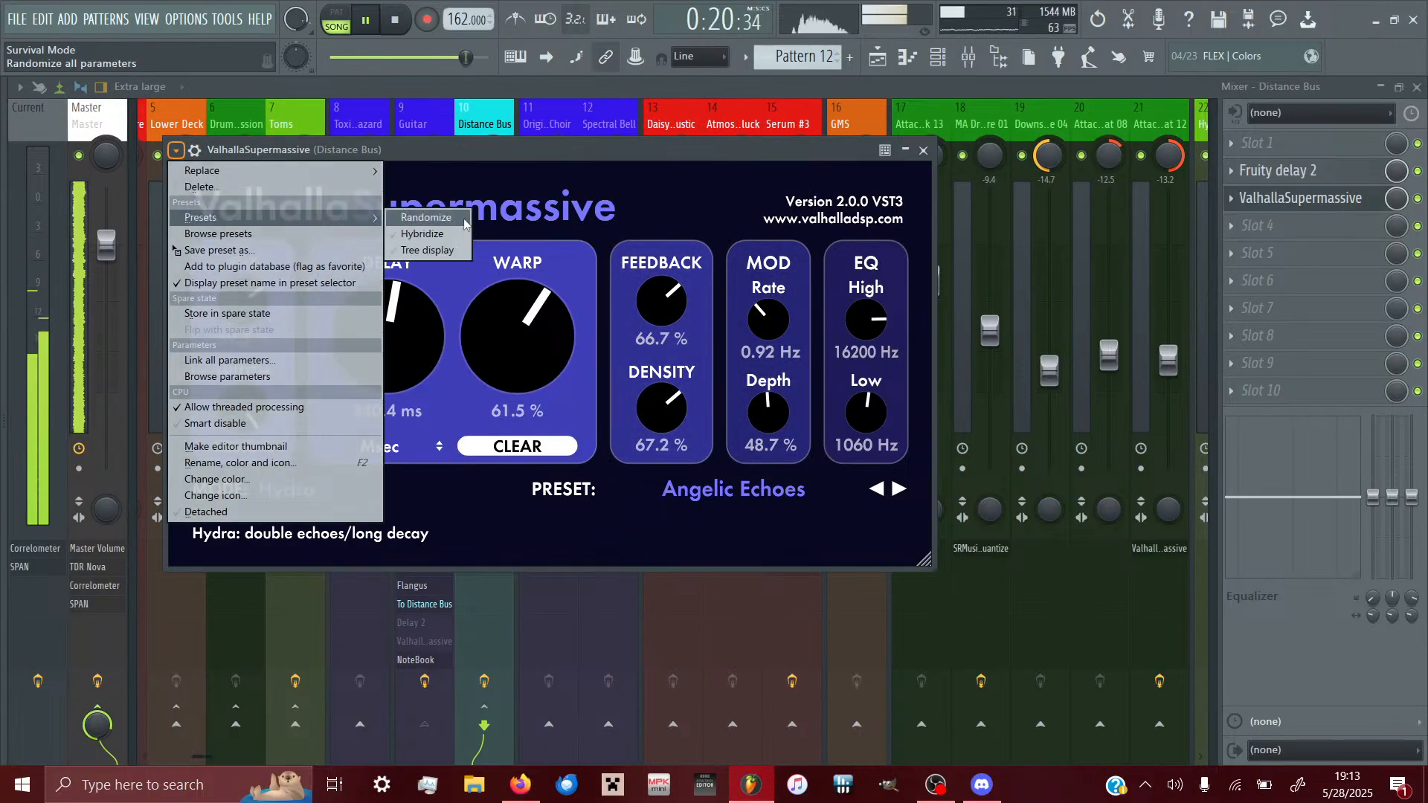
left_click(452, 376)
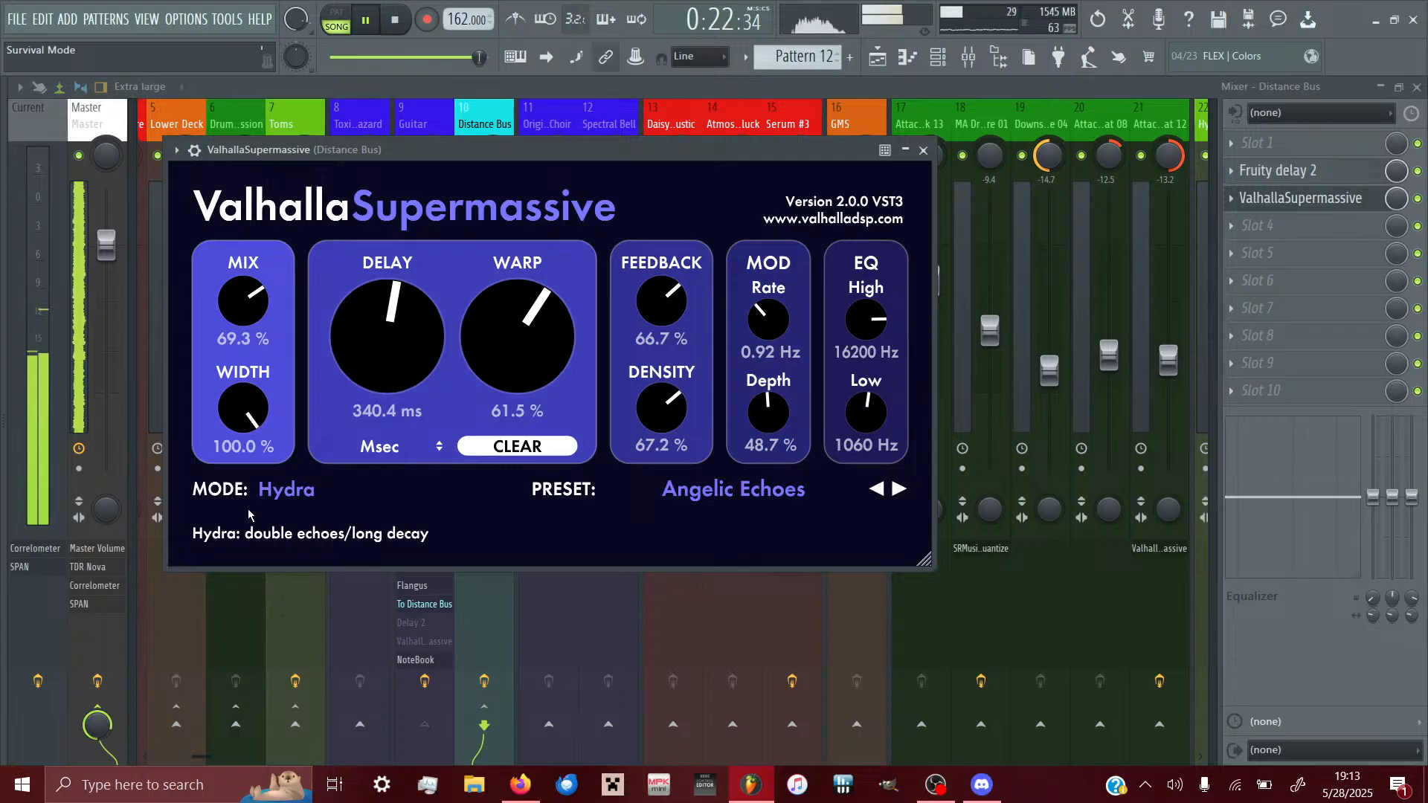
- Set ValhallaSupermassive to Gemini mode and shorten its delay to about 190.2 ms
left_click(267, 489)
left_click(297, 128)
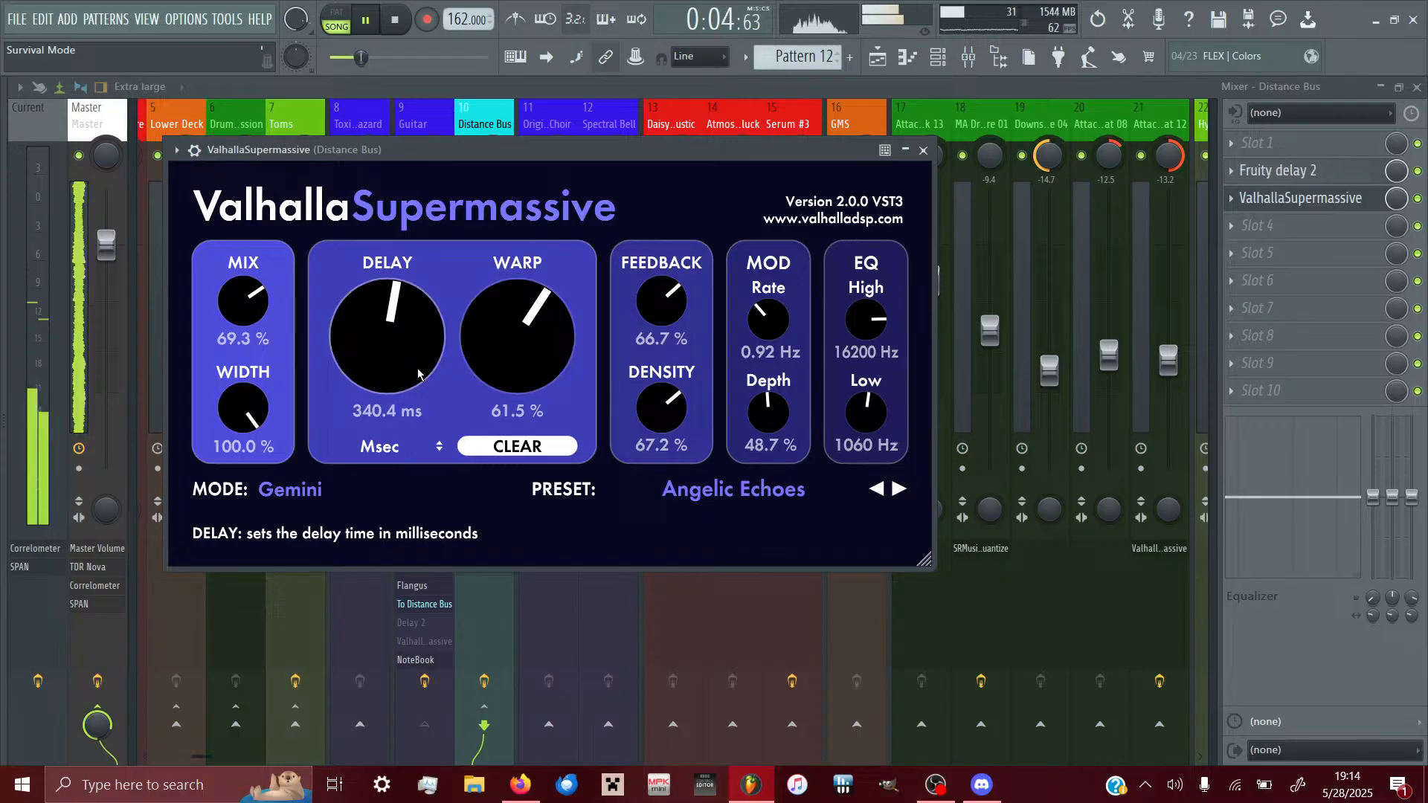
left_click_drag(418, 374, 422, 425)
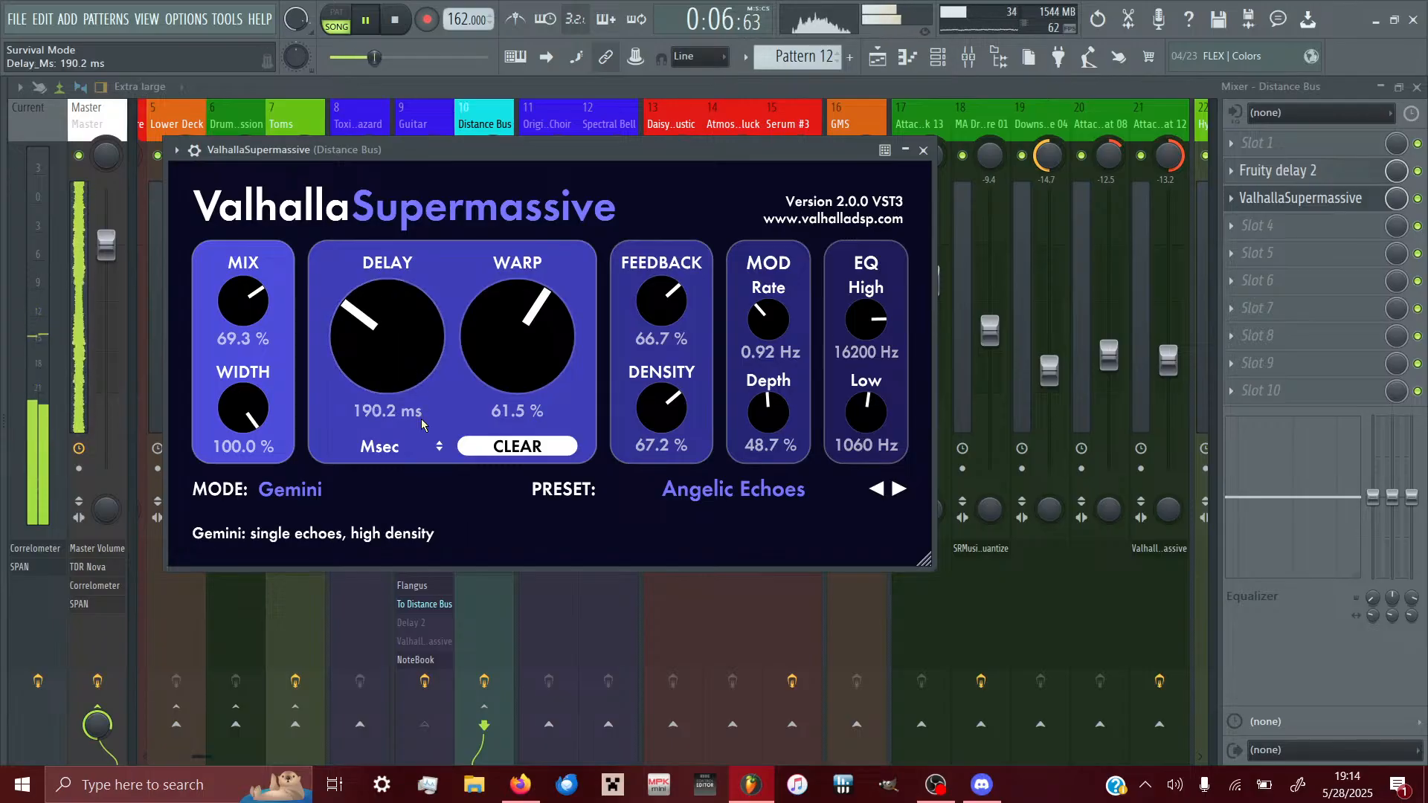
- Replace the ValhallaSupermassive in the Distance Bus's slot 3 with a fresh default instance and clear its window off the mixer faders
left_click(1250, 199)
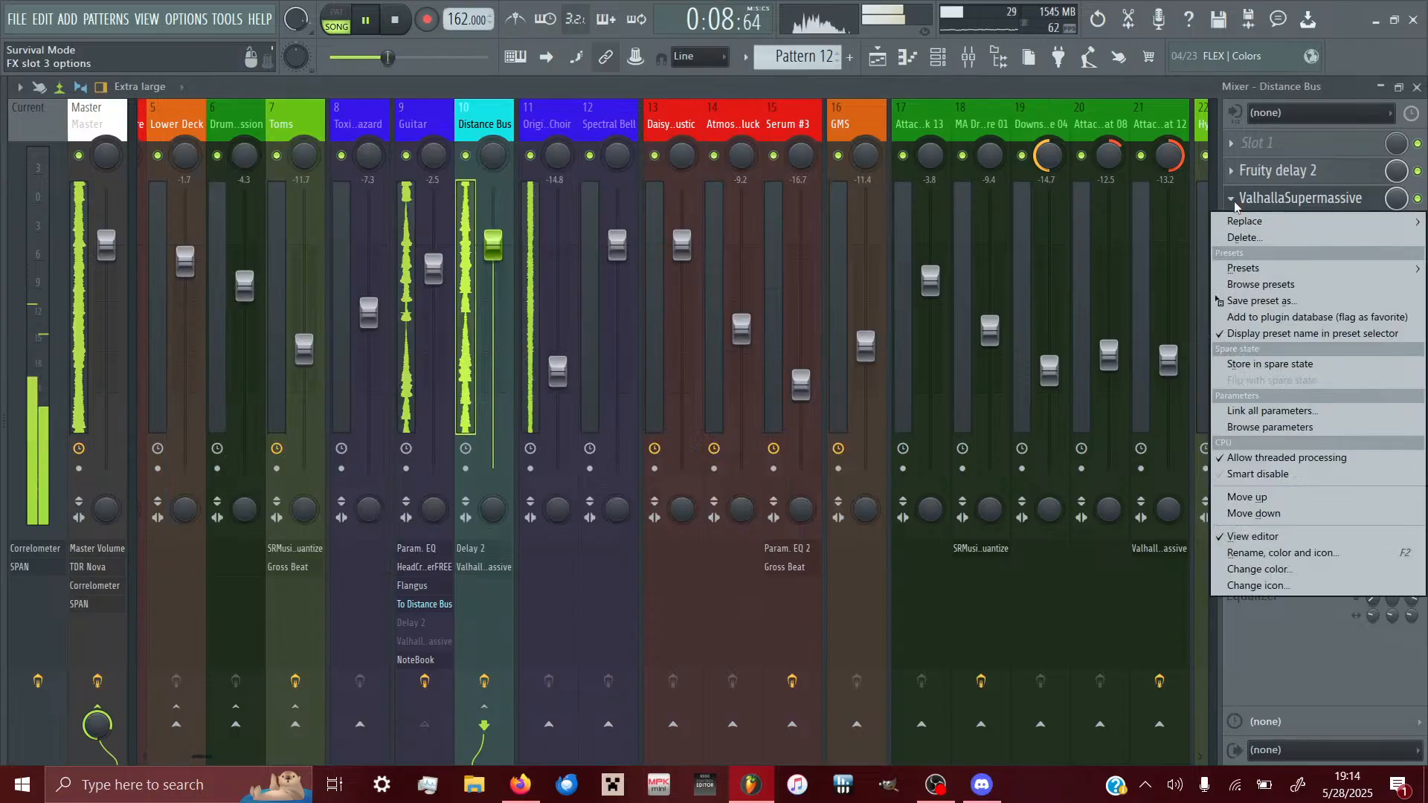
mouse_move(1240, 223)
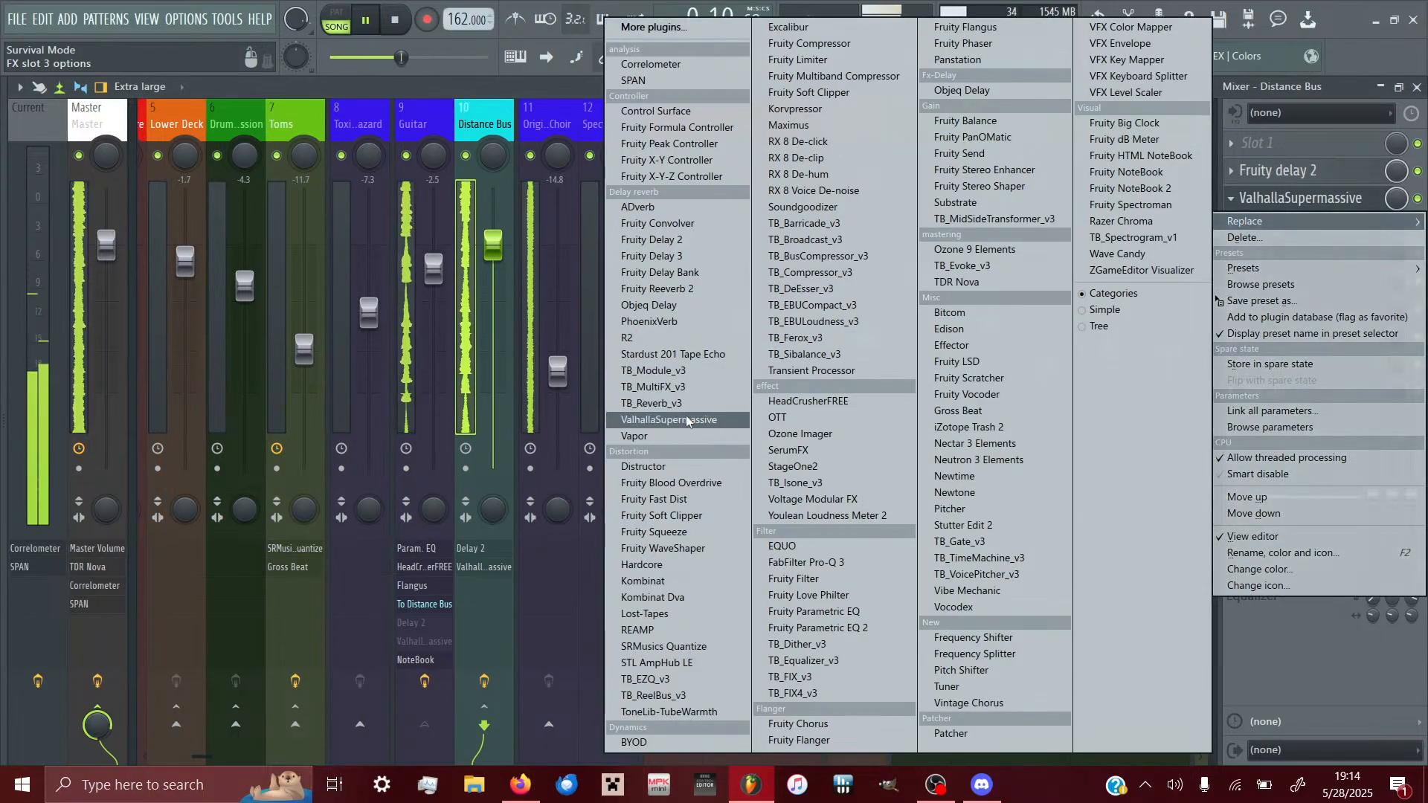
left_click(658, 419)
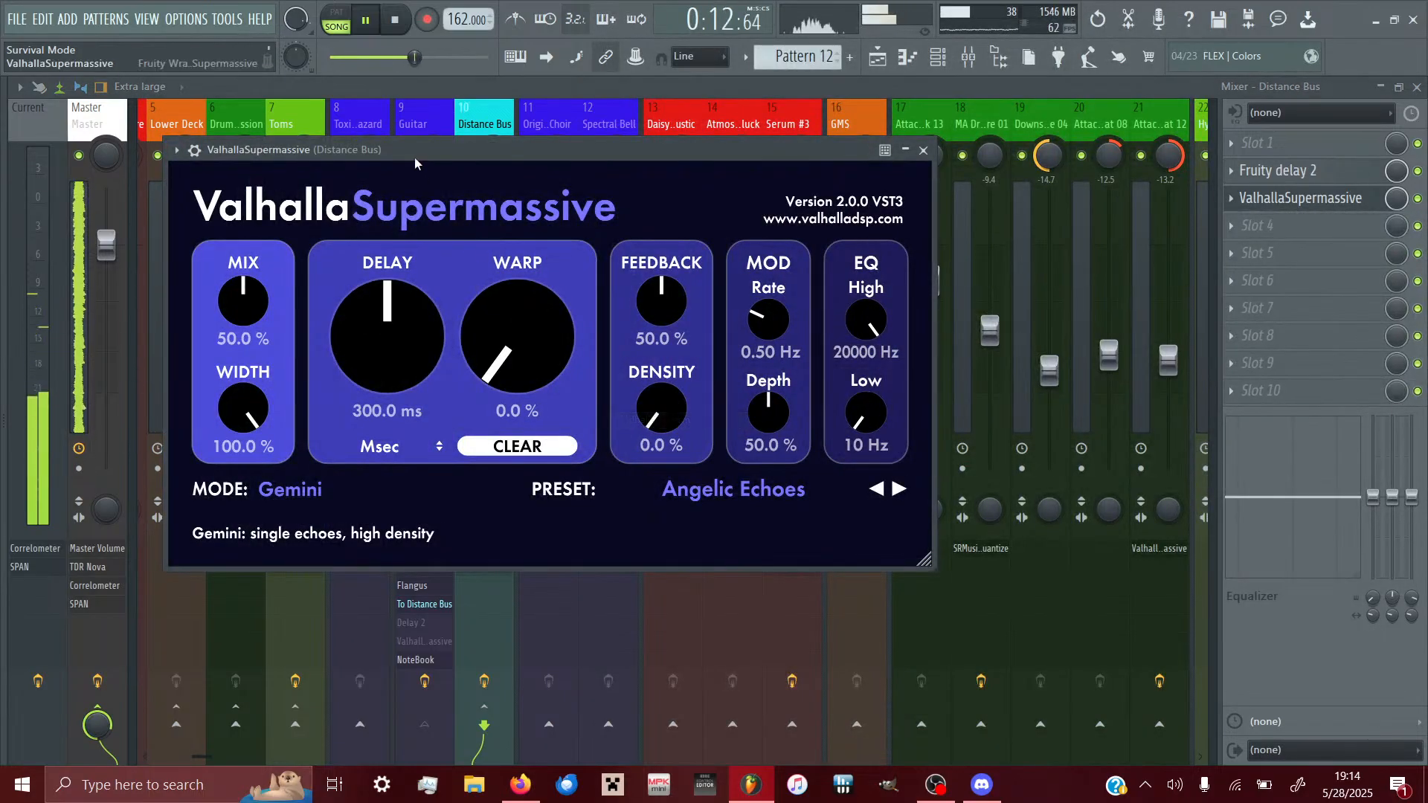
left_click_drag(413, 158, 729, 161)
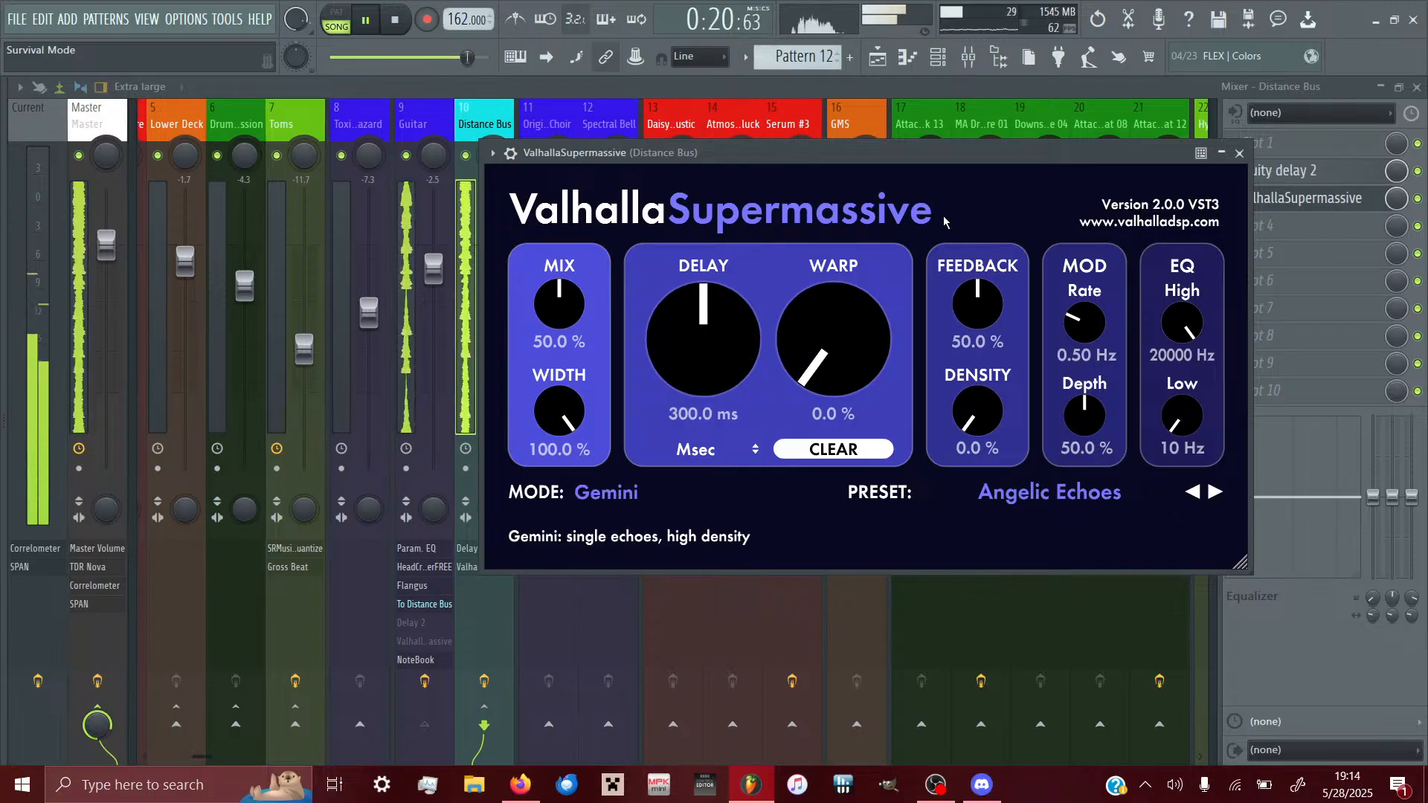
left_click_drag(848, 155, 767, 221)
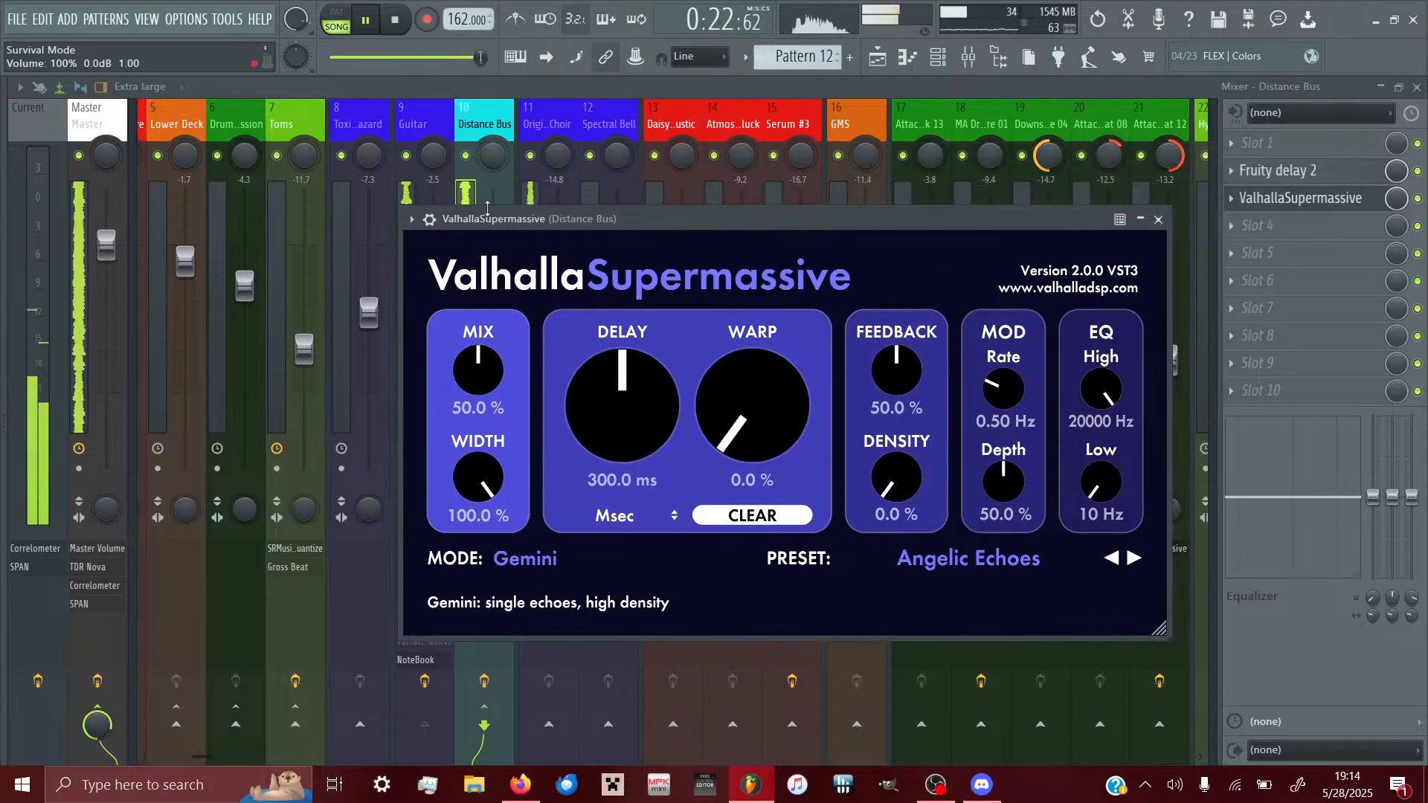
left_click_drag(507, 220, 435, 371)
- Copy the Guitar track's volume value and stop song playback
right_click(438, 264)
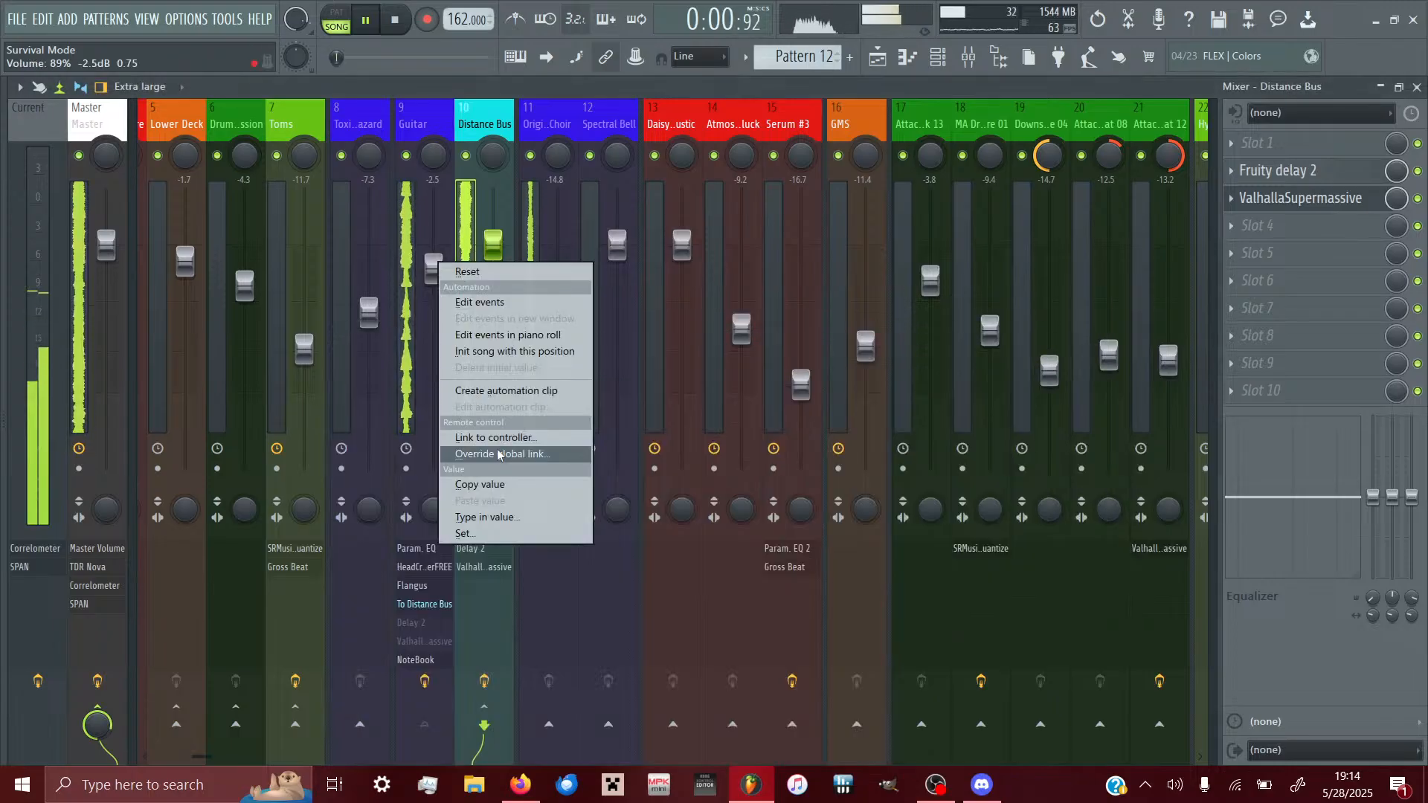
left_click(480, 485)
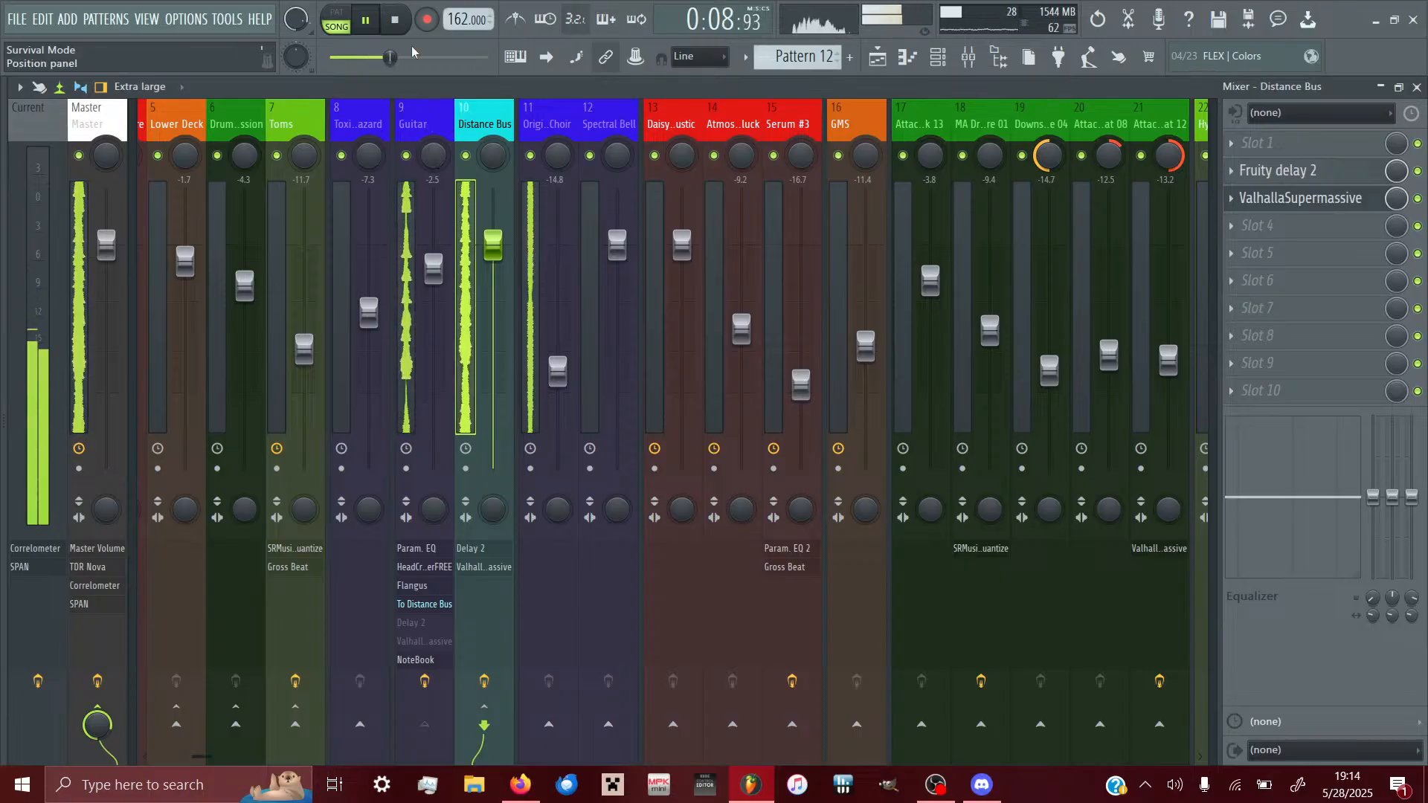
left_click(402, 19)
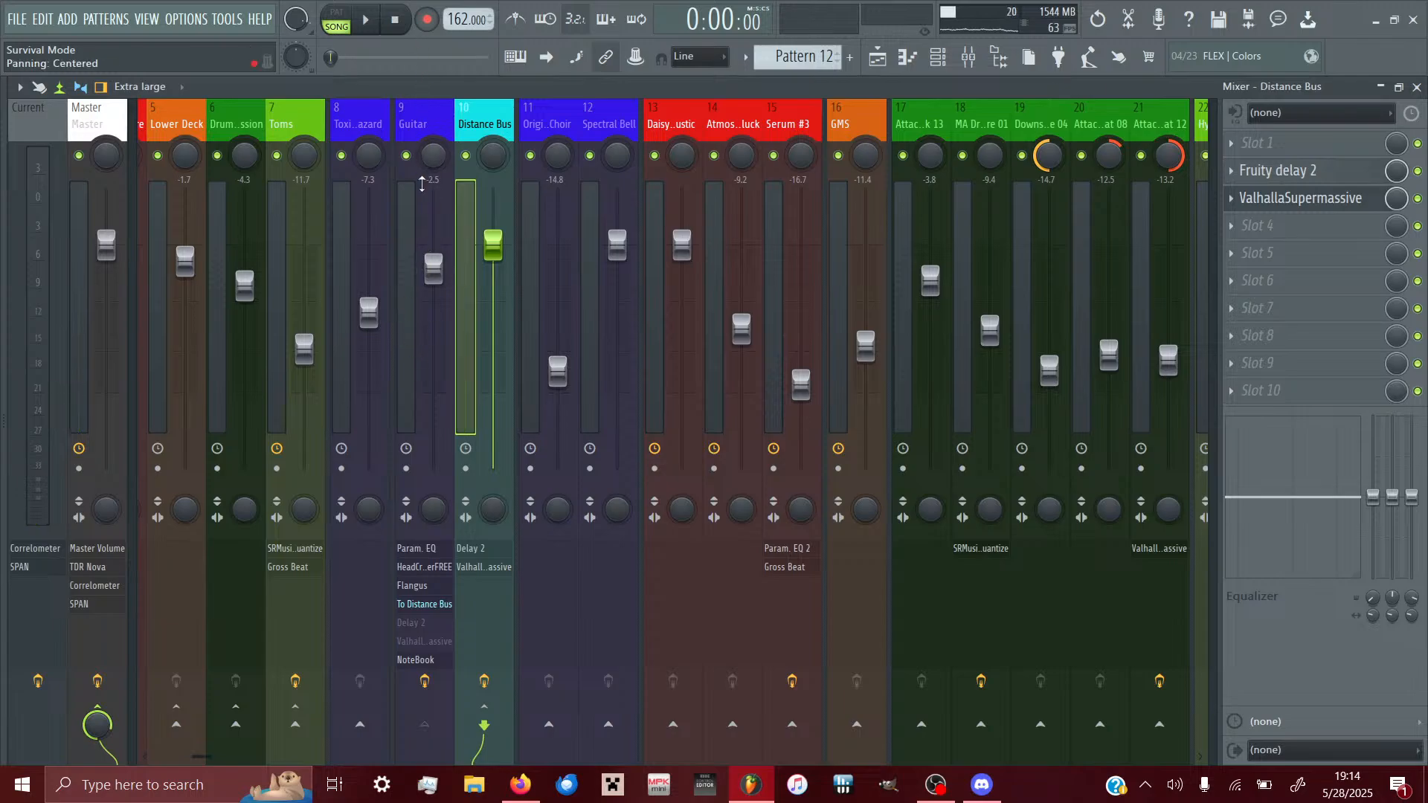
- Examine the Guitar track's effect chain, its "To Distance Bus" send, and the instruments in the channel rack
left_click(428, 131)
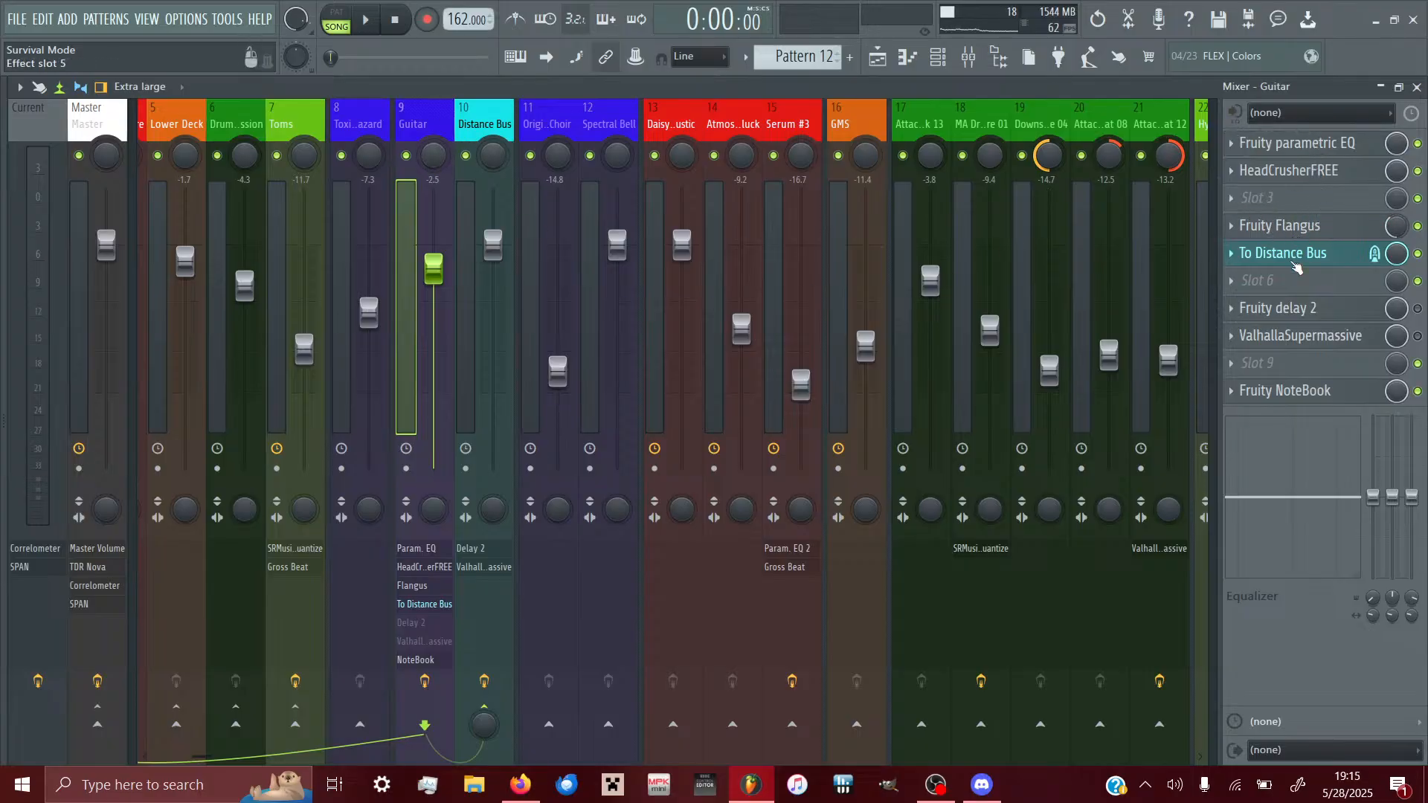
left_click(937, 56)
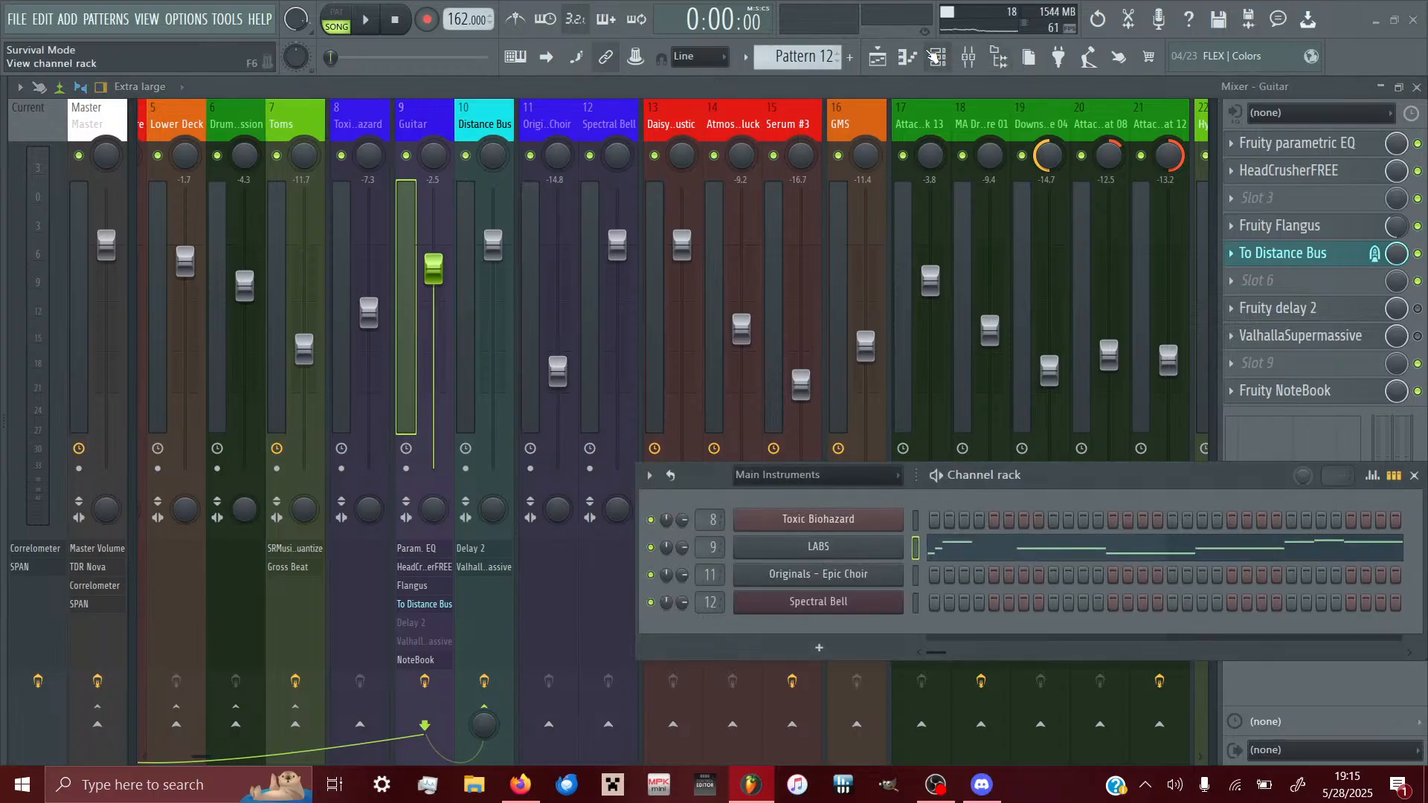
left_click(936, 57)
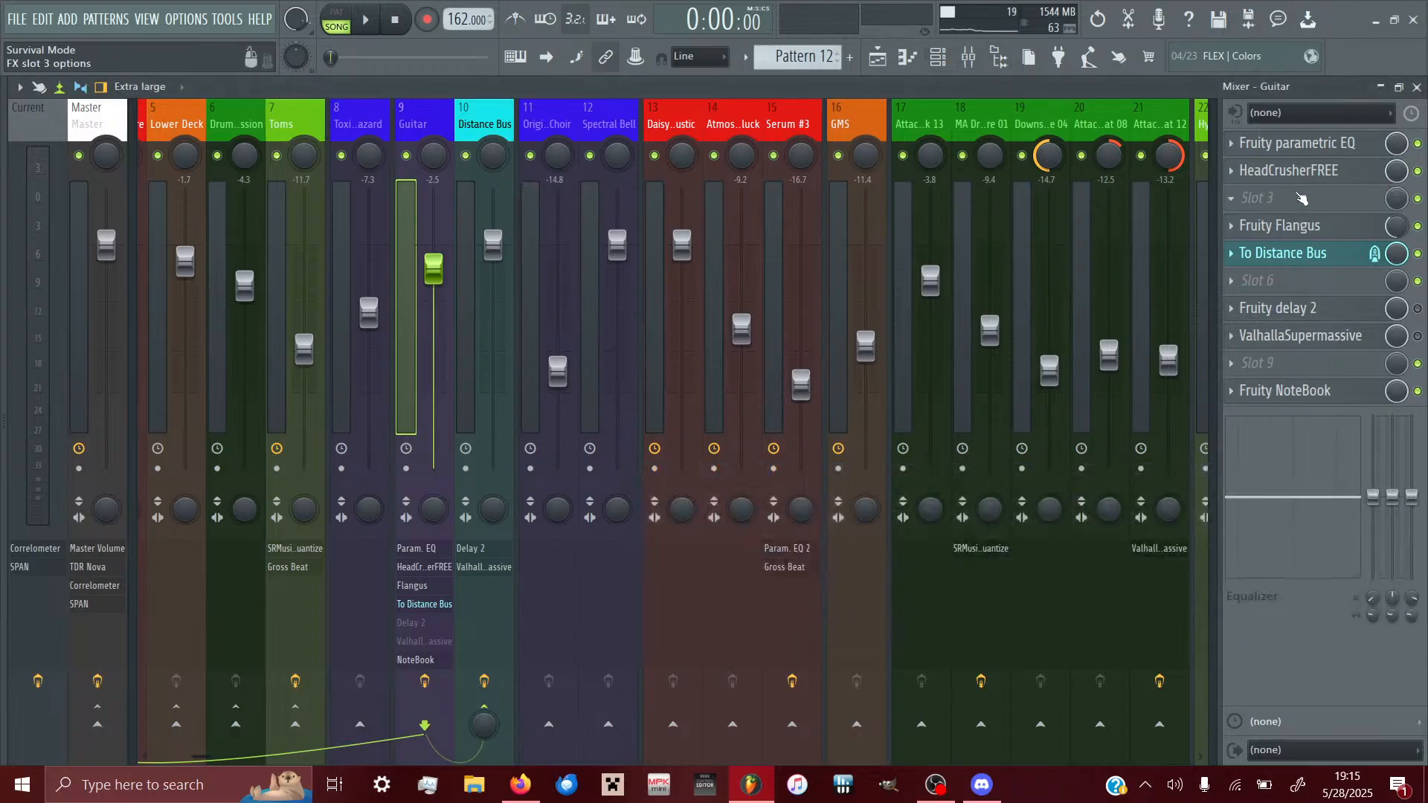
left_click(1297, 258)
left_click(1297, 259)
left_click(477, 120)
left_click(429, 122)
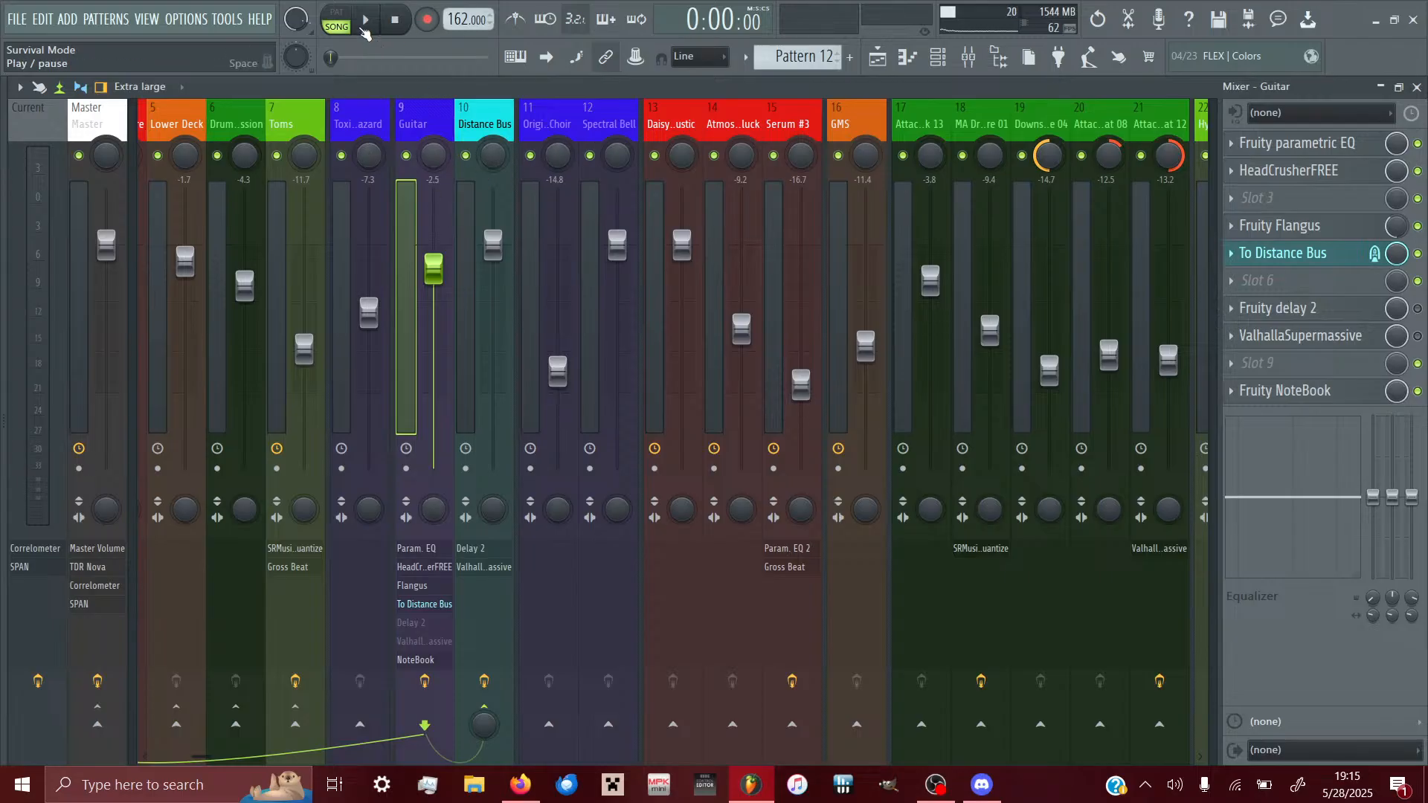
- Start song playback, copy the Guitar track's volume value, and lower its fader to about -11.8 dB
key("space")
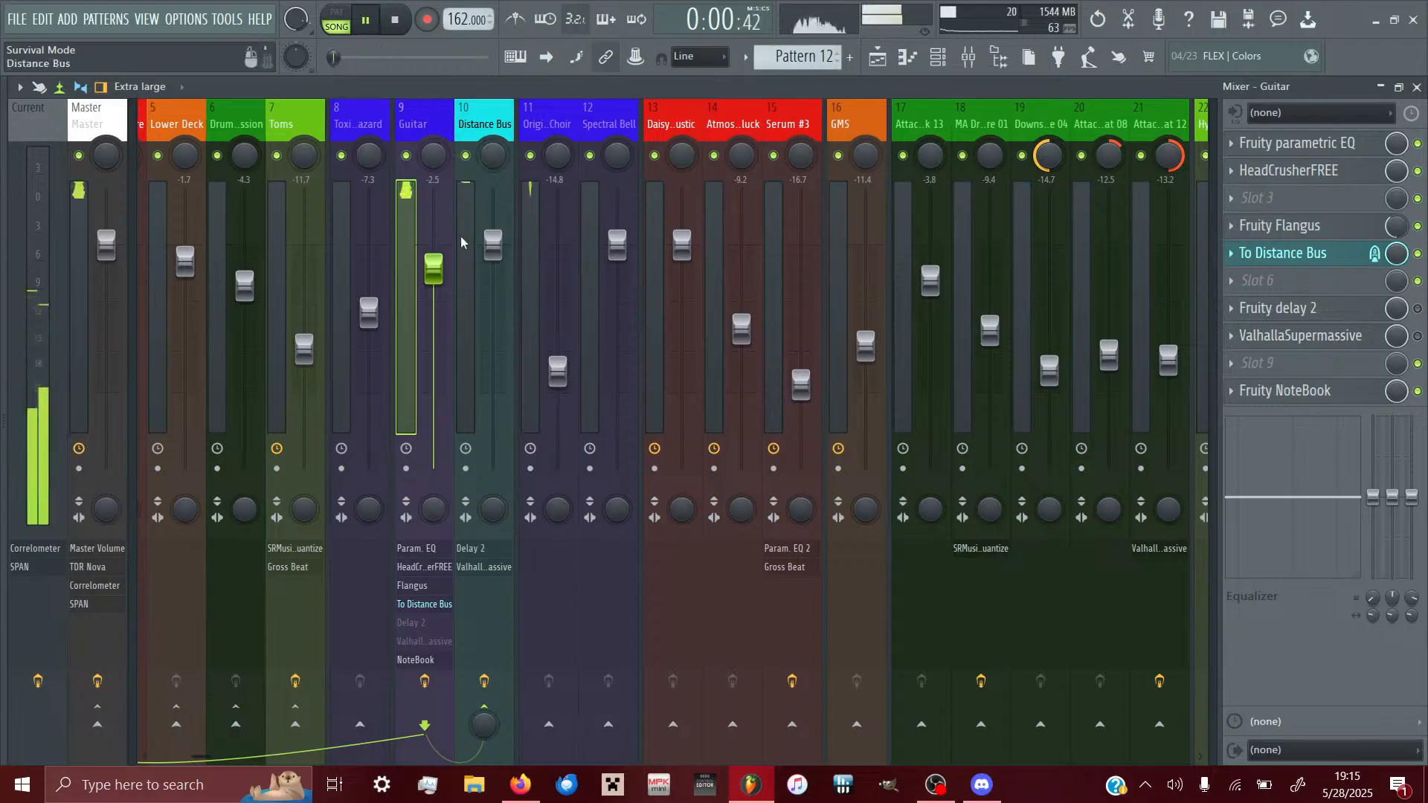
right_click(436, 274)
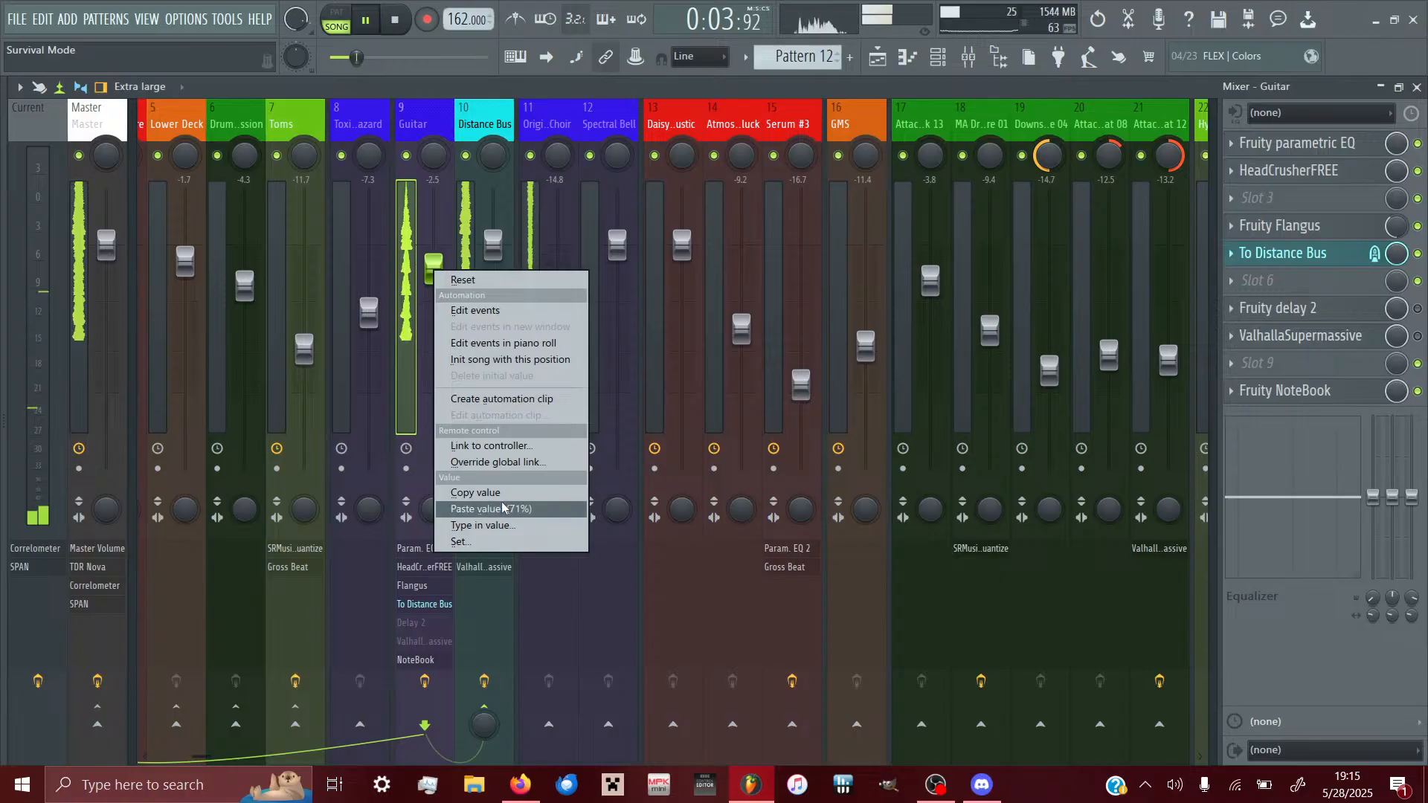
left_click(496, 494)
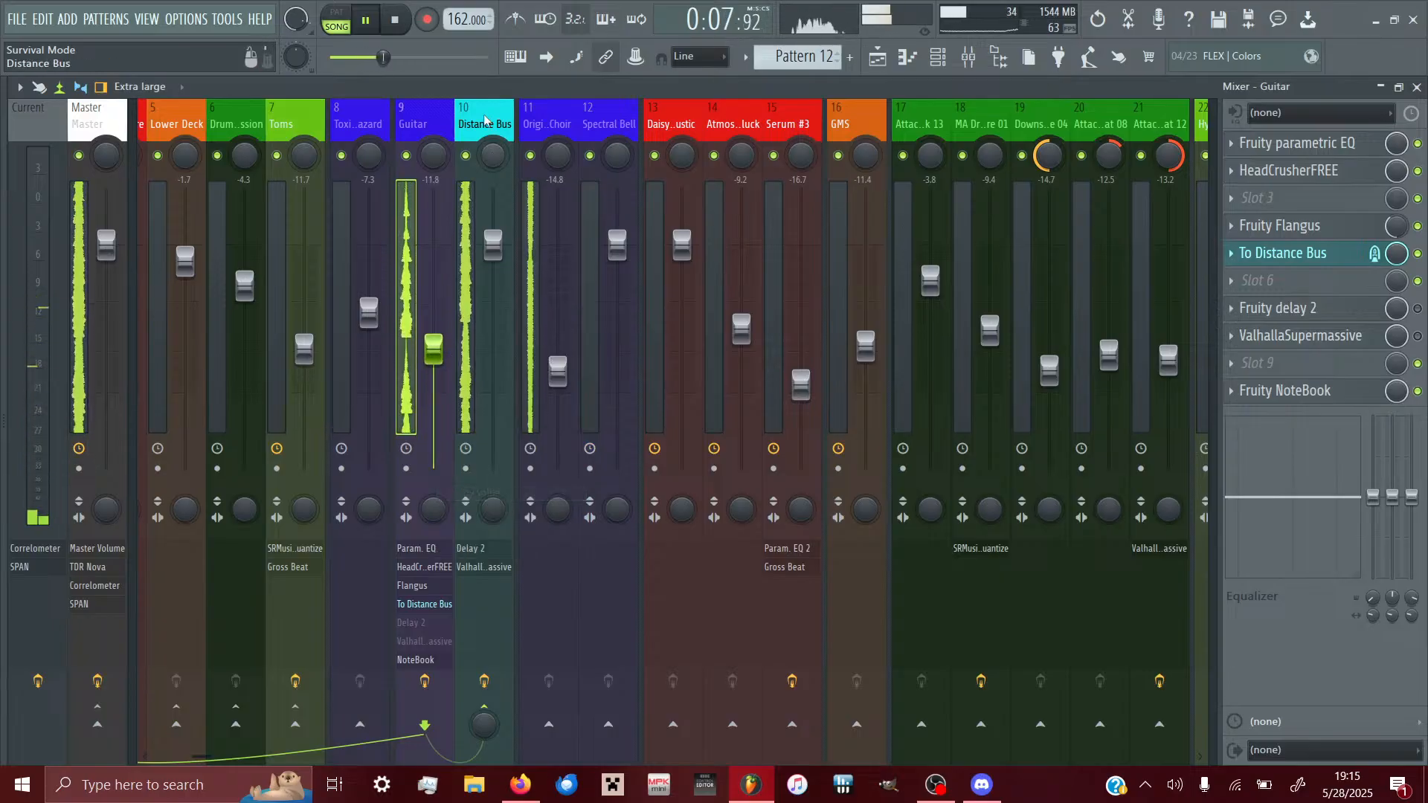
- Open ValhallaSupermassive on the Distance Bus and set its feedback to about 44.9%
left_click(473, 262)
left_click(1279, 200)
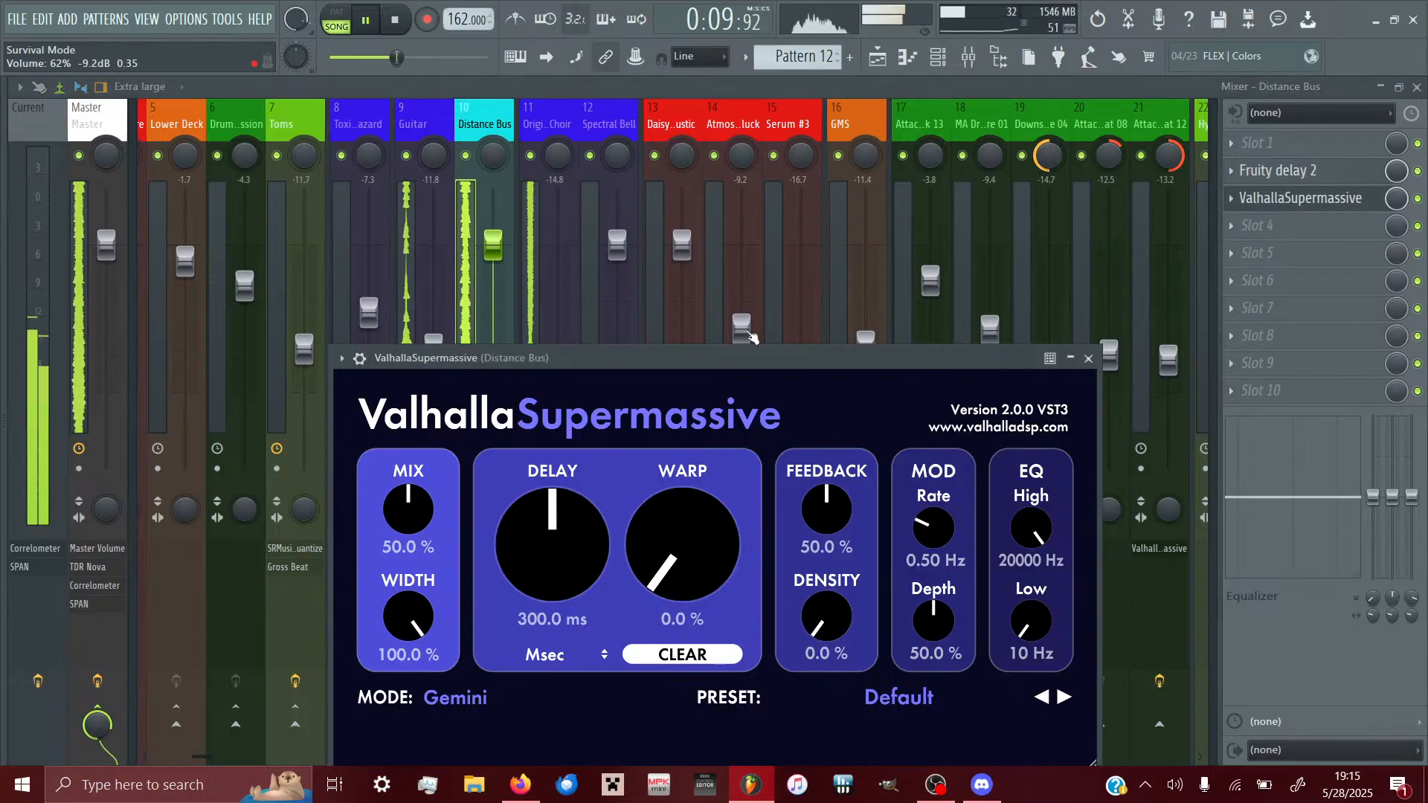
left_click_drag(674, 362, 663, 171)
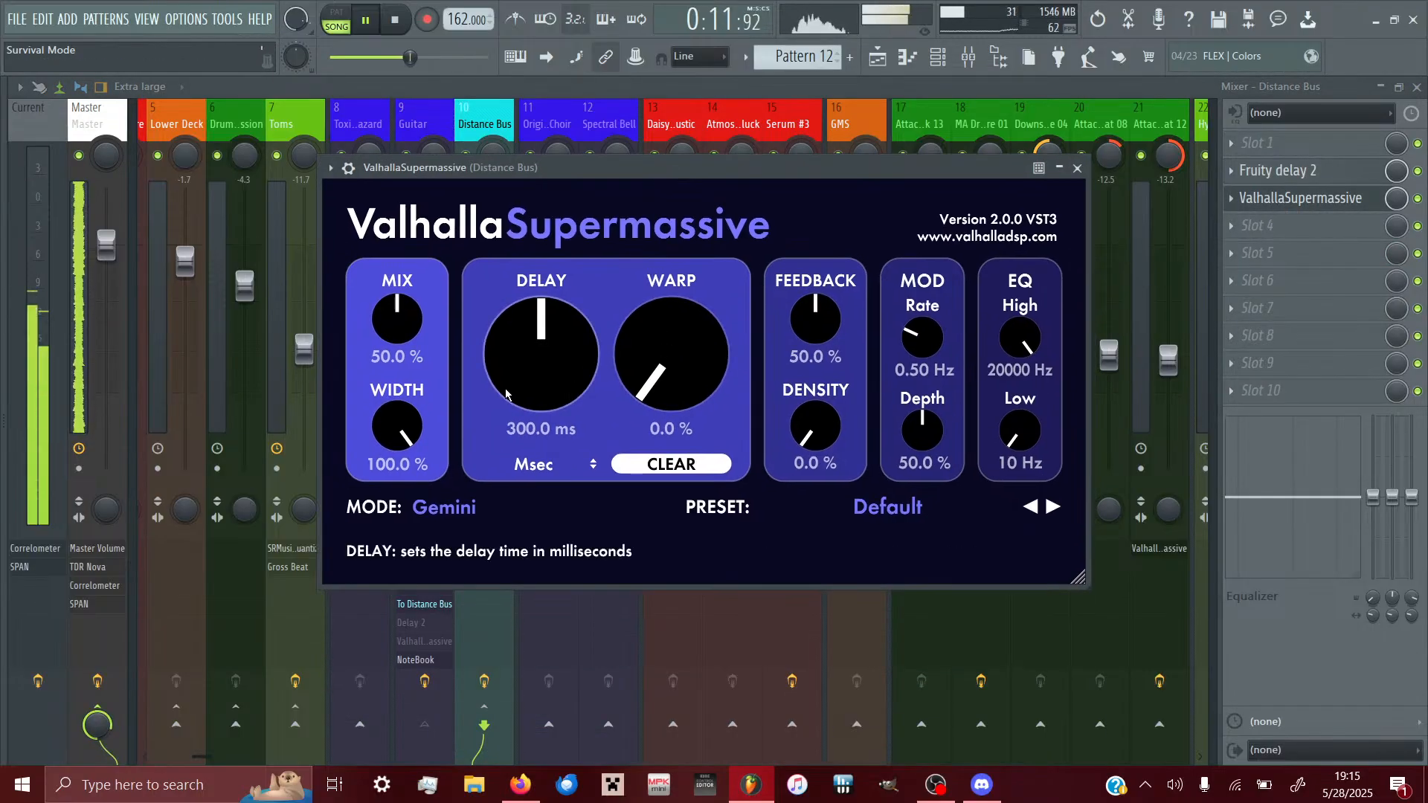
left_click_drag(829, 324, 798, 249)
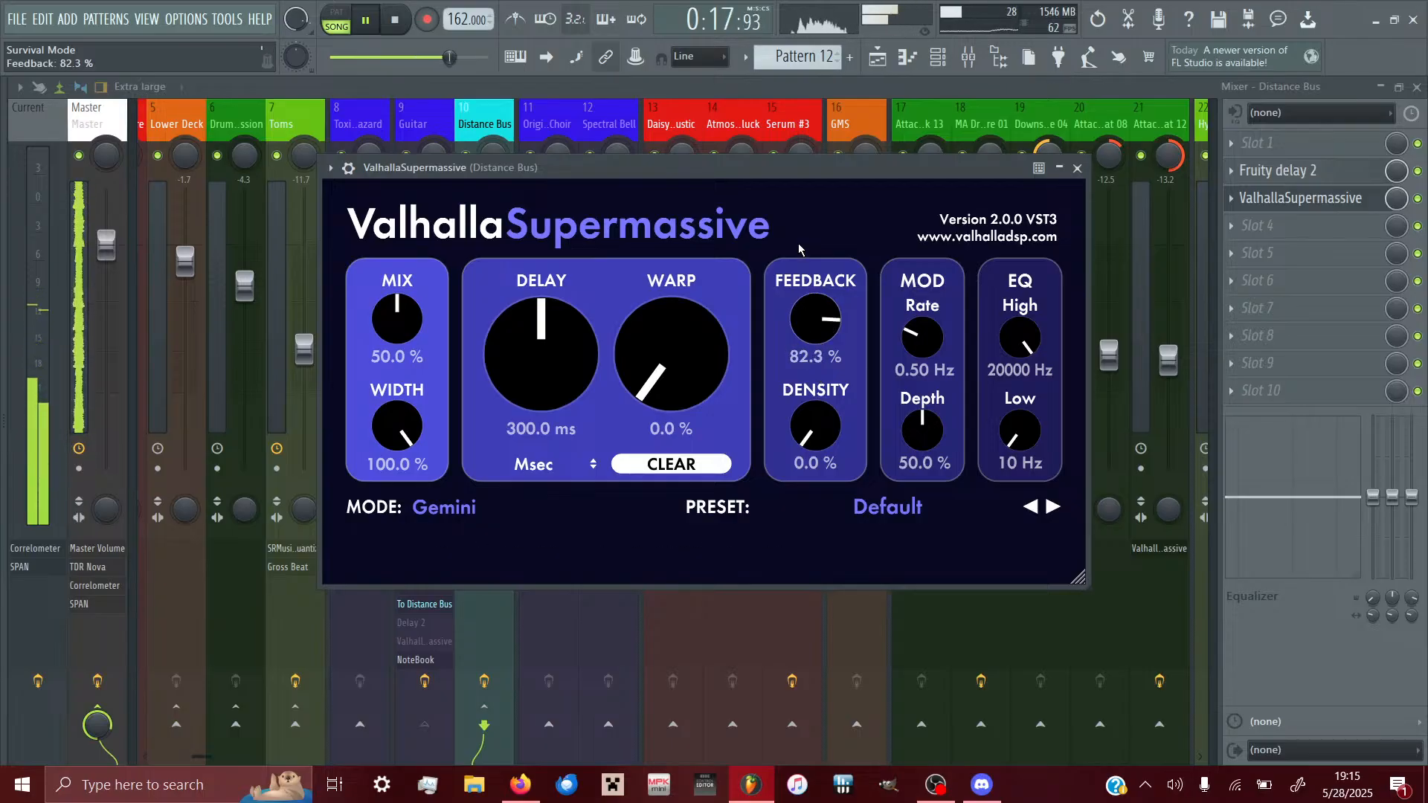
left_click_drag(799, 249, 800, 338)
- Try the Hydra, Centaurus and Sagittarius modes in ValhallaSupermassive, and settle on Lyra
left_click(431, 512)
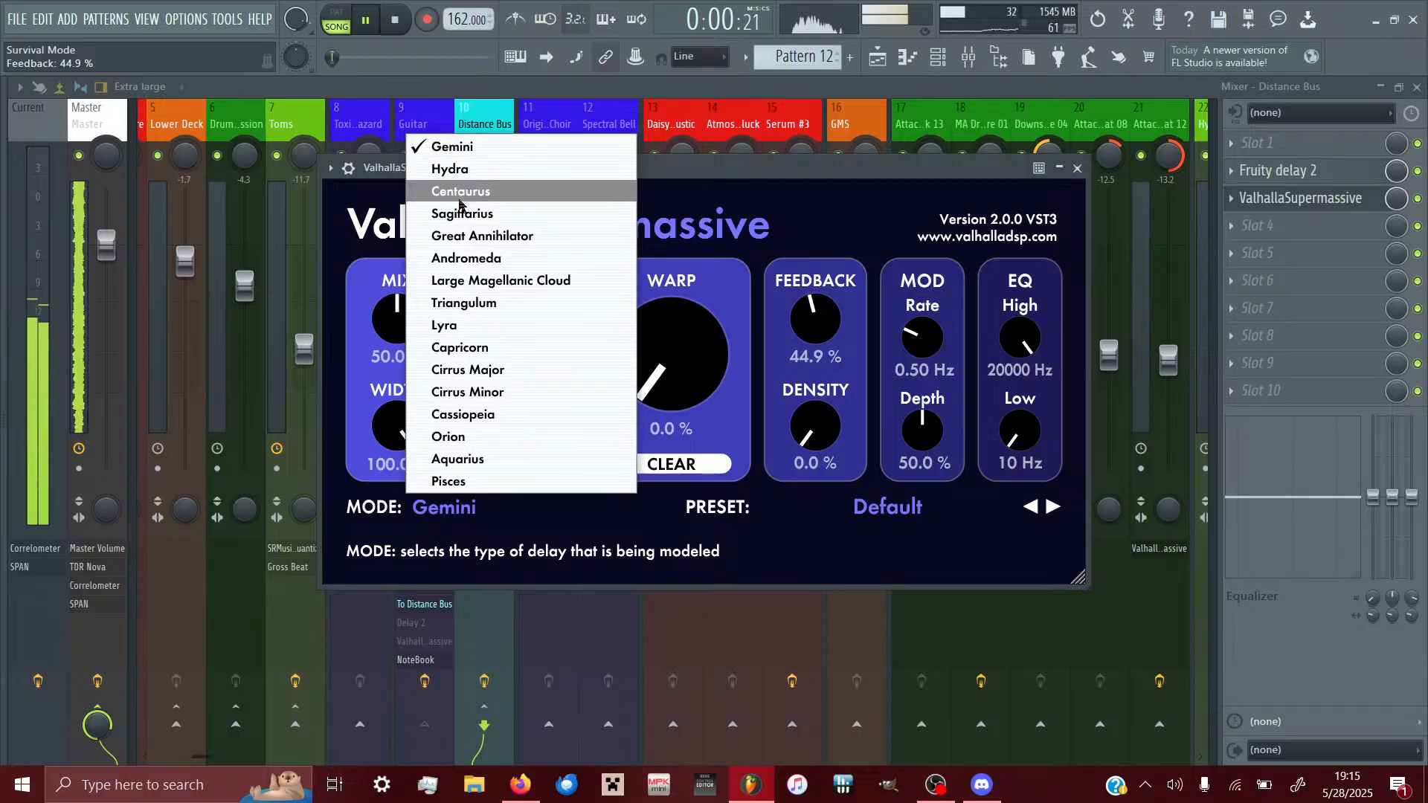
left_click(458, 170)
left_click(440, 508)
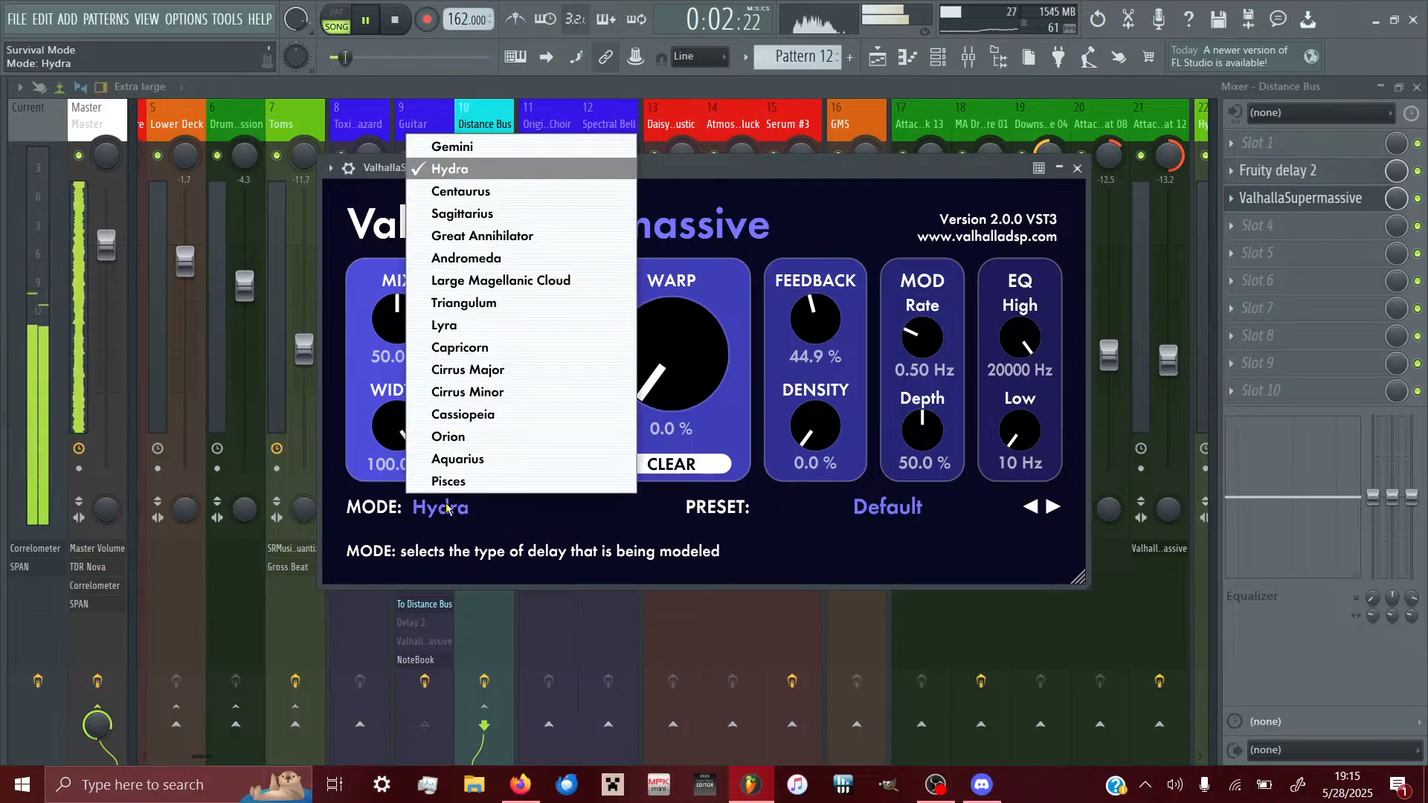
left_click(446, 189)
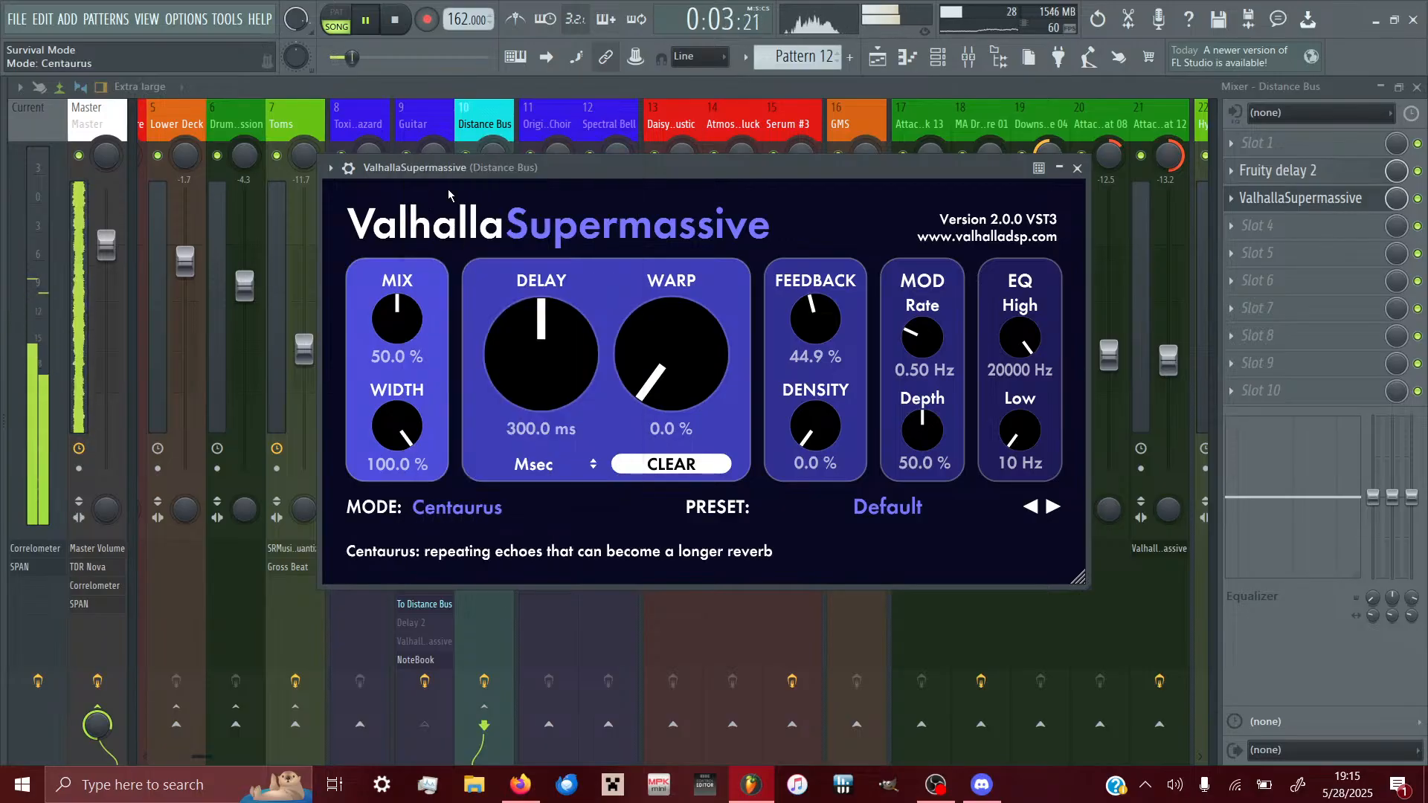
left_click(435, 507)
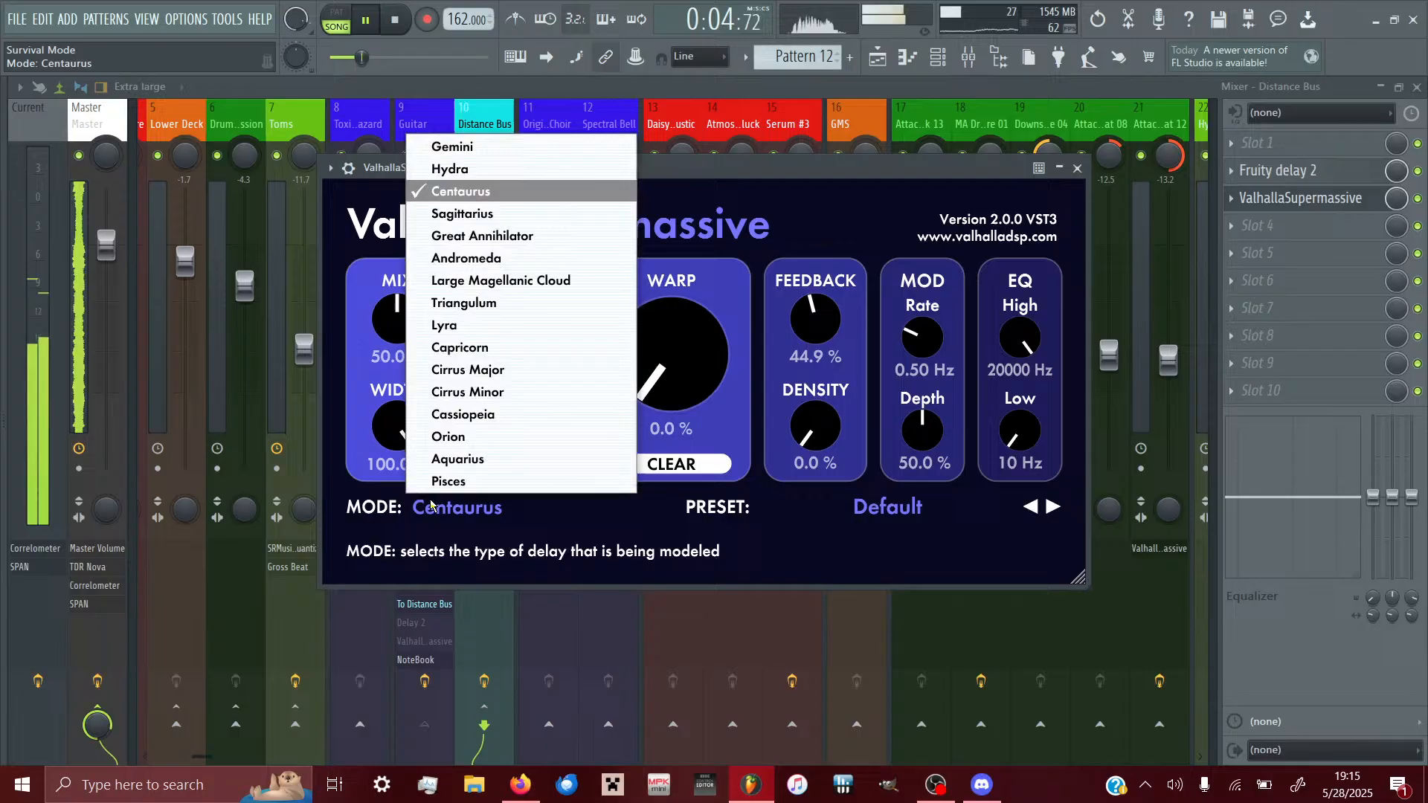
left_click(428, 215)
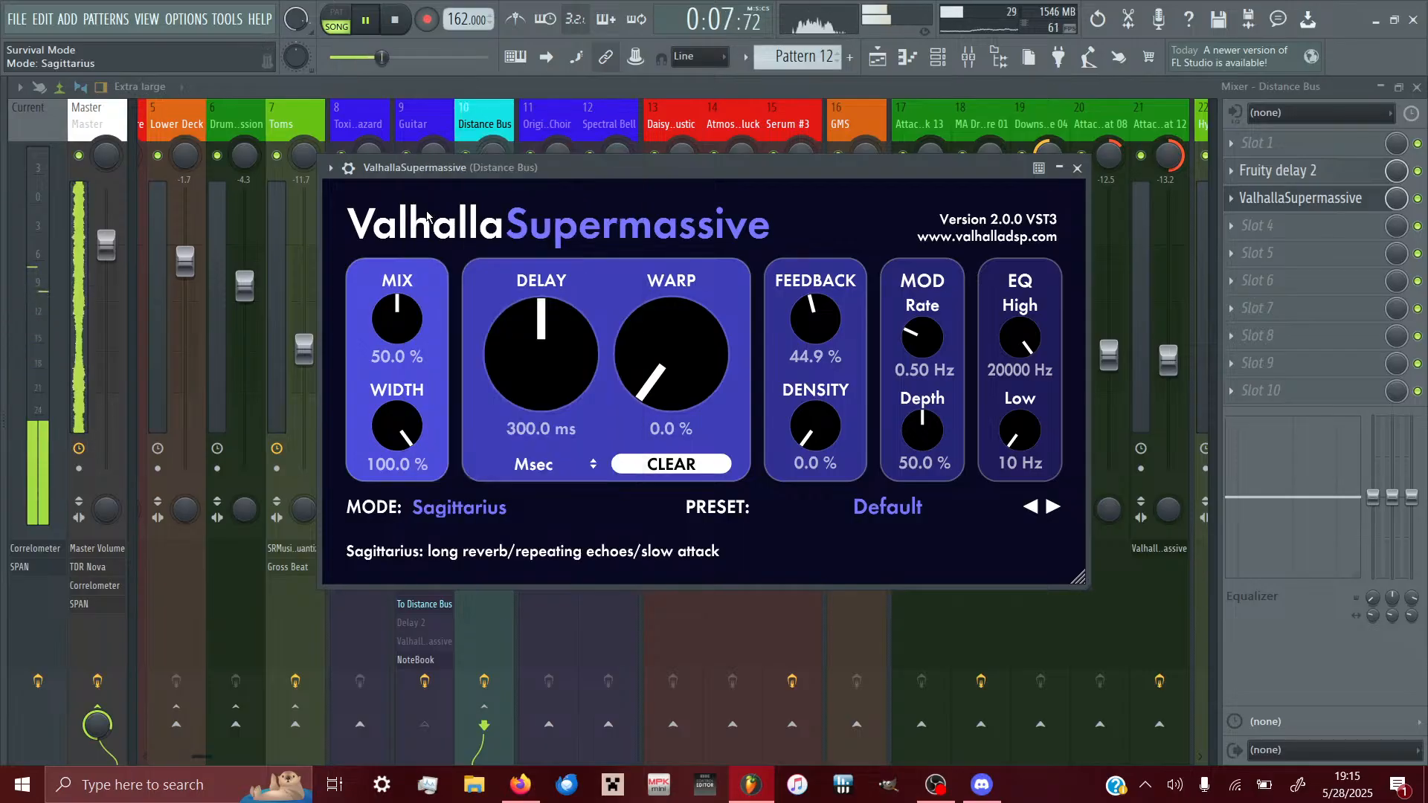
left_click(493, 506)
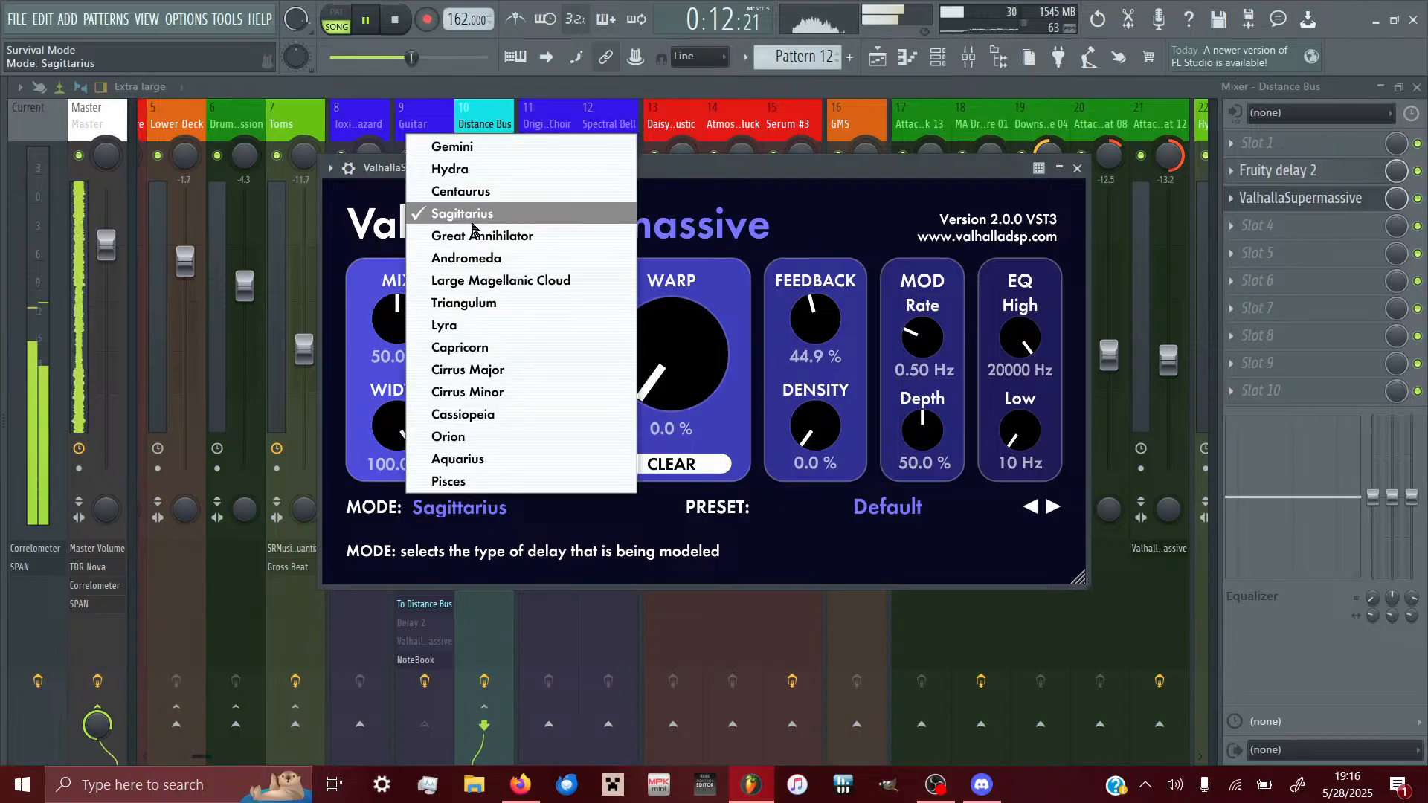
left_click(462, 327)
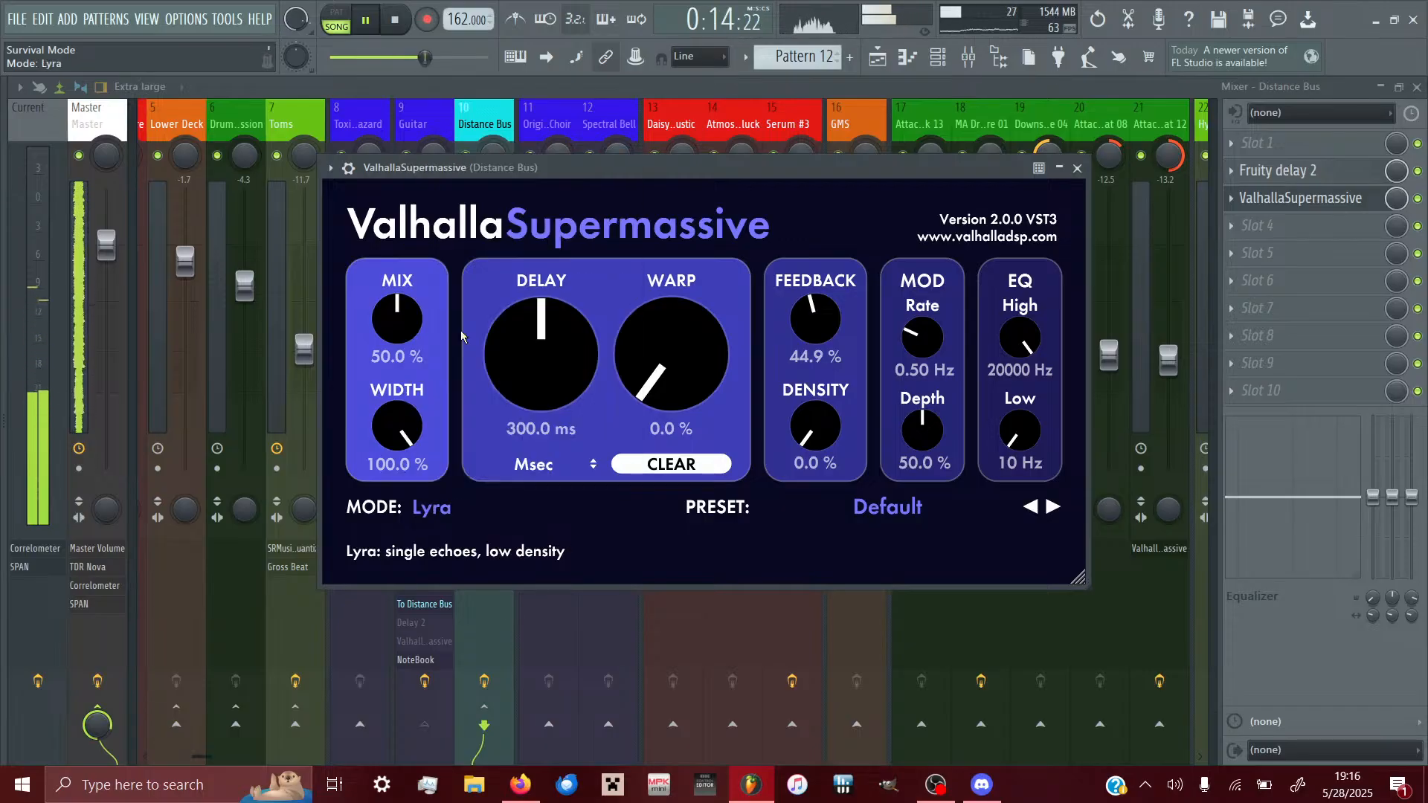
left_click(440, 507)
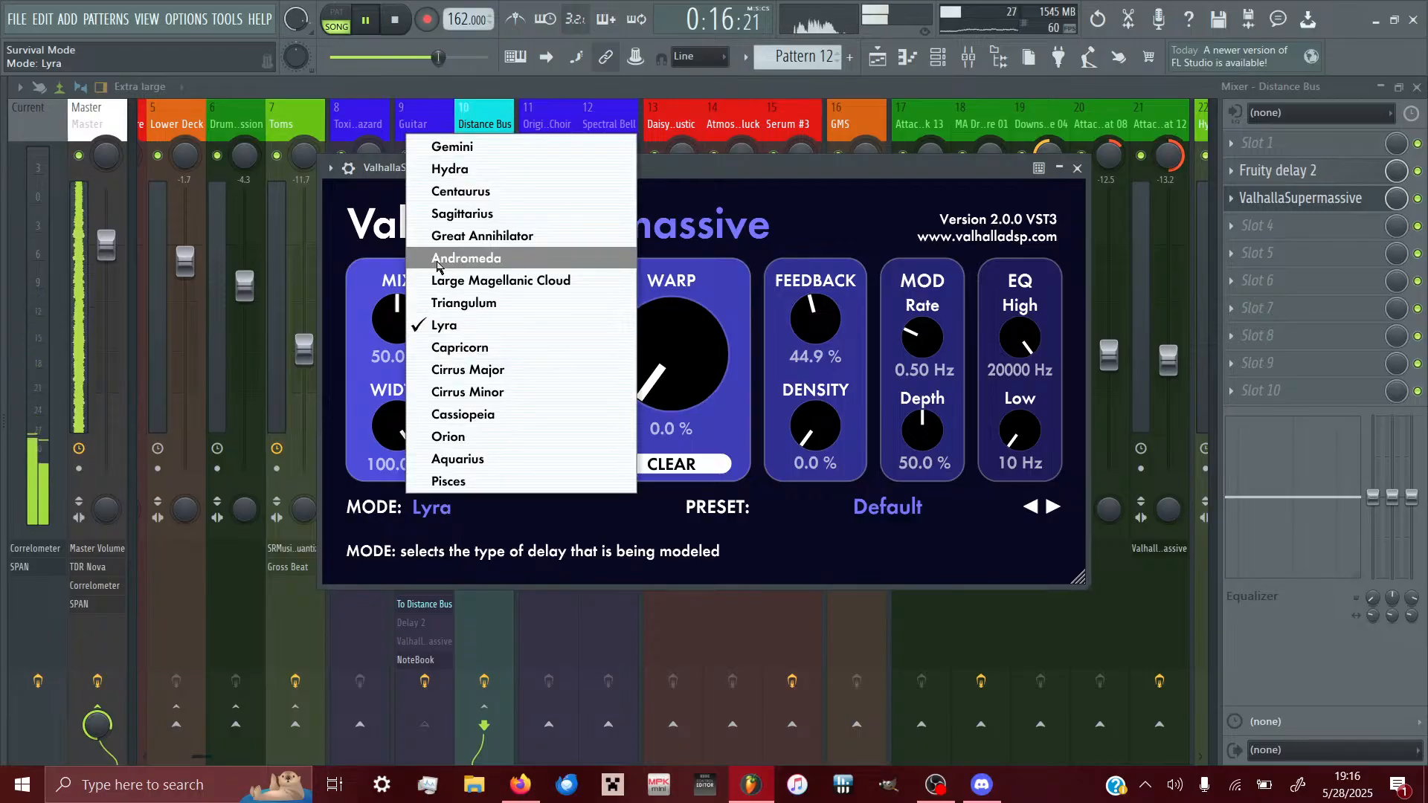
left_click(789, 306)
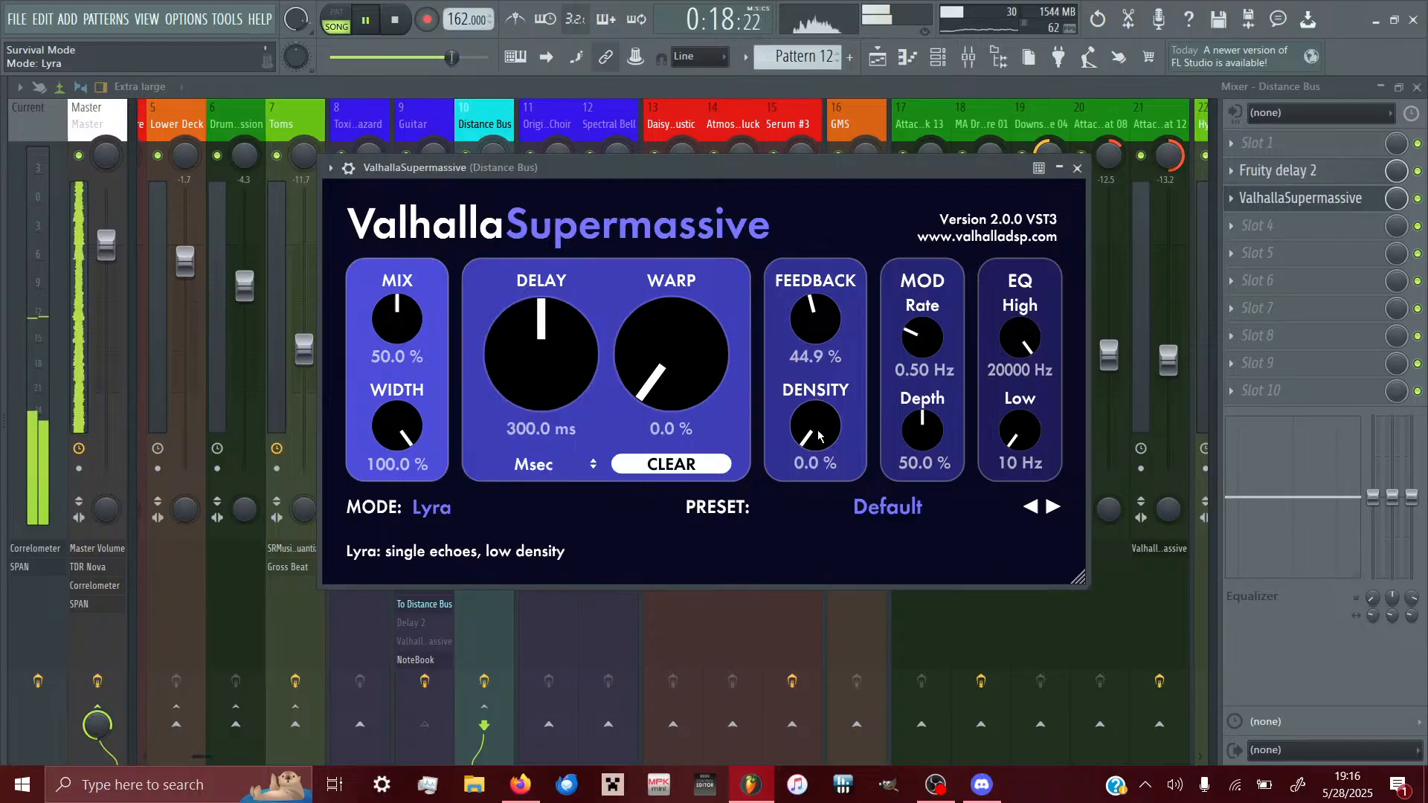
- Set the reverb's density to about 75.2%, its delay to about 102 ms, and its warp to about 71.7%
left_click_drag(810, 427, 769, 261)
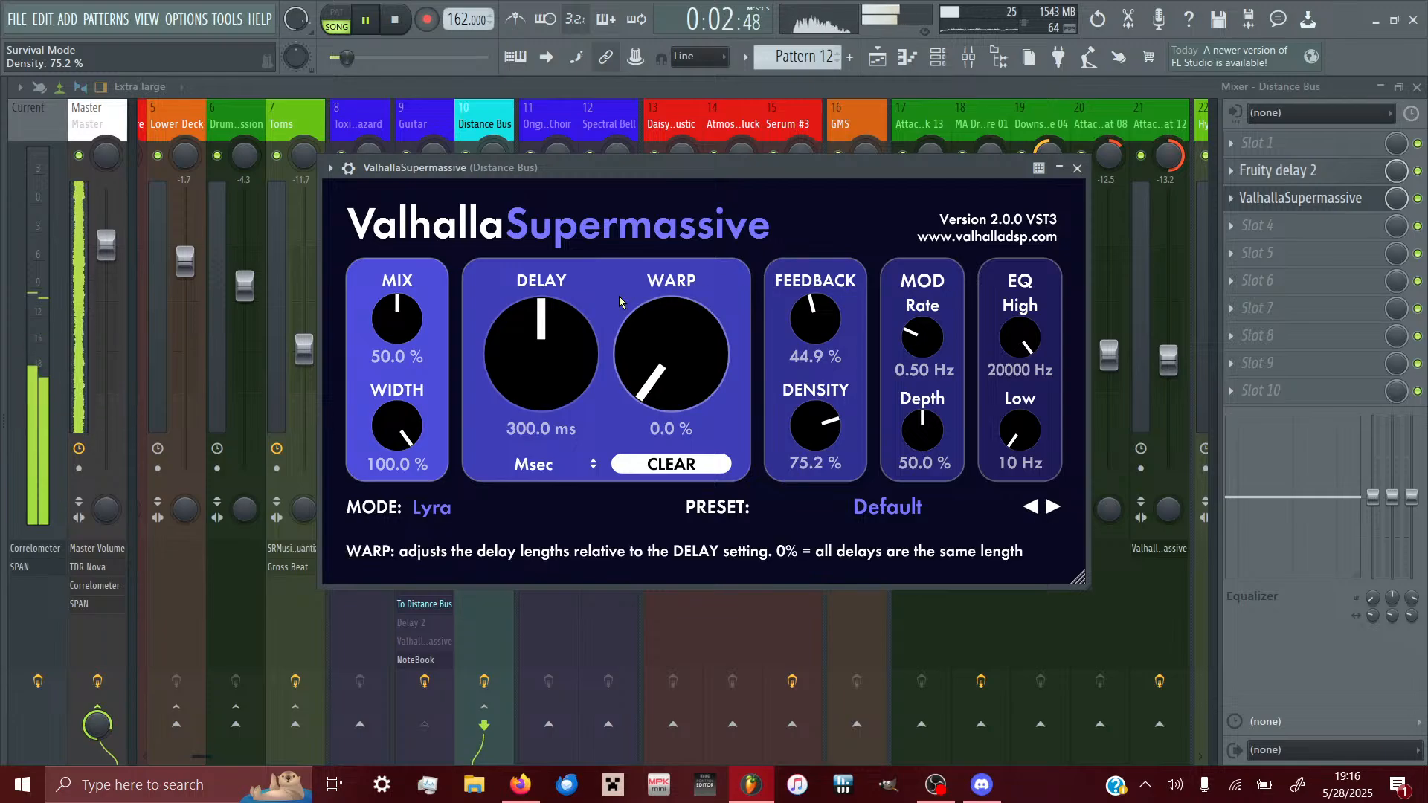
left_click_drag(530, 349, 527, 421)
left_click_drag(638, 383, 615, 313)
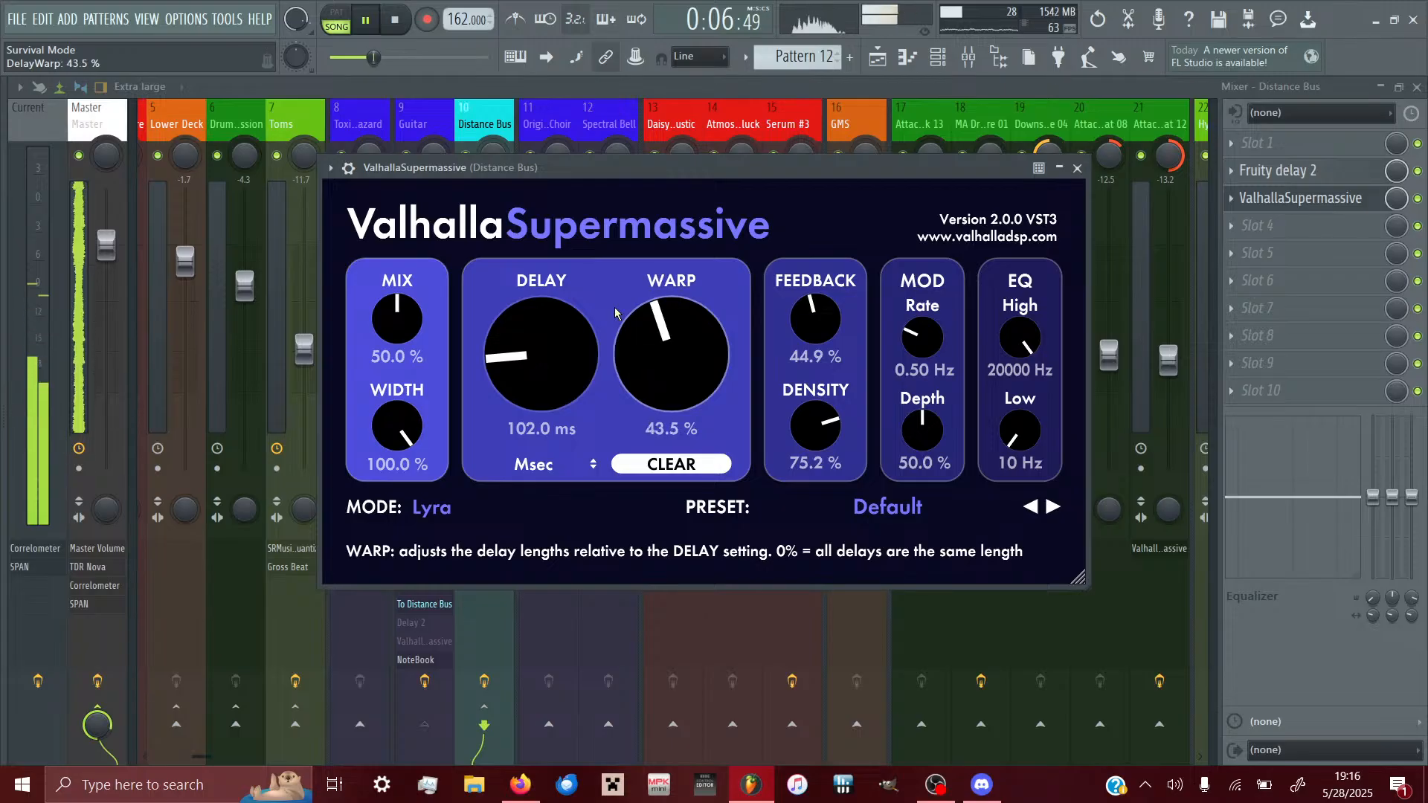
left_click_drag(692, 346, 673, 297)
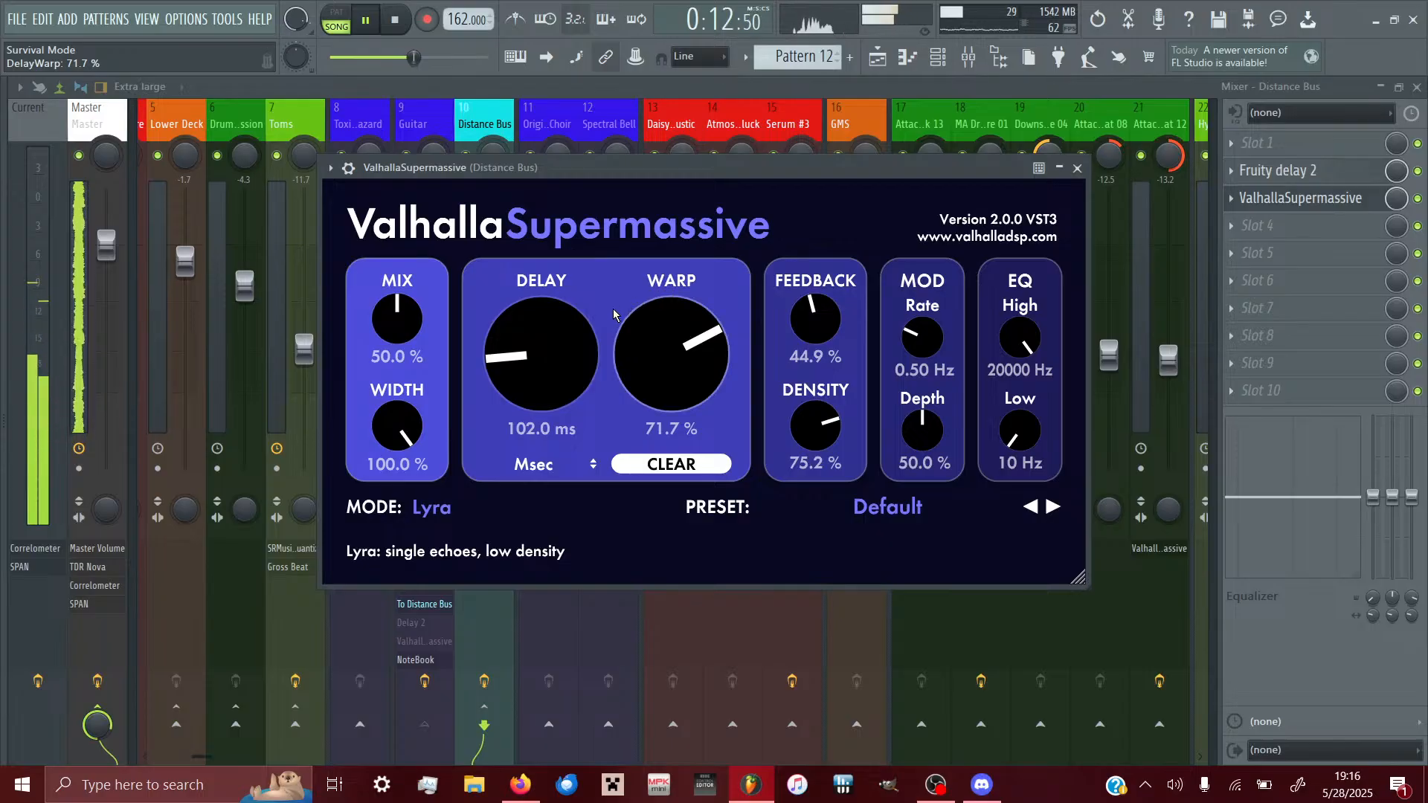
- Try the Gemini mode, switch to Hydra, and raise the reverb's delay to 150 ms
left_click(435, 507)
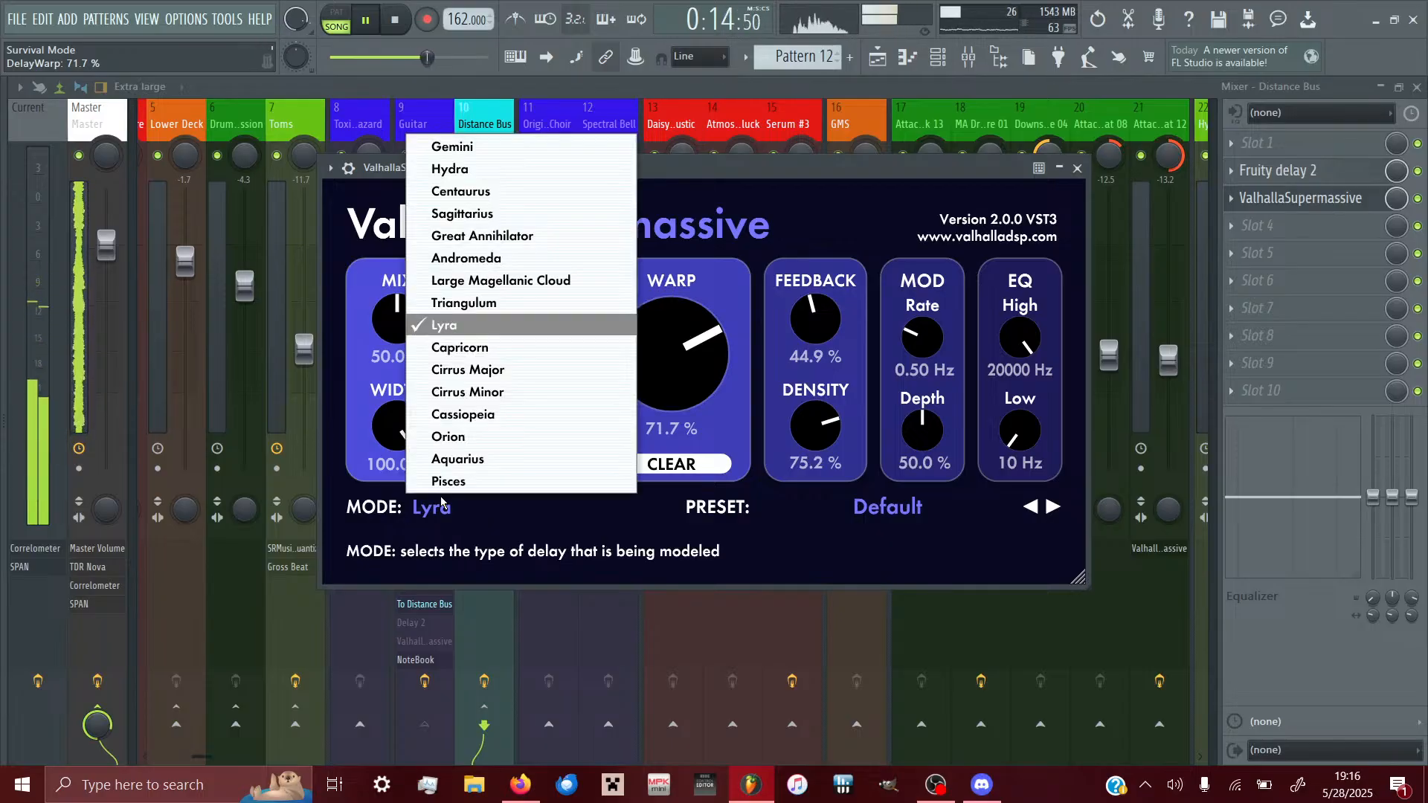
left_click(454, 146)
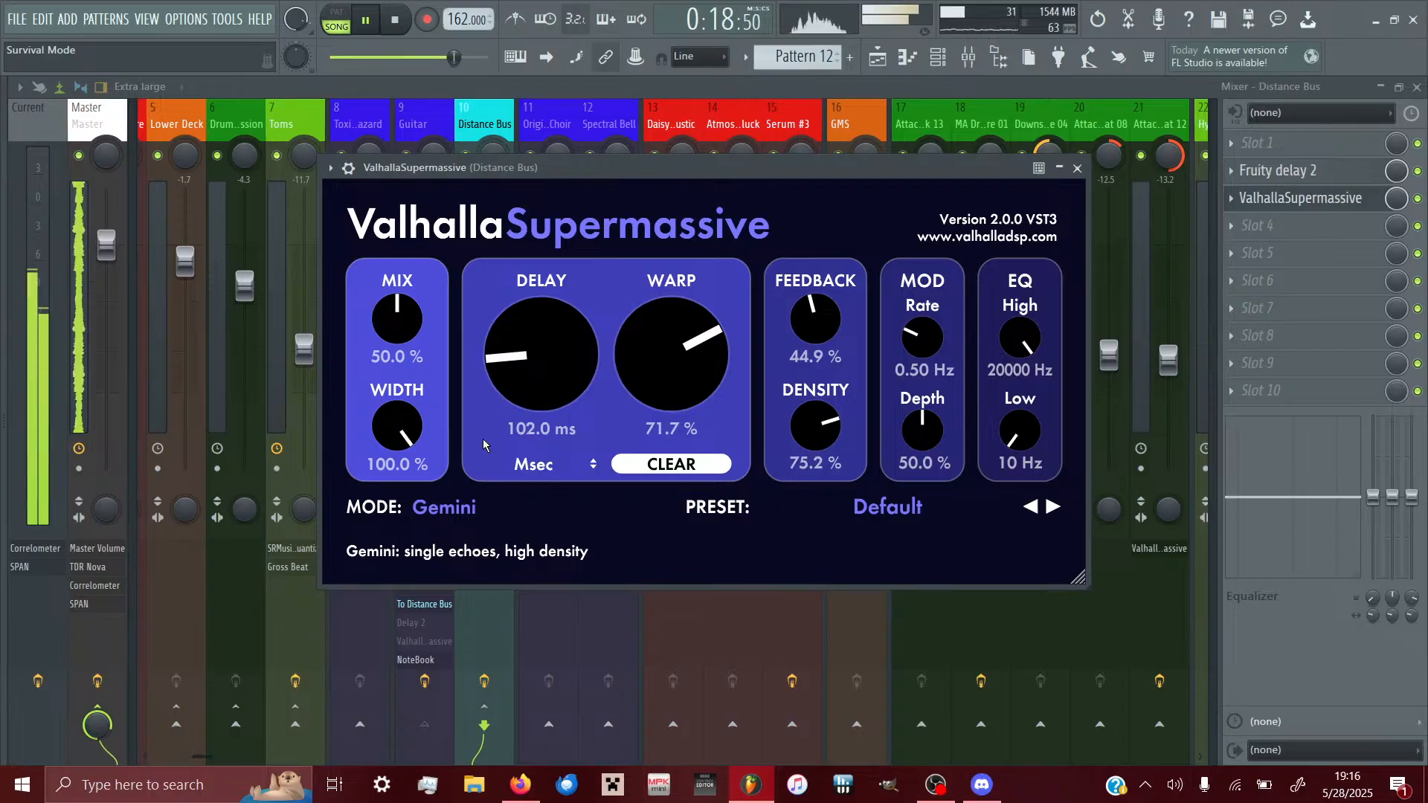
left_click(469, 514)
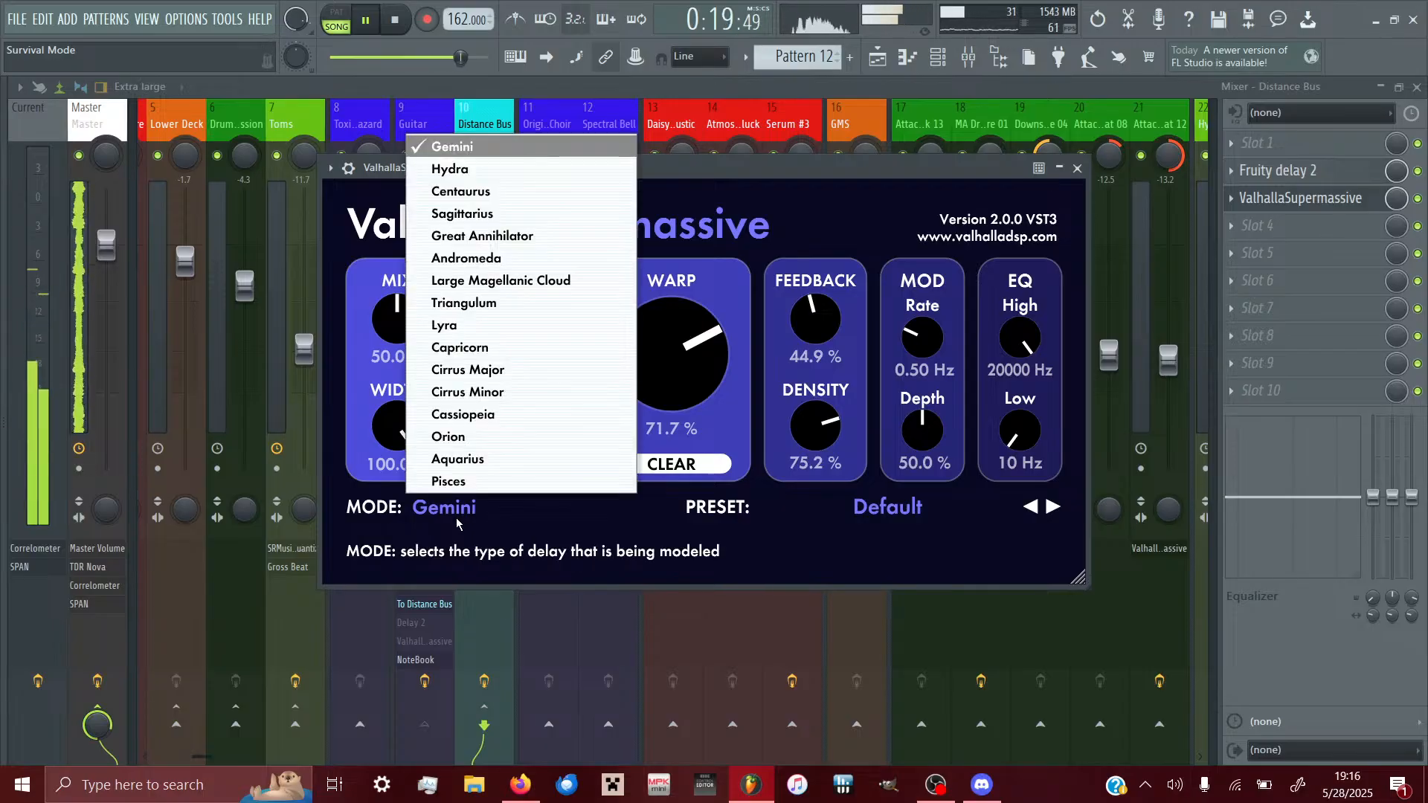
left_click(469, 169)
left_click_drag(529, 385, 528, 366)
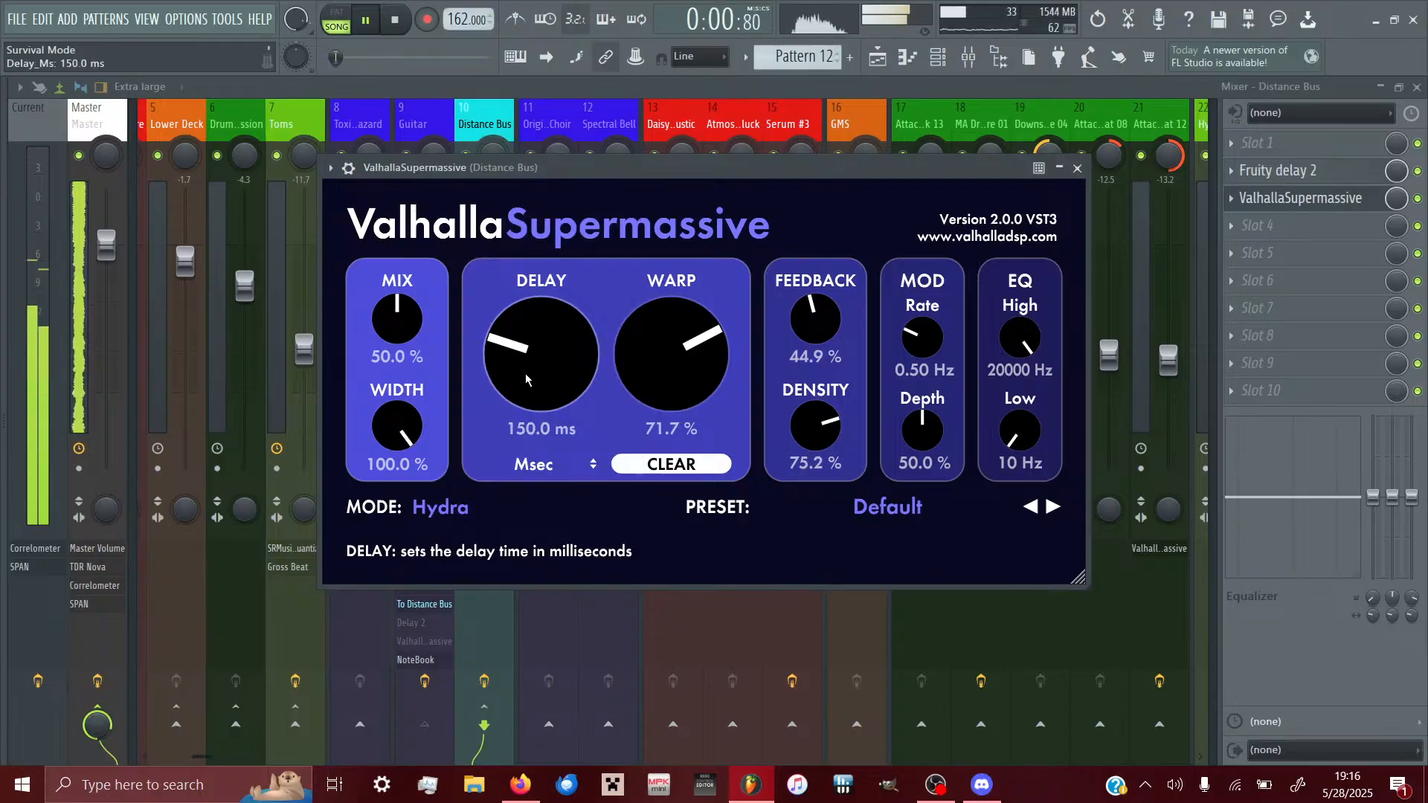
left_click(470, 507)
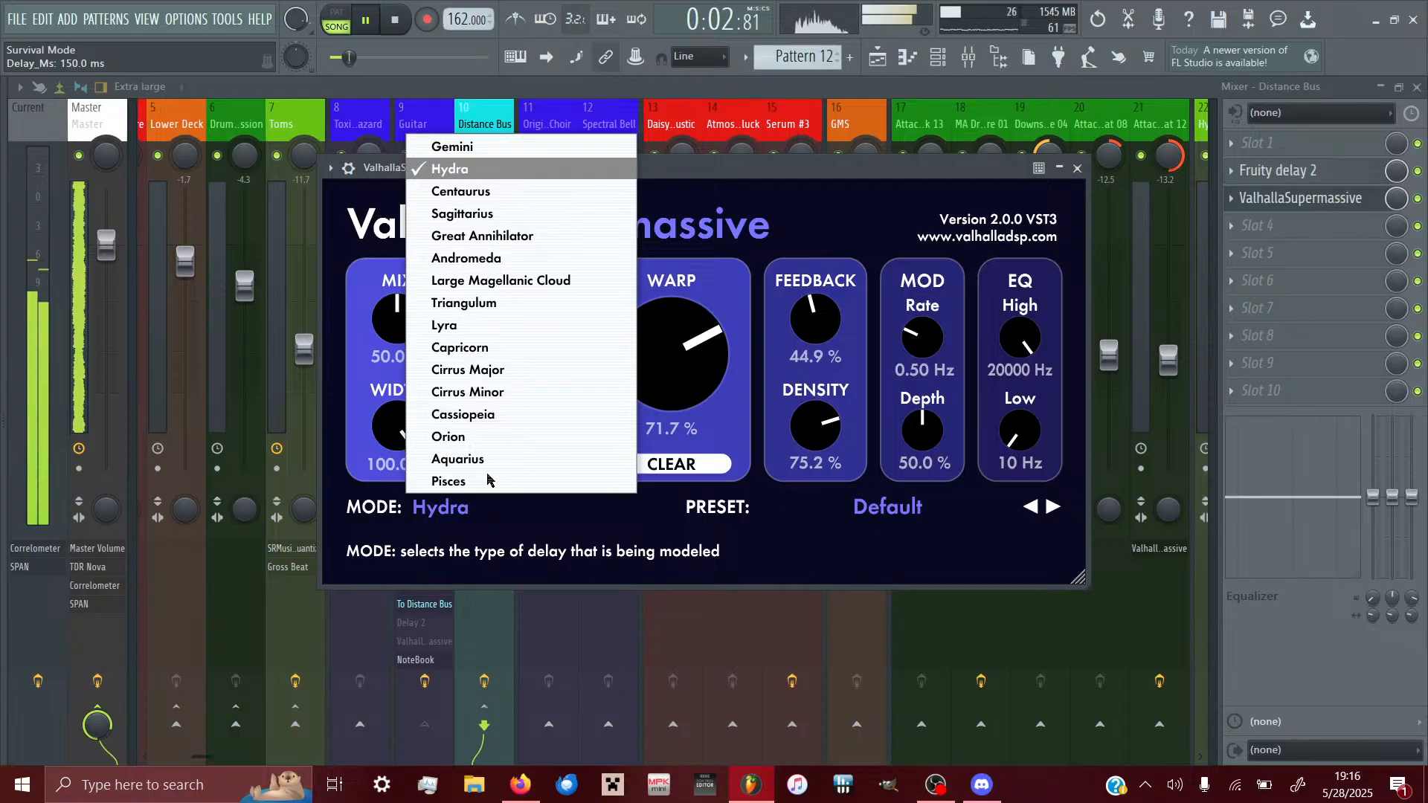
left_click(887, 246)
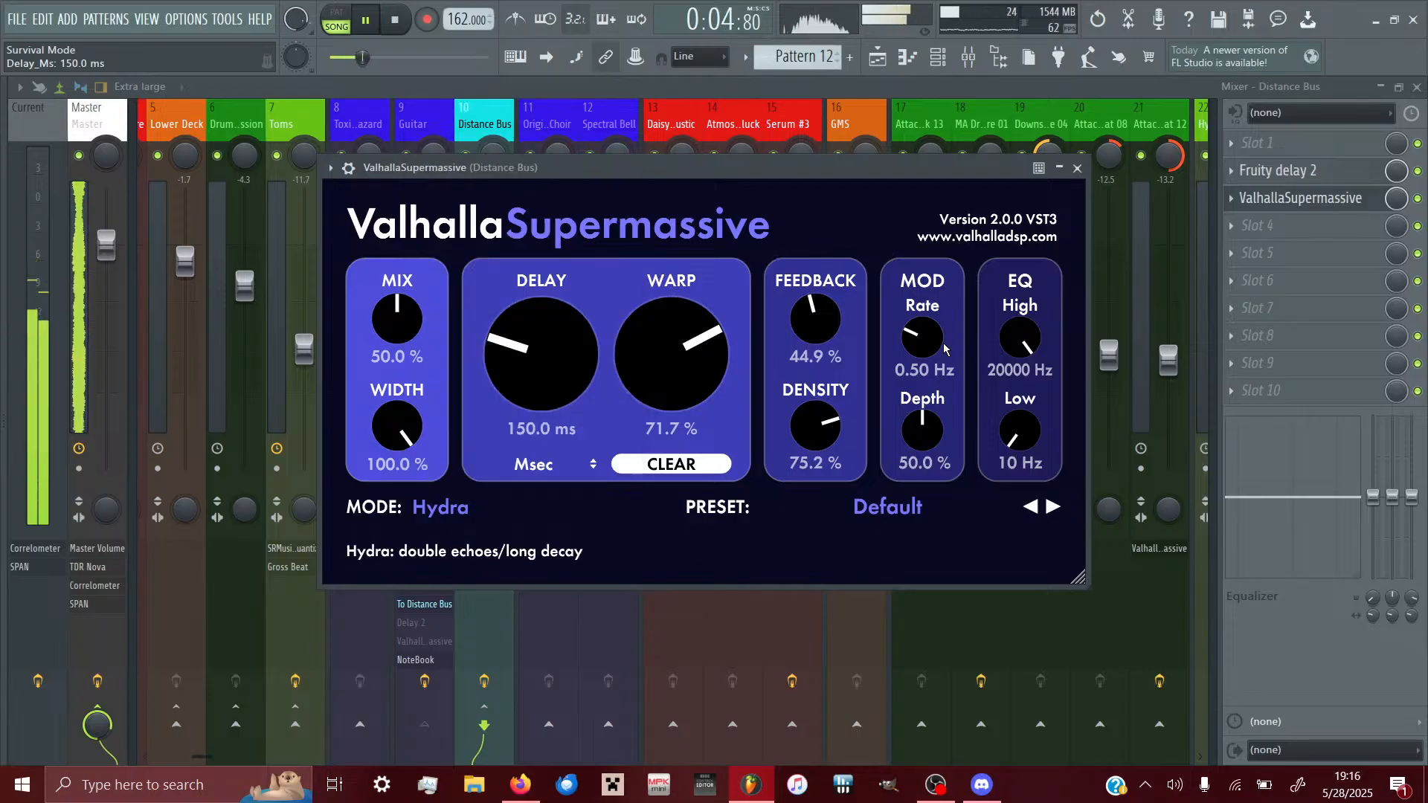
- Adjust the reverb's modulation to a rate of 1.00 Hz and a depth of about 33.4%
left_click_drag(935, 341, 897, 266)
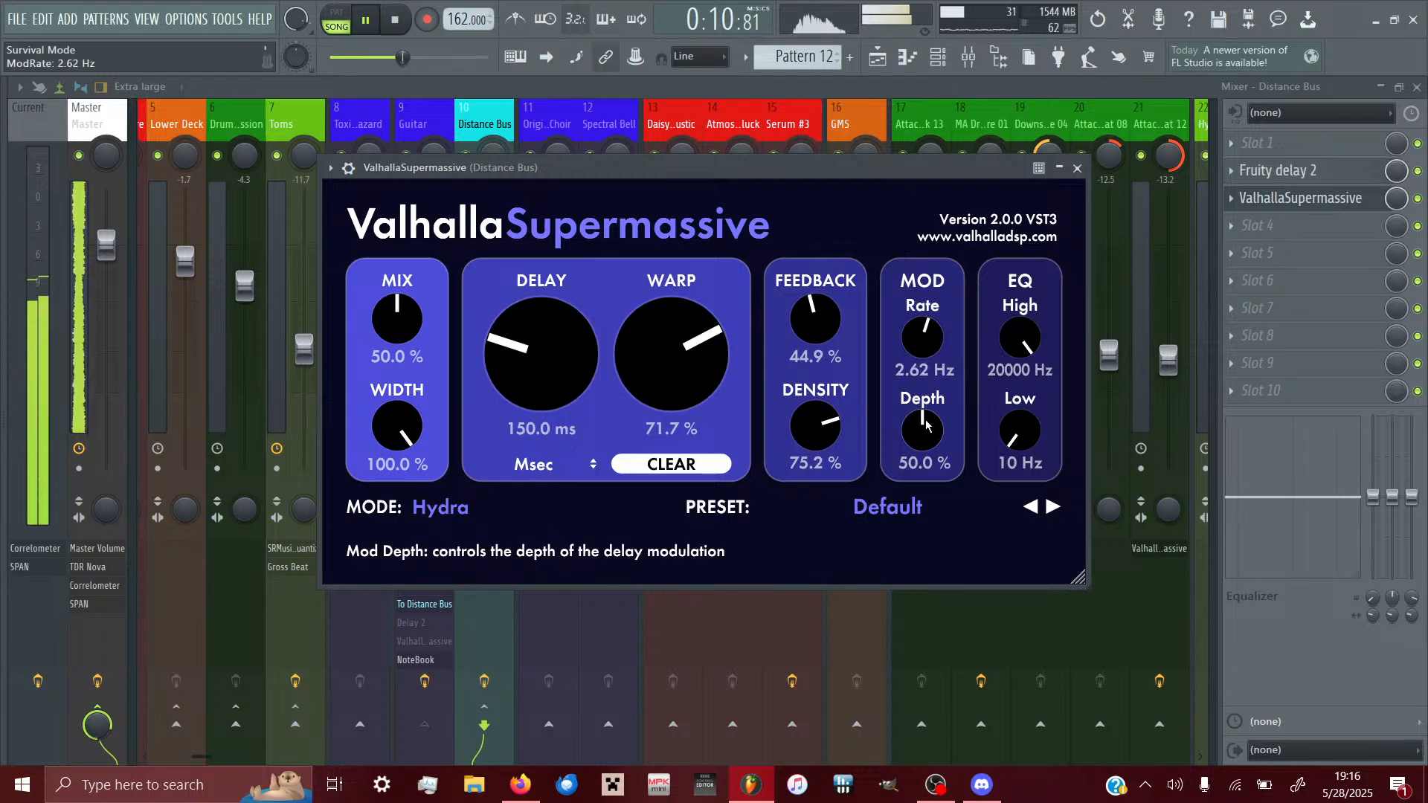
left_click_drag(922, 430, 937, 474)
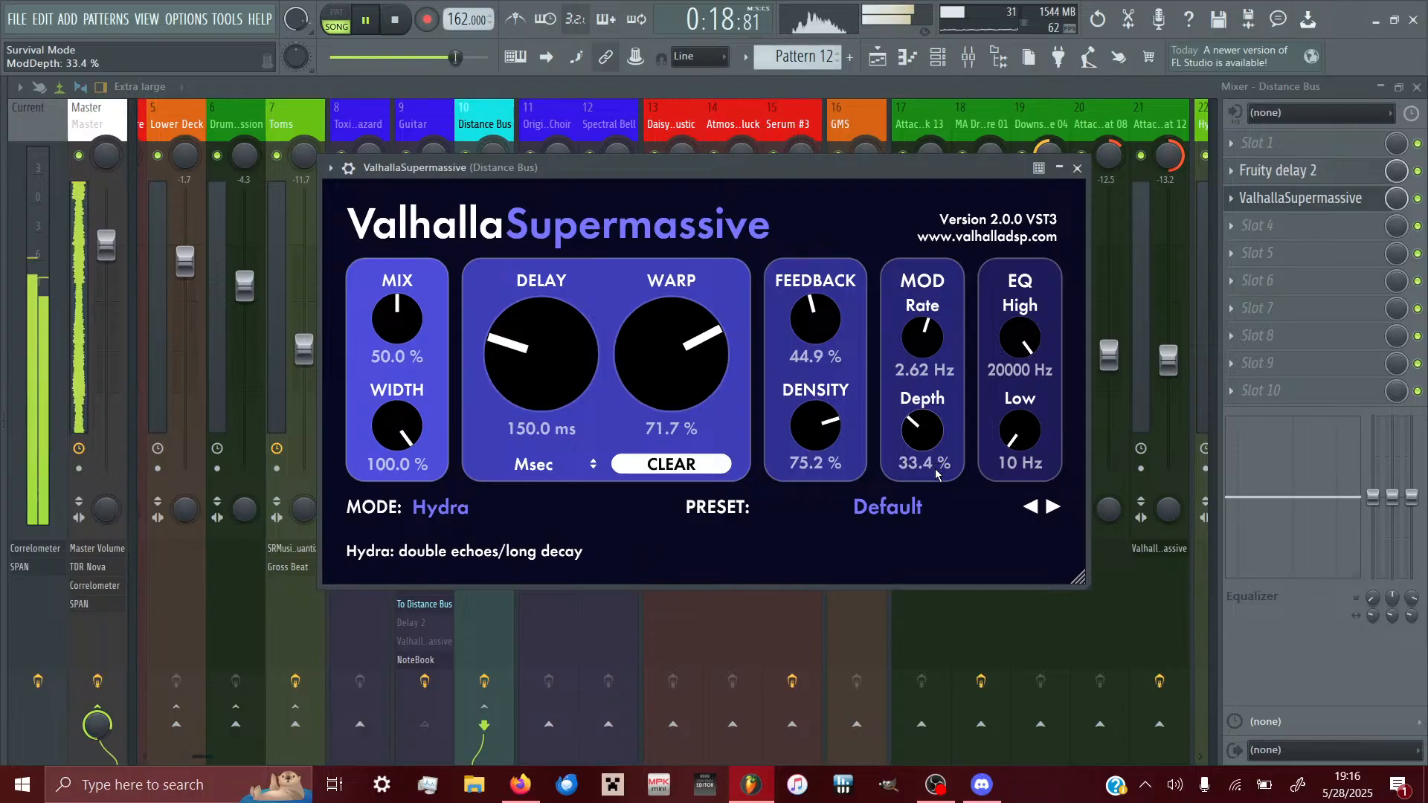
left_click_drag(919, 336, 917, 391)
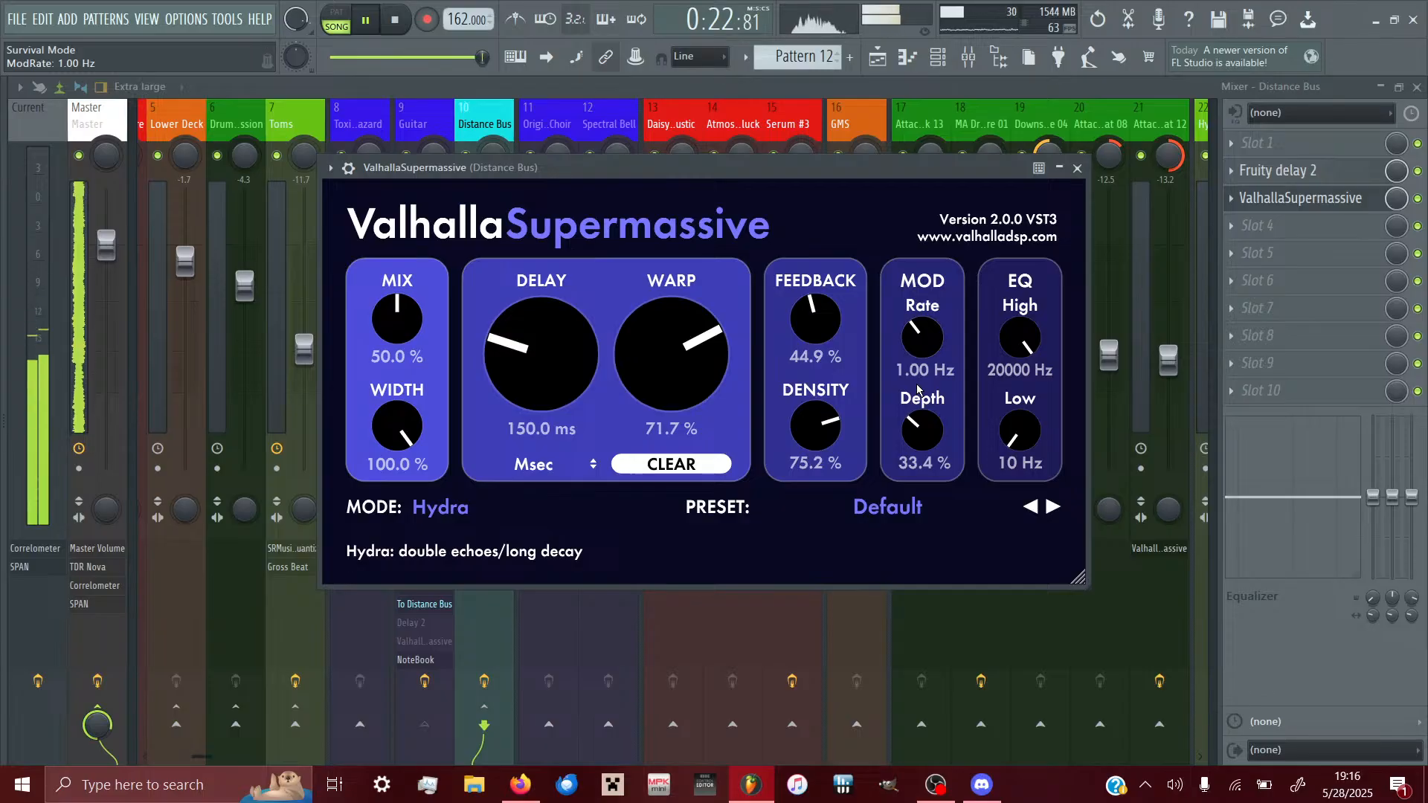
- Set the reverb EQ's high cut to about 13470 Hz and its low cut to about 840 Hz
left_click_drag(1021, 338, 896, 429)
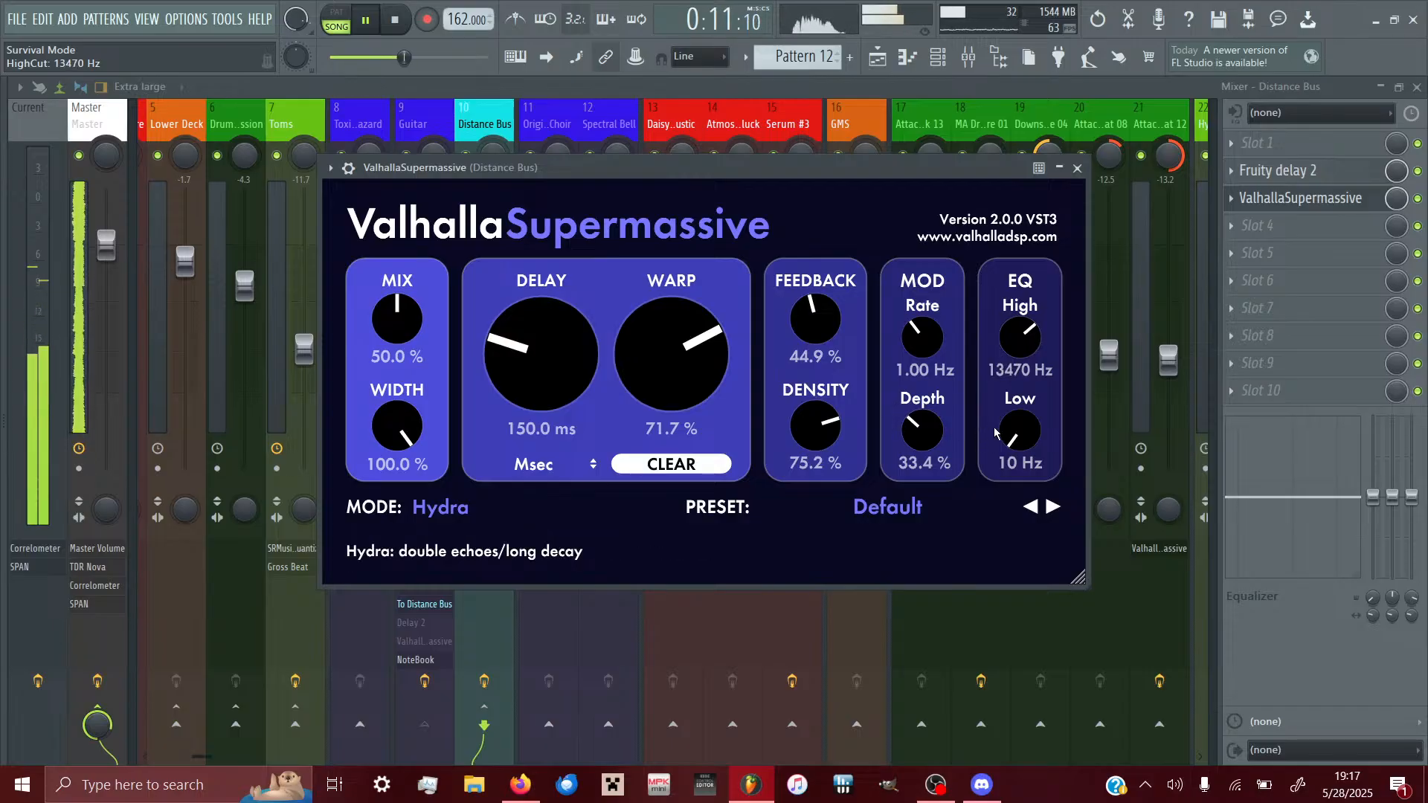
left_click_drag(995, 433, 1001, 362)
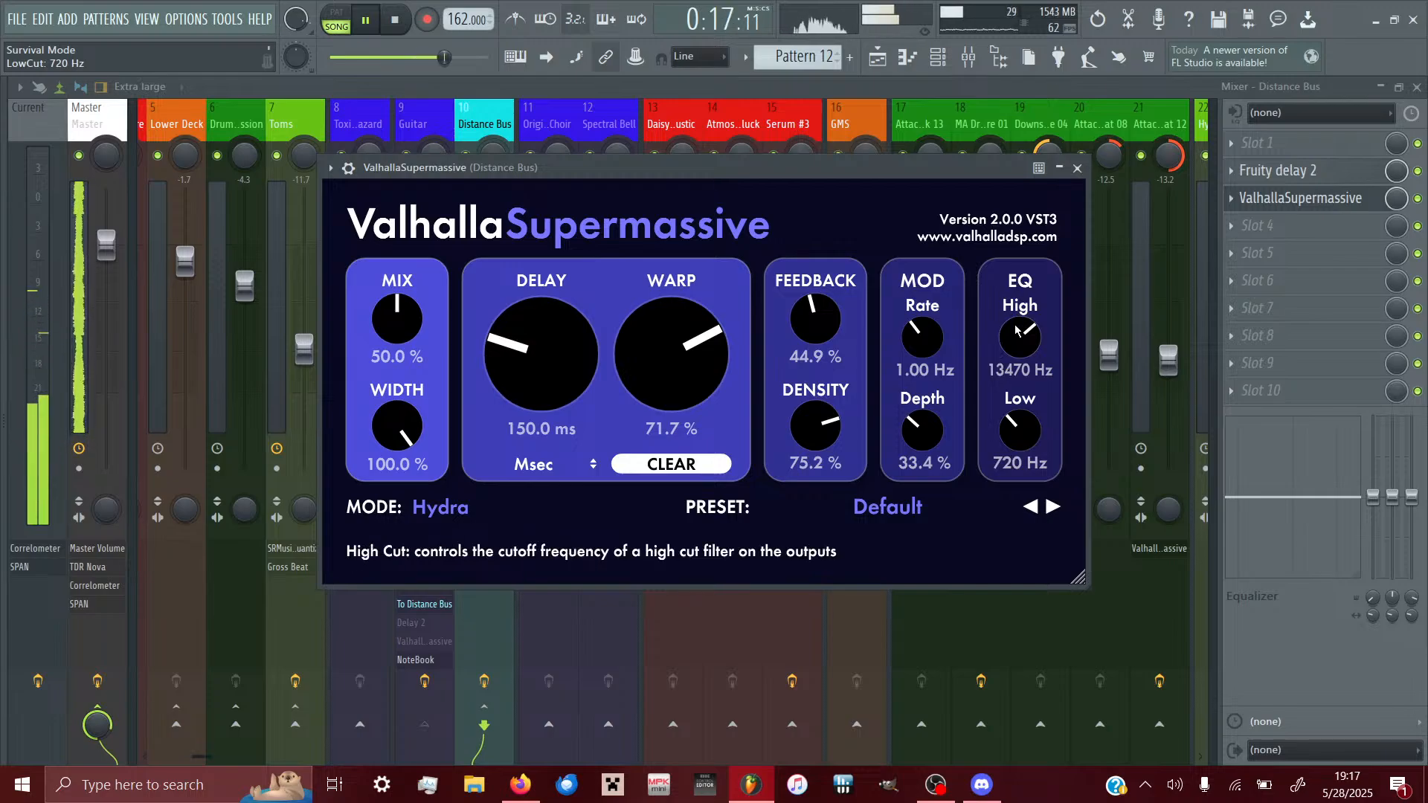
left_click_drag(1016, 331, 987, 330)
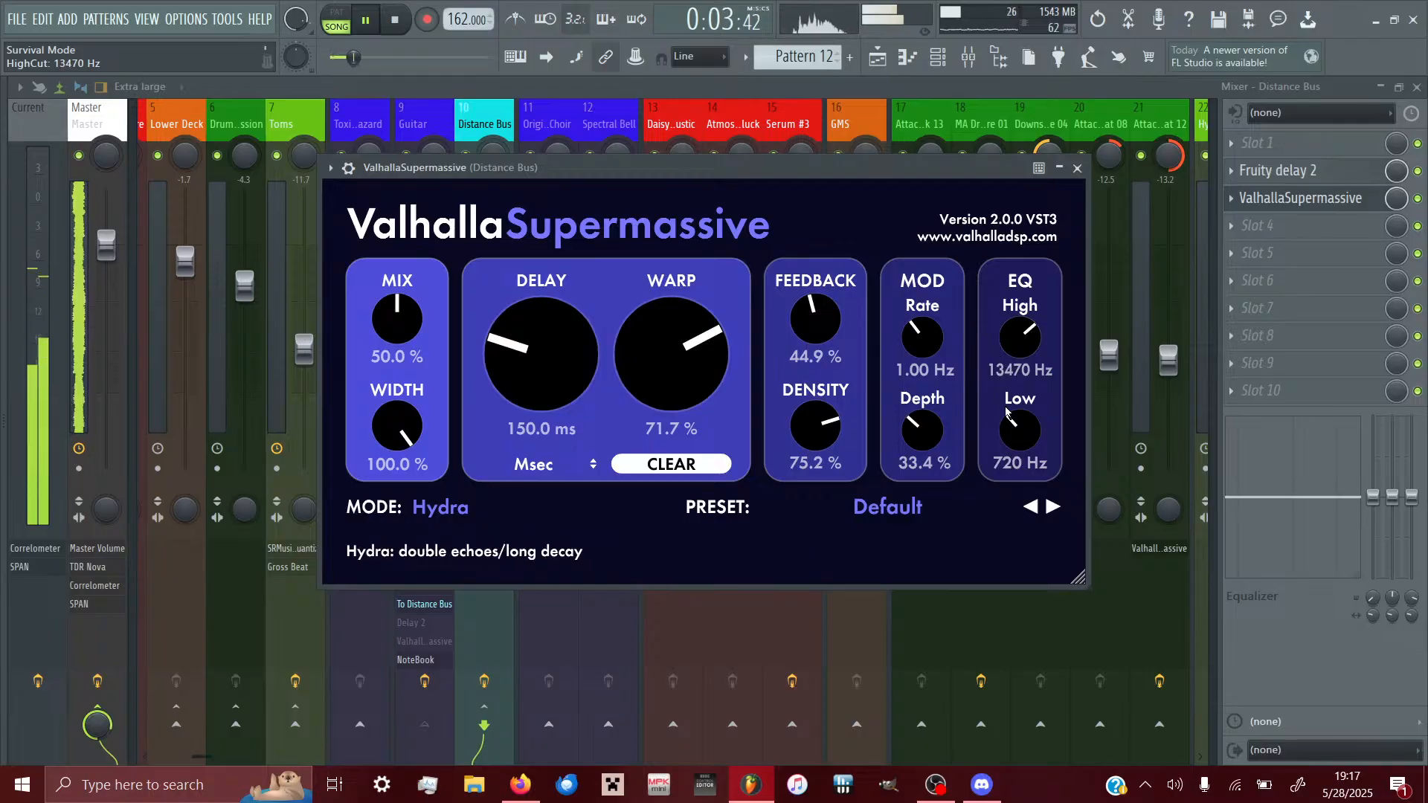
mouse_move(1018, 436)
left_mouse_down()
mouse_move(1016, 460)
mouse_move(1001, 418)
mouse_move(1005, 440)
left_mouse_up()
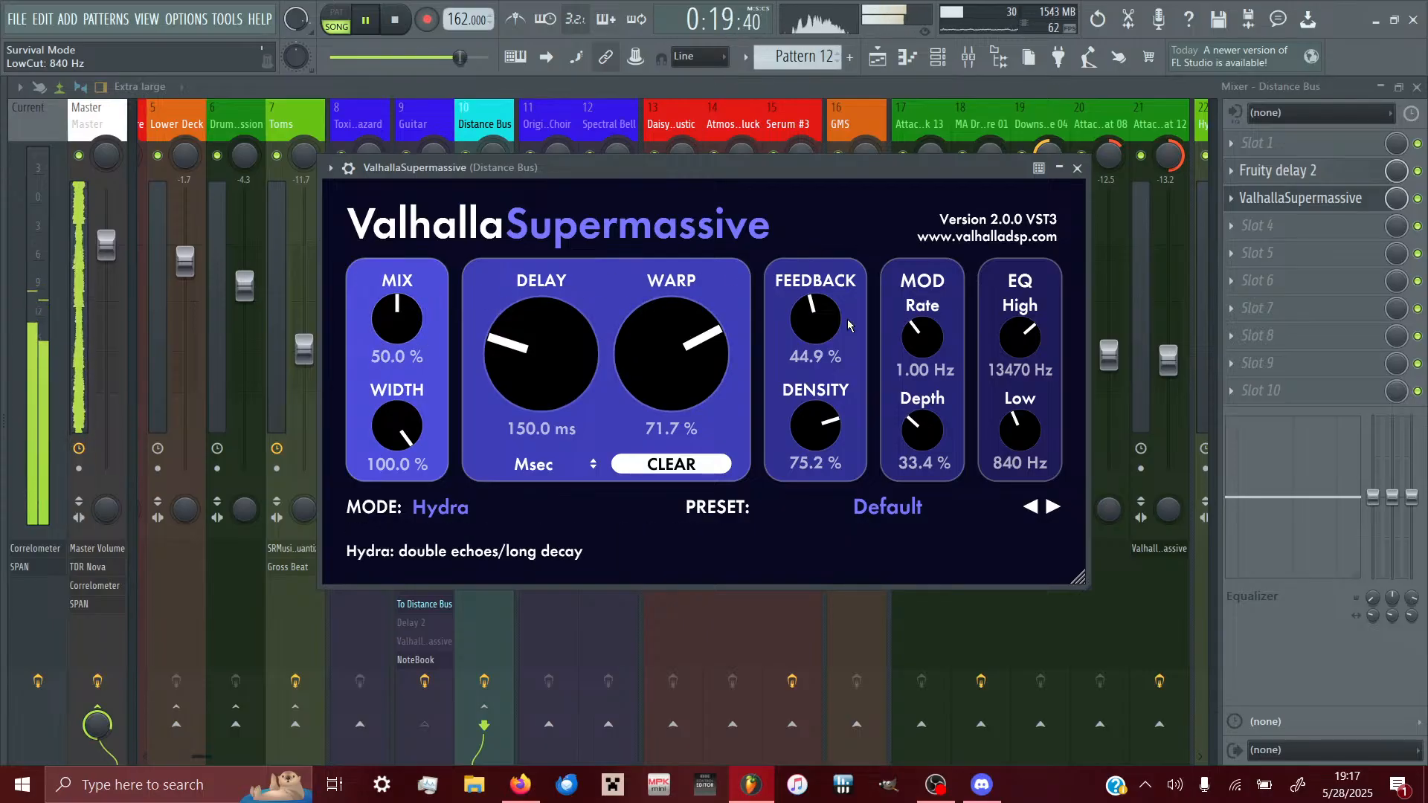
- Clear the reverb's tail, raise its delay to about 213.6 ms, and switch its mode to Sagittarius
left_click(671, 464)
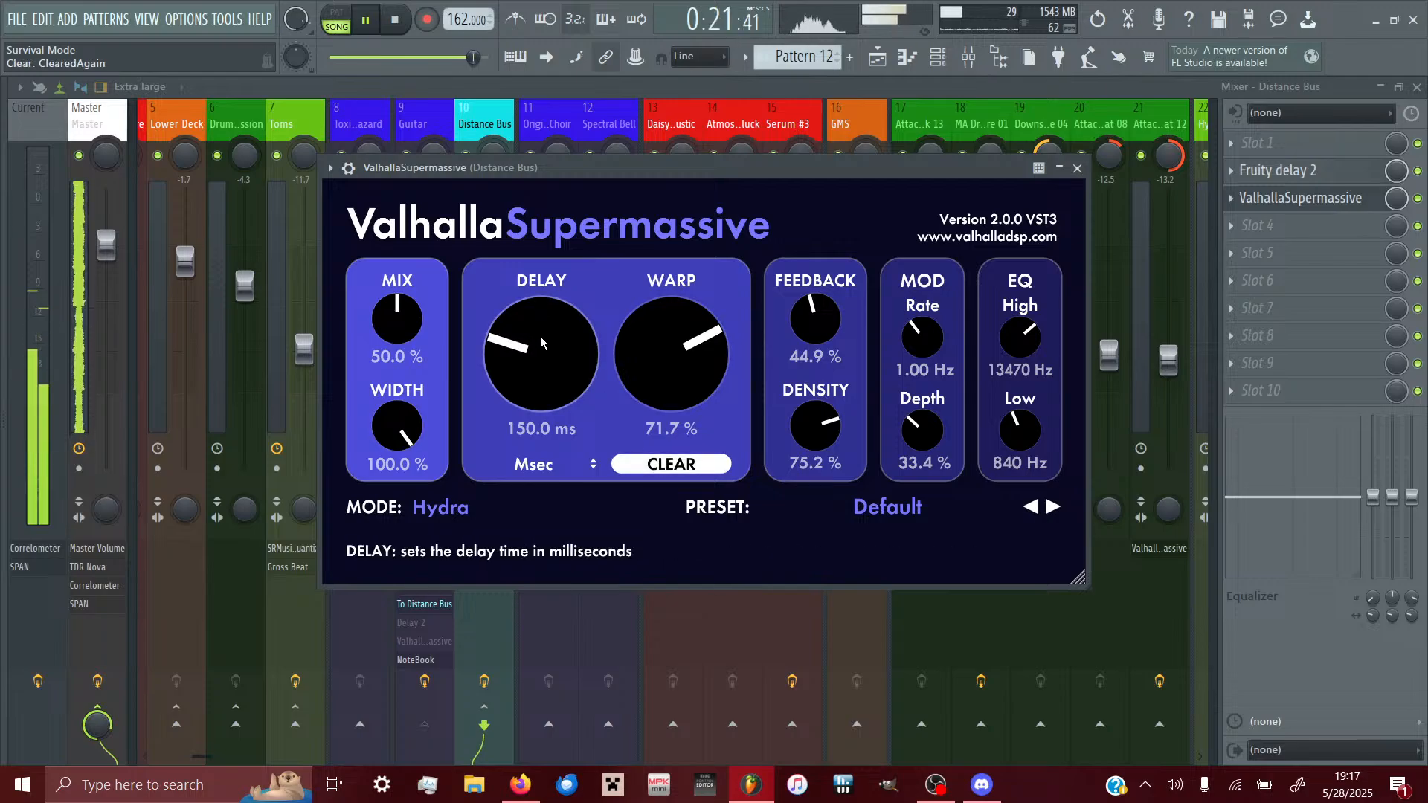
left_click_drag(542, 351, 539, 326)
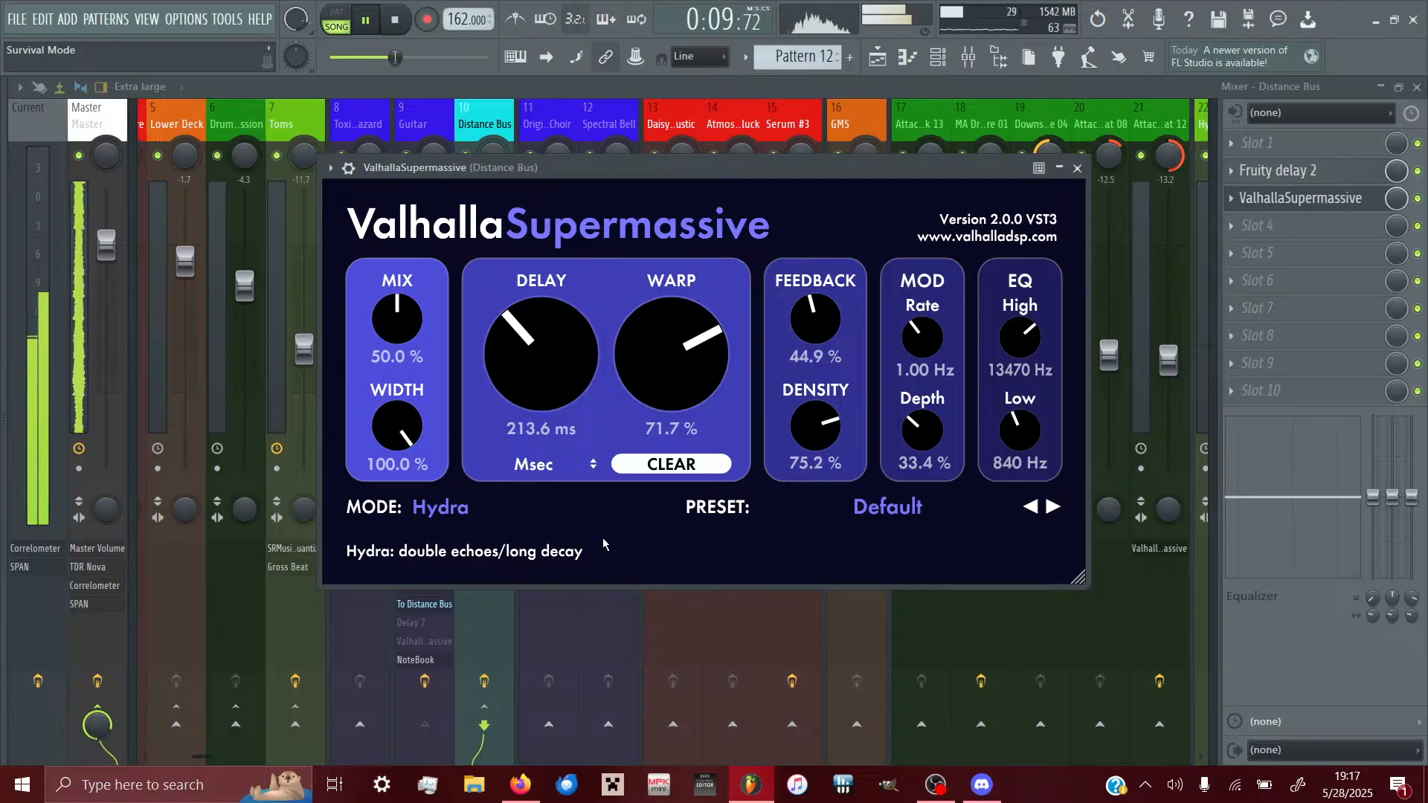
left_click(443, 507)
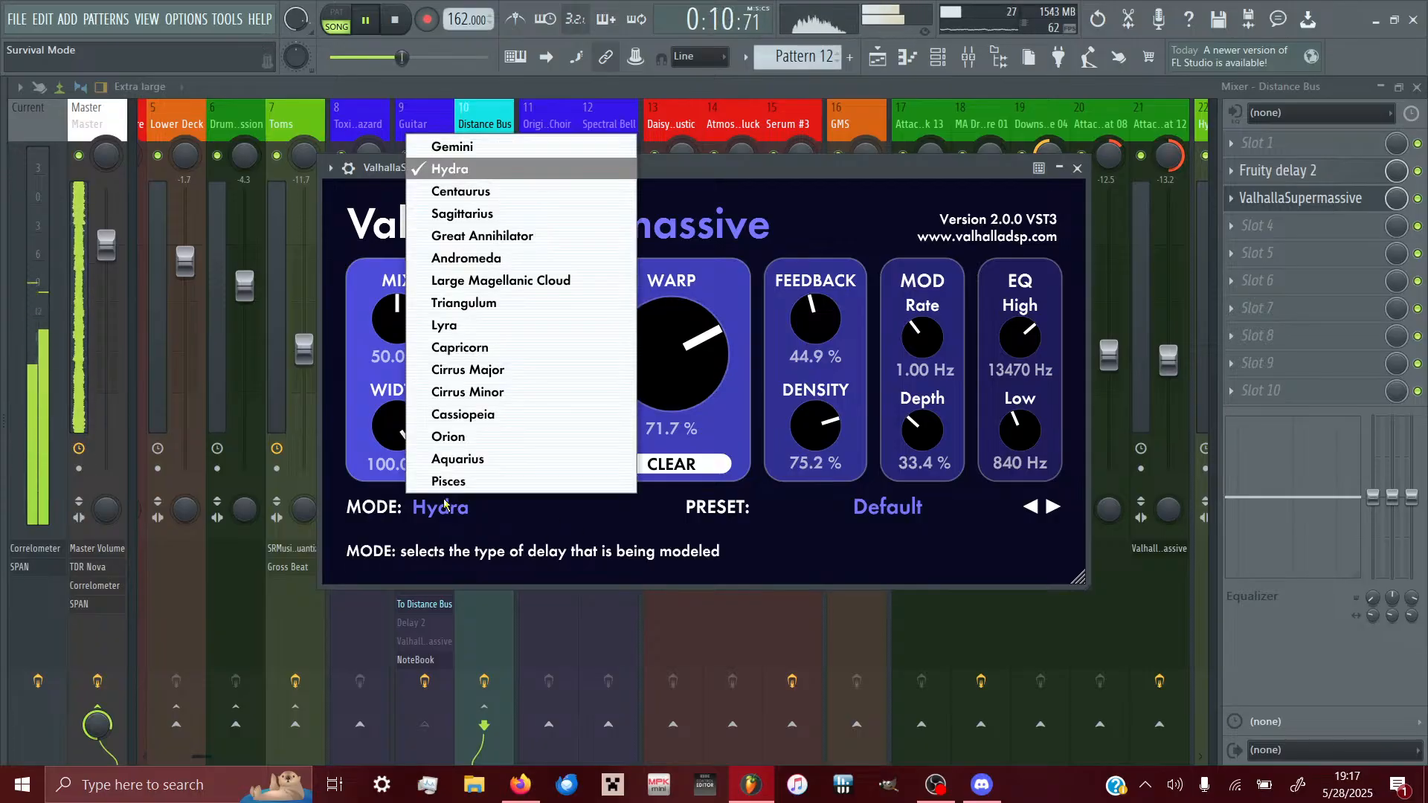
left_click(478, 216)
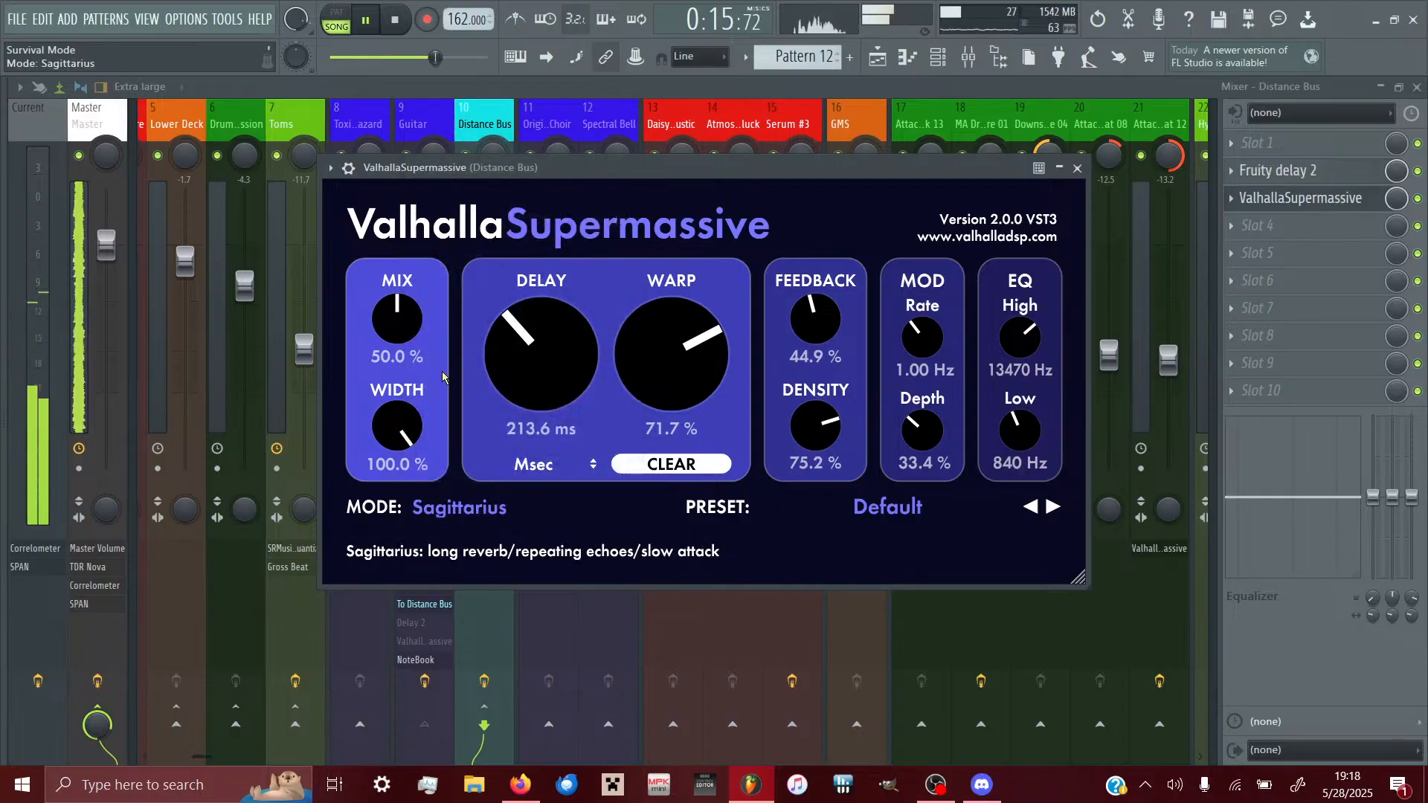
- Mute the Guitar track while switching the Distance Bus reverb to Great Annihilator mode, and unmute the track again
left_click_drag(447, 167, 527, 283)
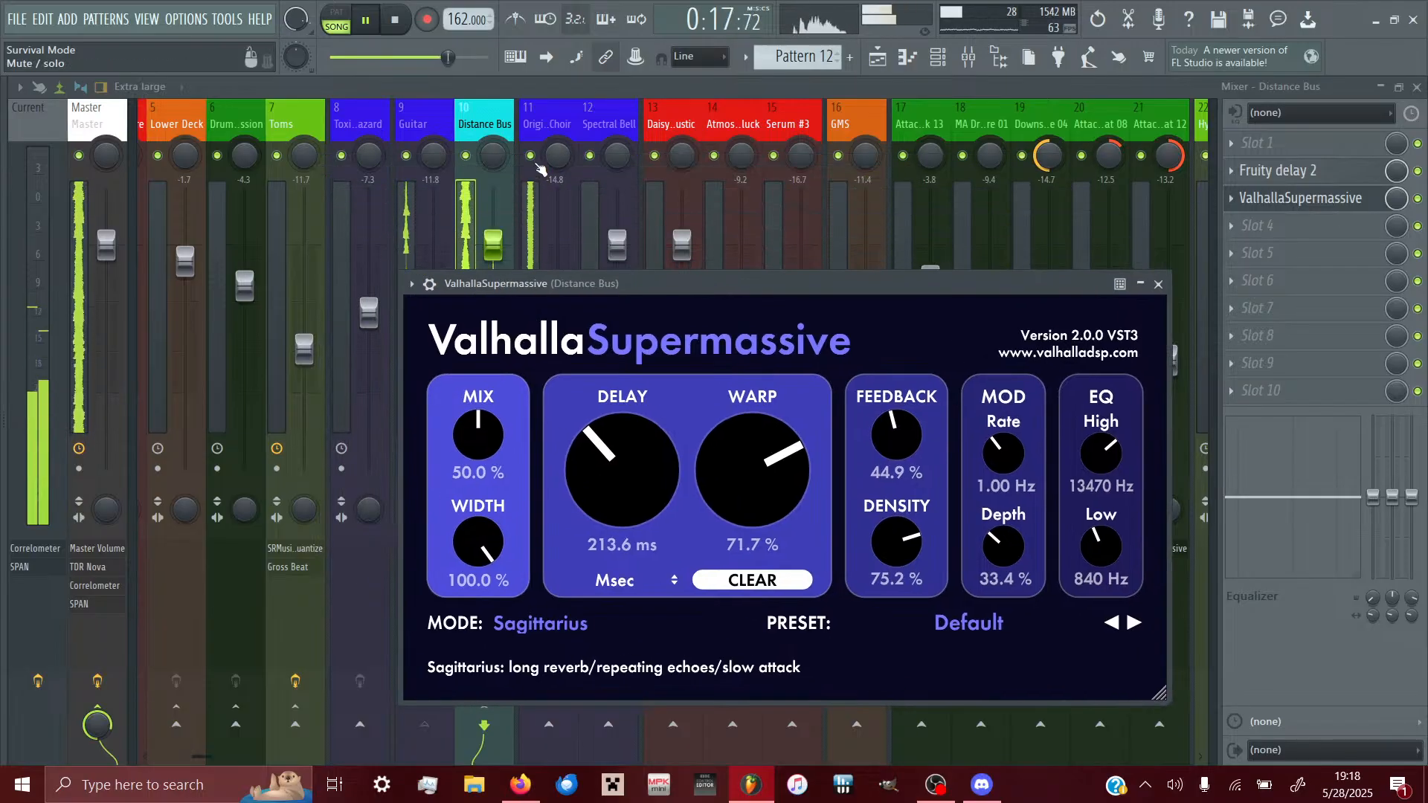
left_click(407, 156)
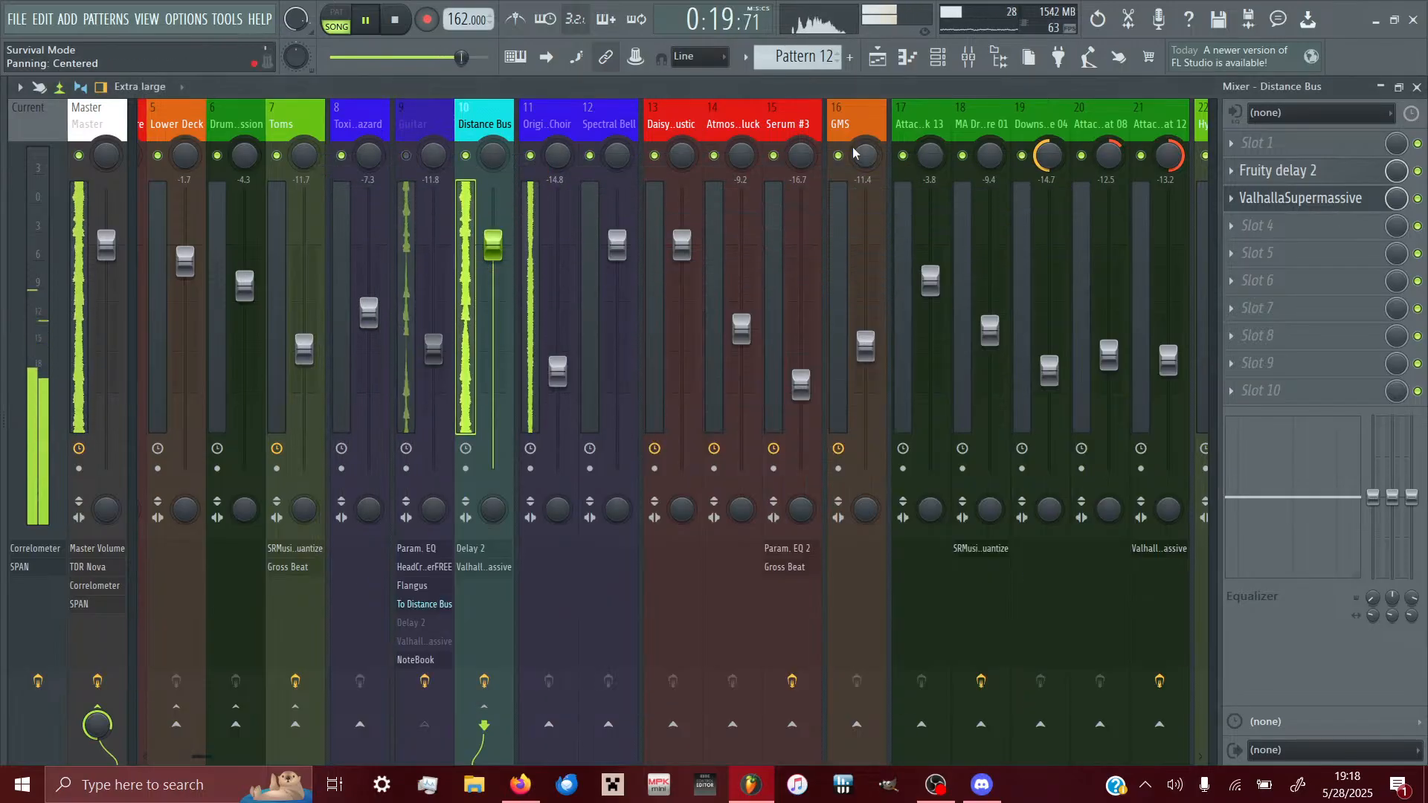
left_click(1301, 197)
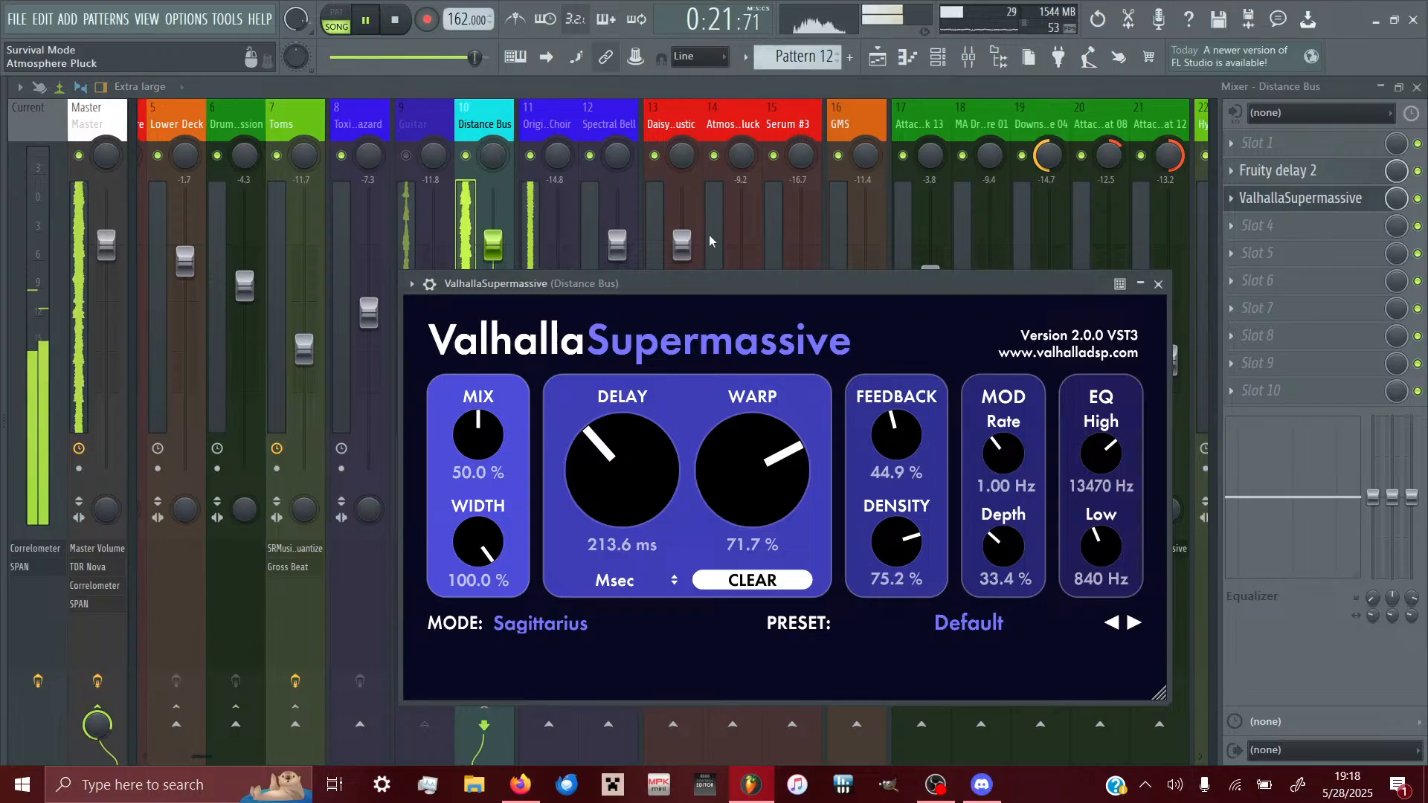
left_click(555, 625)
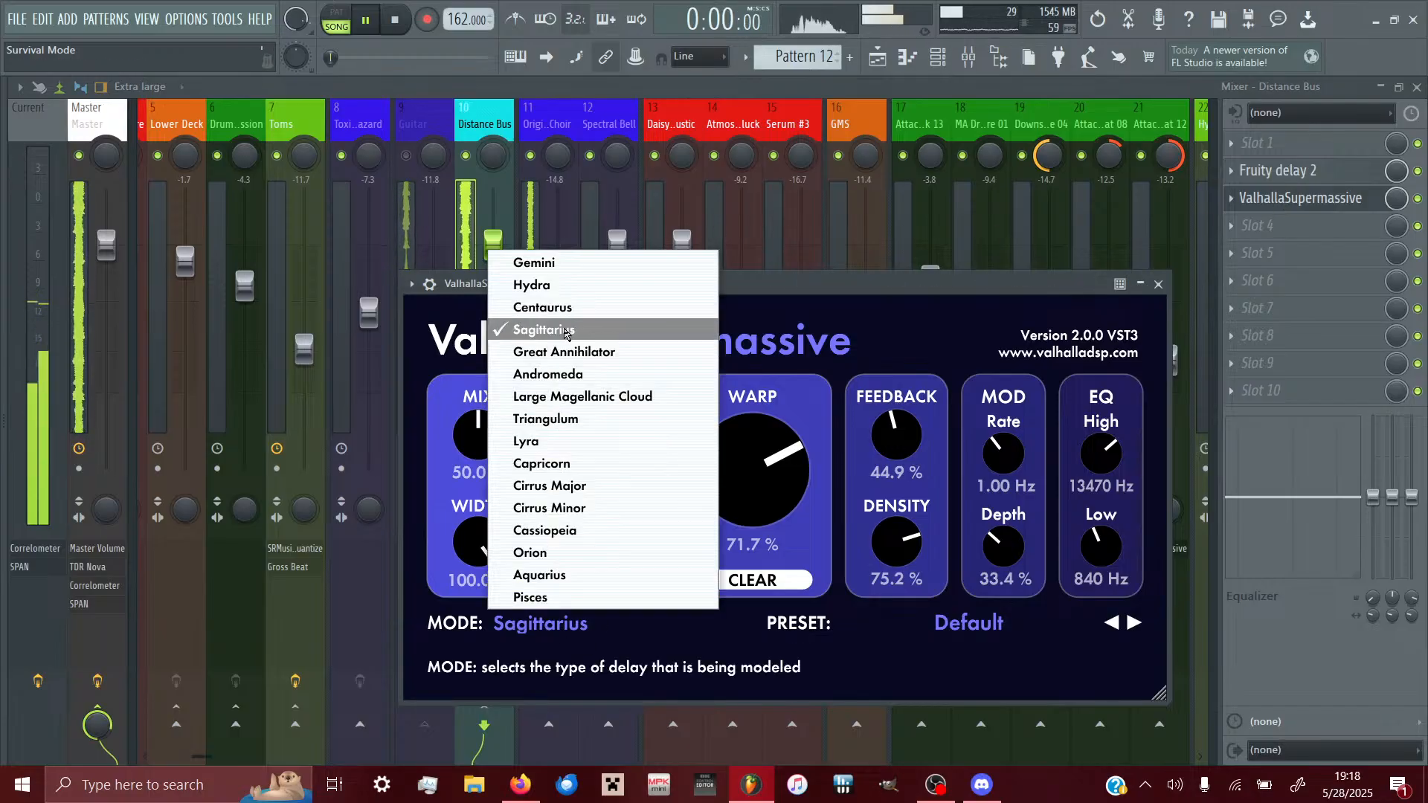
left_click(558, 353)
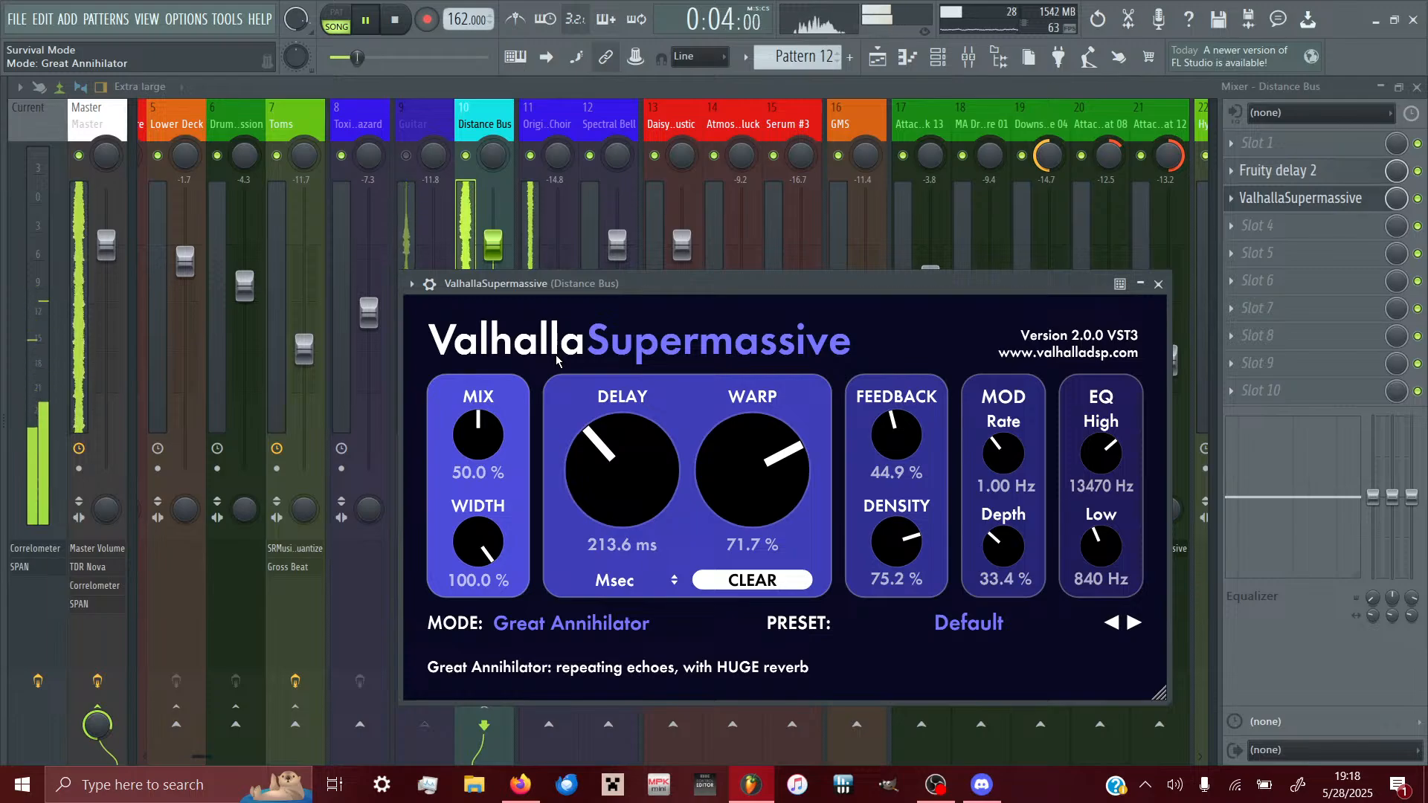
left_click(510, 268)
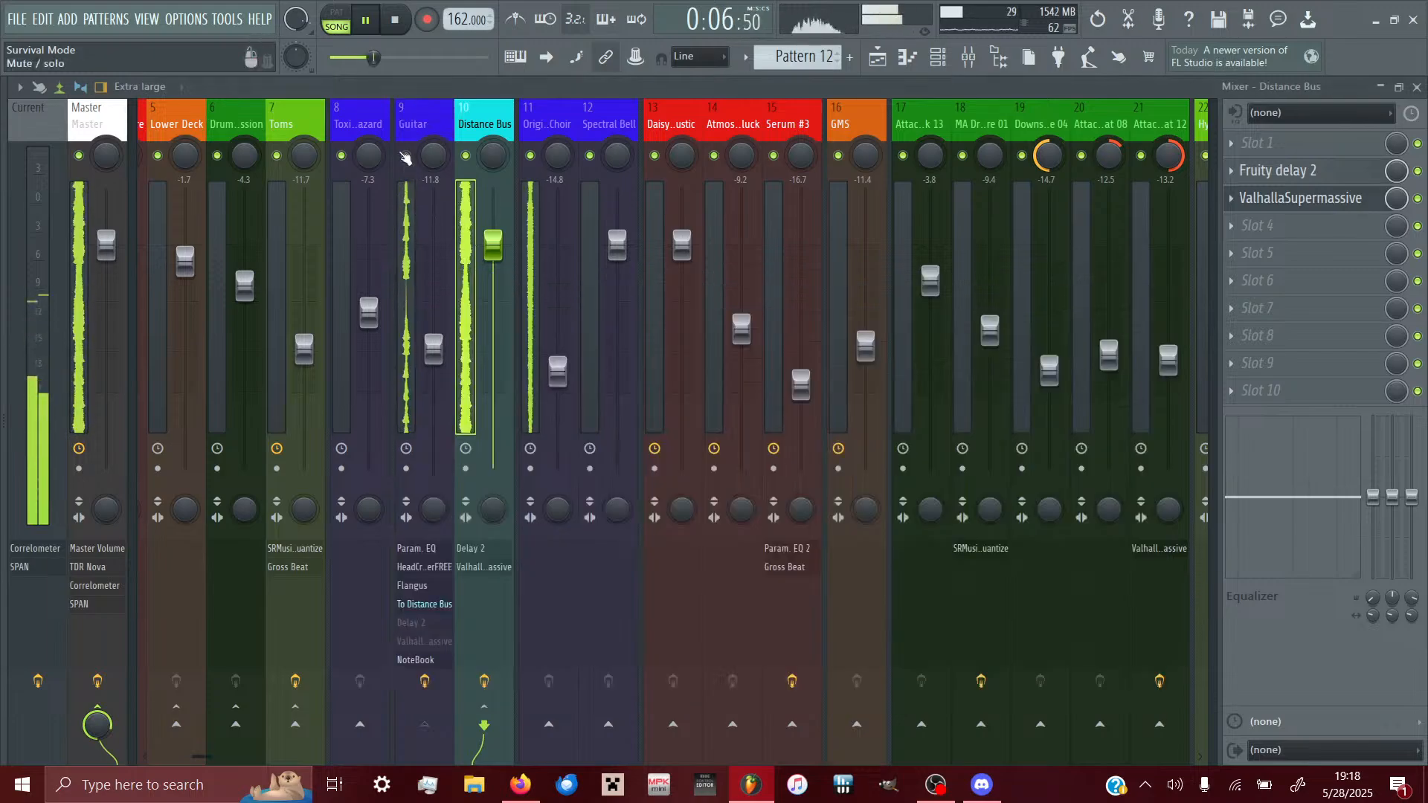
- Try the Andromeda, Large Magellanic Cloud and Triangulum modes on the Distance Bus reverb
left_click(1299, 198)
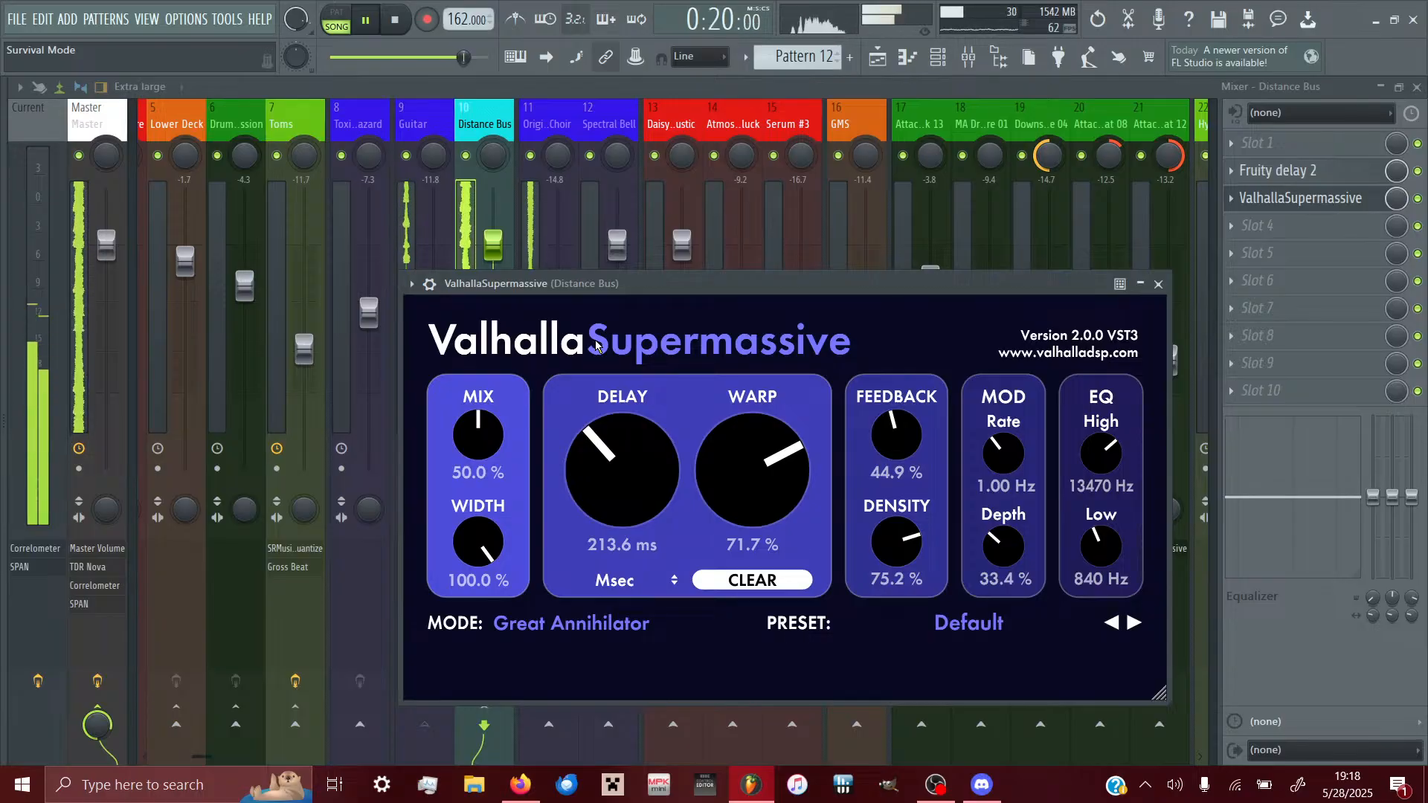
left_click(611, 628)
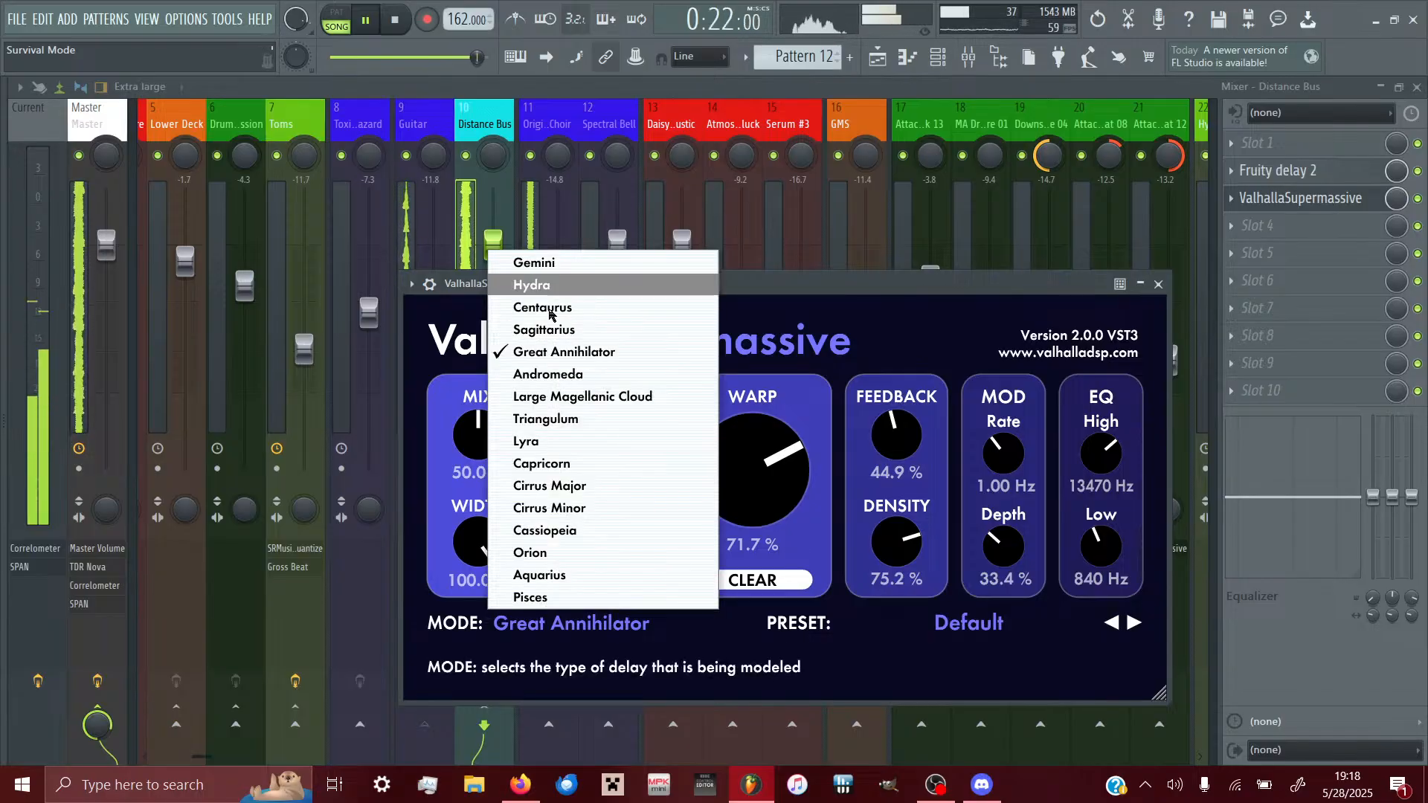
left_click(544, 378)
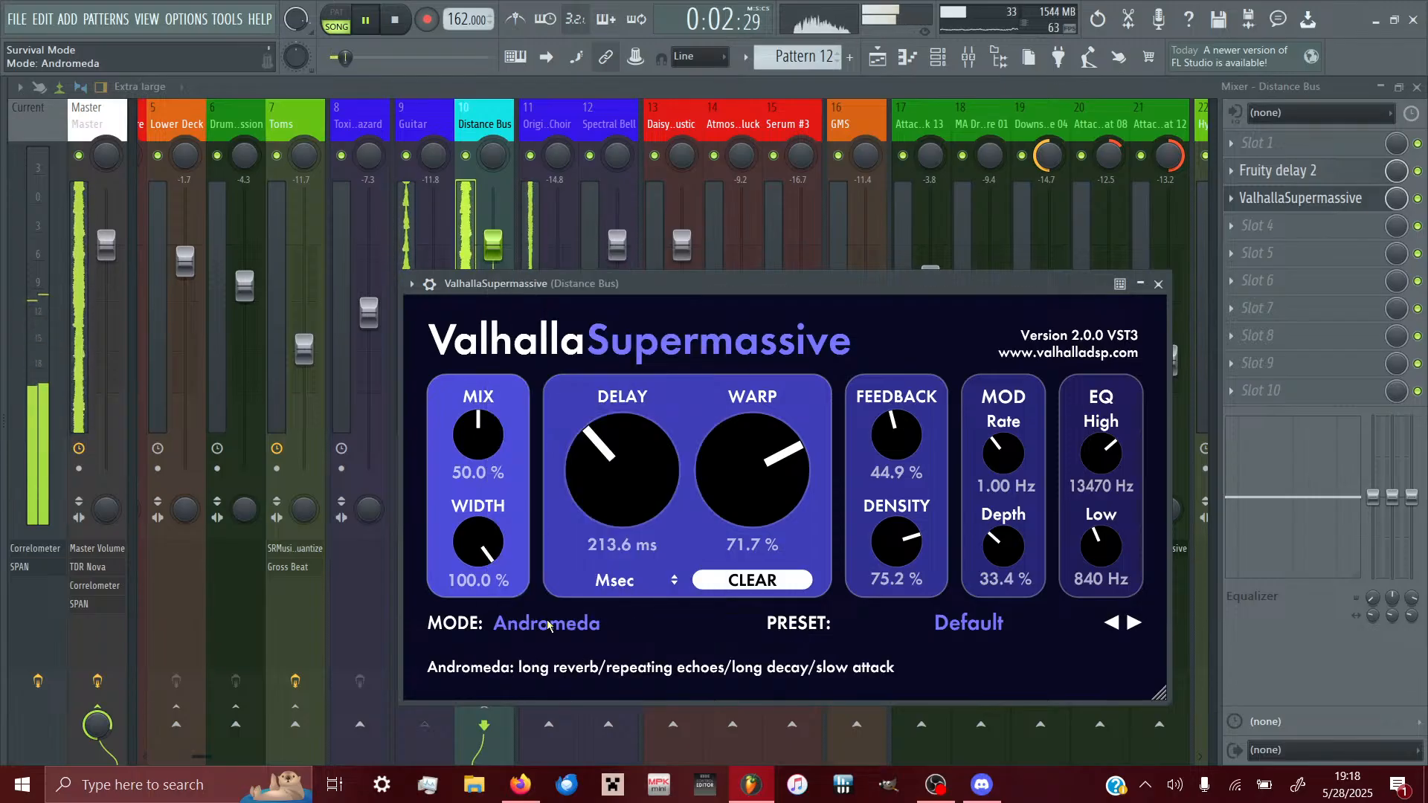
left_click(548, 626)
left_click(558, 395)
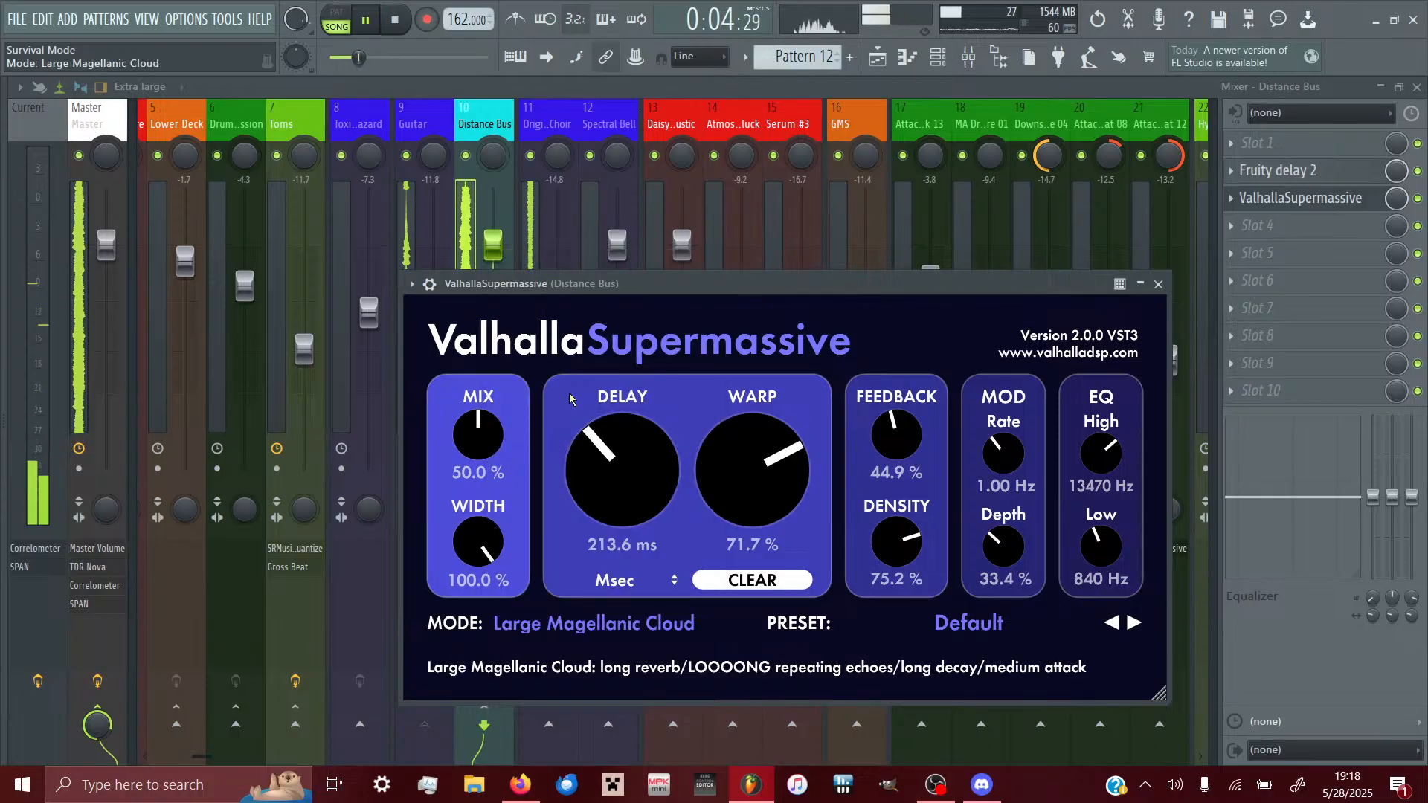
left_click(588, 625)
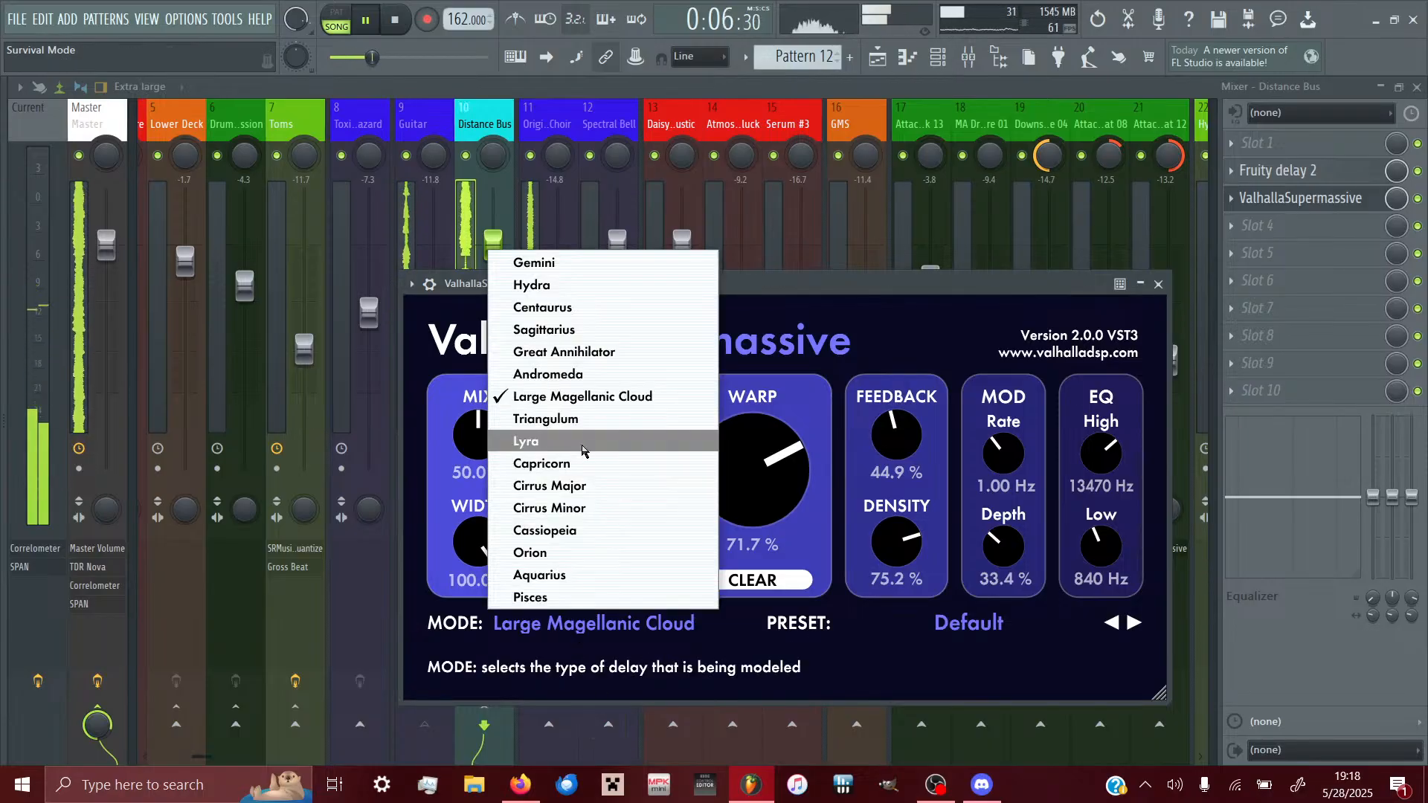
left_click(569, 419)
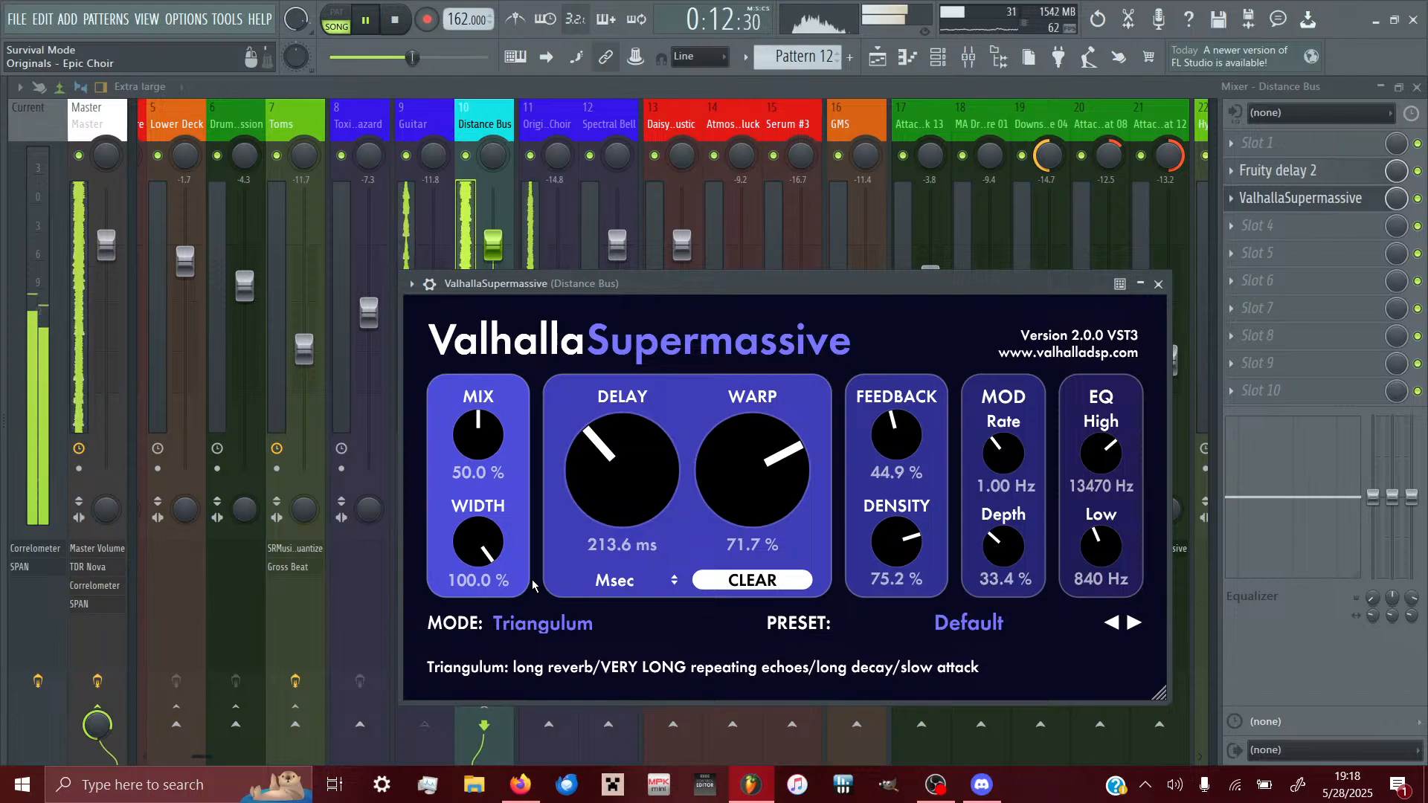
- Switch the Distance Bus reverb to Capricorn mode and close the plugin window
left_click(552, 624)
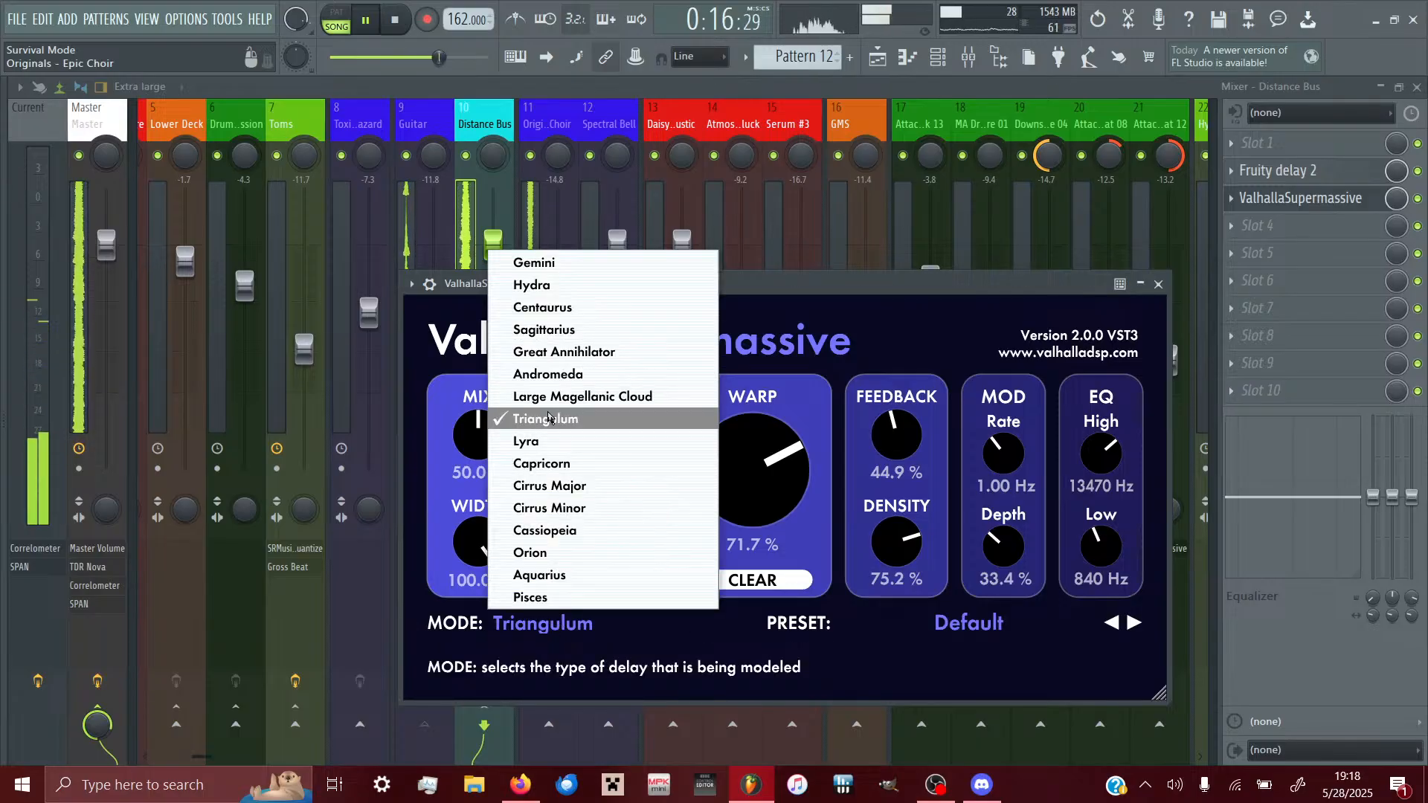
left_click(541, 462)
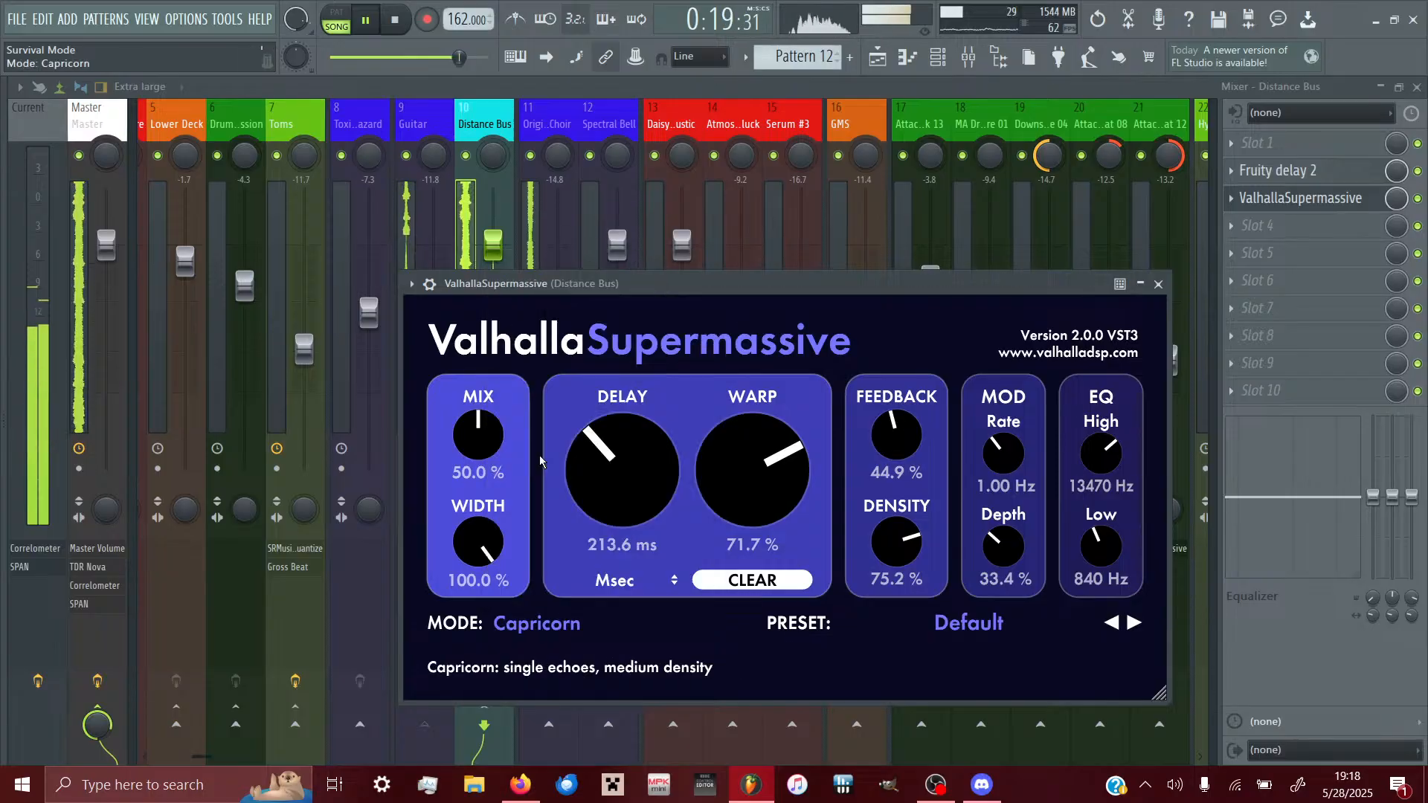
left_click(551, 630)
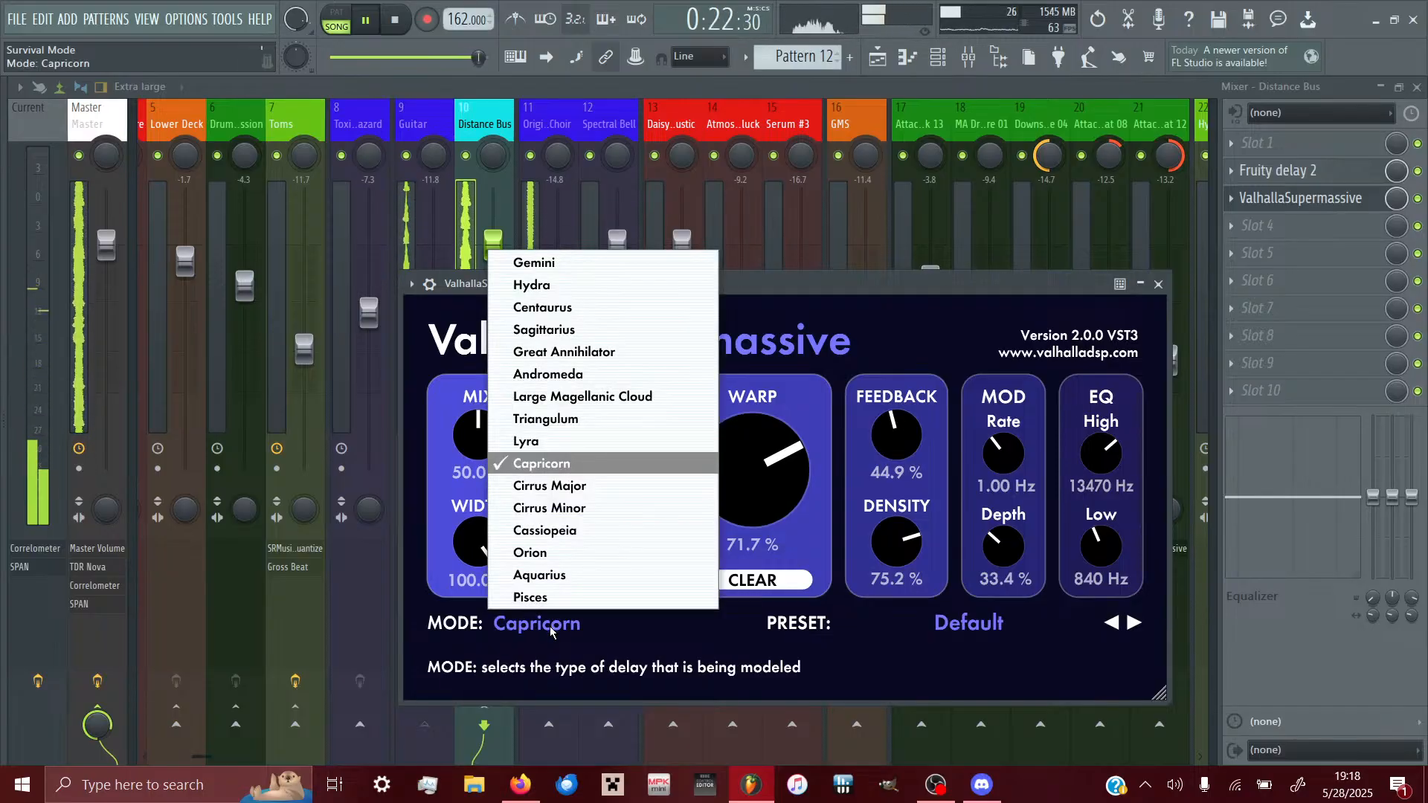
left_click(630, 624)
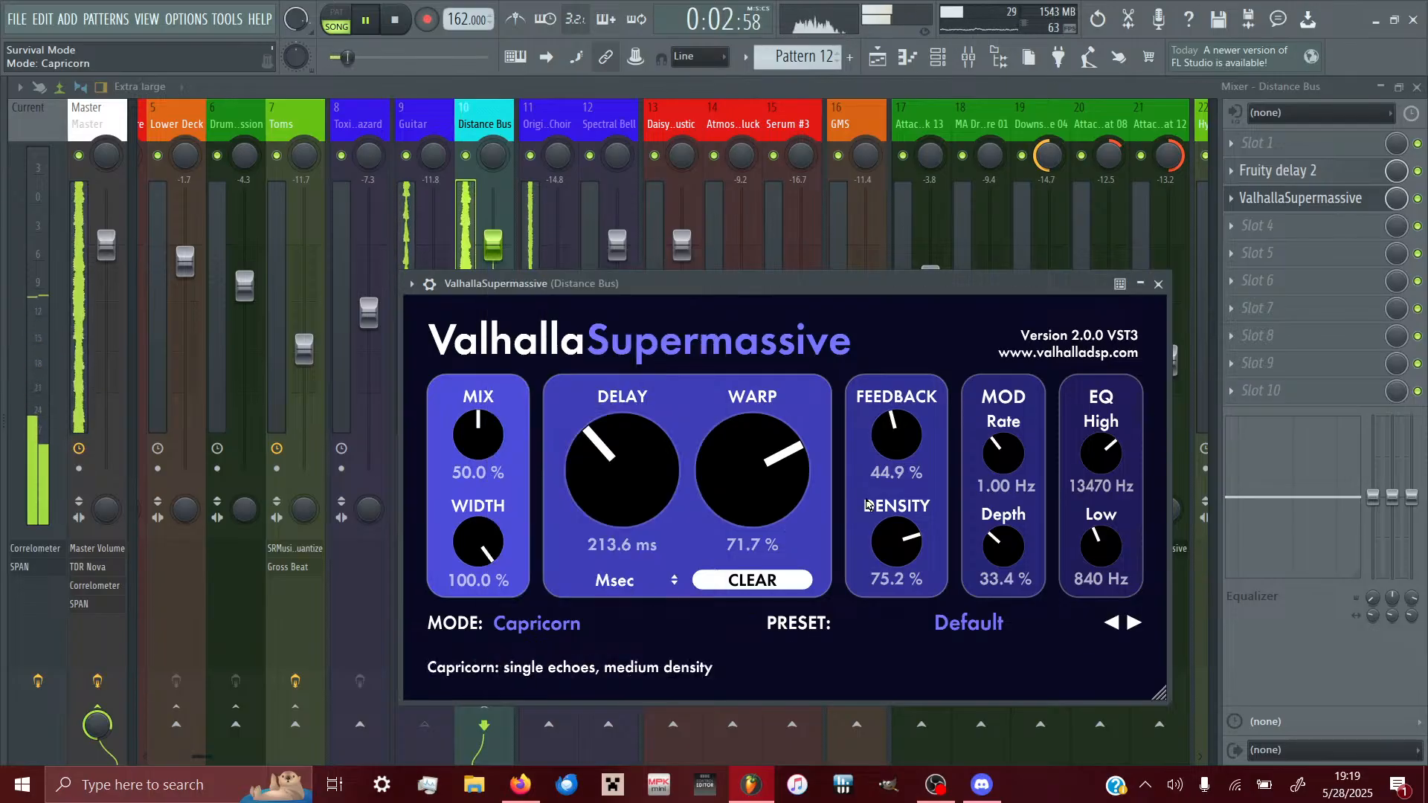
left_click(1158, 284)
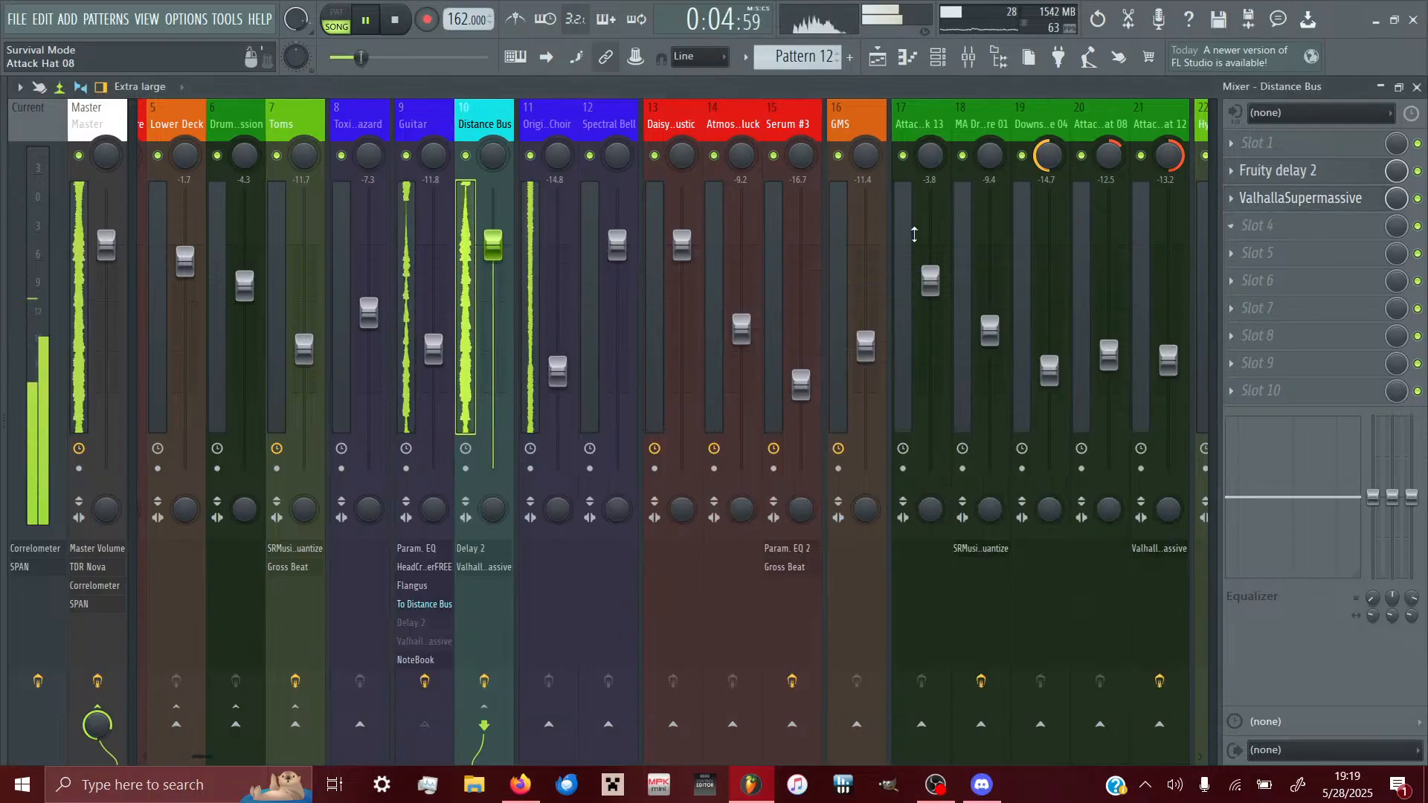
- Add Fruity Limiter to slot 4 of the Distance Bus and switch it to compressor mode
left_click(1277, 248)
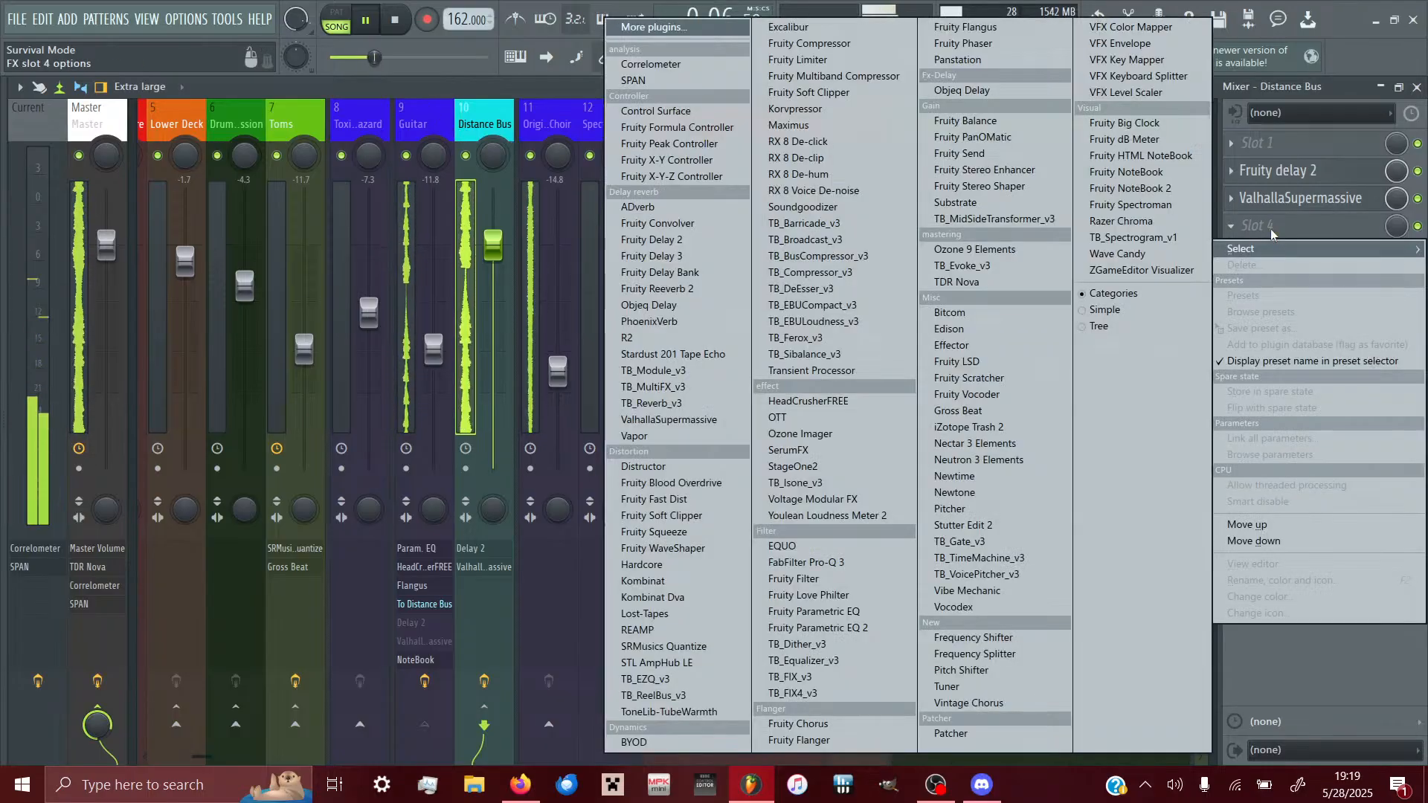
left_click(806, 60)
left_click_drag(544, 217, 915, 481)
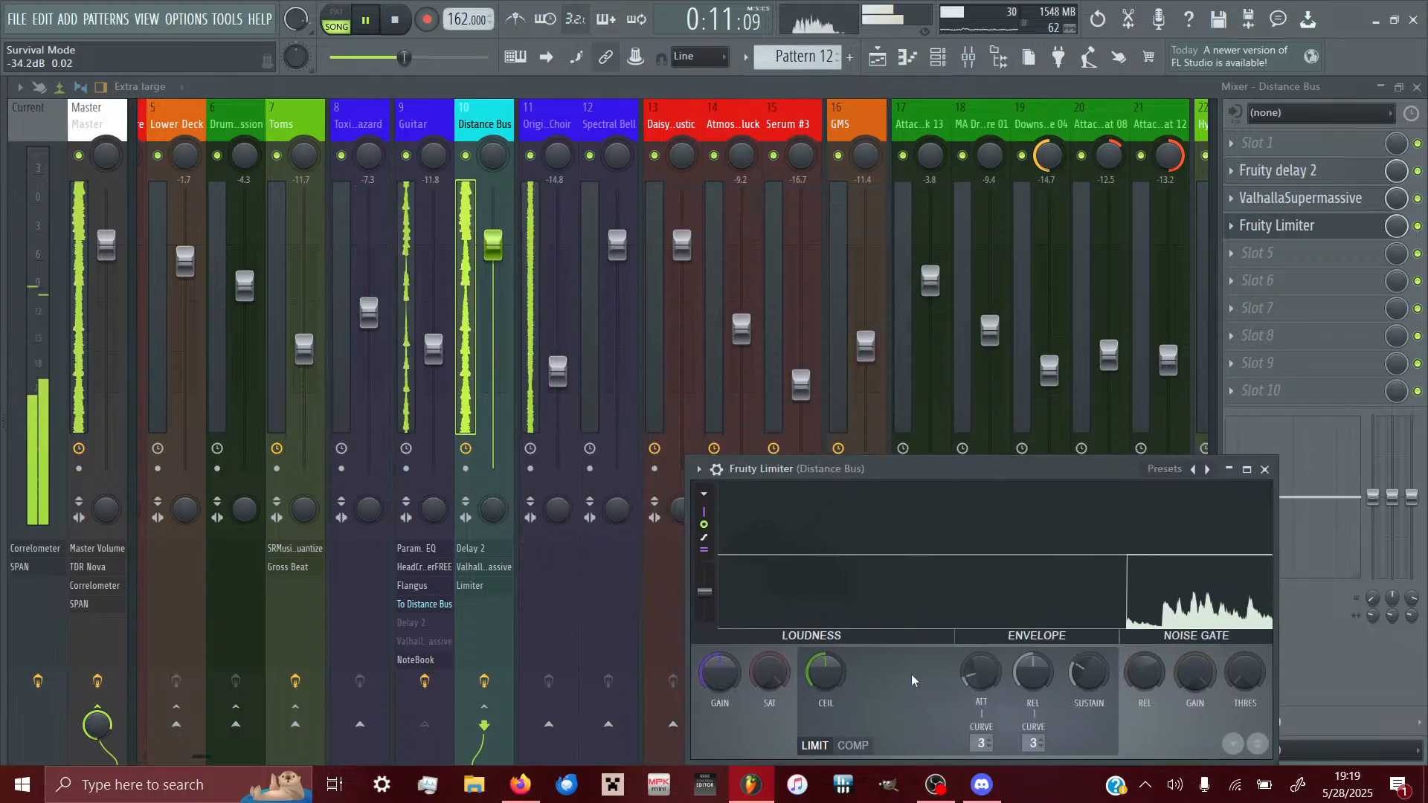
left_click(853, 744)
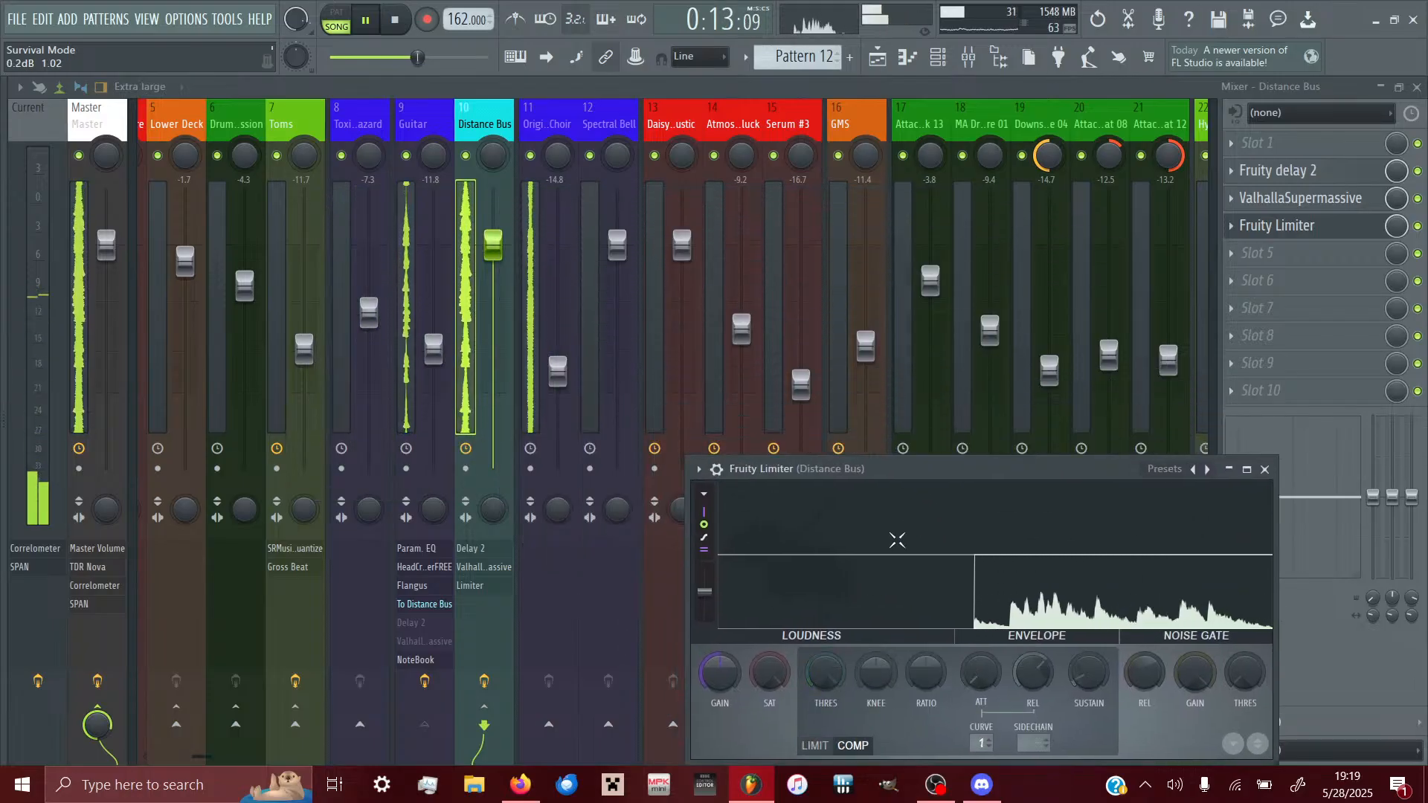
- Route the Distance Bus exclusively to mixer track 3
left_click(425, 115)
left_click(482, 117)
scroll(263, 753, "up", 4)
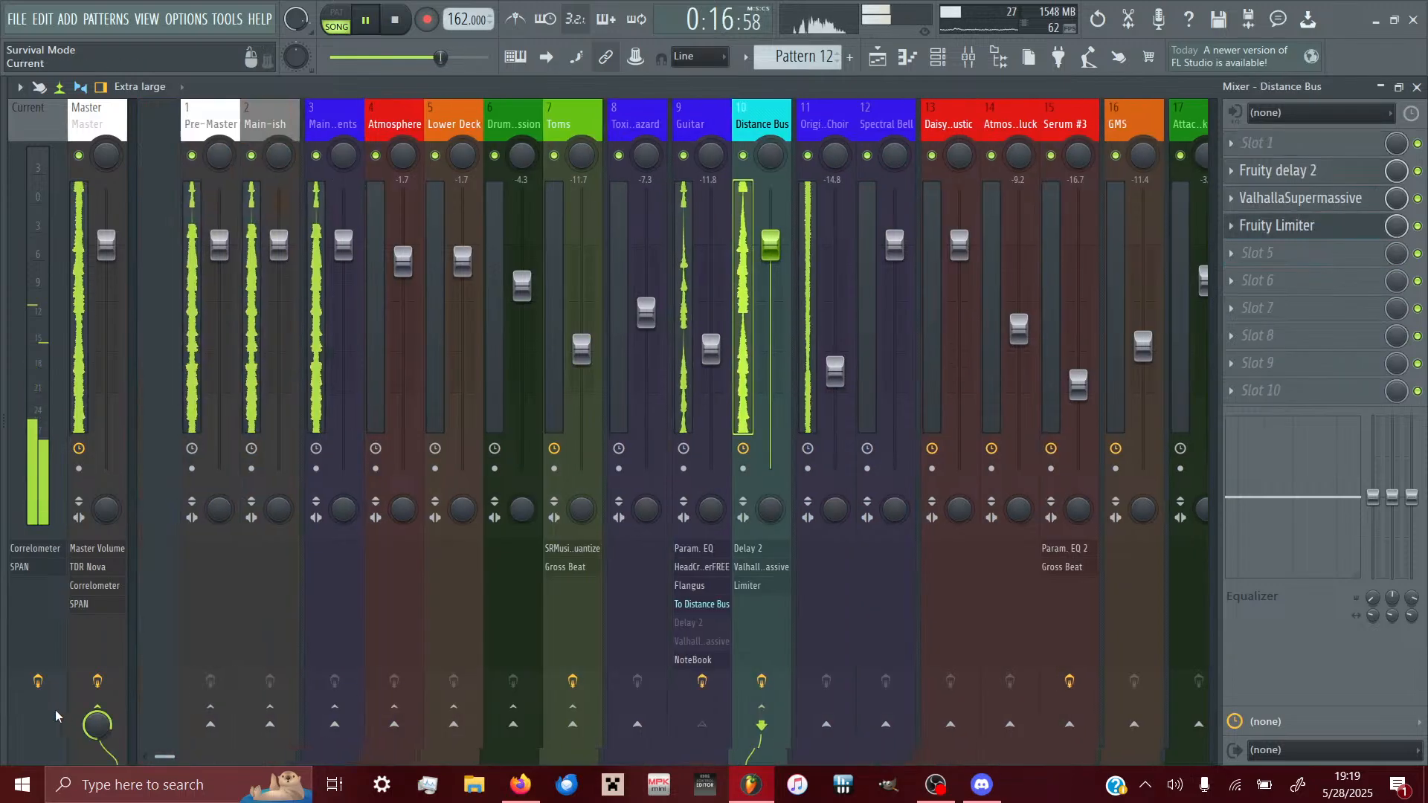
right_click(303, 740)
left_click(364, 704)
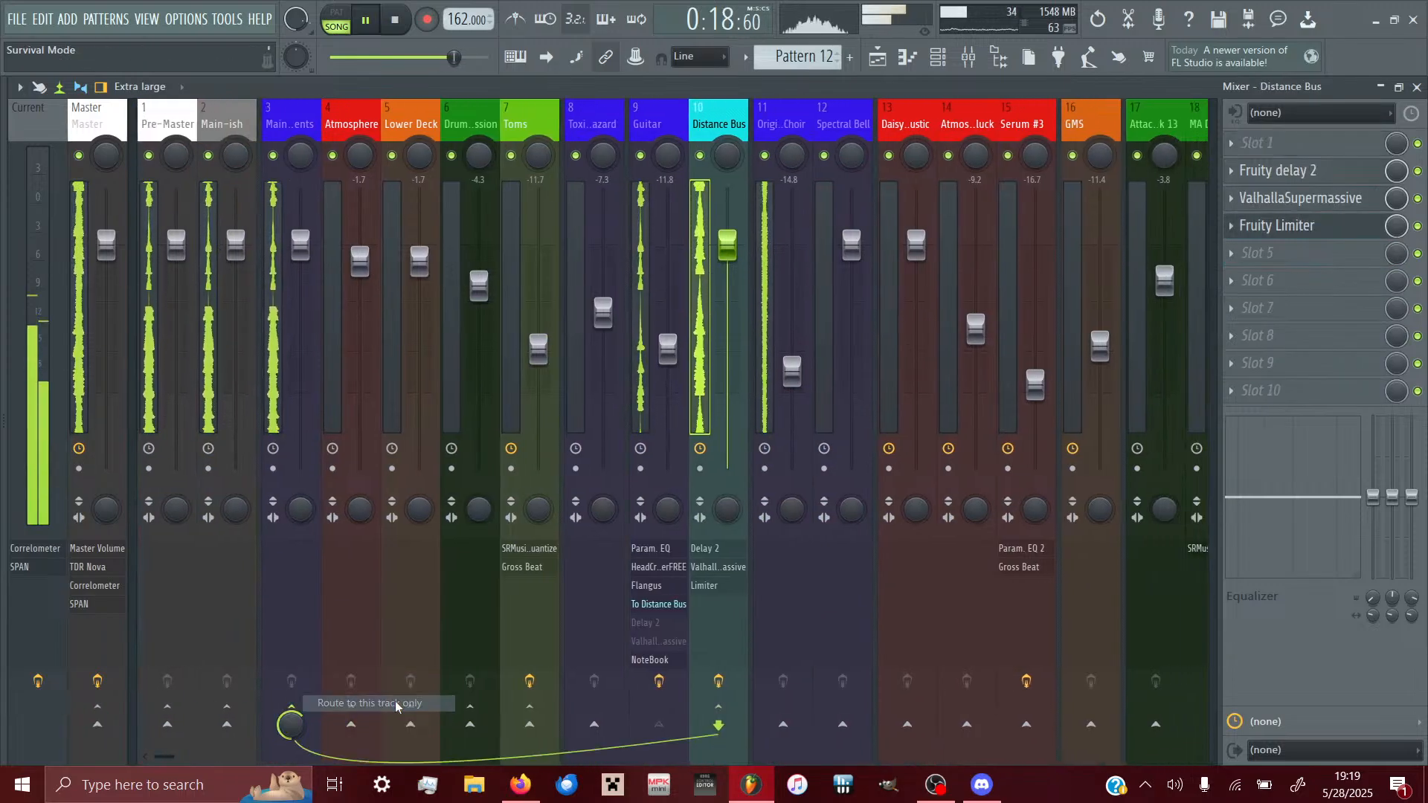
- Set the Distance Bus limiter's sidechain input to 1 and close its window
left_click(1339, 228)
left_click_drag(822, 465, 751, 301)
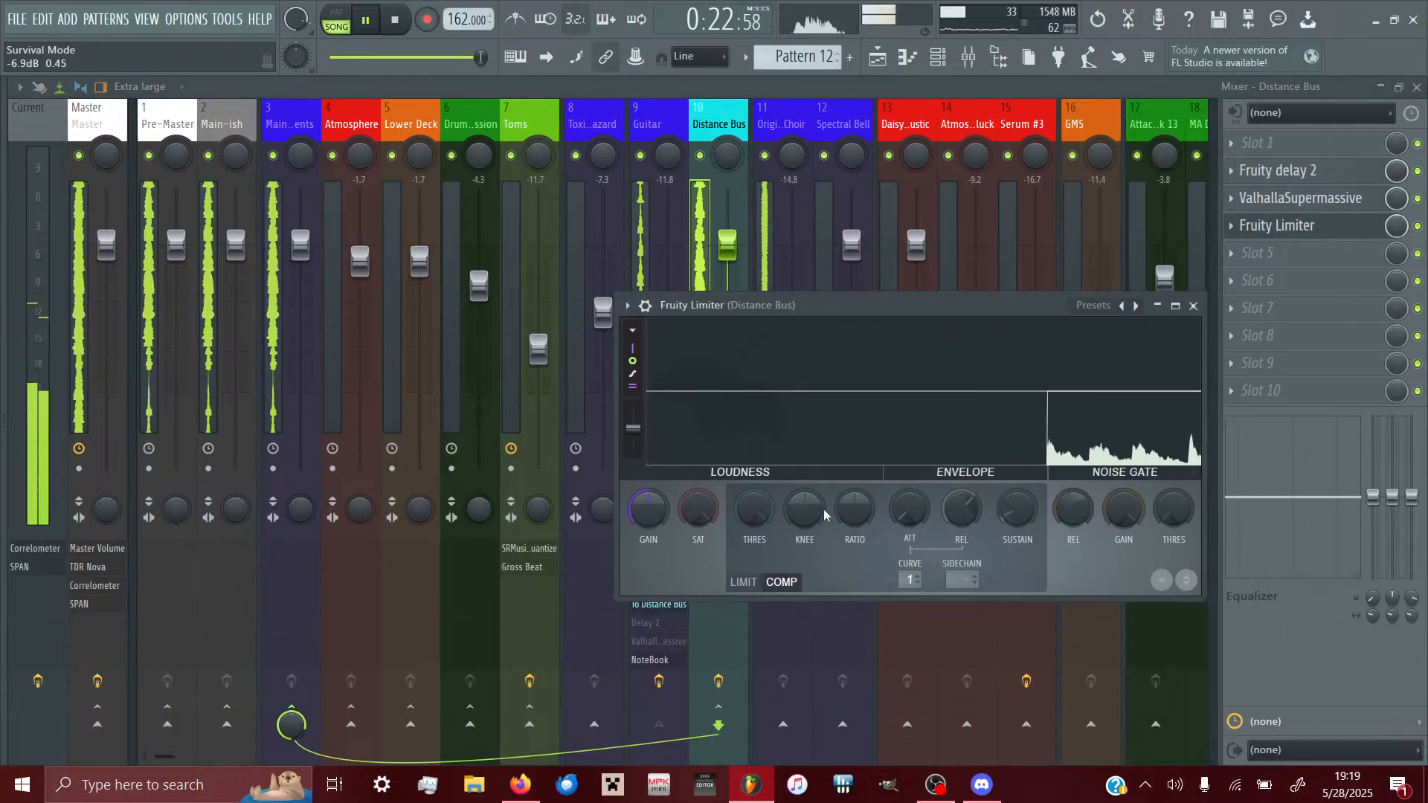
left_click(967, 580)
left_click(998, 600)
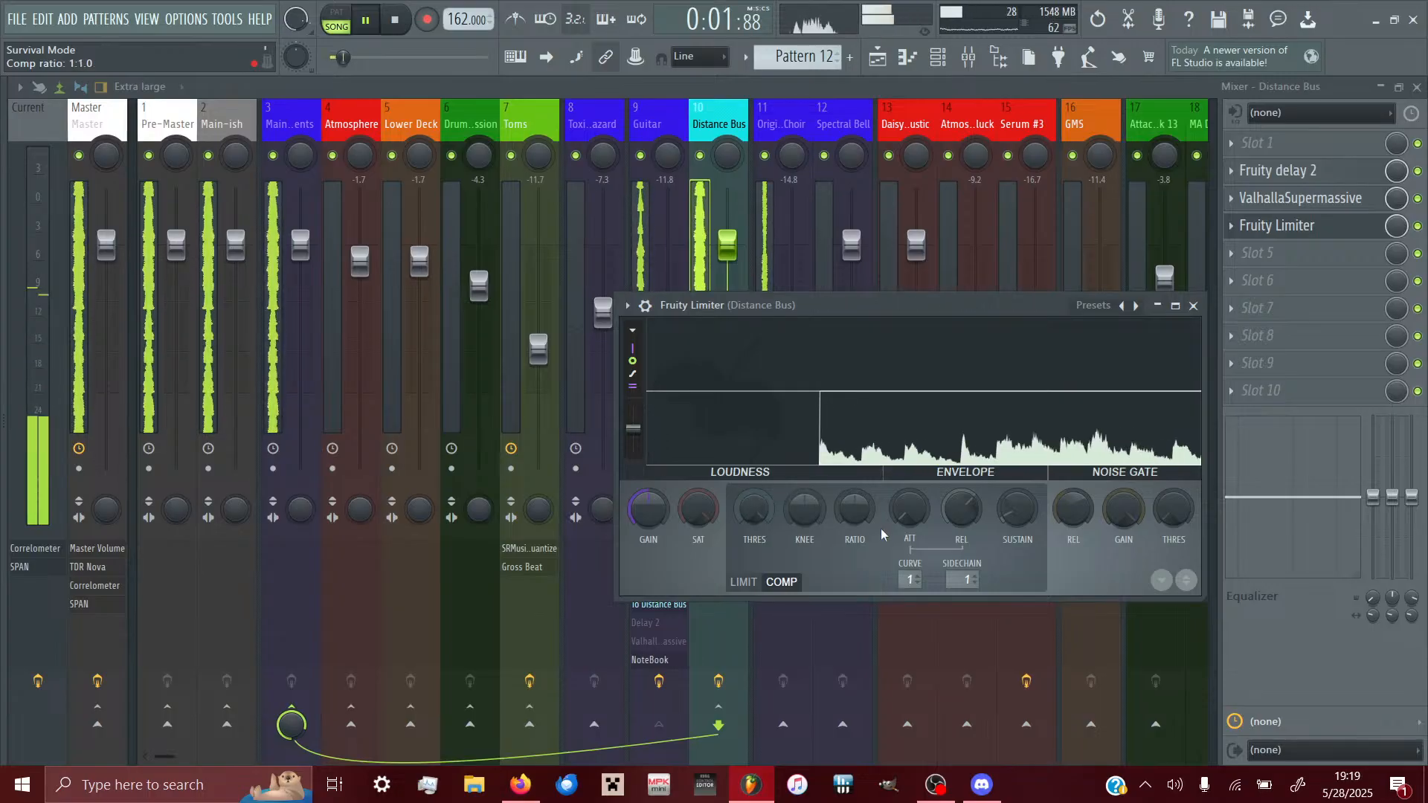
left_click(1192, 306)
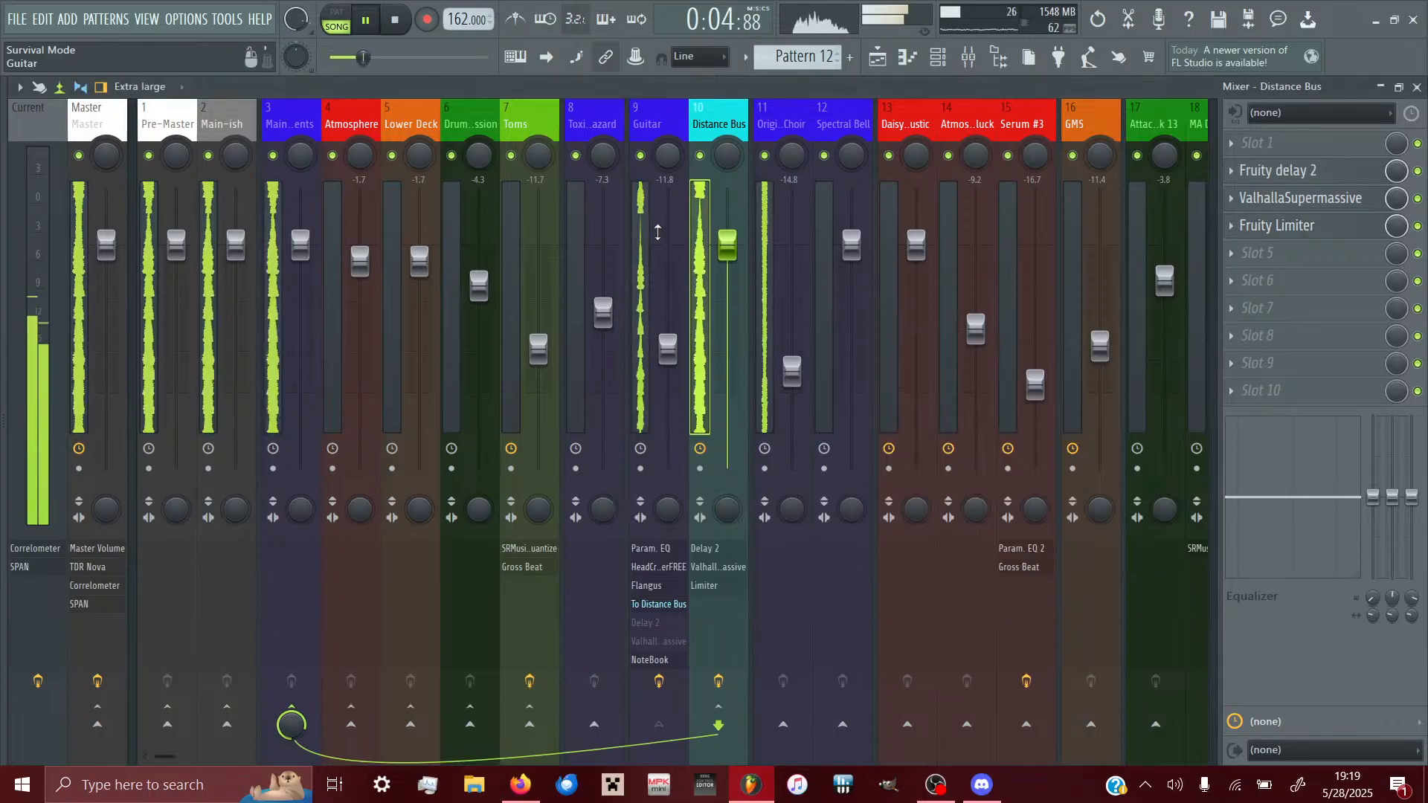
- Paste the copied volume onto the Guitar track, bringing it to -2.5 dB, and set its Distance Bus send volume to -9.4 dB
right_click(671, 346)
left_click(697, 580)
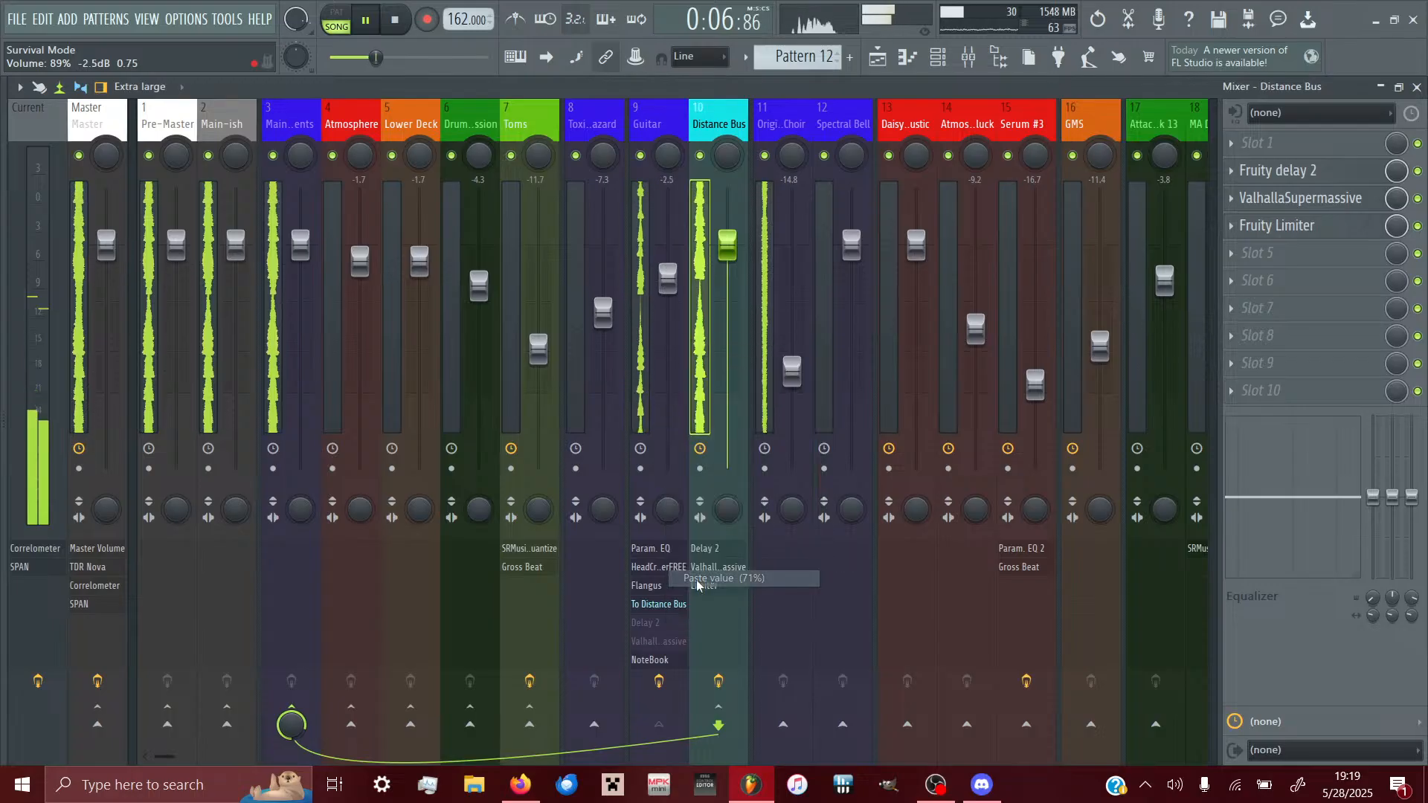
left_click(657, 125)
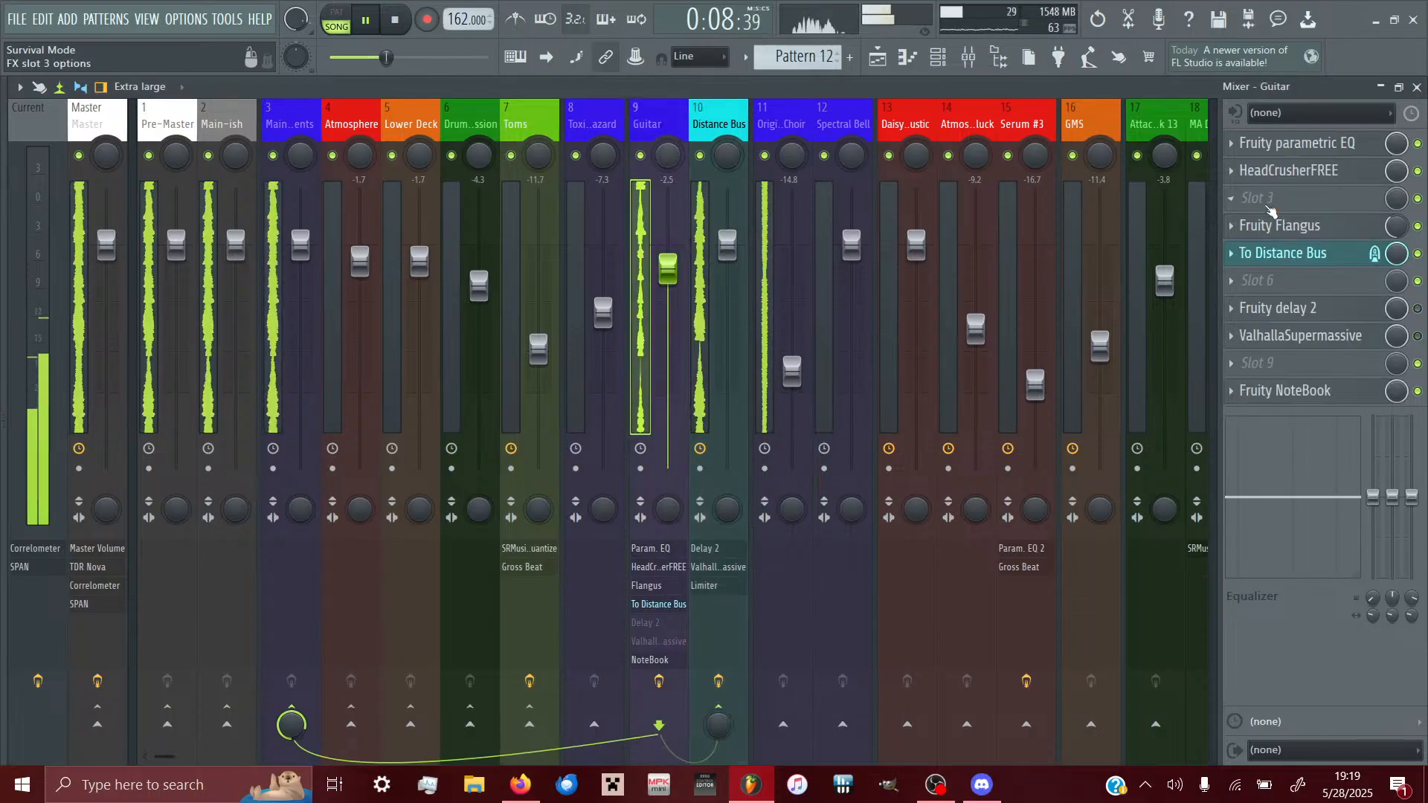
left_click(1295, 256)
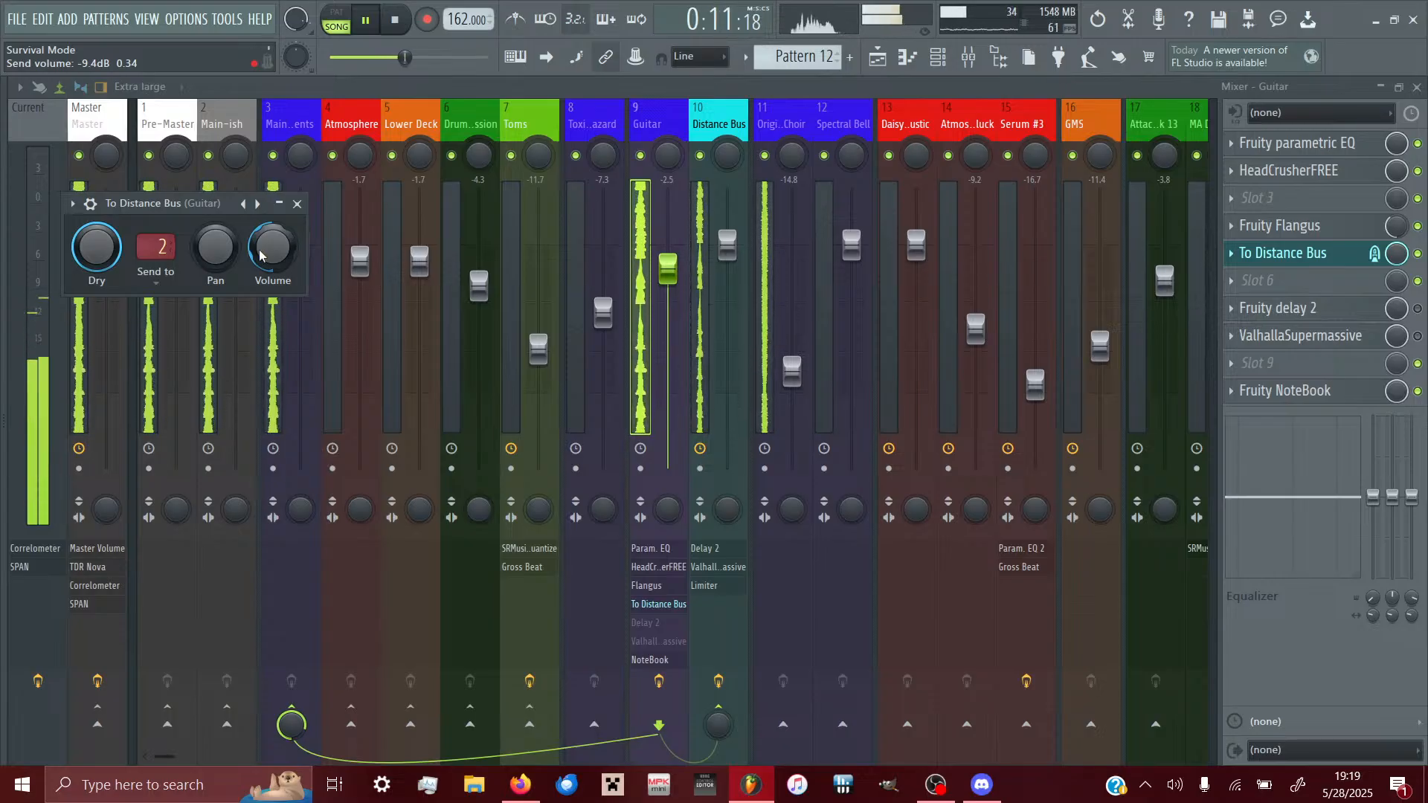
left_click(296, 203)
- In the Distance Bus limiter, maximized, set the compressor threshold to -60.0 dB and the knee to about -53%, and adjust the ratio
left_click(714, 117)
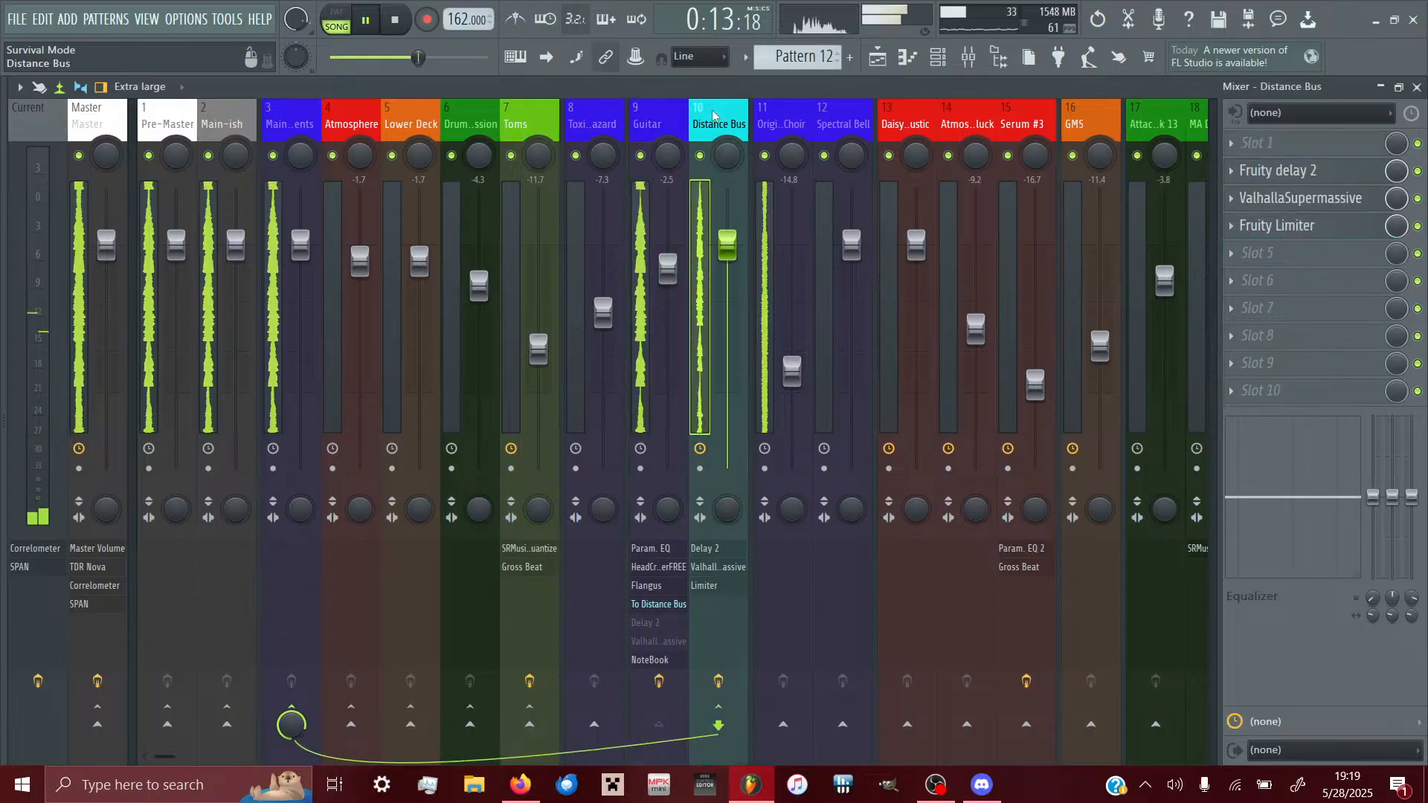
left_click(1330, 226)
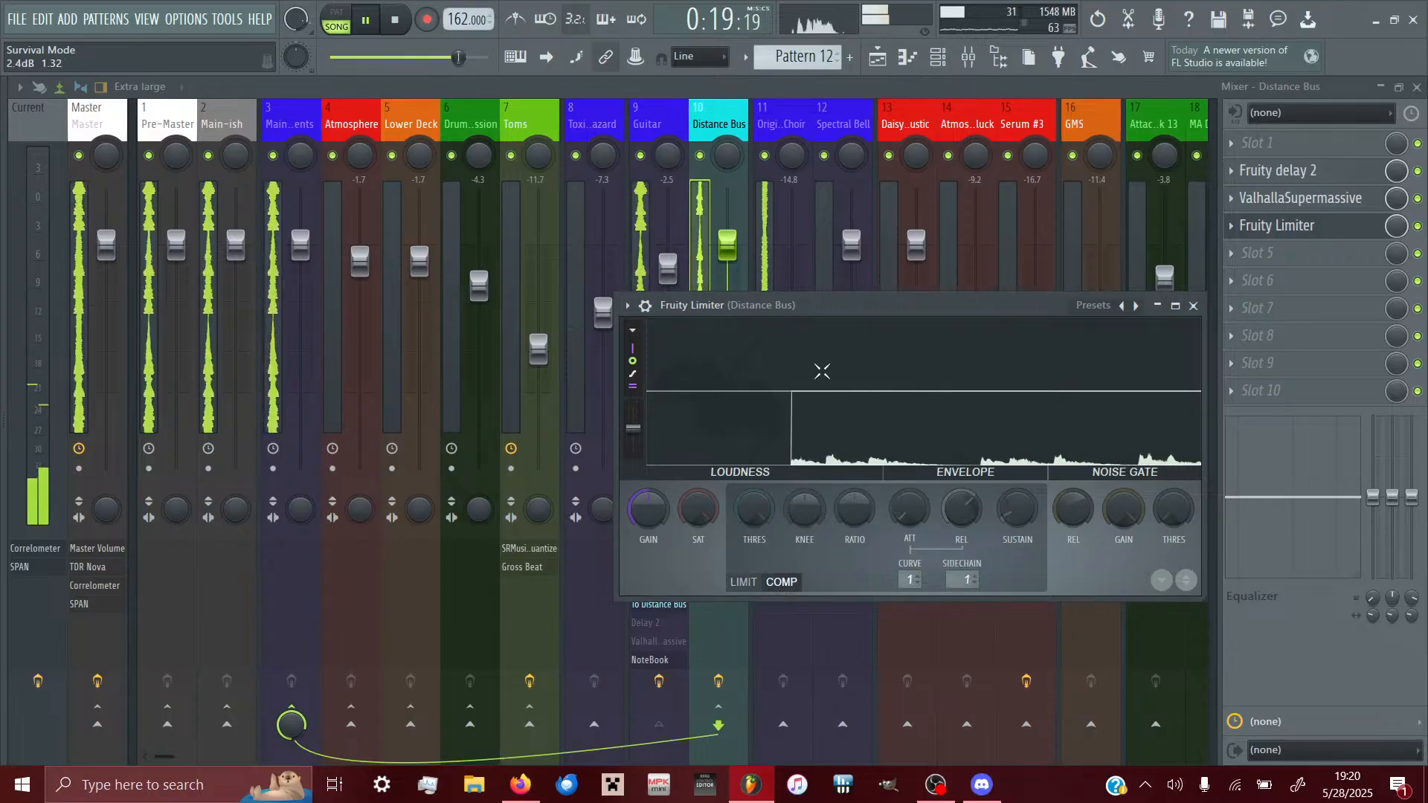
left_click_drag(848, 305, 538, 305)
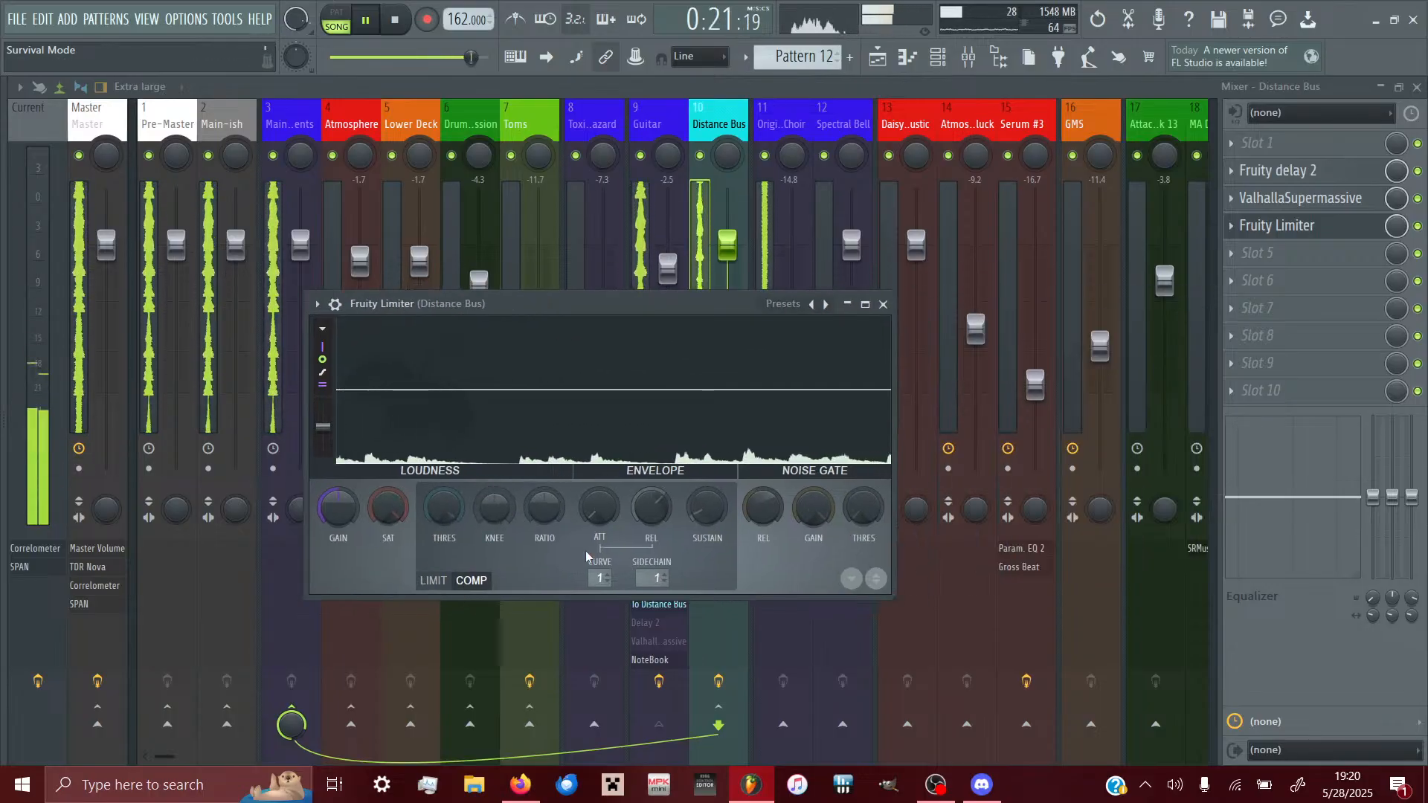
left_click(865, 304)
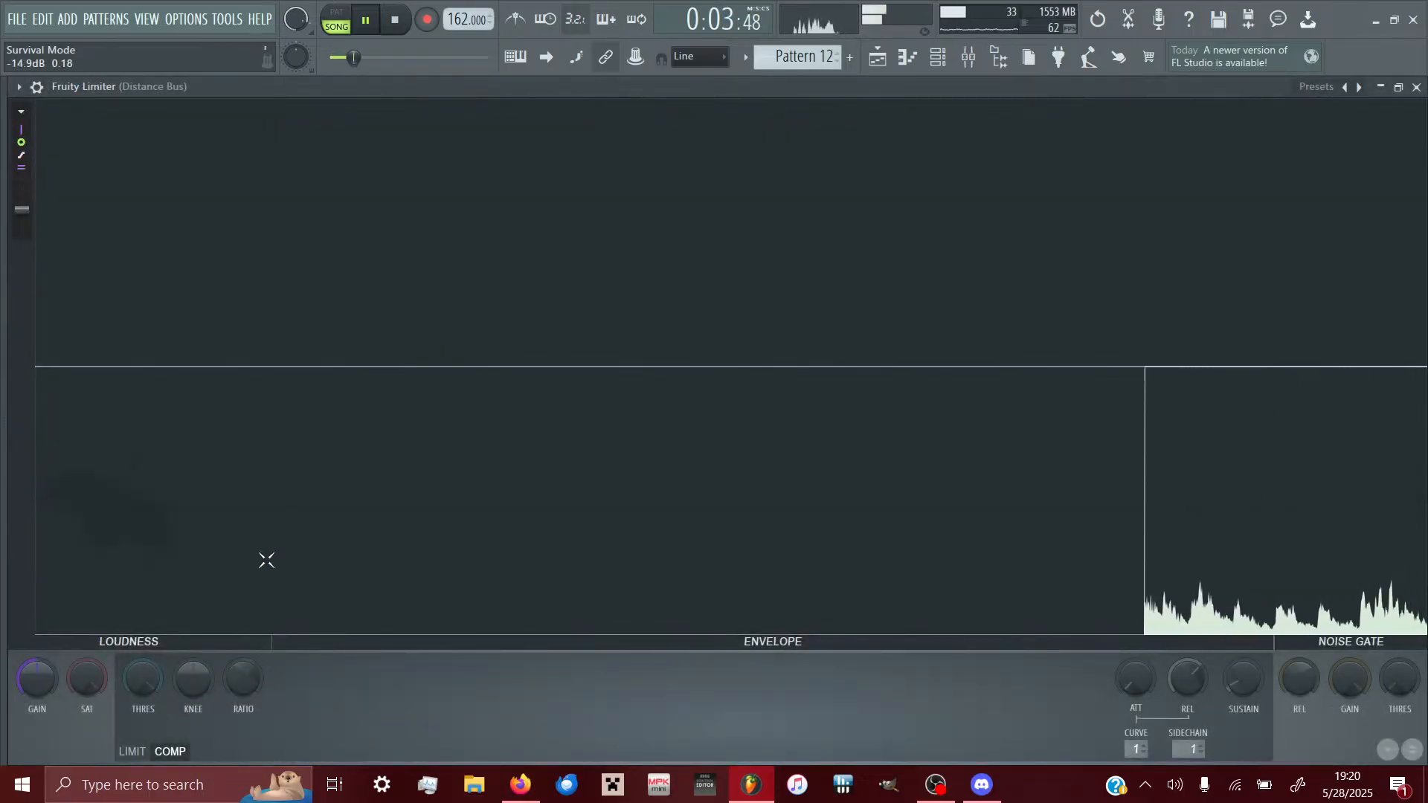
left_click_drag(144, 689, 144, 781)
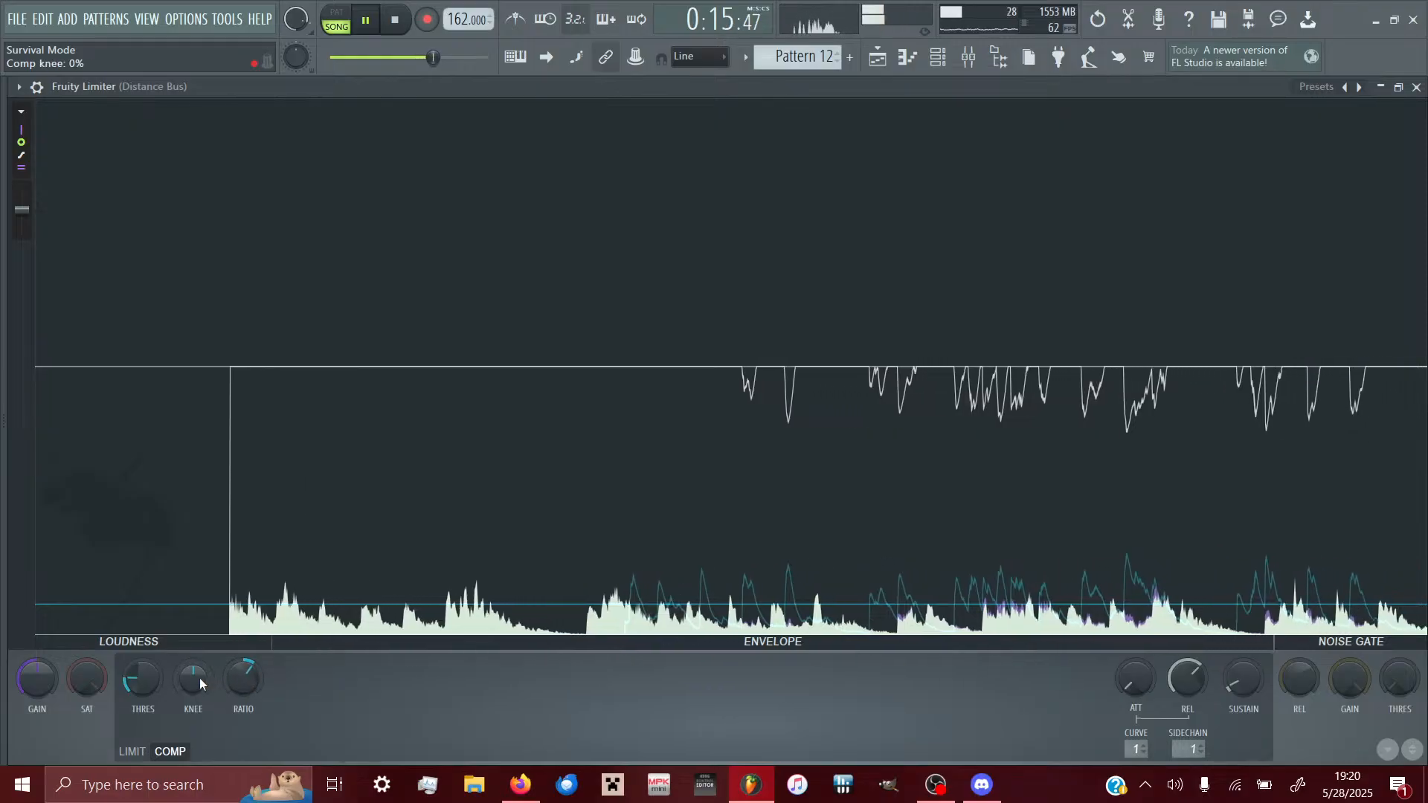
left_click_drag(199, 677, 131, 714)
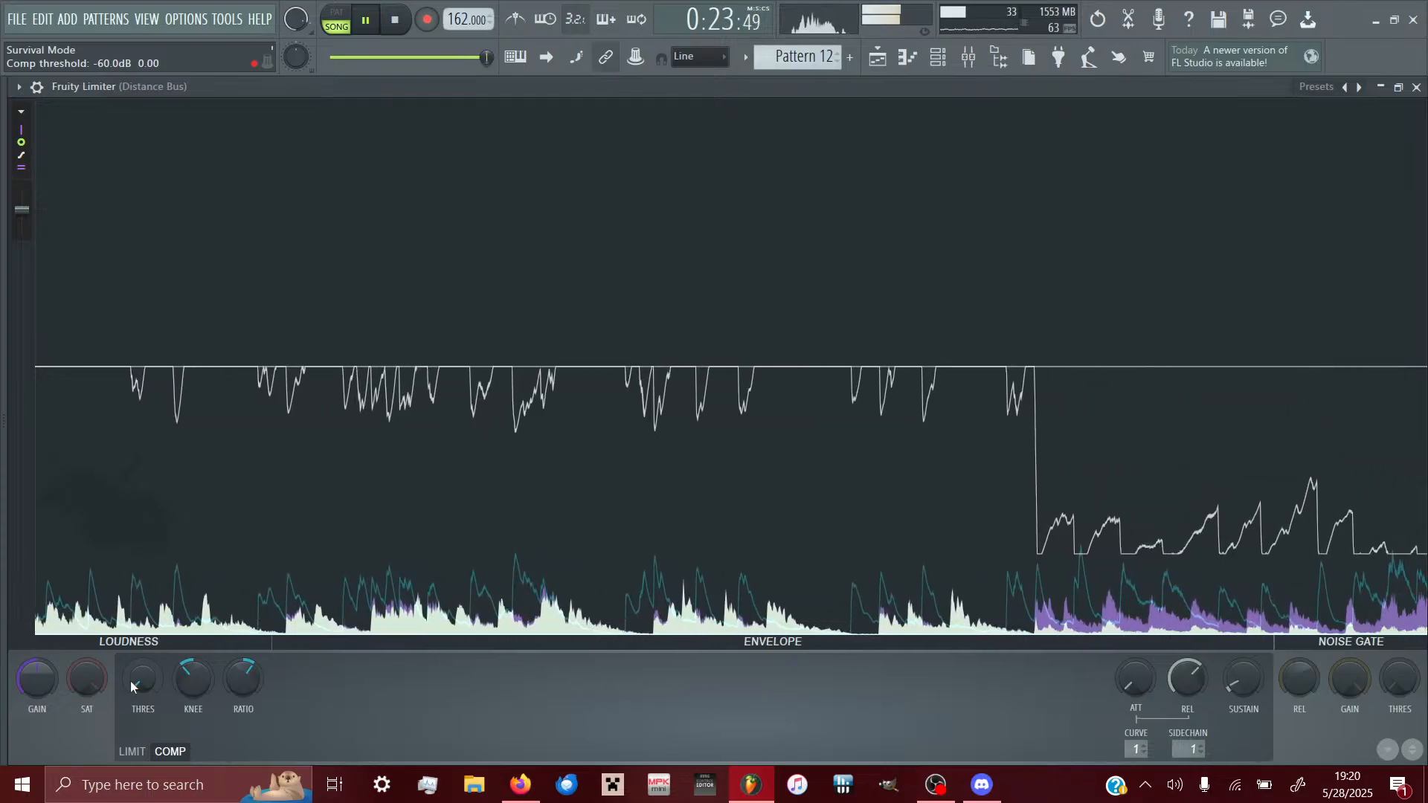
mouse_move(193, 678)
left_mouse_down()
mouse_move(193, 718)
mouse_move(193, 697)
left_mouse_up()
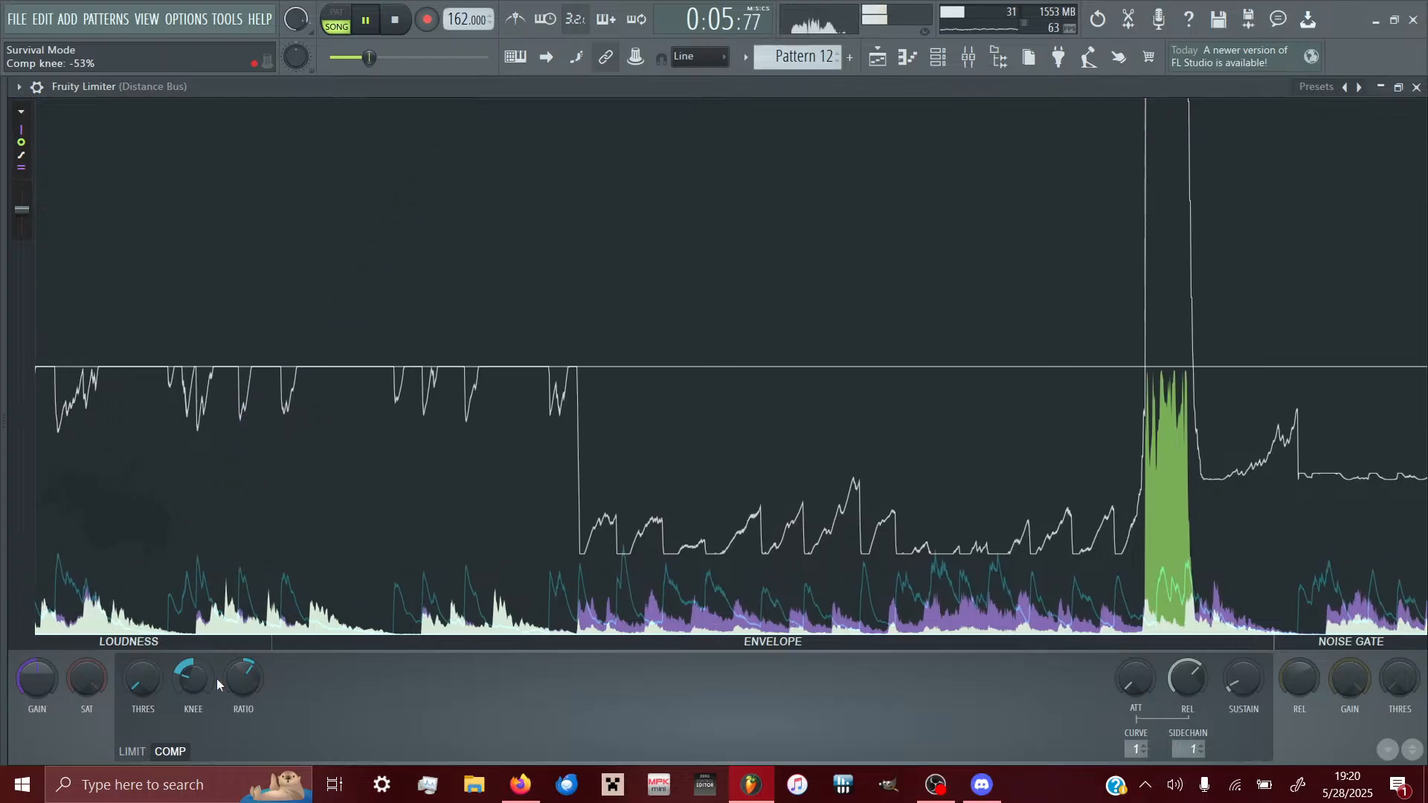
left_click_drag(257, 673, 245, 677)
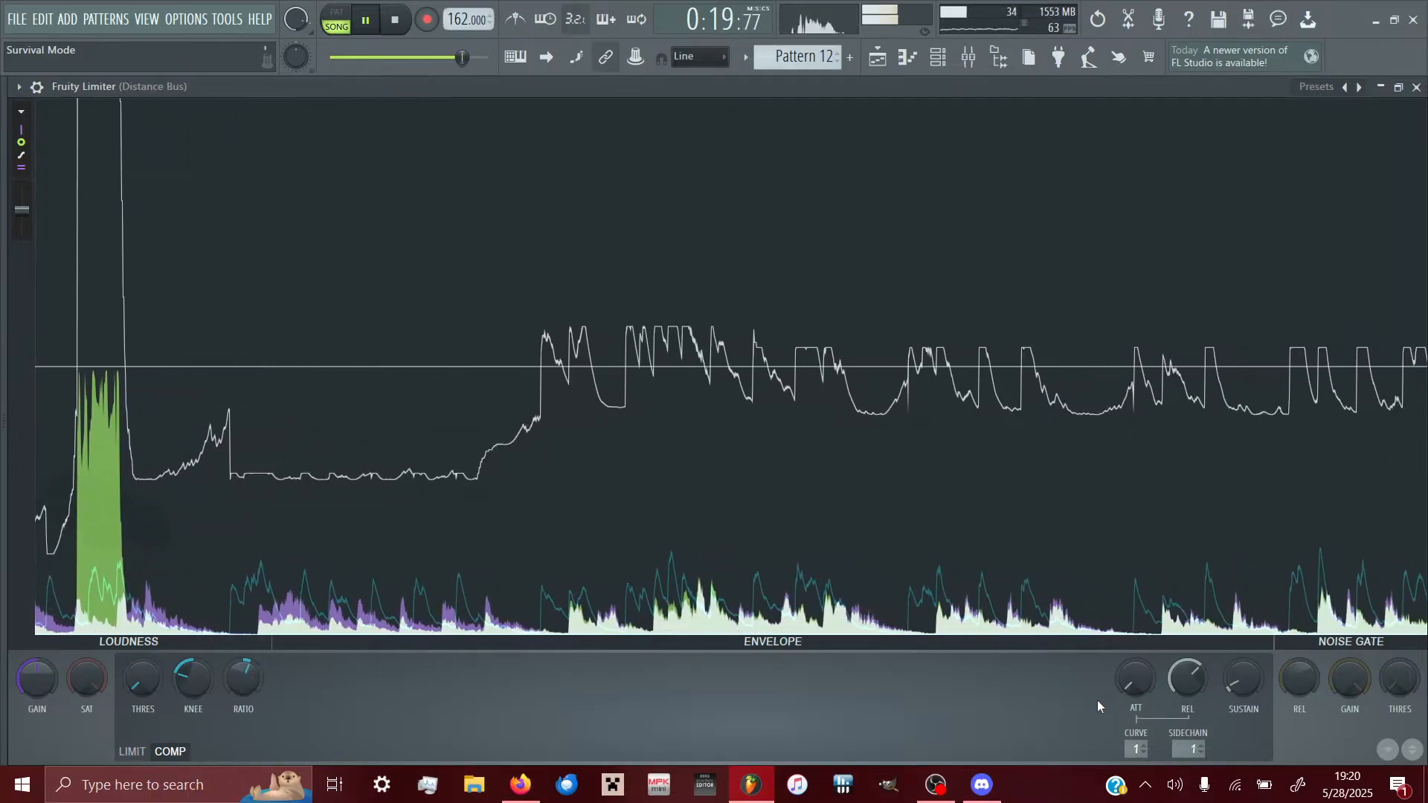
- Raise the compressor's attack time moderately, shorten its release time, and close the limiter
left_click_drag(1135, 680, 1136, 632)
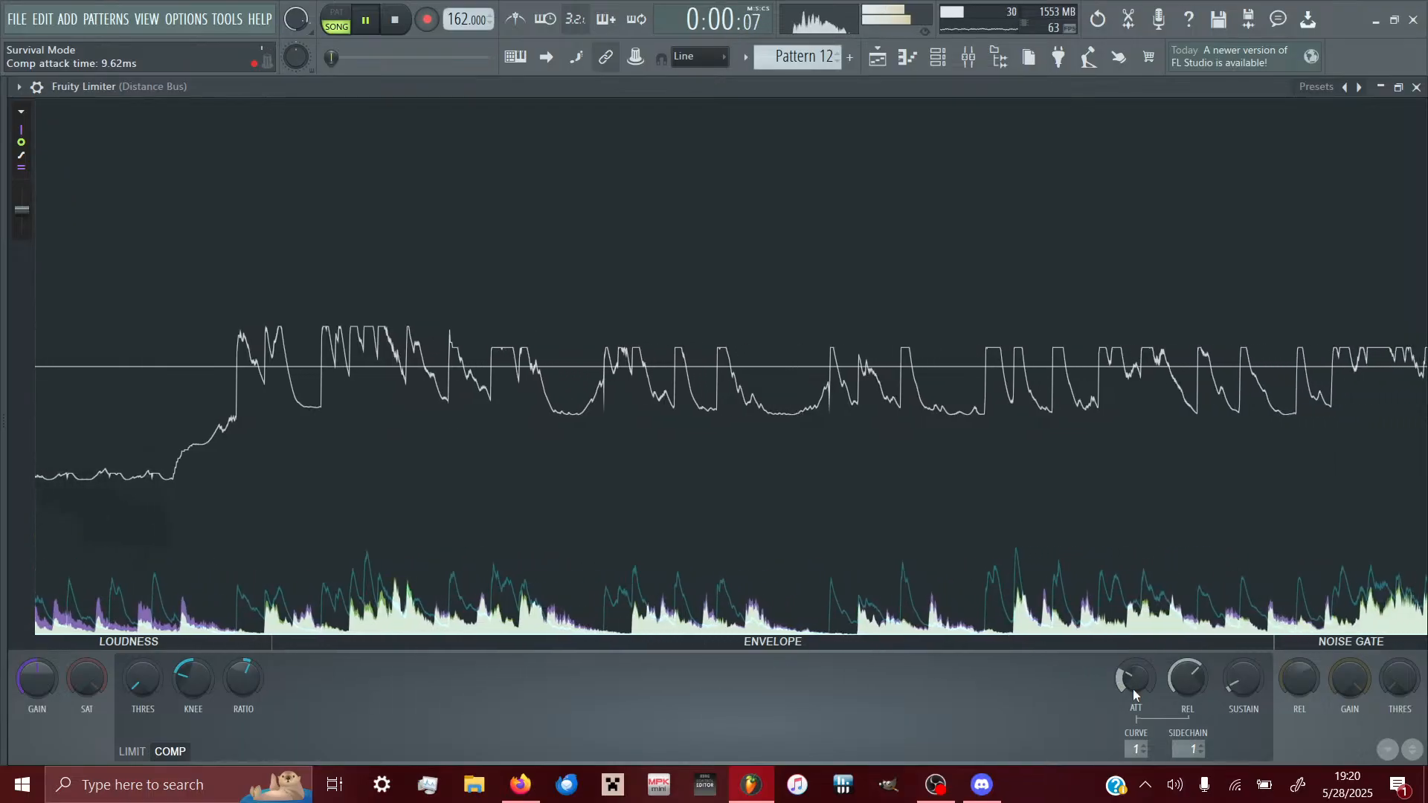
left_click_drag(1134, 692, 1134, 639)
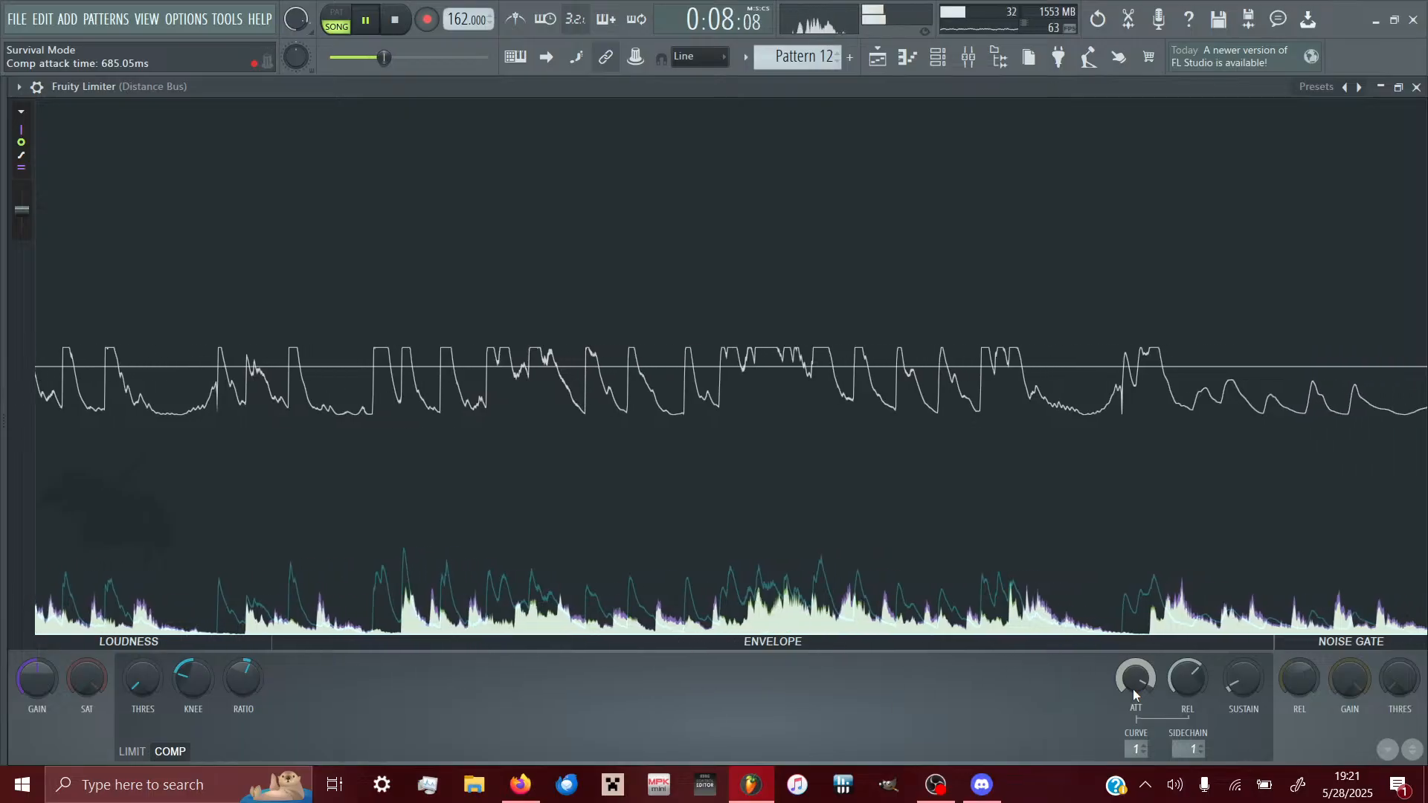
left_click_drag(1132, 689, 1132, 725)
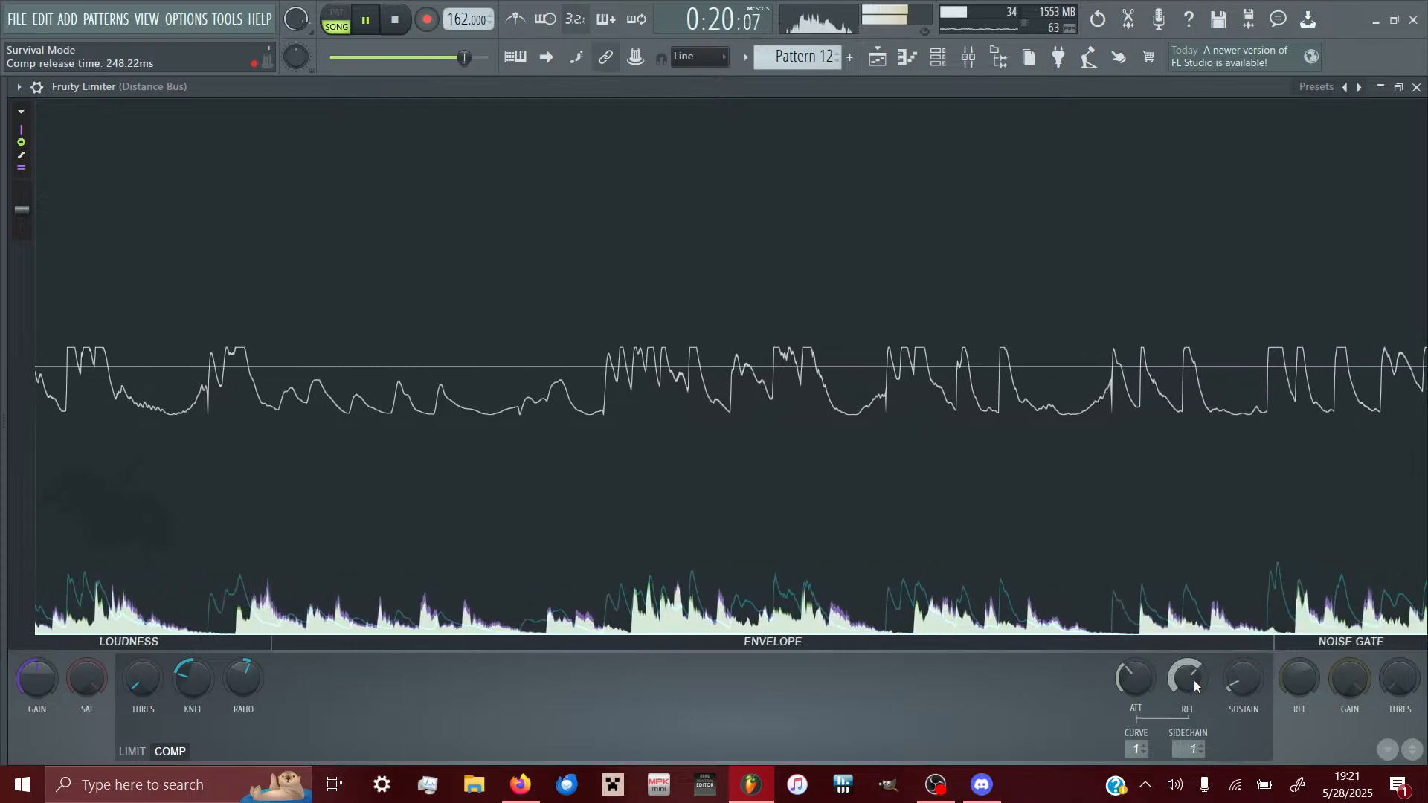
left_click_drag(1195, 685, 1195, 687)
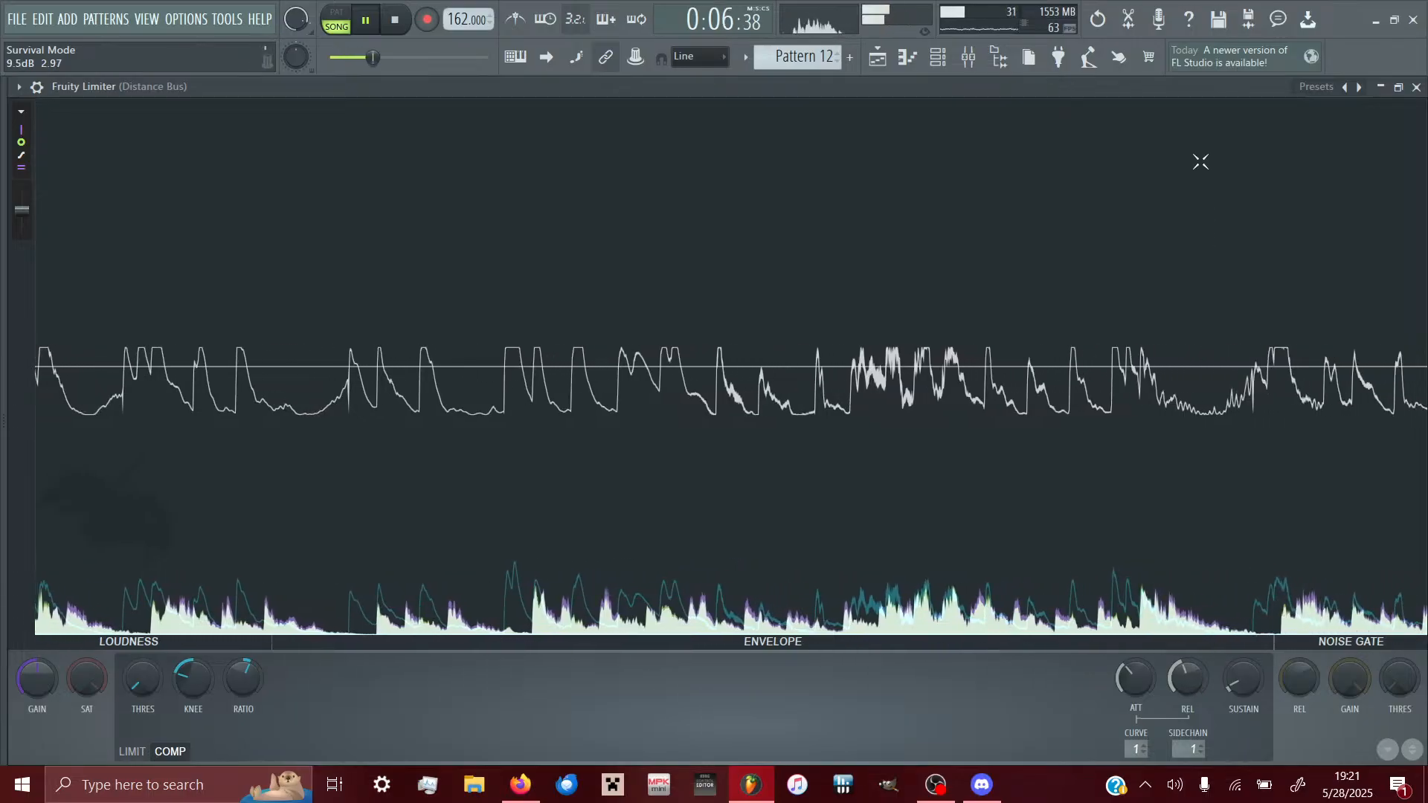
left_click(1416, 87)
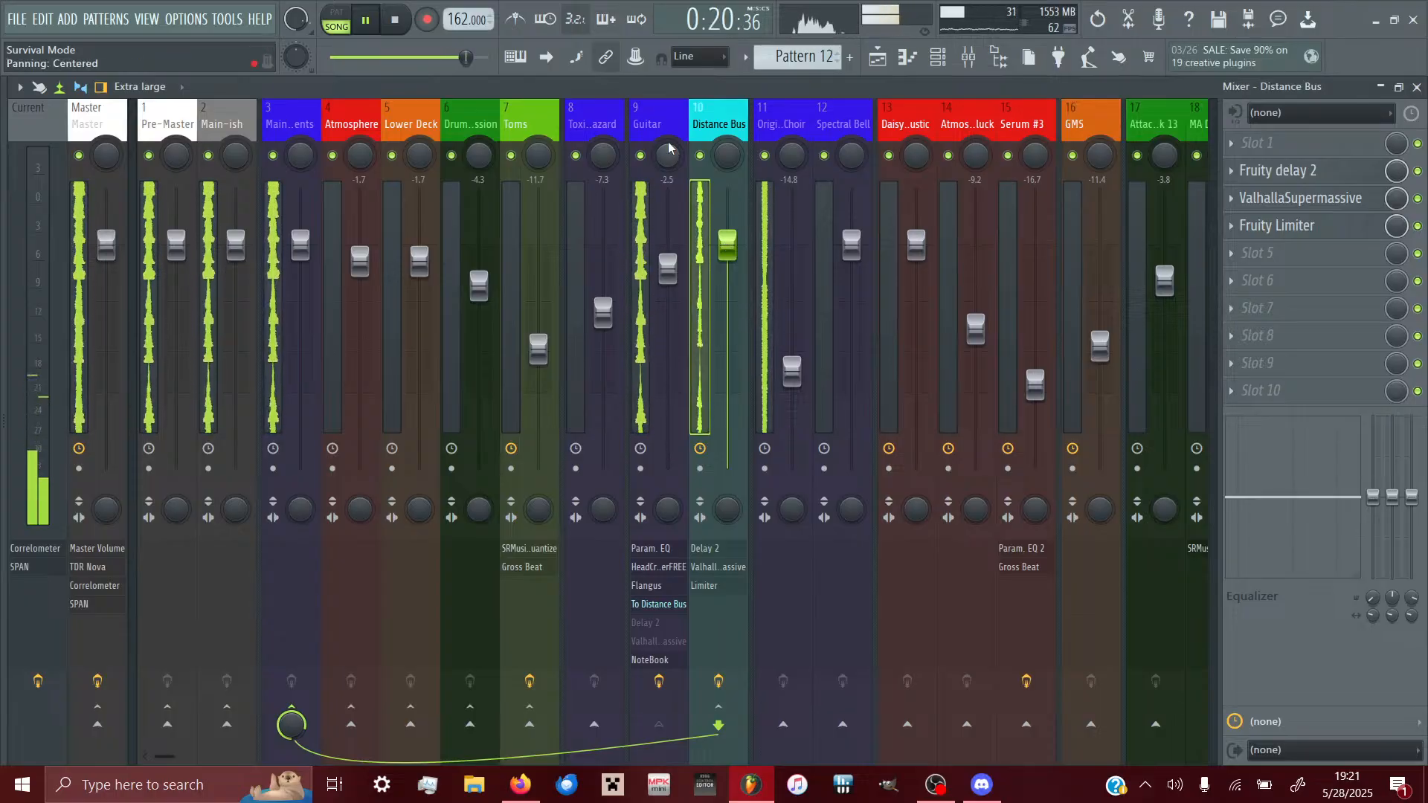
- Lower the Guitar track's Distance Bus send volume to -11.6 dB and close the send's window
left_click(654, 113)
left_click(1287, 253)
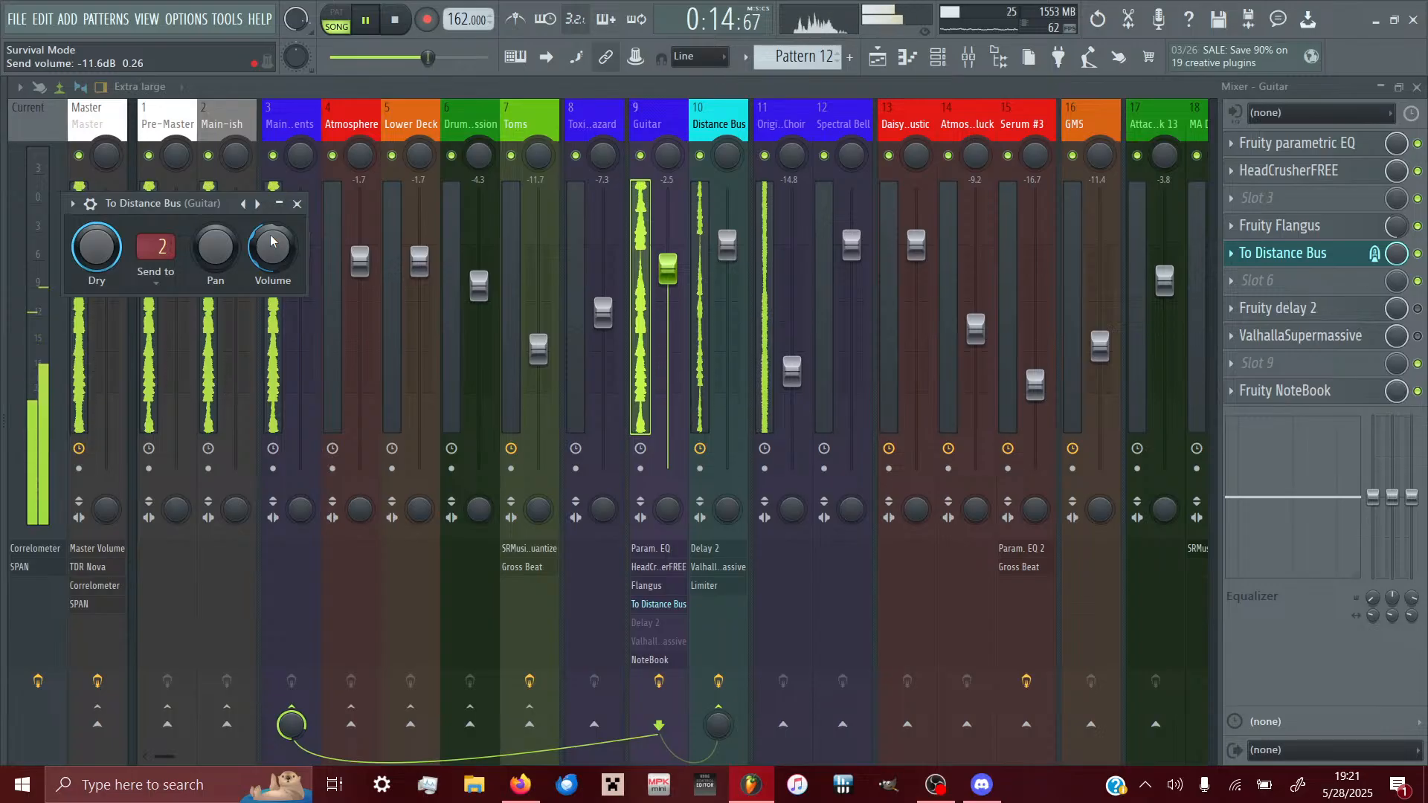
left_click(298, 204)
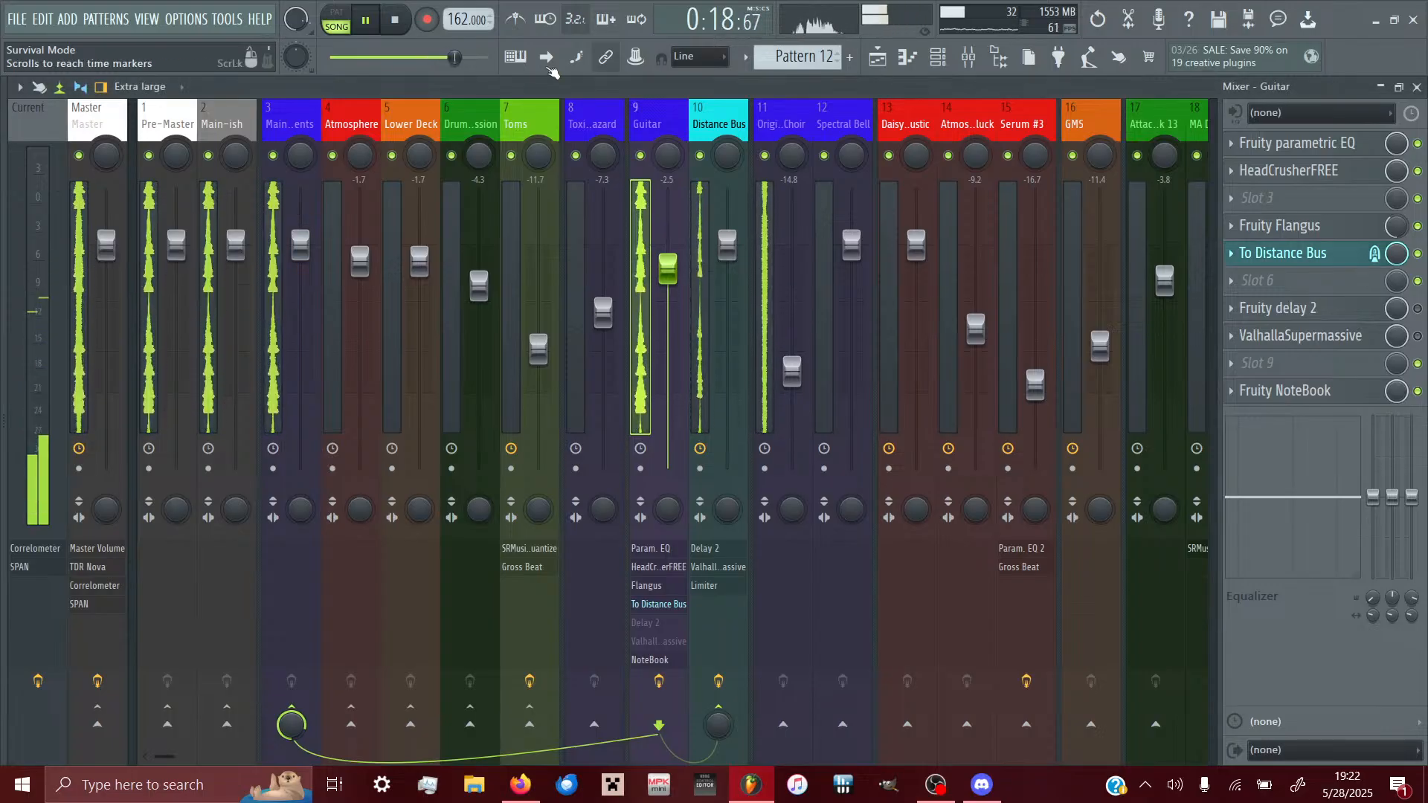
- Review the Fruity Limiter and ValhallaSupermassive settings on the Distance Bus, closing each plugin window
left_click(707, 126)
left_click(1298, 225)
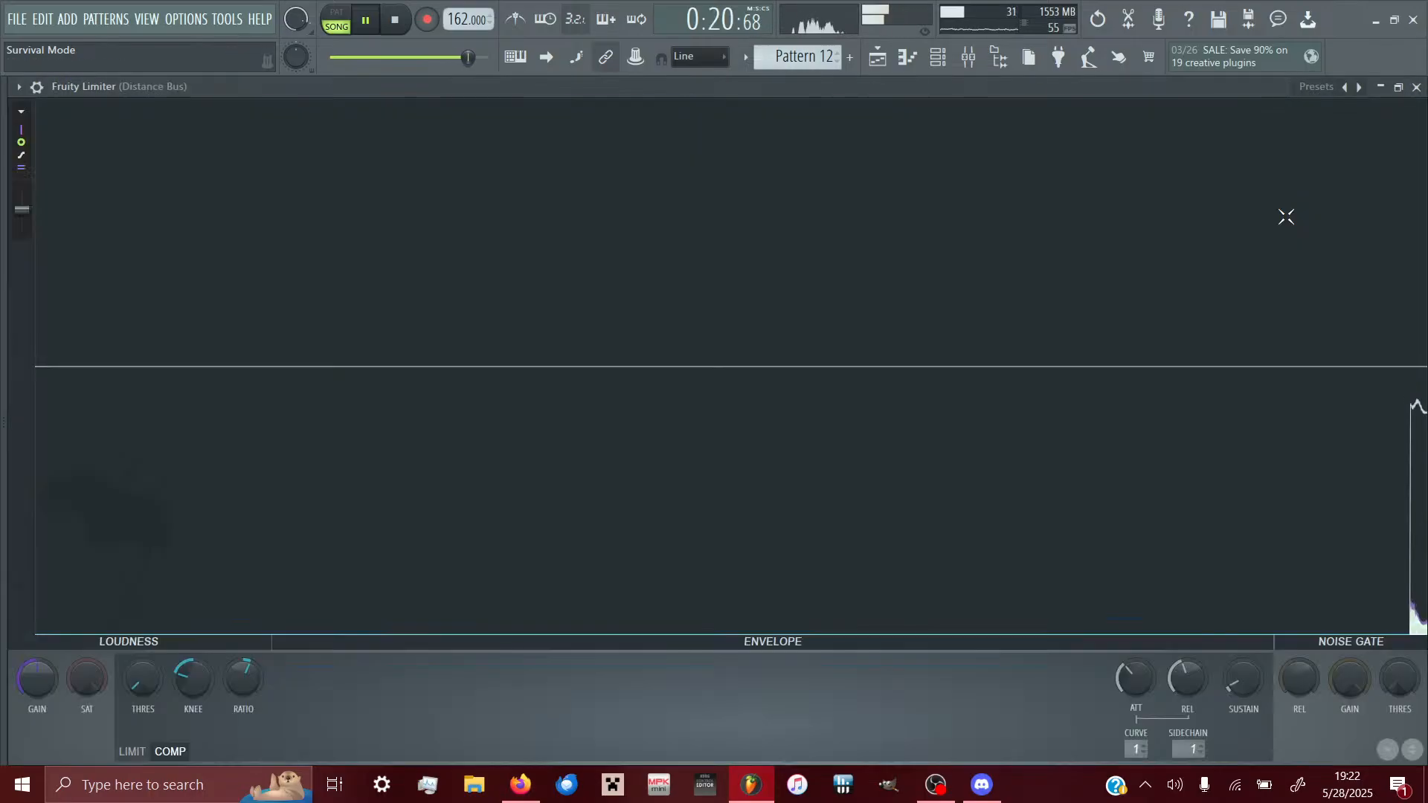
key("Escape")
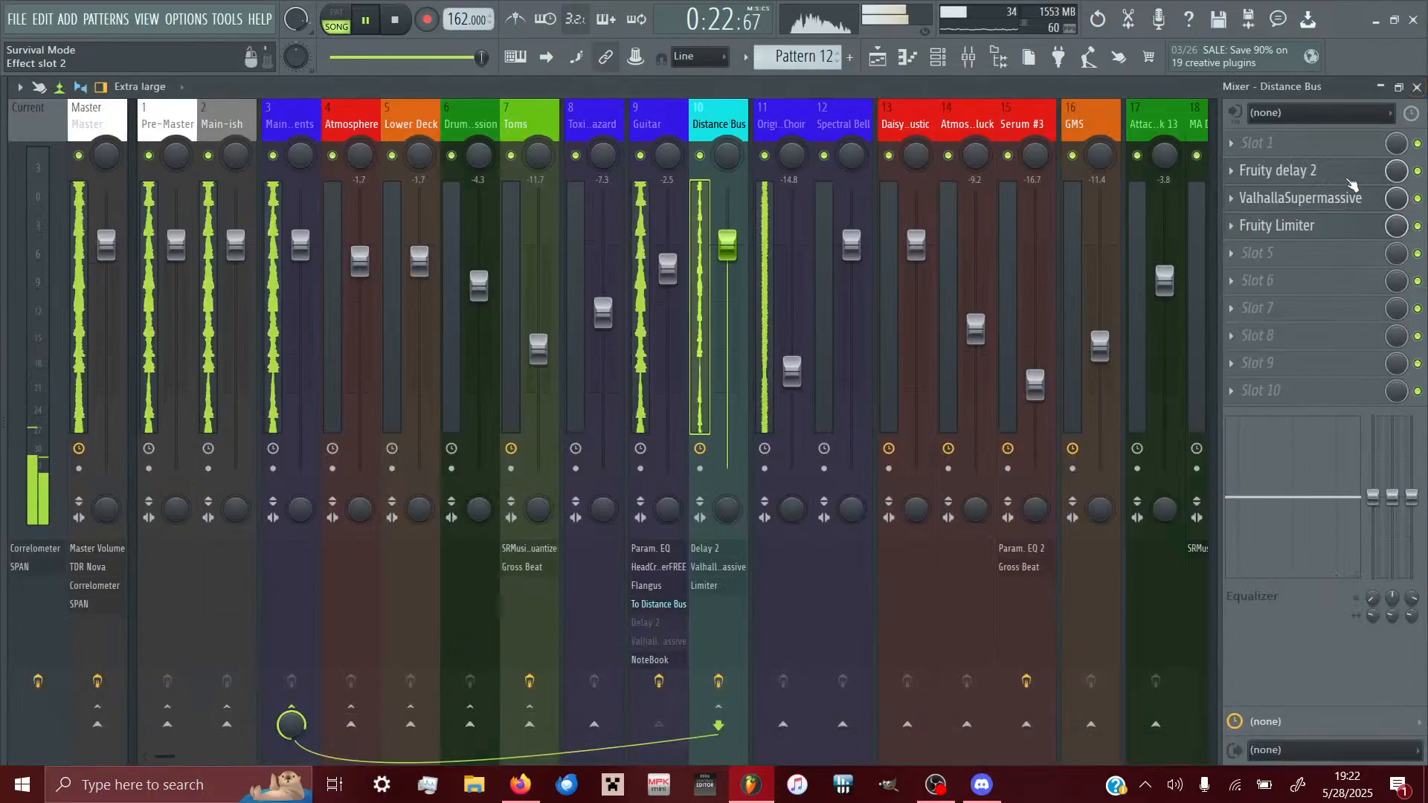
left_click(1302, 198)
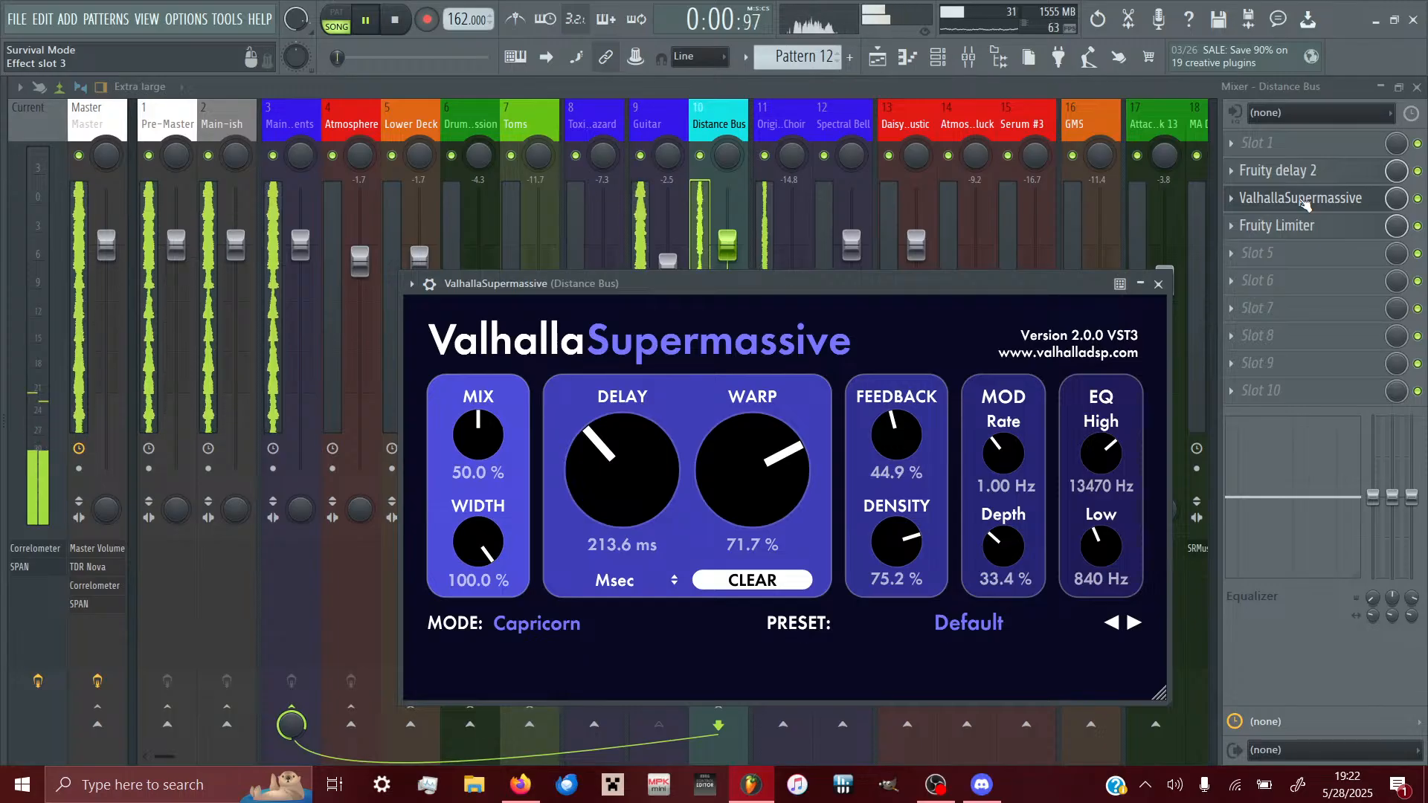
left_click(1159, 285)
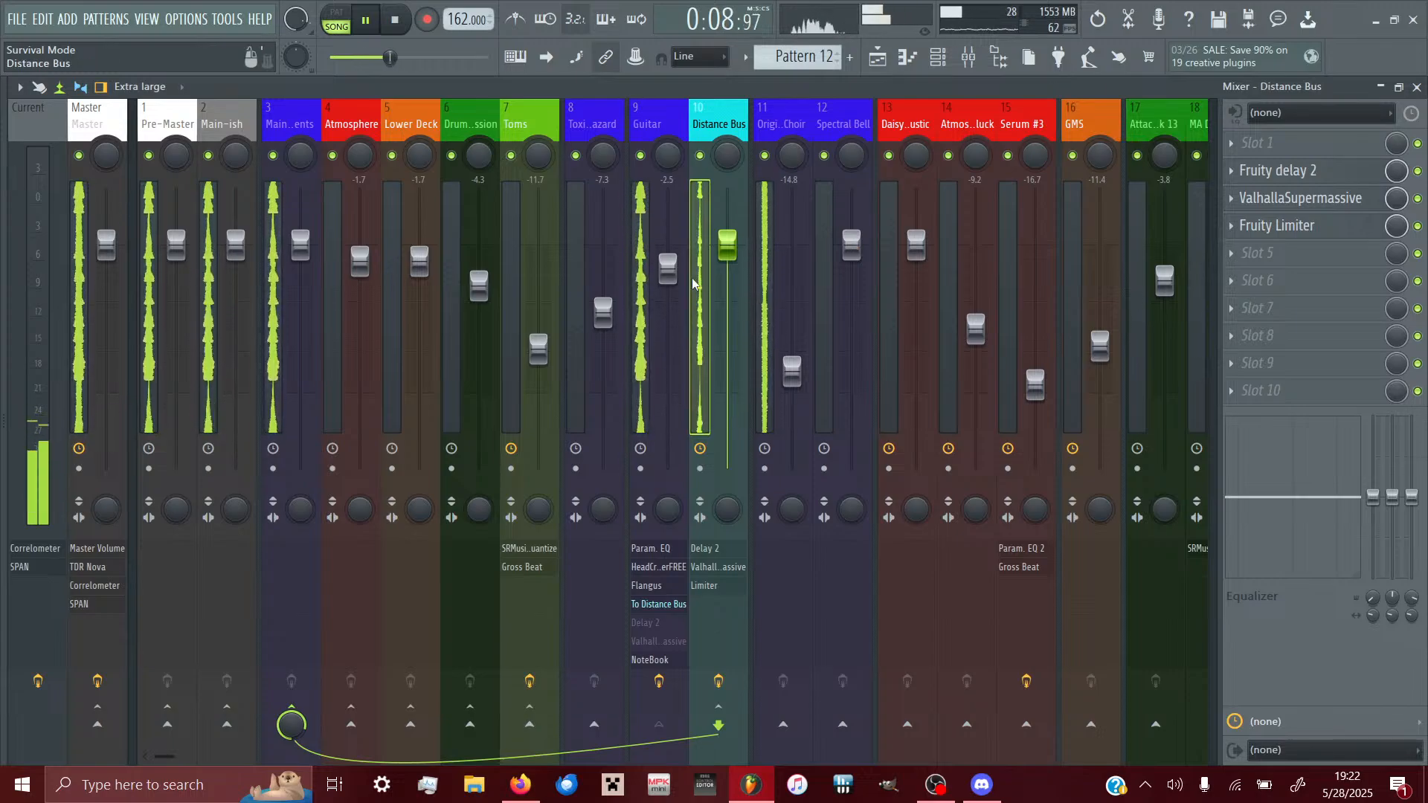
- Add Ozone Imager to slot 6 of the Guitar track and set its width to -11.3
left_click(671, 130)
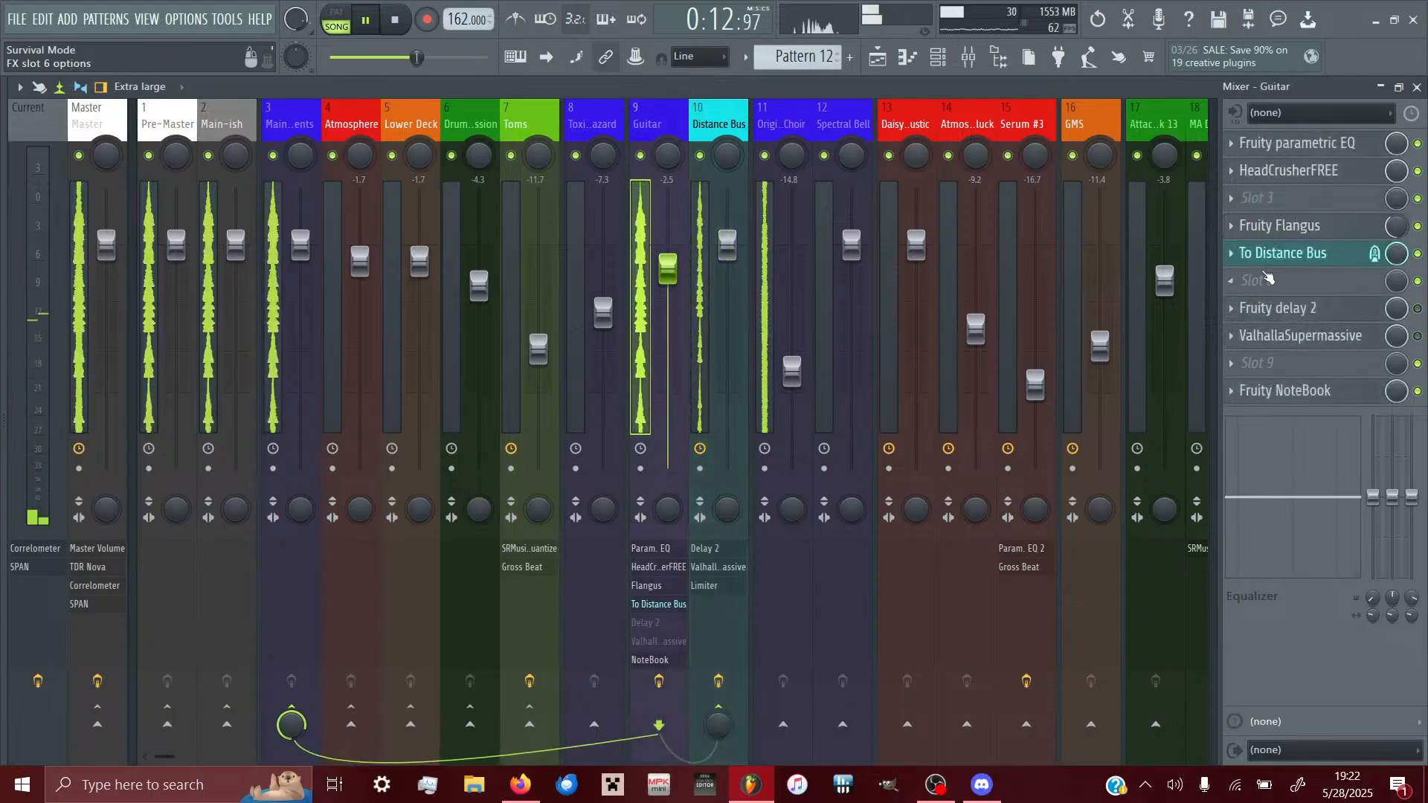
left_click(1251, 281)
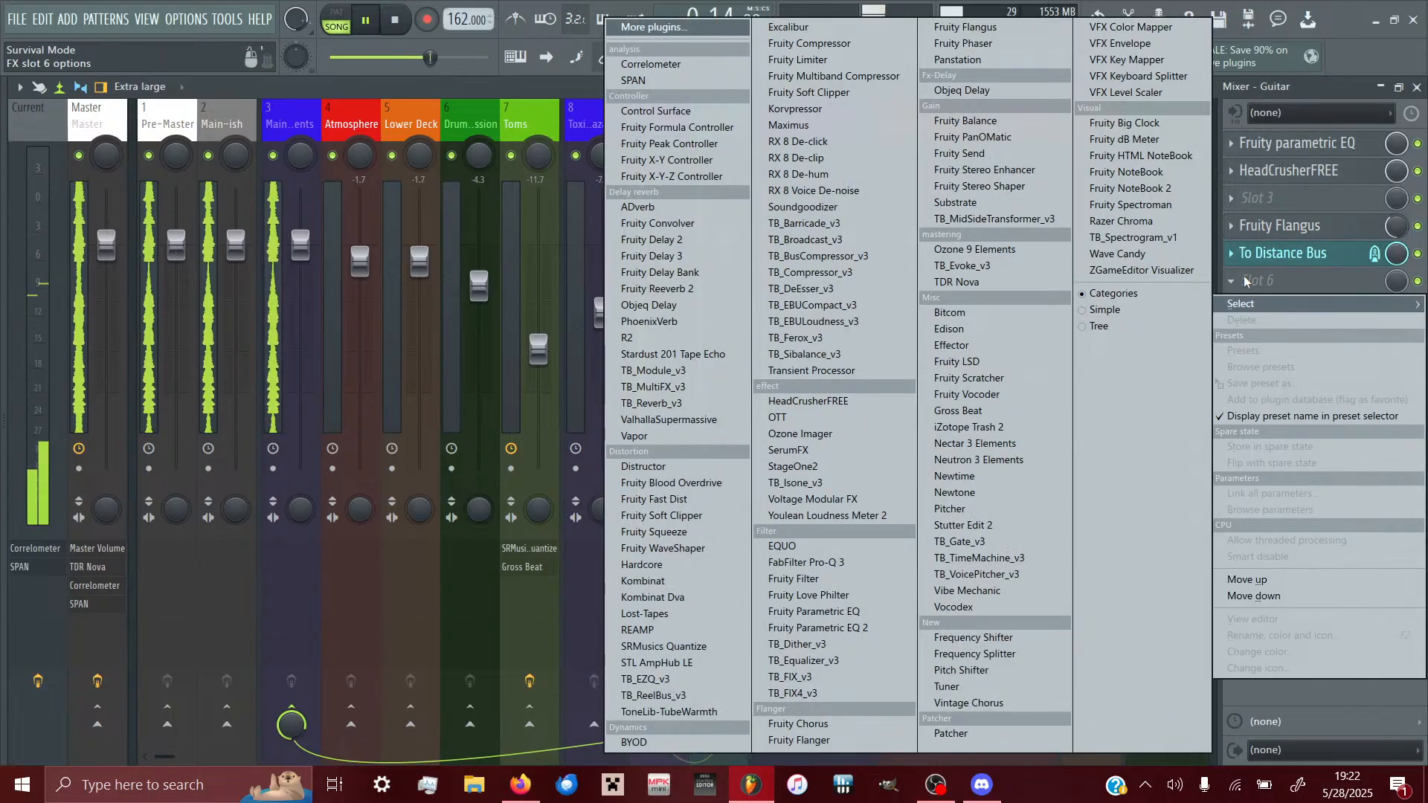
left_click(800, 434)
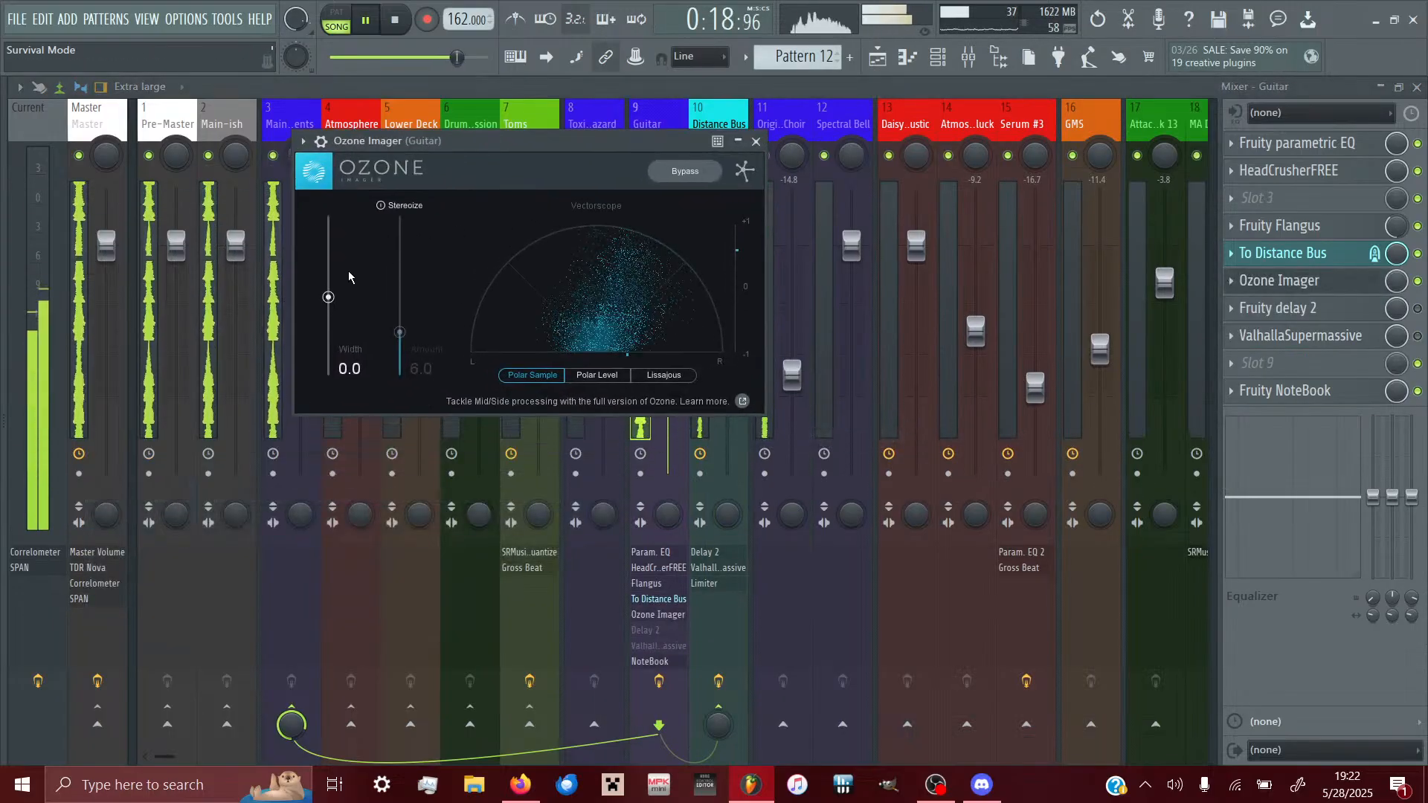
mouse_move(328, 299)
left_mouse_down()
mouse_move(328, 351)
mouse_move(328, 303)
left_mouse_up()
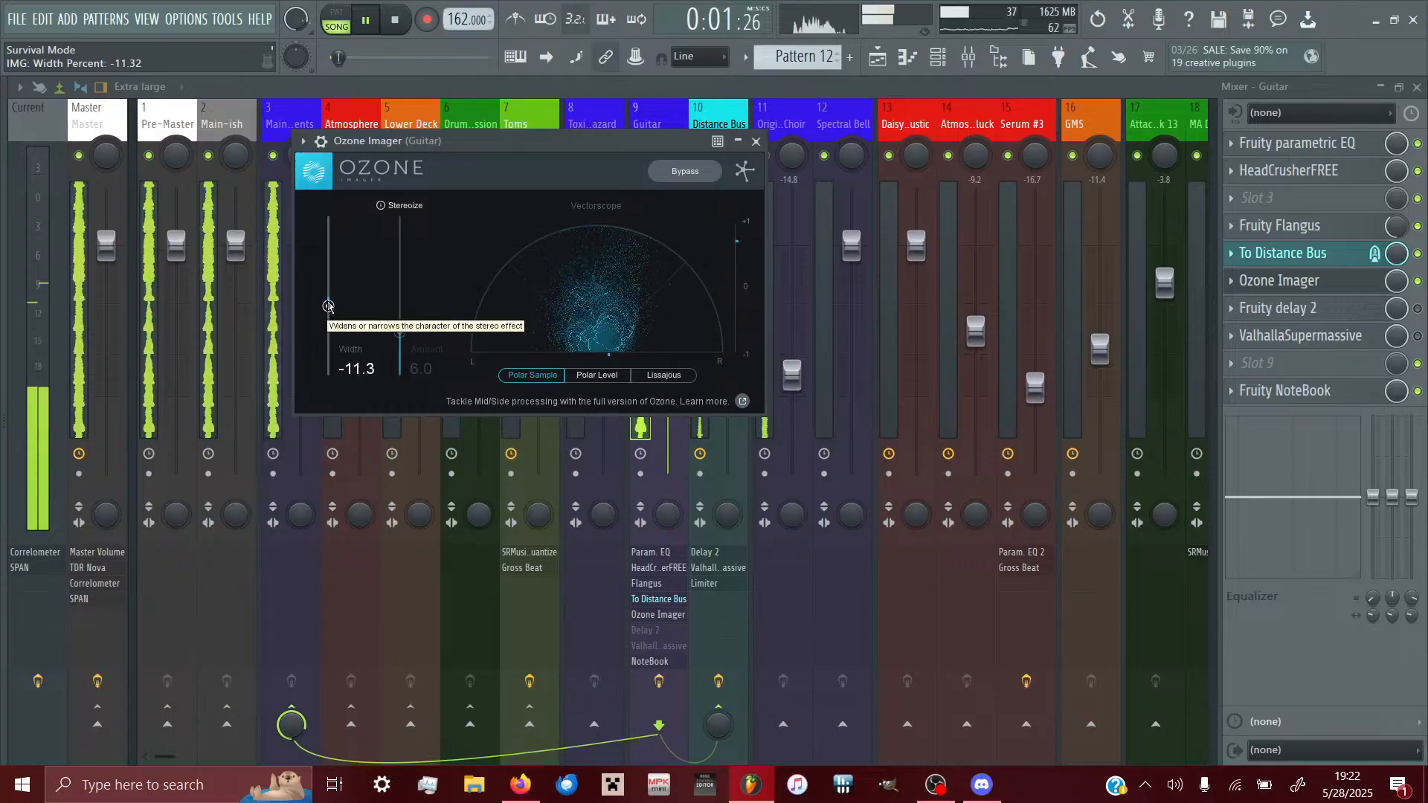
- Compare the guitar's stereo image with Ozone Imager bypassed and active during playback
left_click(692, 173)
left_click(690, 173)
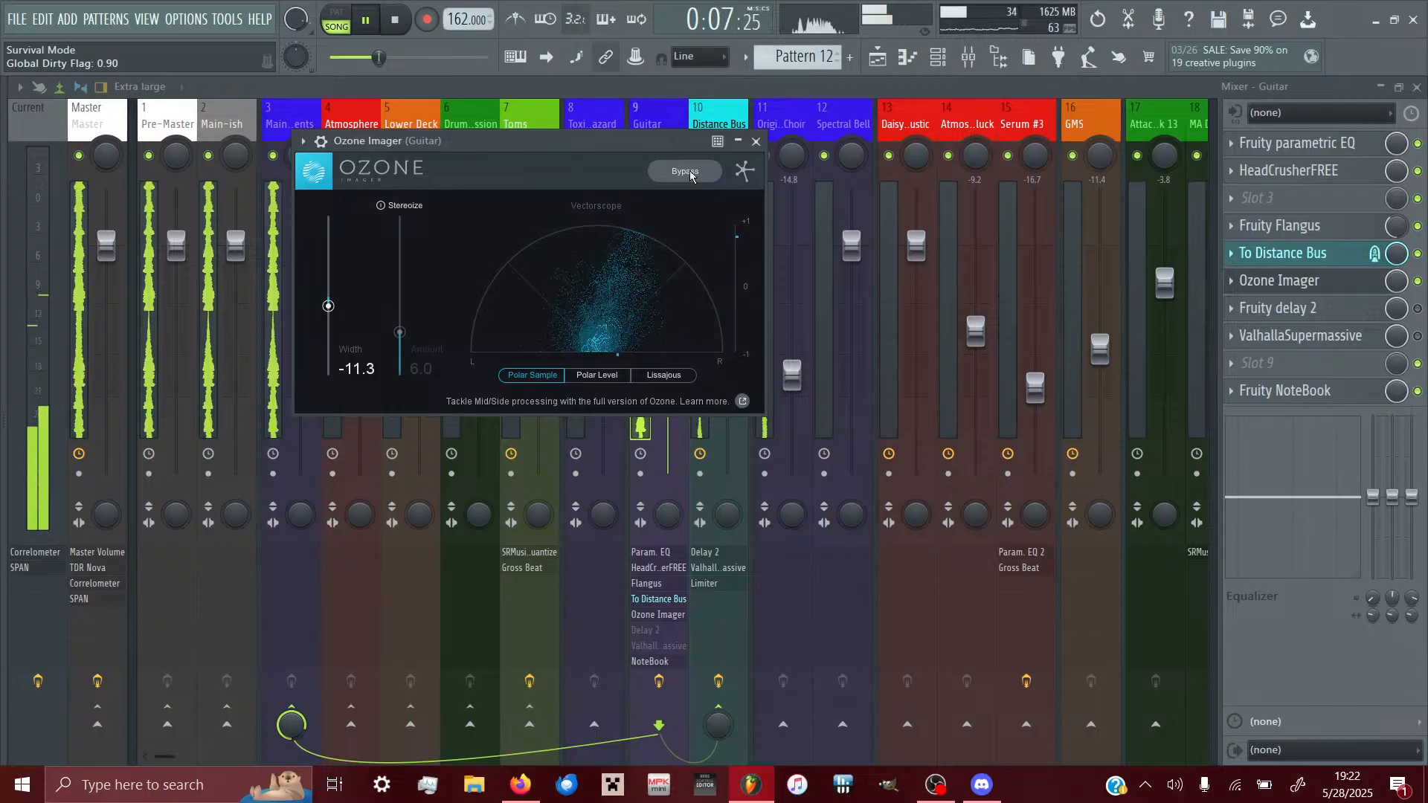
left_click(692, 174)
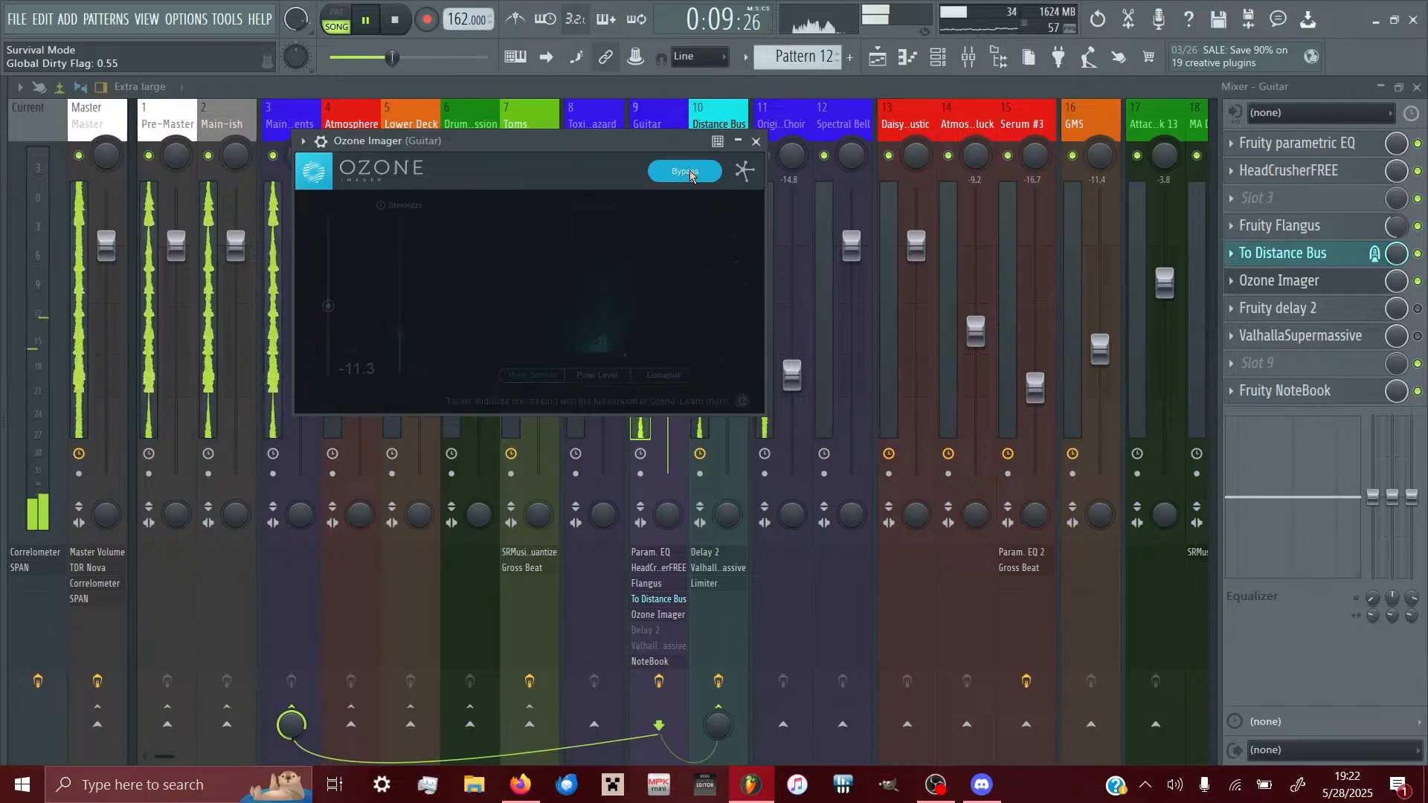
left_click(691, 174)
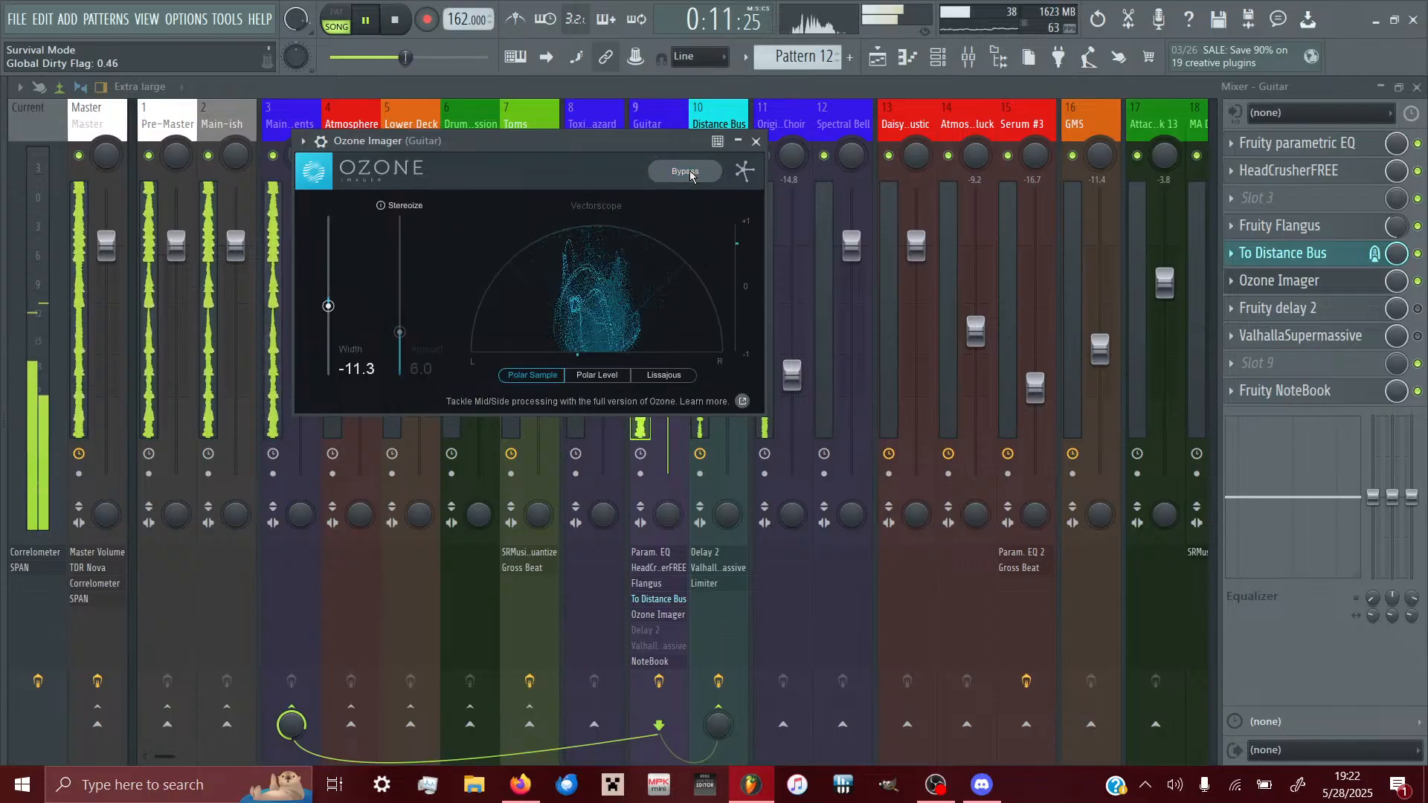
left_click(692, 173)
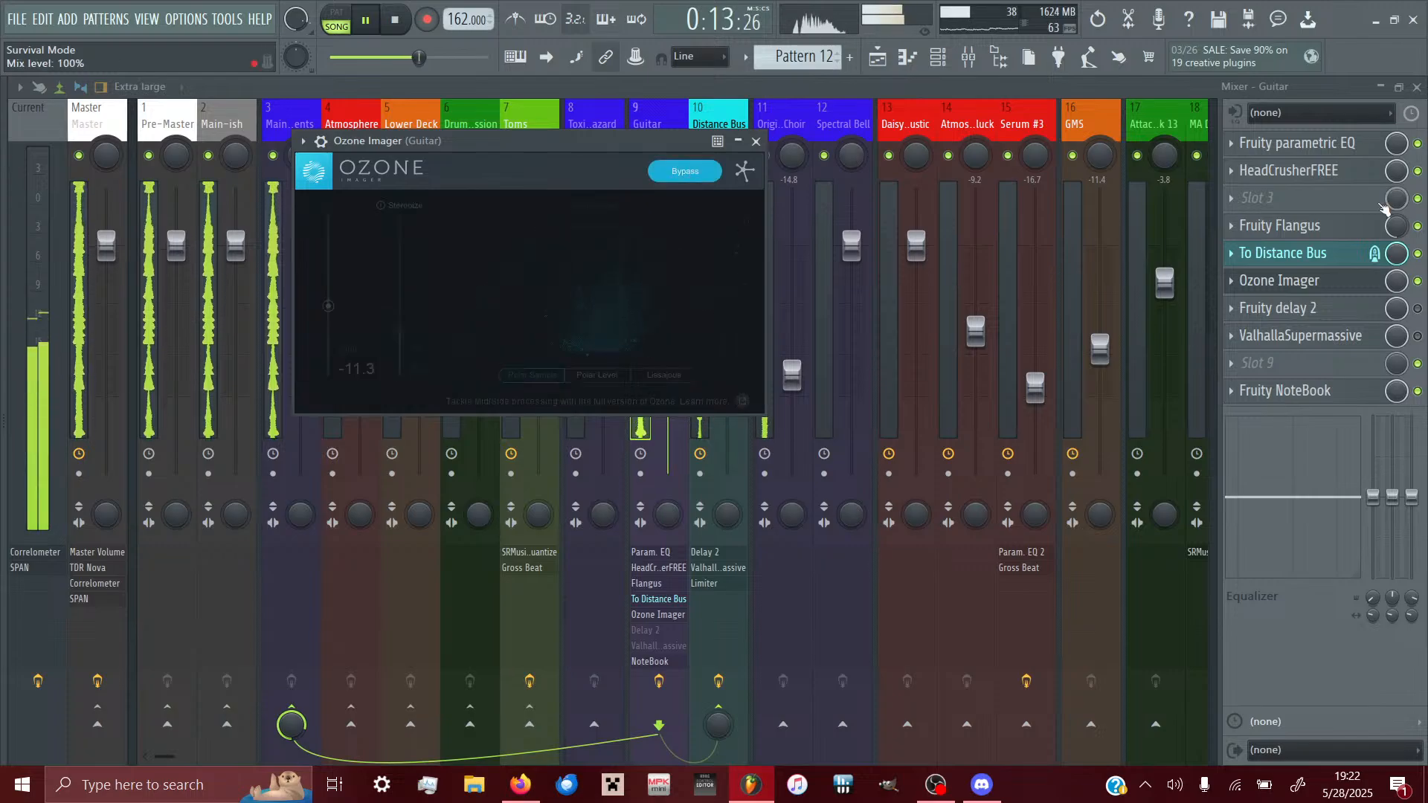
- Delete the disabled Fruity delay 2 and ValhallaSupermassive from the Guitar track, and re-enable slots 7 and 8
right_click(1257, 308)
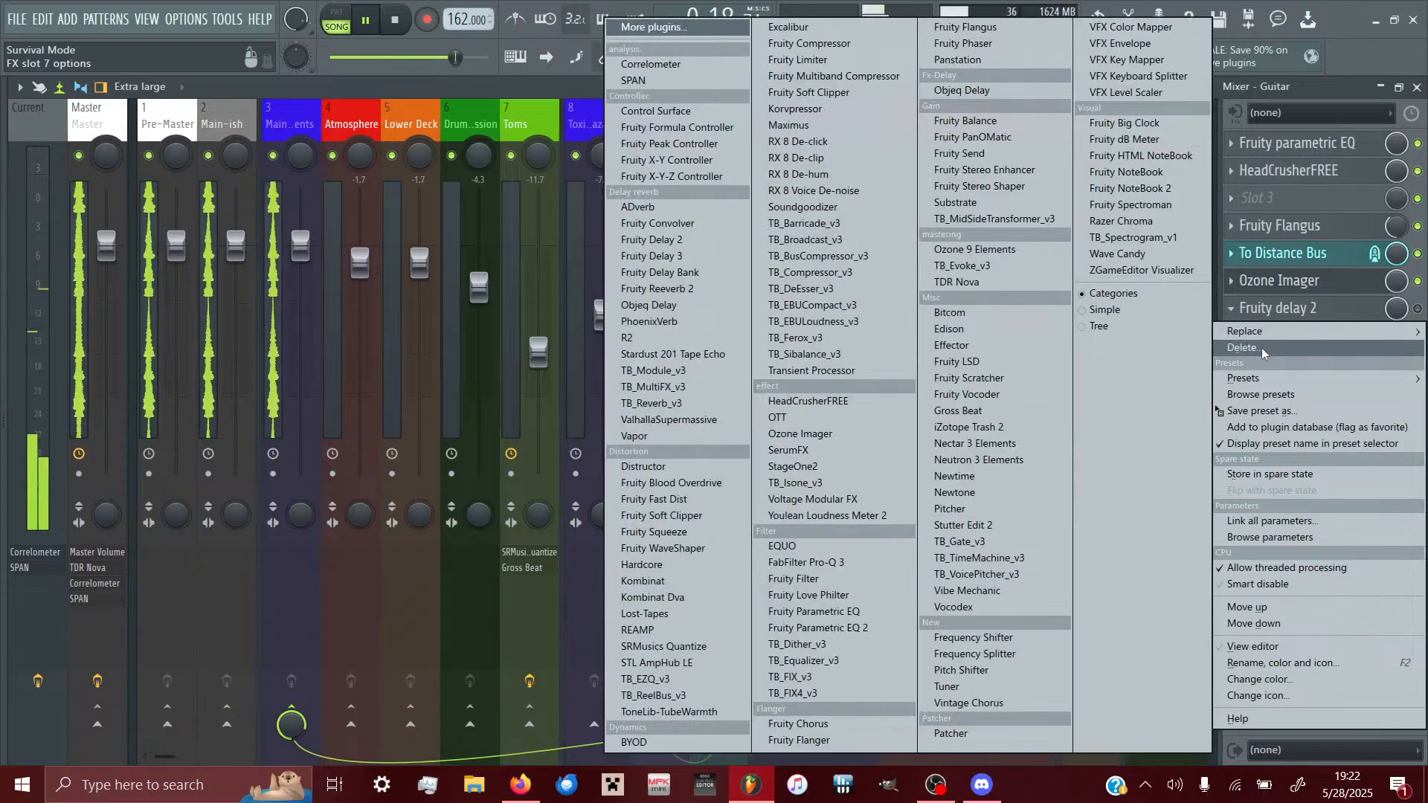
left_click(1261, 347)
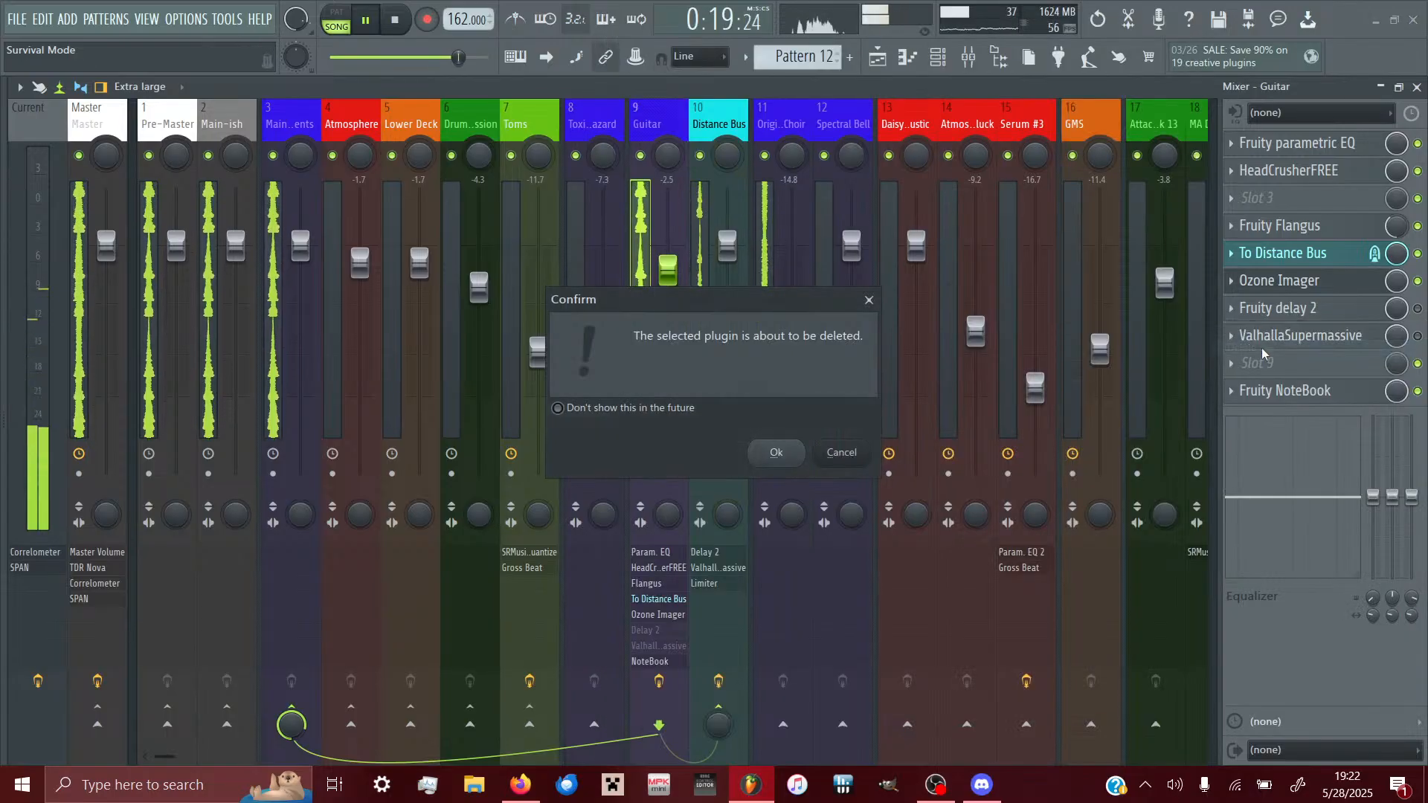
left_click(770, 452)
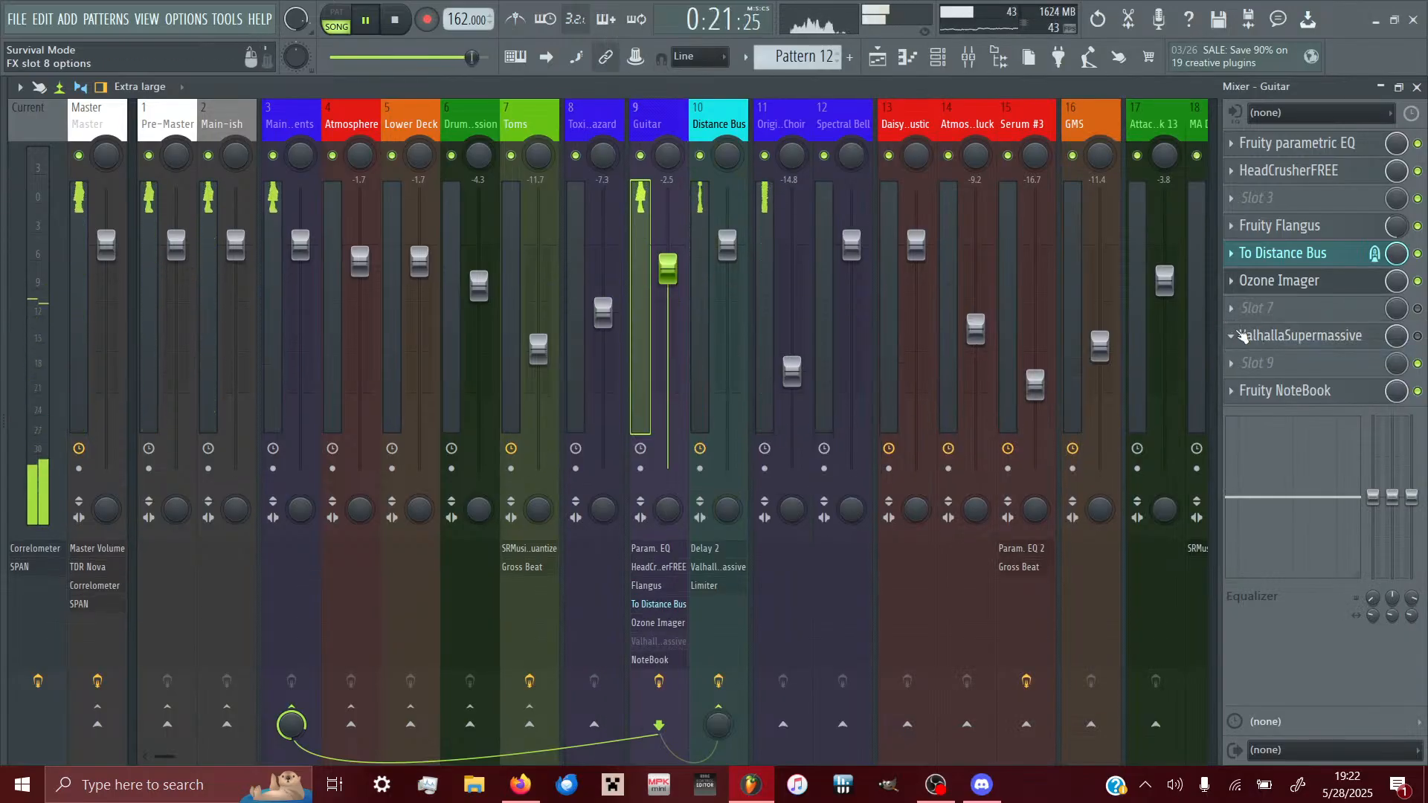
right_click(1238, 337)
left_click(1263, 382)
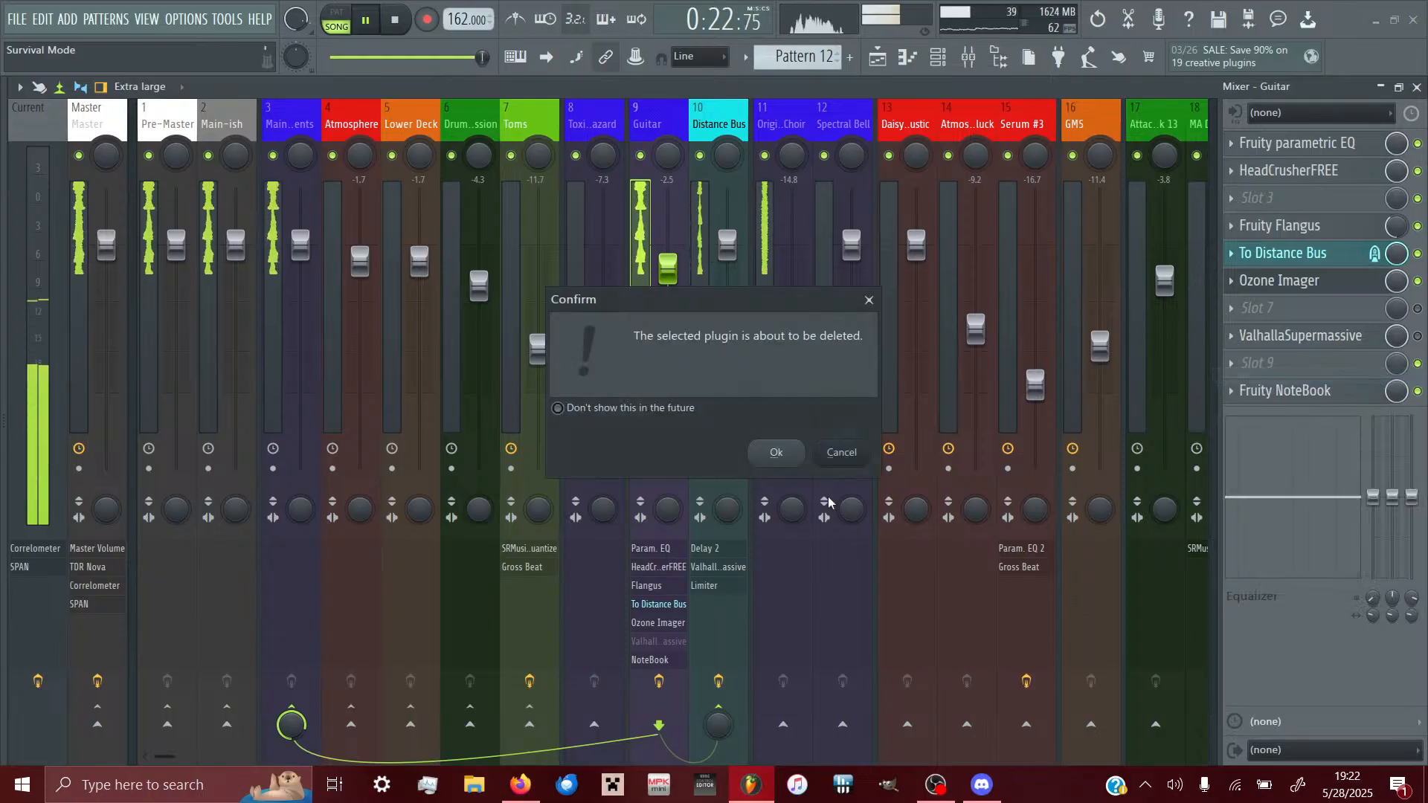
left_click(774, 450)
left_click(1338, 297)
left_click(1322, 283)
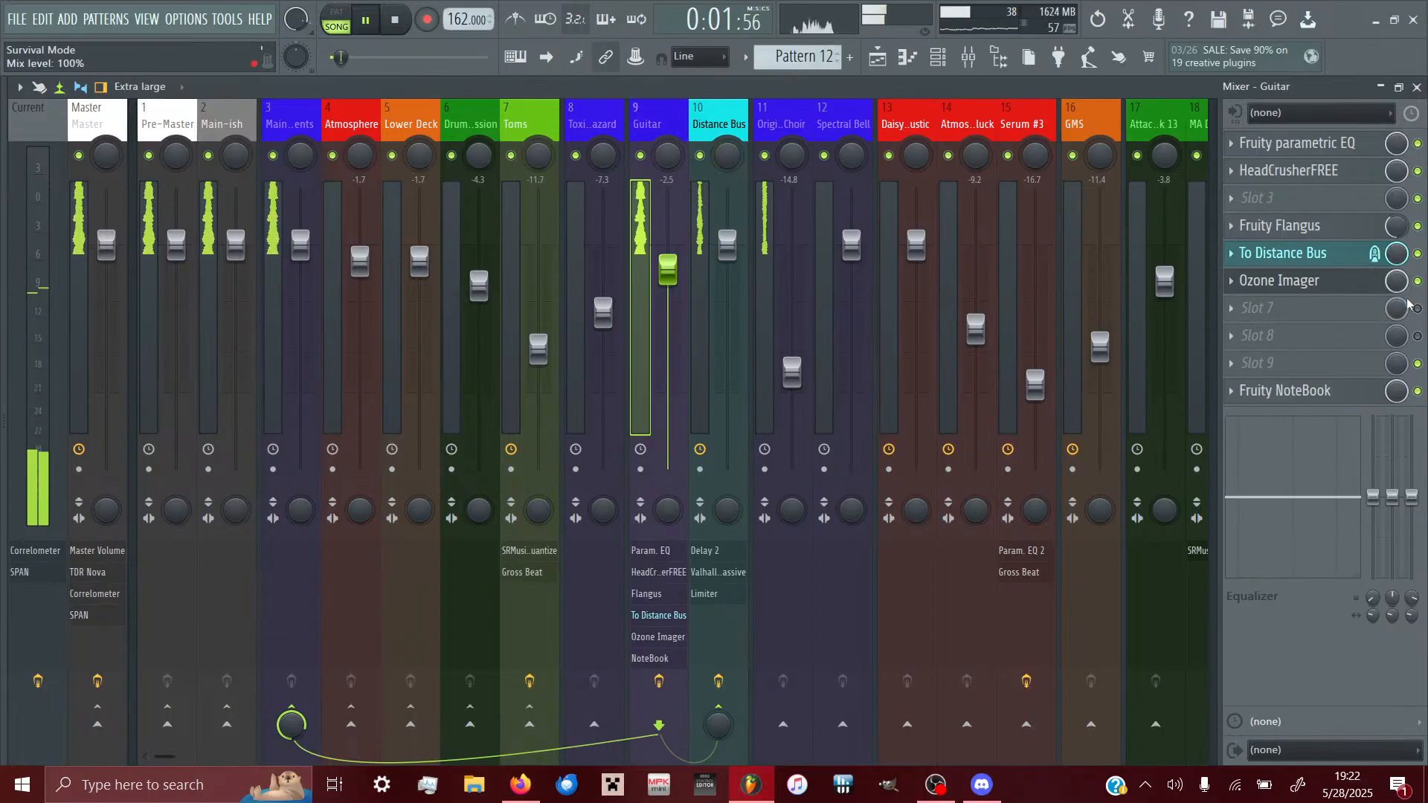
left_click(1417, 309)
left_click(1416, 336)
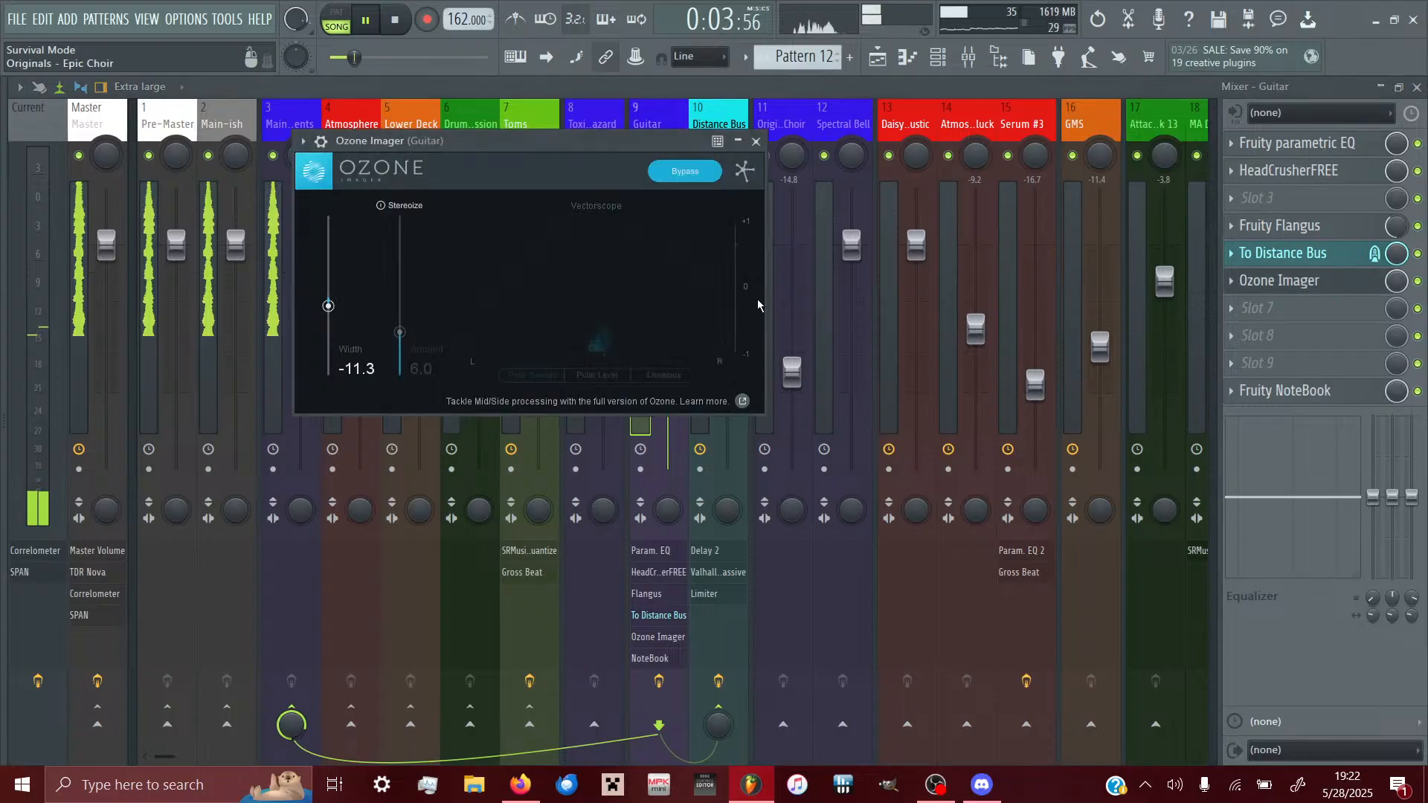
- Compare the guitar with Ozone Imager bypassed and active, leave the processing active, and set the width to -6.6
left_click_drag(539, 141, 728, 224)
left_click(867, 255)
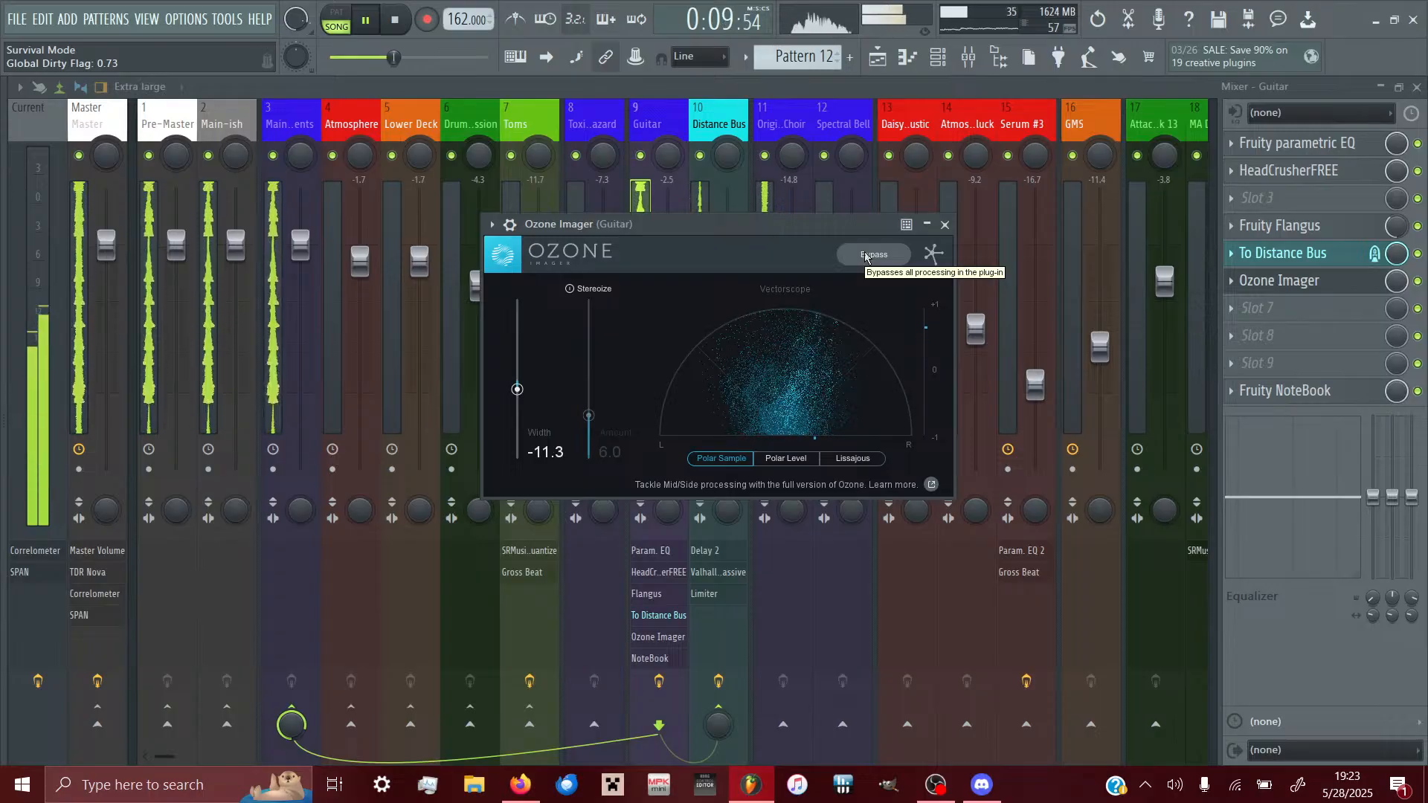
left_click(865, 255)
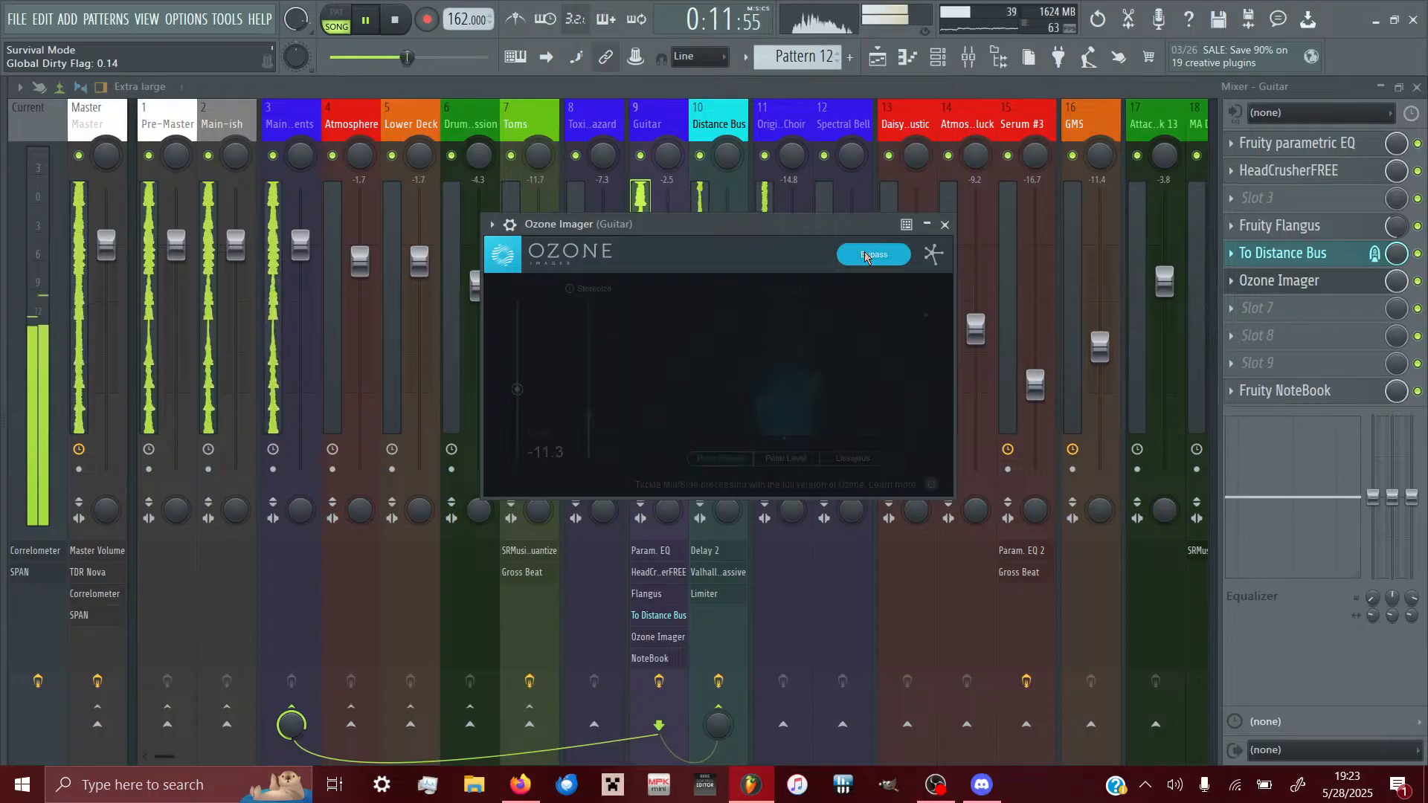
left_click(865, 255)
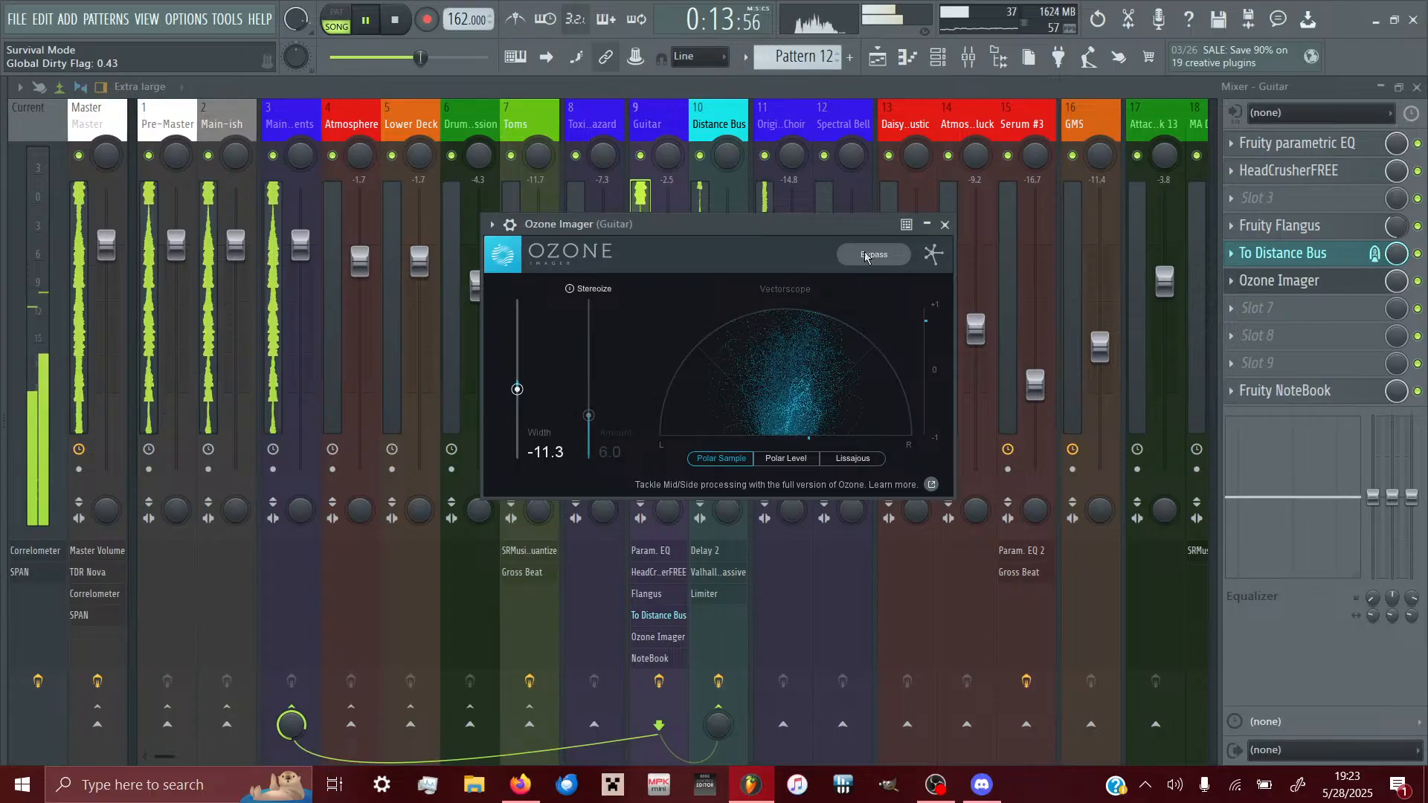
left_click(865, 255)
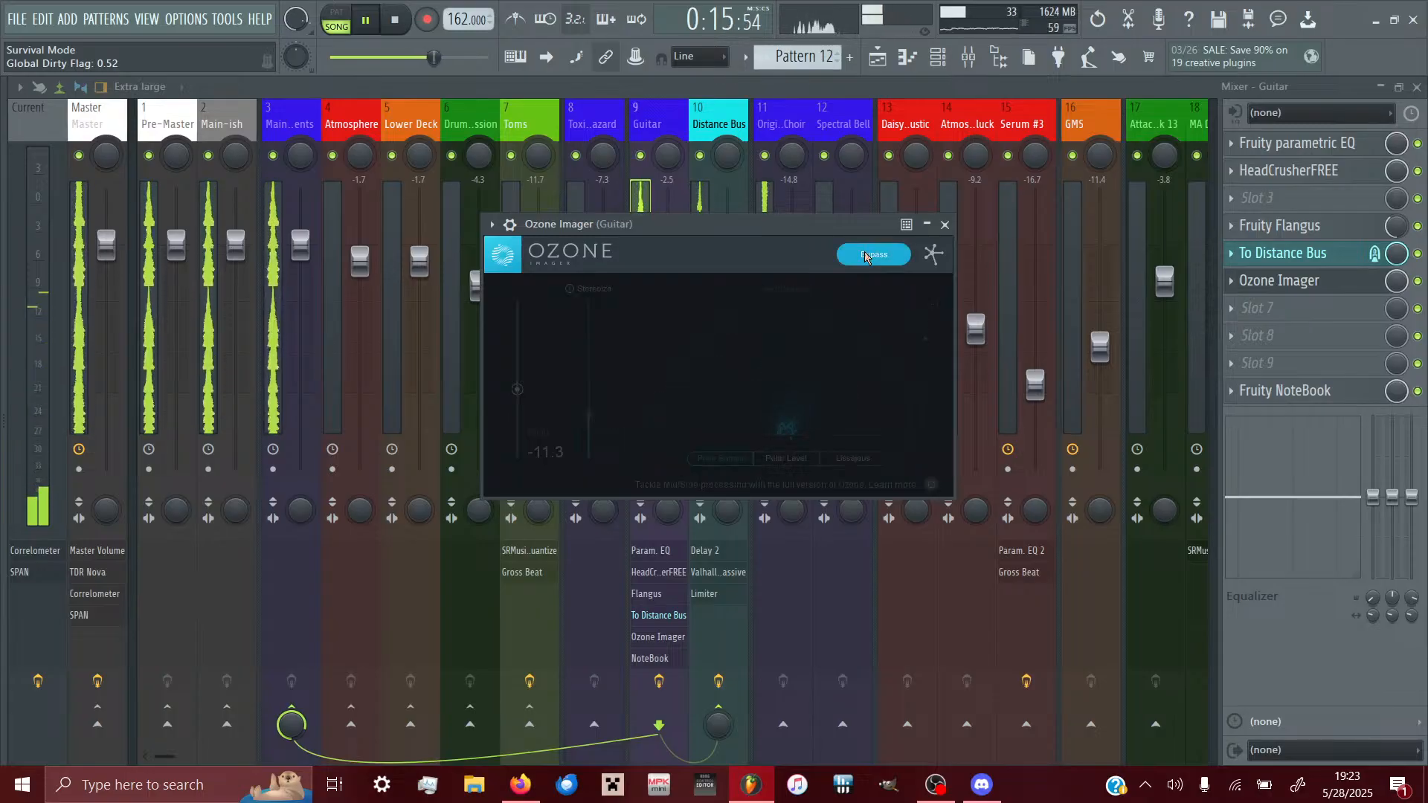
left_click(865, 255)
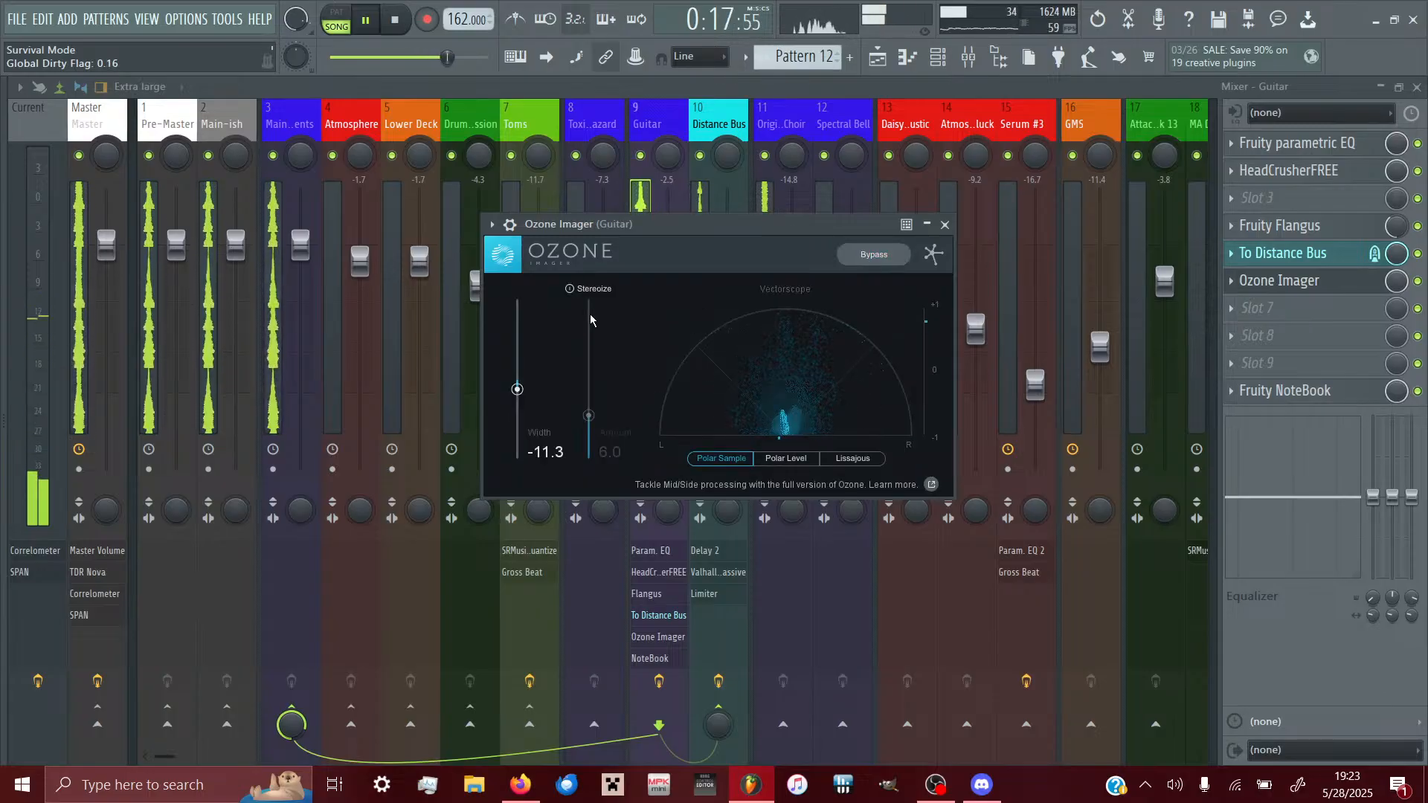
left_click_drag(516, 389, 516, 385)
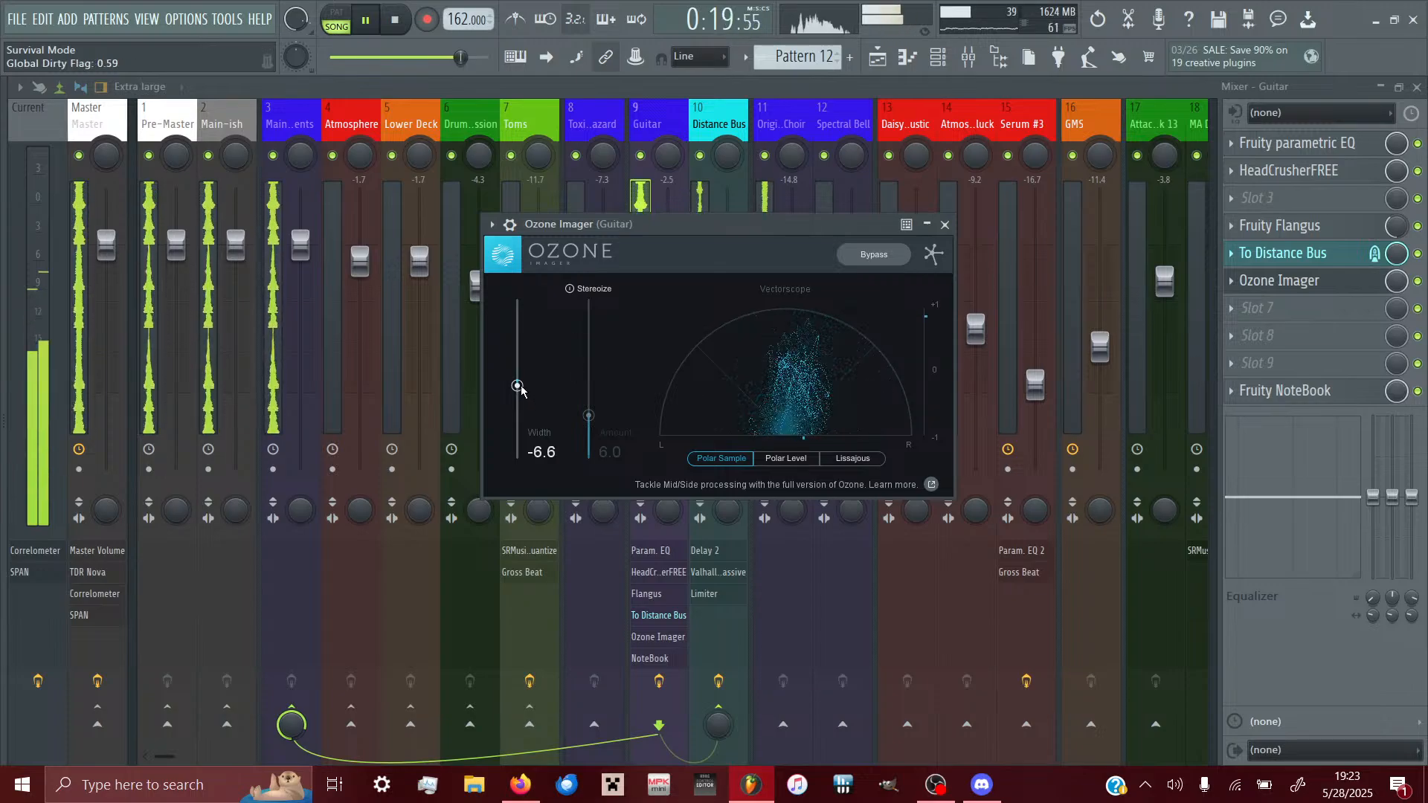
- Compare the guitar sound with and without Ozone Imager by toggling its bypass during playback
left_click(877, 260)
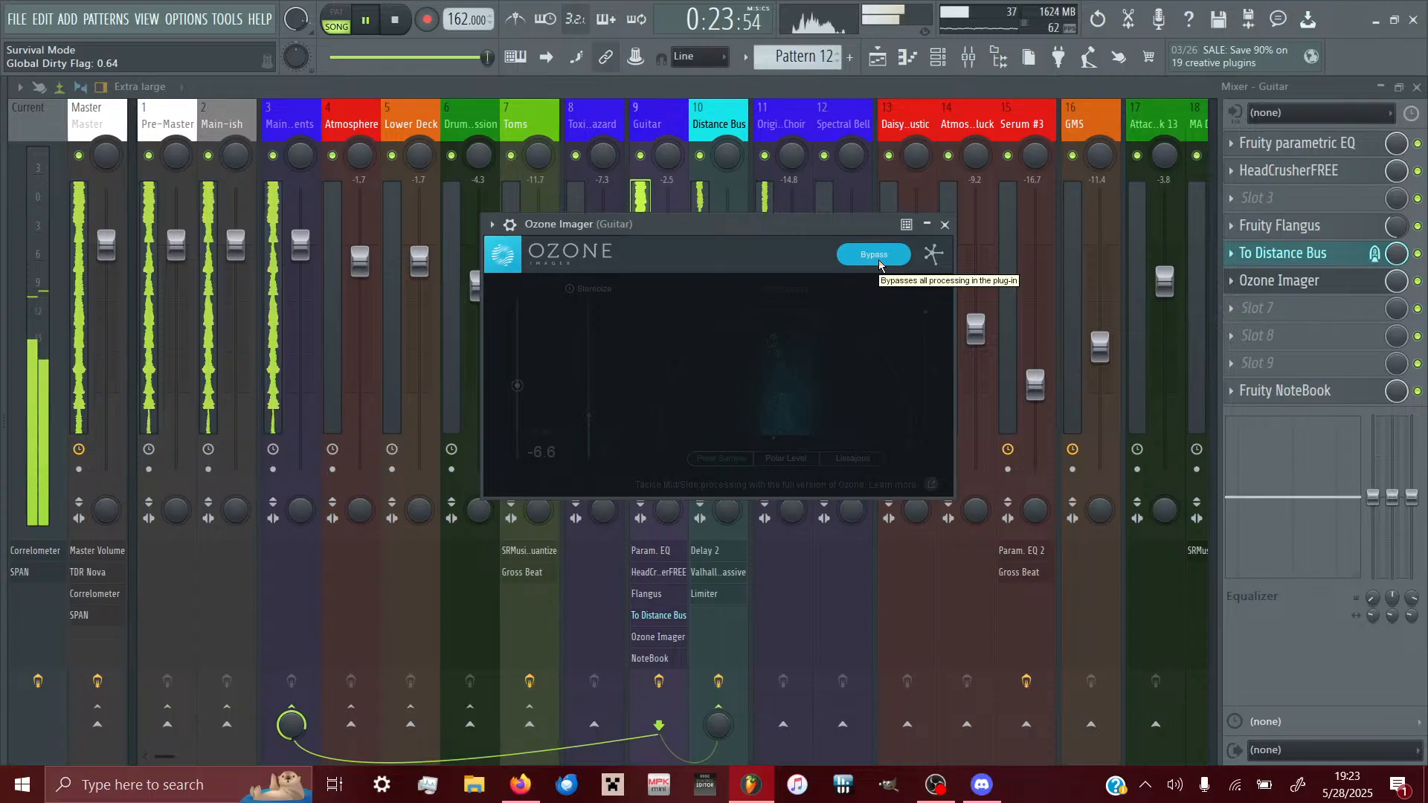
left_click(879, 260)
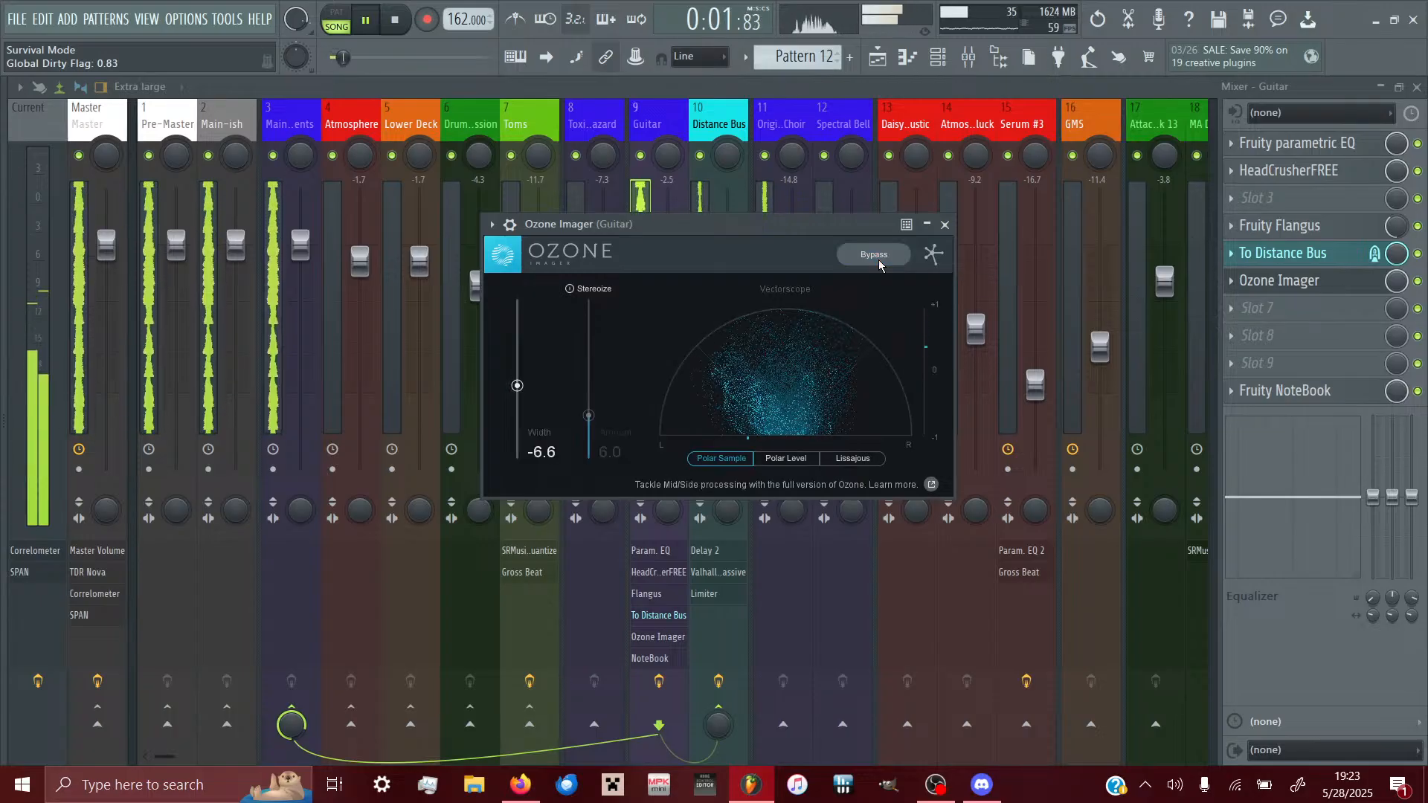
left_click(879, 260)
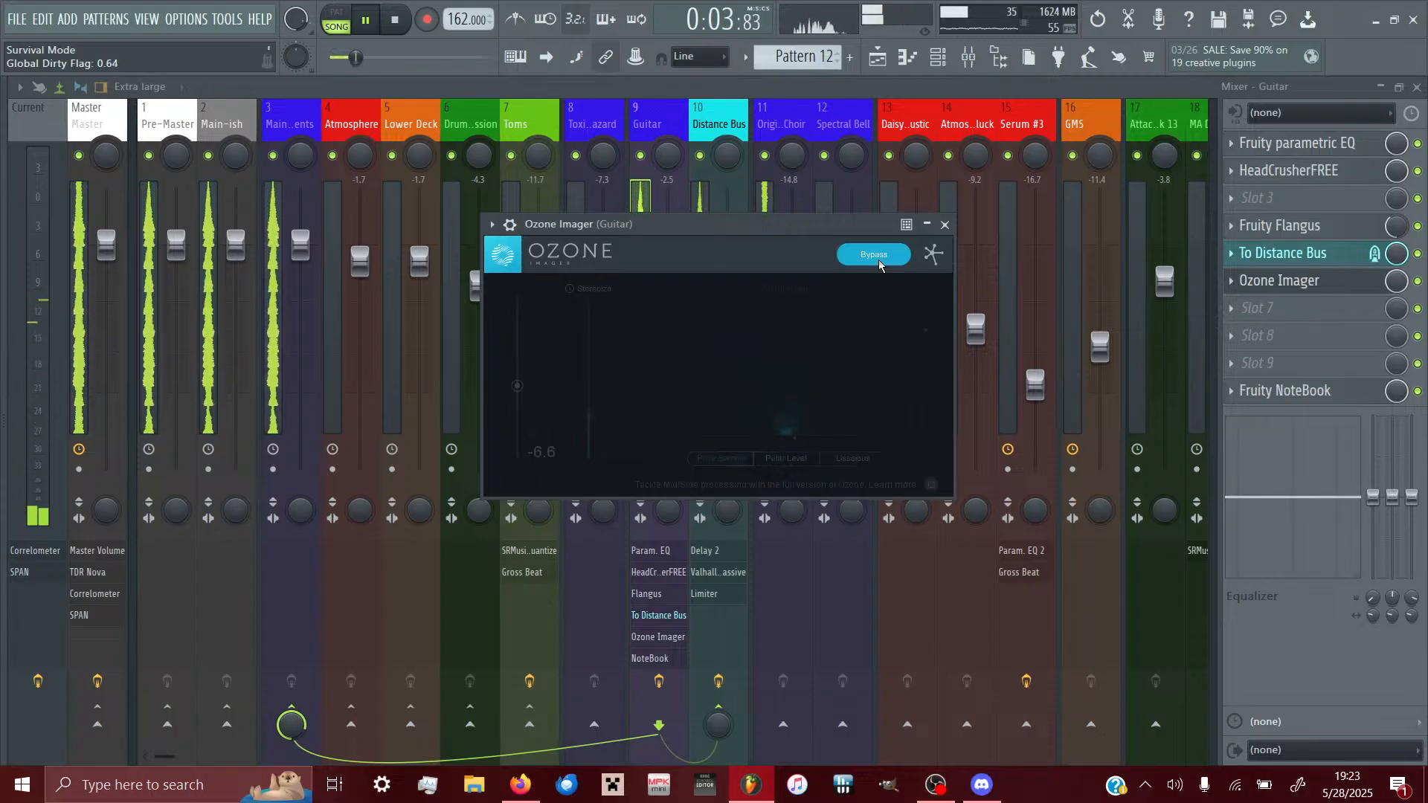
left_click(878, 260)
left_click(878, 260)
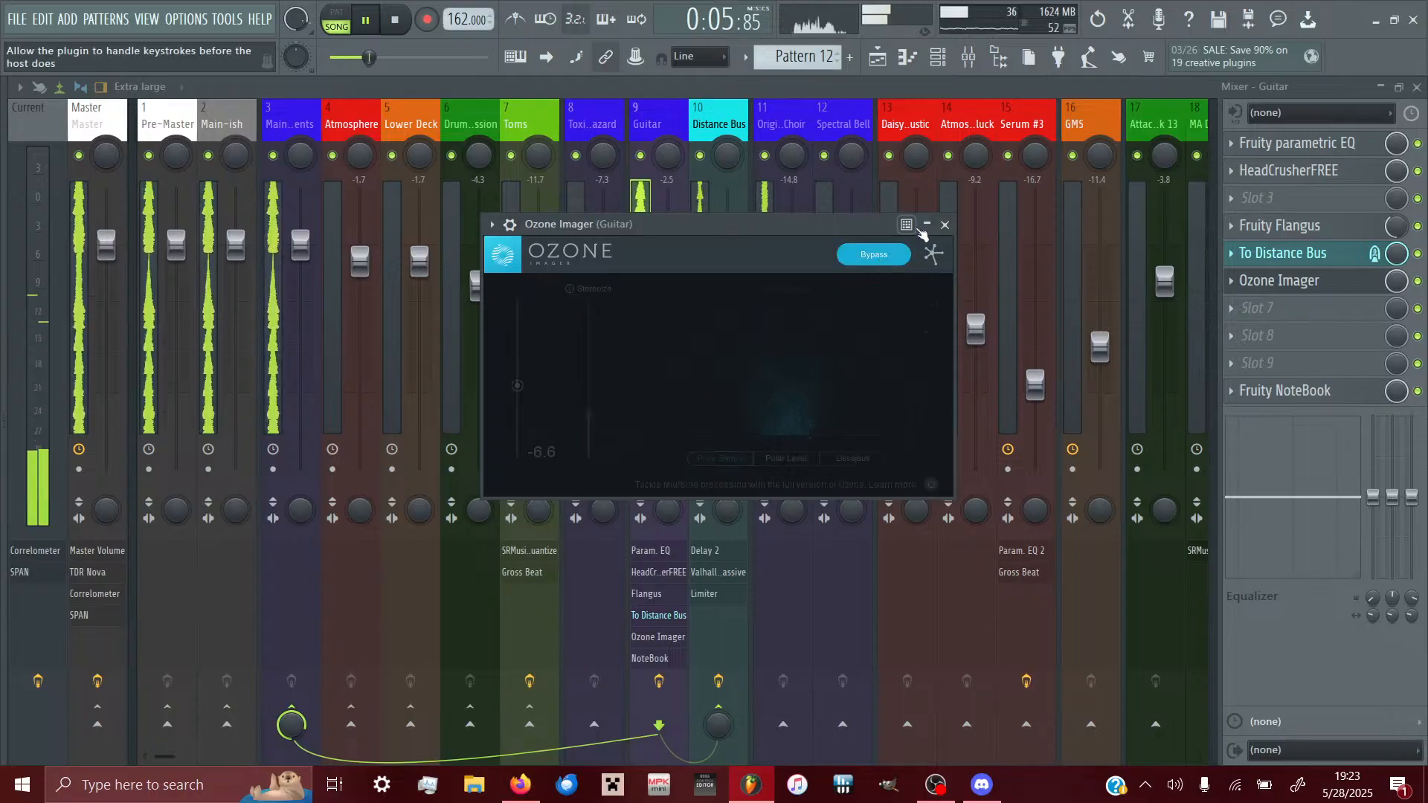
- Replace Ozone Imager in slot 6 of the Guitar track with StageOne2
left_click(945, 224)
left_click(1231, 281)
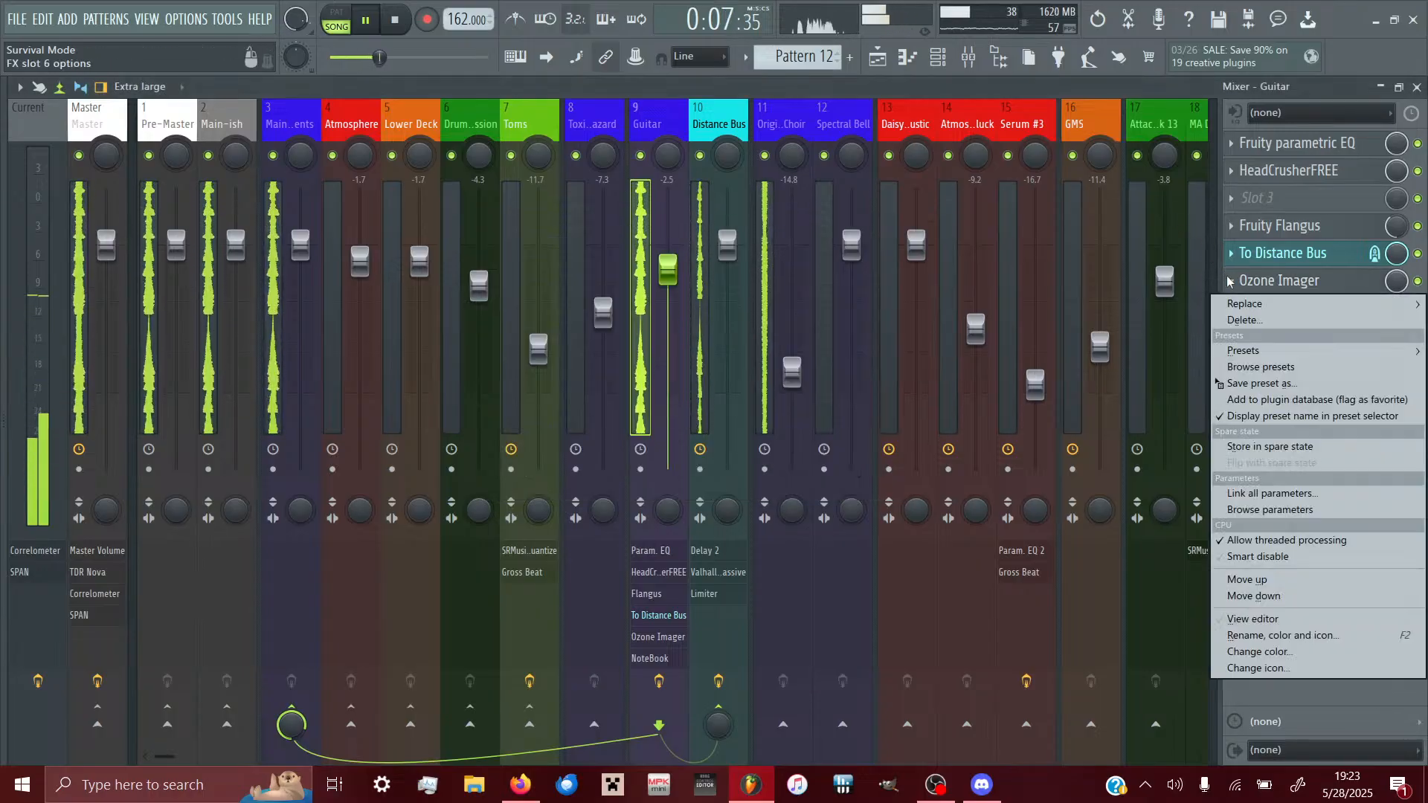
left_click(1255, 321)
left_click(766, 451)
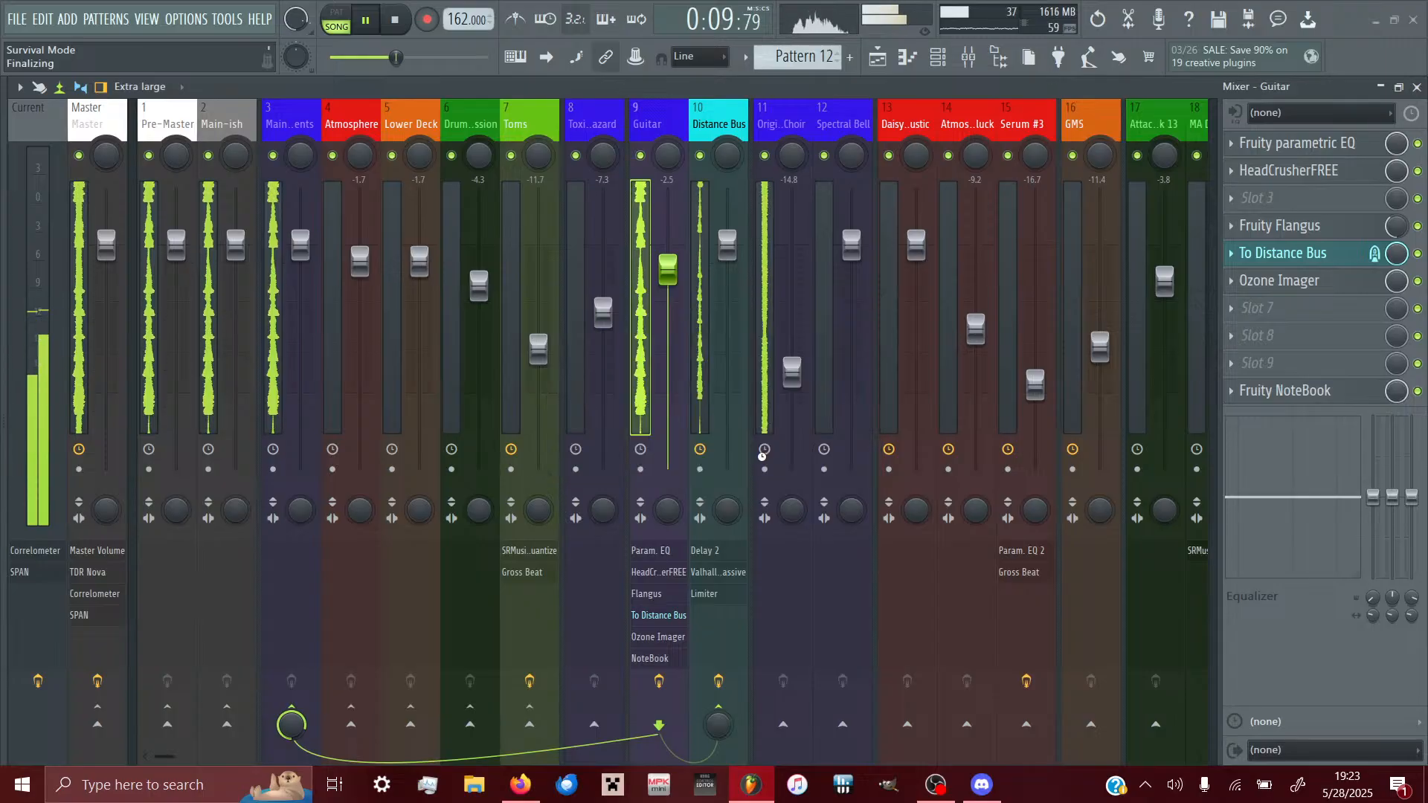
left_click(1257, 280)
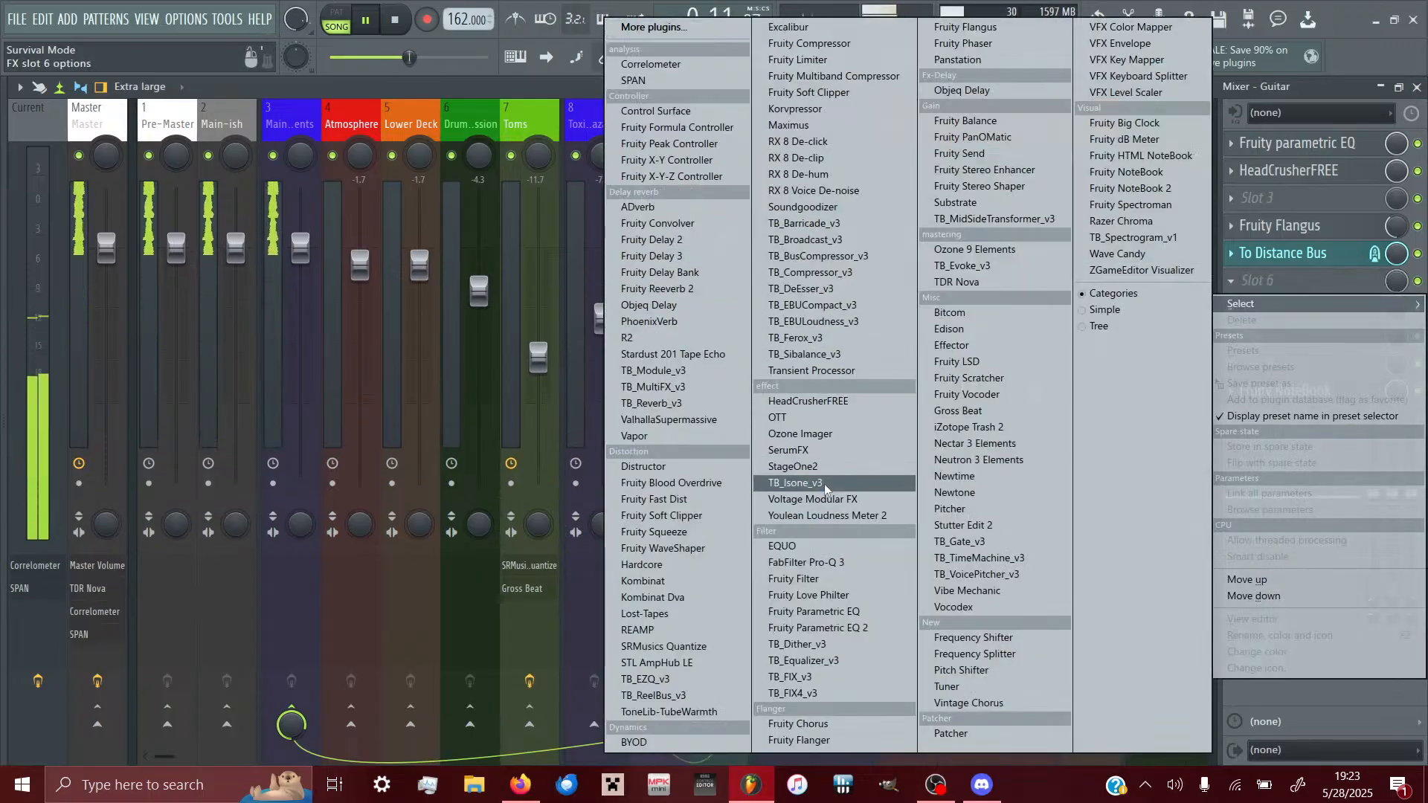
left_click(795, 467)
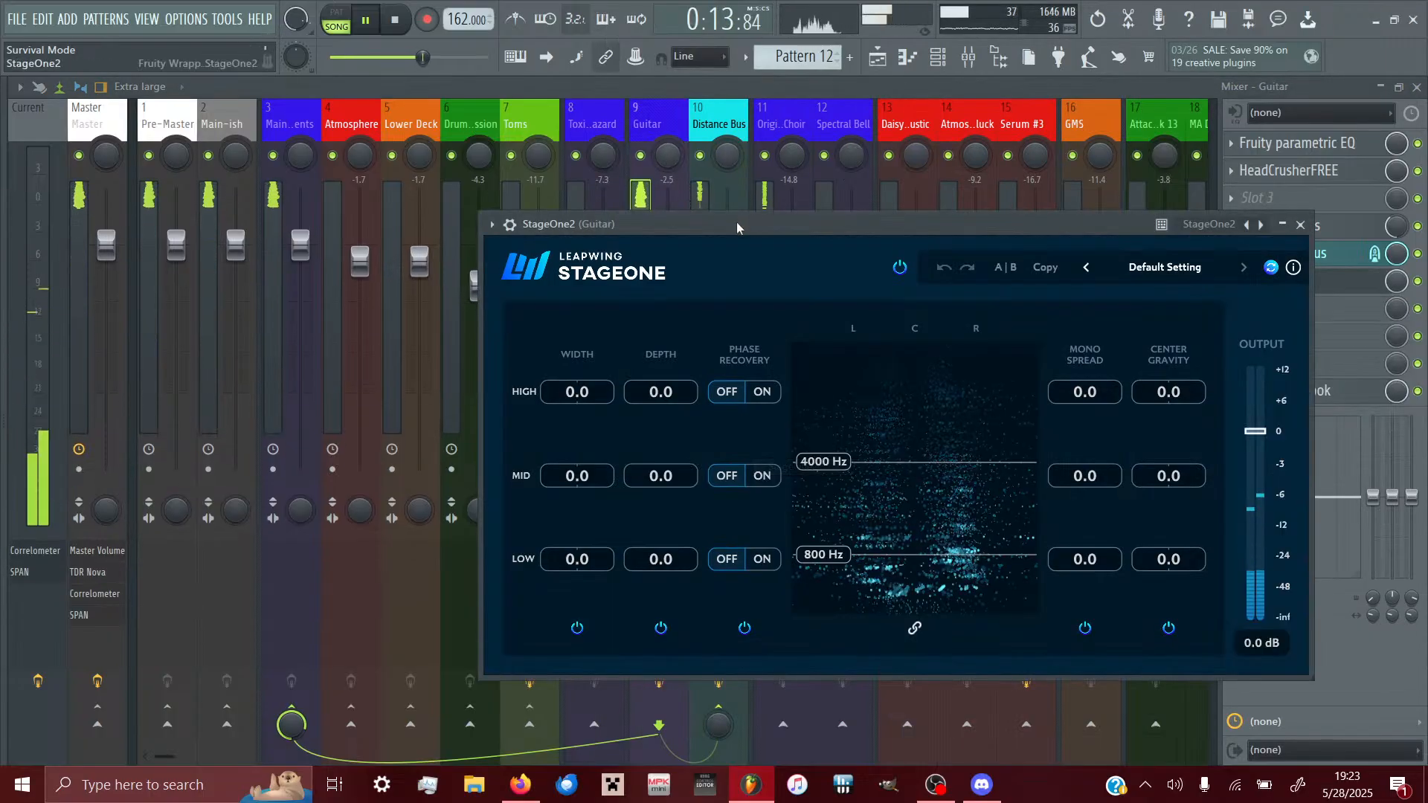
left_click_drag(736, 221, 612, 151)
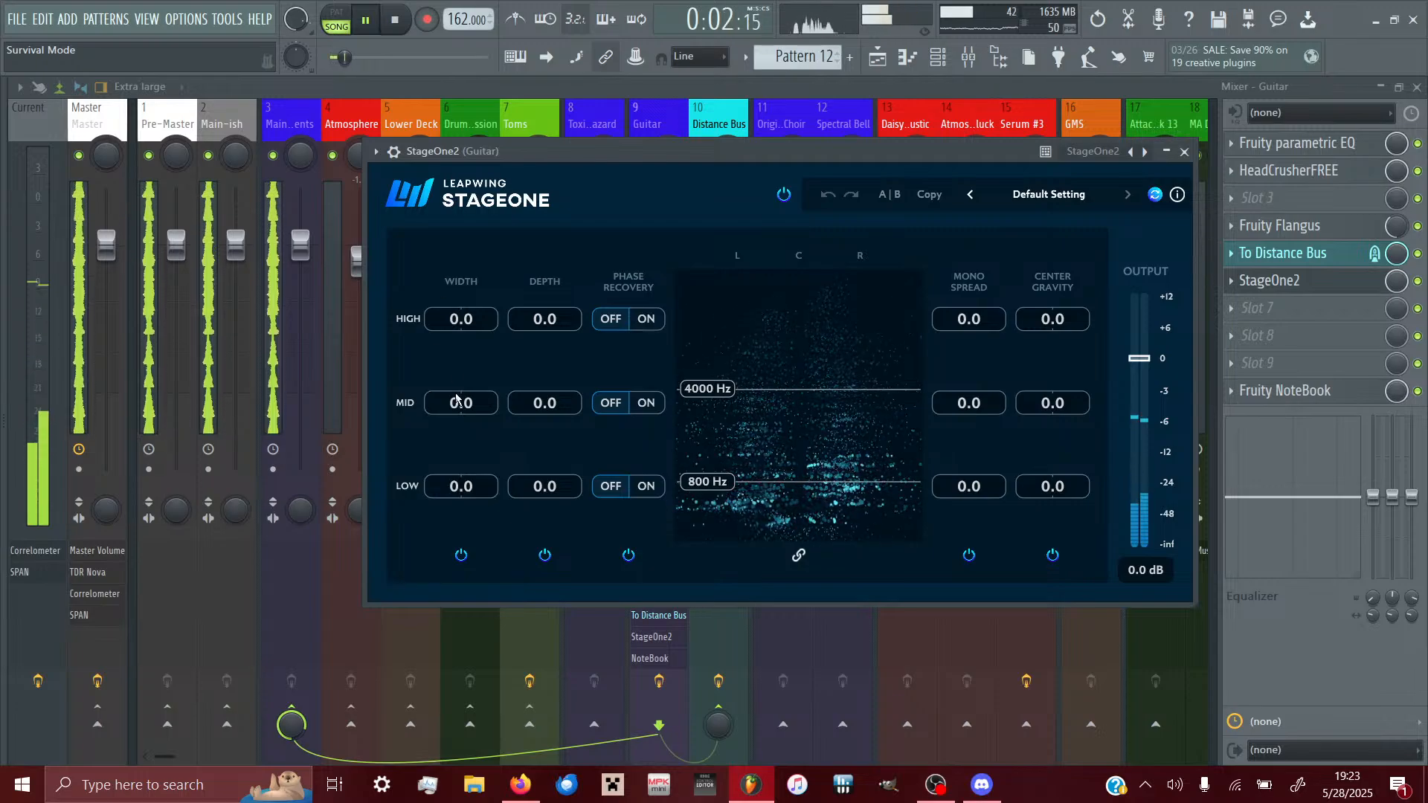
- Set StageOne2's mid width to -28, low width to -4 and low crossover to about 493 Hz
mouse_move(457, 401)
left_mouse_down()
mouse_move(391, 415)
mouse_move(444, 415)
left_mouse_up()
left_click_drag(450, 487, 336, 476)
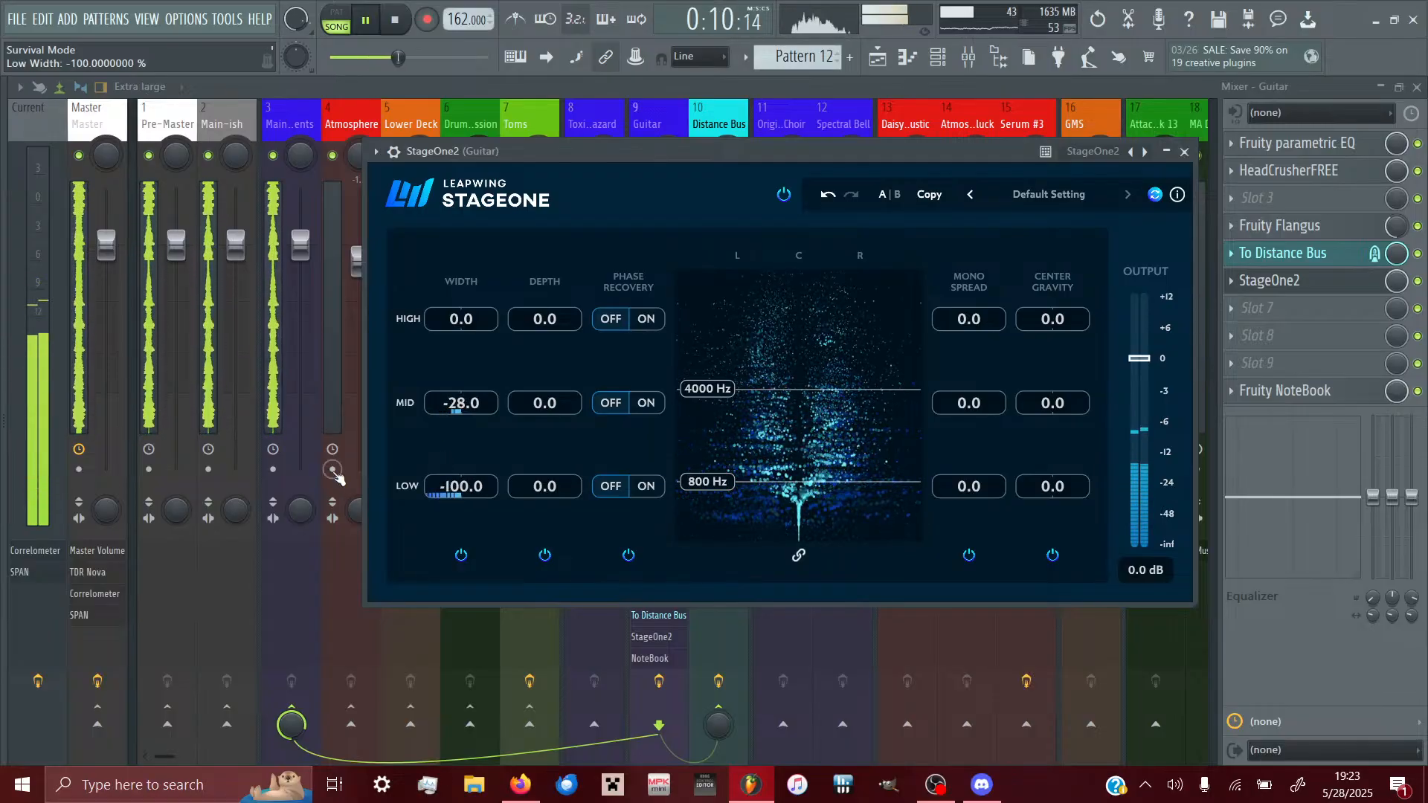
left_click_drag(707, 482, 714, 511)
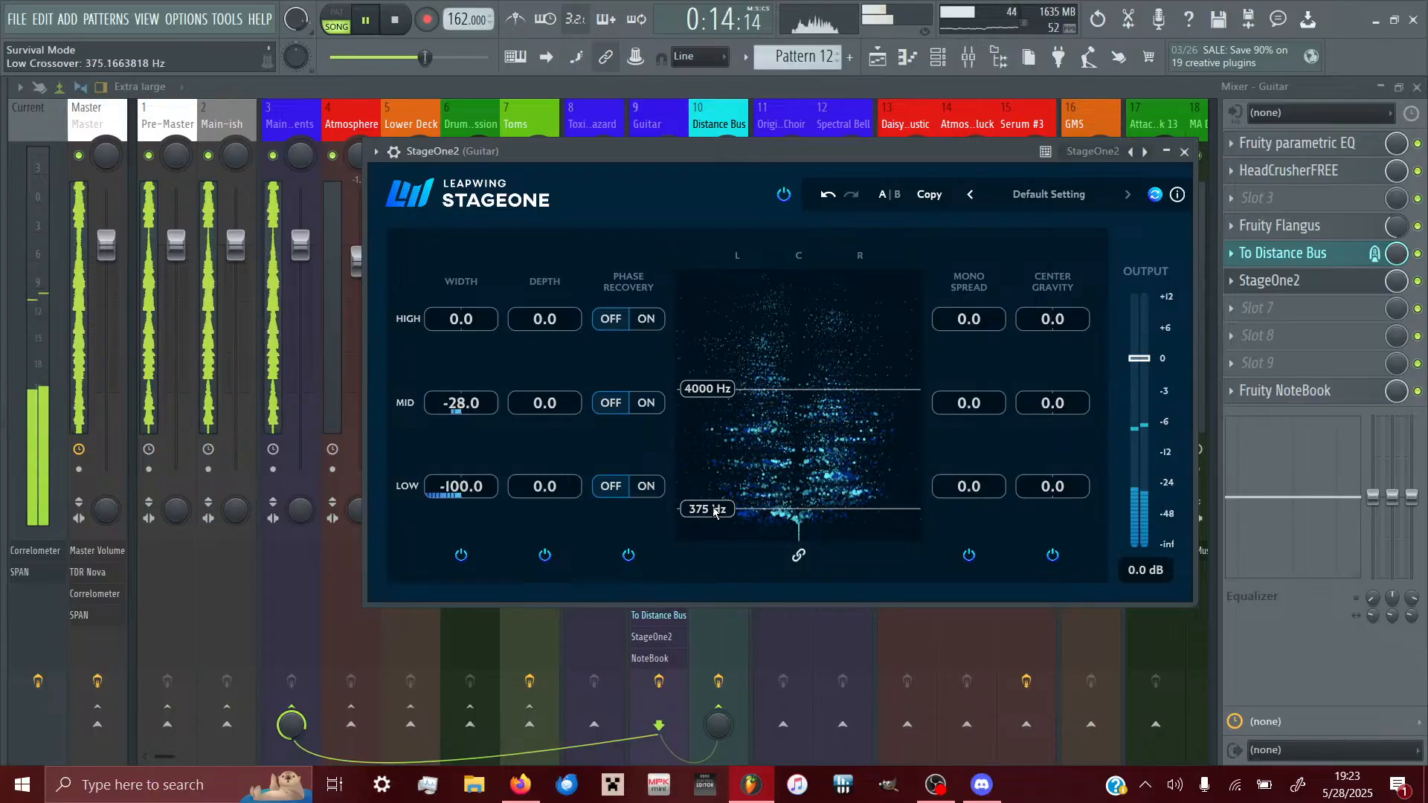
left_click_drag(715, 512, 710, 503)
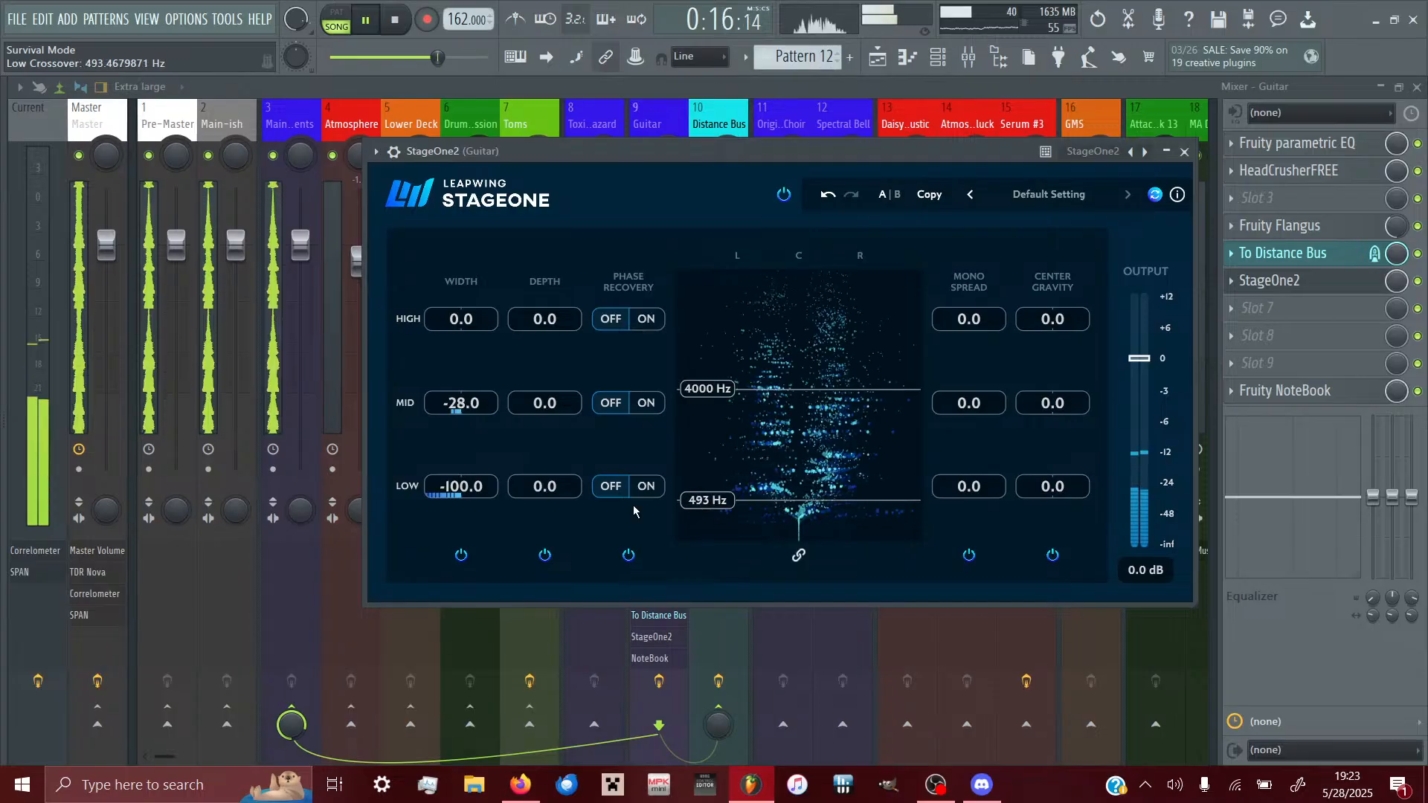
left_click_drag(448, 489, 483, 497)
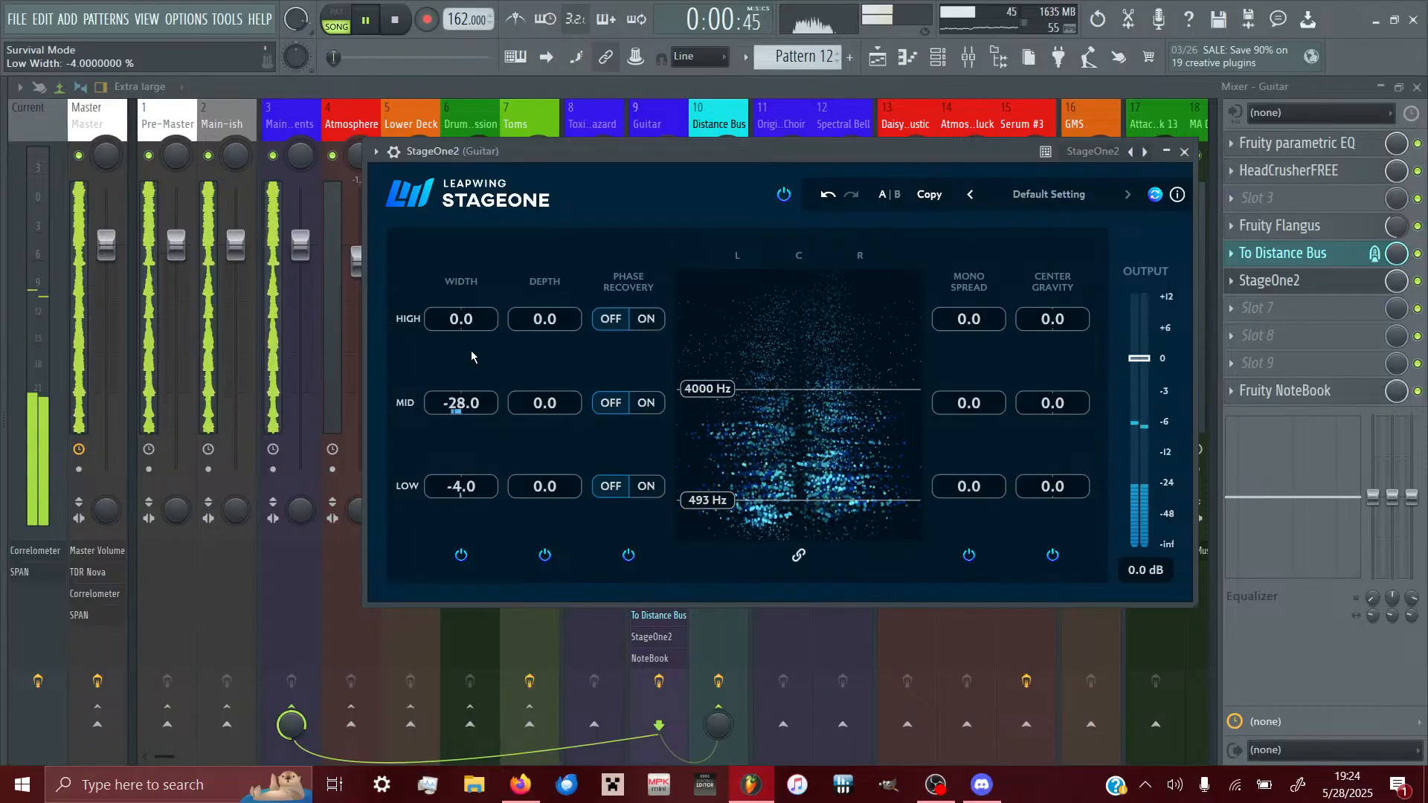
- Compare the narrowed guitar by toggling StageOne2's bypass, switching its width section off and on, and flipping between settings A and B
left_click(785, 196)
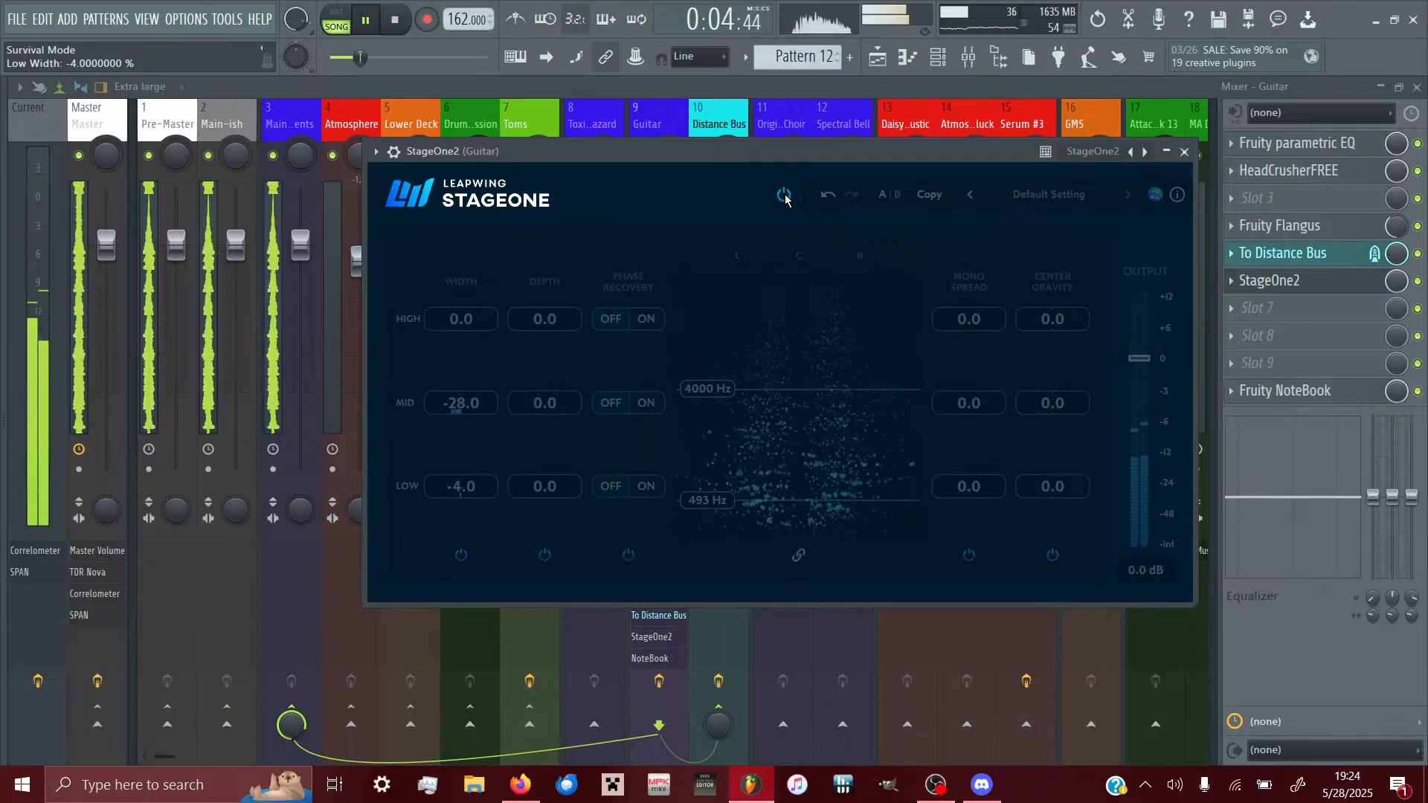
left_click(785, 195)
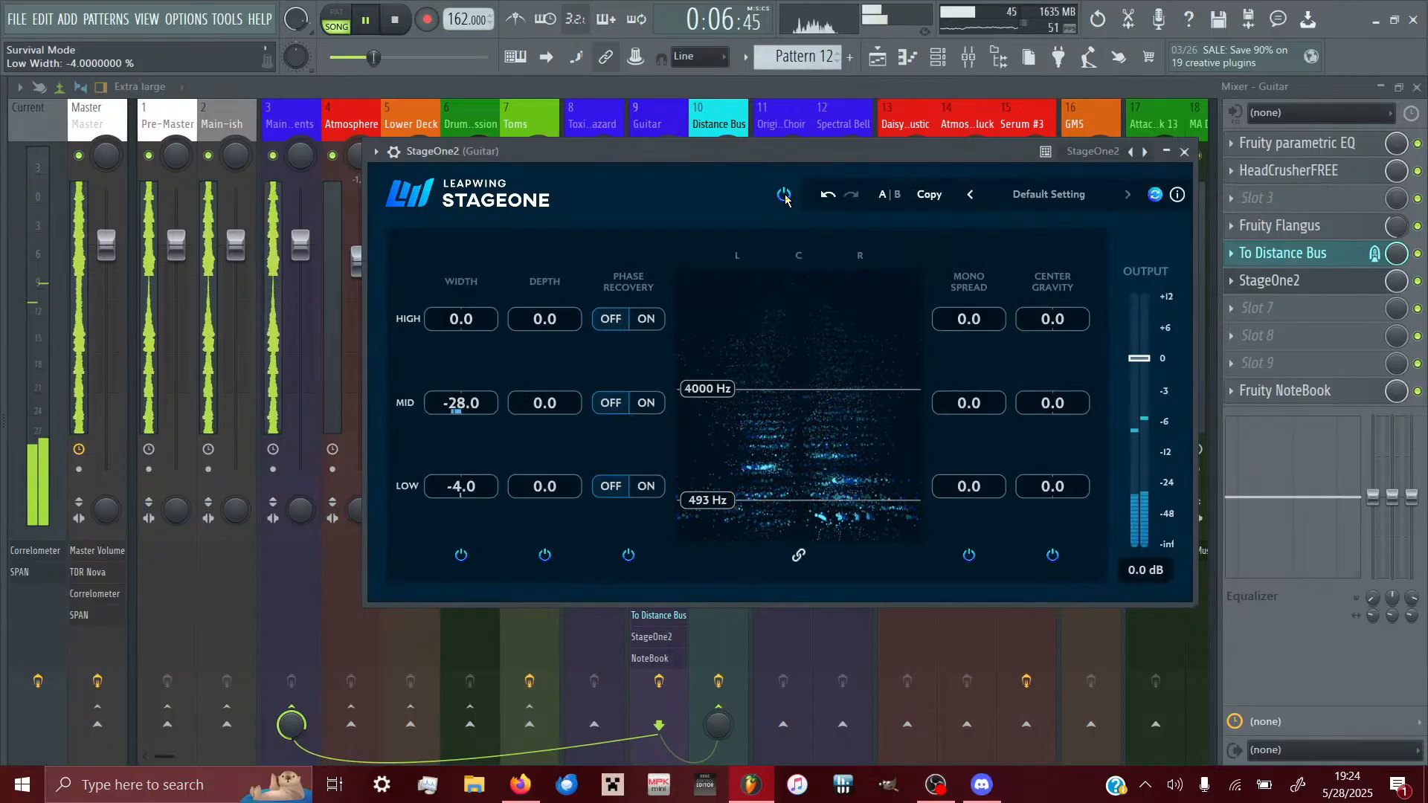
left_click(785, 196)
left_click(785, 196)
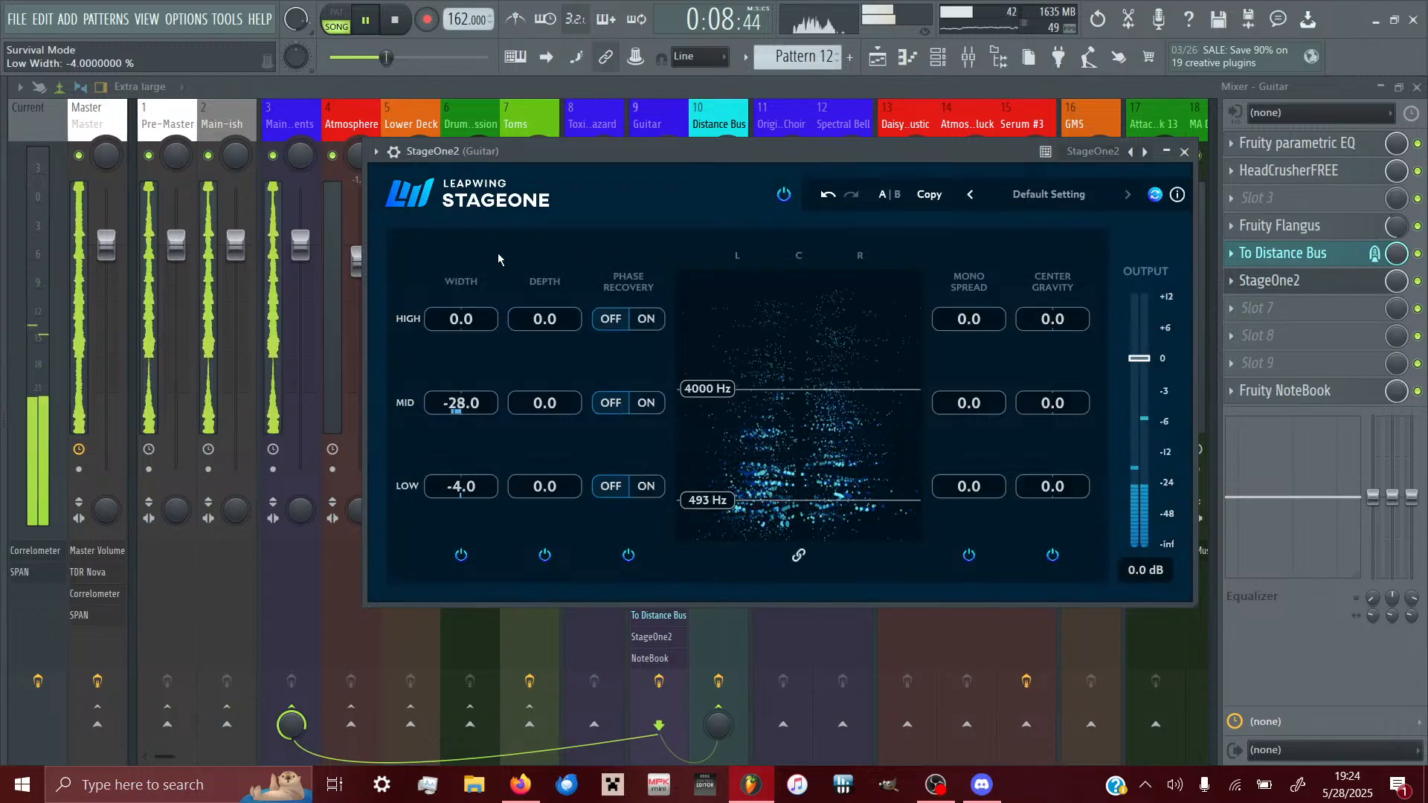
left_click(461, 556)
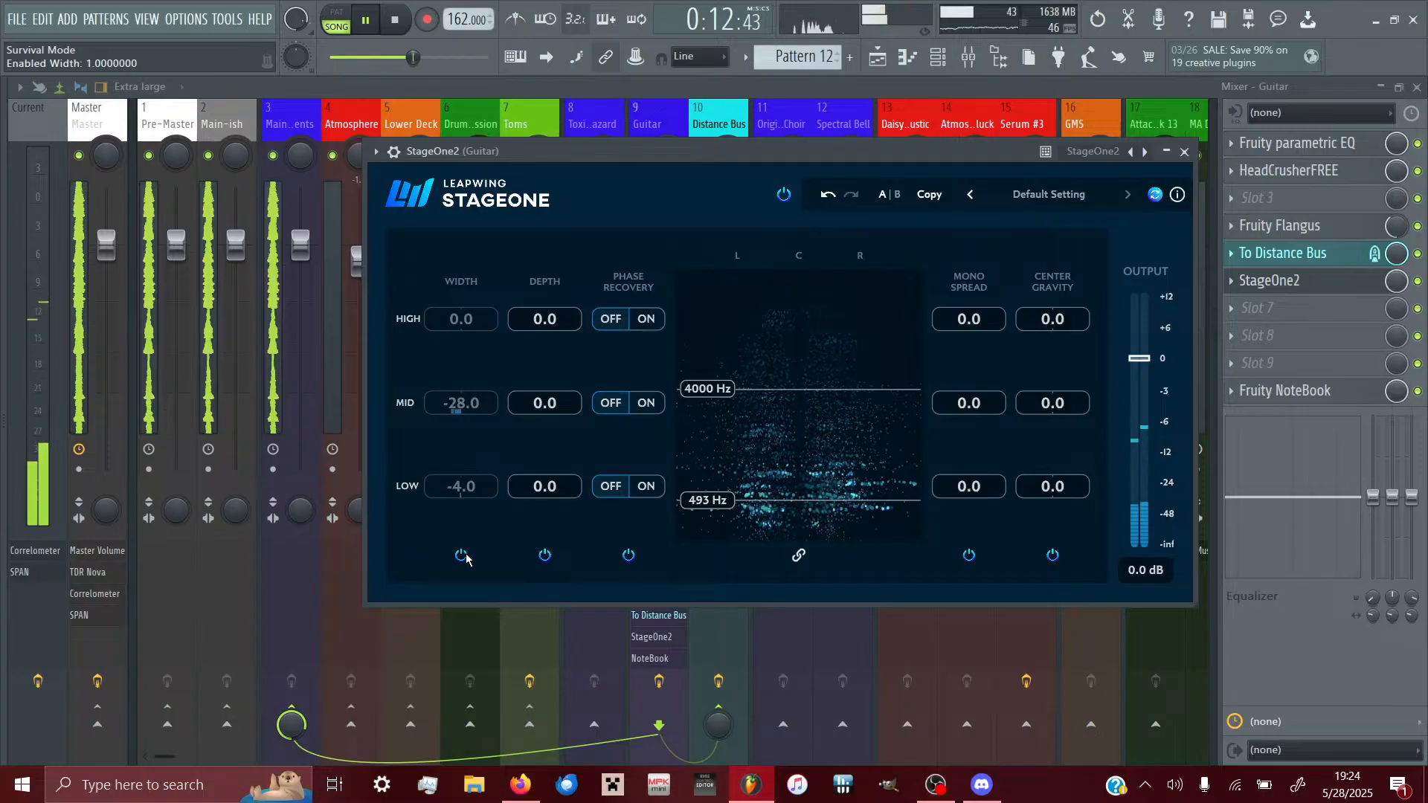
left_click(463, 557)
left_click(887, 195)
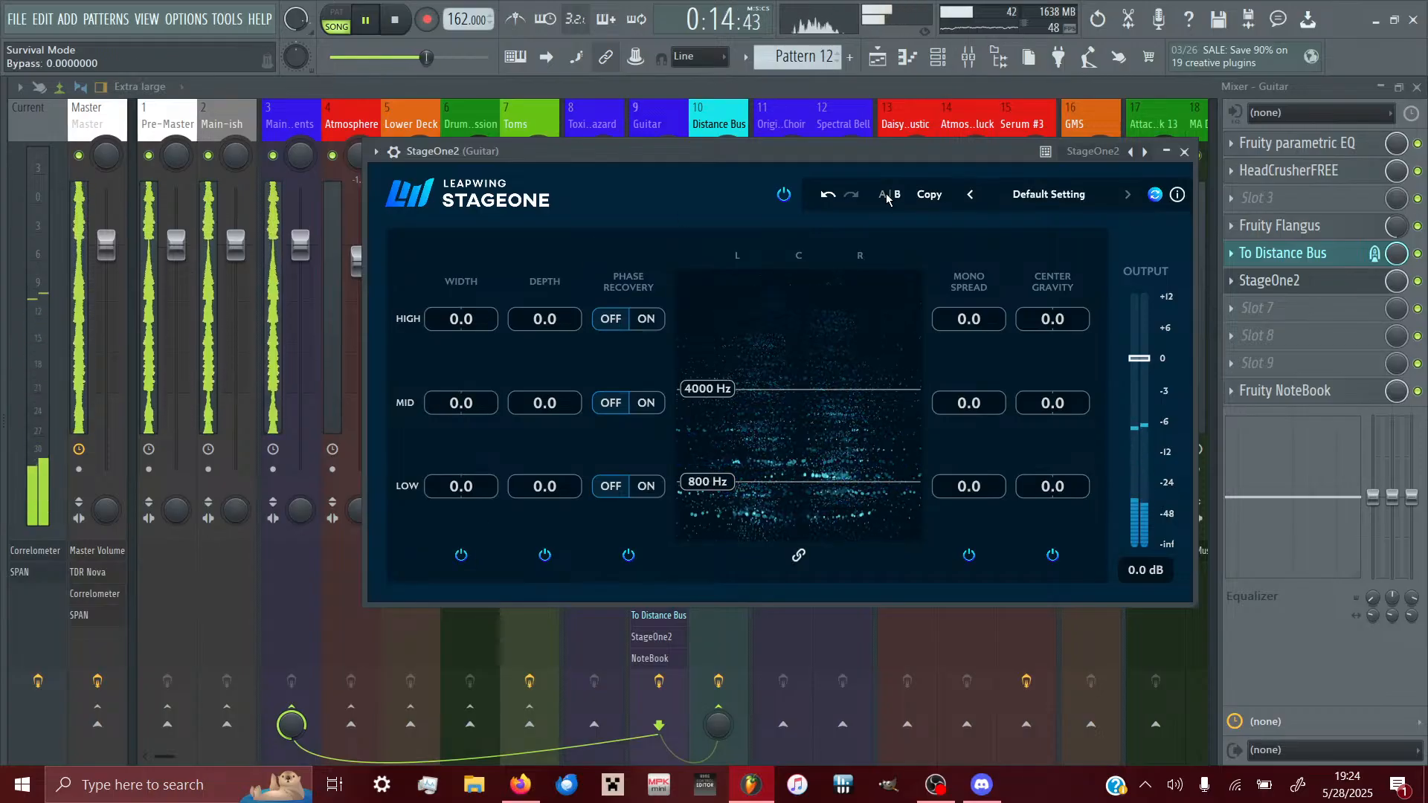
left_click(887, 196)
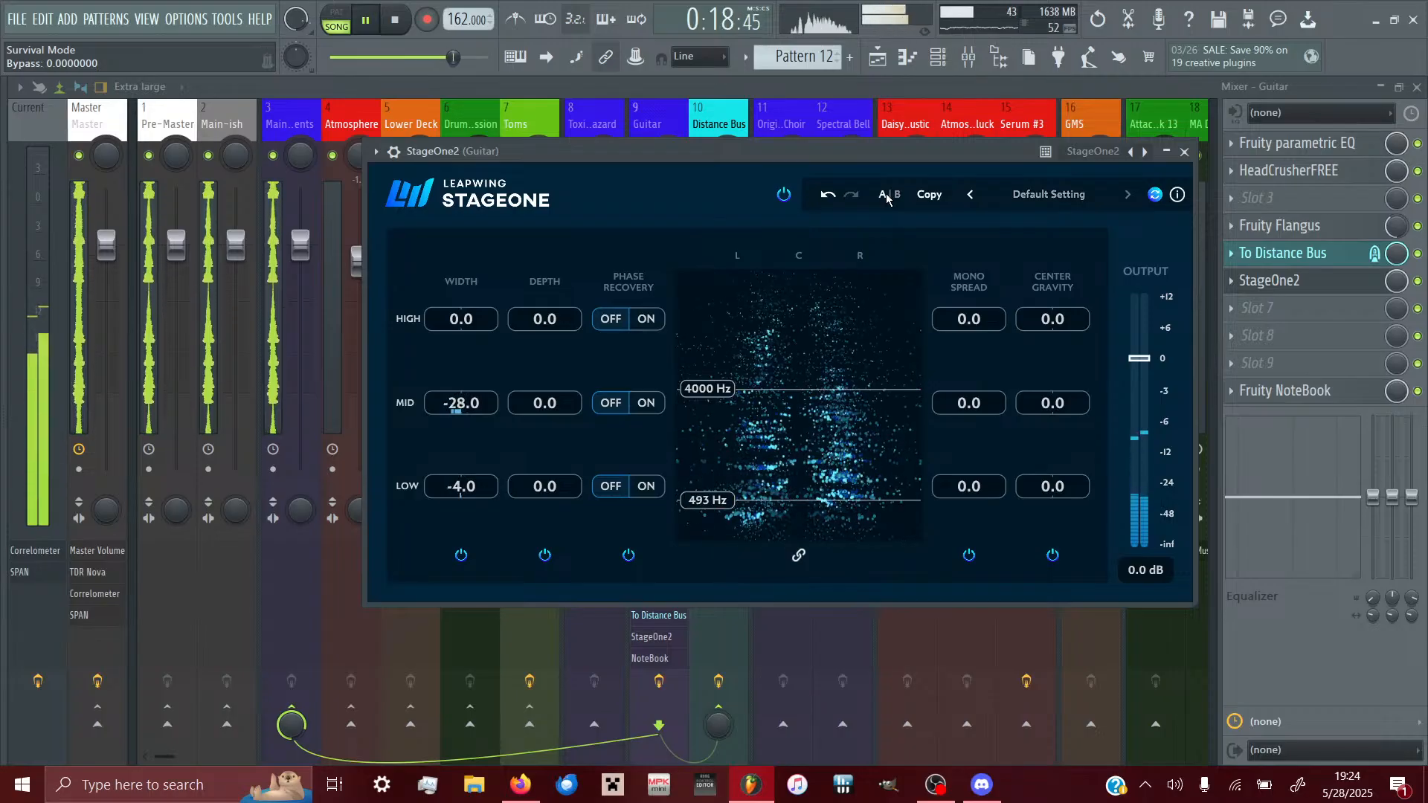
- In StageOne2's setting B, set the high width to -26 and the high crossover to about 8385 Hz
left_click(888, 195)
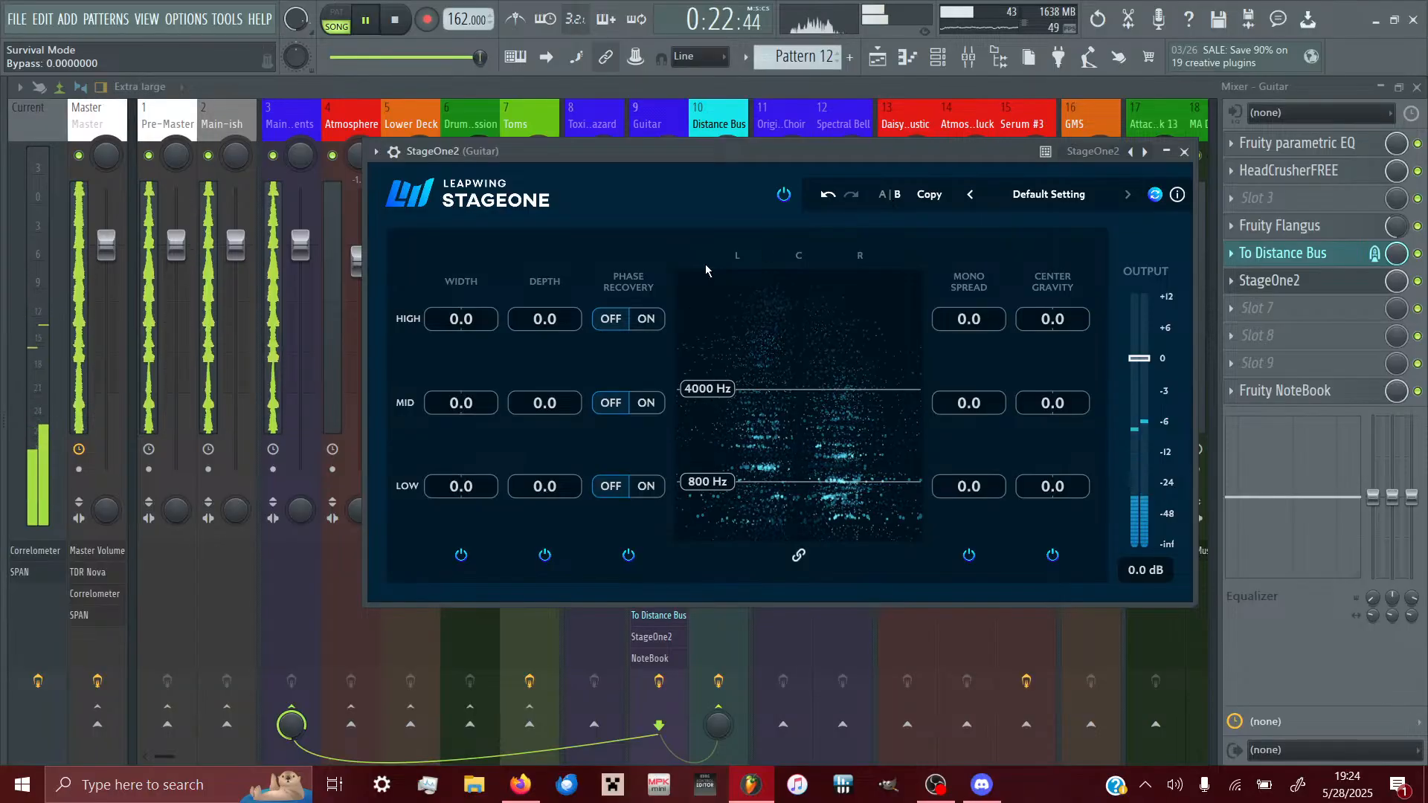
mouse_move(475, 321)
left_mouse_down()
mouse_move(425, 321)
mouse_move(457, 316)
left_mouse_up()
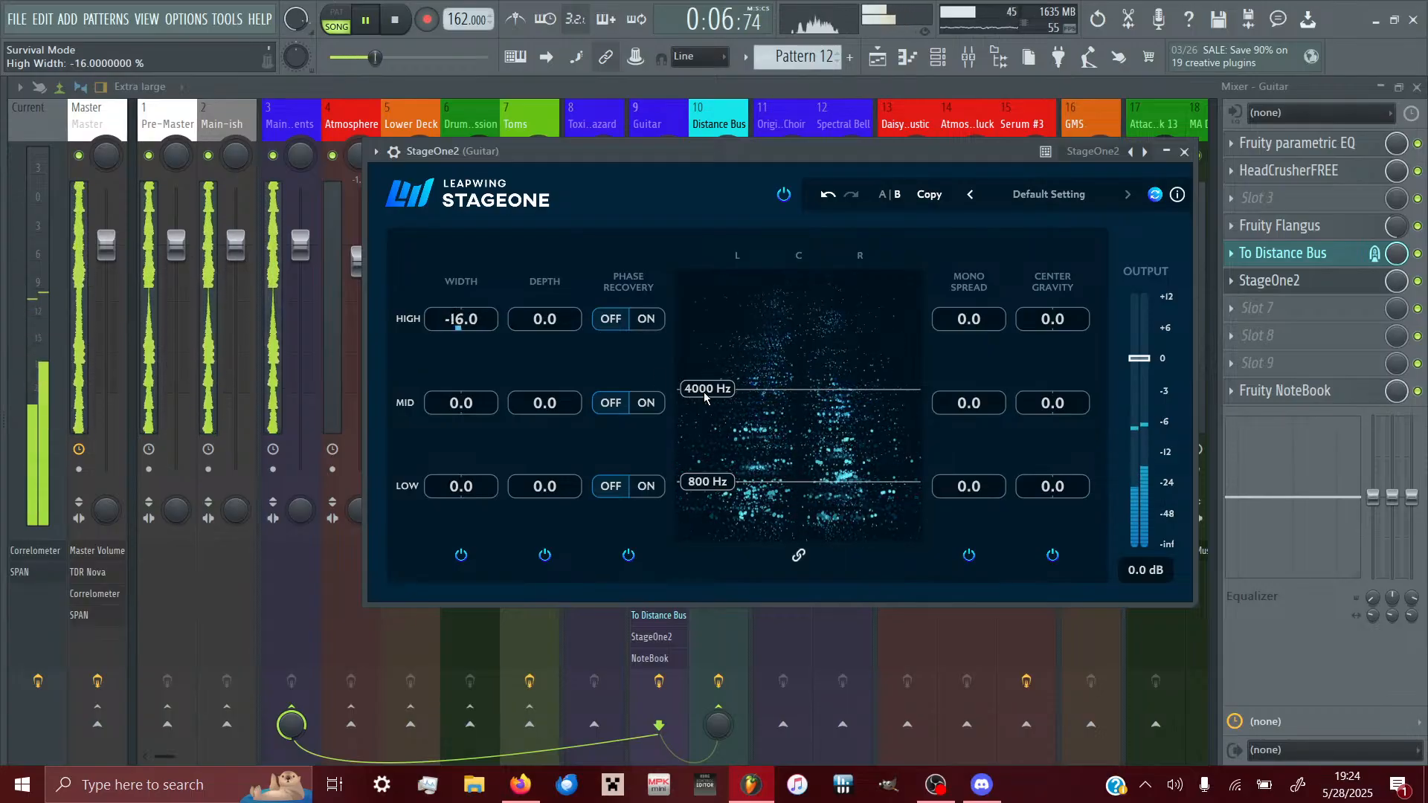
left_click_drag(704, 393, 706, 337)
left_click_drag(459, 320, 341, 293)
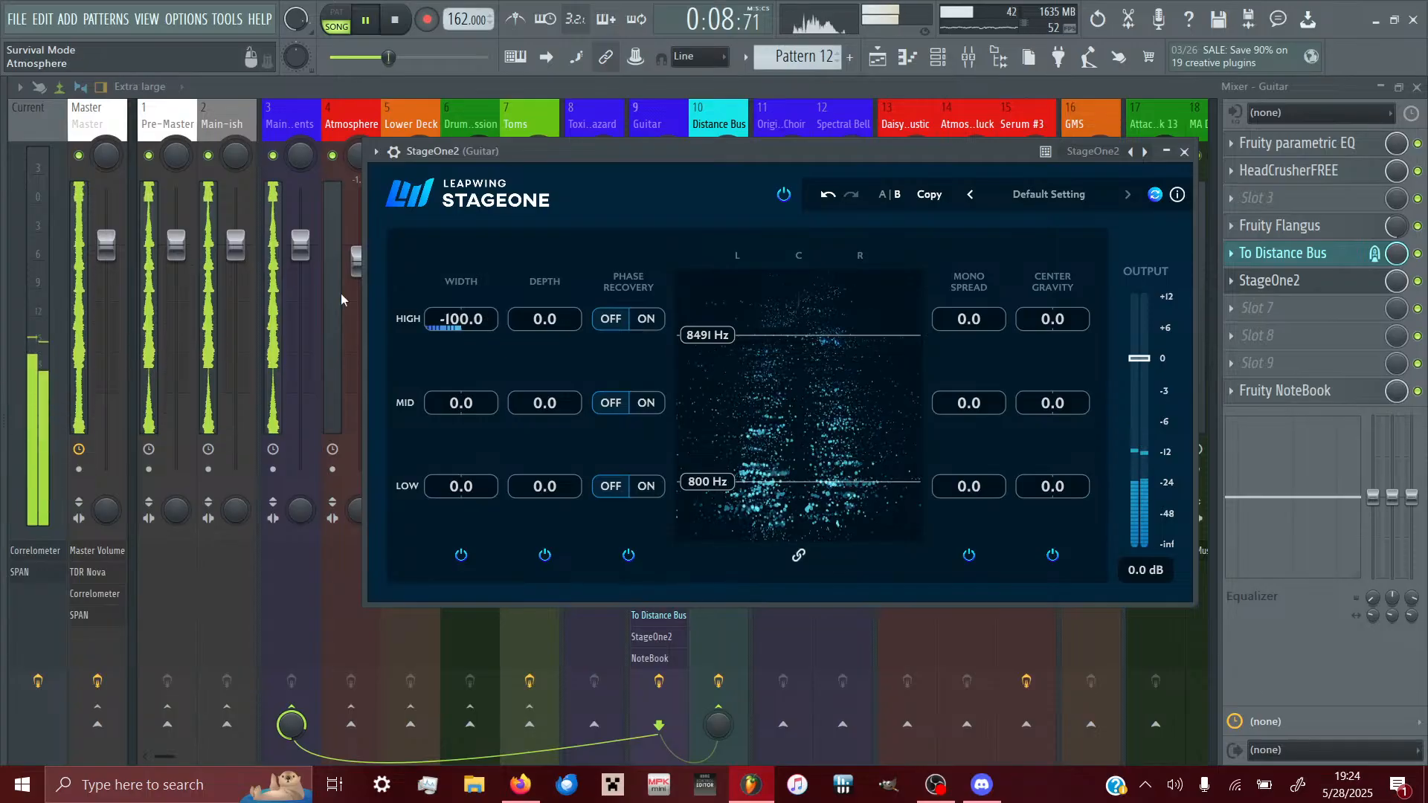
mouse_move(713, 337)
left_mouse_down()
mouse_move(714, 412)
mouse_move(708, 340)
left_mouse_up()
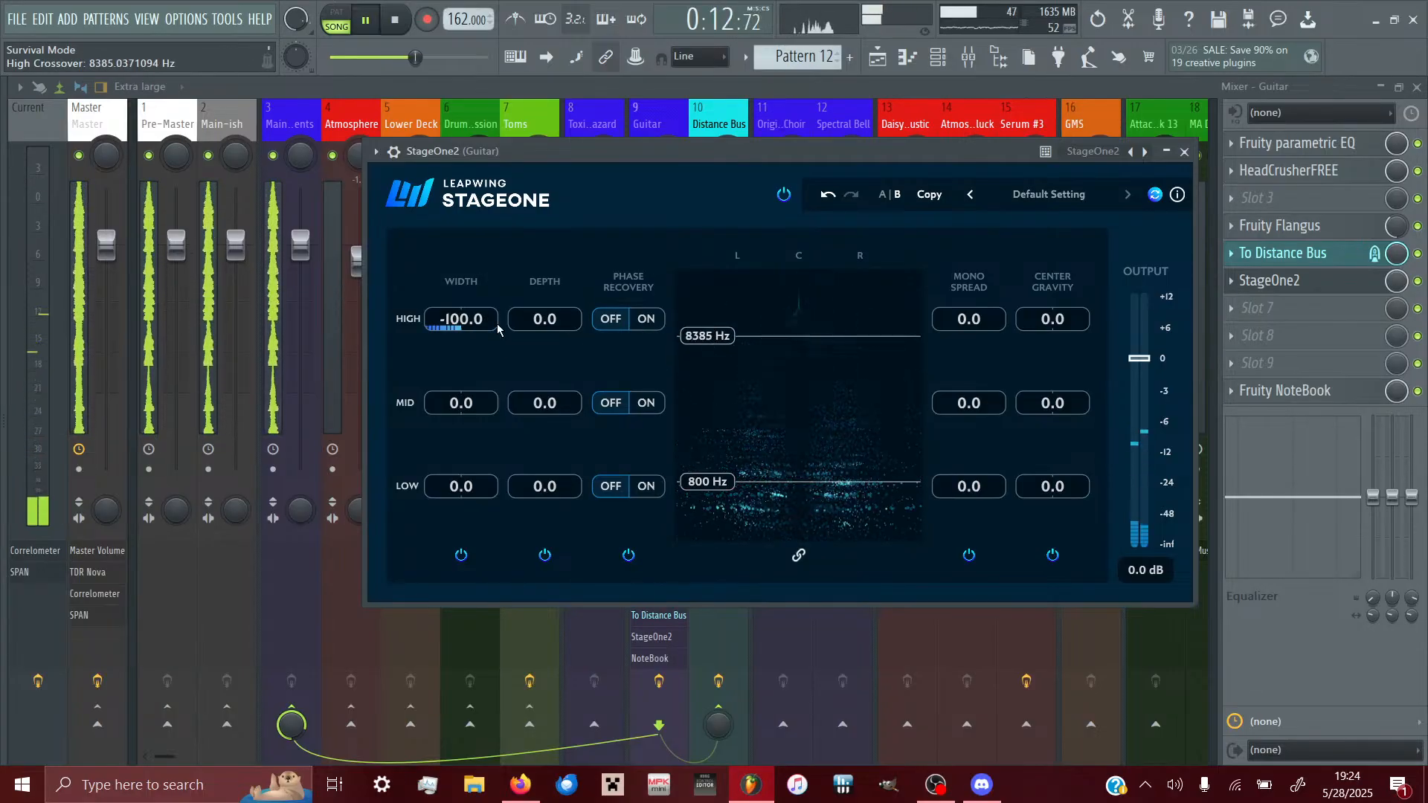
left_click_drag(462, 320, 491, 328)
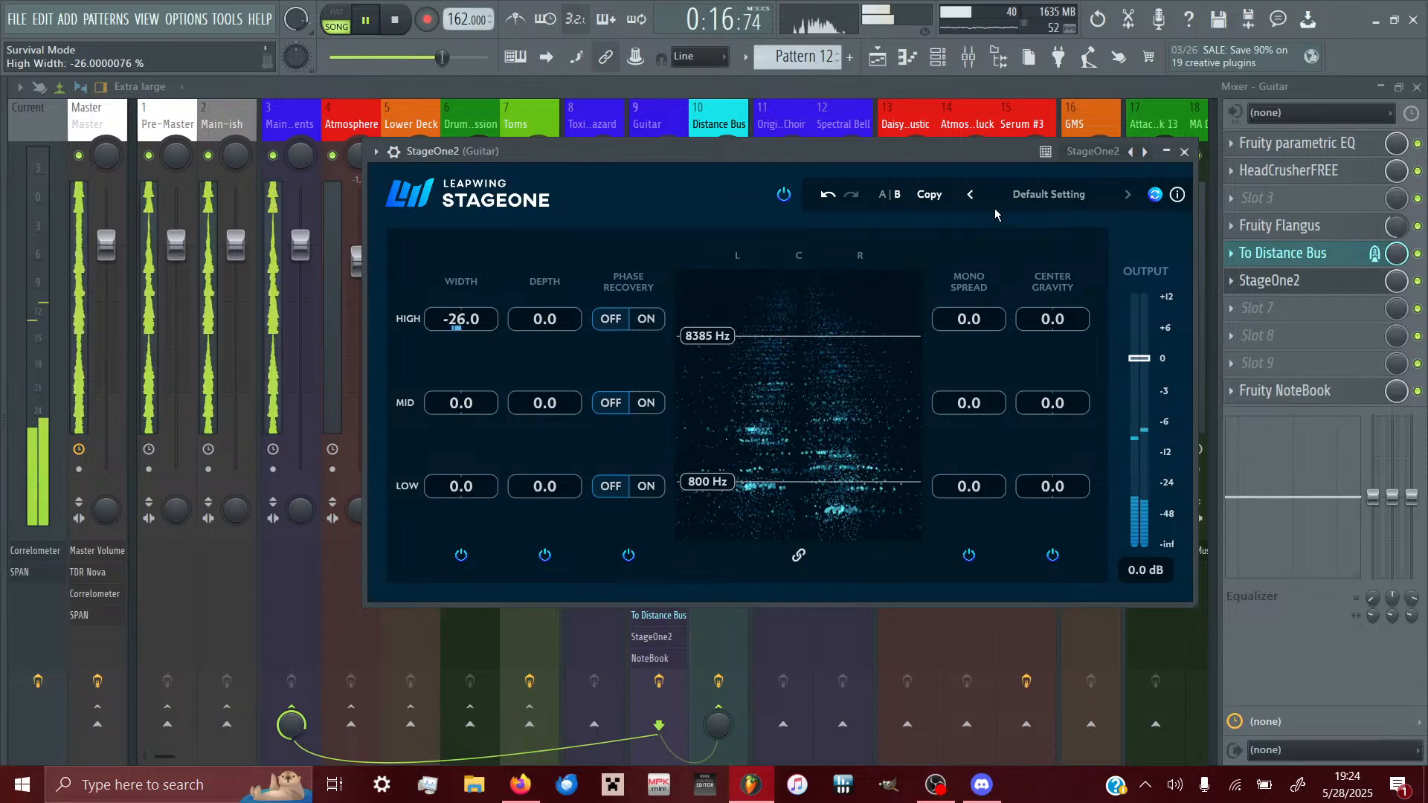
- Compare StageOne2's settings A and B, return to setting A, and check it against the bypassed guitar
left_click(895, 199)
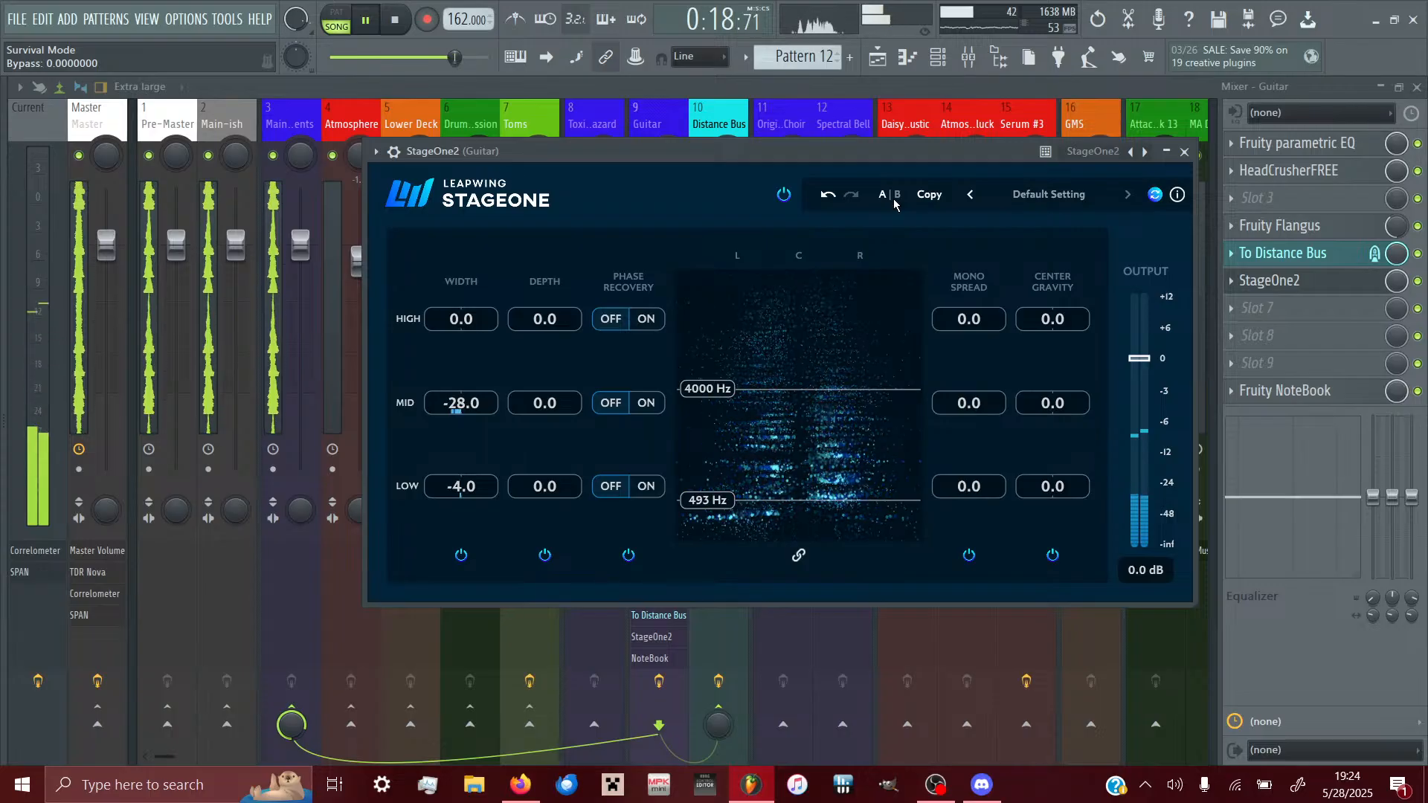
left_click(895, 200)
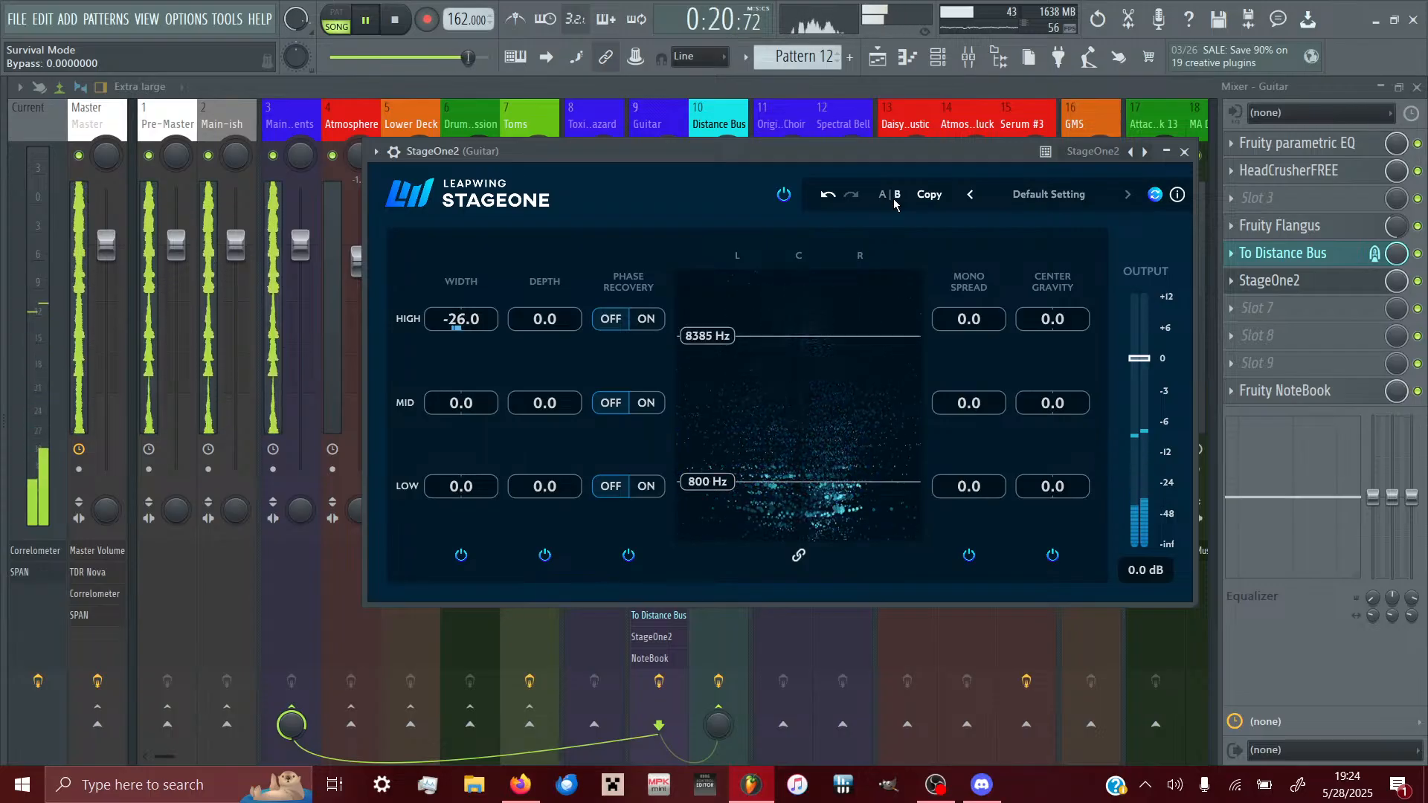
left_click(895, 199)
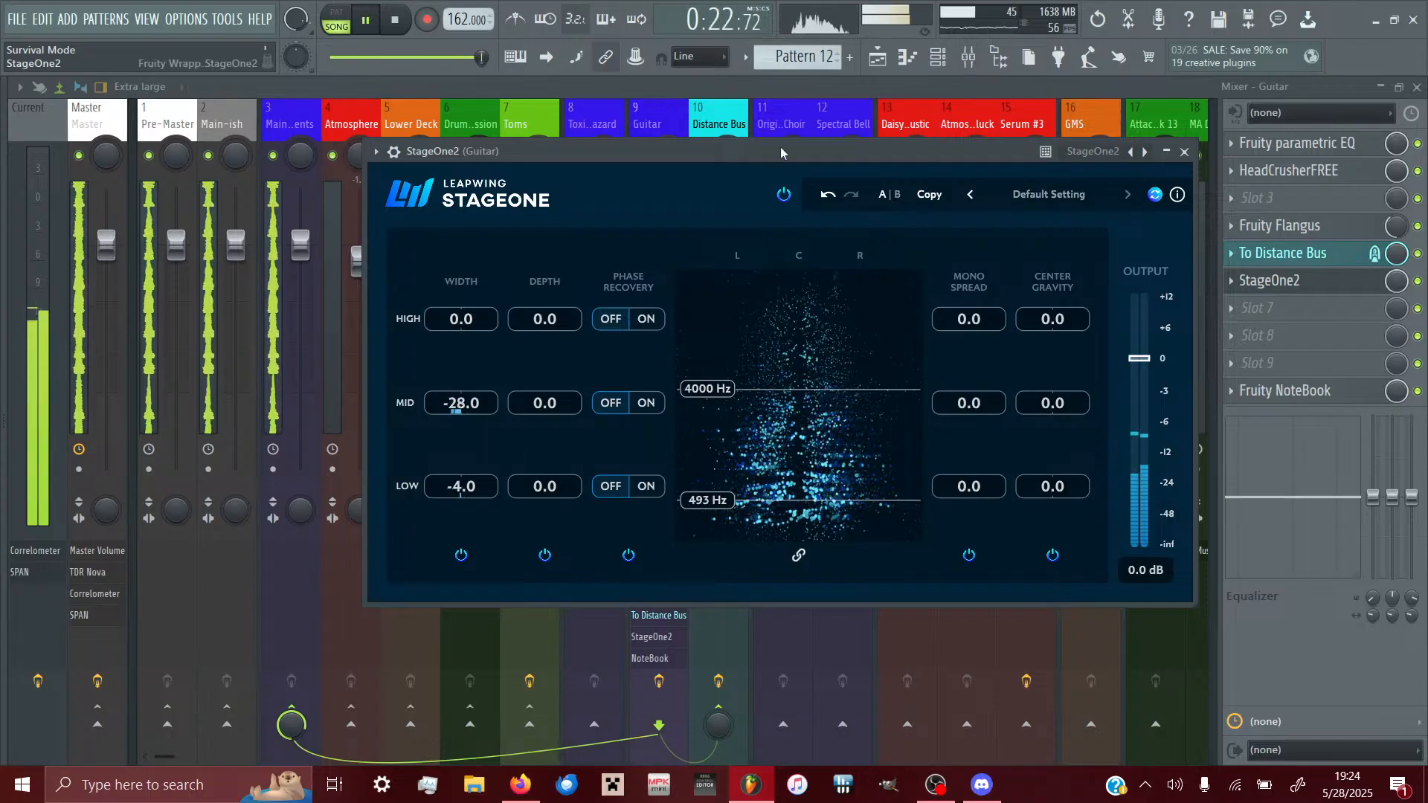
left_click(784, 197)
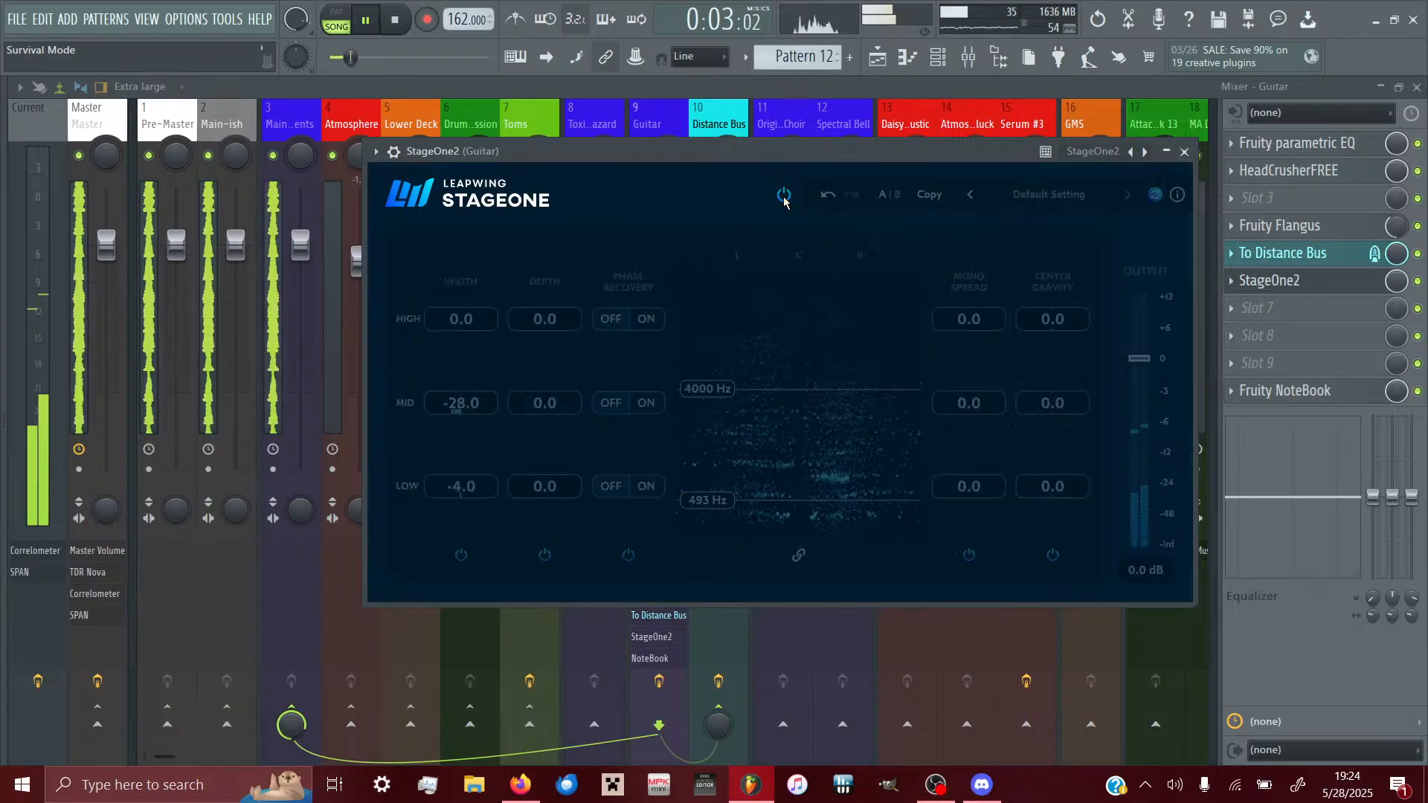
left_click(784, 197)
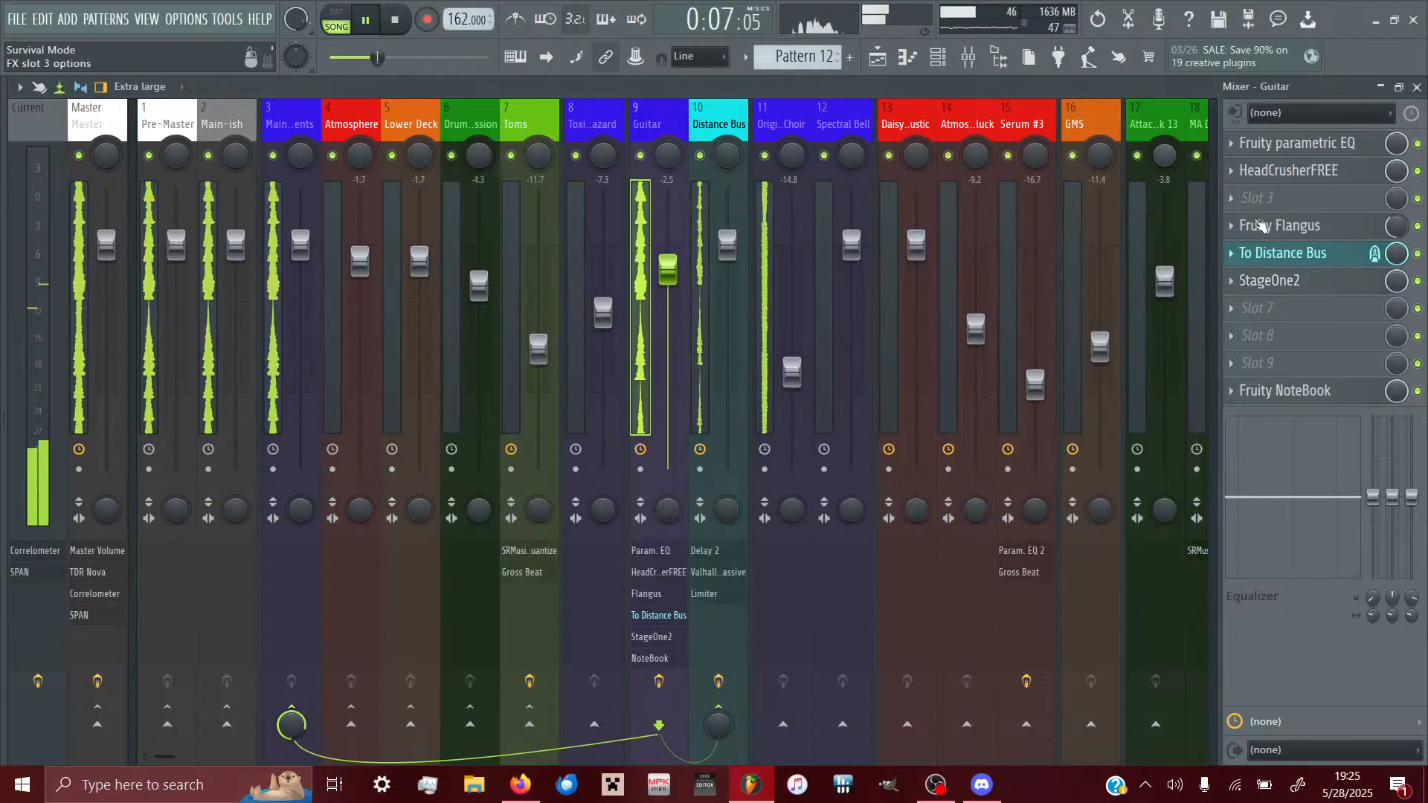
- Fill bars 1 to 16 of the Toms playlist track with the Toms pattern and check the mixer during playback
key("F5")
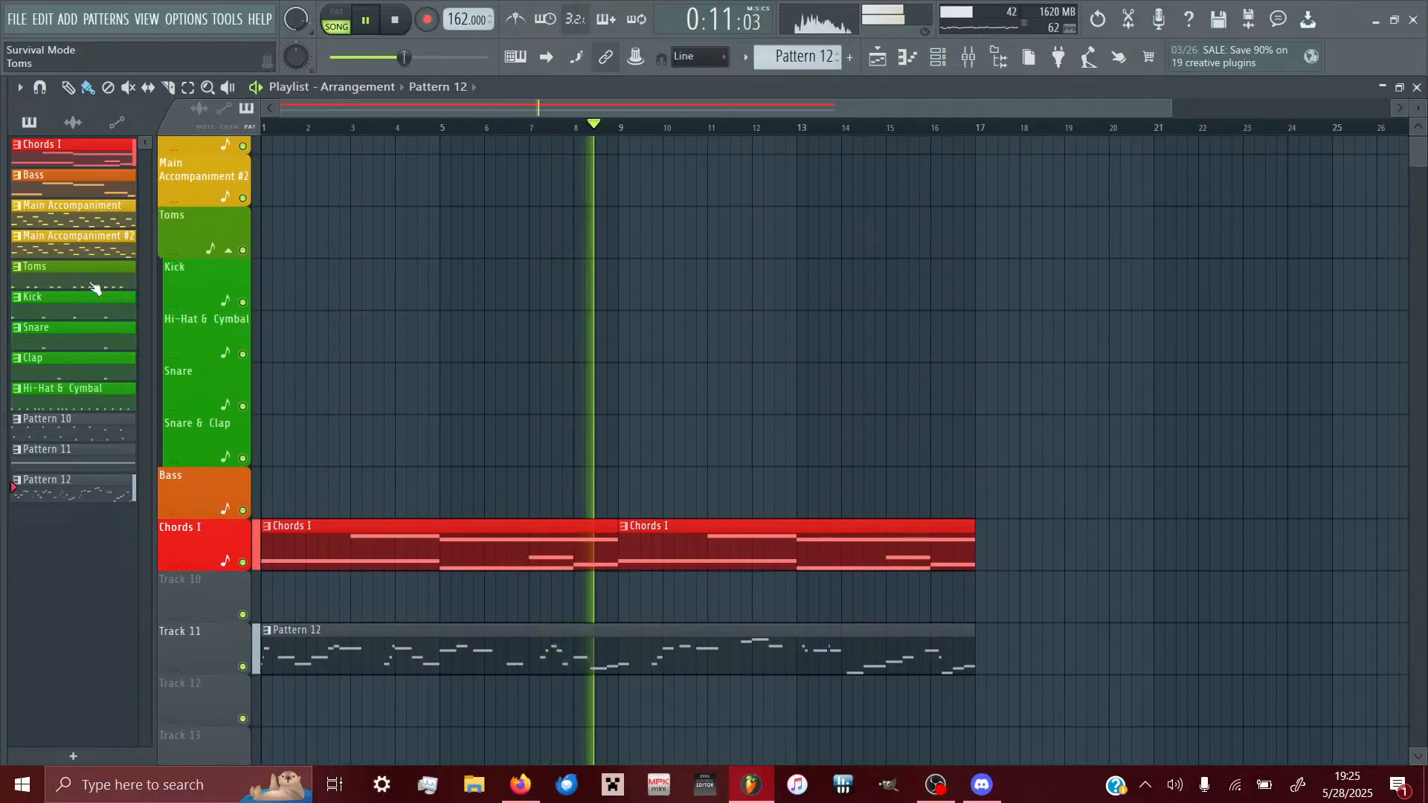
mouse_move(261, 242)
left_mouse_down()
mouse_move(812, 345)
mouse_move(958, 463)
left_mouse_up()
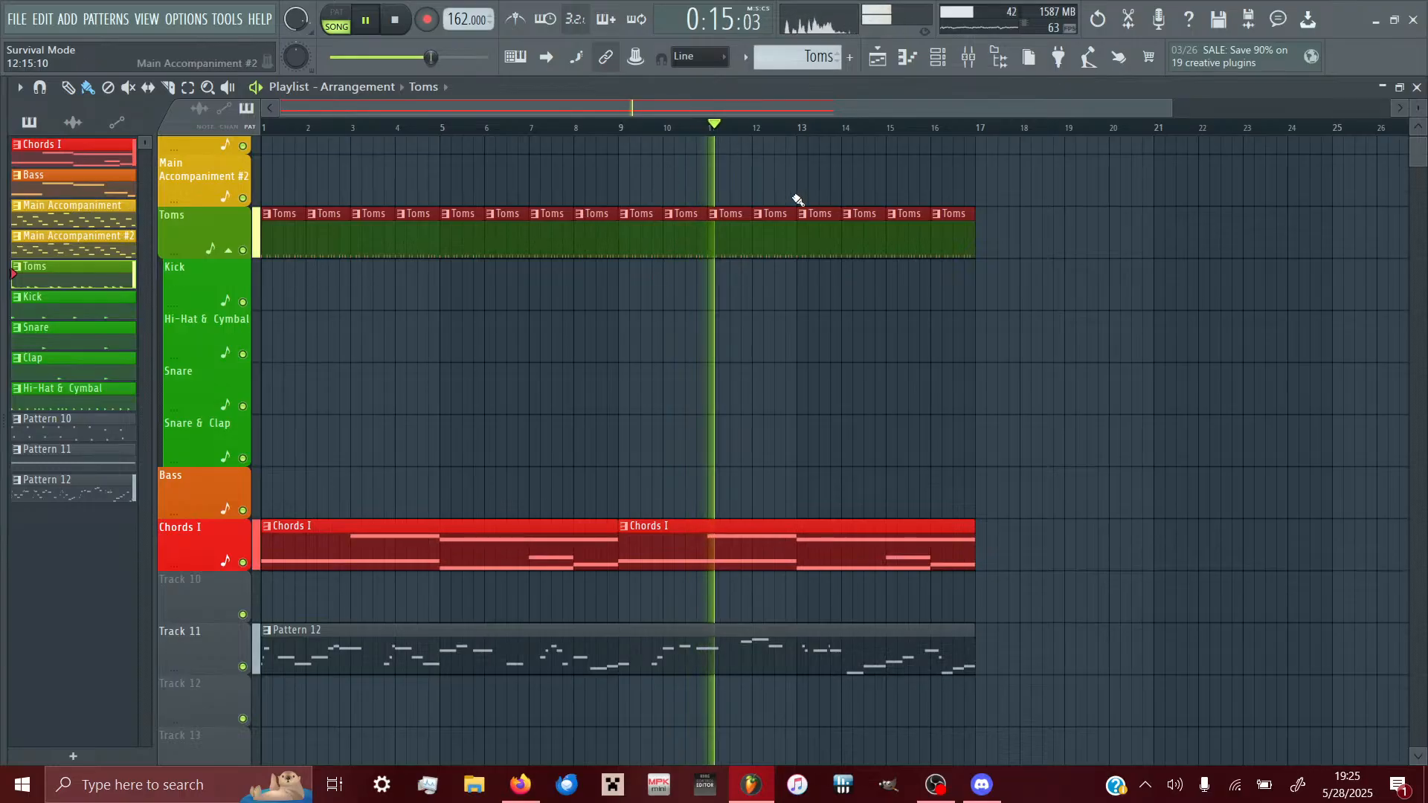
left_click(969, 59)
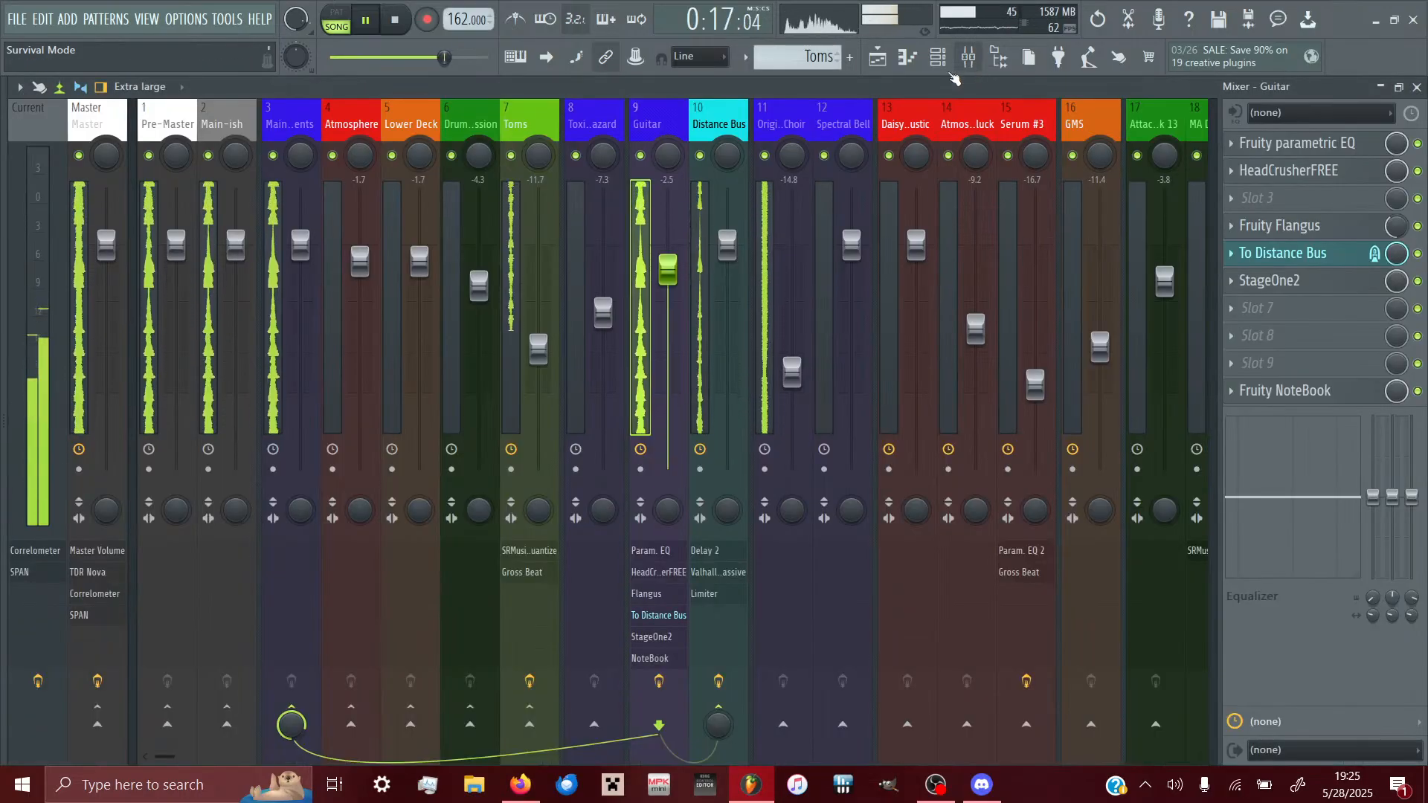
left_click(880, 61)
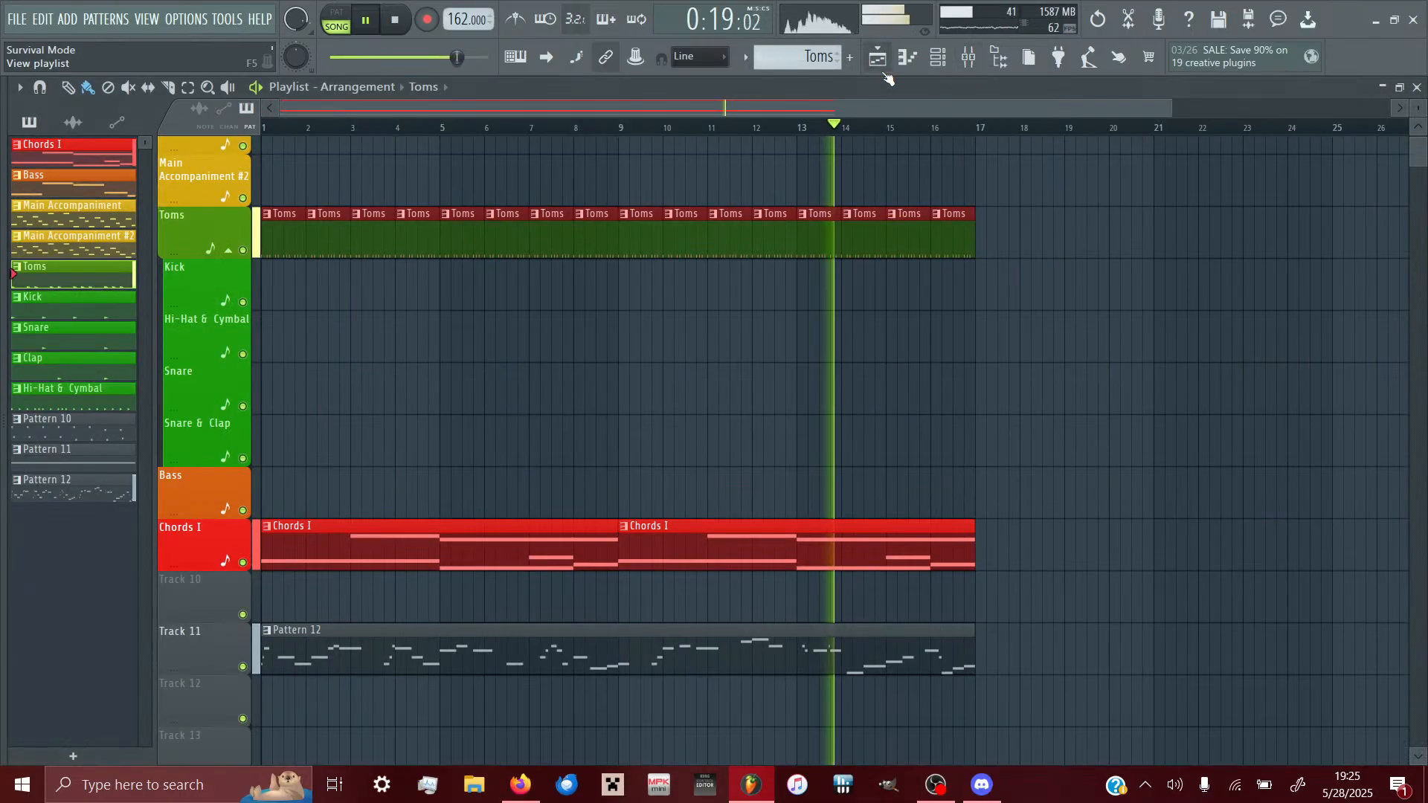
left_click(880, 61)
left_click(880, 61)
- Remove the Toms clips from bars 2 to 16 and the stray Toms clip on the Main Accompaniment #2 track
left_click(936, 214)
left_click(513, 194)
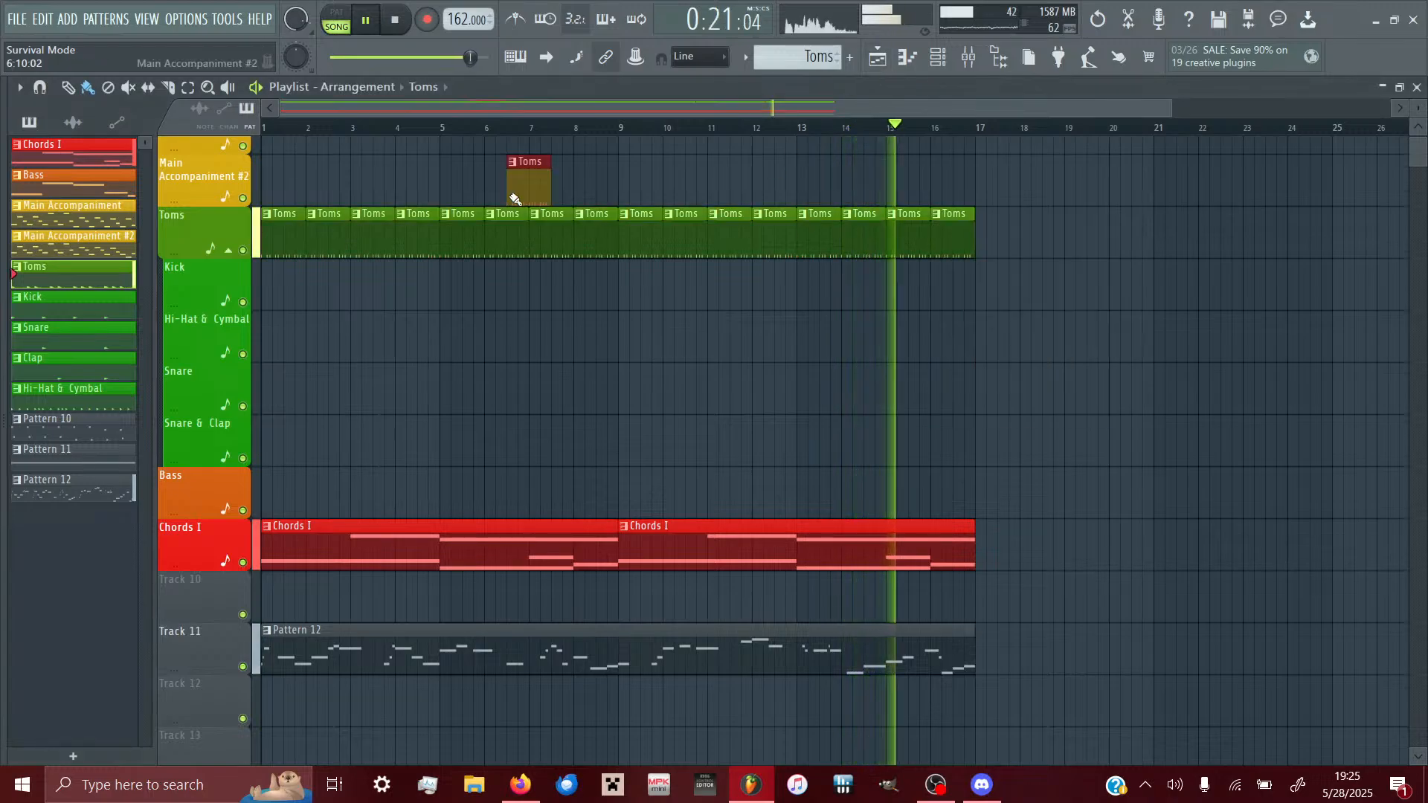
right_click(548, 167)
mouse_move(964, 236)
left_mouse_down()
mouse_move(560, 199)
mouse_move(435, 235)
mouse_move(612, 226)
left_mouse_up()
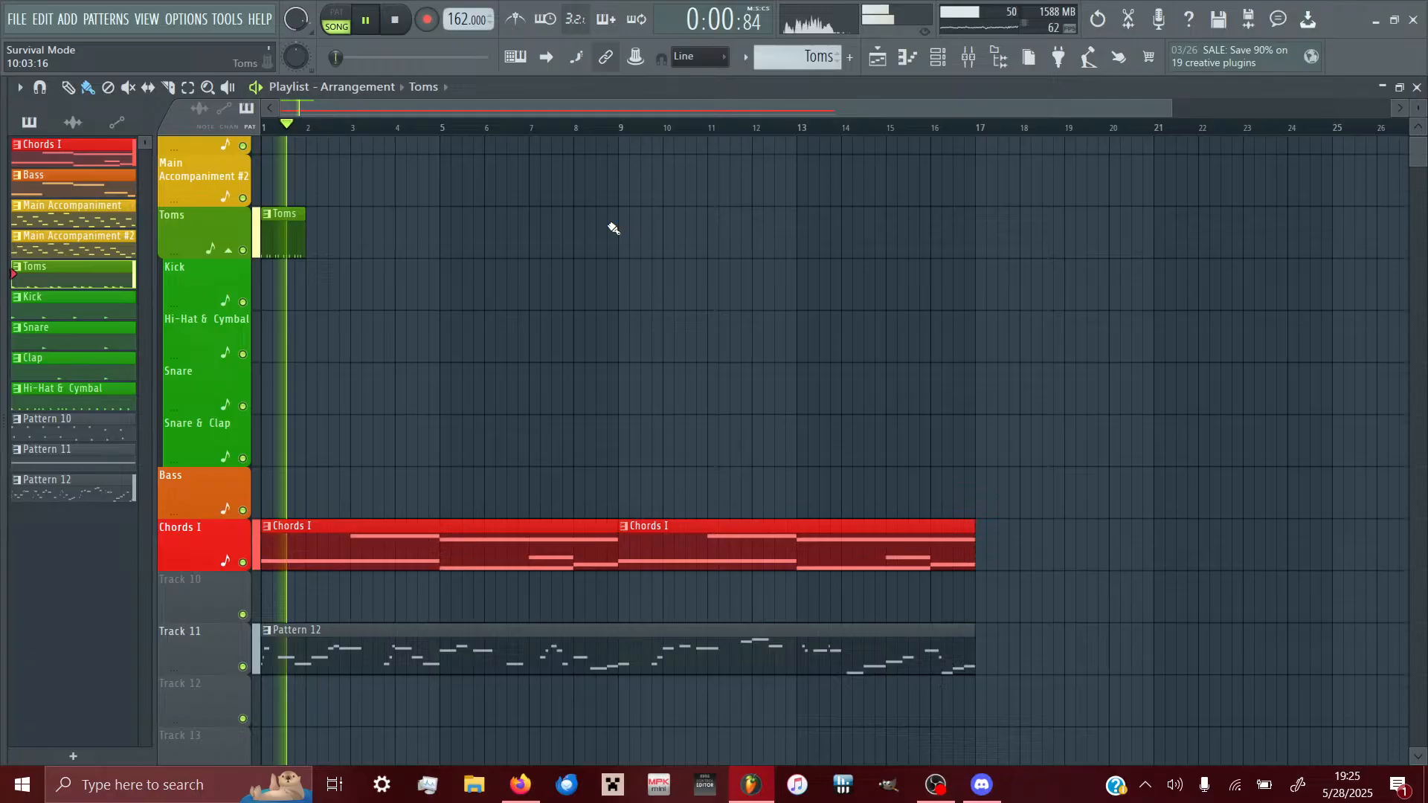
- Open the Toms clip from bar 1 in the piano roll and switch playback from the song to the pattern
double_click(274, 236)
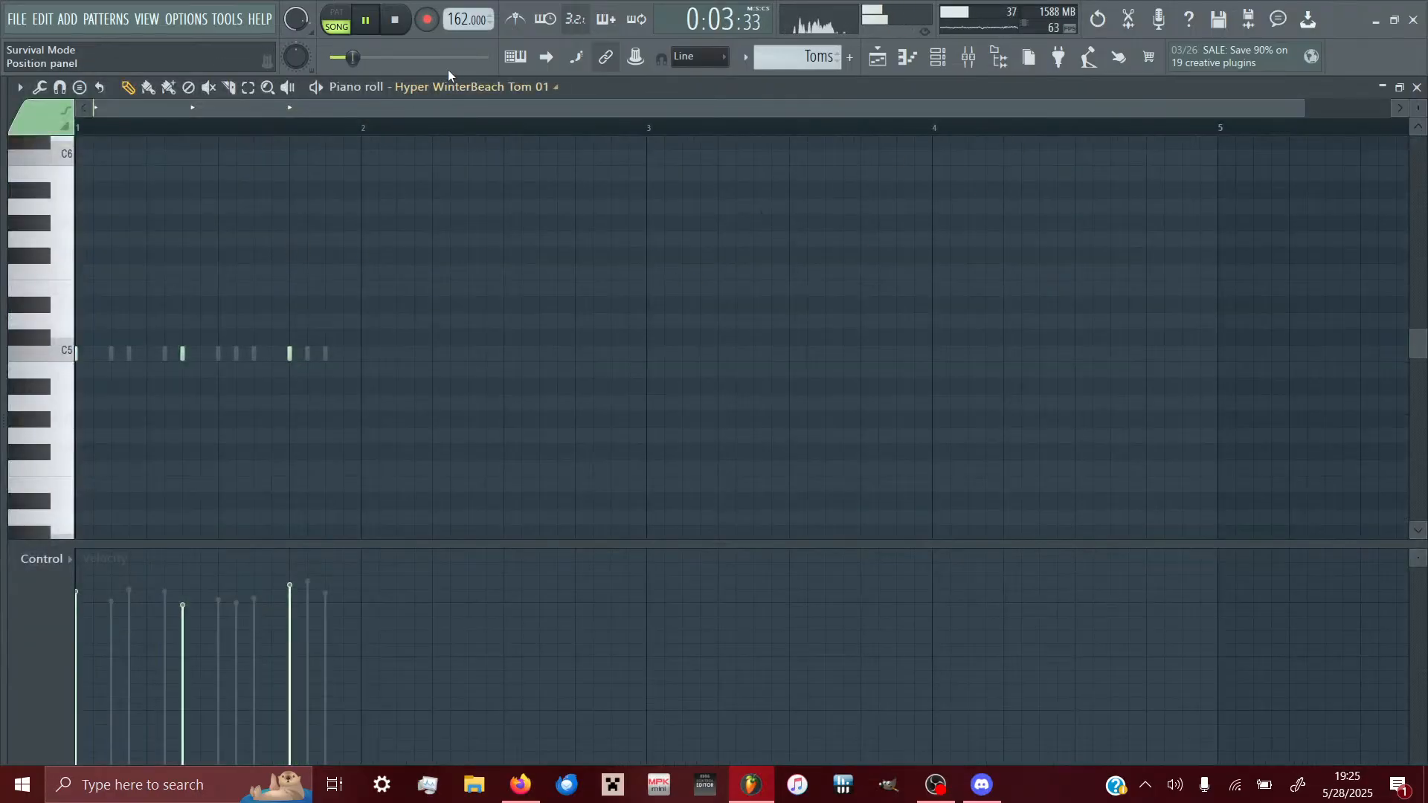
left_click(480, 87)
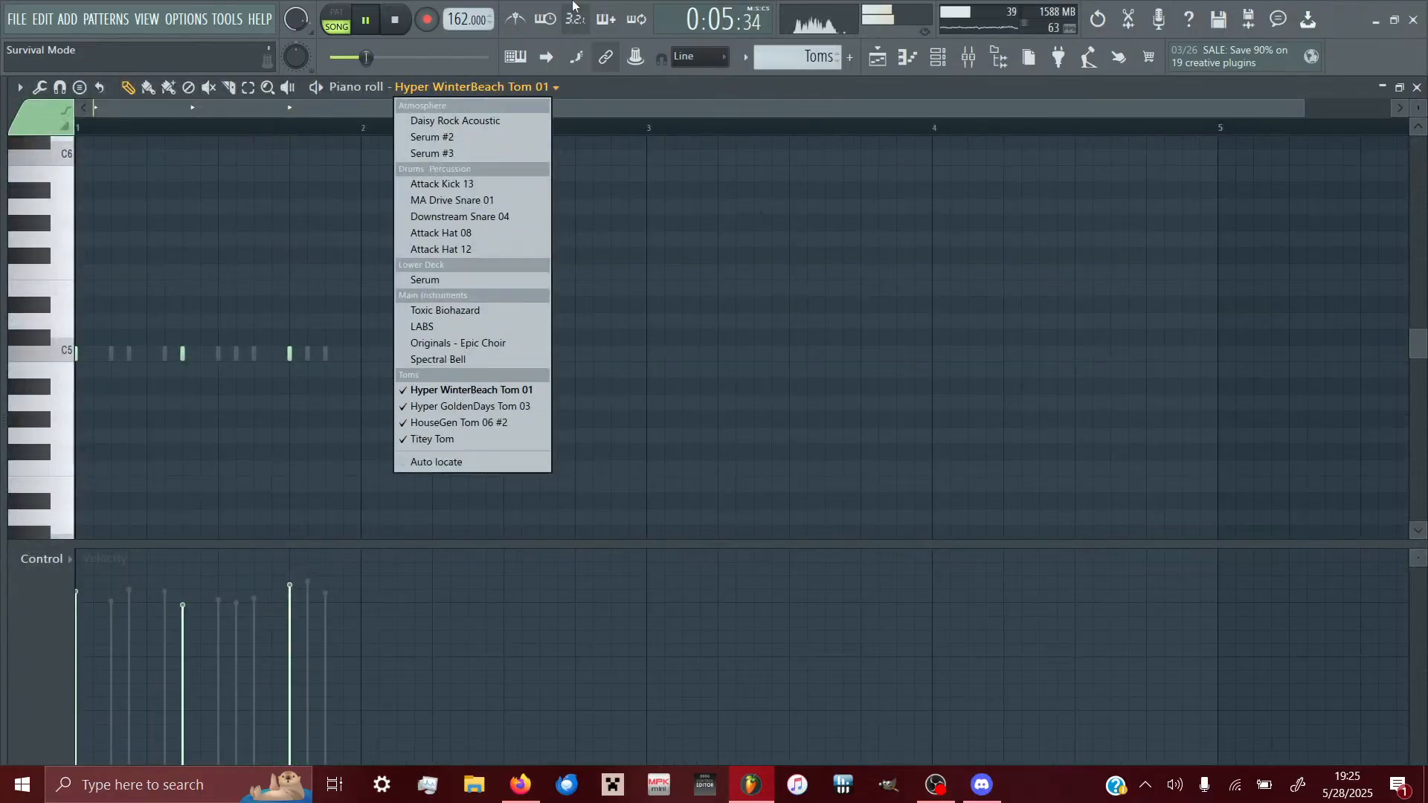
left_click(337, 18)
left_click(516, 87)
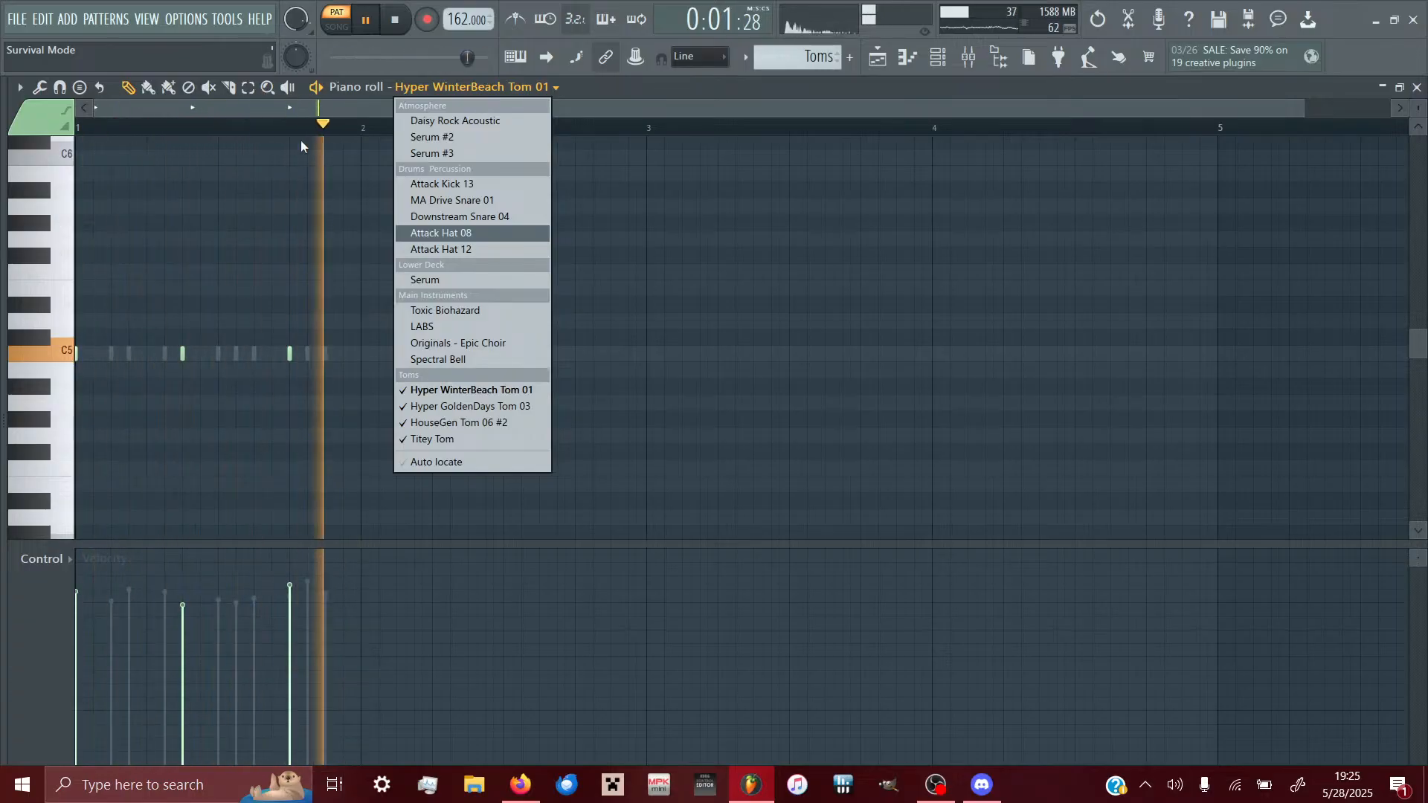
- Try to stretch the Hyper WinterBeach Tom 01 notes across two bars and undo the resize
left_click(294, 112)
key("ctrl+a")
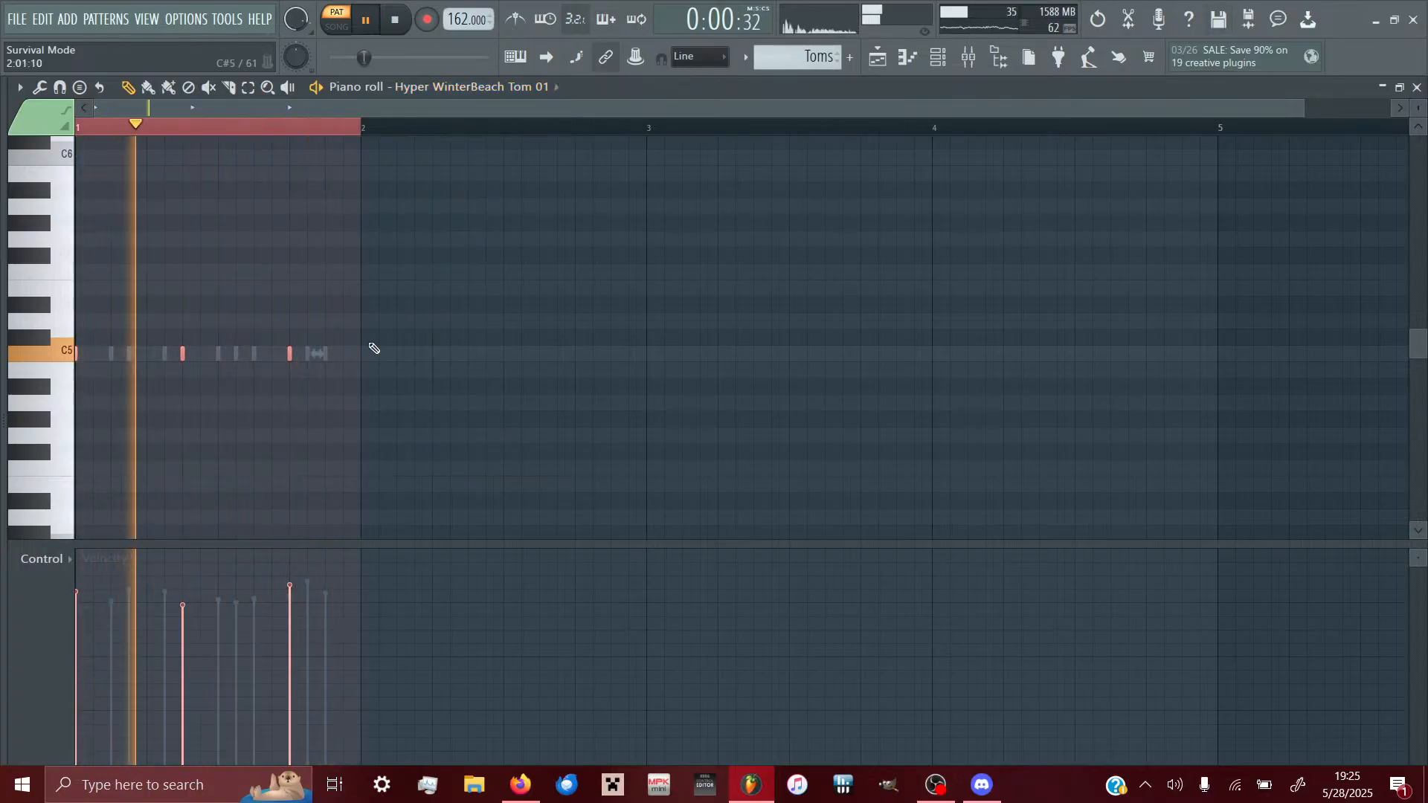
left_click_drag(309, 358, 638, 458)
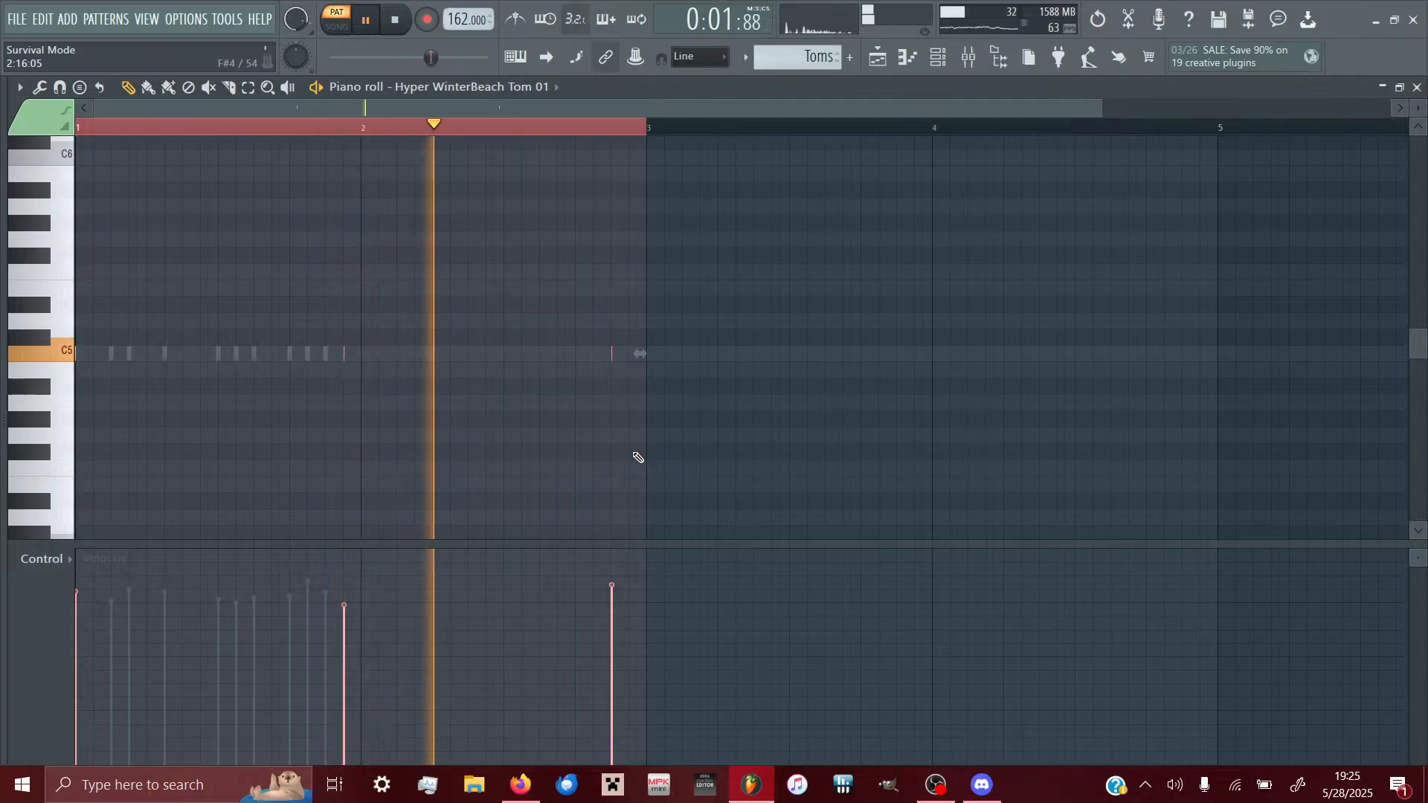
key("ctrl+z")
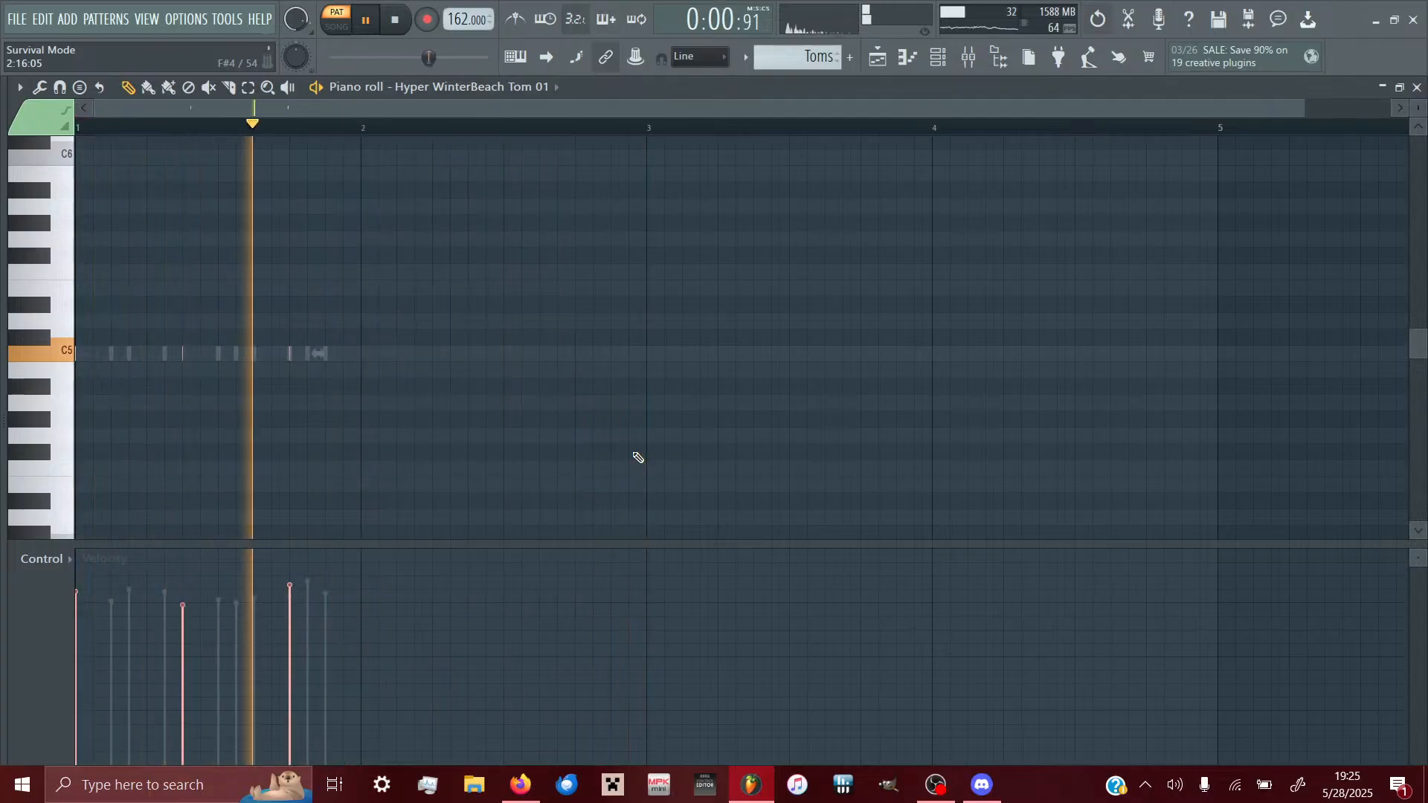
left_click(535, 90)
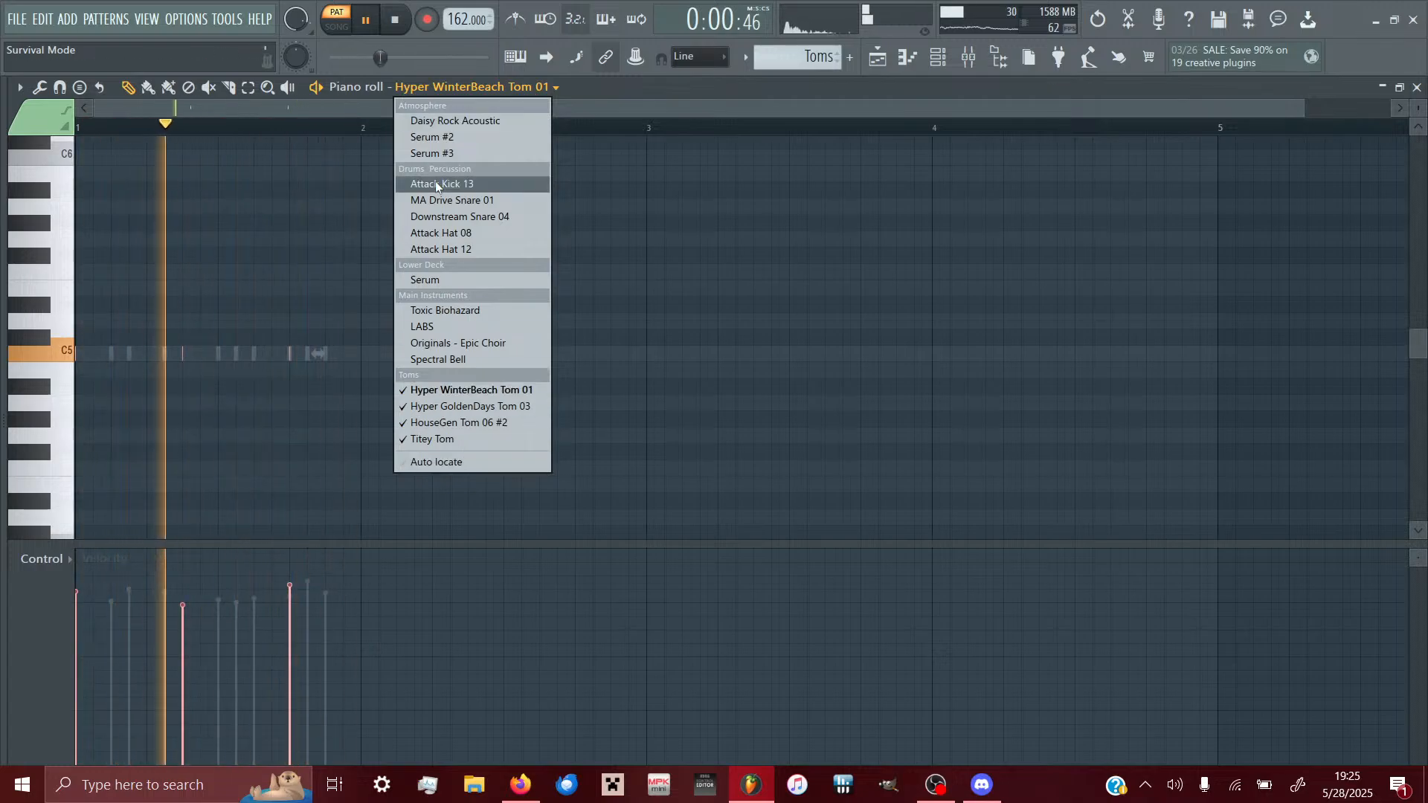
left_click(470, 87)
left_click(20, 88)
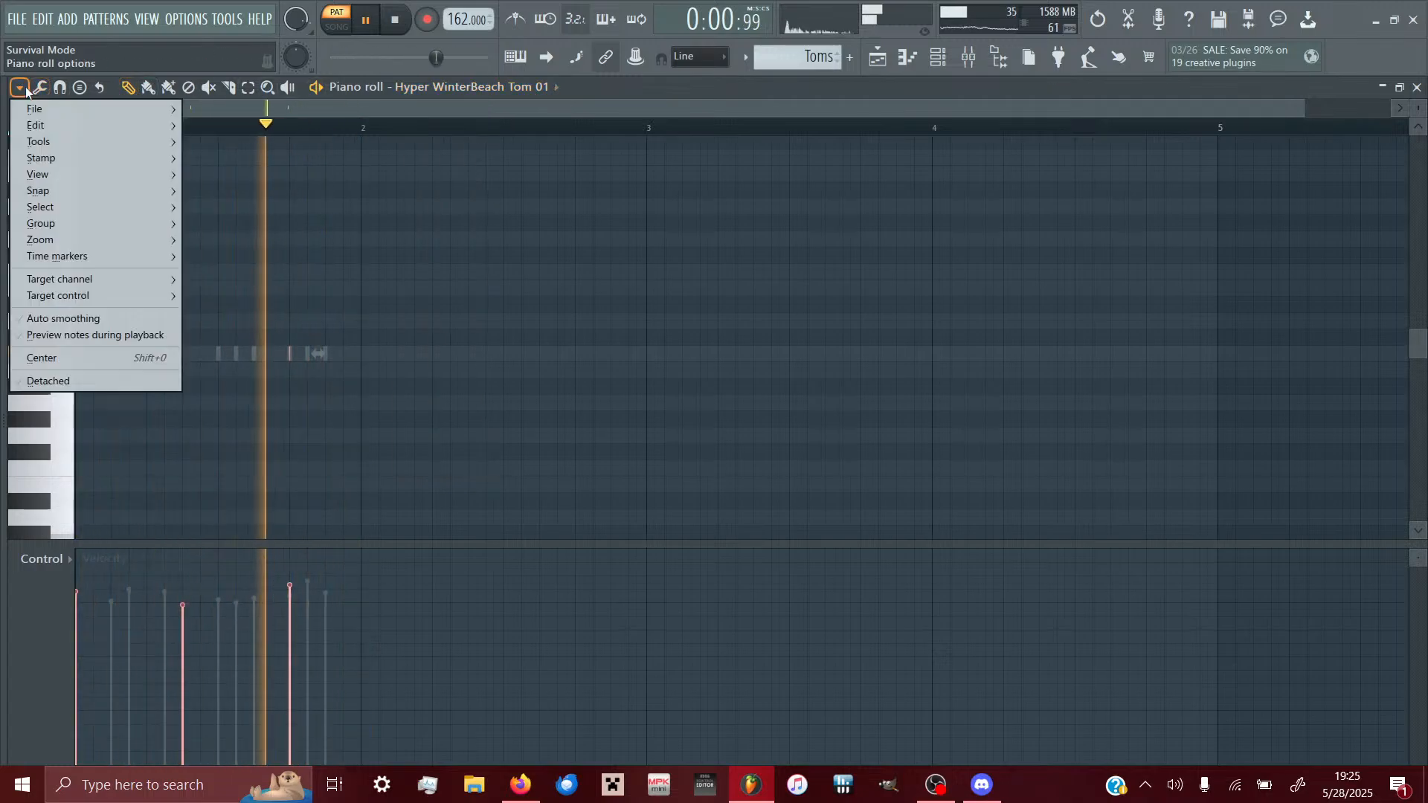
left_click(40, 87)
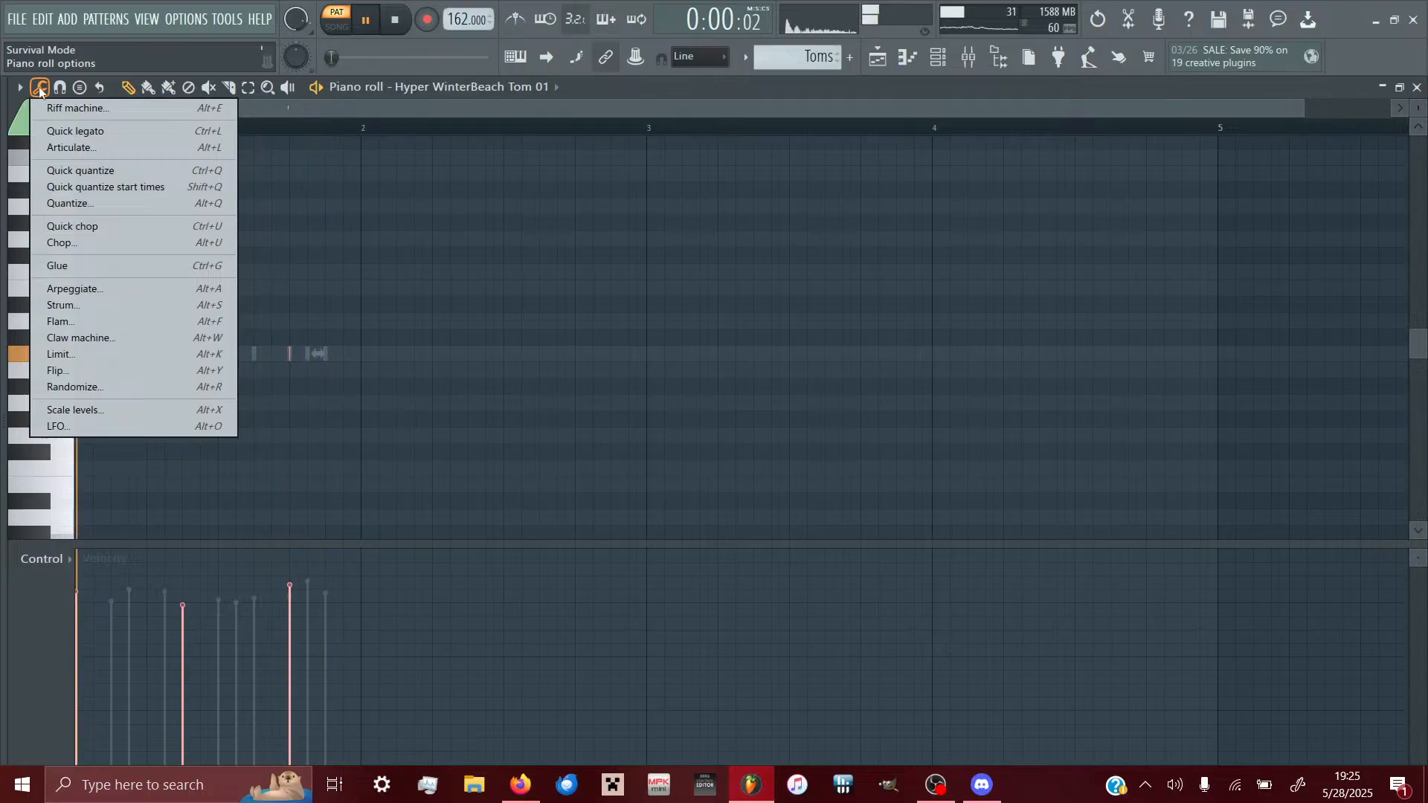
left_click(21, 88)
mouse_move(69, 212)
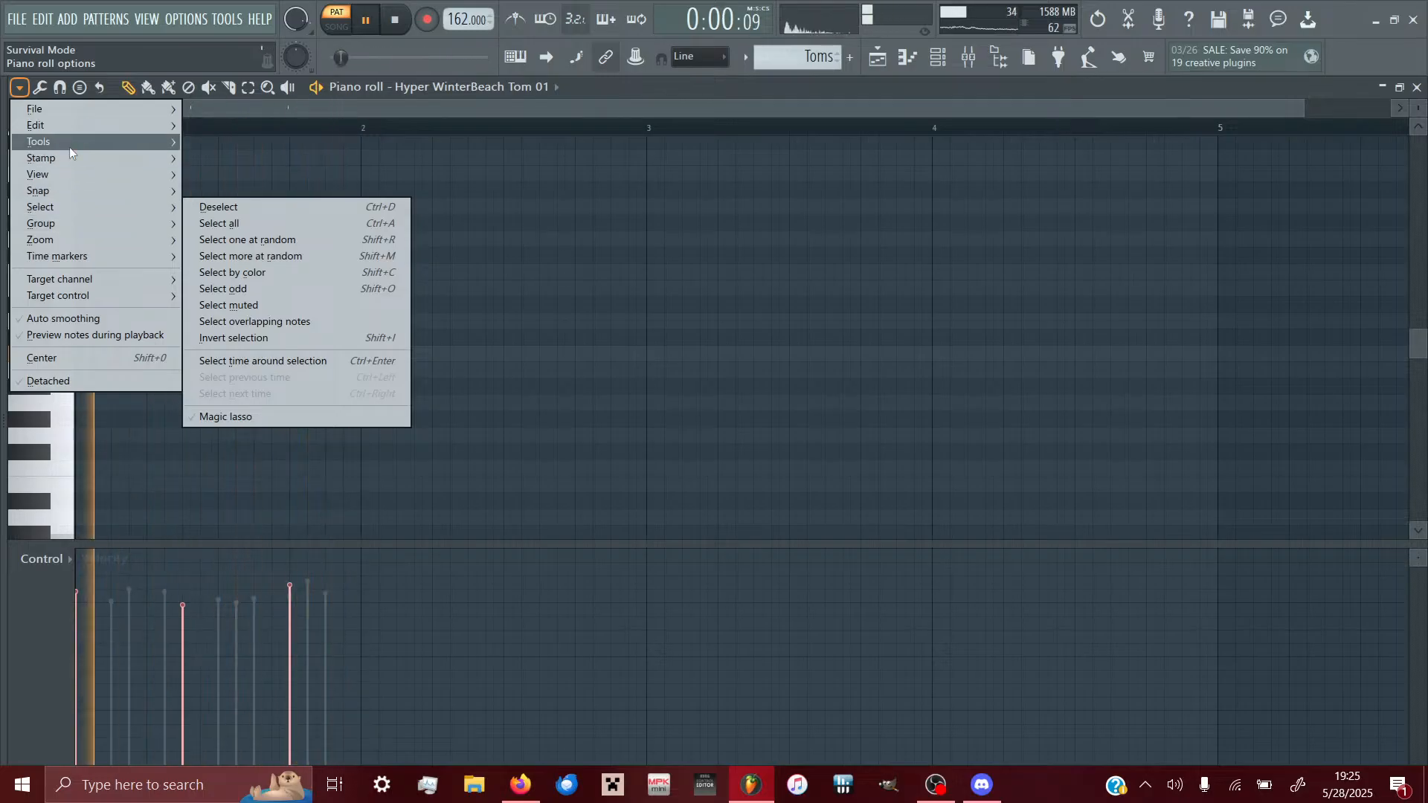
mouse_move(69, 146)
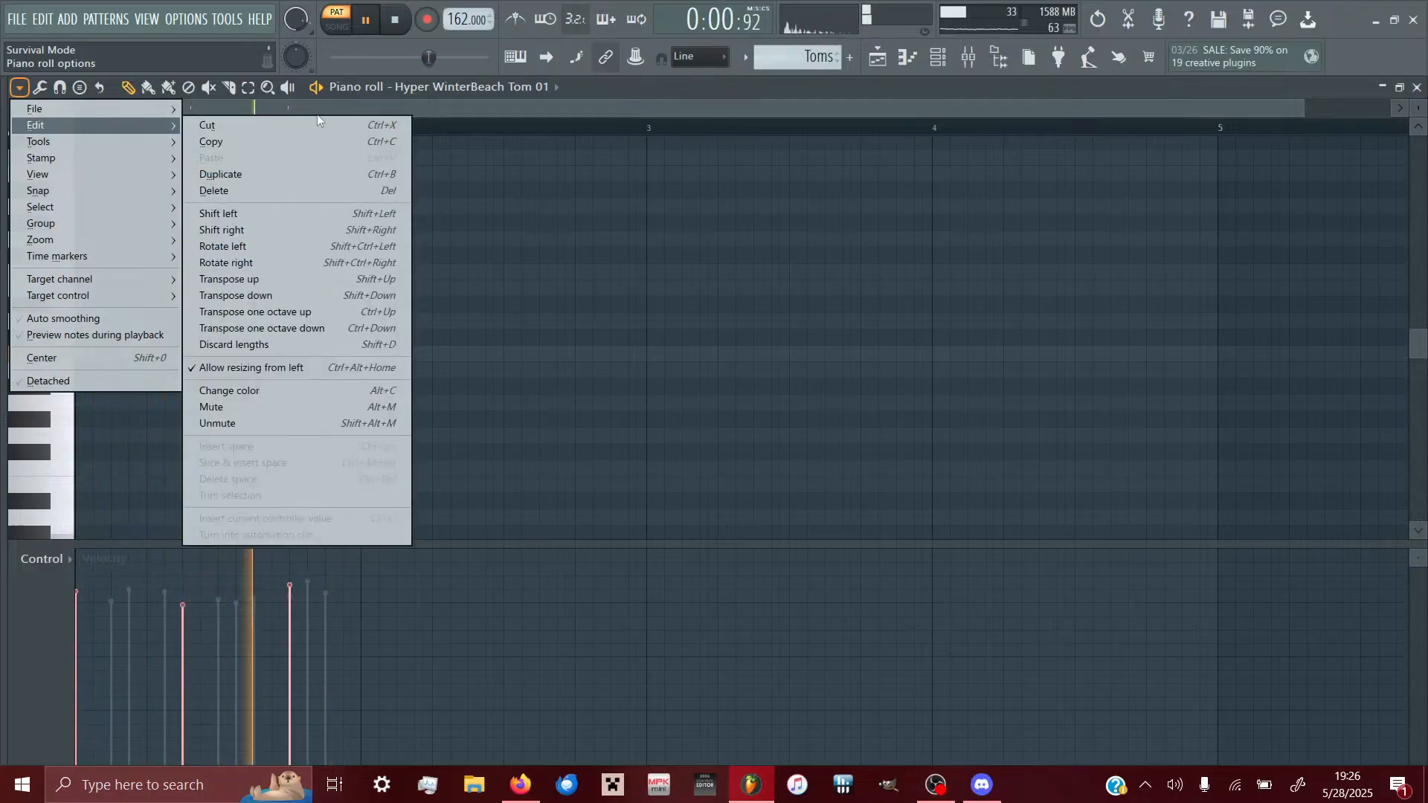
left_click(552, 119)
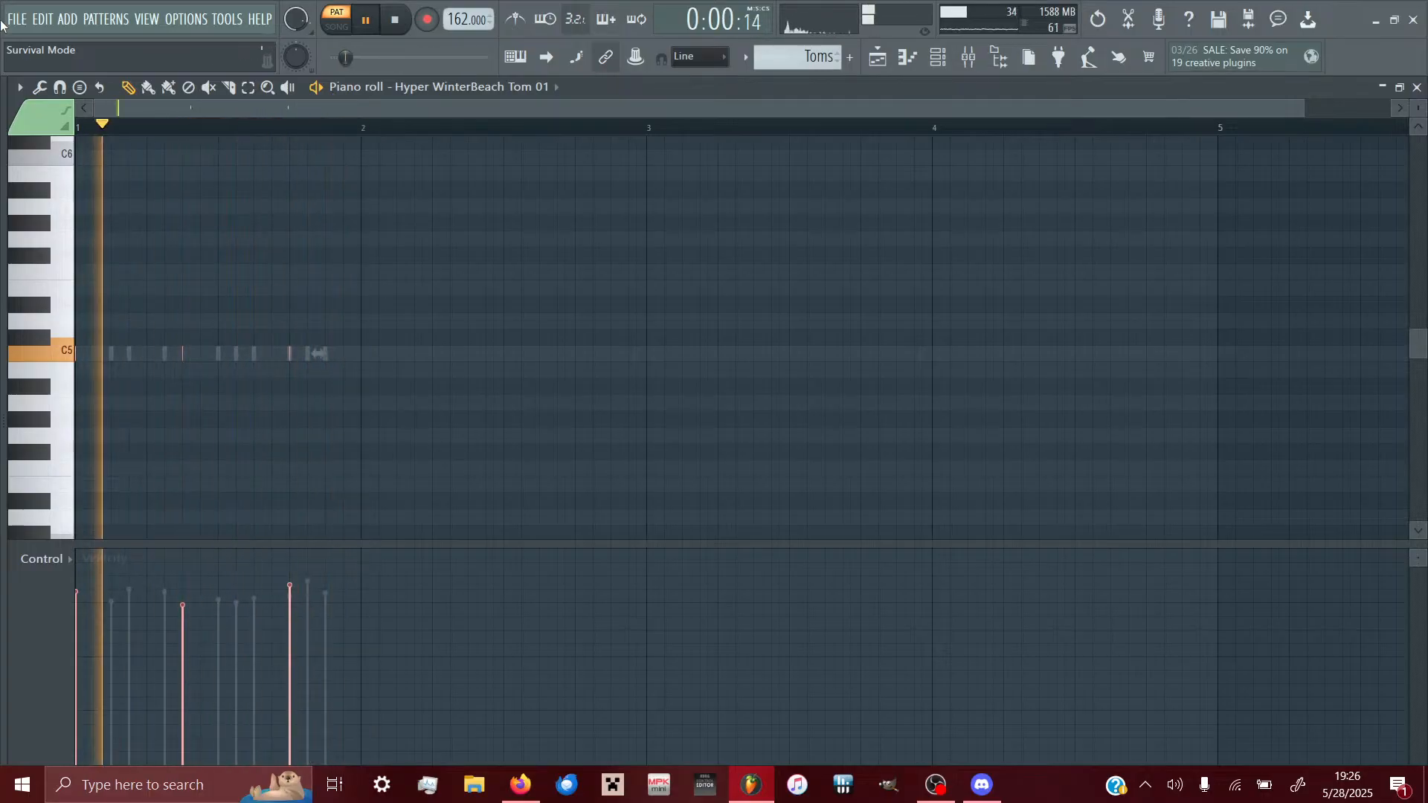
- Undo the last two playlist clip deletions to restore the Toms clips in bars 2 to 16
left_click(29, 22)
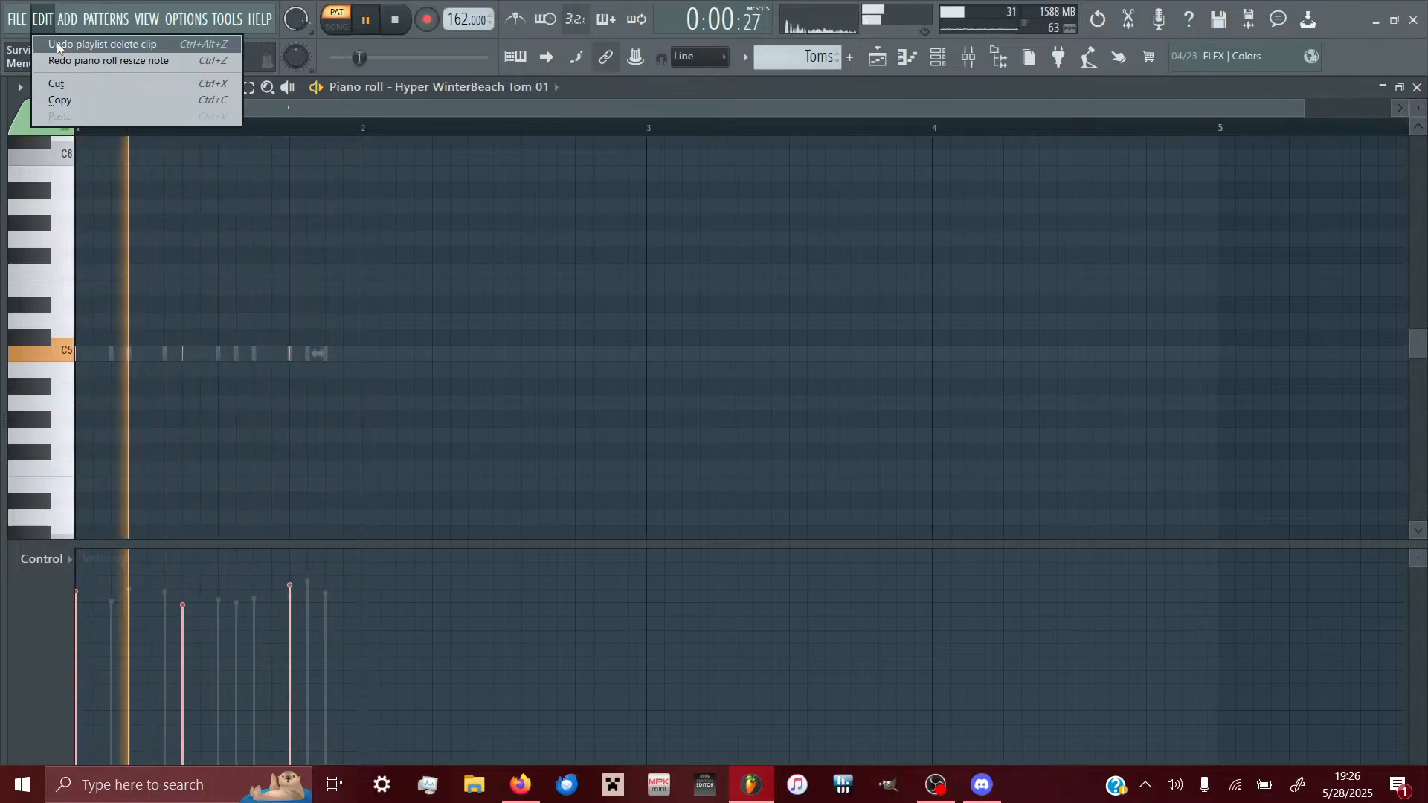
left_click(59, 43)
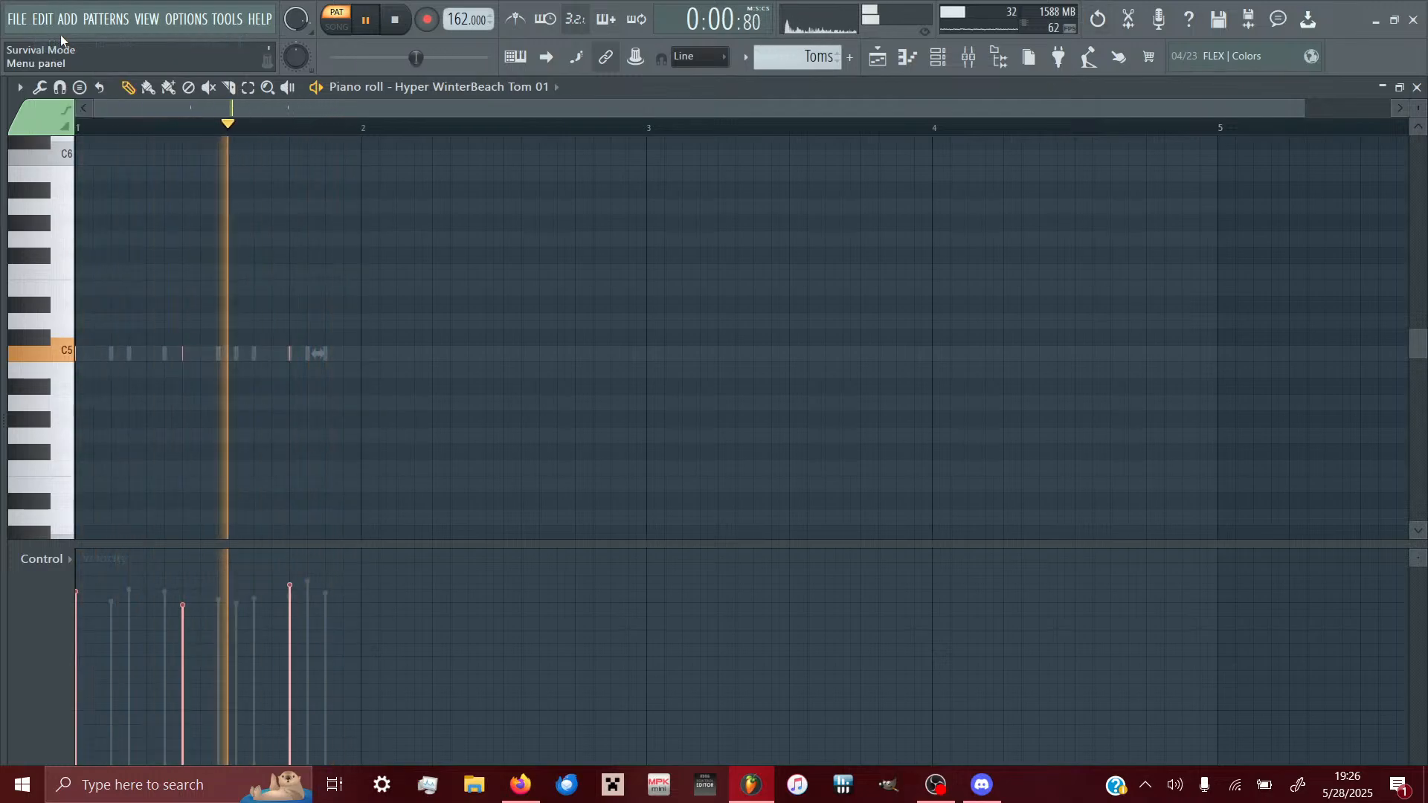
left_click(43, 20)
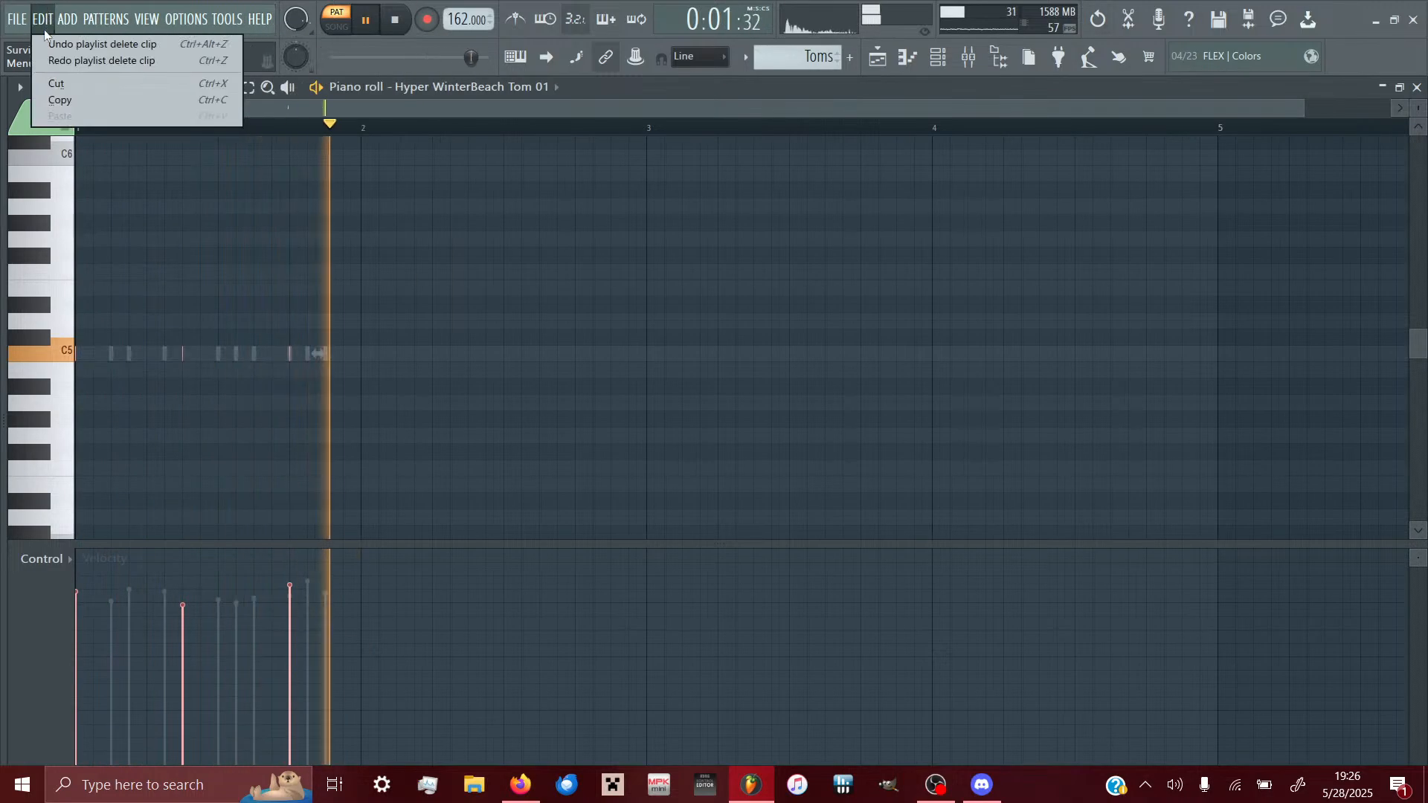
left_click(46, 43)
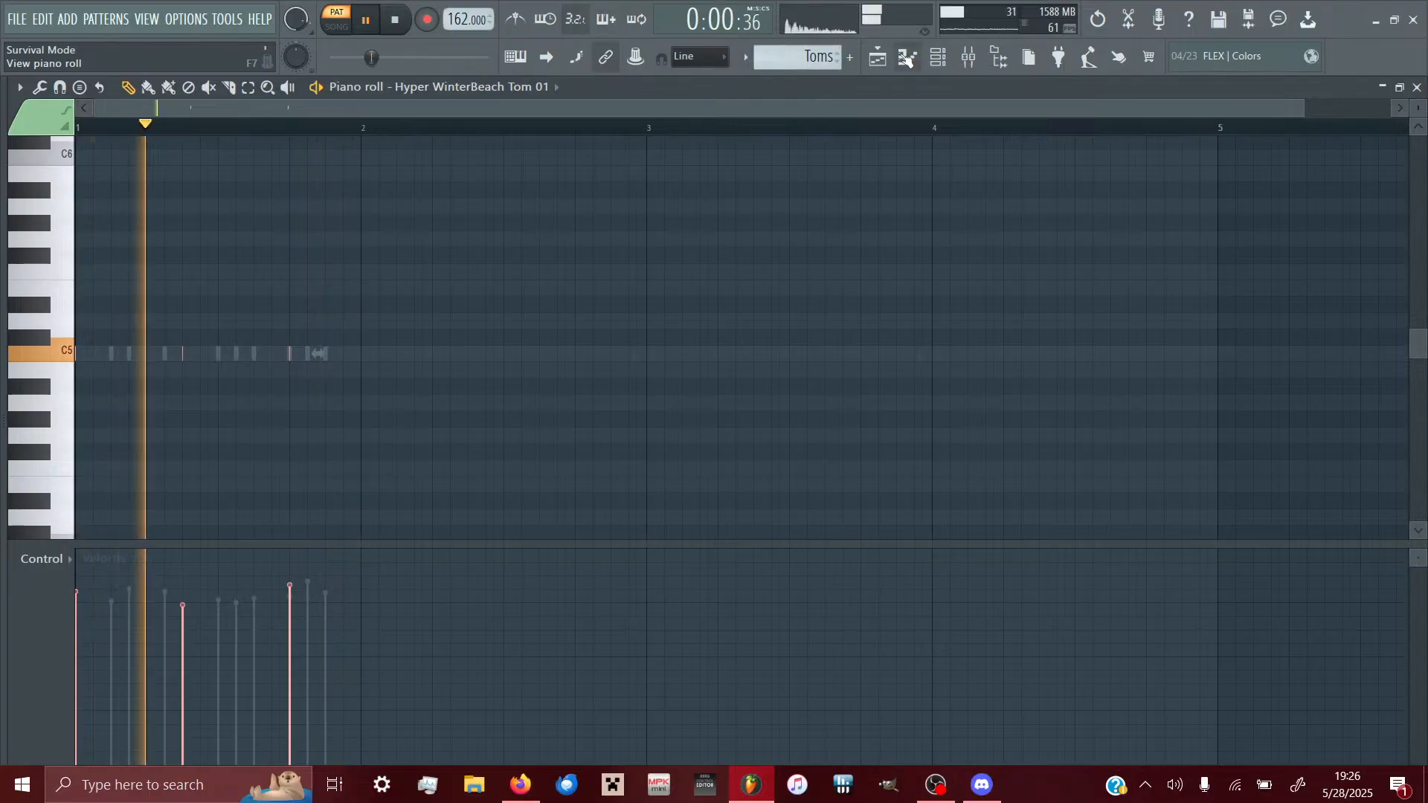
- Show the playlist with the channel rack and reopen the Toms pattern in the piano roll
left_click(878, 58)
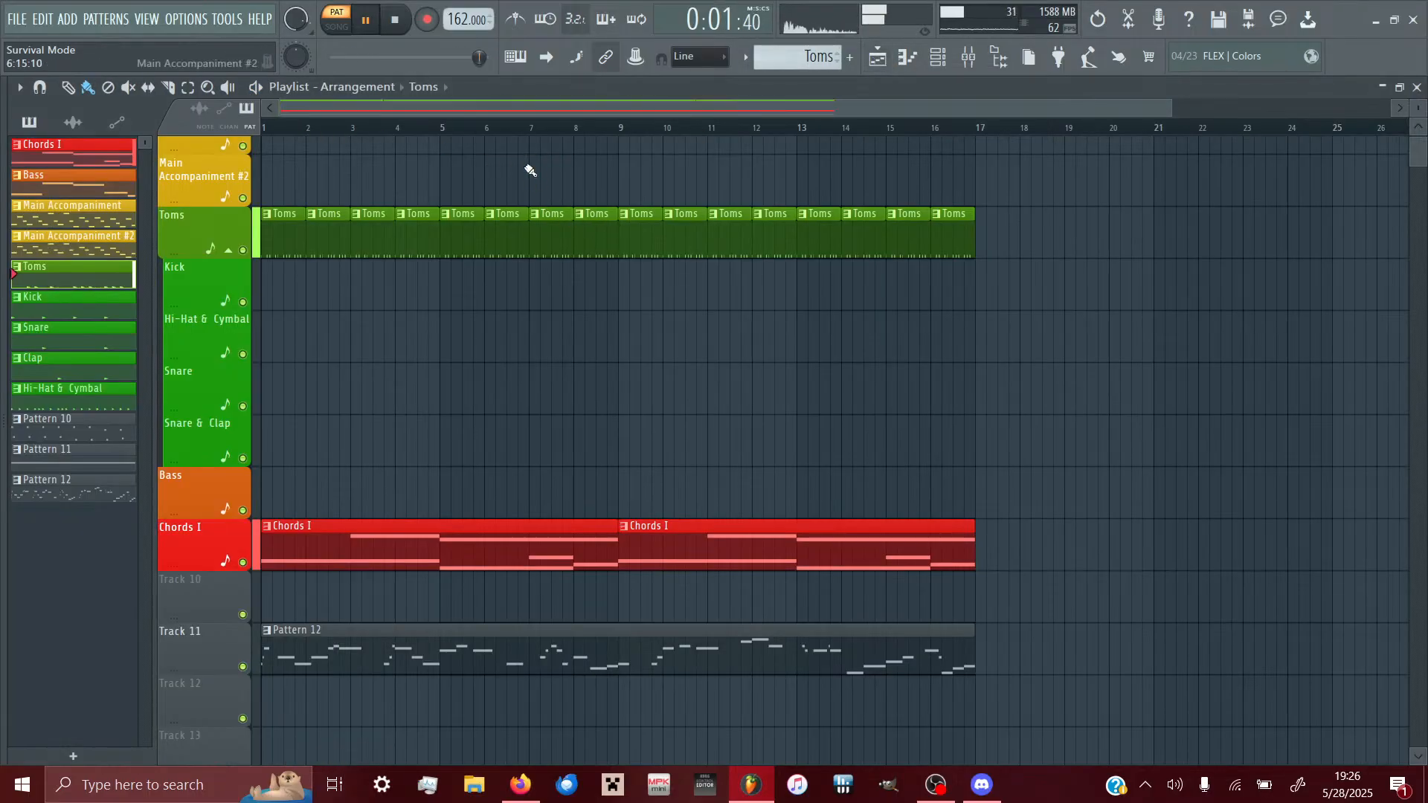
left_click(951, 57)
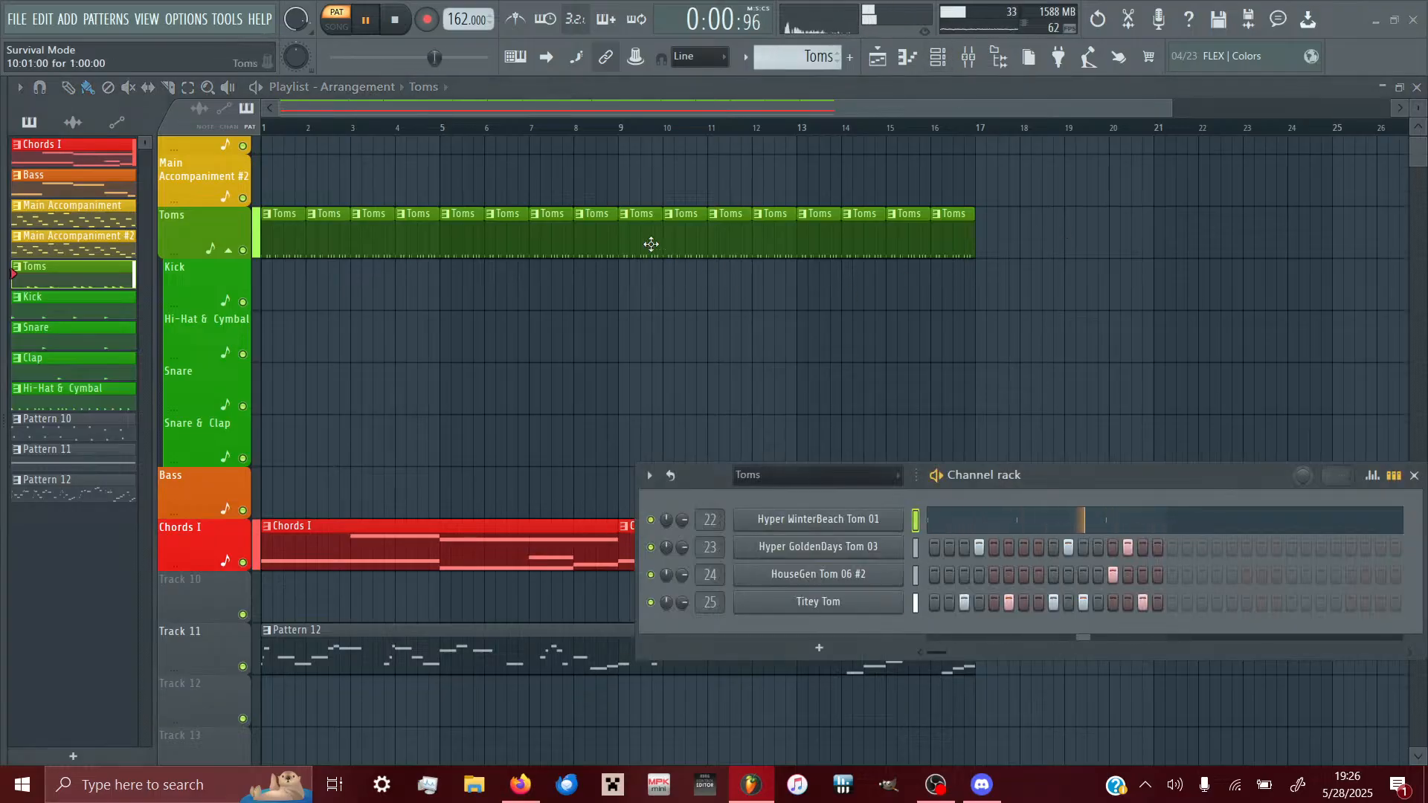
double_click(488, 244)
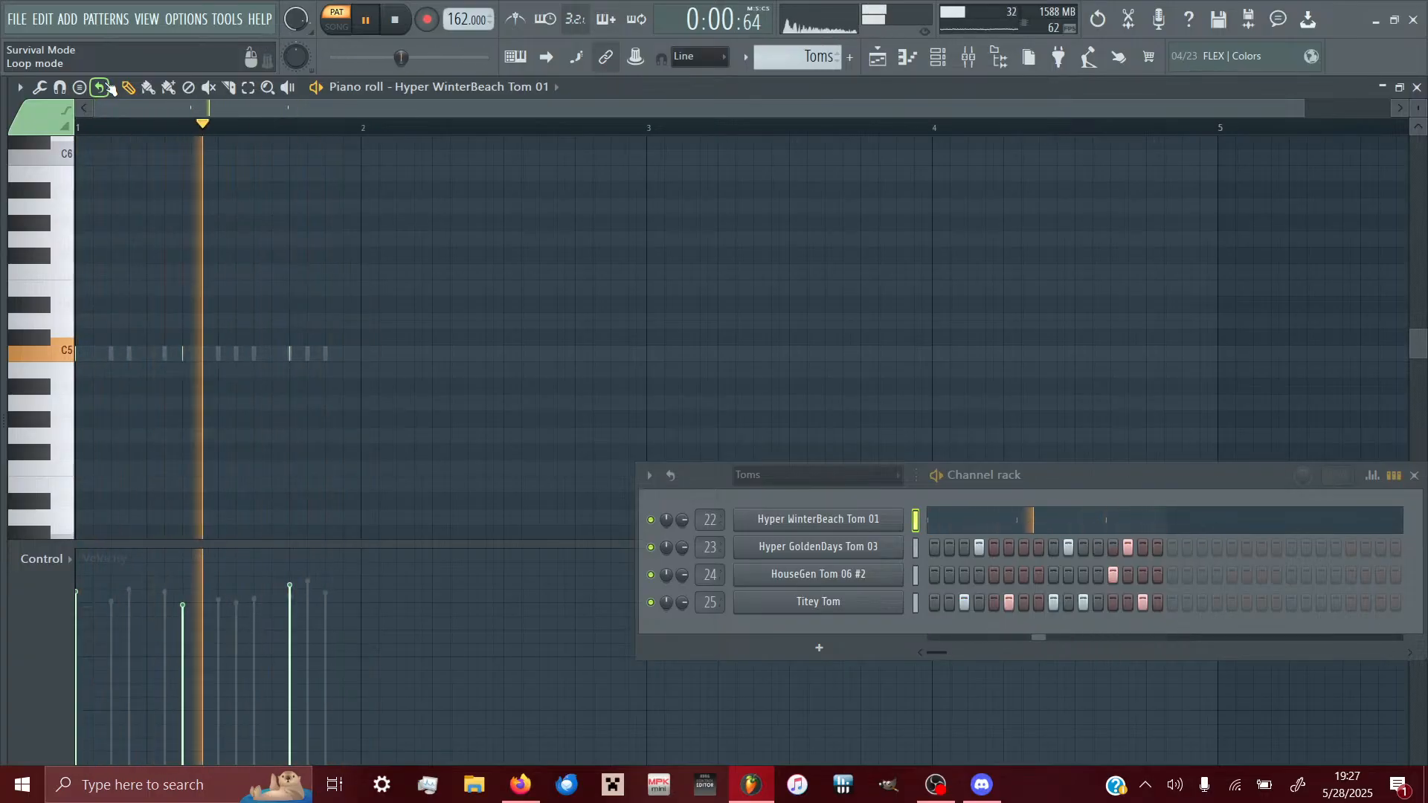
- Try the Beat setting for the main snap and set the snap back to Line
left_click(697, 57)
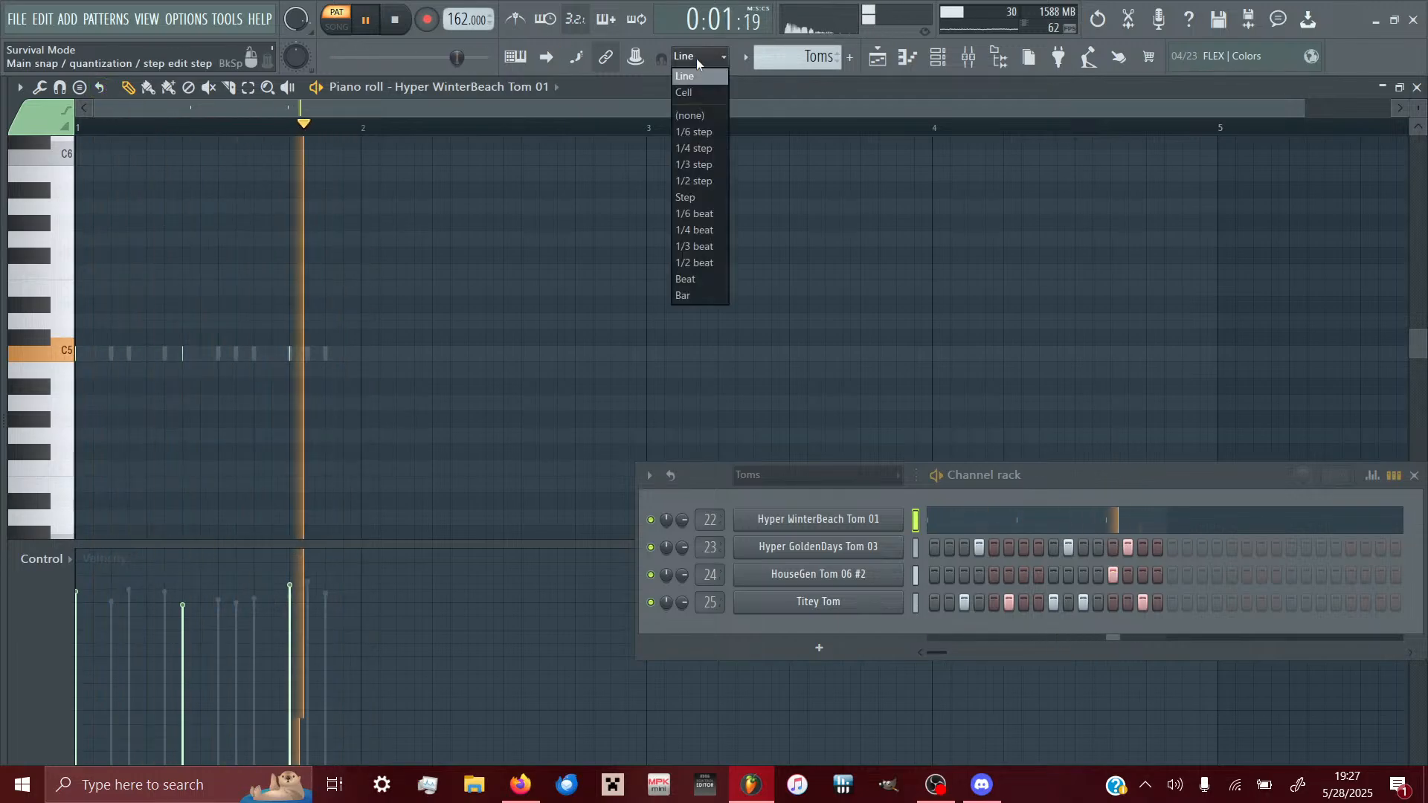
left_click(686, 280)
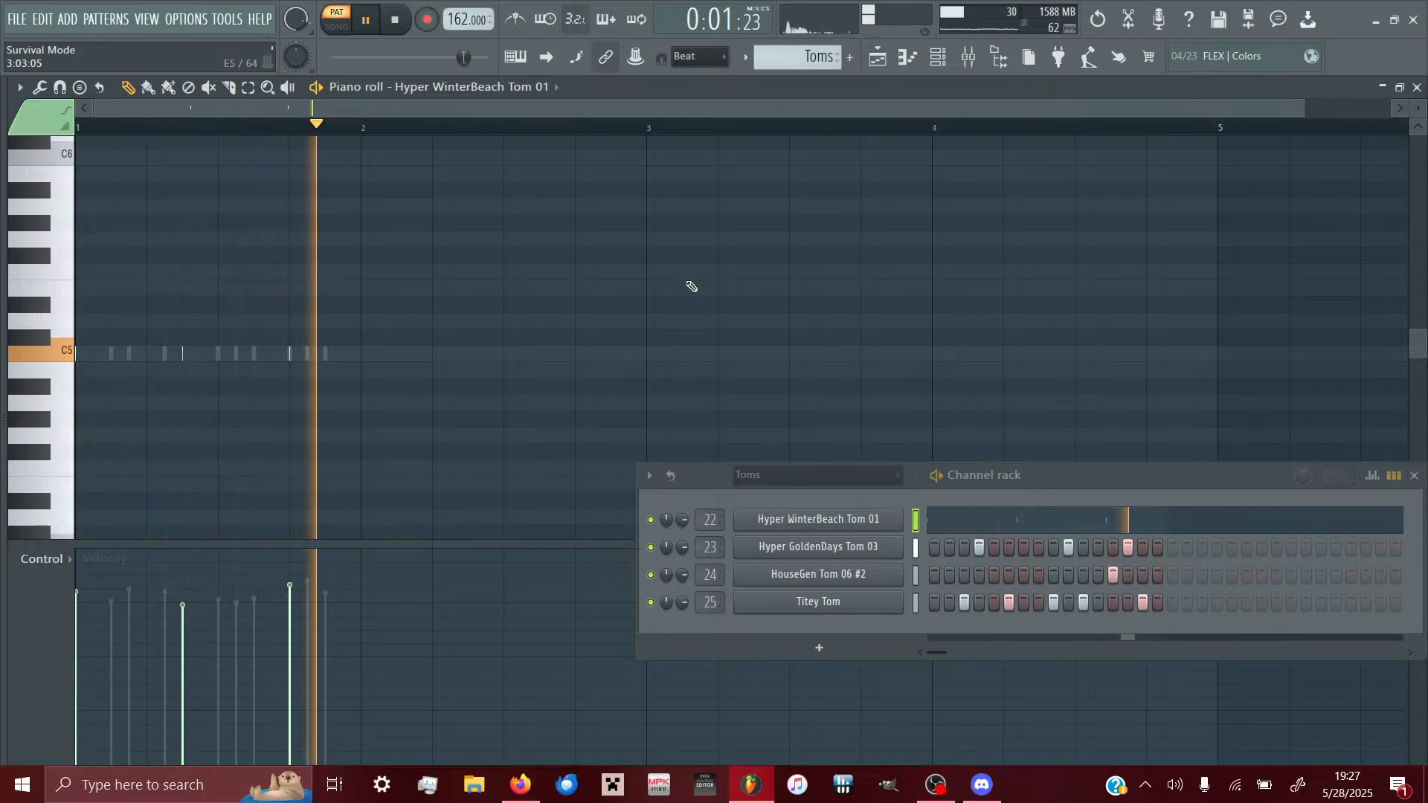
left_click(699, 57)
left_click(708, 77)
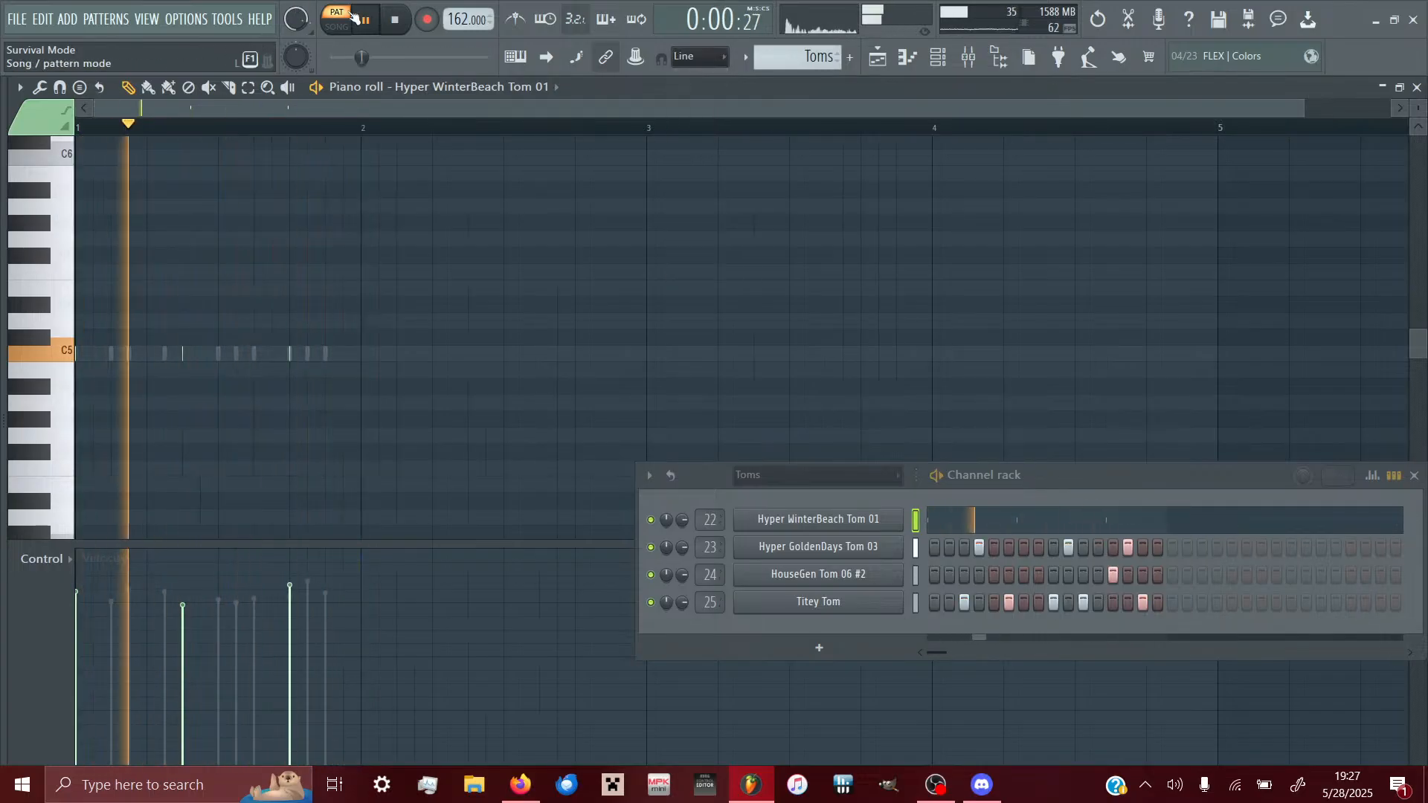
- Stop playback, delete the stray Hyper WinterBeach Tom 01 note in bar 2, and stretch the others to twice their spacing across two bars
left_click(397, 25)
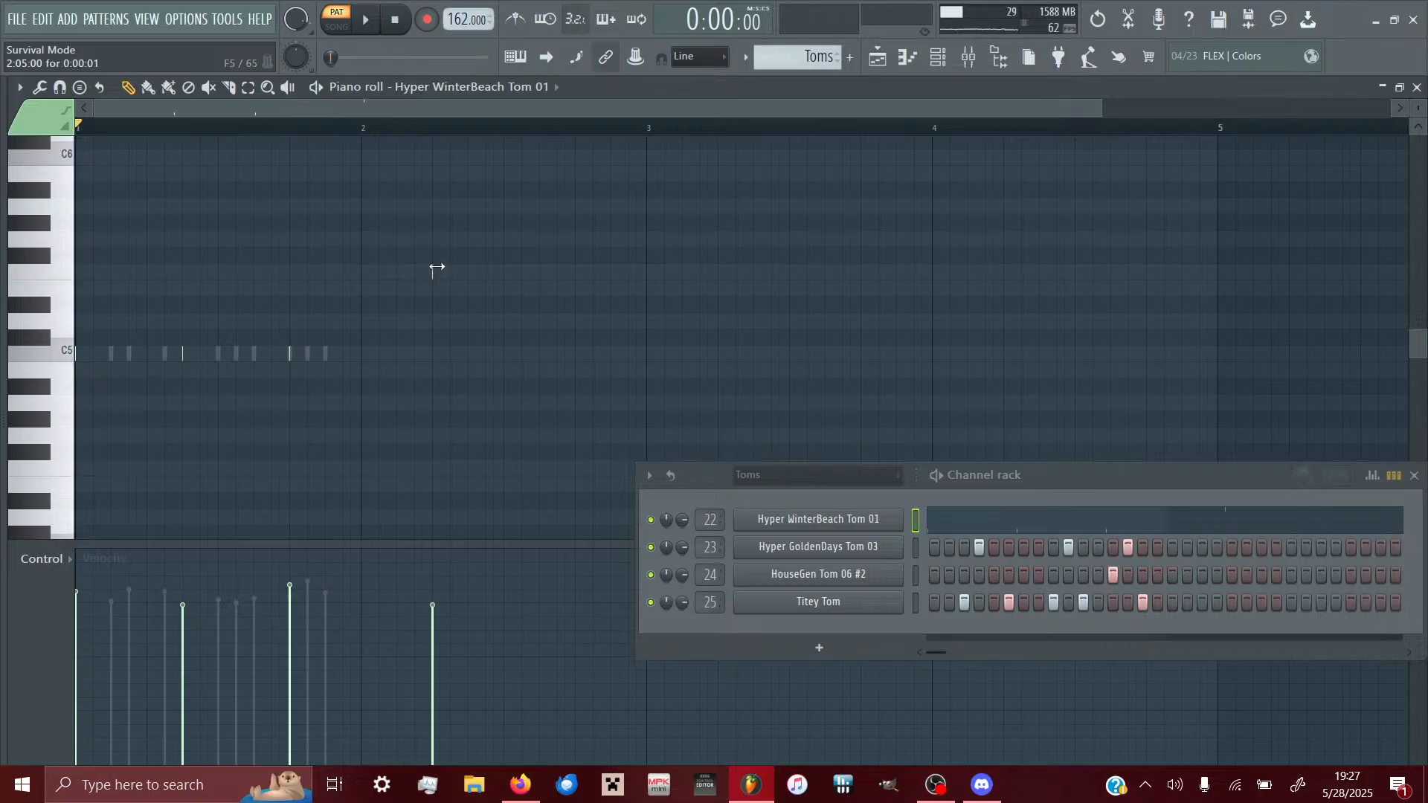
right_click(436, 267)
key("ctrl+a")
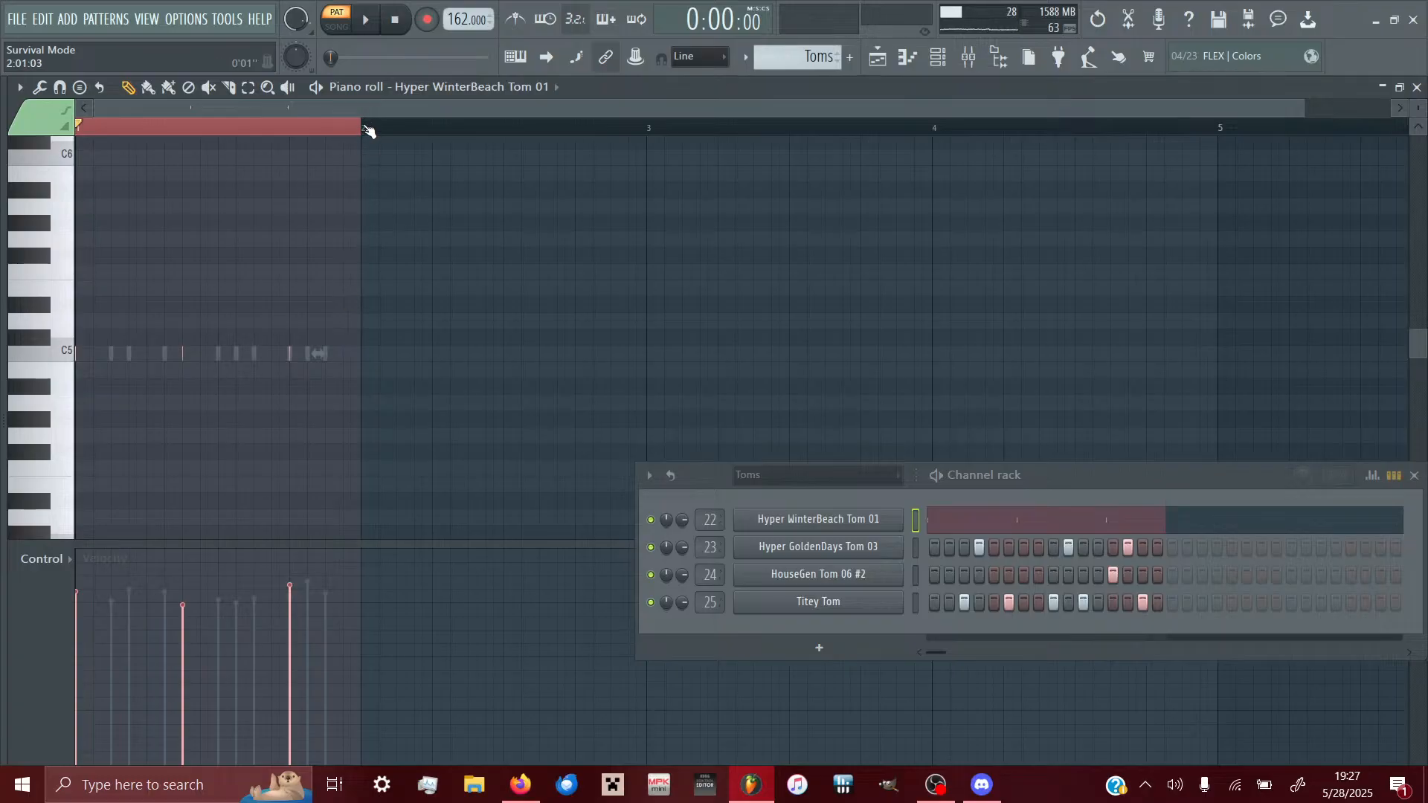
left_click_drag(648, 130, 4, 151)
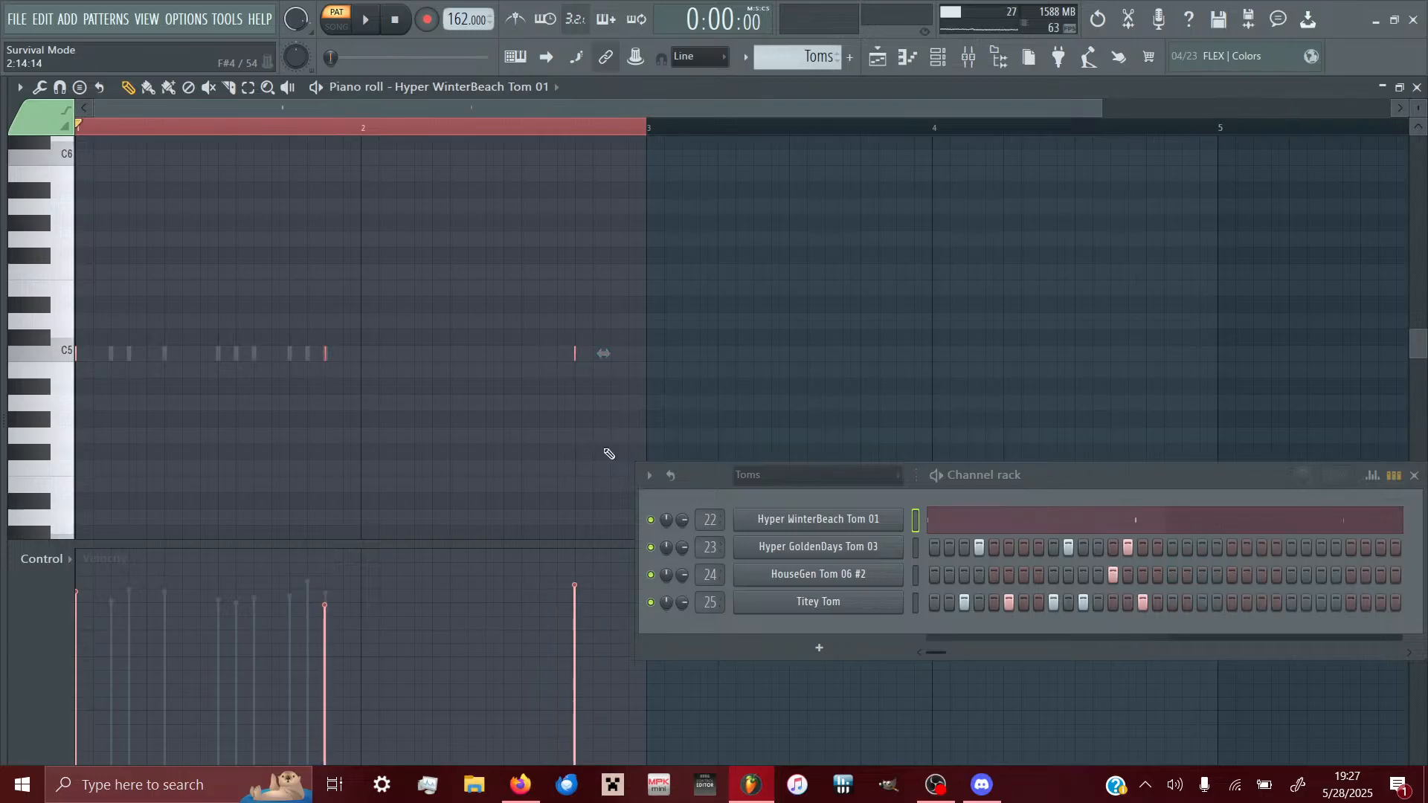
left_click(501, 93)
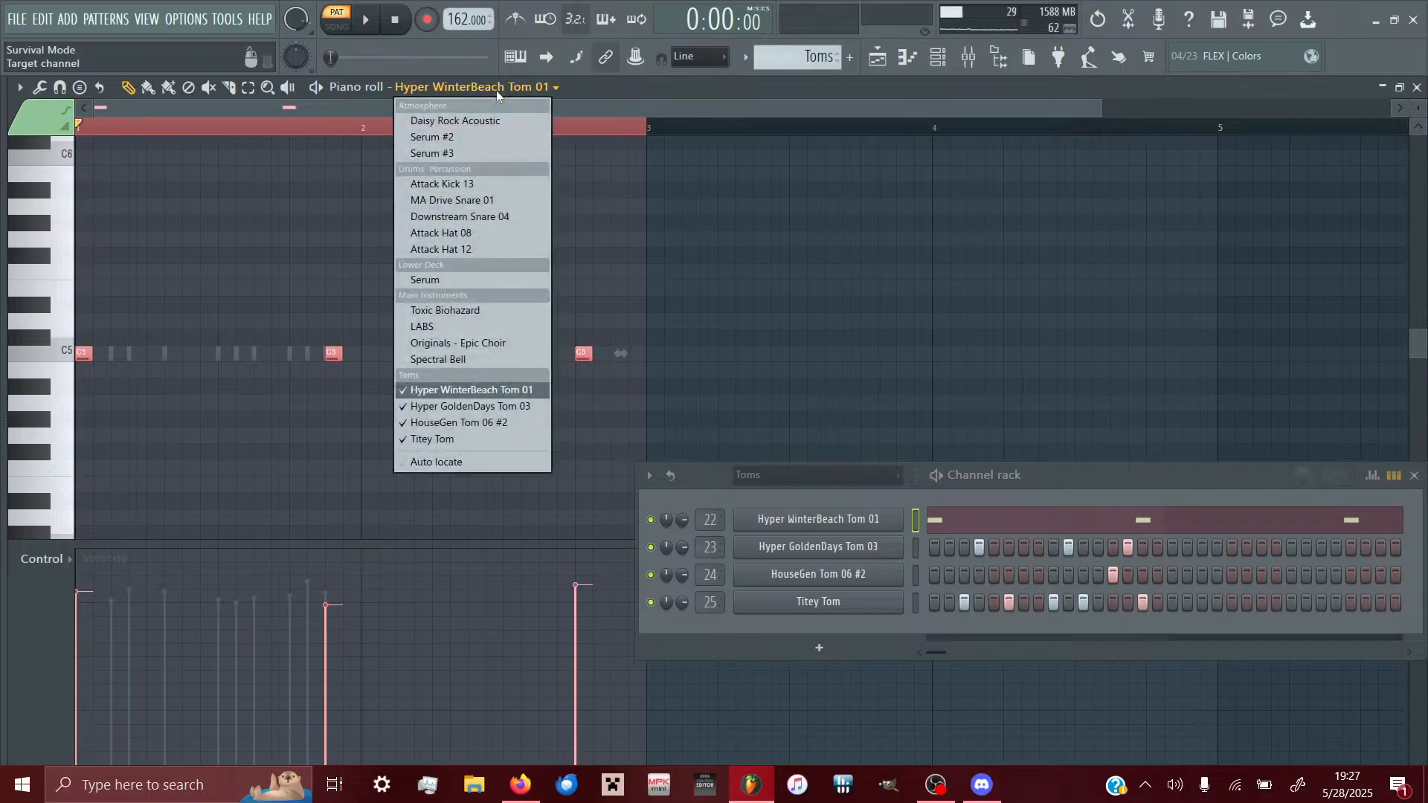
left_click(624, 348)
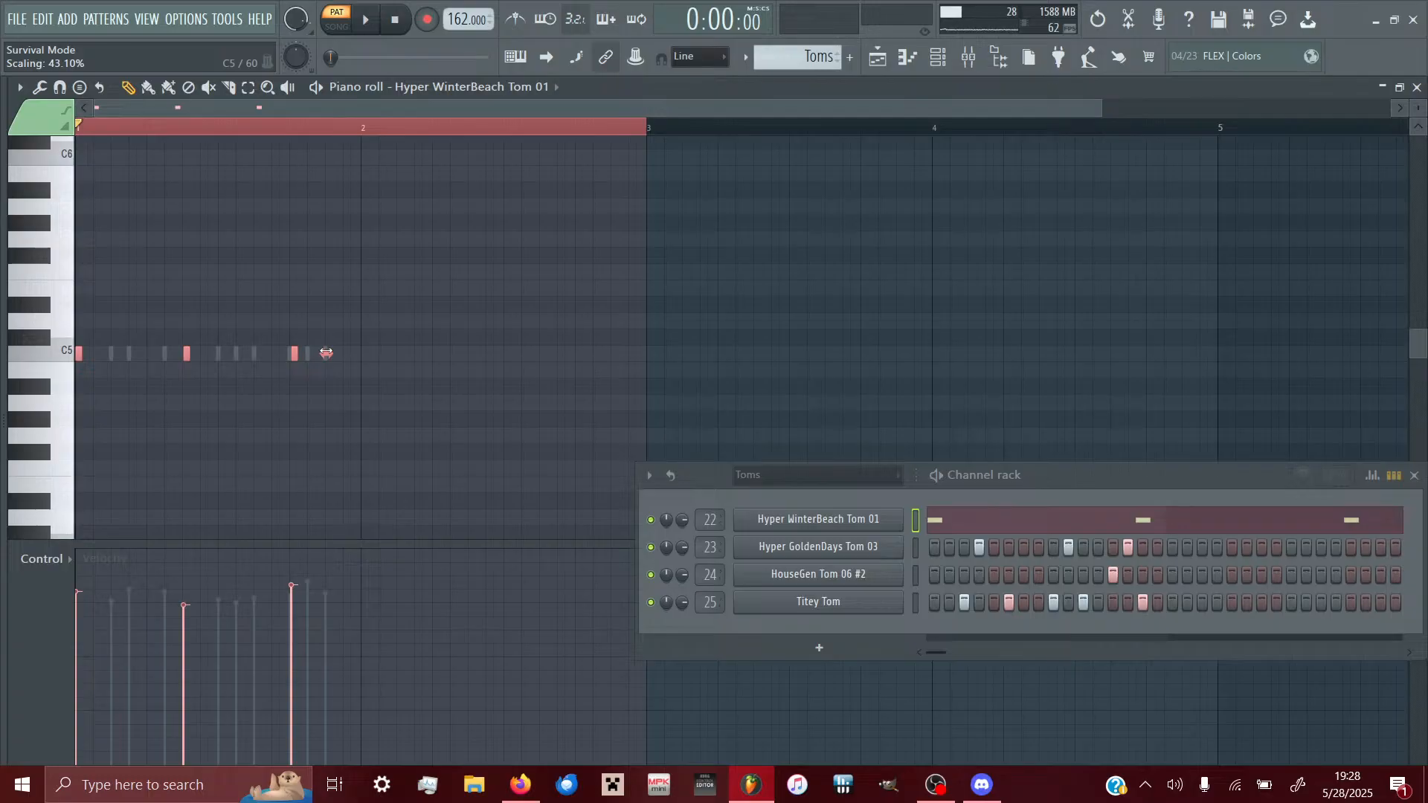
left_click_drag(334, 355, 546, 501)
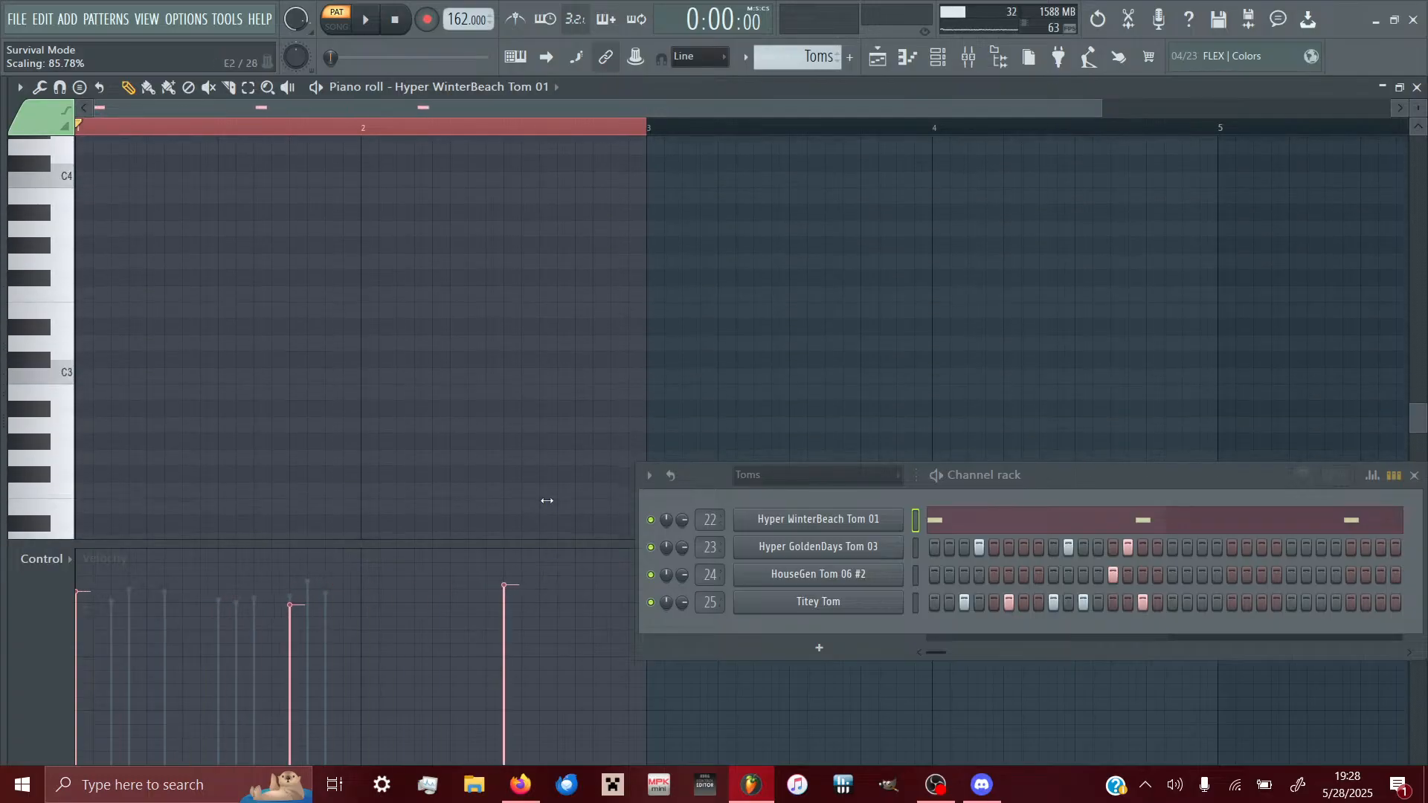
scroll(524, 266, "up", 5)
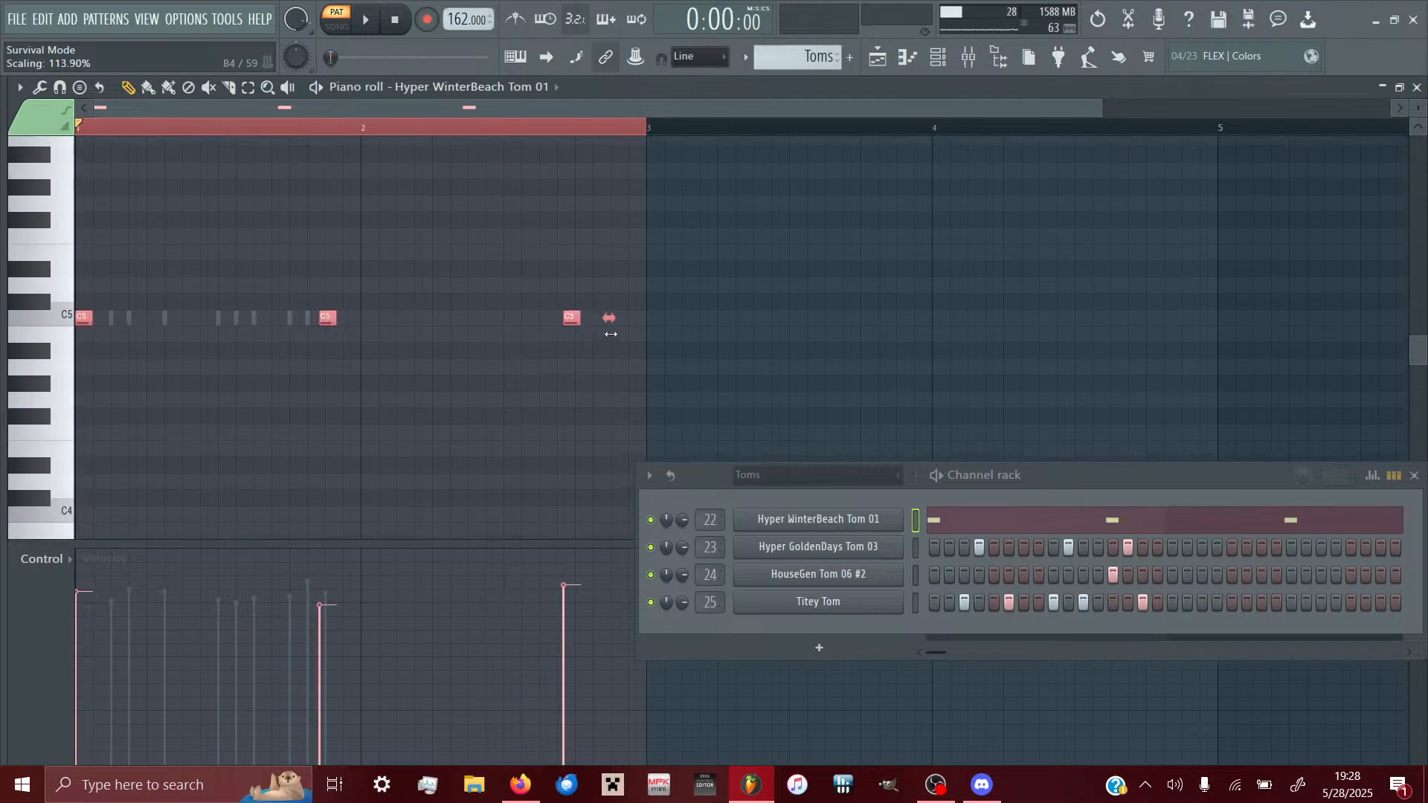
left_click_drag(316, 317, 541, 505)
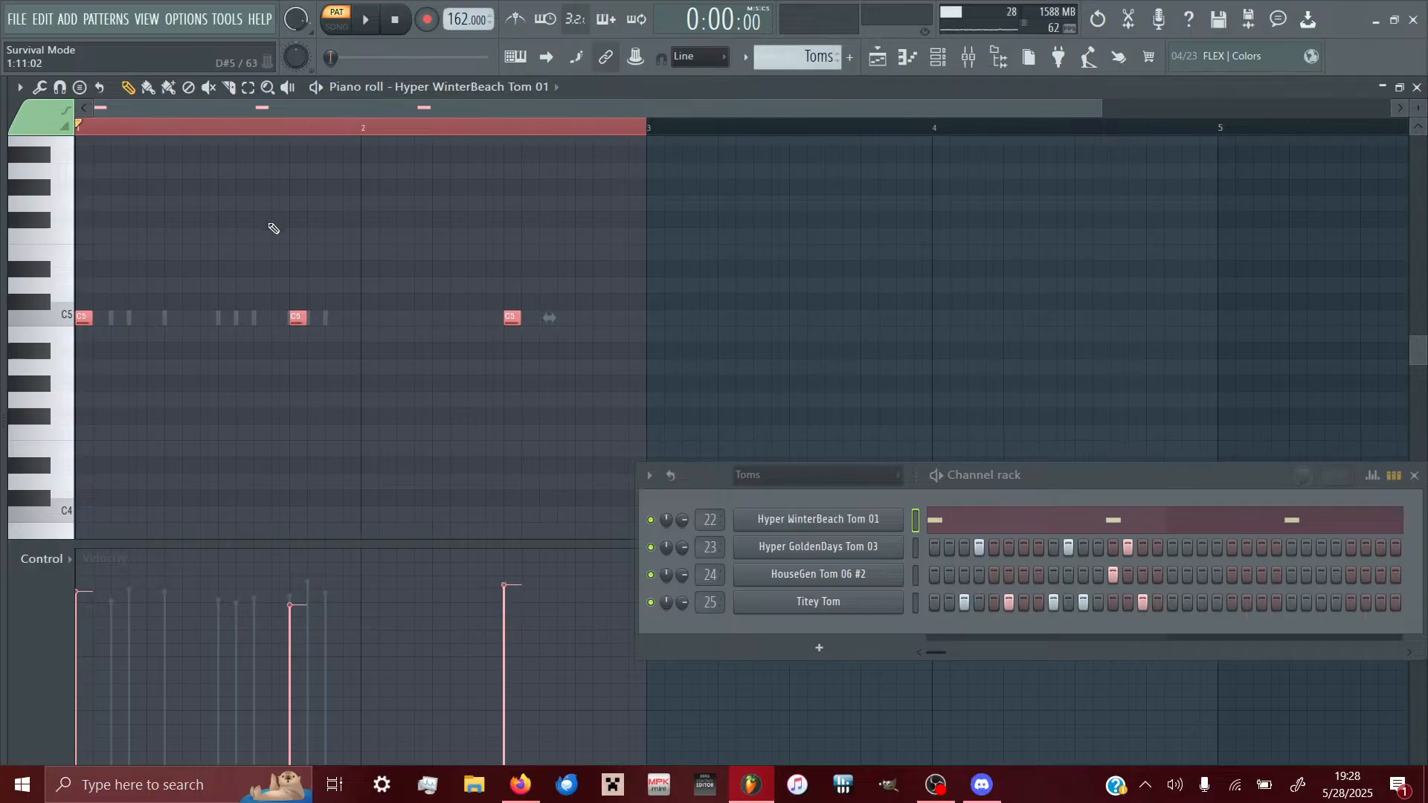
- Stretch the Hyper GoldenDays Tom 03 notes across two bars, keeping the first hit in place
left_click(519, 87)
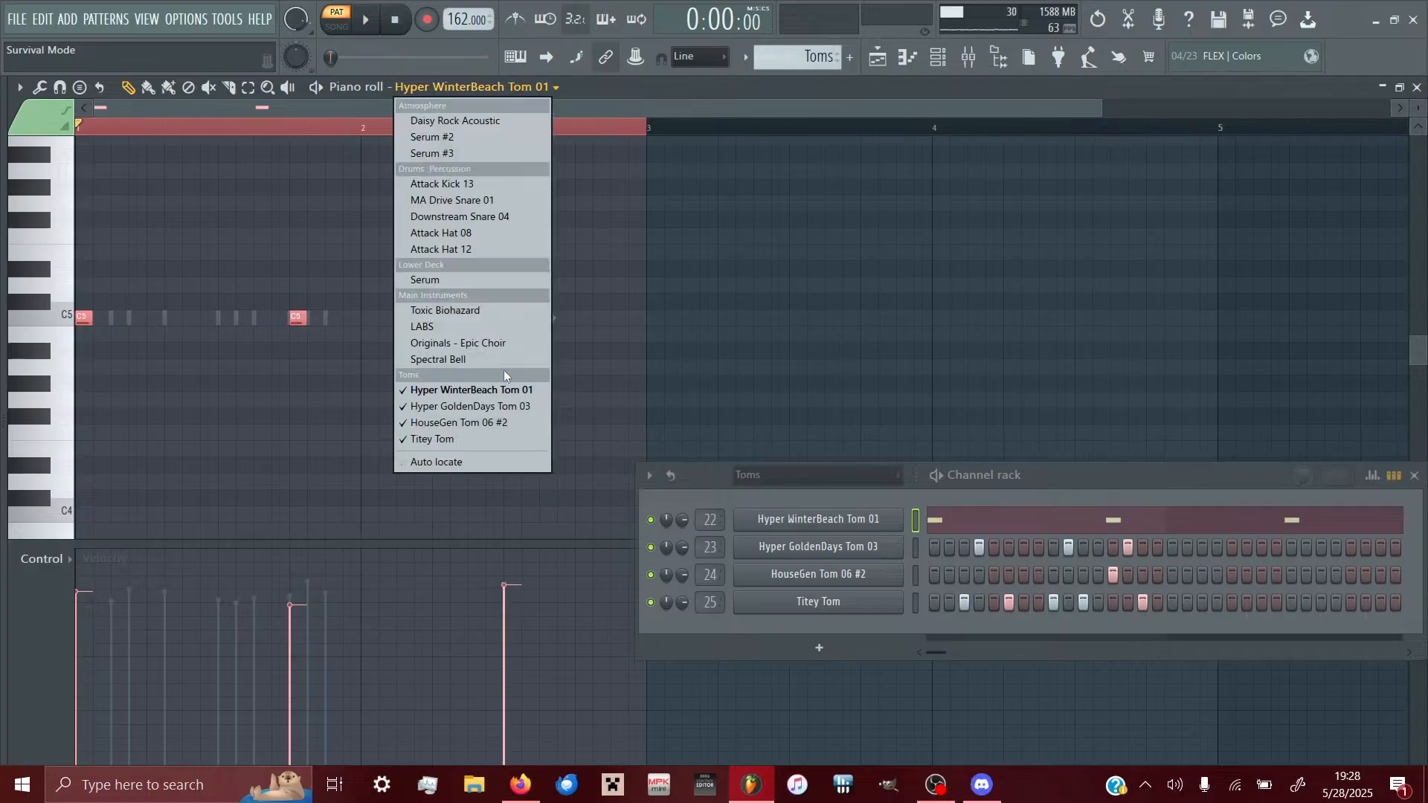
left_click(467, 406)
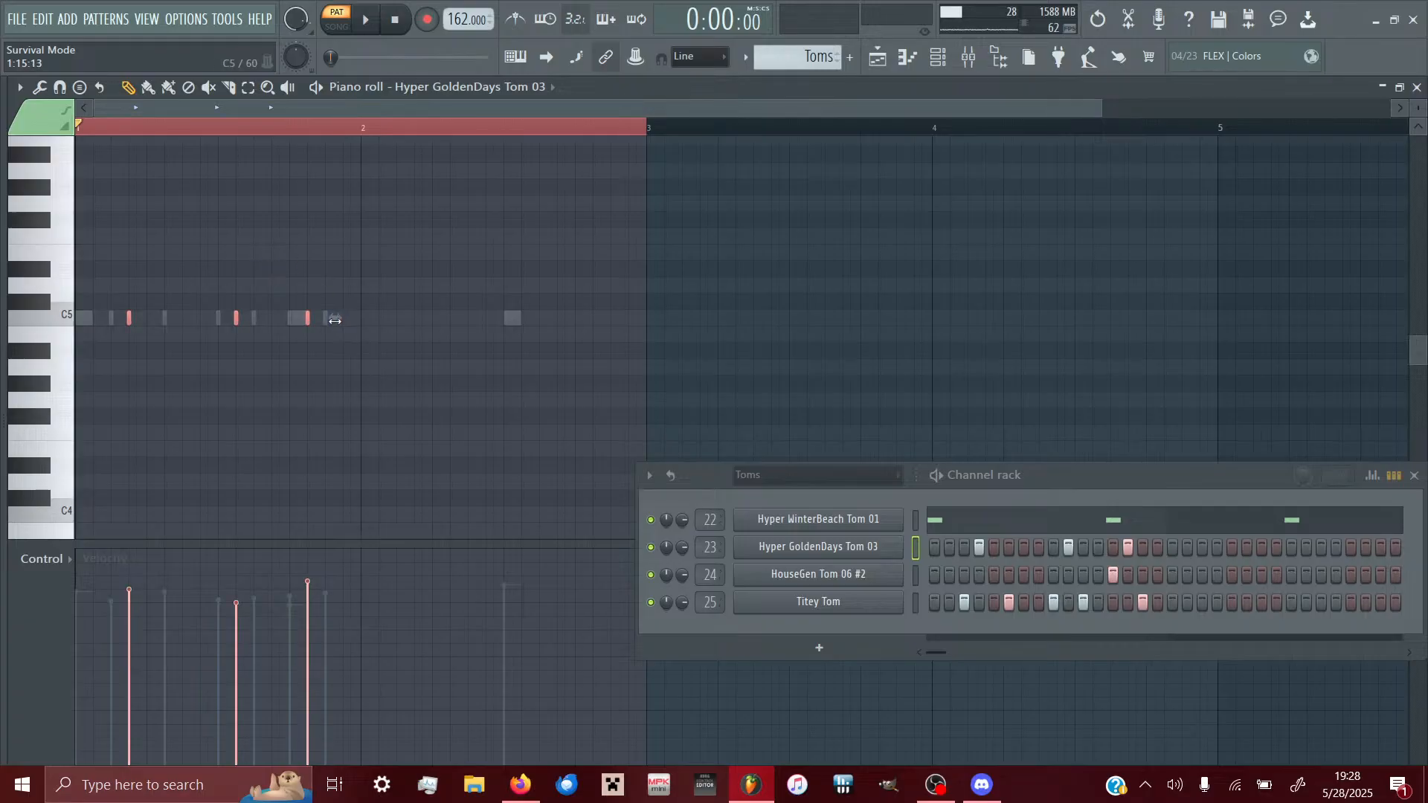
left_click_drag(440, 341, 443, 352)
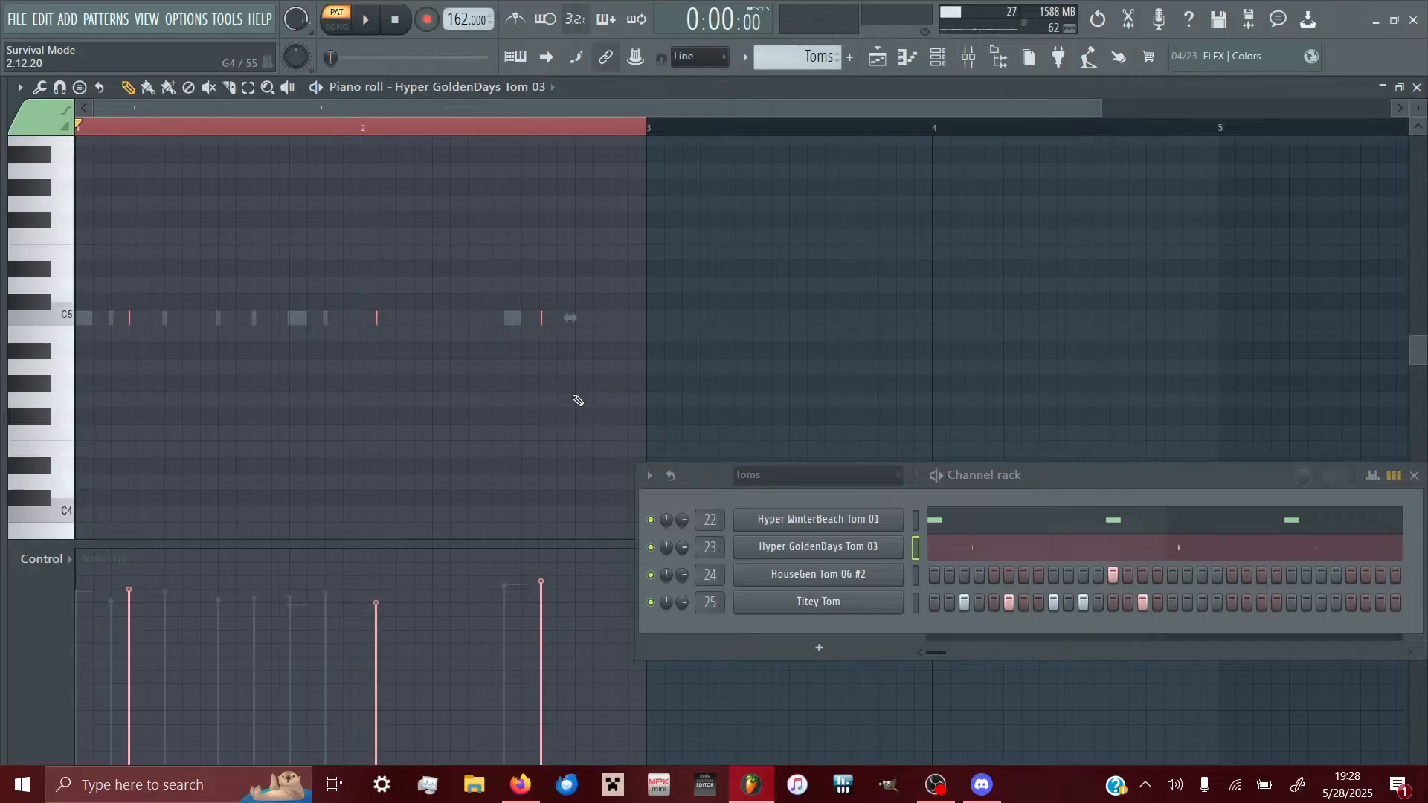
- Move the HouseGen Tom 06 #2 note to beat 3 of bar 2 and open the Titey Tom notes in the piano roll
left_click(520, 87)
left_click(444, 423)
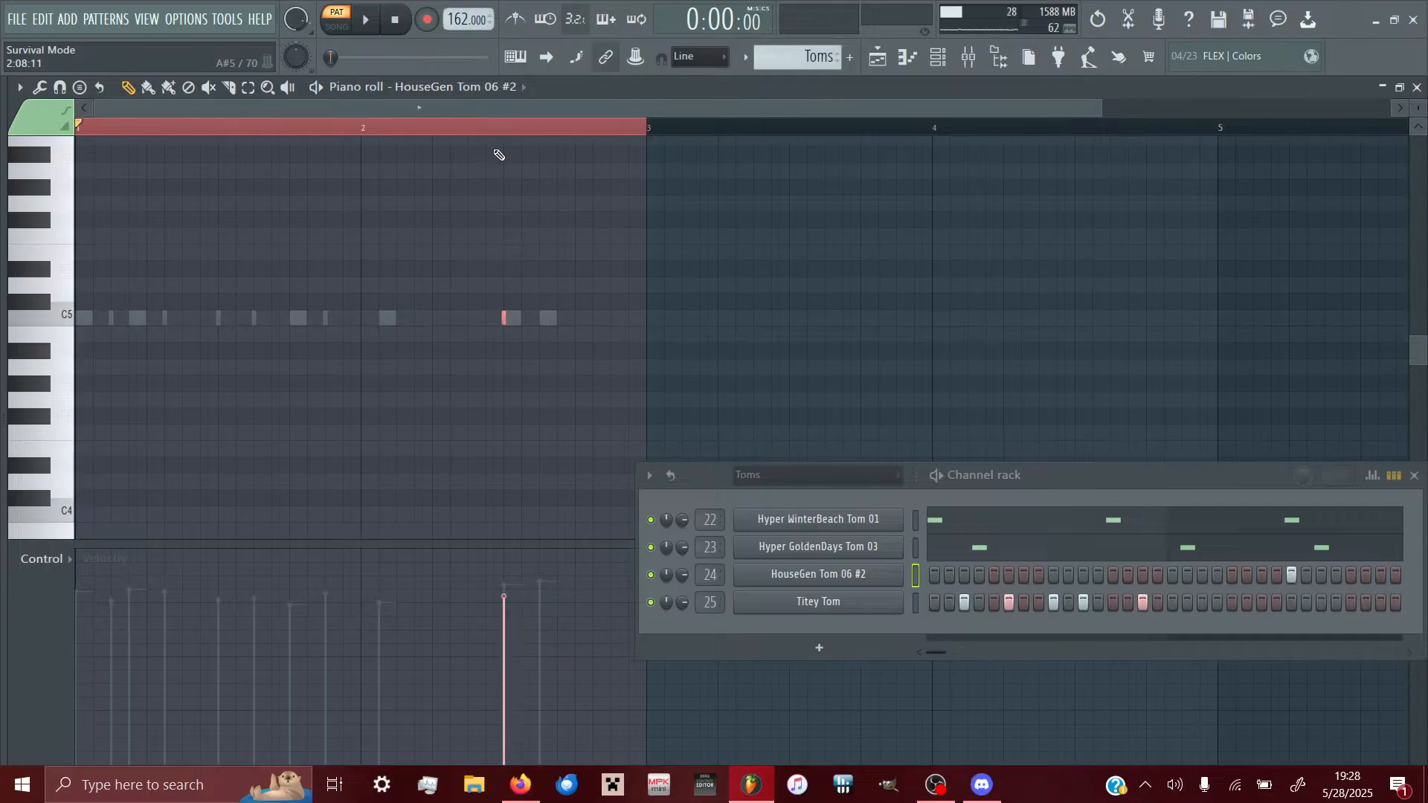
left_click(458, 87)
left_click(443, 445)
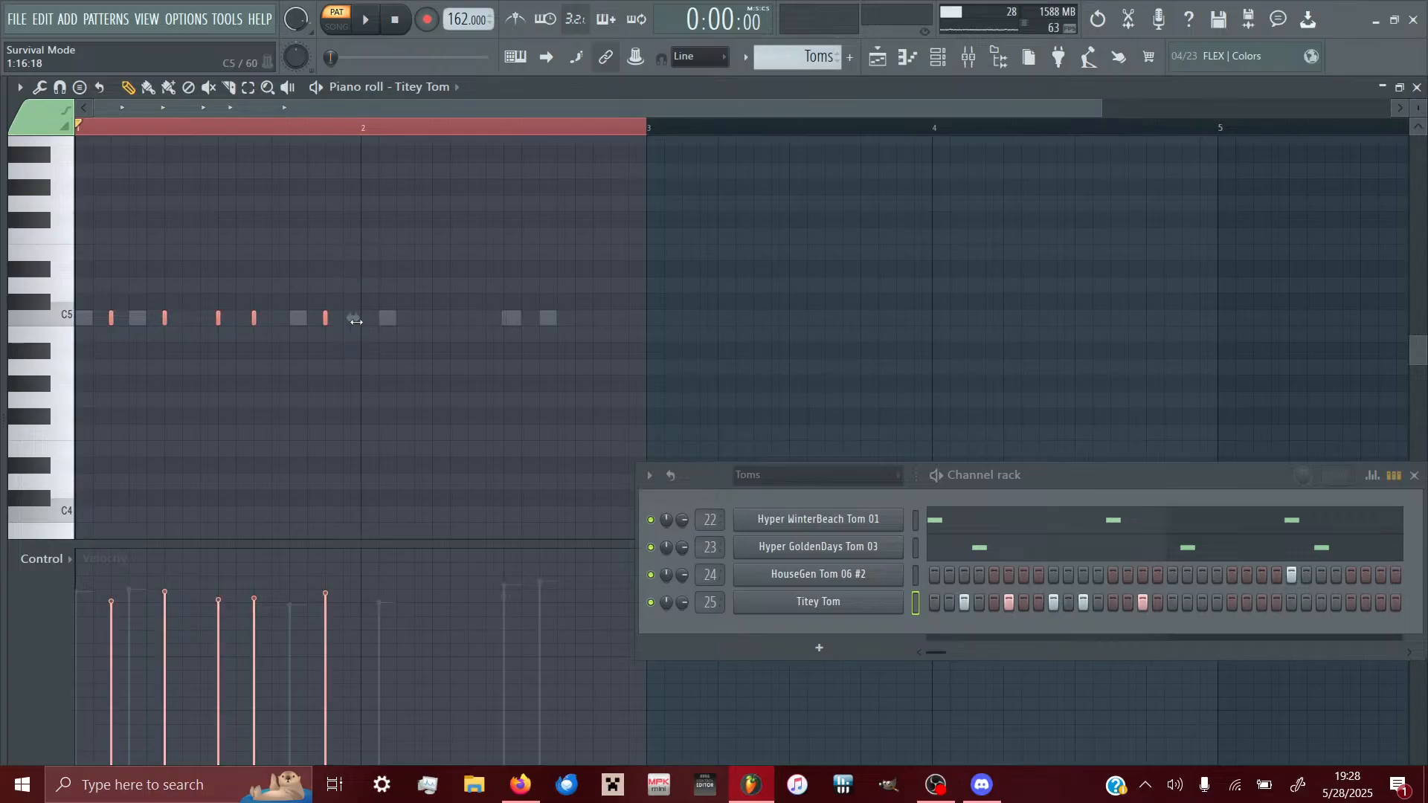
- Stretch the Titey Tom notes across two bars, keeping the first hit in place, and play the Toms pattern
left_click_drag(355, 322, 615, 386)
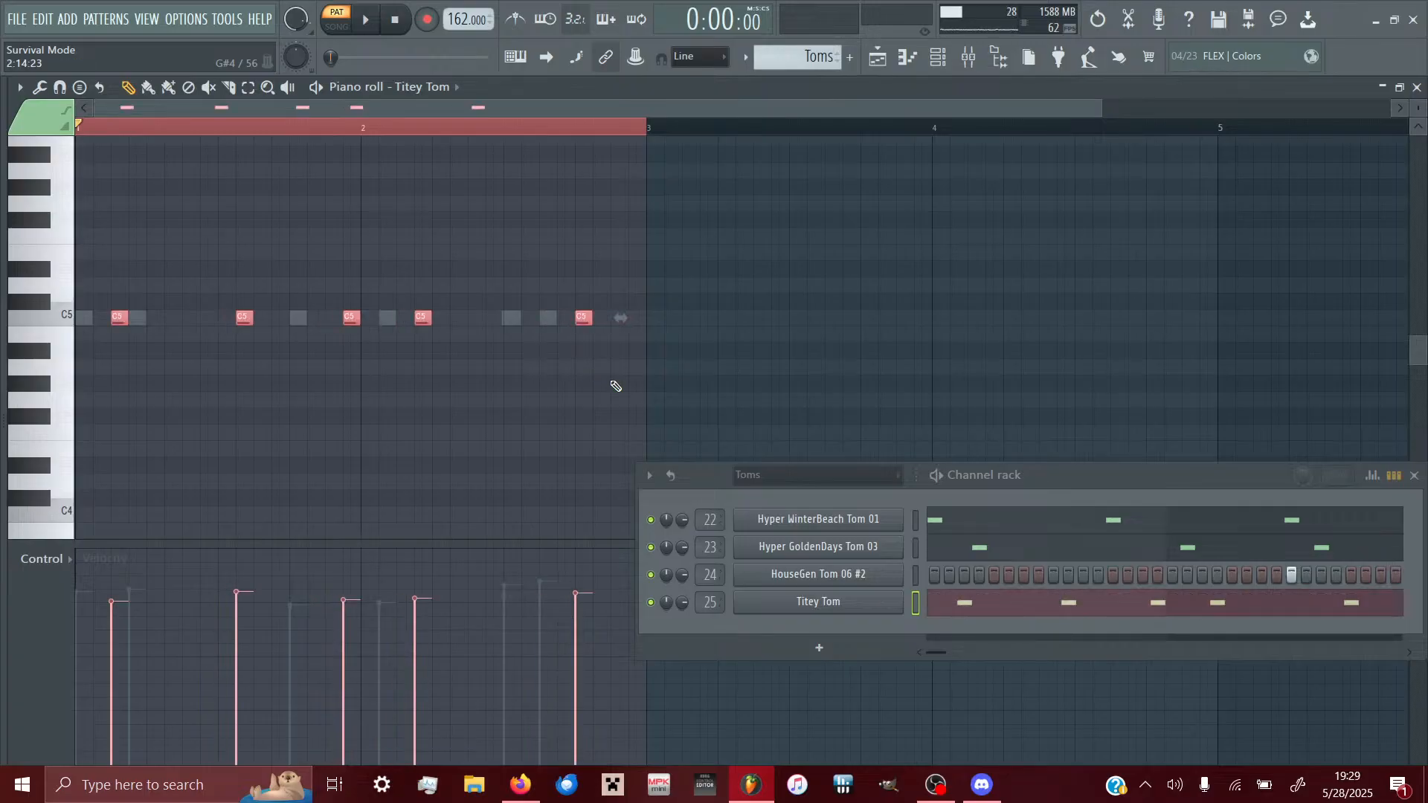
left_click(364, 28)
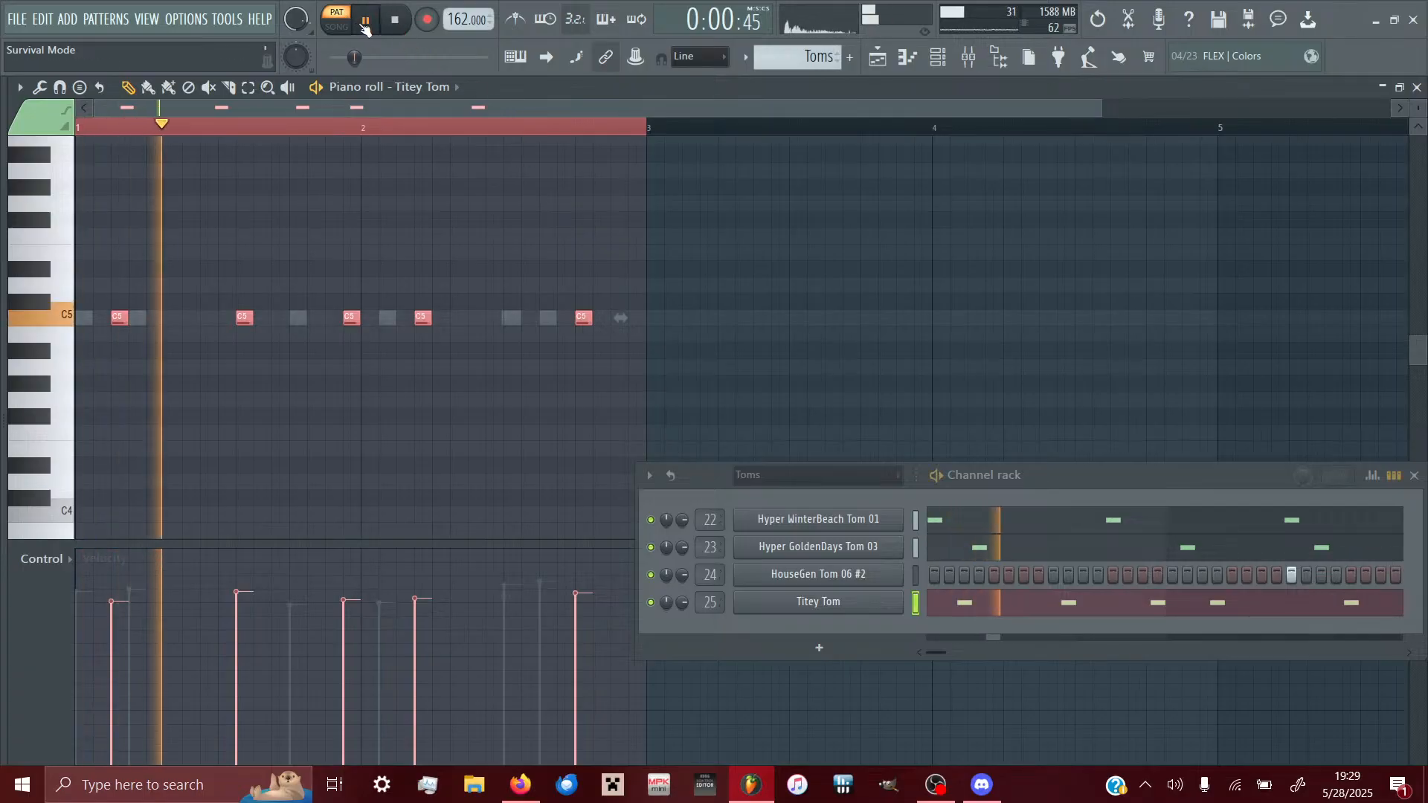
left_click(342, 28)
left_click(367, 22)
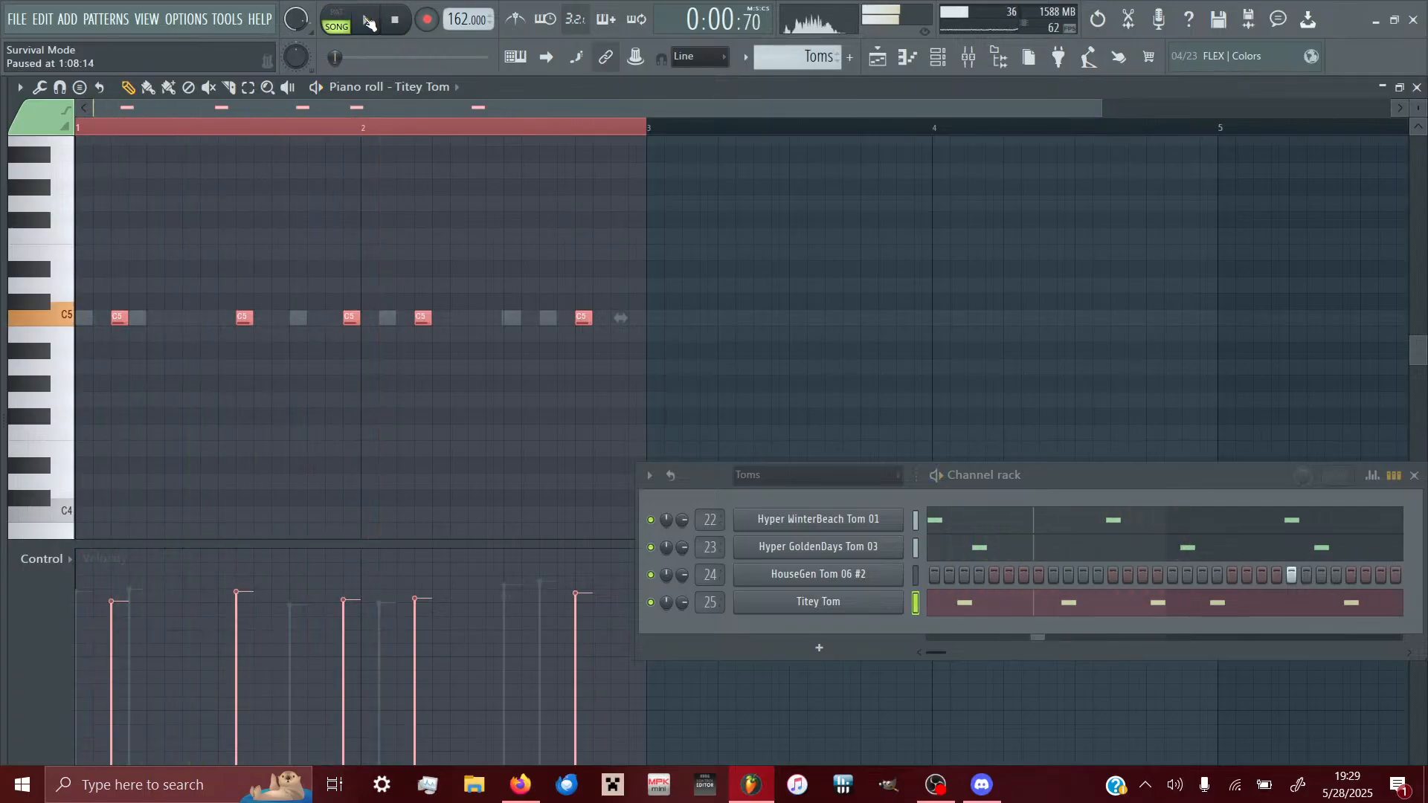
left_click(376, 21)
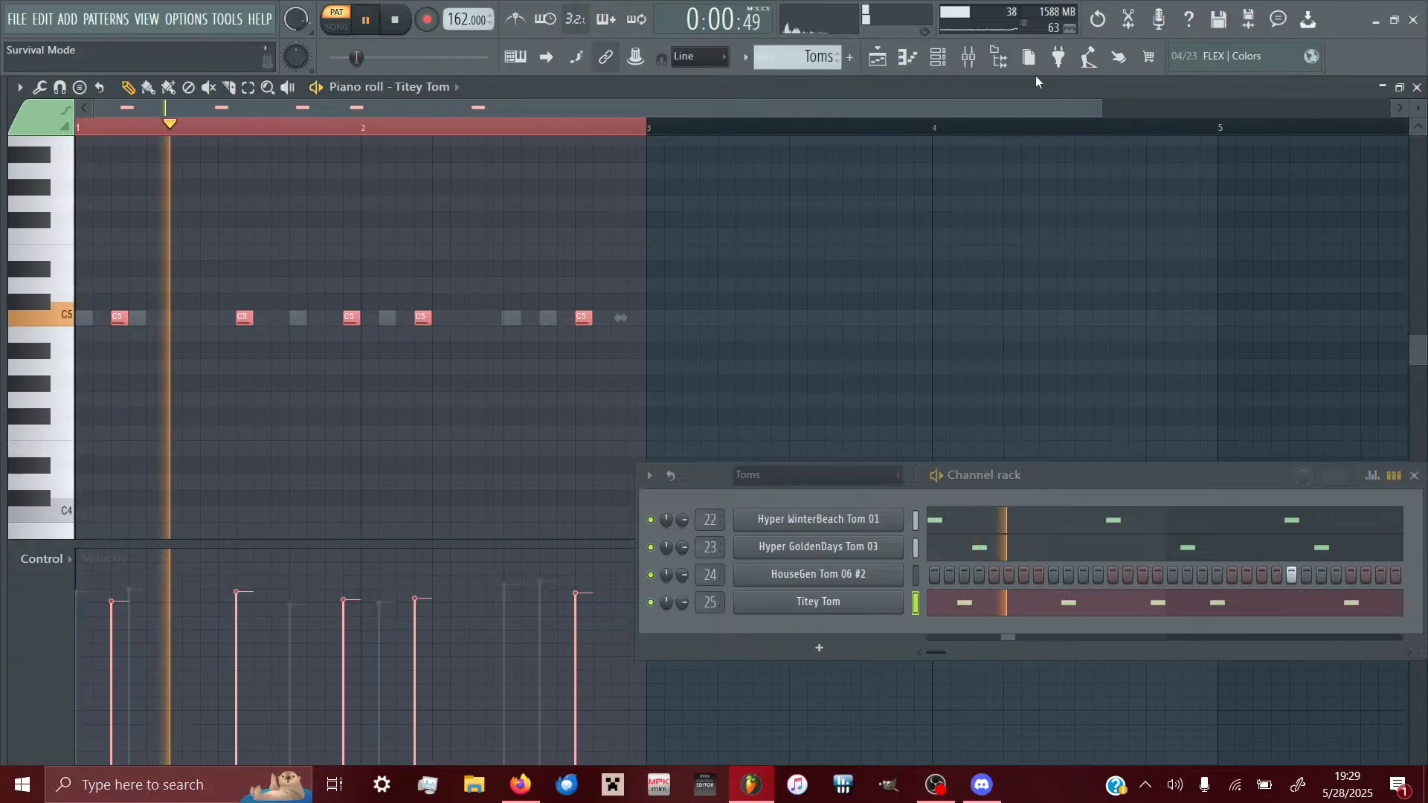
- Disable all effect slots on the Toms mixer track and select that track
key("F9")
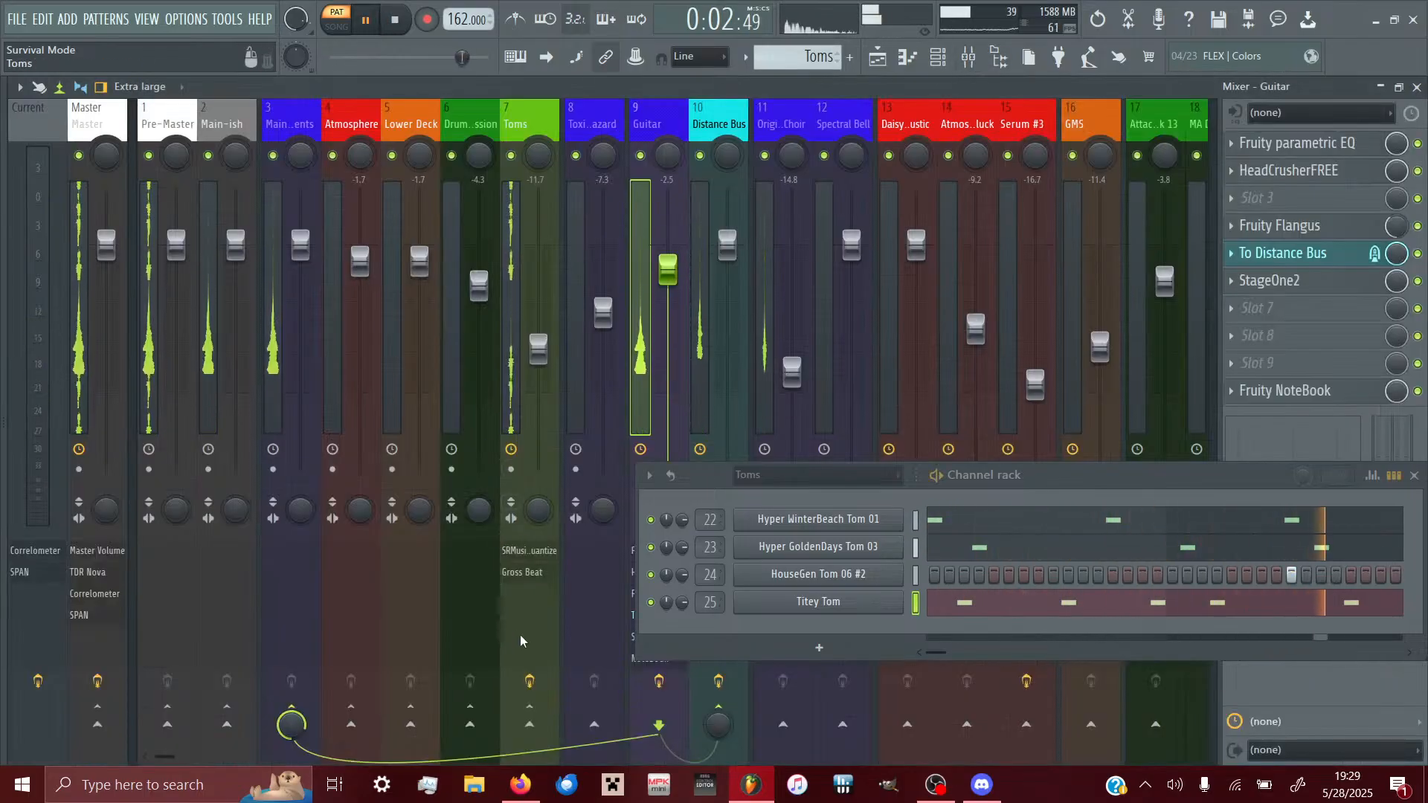
left_click(530, 682)
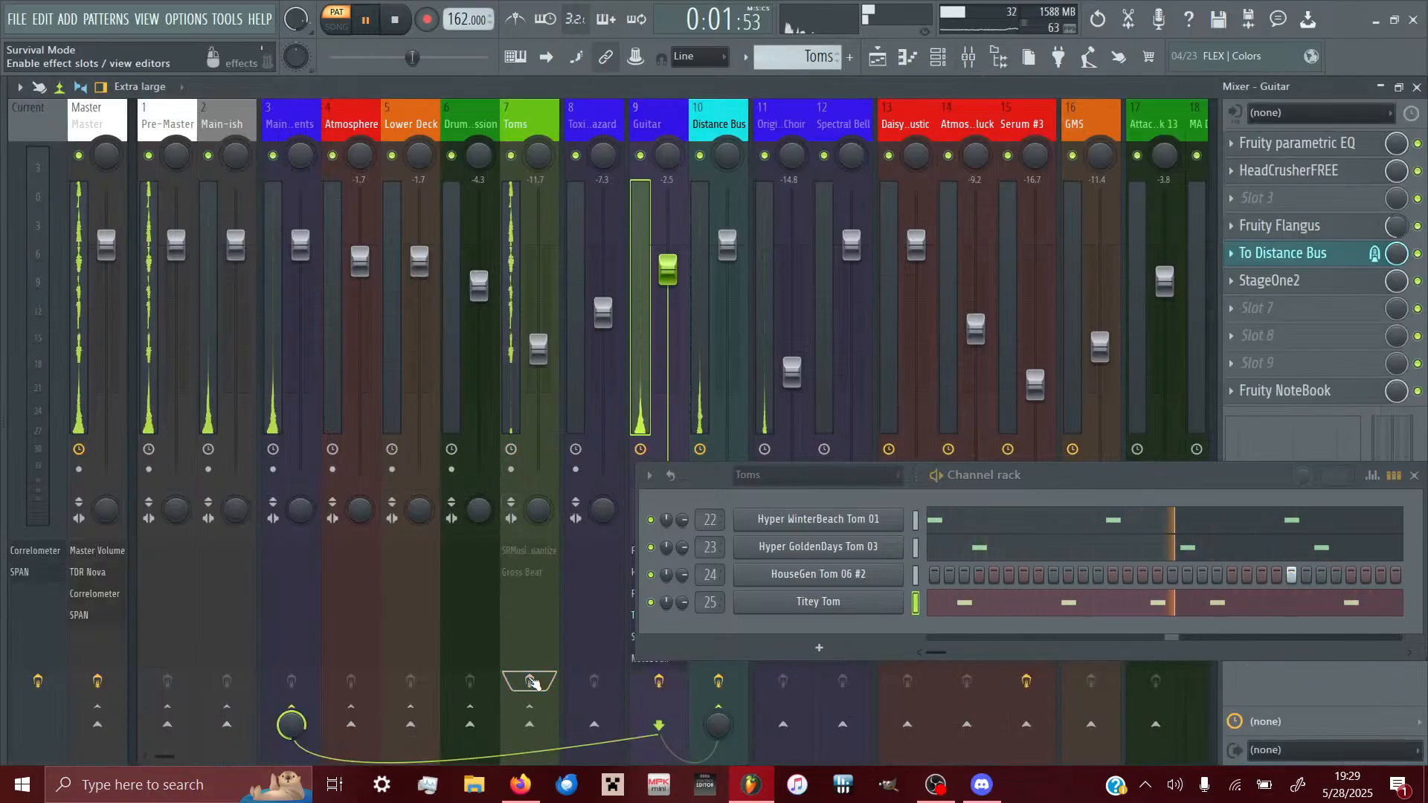
left_click(519, 160)
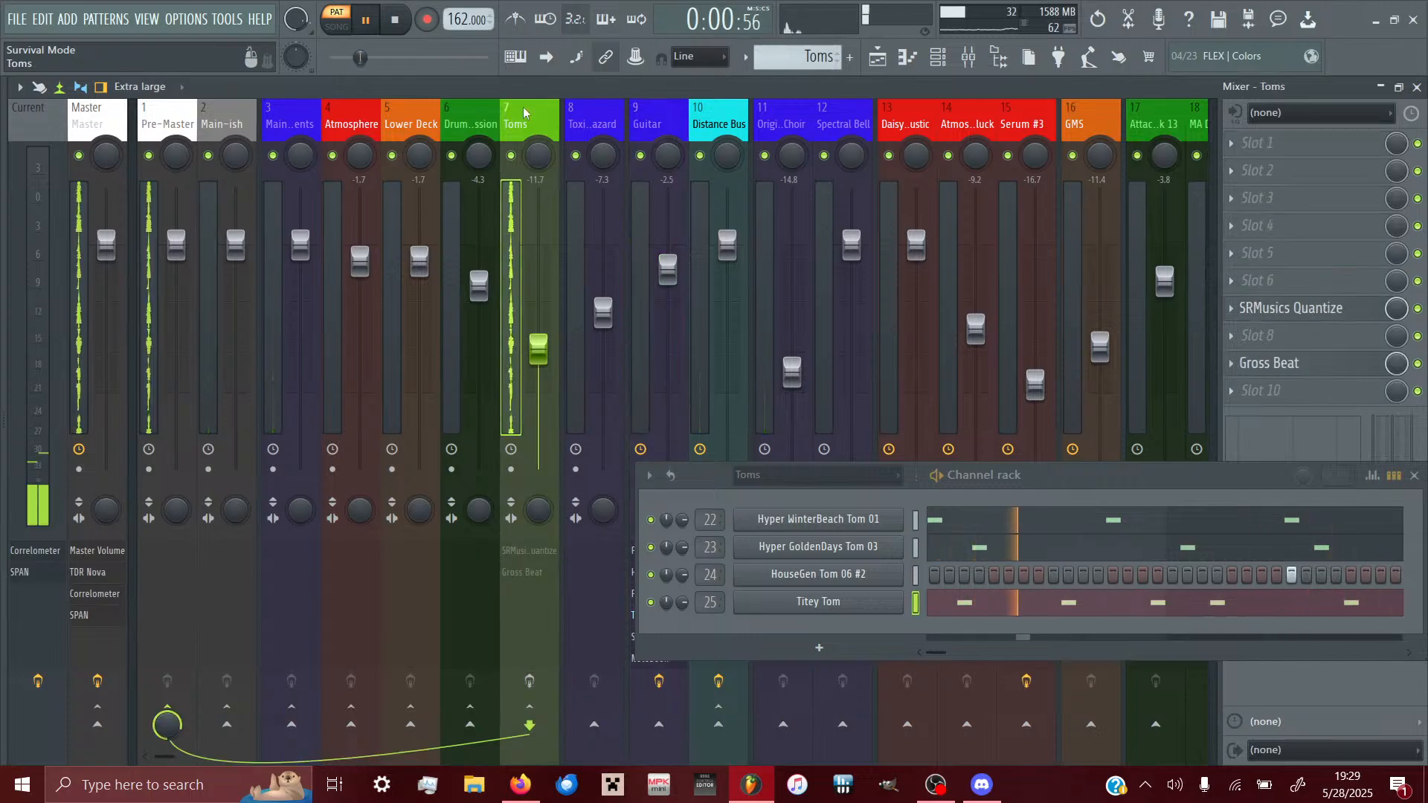
- Copy the Toms mixer track's volume value and raise its fader to -1.7 dB
left_click(880, 59)
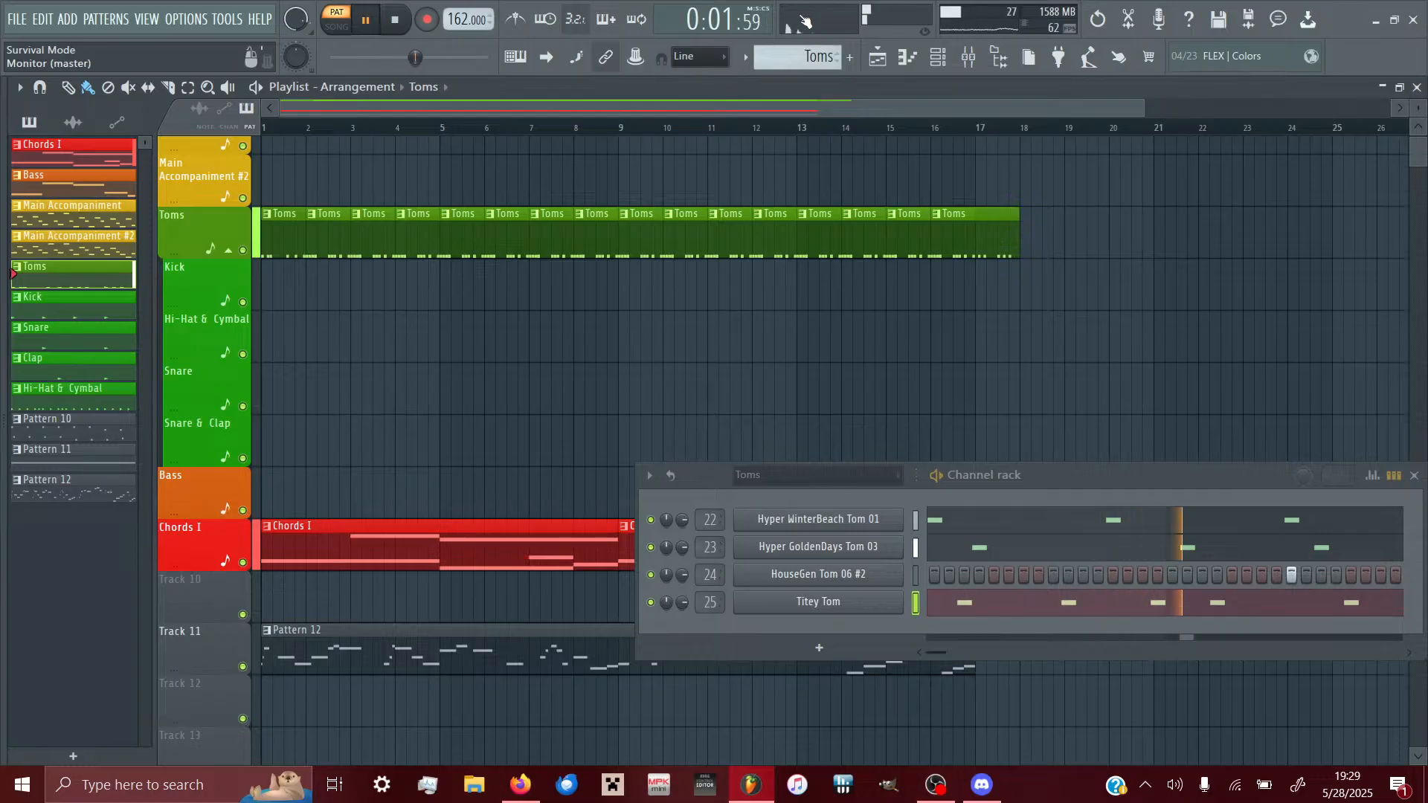
left_click(969, 58)
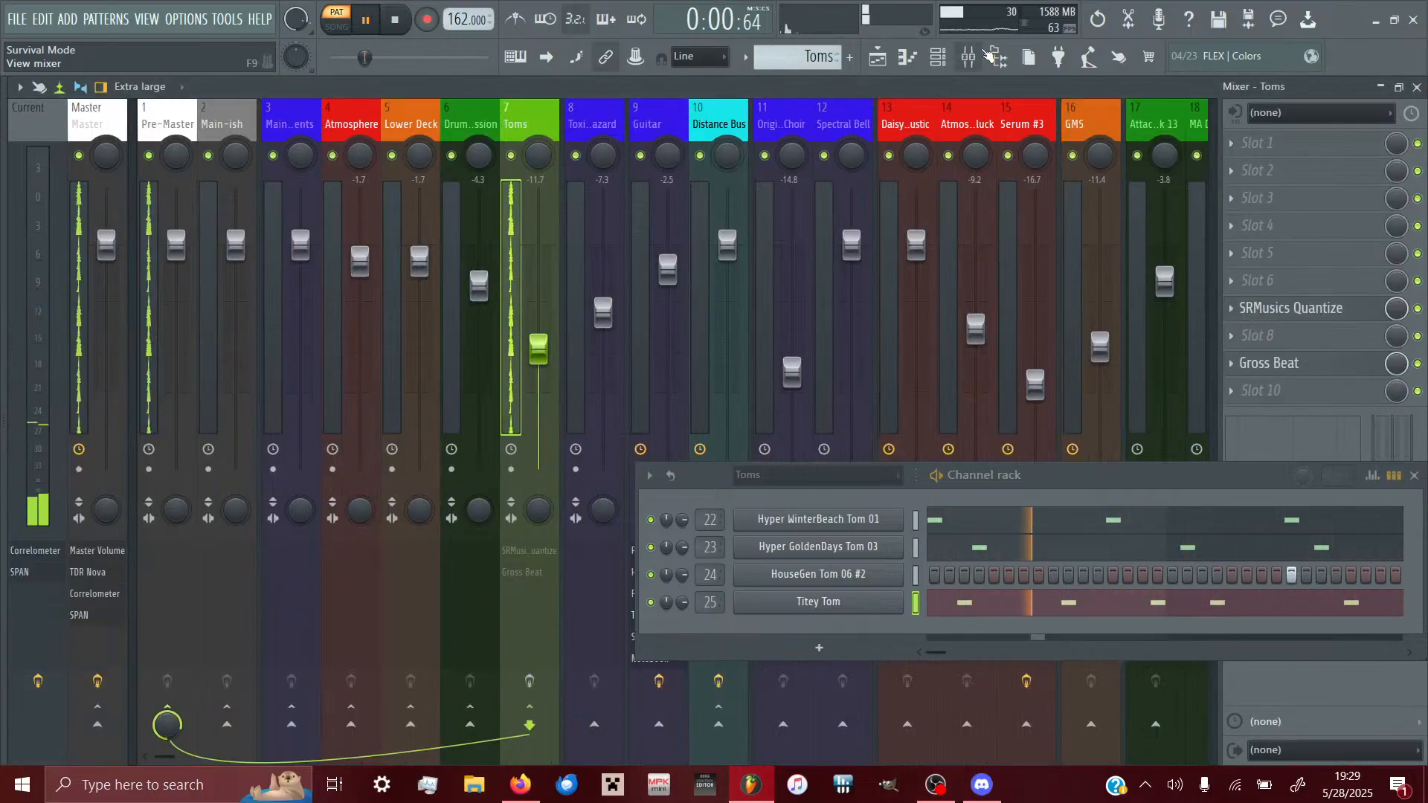
right_click(529, 348)
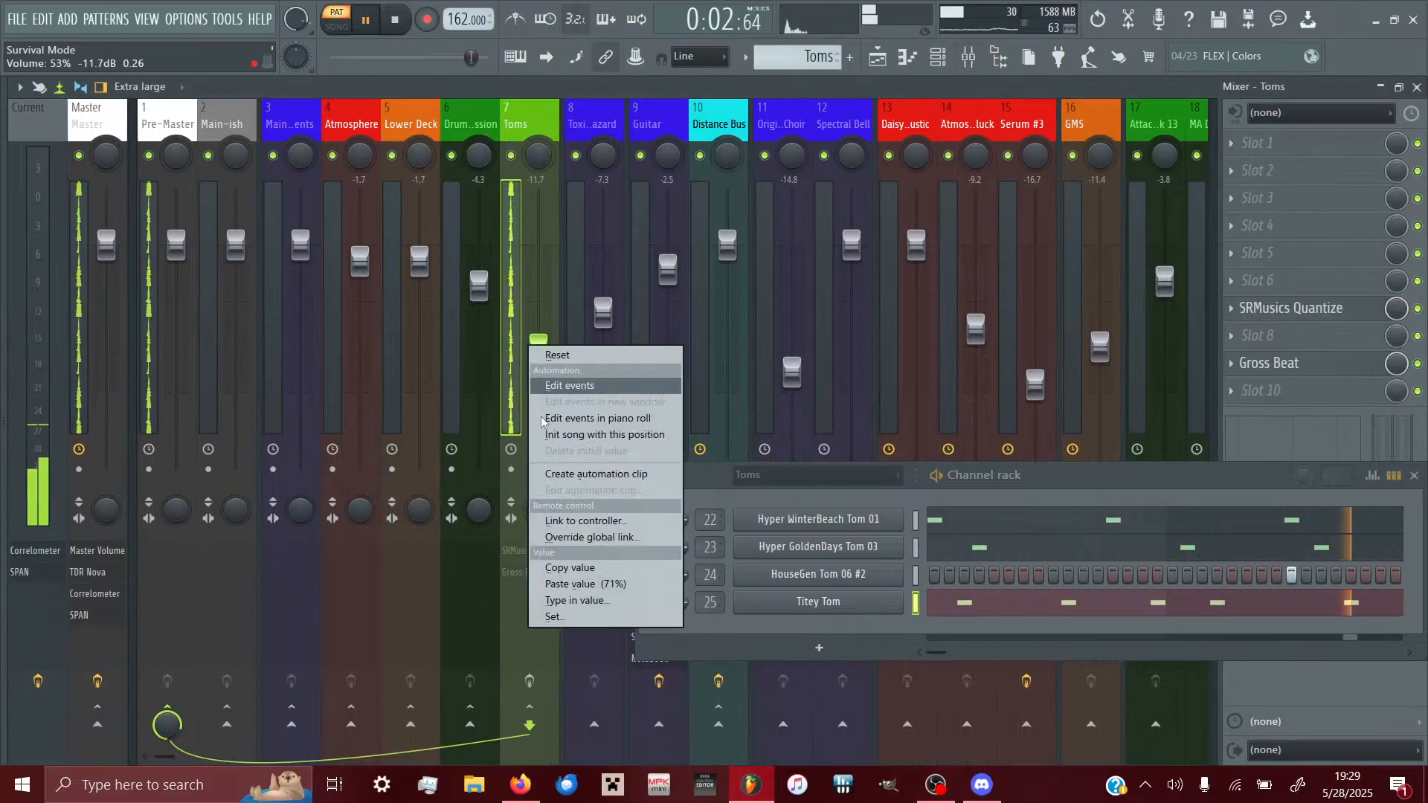
left_click(570, 568)
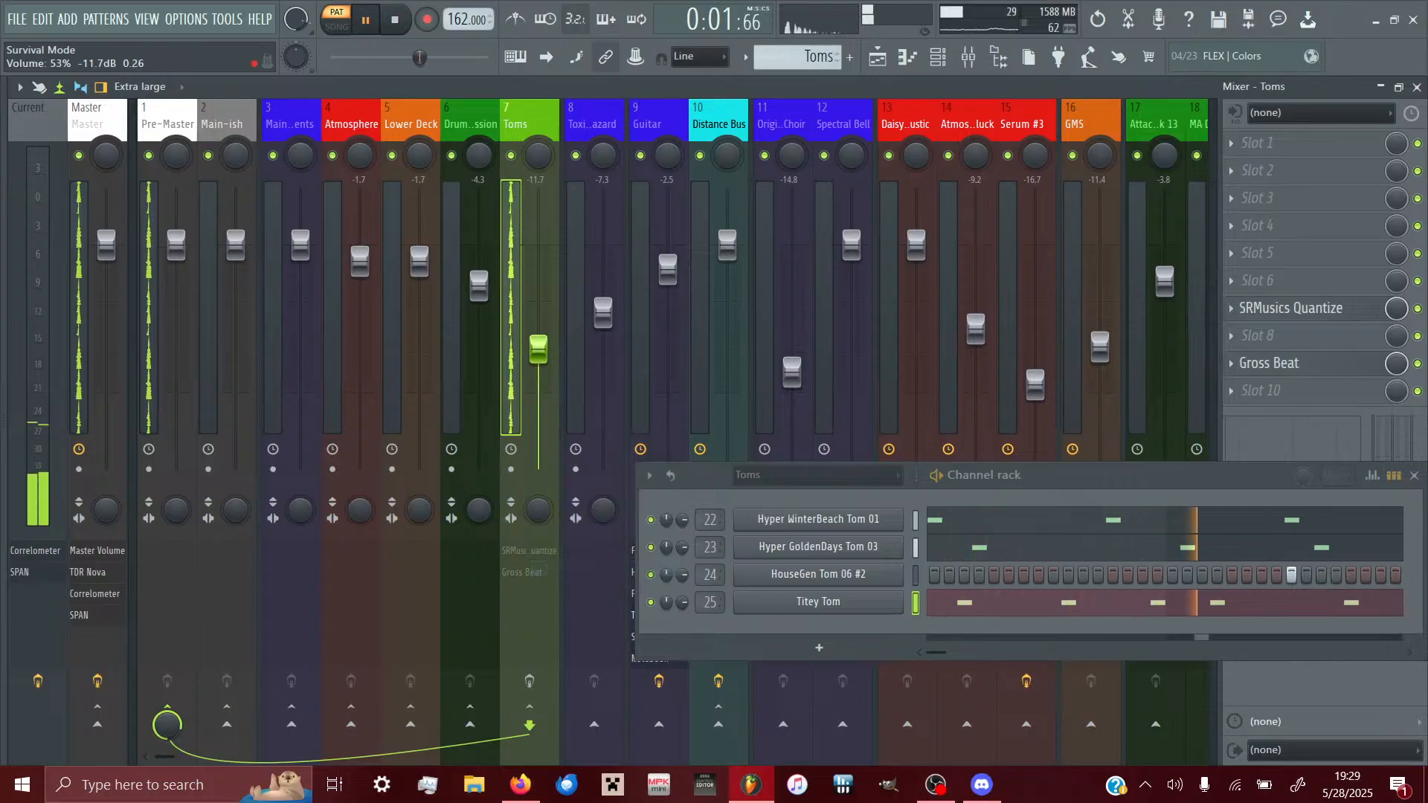
left_click_drag(547, 359, 546, 270)
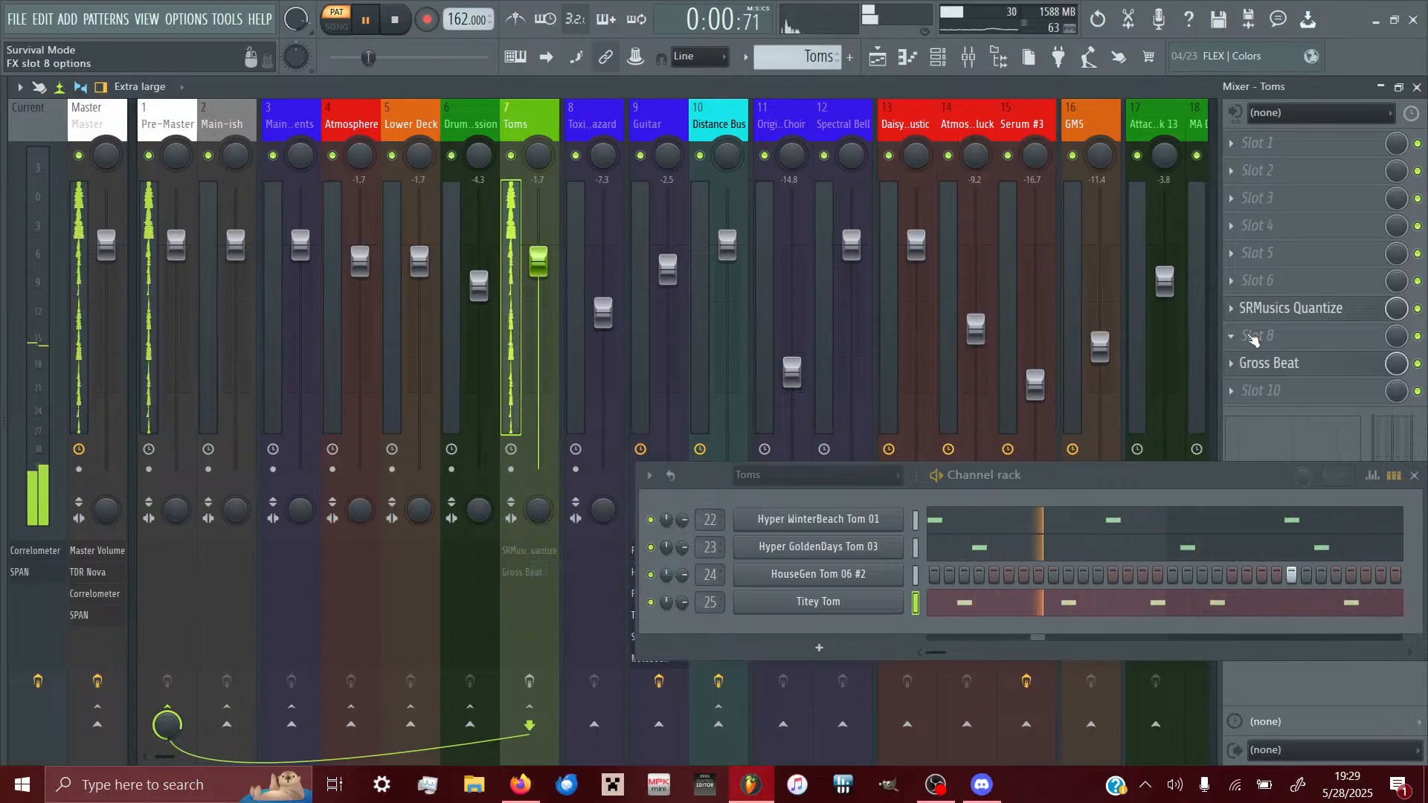
- Clear all Toms clips from the Toms track in the playlist, including the misplaced ones painted on the Kick track
left_click(877, 58)
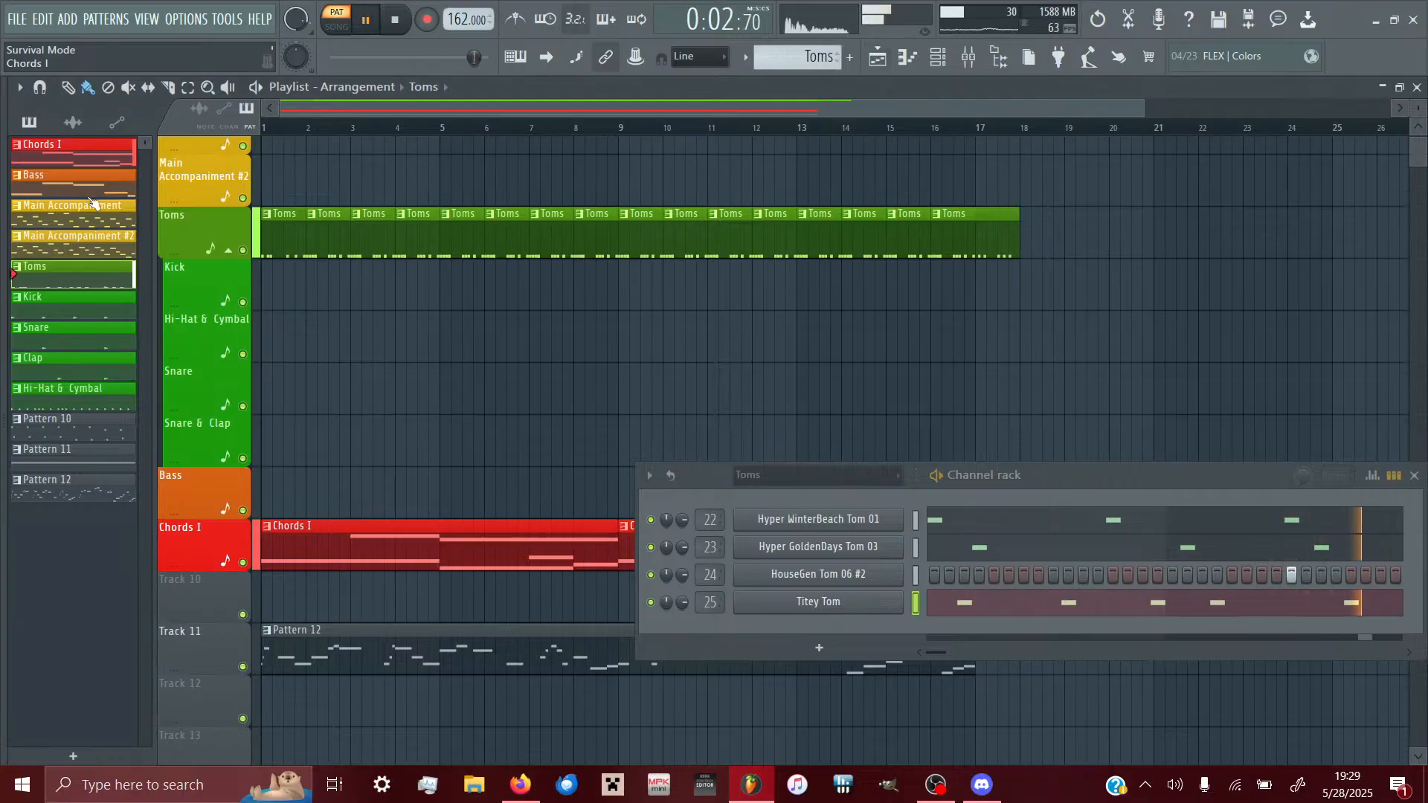
mouse_move(287, 291)
left_mouse_down()
mouse_move(274, 297)
mouse_move(886, 340)
mouse_move(845, 302)
left_mouse_up()
right_click(787, 302)
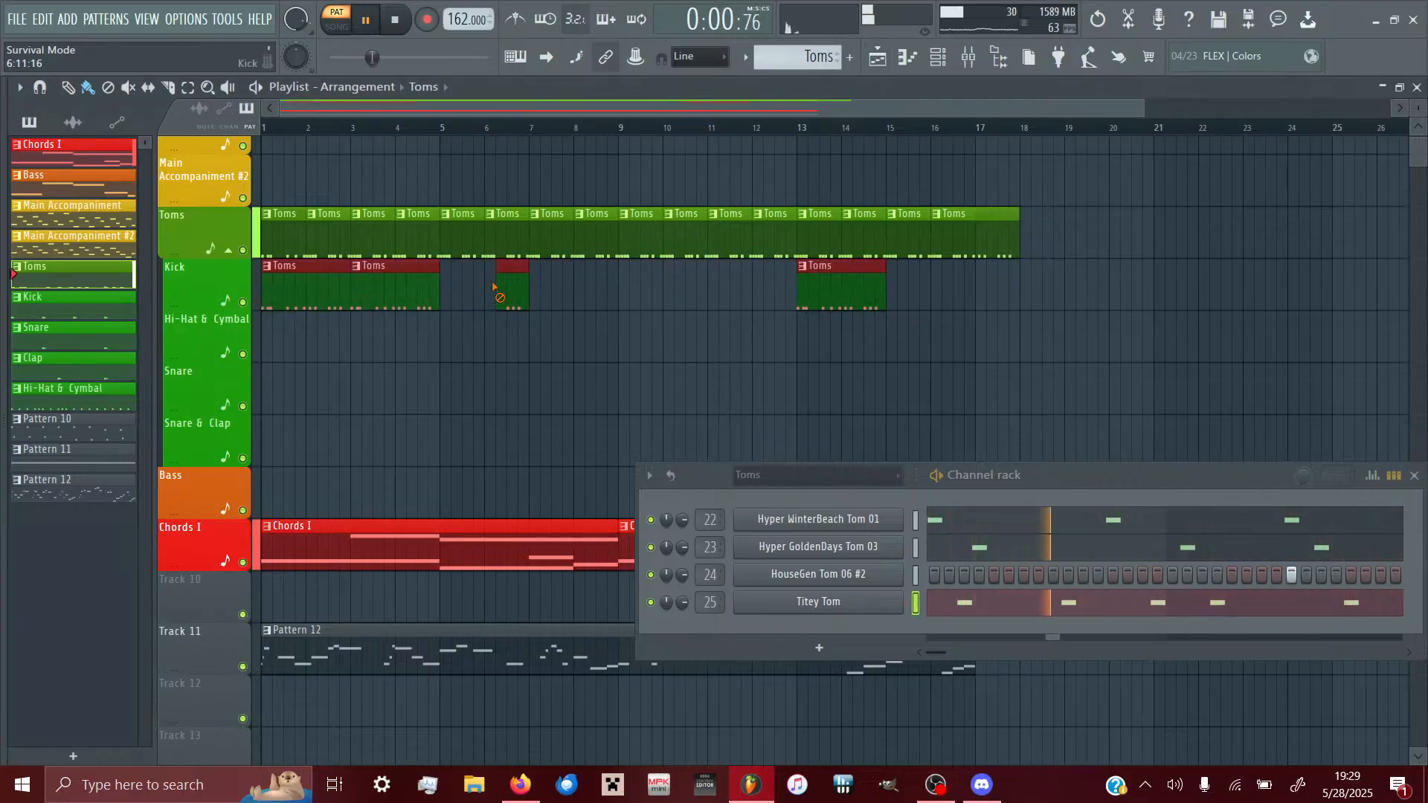
right_click(364, 255)
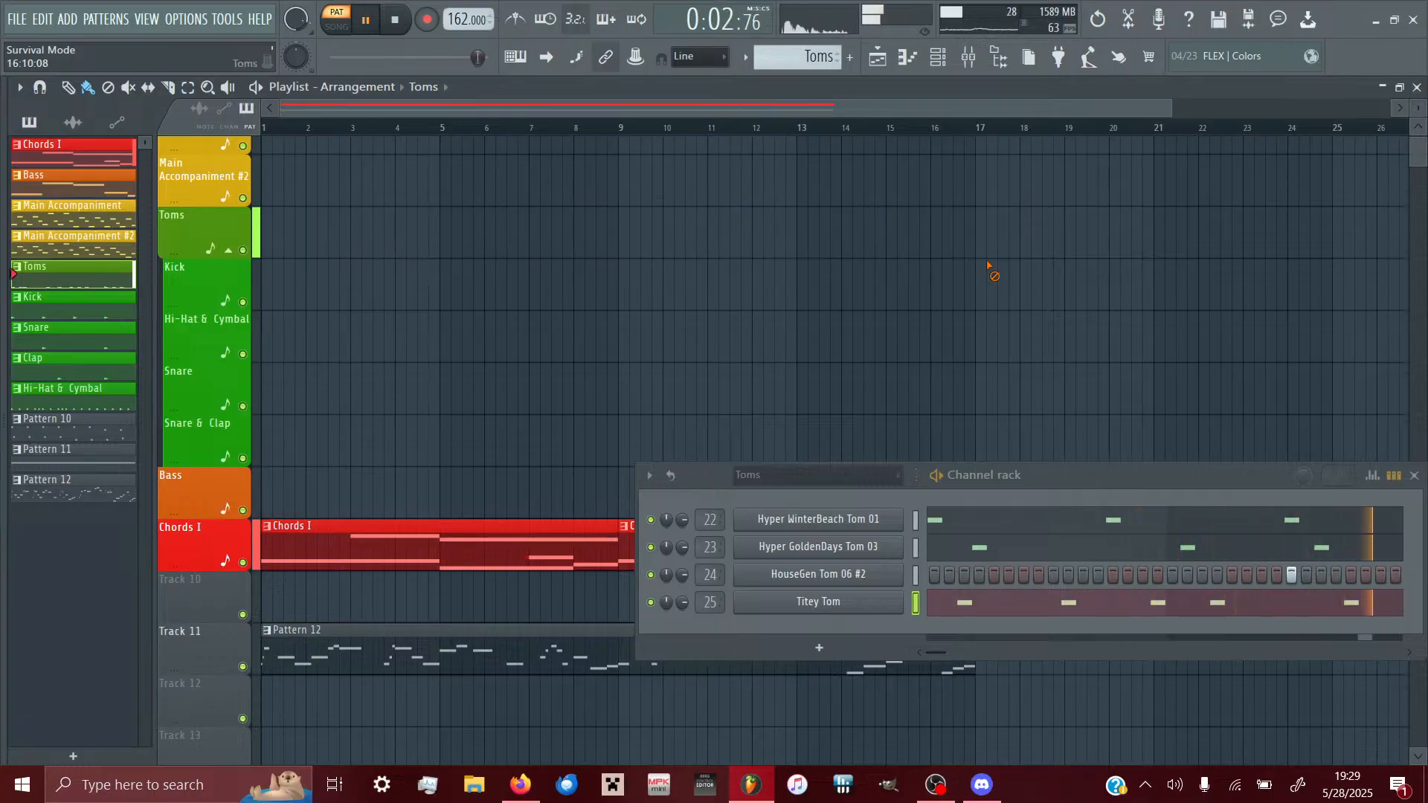
scroll(755, 342, "right", 3)
scroll(400, 293, "left", 3)
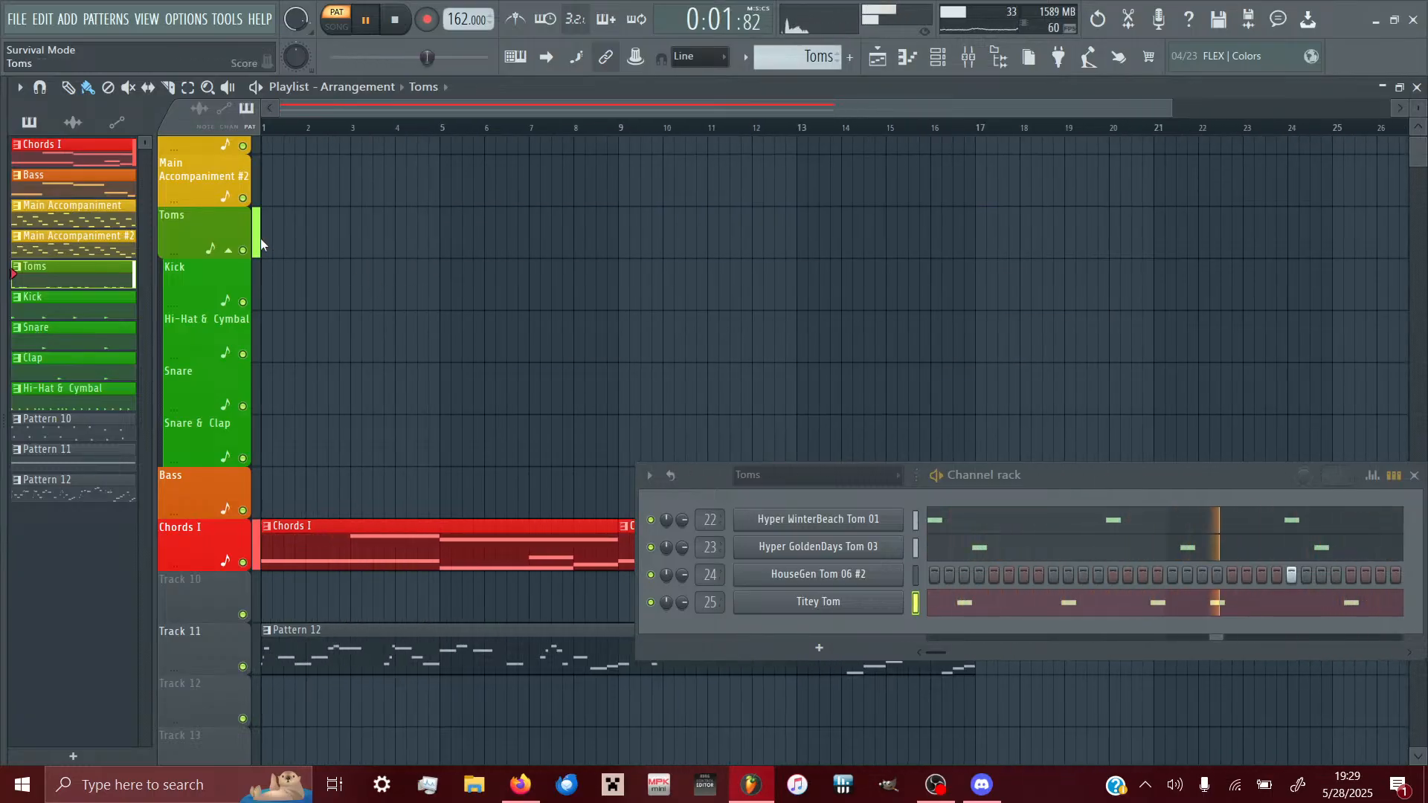
- Paint two-bar Toms clips on the Toms track and Kick clips on the Kick track from bar 1 through bar 20
left_click_drag(260, 244, 1121, 335)
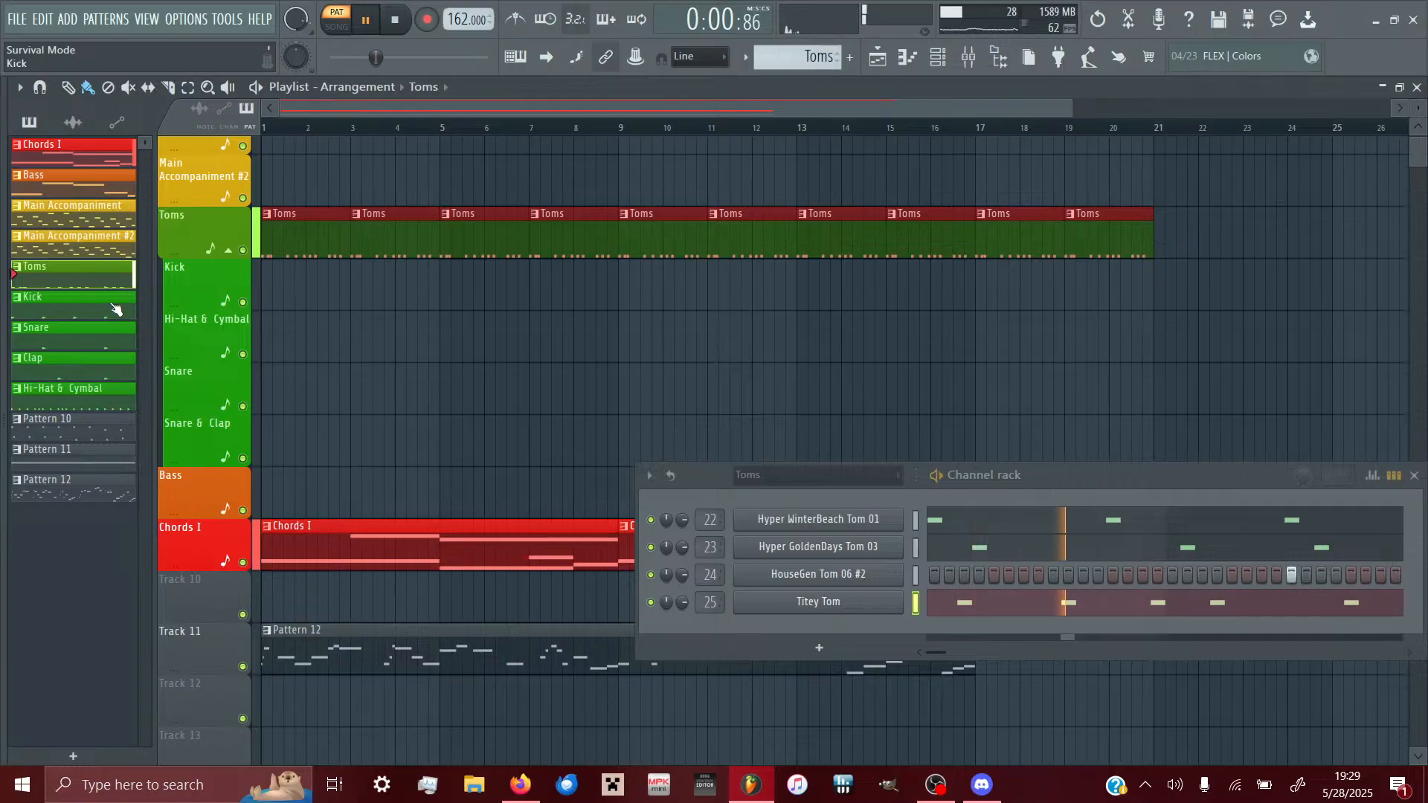
left_click(117, 309)
left_click_drag(270, 305, 1118, 345)
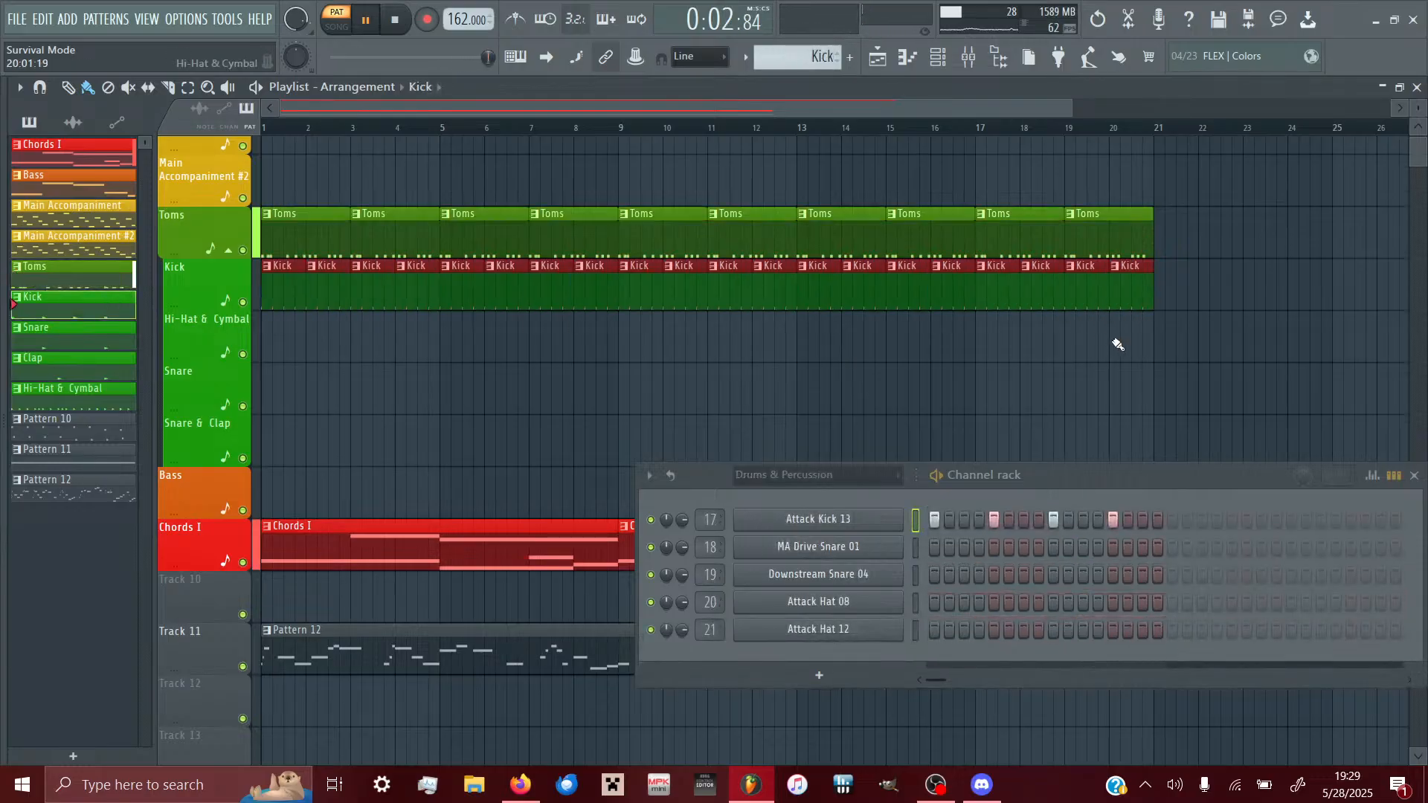
- Try filling the Snare track with Snare clips through bar 20 and remove them again
left_click(119, 335)
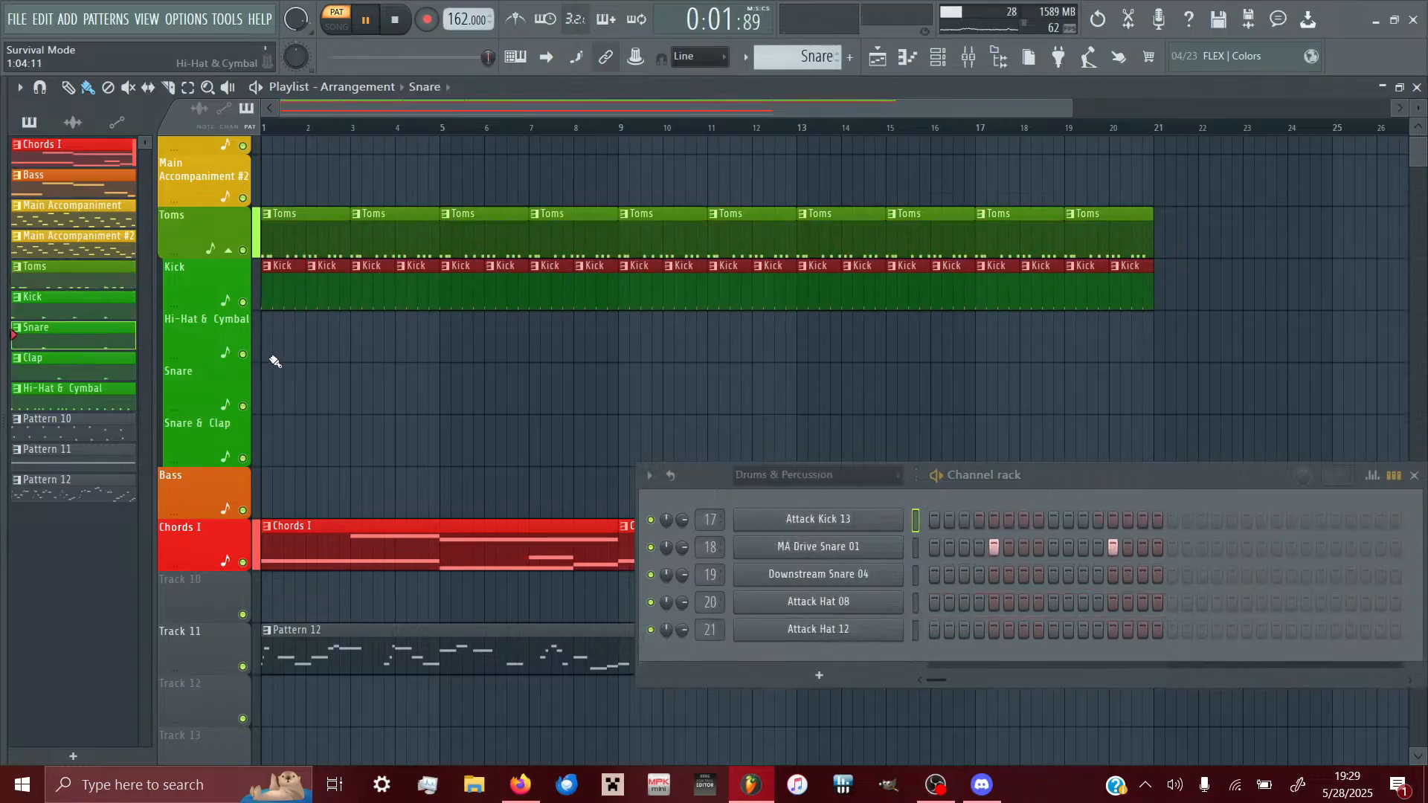
left_click_drag(264, 385, 1128, 439)
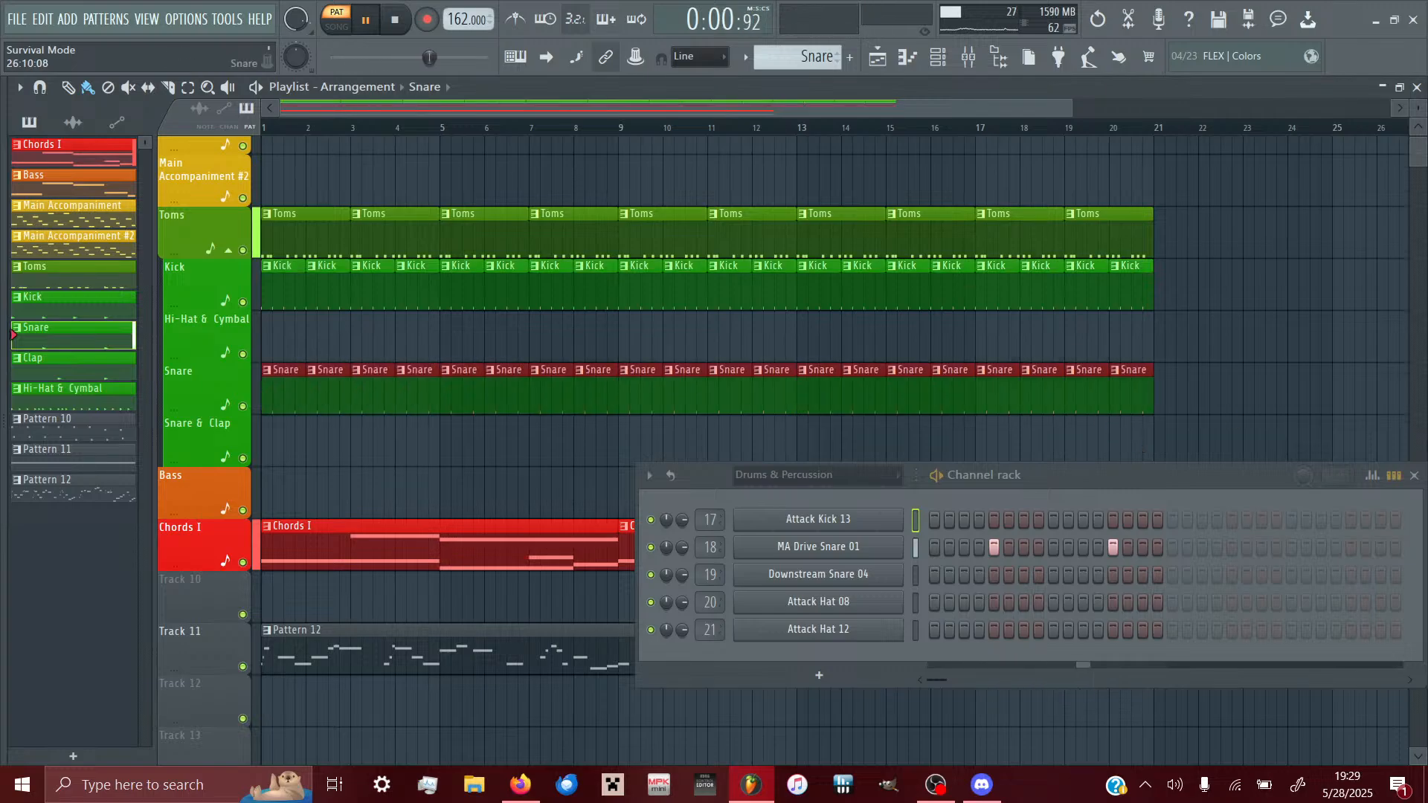
left_click_drag(1250, 491, 1126, 467)
left_click(1291, 451)
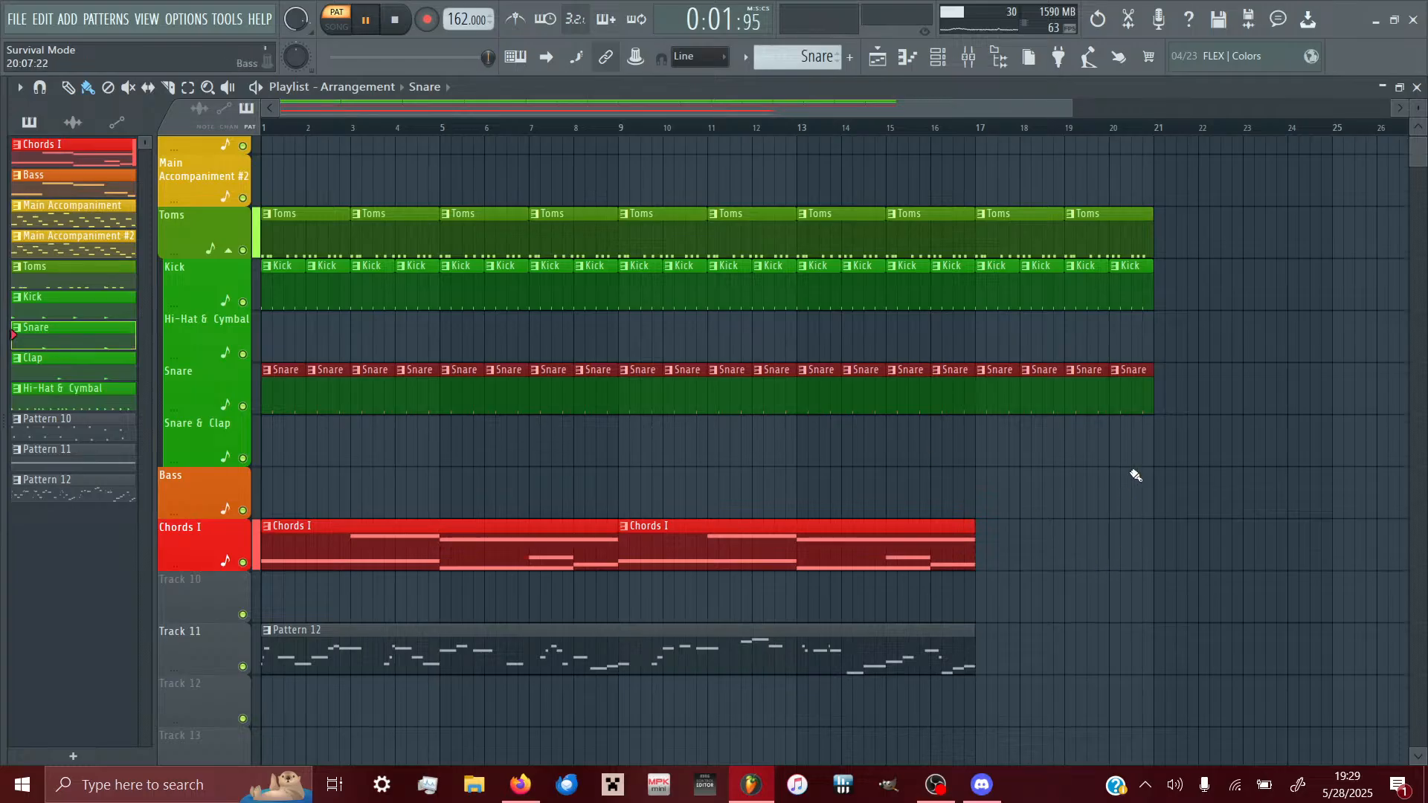
left_click_drag(1203, 519, 984, 205)
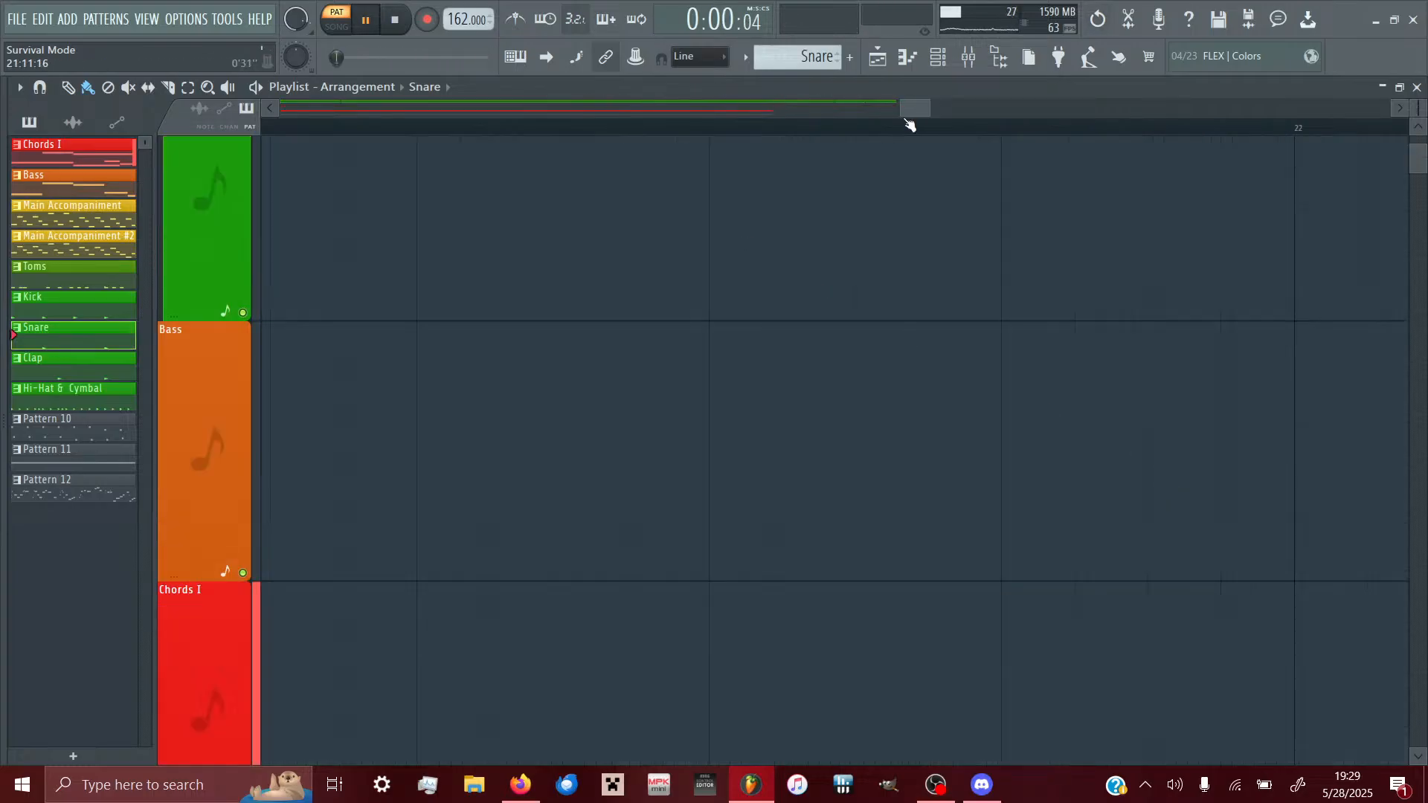
left_click_drag(901, 112, 279, 111)
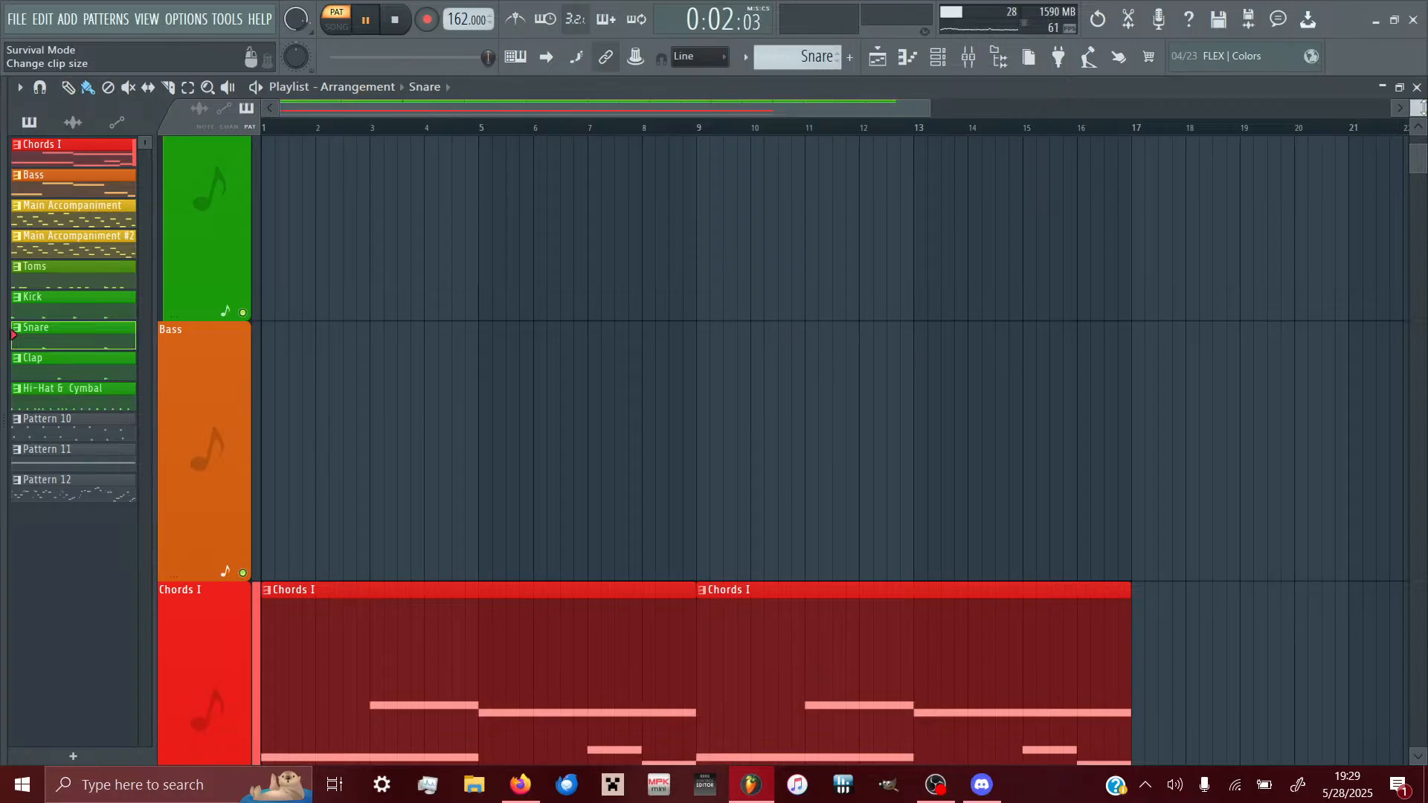
left_click_drag(1422, 108, 1423, 163)
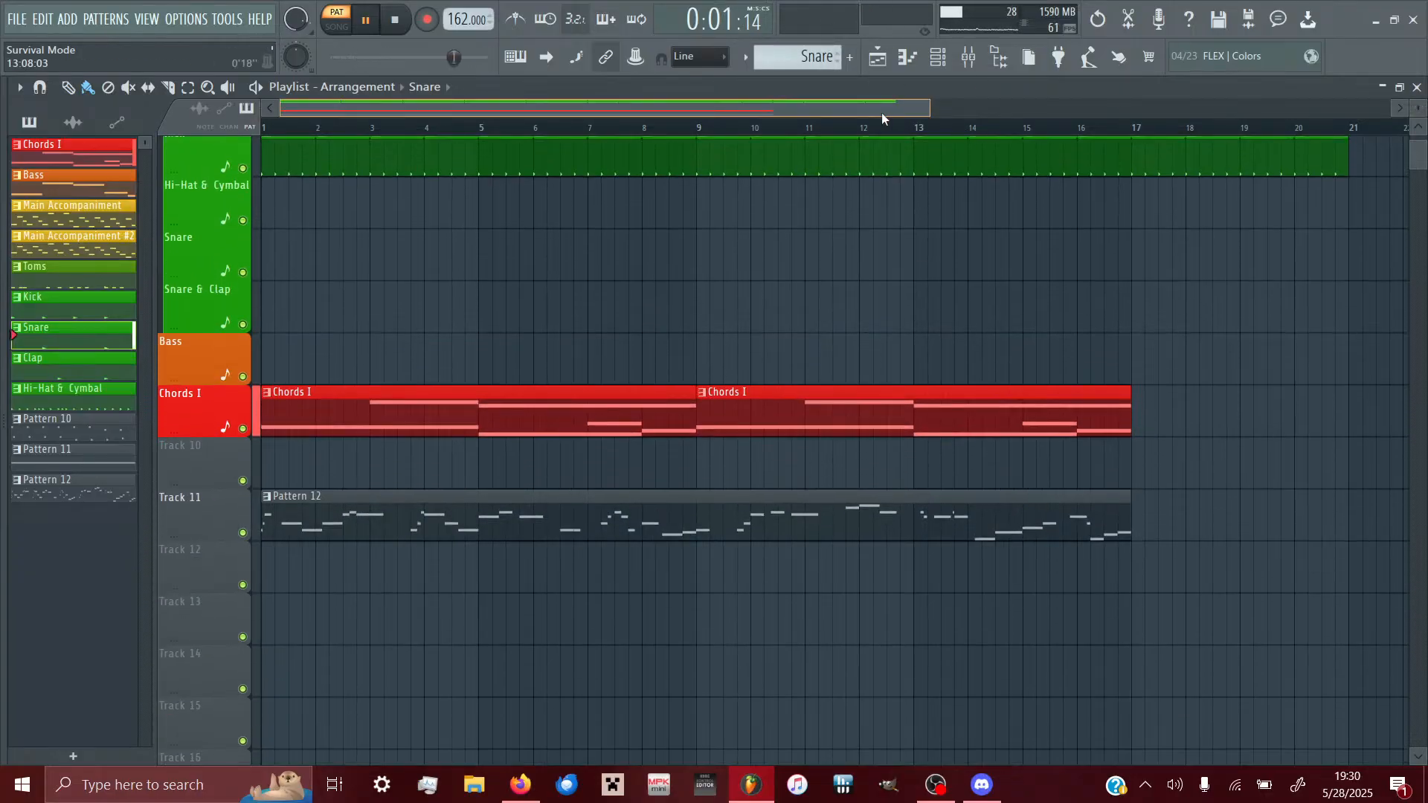
- Delete the Toms and Kick clips from bar 17 onward and play the arrangement in Song mode
scroll(829, 369, "up", 3)
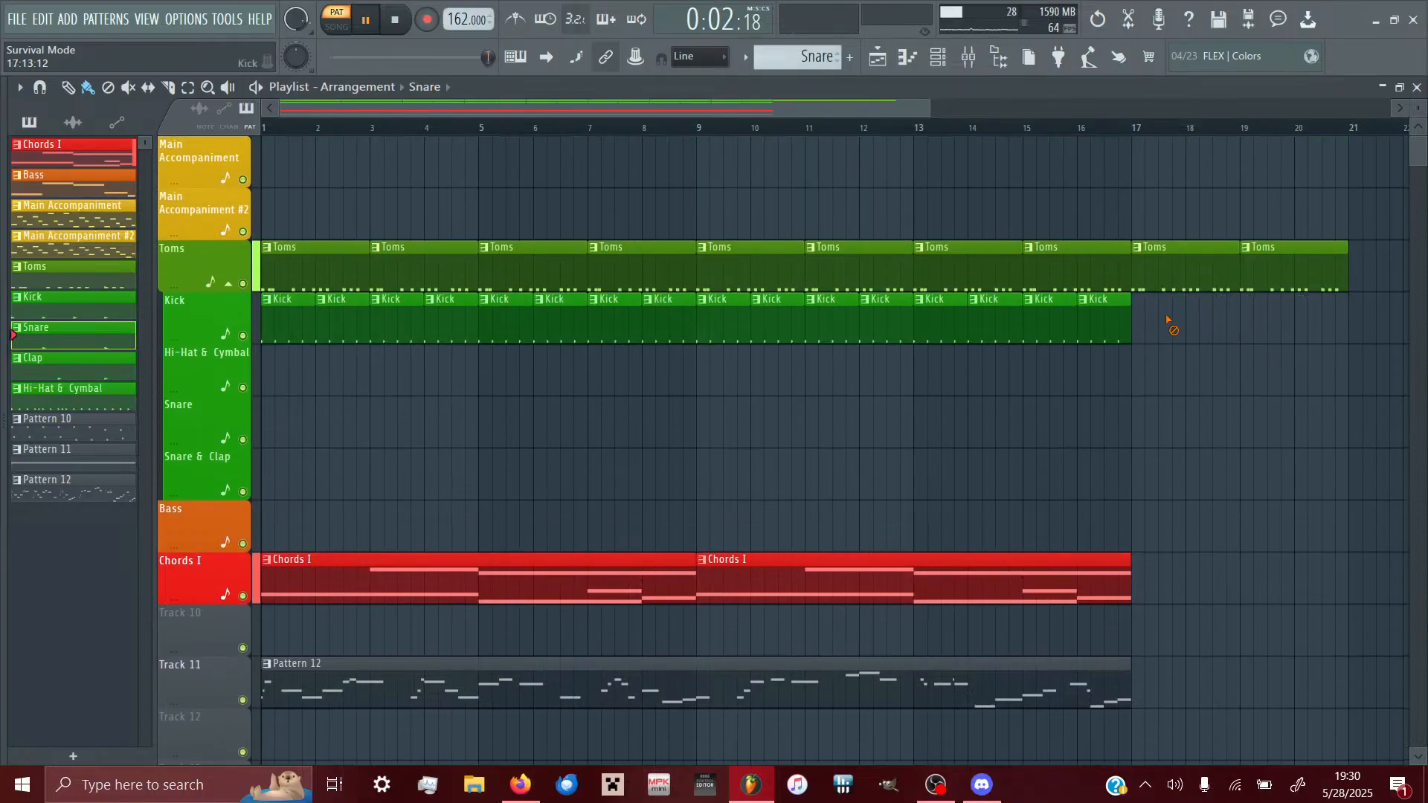
right_click(1190, 286)
right_click(1324, 288)
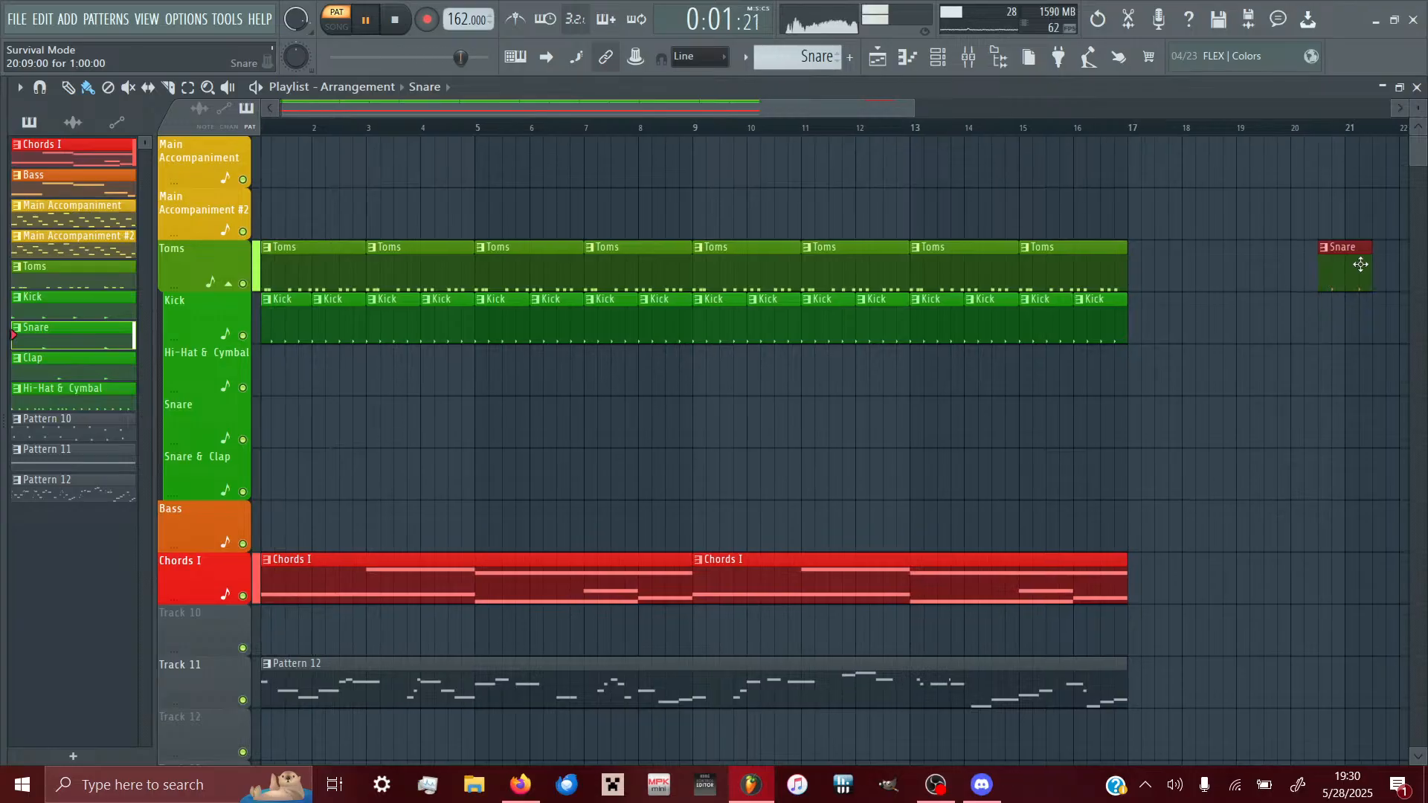
right_click(1365, 269)
left_click(337, 26)
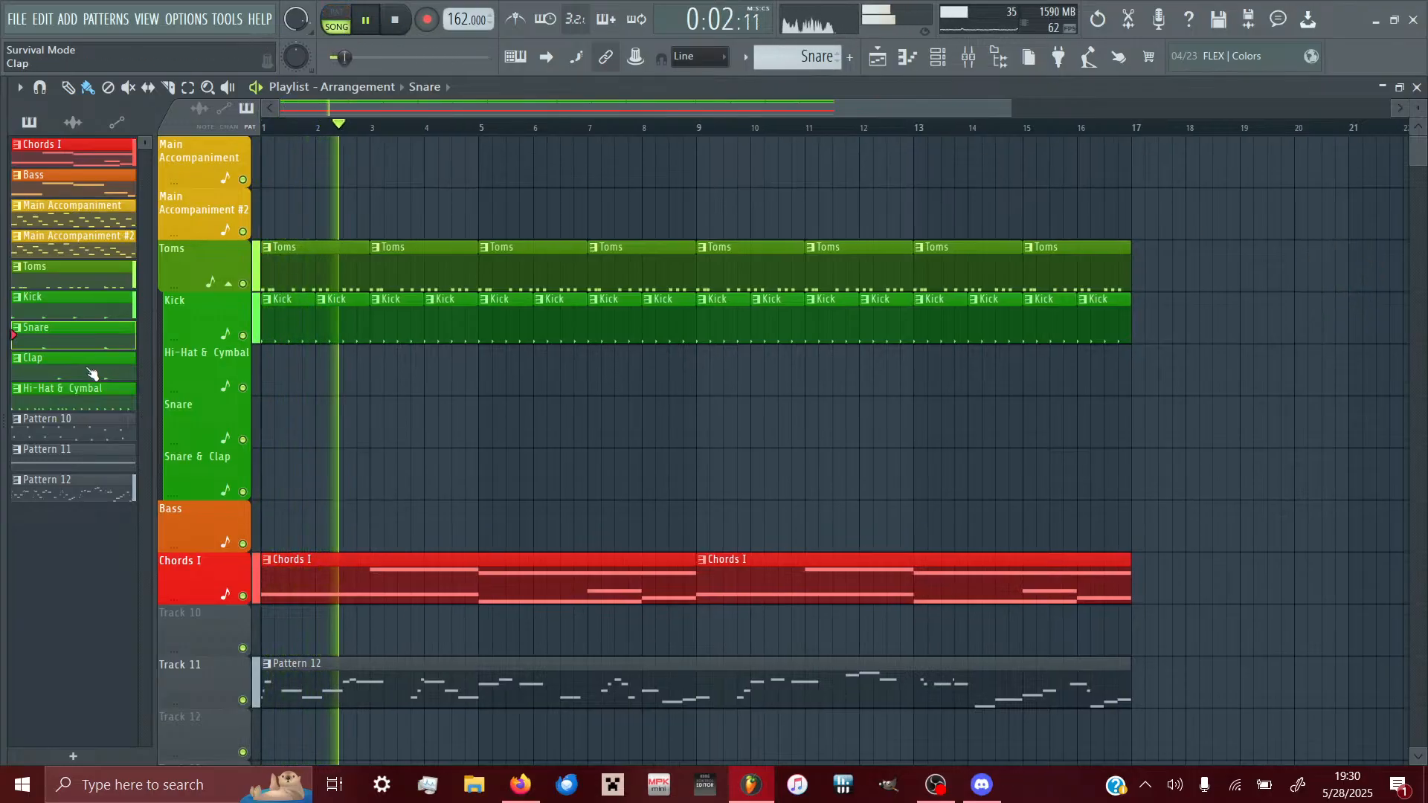
- Move the first Hyper WinterBeach Tom 01 note to 1:07:00 and the fourth Titey Tom note to 2:07:00
double_click(321, 289)
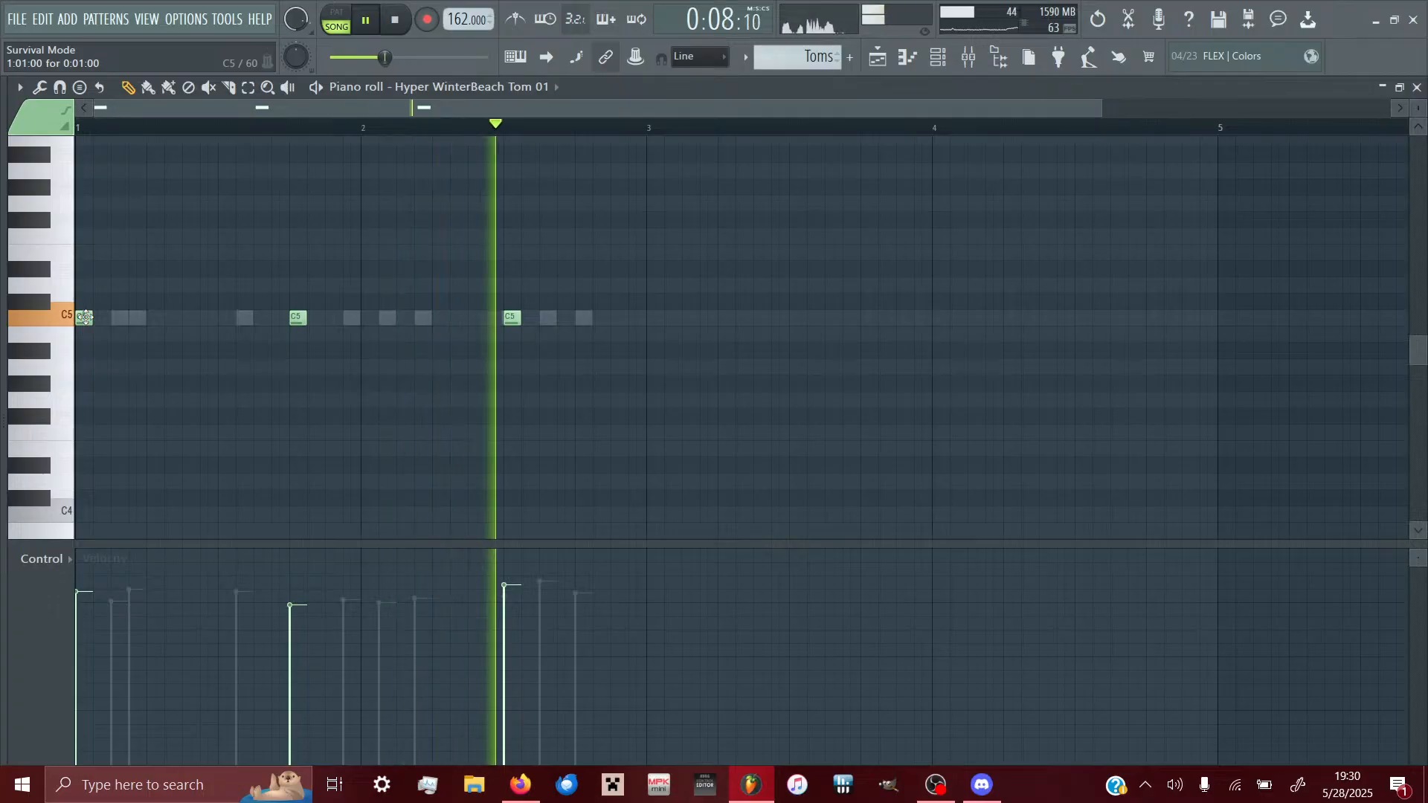
left_click_drag(85, 318, 193, 318)
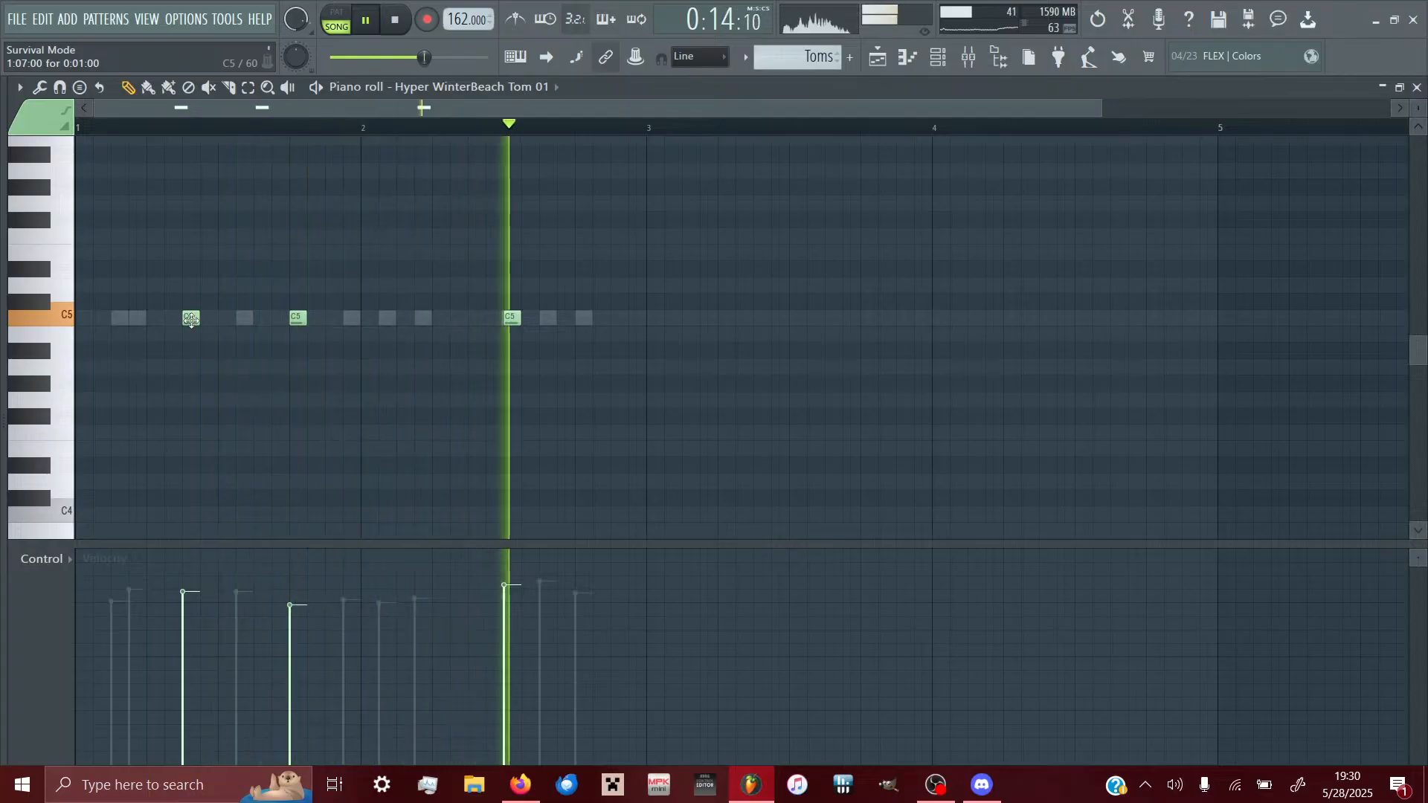
left_click(516, 88)
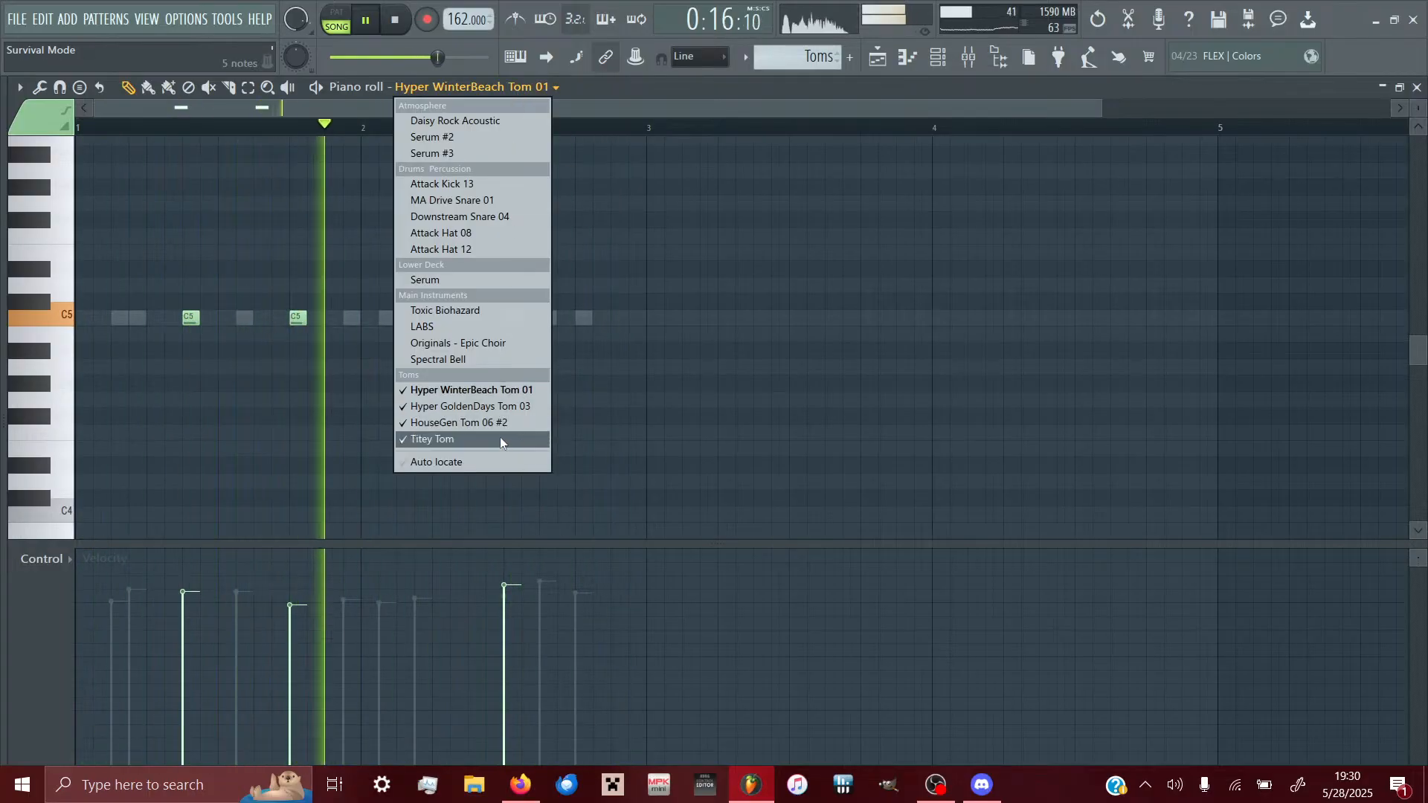
left_click(471, 422)
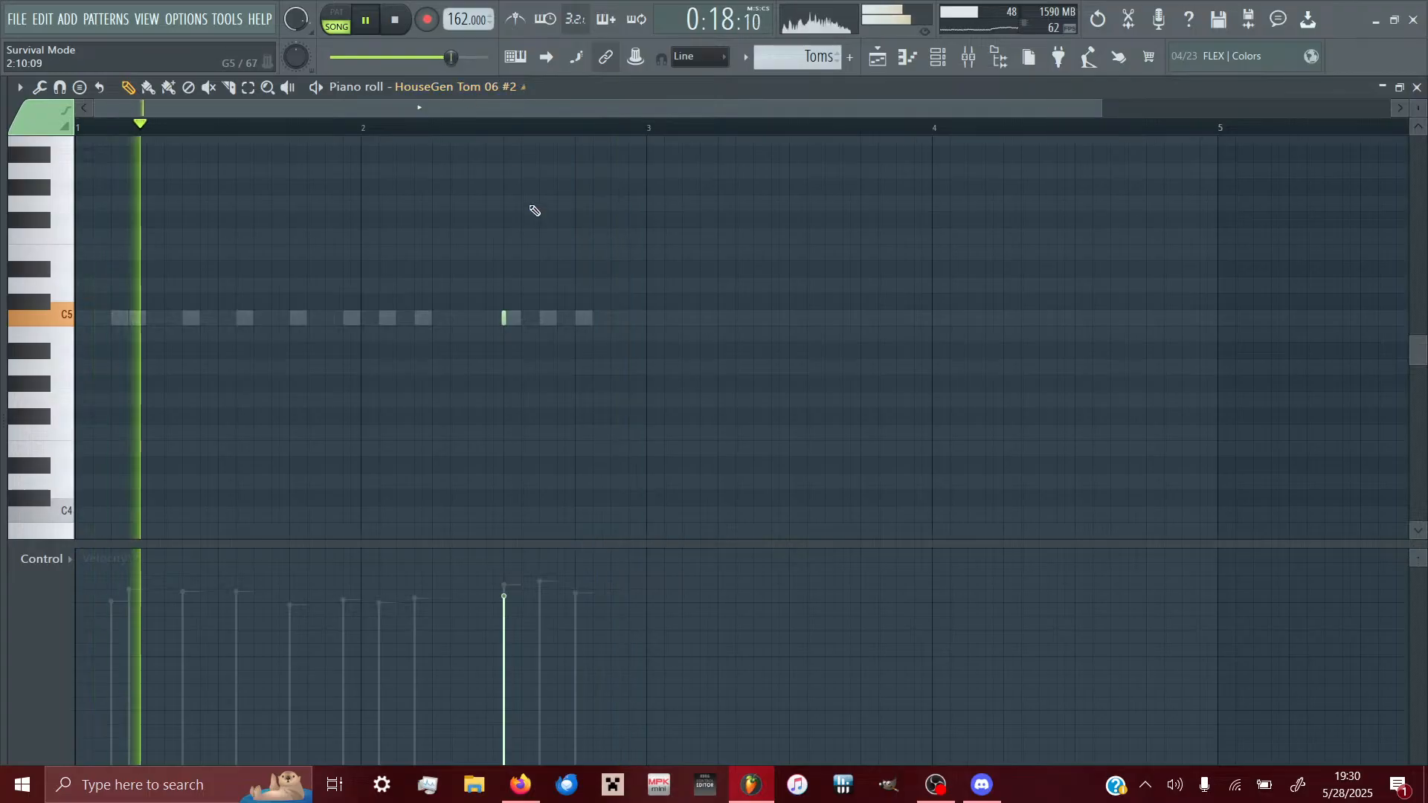
left_click(490, 87)
left_click(459, 439)
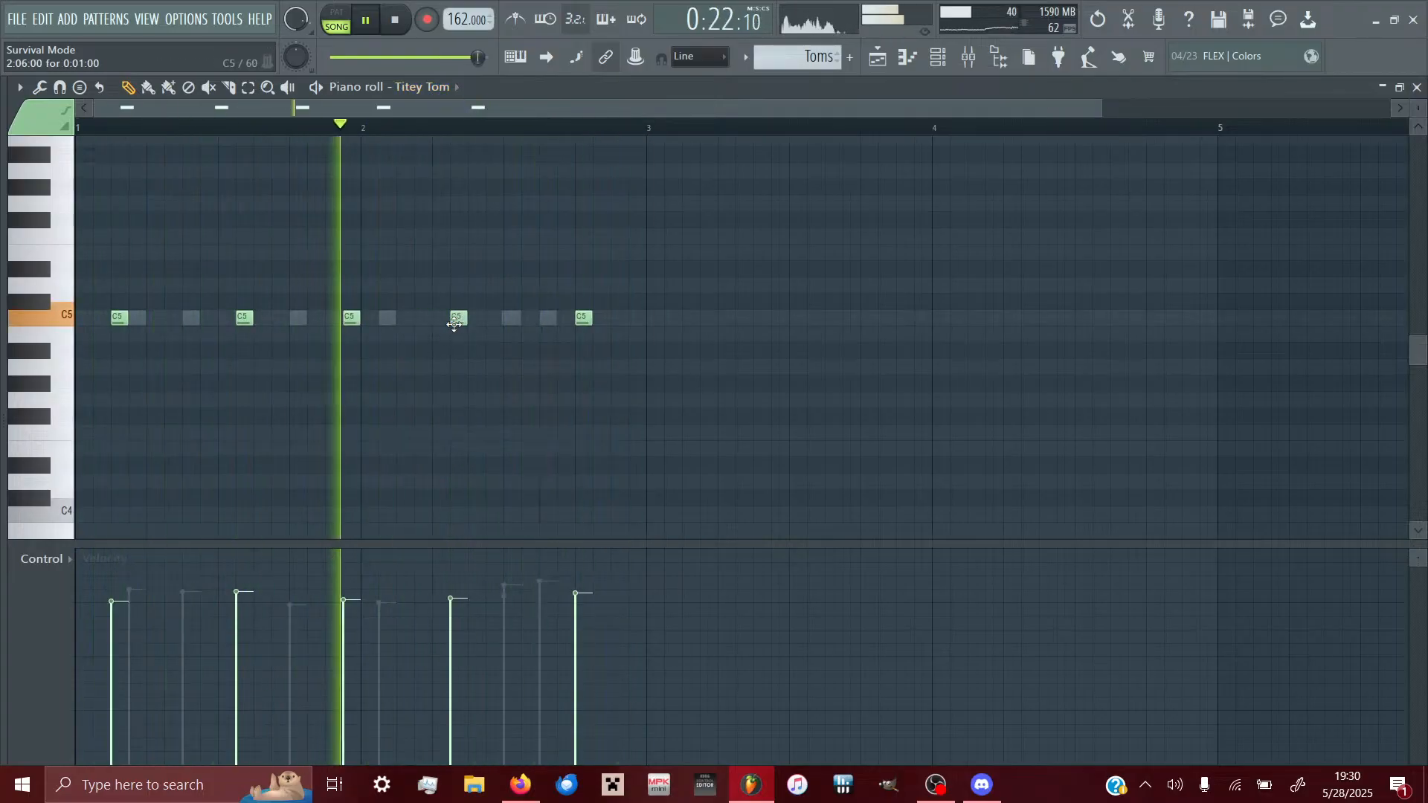
left_click_drag(452, 324, 470, 324)
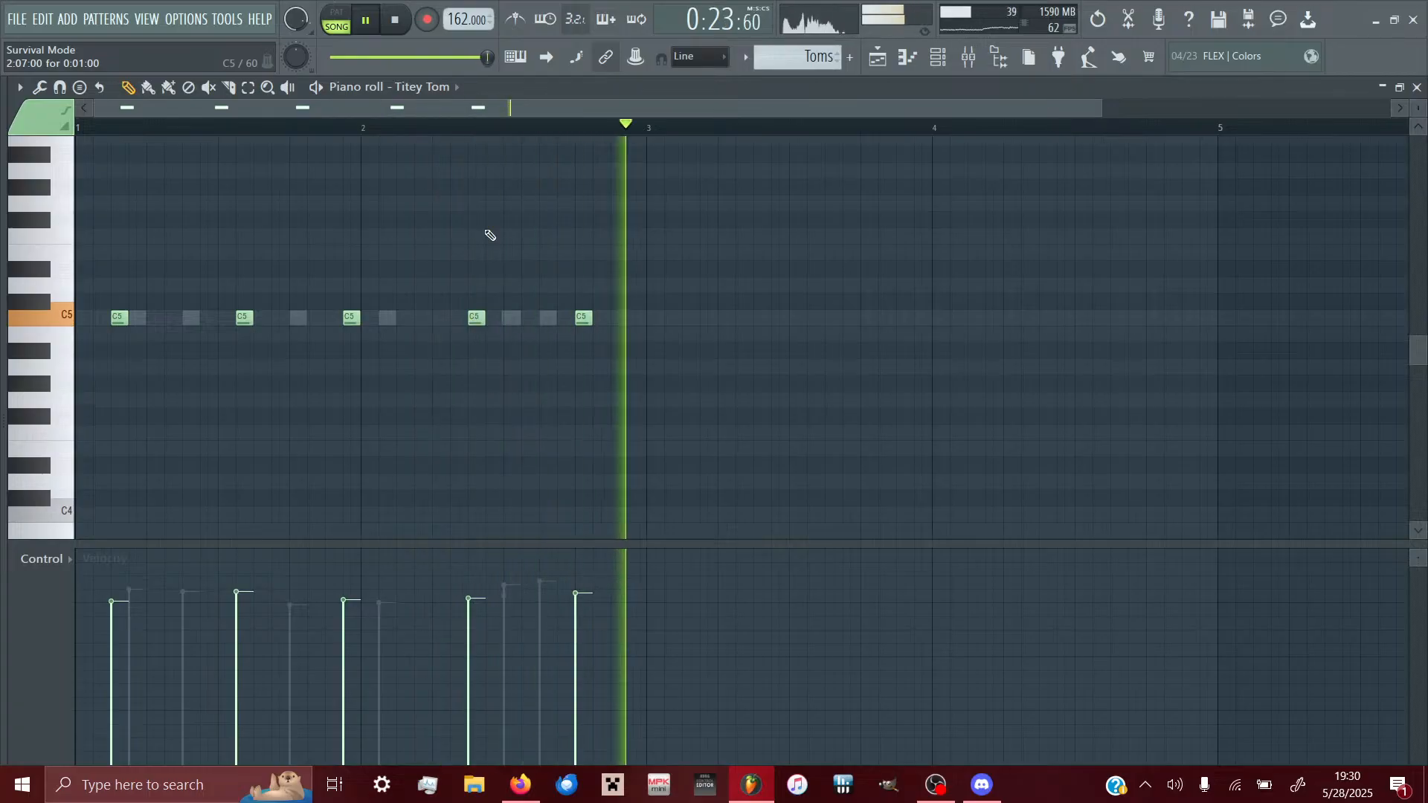
- Try moving the HouseGen Tom 06 #2 note earlier to 2:05:00 and undo the move
left_click(439, 88)
left_click(455, 425)
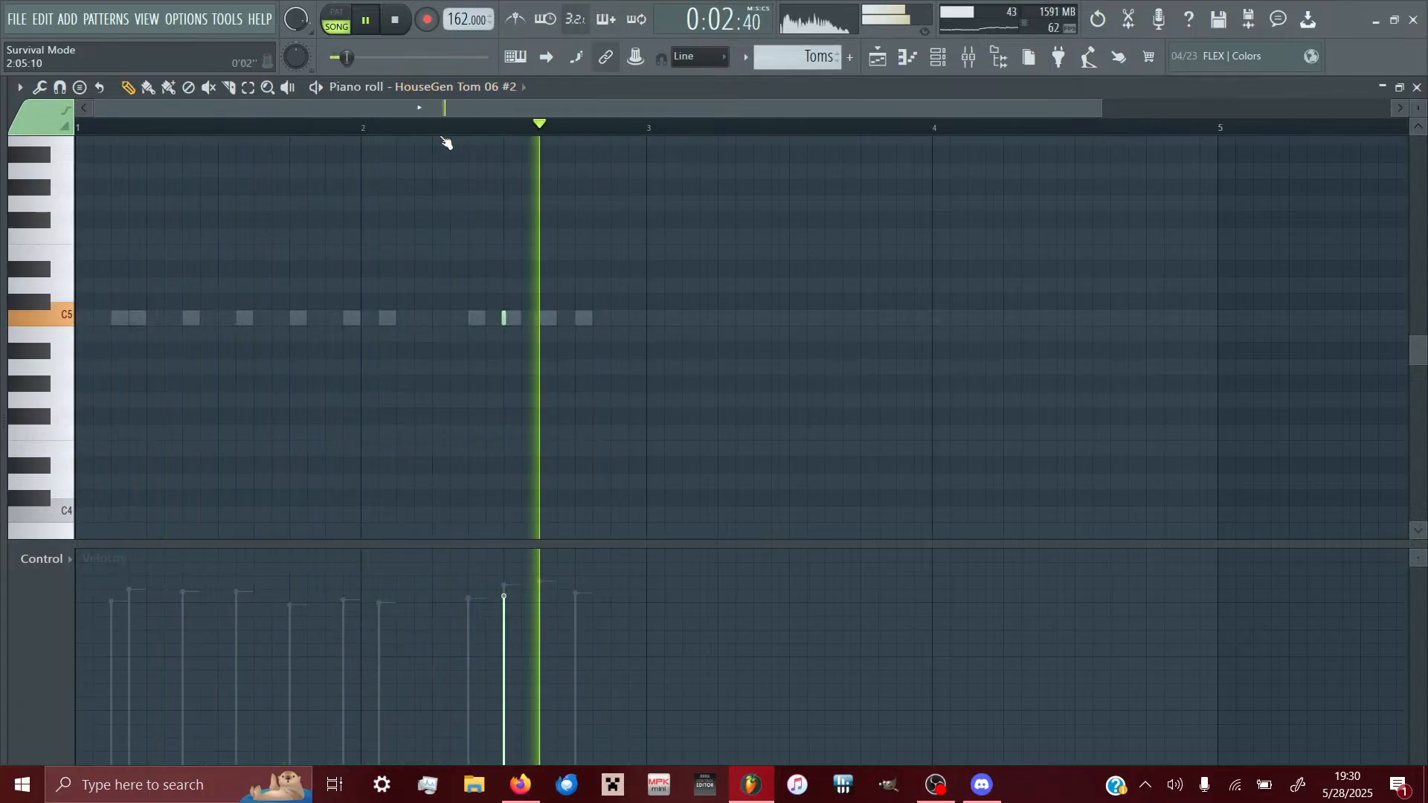
left_click(467, 87)
left_click(466, 85)
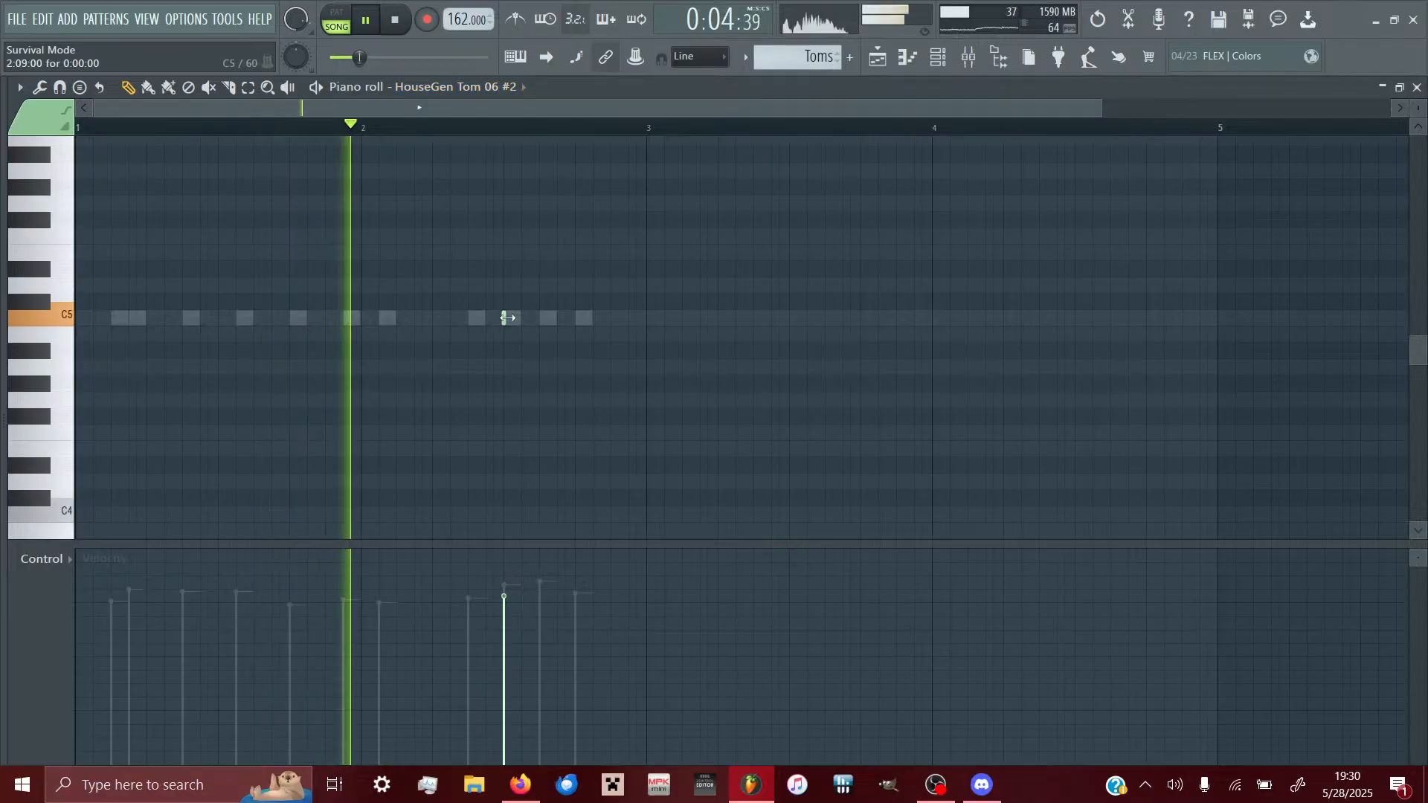
left_click_drag(504, 318, 439, 317)
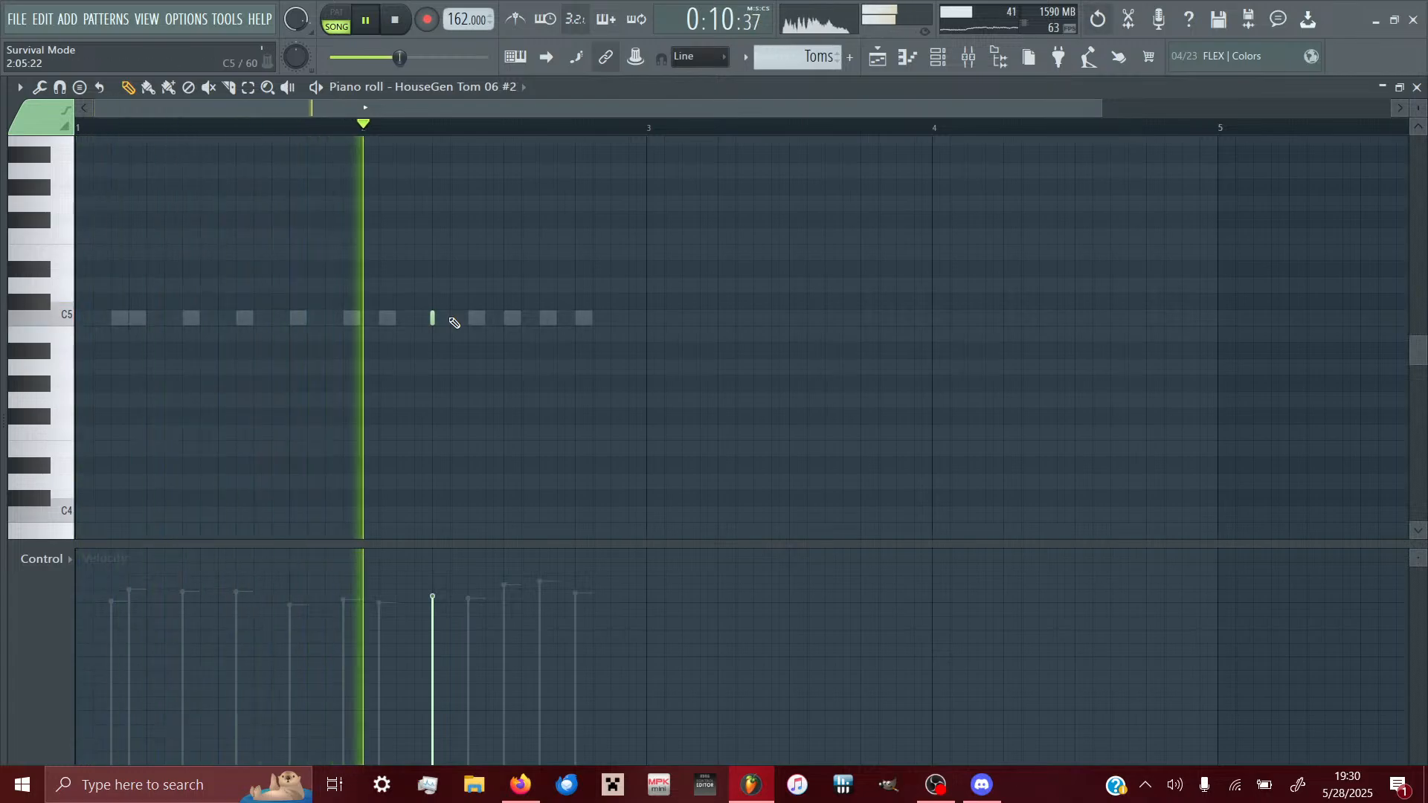
key("ctrl+z")
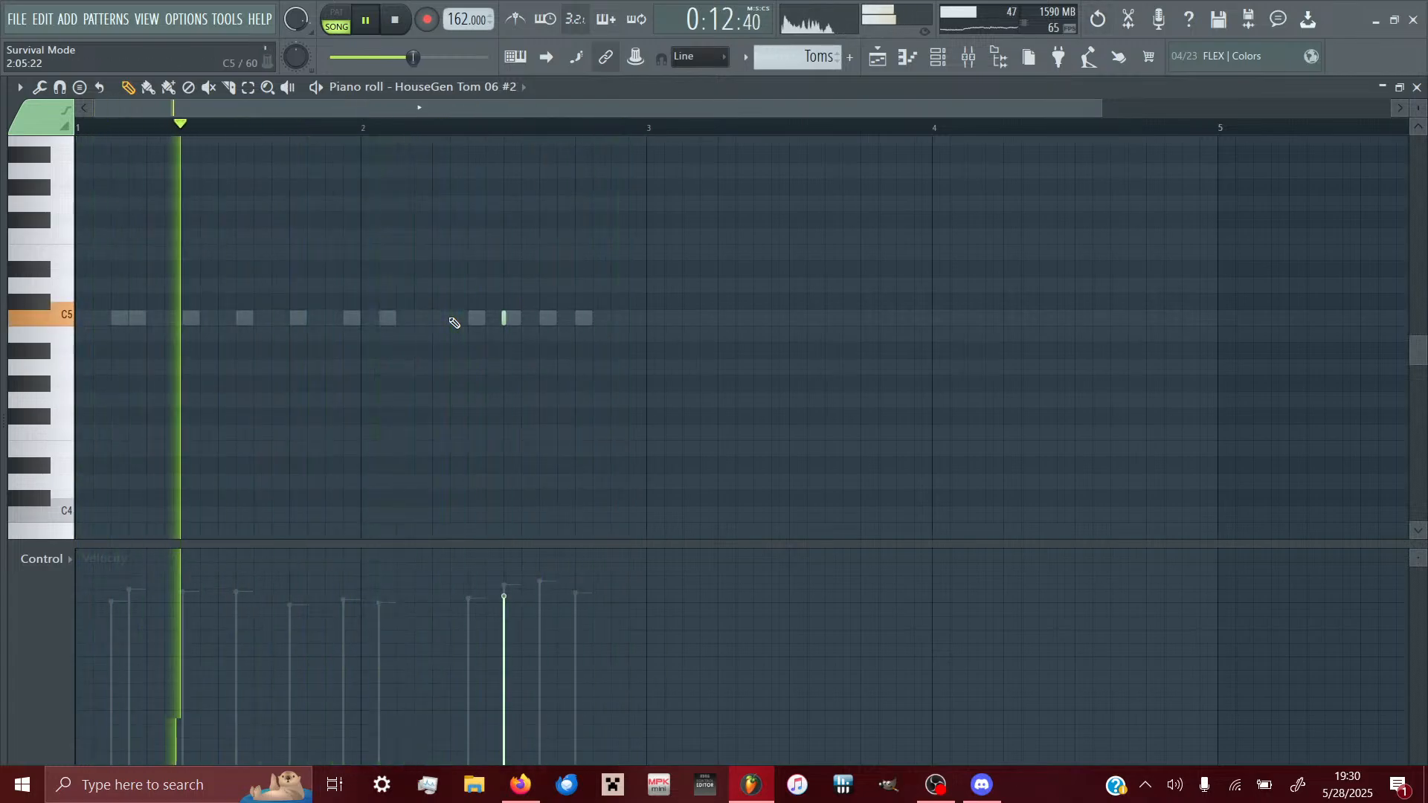
- Move the second Hyper GoldenDays Tom 03 note one step later to 2:03:00
left_click(455, 87)
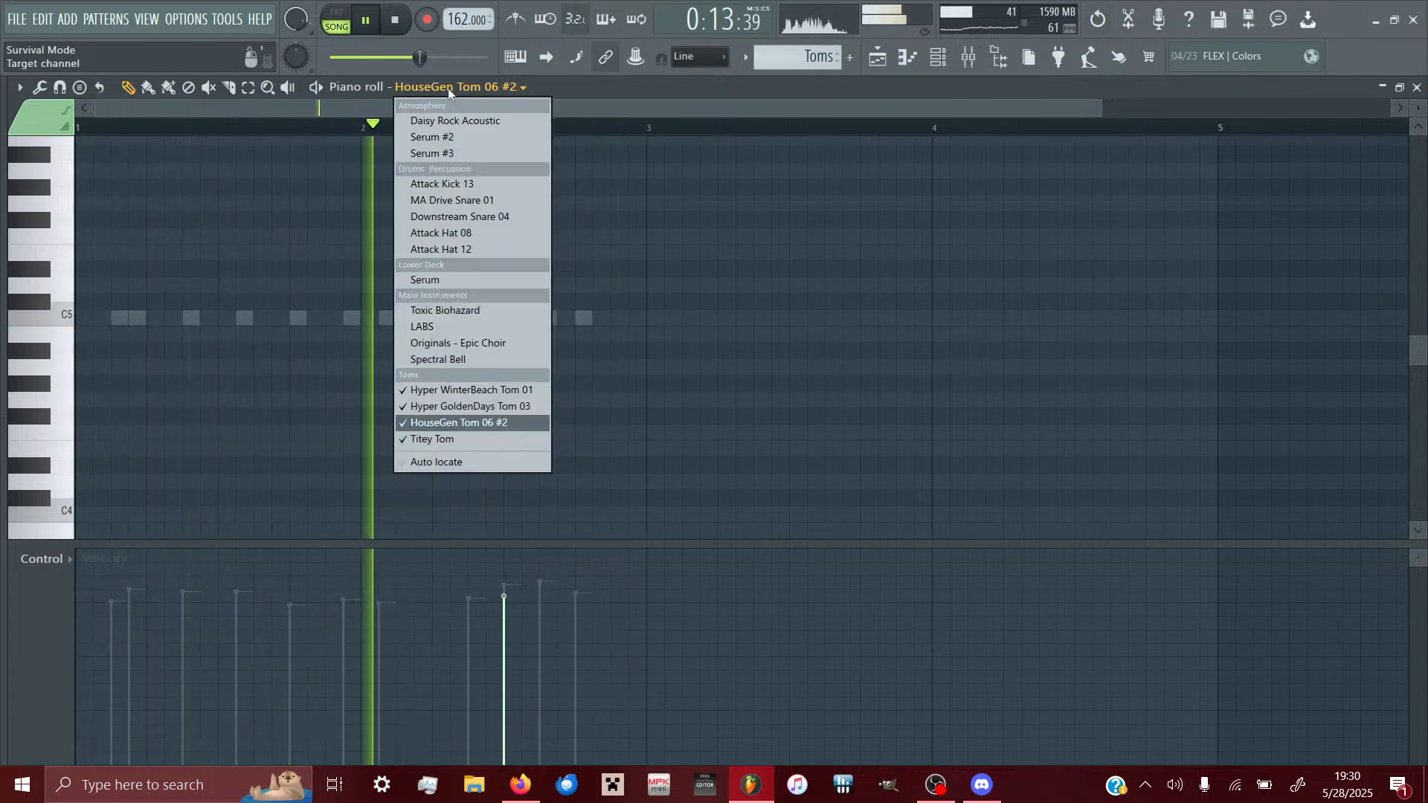
left_click(448, 392)
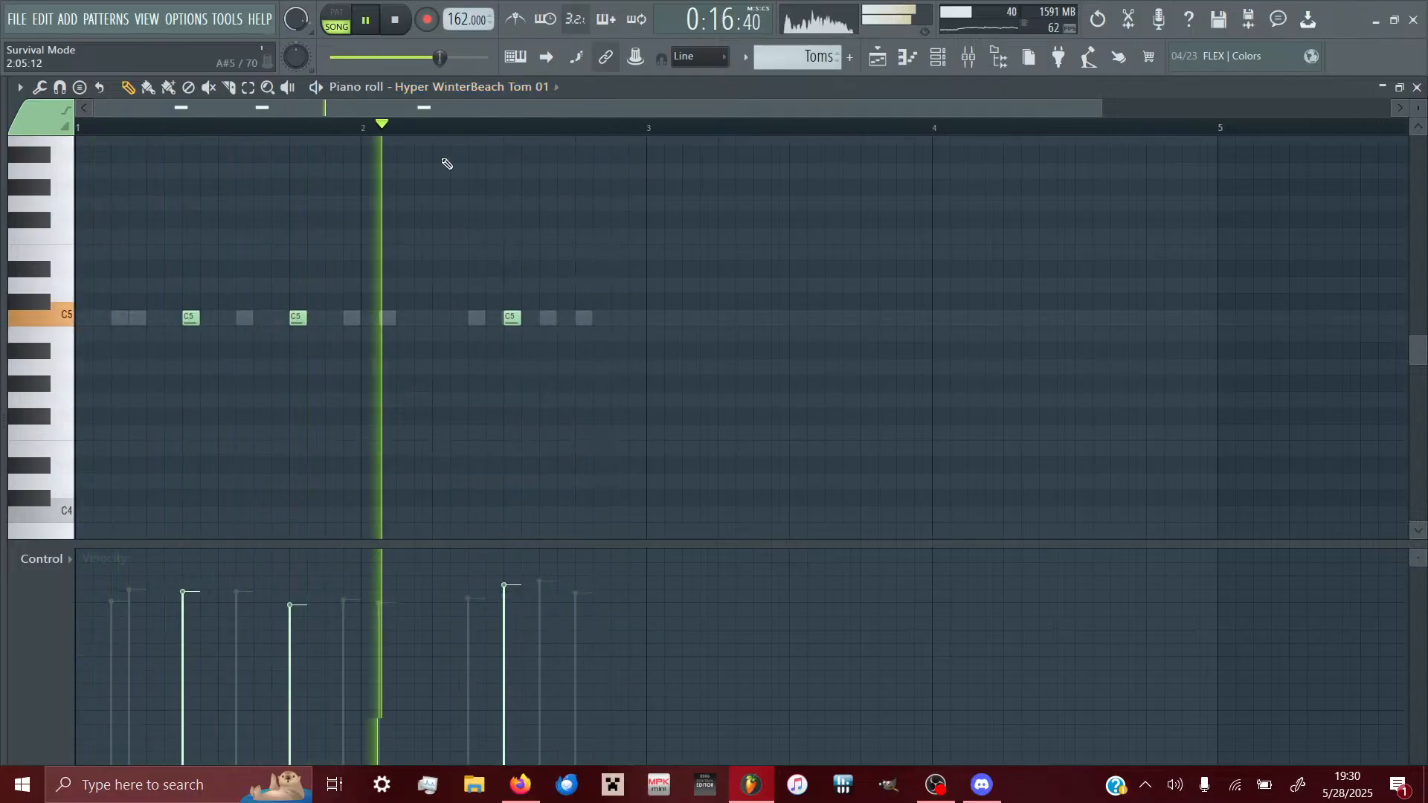
left_click(424, 85)
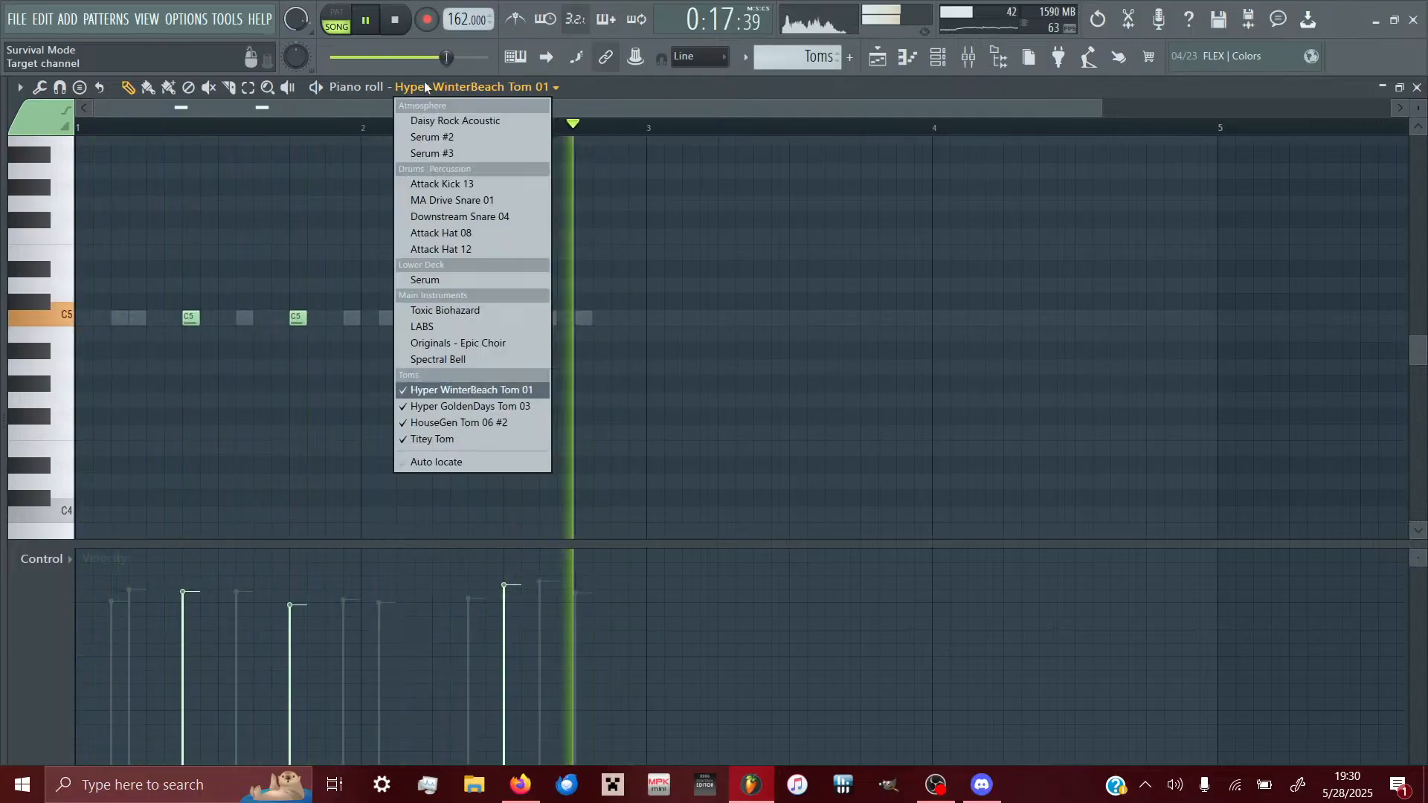
left_click(424, 407)
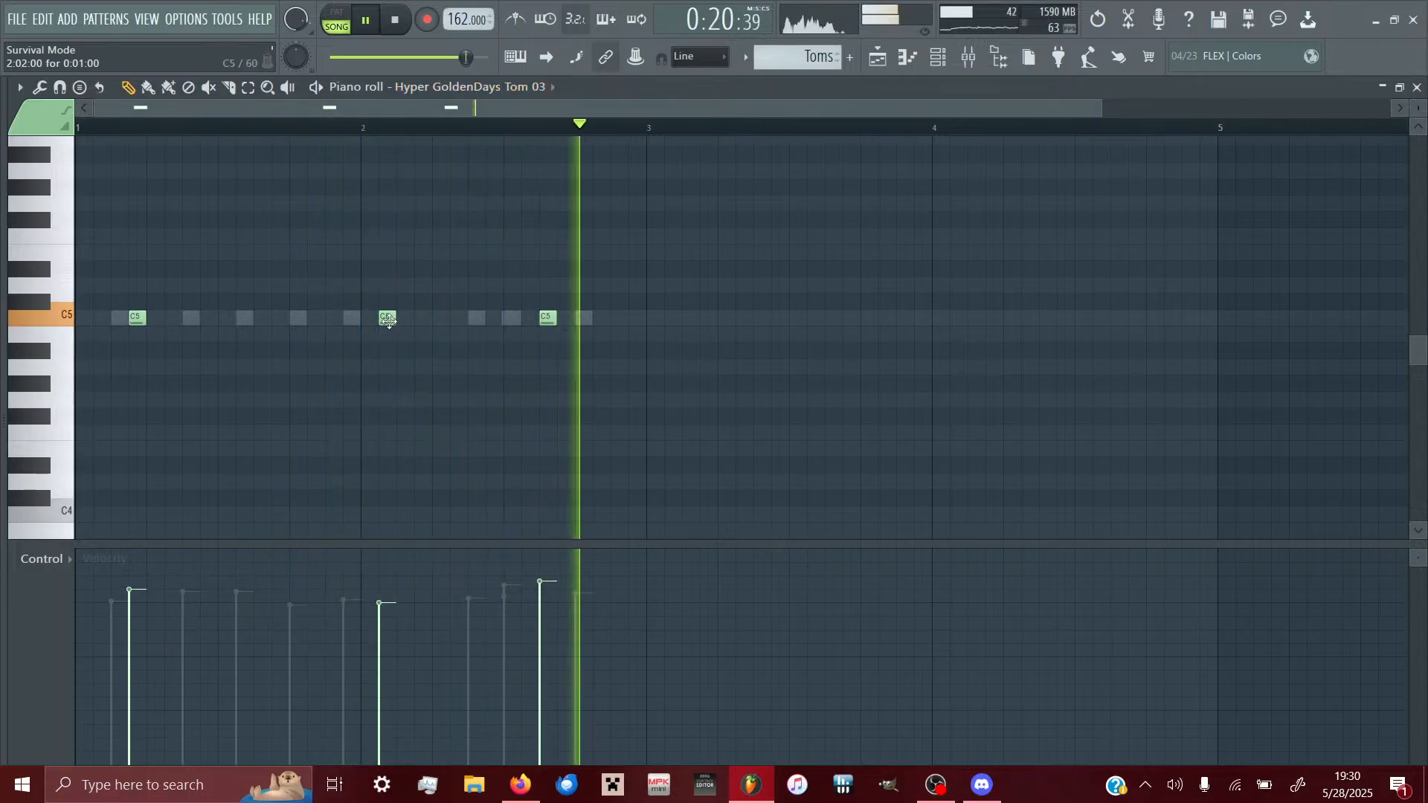
left_click_drag(387, 320, 405, 321)
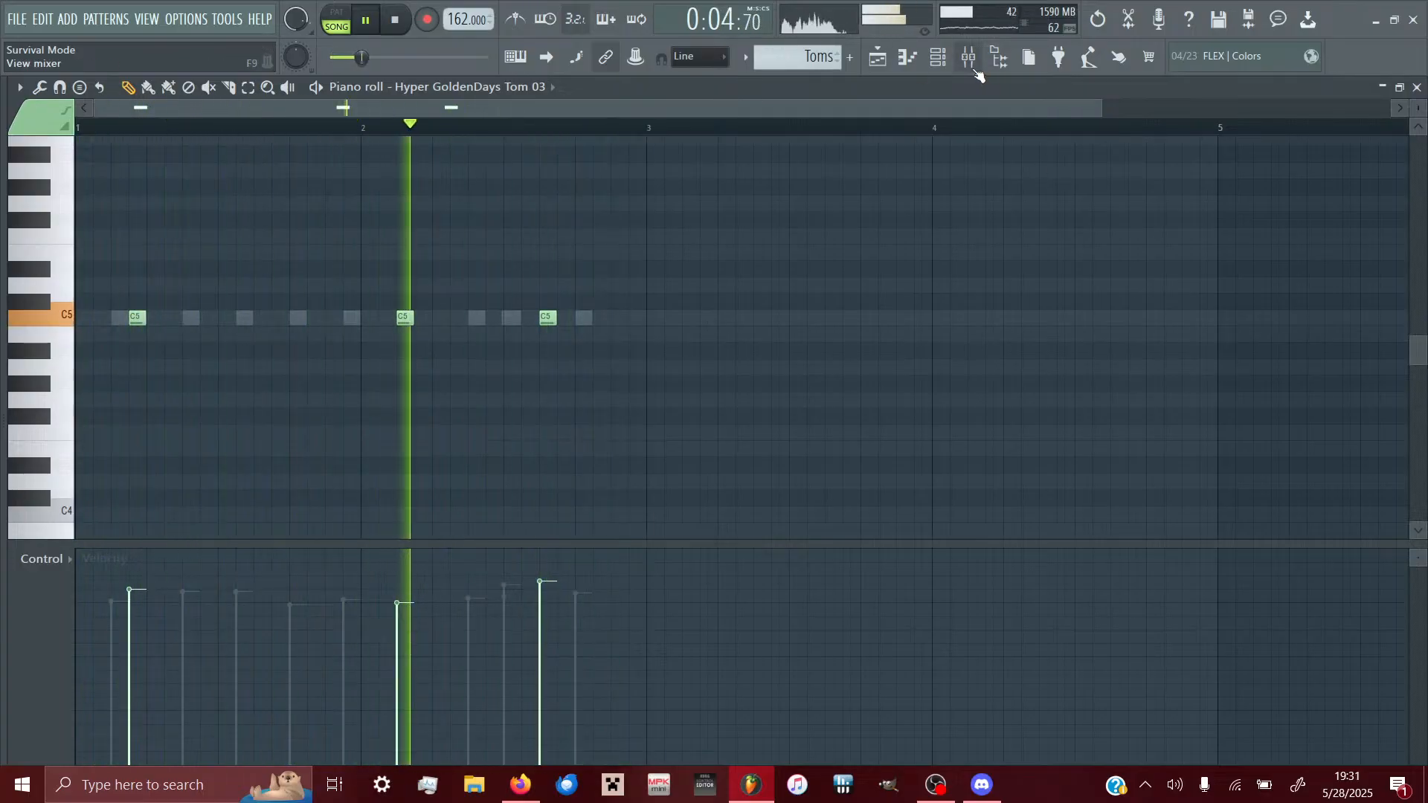
- Pan mixer track 23 (the Hyper tom 03) 100% right and track 22 (the Hyper tom 01) 27% right
left_click(969, 57)
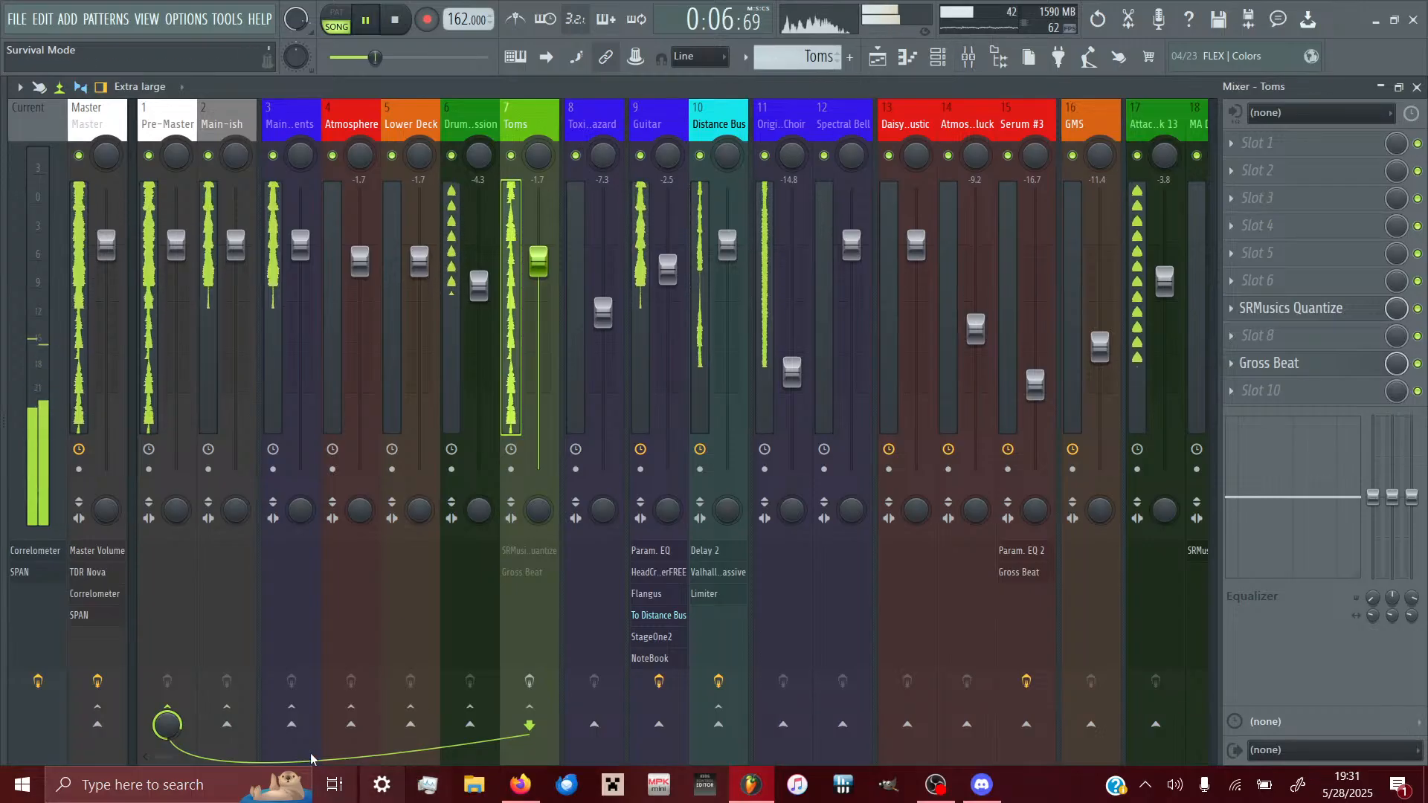
left_click_drag(162, 757, 279, 757)
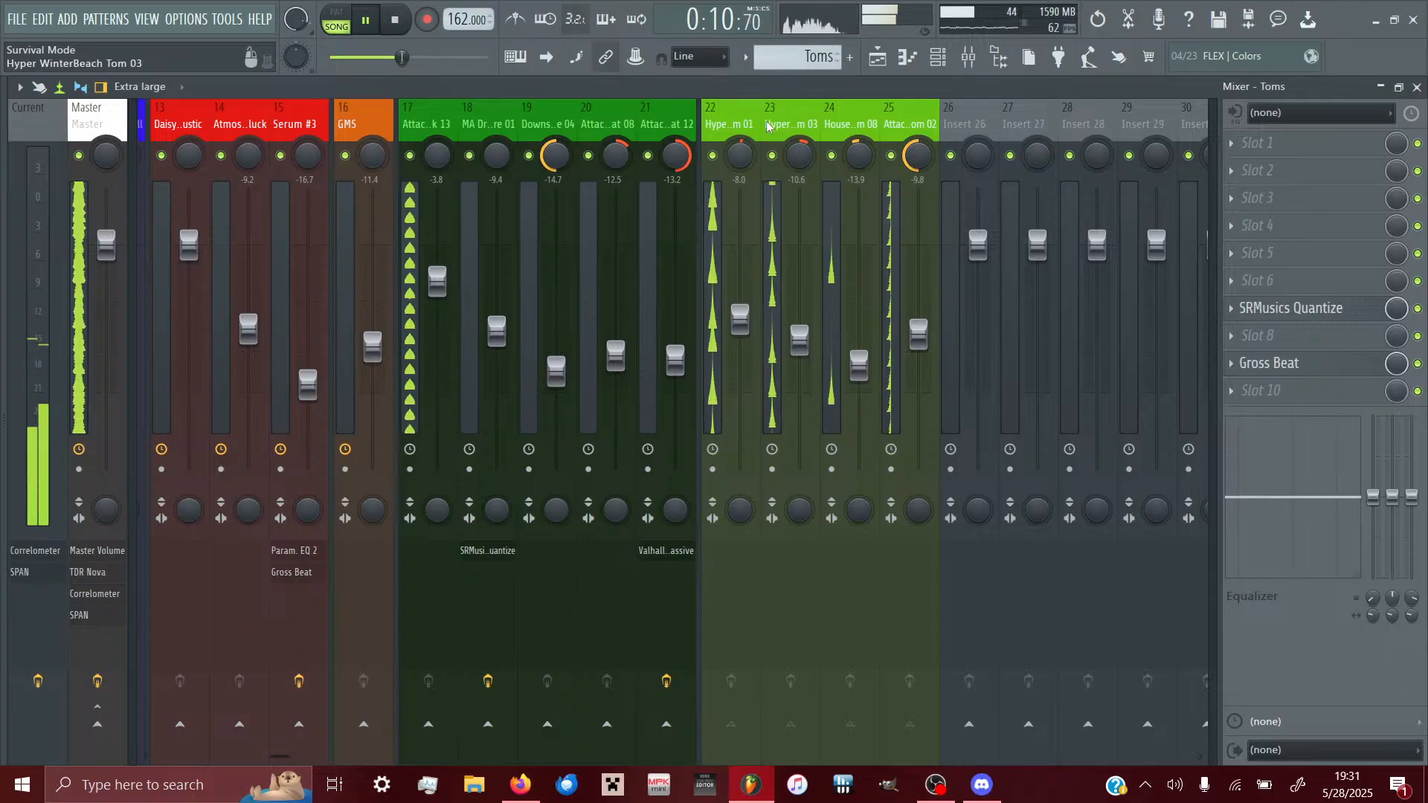
left_click_drag(804, 156, 804, 93)
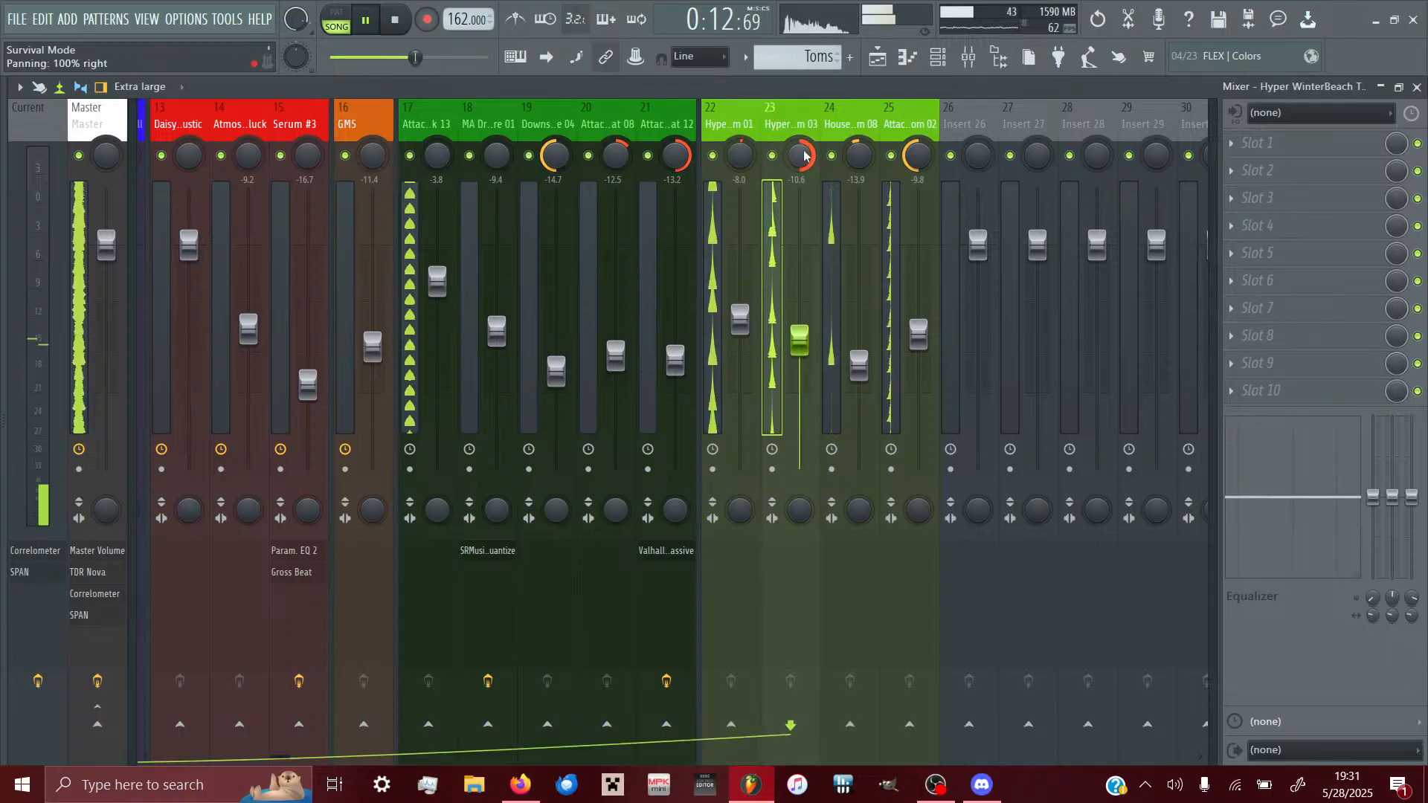
left_click(742, 159)
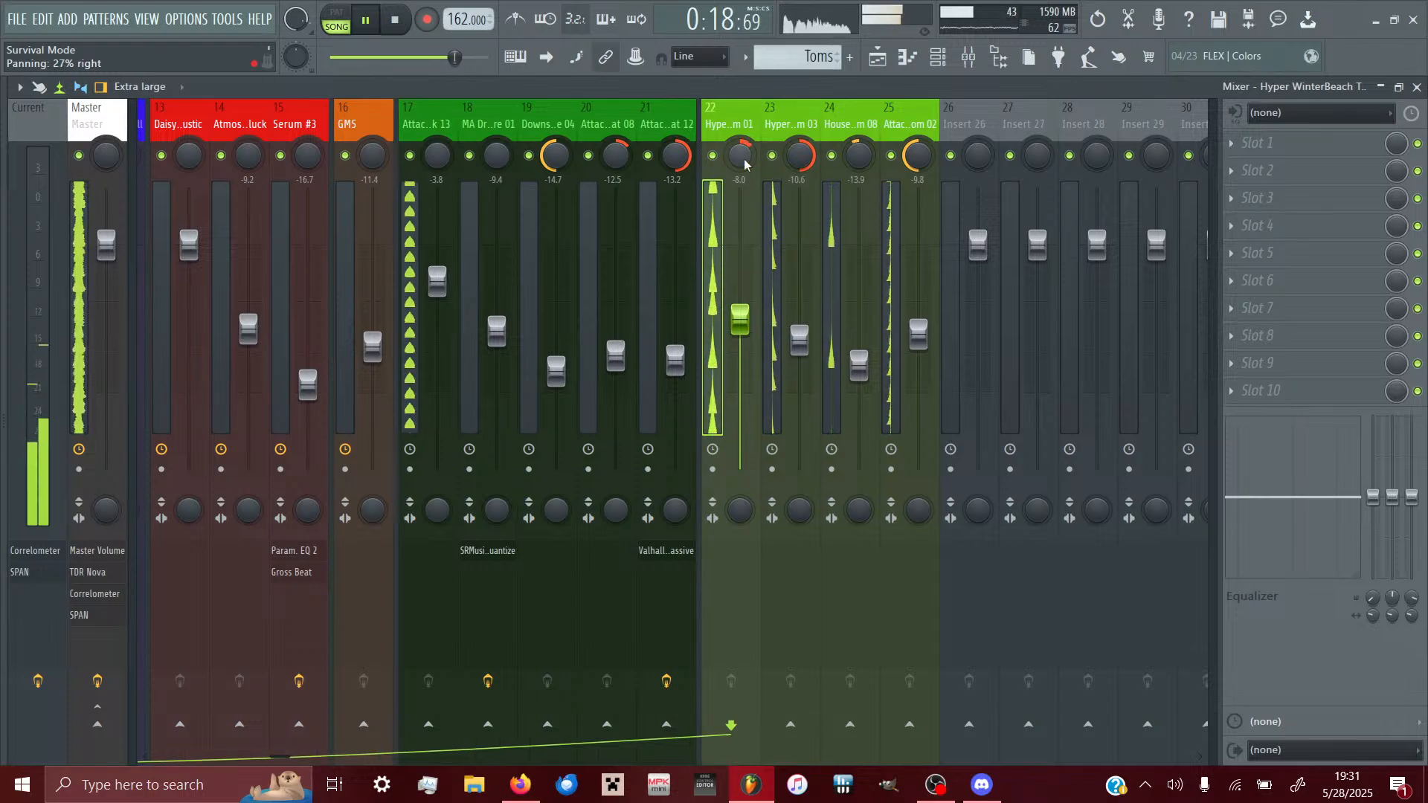
- Try Fruity Blood Overdrive in slot 1 of the Toms mixer track and replace it with Fruity Fast Dist
left_click_drag(273, 761, 64, 748)
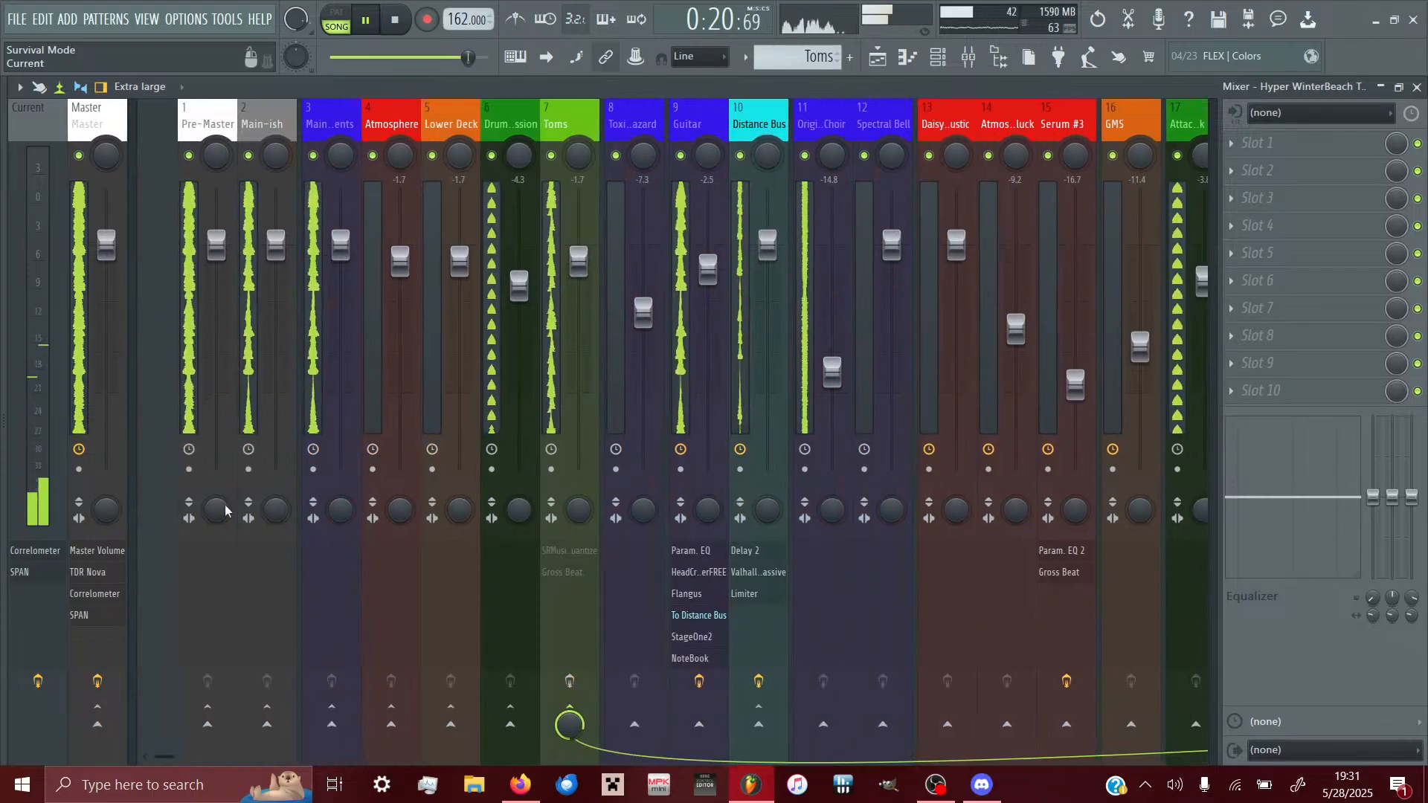
left_click(549, 136)
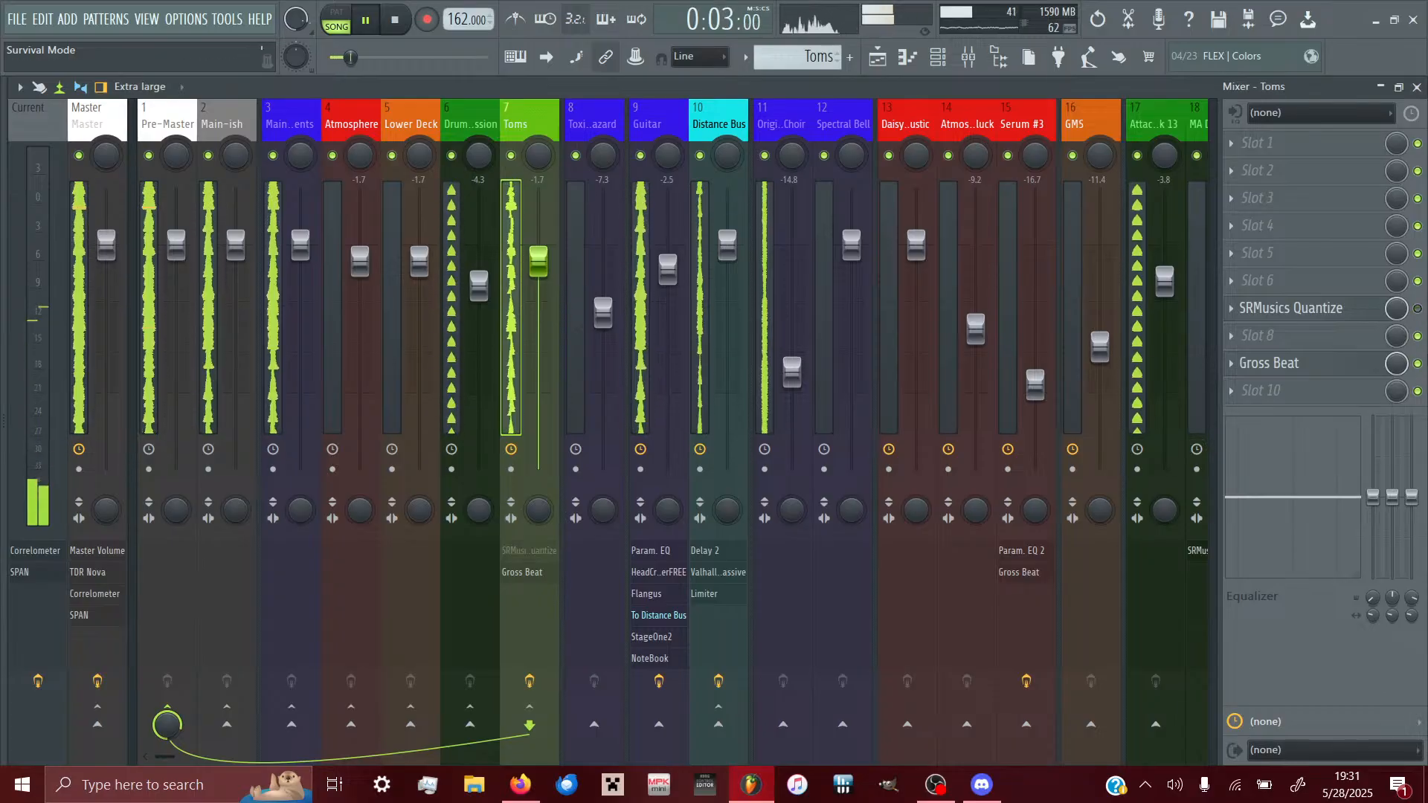
left_click(1303, 141)
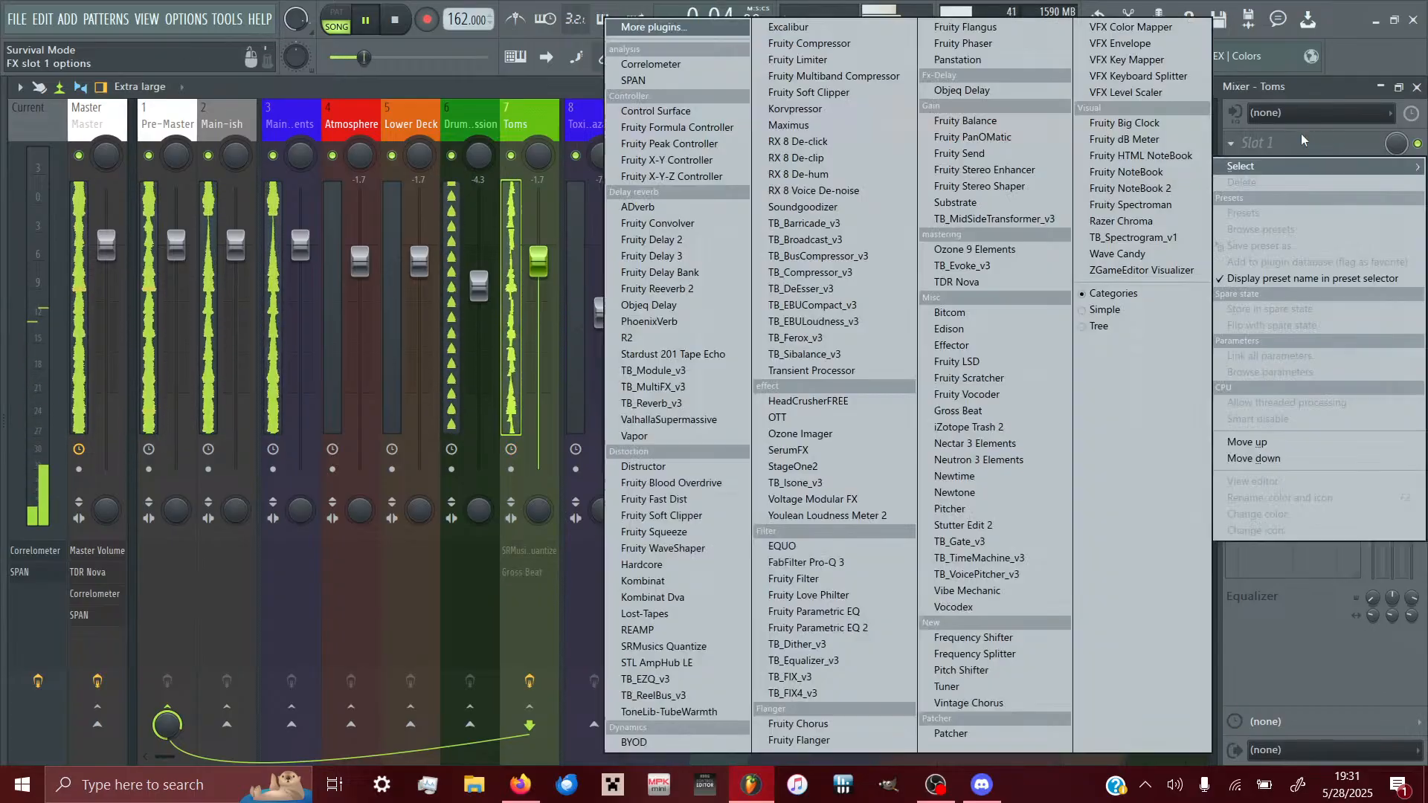
left_click(671, 482)
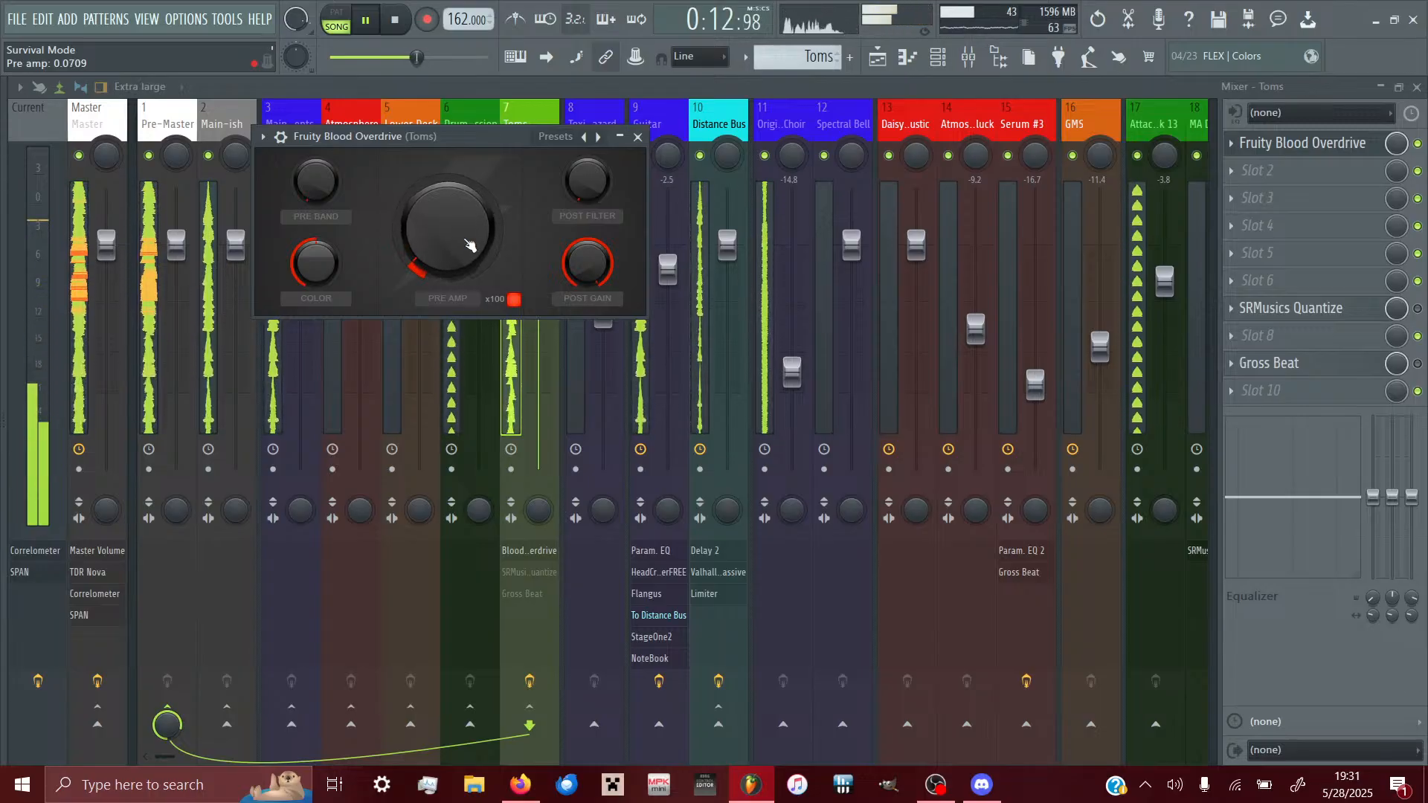
left_click(1231, 145)
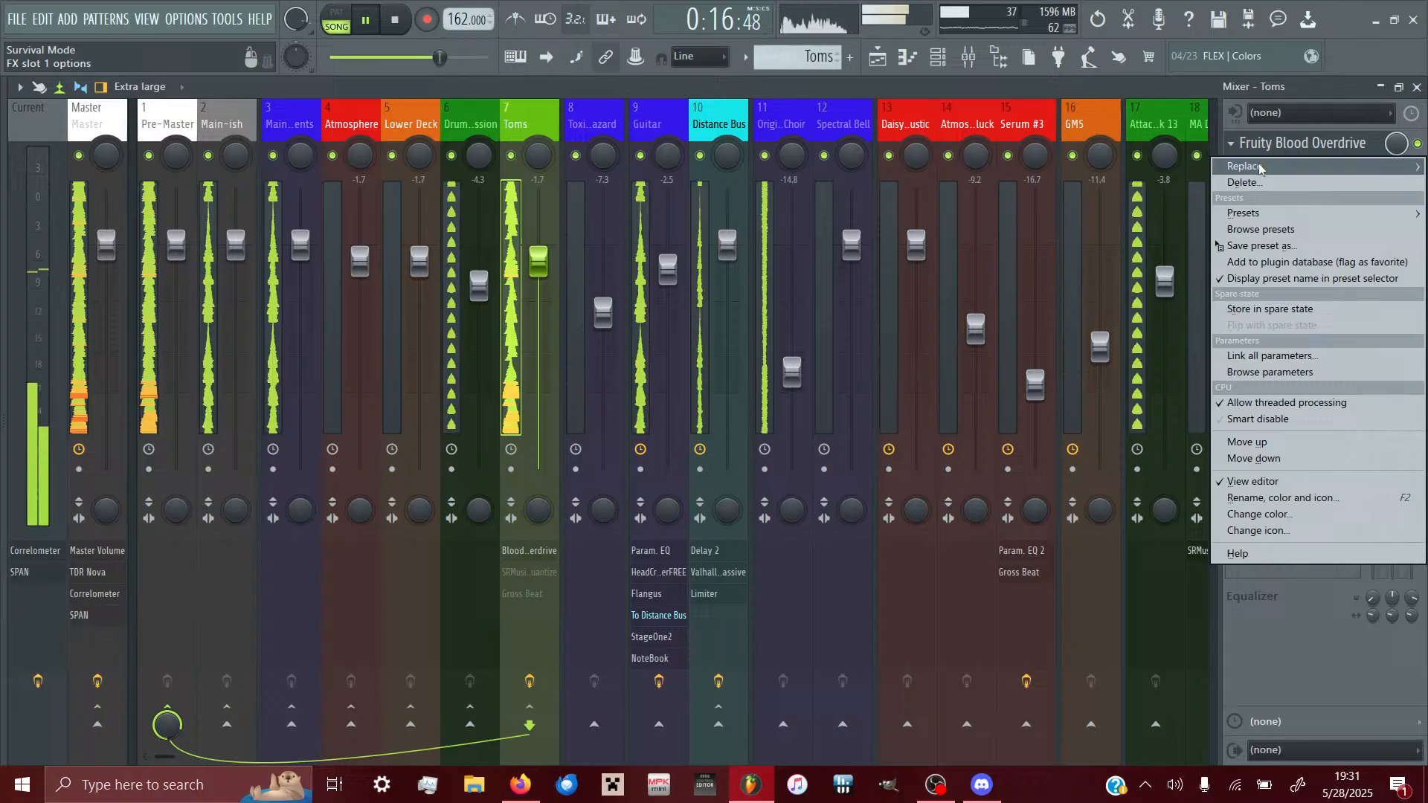
mouse_move(1260, 168)
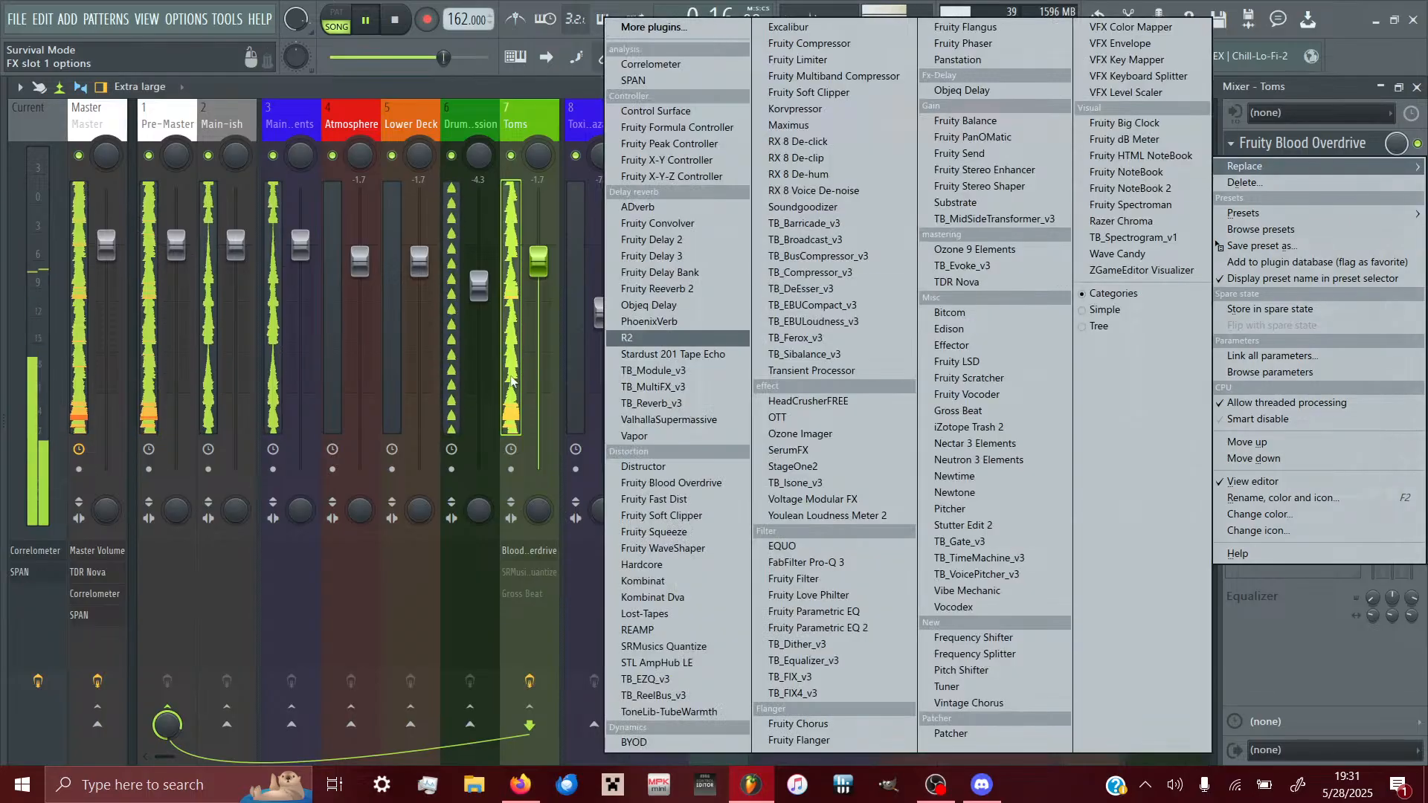
left_click(651, 499)
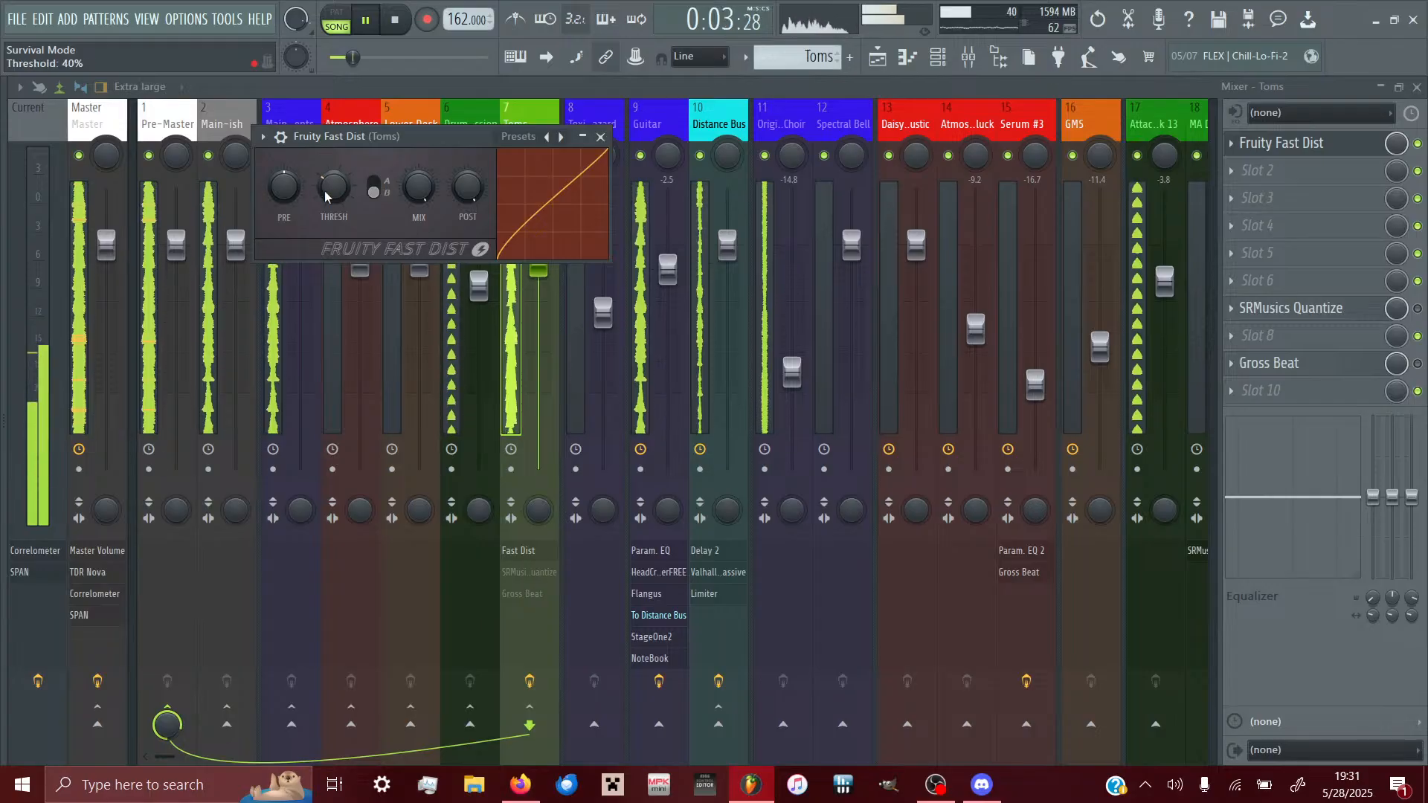
- Set Fruity Fast Dist to 100% pre amp, type A, a lower threshold and reduced post level, comparing the Toms with the effect bypassed
left_click_drag(285, 188, 285, 112)
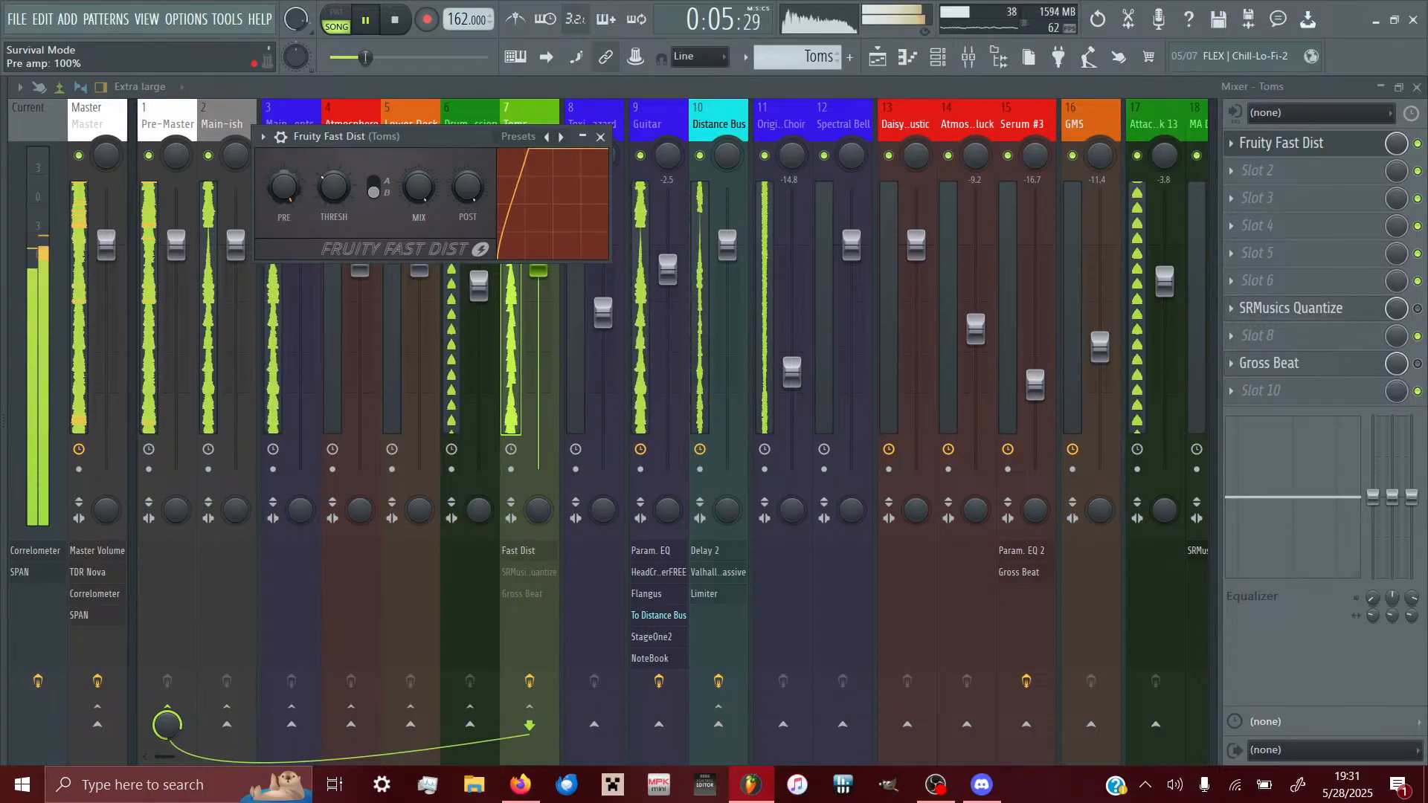
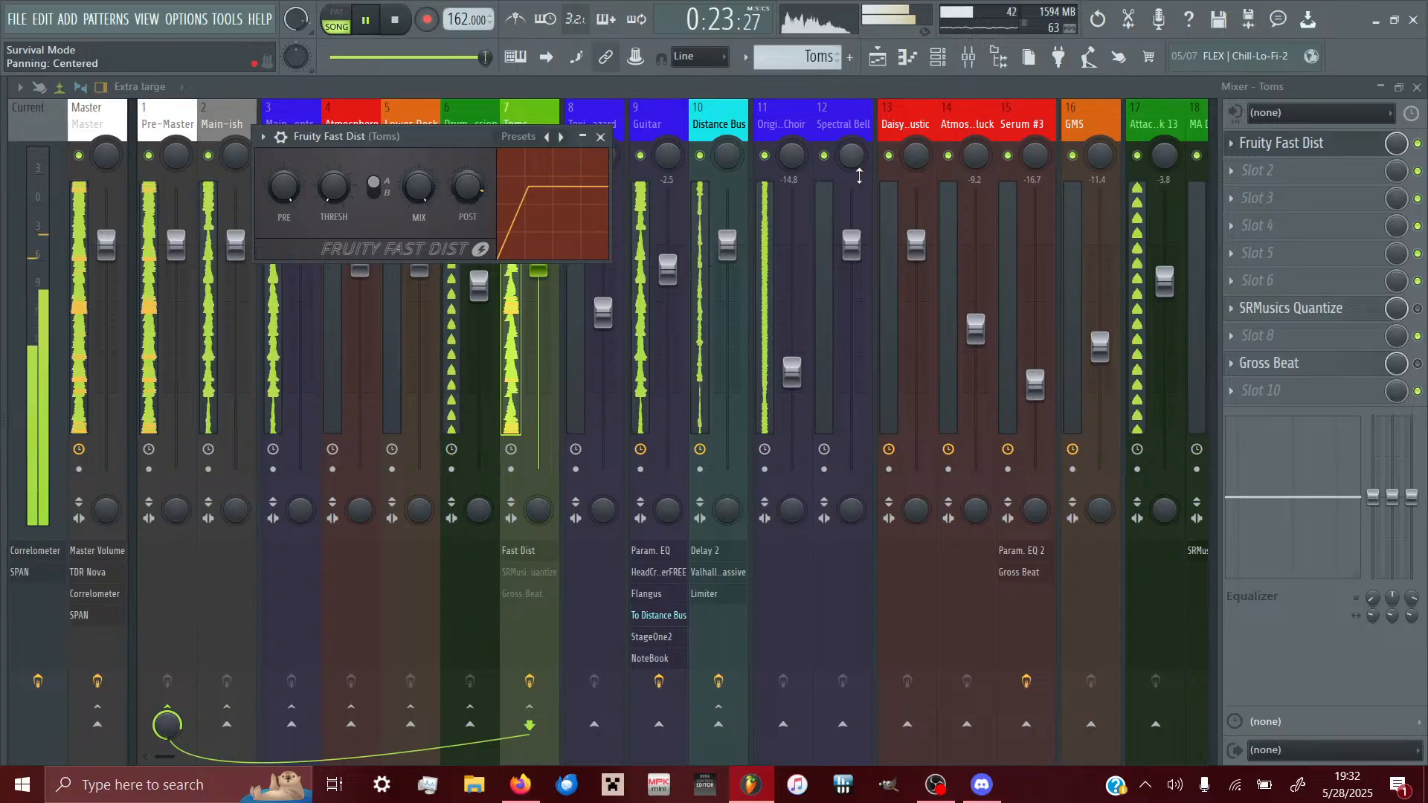
left_click(1417, 144)
left_click(1417, 145)
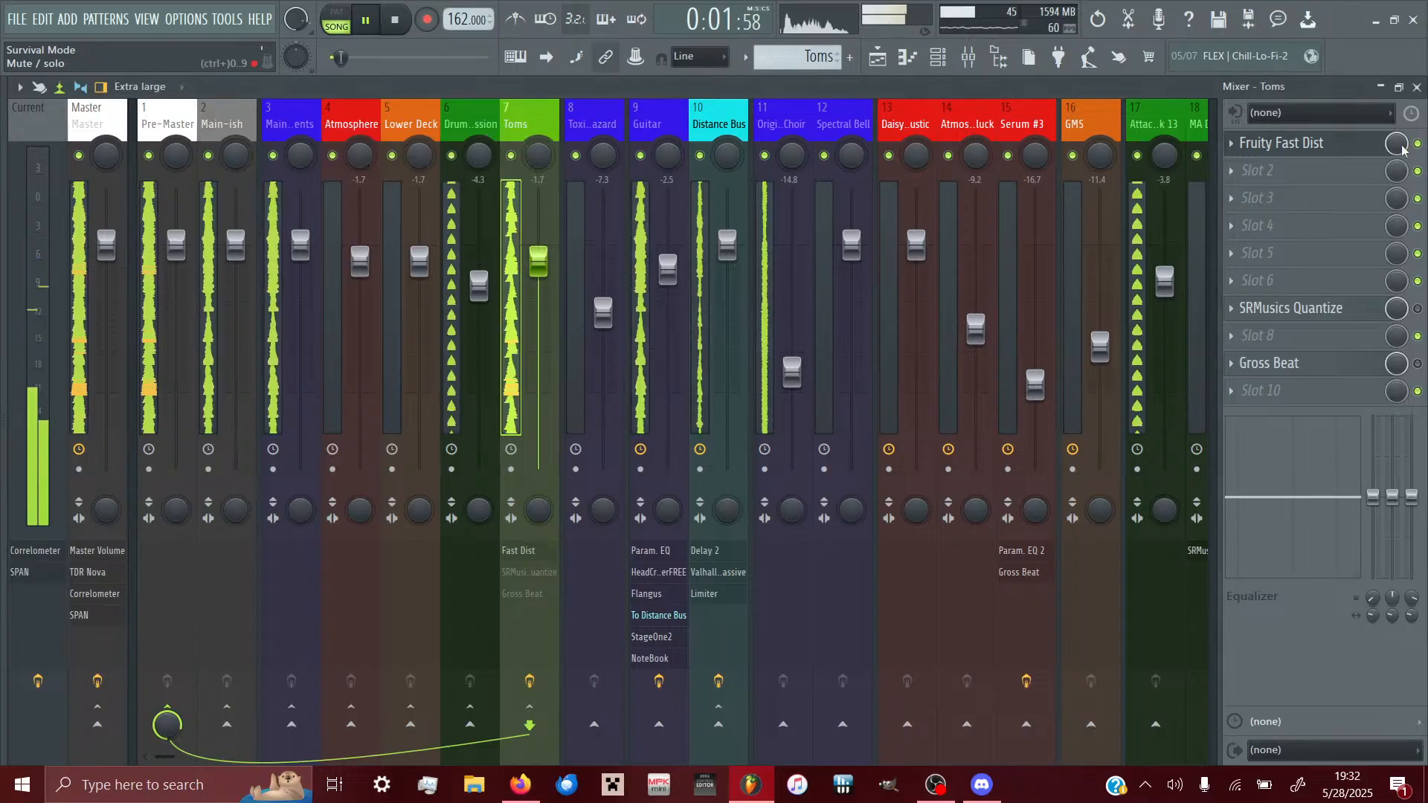
left_click(1383, 144)
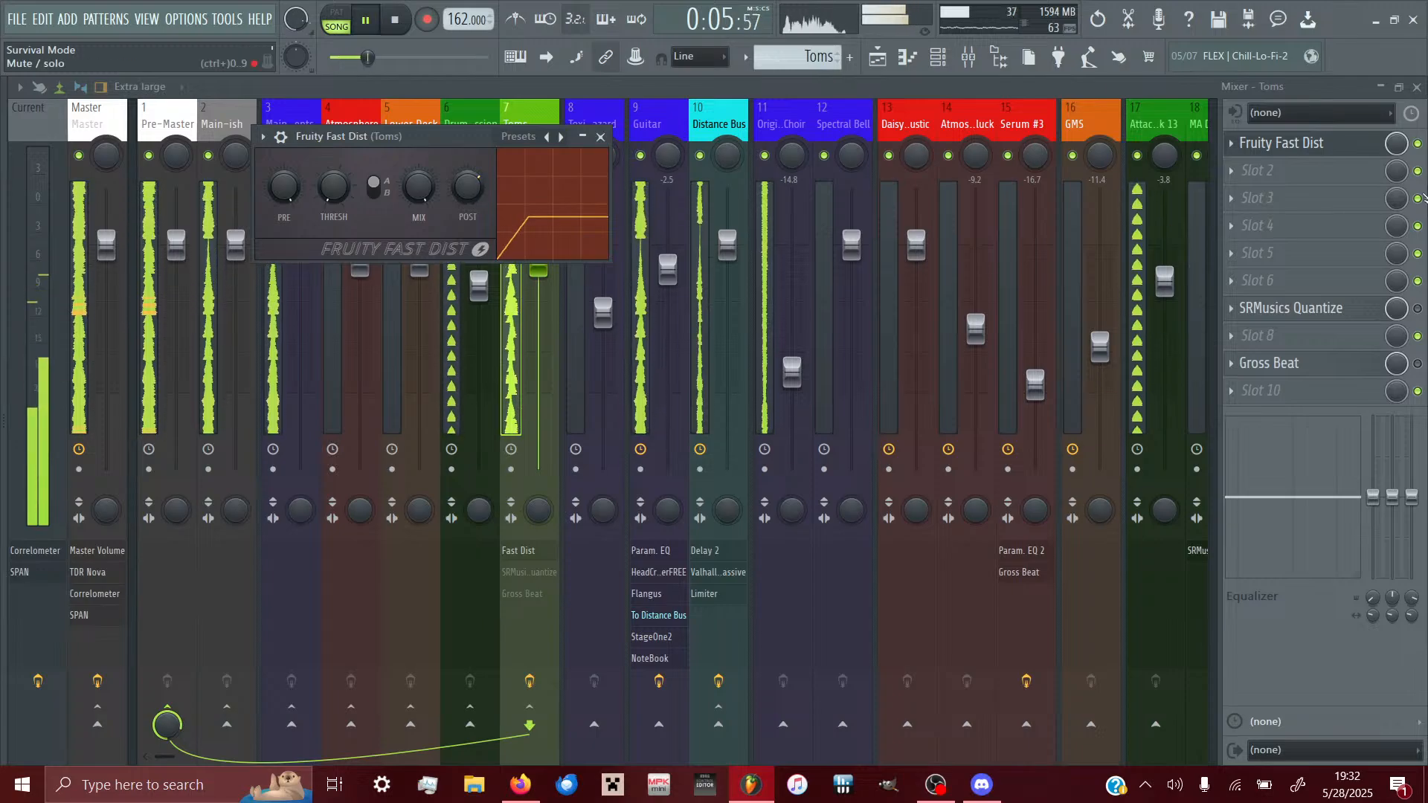
left_click(1411, 155)
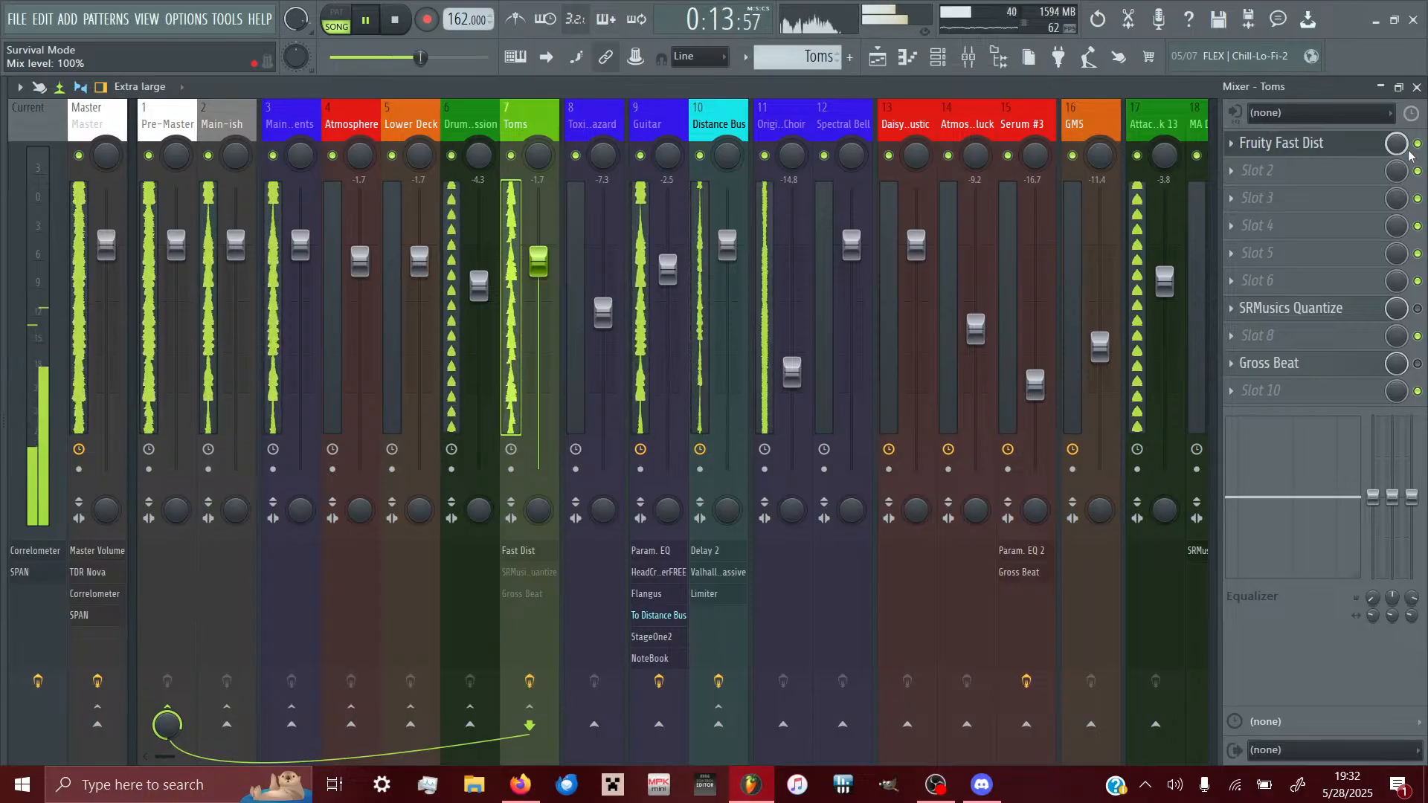
- Move SRMusics Quantize up three places to slot 4 in the Toms track's effect chain
left_click(1236, 301)
left_click(1257, 617)
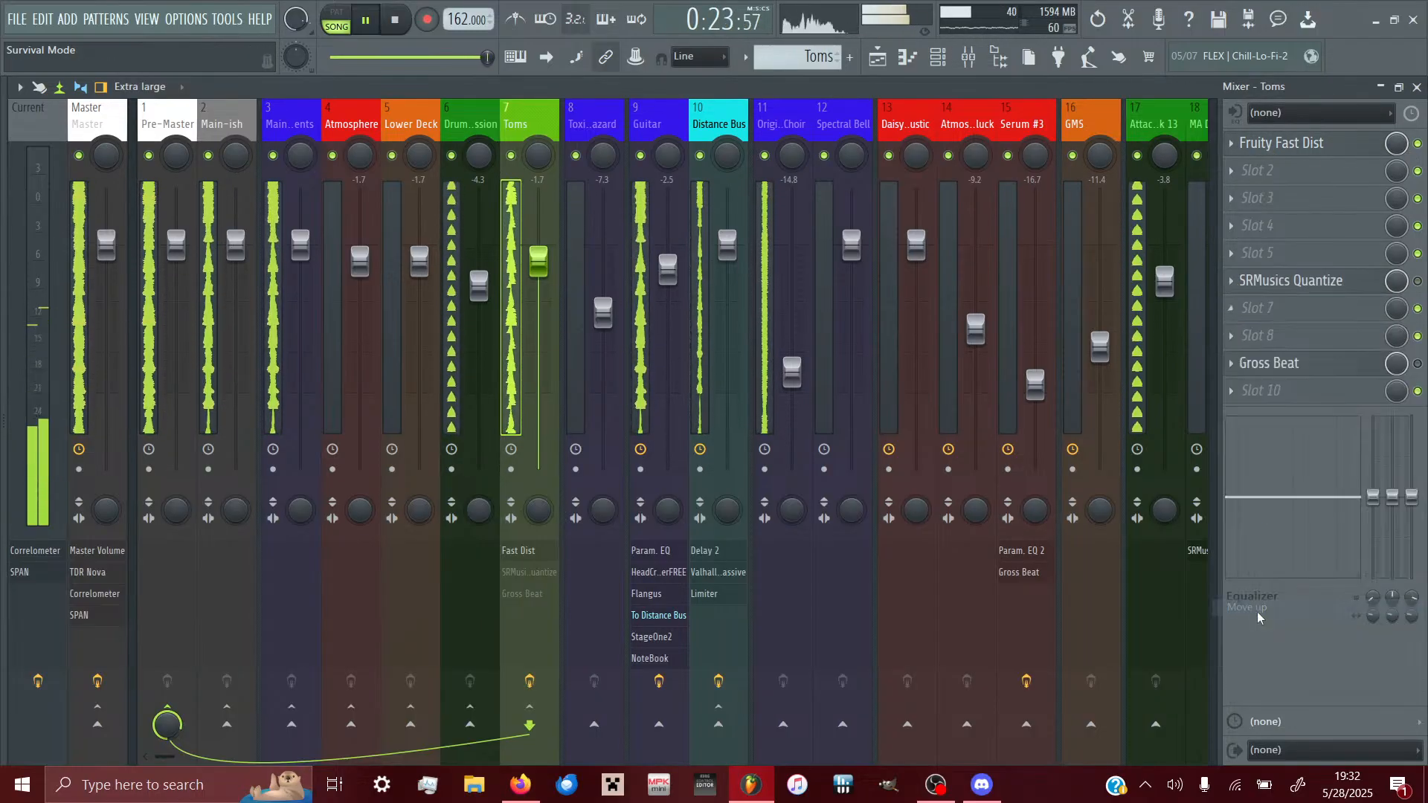
left_click(1235, 281)
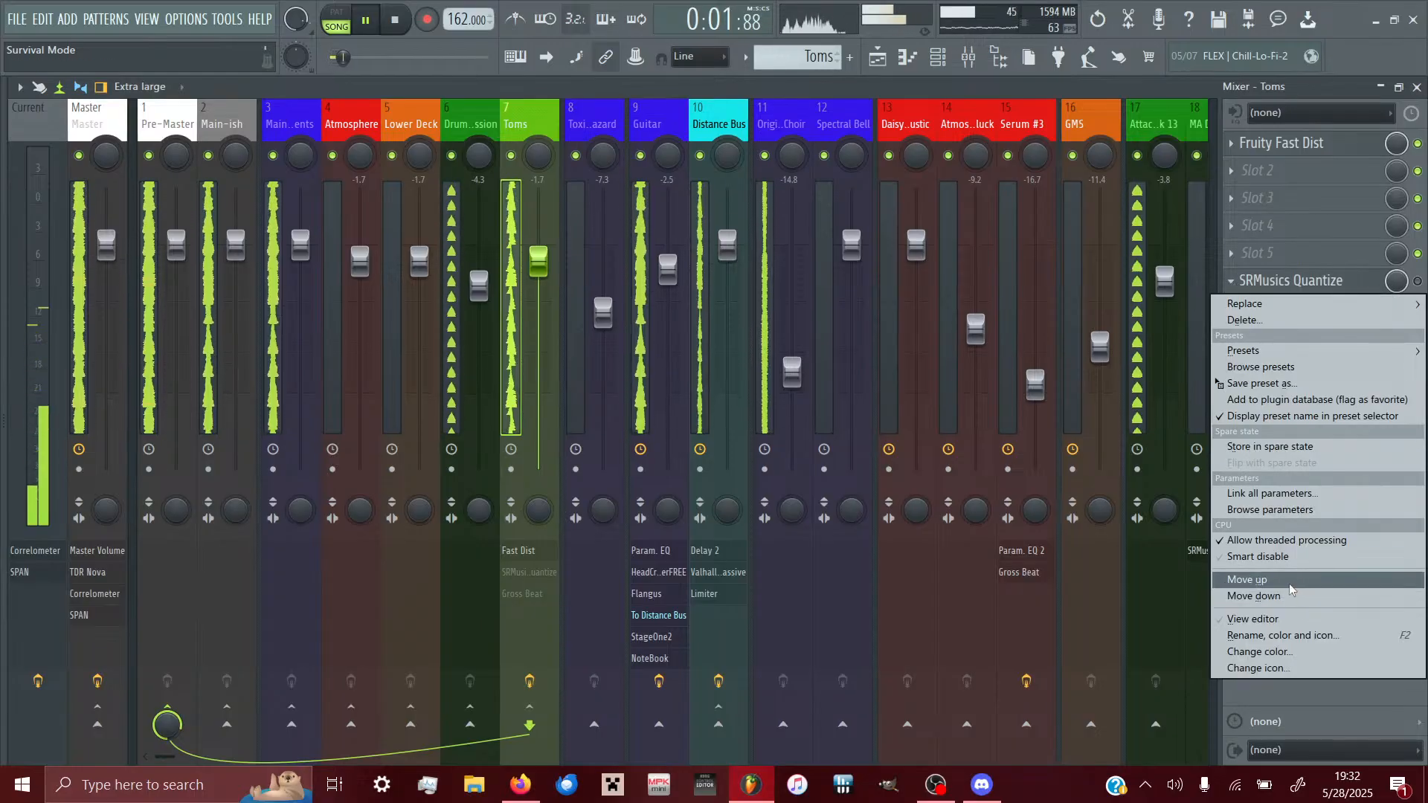
left_click(1290, 586)
left_click(1231, 253)
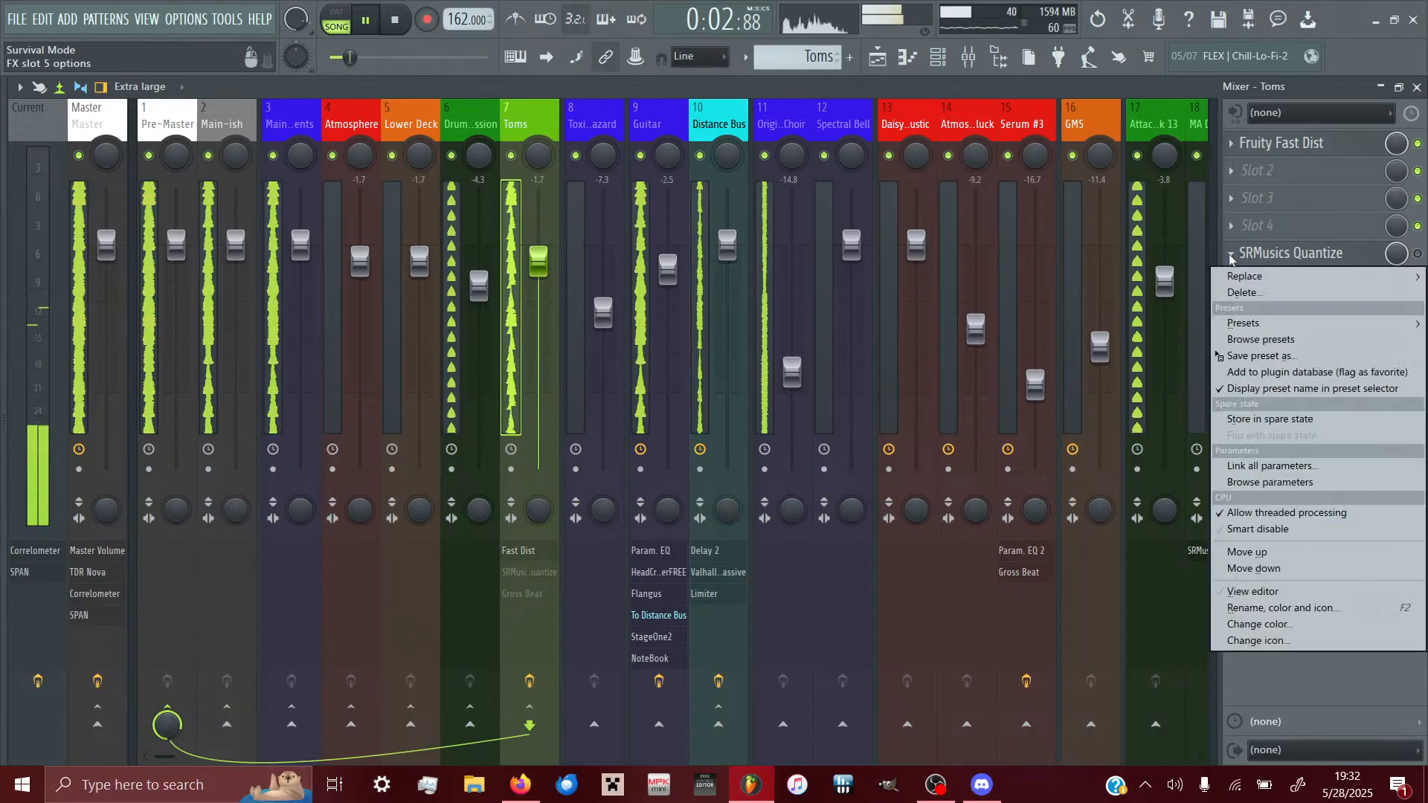
left_click(1246, 553)
- Add Fruity Parametric EQ in slot 2 of the Toms mixer track, after Fruity Fast Dist
left_click(881, 62)
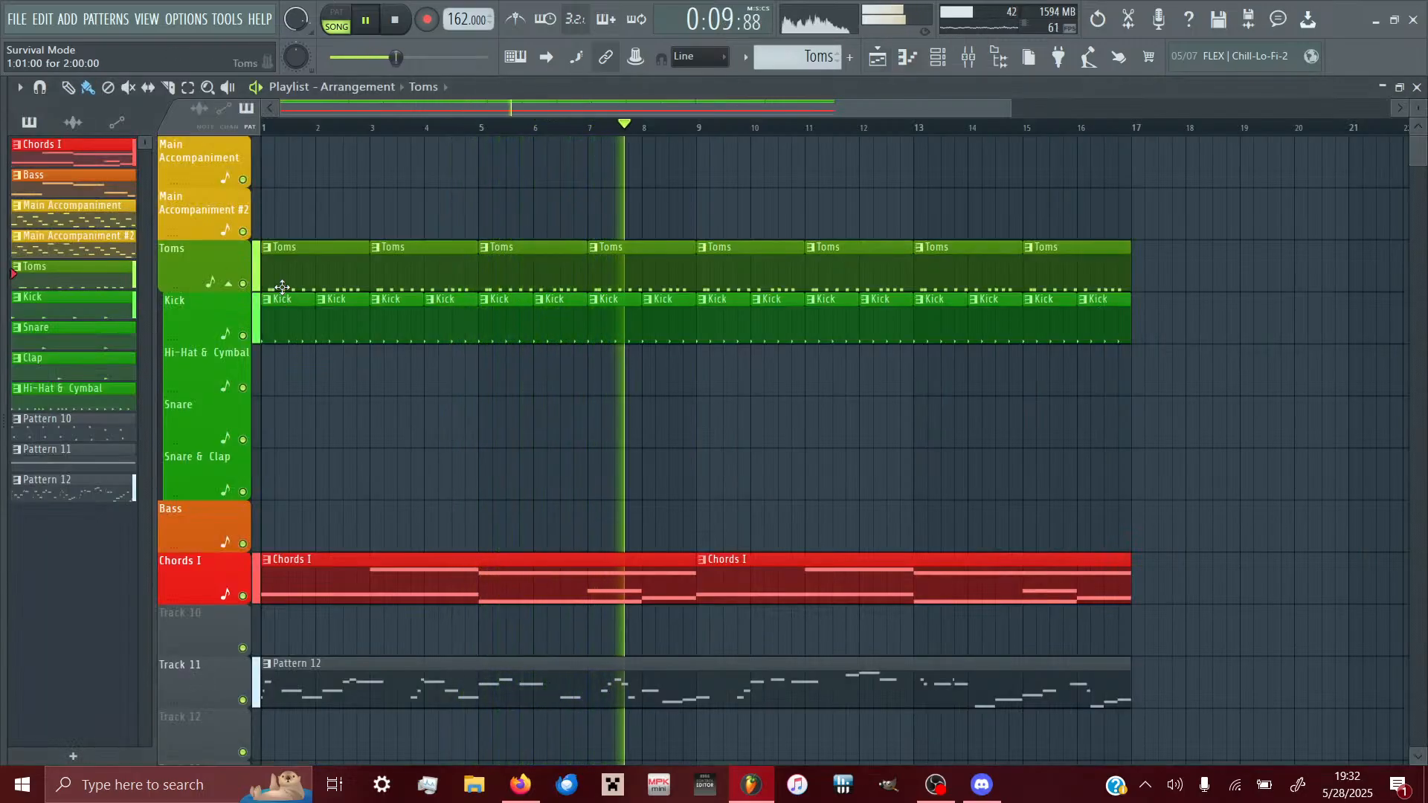
left_click(971, 60)
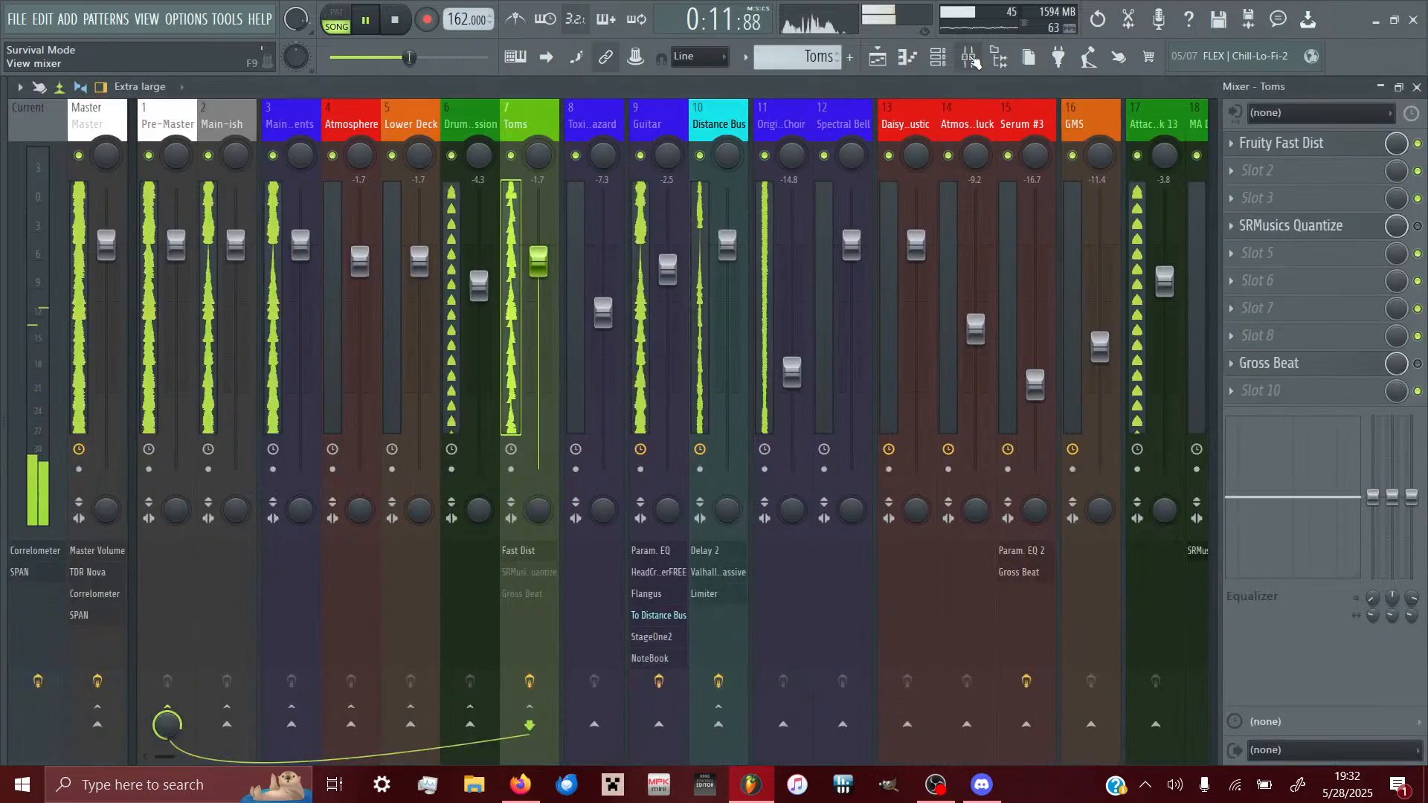
left_click(1280, 170)
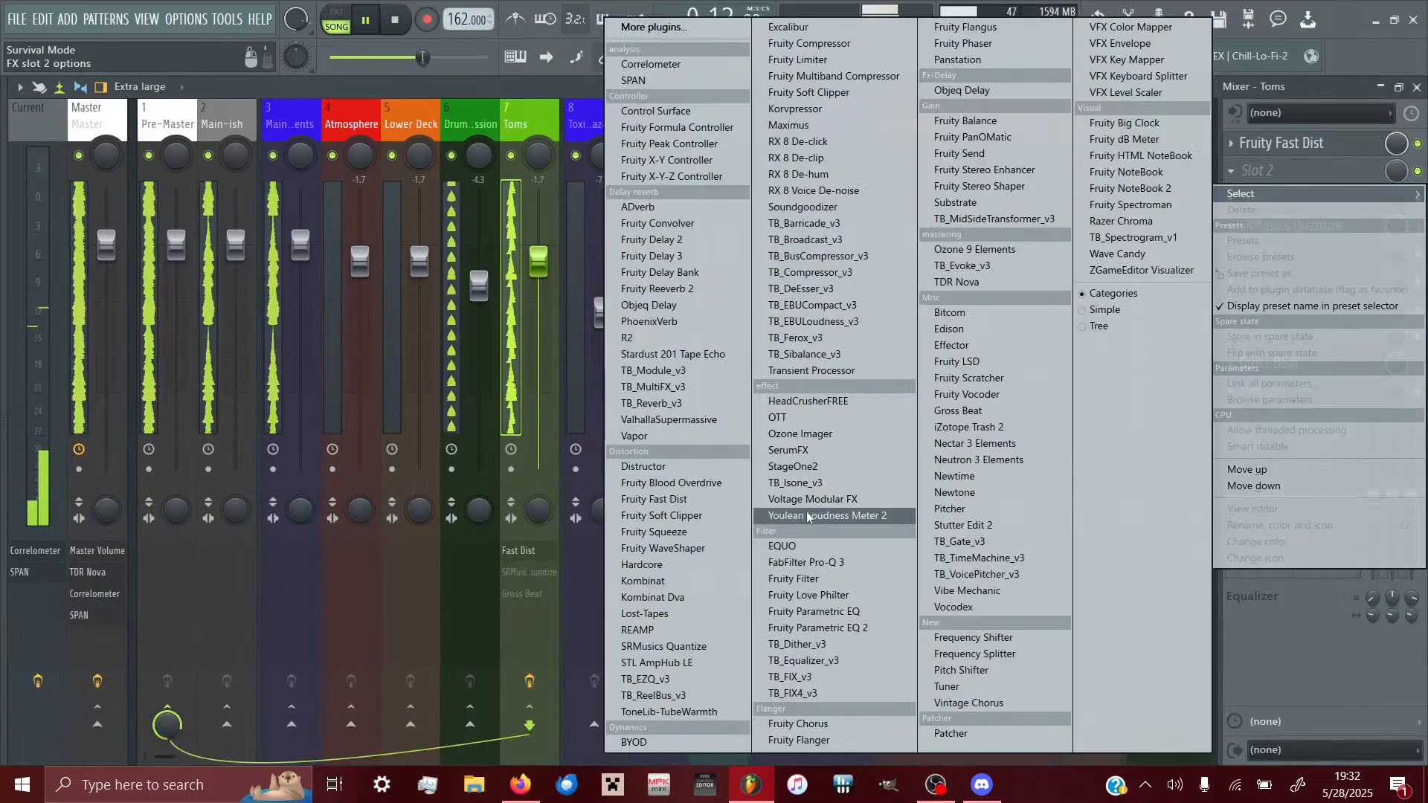
left_click(795, 612)
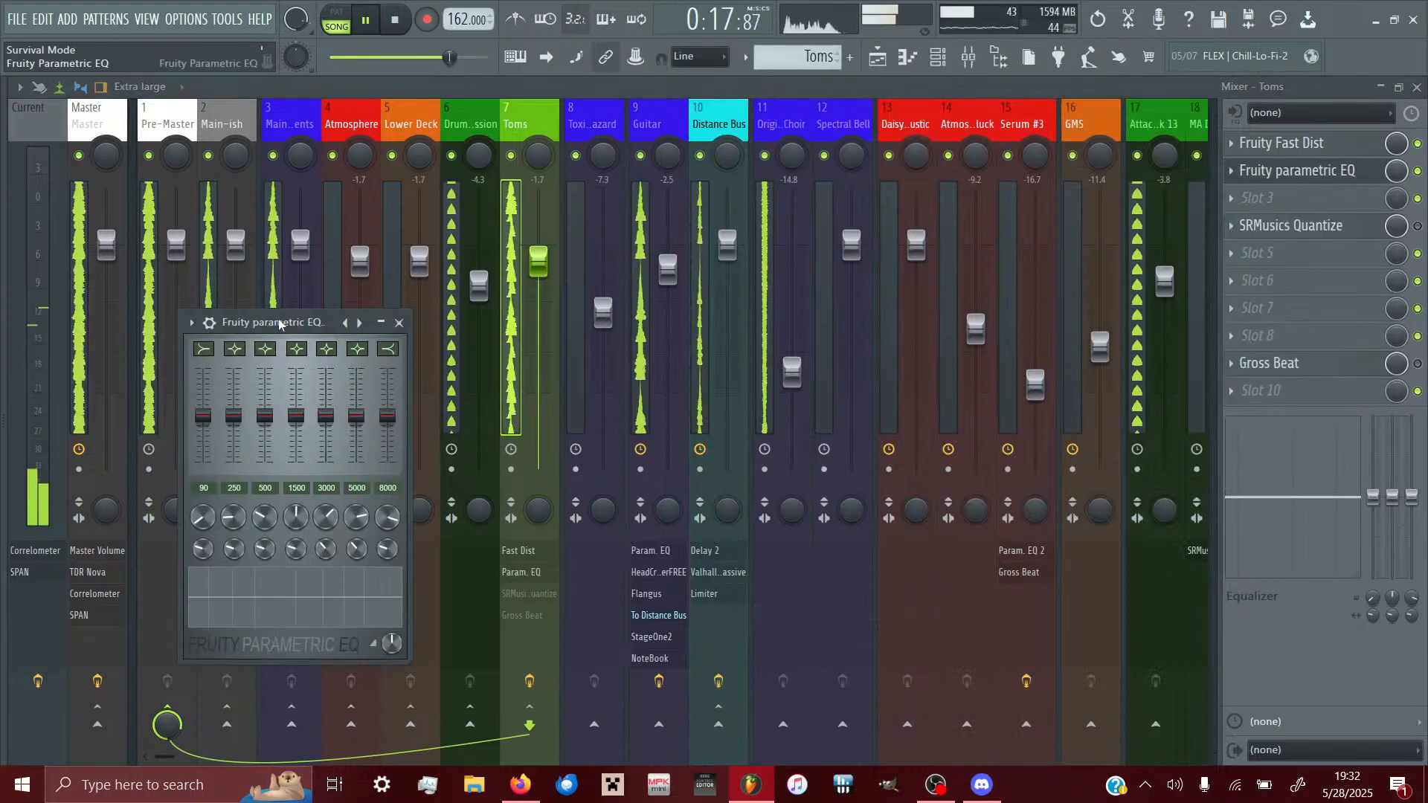
left_click_drag(279, 322, 454, 287)
- Boost band 5 of the Toms EQ by 18 dB, set its frequency to 6015 Hz and widen the band
left_click_drag(500, 381, 500, 334)
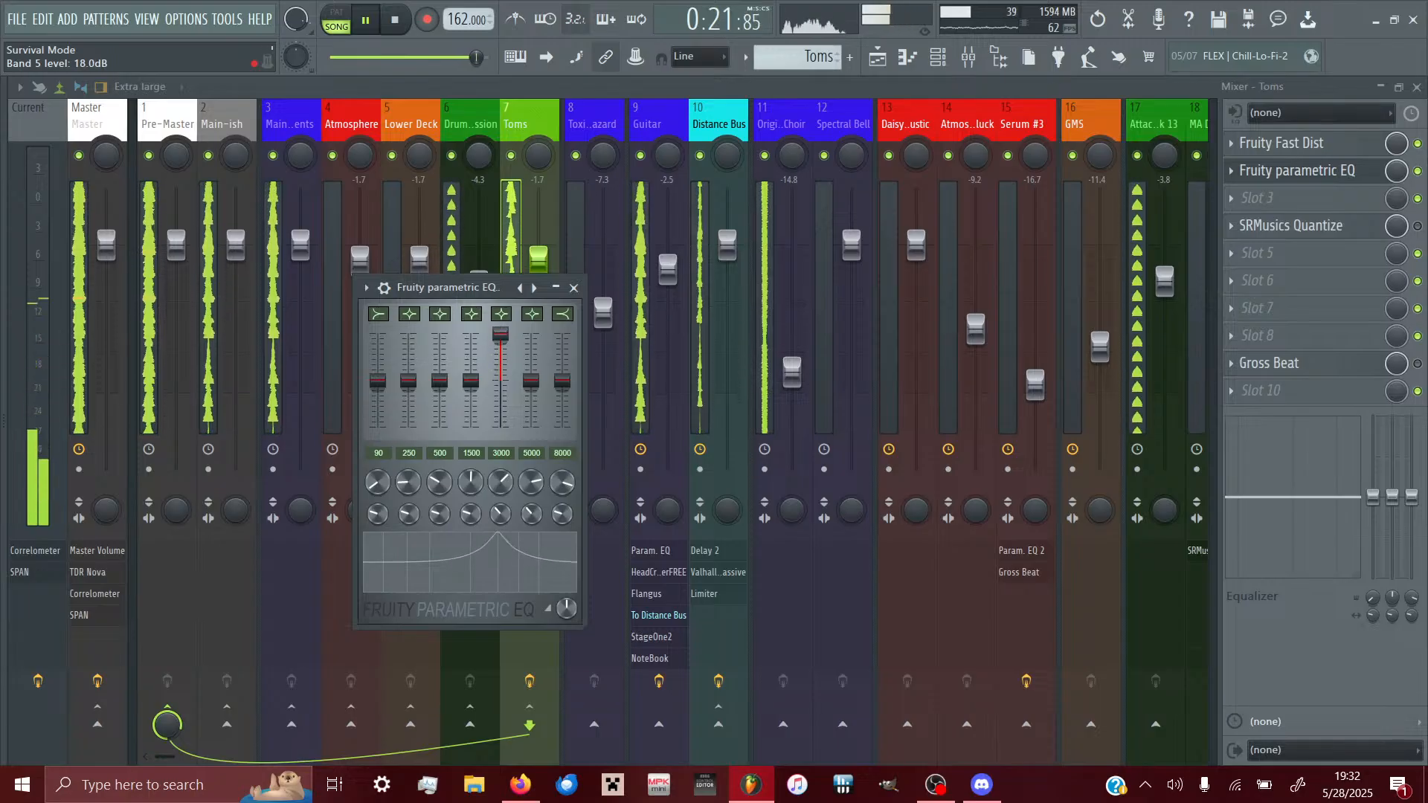
mouse_move(501, 482)
left_mouse_down()
mouse_move(501, 497)
mouse_move(500, 463)
left_mouse_up()
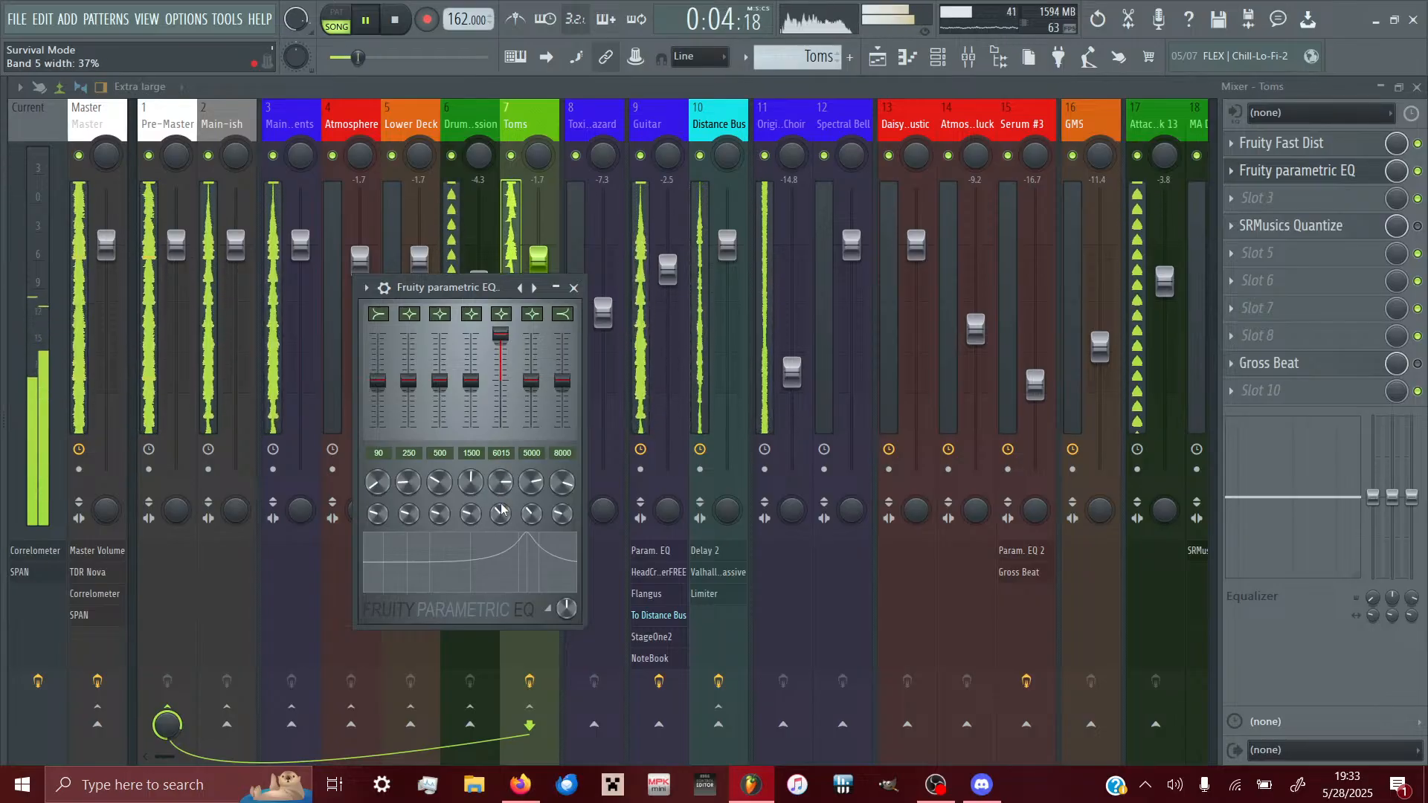
left_click_drag(500, 509, 501, 540)
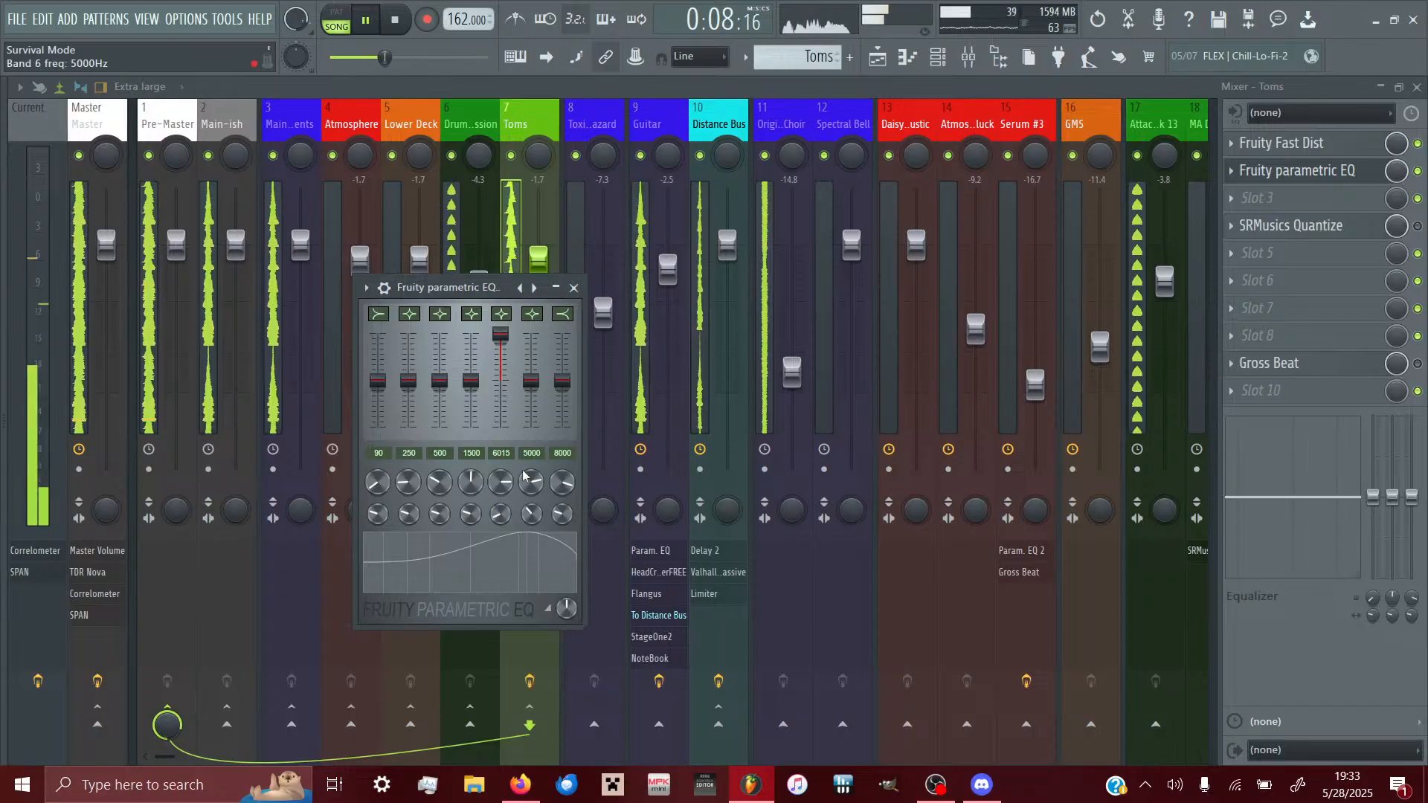
- Set band 5 of the Toms EQ to 3716 Hz and 11.1 dB, slightly lower band 1 and the main level, and compare with the EQ bypassed
mouse_move(500, 482)
left_mouse_down()
mouse_move(500, 509)
mouse_move(501, 494)
left_mouse_up()
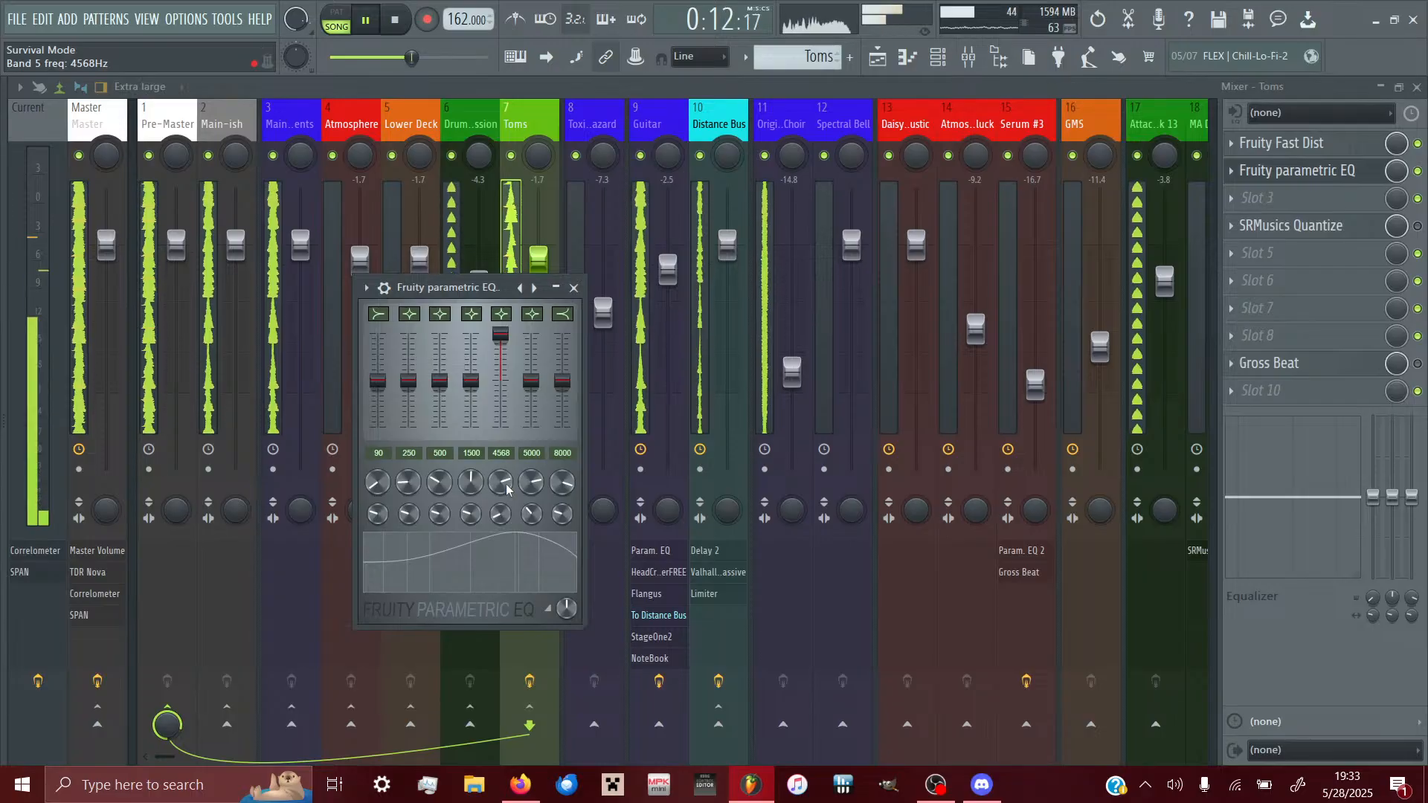
mouse_move(501, 495)
left_mouse_down()
mouse_move(501, 480)
mouse_move(501, 492)
left_mouse_up()
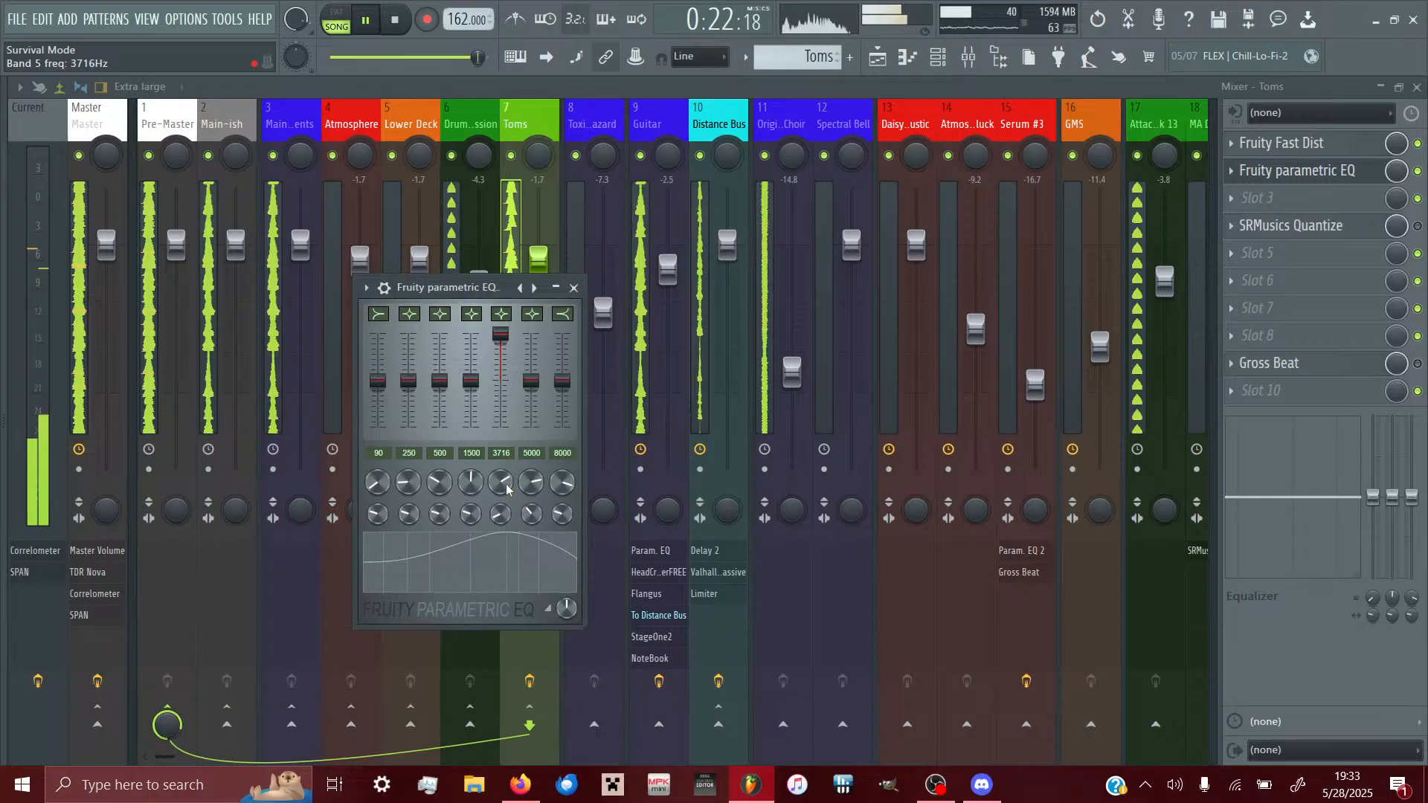
mouse_move(501, 334)
left_mouse_down()
mouse_move(500, 367)
mouse_move(501, 353)
left_mouse_up()
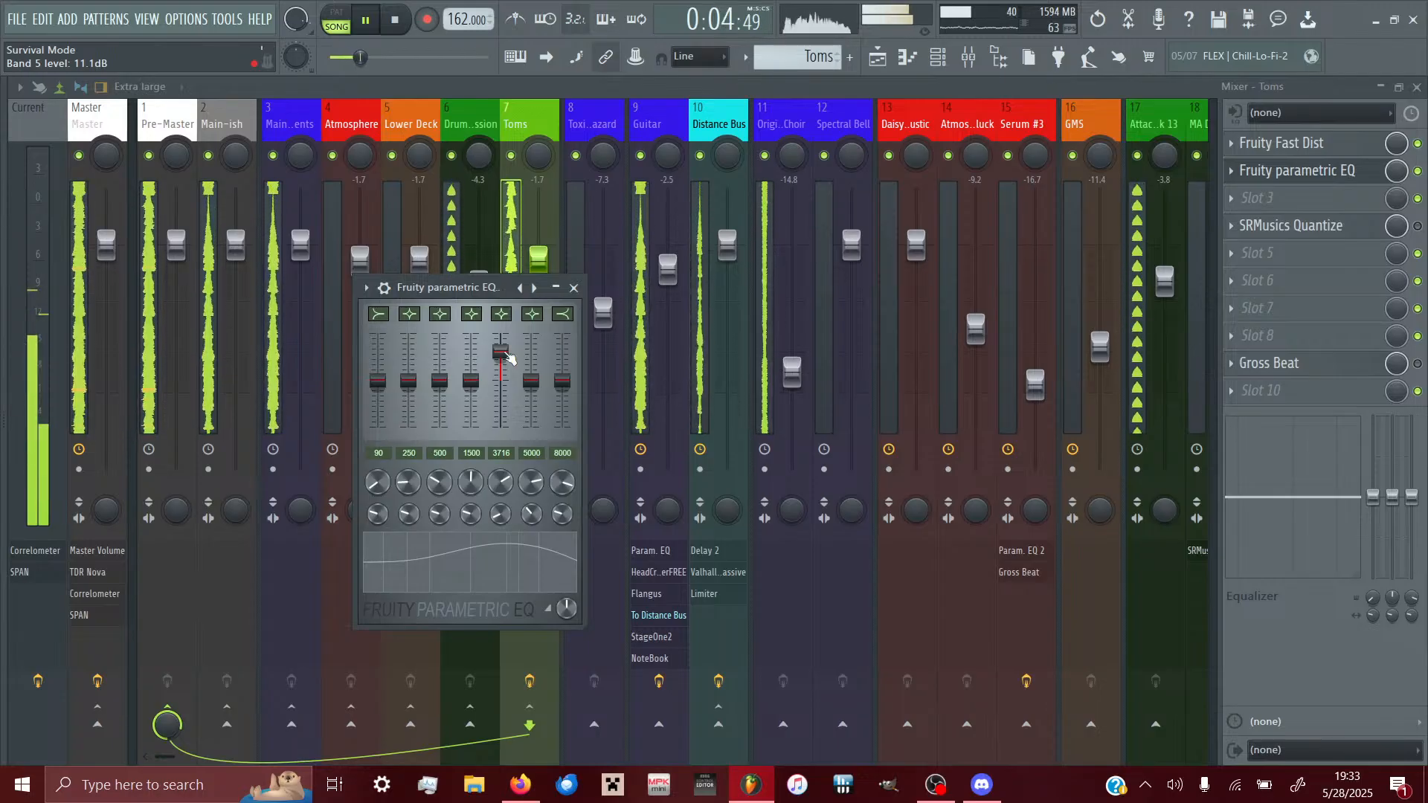
left_click_drag(362, 57, 370, 57)
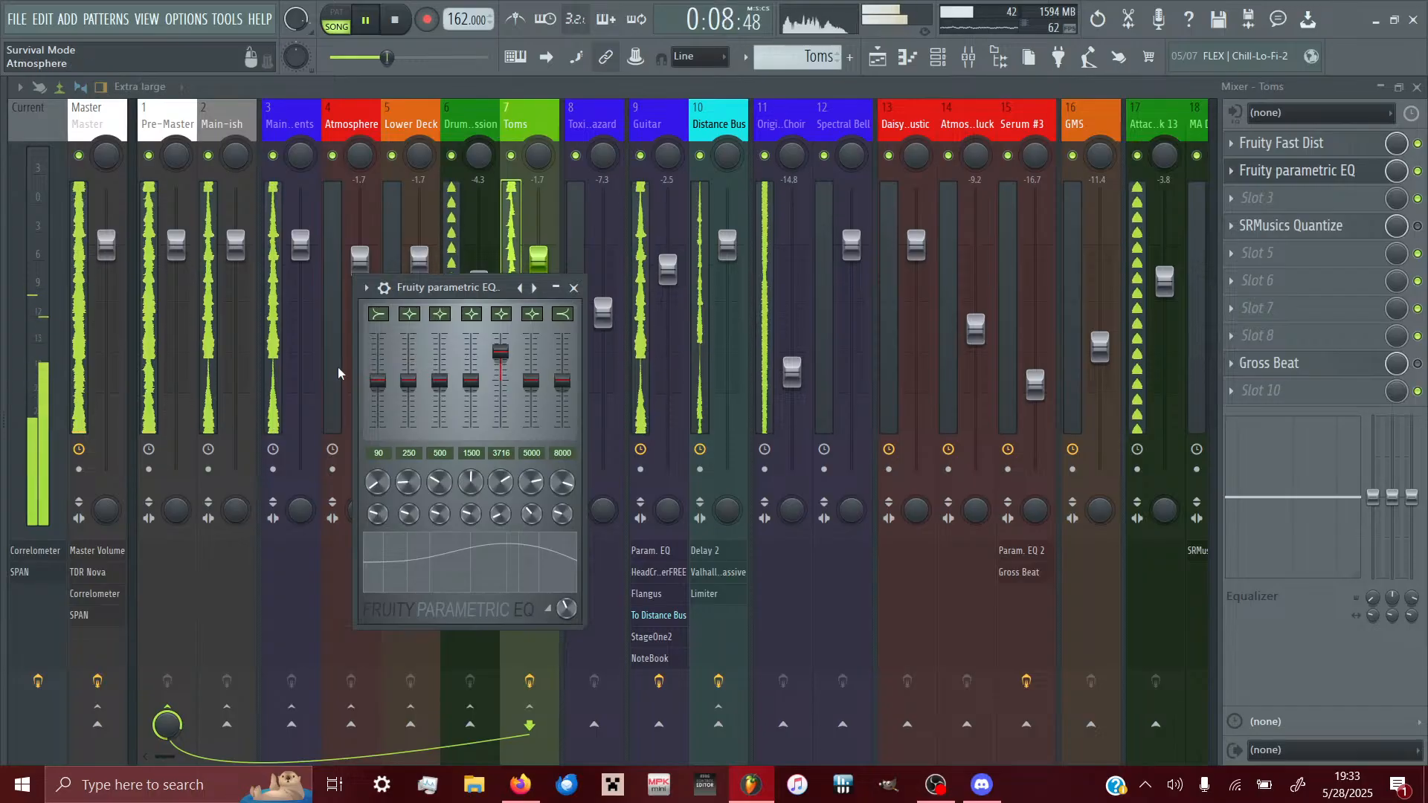
mouse_move(382, 381)
left_mouse_down()
mouse_move(387, 424)
mouse_move(378, 394)
left_mouse_up()
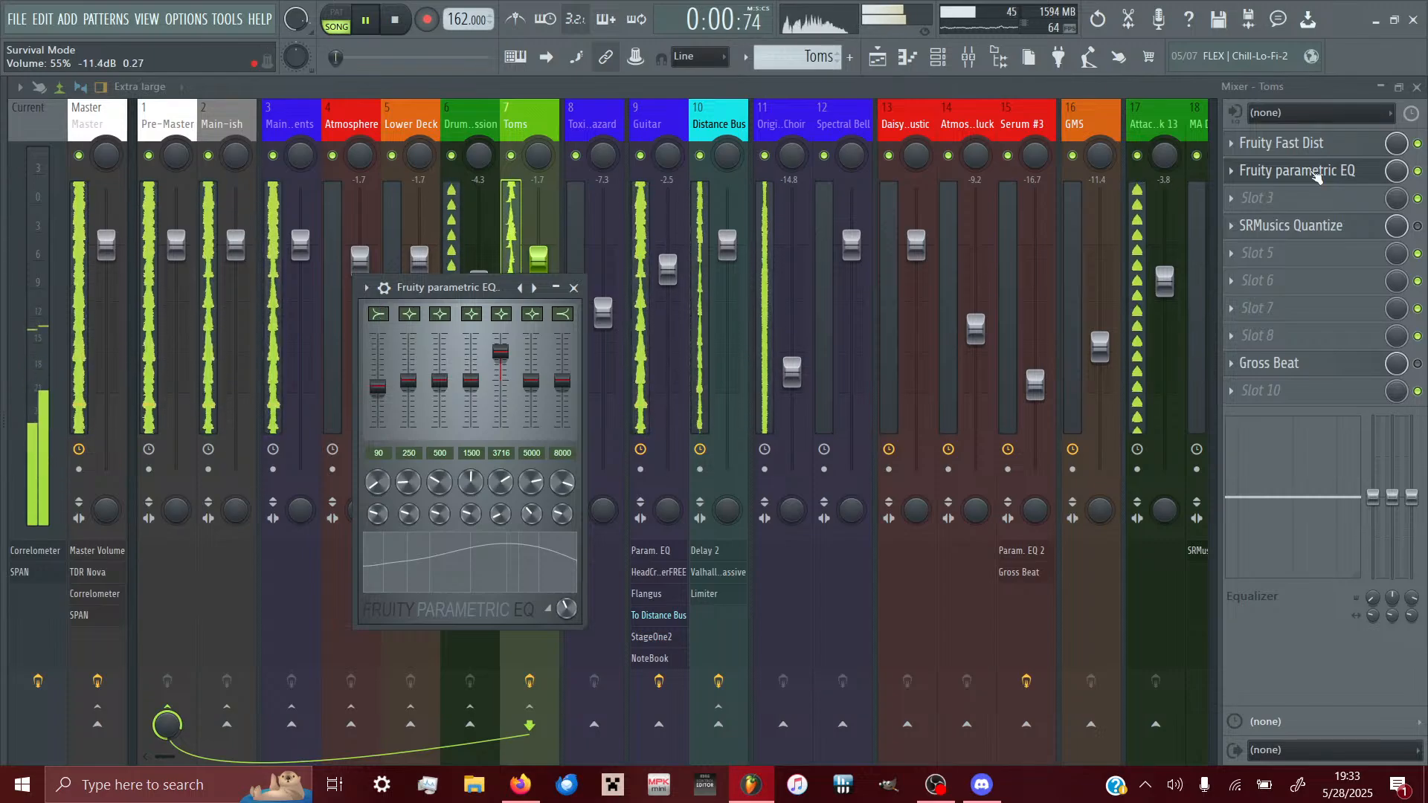
left_click(1417, 171)
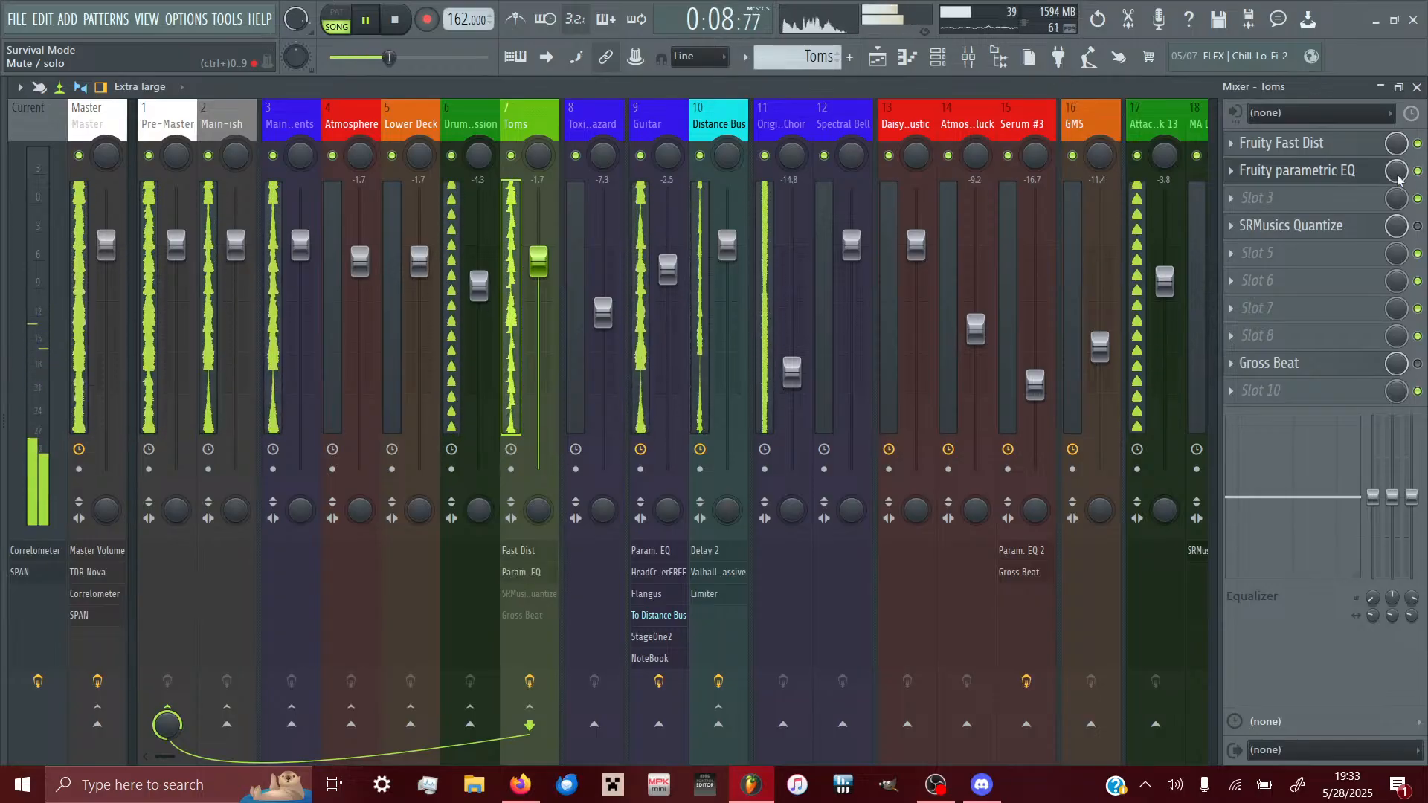
- Add Fruity Blood Overdrive in slot 3 of the Toms track with x100 enabled, pre amp about 0.06 and a raised color amount
left_click(1251, 202)
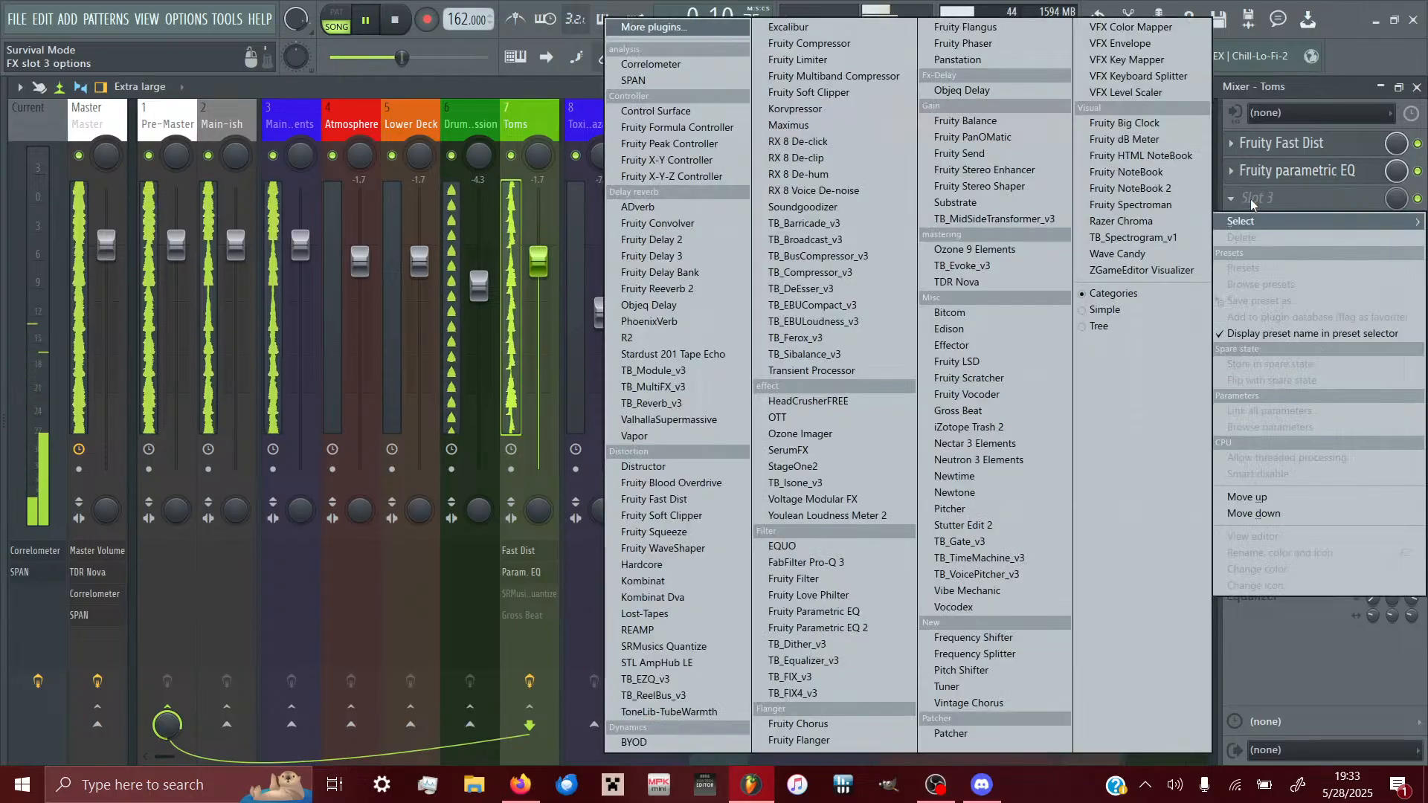
left_click(671, 482)
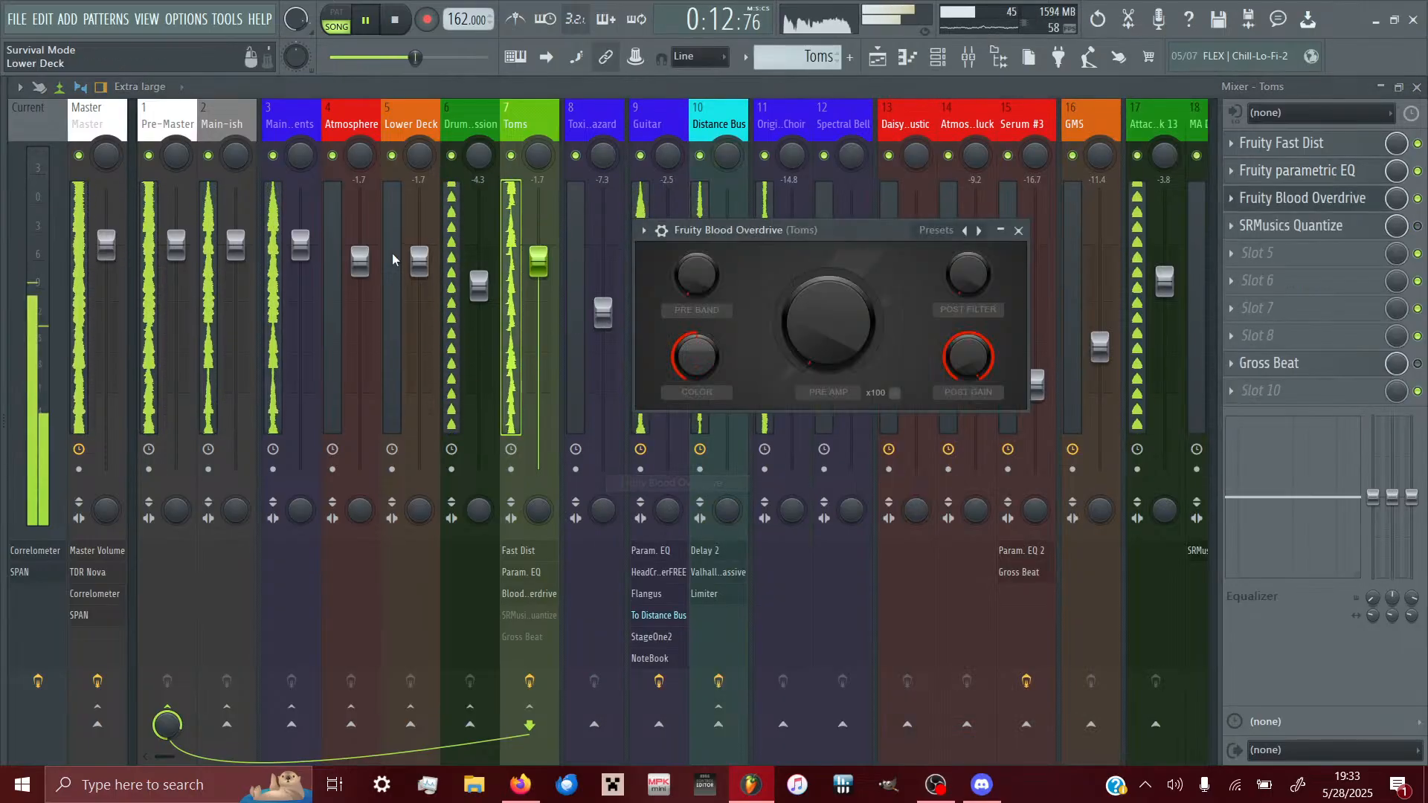
left_click_drag(843, 322, 847, 356)
left_click(894, 392)
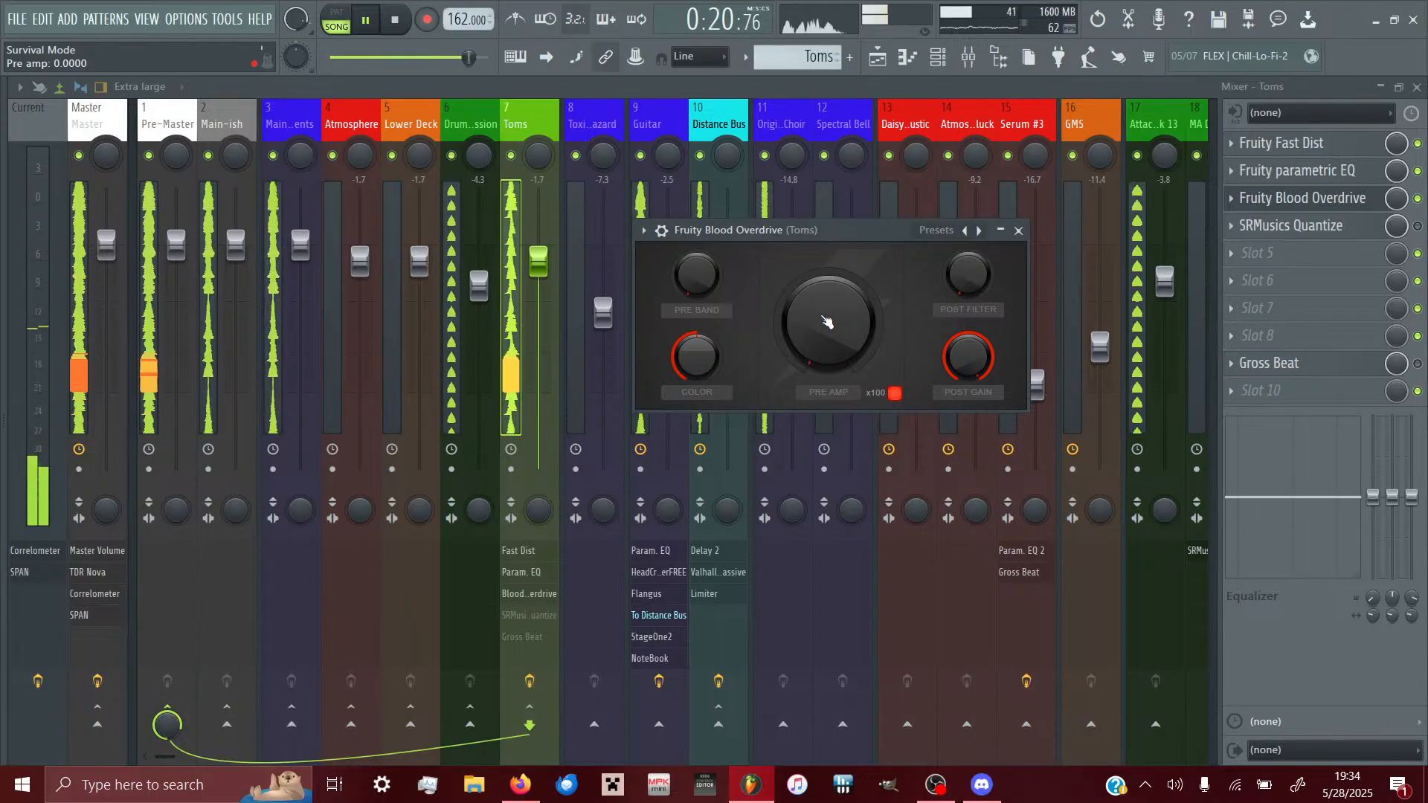
left_click_drag(827, 322, 827, 315)
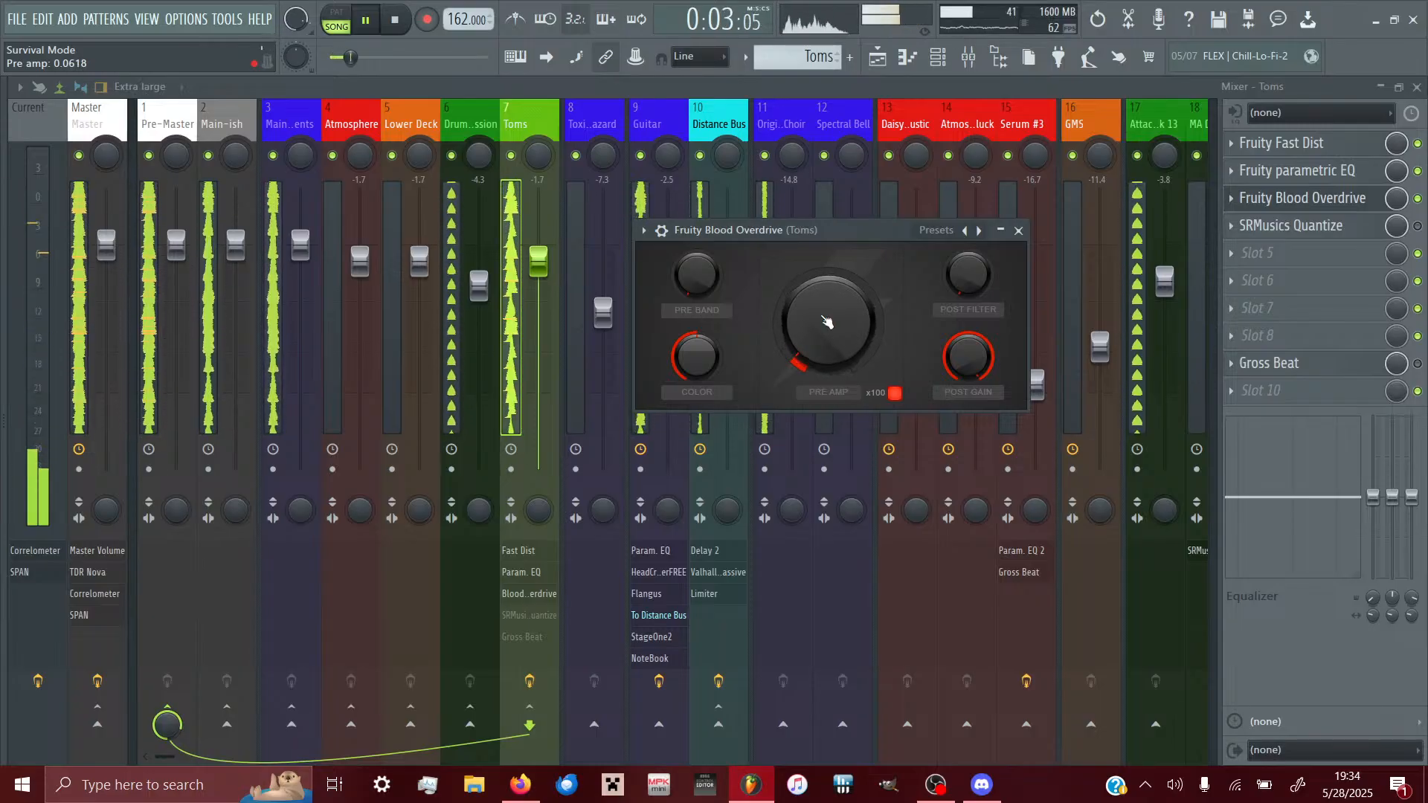
left_click_drag(696, 355, 697, 357)
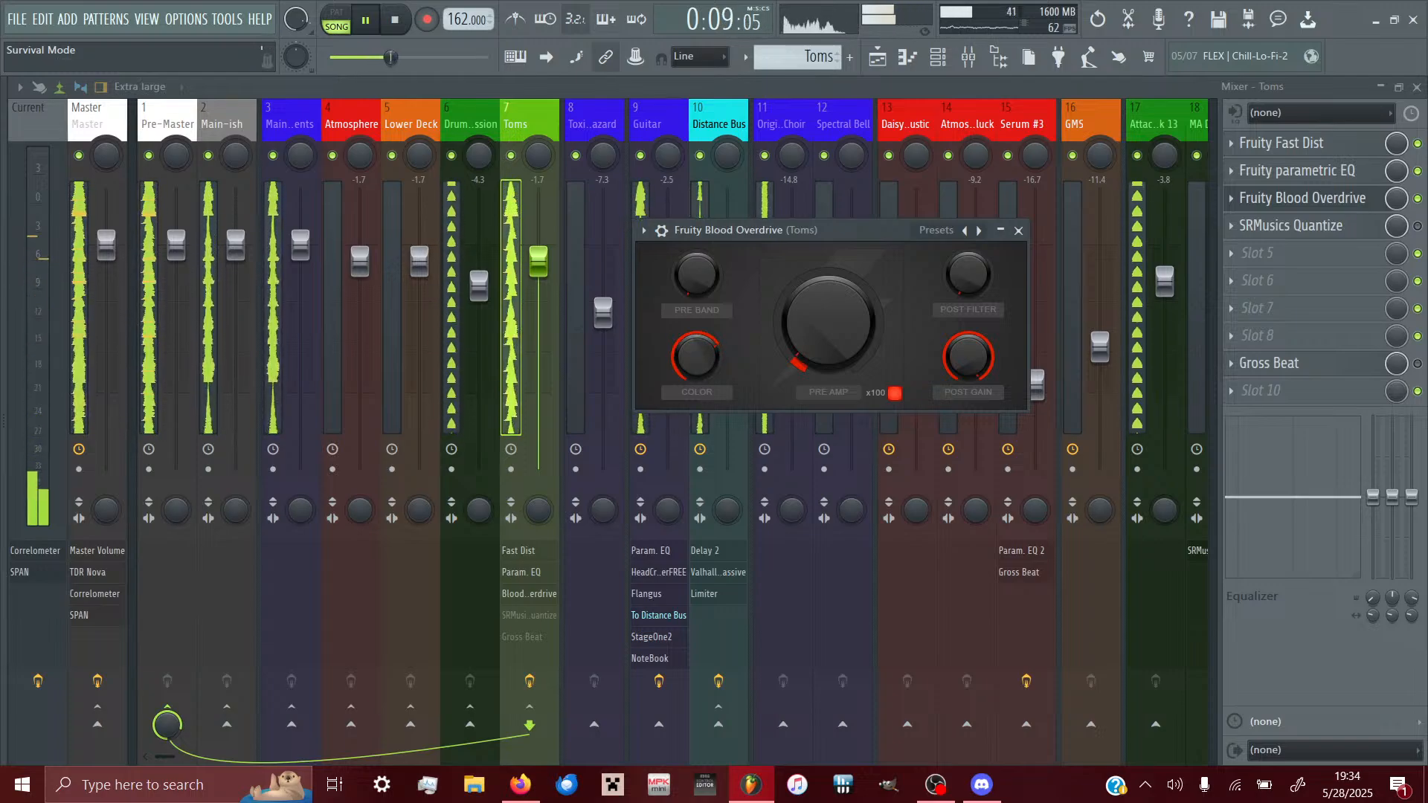
left_click_drag(828, 321, 866, 342)
- Open the Toms pattern from the playlist in the piano roll and show the notes of Hyper GoldenDays Tom 03
left_click(879, 57)
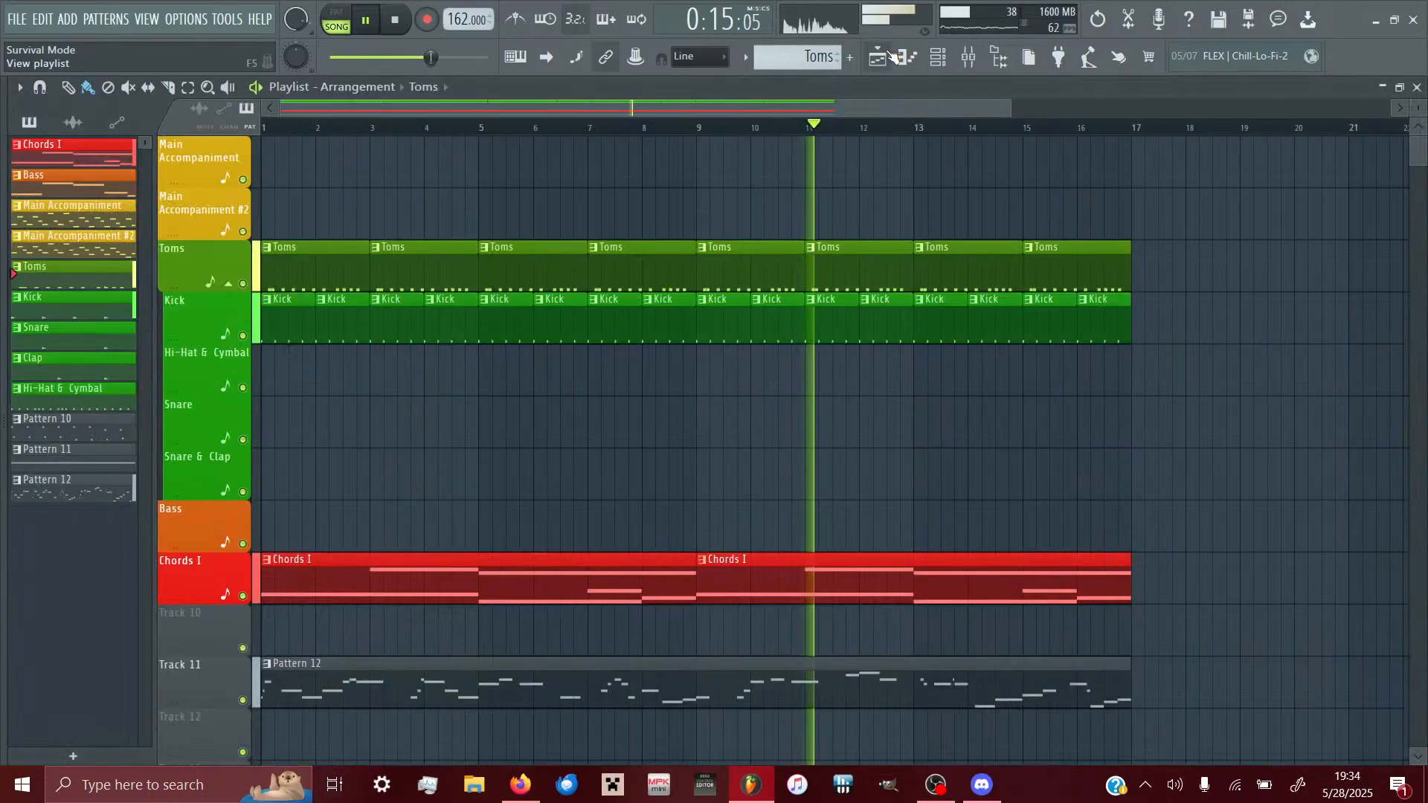
double_click(735, 263)
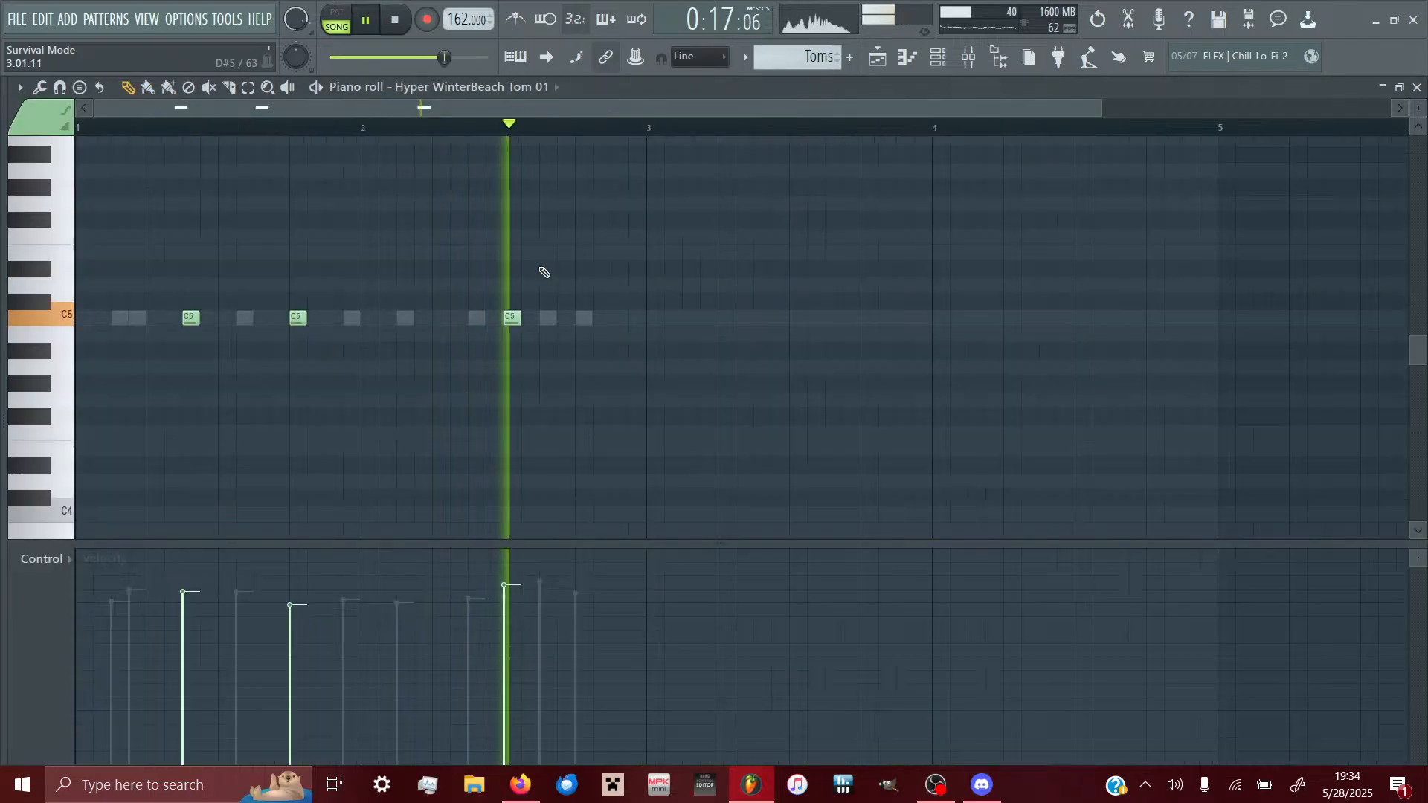
left_click(500, 87)
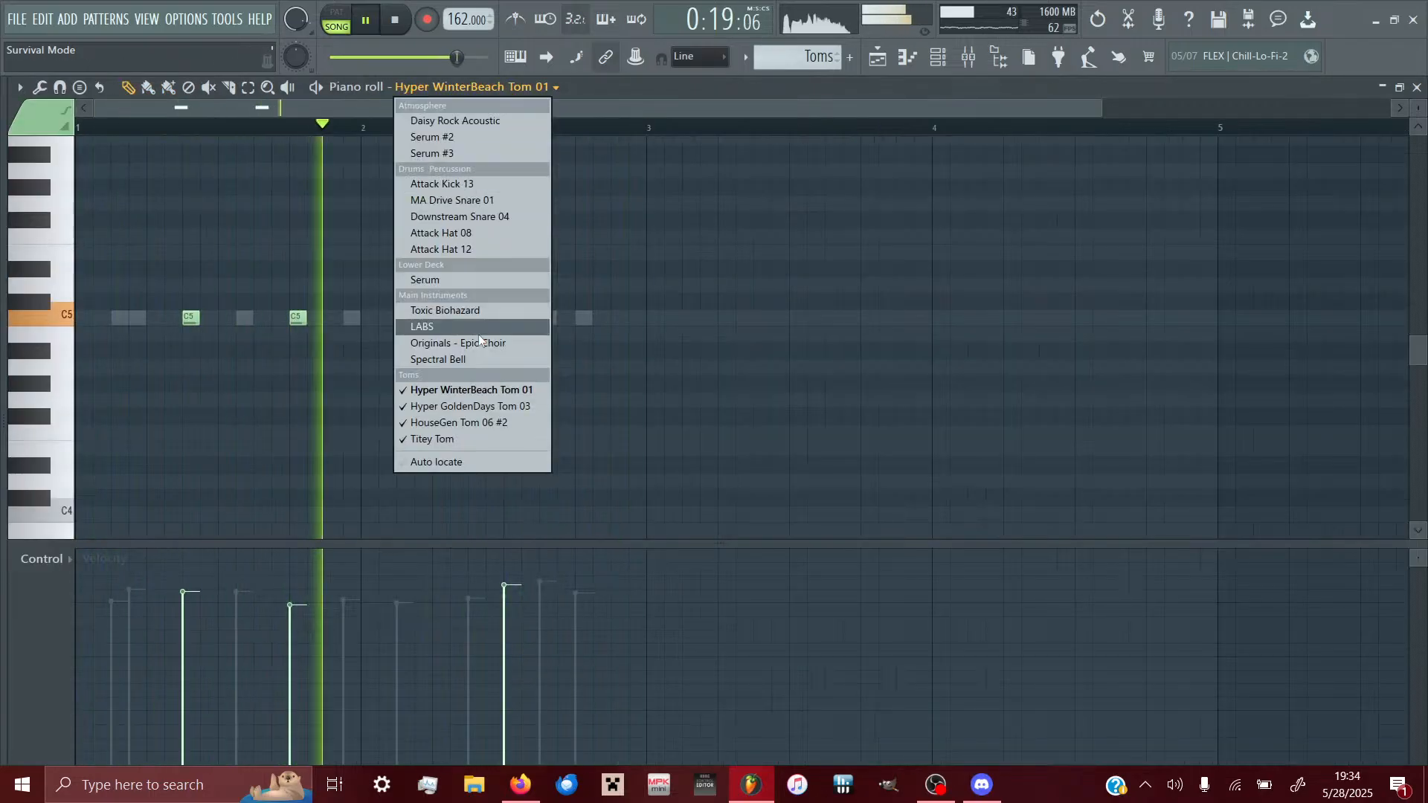
left_click(470, 408)
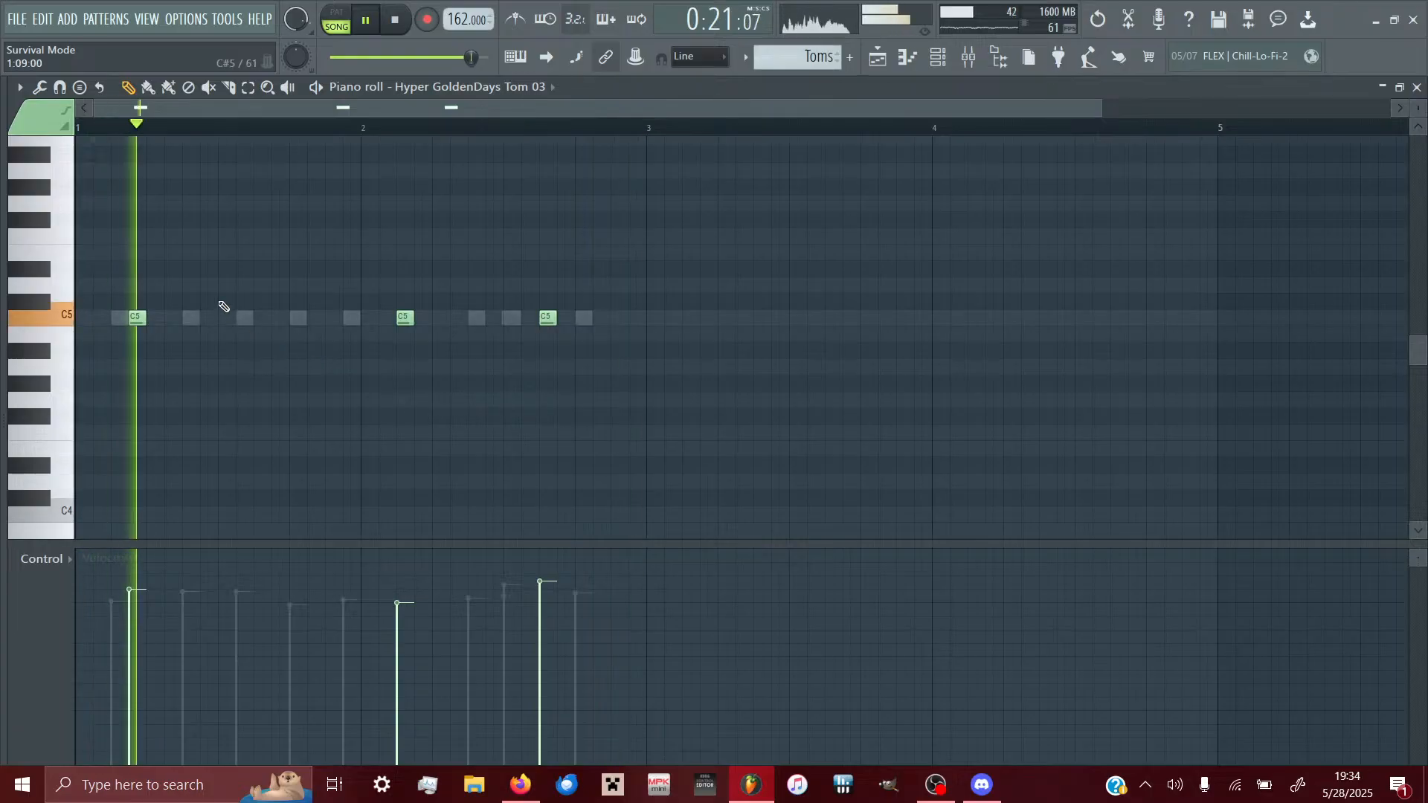
- Try an extra C5 note at 2:05 for Titey Tom and remove it
left_click(496, 87)
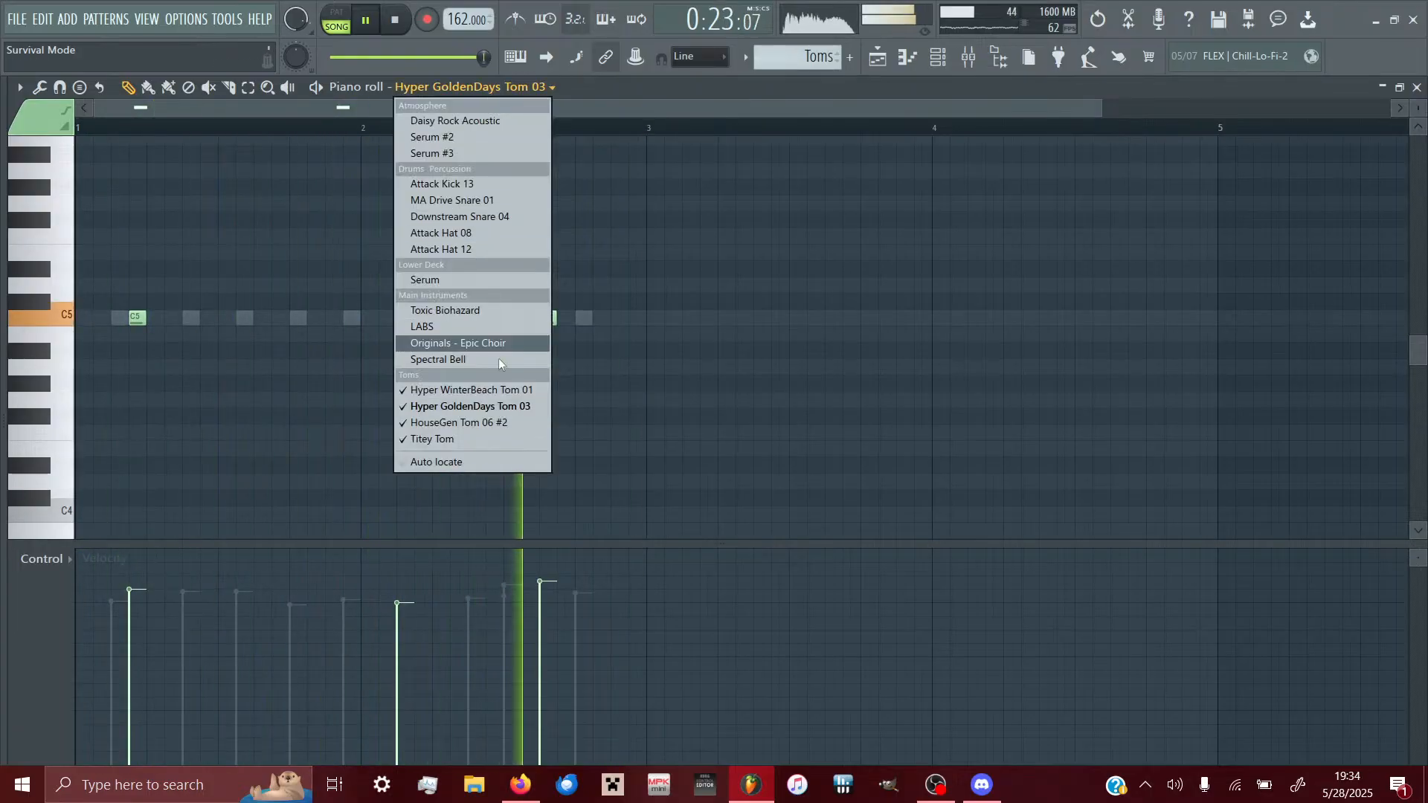
left_click(471, 439)
left_click(441, 317)
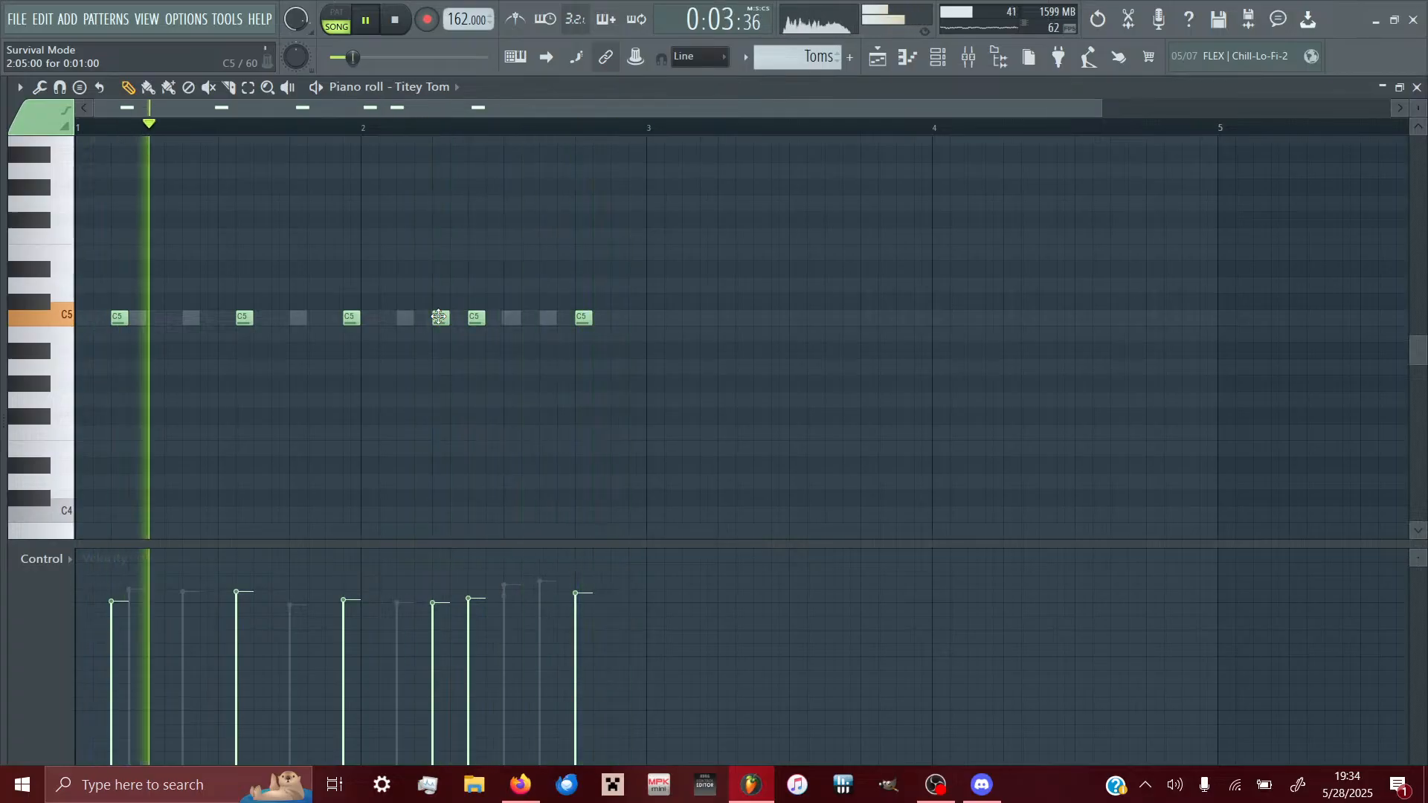
right_click(439, 318)
- Add a C5 note for HouseGen Tom 06 #2, place it at 2:06 and reduce its velocity
left_click(428, 87)
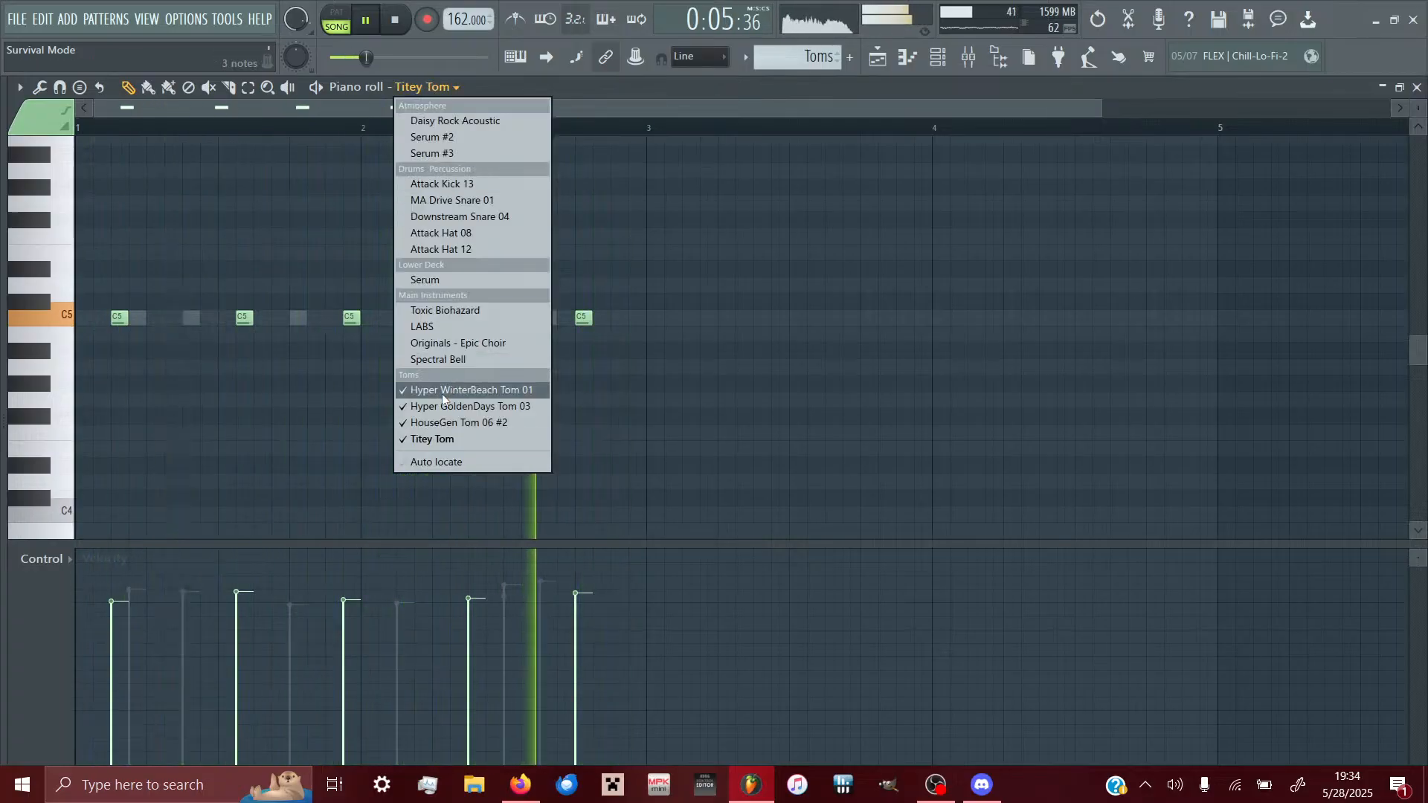
left_click(419, 422)
left_click_drag(402, 318, 437, 320)
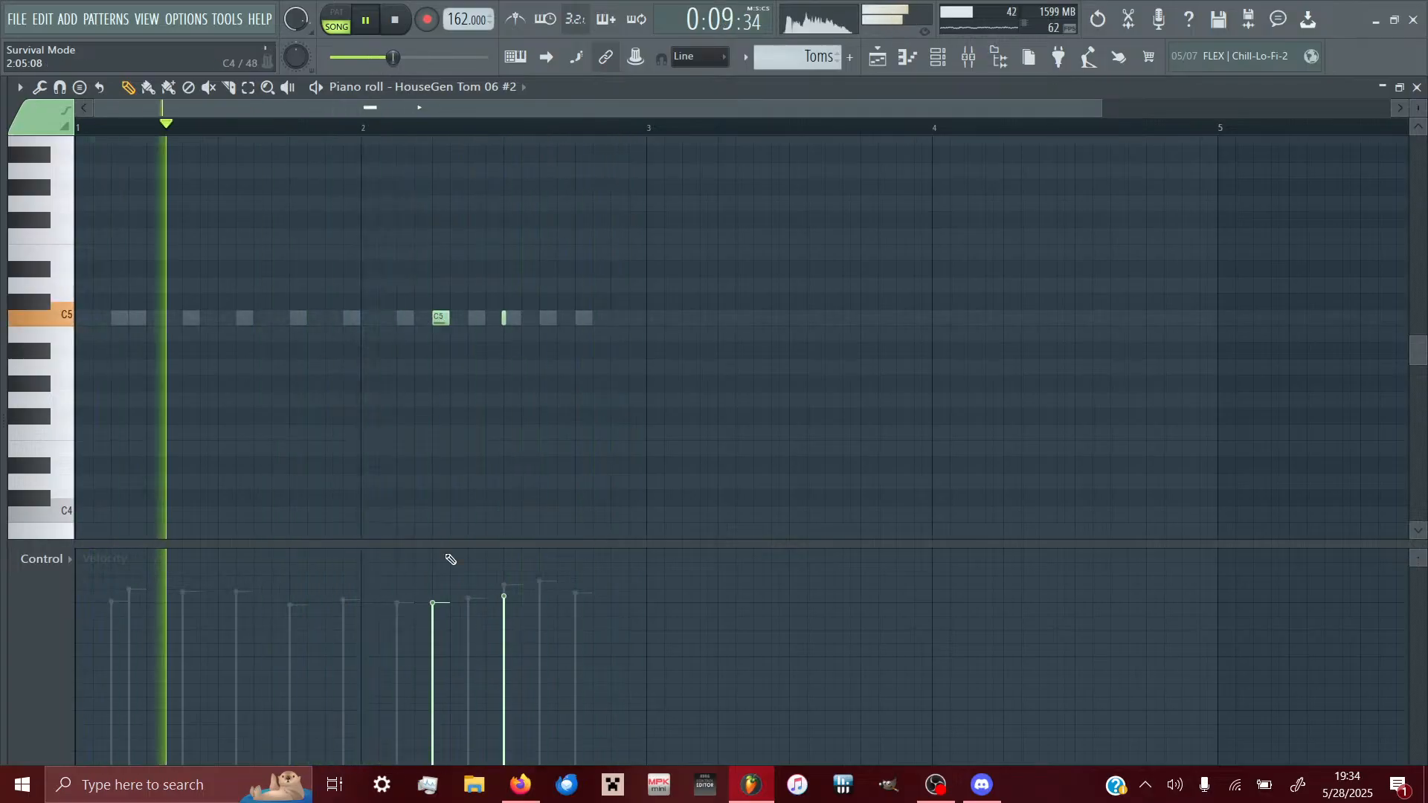
left_click(435, 628)
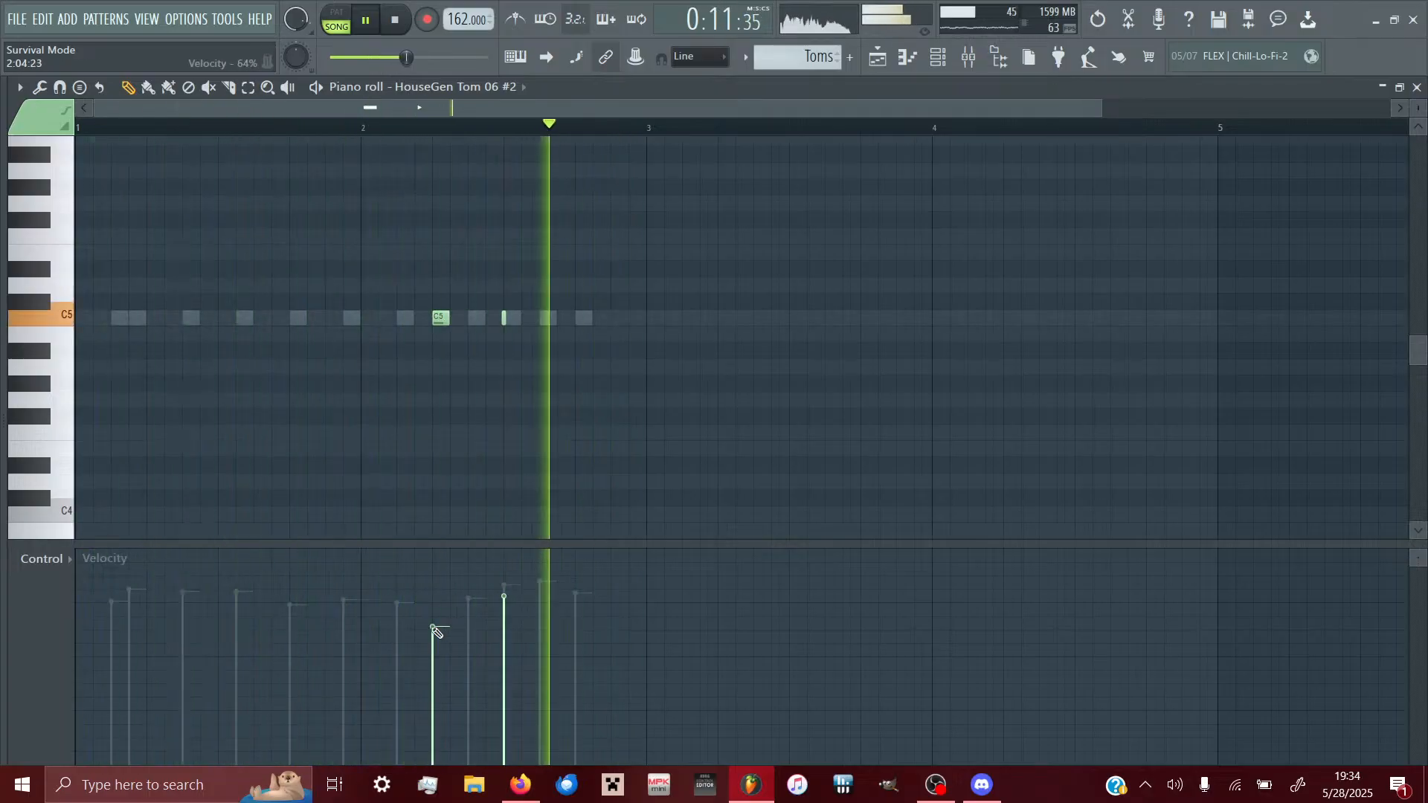
left_click_drag(441, 318, 459, 318)
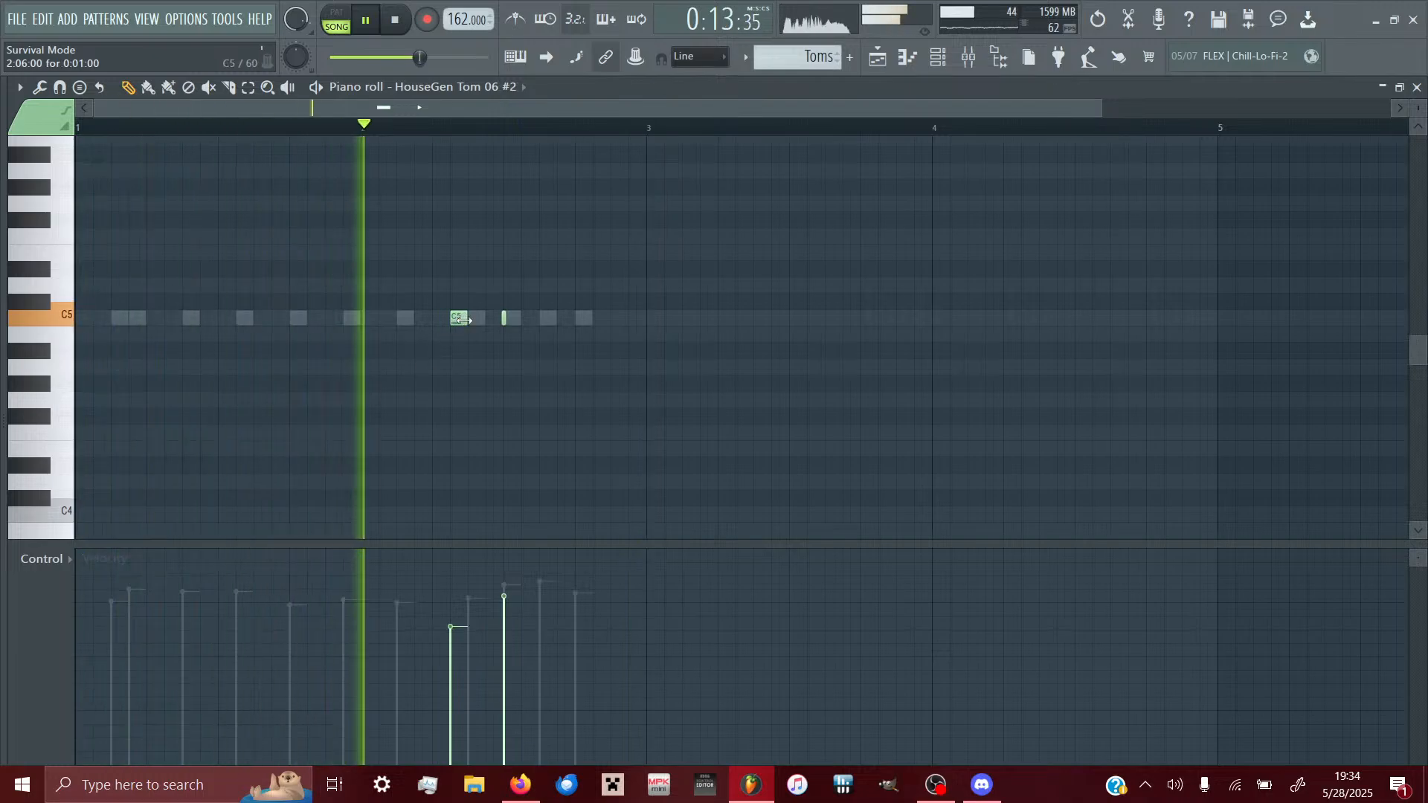
left_click(459, 671)
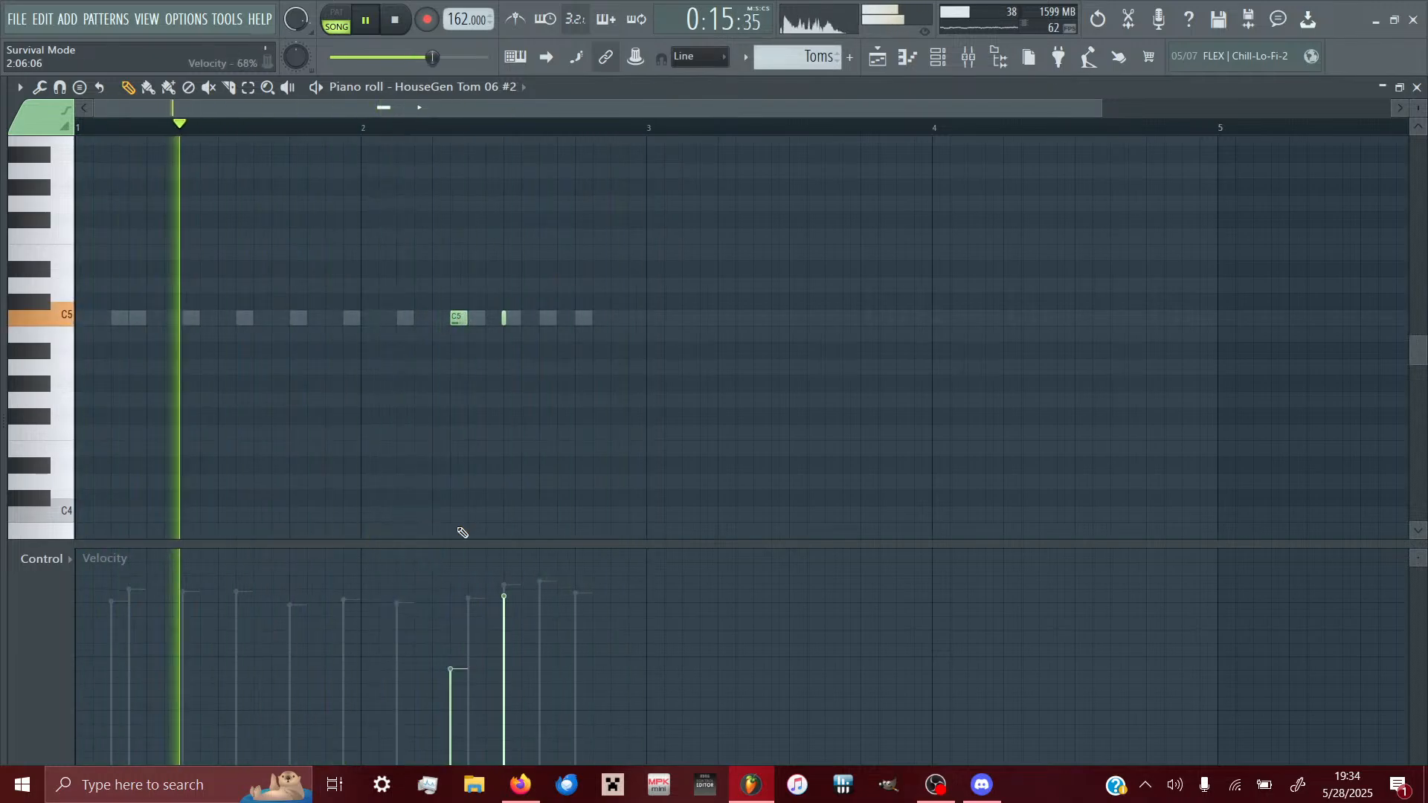
- Add a second C5 note for HouseGen Tom 06 #2 in bar 1, place it at 1:11 and raise its velocity
left_click(202, 318)
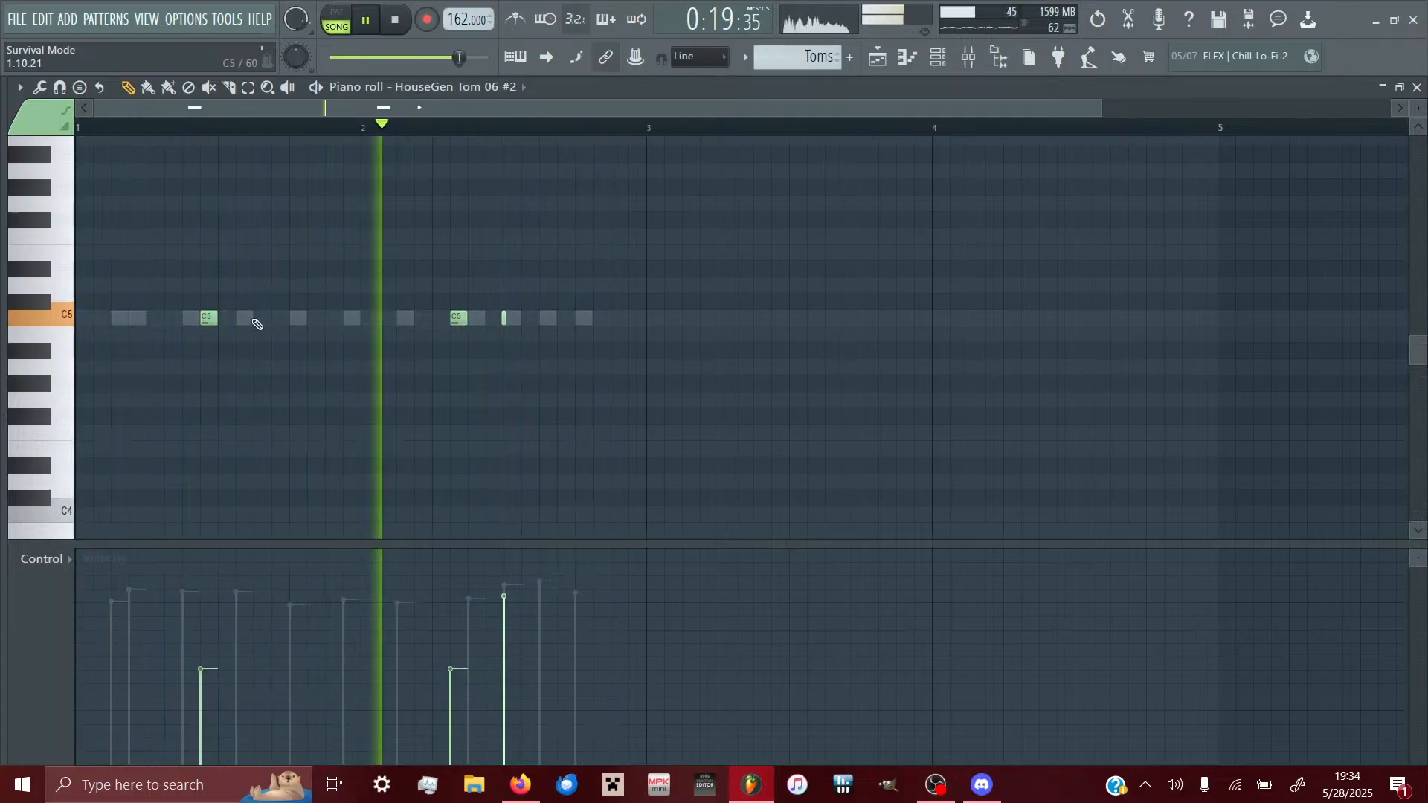
left_click_drag(209, 318, 225, 318)
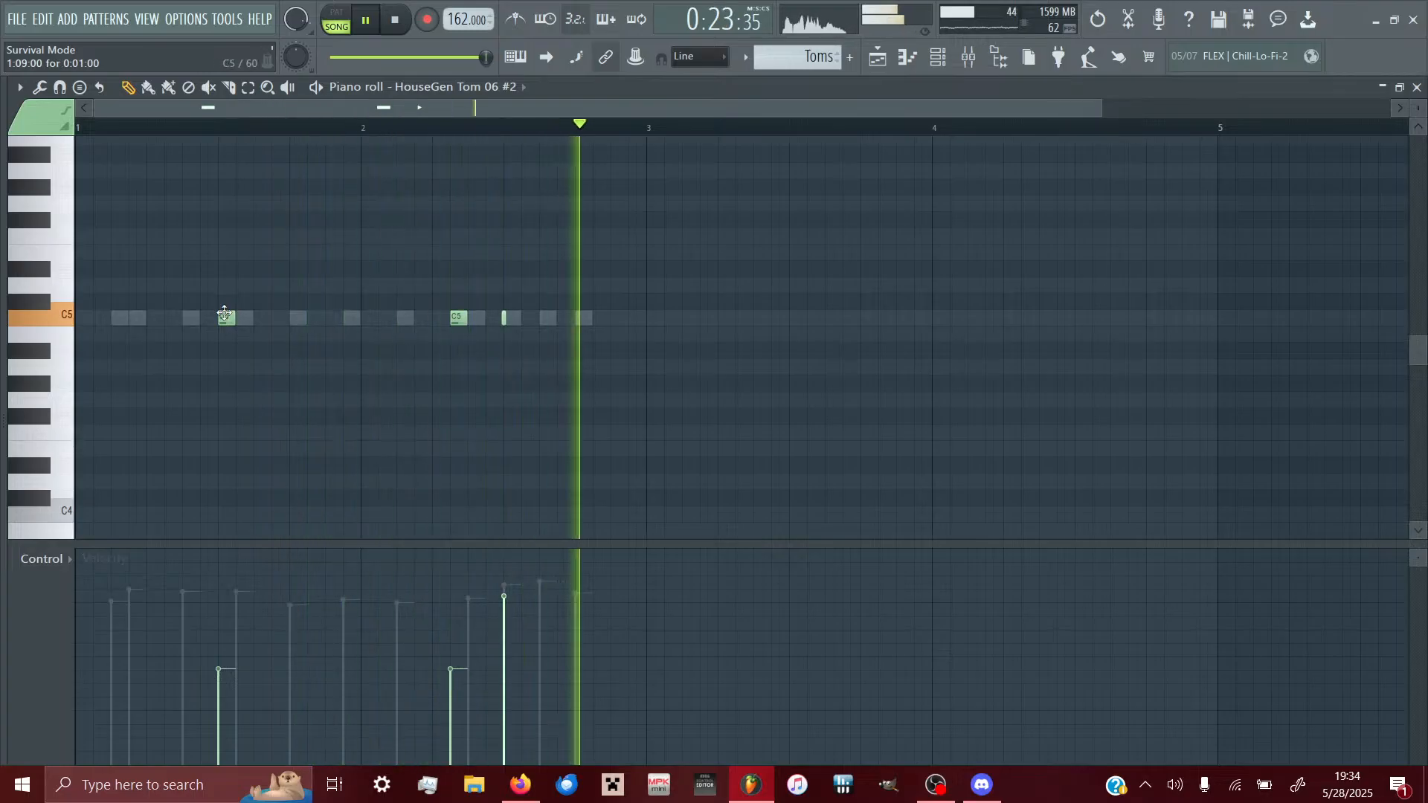
left_click(223, 638)
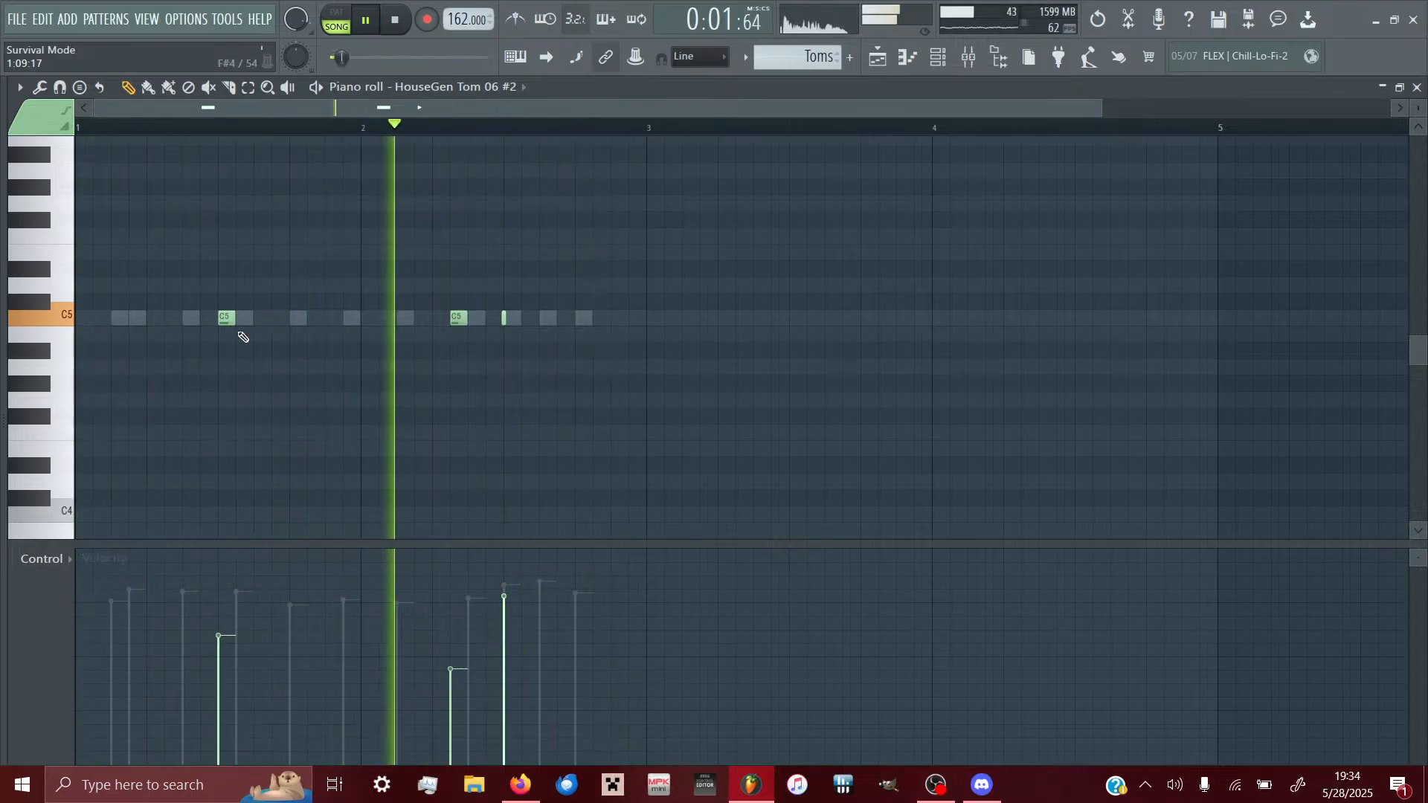
left_click_drag(302, 334, 264, 316)
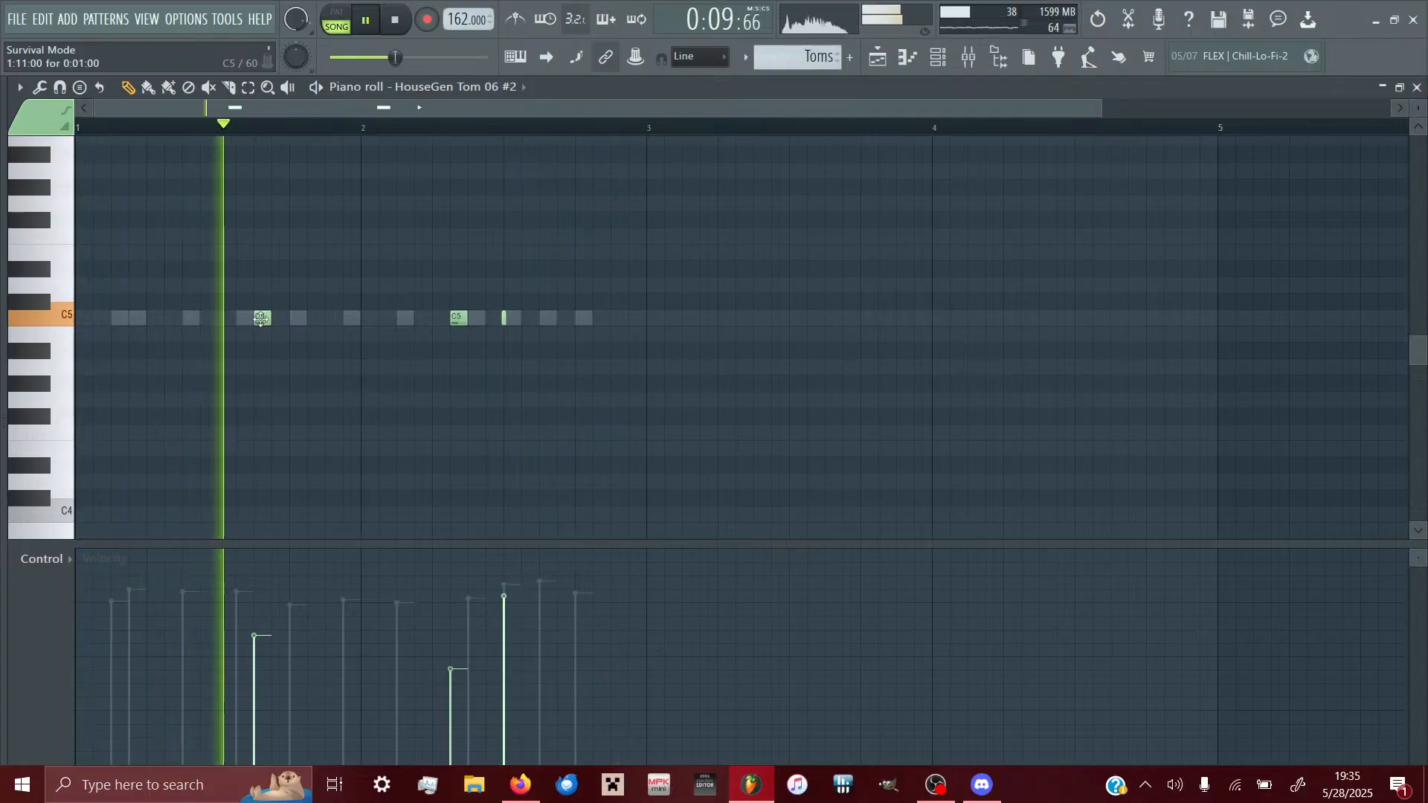
left_click_drag(255, 634, 255, 622)
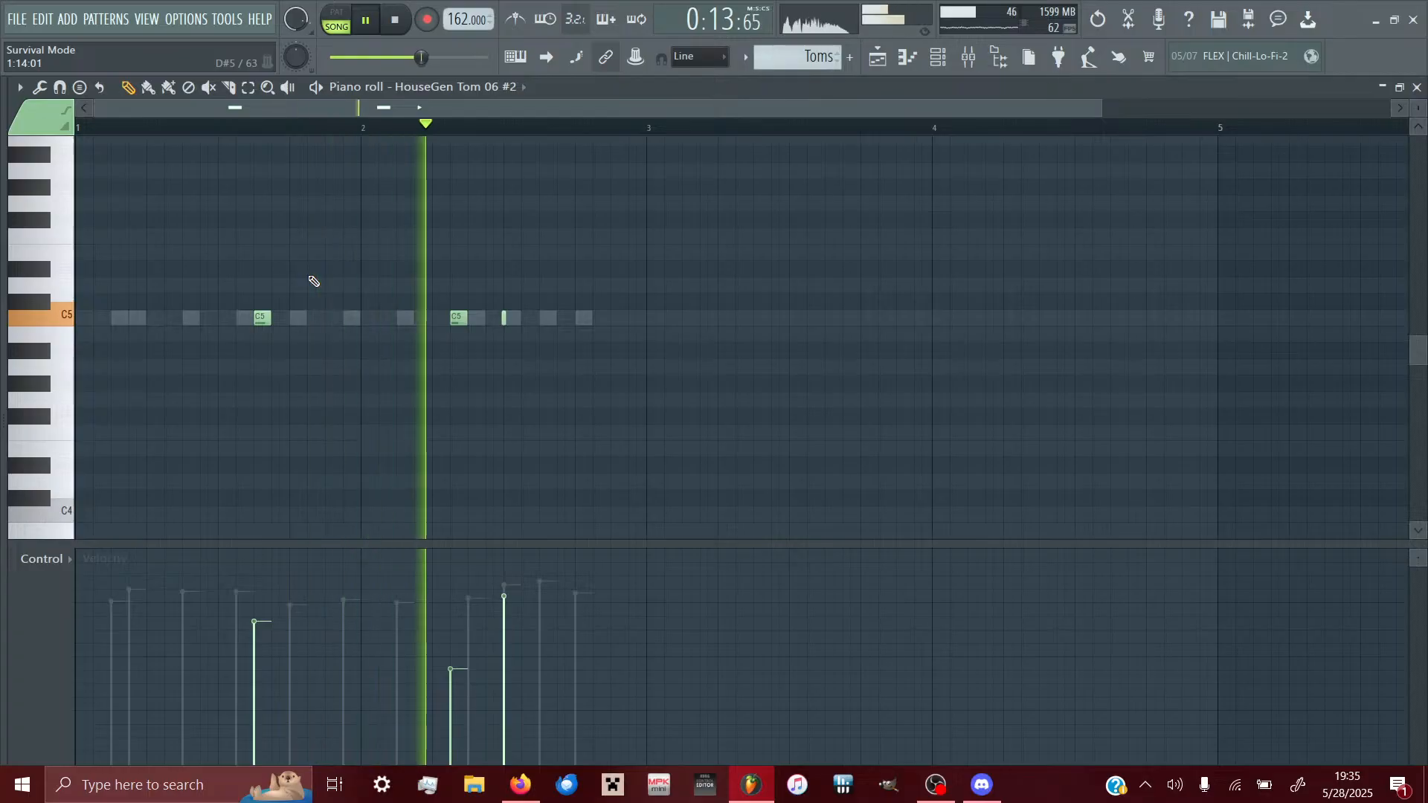
- Try the bar 1 HouseGen tom note at 1:05 and 1:08, and return it to 1:11
left_click_drag(263, 317, 155, 318)
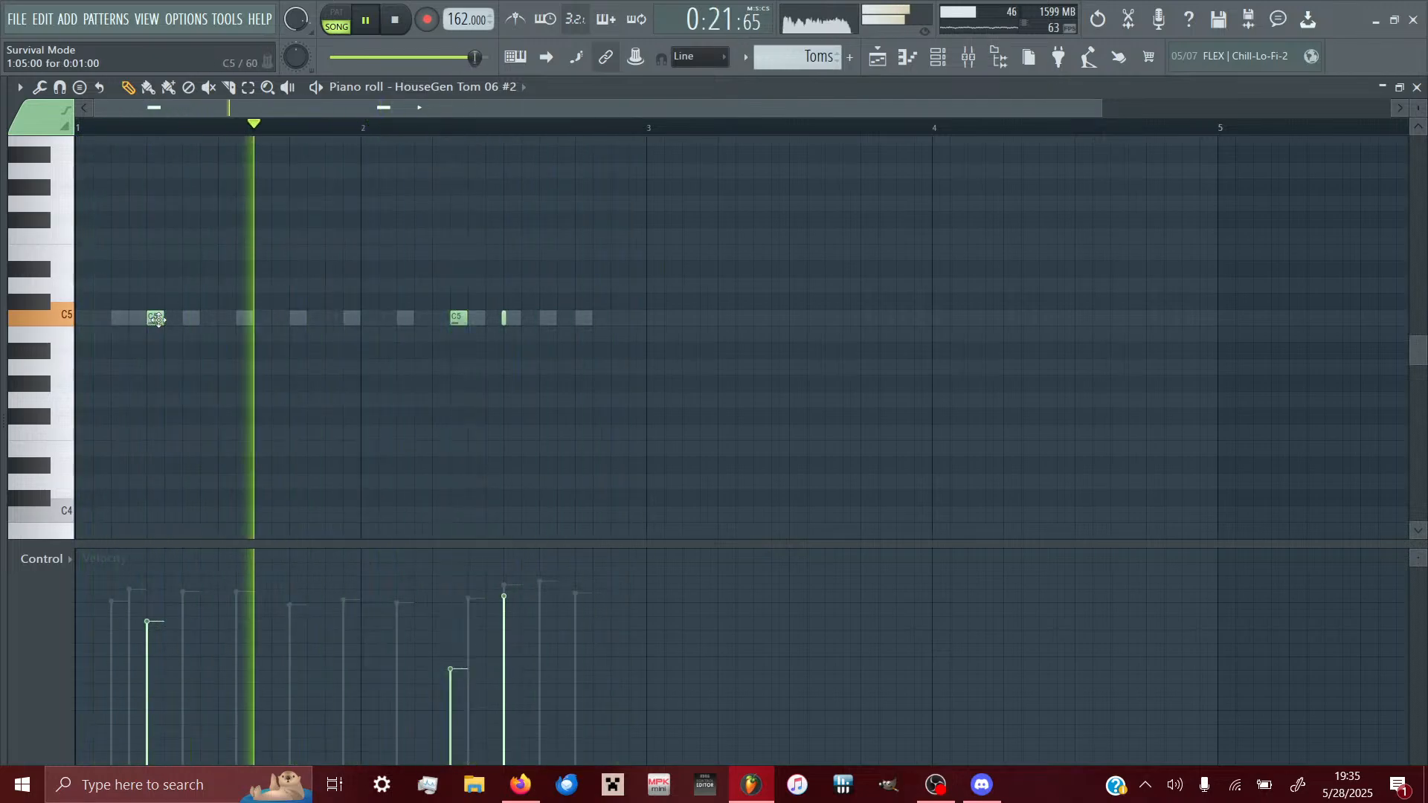
left_click_drag(156, 318, 214, 332)
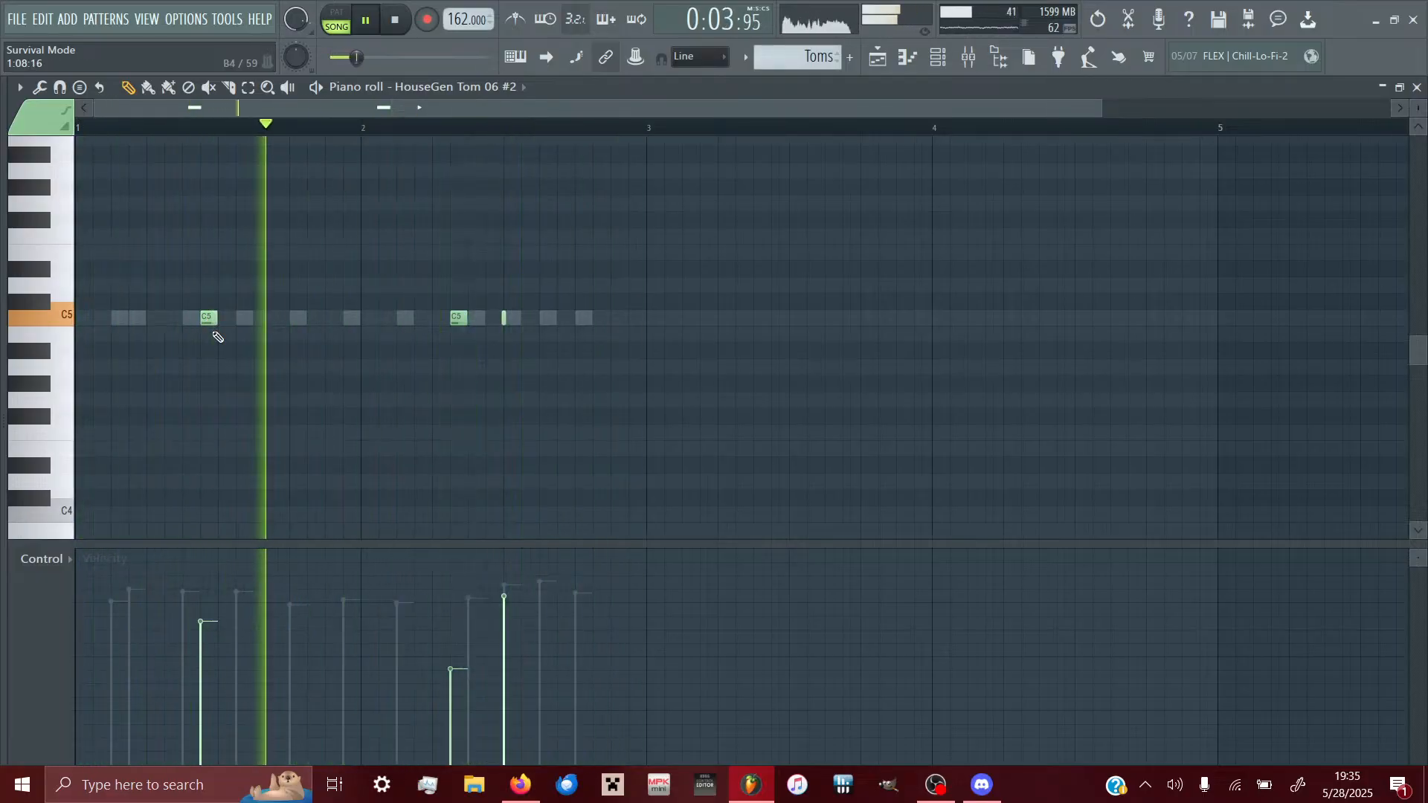
left_click_drag(218, 337, 264, 319)
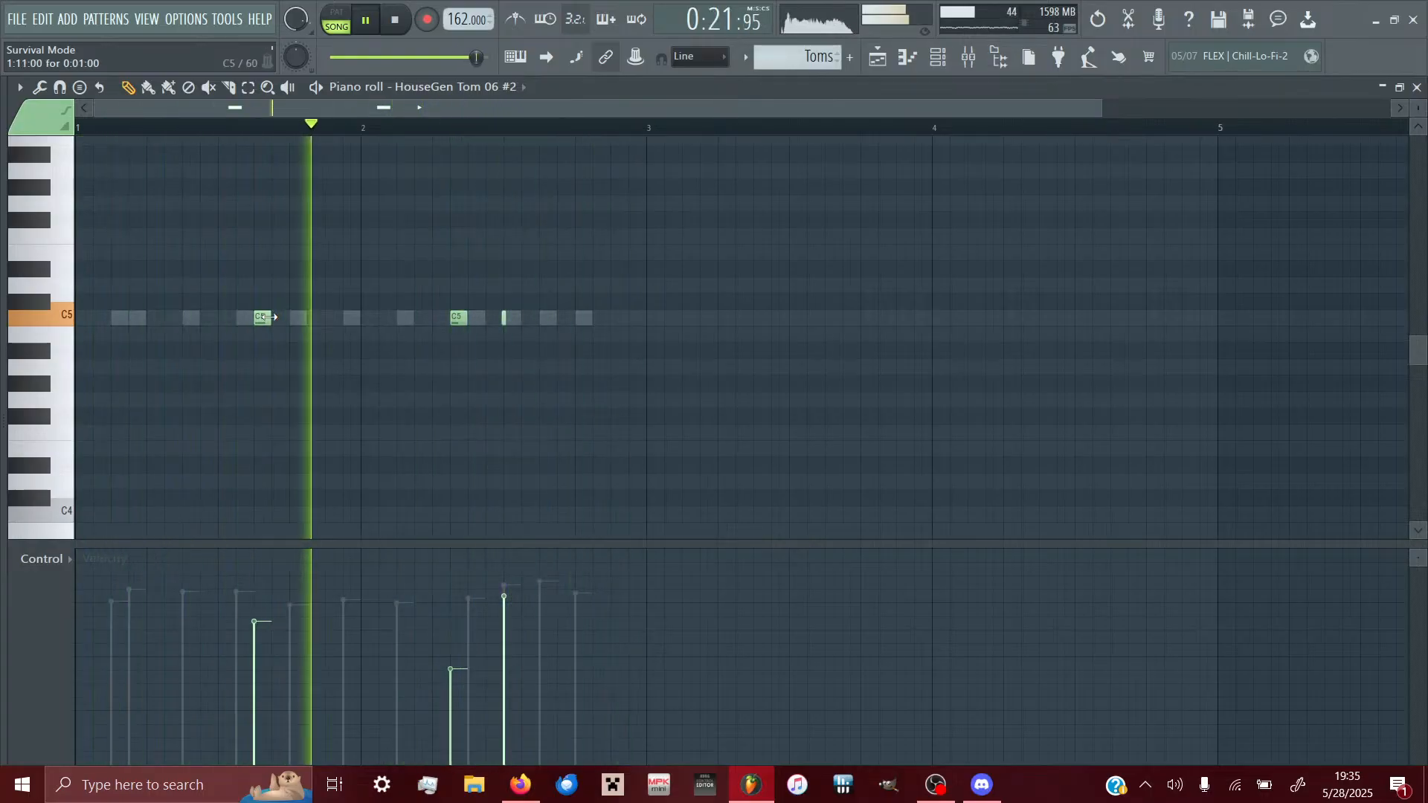
- Add a HouseGen C5 note at 1:05, lower the velocities of both bar 1 HouseGen notes to about 48%, and return to the playlist
left_click(152, 317)
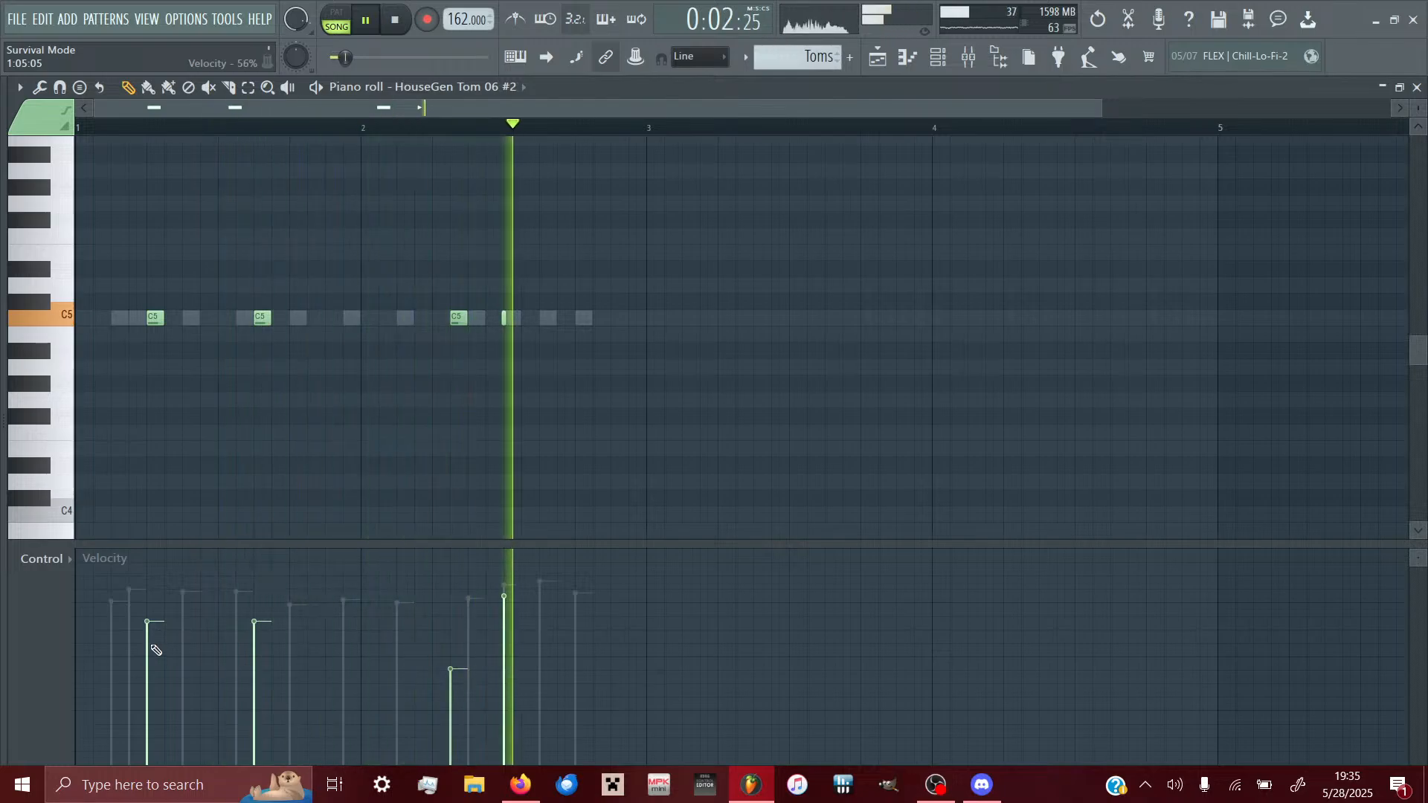
left_click_drag(151, 625, 160, 670)
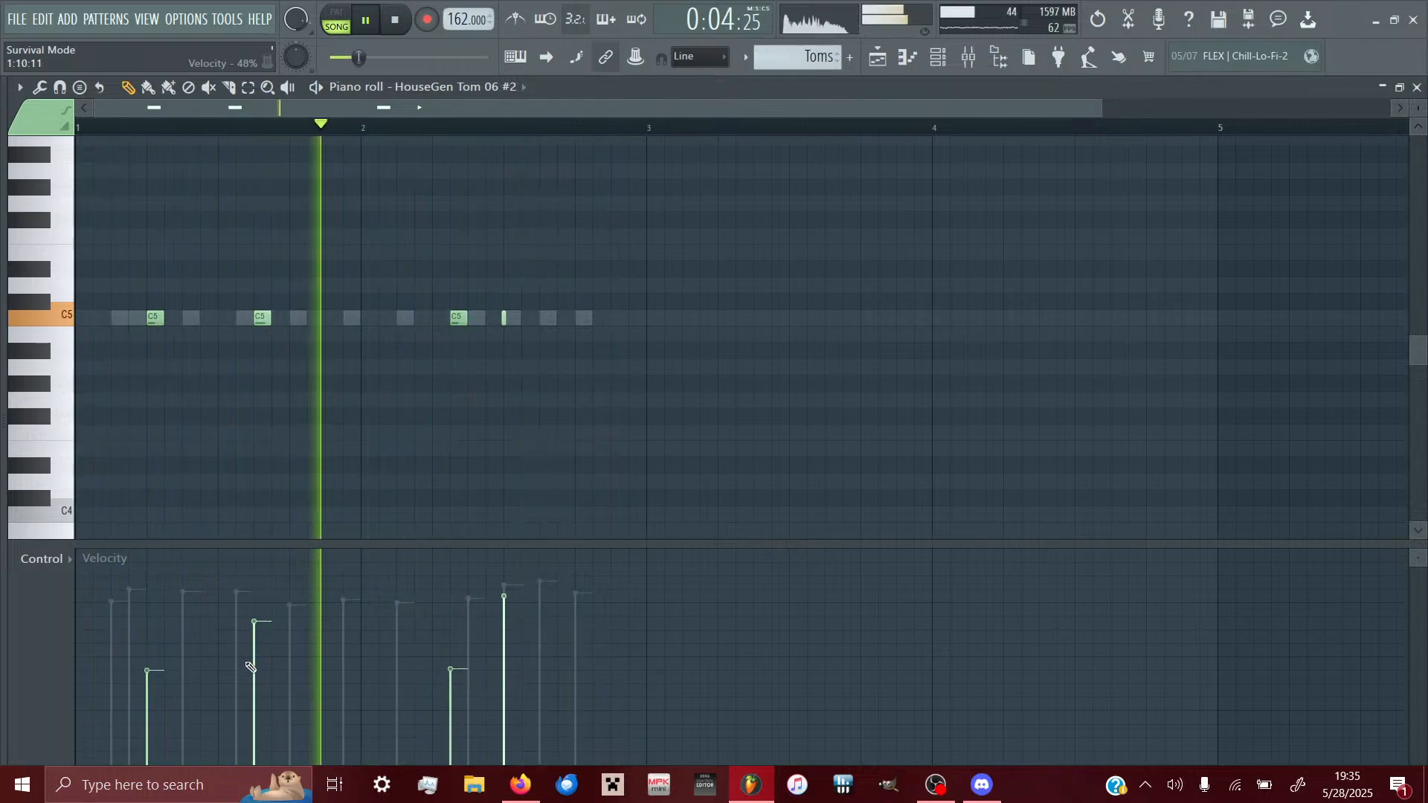
left_click_drag(254, 623, 253, 666)
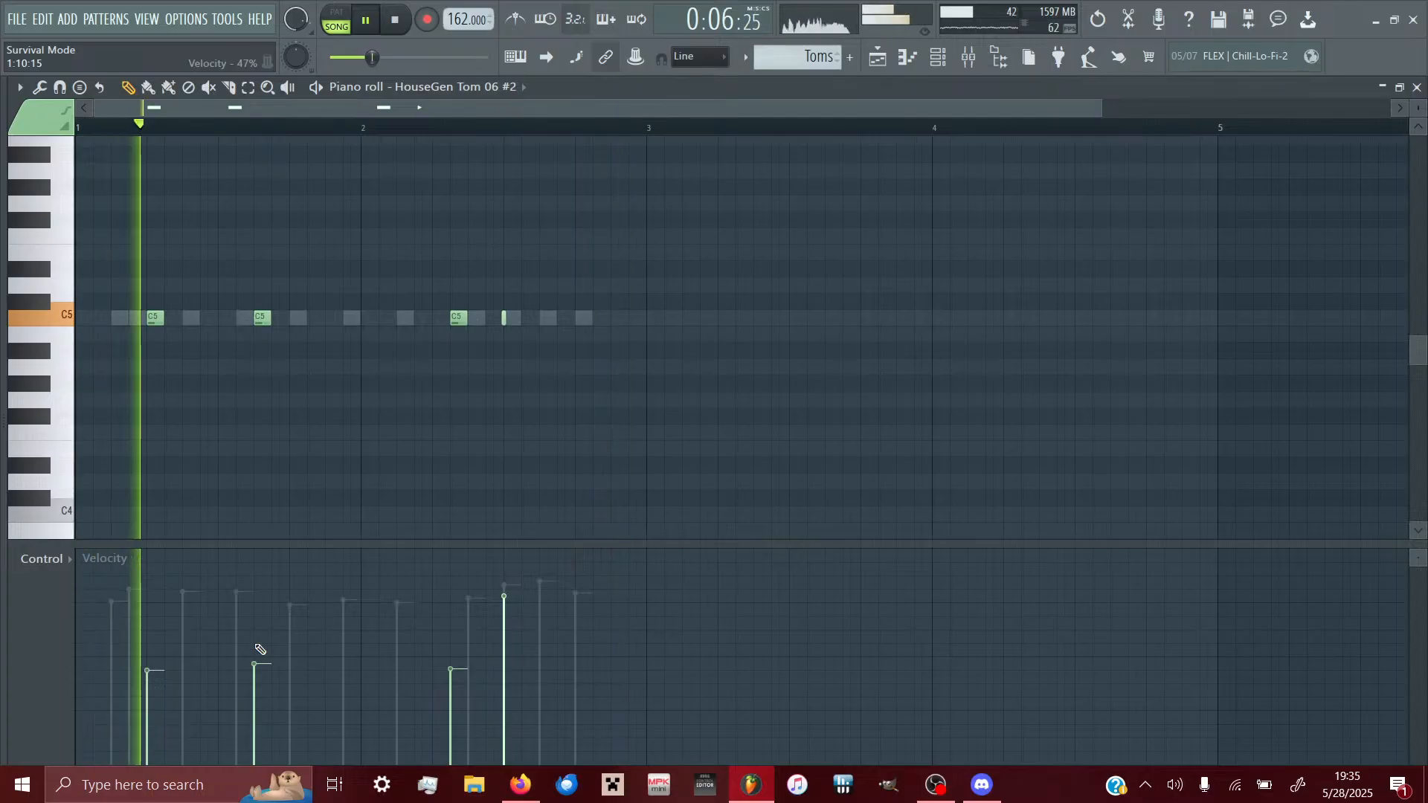
left_click(970, 58)
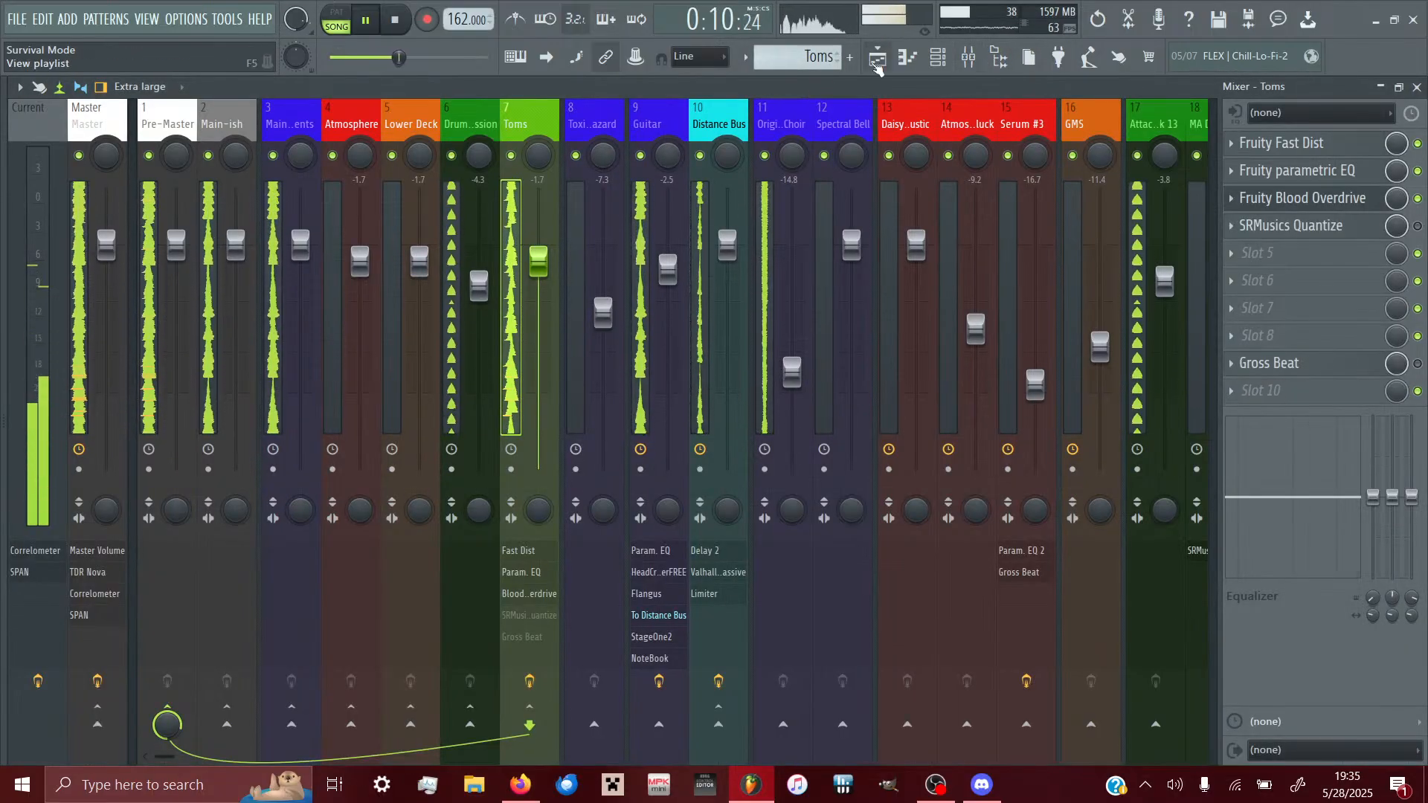
left_click(877, 65)
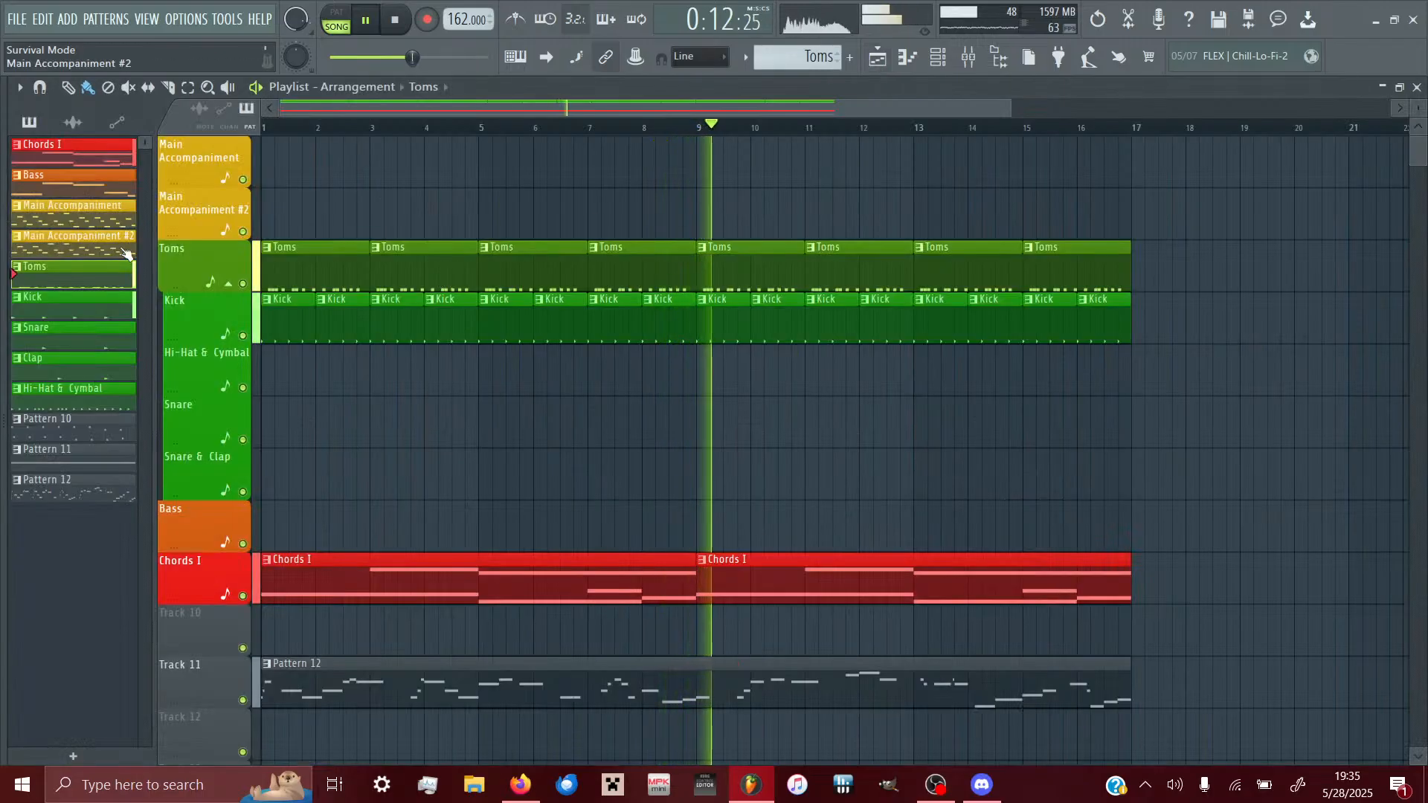
- Place the Snare pattern on the Snare track at bar 1 and repeat it through bar 16
left_click(35, 327)
left_click(278, 375)
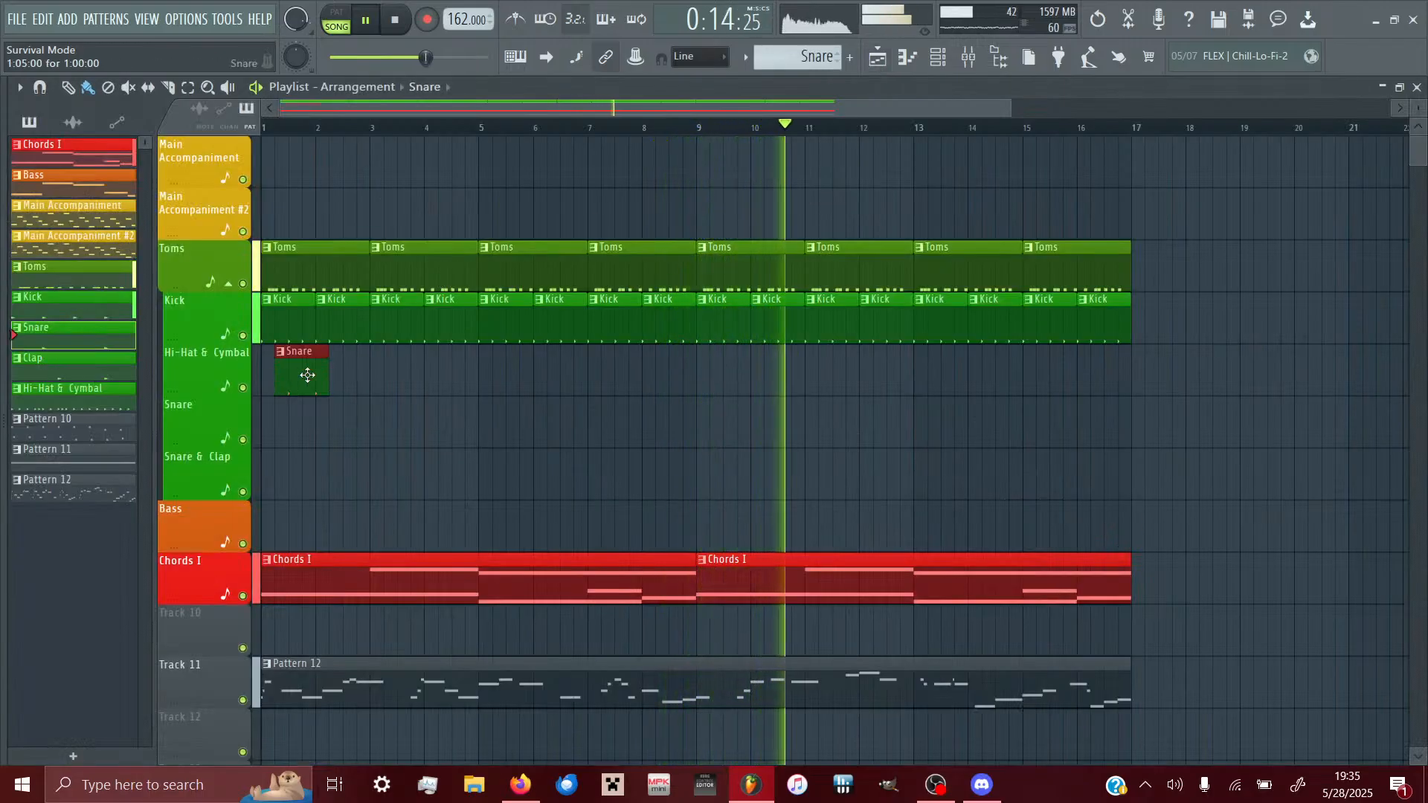
left_click_drag(309, 372, 261, 436)
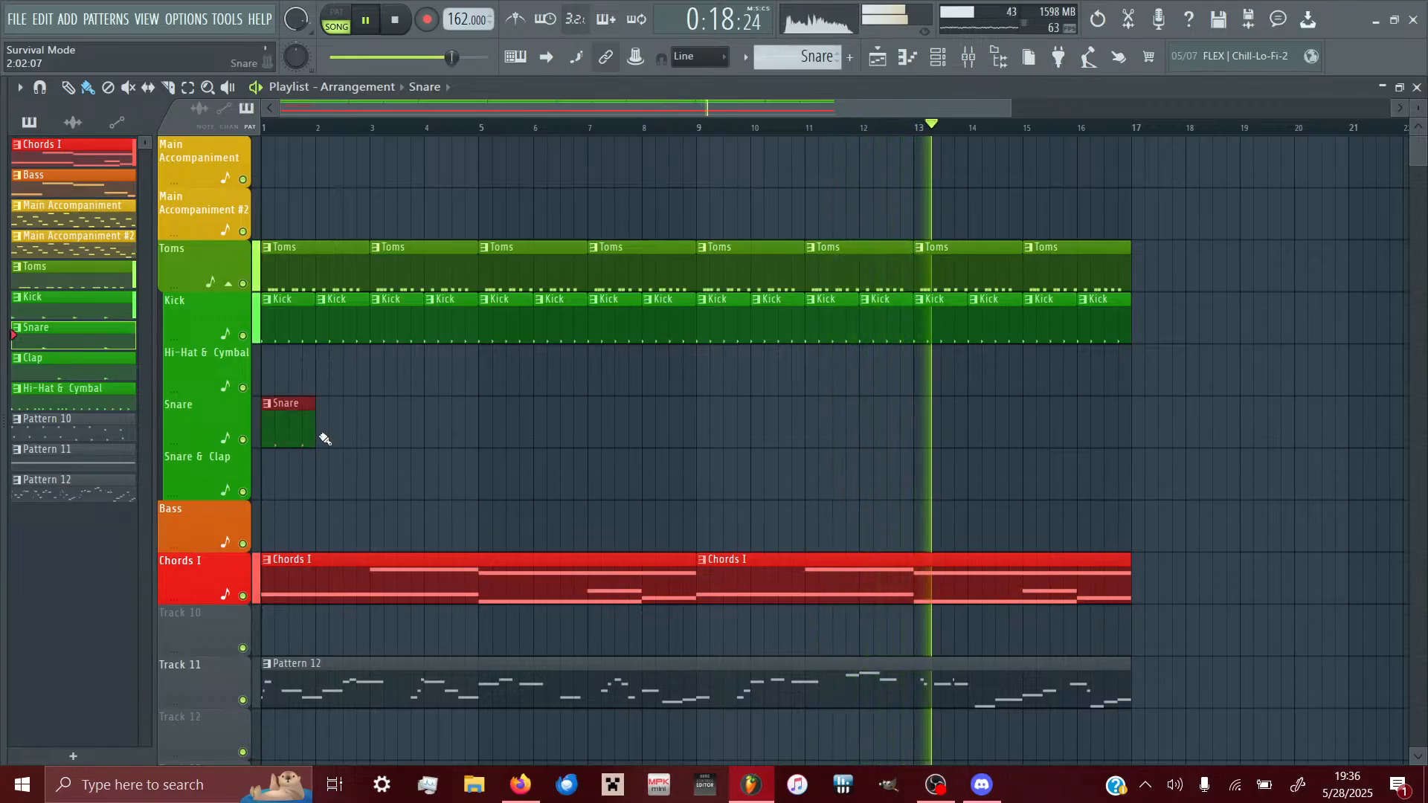
mouse_move(320, 437)
left_mouse_down()
mouse_move(903, 478)
mouse_move(1085, 542)
left_mouse_up()
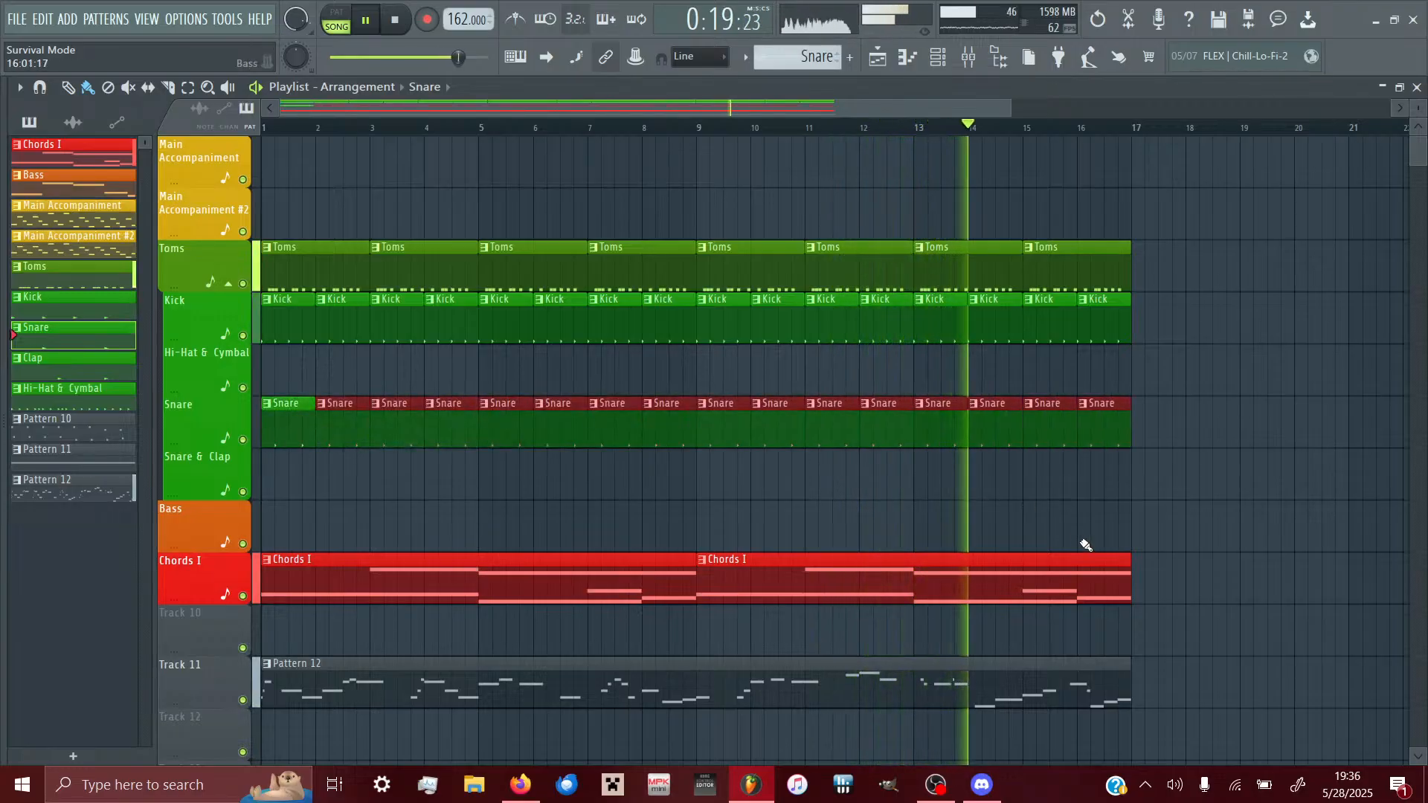
- Examine the Fruity Blood Overdrive settings on the Toms mixer track
left_click(968, 59)
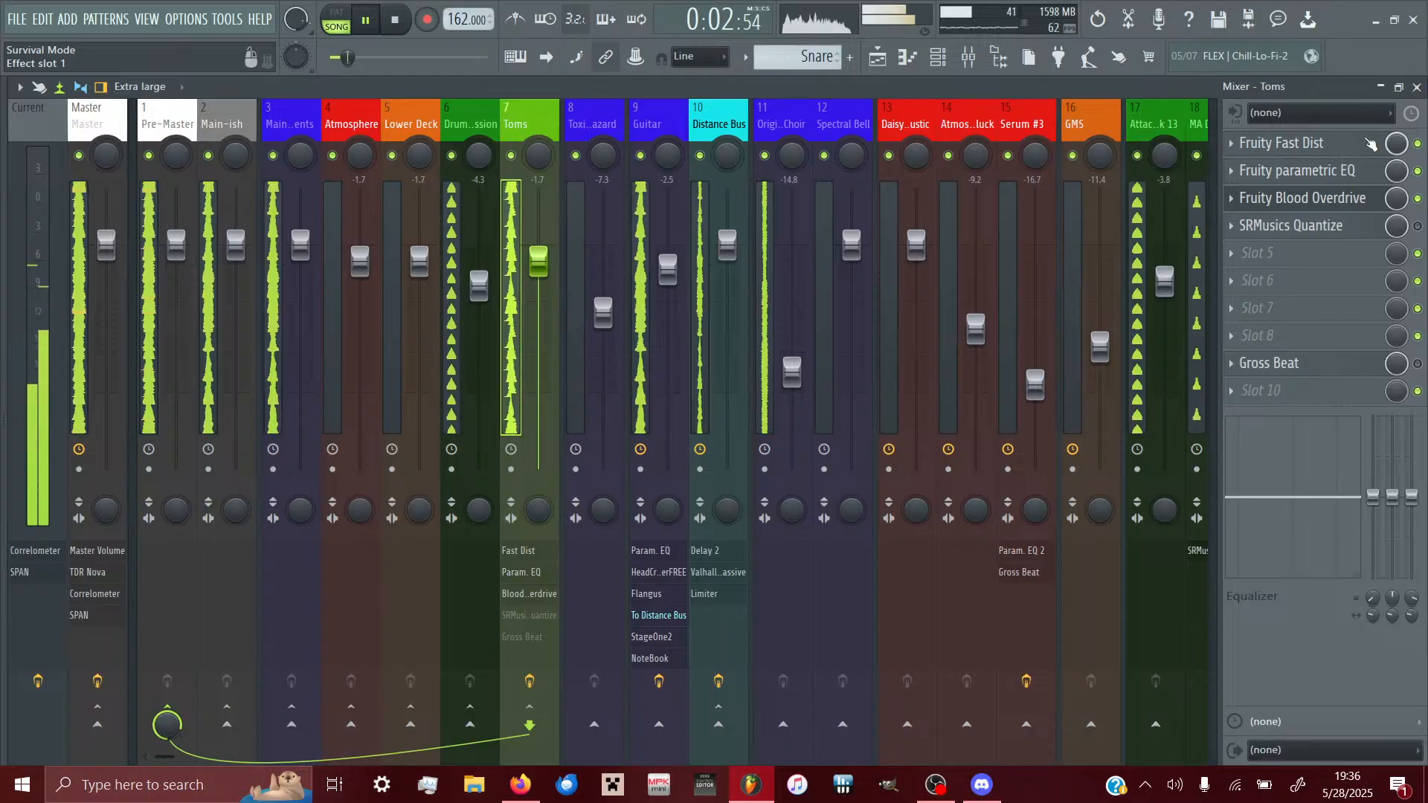
left_click(1331, 199)
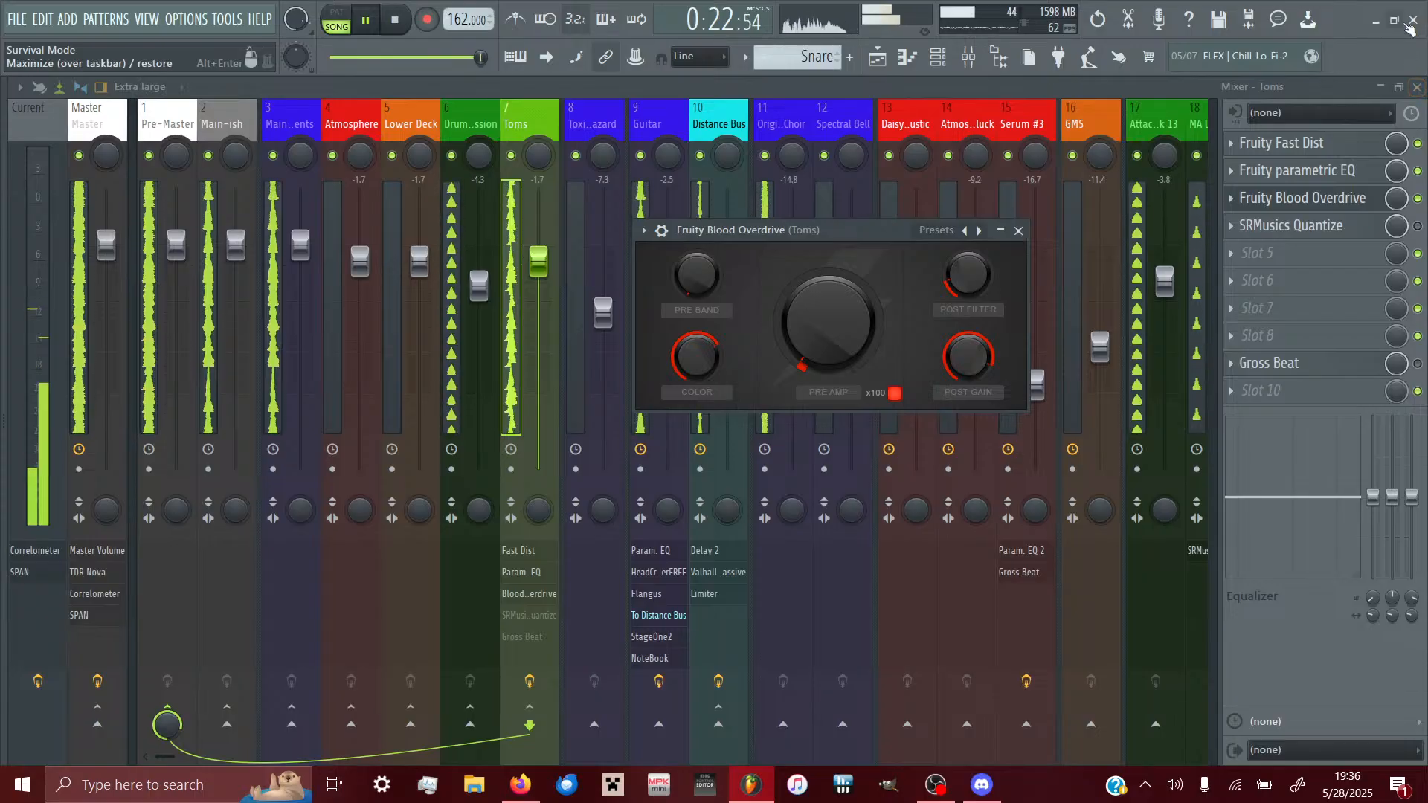
left_click(1342, 206)
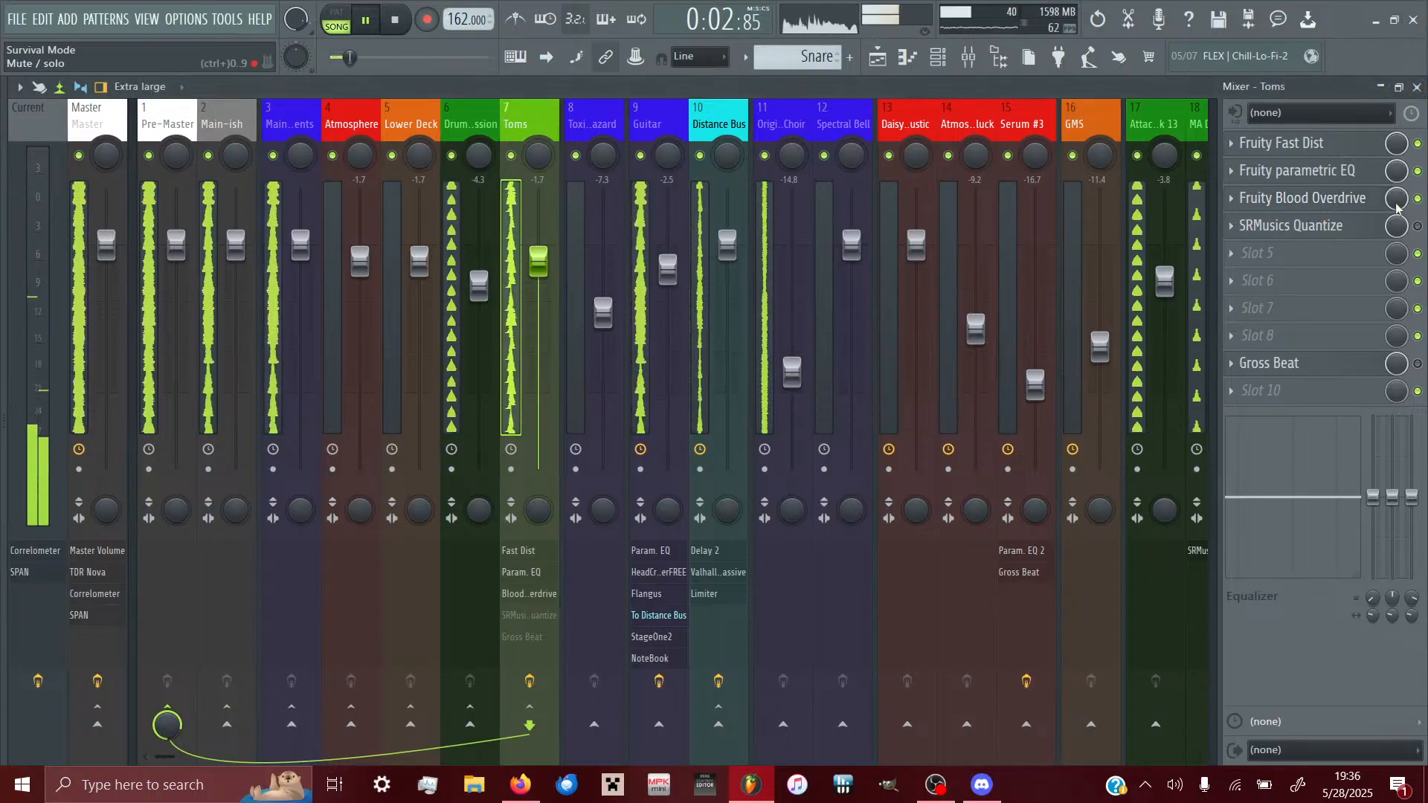
left_click(1312, 196)
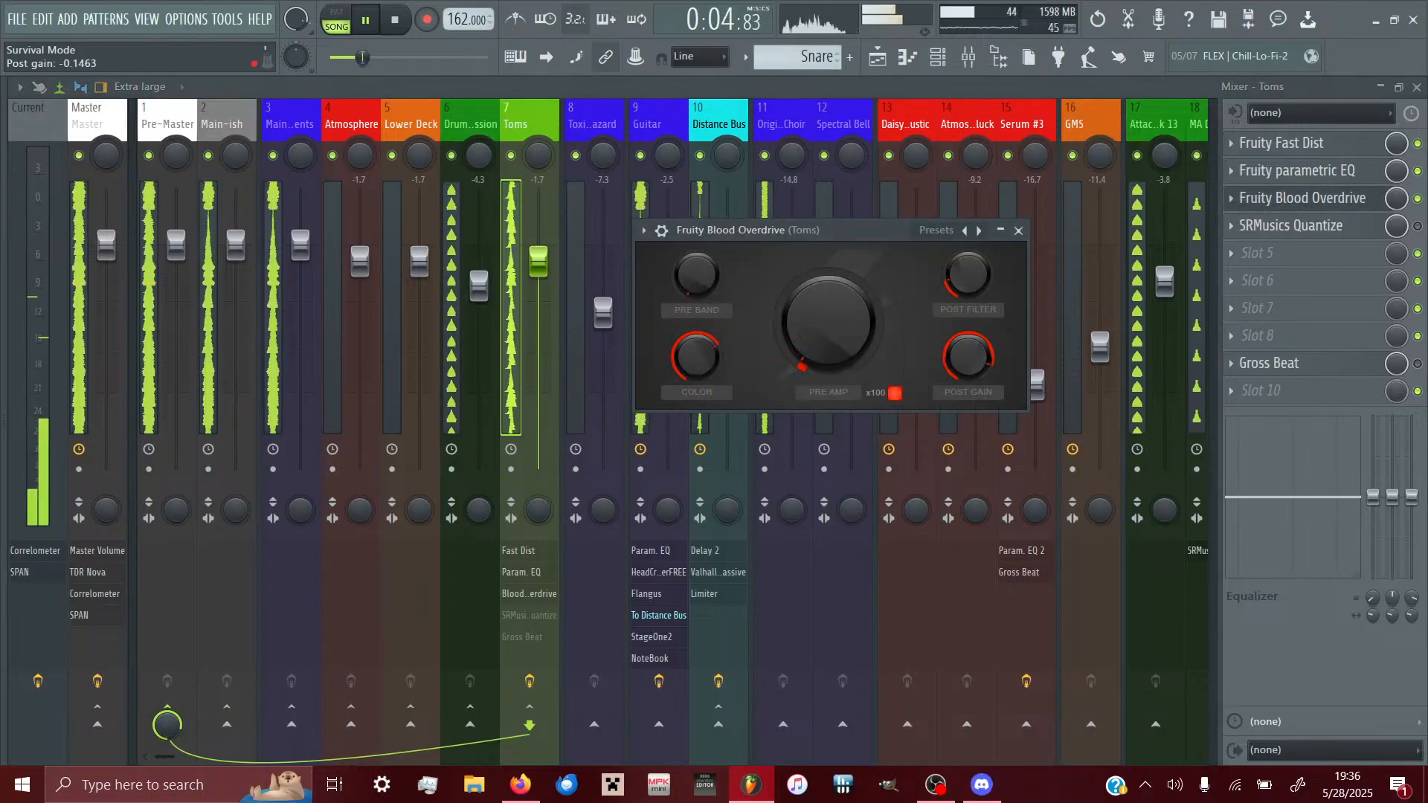
- Enable the SRMusics Quantize and Gross Beat effects on the Toms mixer track and check their settings
left_click(1417, 201)
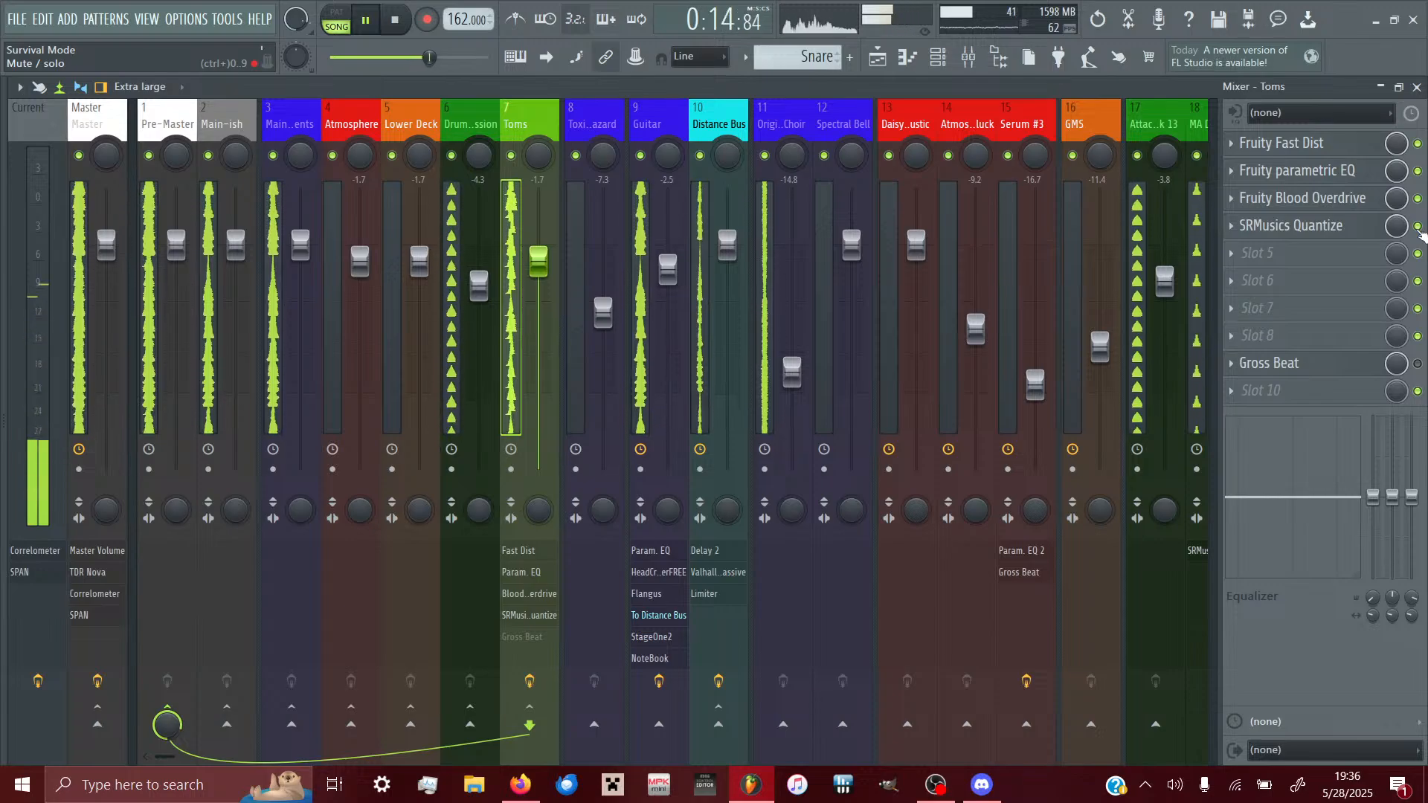
left_click(1335, 235)
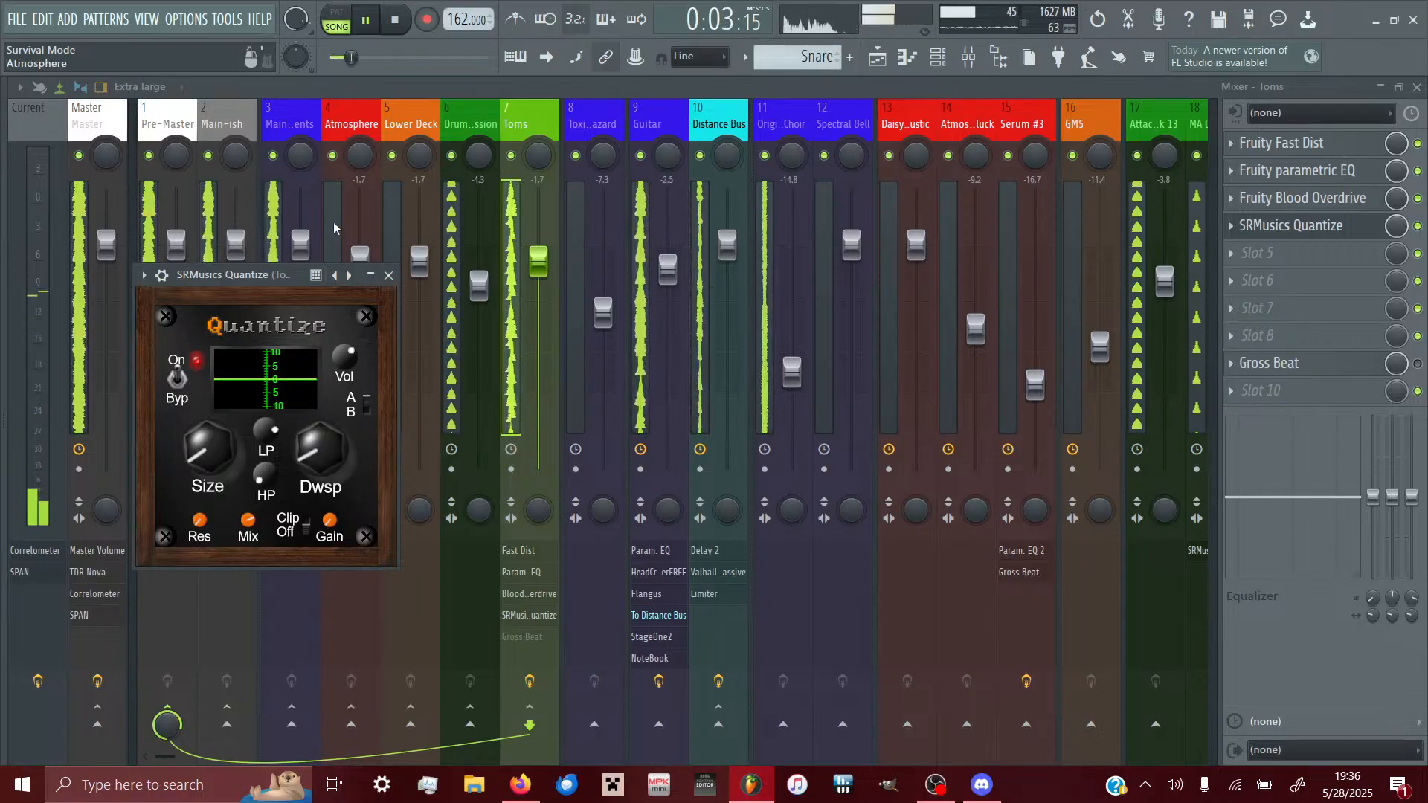
left_click(388, 276)
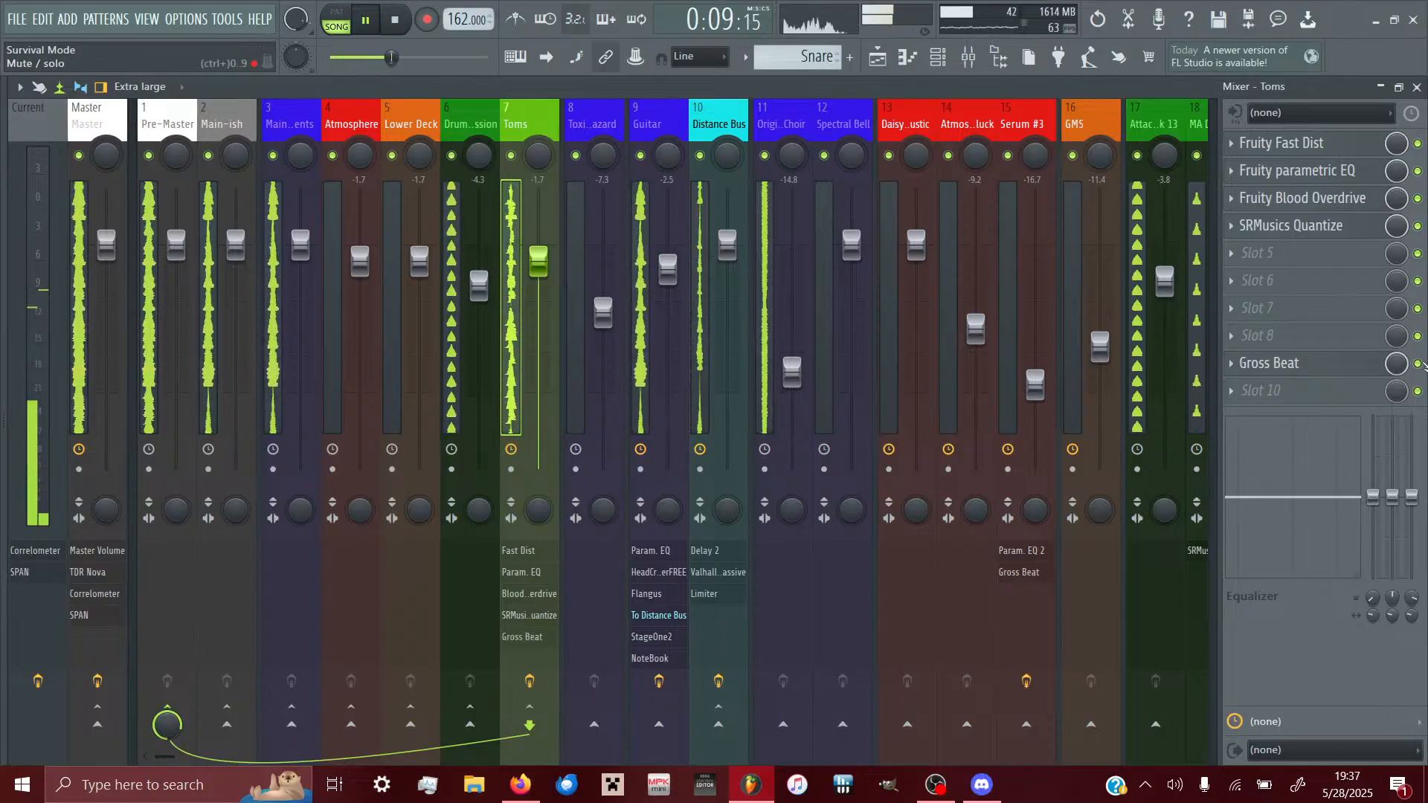
left_click(1341, 374)
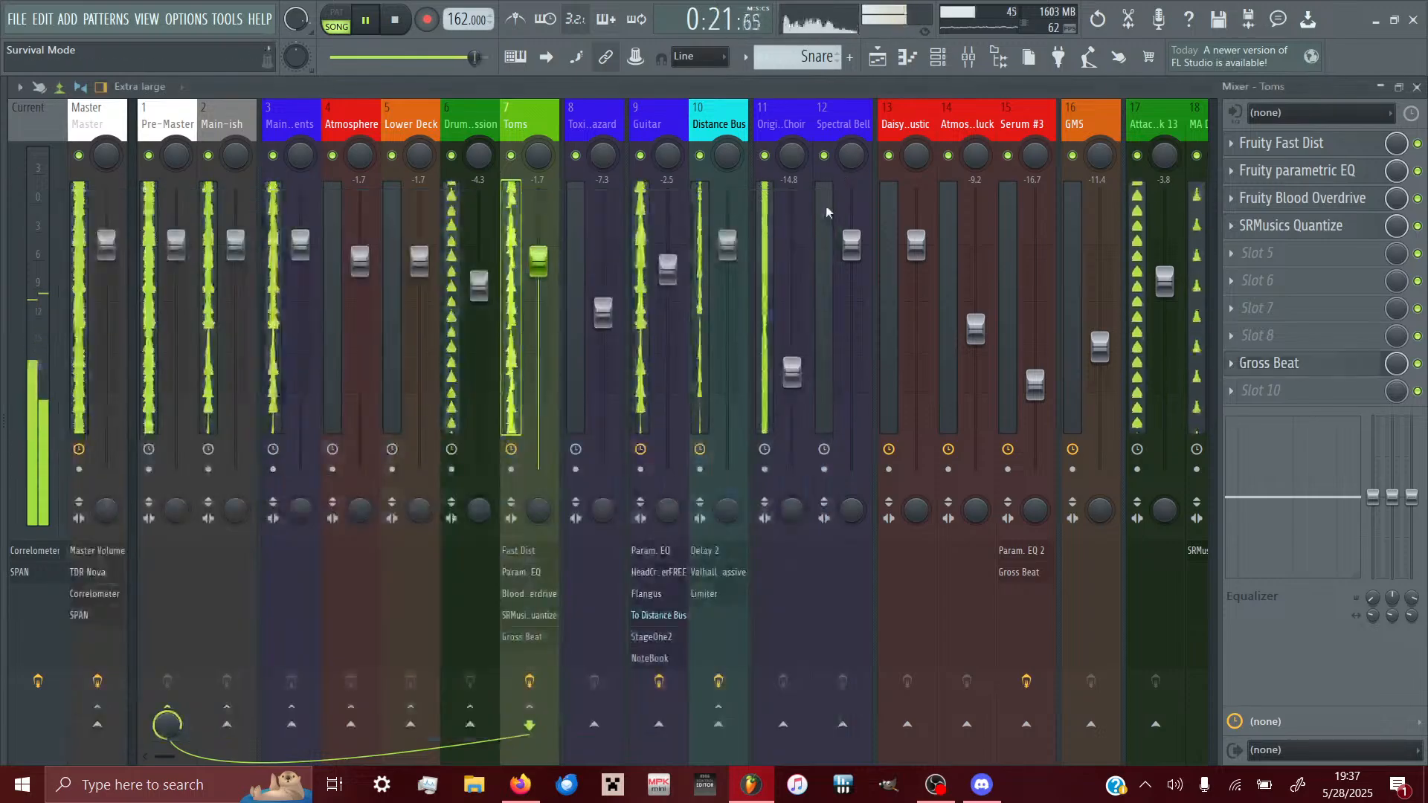
left_click(828, 203)
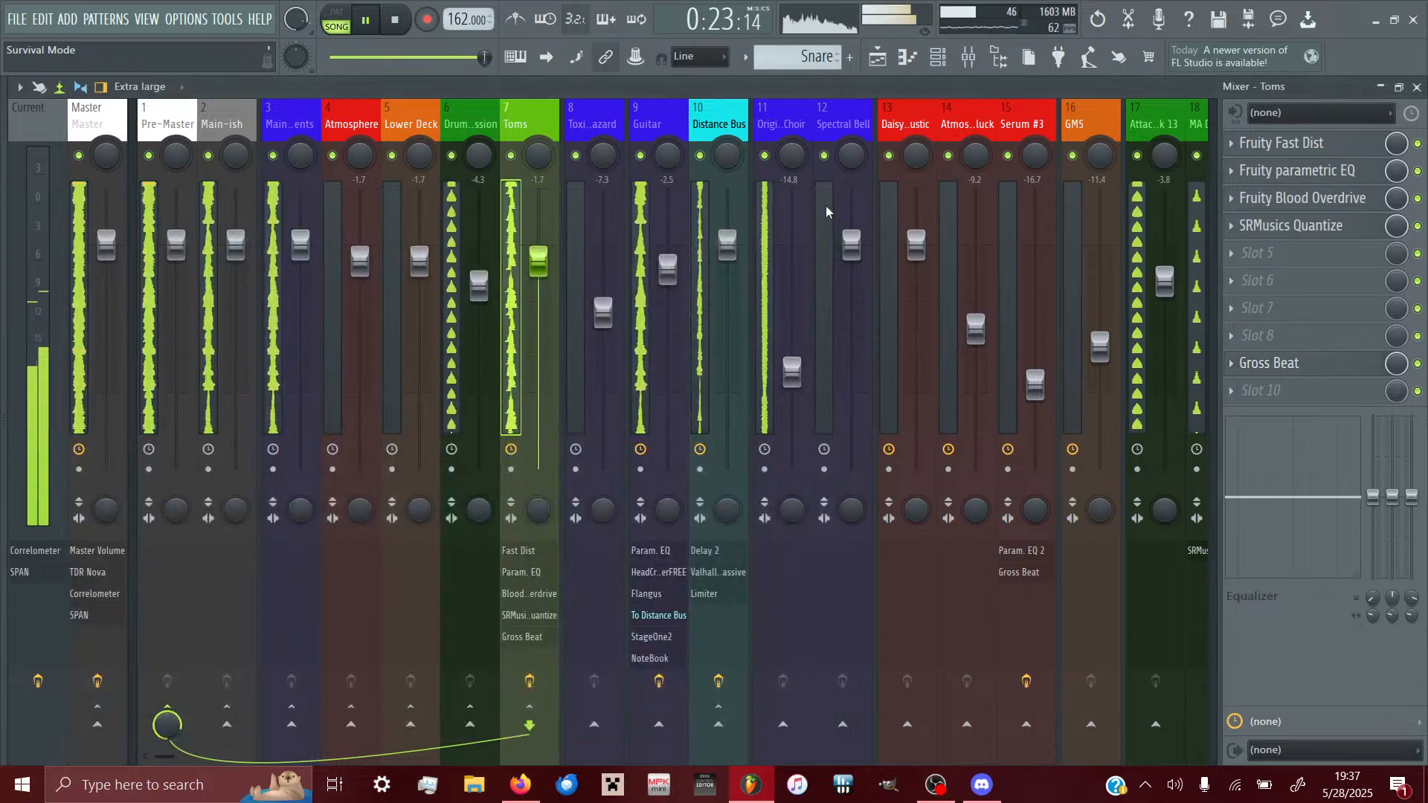
- Lower the Toms mixer track volume to 76% (-5.8 dB)
left_click(878, 59)
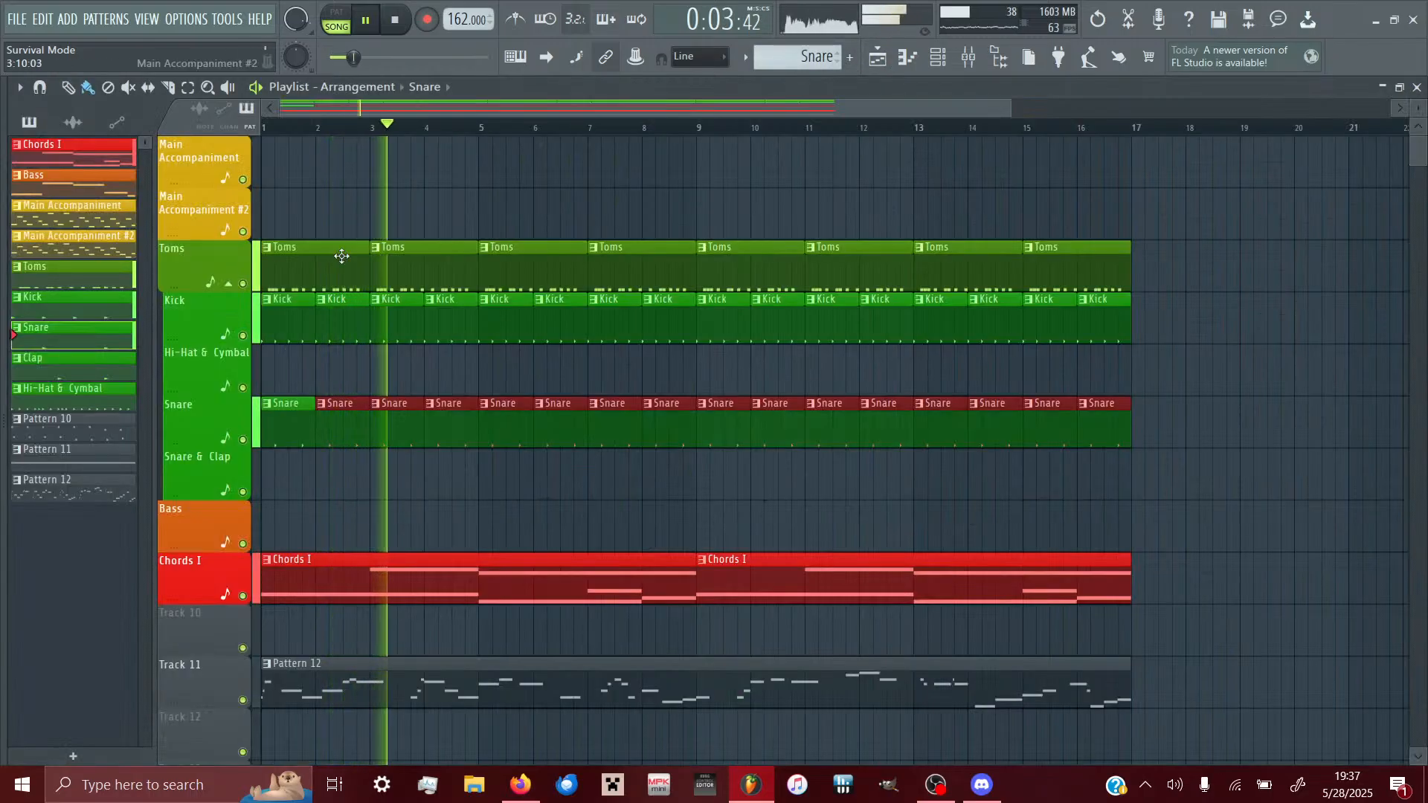
left_click(971, 60)
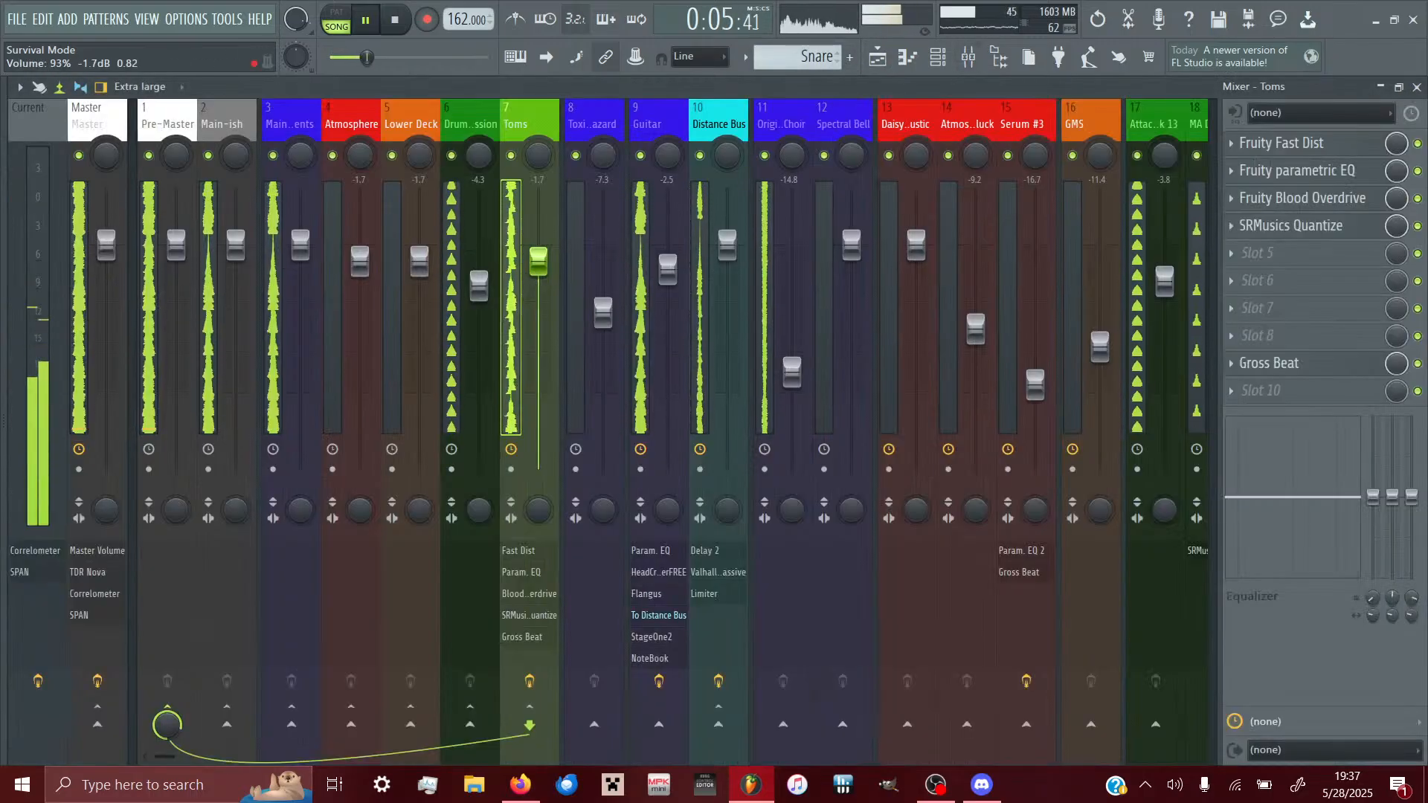
left_click_drag(539, 260, 539, 298)
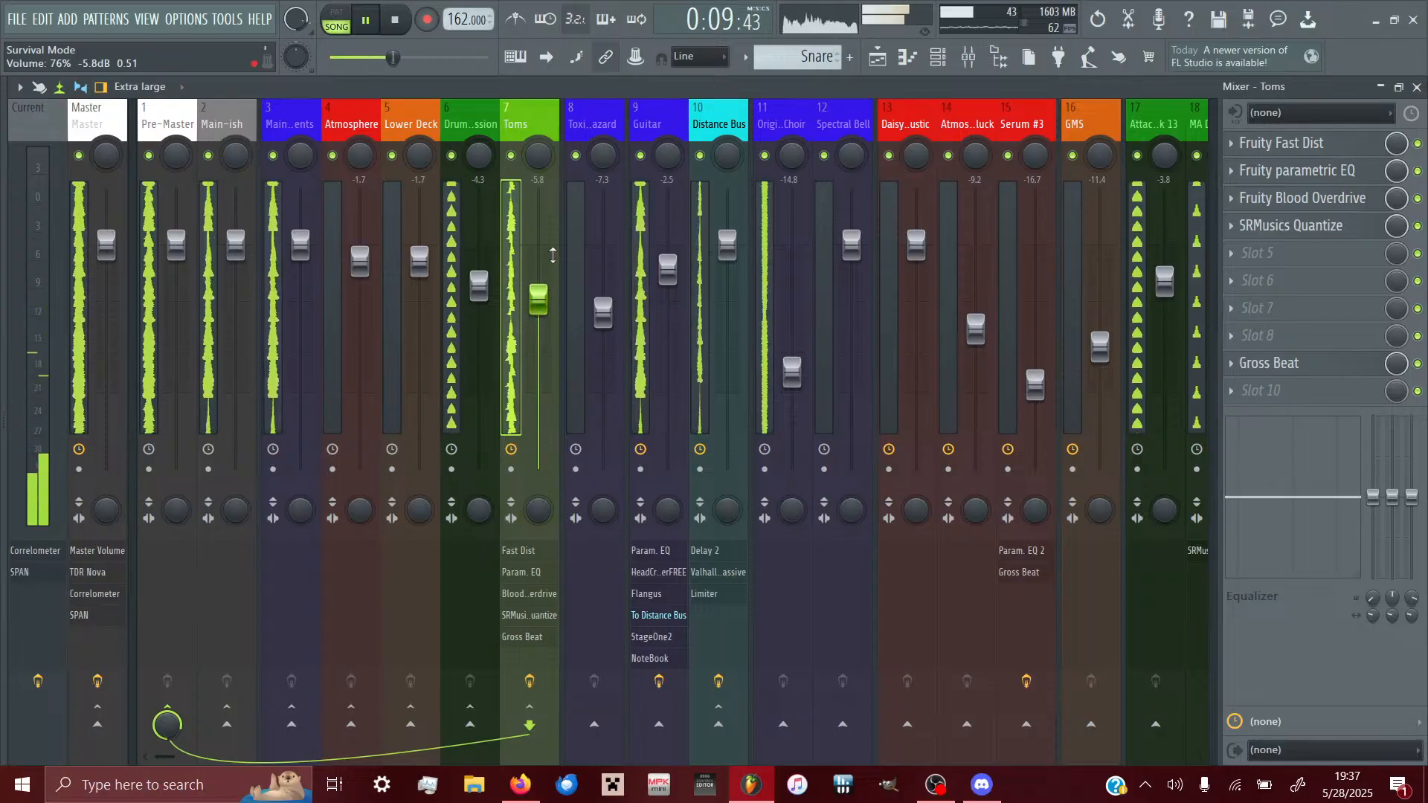
- Fill bars 1 to 16 of the Hi-Hat & Cymbal playlist track with Hi-Hat & Cymbal pattern clips
key("F5")
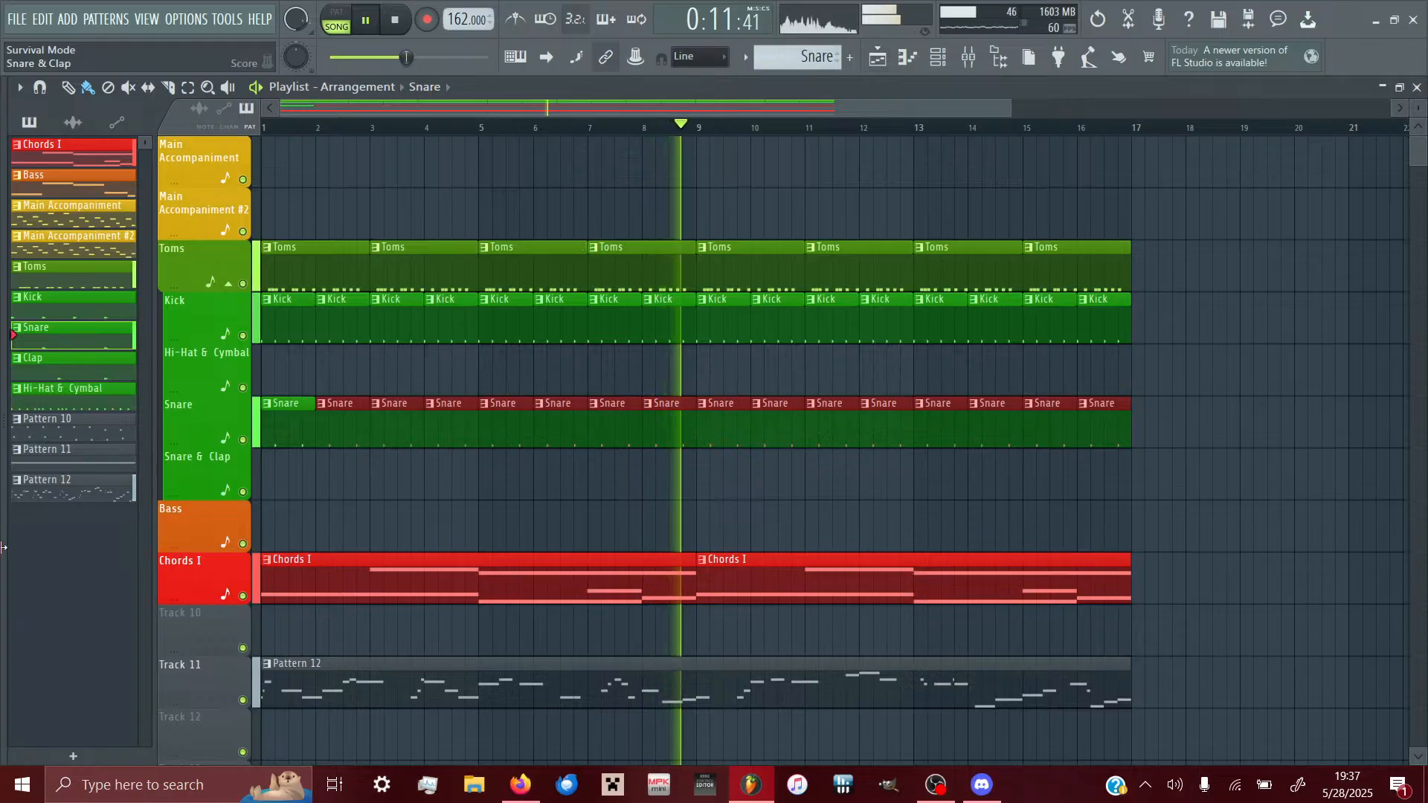
left_click(59, 389)
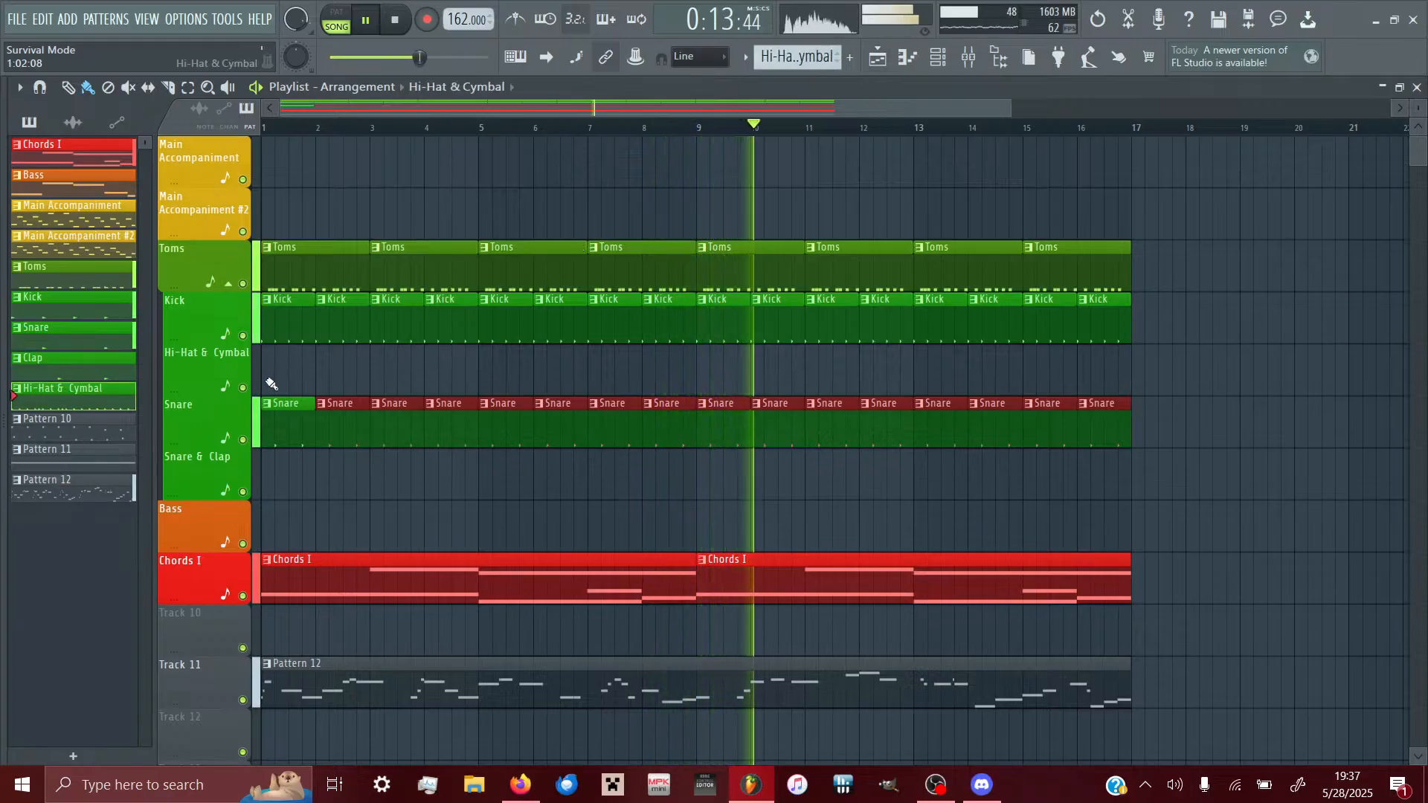
left_click_drag(272, 383, 1084, 485)
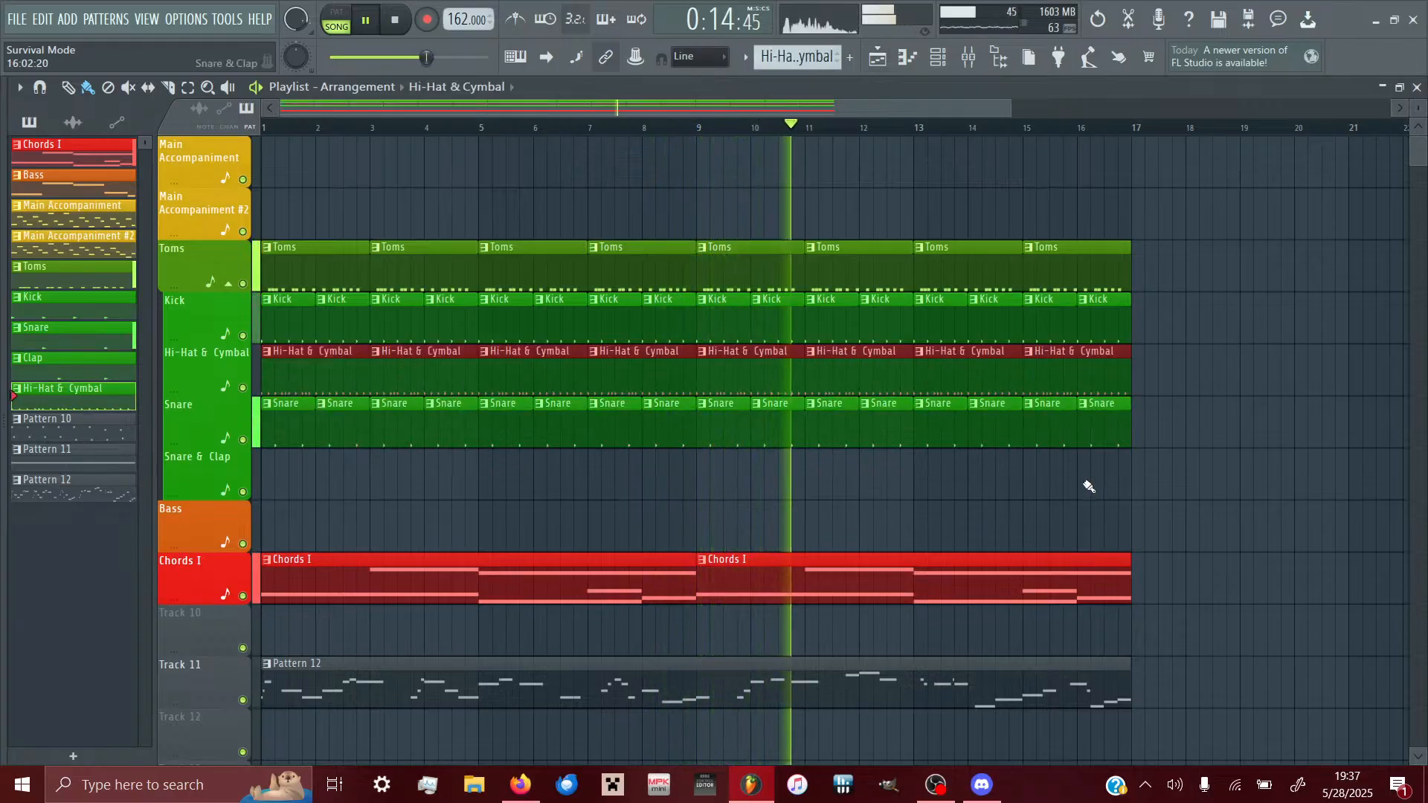
- Fill bars 1 to 16 of the Snare & Clap playlist track with Clap pattern clips
left_click(37, 330)
left_click(37, 360)
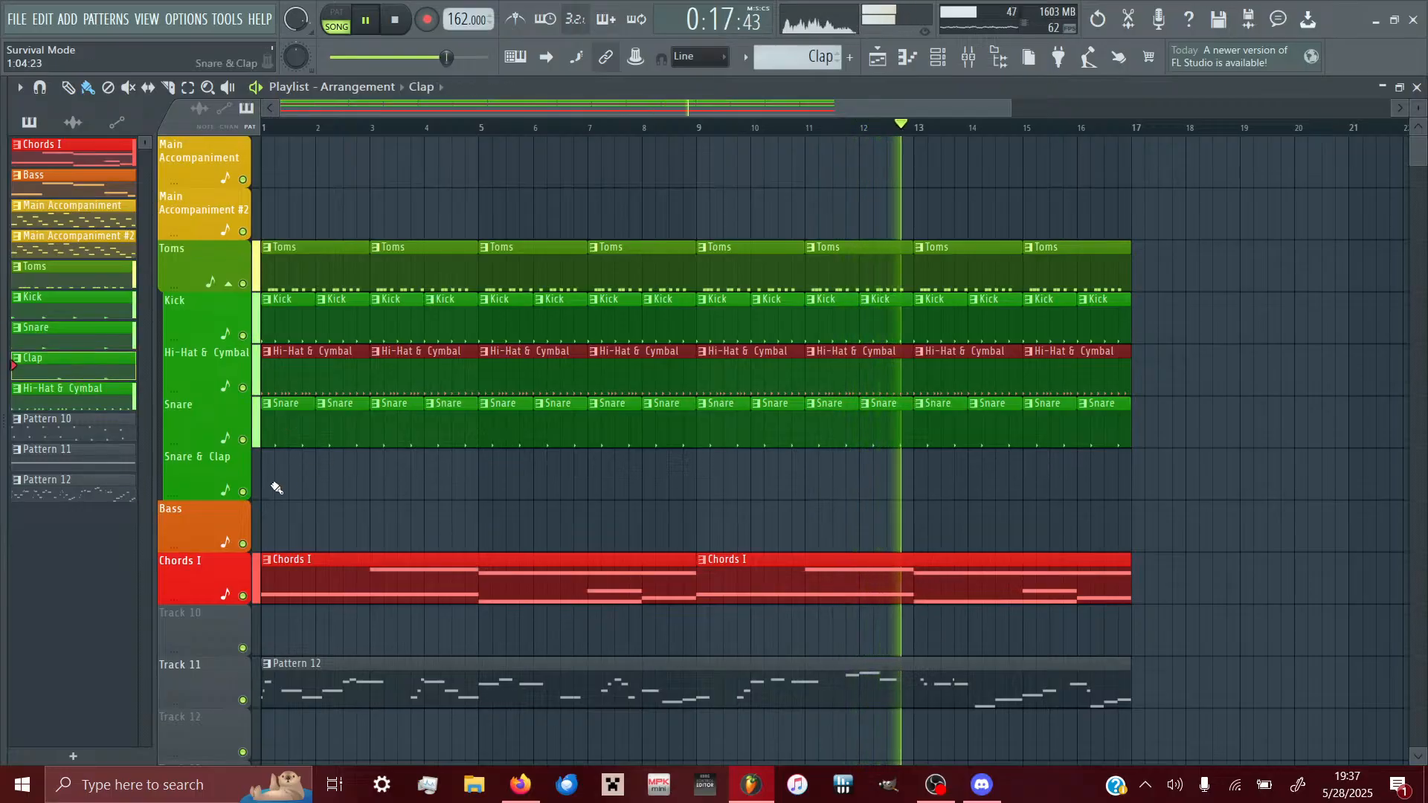
left_click_drag(268, 488, 1034, 490)
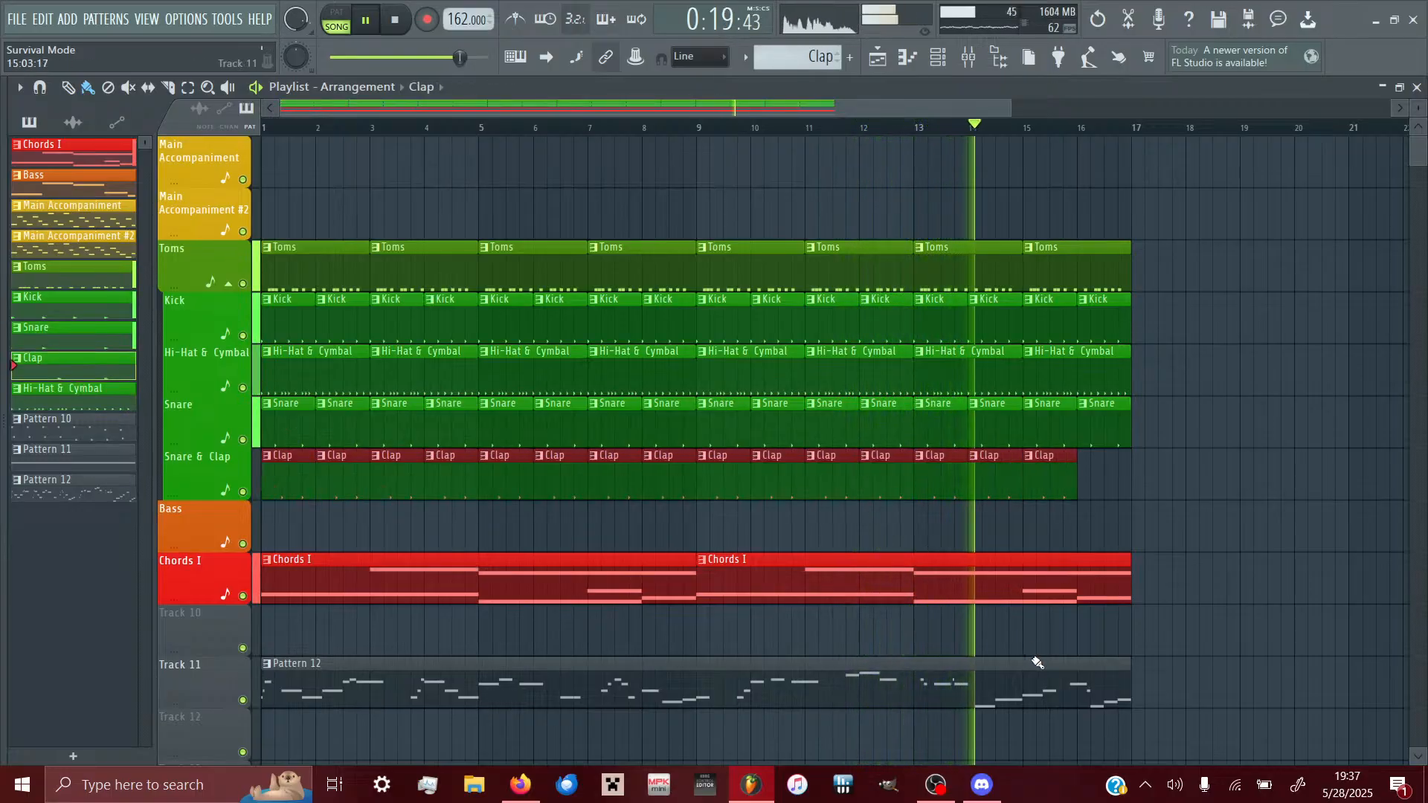
left_click(1088, 476)
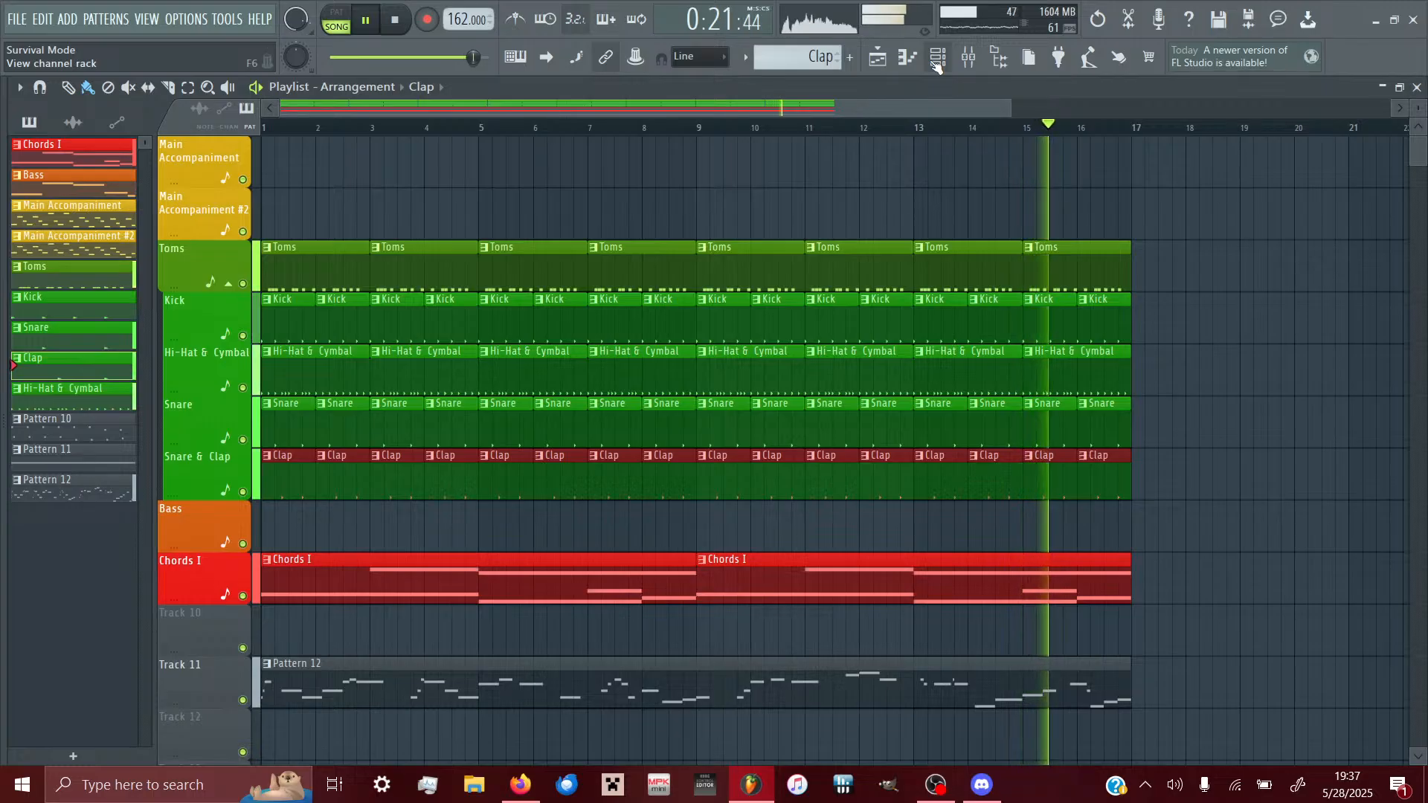
- Try the Originals - Epic Choir mixer track at volumes of 48%, 44% and 62%
key("F9")
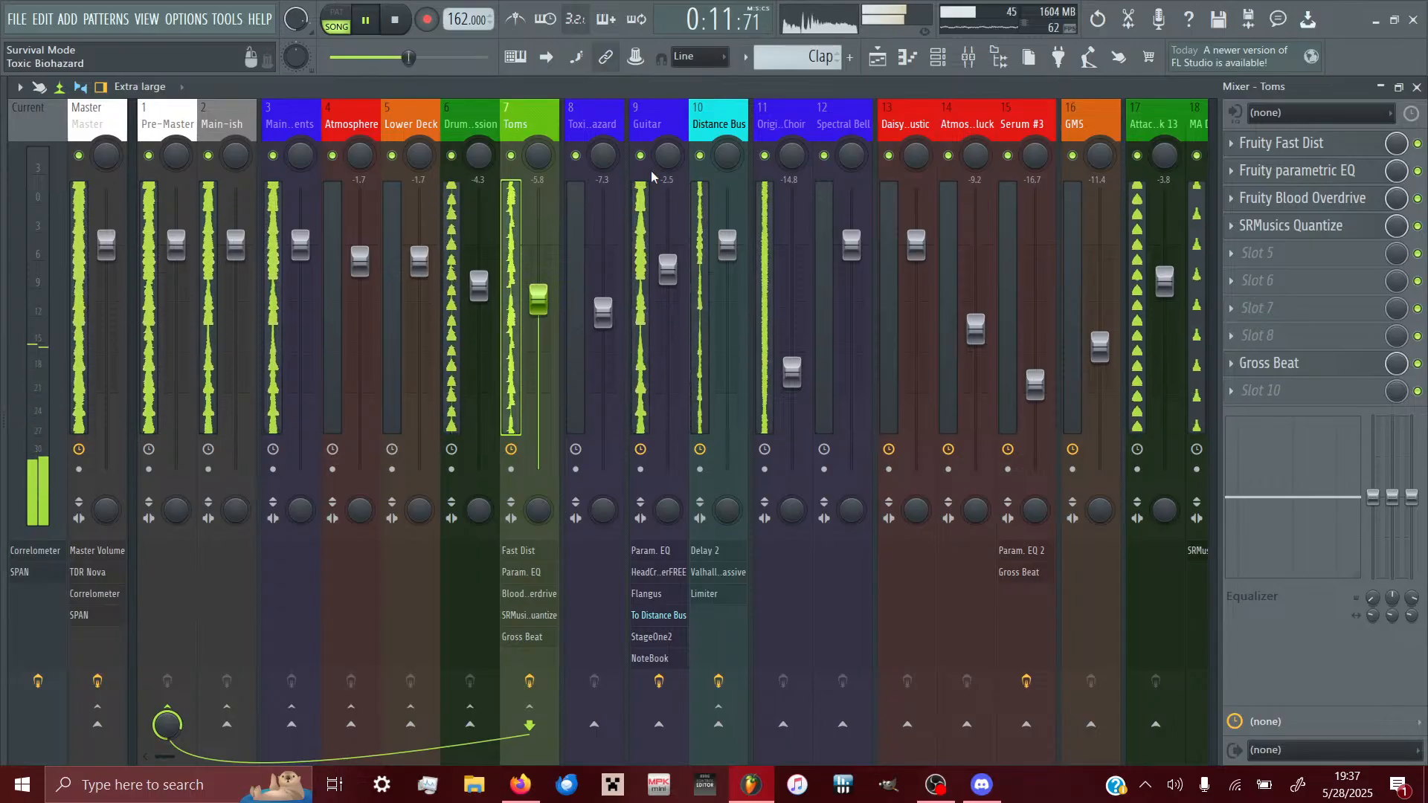
left_click(877, 64)
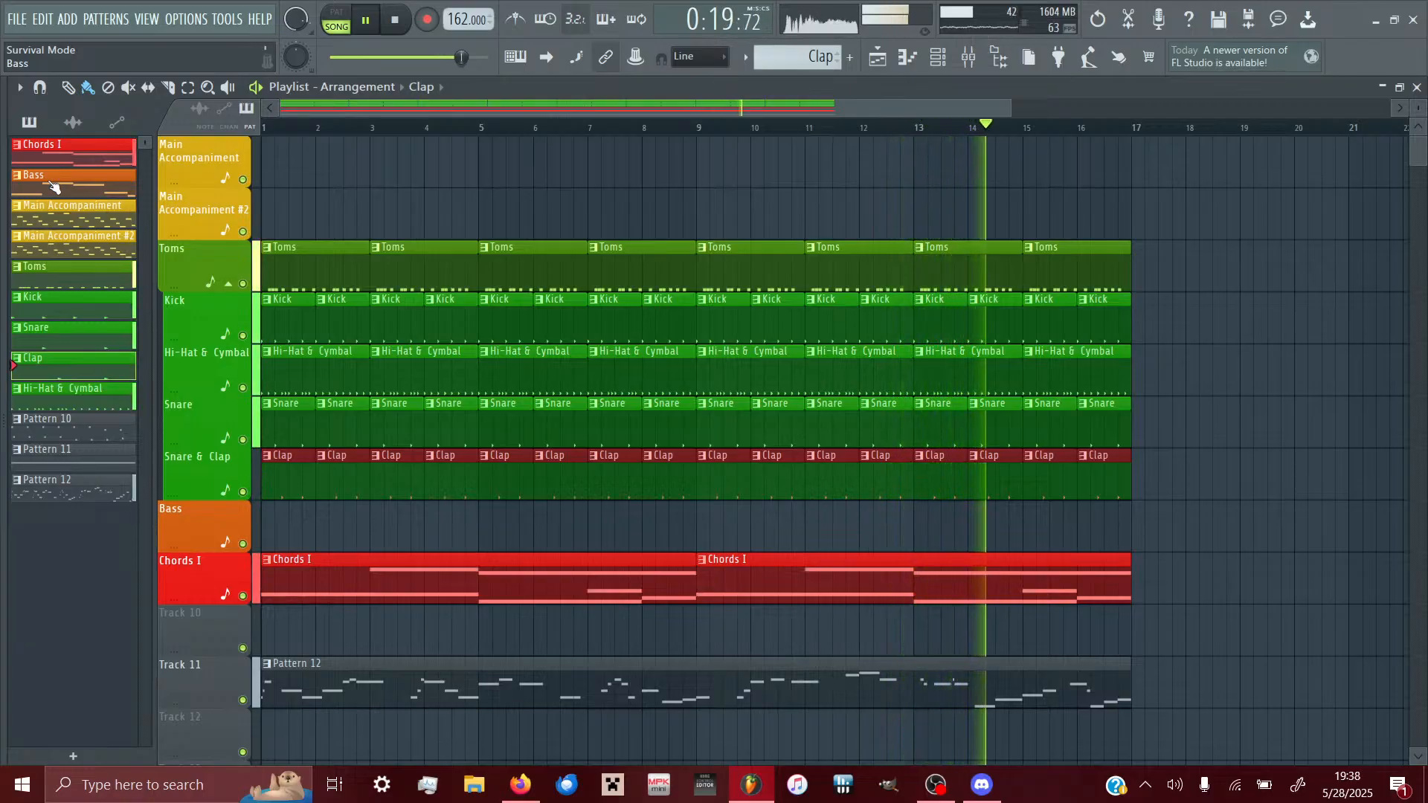
left_click(969, 58)
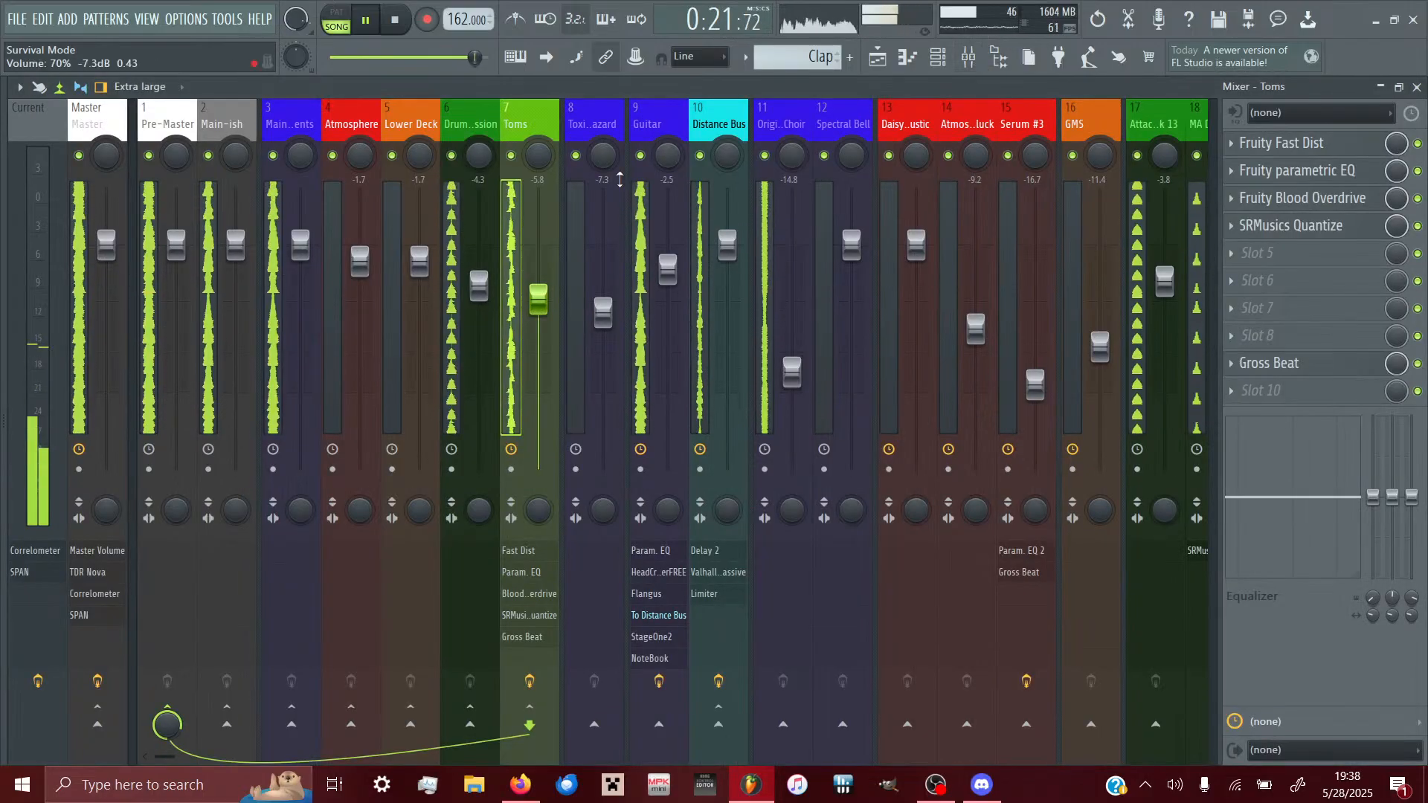
left_click_drag(792, 372, 792, 348)
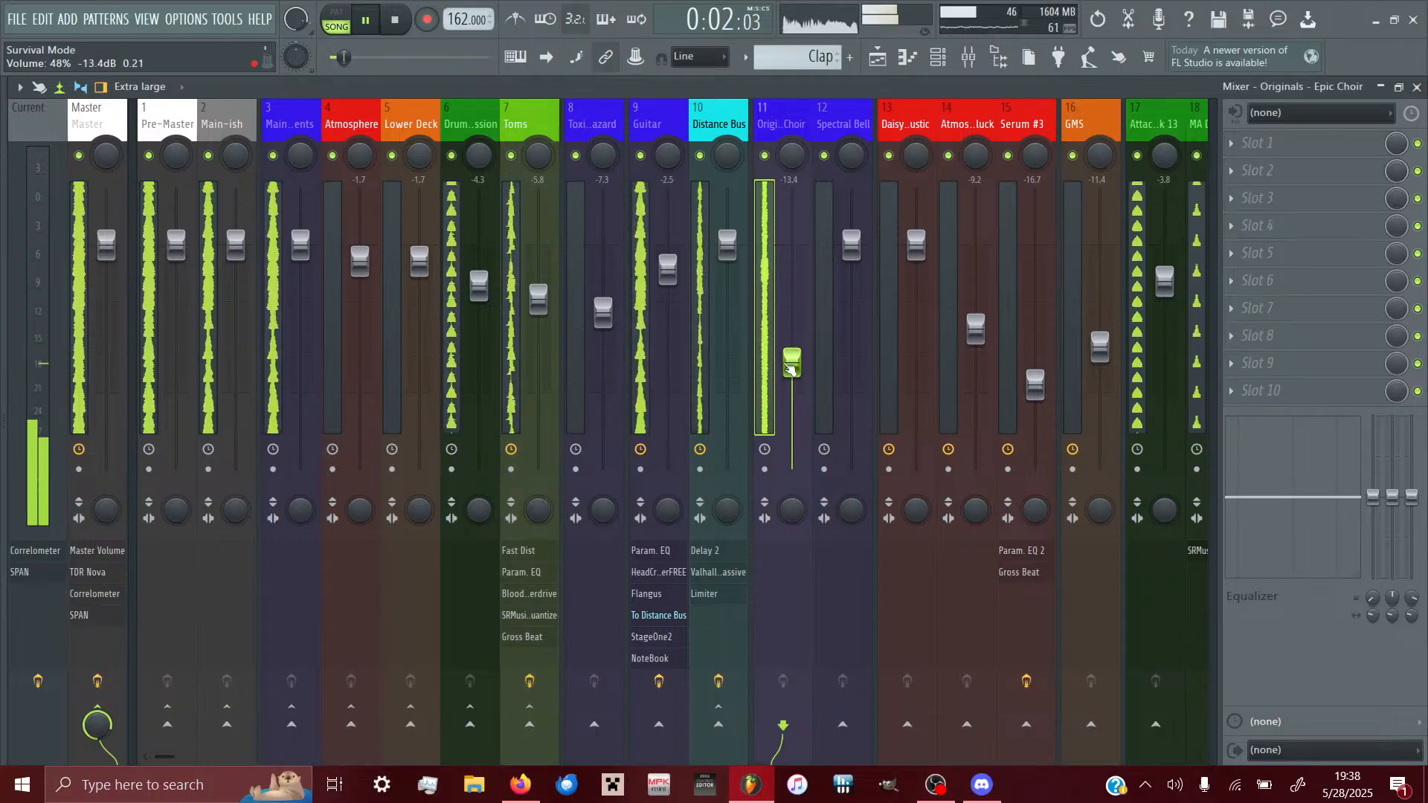
left_click_drag(791, 368, 792, 377)
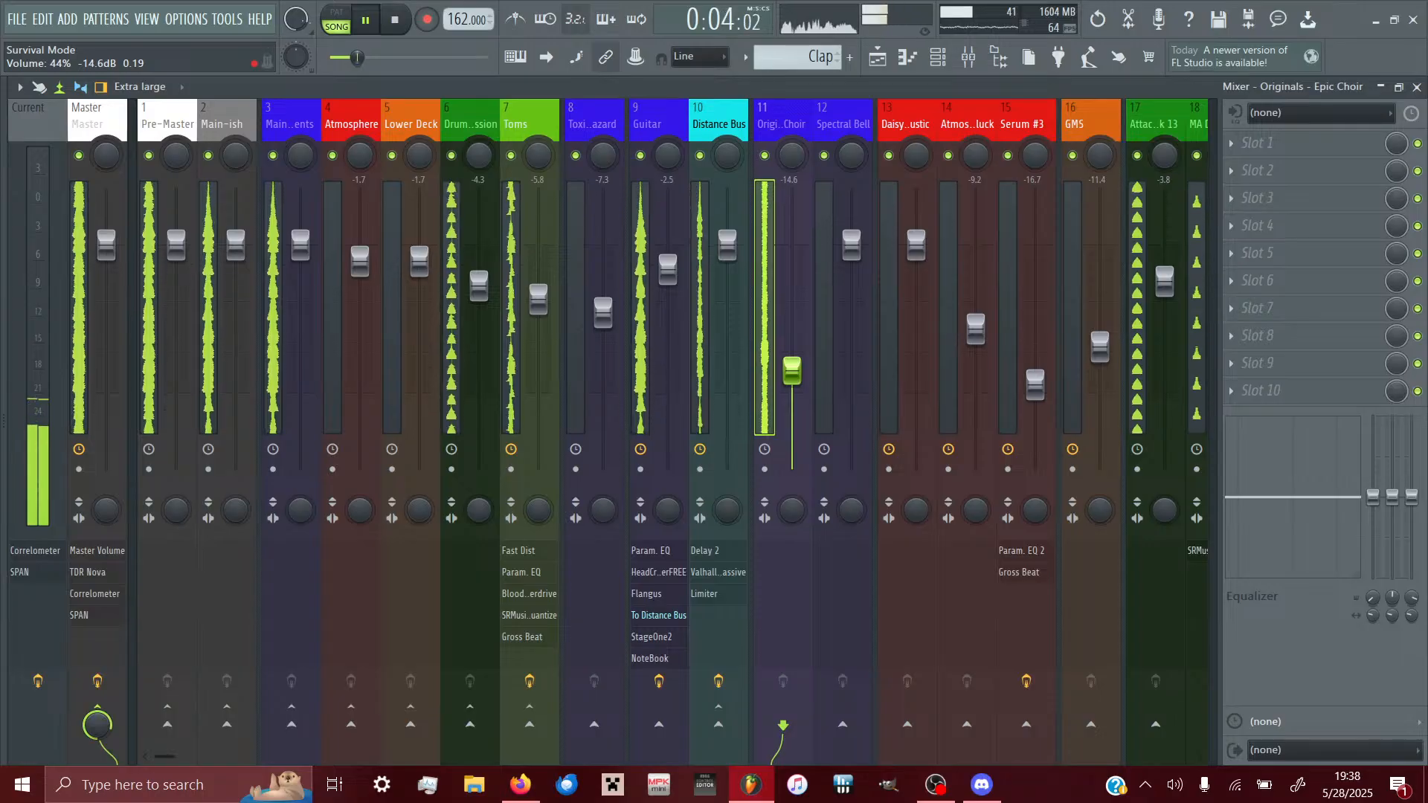
scroll(788, 372, "up", 6)
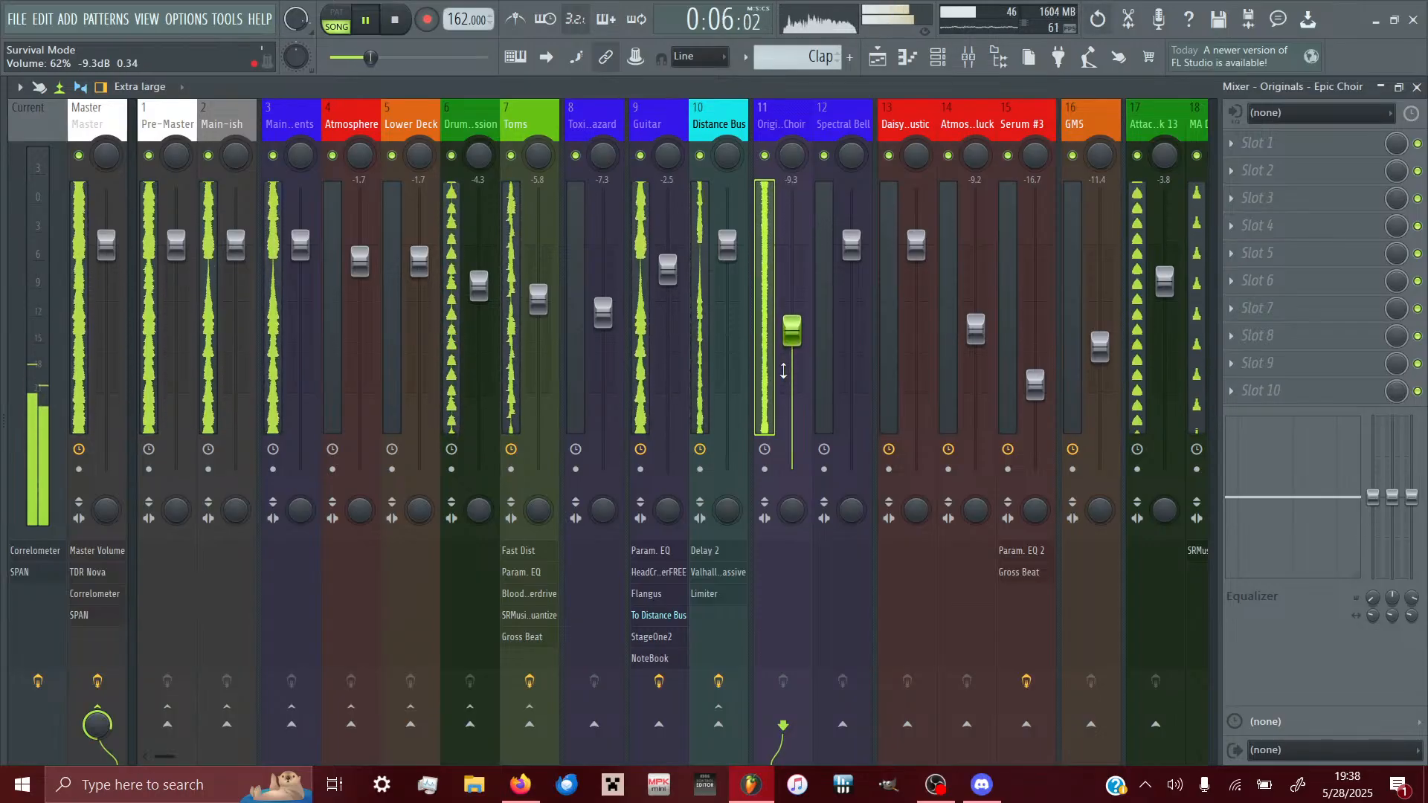
left_click(881, 66)
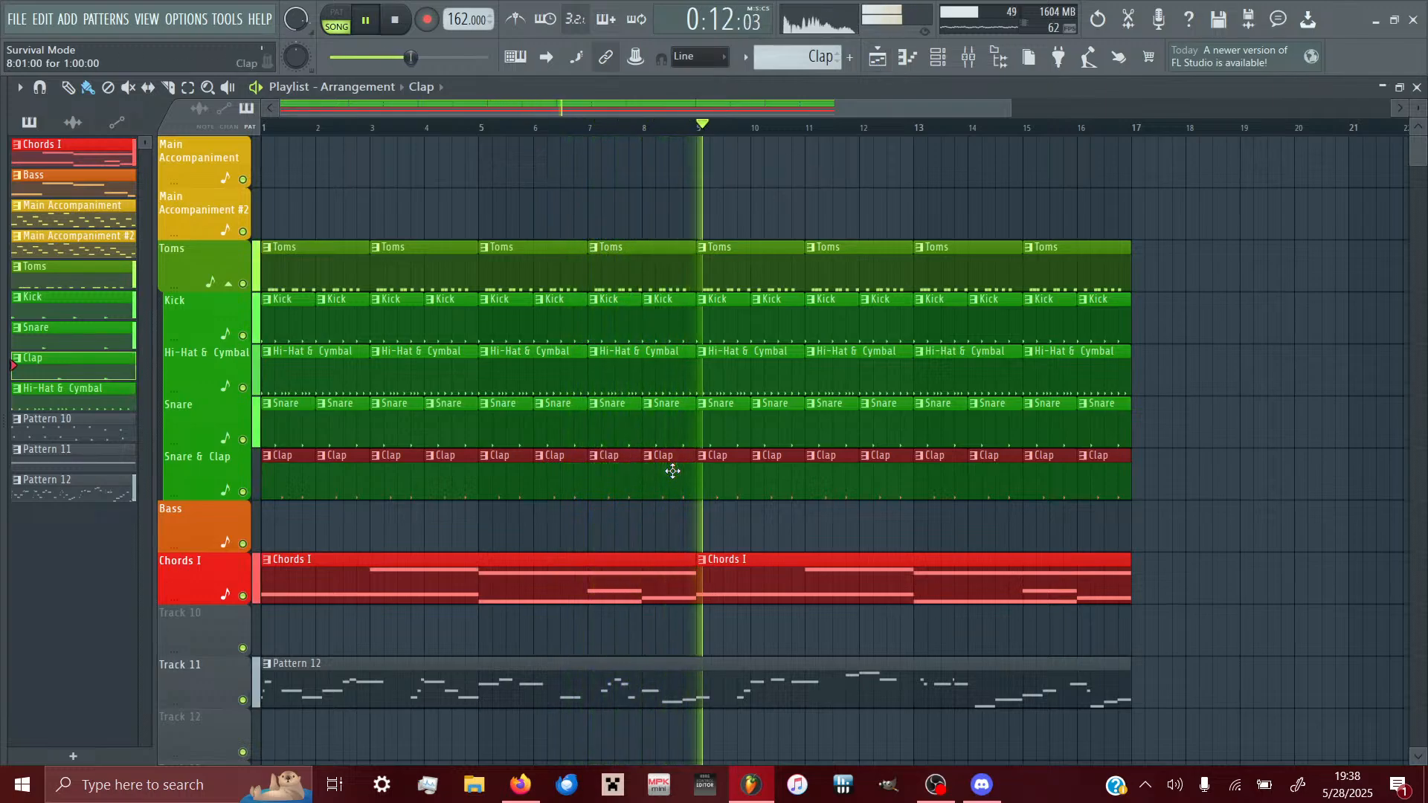
left_click(967, 58)
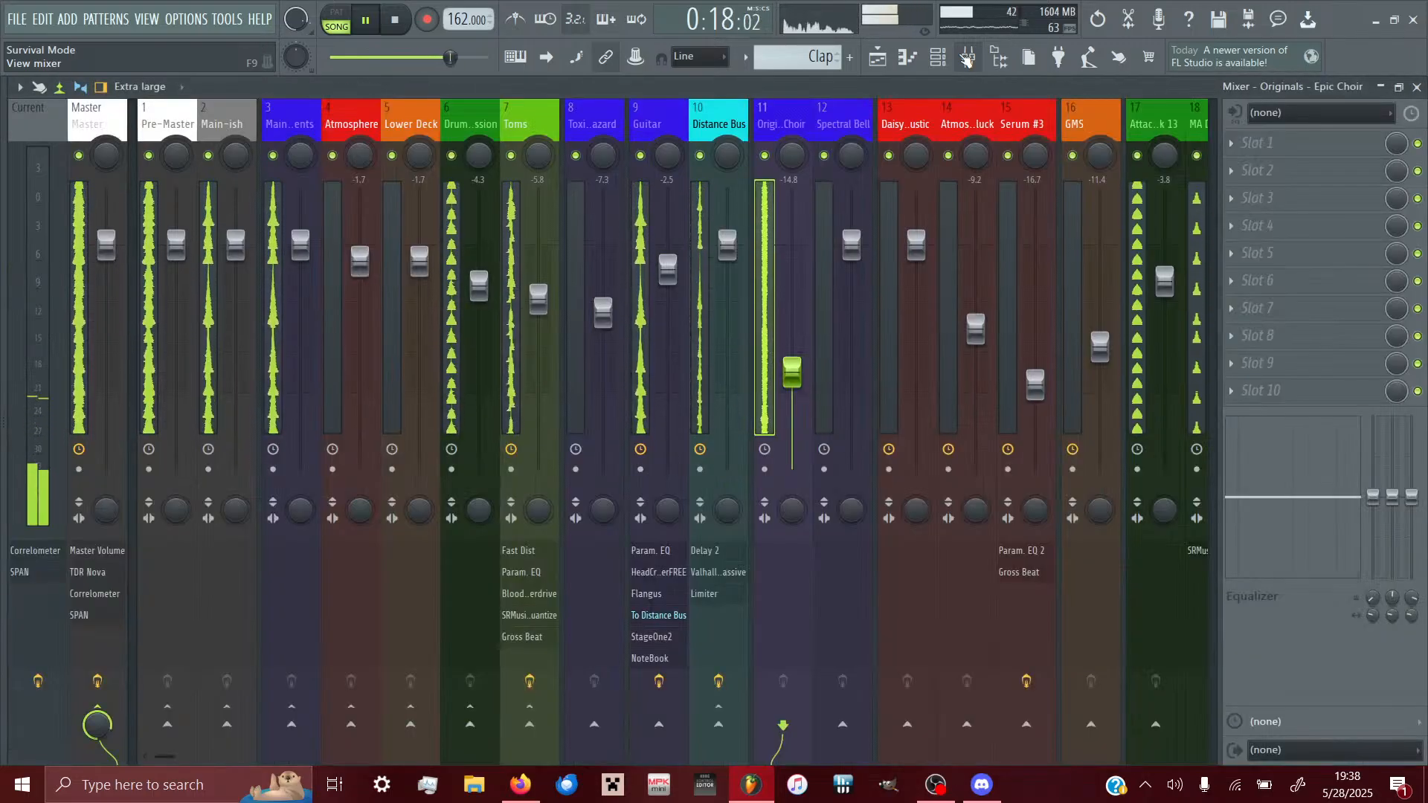
left_click(967, 58)
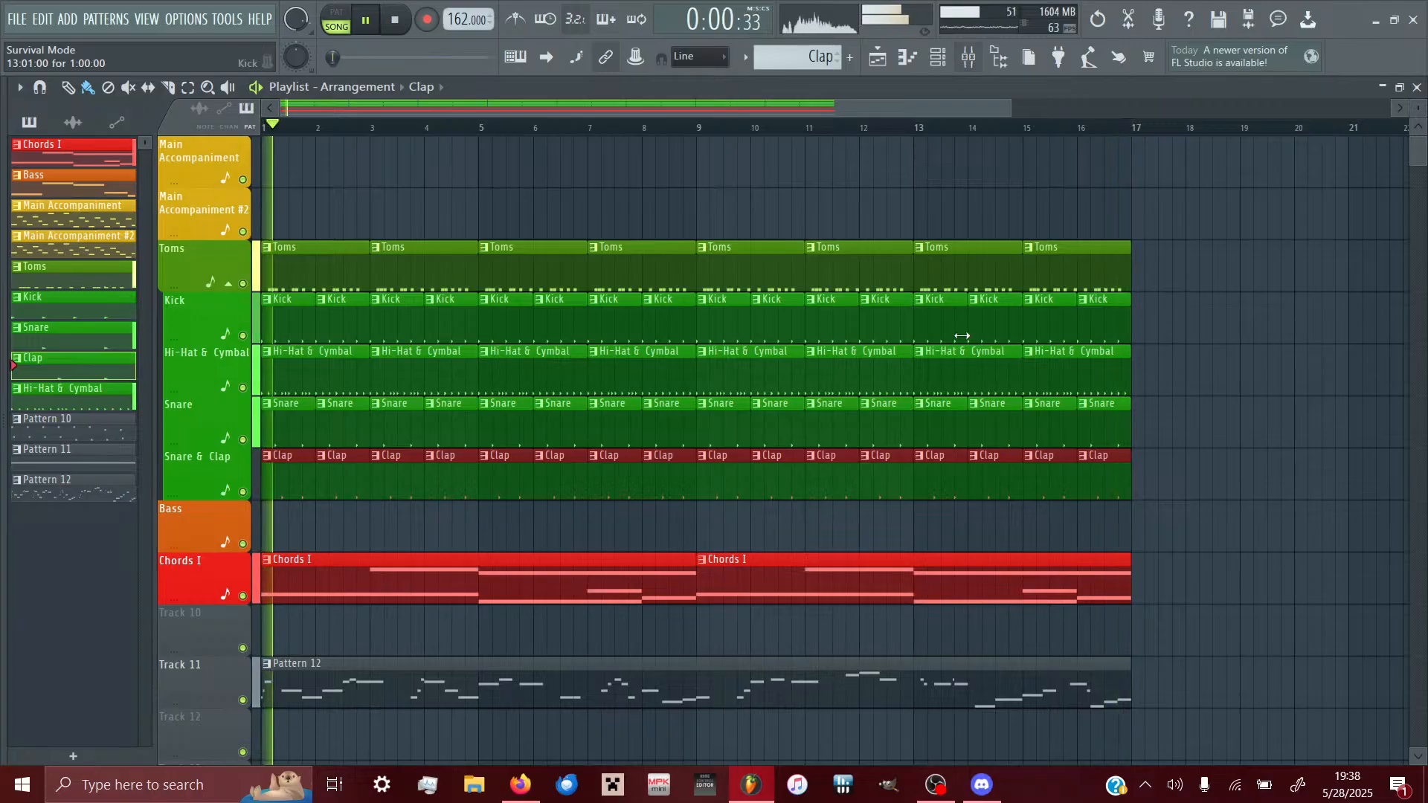
scroll(908, 413, "down", 5)
scroll(909, 412, "up", 5)
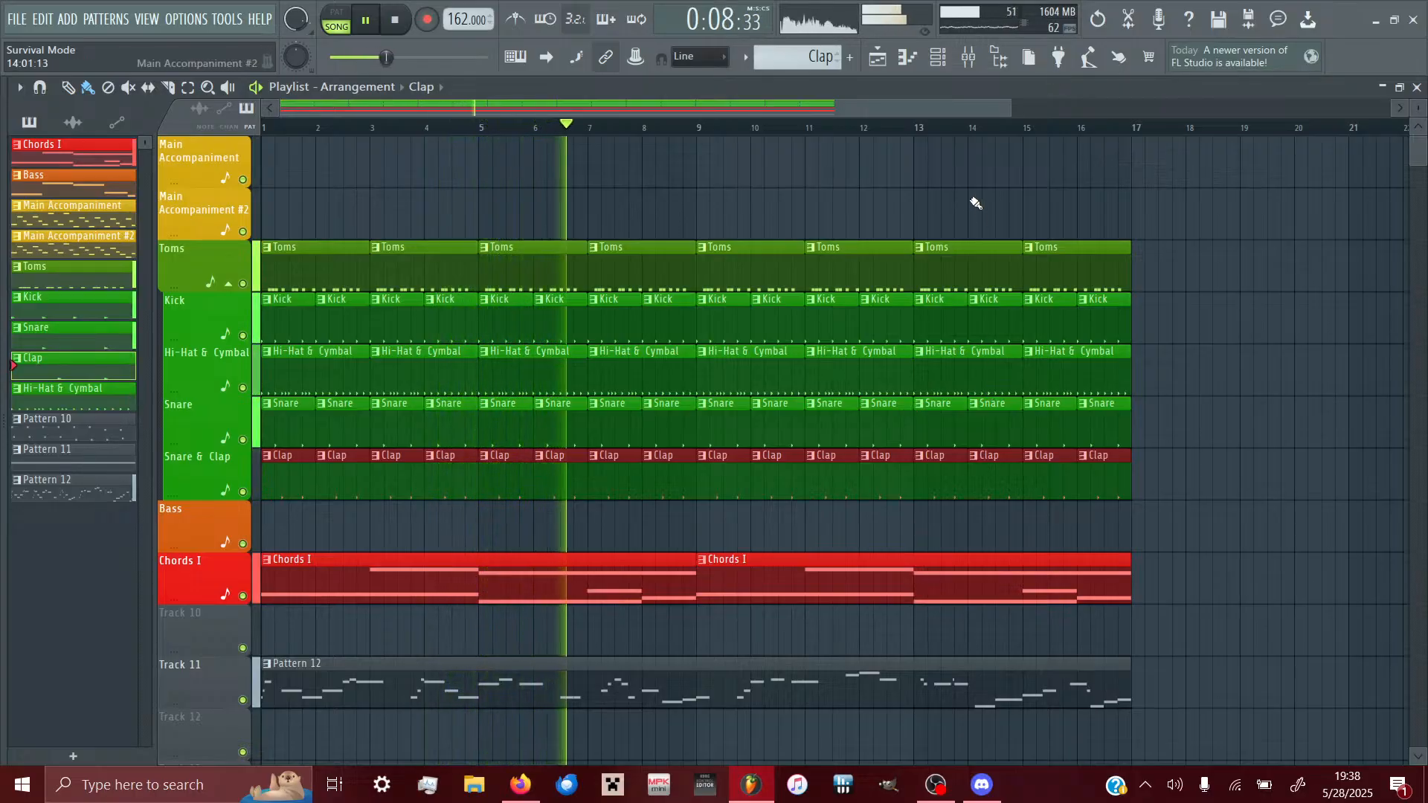
- Delete all Kick, Hi-Hat & Cymbal, Snare and Clap clips from the playlist and restart playback from the beginning
left_click_drag(1142, 465, 265, 329)
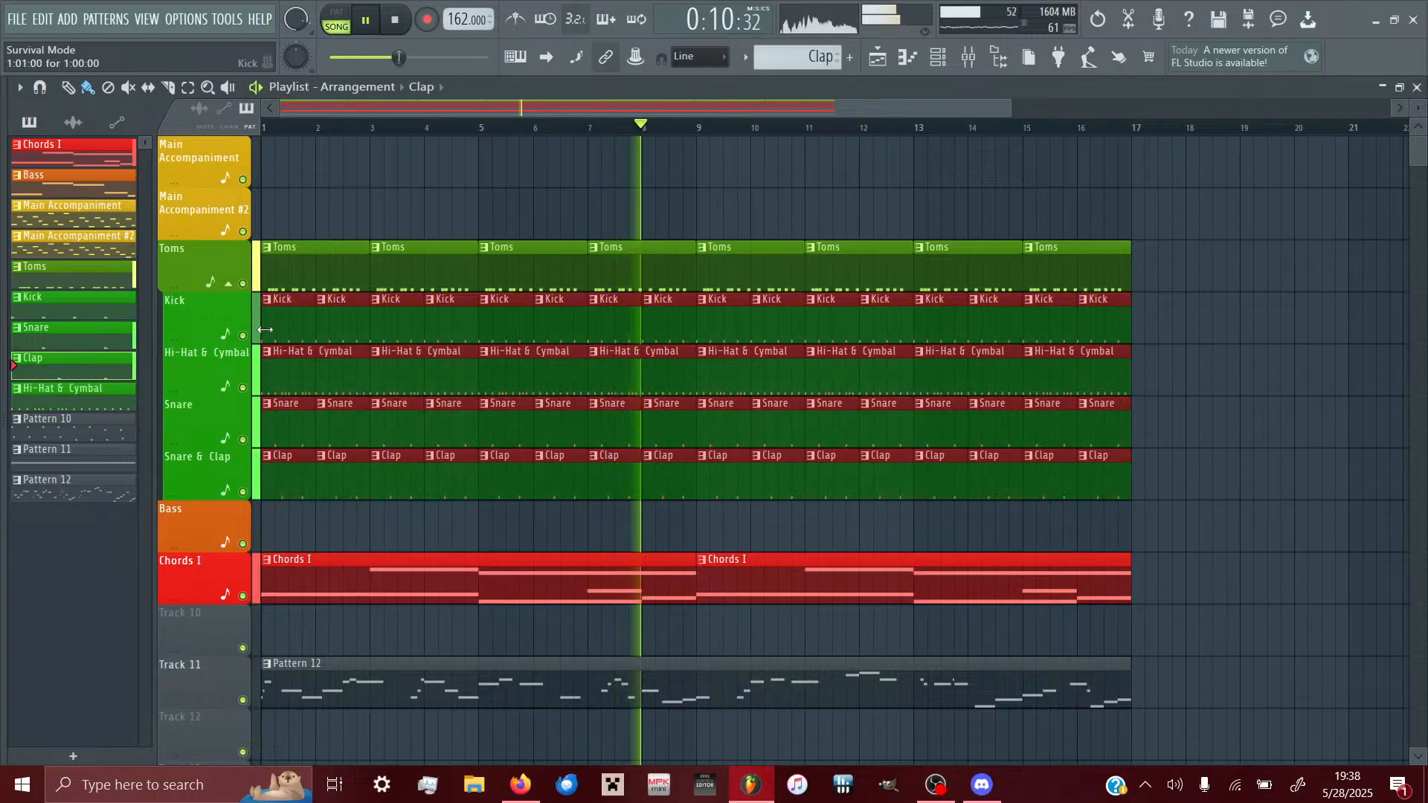
key("Delete")
left_click(399, 26)
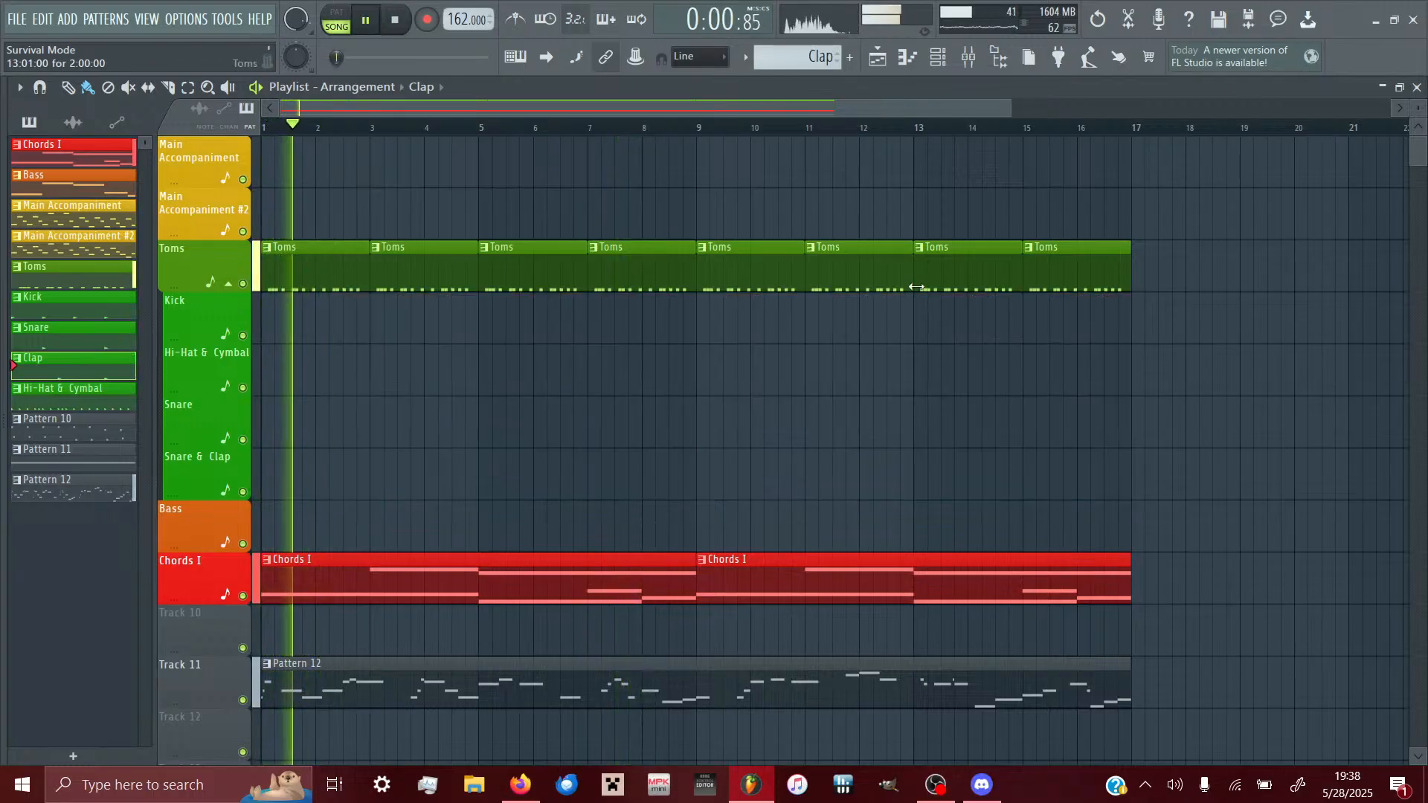
- Remove all Toms clips from the Toms playlist track, along with the stray Clap clip placed there
right_click(967, 283)
right_click(630, 273)
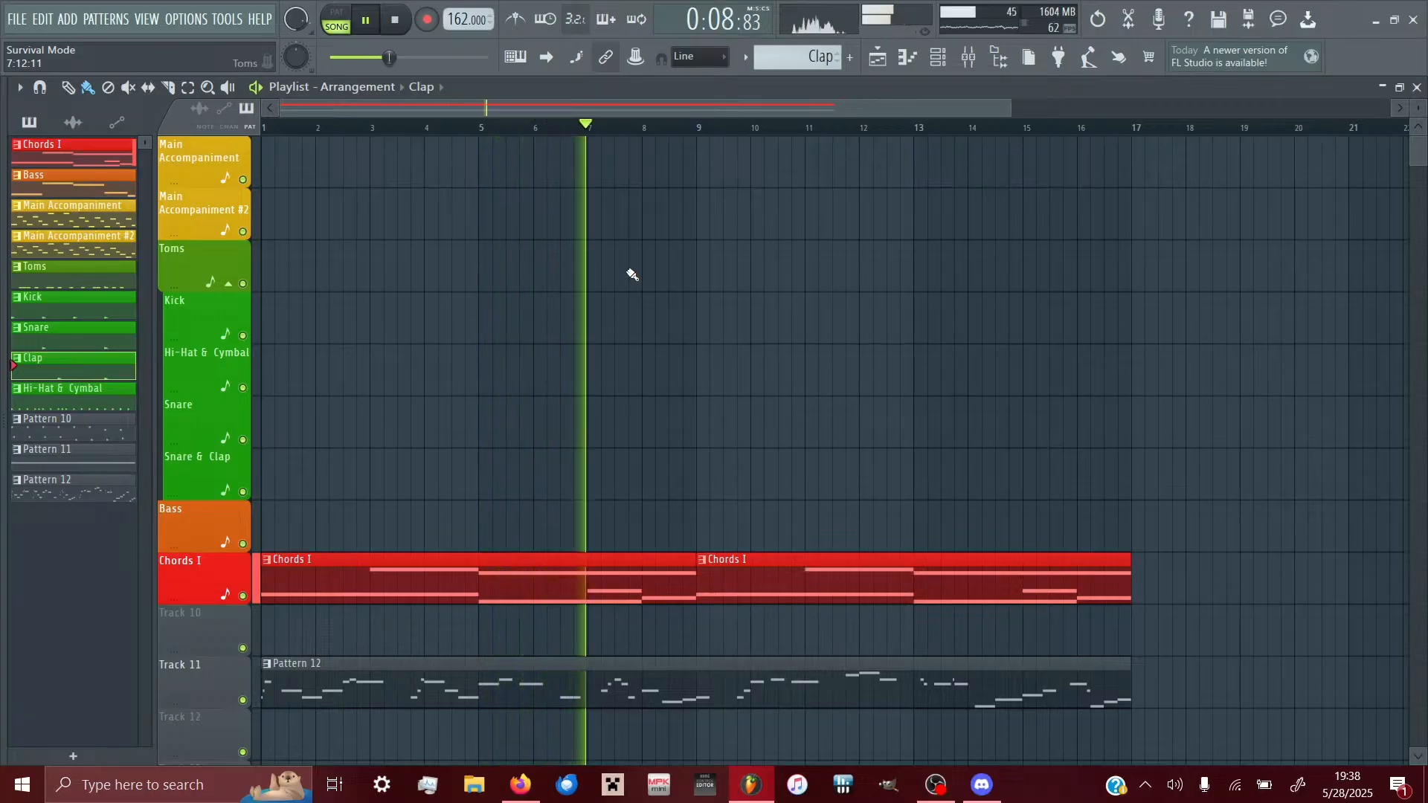
left_click(627, 274)
right_click(655, 267)
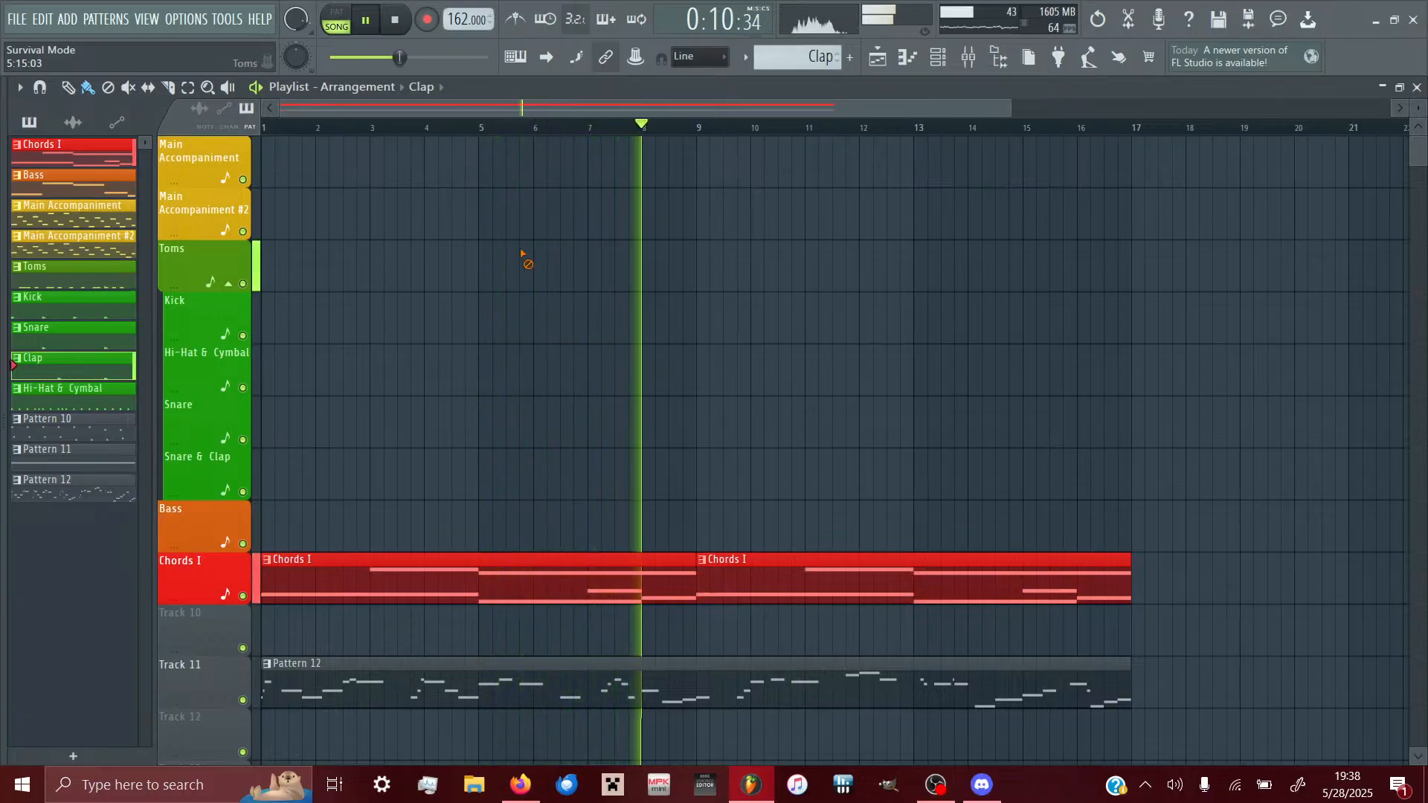
- Stop playback and delete the Chords I and Pattern 12 clips from bars 1 to 16 of the playlist
left_click(397, 21)
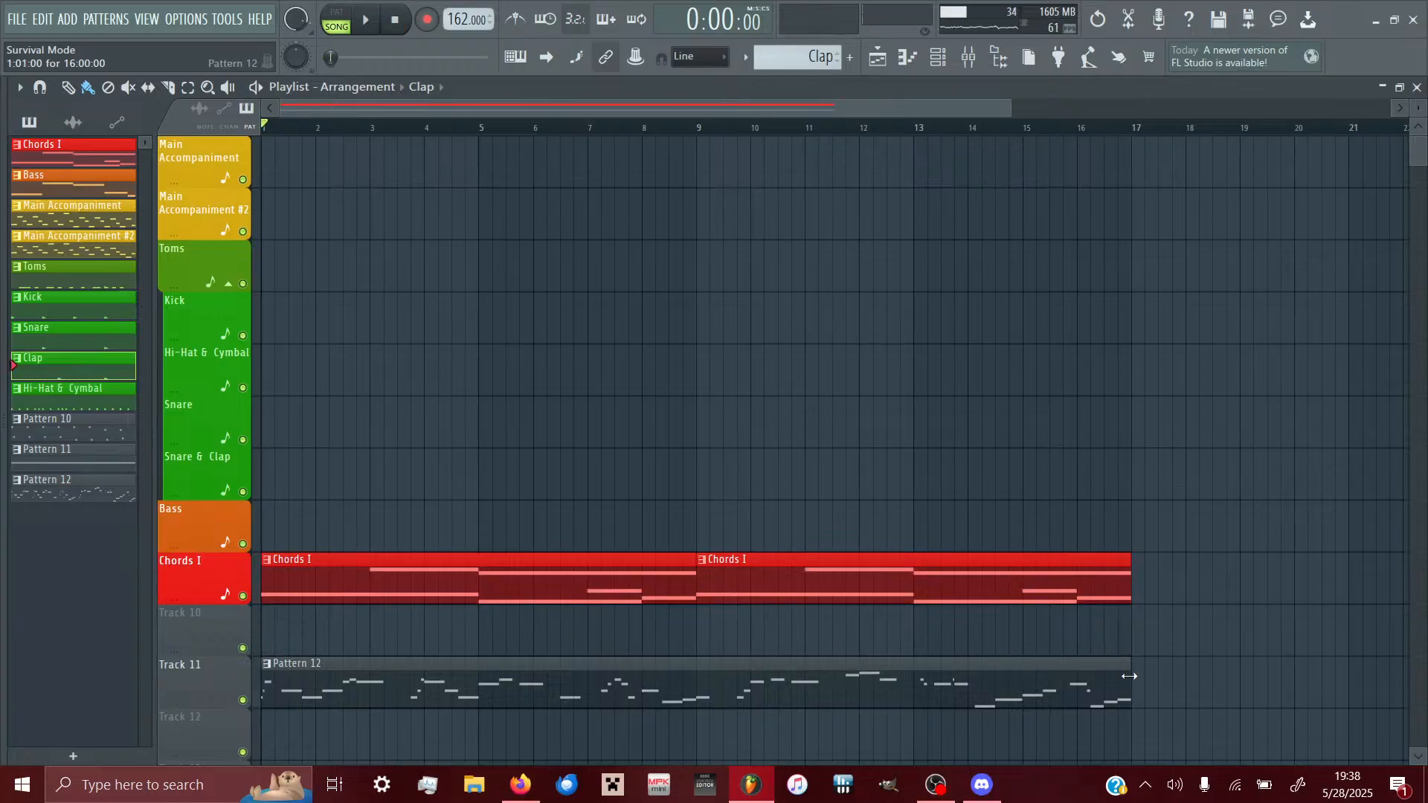
left_click_drag(1156, 708, 383, 506)
key("Delete")
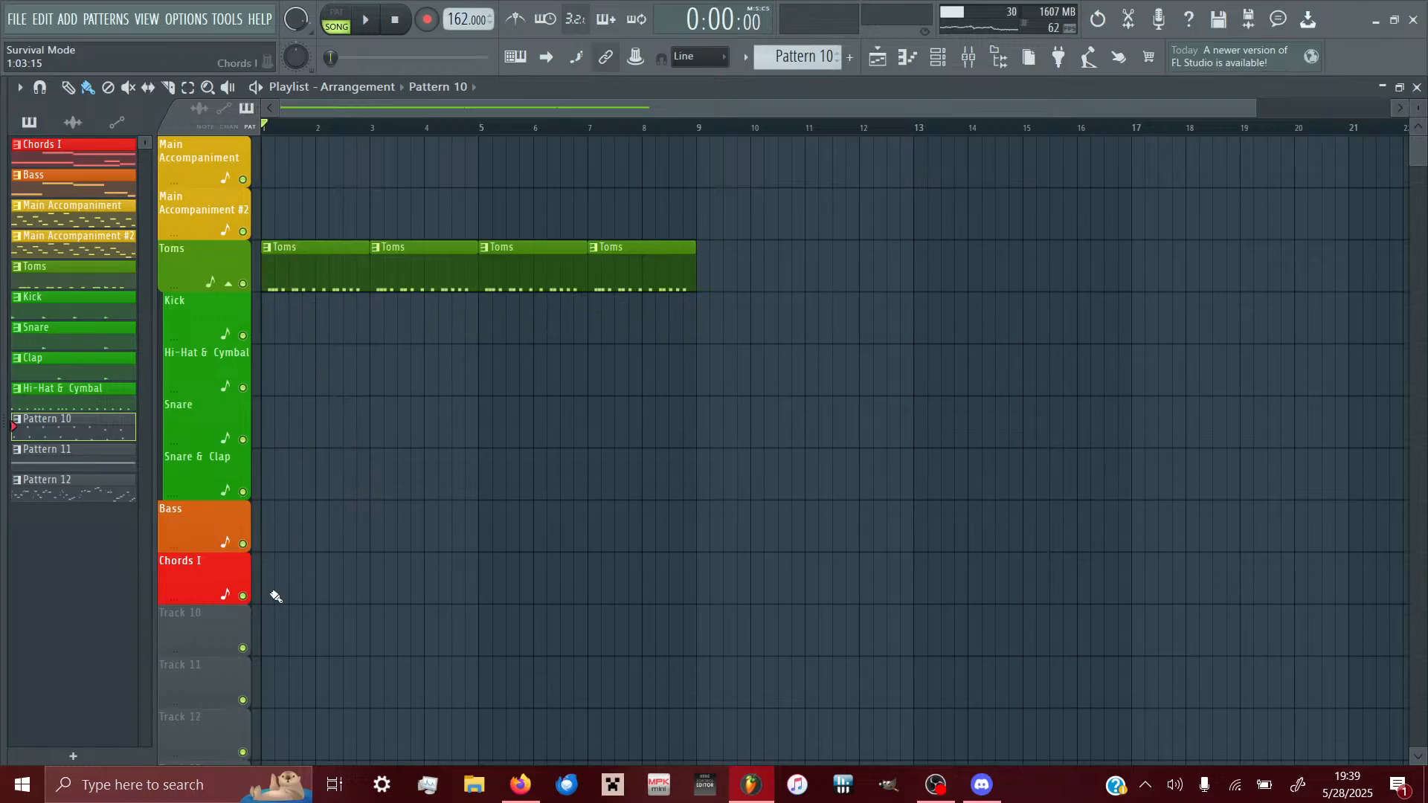
- Place a Pattern 10 clip at bar 1 of playlist Track 10
left_click(268, 643)
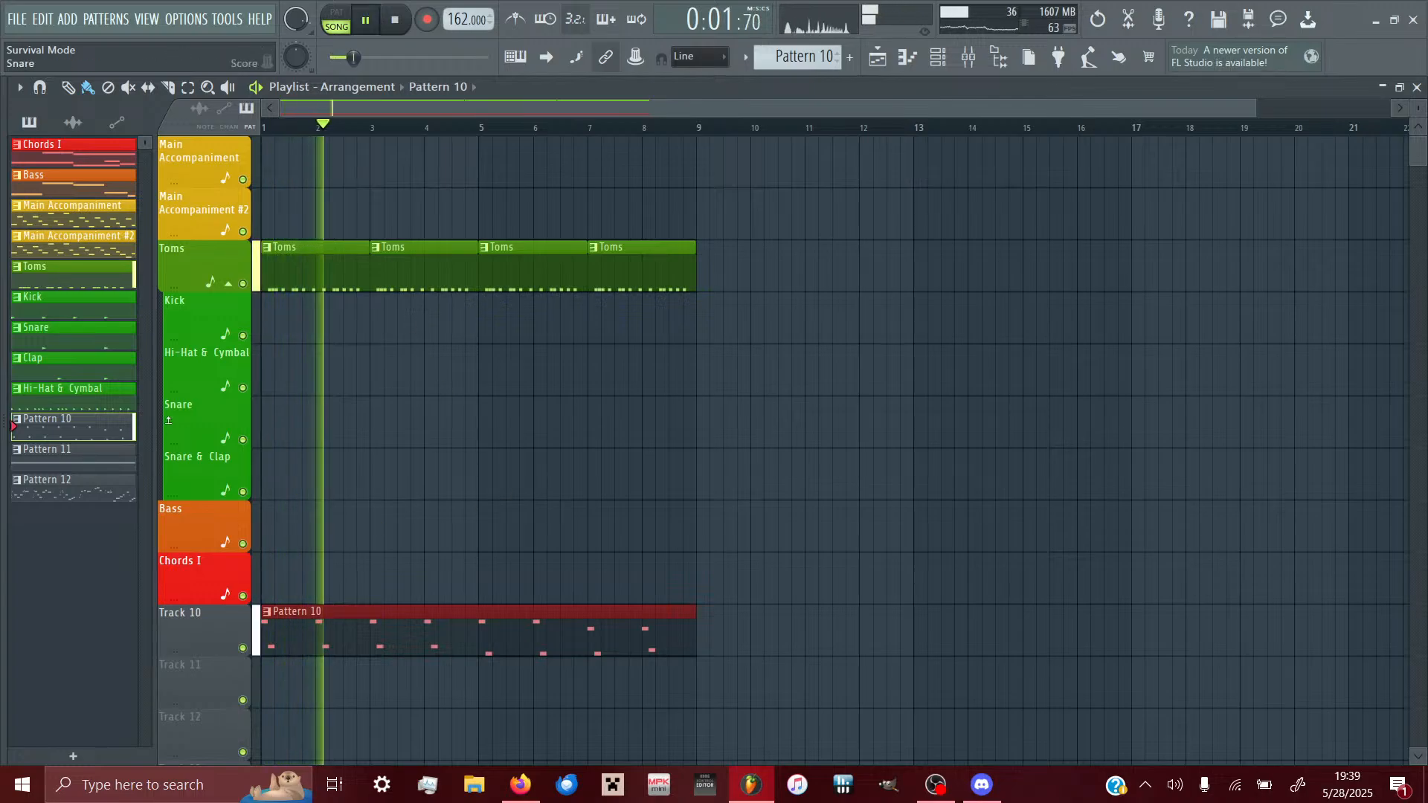
left_click(73, 123)
left_click(29, 122)
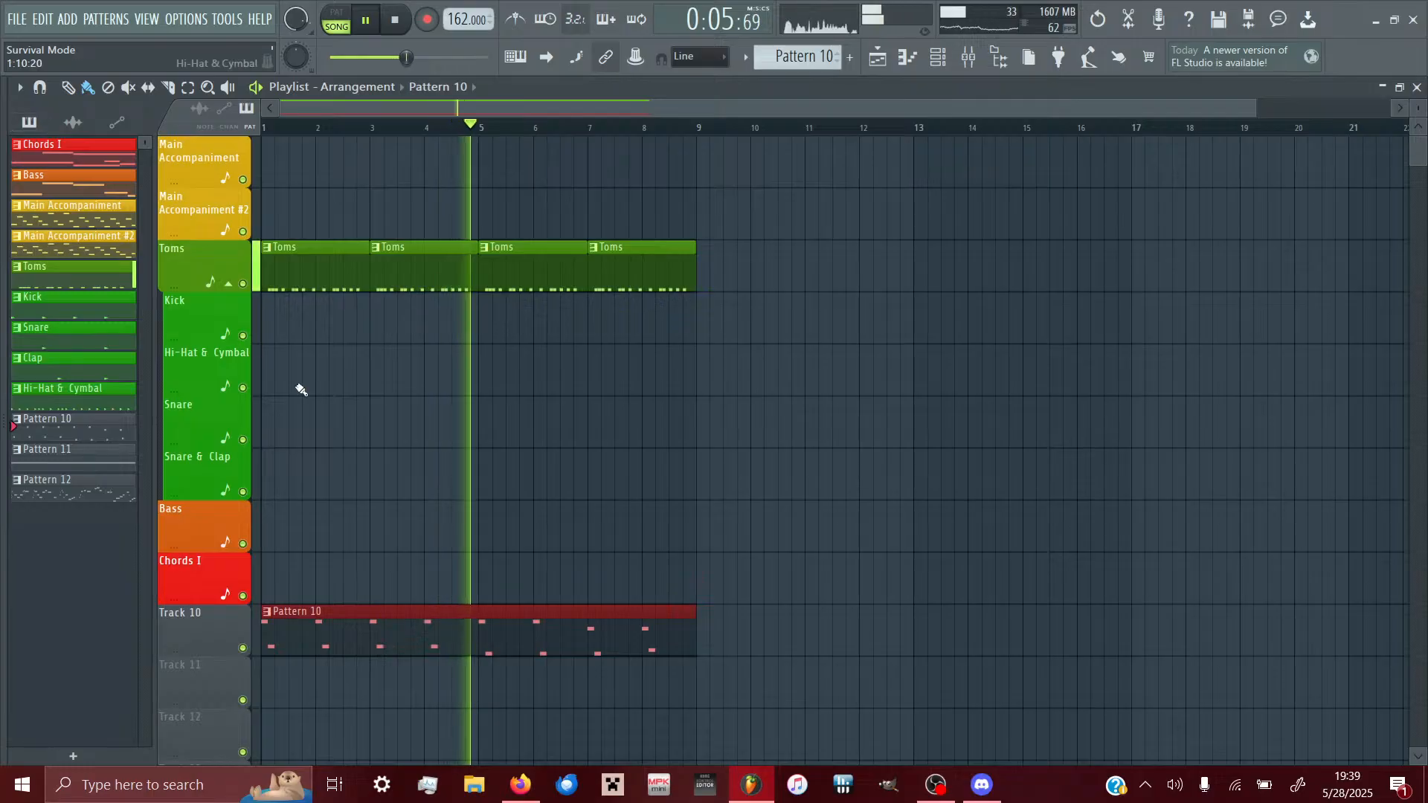
- Examine the mixer levels and the Atmosphere channels in the channel rack while the song plays
left_click(965, 61)
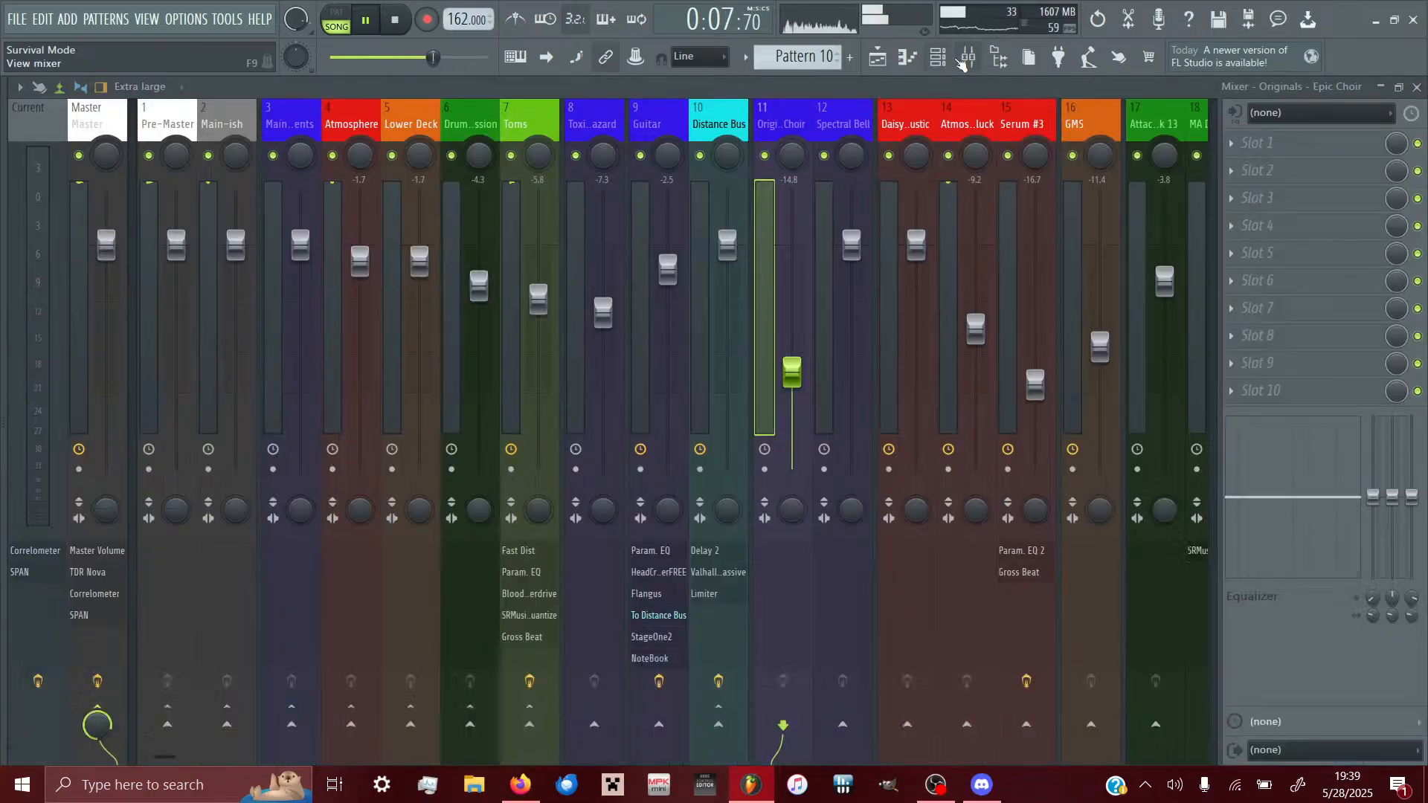
left_click(962, 63)
left_click(963, 60)
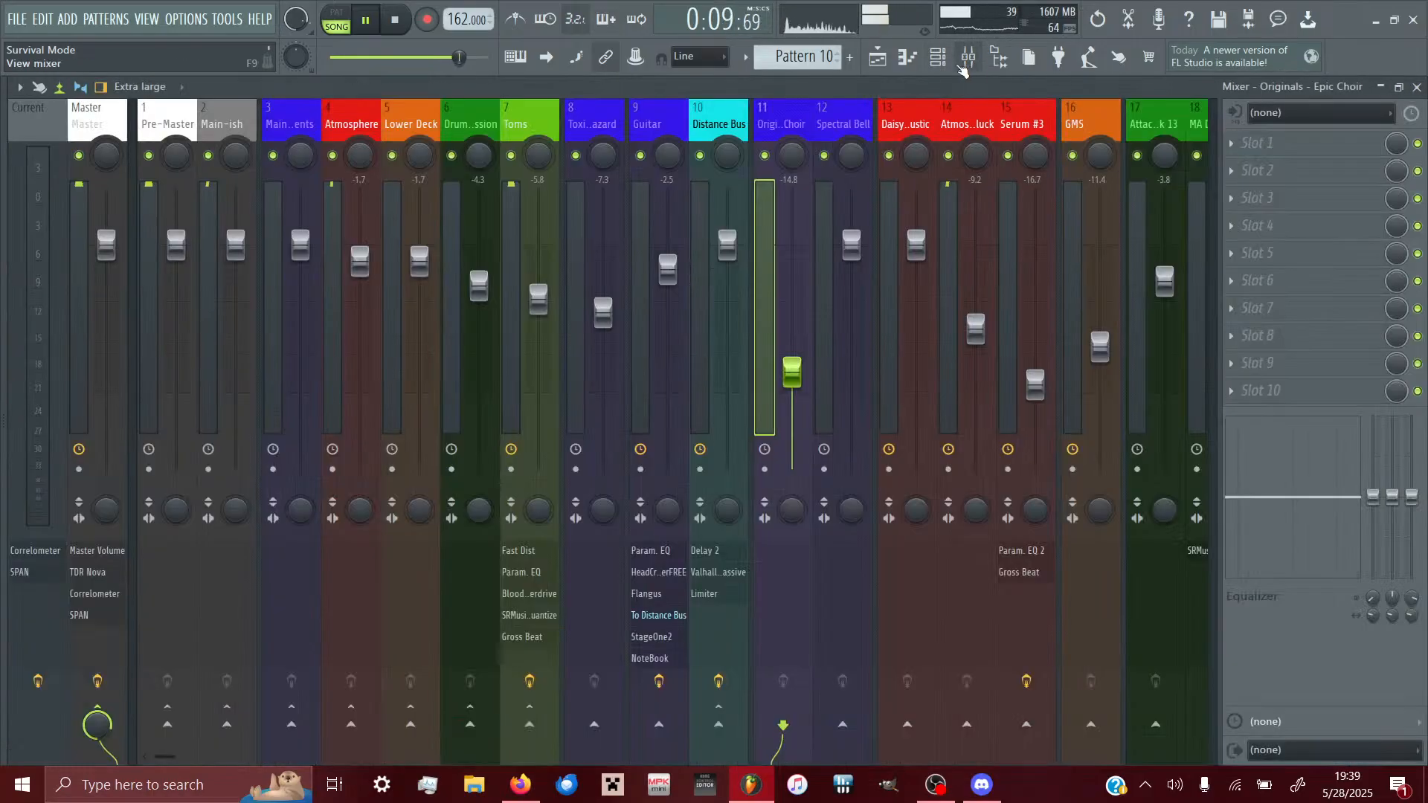
left_click(939, 61)
left_click(652, 454)
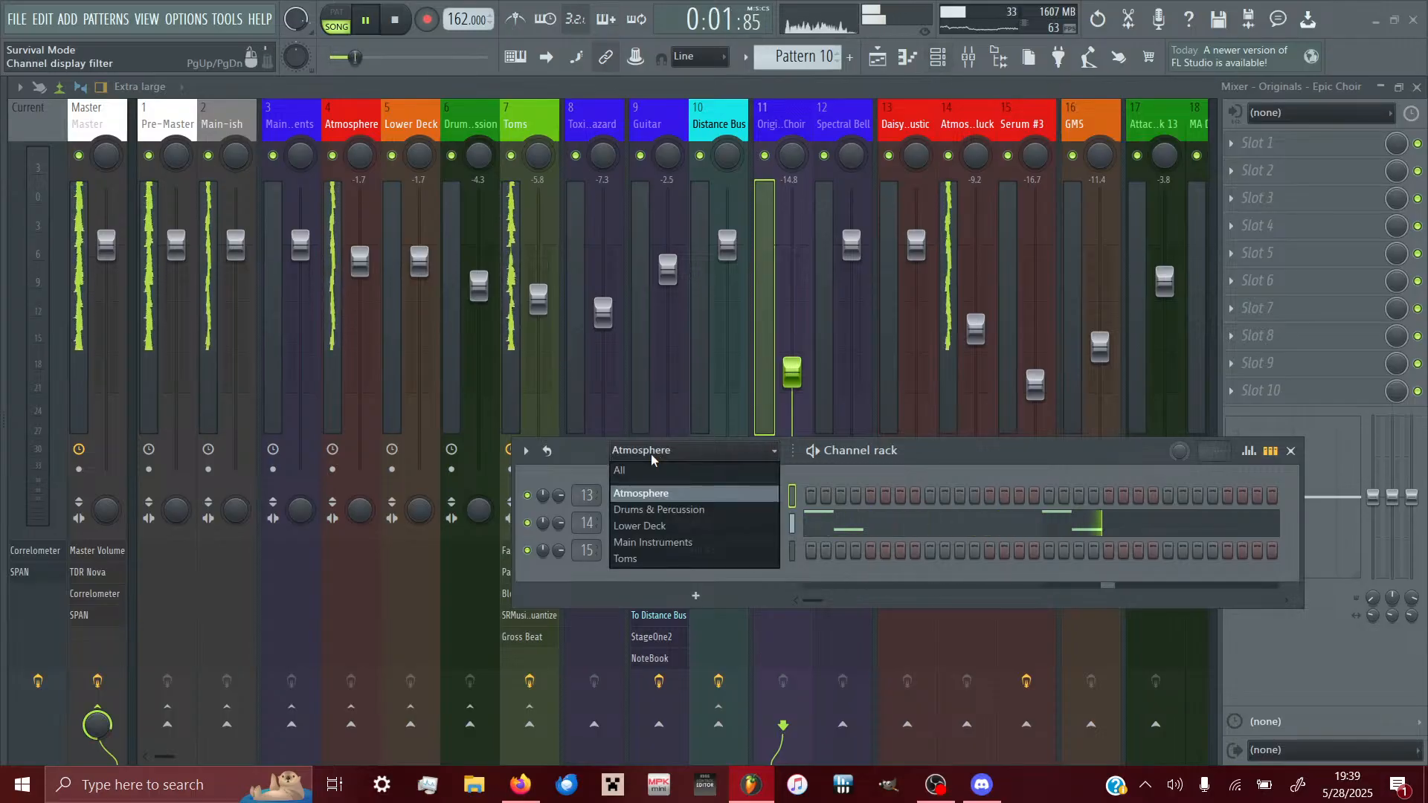
left_click(650, 453)
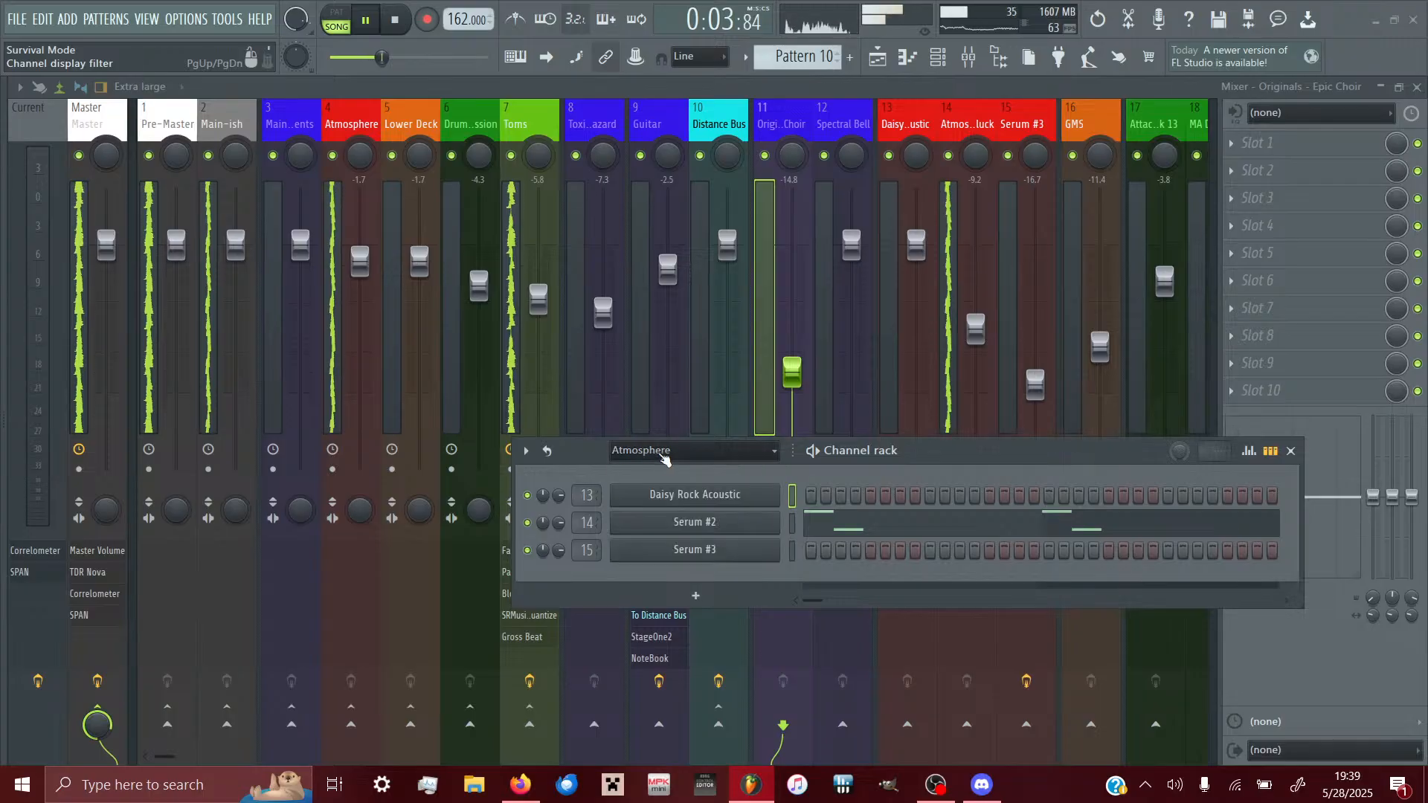
left_click(1291, 451)
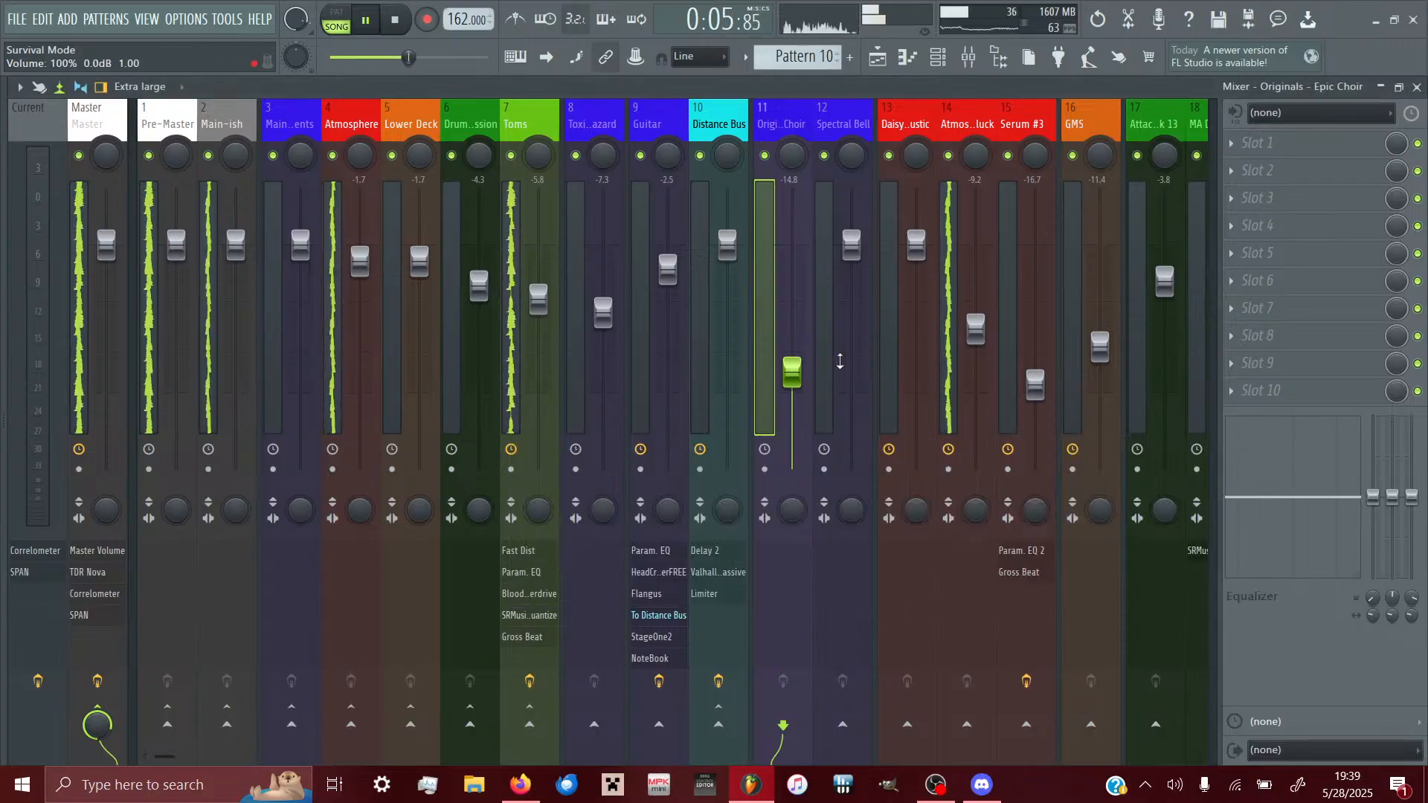
- Place a Chords I clip at bar 9 of its track and duplicate the Toms and Pattern 10 clips into bars 9 to 16
left_click(879, 63)
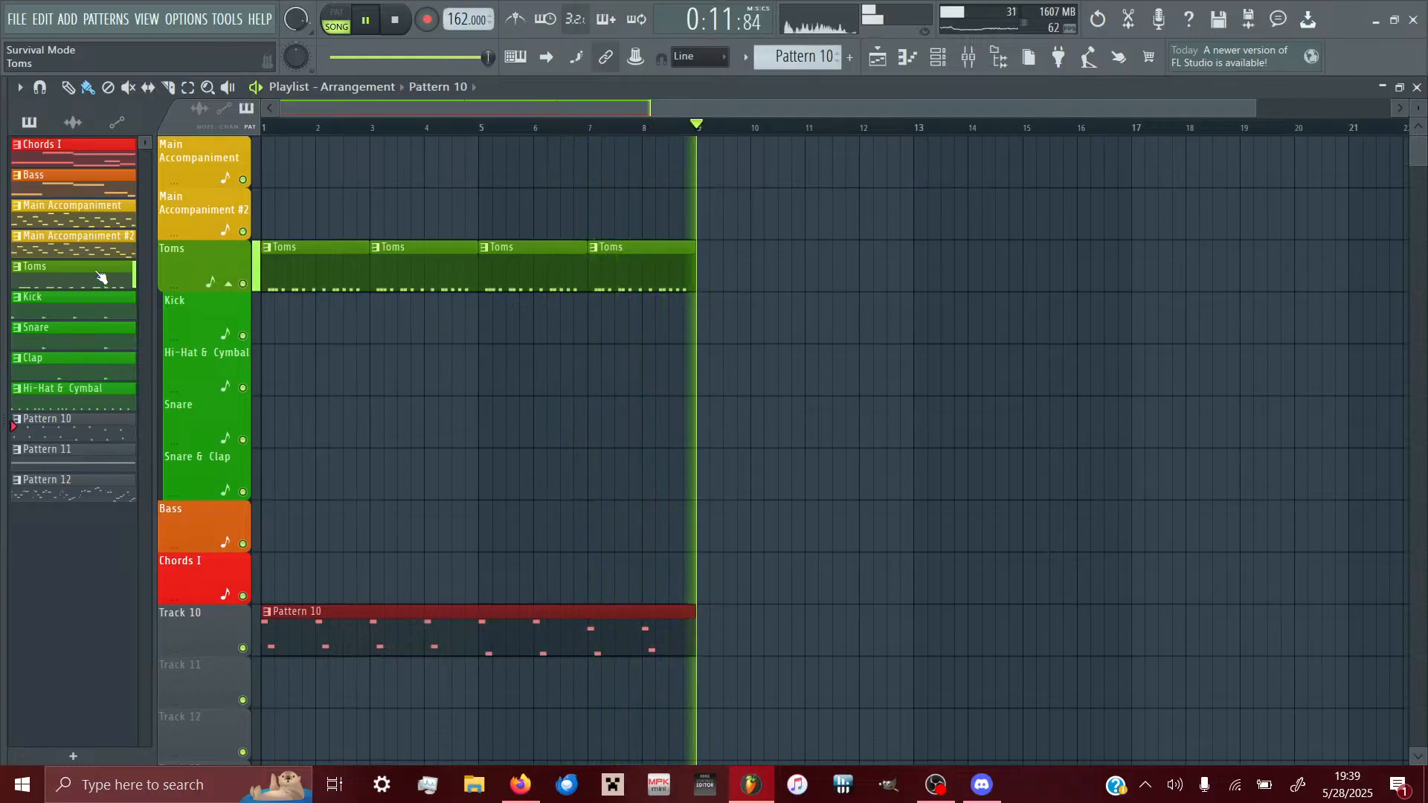
left_click(98, 165)
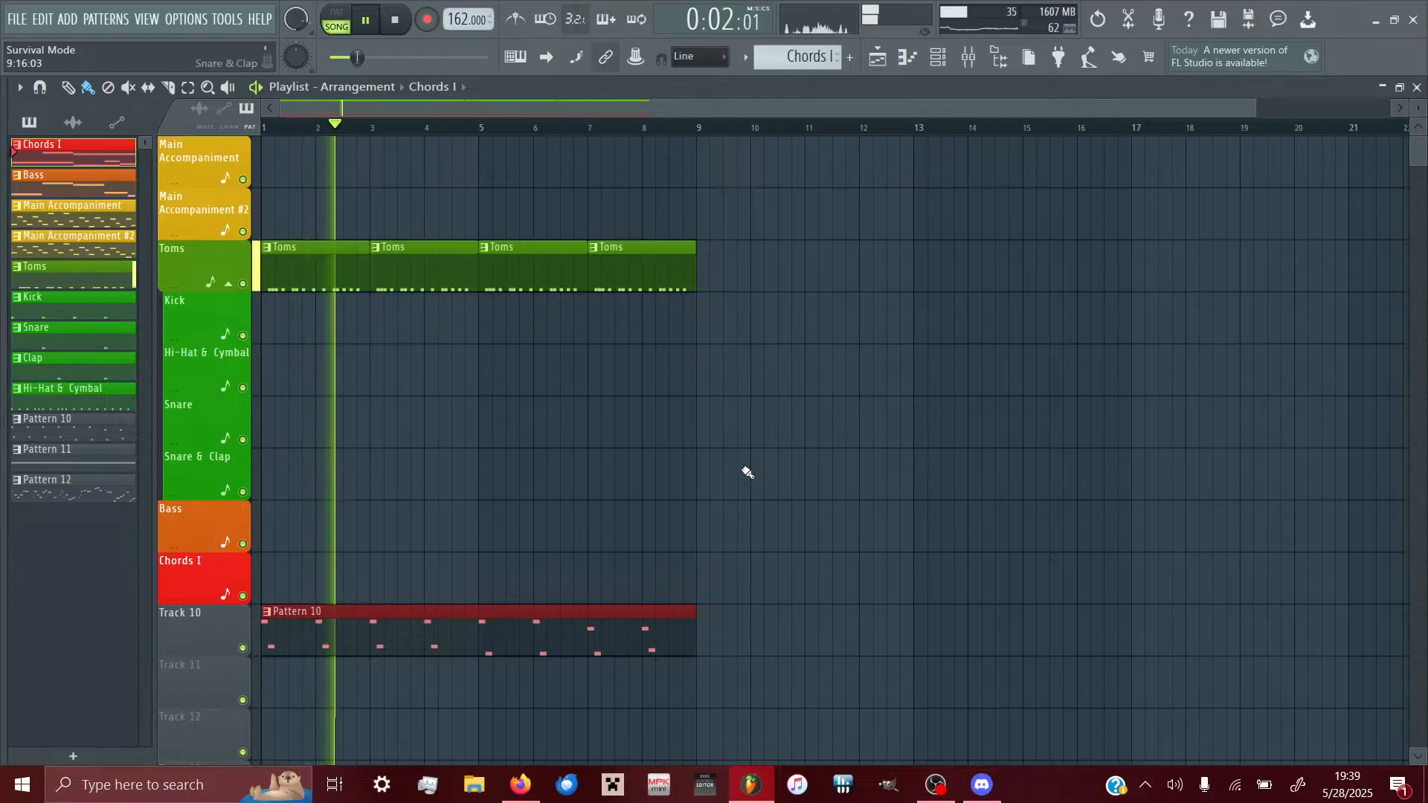
left_click_drag(740, 578, 758, 573)
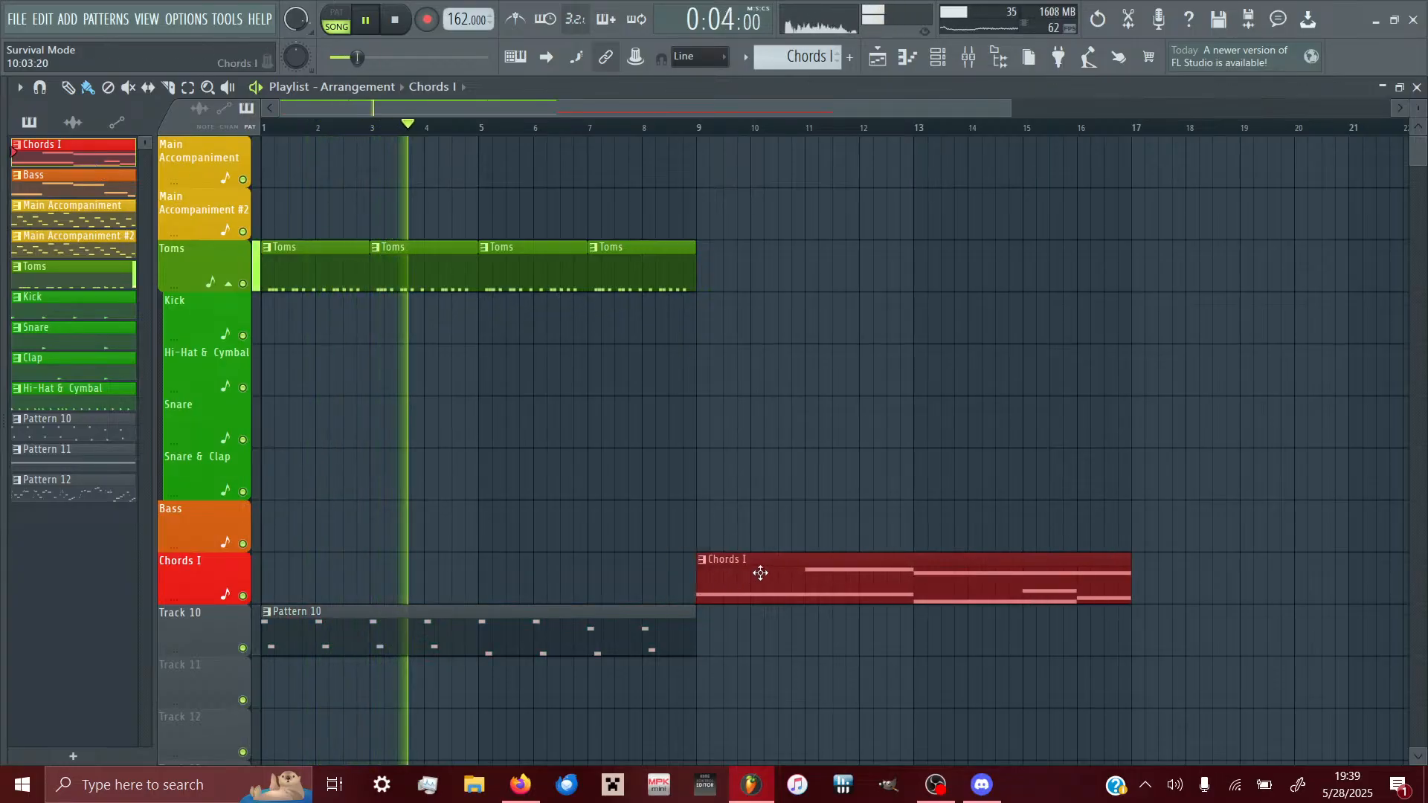
left_click_drag(642, 707, 4, 145)
key("ctrl+b")
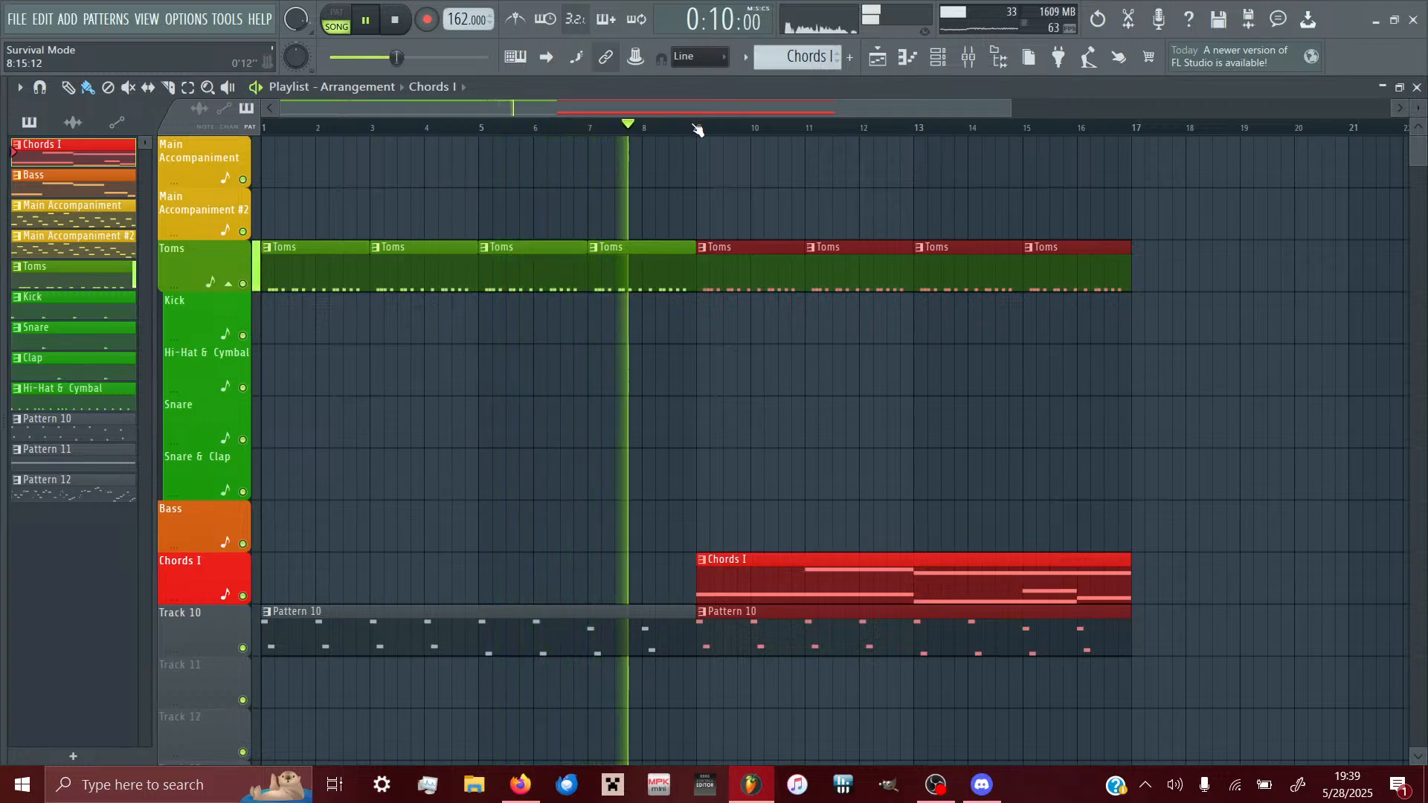
- Duplicate the Toms, Chords I and Pattern 10 clips of bars 9 to 16 into bars 17 to 24 and save the project
scroll(965, 444, "right", 5)
scroll(966, 444, "right", 1)
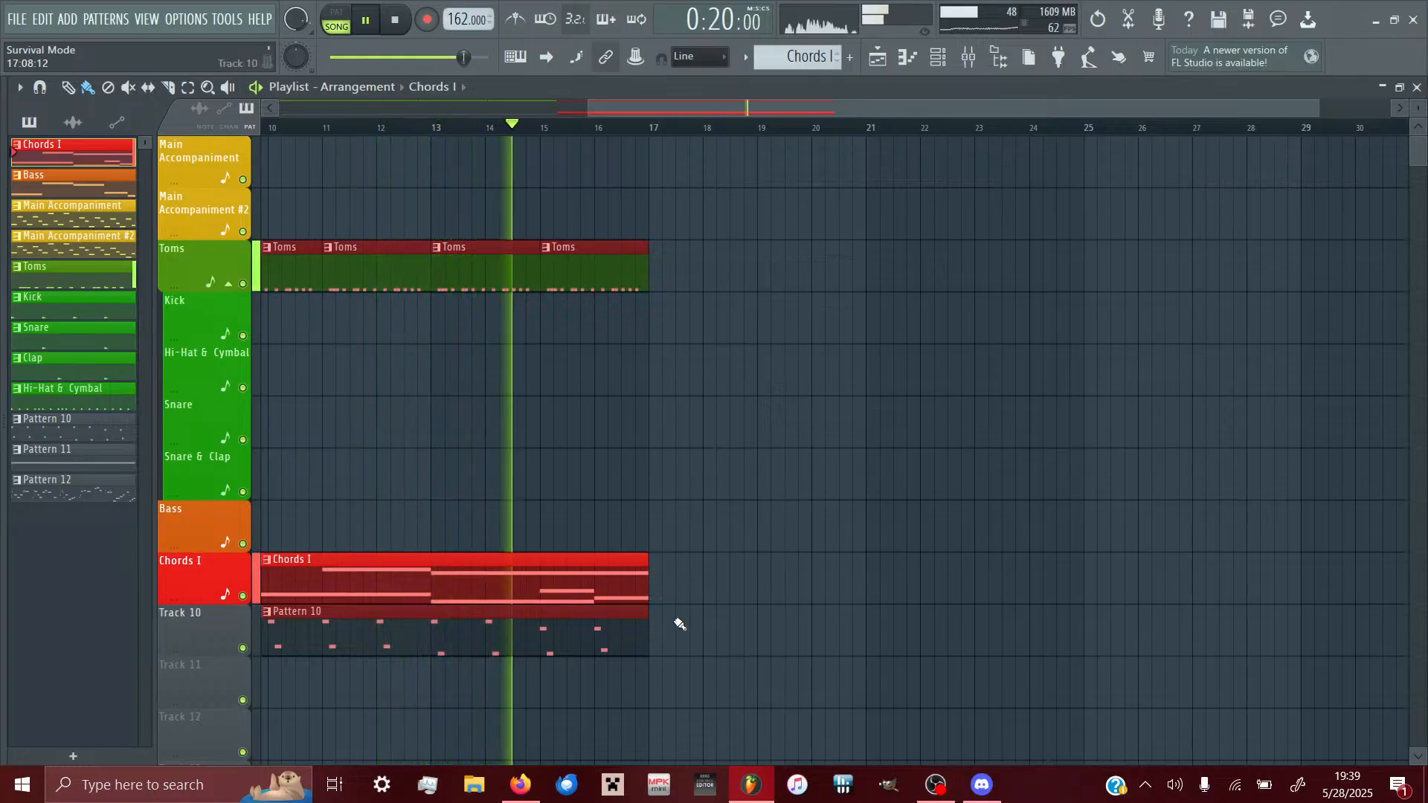
left_click_drag(685, 705, 529, 242)
key("ctrl+s")
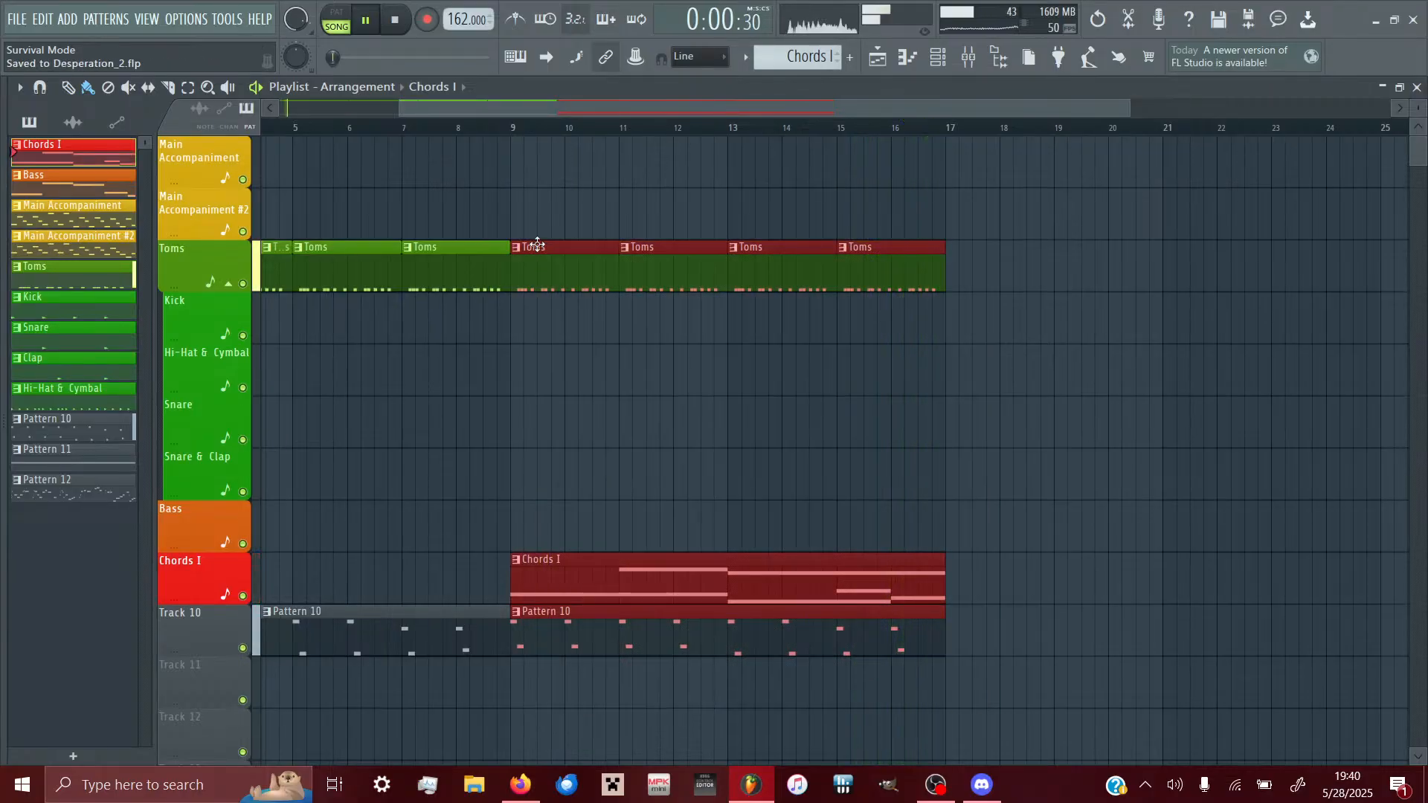
key("ctrl+b")
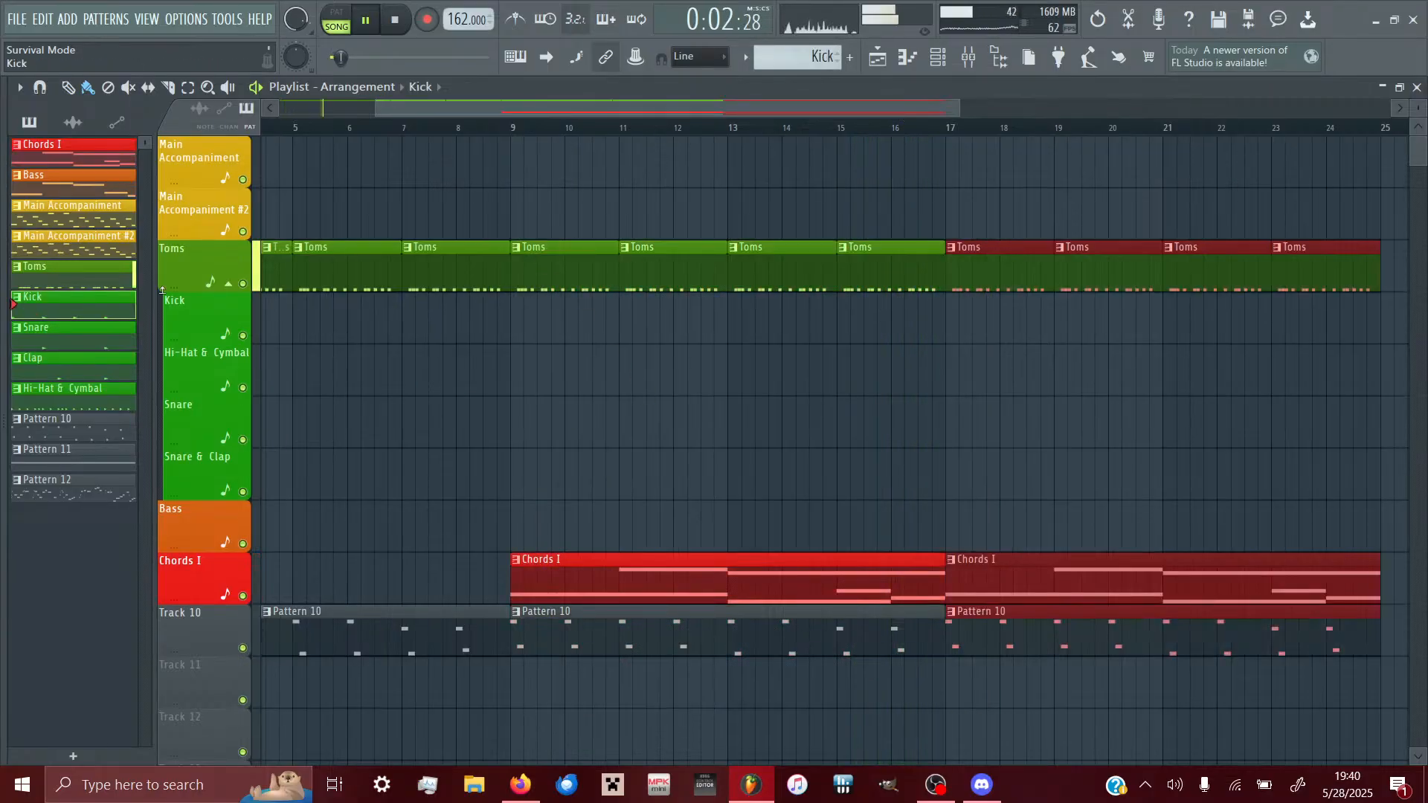
- Fill bars 17 to 24 of the Kick playlist track with Kick pattern clips
scroll(982, 347, "right", 3)
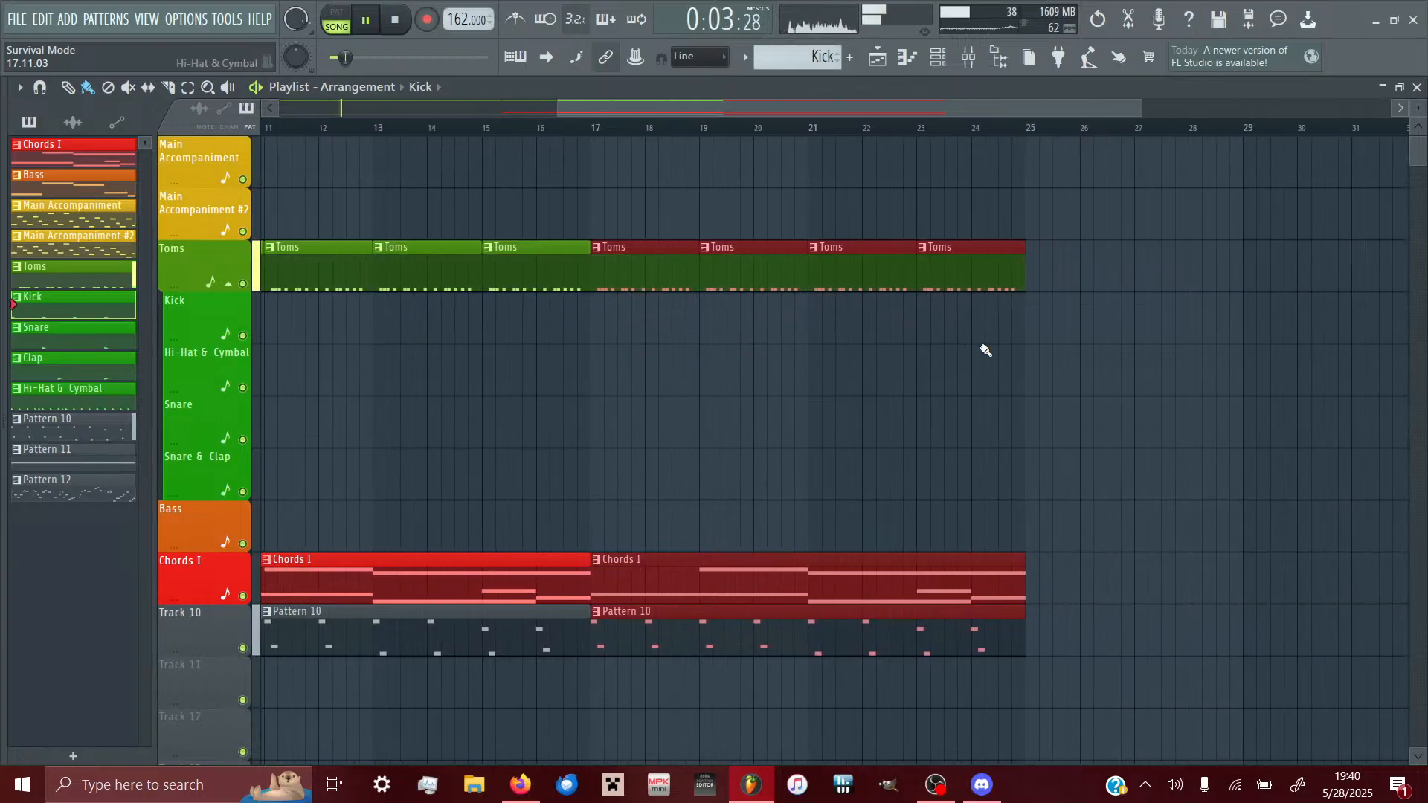
left_click(599, 319)
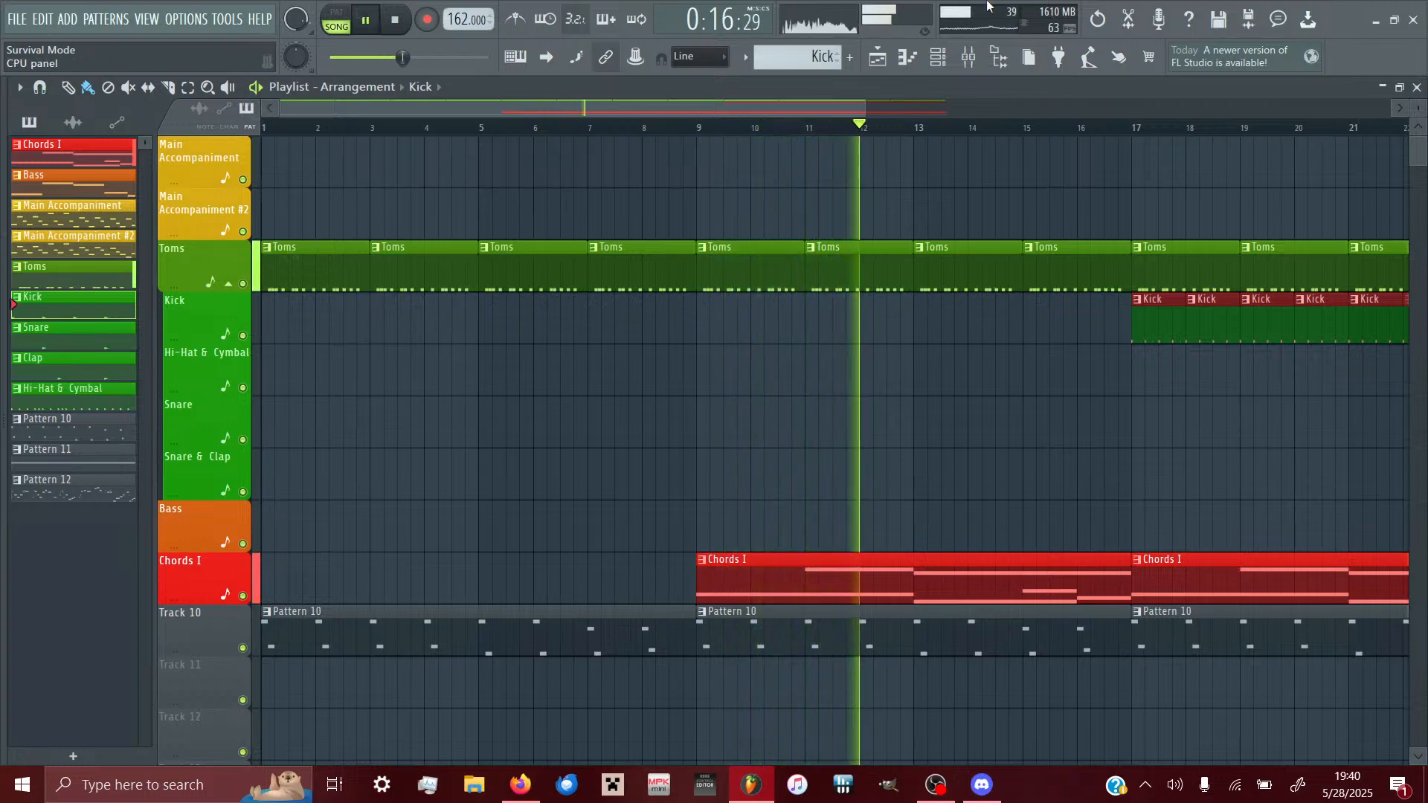
left_click(939, 59)
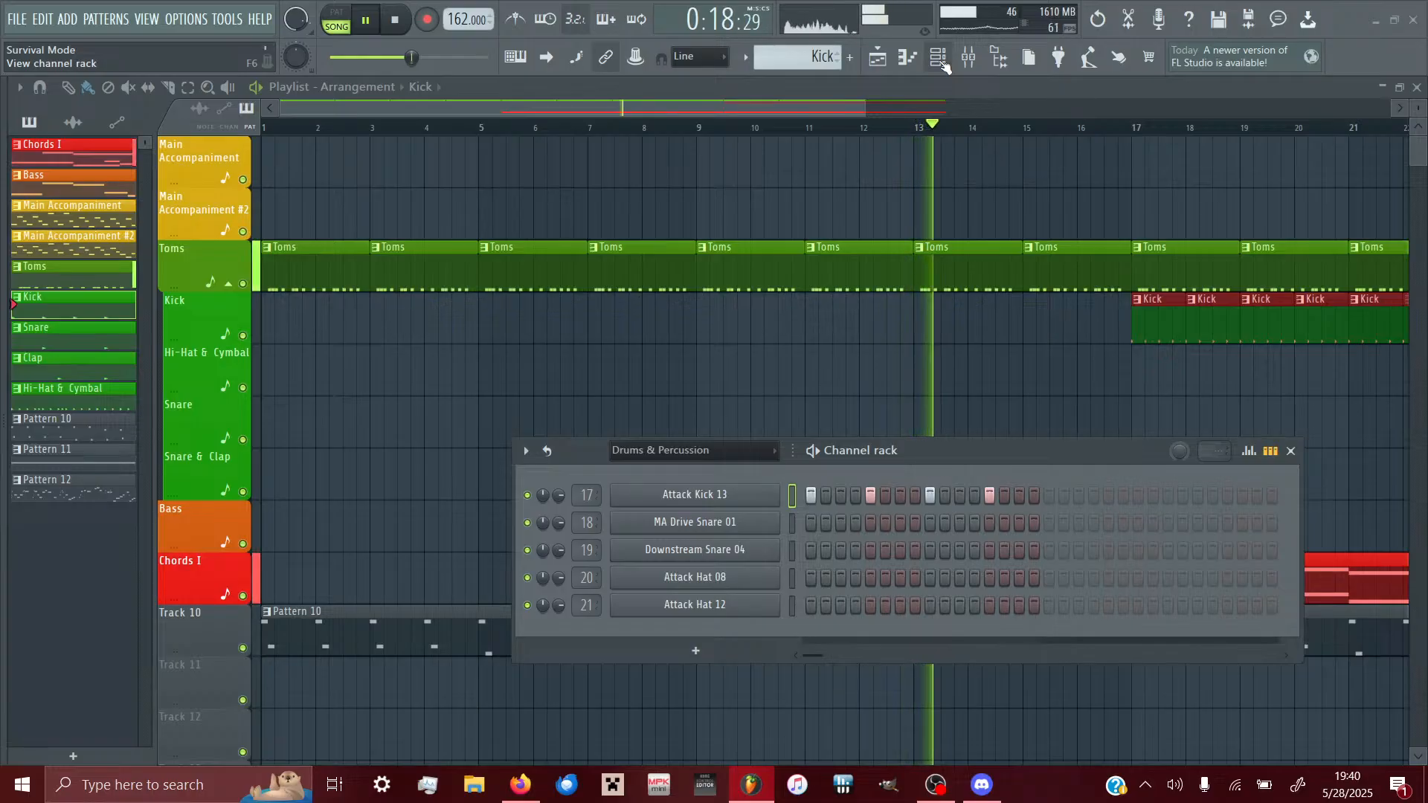
left_click(939, 59)
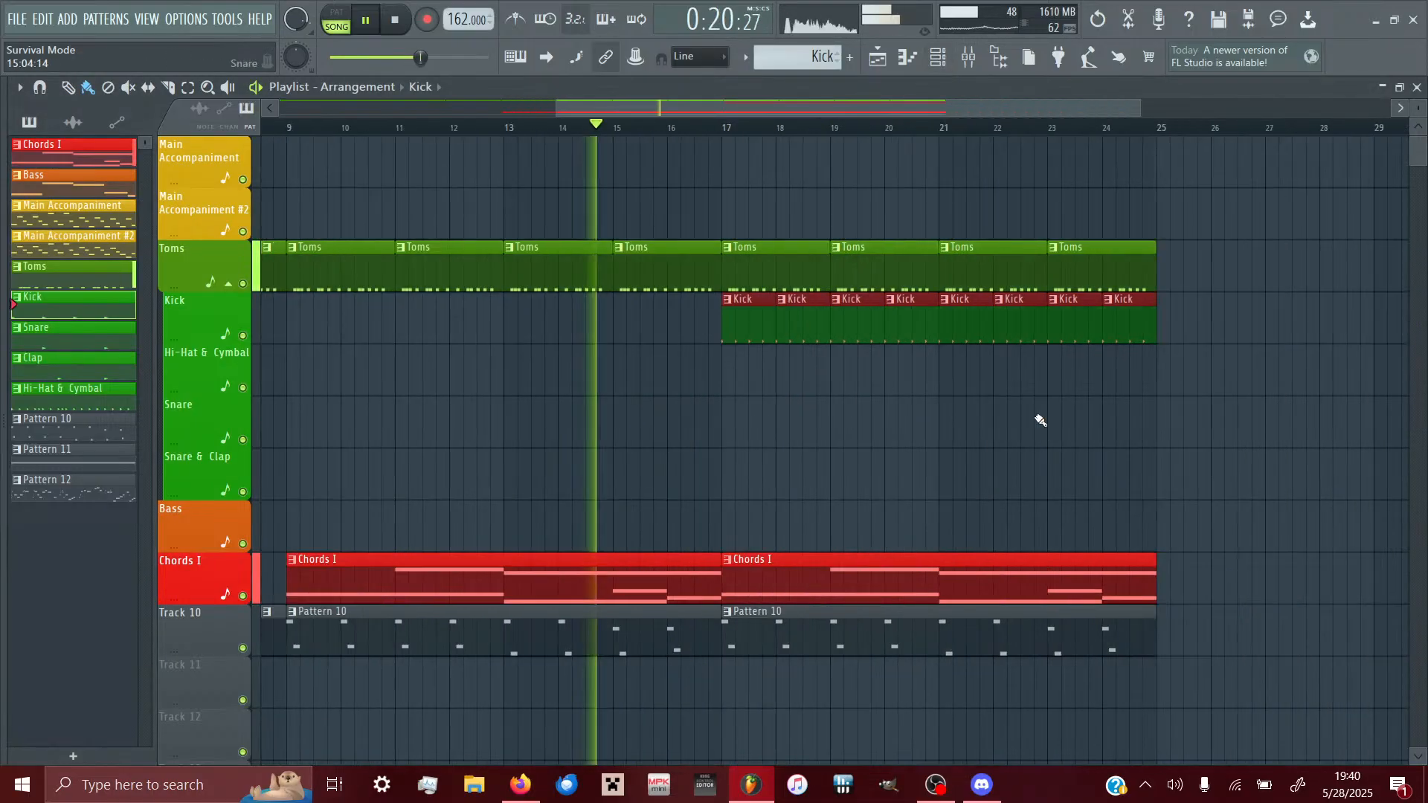
- Place two consecutive Pattern 11 clips on Track 11 across bars 17 to 24
left_click(89, 465)
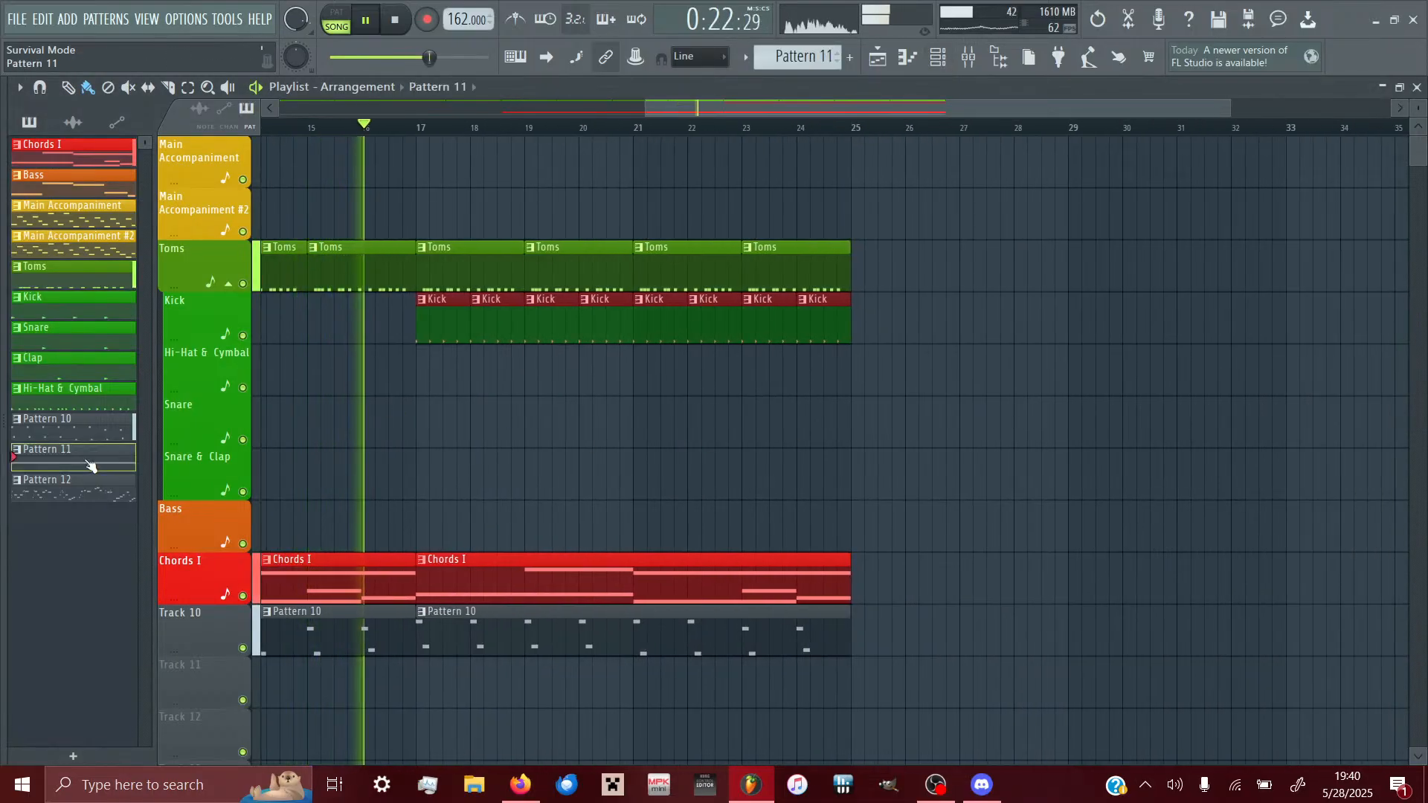
scroll(461, 543, "down", 3)
left_click_drag(427, 524, 790, 569)
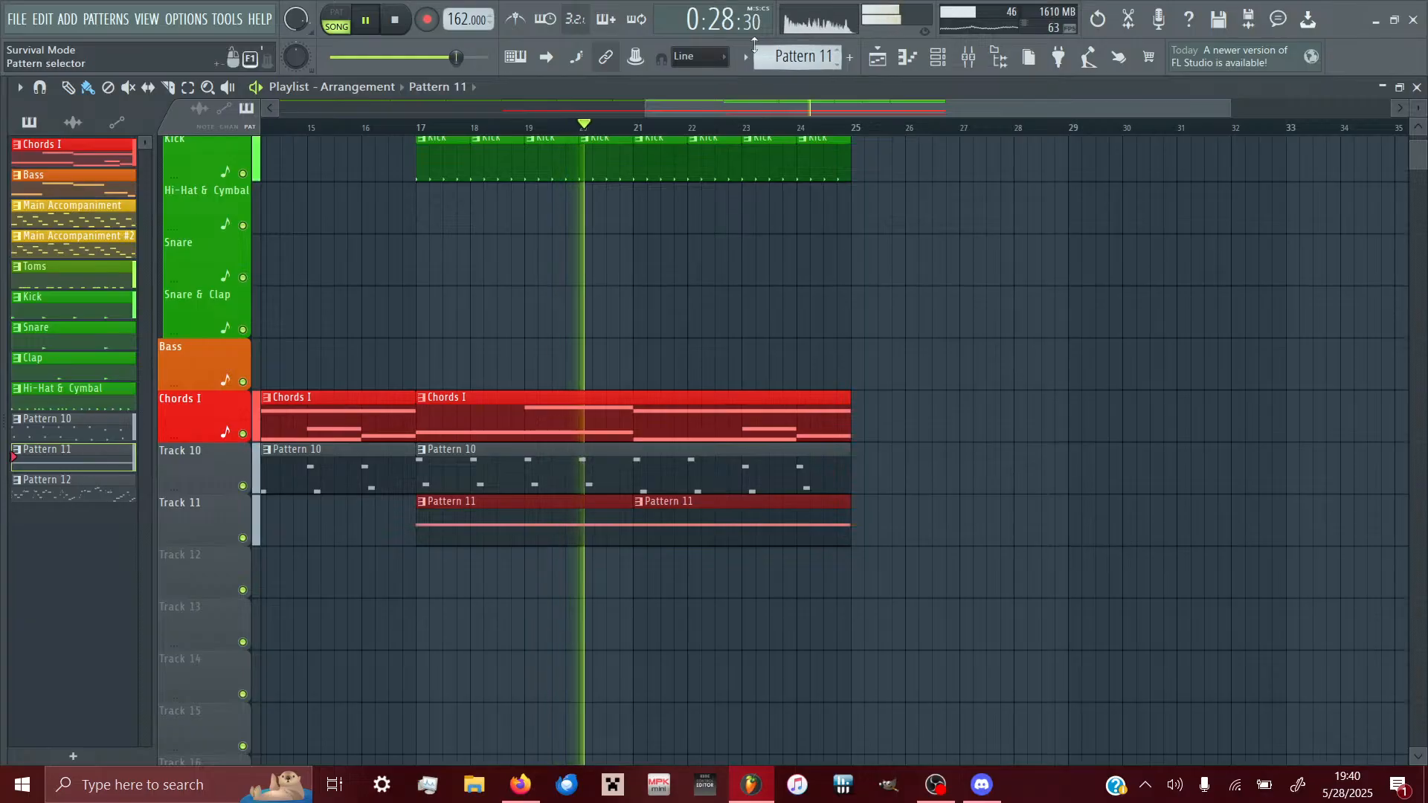
left_click(937, 63)
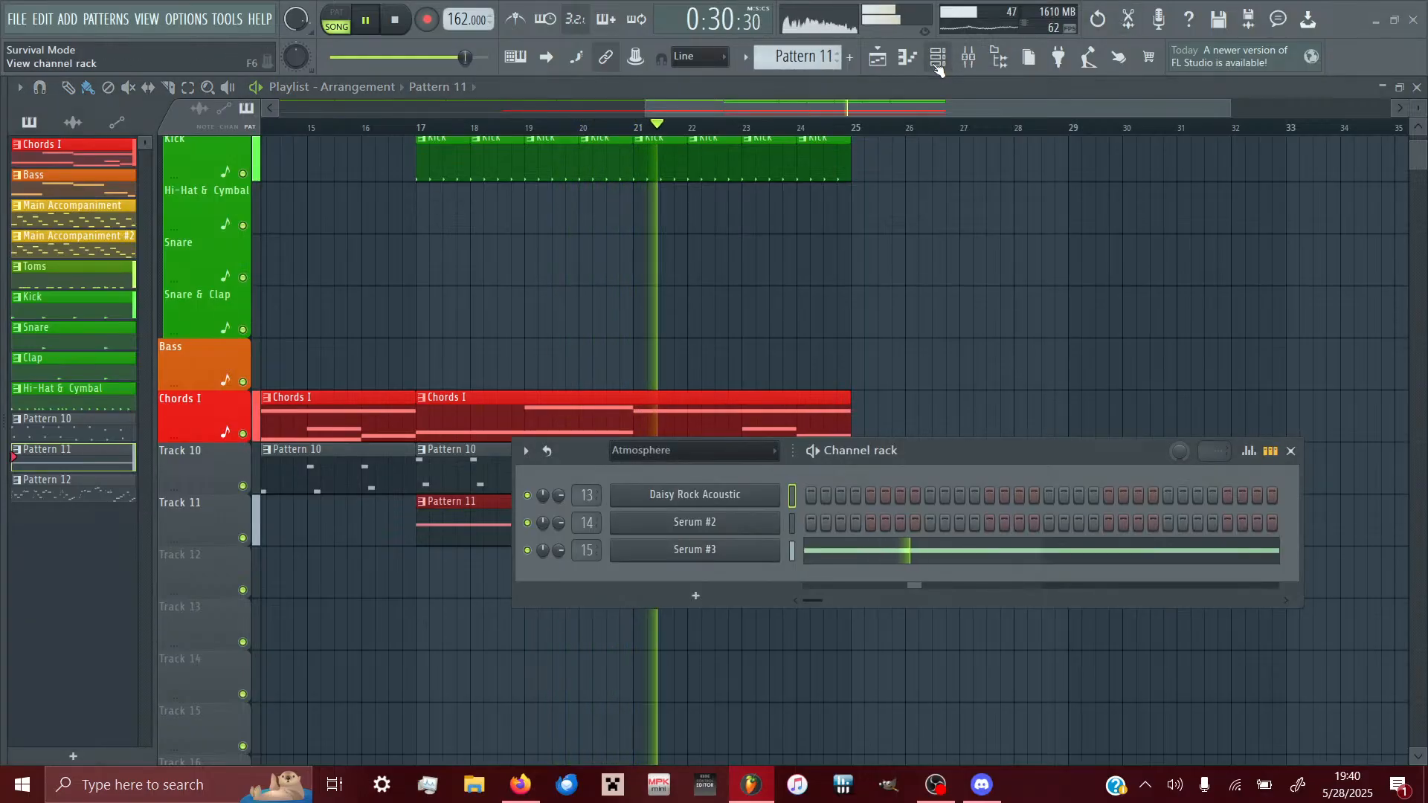
left_click(937, 62)
- Place Snare clips at bars 23 and 24 only, and cut the last beat of bar 24 off the other tracks' clips
scroll(922, 520, "up", 3)
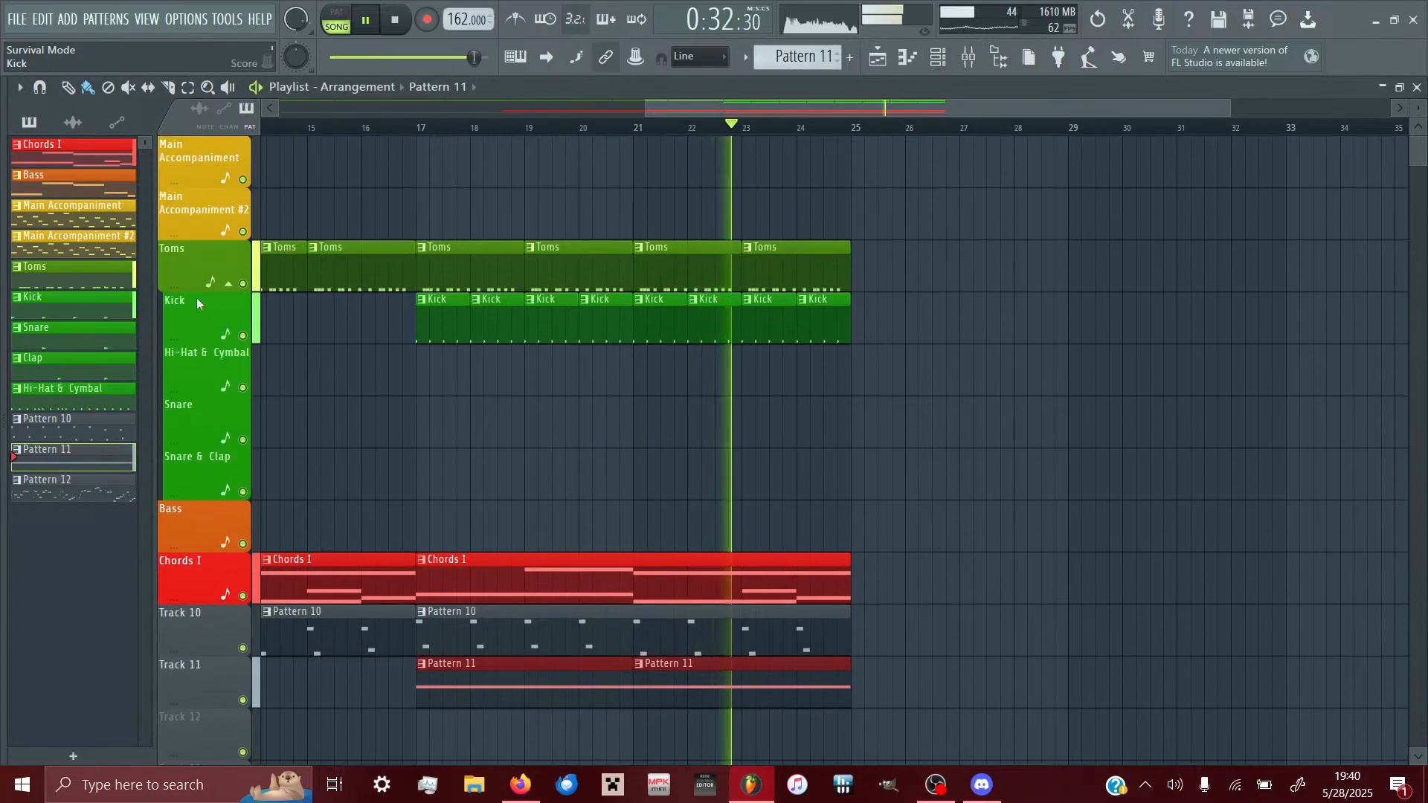
left_click(45, 332)
left_click_drag(746, 432, 859, 455)
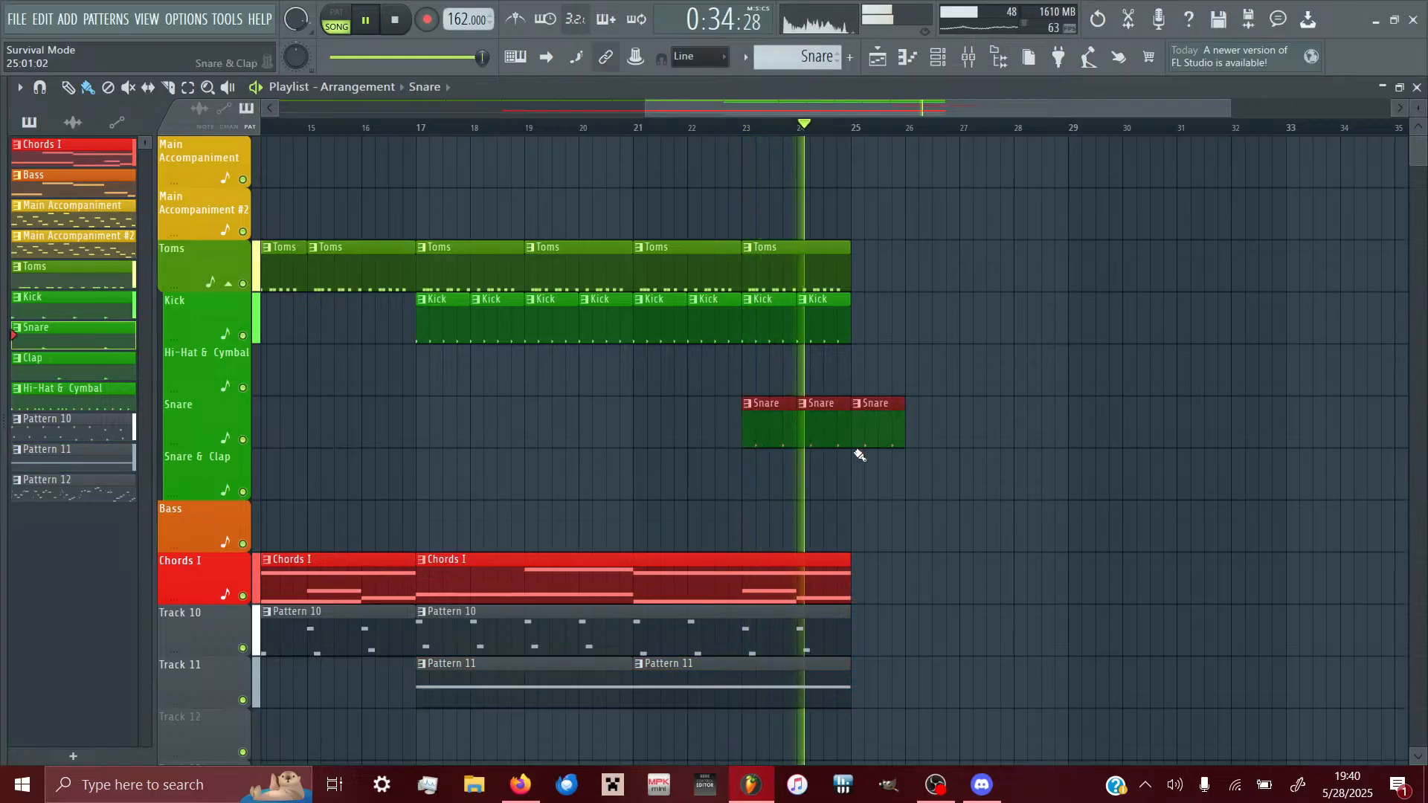
right_click(876, 441)
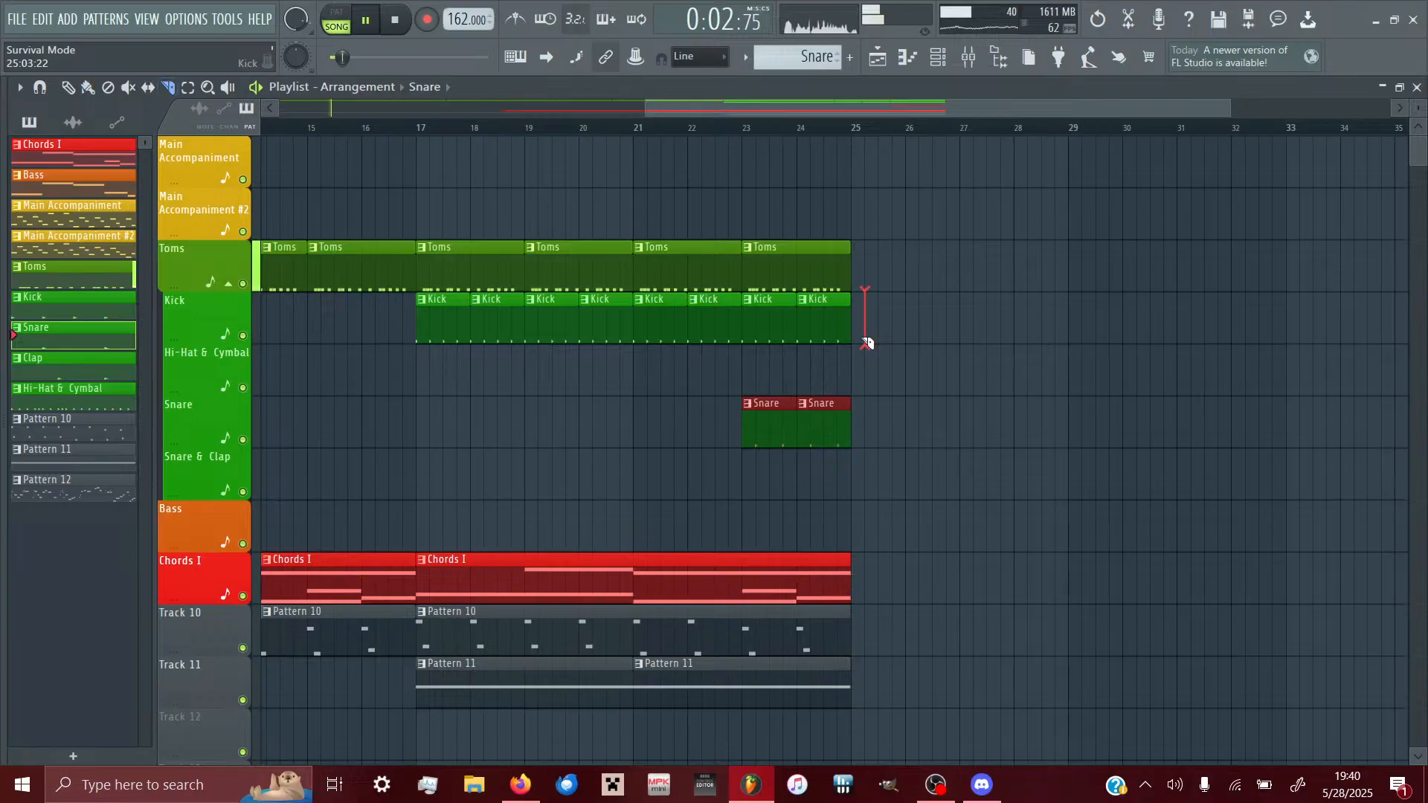
left_click(793, 121)
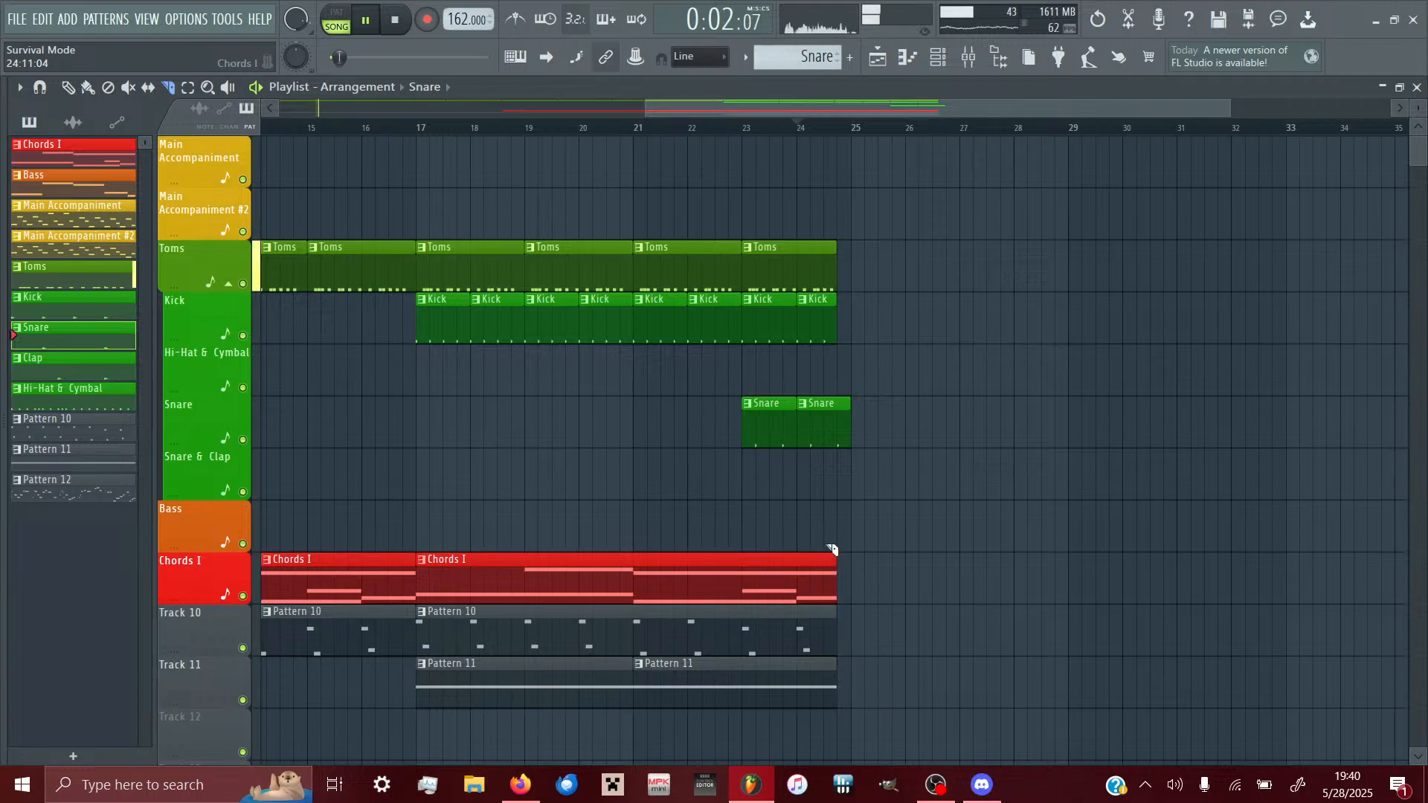
- Place two consecutive full-length Chords I clips on the Chords I track across bars 25 to 40
scroll(844, 204, "right", 5)
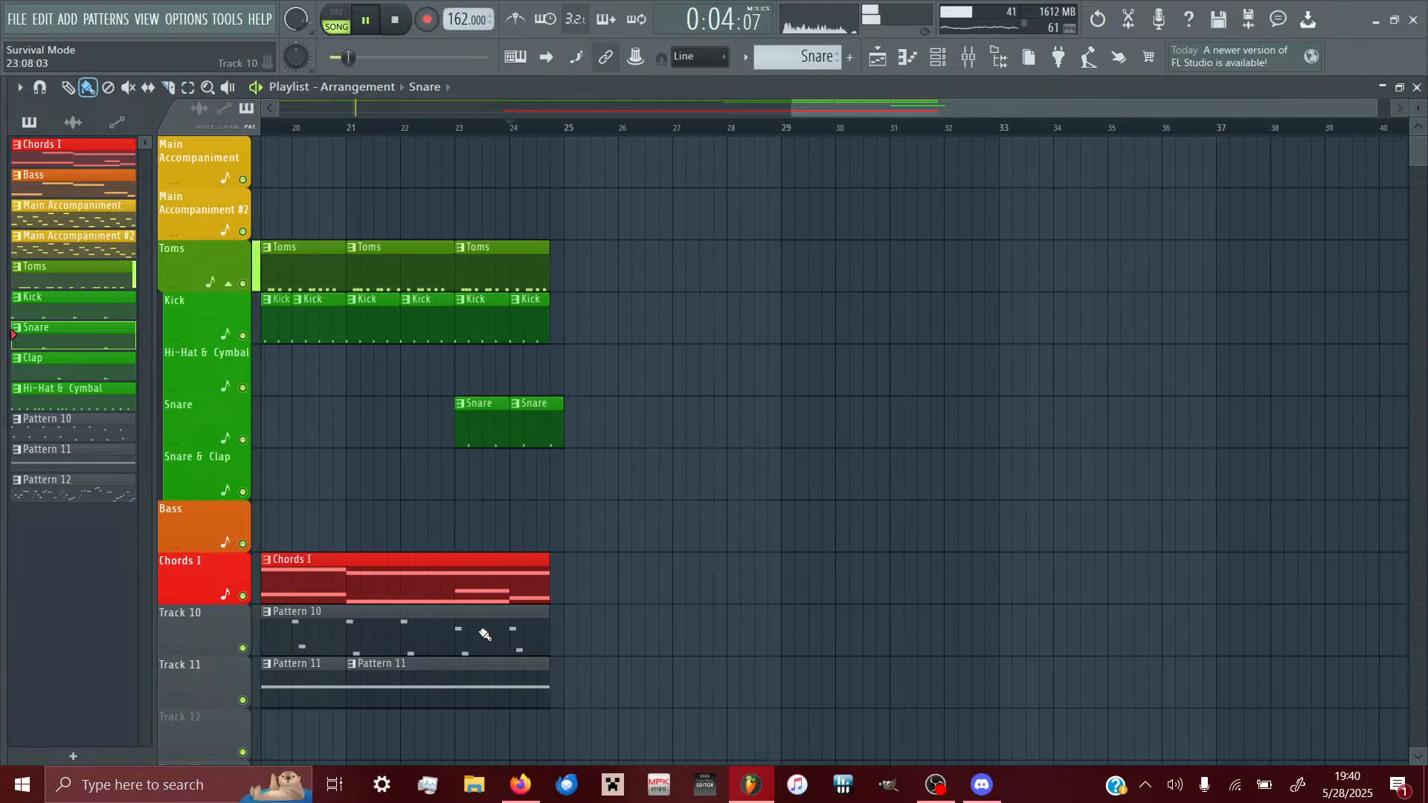
scroll(726, 596, "left", 10)
left_click(533, 580)
scroll(886, 580, "right", 13)
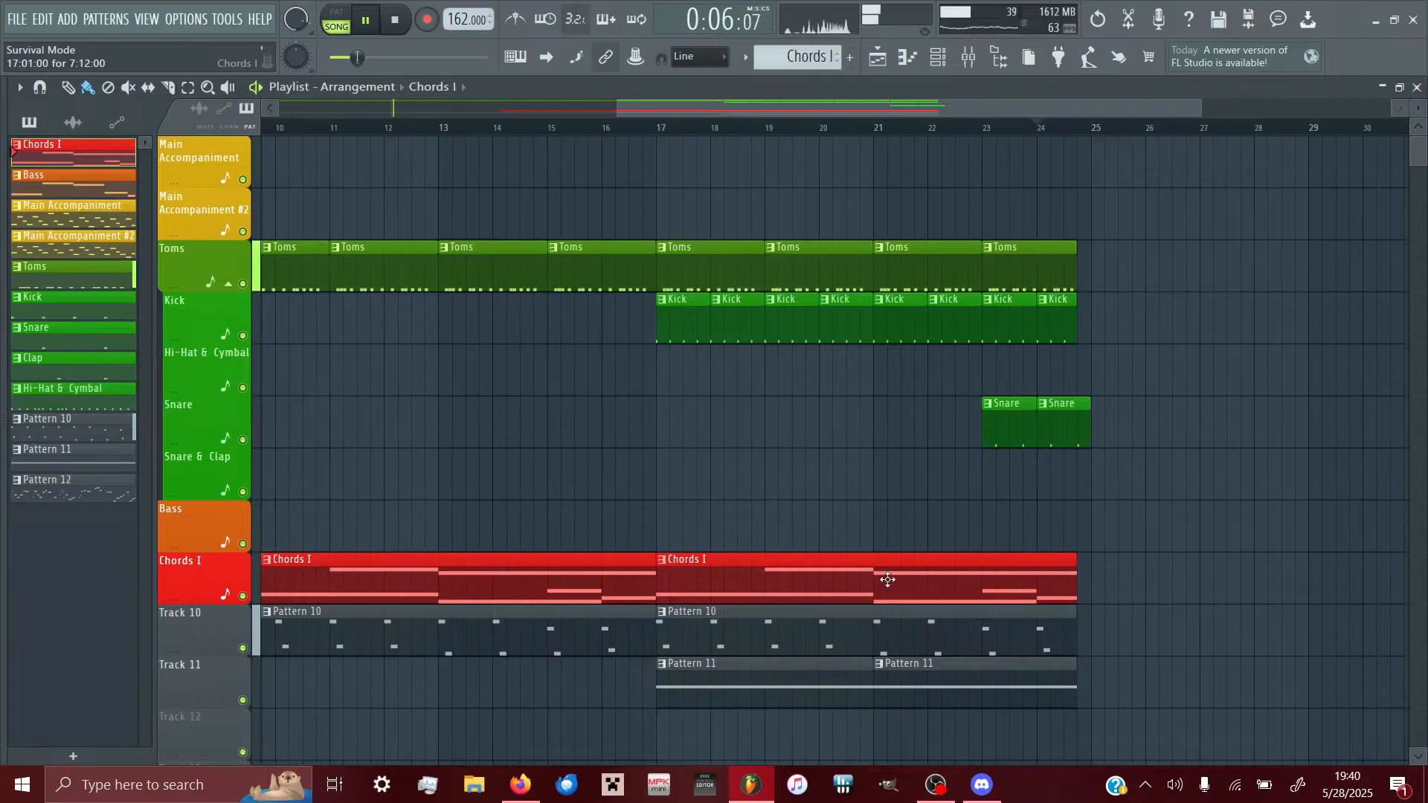
left_click_drag(411, 585, 893, 674)
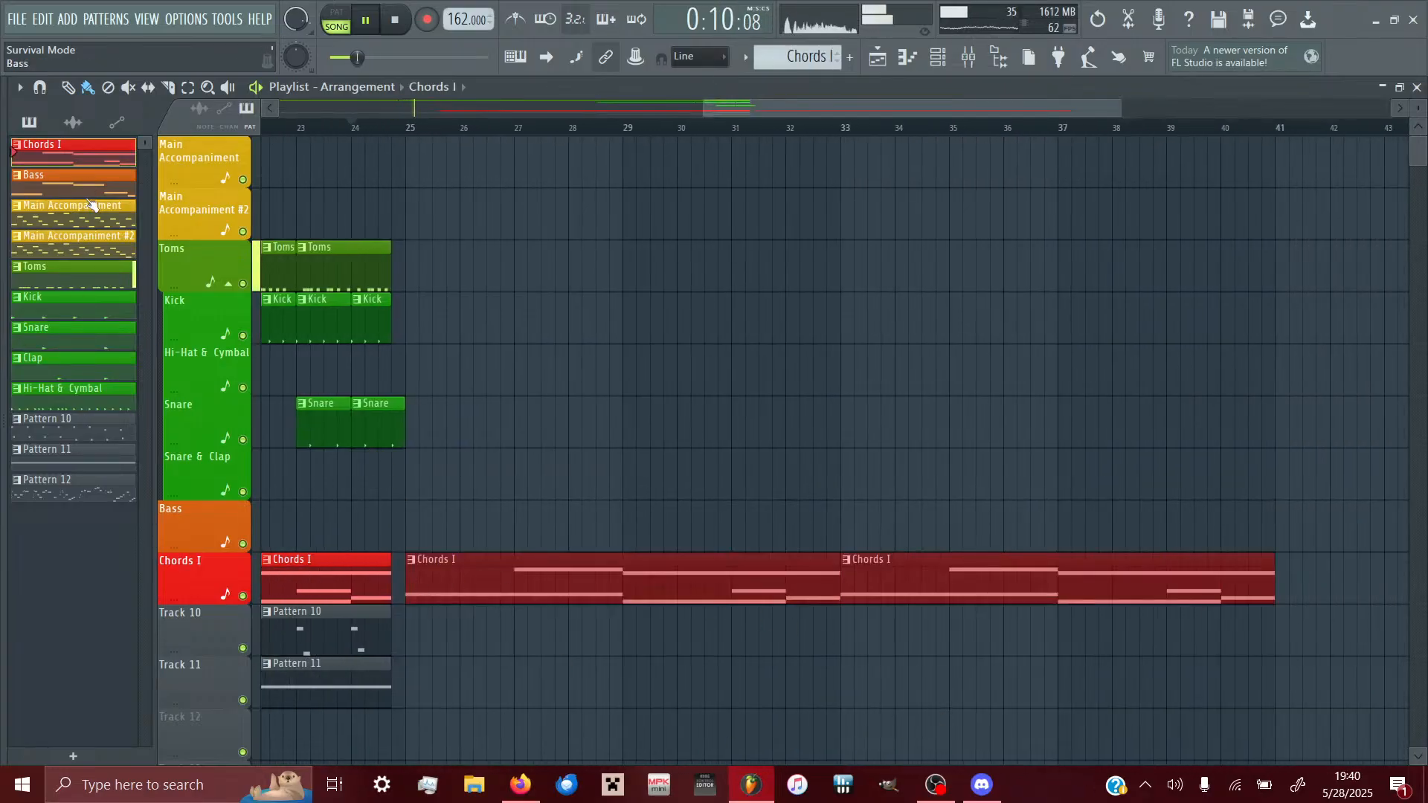
- Try a Main Accompaniment clip at bar 25 of its track and remove it
left_click(416, 186)
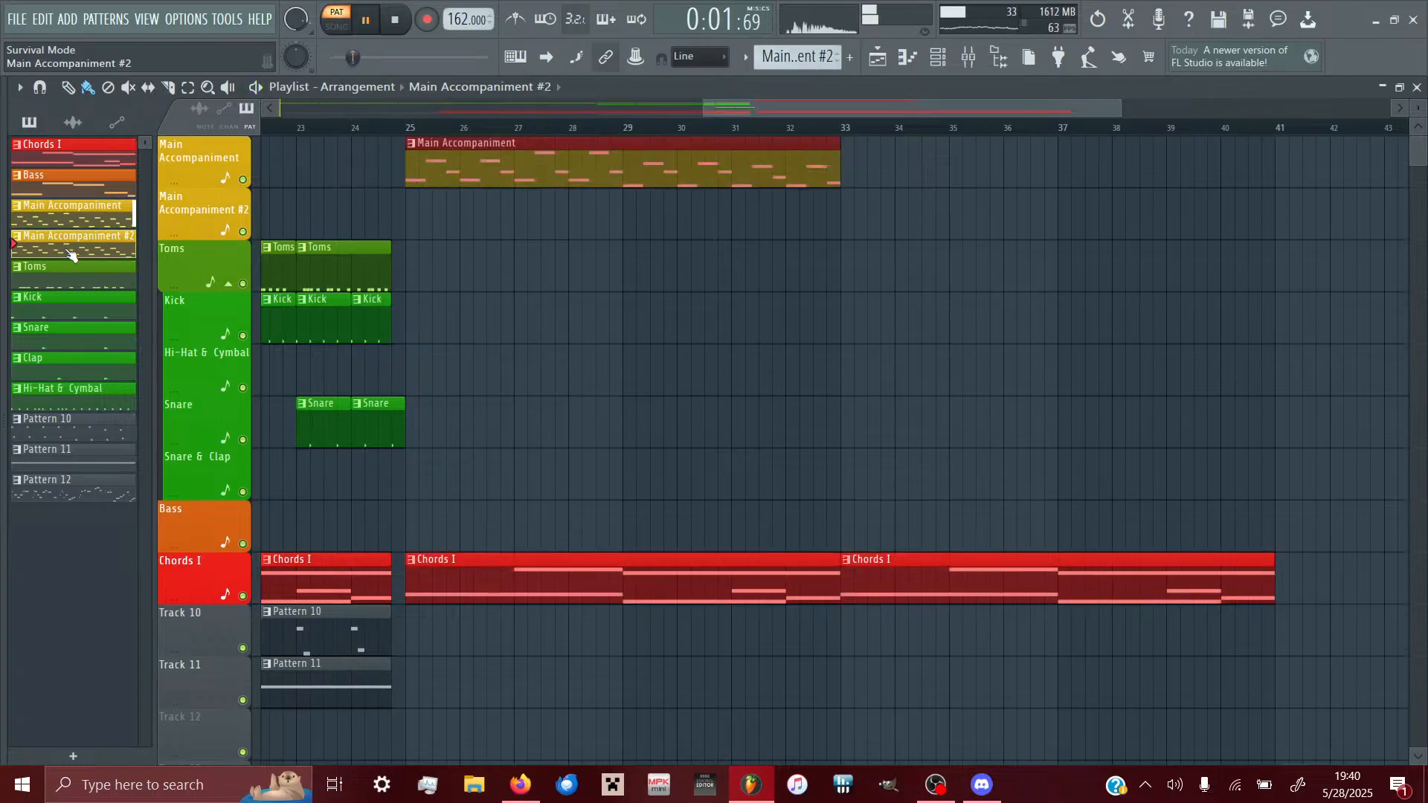
right_click(544, 163)
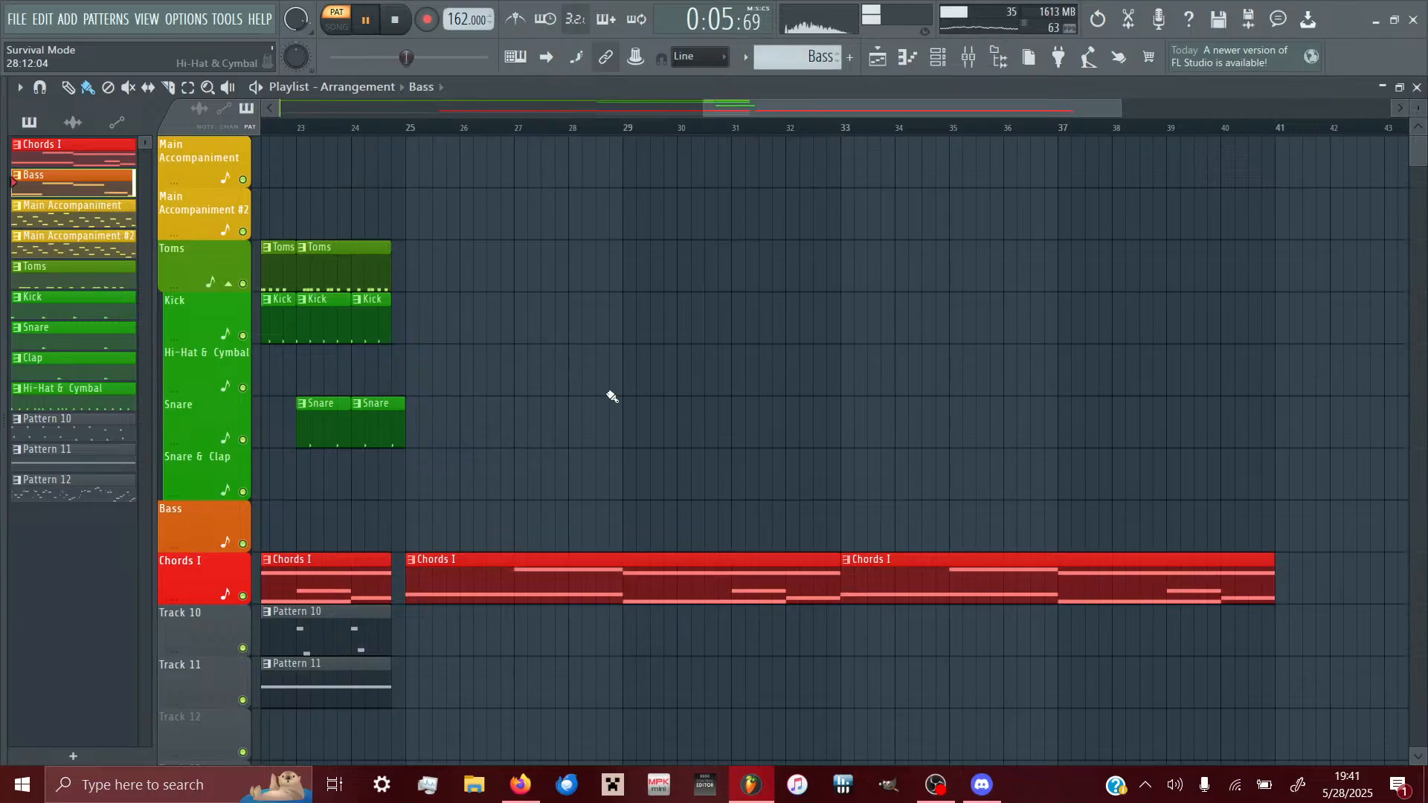
- Place two consecutive Bass clips on the Bass track across bars 25 to 40
scroll(610, 397, "down", 4)
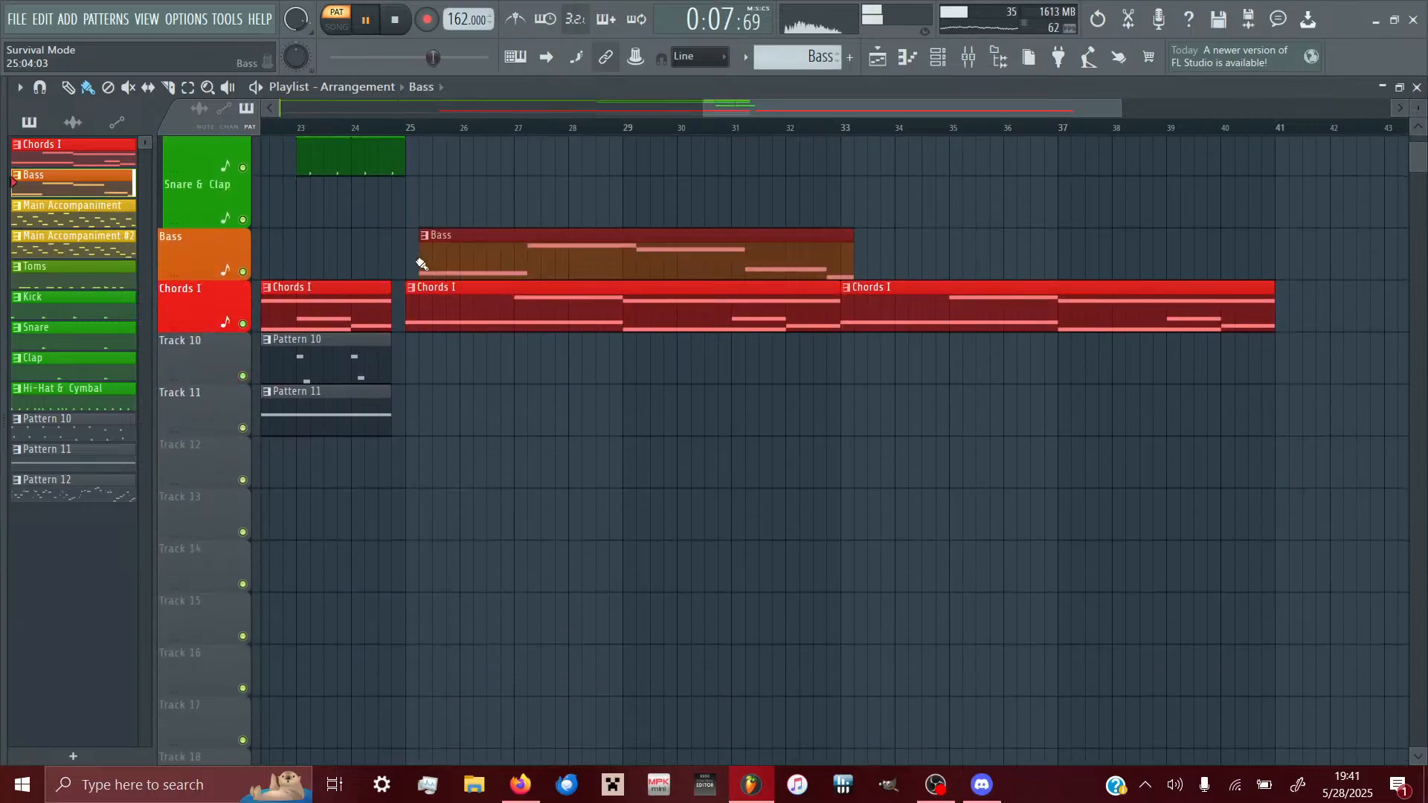
left_click(858, 259)
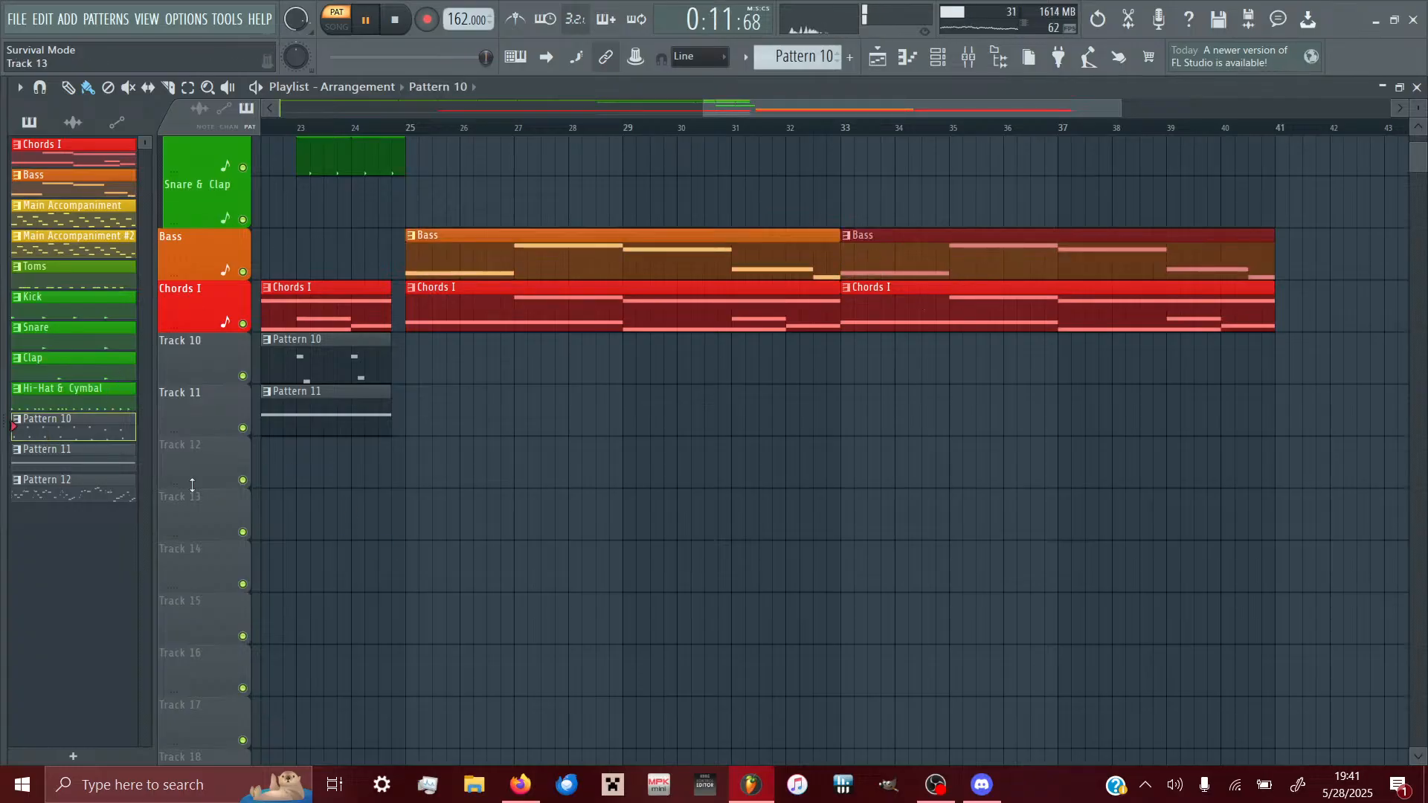
scroll(592, 443, "up", 4)
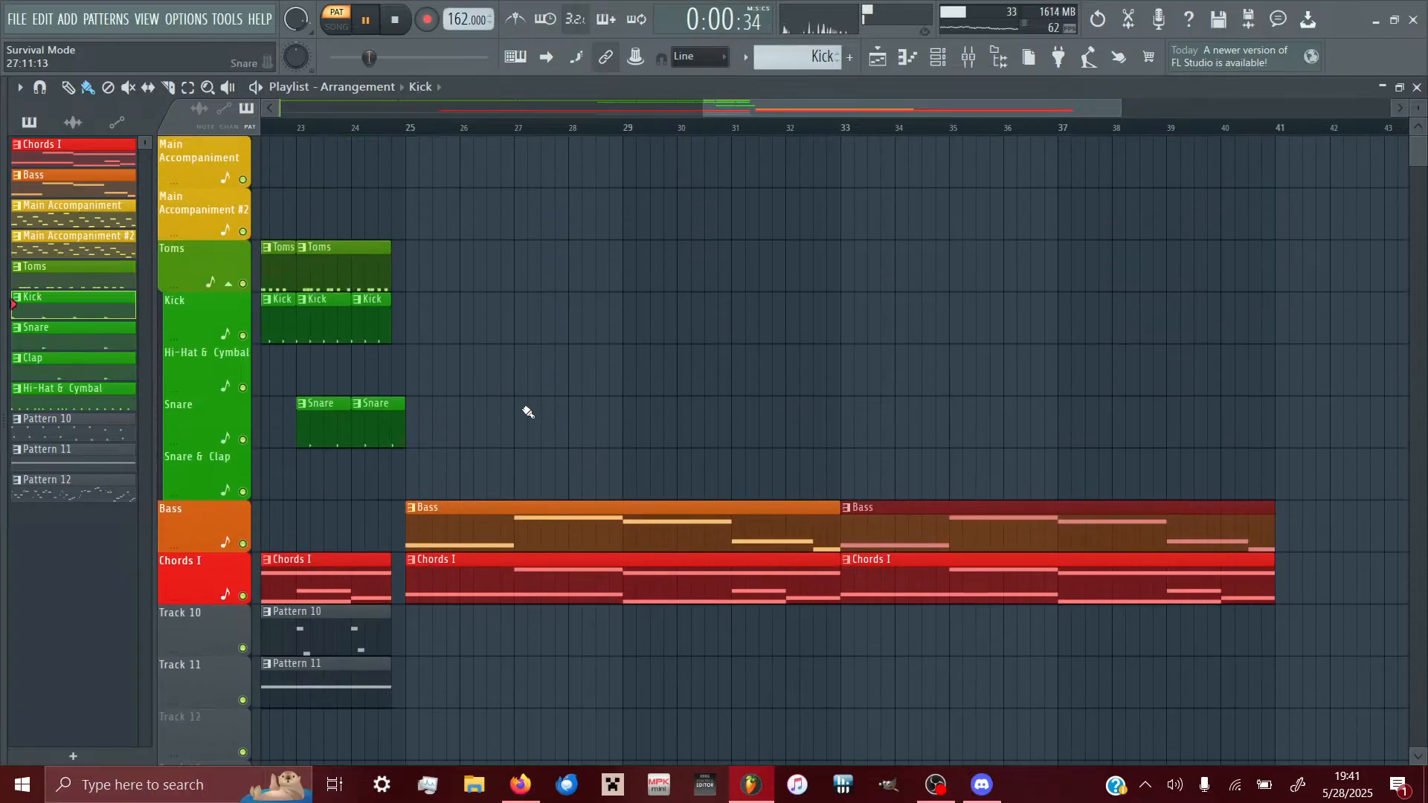
- Fill bars 25 to 40 with Kick clips on the Kick track and Snare clips on the Snare track
left_click_drag(418, 332, 1326, 413)
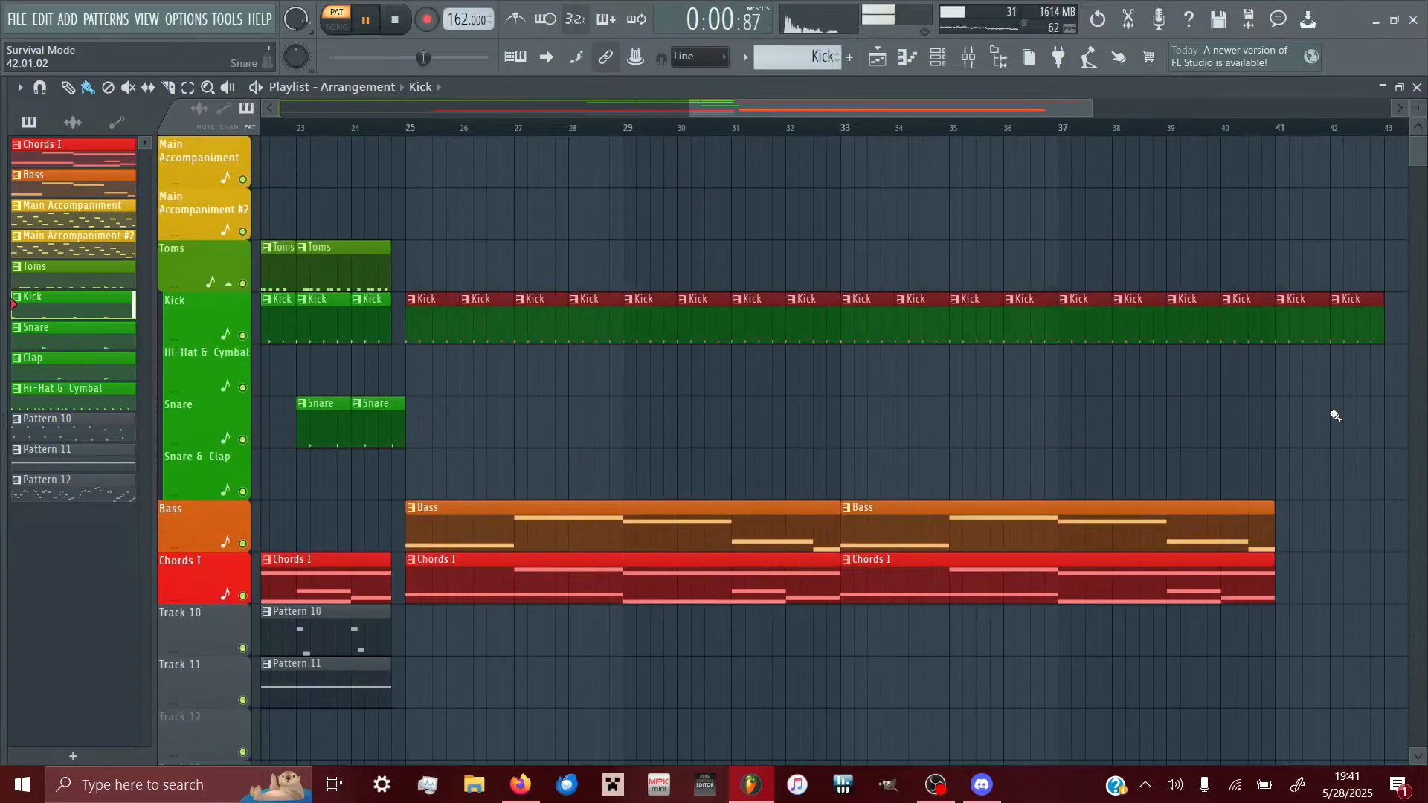
right_click(1330, 351)
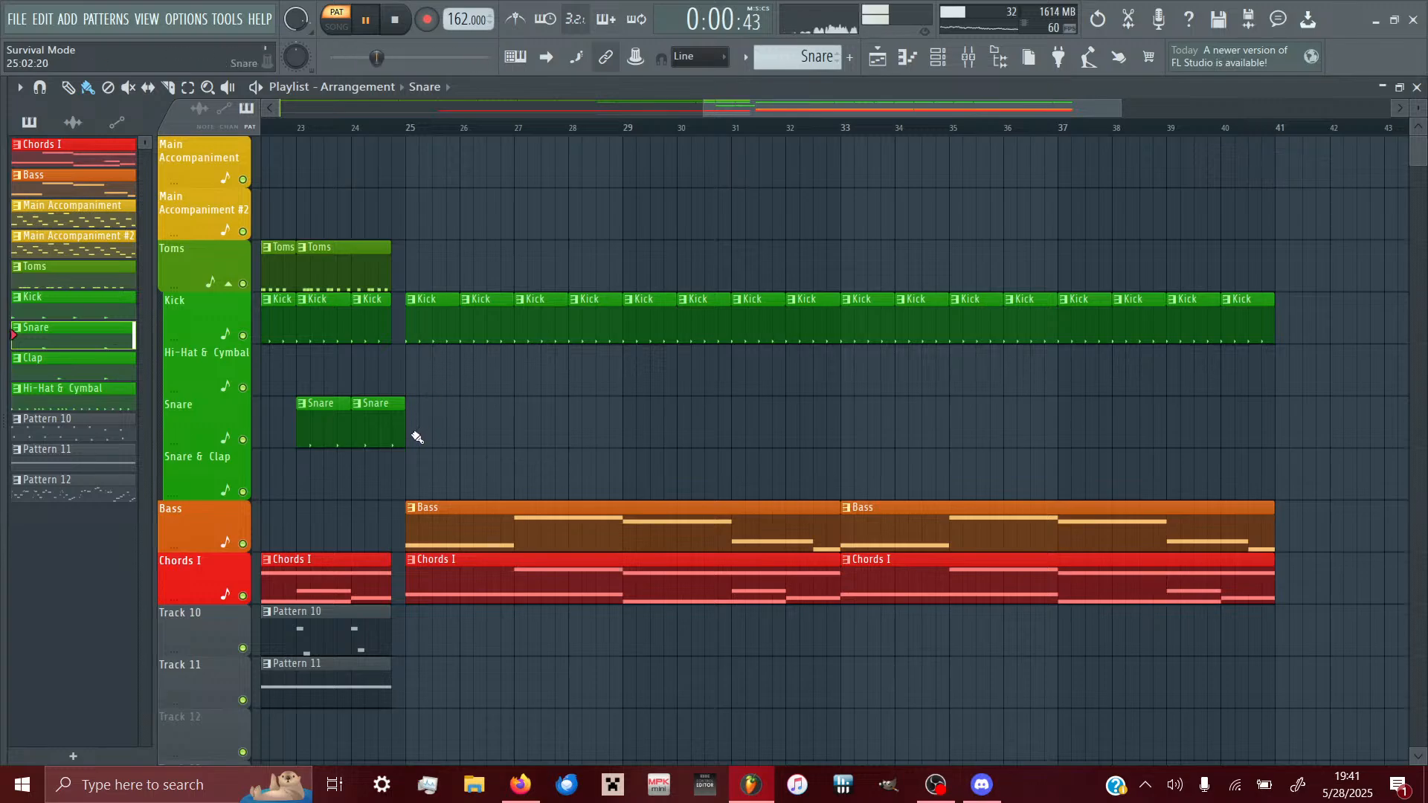
left_click_drag(417, 439, 1166, 561)
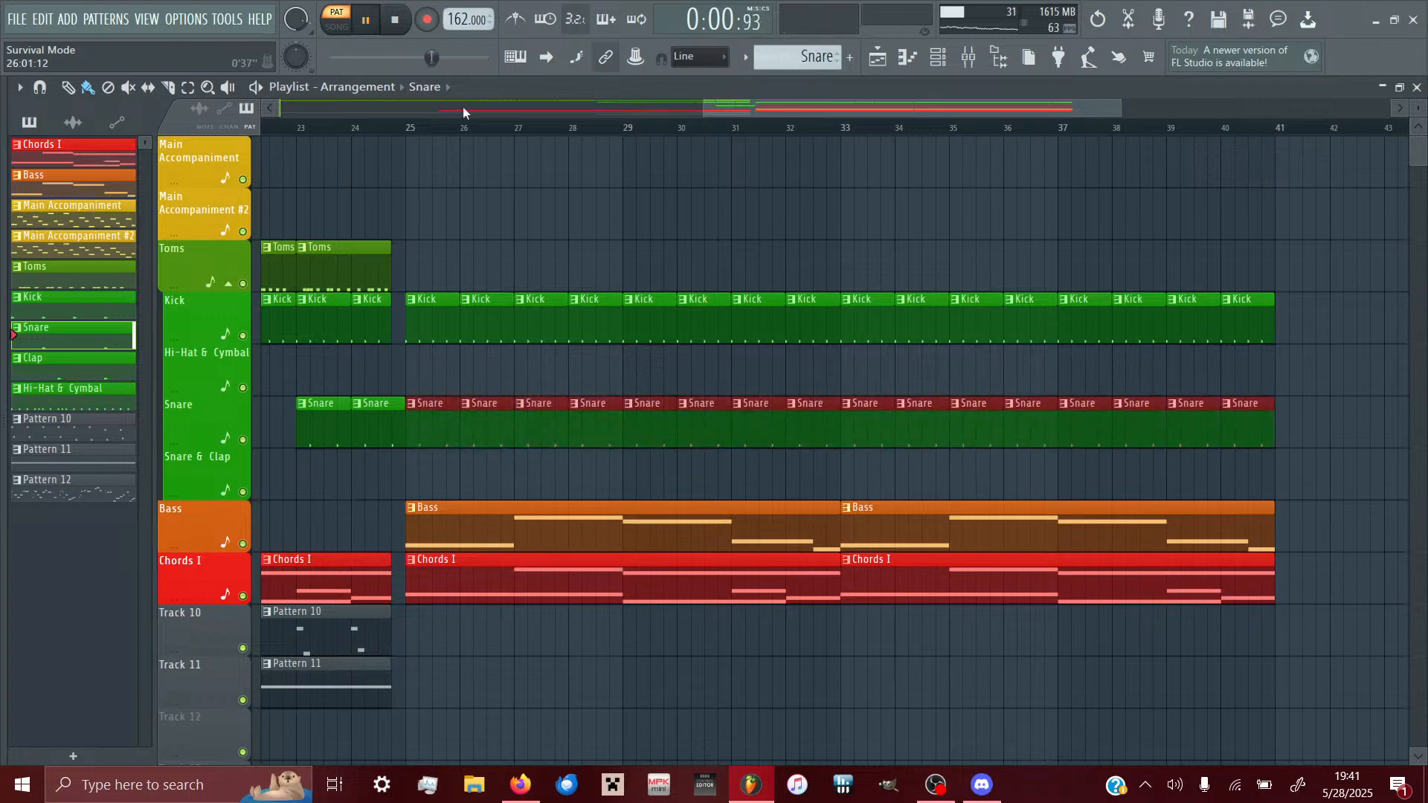
- Play the song from bar 23 and fill bars 25 to 40 of the Toms track with Toms clips
left_click(336, 127)
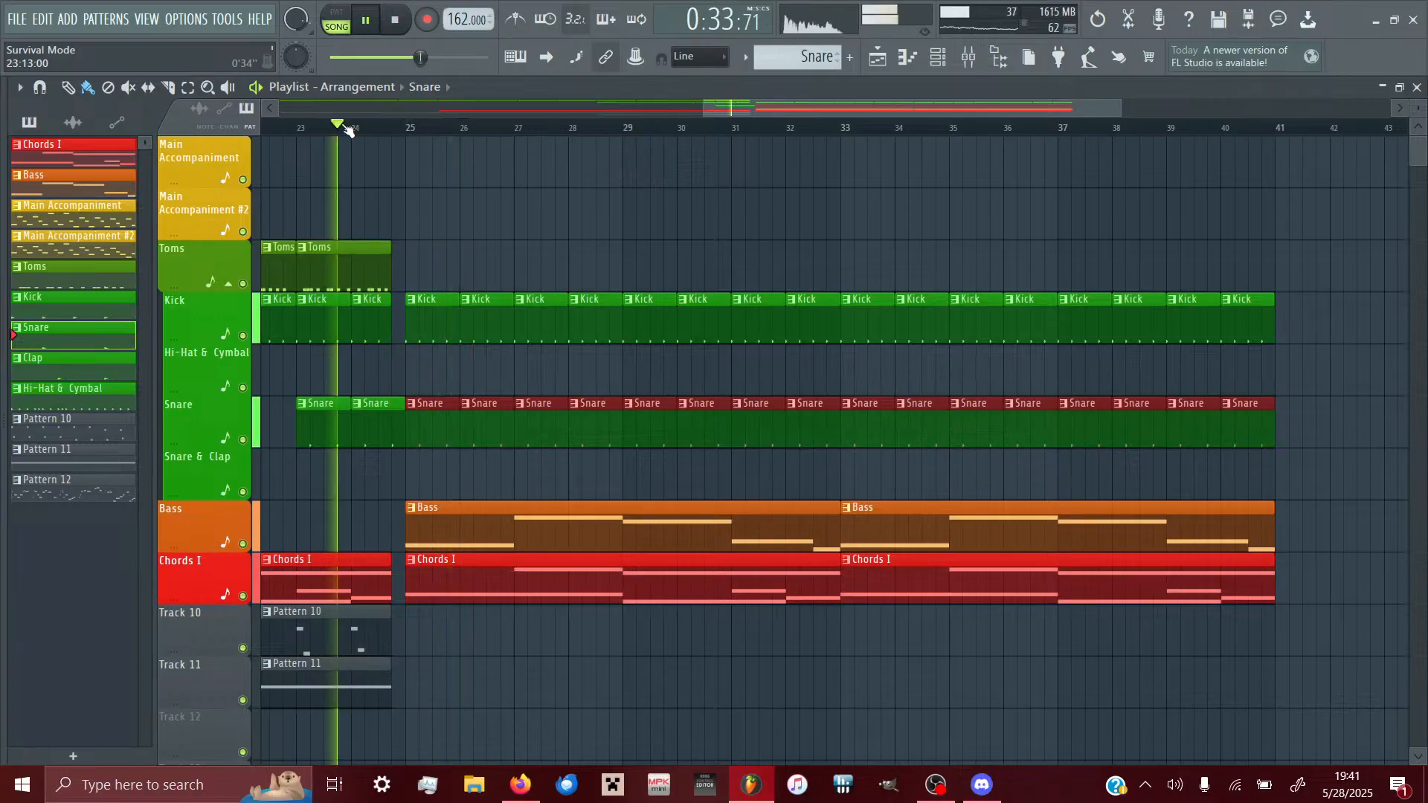
left_click(117, 286)
mouse_move(409, 268)
left_mouse_down()
mouse_move(409, 280)
mouse_move(900, 381)
mouse_move(1220, 468)
left_mouse_up()
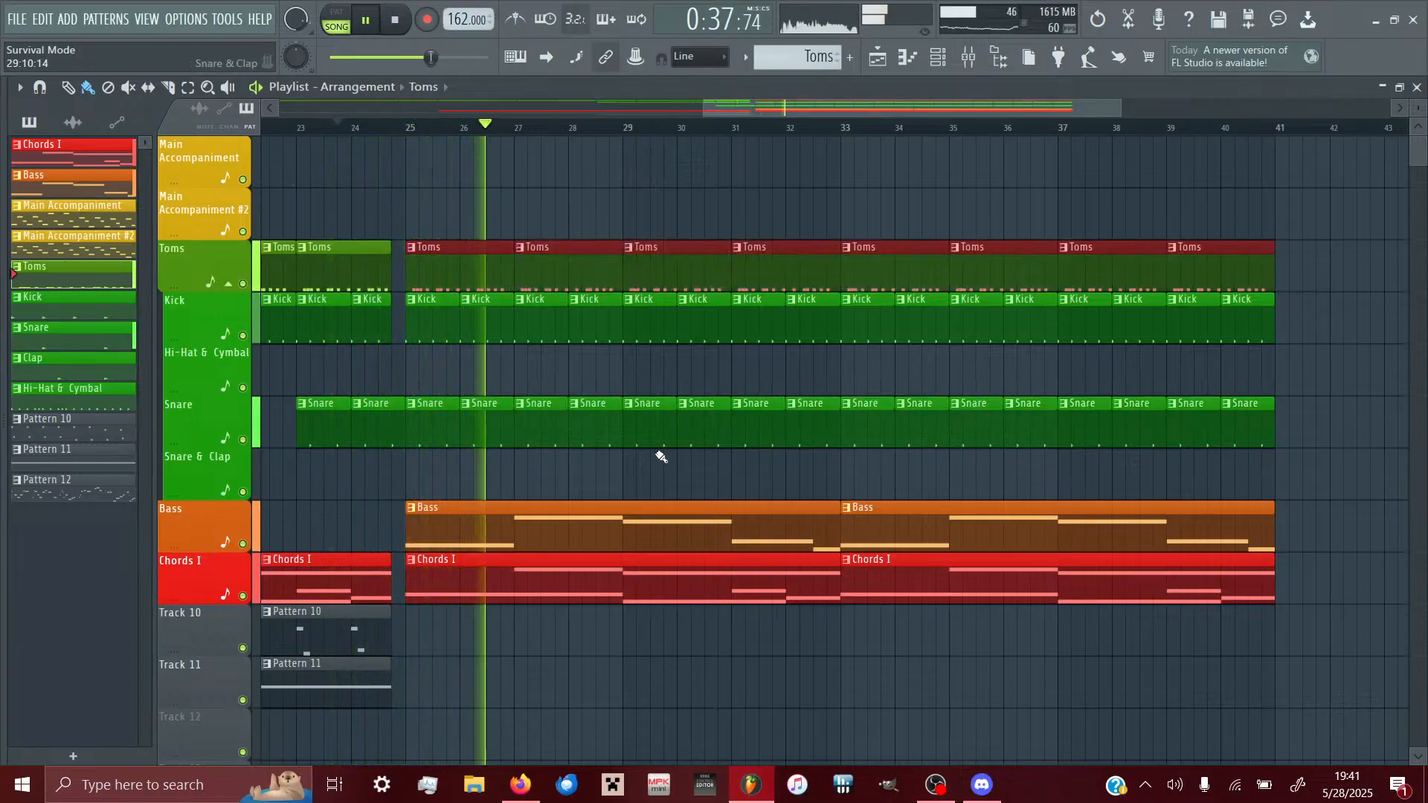
- Place Clap clips at bars 28 and 32 on the Snare & Clap track
left_click(119, 384)
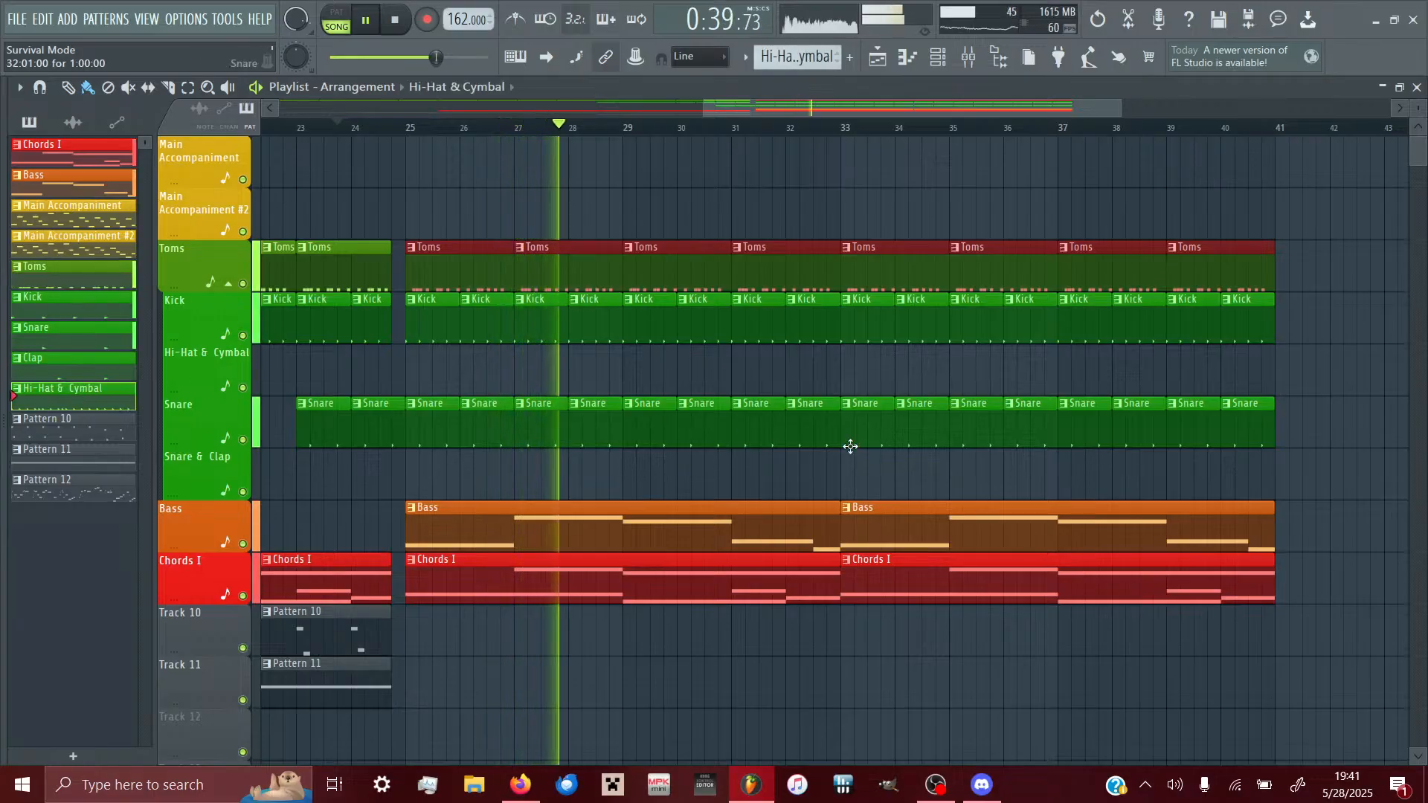
left_click(58, 366)
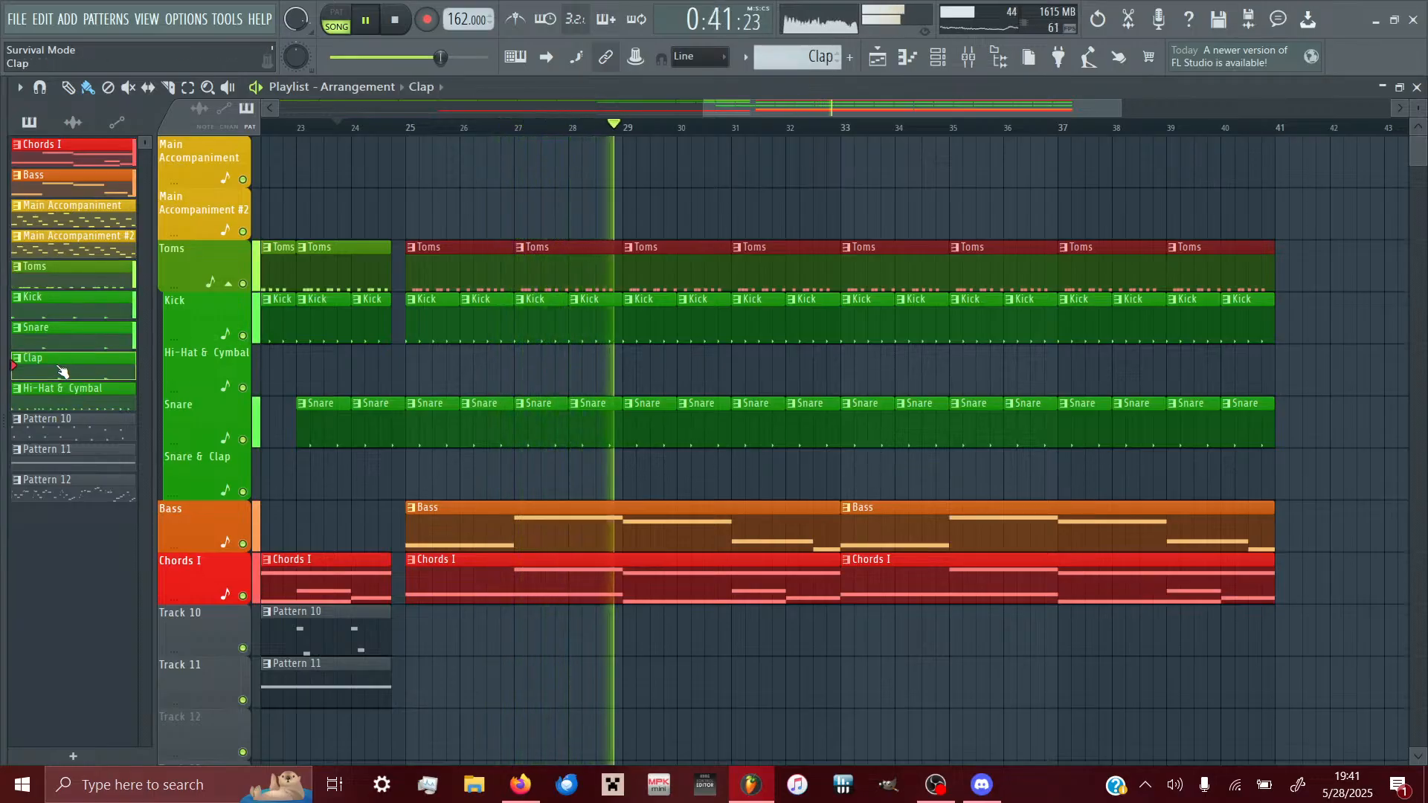
left_click(567, 491)
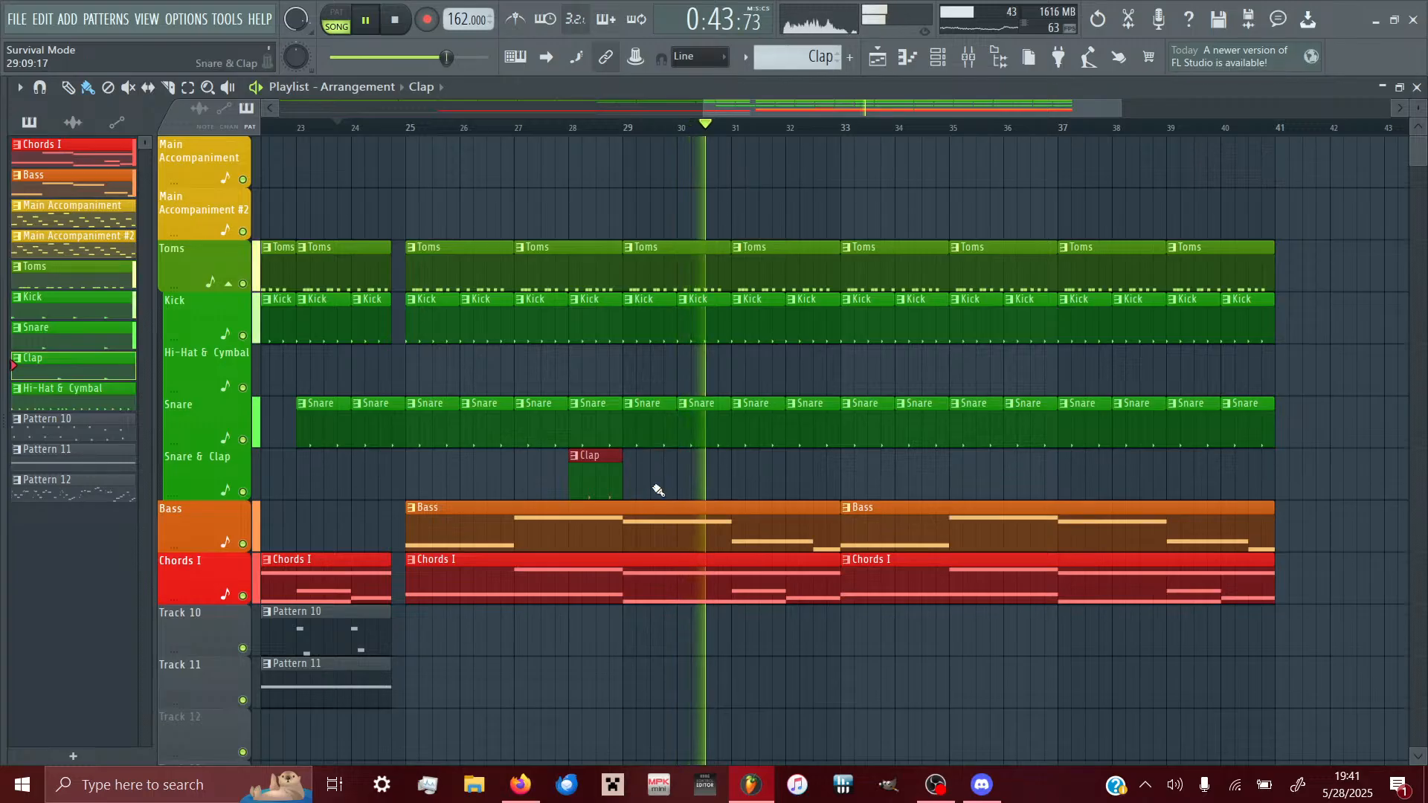
left_click(793, 490)
- Fill bars 33 to 40 of the Hi-Hat & Cymbal track with Hi-Hat & Cymbal clips
left_click(71, 394)
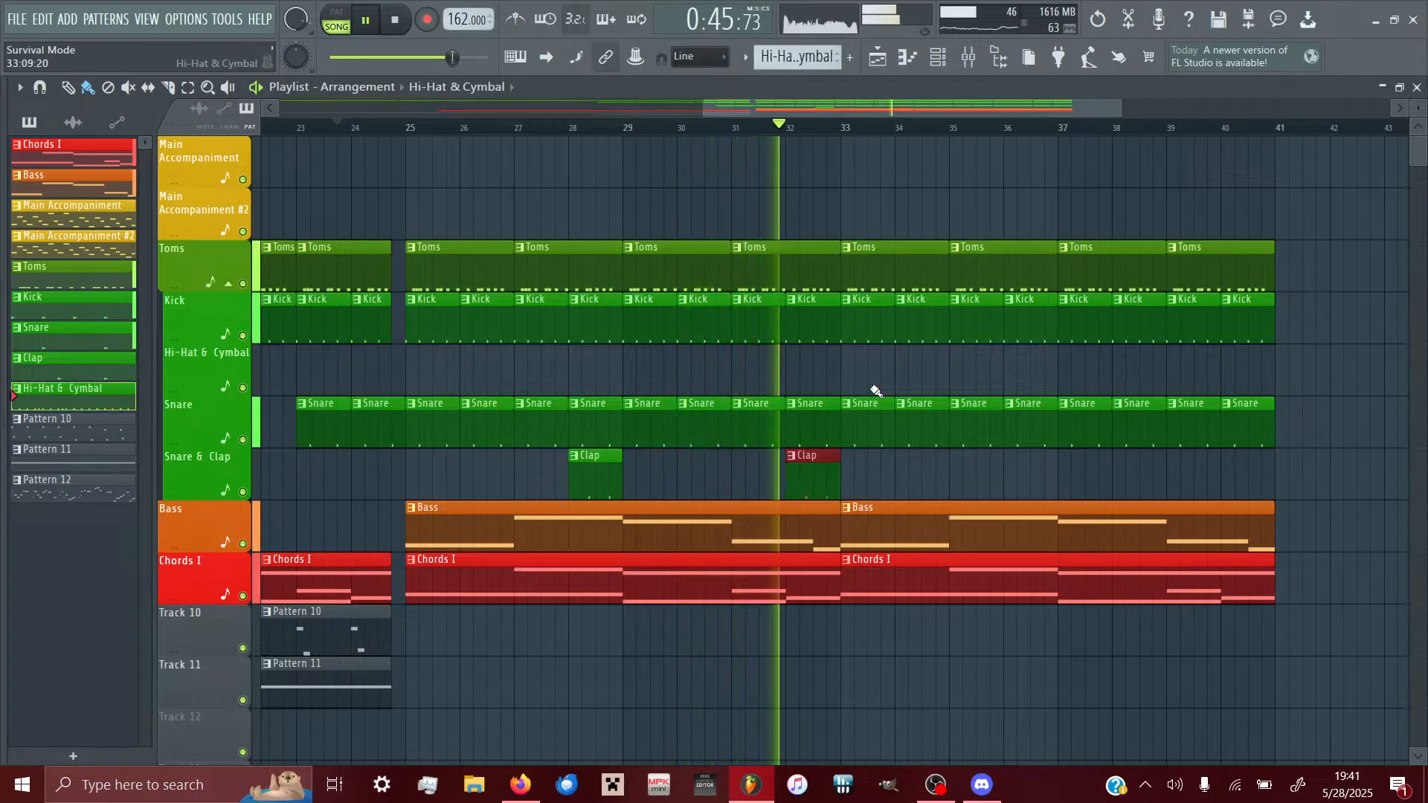
left_click_drag(851, 392, 1163, 424)
scroll(1205, 465, "down", 4)
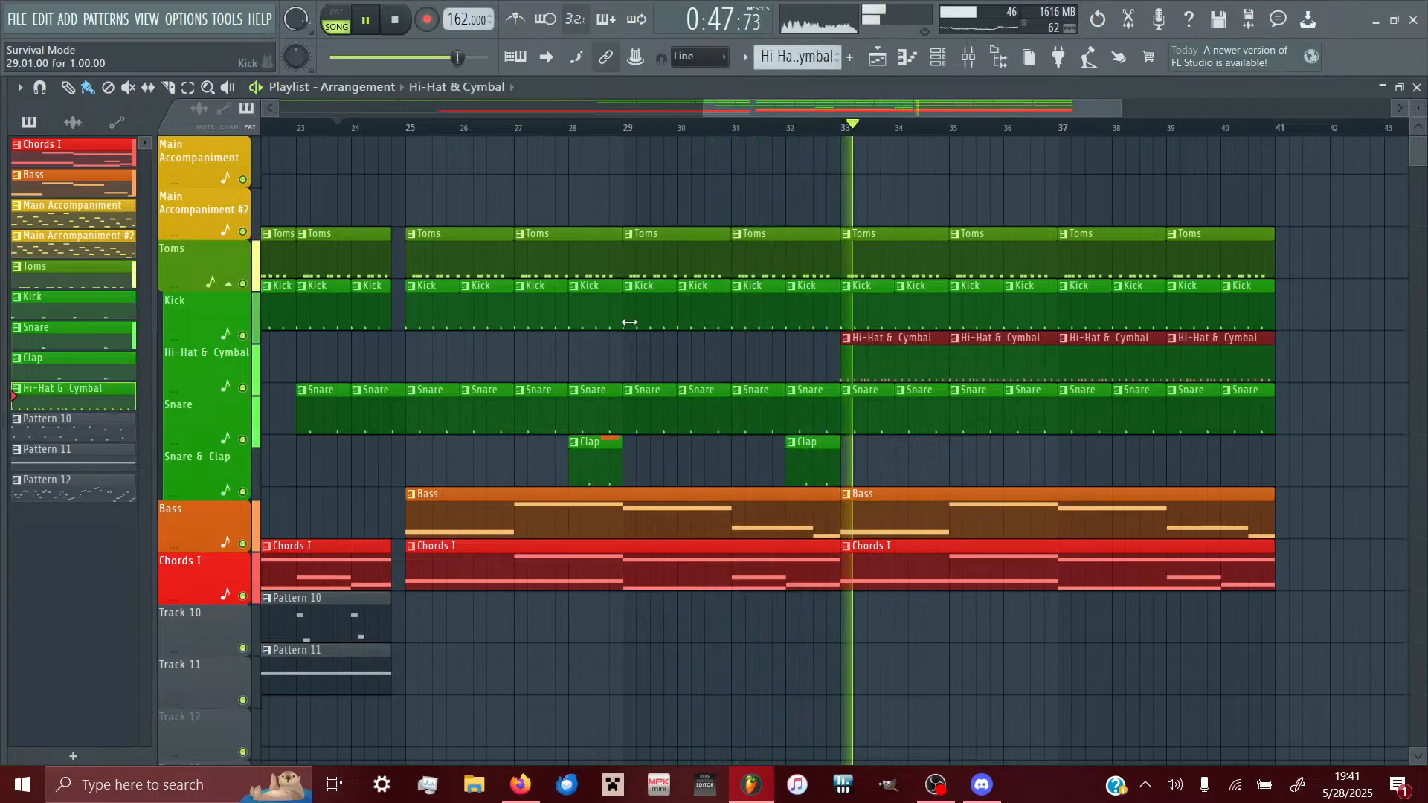
scroll(629, 321, "up", 4)
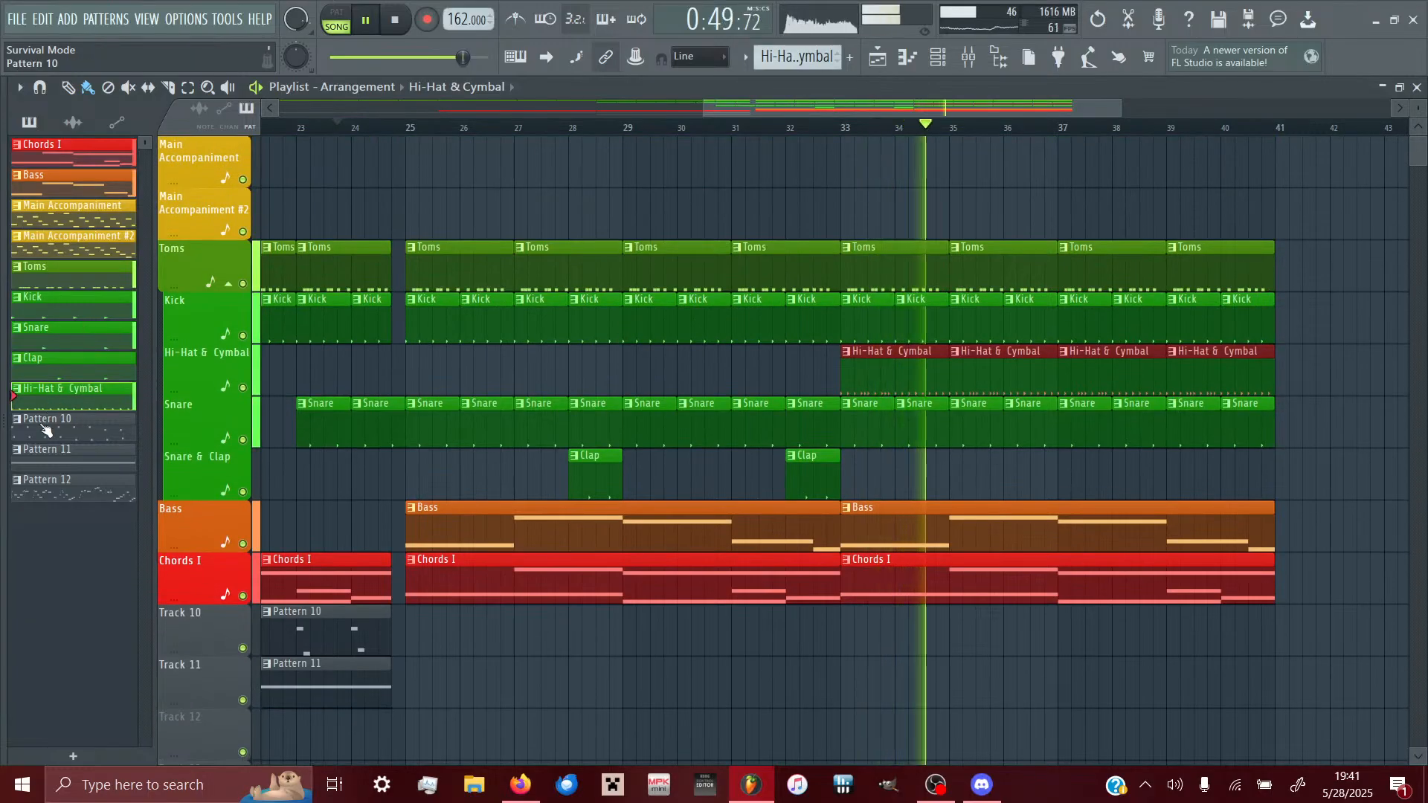
- Place Clap clips at bars 36 and 40 on the Snare & Clap track
scroll(1195, 675, "right", 3)
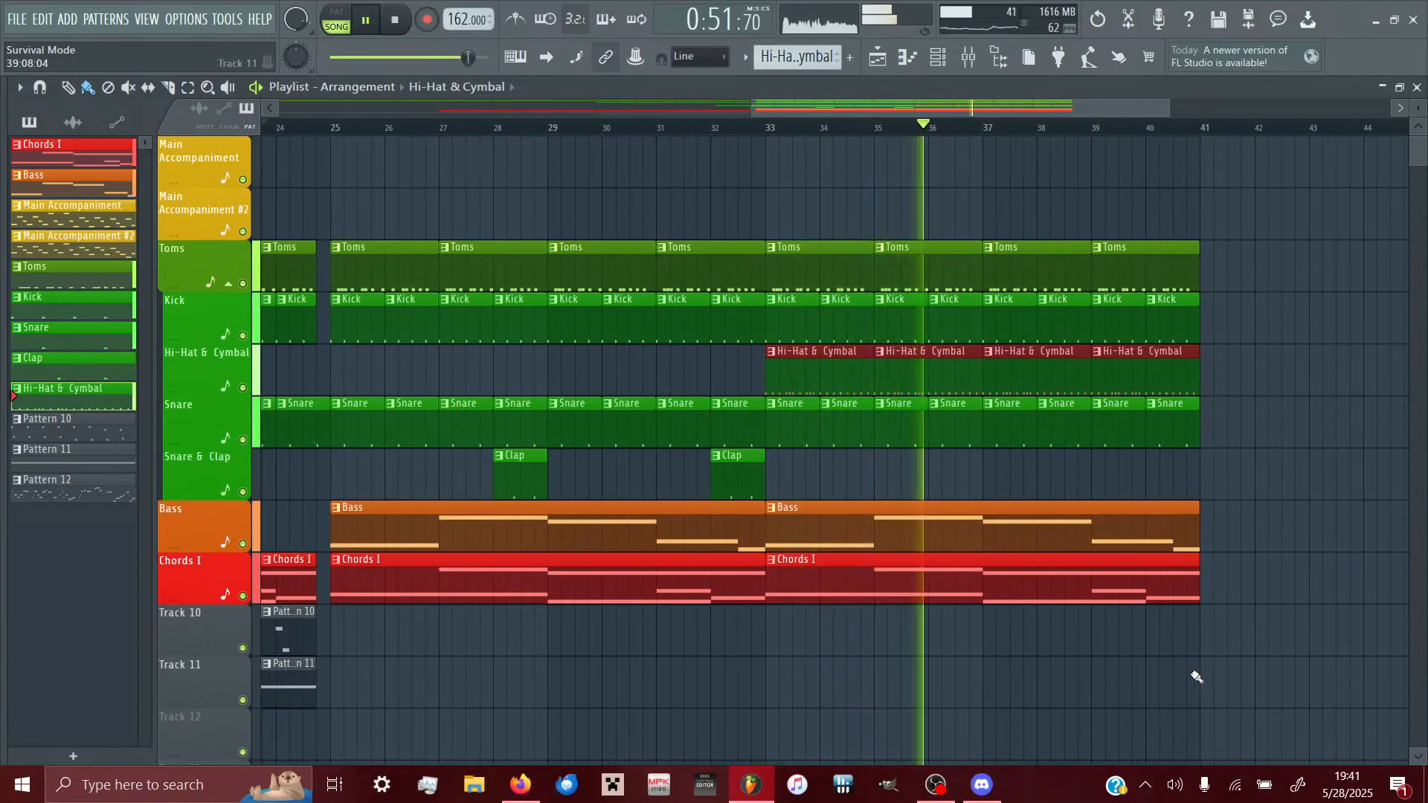
left_click(859, 474)
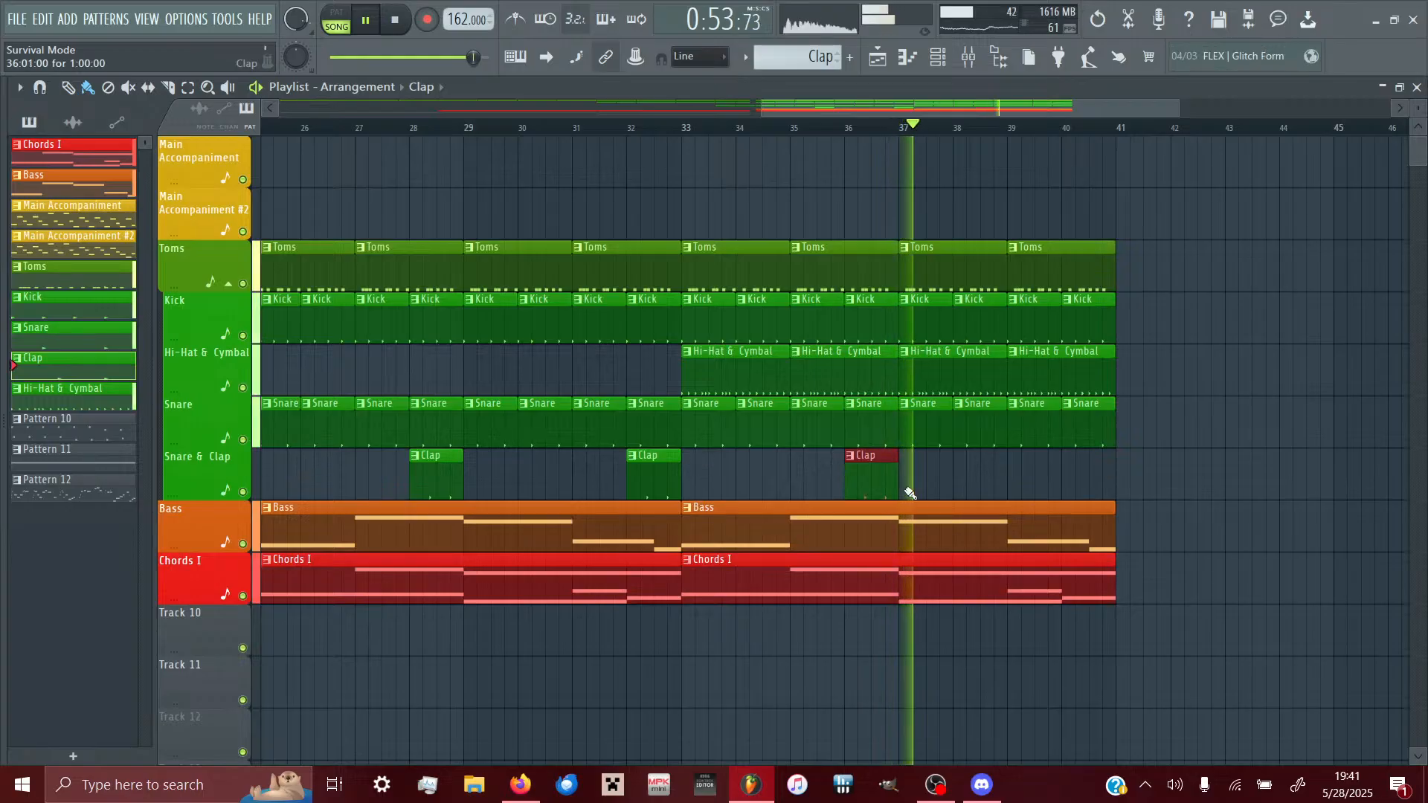
left_click(1073, 488)
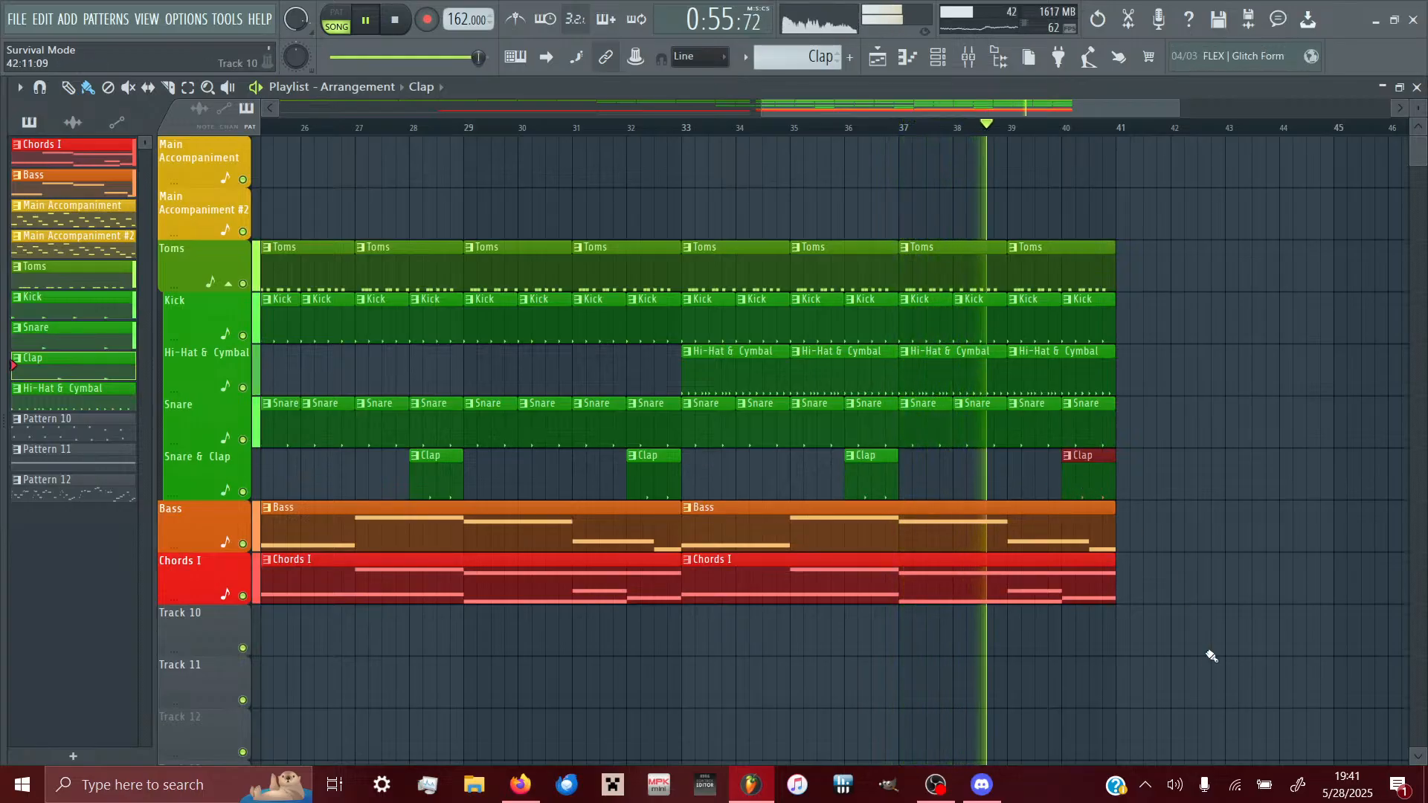
- Select all clips in bars 33 to 40 and duplicate them twice, across bars 41 to 56
left_click_drag(1128, 706, 697, 251)
key("ctrl+b")
key("ctrl+b")
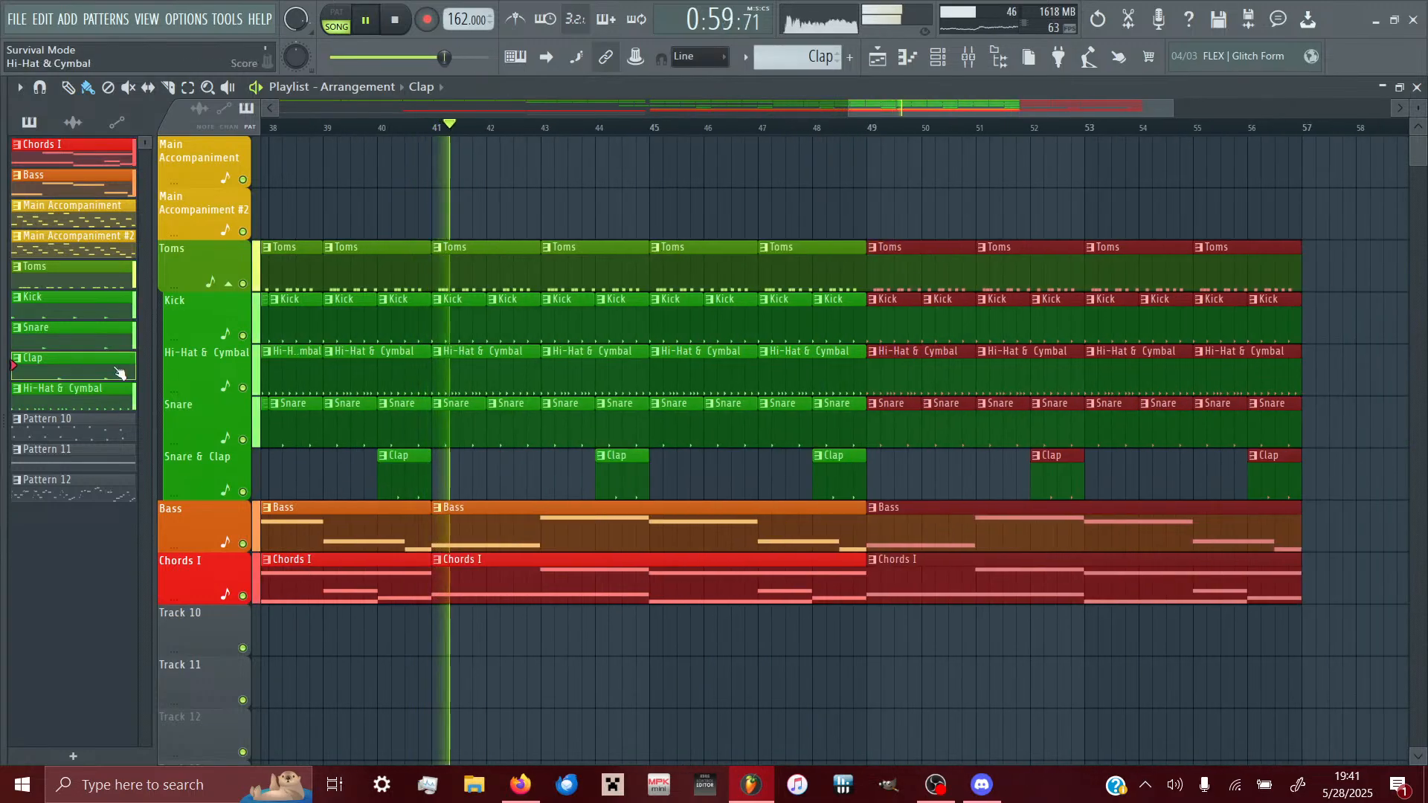
- Place two consecutive Pattern 10 clips on Track 10, at bars 41 and 49
left_click(48, 421)
scroll(647, 565, "left", 3)
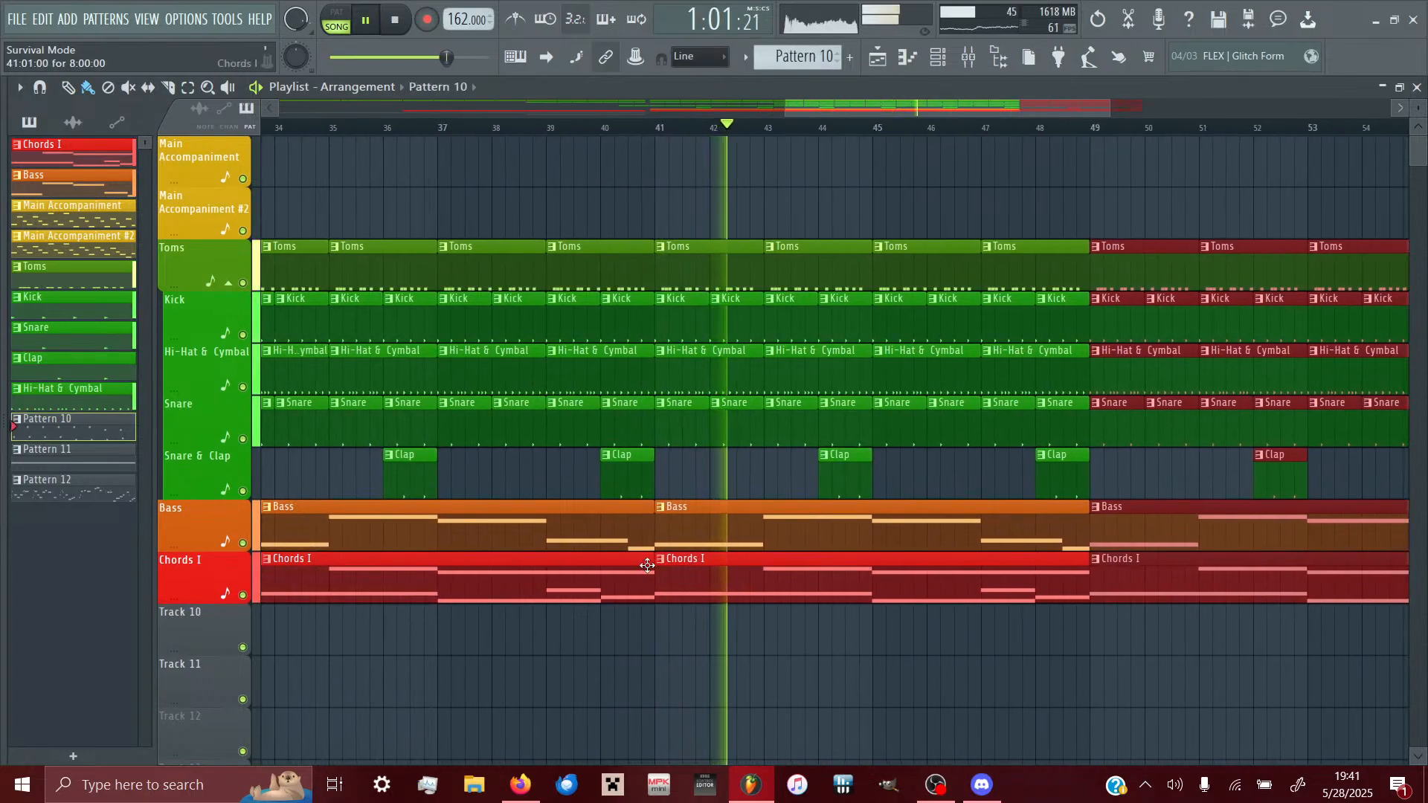
left_click(660, 632)
left_click(1095, 632)
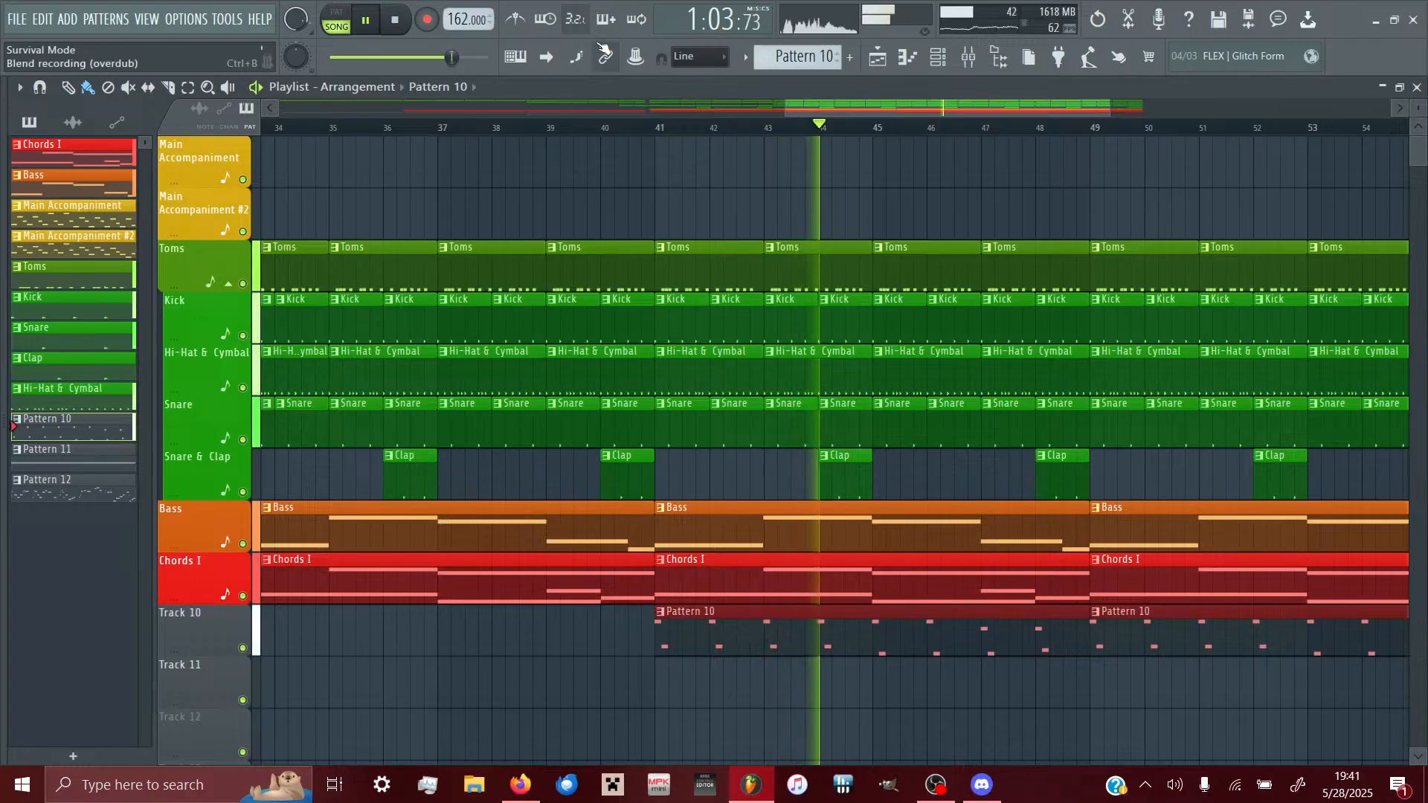
left_click(623, 147)
right_click(746, 177)
scroll(751, 178, "down", 3)
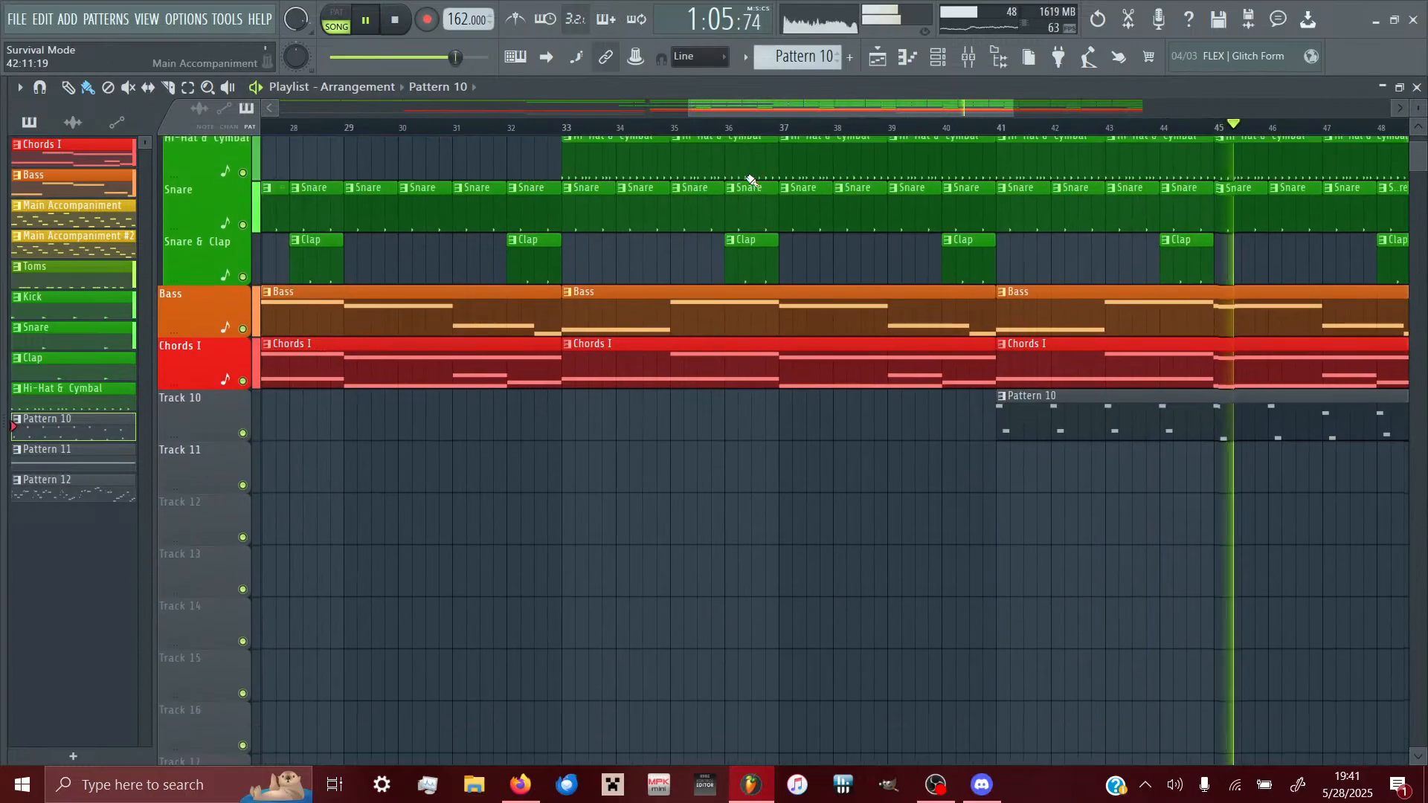
scroll(765, 424, "up", 3)
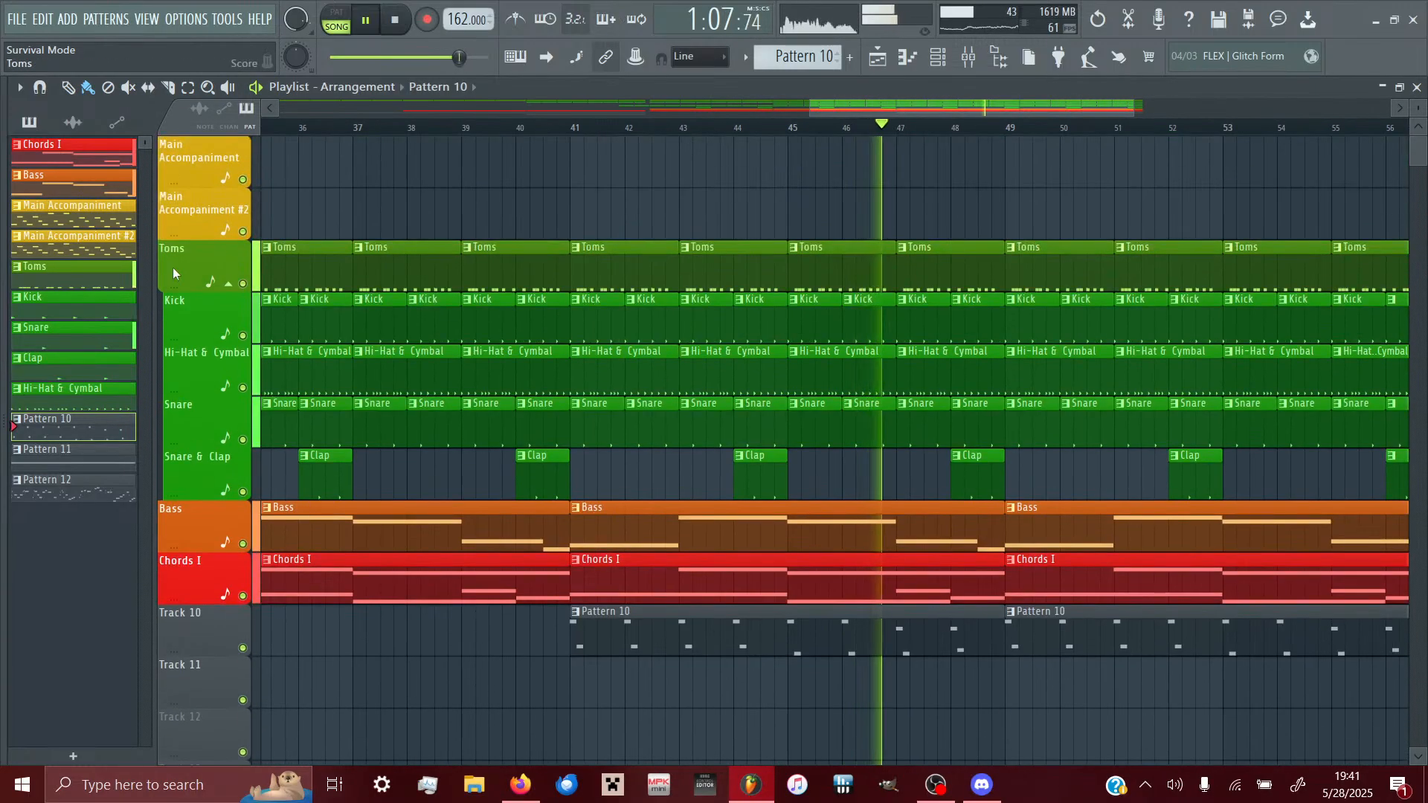
scroll(564, 559, "down", 3)
scroll(564, 559, "down", 3)
left_click(45, 484)
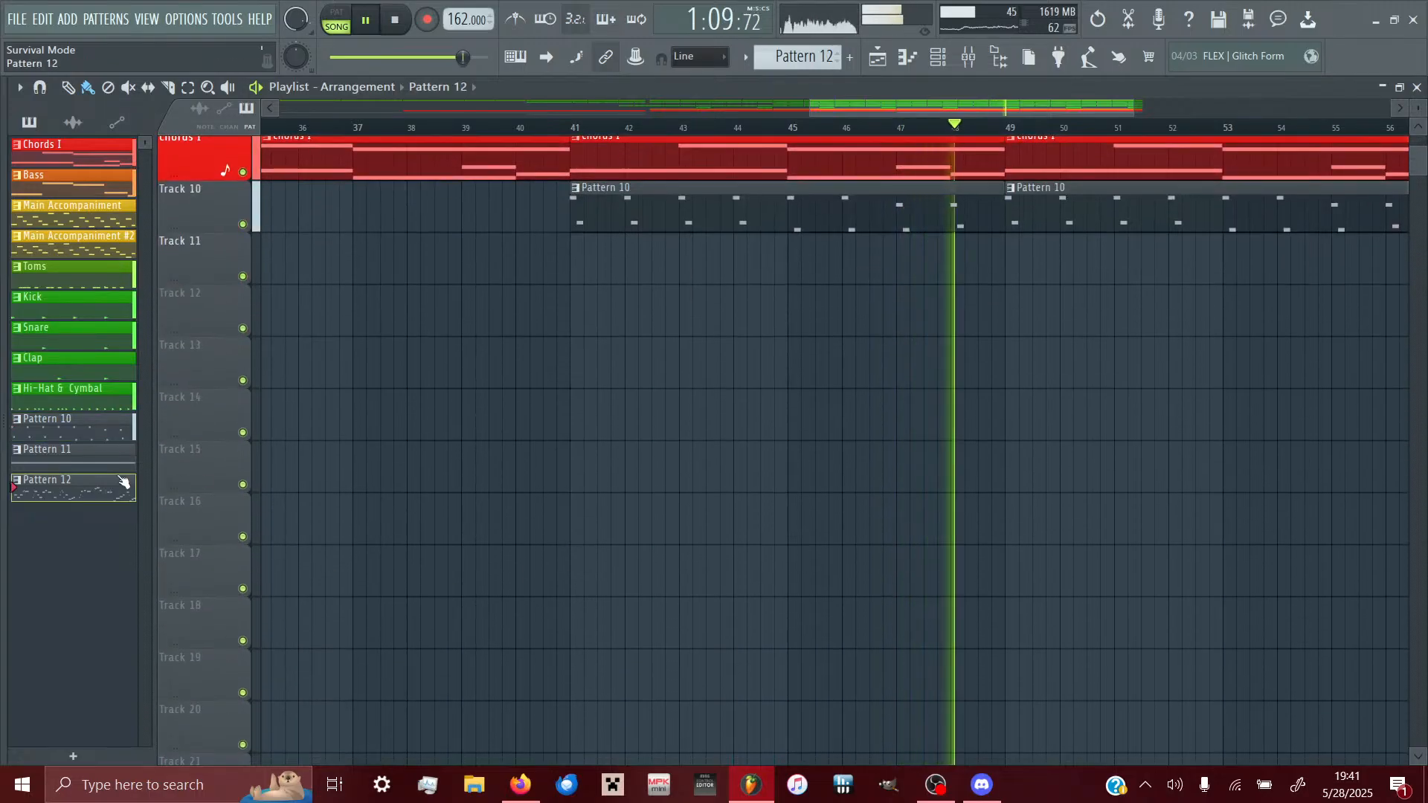
scroll(360, 548, "up", 6)
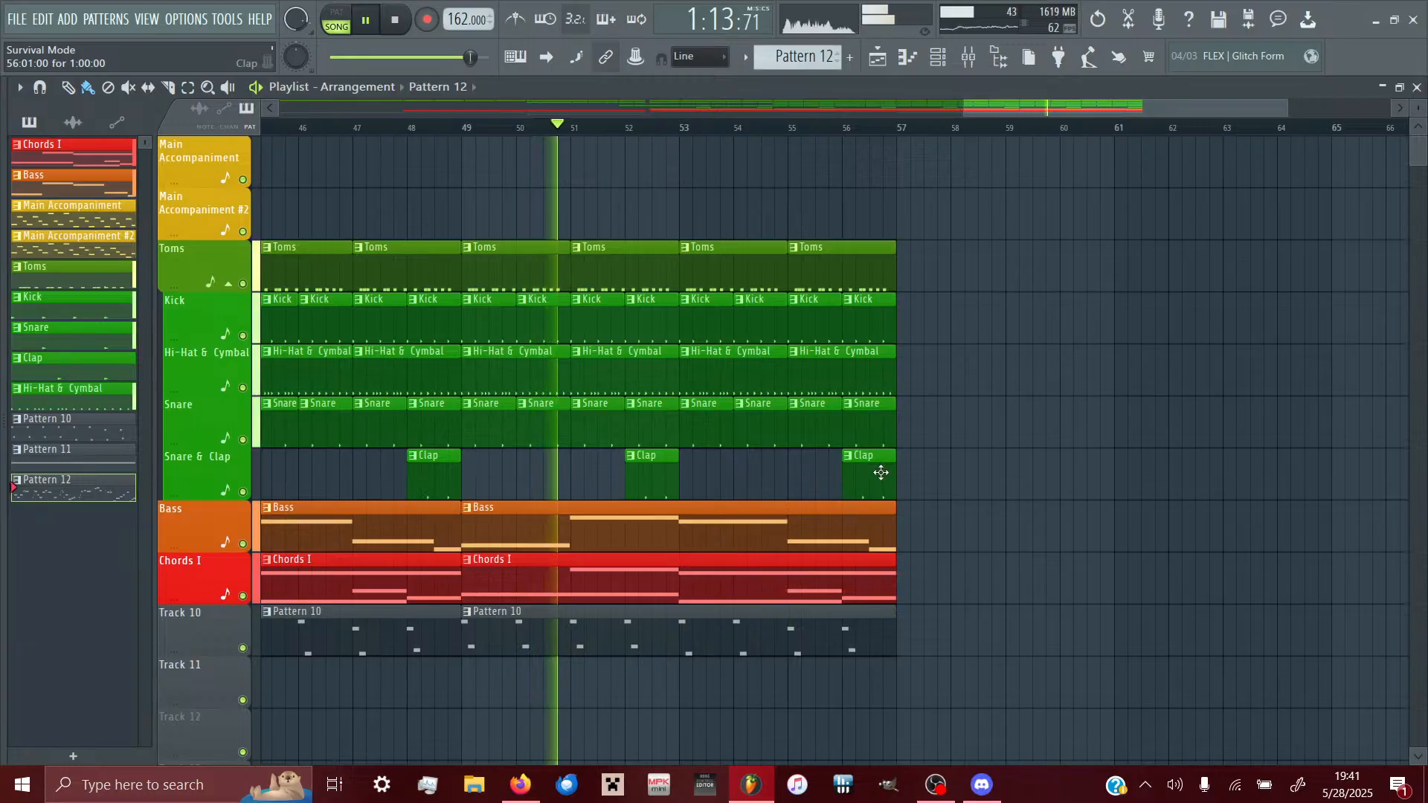
- Delete the Clap, Snare and Kick clips at bar 56 and the Hi-Hat & Cymbal clip at bars 55 to 56
right_click(881, 473)
right_click(892, 417)
right_click(895, 380)
right_click(896, 327)
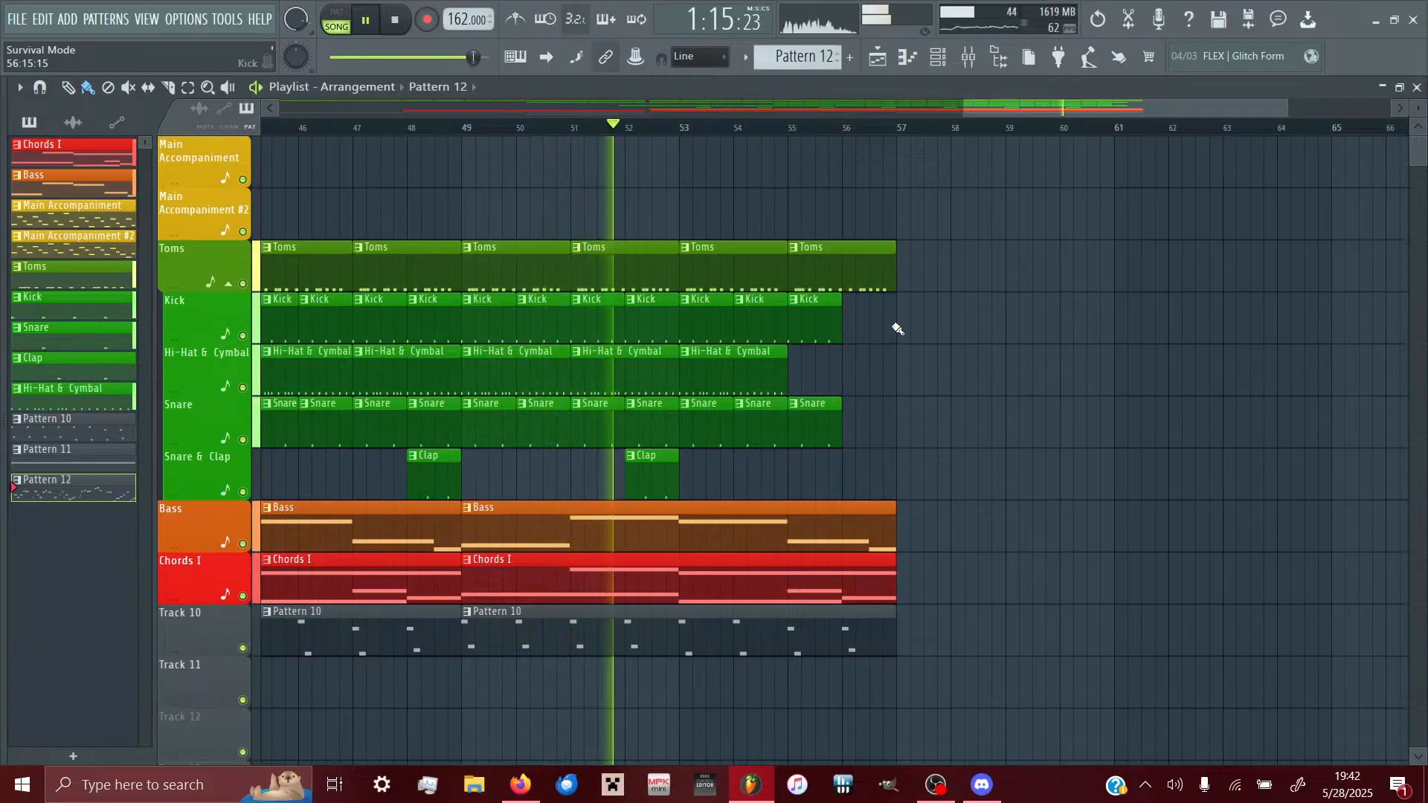
- Try the Hi-Hat & Cymbal clip at bar 55 again, and clear that track's clips from bars 53 to 56
left_click(768, 362)
left_click(807, 371)
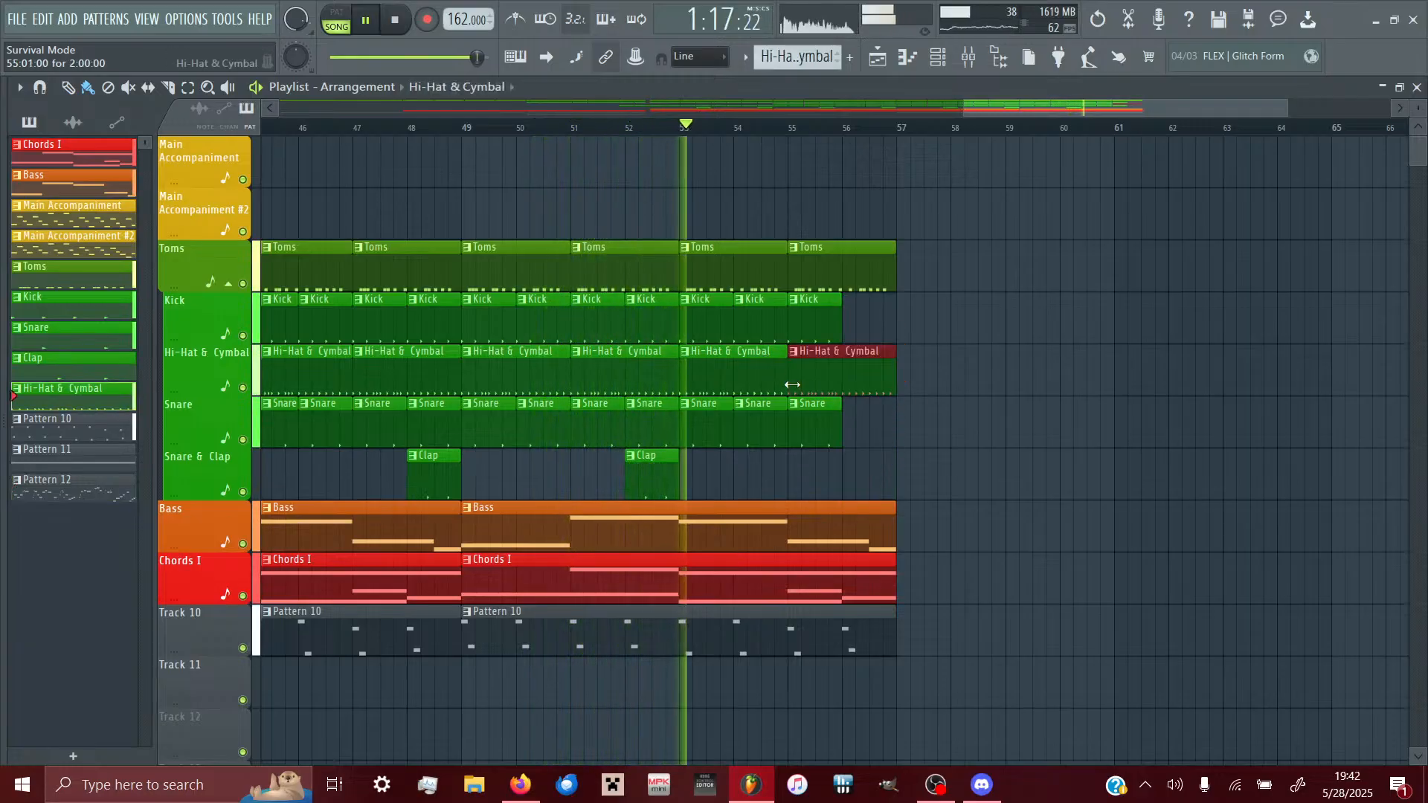
right_click(860, 378)
right_click(772, 375)
- Try removing the Snare clips at bars 54 and 55 and undo it, keeping Hi-Hat & Cymbal cleared from bar 53
right_click(811, 422)
right_click(766, 422)
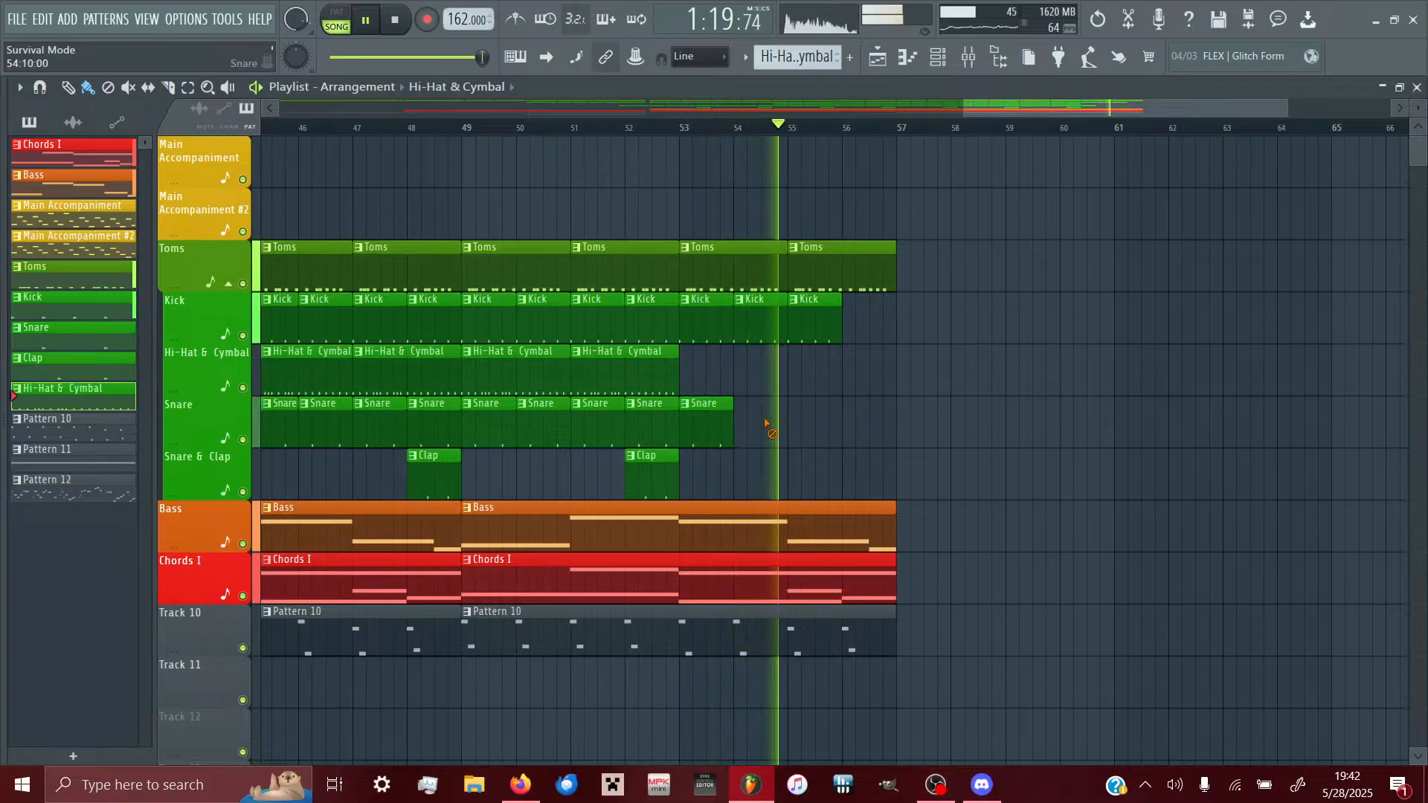
key("ctrl+z")
right_click(727, 372)
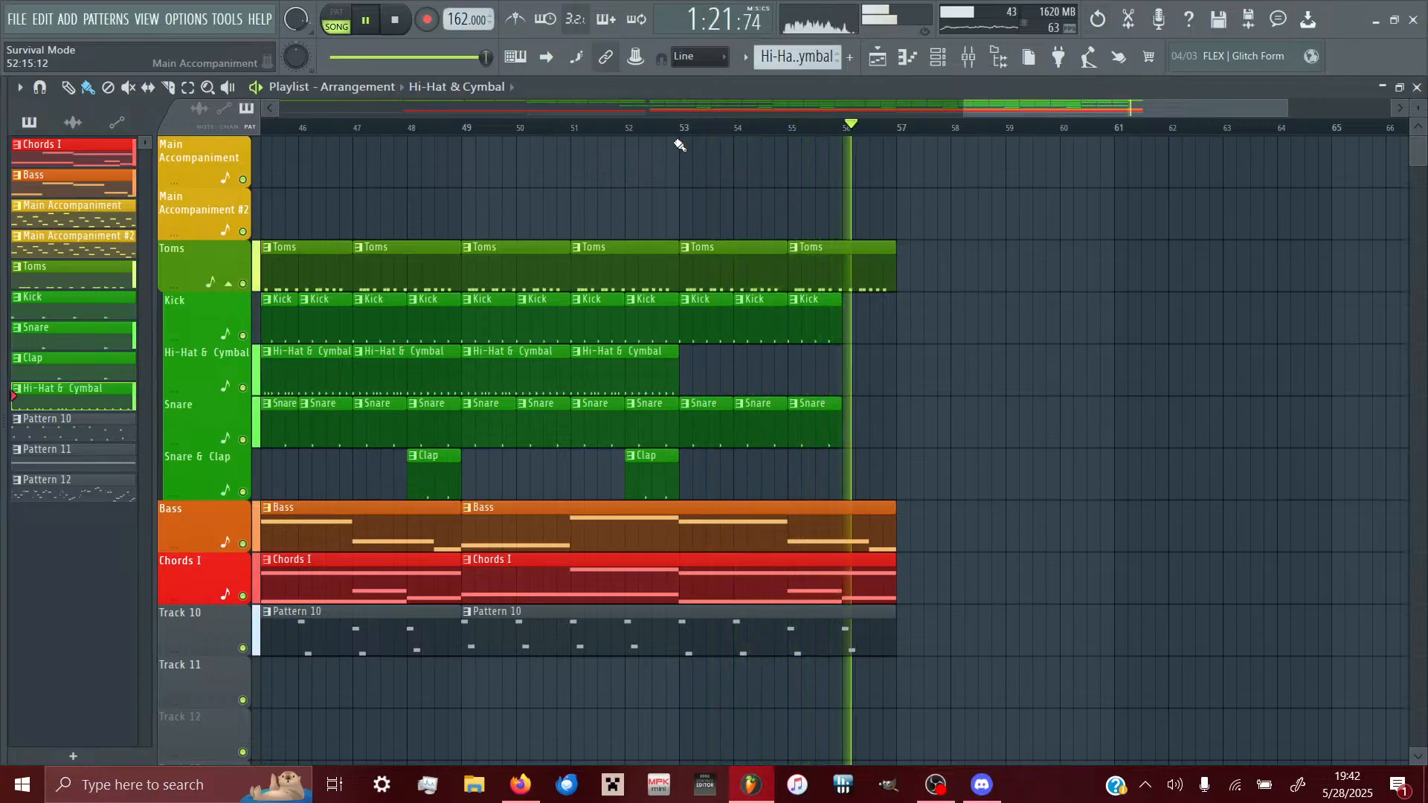
- Replay the song from around bar 52 and place a Clap clip at bar 56 on the Snare & Clap track
left_click(680, 145)
right_click(716, 171)
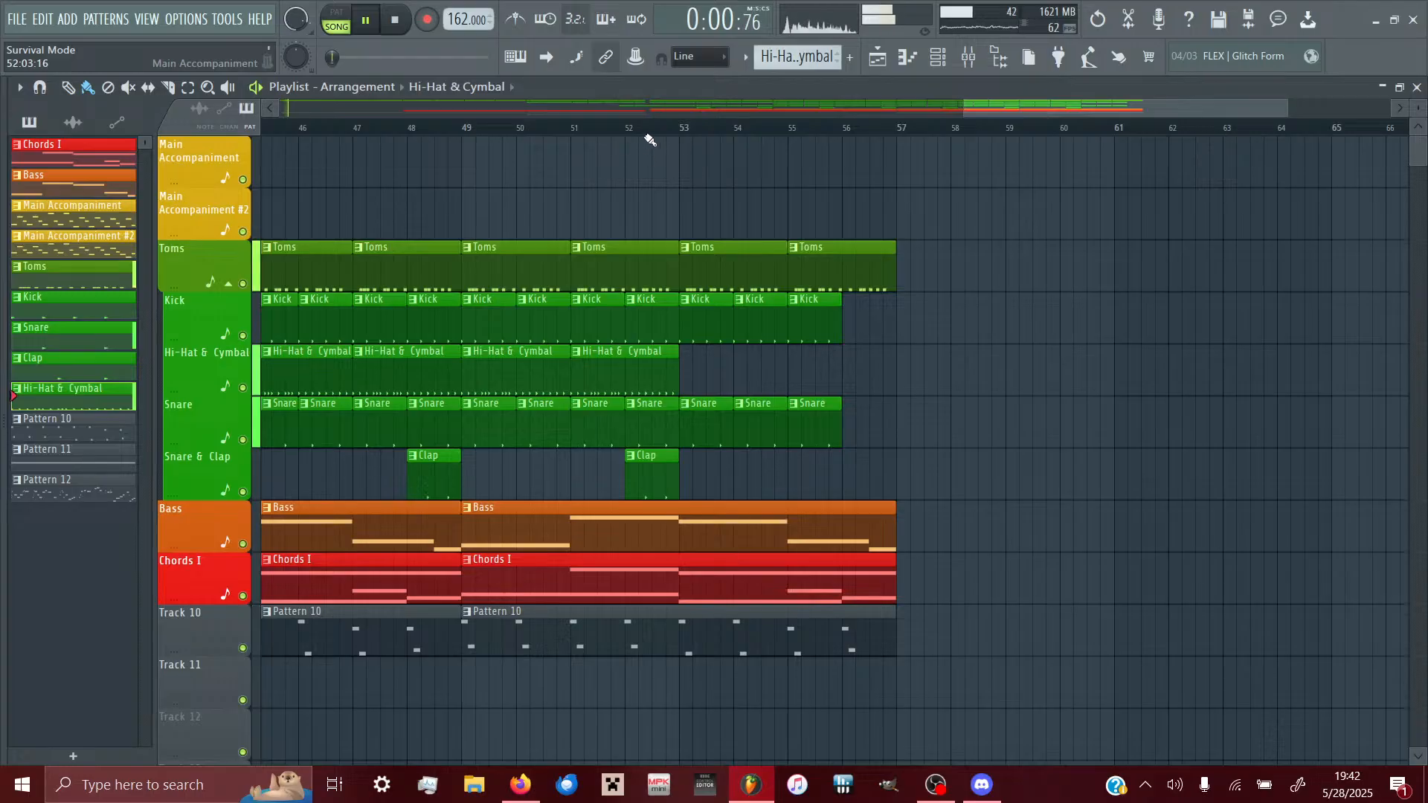
right_click(718, 156)
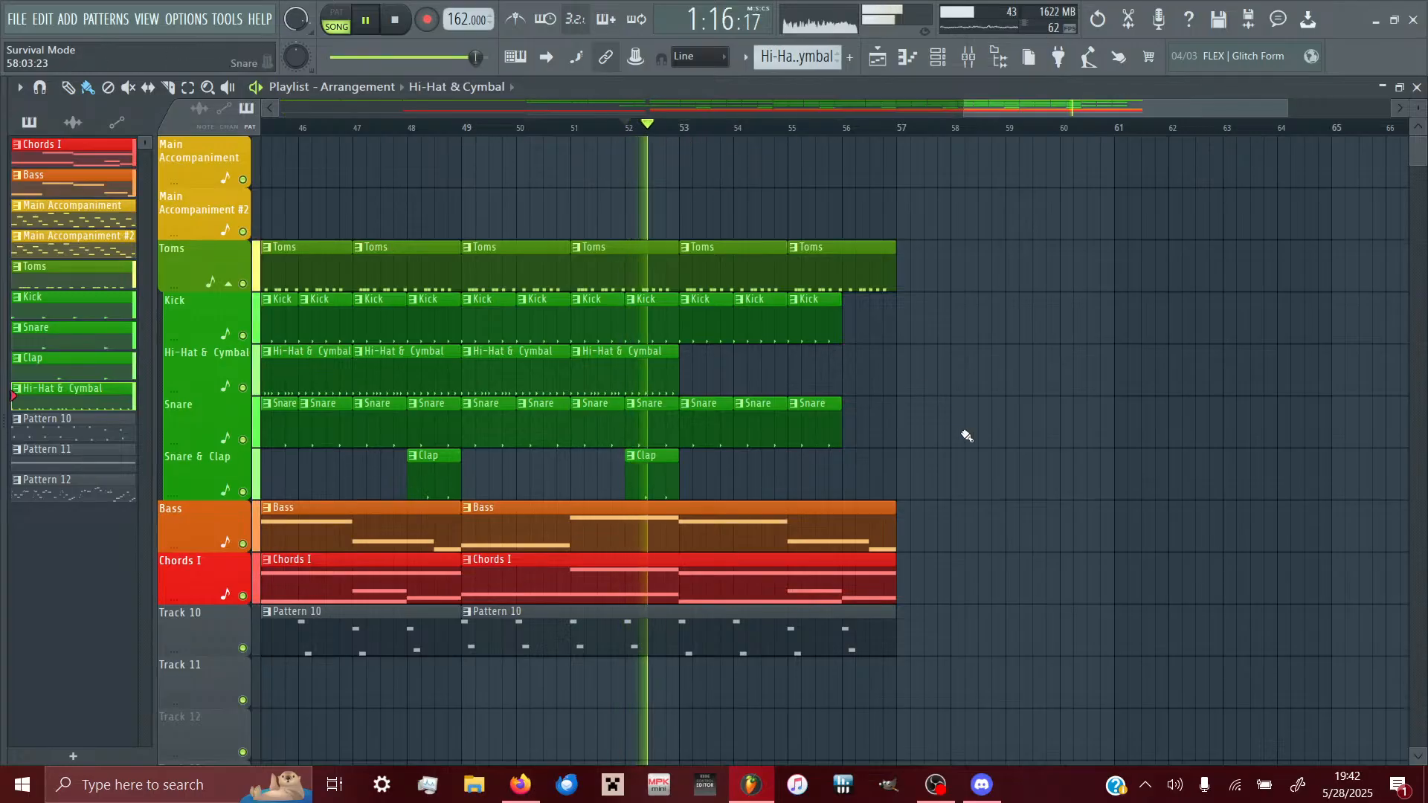
scroll(959, 430, "down", 2)
left_click(654, 417)
left_click(836, 420)
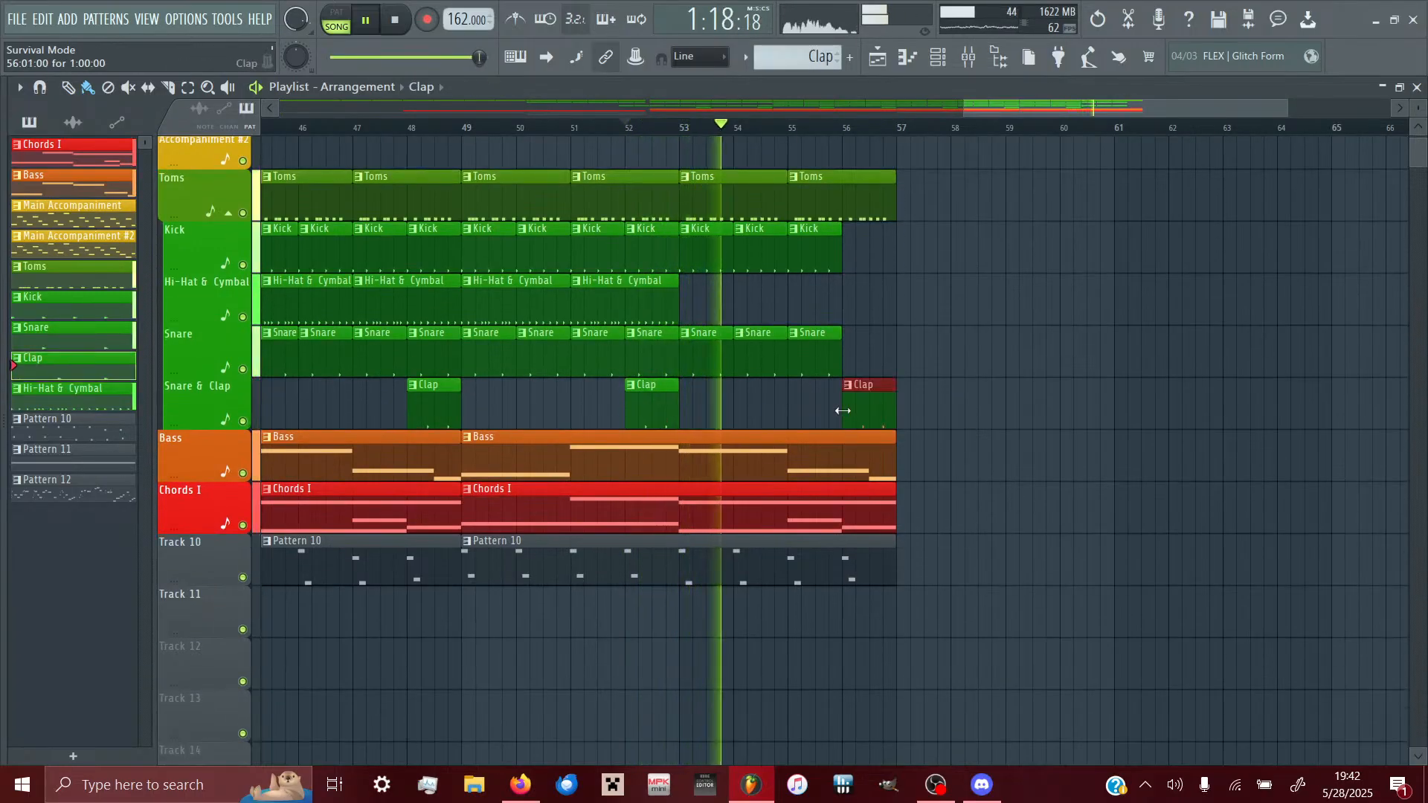
- Duplicate the clips of bars 41 to 56 across bars 57 to 72, and delete the copied Pattern 10 clips
left_click_drag(896, 647, 384, 171)
key("ctrl+b")
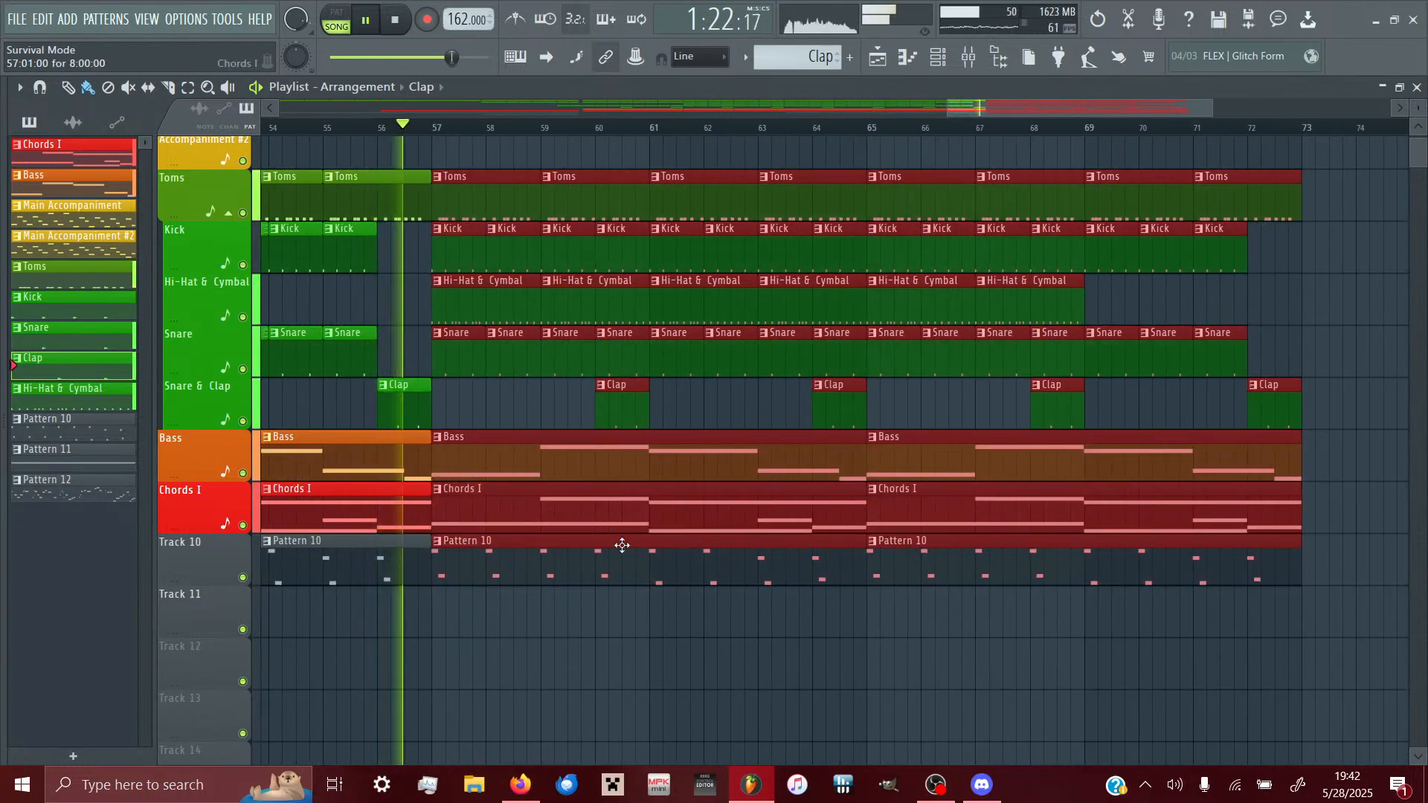
right_click(739, 580)
right_click(966, 569)
scroll(230, 222, "up", 2)
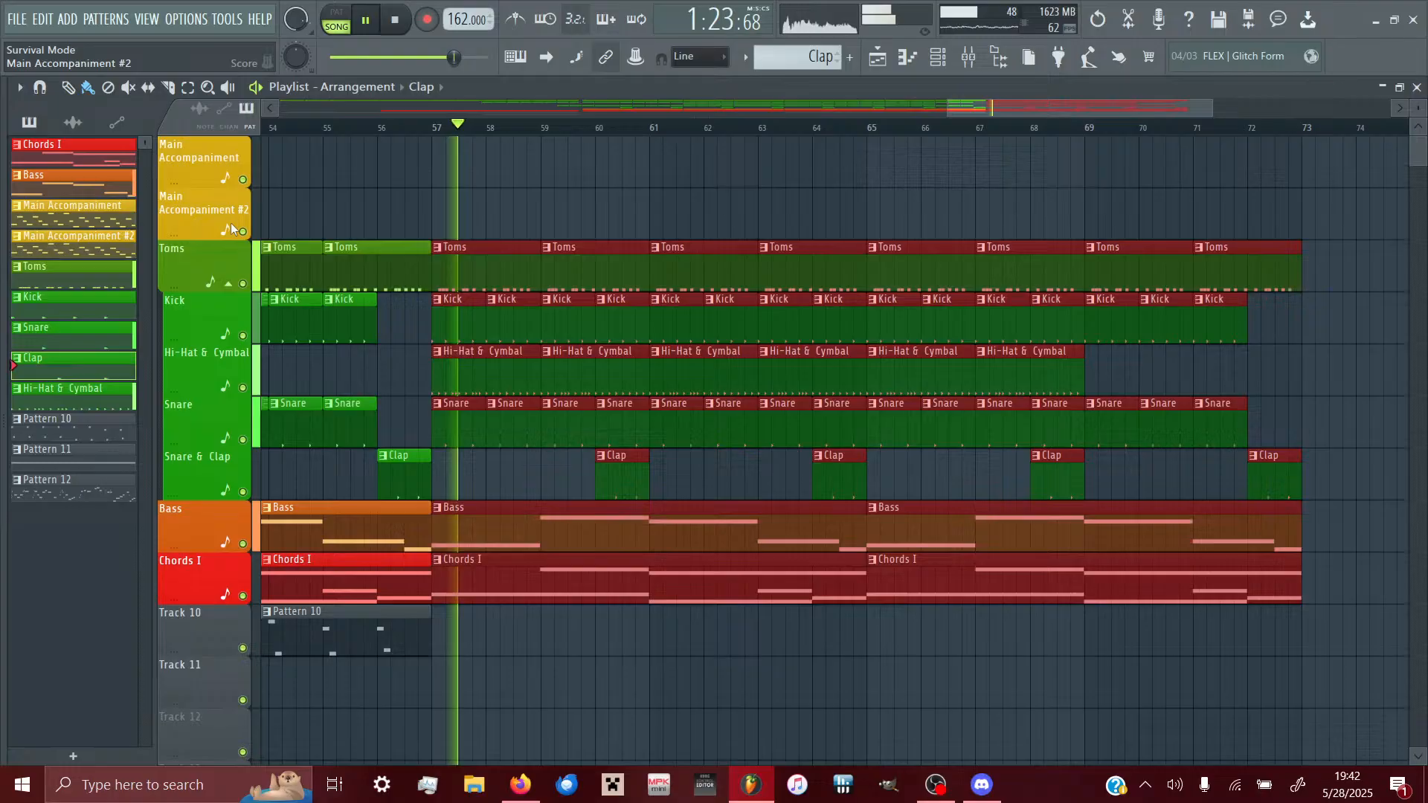
- Place a Main Accompaniment clip at bar 57 and a Main Accompaniment #2 clip at bar 65 on their own tracks
left_click(72, 205)
left_click(455, 176)
left_click_drag(551, 177, 538, 177)
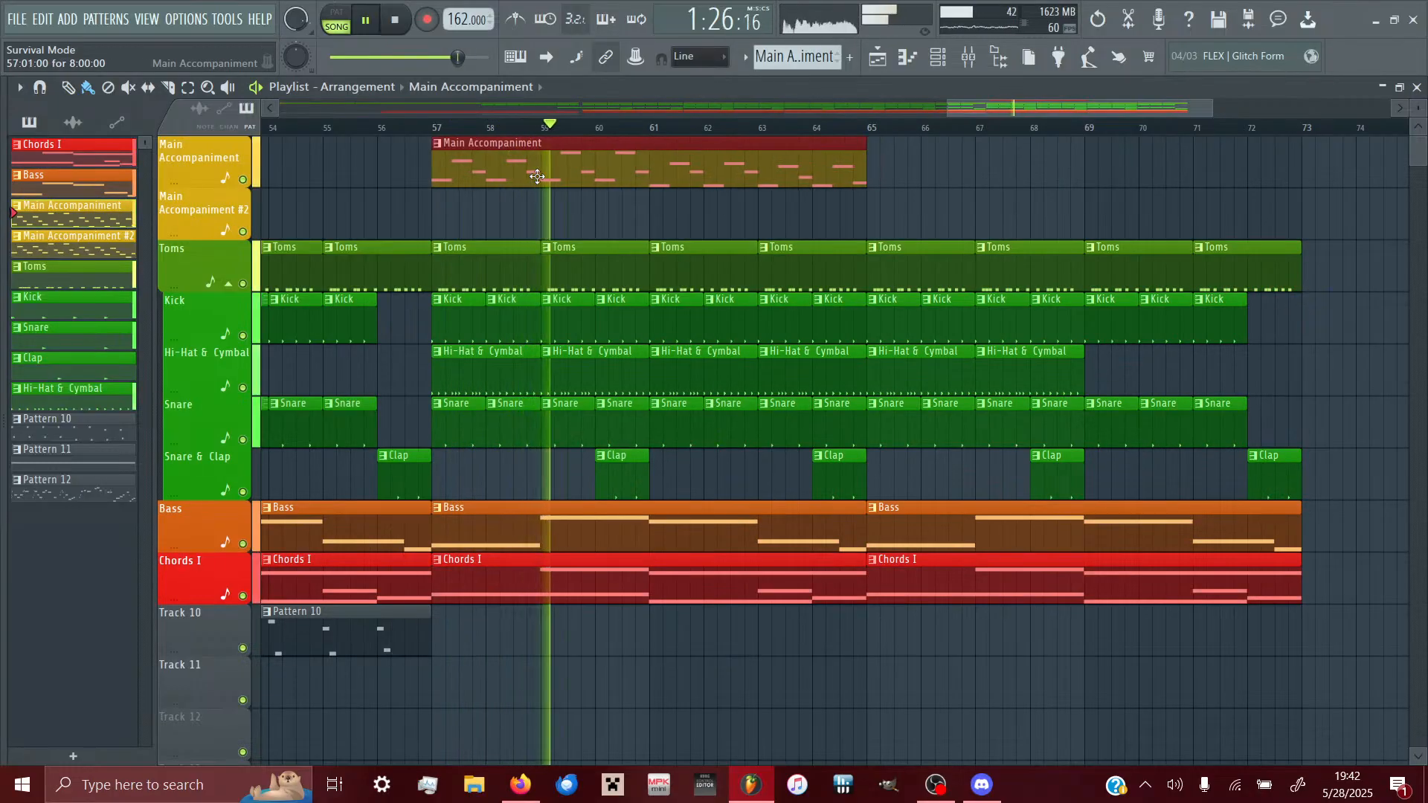
left_click(867, 230)
- Try a Pattern 11 clip at bar 65 of Track 11 and remove it
scroll(802, 439, "down", 5)
scroll(803, 439, "down", 1)
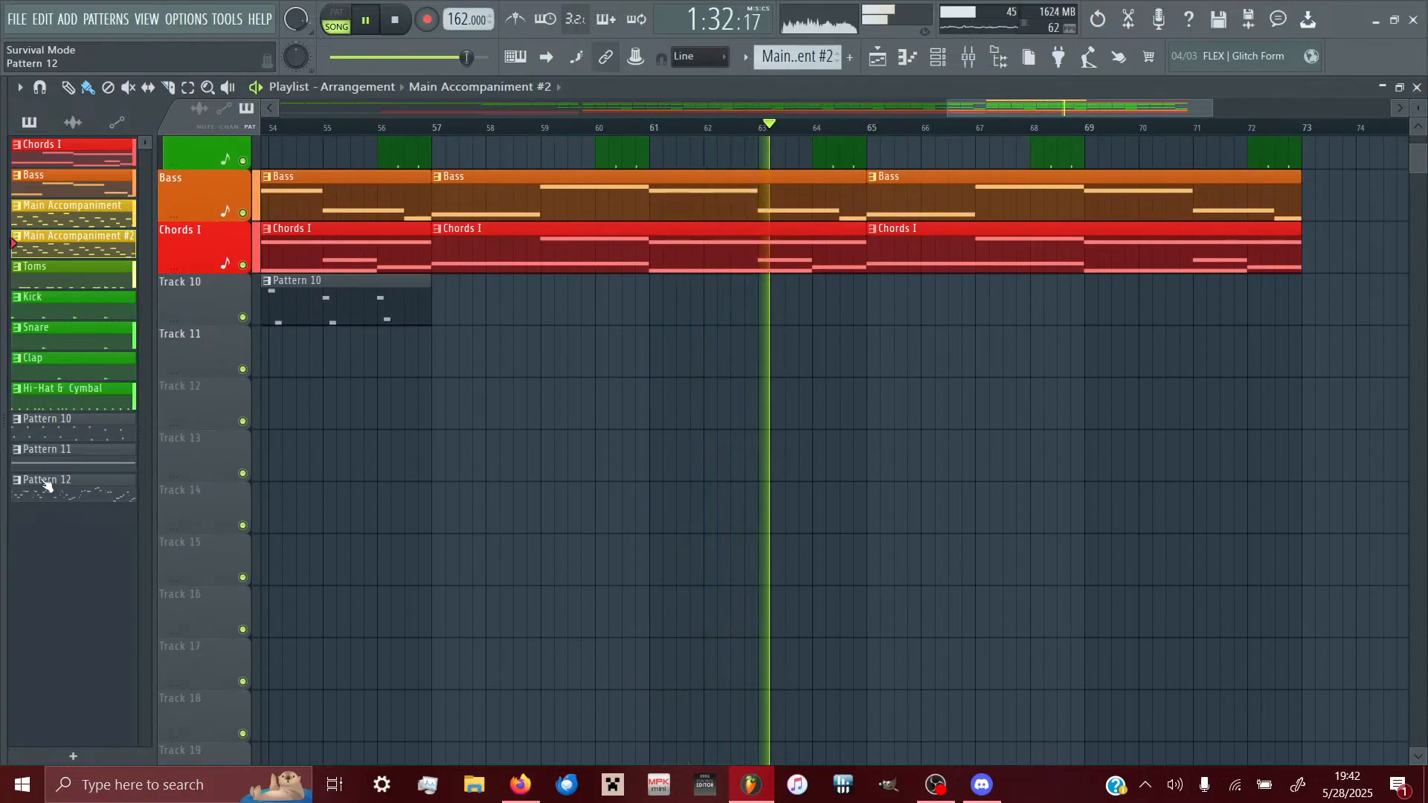
left_click(44, 455)
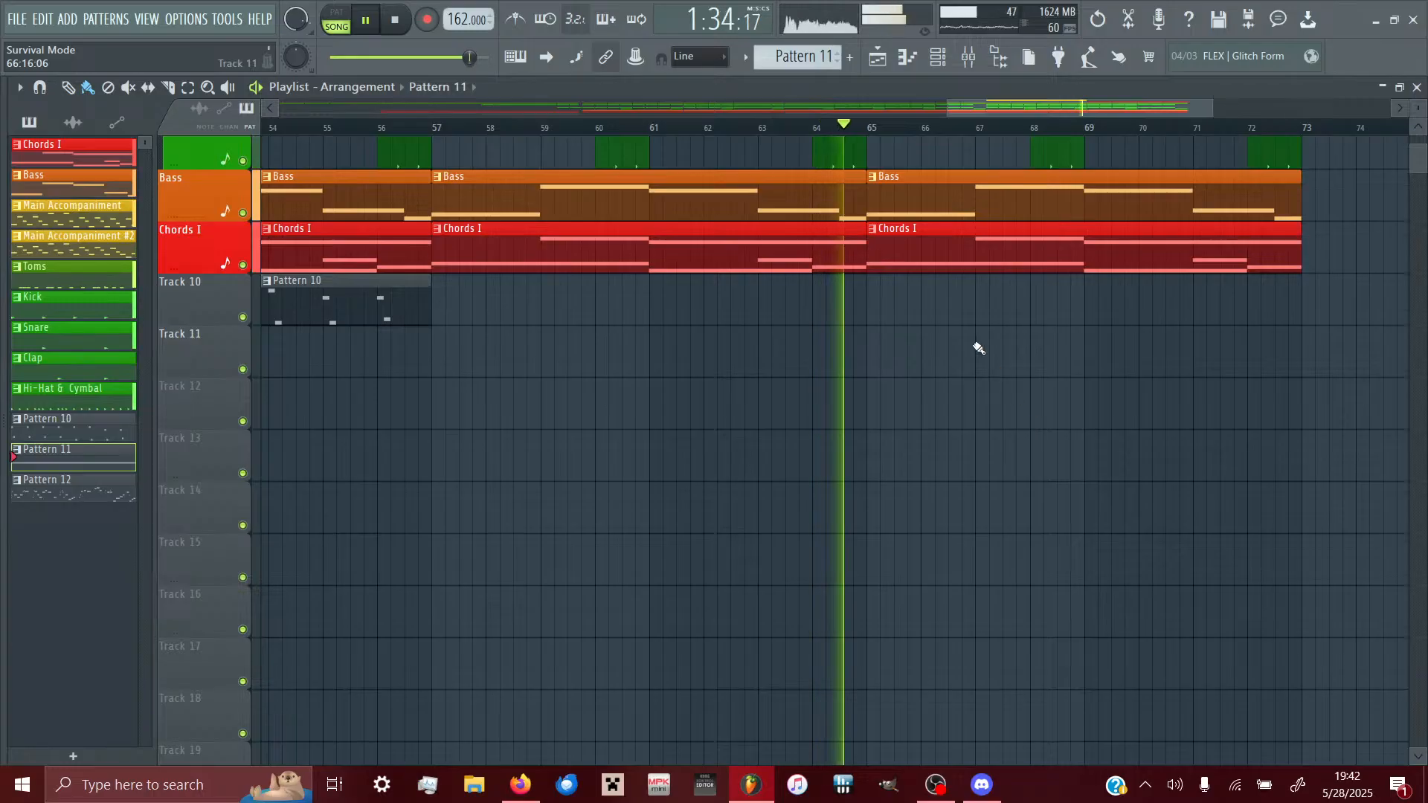
left_click(869, 360)
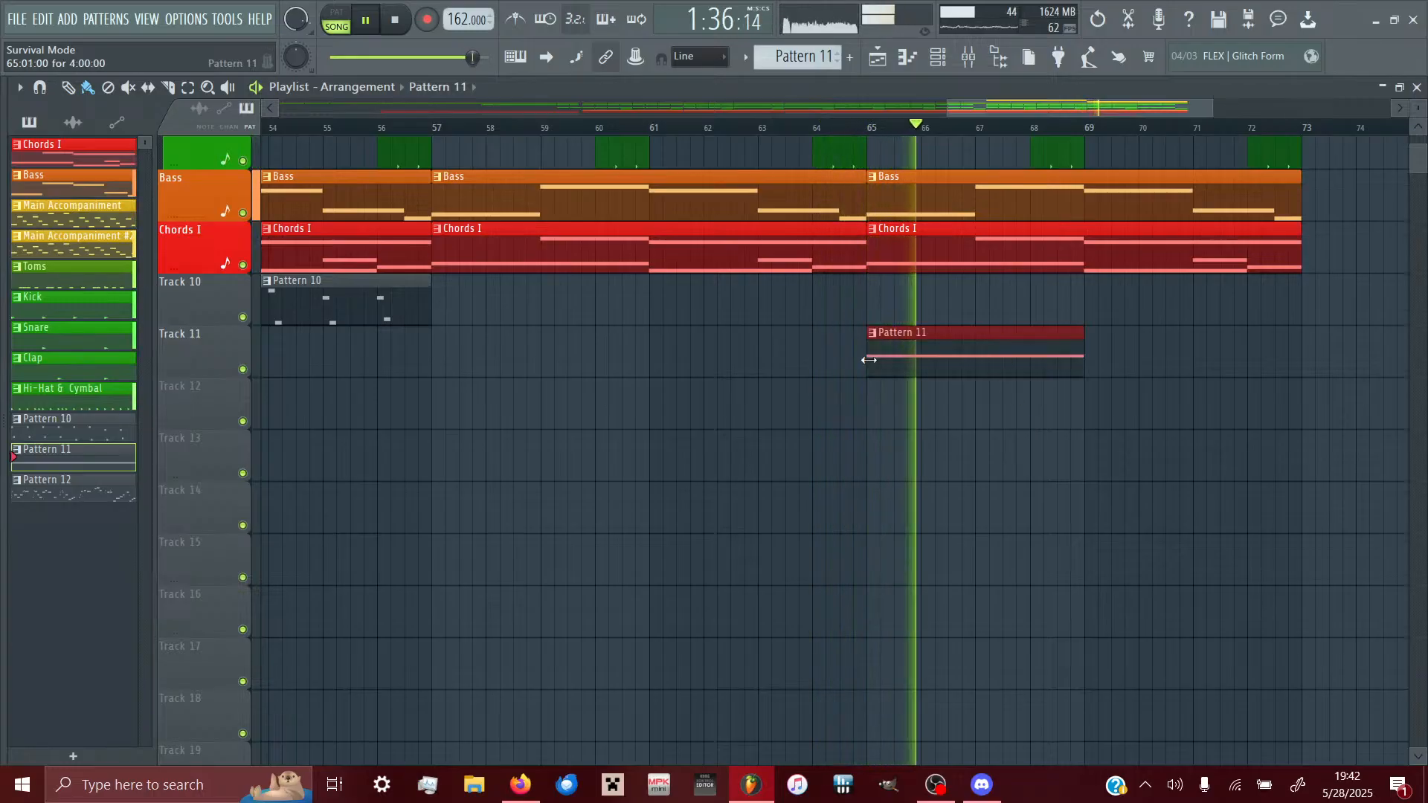
right_click(1080, 353)
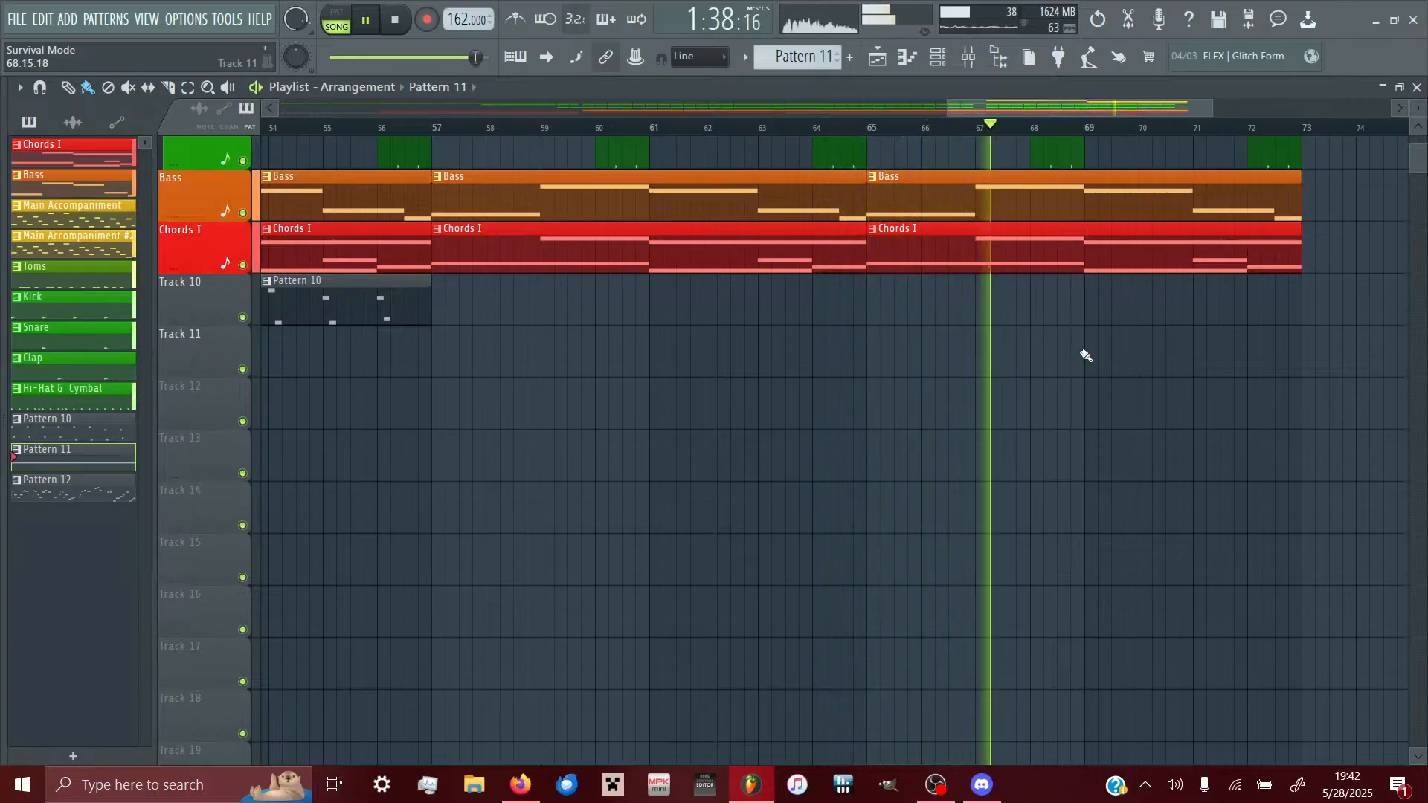
- Place Pattern 11 clips at bars 65 and 69 on Track 11
left_click(877, 357)
left_click(1108, 354)
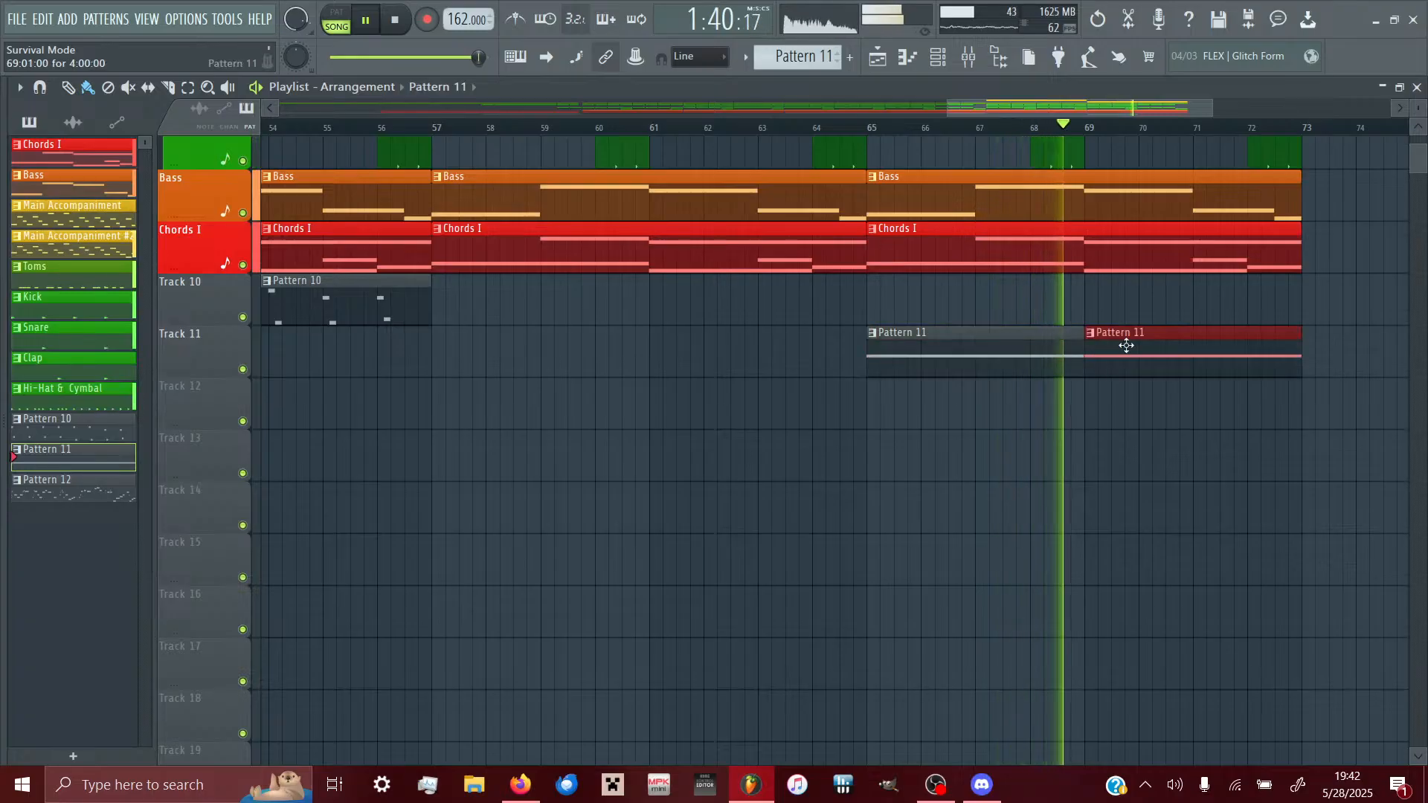
- Fill bars 69 to 72 of the Hi-Hat & Cymbal track with copied clips and place a Kick clip at bar 72
scroll(1141, 351, "right", 8)
scroll(1141, 351, "up", 4)
scroll(1141, 352, "left", 6)
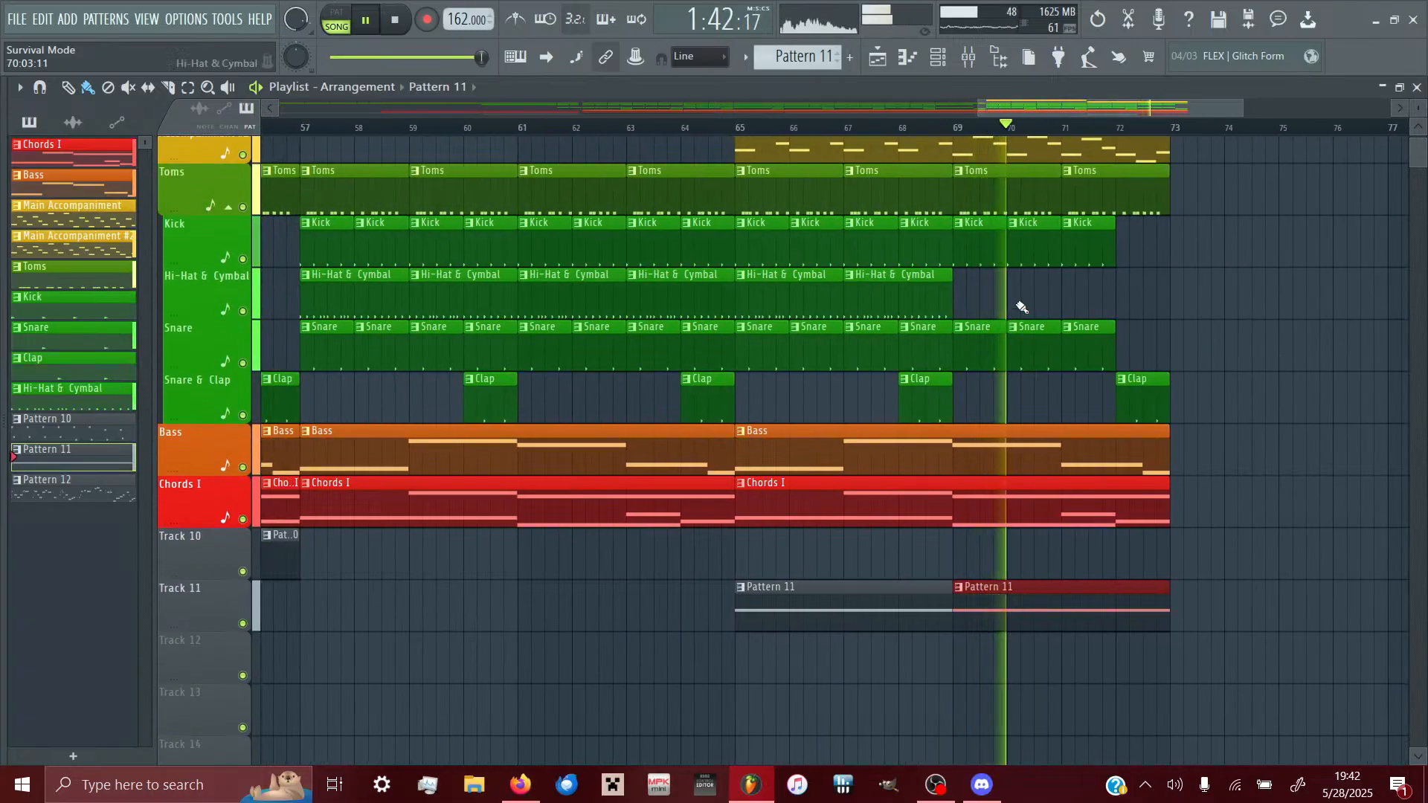
left_click_drag(967, 306, 765, 282)
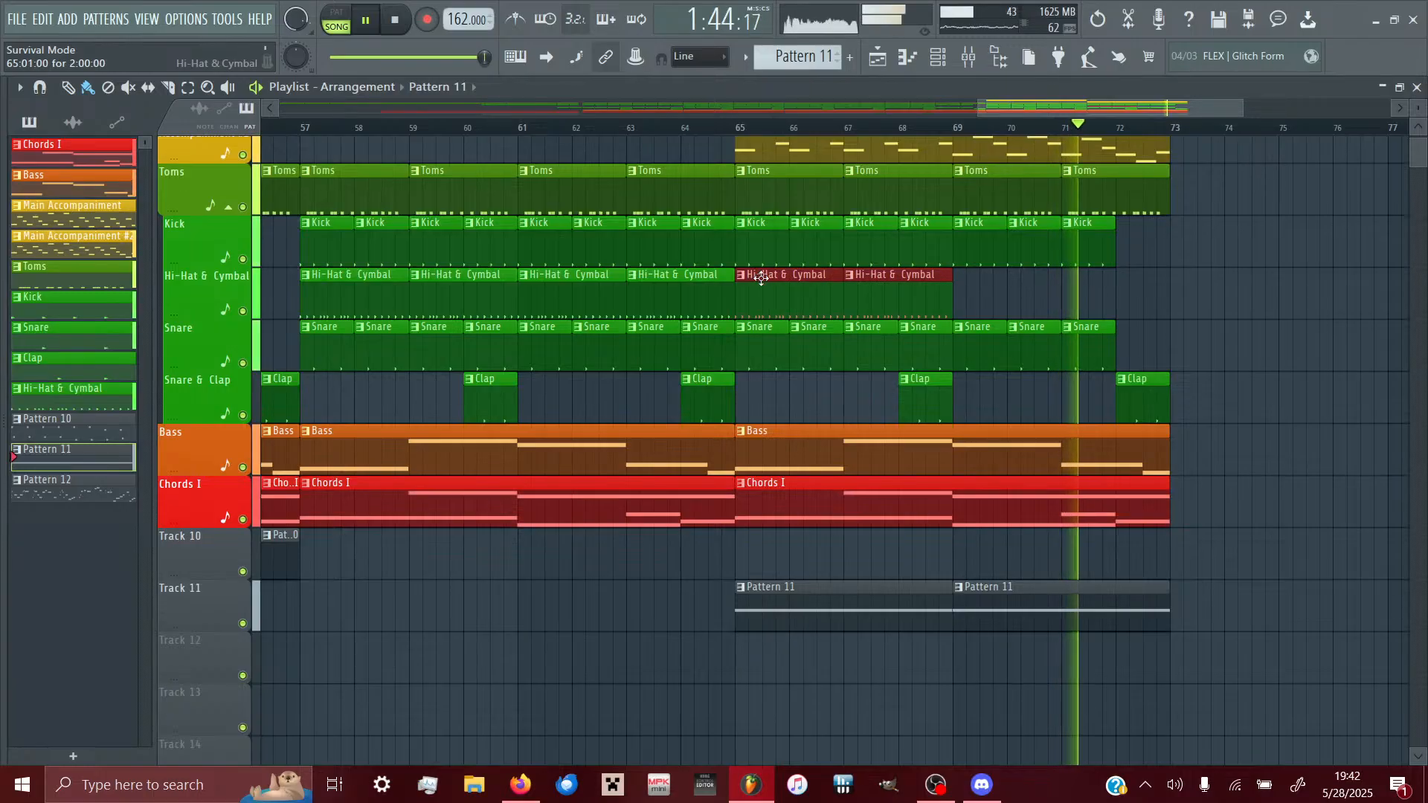
key("ctrl+b")
left_click(1123, 245)
left_click(1123, 245)
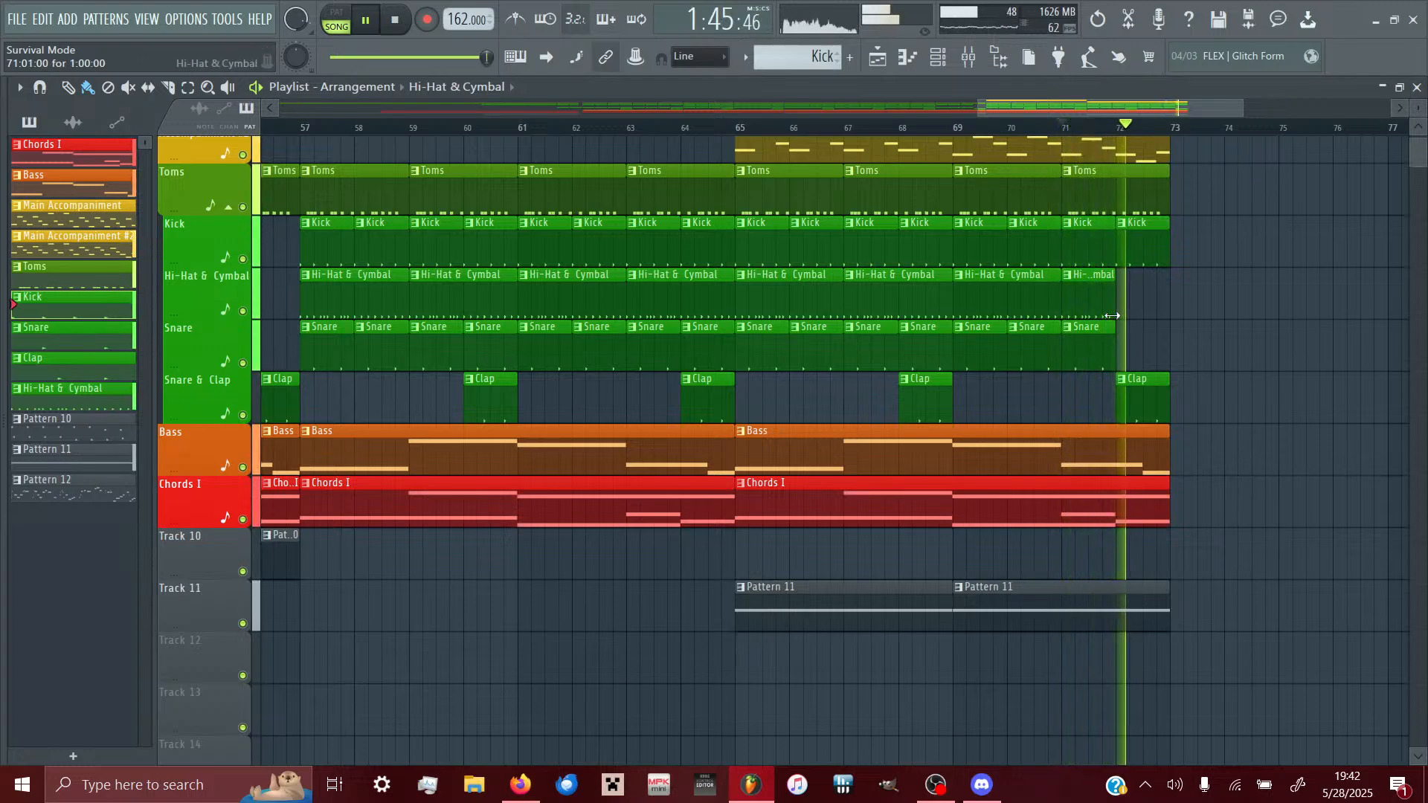
left_click_drag(1139, 312, 1168, 325)
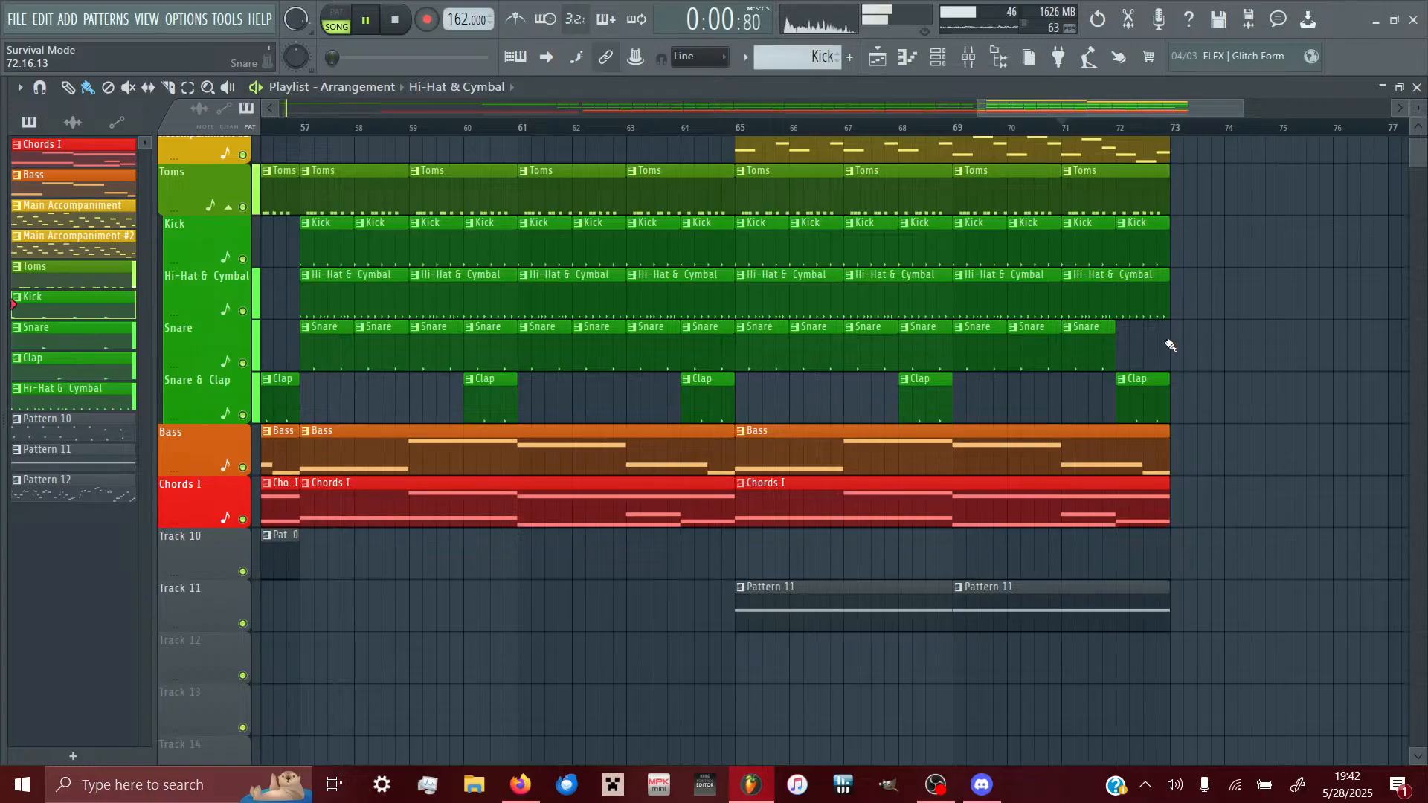
- Duplicate all clips of bars 57 to 72 across bars 73 to 88
left_click_drag(1158, 725, 315, 141)
key("ctrl+b")
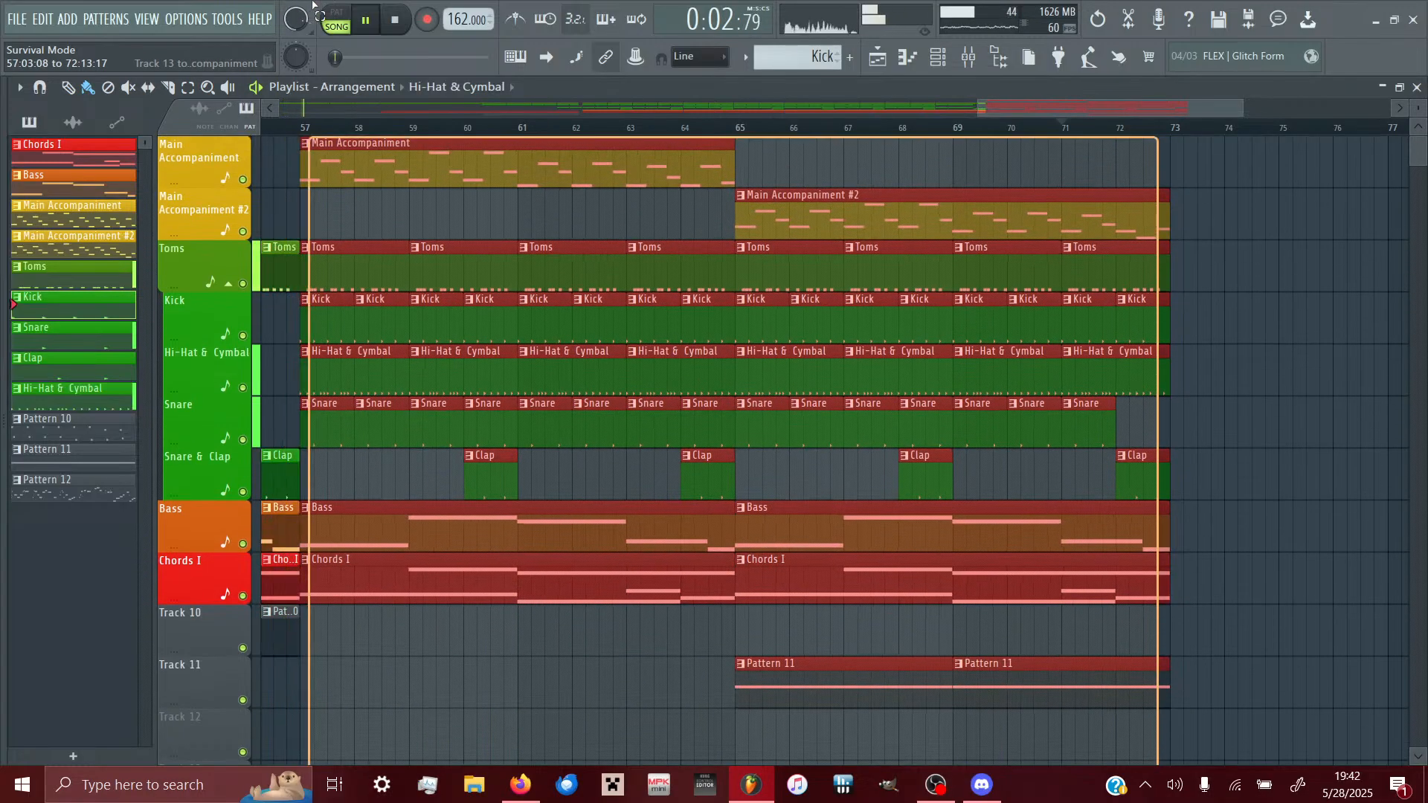
scroll(454, 330, "down", 3)
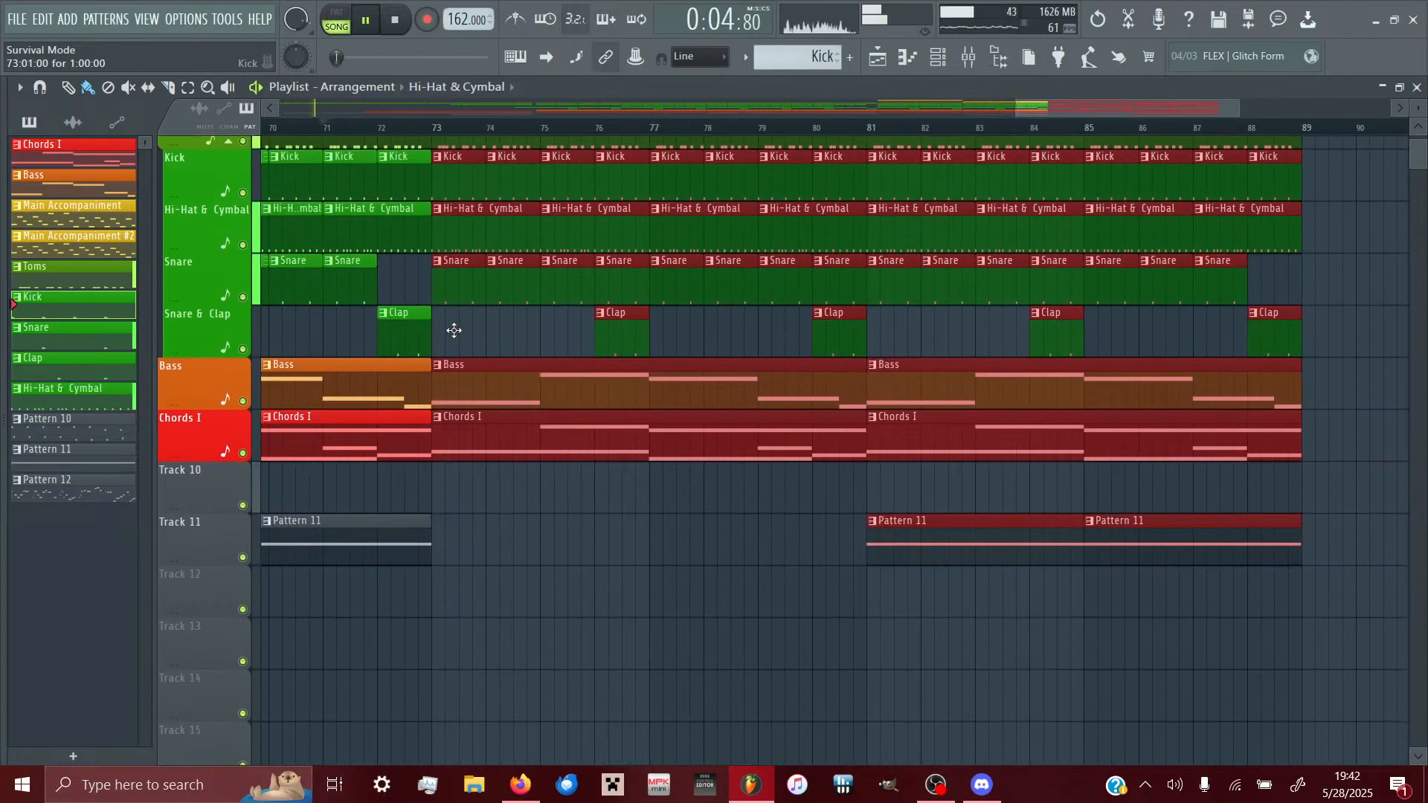
- Place a Pattern 12 clip at bar 73 on Track 12 and replay the song from around bar 72
scroll(226, 463, "up", 2)
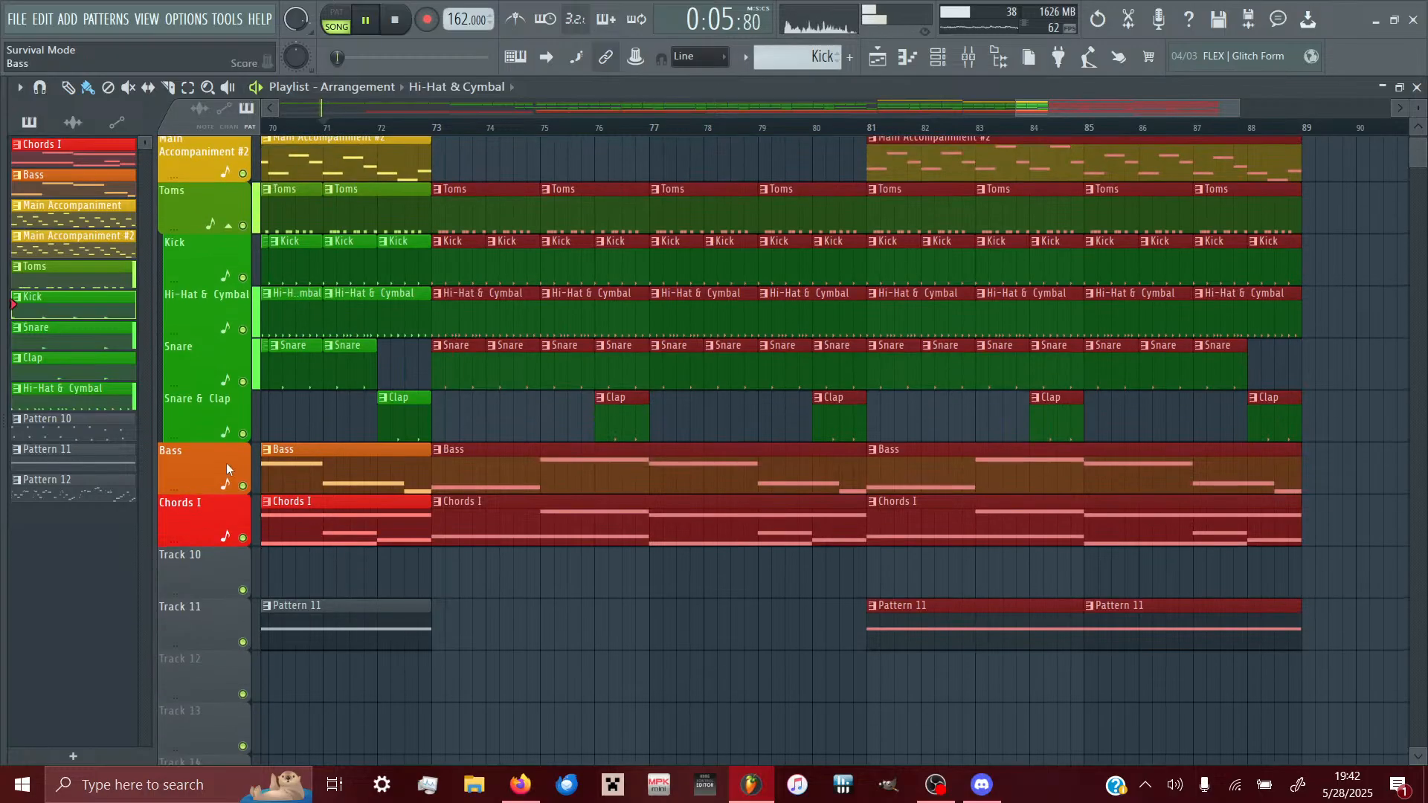
left_click(464, 664)
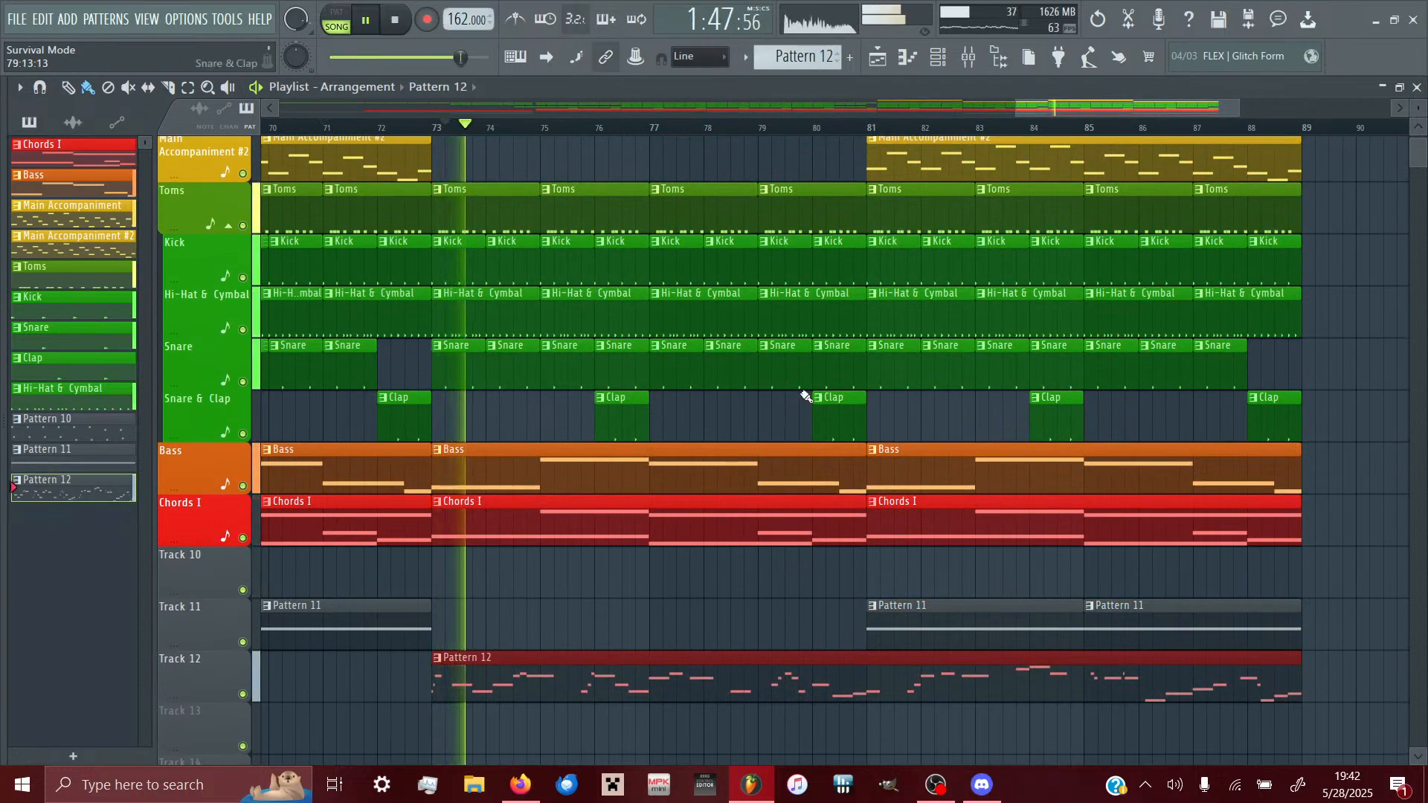
left_click(388, 125)
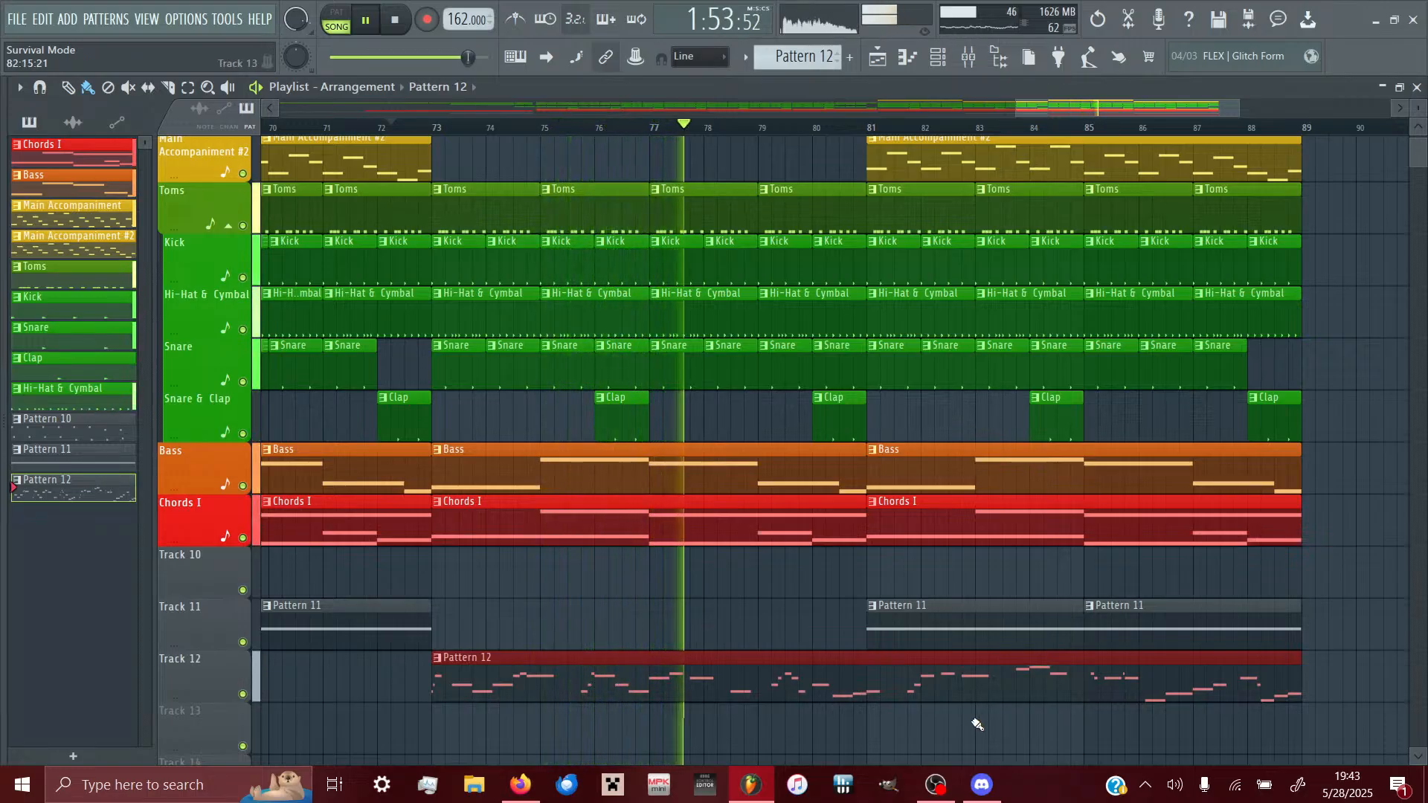
- Duplicate the clips of bars 73 to 88 across bars 89 to 104, and delete the copied Pattern 12 clip
left_click_drag(1262, 743, 444, 21)
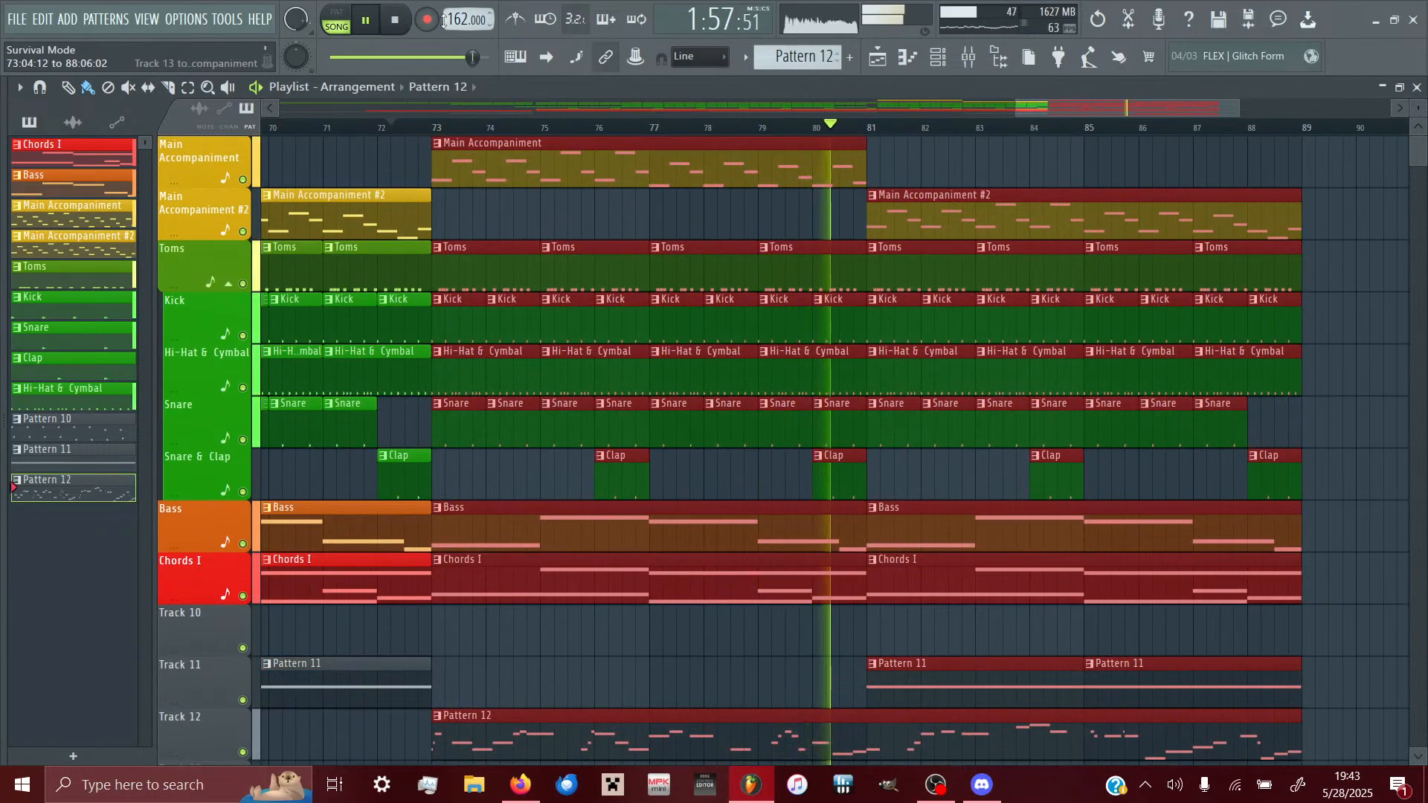
key("ctrl+b")
scroll(746, 373, "down", 4)
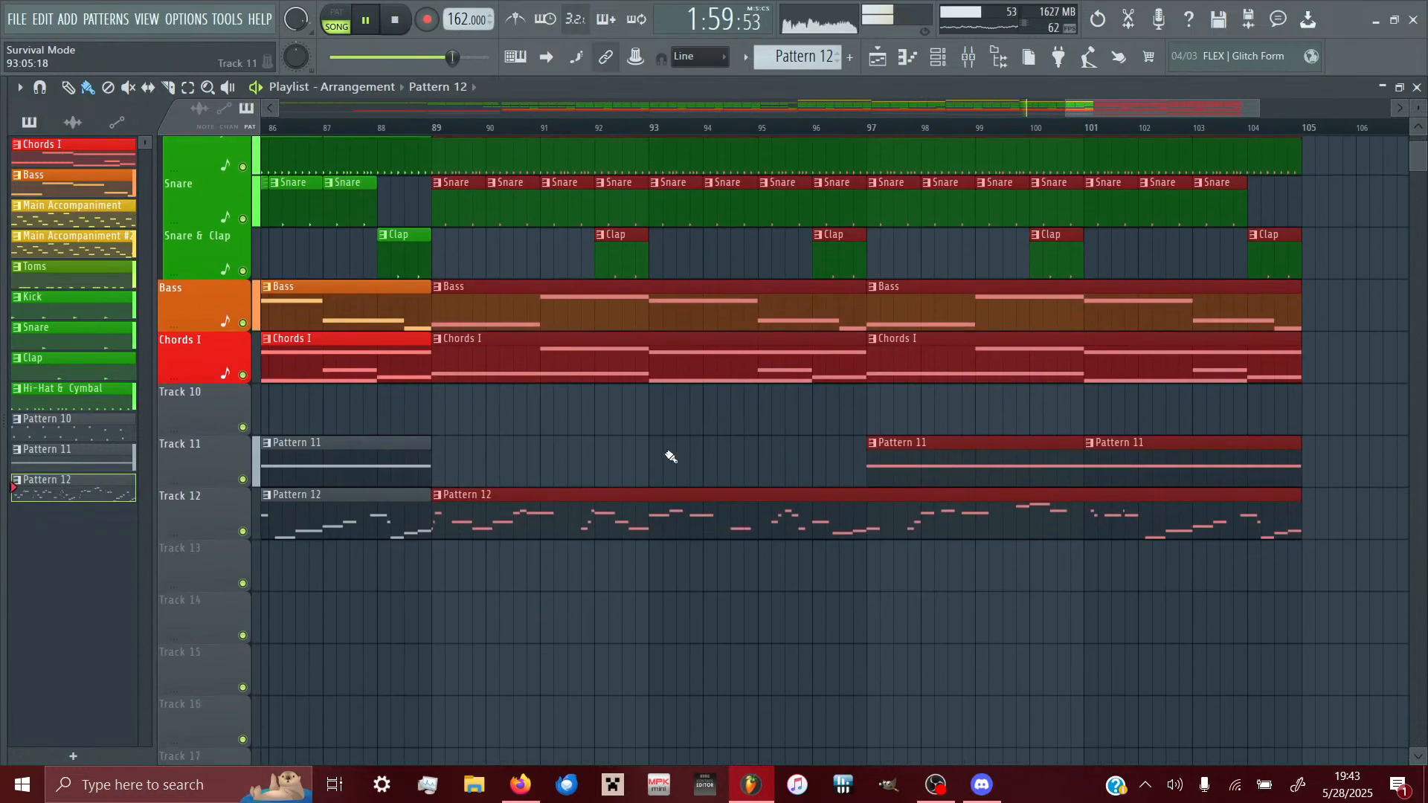
right_click(618, 518)
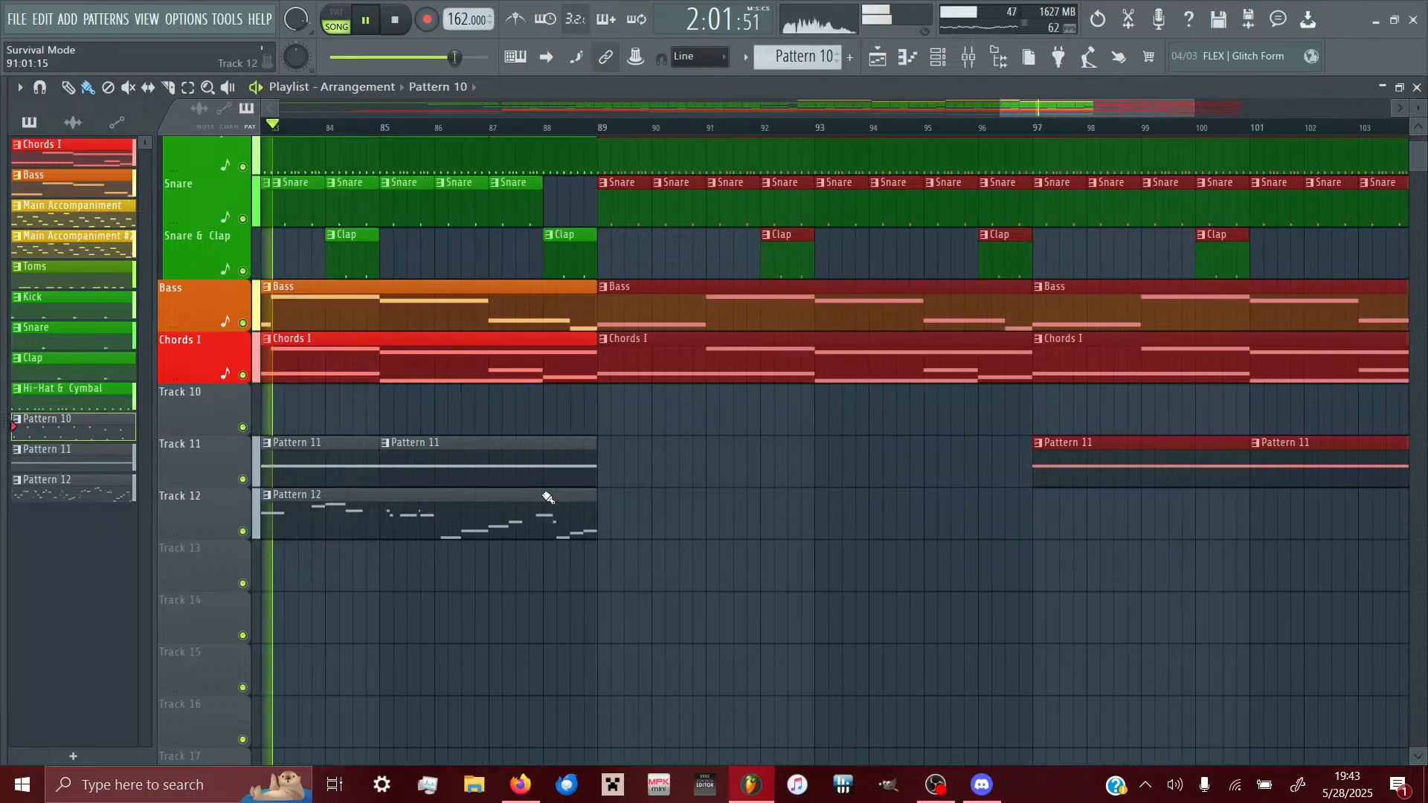
- Delete the Pattern 11 clips of bars 81 to 88 and place Pattern 10 clips at bars 89 and 97 on Track 10
right_click(705, 468)
right_click(647, 454)
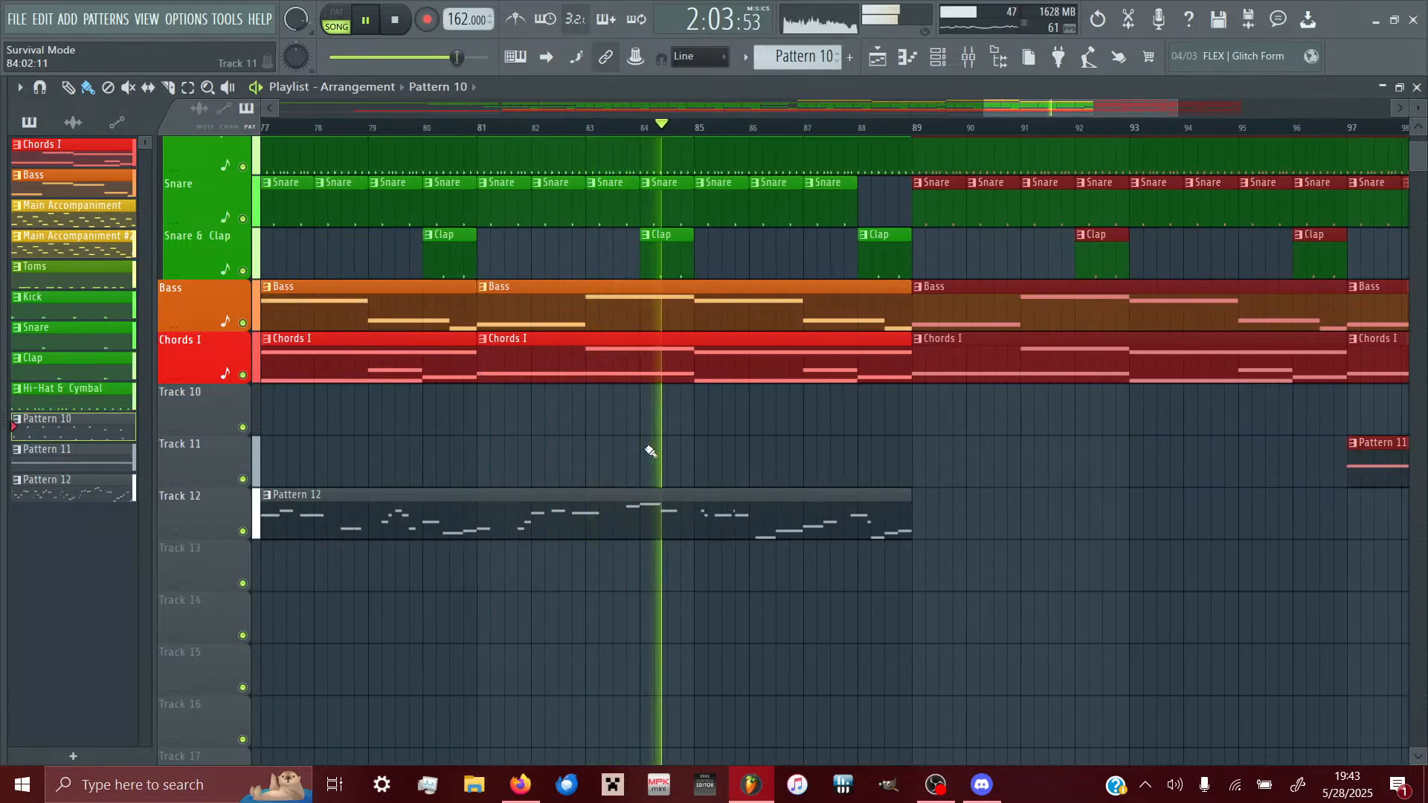
mouse_move(924, 431)
left_mouse_down()
mouse_move(1390, 439)
mouse_move(1100, 510)
left_mouse_up()
scroll(977, 474, "up", 3)
scroll(977, 475, "right", 5)
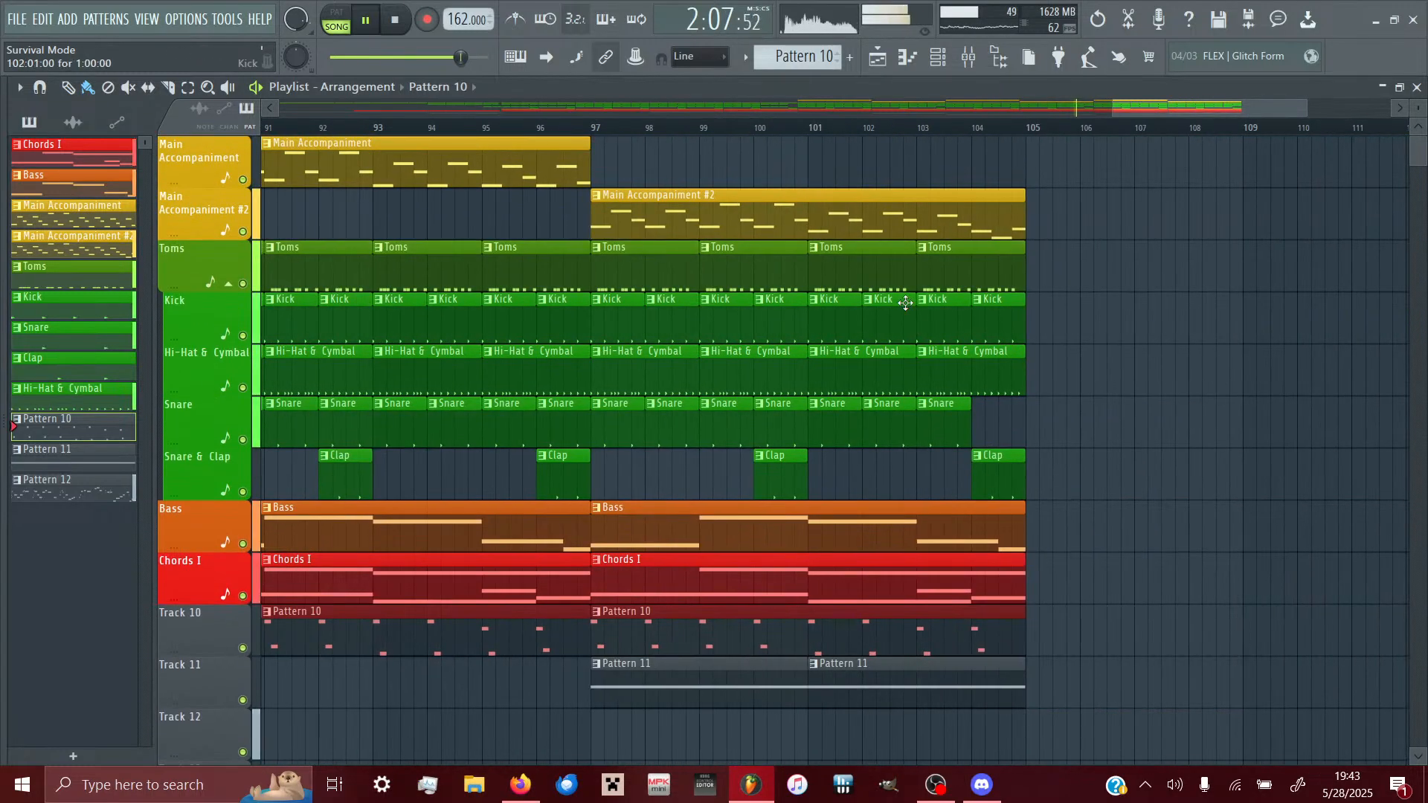
- Shorten the Hi-Hat & Cymbal and Toms clips at bar 87 so both end at the start of bar 88
scroll(787, 441, "down", 3)
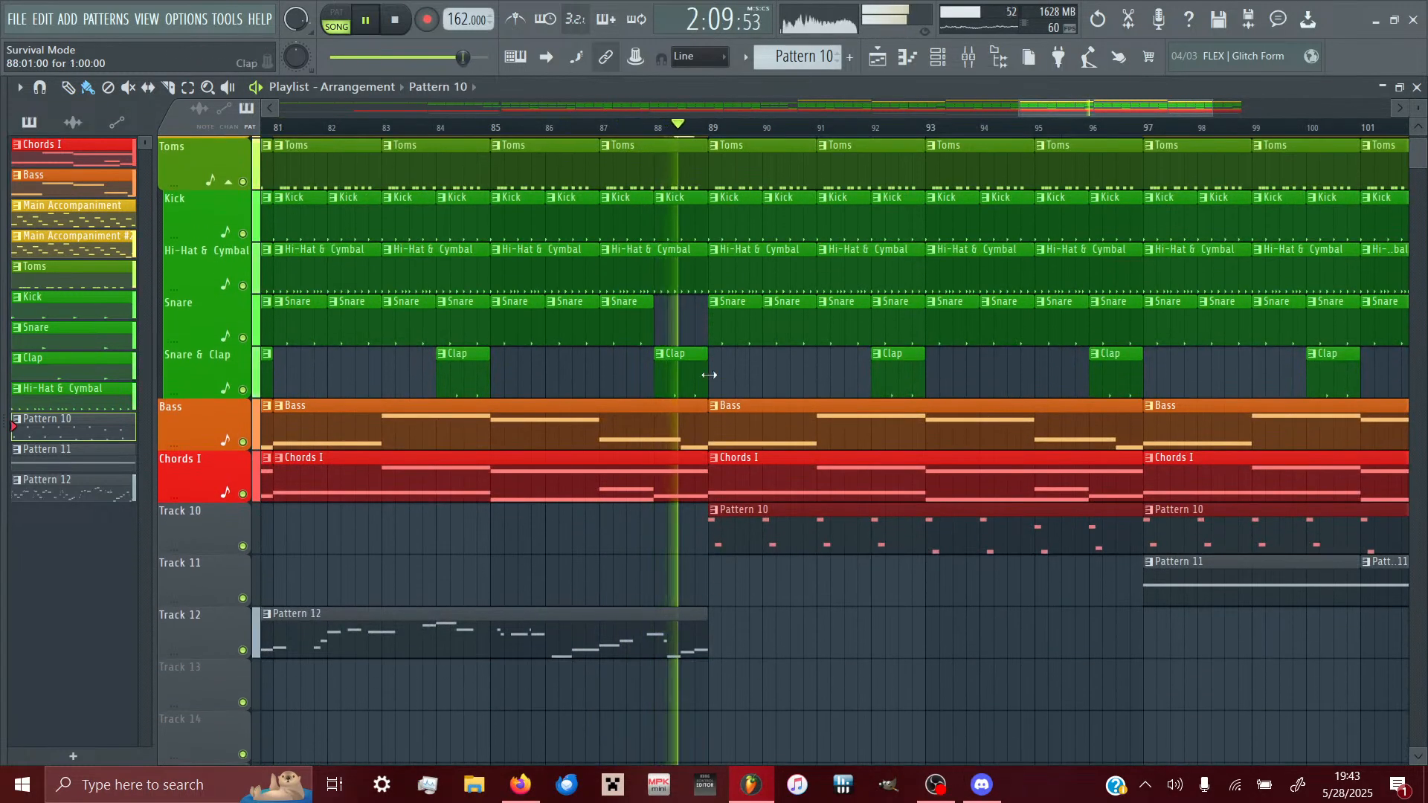
left_click_drag(710, 274, 652, 265)
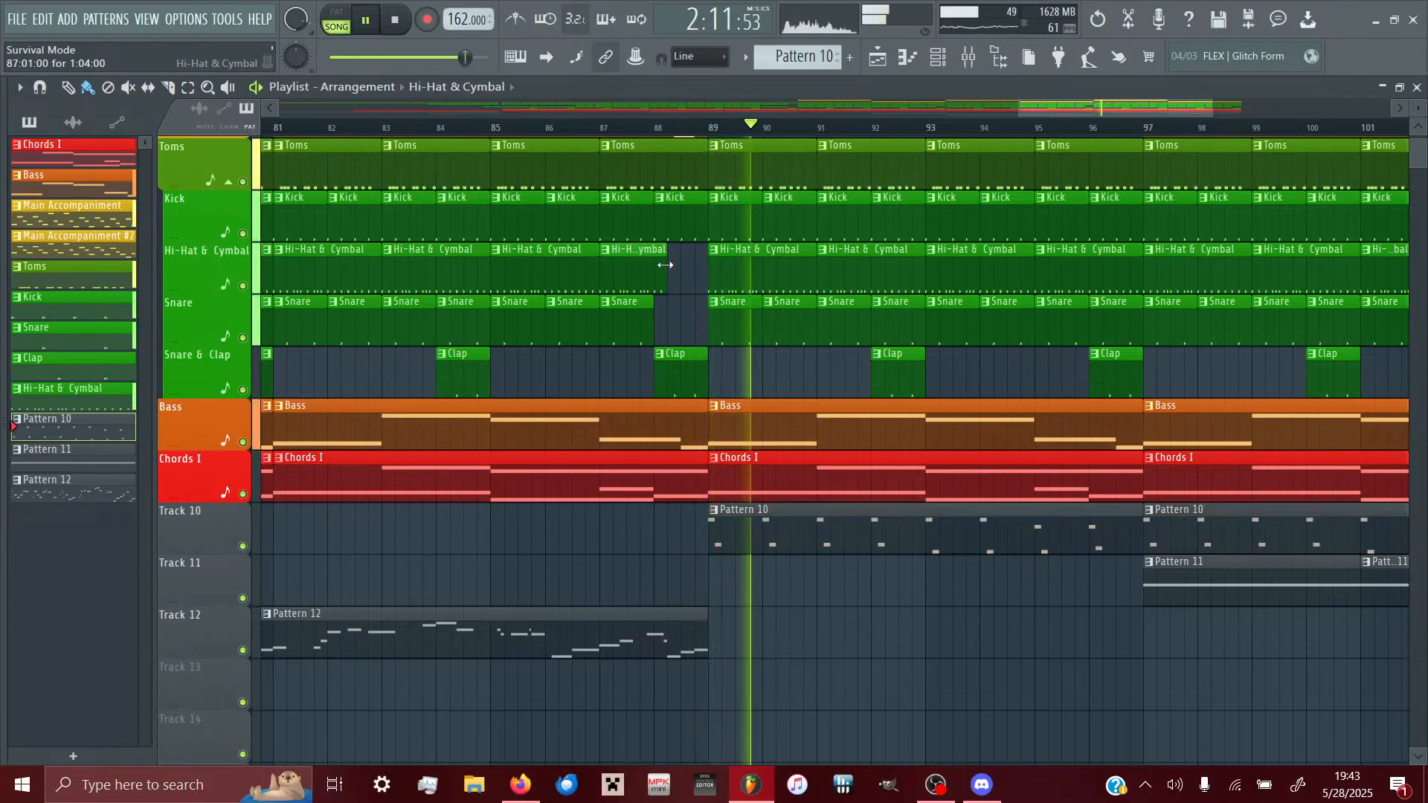
left_click_drag(694, 181, 655, 173)
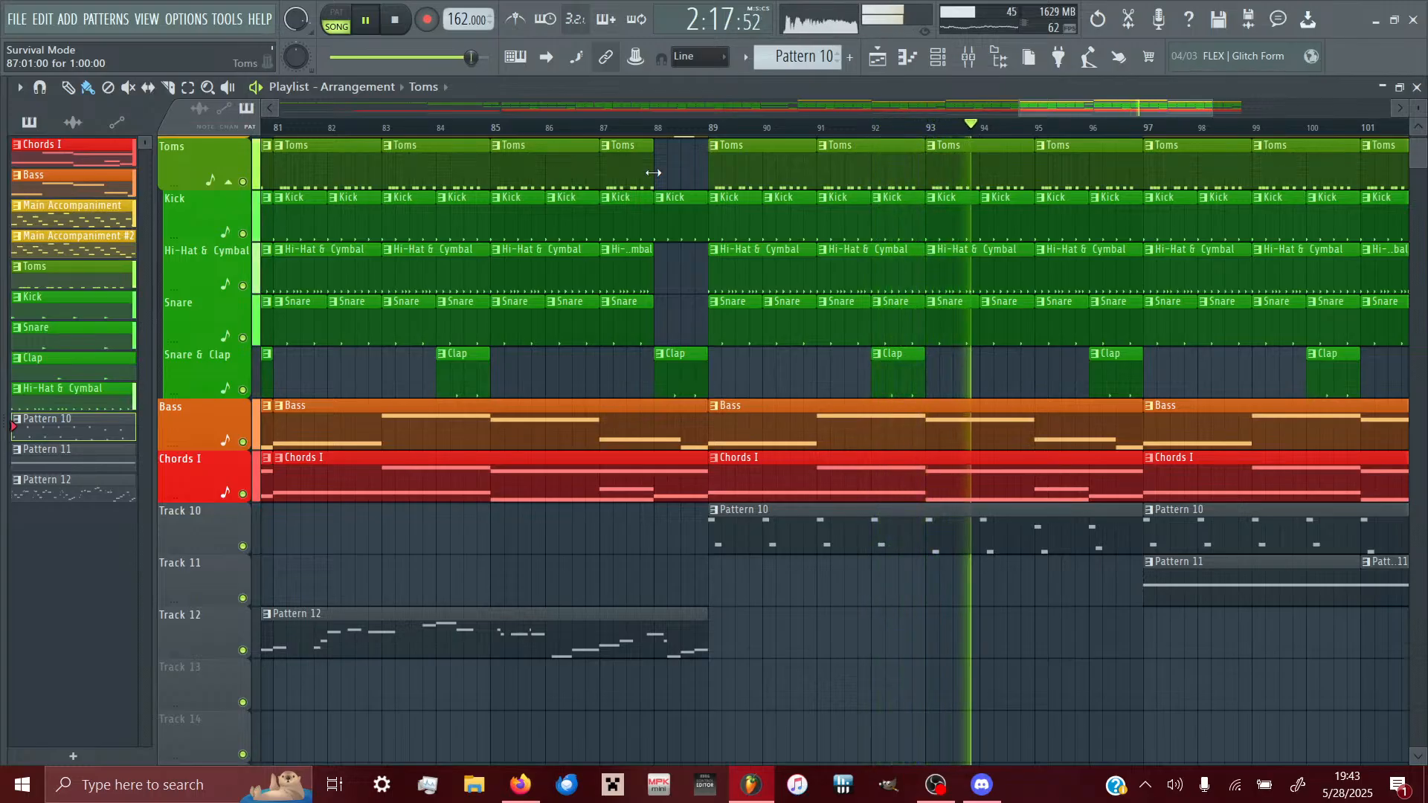
- Delete the Kick, Hi-Hat & Cymbal and Snare clips from bars 97 to 104
scroll(915, 367, "right", 5)
scroll(626, 324, "up", 3)
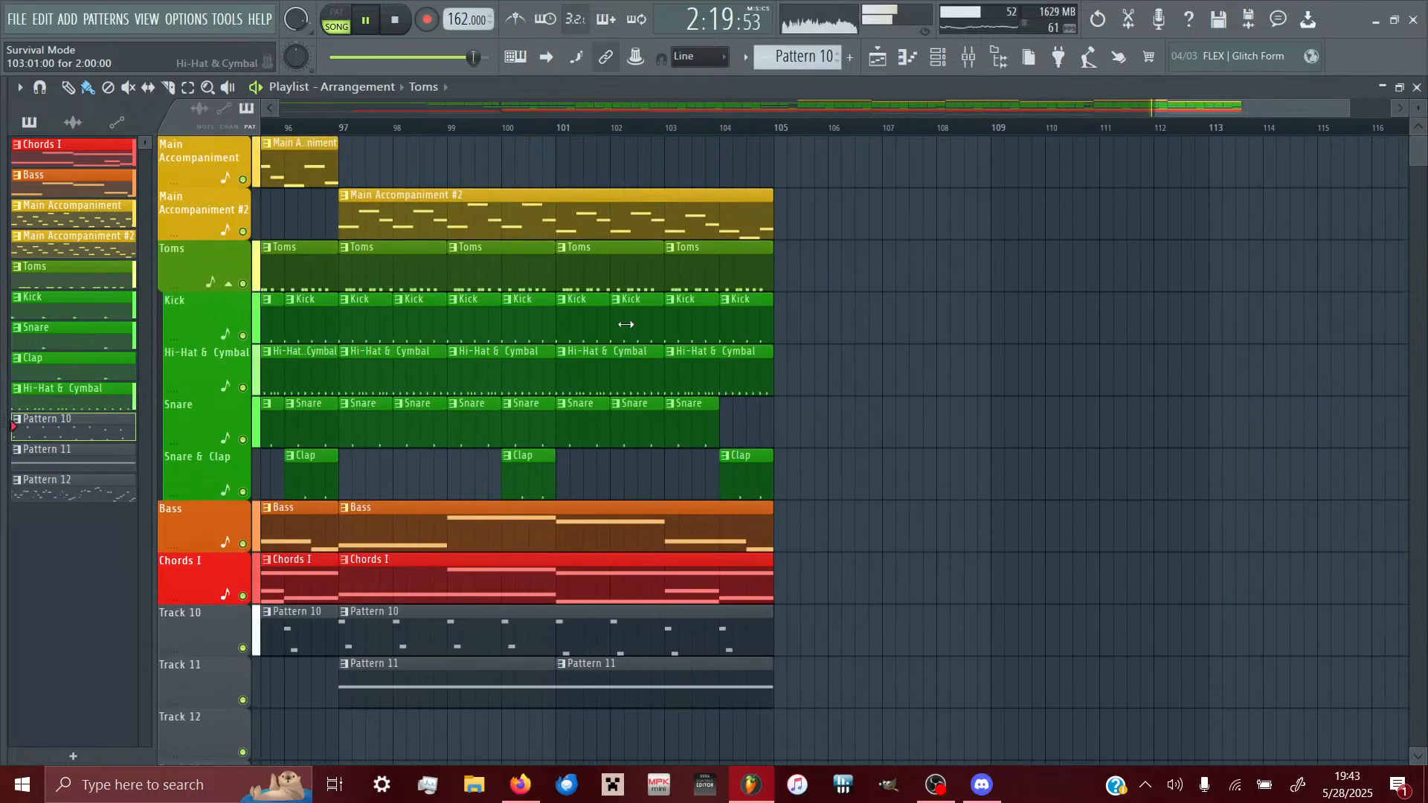
mouse_move(392, 326)
left_mouse_down()
mouse_move(591, 388)
mouse_move(516, 358)
mouse_move(616, 328)
mouse_move(781, 360)
mouse_move(525, 446)
mouse_move(525, 429)
left_mouse_up()
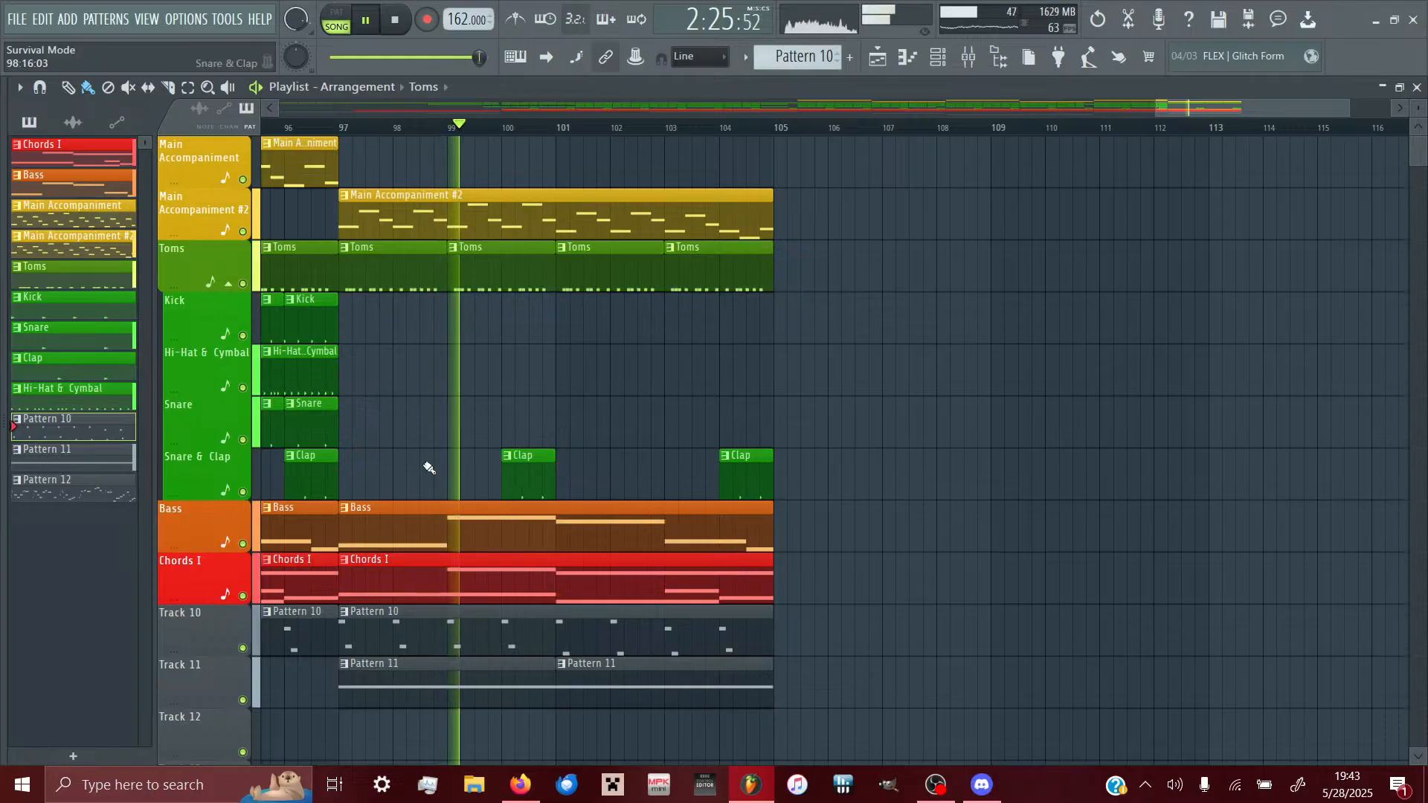
- Place Clap clips at bars 98 and 102 on the Snare & Clap track
left_click(524, 476)
left_click(404, 484)
left_click(615, 484)
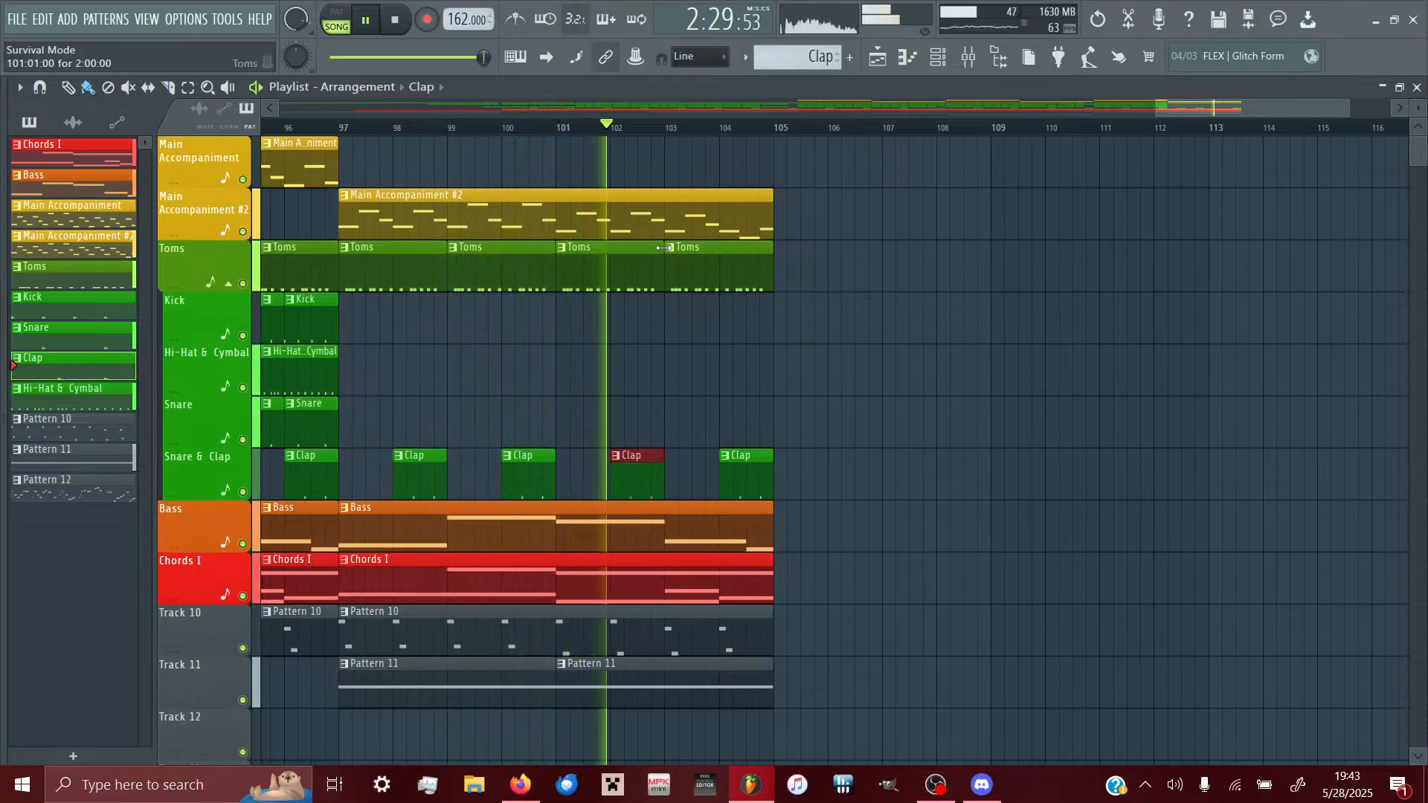
- Replay from around bar 97, try deleting the Bass clip of bars 97 to 104, and undo the deletion
scroll(723, 328, "down", 10)
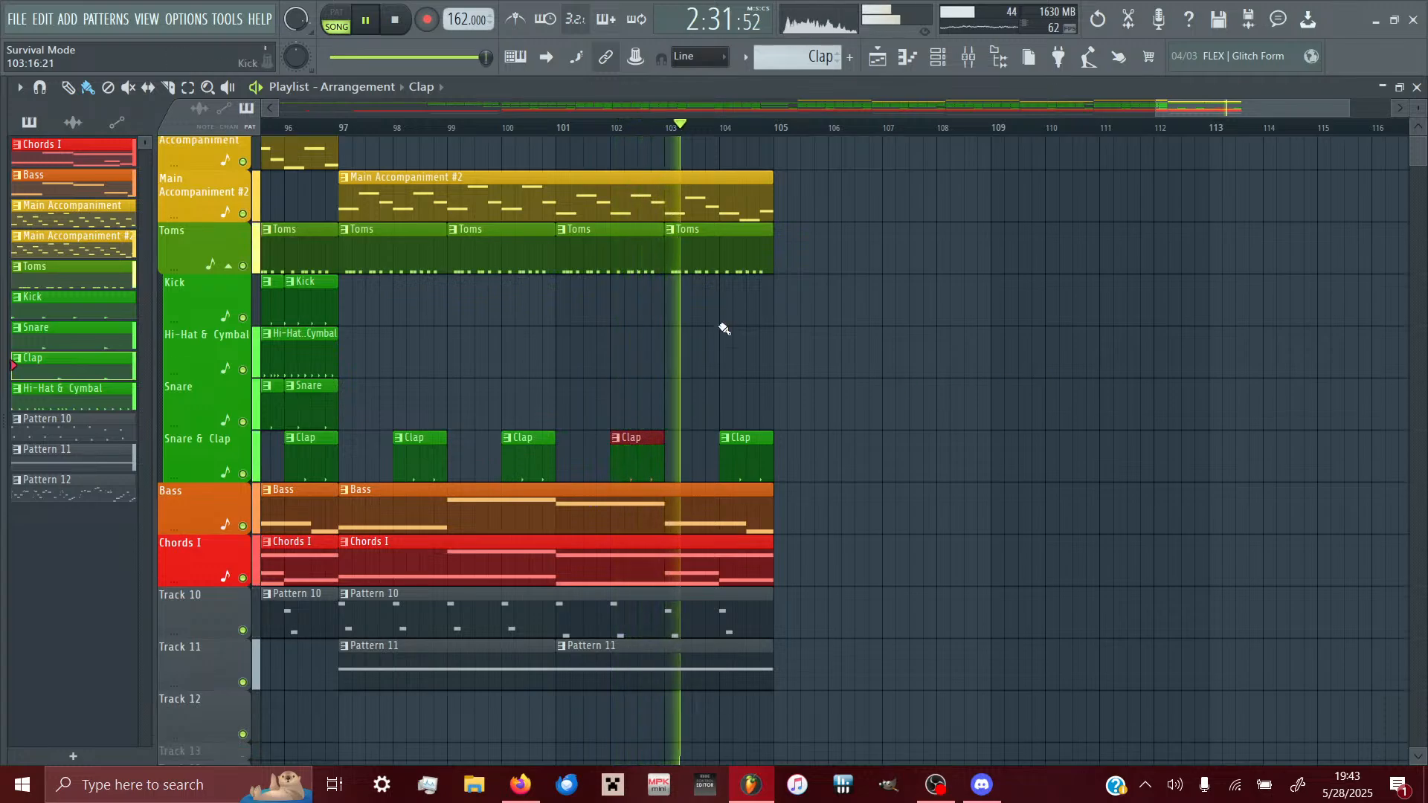
scroll(723, 328, "up", 6)
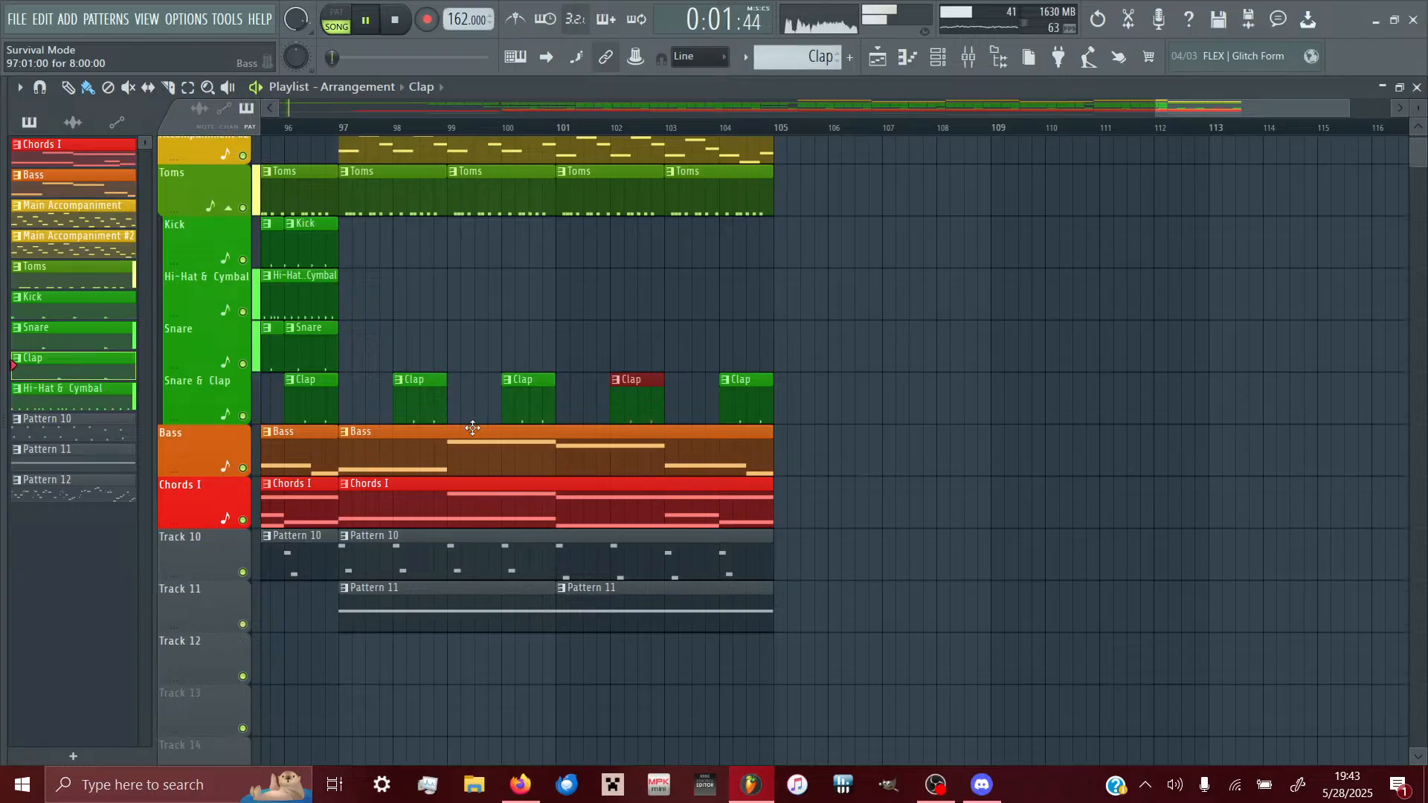
left_click(333, 128)
right_click(367, 455)
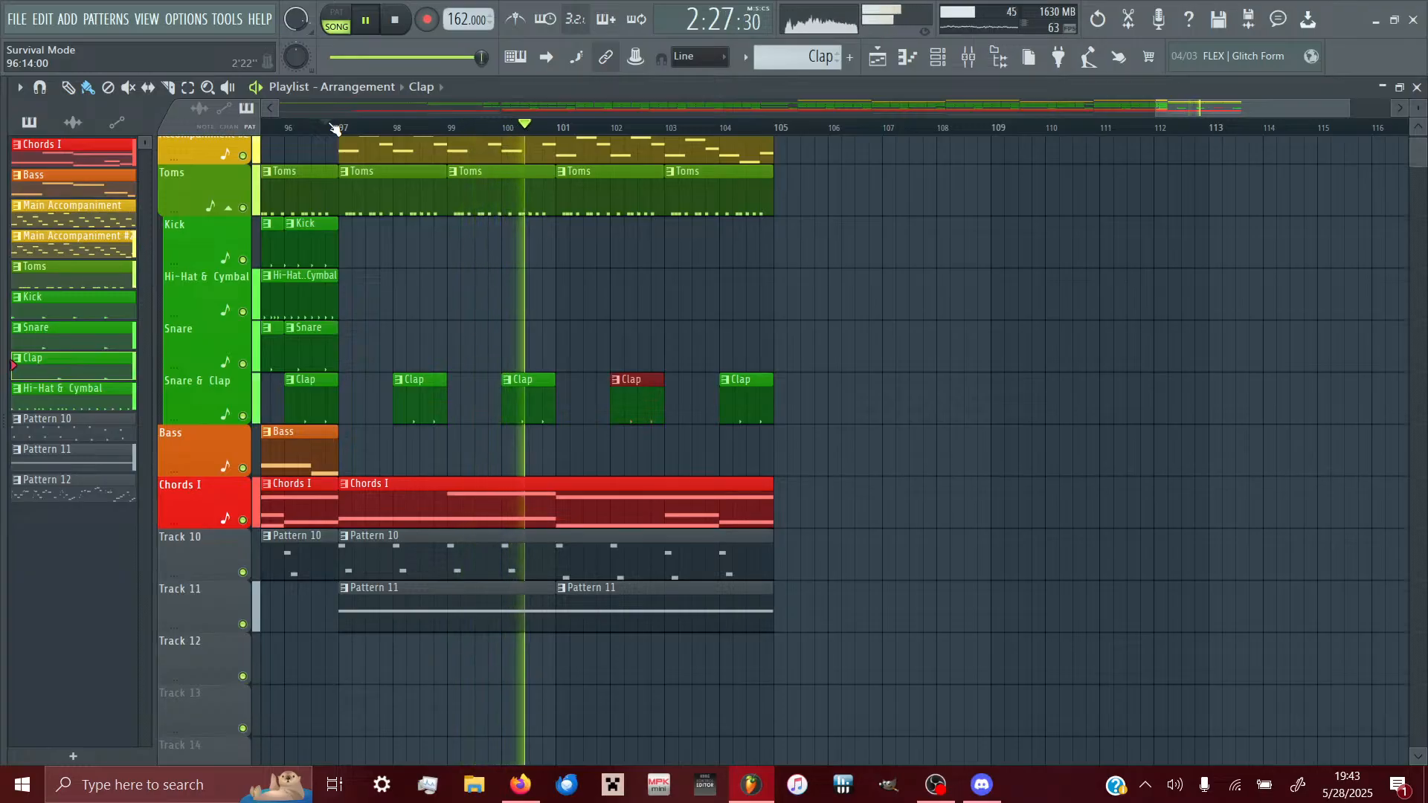
key("ctrl+z")
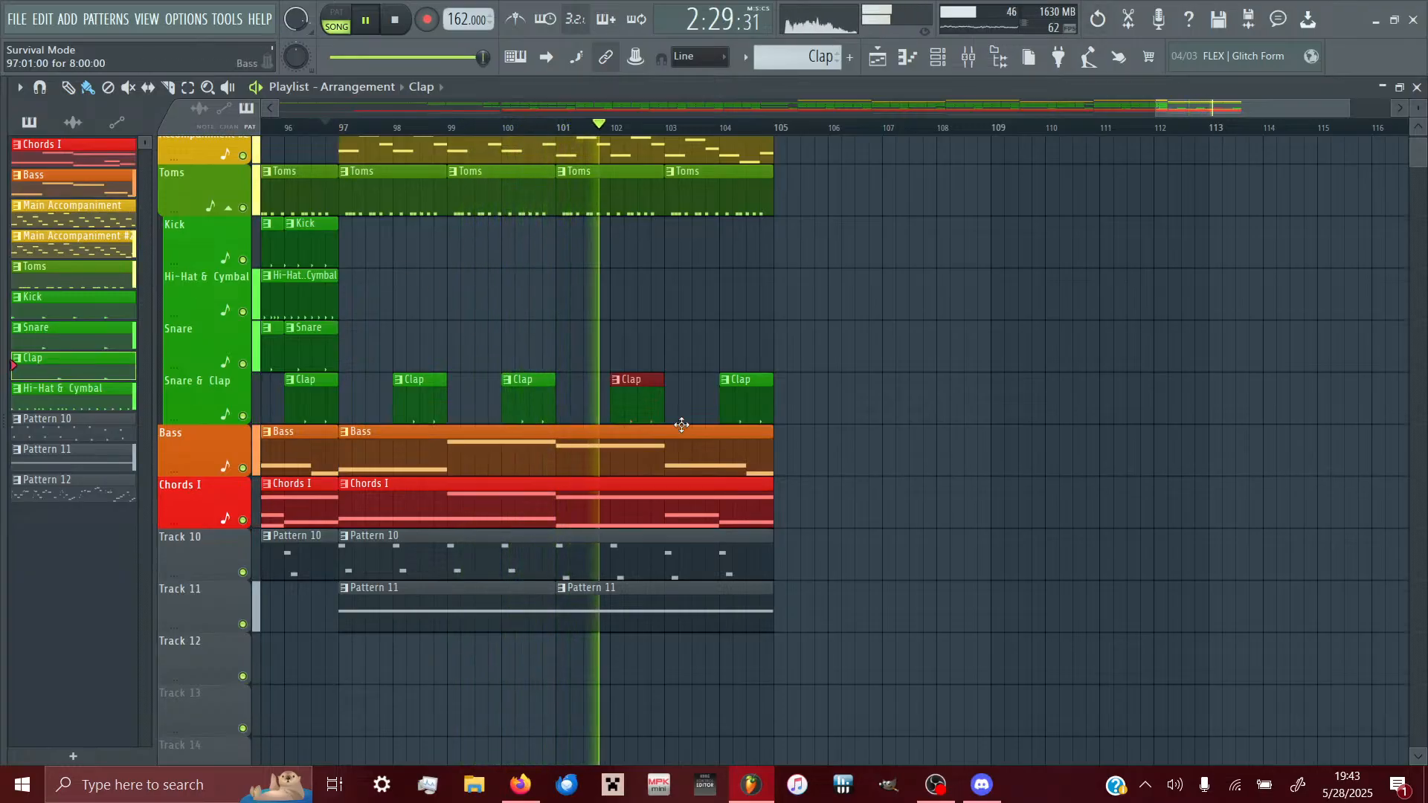
left_click(775, 440)
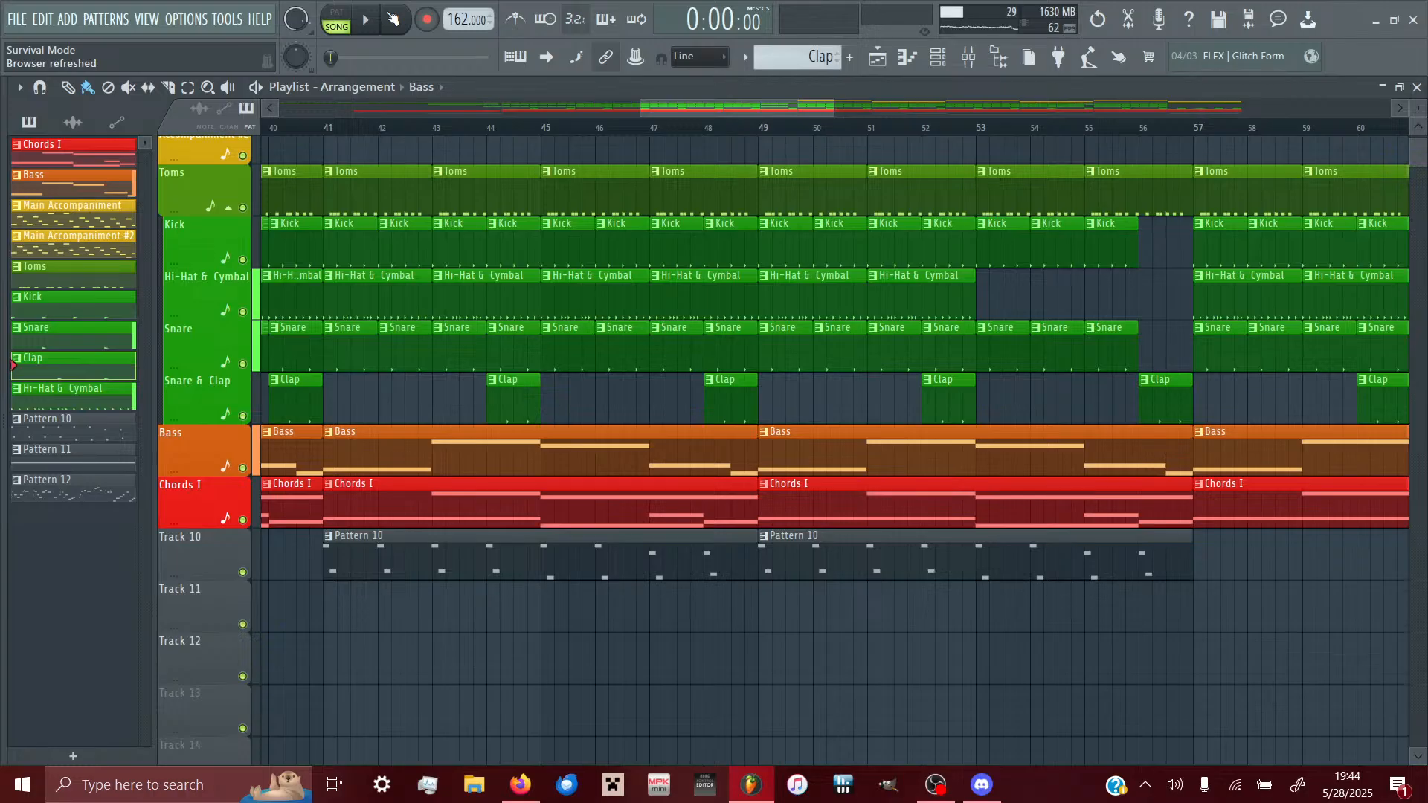
- Open the Naïveté project and play its song
left_click(18, 19)
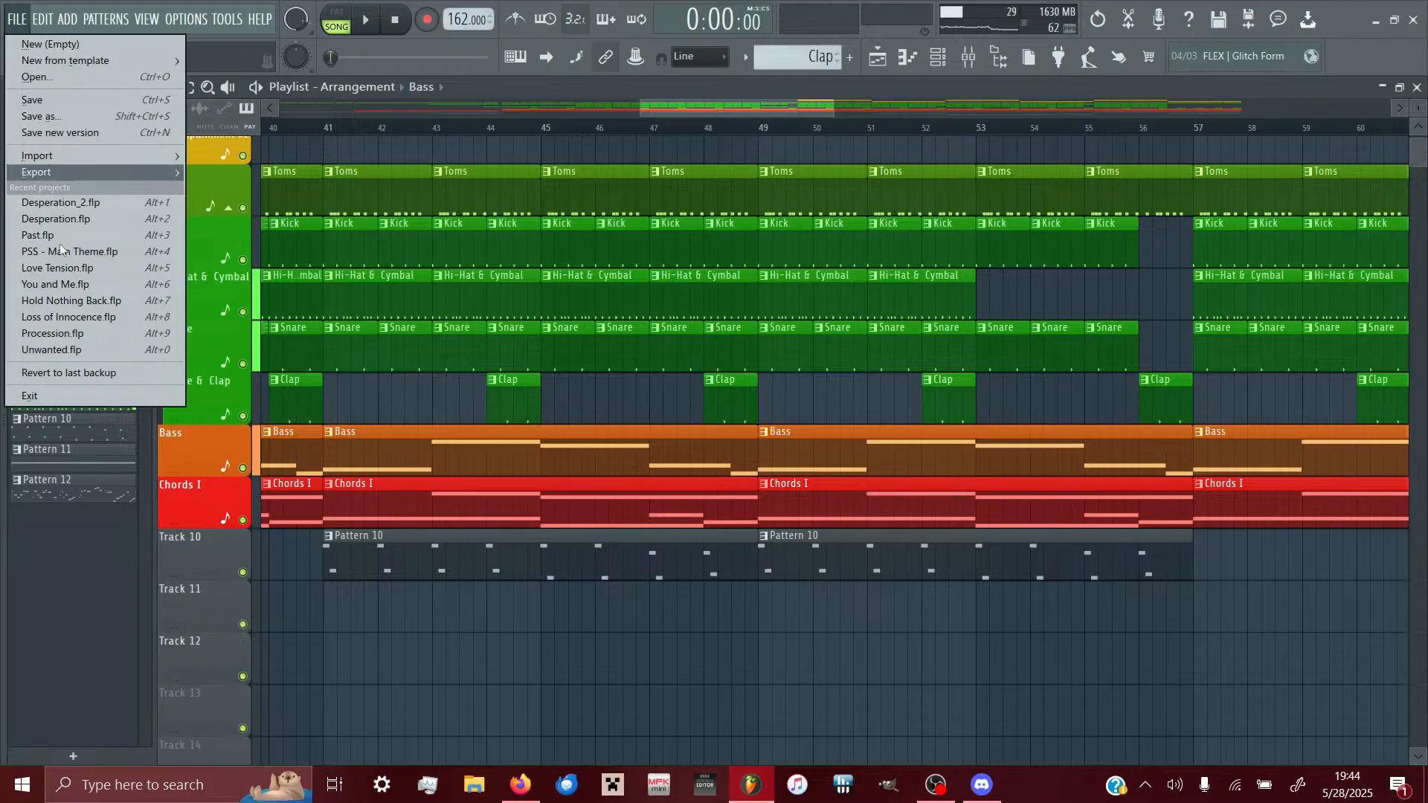
left_click(105, 318)
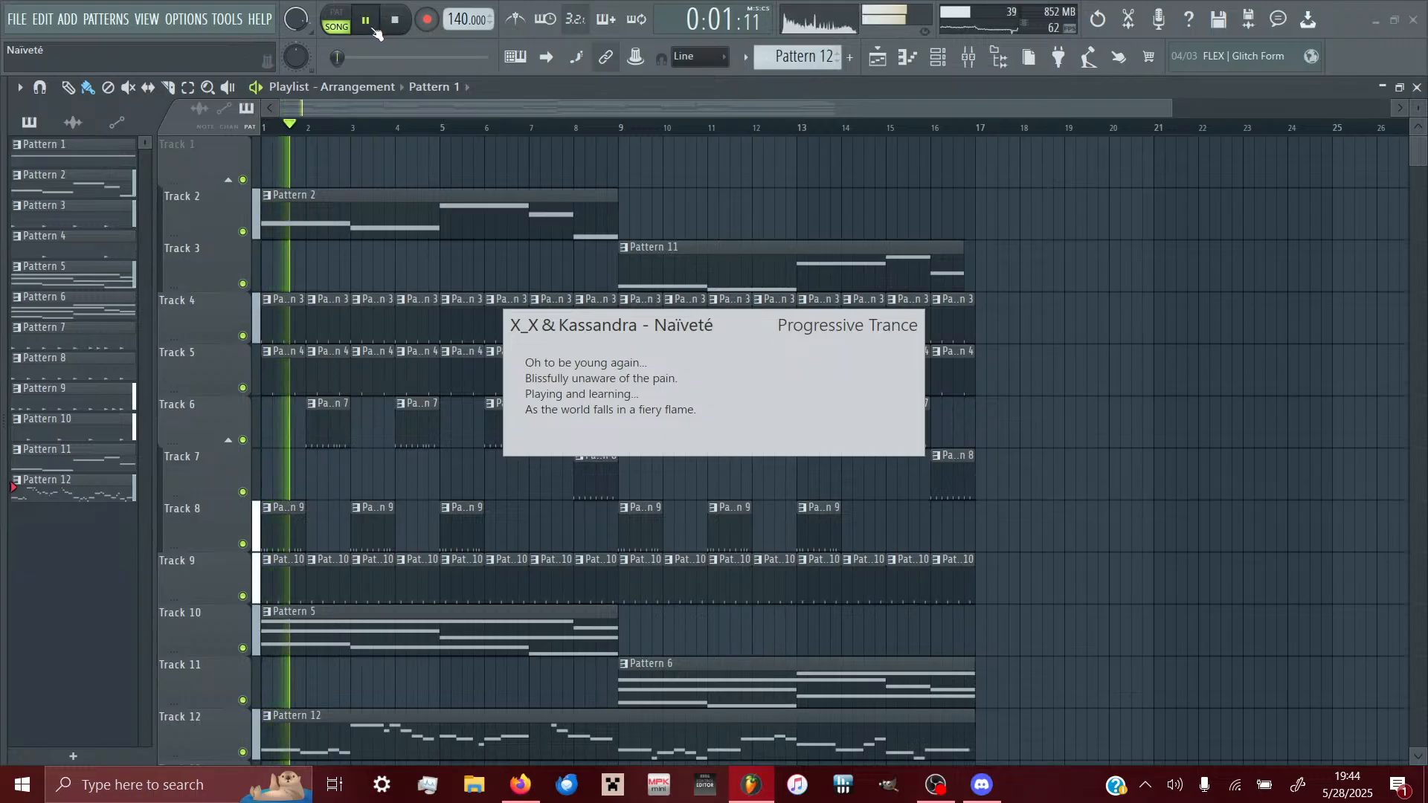
- In the mixer, set Attack OHat 02 to -9.1 dB, Kick to -4.8 dB and Drums & Percussion to -3.0 dB
left_click(968, 64)
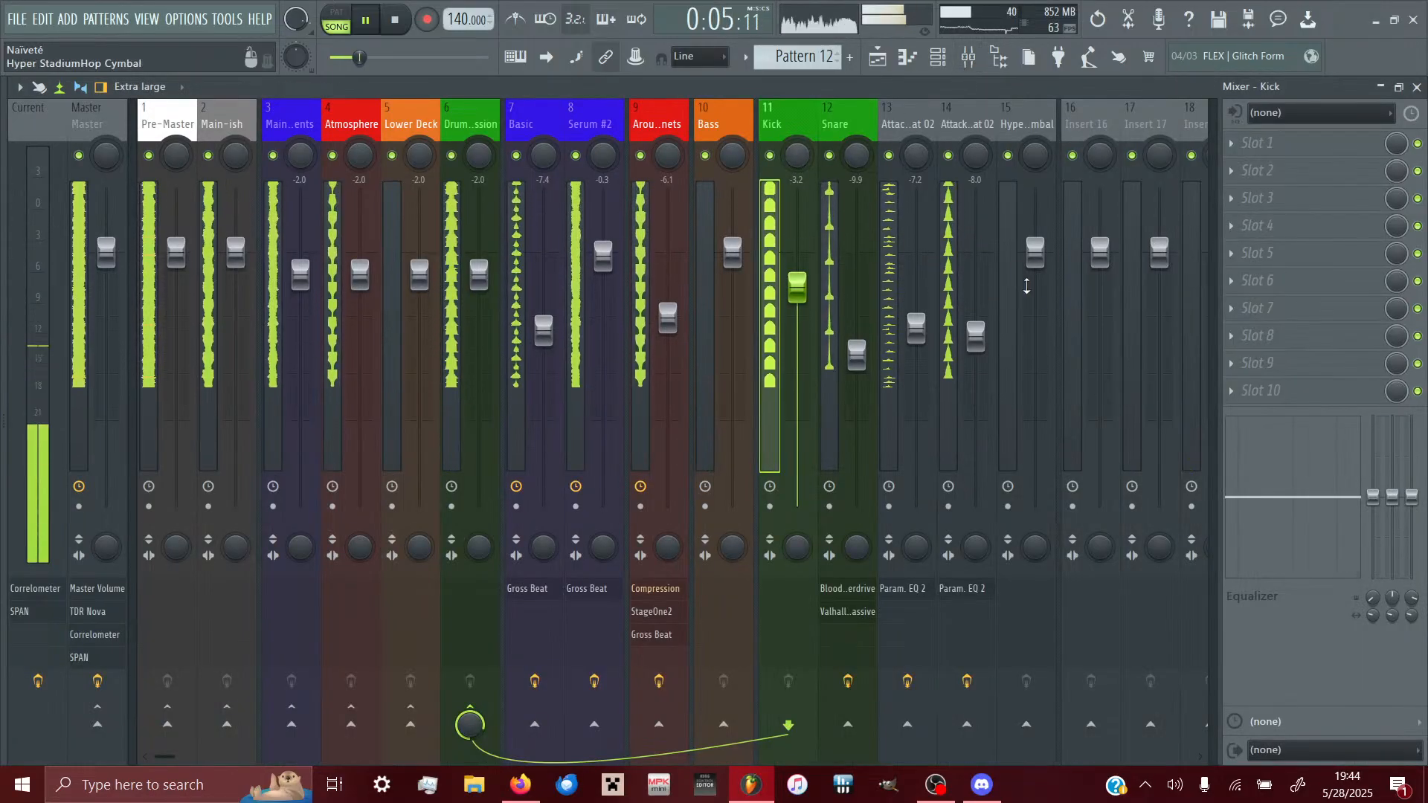
left_click_drag(976, 348, 993, 348)
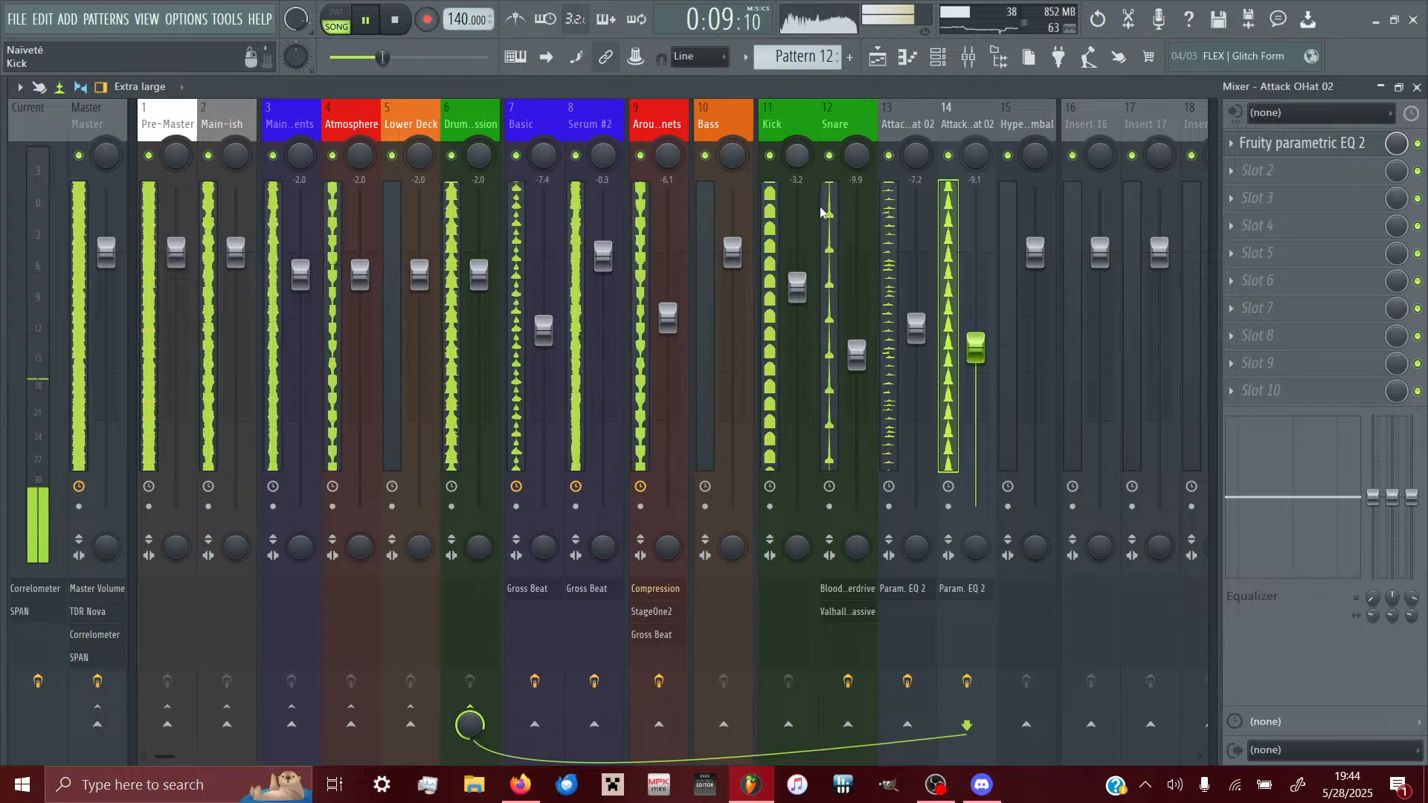
left_click_drag(798, 287, 807, 316)
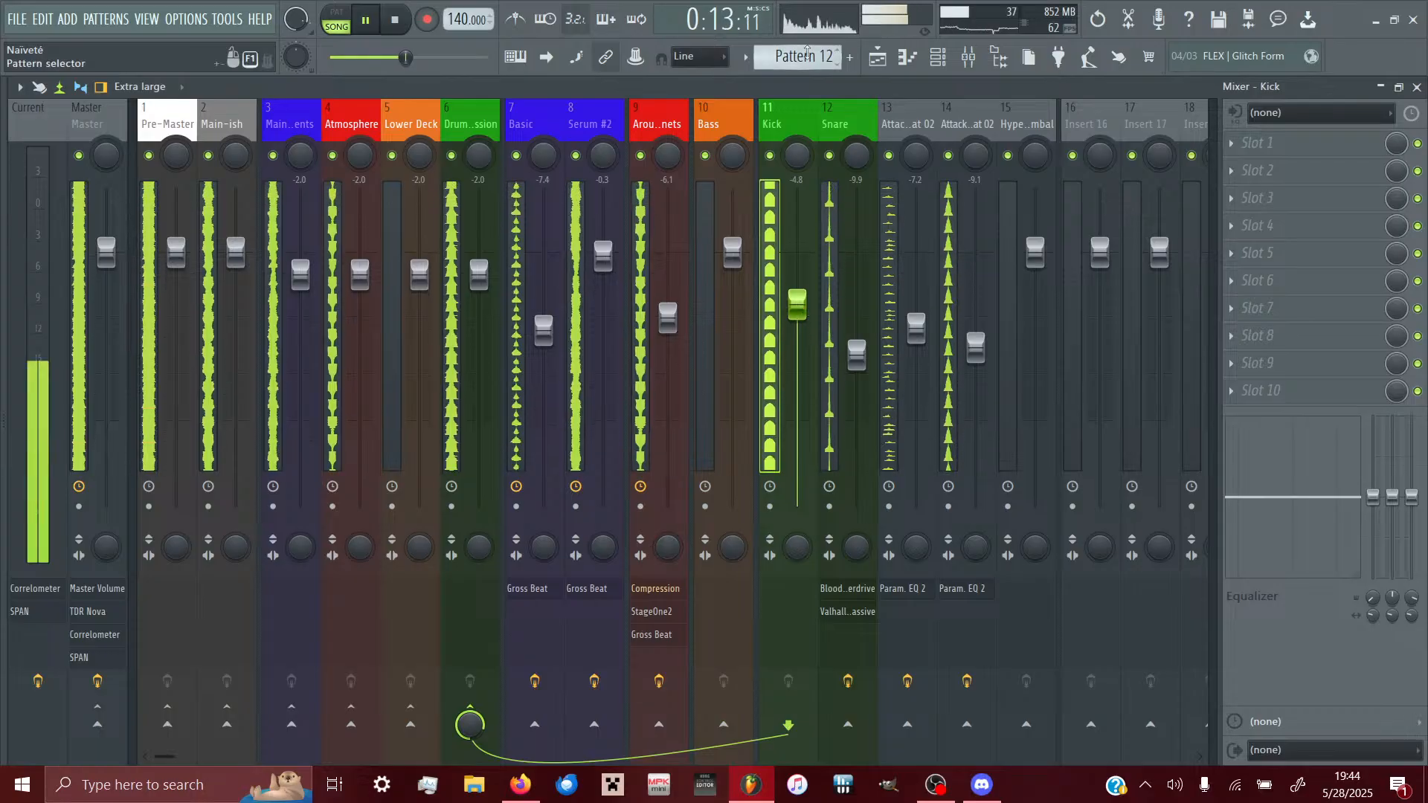
left_click_drag(479, 273, 479, 303)
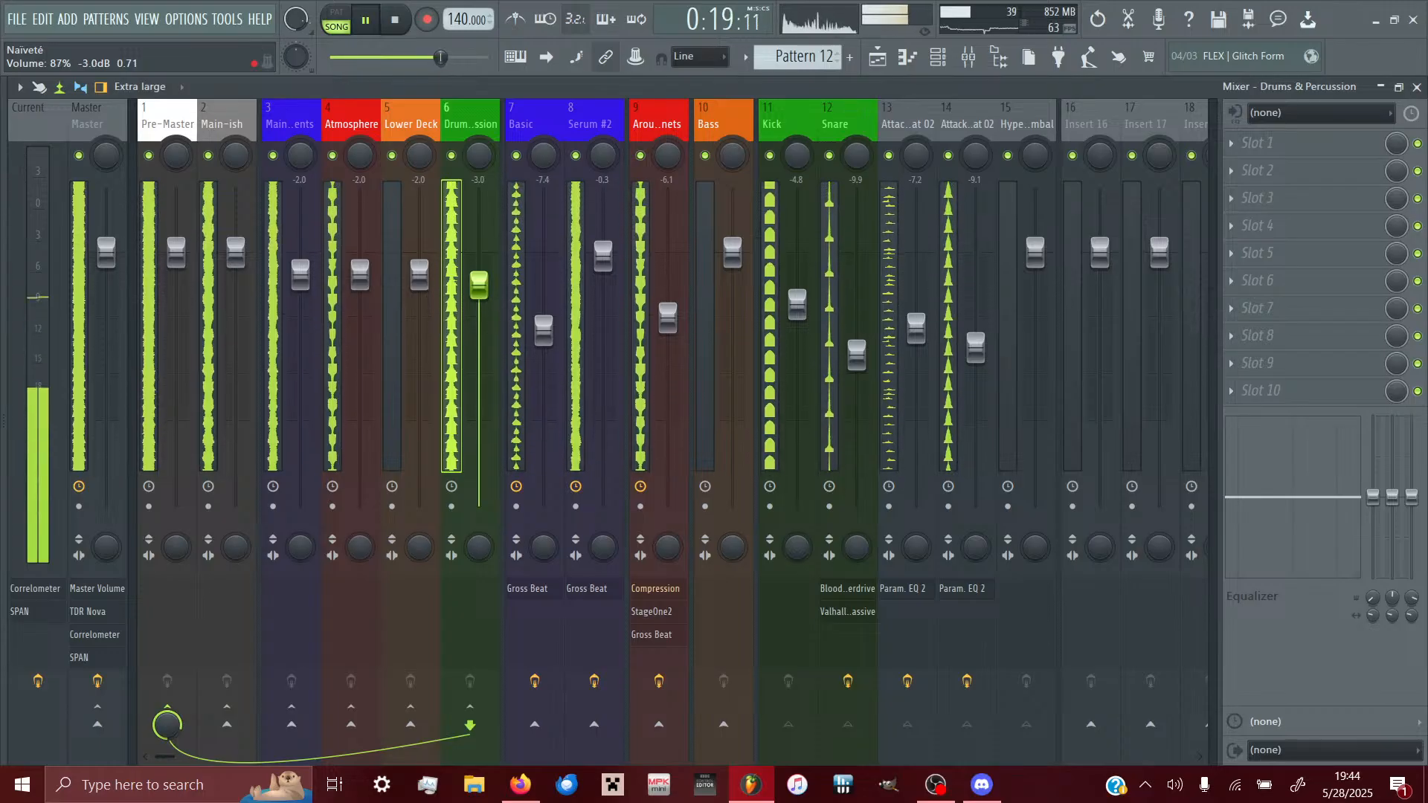
- Show the Lower Deck channels in the channel rack and remove the separator before the Around Planets mixer track
left_click(957, 67)
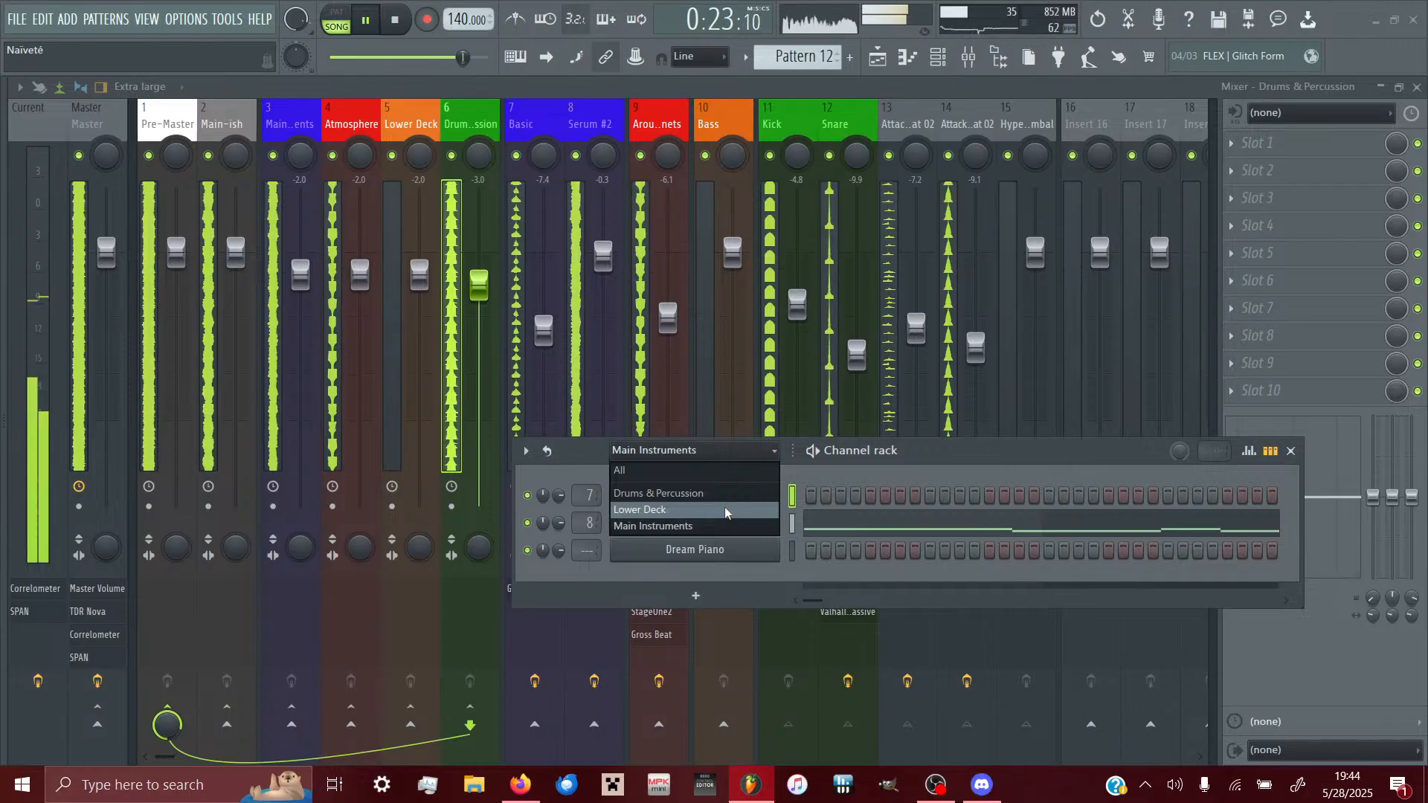
left_click(658, 514)
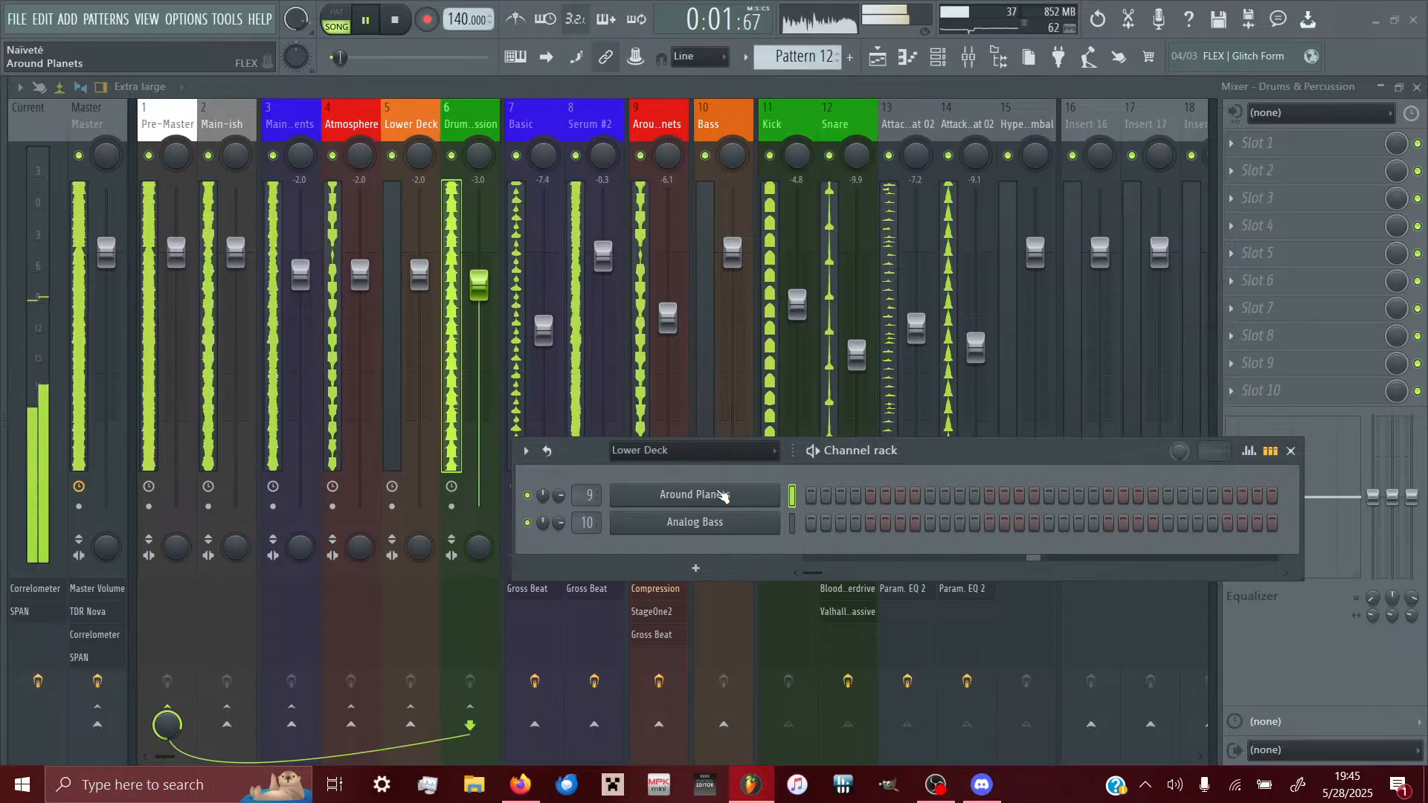
right_click(666, 109)
left_click(713, 472)
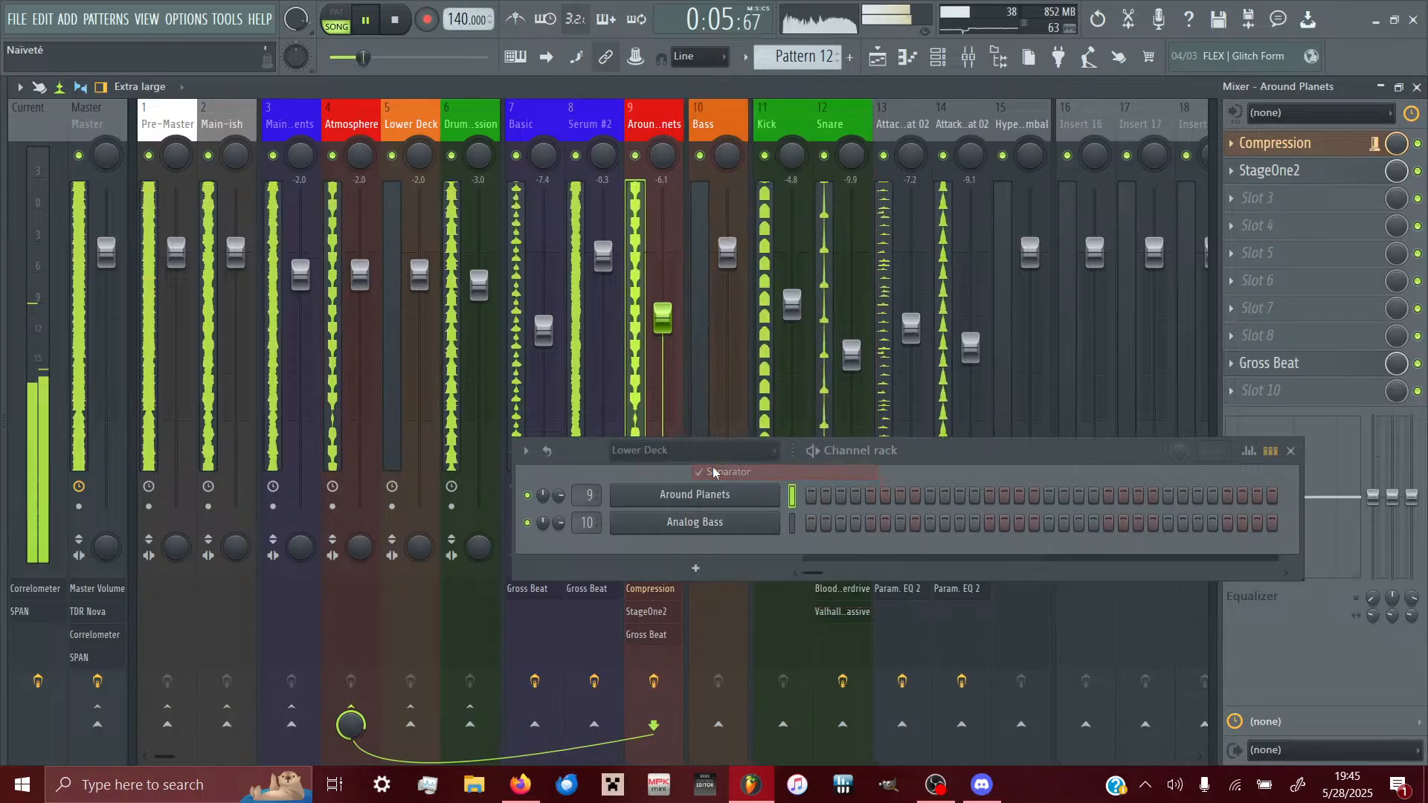
- Restore the separator before the Around Planets mixer track and remove the separator before the Bass track
right_click(654, 111)
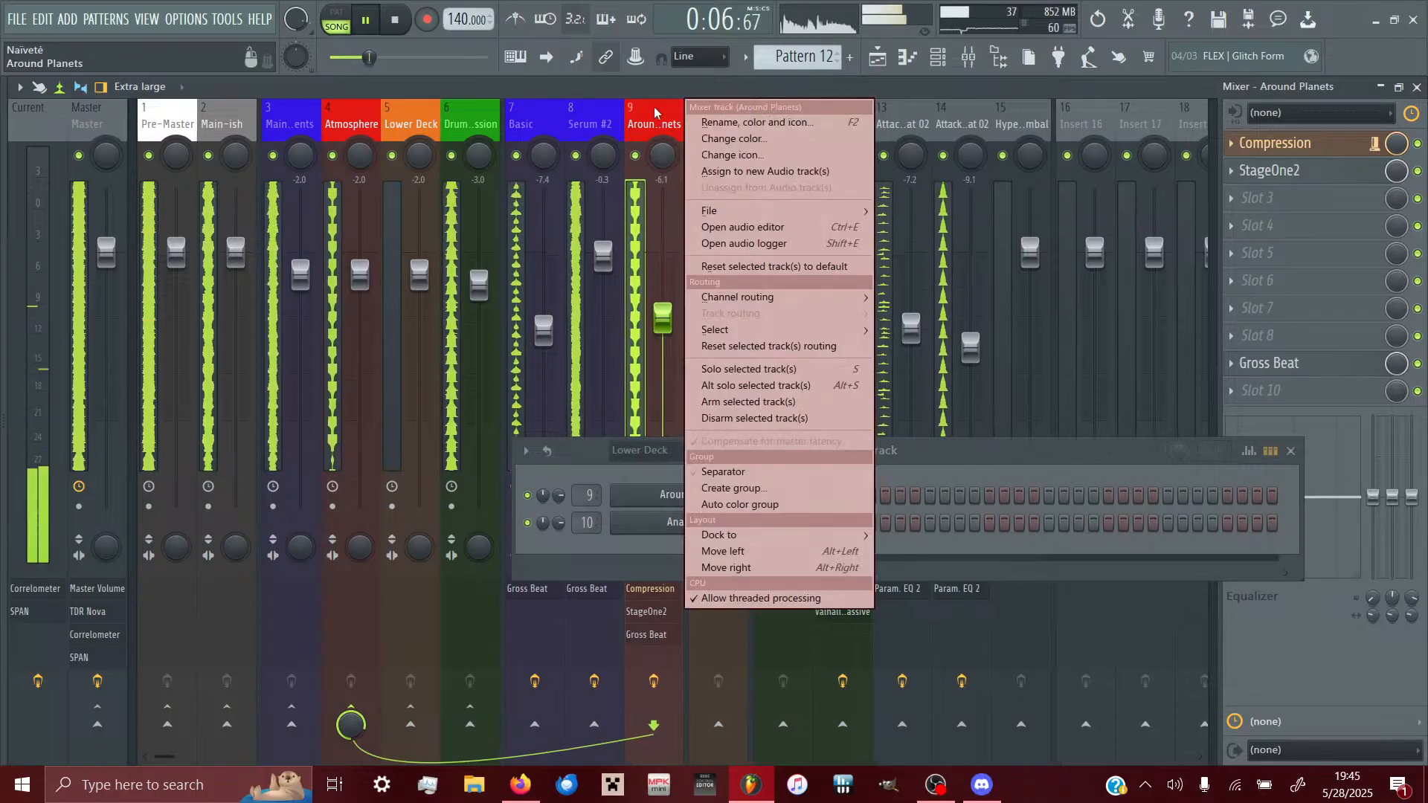
left_click(702, 468)
right_click(722, 115)
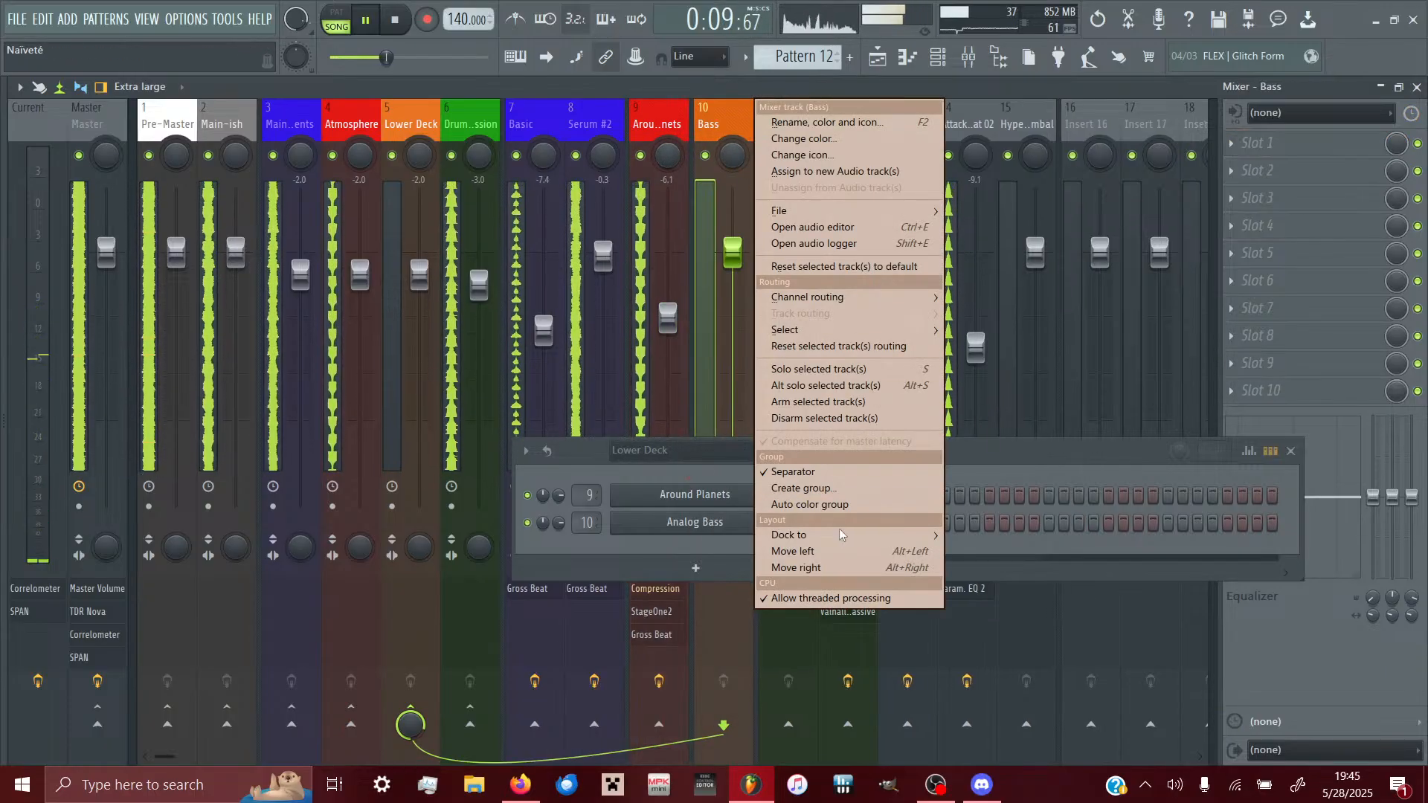
left_click(793, 471)
- Route the Around Planets mixer track only to the Lower Deck track
left_click(683, 131)
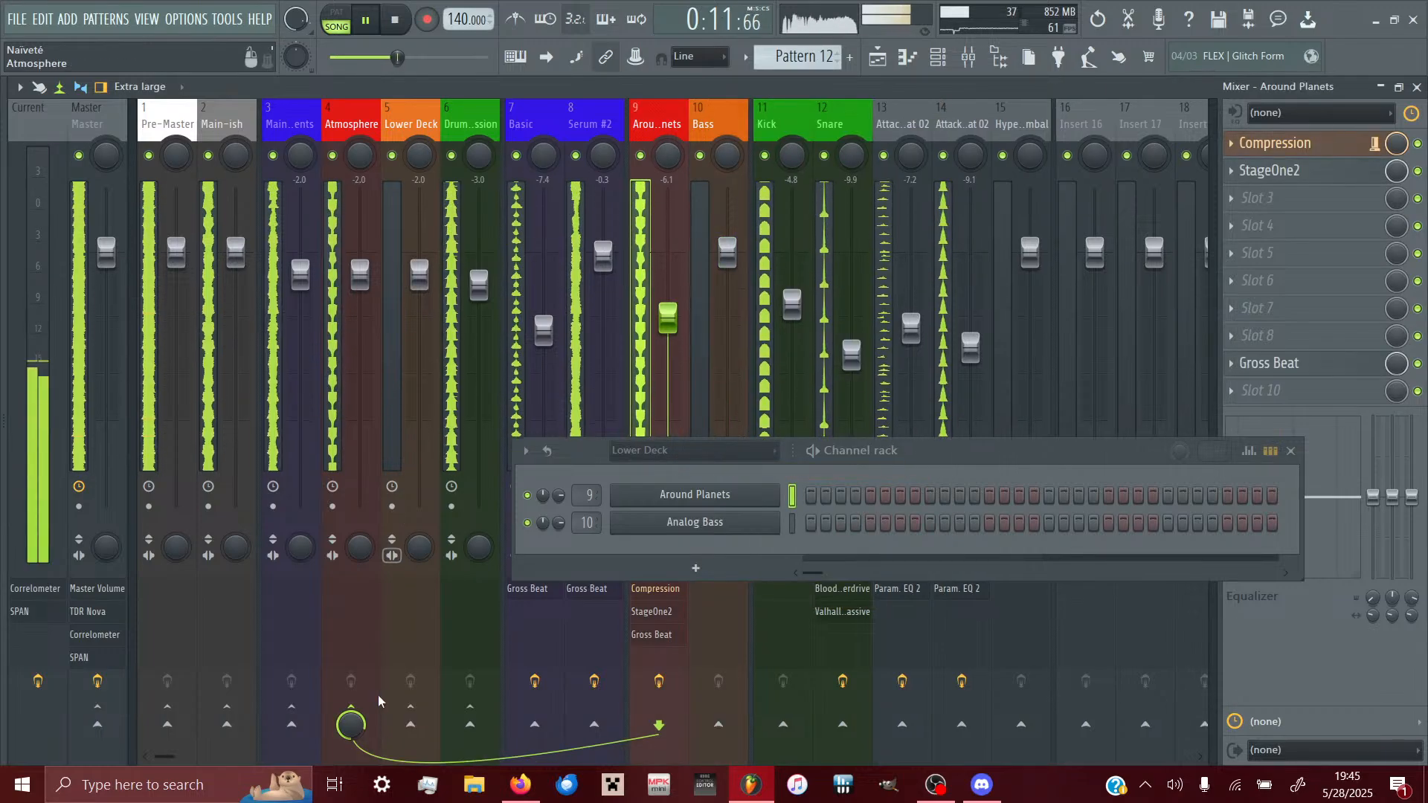
right_click(410, 725)
left_click(462, 706)
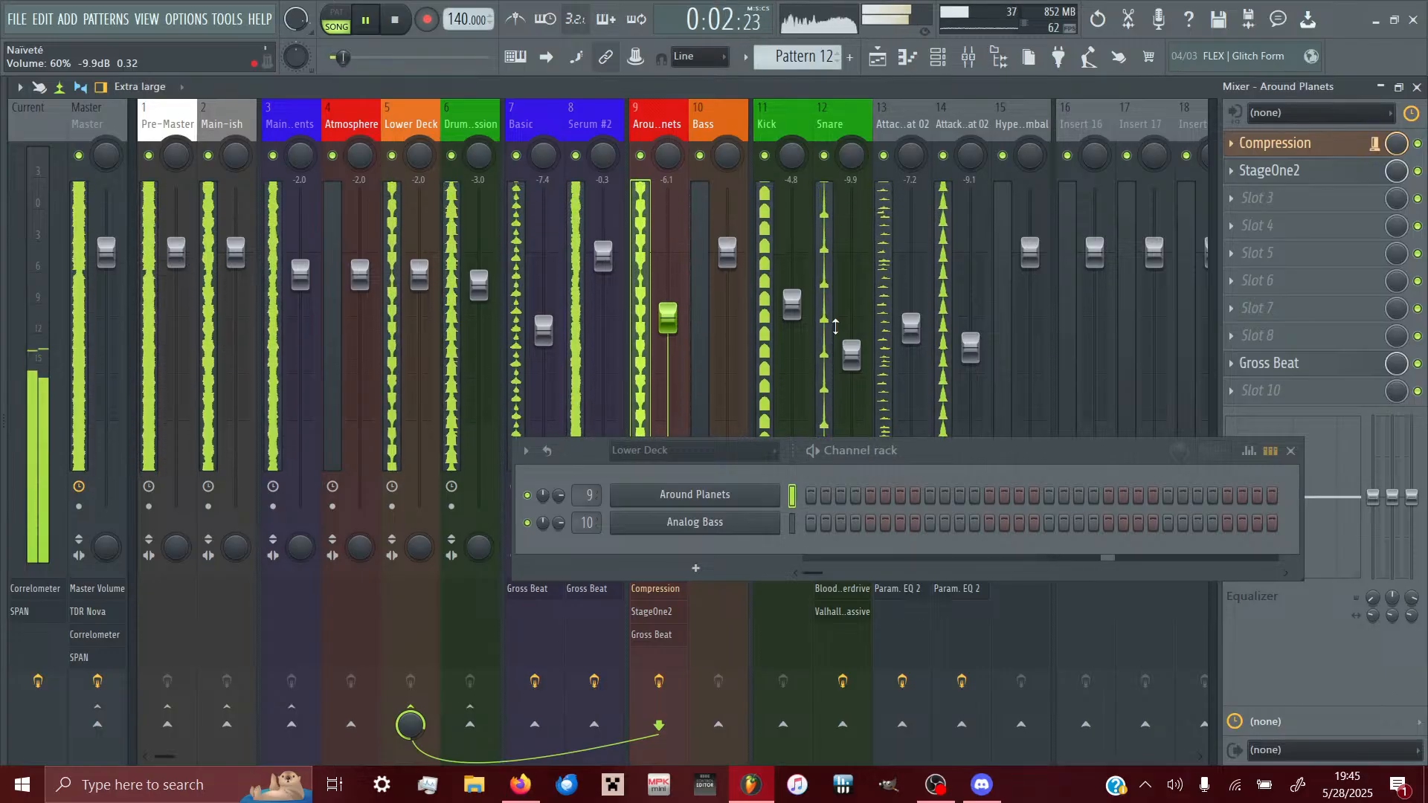
- Show the Main Instruments channels in the channel rack and examine the Serum and Serum #2 plugins, closing each one
left_click(707, 450)
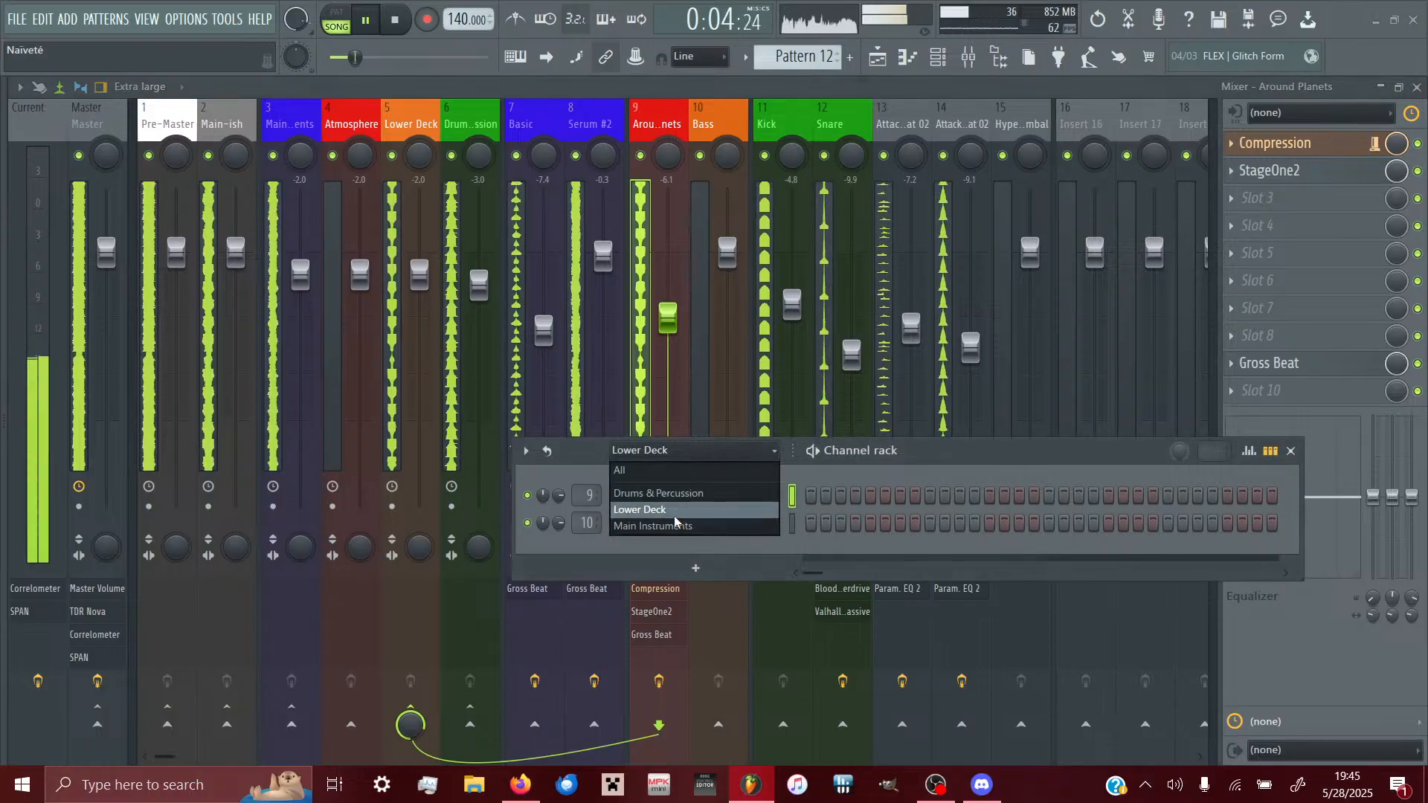
left_click(662, 525)
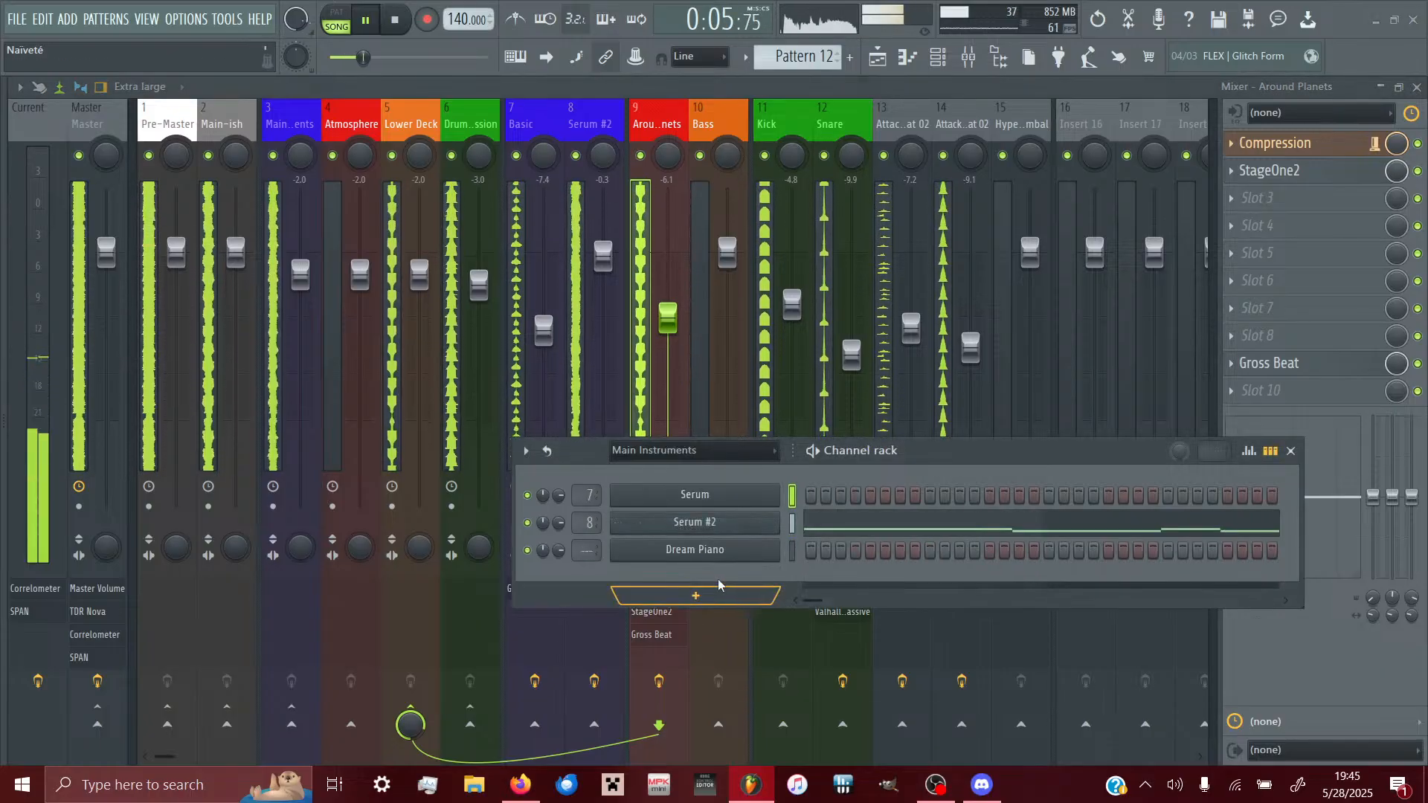
left_click(792, 551)
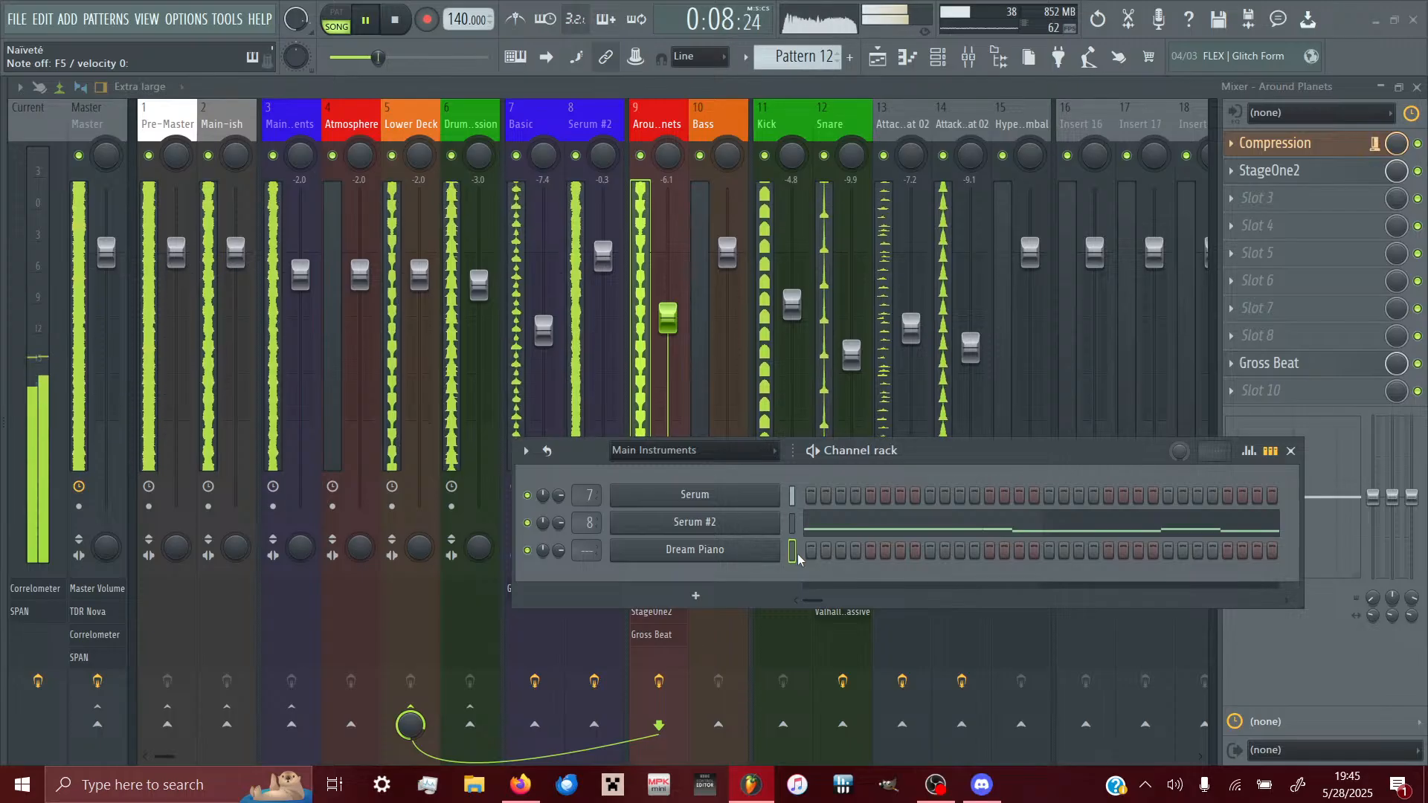
left_click(678, 503)
left_click(678, 503)
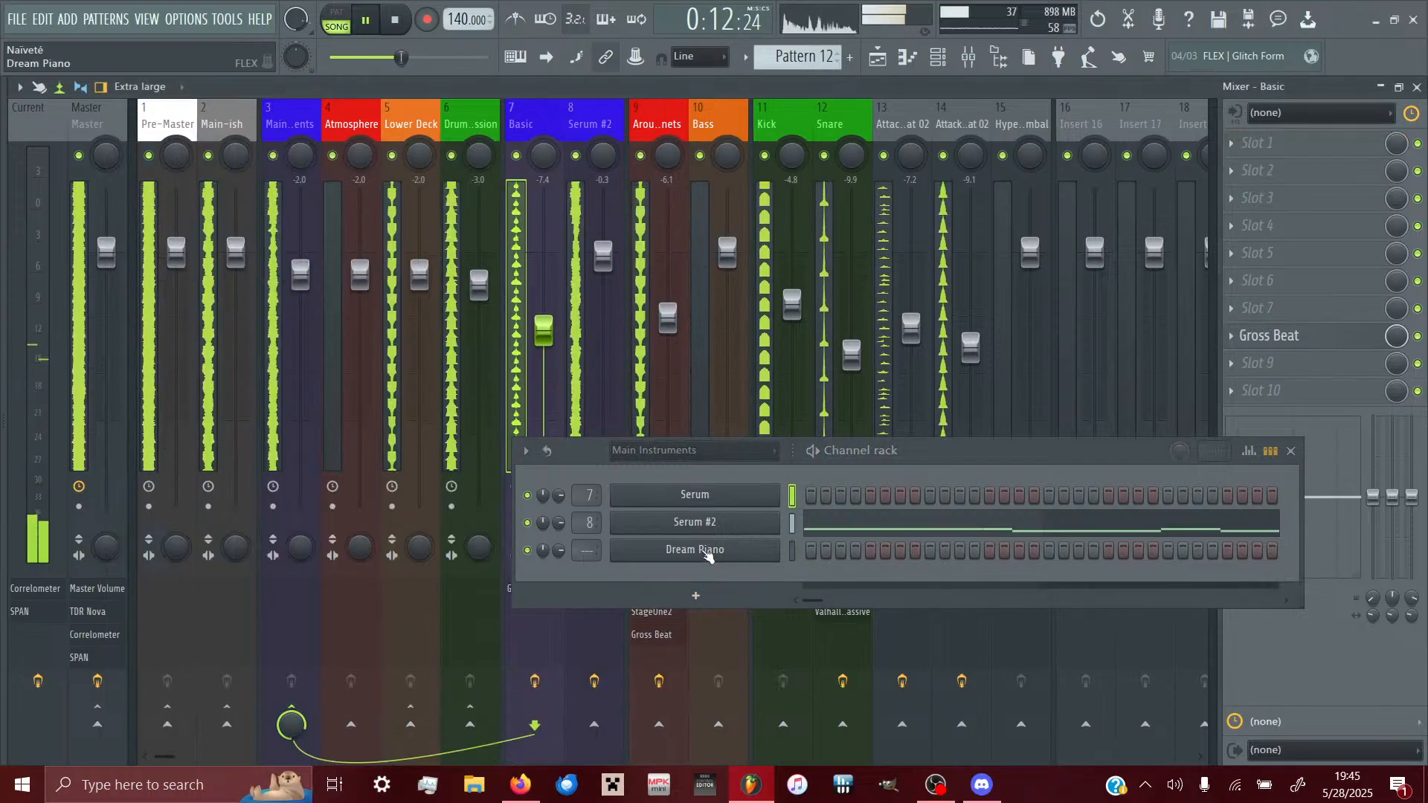
left_click(759, 528)
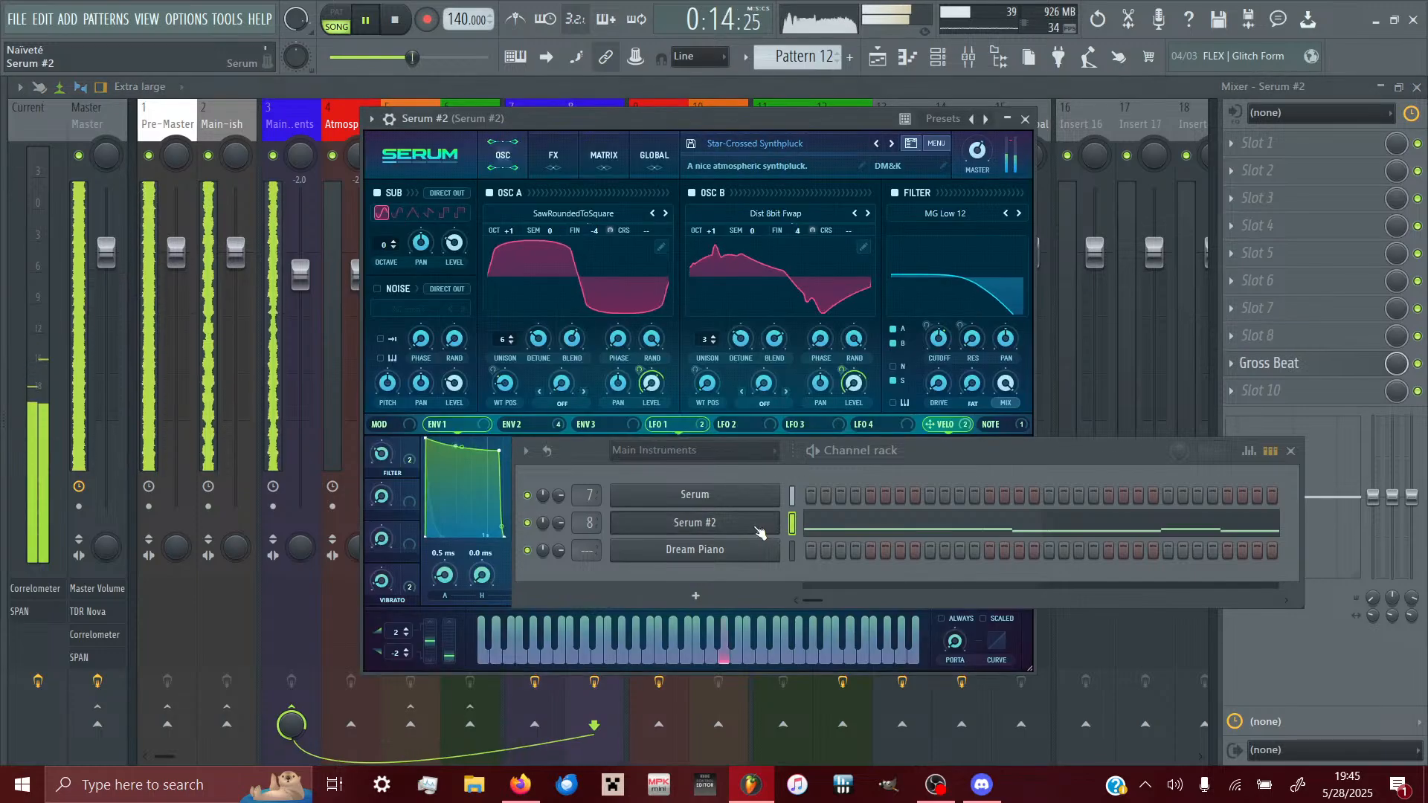
left_click(759, 530)
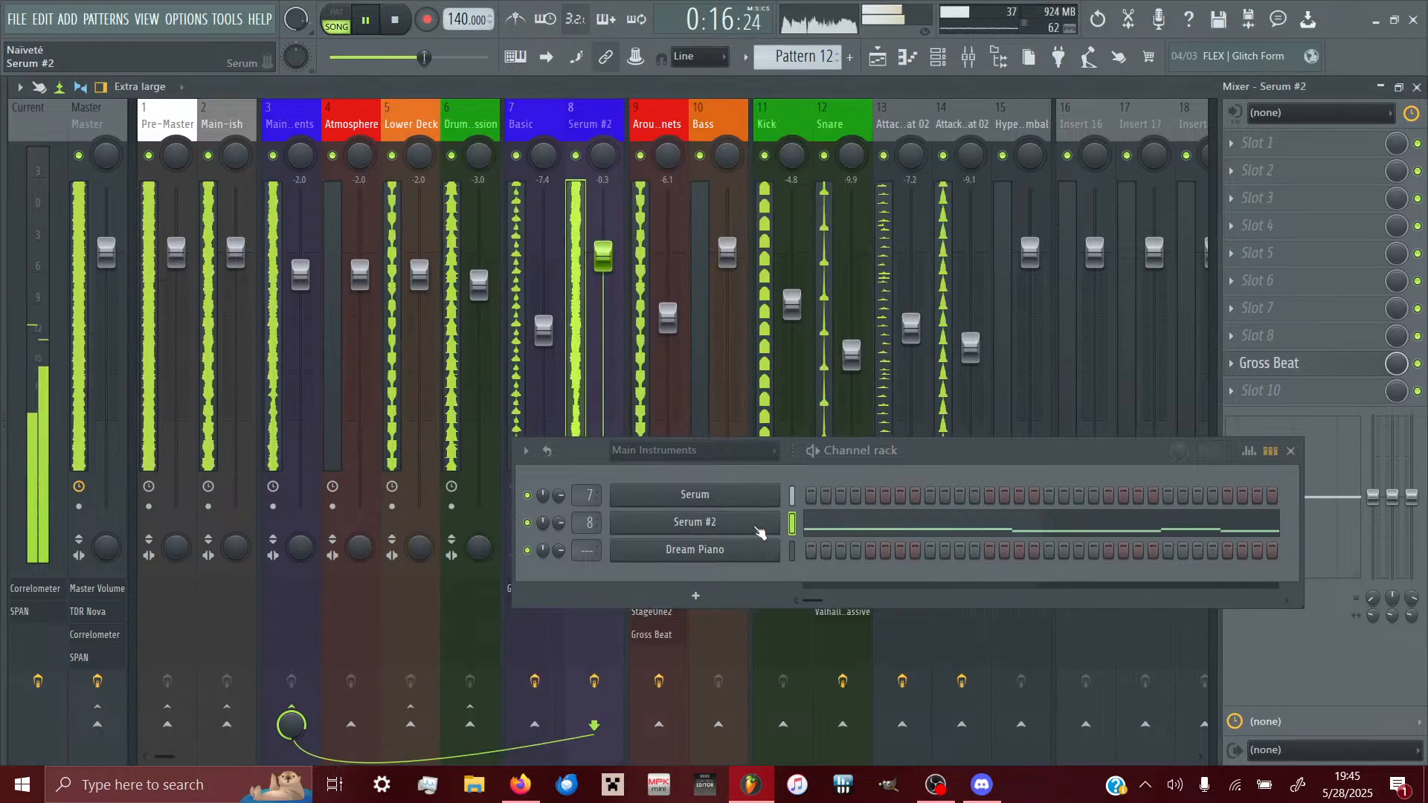
- Open the Dream Piano channel to examine its FLEX preset and mixer assignment, and close it
left_click(708, 550)
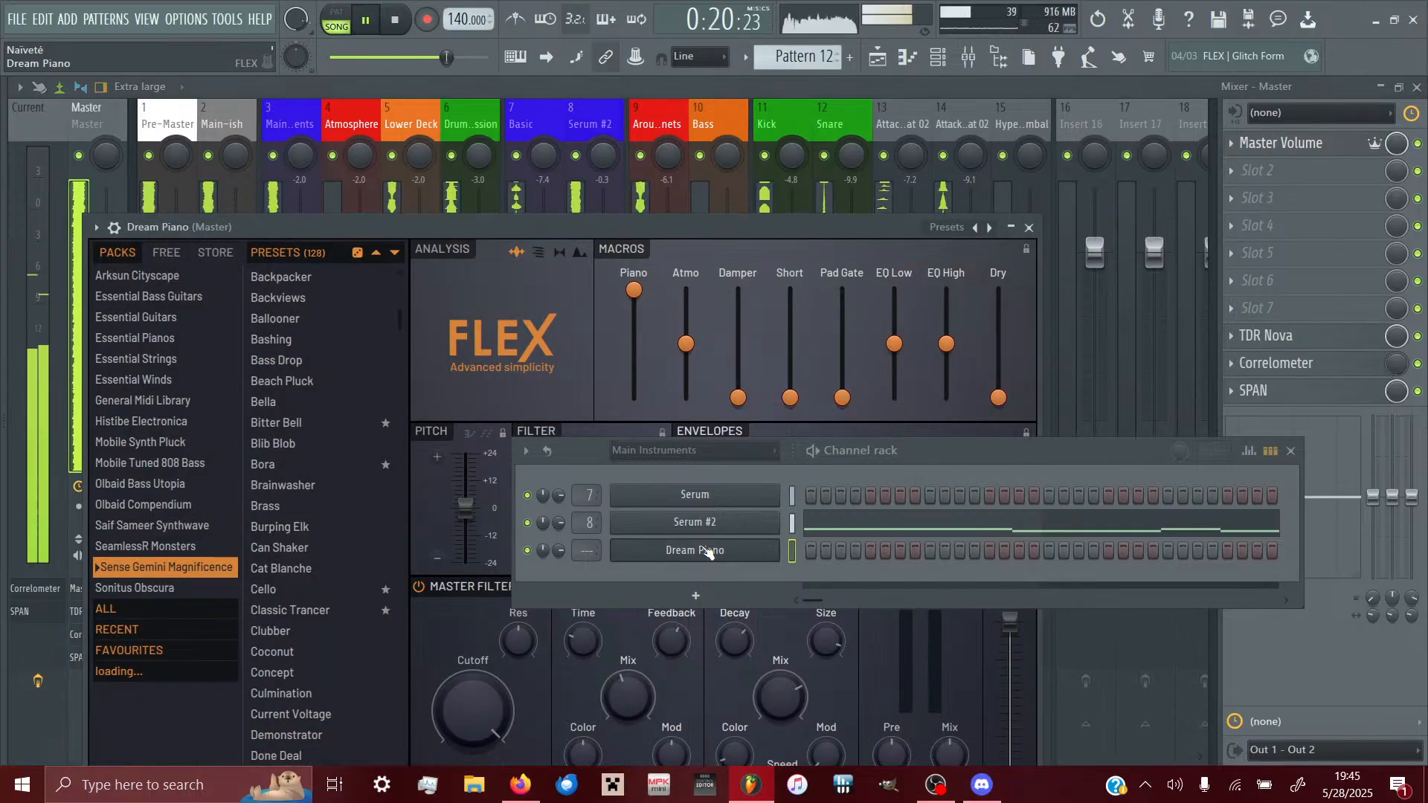
right_click(704, 550)
left_click(672, 563)
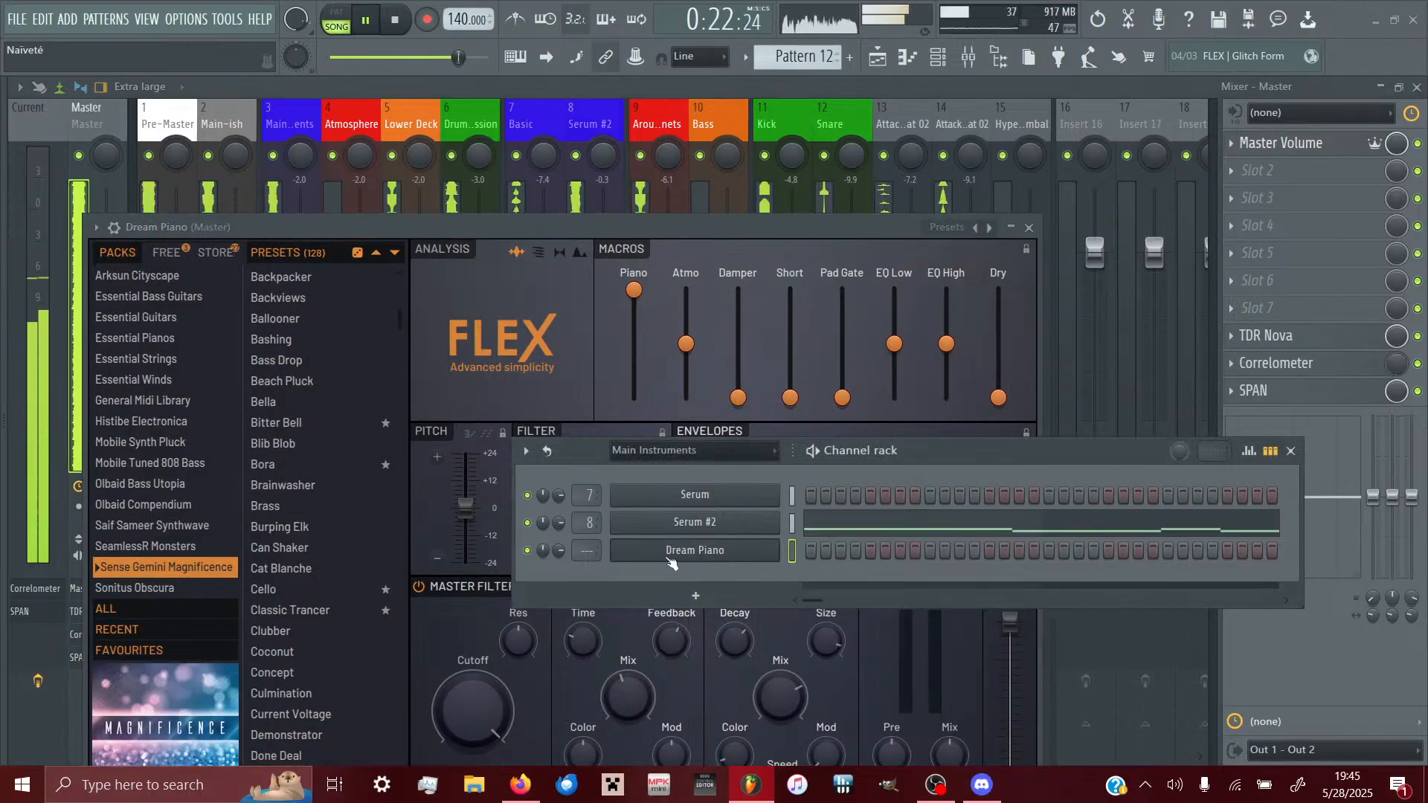
left_click(669, 557)
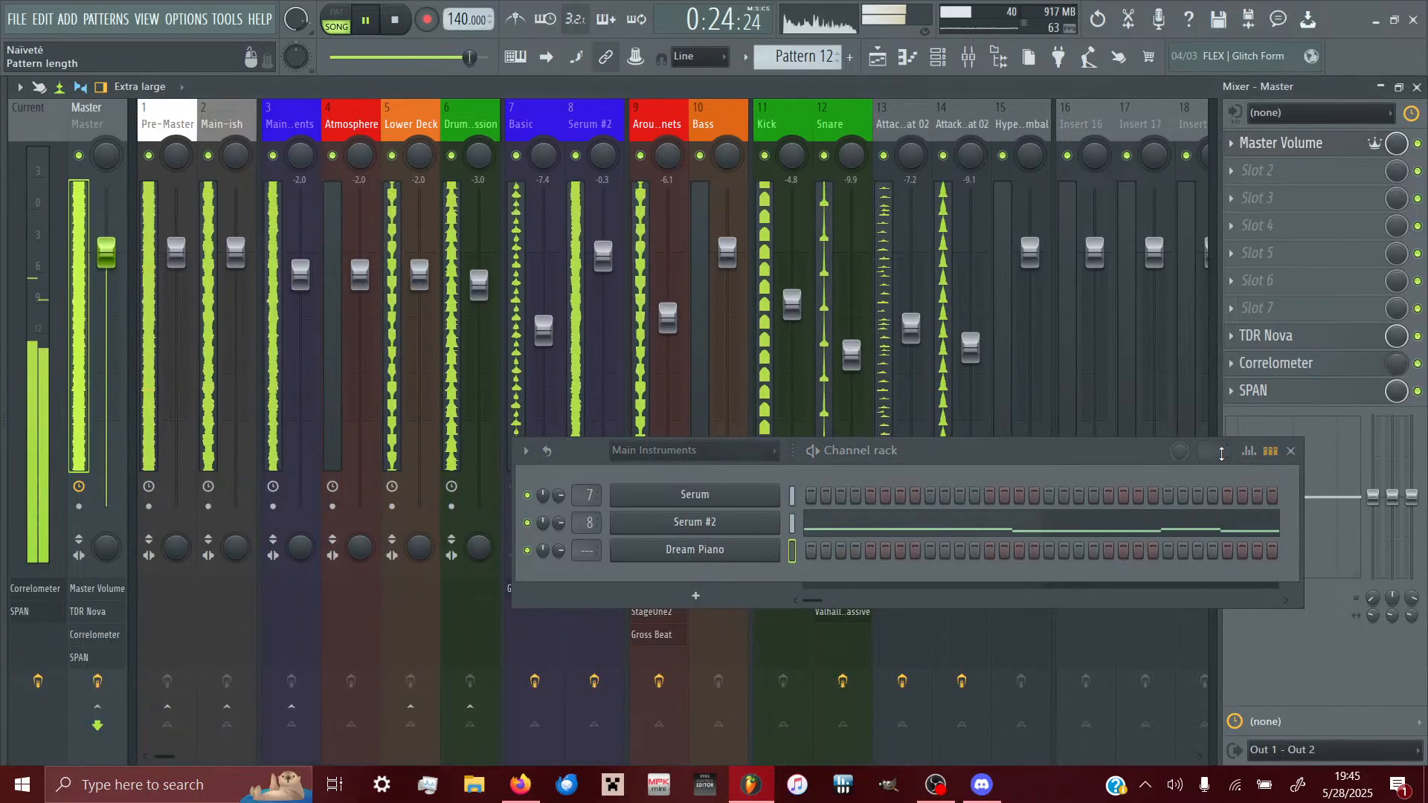
- In the playlist, audition Pattern 1 and Pattern 2 in pattern playback mode
left_click(885, 68)
scroll(727, 209, "down", 5)
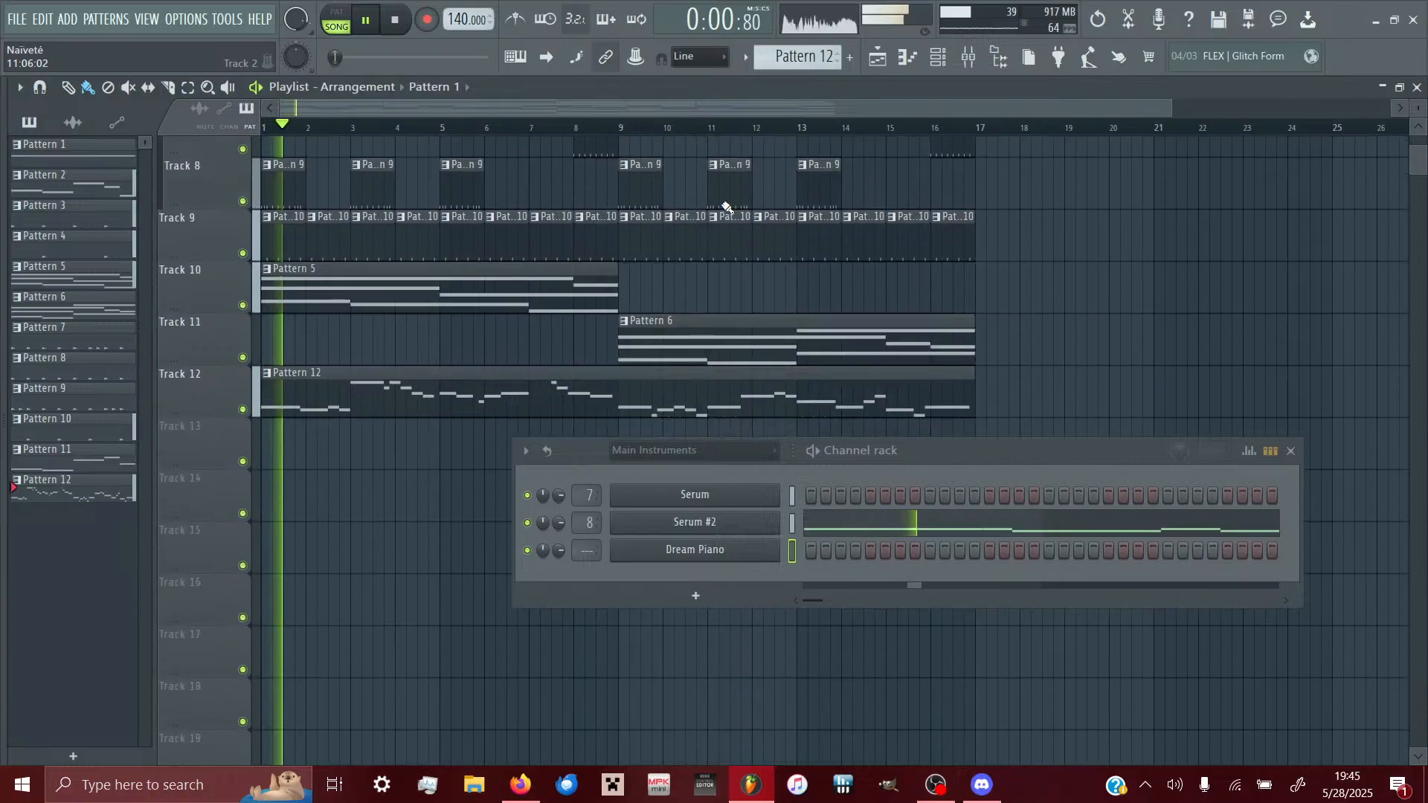
scroll(726, 210, "up", 5)
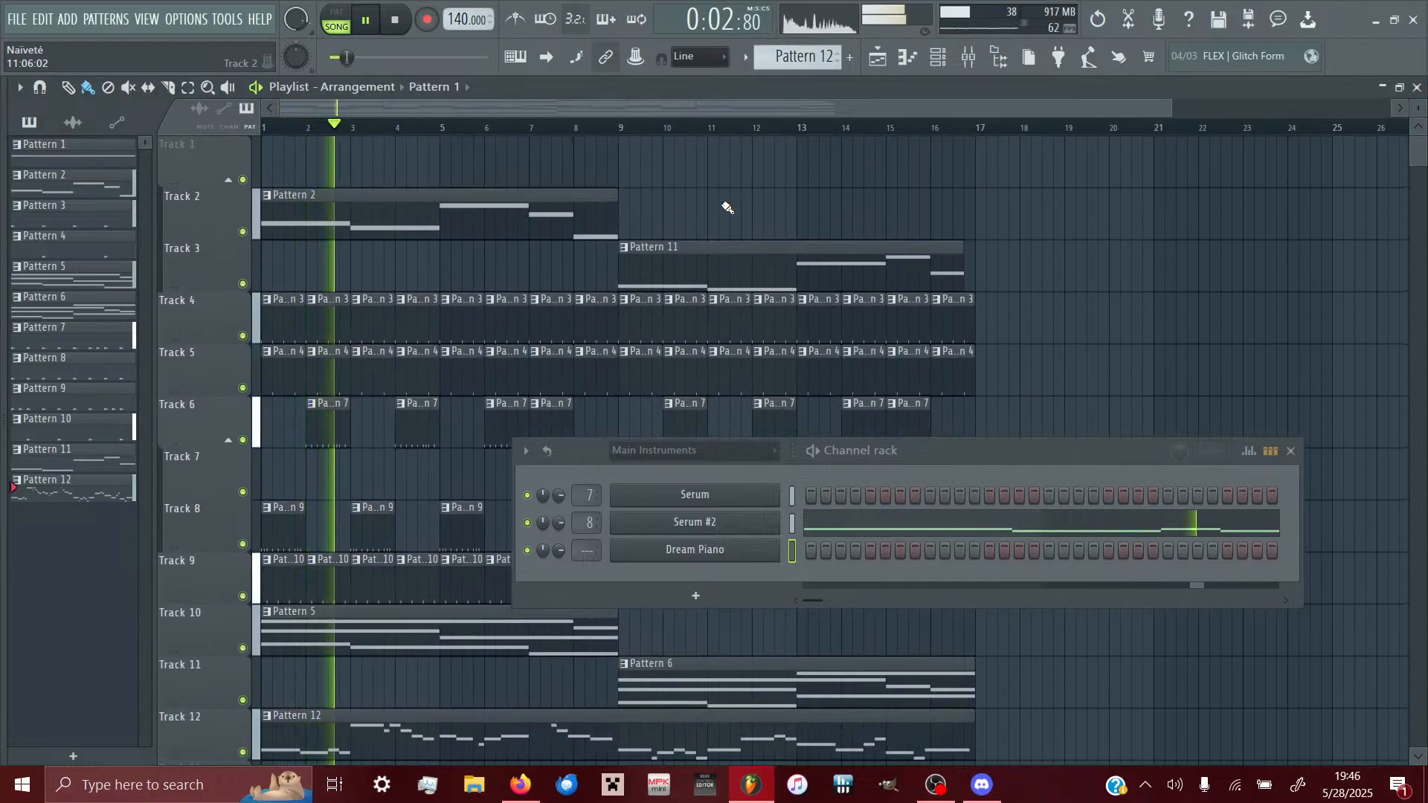
left_click(116, 156)
left_click(337, 12)
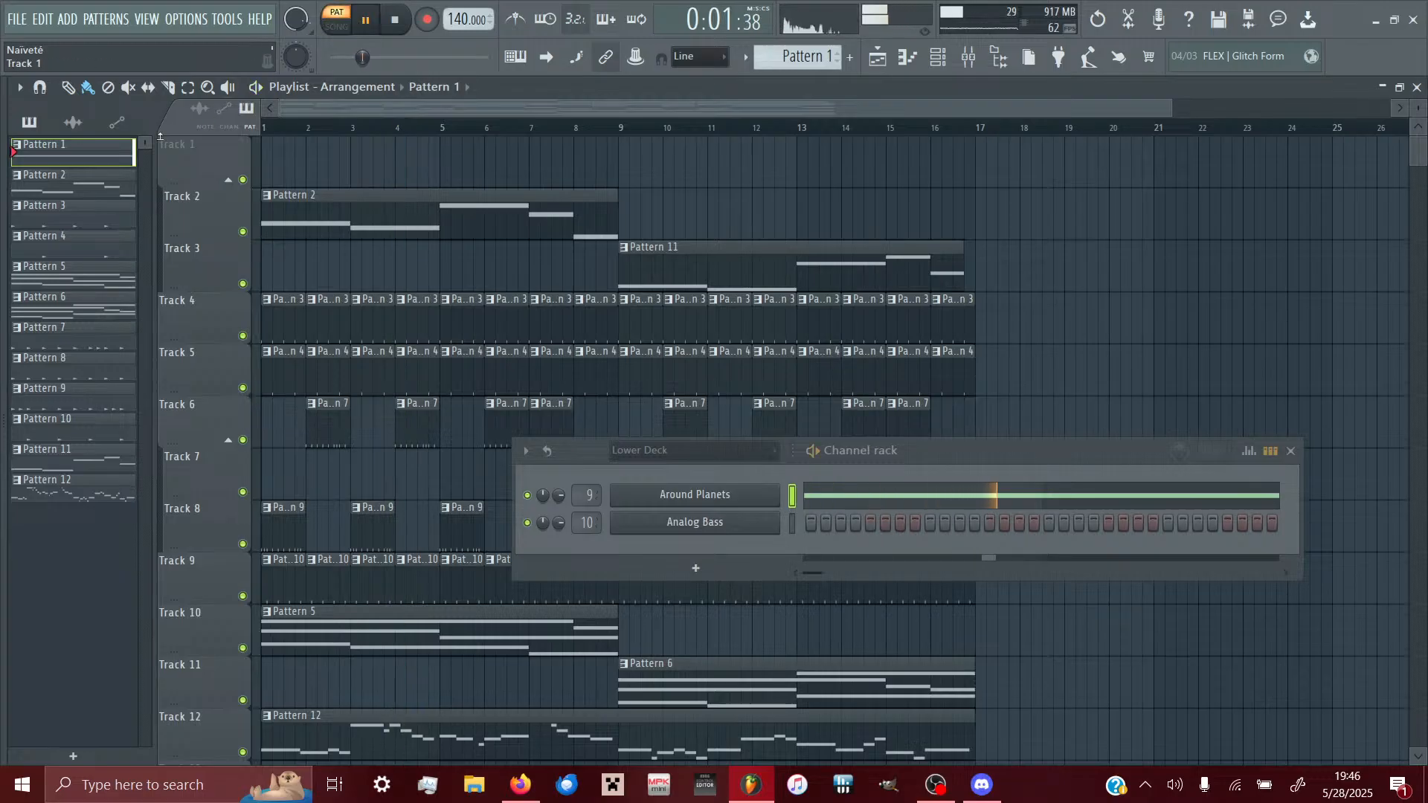
left_click(102, 195)
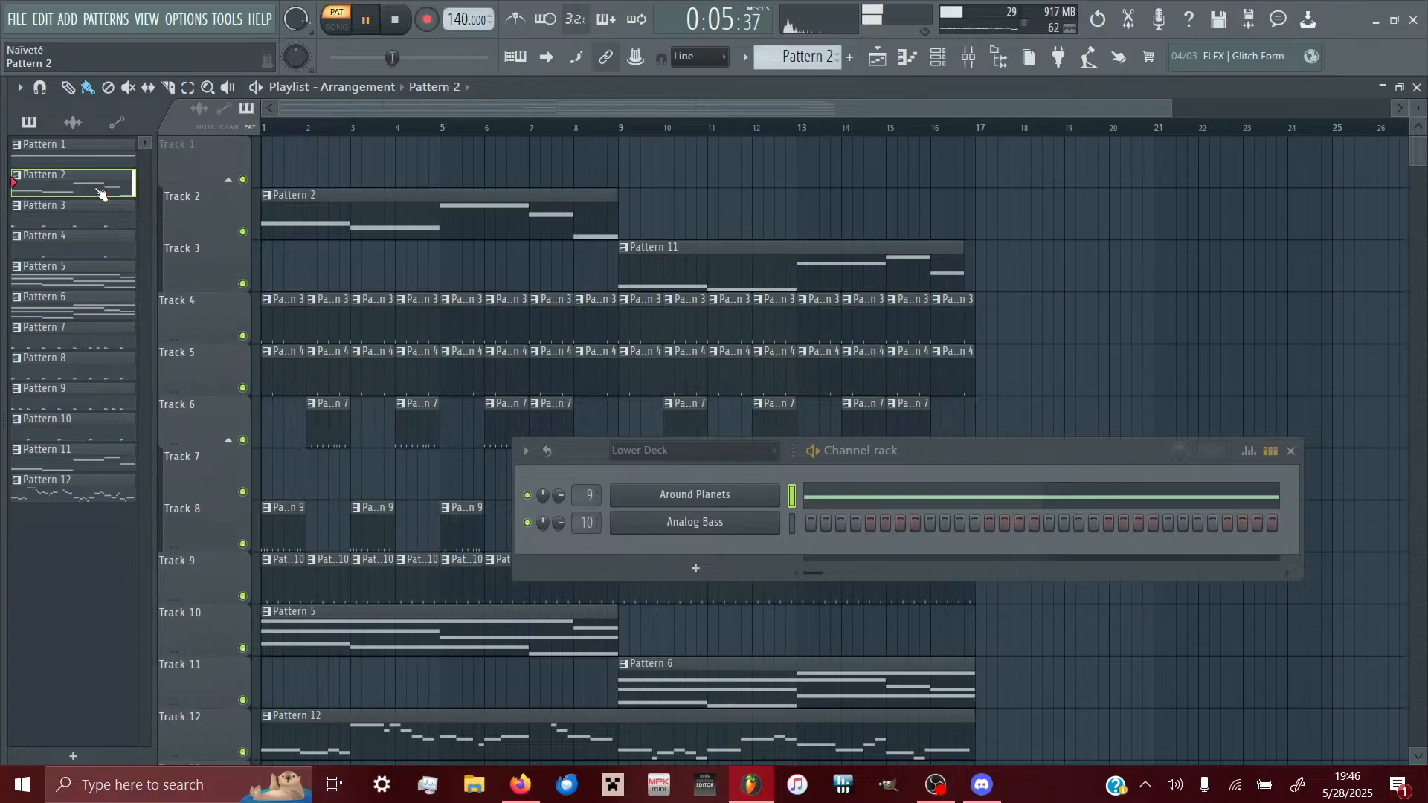
- In Gross Beat on the Around Planets mixer track, set click reduction to High (melodic) and adjust the volume attack and release
left_click(969, 56)
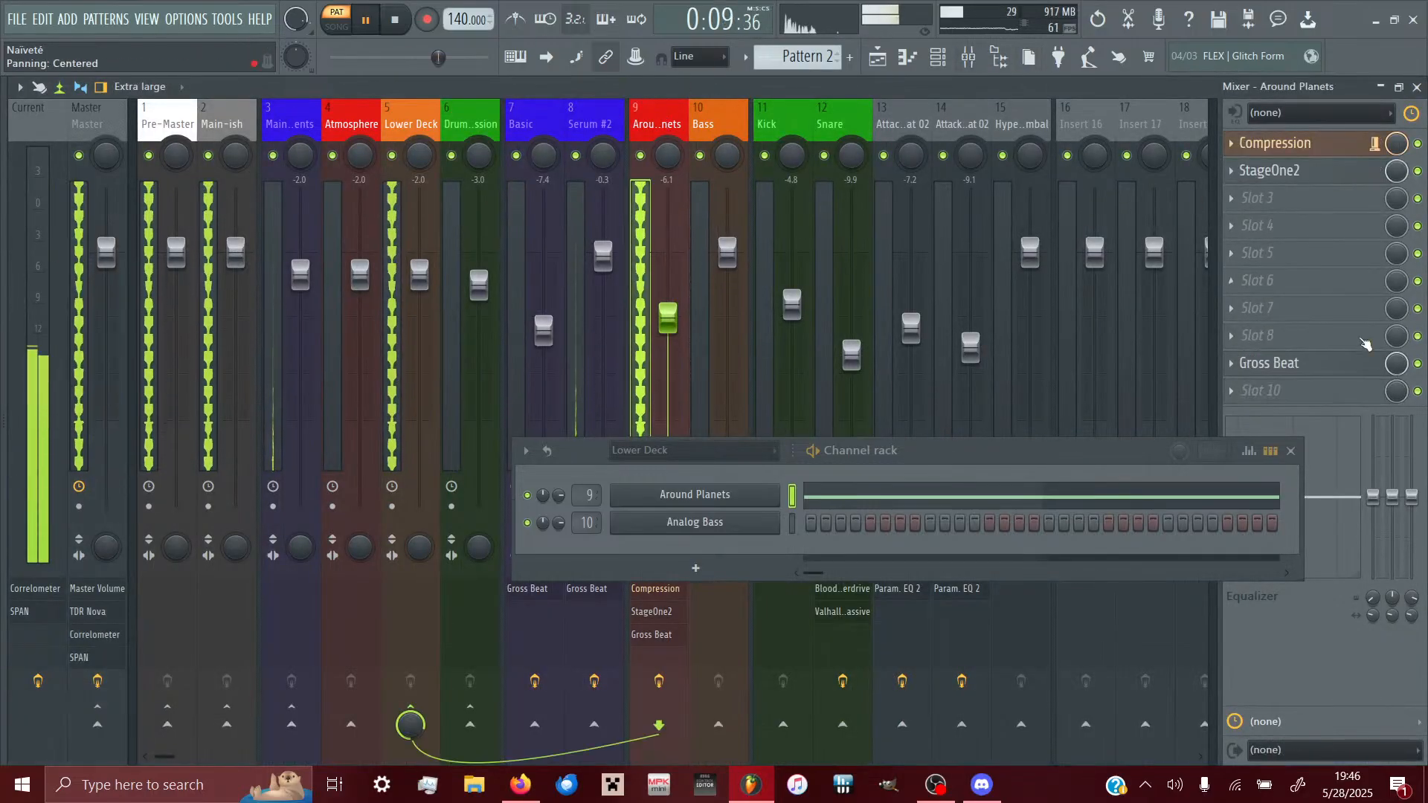
left_click(1361, 363)
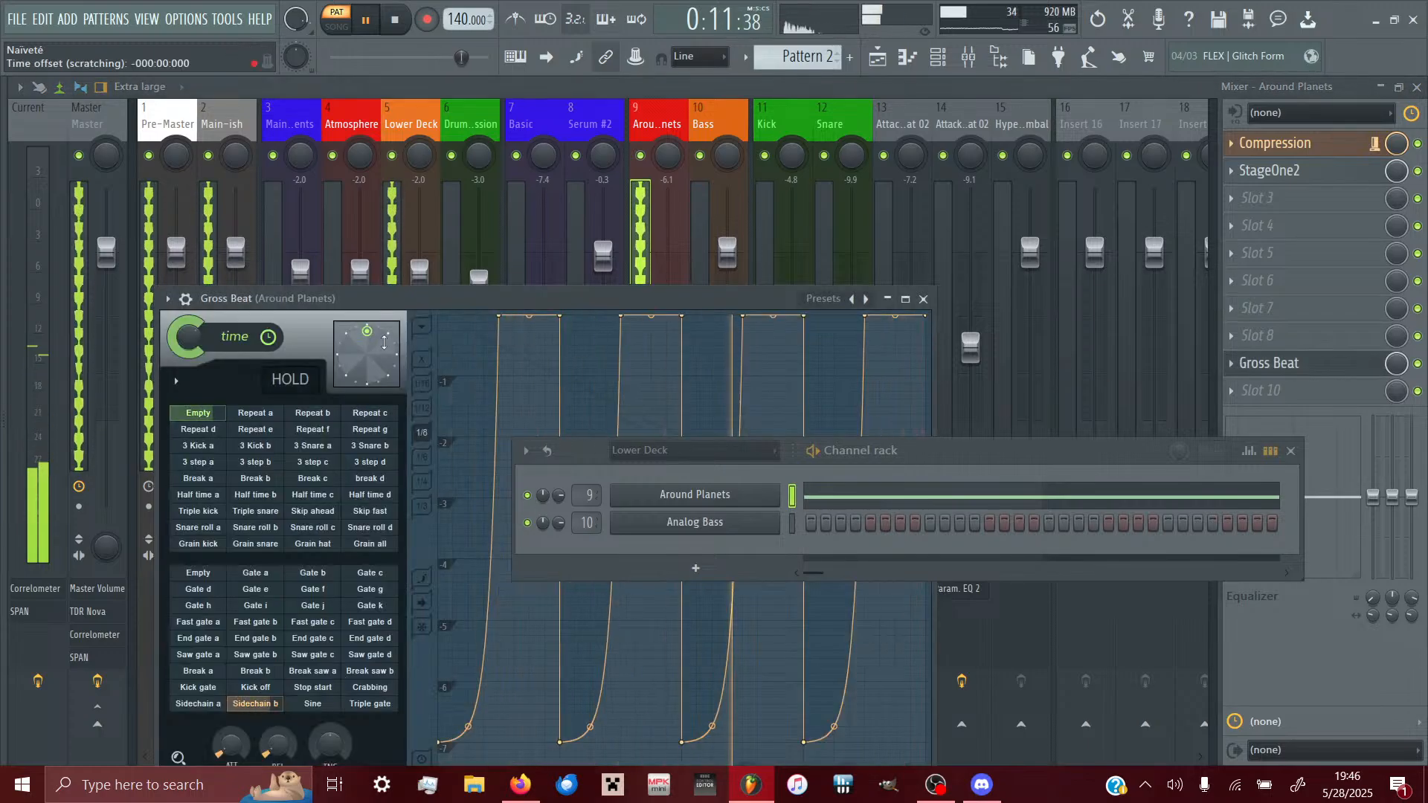
left_click_drag(425, 297, 470, 185)
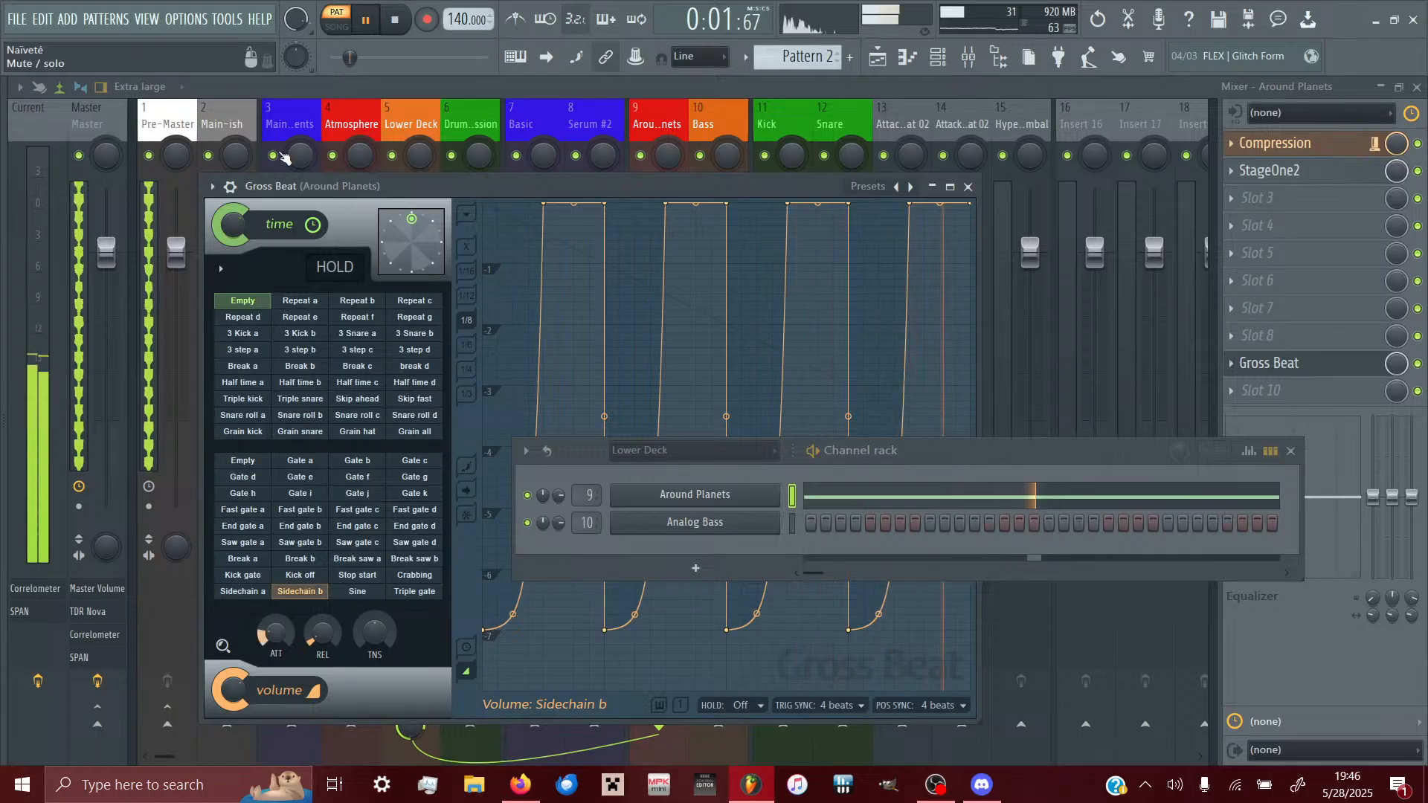
left_click(220, 268)
mouse_move(321, 285)
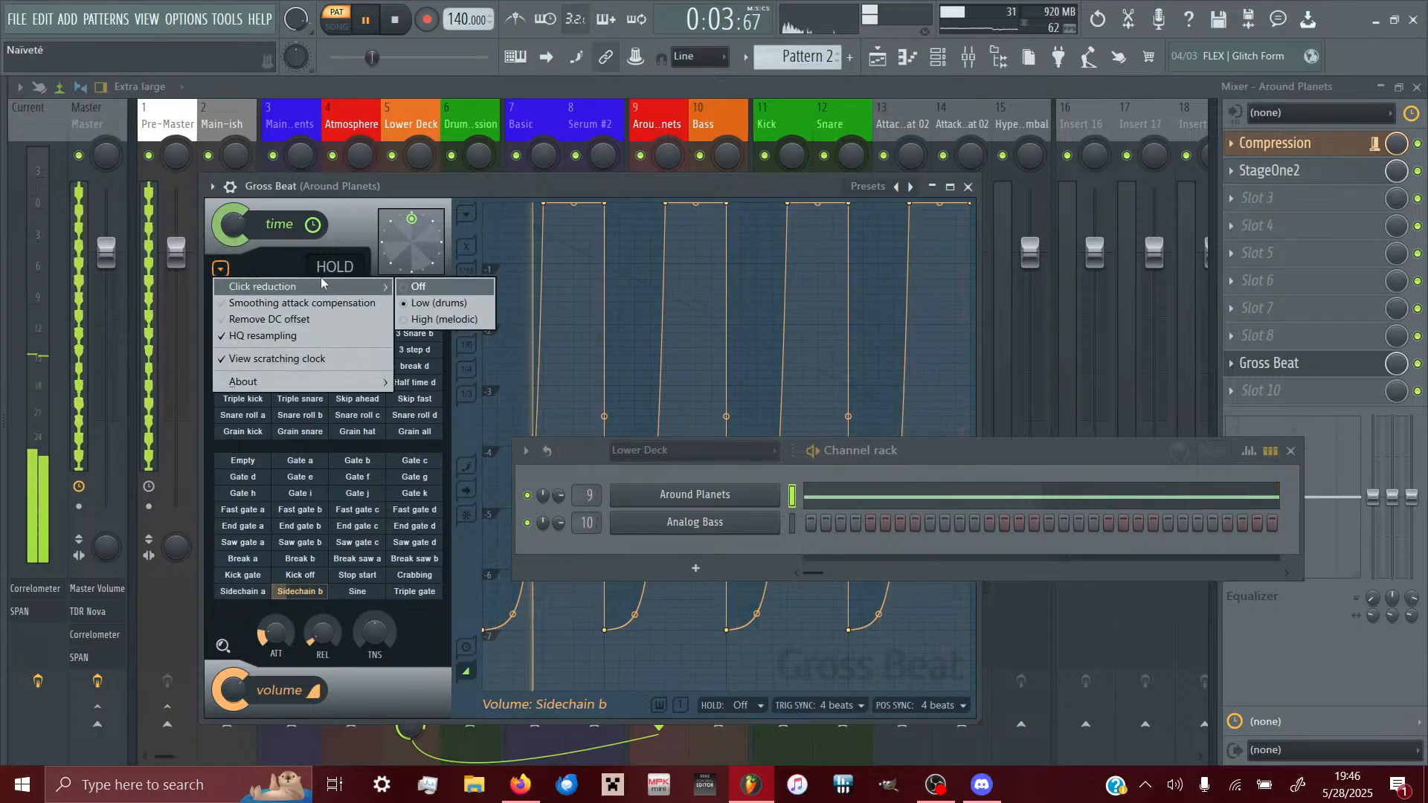
left_click(475, 324)
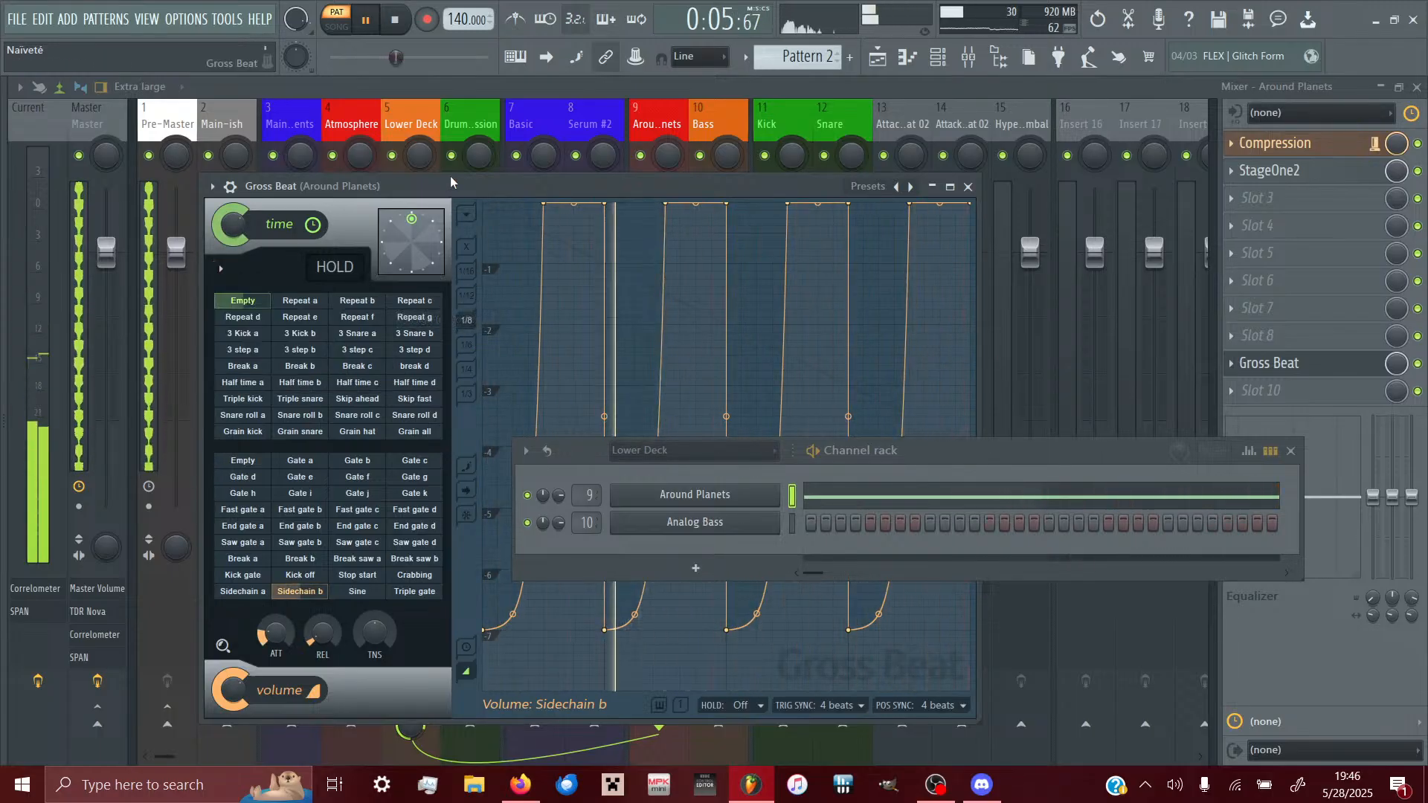
left_click_drag(273, 633, 322, 638)
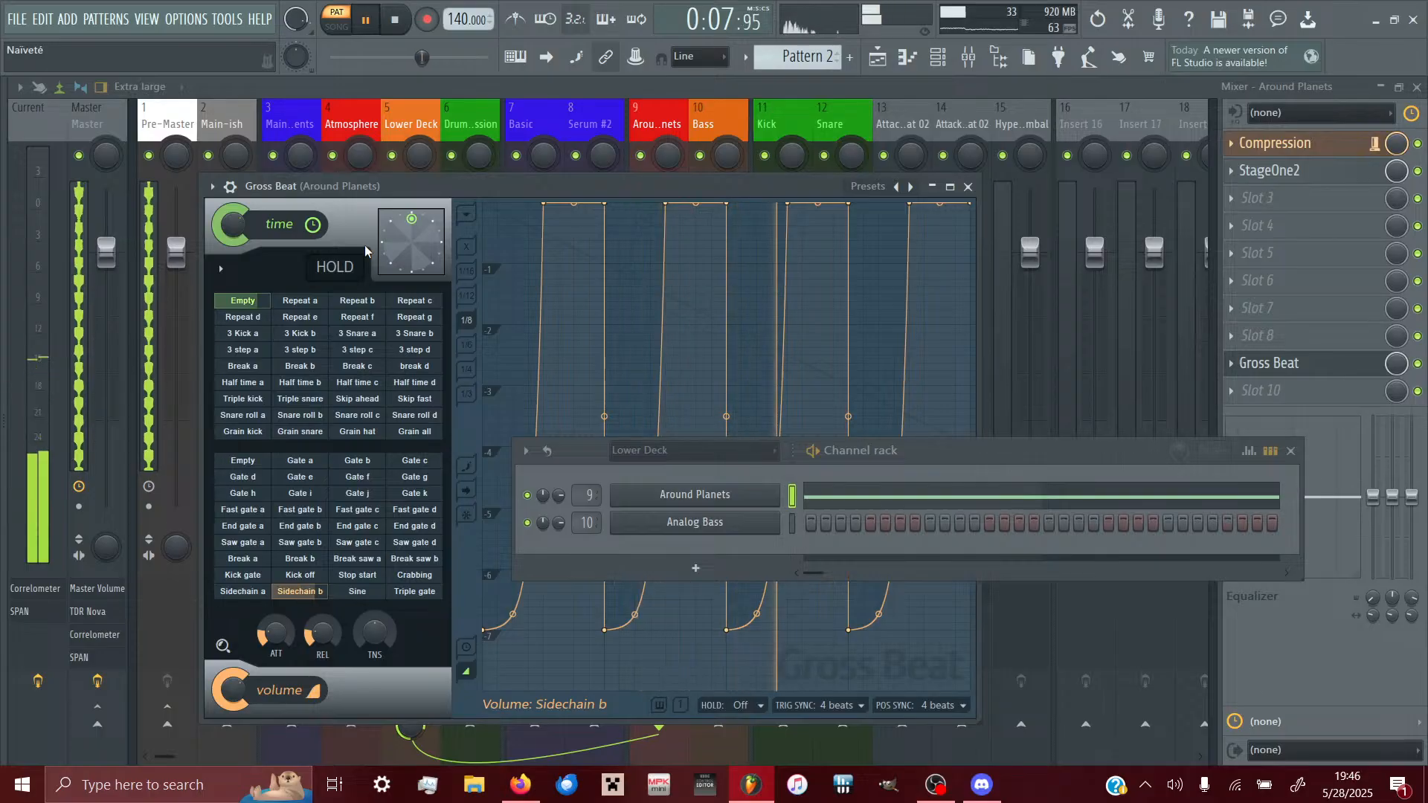
left_click(1294, 363)
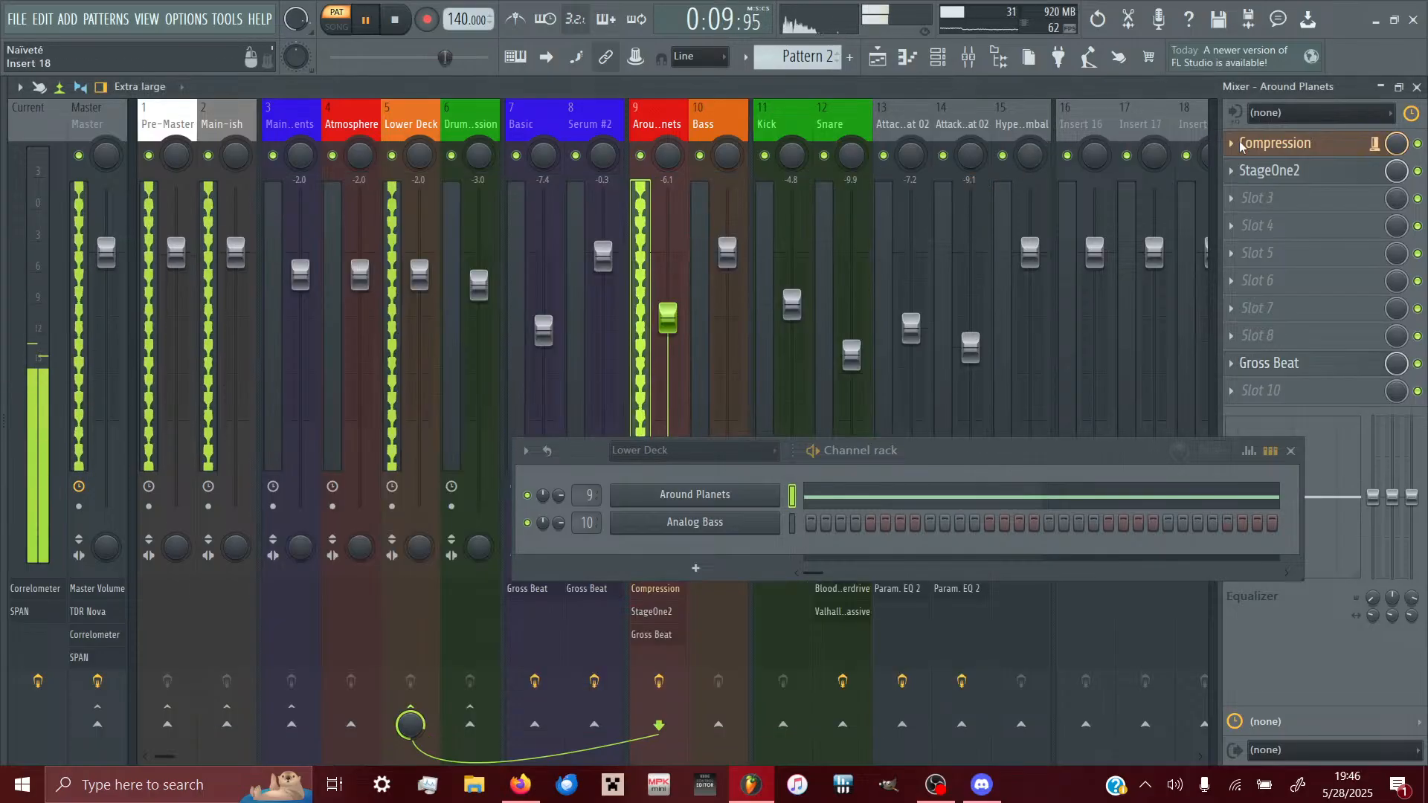
- Switch playback back to song mode from the playlist and return to the mixer
key("F5")
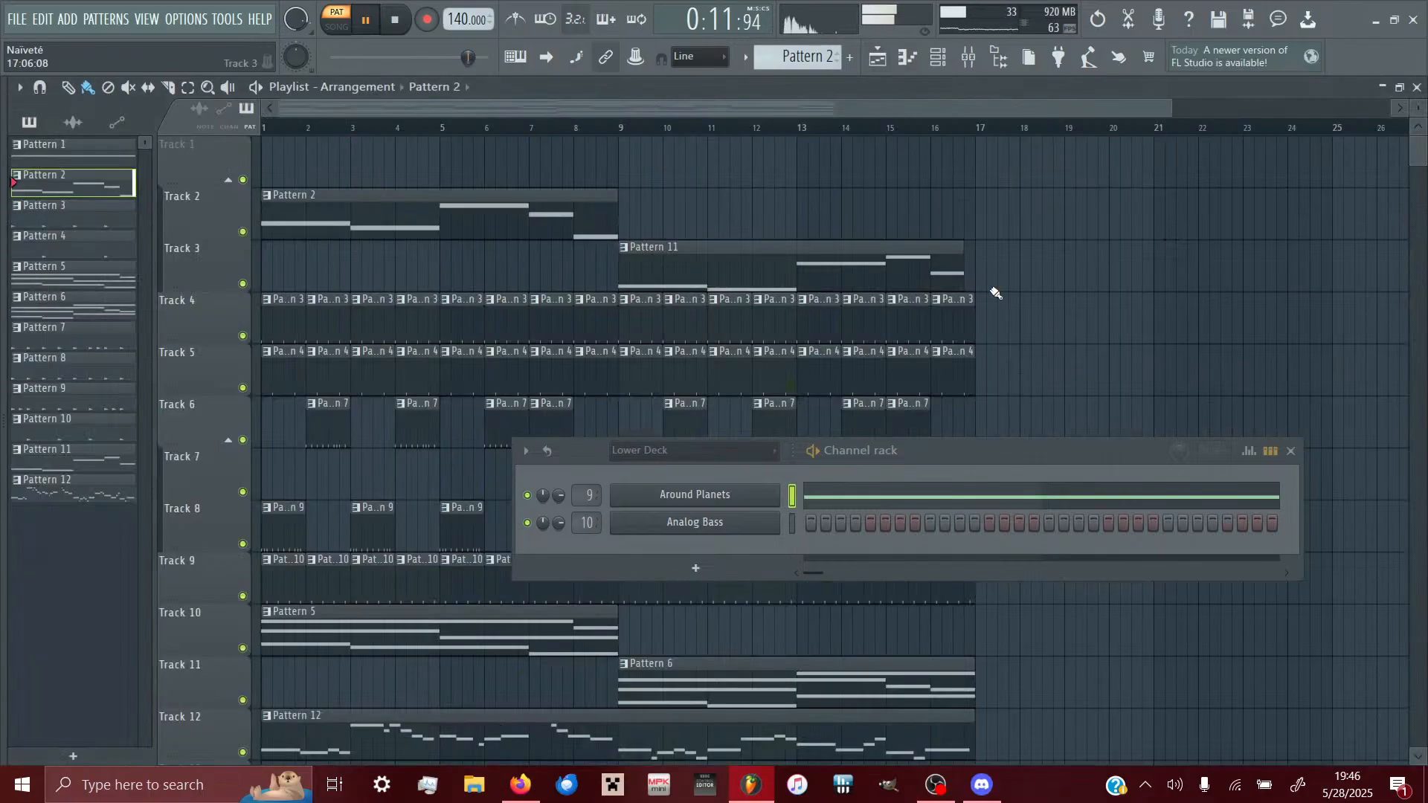
left_click(343, 28)
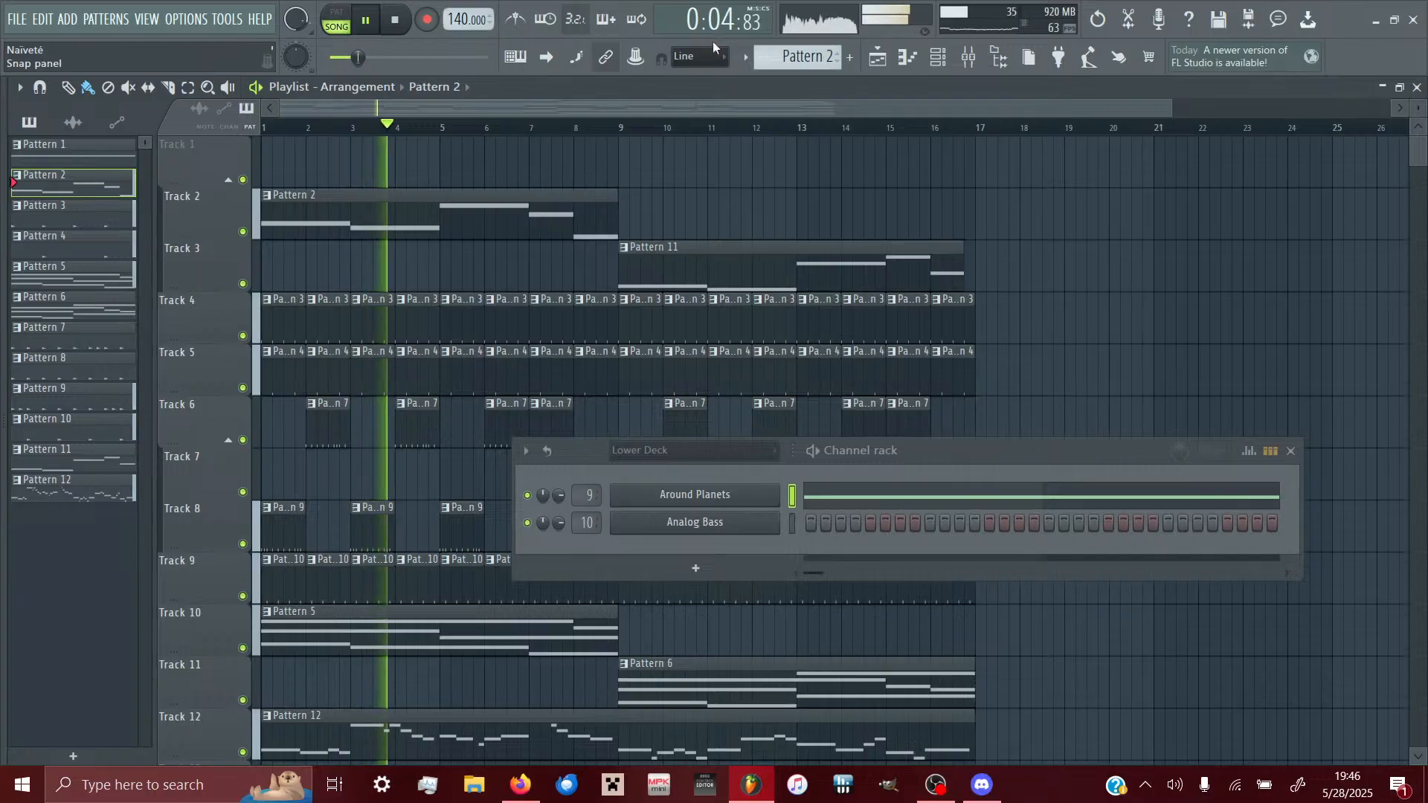
left_click(971, 67)
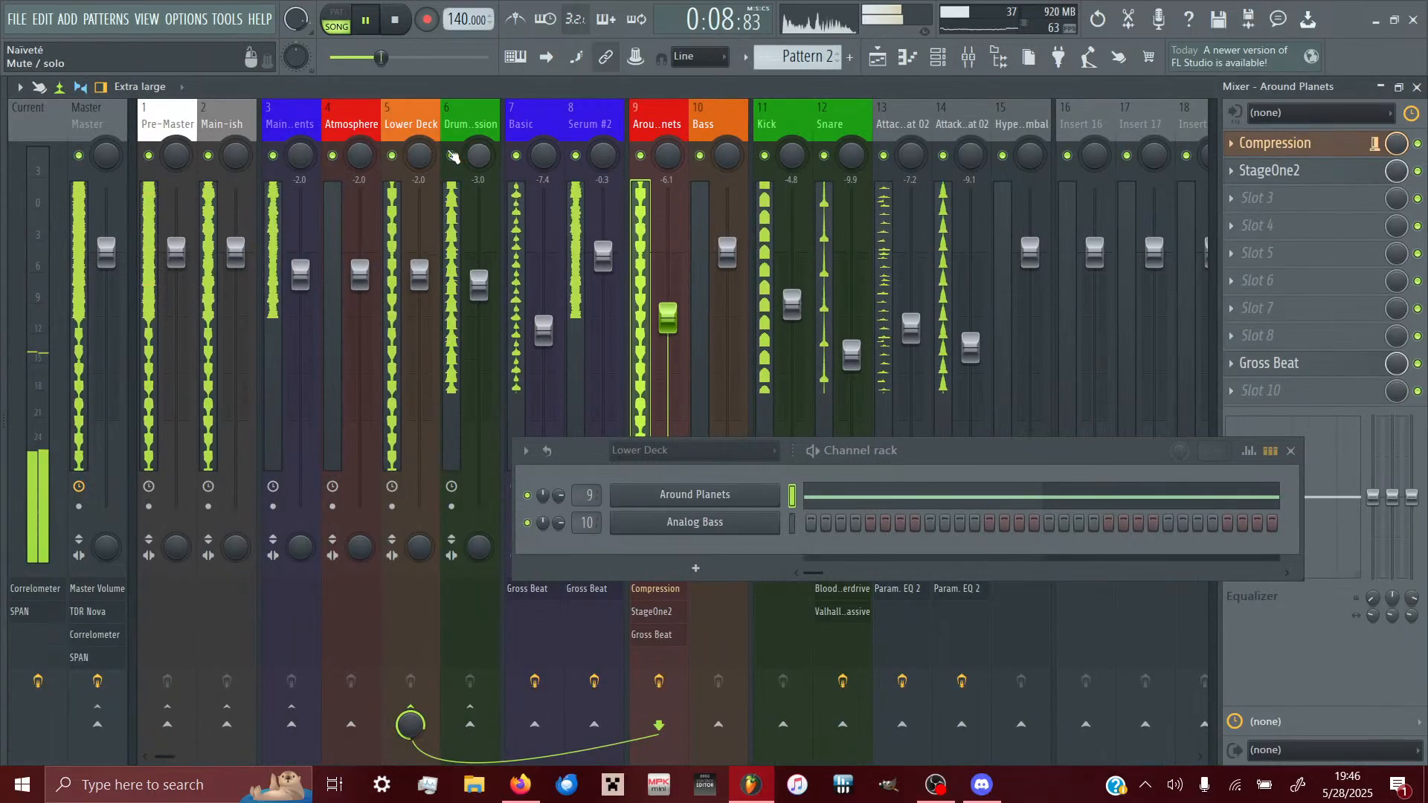
- Mute and unmute Lower Deck to compare the sound, and set the Around Planets level to -5.2 dB
left_click(392, 155)
left_click(392, 155)
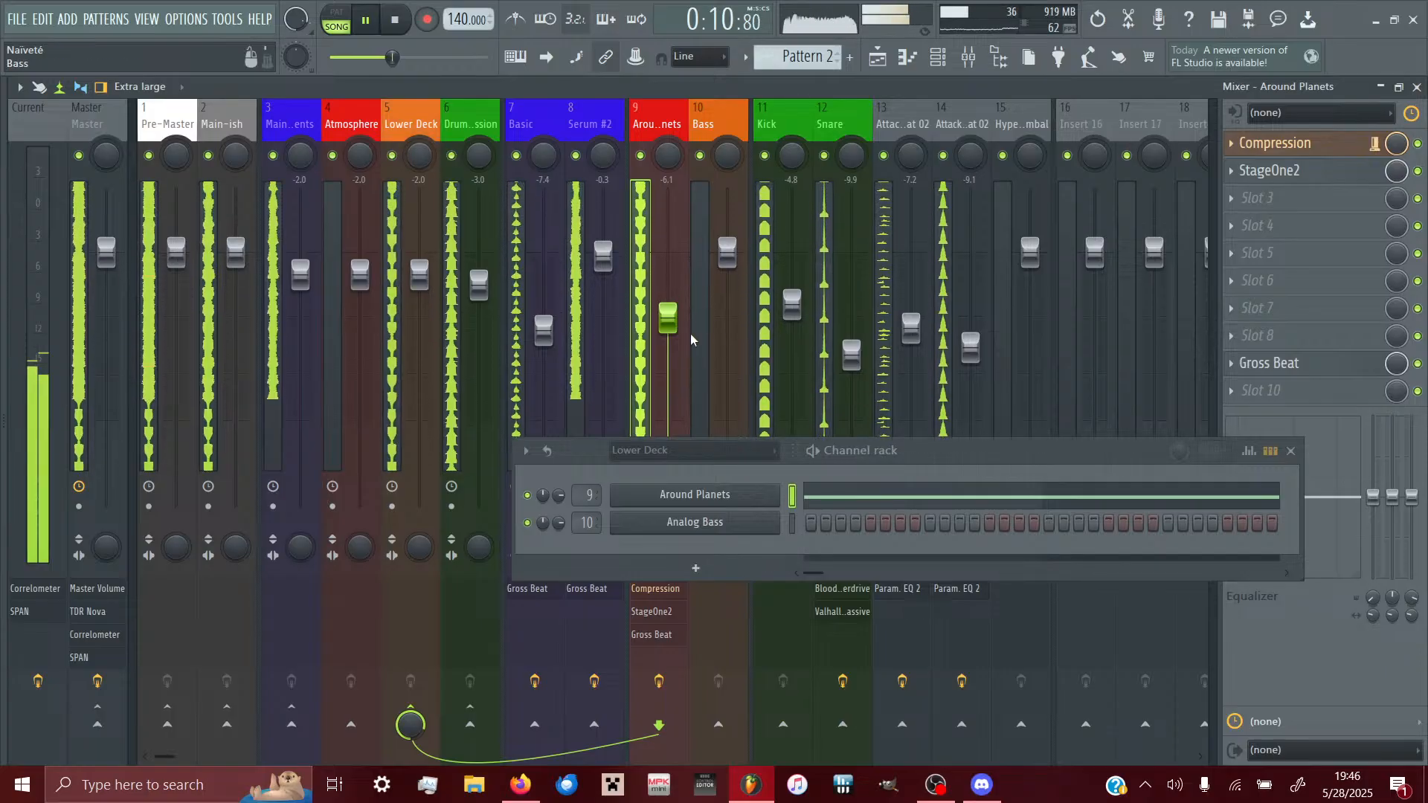
mouse_move(668, 318)
left_mouse_down()
mouse_move(669, 378)
mouse_move(669, 310)
left_mouse_up()
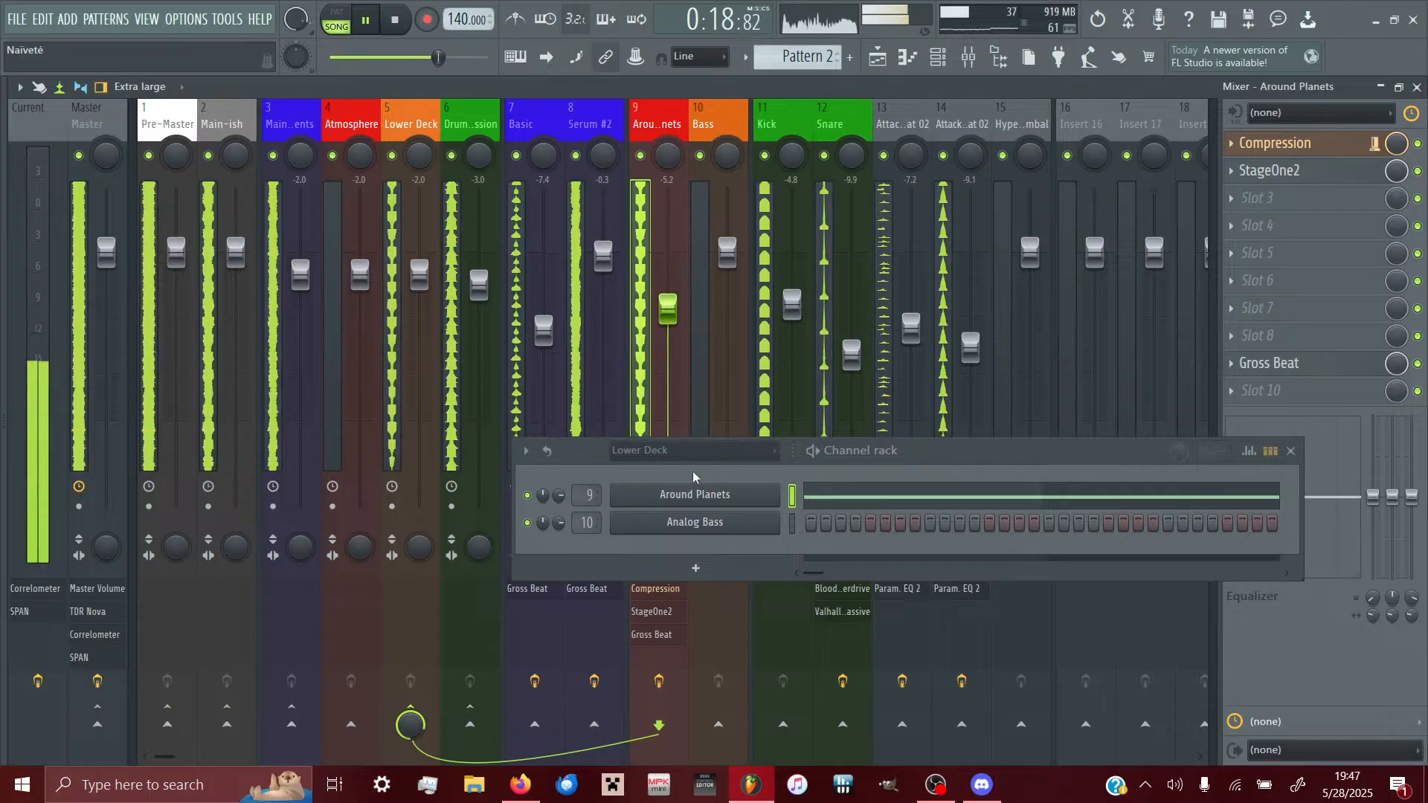
- Show the Main Instruments channels again and review the Serum and Serum #2 synth settings during playback
left_click(637, 451)
left_click(662, 526)
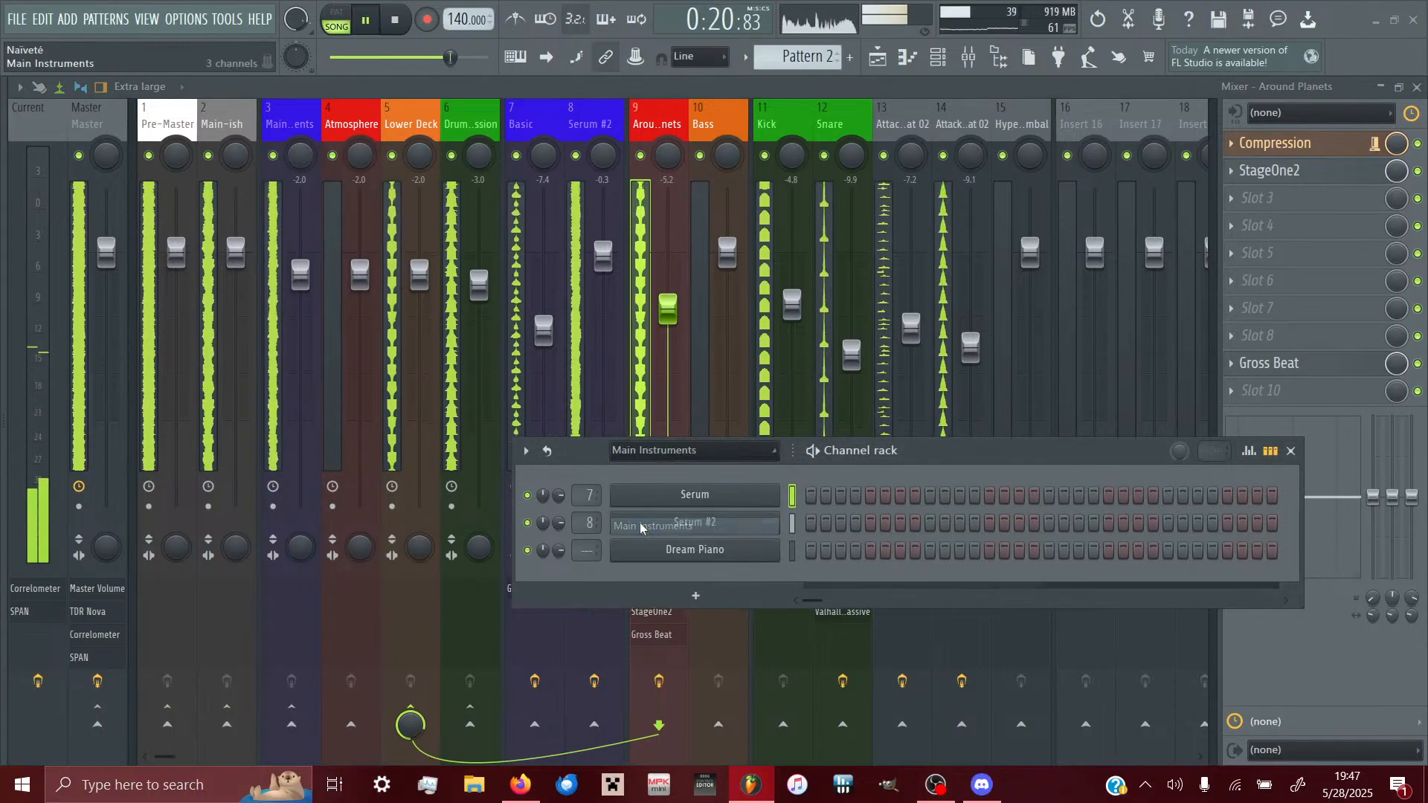
left_click(683, 508)
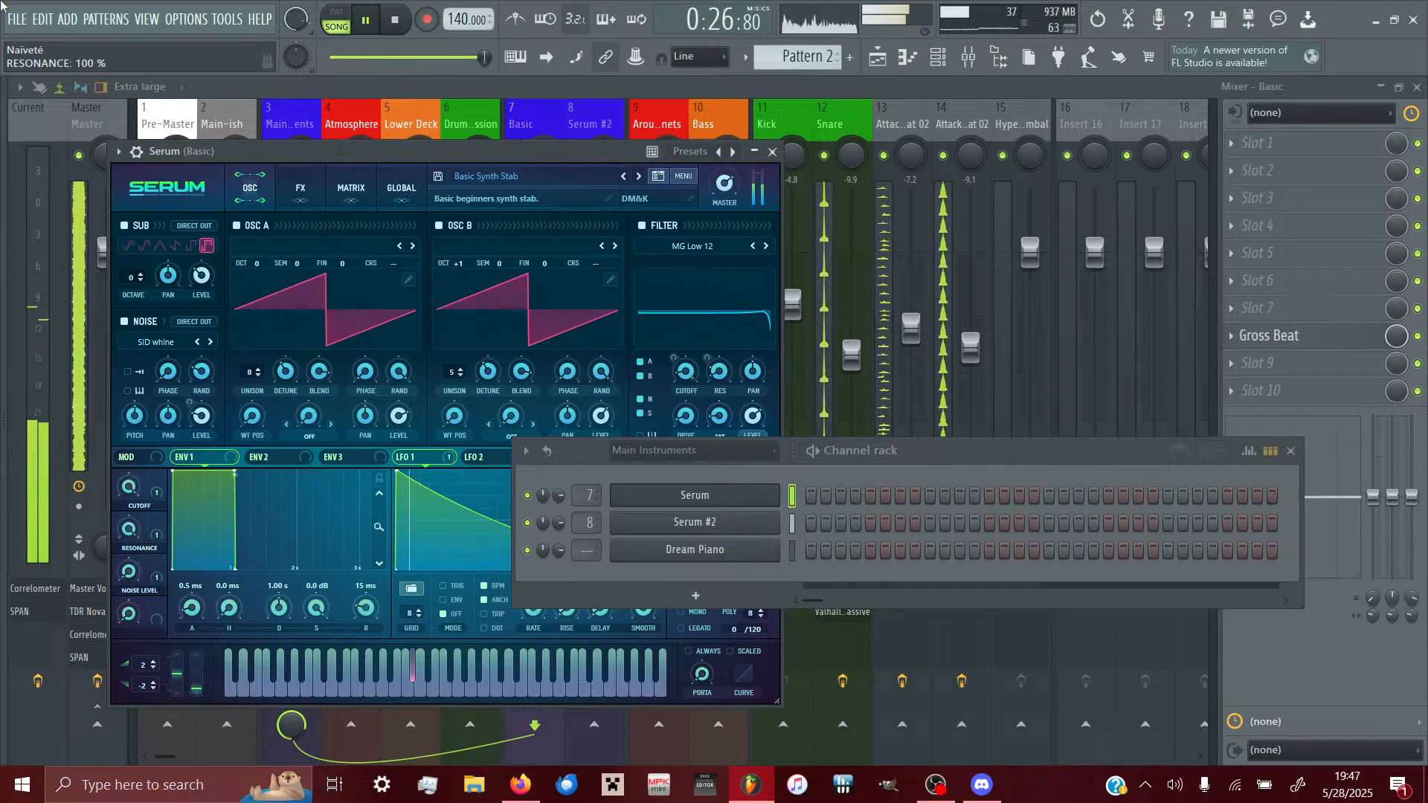
left_click(652, 498)
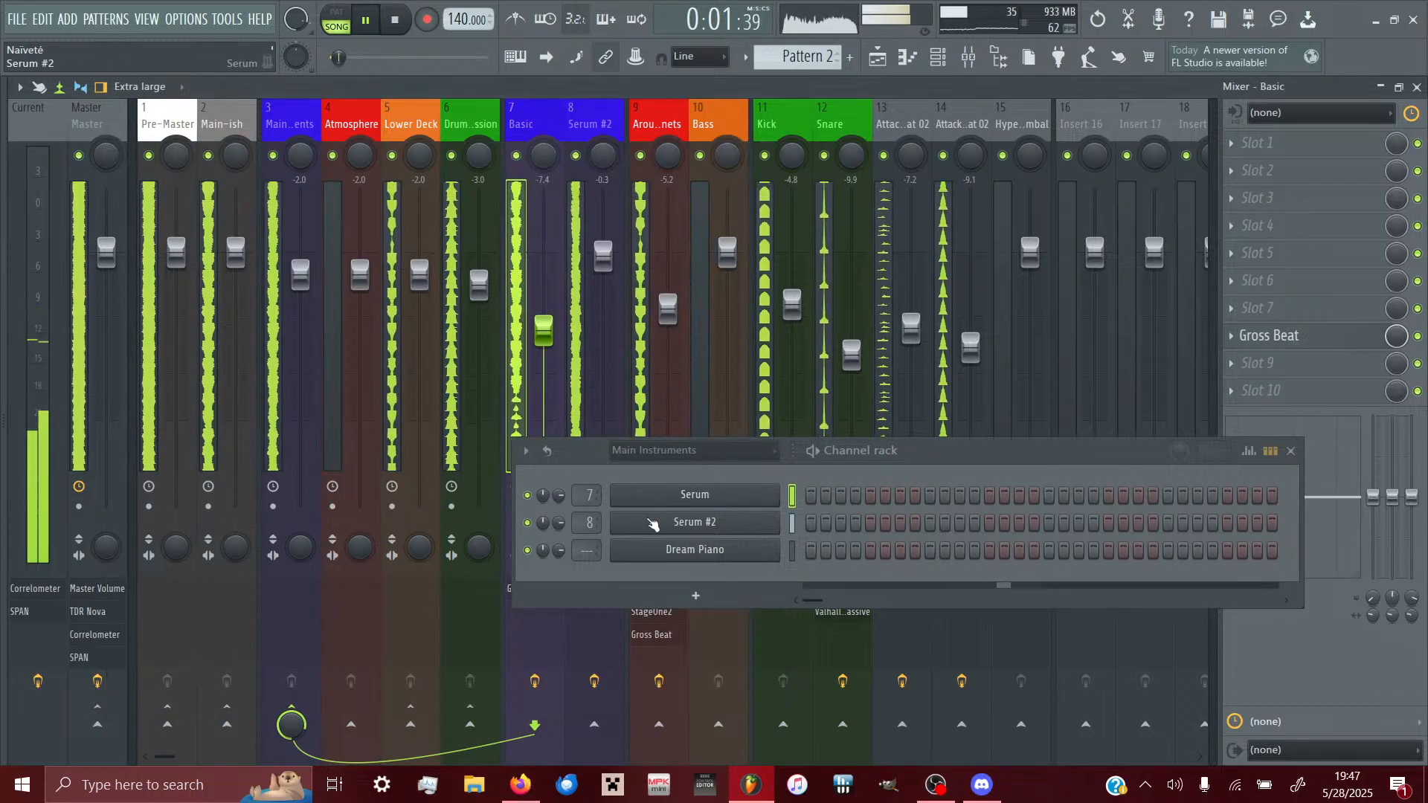
left_click(654, 525)
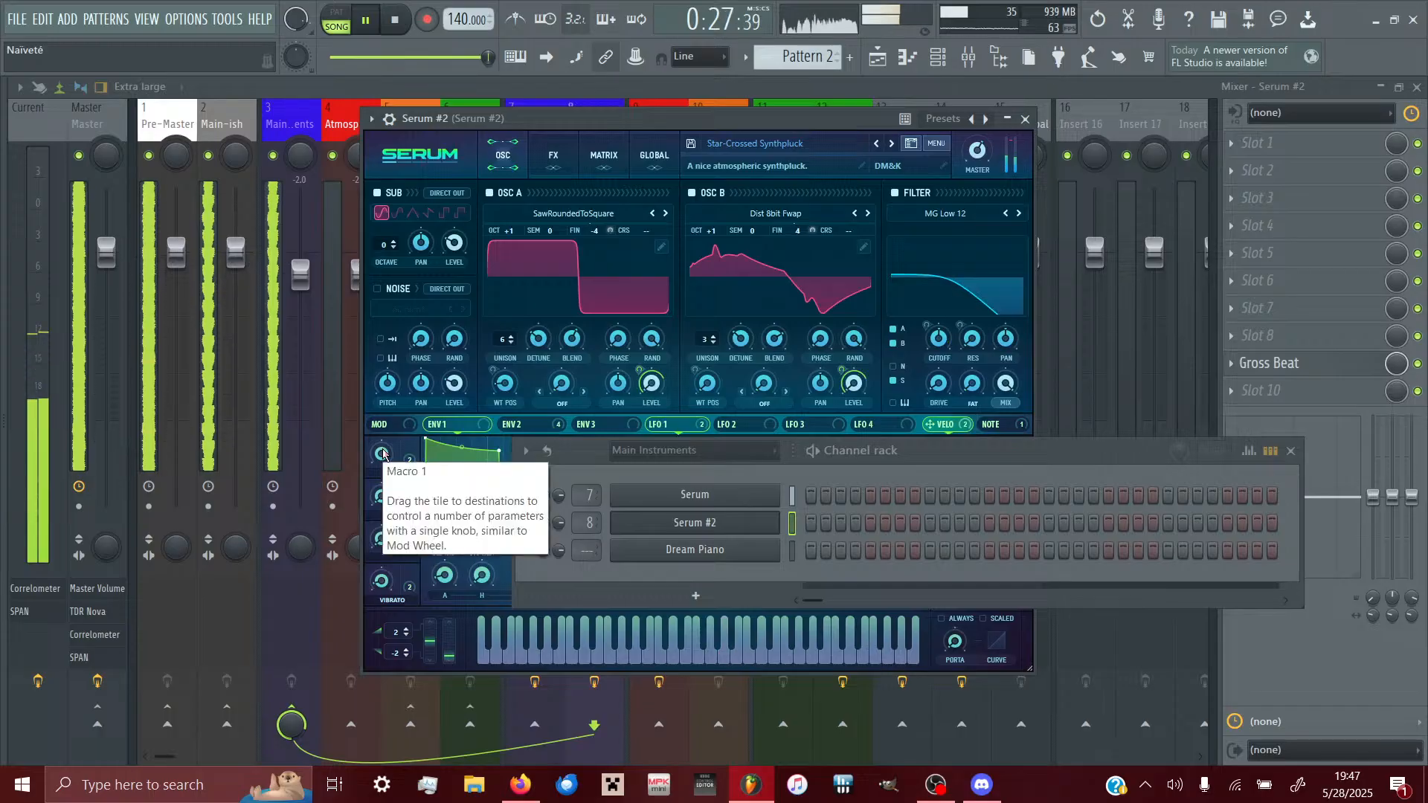
left_click(753, 524)
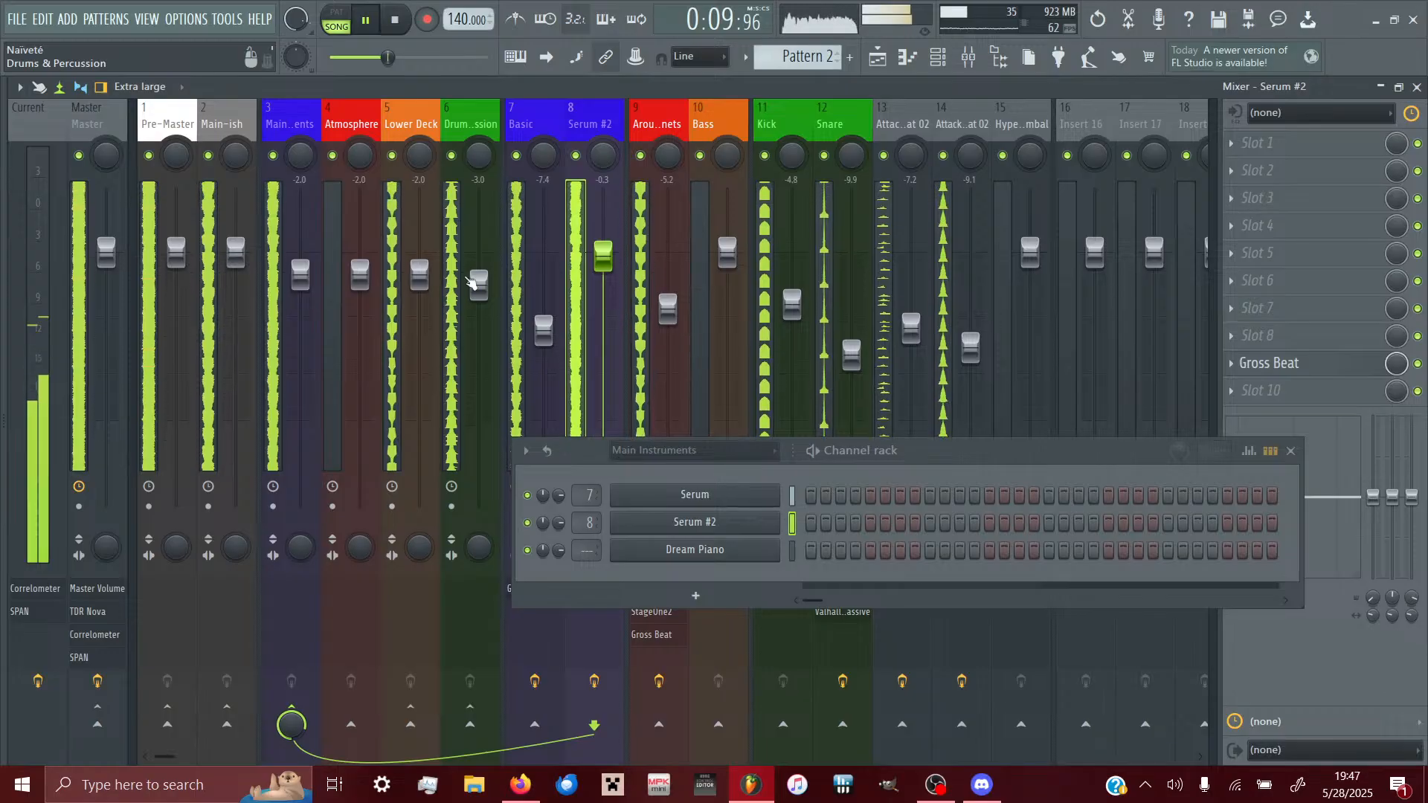
- Set the Drums & Percussion mixer track to -3.6 dB
left_click_drag(471, 282, 471, 289)
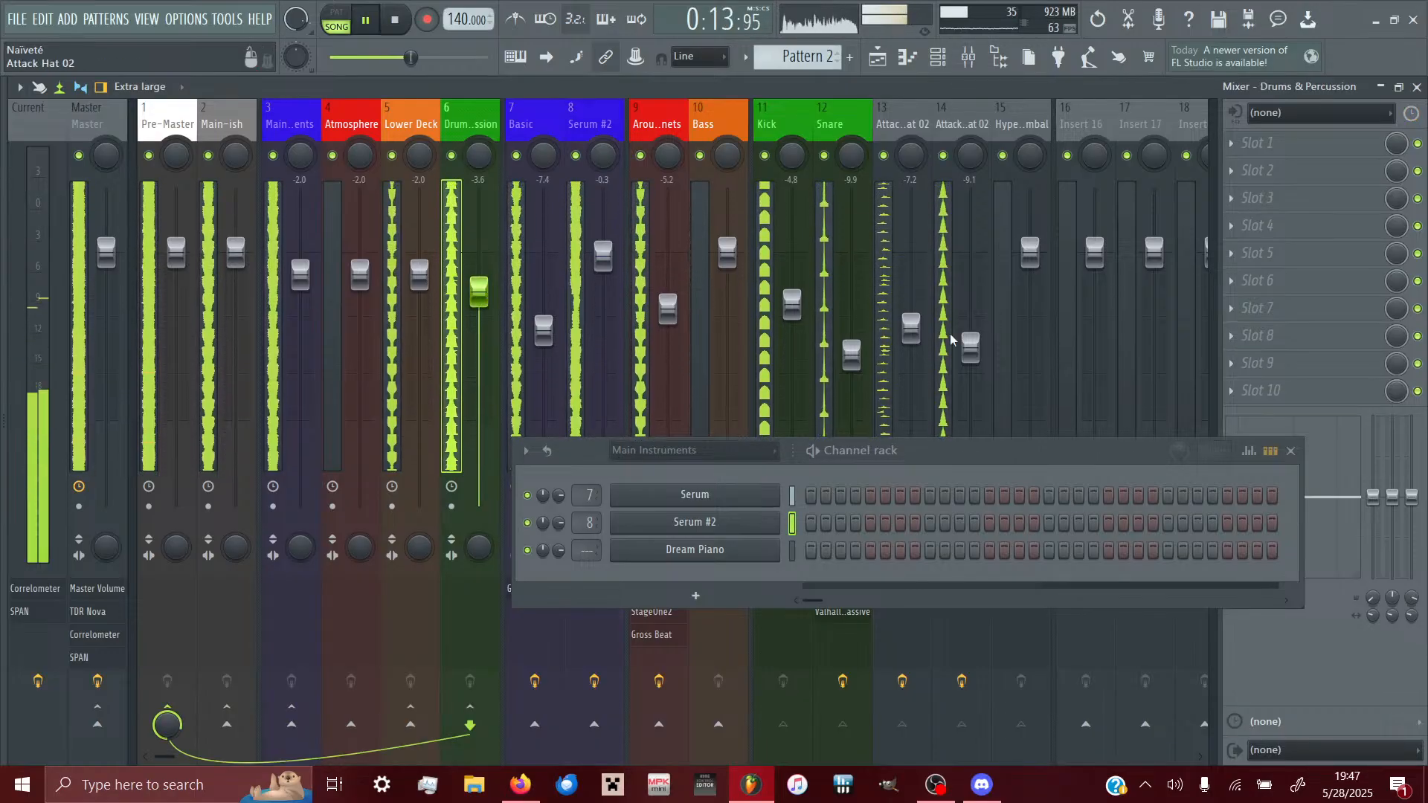
- Check the mix in mono using the Master stereo separation, reset it, and set Attack Hat 02 on track 13 to -12.0 dB
left_click_drag(911, 328, 912, 347)
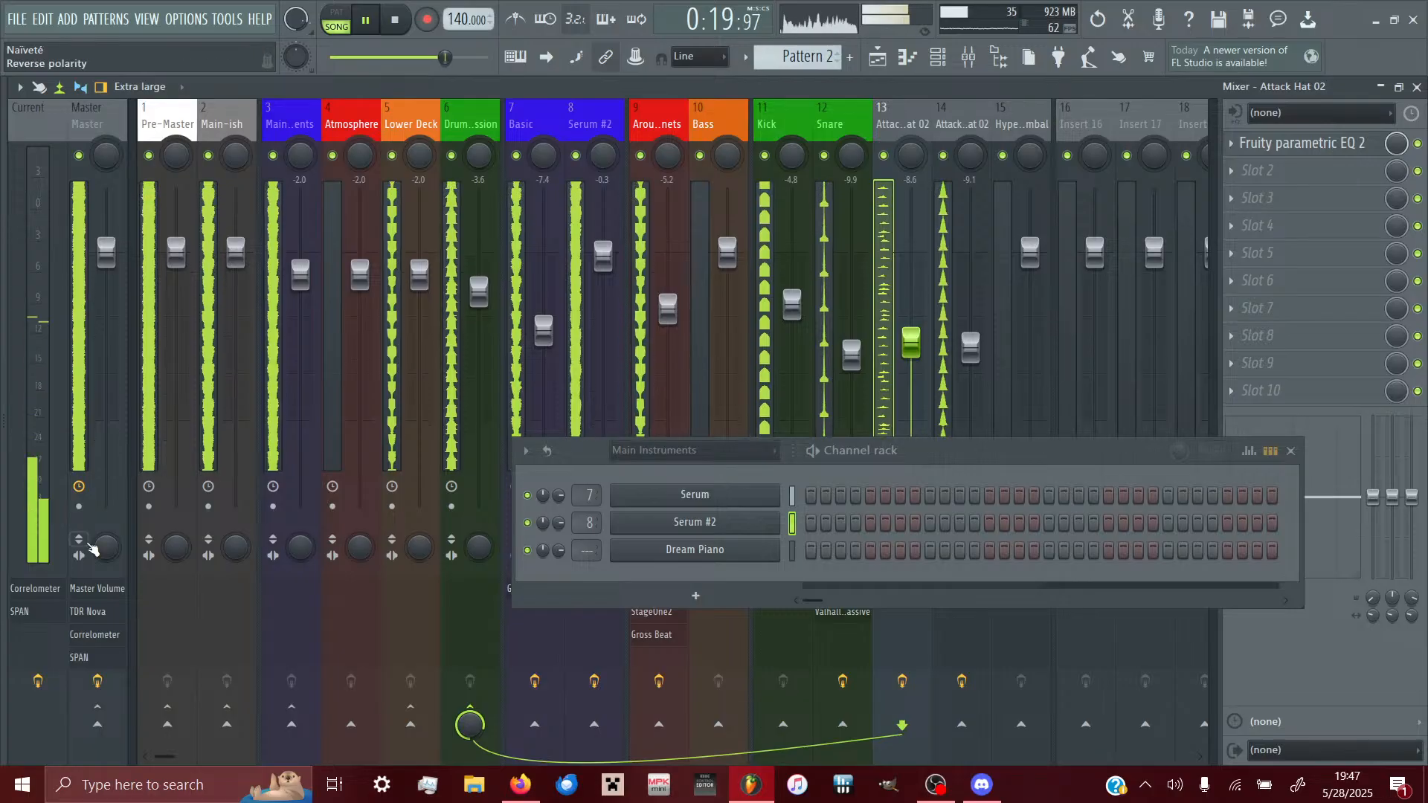
left_click_drag(96, 548, 102, 560)
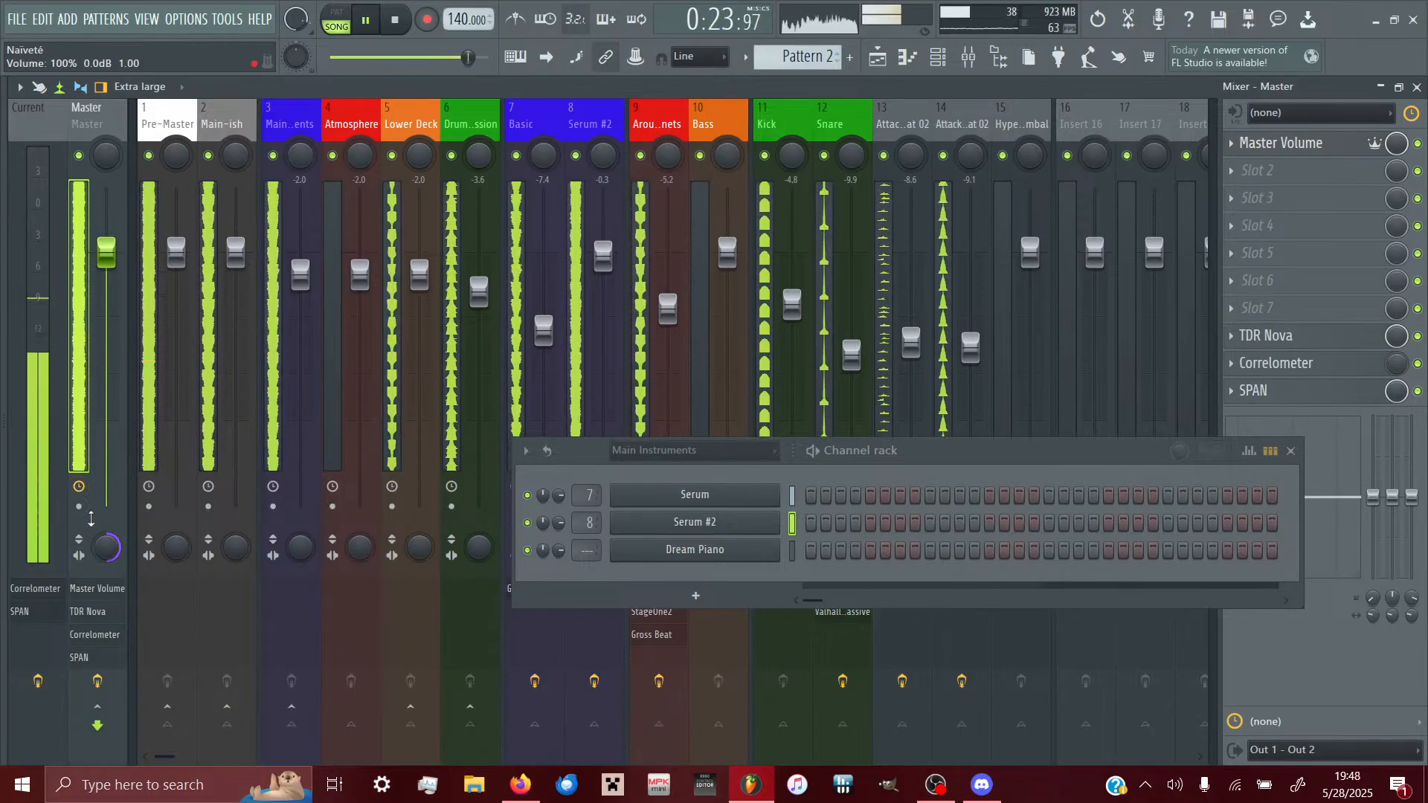
right_click(104, 519)
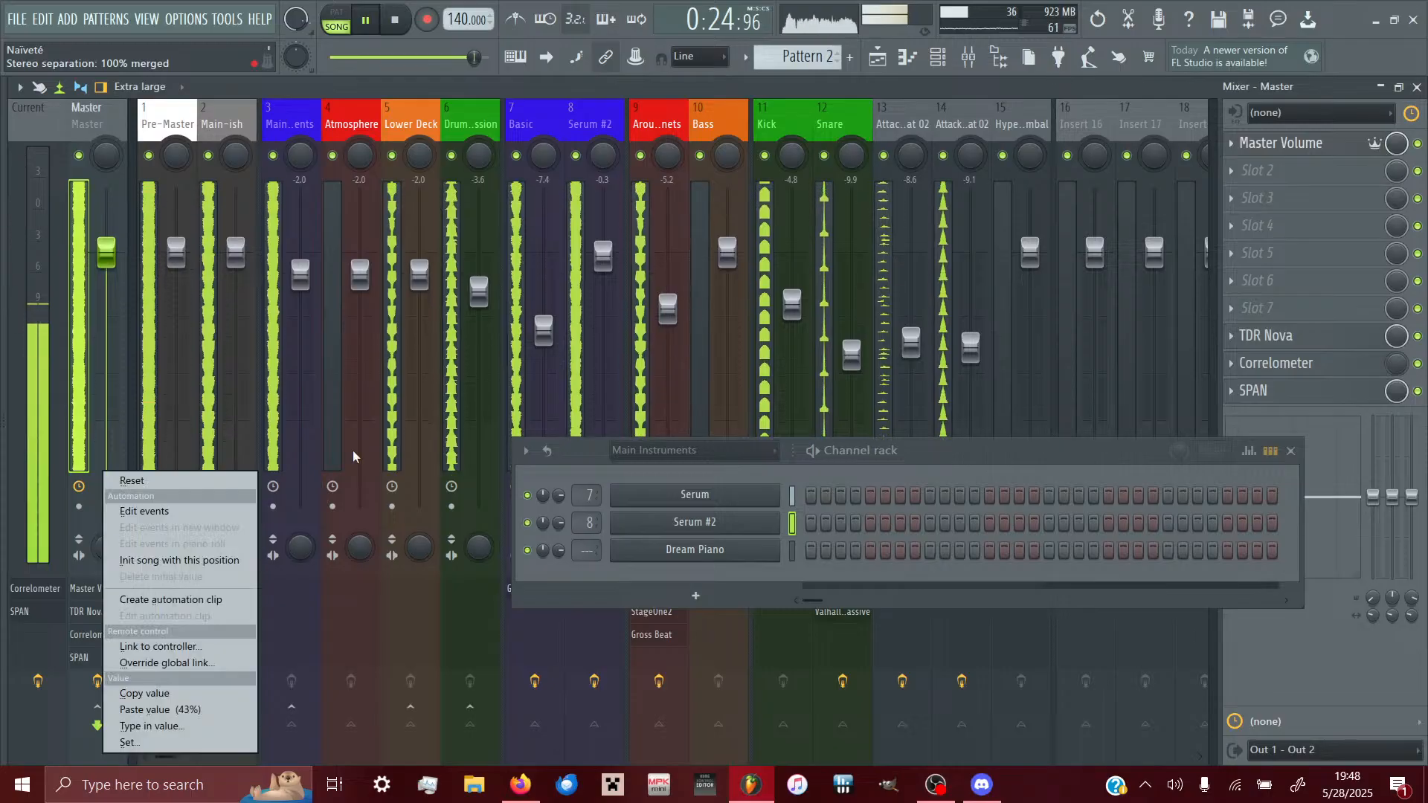
left_click(910, 344)
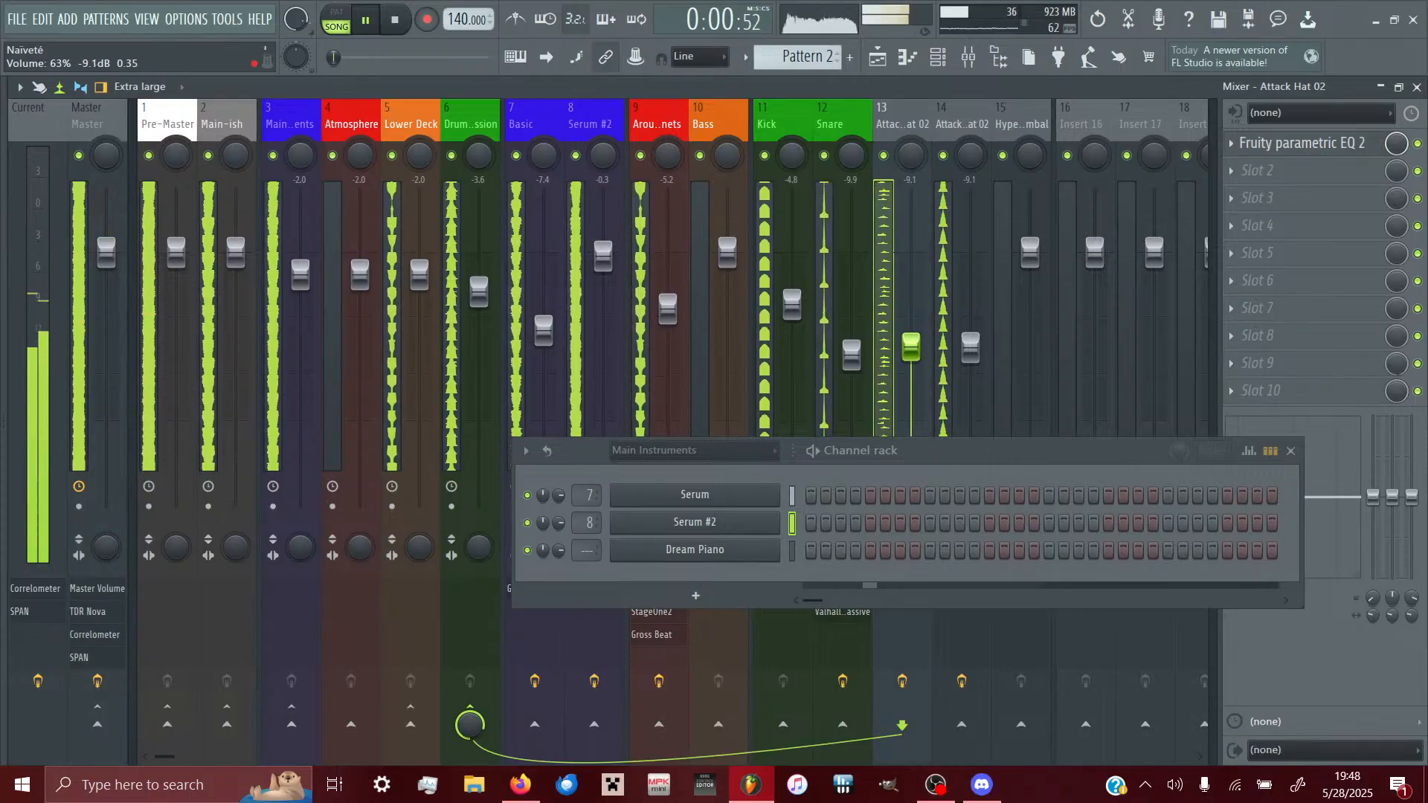
left_click_drag(910, 344, 912, 378)
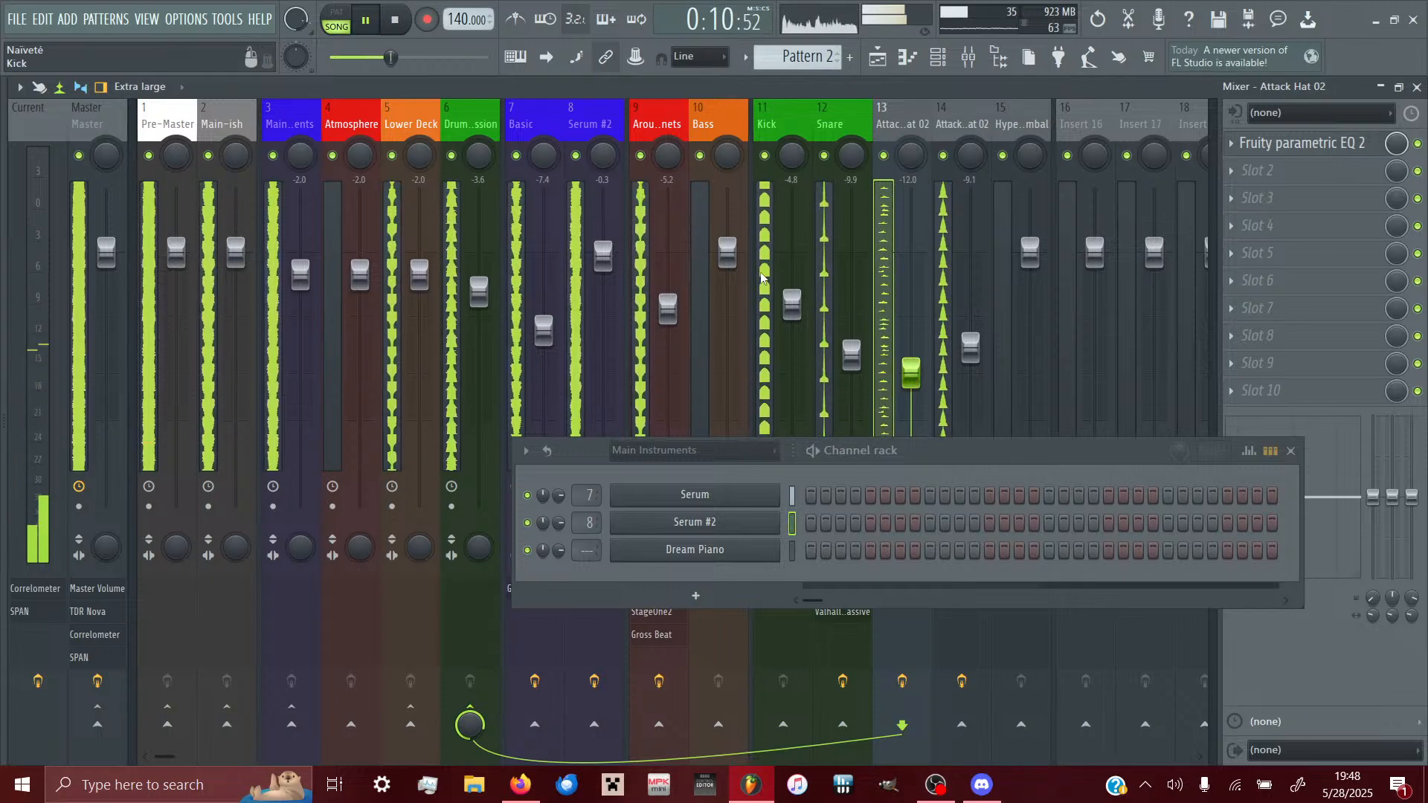
- Review the Snare mixer track, find the Serum #2 mixer track through its synth window, and close the synth and channel rack
left_click(845, 134)
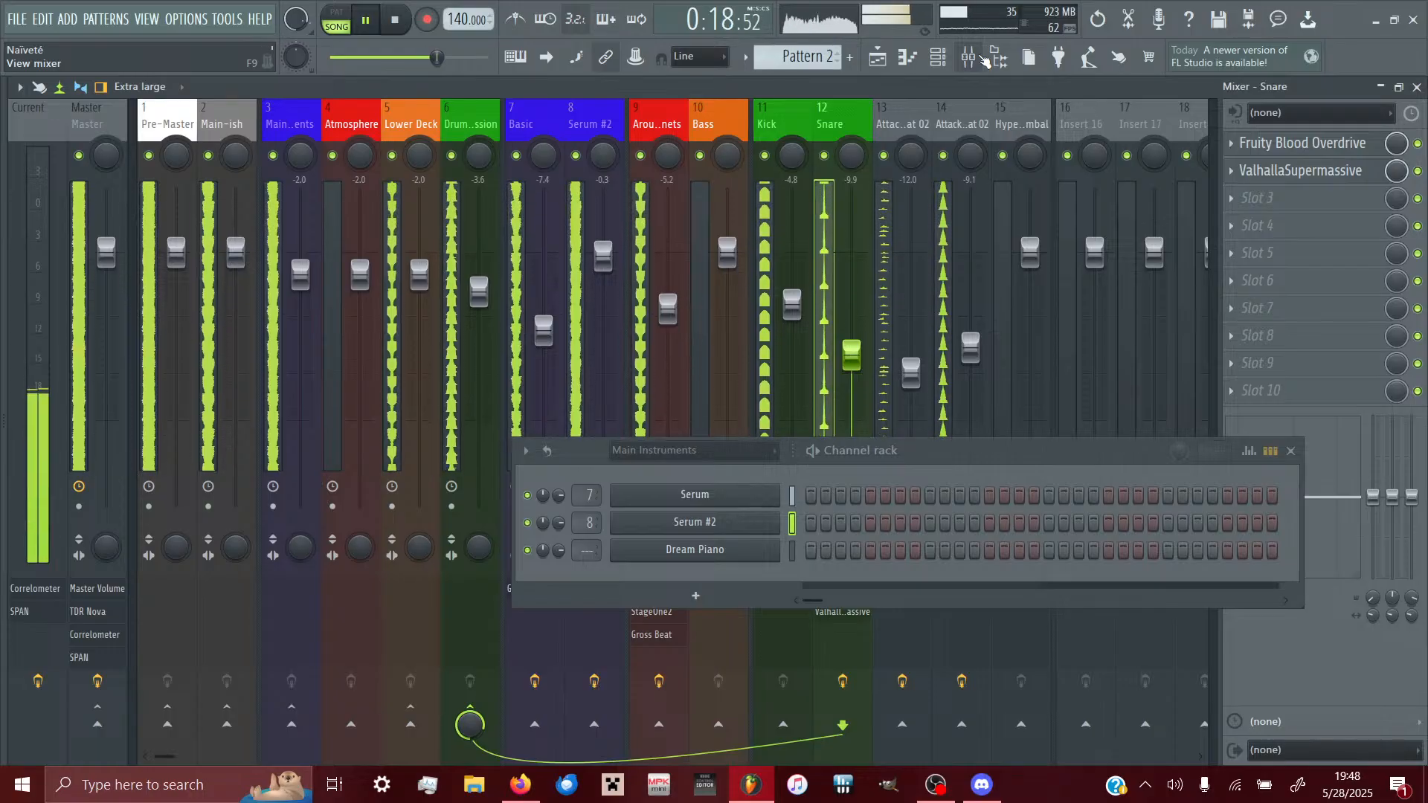
left_click(673, 524)
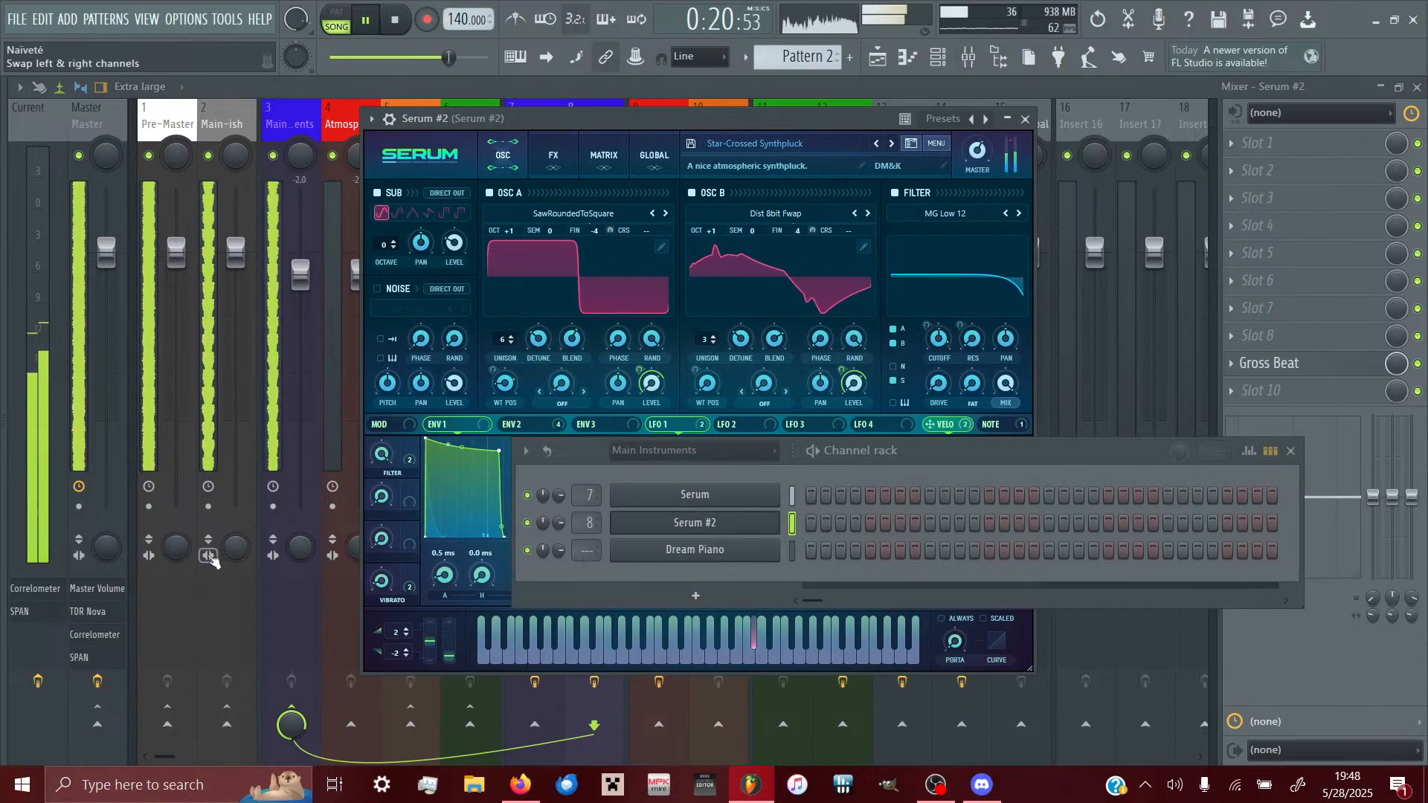
left_click(1024, 120)
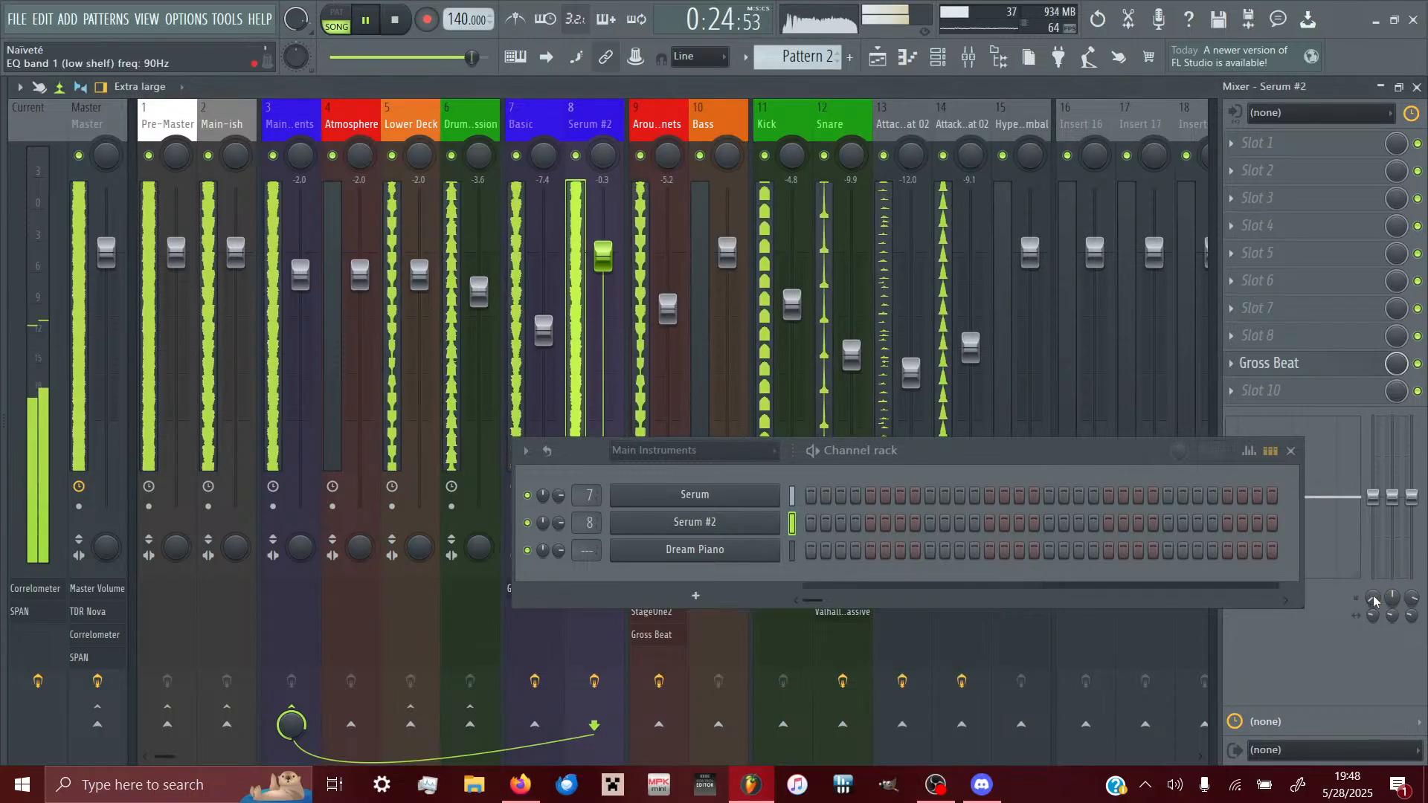
left_click(1292, 451)
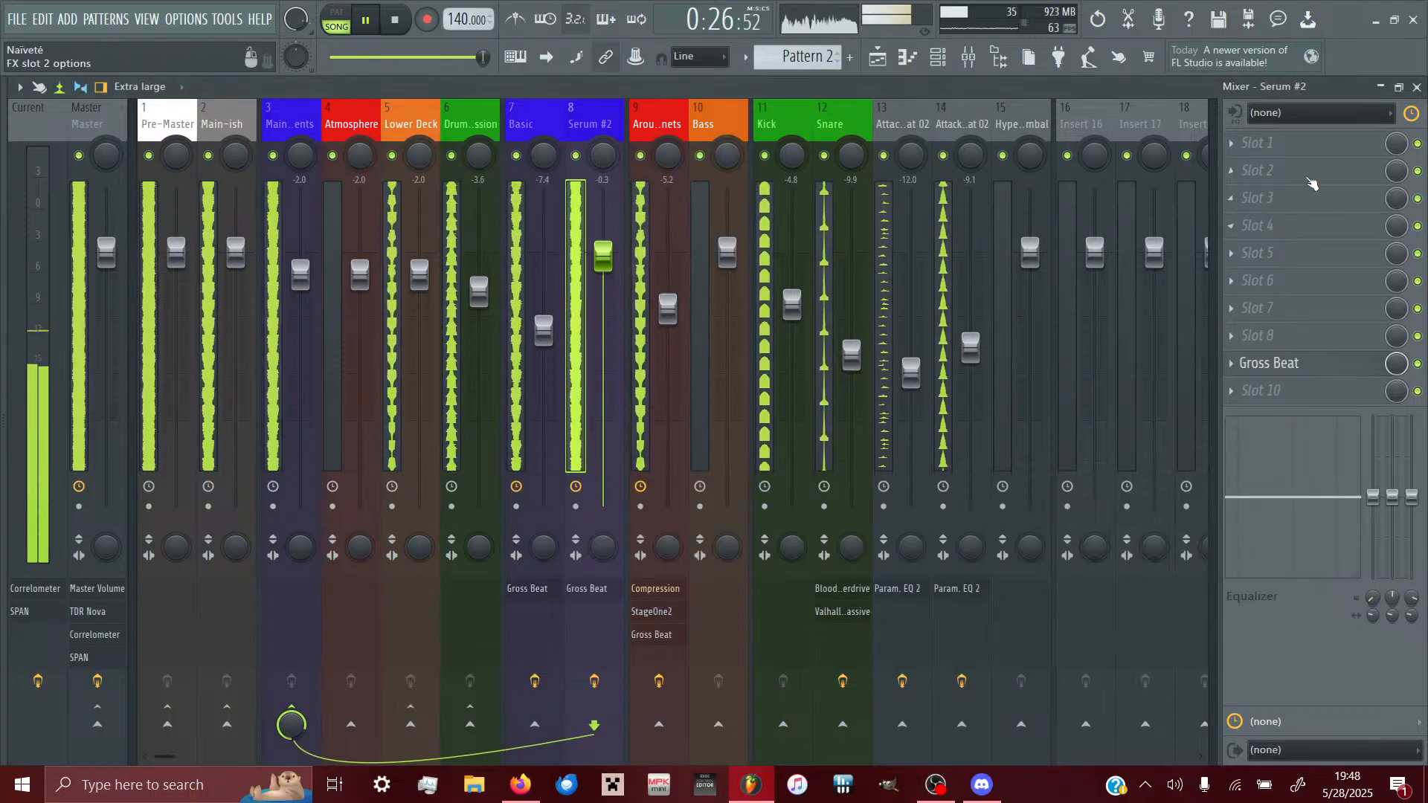
- Load Fruity Reeverb 2 into slot 3 of the Serum #2 mixer track
left_click(1275, 169)
left_click(1274, 169)
left_click(1258, 198)
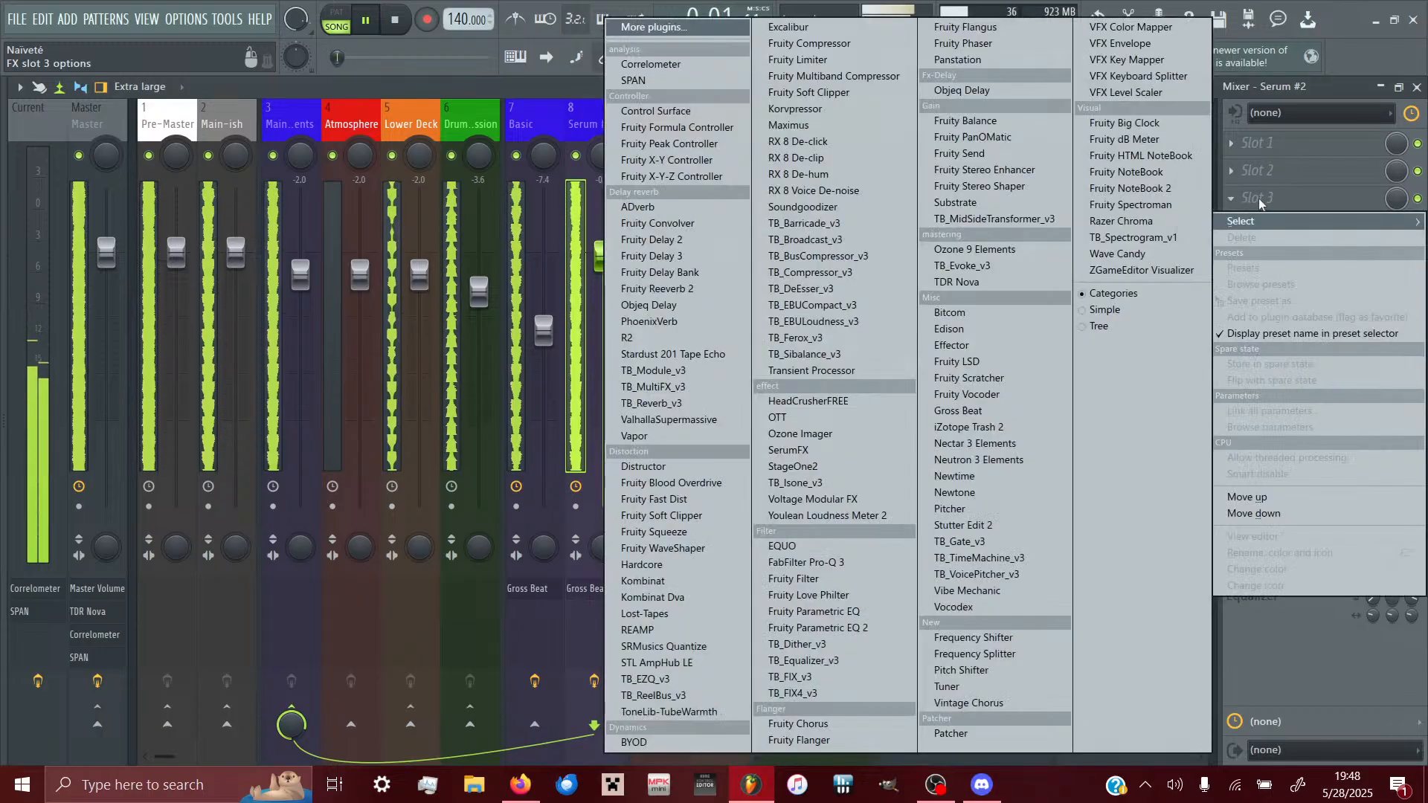
left_click(676, 290)
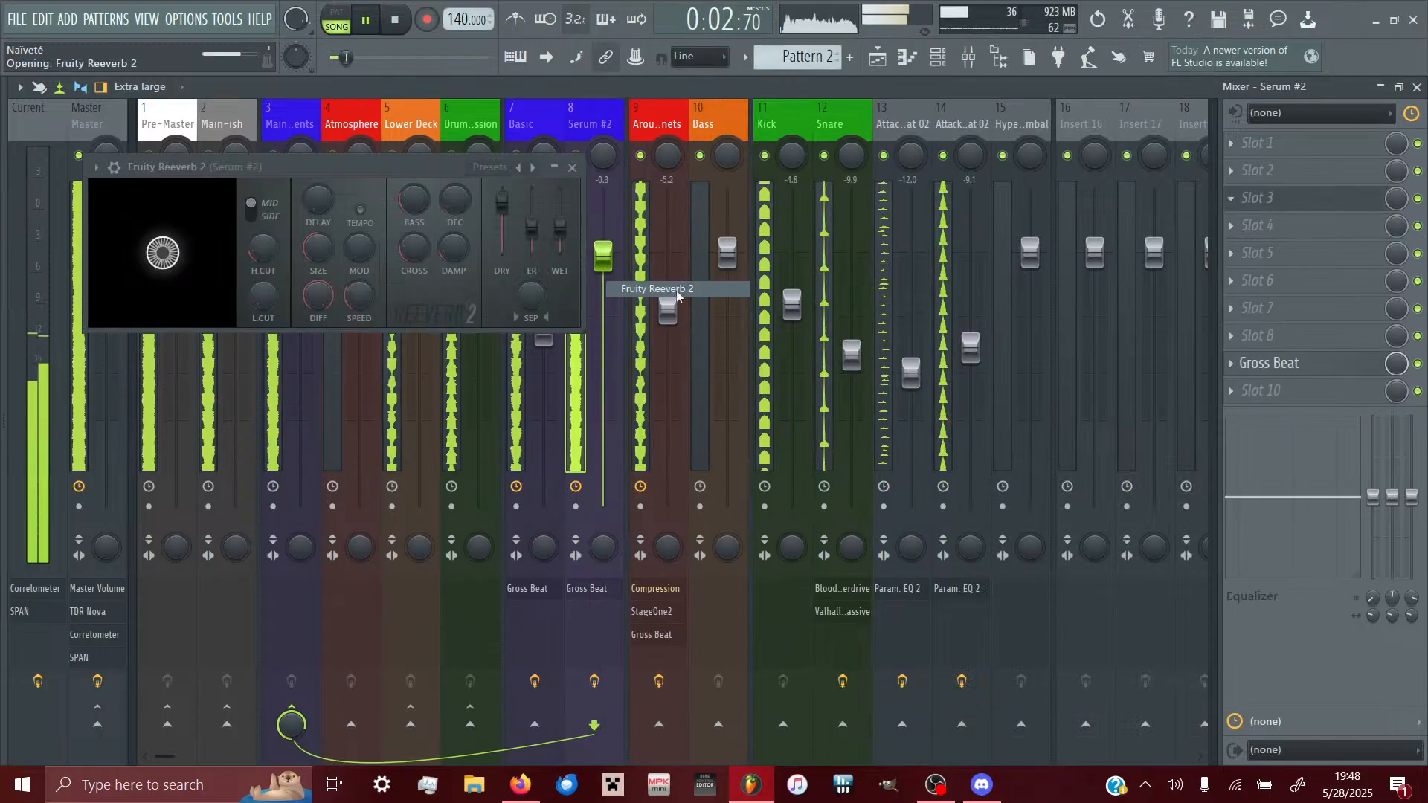
- Raise the reverb's wet level, adjust its low cut, and set room size to 76 and early reflection level to 27%
left_click_drag(560, 223, 559, 200)
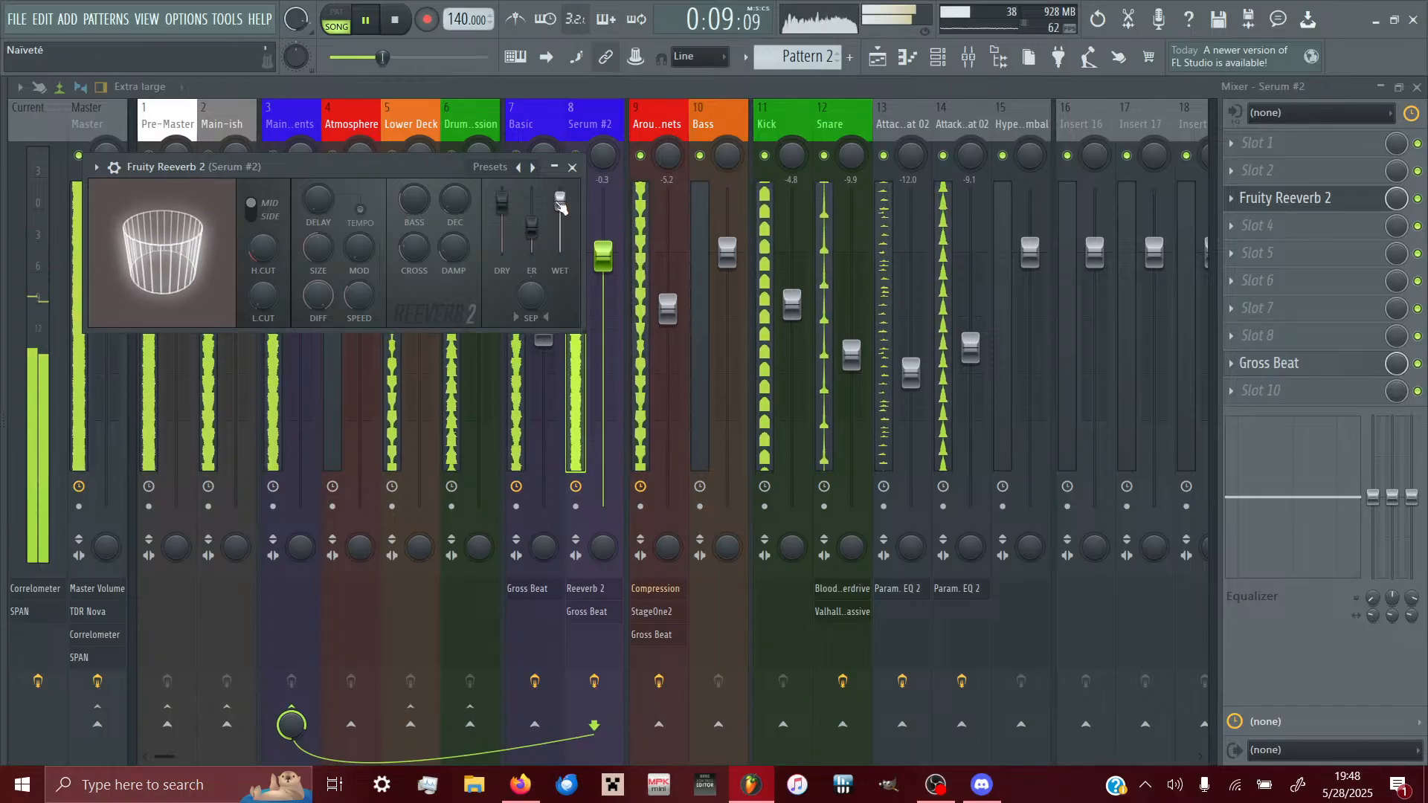
left_click_drag(263, 296, 319, 245)
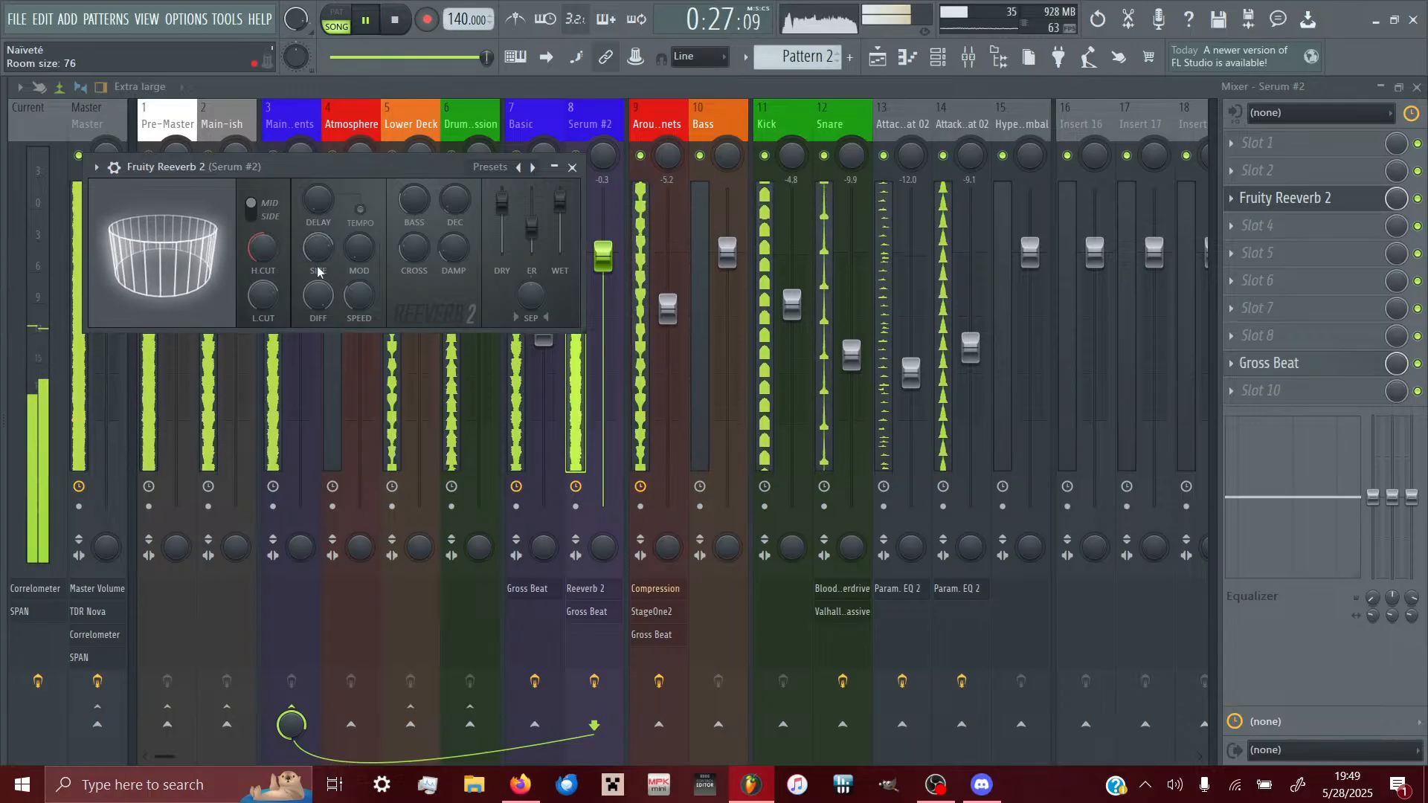
mouse_move(532, 228)
left_mouse_down()
mouse_move(531, 191)
mouse_move(532, 251)
mouse_move(532, 192)
mouse_move(532, 238)
left_mouse_up()
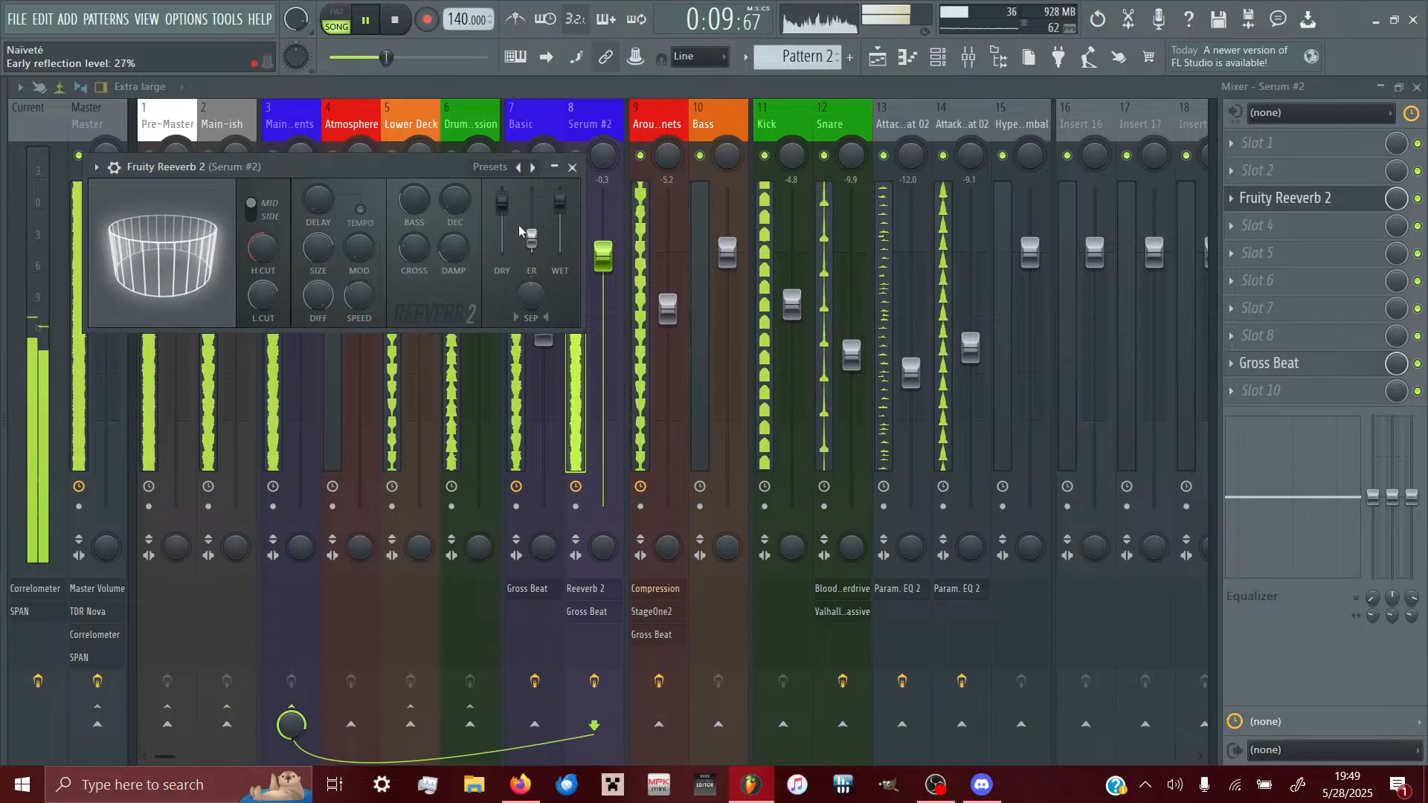
- Fine-tune the reverb's decay, damping and modulation, and set its predelay to 5 ms
left_click_drag(462, 206, 454, 248)
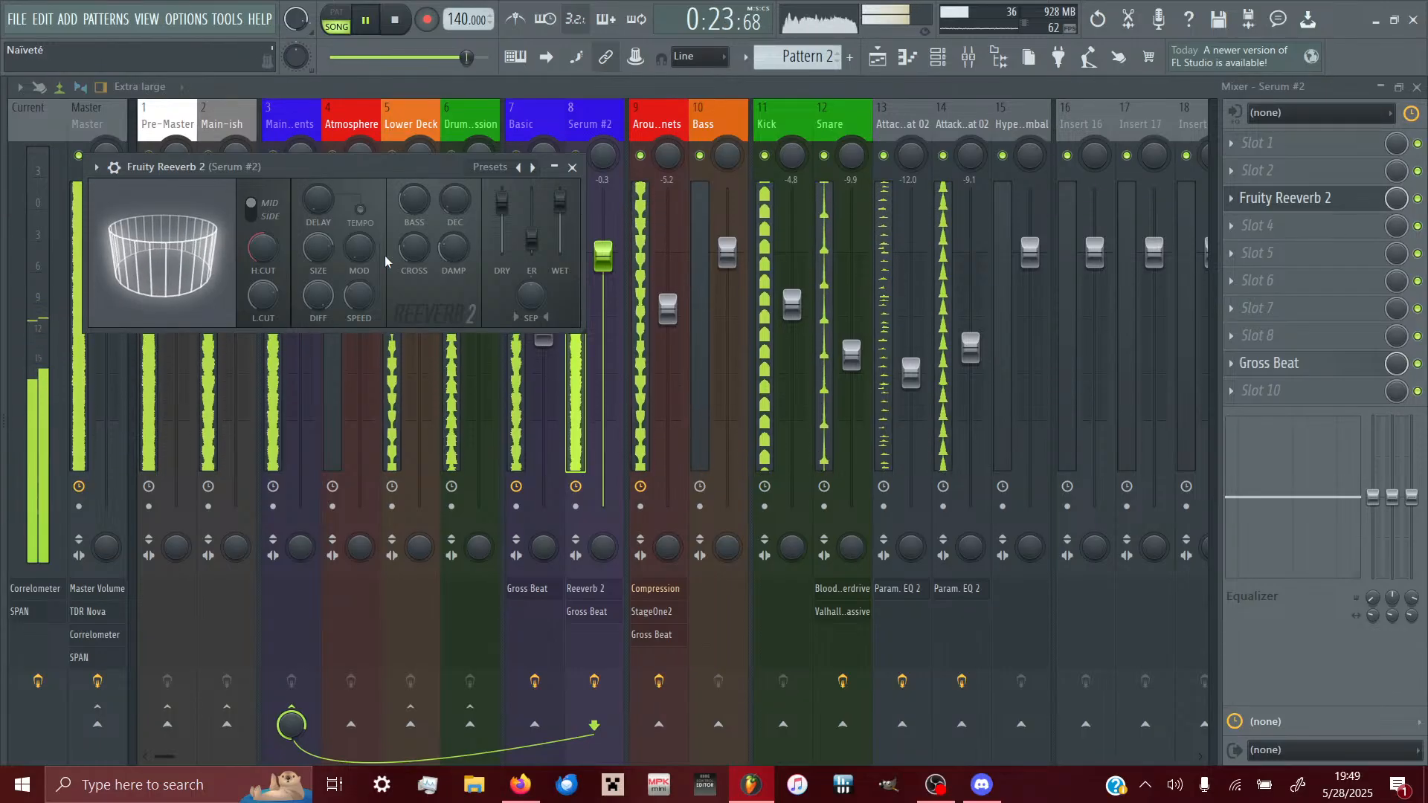
left_click_drag(357, 251, 357, 250)
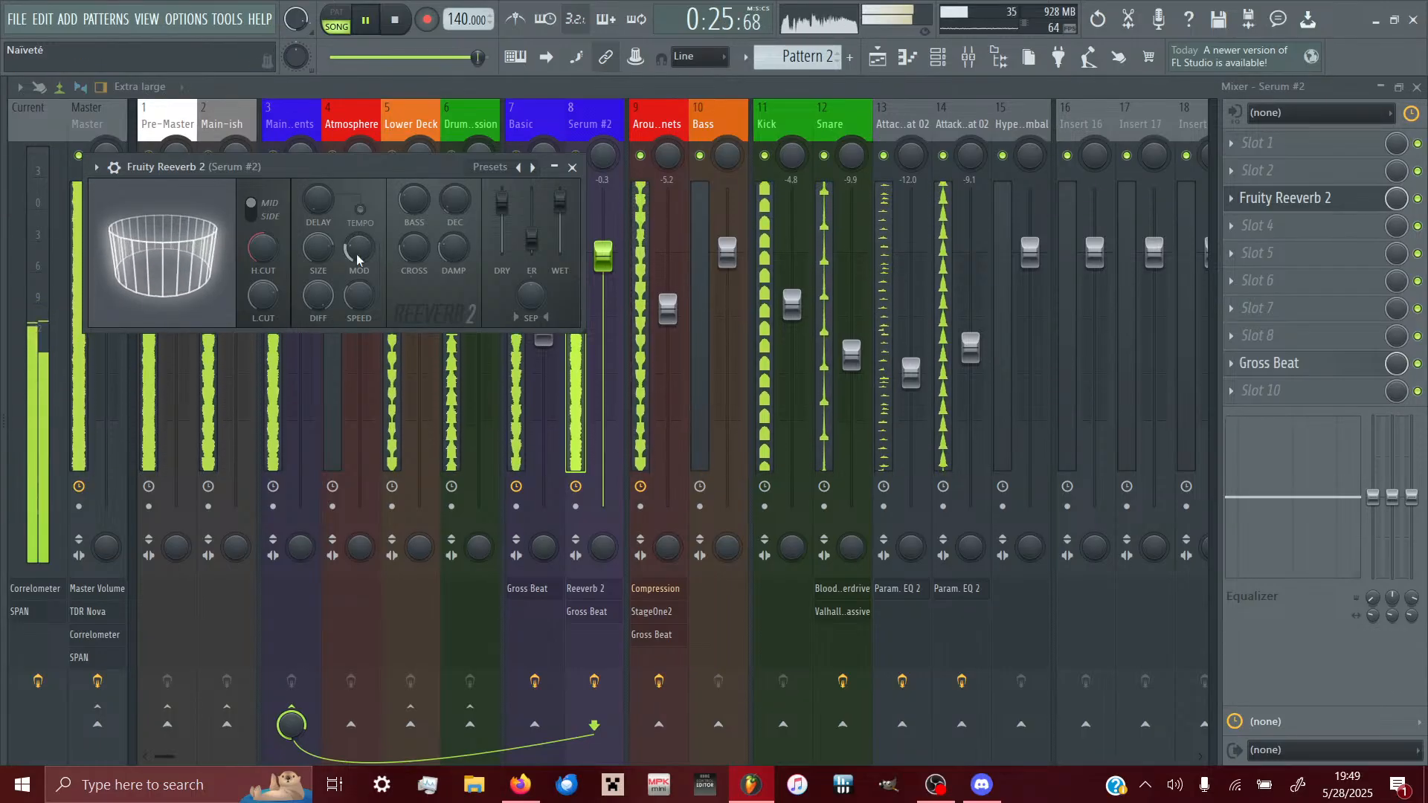
left_click_drag(319, 199, 319, 199)
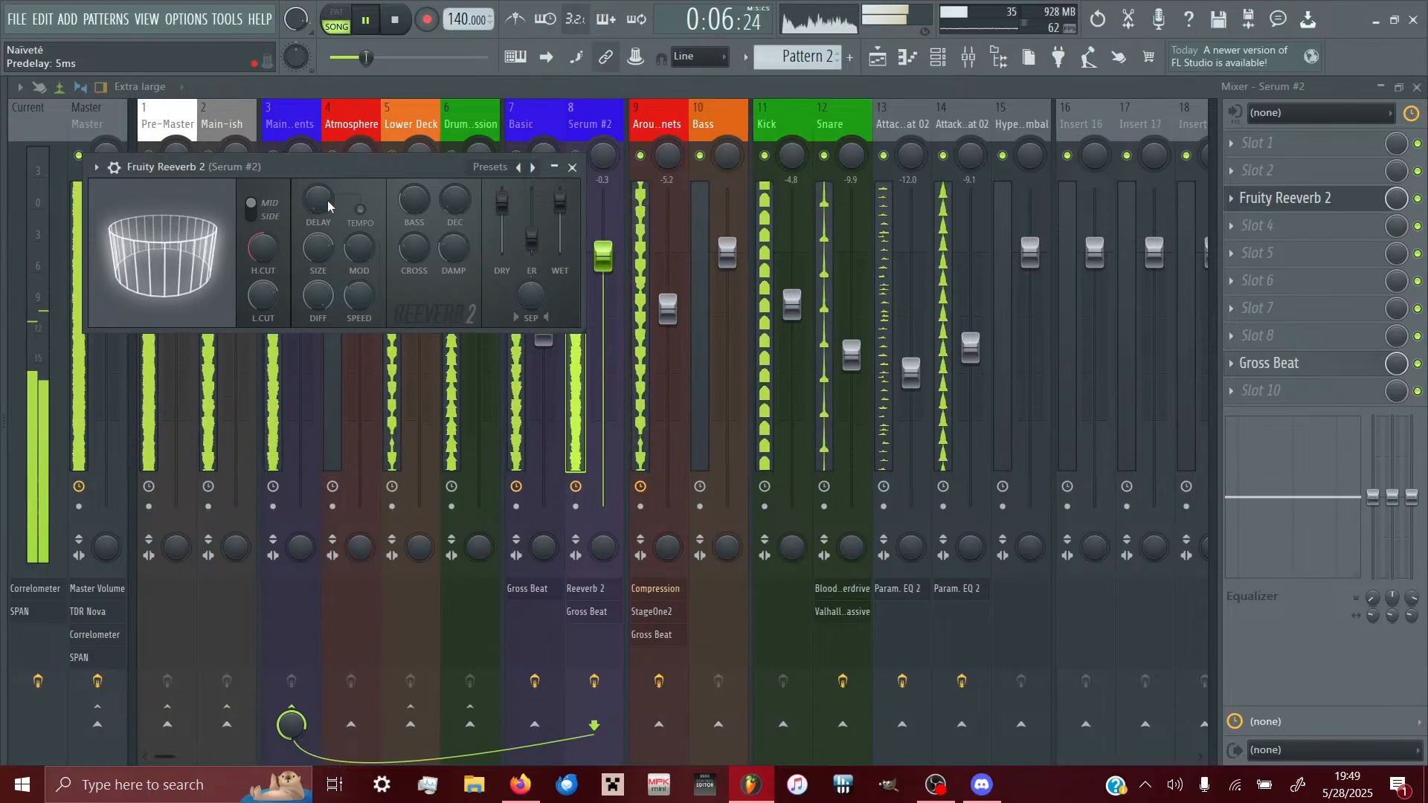
- Adjust Fruity Reeverb 2's stereo separation on the Serum #2 track and raise its wet and dry levels
left_click_drag(559, 199, 560, 190)
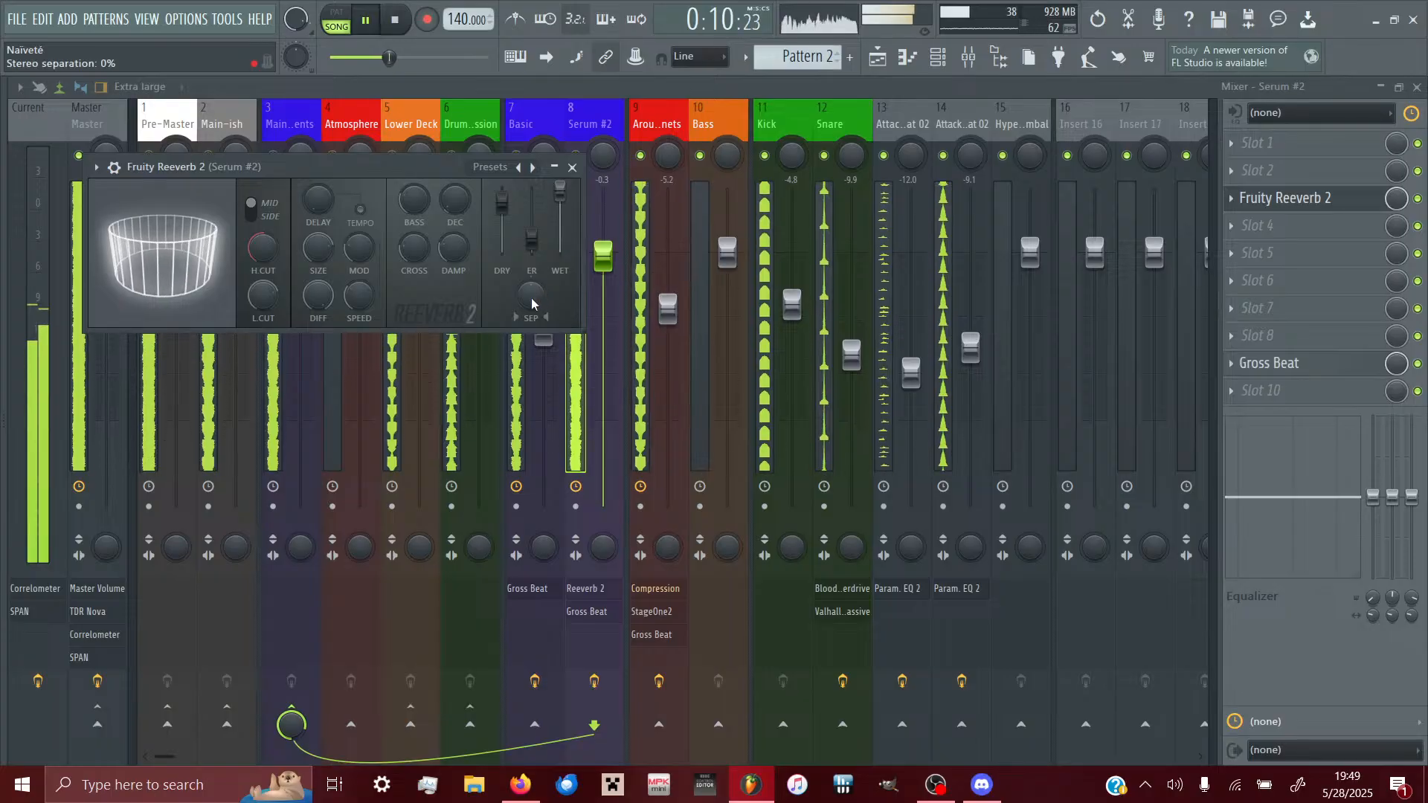
left_click_drag(531, 295, 530, 308)
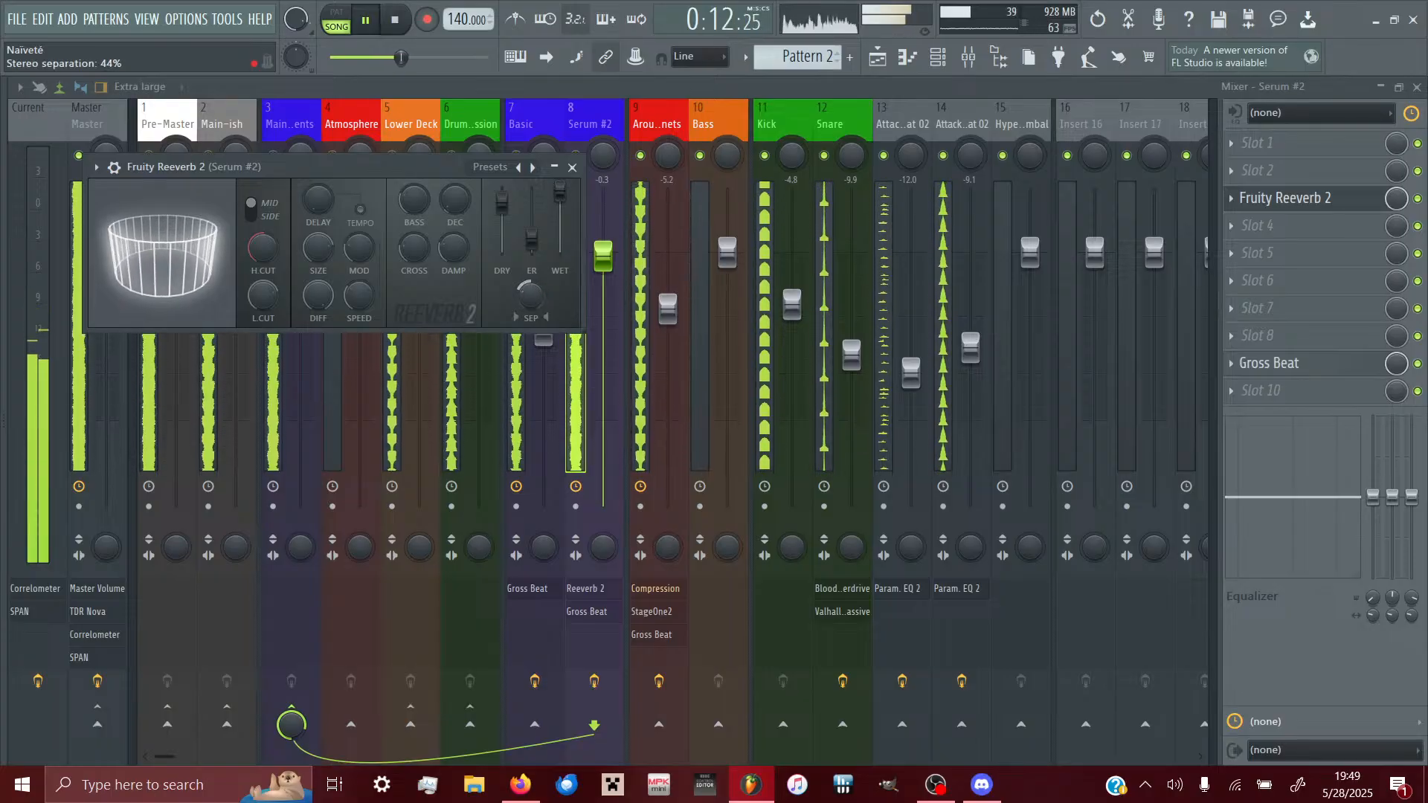
left_click_drag(531, 303, 531, 315)
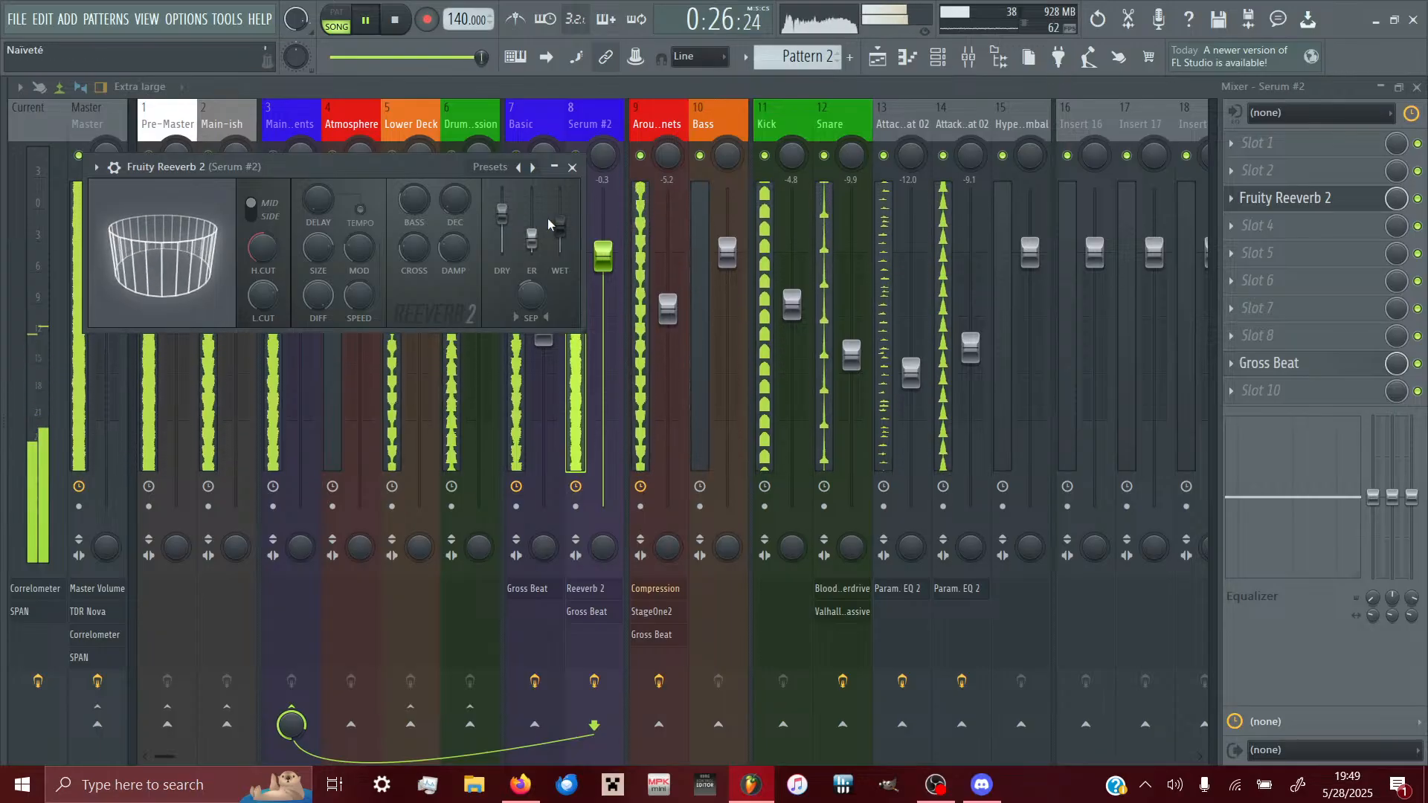
left_click_drag(560, 223, 560, 192)
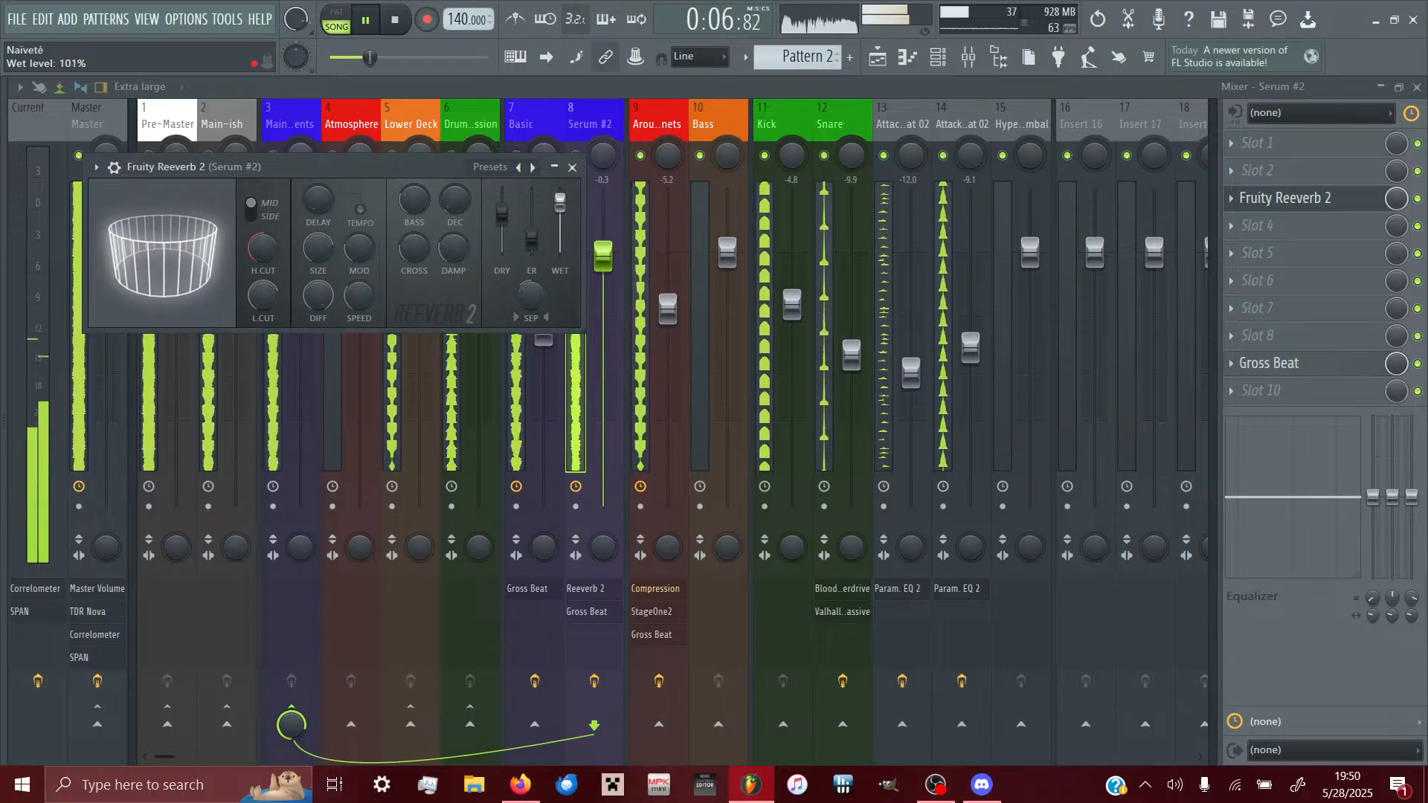
left_click_drag(502, 214, 502, 209)
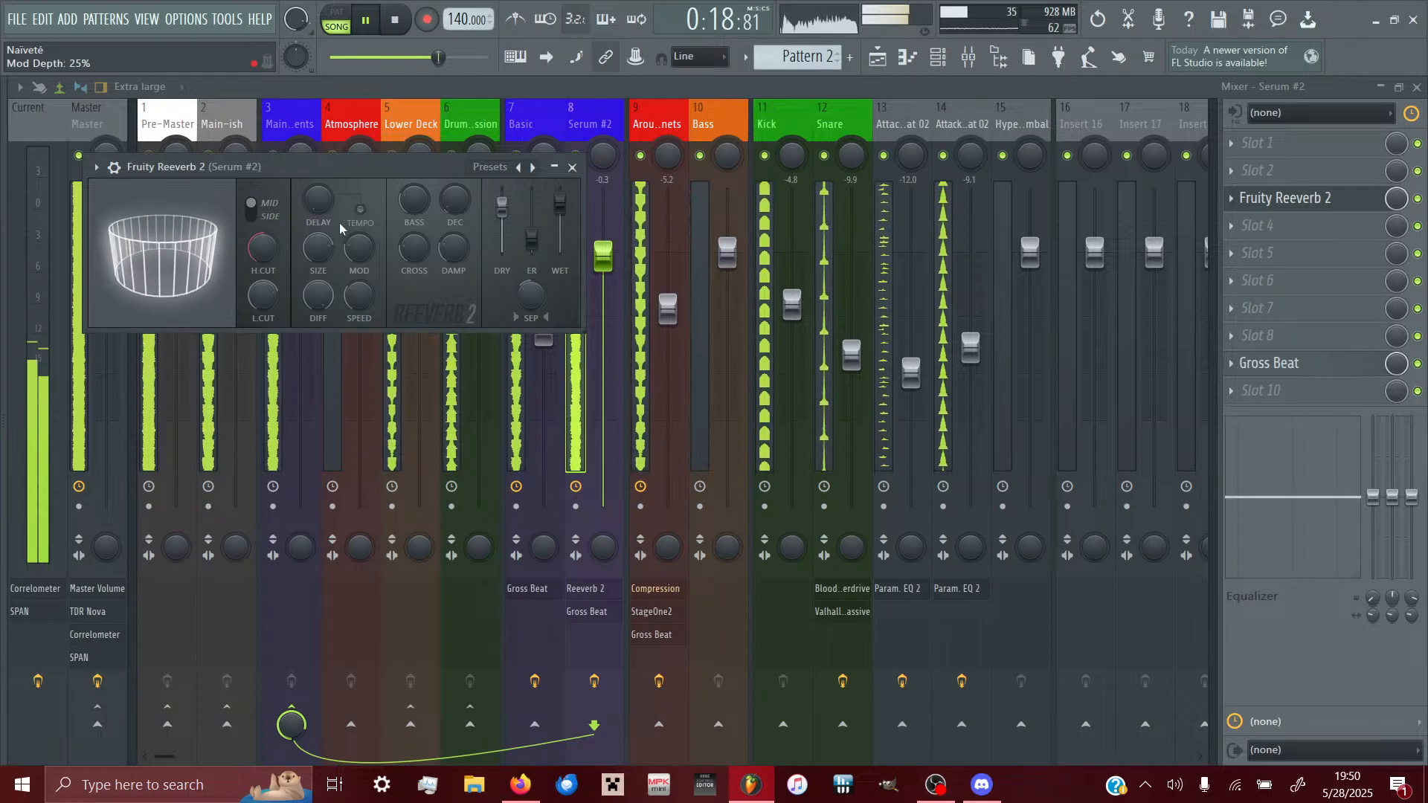
- Switch the reverb's input to Side and set its dry level to 100% with a lower wet level
left_click(253, 213)
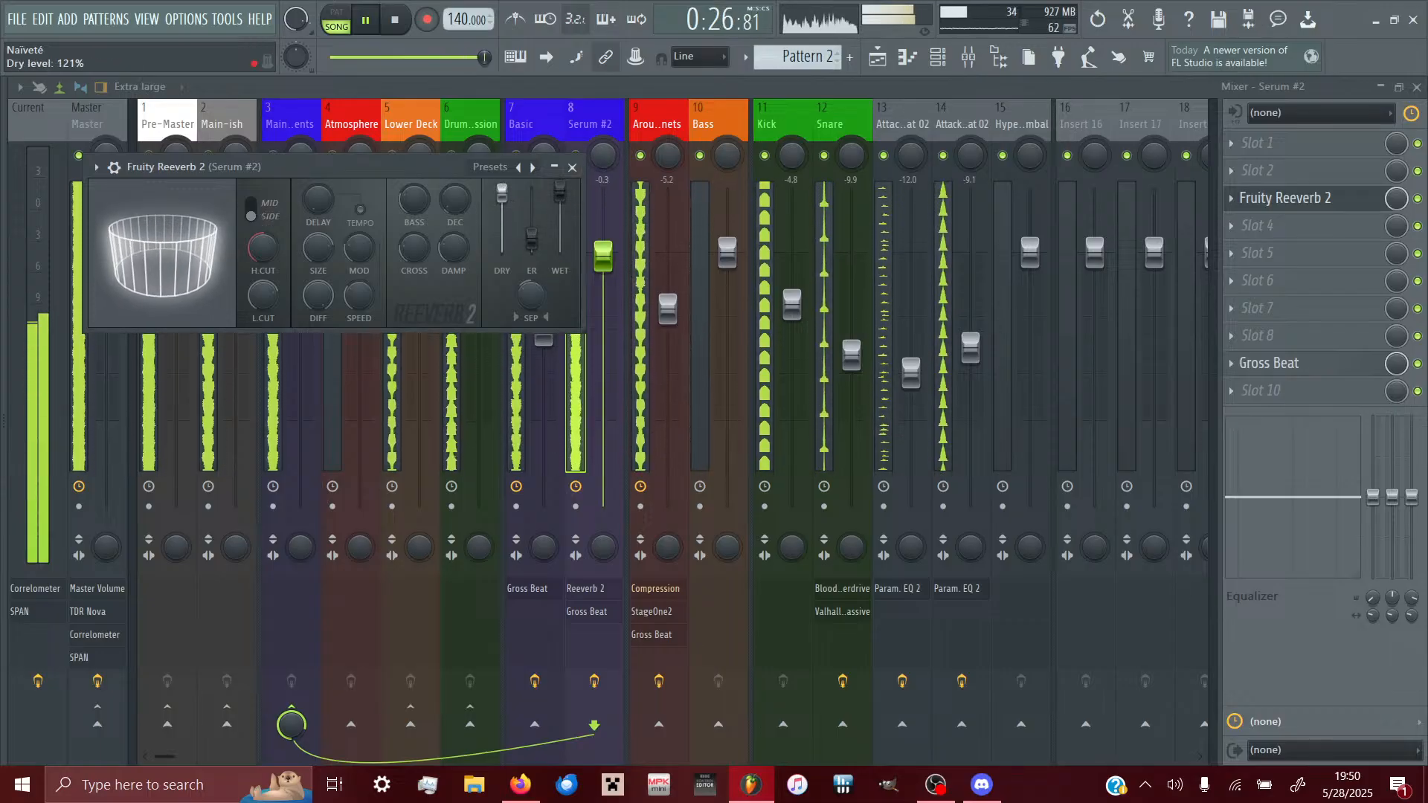
left_click_drag(502, 197, 502, 199)
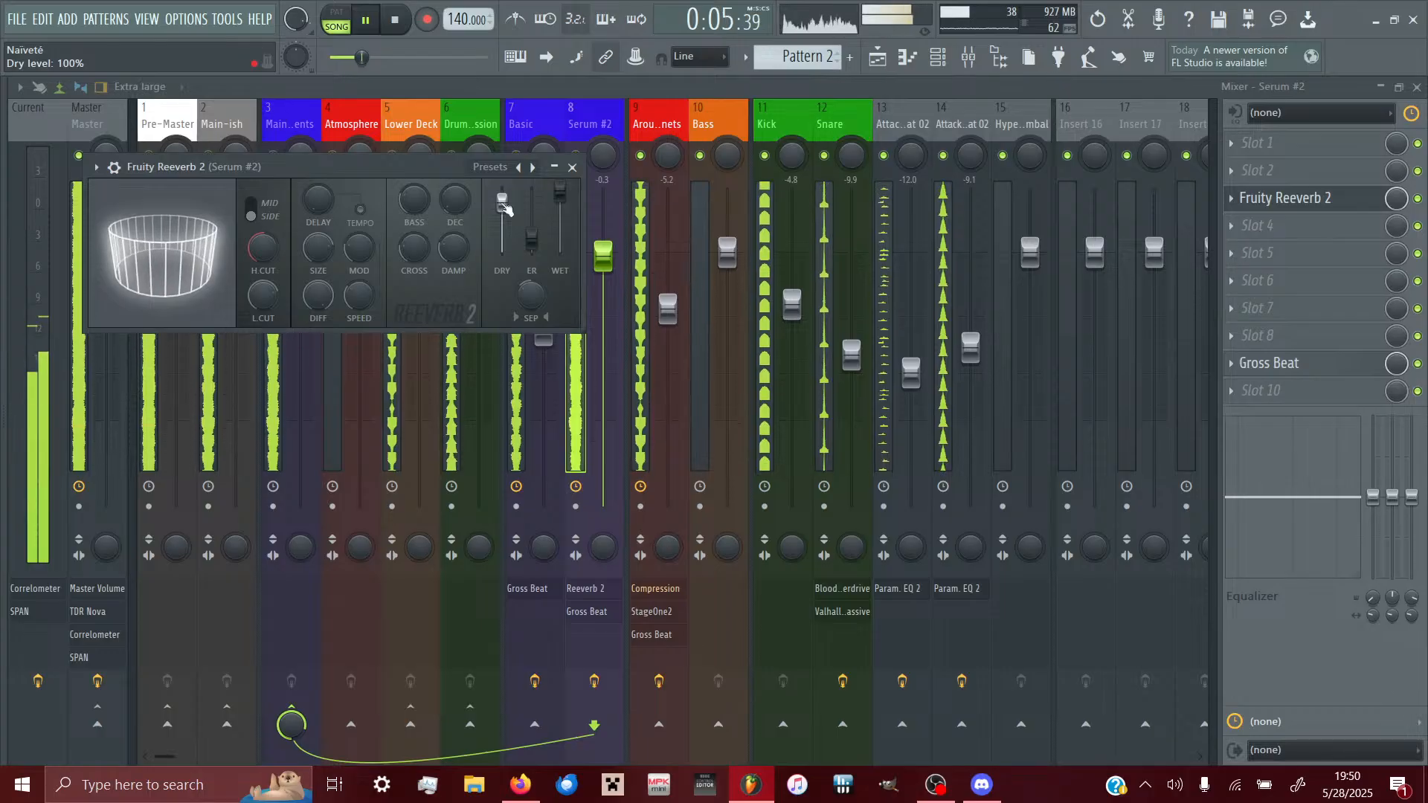
left_click_drag(560, 193, 560, 202)
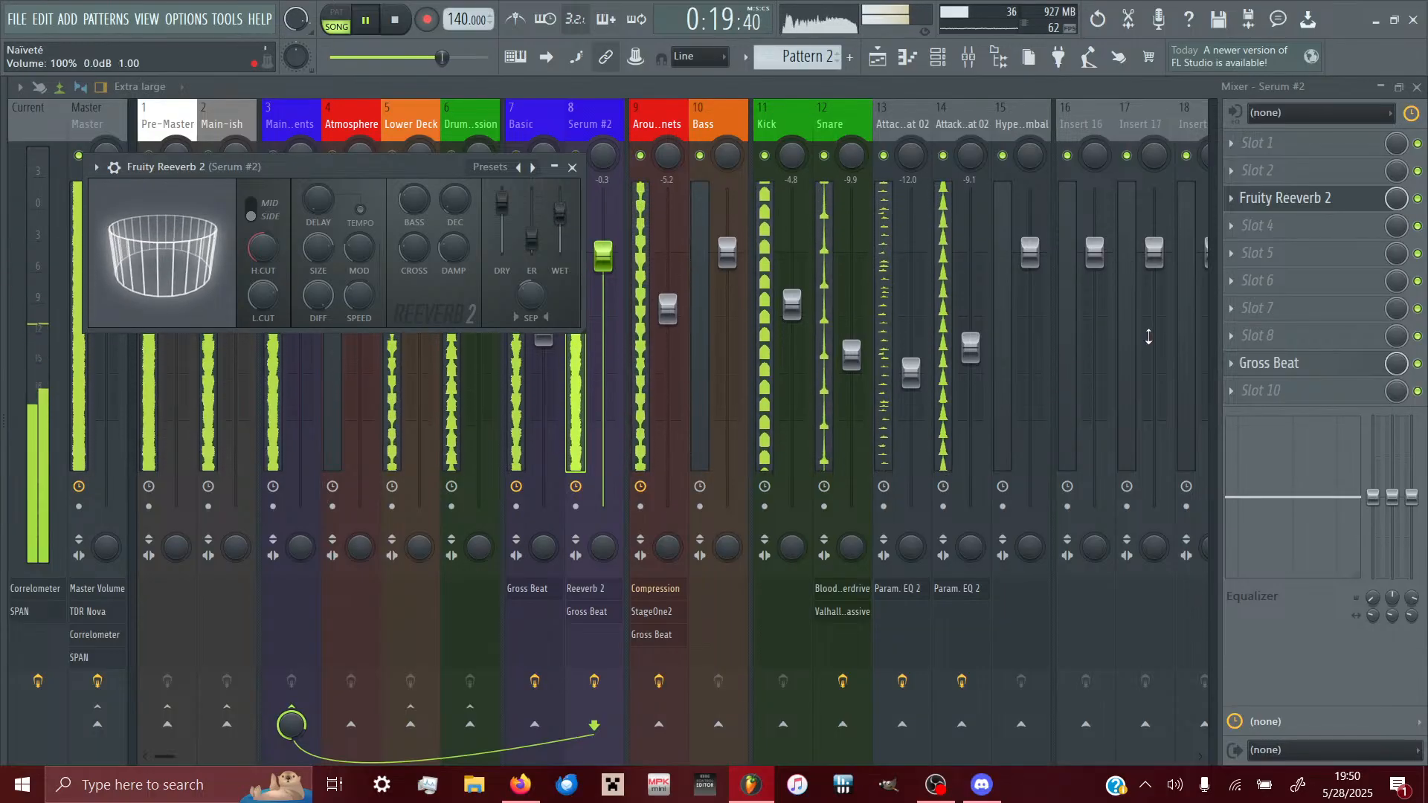
- Reopen Fruity Reeverb 2 in slot 3 of Serum #2 and raise its wet level
left_click(1305, 220)
left_click(1303, 204)
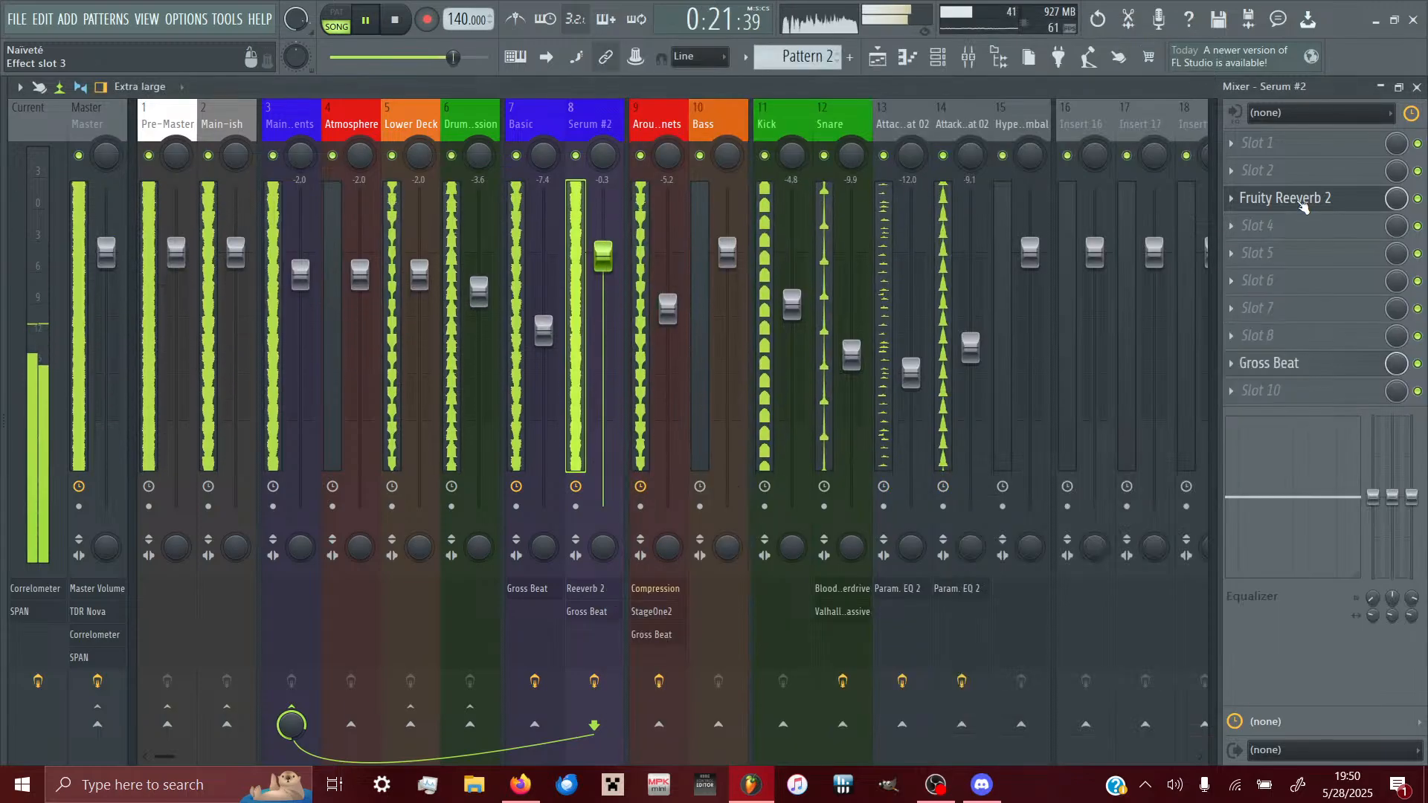
left_click(1302, 205)
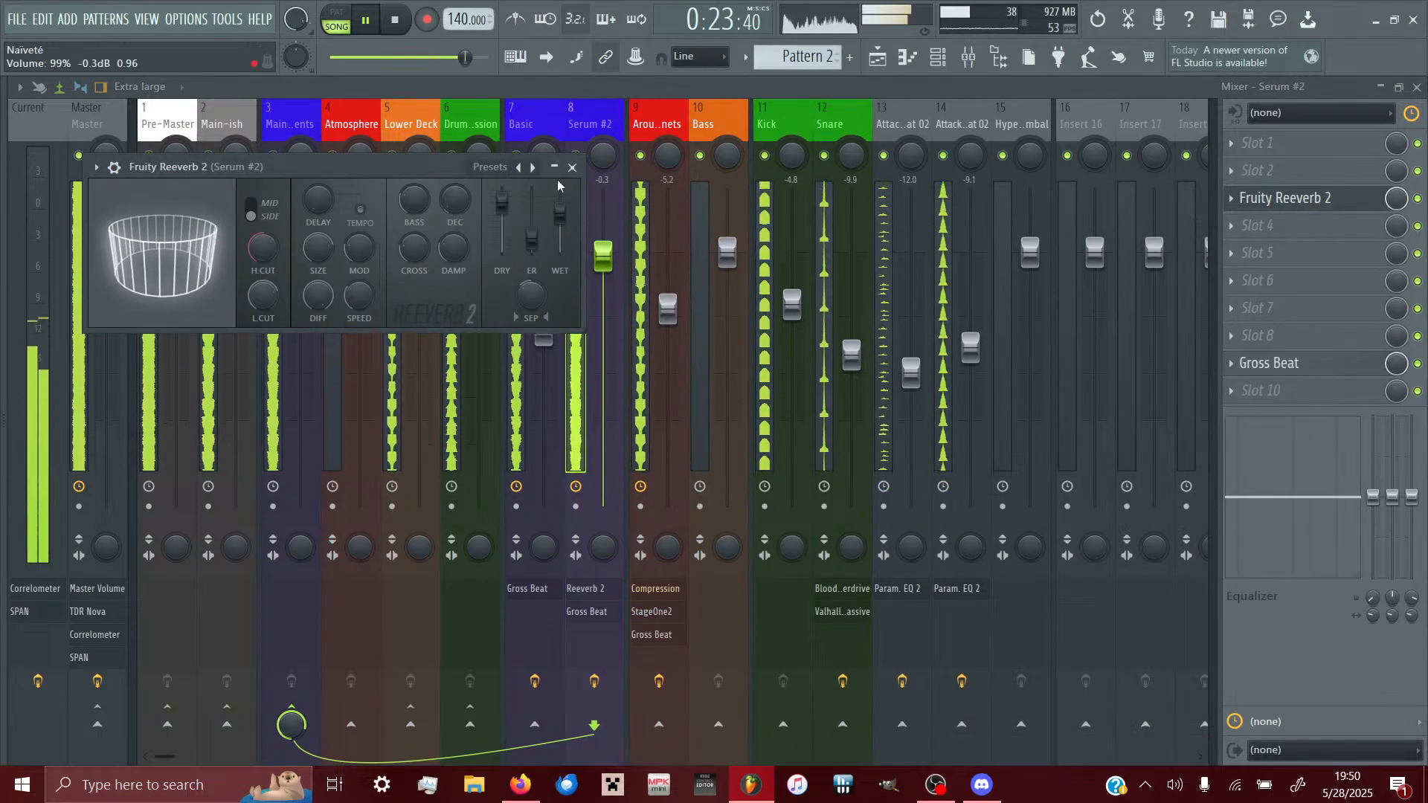
left_click_drag(559, 214, 574, 197)
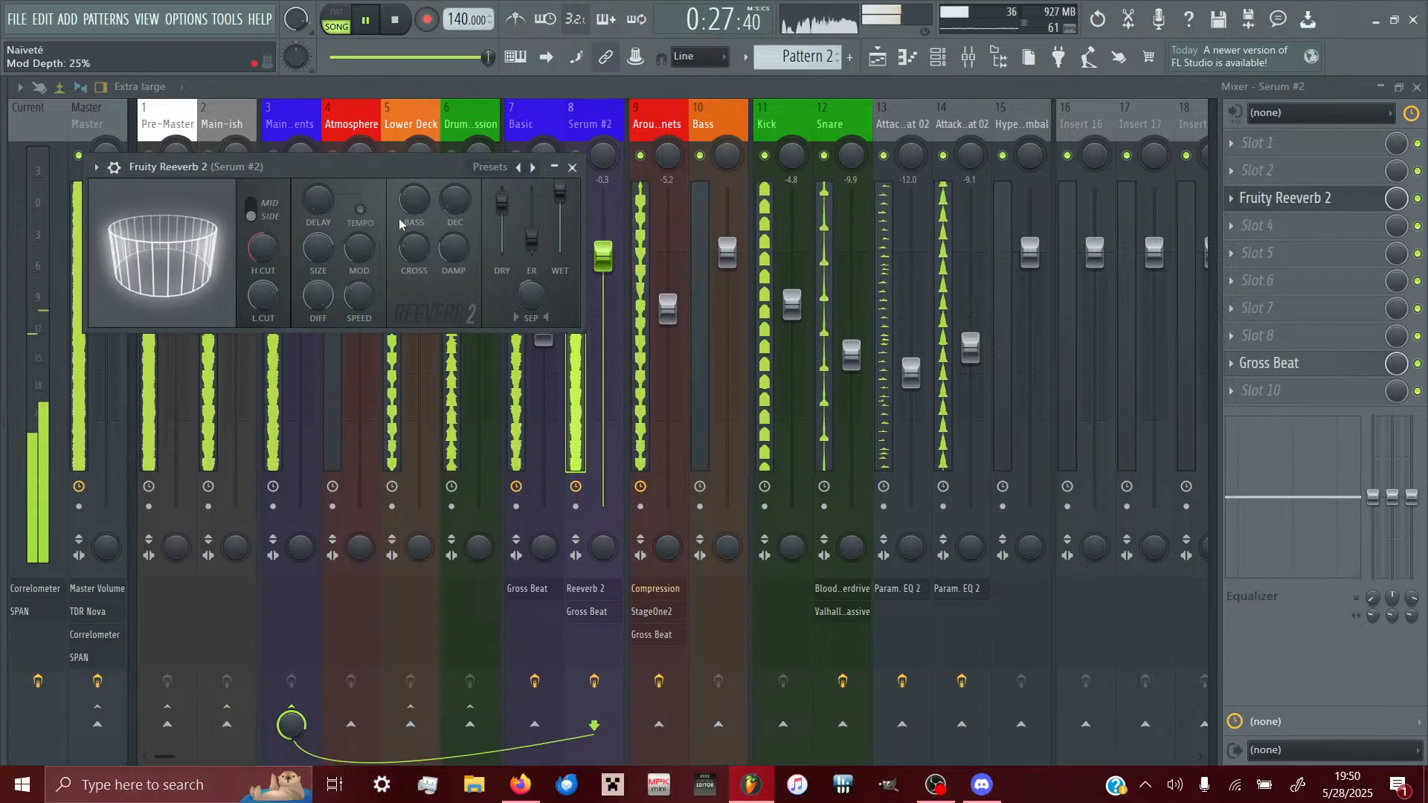
- Set the reverb's crossover to about 517 Hz and raise its bass, undoing the decay time tweak
mouse_move(400, 223)
left_mouse_down()
mouse_move(399, 210)
mouse_move(415, 214)
left_mouse_up()
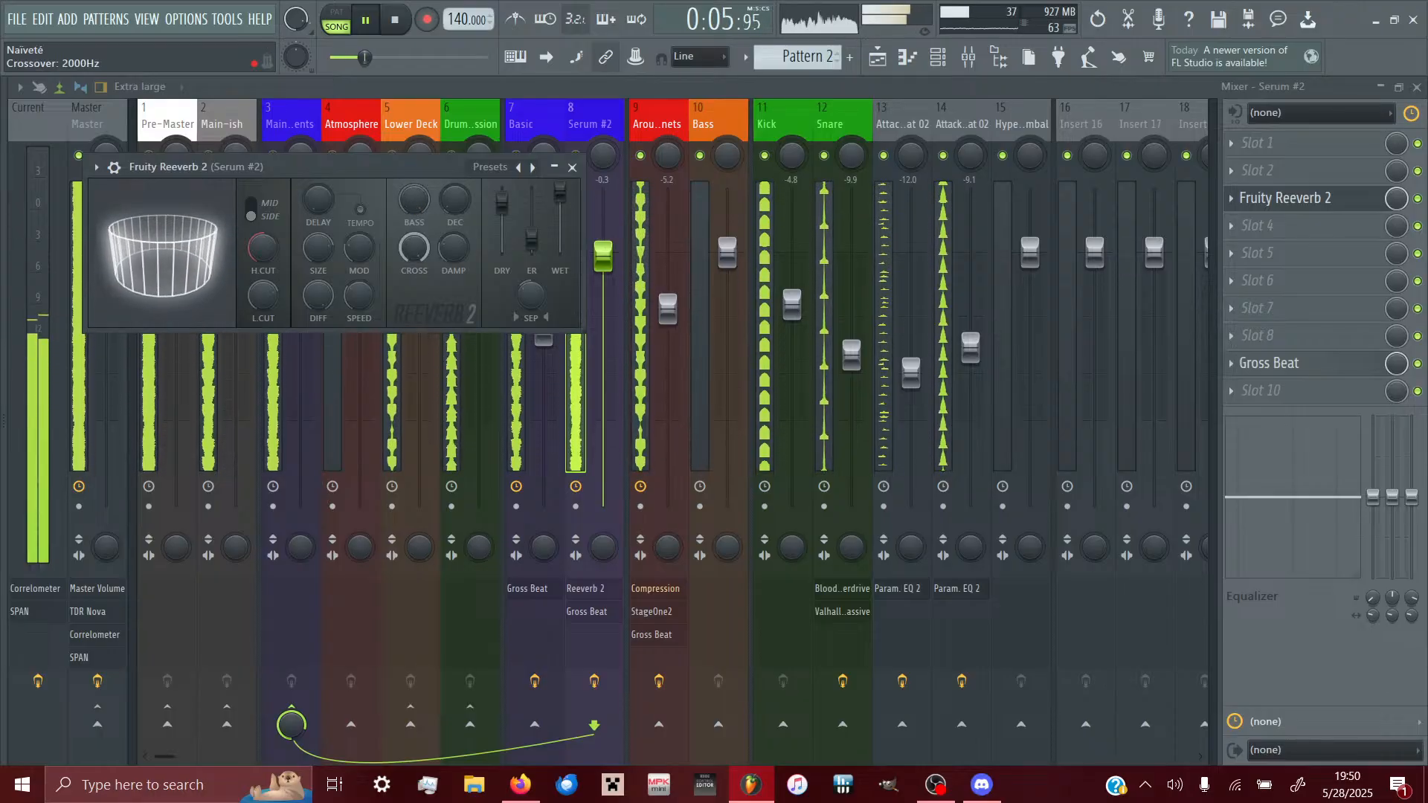
left_click_drag(414, 248, 415, 260)
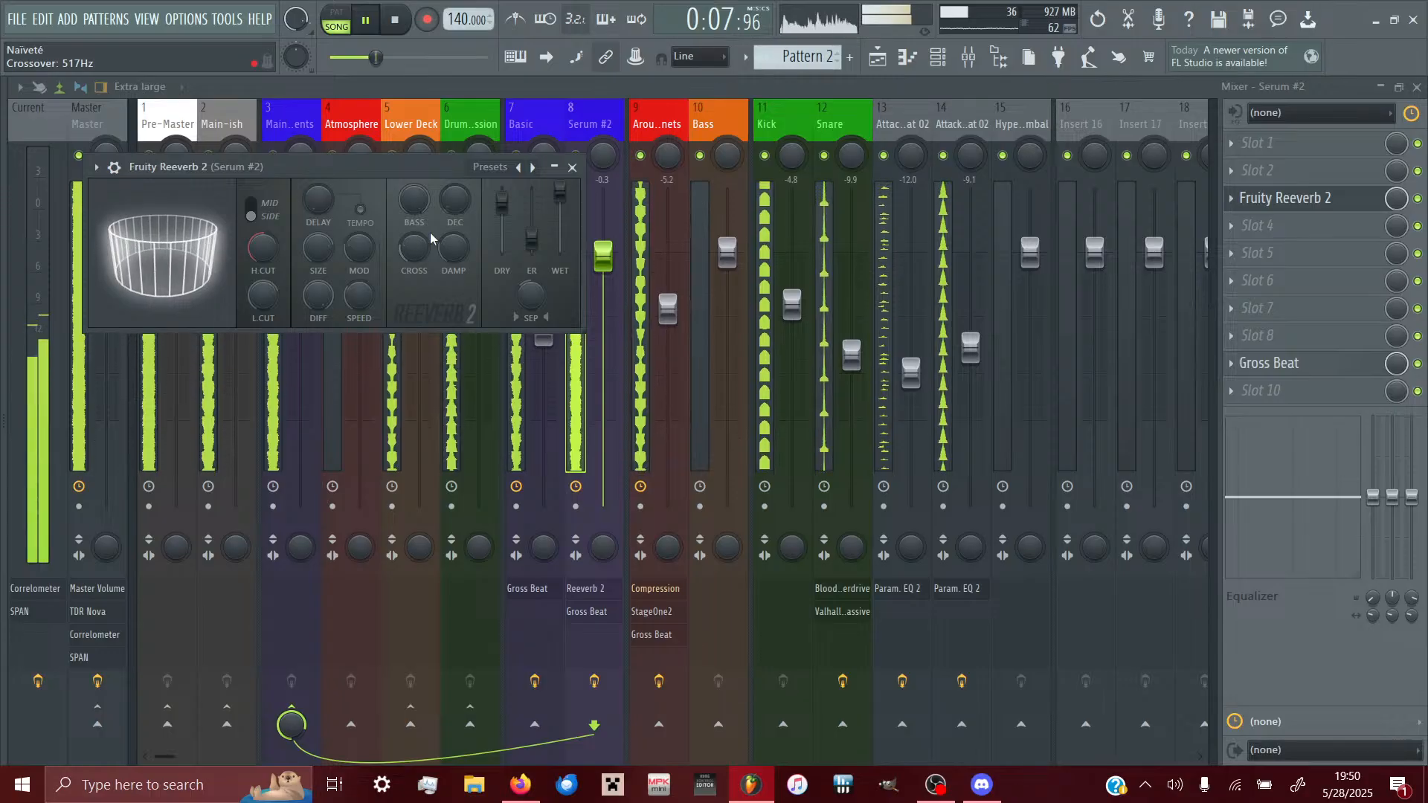
key("ctrl+z")
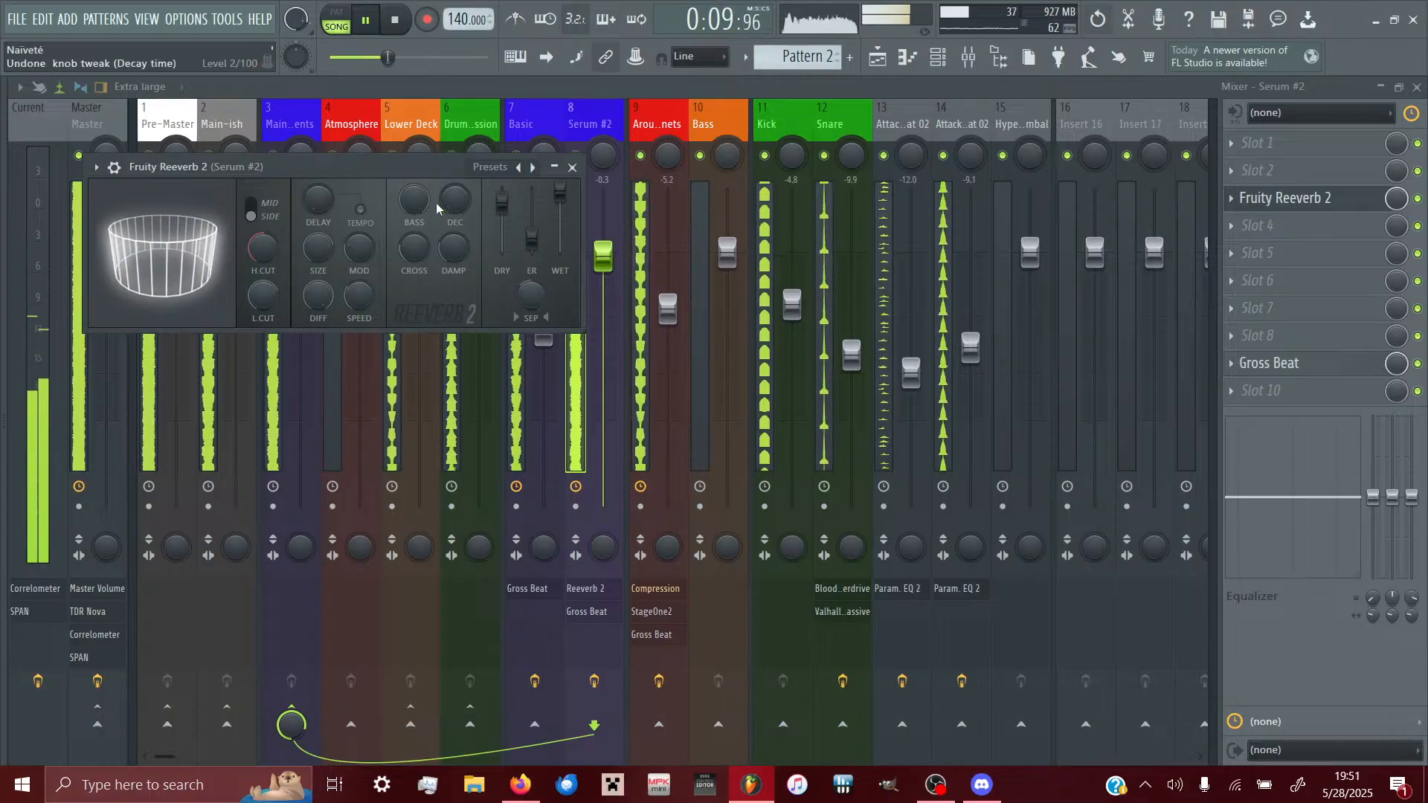
left_click_drag(414, 200, 414, 155)
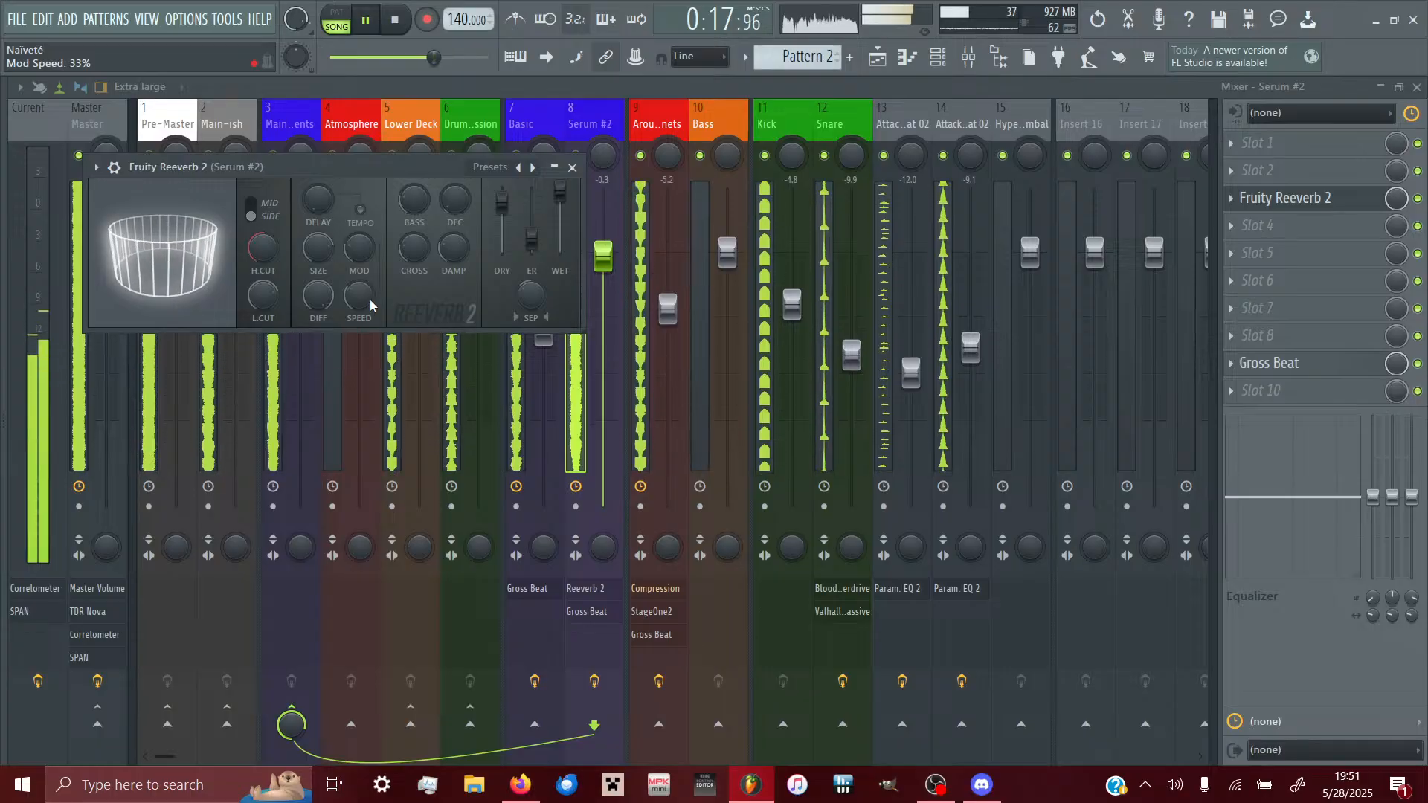
- Set the reverb's modulation depth to 78% and wet level to 74%, with a slower modulation speed
mouse_move(369, 299)
left_mouse_down()
mouse_move(369, 262)
mouse_move(369, 299)
left_mouse_up()
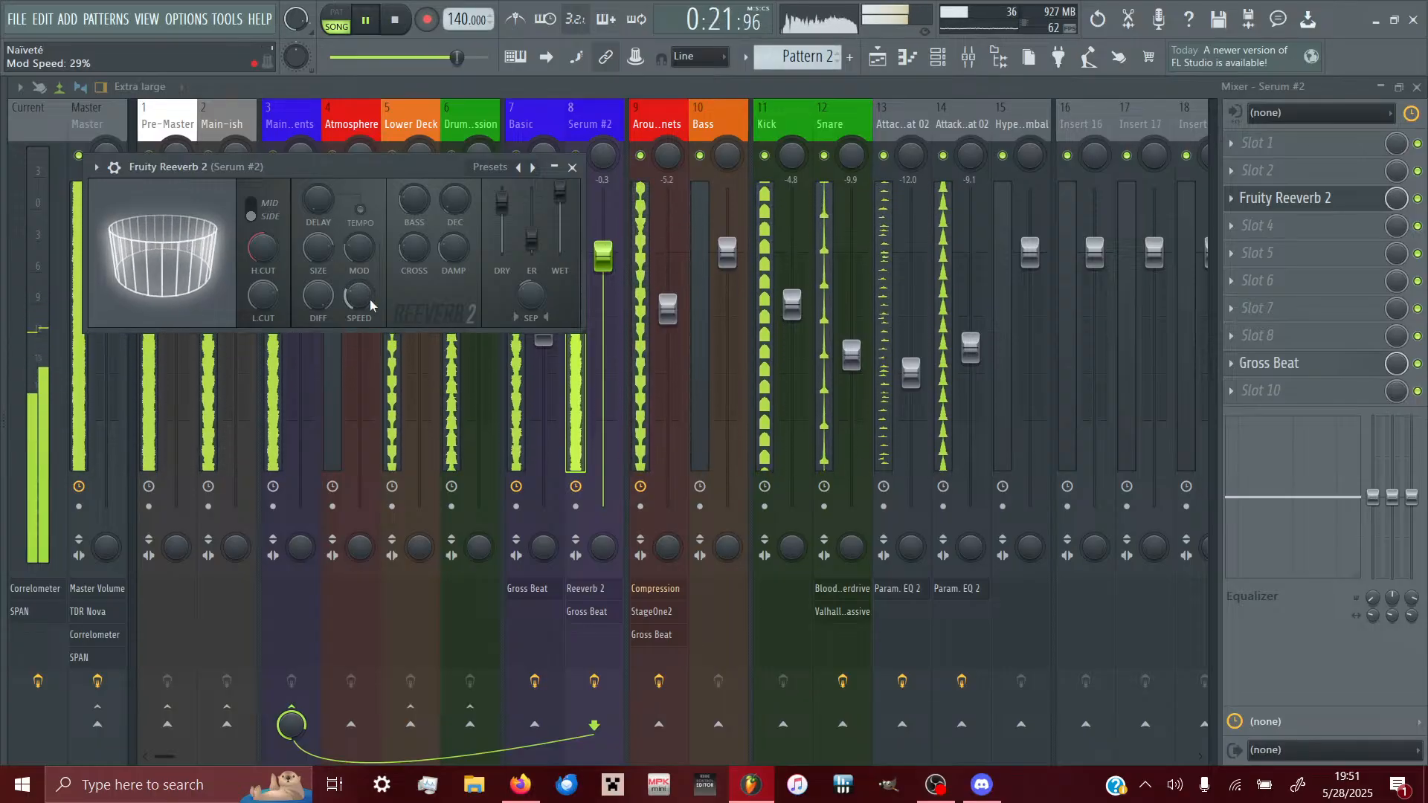
mouse_move(359, 248)
left_mouse_down()
mouse_move(359, 223)
mouse_move(360, 252)
mouse_move(359, 235)
left_mouse_up()
mouse_move(361, 308)
left_mouse_down()
mouse_move(361, 295)
mouse_move(361, 309)
left_mouse_up()
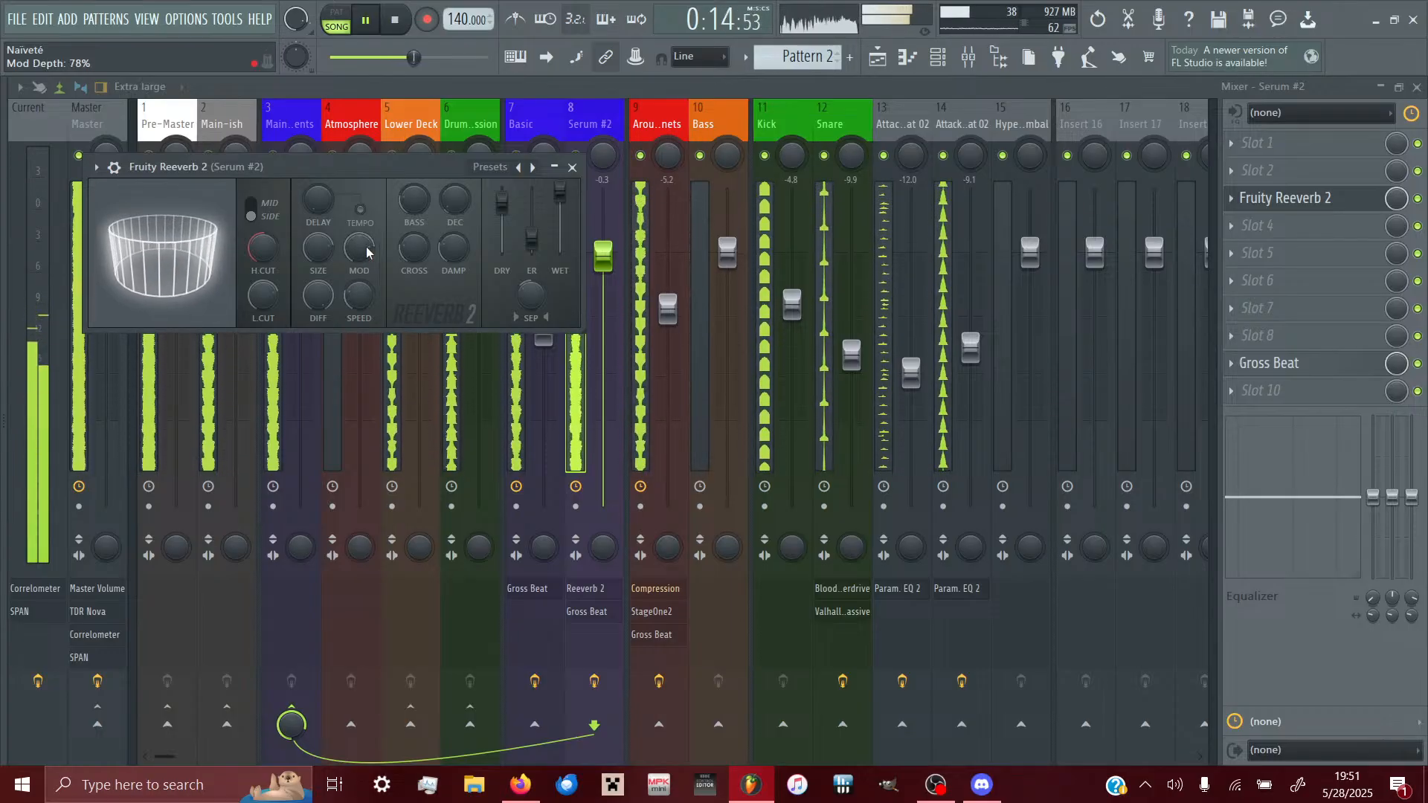
left_click_drag(560, 193, 560, 188)
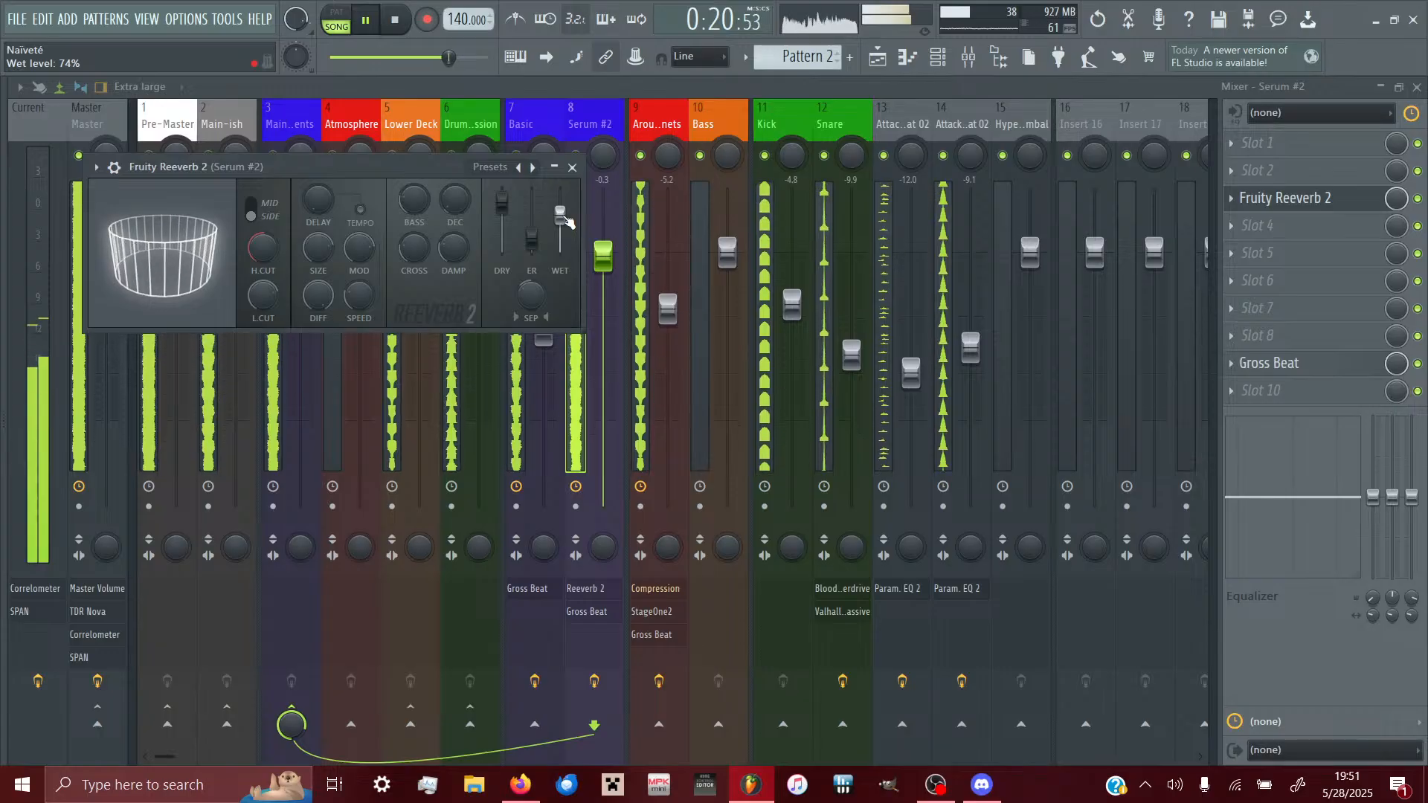
left_click(1367, 210)
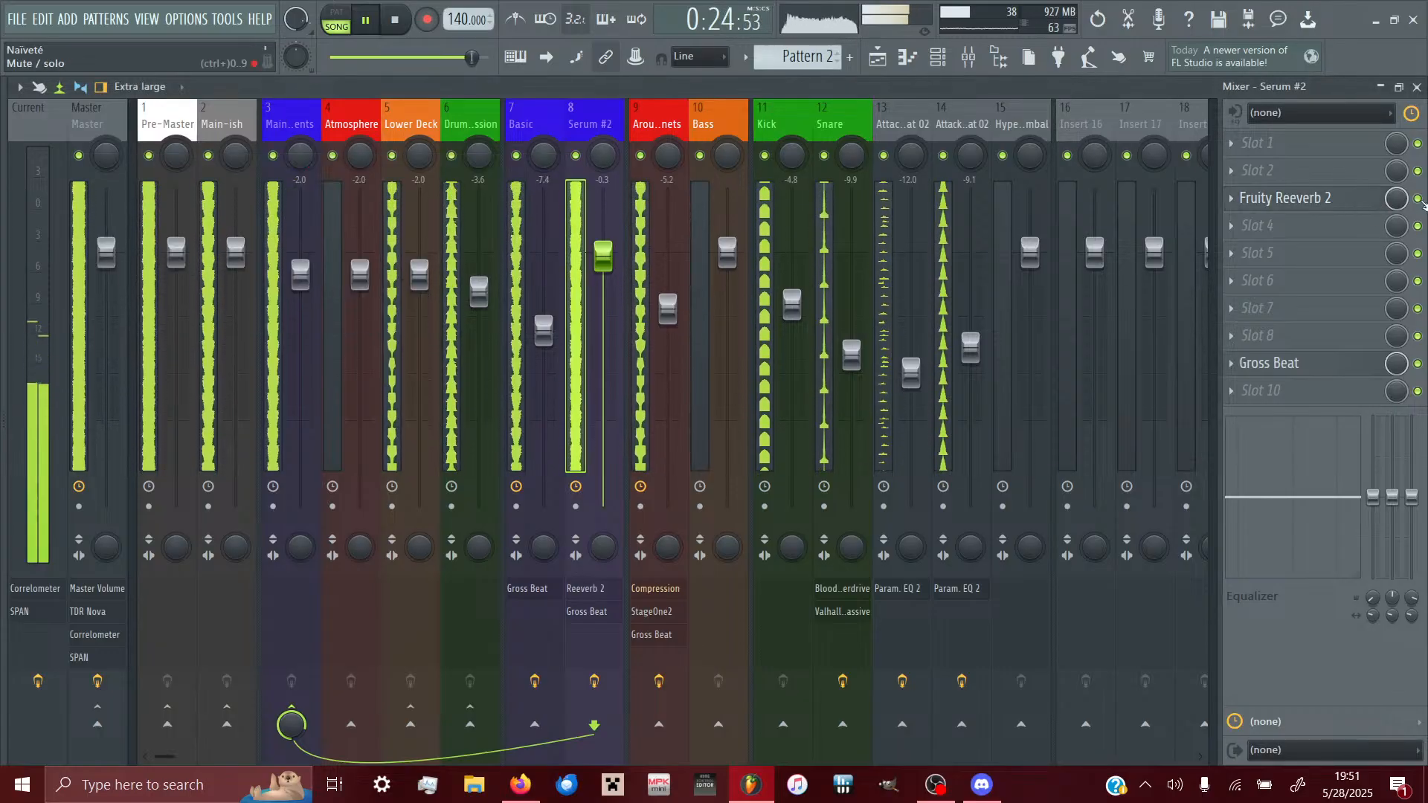
- Load Fruity Delay 2 into slot 2 of Serum #2 with a rightward stereo time offset and 80% feedback cutoff
left_click(1265, 171)
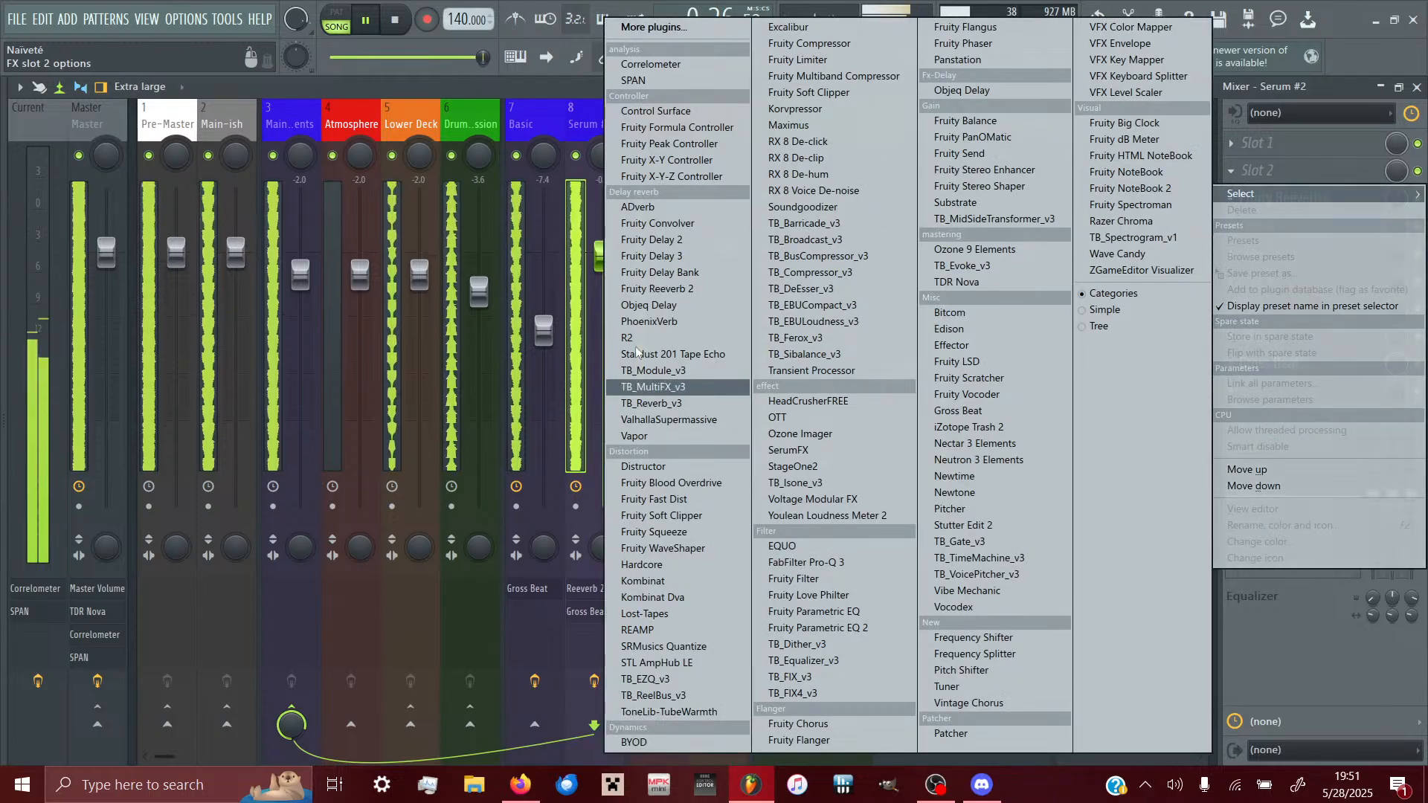
left_click(668, 242)
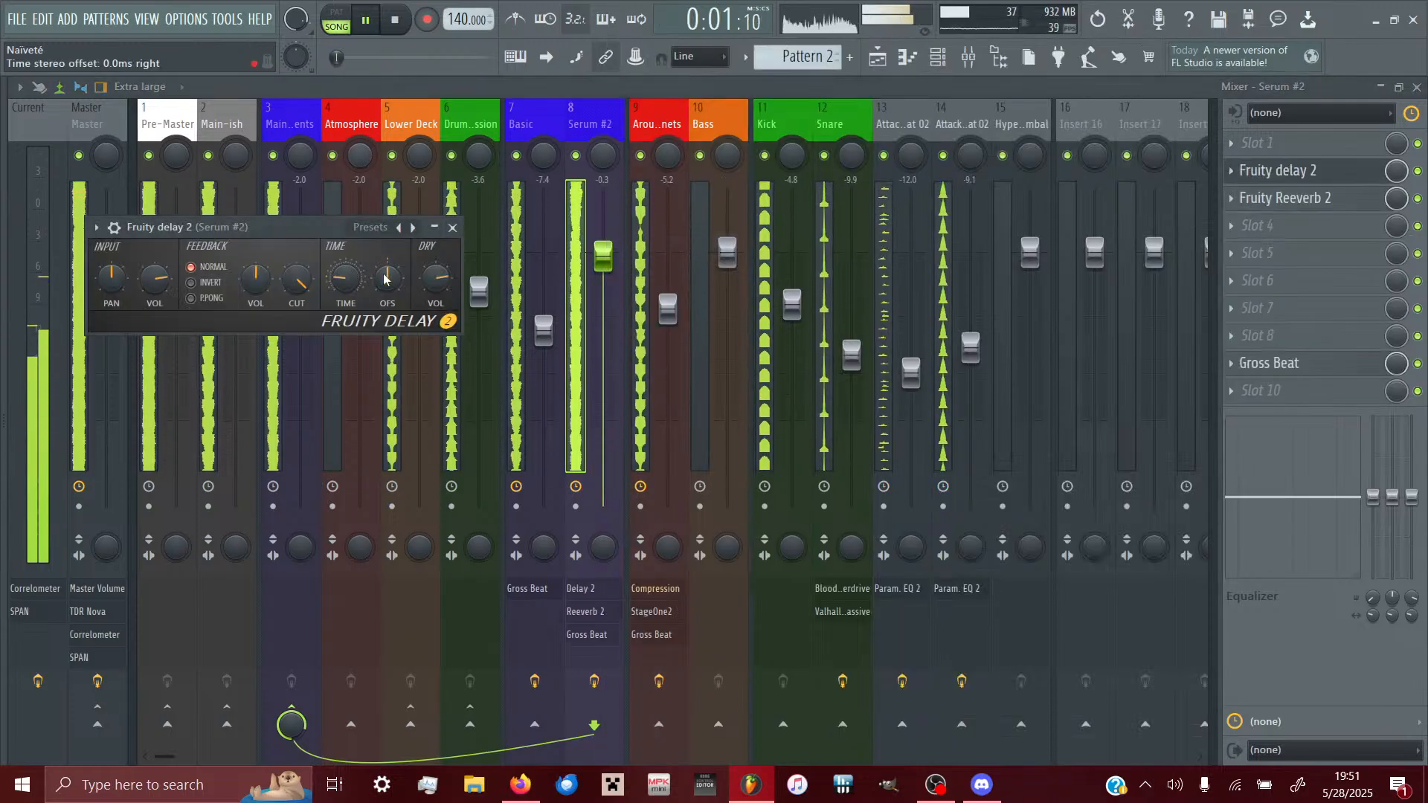
left_click_drag(385, 279, 385, 268)
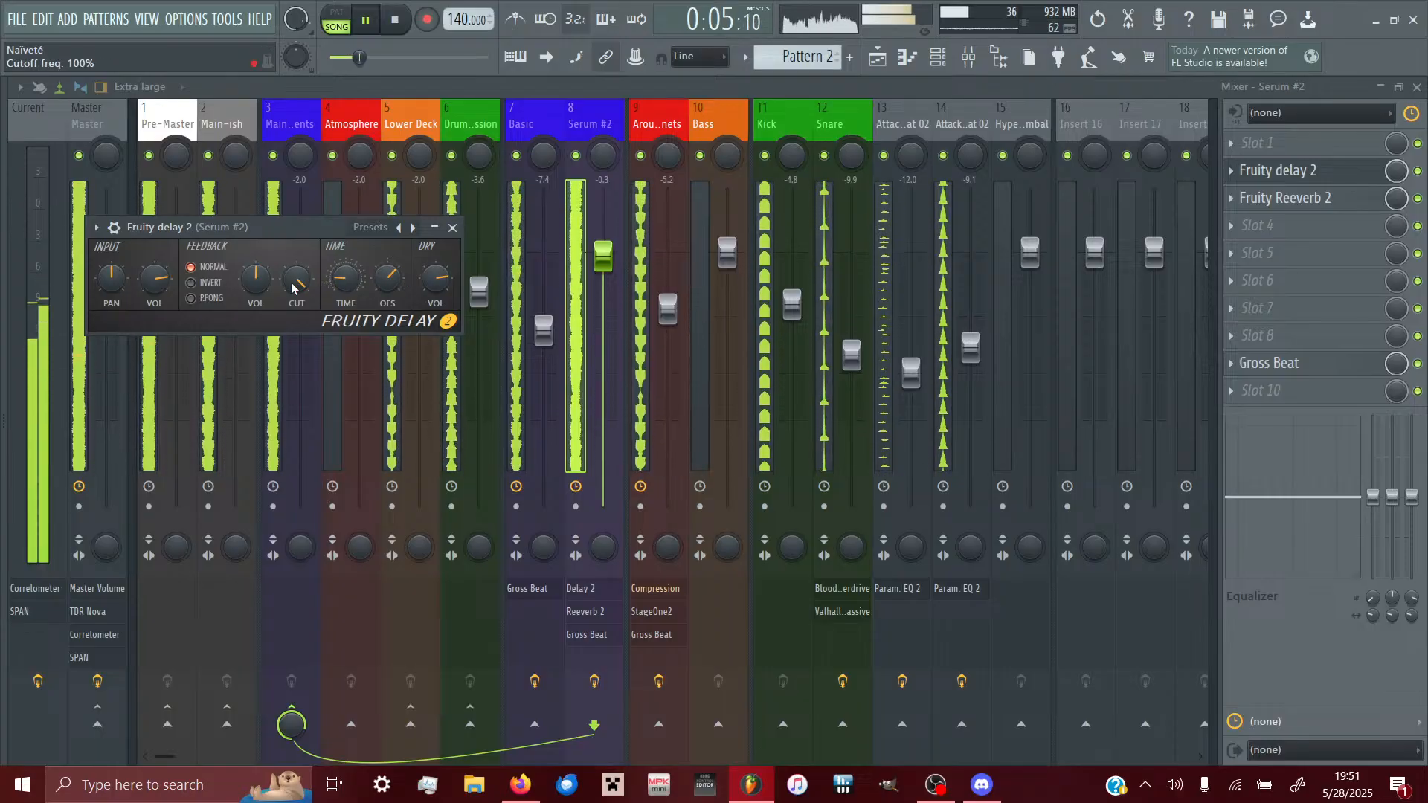
left_click_drag(292, 287, 293, 303)
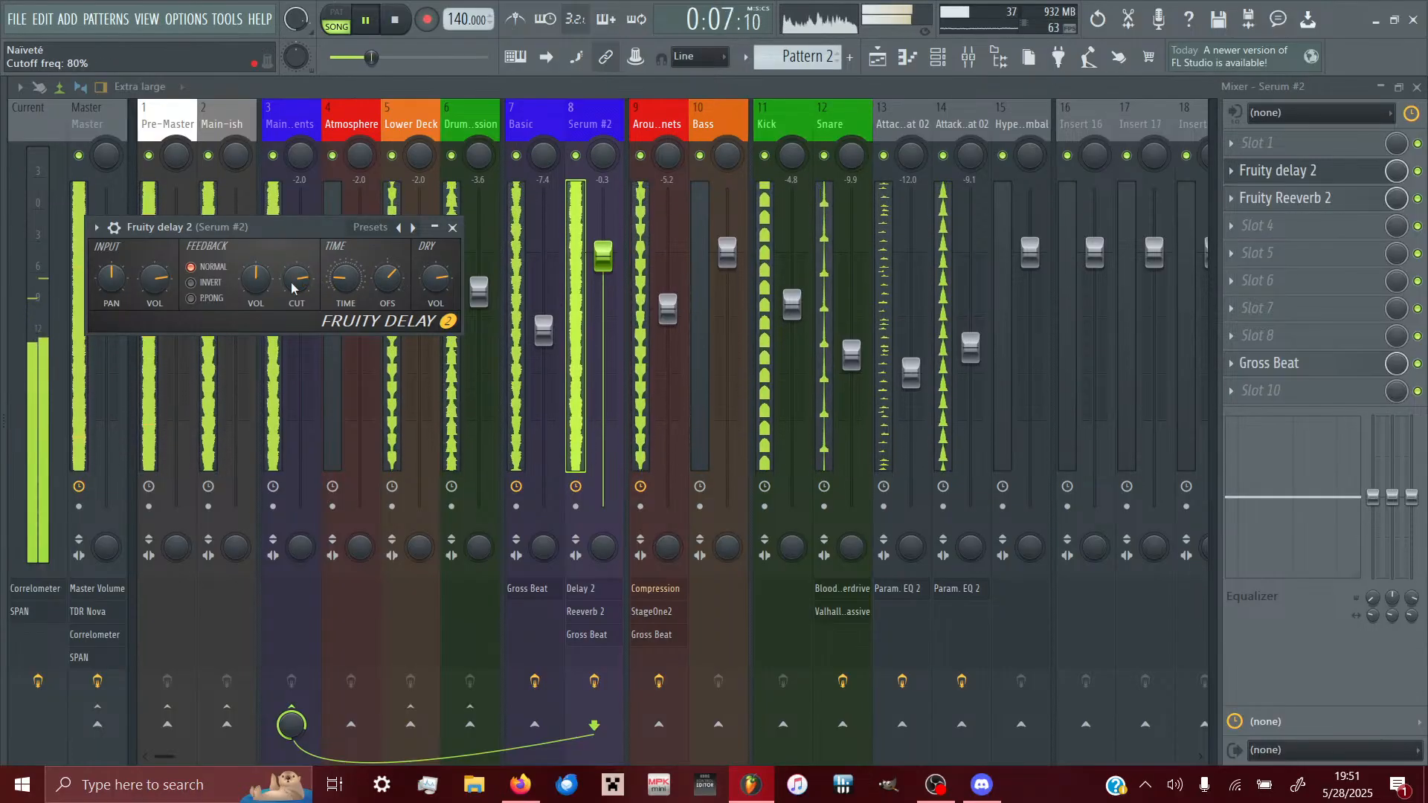
- Set the delay to P.Pong feedback at 35% with an input volume of 29%, and close its window
left_click(191, 299)
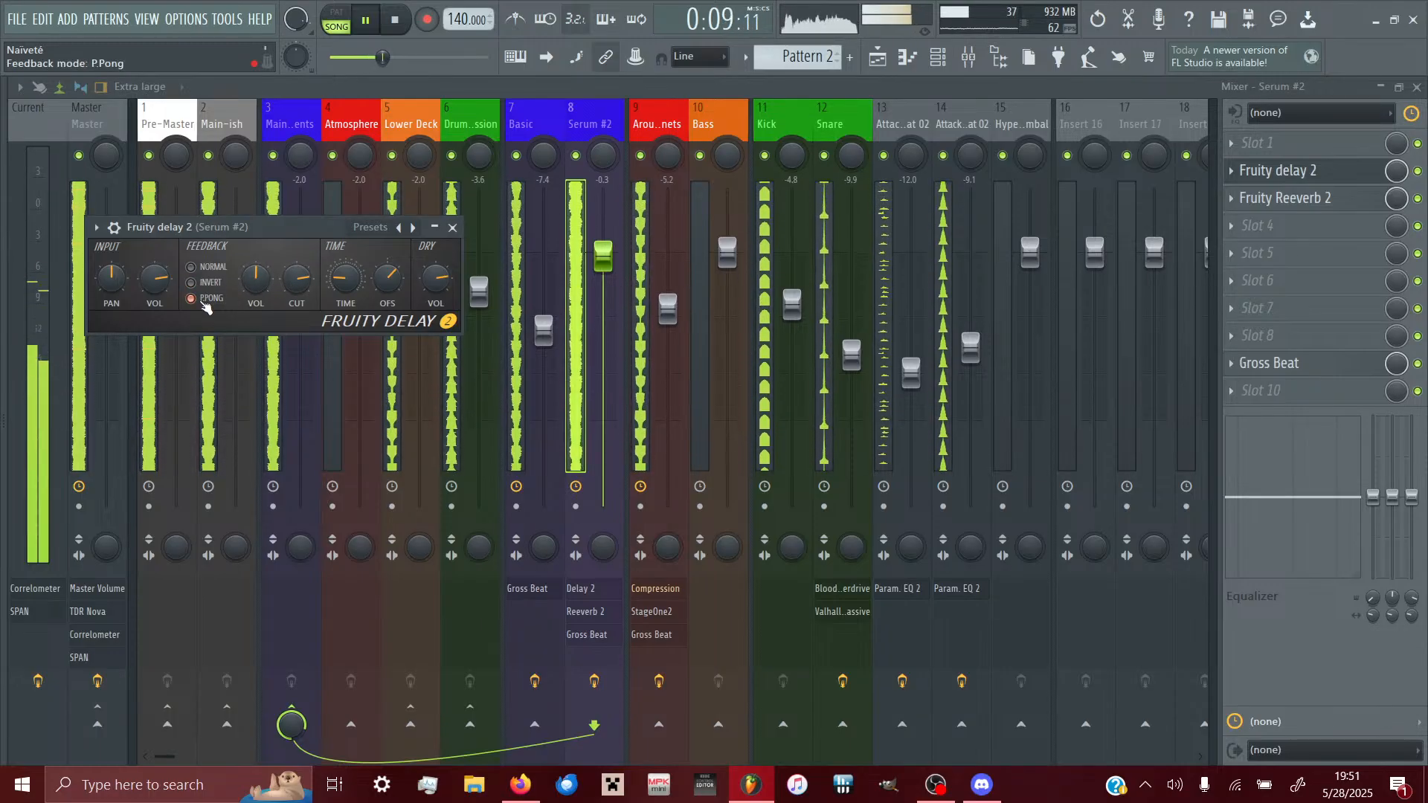
left_click_drag(258, 292, 258, 306)
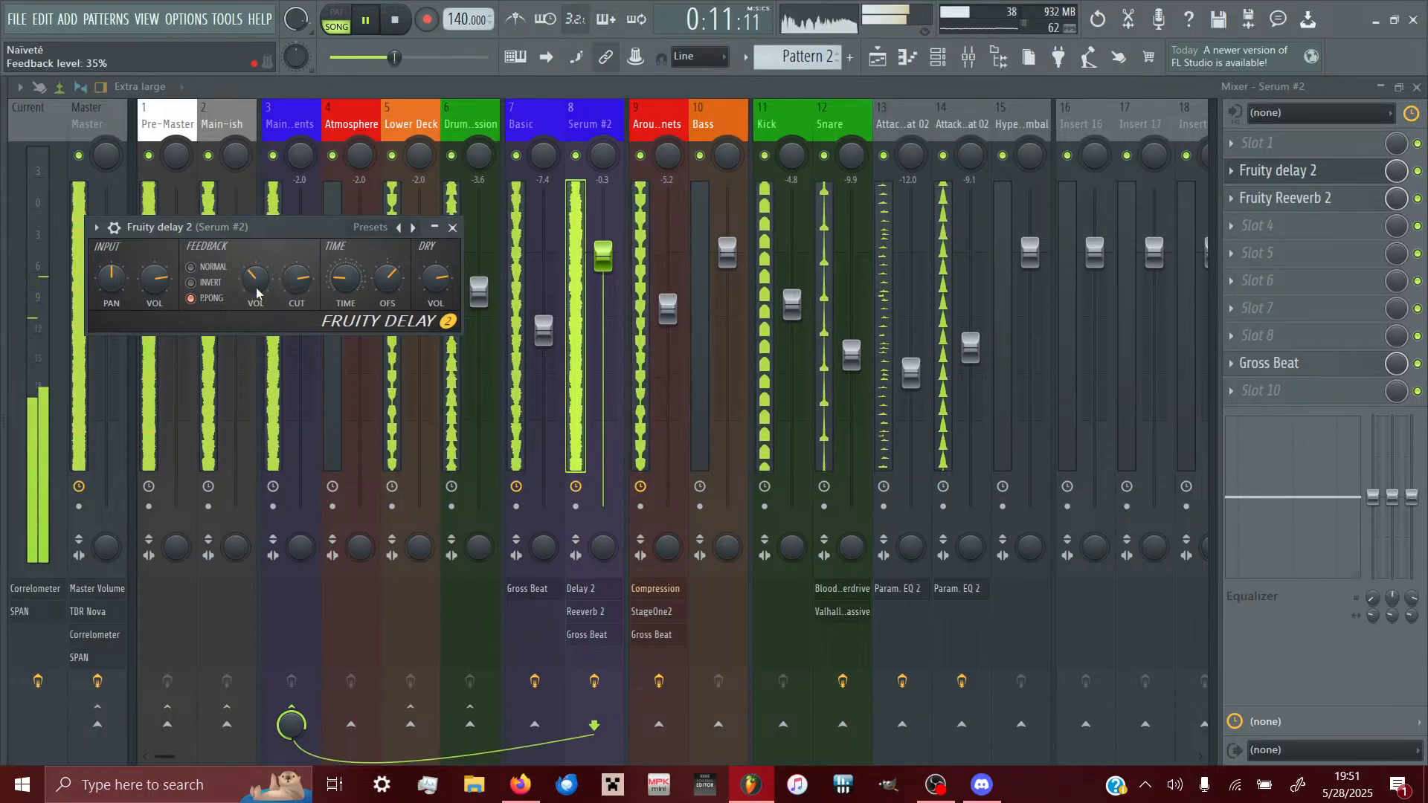
left_click_drag(155, 279, 155, 308)
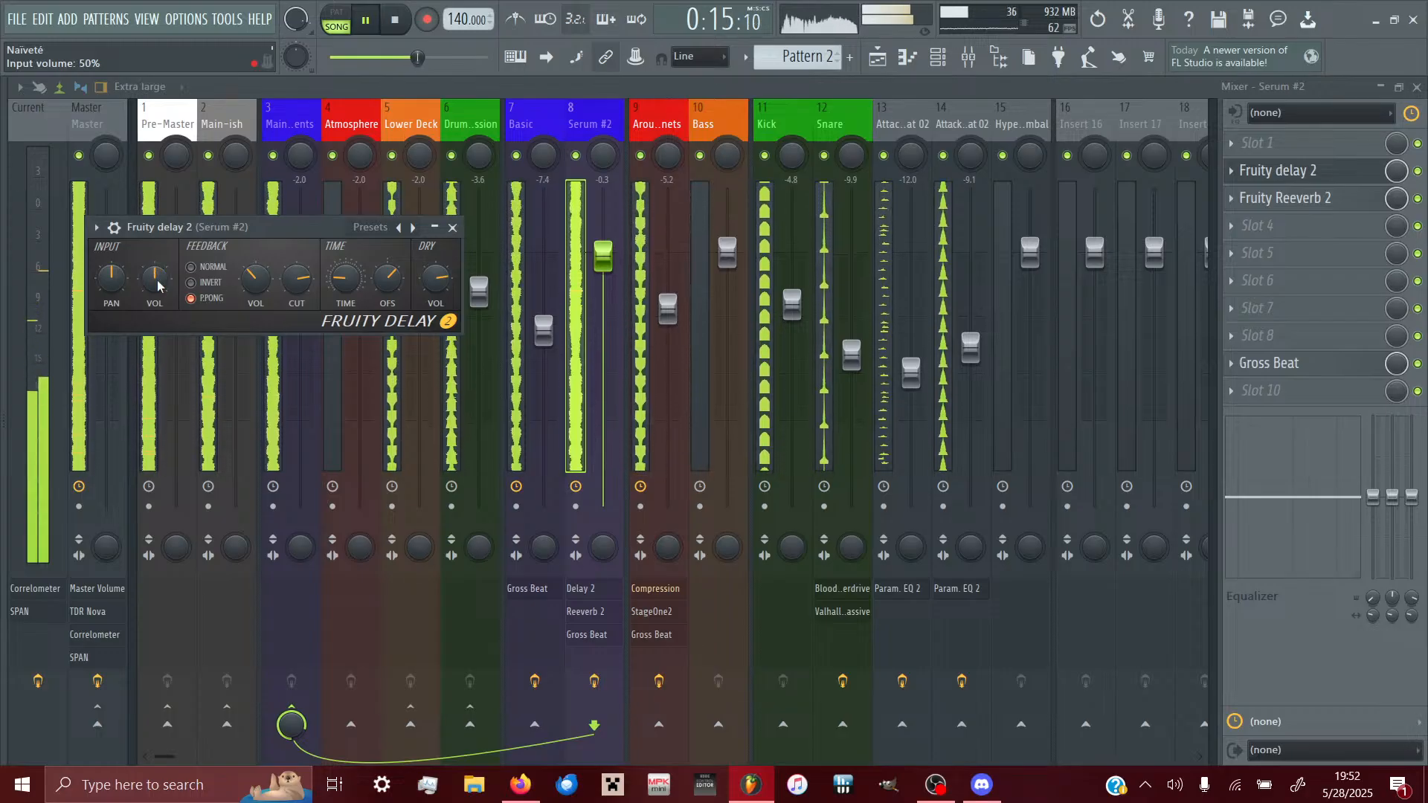
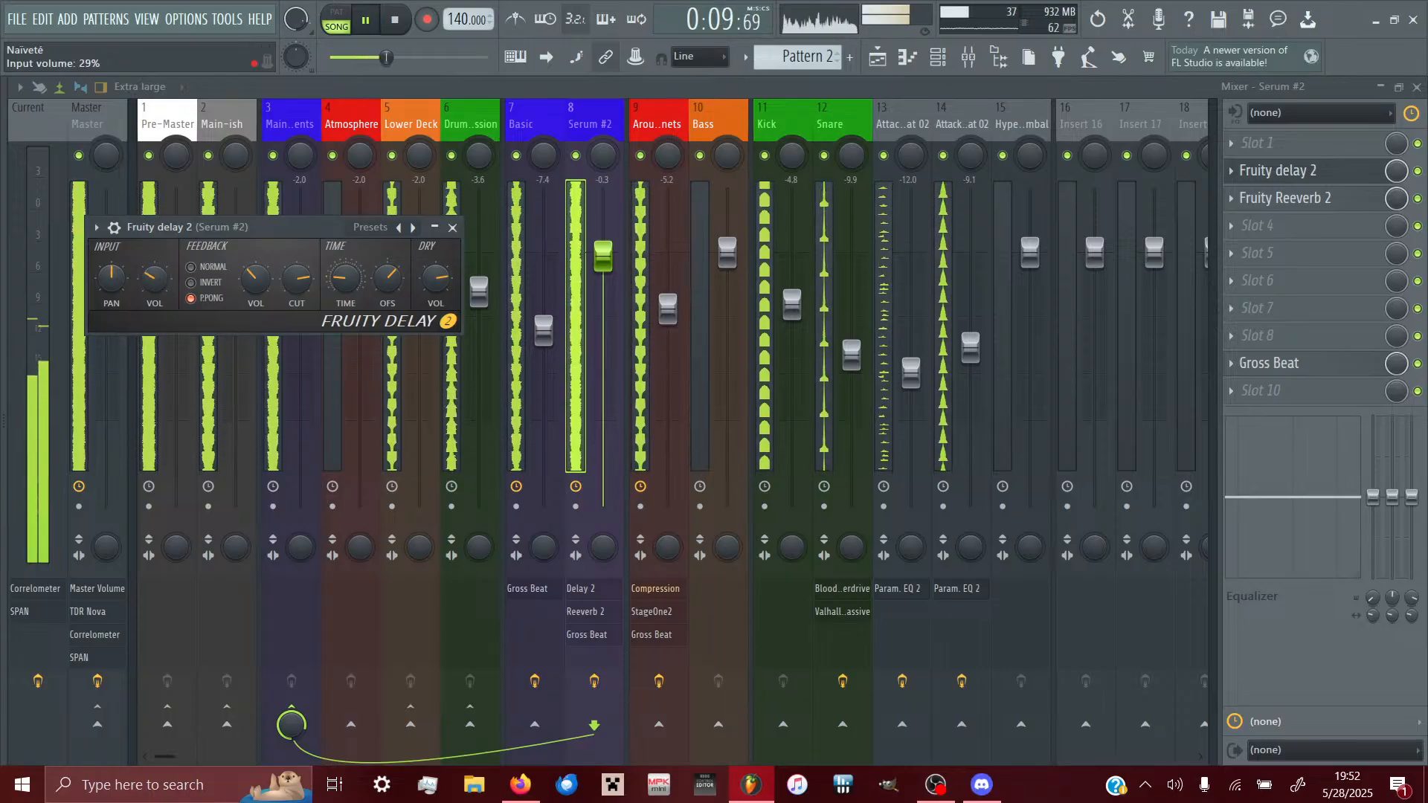
left_click(1276, 170)
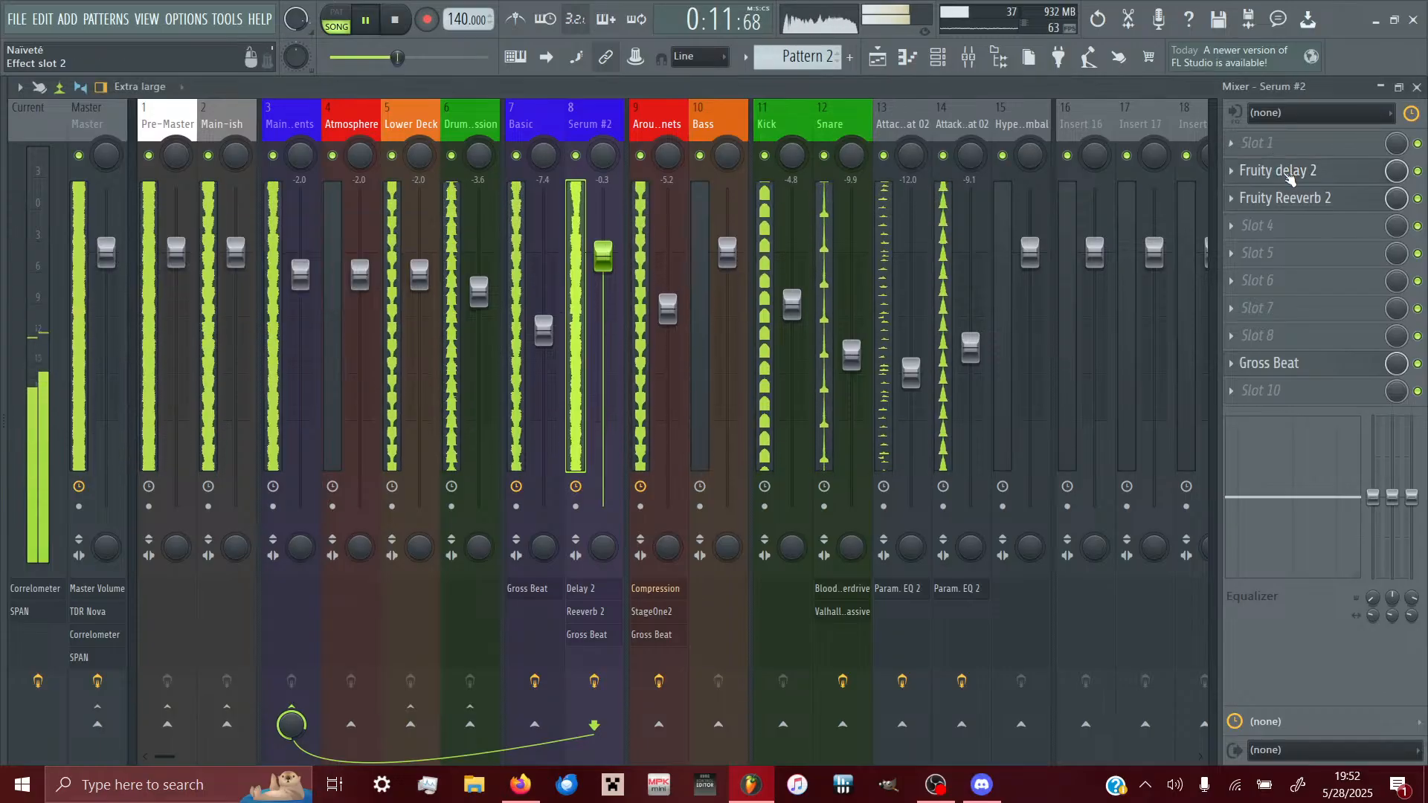
left_click(1264, 225)
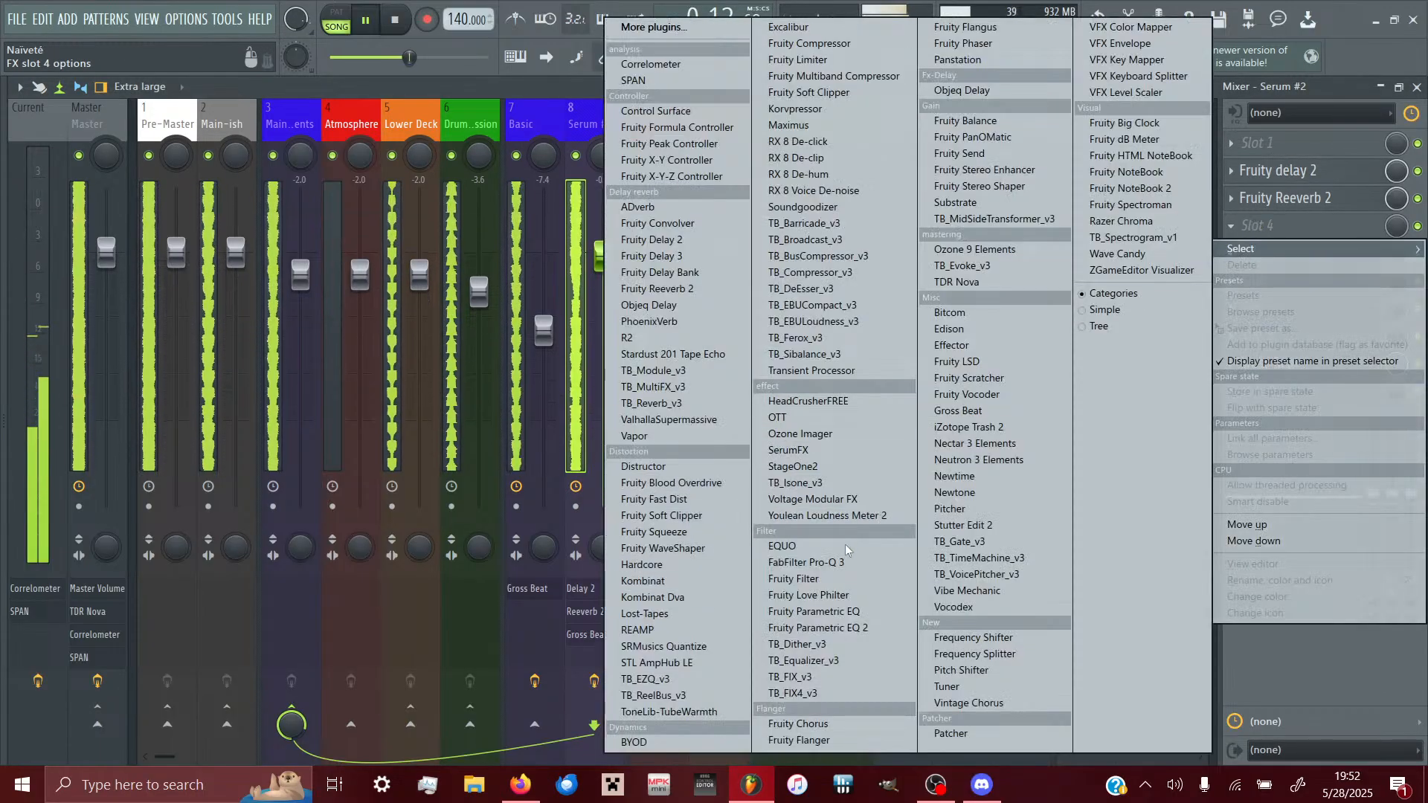
left_click(820, 612)
left_click_drag(339, 368, 339, 375)
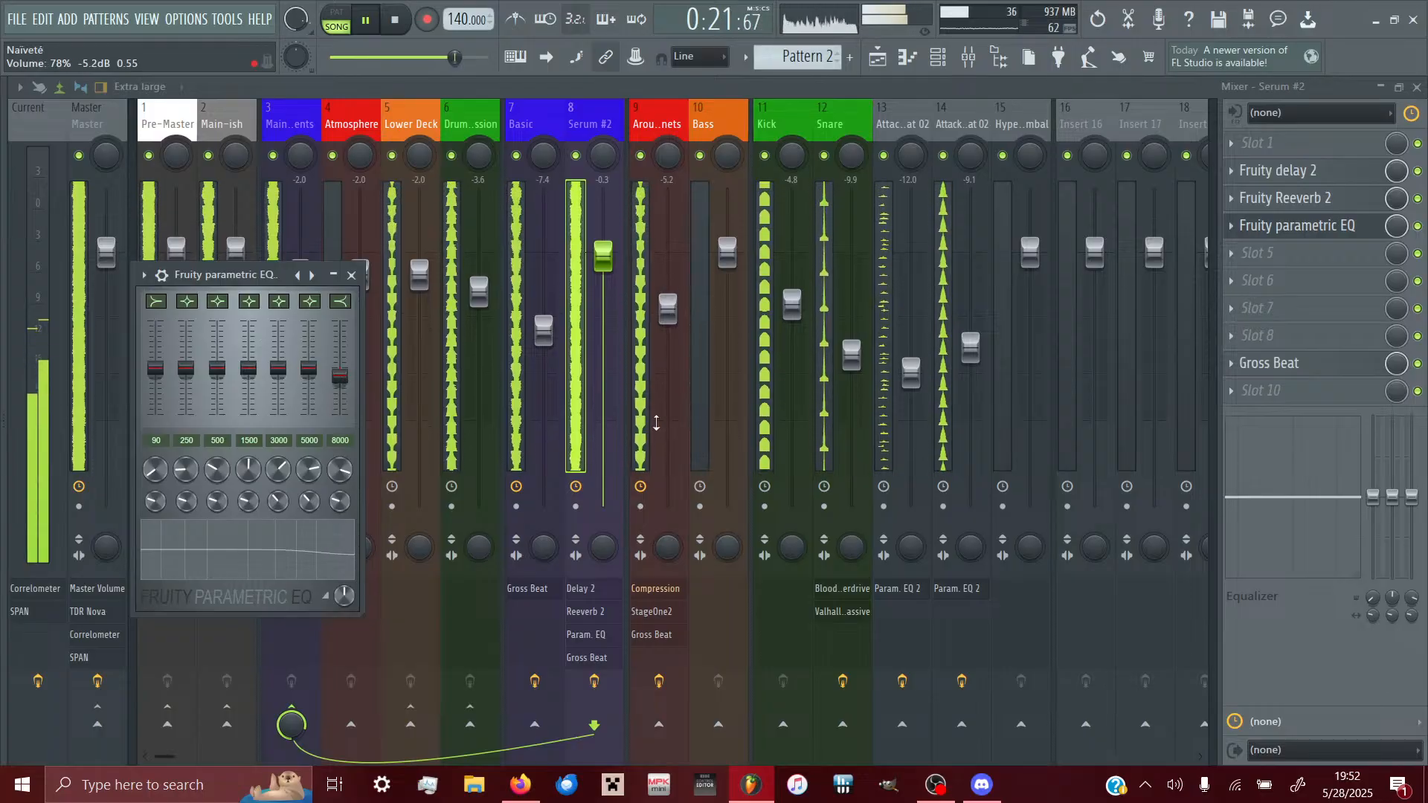
left_click(1232, 227)
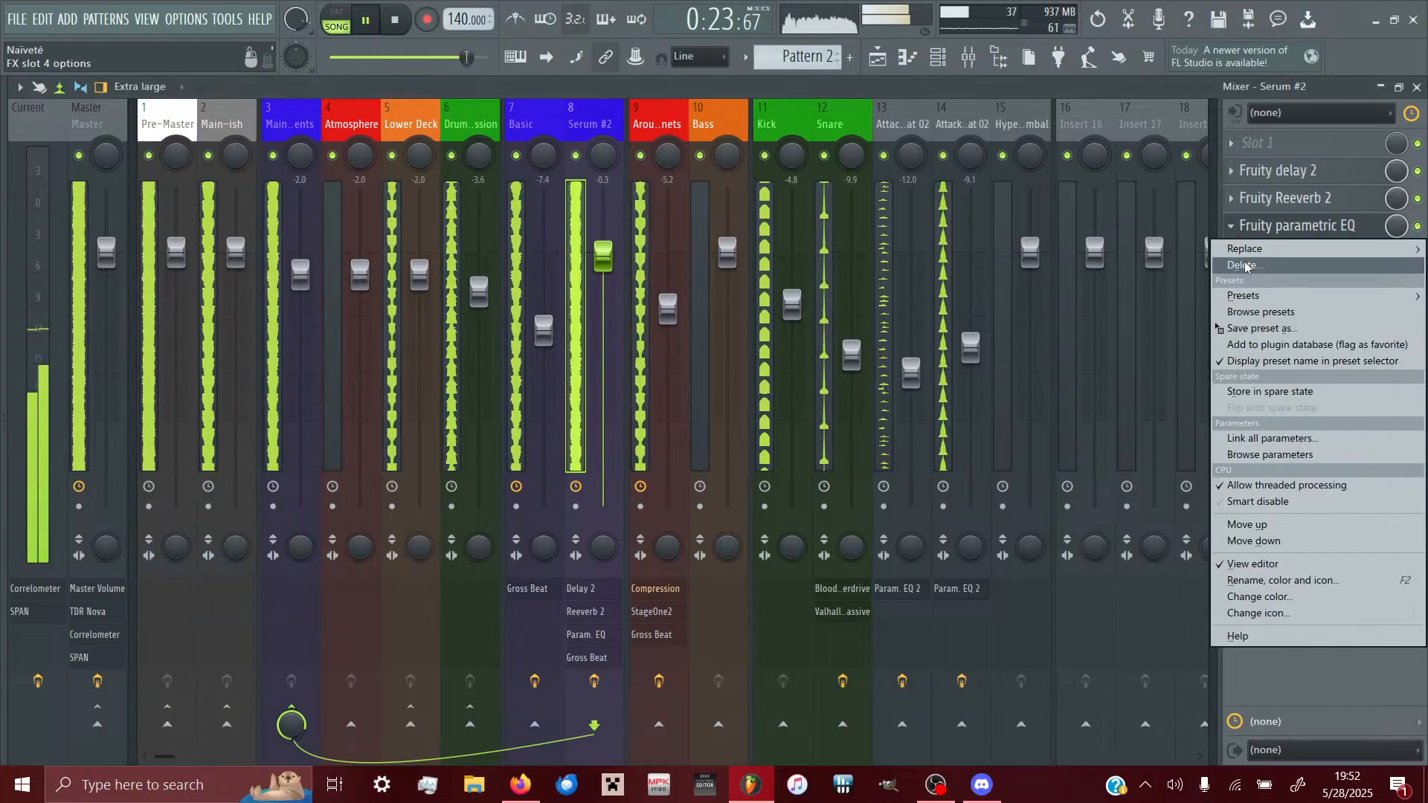
left_click(1246, 262)
left_click(795, 451)
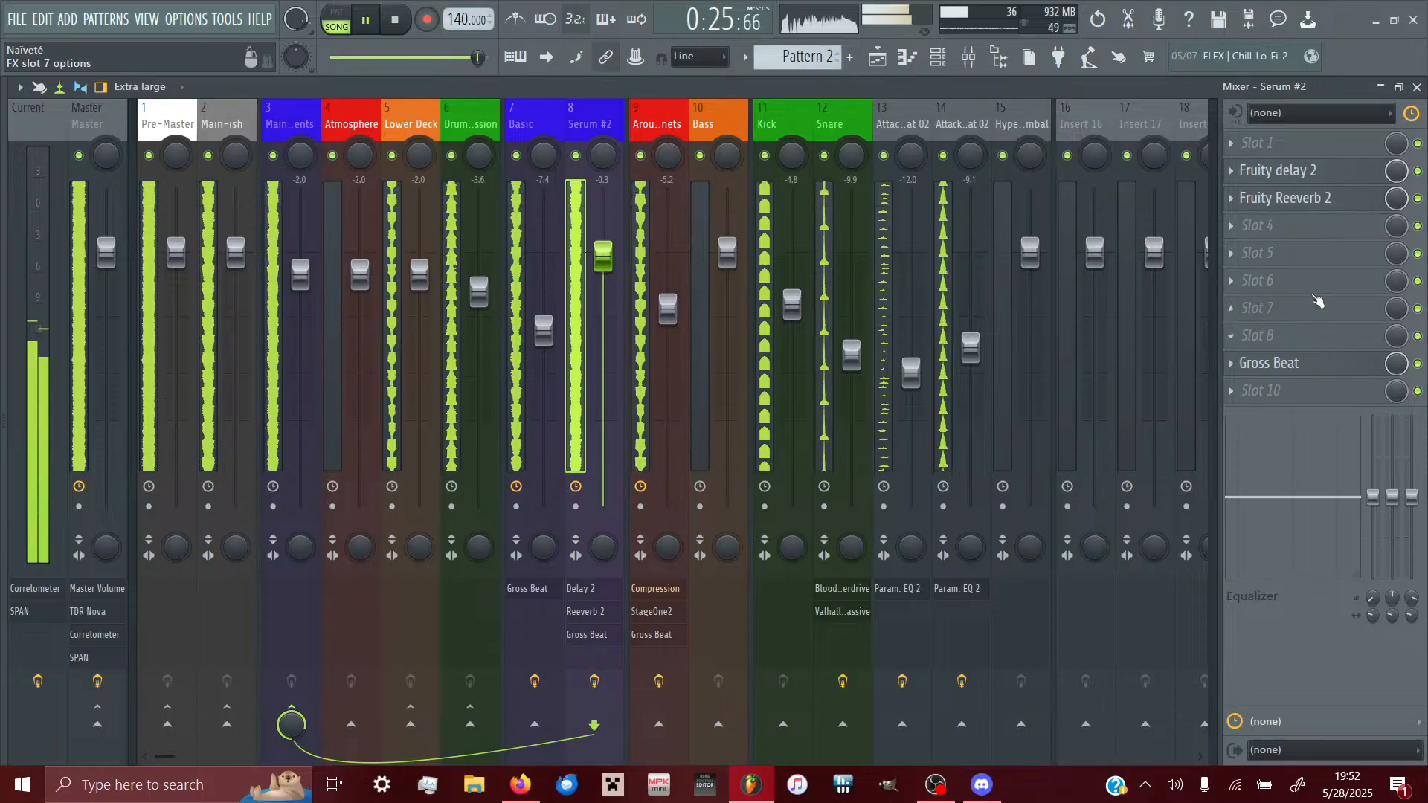
- Load FabFilter Pro-Q 3 into slot 4 of Serum #2 and add a high-shelf cut of about 7 dB near 8.8 kHz
left_click(1257, 225)
left_click(826, 562)
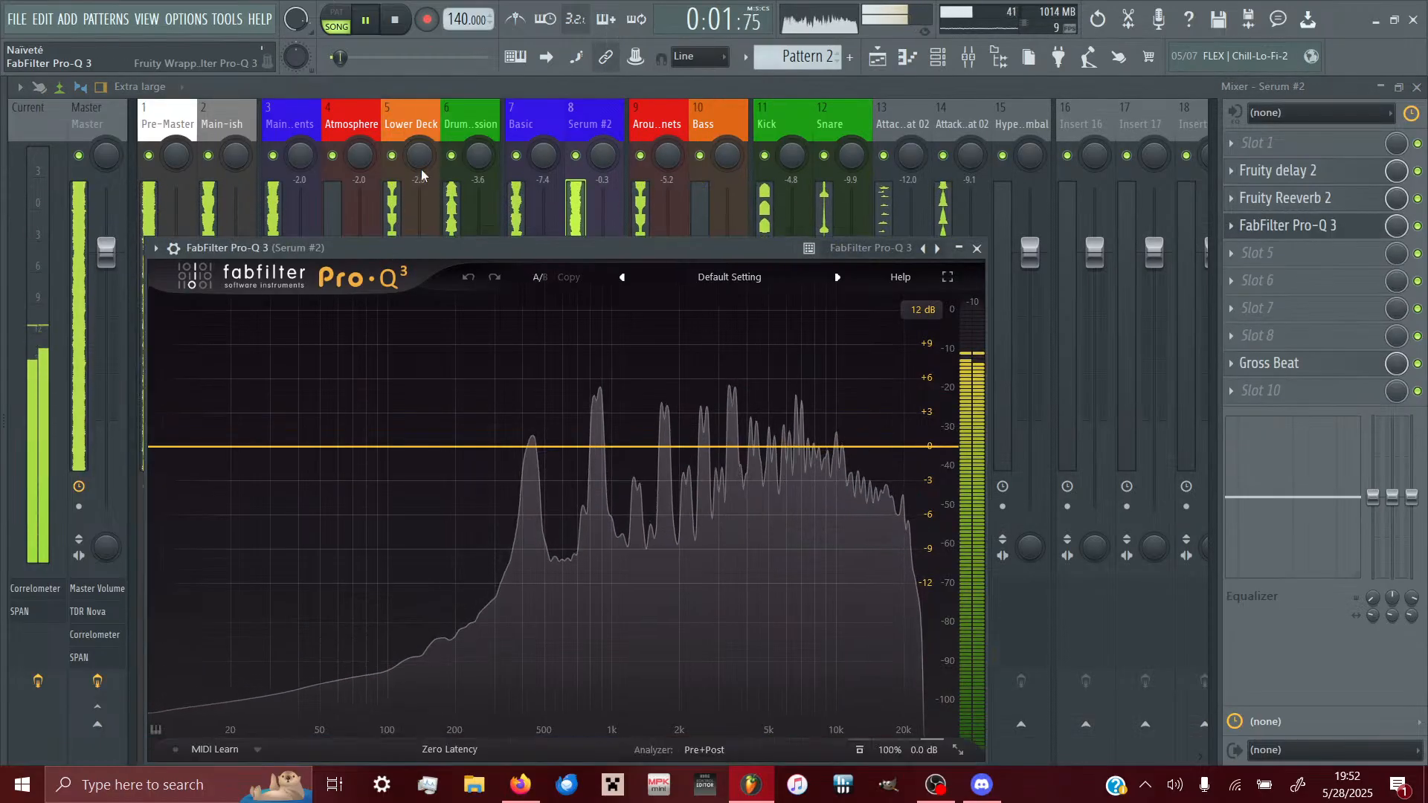
left_click_drag(400, 247, 438, 126)
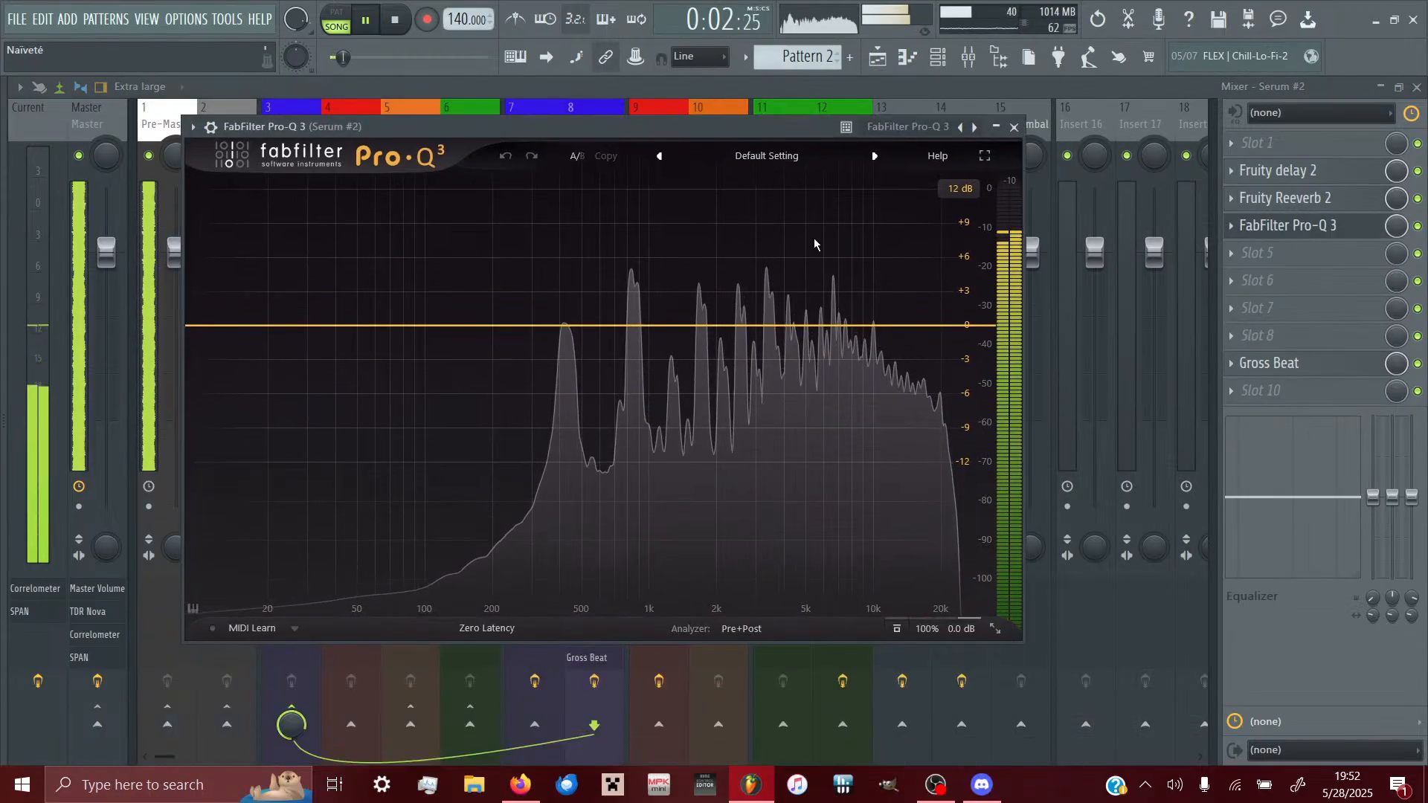
left_click_drag(900, 326, 851, 405)
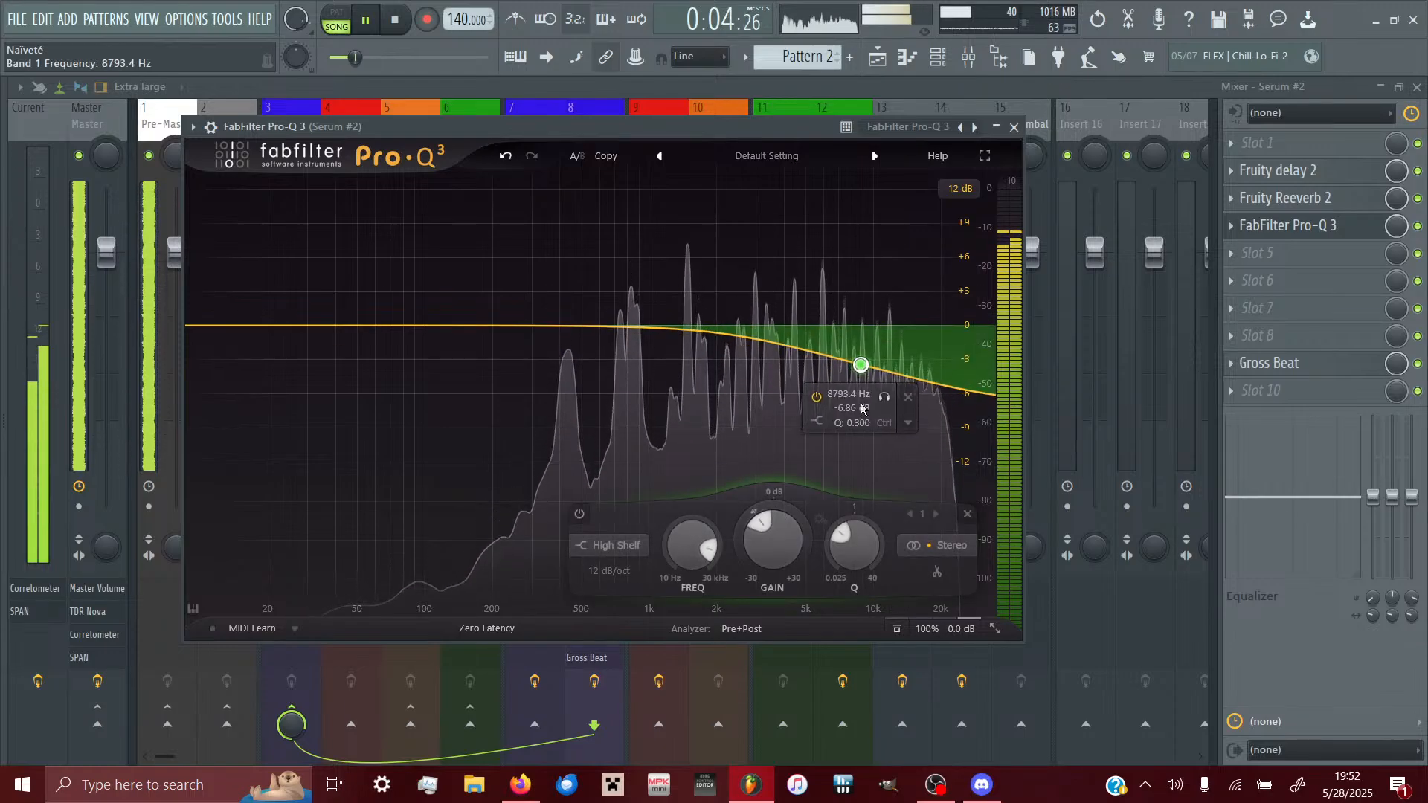
- Set the high-shelf band to Mid with Q about 0.6, gain about -3.6 dB and frequency about 7.5 kHz
left_click(949, 546)
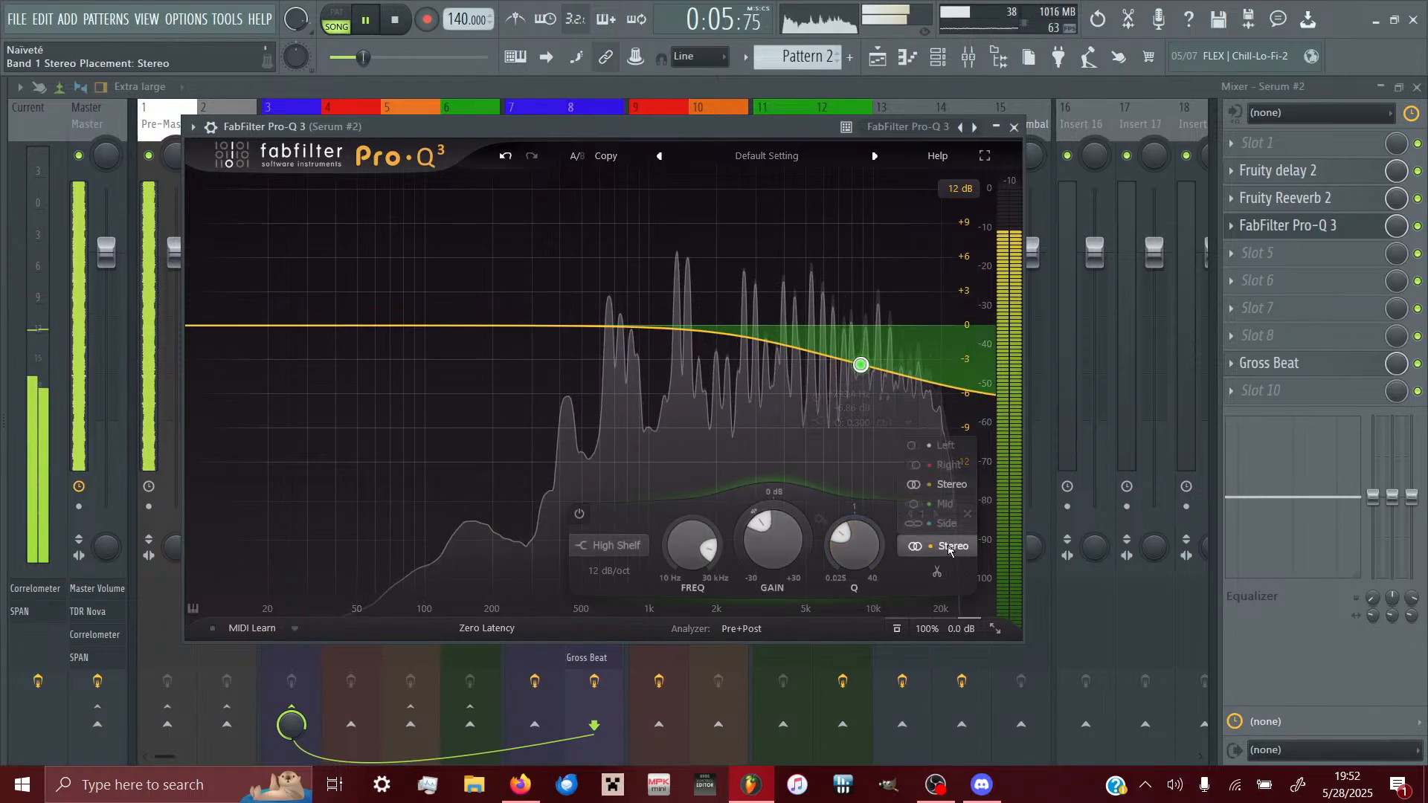
left_click(945, 504)
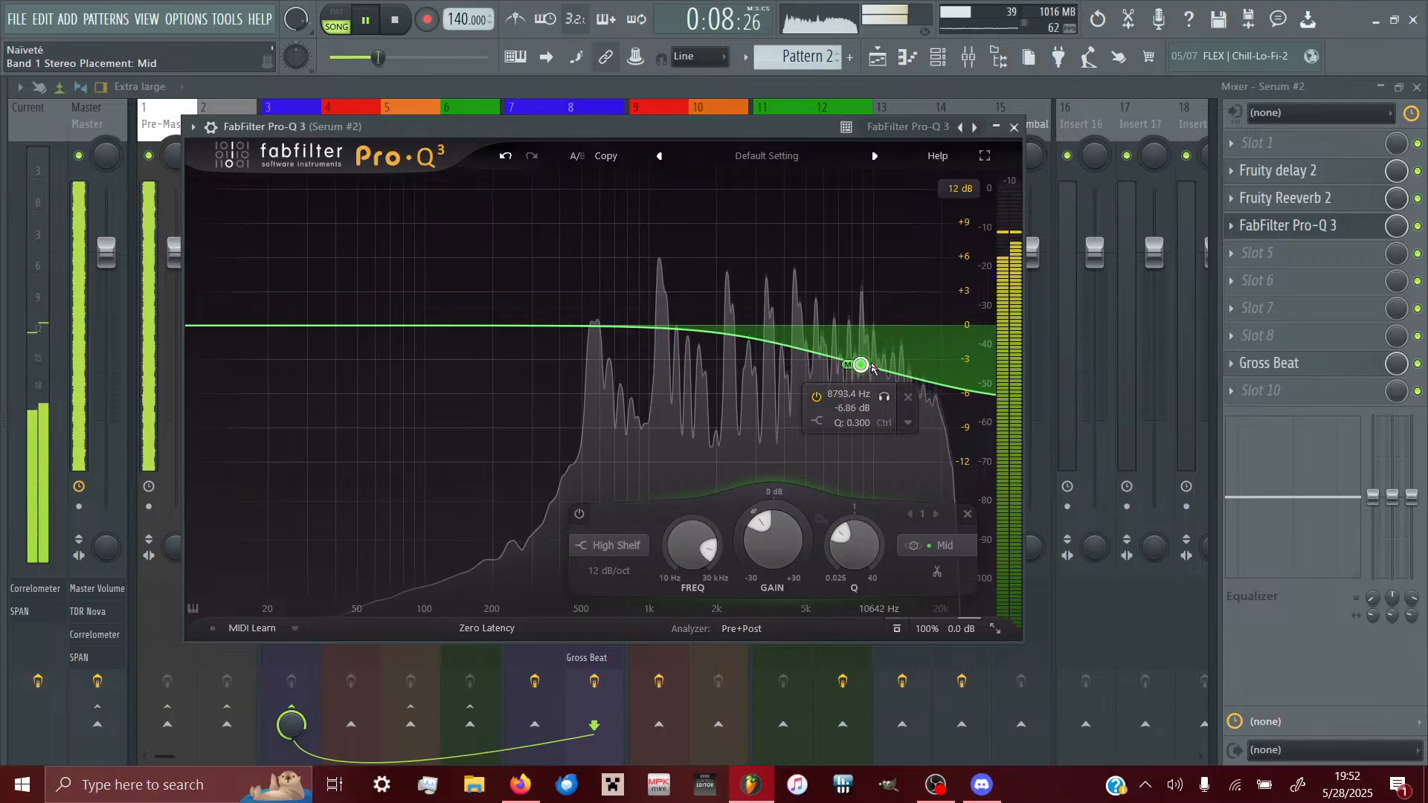
scroll(860, 365, "up", 5)
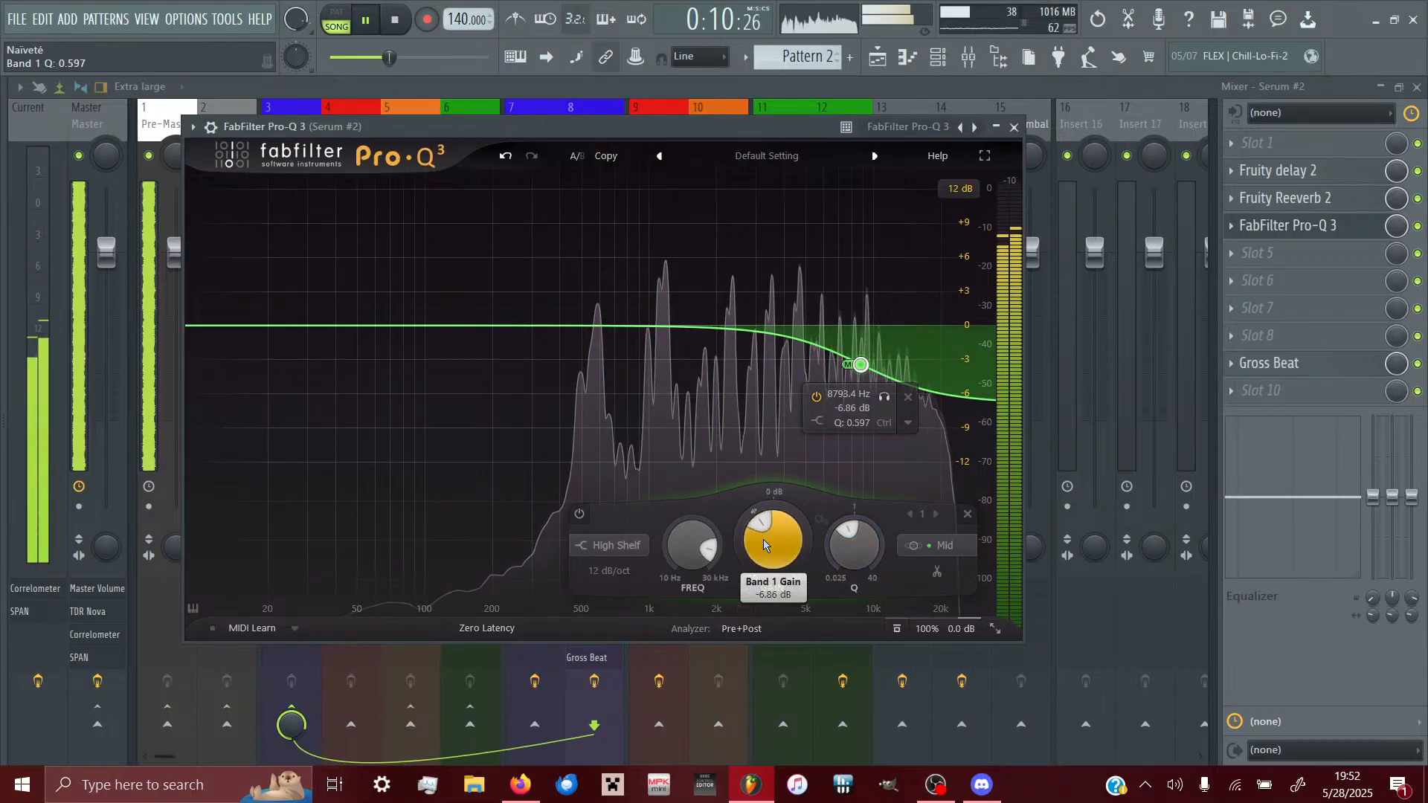
left_click_drag(765, 526, 757, 681)
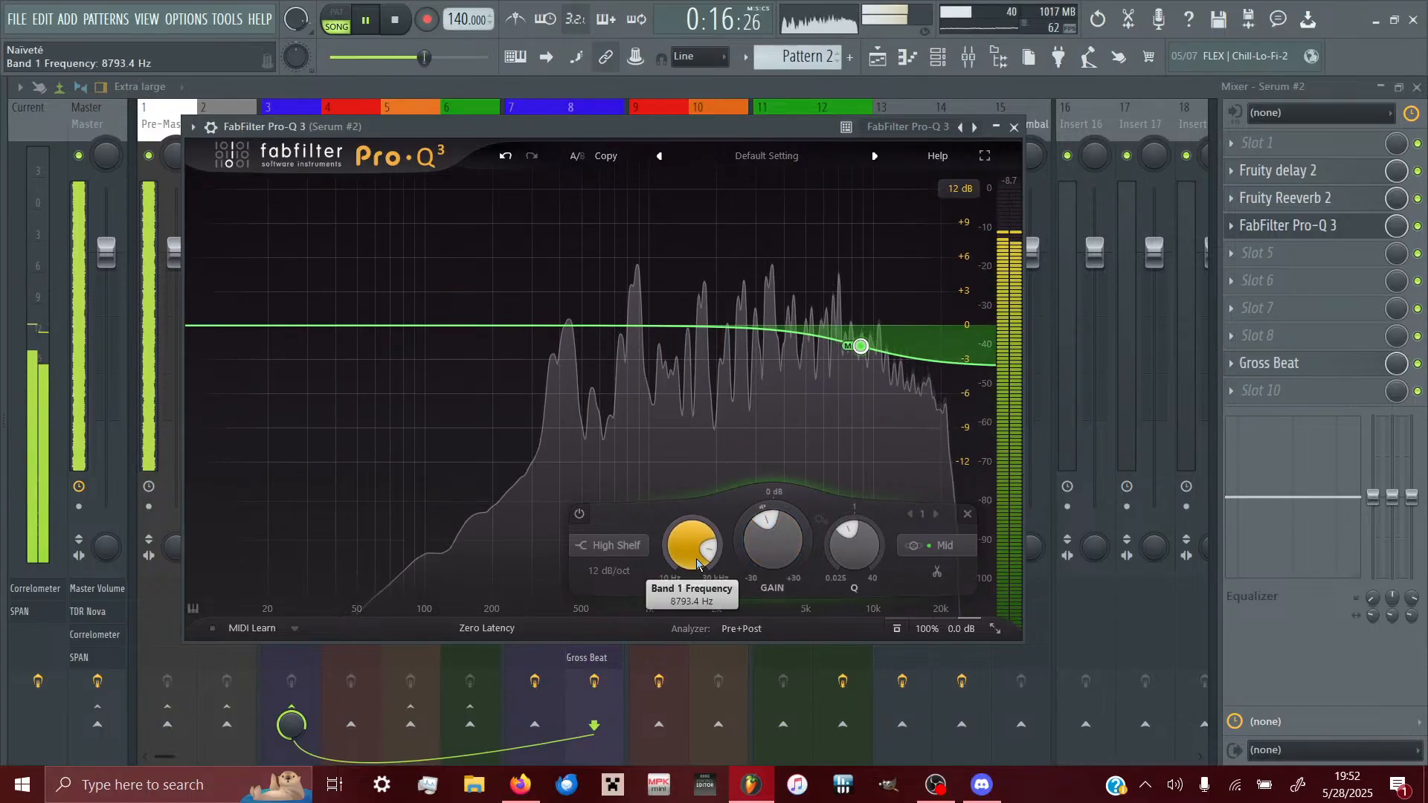
left_click_drag(694, 579, 702, 563)
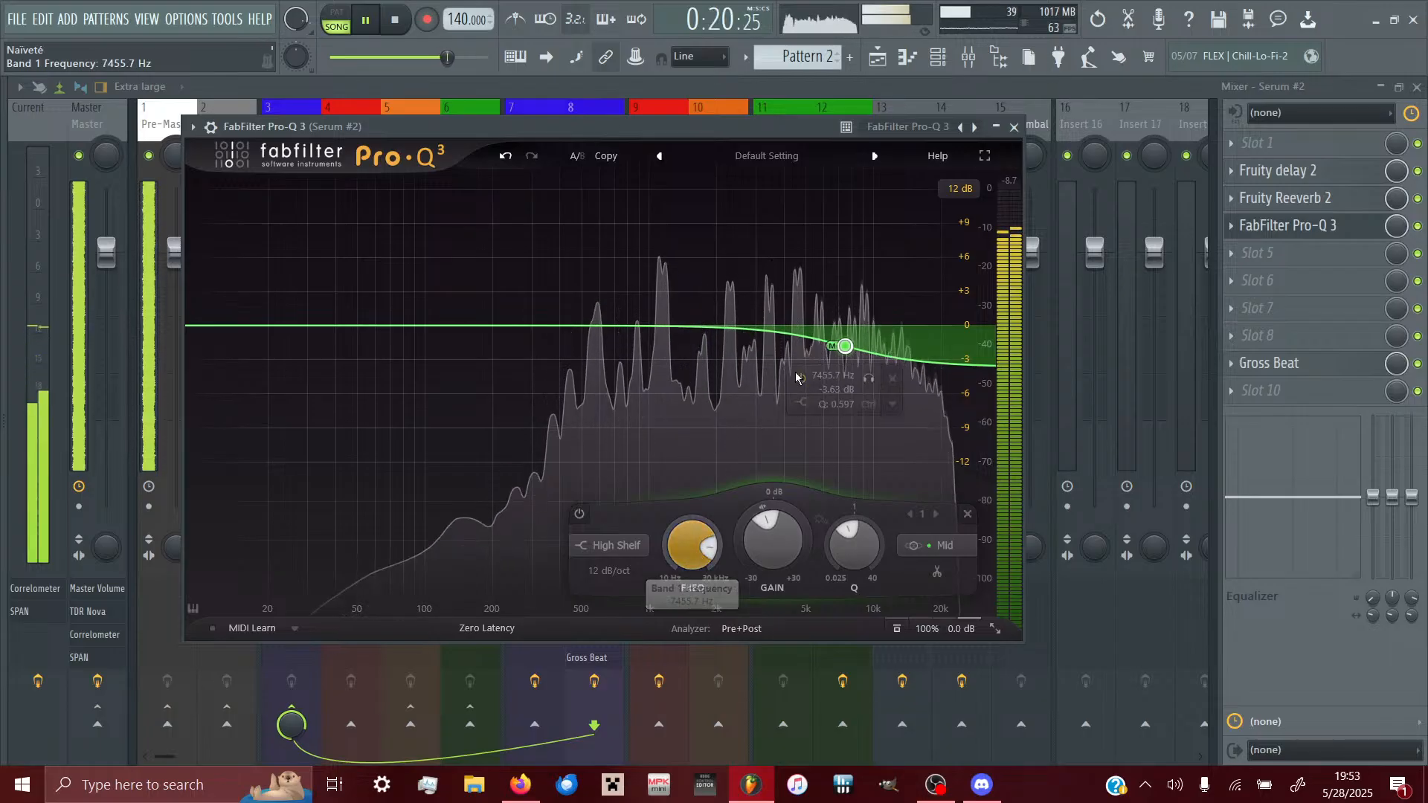
- Compare the sound with and without the Mid high-shelf cut by repeatedly bypassing the EQ
left_click(896, 629)
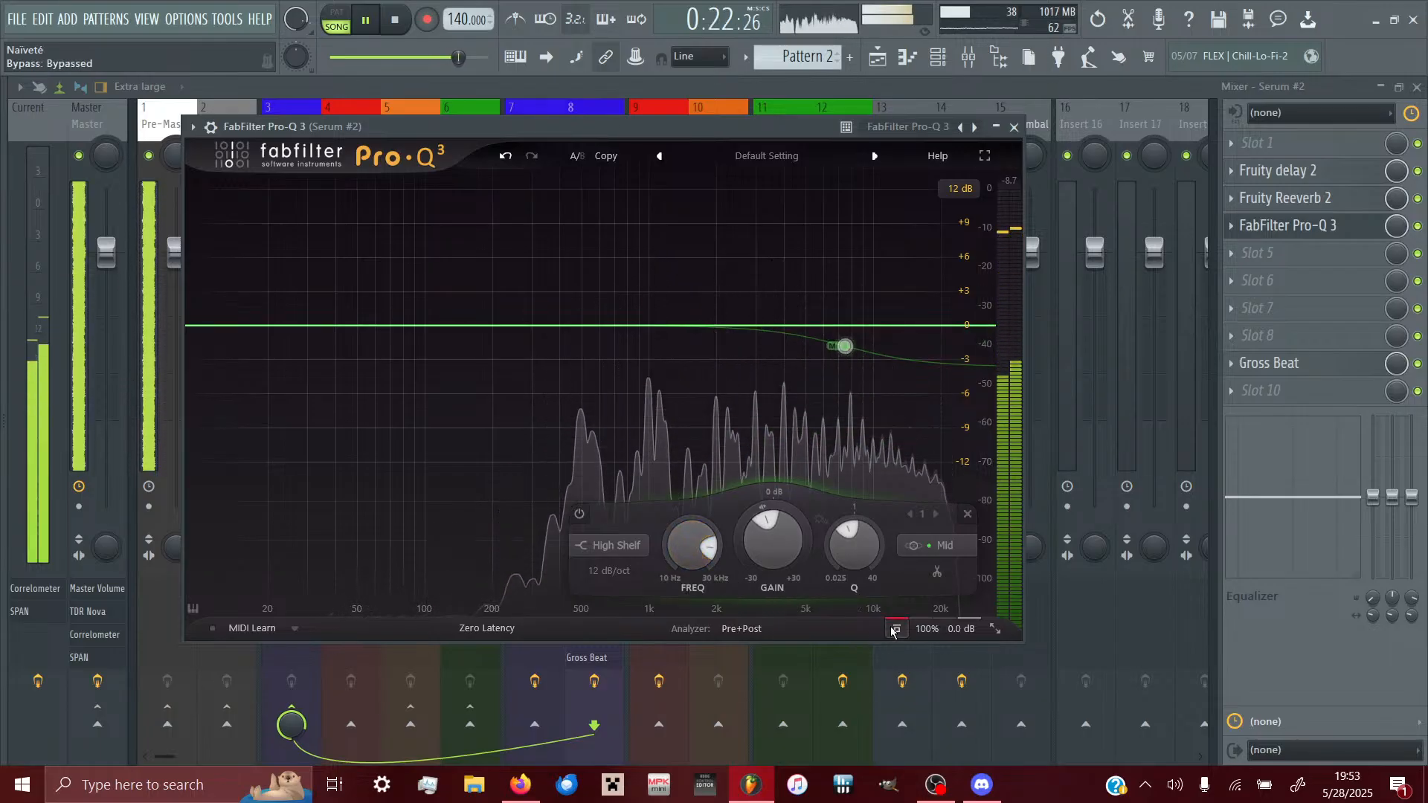
left_click(896, 629)
left_click(896, 630)
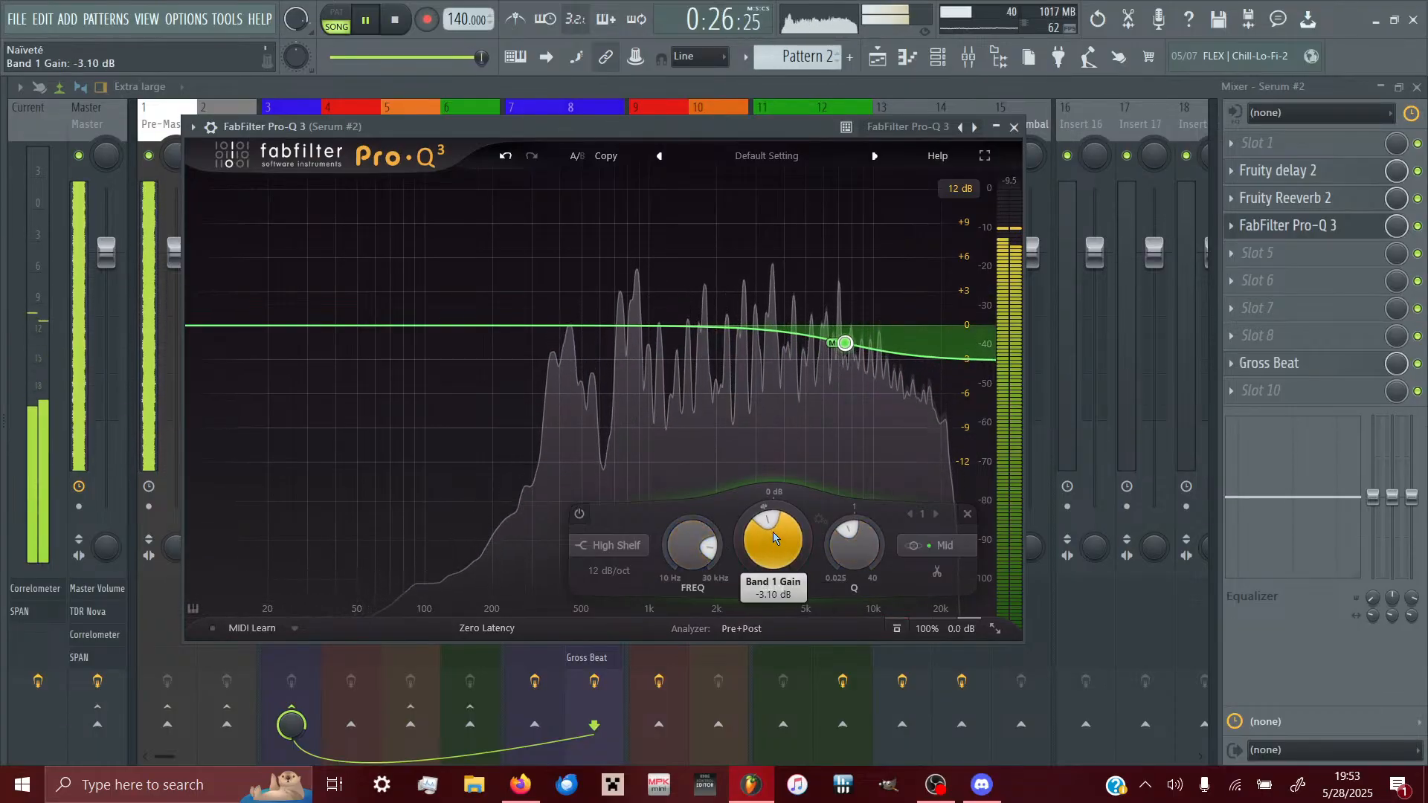
left_click(896, 630)
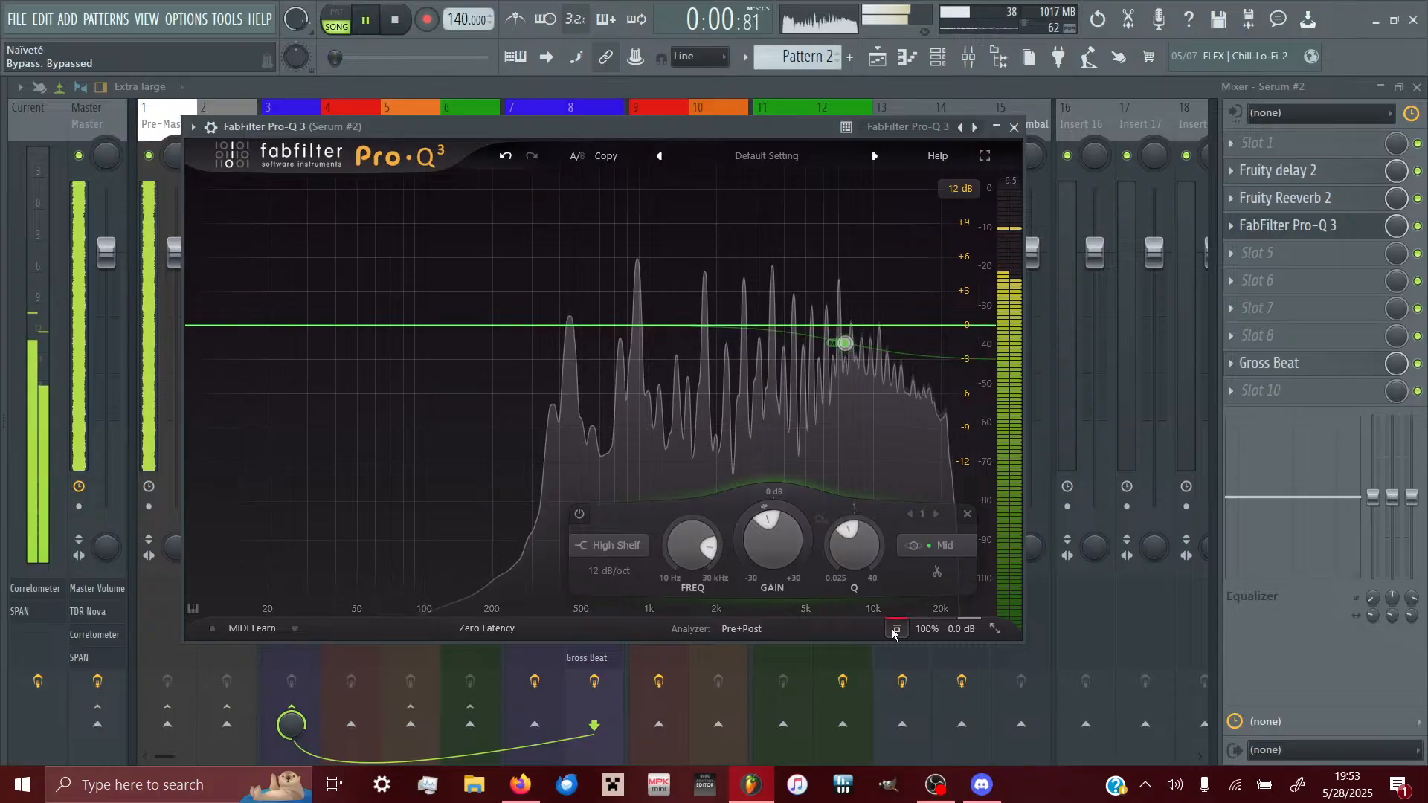
left_click(895, 631)
left_click(895, 631)
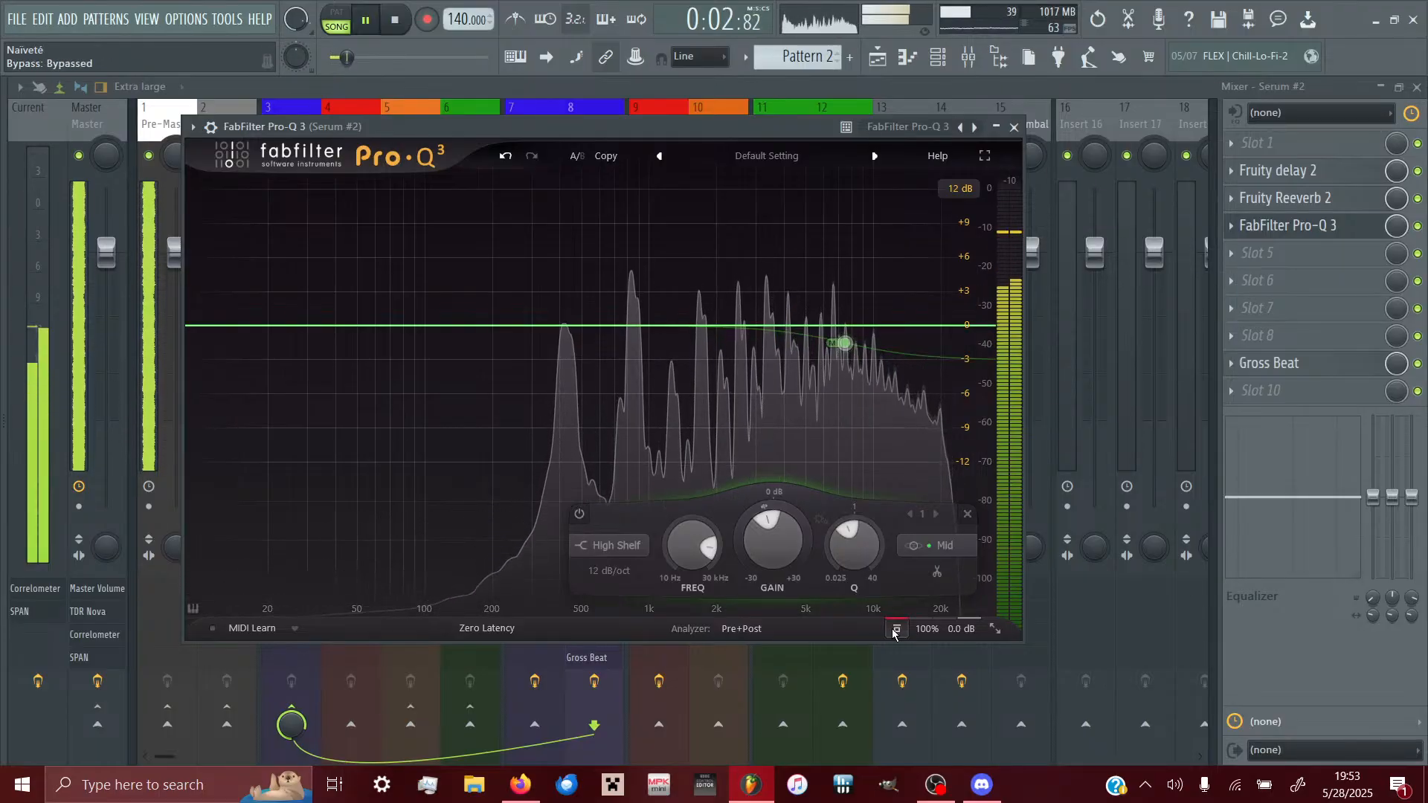
left_click(895, 631)
left_click(895, 631)
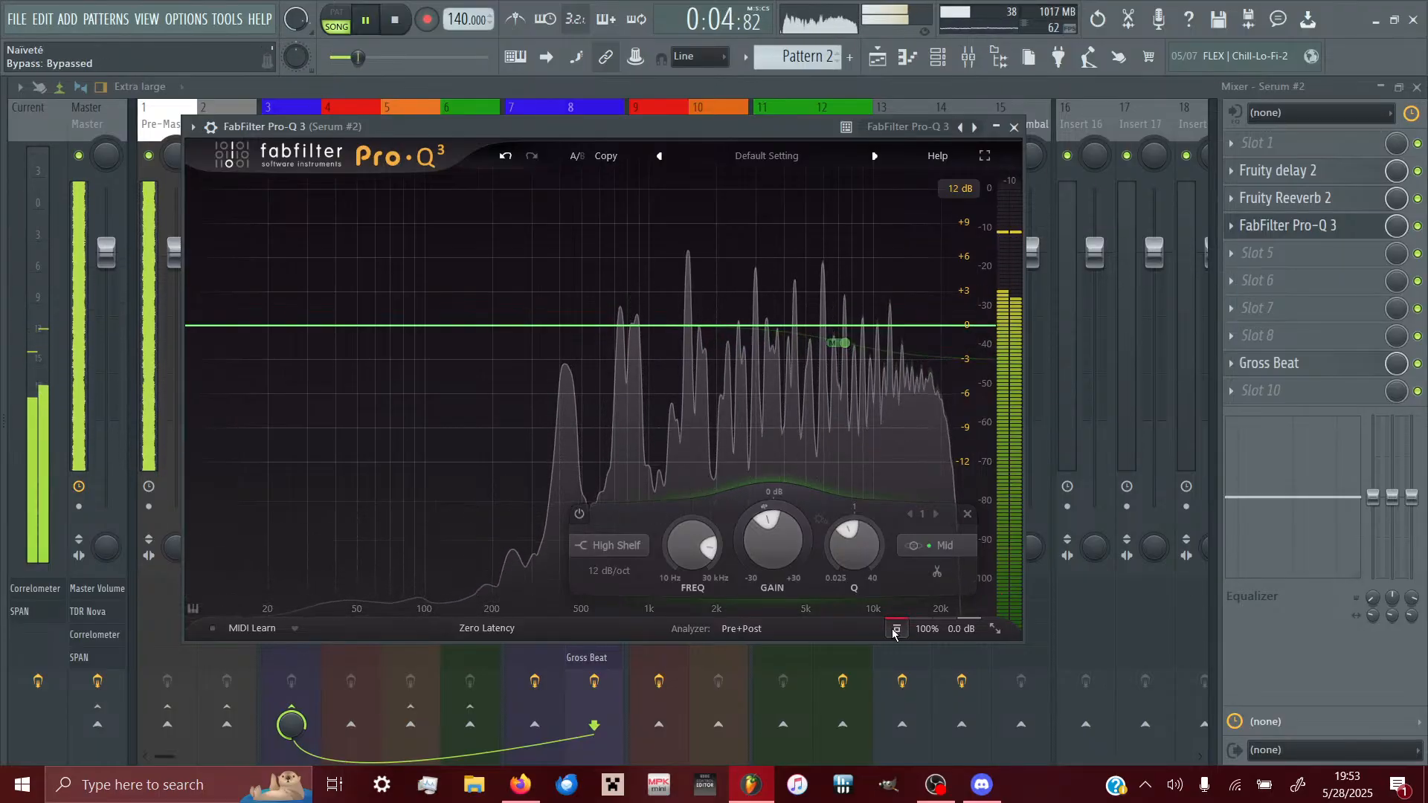
left_click(896, 631)
left_click(895, 630)
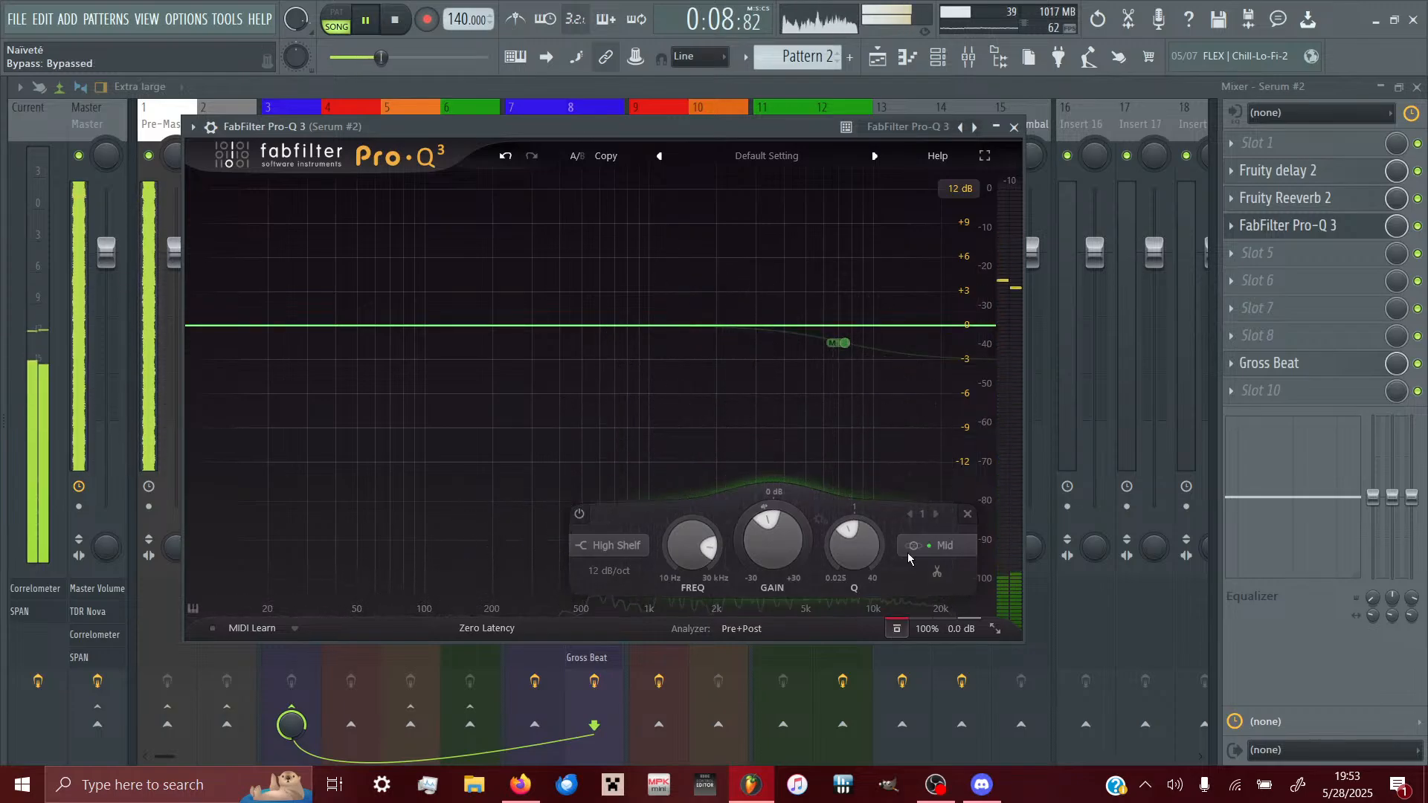
- Replace the high-shelf band with a bell cut of about 6 dB near 3 kHz and re-enable the EQ
left_click(1239, 232)
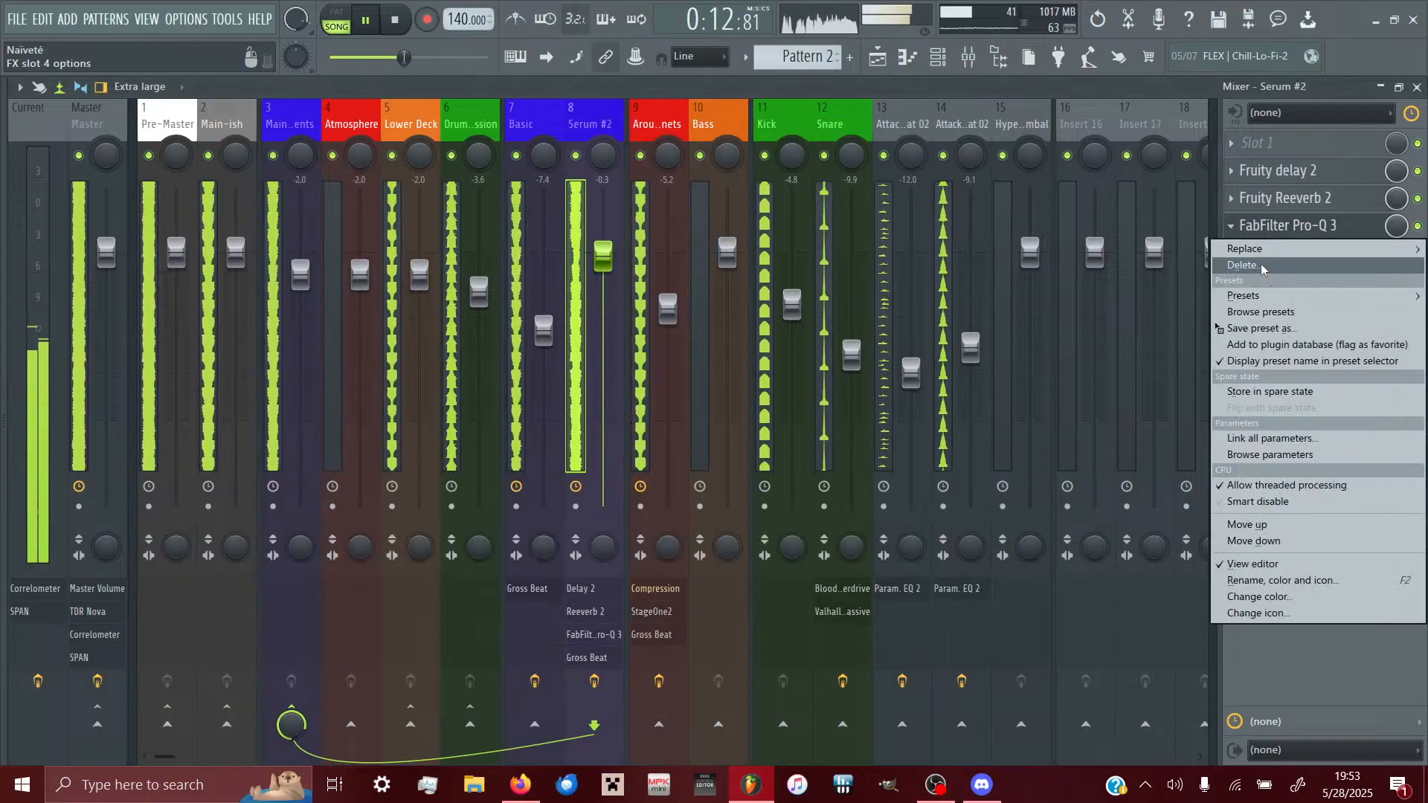
left_click(1264, 223)
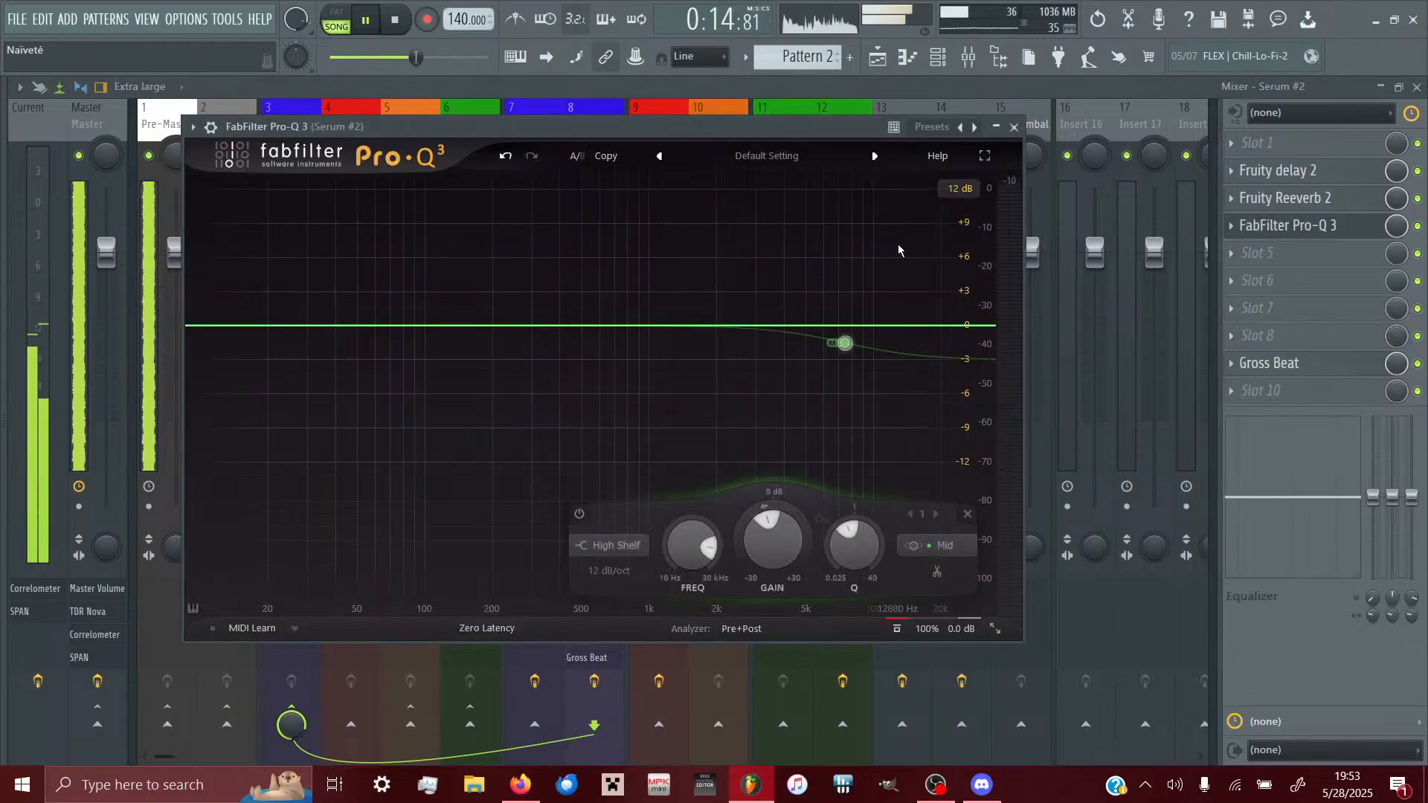
mouse_move(844, 345)
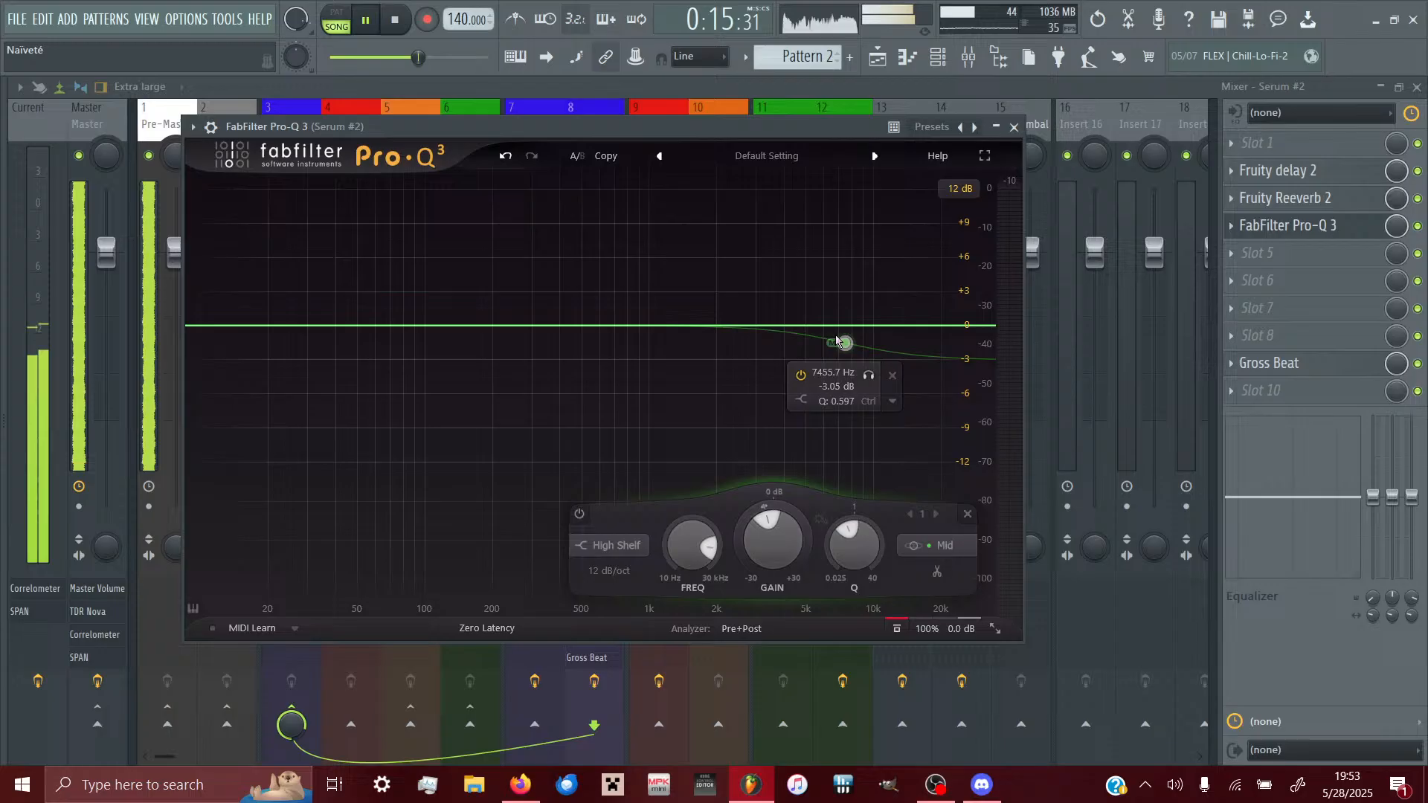
left_click(896, 376)
left_click(757, 319)
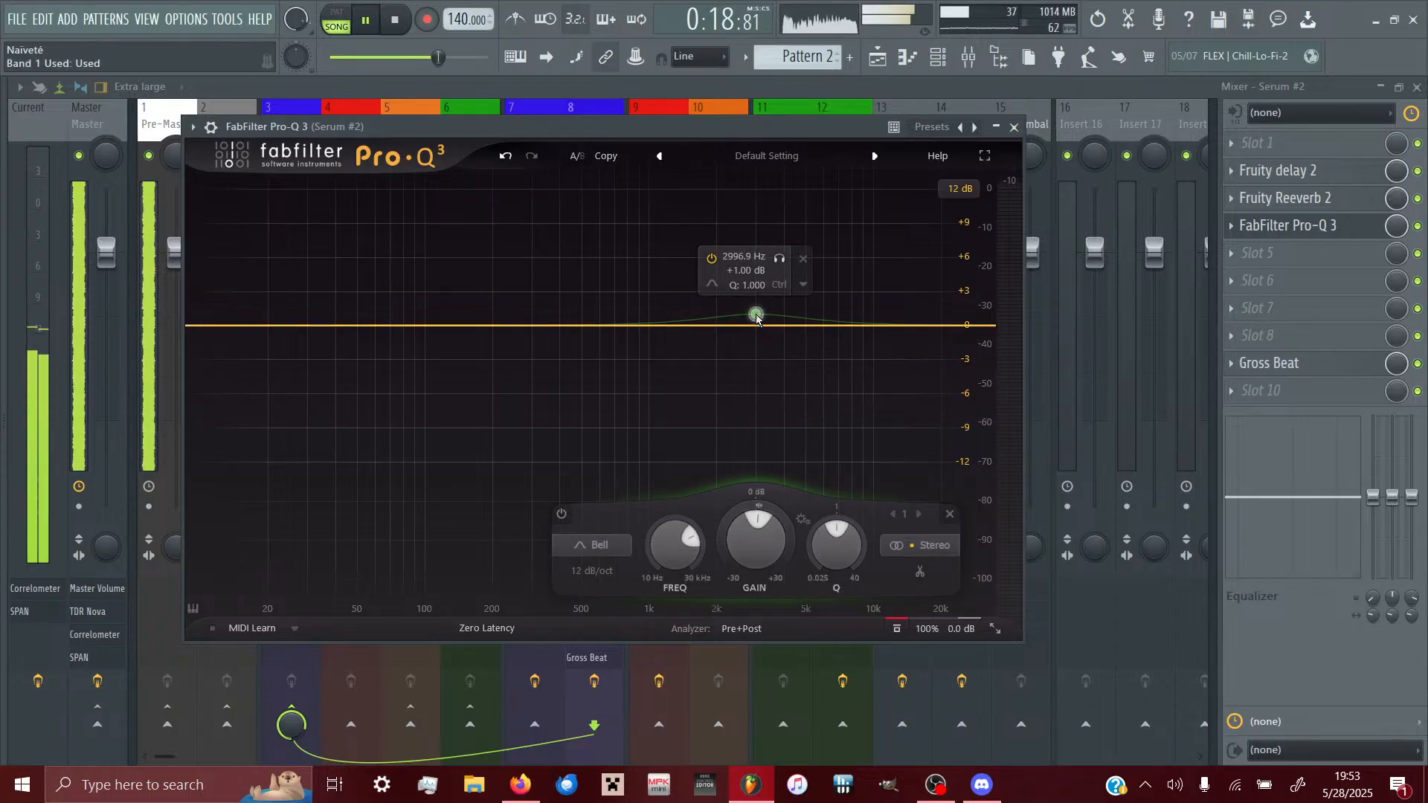
left_click_drag(756, 316, 755, 397)
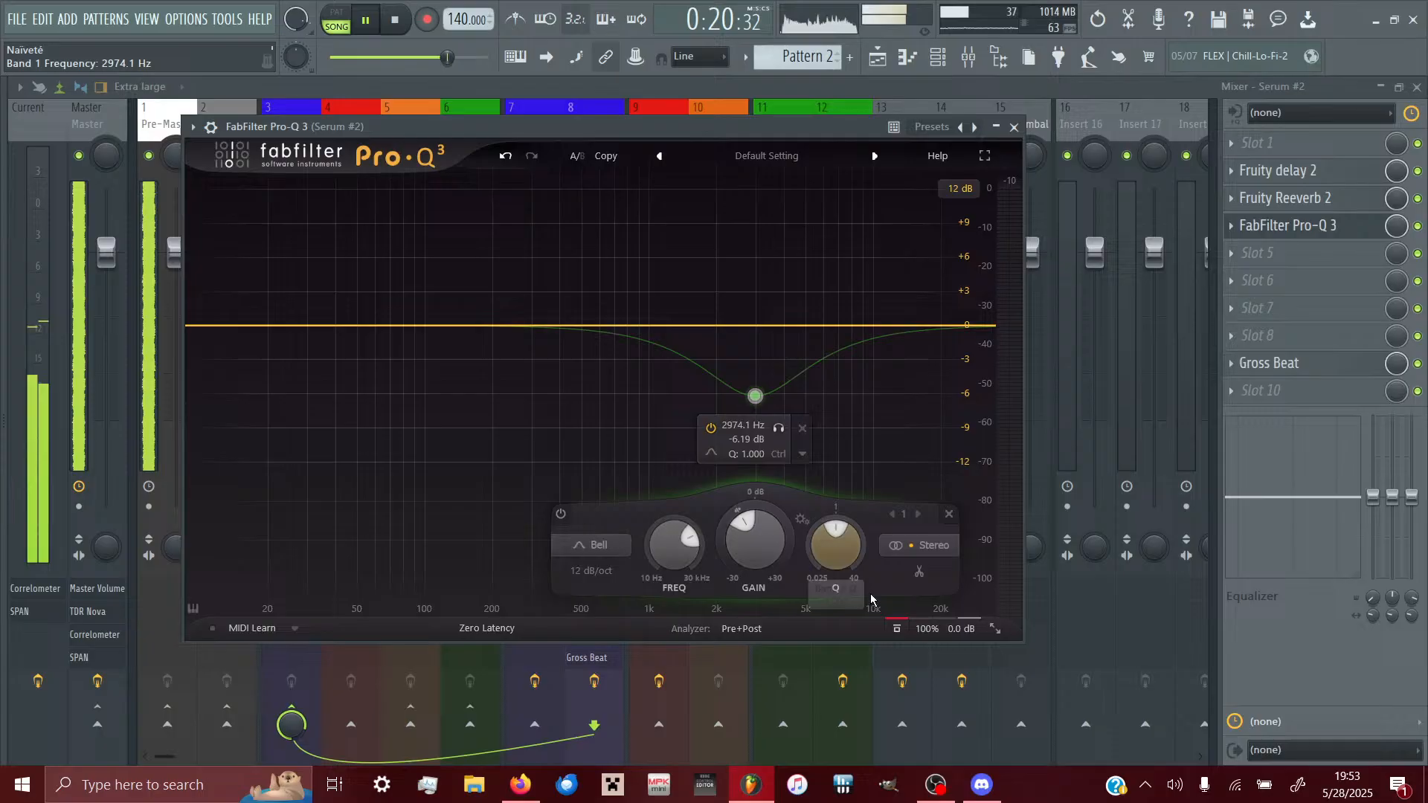
left_click(896, 629)
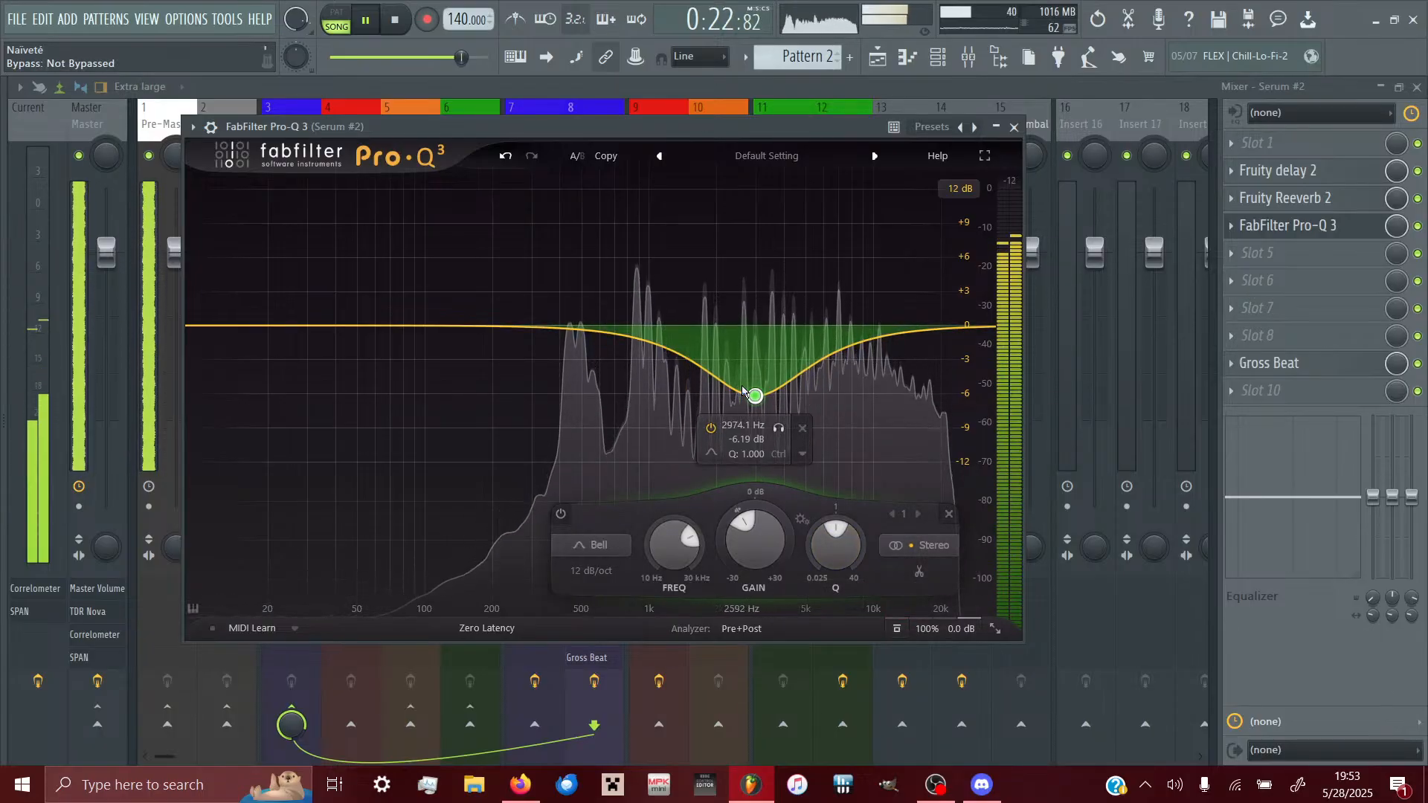
- Move the bell band to about 8.3 kHz with a gain of about -4.1 dB and set its stereo placement to Mid
left_click_drag(742, 389, 856, 374)
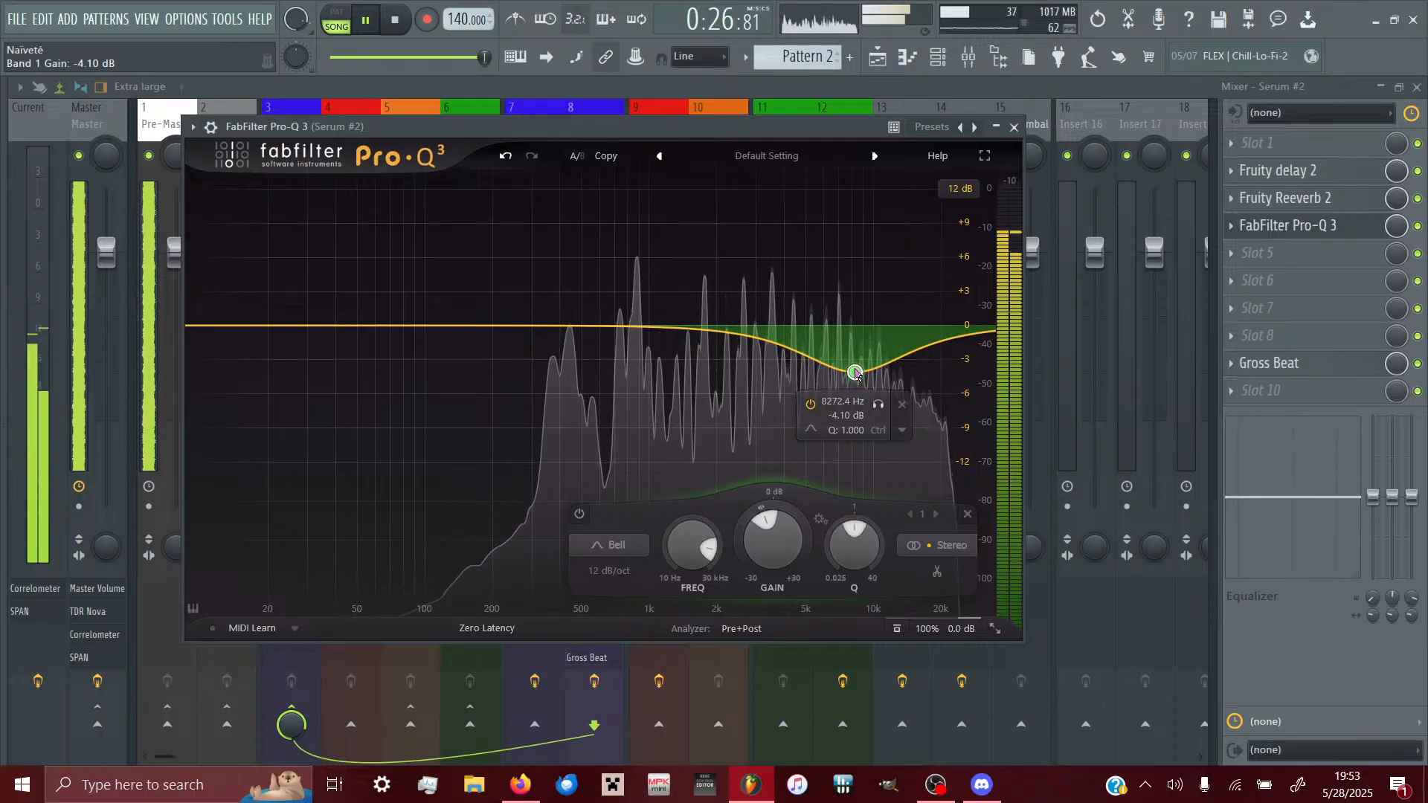
left_click(933, 543)
left_click(943, 504)
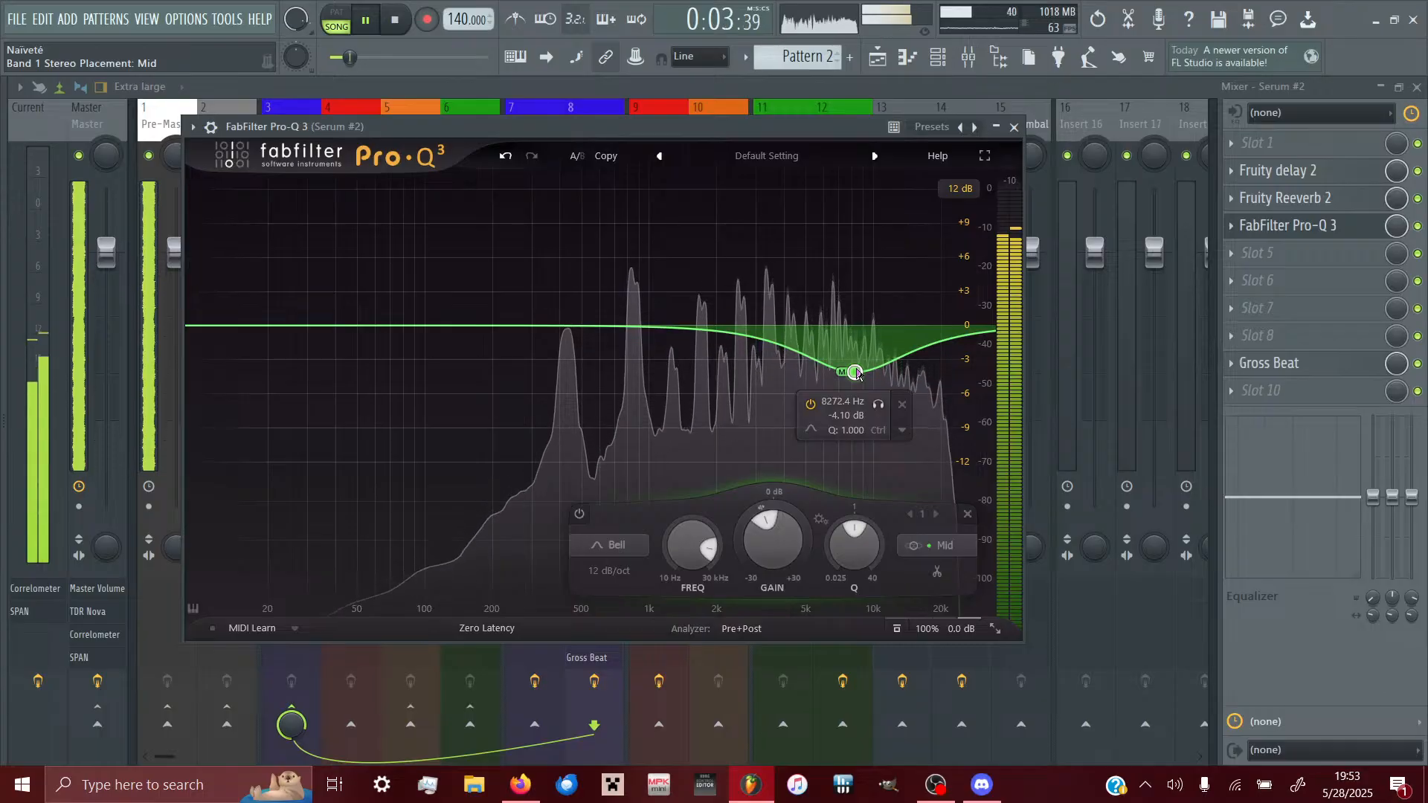
- Deepen the bell to about -23 dB near 9.8 kHz, and ease it back to a cut of about 3 dB
left_click_drag(855, 372, 882, 406)
left_click_drag(885, 525, 875, 613)
left_click_drag(791, 595, 874, 591)
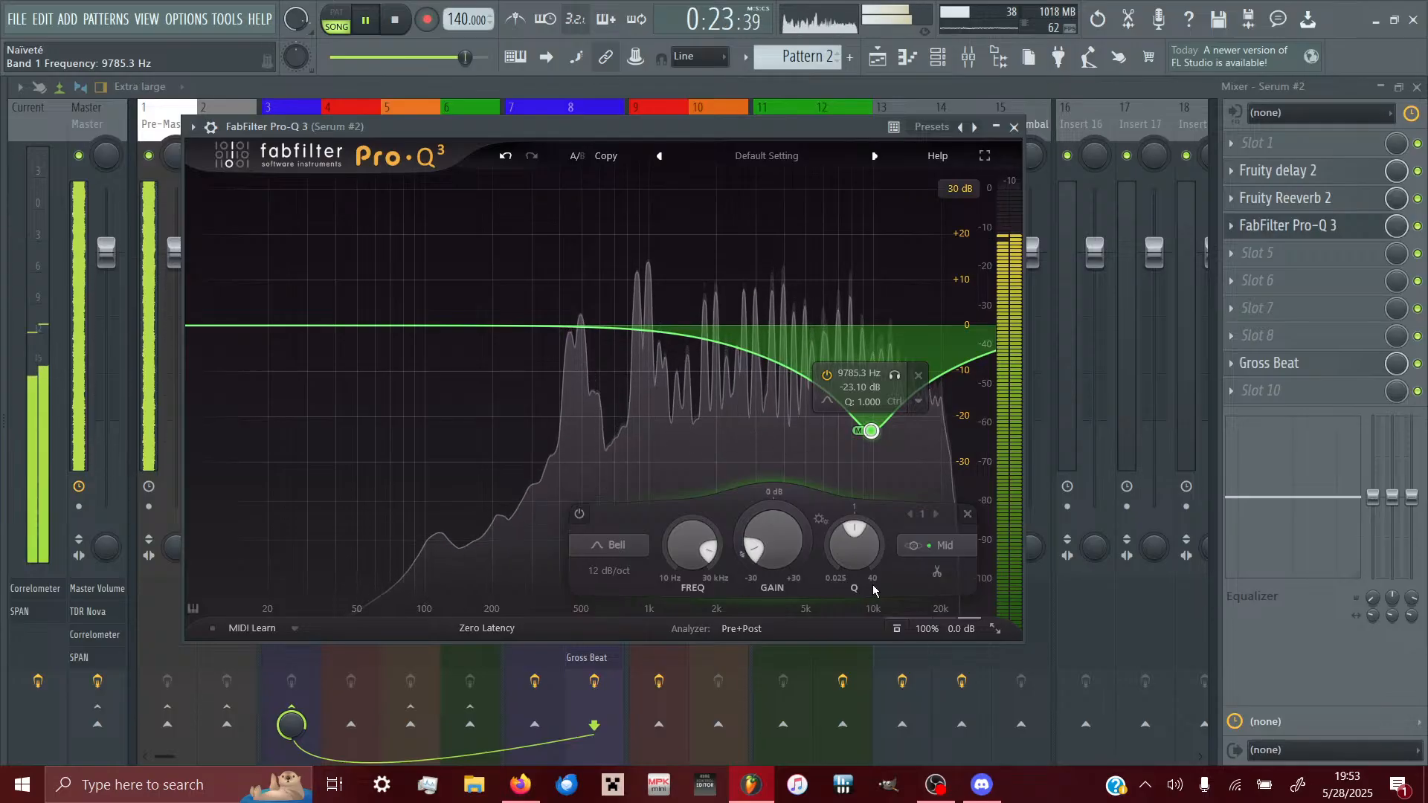
left_click_drag(873, 586, 873, 585)
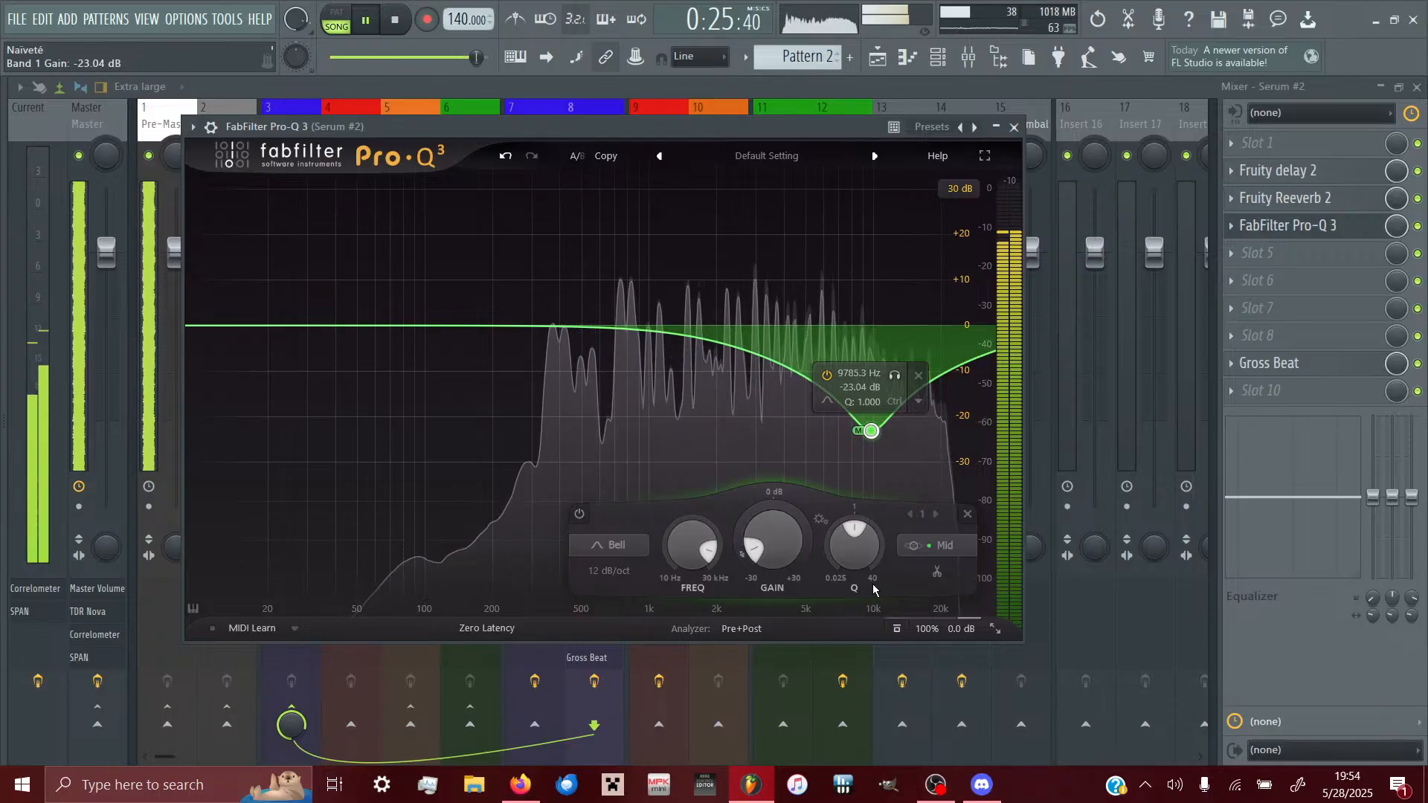
left_click_drag(779, 535, 779, 474)
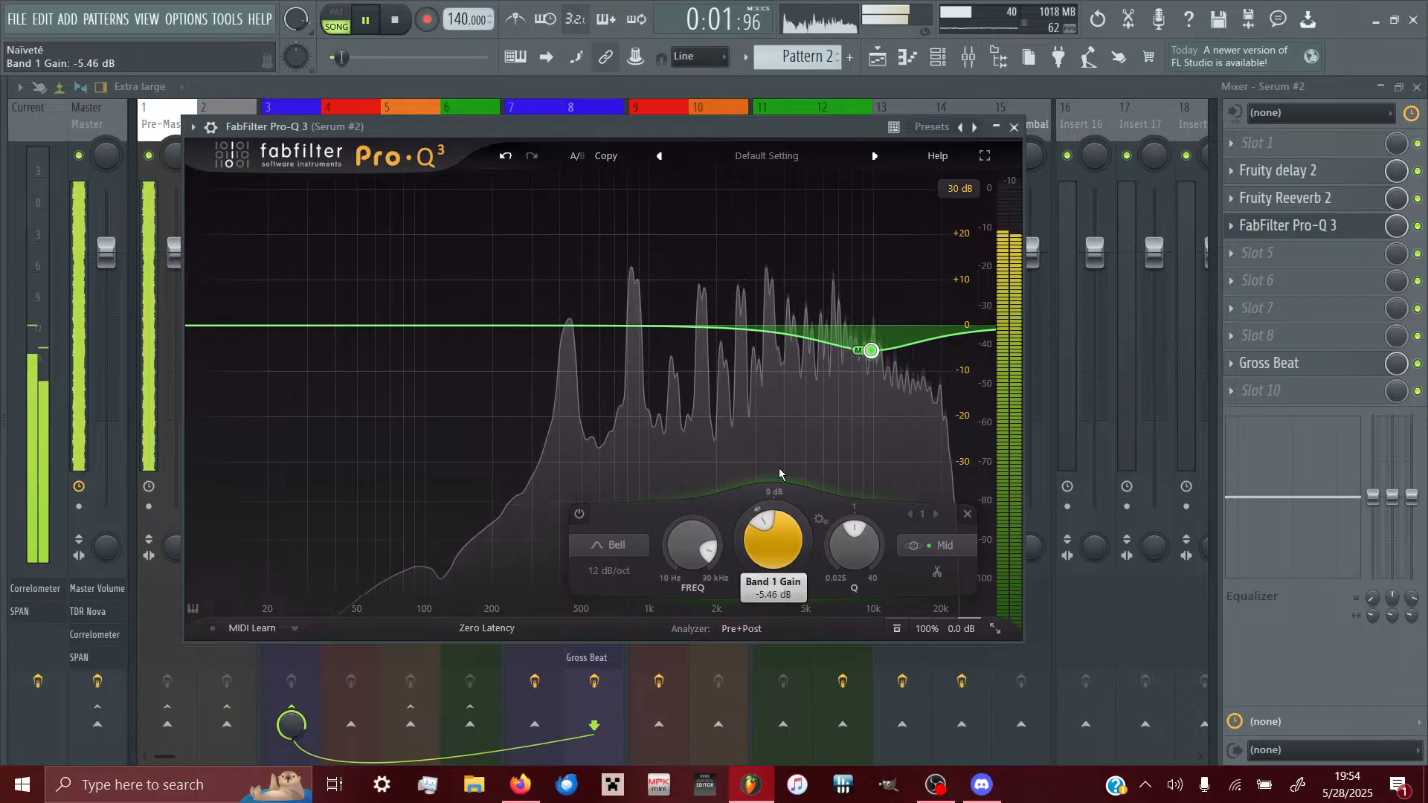
left_click_drag(780, 468, 778, 443)
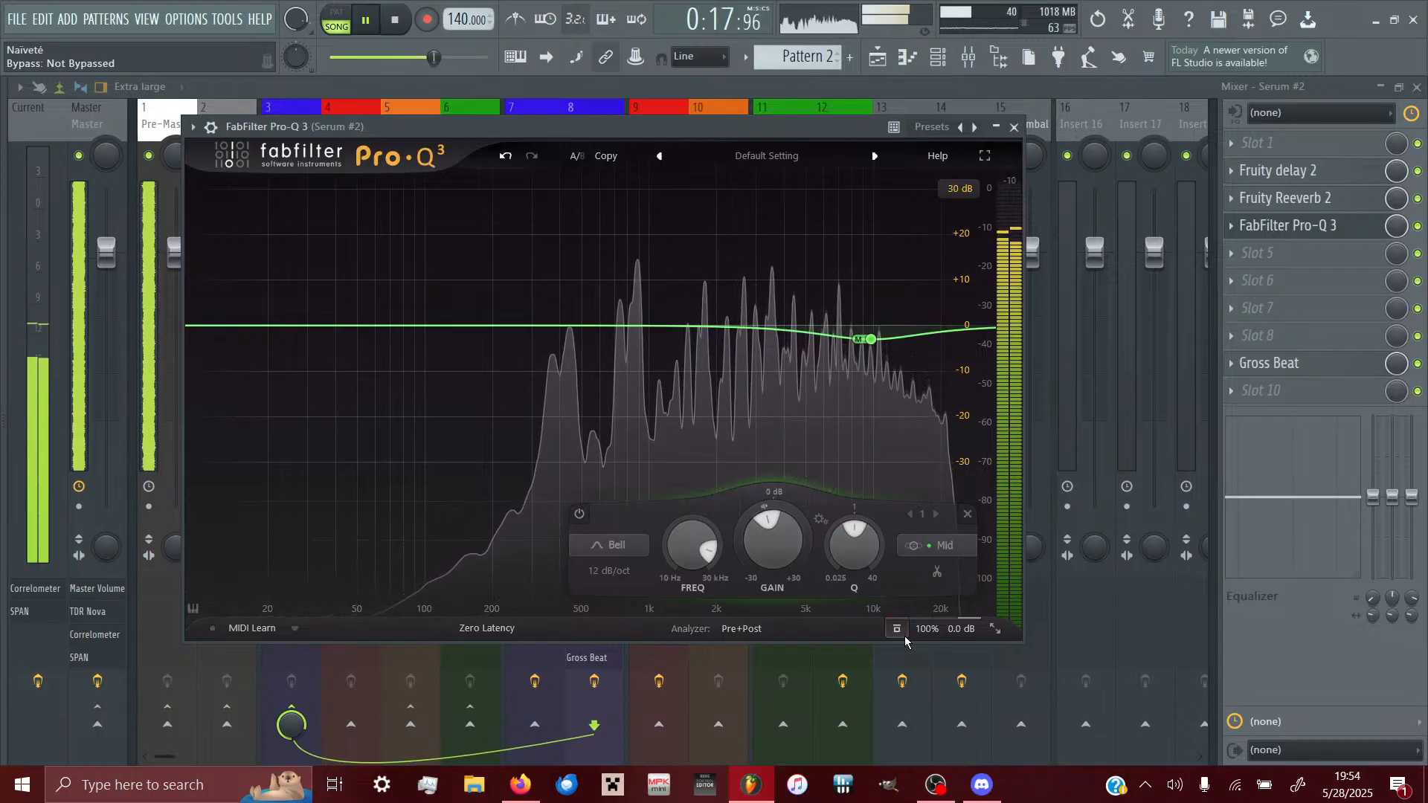
- Switch the bell band's stereo placement to Side and compare the sound with the EQ bypassed
left_click(939, 545)
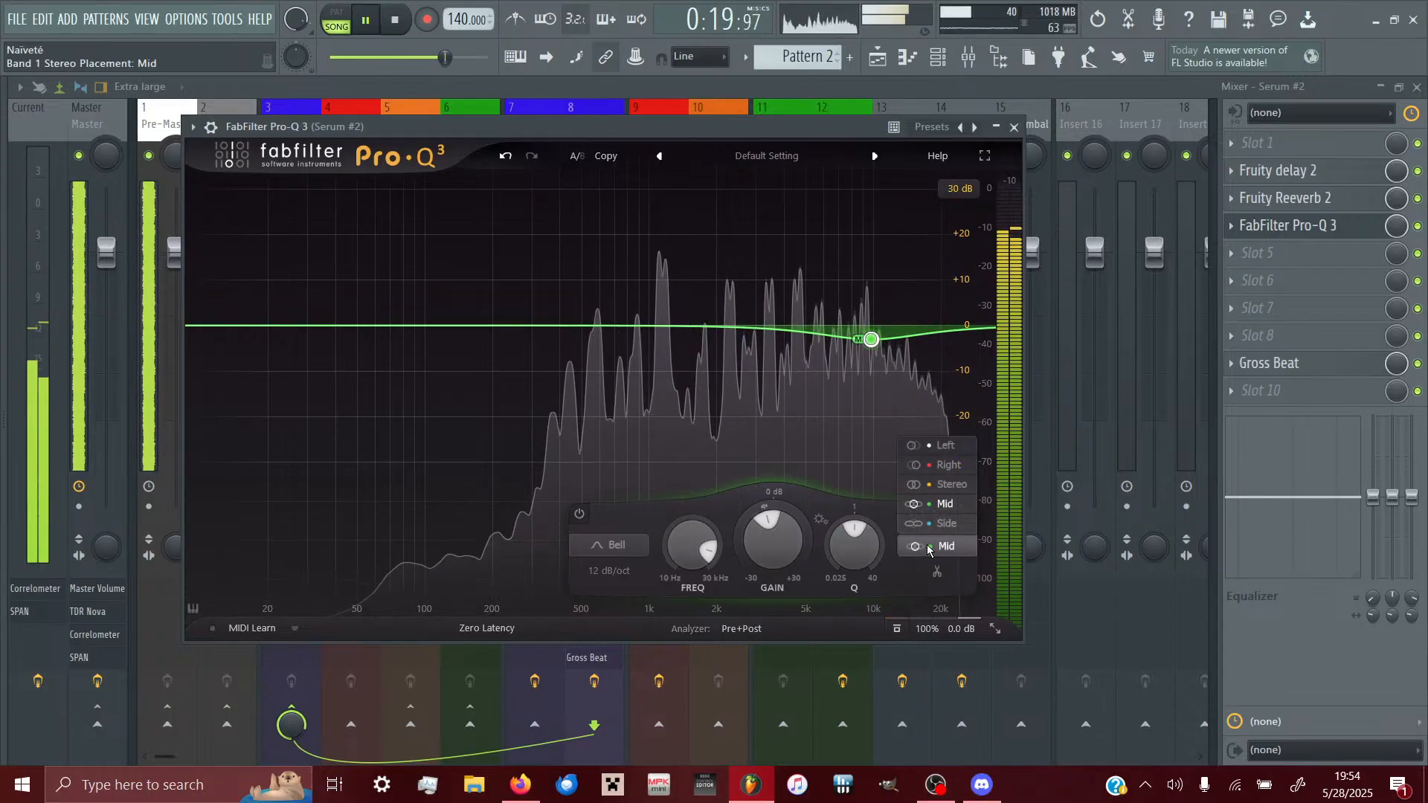
left_click(933, 524)
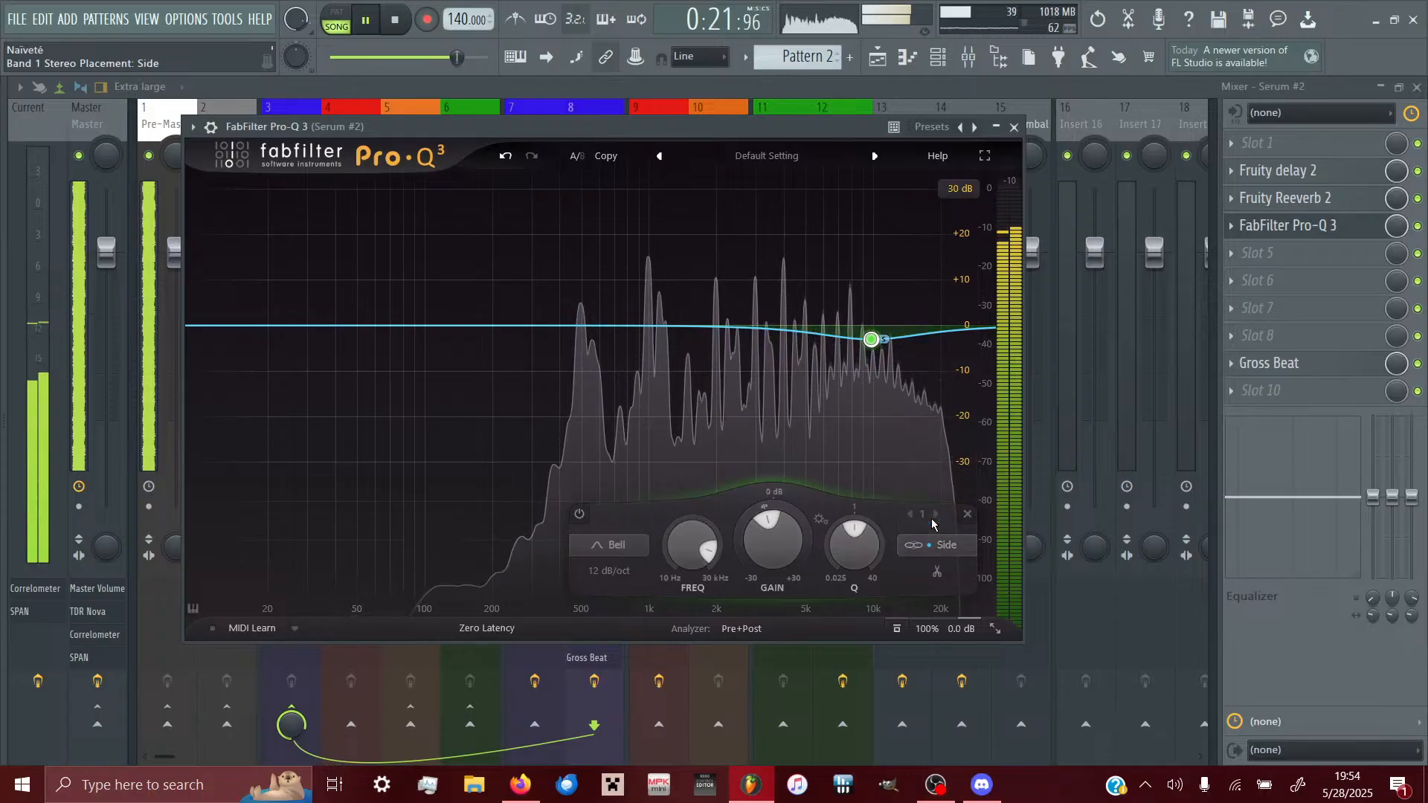
left_click(897, 629)
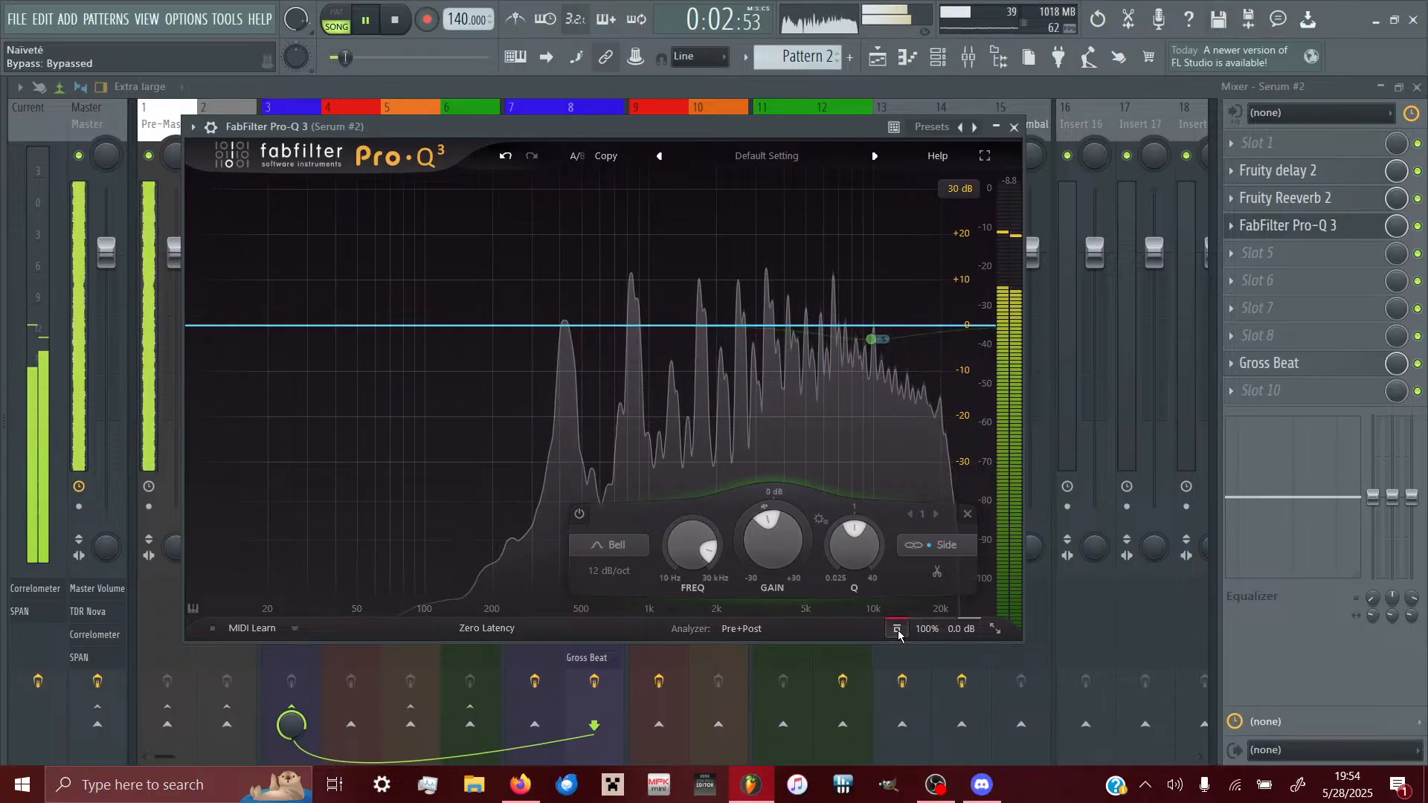
left_click(897, 629)
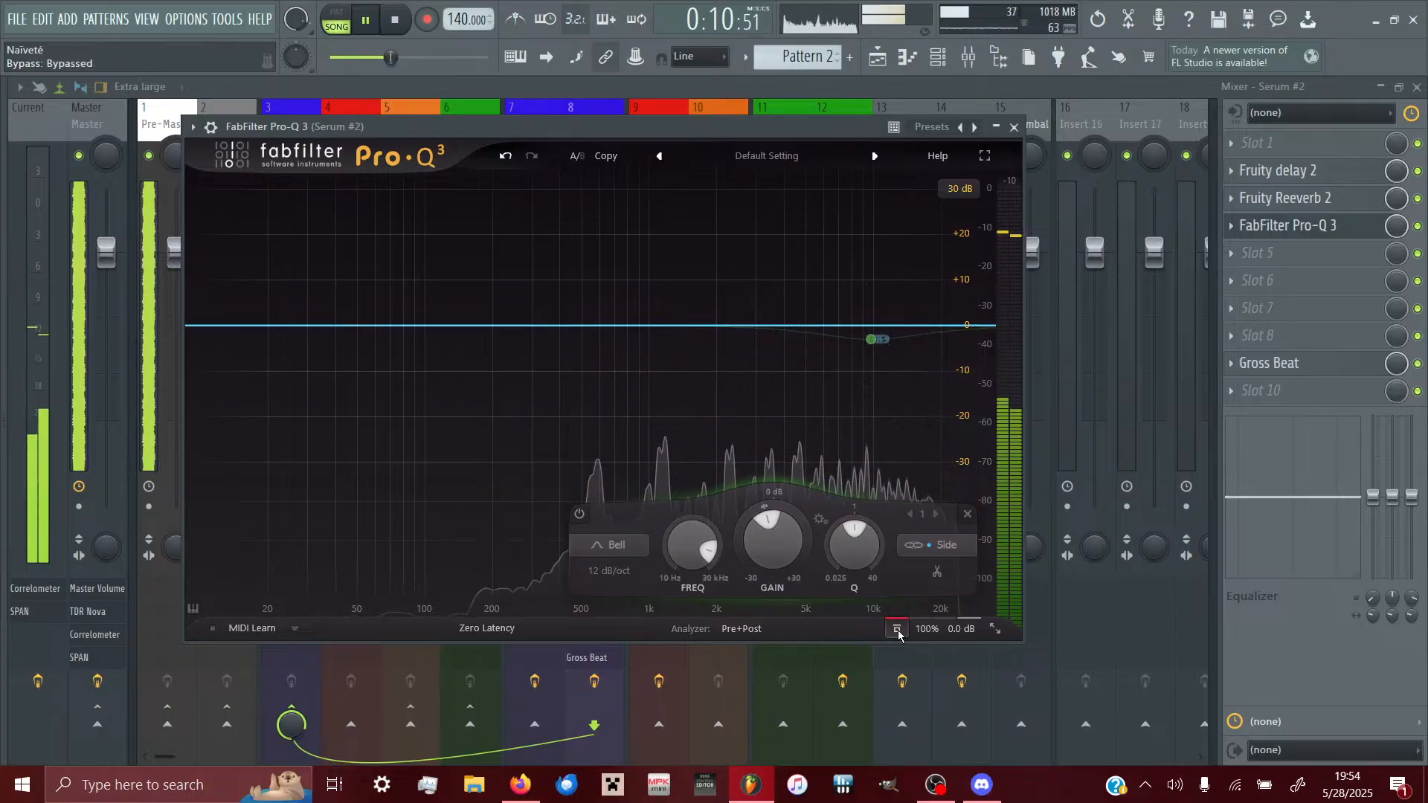
left_click(897, 629)
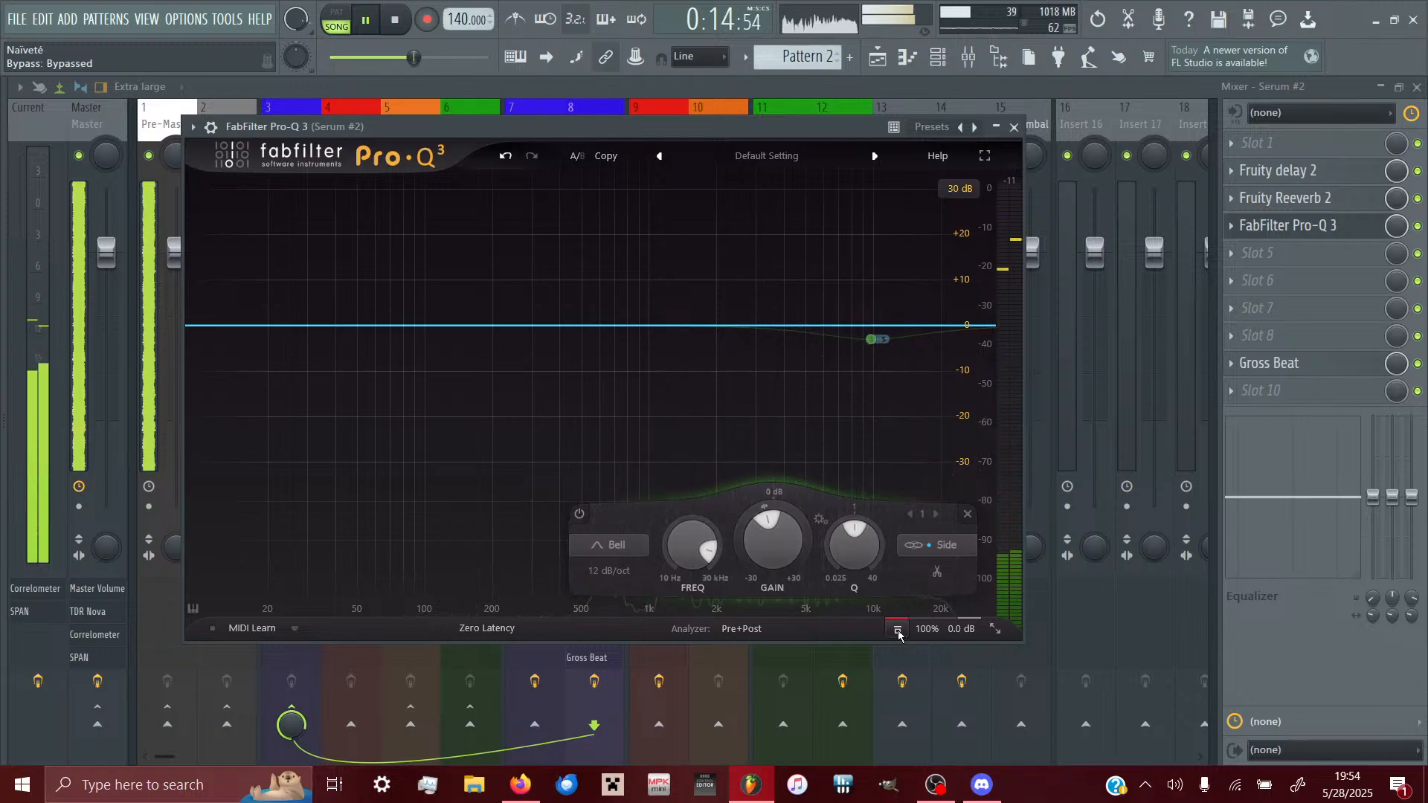
left_click(898, 630)
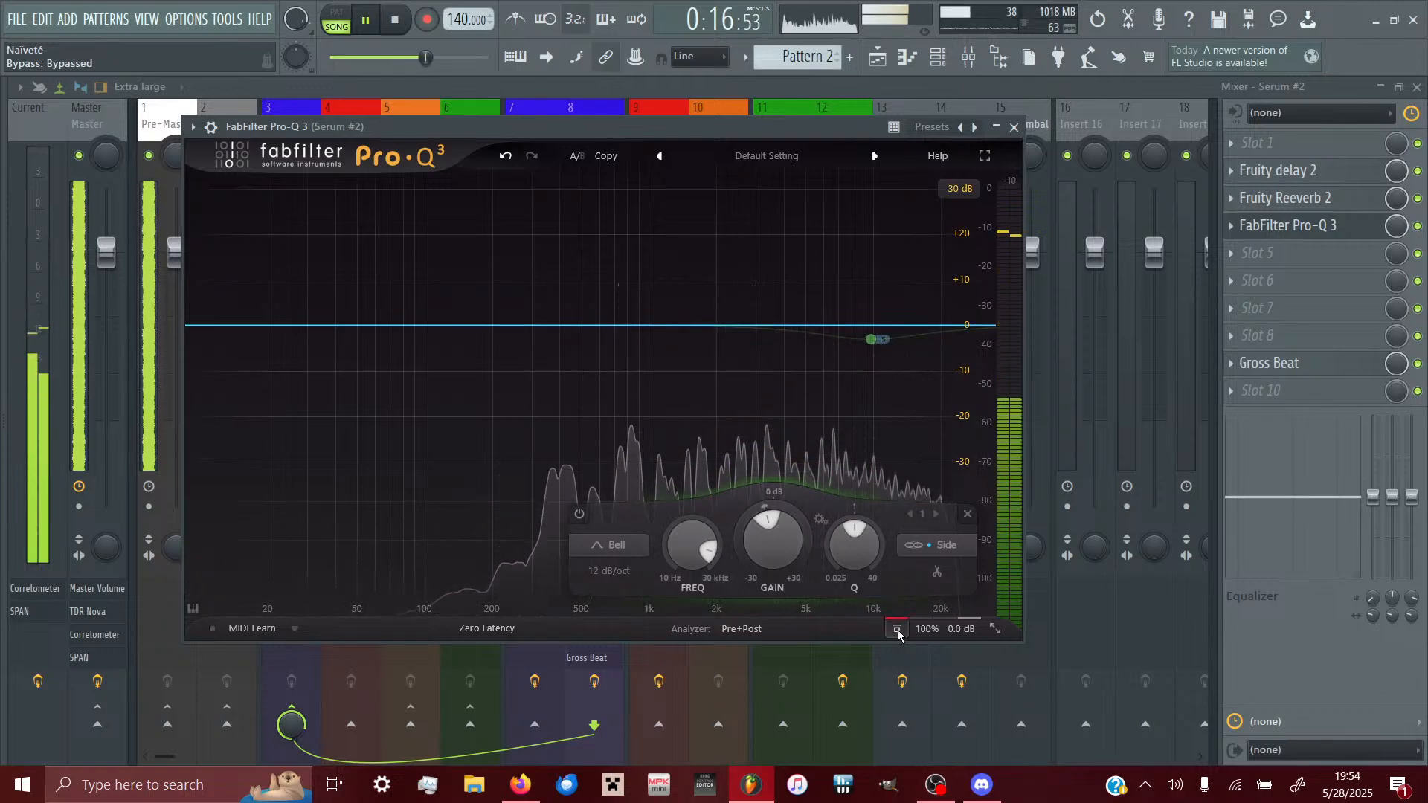
left_click(897, 631)
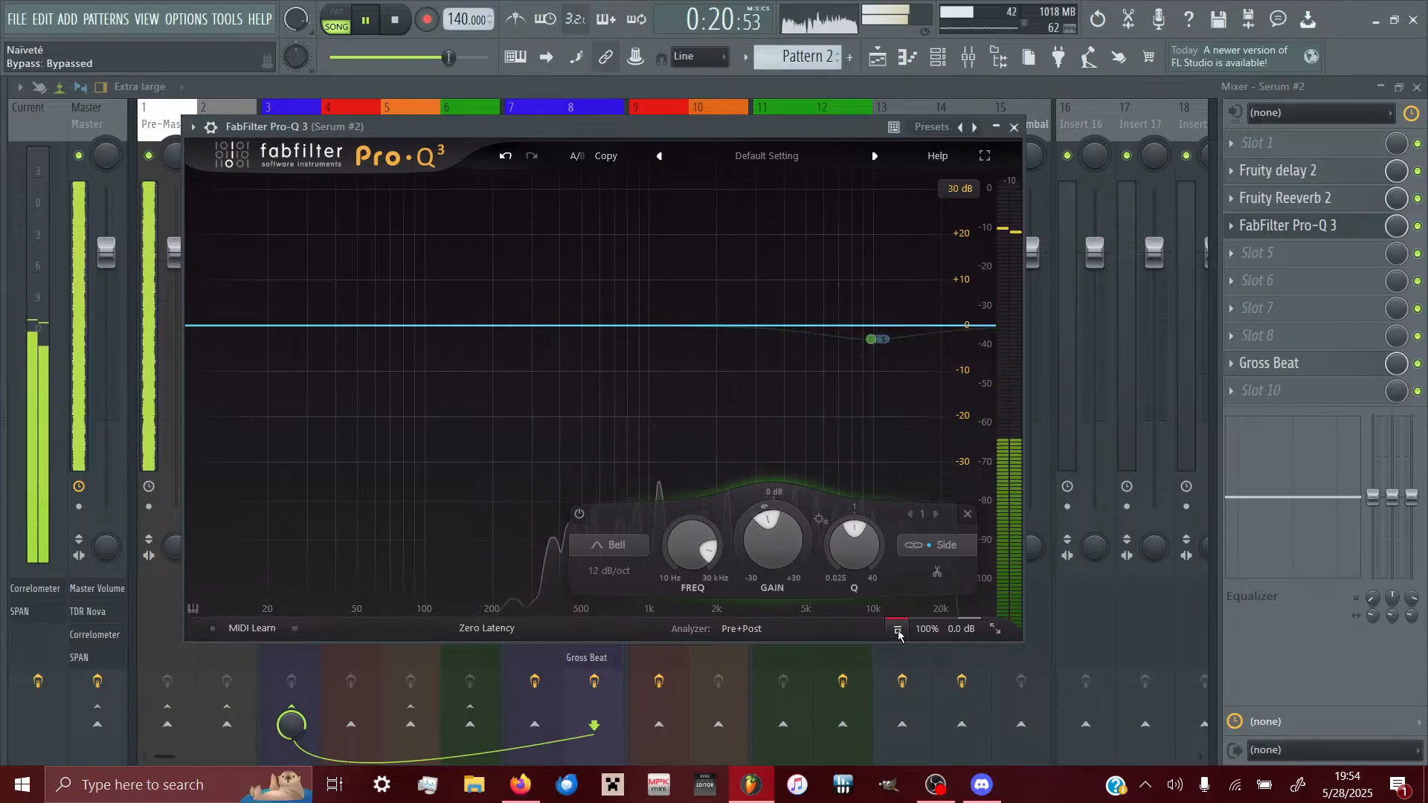
left_click(898, 631)
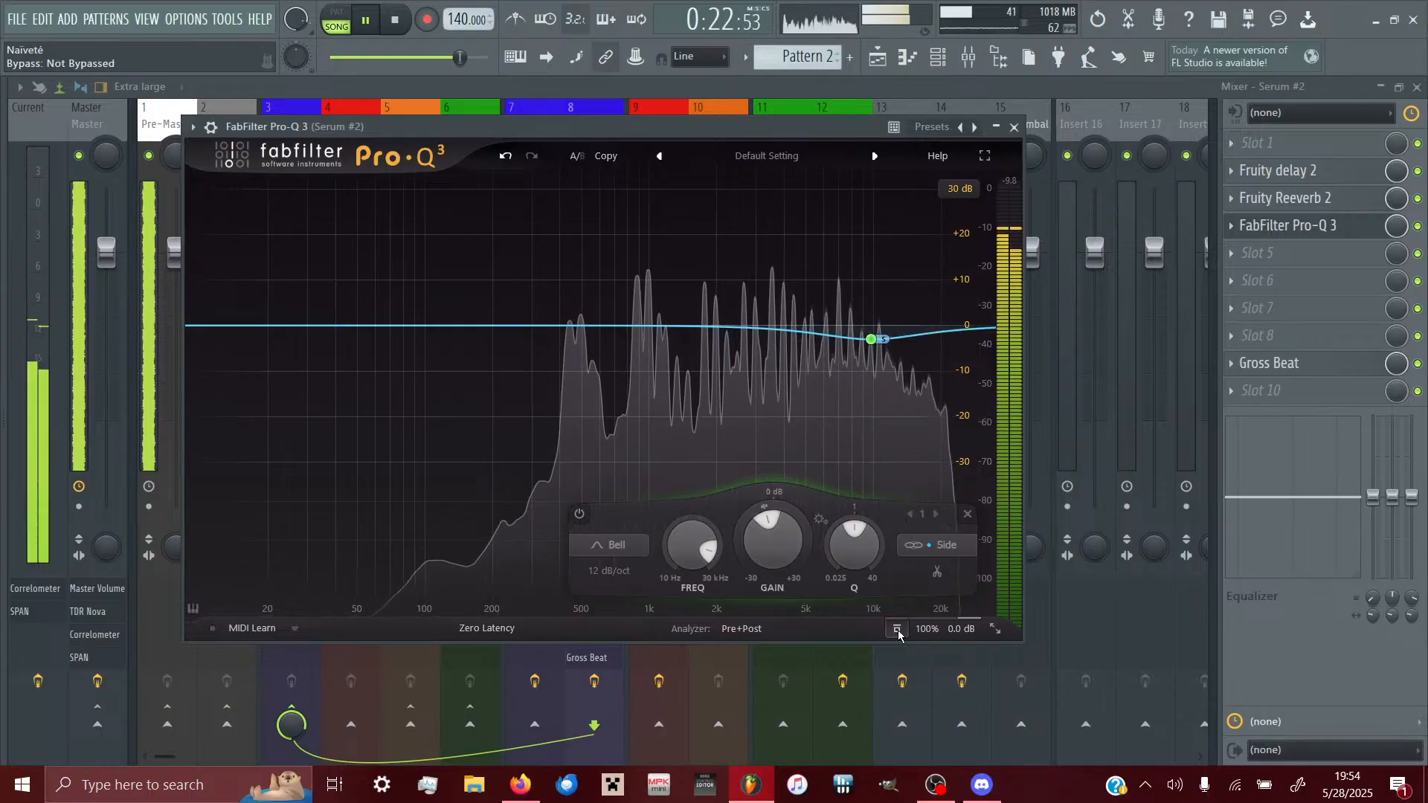
left_click(898, 631)
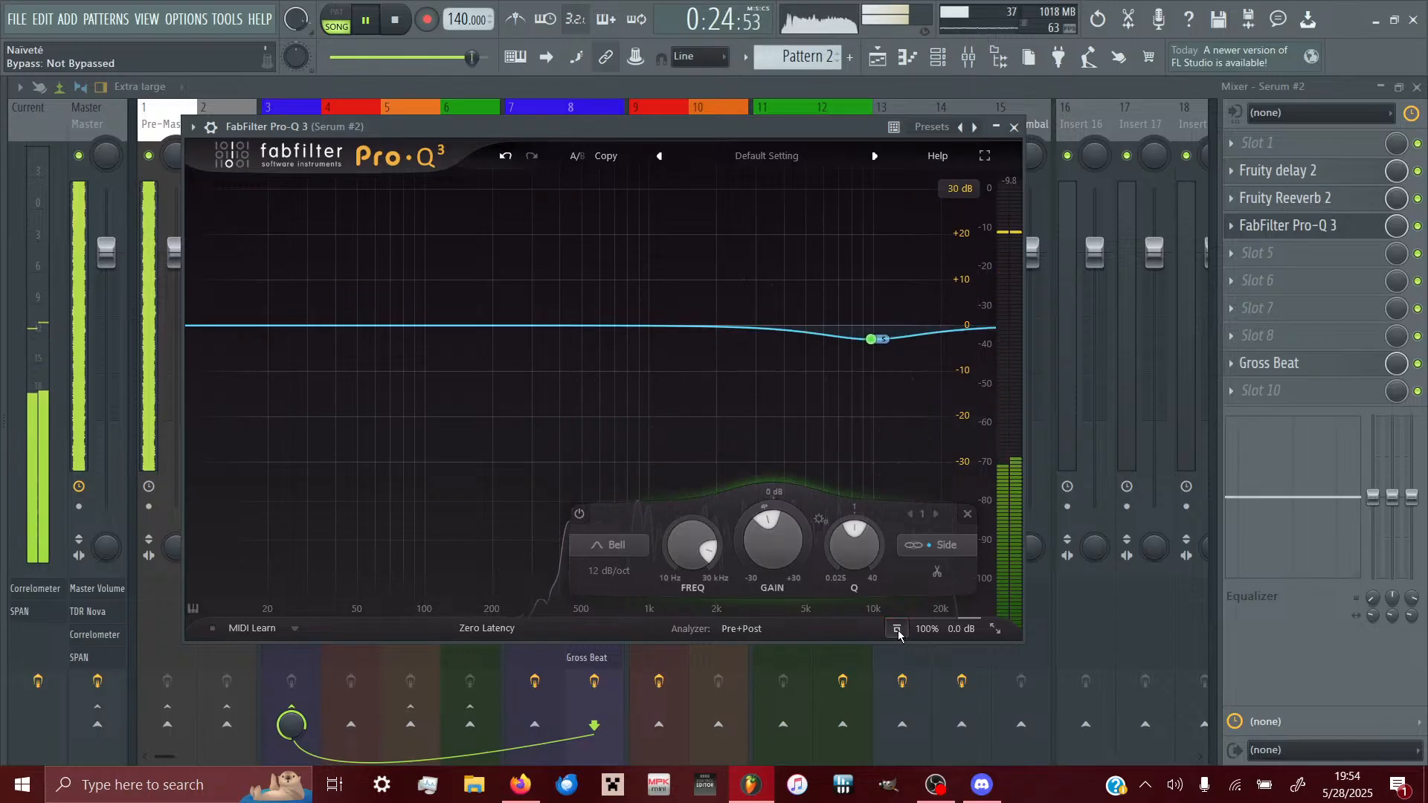
- Ease the Side bell cut to about 2 dB and compare it against the bypassed EQ
left_click_drag(779, 542, 779, 533)
left_click(900, 629)
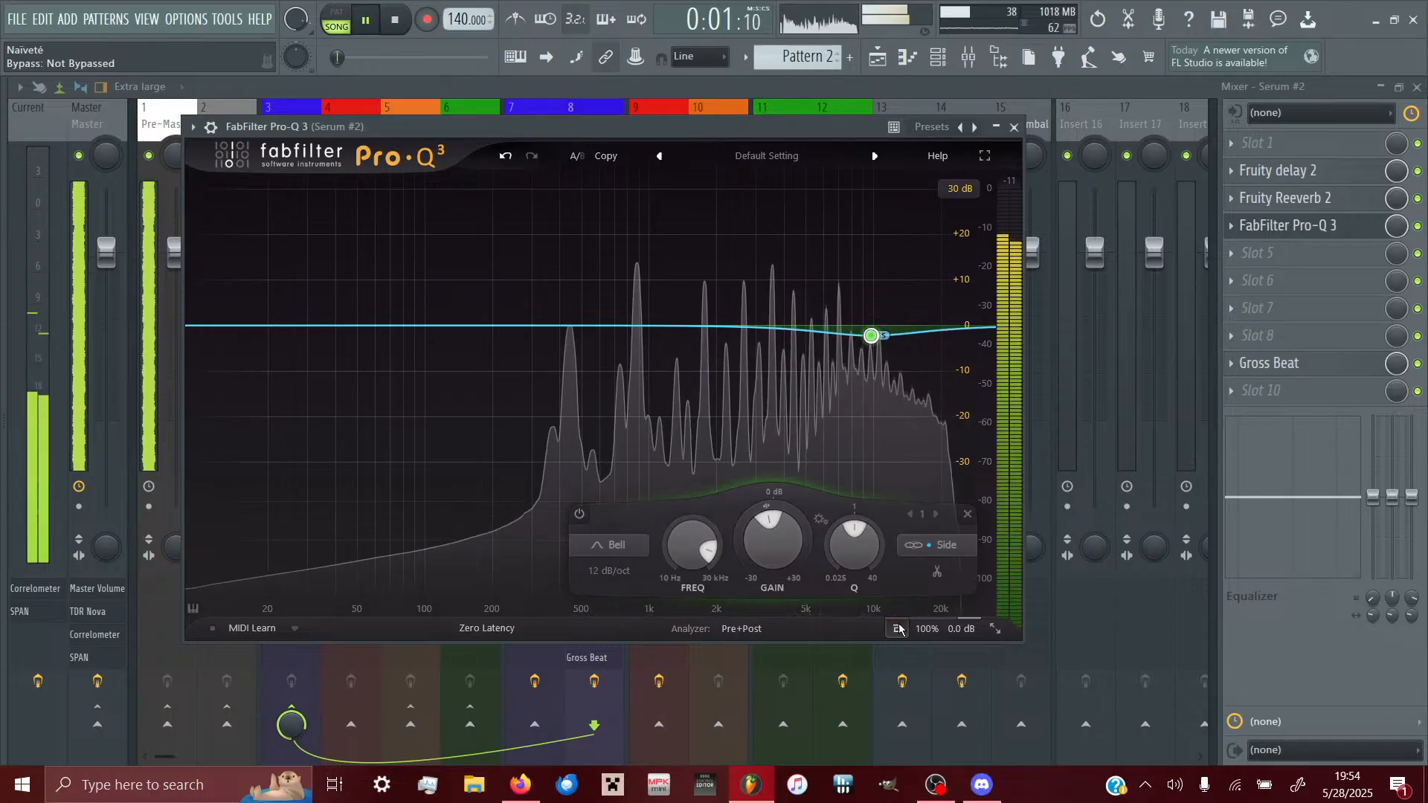
left_click(900, 630)
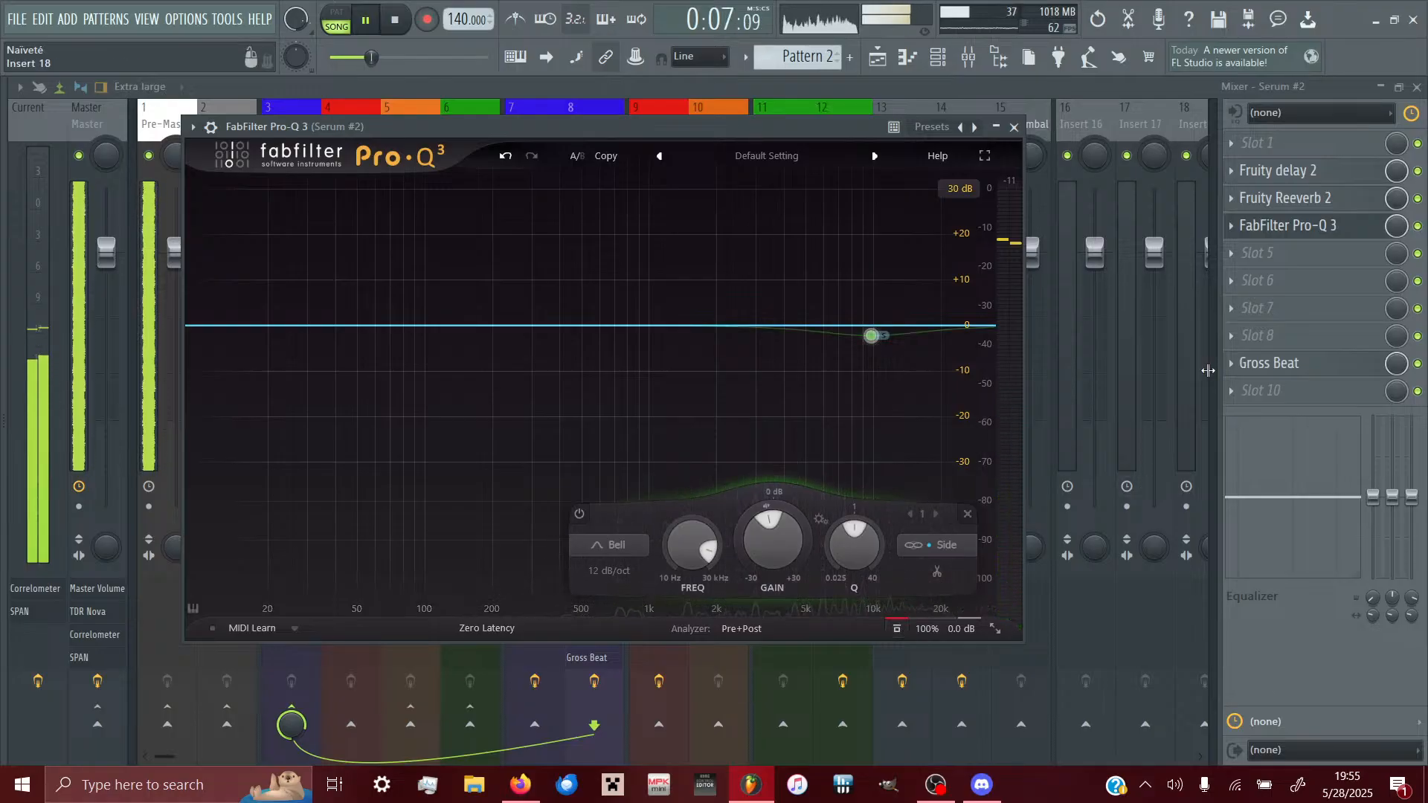
- Delete the FabFilter Pro-Q 3 effect from slot 4 of the Serum #2 mixer track
left_click(1235, 227)
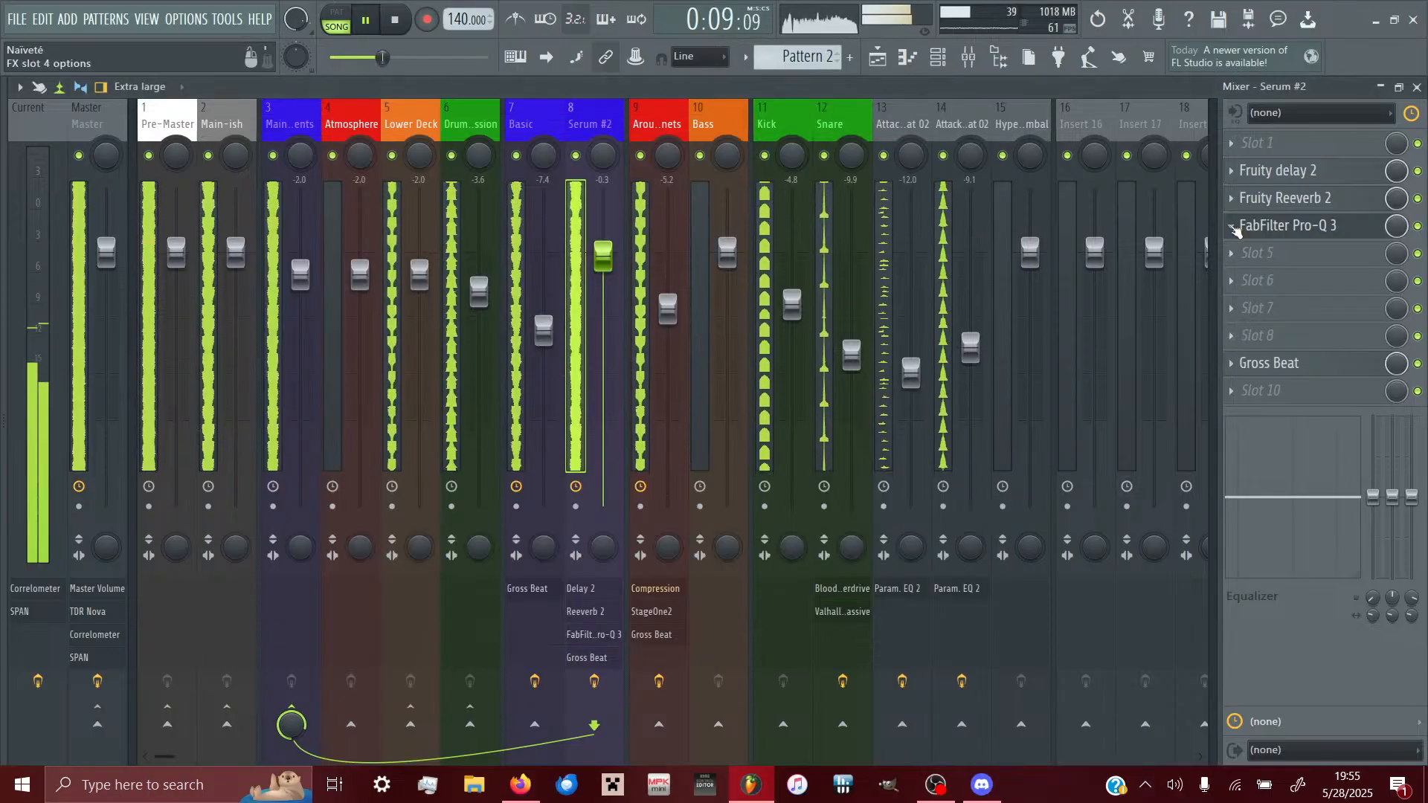
left_click(1239, 251)
left_click(1234, 230)
left_click(1234, 229)
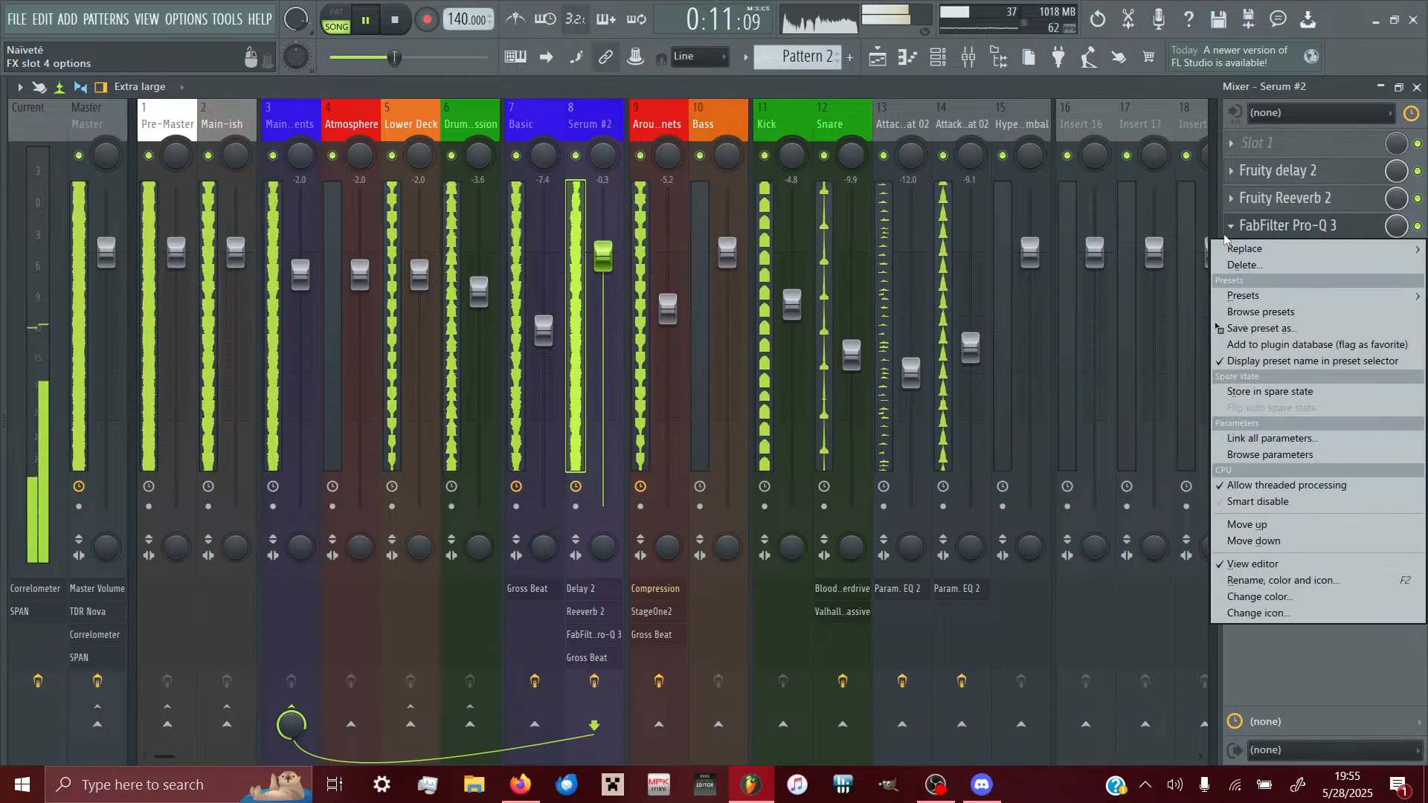
left_click(1257, 265)
left_click(774, 453)
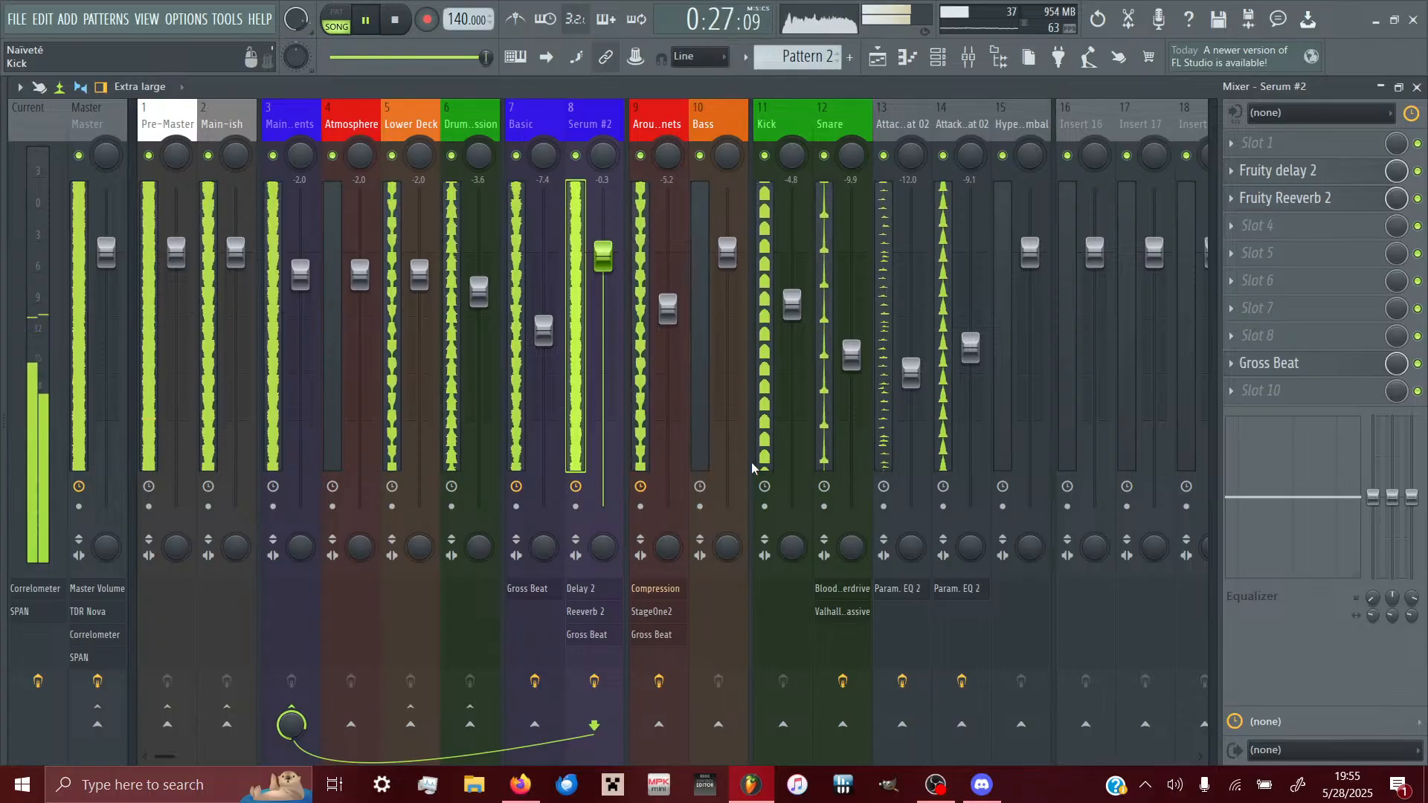
- Lower the Around Planets mixer track's volume to about -8.6 dB while the song plays
left_click(881, 58)
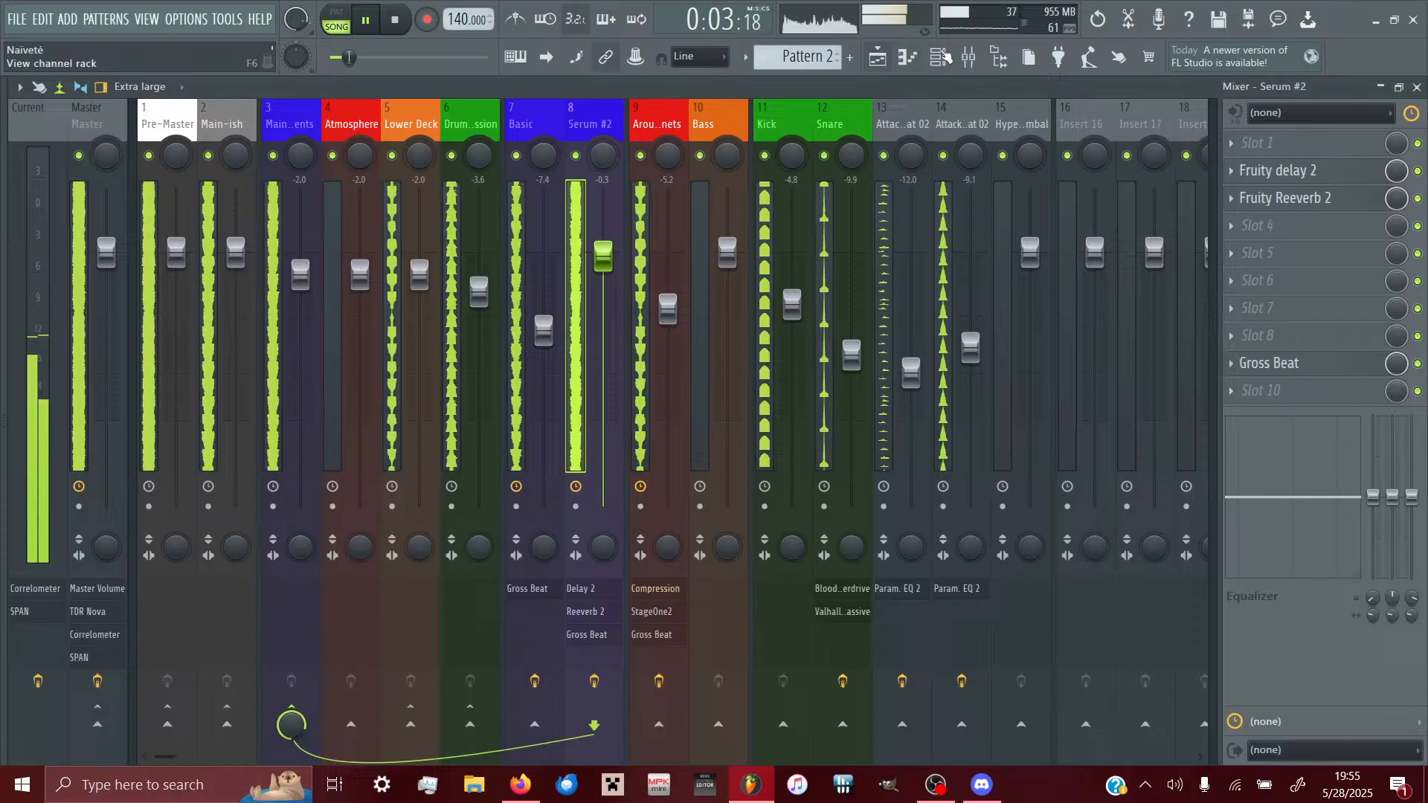
left_click(882, 58)
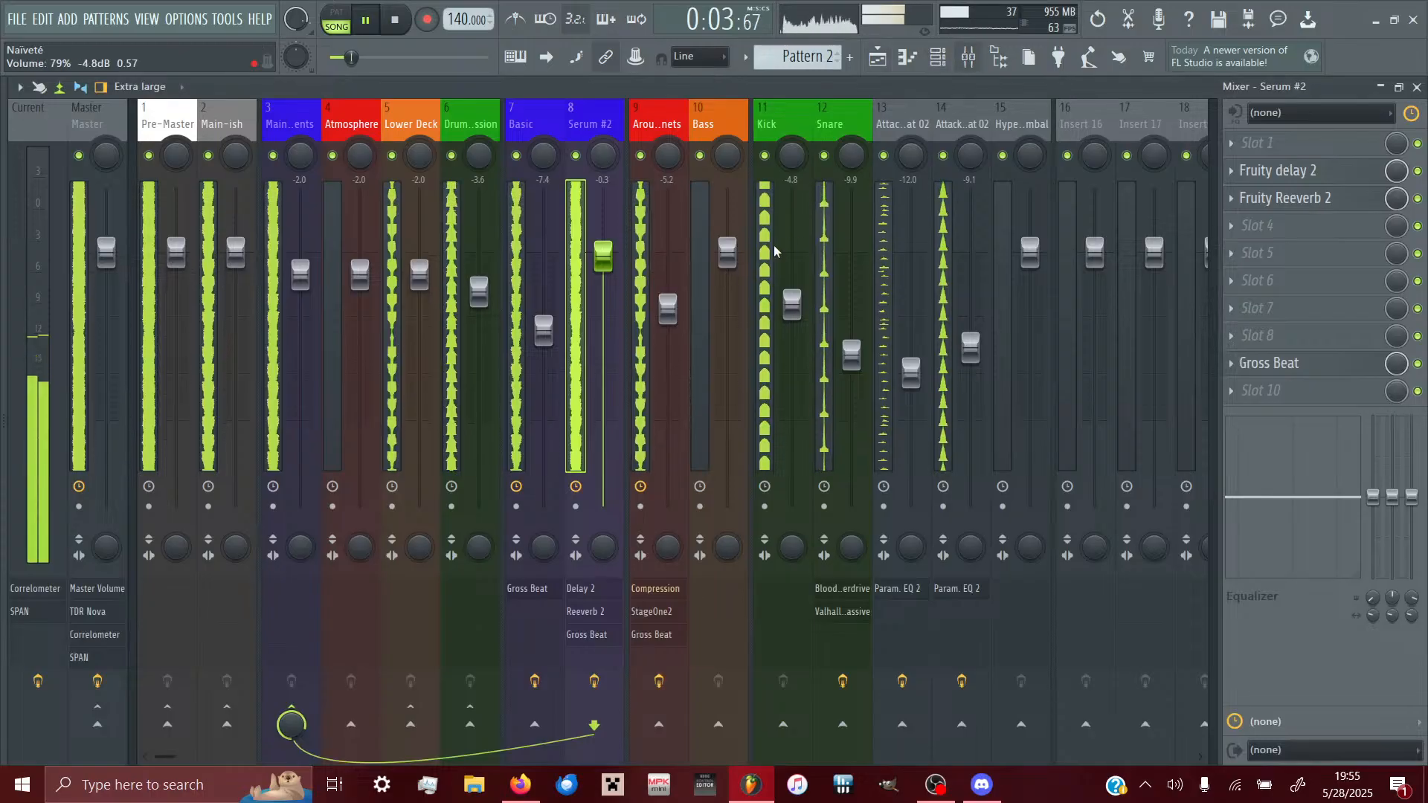
left_click_drag(661, 268, 657, 246)
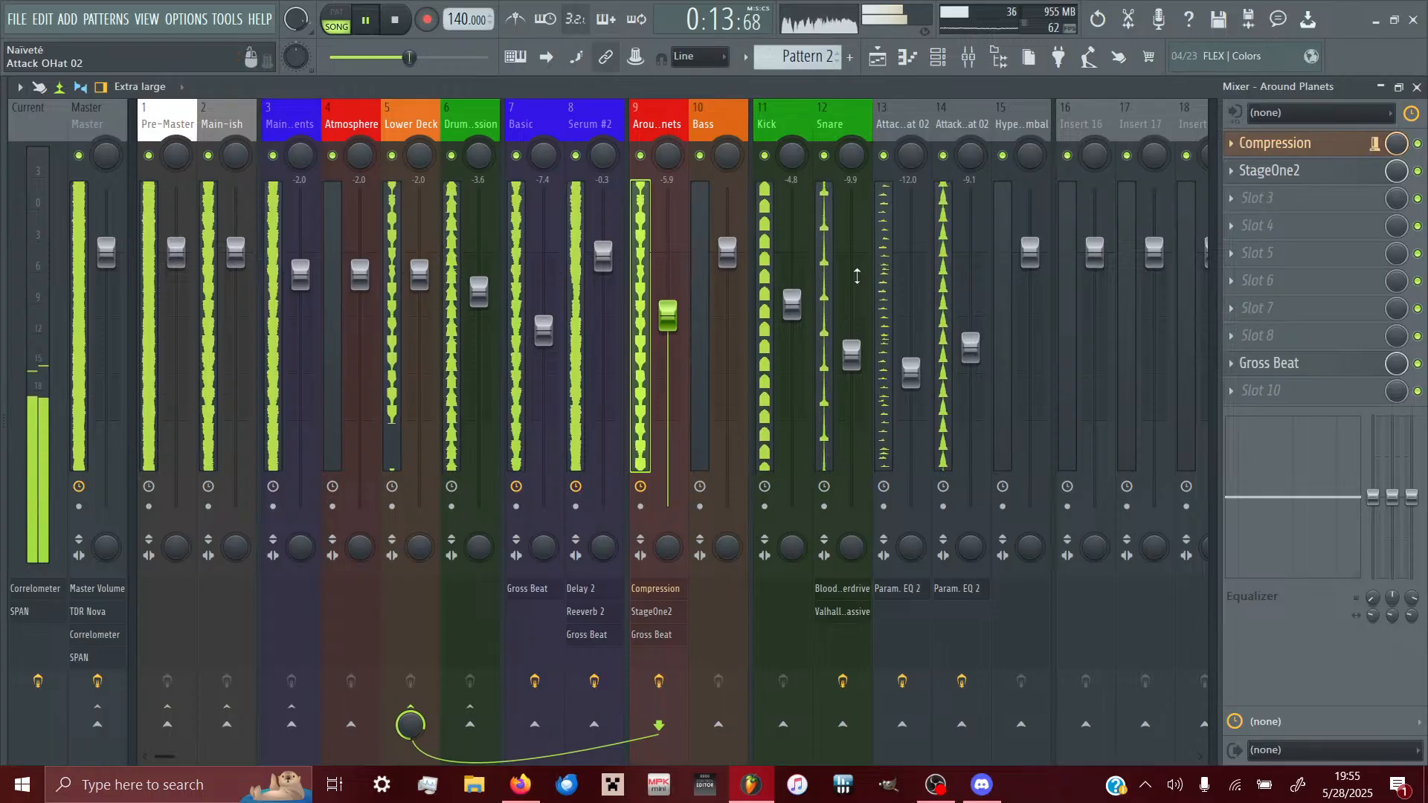
left_click_drag(689, 319, 690, 379)
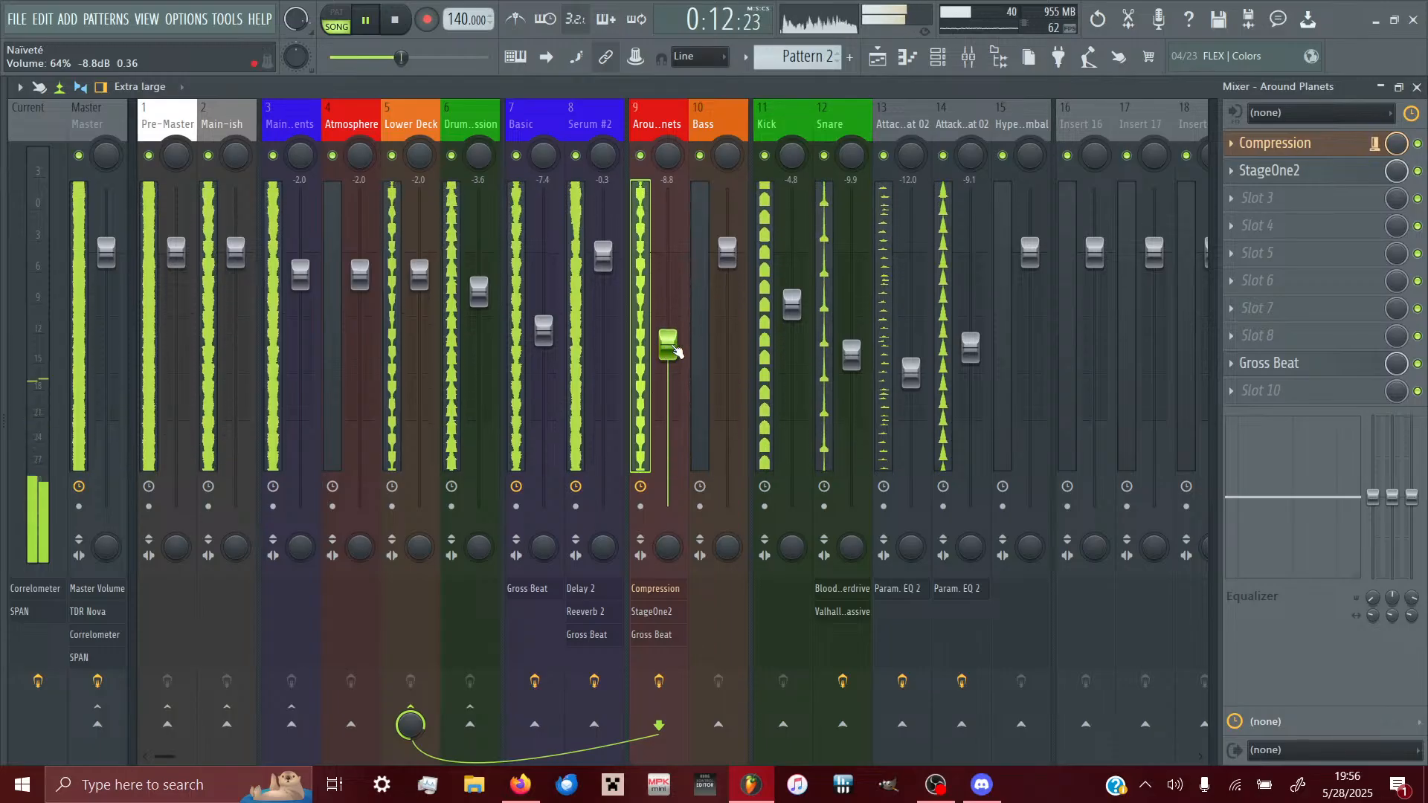
left_click_drag(677, 351, 679, 348)
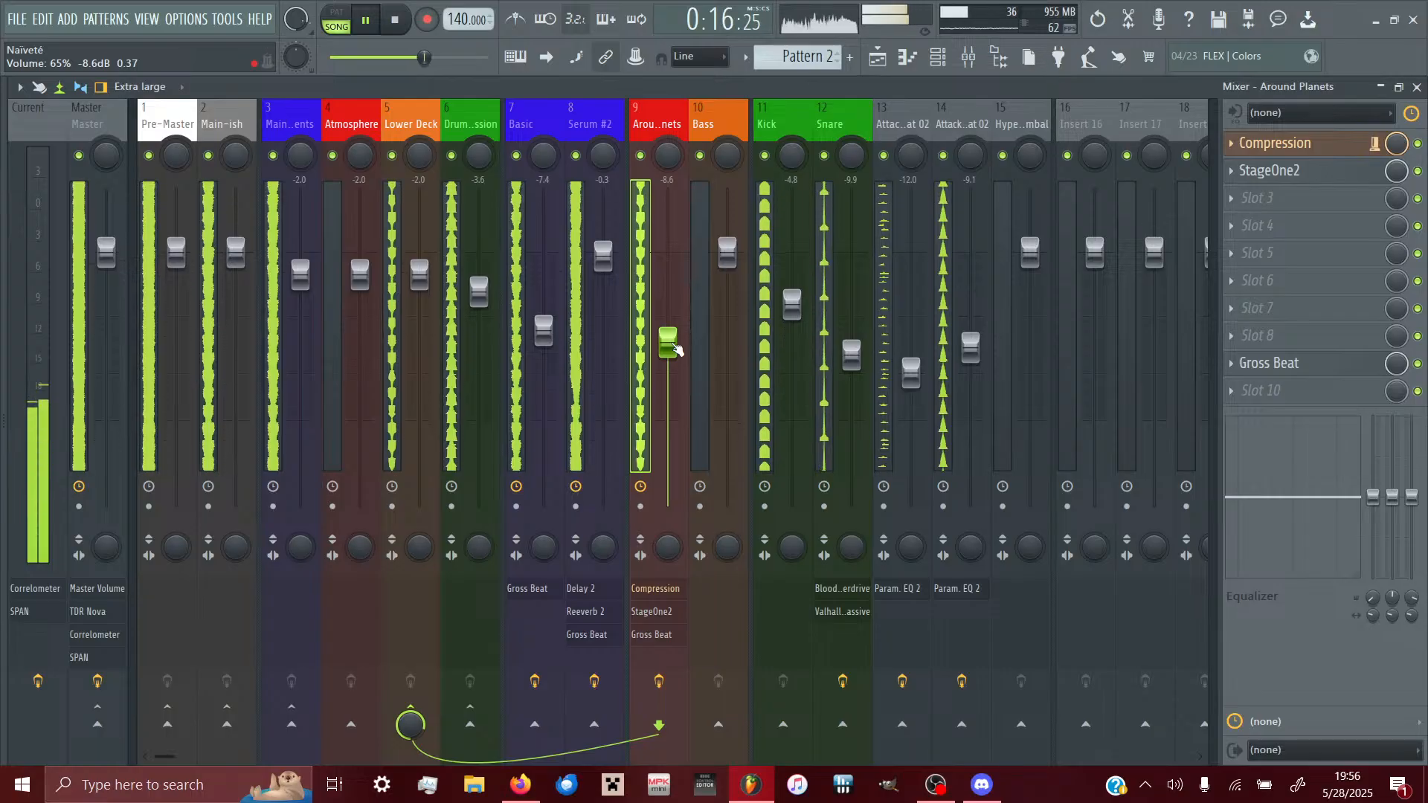
- Stop the song in the playlist and add a new empty arrangement named Main
key("F5")
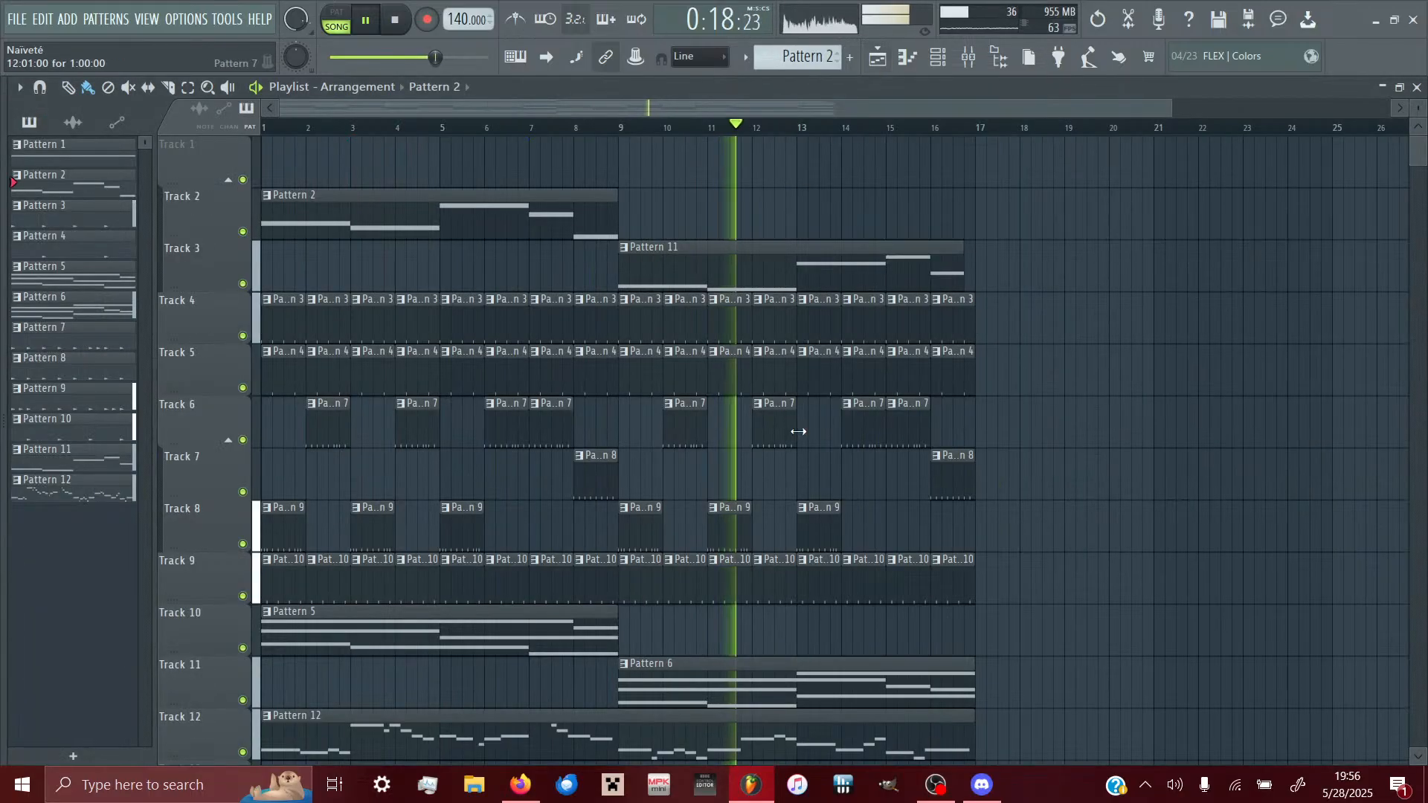
scroll(794, 428, "down", 5)
scroll(796, 430, "up", 5)
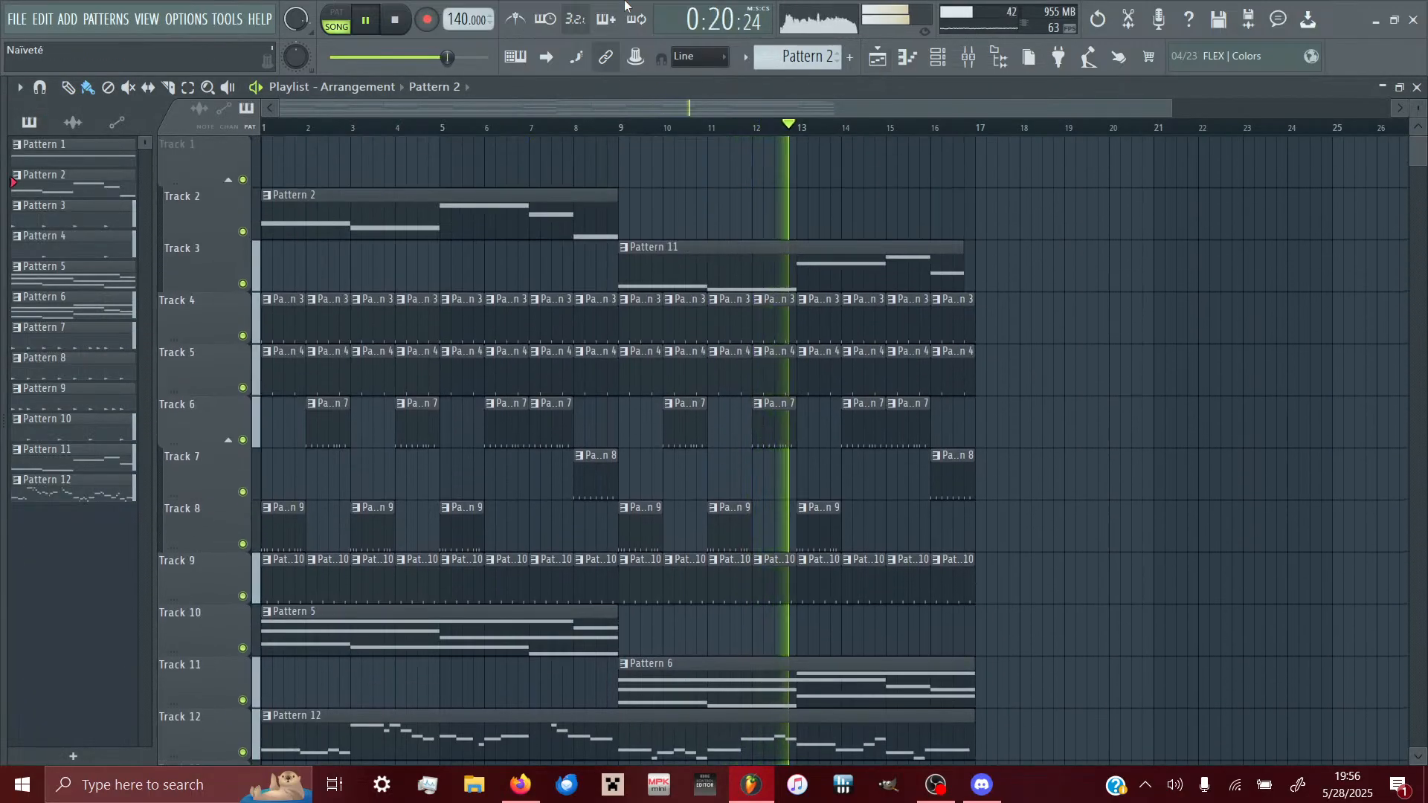
left_click(397, 20)
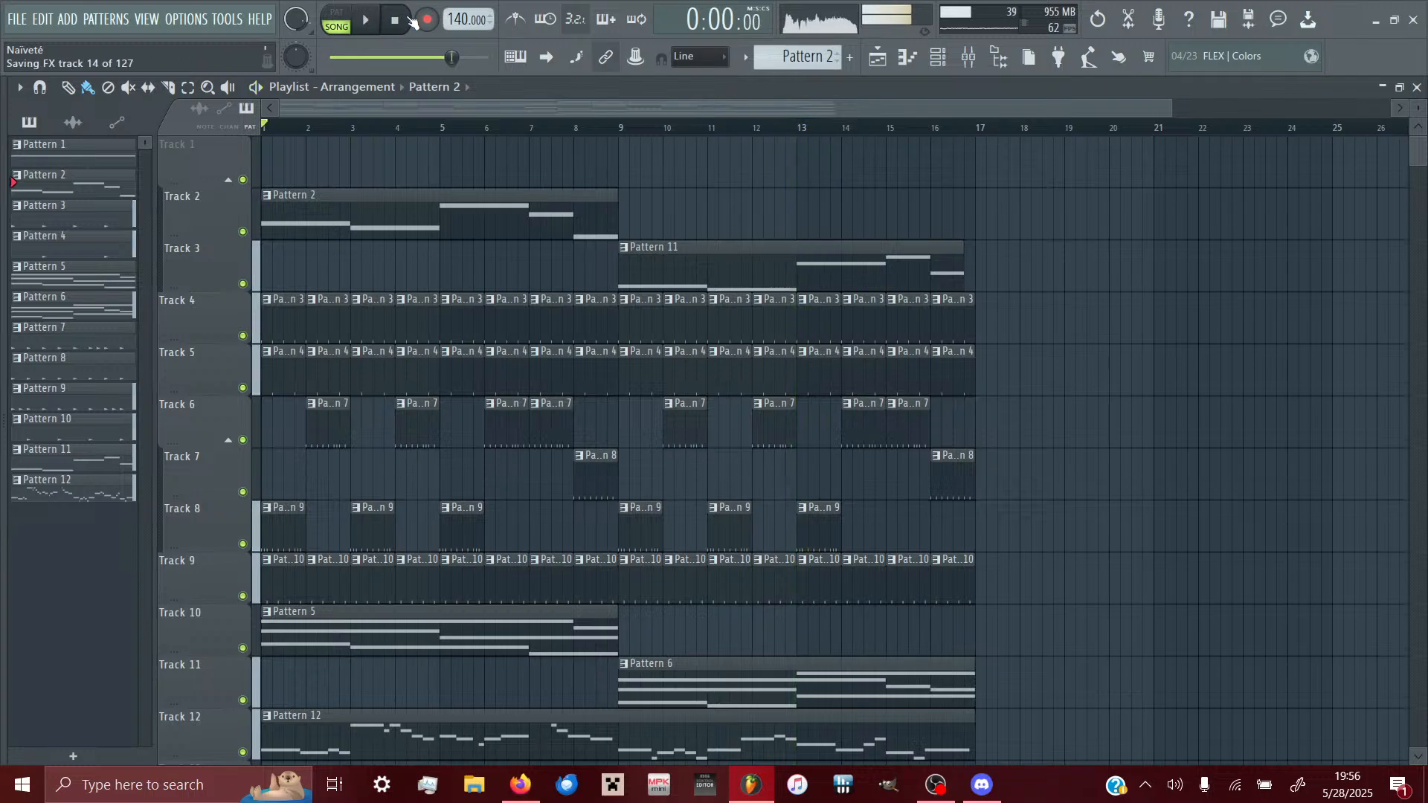
left_click(359, 88)
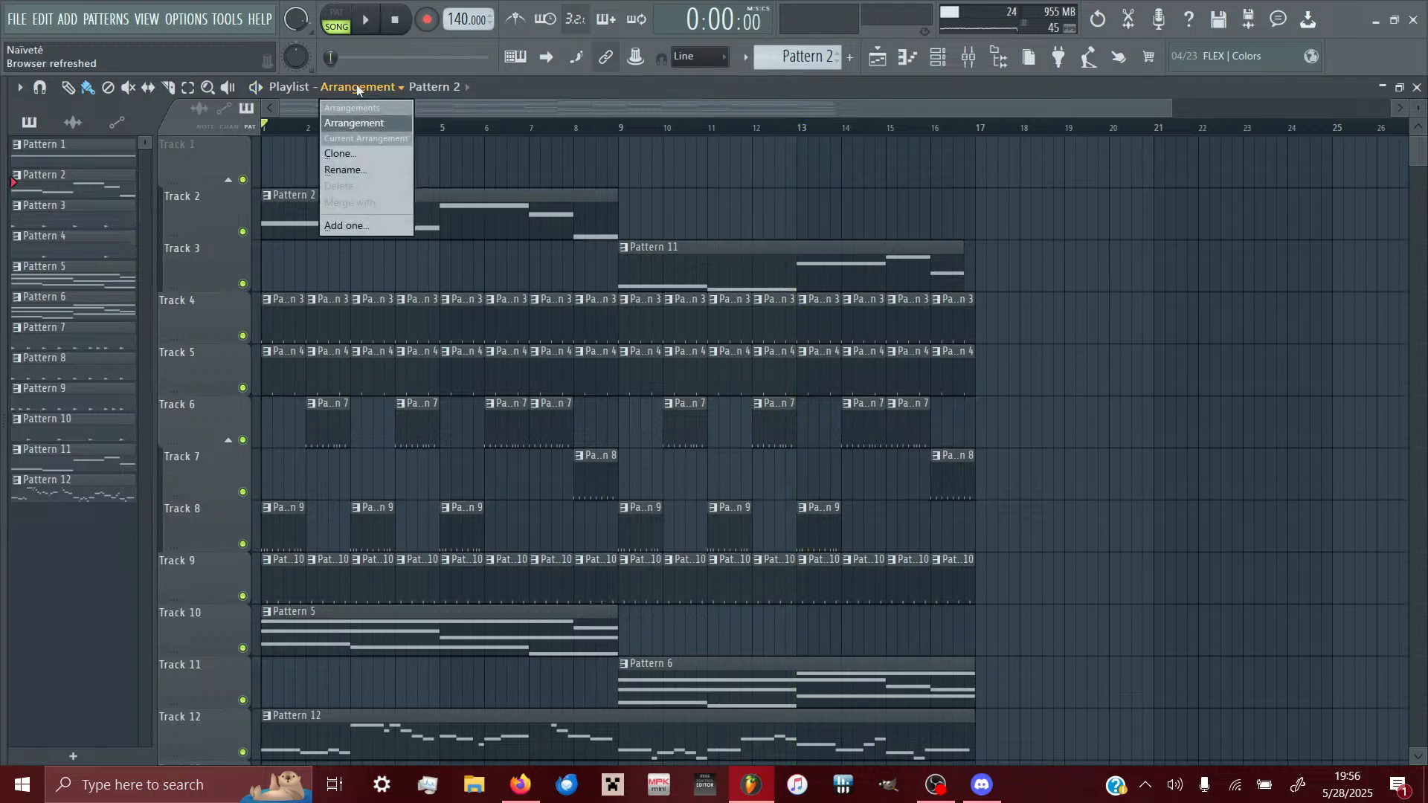
left_click(355, 224)
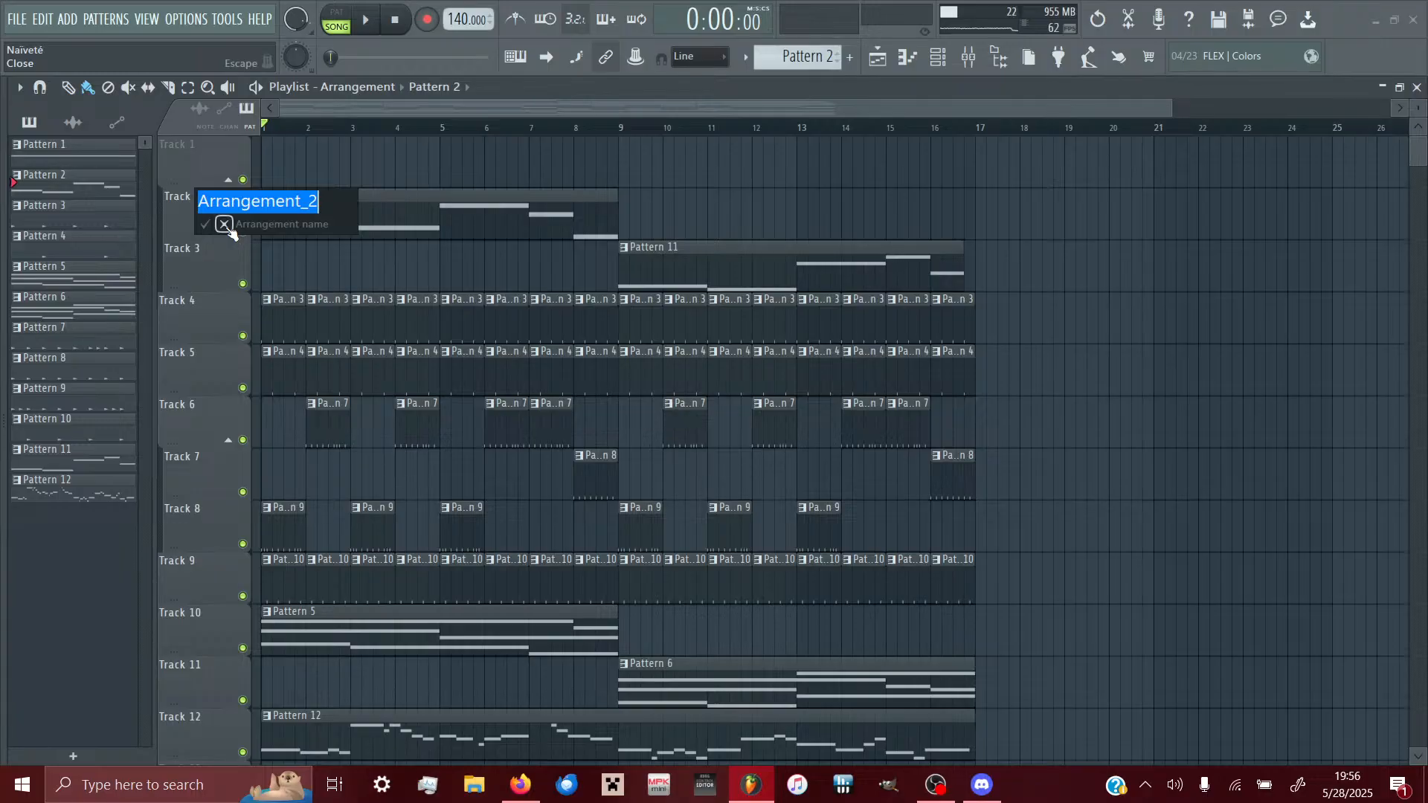
type("Main")
key("Return")
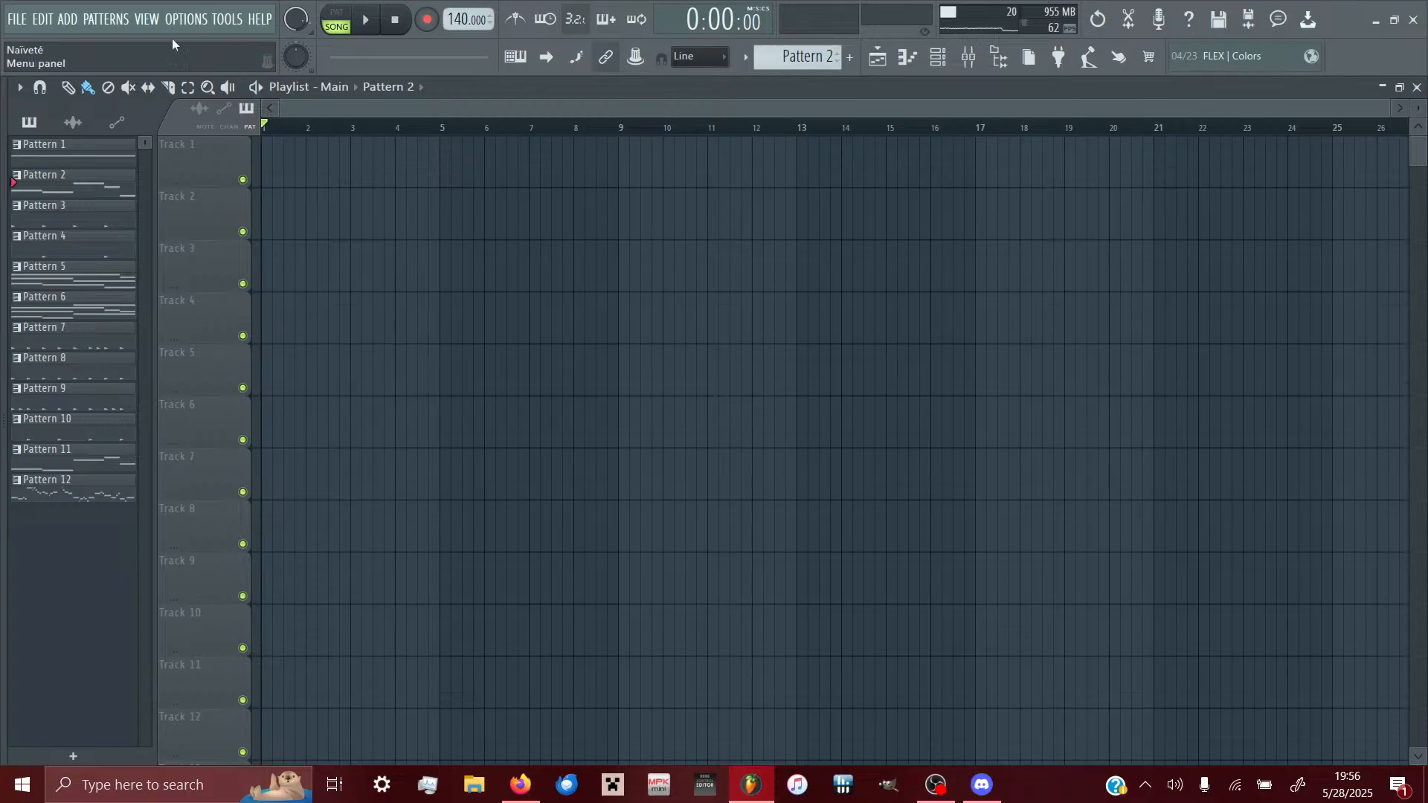
left_click(30, 22)
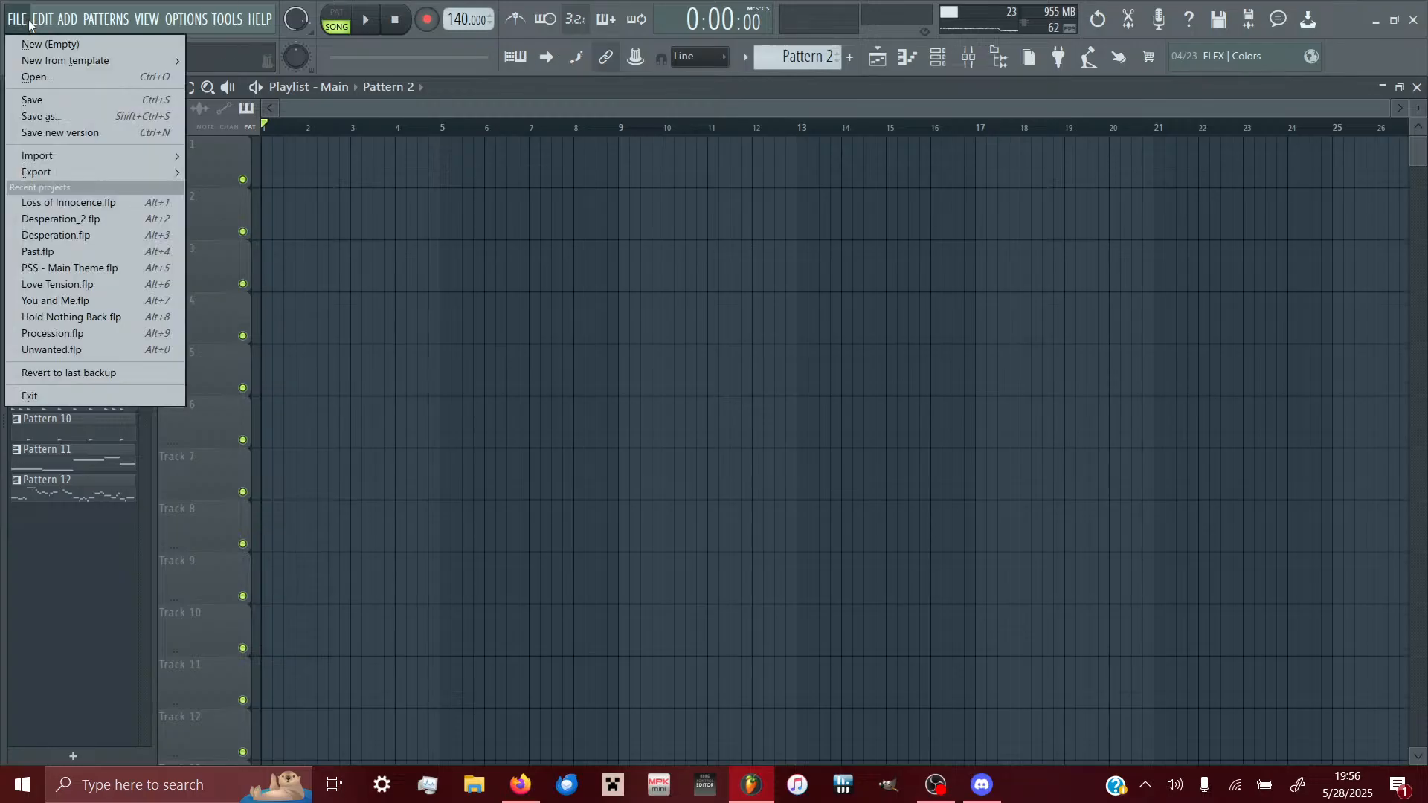
left_click(33, 24)
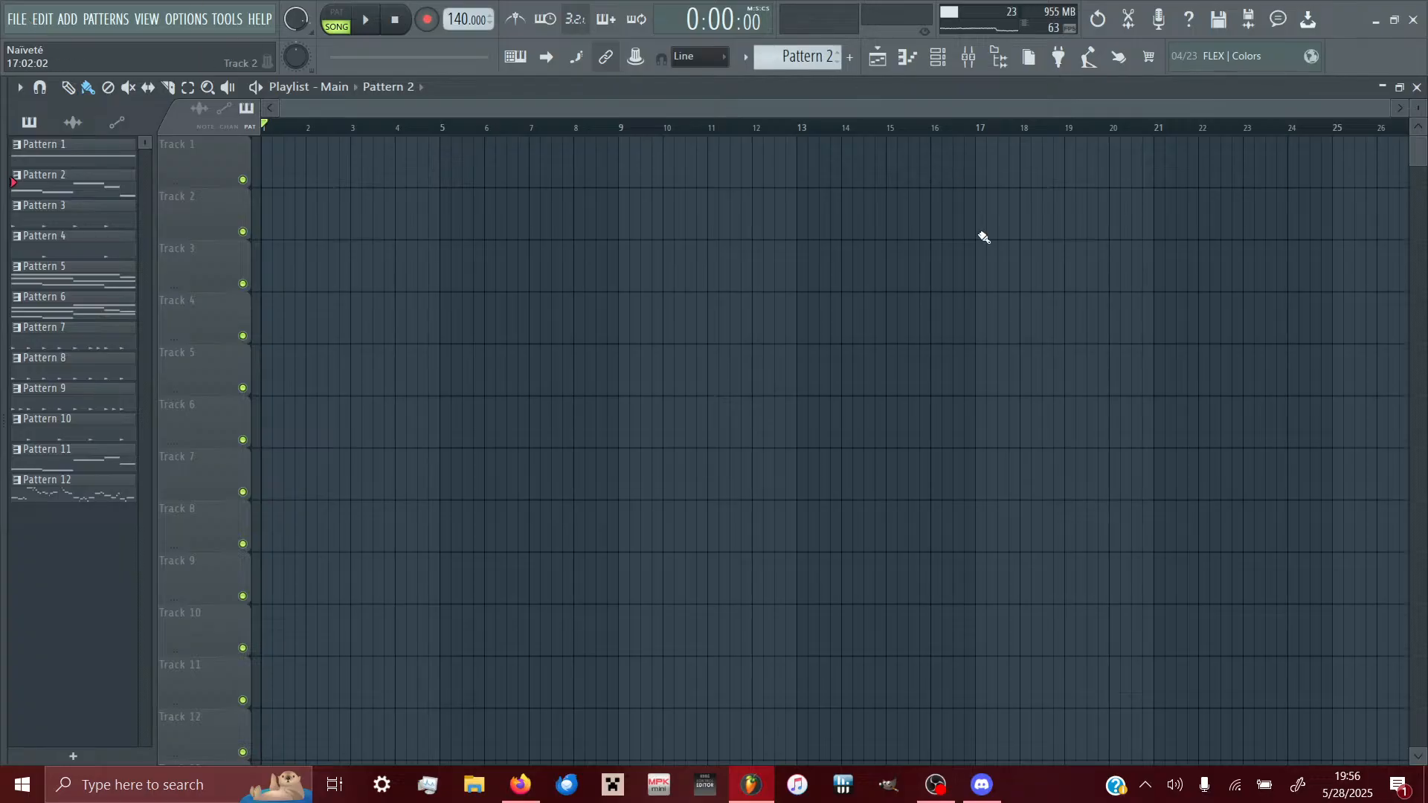
- Examine the macro controls of the Serum #2 and Serum instruments, and close the channel rack and plugin window
left_click(940, 59)
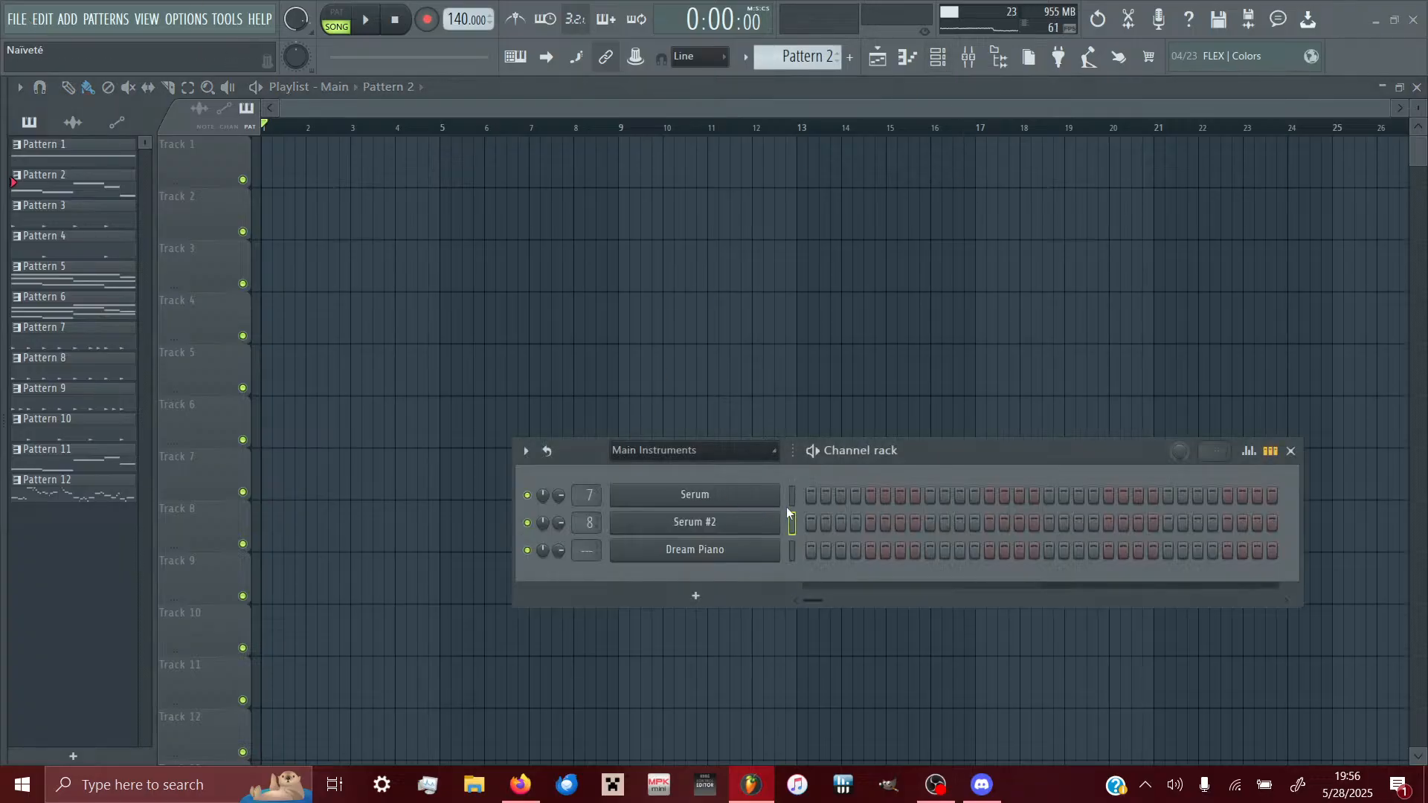
left_click_drag(952, 451, 770, 257)
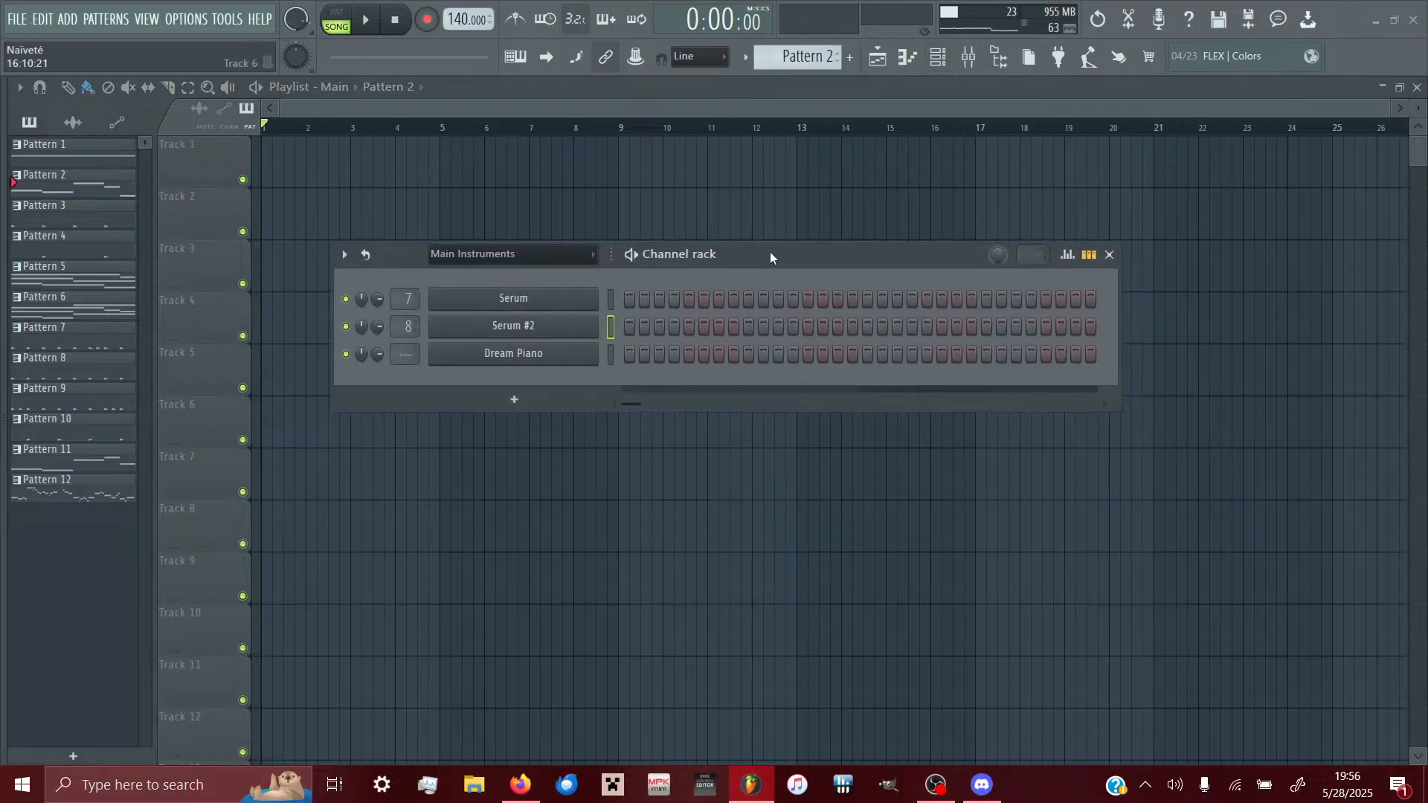
left_click(526, 328)
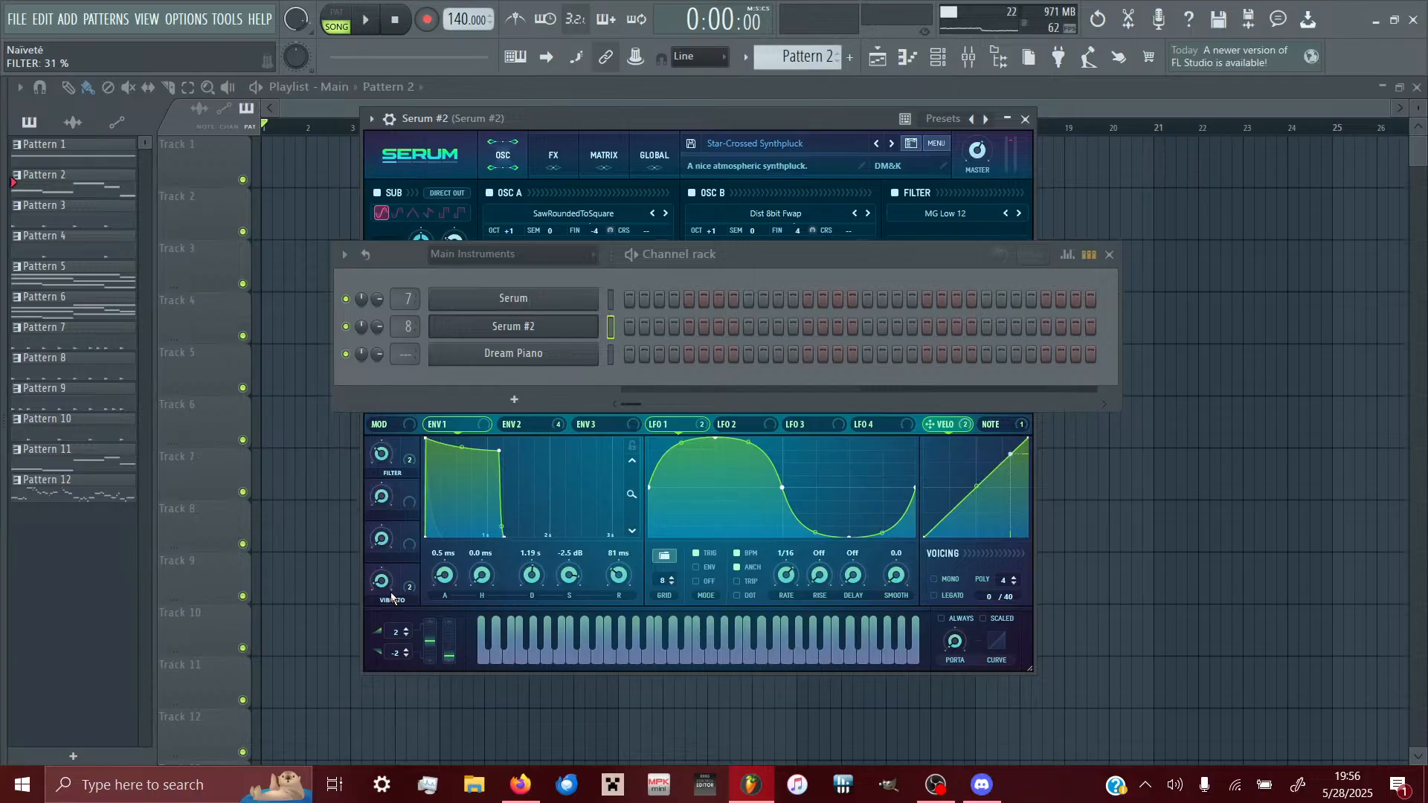
mouse_move(374, 450)
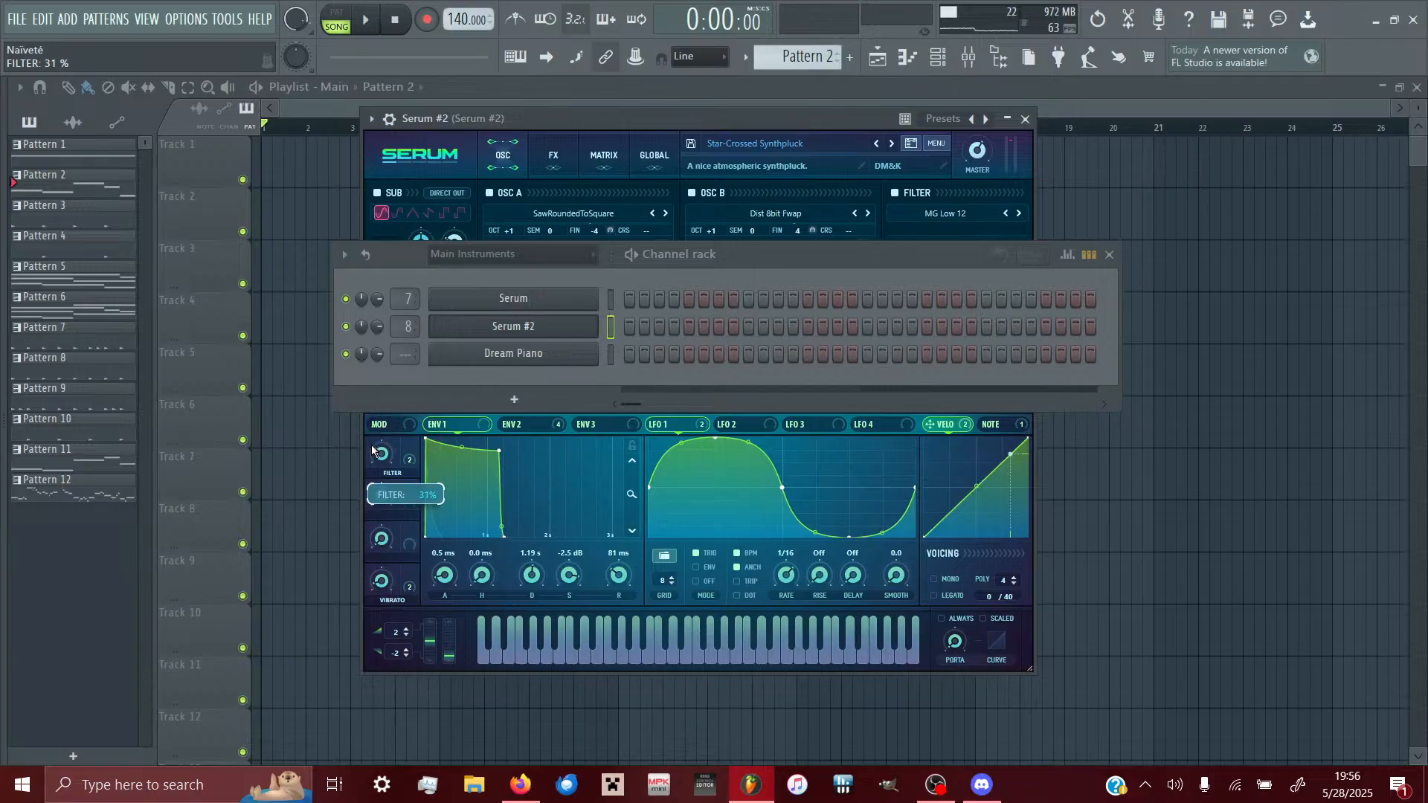
left_click(565, 328)
left_click(526, 301)
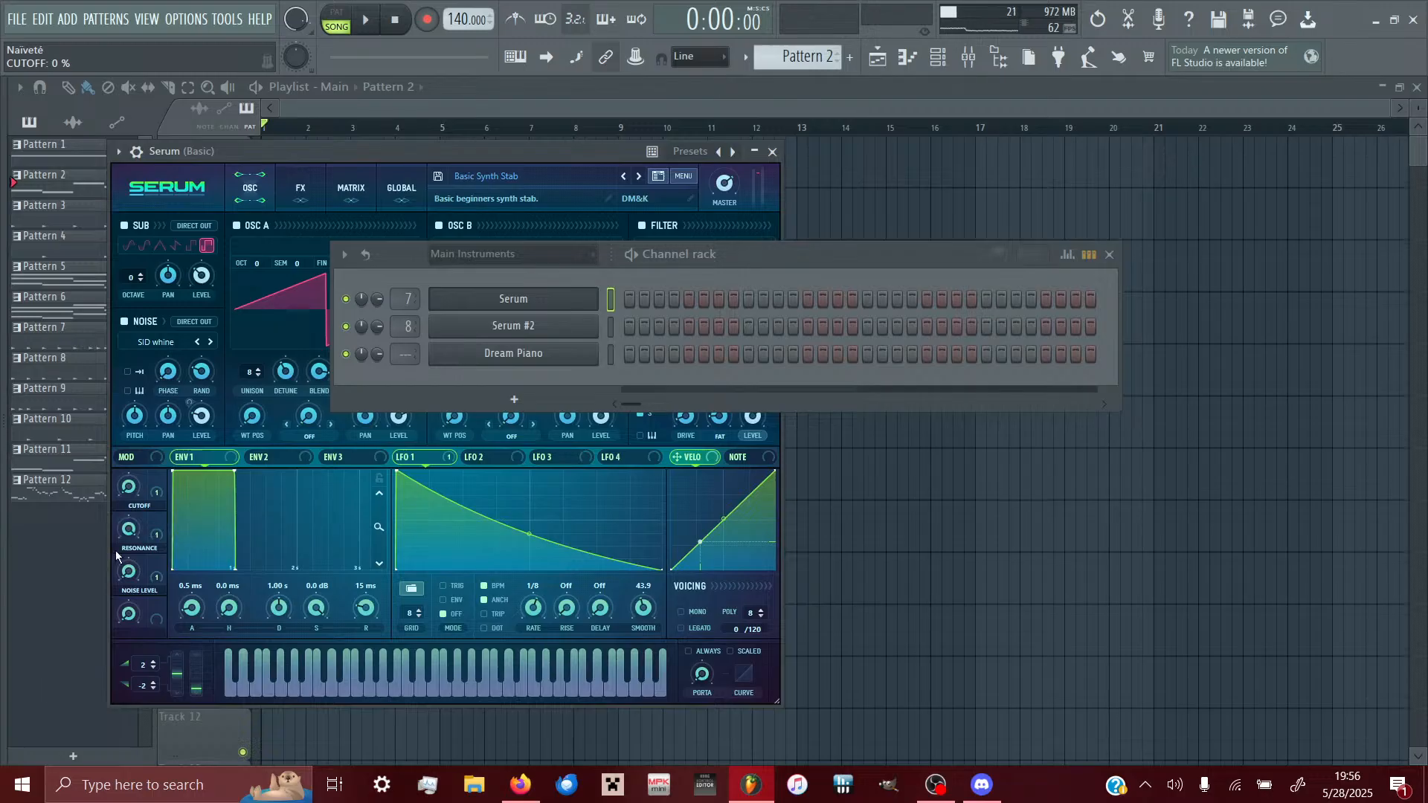
left_click(1109, 255)
left_click(772, 151)
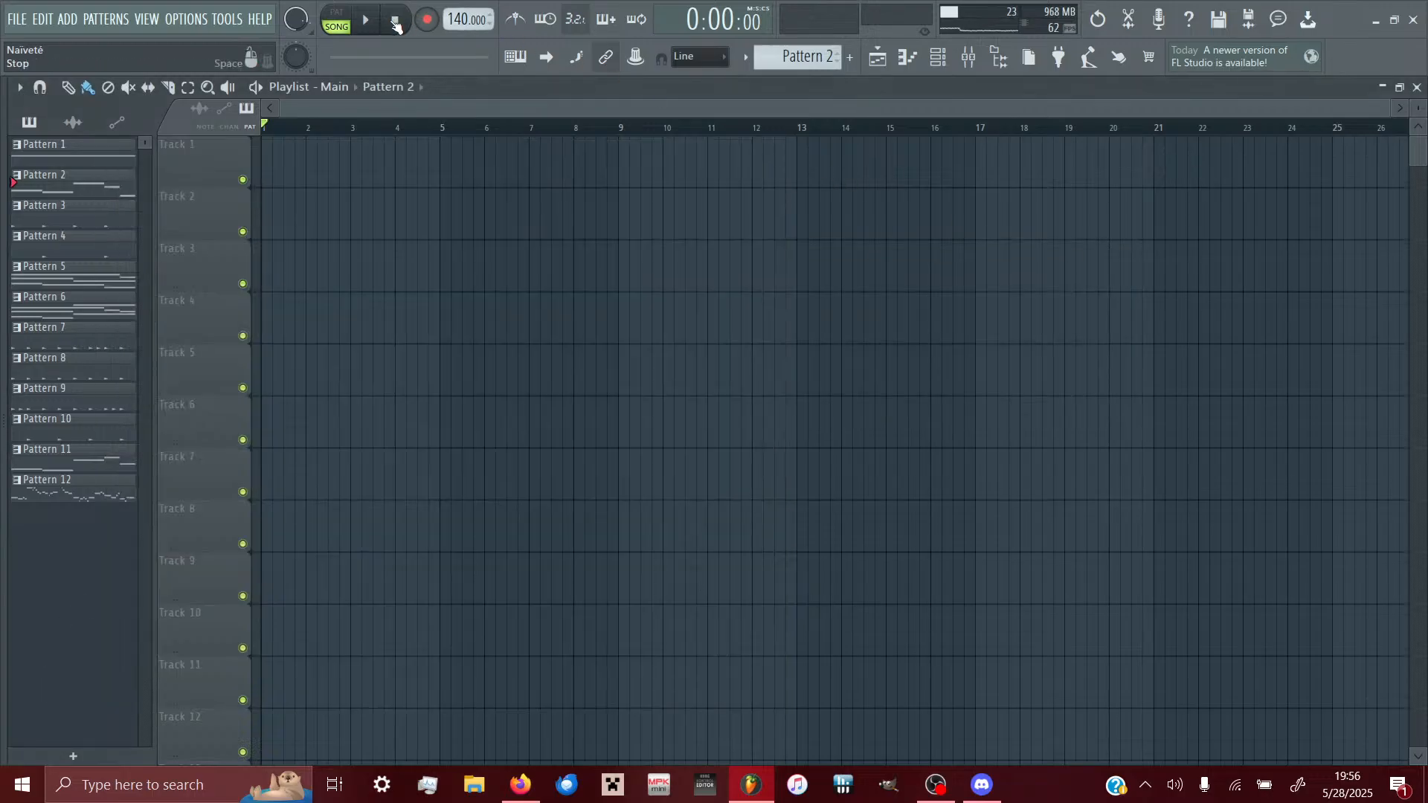
- Open the project Bad Ending.flp from the Interesting Ideas folder in Used Projects
left_click(18, 20)
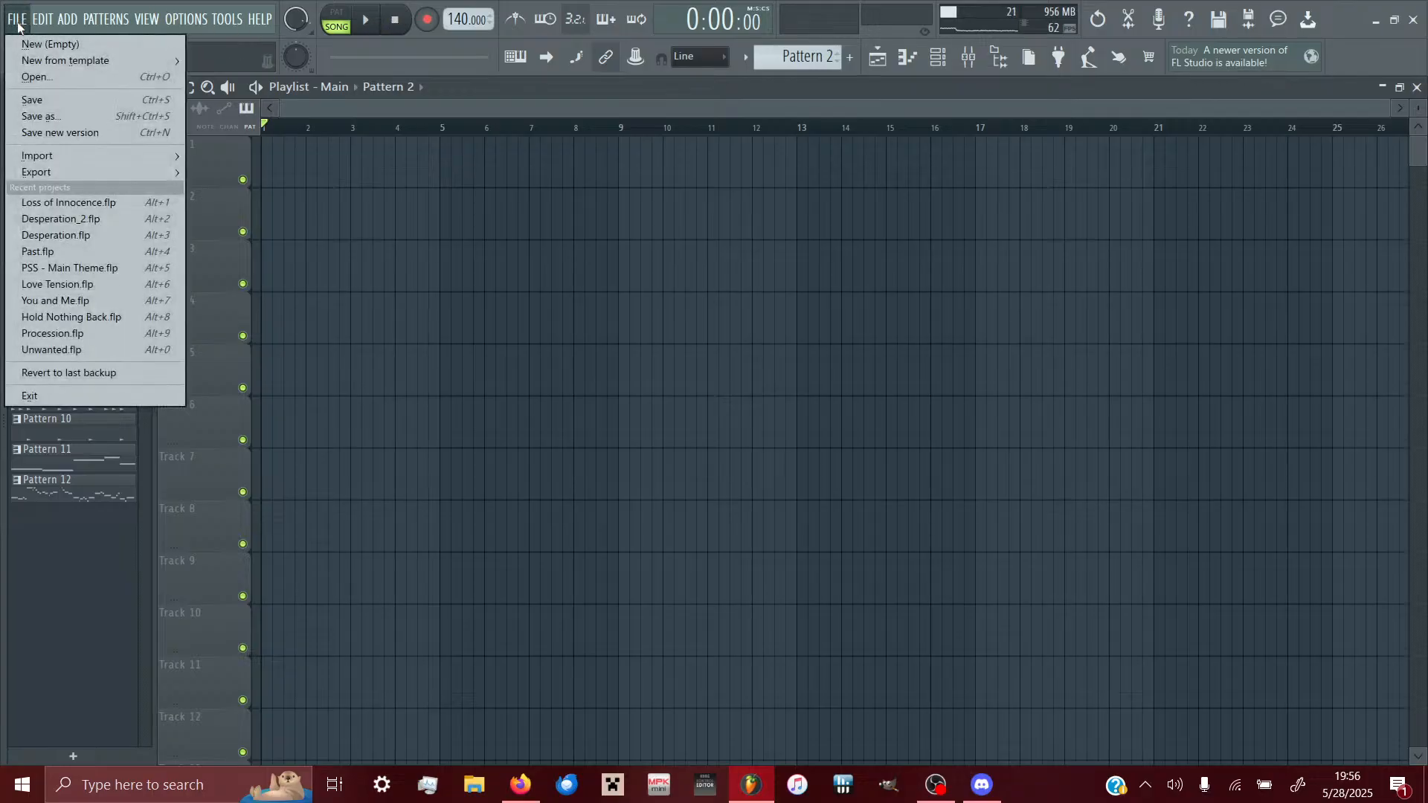
left_click(60, 77)
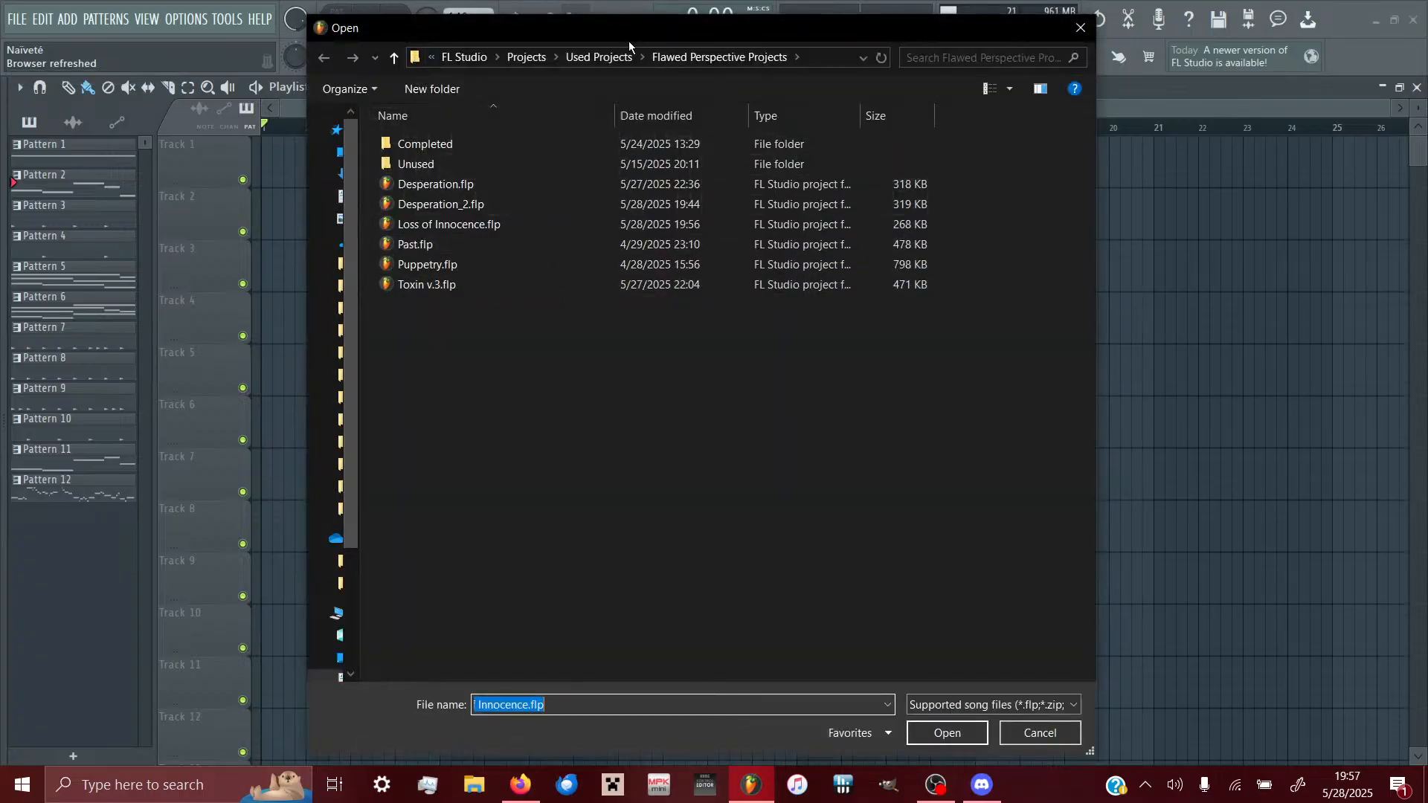
left_click(588, 57)
left_click(442, 306)
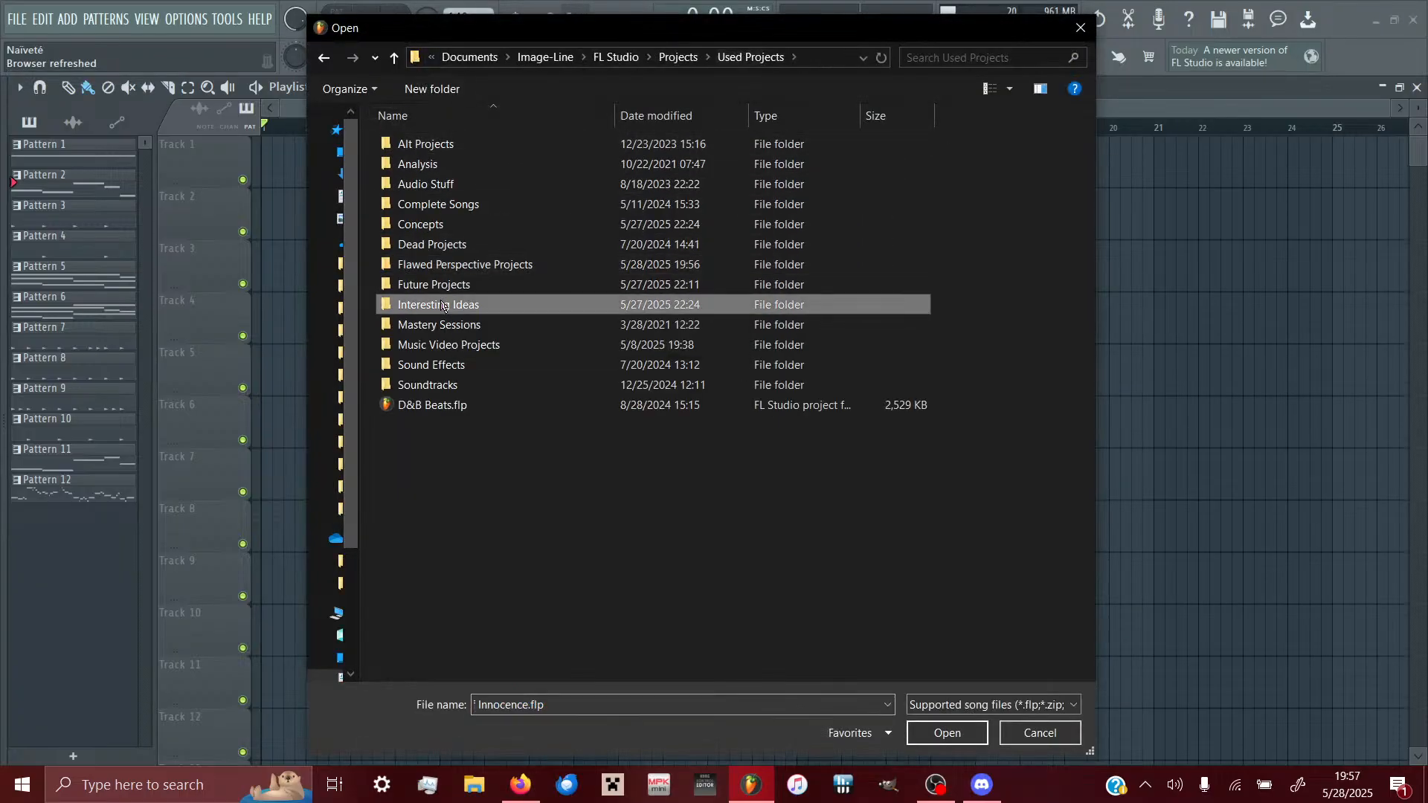
double_click(441, 306)
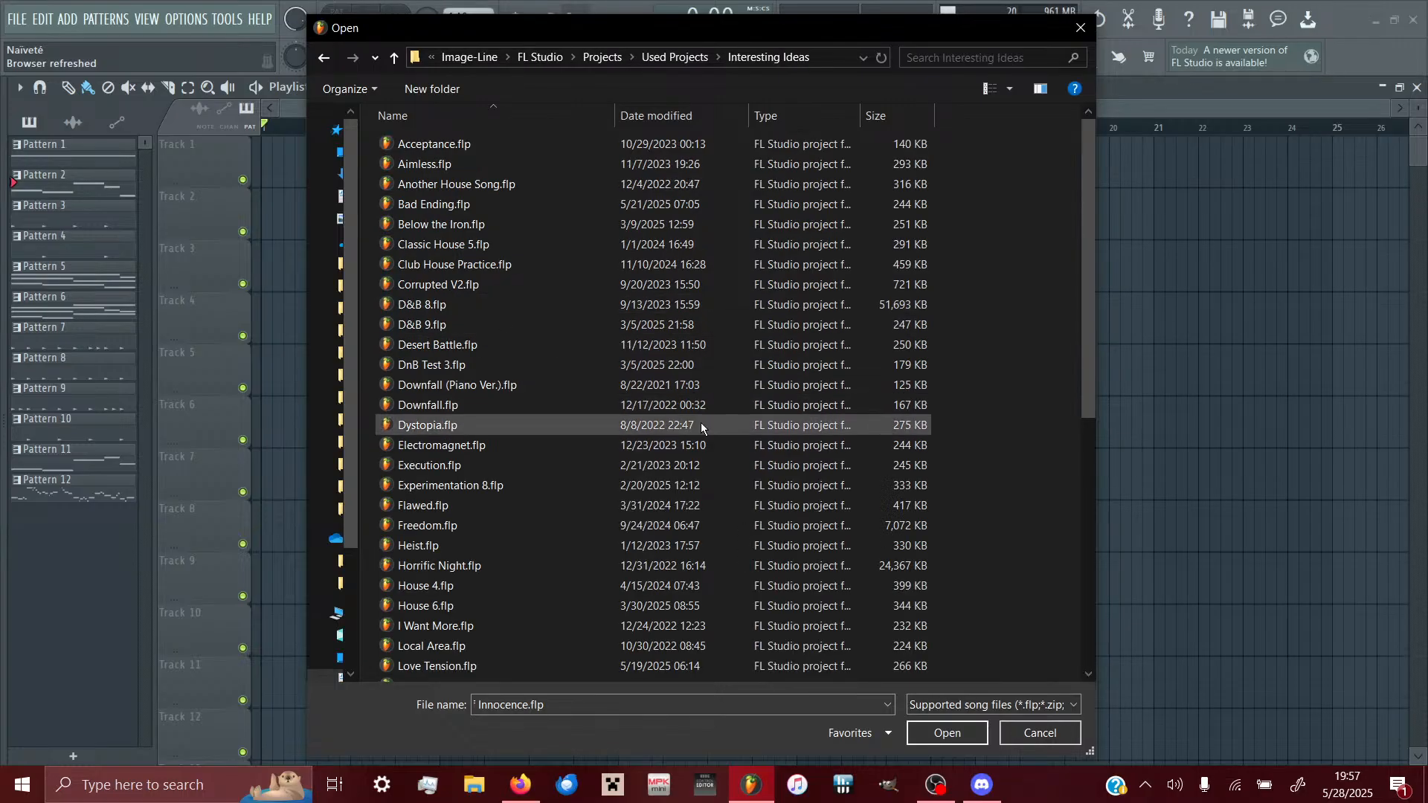
scroll(670, 207, "down", 8)
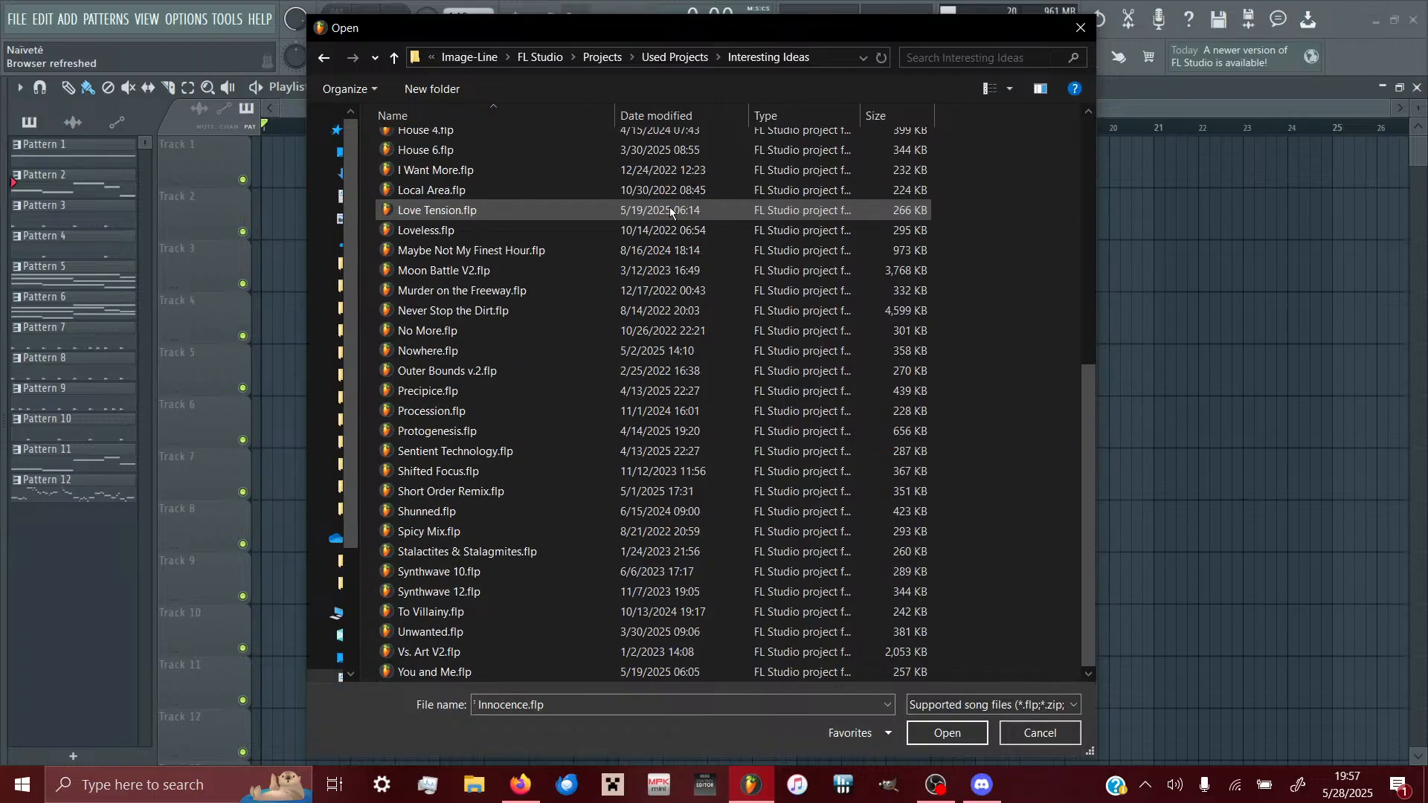
left_click(669, 209)
scroll(670, 206, "up", 8)
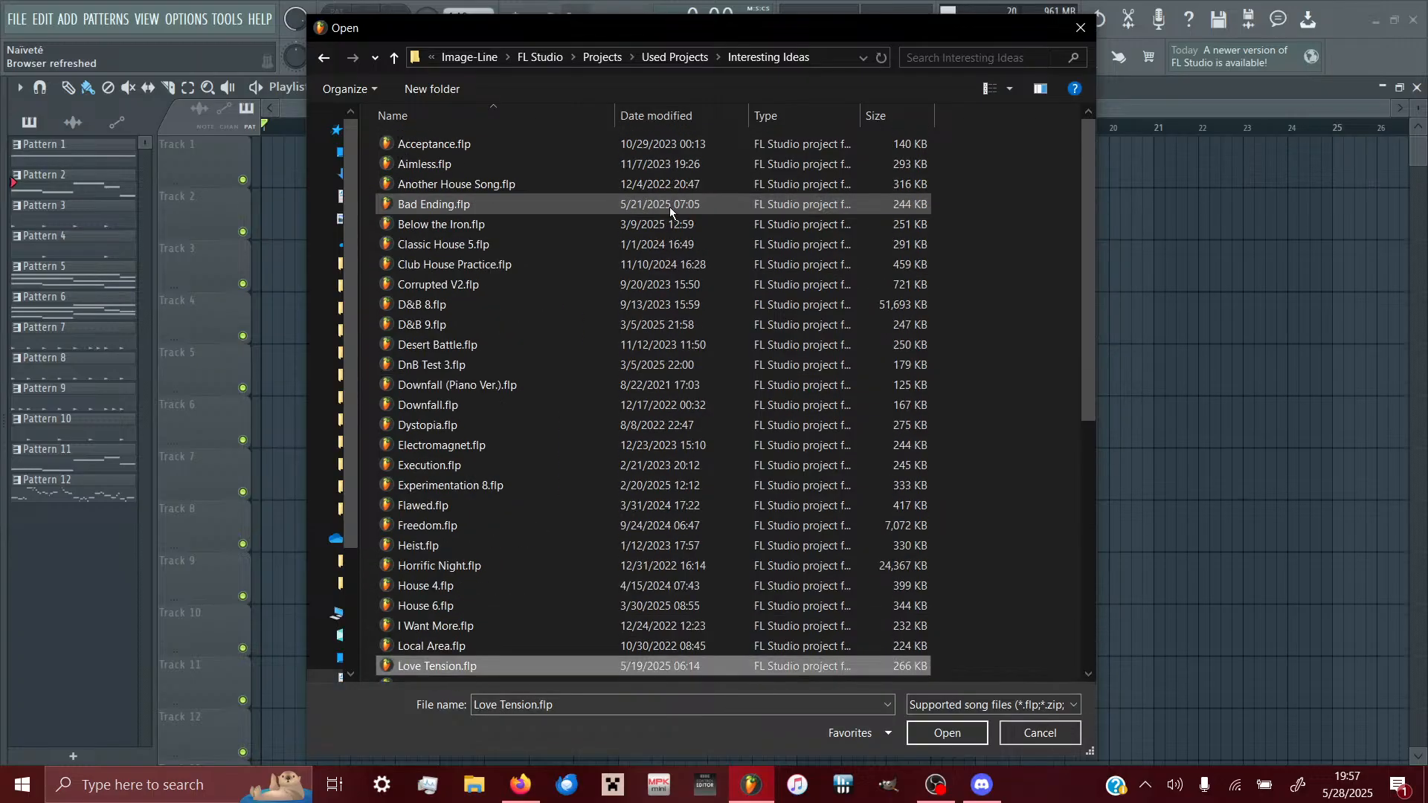
left_click(543, 203)
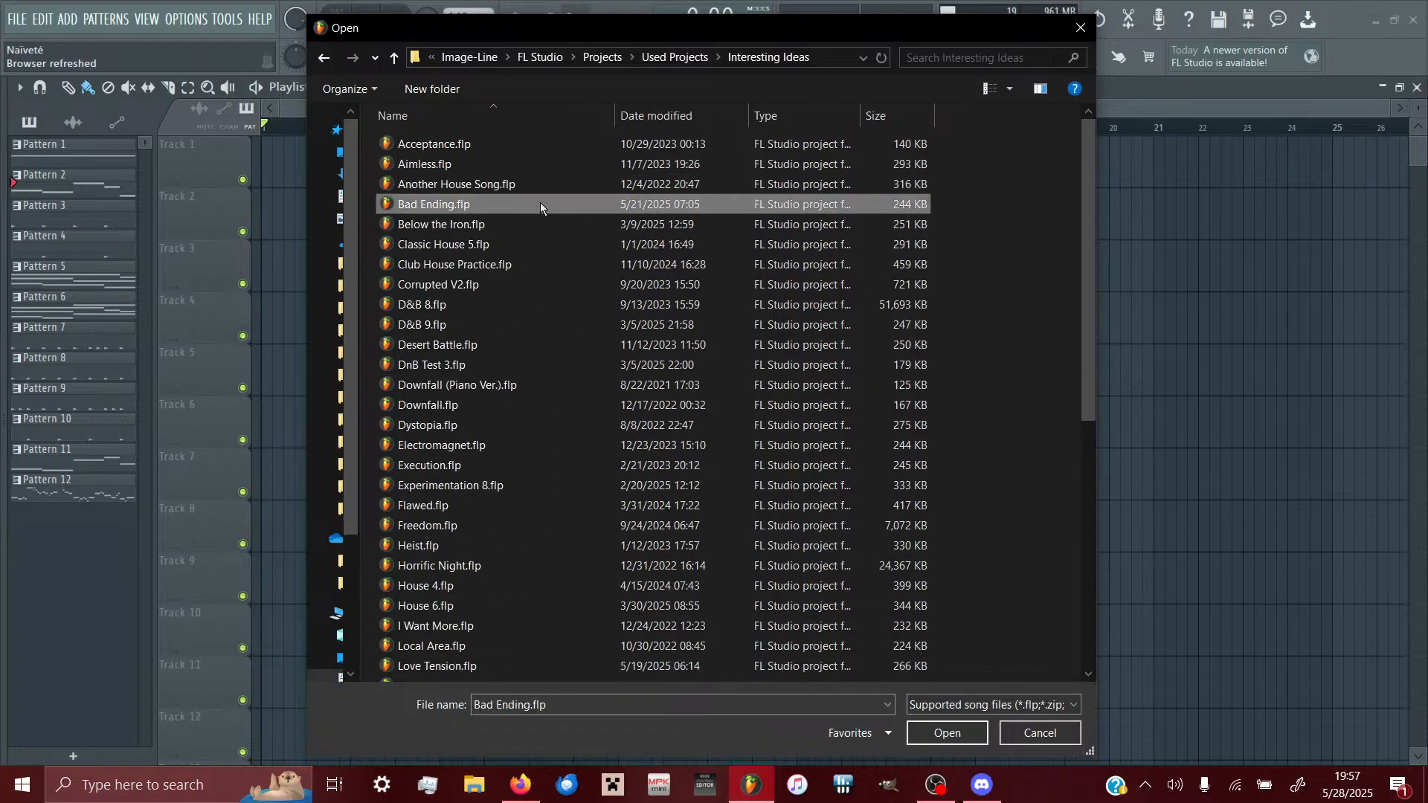
left_click(946, 732)
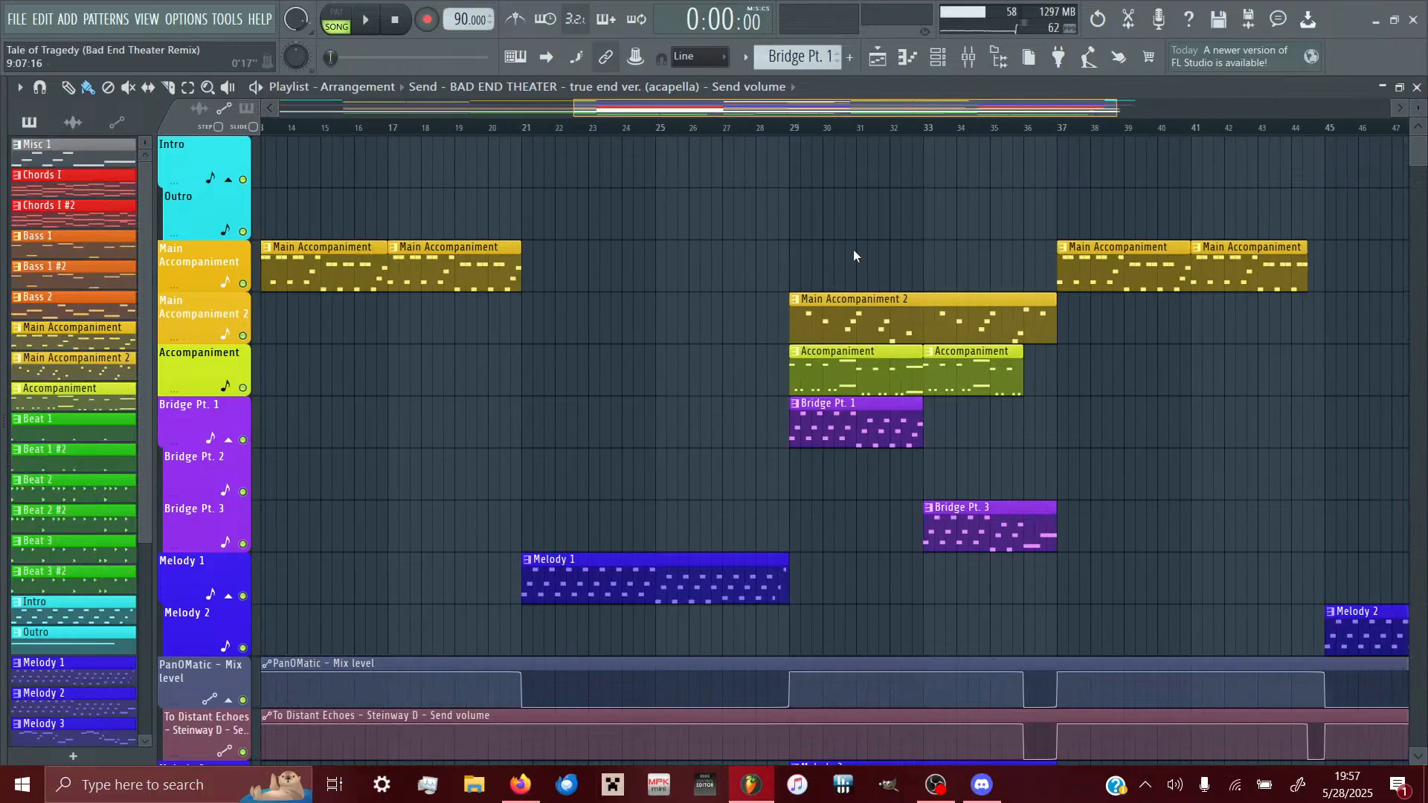
- Look over the remix's playlist tracks and mixer while playing the song from the start
scroll(386, 486, "down", 5)
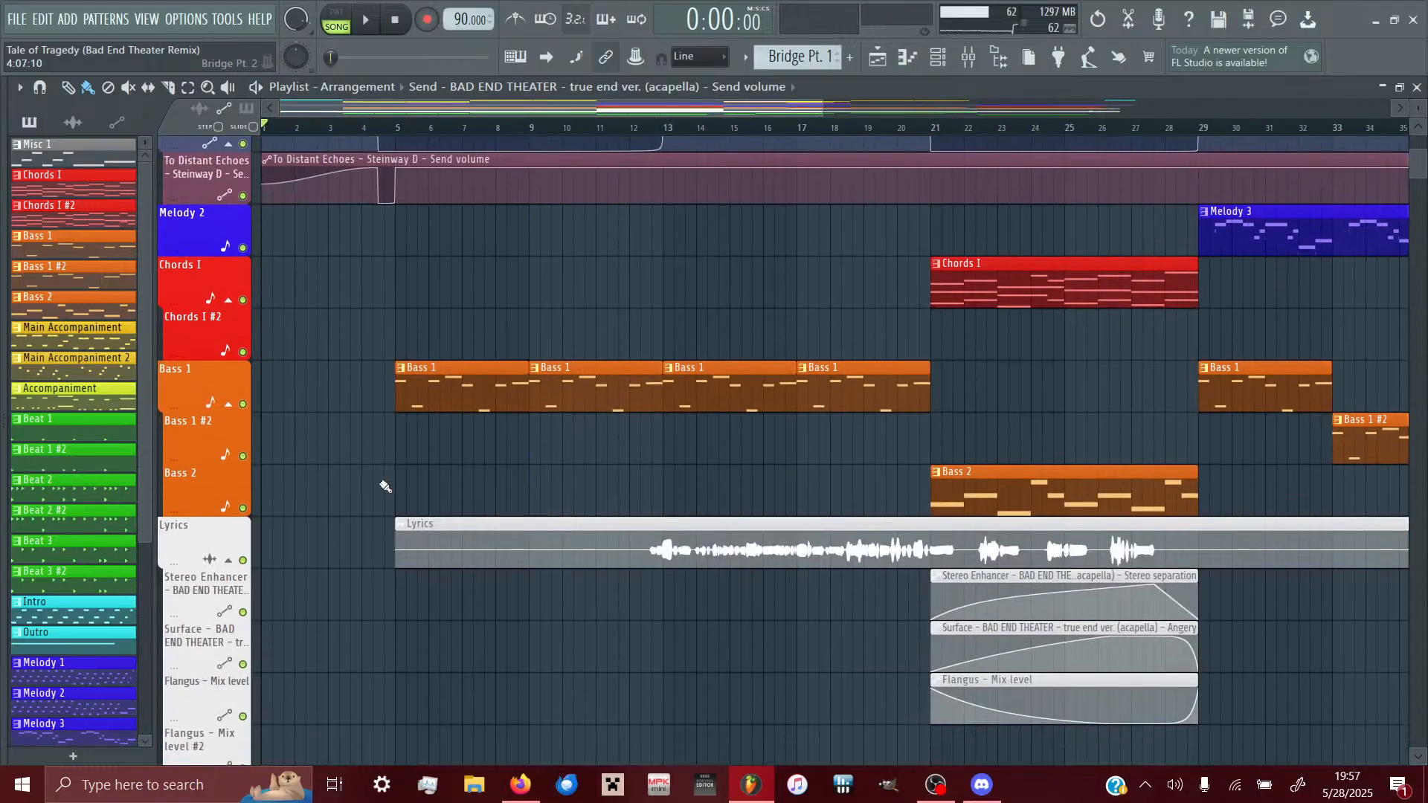
scroll(385, 486, "down", 4)
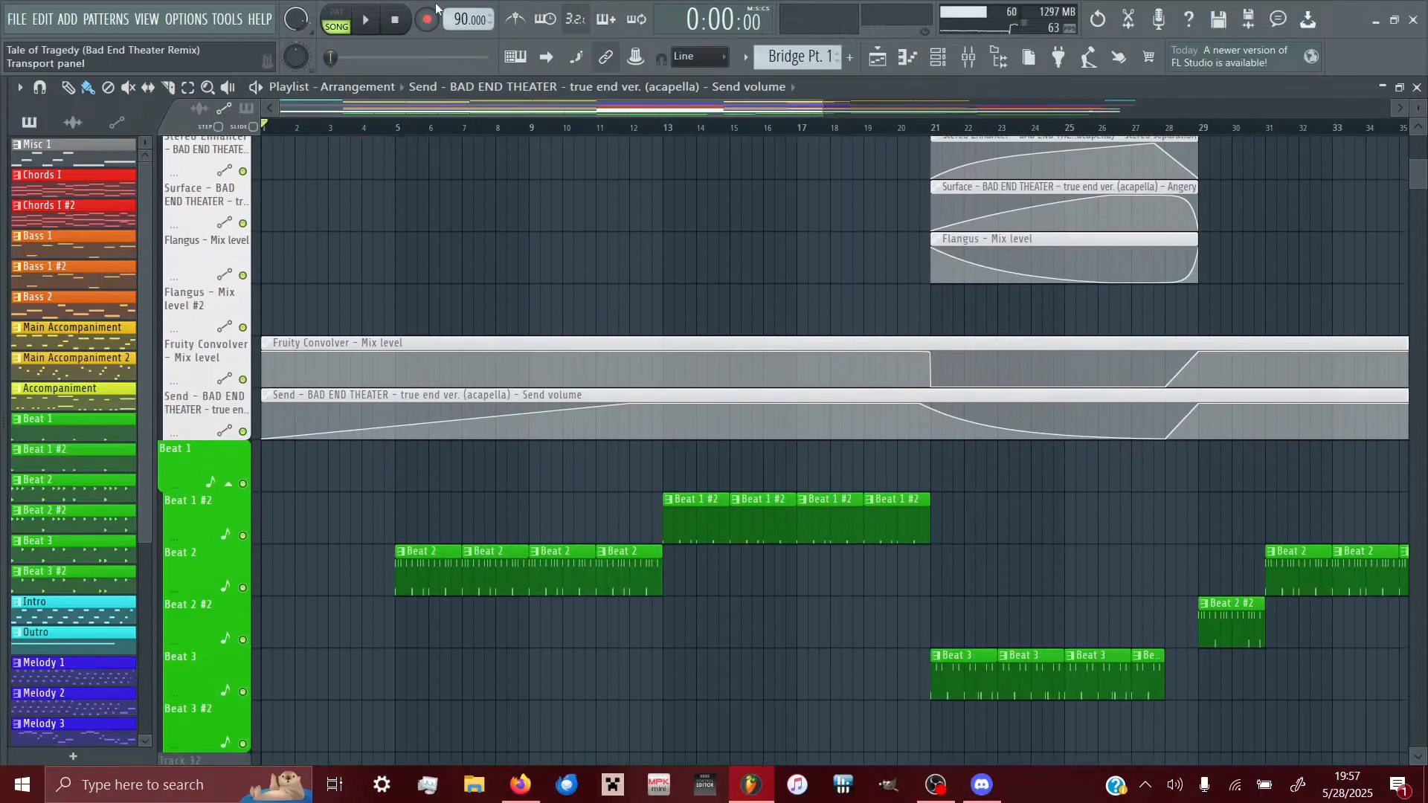
scroll(511, 367, "up", 5)
scroll(510, 367, "up", 2)
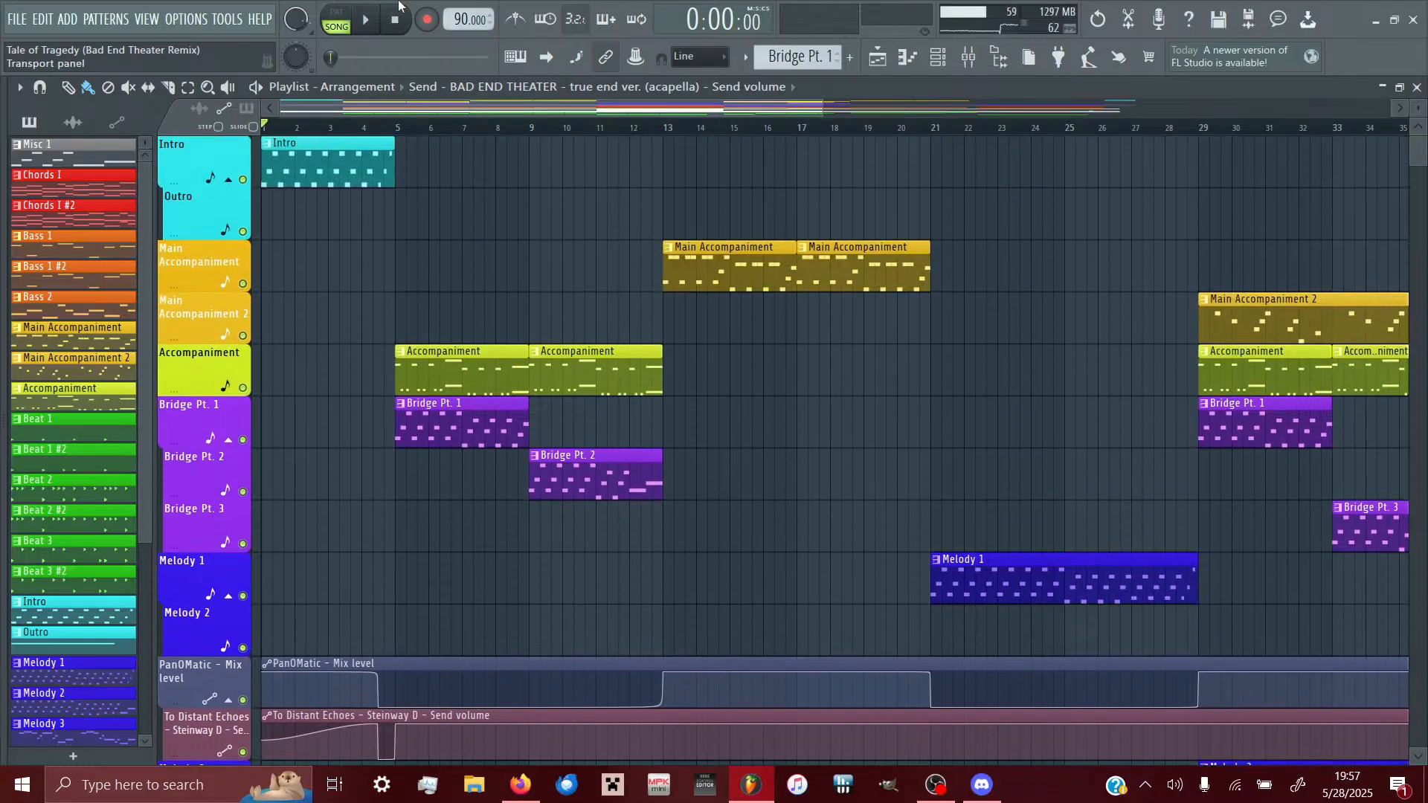
left_click(368, 23)
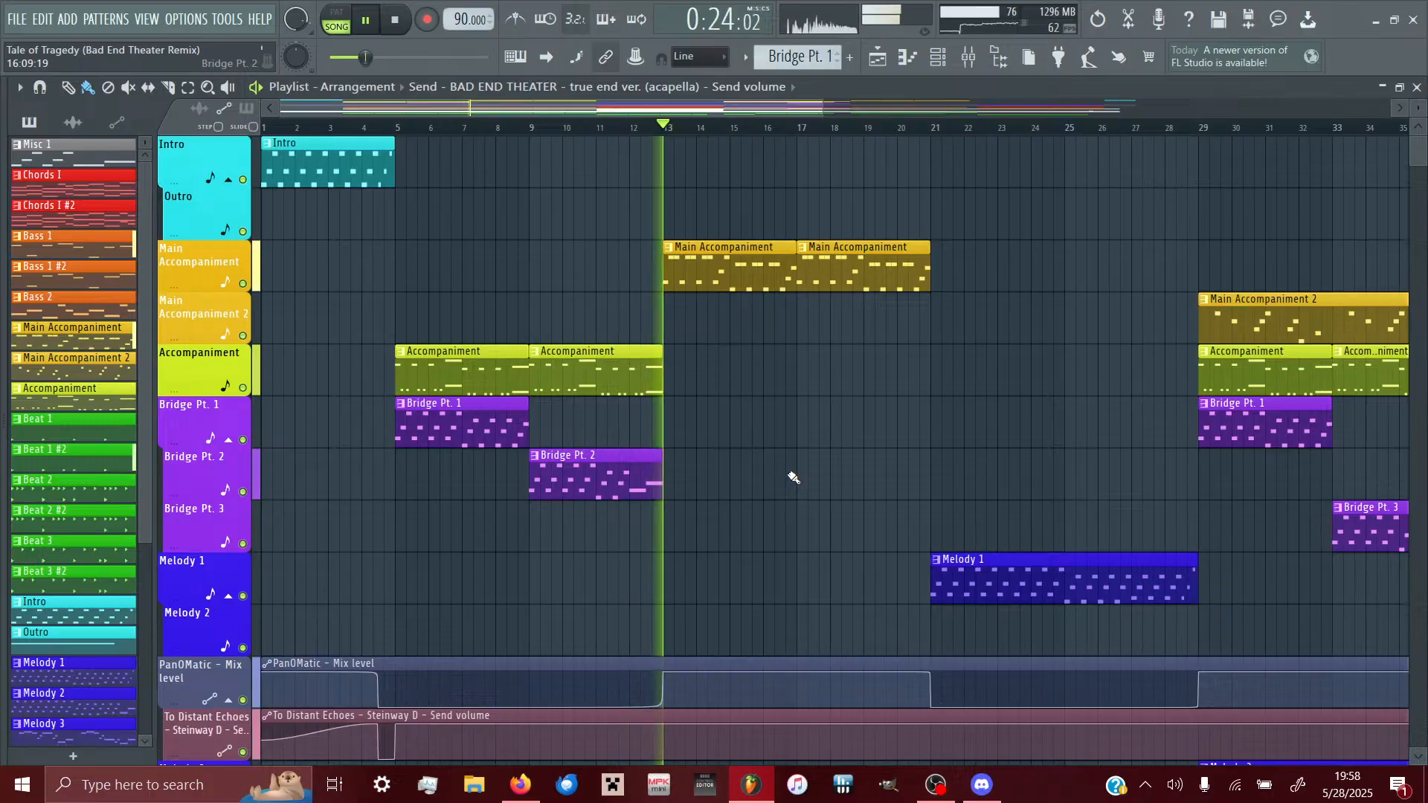
left_click(979, 57)
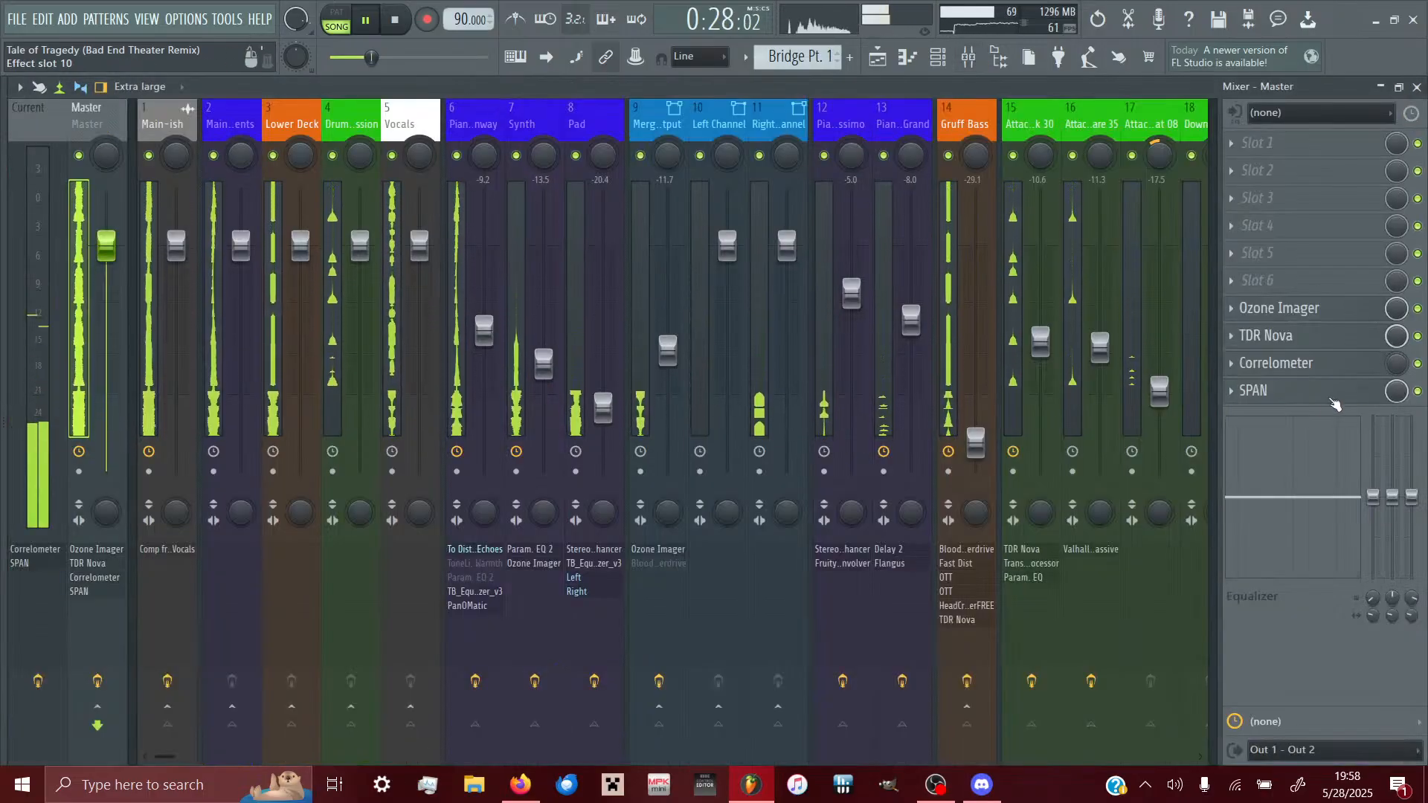
- Examine the master track's spectrum in SPAN, and look over the playlist arrangement while the song plays
left_click(1292, 394)
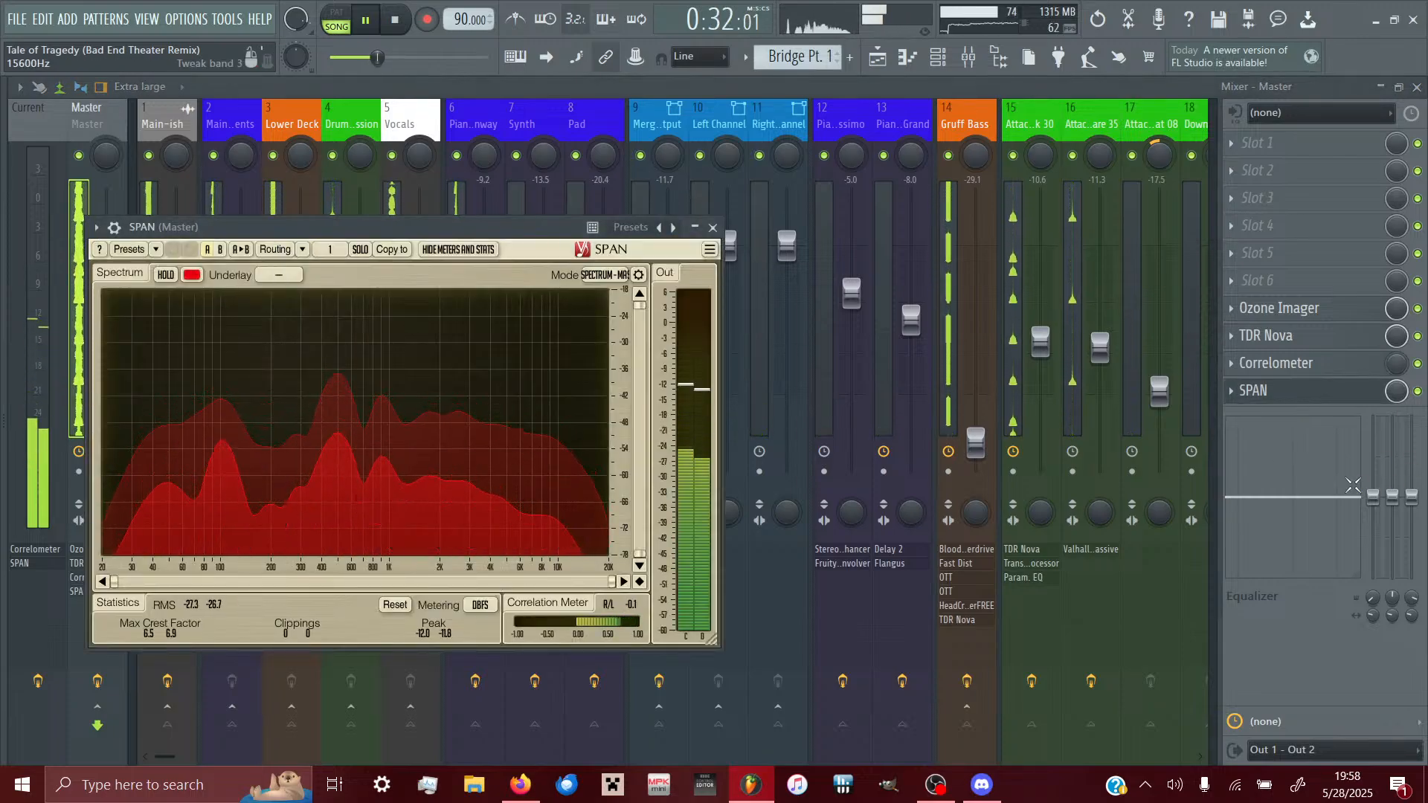
left_click(1267, 396)
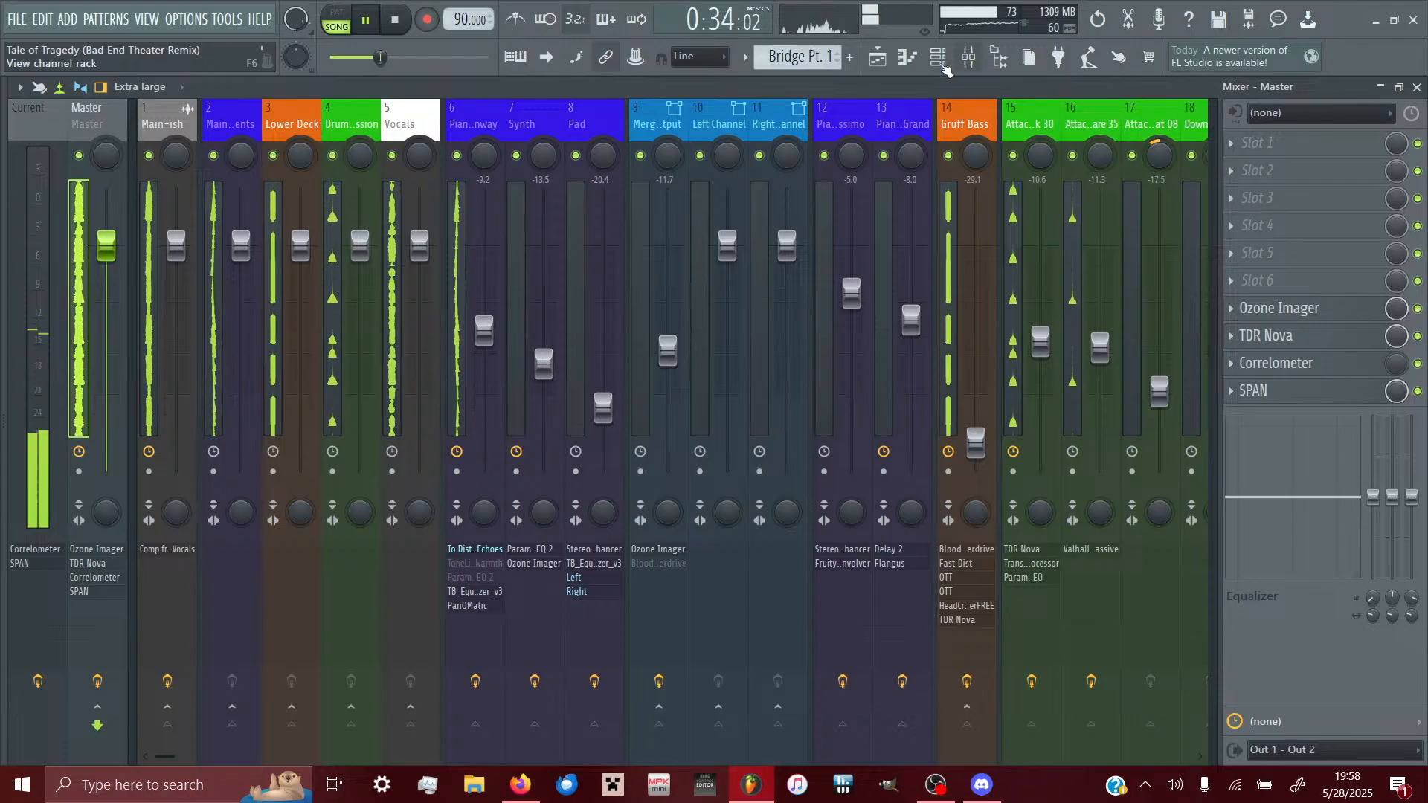
left_click(878, 57)
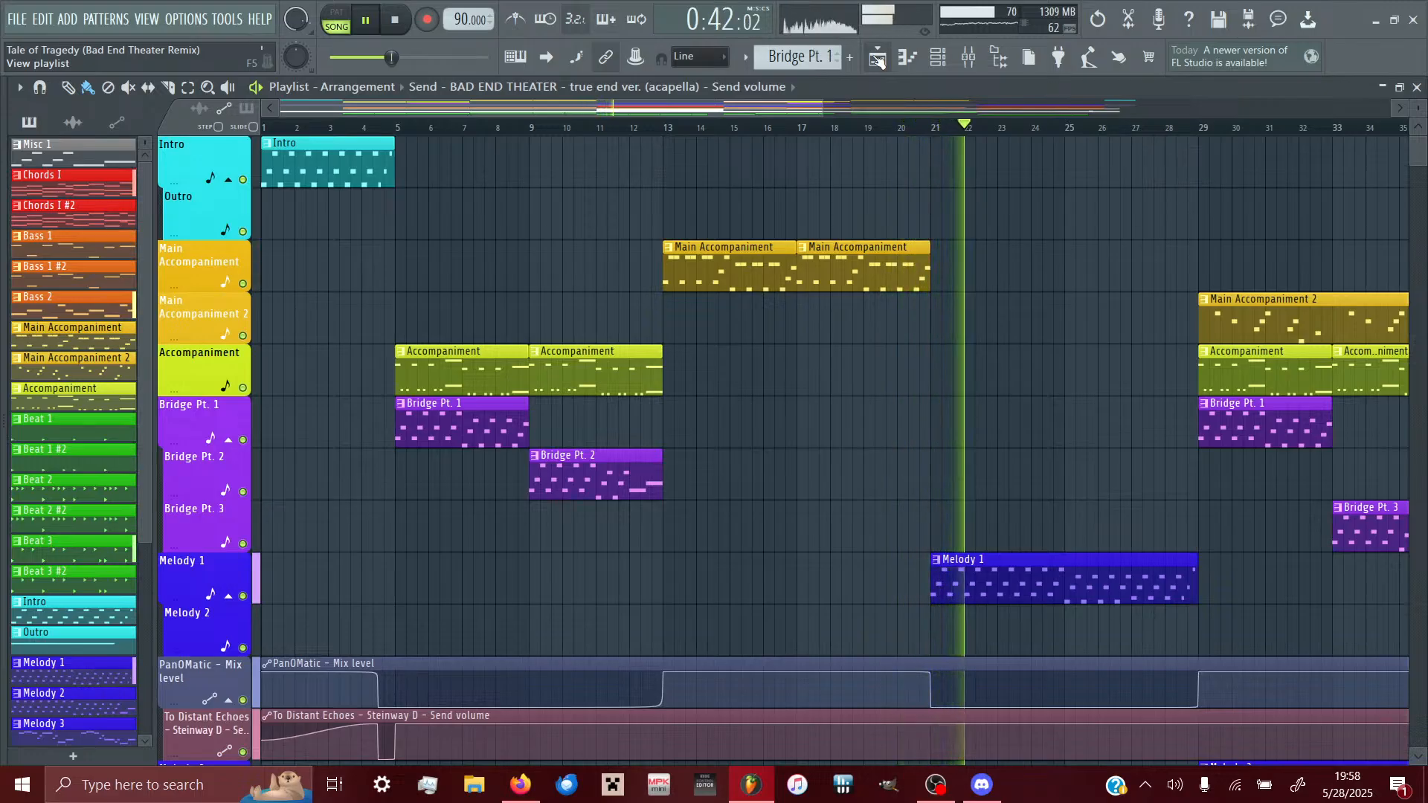
scroll(862, 305, "down", 10)
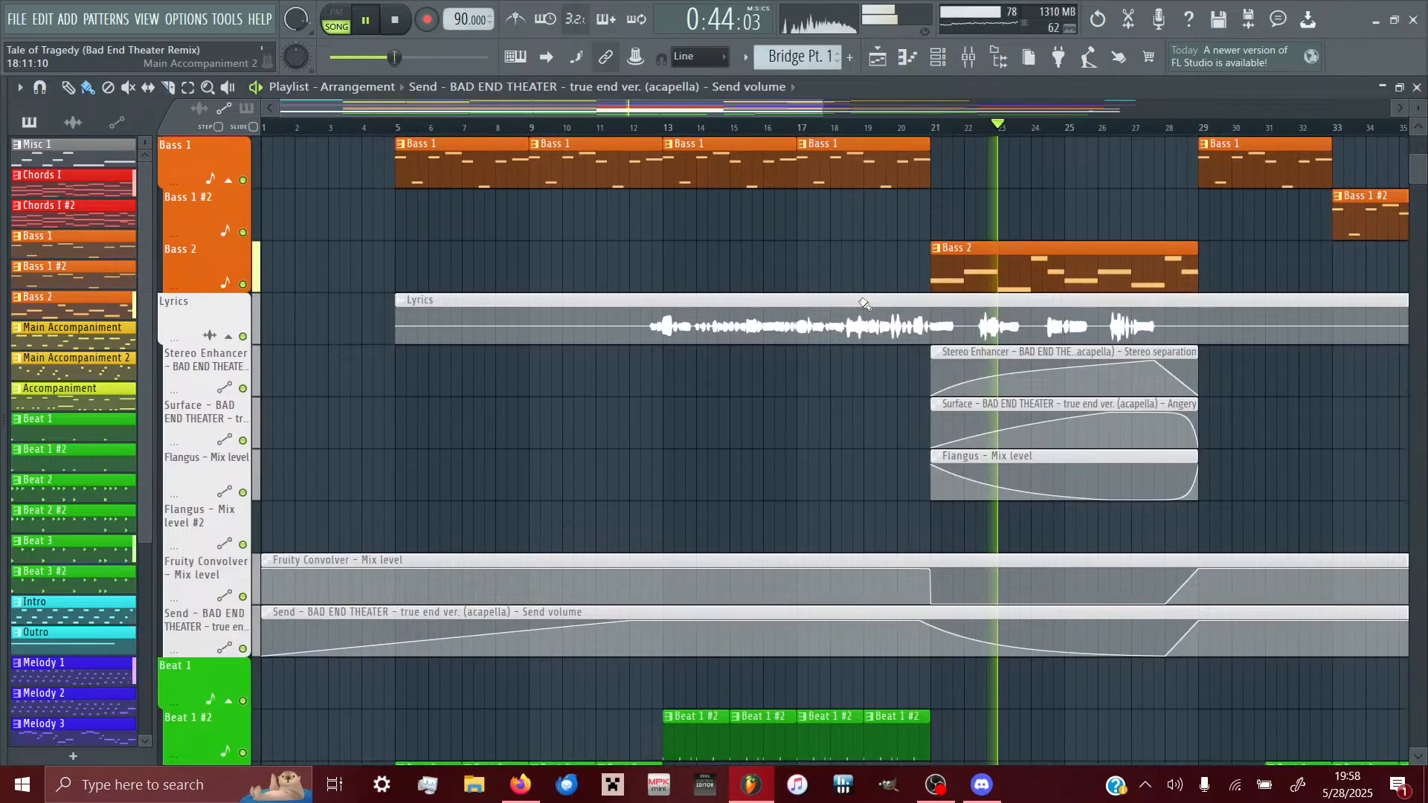
scroll(863, 305, "up", 5)
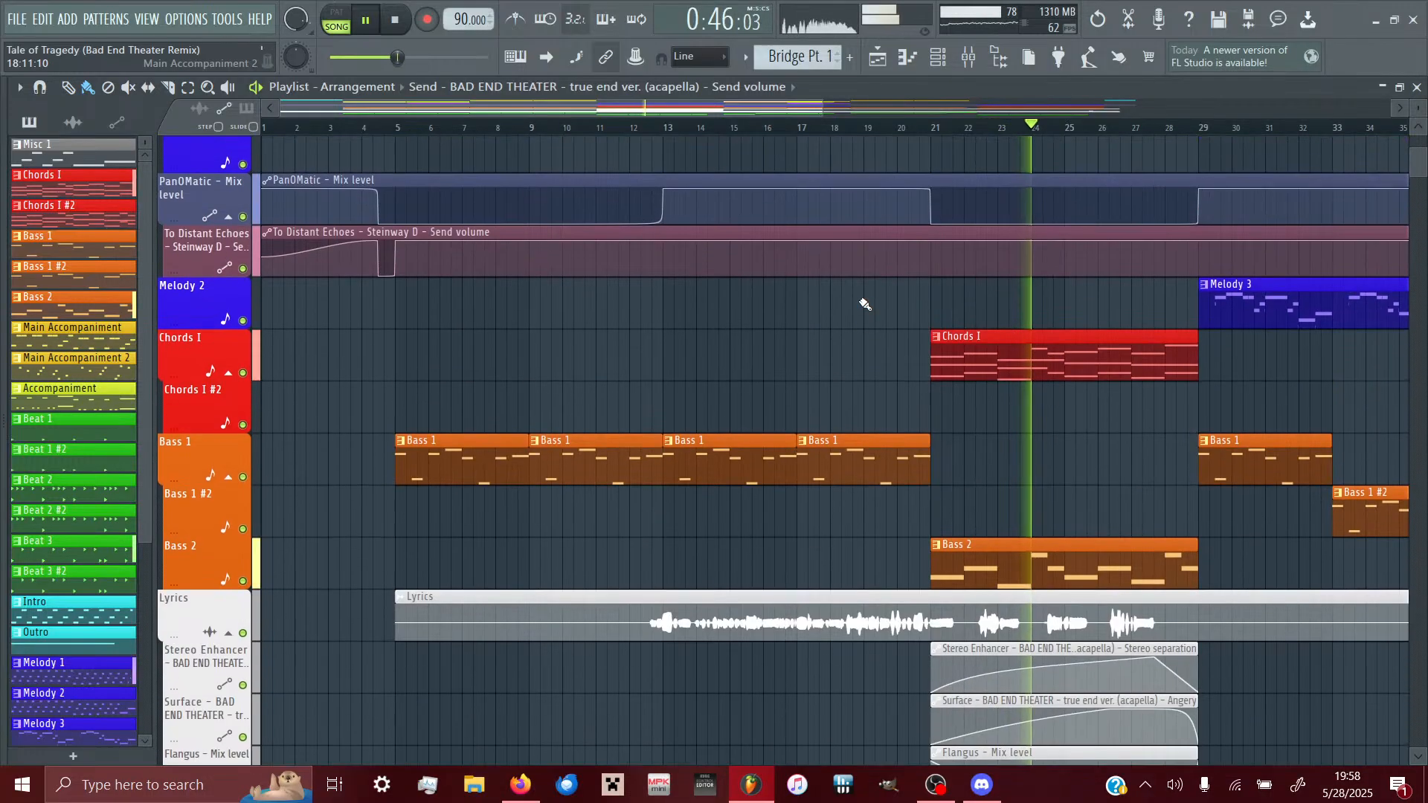
scroll(863, 304, "right", 3)
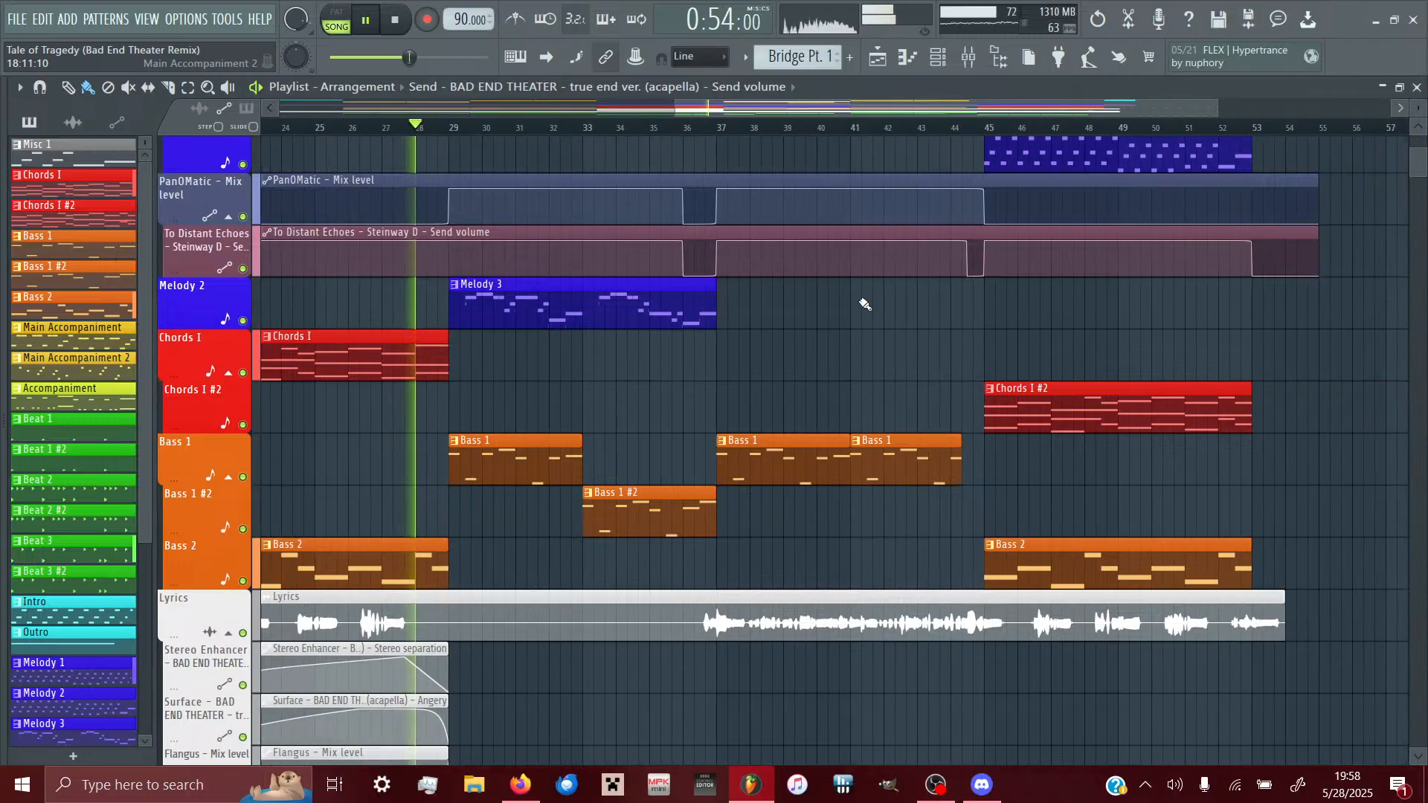
scroll(864, 304, "up", 8)
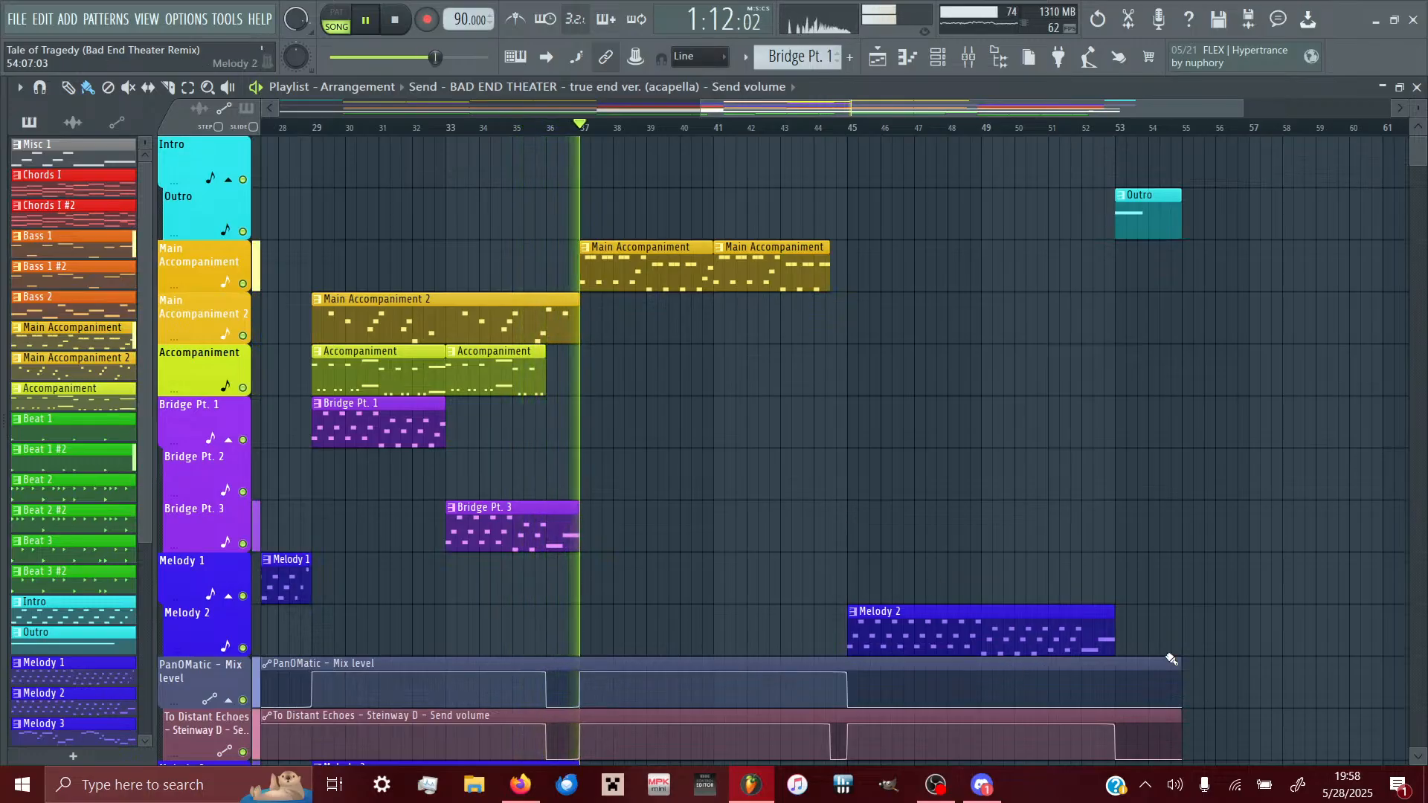
- Quit Discord running in the background
left_click(1145, 785)
right_click(1164, 748)
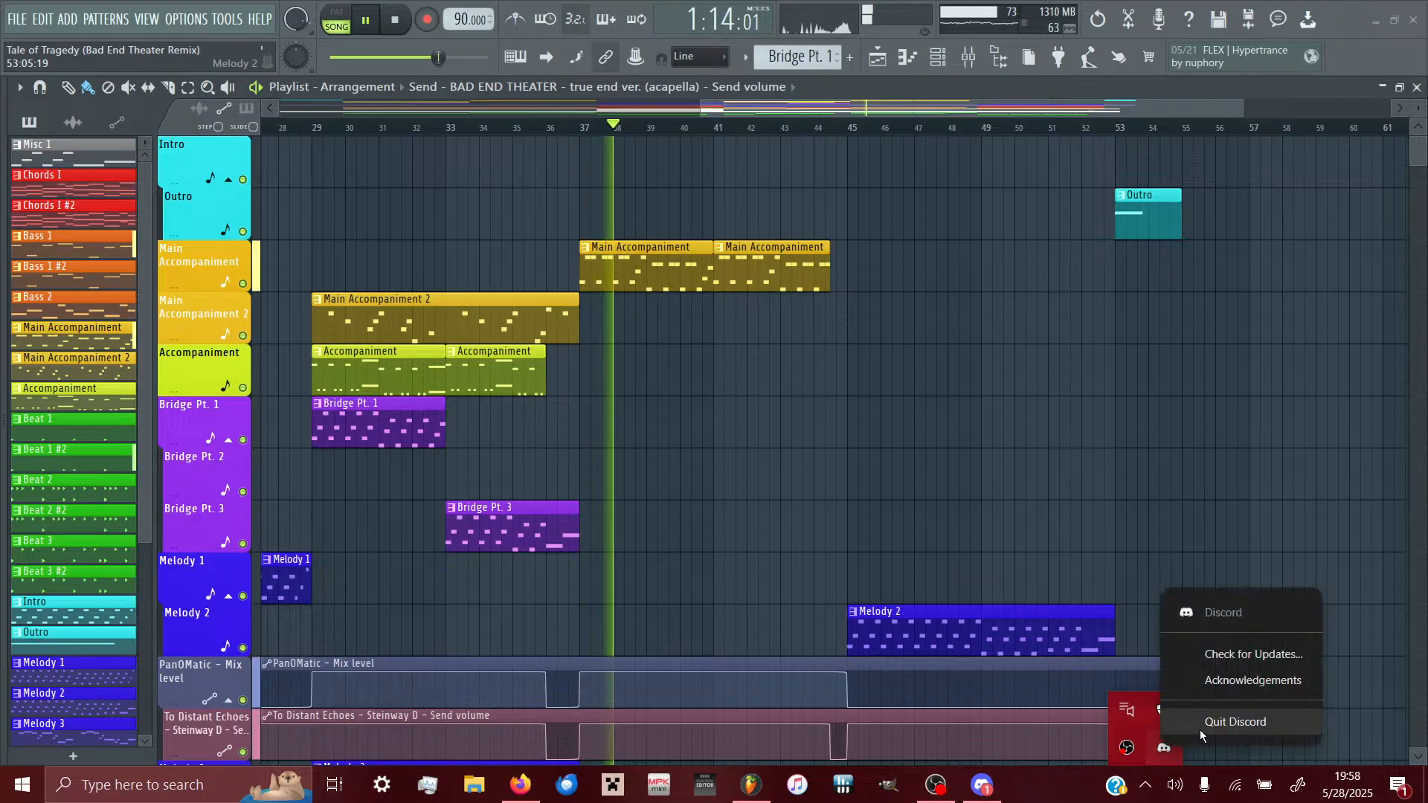
left_click(1201, 736)
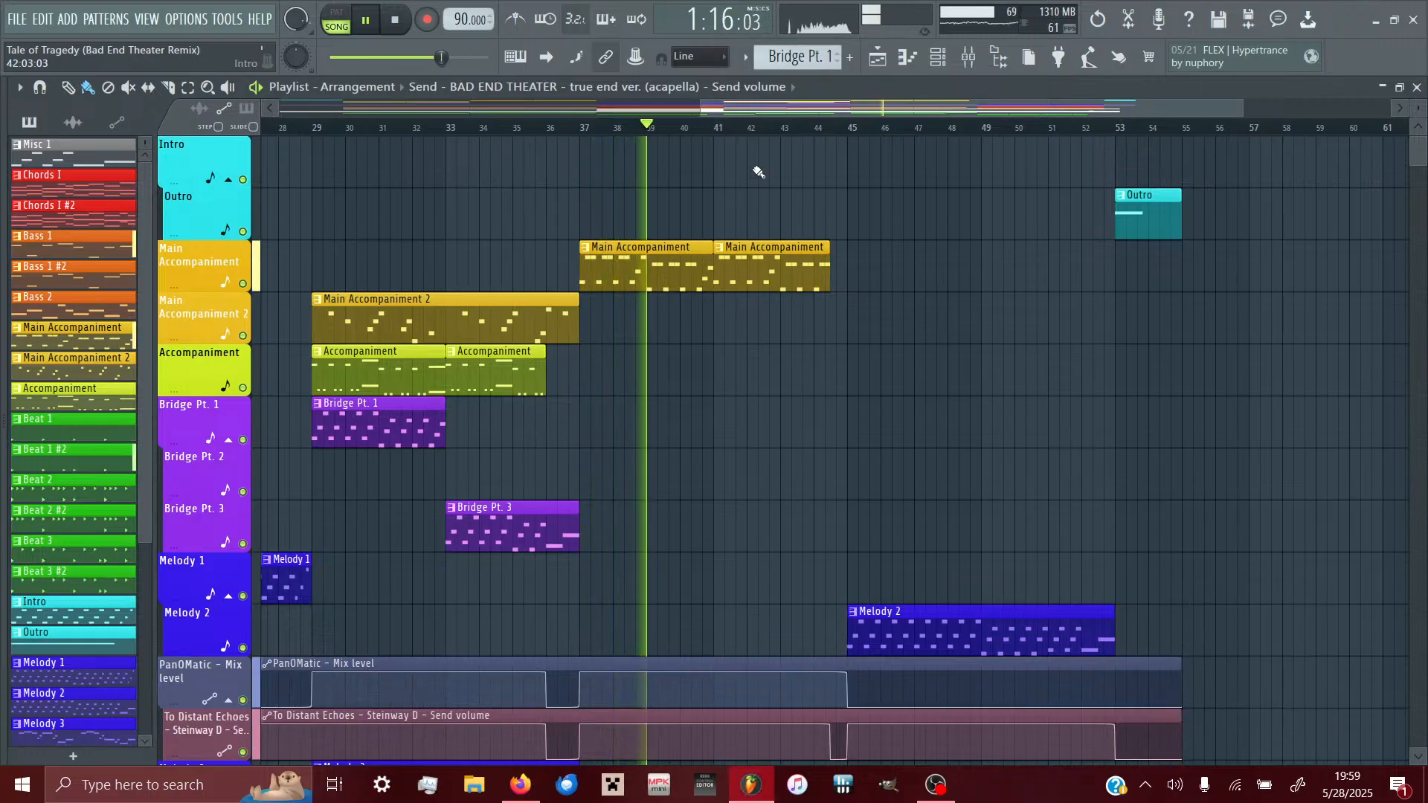
- Open the project Moon Battle V2.flp from the Interesting Ideas folder
scroll(900, 274, "down", 3)
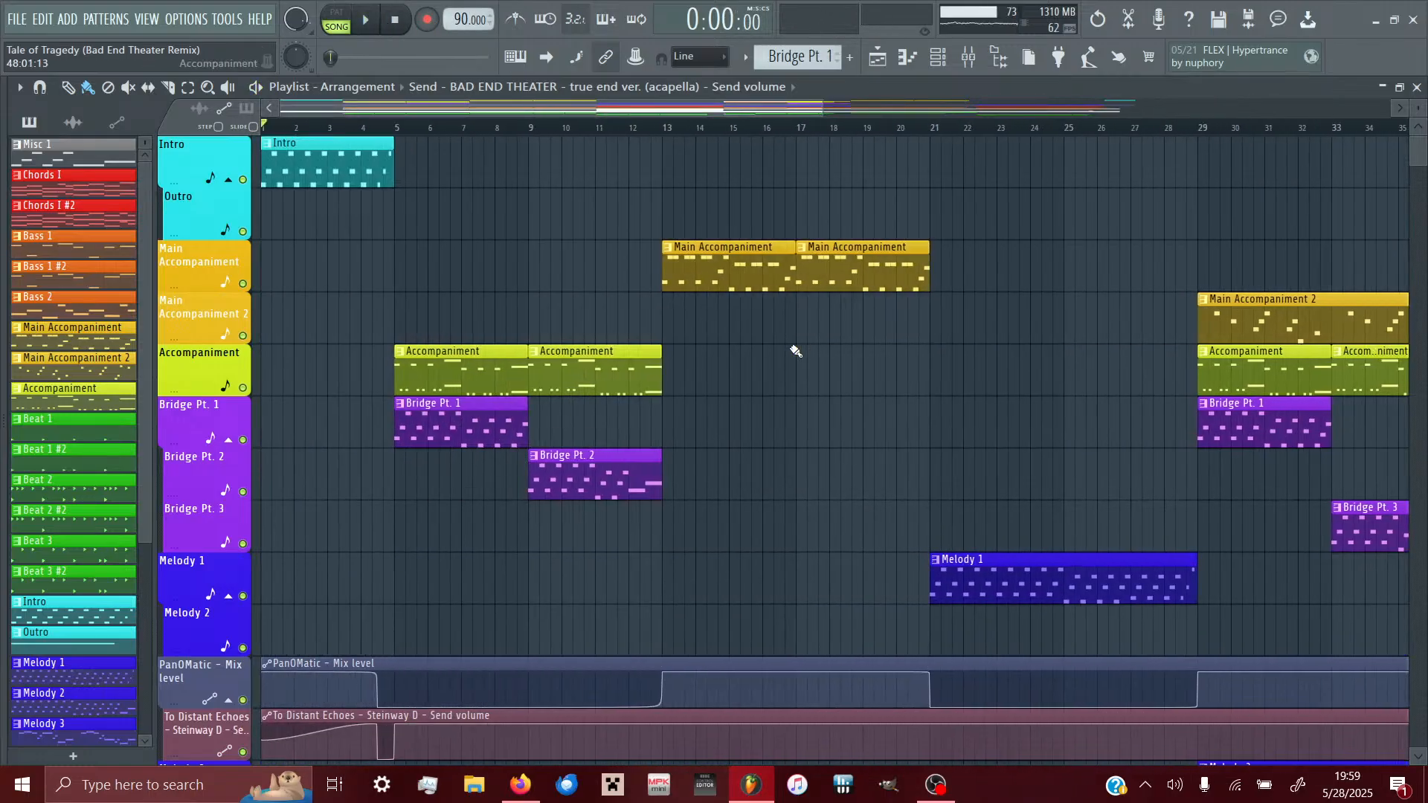
left_click(15, 20)
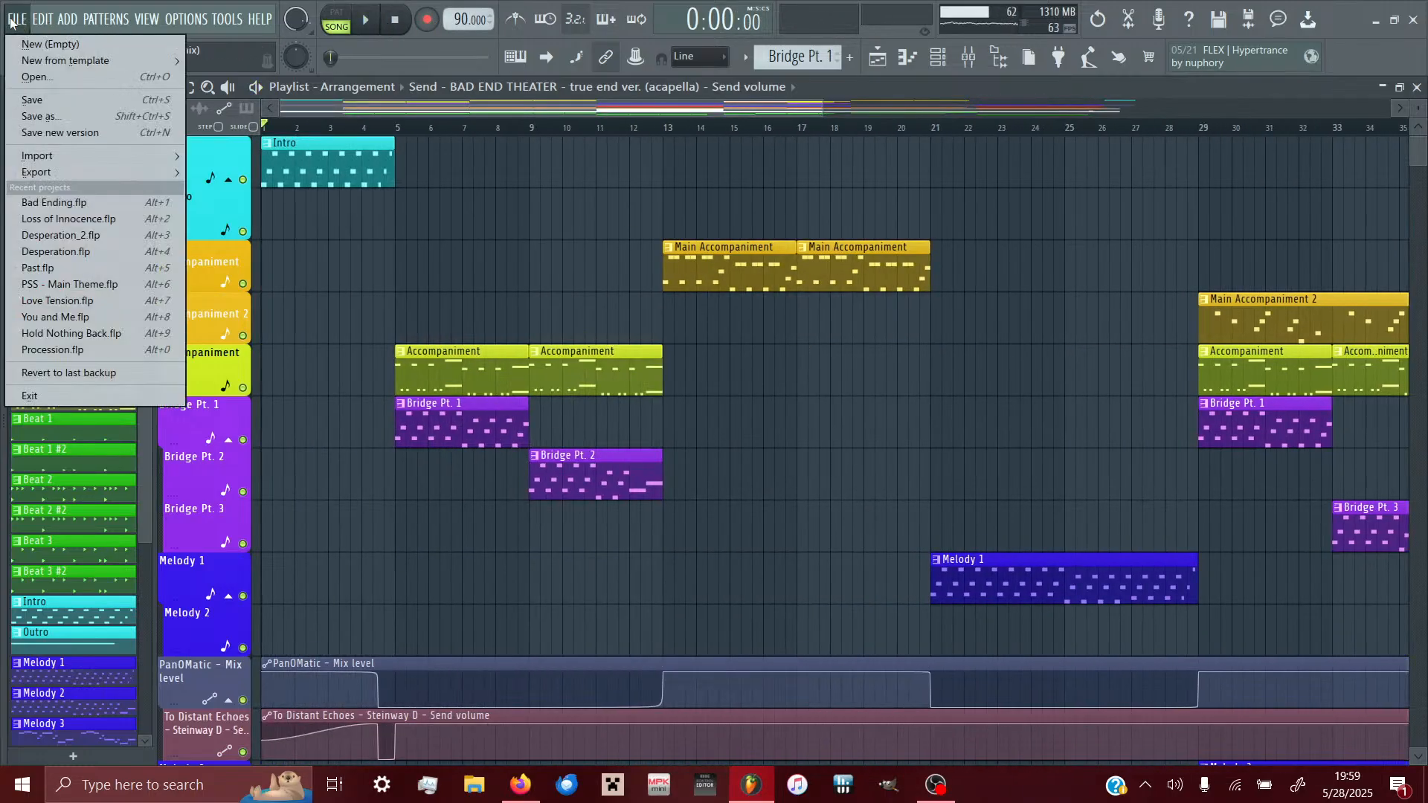
left_click(400, 24)
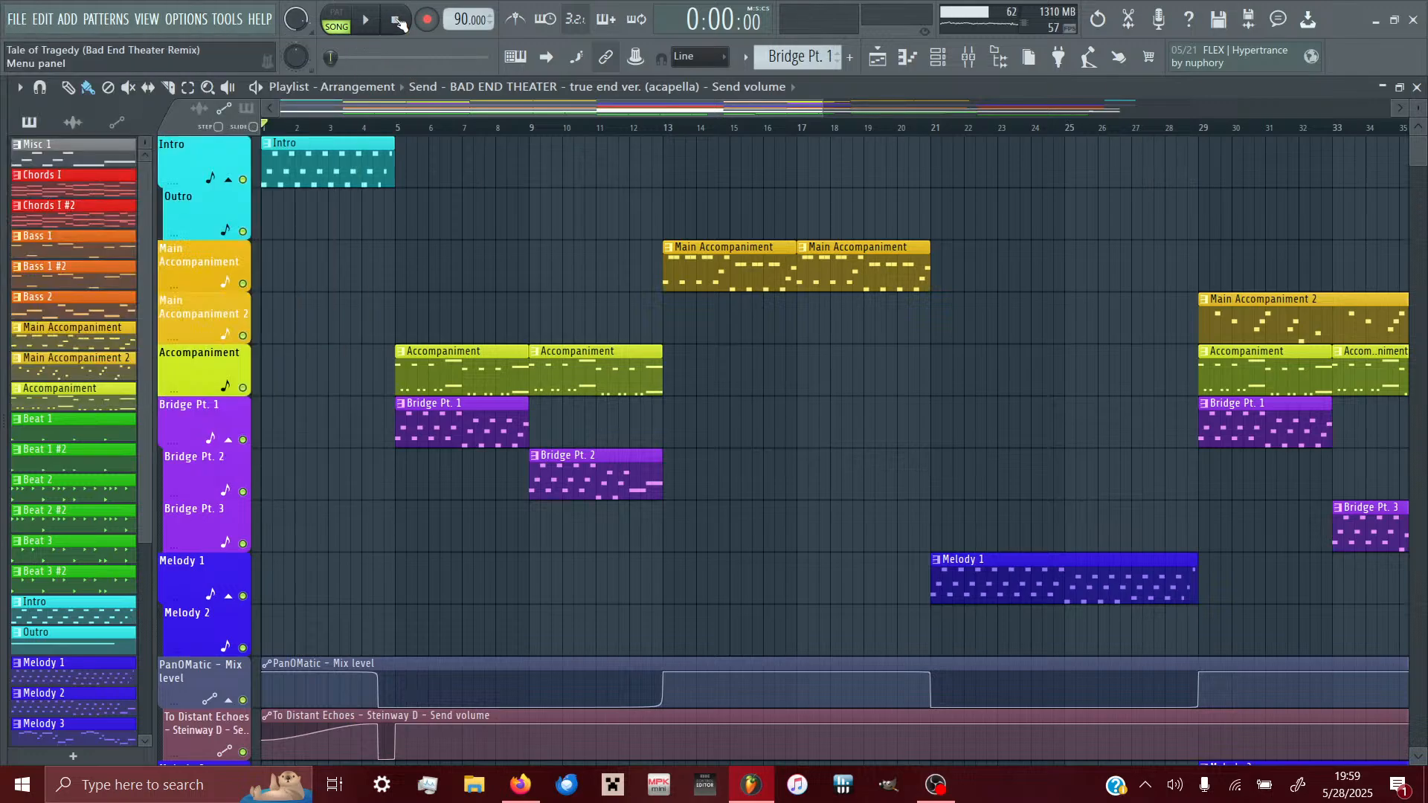
left_click(31, 20)
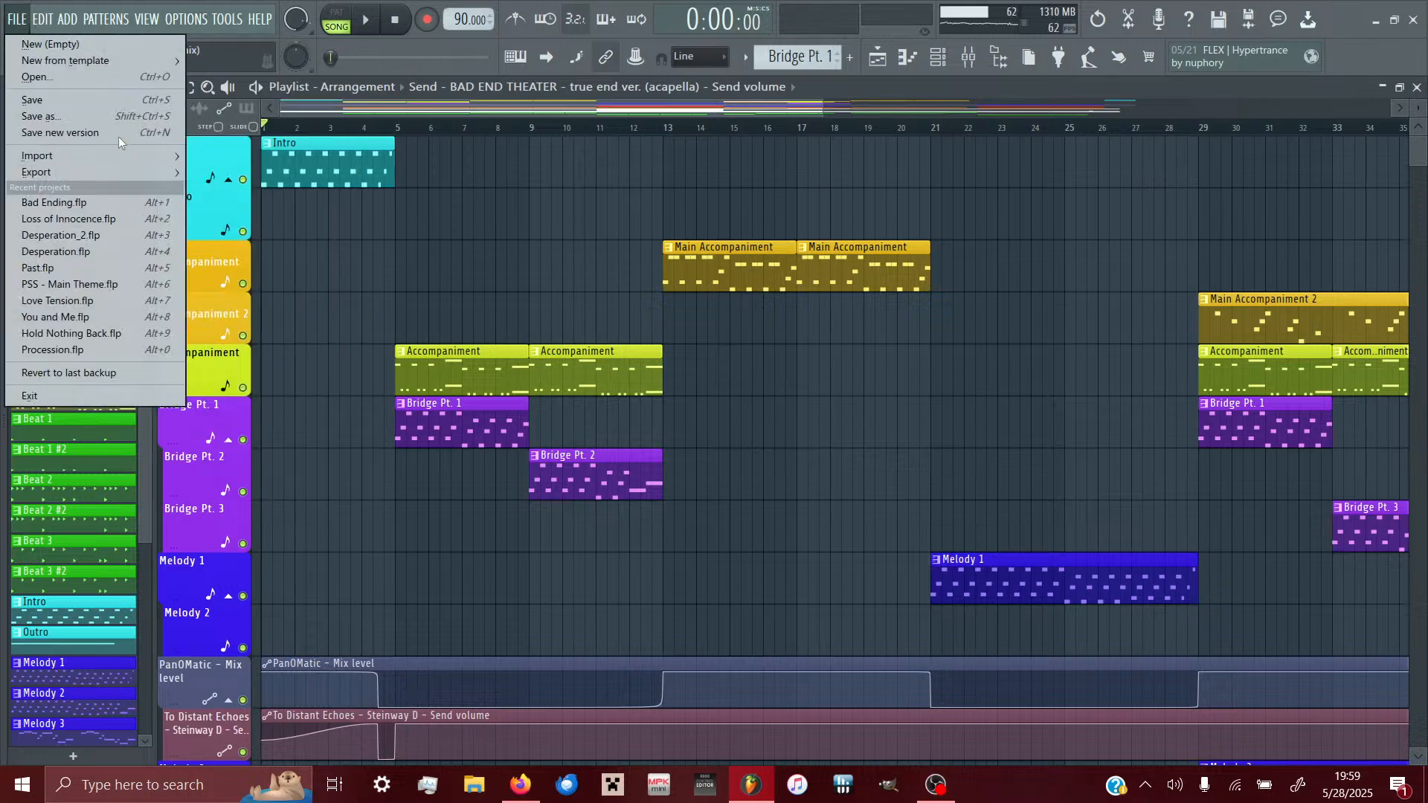
left_click(65, 77)
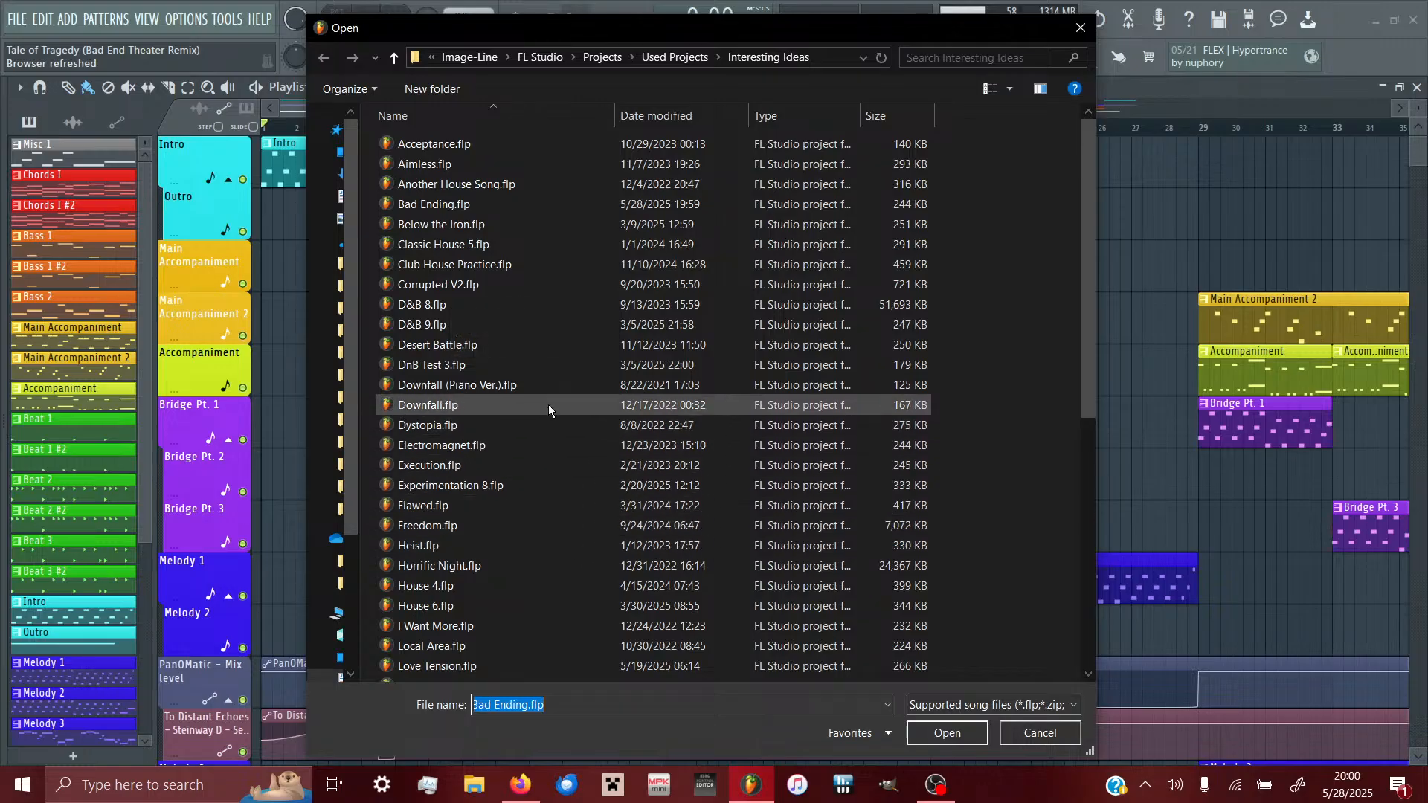
scroll(547, 404, "down", 3)
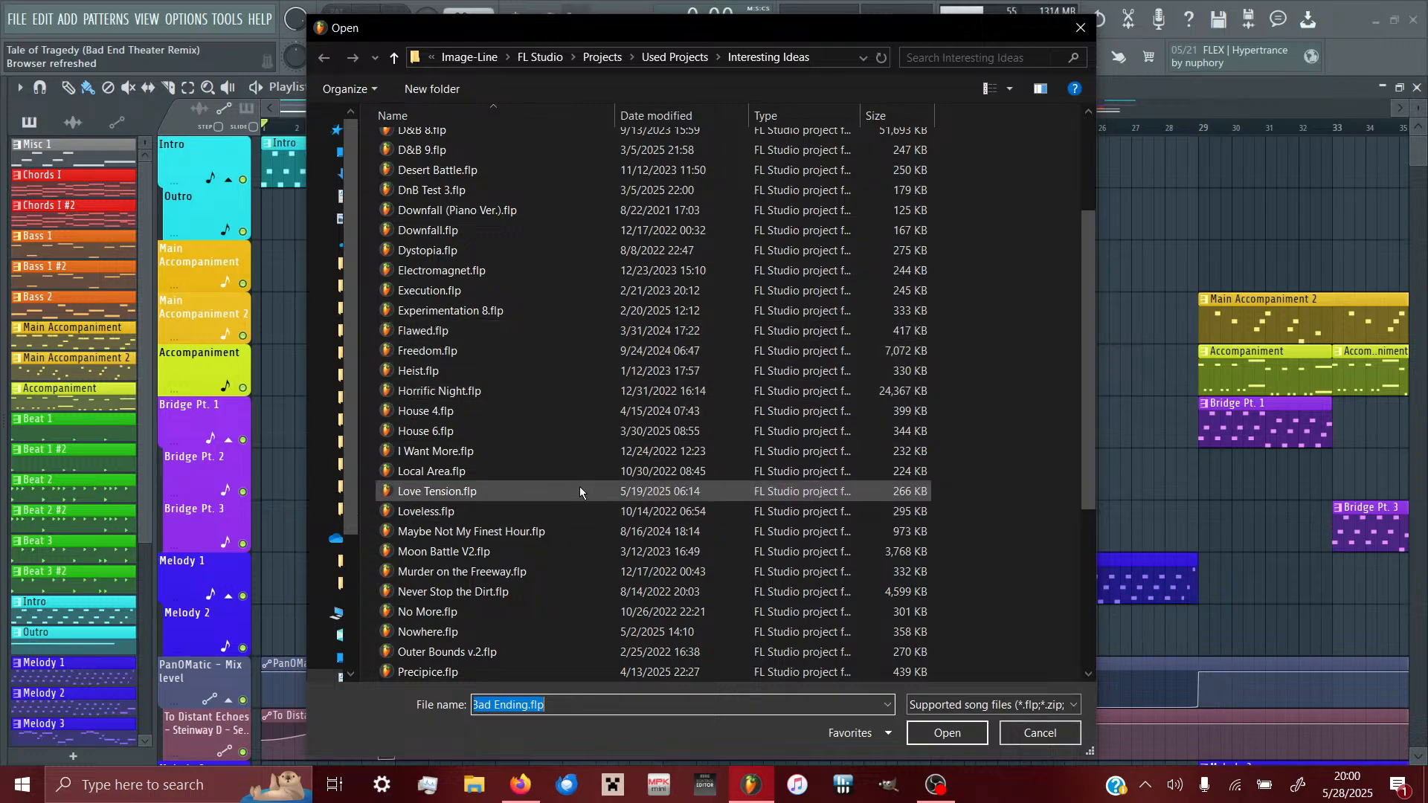
scroll(578, 482, "down", 2)
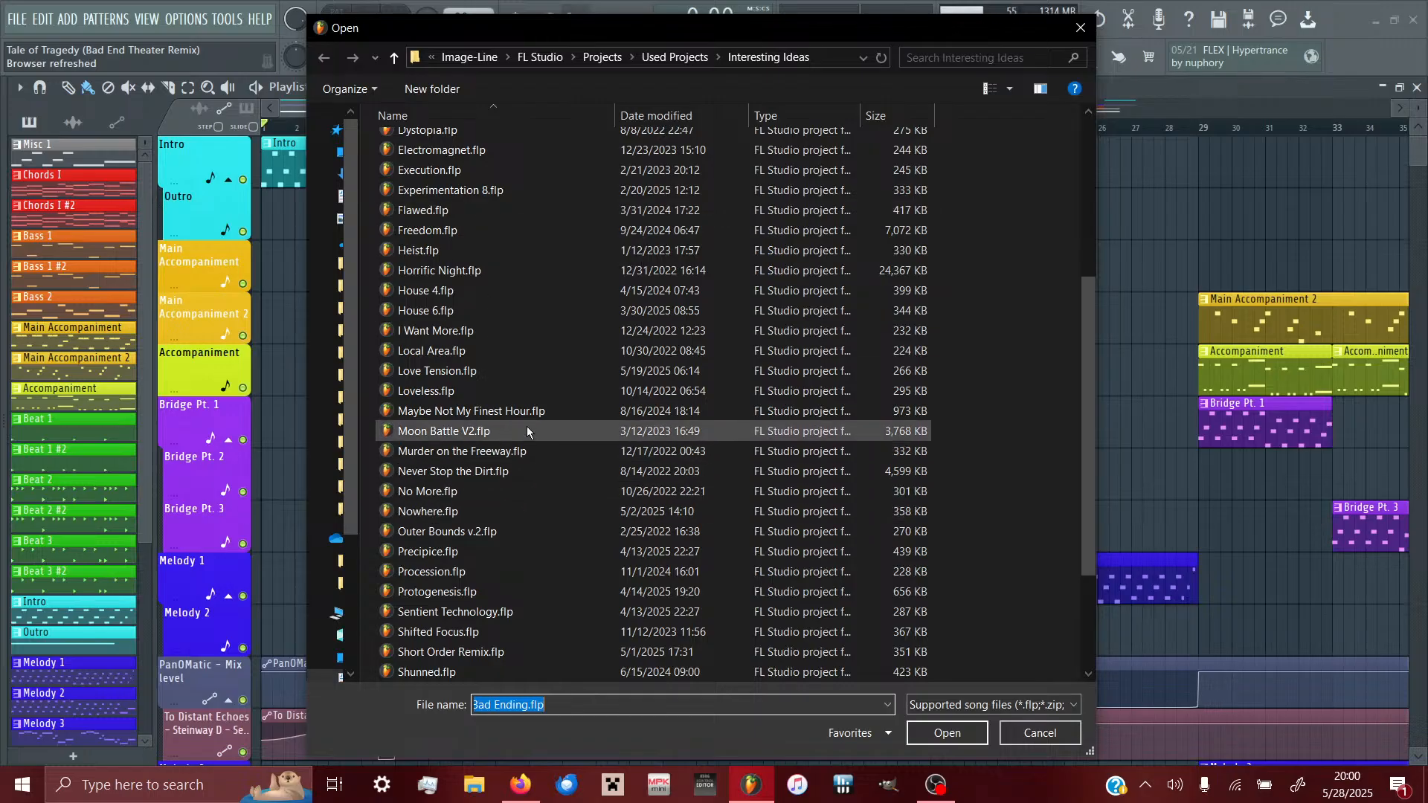
scroll(674, 494, "down", 3)
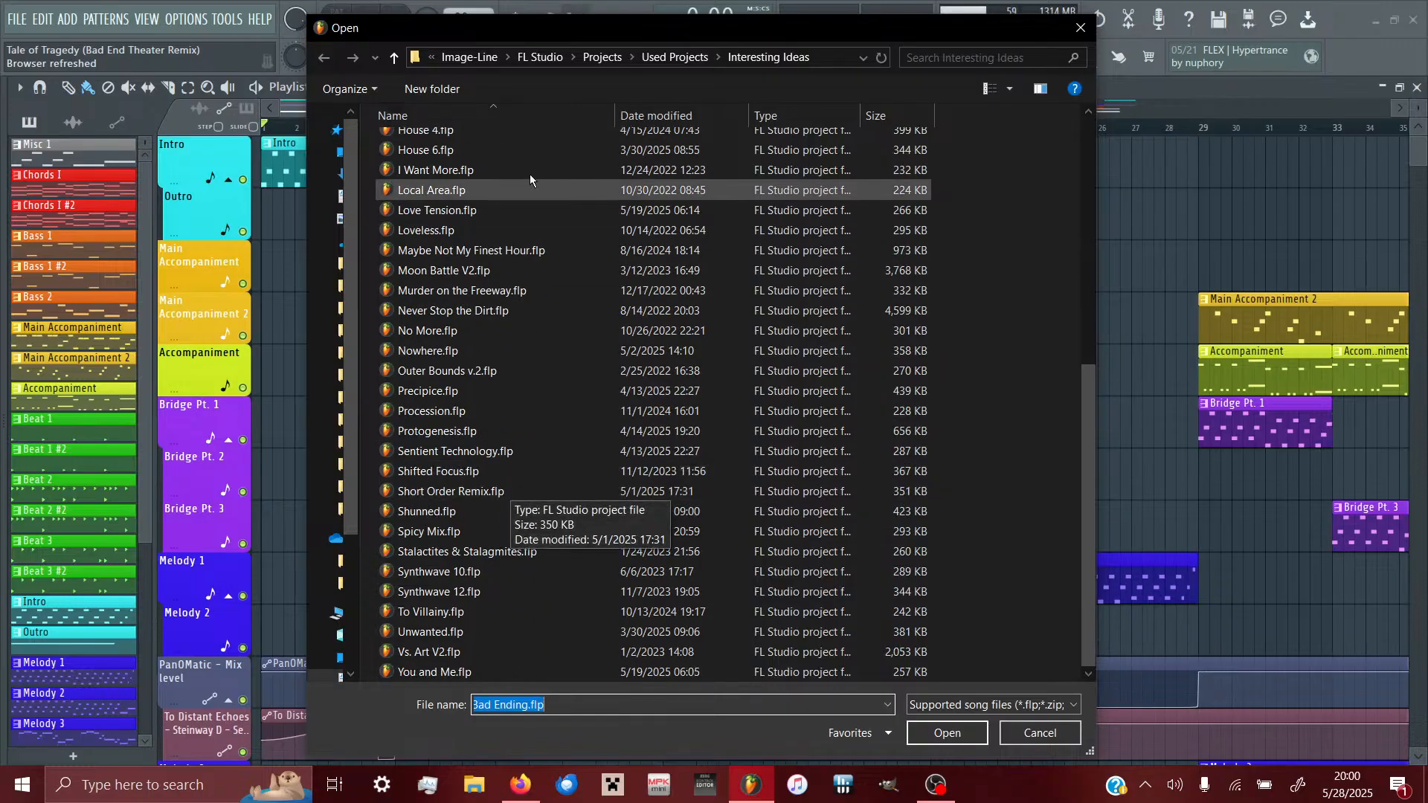
double_click(457, 273)
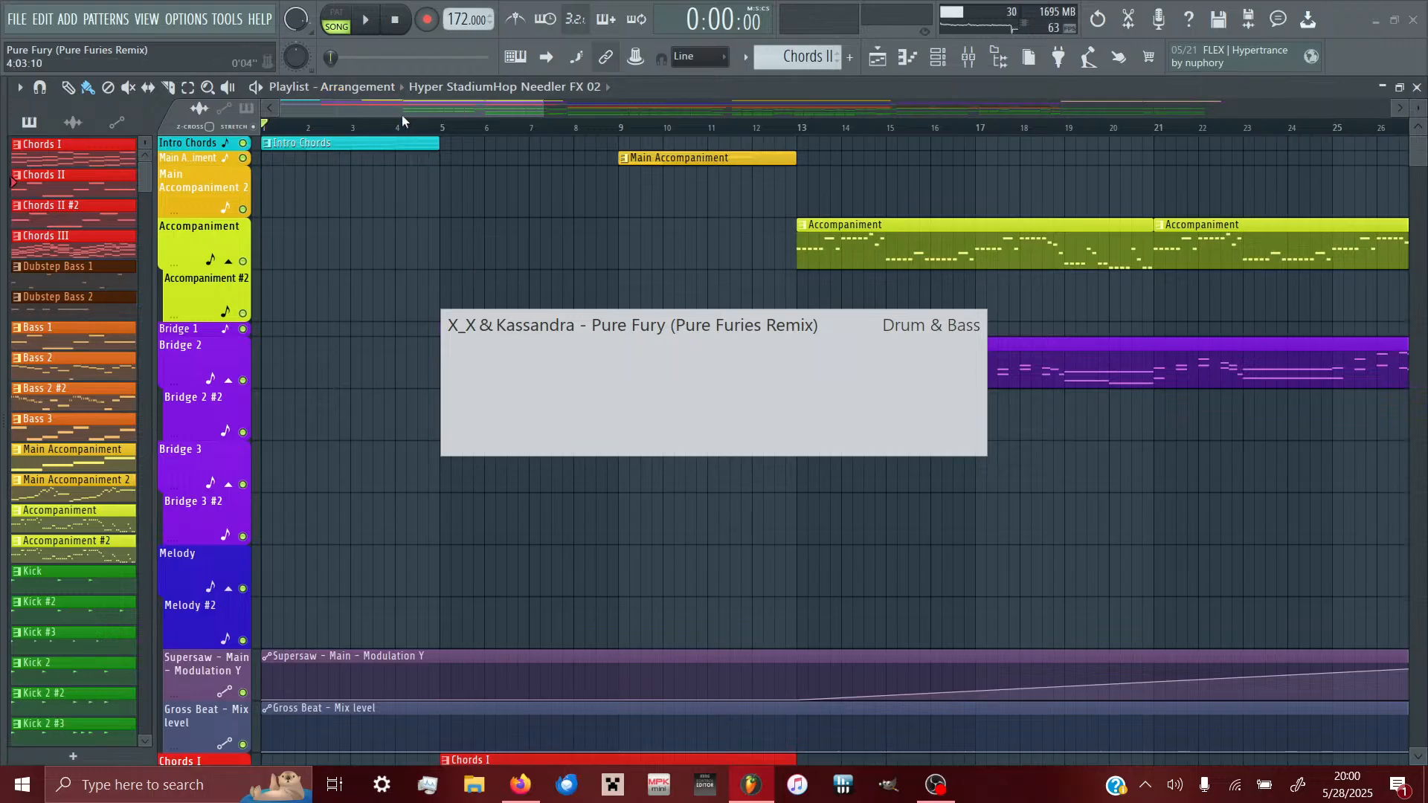
- Play the song from the start and examine its playlist and the Fruity parametric EQ 2 on the Supersaw mixer track
left_click(364, 21)
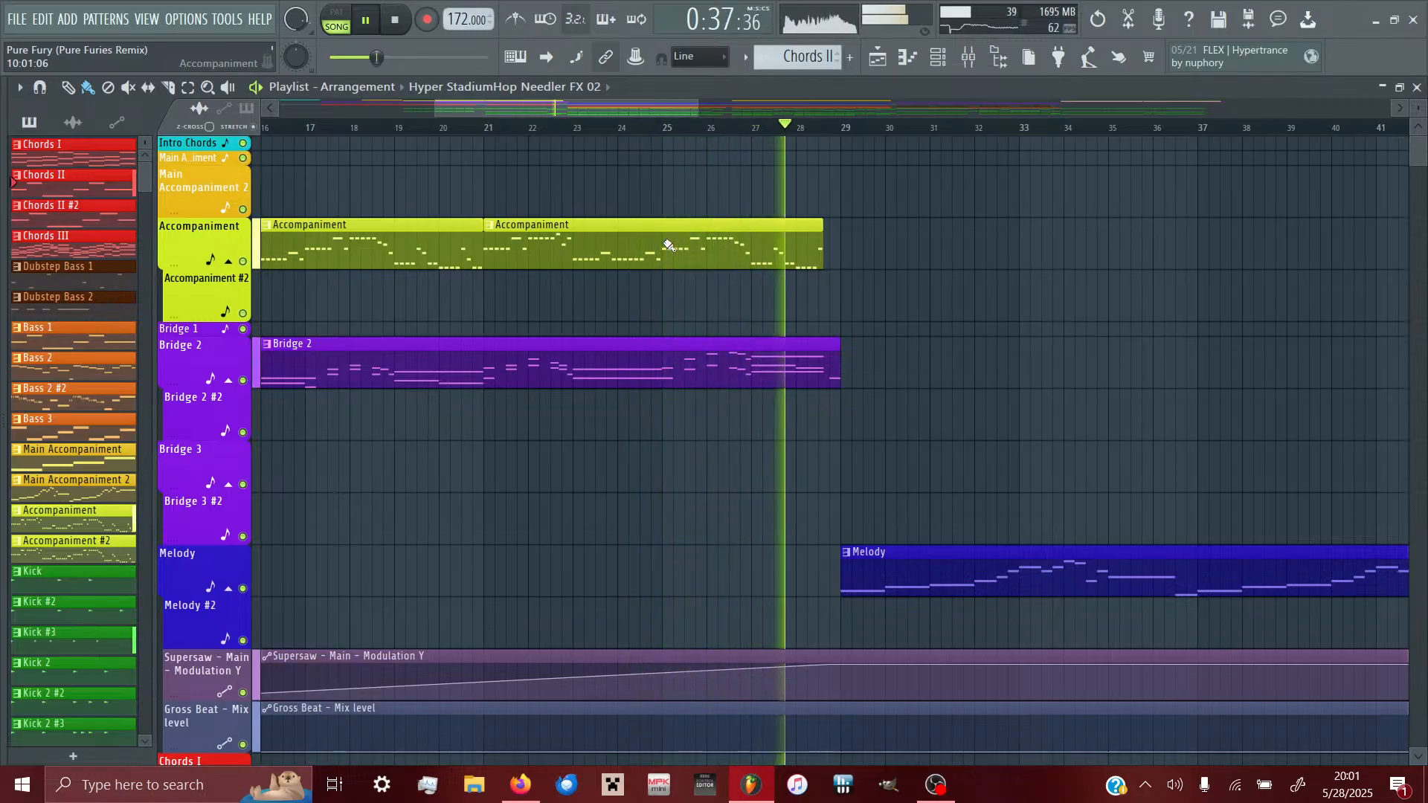
scroll(1045, 474, "right", 5)
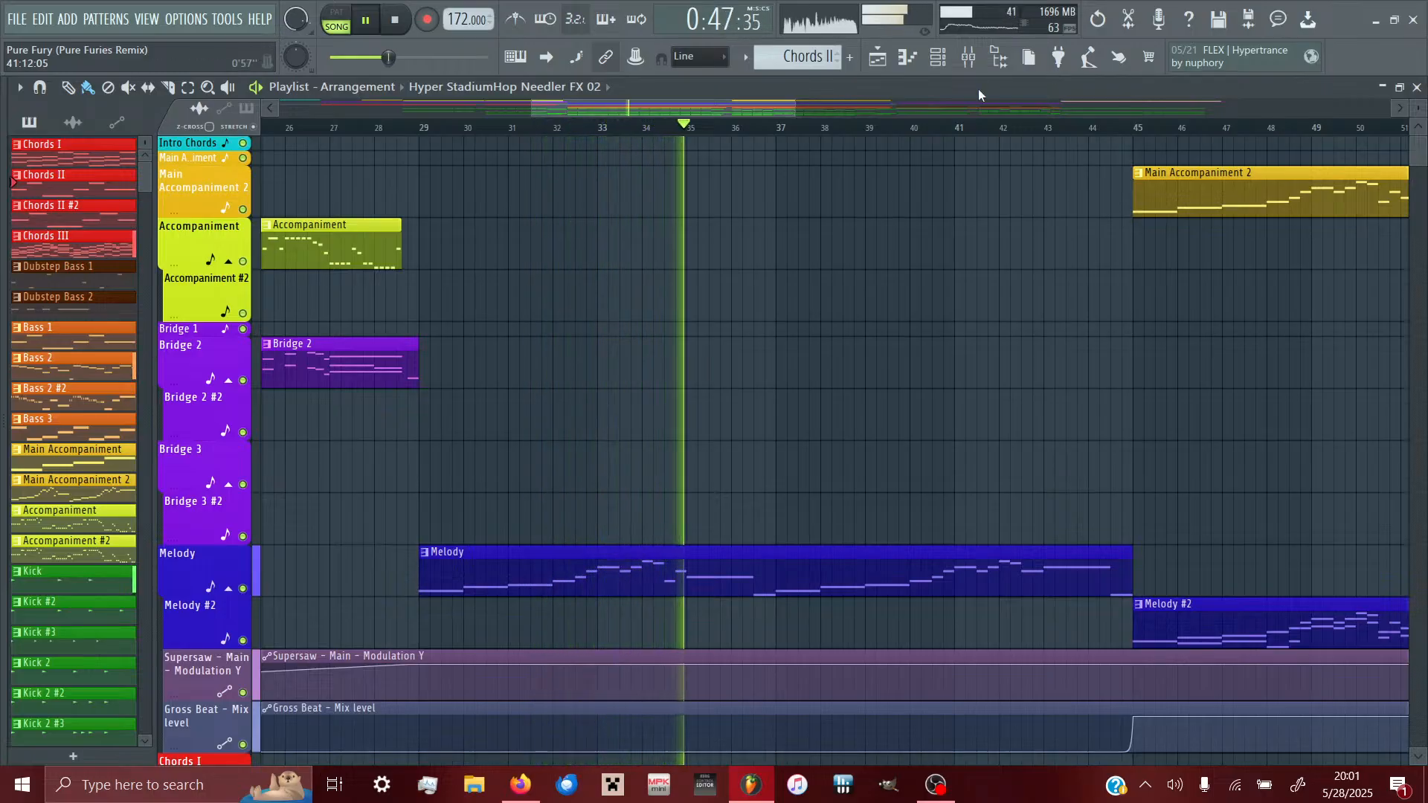
left_click(970, 60)
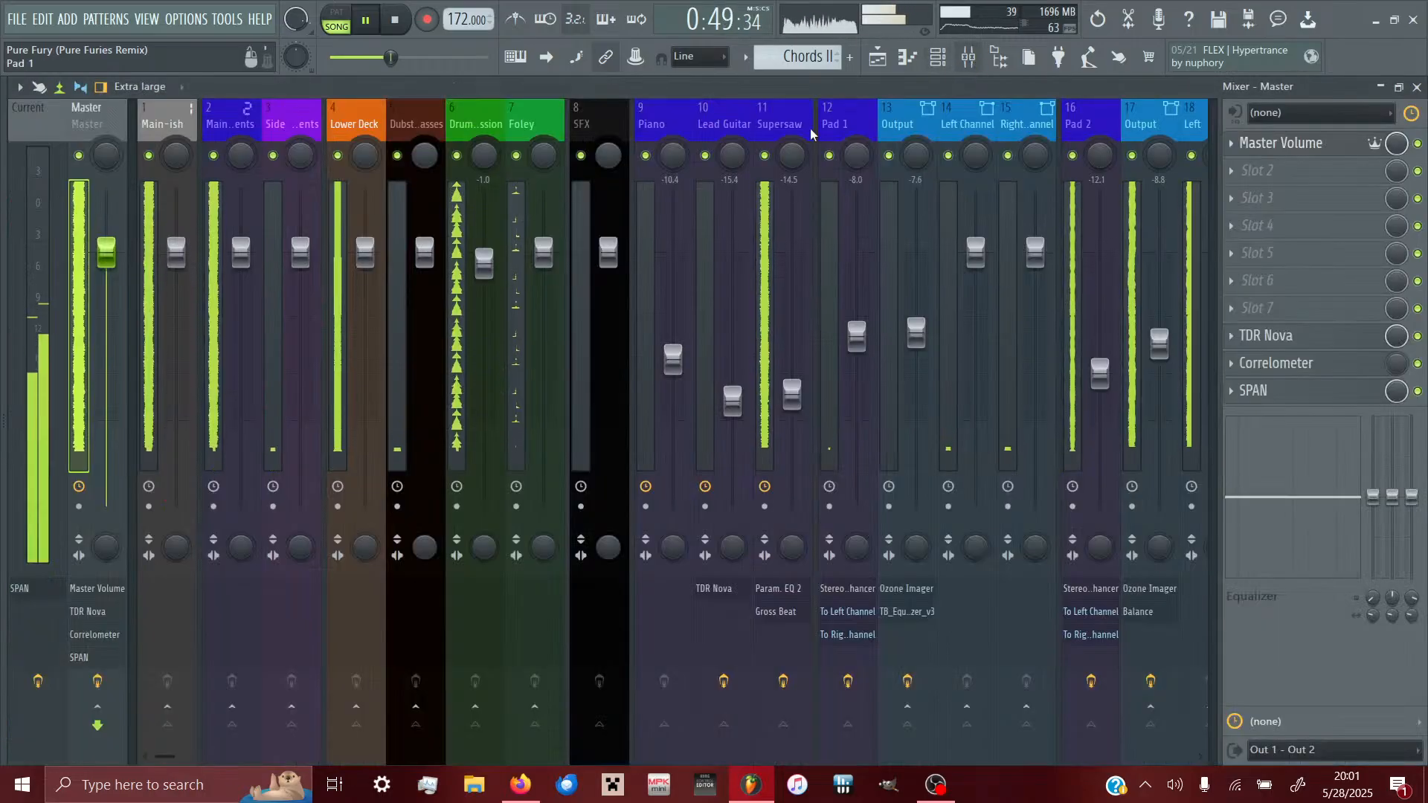
left_click(784, 122)
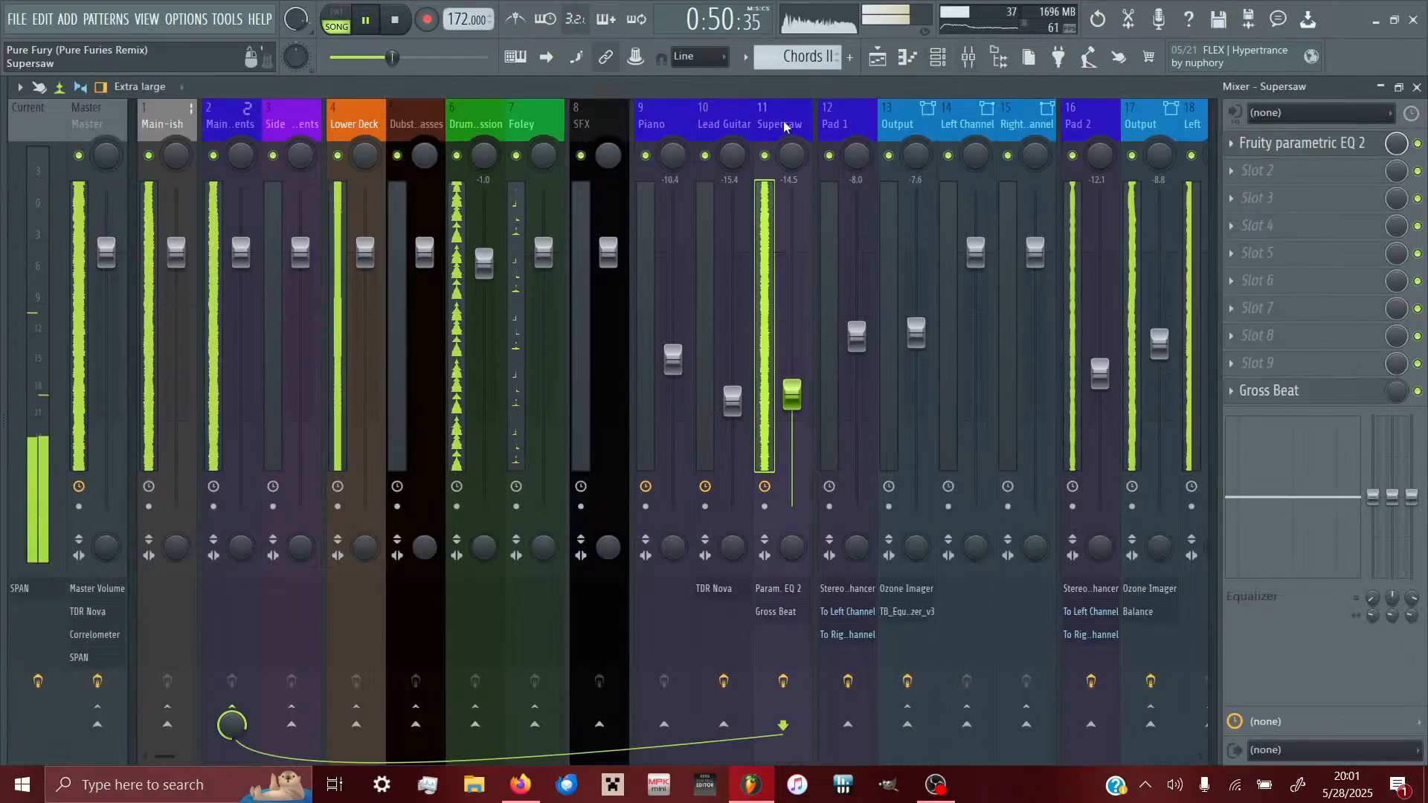
left_click(1289, 145)
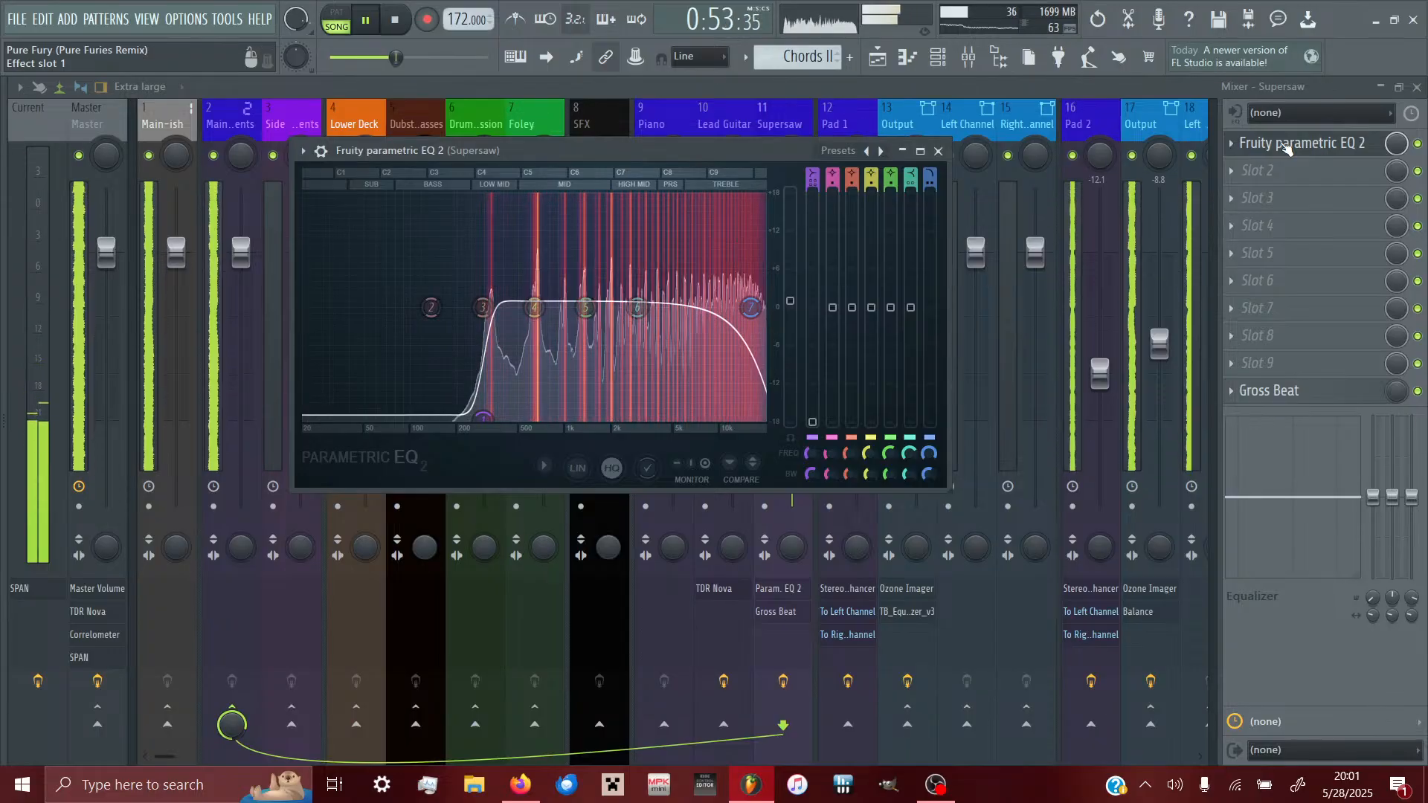
left_click(1365, 146)
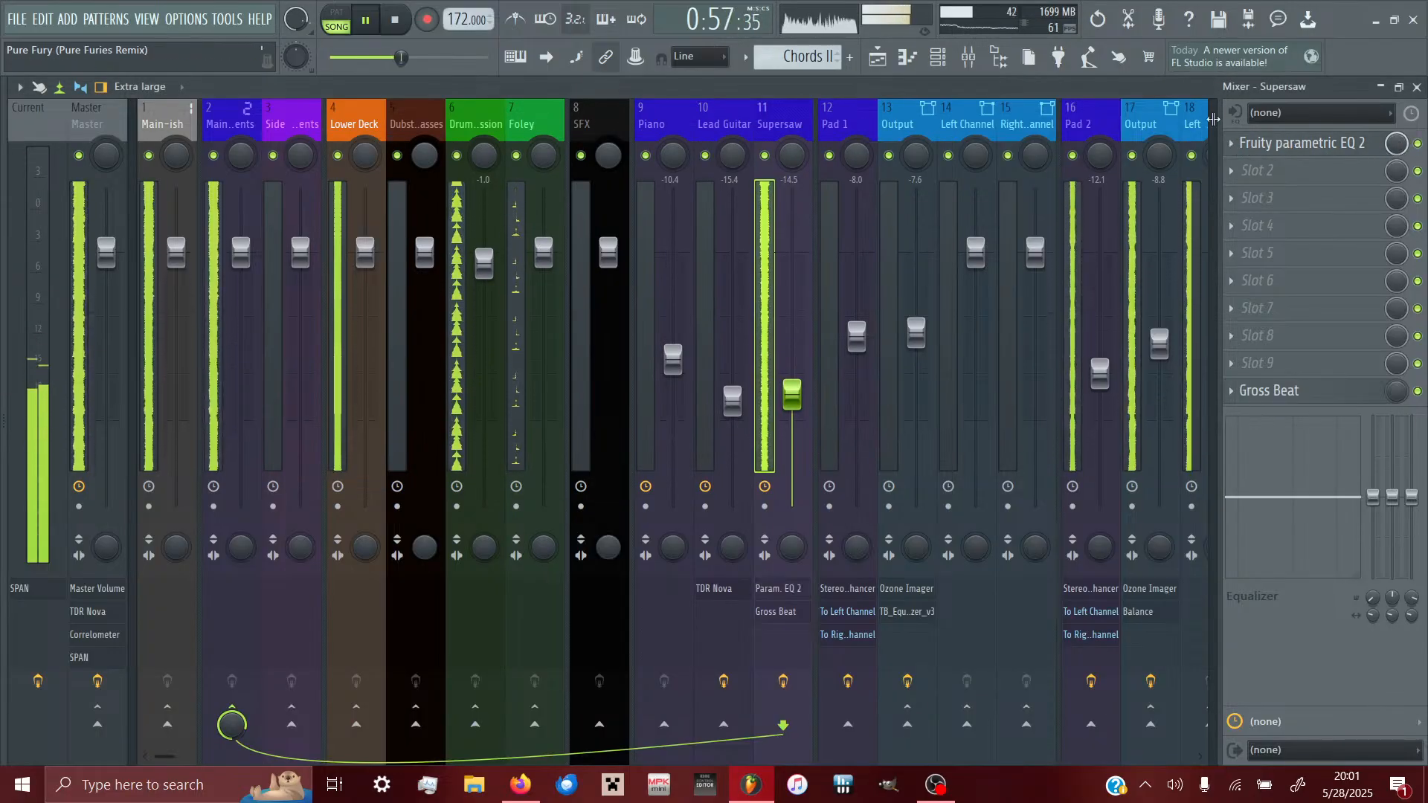
left_click(878, 59)
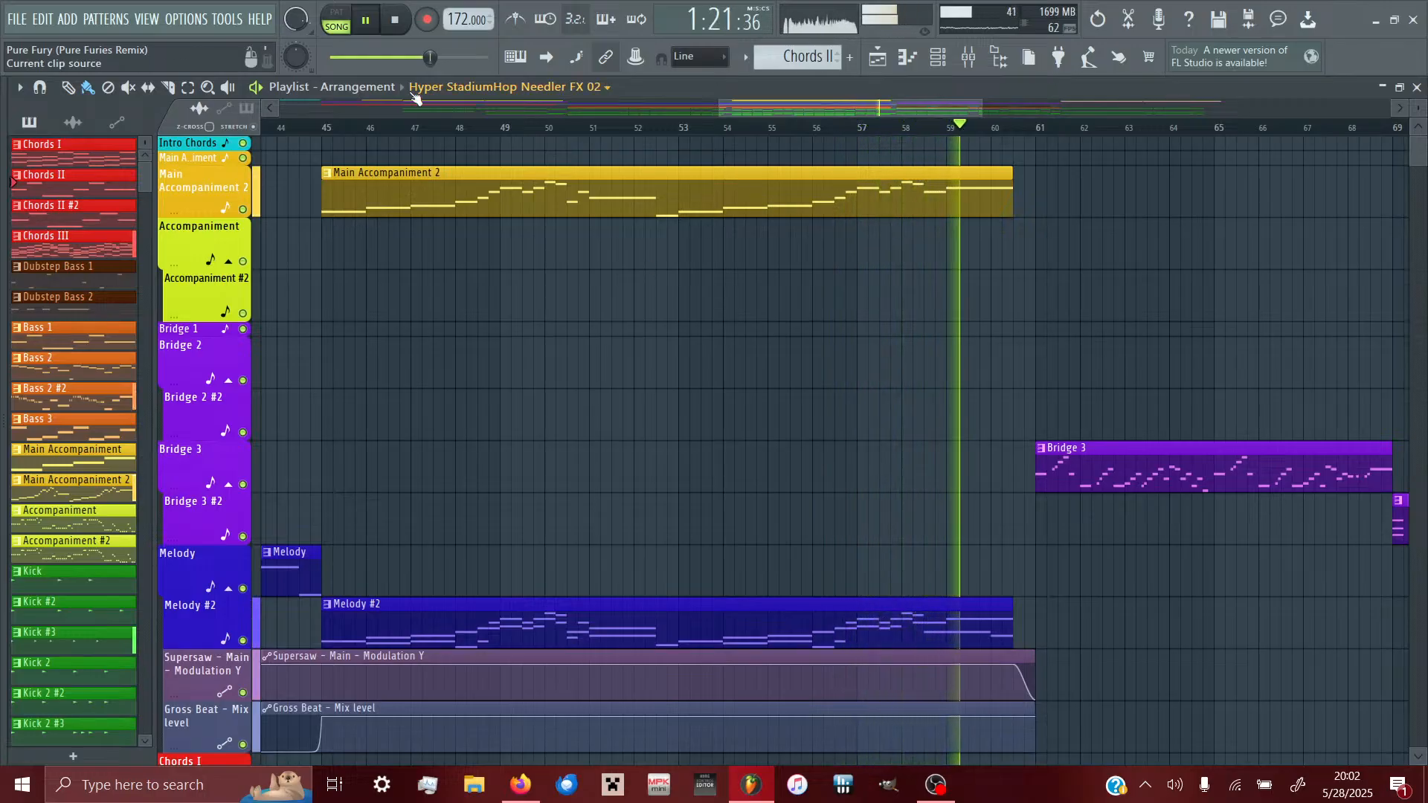
- Stop the song, discard the changes to Moon Battle V2.flp, and browse the projects in the Interesting Ideas folder
left_click(399, 23)
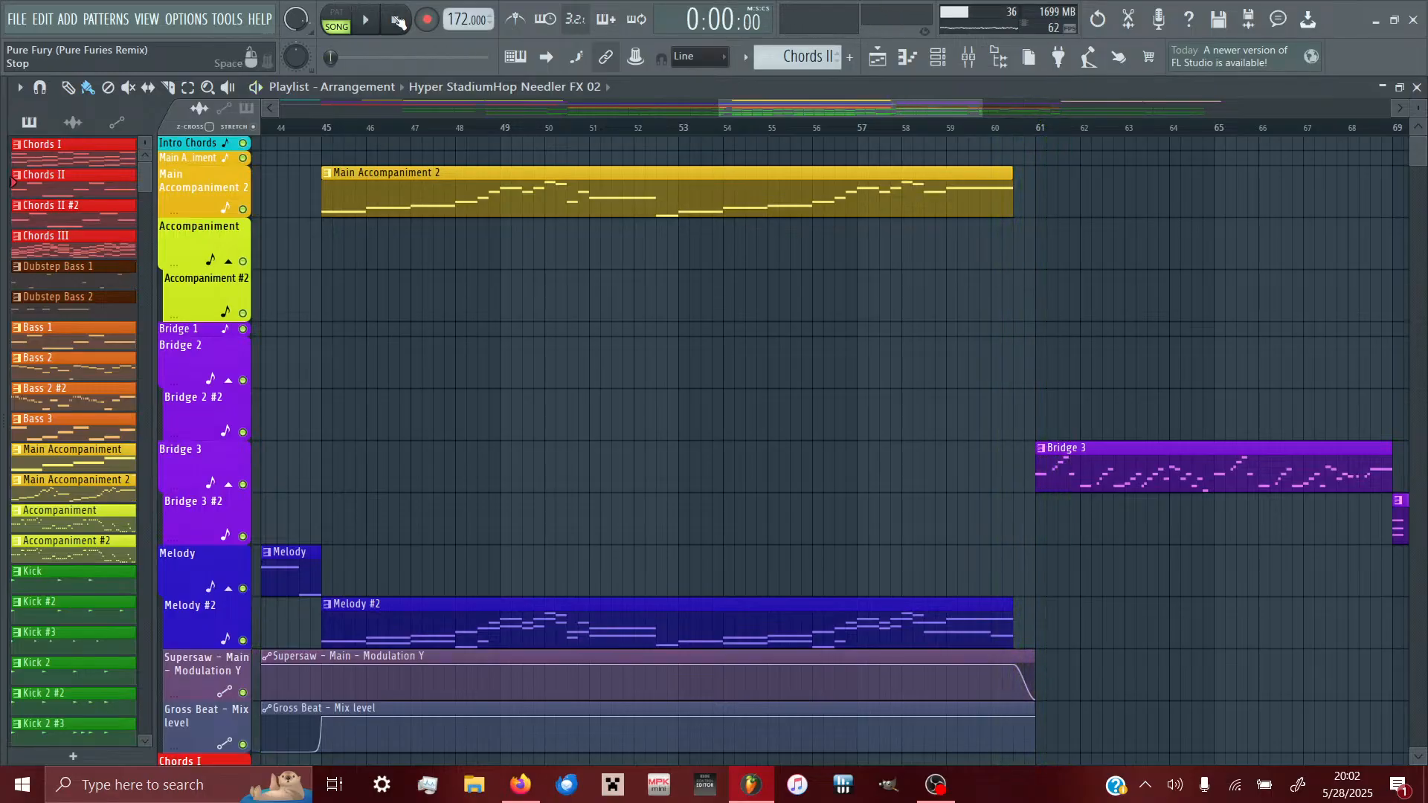
left_click(16, 30)
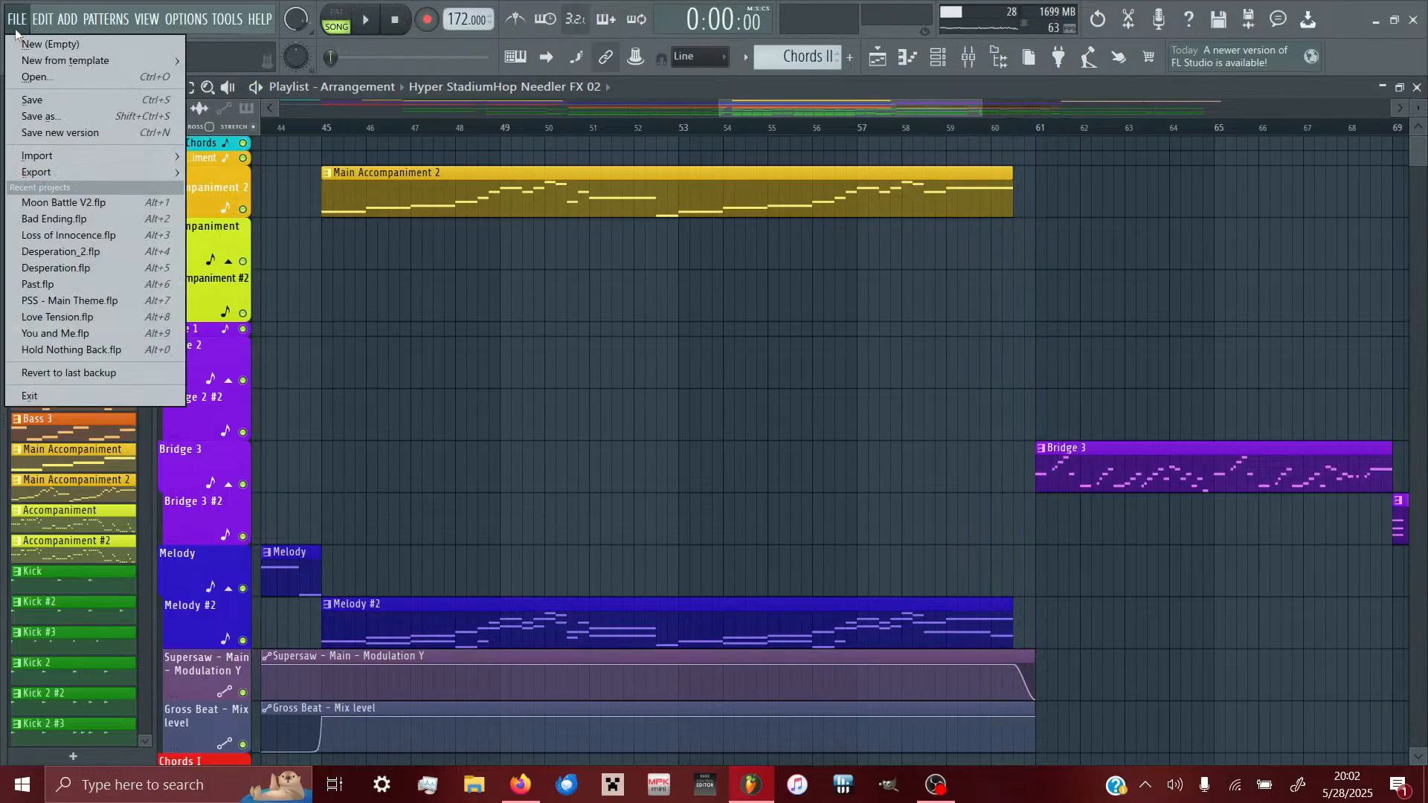
left_click(41, 77)
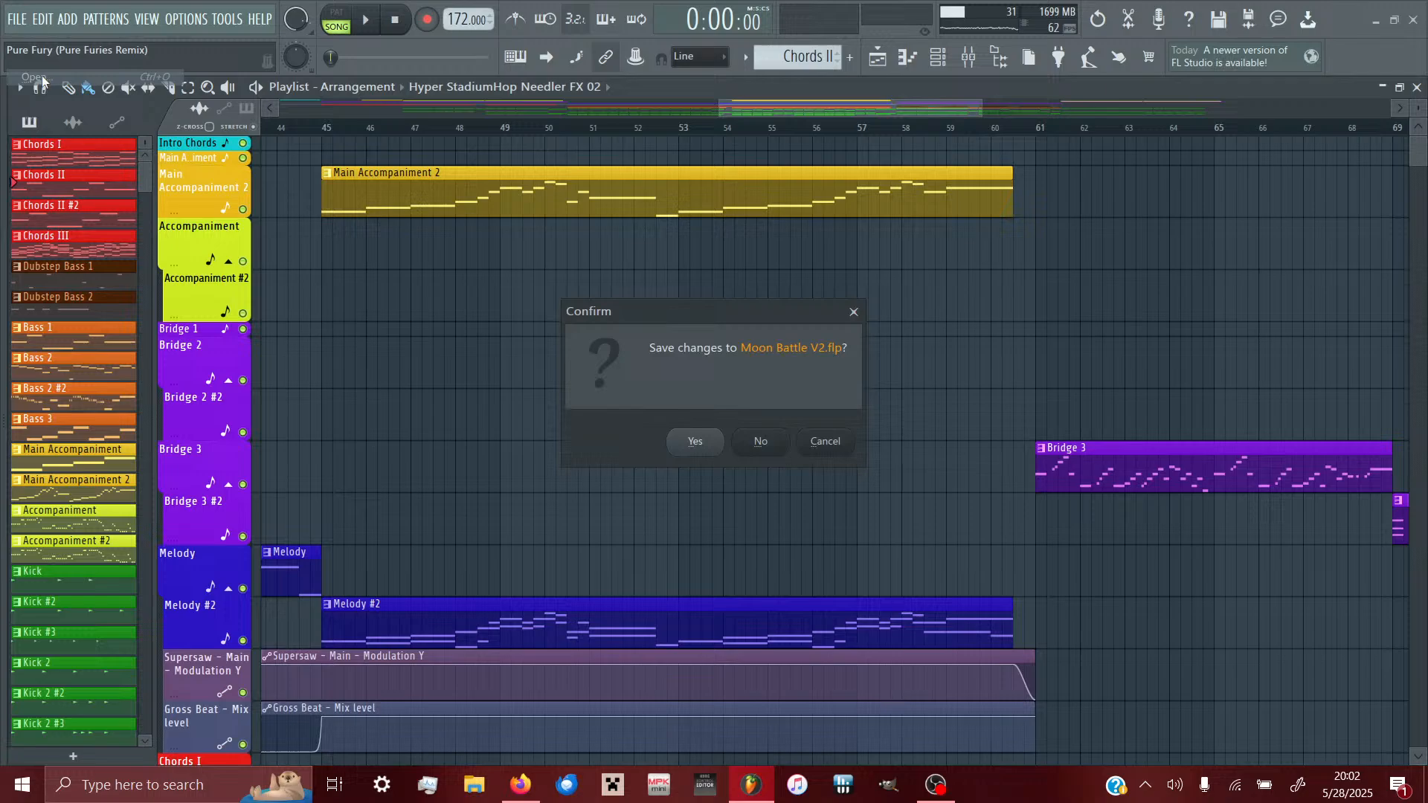
left_click(743, 439)
scroll(744, 435, "down", 8)
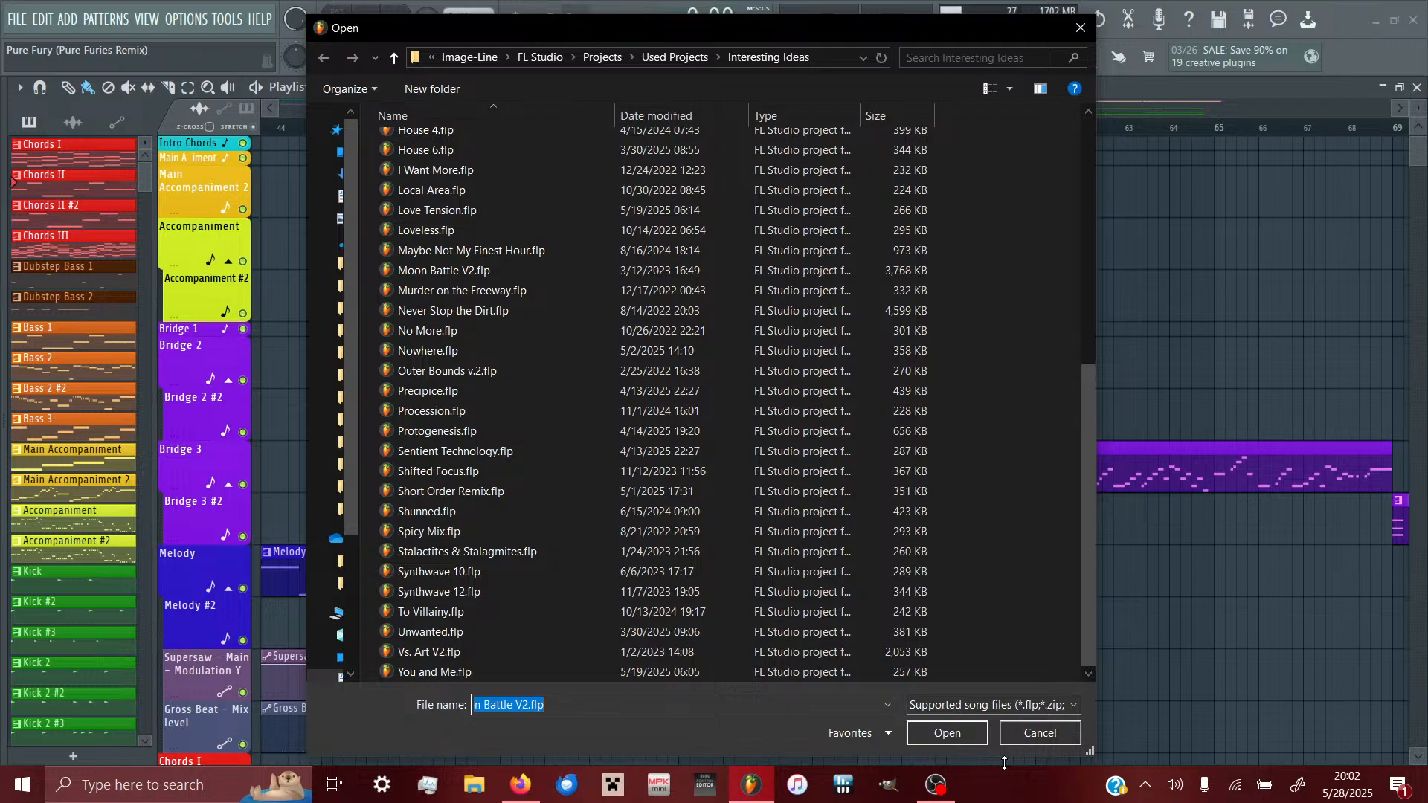
- Switch to Microsoft Whiteboard and create a new blank whiteboard without a template
left_click(1146, 785)
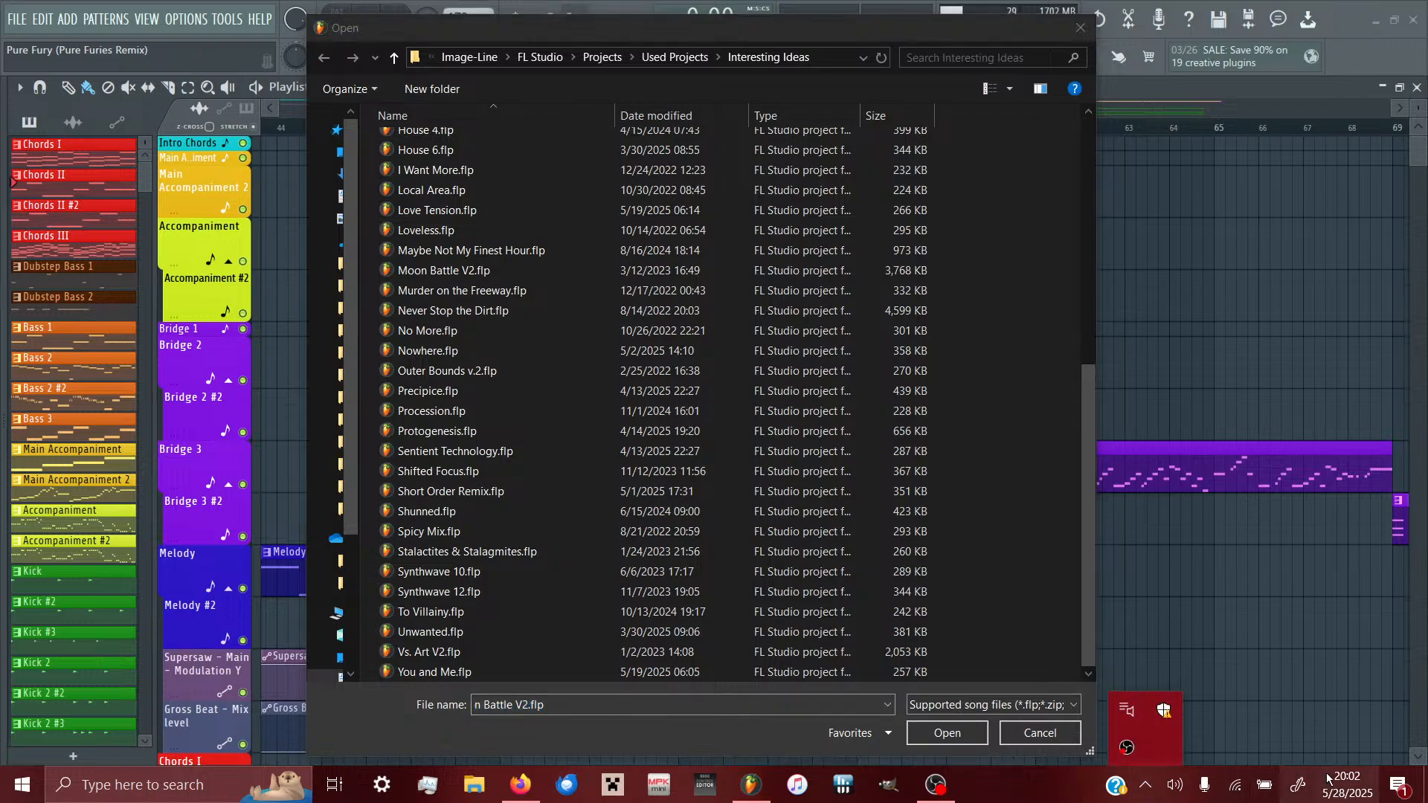
left_click(1298, 784)
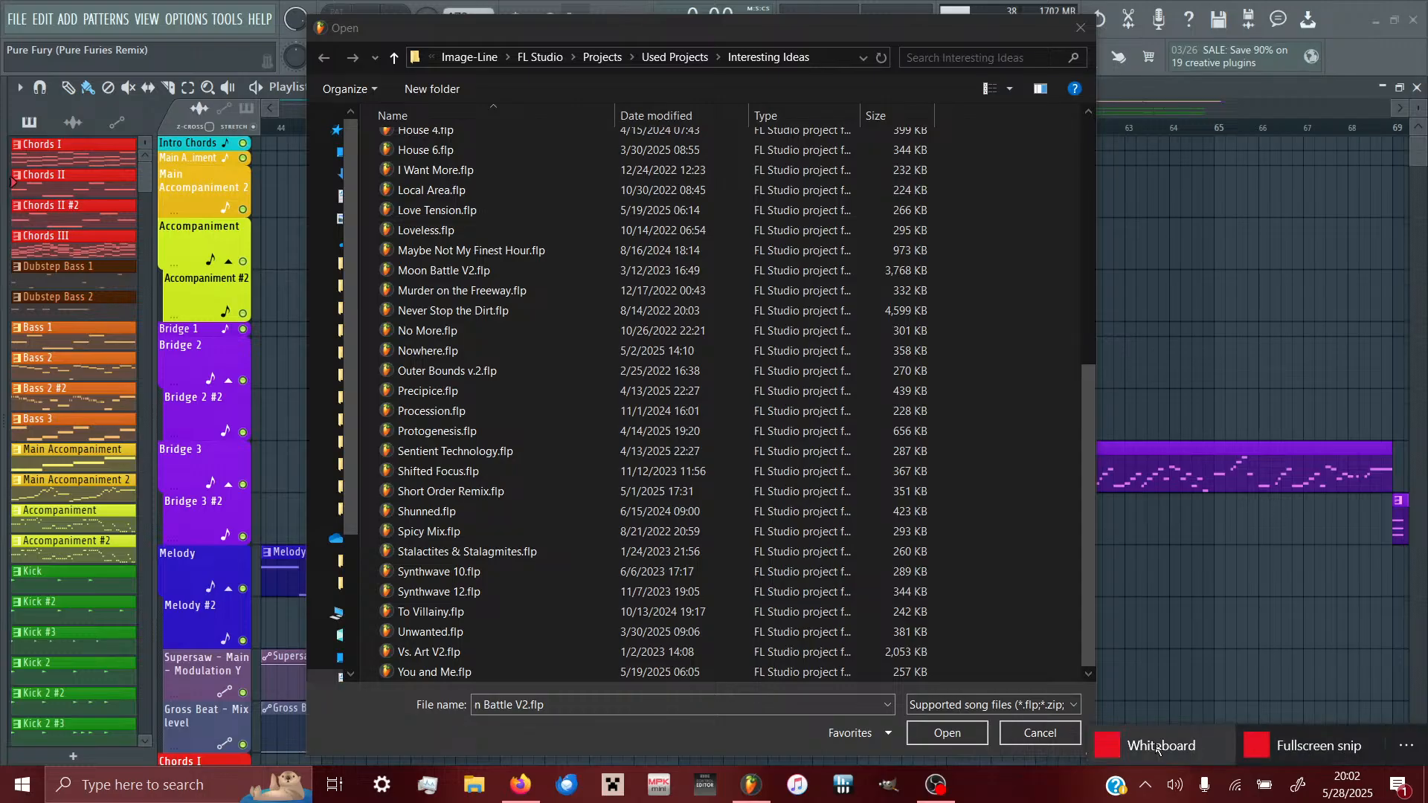
left_click(989, 113)
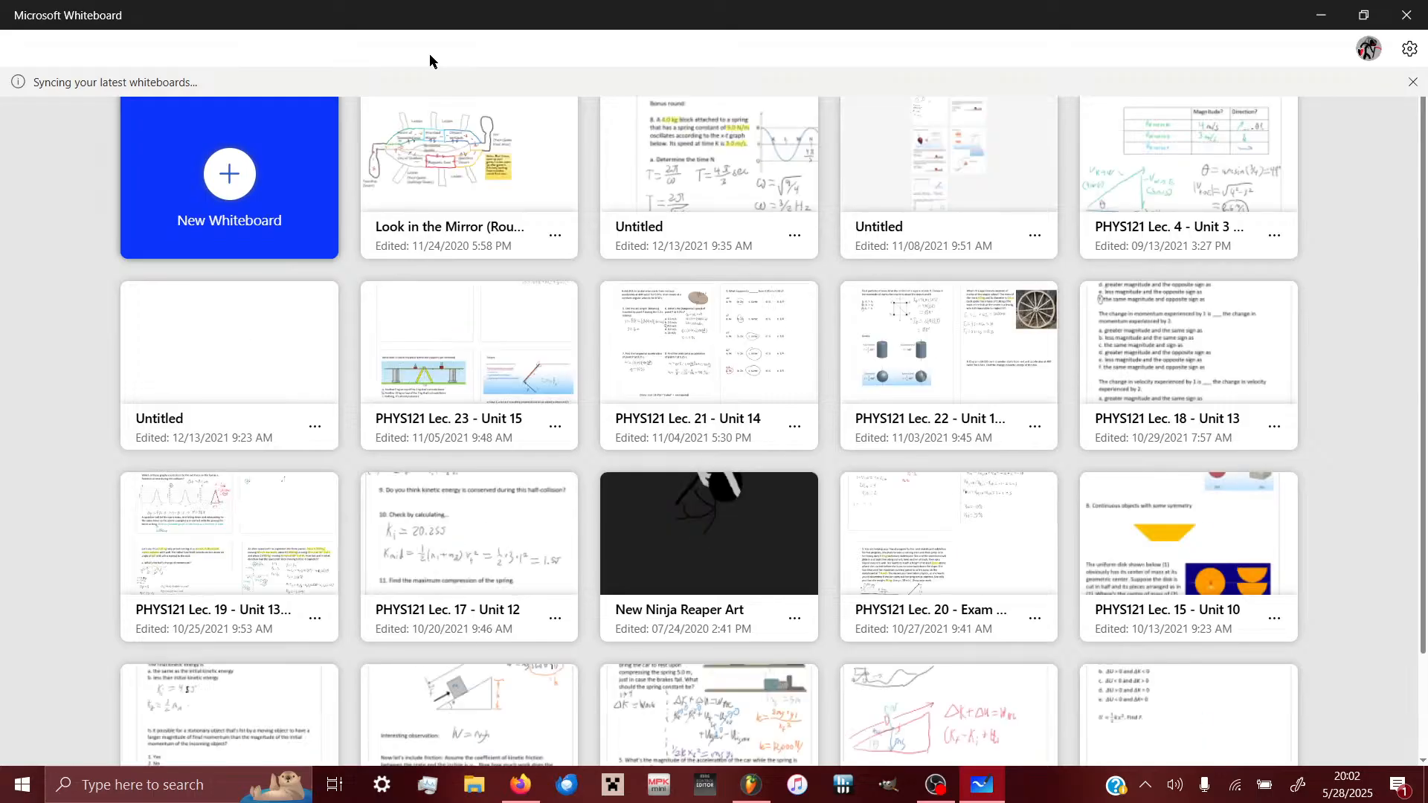
left_click(236, 195)
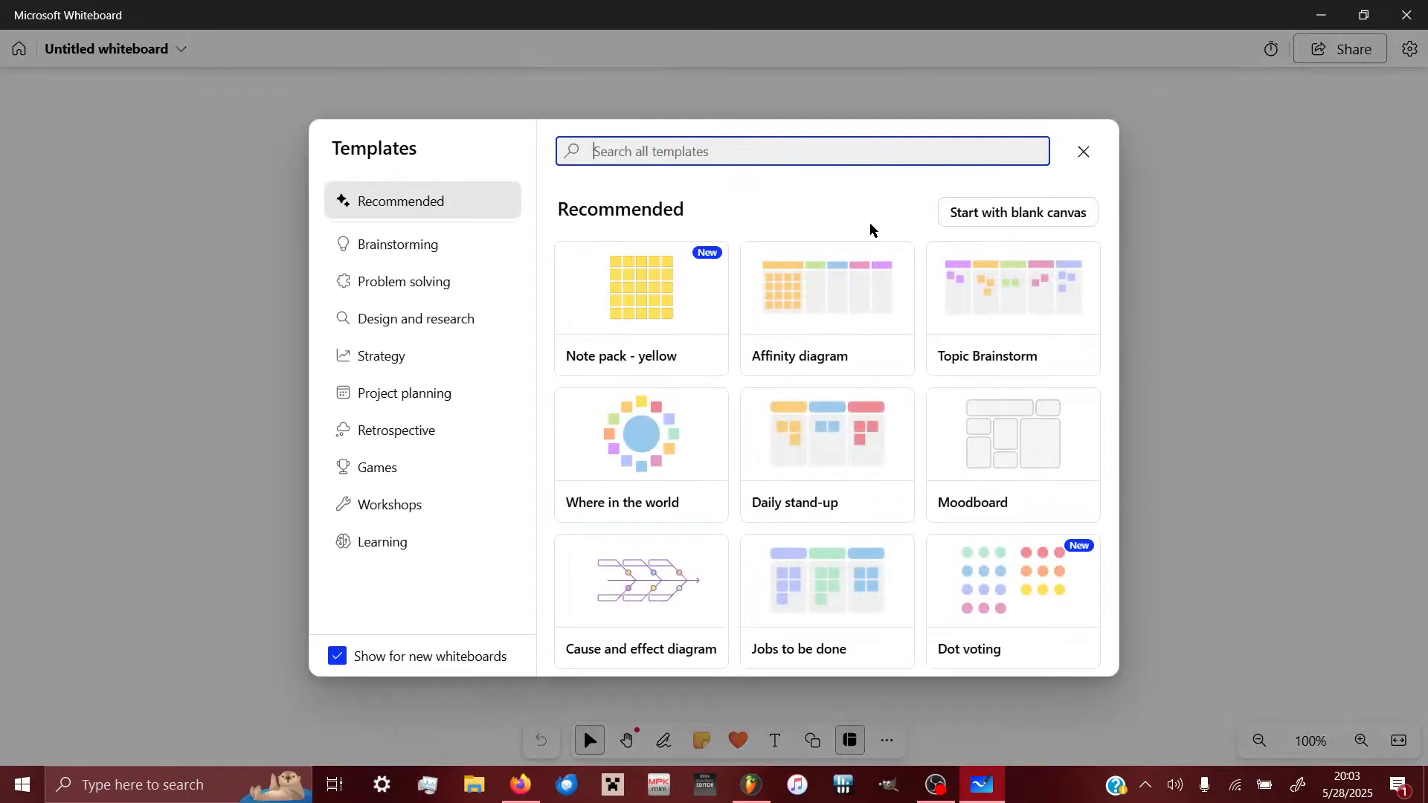
left_click(1086, 159)
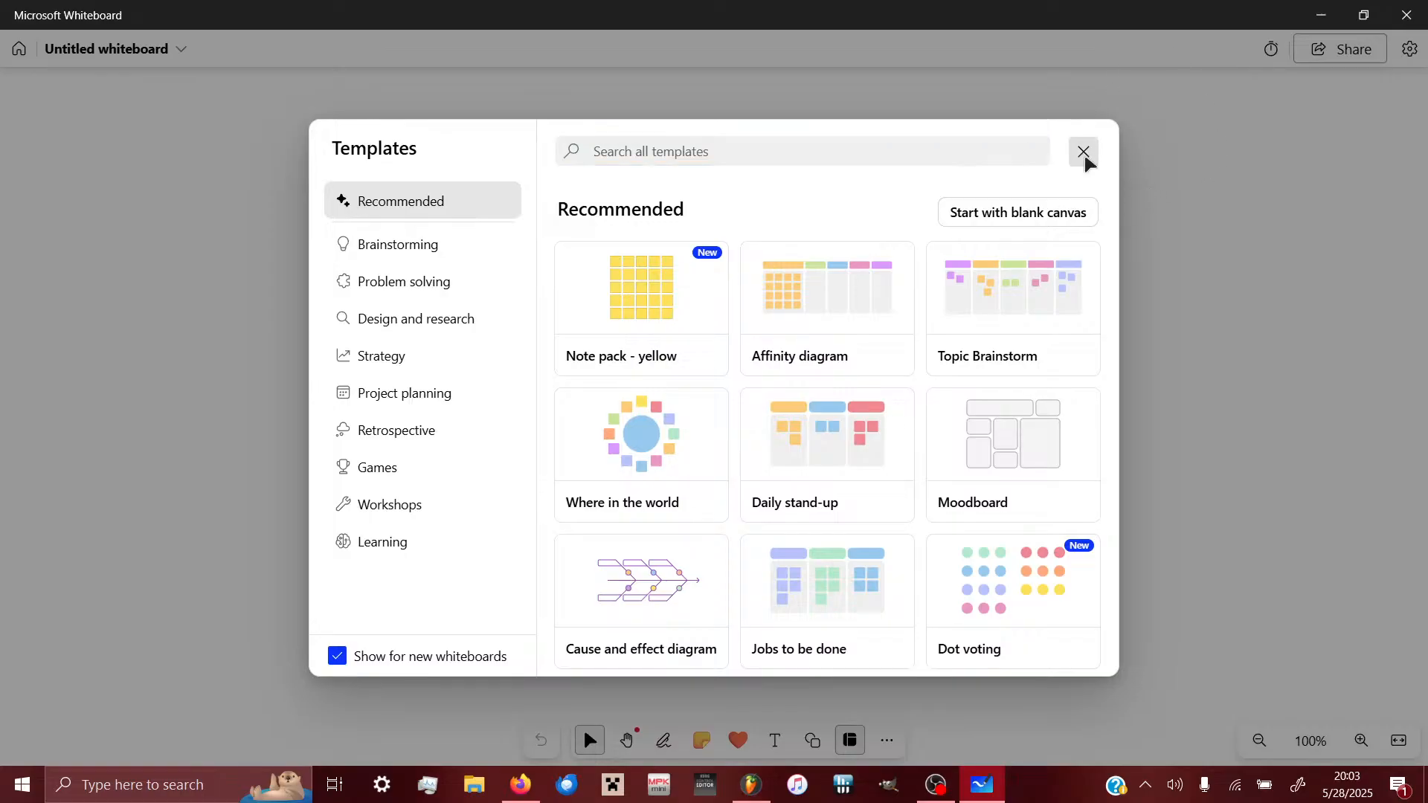
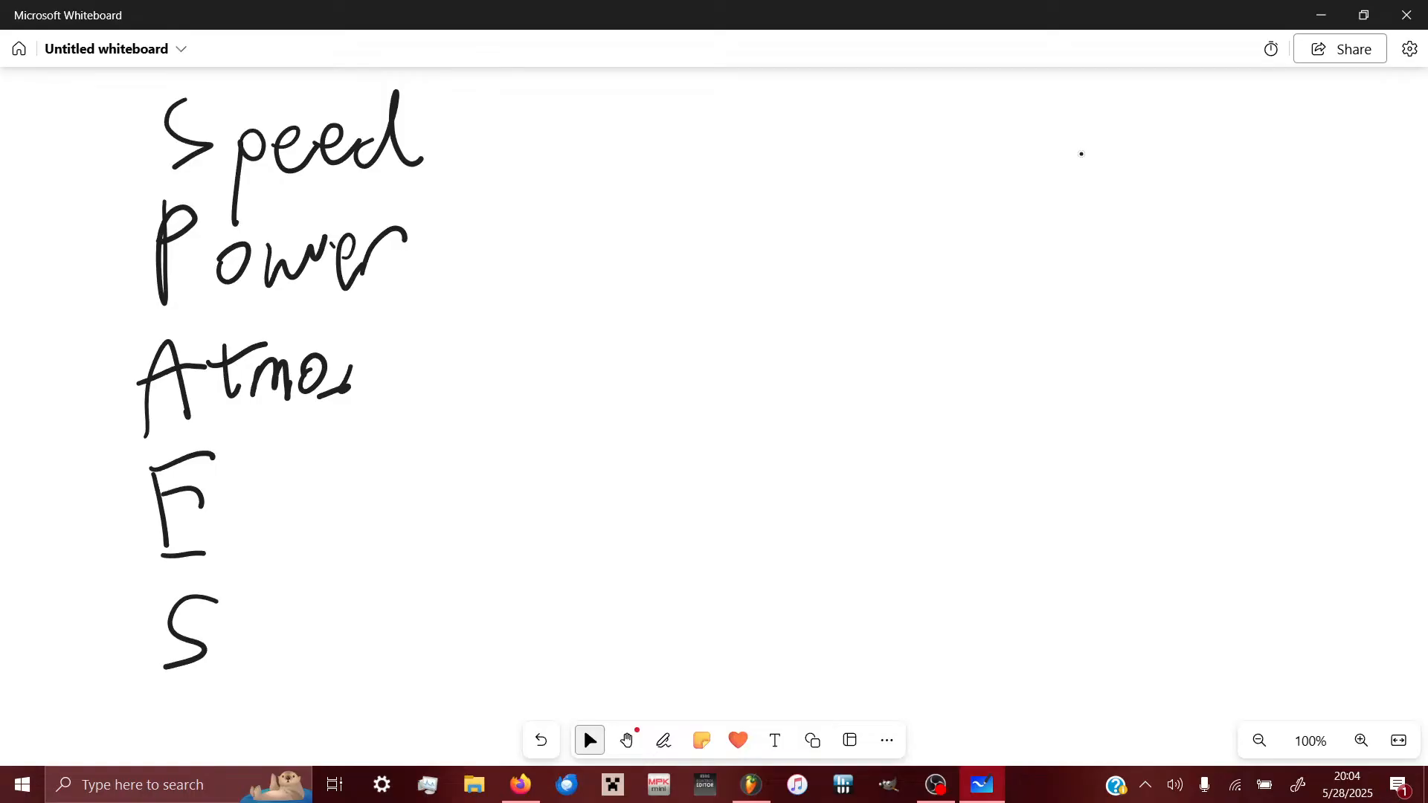
- Complete the handwritten words Atmosphere and Emotion in the A and E rows of the list
mouse_move(340, 393)
left_mouse_down()
mouse_move(328, 382)
mouse_move(344, 376)
left_mouse_up()
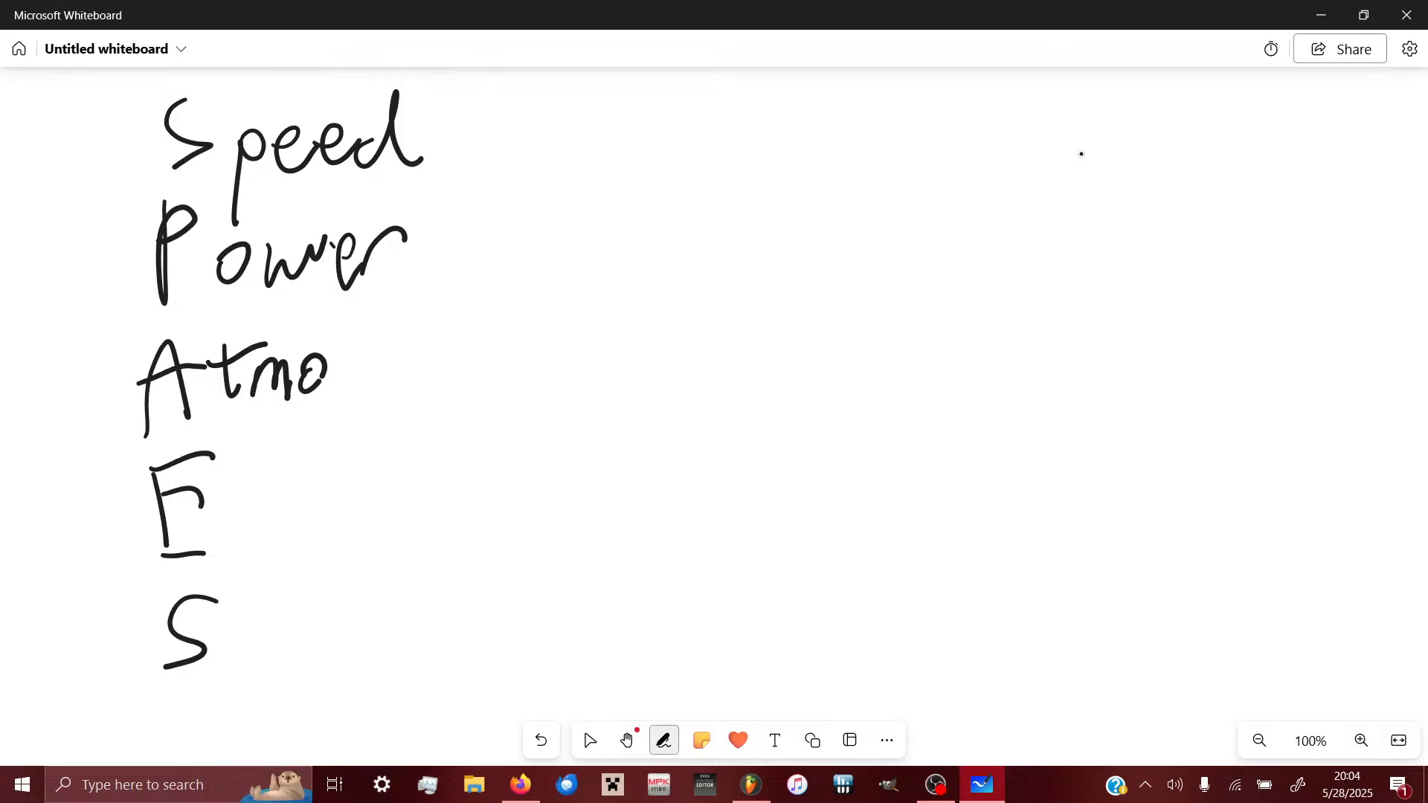
mouse_move(342, 360)
left_mouse_down()
mouse_move(317, 400)
mouse_move(369, 375)
mouse_move(370, 430)
left_mouse_up()
mouse_move(399, 339)
left_mouse_down()
mouse_move(419, 394)
mouse_move(452, 400)
mouse_move(494, 353)
mouse_move(518, 400)
mouse_move(529, 380)
left_mouse_up()
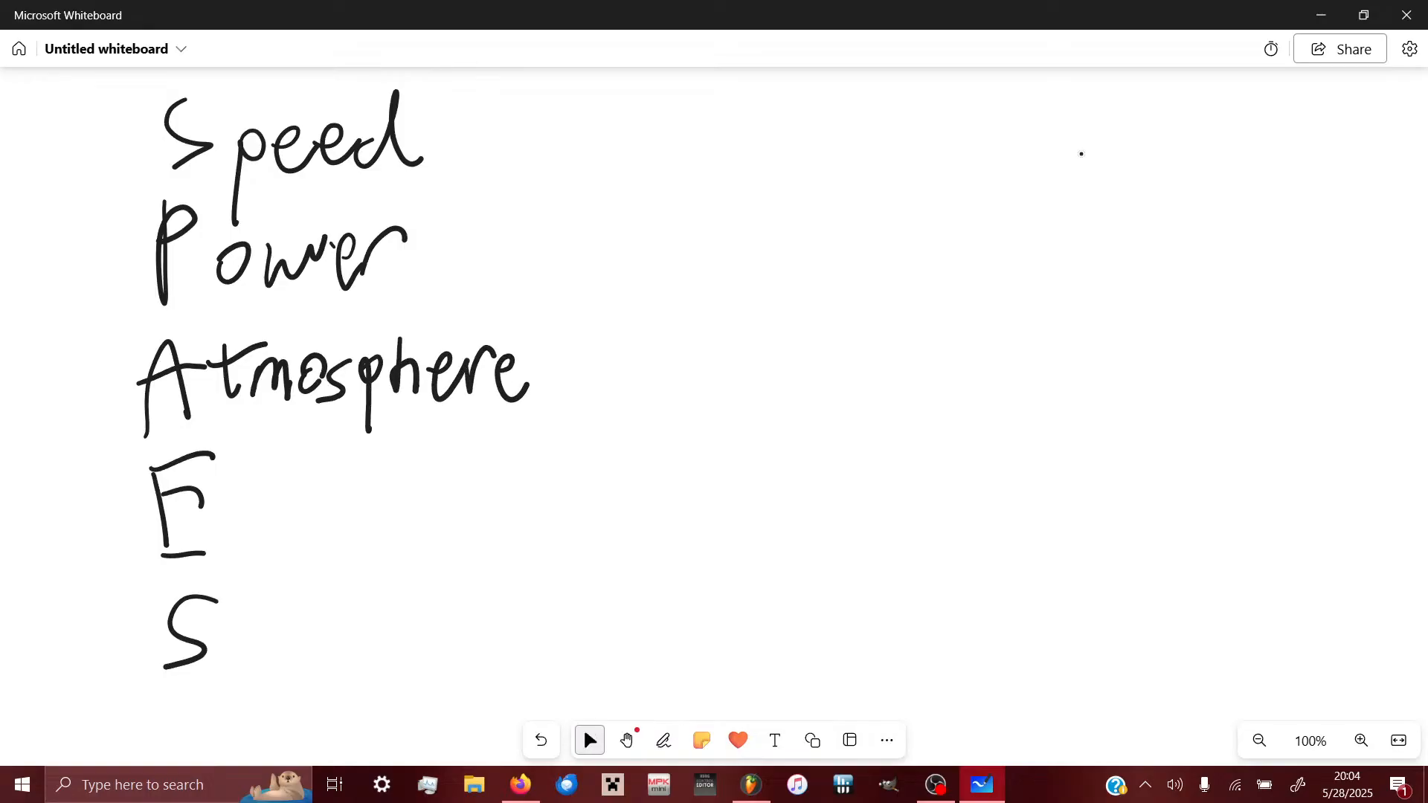
mouse_move(235, 530)
left_mouse_down()
mouse_move(319, 485)
mouse_move(347, 506)
mouse_move(365, 483)
mouse_move(382, 533)
mouse_move(409, 497)
mouse_move(455, 537)
left_mouse_up()
left_click(387, 457)
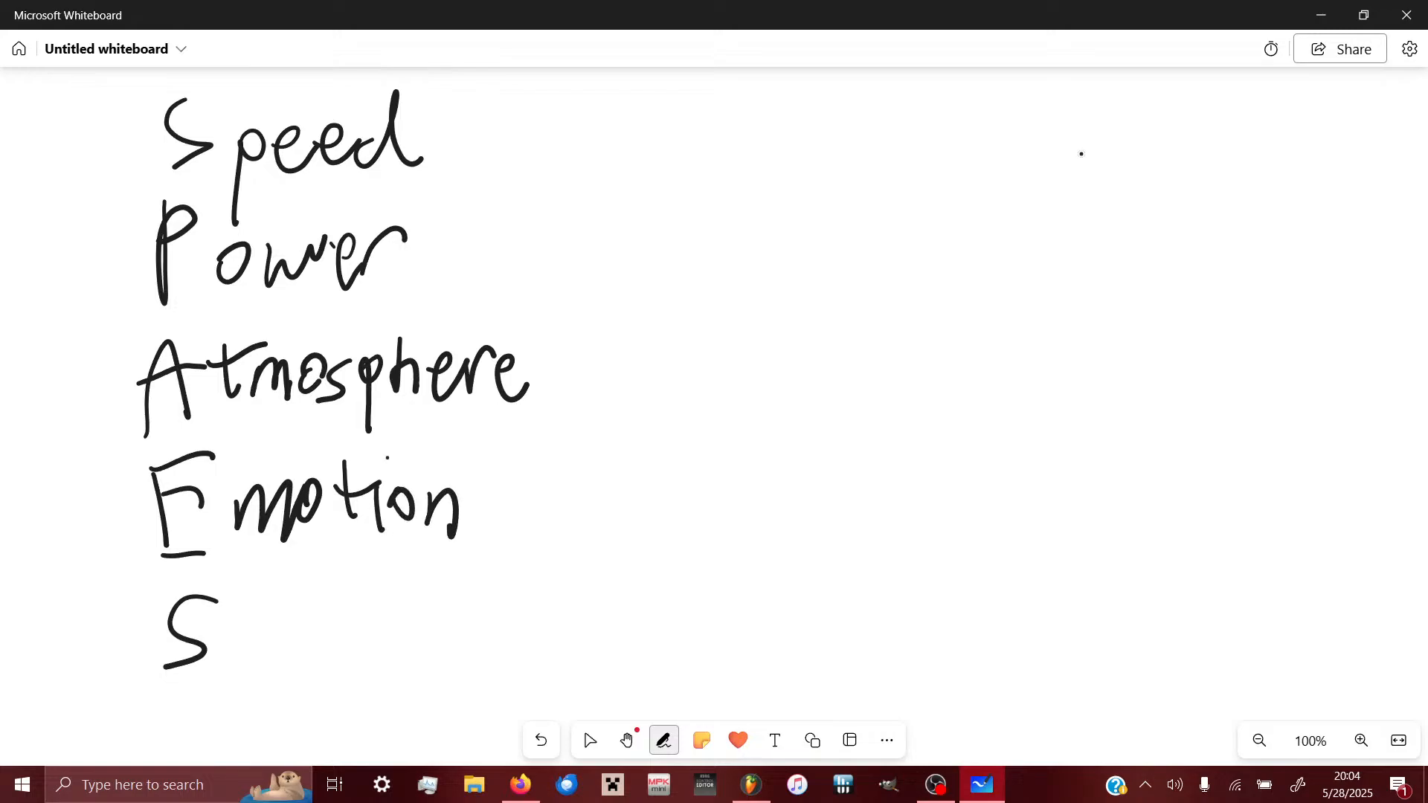
- Complete the last handwritten word of the list as Smoothness
mouse_move(227, 662)
left_mouse_down()
mouse_move(271, 632)
mouse_move(277, 659)
left_mouse_up()
mouse_move(292, 619)
left_mouse_down()
mouse_move(336, 620)
mouse_move(364, 653)
left_mouse_up()
mouse_move(376, 589)
left_mouse_down()
mouse_move(374, 654)
mouse_move(433, 669)
mouse_move(468, 657)
left_mouse_up()
left_click_drag(518, 623, 497, 663)
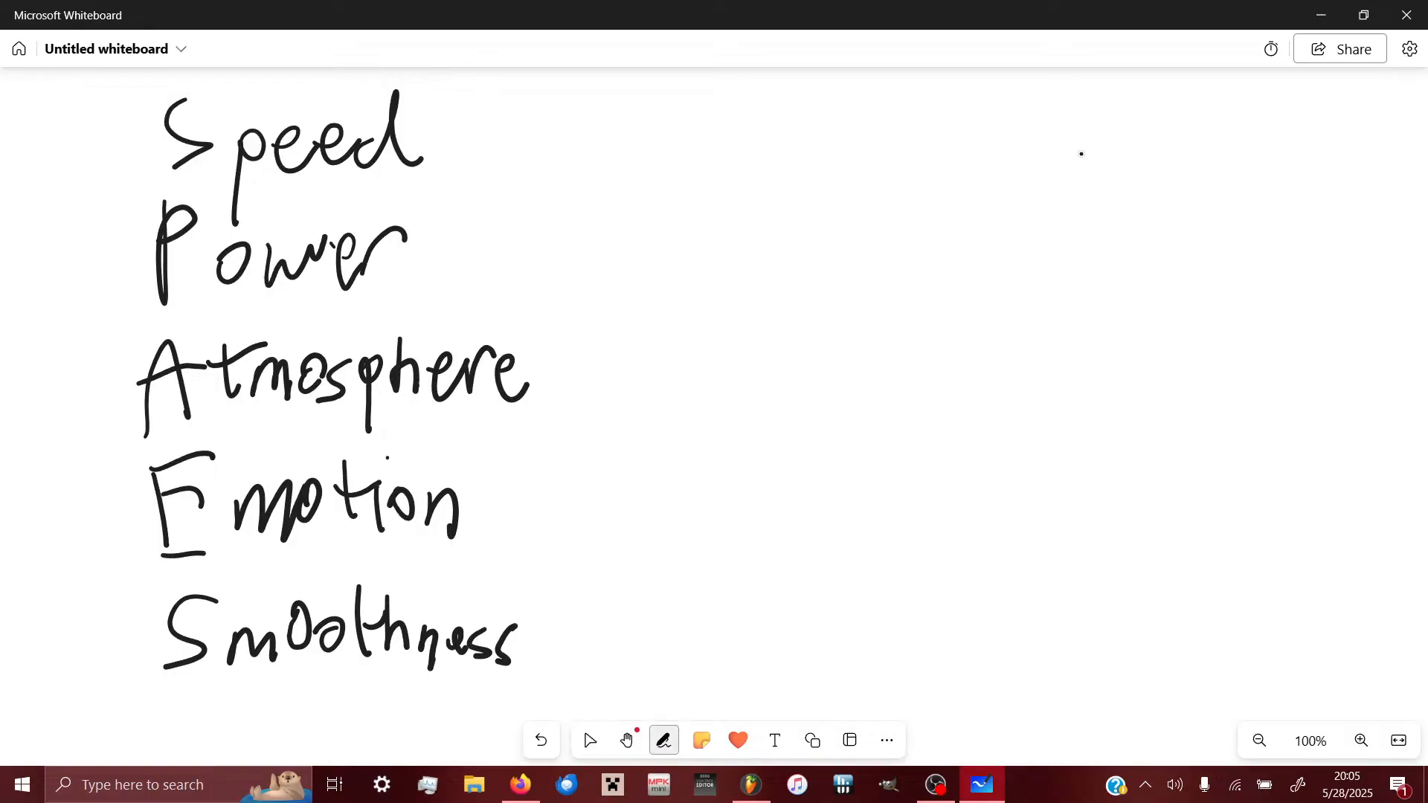
- Handwrite a dash and Drum & Bass beside Speed, rewriting the end of the phrase with tighter spacing
mouse_move(457, 125)
left_mouse_down()
mouse_move(532, 120)
mouse_move(564, 153)
left_mouse_up()
mouse_move(572, 101)
left_mouse_down()
mouse_move(563, 150)
mouse_move(609, 148)
mouse_move(630, 115)
mouse_move(715, 117)
mouse_move(710, 157)
mouse_move(777, 142)
mouse_move(755, 133)
mouse_move(802, 110)
mouse_move(823, 155)
left_mouse_up()
left_click_drag(827, 105, 827, 148)
mouse_move(811, 153)
left_mouse_down()
mouse_move(884, 138)
mouse_move(912, 157)
left_mouse_up()
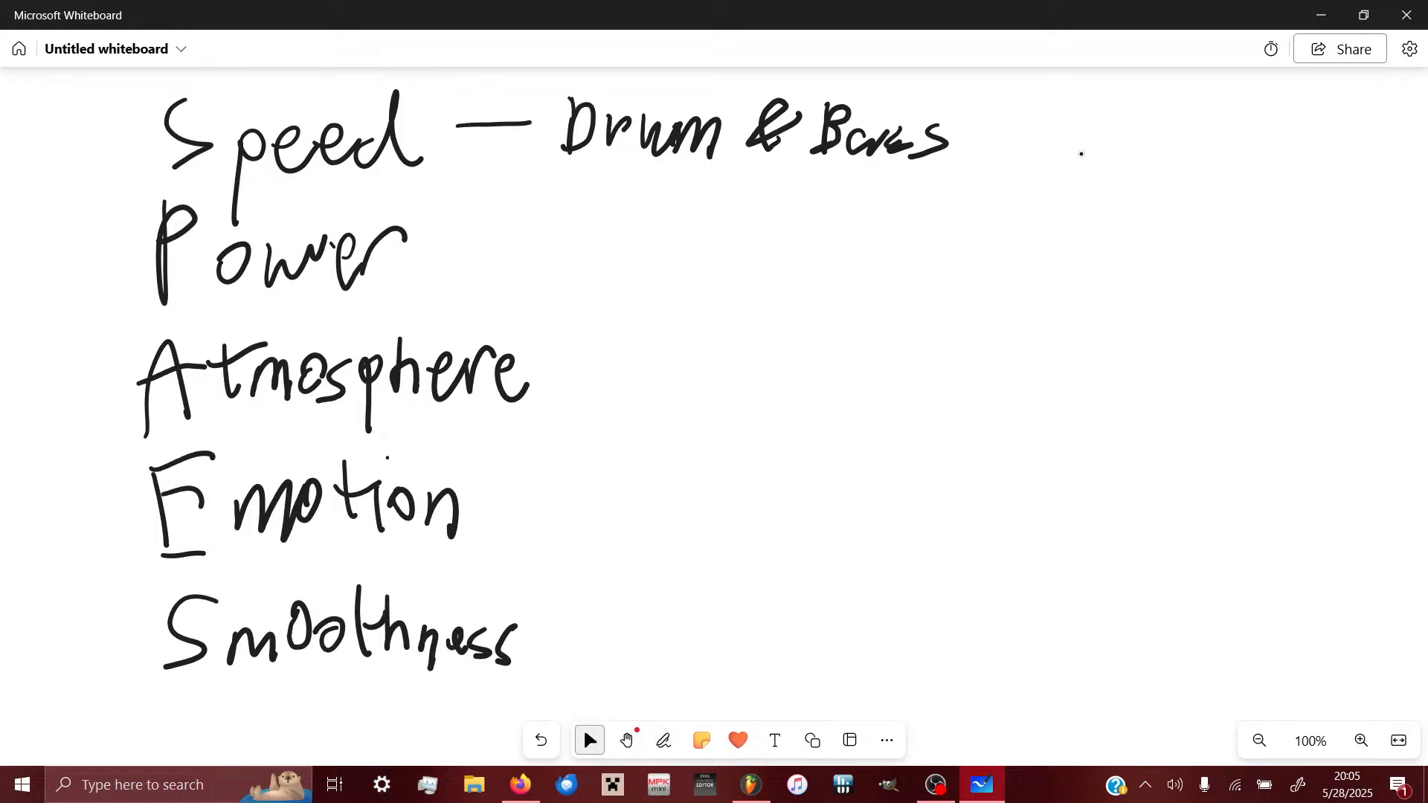
mouse_move(925, 159)
left_mouse_down()
mouse_move(855, 176)
mouse_move(912, 153)
mouse_move(685, 119)
mouse_move(736, 149)
left_mouse_up()
mouse_move(753, 119)
left_mouse_down()
mouse_move(739, 147)
mouse_move(748, 115)
mouse_move(771, 139)
mouse_move(751, 147)
mouse_move(806, 98)
mouse_move(824, 142)
mouse_move(922, 145)
left_mouse_up()
- Handwrite a dash and the genre Dubstep beside Power
mouse_move(437, 237)
left_mouse_down()
mouse_move(516, 223)
mouse_move(544, 262)
left_mouse_up()
mouse_move(551, 202)
left_mouse_down()
mouse_move(546, 259)
mouse_move(624, 254)
left_mouse_up()
mouse_move(649, 192)
left_mouse_down()
mouse_move(641, 260)
mouse_move(658, 259)
left_mouse_up()
left_click_drag(732, 199, 716, 261)
mouse_move(705, 224)
left_mouse_down()
mouse_move(736, 217)
mouse_move(775, 256)
mouse_move(797, 253)
mouse_move(795, 291)
left_mouse_up()
- Handwrite a dash and the genre Trance beside Atmosphere
mouse_move(554, 360)
left_mouse_down()
mouse_move(604, 355)
mouse_move(666, 378)
left_mouse_up()
left_click_drag(629, 336, 706, 319)
mouse_move(692, 379)
left_mouse_down()
mouse_move(732, 362)
mouse_move(748, 386)
mouse_move(878, 376)
left_mouse_up()
left_click(742, 371)
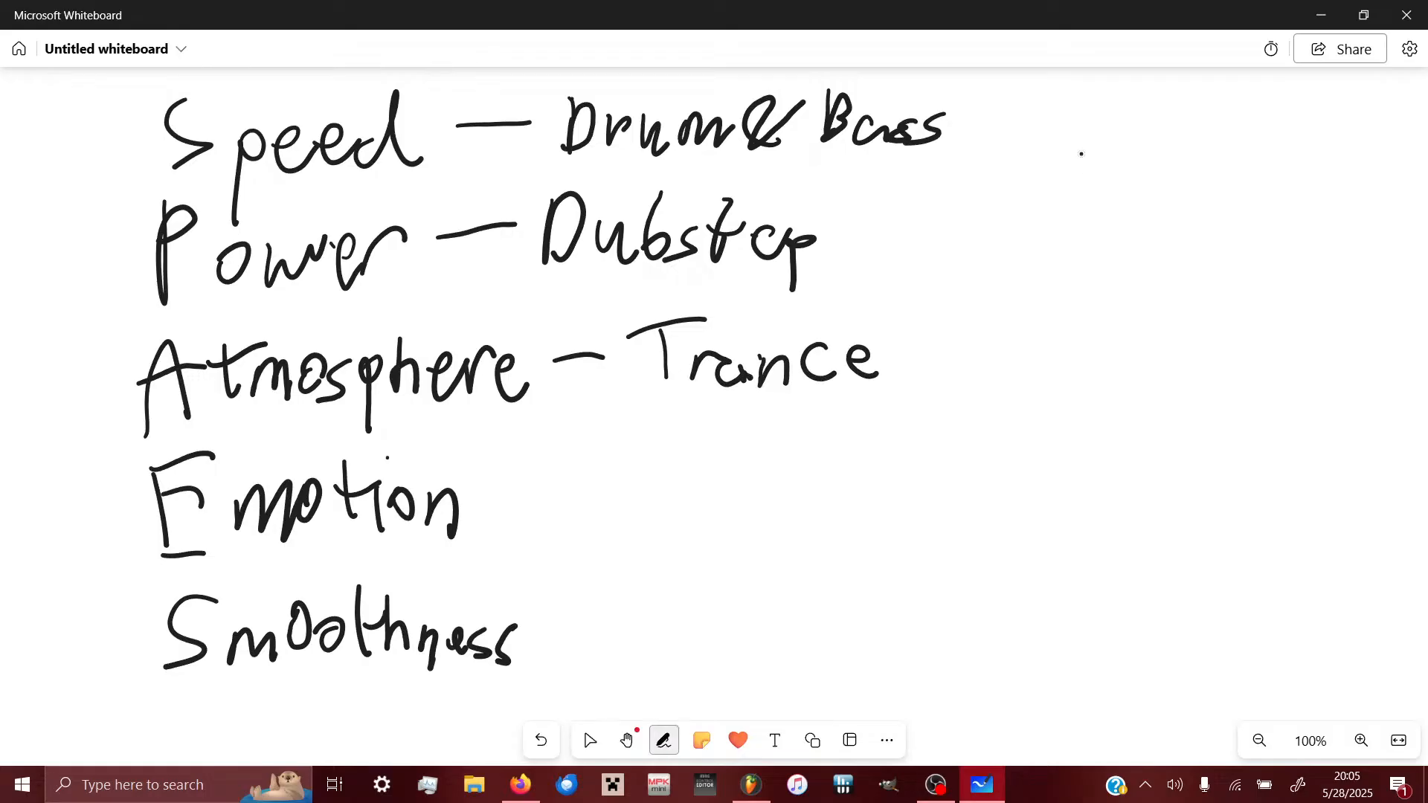
- Handwrite a dash and the genre Synthwave beside Emotion
left_click_drag(488, 499, 543, 489)
mouse_move(619, 459)
left_mouse_down()
mouse_move(589, 512)
mouse_move(623, 545)
mouse_move(715, 508)
left_mouse_up()
mouse_move(734, 450)
left_mouse_down()
mouse_move(742, 513)
mouse_move(756, 473)
left_mouse_up()
mouse_move(767, 456)
left_mouse_down()
mouse_move(784, 520)
mouse_move(847, 478)
mouse_move(876, 513)
mouse_move(910, 477)
mouse_move(943, 521)
left_mouse_up()
- Handwrite a dash and the genre Classic House beside Smoothness
mouse_move(540, 639)
left_mouse_down()
mouse_move(614, 624)
mouse_move(641, 650)
left_mouse_up()
mouse_move(656, 603)
left_mouse_down()
mouse_move(666, 653)
mouse_move(815, 637)
left_mouse_up()
left_click_drag(857, 583, 854, 646)
mouse_move(845, 614)
left_mouse_down()
mouse_move(891, 604)
mouse_move(891, 645)
left_mouse_up()
mouse_move(908, 611)
left_mouse_down()
mouse_move(959, 615)
mouse_move(965, 642)
mouse_move(1030, 612)
mouse_move(1030, 645)
left_mouse_up()
left_click(590, 740)
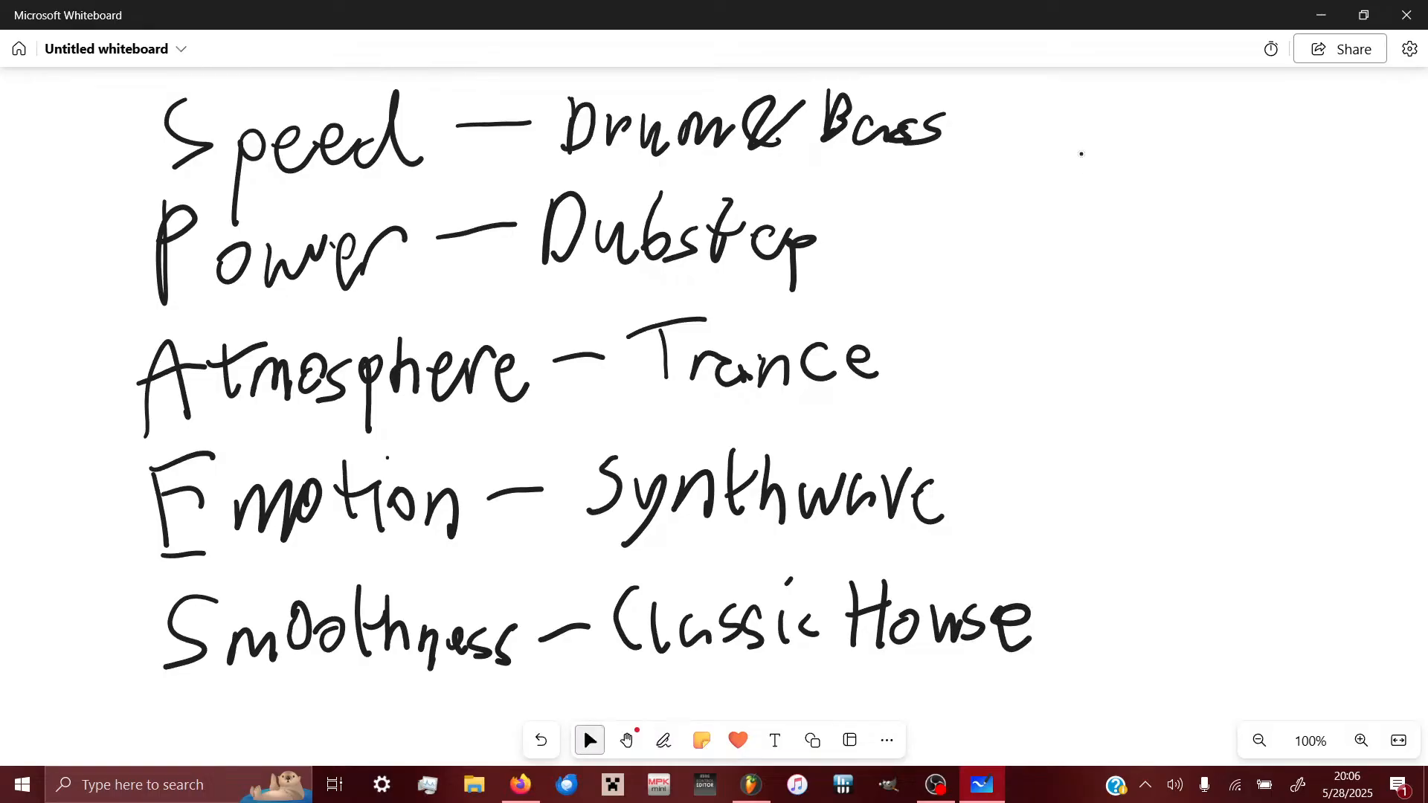
left_click_drag(695, 389, 710, 391)
key("alt+w")
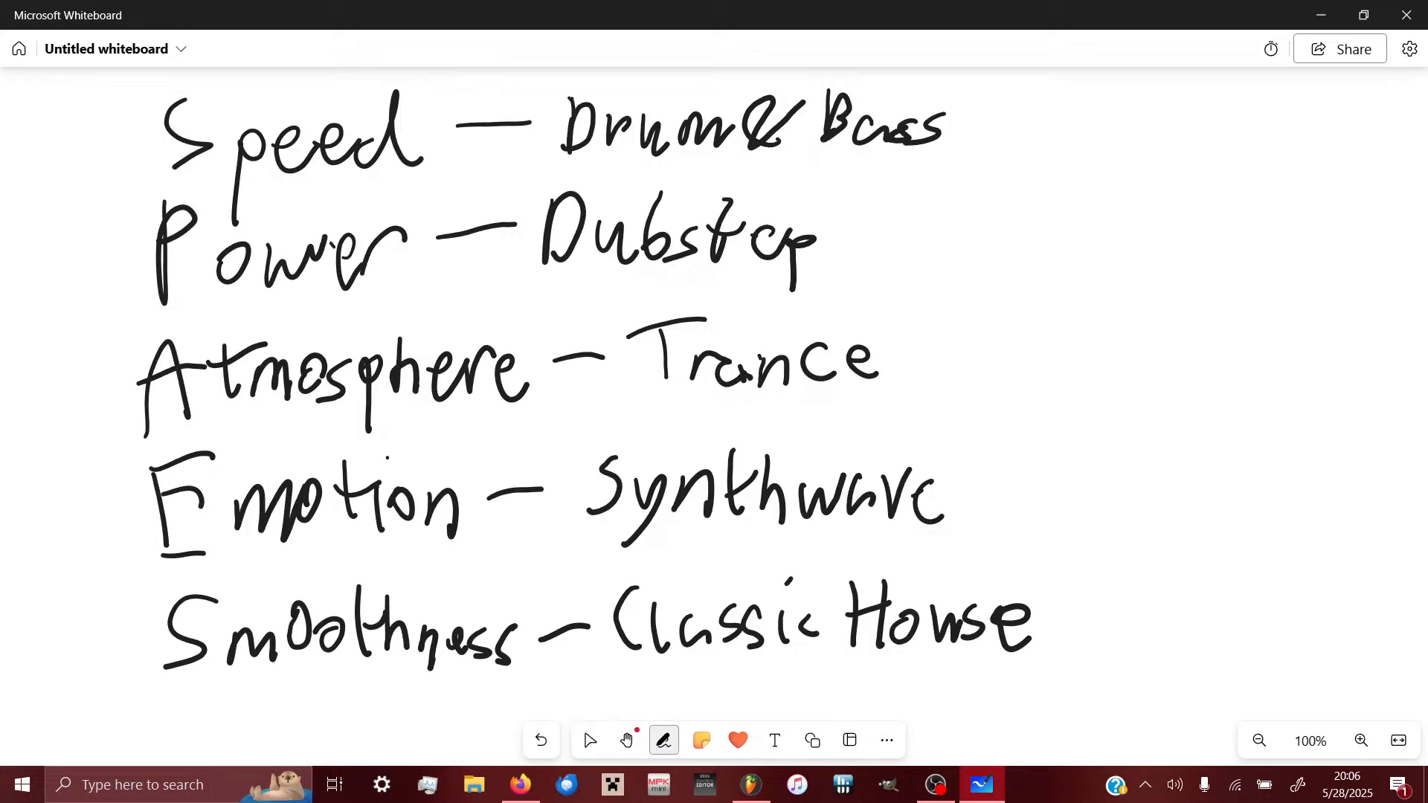
key("alt+w")
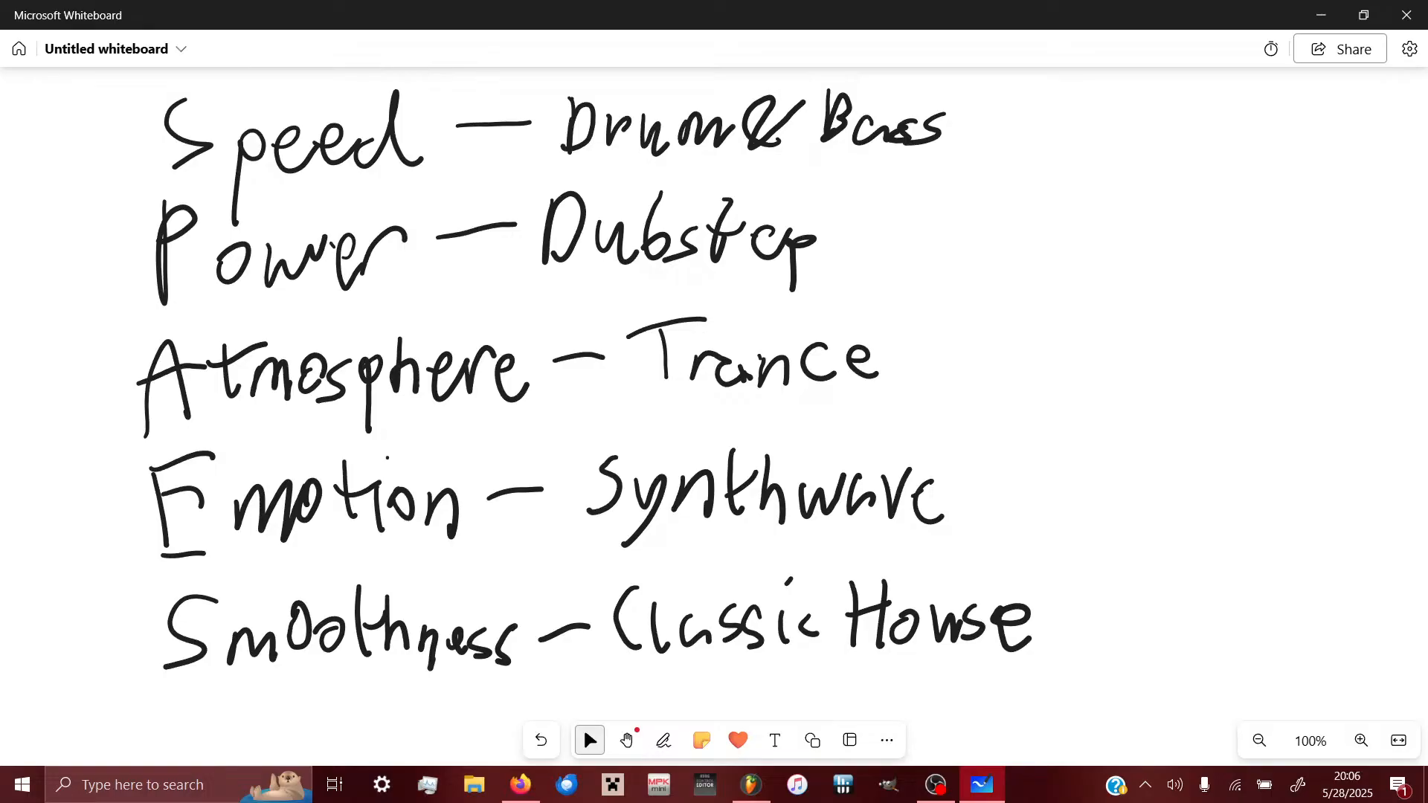
key("alt+w")
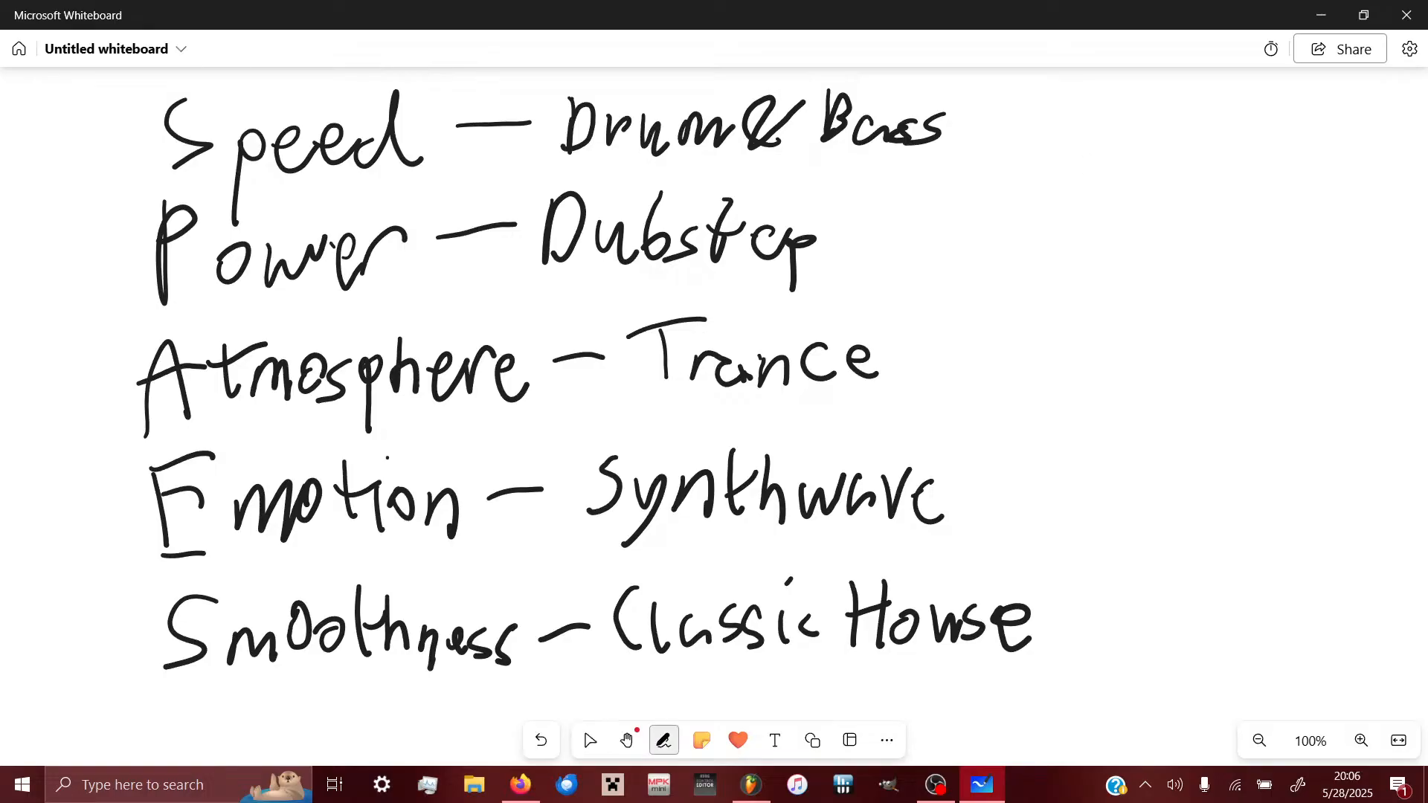
key("alt+w")
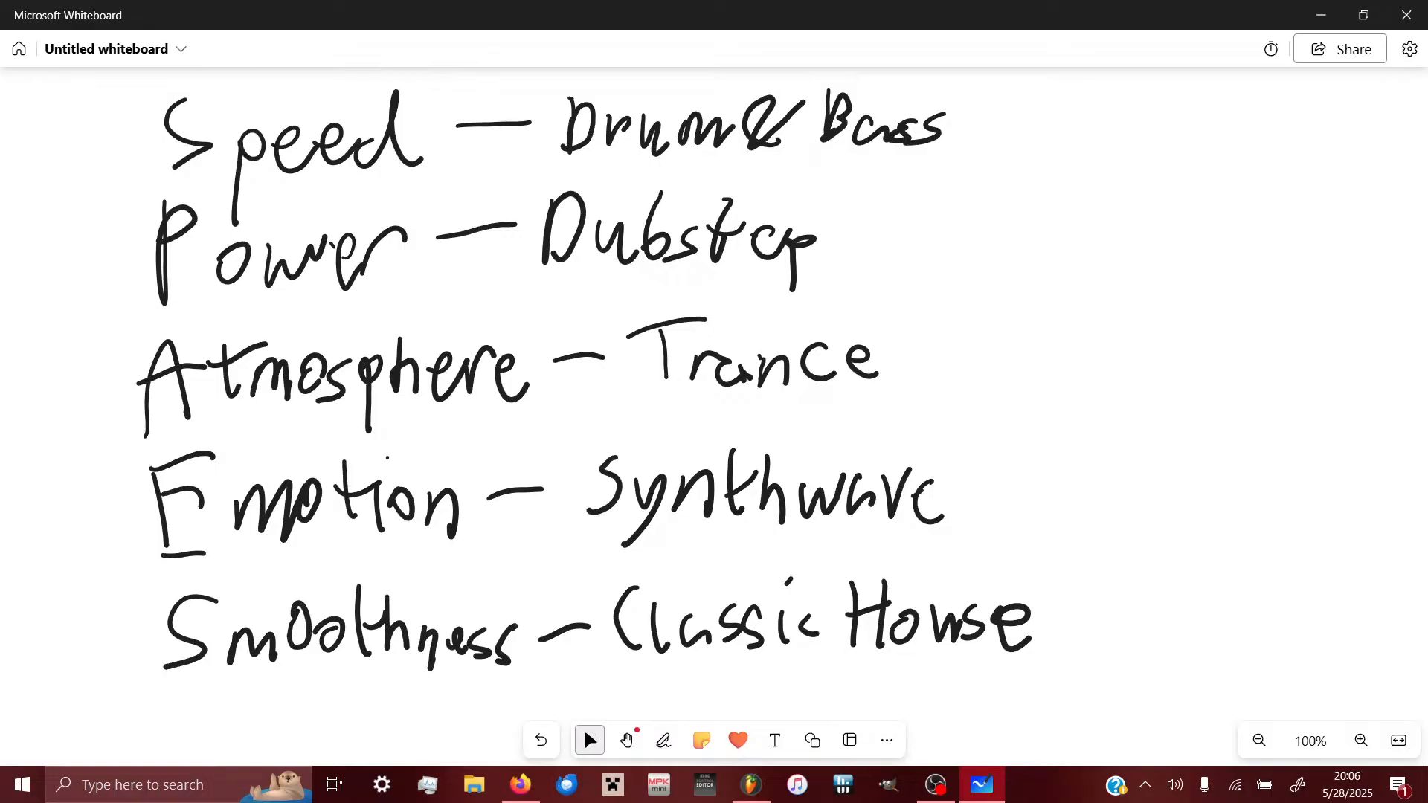
key("alt+w")
key("alt+w")
key("alt+w")
key("alt+w")
key("alt+w")
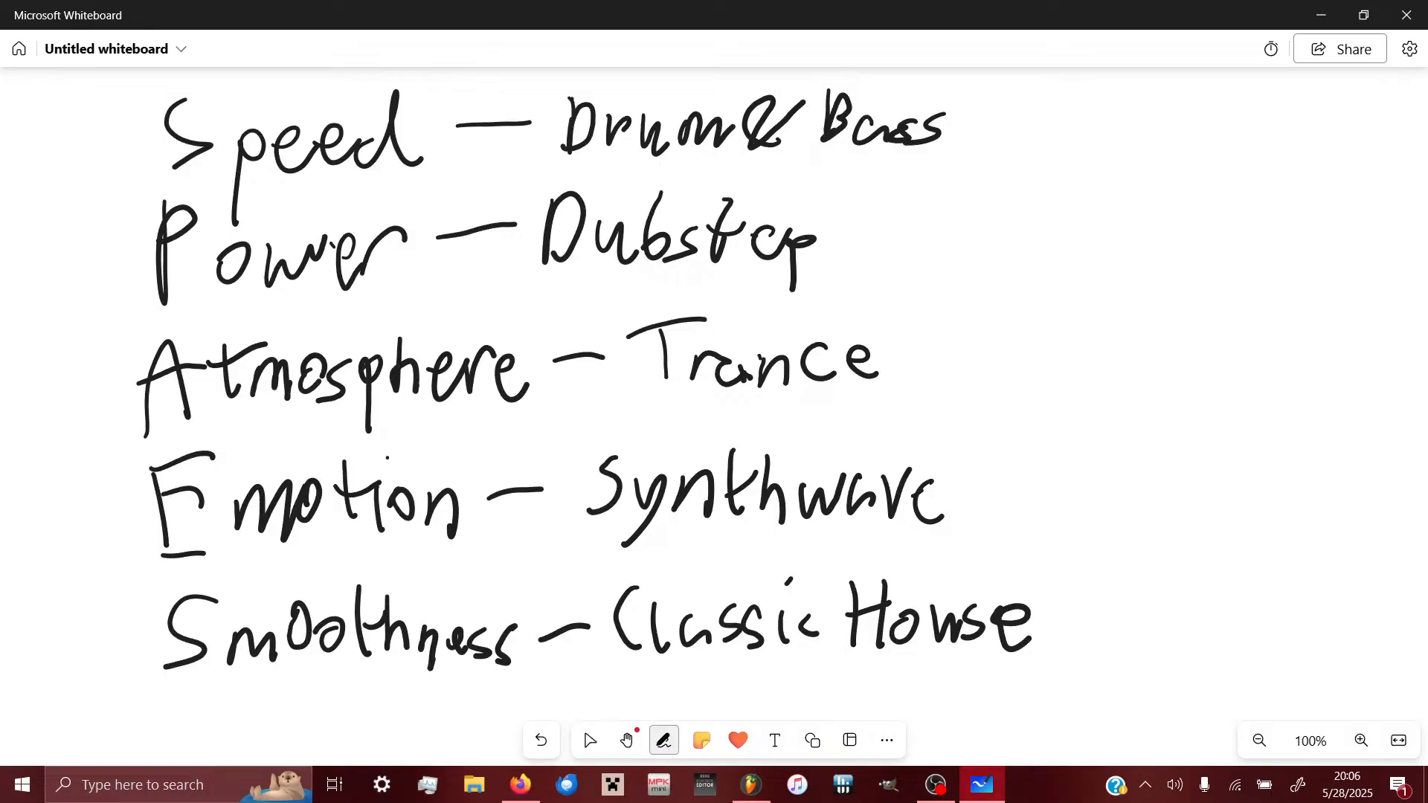
key("alt+w")
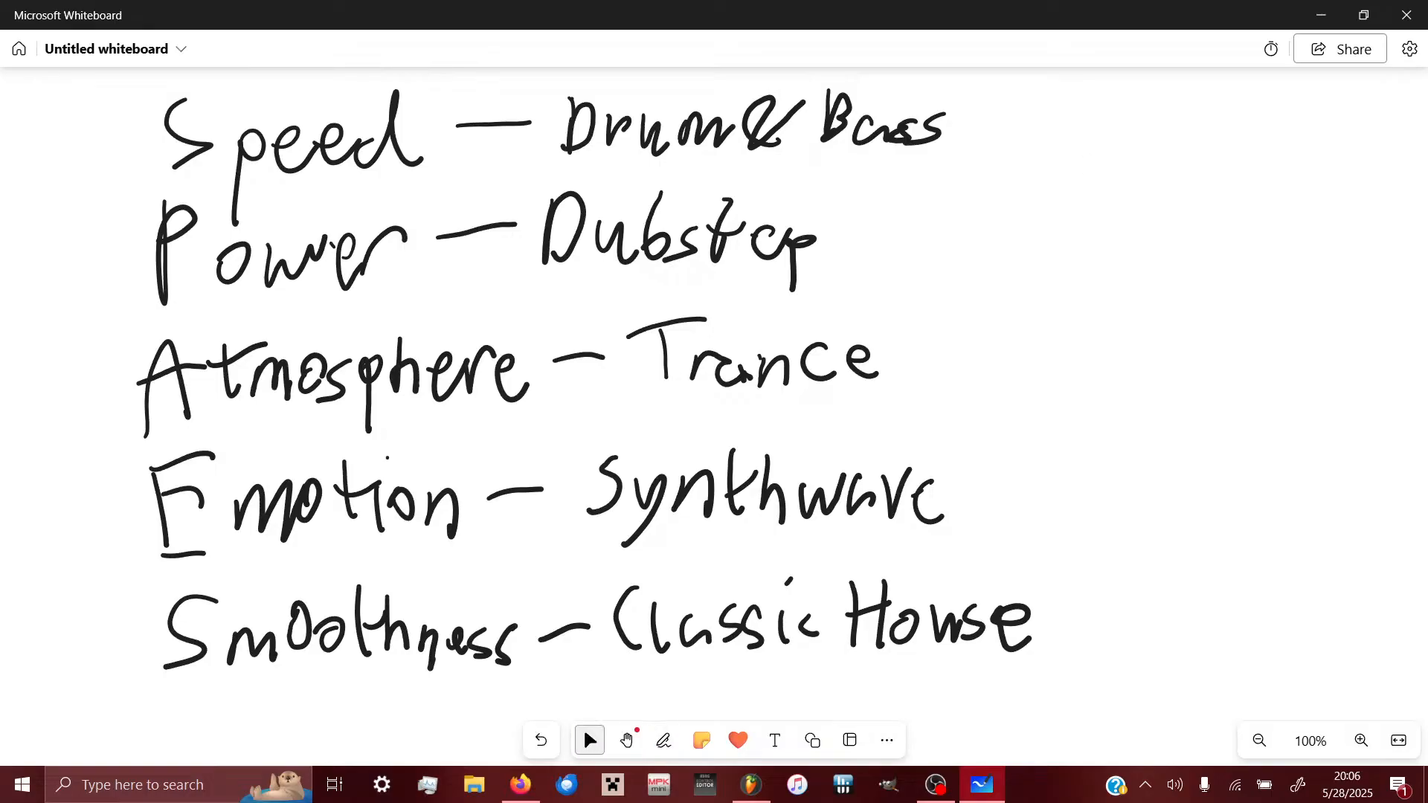
- Draw a freehand box around the word Dubstep with the pen
key("alt+w")
mouse_move(523, 269)
left_mouse_down()
mouse_move(646, 296)
mouse_move(860, 242)
mouse_move(703, 163)
mouse_move(554, 169)
mouse_move(525, 274)
left_mouse_up()
key("alt+w")
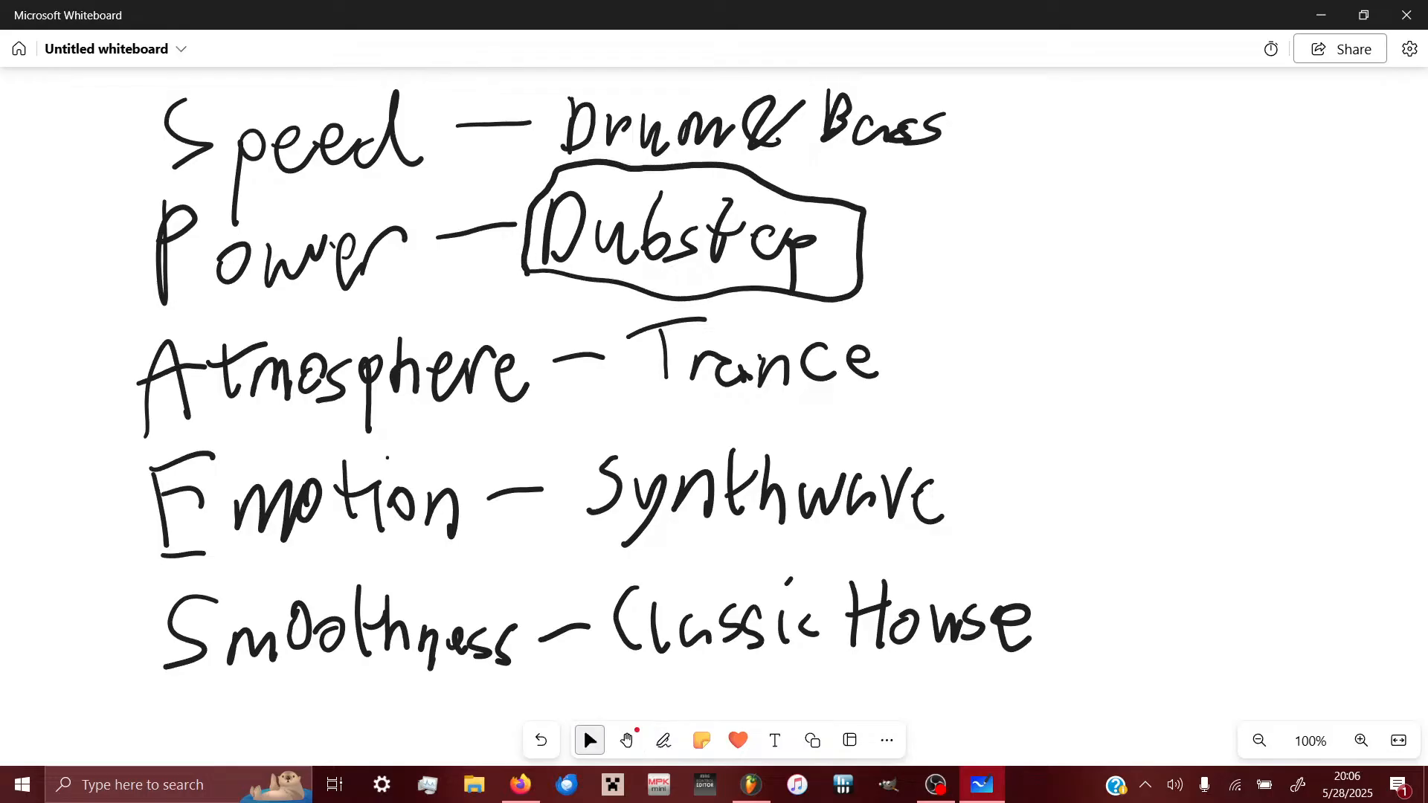
- Draw an arrow leading away from Synthwave and handwrite Future Funk at its tip
key("alt+w")
key("alt+w")
key("alt+w")
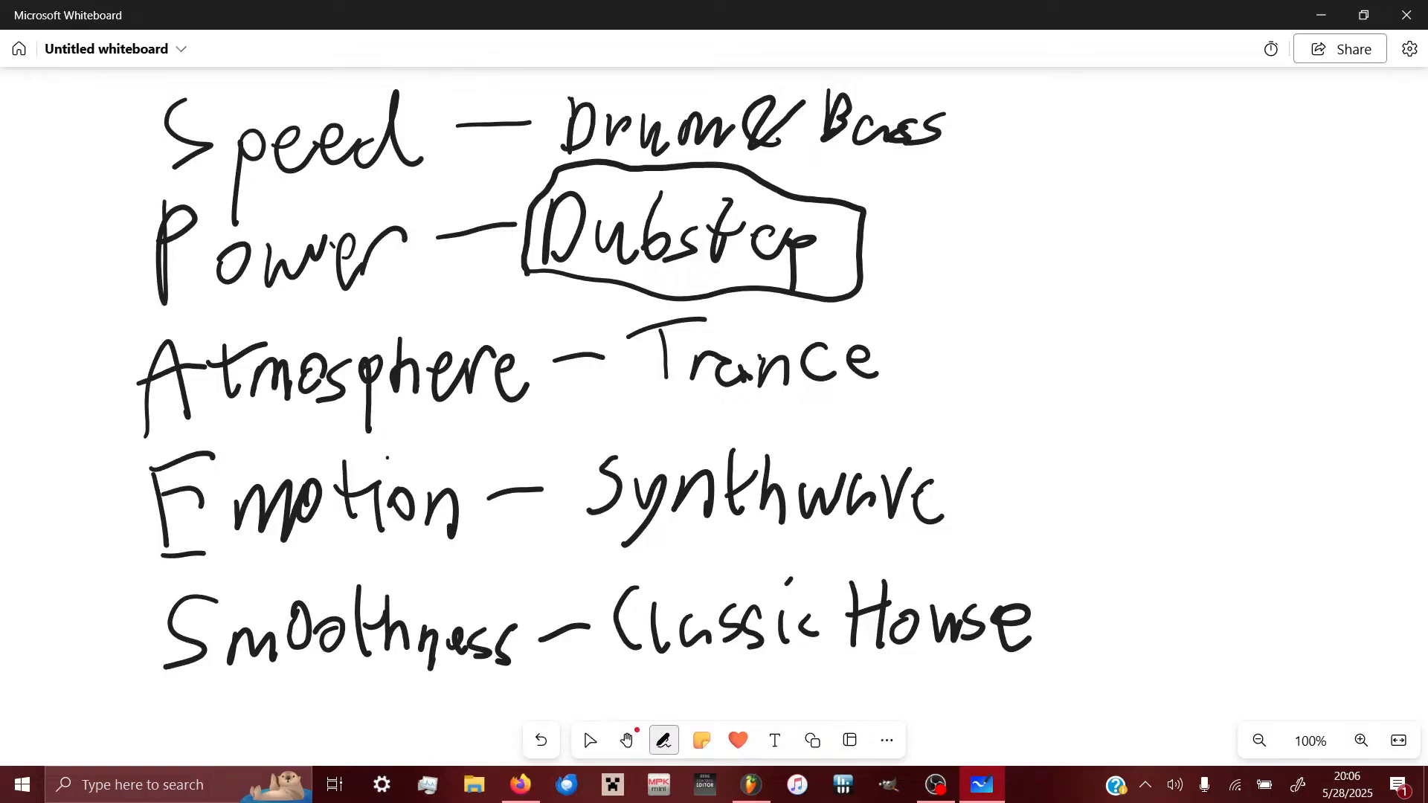
mouse_move(969, 470)
left_mouse_down()
mouse_move(1024, 446)
mouse_move(1025, 480)
left_mouse_up()
left_click_drag(982, 439, 1020, 444)
key("alt+w")
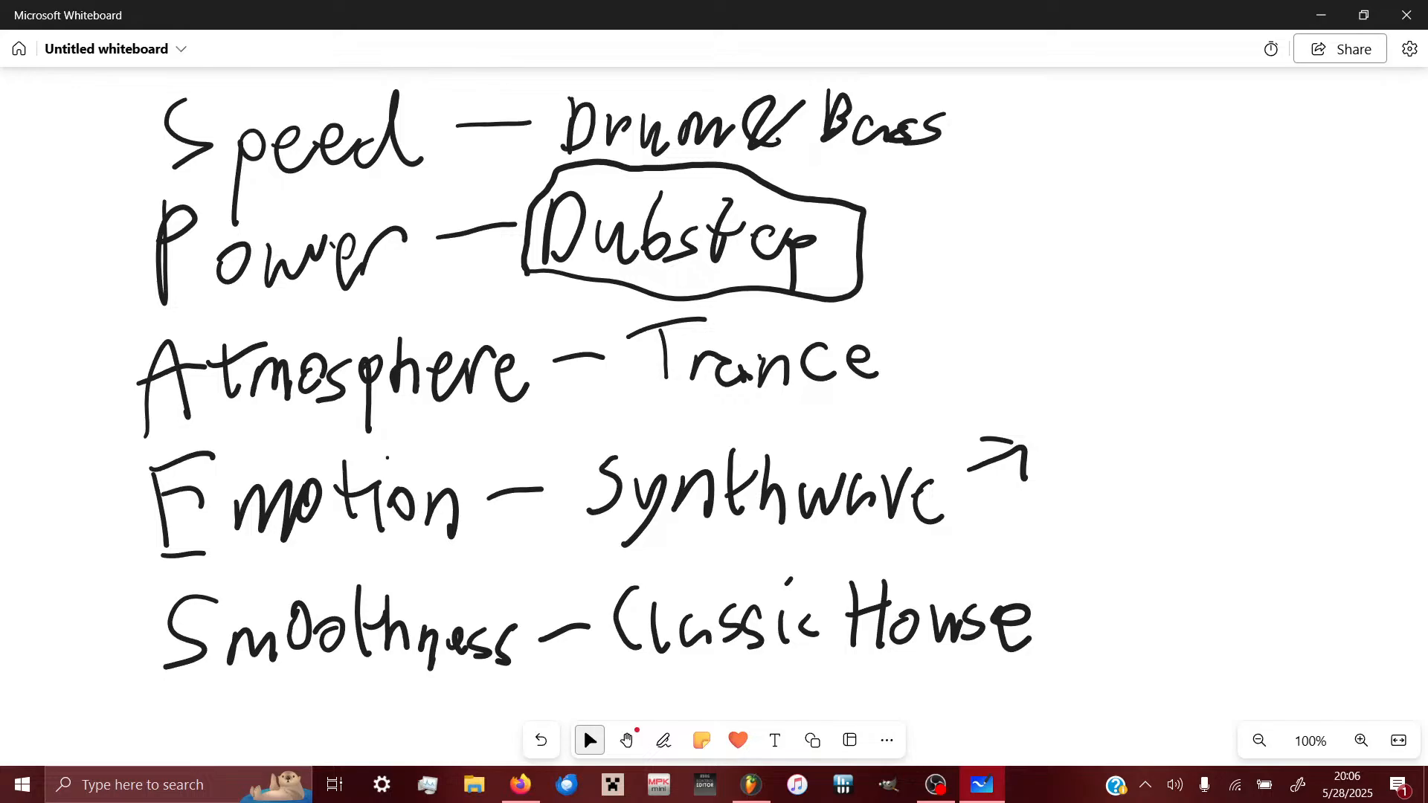
key("alt+w")
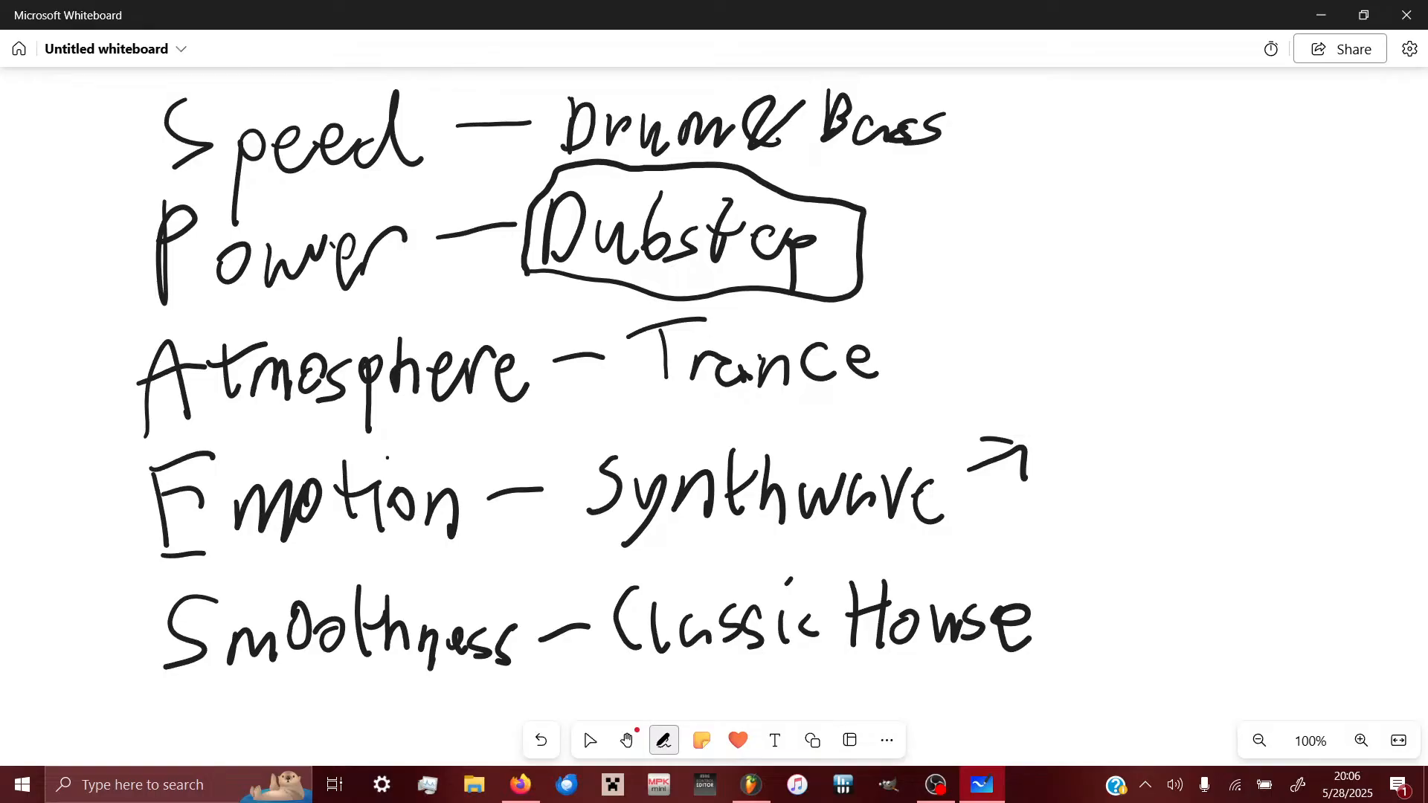
mouse_move(1048, 422)
left_mouse_down()
mouse_move(1047, 461)
mouse_move(1071, 420)
left_mouse_up()
mouse_move(1047, 440)
left_mouse_down()
mouse_move(1099, 467)
mouse_move(1116, 446)
left_mouse_up()
mouse_move(1120, 408)
left_mouse_down()
mouse_move(1121, 468)
mouse_move(1147, 445)
mouse_move(1161, 482)
mouse_move(1199, 446)
mouse_move(1228, 473)
left_mouse_up()
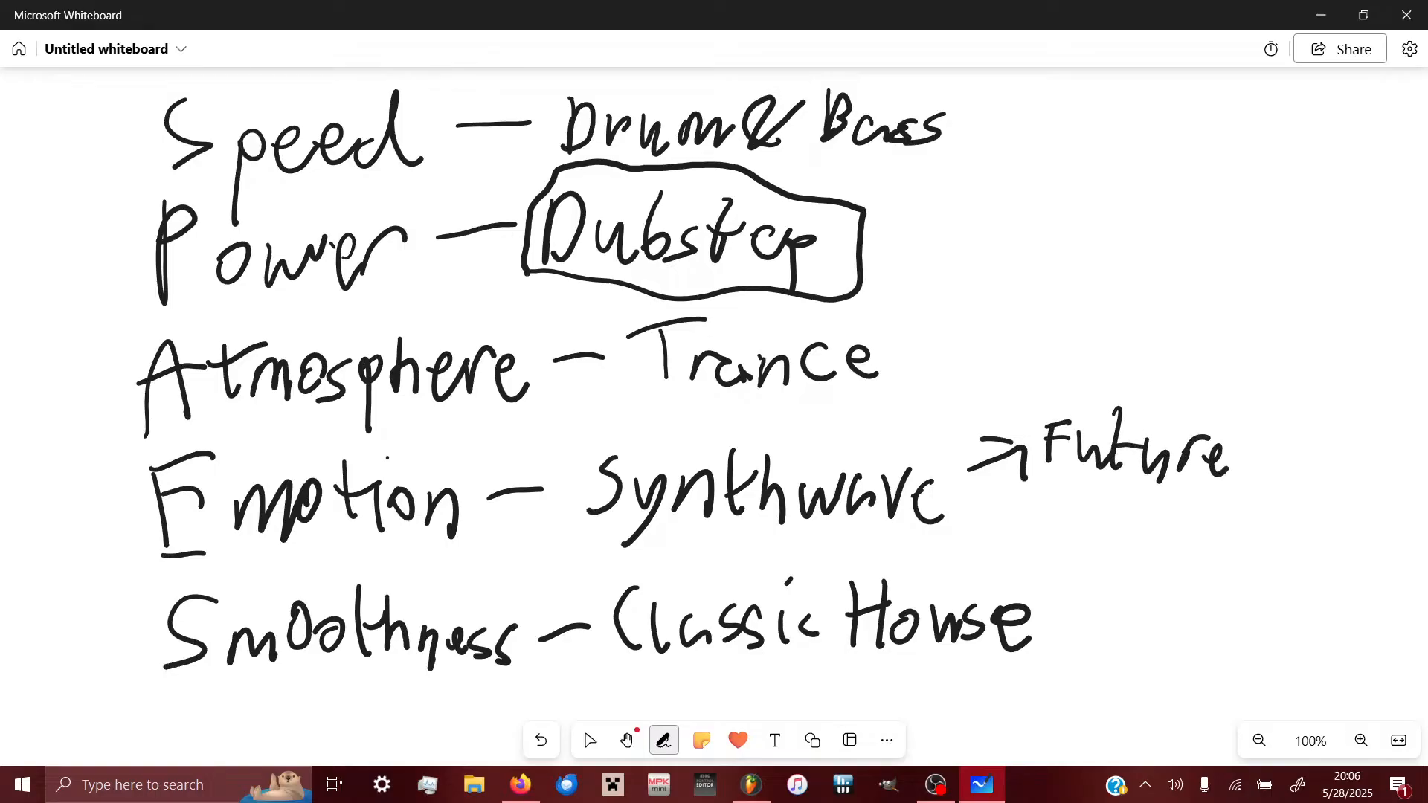
left_click_drag(1251, 407, 1256, 463)
mouse_move(1241, 414)
left_mouse_down()
mouse_move(1285, 408)
mouse_move(1282, 434)
mouse_move(1312, 461)
mouse_move(1340, 461)
left_mouse_up()
left_click_drag(1353, 413, 1355, 464)
left_click_drag(1357, 452, 1380, 465)
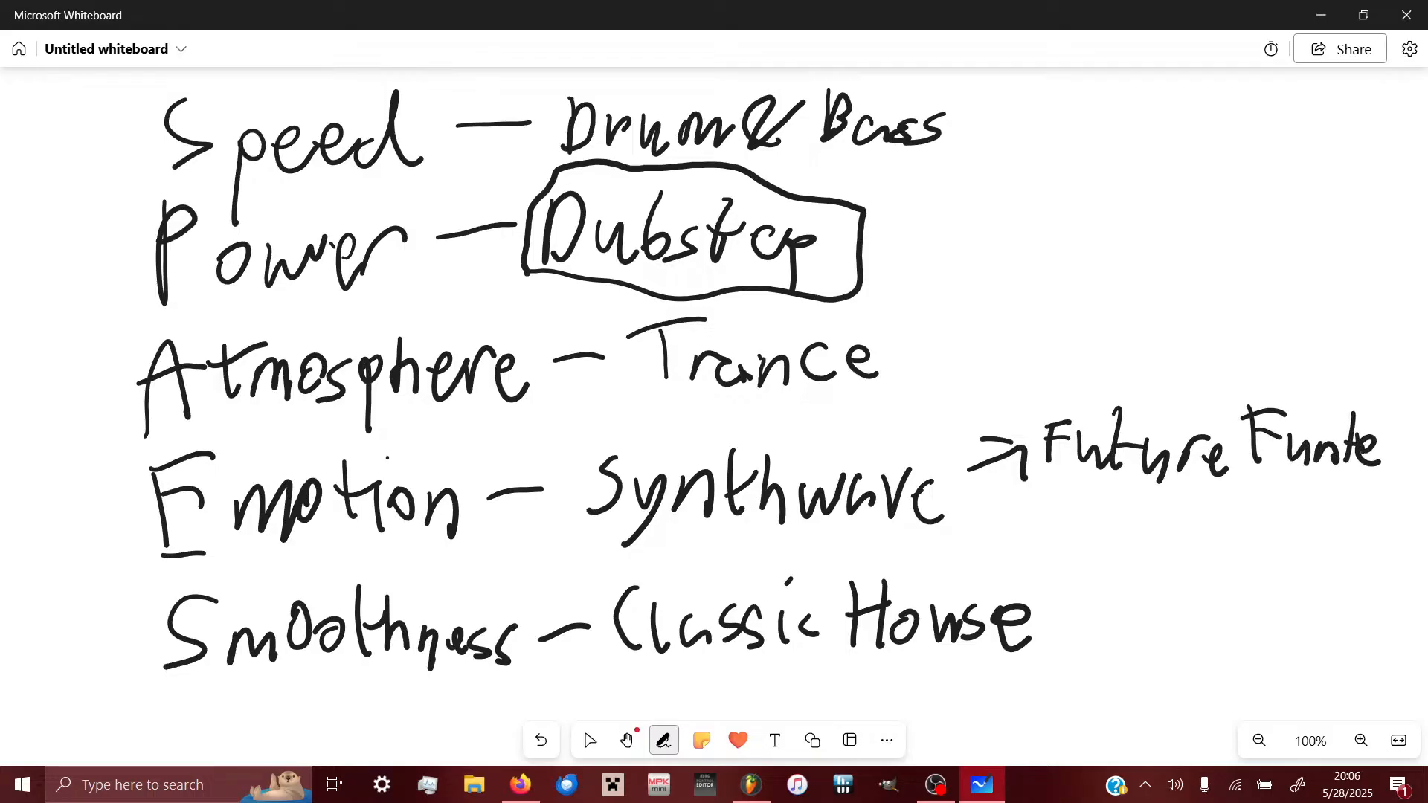
left_click(589, 740)
- Draw an arrow pointing at the boxed Dubstep and handwrite Electric Guitar at the arrow's tail
mouse_move(946, 222)
left_mouse_down()
mouse_move(886, 224)
mouse_move(907, 248)
left_mouse_up()
left_click_drag(971, 196, 972, 247)
mouse_move(968, 198)
left_mouse_down()
mouse_move(996, 202)
mouse_move(969, 249)
mouse_move(990, 251)
mouse_move(975, 205)
mouse_move(1002, 241)
left_mouse_up()
left_click_drag(982, 191, 973, 250)
mouse_move(986, 193)
left_mouse_down()
mouse_move(1024, 189)
mouse_move(1008, 220)
left_mouse_up()
left_click_drag(969, 251, 1016, 247)
mouse_move(1044, 183)
left_mouse_down()
mouse_move(1055, 250)
mouse_move(1093, 247)
left_mouse_up()
left_click_drag(1113, 222, 1116, 252)
mouse_move(1149, 223)
left_mouse_down()
mouse_move(1131, 249)
mouse_move(1142, 218)
mouse_move(1187, 216)
mouse_move(1202, 250)
mouse_move(1227, 248)
left_mouse_up()
left_click(1206, 192)
mouse_move(1289, 190)
left_mouse_down()
mouse_move(1262, 186)
mouse_move(1343, 252)
left_mouse_up()
mouse_move(1357, 190)
left_mouse_down()
mouse_move(1361, 237)
mouse_move(1374, 223)
mouse_move(1401, 245)
mouse_move(1426, 223)
left_mouse_up()
left_click(1335, 188)
left_click(1377, 227)
left_click(590, 740)
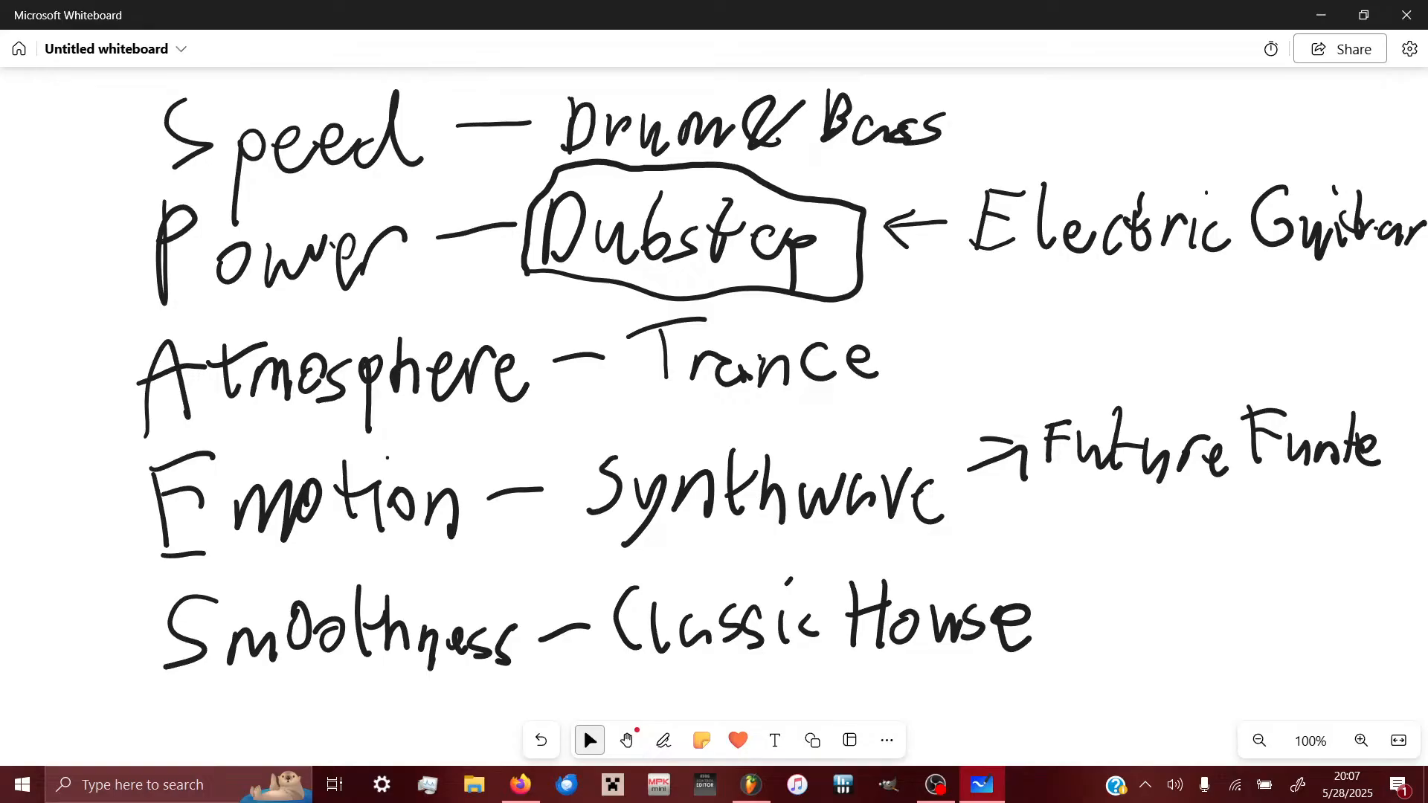
- Switch to FL Studio, open Unwanted.flp from the Interesting Ideas folder, and play the song from the start
left_click(752, 786)
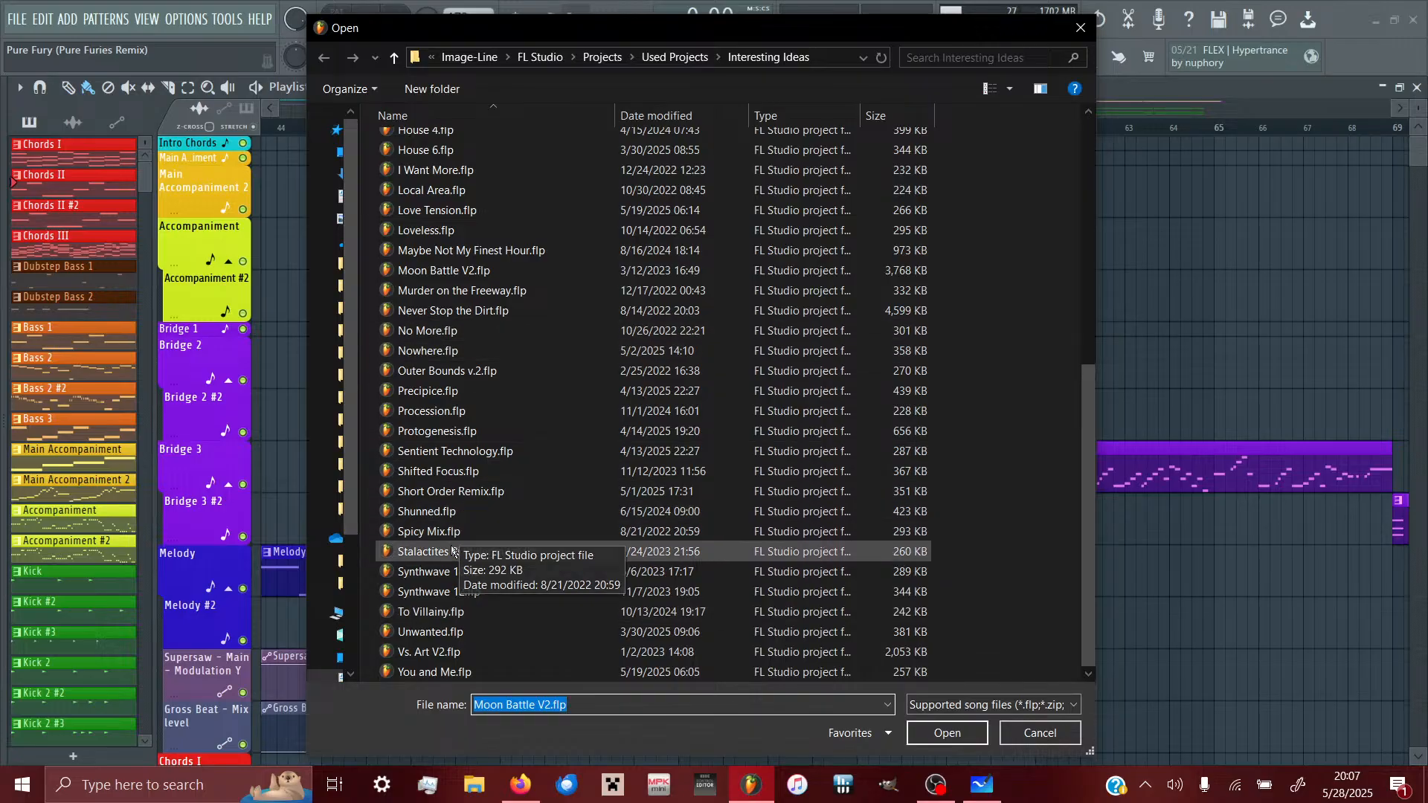
left_click(446, 631)
left_click(912, 739)
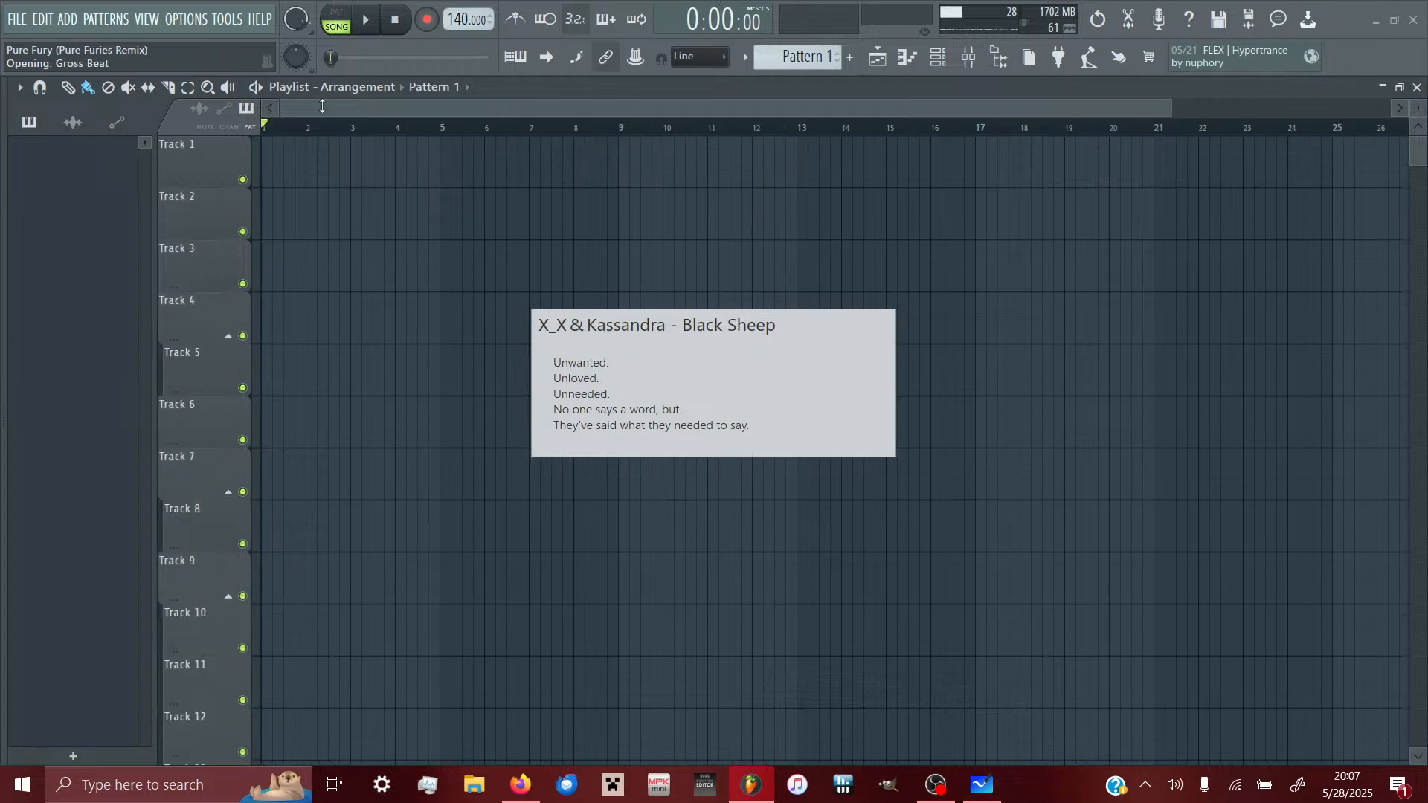
left_click(362, 24)
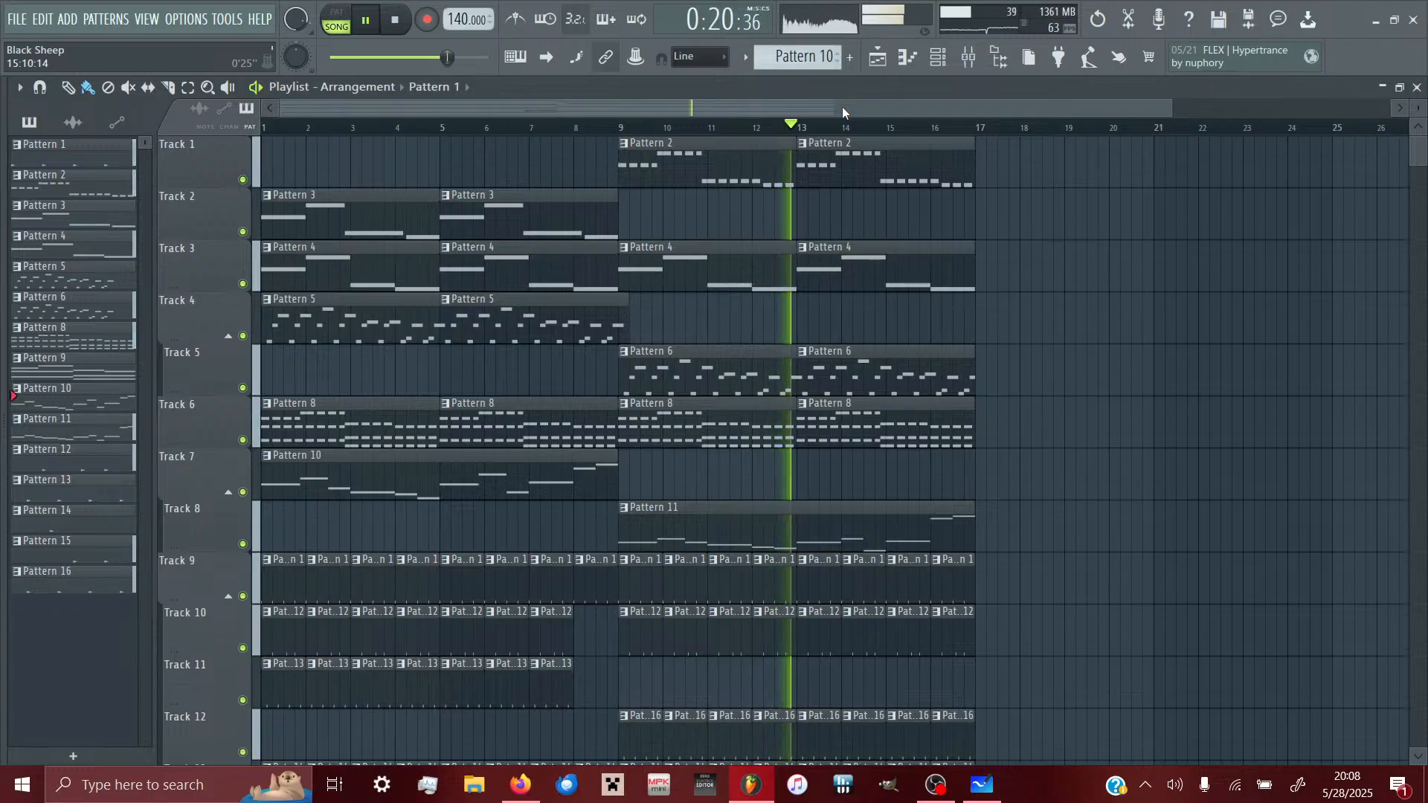
key("space")
- Browse the Interesting Ideas folder and open the project Horrific Night.flp
left_click(18, 18)
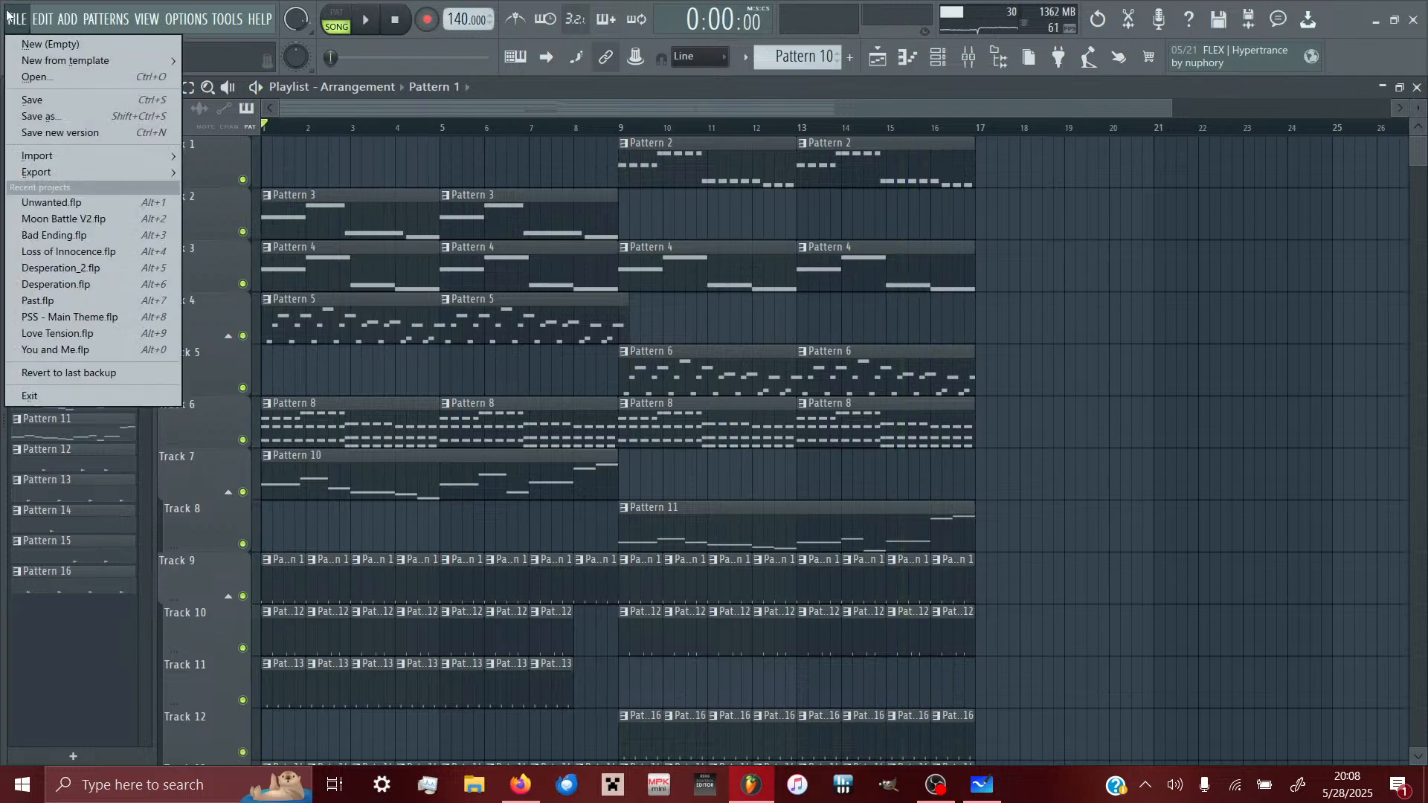
left_click(38, 61)
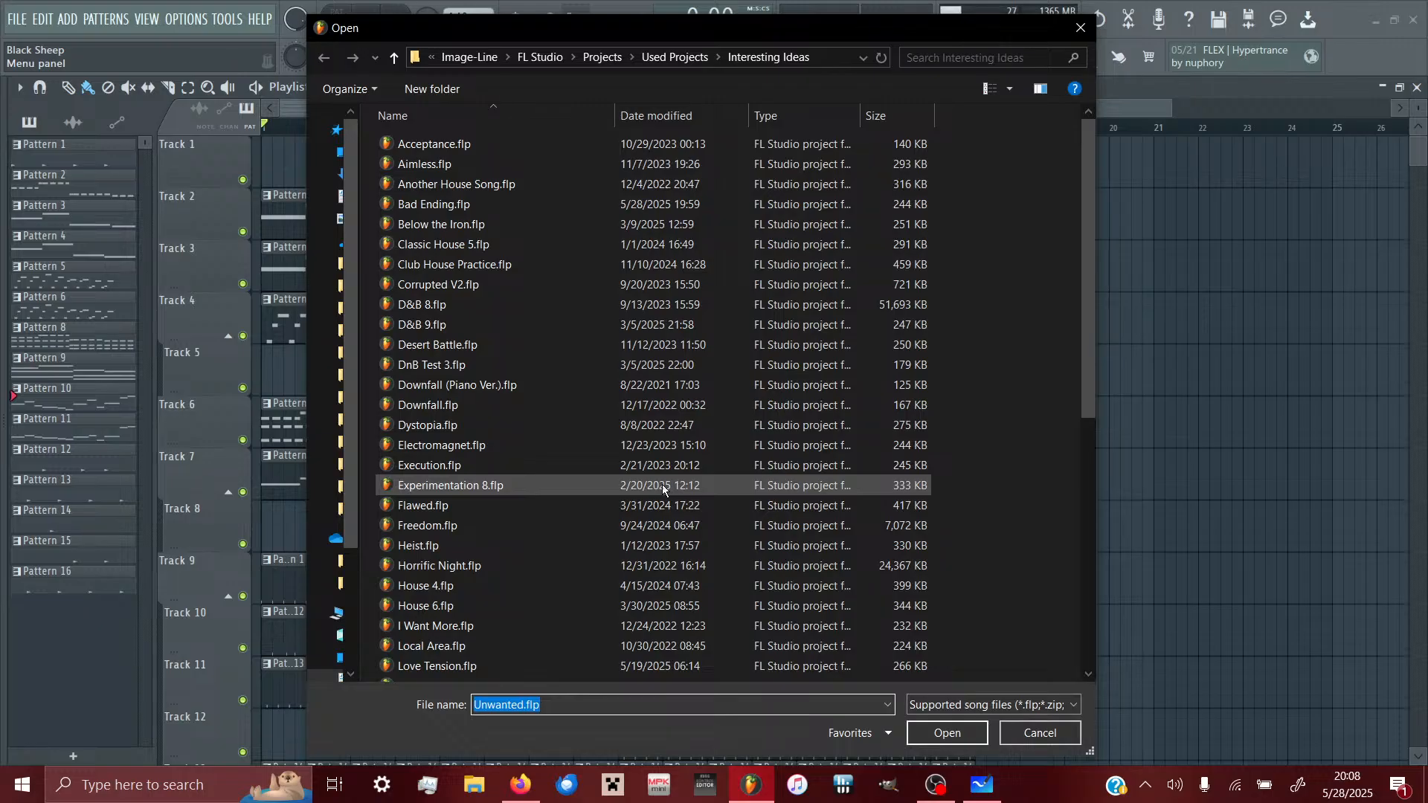
scroll(662, 489, "down", 8)
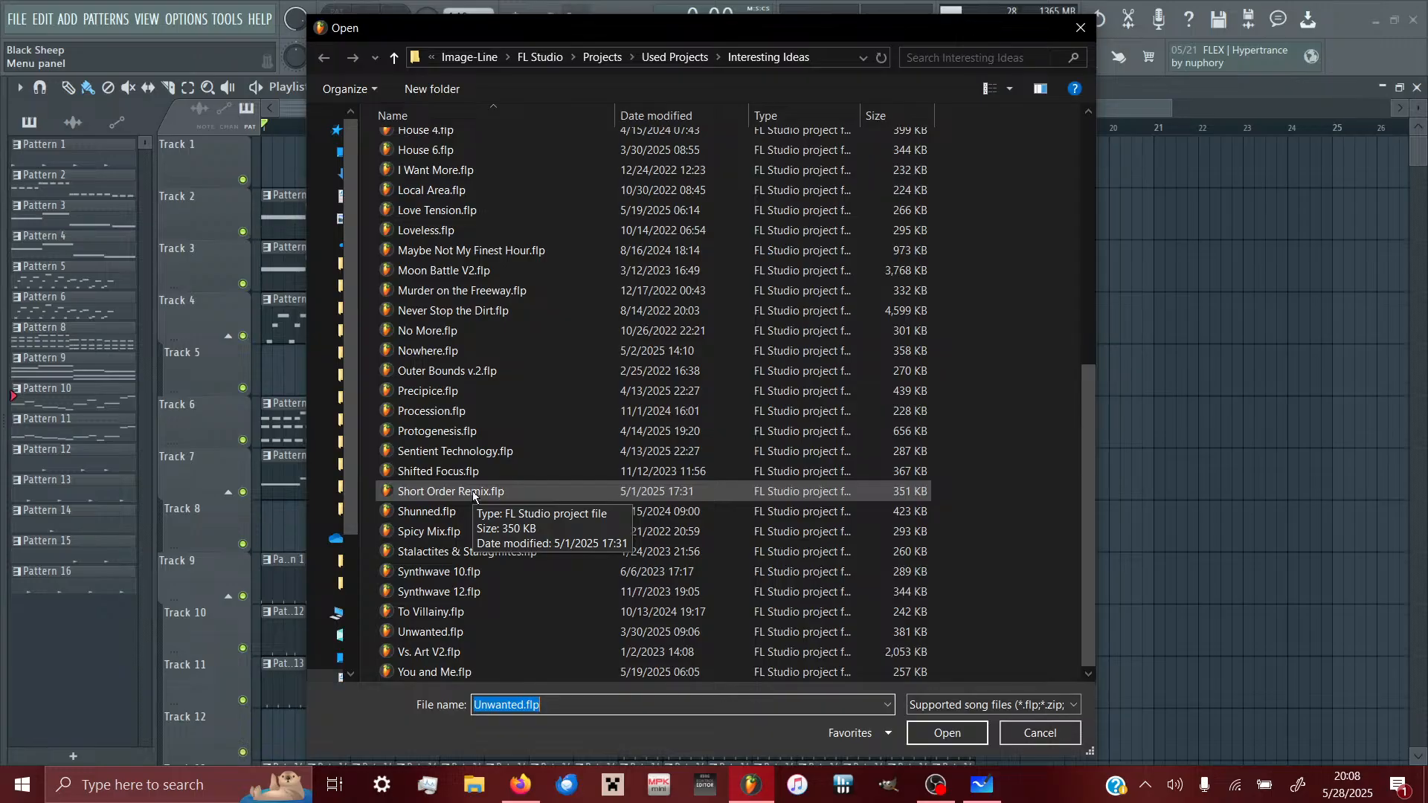
scroll(473, 495, "up", 5)
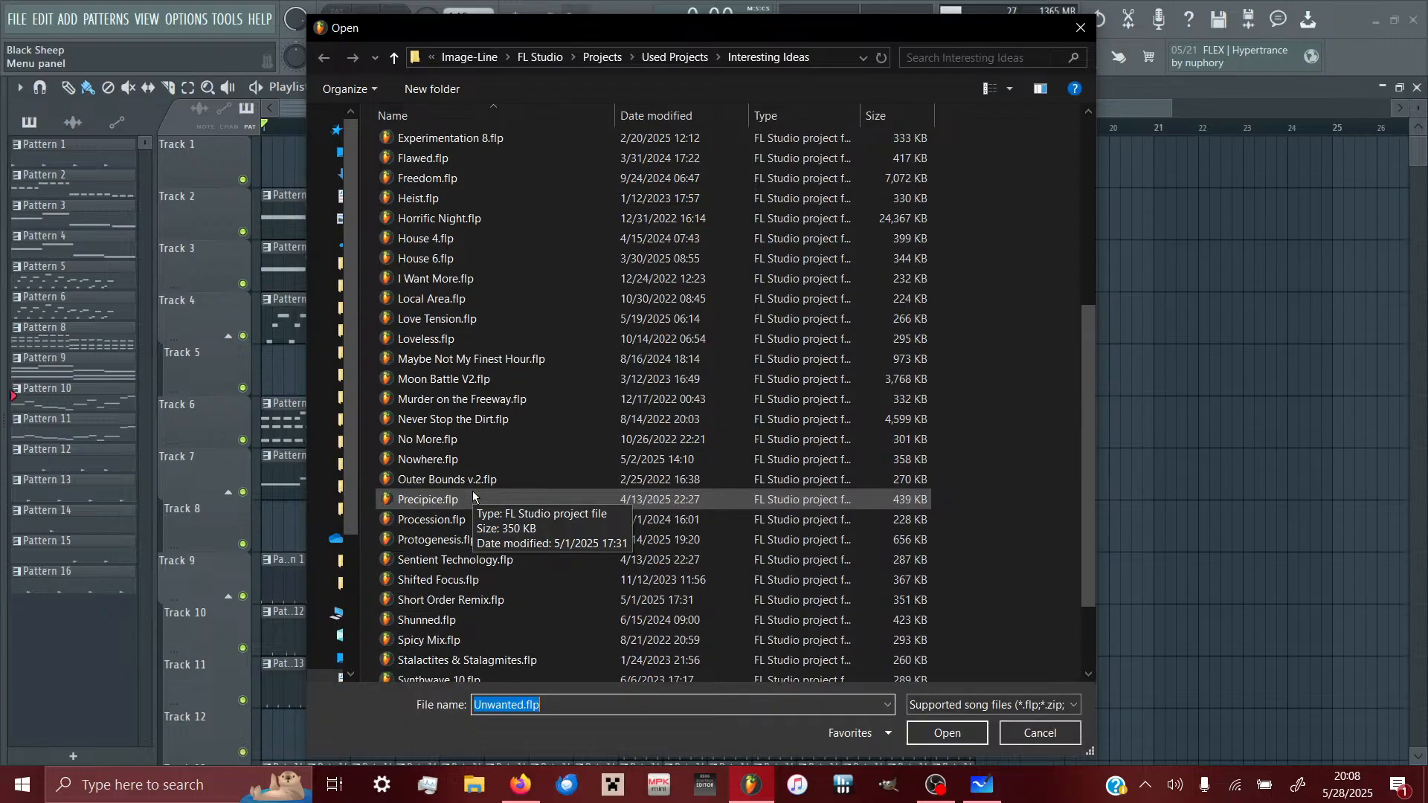
left_click(454, 400)
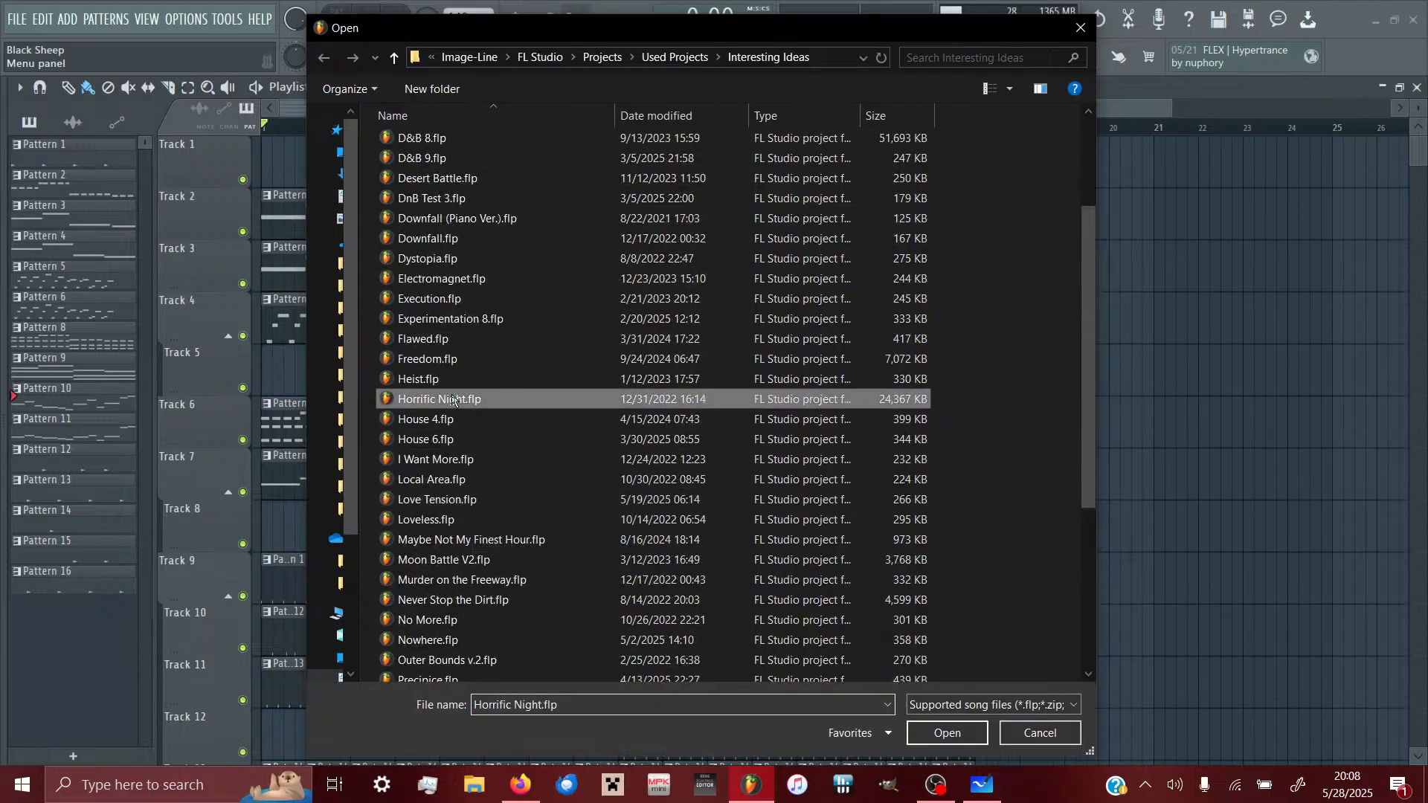
left_click(926, 739)
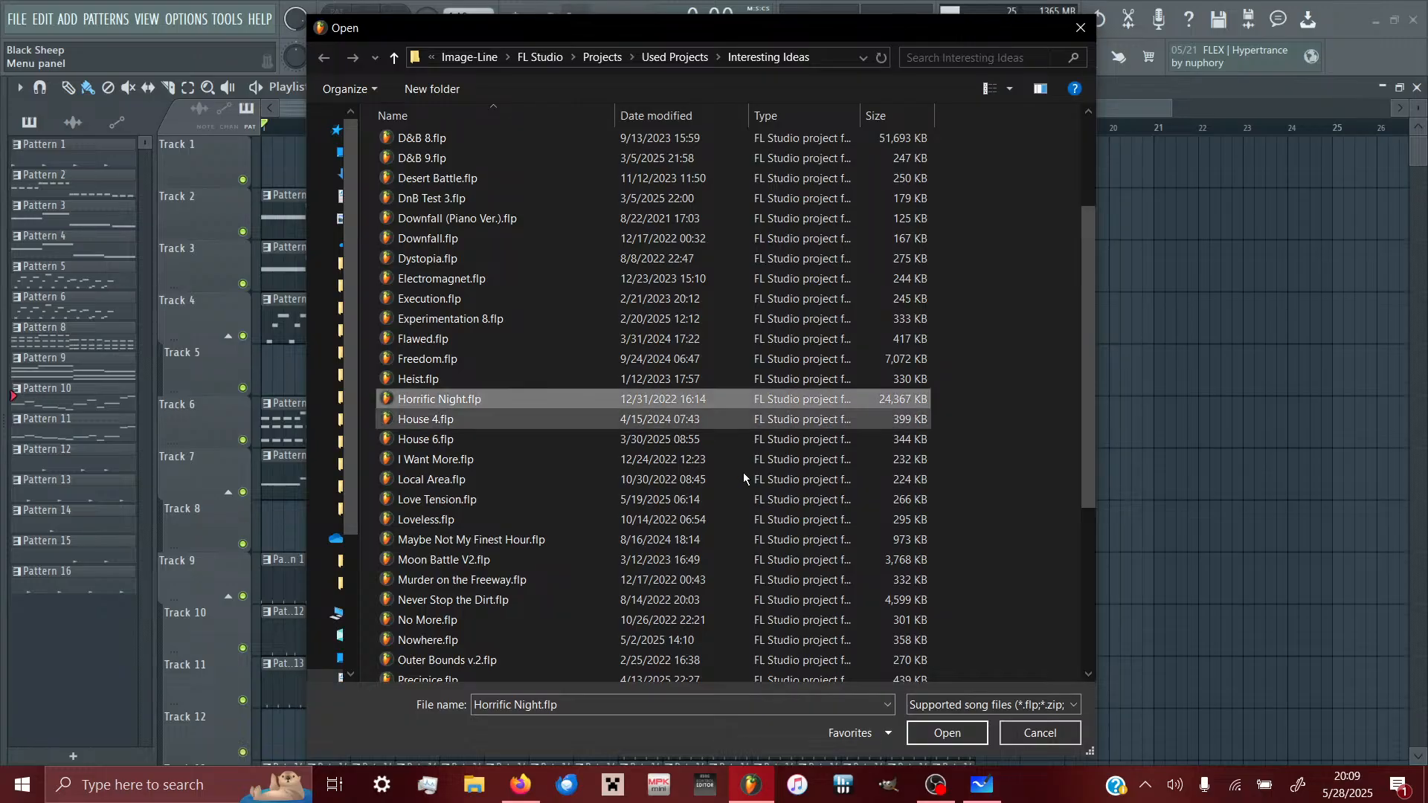
left_click(940, 735)
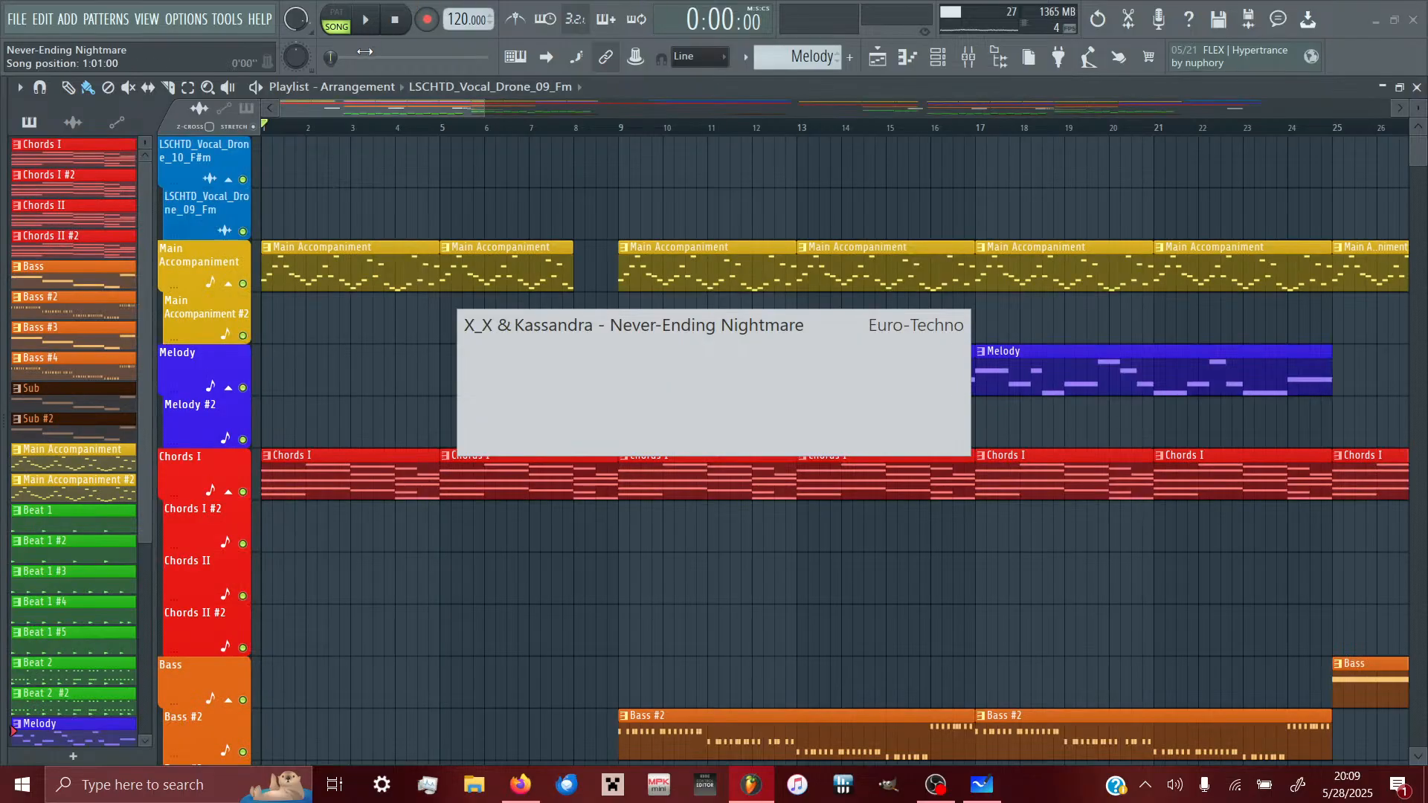
- Play the song from the start while examining the melody, chord, bass and vocal tracks in the playlist
left_click(368, 21)
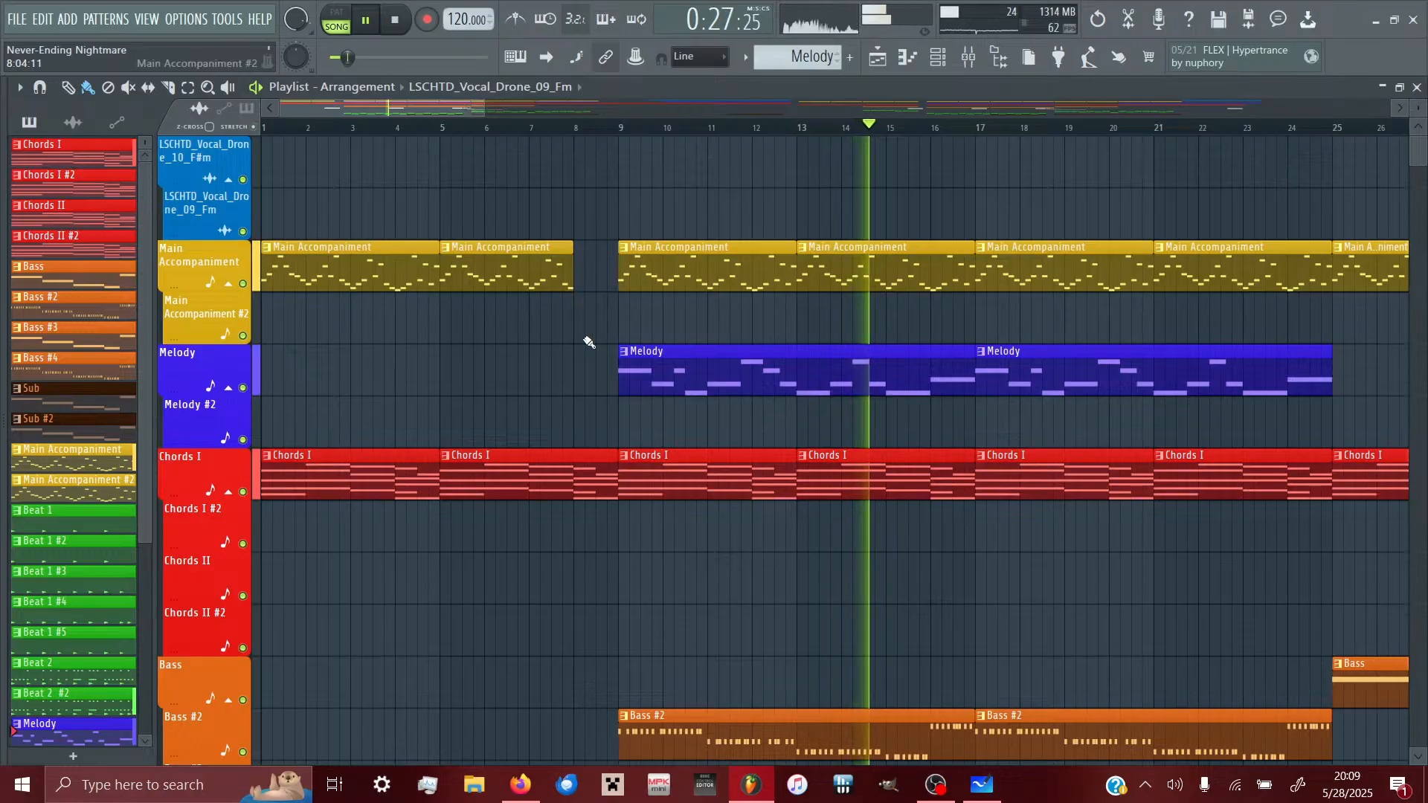
scroll(586, 338, "right", 3)
scroll(589, 342, "right", 1)
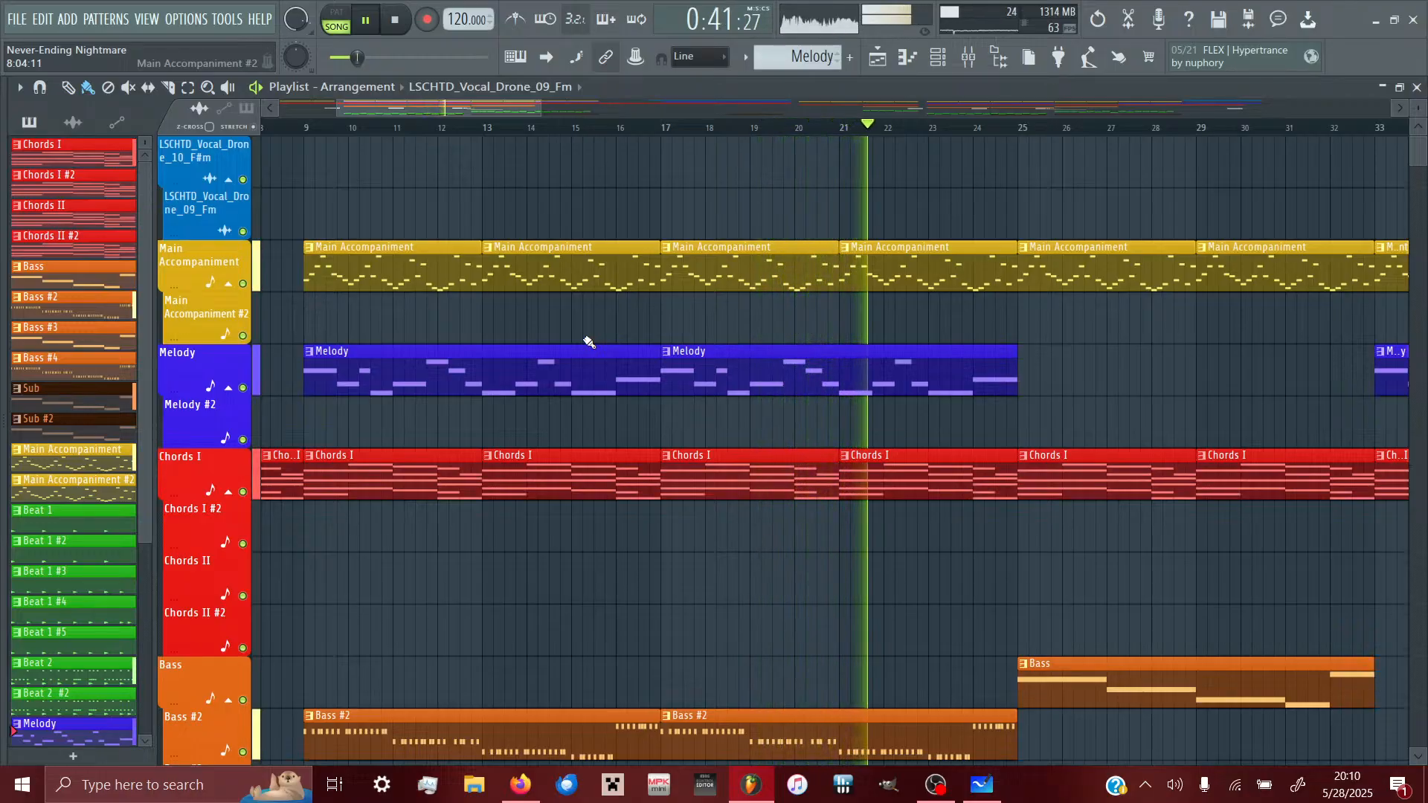
scroll(712, 525, "down", 4)
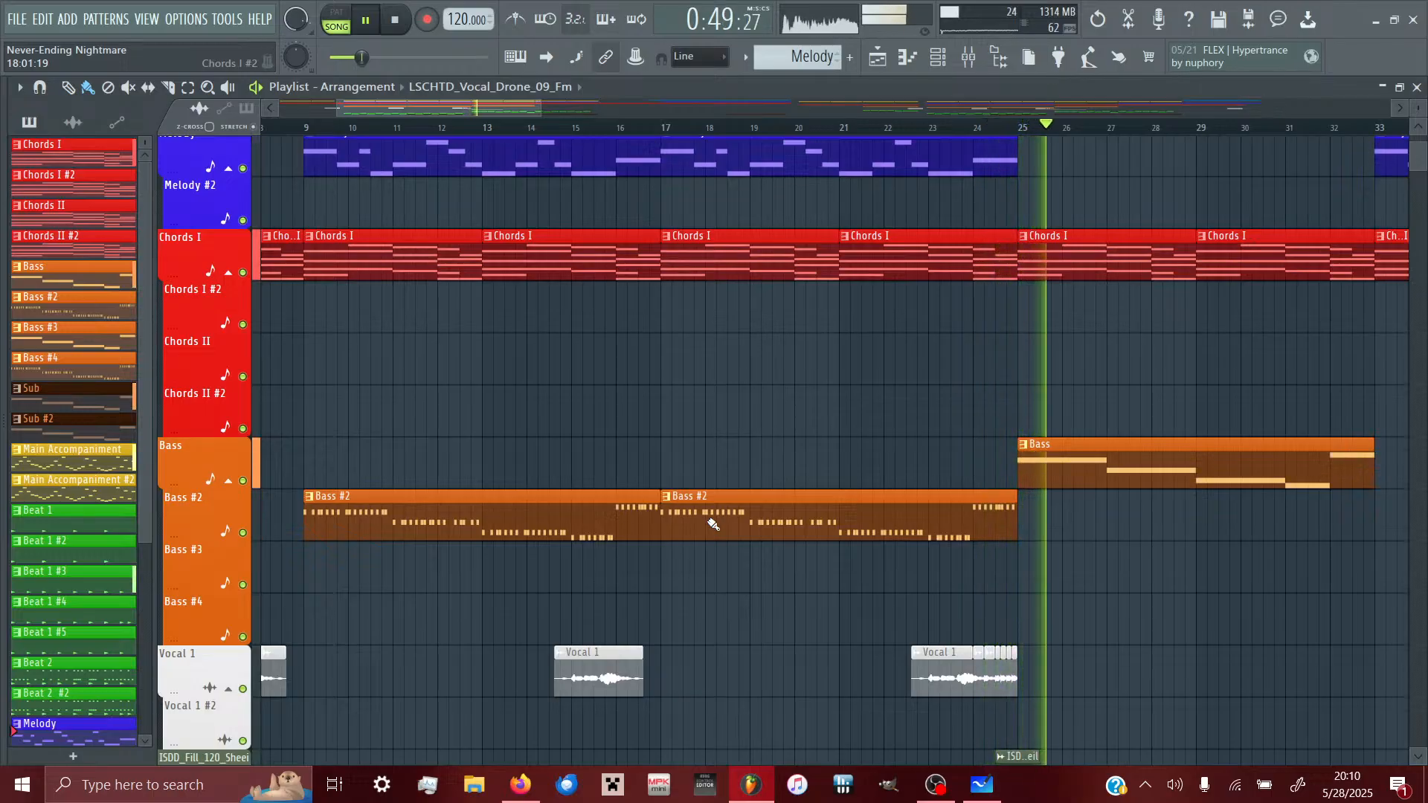
key("space")
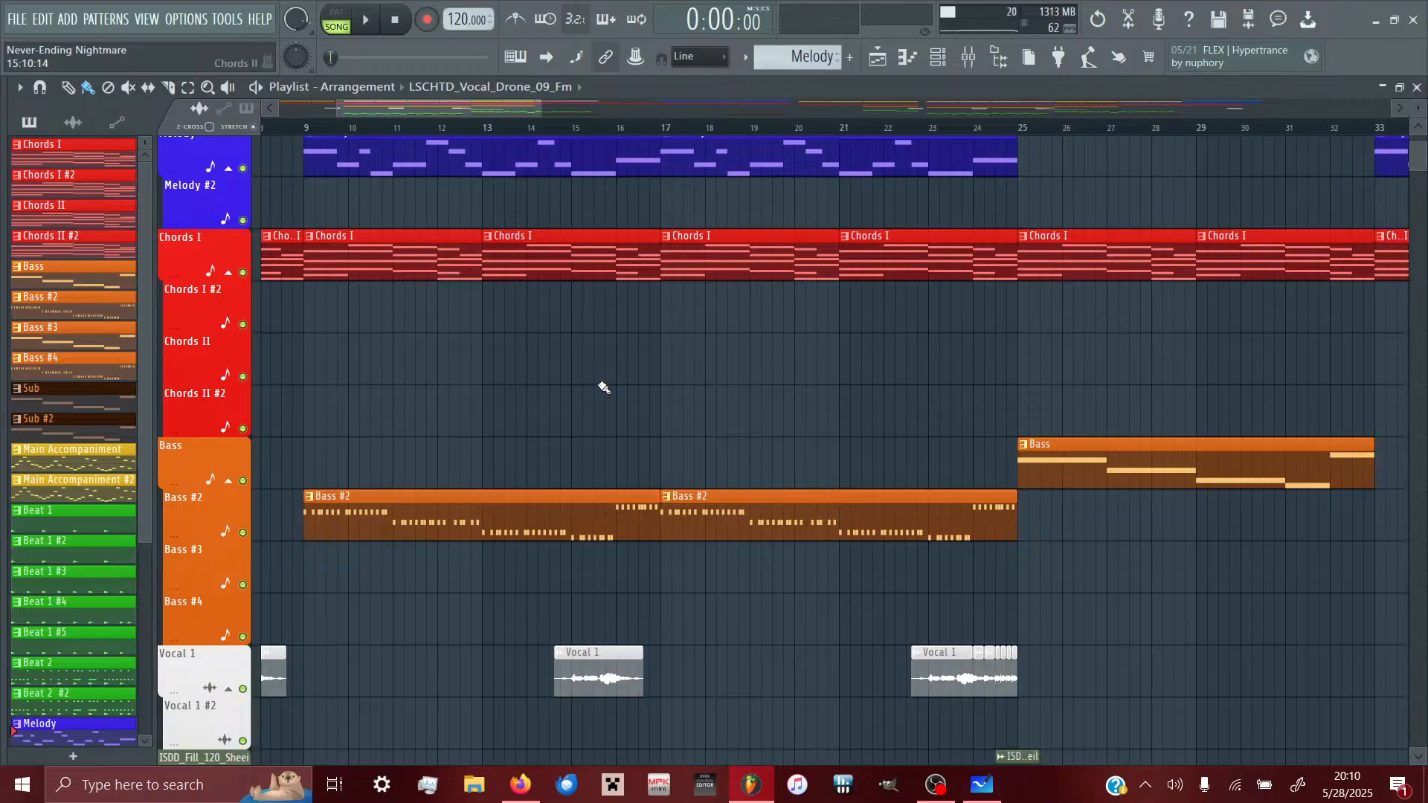
- Open the project Acceptance.flp from the Interesting Ideas folder
left_click(18, 20)
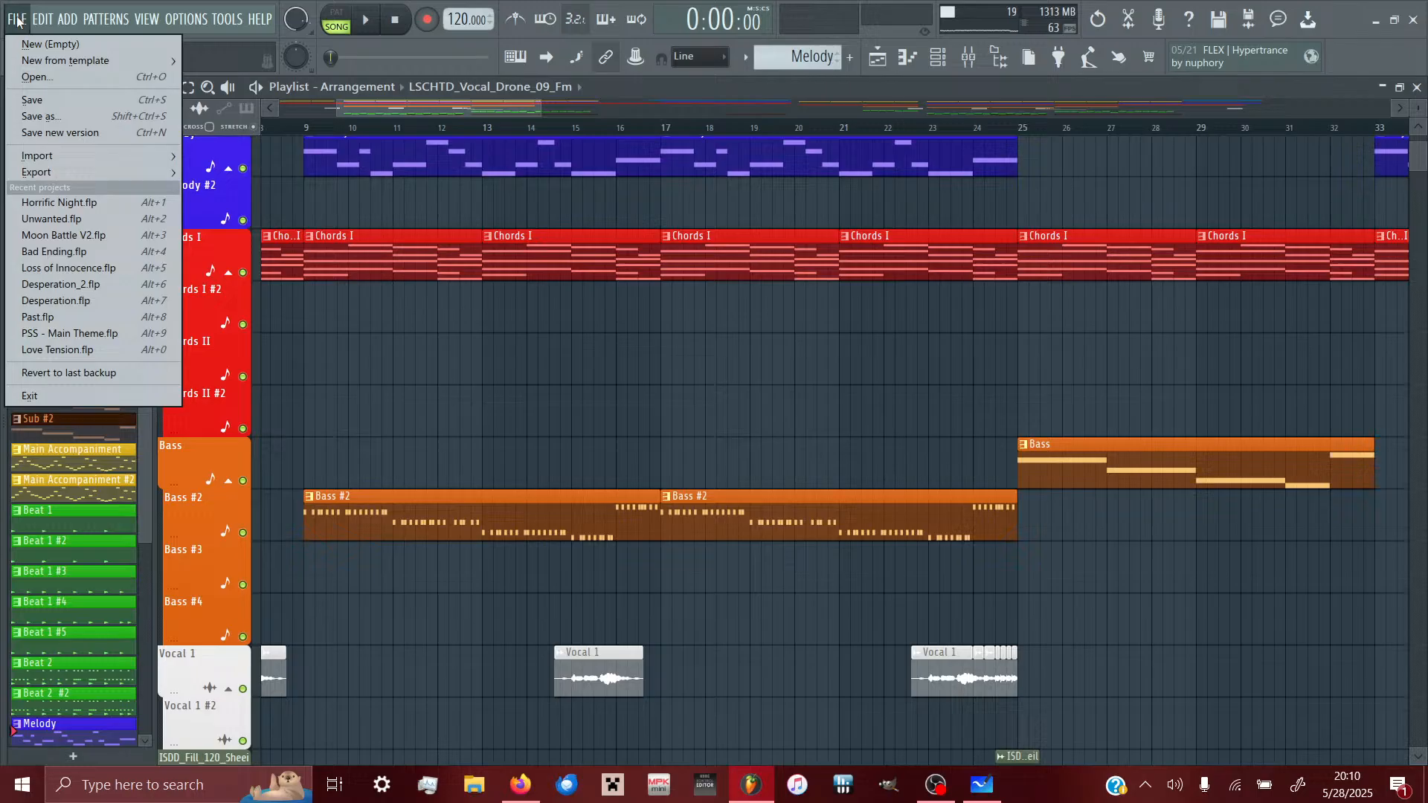
left_click(47, 79)
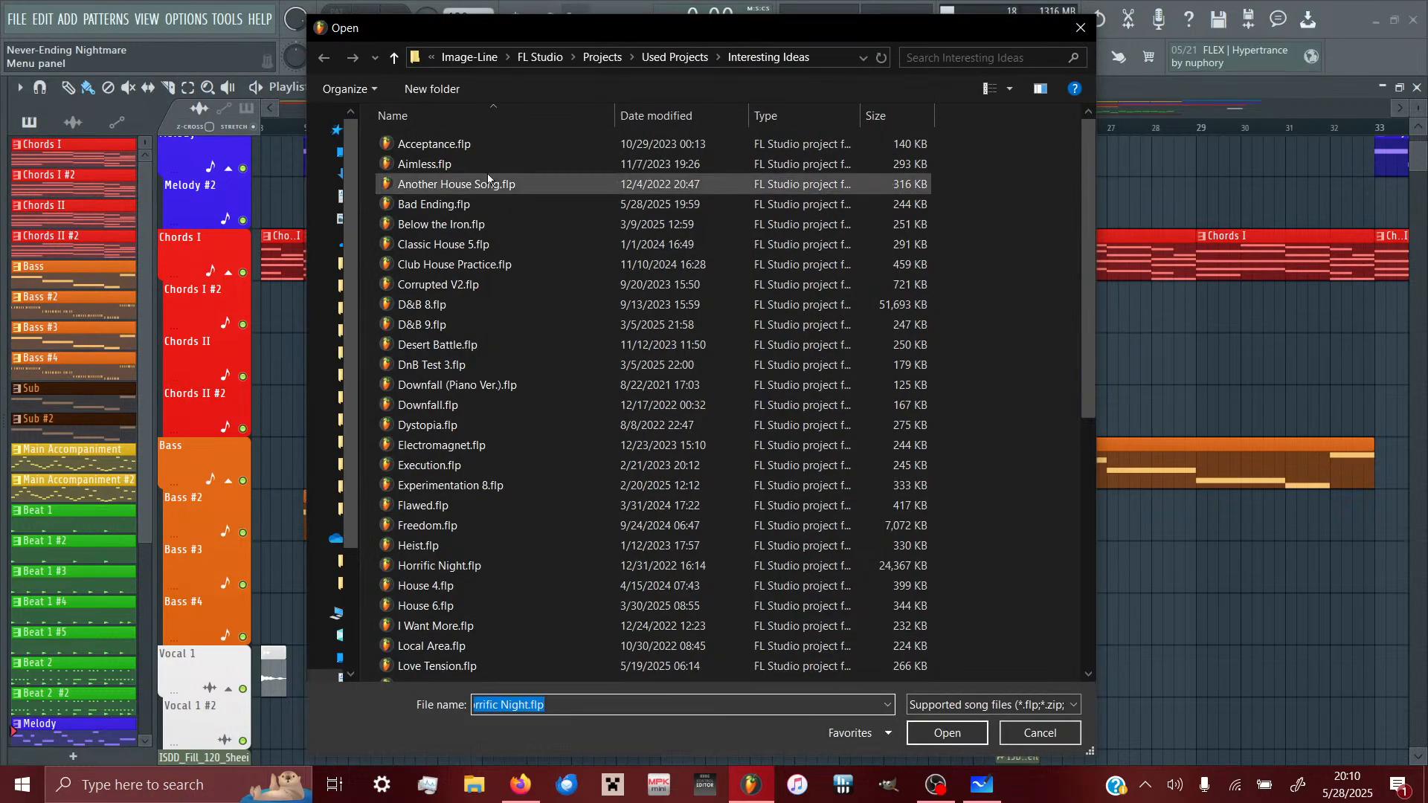
left_click(460, 149)
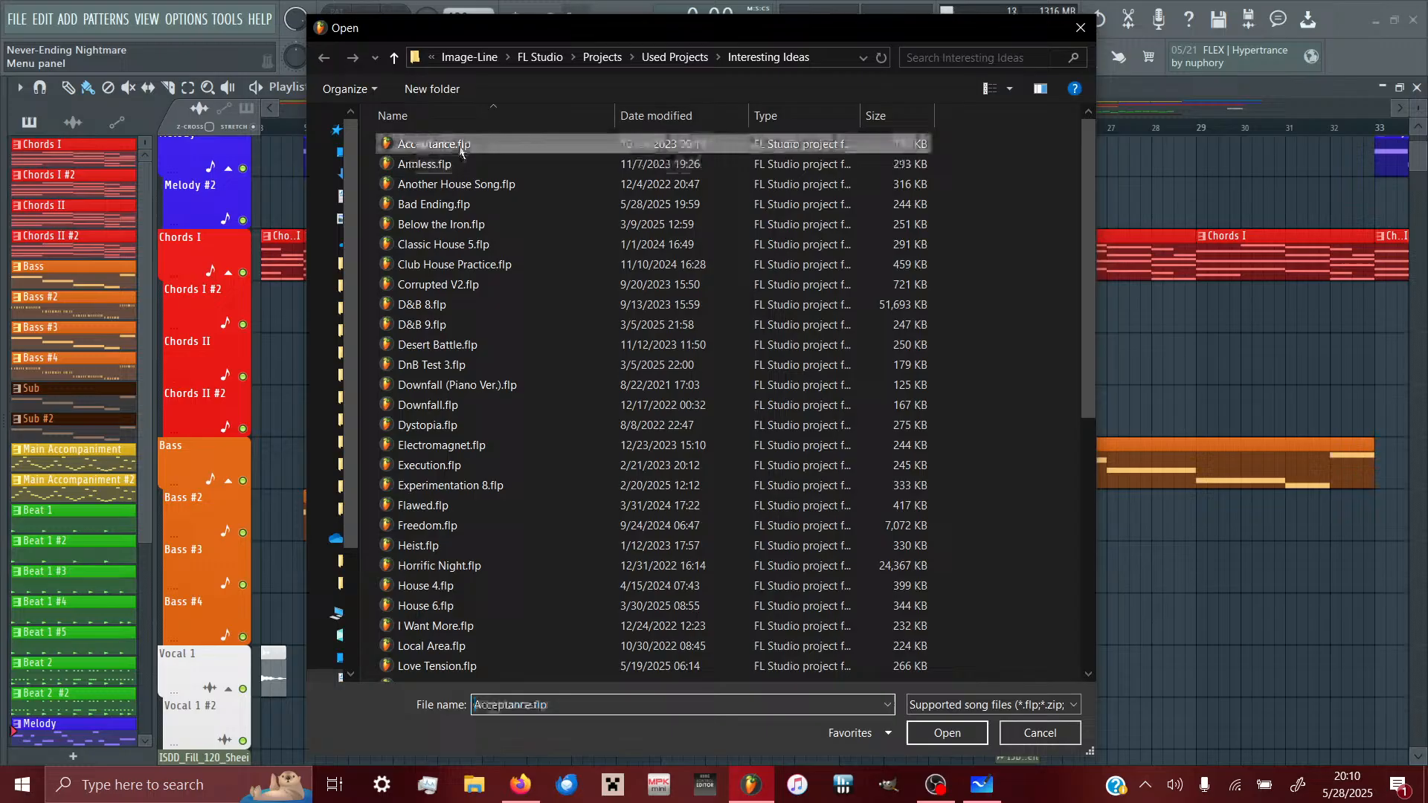
left_click(943, 735)
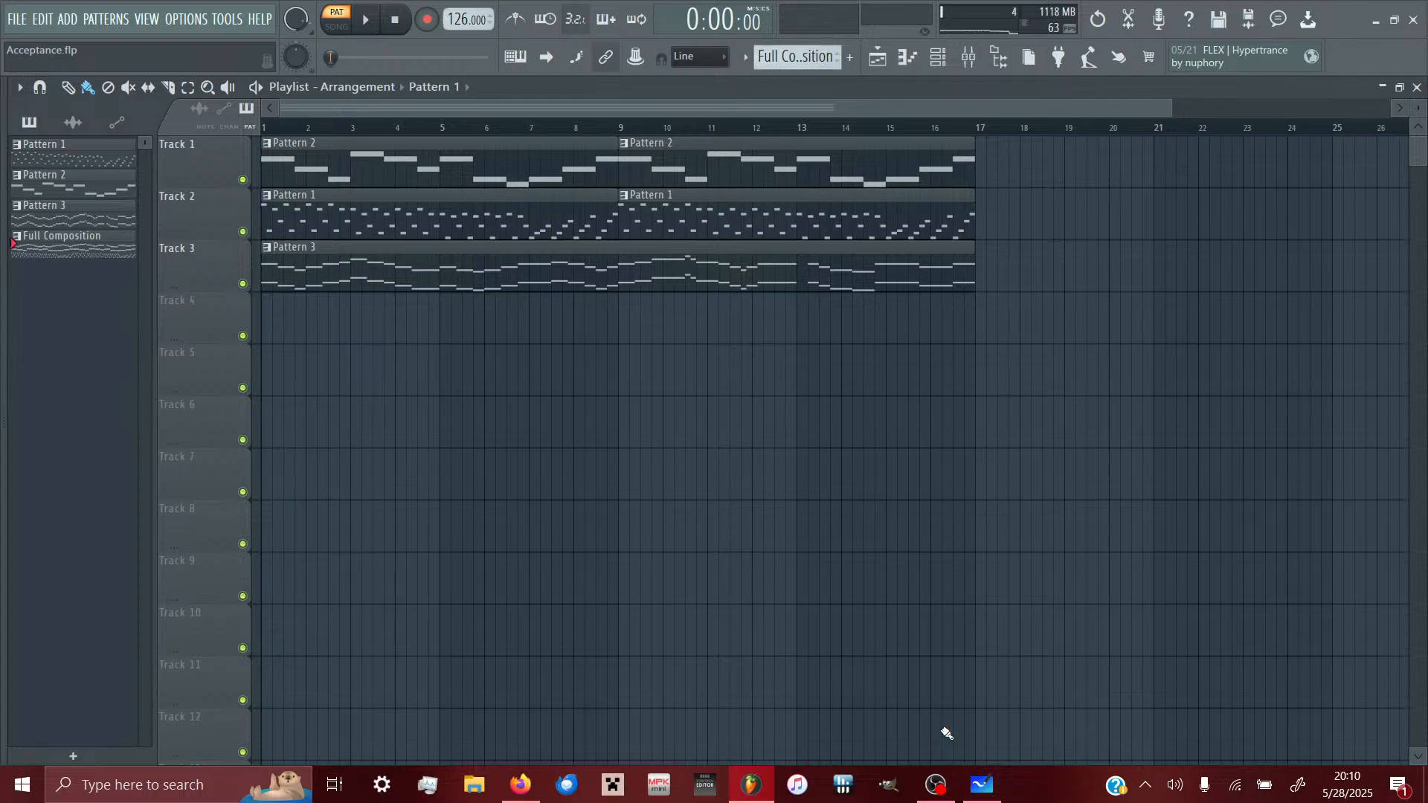
- Play the Full Composition pattern and examine its notes in the piano roll
left_click(64, 248)
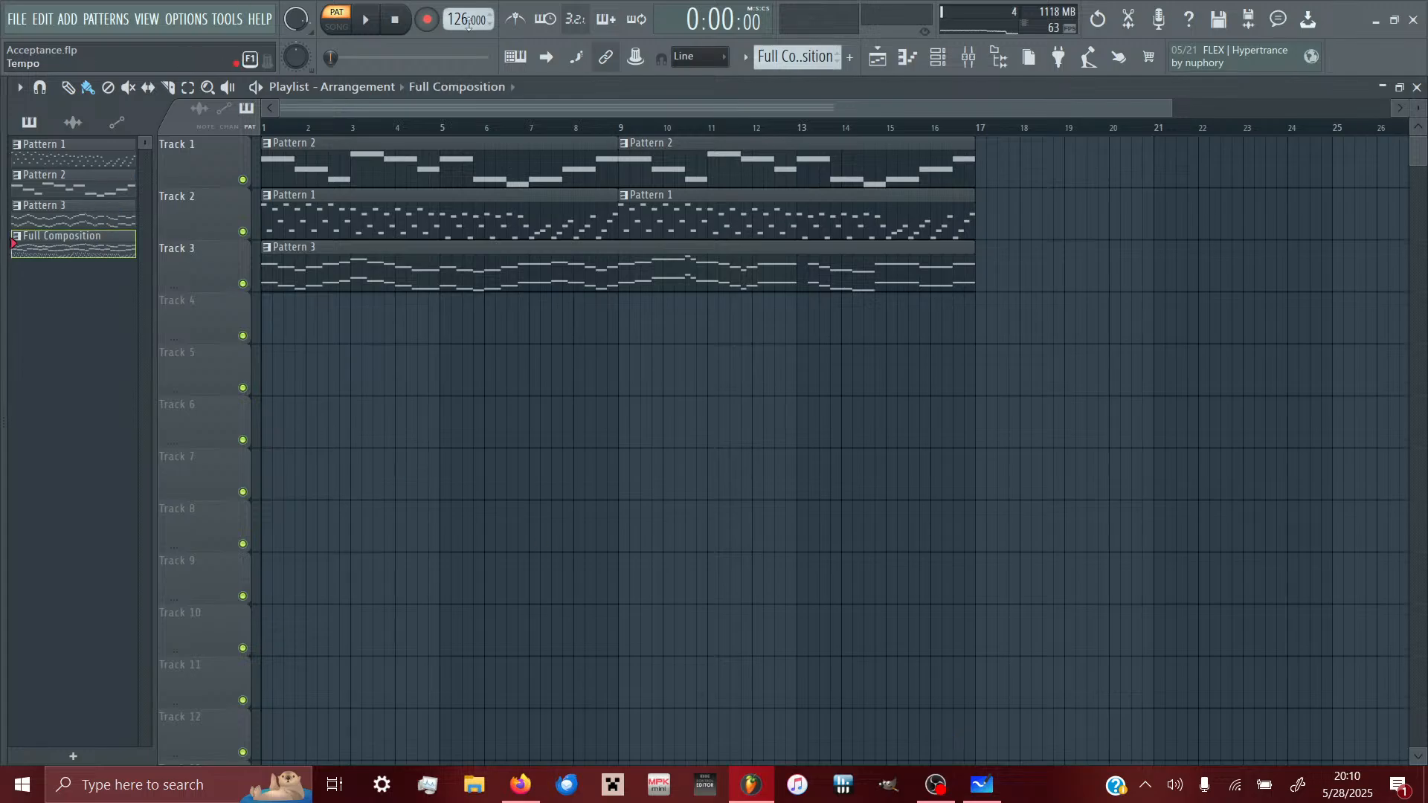
left_click(369, 20)
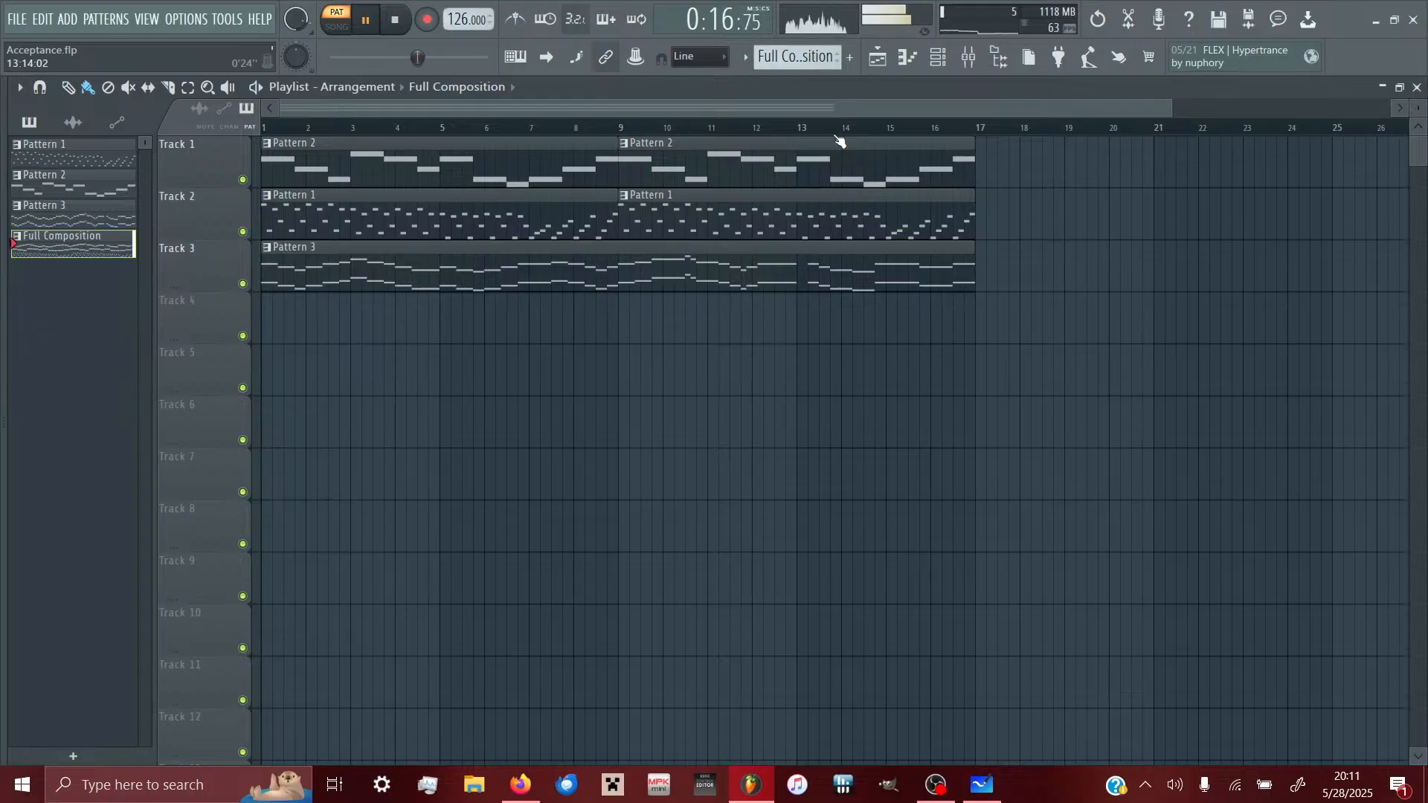
left_click(907, 59)
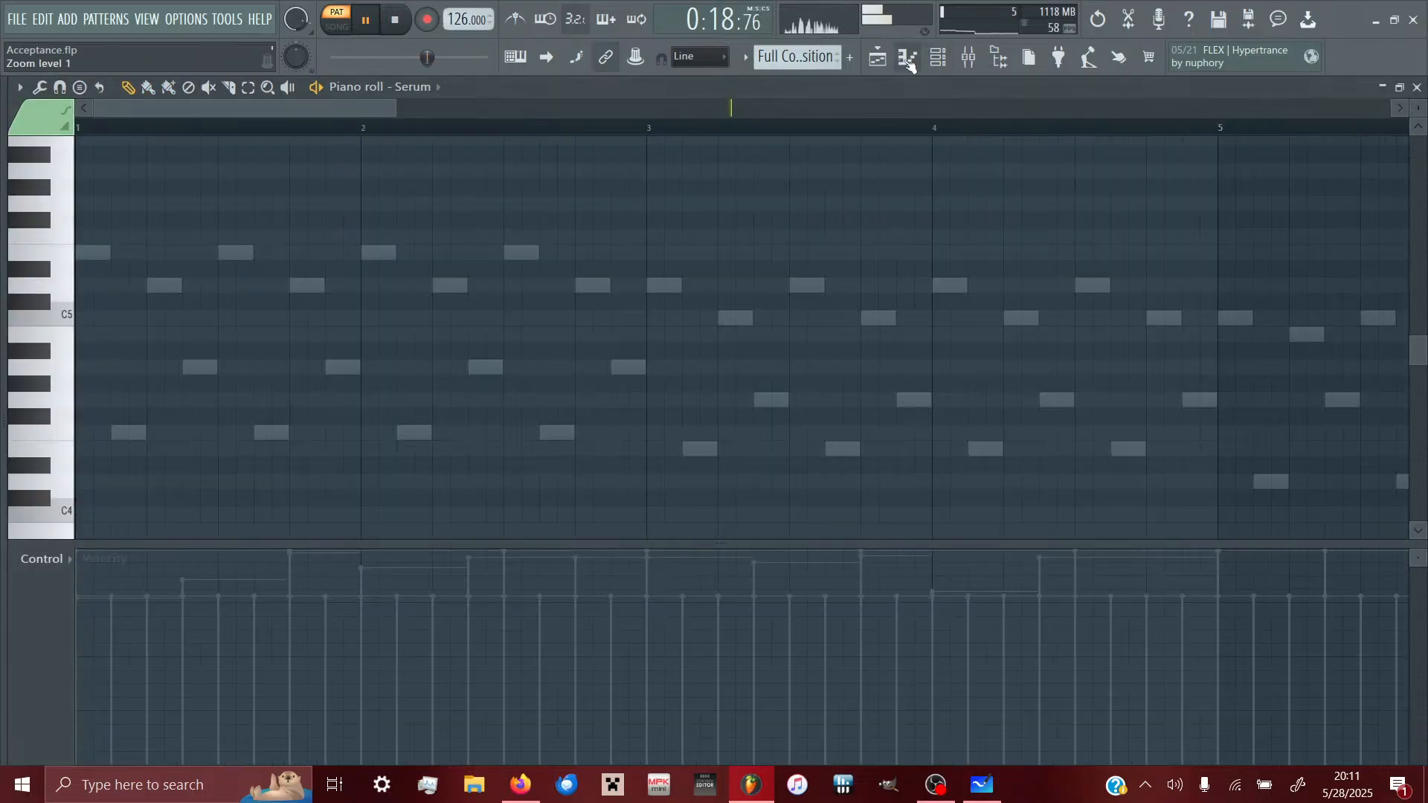
left_click_drag(392, 107, 814, 356)
scroll(918, 328, "right", 10)
scroll(918, 328, "down", 3)
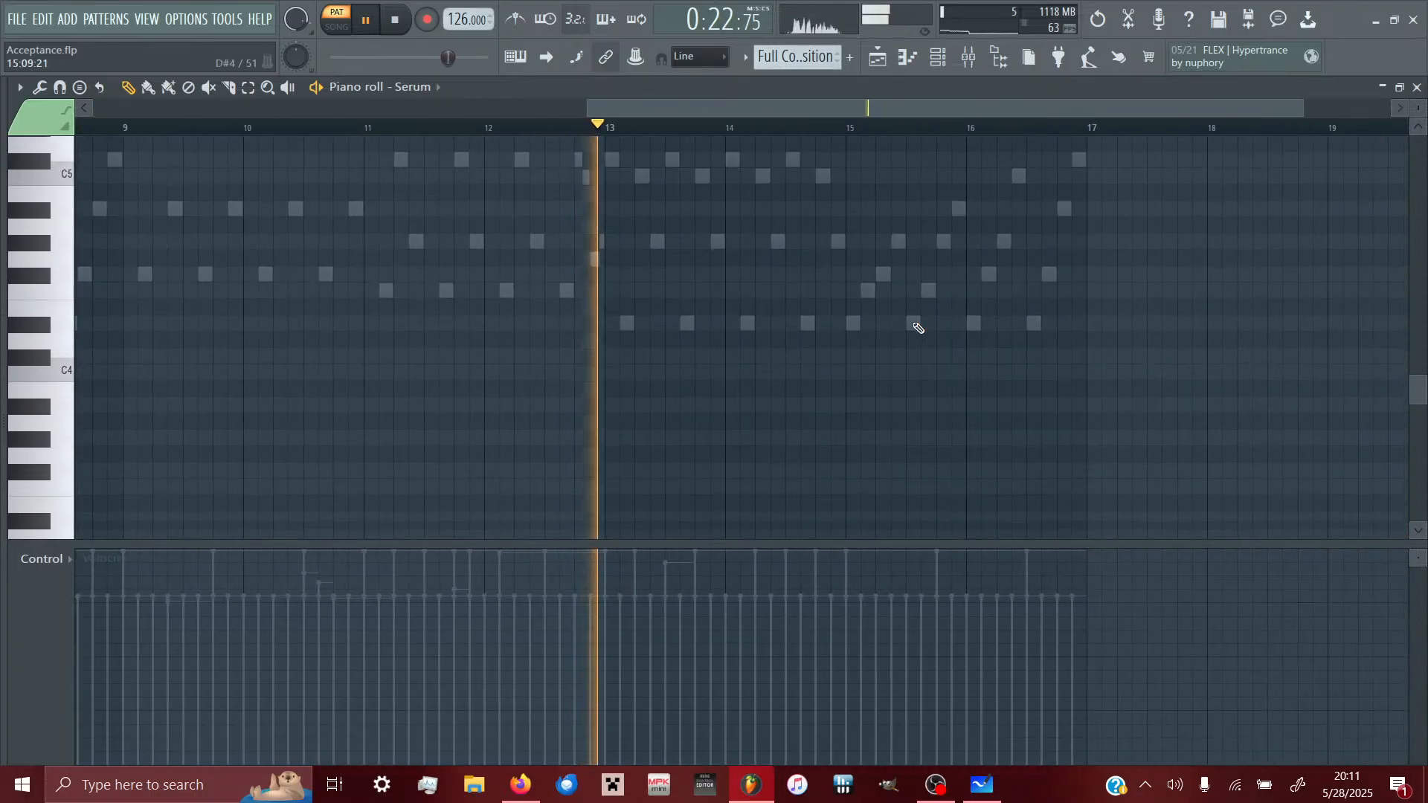
scroll(918, 328, "up", 6)
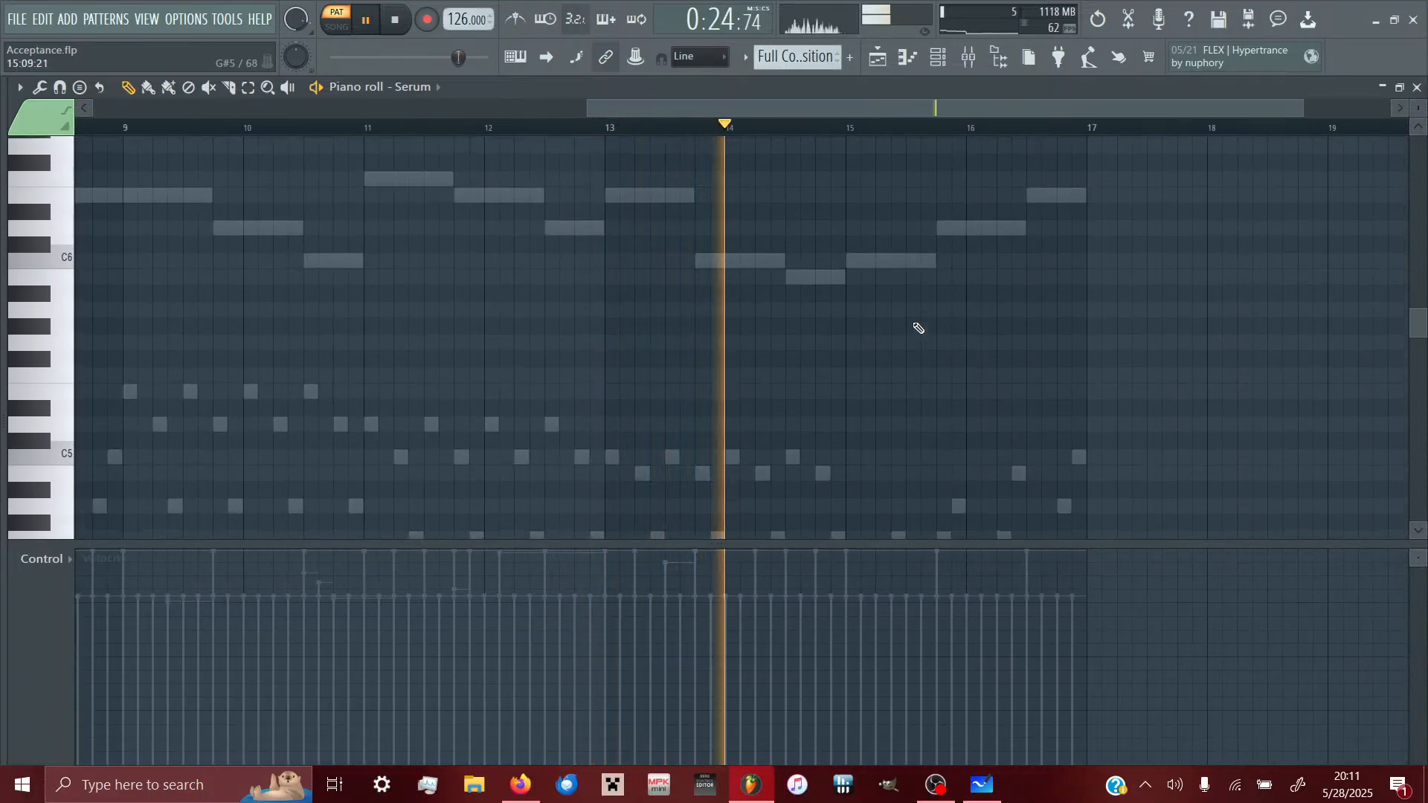
- Show the FL Keys channel's notes in the piano roll, and return to the playlist and stop playback
left_click(422, 88)
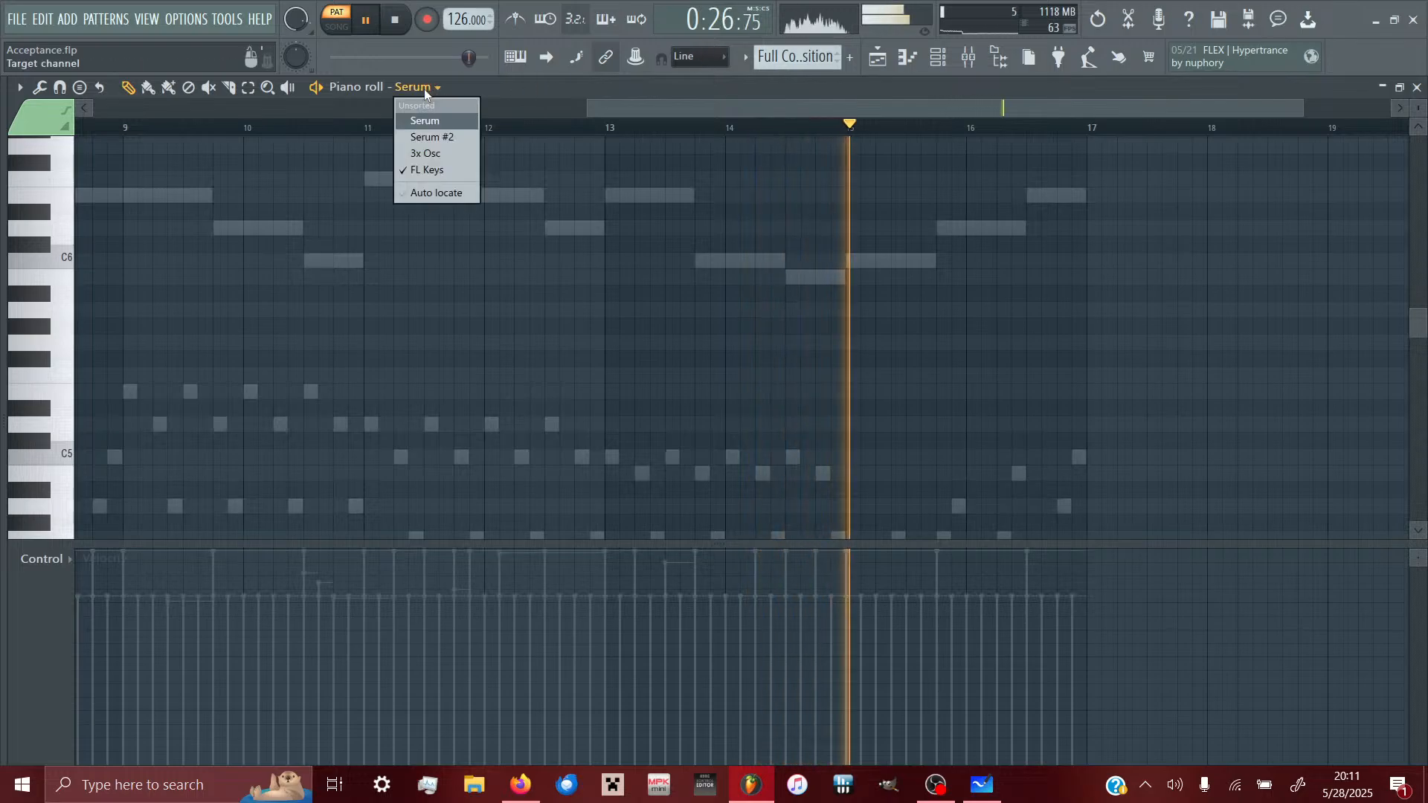
left_click(428, 170)
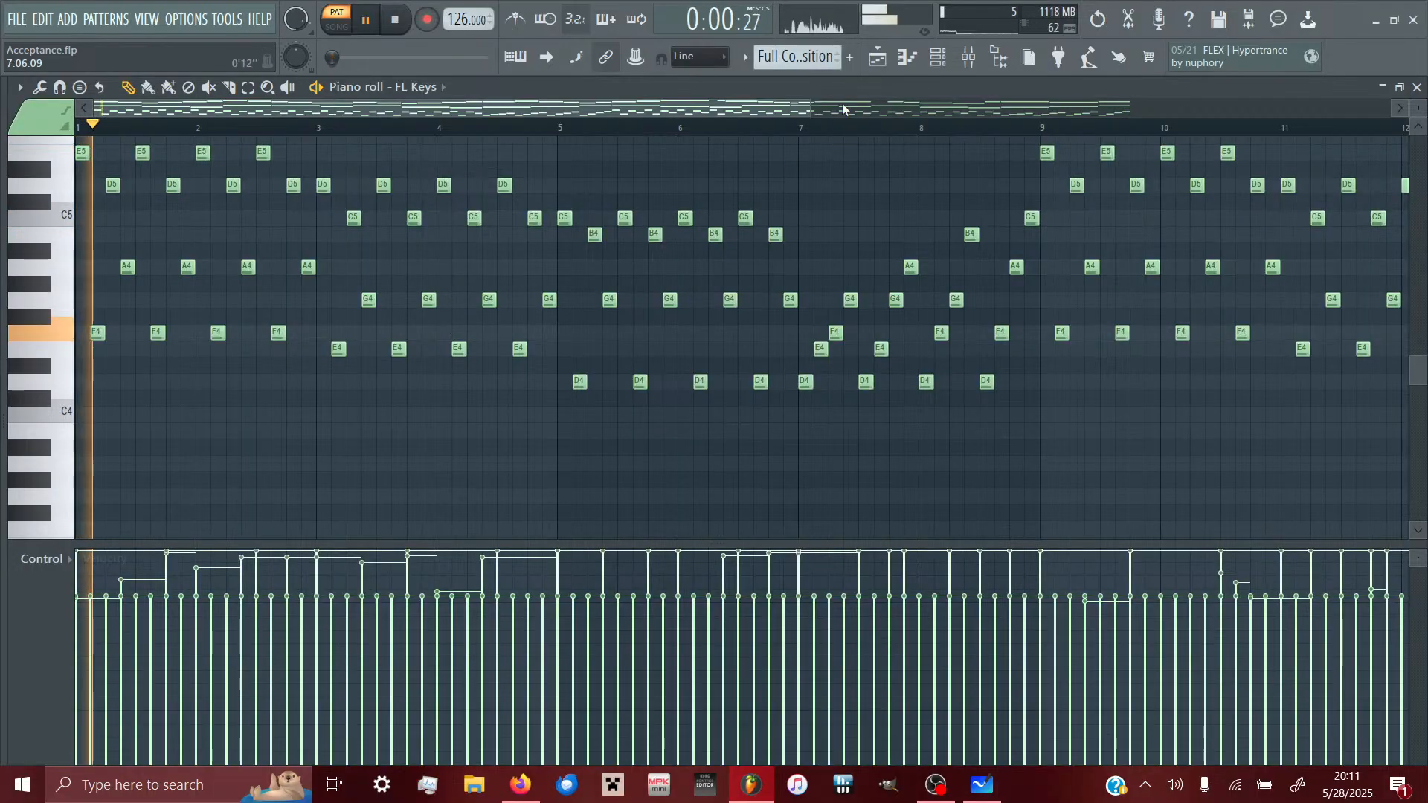
left_click(877, 57)
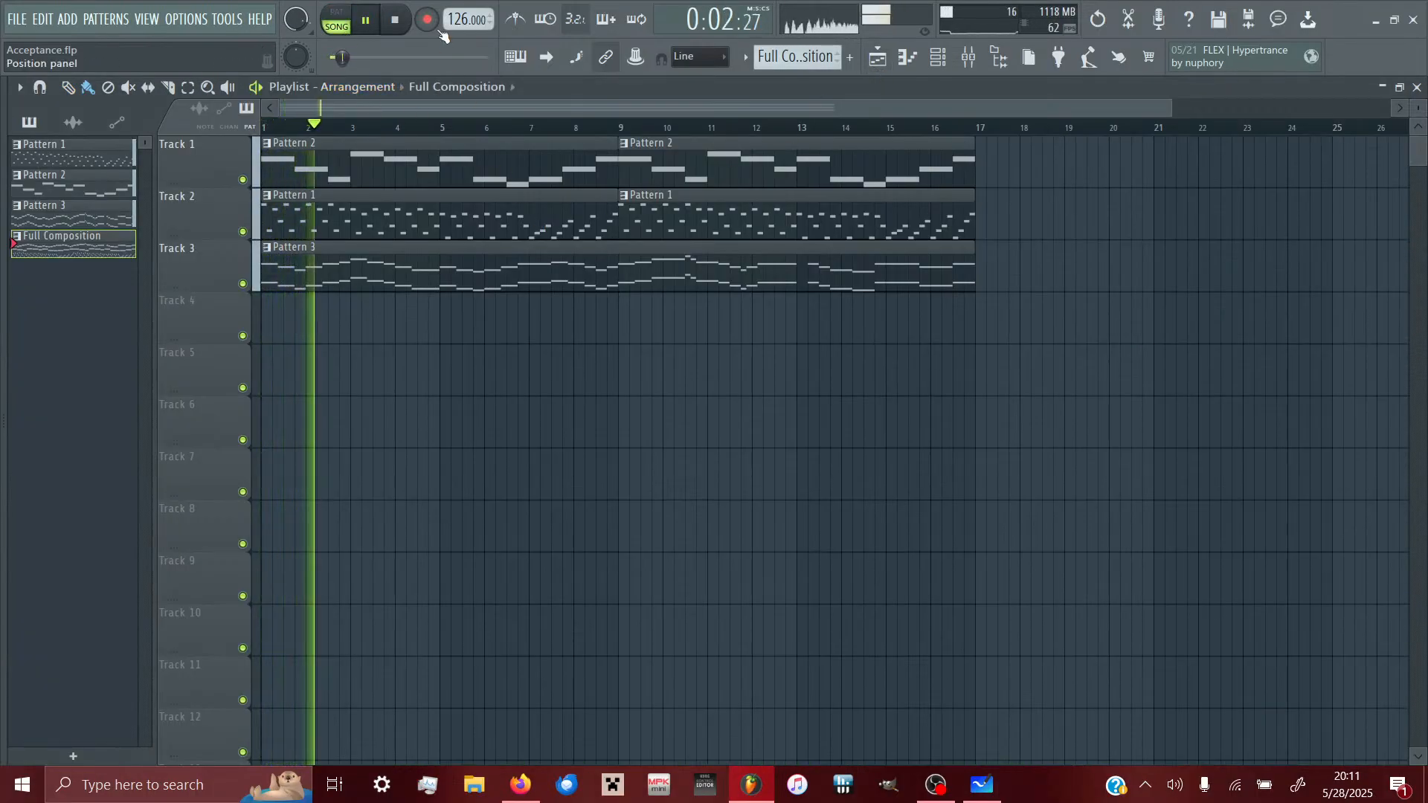
key("space")
- Open the project Aimless.flp from the Interesting Ideas folder without saving the changes to Acceptance.flp
left_click(18, 19)
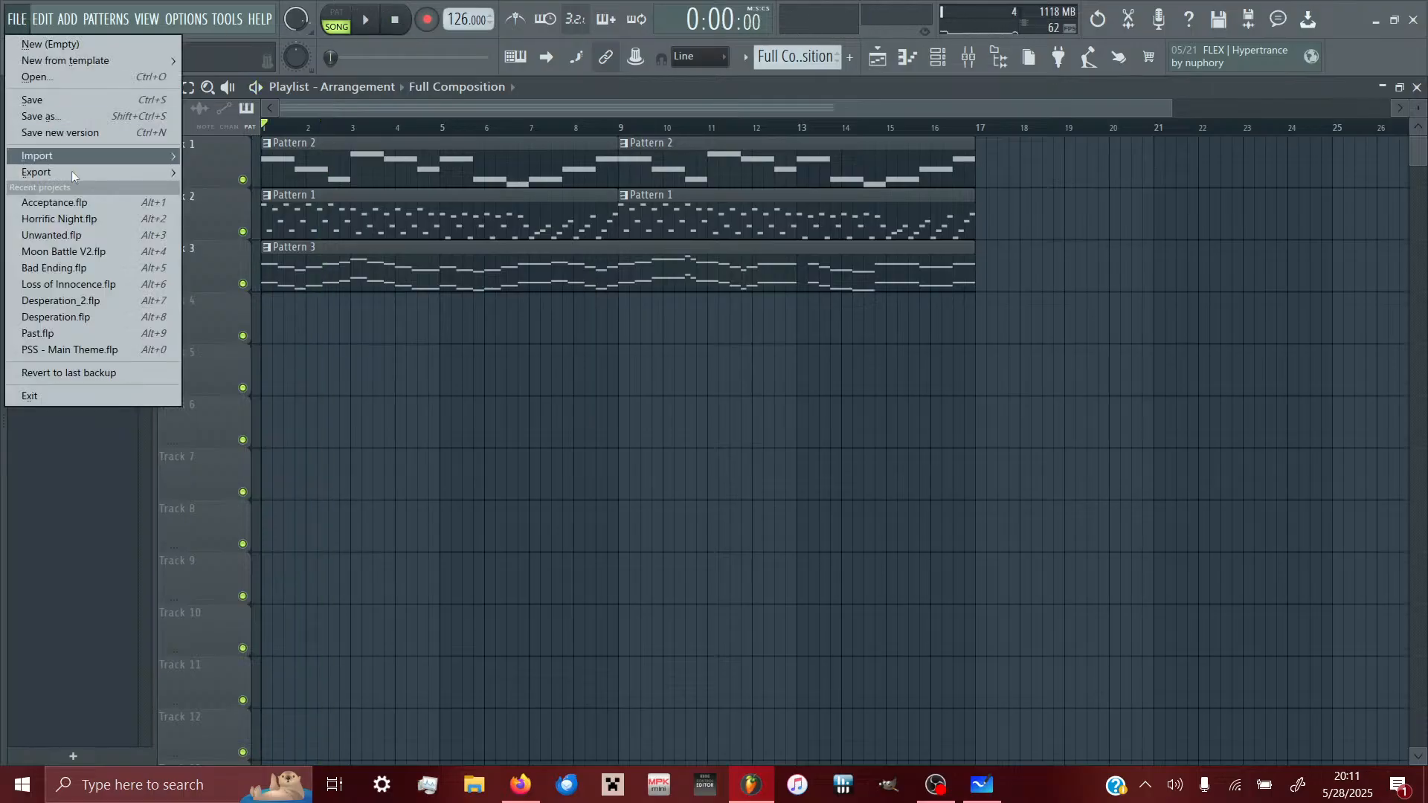
left_click(61, 78)
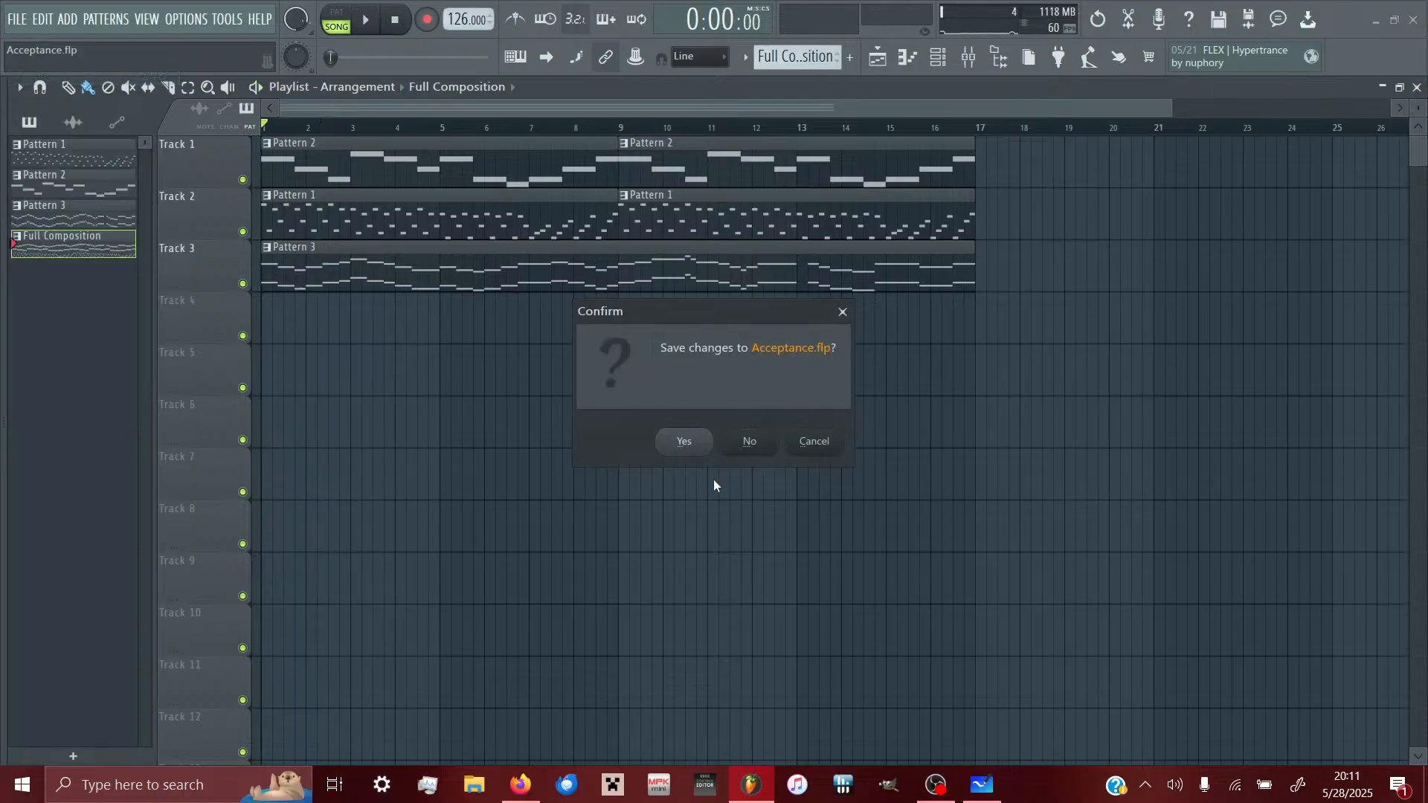
left_click(750, 442)
left_click(433, 164)
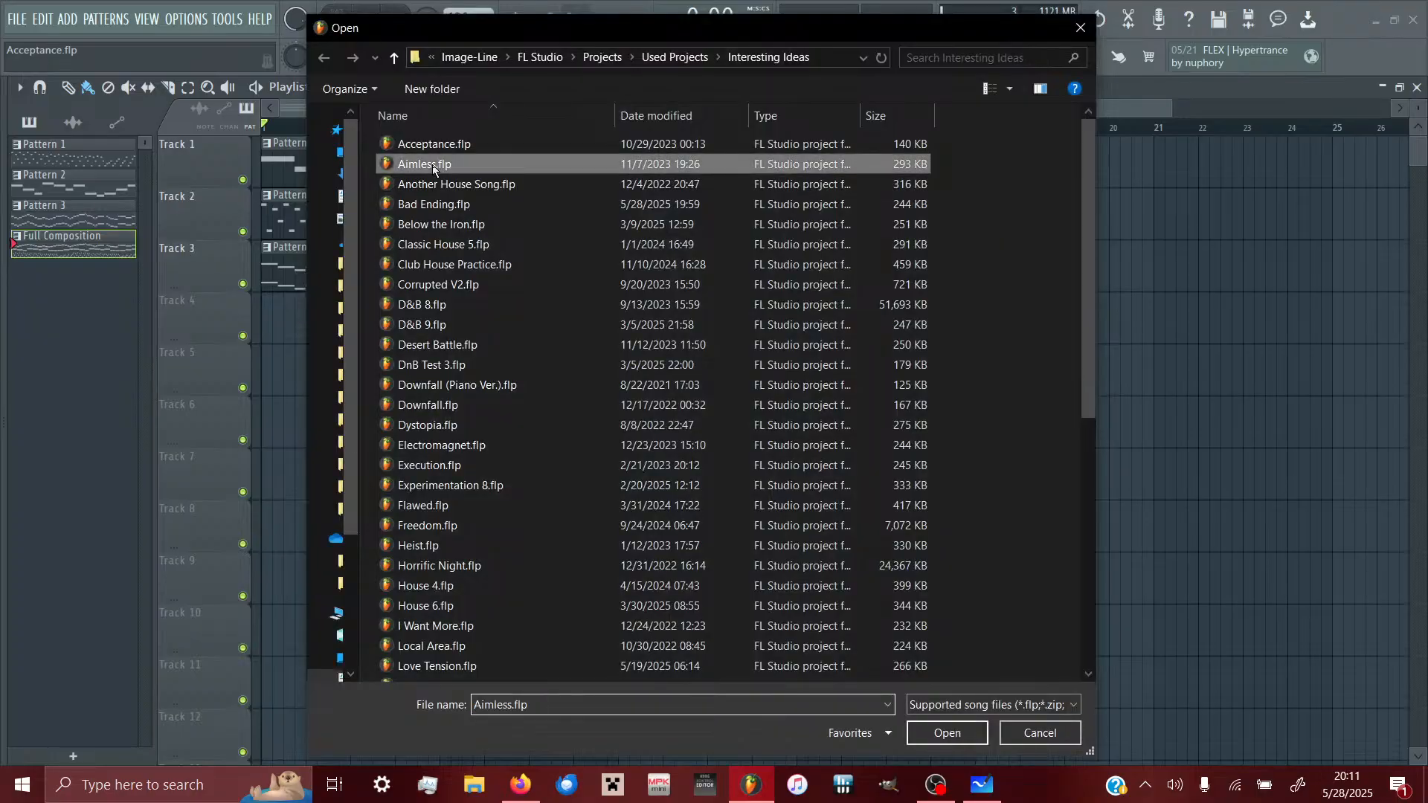
left_click(955, 735)
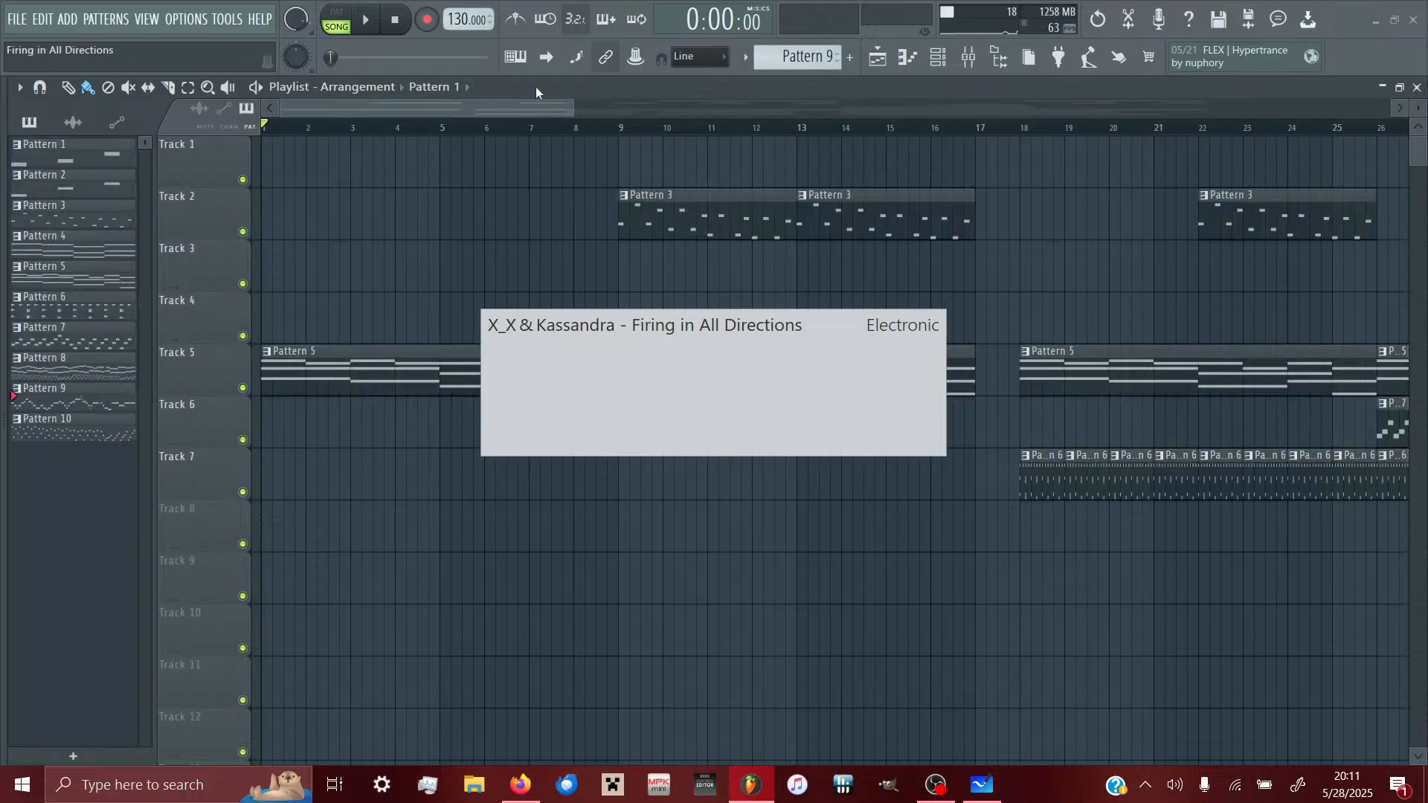
- Play the song from bar 34 while examining how the patterns are arranged across the playlist tracks
scroll(714, 193, "right", 10)
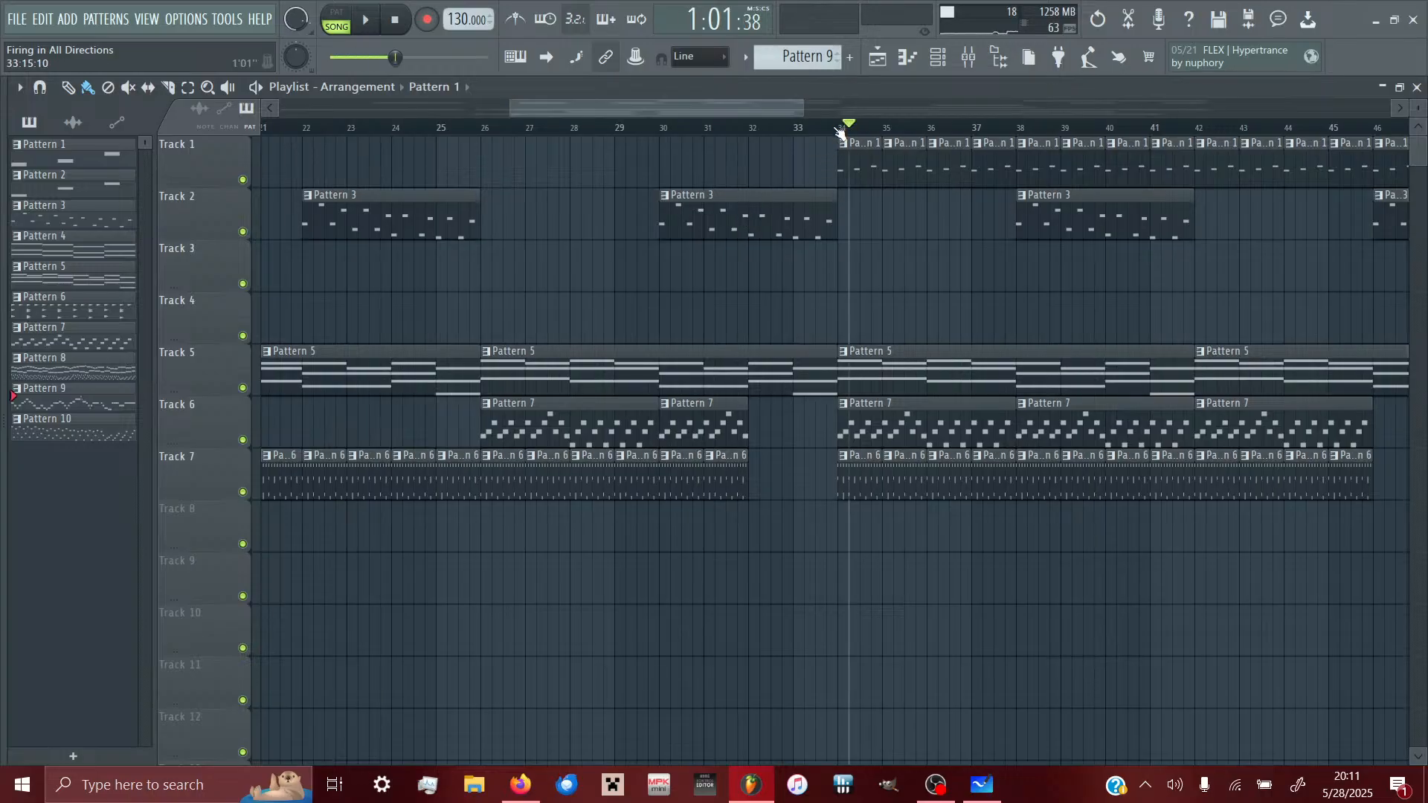
key("space")
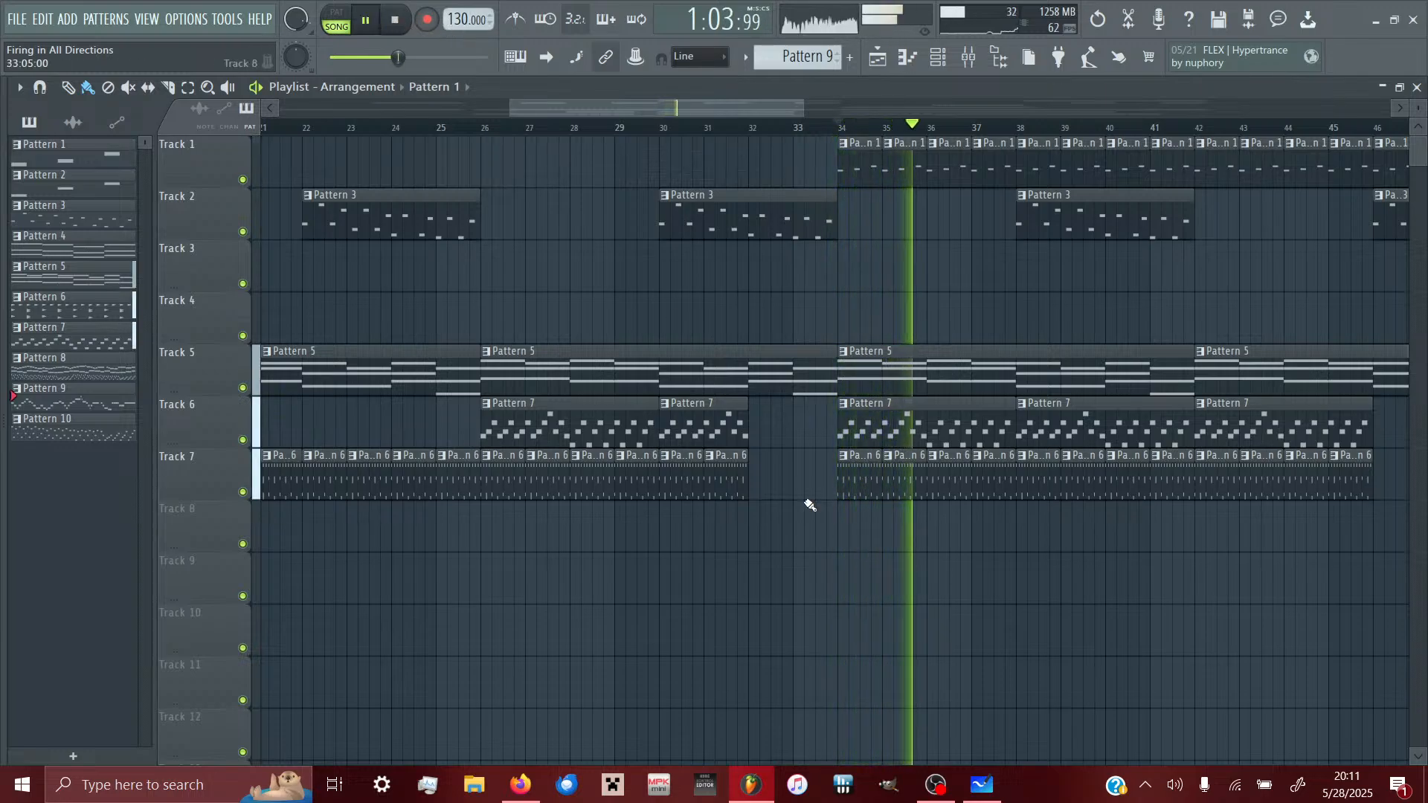
scroll(810, 505, "right", 5)
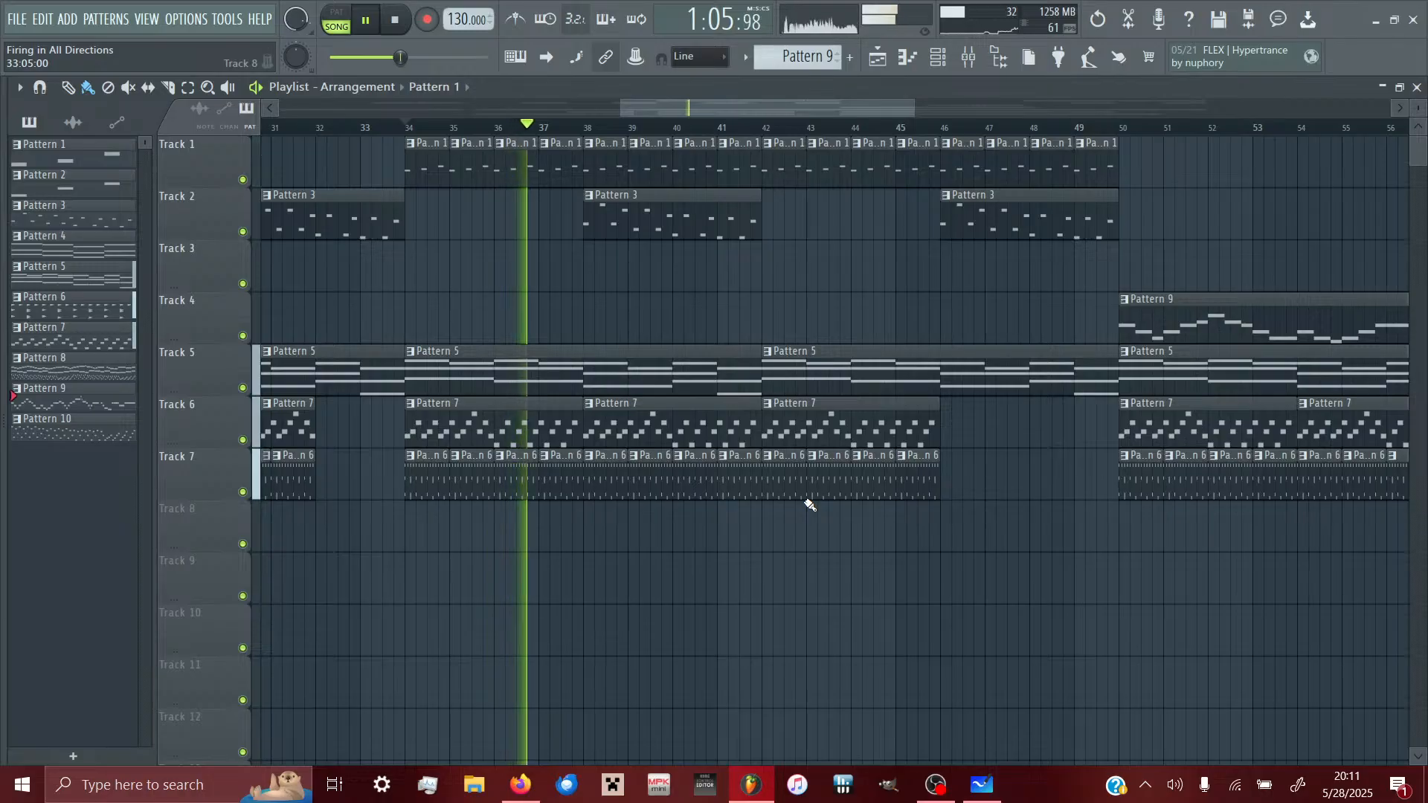
scroll(809, 505, "right", 4)
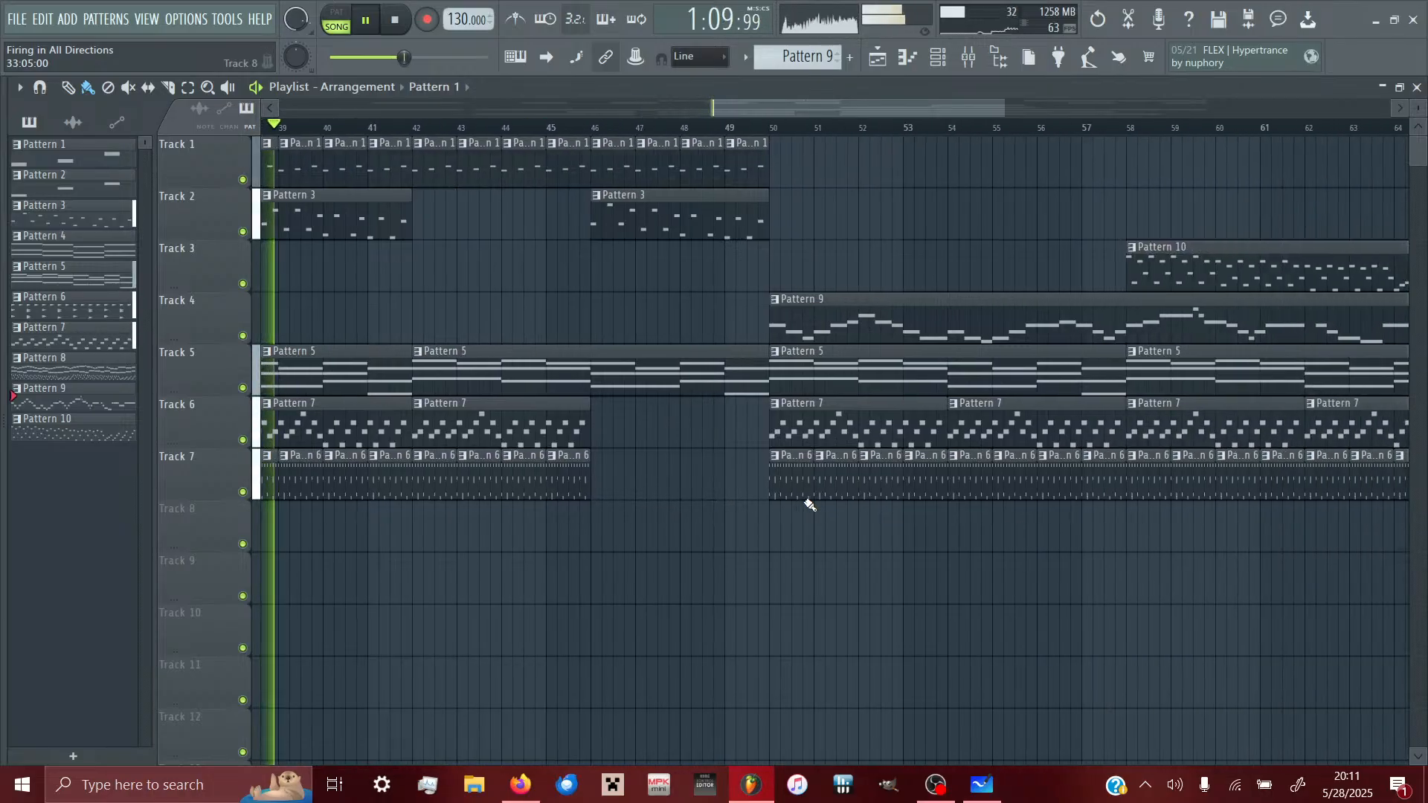
scroll(810, 504, "left", 3)
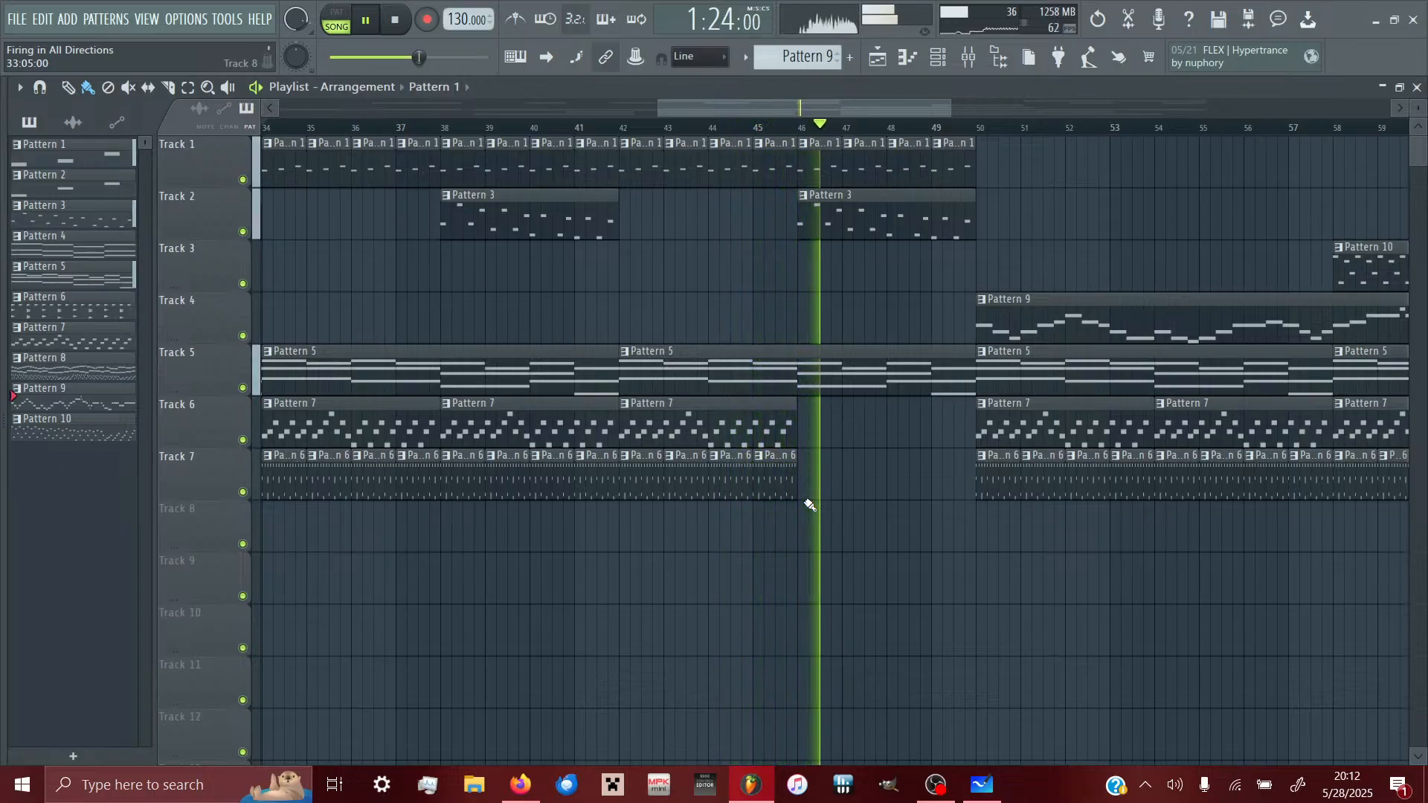
scroll(1005, 612, "right", 5)
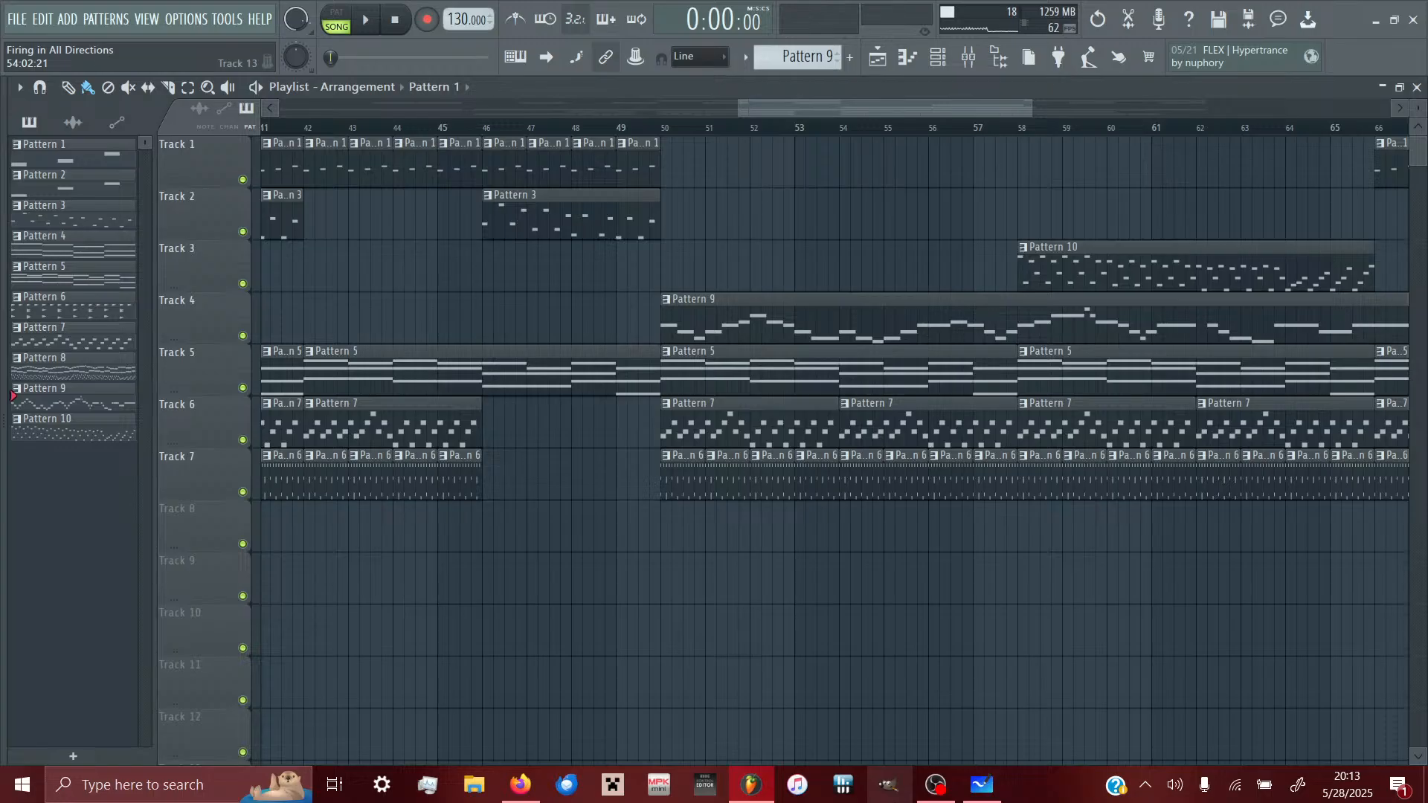
- Switch to OBS Studio and select the Display Capture source
left_click(982, 784)
left_click(935, 784)
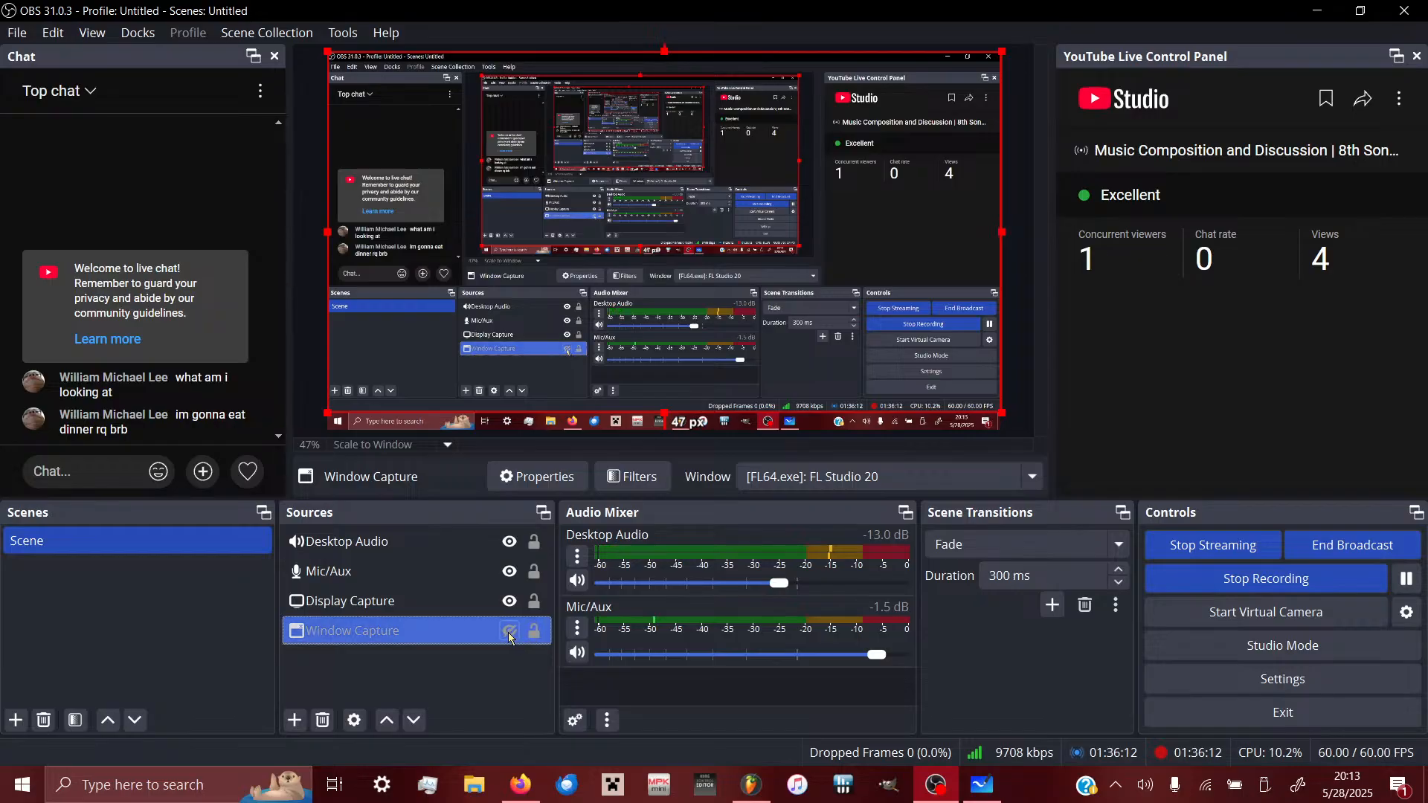
left_click(357, 601)
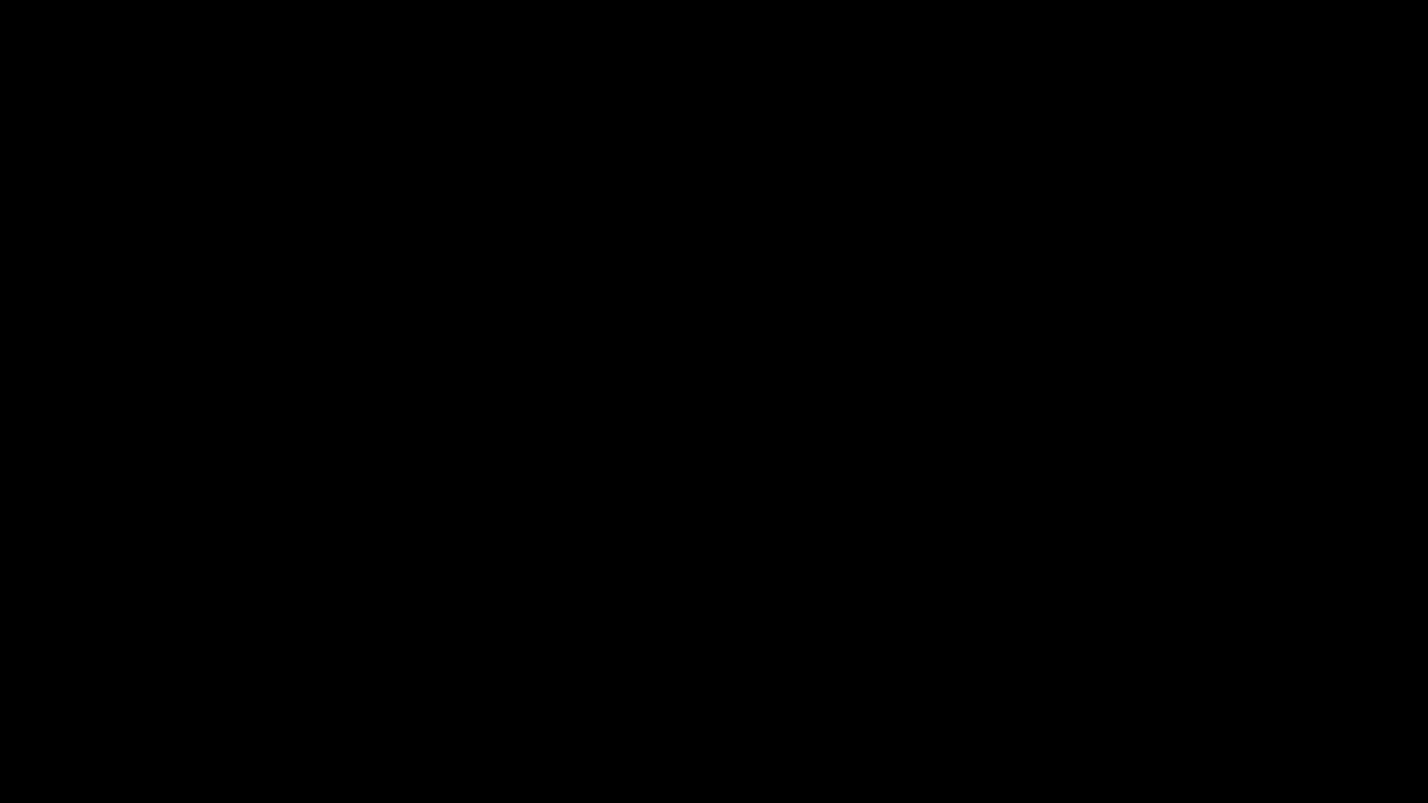
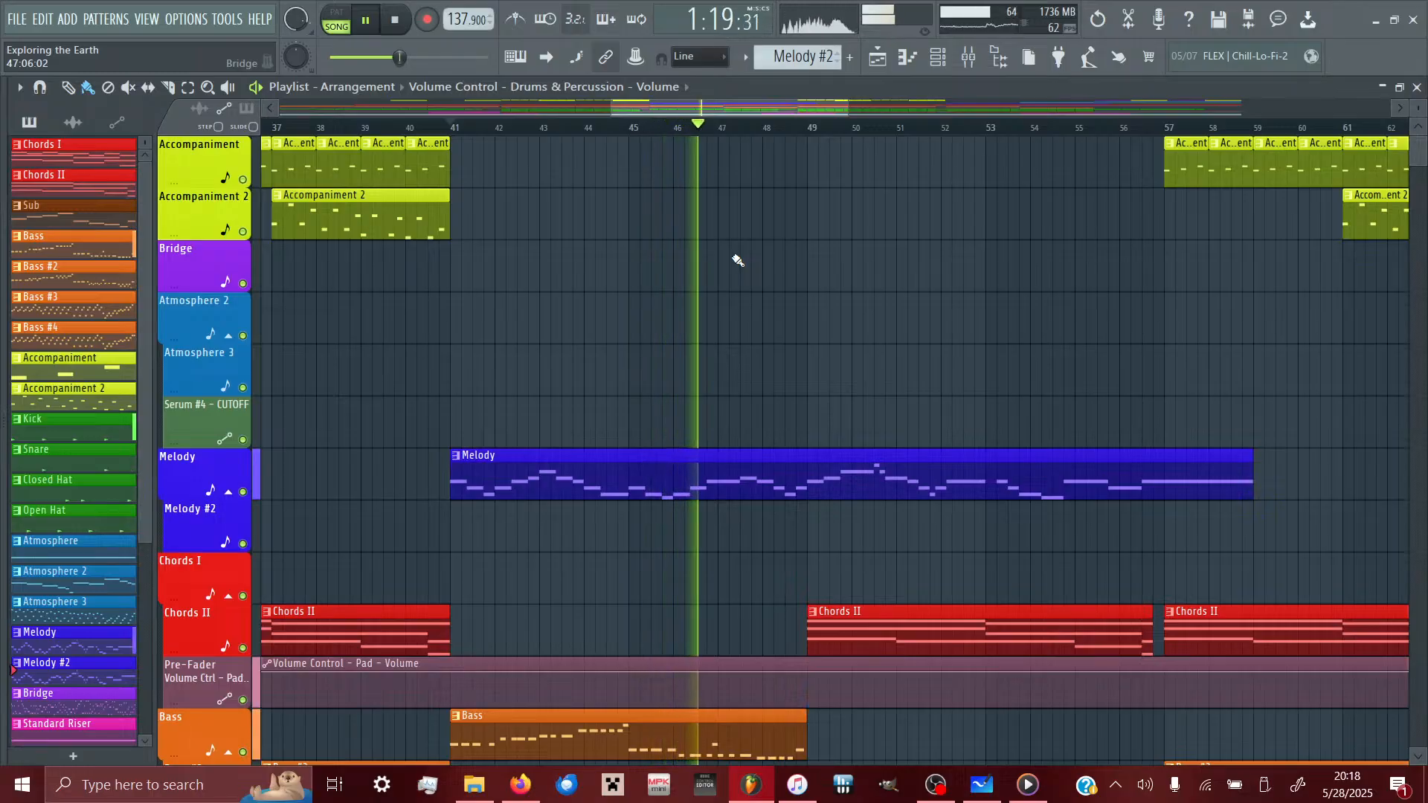
- Examine the melody, chord, bass and accompaniment tracks of Exploring the Earth during playback and stop the song
scroll(737, 261, "down", 10)
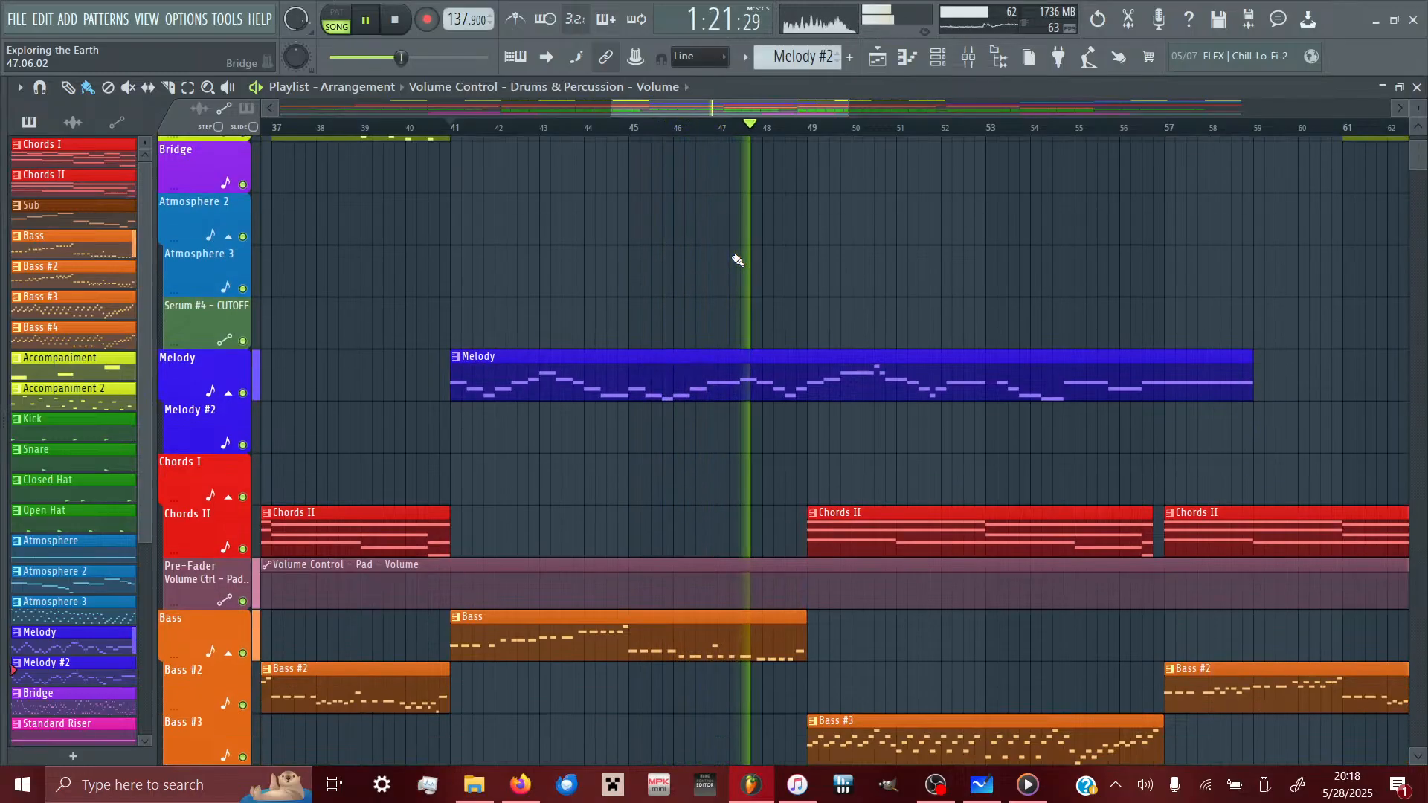
scroll(737, 260, "up", 6)
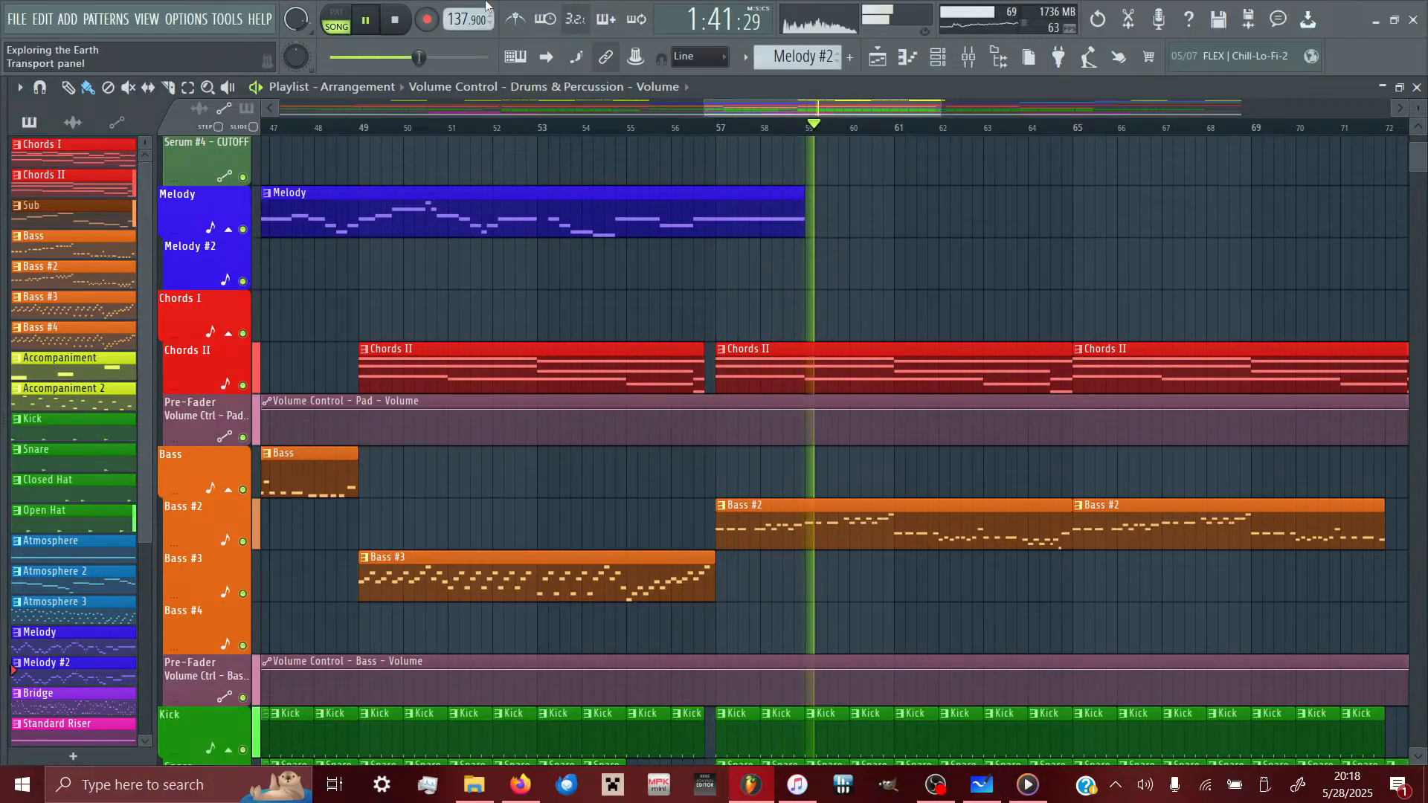
scroll(656, 380, "up", 5)
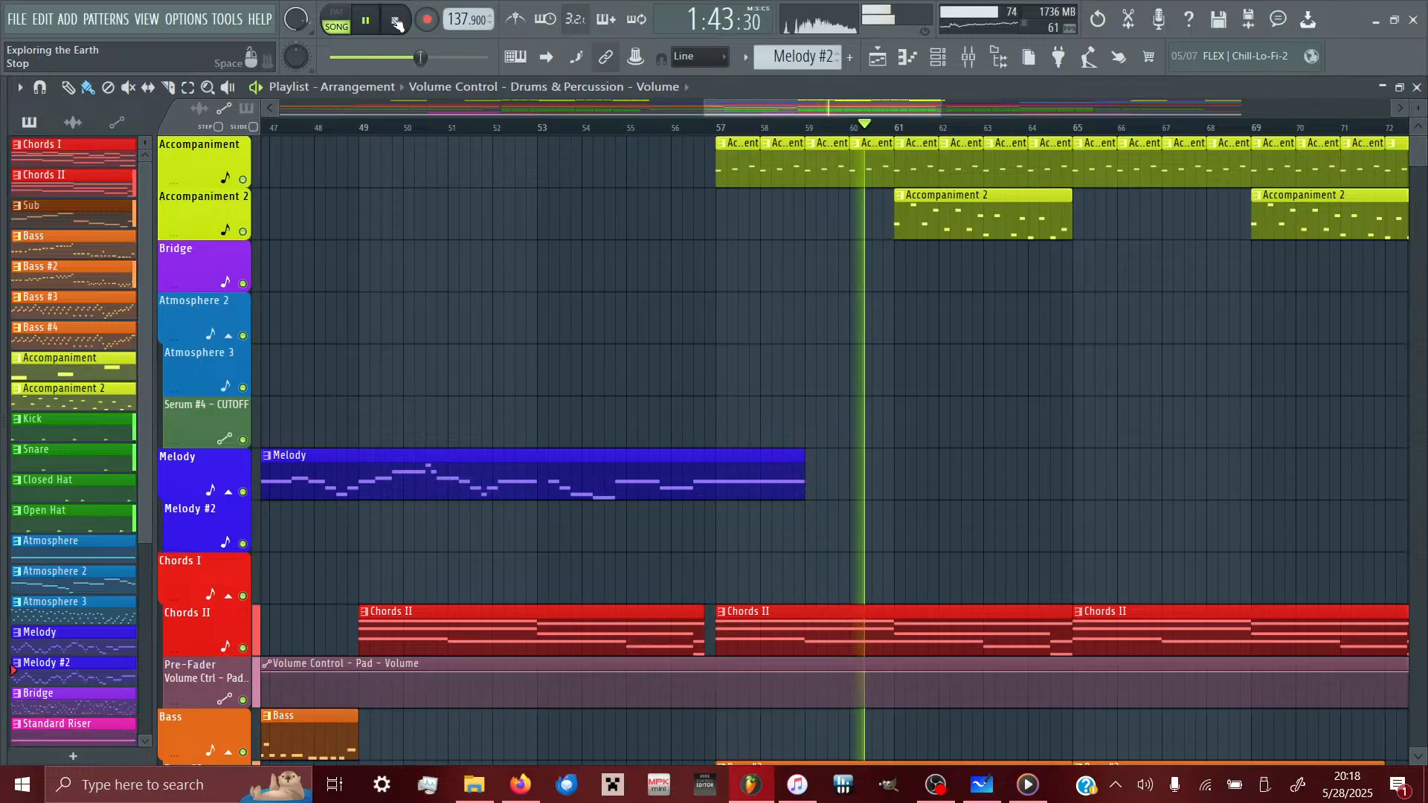
left_click(395, 20)
- Browse to the Projects folder of the FL Studio 12 Backup and open Antirapier - Aribia Sword.flp
left_click(19, 21)
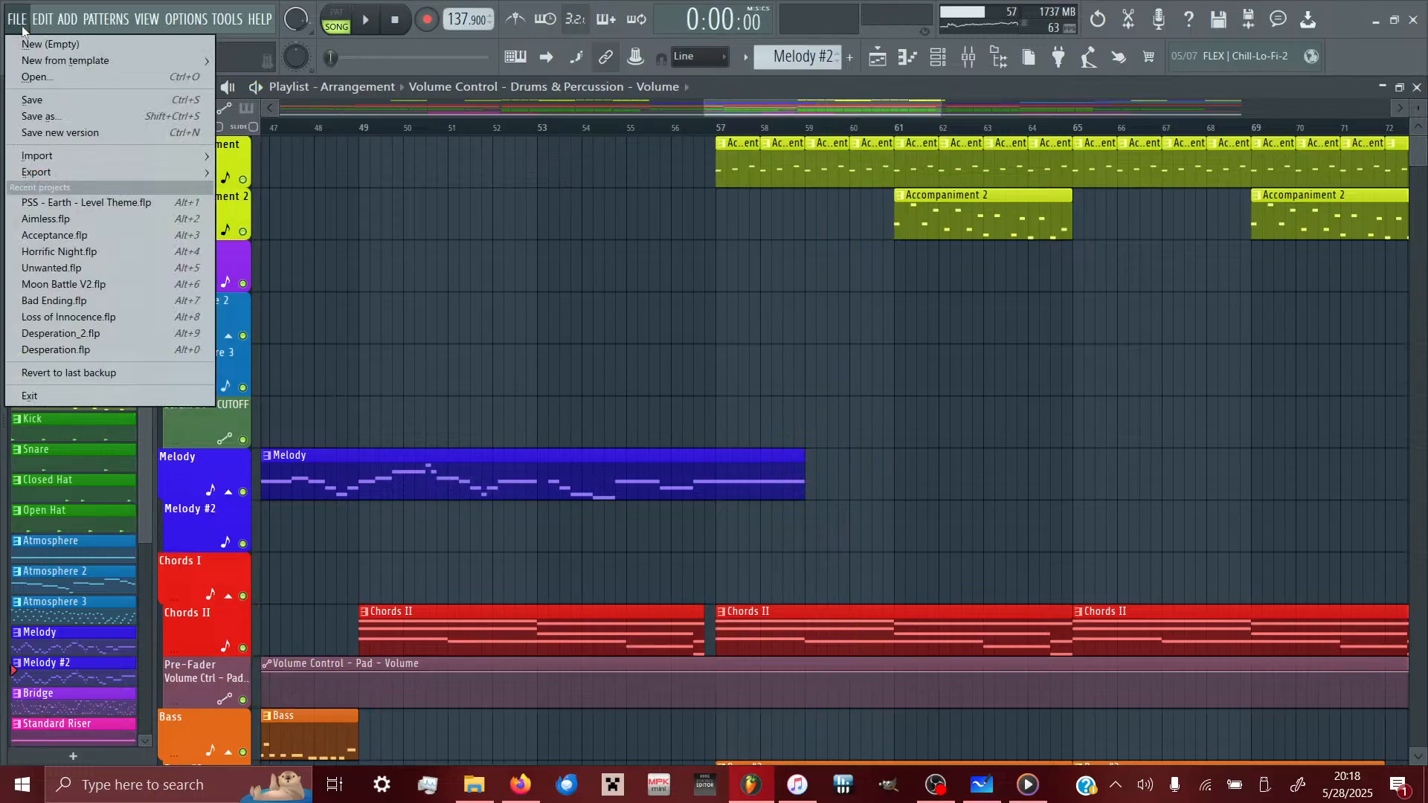
left_click(45, 78)
left_click(790, 446)
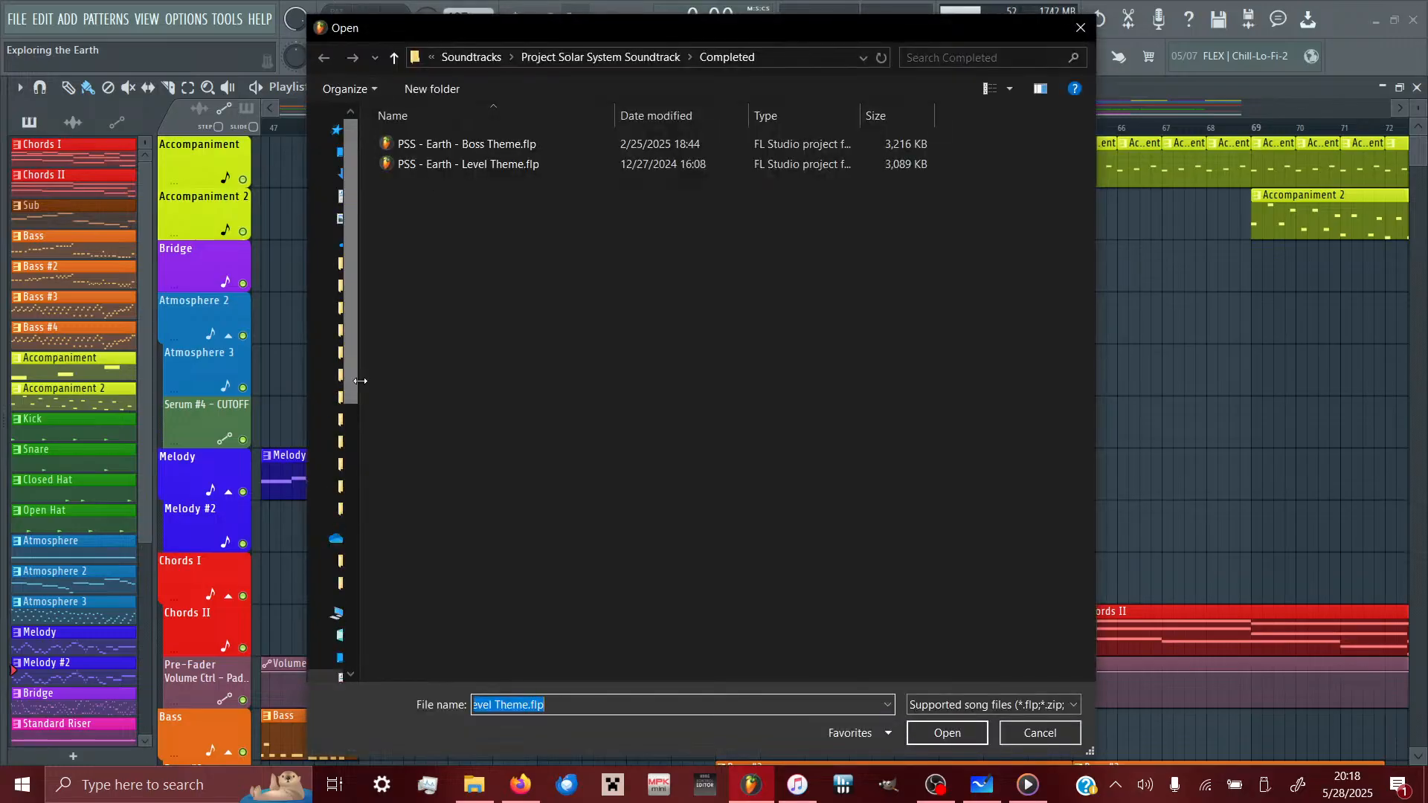
left_click(687, 57)
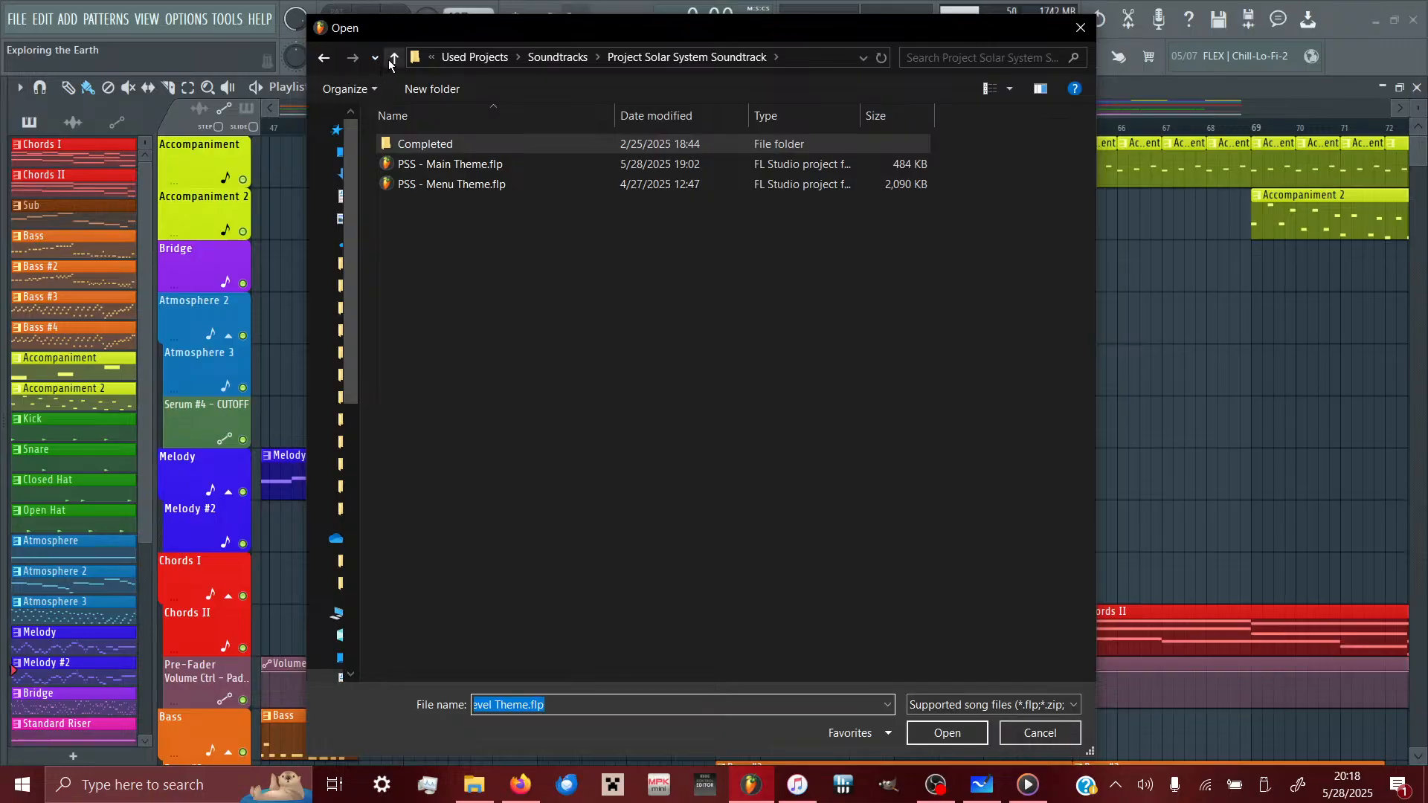
left_click(389, 61)
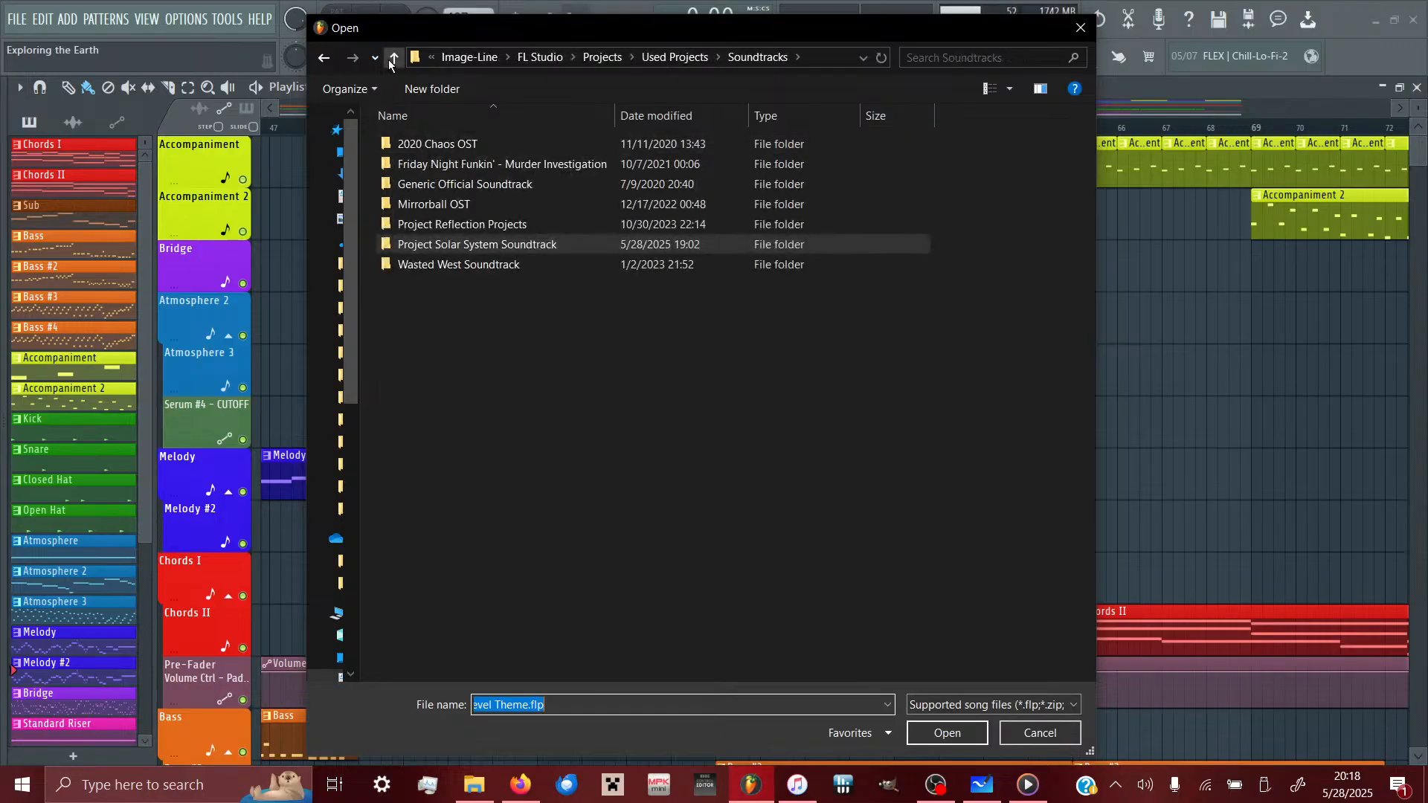
left_click(389, 61)
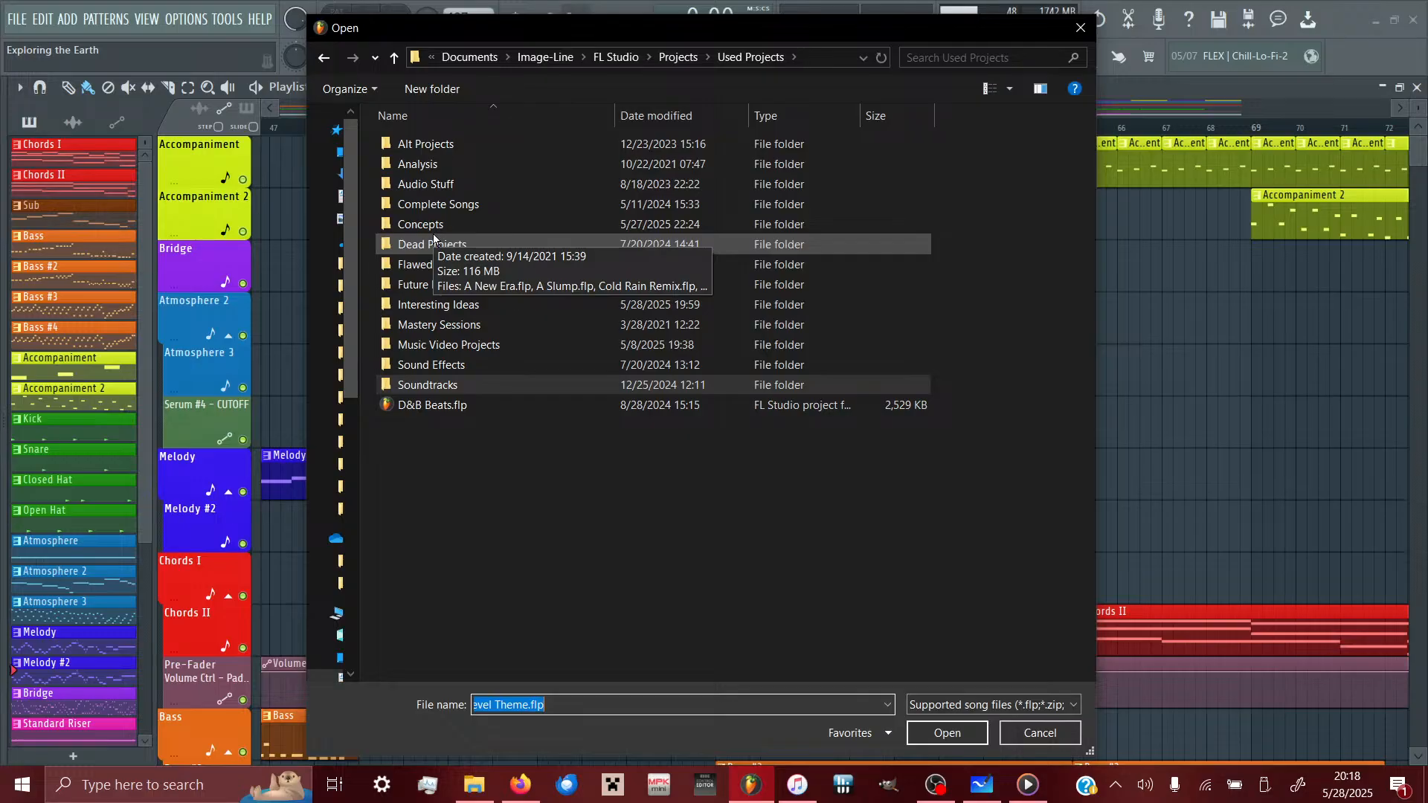
left_click(331, 298)
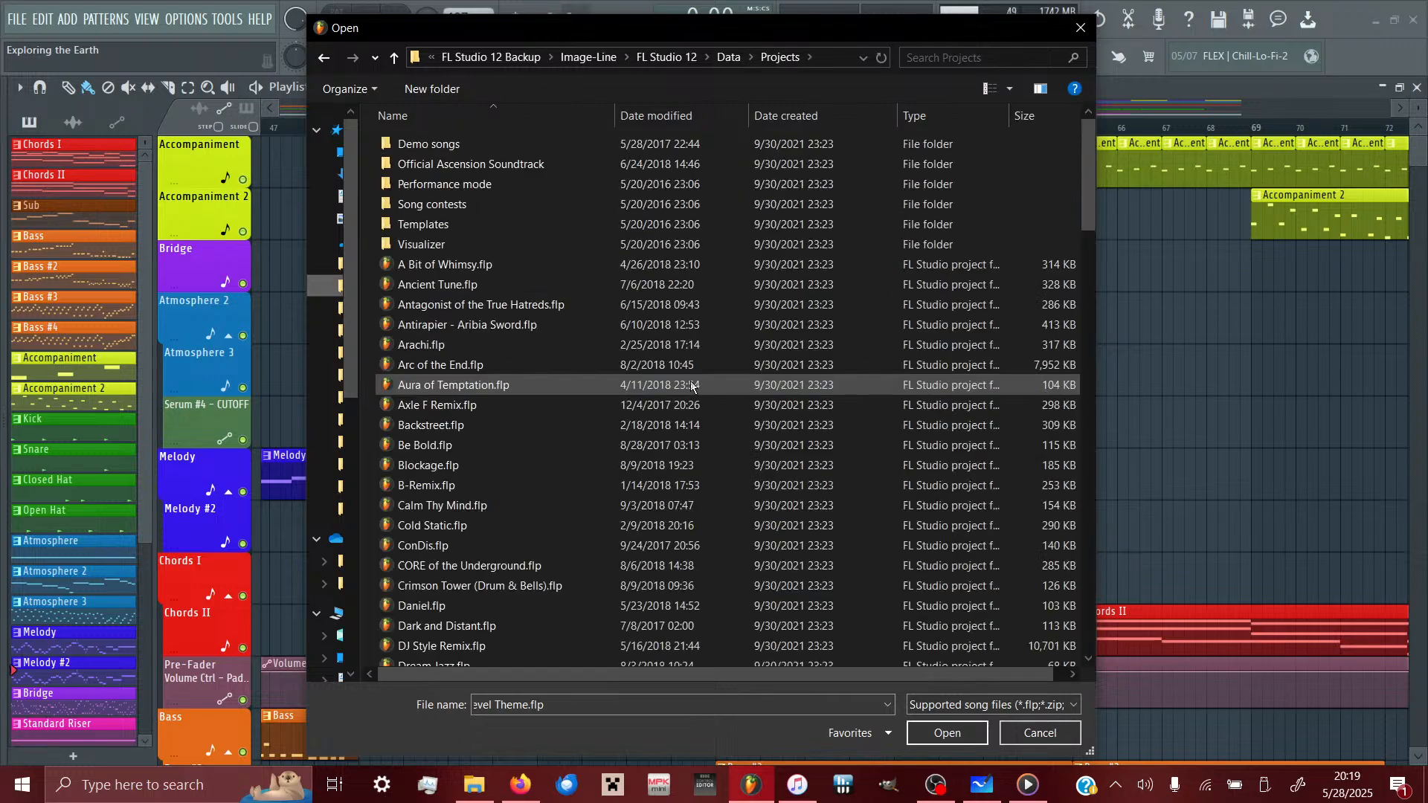
double_click(725, 325)
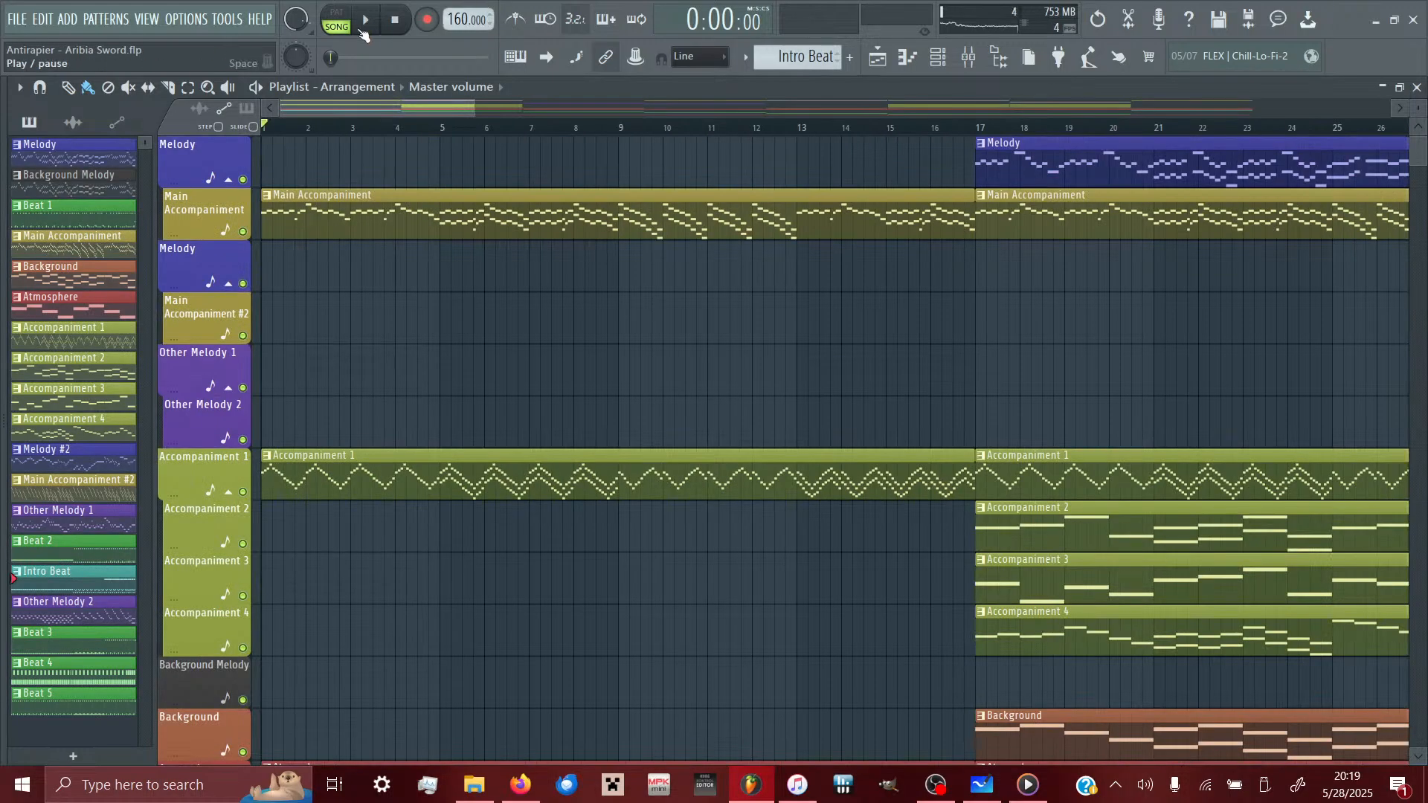
- Start opening another project and discard the changes to Antirapier - Aribia Sword.flp
left_click(15, 20)
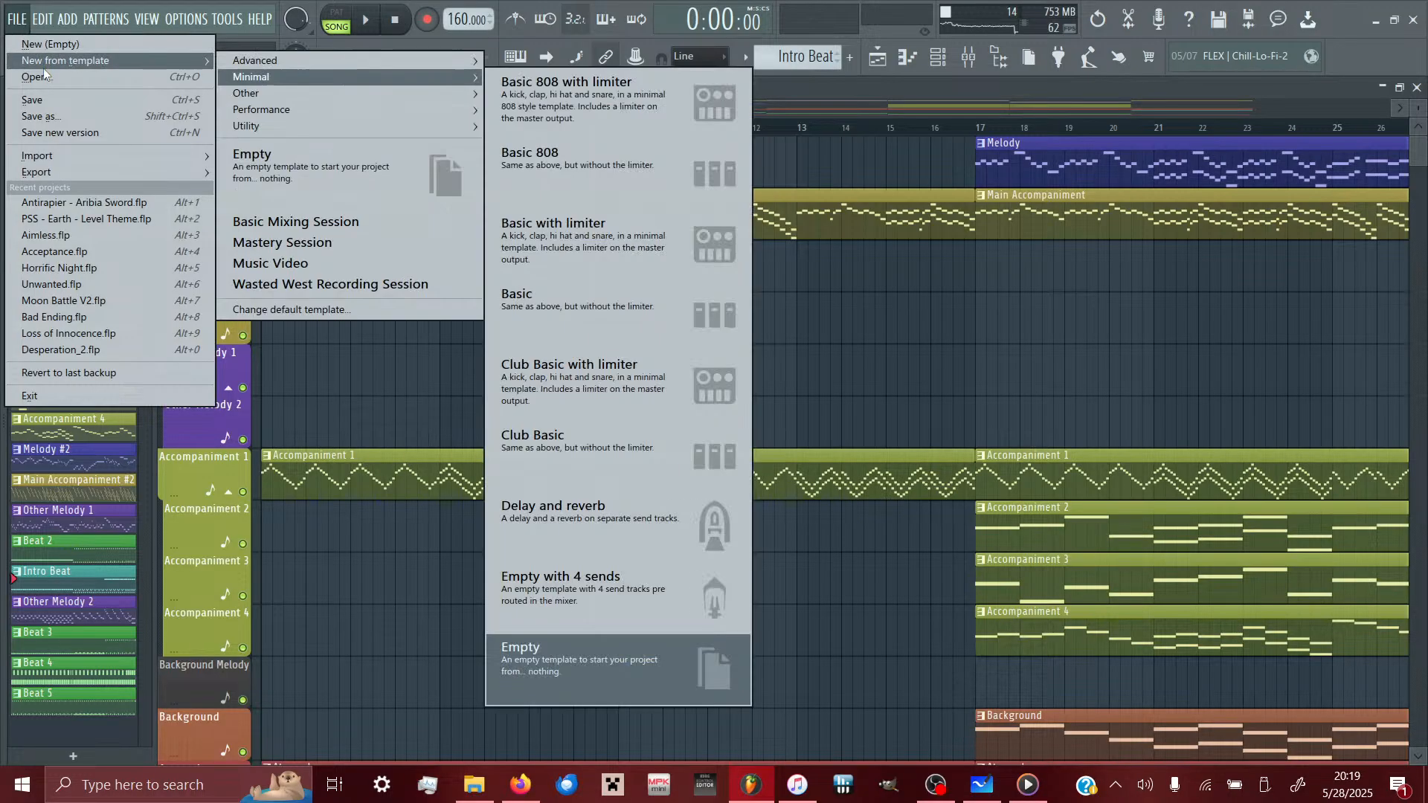
left_click(37, 77)
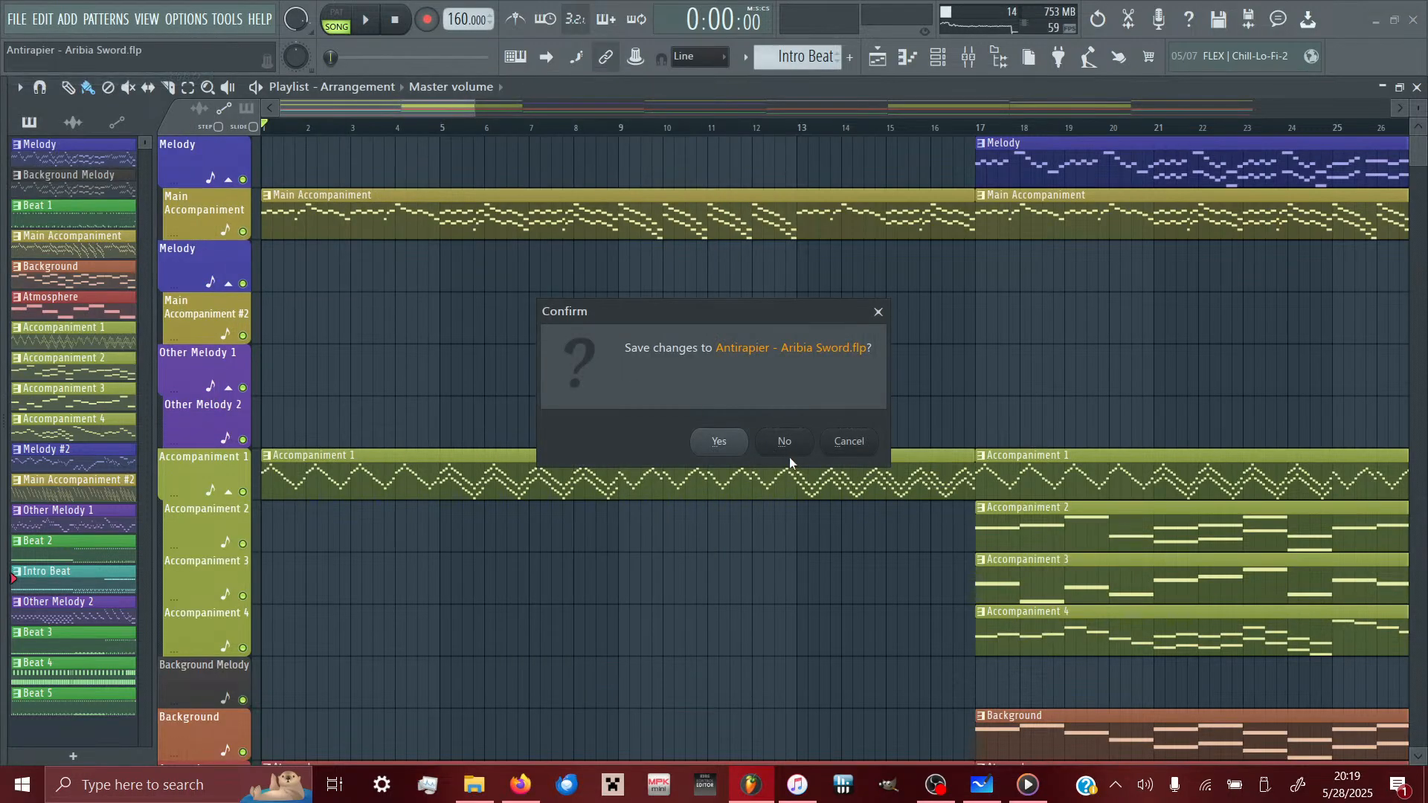
left_click(803, 444)
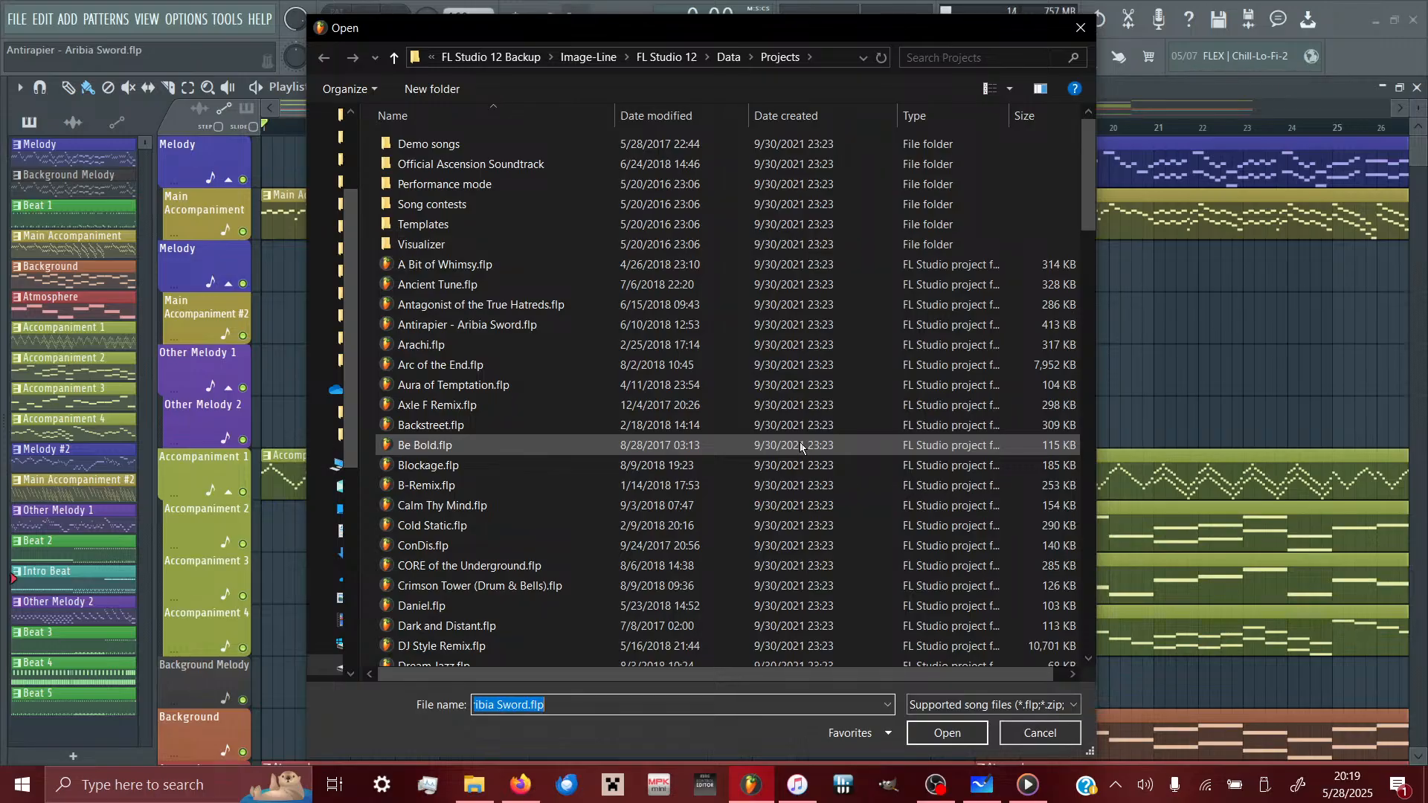
- Look through the project files in the FL Studio 12 Backup's Projects folder for another example song
scroll(800, 441, "down", 15)
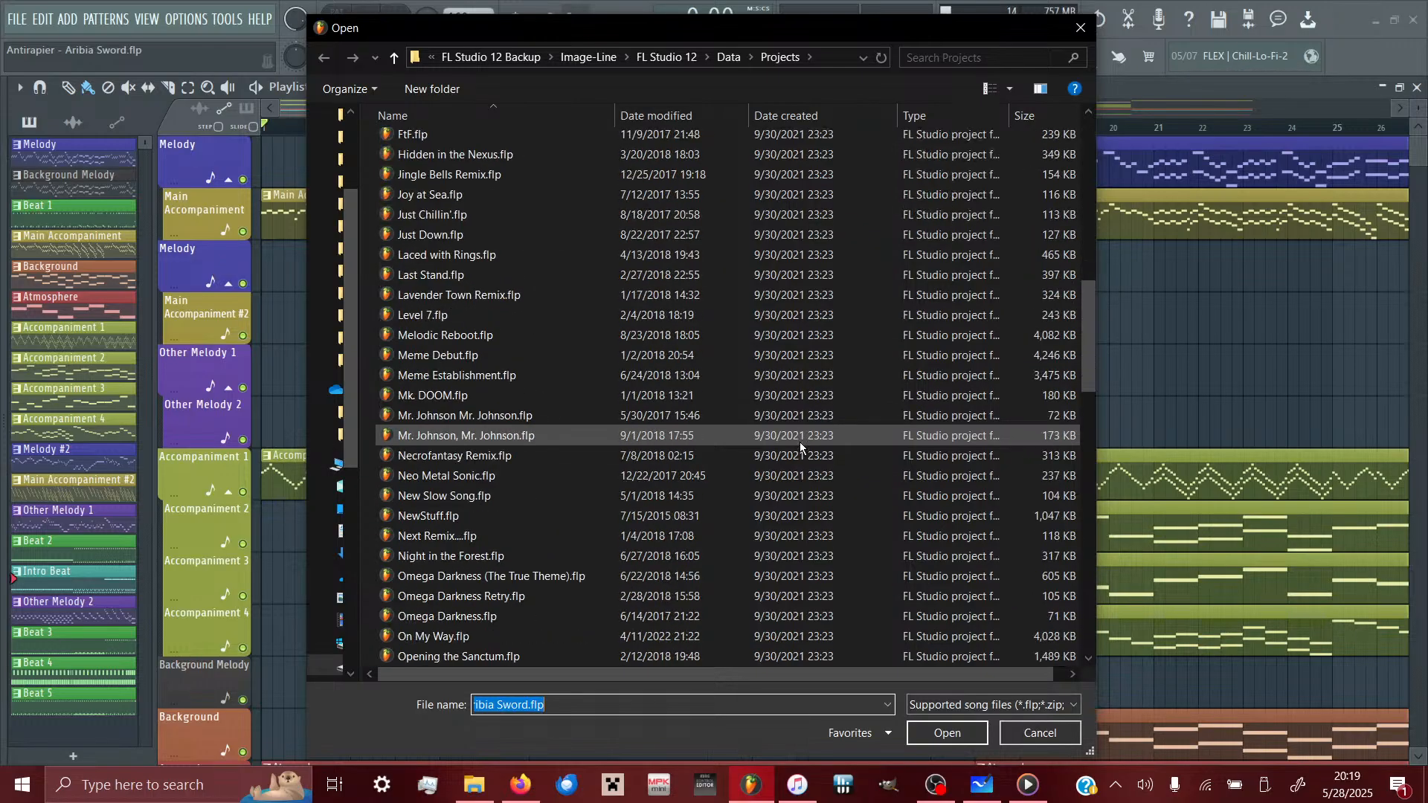
scroll(800, 441, "down", 4)
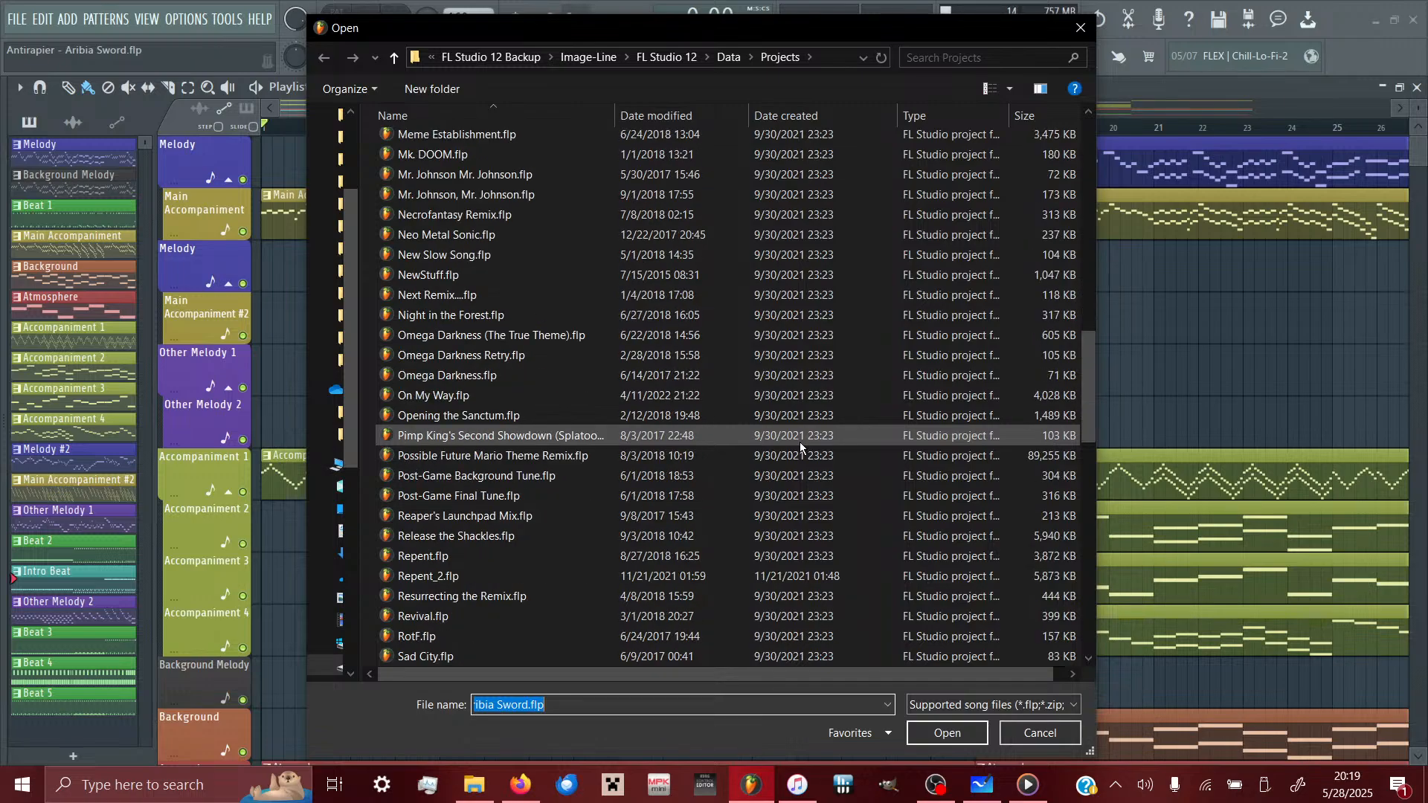
scroll(800, 442, "down", 4)
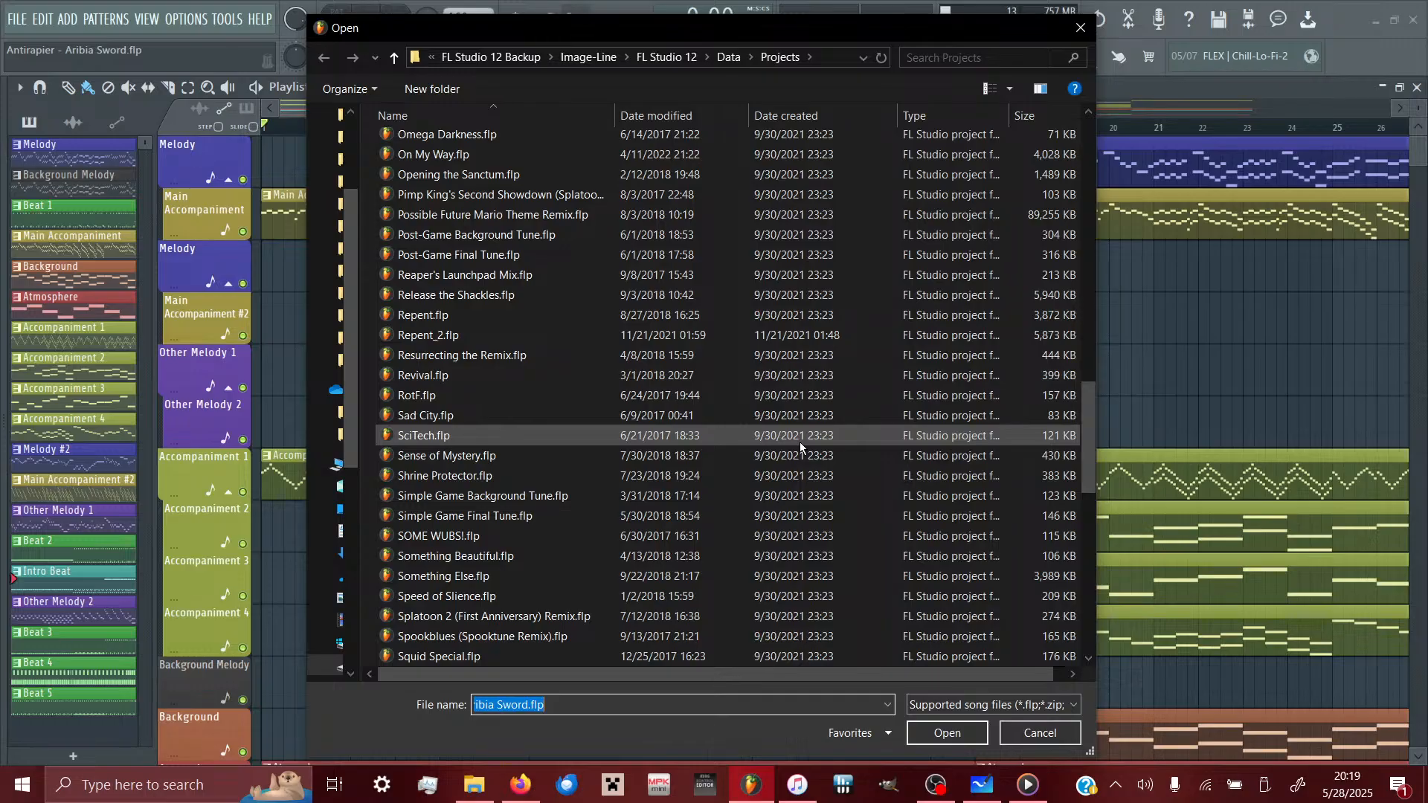
scroll(800, 441, "down", 5)
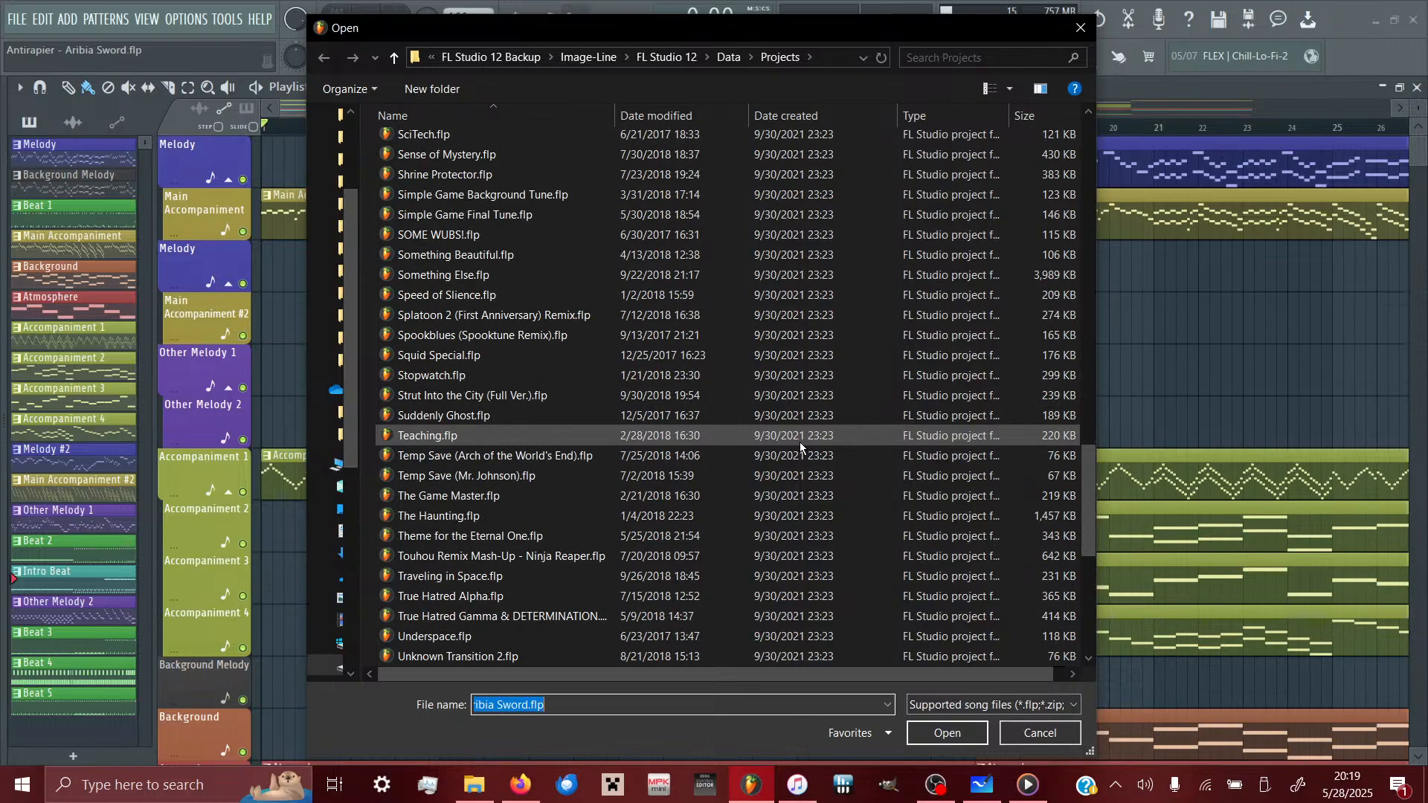
scroll(800, 442, "down", 5)
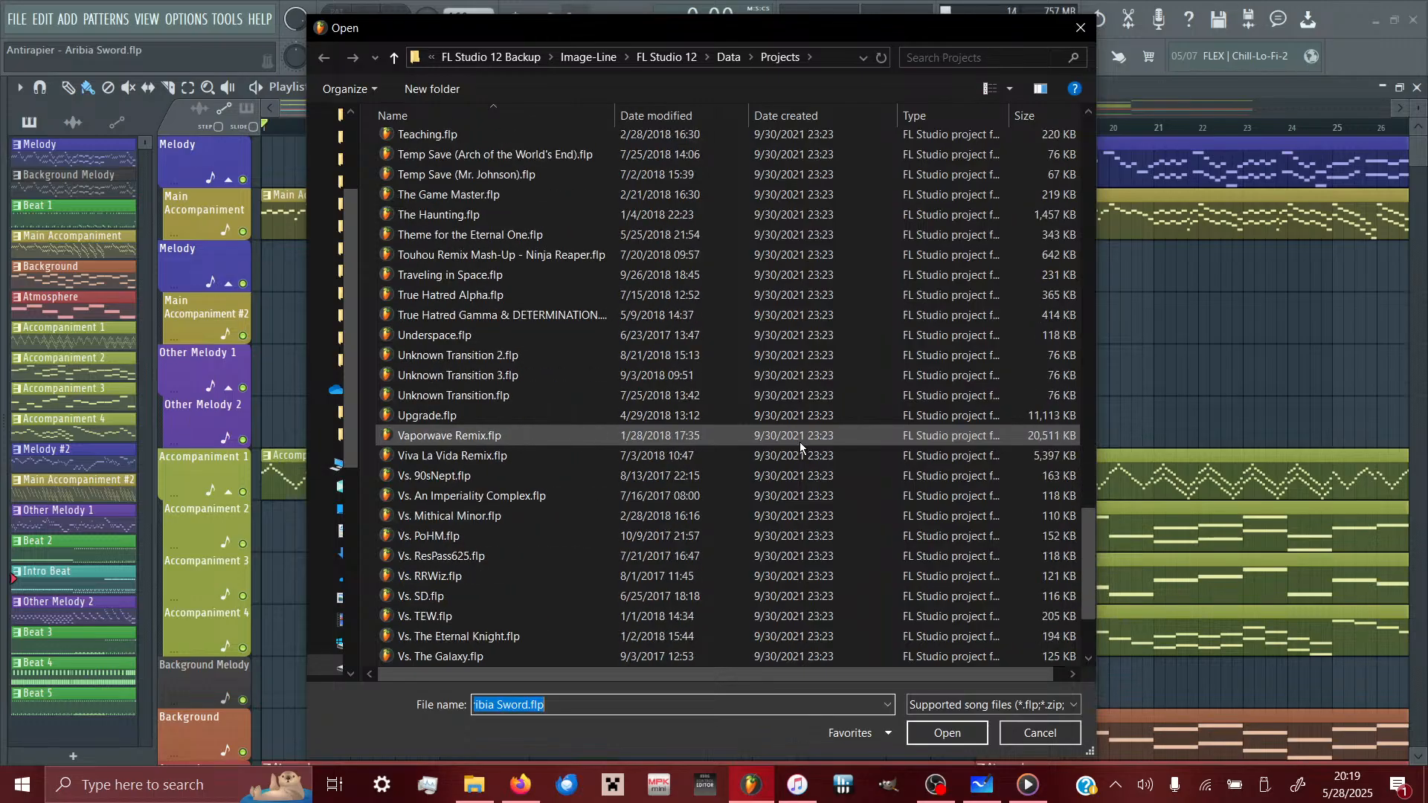
scroll(800, 442, "down", 3)
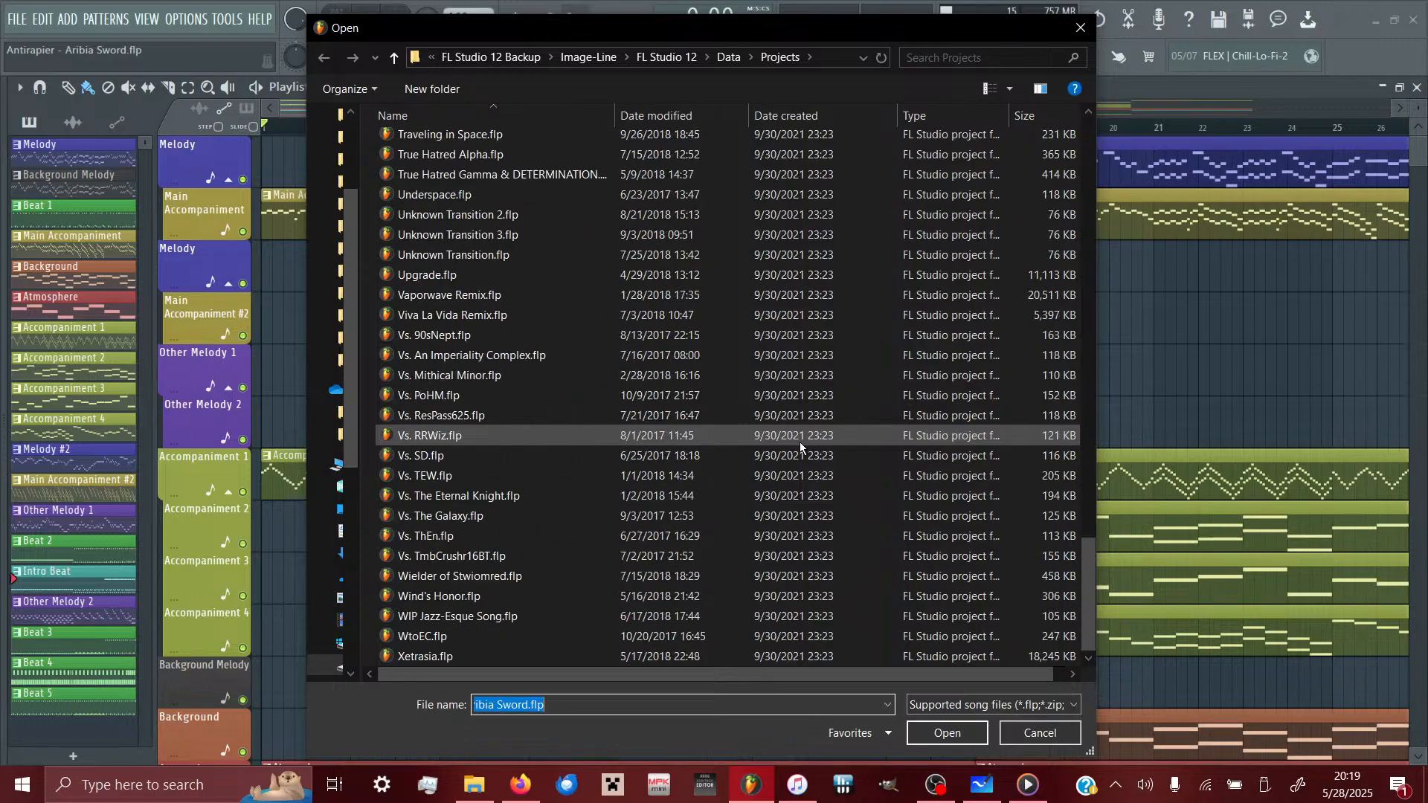
scroll(800, 442, "up", 6)
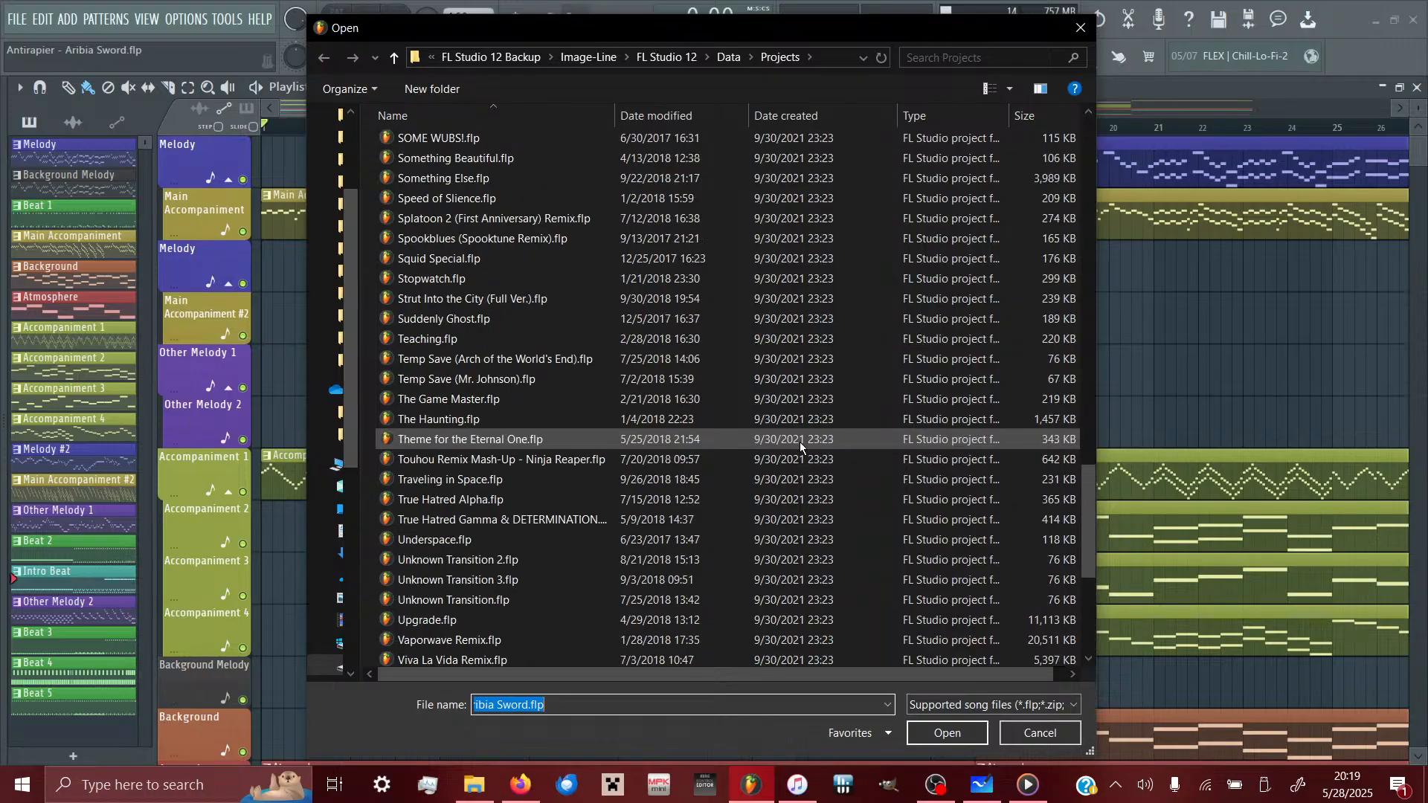
scroll(800, 442, "up", 3)
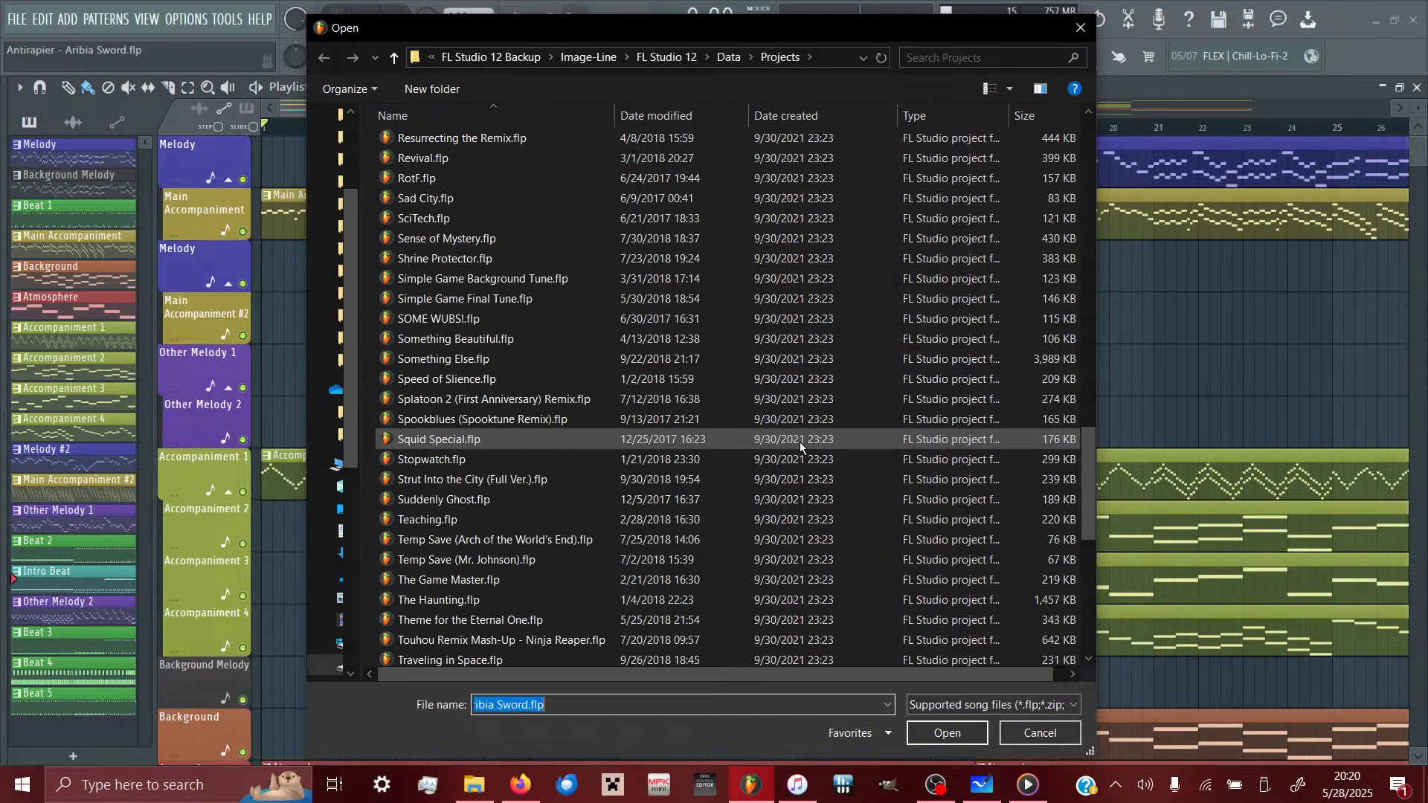
scroll(800, 445, "up", 1)
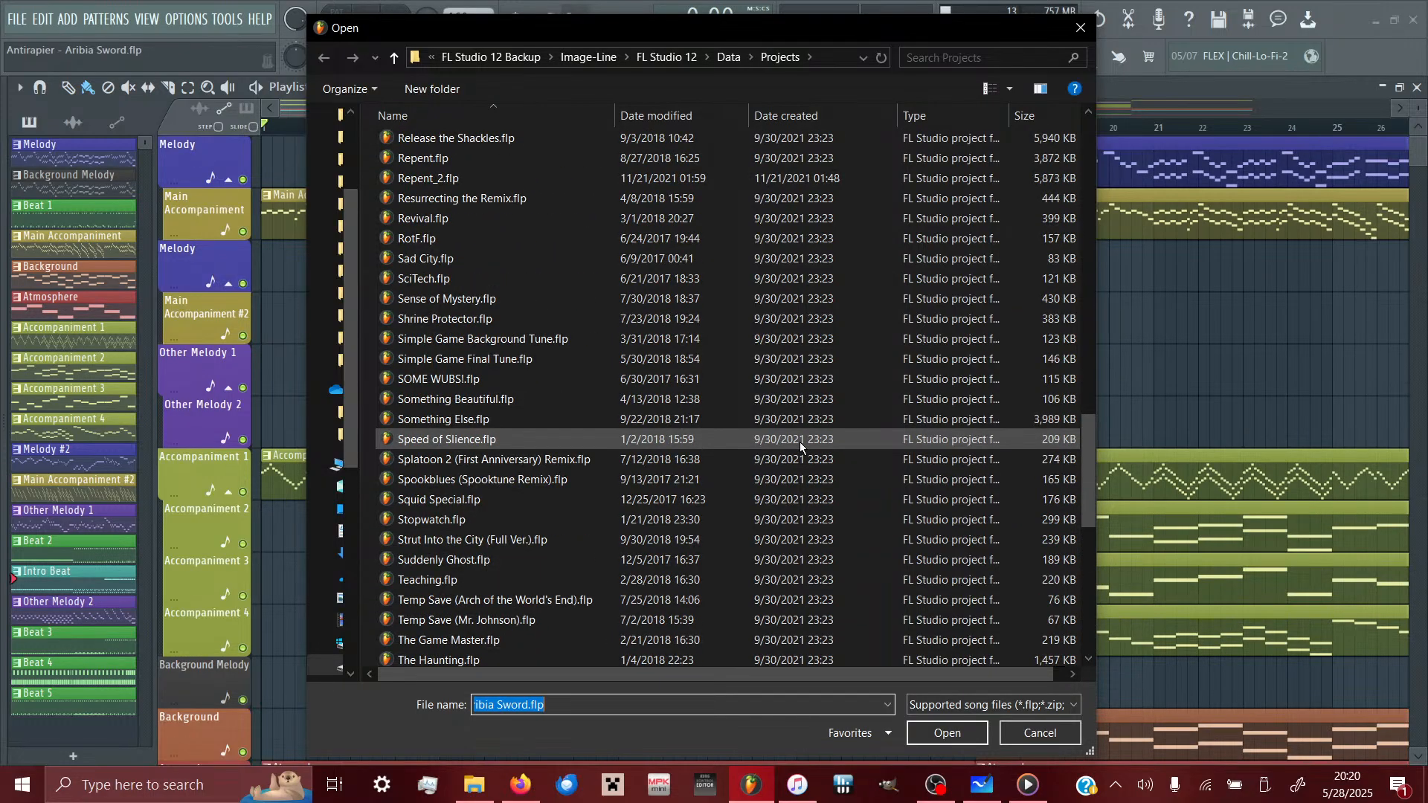
scroll(801, 445, "up", 3)
scroll(800, 446, "up", 2)
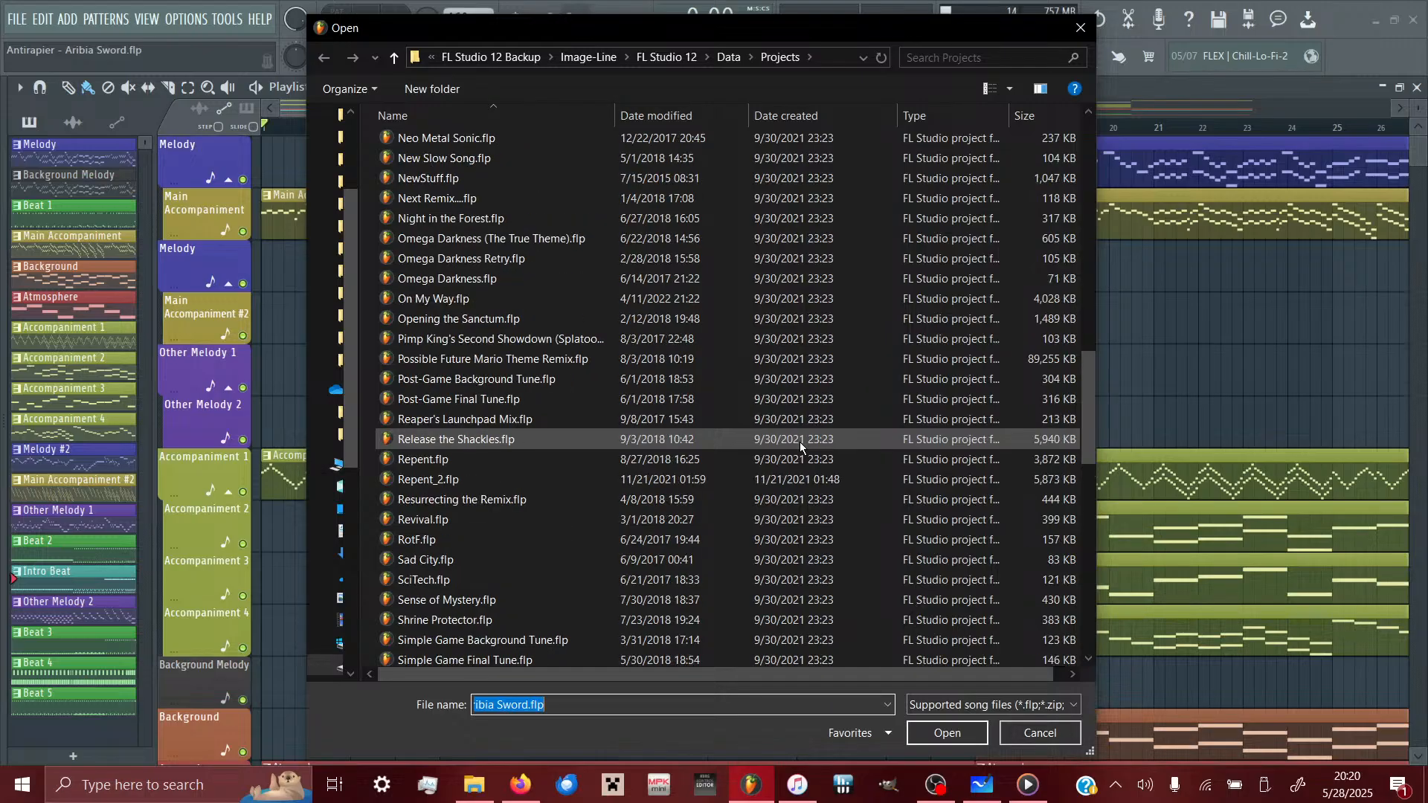
scroll(800, 445, "up", 1)
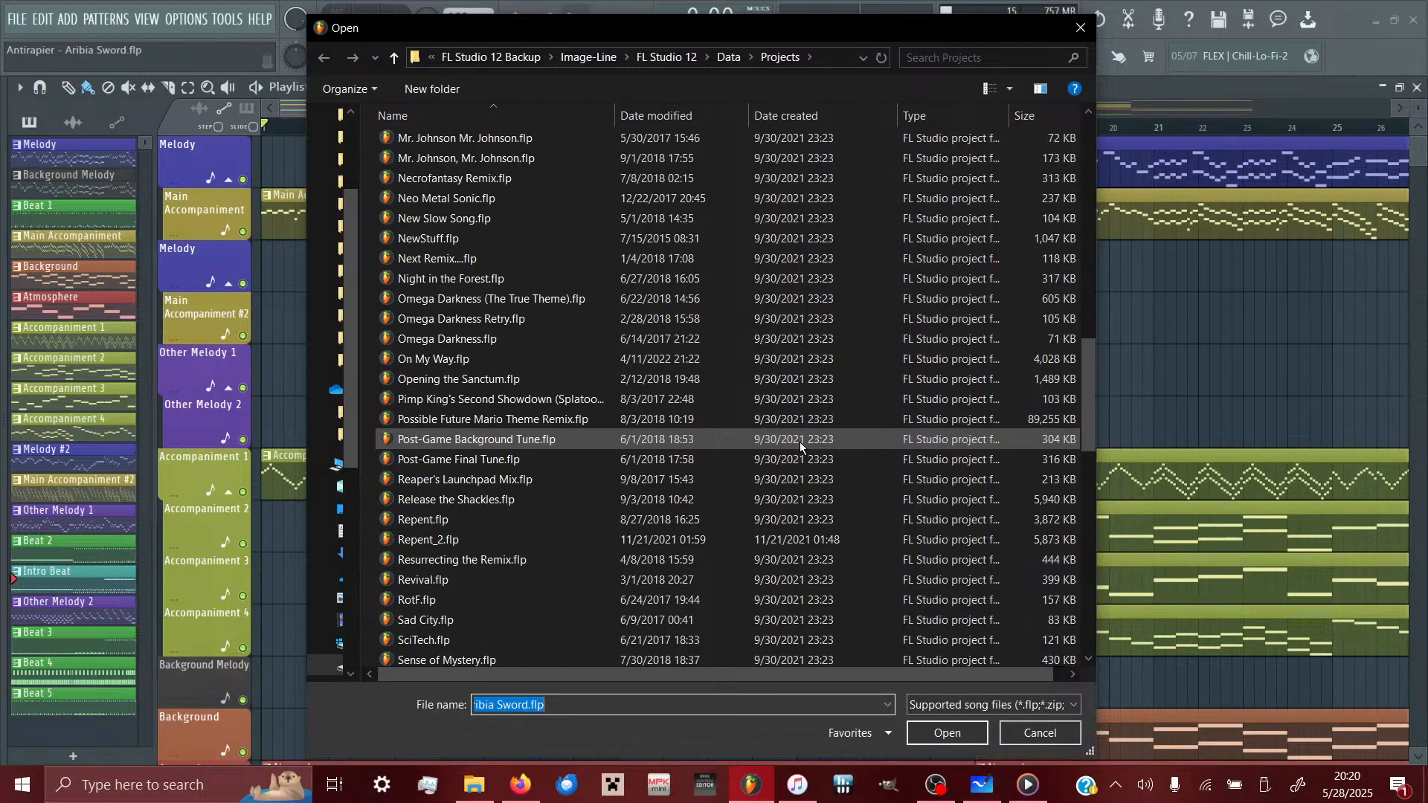
scroll(800, 445, "up", 3)
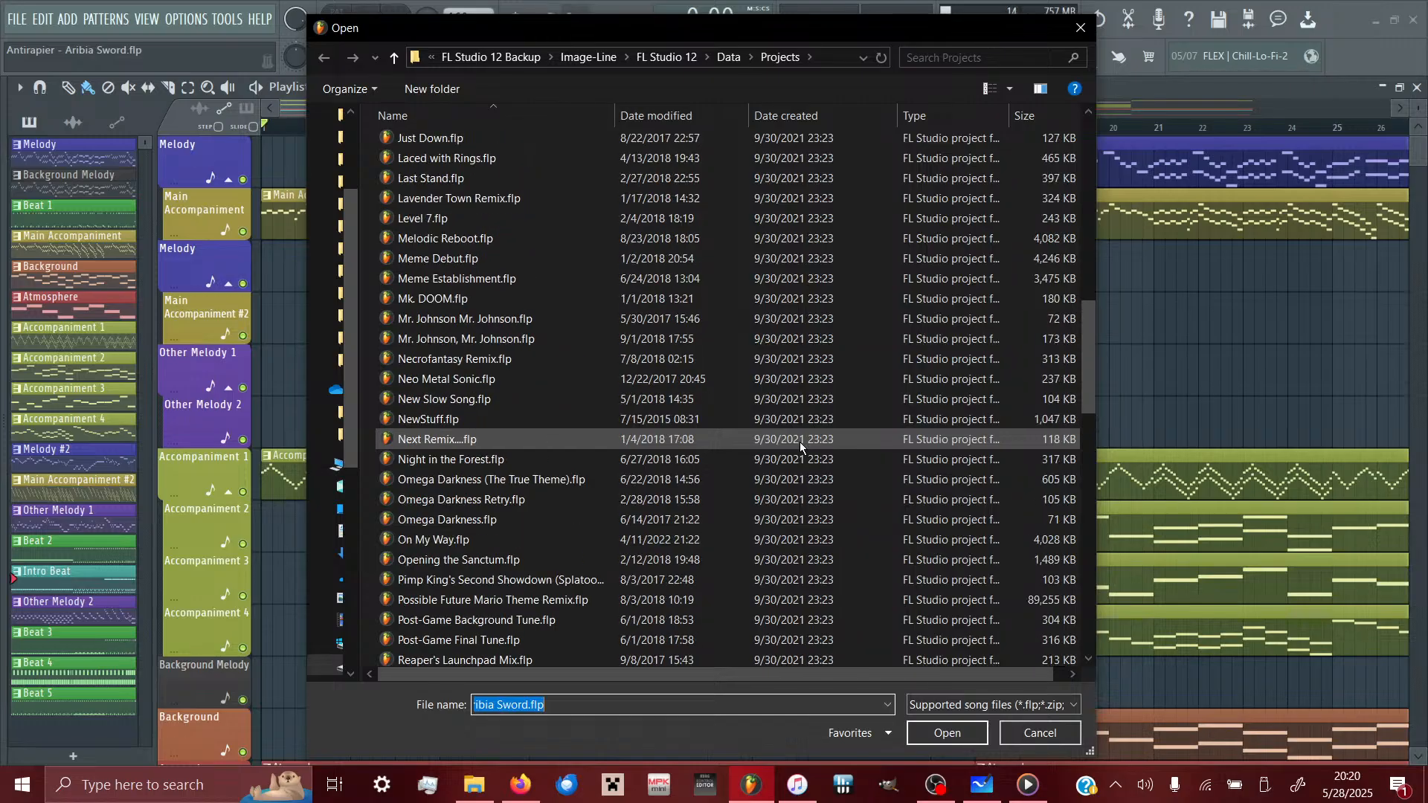
left_click(800, 445)
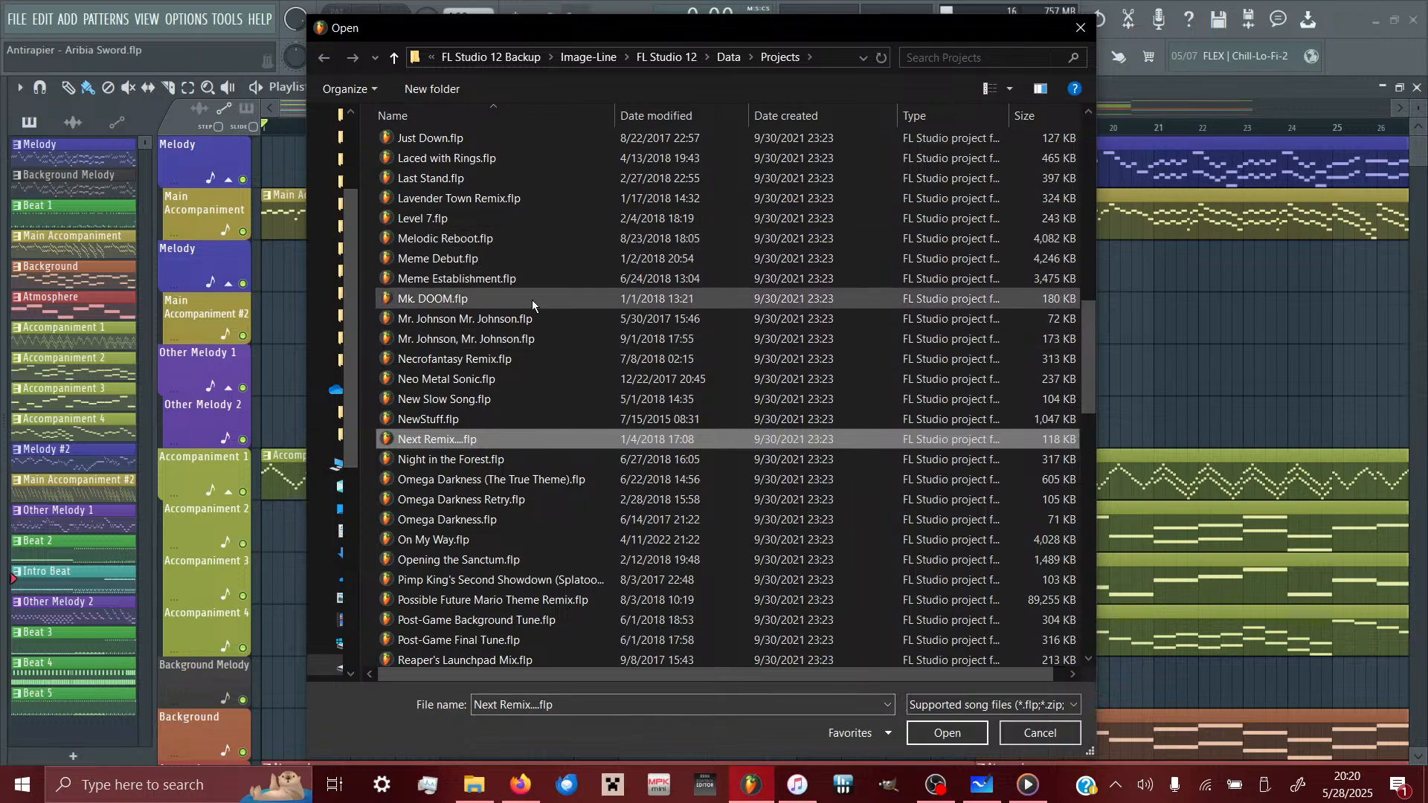
scroll(533, 300, "up", 7)
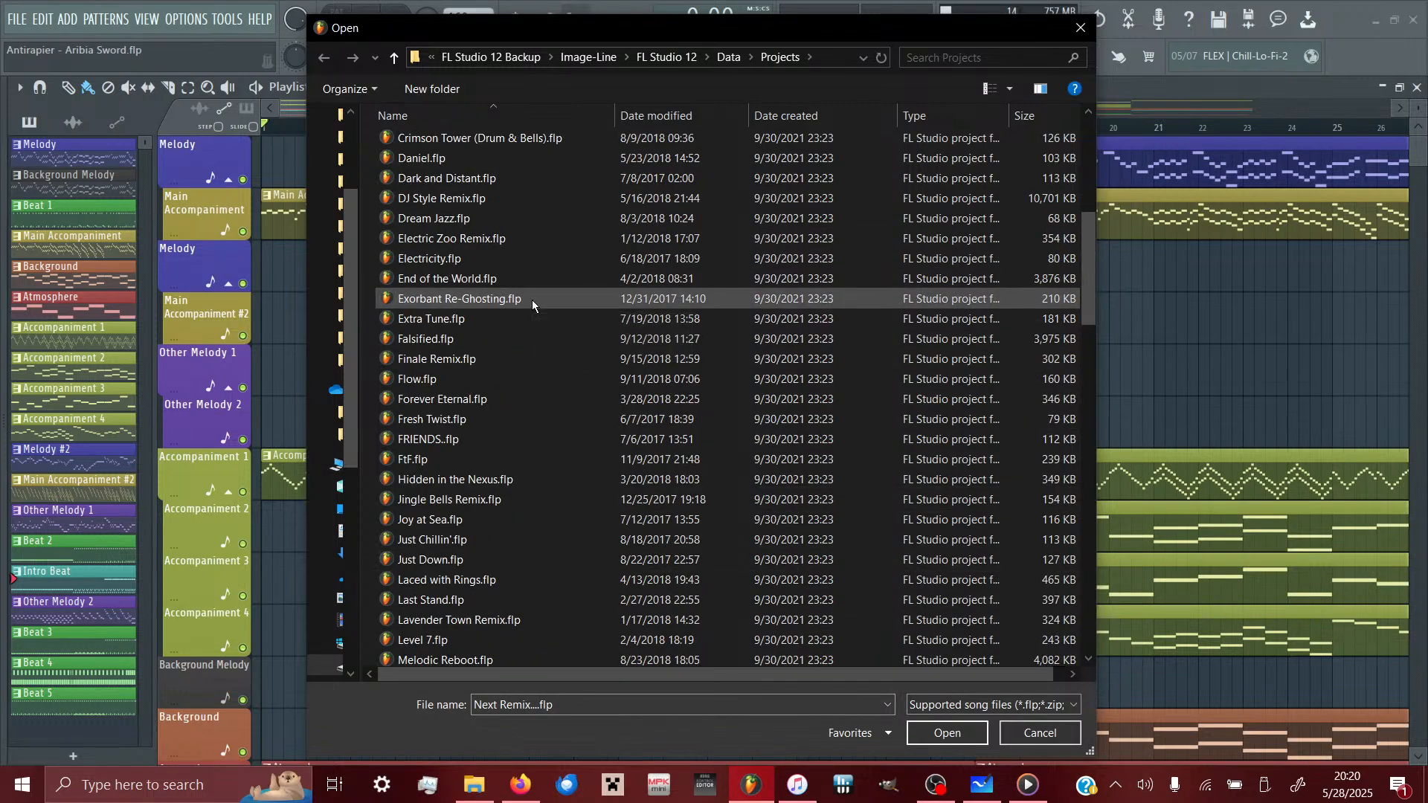
scroll(488, 314, "up", 7)
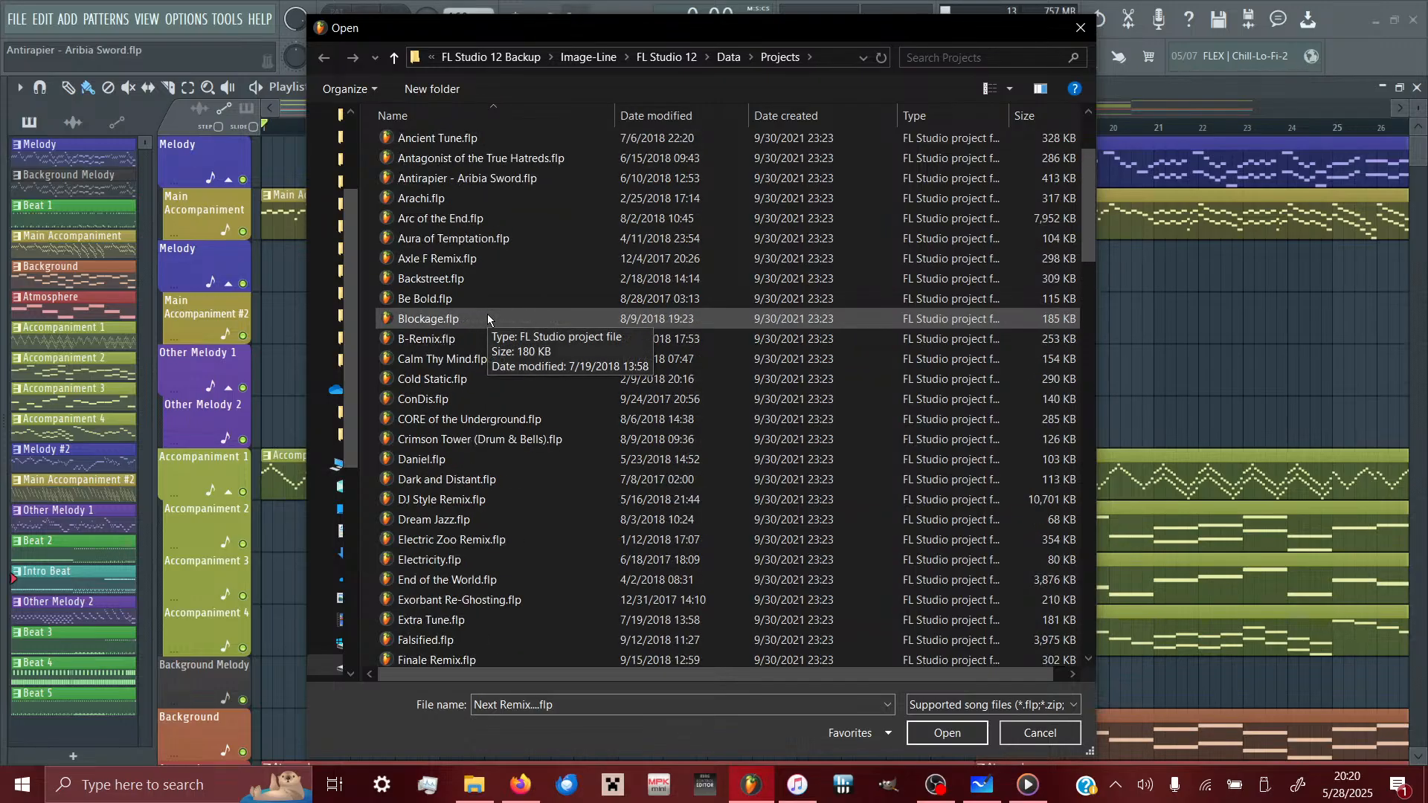
scroll(488, 318, "up", 2)
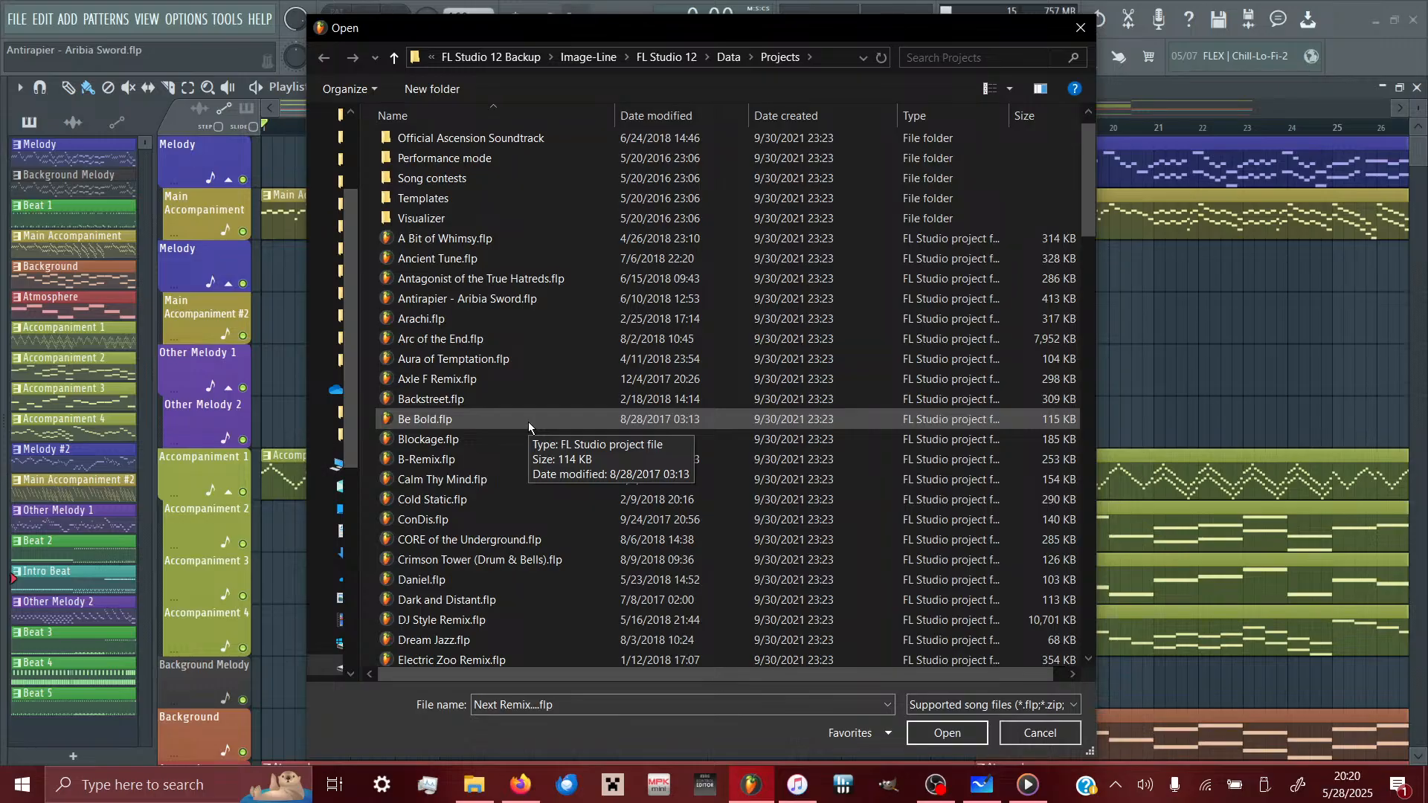
scroll(528, 422, "down", 4)
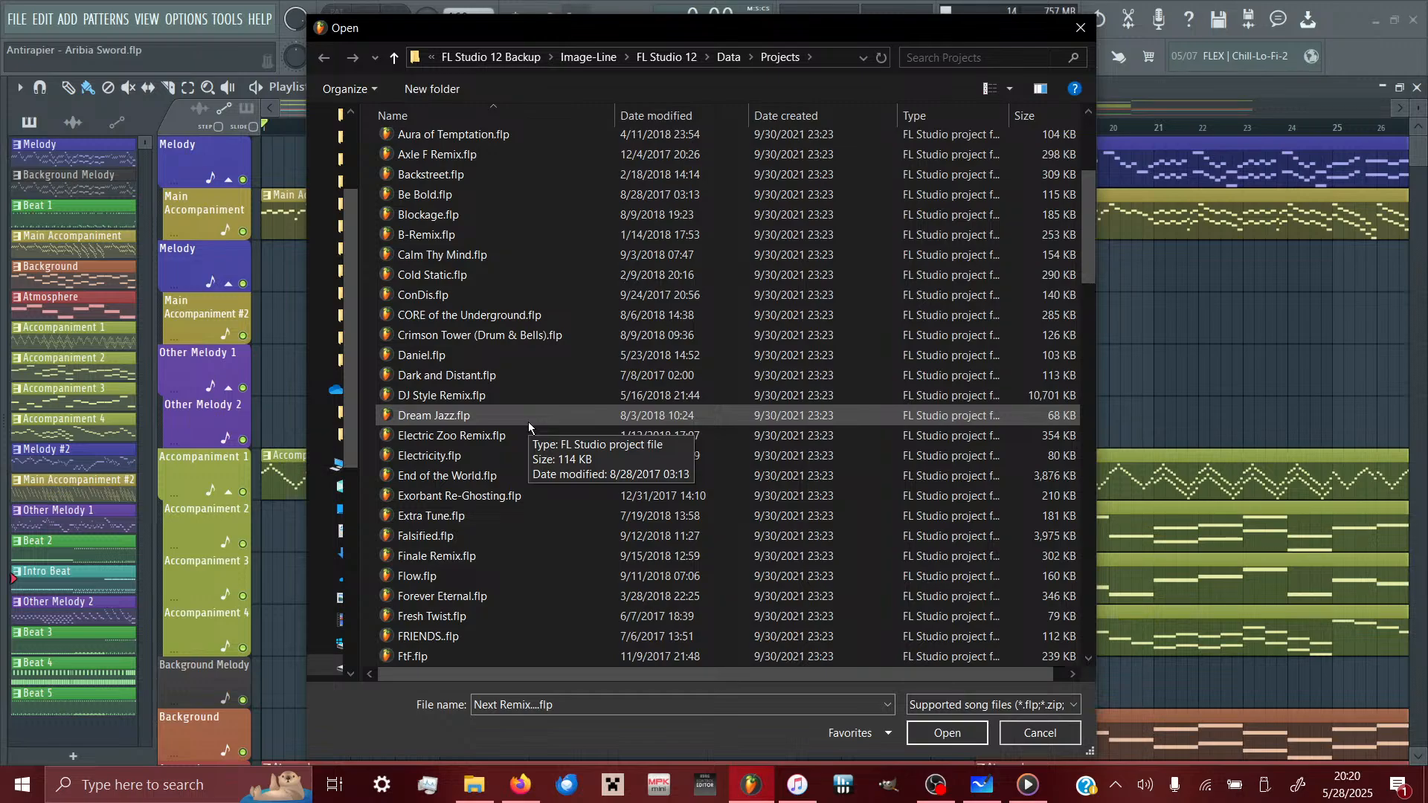
scroll(528, 421, "down", 7)
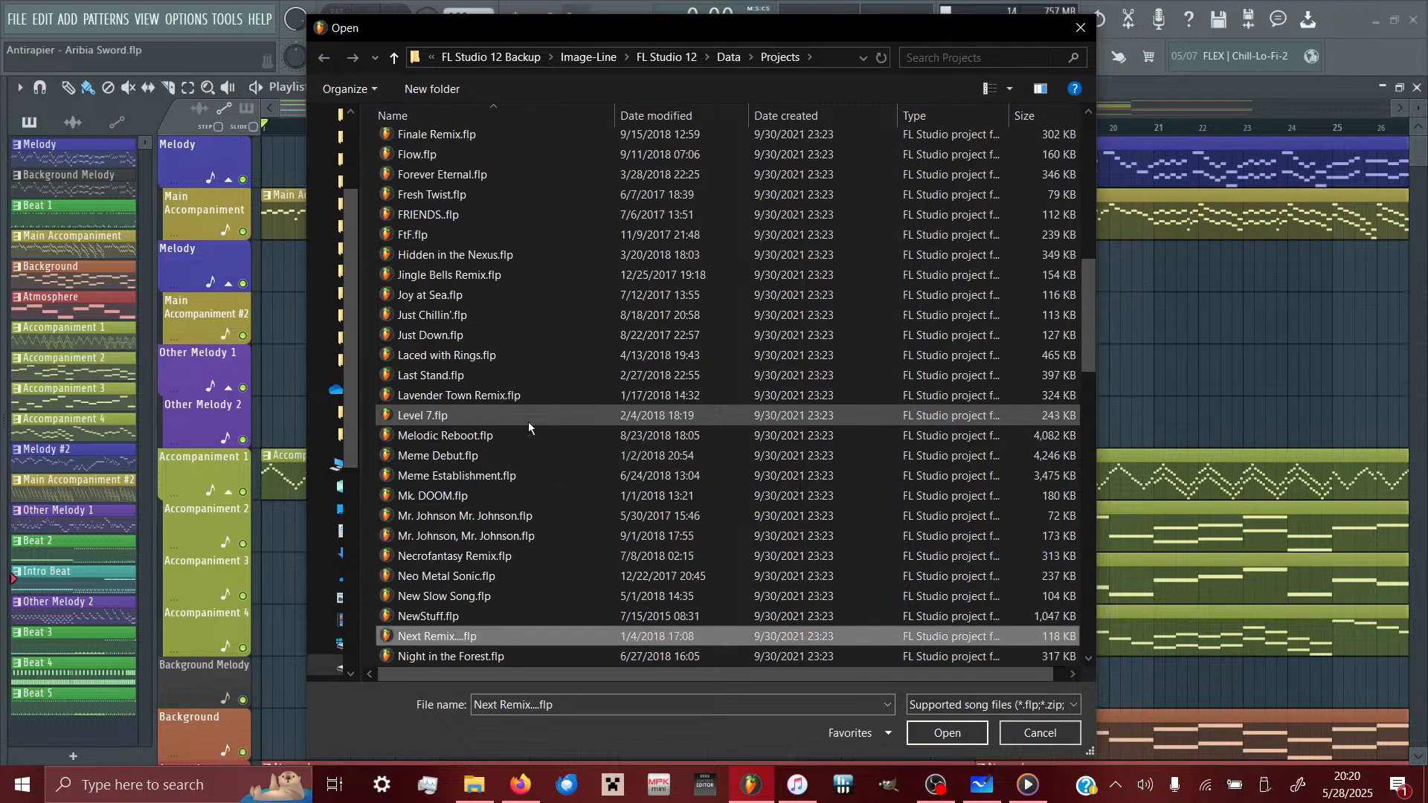
scroll(528, 421, "down", 4)
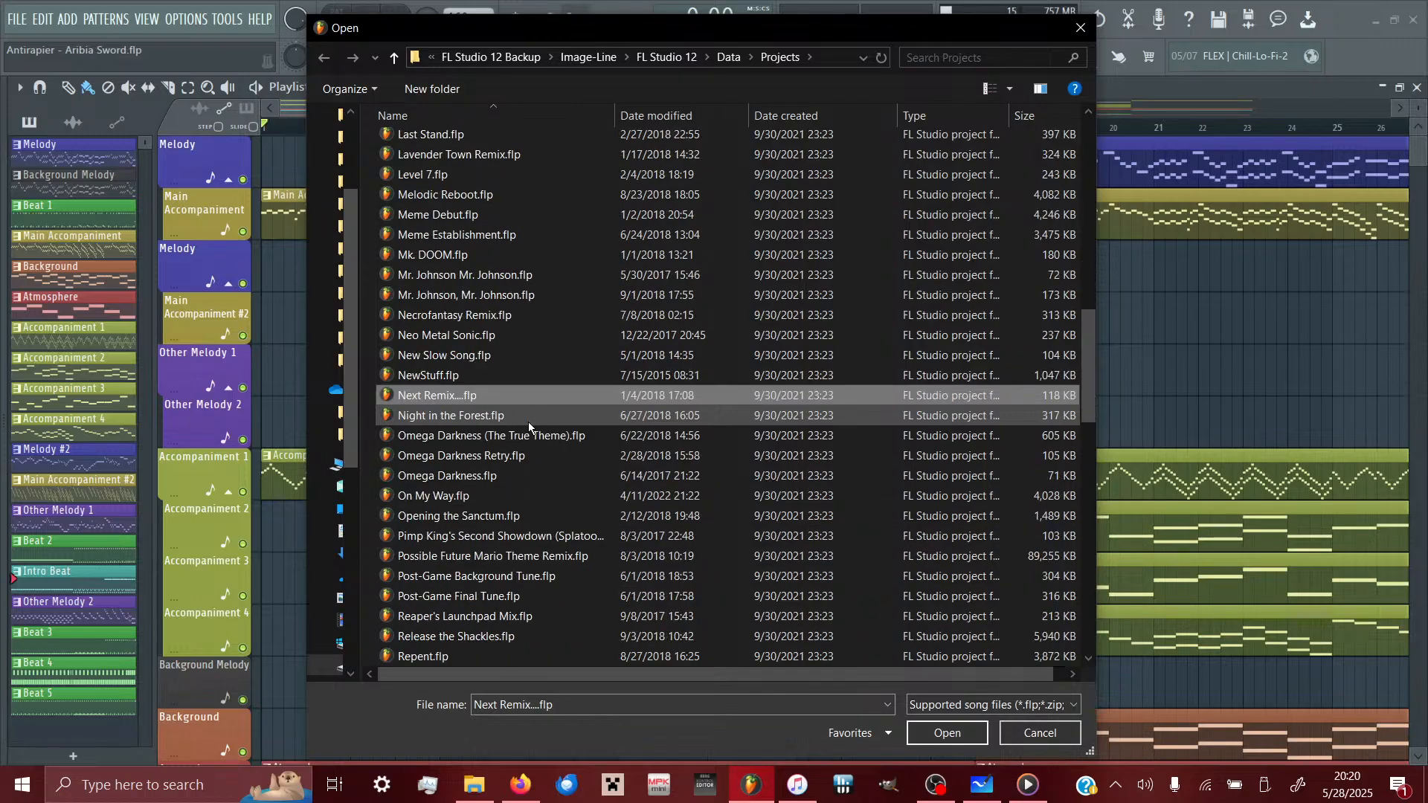
scroll(528, 421, "down", 3)
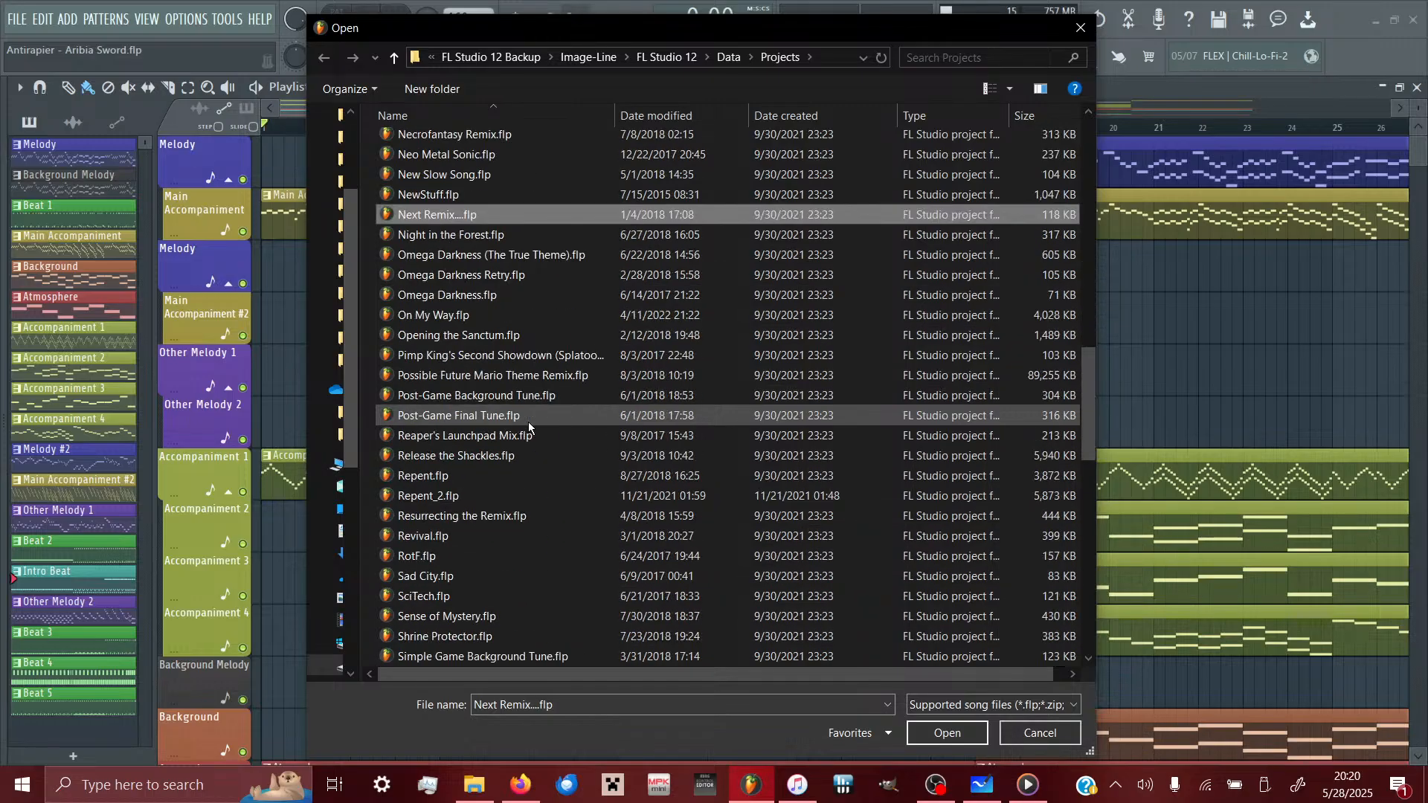
- Open Release the Shackles.flp and dismiss the notice about the missing sample
left_click(513, 436)
left_click(477, 456)
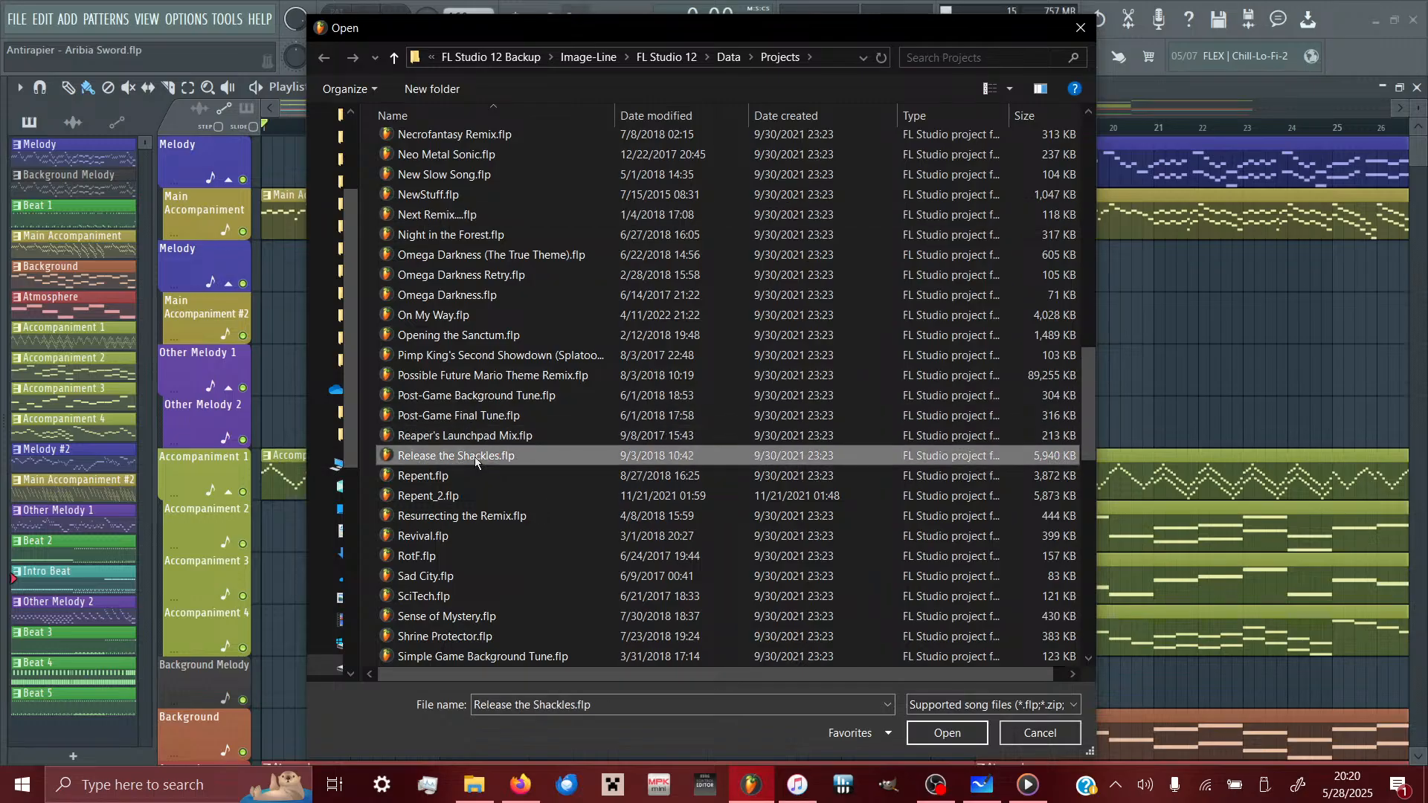
left_click(938, 732)
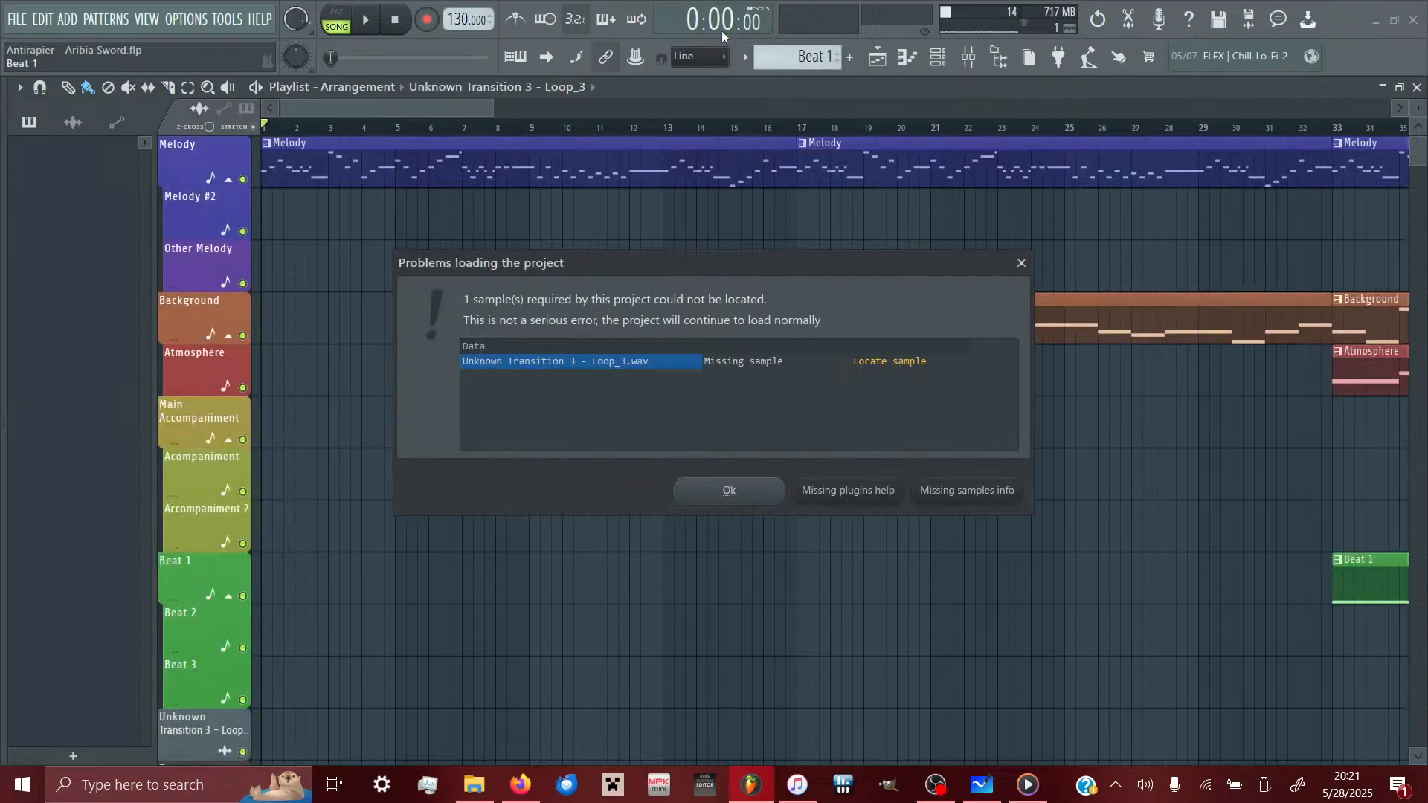
left_click(727, 491)
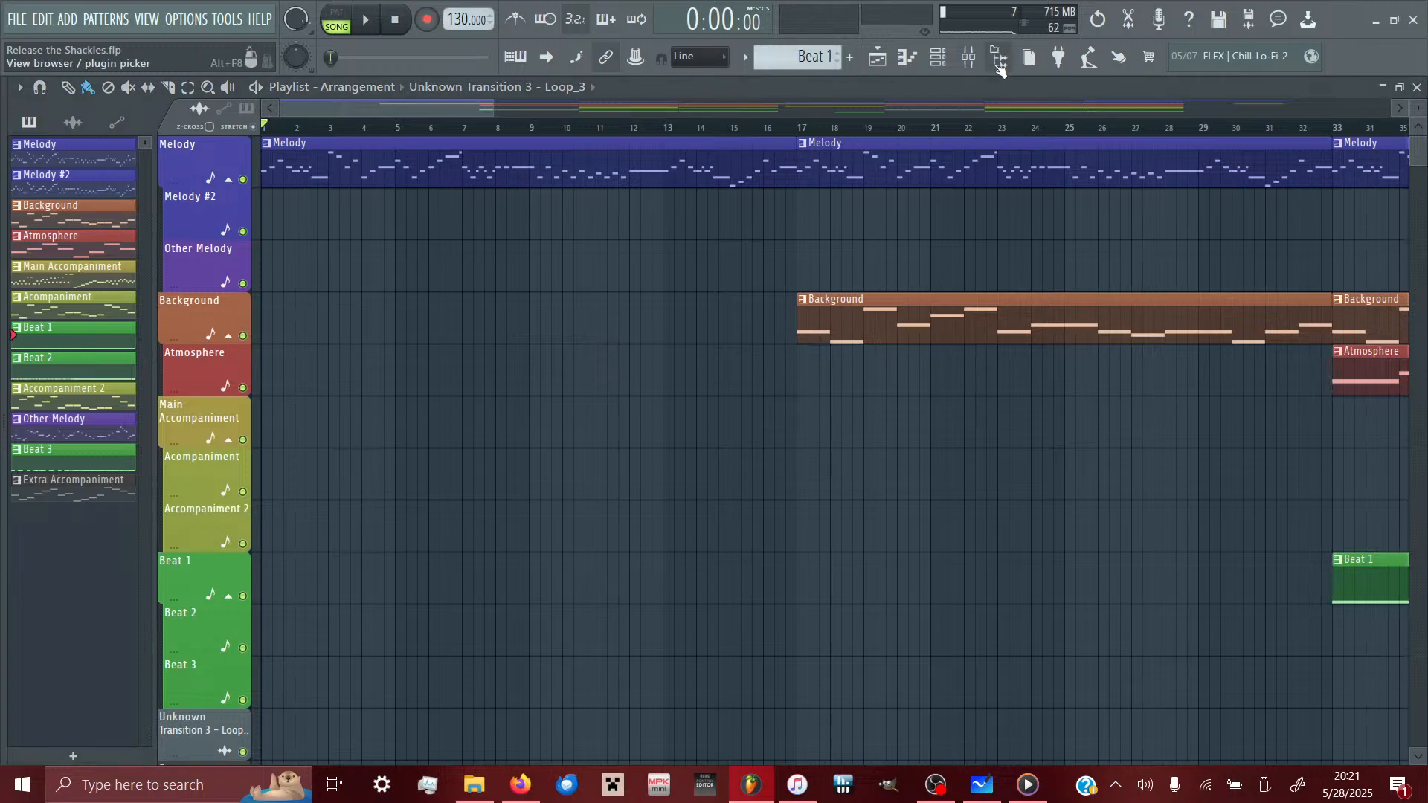
- Disable the Fruity Limiter on the mixer's Master track and lower the Master volume to about -8 dB
left_click(939, 57)
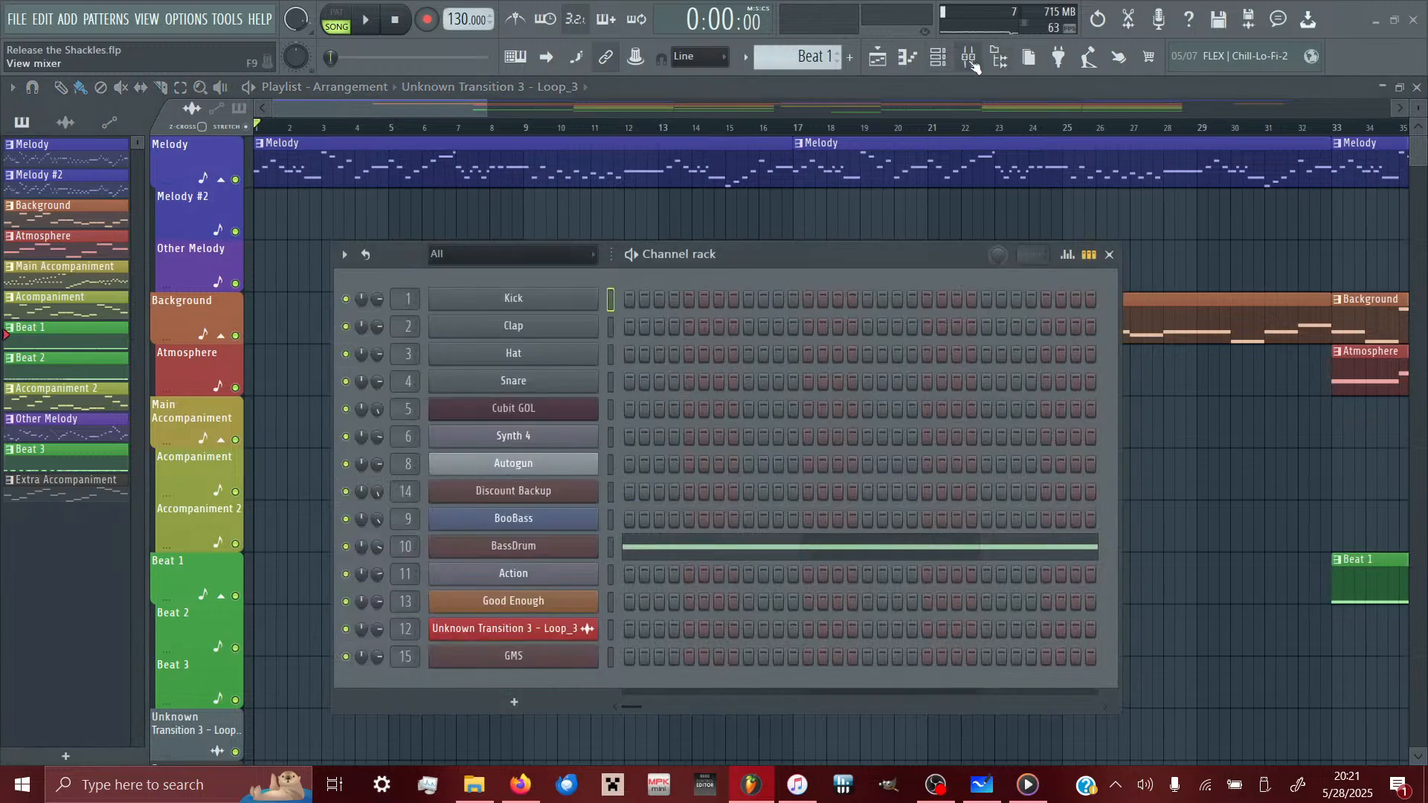
left_click(968, 58)
left_click(1109, 260)
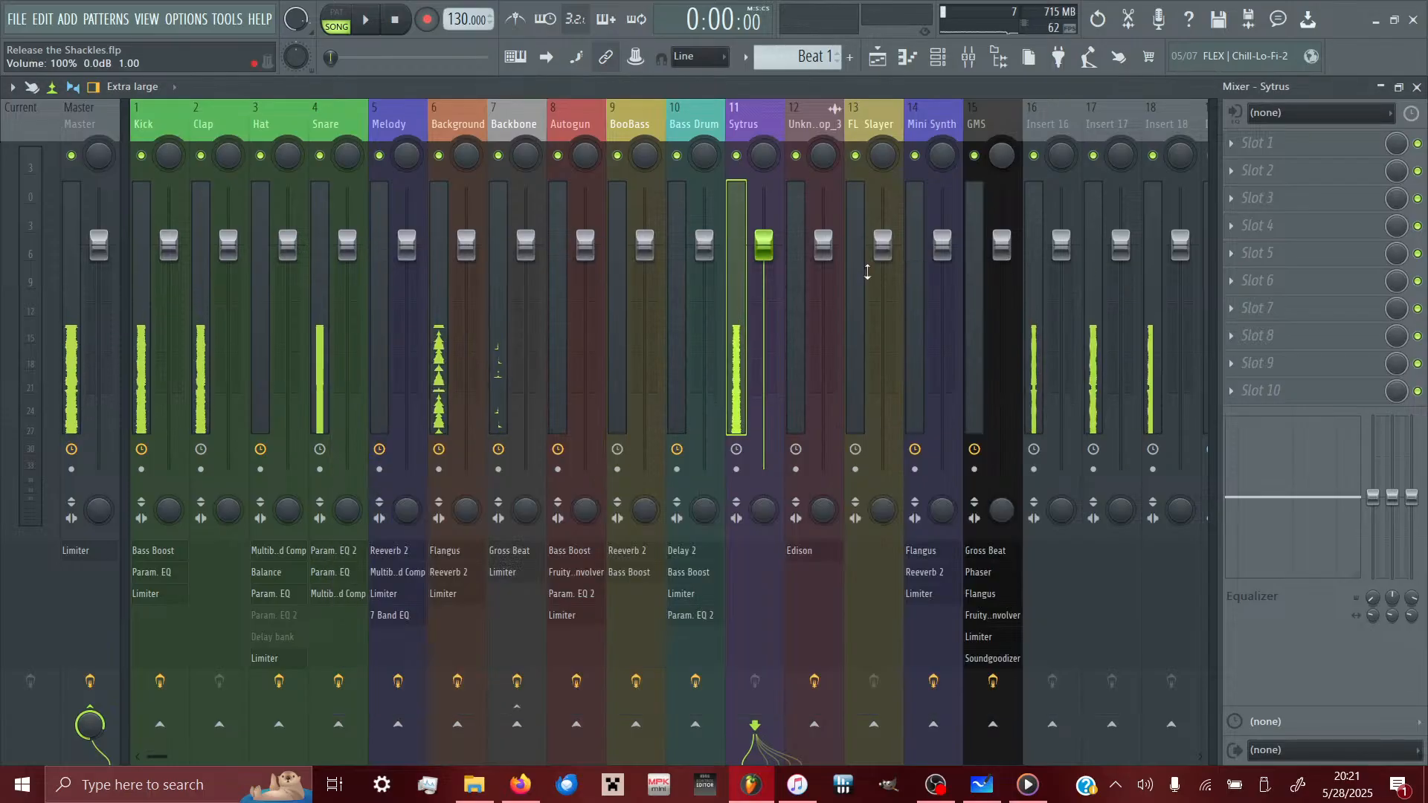
left_click(80, 119)
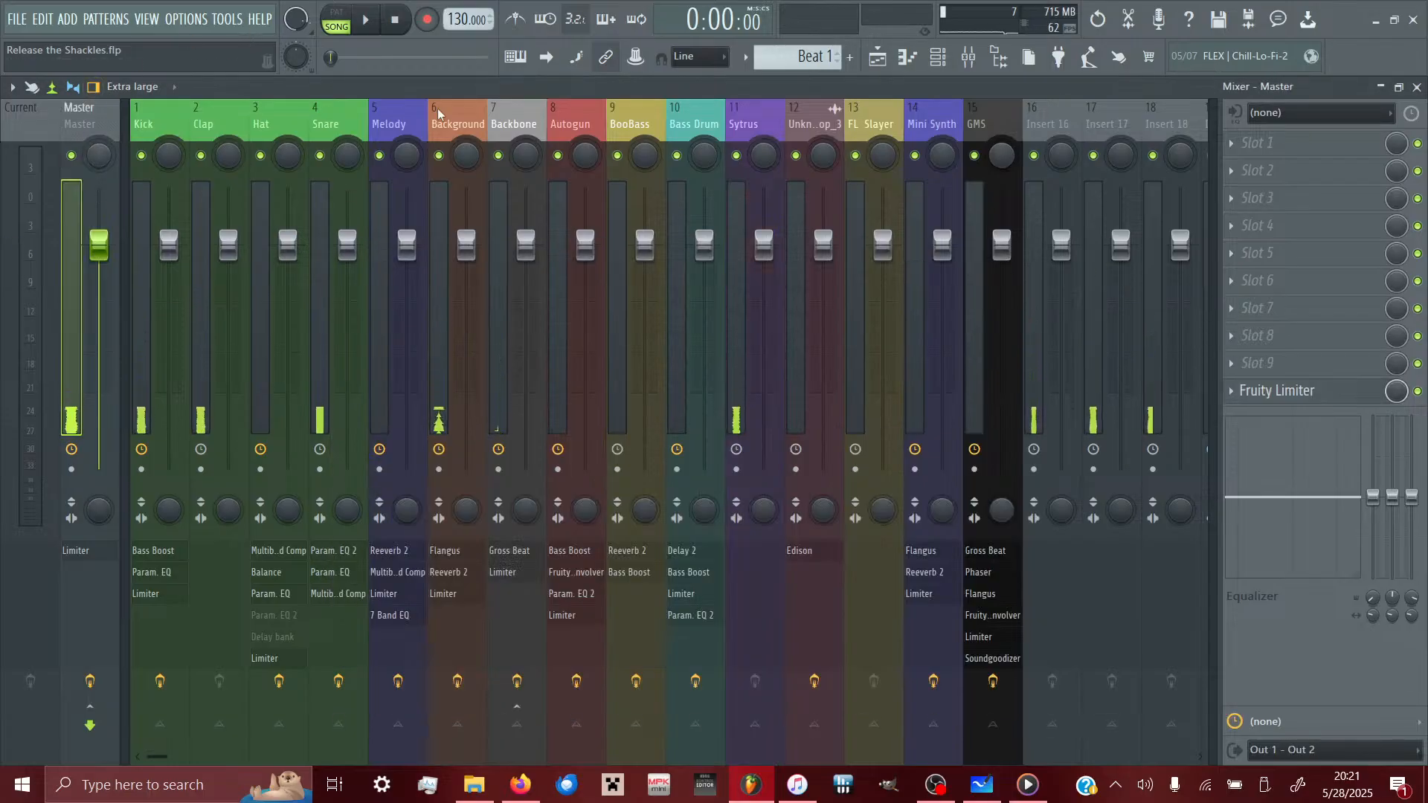
left_click(1417, 392)
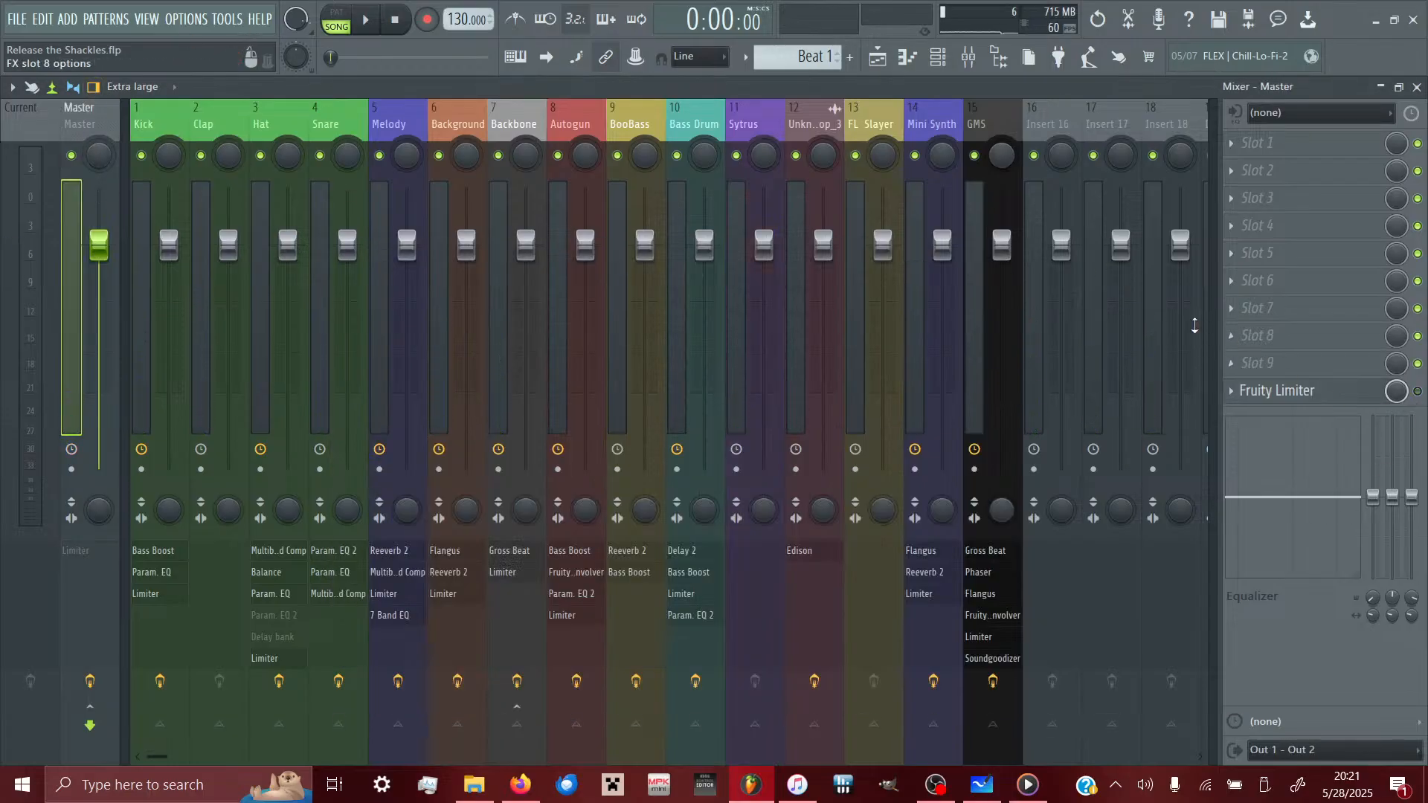
left_click_drag(99, 242, 85, 370)
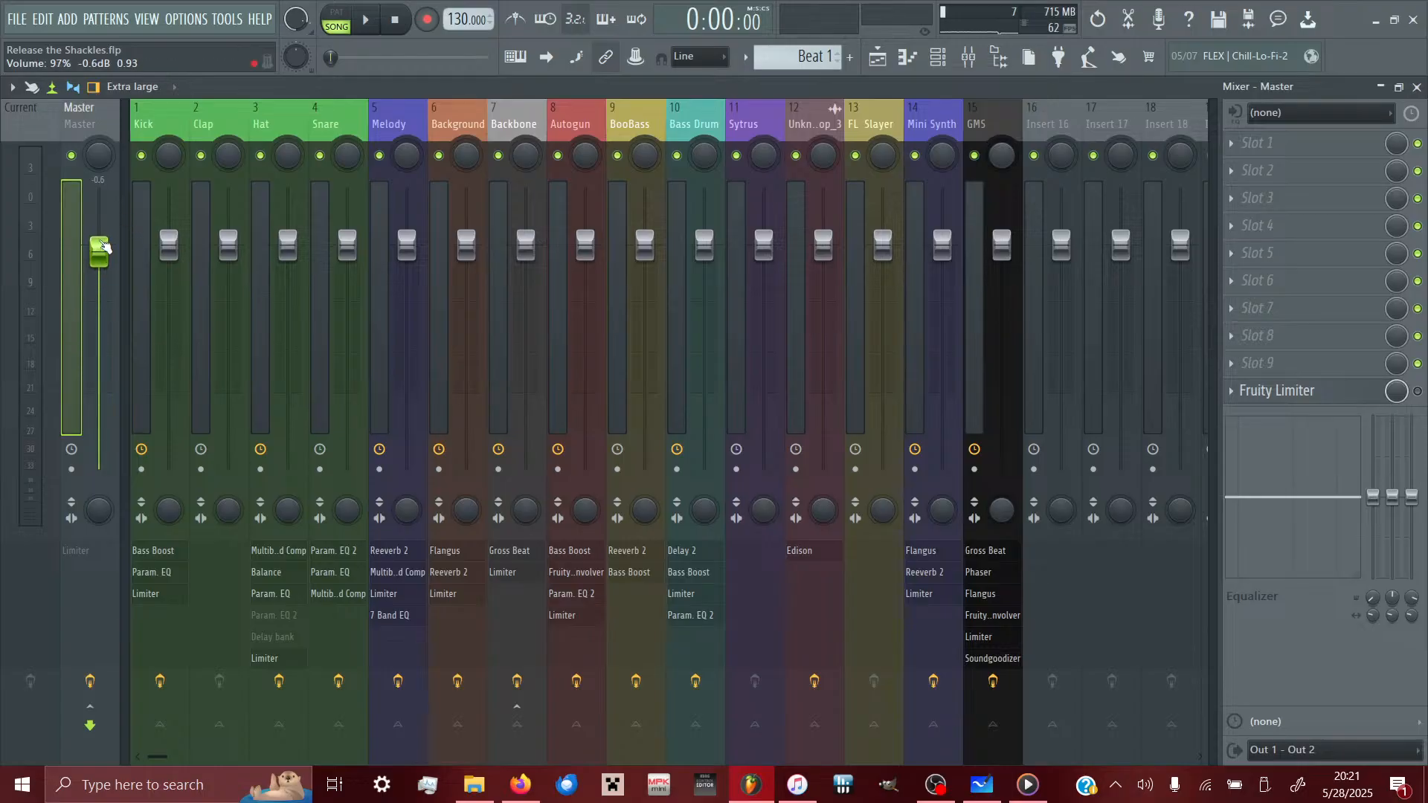
left_click_drag(105, 246, 99, 319)
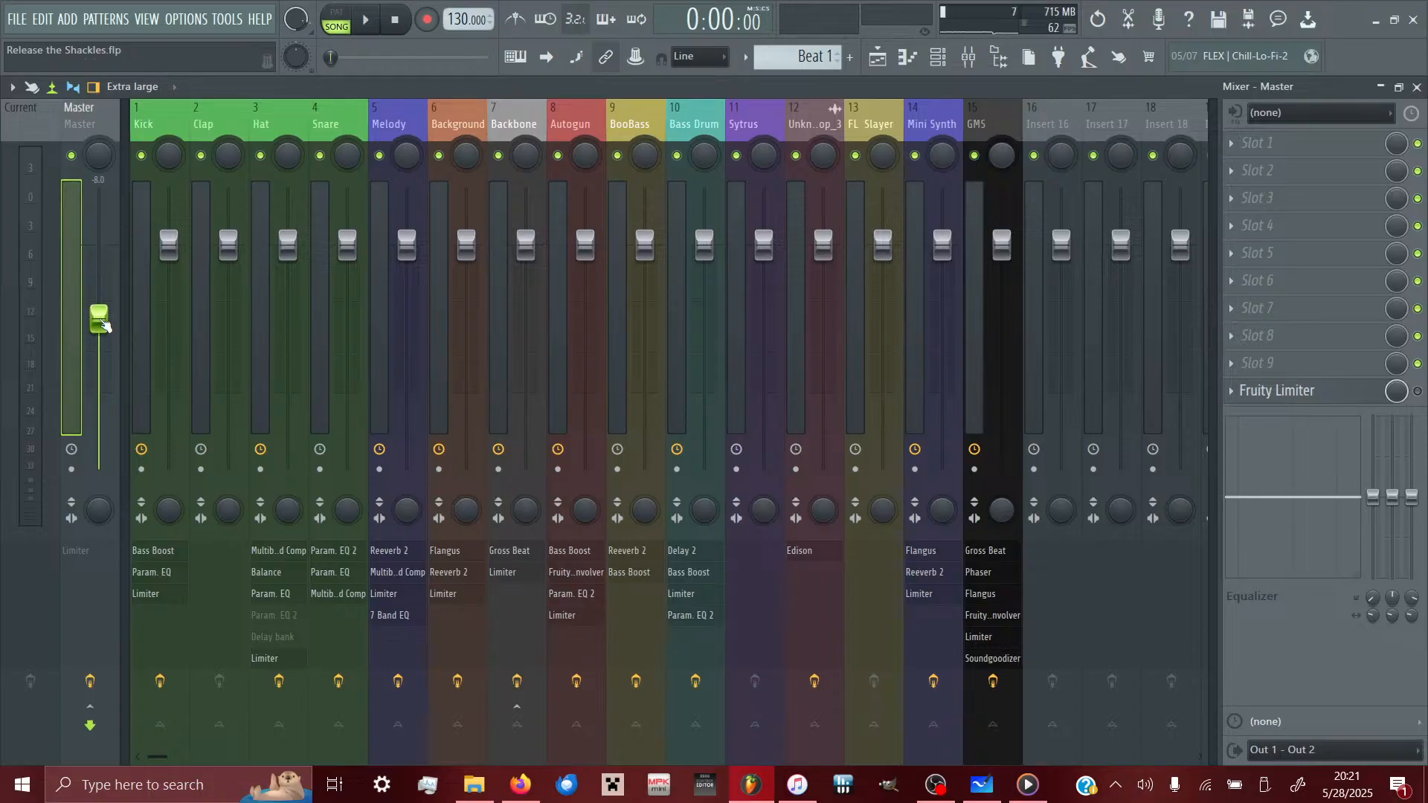
- Examine how the melody, background, accompaniment and beat patterns are arranged in the playlist and play the song from the start
left_click(885, 67)
scroll(831, 309, "right", 10)
scroll(831, 310, "down", 4)
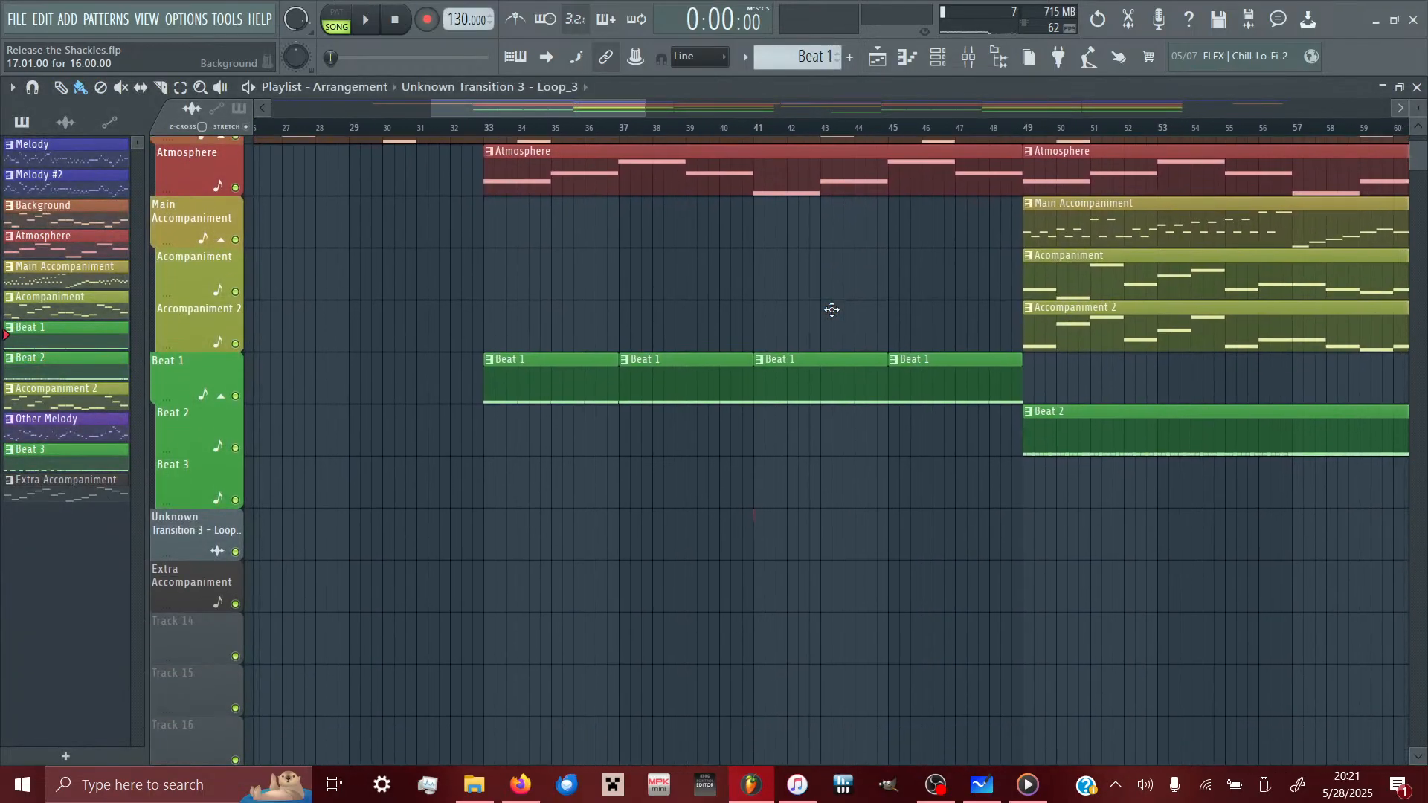
scroll(831, 309, "up", 3)
scroll(832, 309, "right", 10)
scroll(832, 310, "up", 1)
scroll(514, 179, "left", 15)
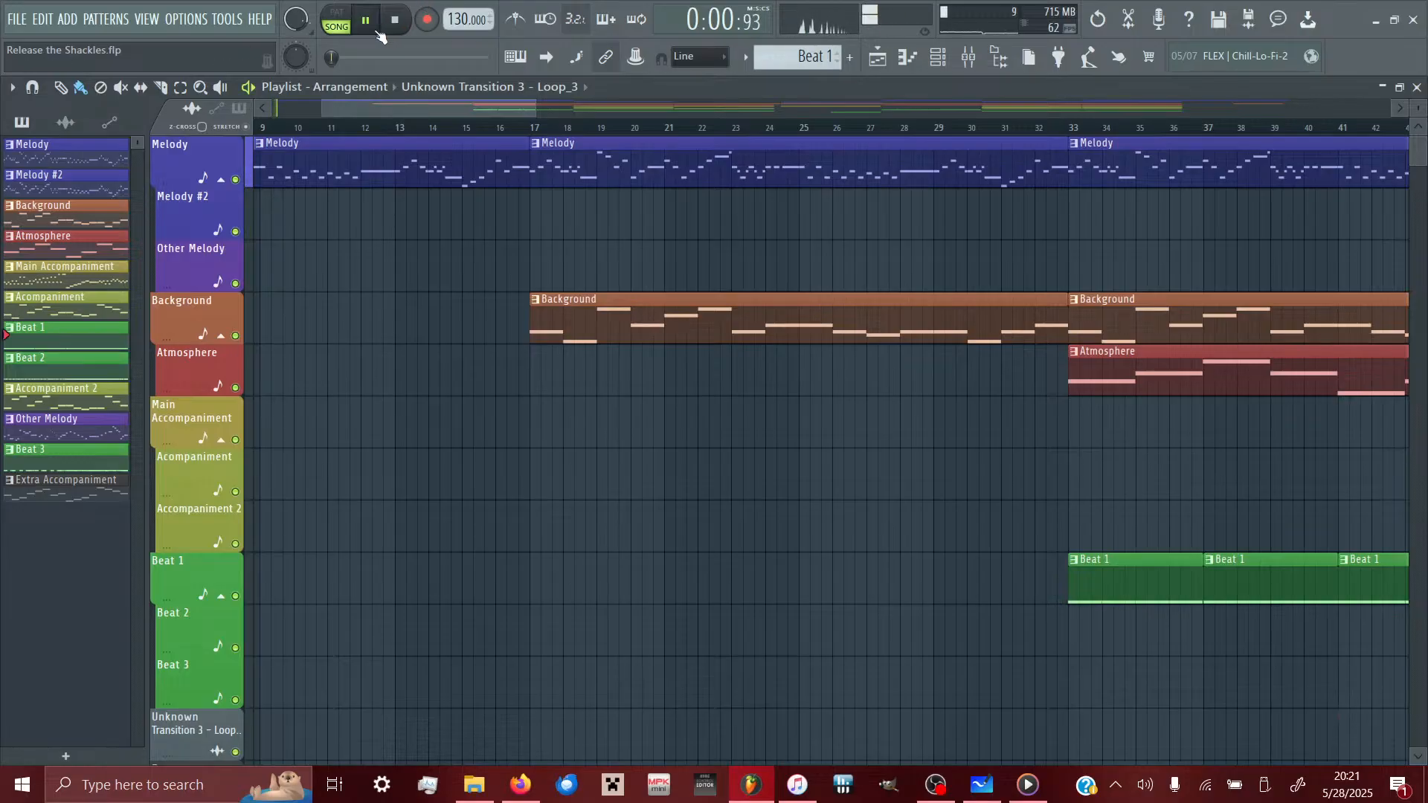
- Look through the project files in the FL Studio 12 Backup's Projects folder for one more example song
left_click(18, 20)
left_click(31, 77)
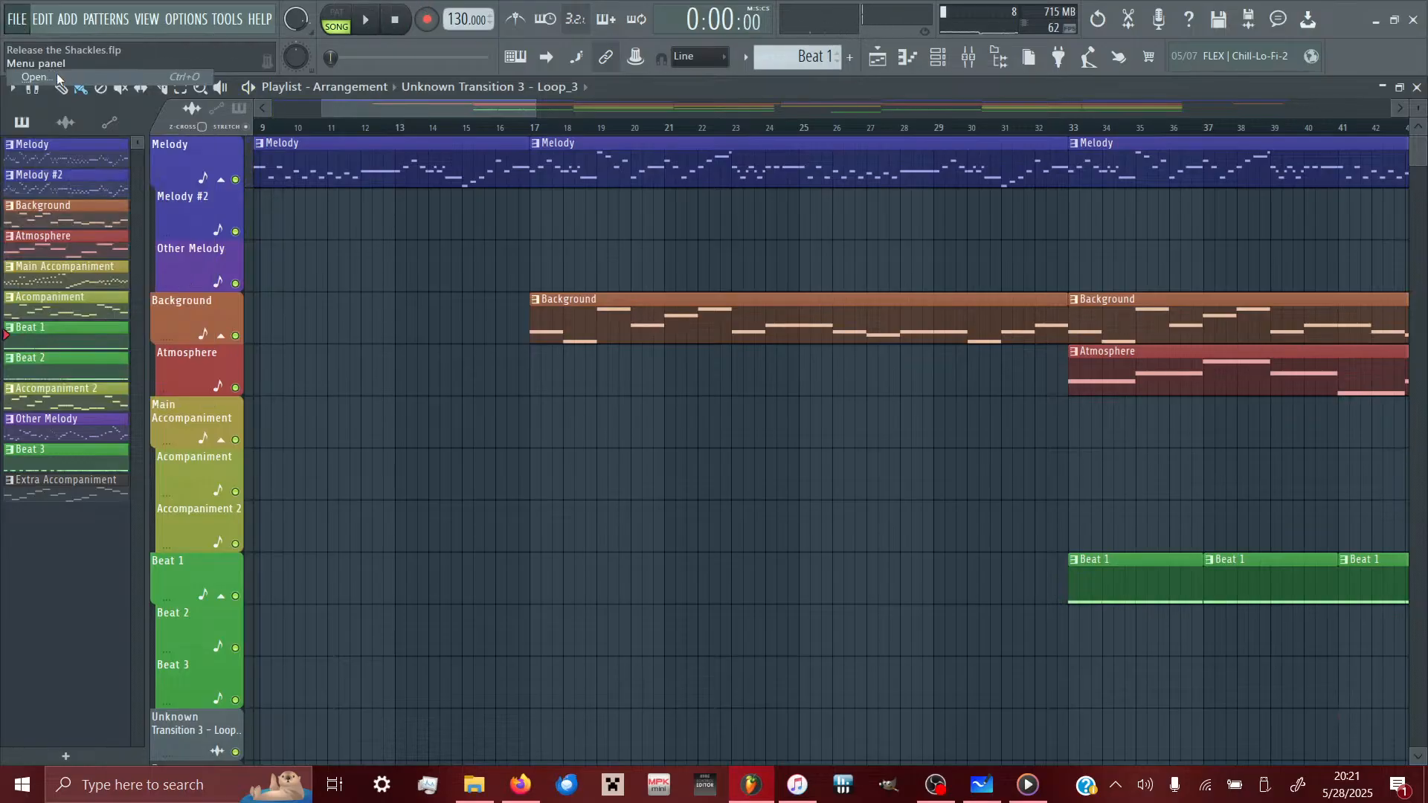
left_click(773, 442)
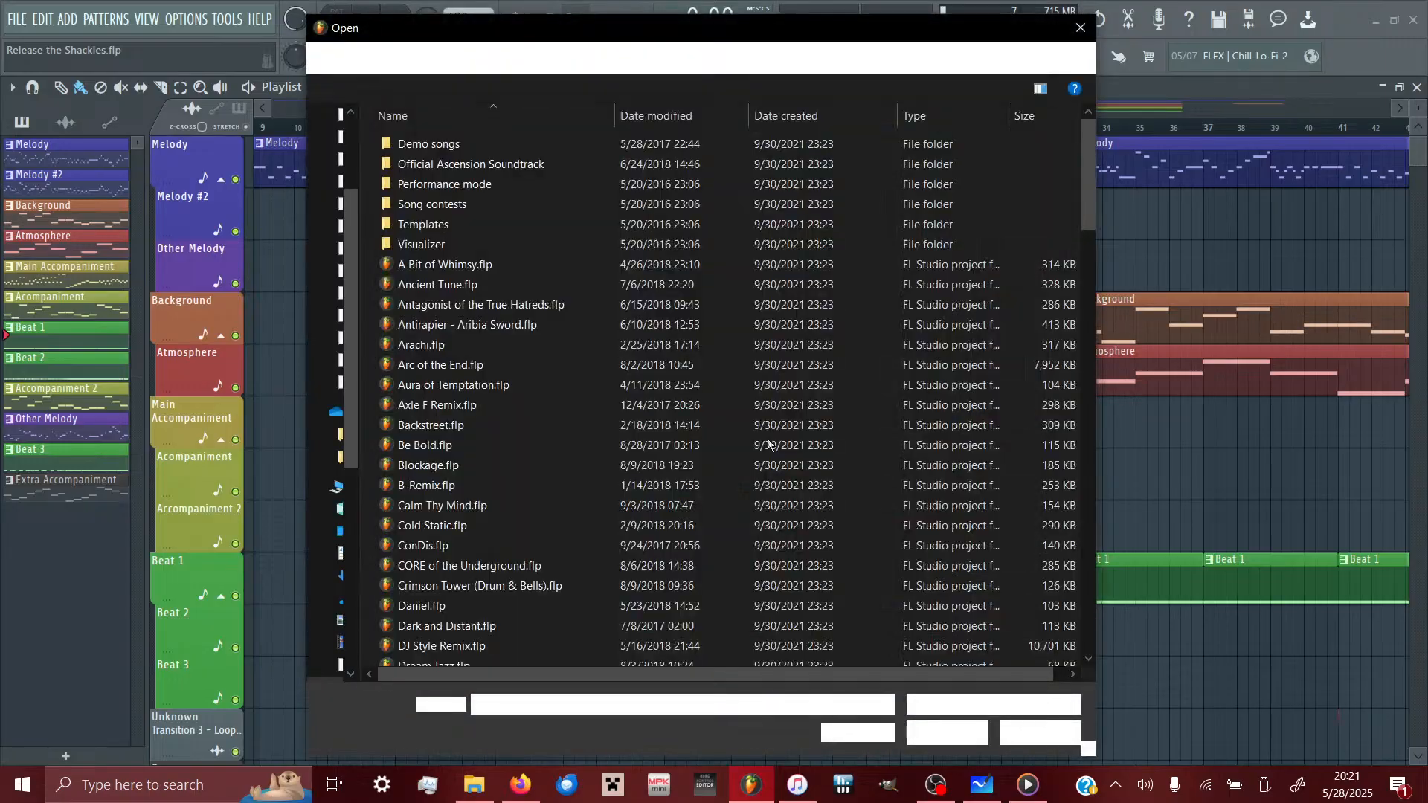
scroll(767, 439, "down", 4)
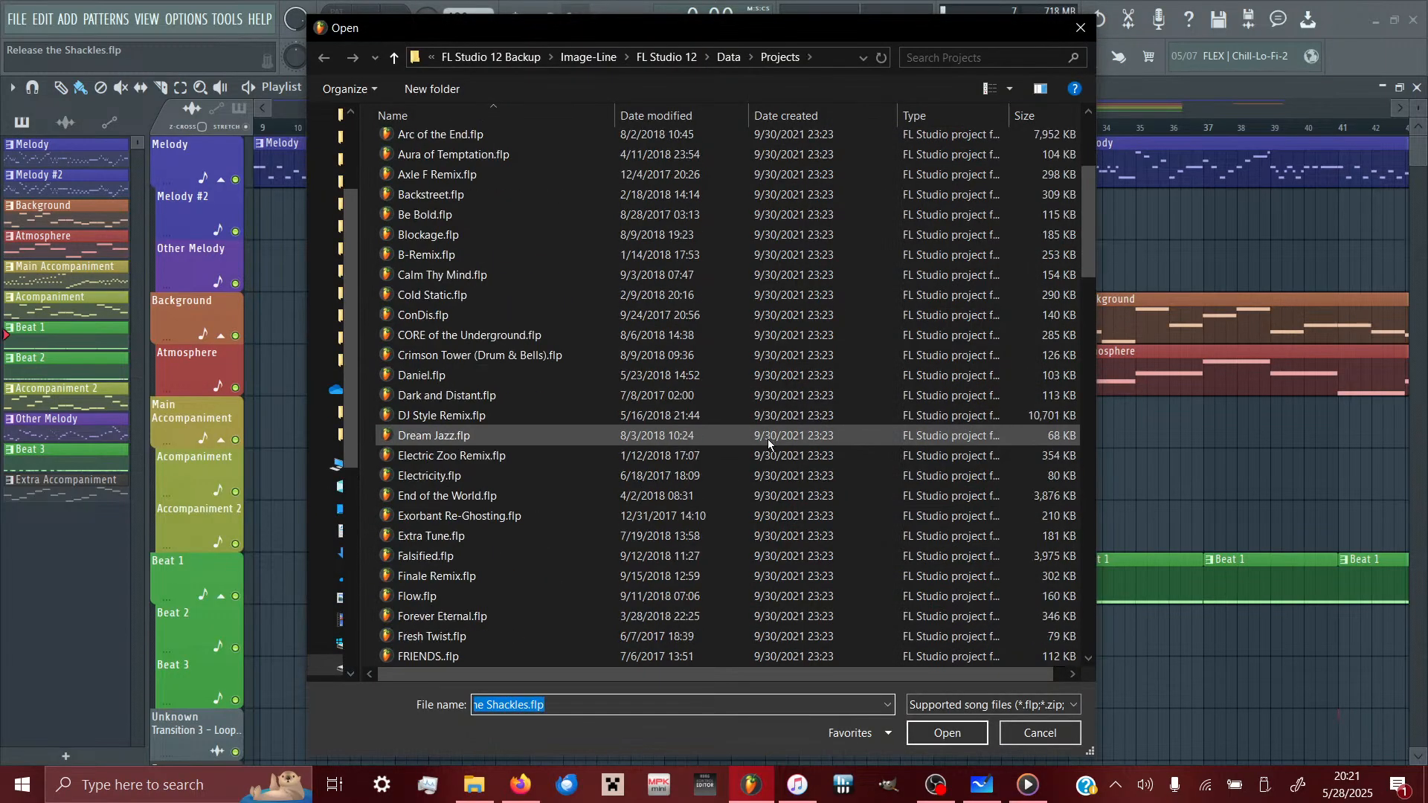
scroll(768, 439, "down", 2)
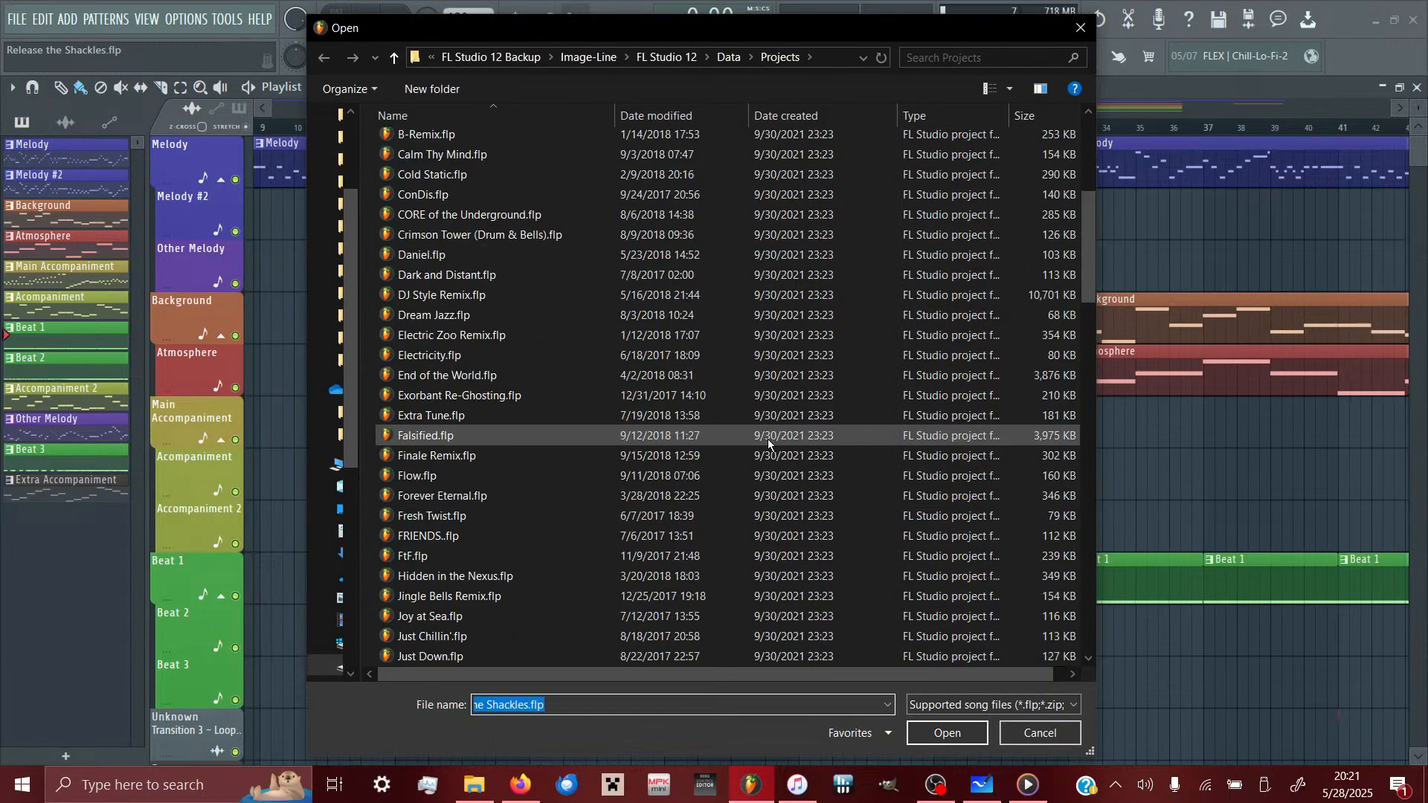
scroll(768, 444, "down", 2)
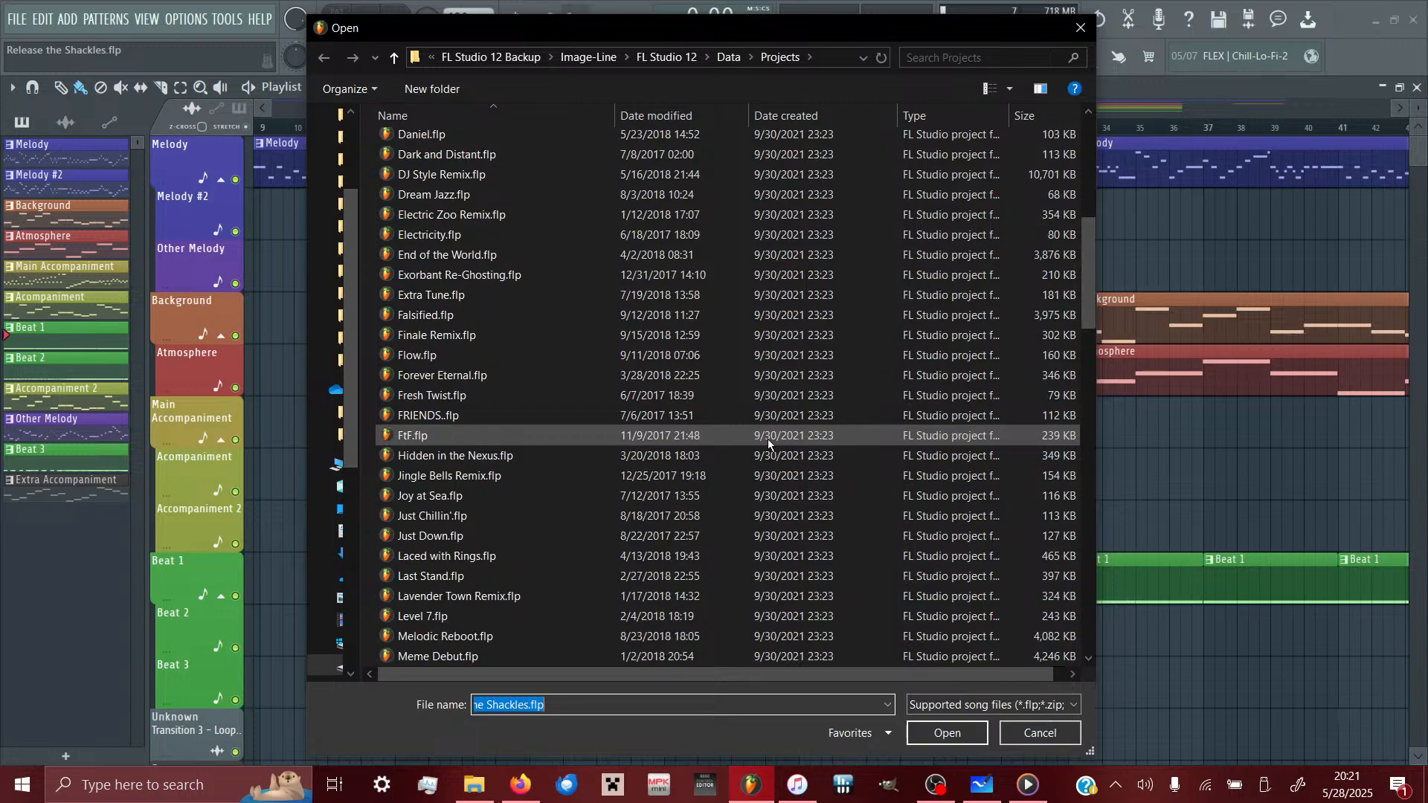
scroll(767, 439, "down", 2)
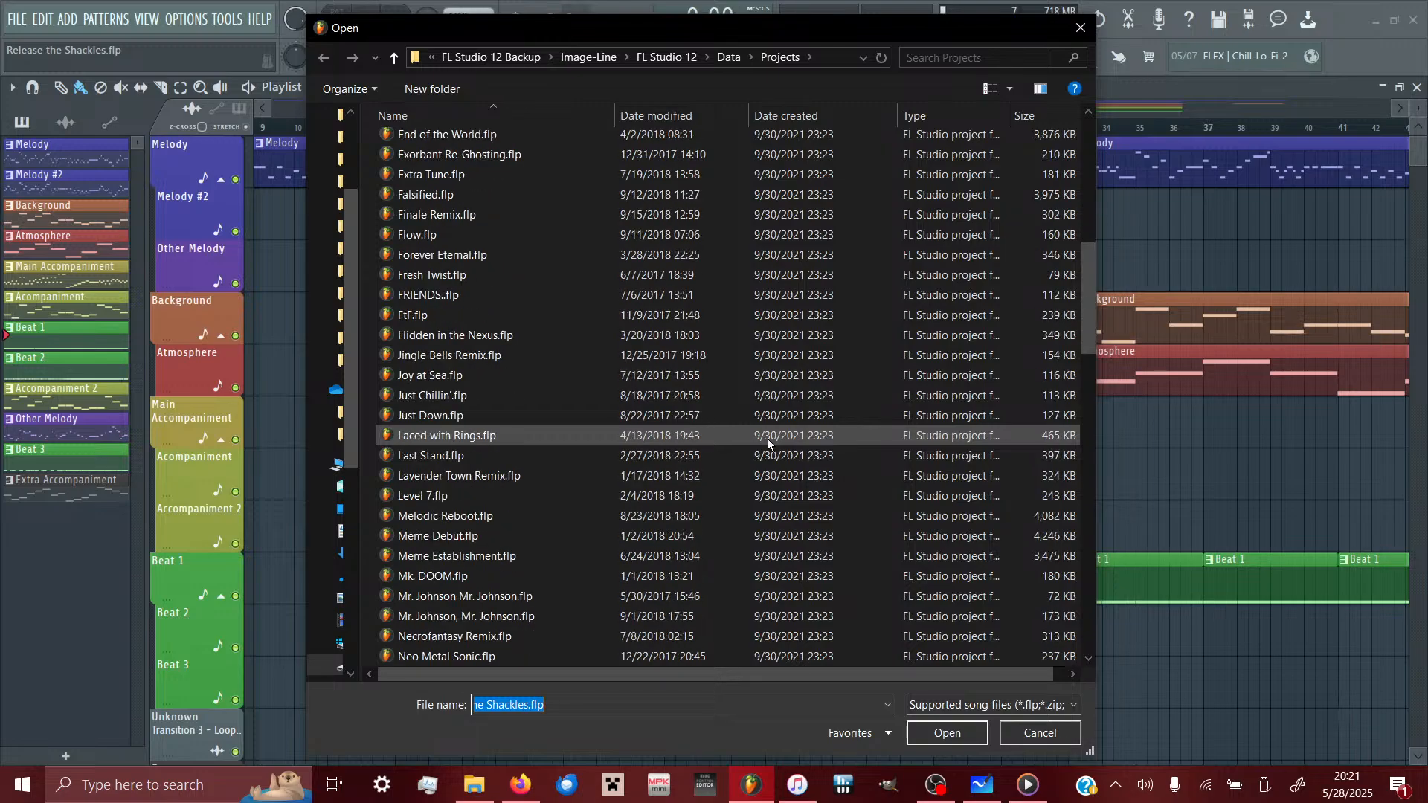
scroll(768, 439, "down", 3)
scroll(768, 438, "down", 2)
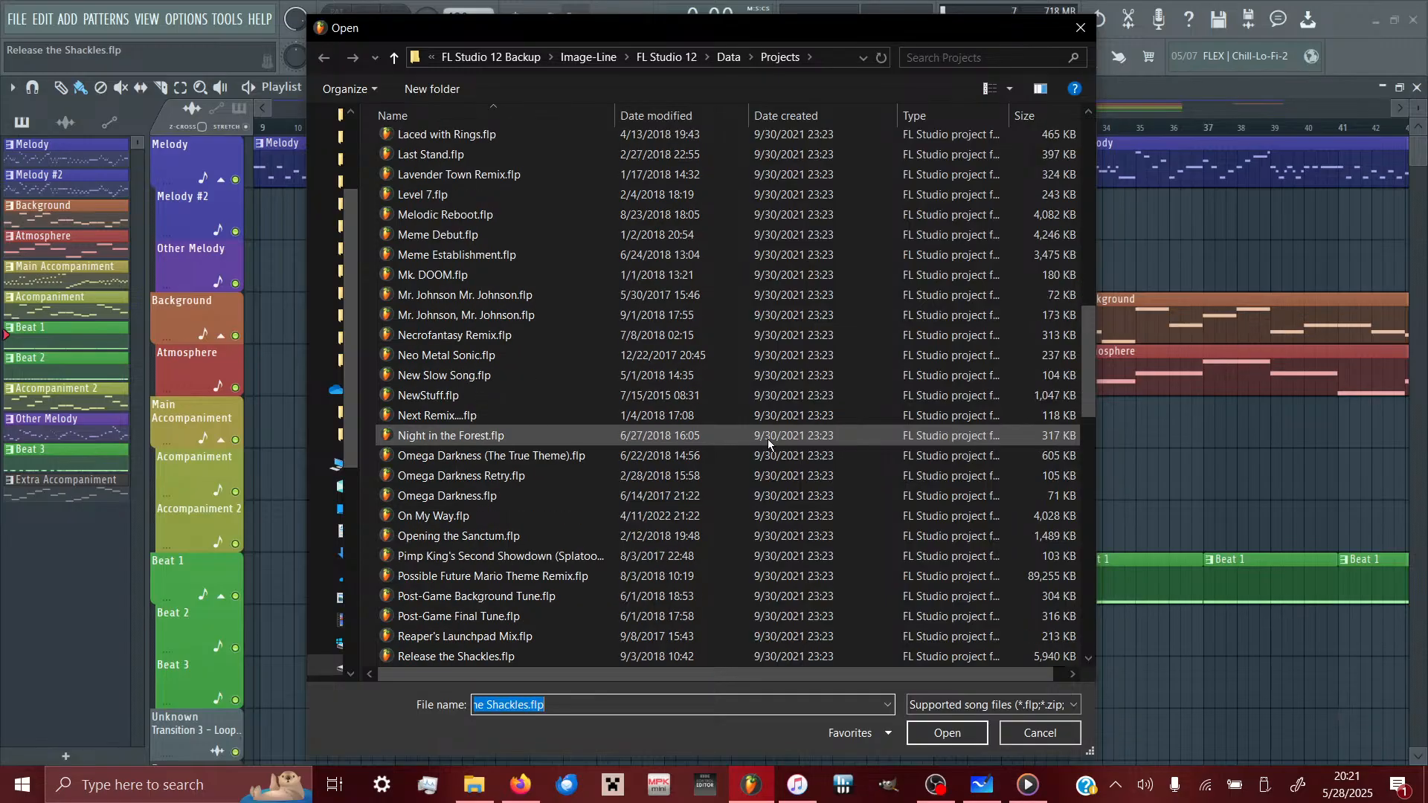
scroll(768, 439, "down", 8)
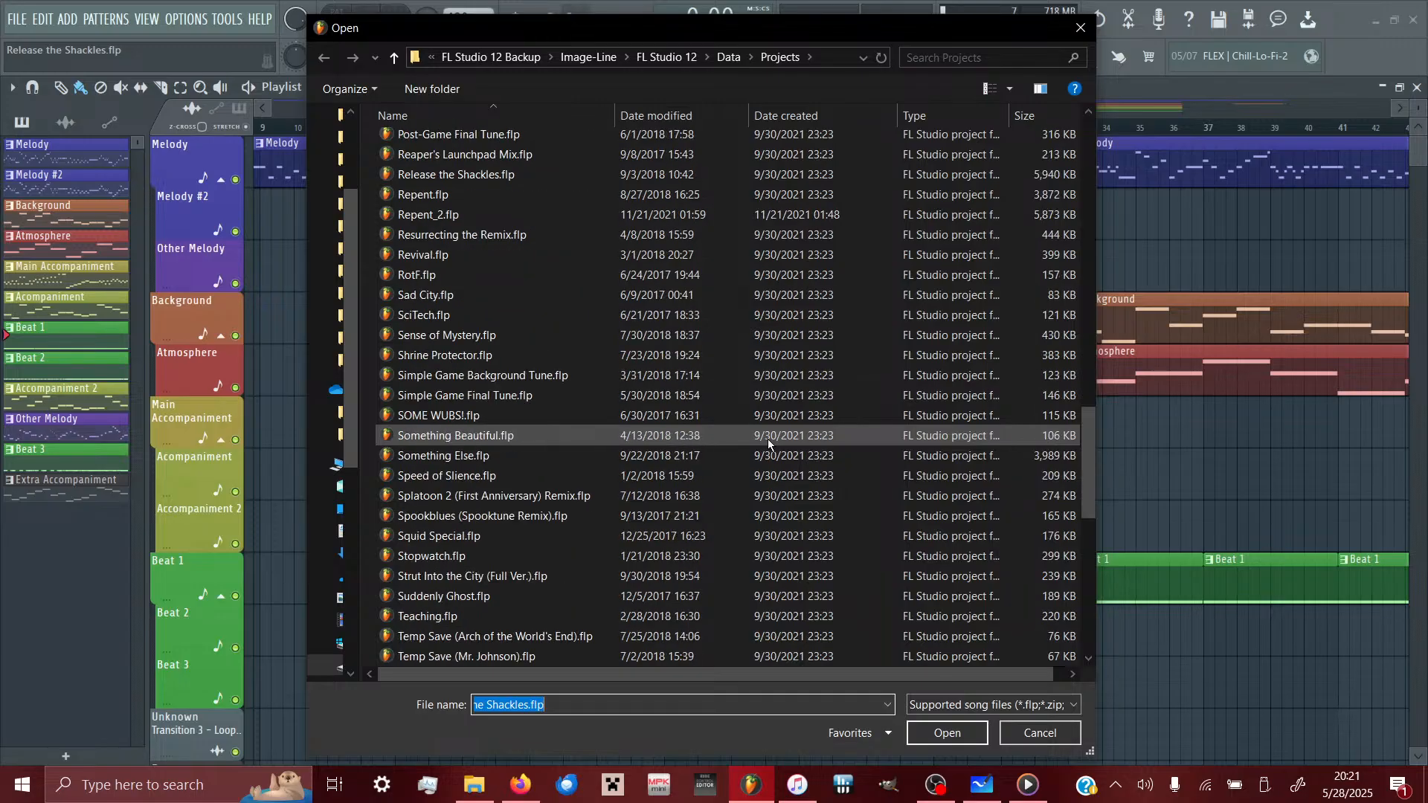
scroll(768, 439, "down", 2)
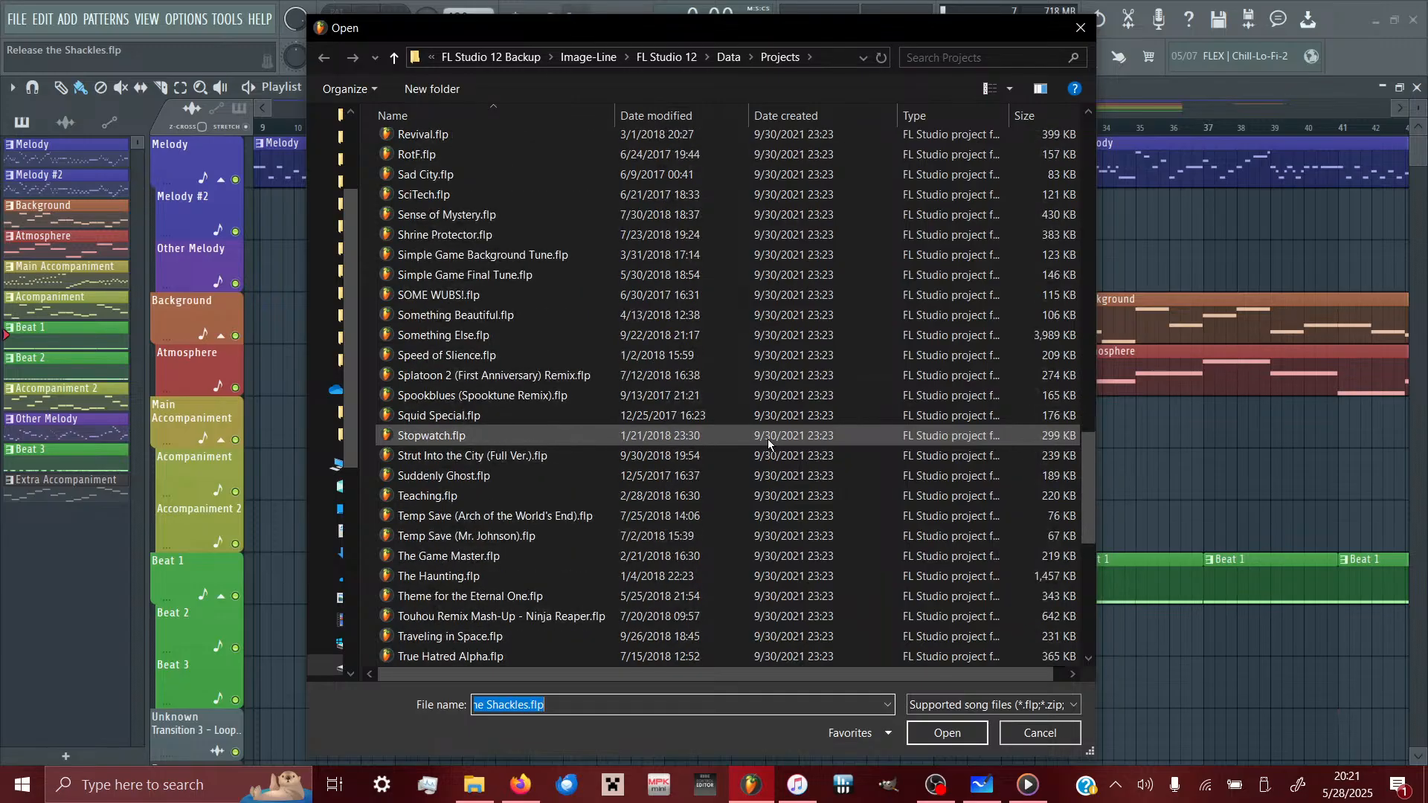
scroll(767, 439, "down", 3)
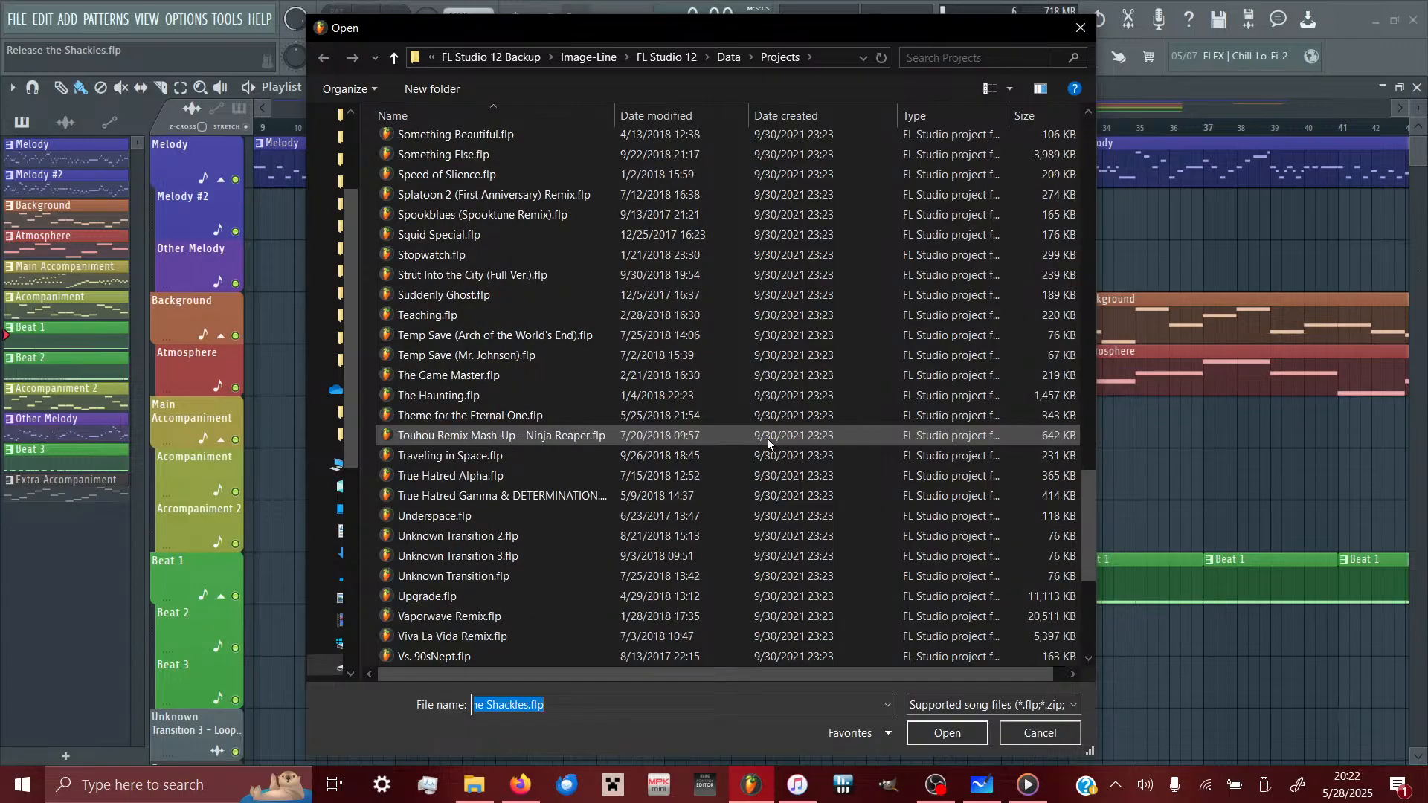
scroll(768, 438, "down", 2)
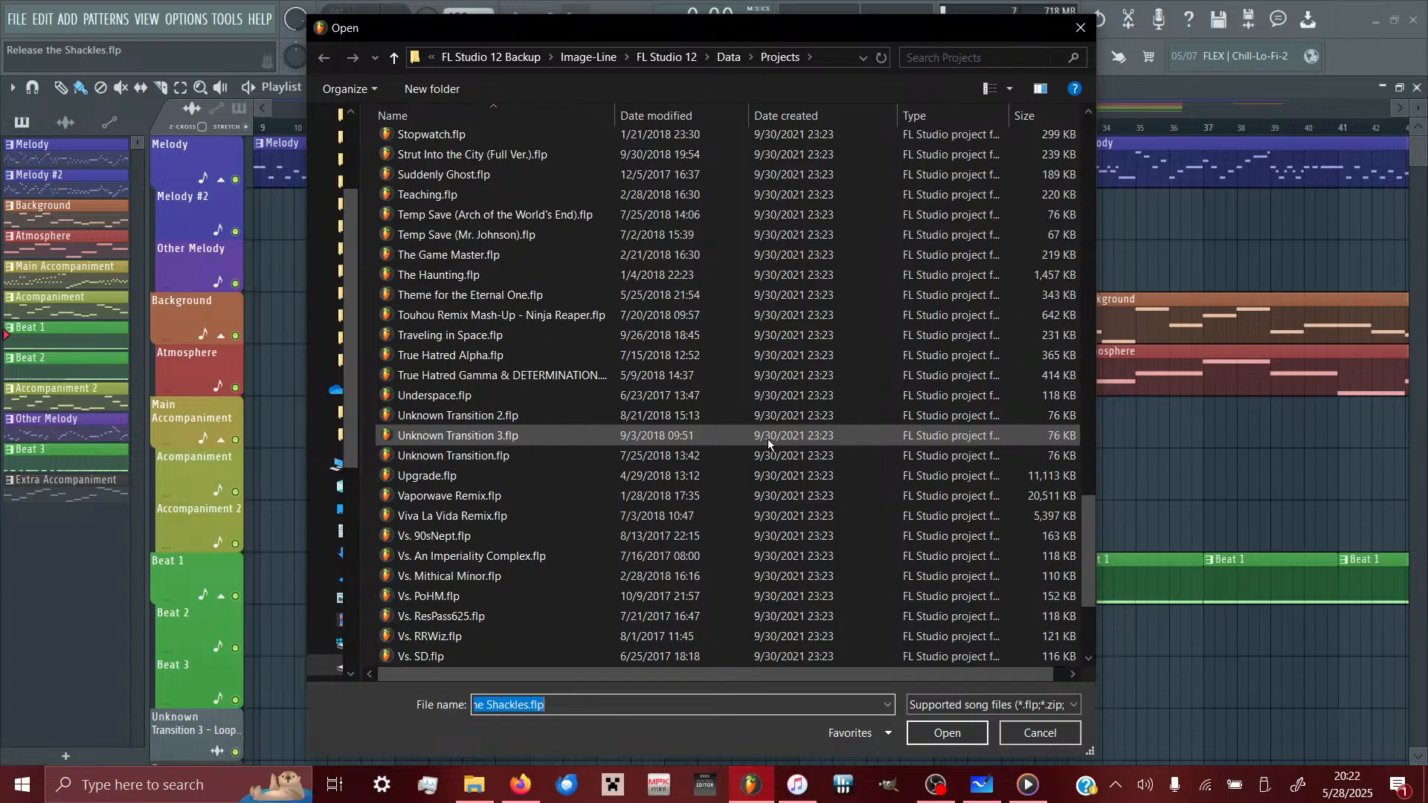
scroll(767, 439, "down", 3)
scroll(768, 439, "up", 20)
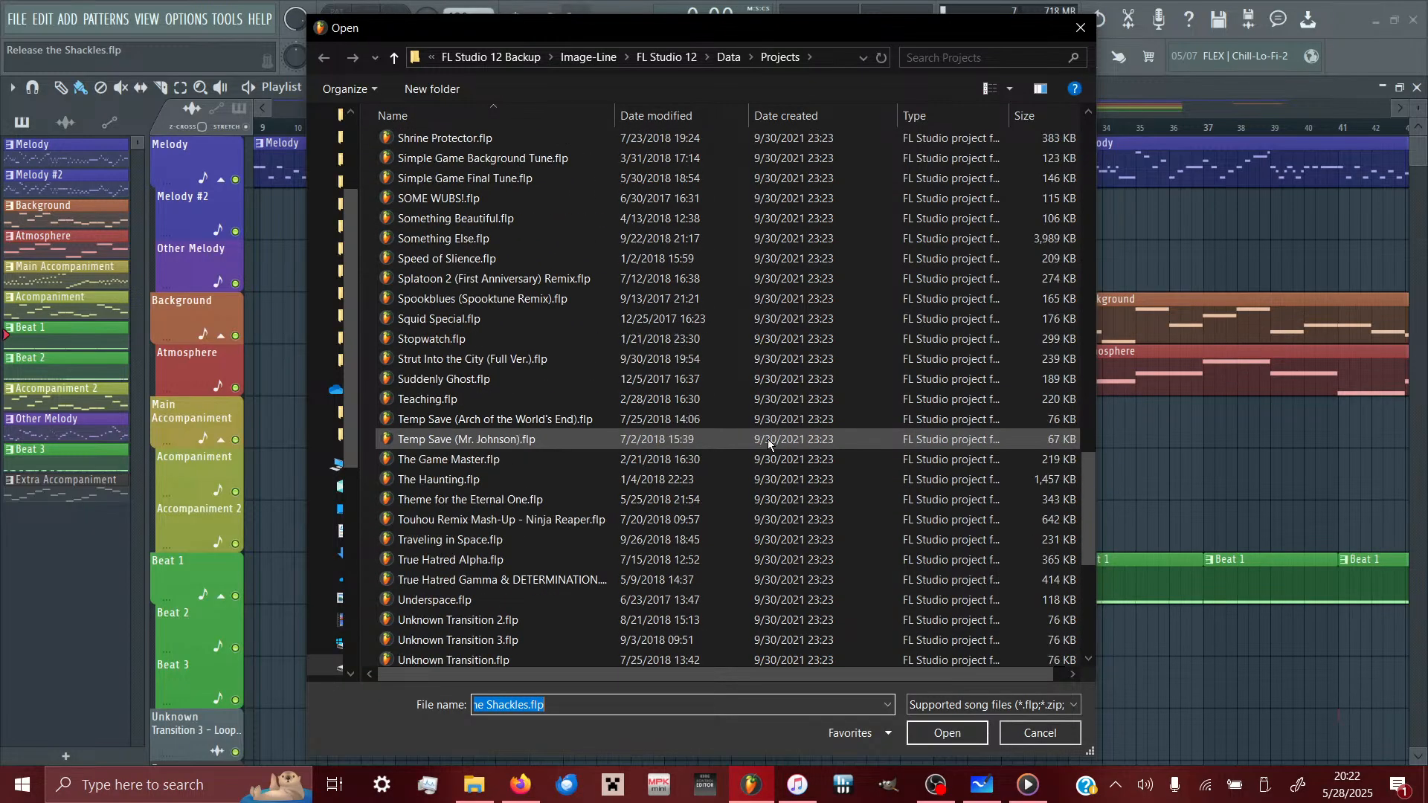
scroll(768, 438, "down", 20)
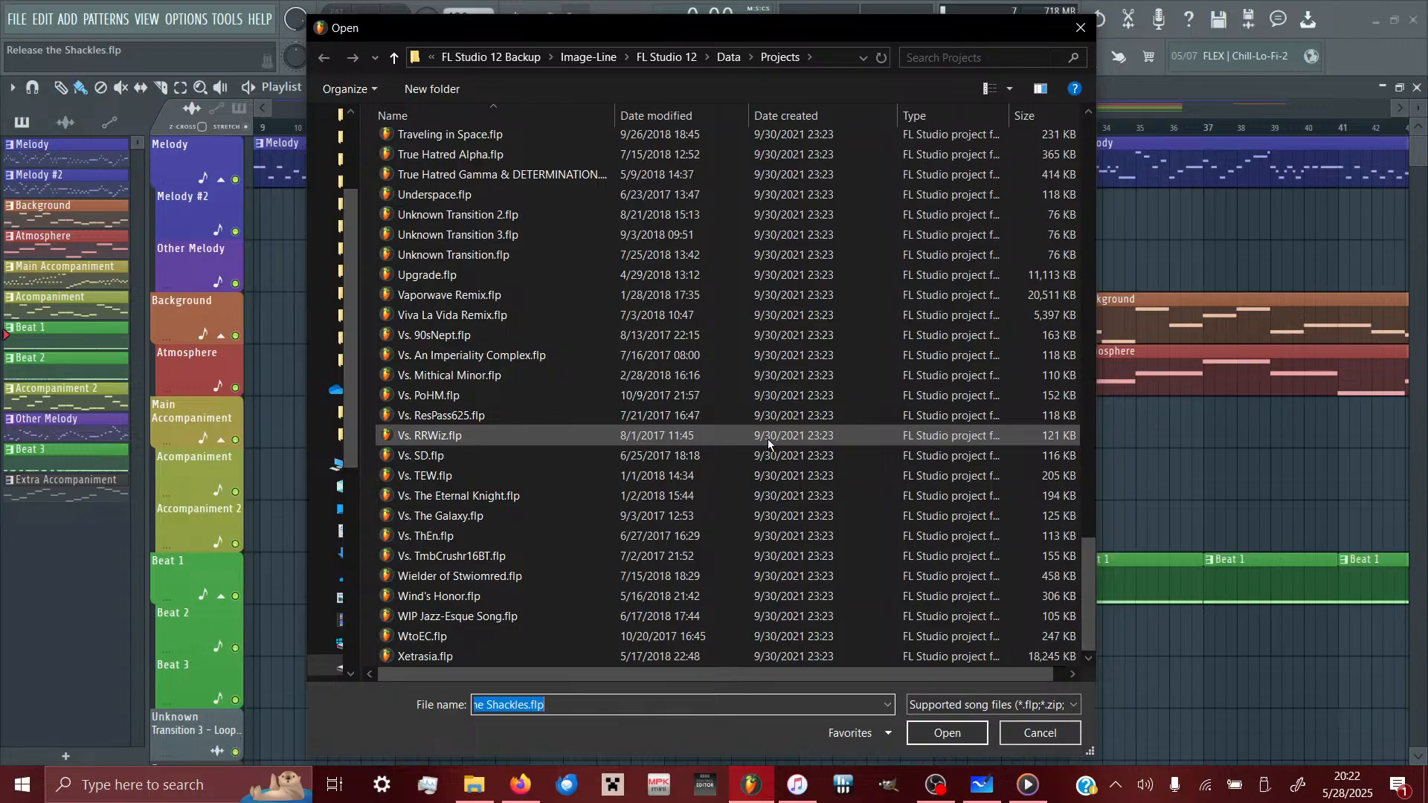
- Open the project True Hatred Gamma & DETERMINATION.flp from the Projects folder
scroll(767, 439, "up", 4)
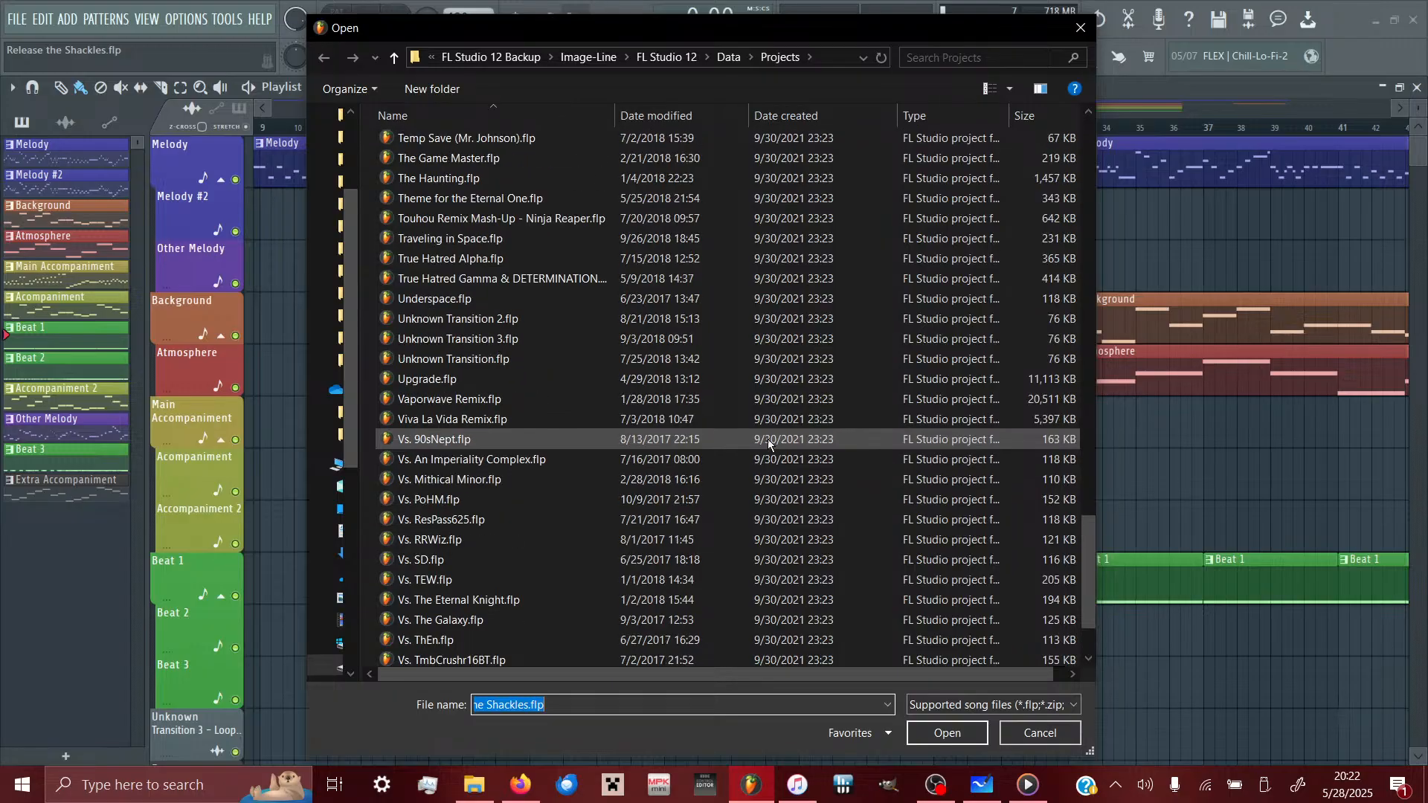
left_click(588, 400)
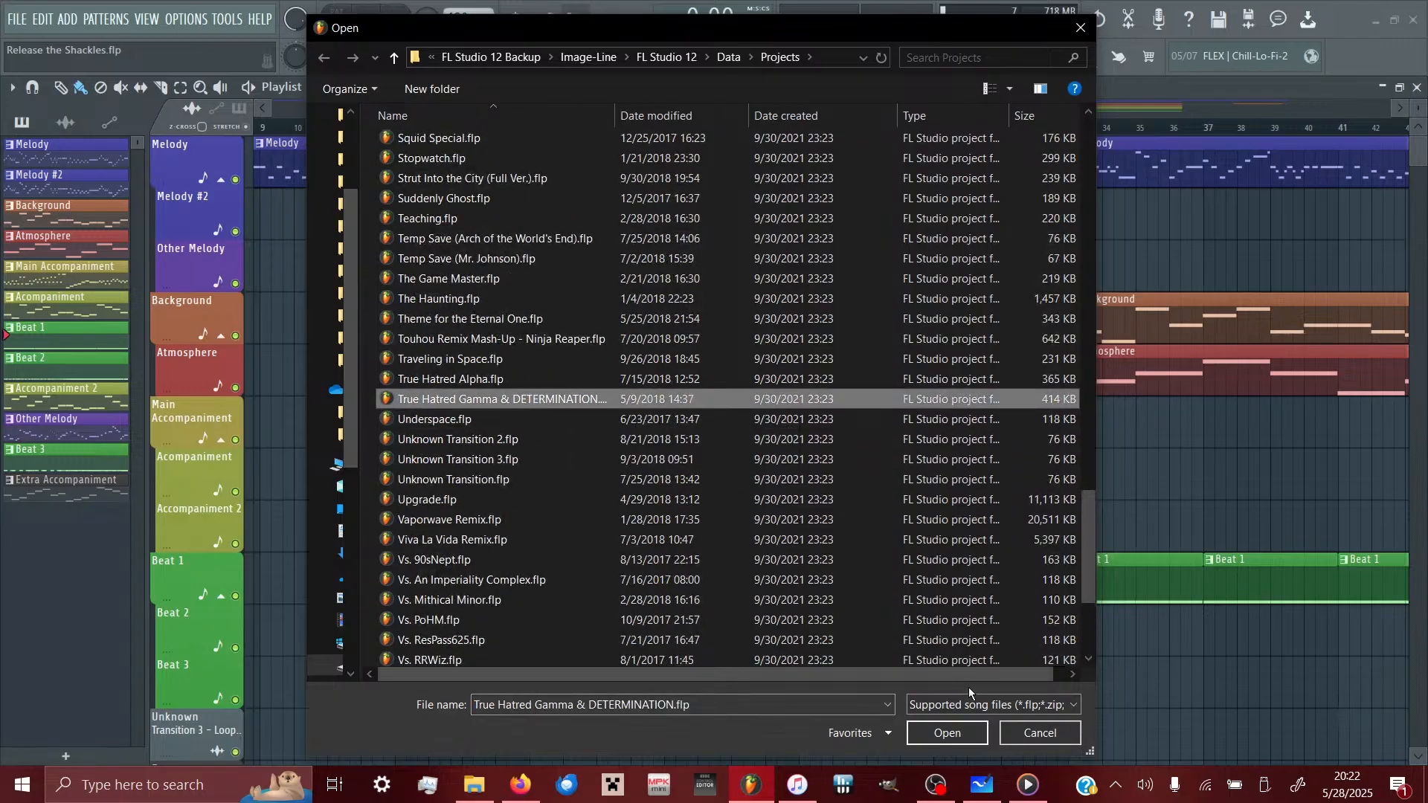
left_click(941, 734)
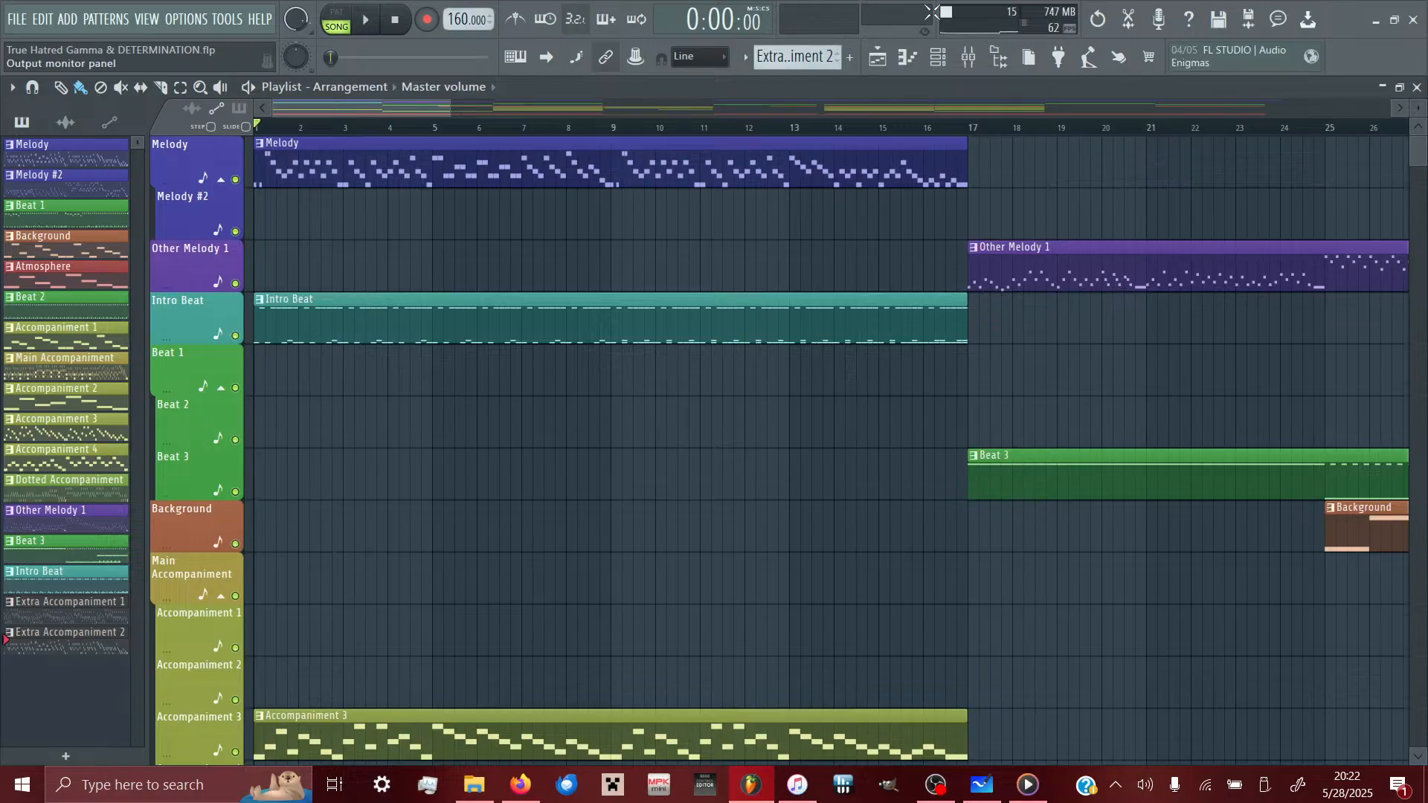
- Disable the Fruity Limiter on the mixer's Master track and lower the Master volume to about -8.2 dB
left_click(969, 60)
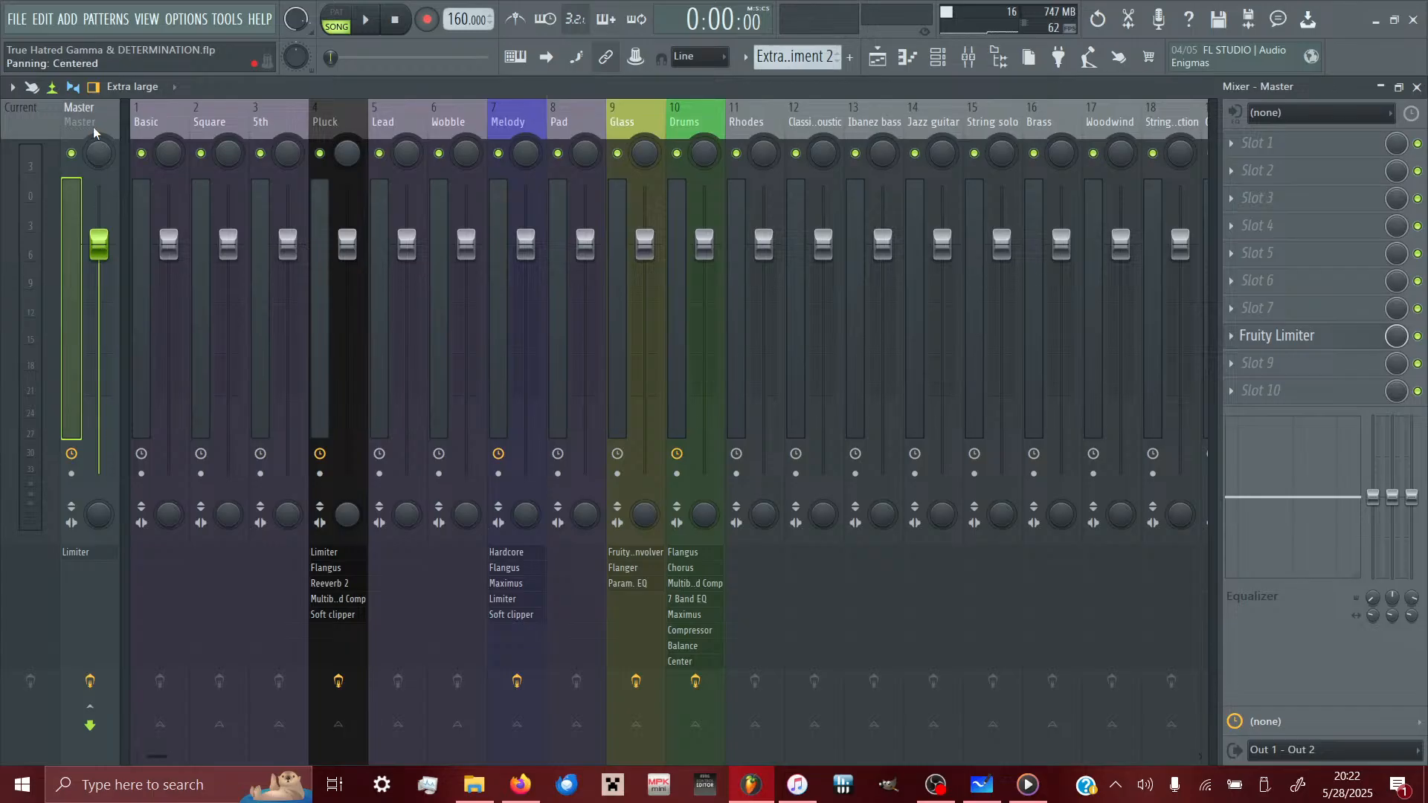
left_click(1417, 335)
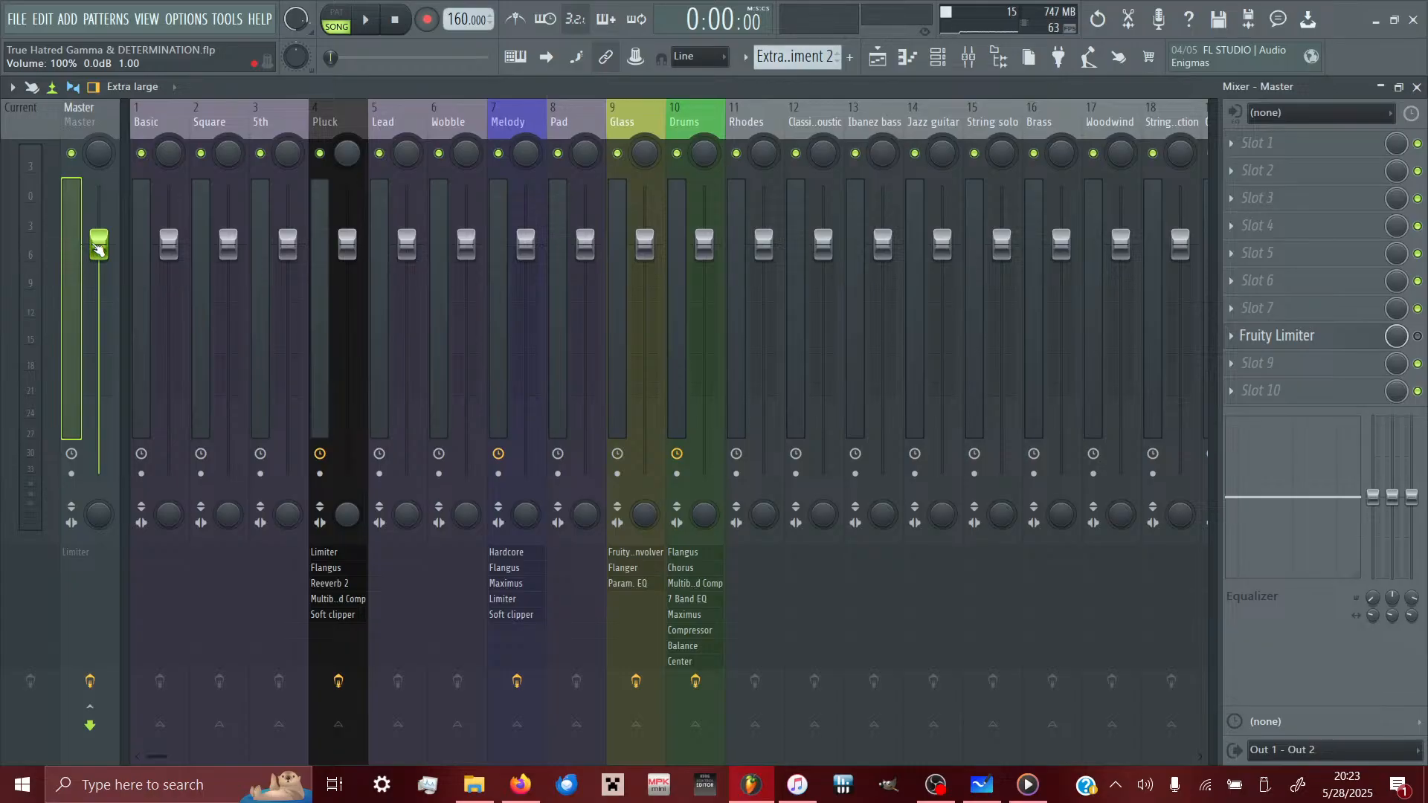
left_click_drag(98, 249, 98, 322)
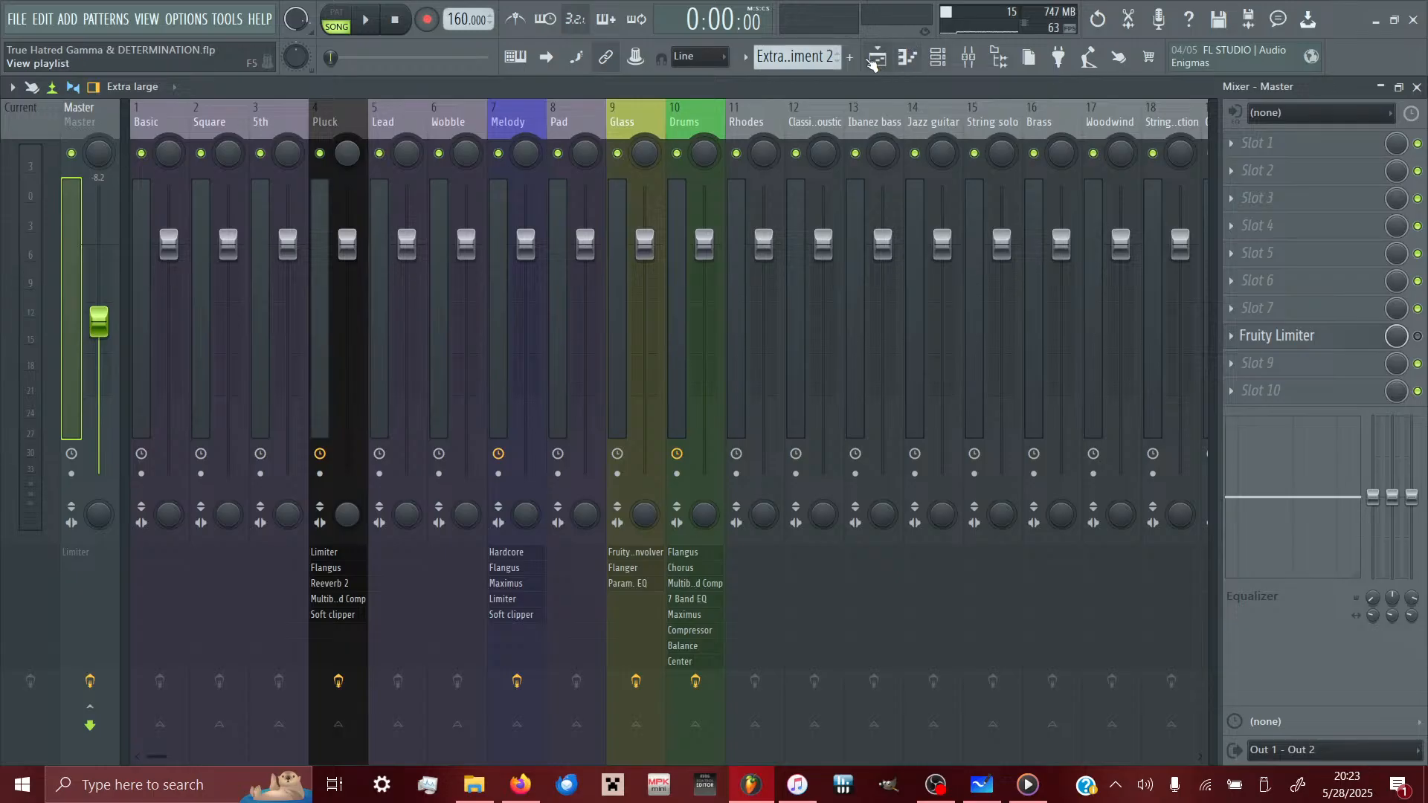
- Play the opening of the song from the playlist briefly to check its loudness, and stop it
left_click(875, 63)
left_click(367, 22)
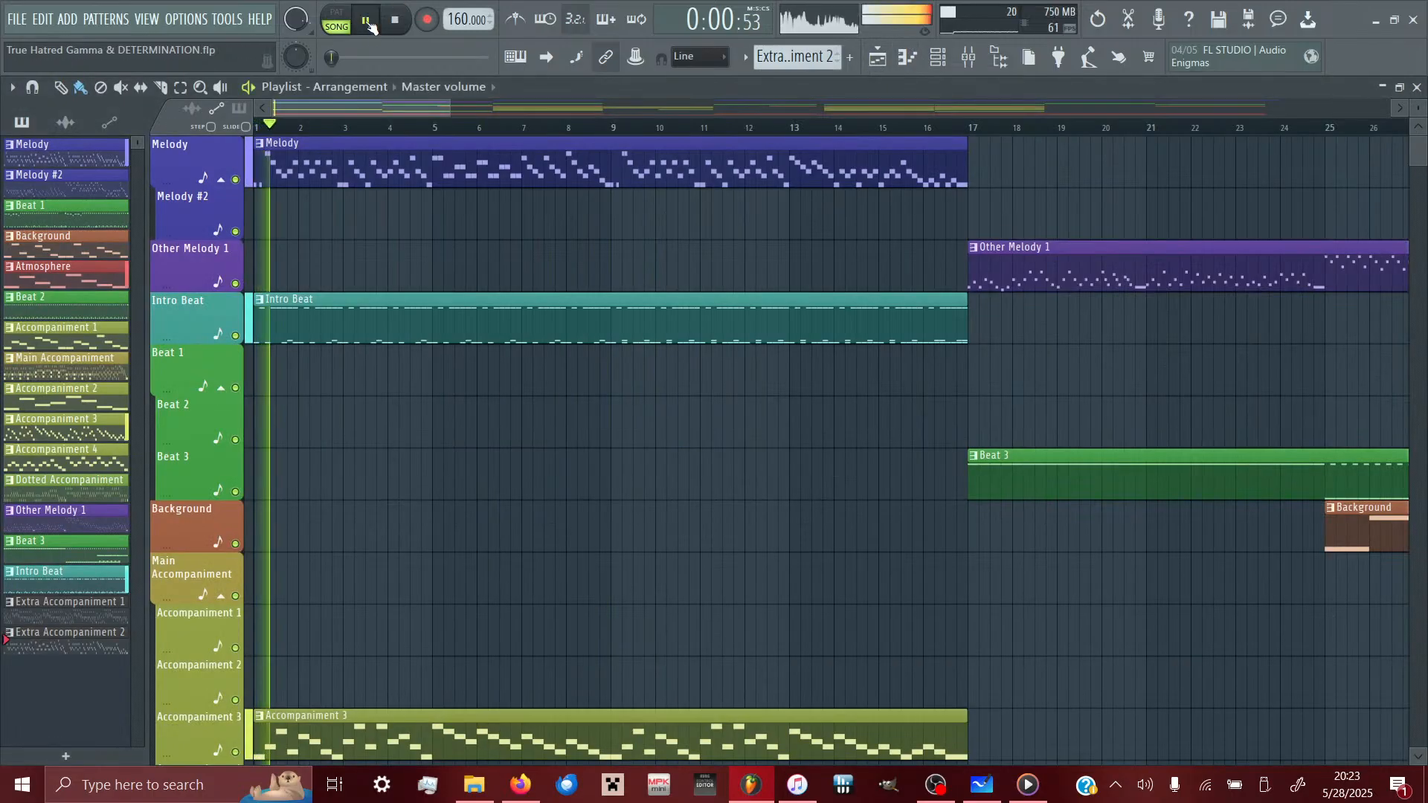
key("space")
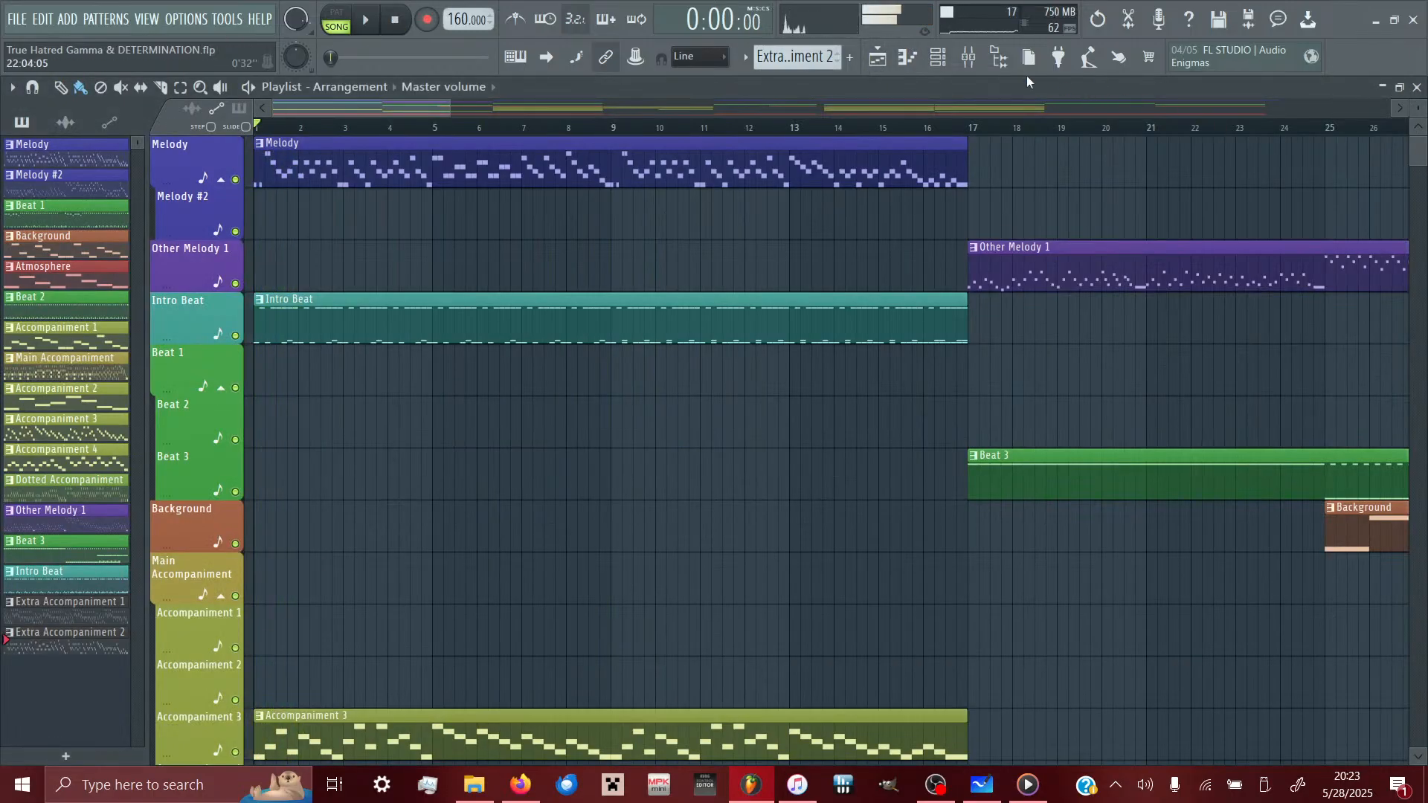
- Lower the mixer's Master volume further to about -15 dB and return to the playlist
left_click(969, 60)
left_click_drag(99, 322, 99, 375)
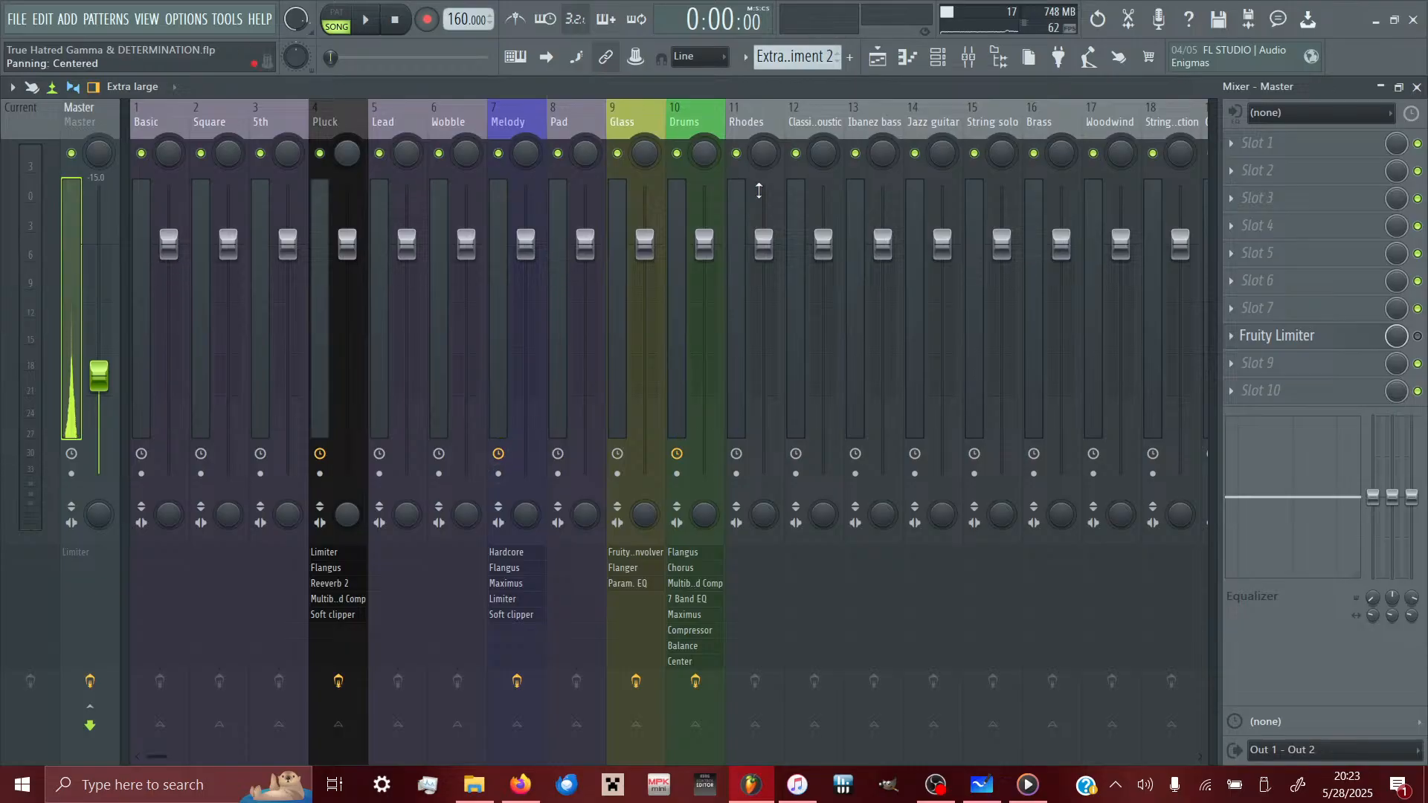
left_click(907, 57)
left_click(939, 57)
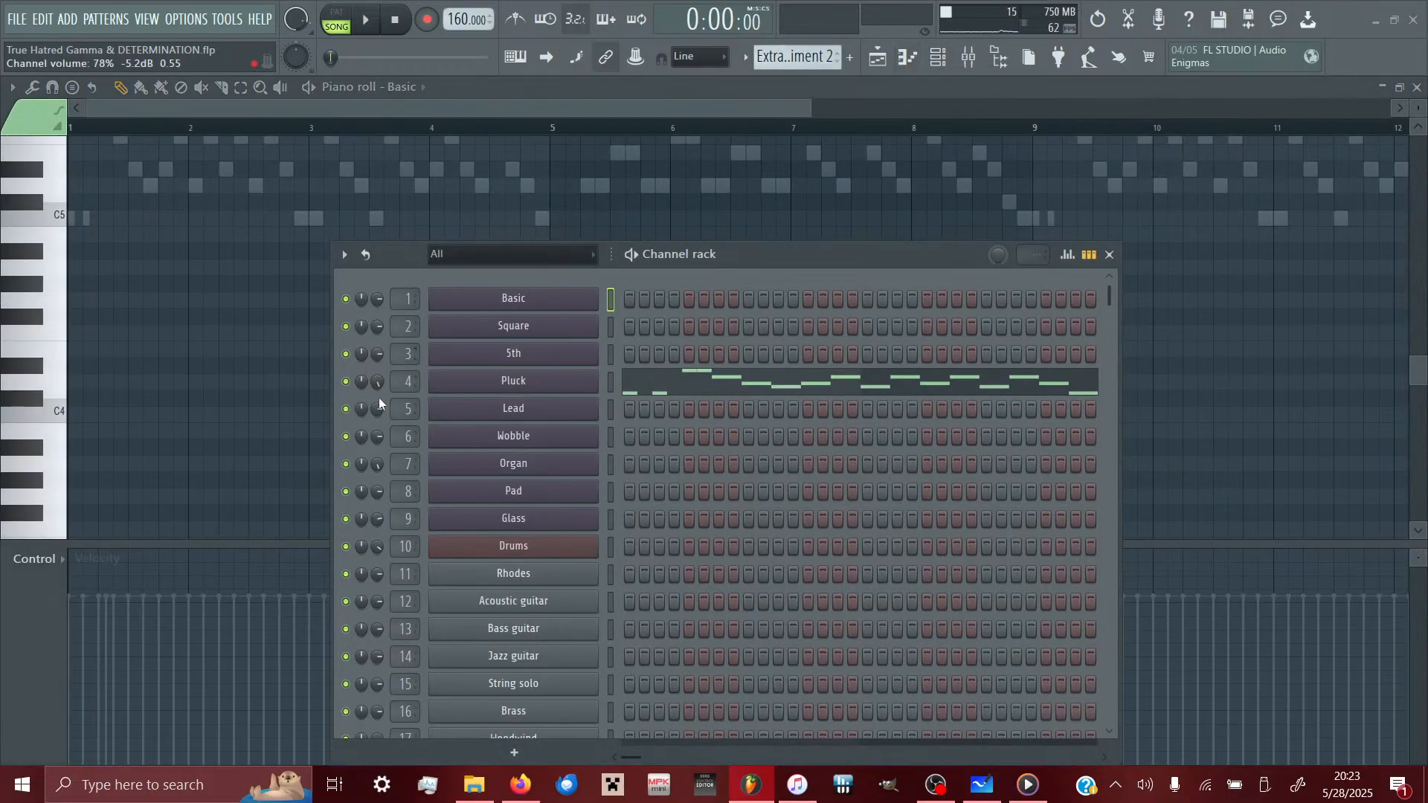
left_click(1109, 254)
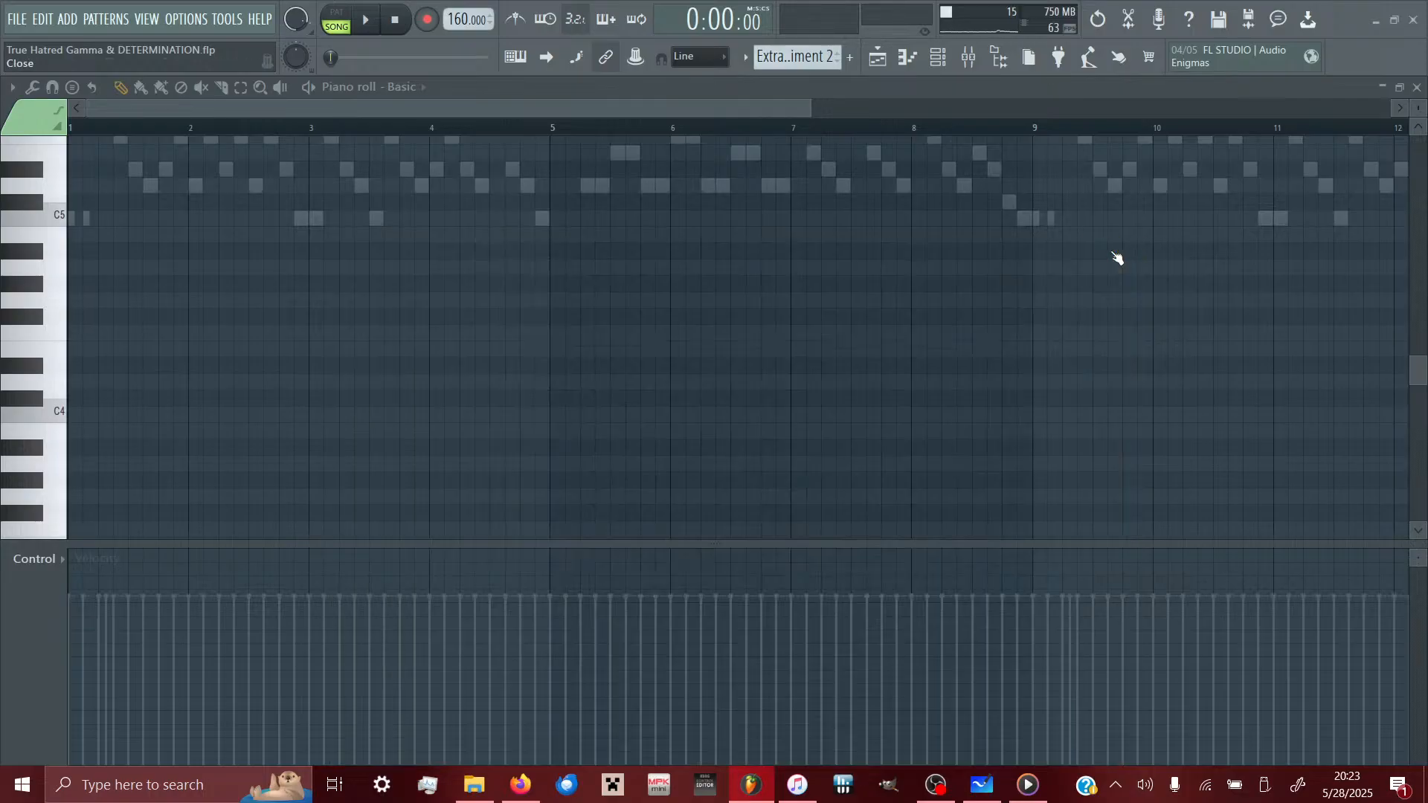
left_click(969, 58)
left_click(885, 64)
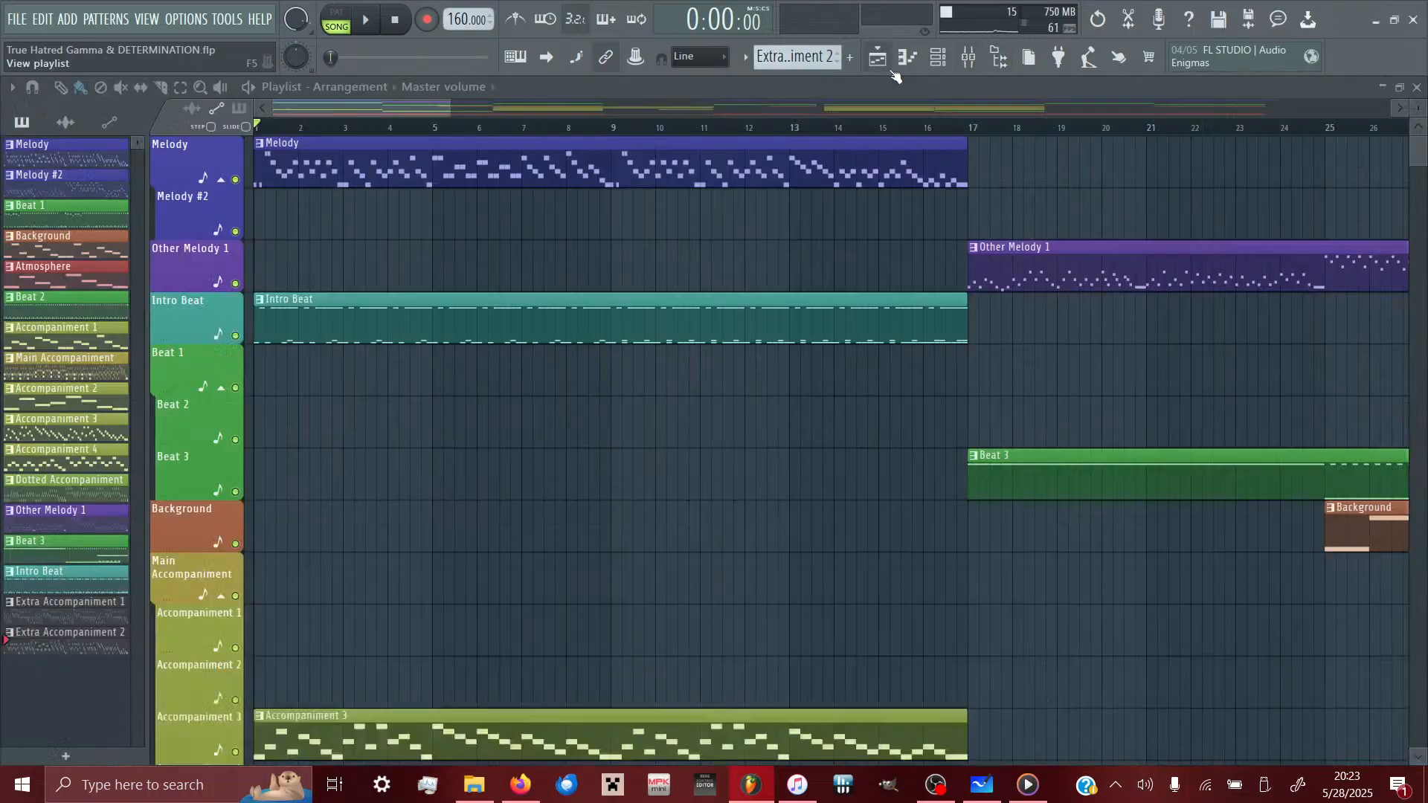
- Play the song briefly from bar 33, where the Melody and Beat 1 clips start together, and stop it
left_click(981, 129)
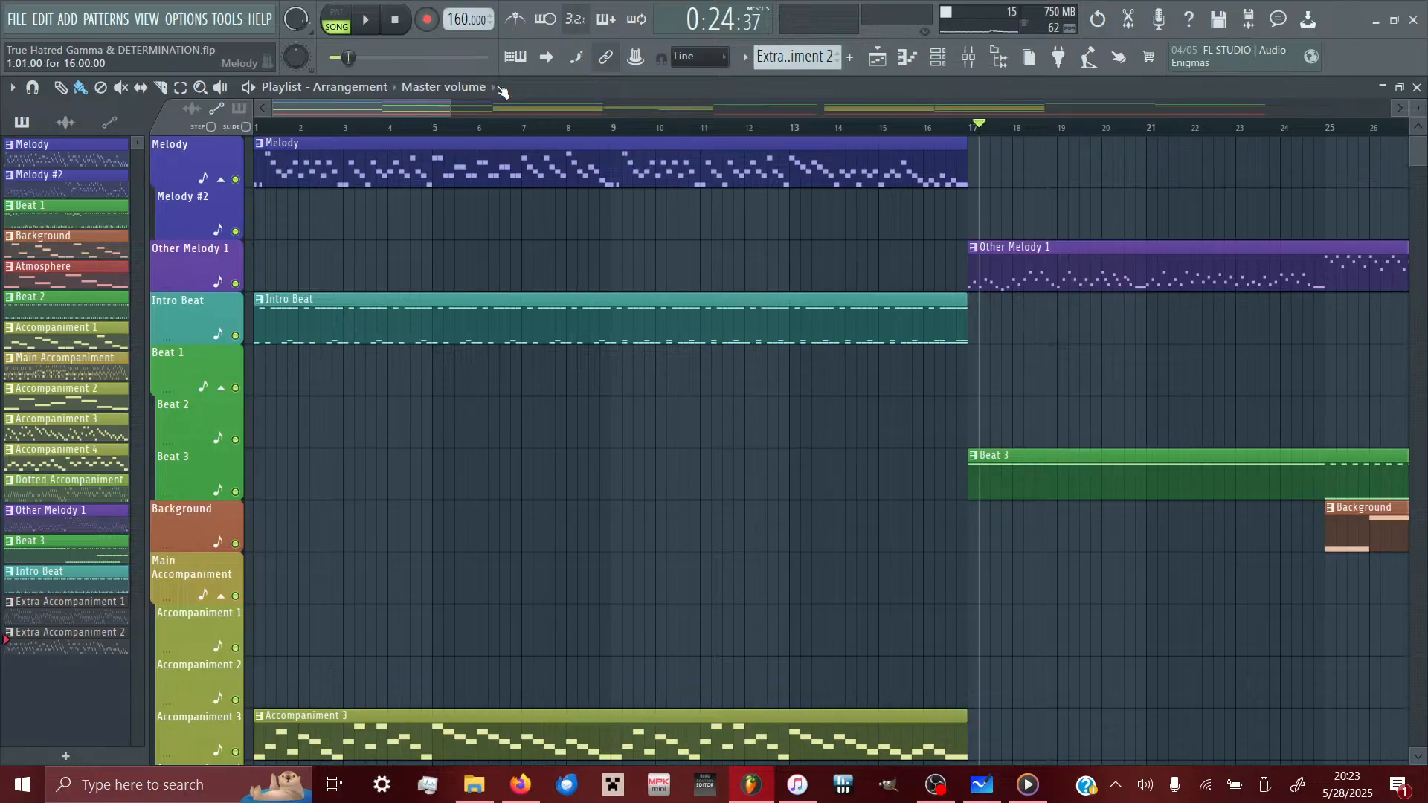
scroll(631, 381, "right", 5)
scroll(631, 382, "right", 4)
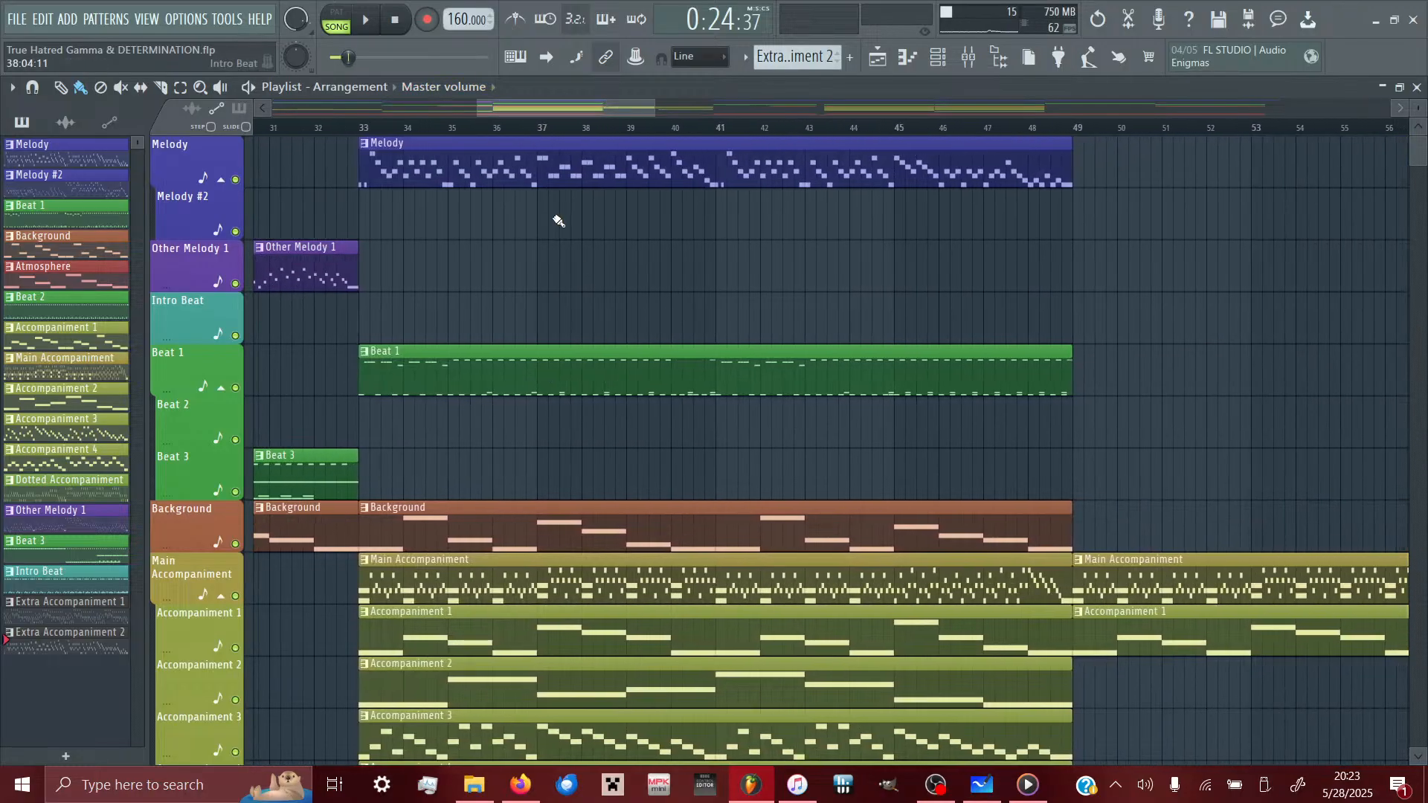
left_click(358, 126)
left_click(361, 125)
key("space")
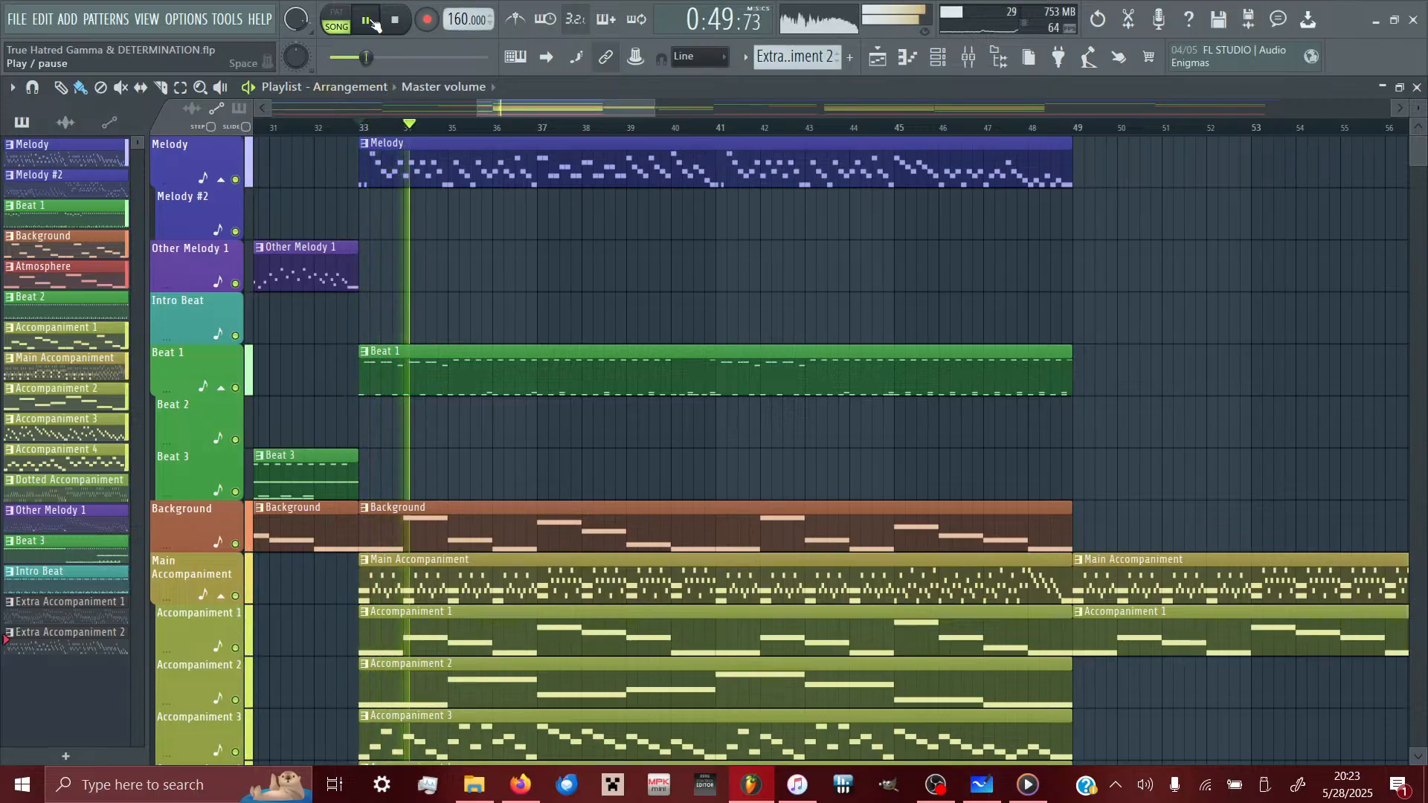
left_click(398, 21)
left_click(398, 21)
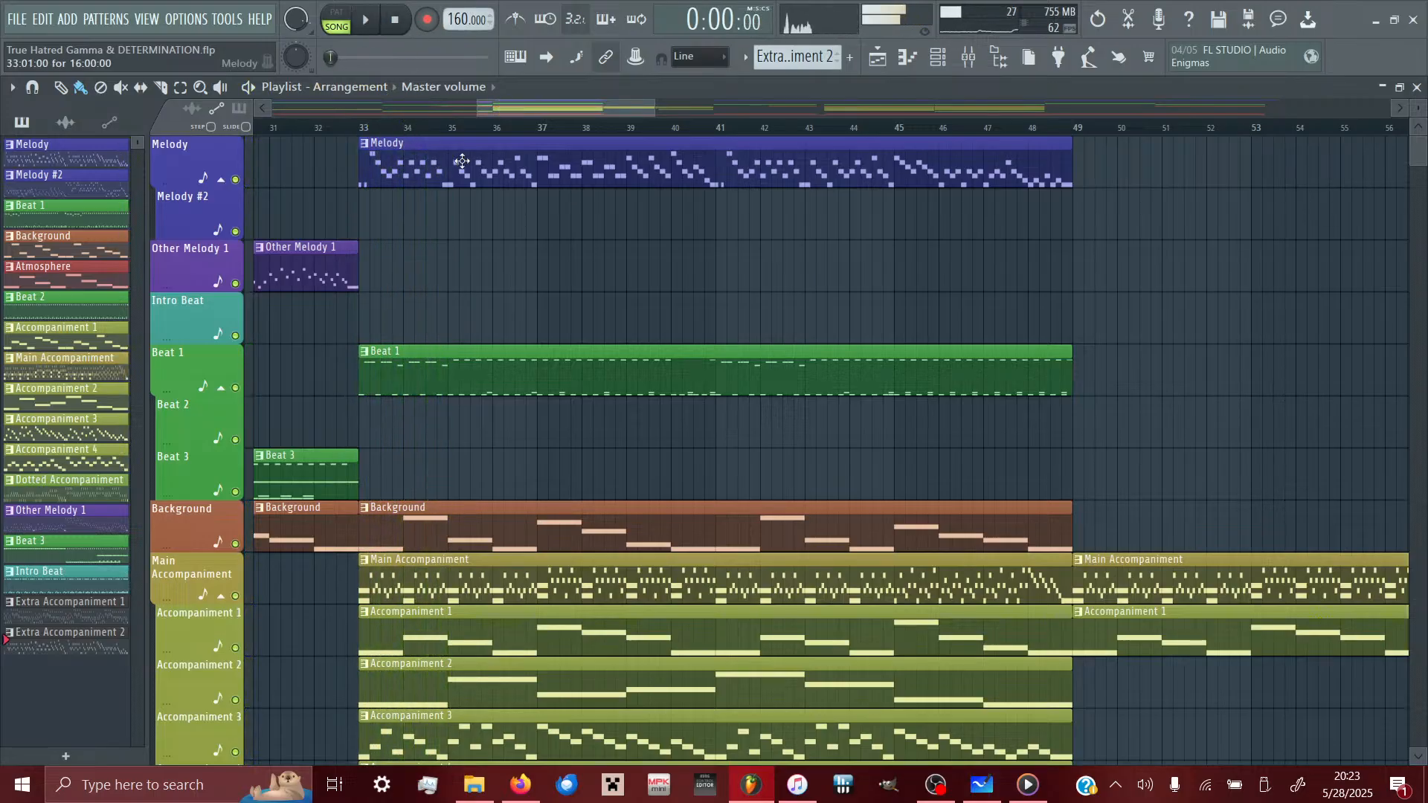
- Open the Melody clip at bar 33 in the piano roll and select all of its Organ notes
double_click(470, 176)
scroll(781, 316, "left", 3)
scroll(780, 316, "up", 6)
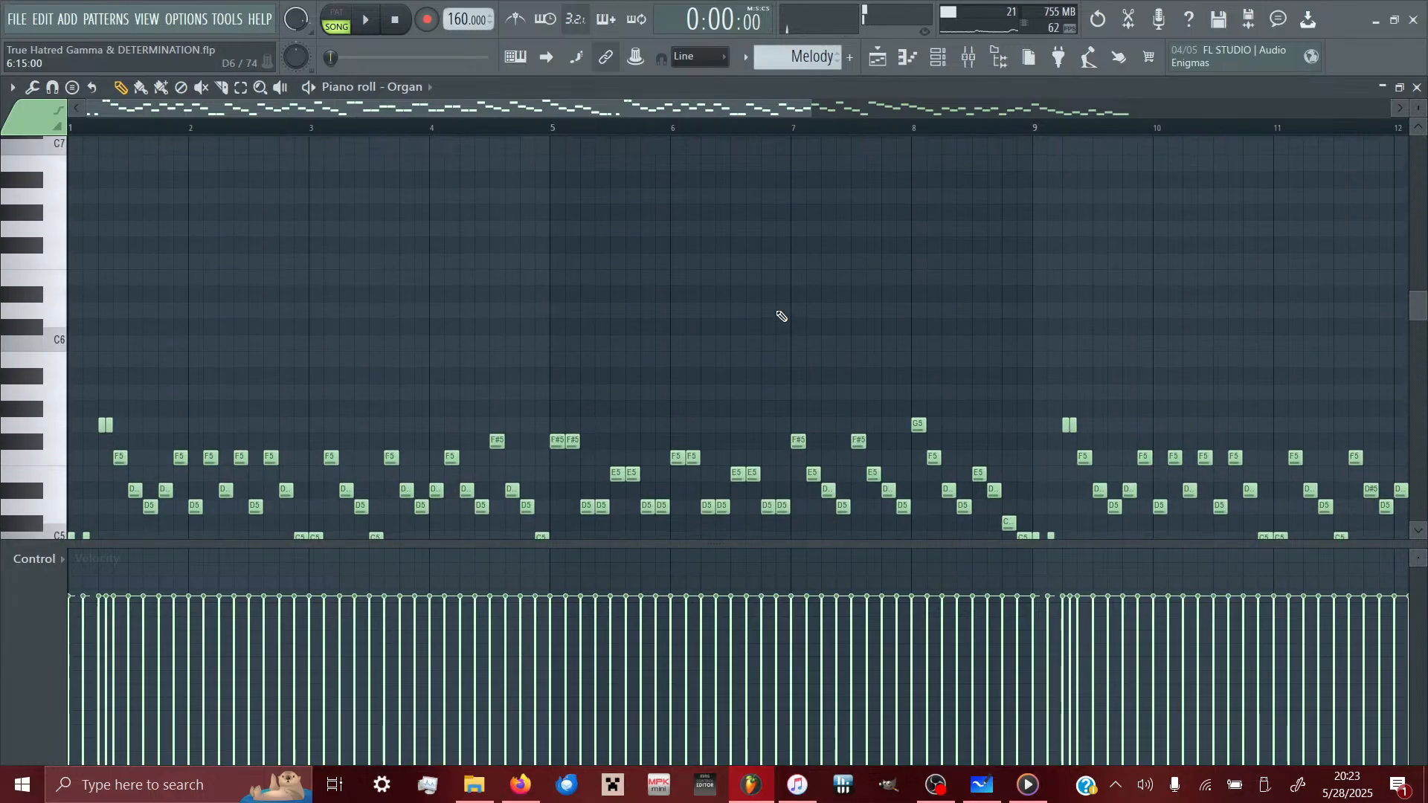
scroll(781, 316, "down", 3)
key("ctrl+a")
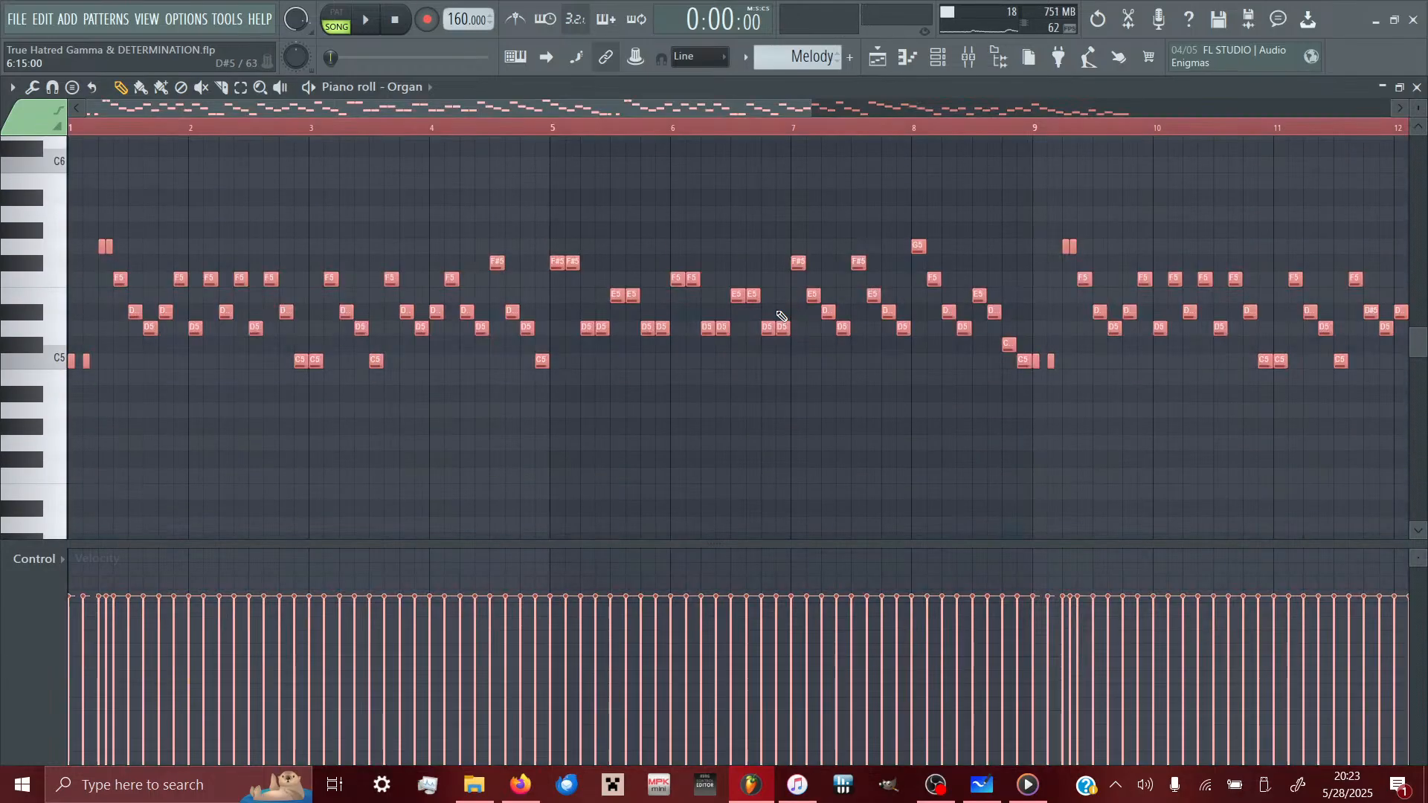
- Start a new project from the Basic Mixing Session template, discarding the changes to the current project
left_click(17, 21)
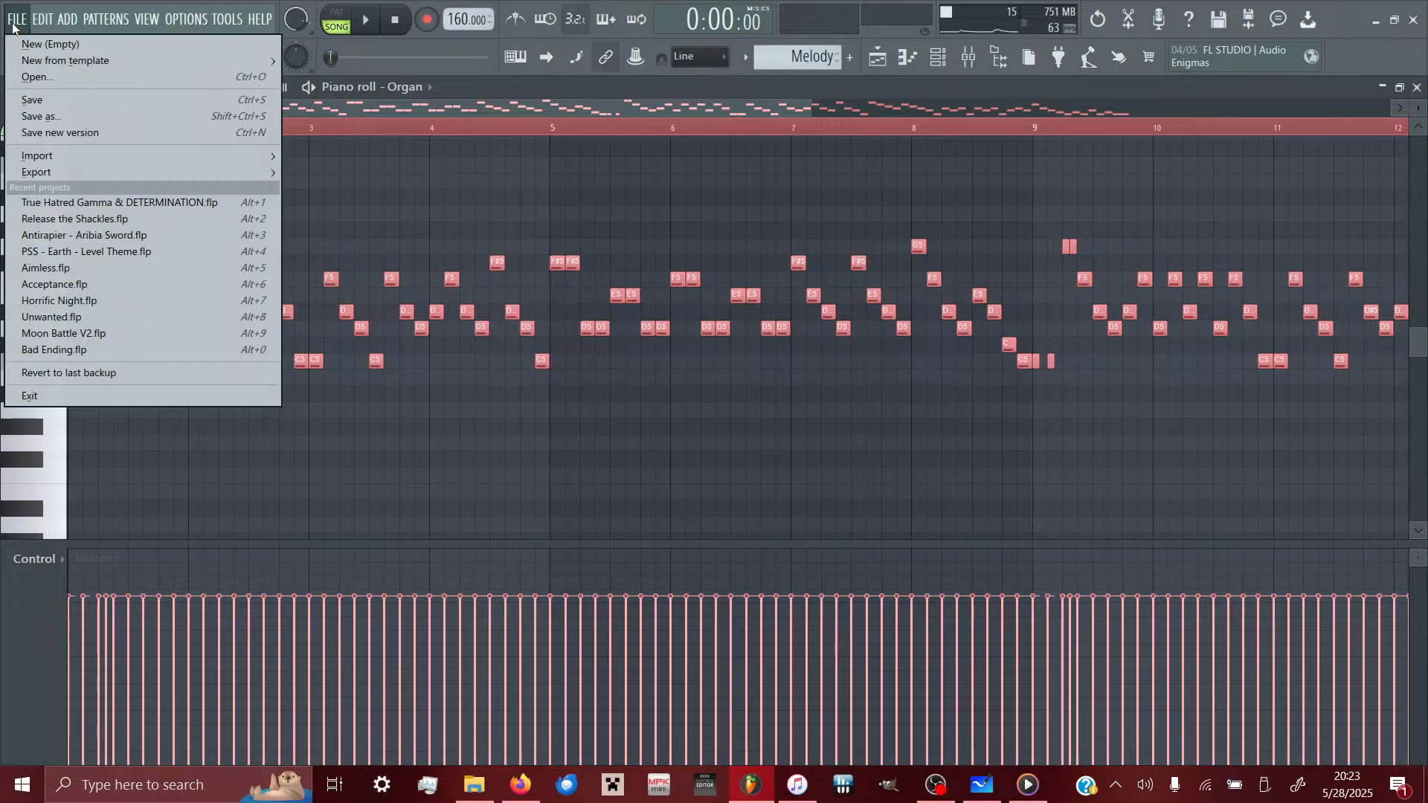
left_click(15, 21)
left_click(15, 21)
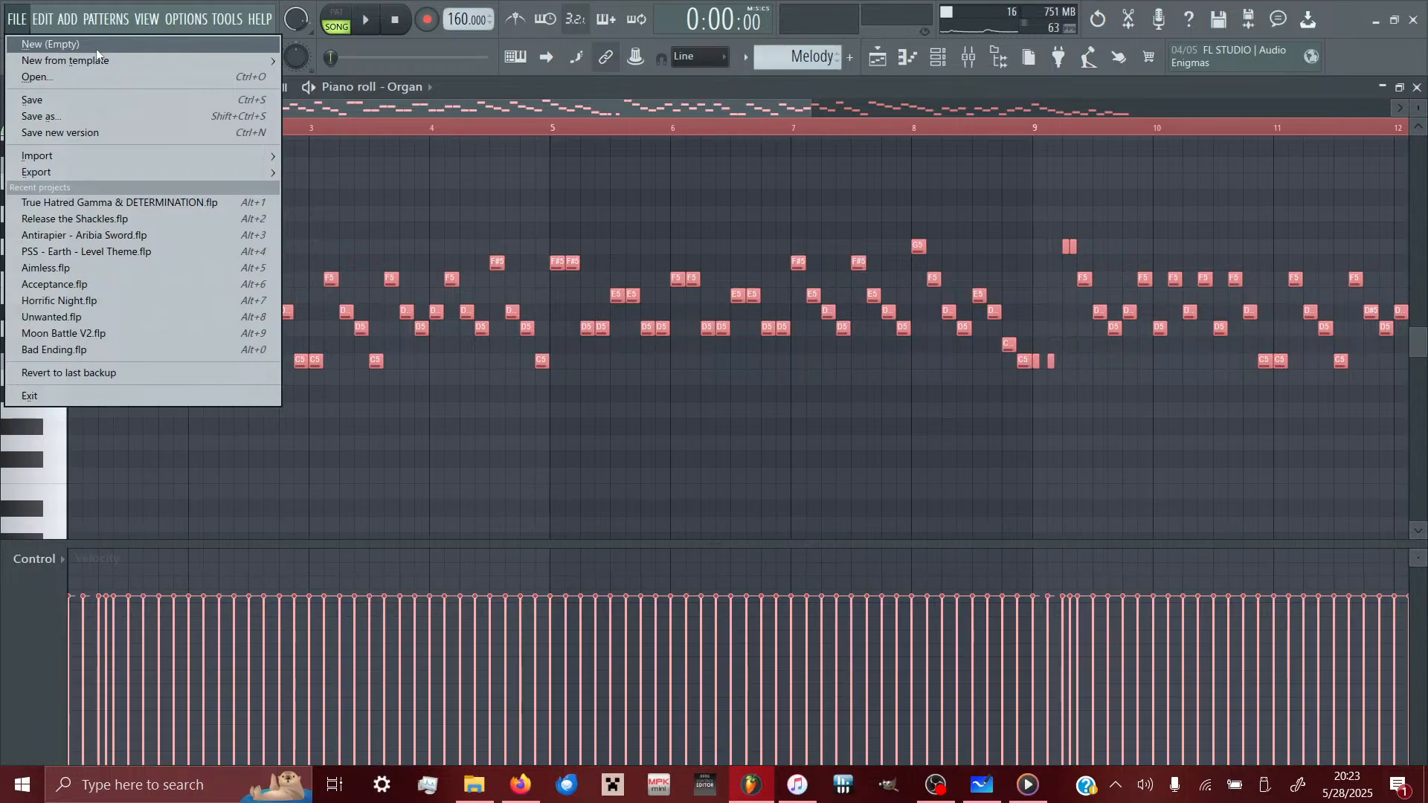
mouse_move(203, 61)
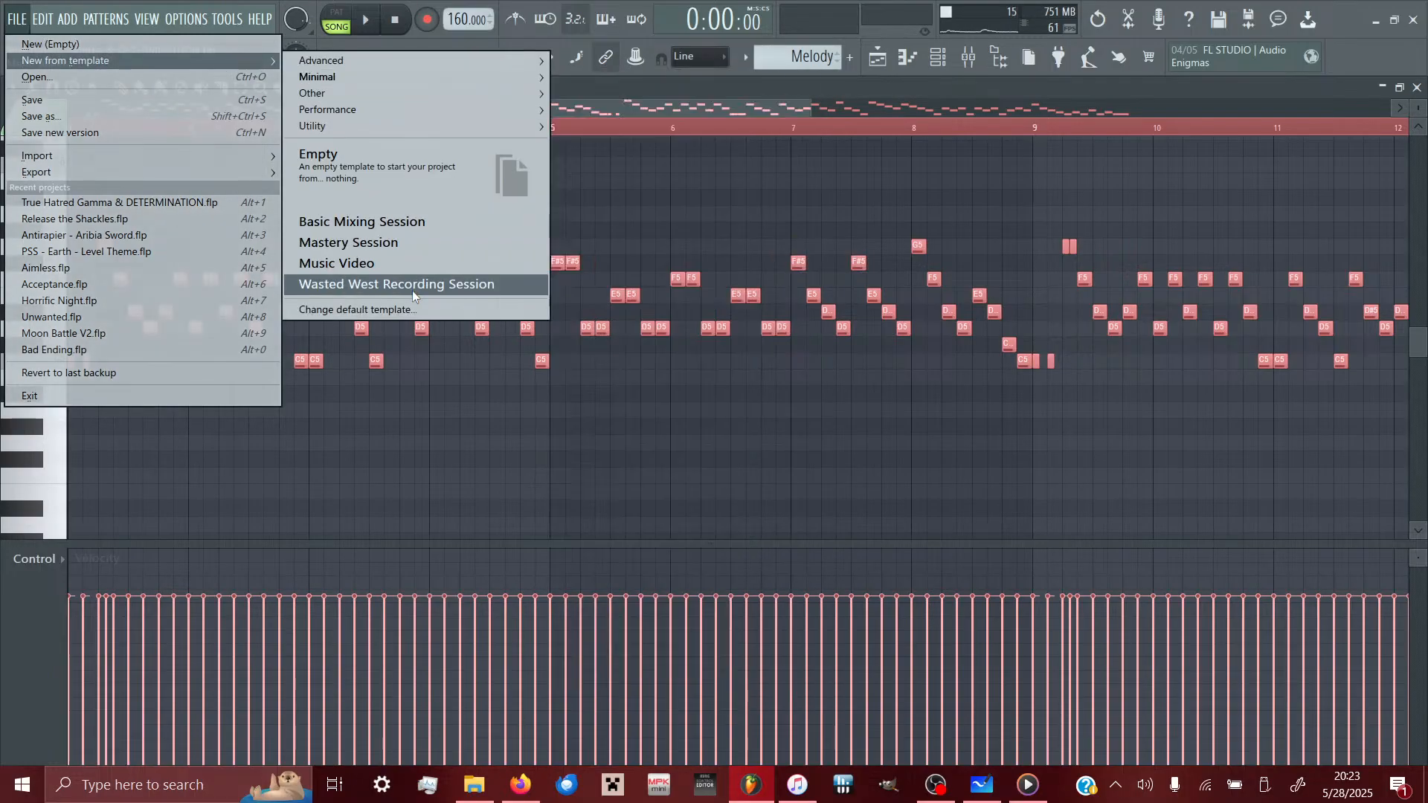
left_click(387, 222)
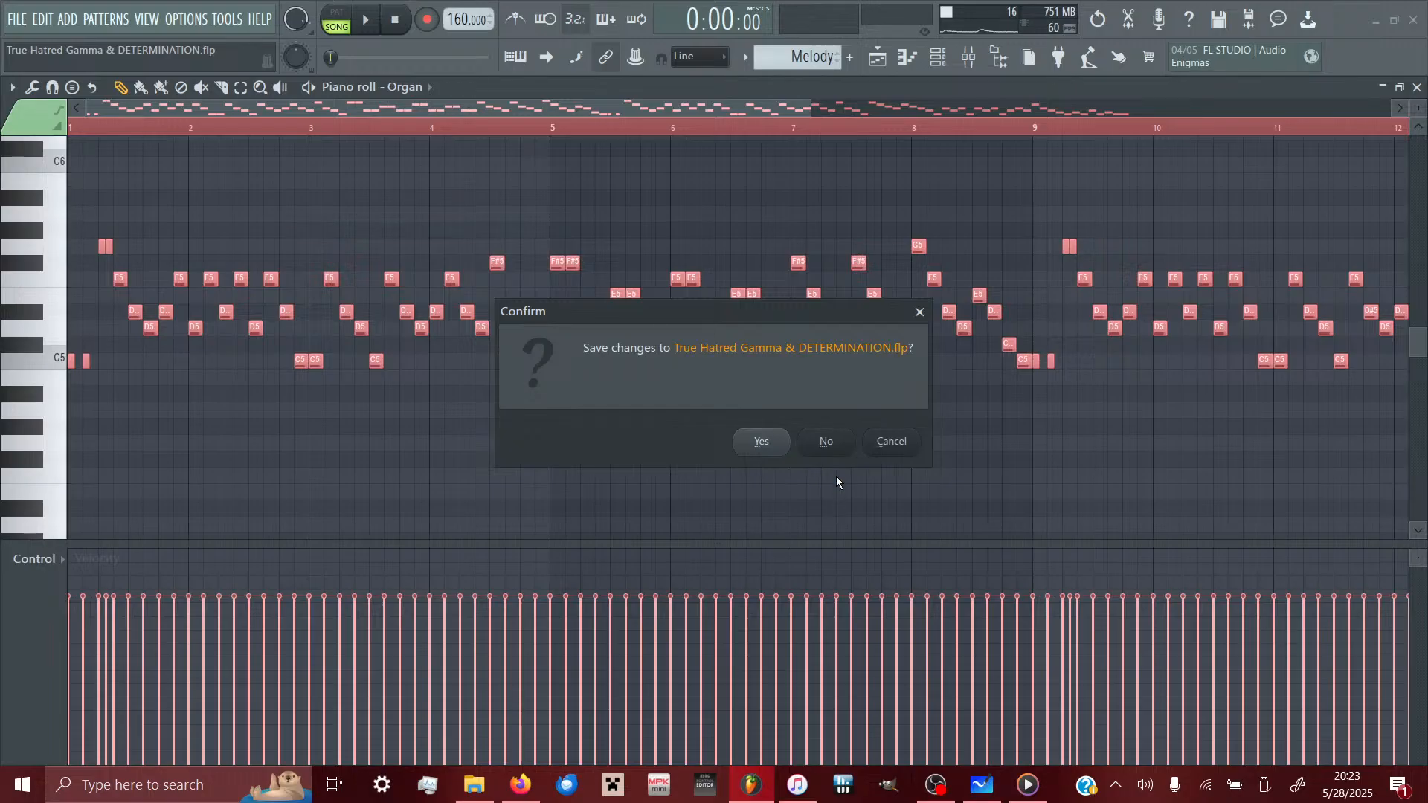
left_click(845, 440)
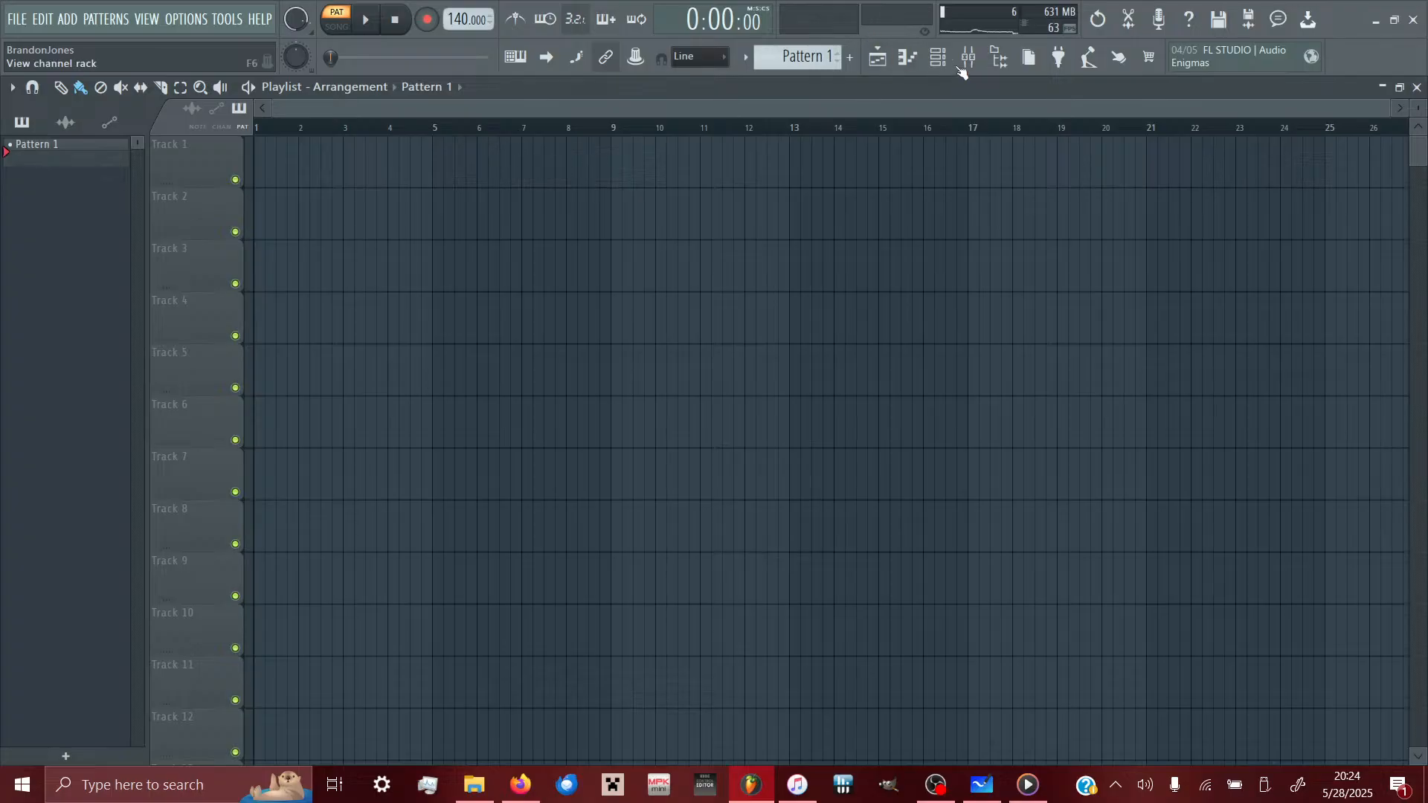
- Add a Serum channel to the empty channel rack and move the rack clear of the Serum window
left_click(938, 57)
left_click(513, 342)
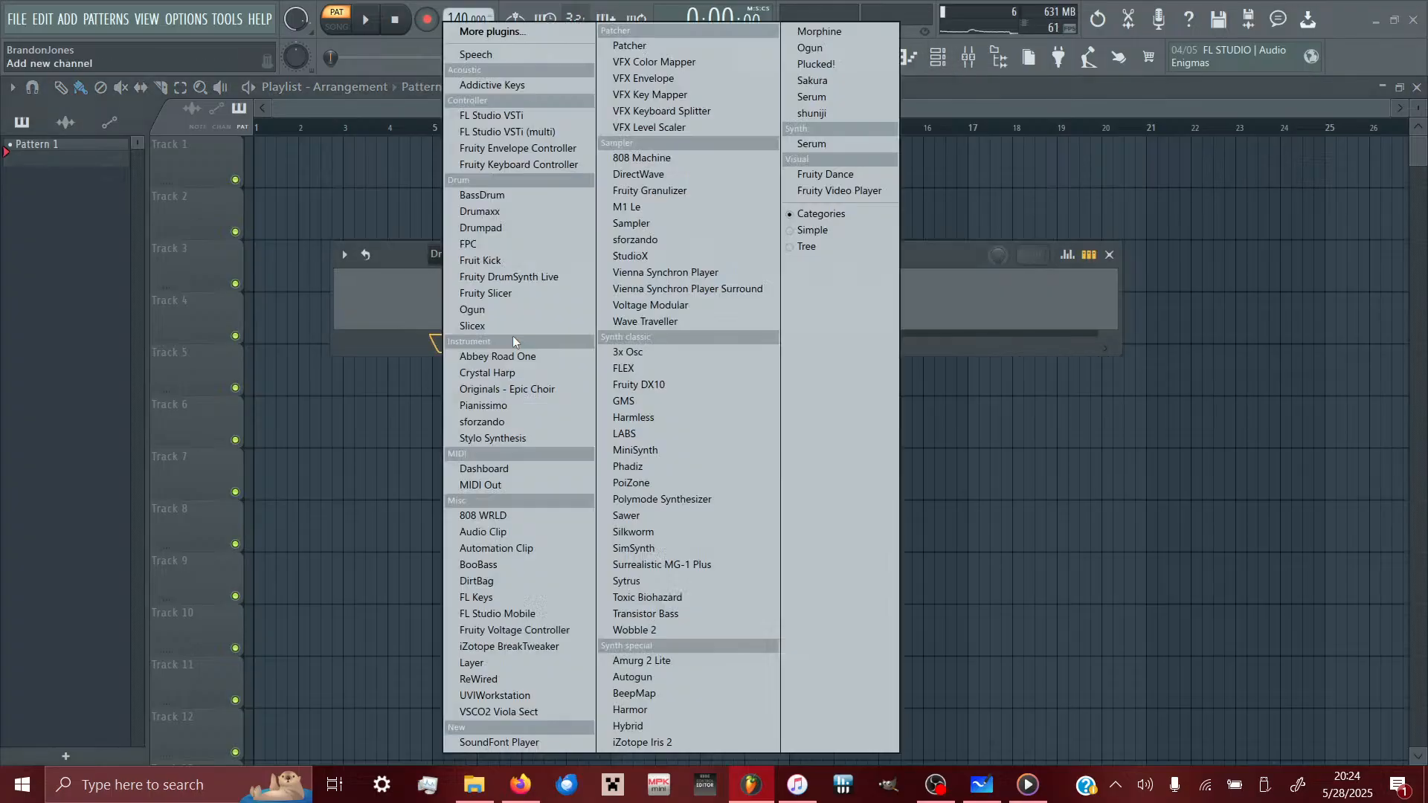
left_click(809, 142)
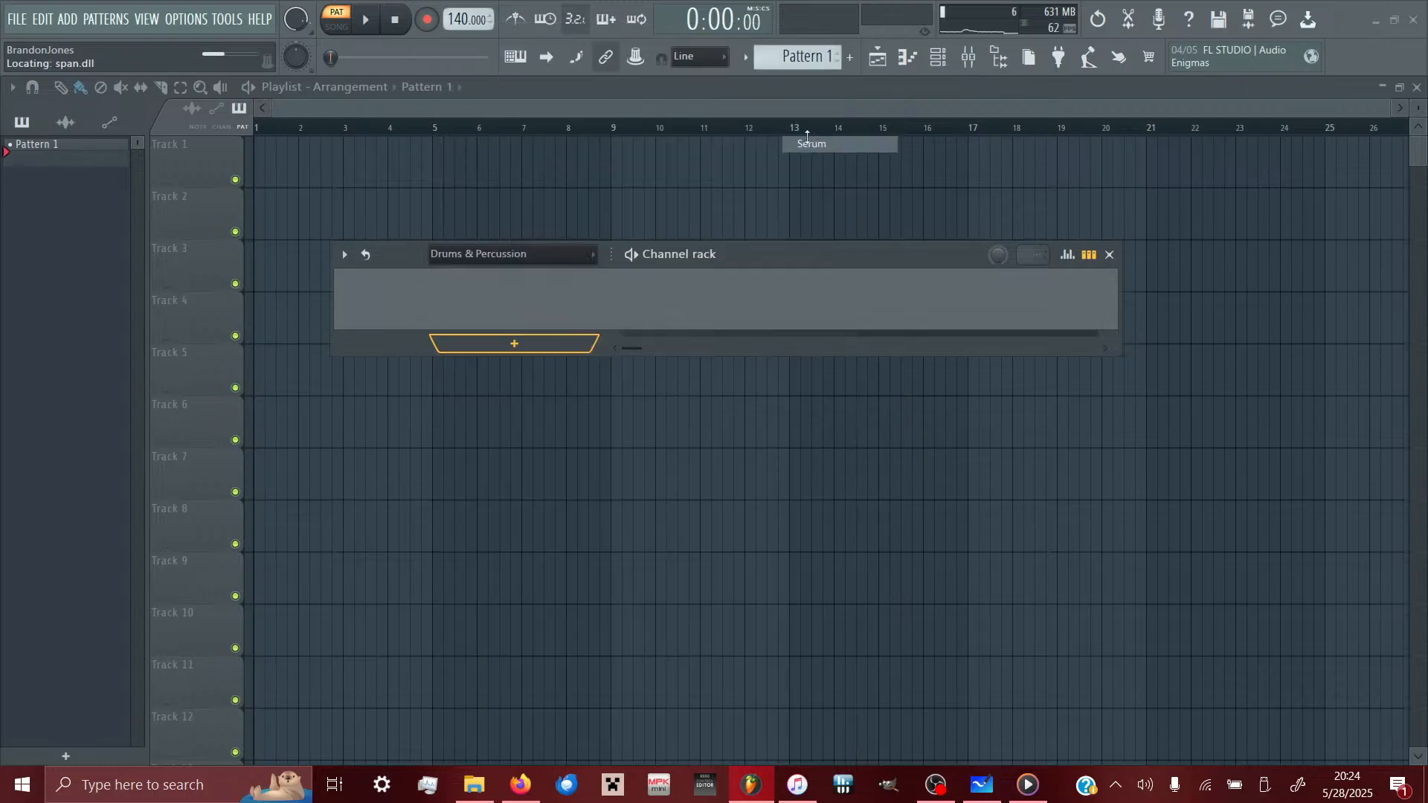
left_click_drag(772, 258, 1090, 399)
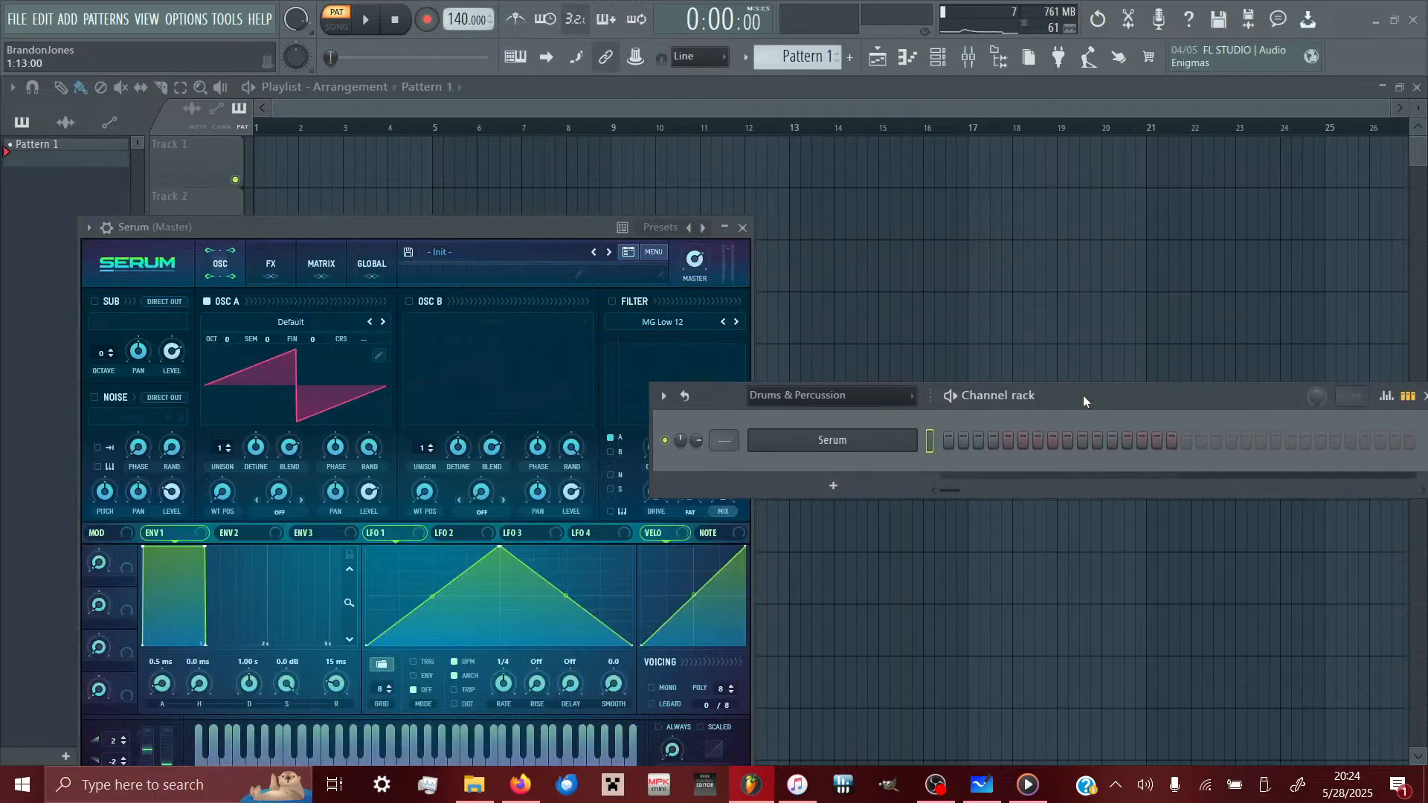
- Load the Trance Bell Pads preset from Custom - Bells & Keys in Serum and close the plugin window
left_click(488, 257)
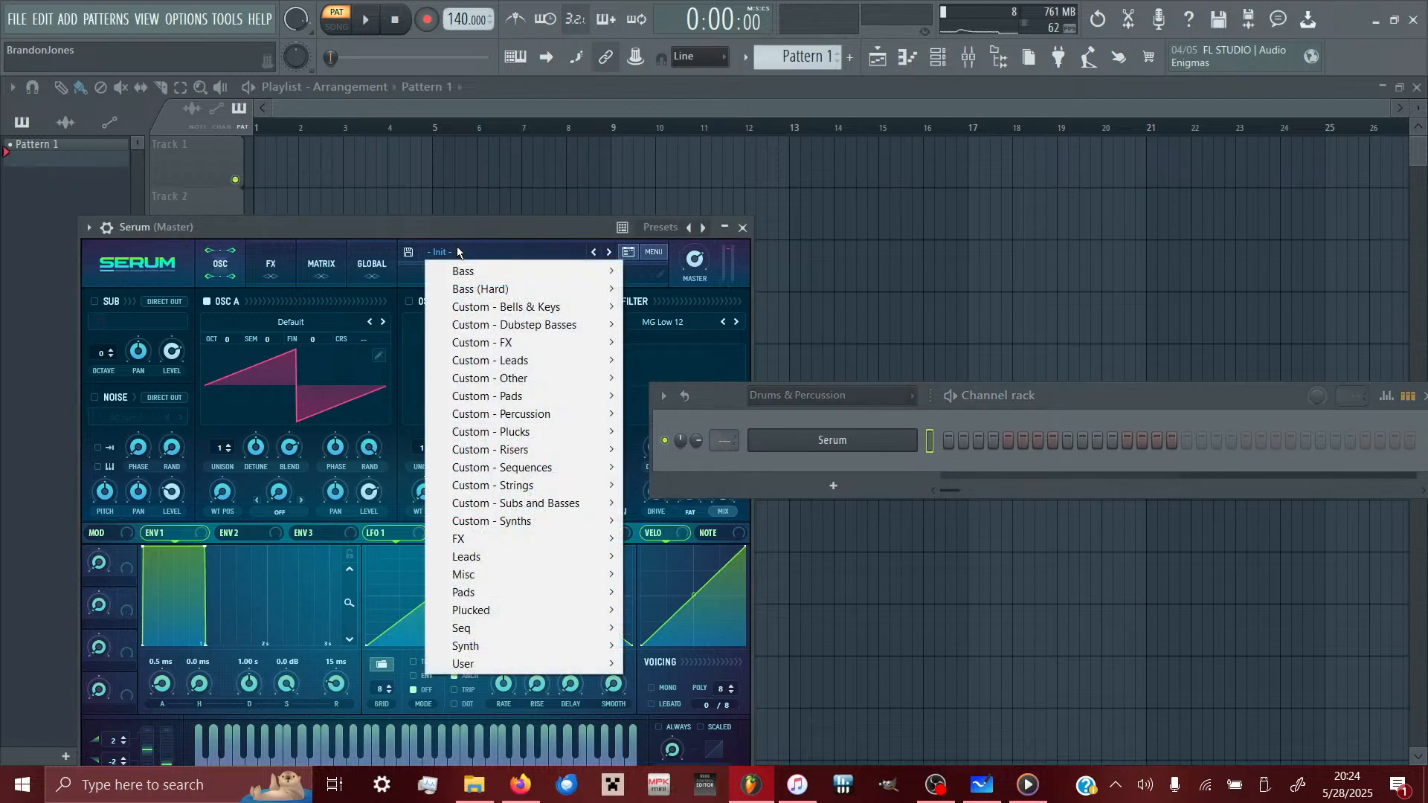
mouse_move(584, 317)
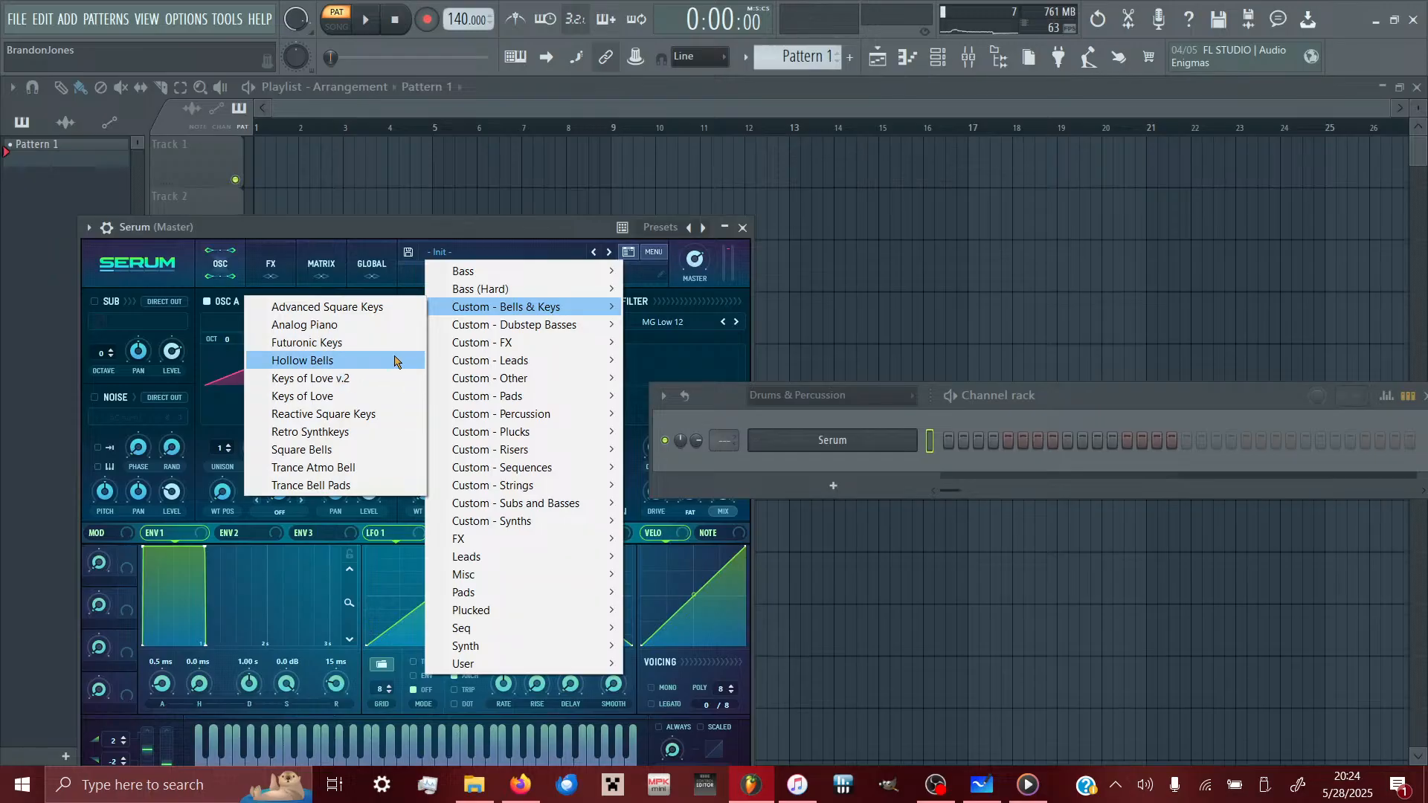
left_click(366, 485)
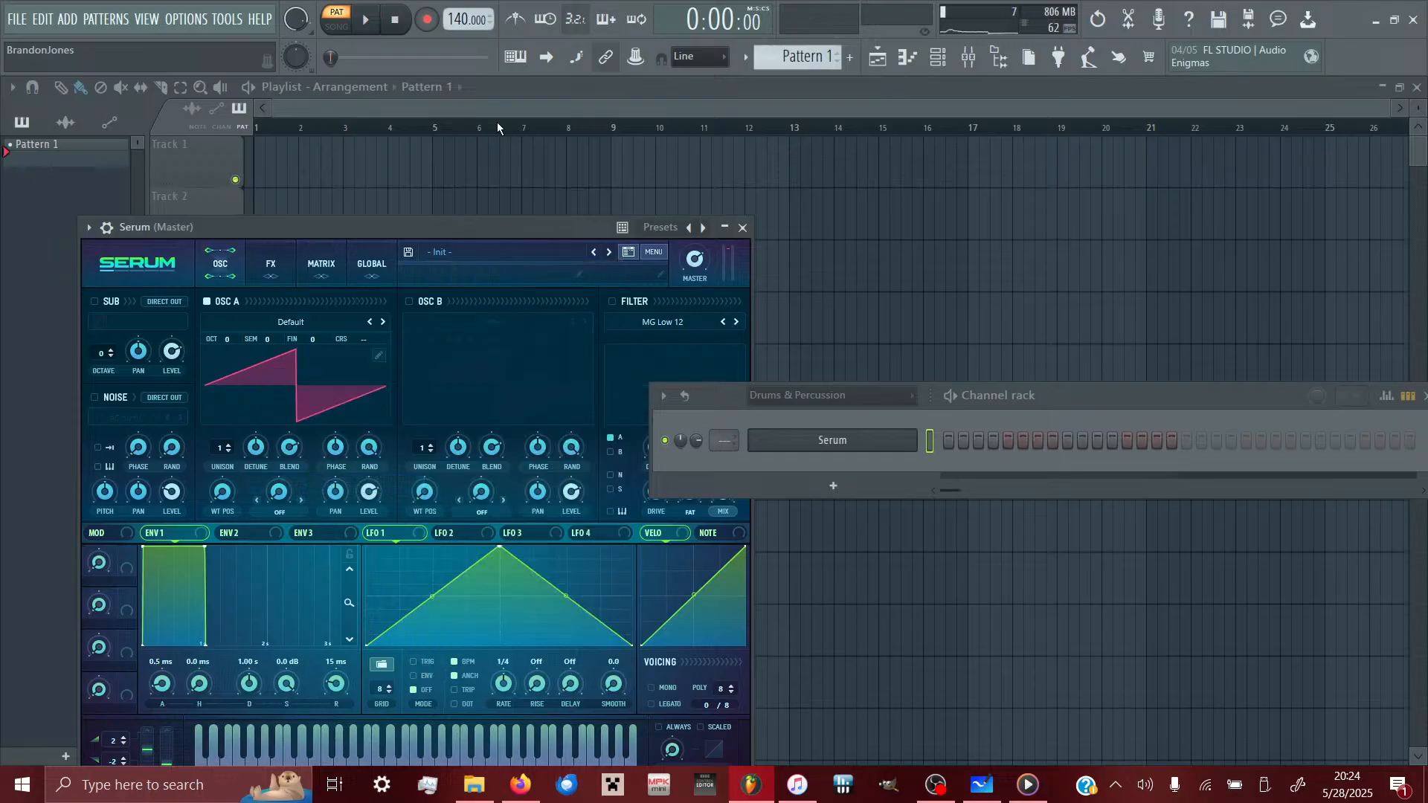
left_click(742, 228)
- Paste the copied Organ melody notes into Serum's piano roll and start playing the pattern
left_click(907, 56)
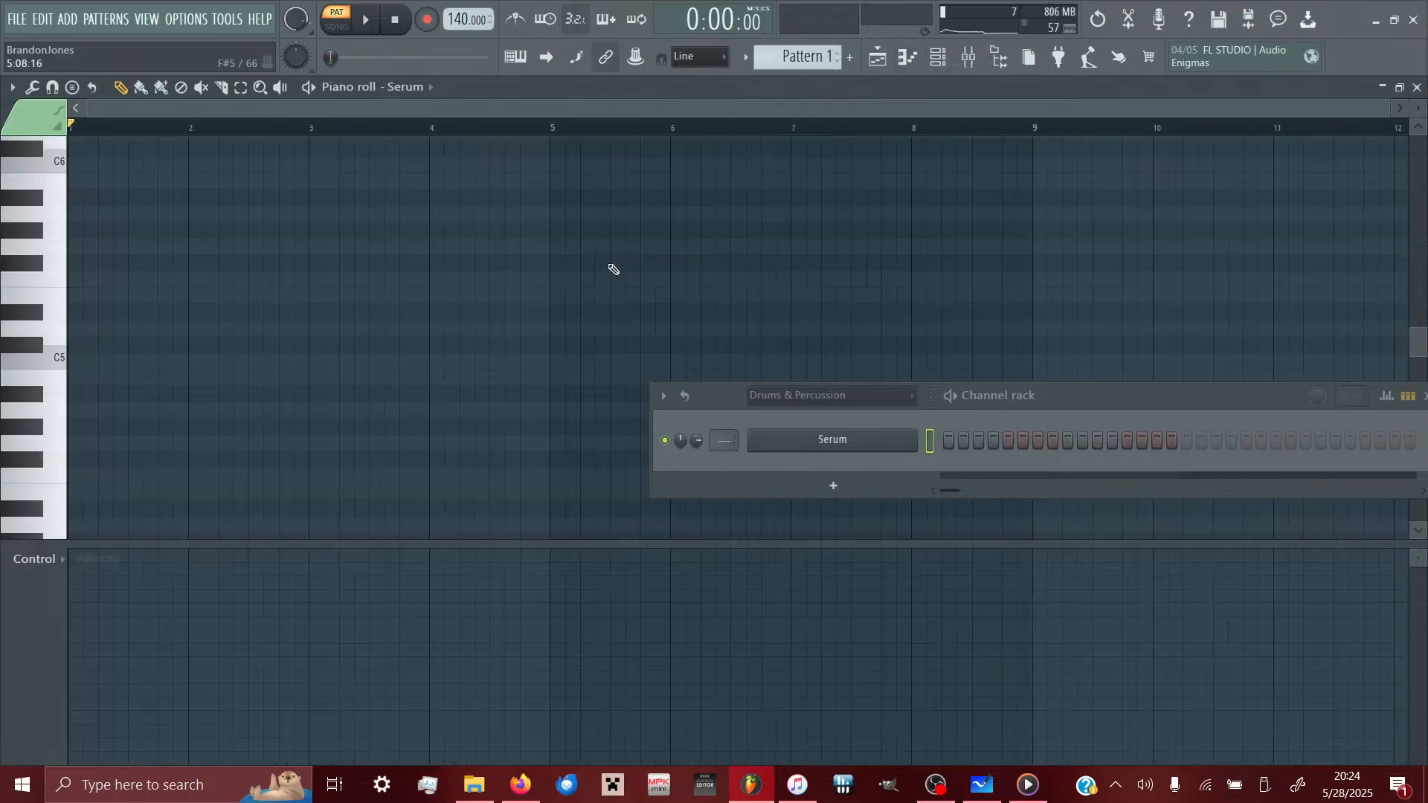
key("ctrl+v")
left_click(358, 22)
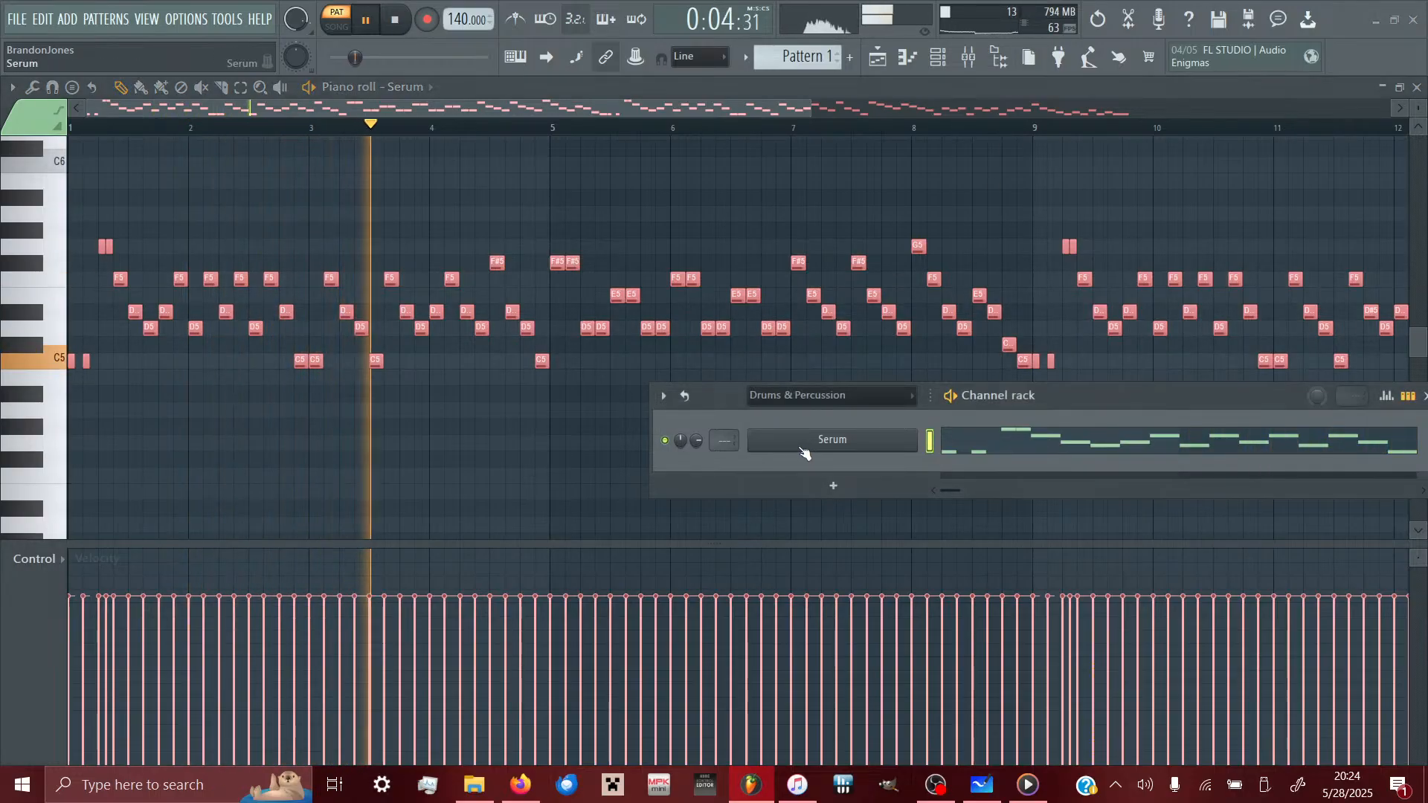
- Reopen Serum and audition the Bells & Keys presets backwards from Trance Bell Pads to Futuronic Keys while the melody plays
left_click(832, 446)
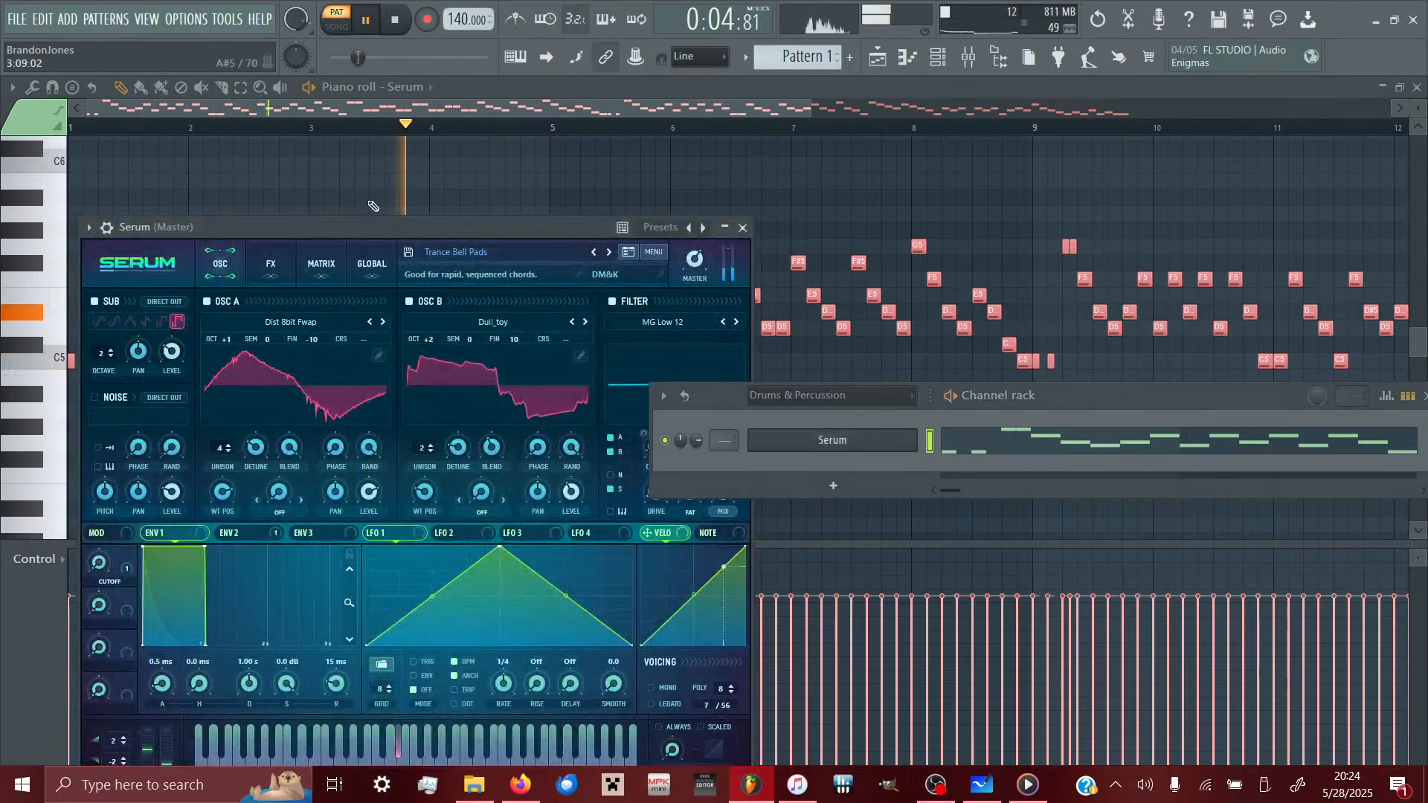
left_click(593, 252)
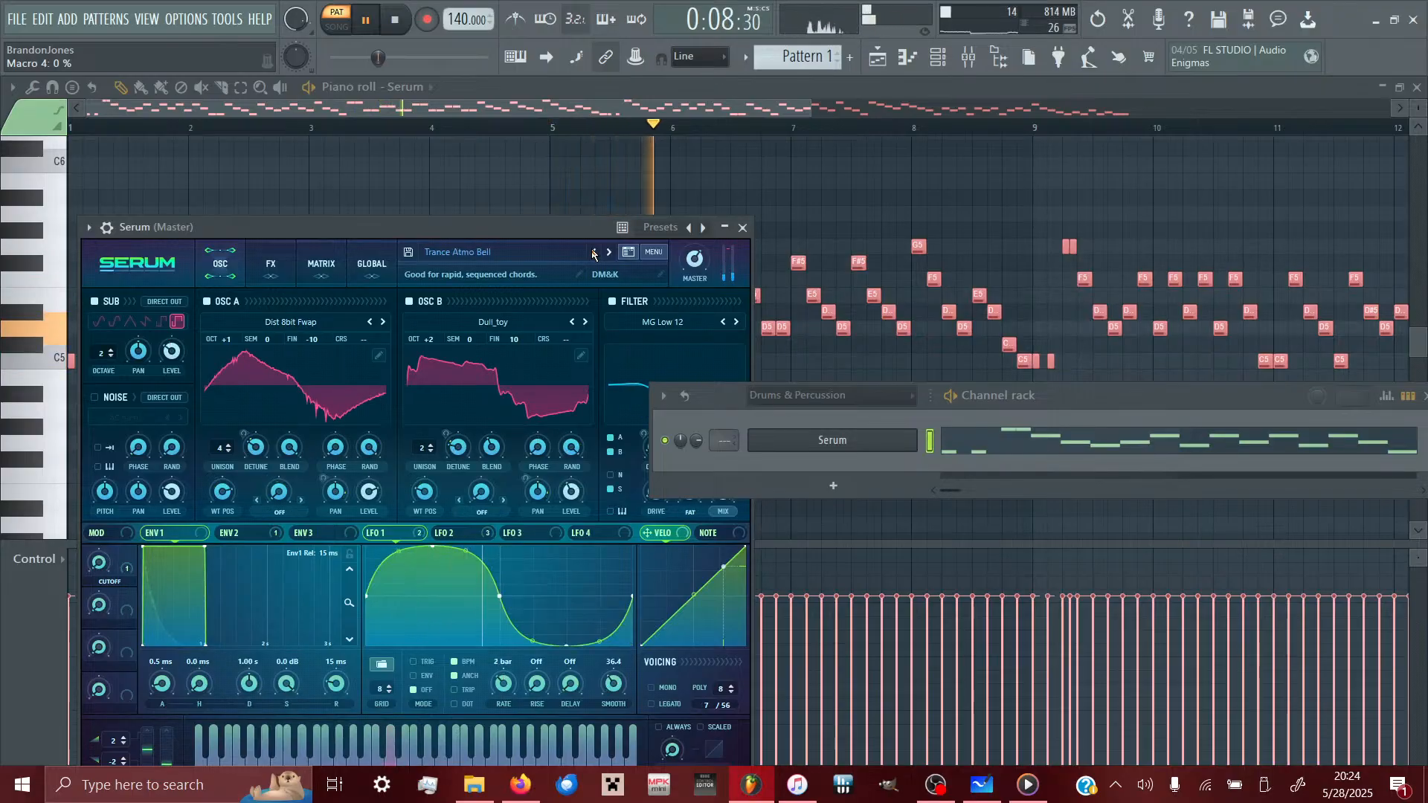
left_click(593, 252)
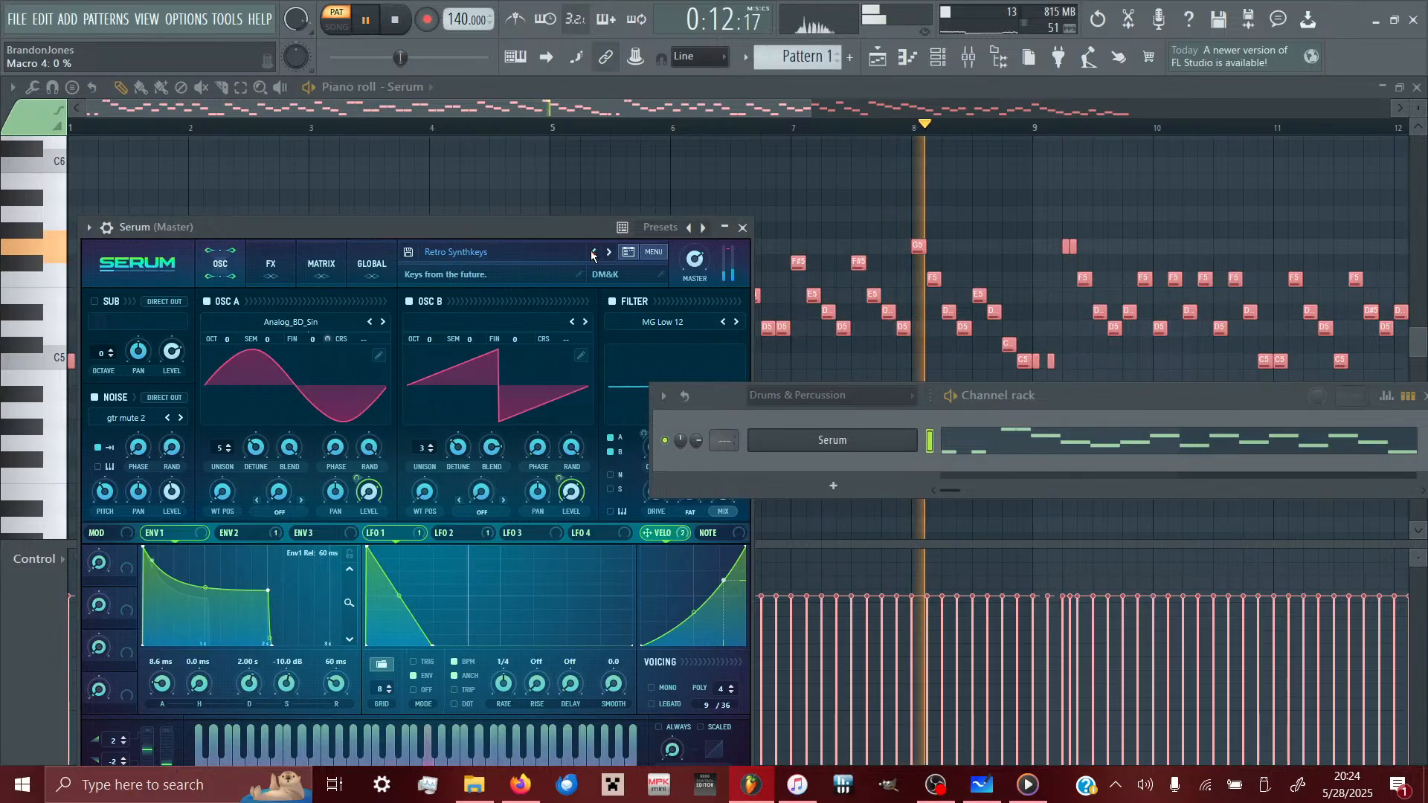
left_click(593, 252)
left_click(608, 253)
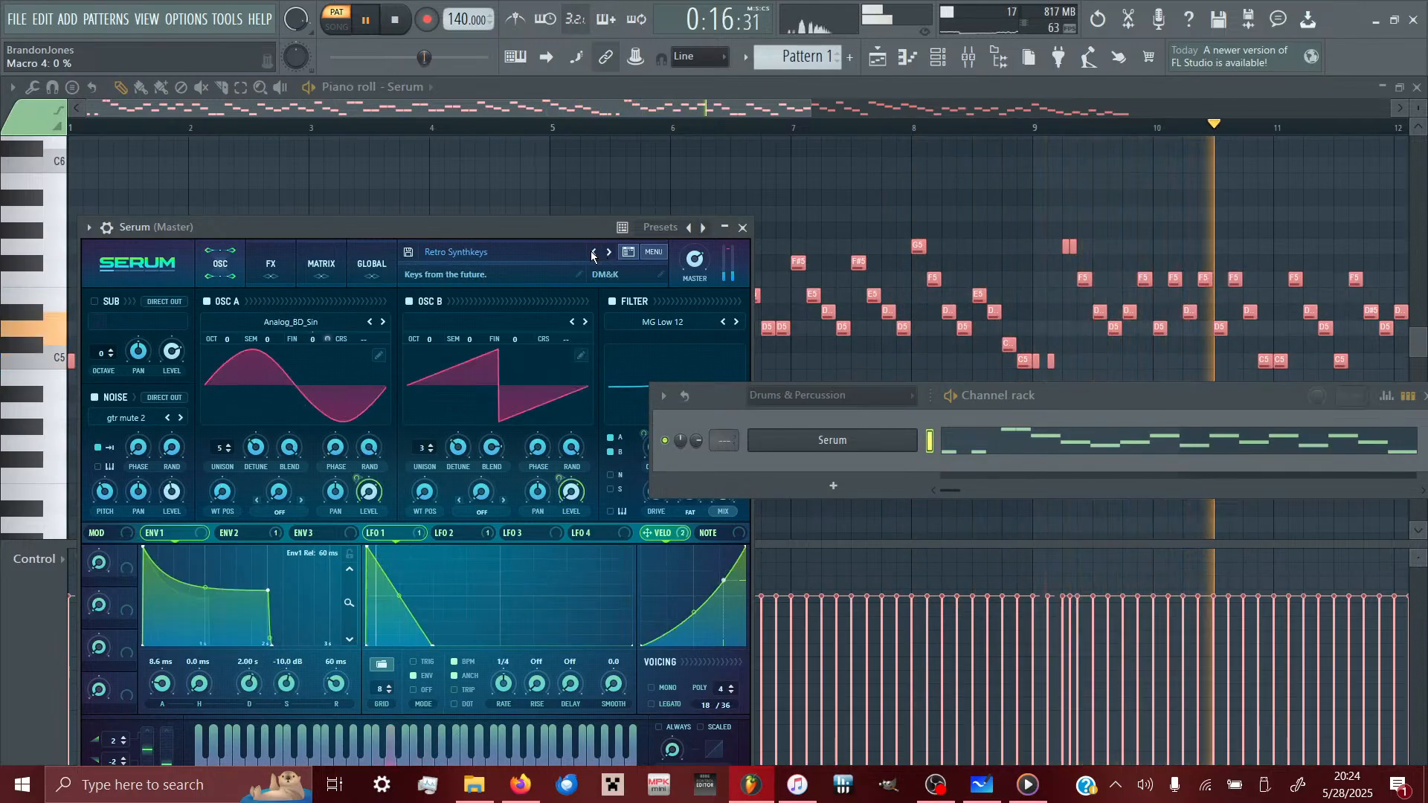
left_click(593, 252)
left_click(592, 253)
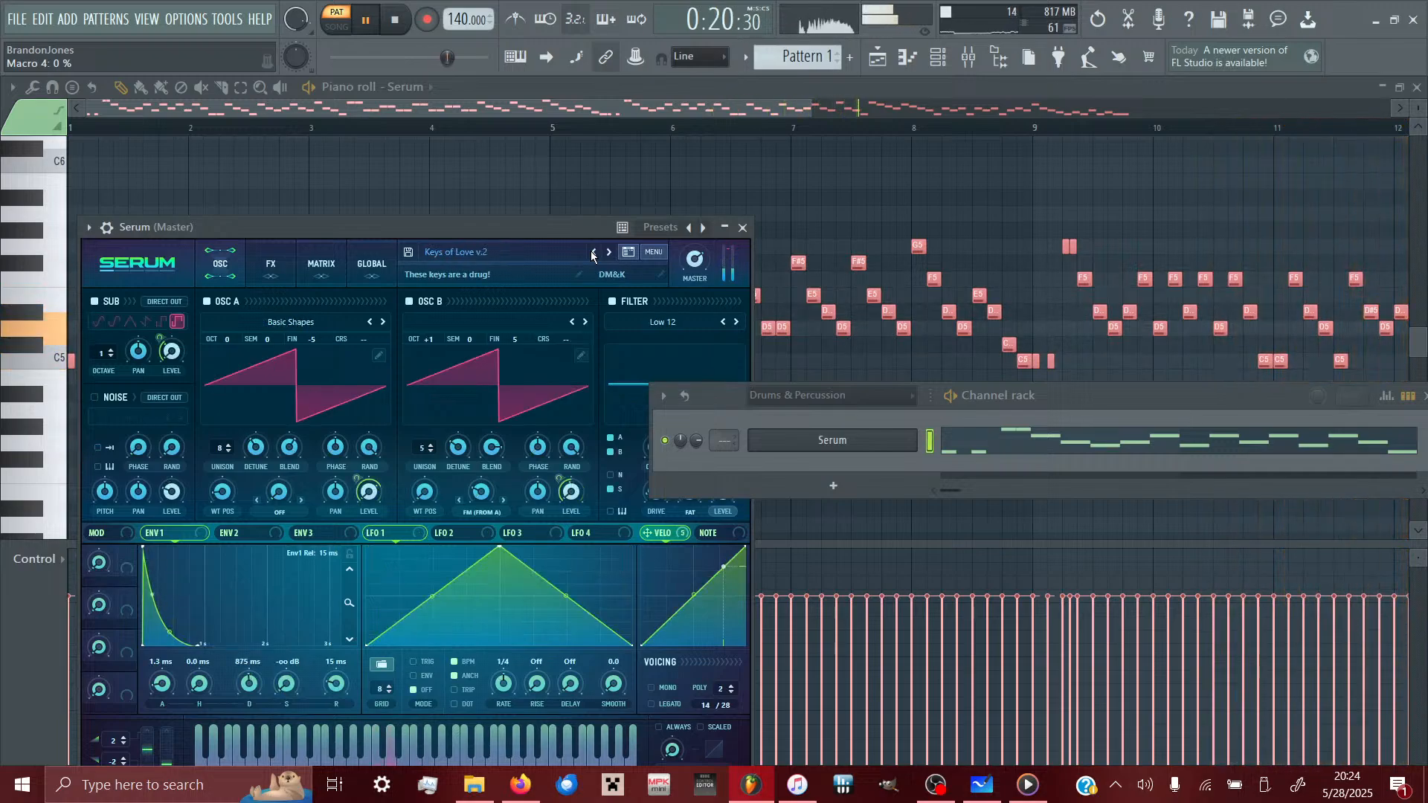
left_click(592, 252)
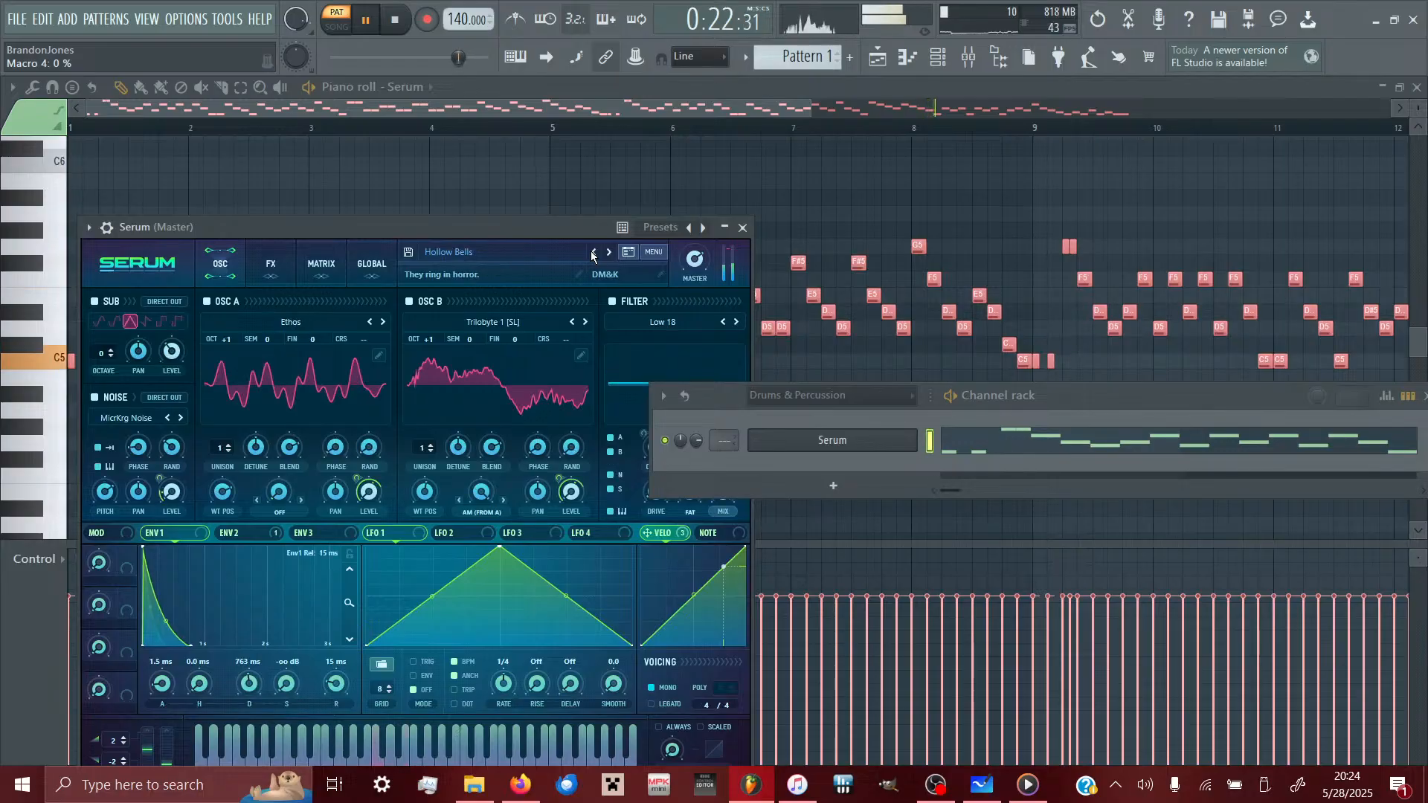
left_click(592, 253)
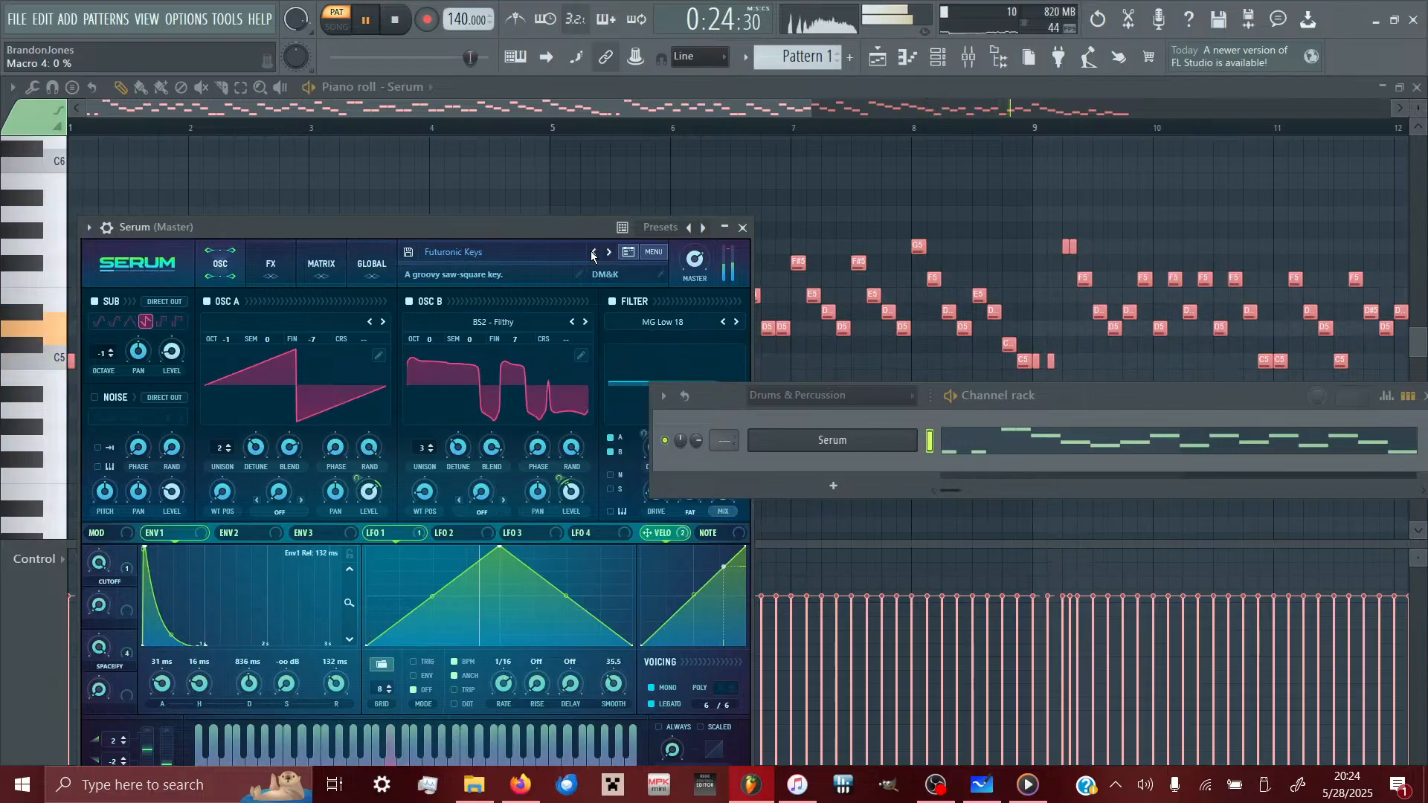
left_click(592, 252)
left_click(609, 253)
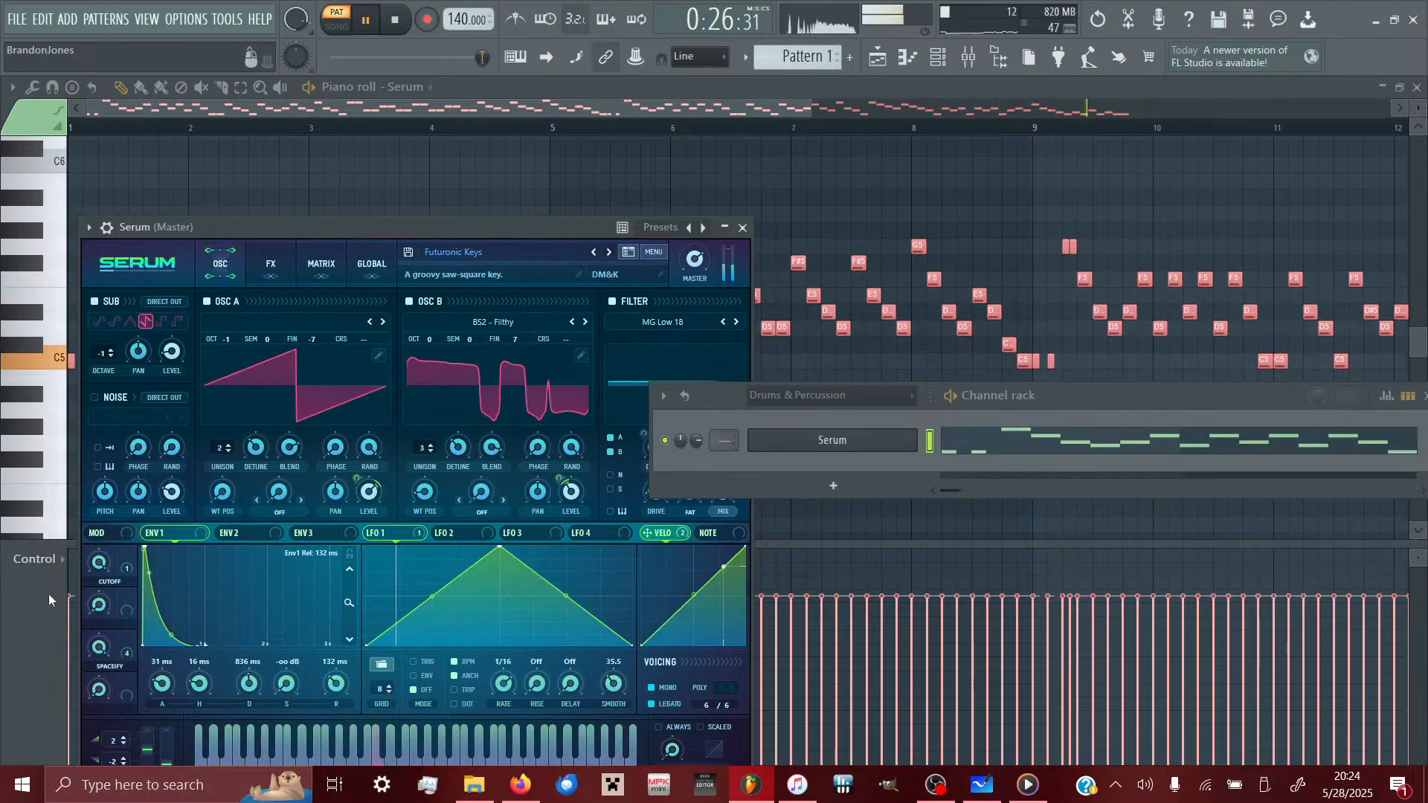
- Raise the Futuronic Keys preset's Spaceify macro to 100%, then switch its Reverb effect on and off again for comparison
left_click_drag(101, 645, 94, 510)
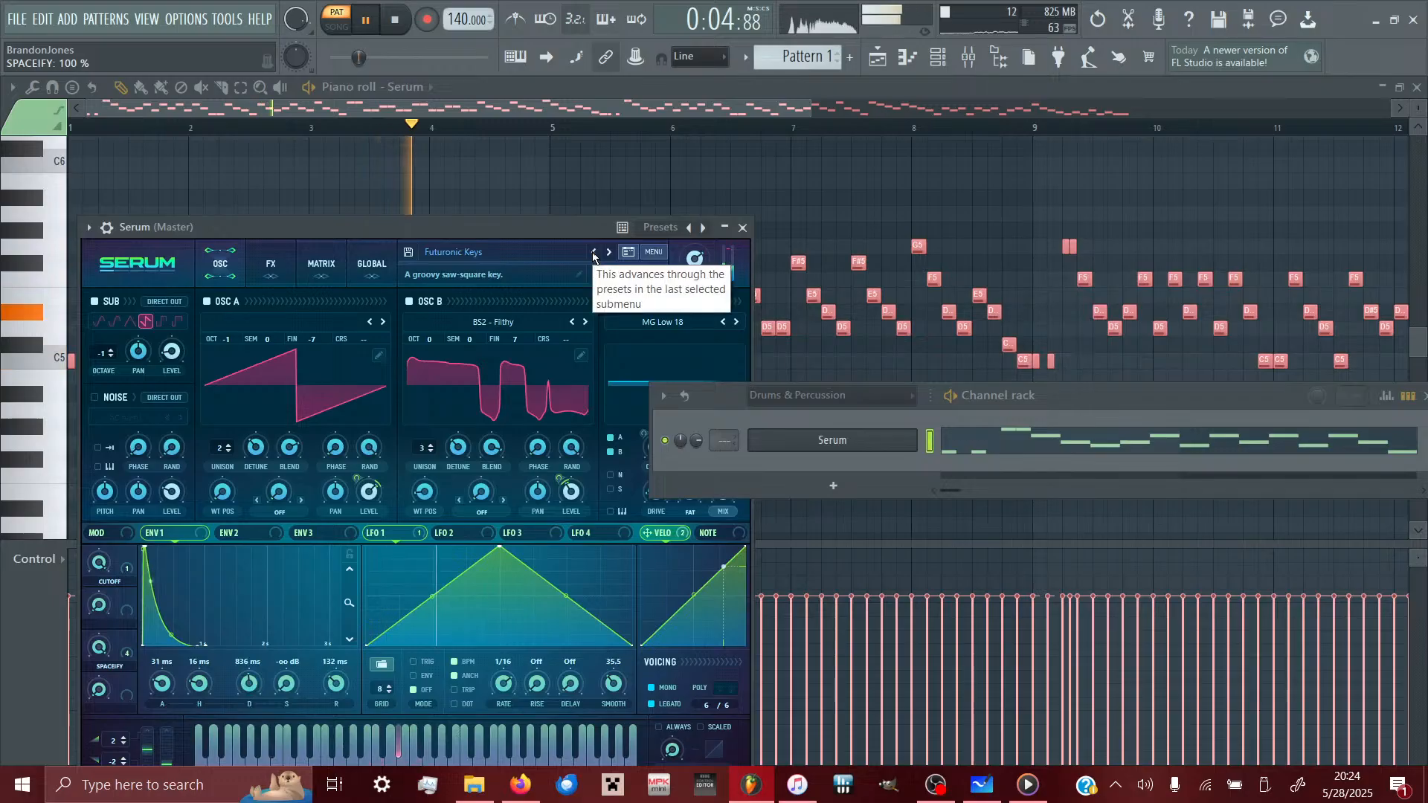
left_click(301, 264)
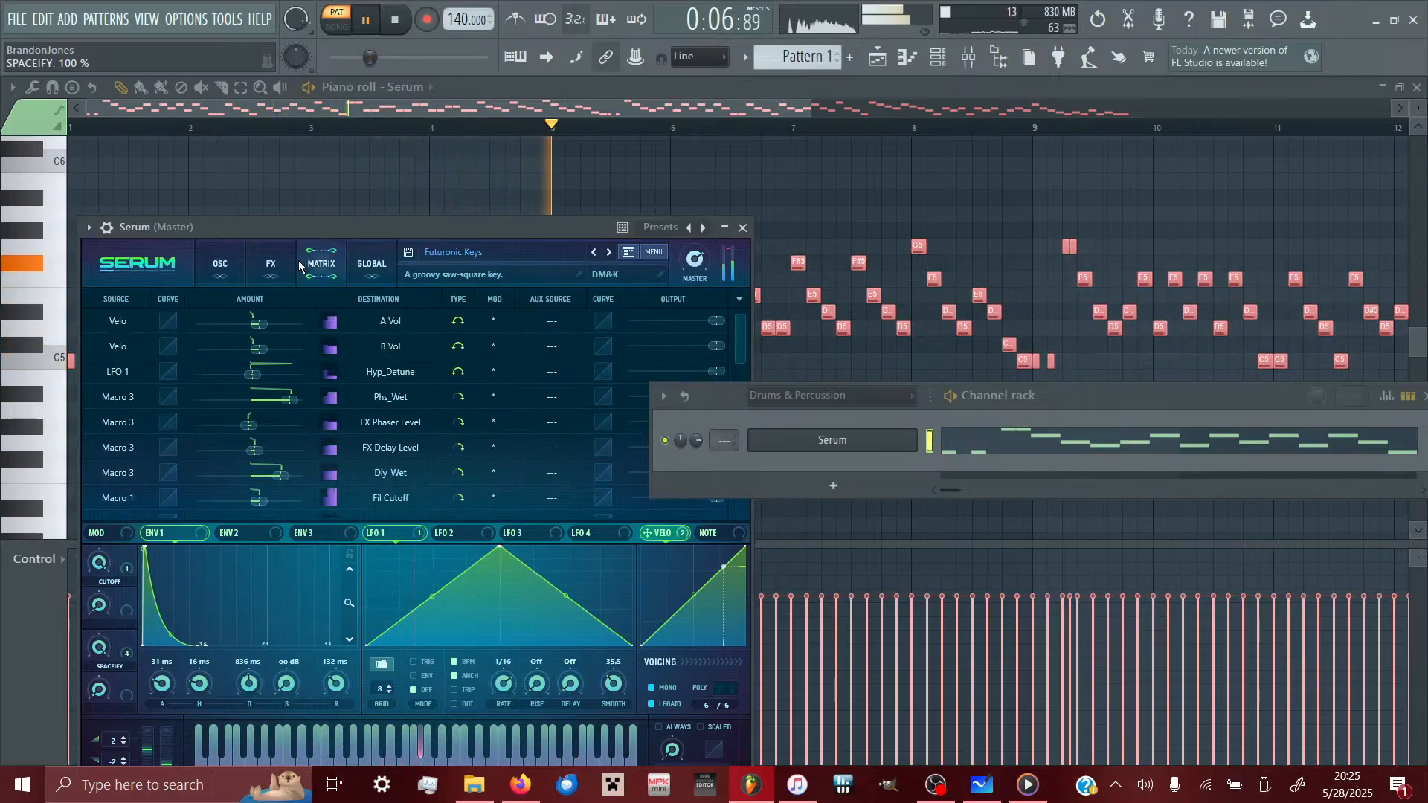
left_click(278, 265)
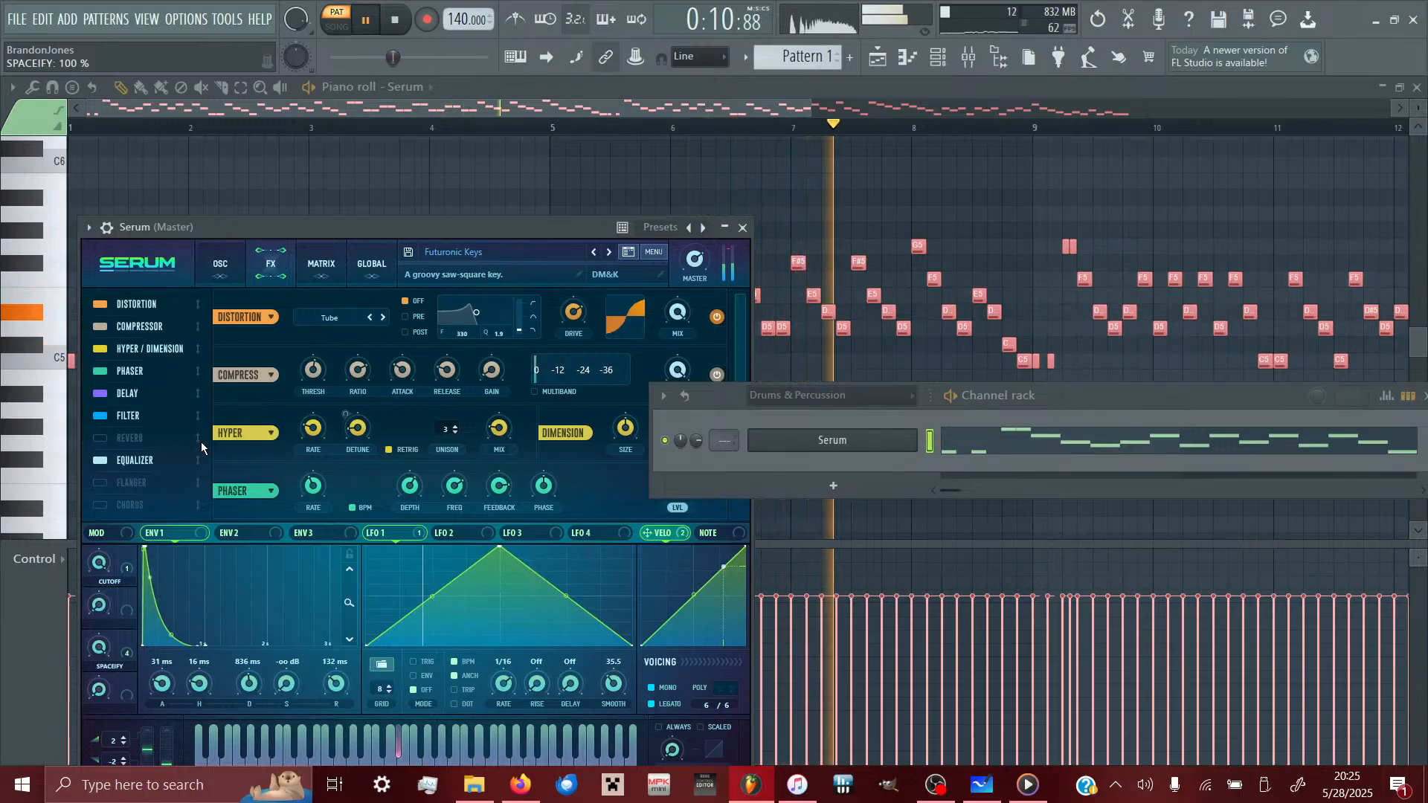
left_click(95, 440)
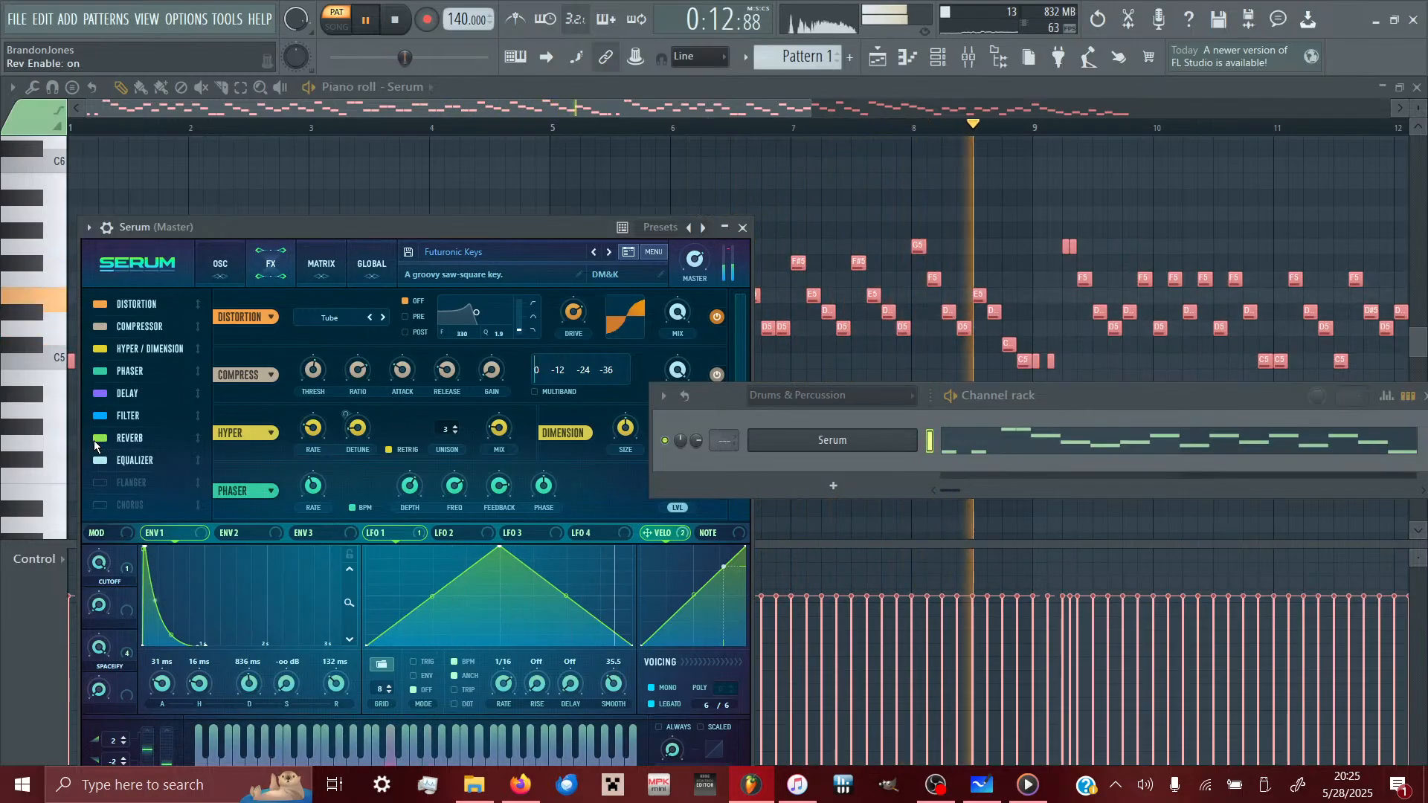
left_click(93, 440)
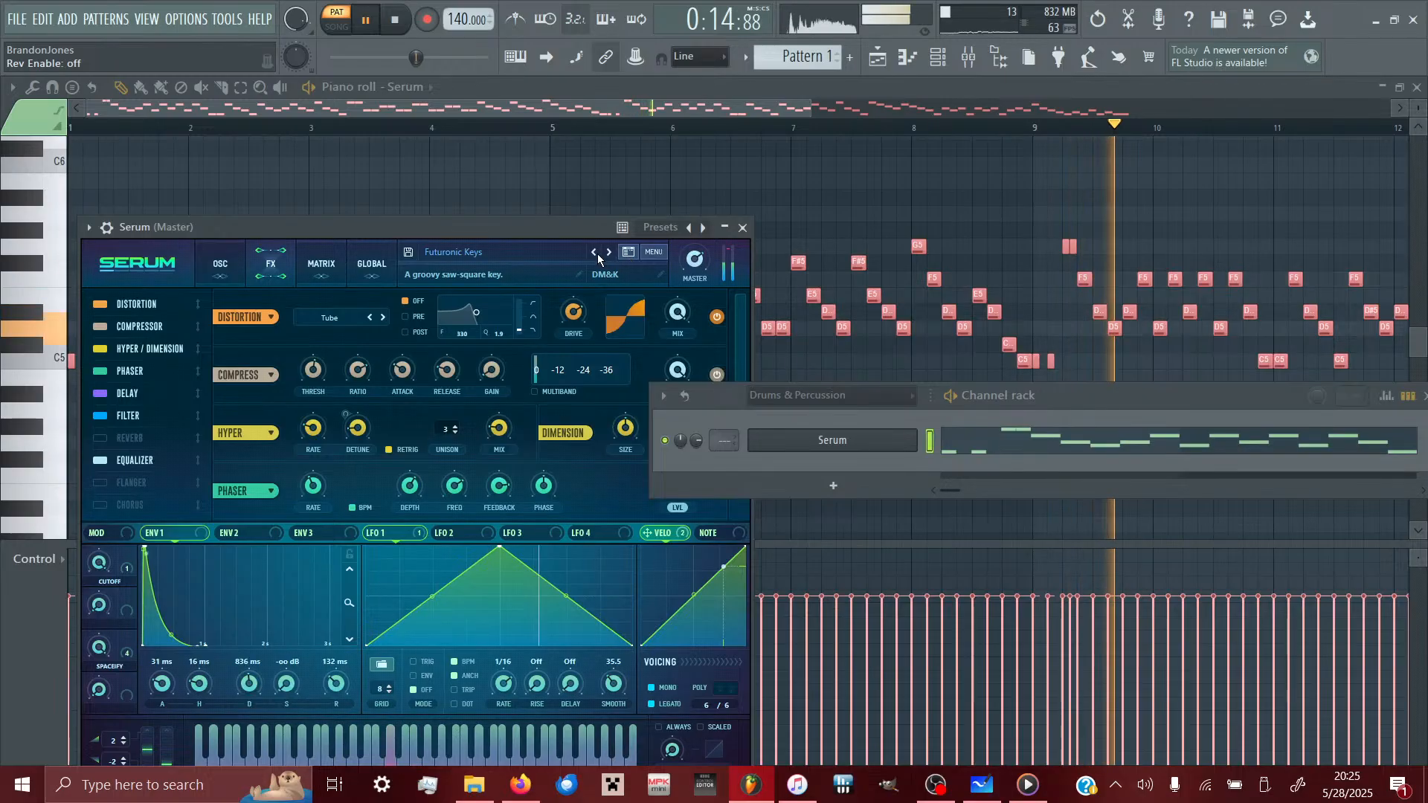
- Load A New Pluck from Custom - Plucks and audition the following pluck presets up to Star-Crossed Synthpluck
left_click(552, 255)
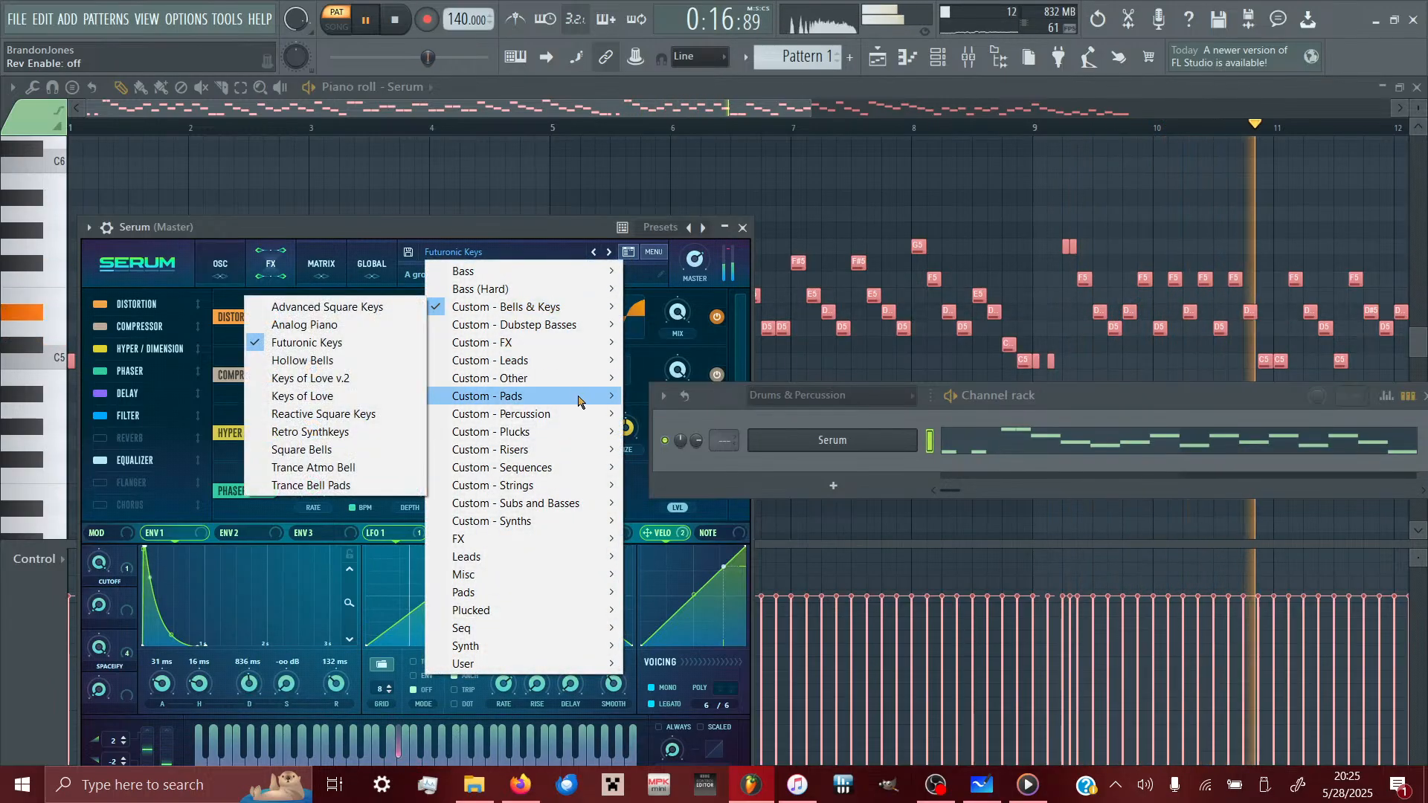
mouse_move(578, 404)
left_click(341, 434)
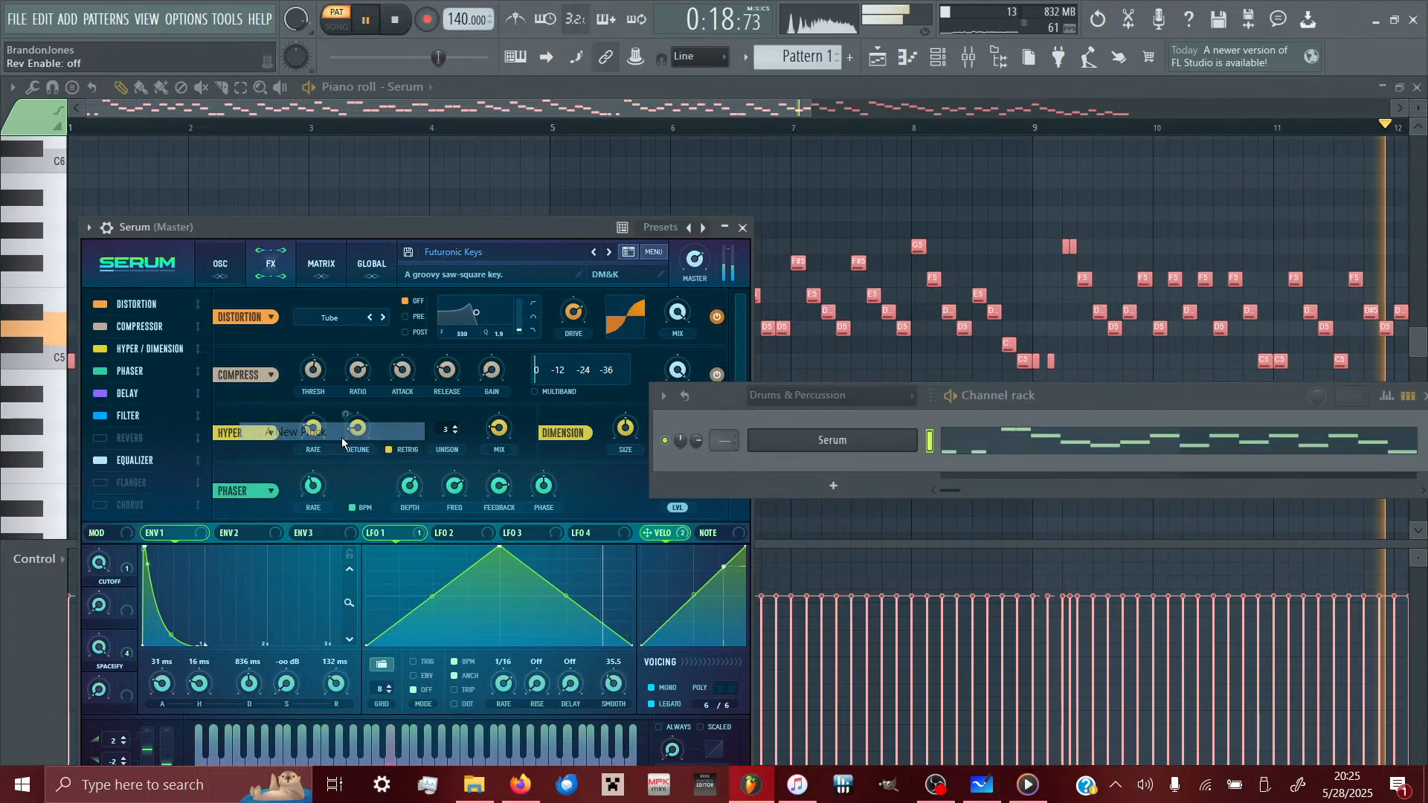
left_click(607, 253)
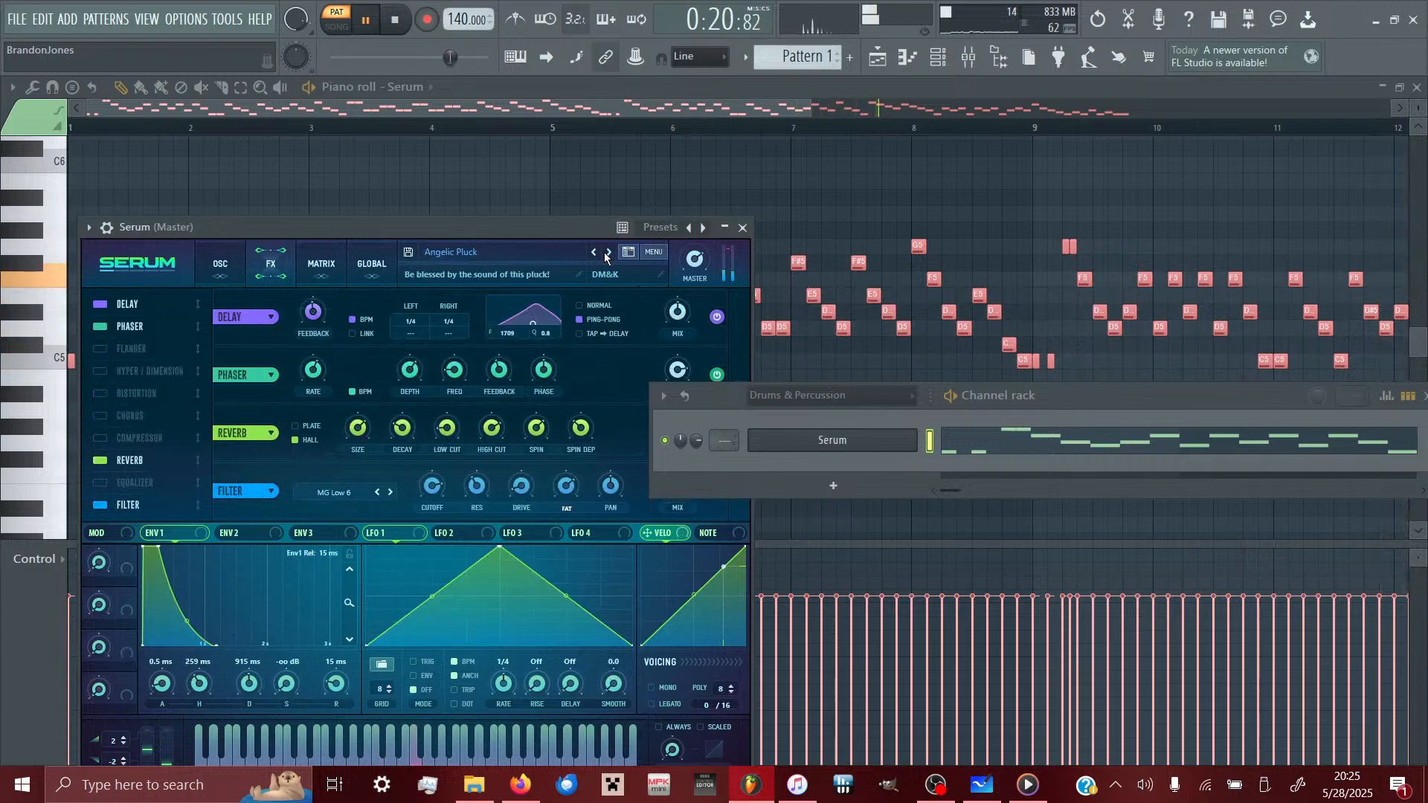
left_click(607, 253)
left_click(607, 253)
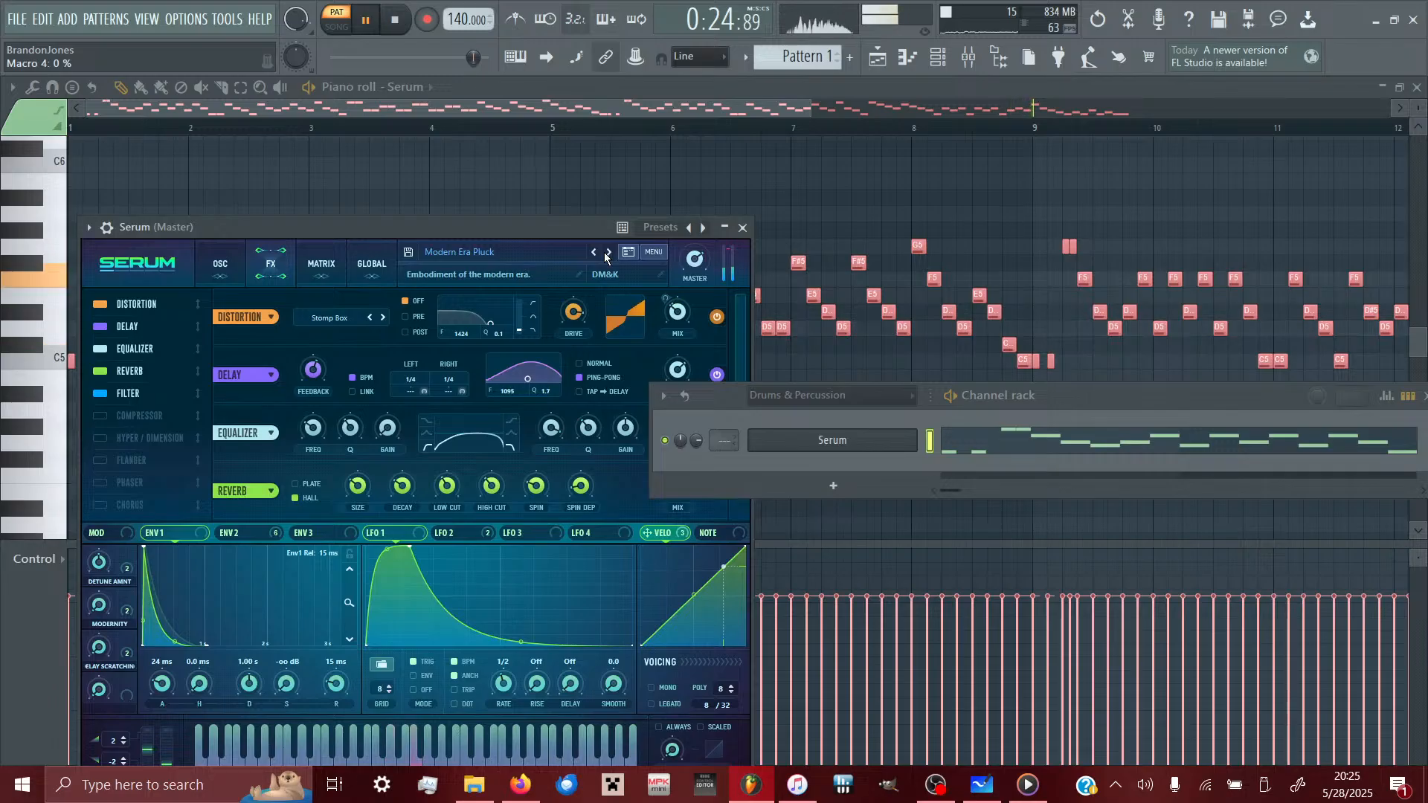
left_click(607, 253)
left_click(608, 253)
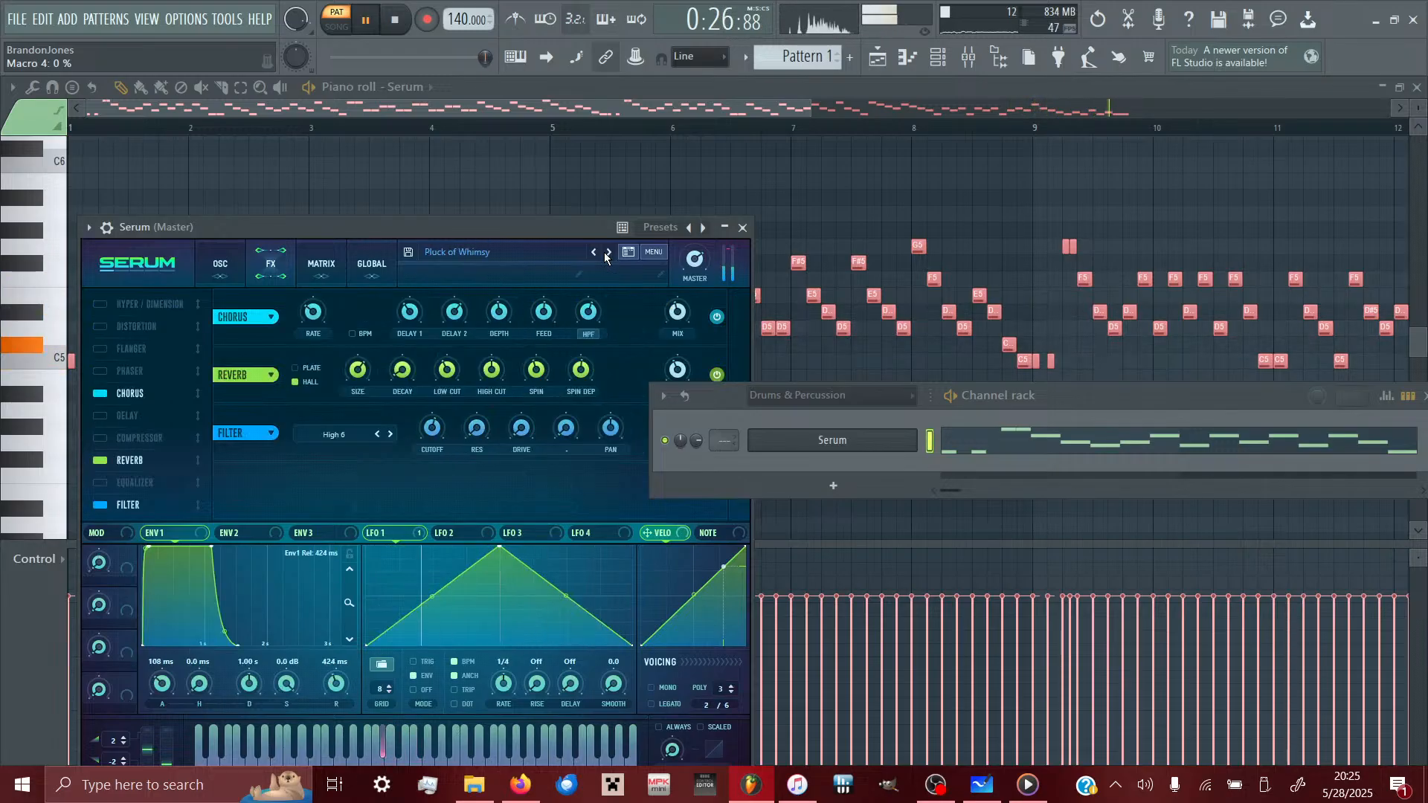
left_click(608, 253)
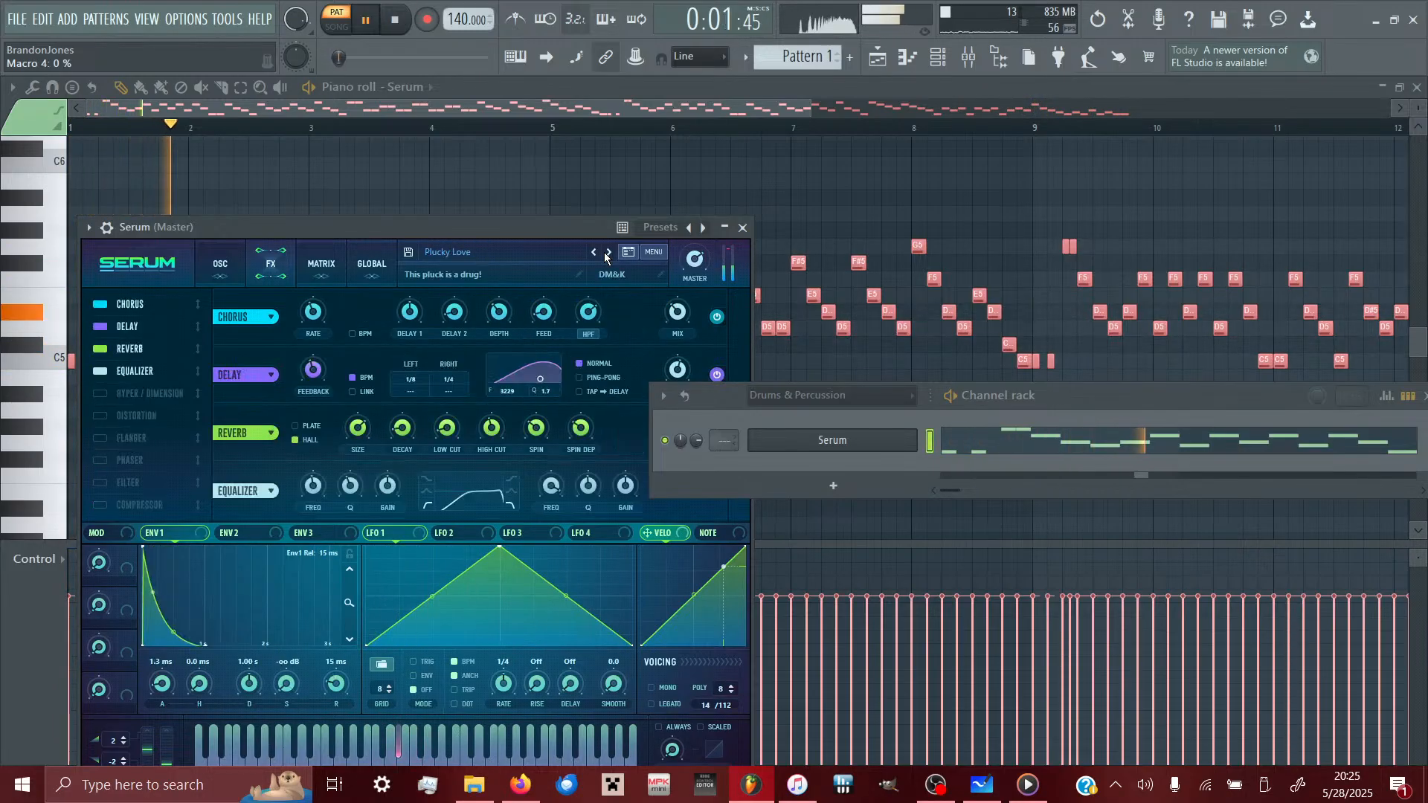
left_click(607, 254)
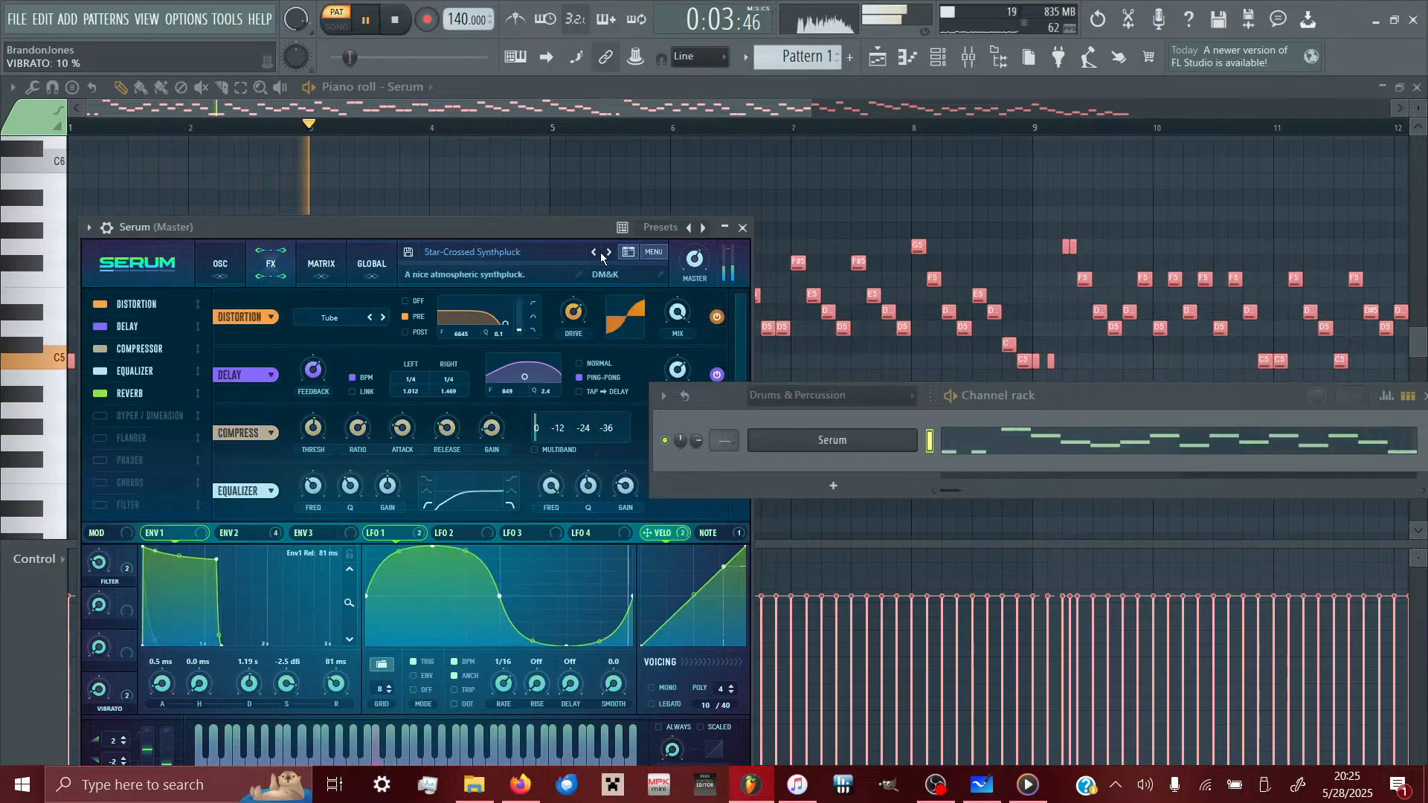
- Replace the Serum channel's instrument with Toxic Biohazard
left_click(570, 252)
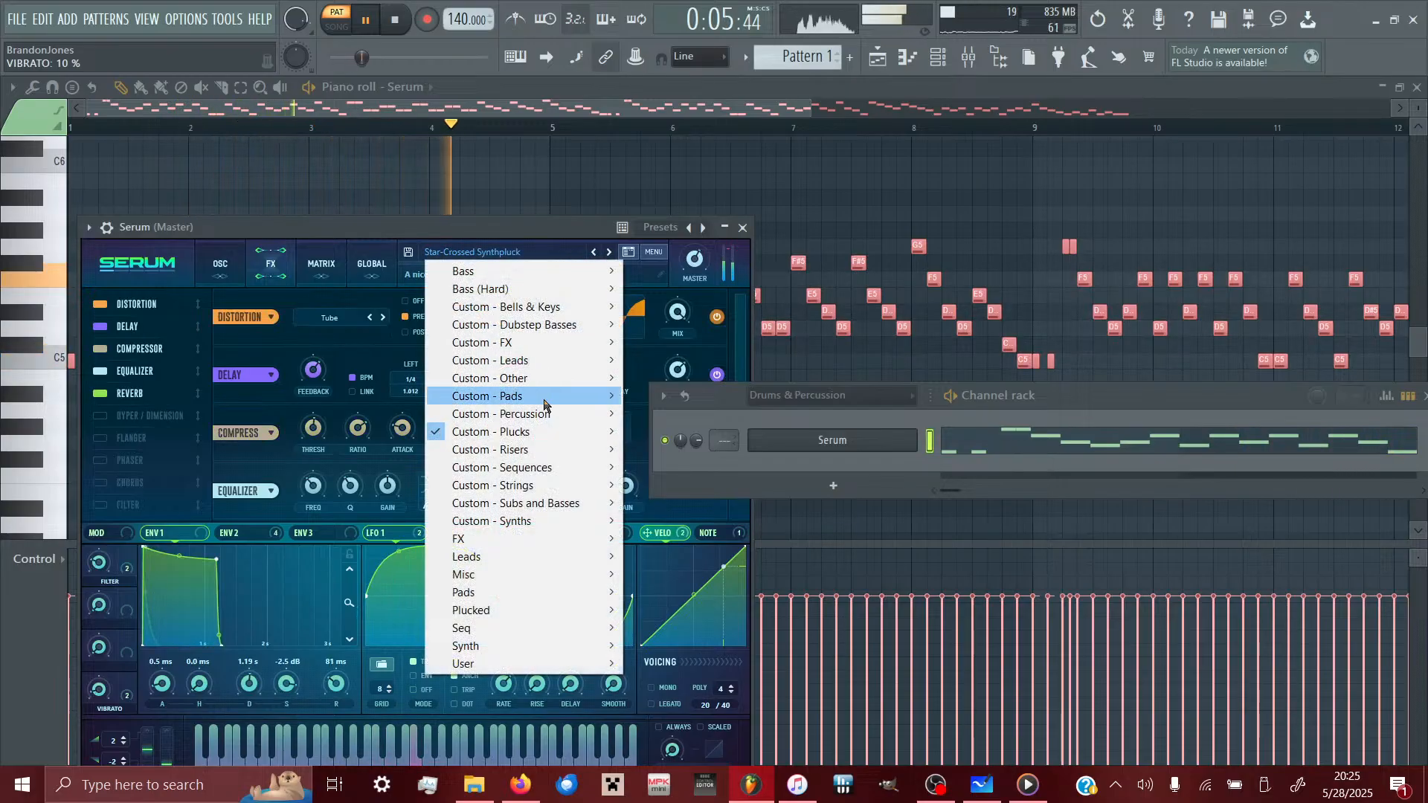
mouse_move(537, 436)
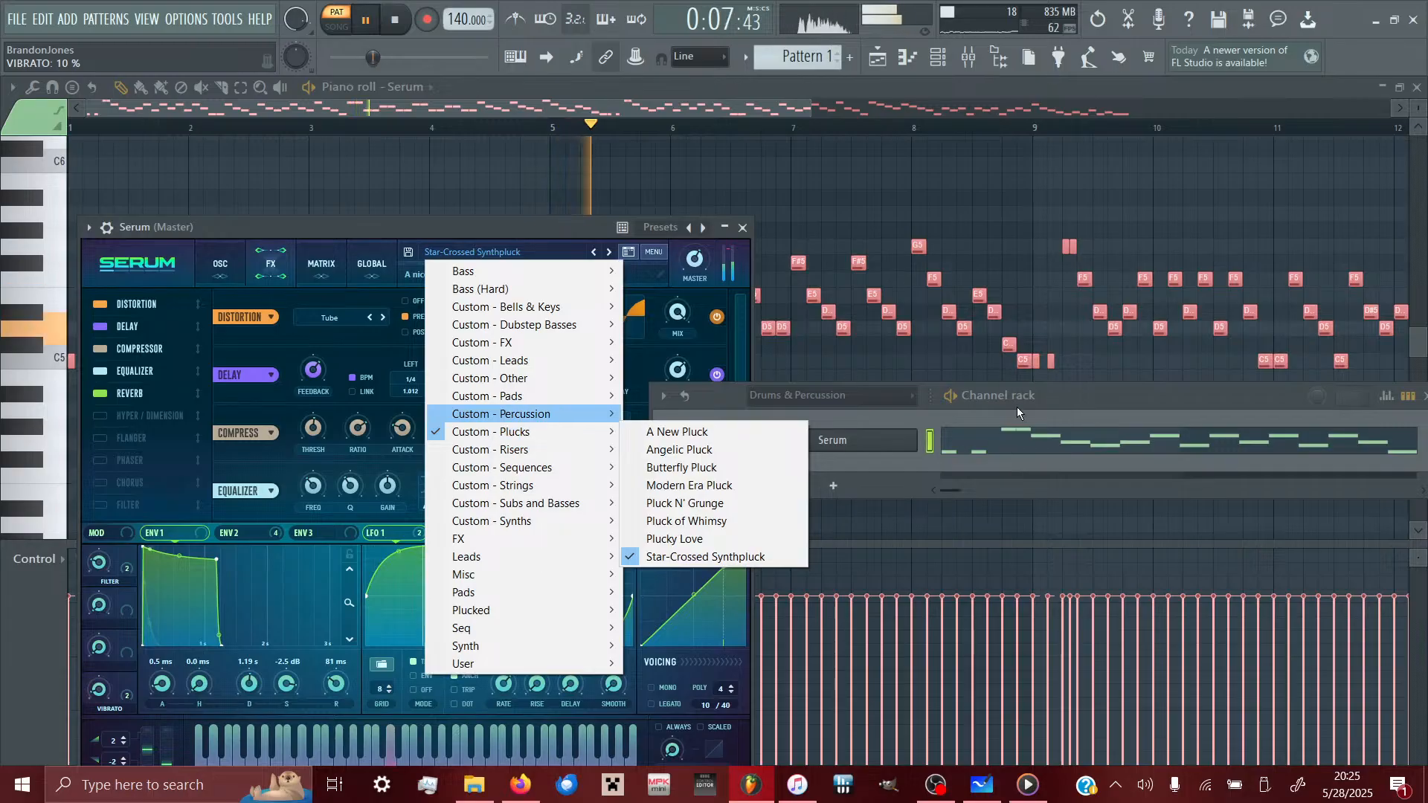
right_click(851, 437)
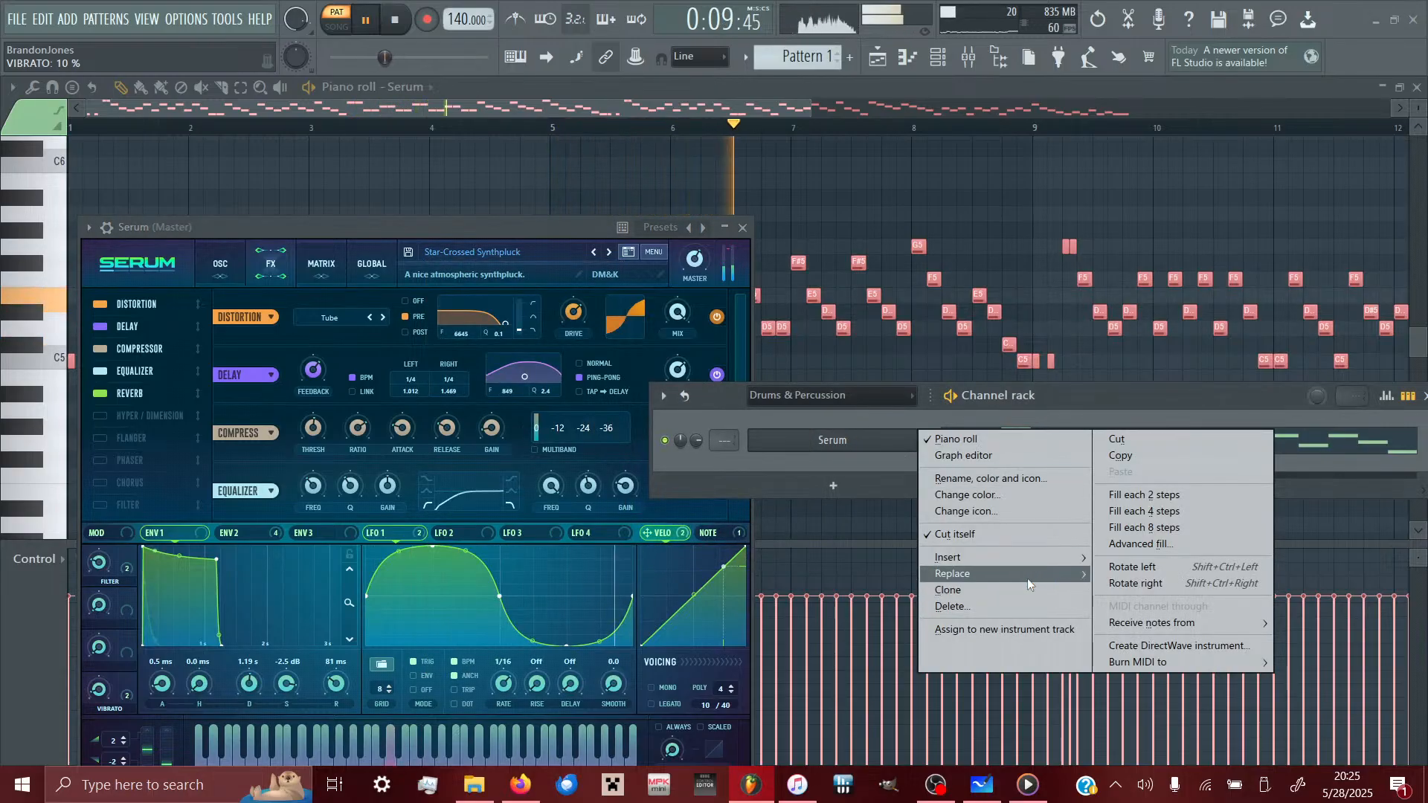
mouse_move(1027, 575)
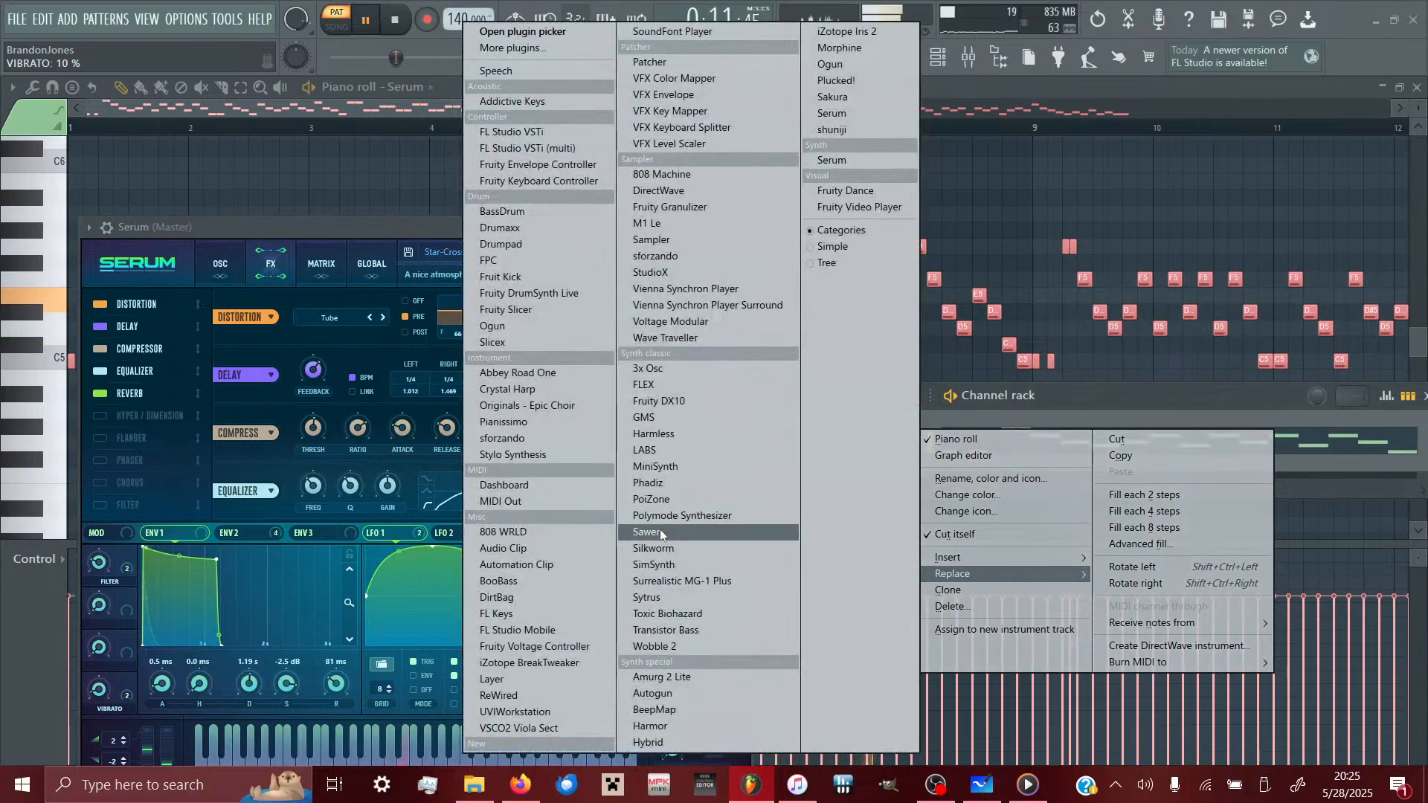
left_click(698, 614)
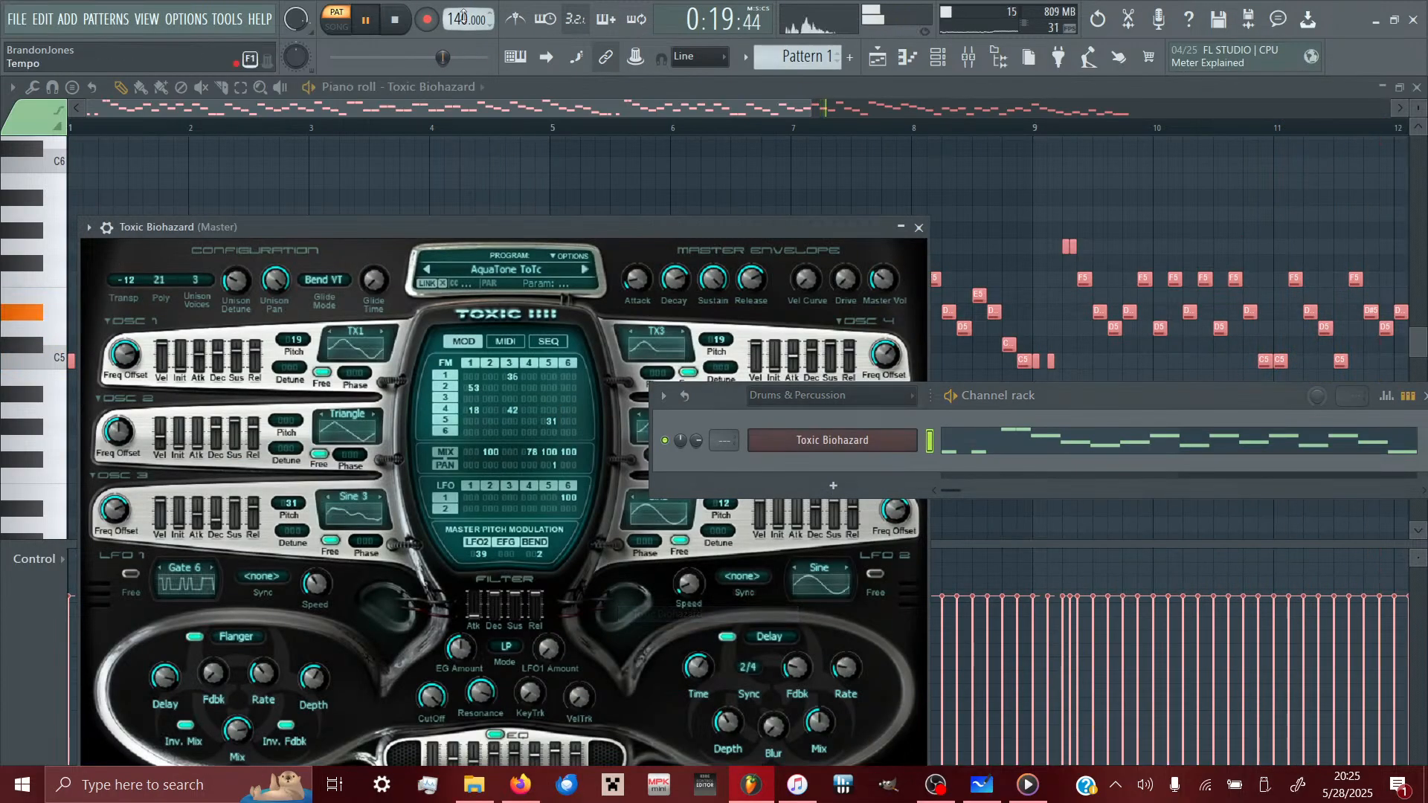
- Audition Toxic Biohazard's Default bank presets from Abandoned Station and Classic Synthwave Pad through Crushing Plucks while the melody plays
left_click(473, 274)
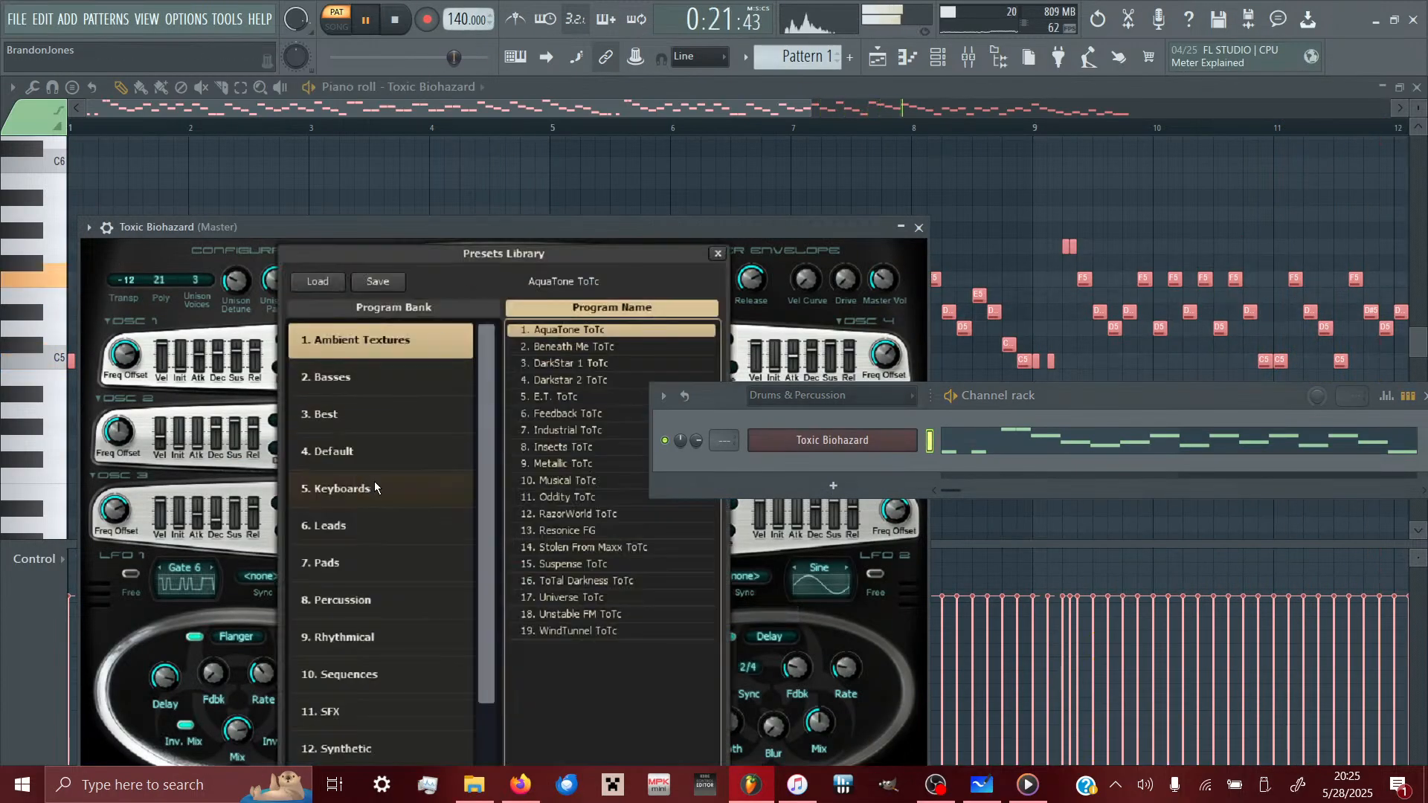
left_click(355, 454)
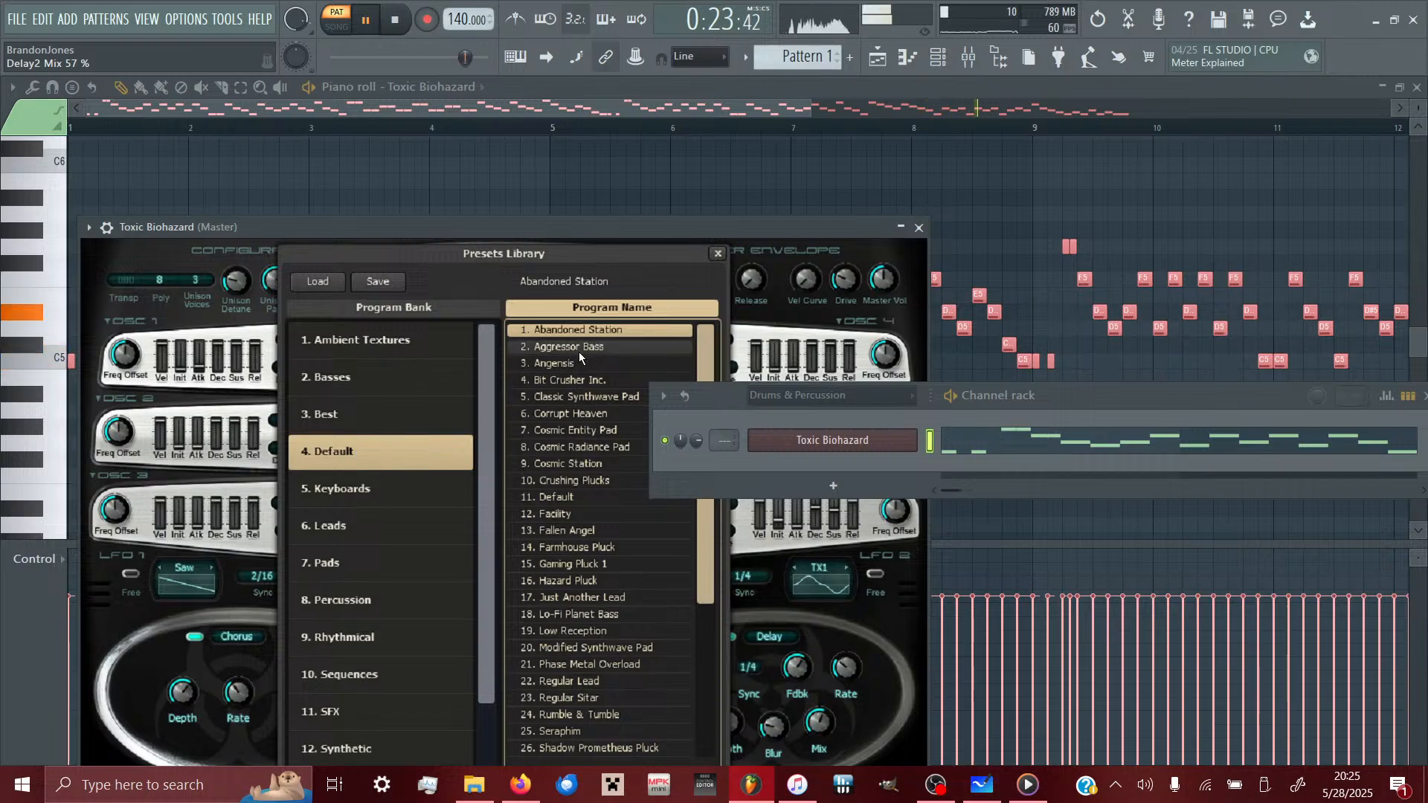
left_click(578, 397)
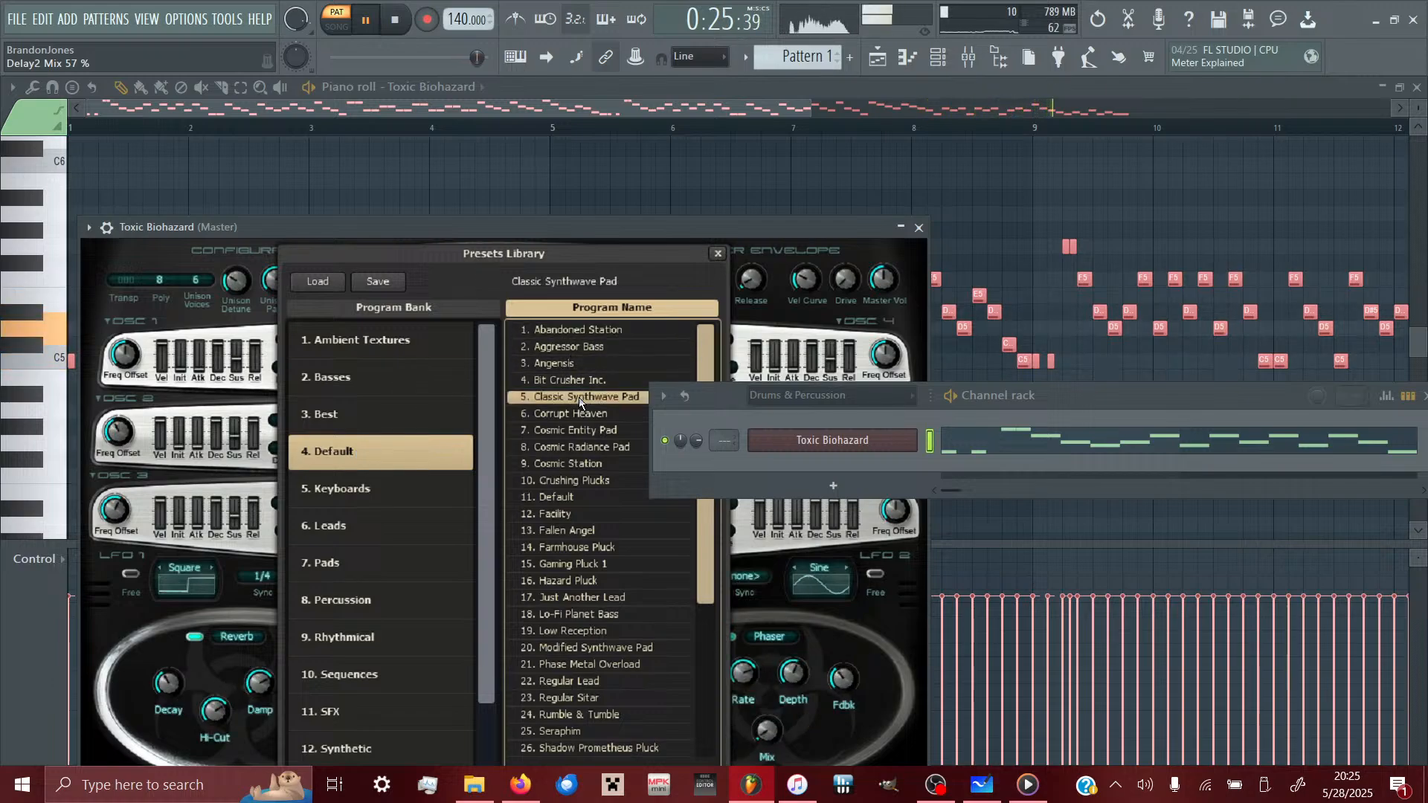
left_click(574, 412)
left_click(577, 429)
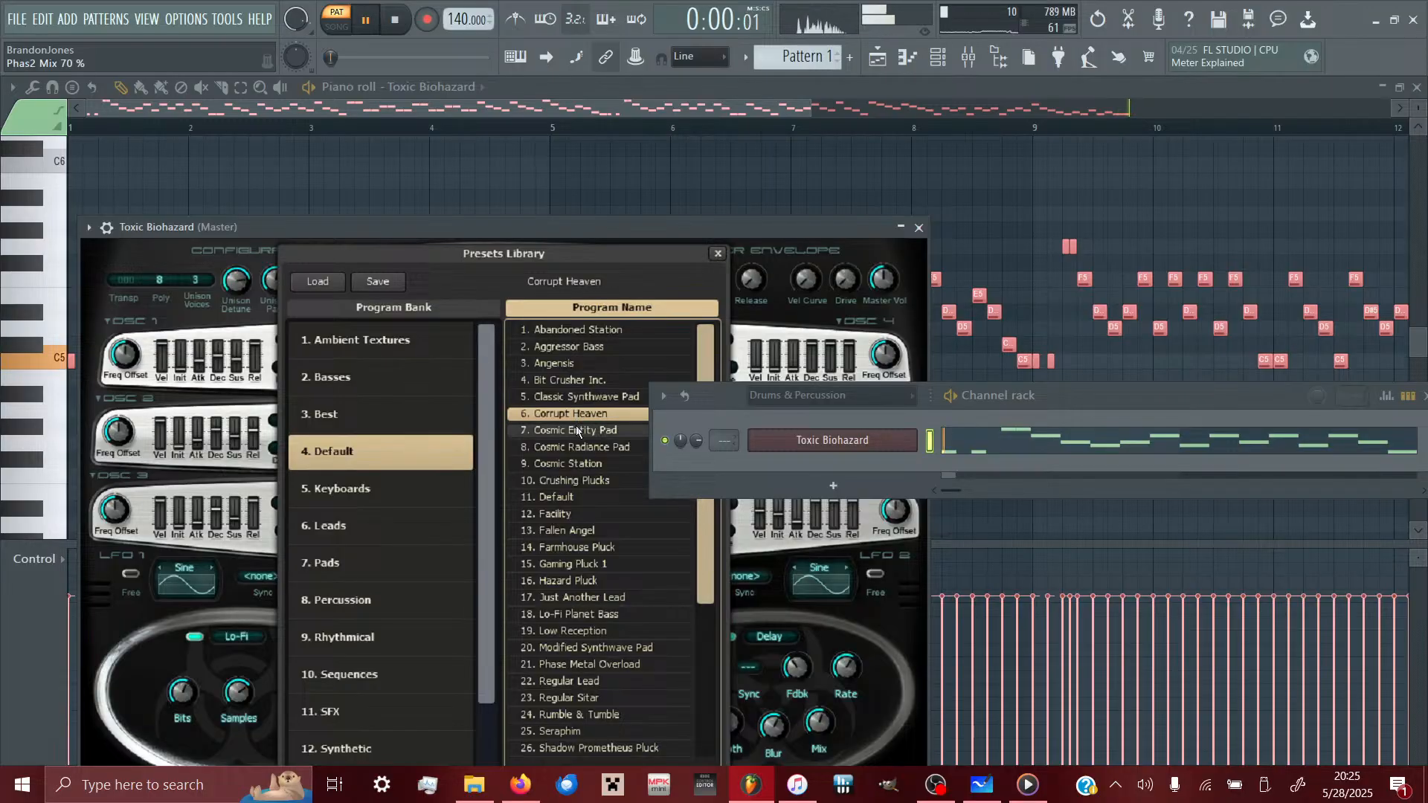
left_click(595, 448)
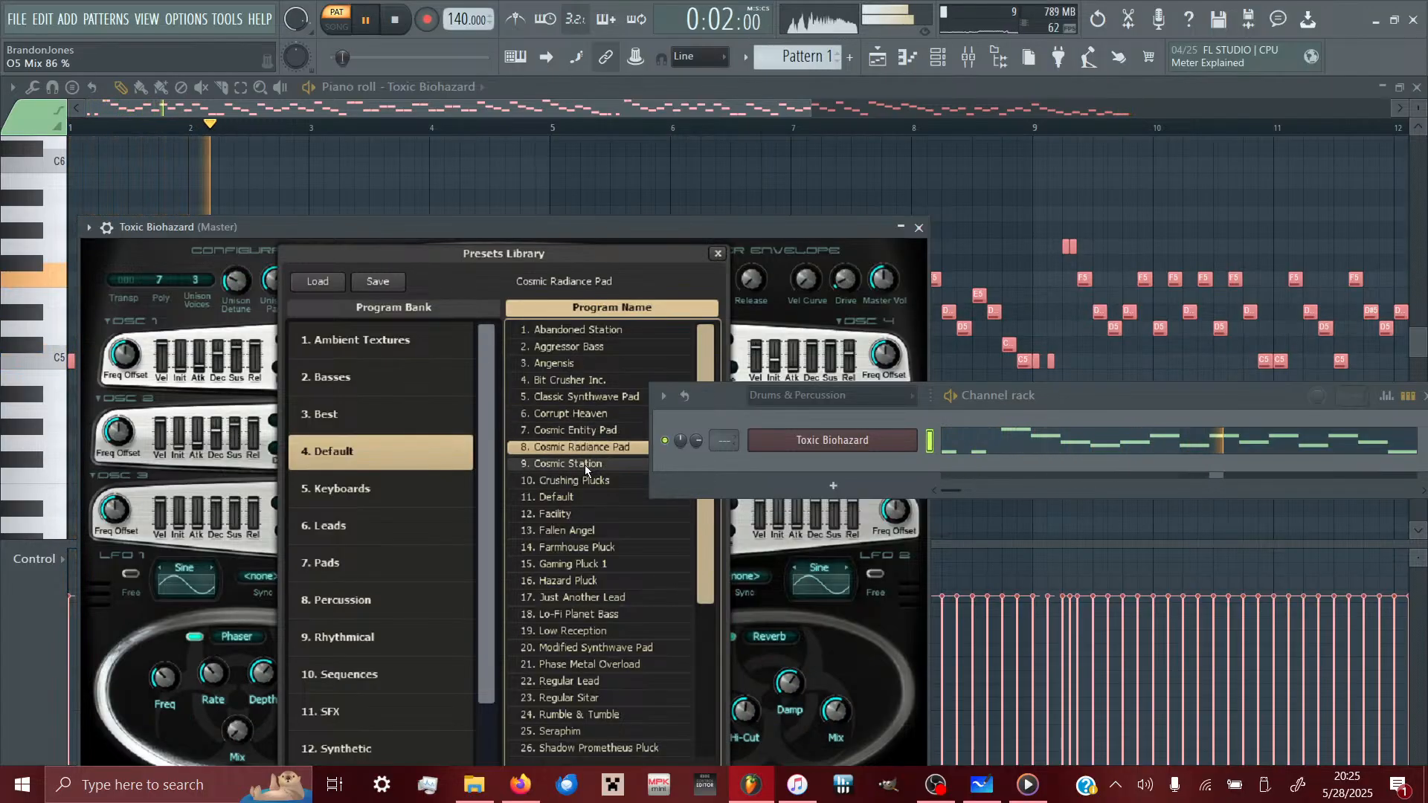
left_click(579, 468)
left_click(578, 482)
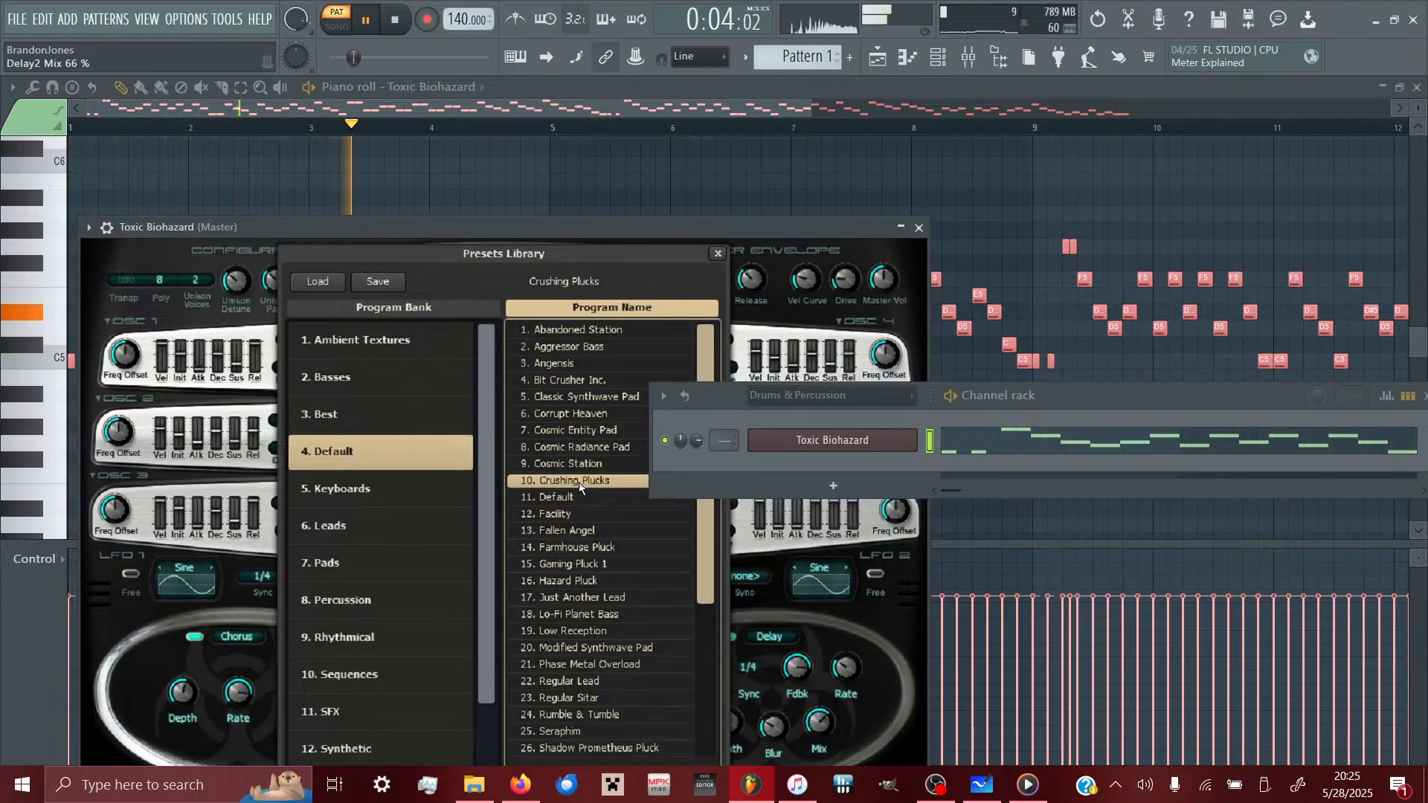
- Compare Cosmic Station with the Default and Facility presets, ending on Cosmic Station
key("Up")
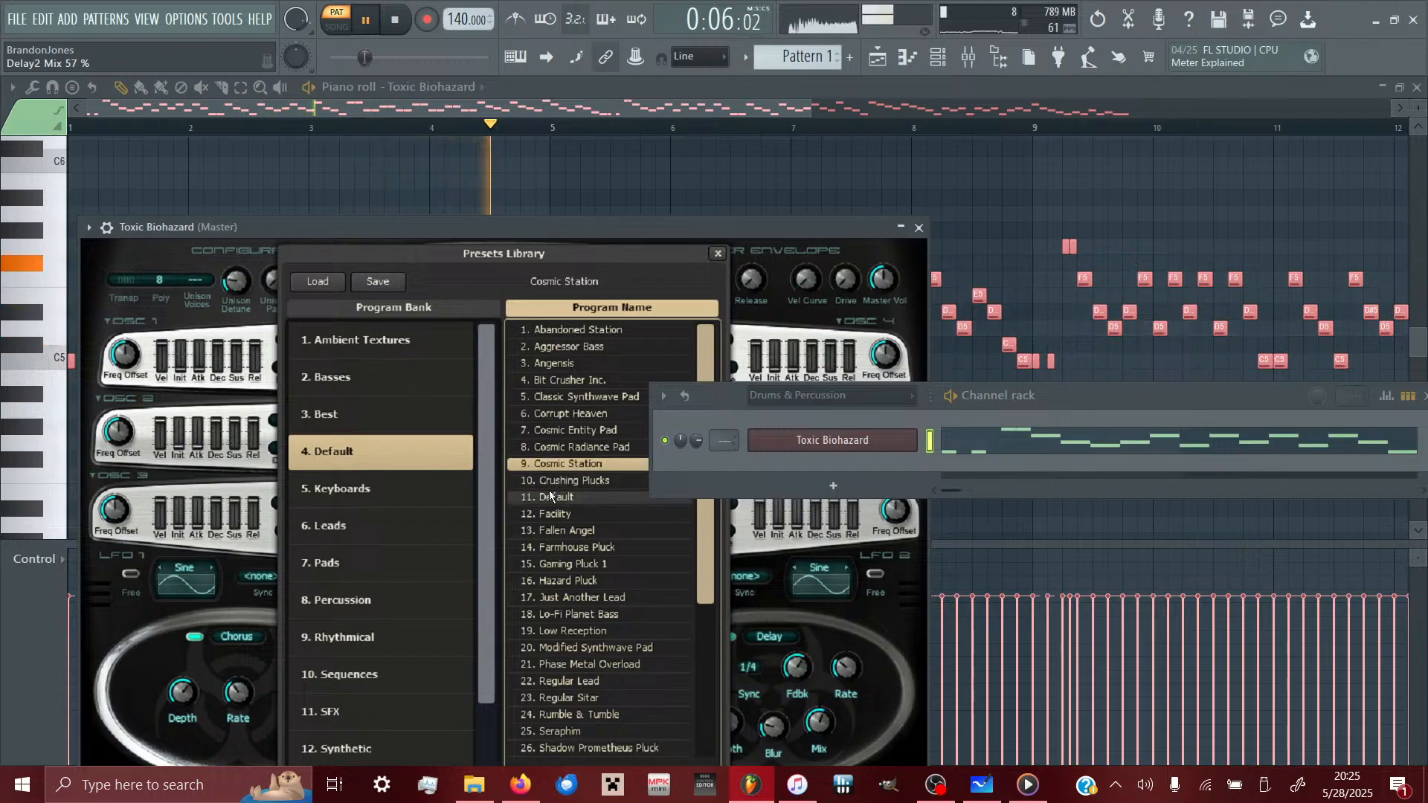
left_click(550, 496)
left_click(572, 529)
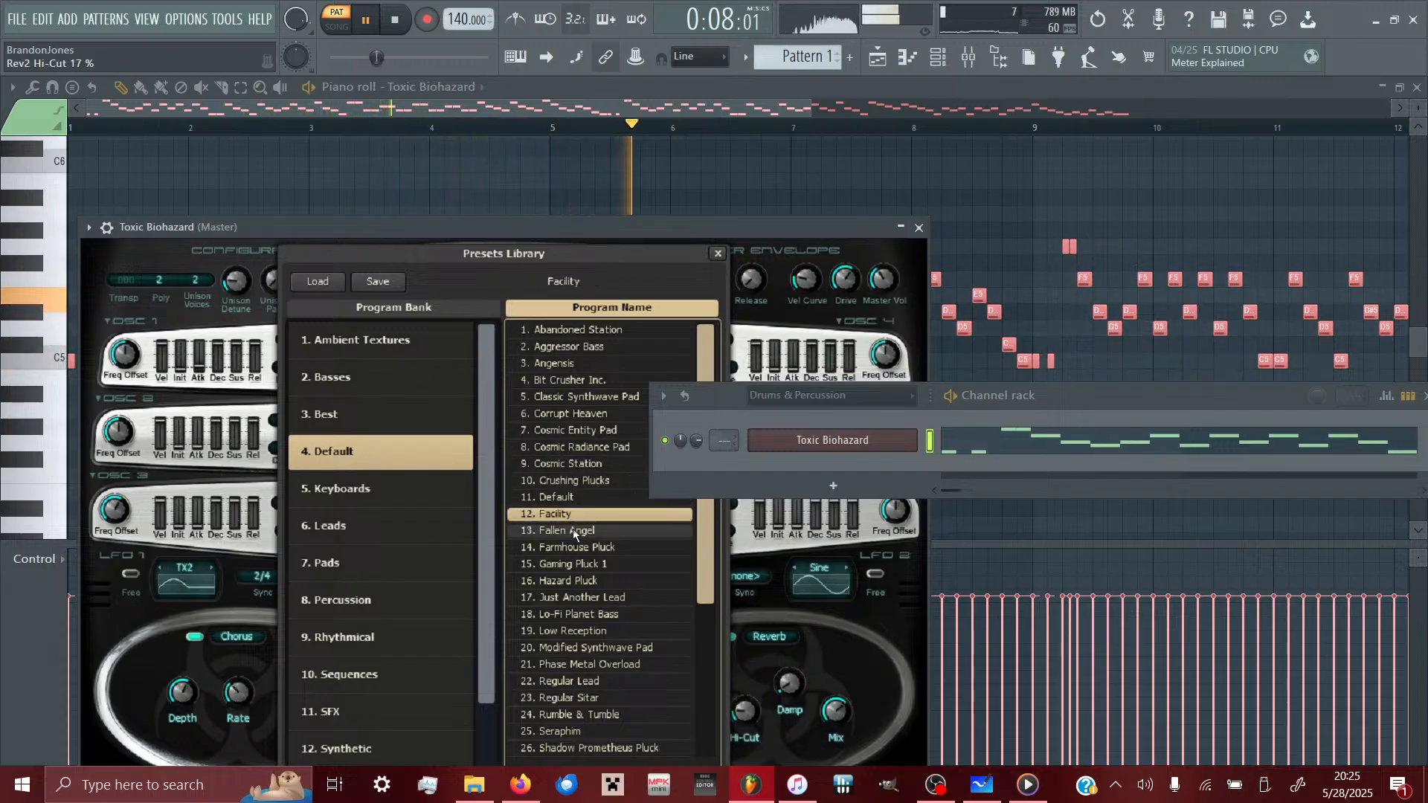
left_click(577, 464)
- Close the presets library and switch Cosmic Station's Delay effect off and on again for comparison
left_click(718, 254)
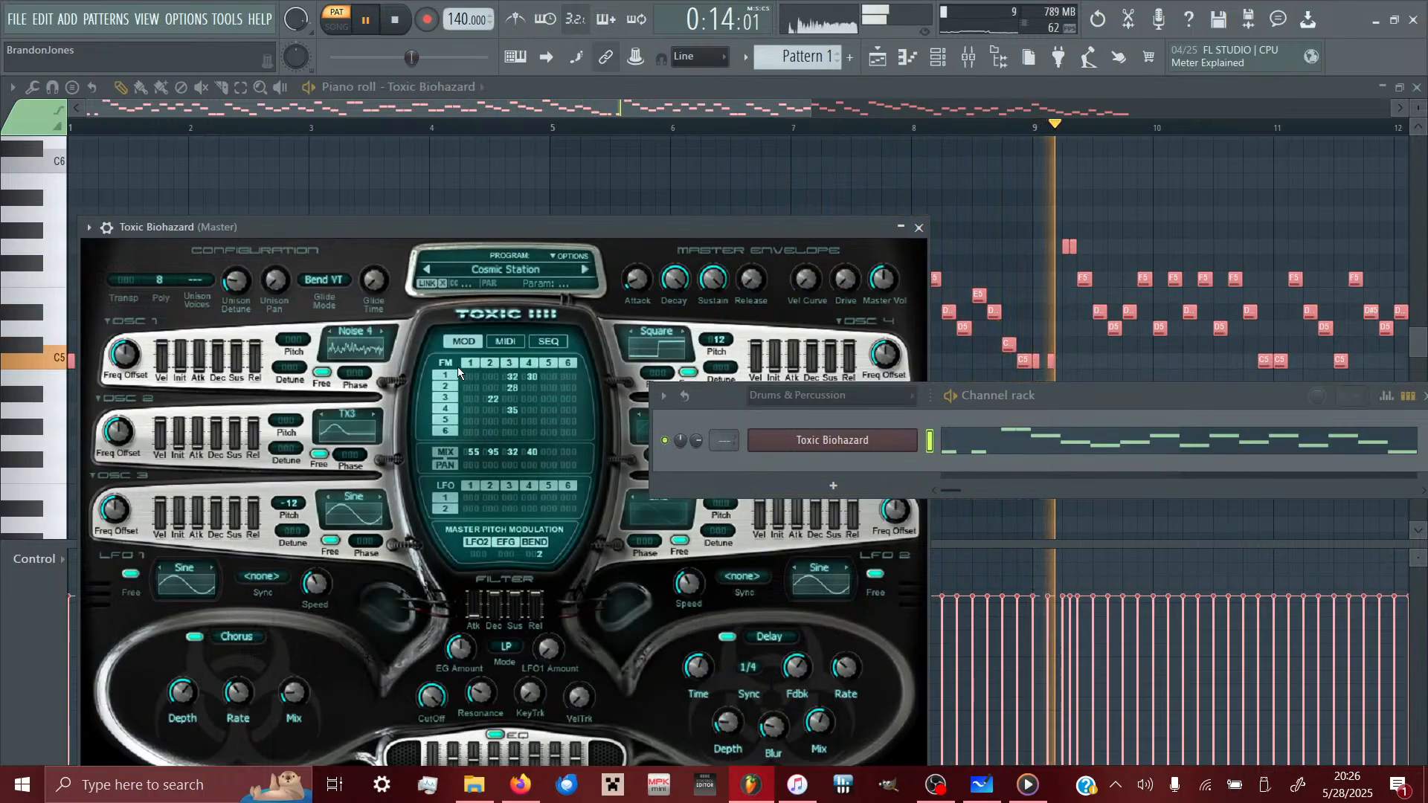
left_click(727, 638)
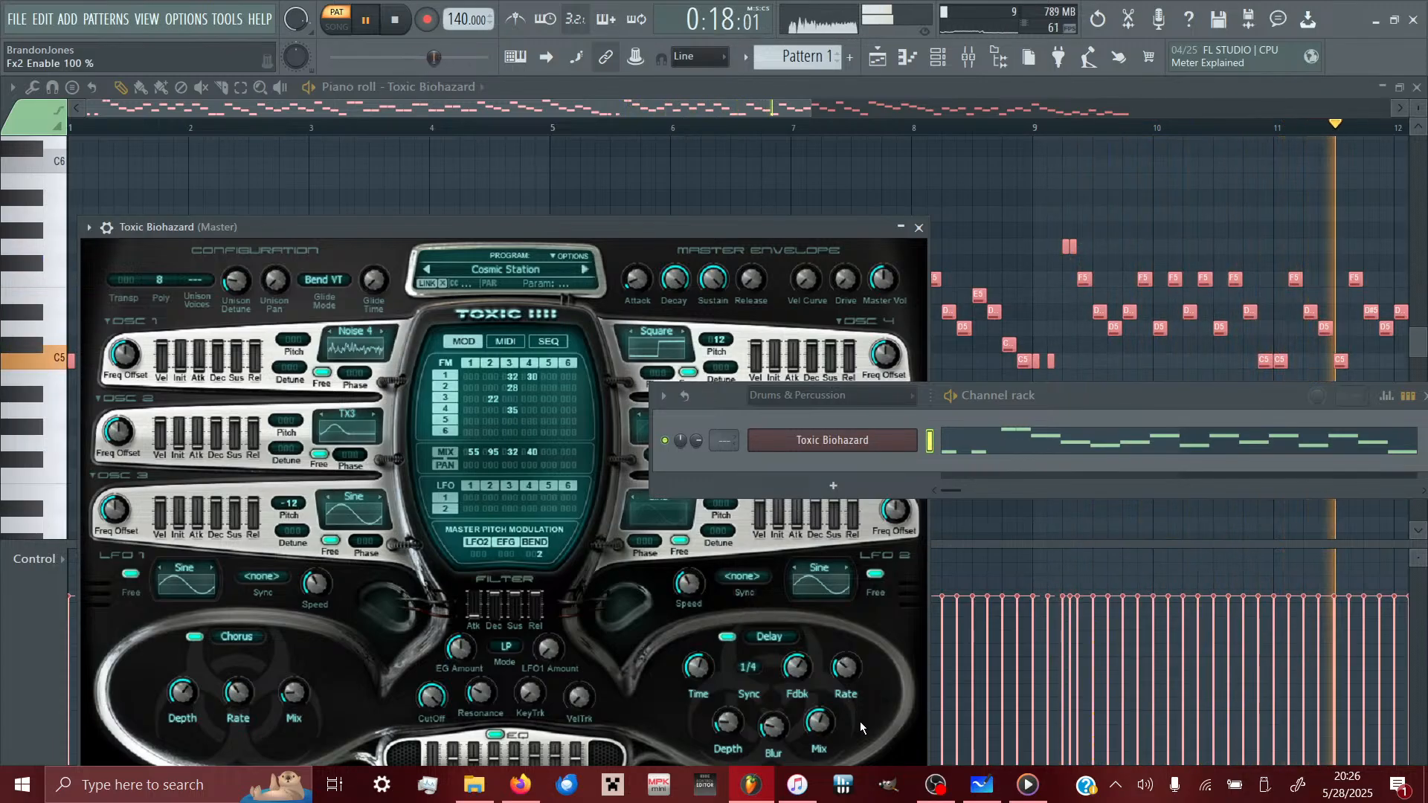
left_click(819, 722)
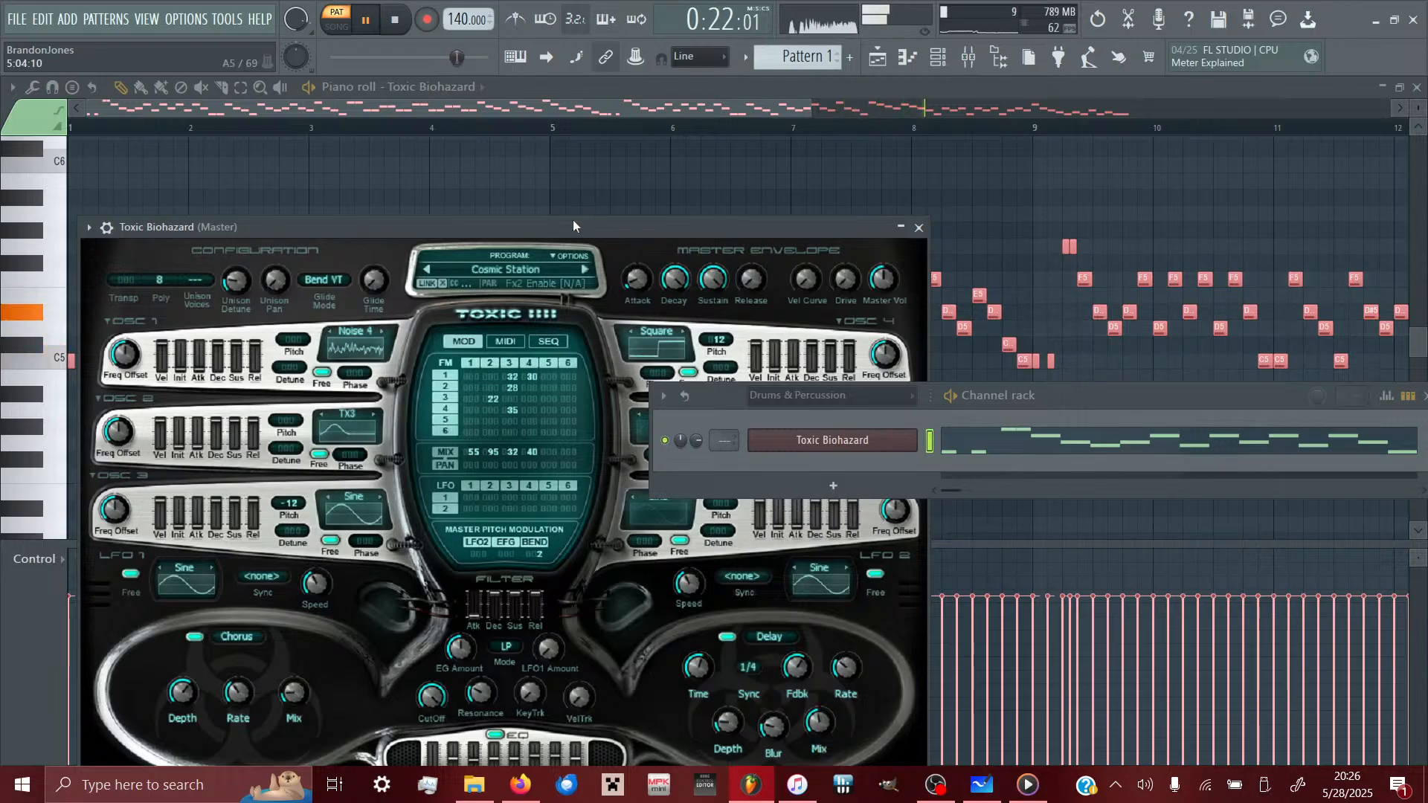
- Audition the Default bank presets Lo-Fi Planet Bass, Just Another Lead, Hazard Pluck and Gaming Pluck 1
left_click(501, 271)
left_click(583, 616)
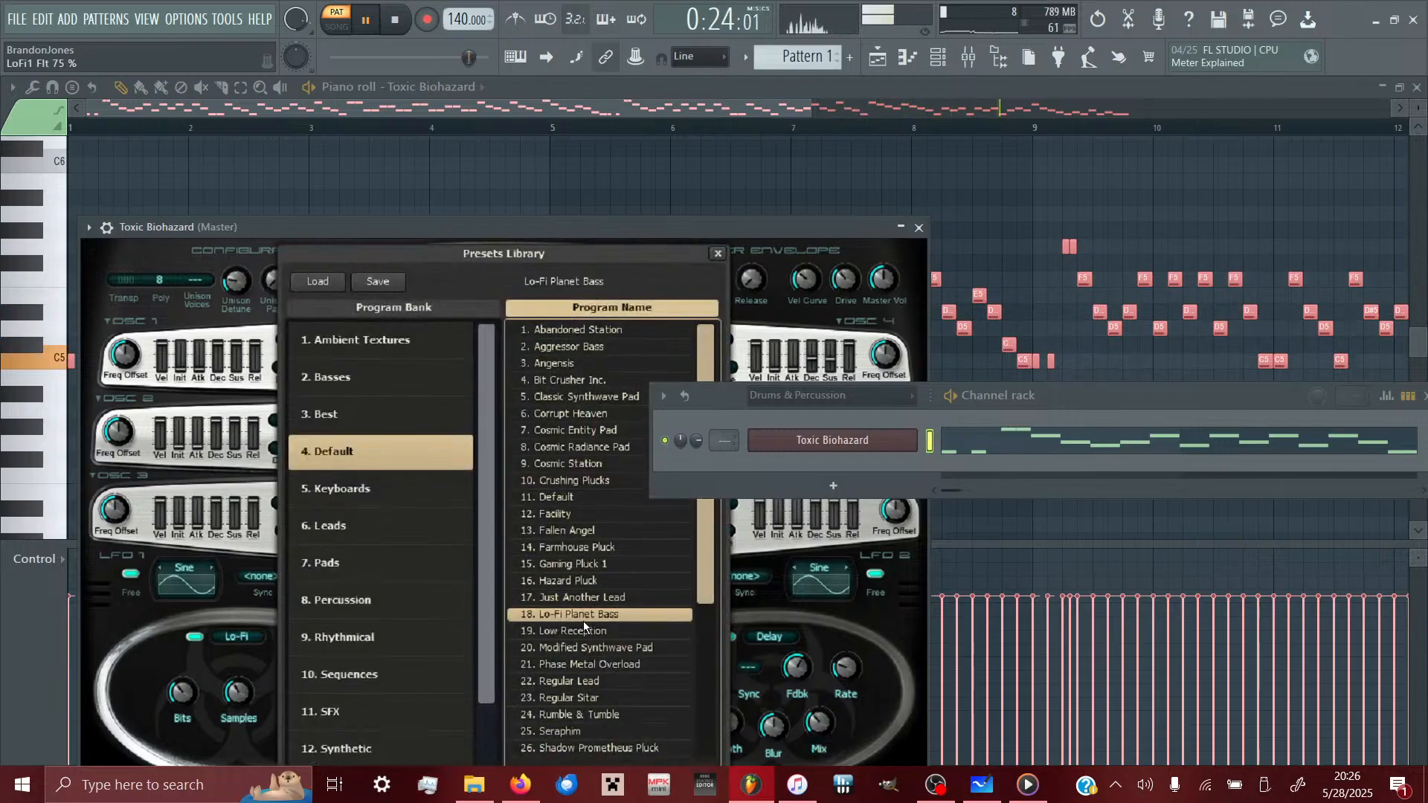
left_click(582, 597)
left_click(578, 579)
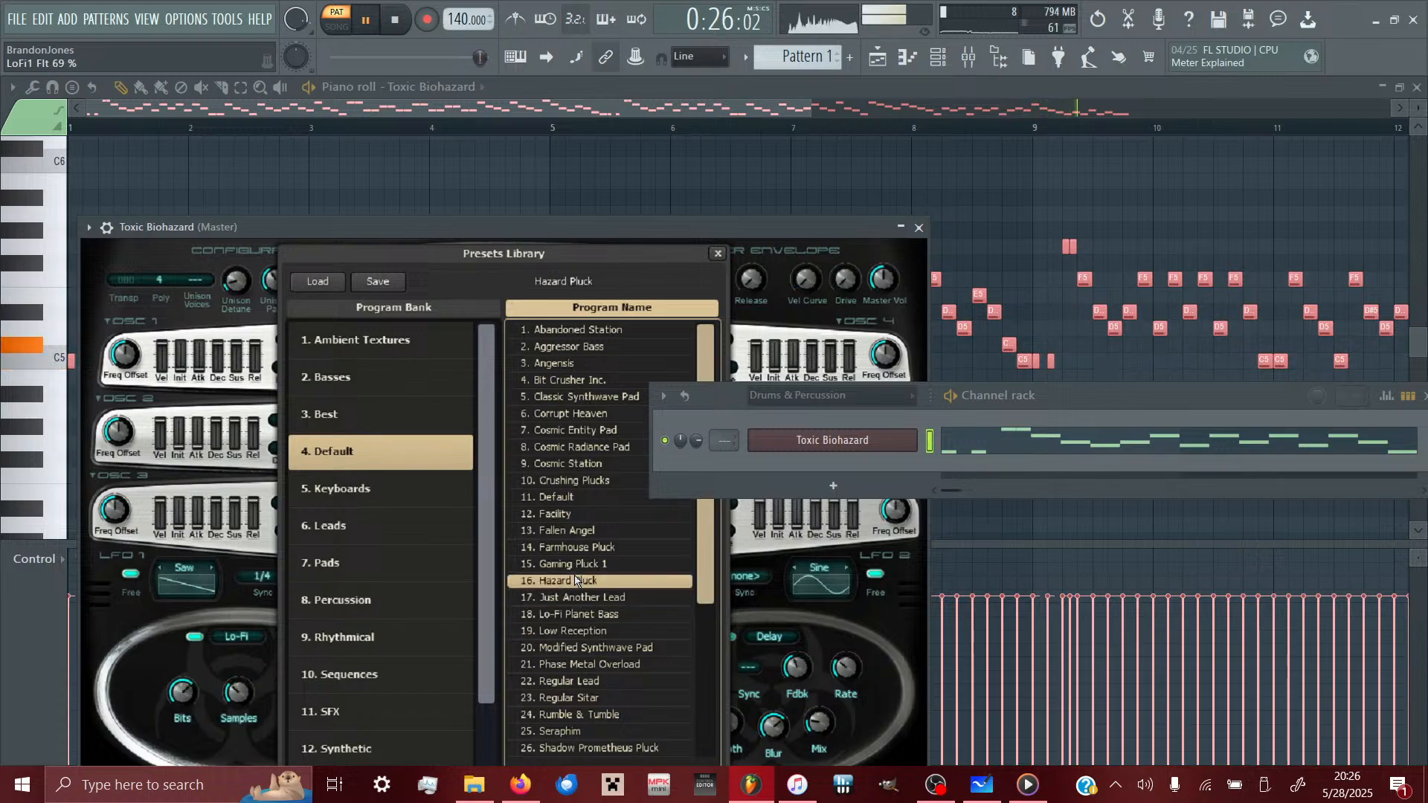
left_click(577, 564)
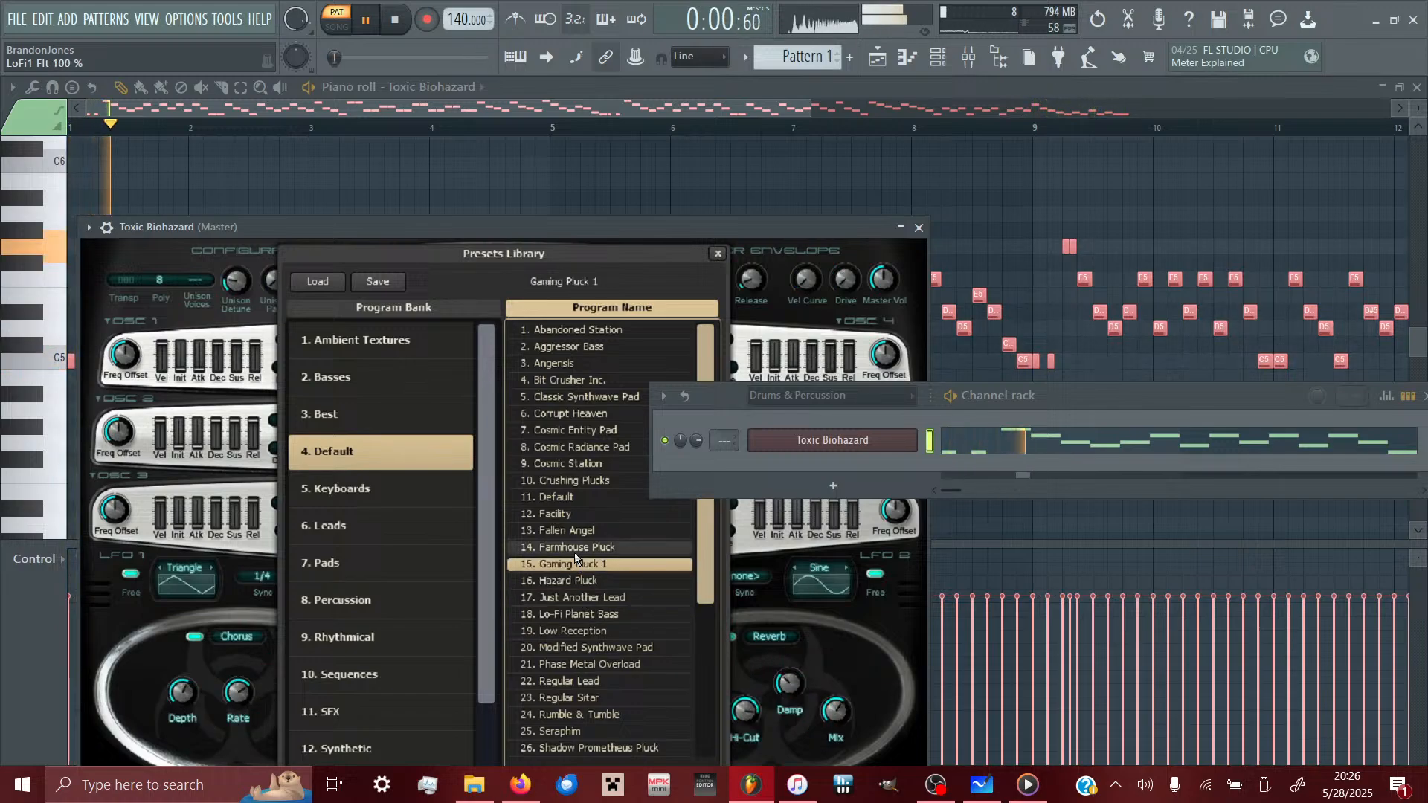
- Audition the Default bank presets from Low Reception to Regular Lead and settle on Modified Synthwave Pad
left_click(572, 632)
left_click(573, 649)
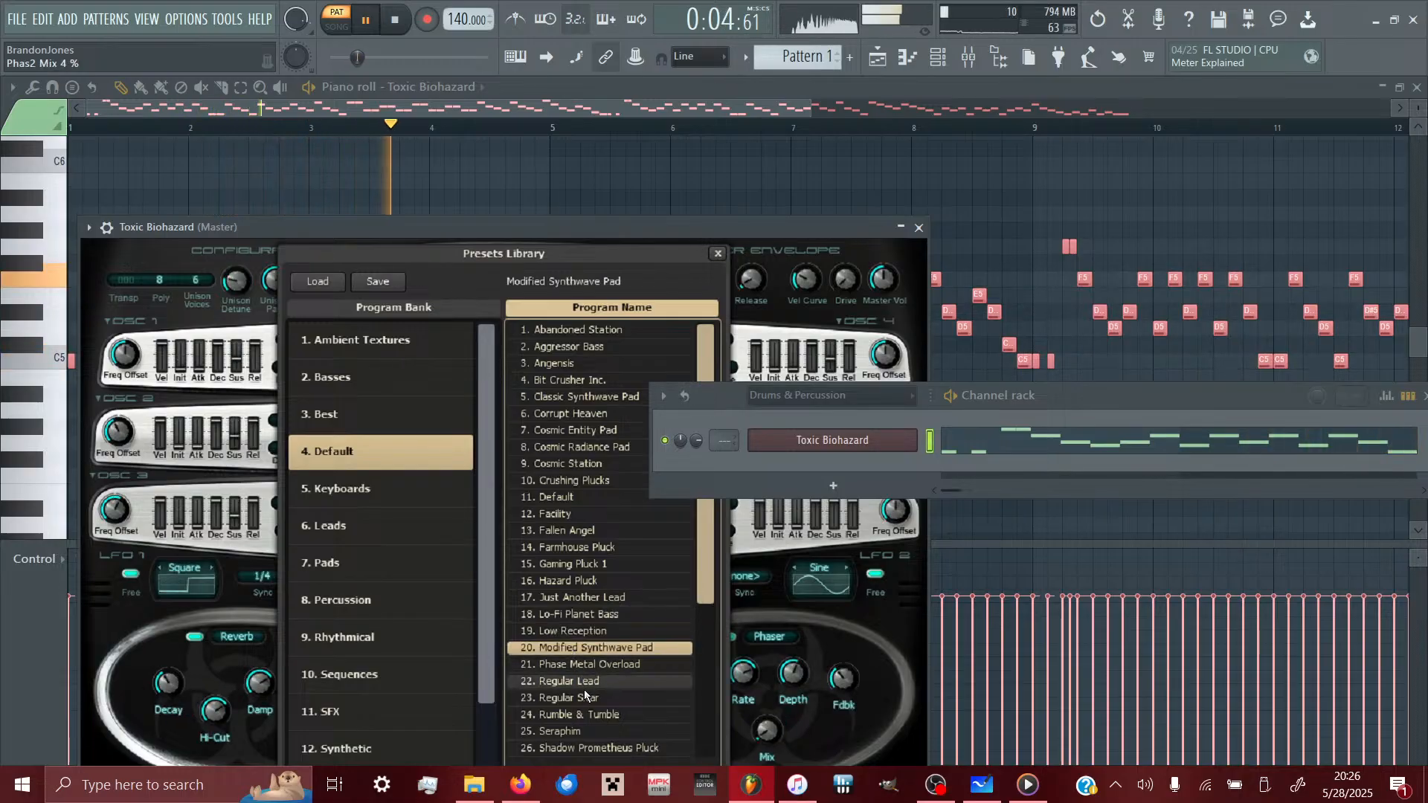
left_click(584, 689)
left_click(584, 664)
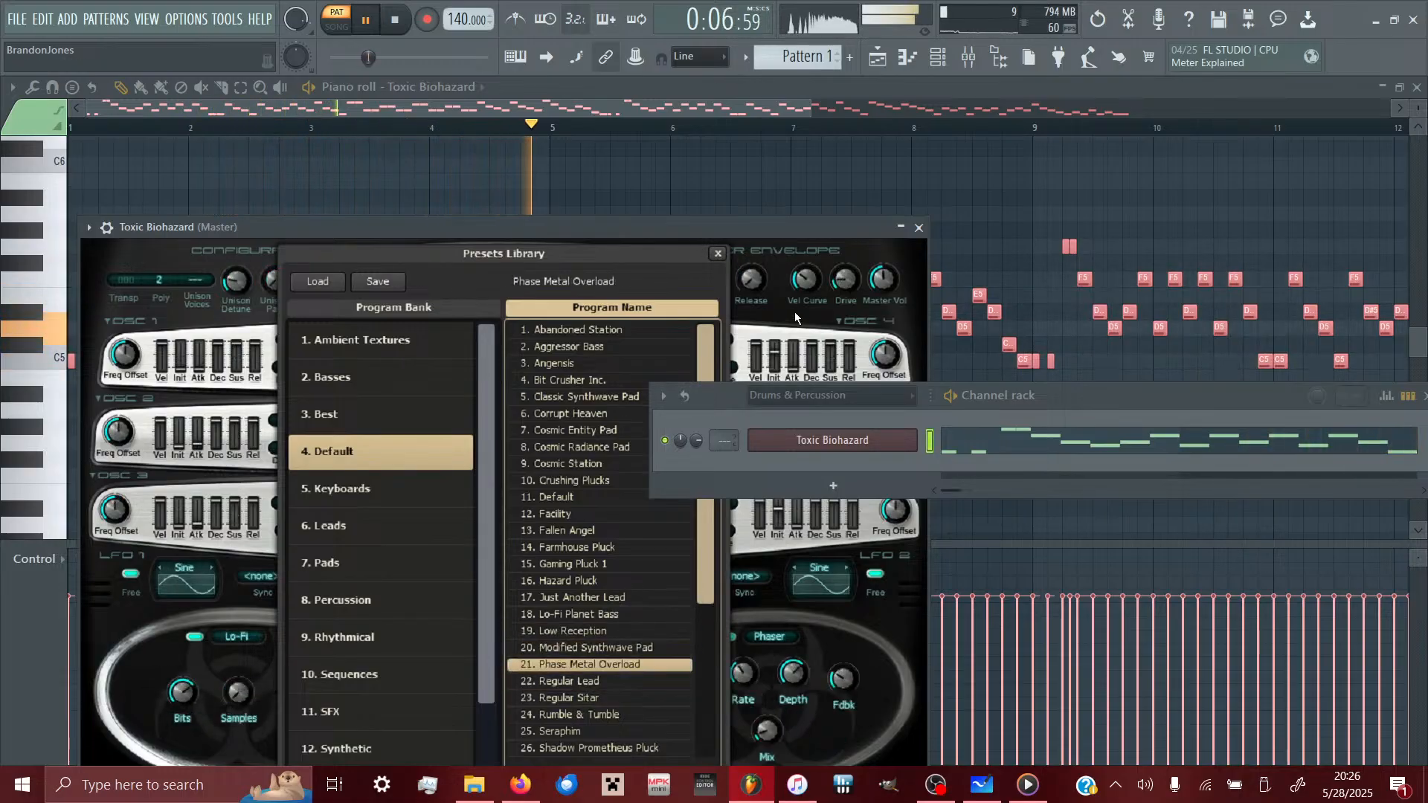
left_click(583, 648)
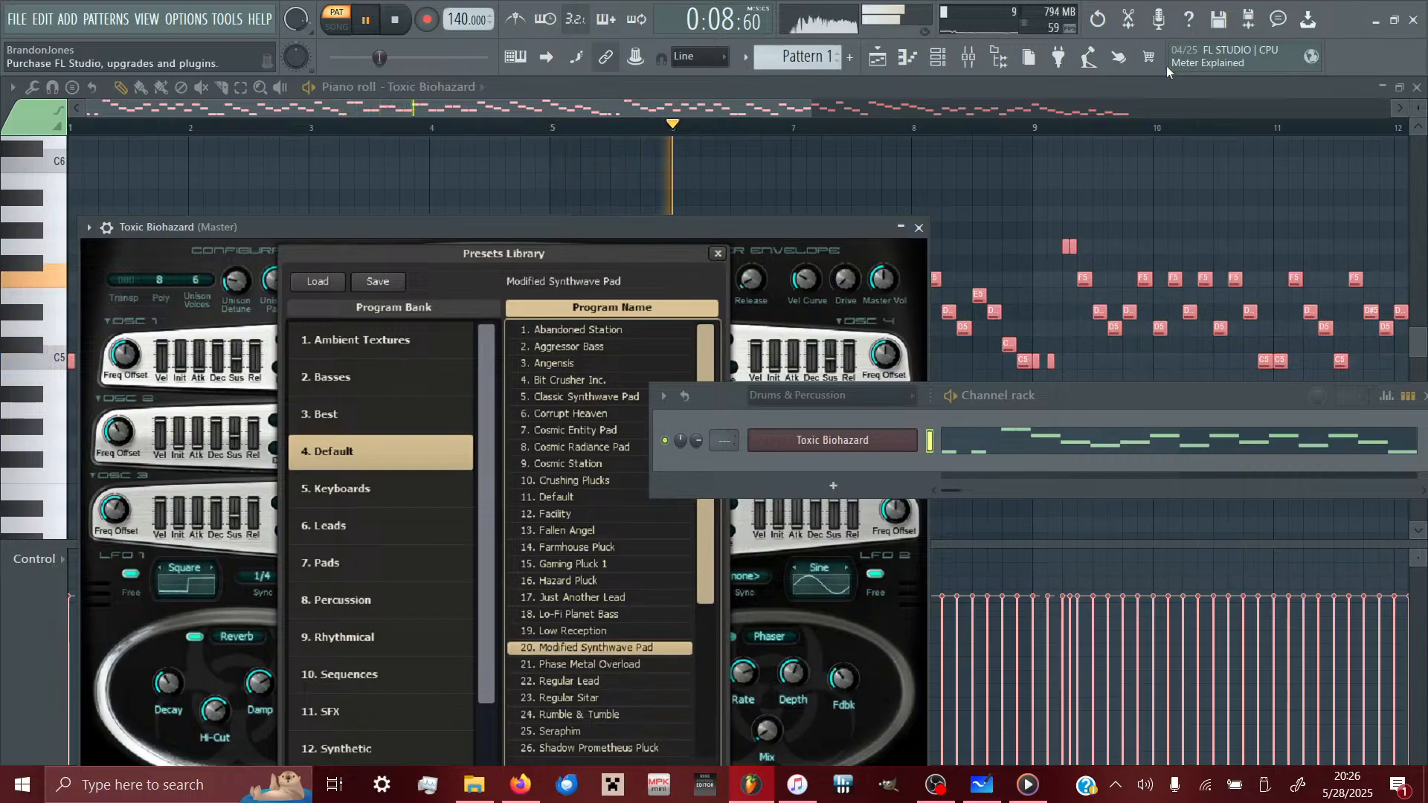
- Show the mixer and move the Toxic Biohazard channel into the Main Instruments filter group
left_click(981, 57)
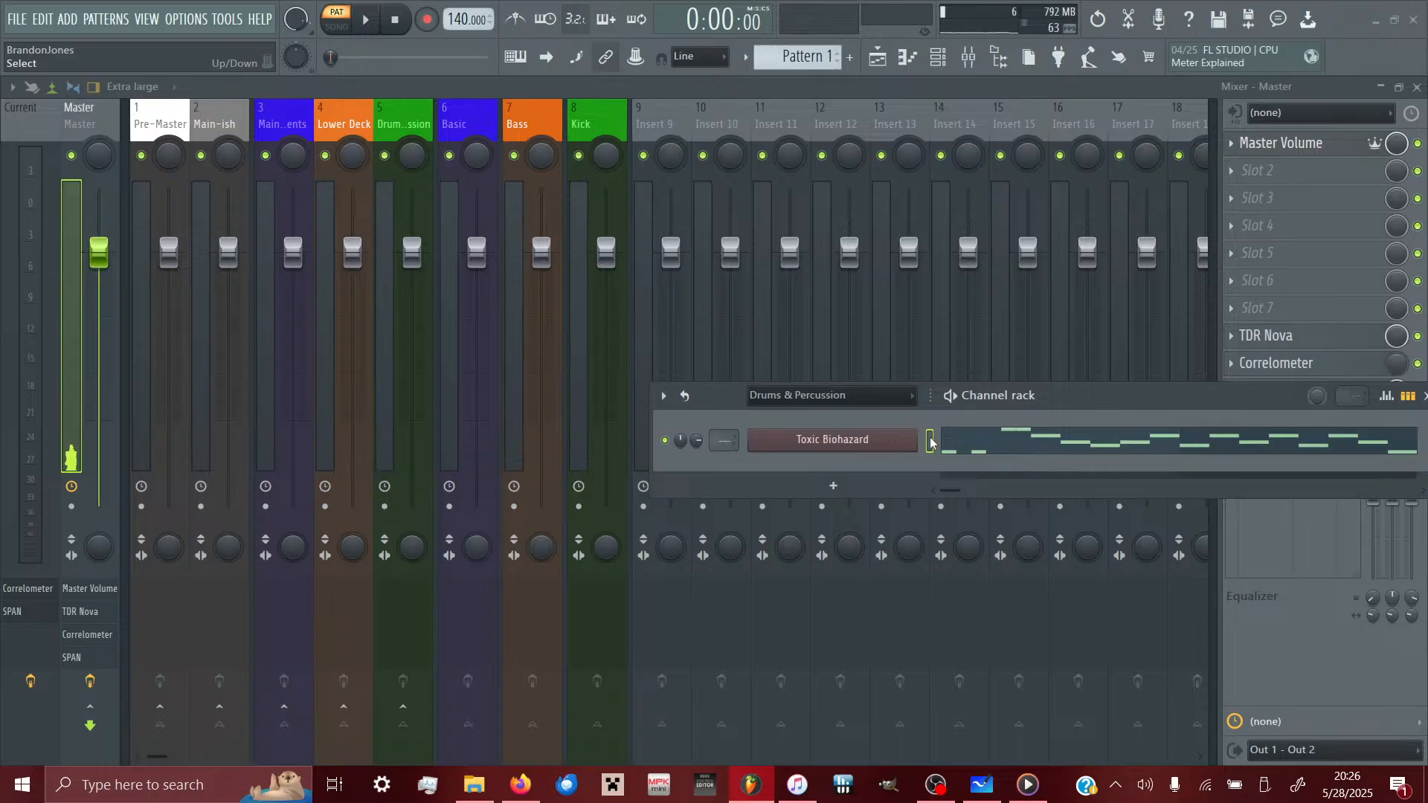
key("alt+g")
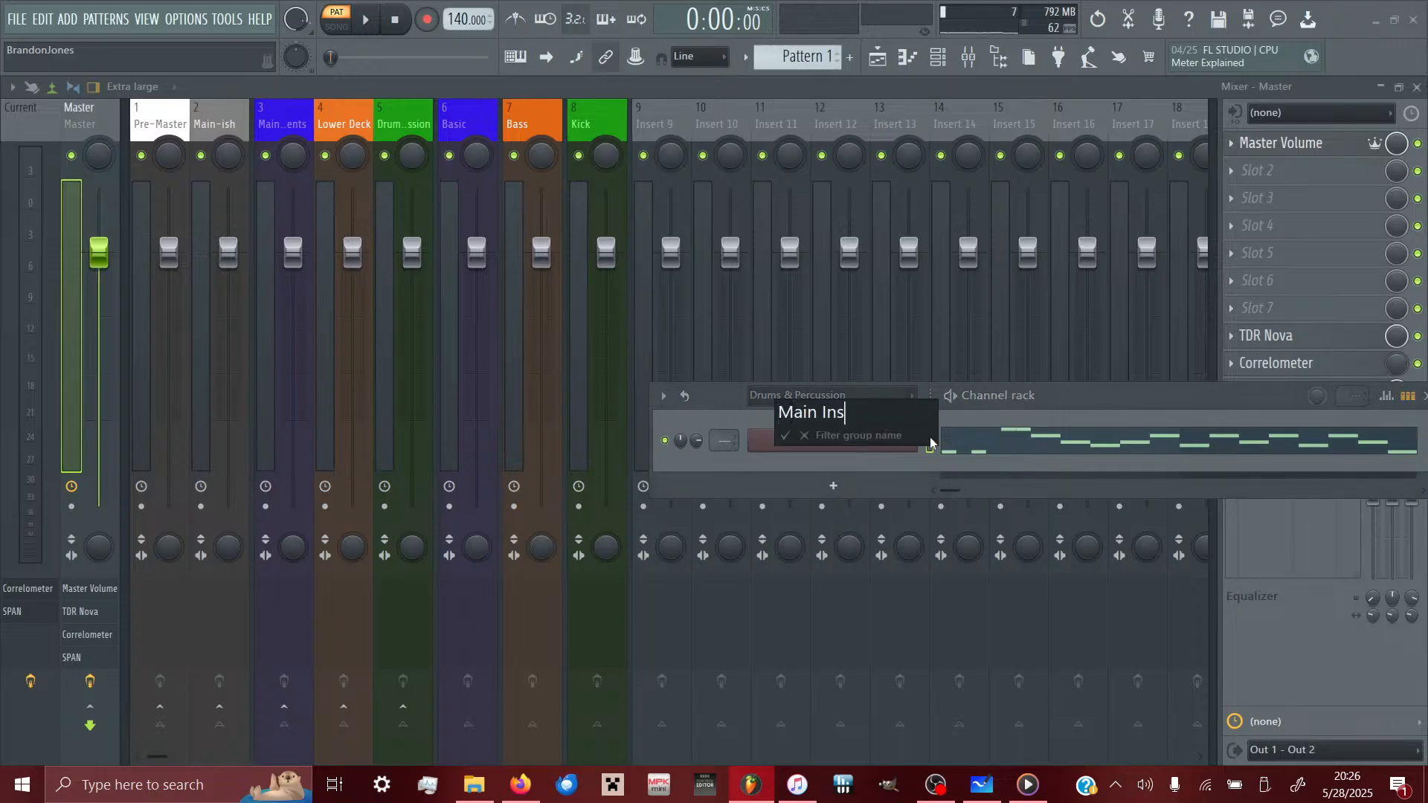
type("Main Instruments")
key("Return")
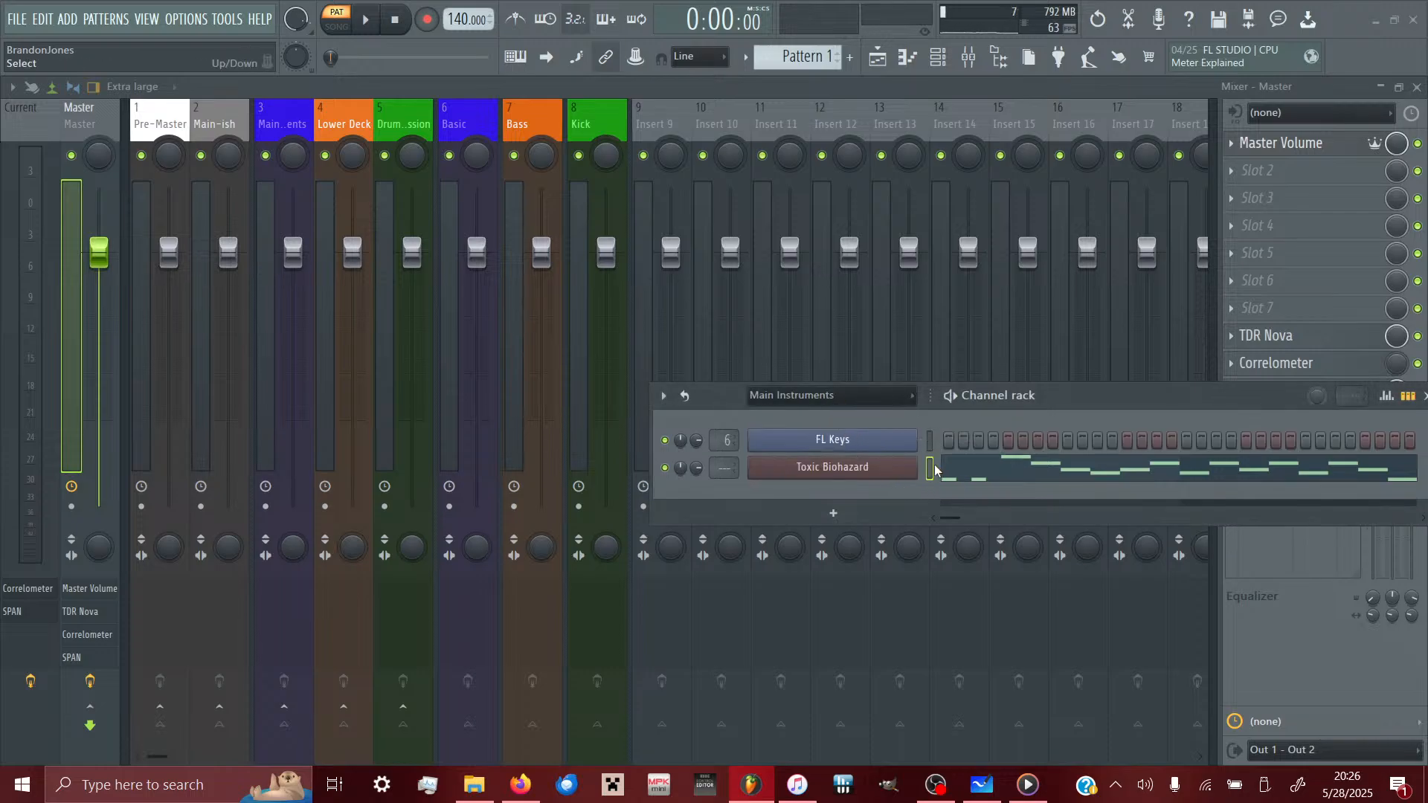
- Assign Toxic Biohazard to its own mixer track in position 7 and route it only to Main Instruments
key("ctrl+l")
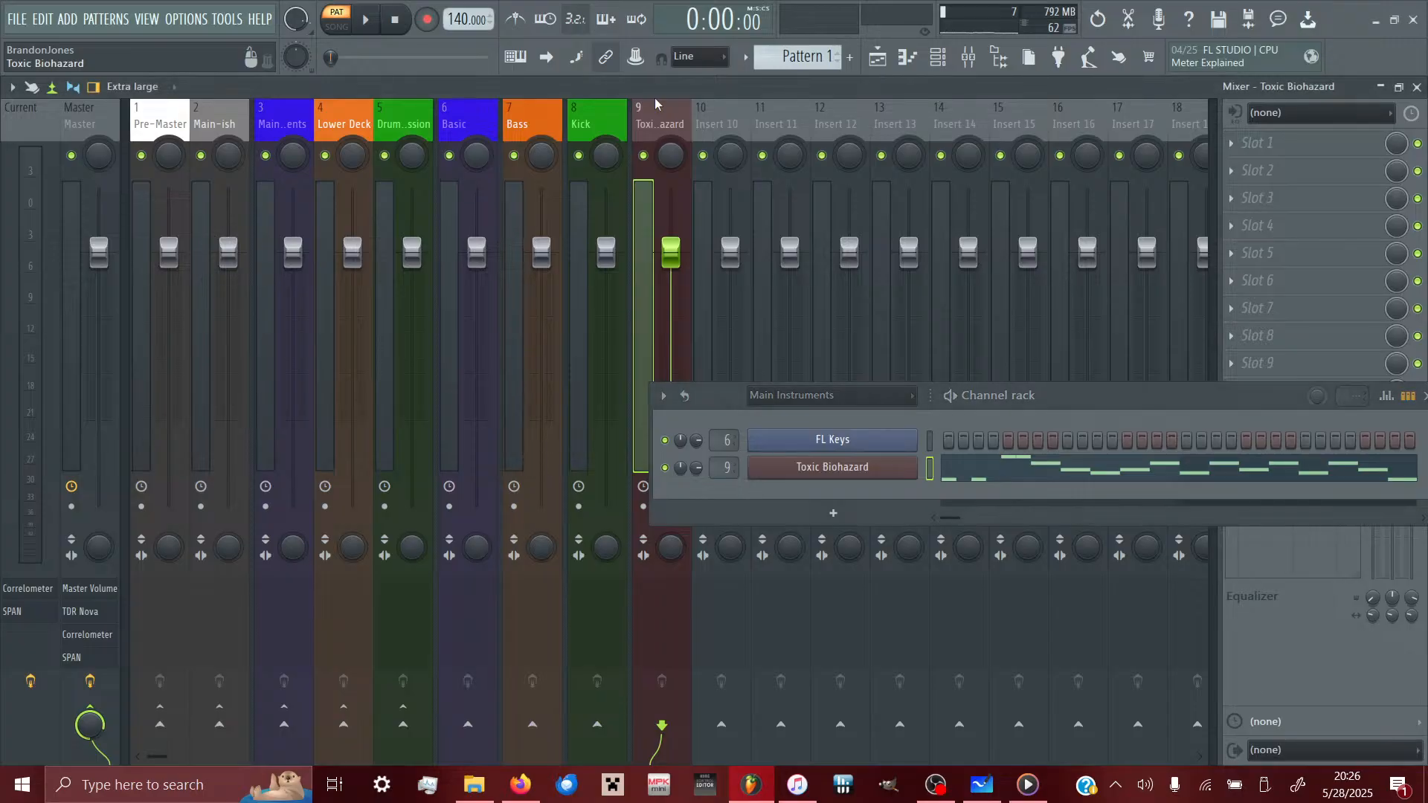
key("alt+Left")
key("alt+Left")
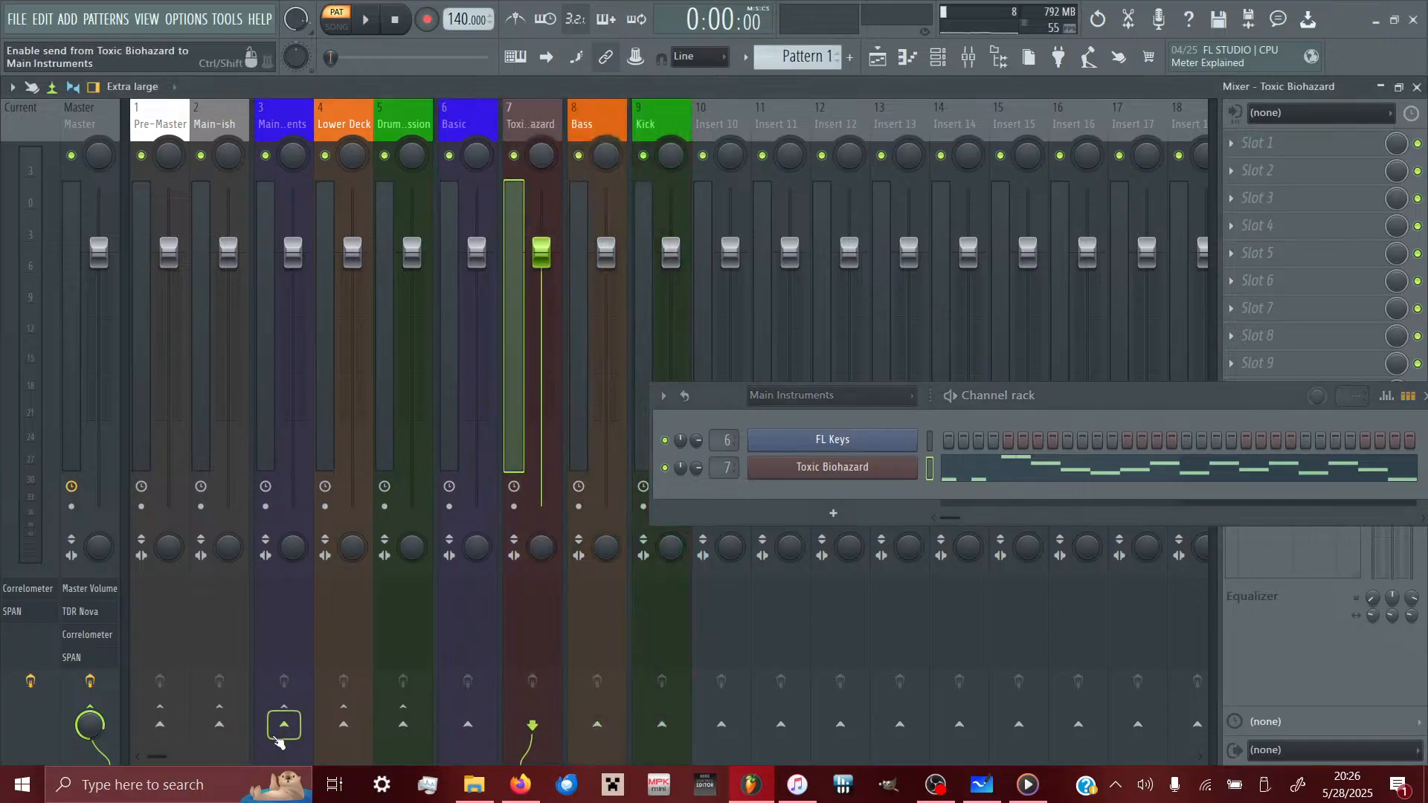
right_click(281, 735)
left_click(342, 700)
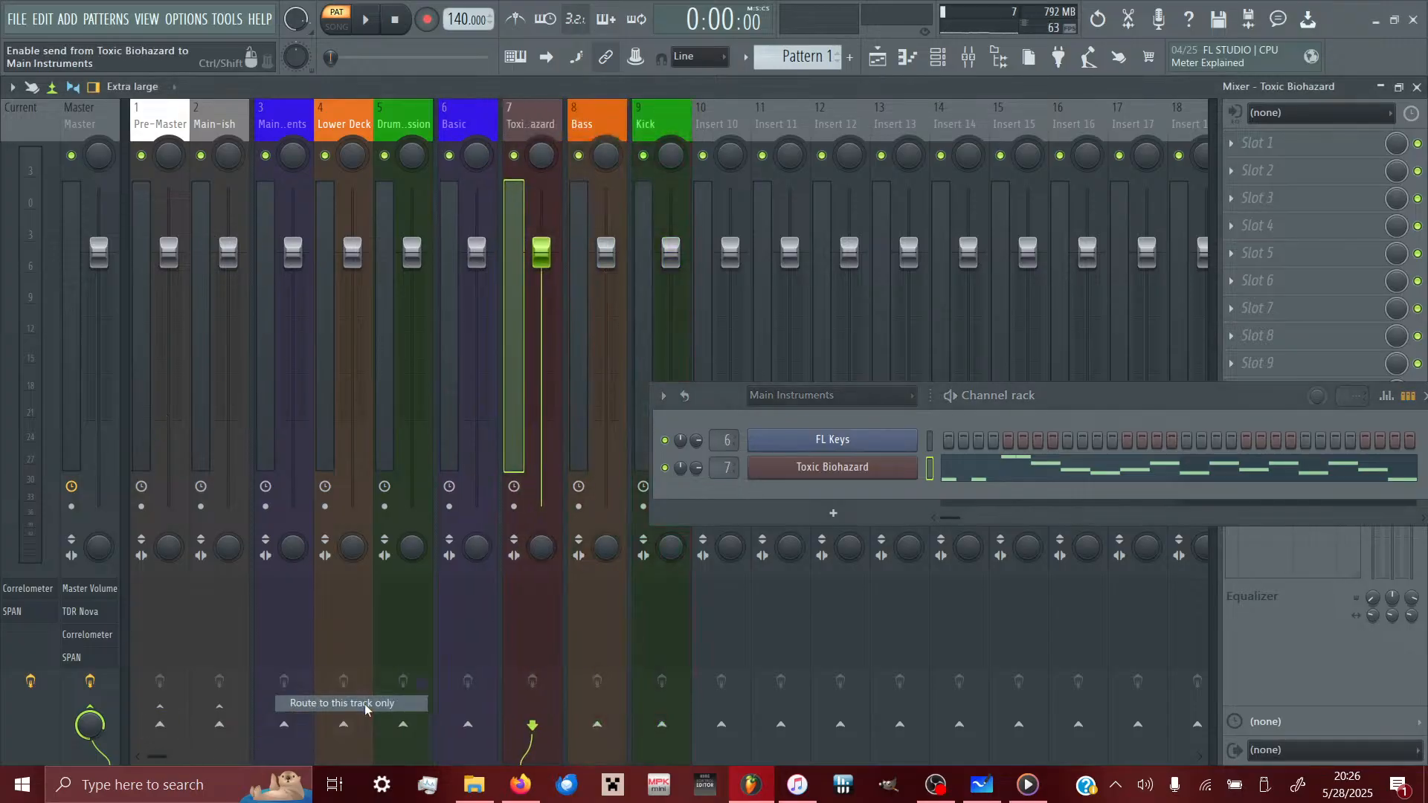
- Remove the separator before the Toxic Biohazard mixer track and lower its fader to -5.5 dB
right_click(521, 129)
left_click(599, 471)
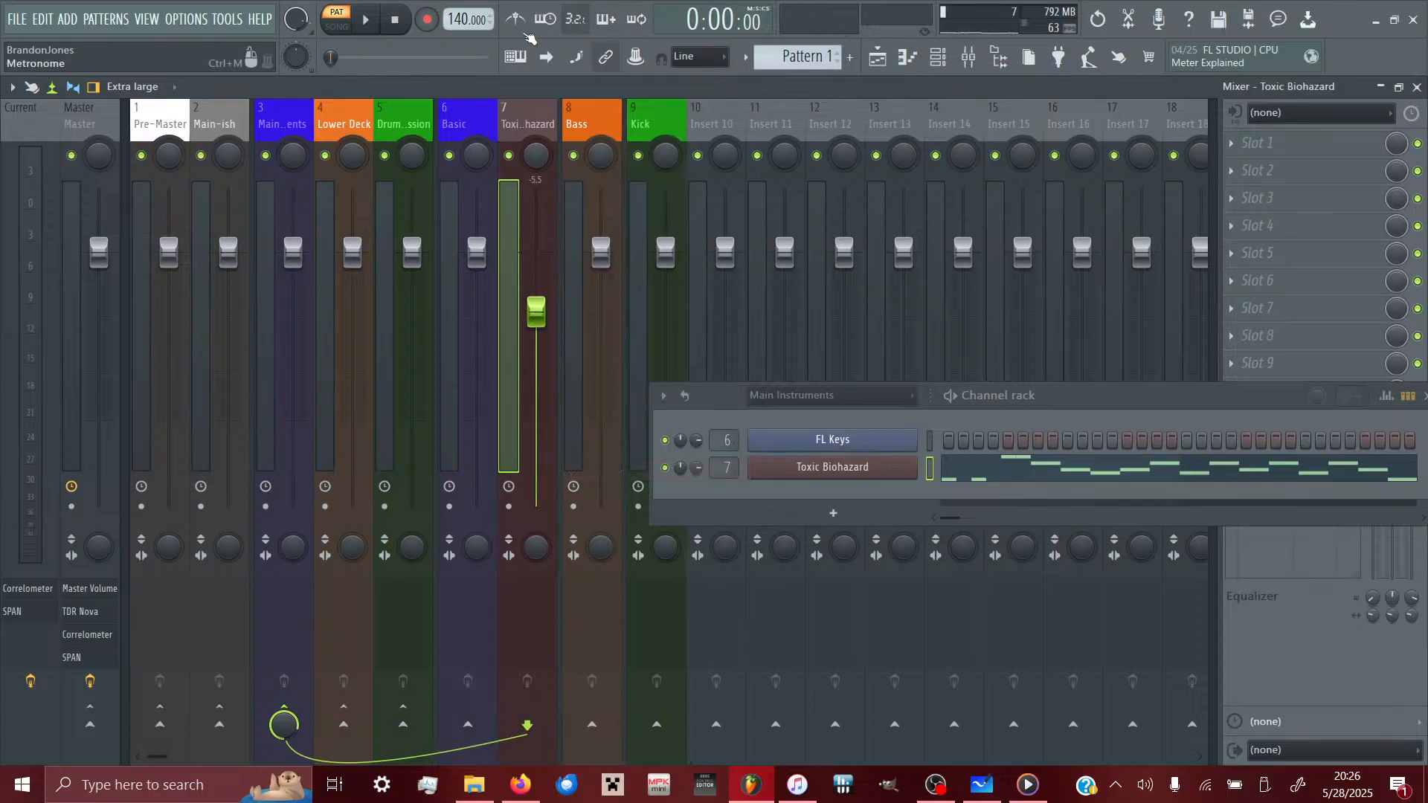
- Play the pattern through the mixer and review Toxic Biohazard's Modified Synthwave Pad settings
left_click(377, 24)
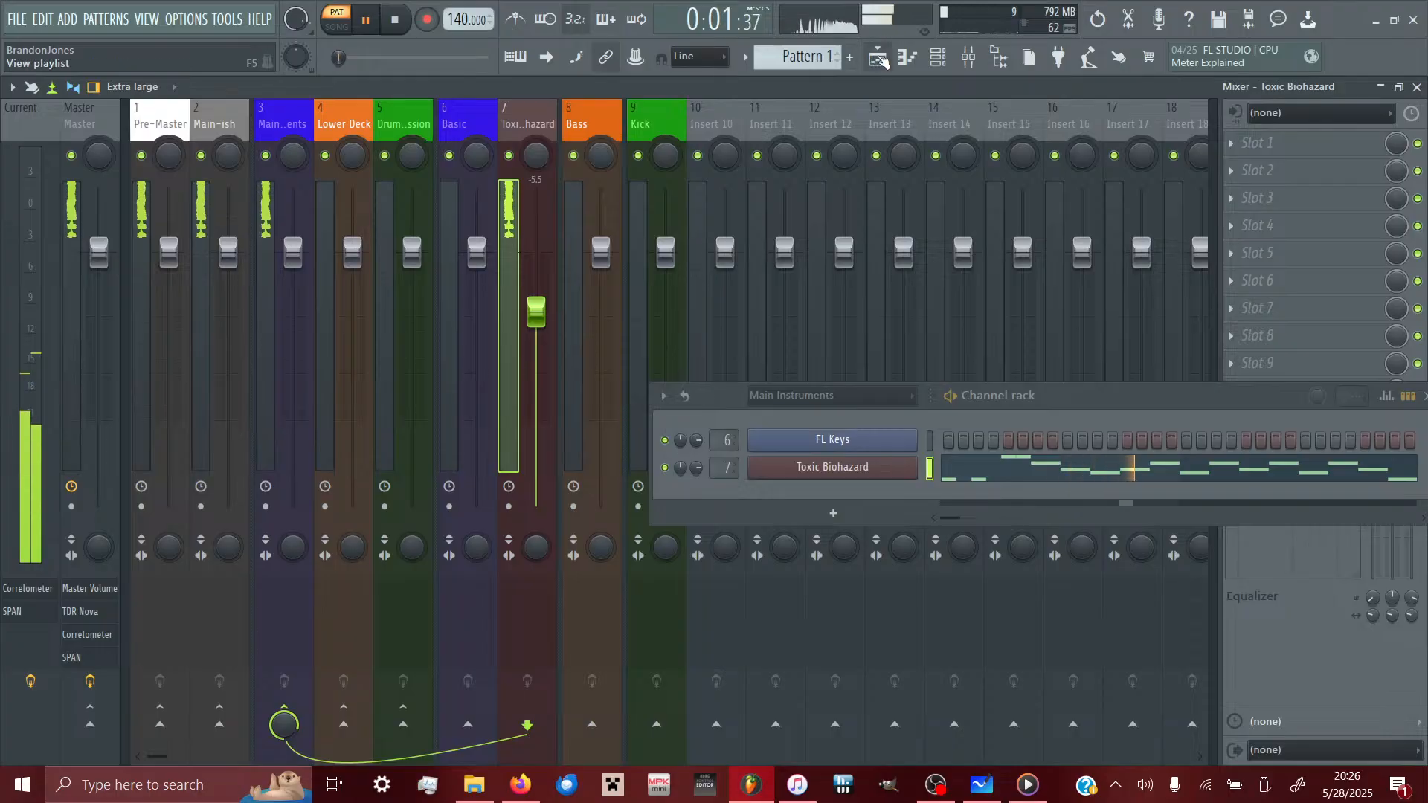
left_click(827, 467)
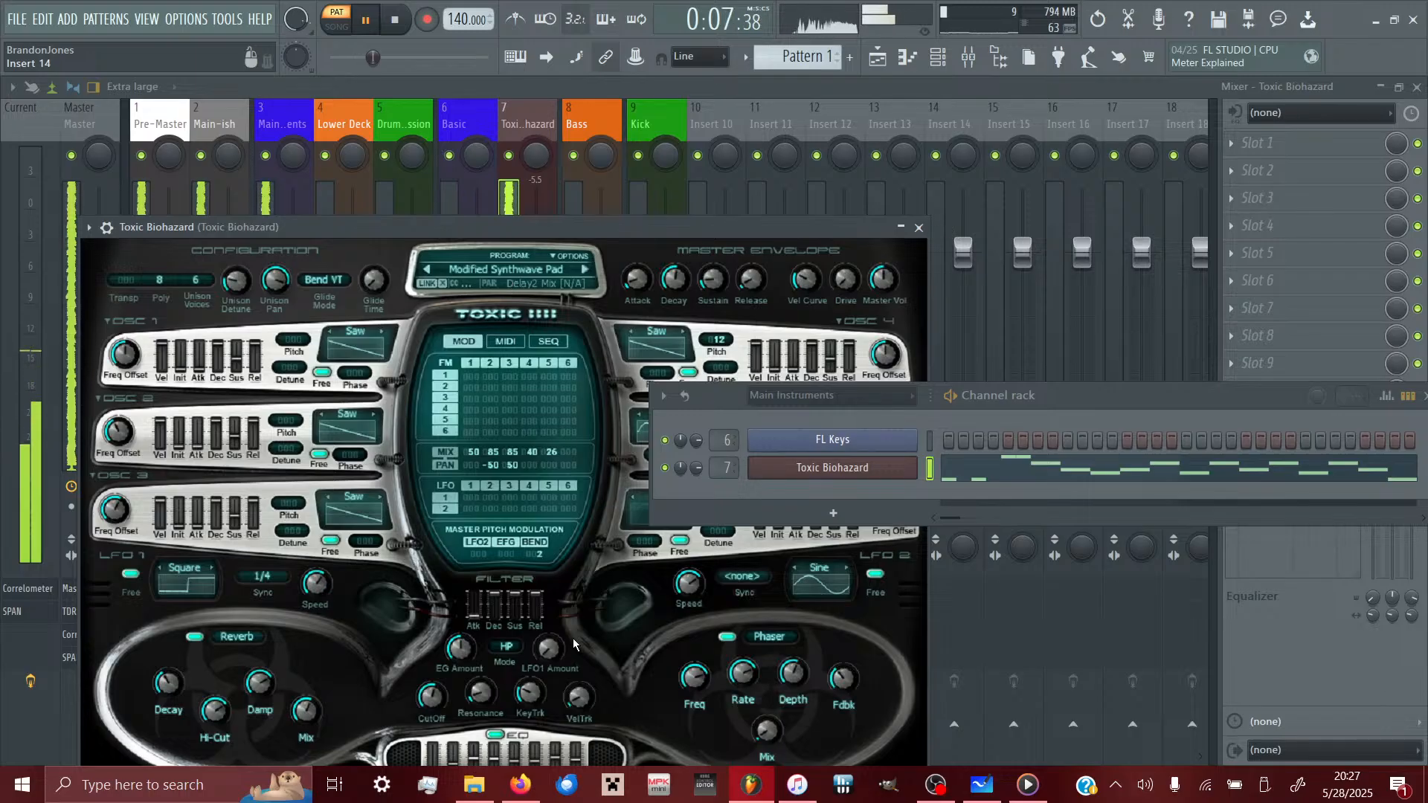
left_click(919, 227)
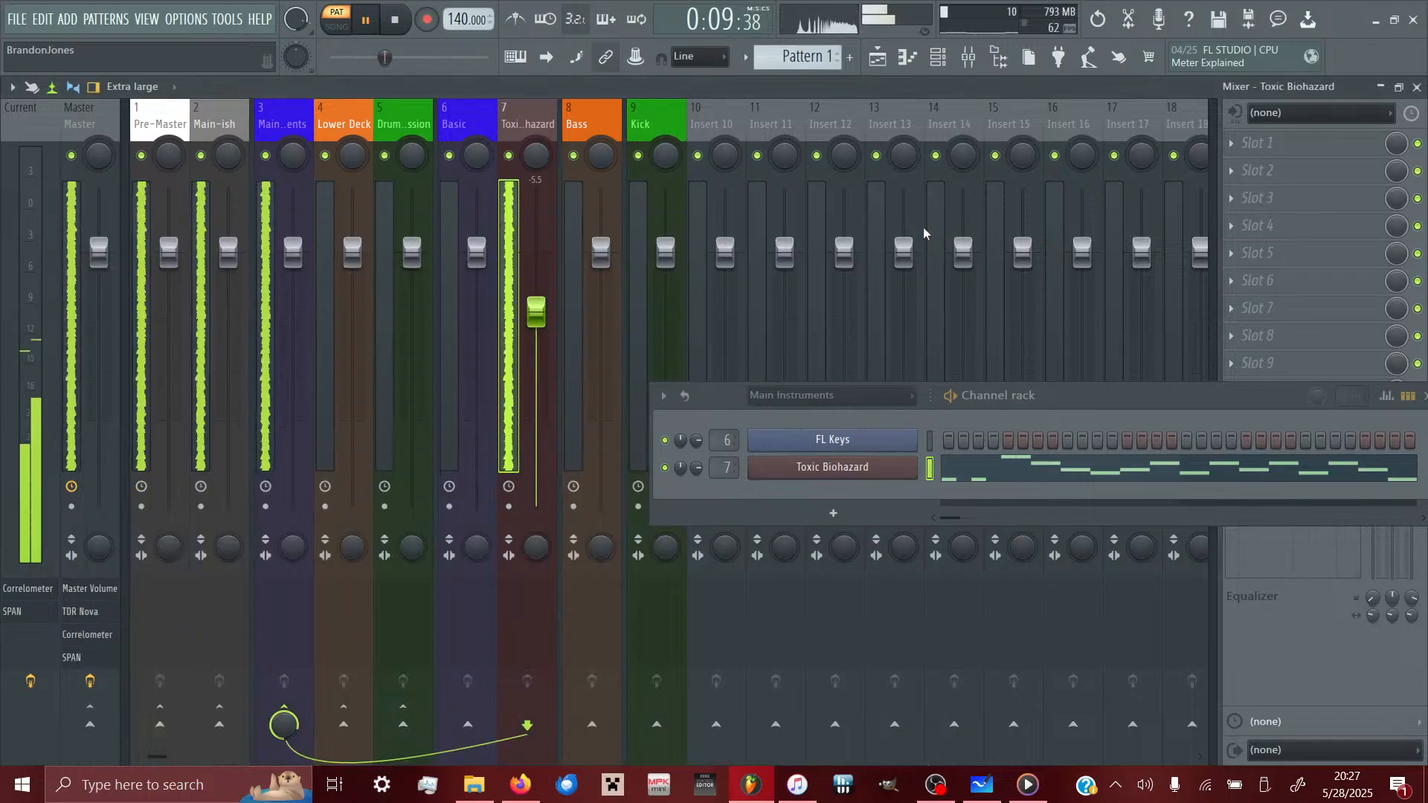
- Place Pattern 1 at bar 1 on Track 1 of the playlist, then return to the Toxic Biohazard piano roll
left_click(890, 59)
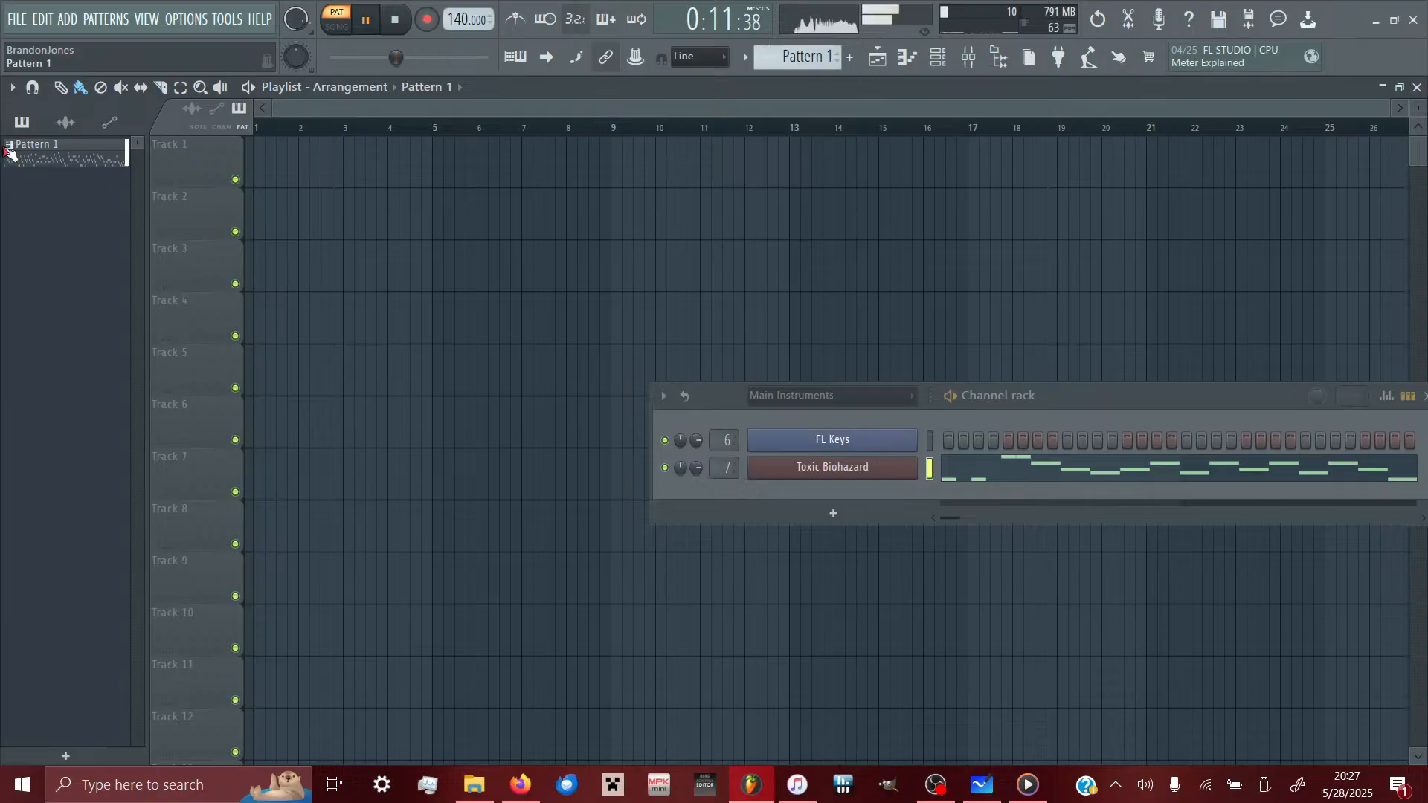
left_click_drag(9, 154, 267, 158)
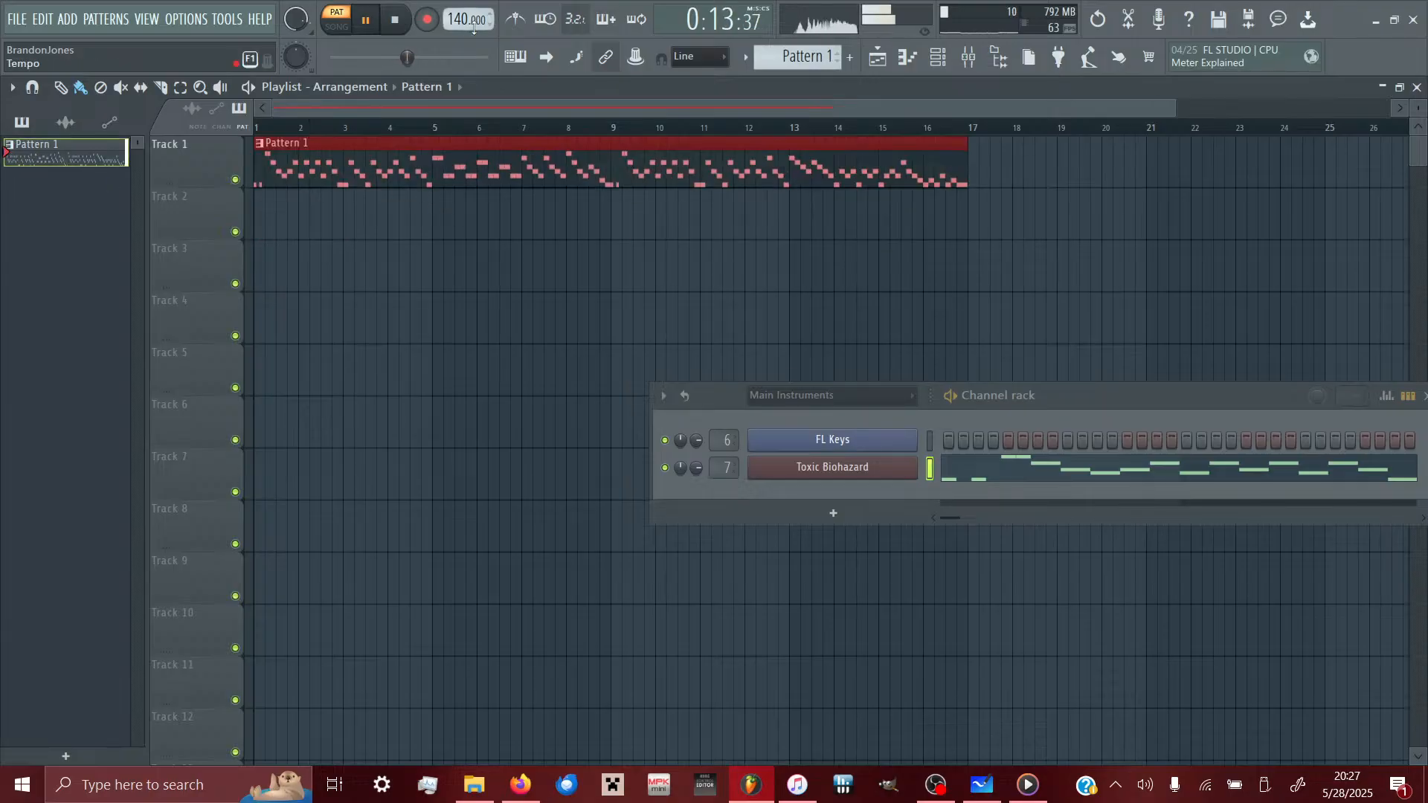
left_click(919, 65)
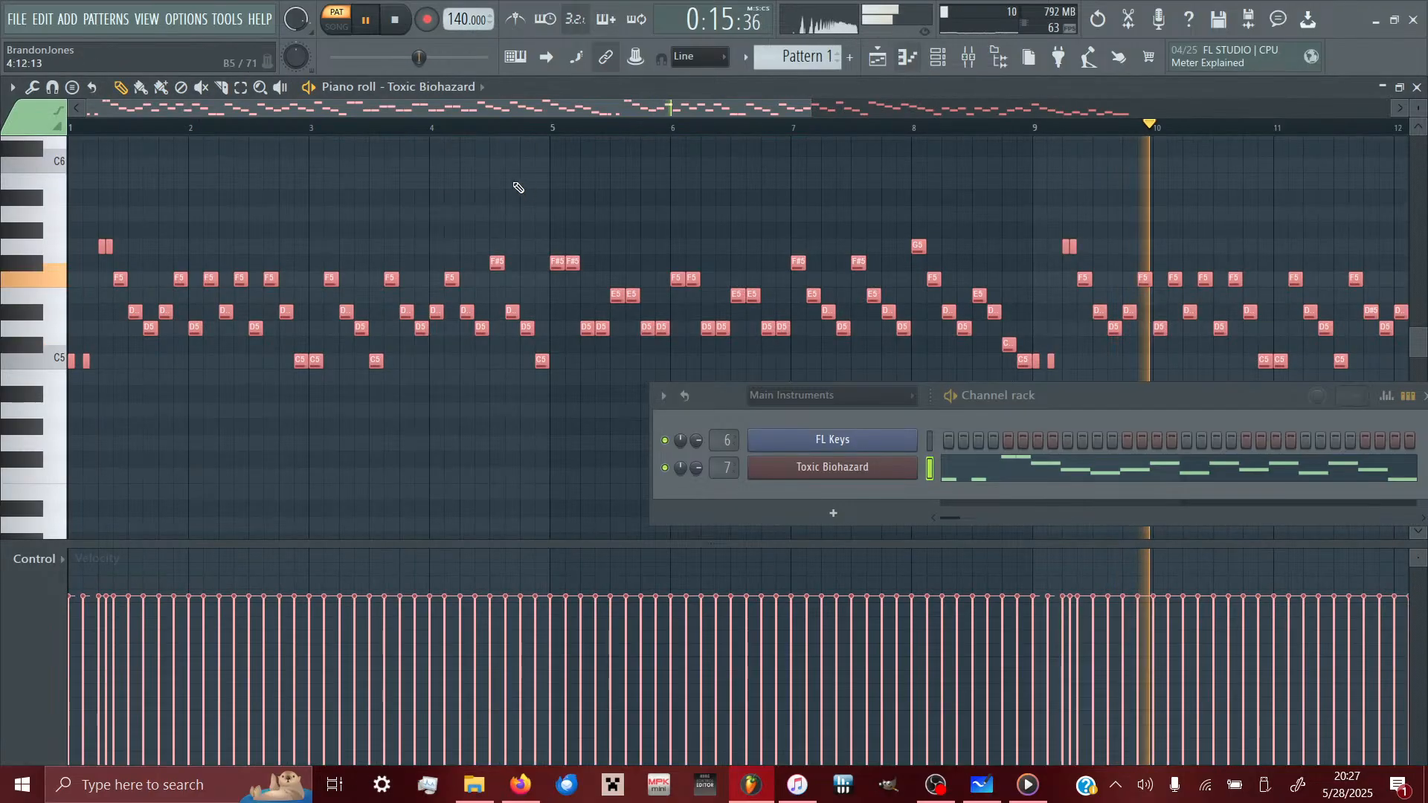
- Close the channel rack and slightly randomize the pan, velocity and release levels of the Toxic Biohazard notes with a new seed
left_click_drag(1252, 406, 1097, 409)
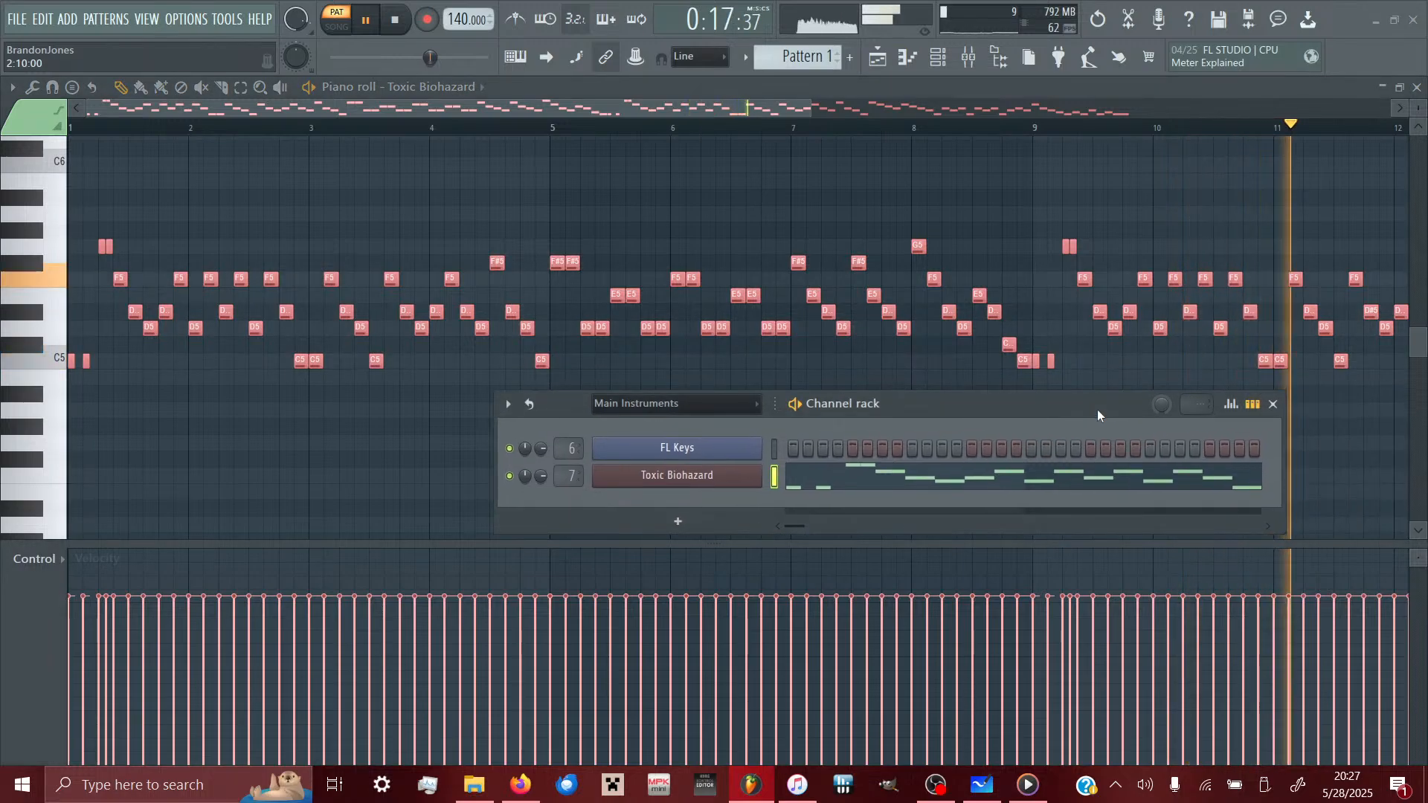
left_click(1272, 399)
key("alt+r")
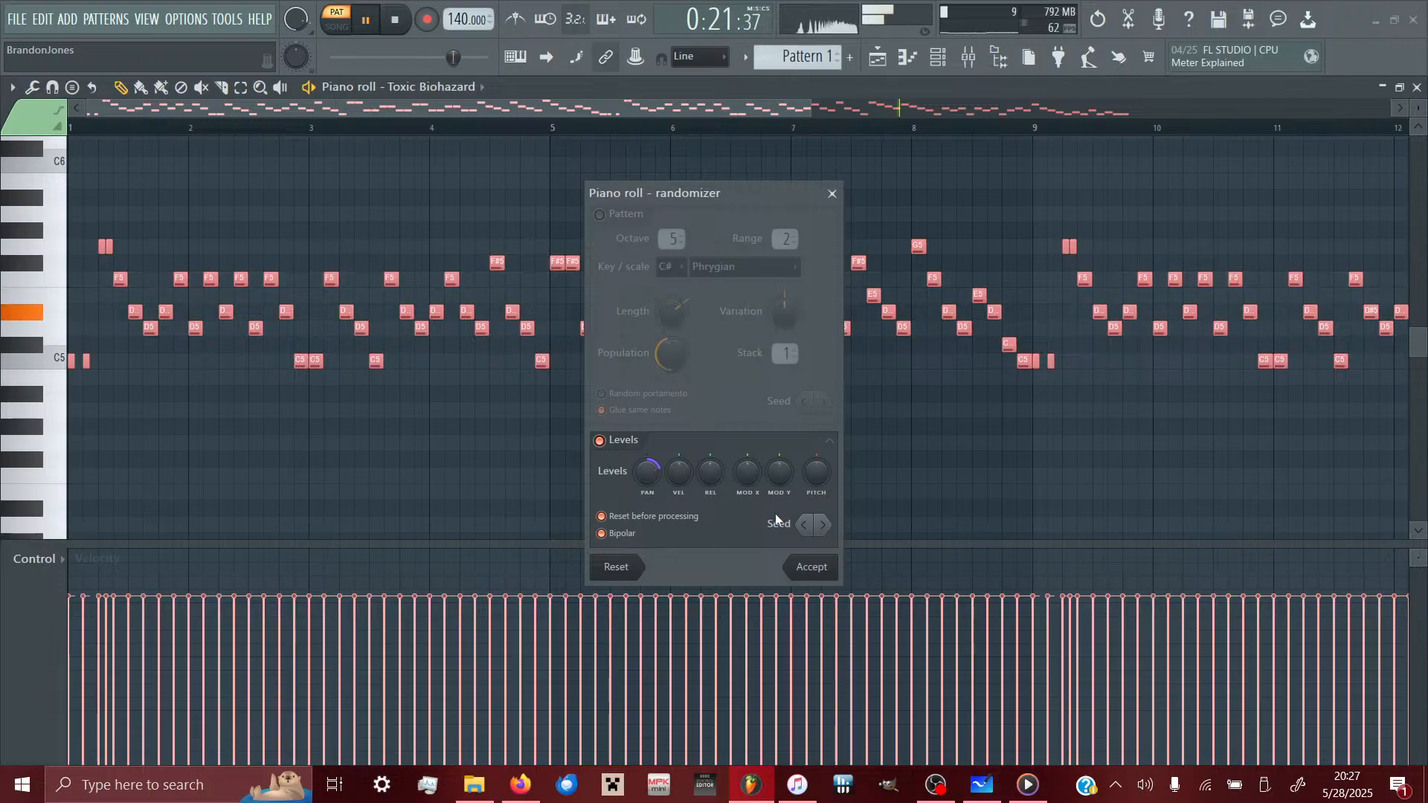
left_click_drag(649, 458, 679, 483)
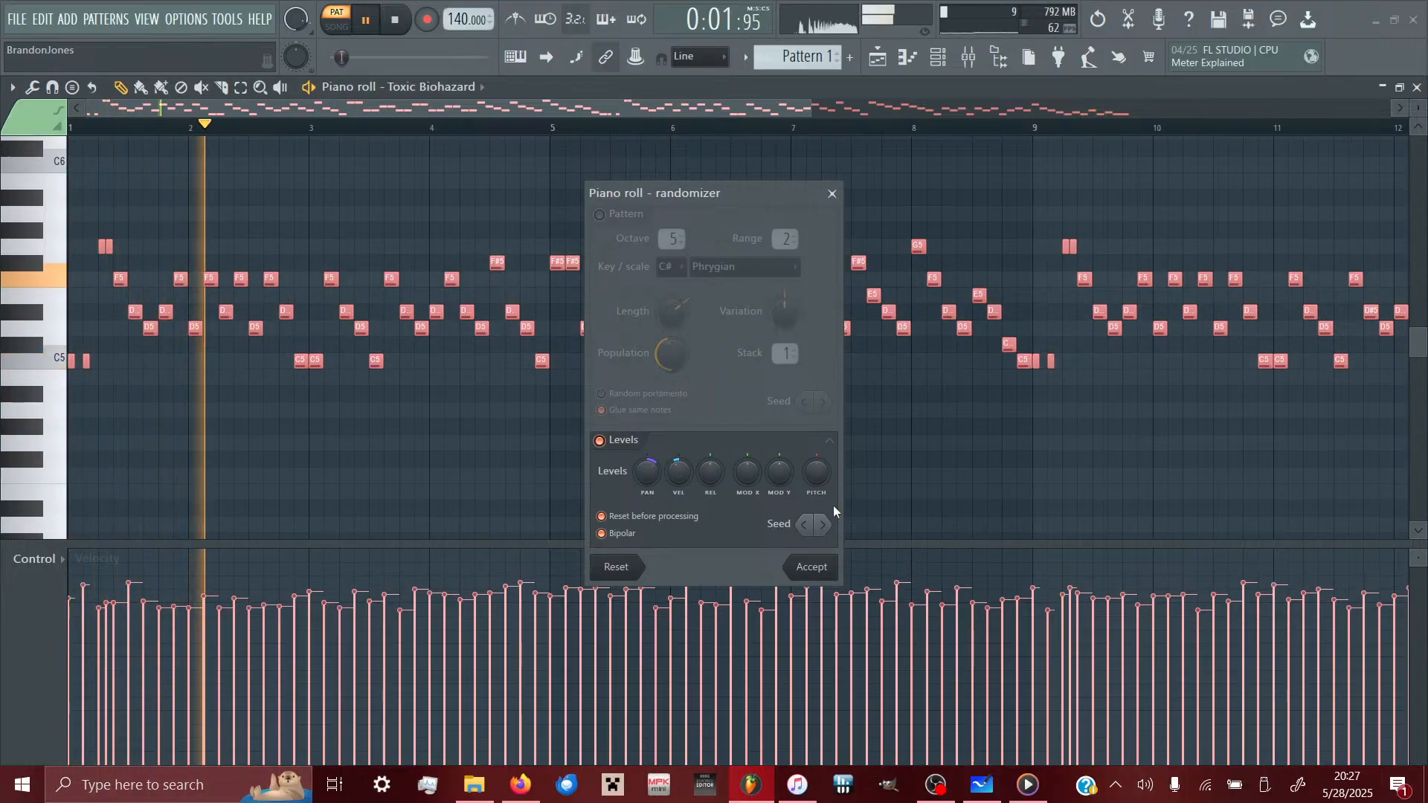
left_click(821, 523)
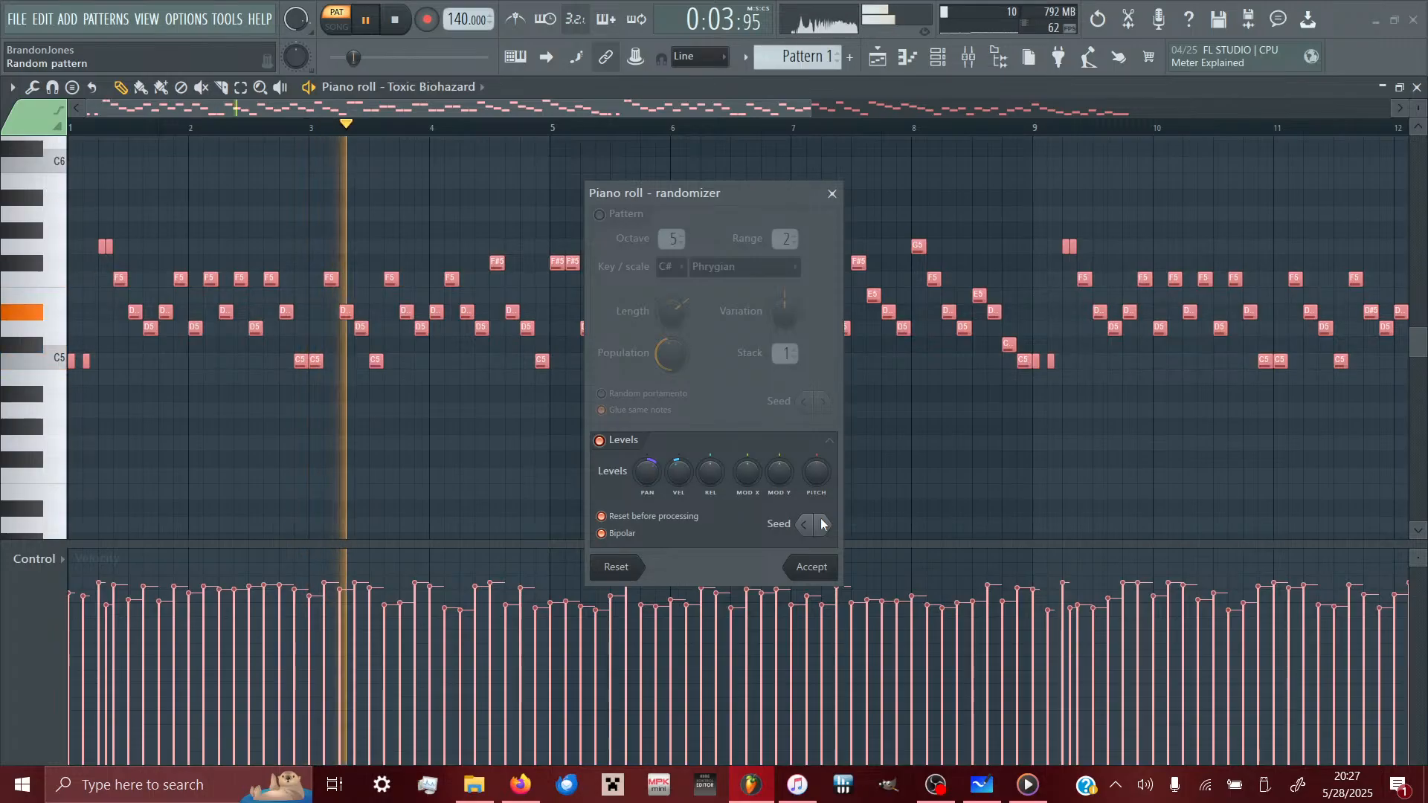
left_click_drag(710, 471, 711, 473)
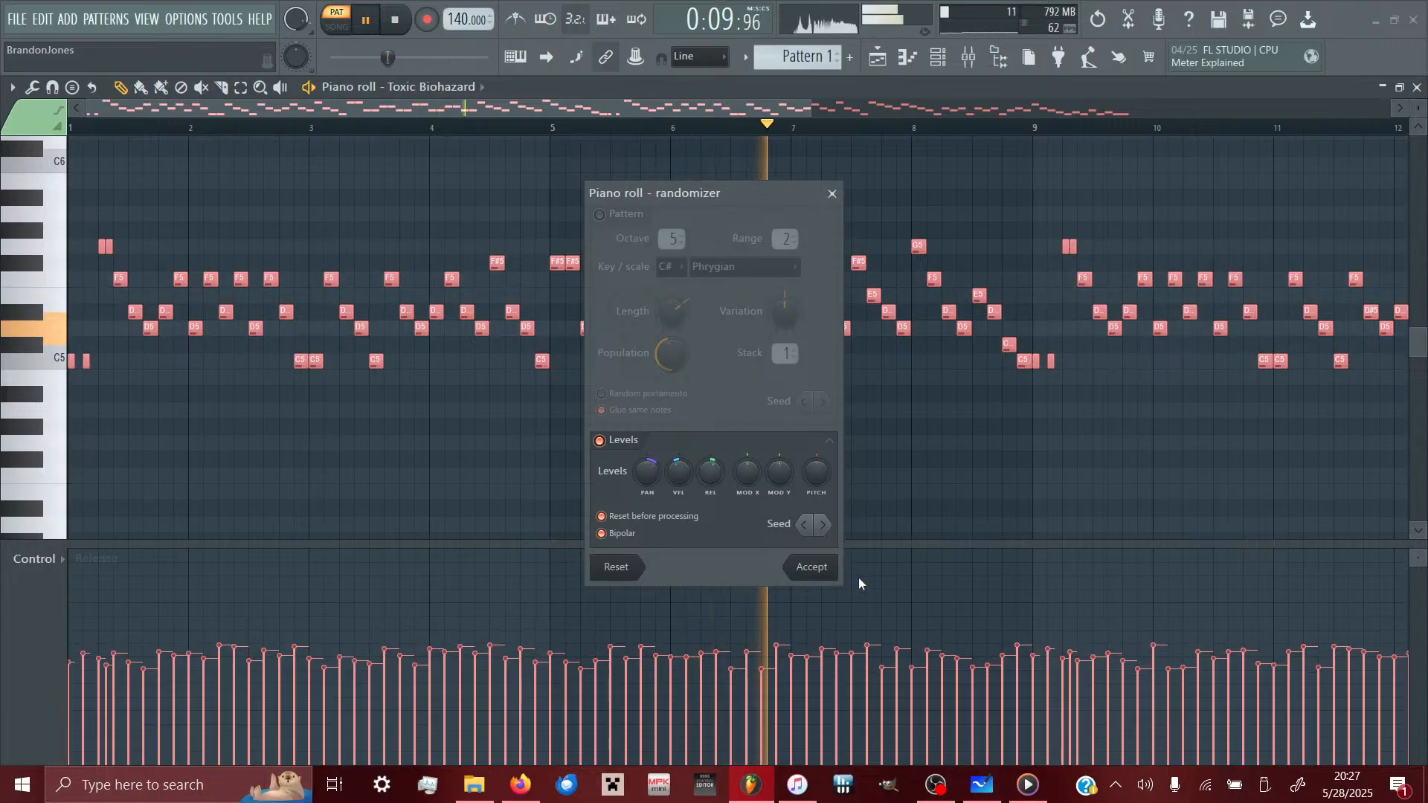
left_click(809, 568)
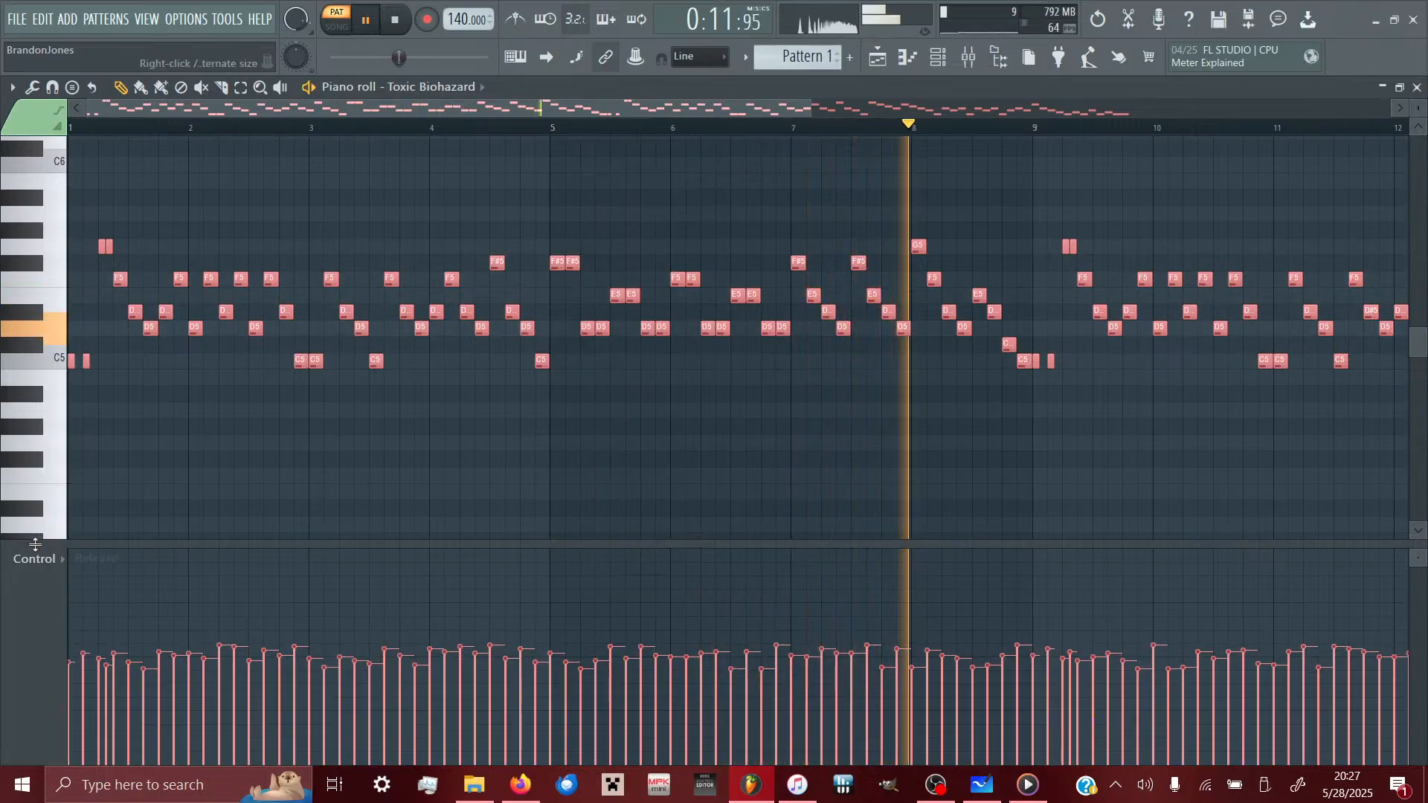
- Show note velocity in the control lane, focus on the first four bars, and play the melody from the start
left_click(37, 559)
left_click(67, 610)
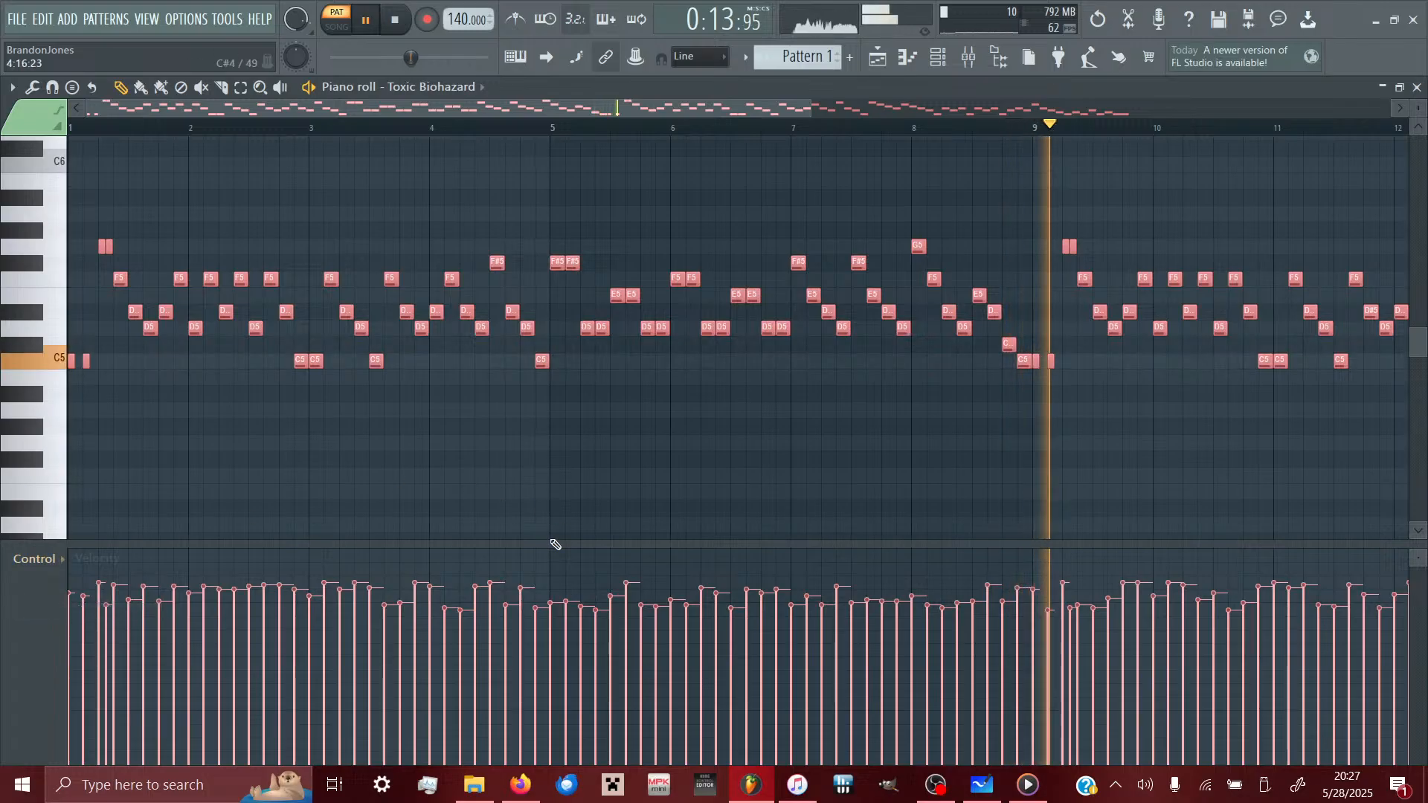
left_click_drag(814, 107, 350, 43)
left_click(398, 24)
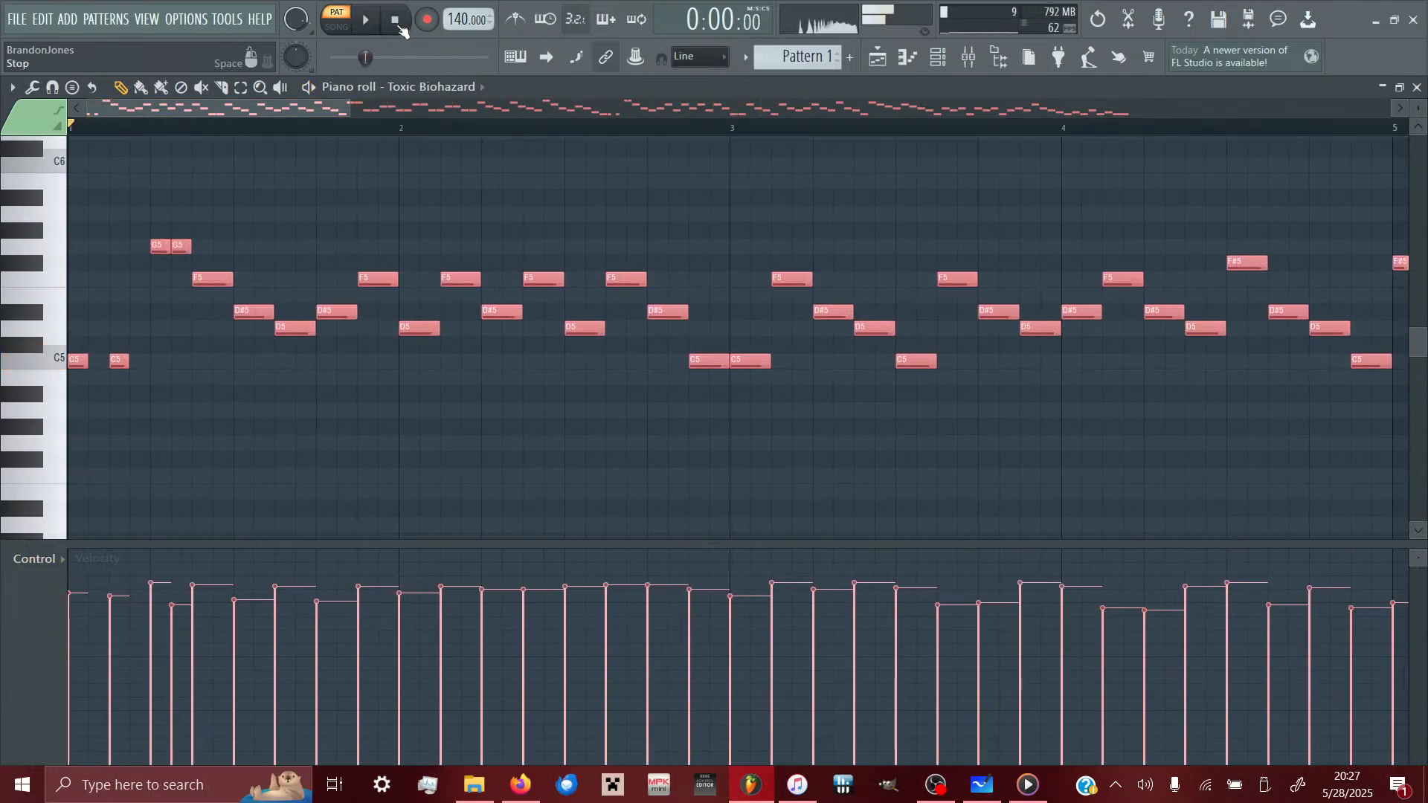
left_click(375, 30)
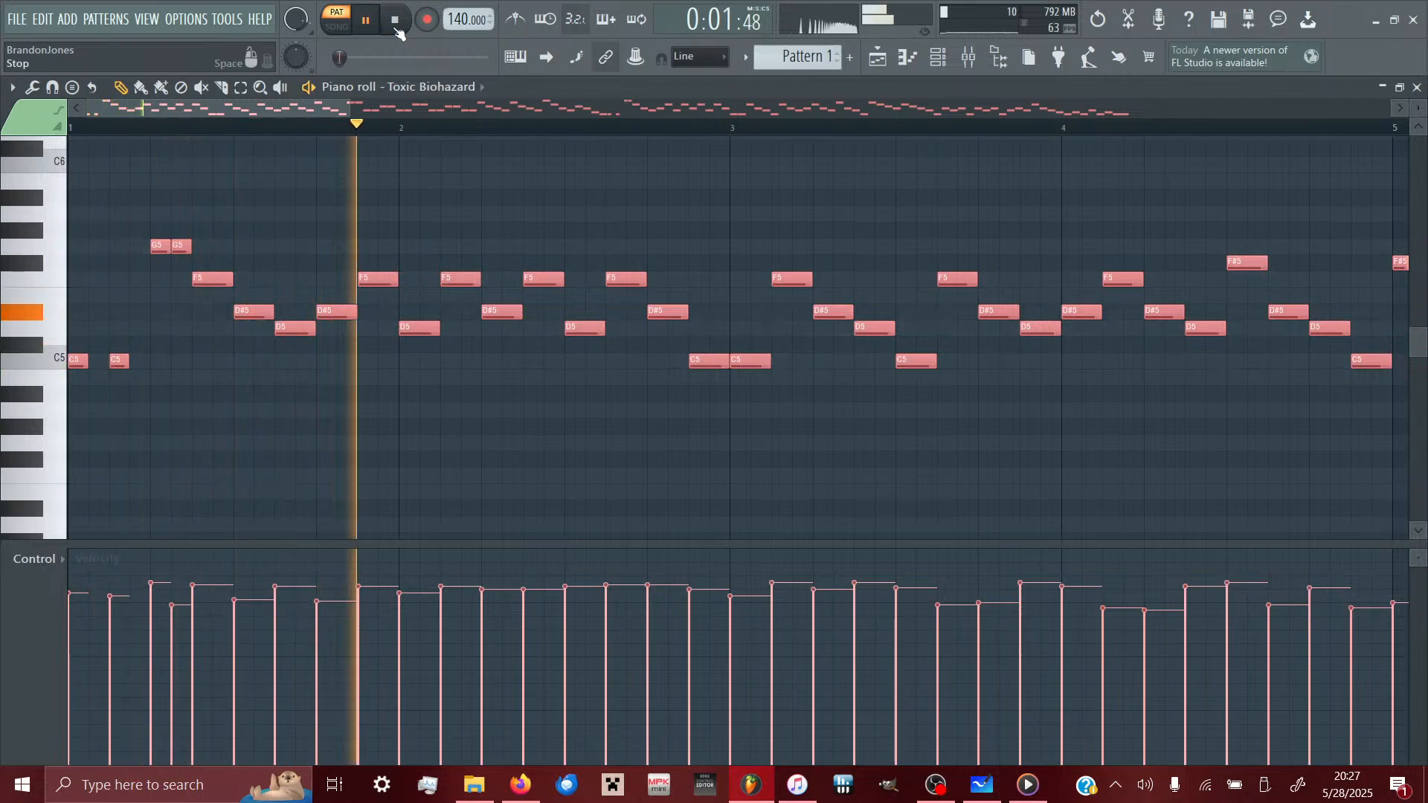
- Try a velocity of 51% on the second G5 note in bar 1, play it back, and undo the change
left_click(172, 656)
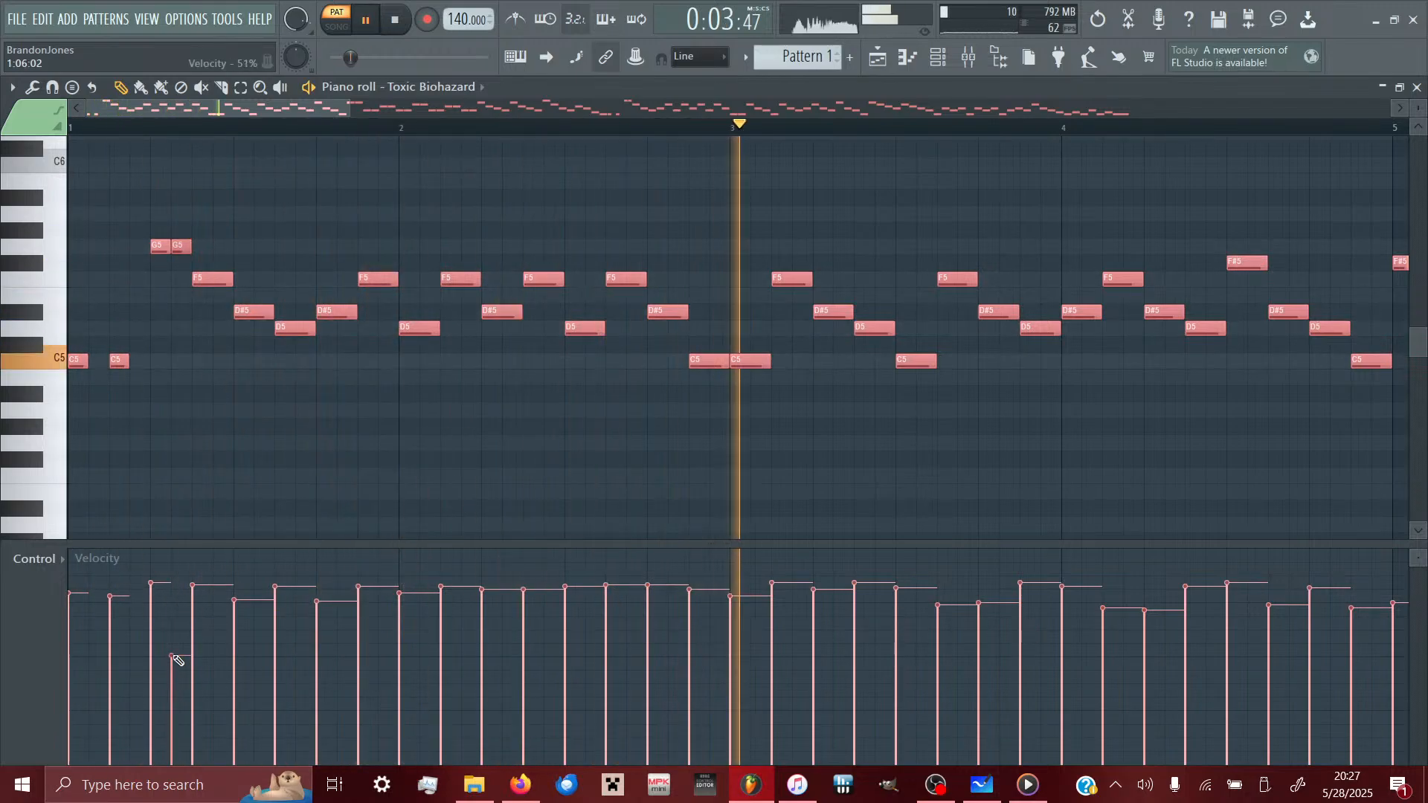
left_click(395, 20)
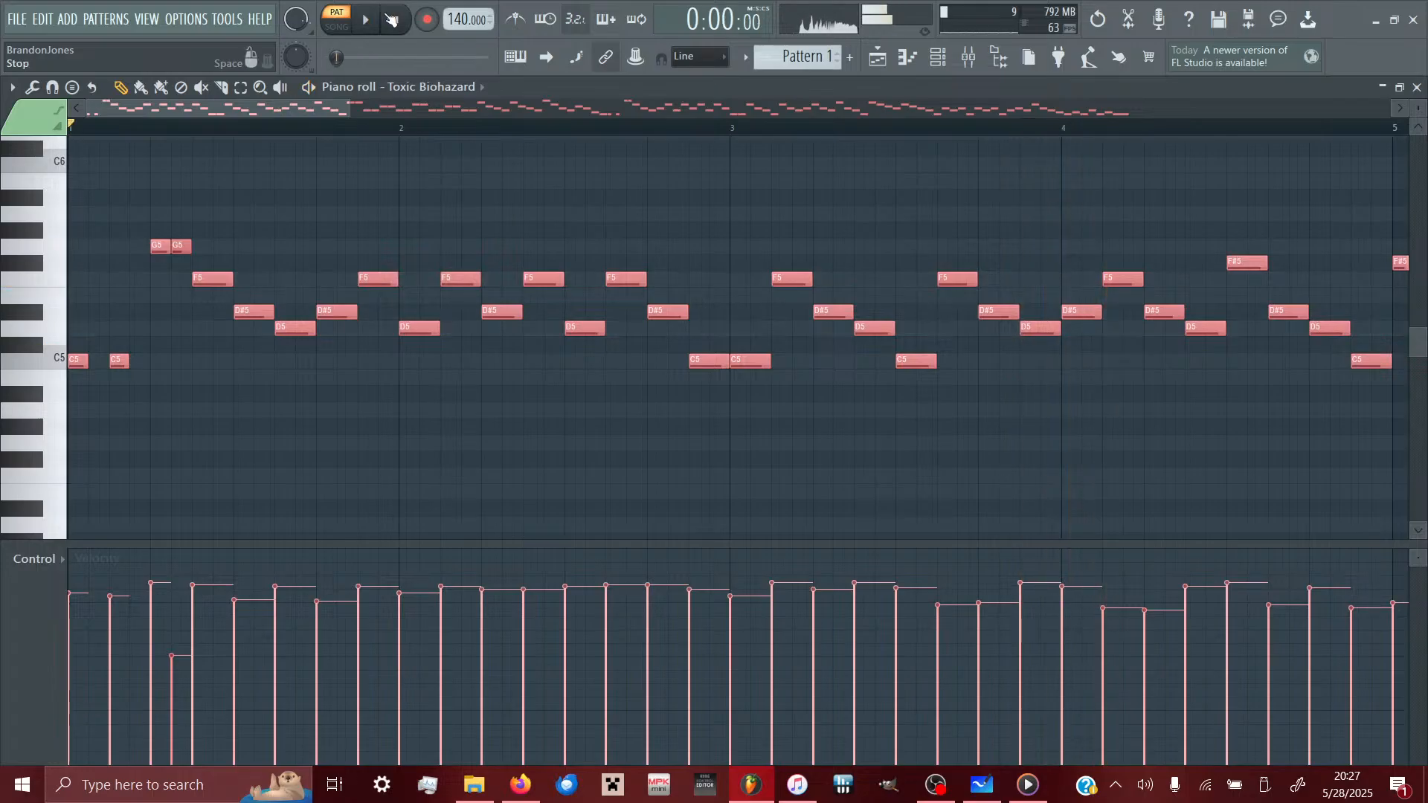
left_click(375, 21)
key("ctrl+z")
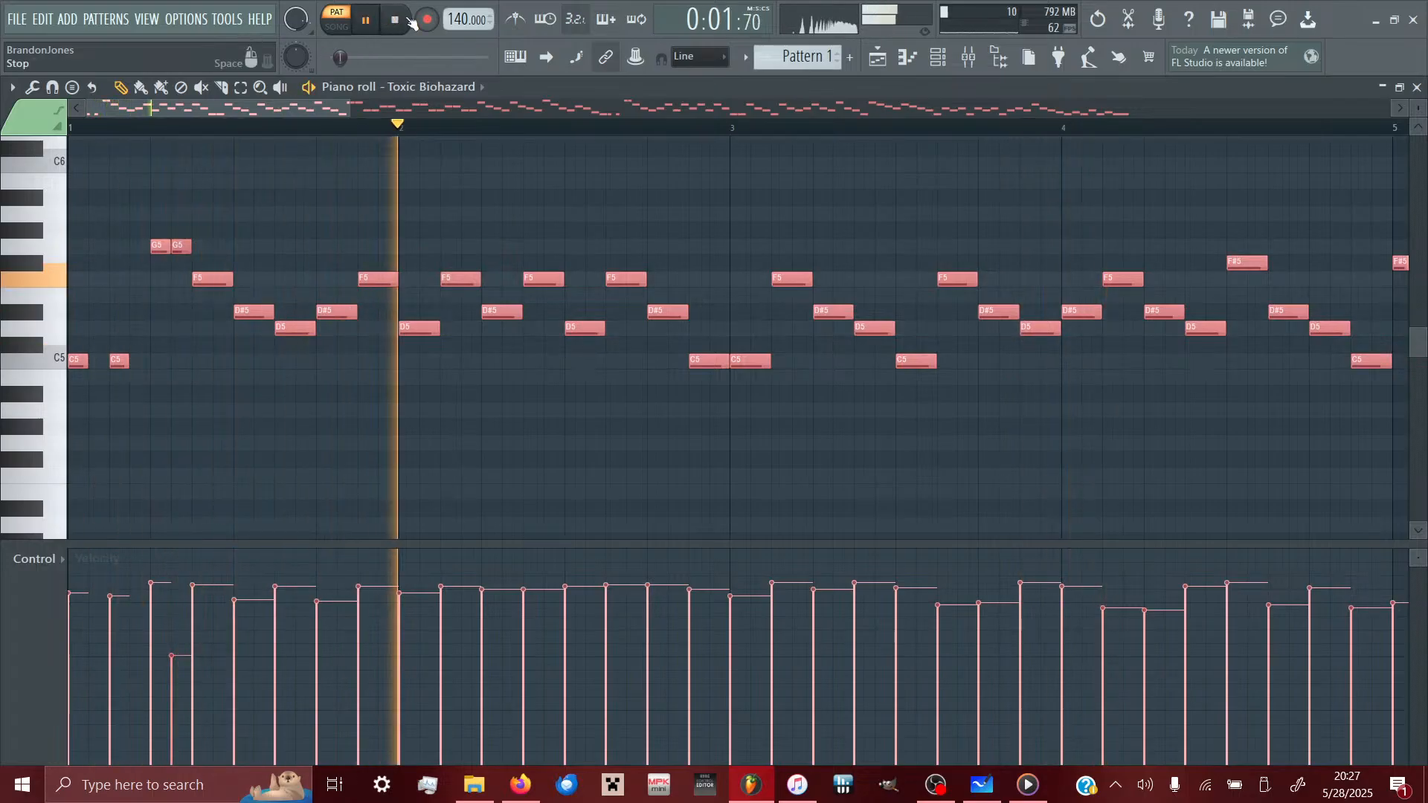
- Replay the melody from the start and review the notes through bars 4 to 6
left_click(395, 20)
left_click(375, 21)
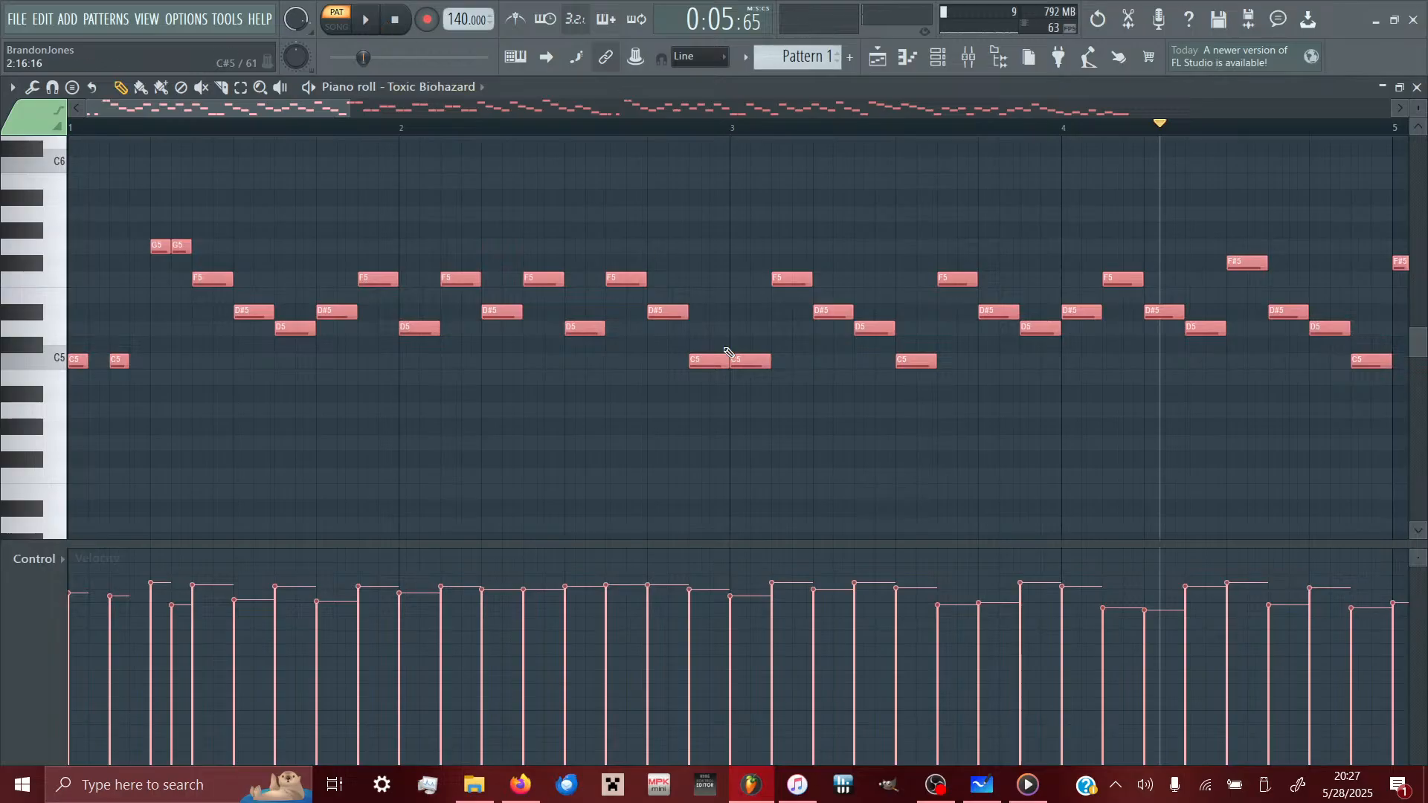
scroll(729, 353, "right", 5)
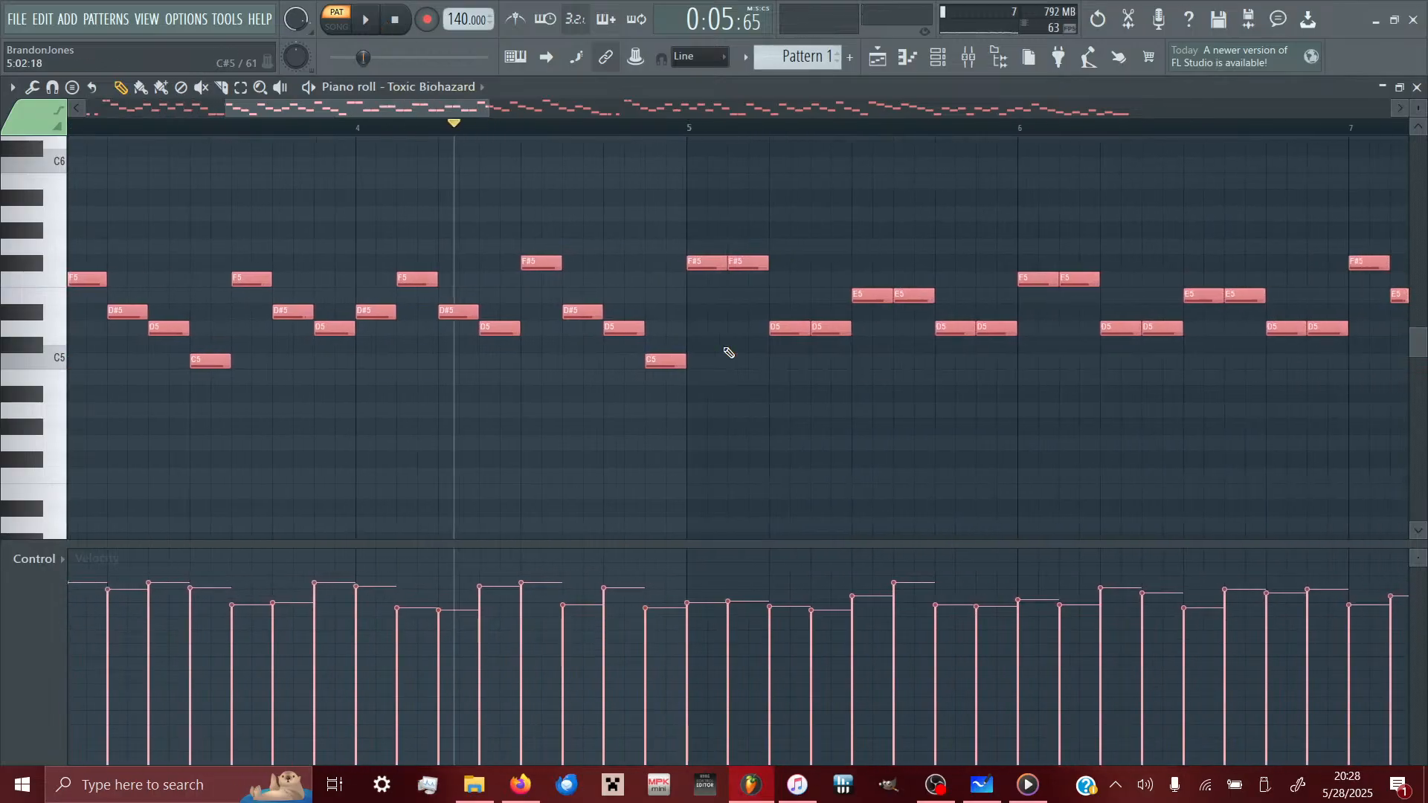
scroll(729, 352, "left", 5)
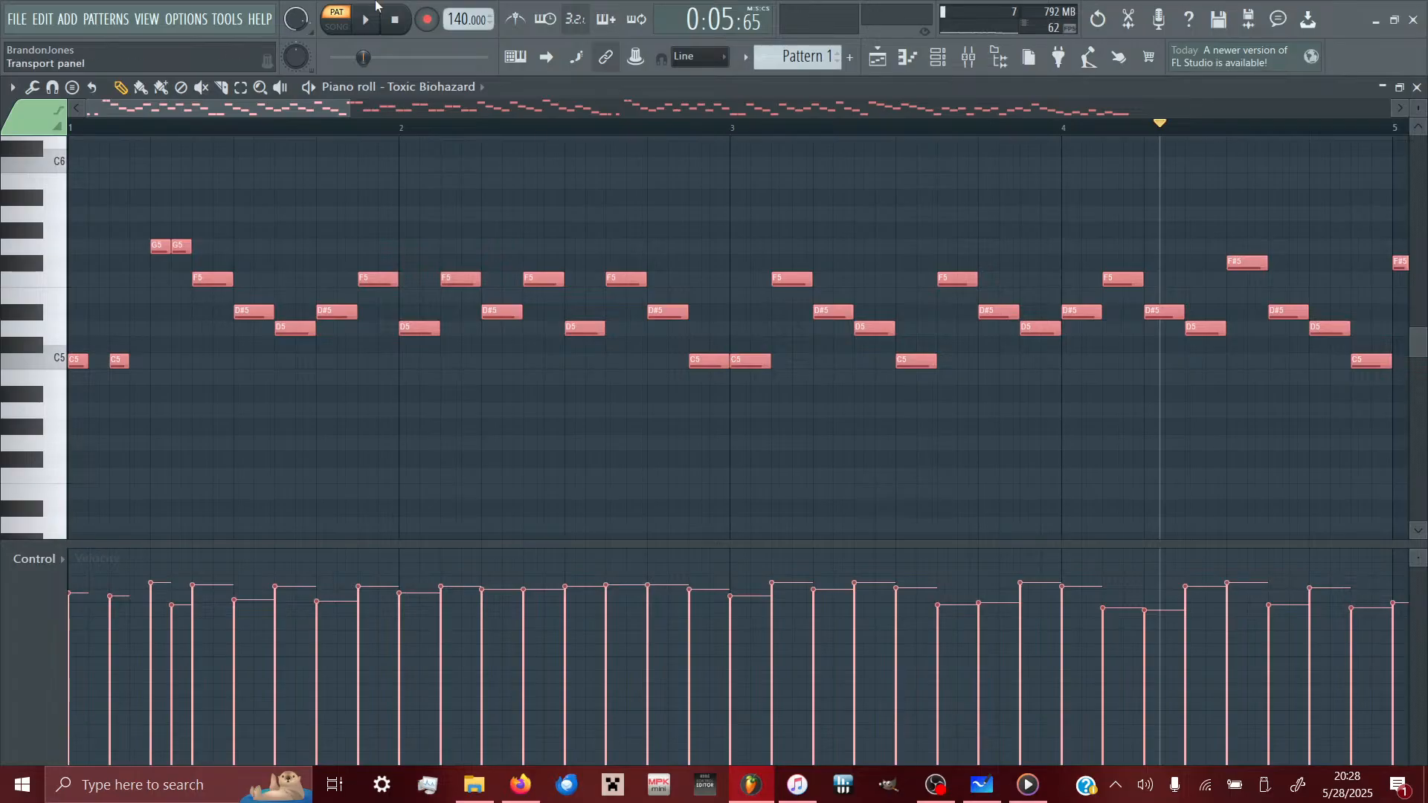
left_click(376, 24)
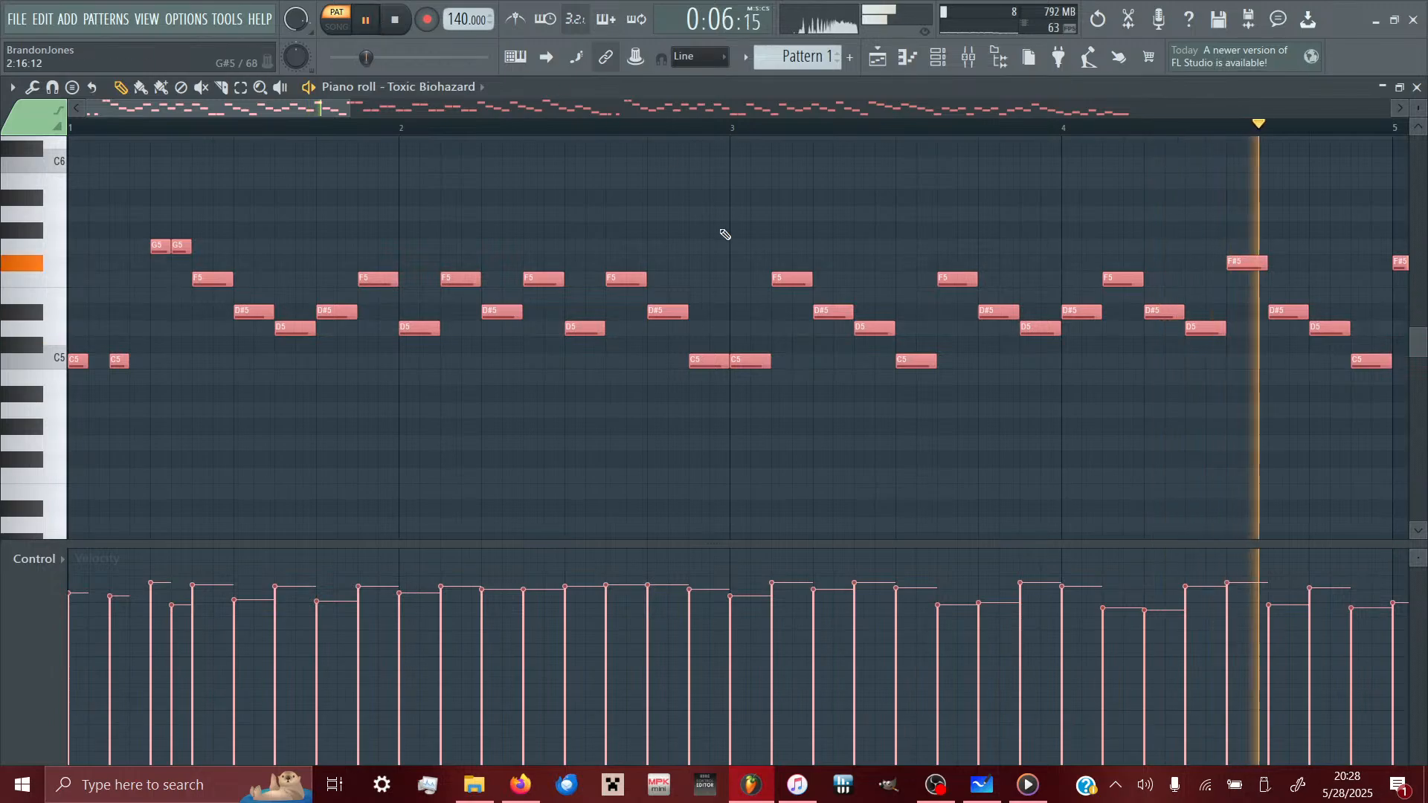
- Raise the E5 note pair in bar 5 and the E5 pair in bar 6 by one semitone to F5
left_click_drag(549, 302, 414, 287)
key("Up")
left_click_drag(896, 315, 794, 279)
key("Up")
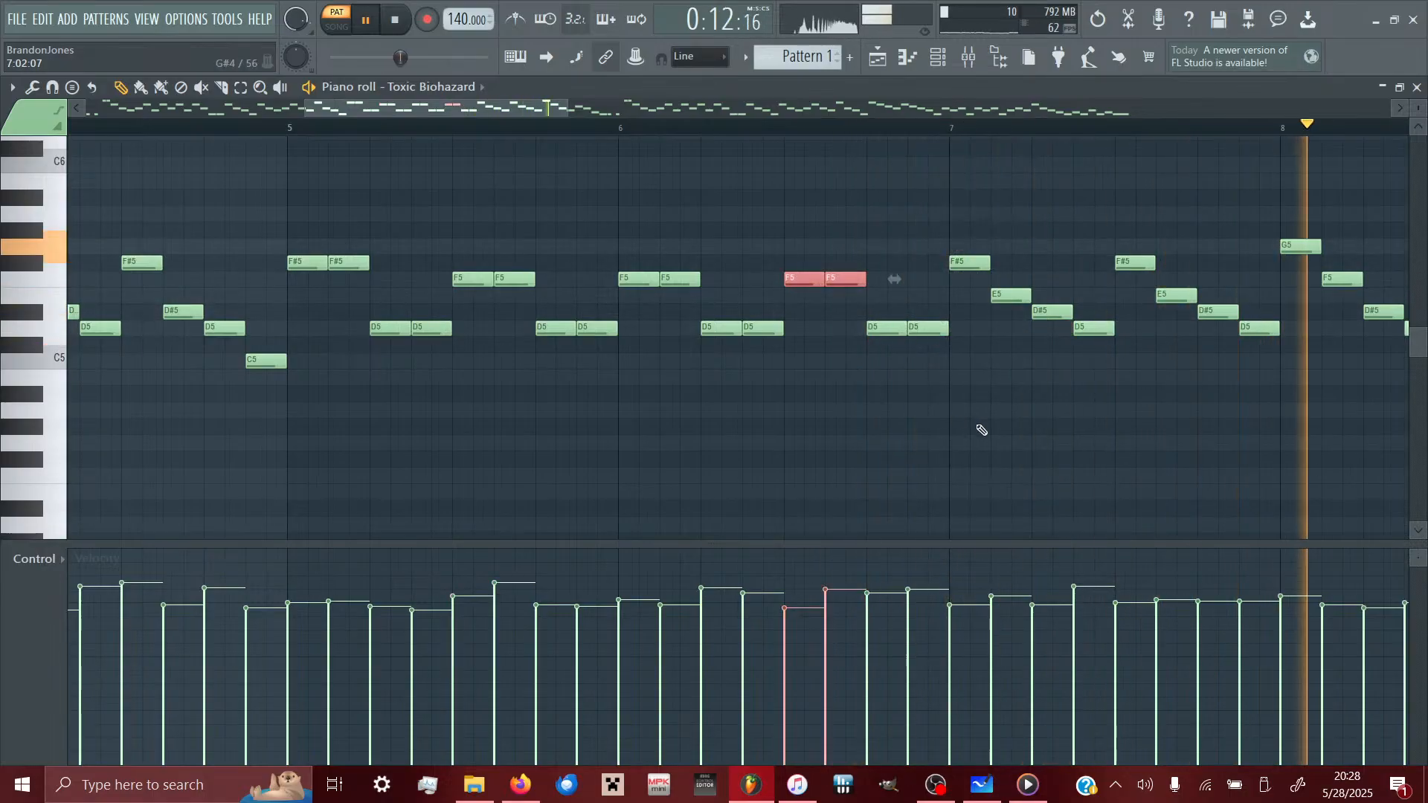
- Lower the last two D5 pairs in bar 6 to C5 and the F5 pair between them to D#5
left_click_drag(976, 432, 659, 323)
key("Down")
key("Down")
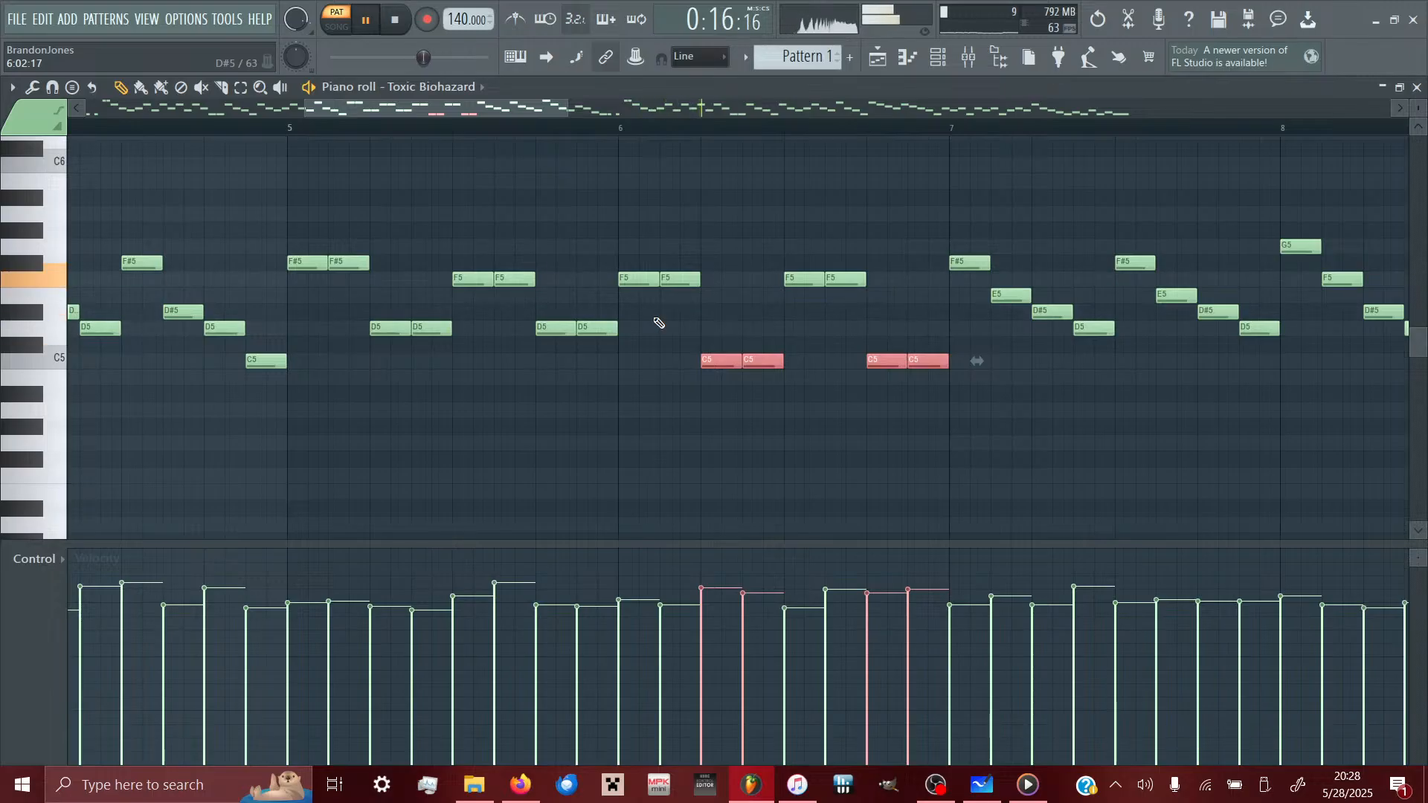
left_click_drag(863, 340, 781, 254)
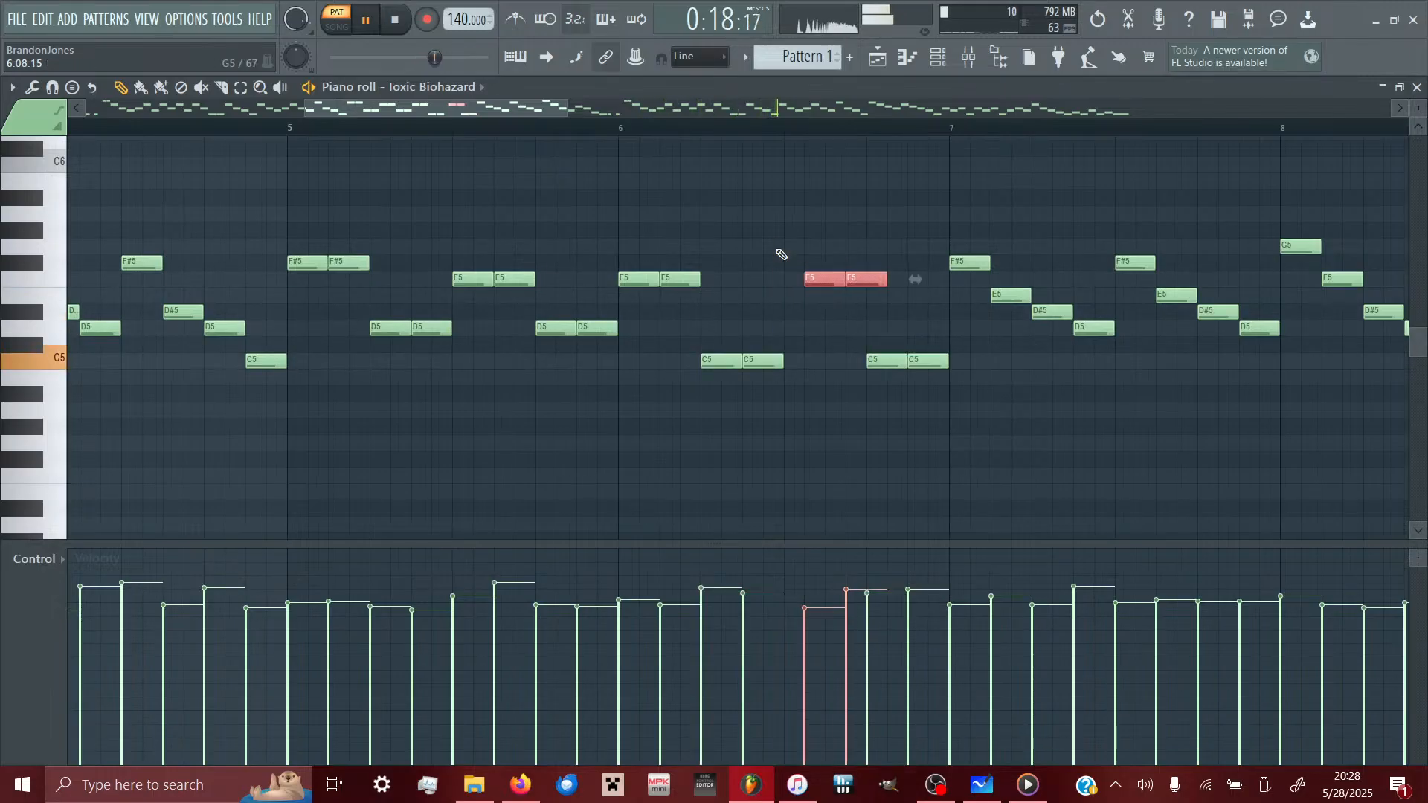
key("Down")
key("Down")
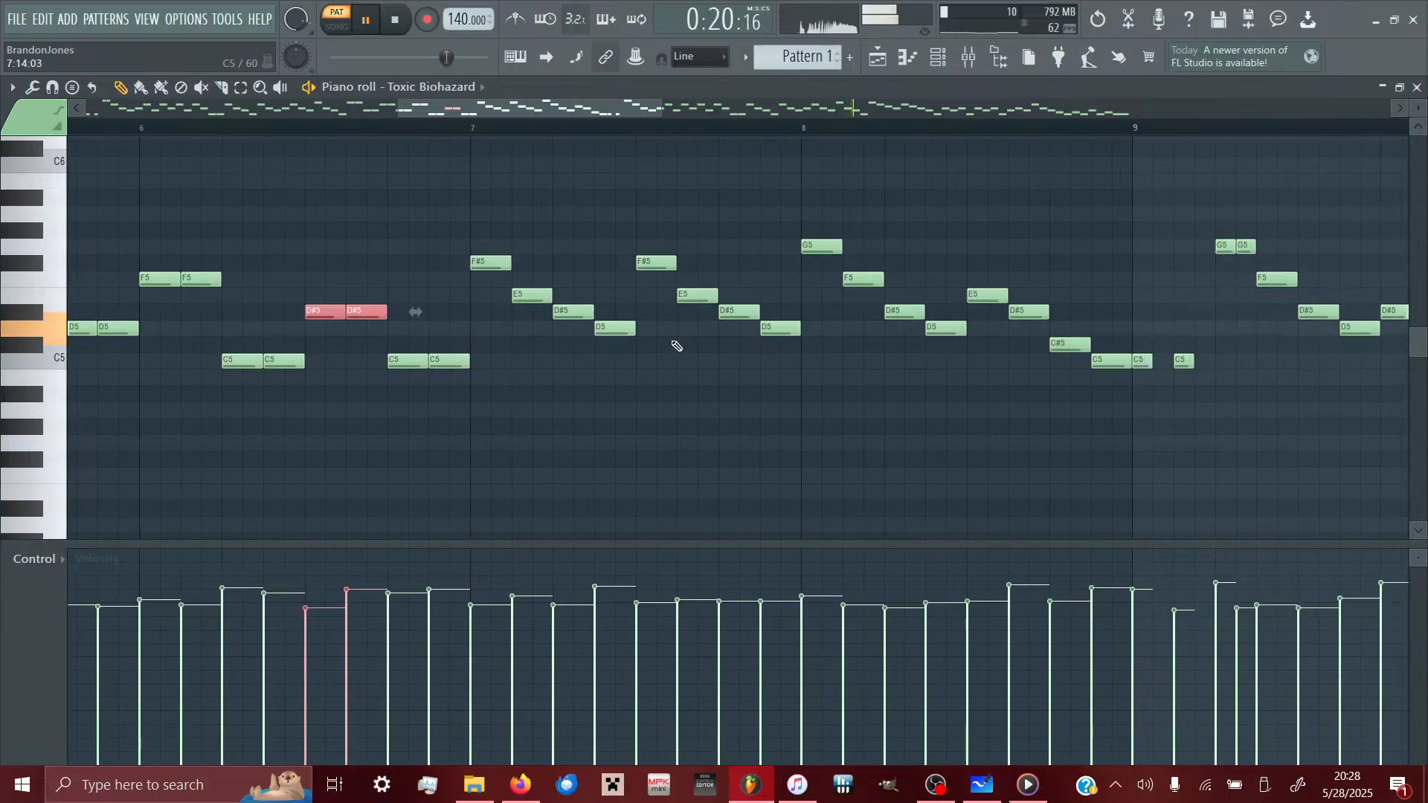
- Raise both E5 notes in bar 7 to F5, and the F#5 notes in bars 4 and 5 to G5
left_click_drag(541, 297, 541, 282)
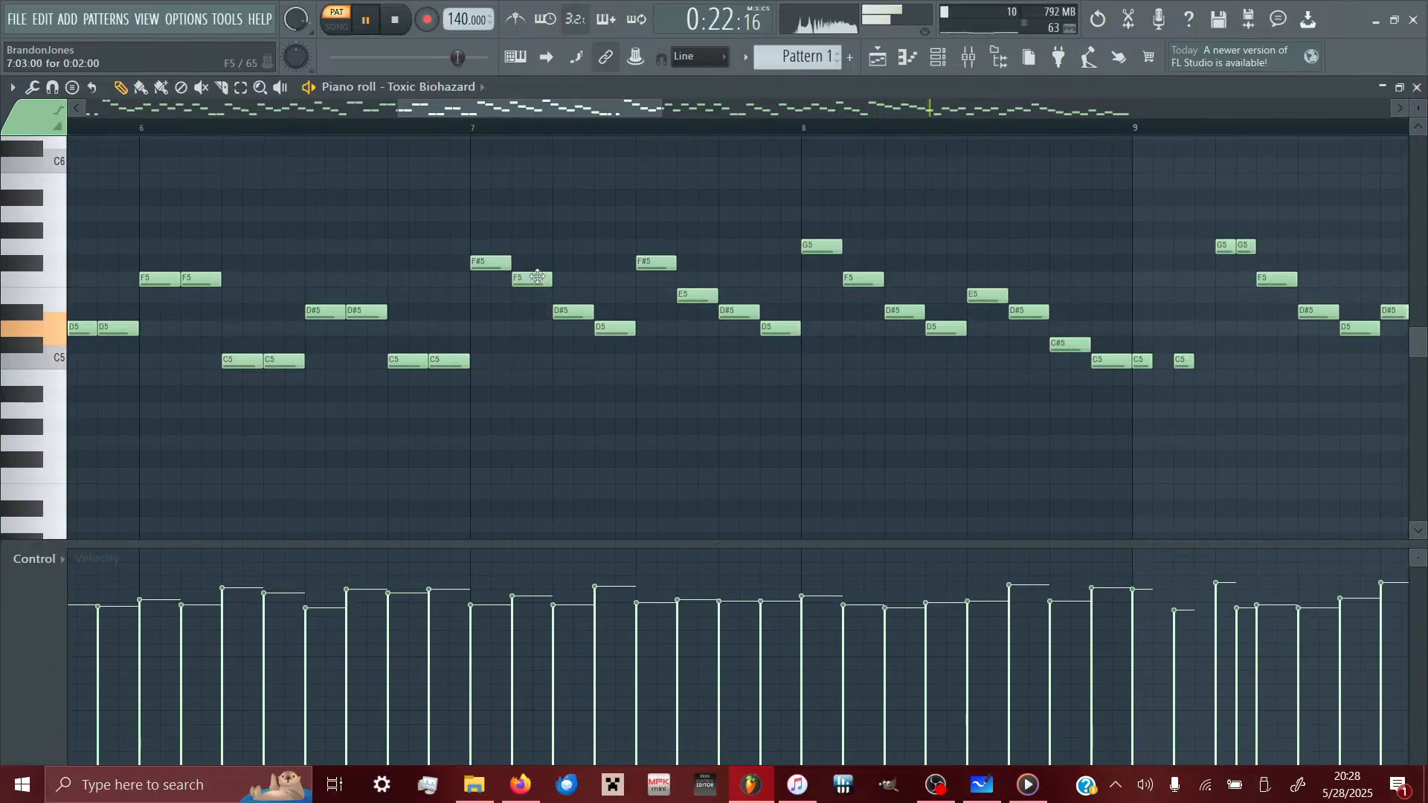
left_click_drag(713, 296, 713, 279)
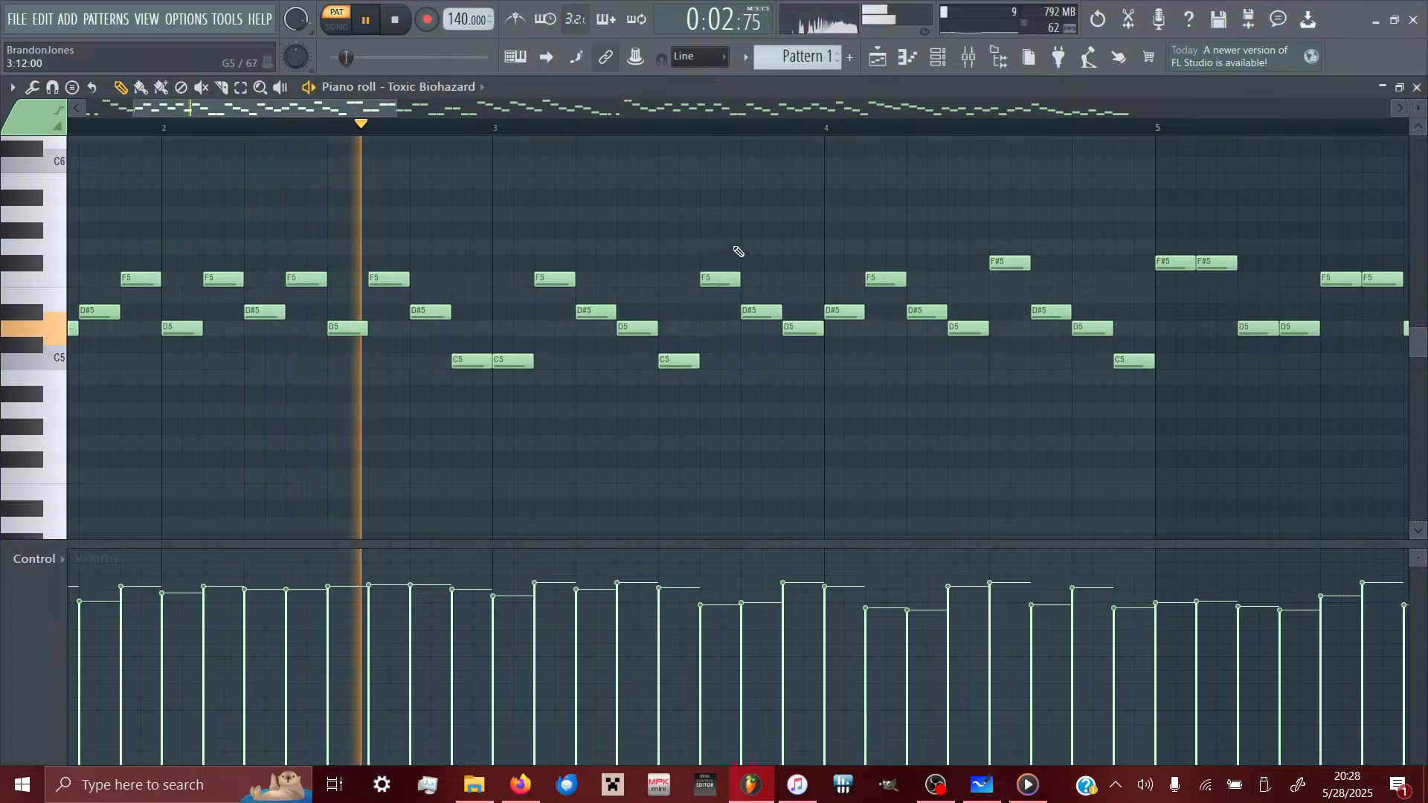
left_click_drag(1013, 256, 1013, 238)
scroll(1012, 239, "right", 4)
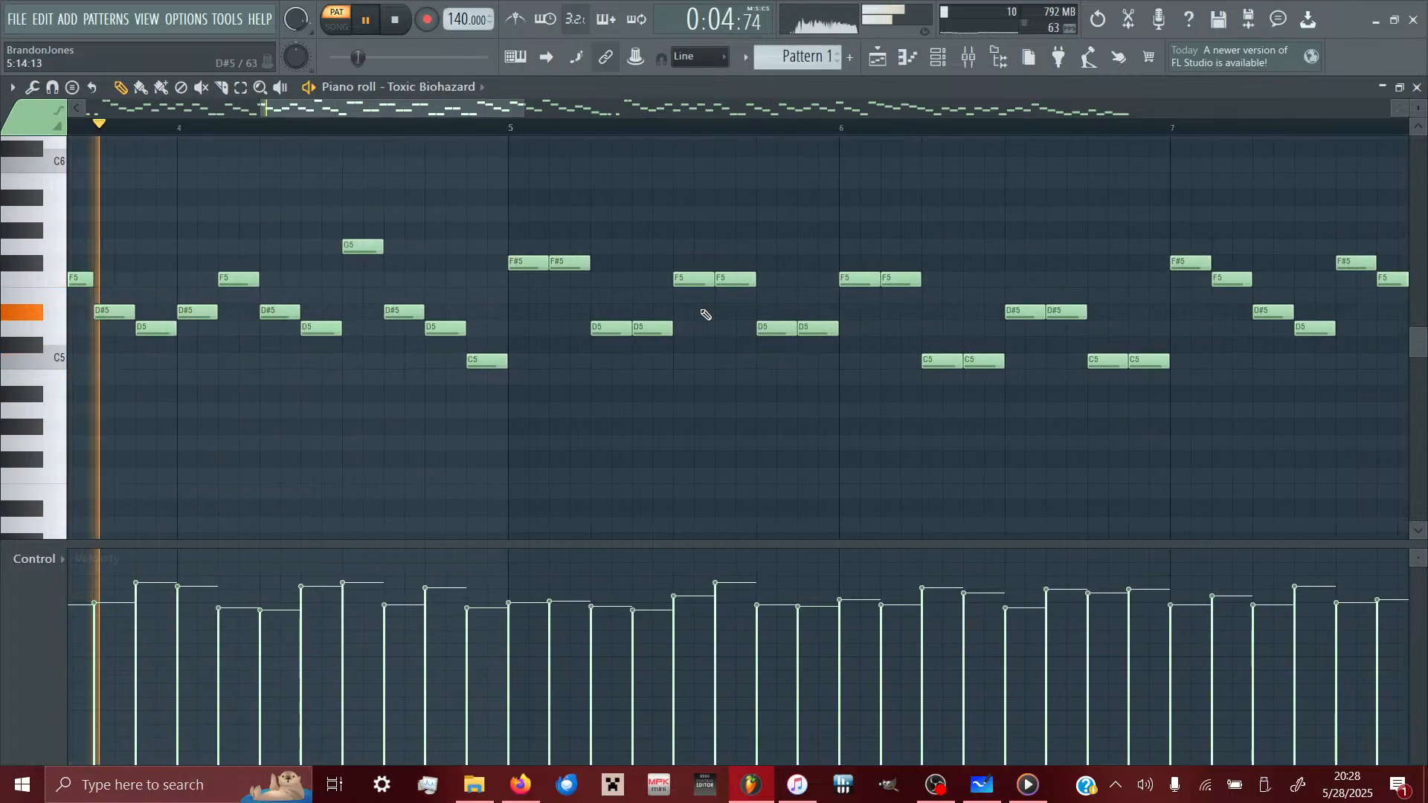
left_click_drag(489, 242, 584, 290)
left_click_drag(522, 255, 523, 238)
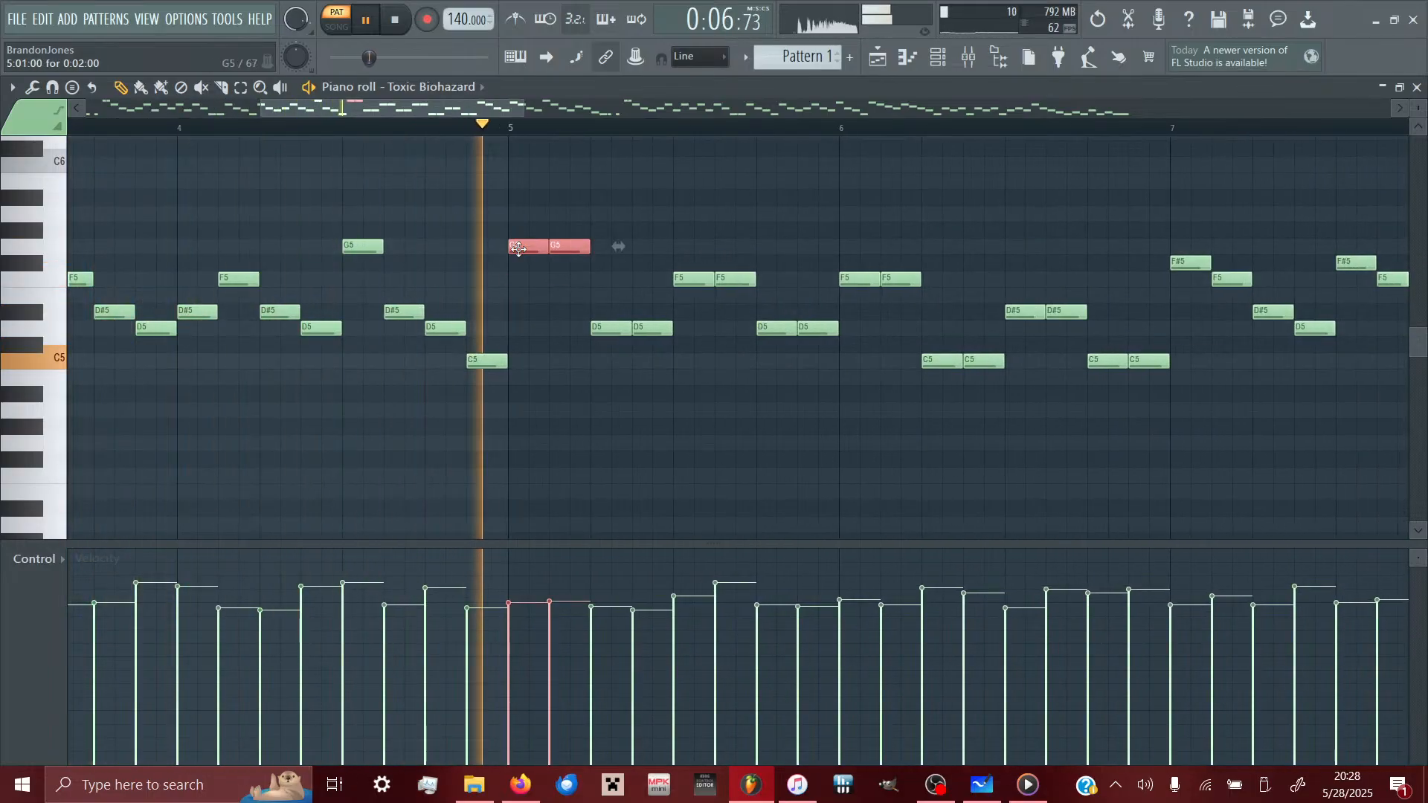
scroll(674, 311, "right", 2)
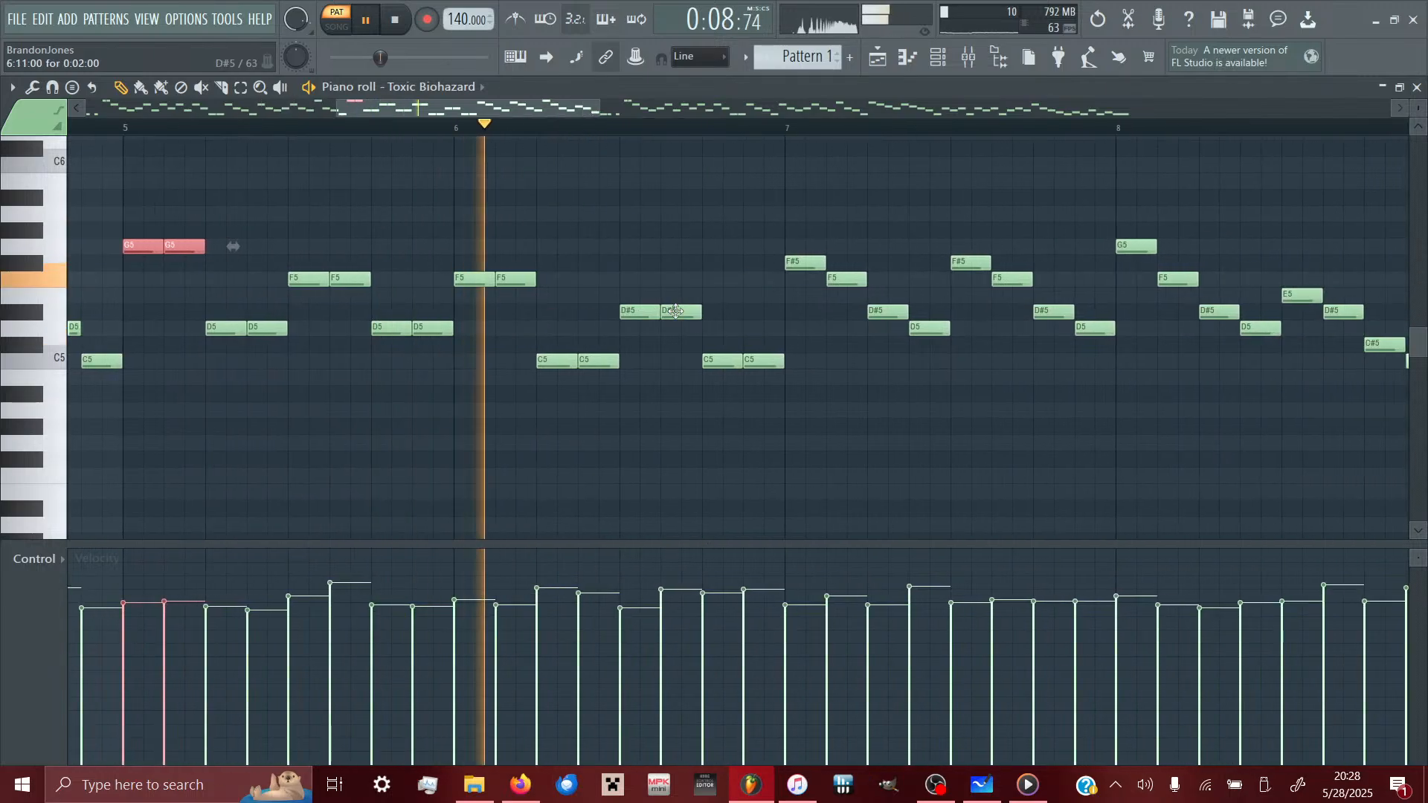
- Stop playback and undo the recent note edits in Pattern 1, keeping the velocity randomization
scroll(679, 314, "left", 5)
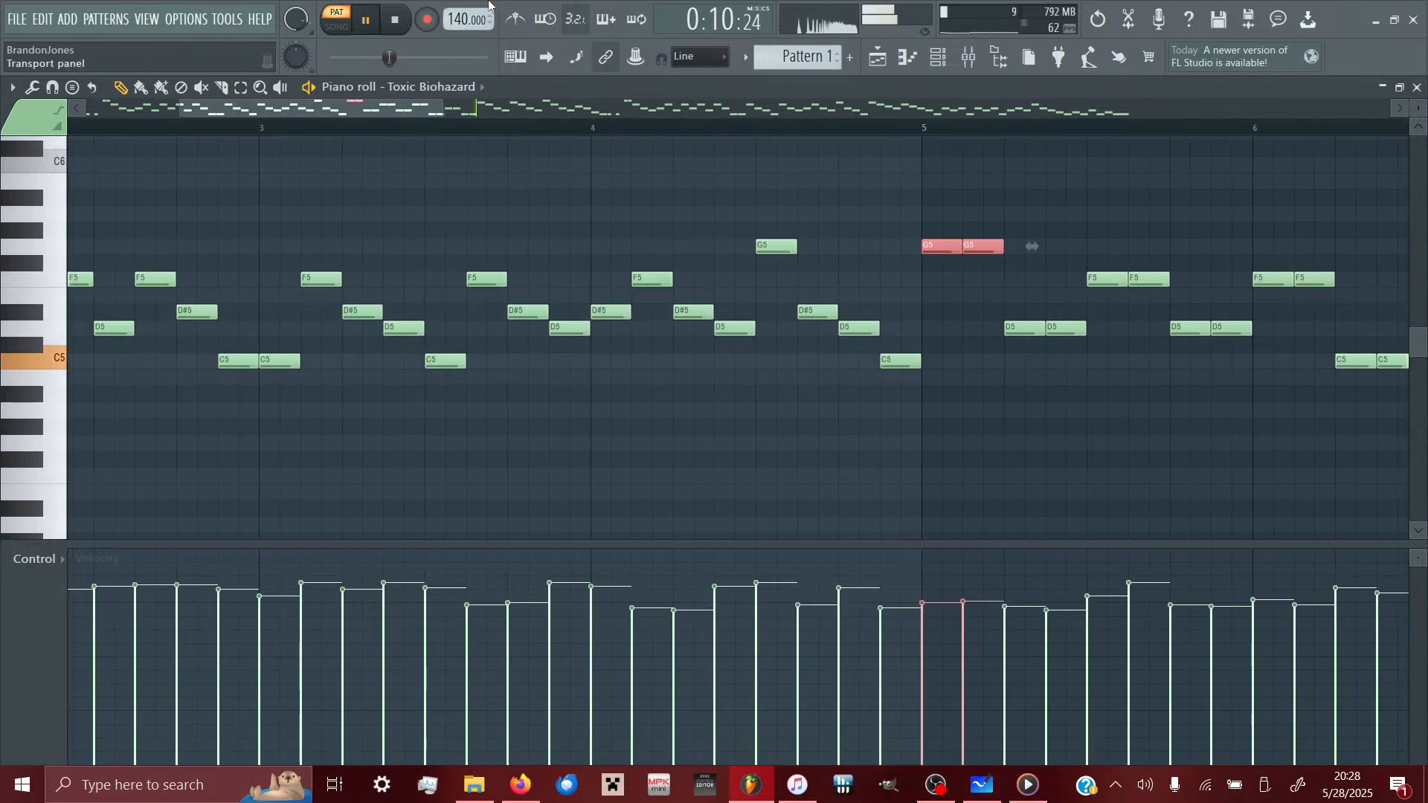
left_click(395, 20)
key("ctrl+z")
key("ctrl+z")
key("ctrl+z")
key("ctrl+z")
key("ctrl+z")
key("ctrl+z")
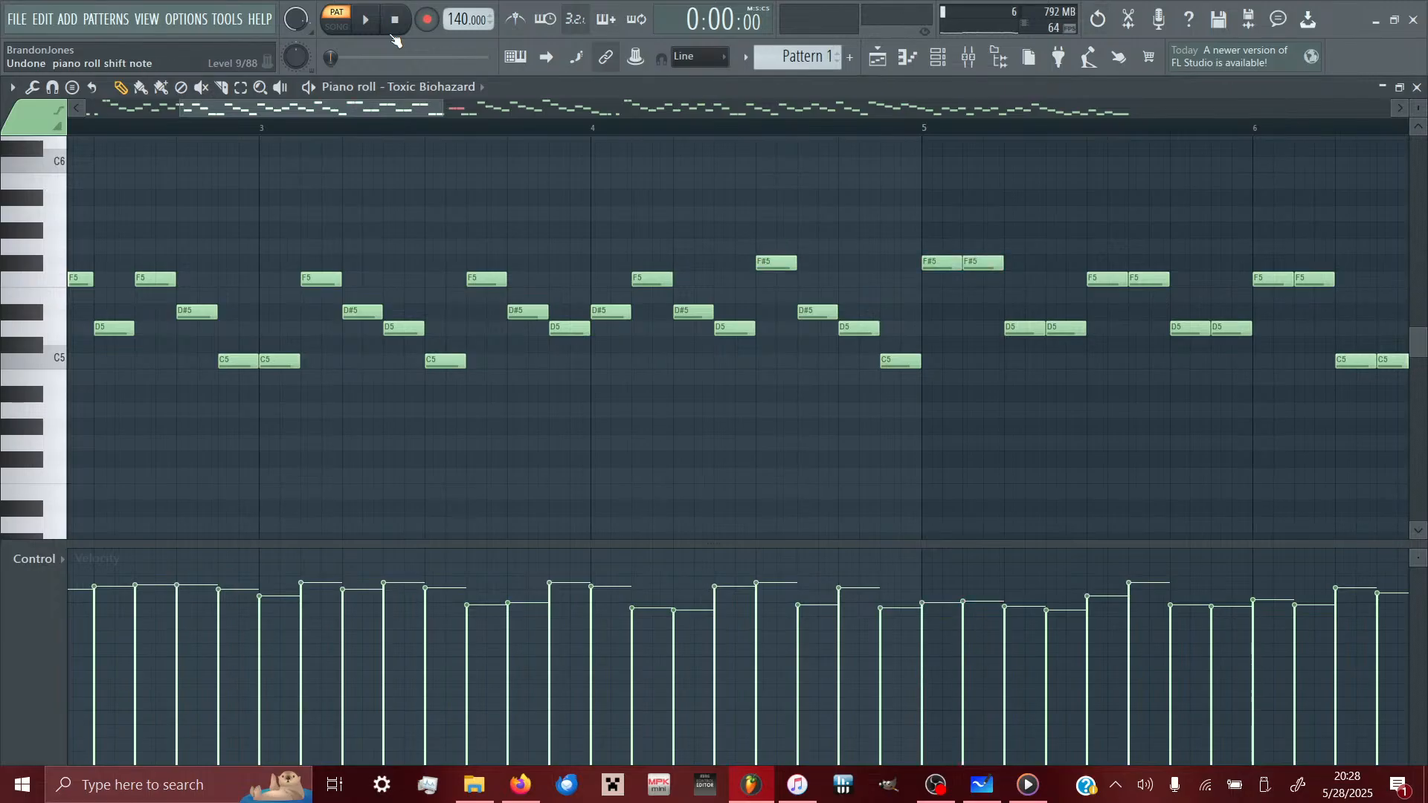
key("ctrl+z")
key("ctrl+z")
key("ctrl+z")
key("ctrl+z")
key("ctrl+z")
key("ctrl+z")
key("ctrl+z")
key("ctrl+z")
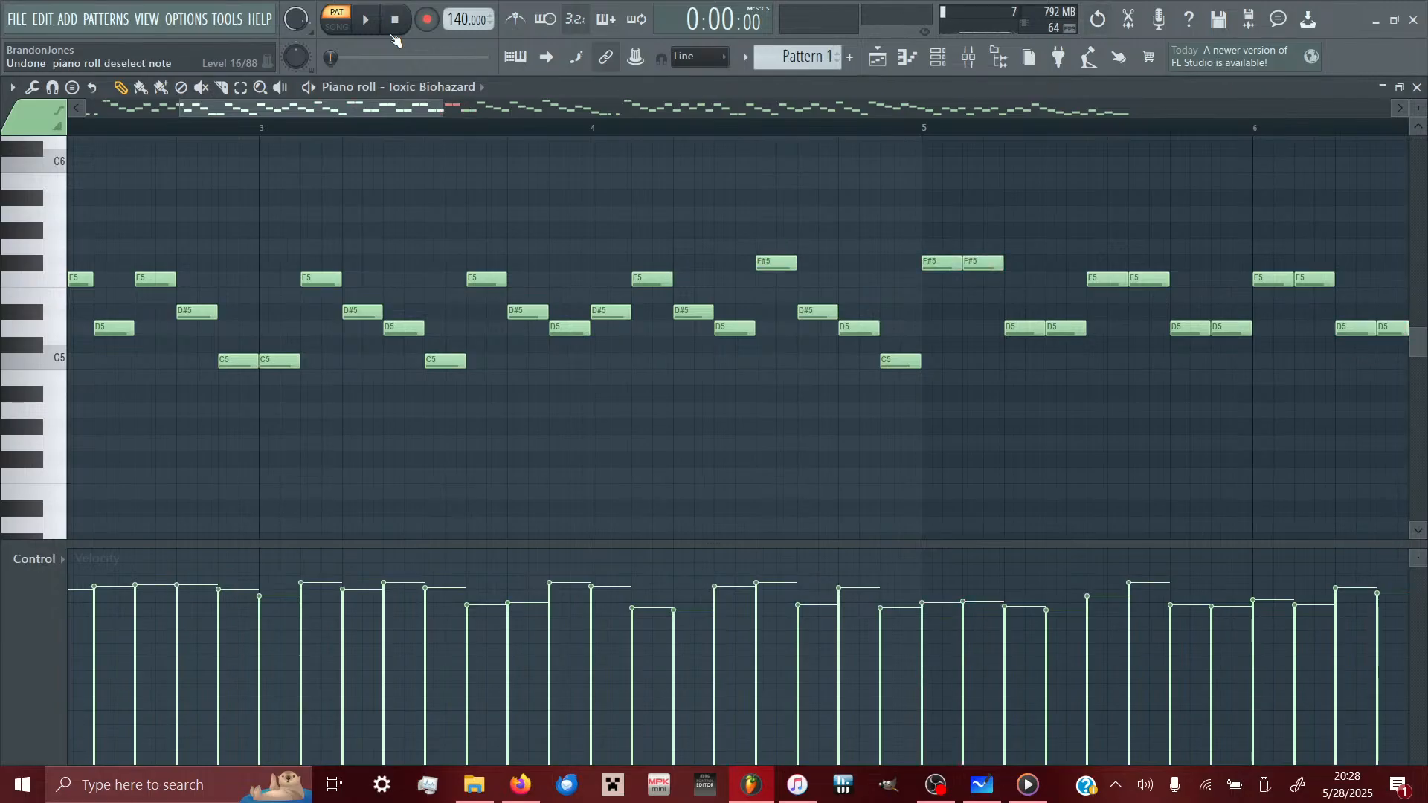
key("ctrl+z")
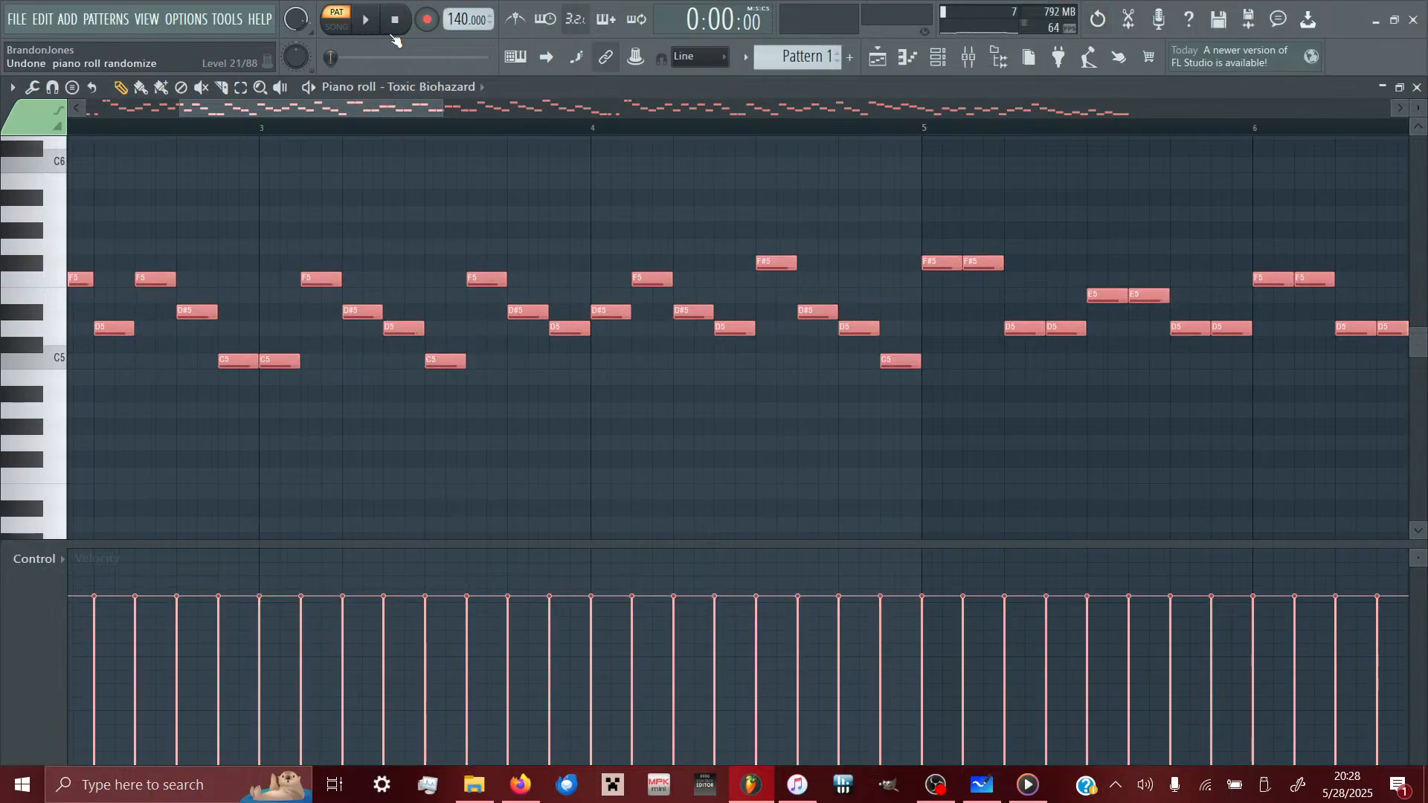
key("ctrl+y")
scroll(525, 369, "left", 5)
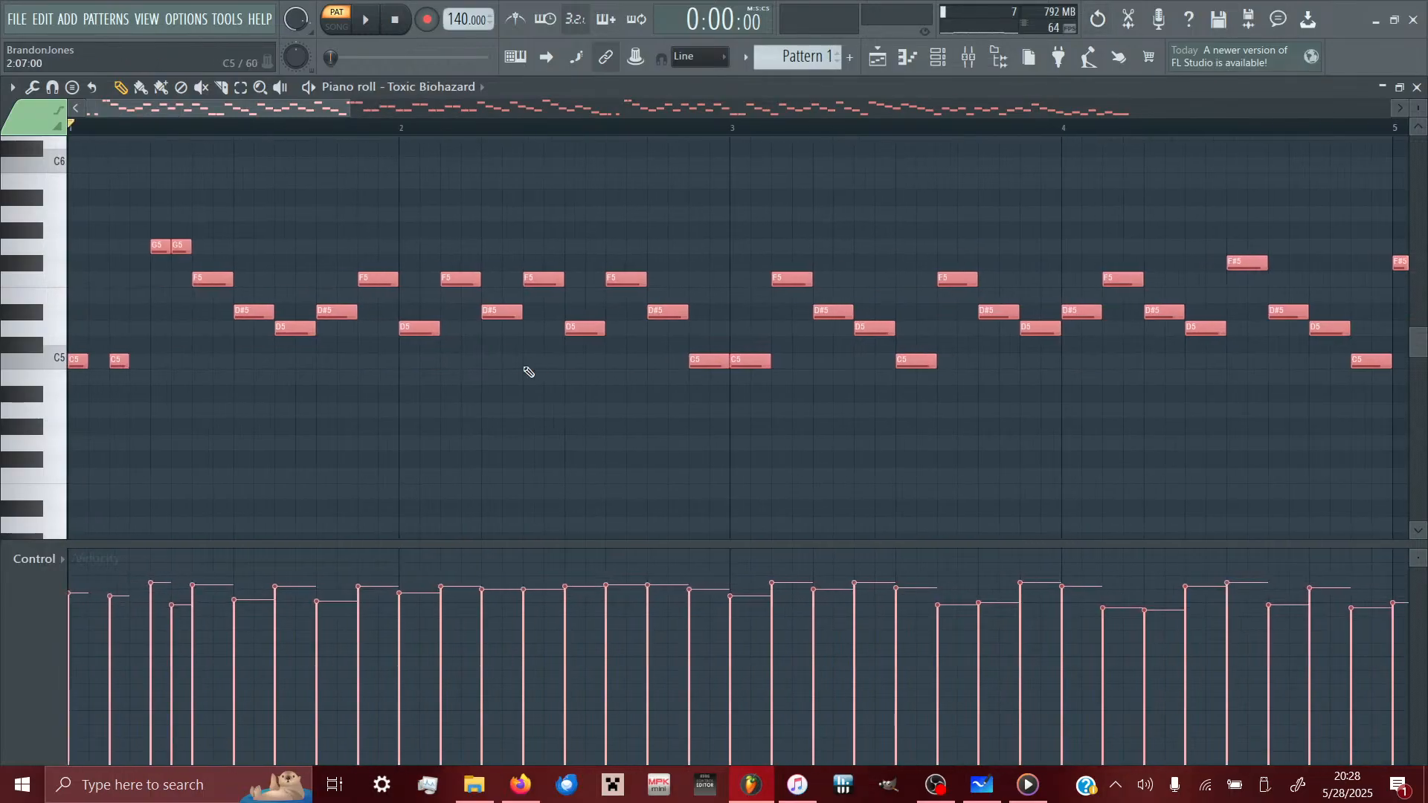
- Save the project as Beta Remix in the Concepts folder under FL Studio > Projects > Used Projects
key("ctrl+s")
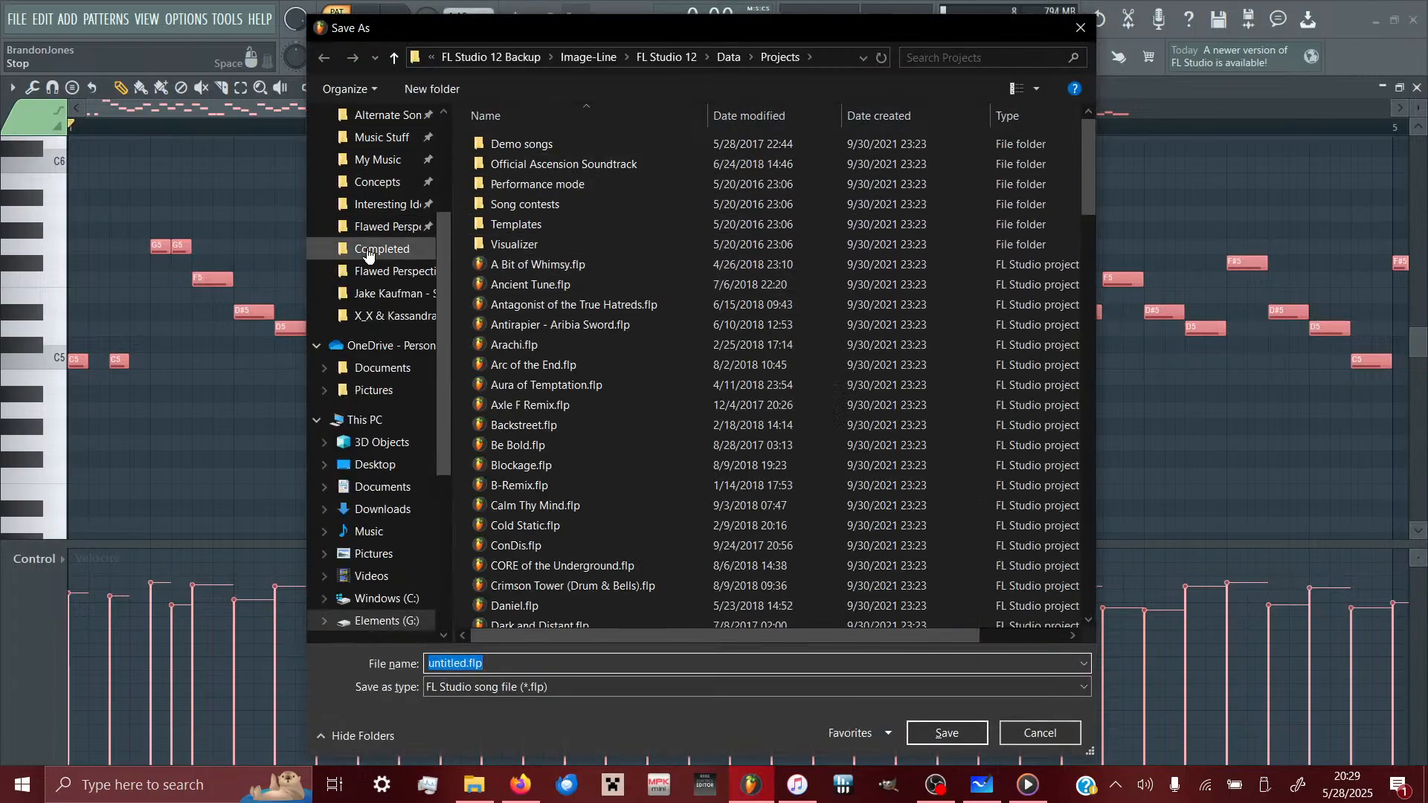
scroll(387, 224, "up", 3)
left_click(372, 227)
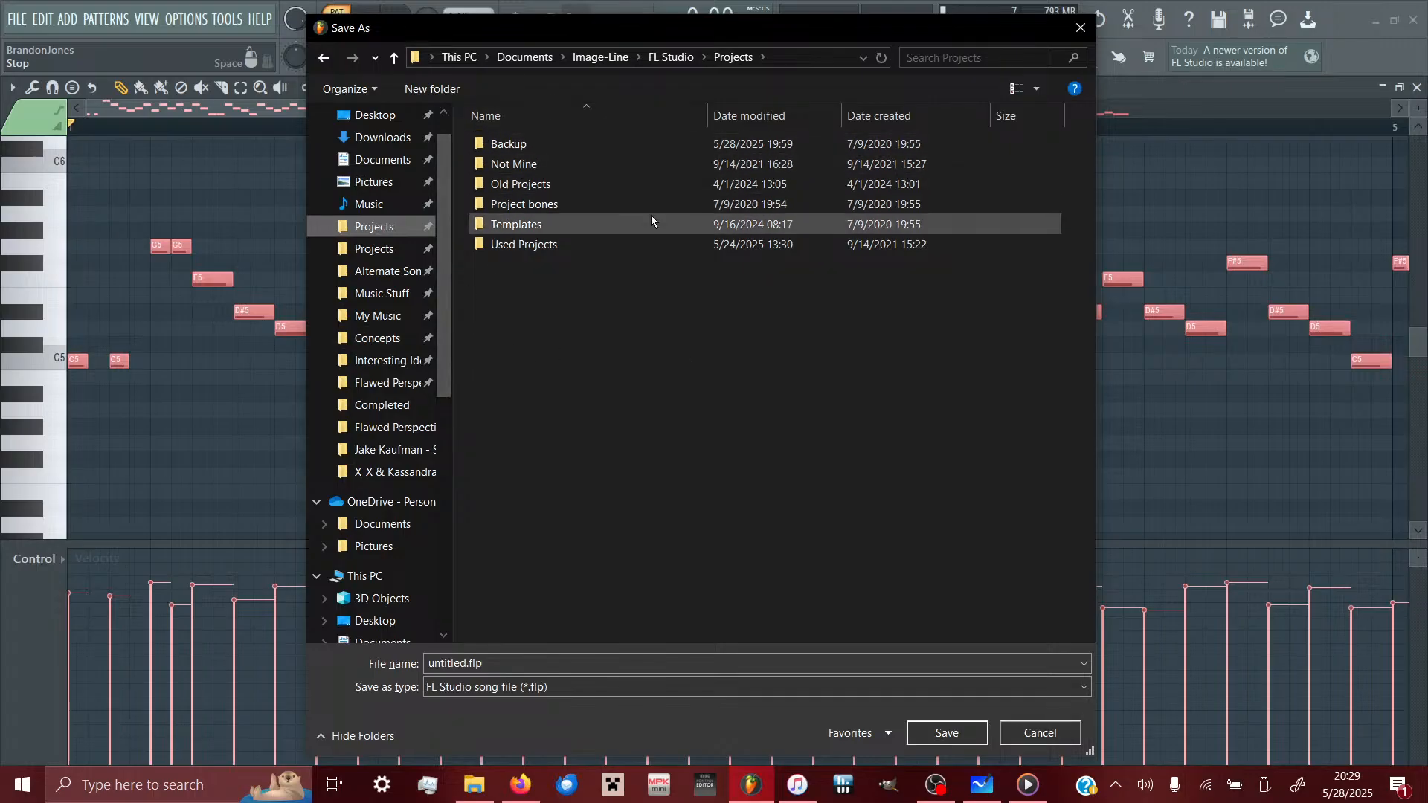
left_click(551, 246)
double_click(551, 246)
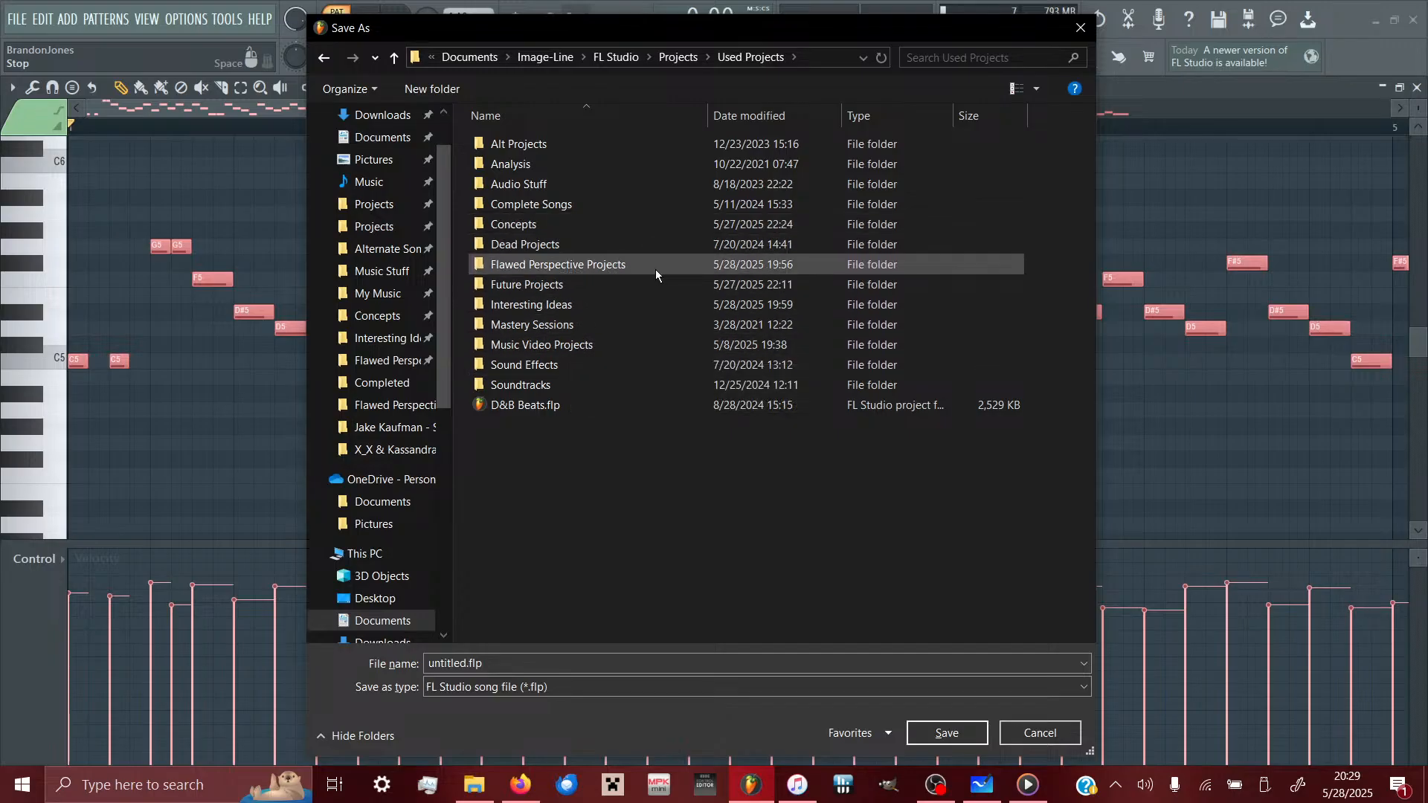
double_click(568, 229)
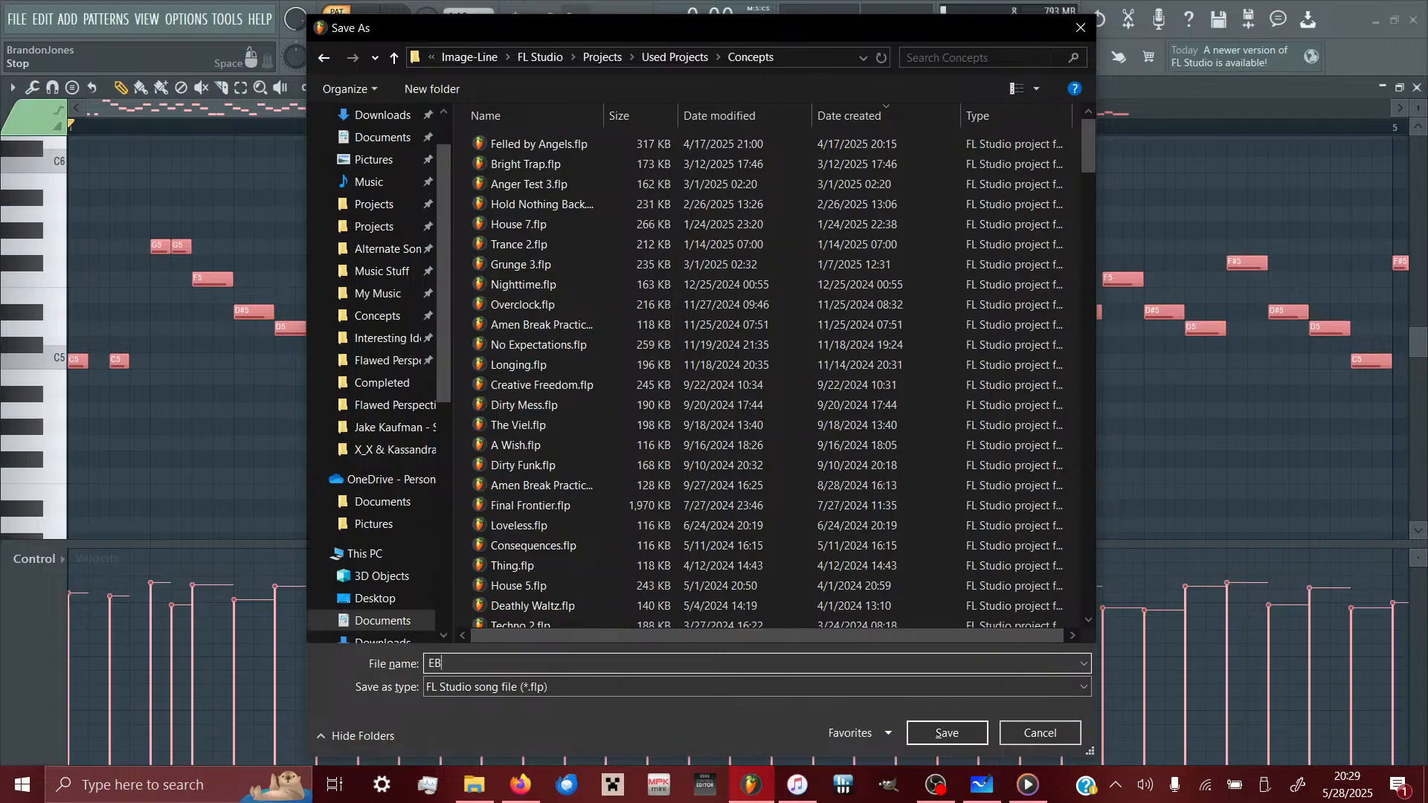
key("BackSpace")
key("BackSpace")
key("BackSpace")
type("Beta Remix")
key("Return")
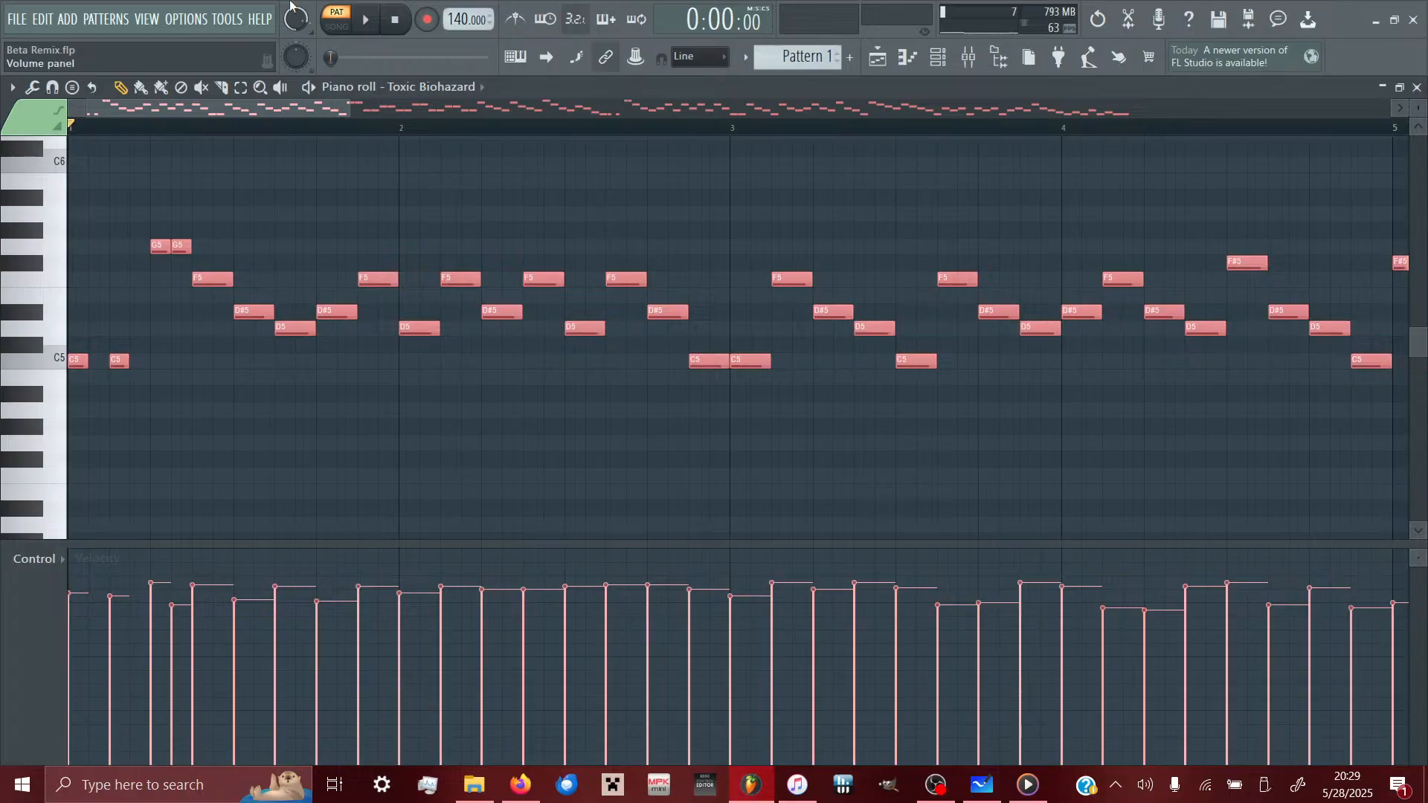
- Briefly play the melody from the start and save the project again
left_click(365, 20)
left_click(396, 22)
left_click_drag(350, 109, 737, 110)
key("ctrl+s")
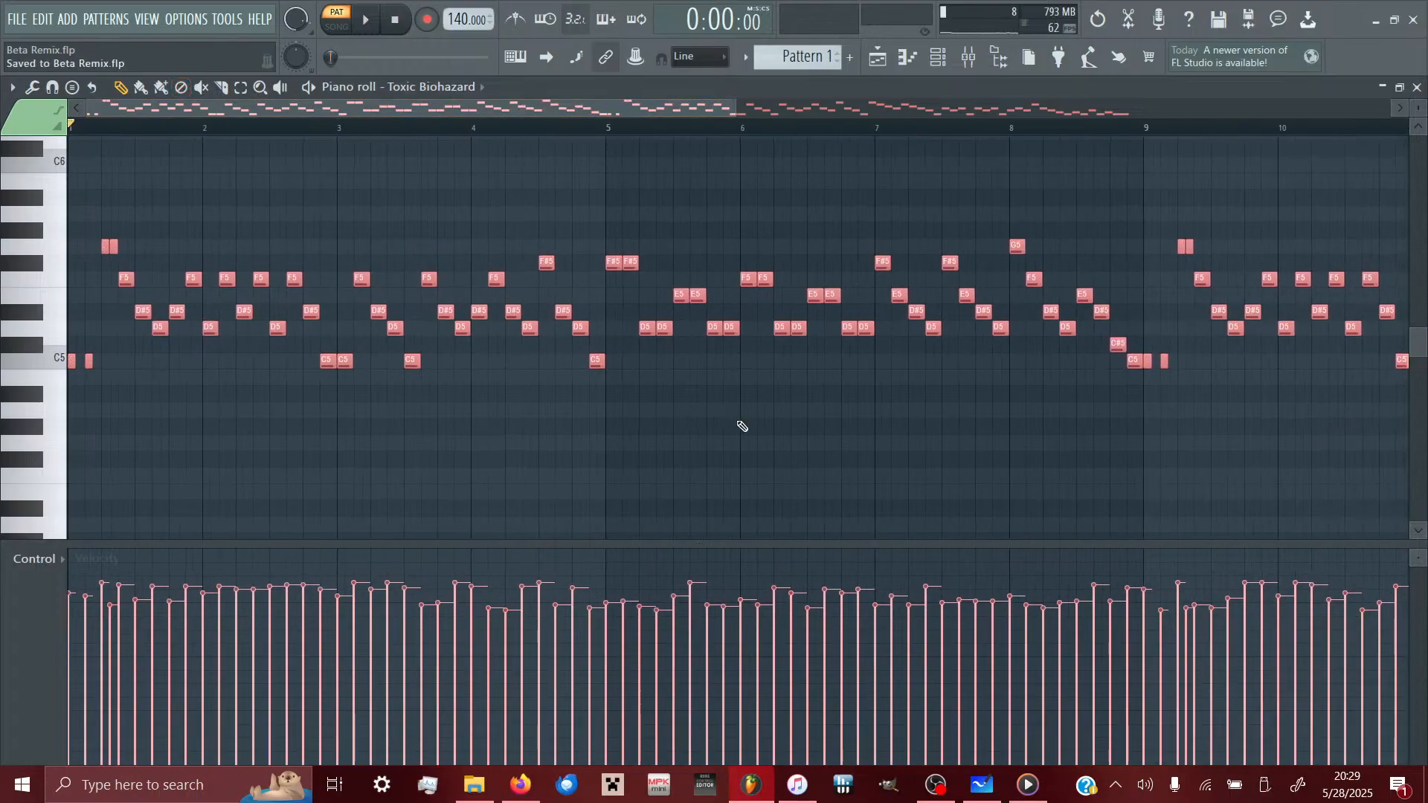
- Cut all melody notes from bar 9 to the end out of Pattern 1
left_click(425, 405)
scroll(679, 484, "right", 6)
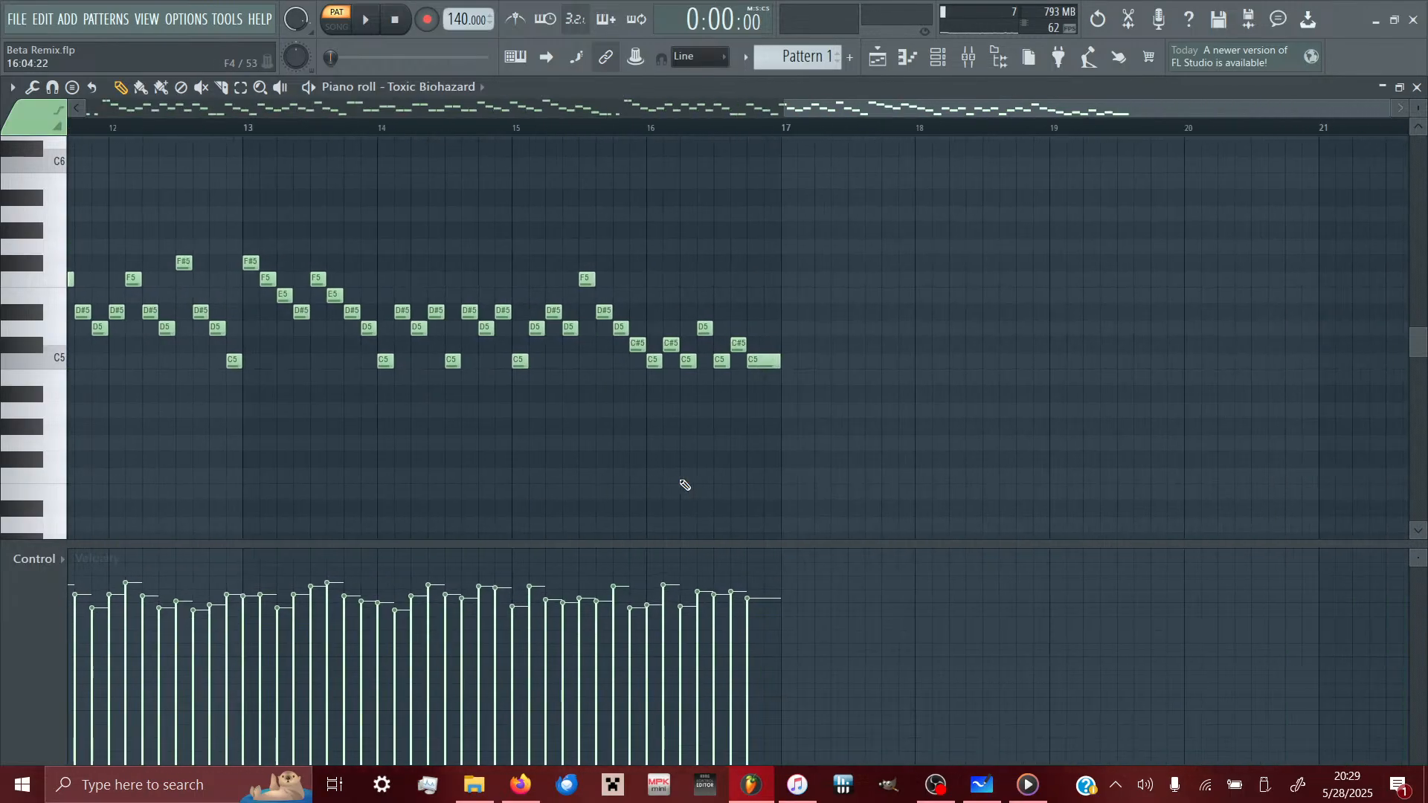
scroll(685, 485, "left", 6)
scroll(1313, 399, "right", 14)
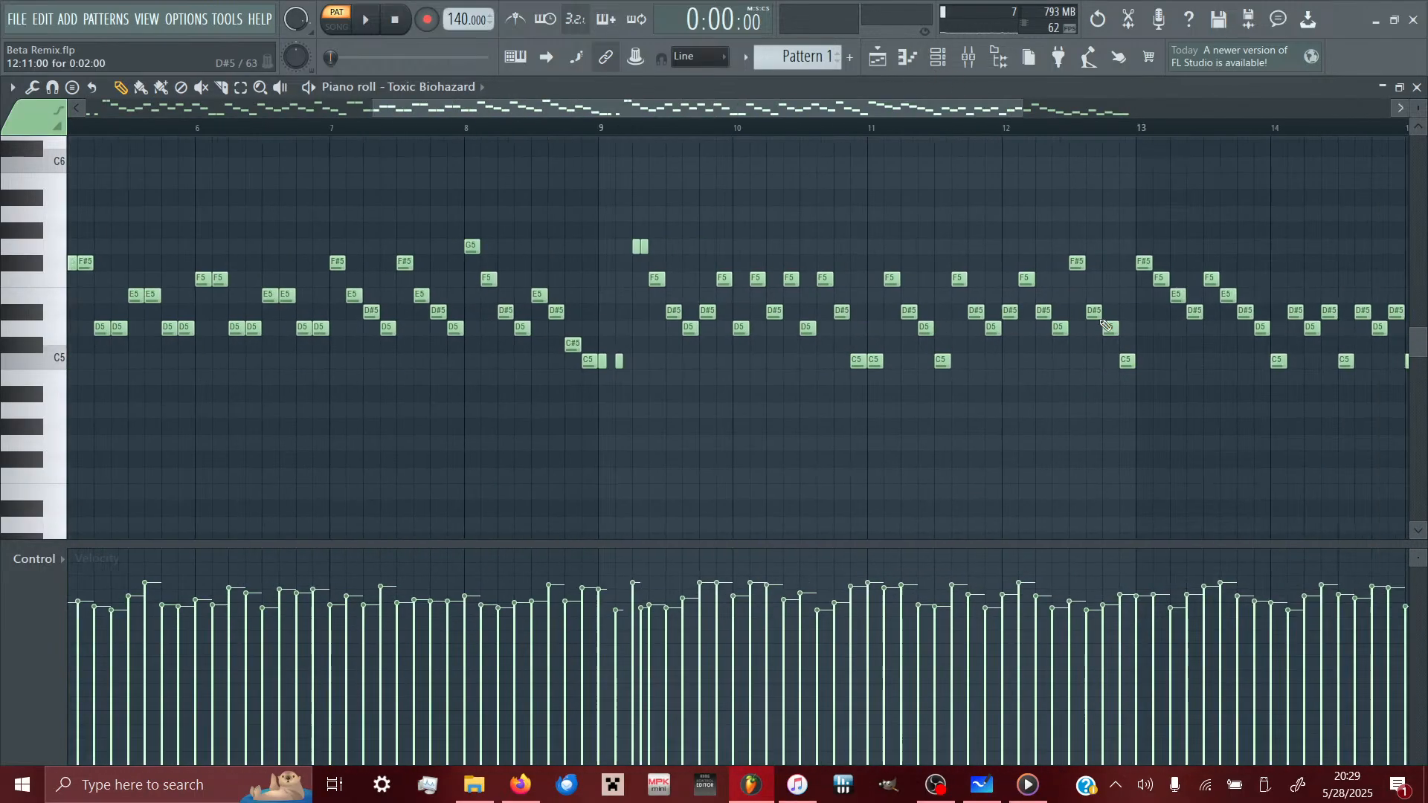
left_click_drag(1305, 433, 149, 142)
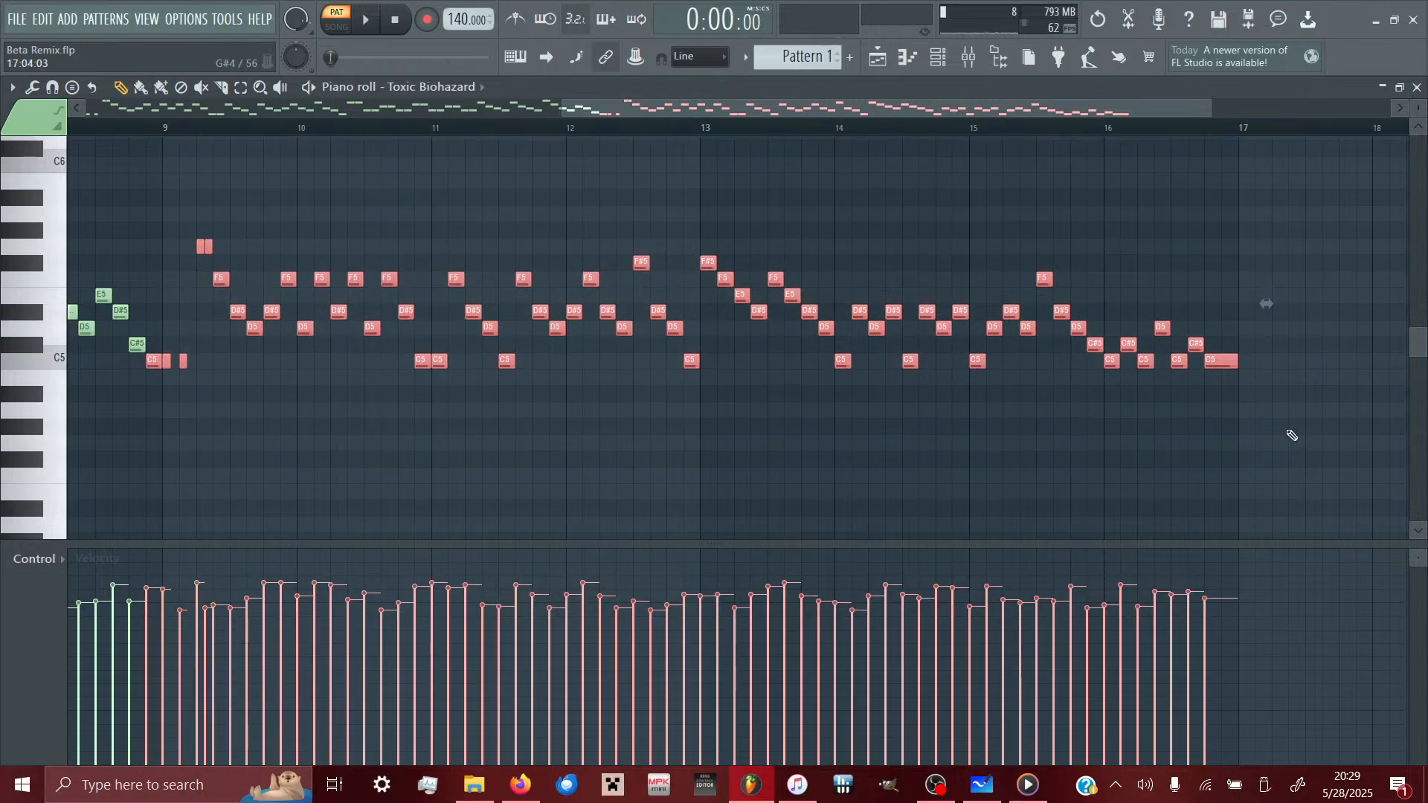
left_click_drag(1292, 435, 168, 173)
key("Delete")
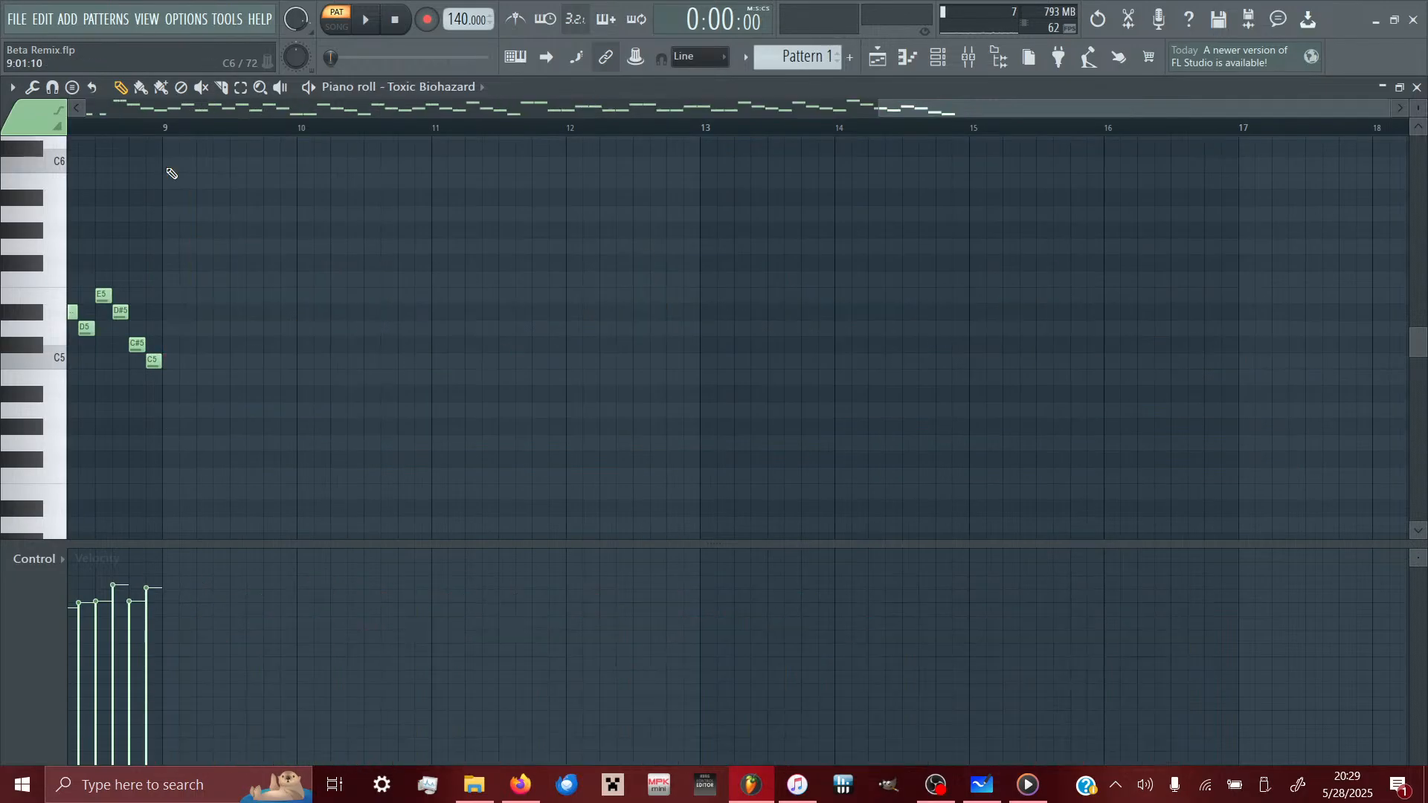
- Create Pattern 2 with its default name and paste the cut melody notes at its start
left_click(849, 56)
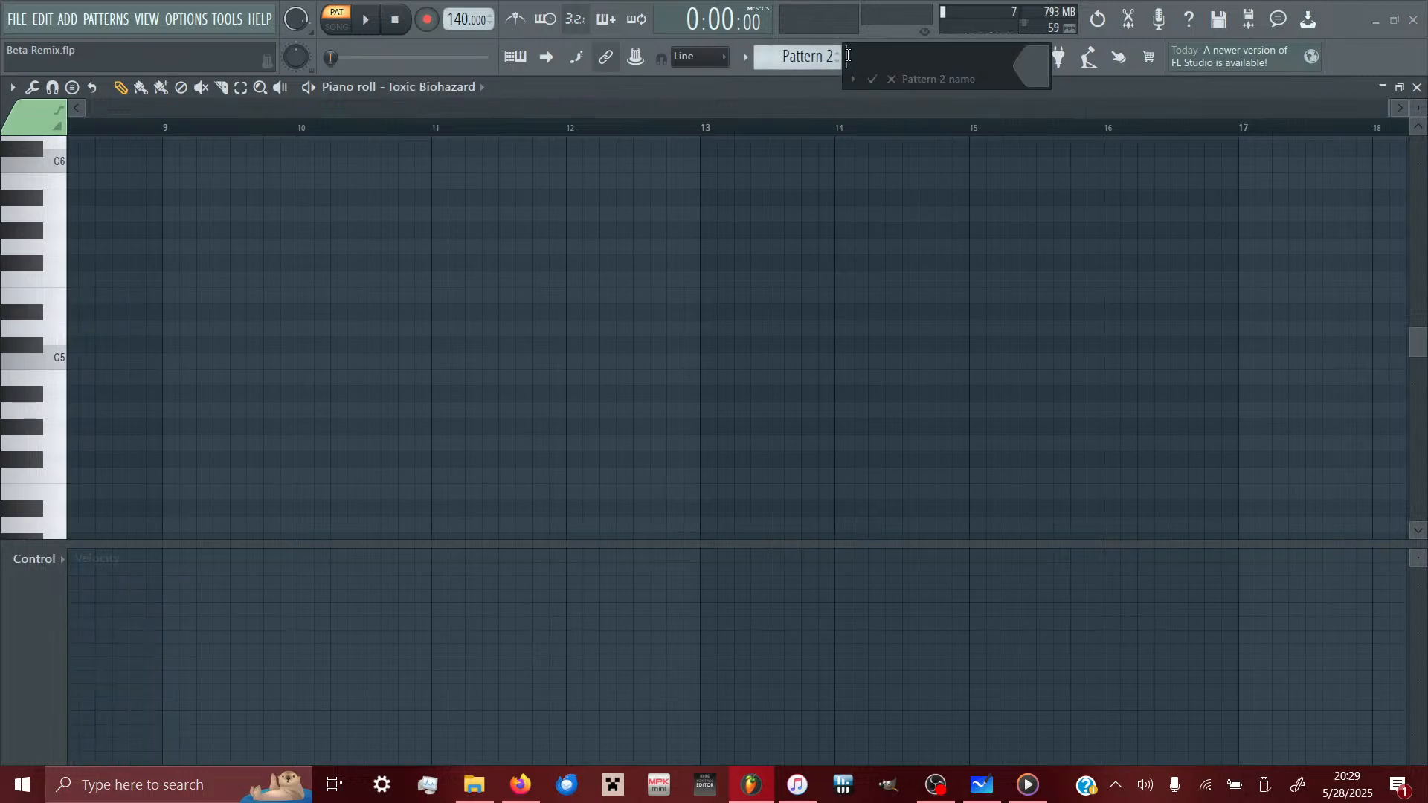
left_click(876, 82)
key("ctrl+v")
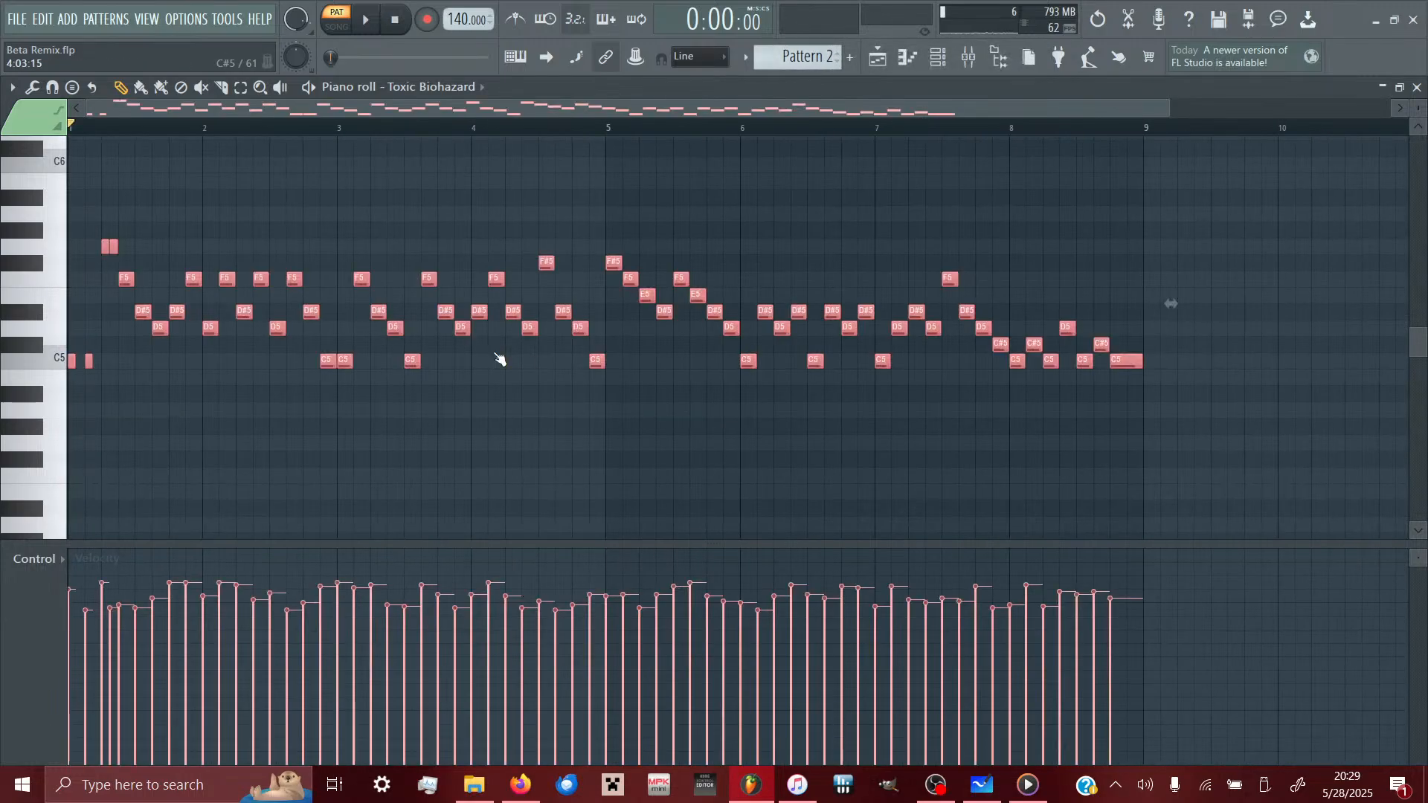
- Reopen Pattern 1 from the playlist and set the project tempo to 130 BPM
left_click(882, 58)
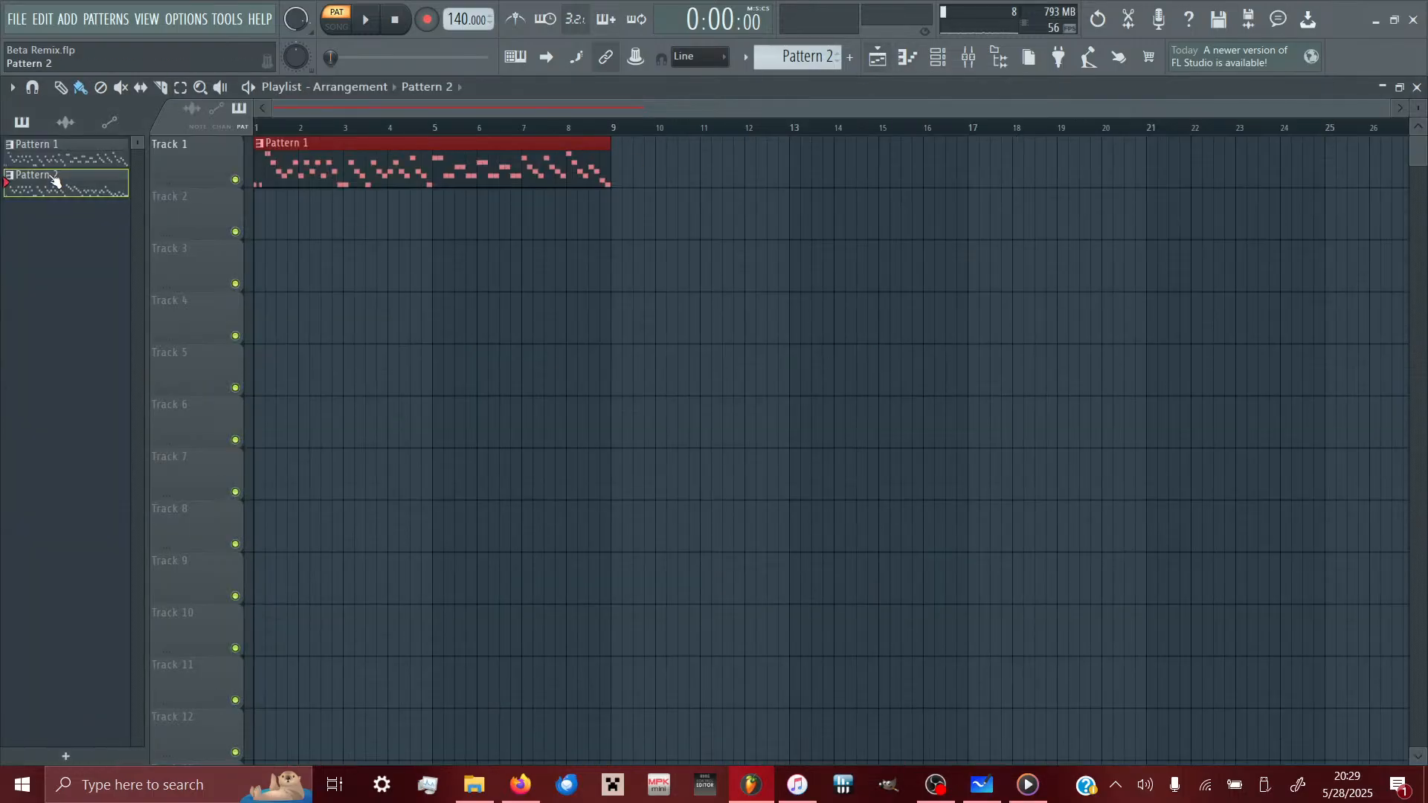
double_click(28, 165)
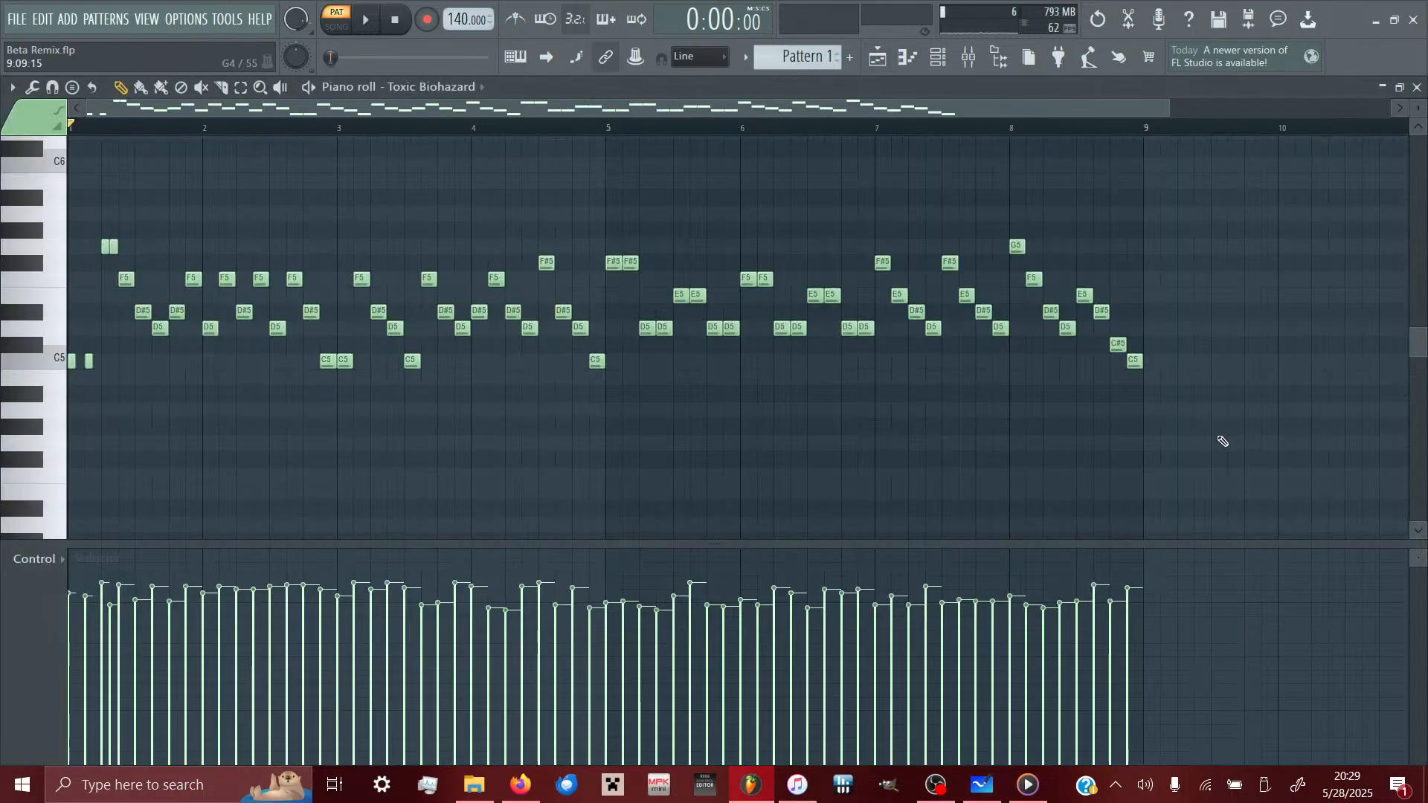
right_click(487, 22)
left_click(672, 138)
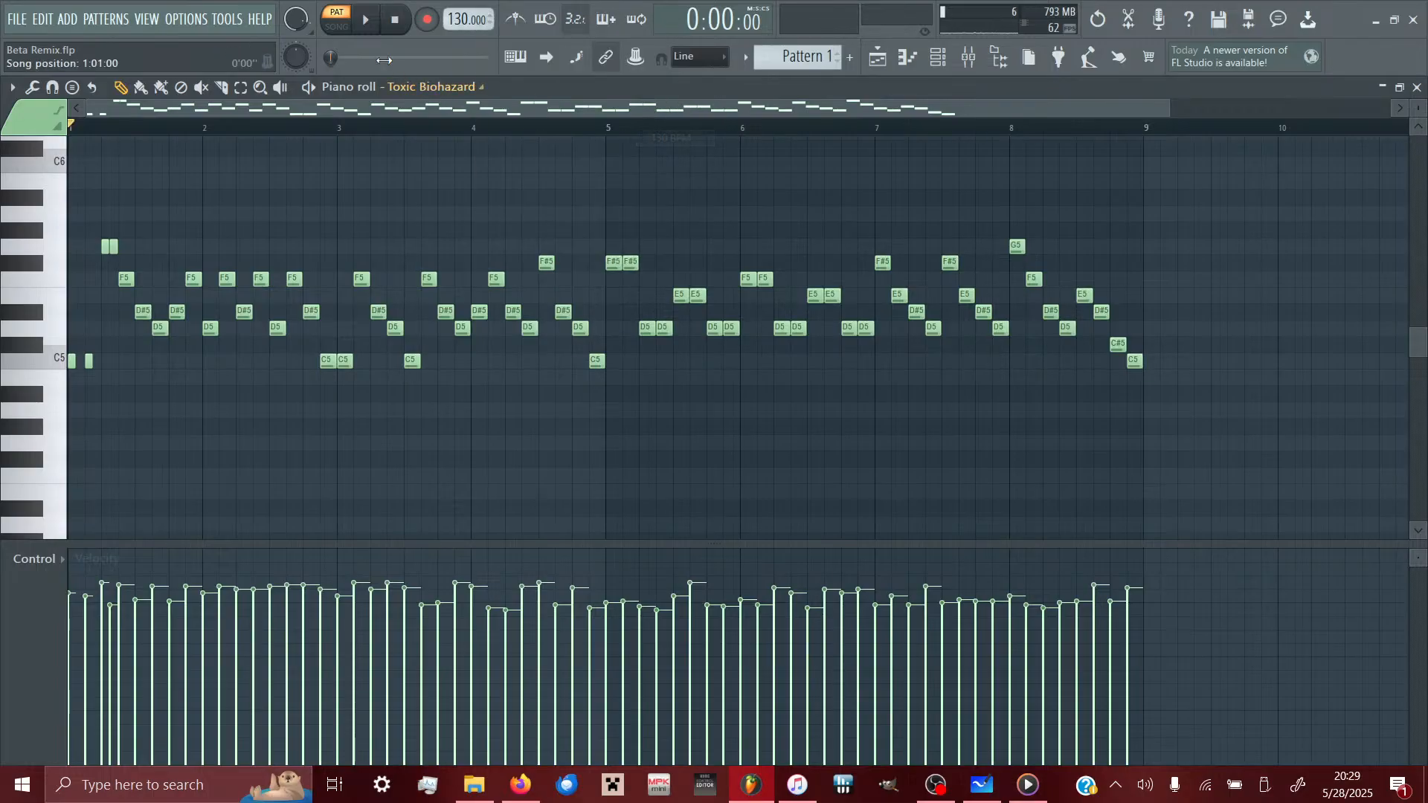
- Play Pattern 1 from the start to check the melody at 130 BPM
key("space")
key("space")
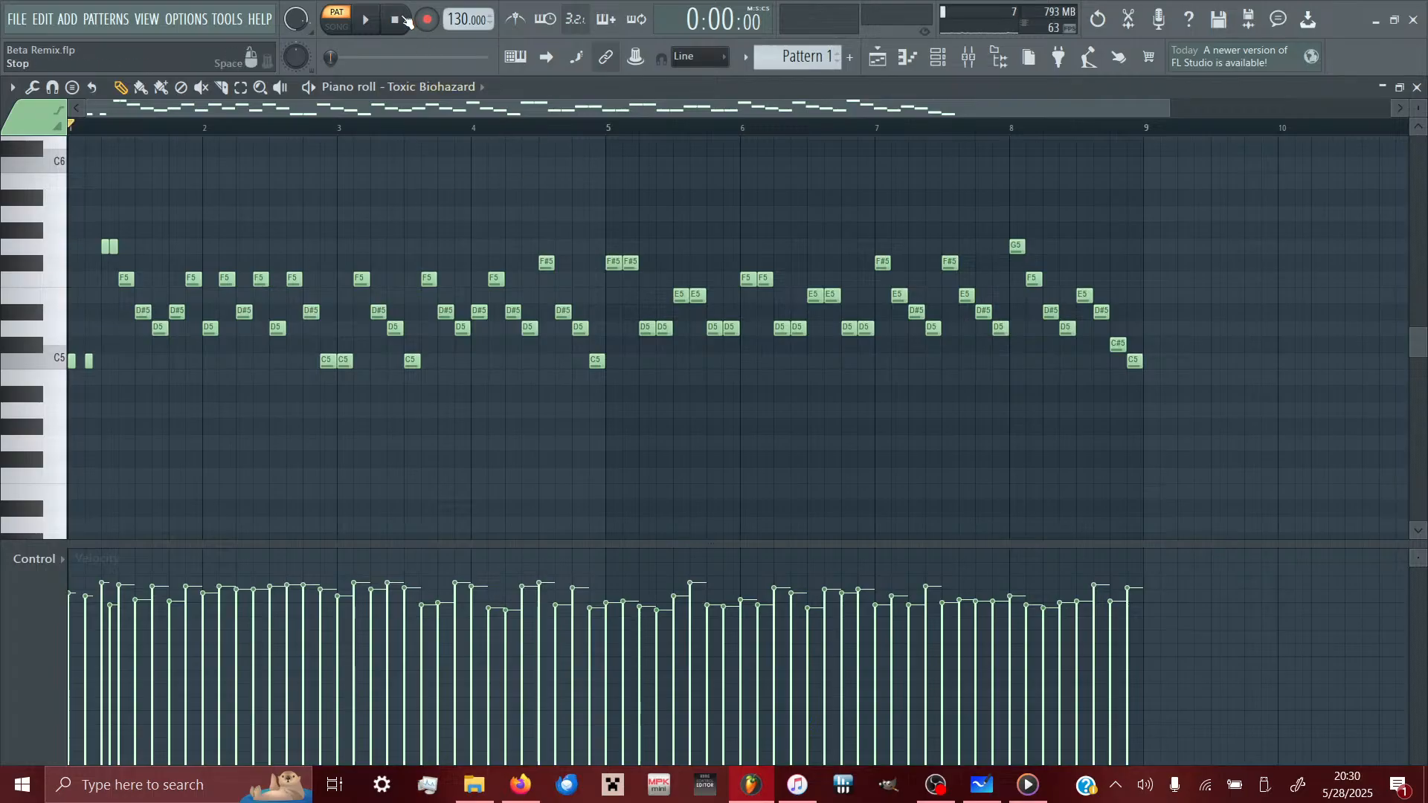
left_click_drag(1168, 108, 423, 107)
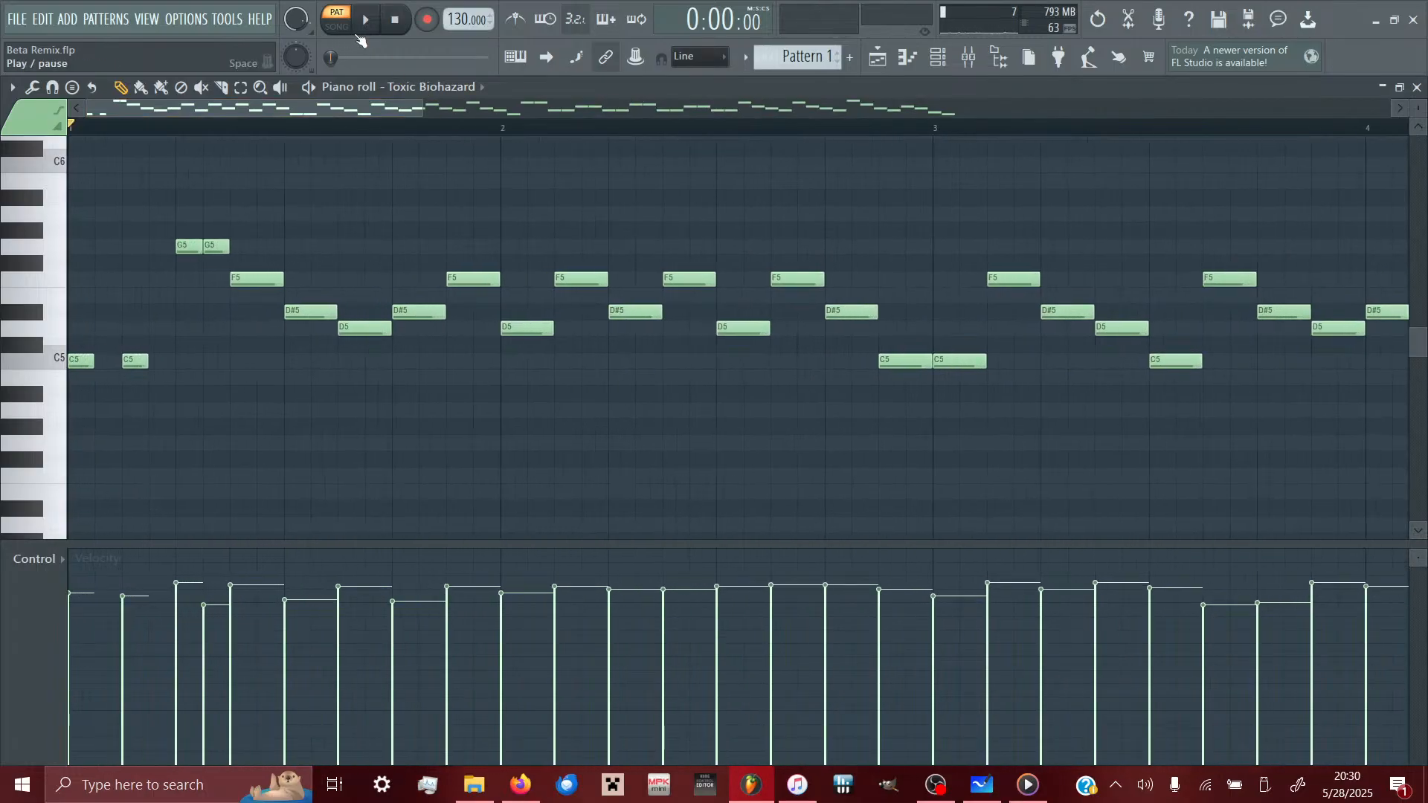
left_click(361, 37)
left_click(396, 37)
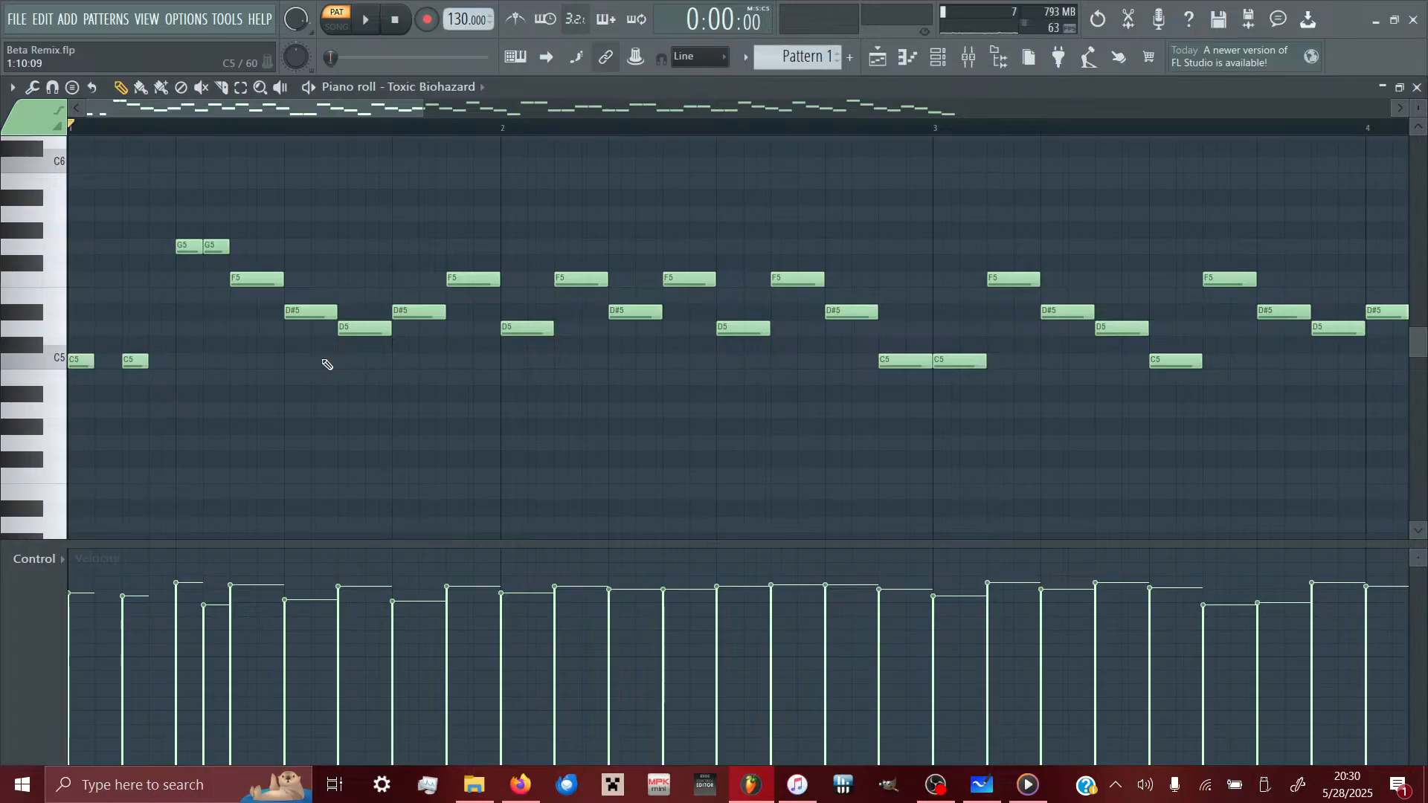
- Delete the last two notes of bar 1 and shift the descending run from the paired G5 notes to D5 right by two steps
left_click_drag(477, 337, 399, 224)
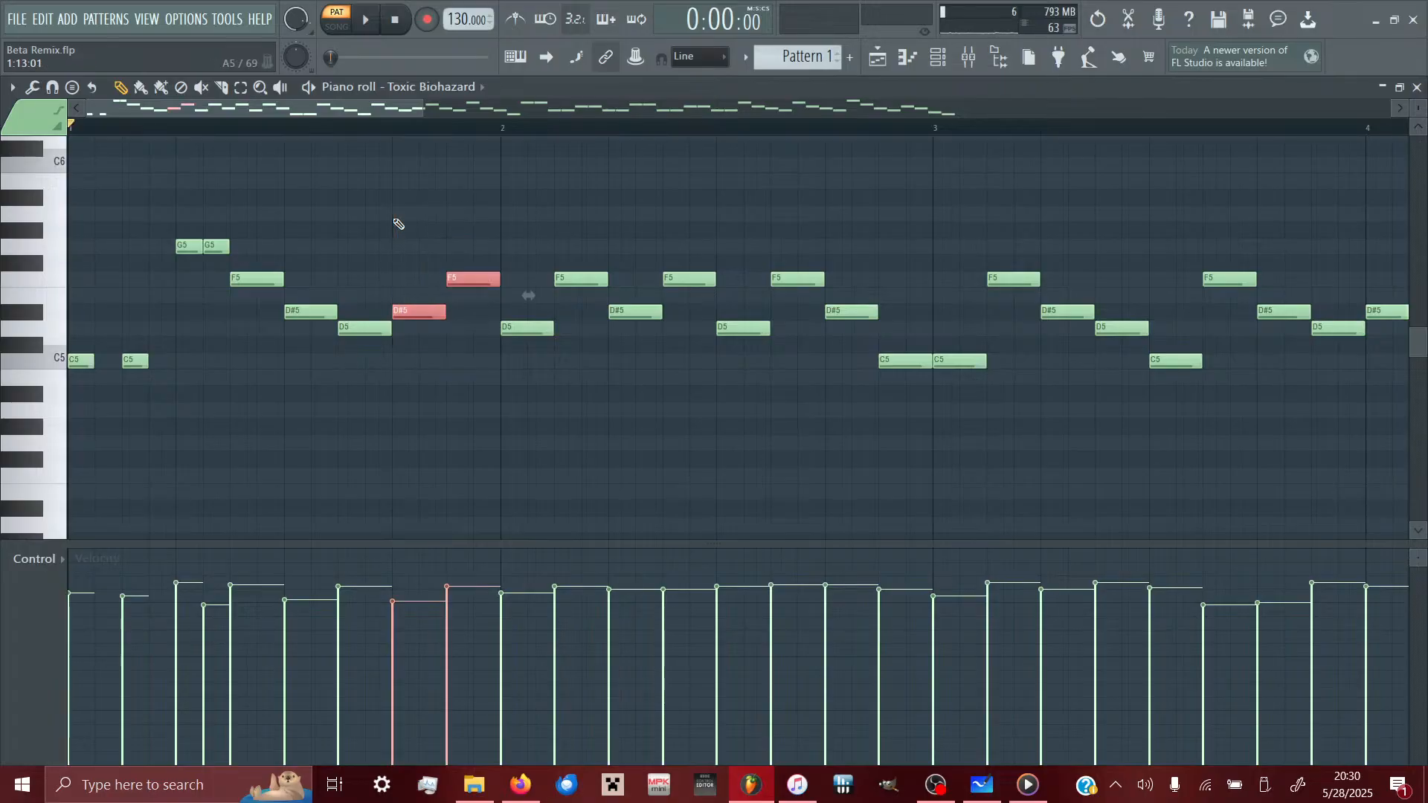
key("Delete")
left_click_drag(410, 377, 128, 89)
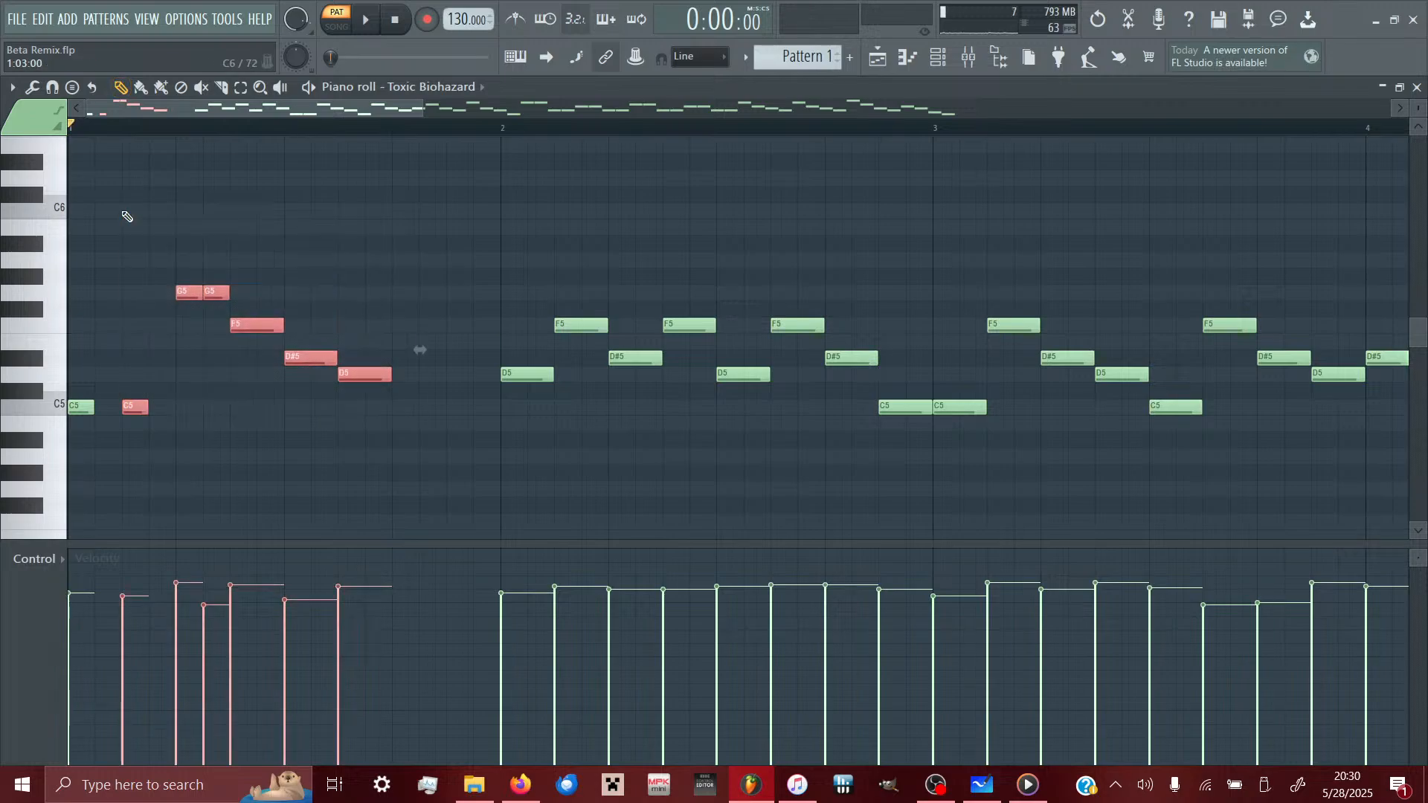
left_click_drag(404, 396, 216, 253)
key("shift+Right")
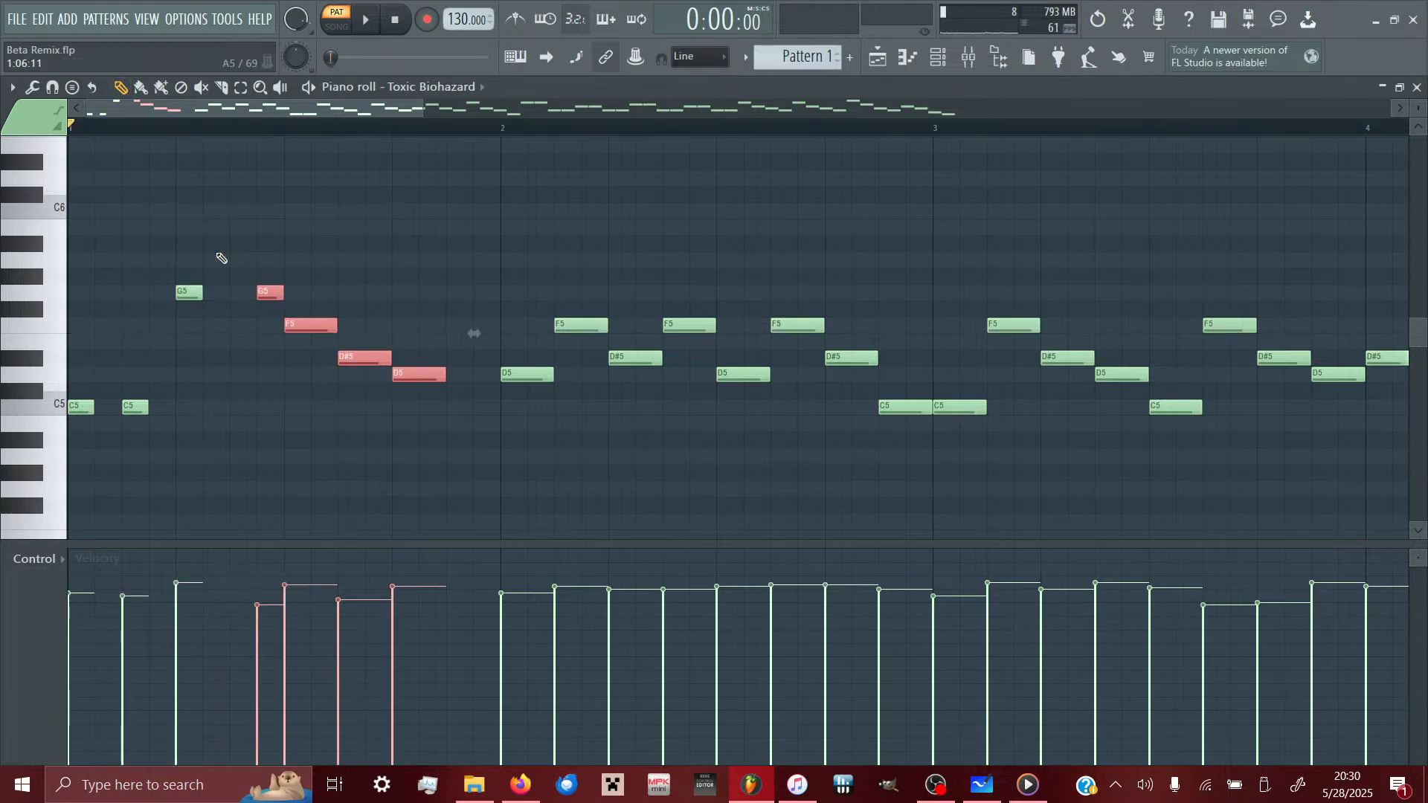
left_click_drag(214, 366, 238, 291)
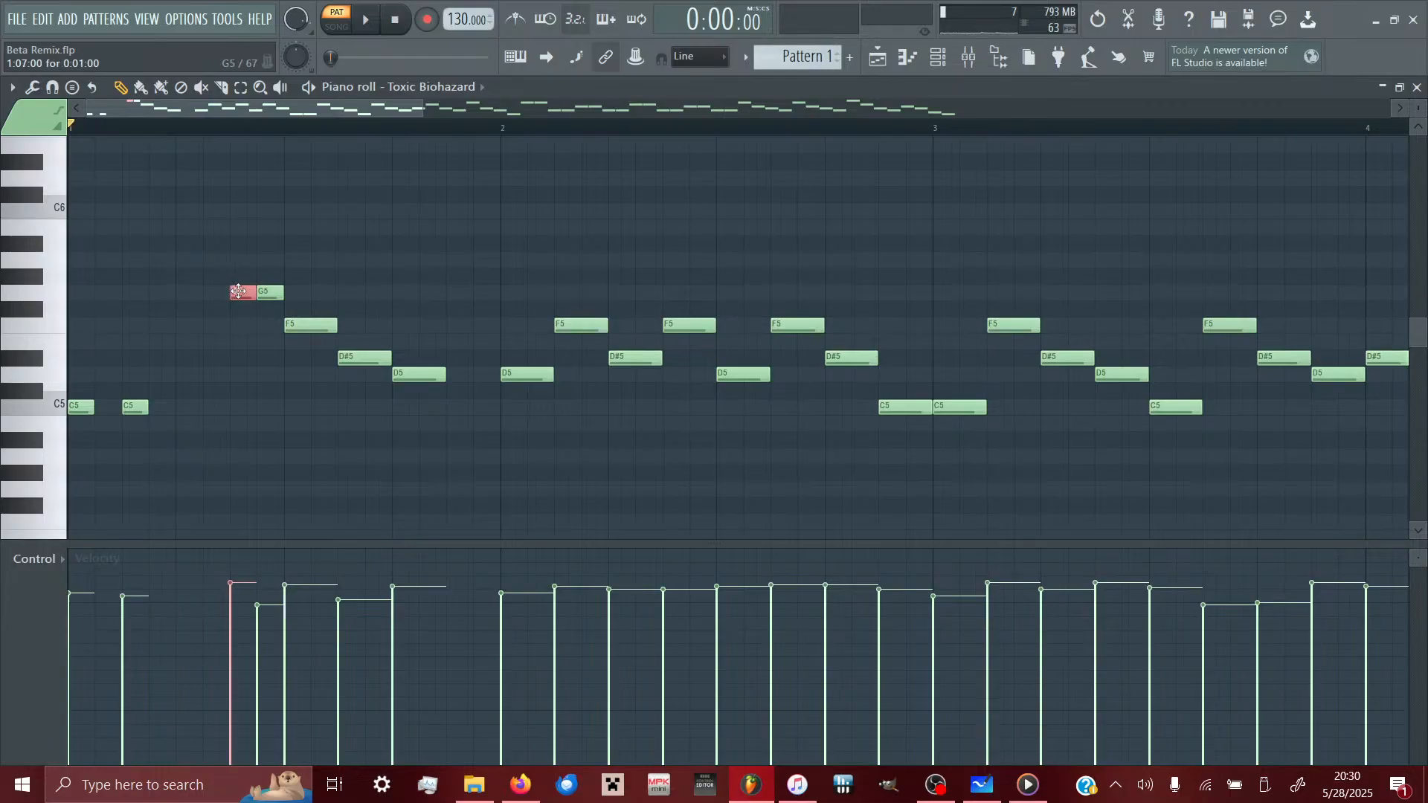
- Play the opening of Pattern 1 twice to check the rhythm of the shifted notes
left_click(368, 33)
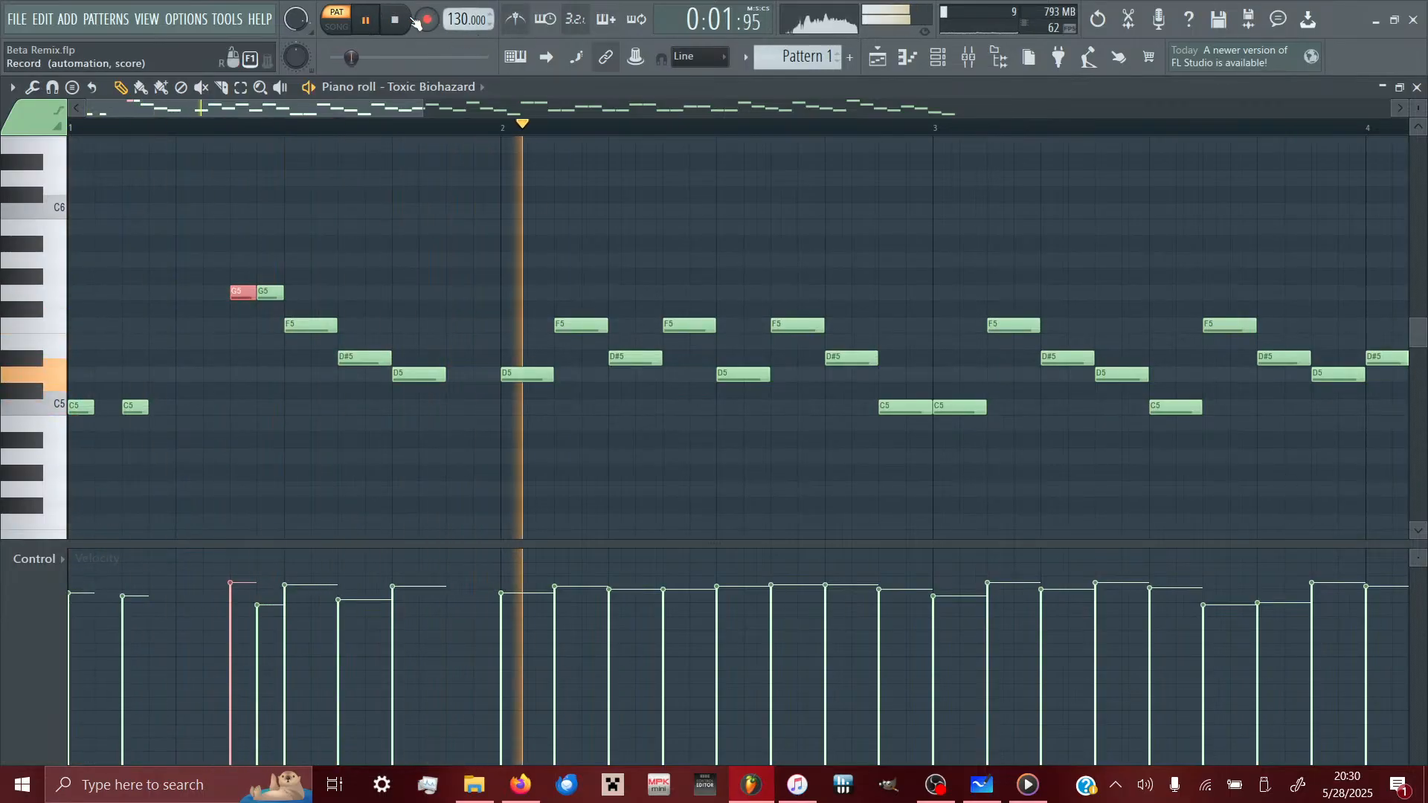
left_click(399, 22)
left_click(370, 29)
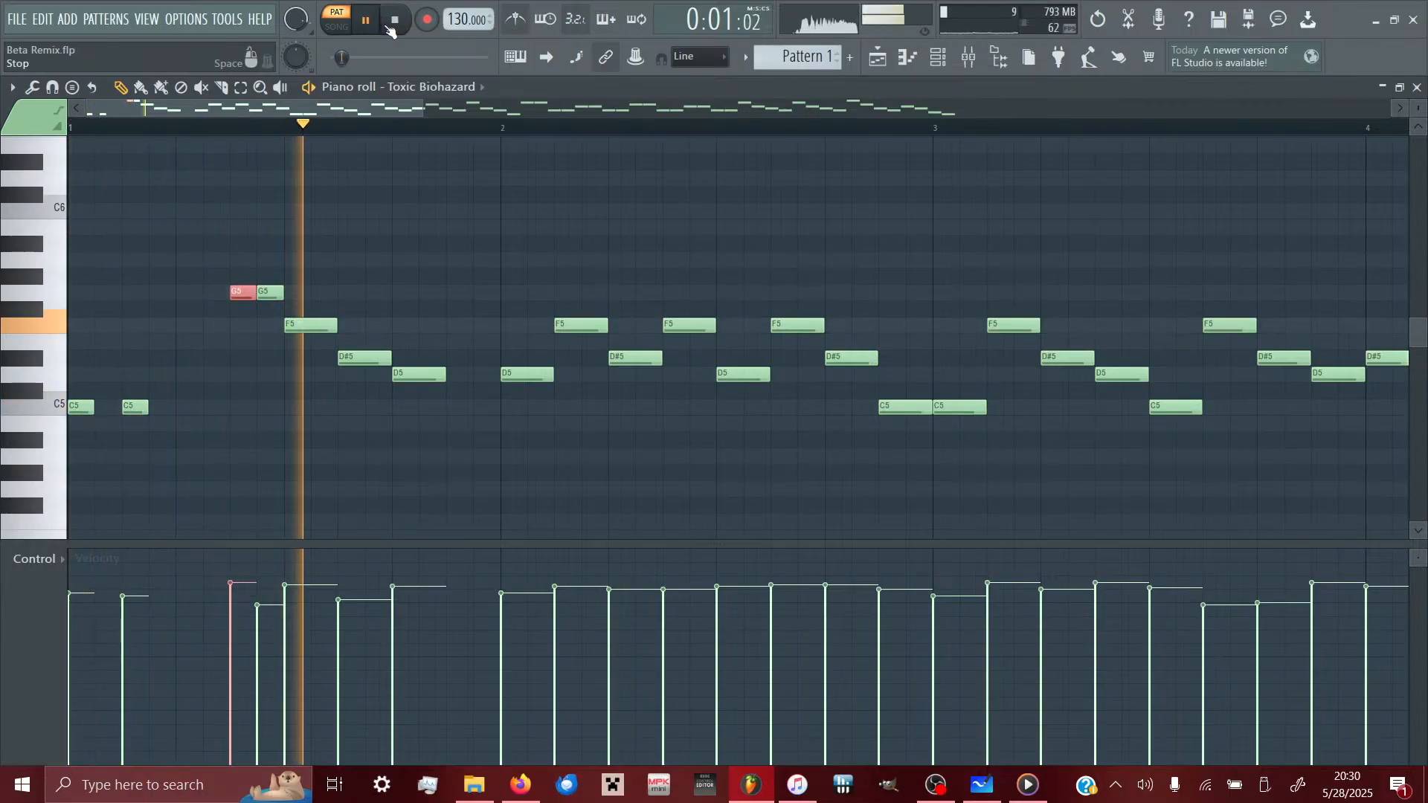
left_click(393, 22)
- Delete the second short G5 in bar 1 and lengthen the first G5 to three steps
left_click_drag(481, 446, 283, 250)
key("ctrl+d")
right_click(272, 292)
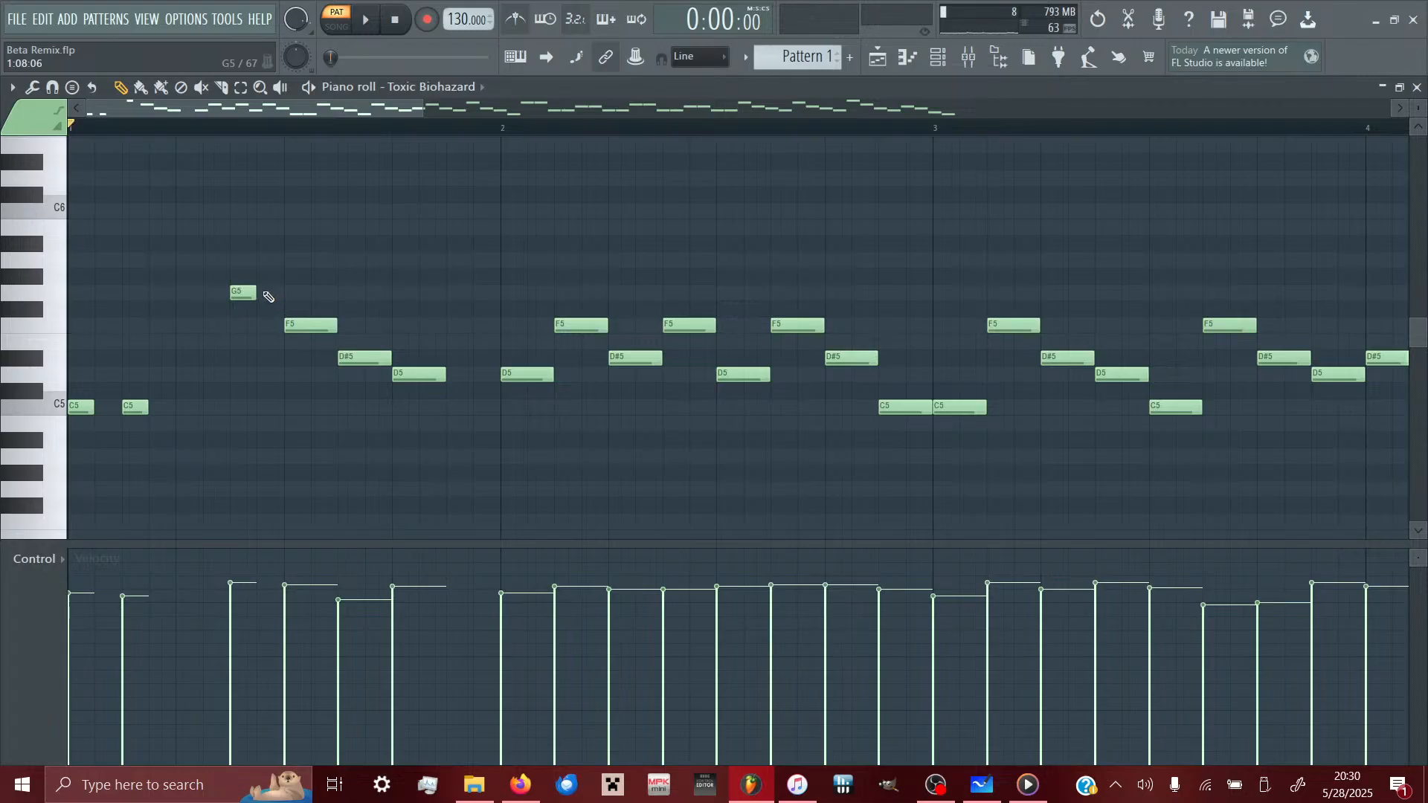
left_click_drag(271, 297, 310, 307)
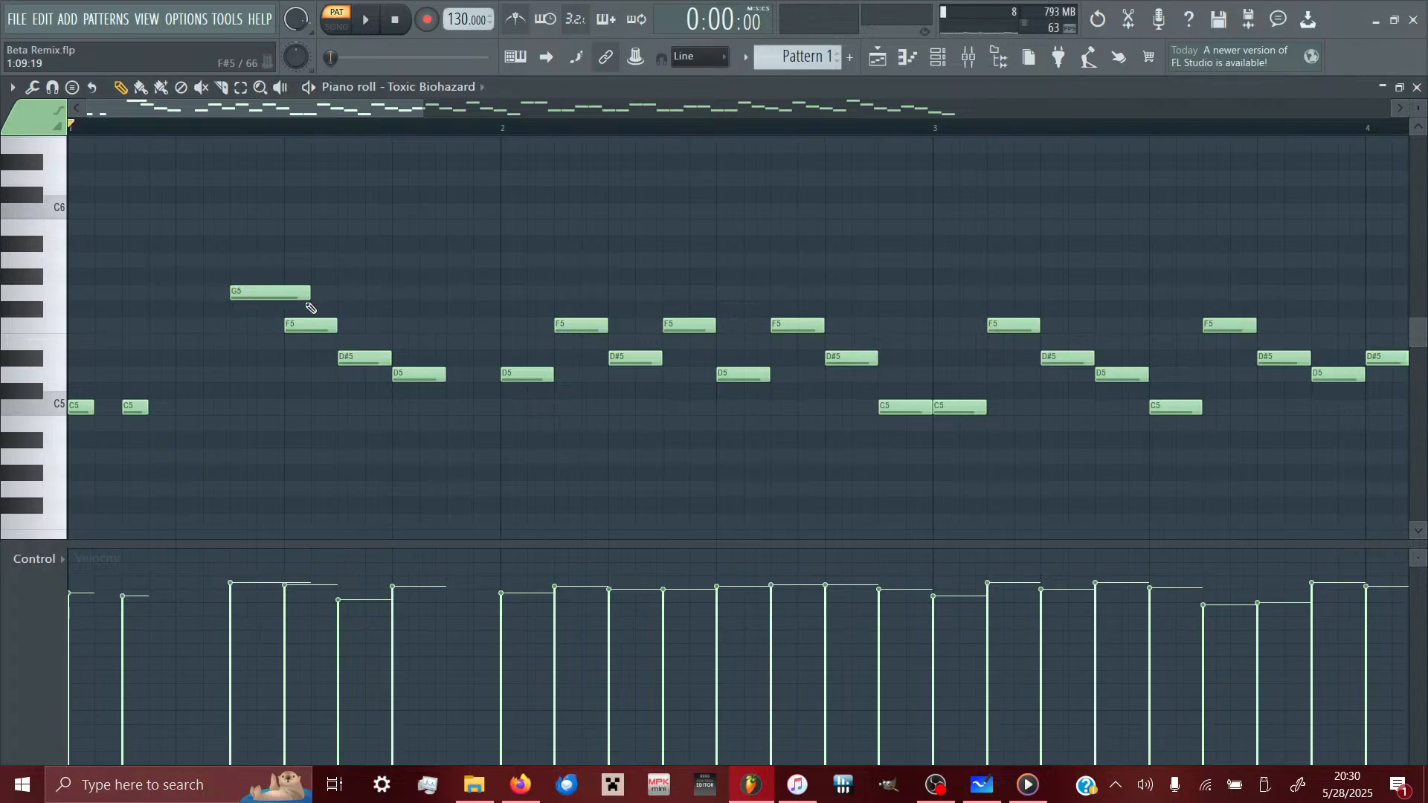
- Shift bar 1's F5, D#5 and D5 right by two steps, extend the G5 to meet the F5, and play the result
left_click_drag(467, 446, 302, 321)
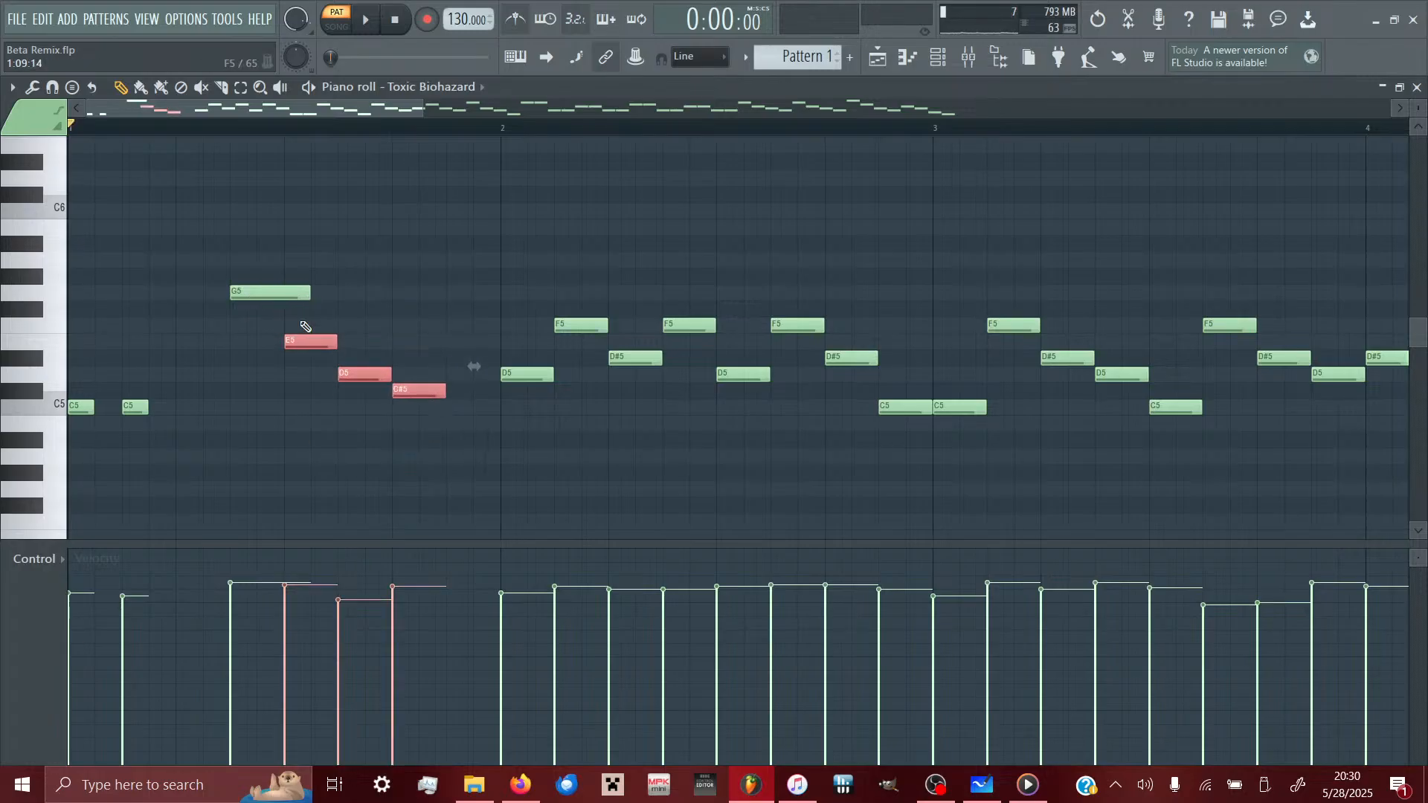
key("shift+Right")
key("shift+Right")
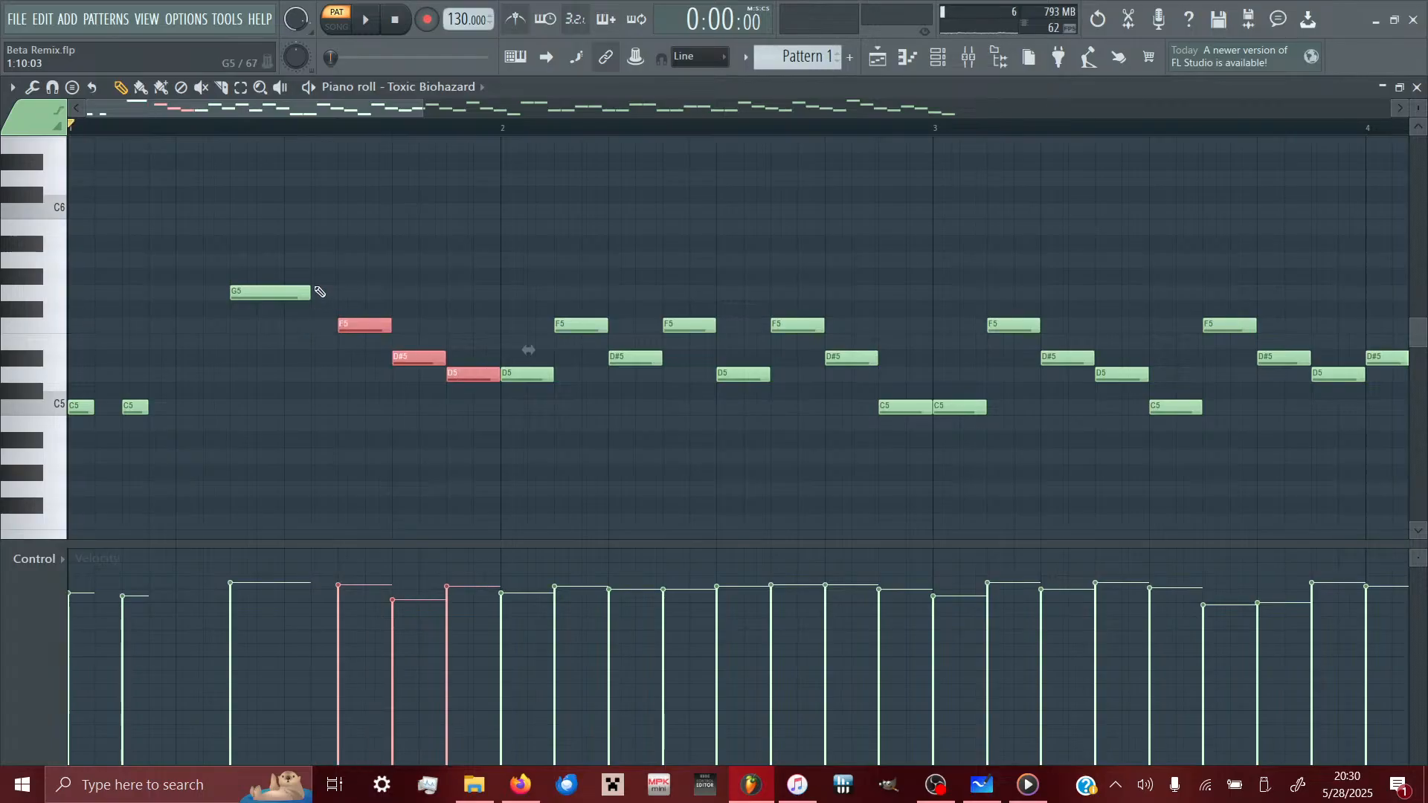
key("ctrl+d")
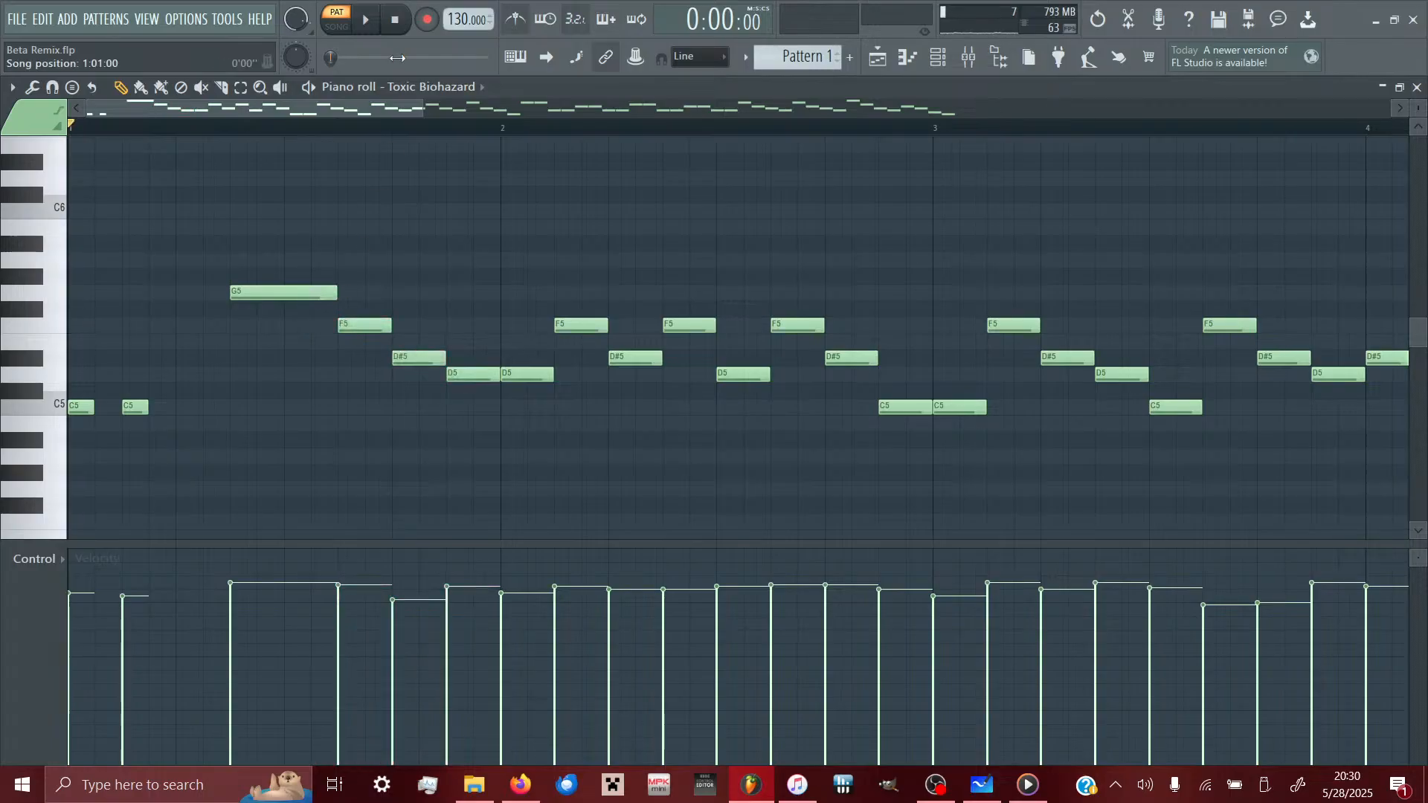
left_click(365, 19)
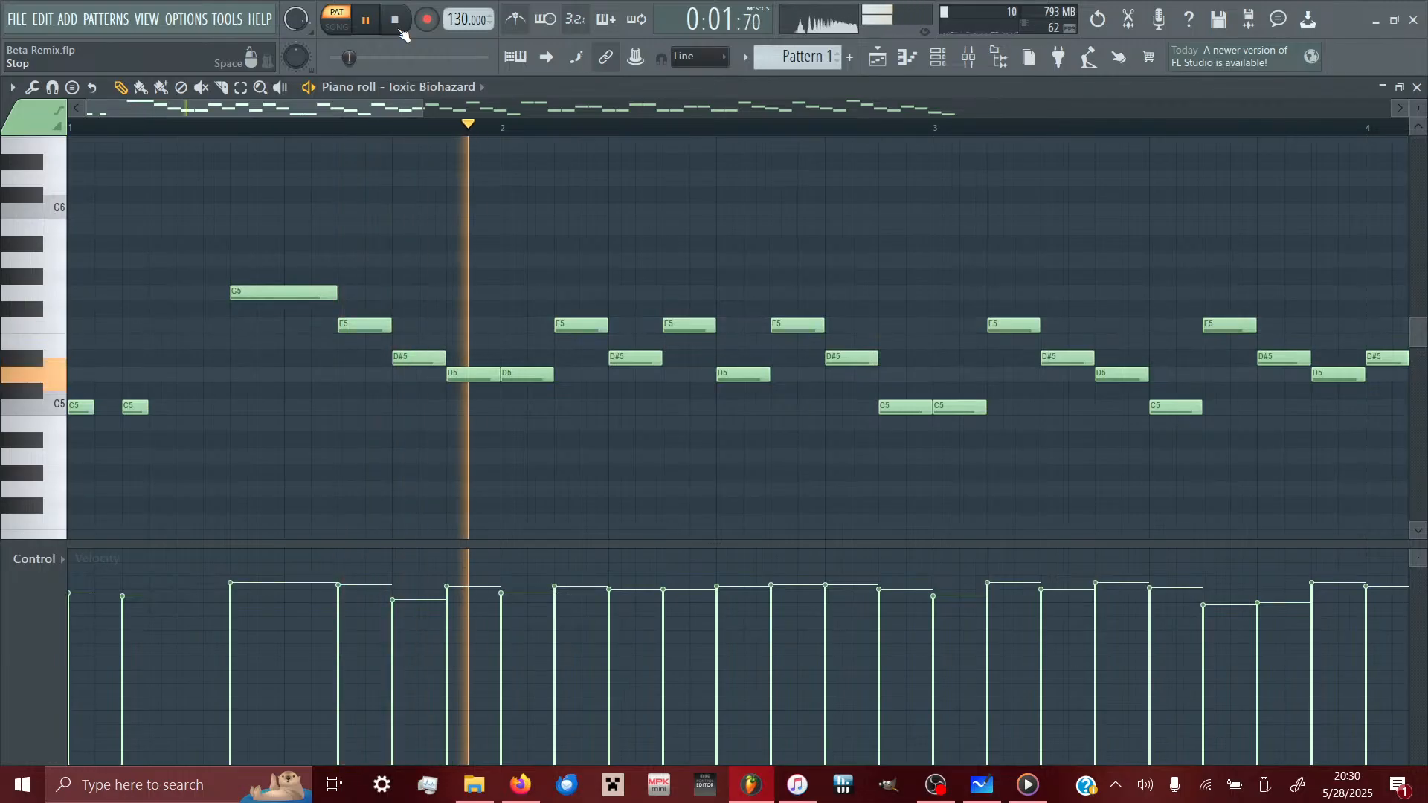
- Lower the D5 at the start of bar 2 to B4, play the pattern, and lower the note further to A#4
left_click(397, 22)
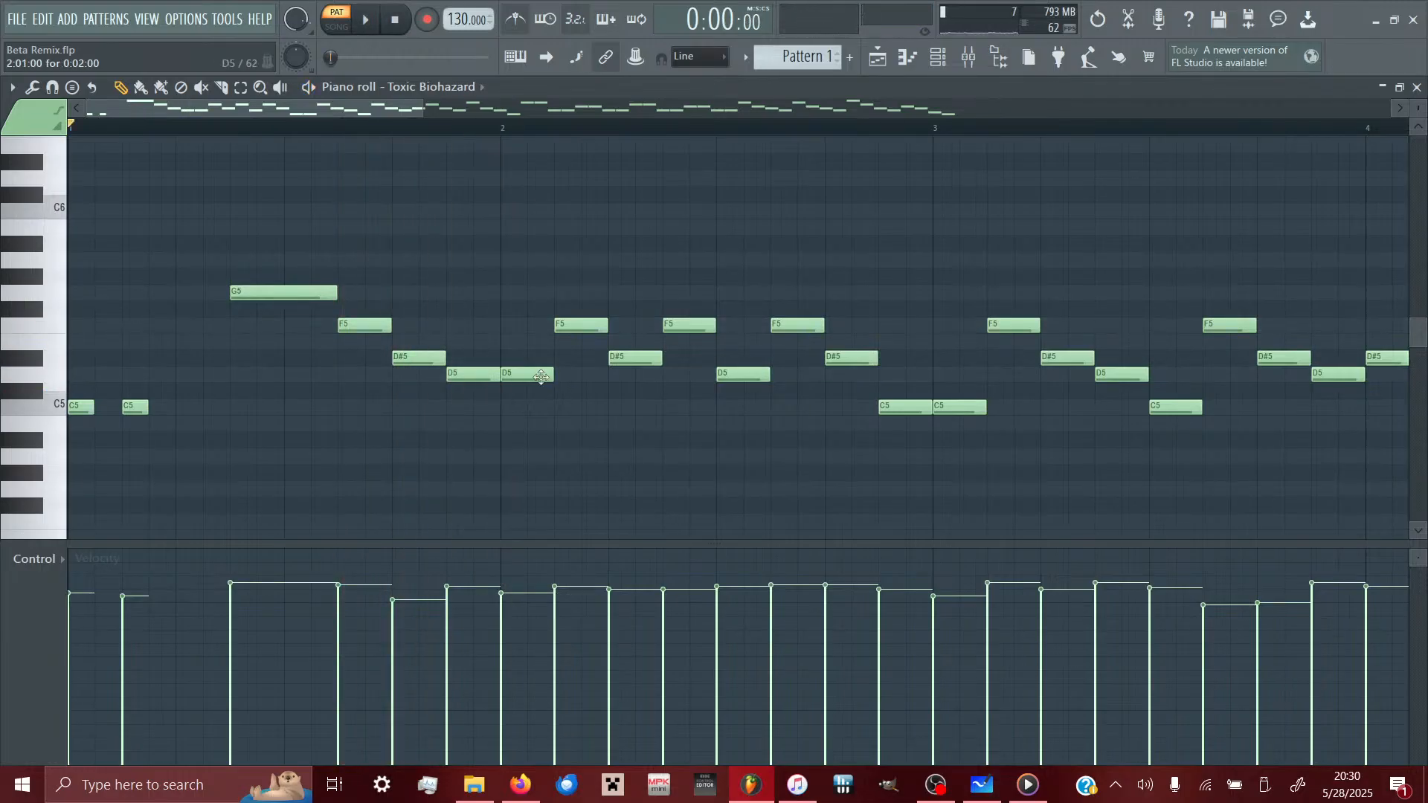
left_click_drag(540, 377, 541, 432)
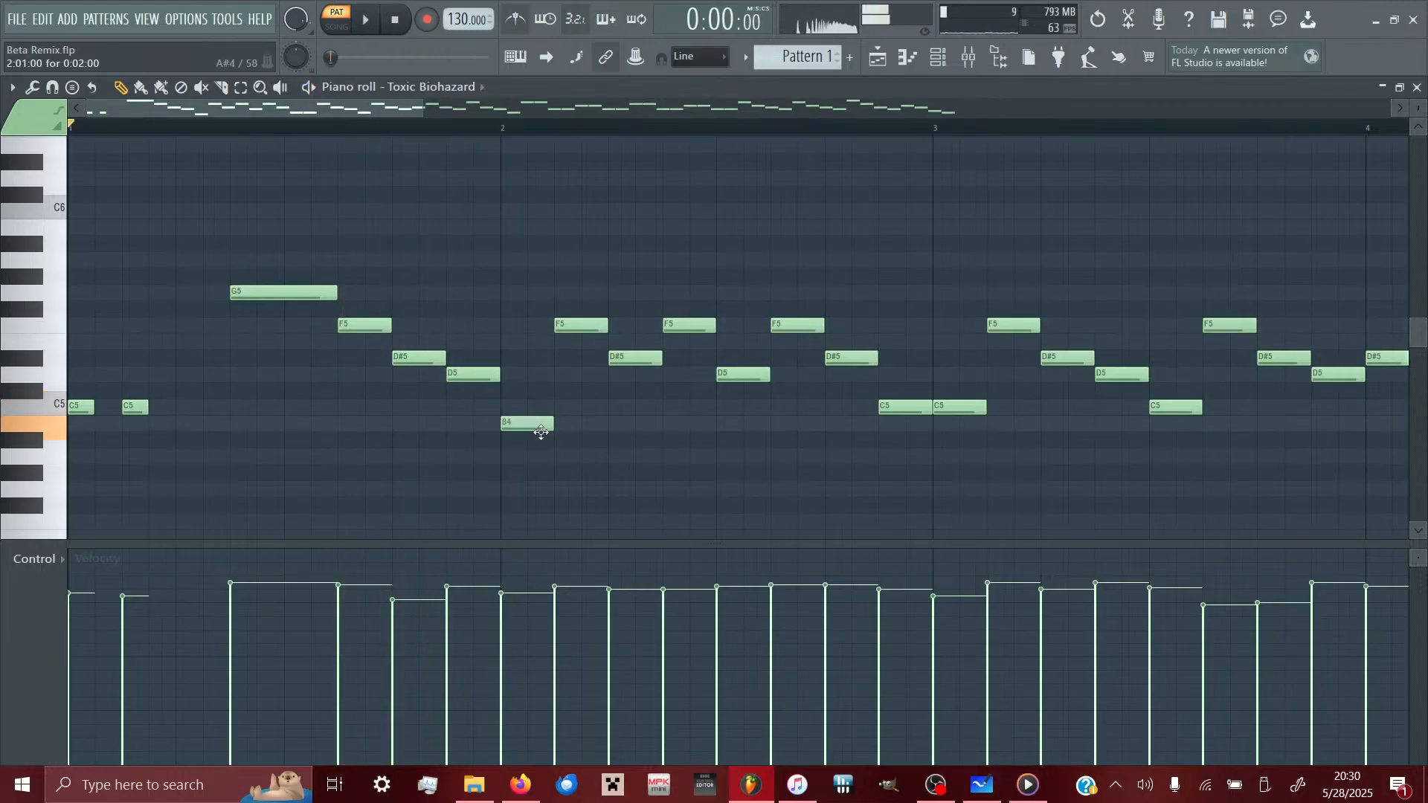
left_click(365, 20)
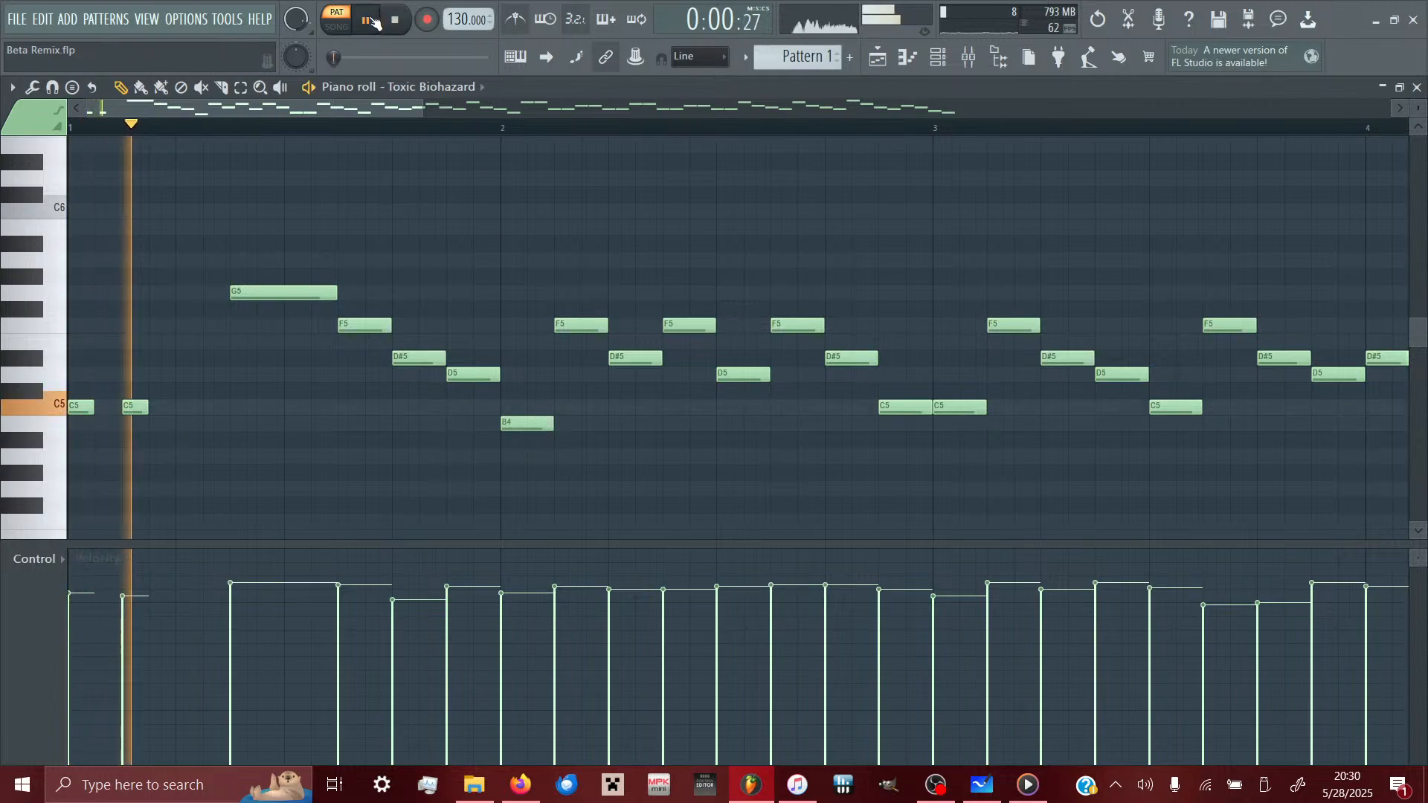
left_click_drag(532, 423, 532, 440)
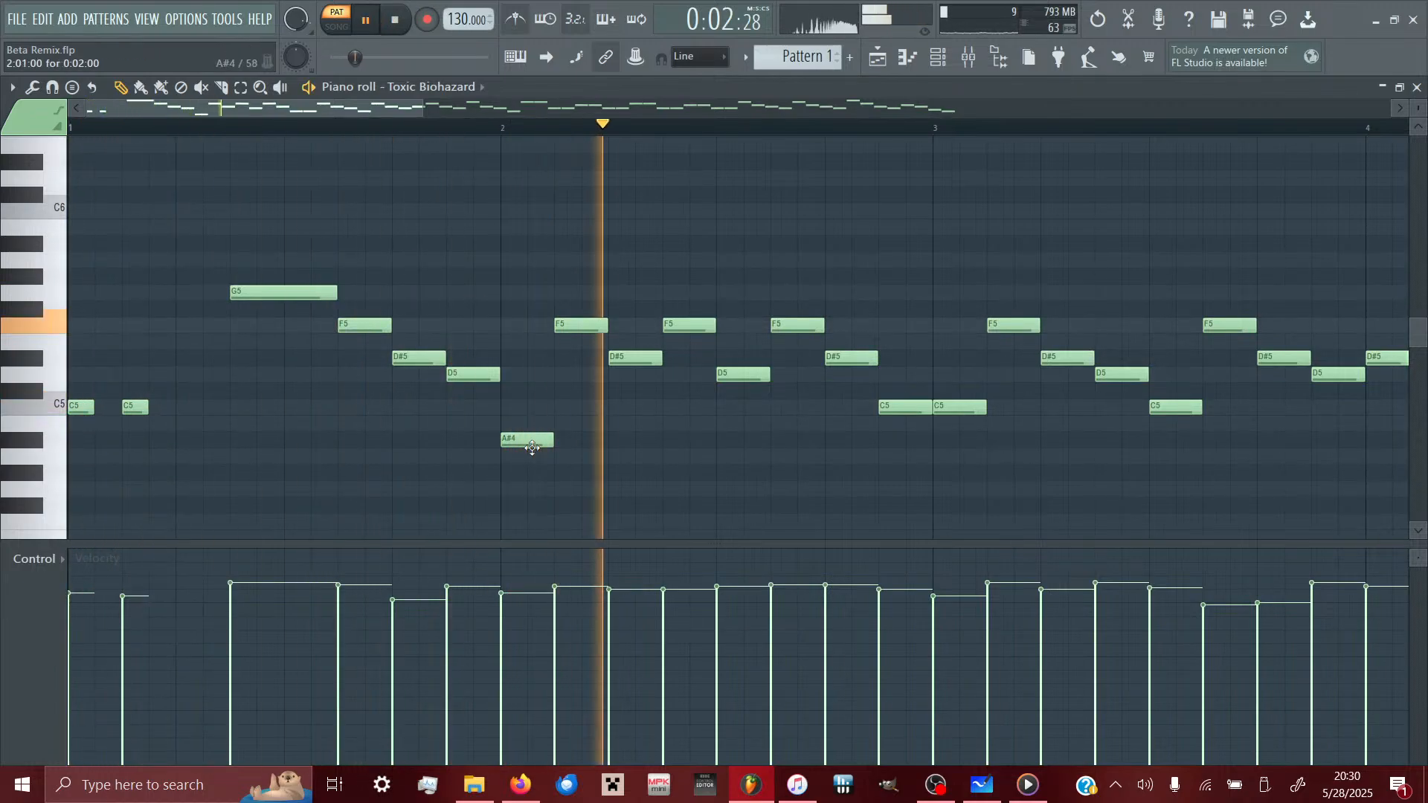
key("space")
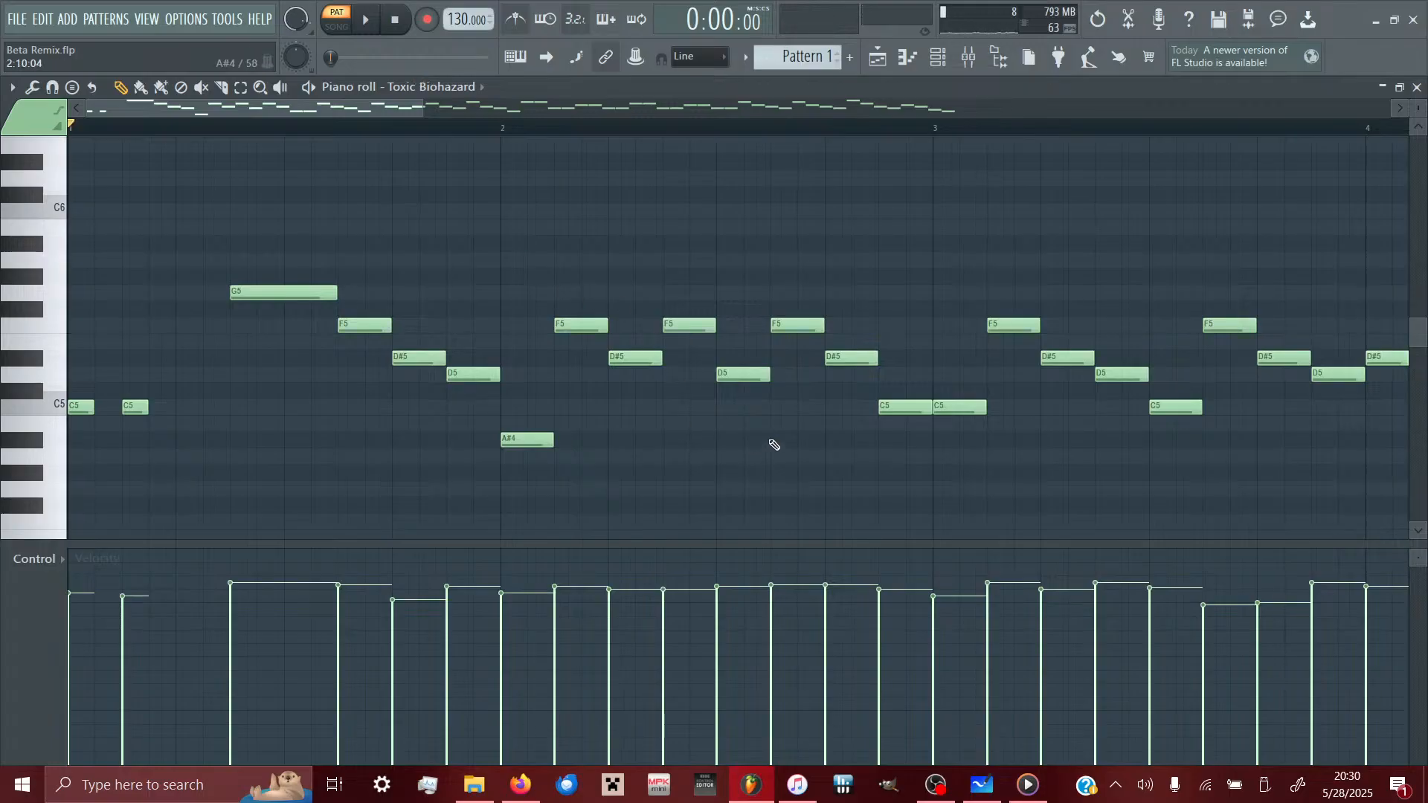
- Shift bar 2's run from its first F5 through its last D#5 right by two steps, and play the opening
left_click_drag(825, 423, 623, 257)
key("shift+Right")
key("shift+Right")
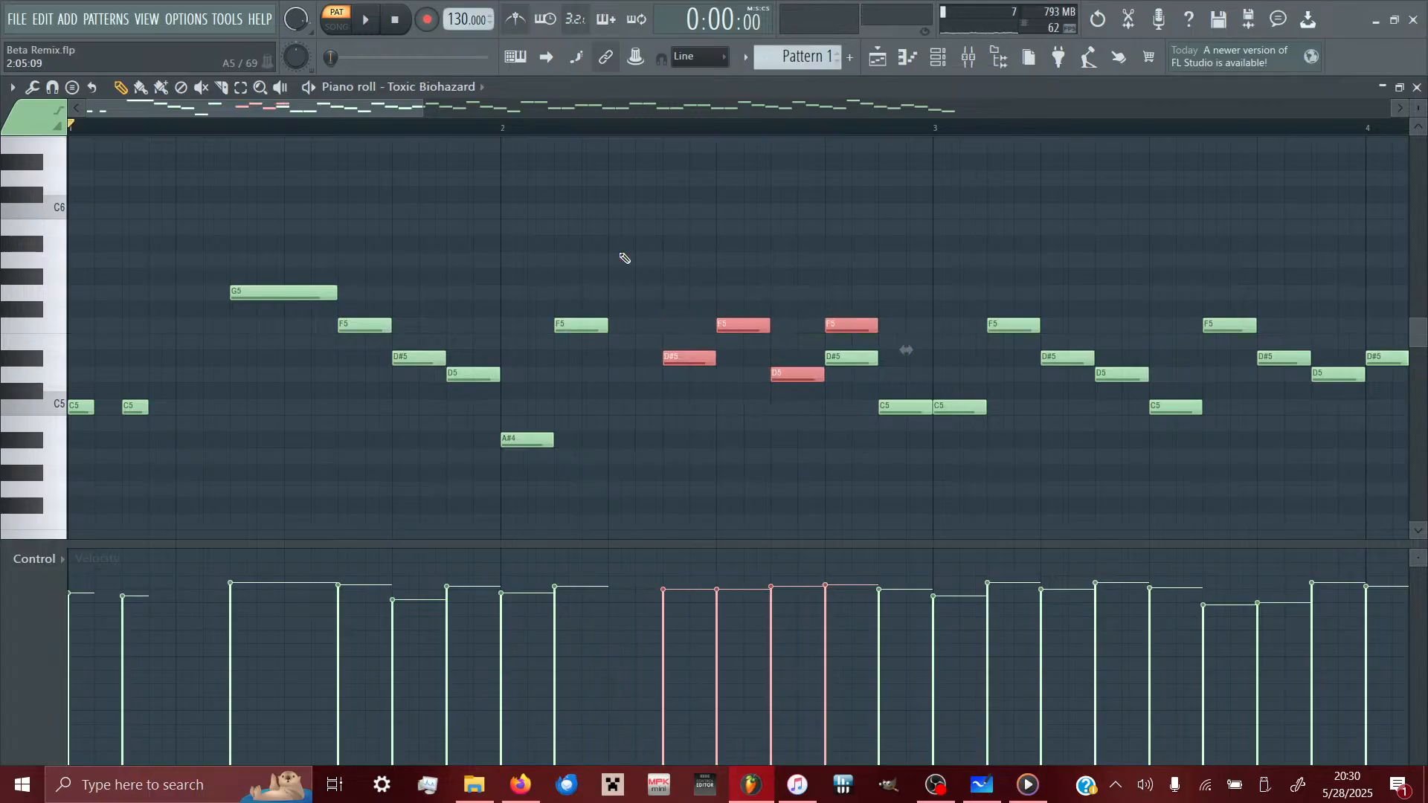
left_click_drag(855, 358, 909, 358)
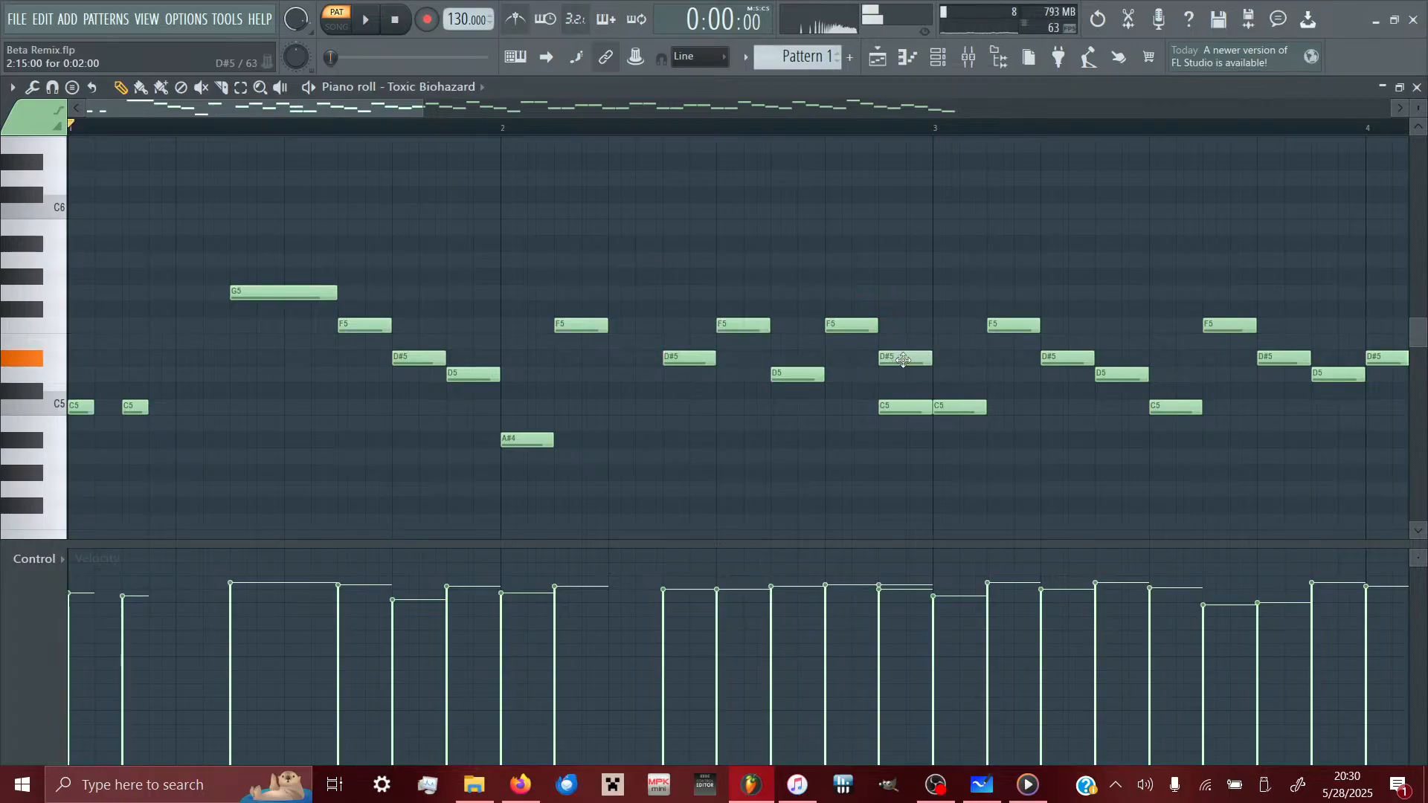
left_click_drag(587, 318, 625, 319)
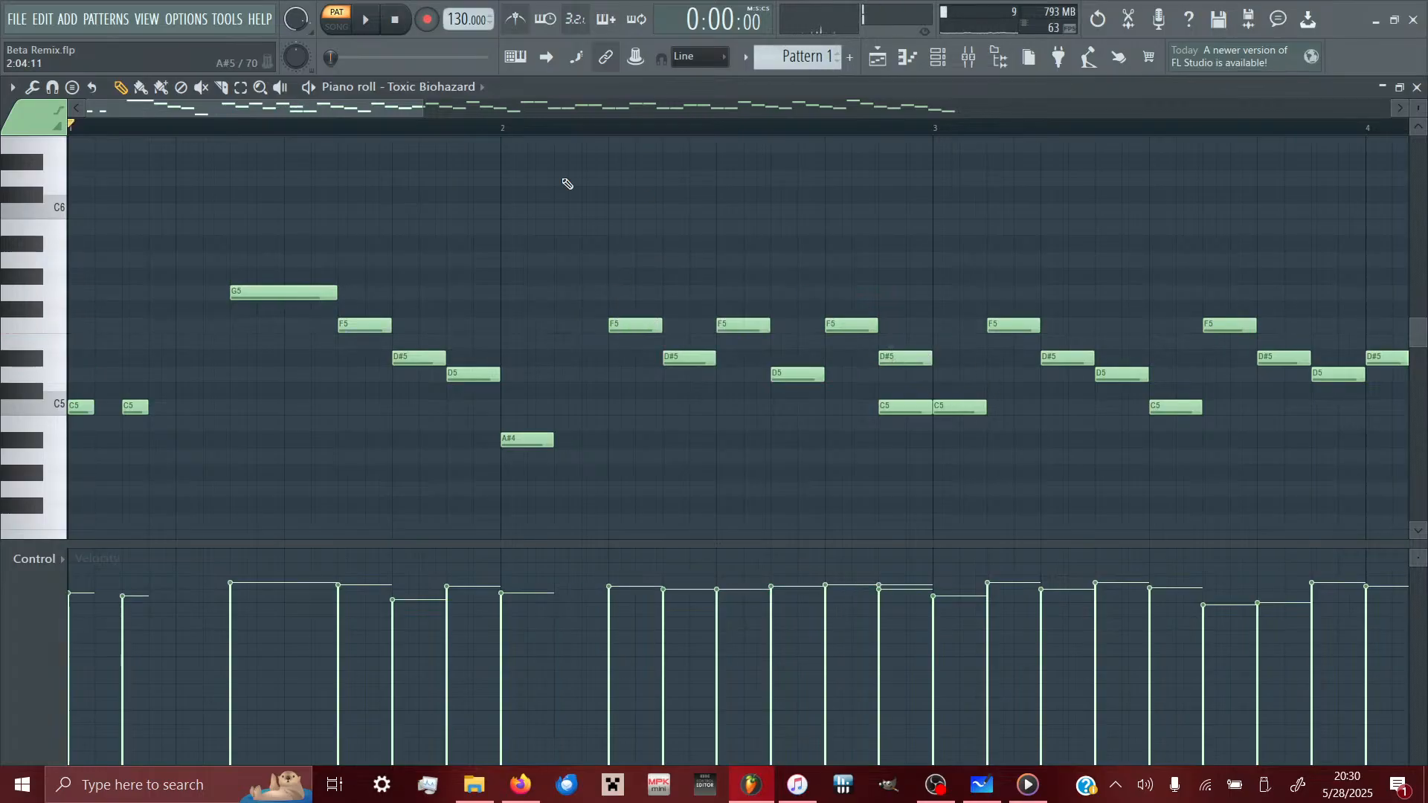
key("space")
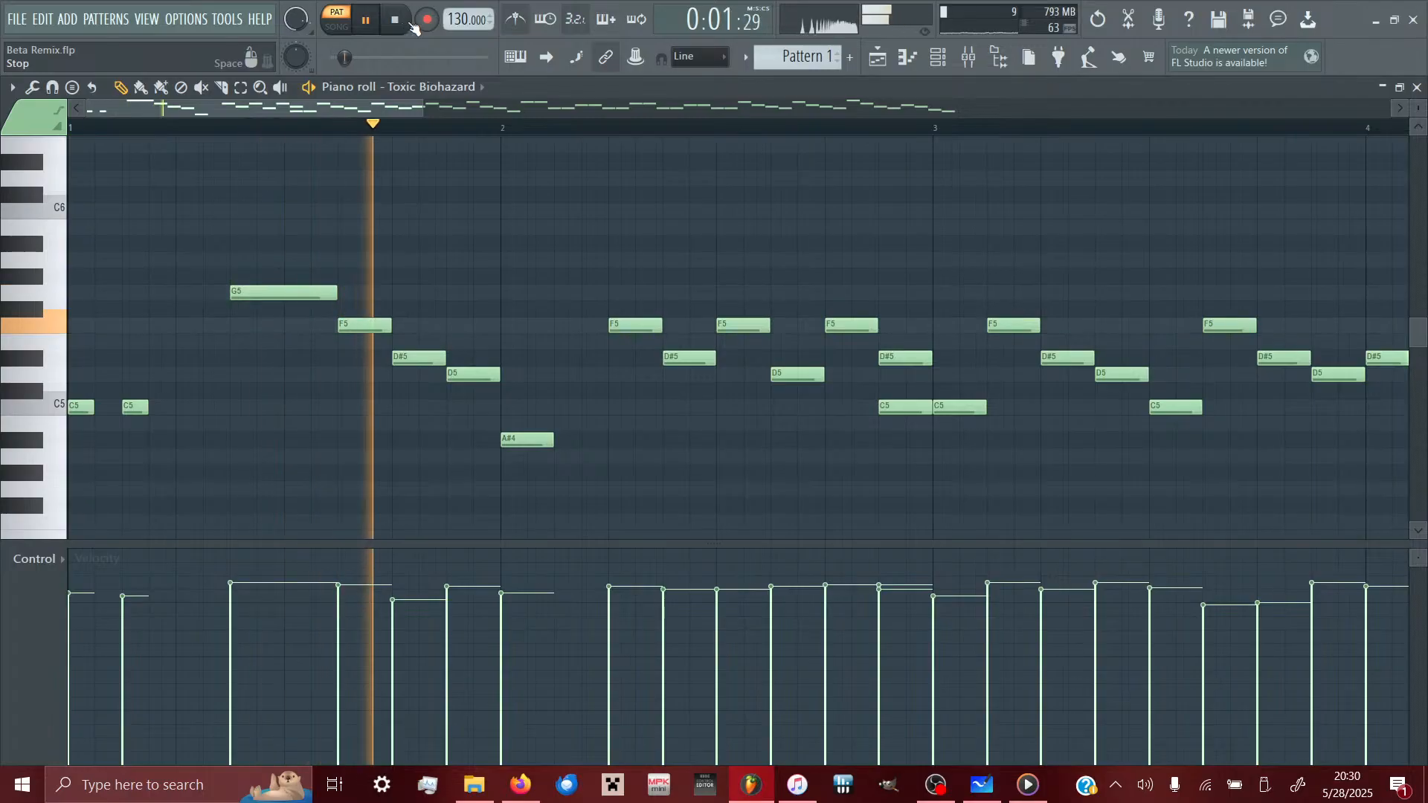
key("space")
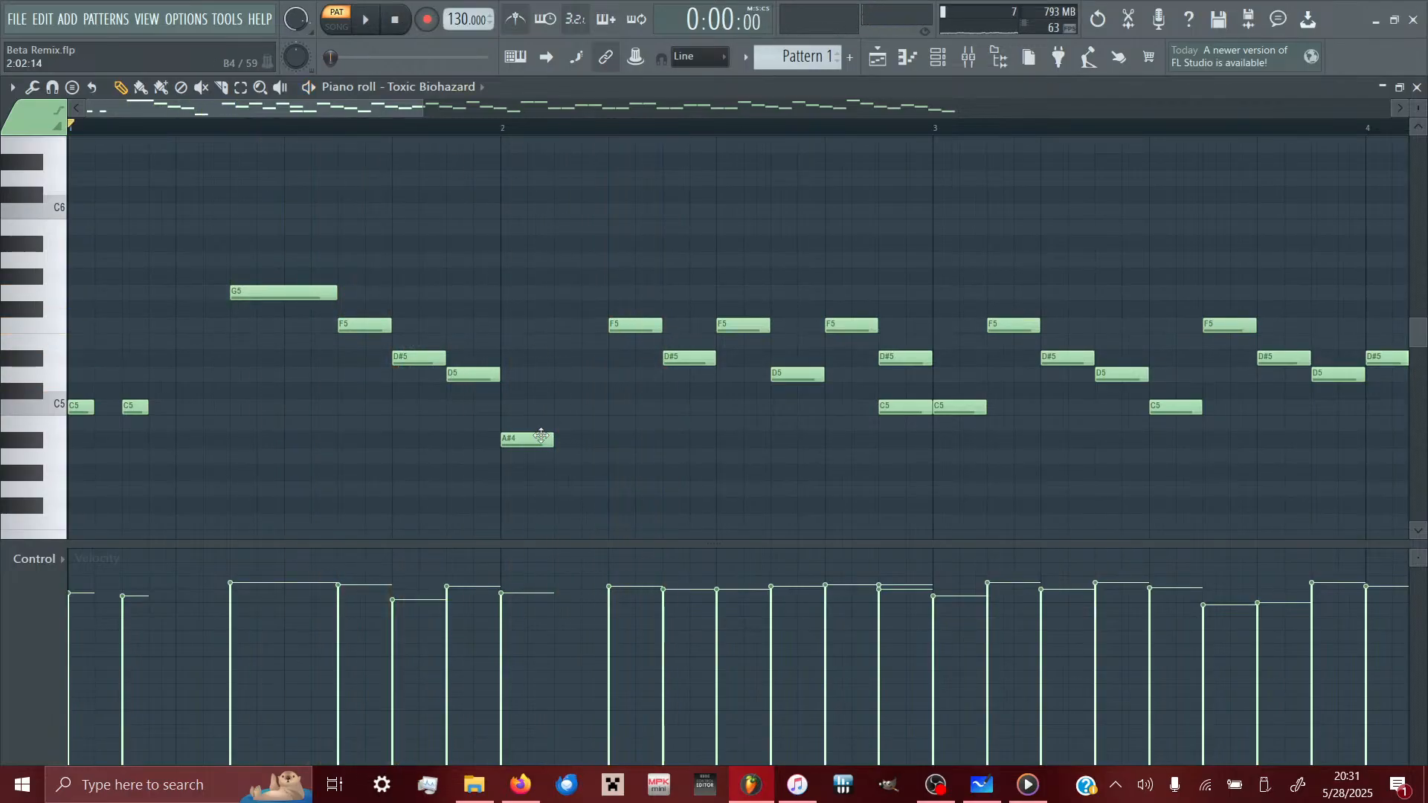
- Move bar 2's first F5 and D#5 back two steps, shorten the D#5 to one step, and place the second F5 directly after it
left_click_drag(638, 328, 584, 328)
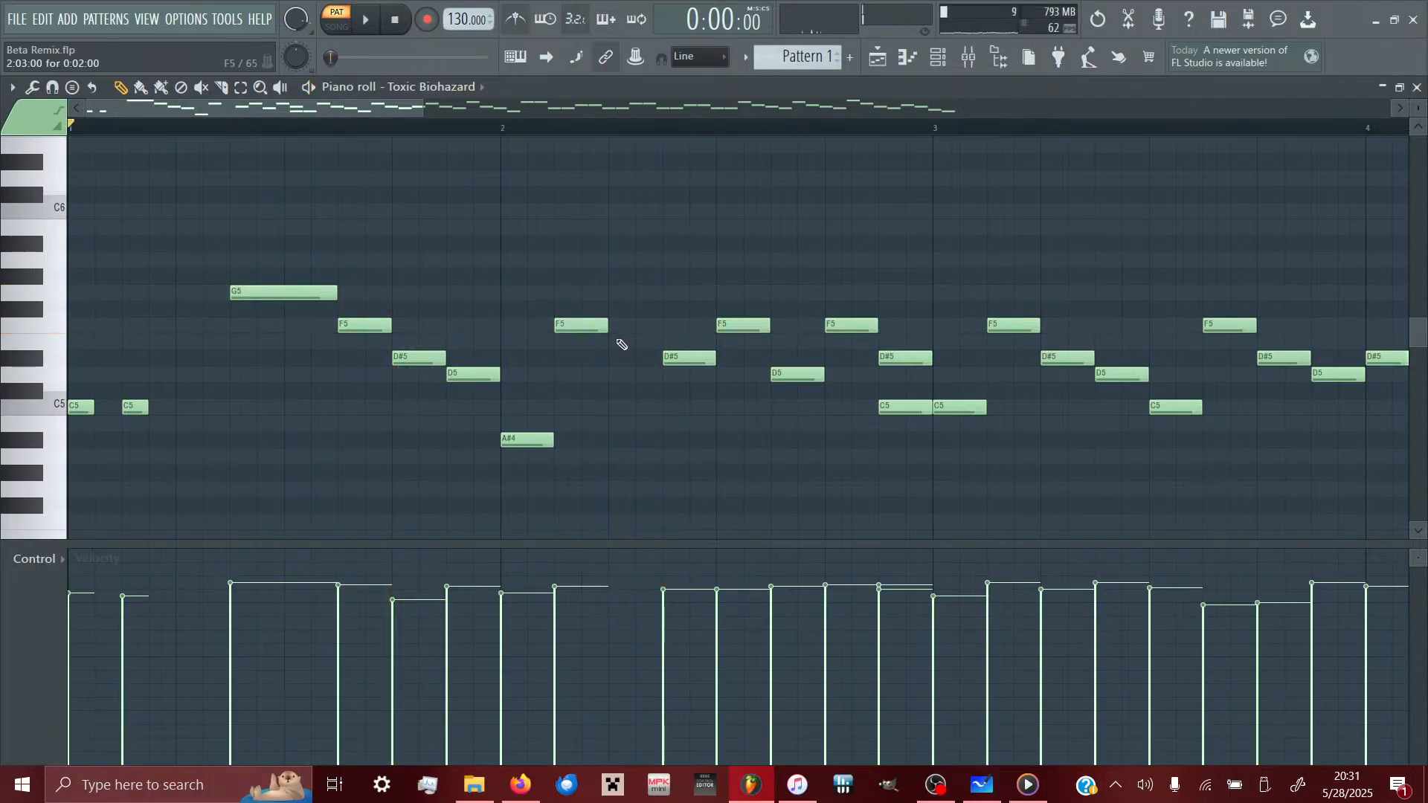
left_click_drag(682, 356, 630, 359)
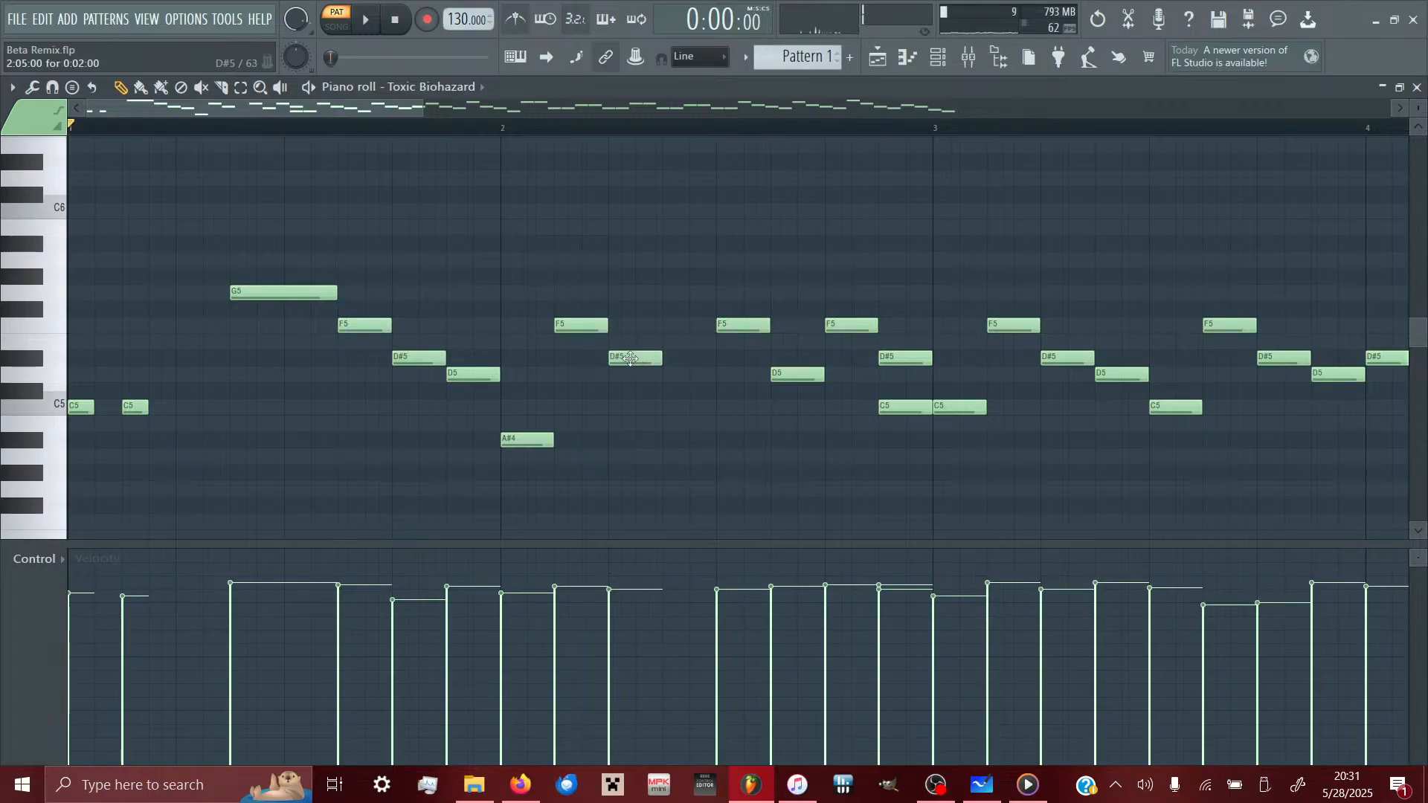
left_click_drag(758, 325, 677, 325)
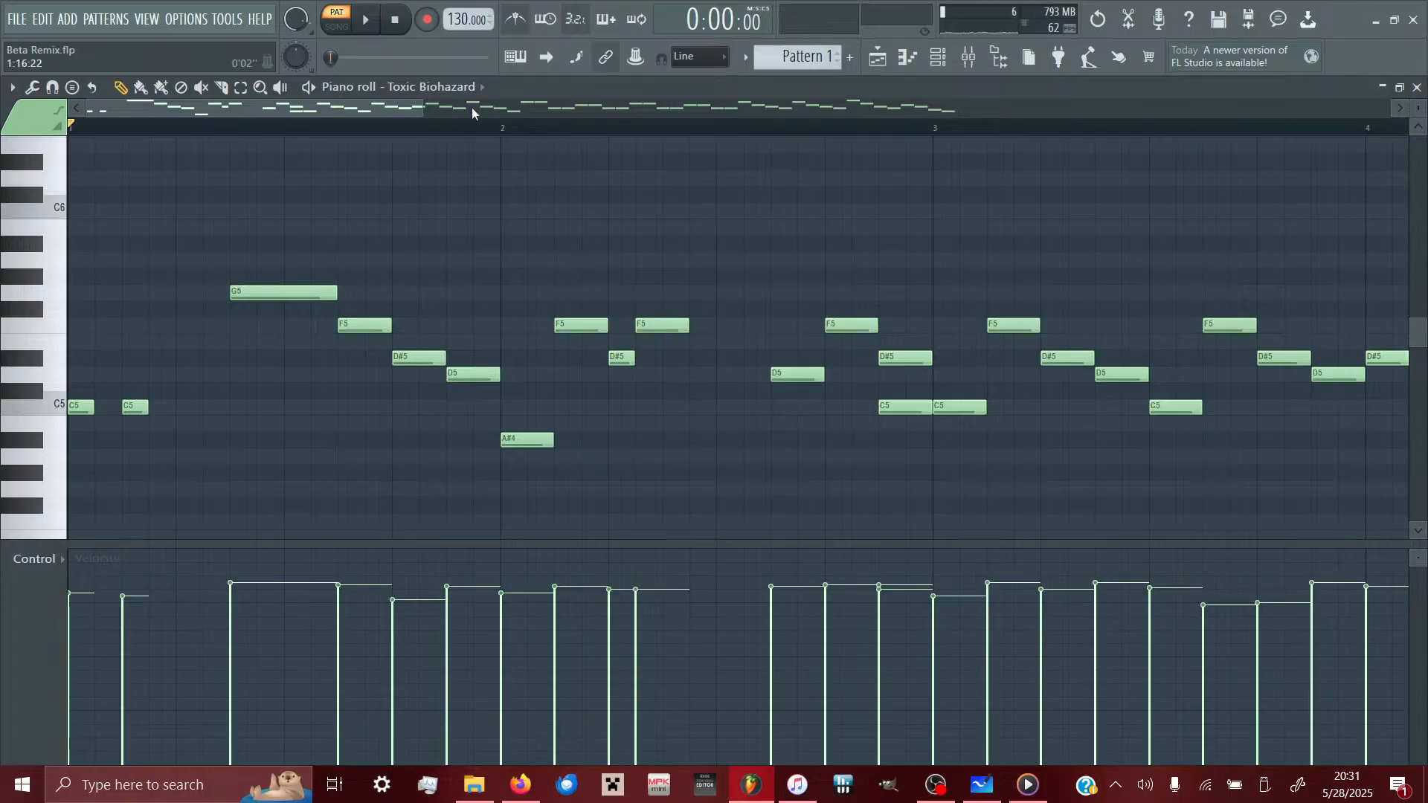
left_click(370, 20)
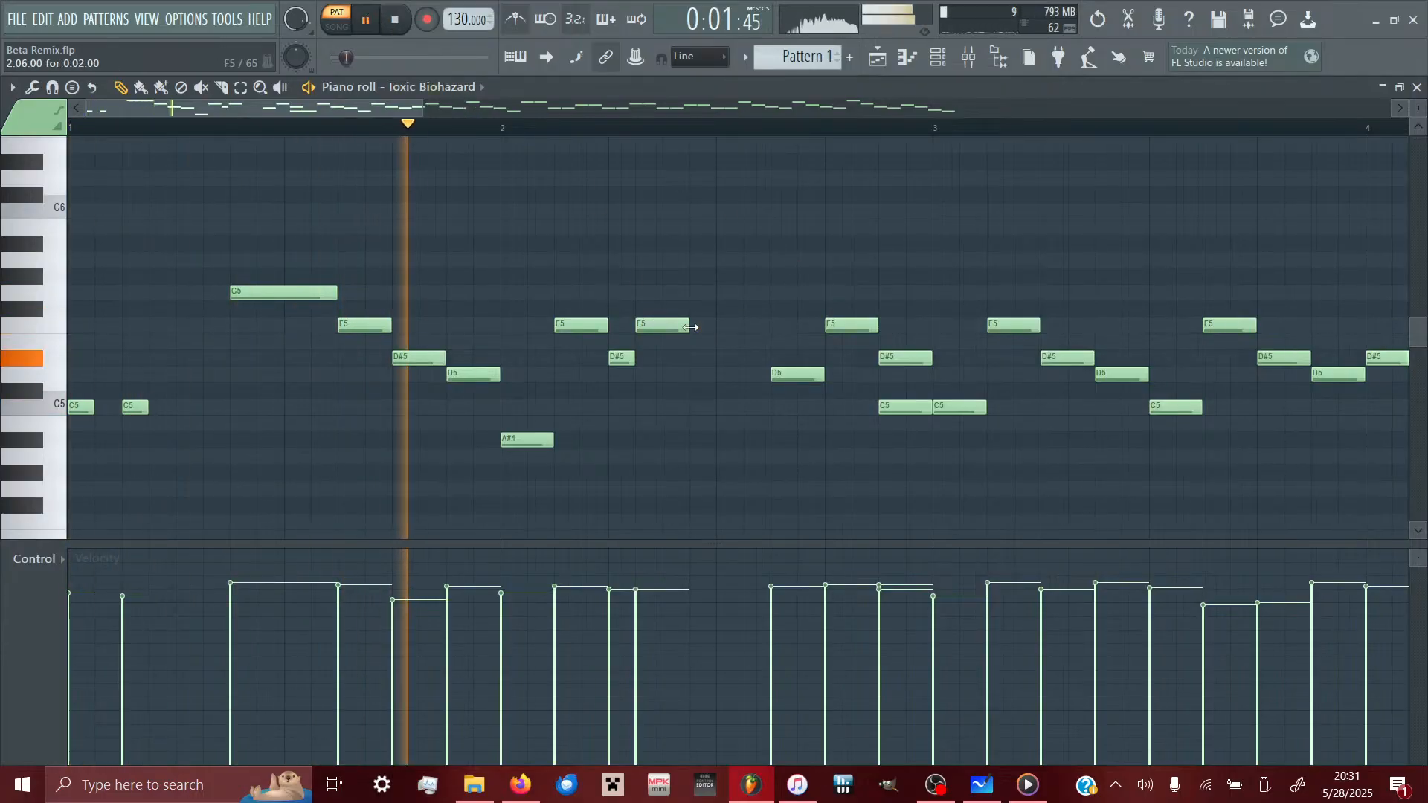
- Shift bar 2's second F5 right by one step at two steps long, and move the following D5 left by two steps
left_click_drag(689, 328, 712, 331)
left_click_drag(795, 374, 739, 374)
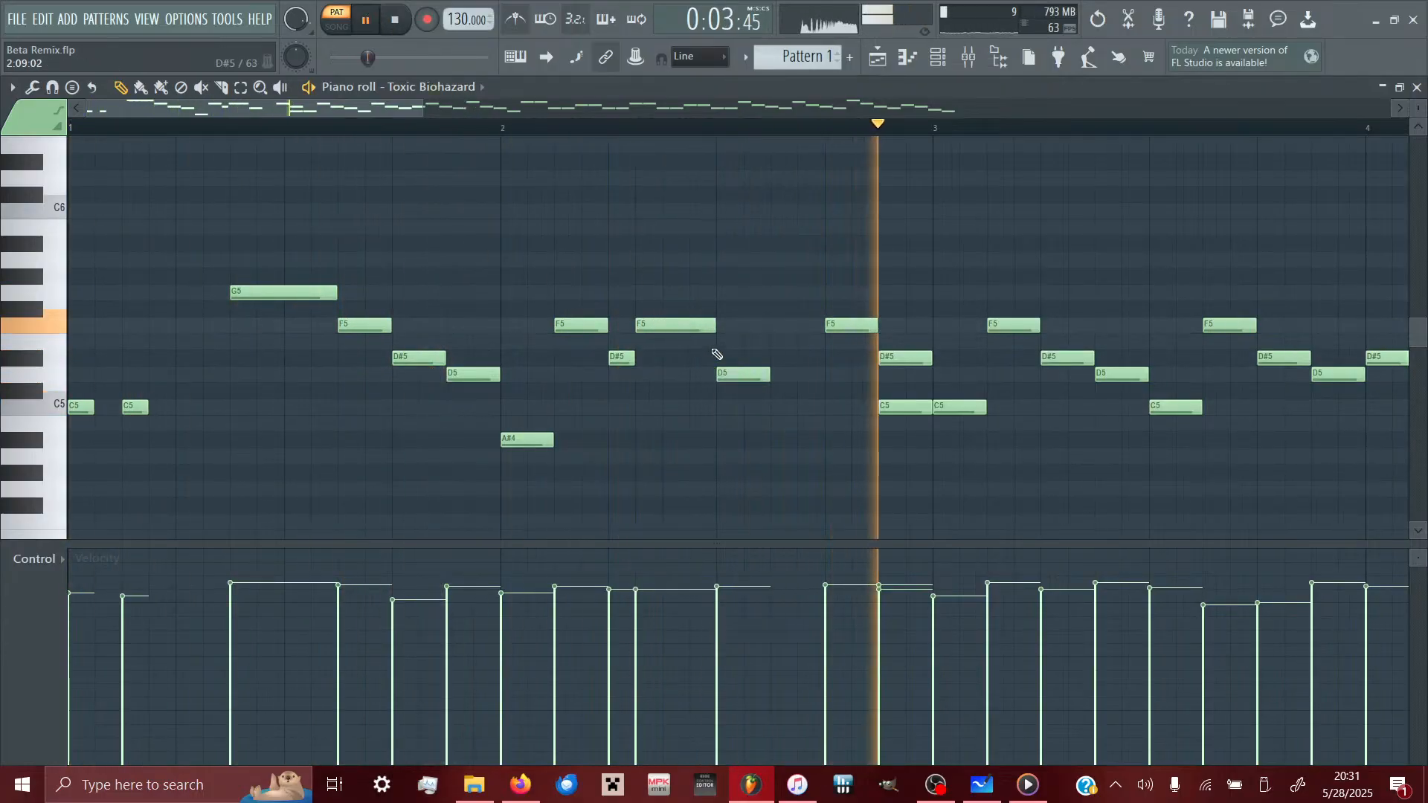
left_click_drag(658, 318, 685, 320)
left_click(395, 20)
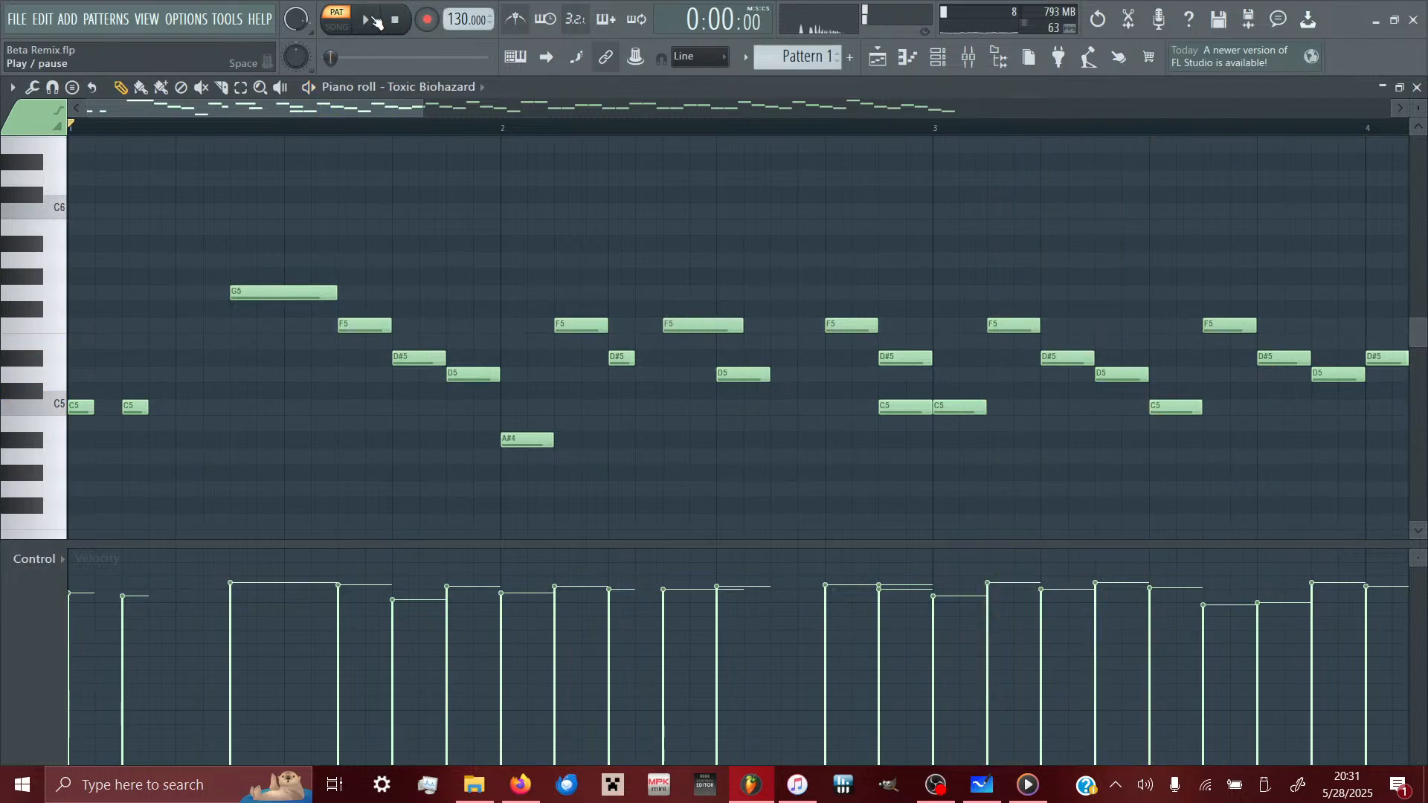
left_click(365, 22)
left_click_drag(741, 325, 714, 325)
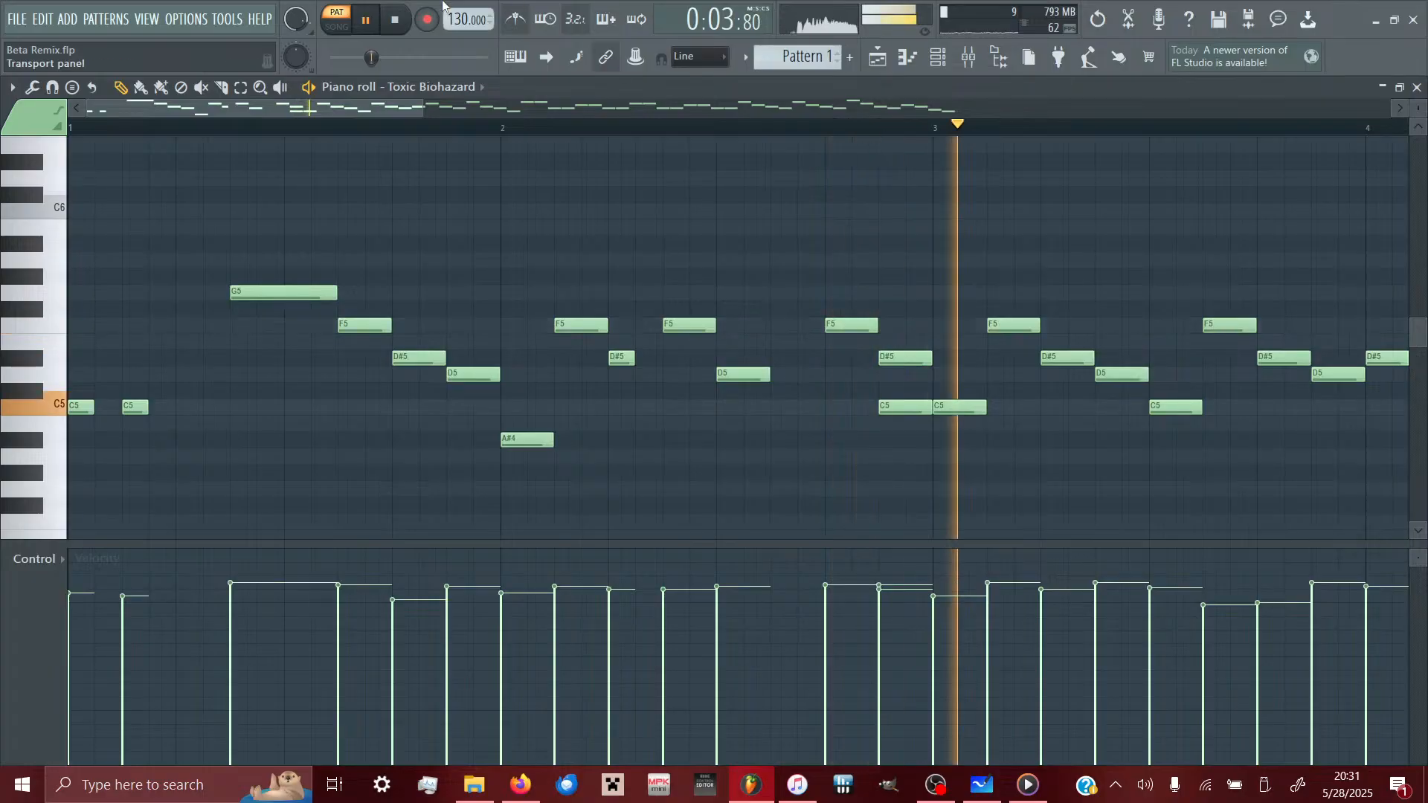
- Replay the pattern, move bar 2's D5 right by one step, and lengthen the second F5 to three steps to meet it
left_click(406, 24)
left_click(366, 21)
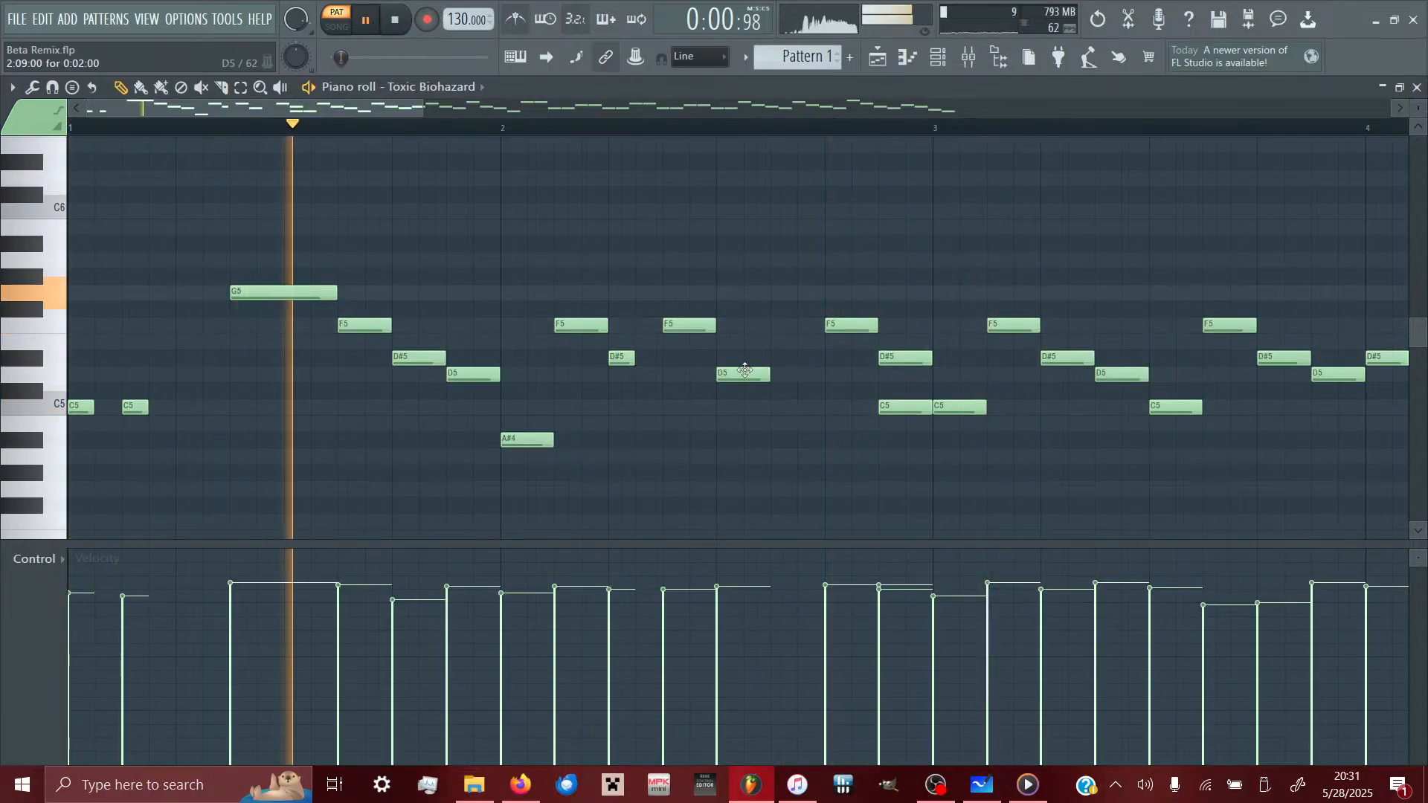
left_click_drag(742, 372, 760, 372)
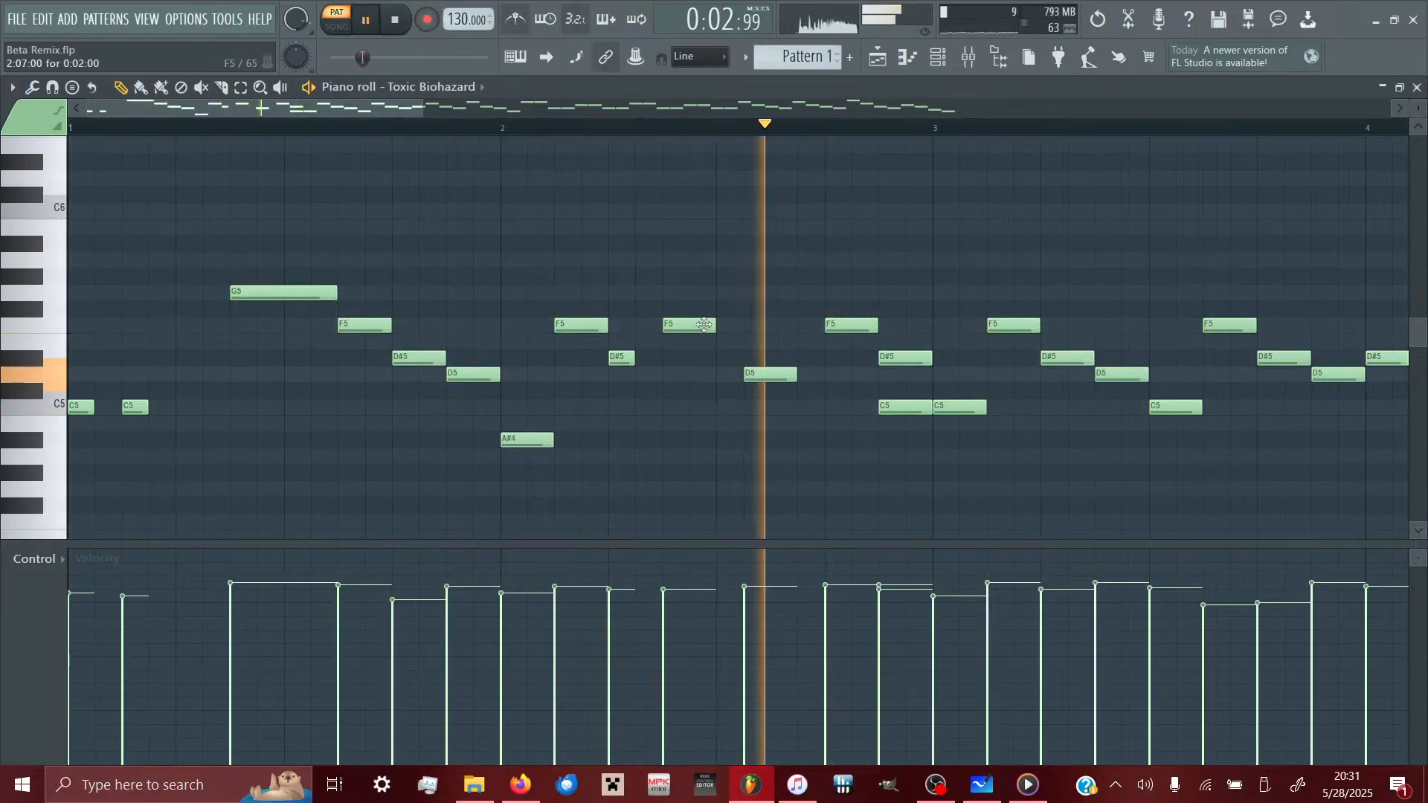
left_click_drag(707, 325, 734, 325)
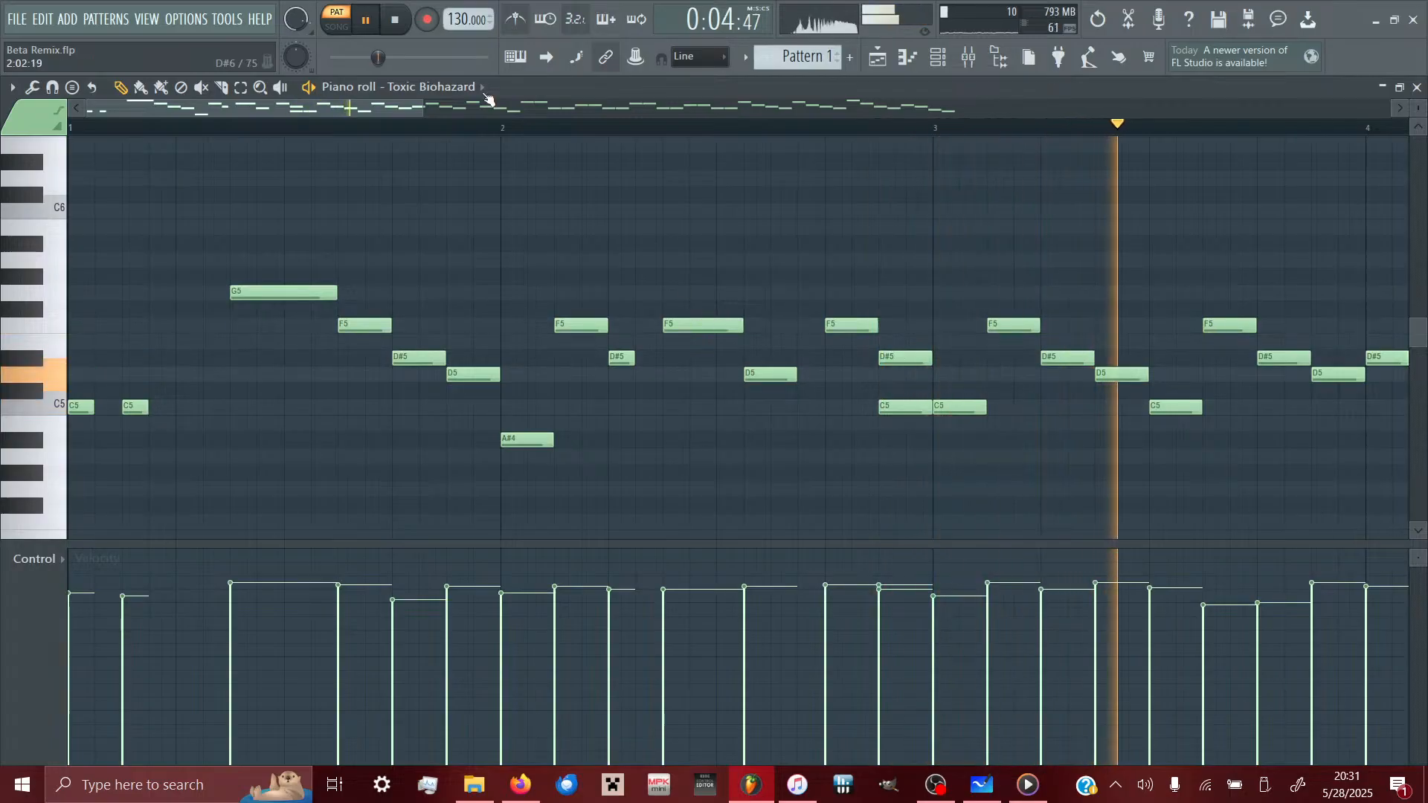
- Try bar 2's third F5 one step earlier during playback, return it to meet the D#5, and replay the pattern
left_click(394, 20)
left_click(365, 23)
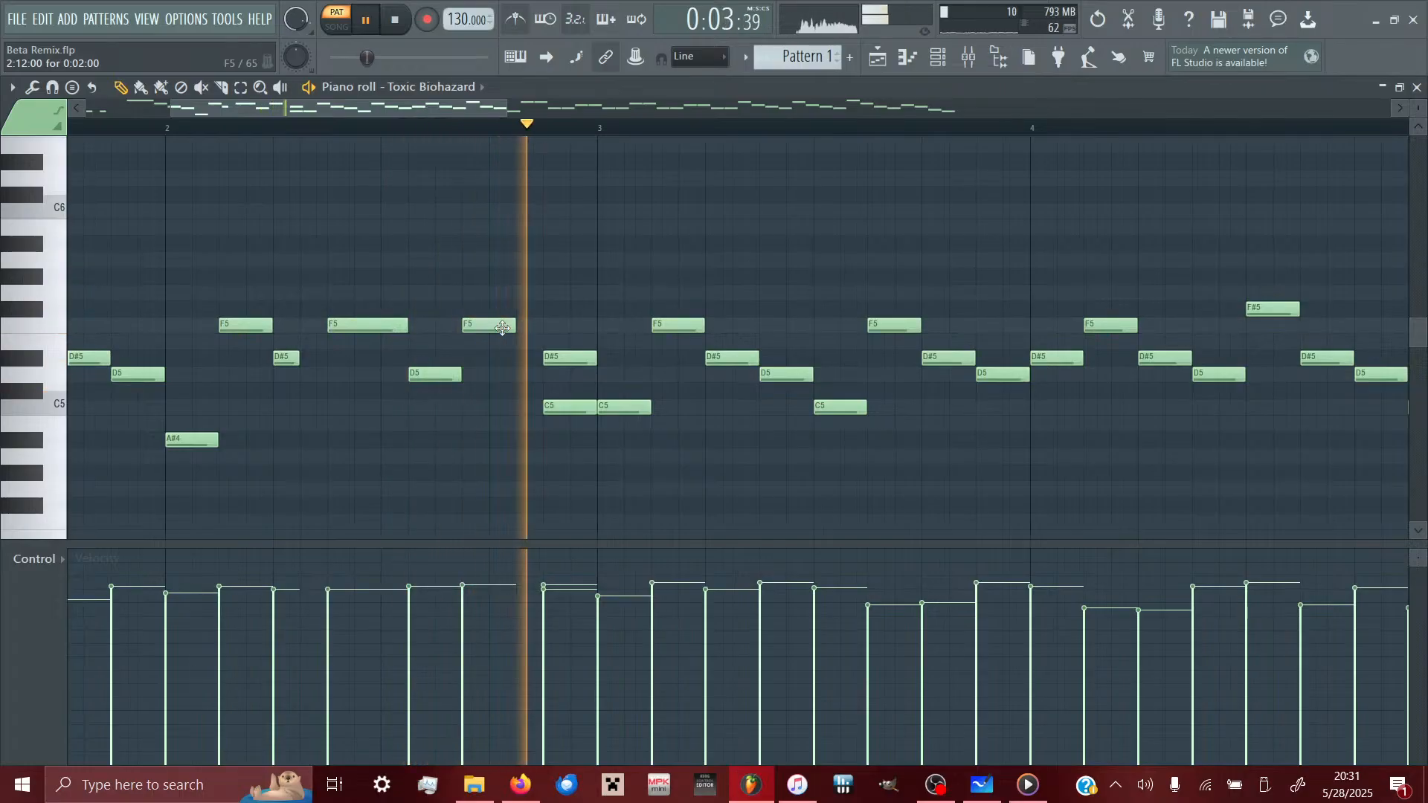
left_click_drag(506, 328, 528, 328)
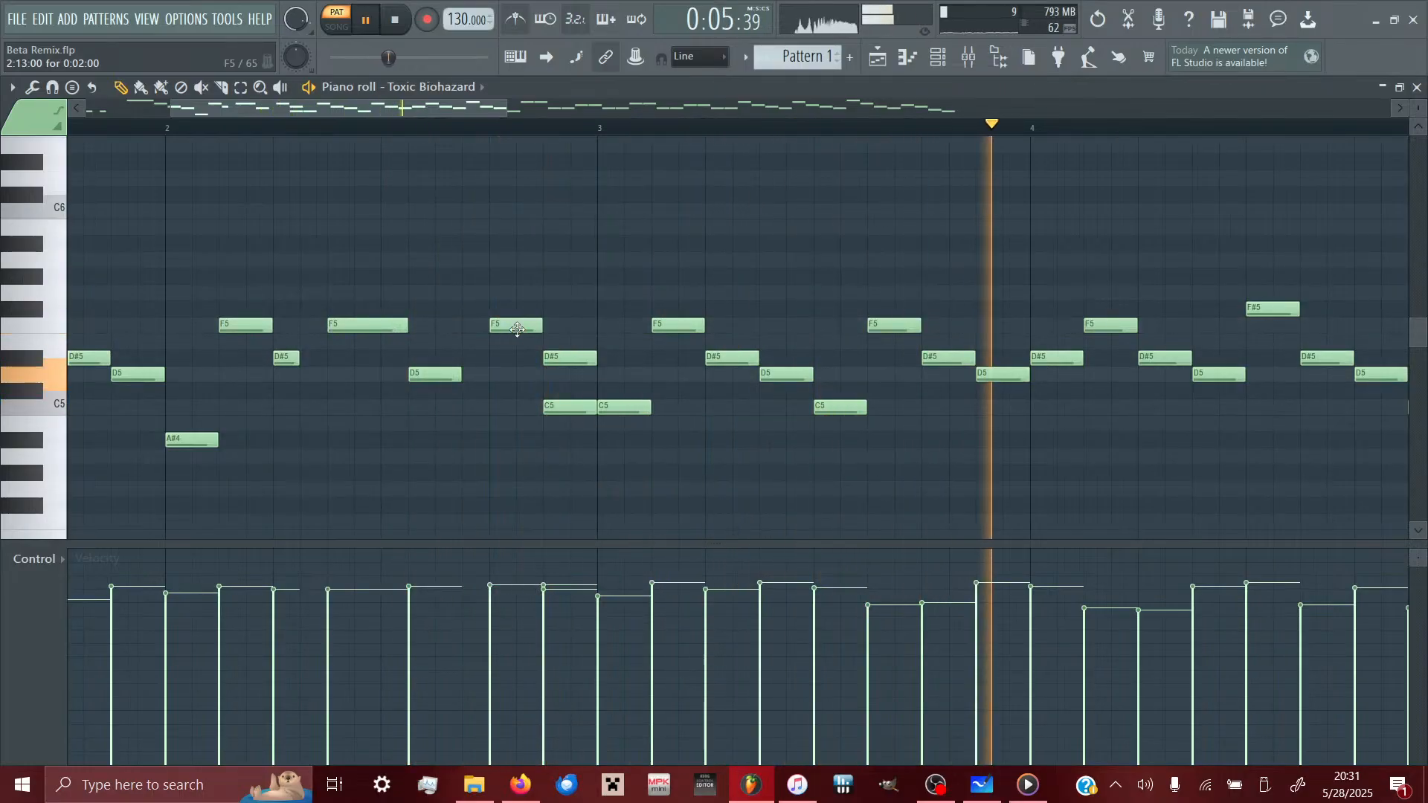
left_click(388, 22)
key("space")
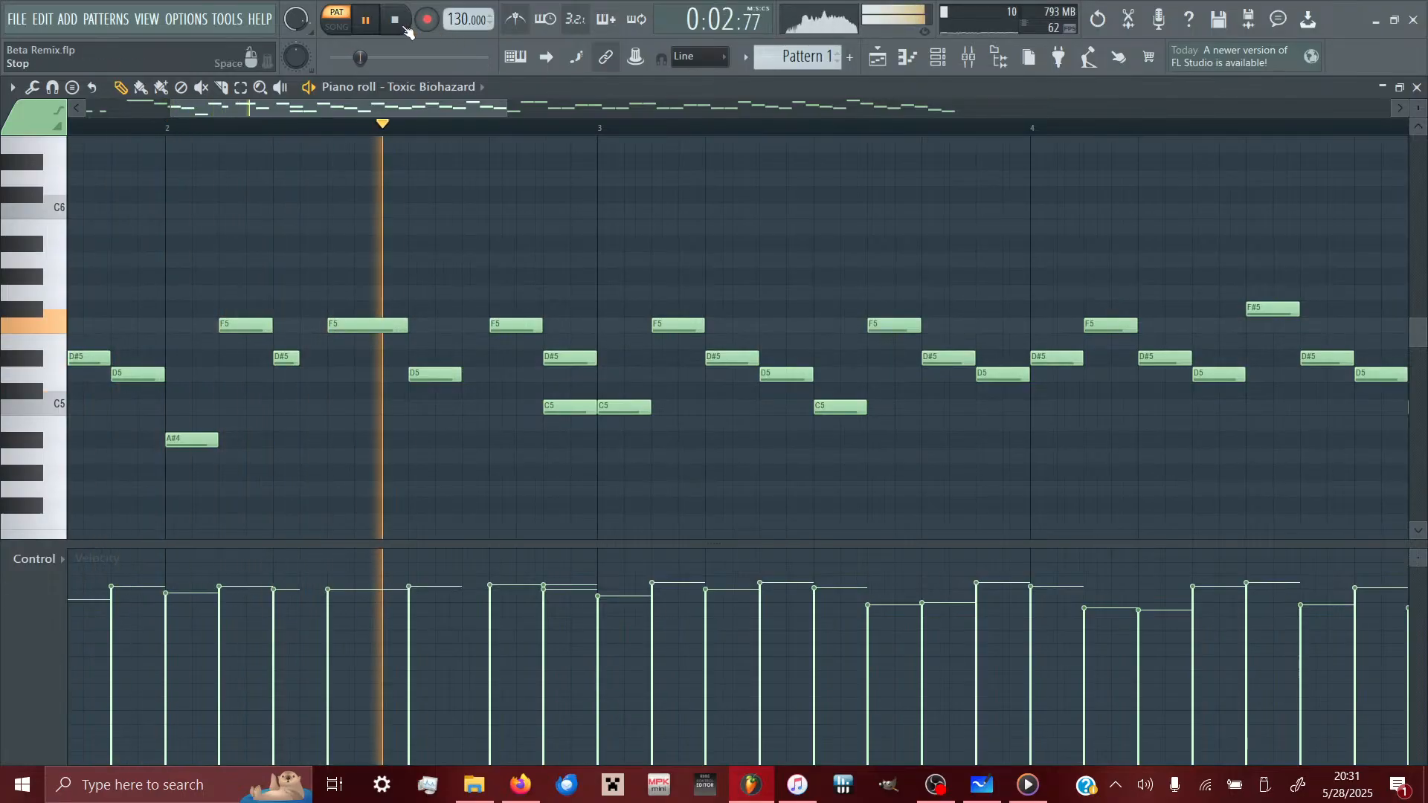
key("space")
- Raise bar 2's opening A#4 to C5, lower the D5 after the long F5 to A#4, and play the pattern
left_click_drag(192, 439, 201, 407)
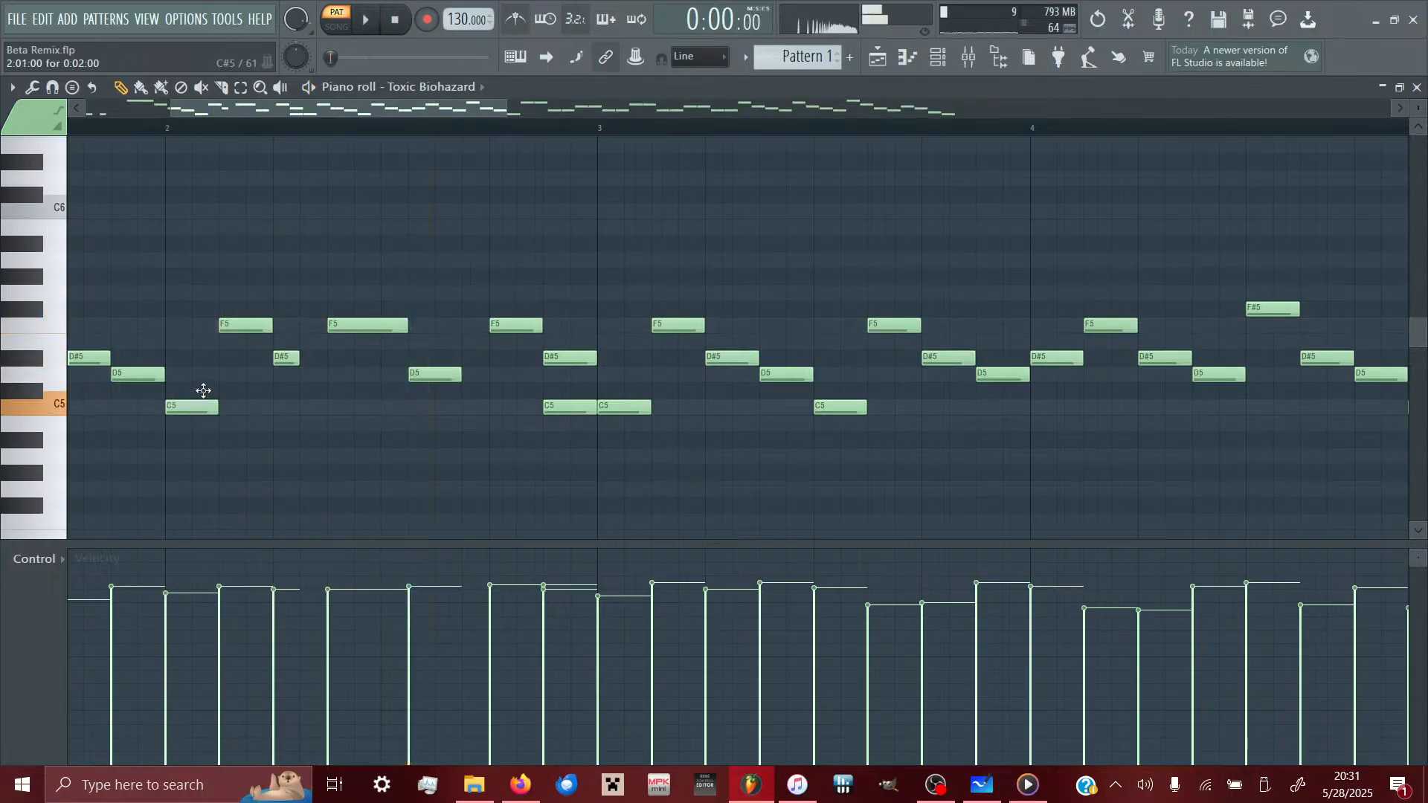
left_click_drag(451, 369, 438, 430)
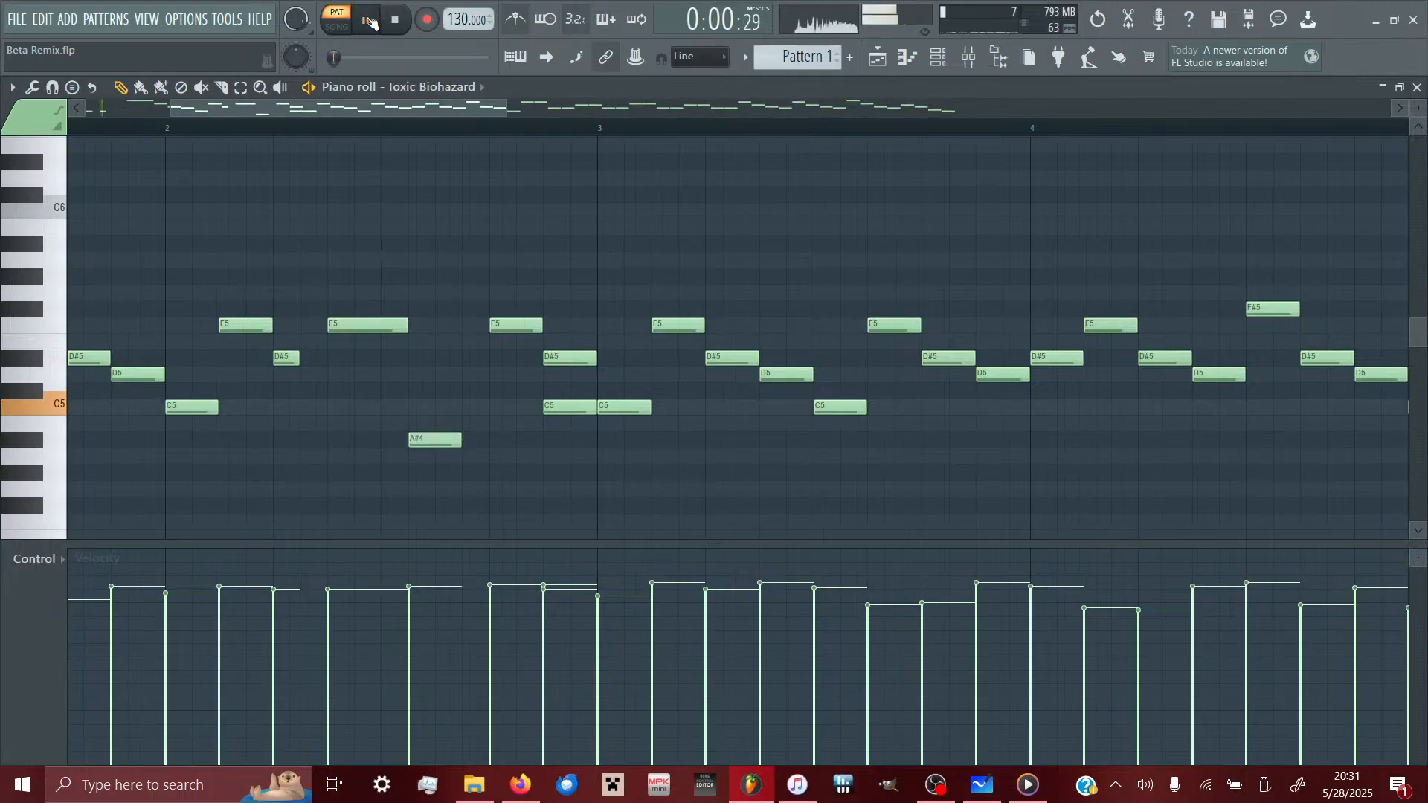
left_click(400, 23)
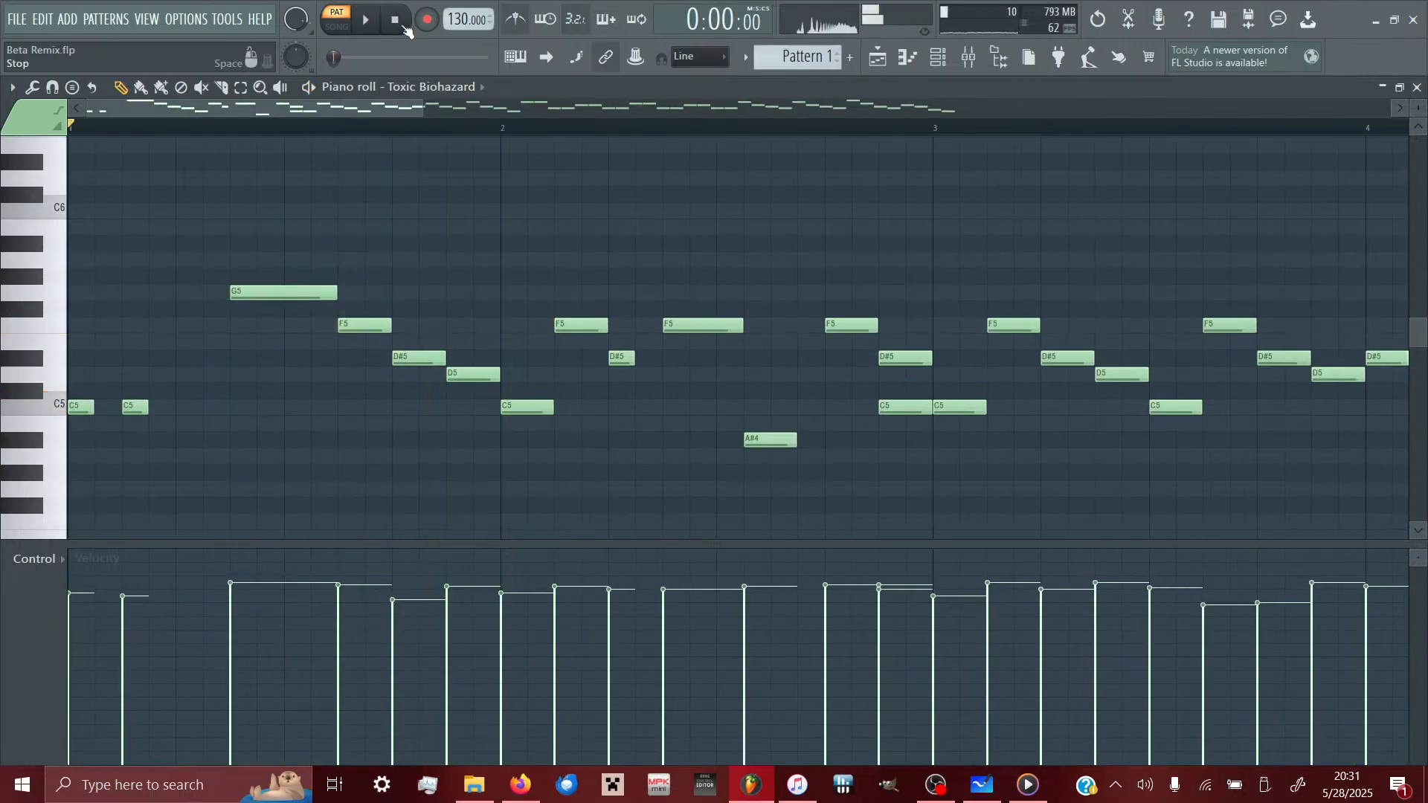
key("space")
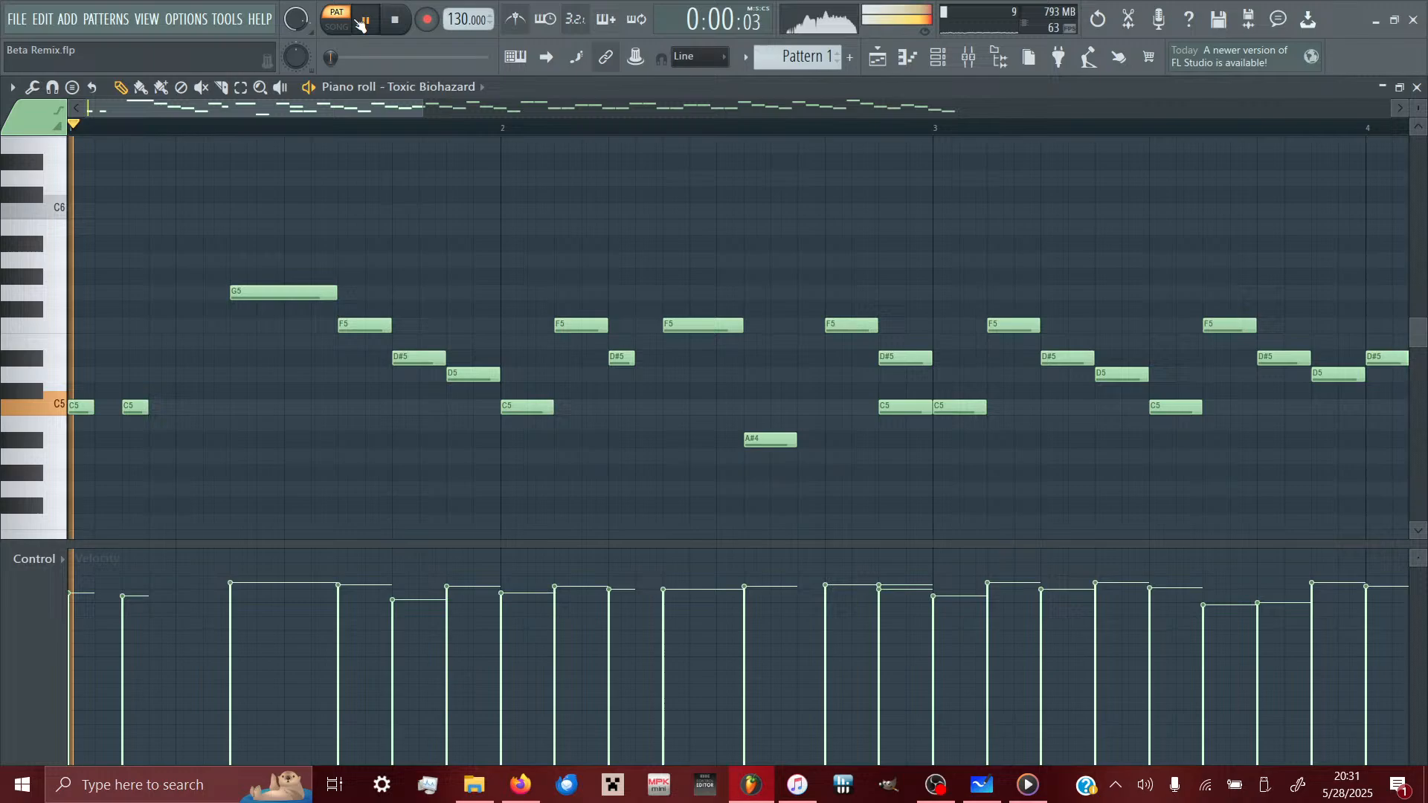
left_click(403, 23)
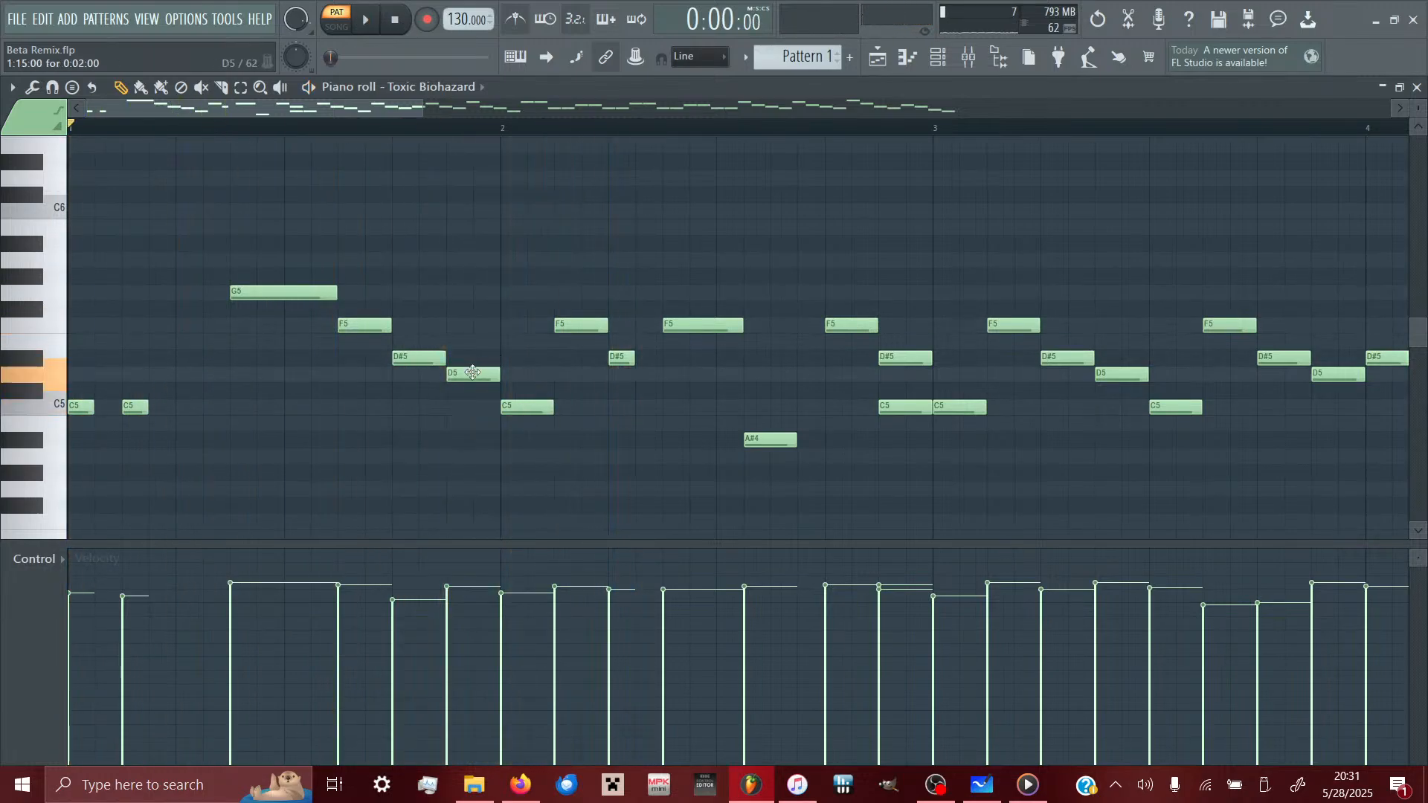
- Try bar 1's last D5 at A#4 and at G#4 with playback, return it to D5, and replay the pattern
left_click_drag(473, 373, 473, 446)
left_click(371, 25)
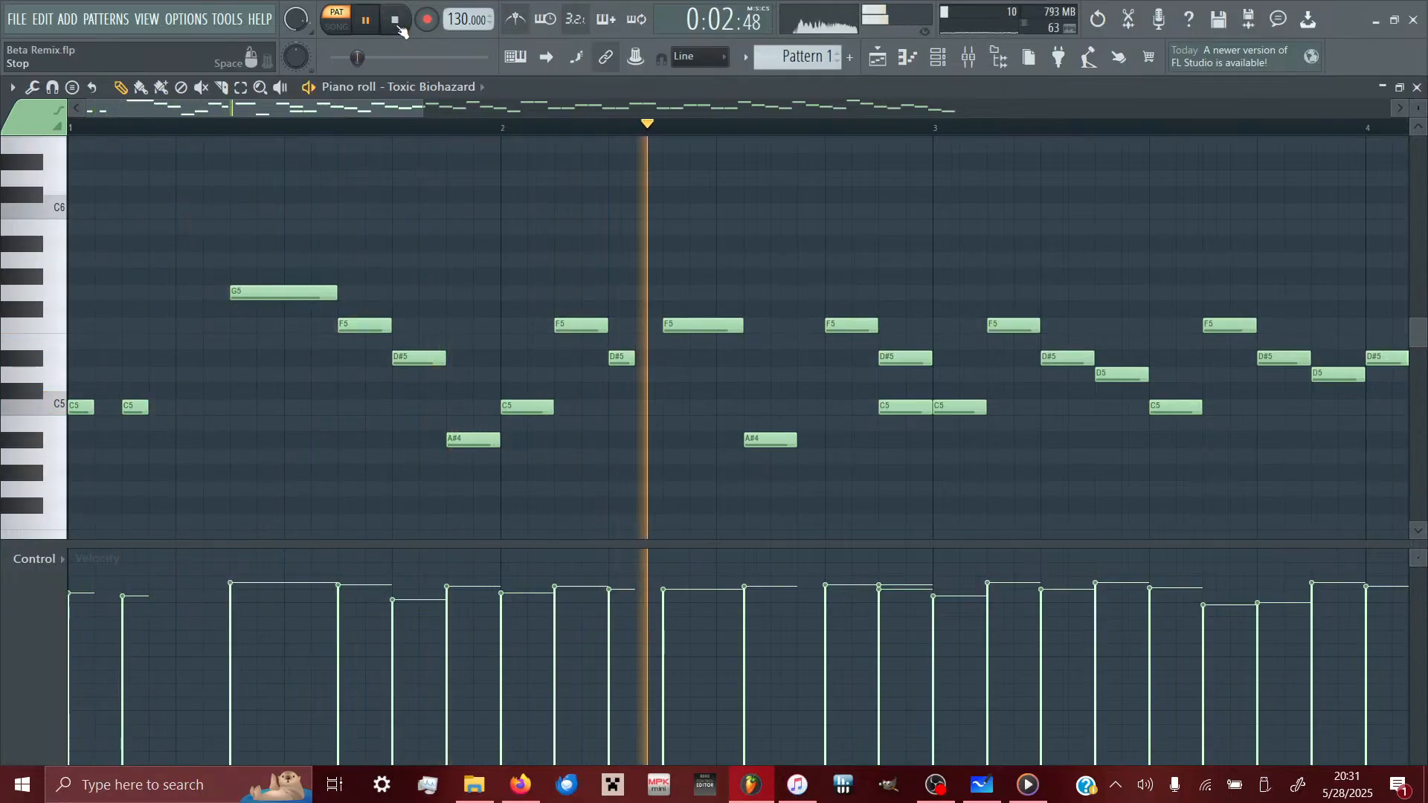
left_click(397, 23)
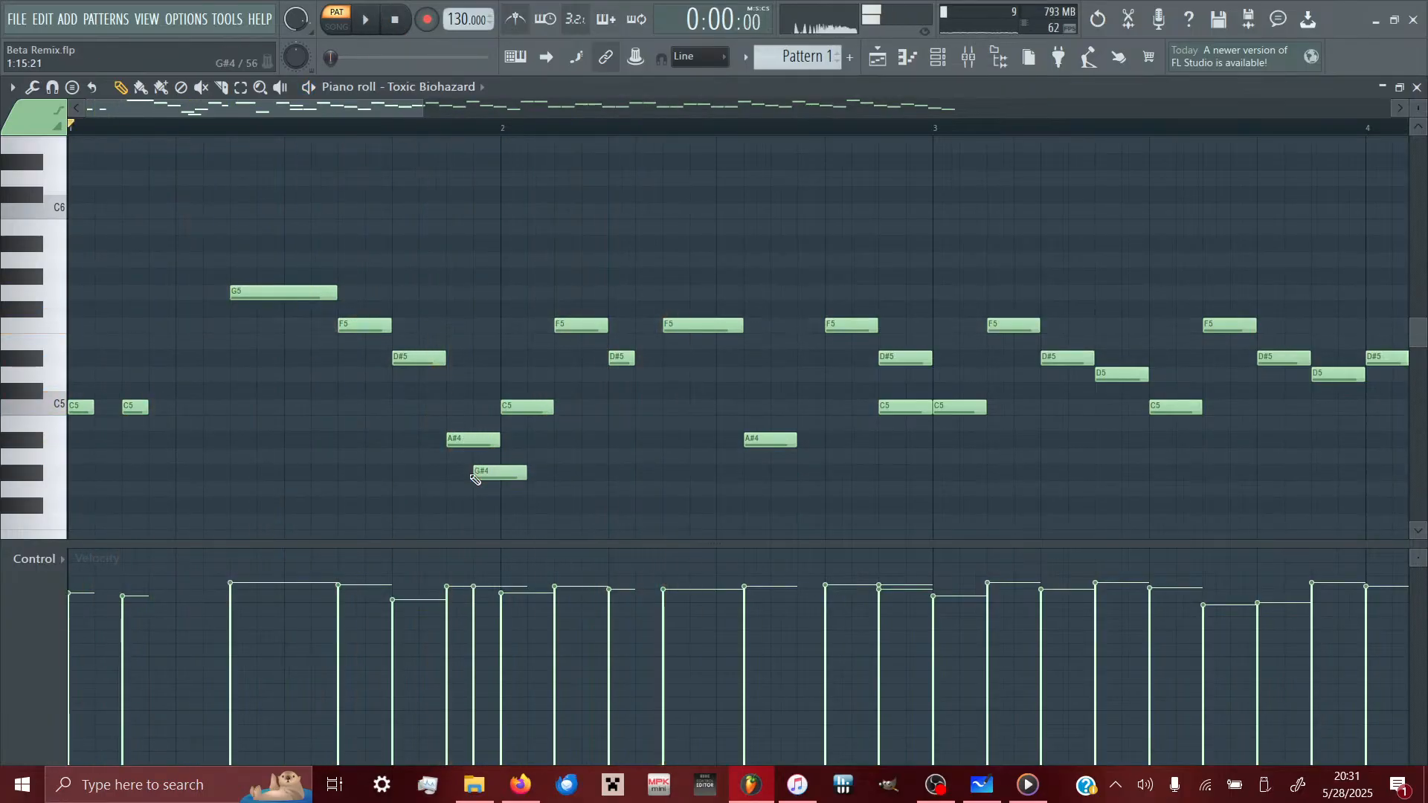
left_click_drag(479, 437, 468, 477)
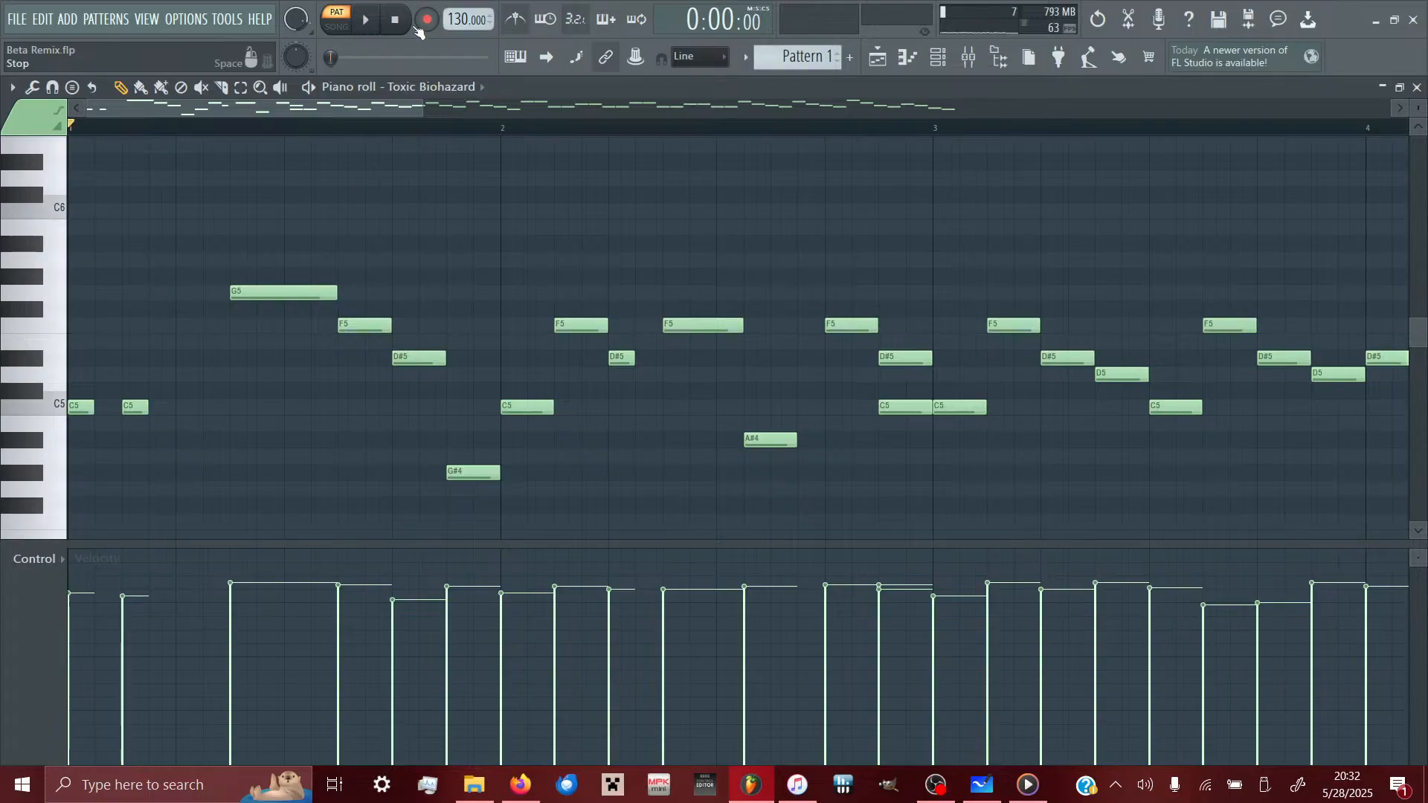
key("space")
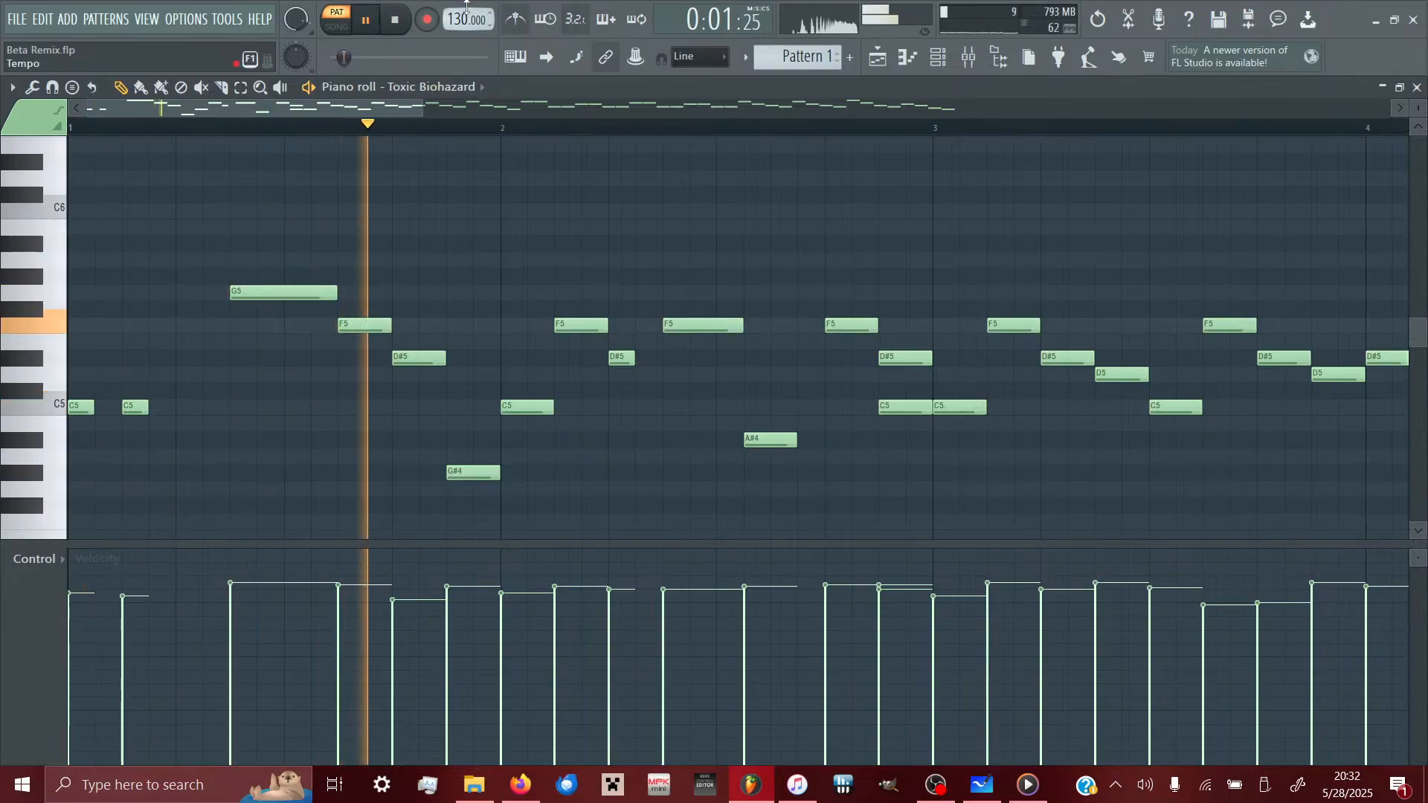
key("space")
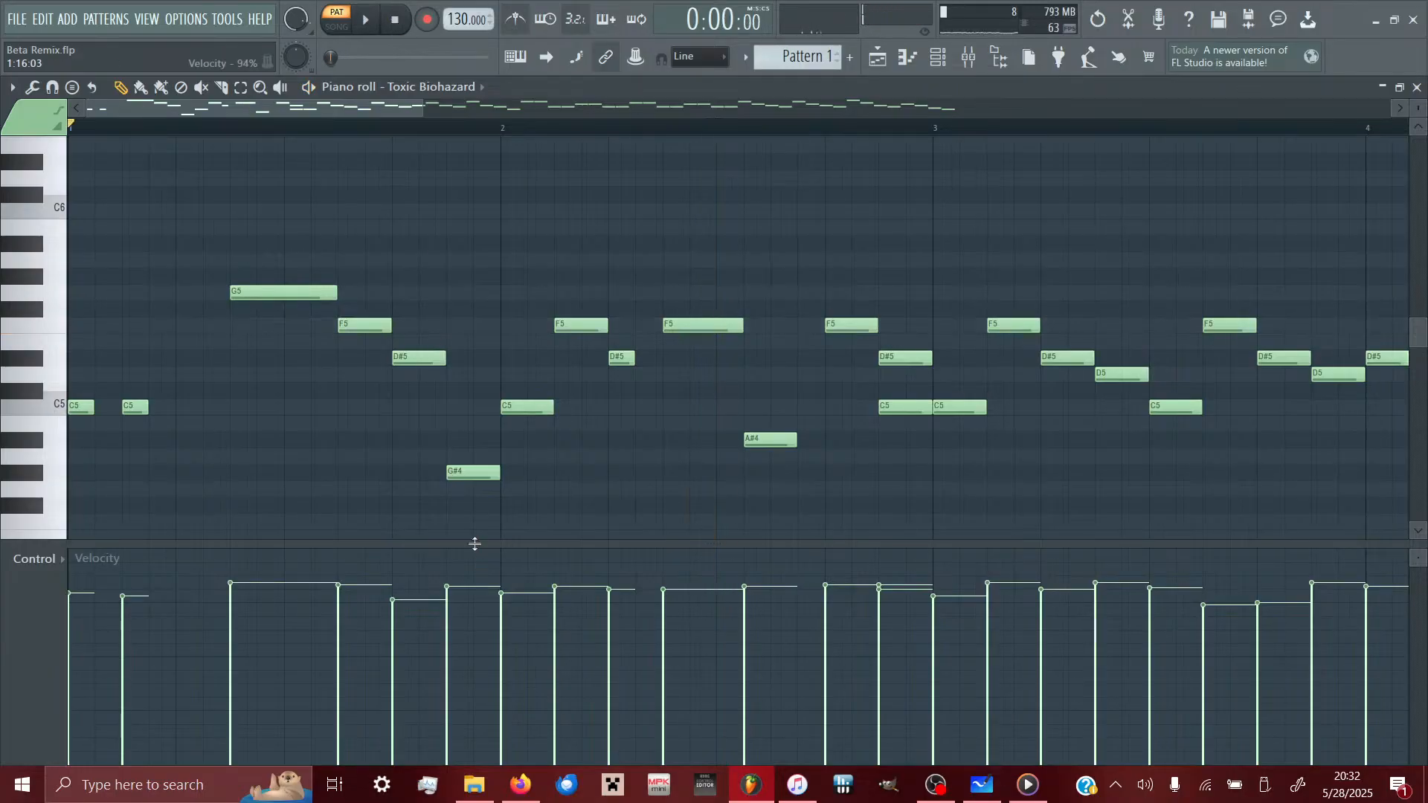
left_click_drag(457, 476, 460, 389)
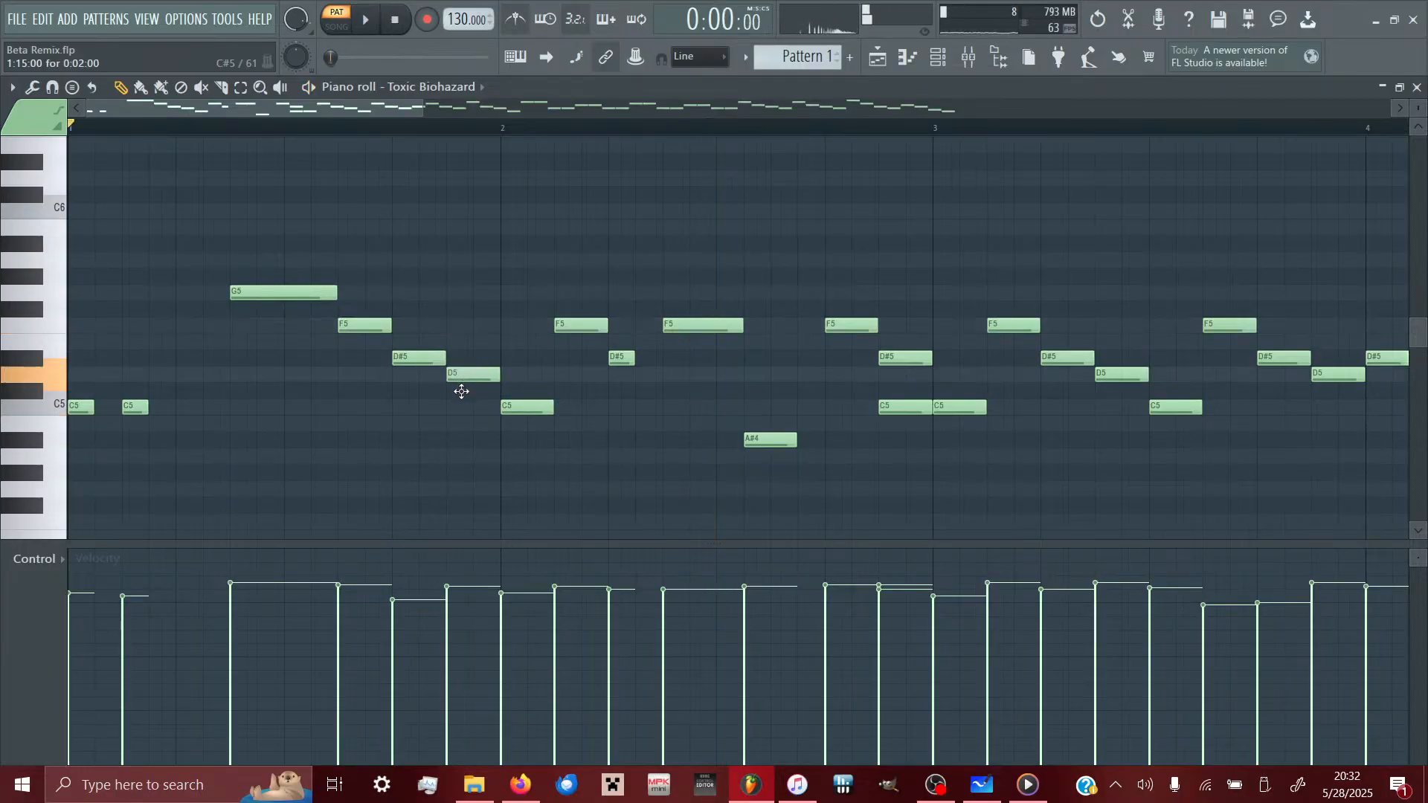
left_click(374, 18)
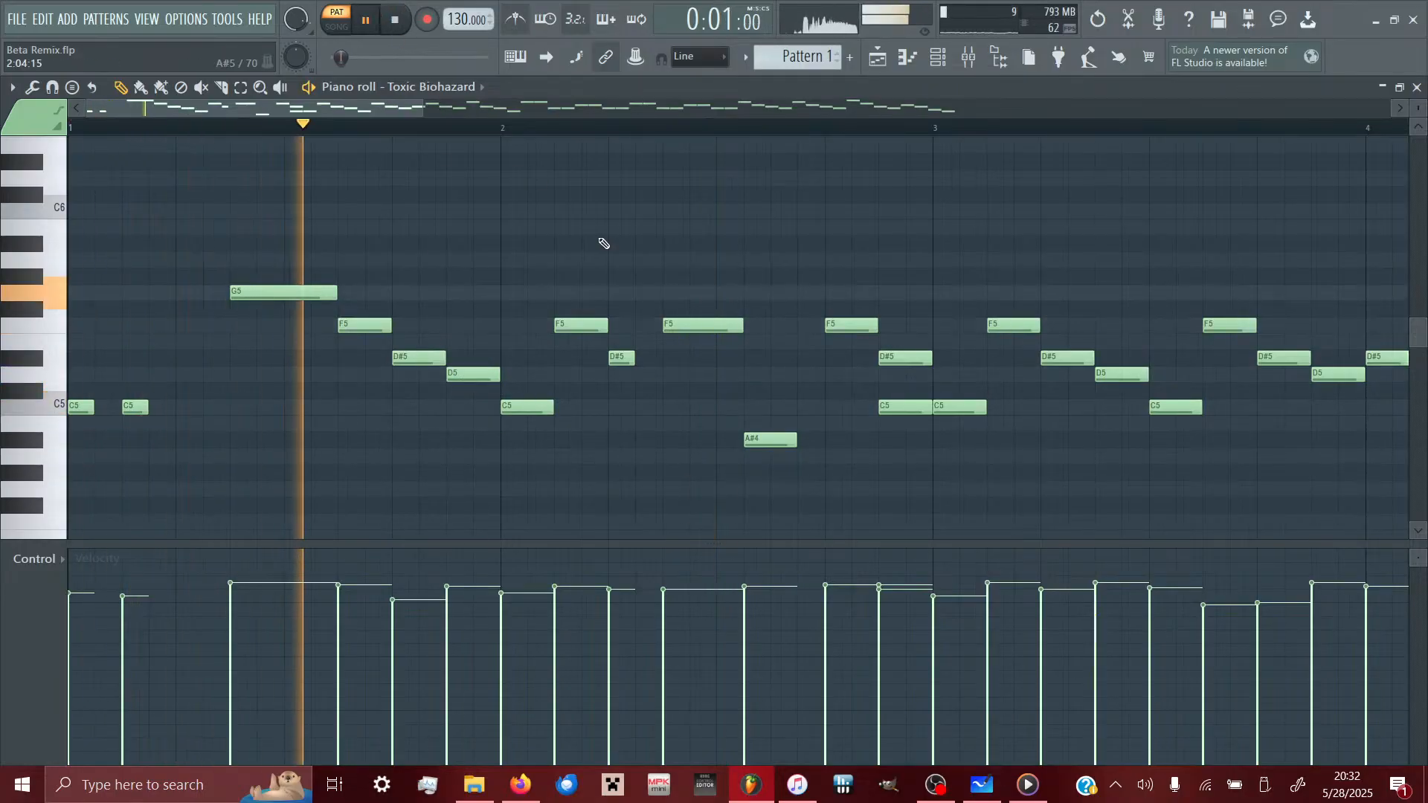
- Replay the pattern and set a time selection over bars 1 and 2 to loop them during playback
left_click(399, 28)
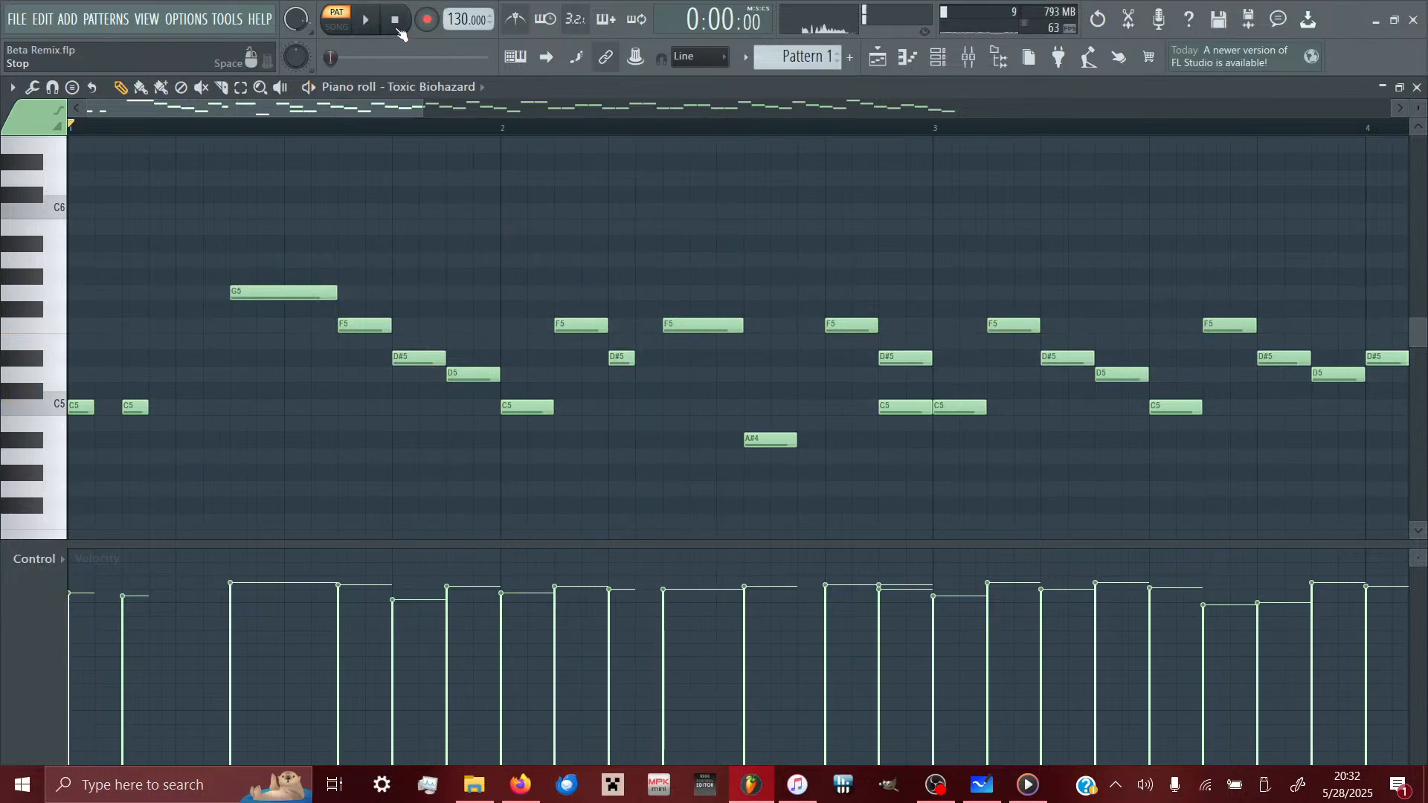
key("space")
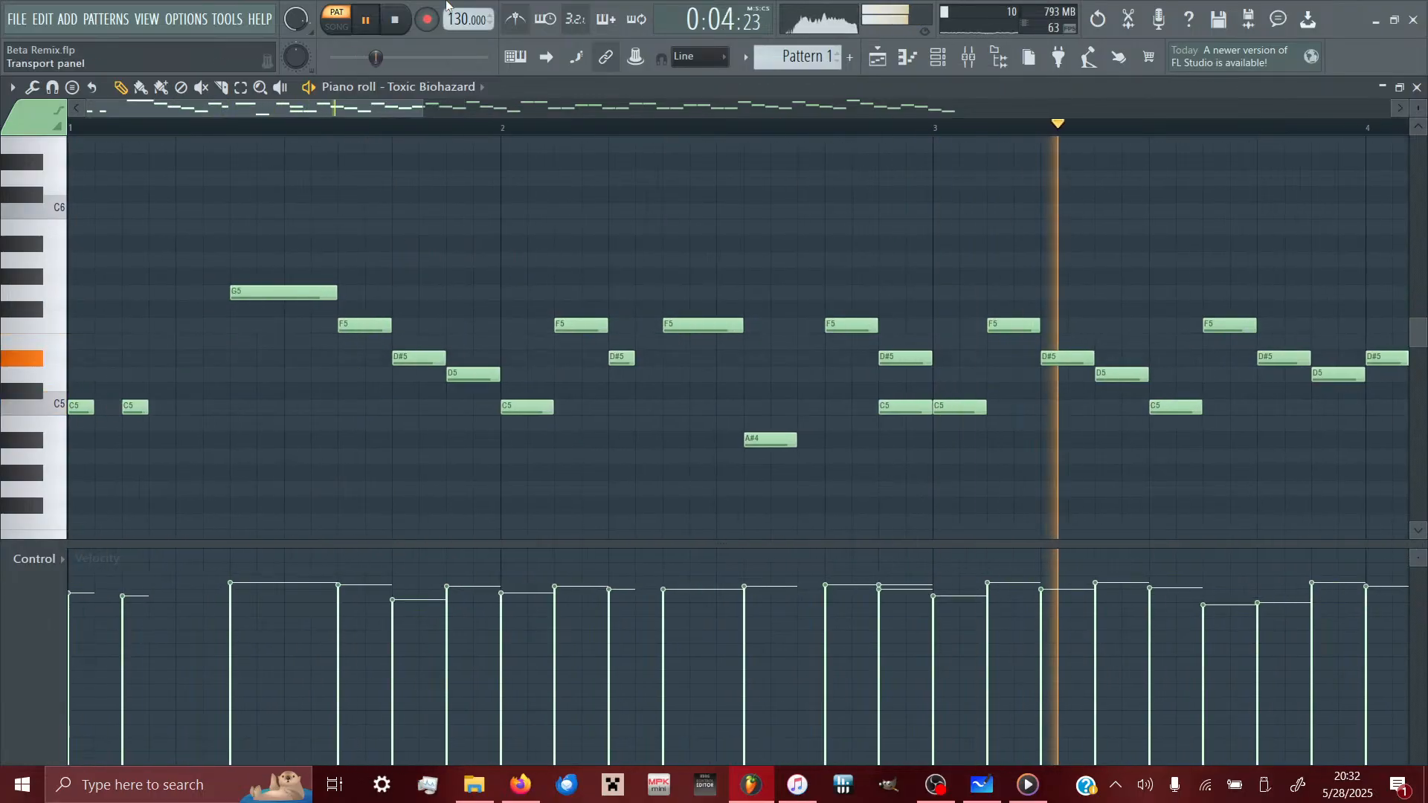
left_click(398, 28)
left_click(371, 23)
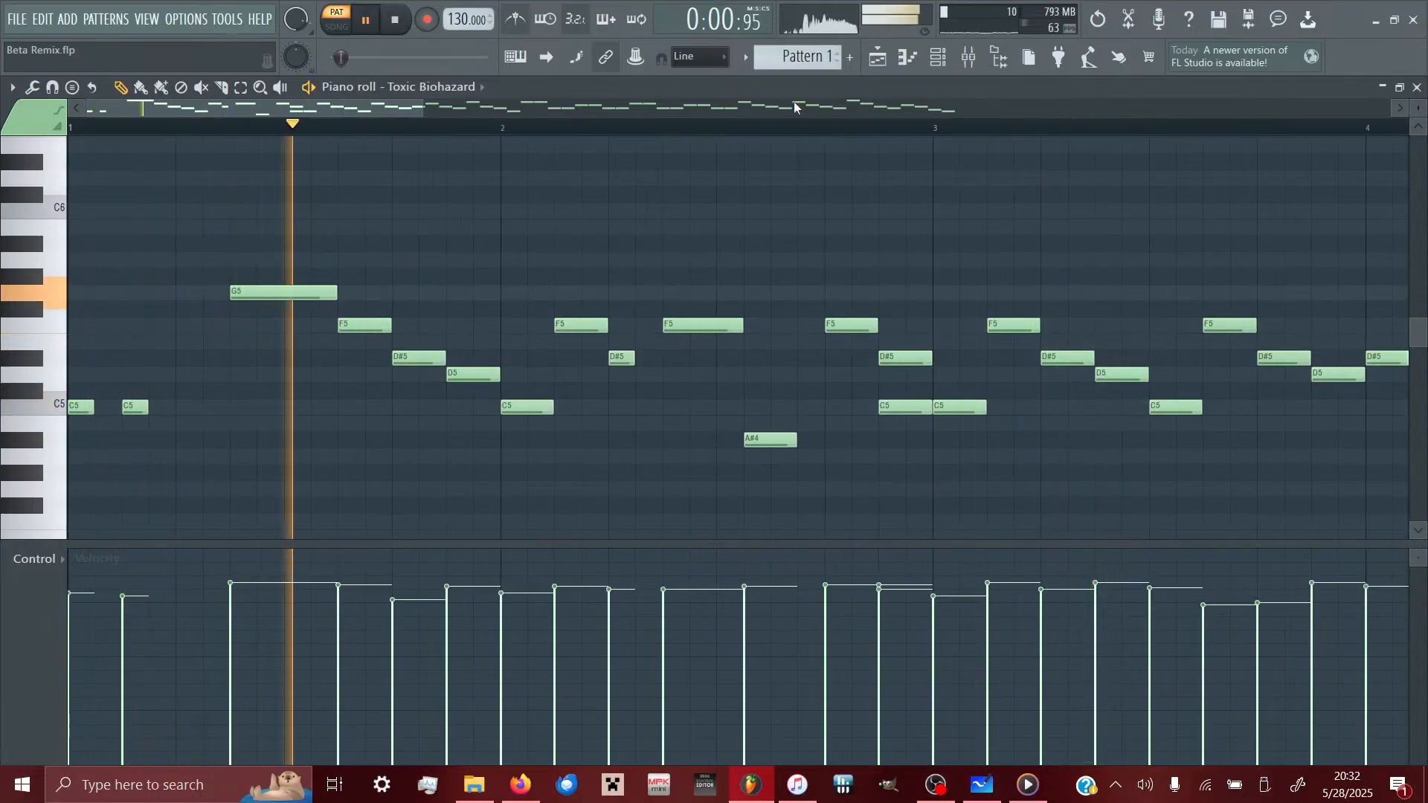
left_click_drag(931, 124, 1, 9)
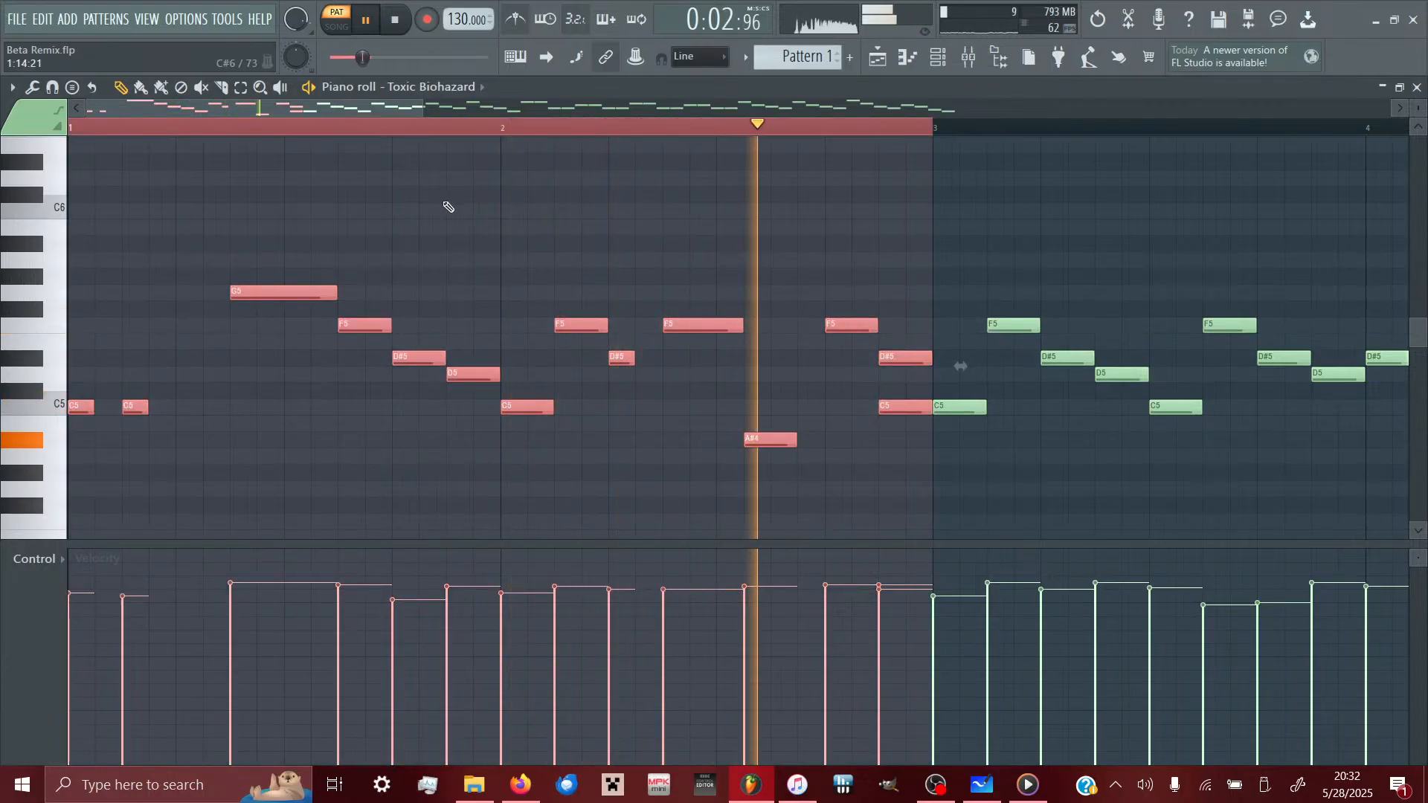
- Try a D5 at bar 2's step 11, remove it, and shift the three-step F5 and the A#4 one step earlier
left_click(775, 377)
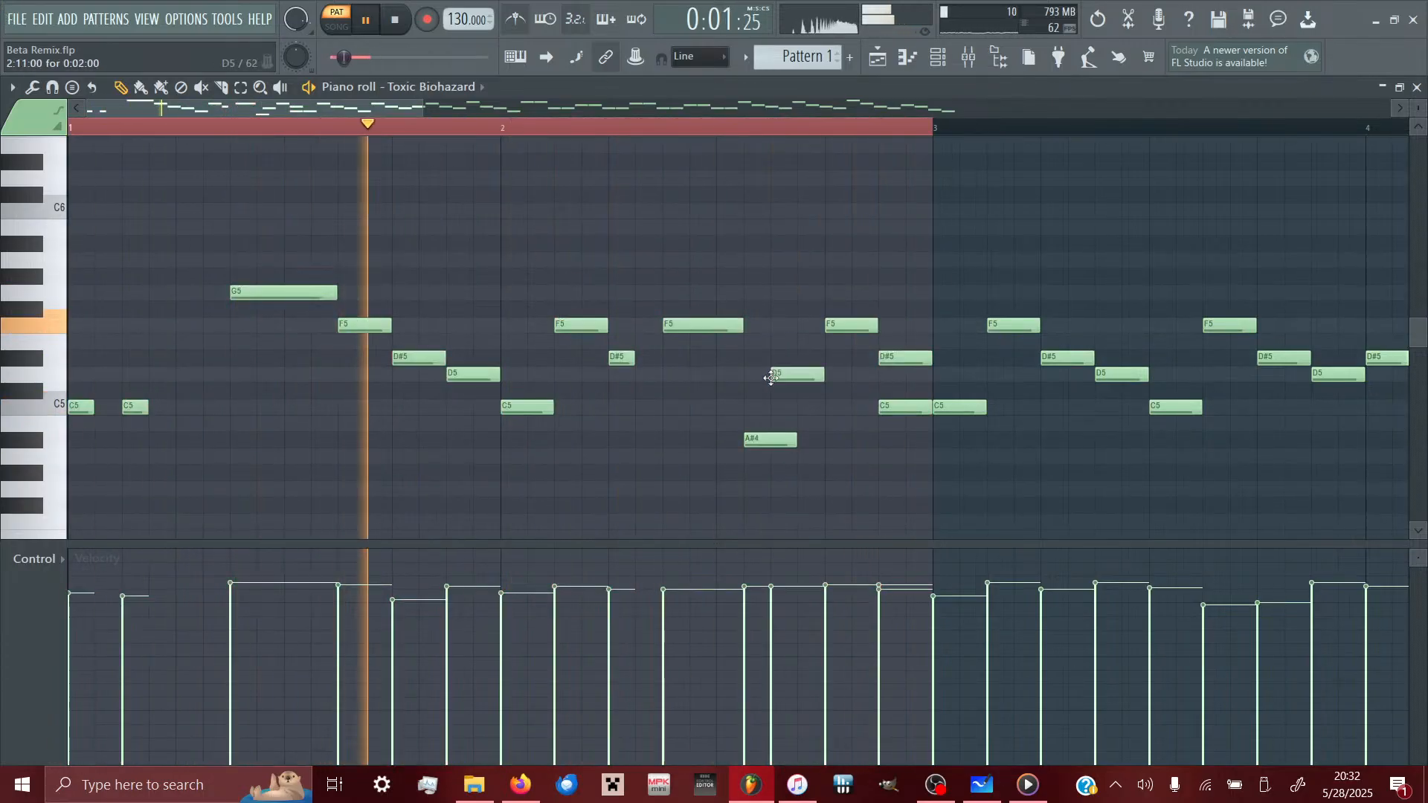
right_click(786, 379)
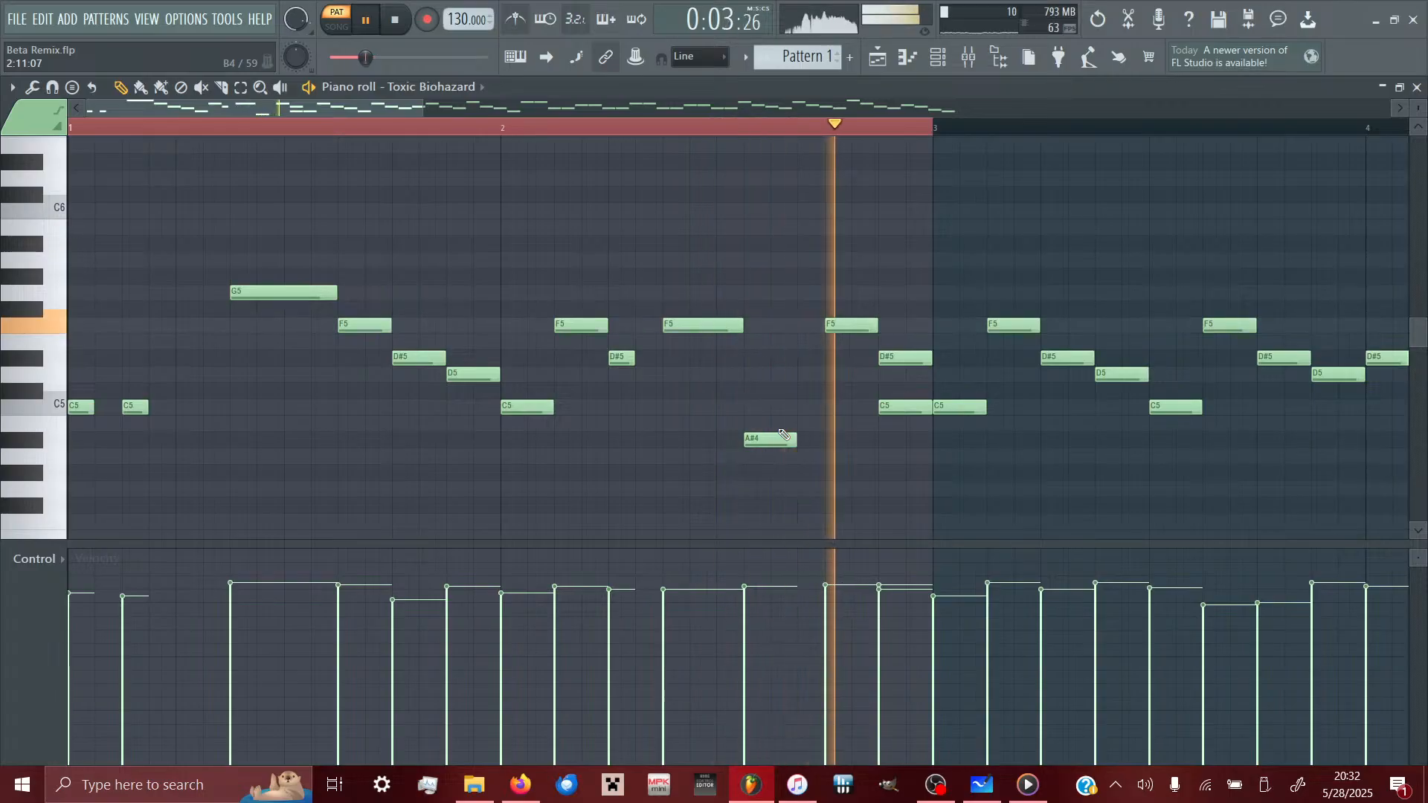
left_click_drag(719, 329, 692, 329)
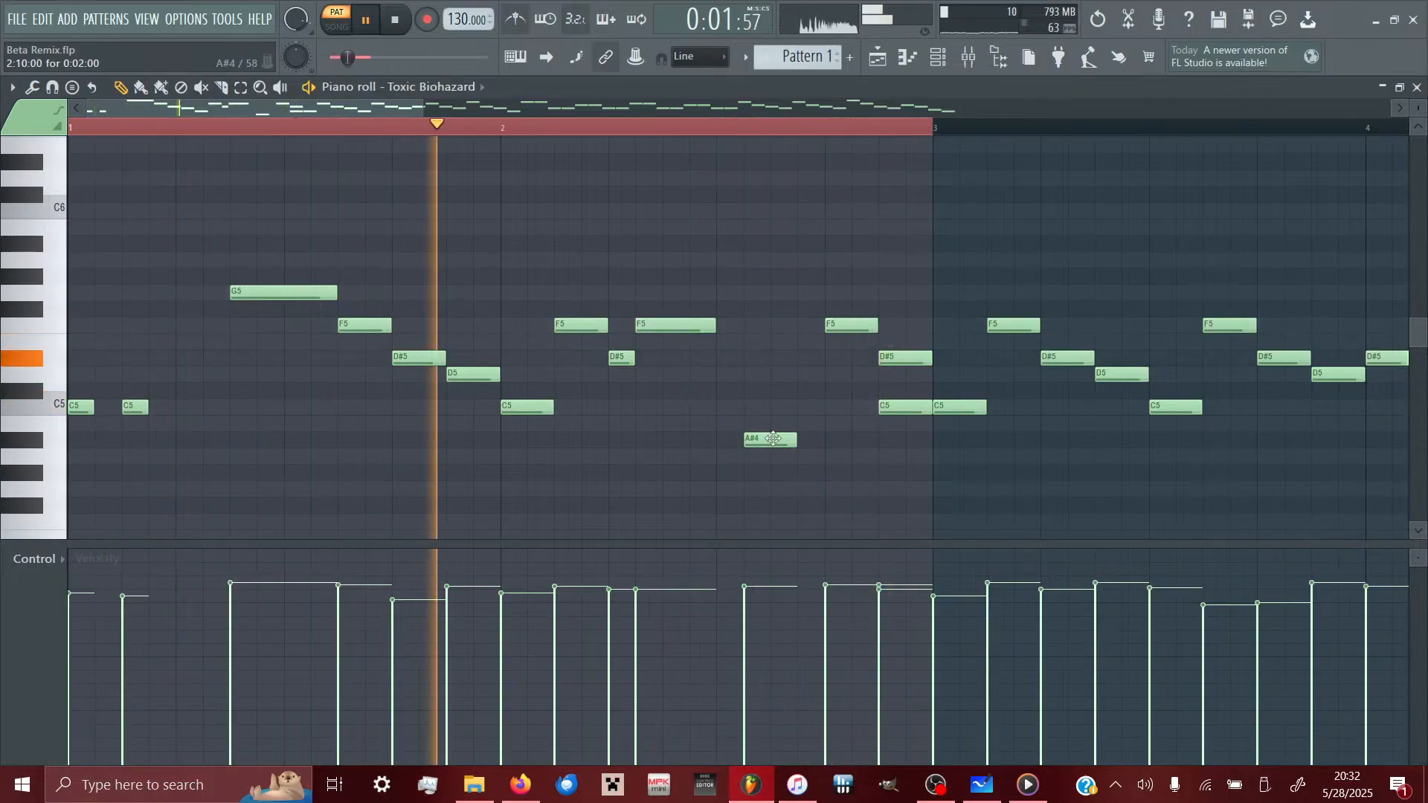
left_click_drag(773, 435, 747, 433)
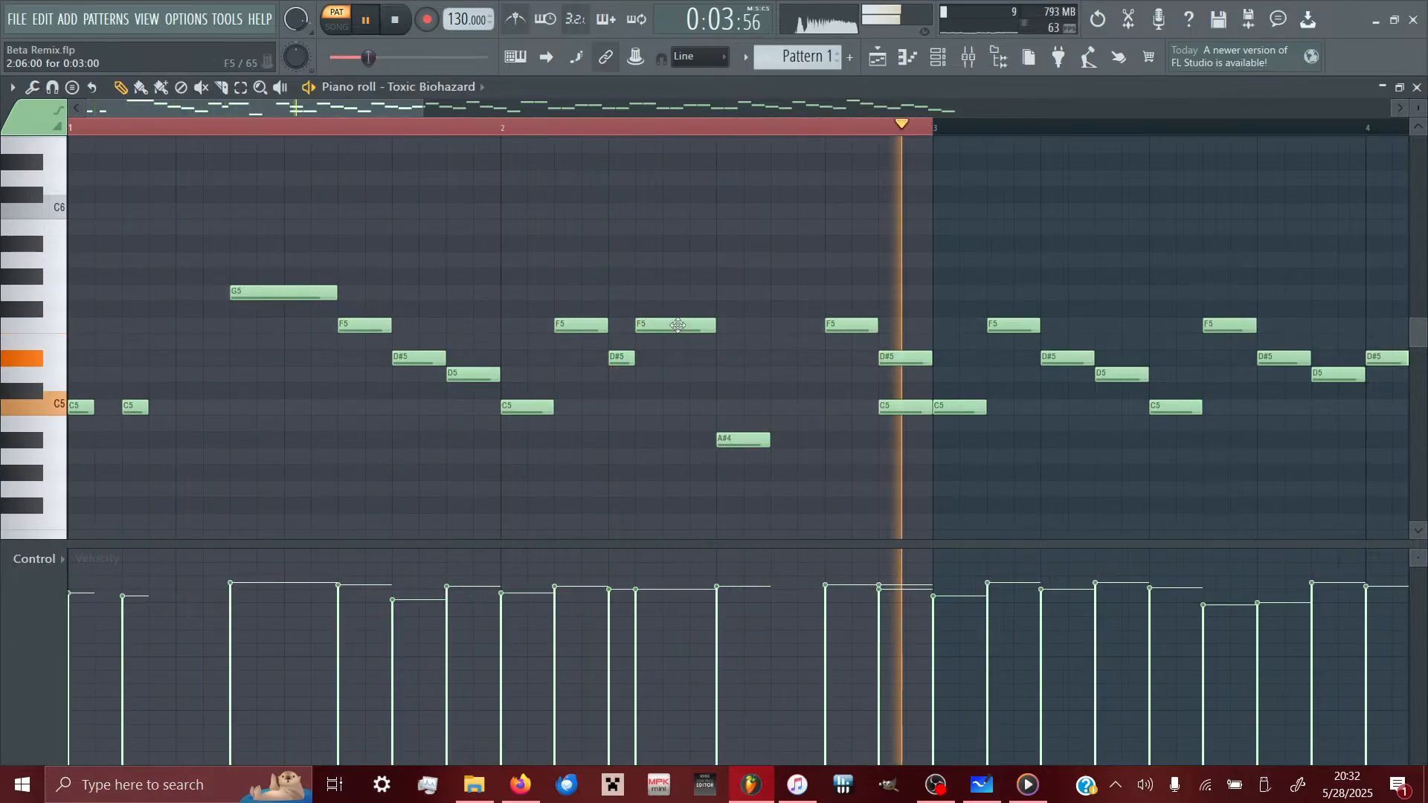
- Move bar 2's three-step F5 back to step 7, place the A#4 at step 11, and stop playback
left_click_drag(676, 324, 703, 324)
left_click_drag(736, 439, 791, 439)
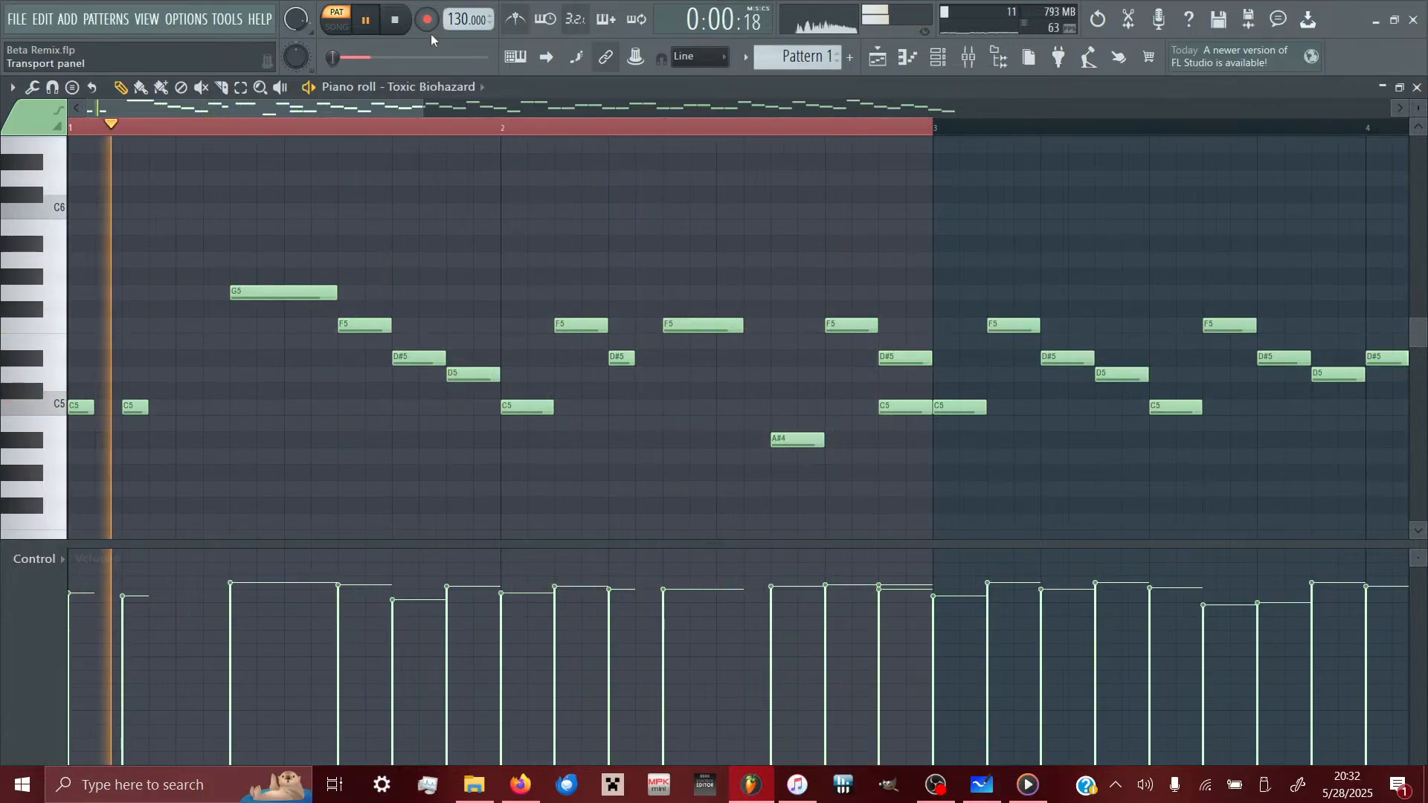
left_click(395, 20)
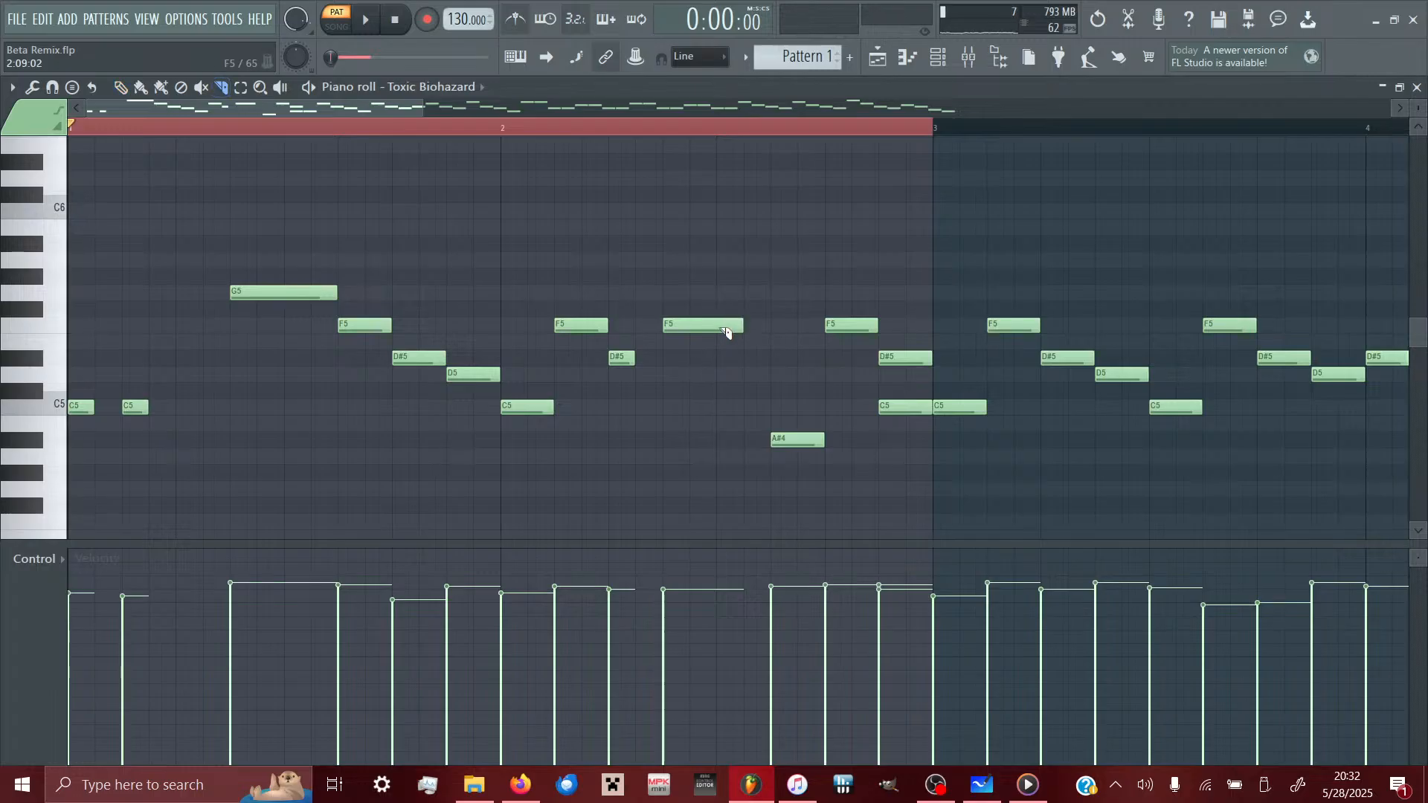
- Slice the last step off bar 2's long F5, lower that piece to C5, and audition from the start of bar 2
left_click(368, 21)
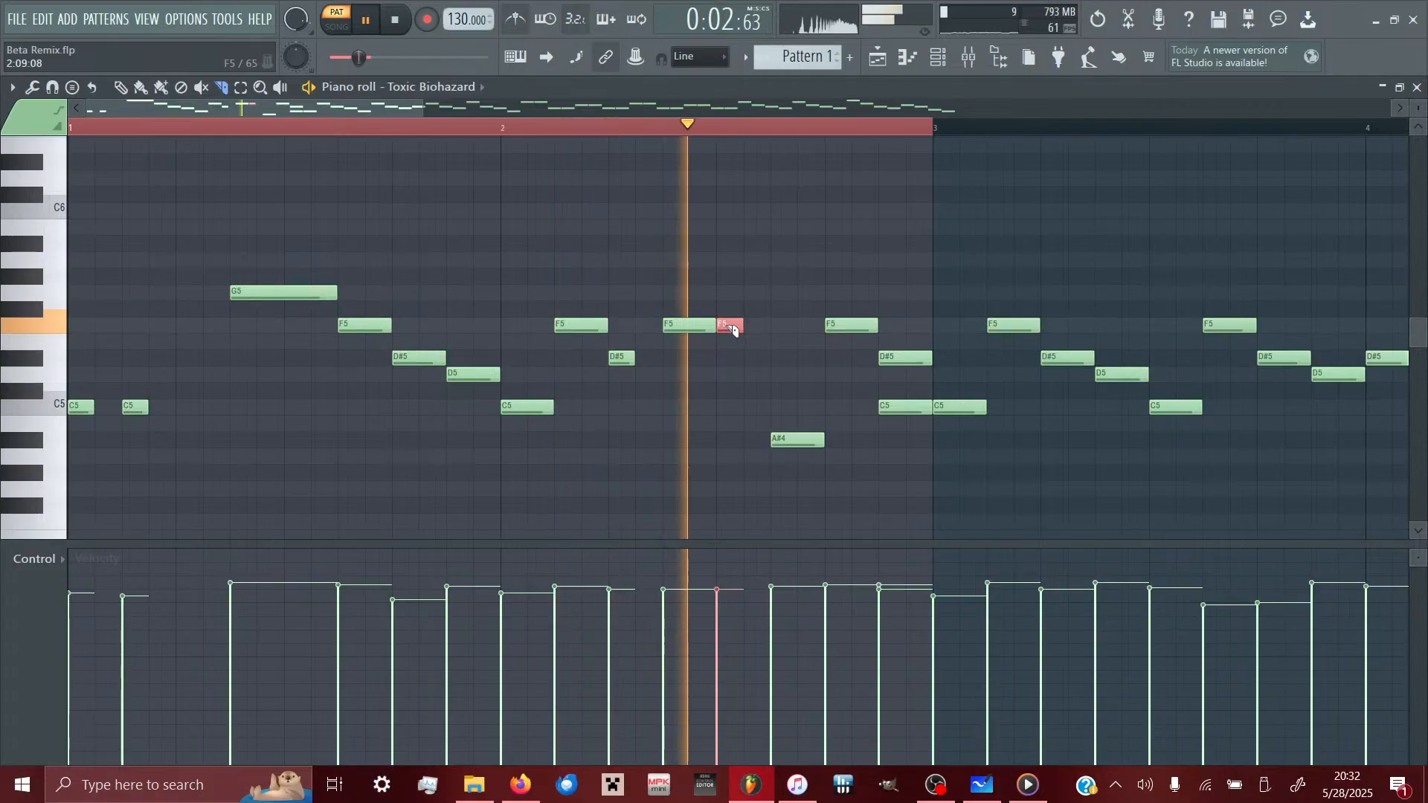
left_click_drag(726, 325, 727, 410)
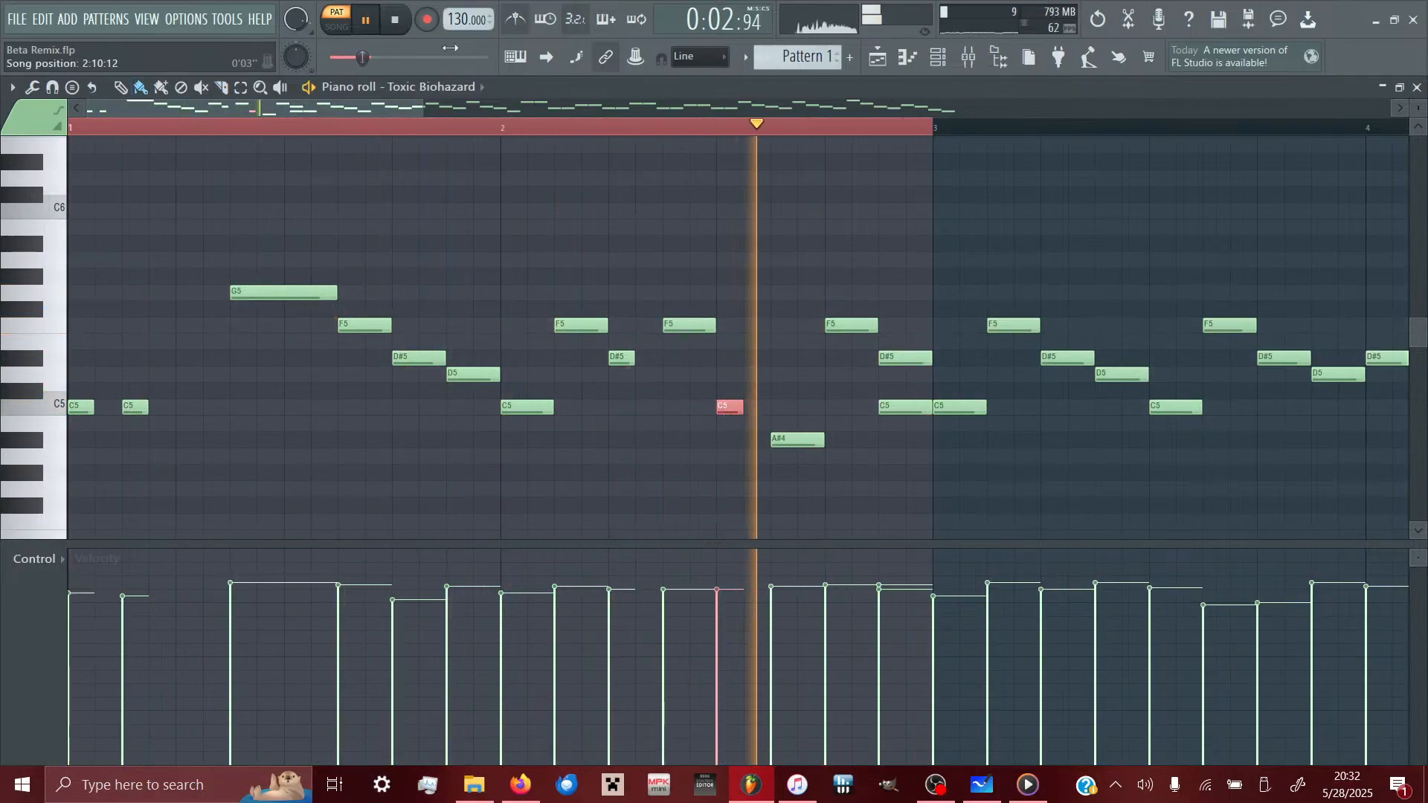
left_click(393, 21)
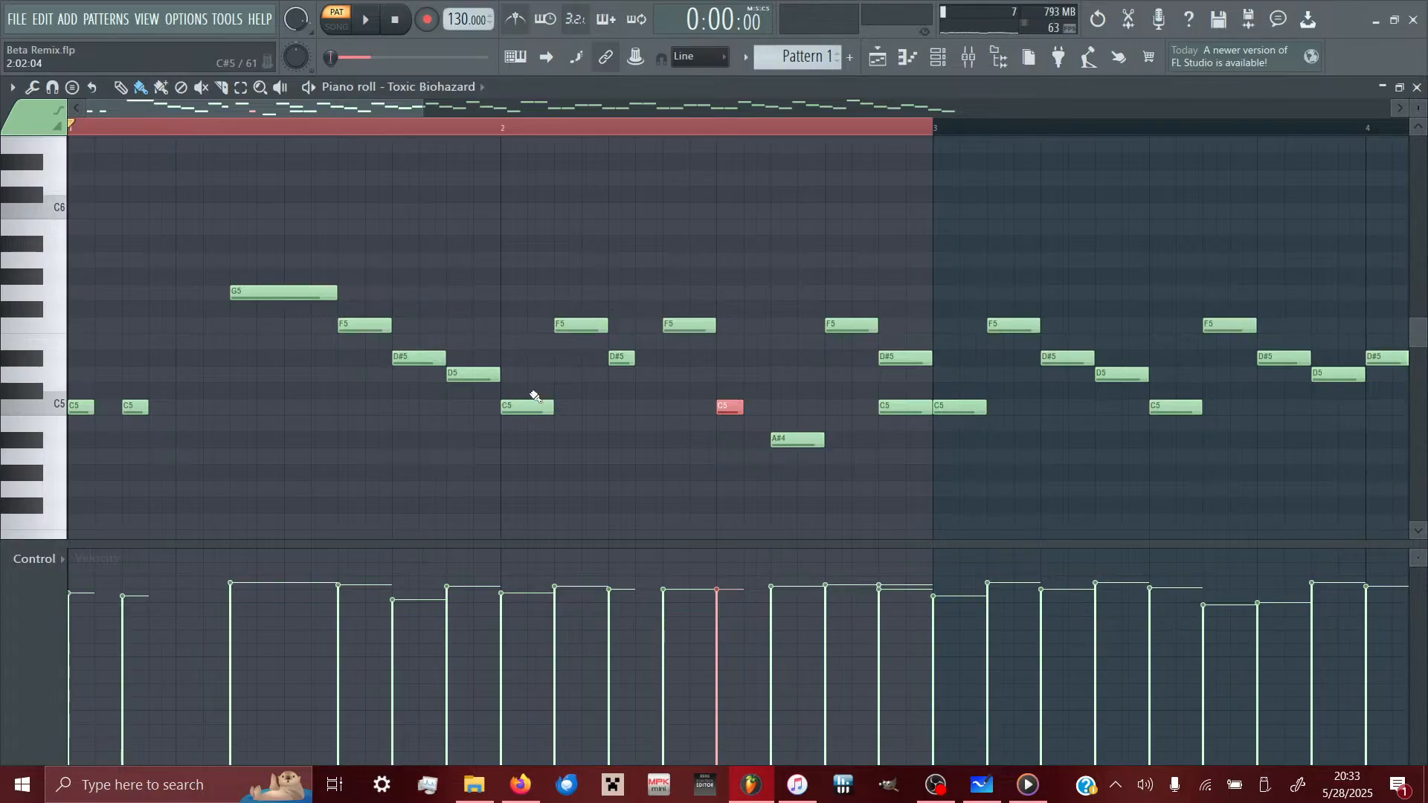
left_click(504, 133)
left_click(367, 21)
left_click(397, 27)
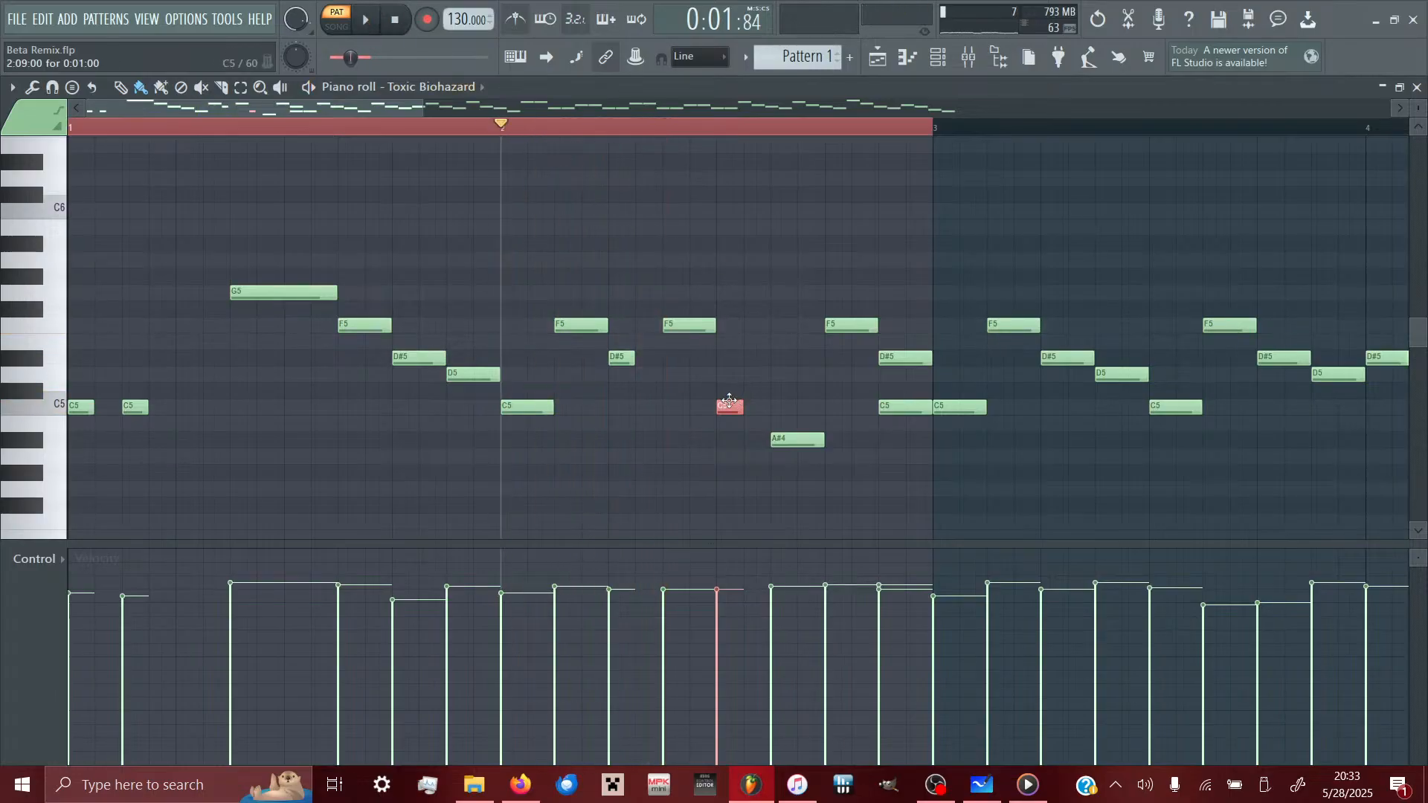
- Replace the C5 piece and the two-step A#4 with one-step A#4 notes at bar 2's steps 9 and 11
left_click(753, 408)
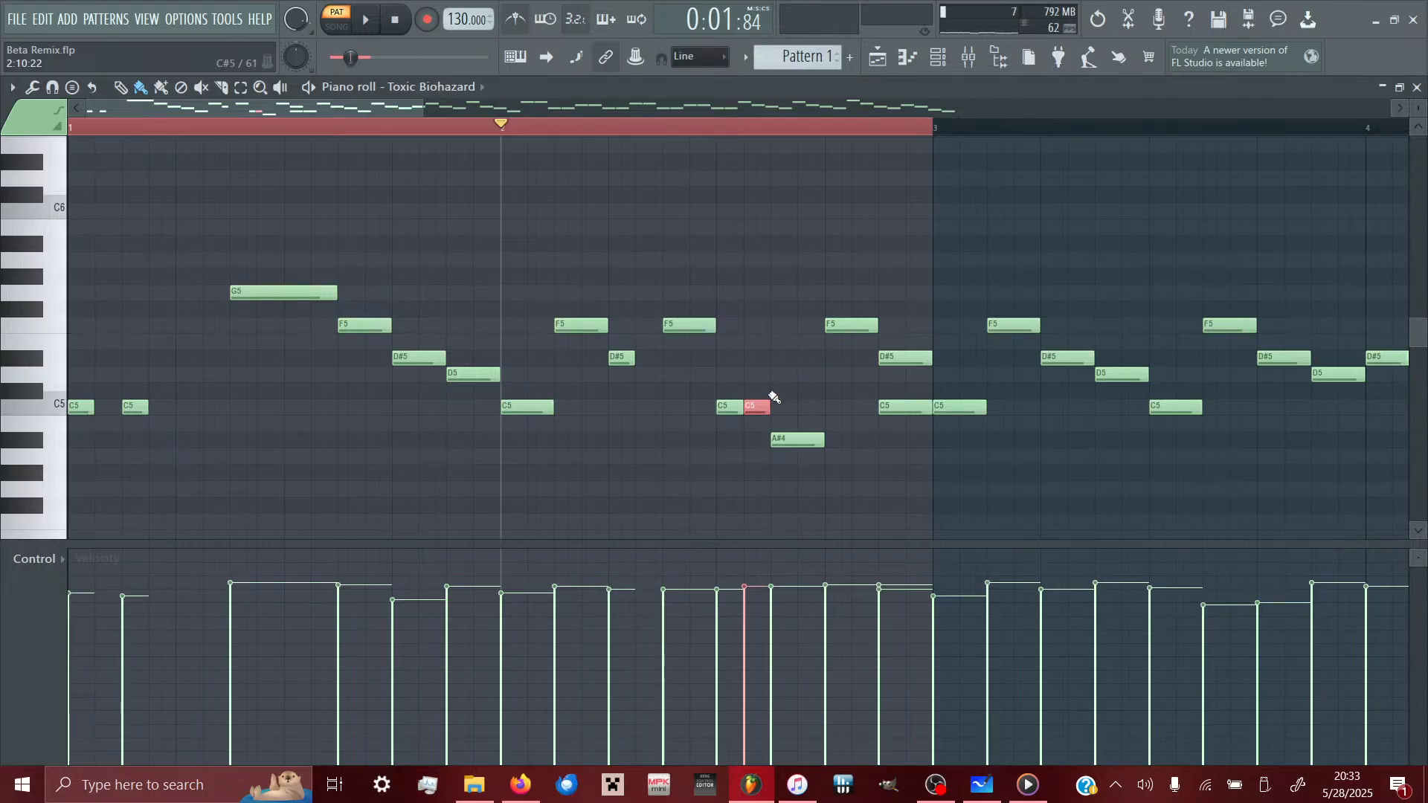
left_click_drag(792, 443, 731, 442)
left_click_drag(809, 409, 802, 437)
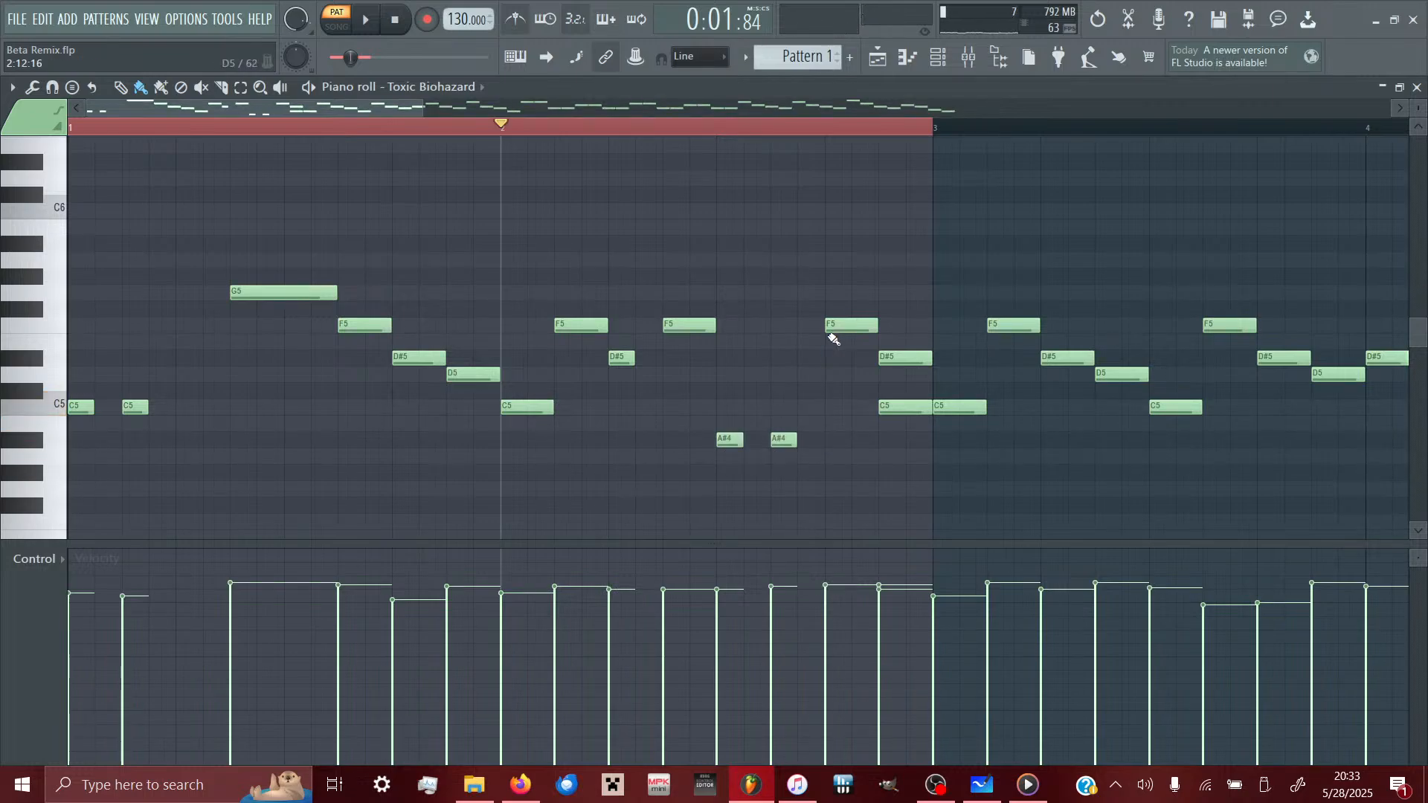
- Rework bar 2's ending as F5 on step 12, a one-step D#5 on step 14 and F5 on step 15, and play it
left_click_drag(853, 324, 833, 327)
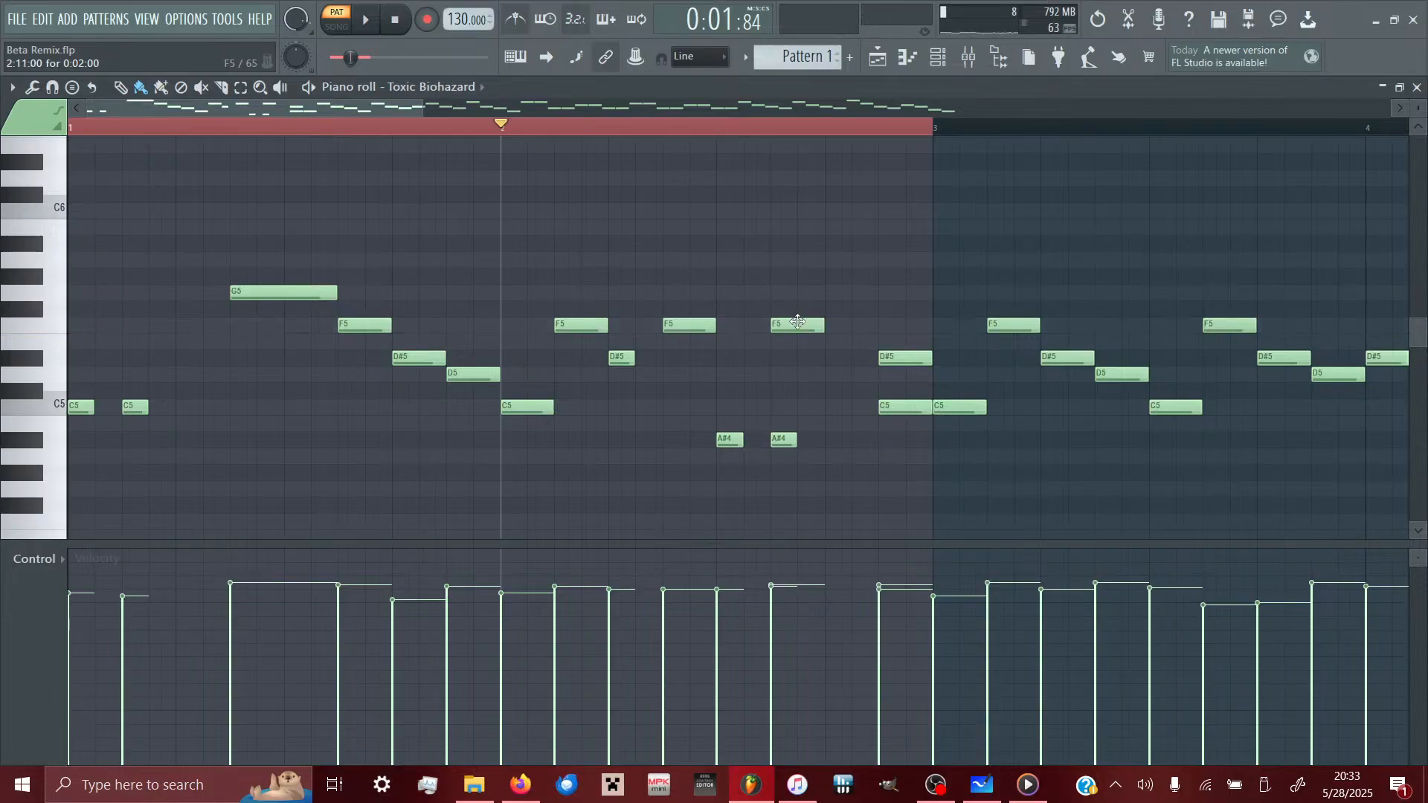
left_click_drag(798, 322, 836, 318)
left_click_drag(918, 358, 909, 319)
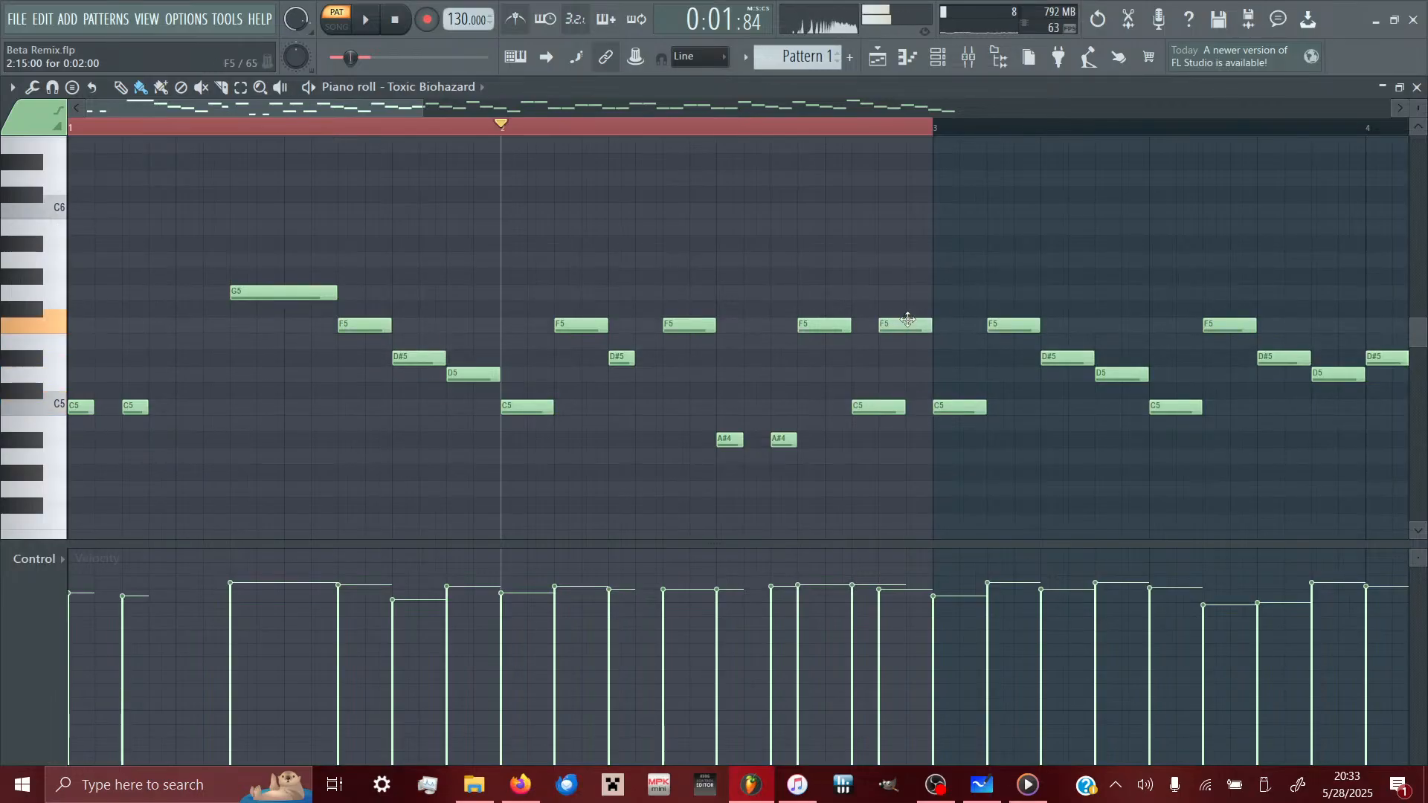
left_click_drag(878, 405, 885, 355)
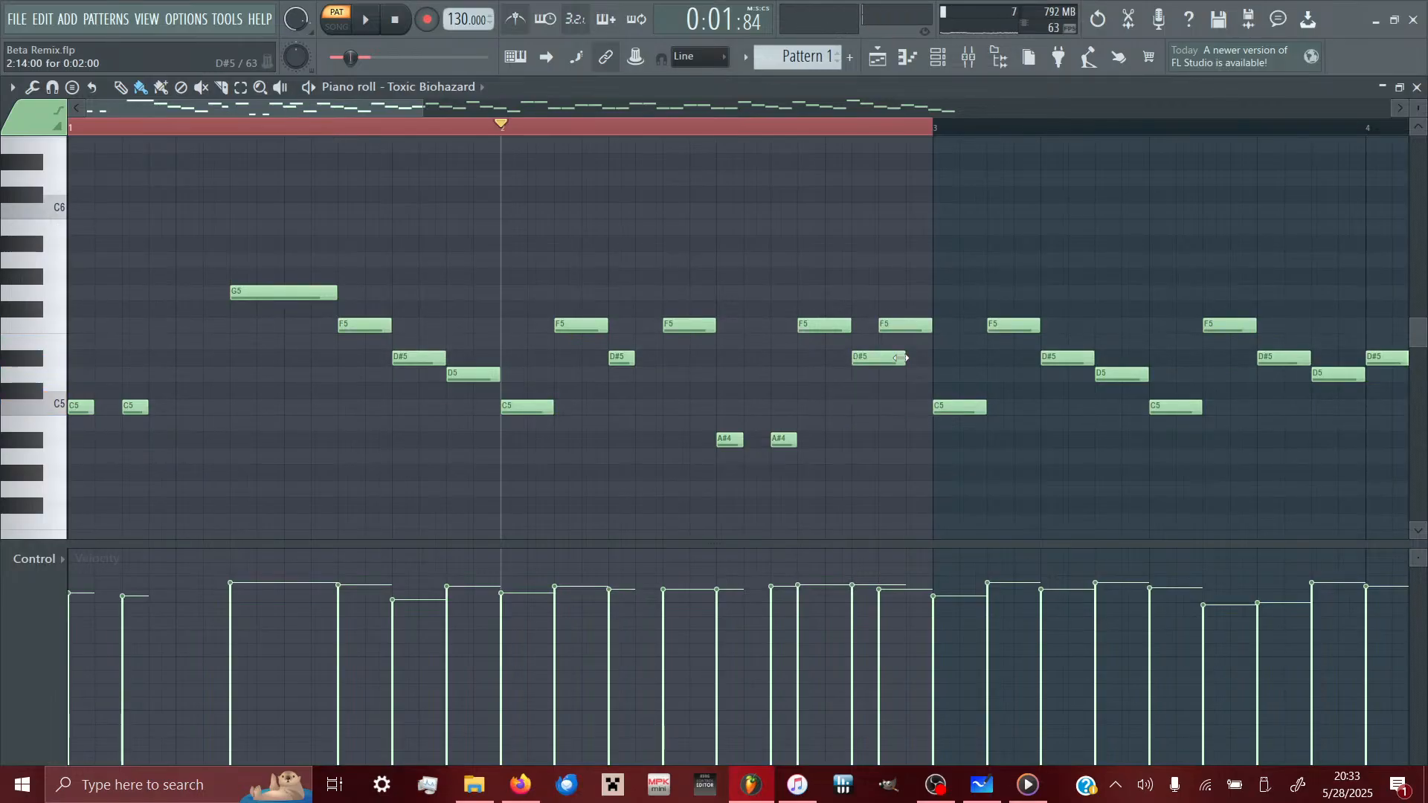
left_click(377, 20)
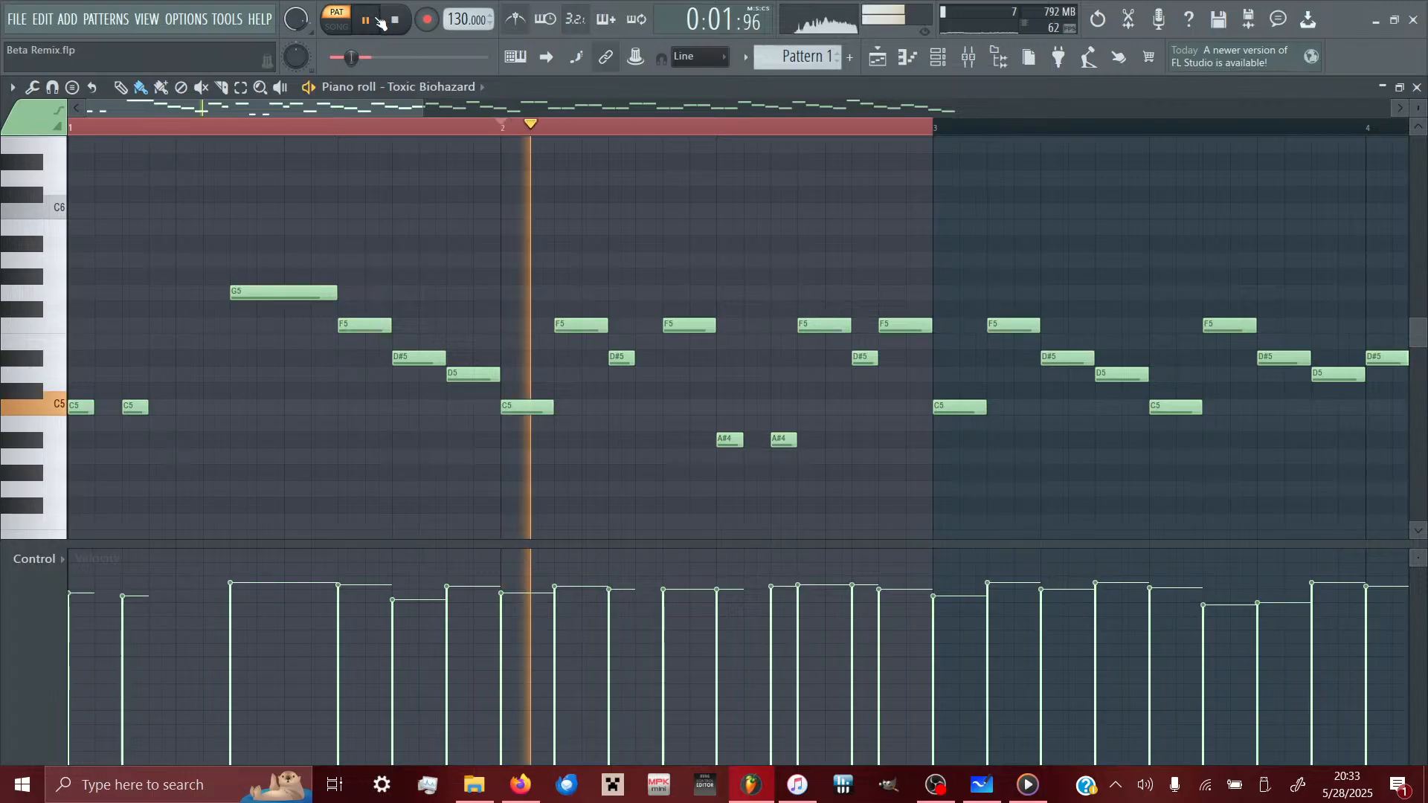
left_click(395, 20)
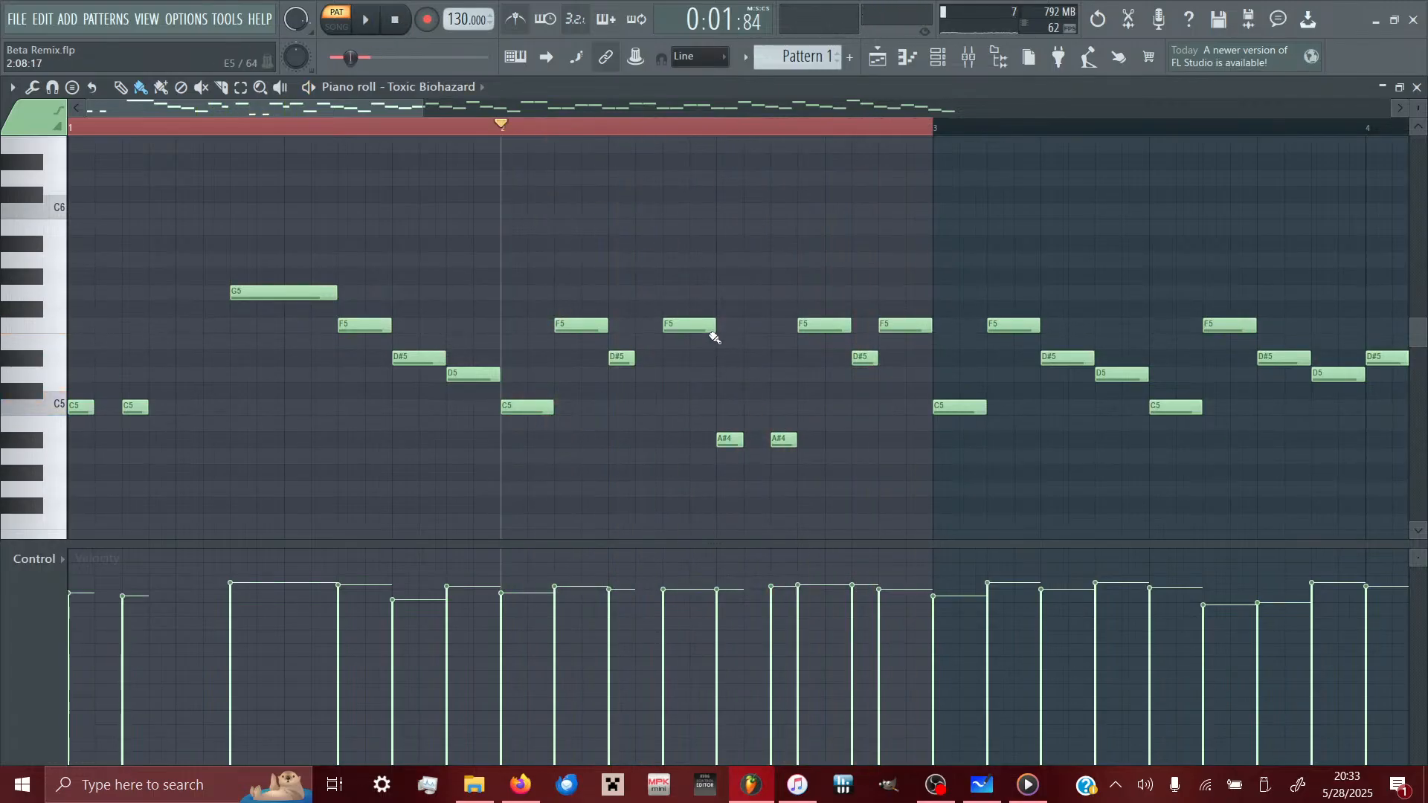
- Lengthen bar 2's D#5 on step 5 to two steps and replay the melody from bar 2
key("space")
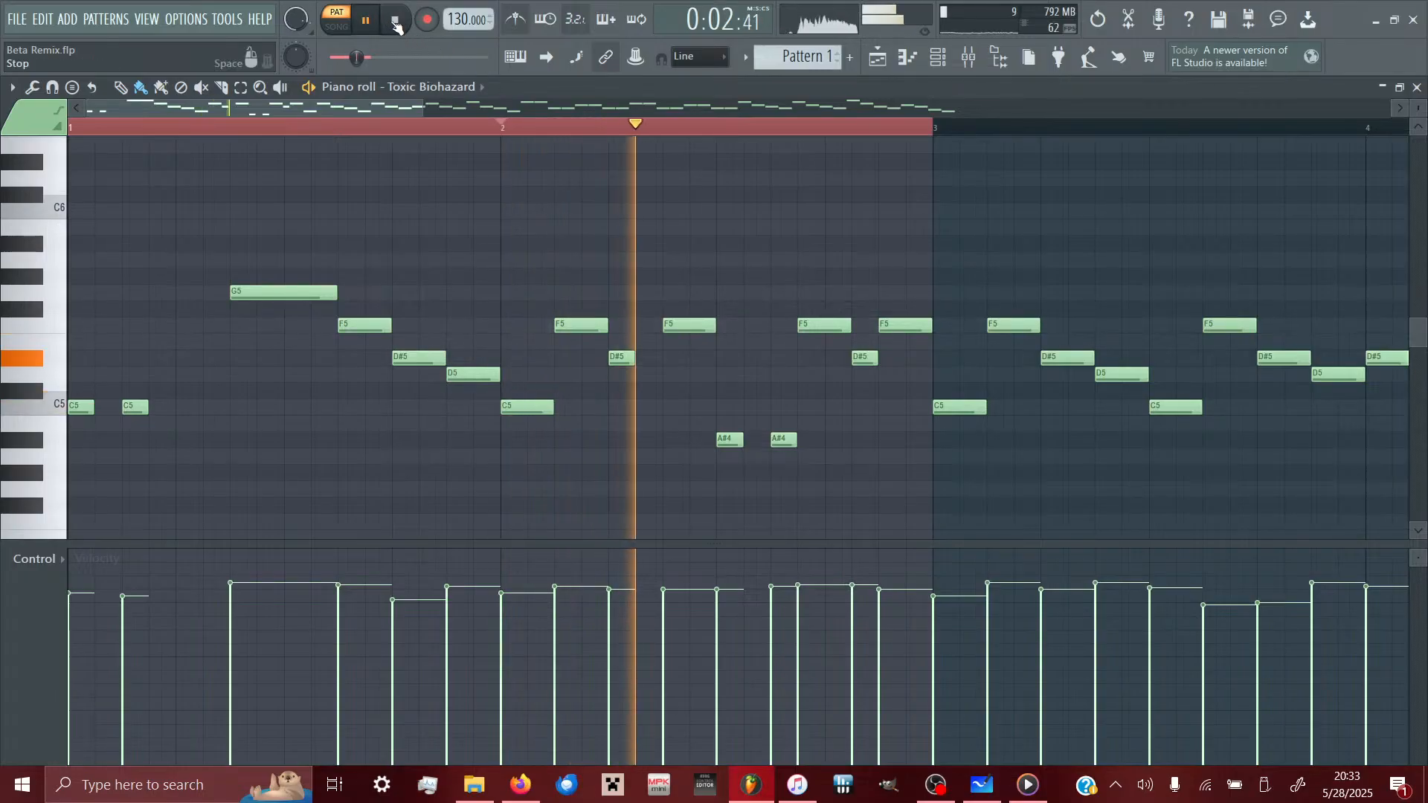
left_click(395, 23)
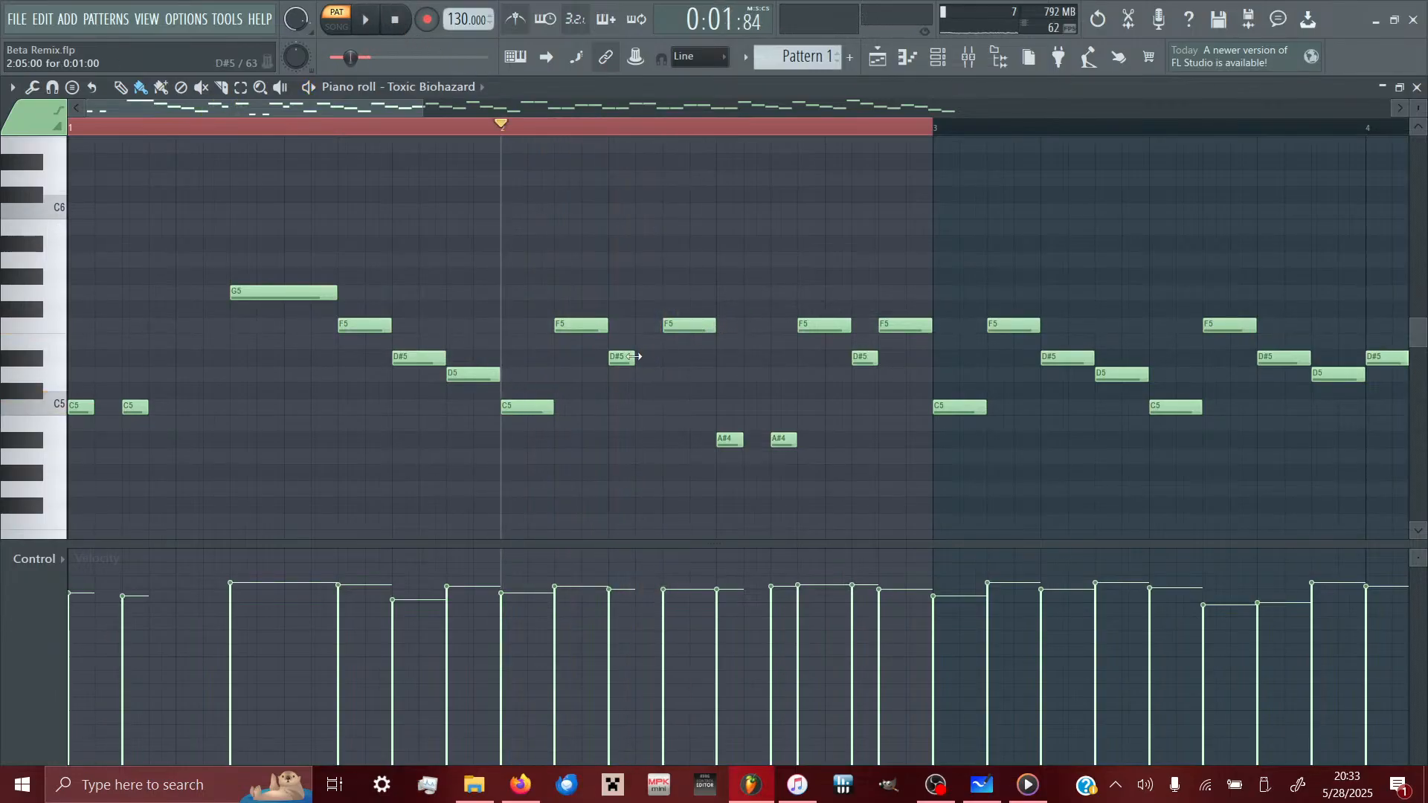
key("space")
left_click(399, 34)
key("space")
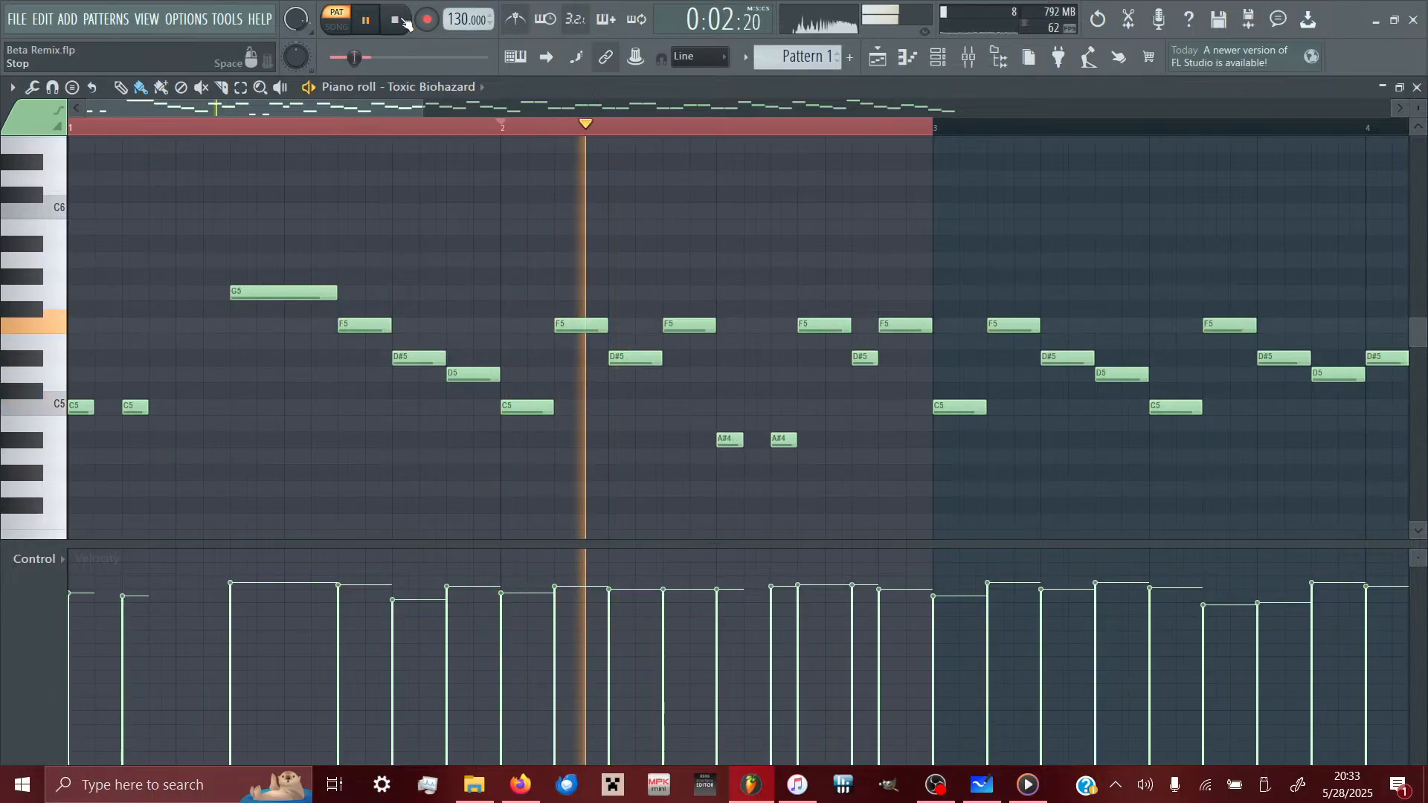
key("space")
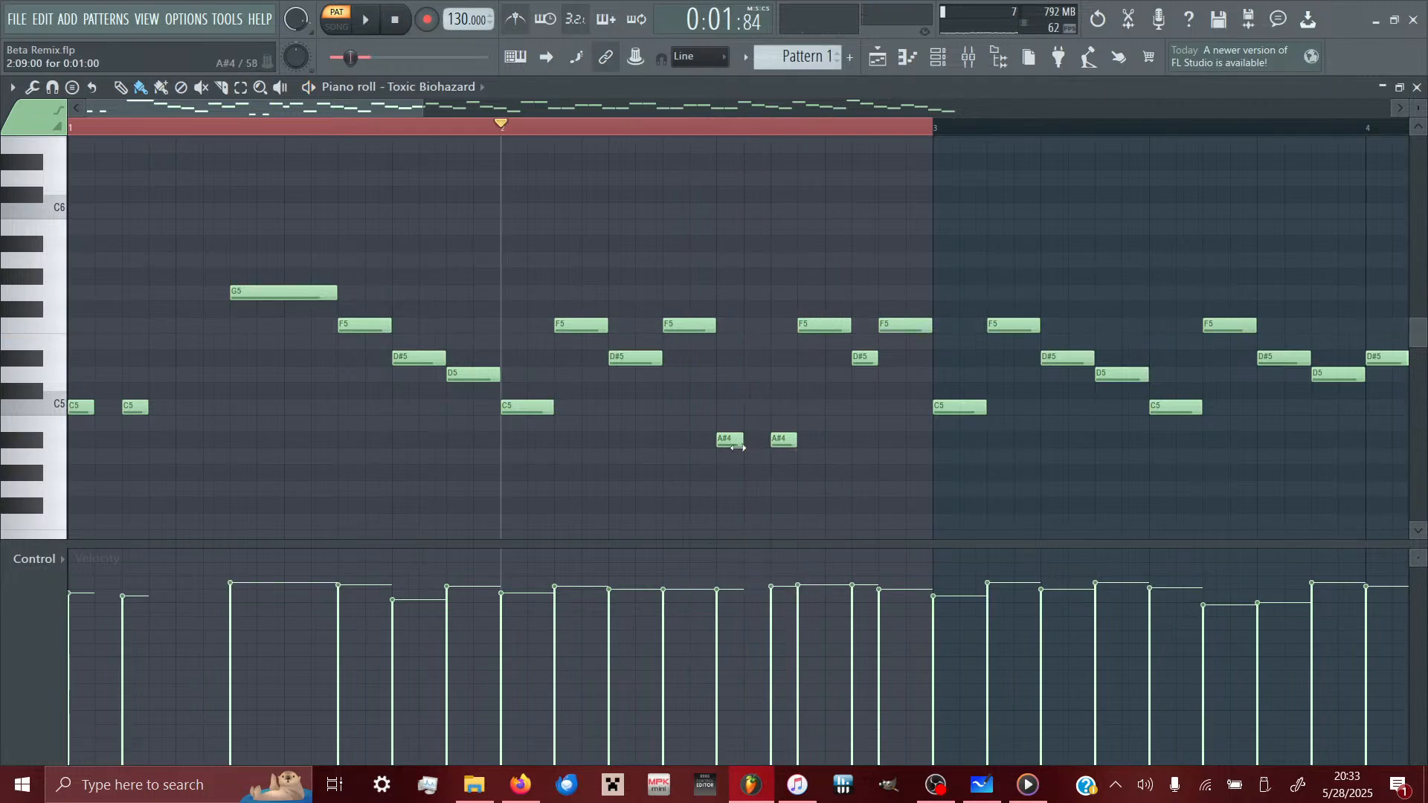
- Shorten bar 2's second F5 to one step and move both A#4s, the third F5 and the second D#5 one step earlier
left_click_drag(728, 445, 708, 447)
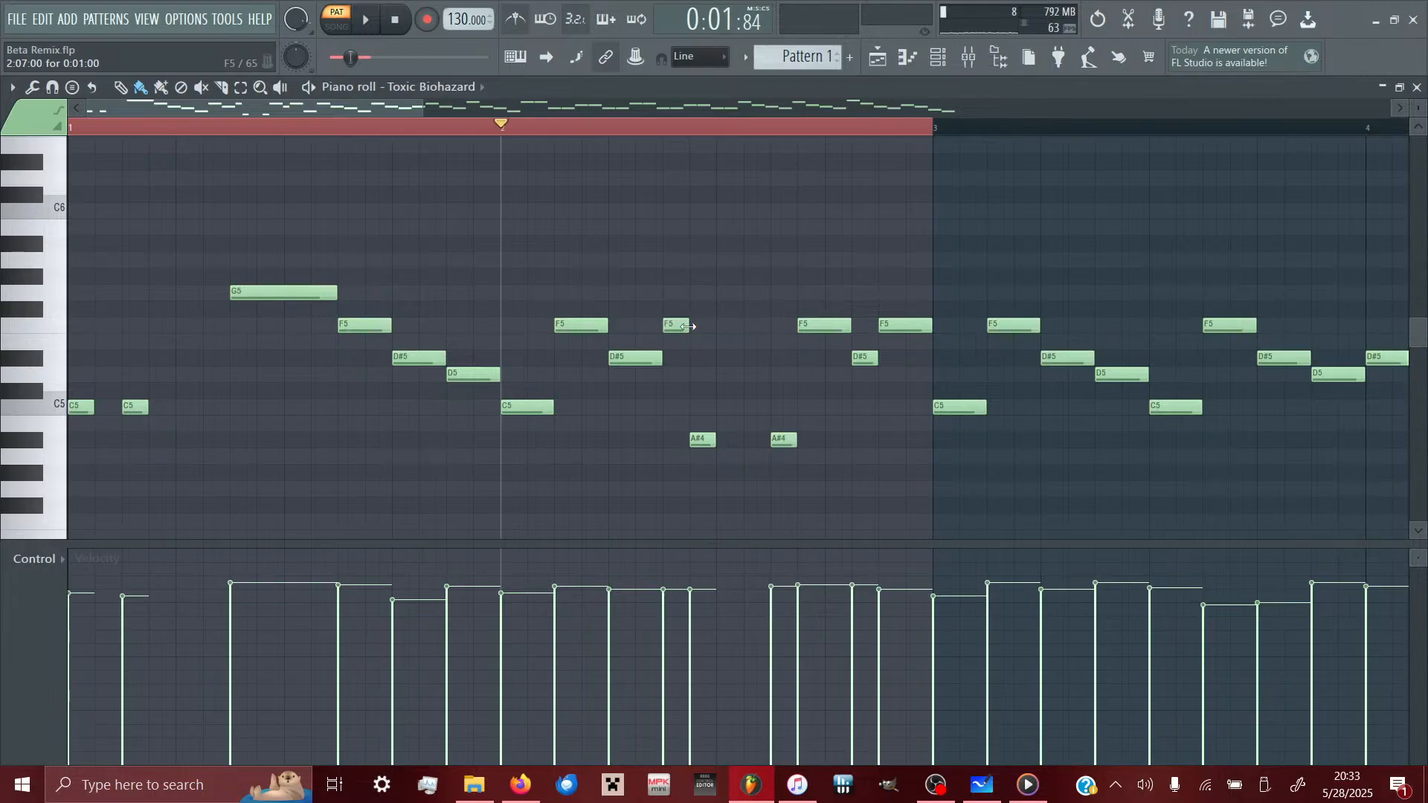
left_click(365, 20)
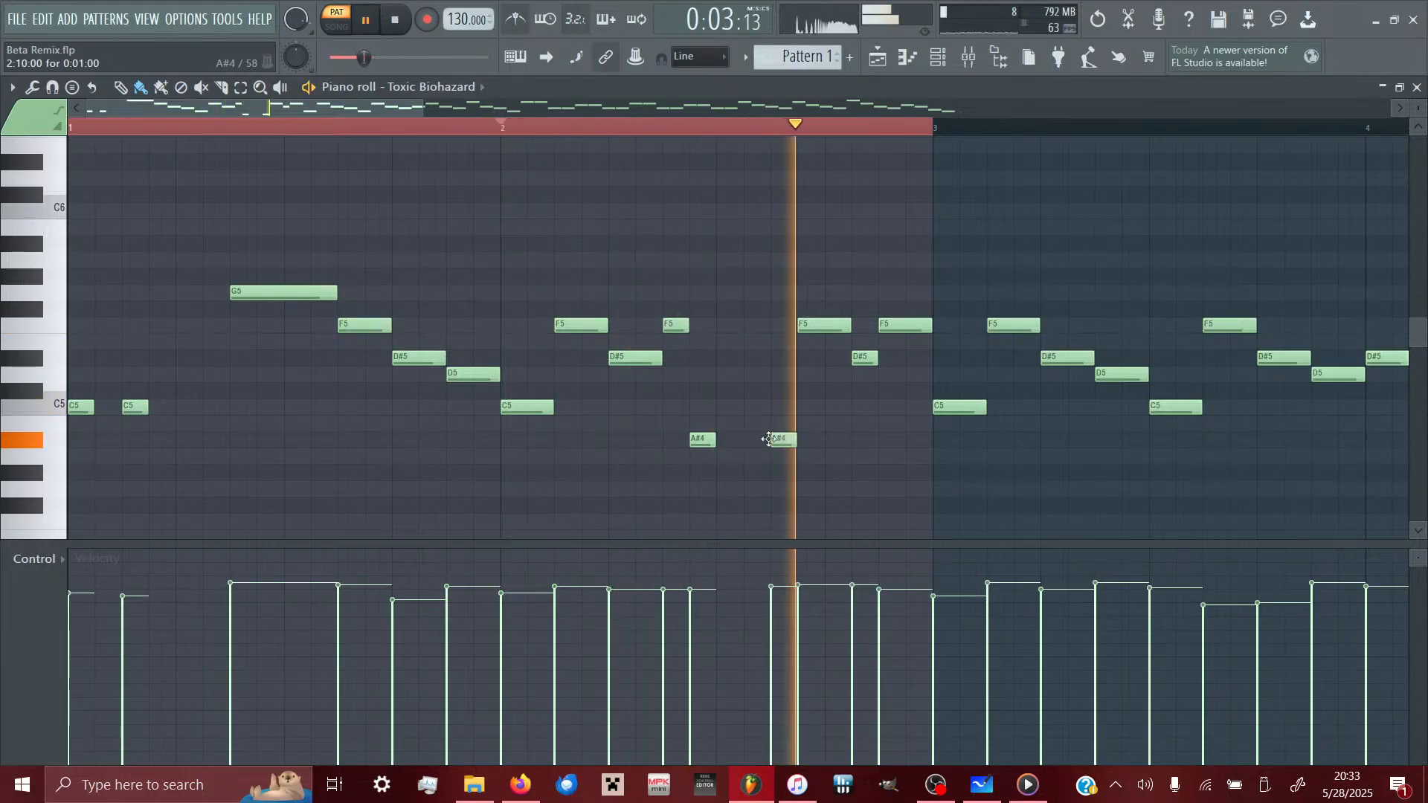
left_click_drag(791, 439, 766, 436)
left_click_drag(819, 325, 793, 325)
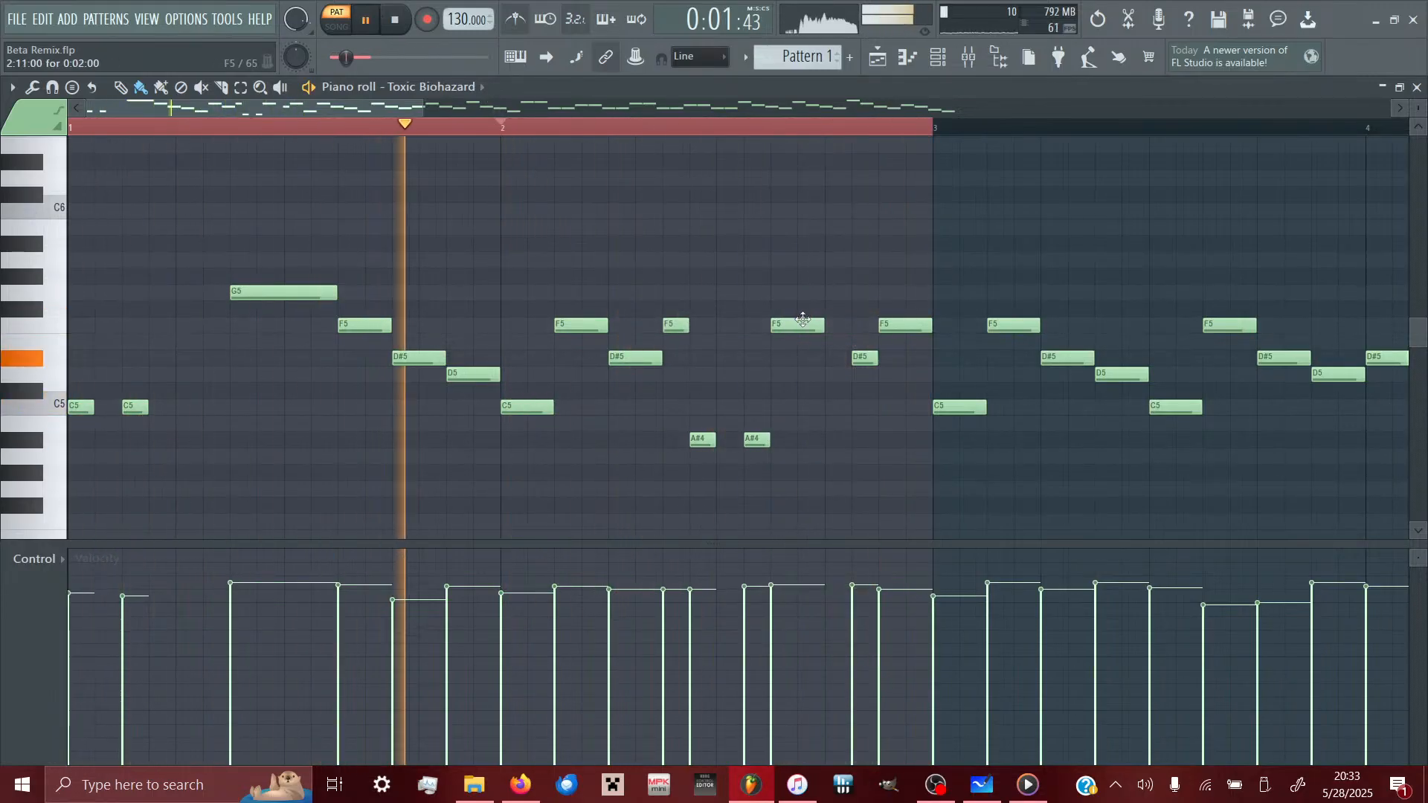
left_click_drag(869, 362, 840, 364)
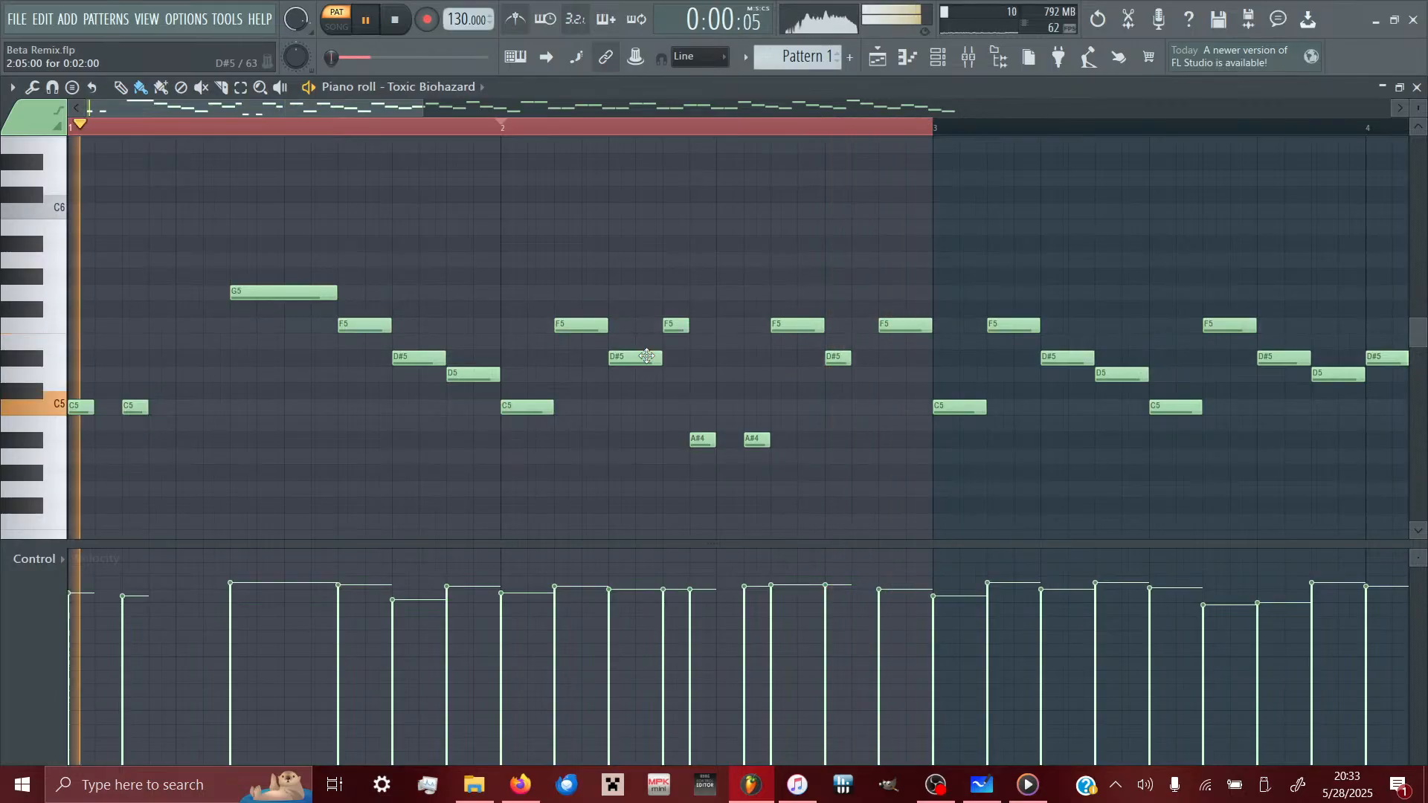
- Clear the time selection over bars 1 and 2 and replay Pattern 1 from its beginning
key("ctrl+d")
key("KP_Subtract")
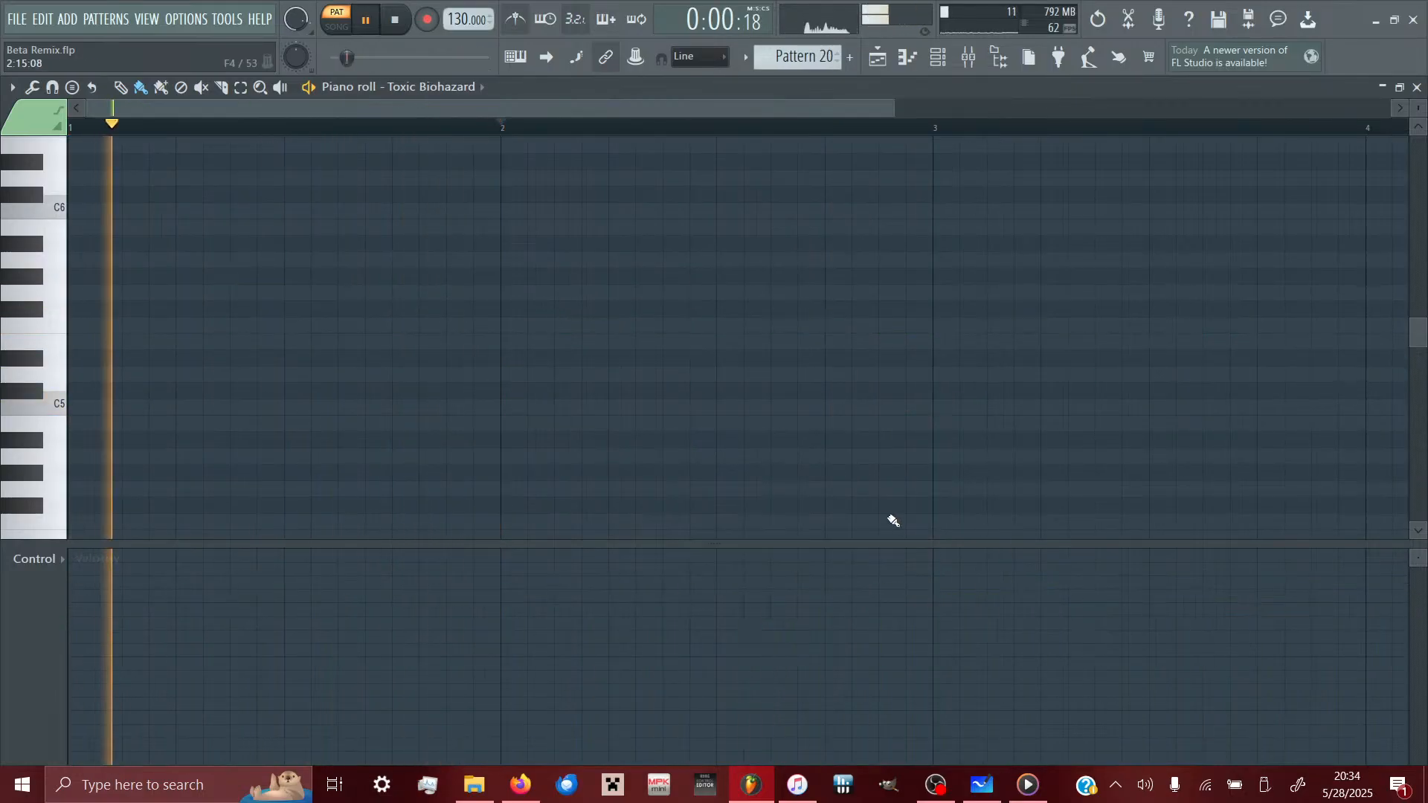
key("KP_Add")
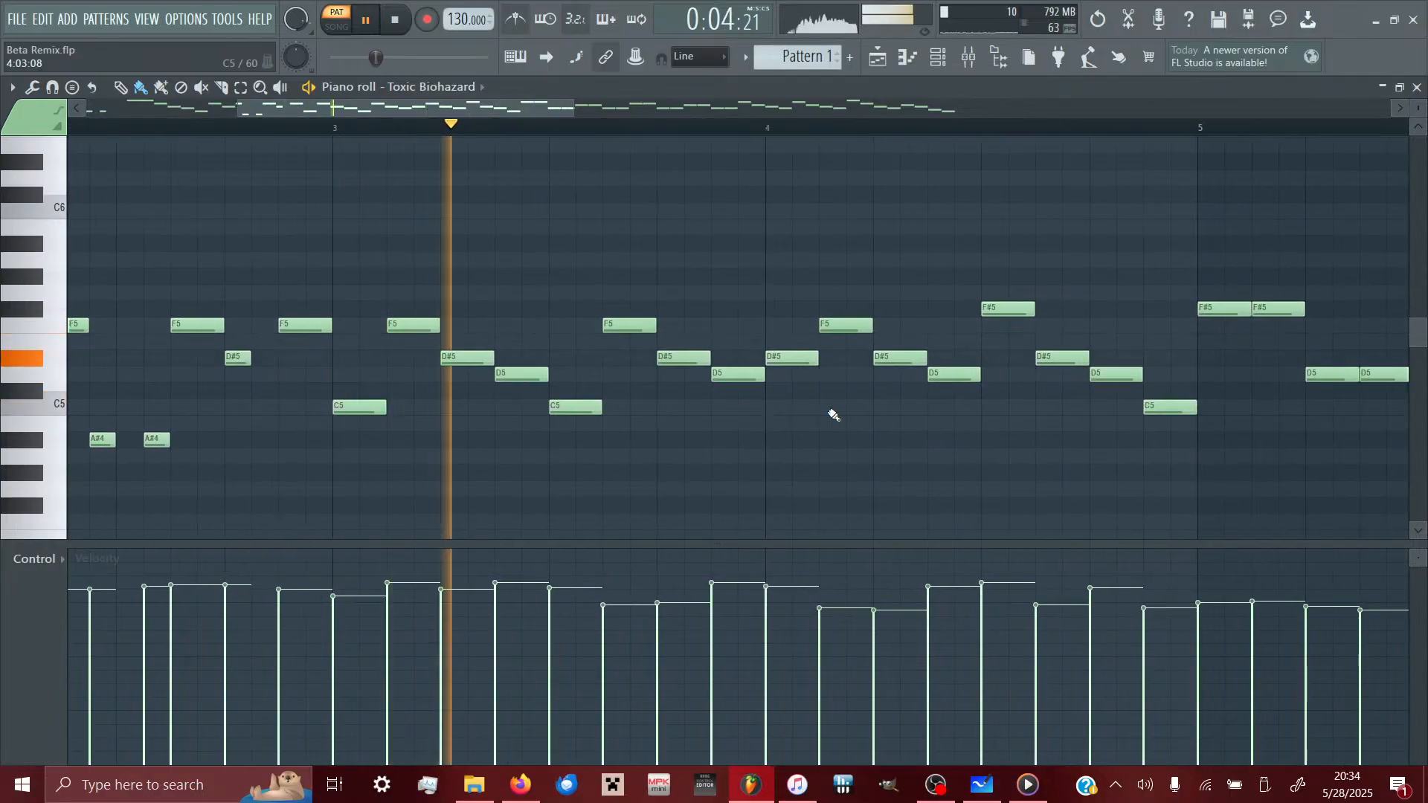
key("space")
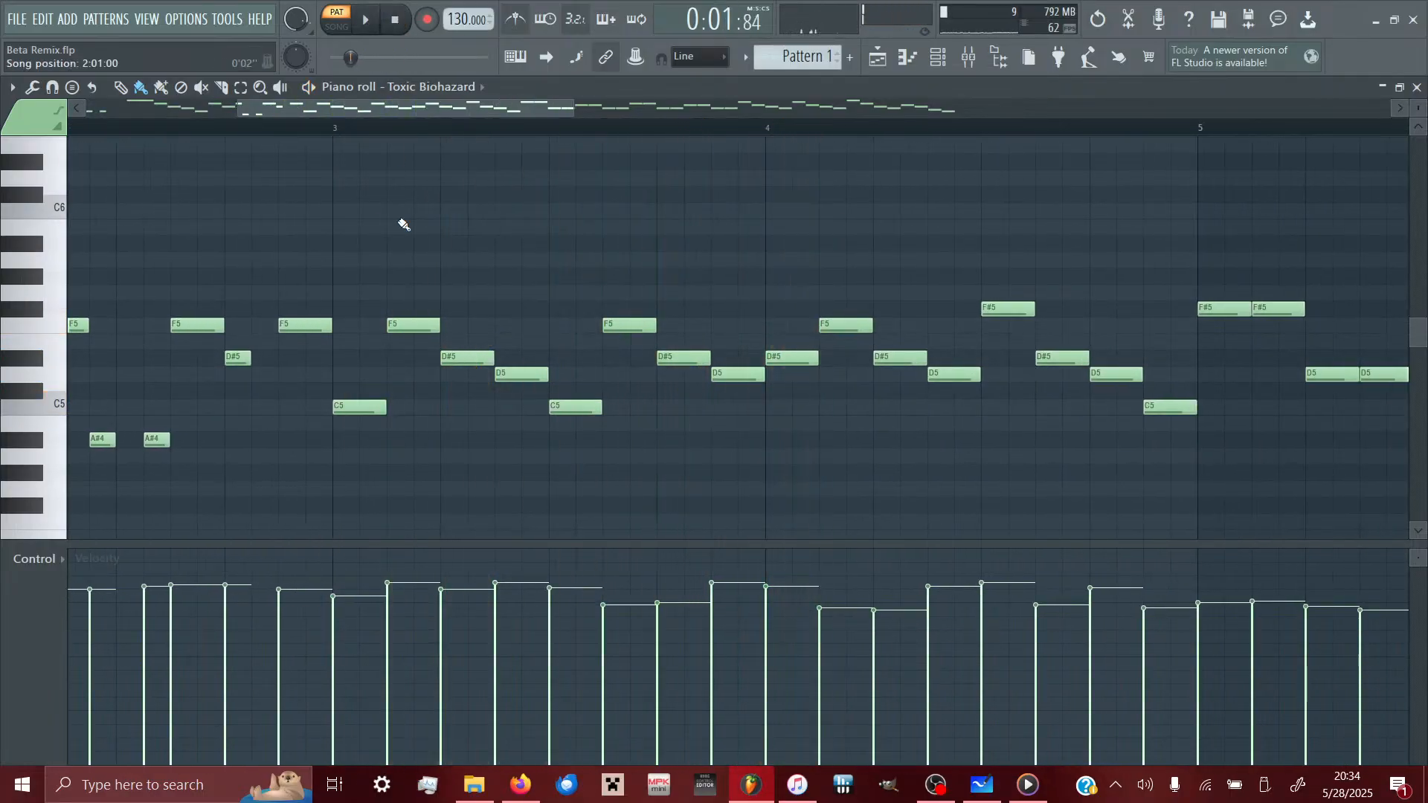
left_click(367, 20)
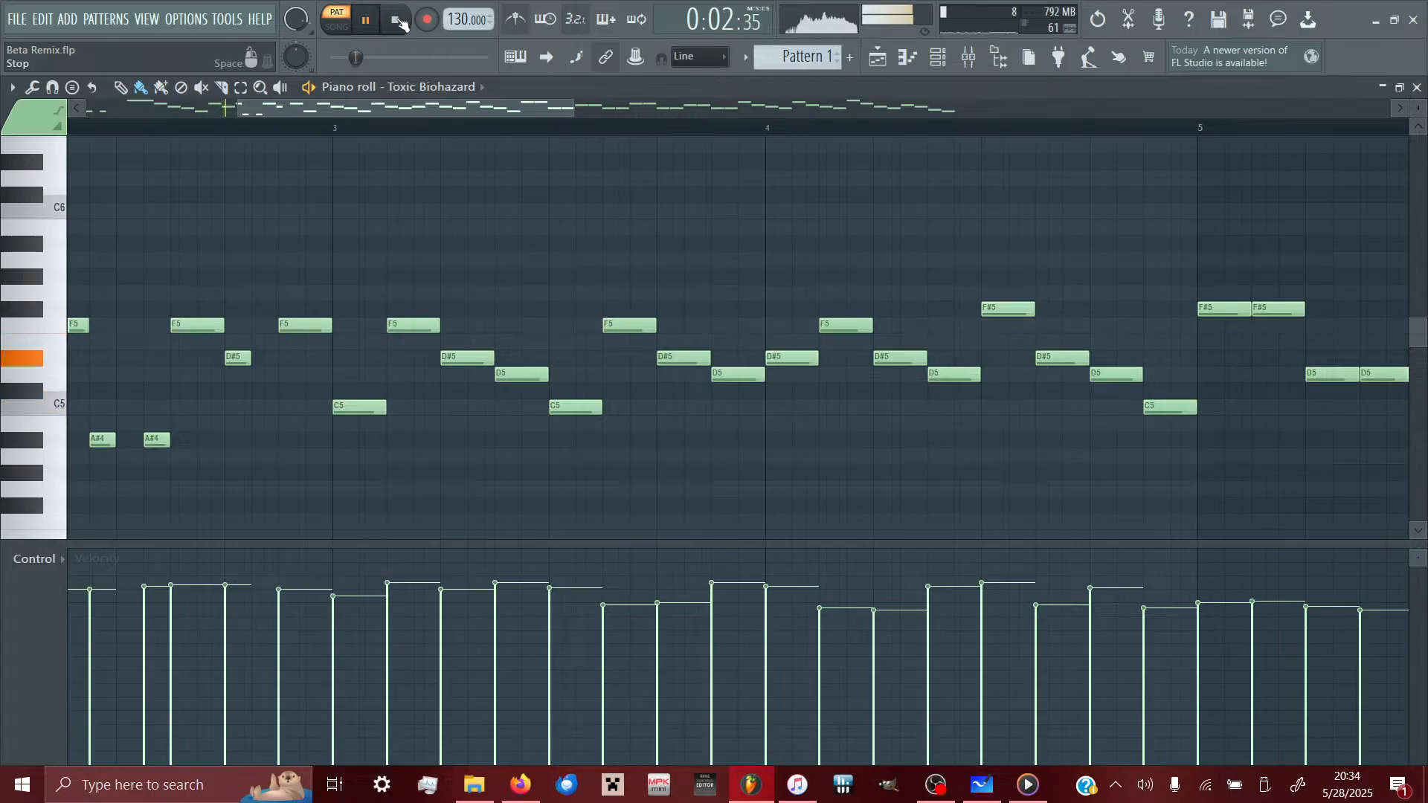
left_click(383, 23)
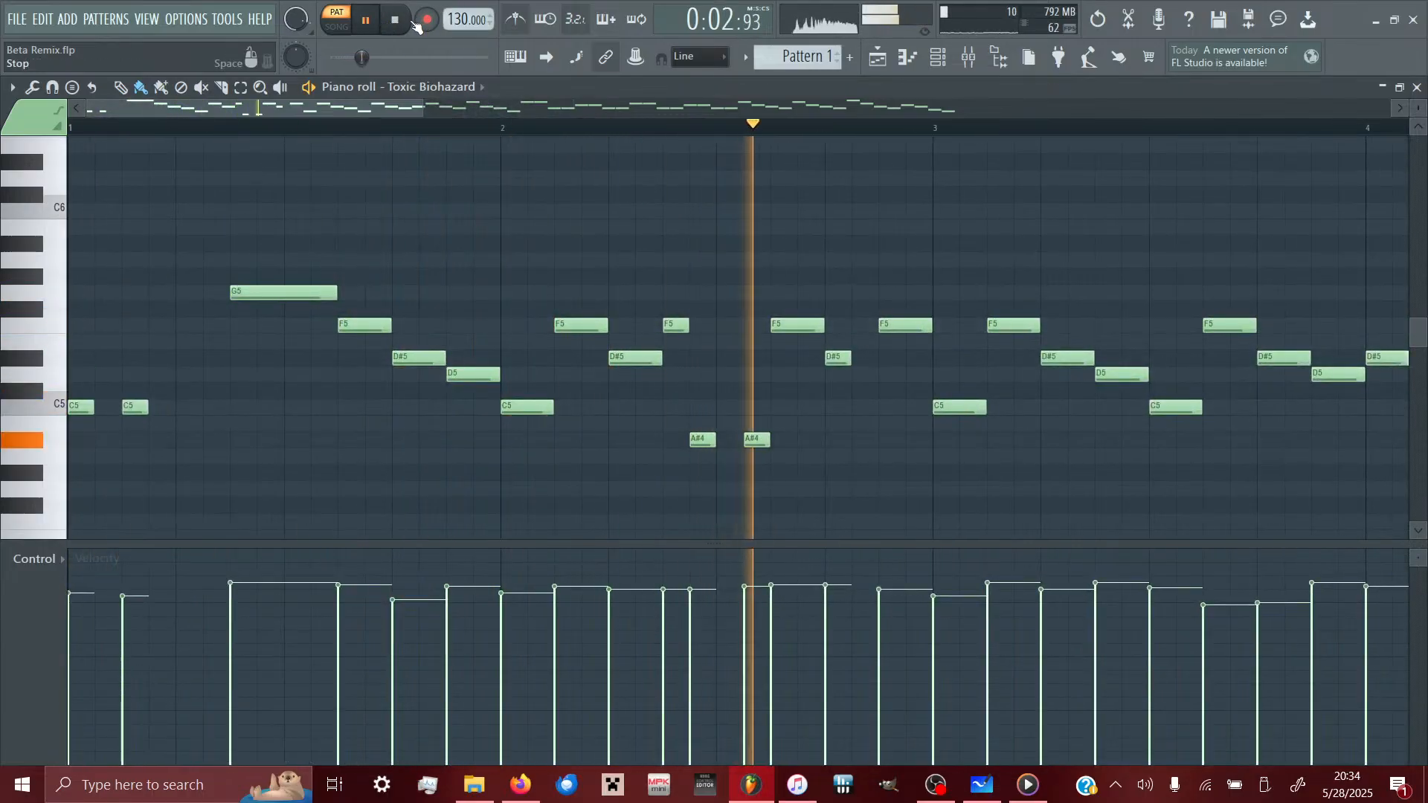
left_click(413, 24)
scroll(670, 357, "right", 4)
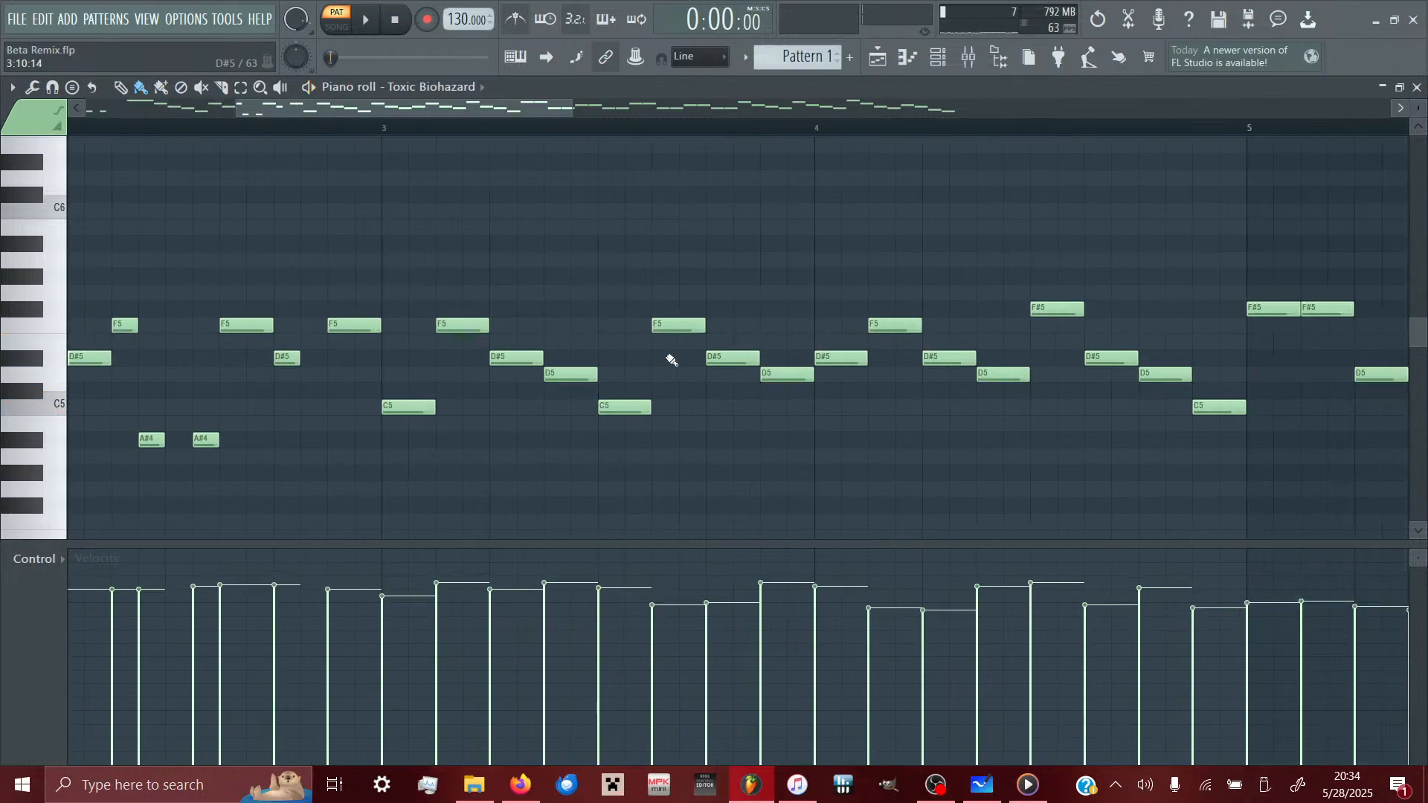
- Try bar 3's opening C5 at A#4, play the pattern, and move the note back to C5
left_click_drag(359, 402, 351, 443)
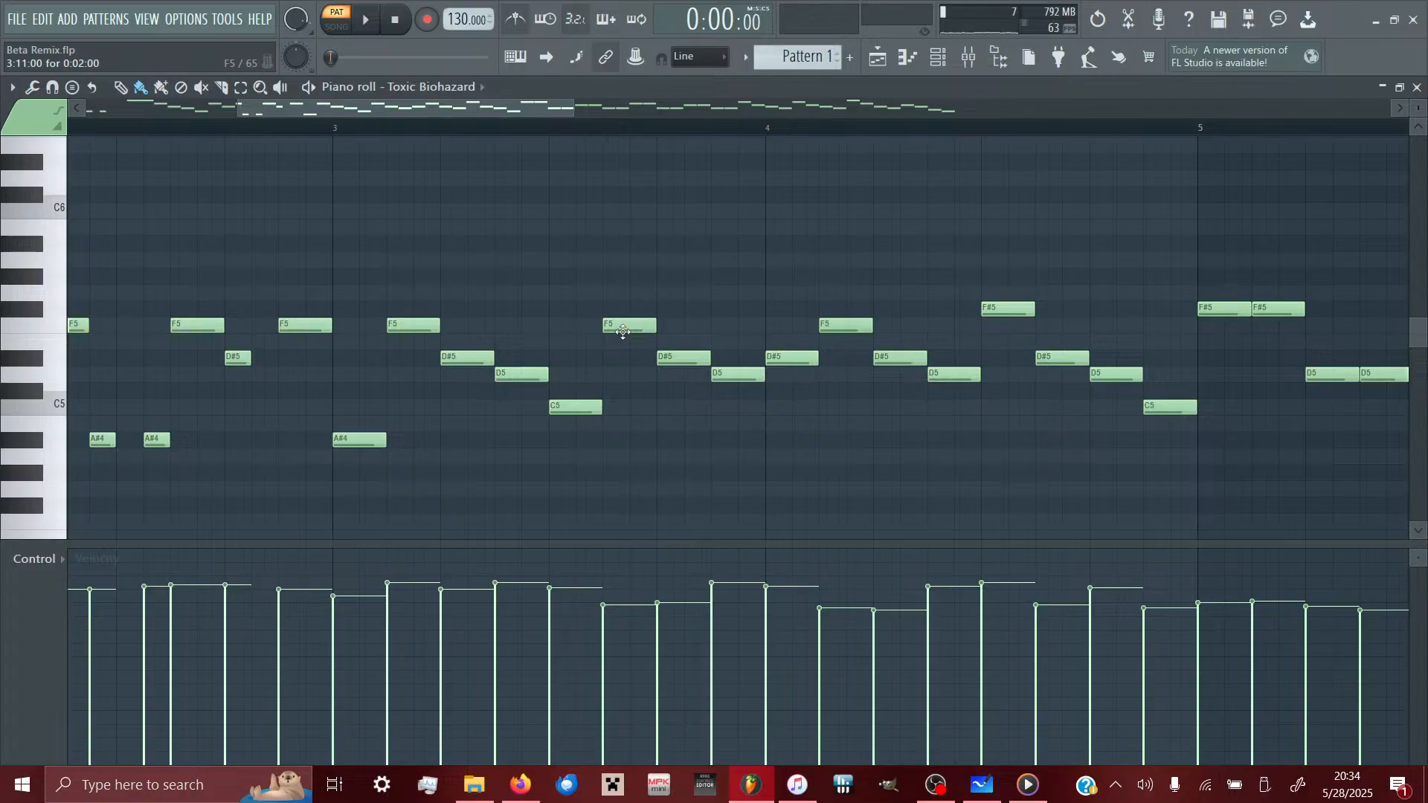
left_click(374, 26)
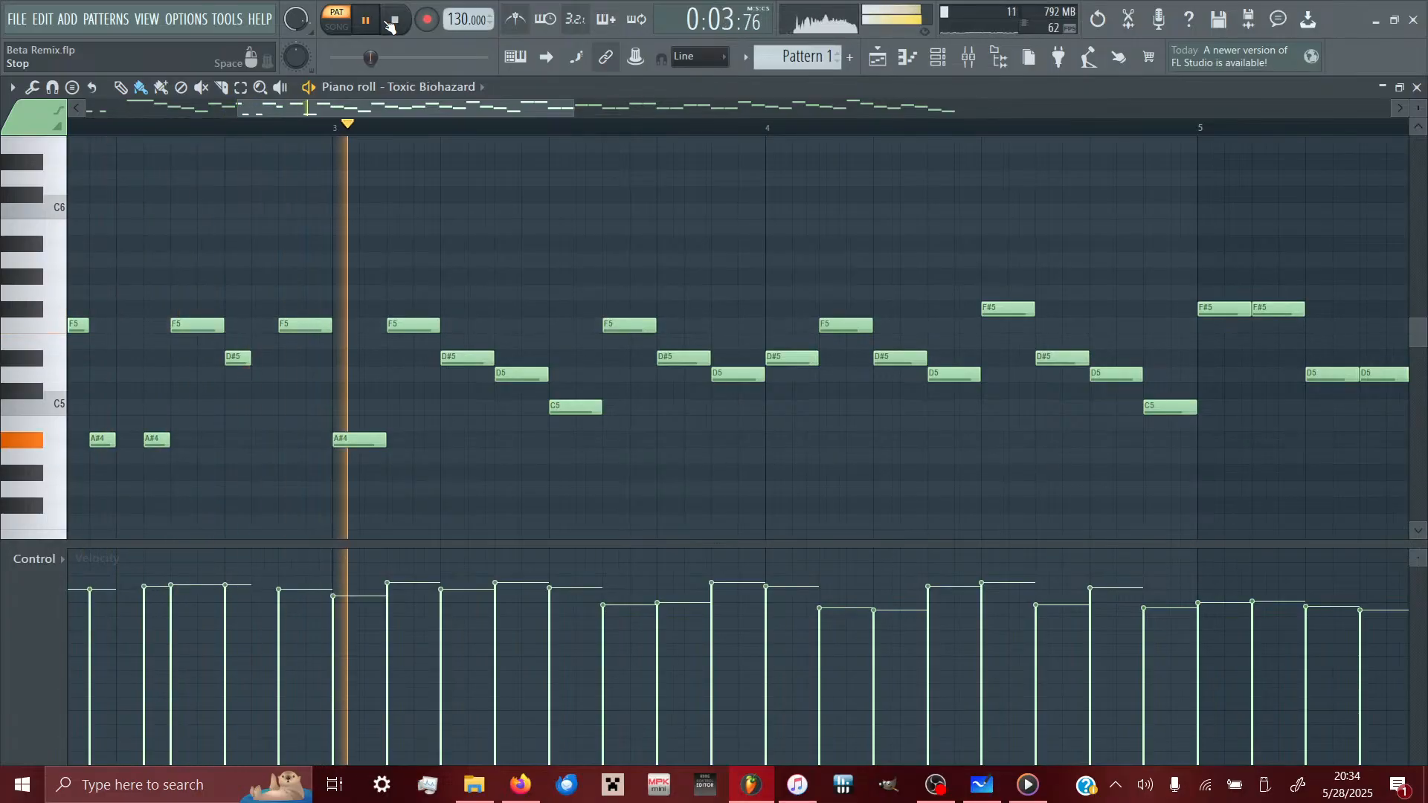
left_click(389, 27)
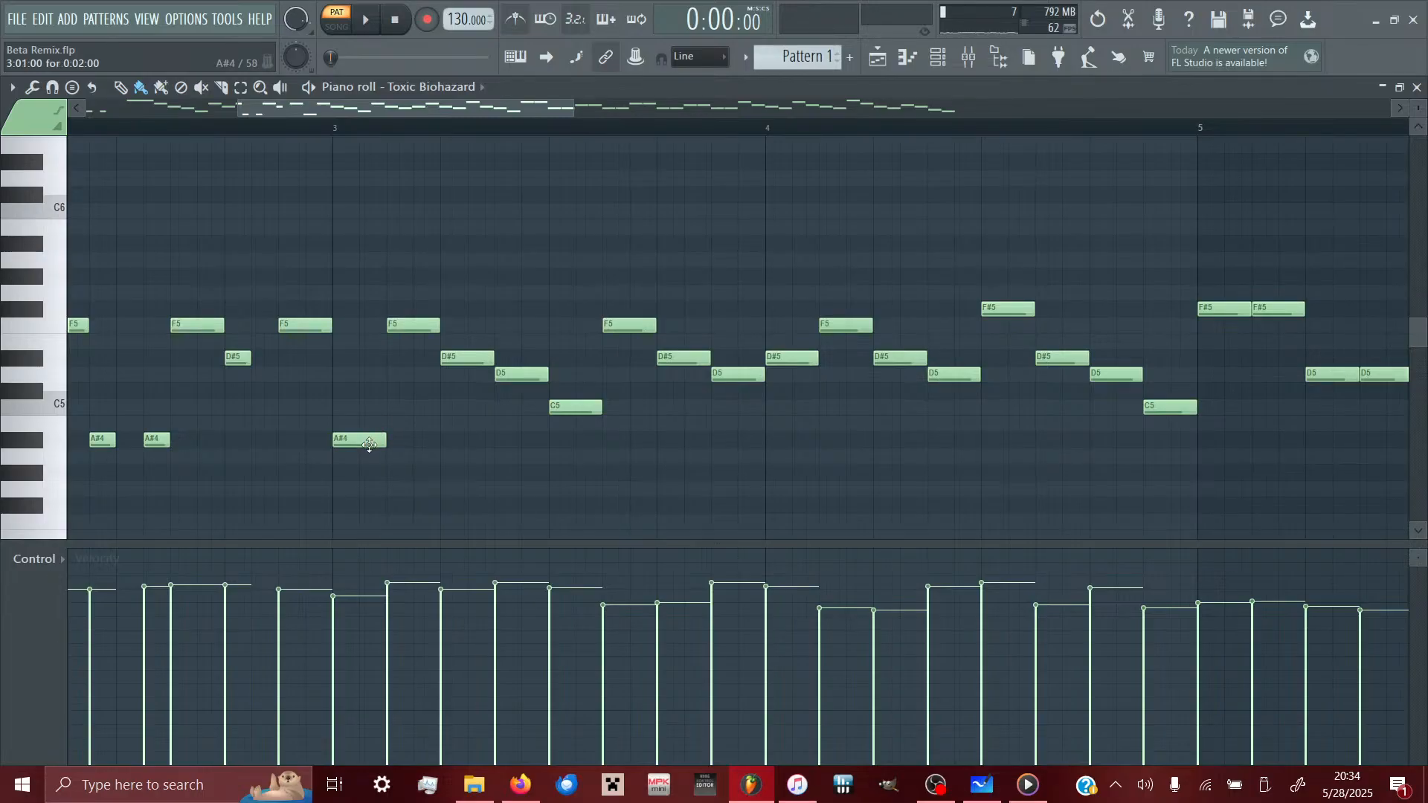
mouse_move(369, 444)
left_mouse_down()
mouse_move(364, 394)
mouse_move(366, 408)
left_mouse_up()
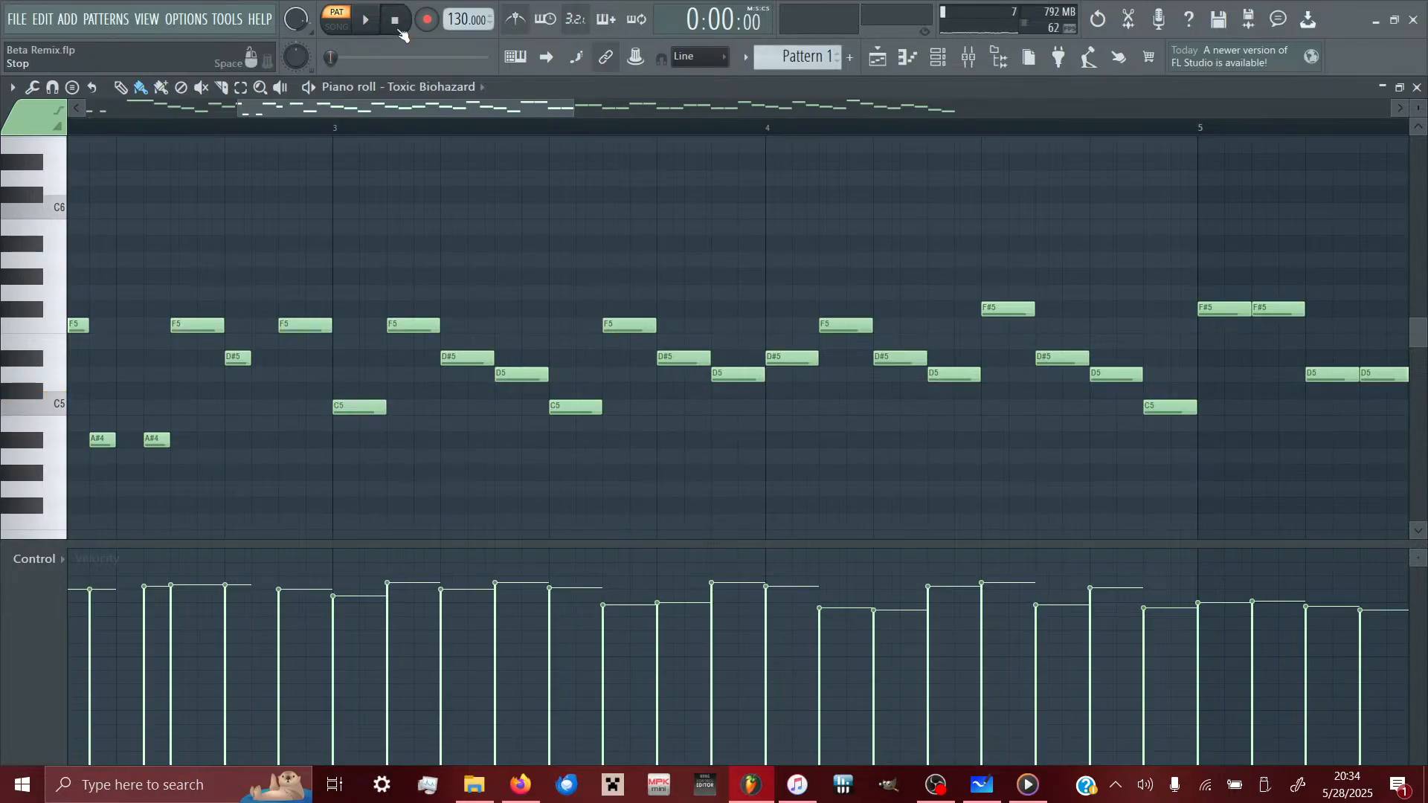
- Open the True Hatred Gamma & DETERMINATION project and play its Atmosphere pattern briefly in pattern mode
left_click(16, 19)
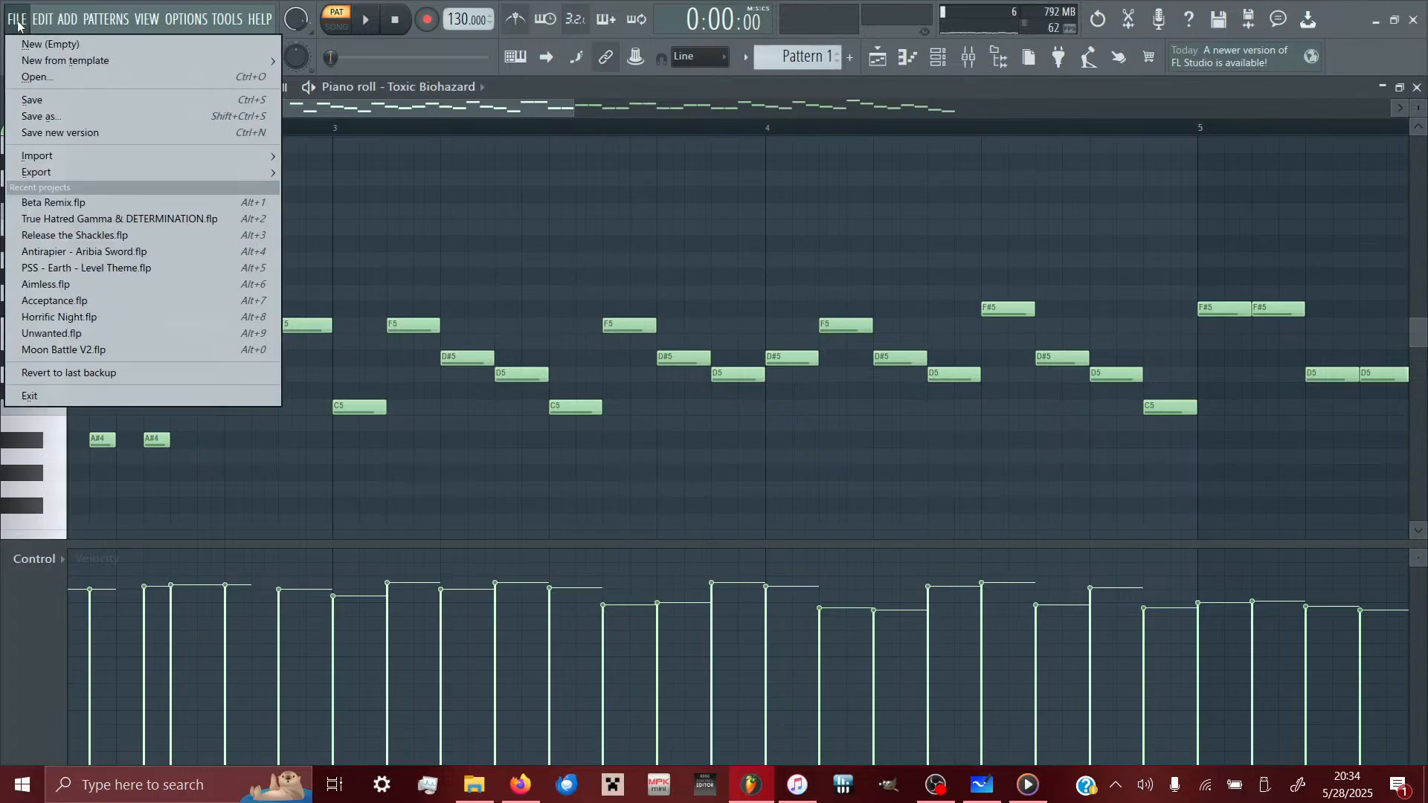
left_click(166, 216)
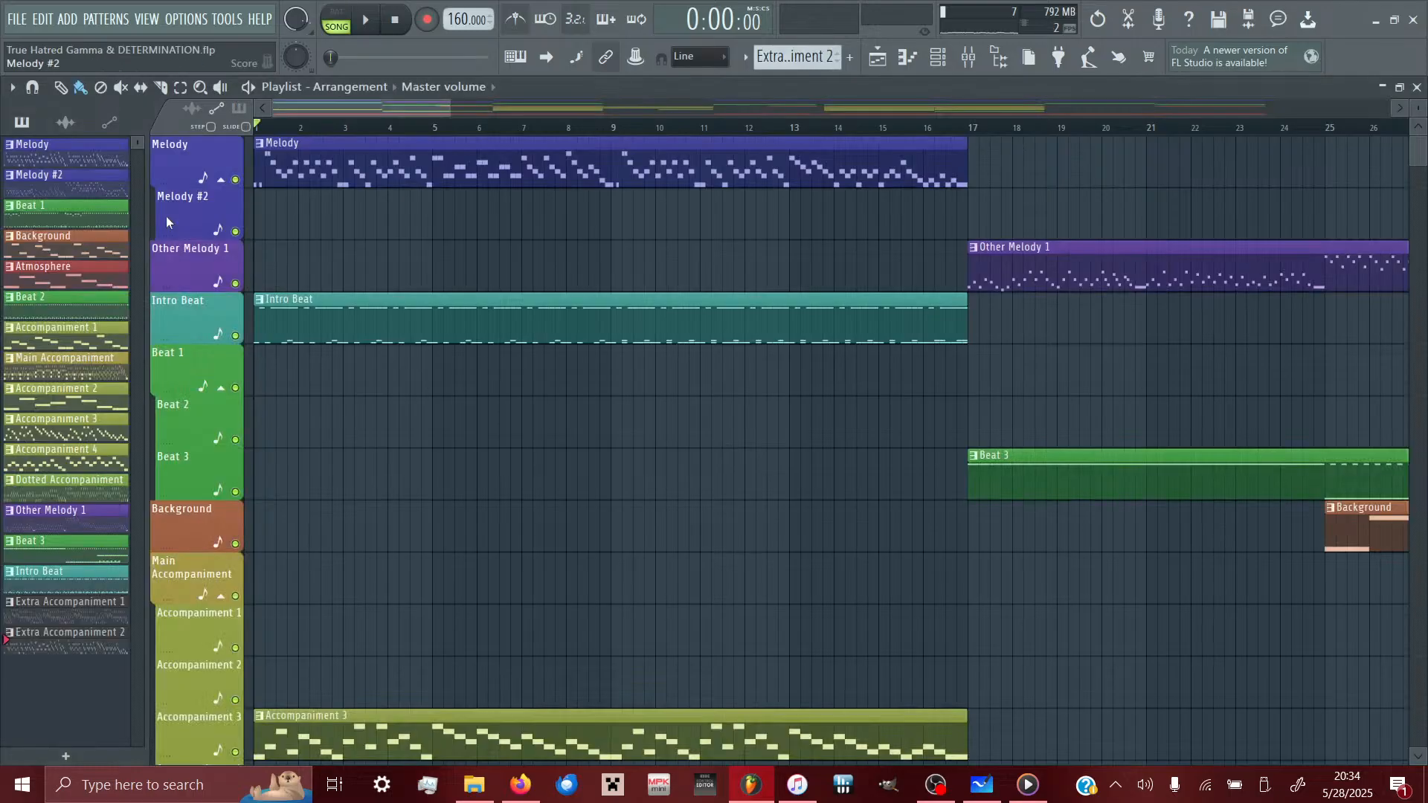
scroll(736, 545, "down", 5)
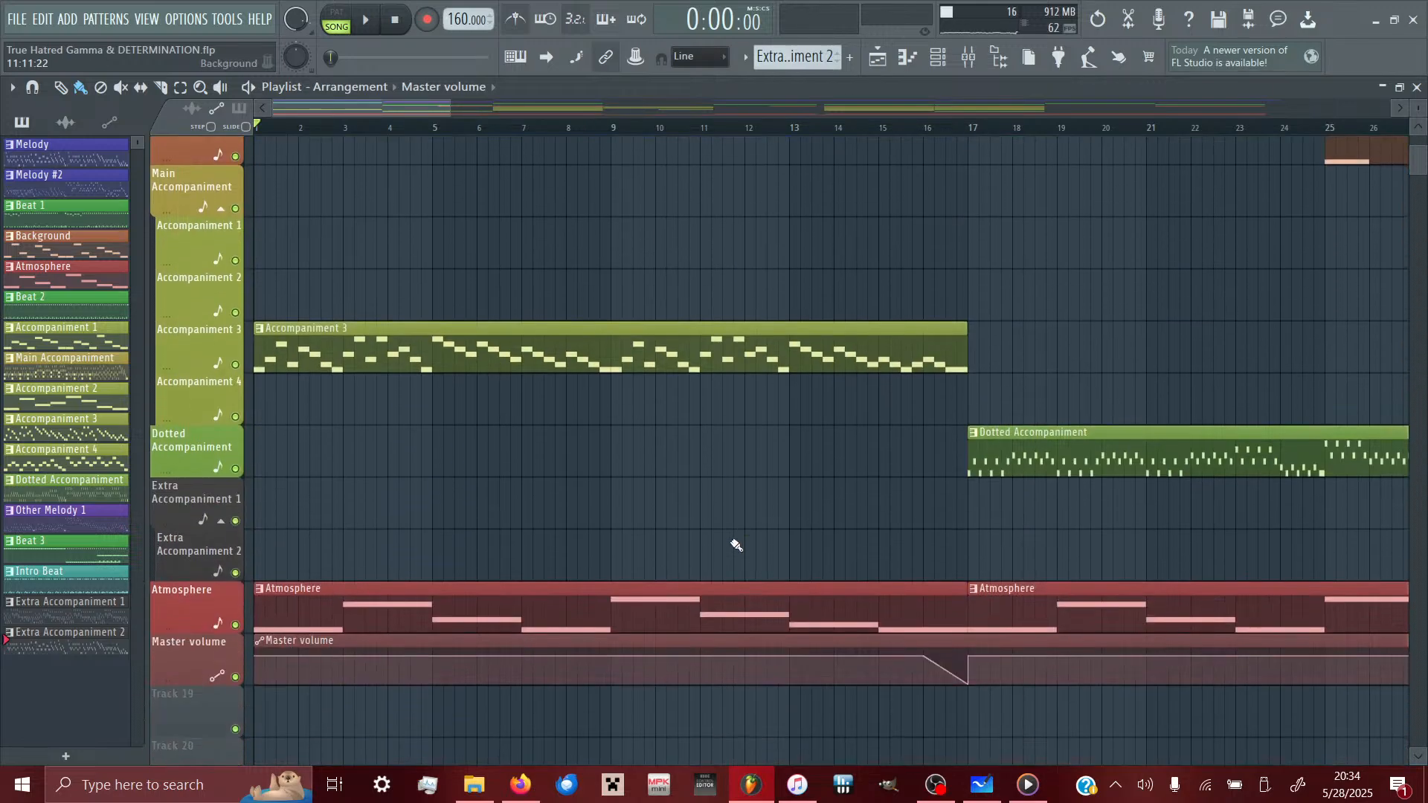
left_click(378, 599)
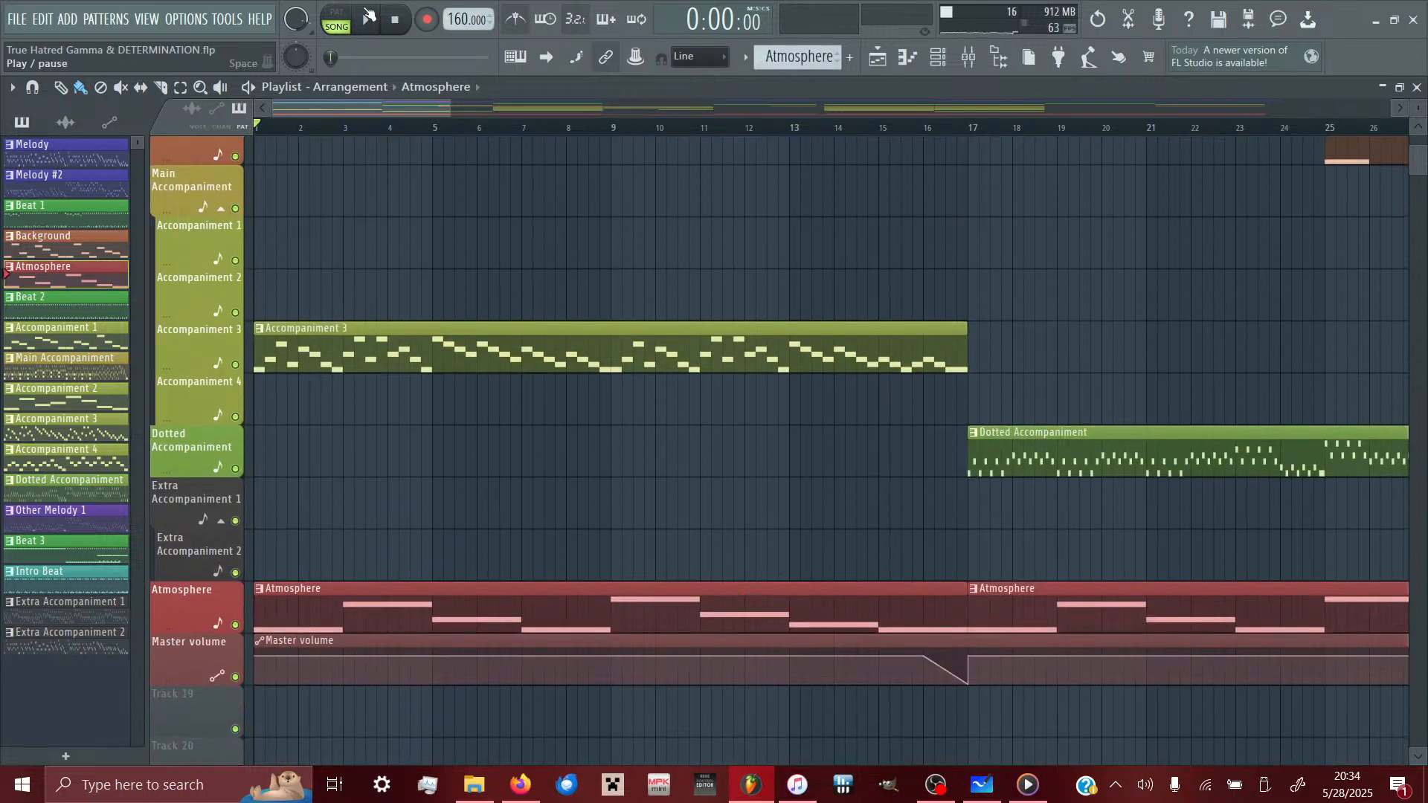
left_click(368, 16)
left_click(337, 21)
left_click(395, 21)
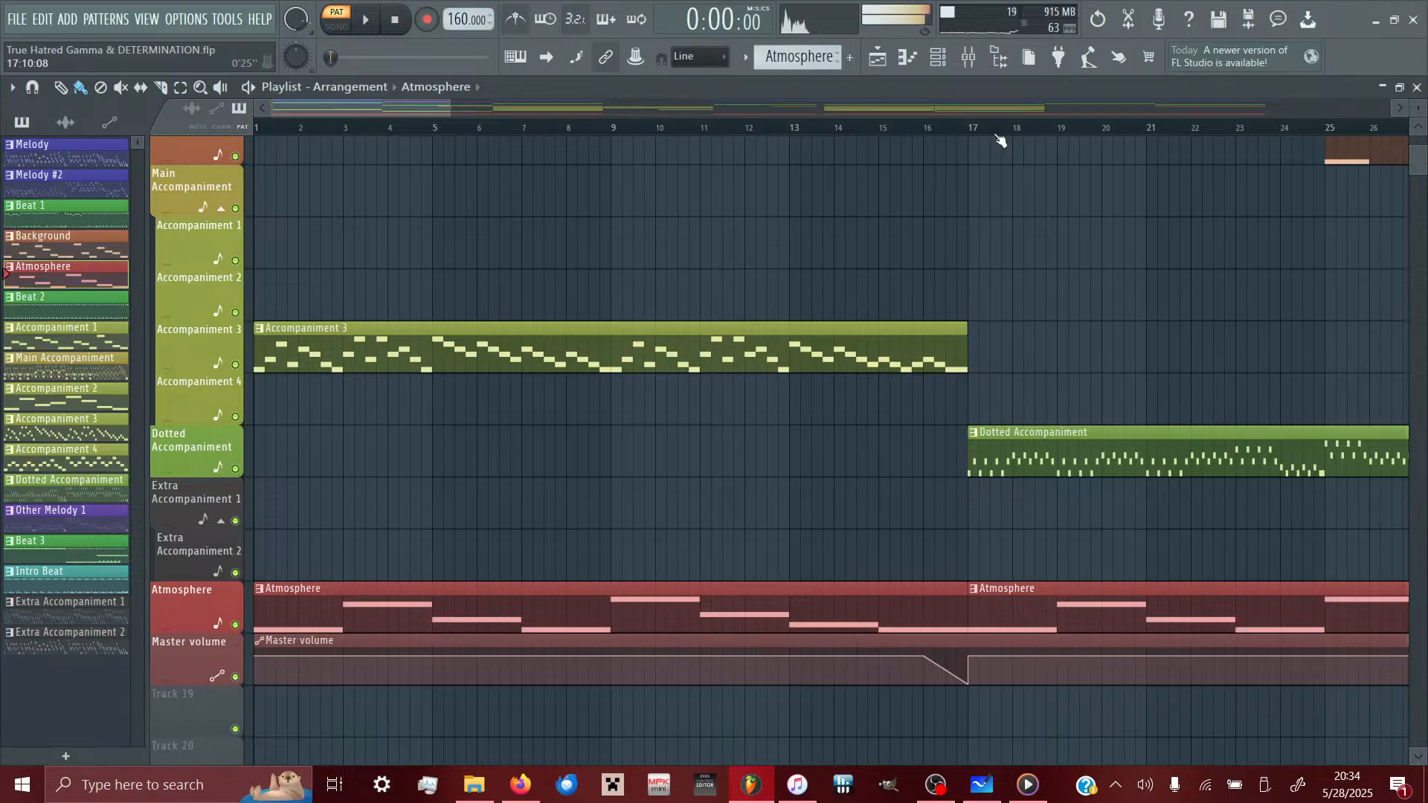
- Disable the Fruity Limiter on the Master mixer track and lower the track's volume to 35%
left_click(968, 58)
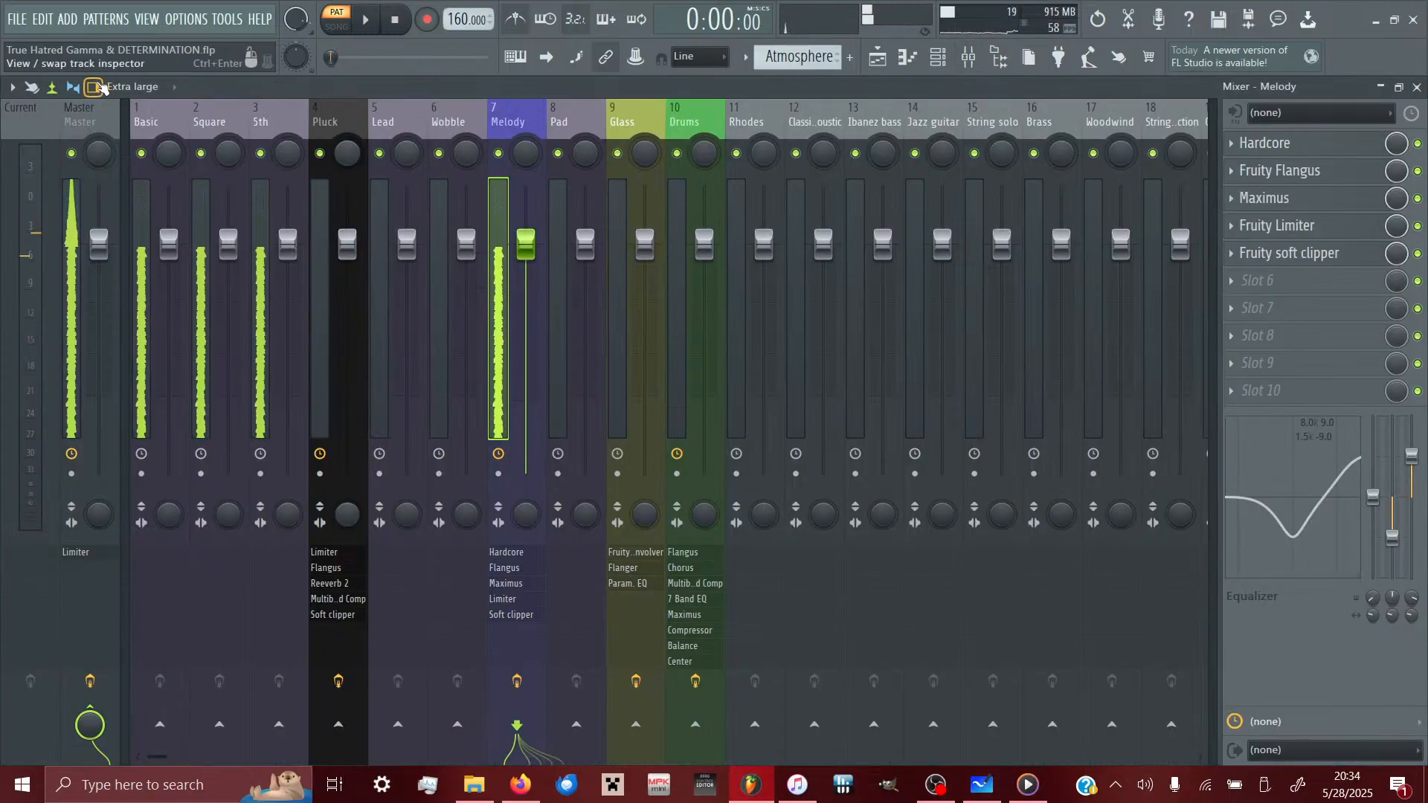
left_click(112, 211)
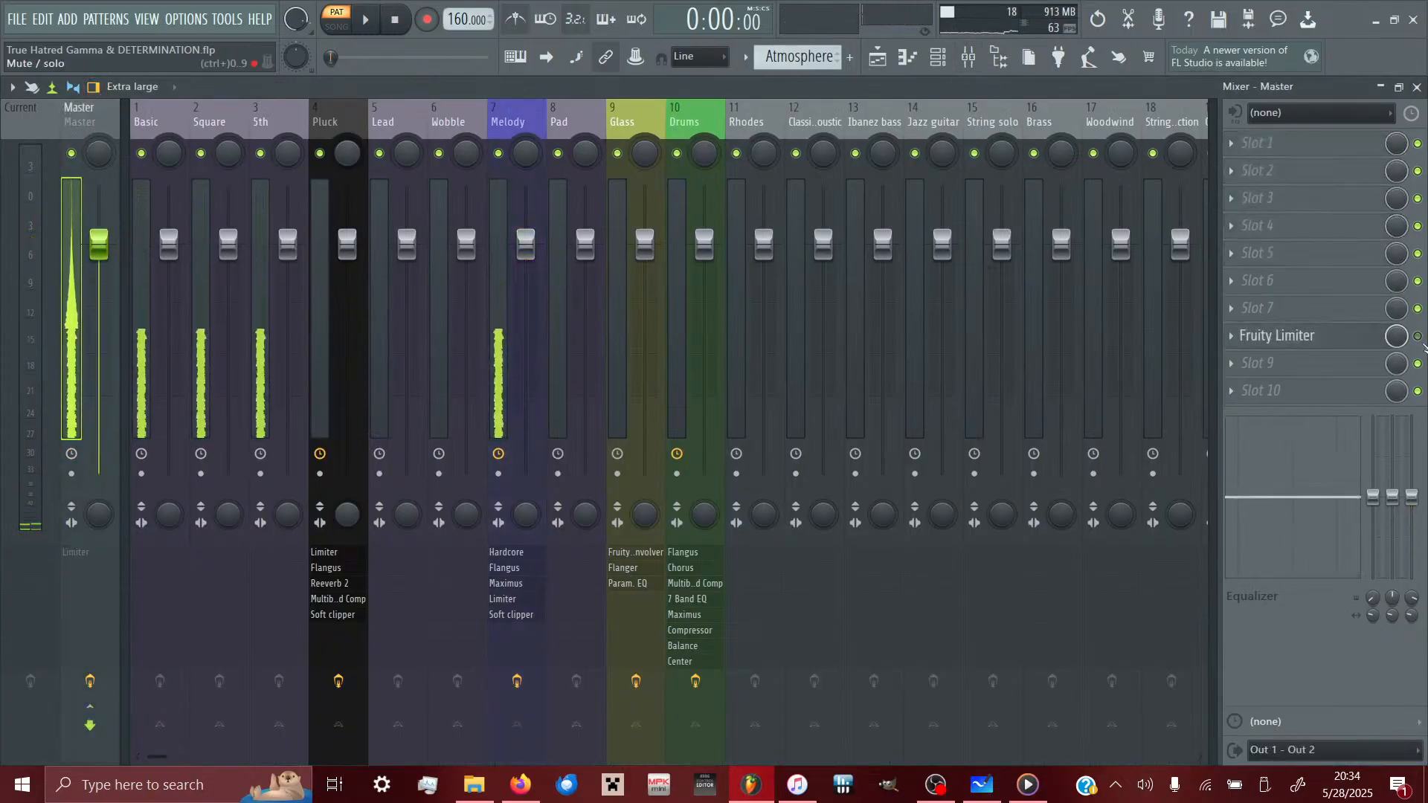
left_click_drag(99, 244, 102, 398)
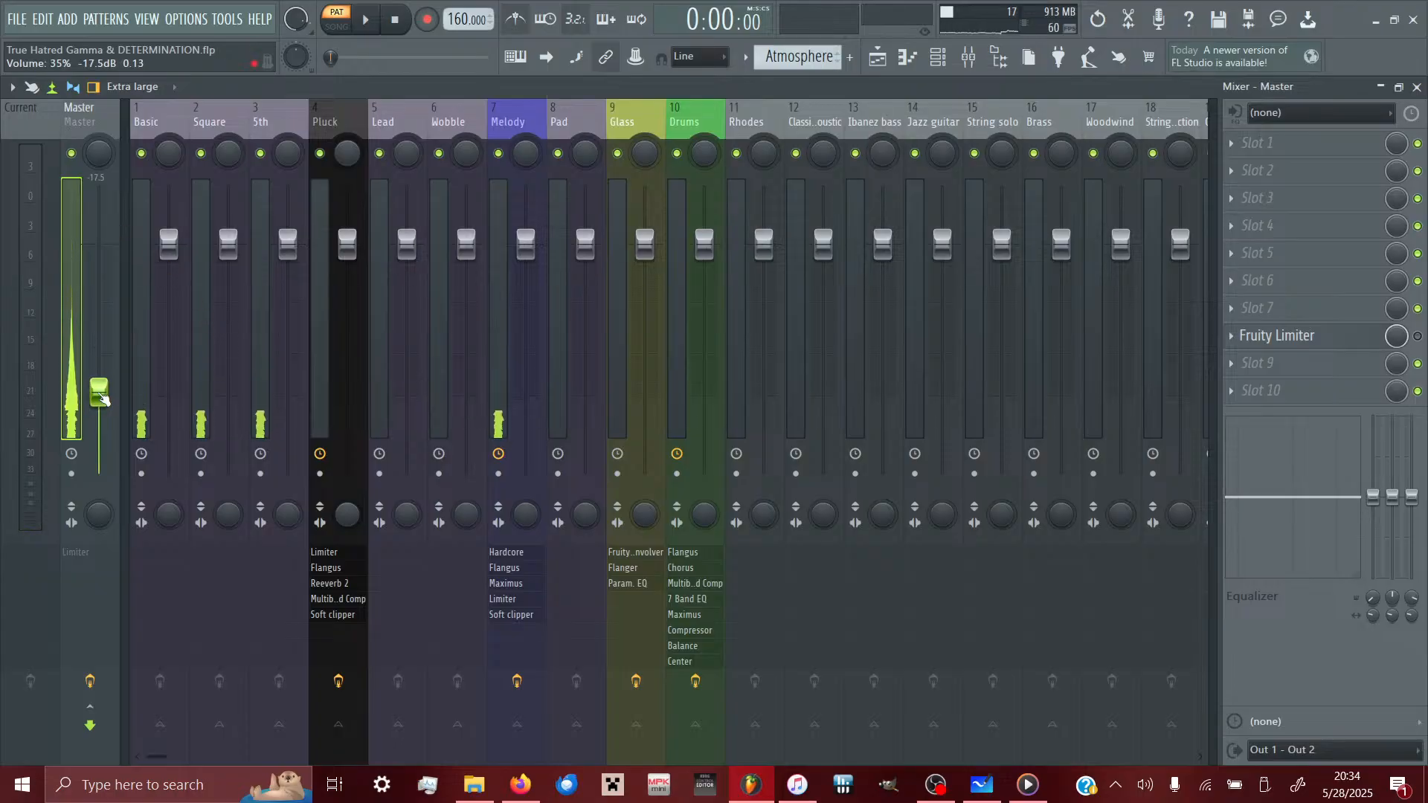
- Play the Atmosphere pattern again and open its Autogun notes in the piano roll from the playlist clip
left_click(366, 20)
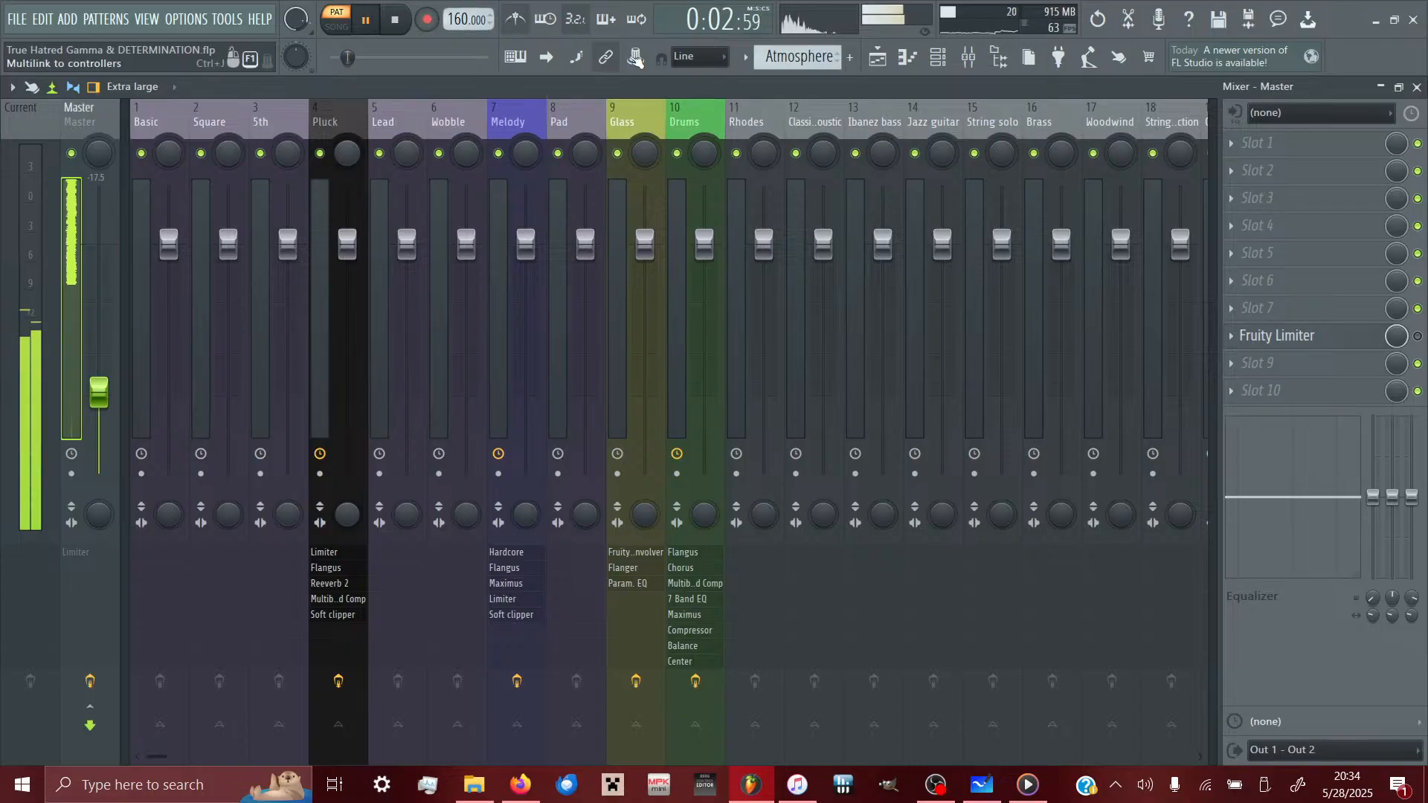
left_click(878, 57)
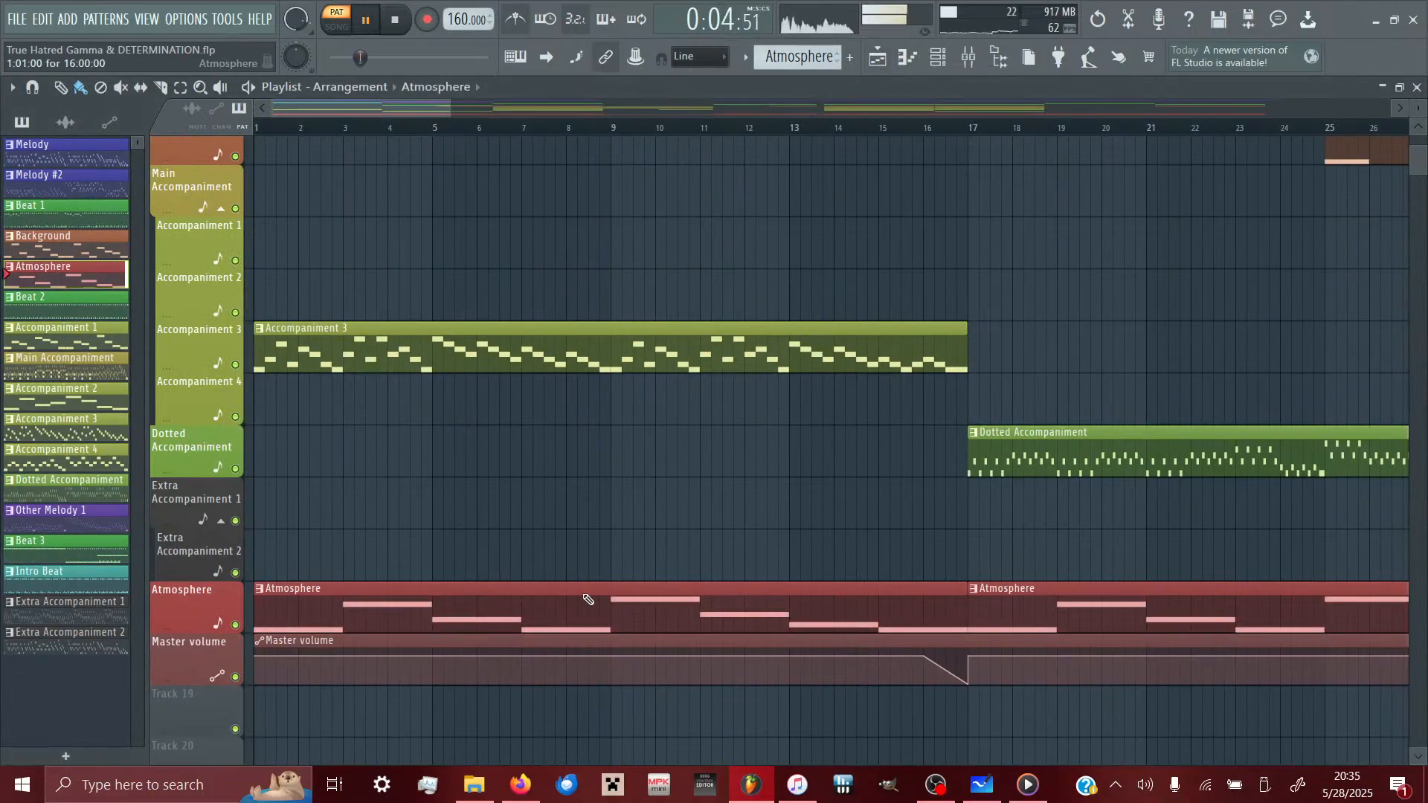
double_click(587, 599)
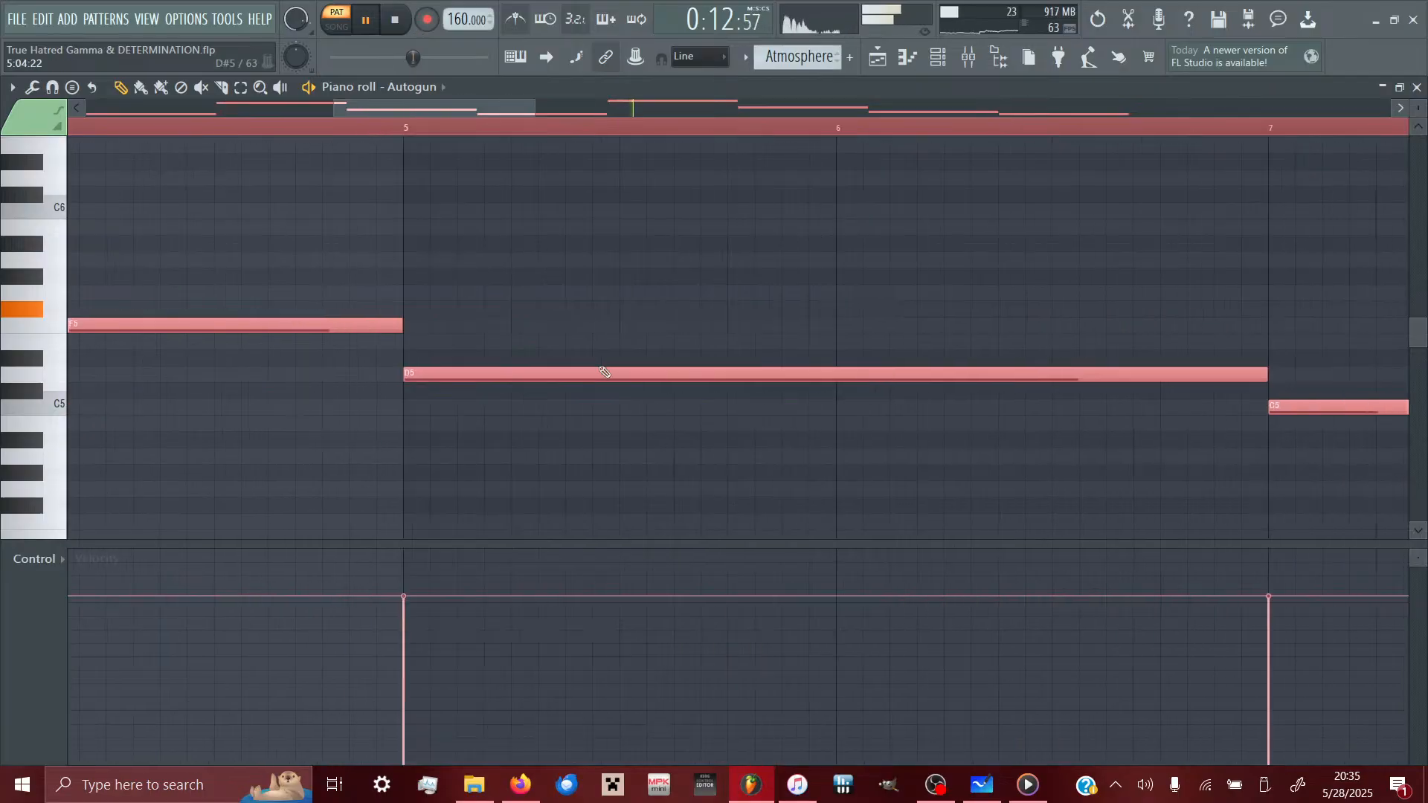
left_click(406, 24)
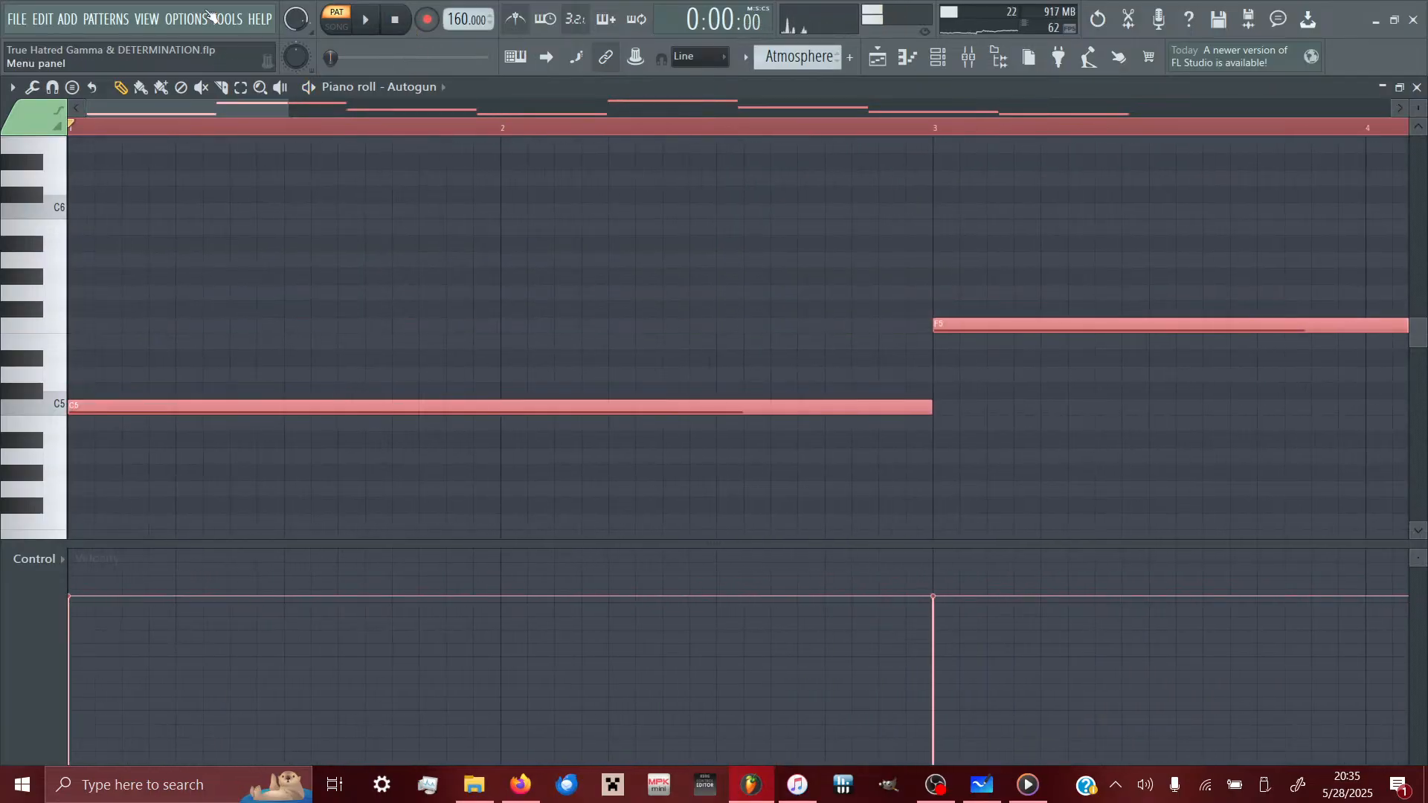
- Reopen the recent Beta Remix.flp project
left_click(16, 18)
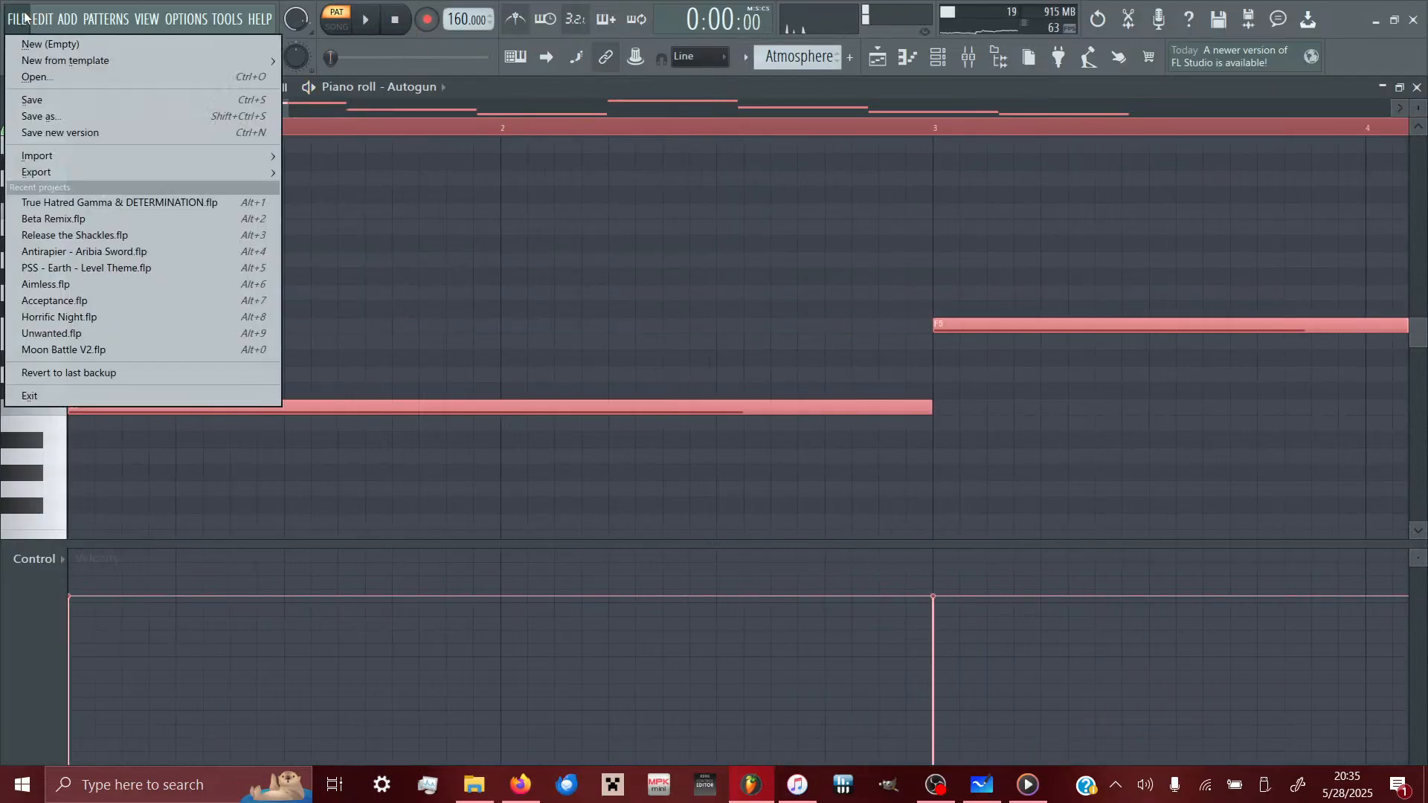
left_click(80, 223)
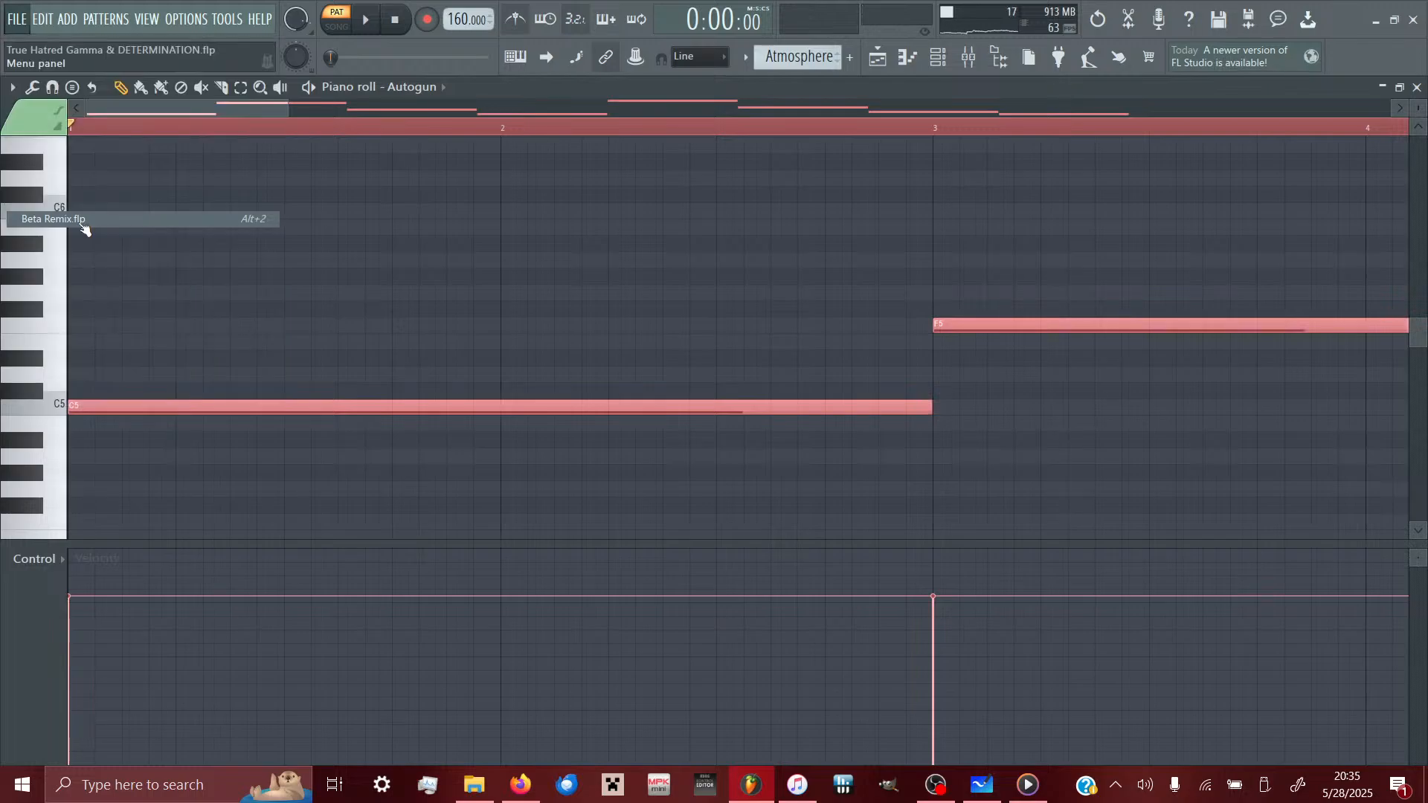
left_click(847, 453)
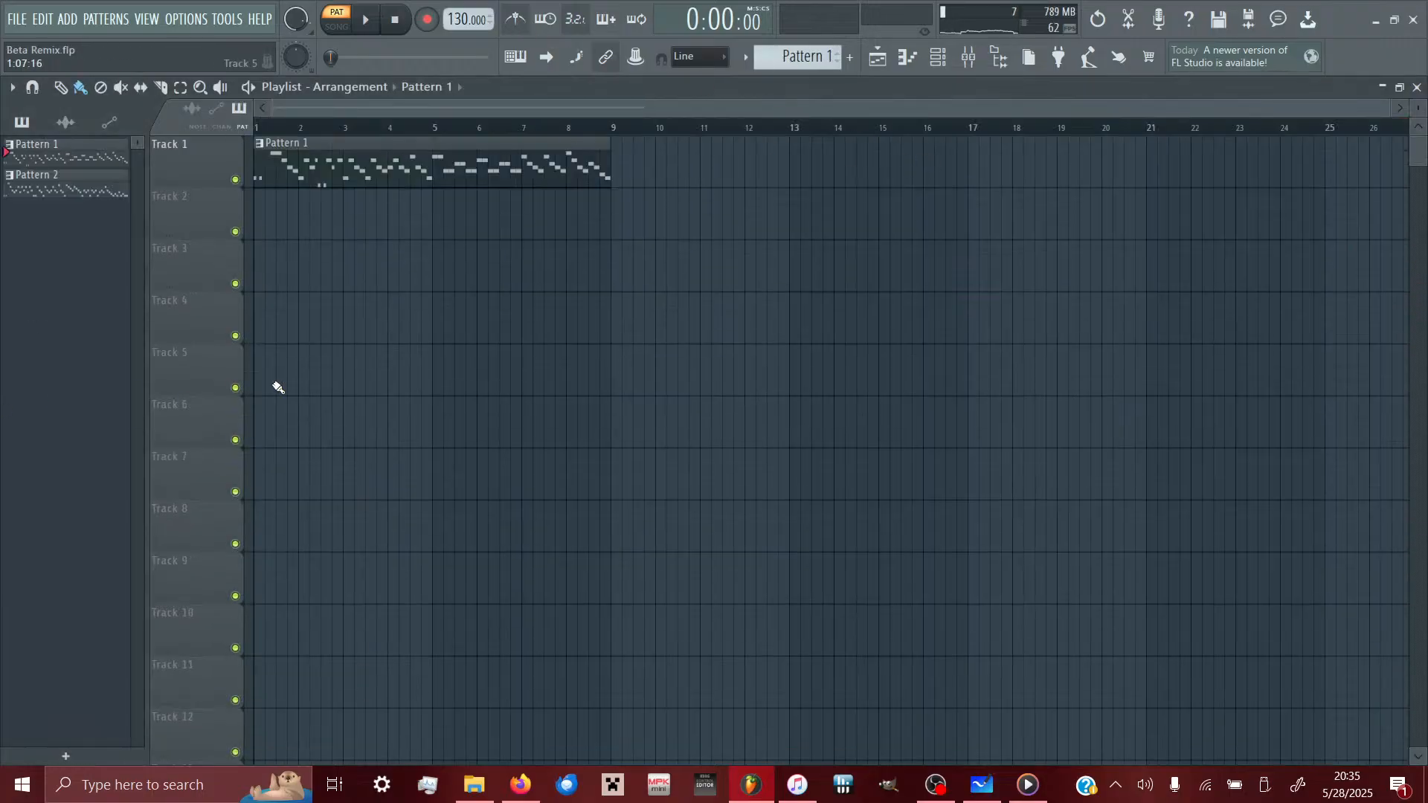
- Widen the browser and look through the Soundtrack Loops collections in the Packs folder
left_click_drag(2, 470, 236, 510)
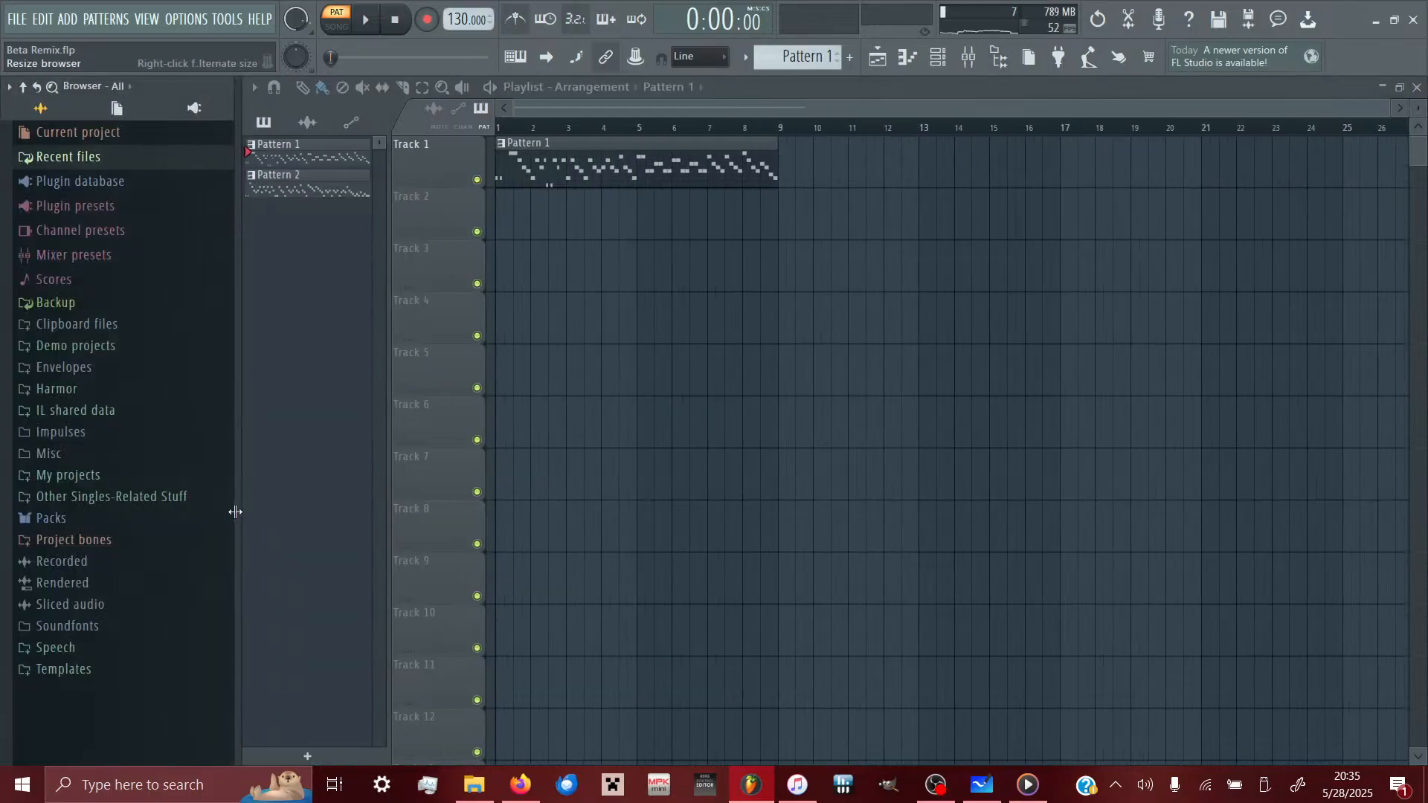
left_click(50, 519)
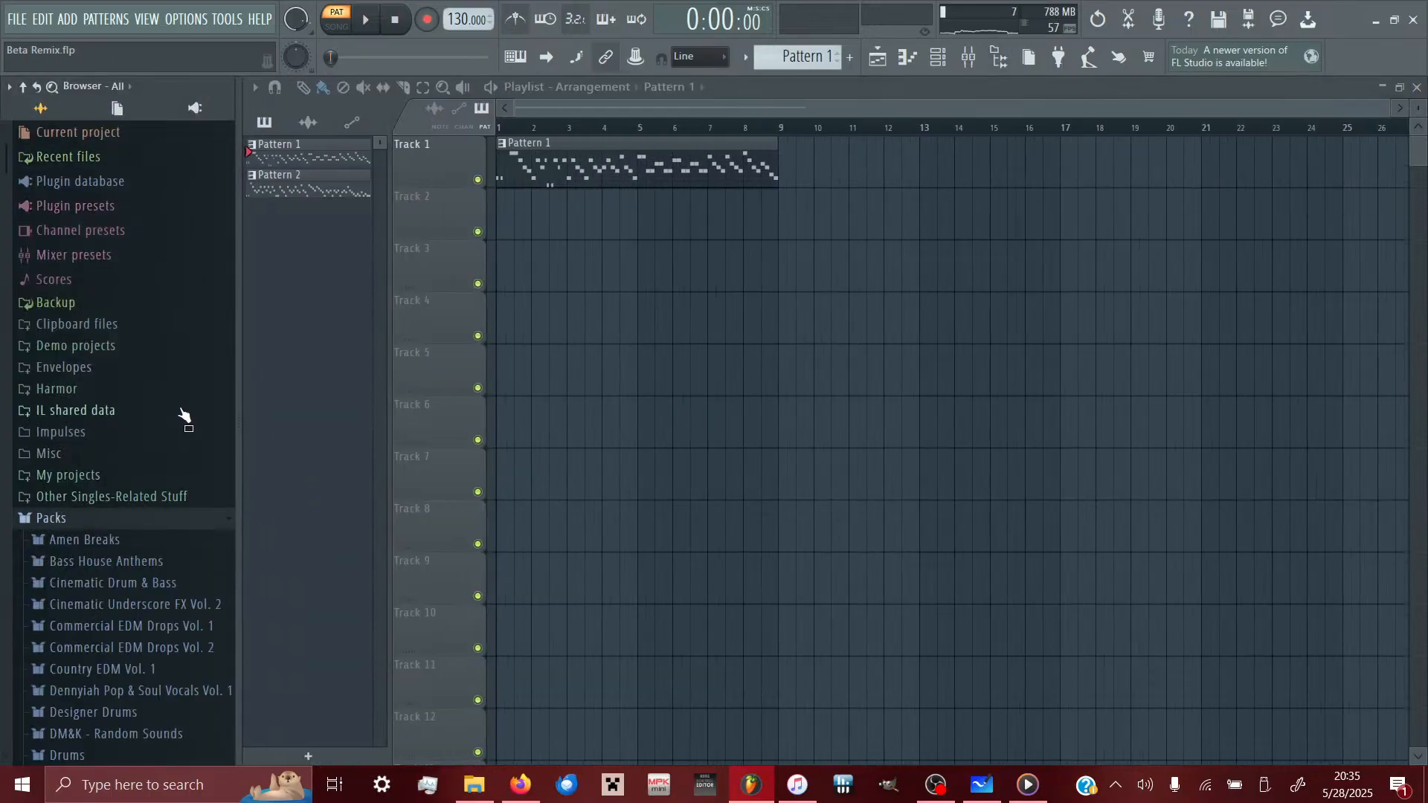
scroll(184, 415, "down", 15)
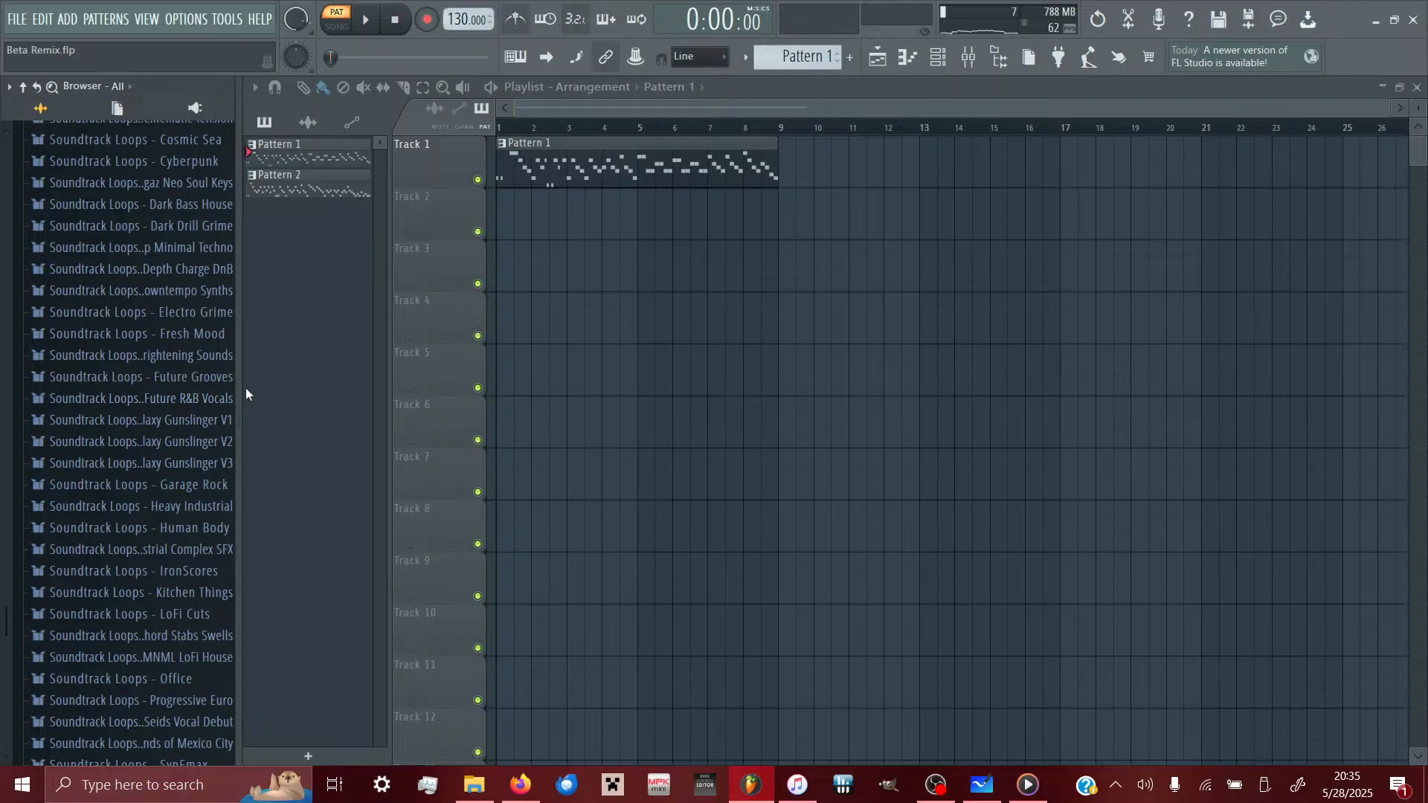
left_click_drag(239, 385, 398, 484)
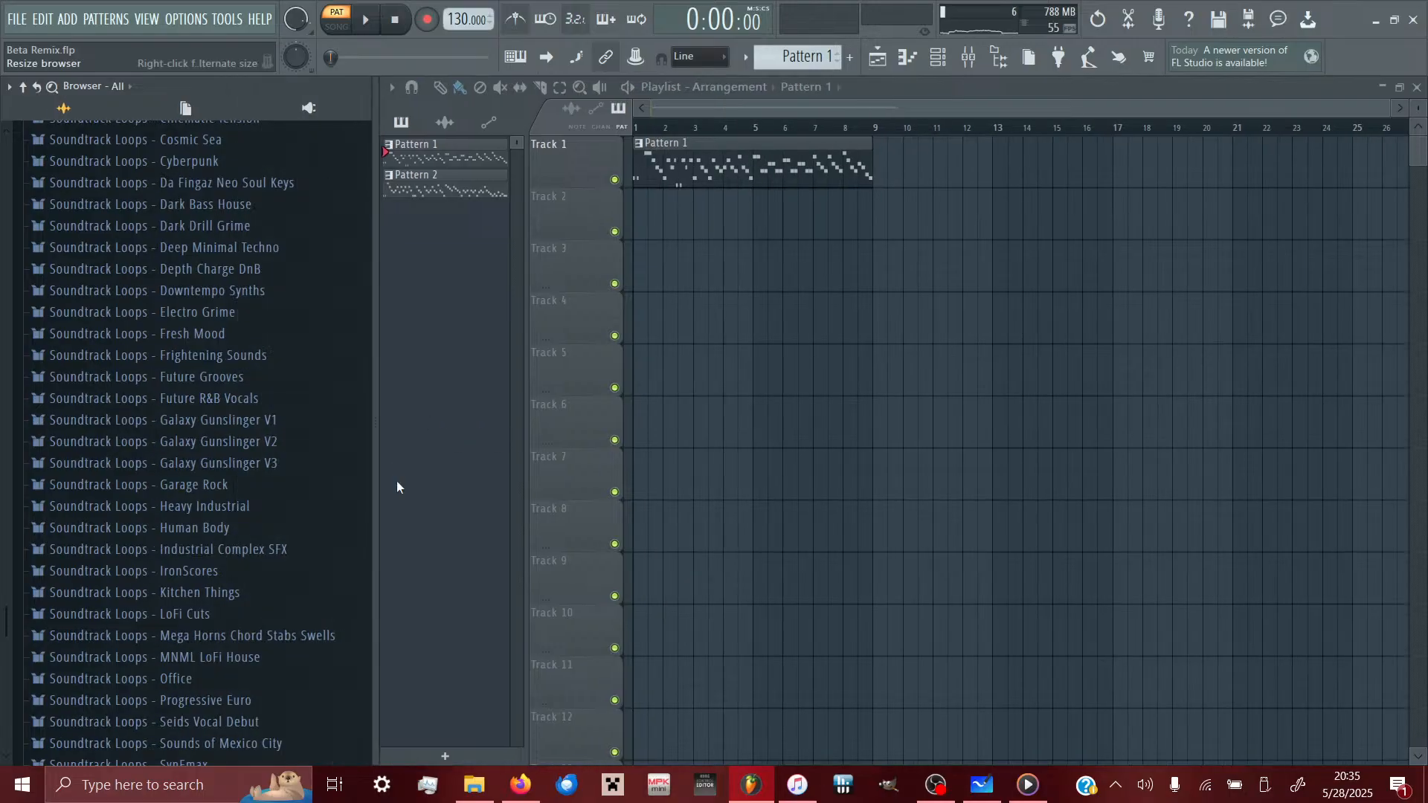
scroll(296, 318, "down", 5)
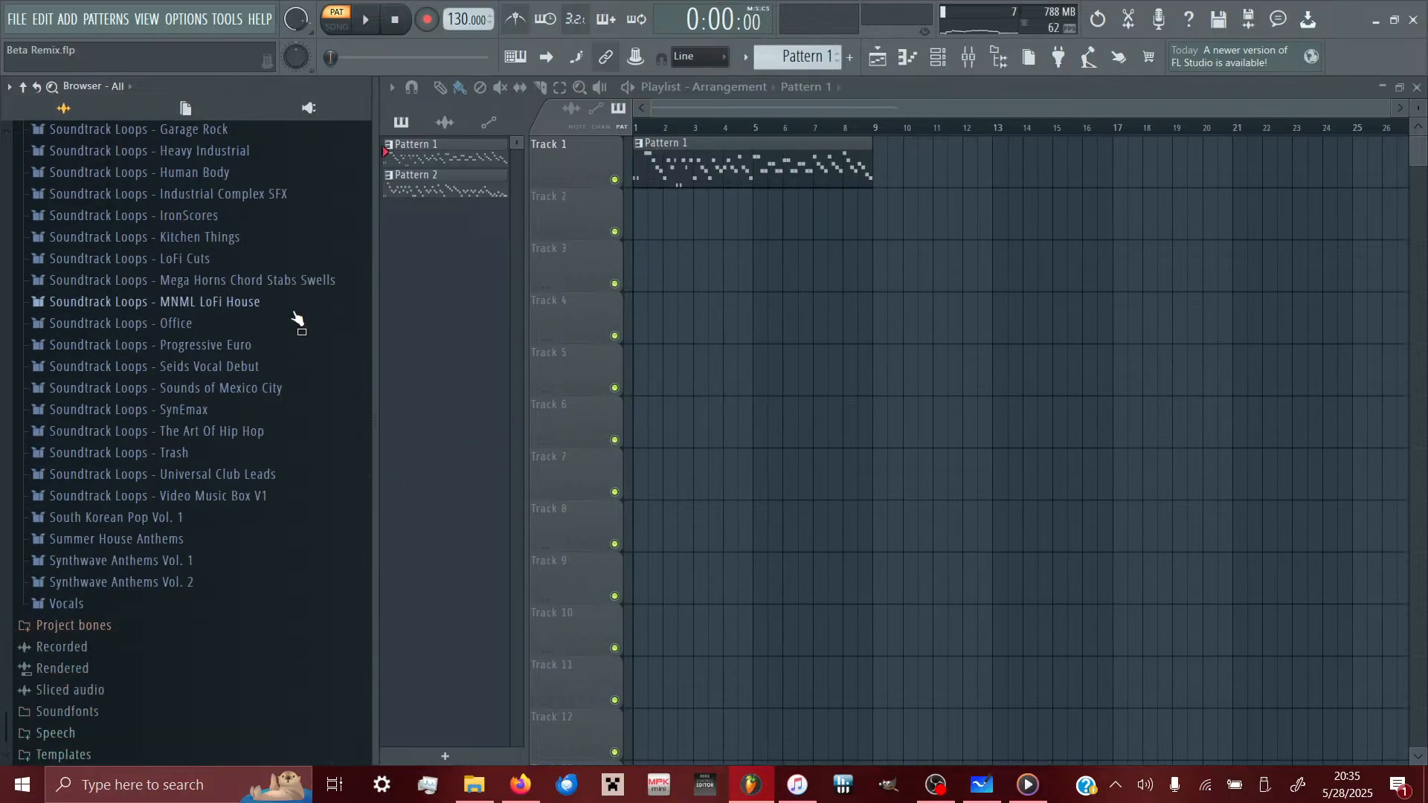
scroll(296, 318, "up", 8)
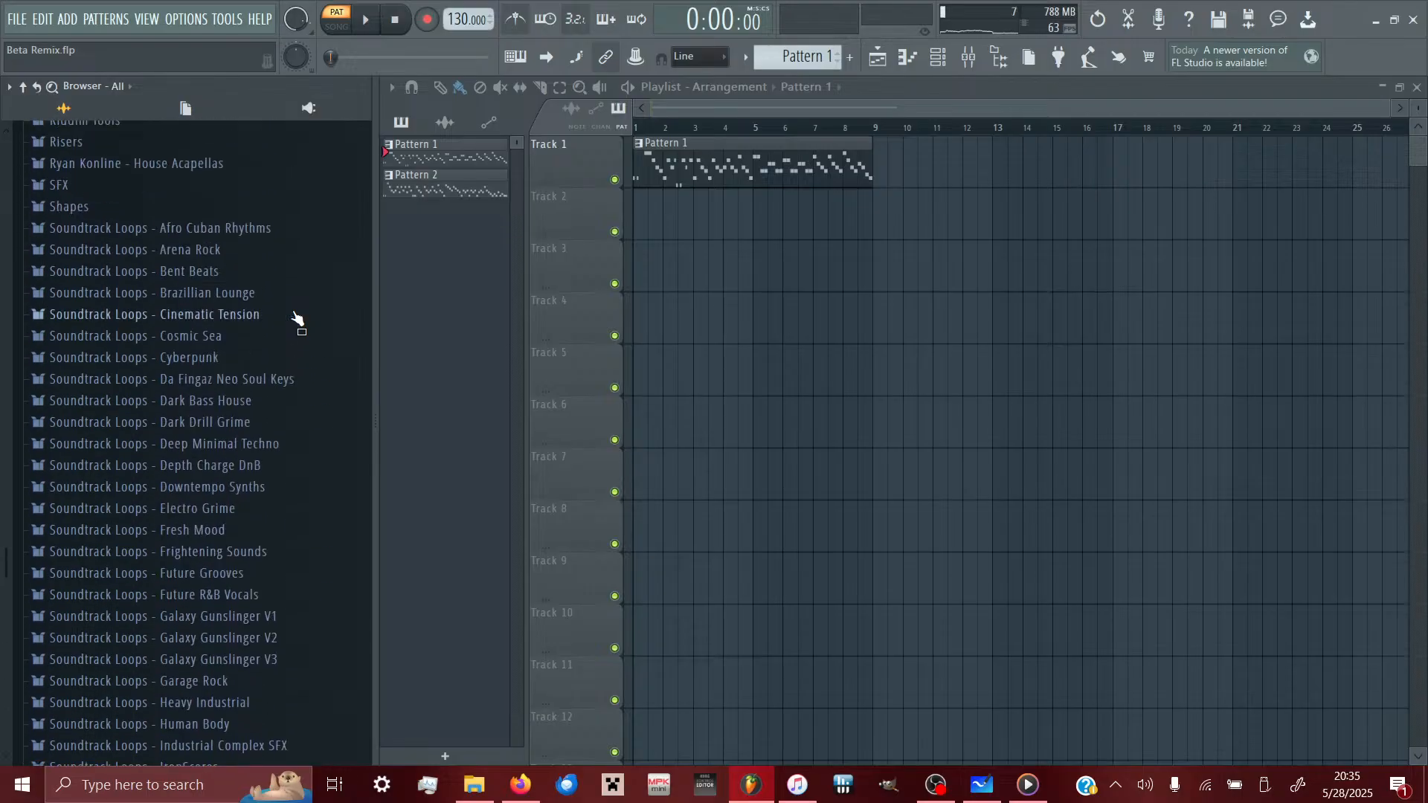
scroll(296, 318, "up", 3)
scroll(296, 313, "down", 4)
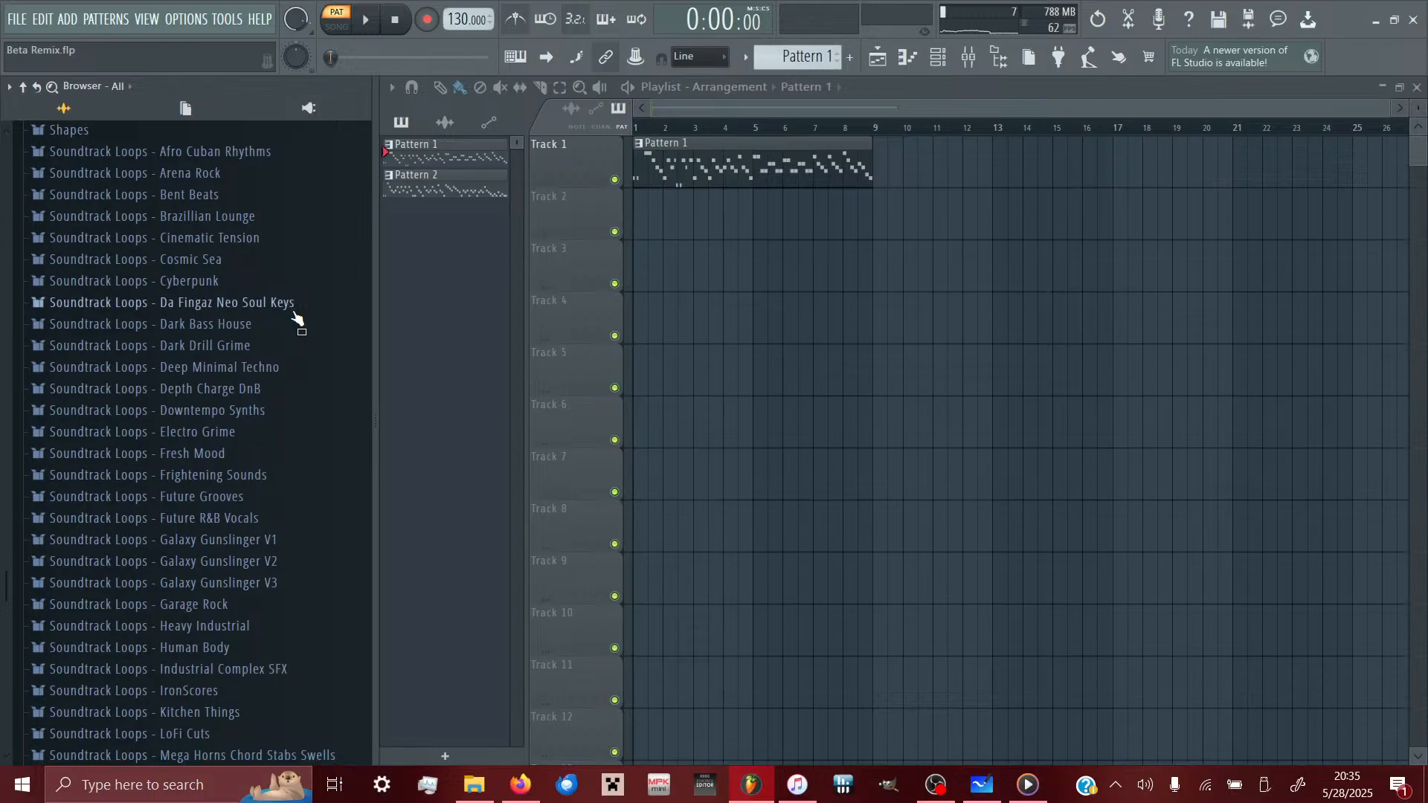
- Preview SL_DMT_Groove_05_C#_128_BPM and SL_DMT_Synth_Bass_05_C#_128_BPM from the Deep Minimal Techno loops, and collapse that pack
left_click(276, 366)
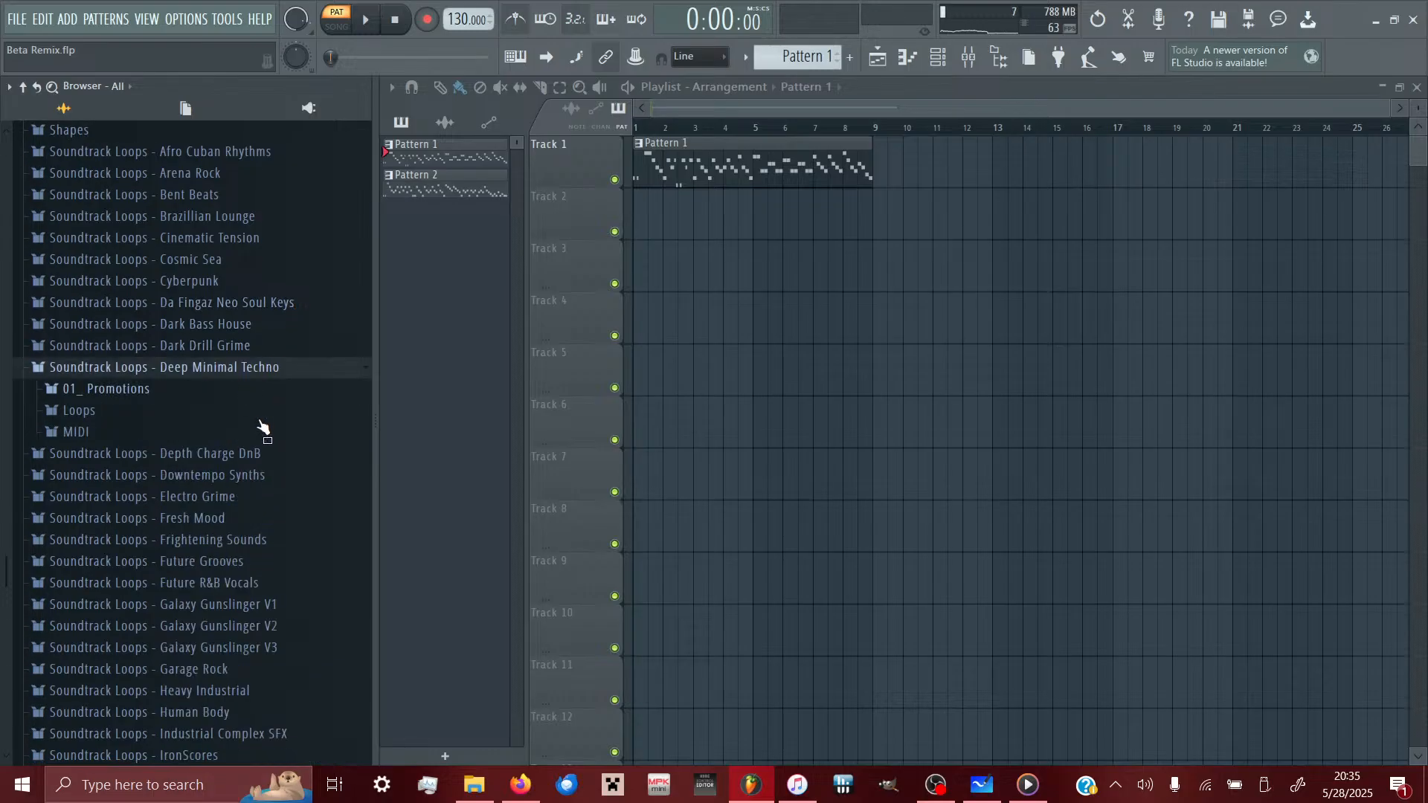
left_click(79, 418)
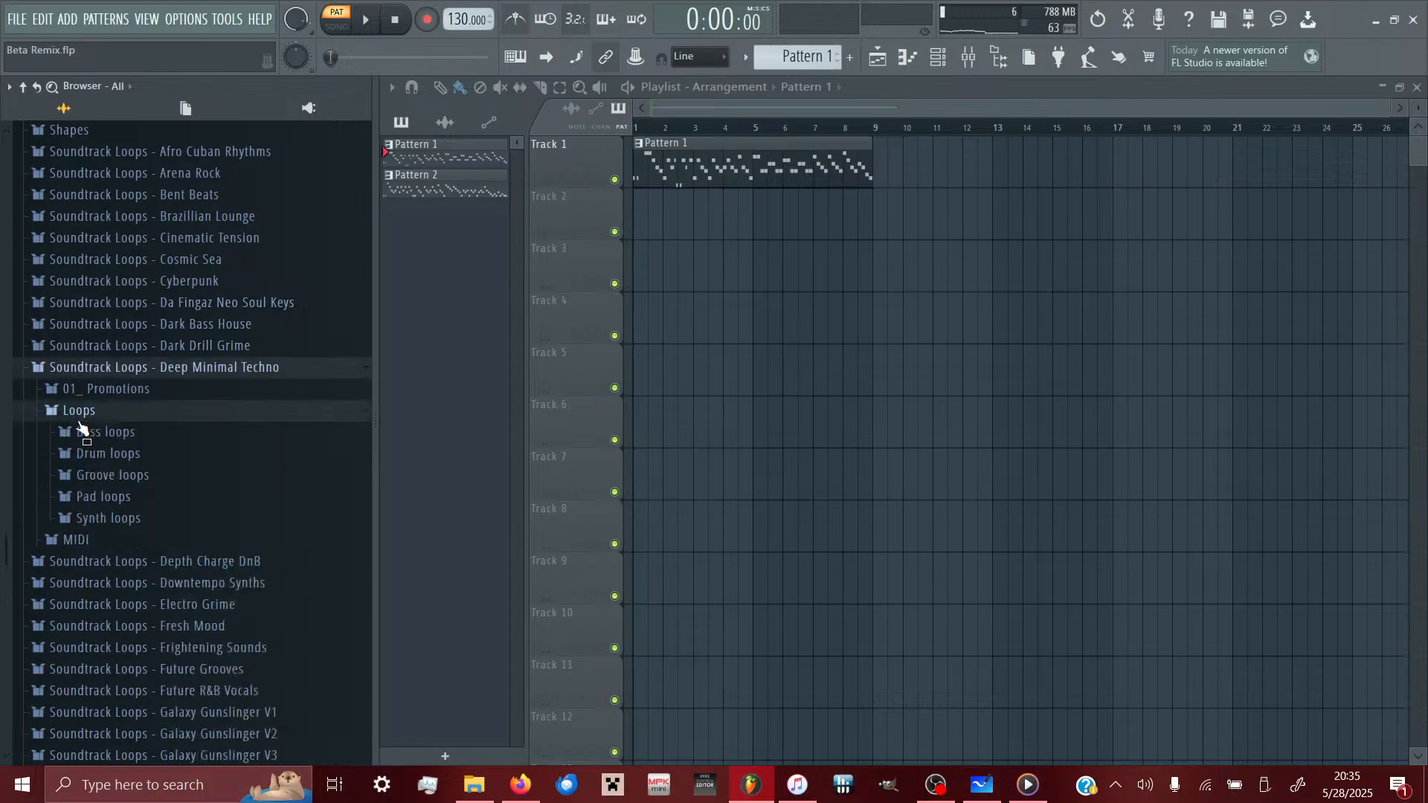
left_click(136, 474)
left_click(223, 576)
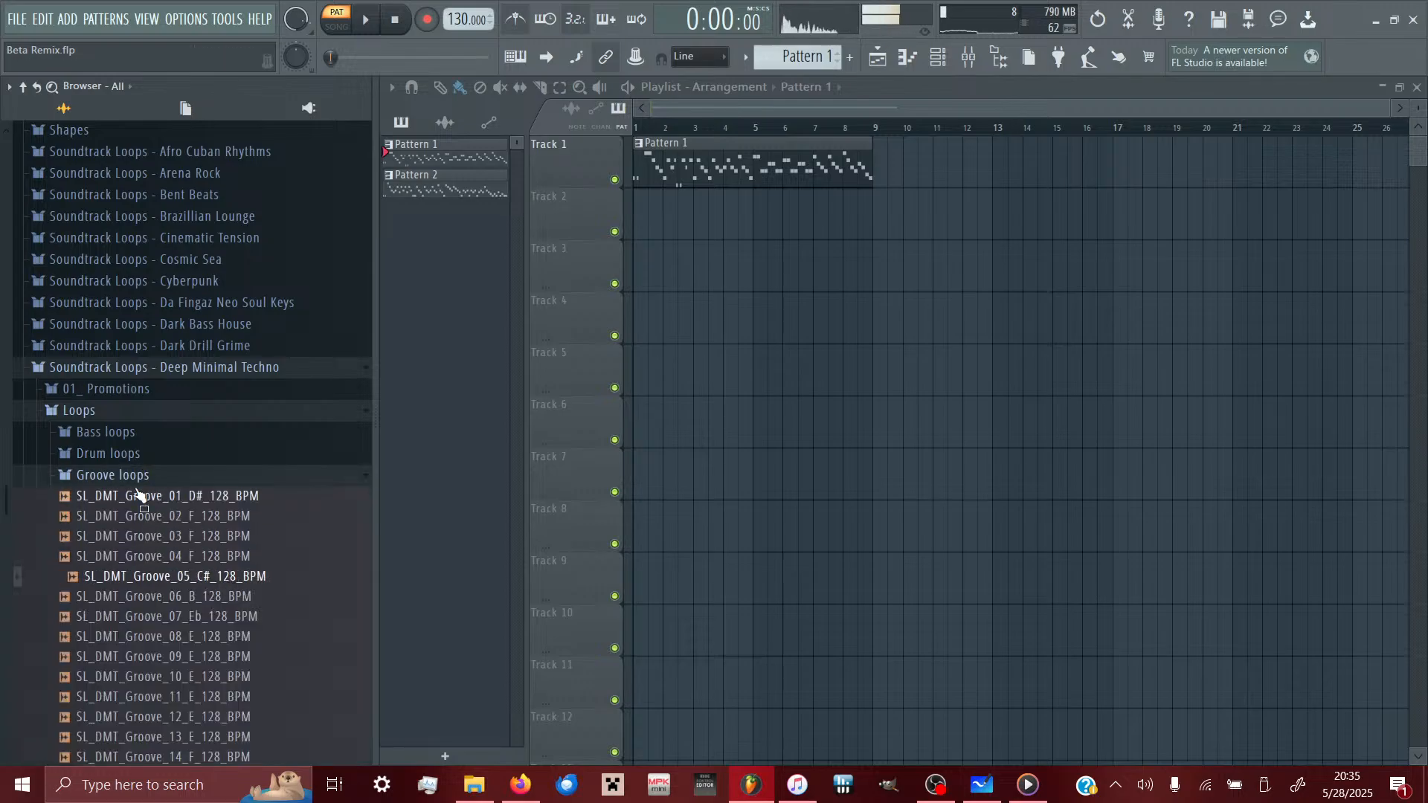
left_click(111, 473)
left_click(102, 433)
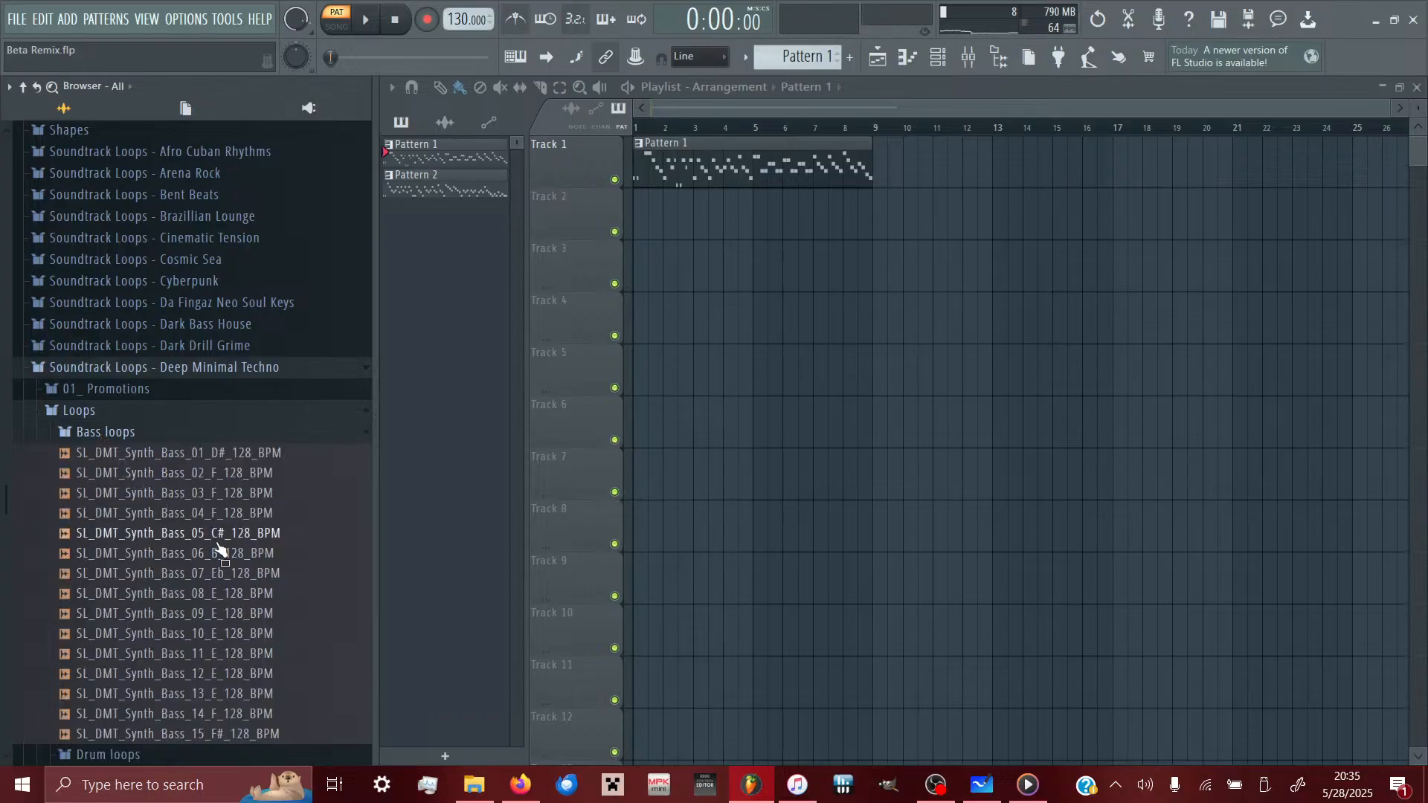
left_click(218, 542)
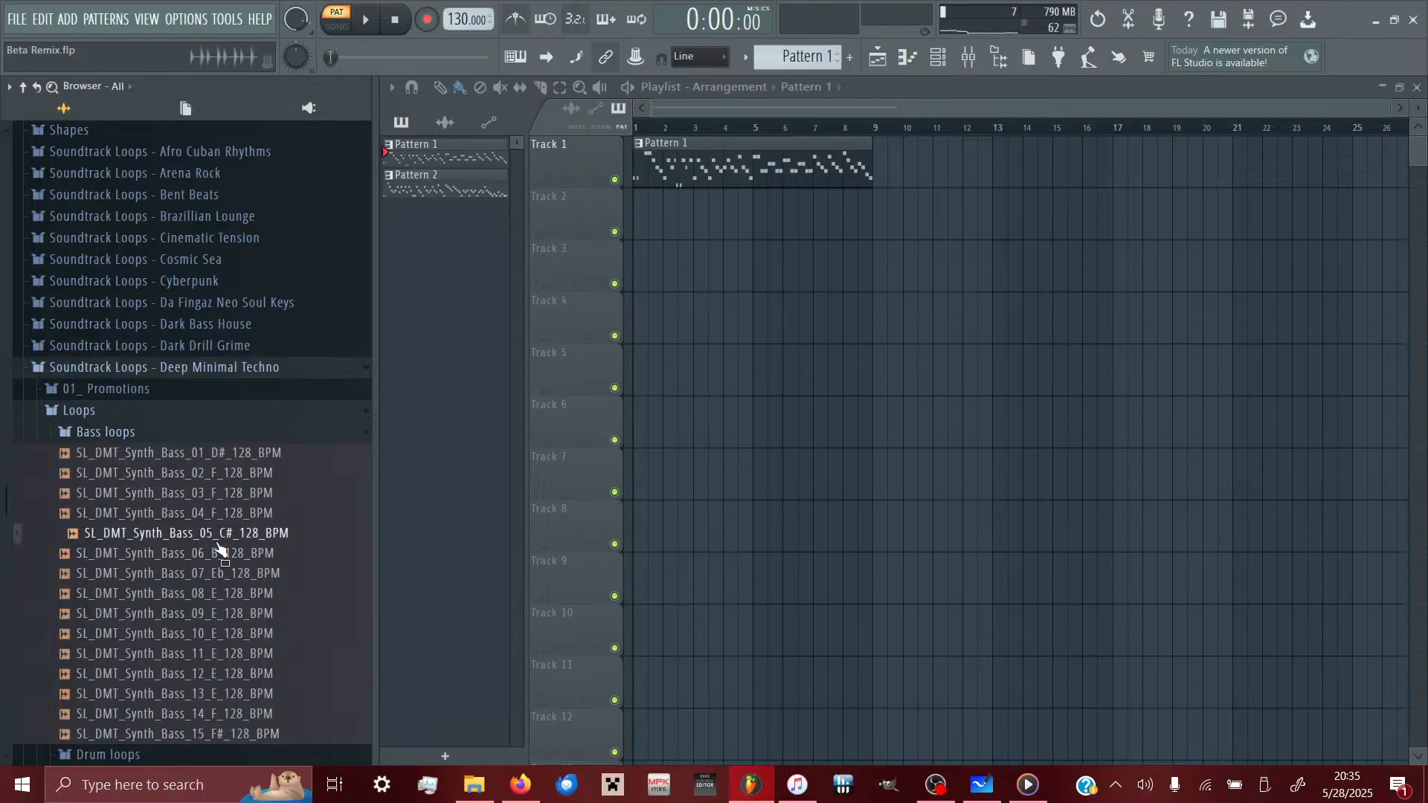
left_click(313, 369)
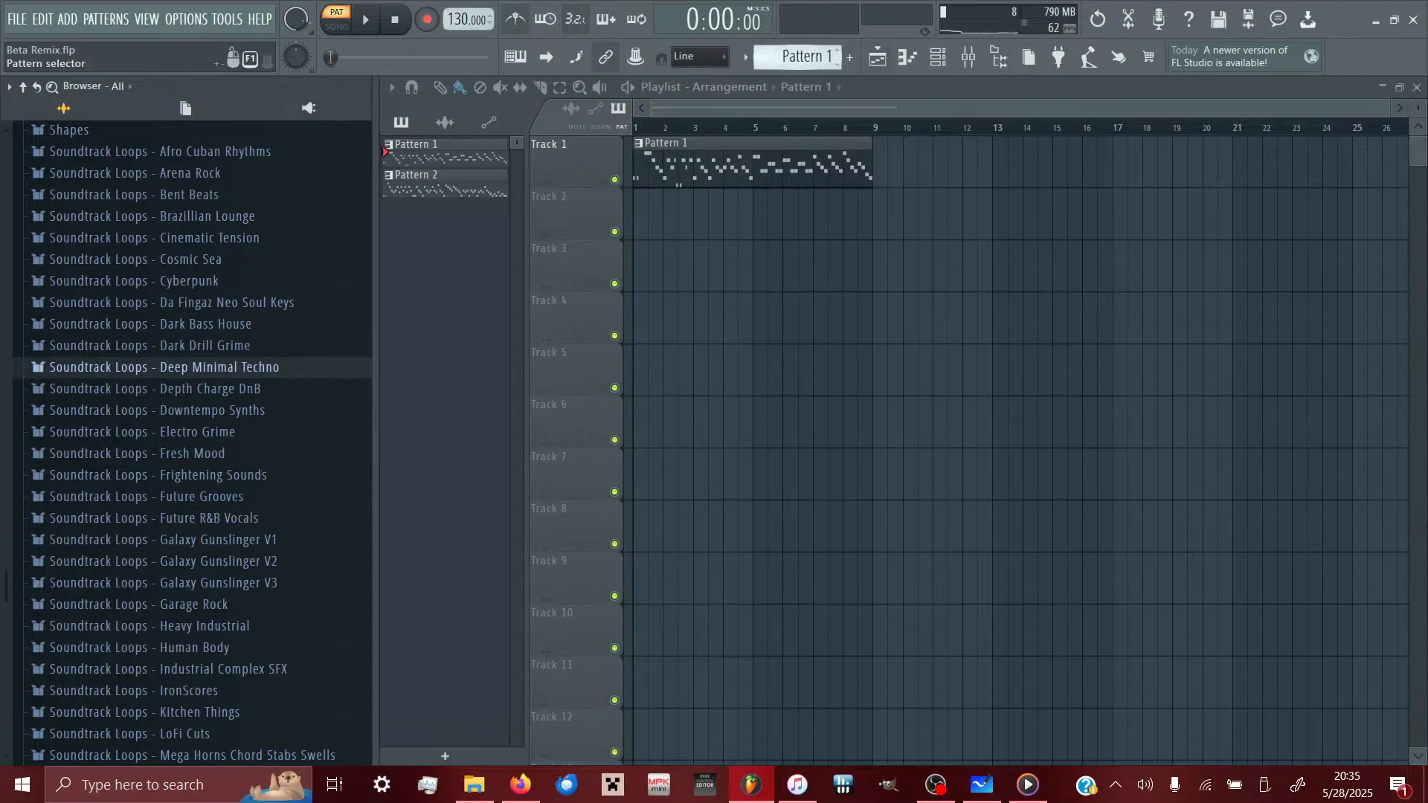
- Add Pattern 3 under its default name and open its piano roll
left_click(850, 57)
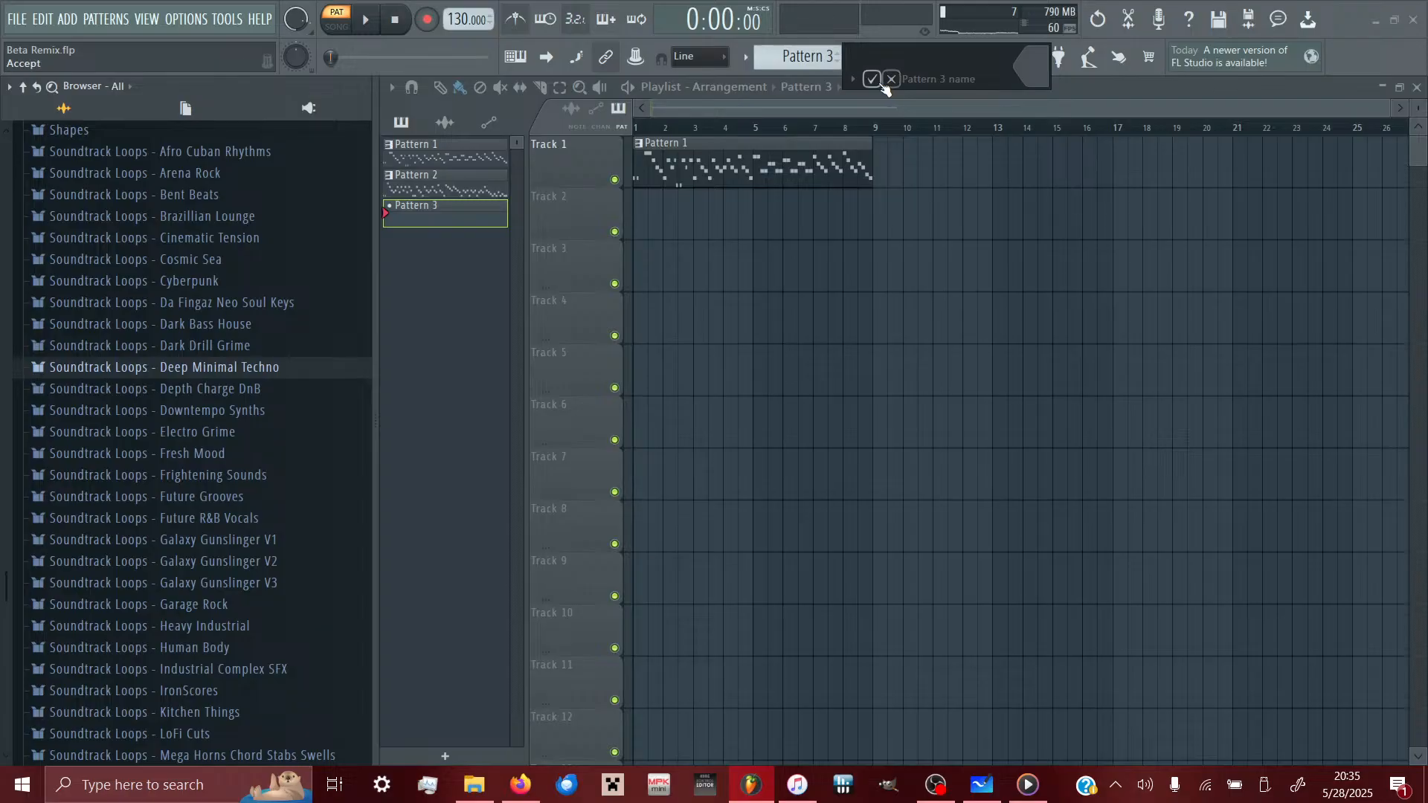
left_click(881, 84)
left_click(907, 57)
- Clear the notes pasted into FL Keys, switch Pattern 3's piano roll to Analog Bass, collapse the browser, and paste the notes there
key("ctrl+v")
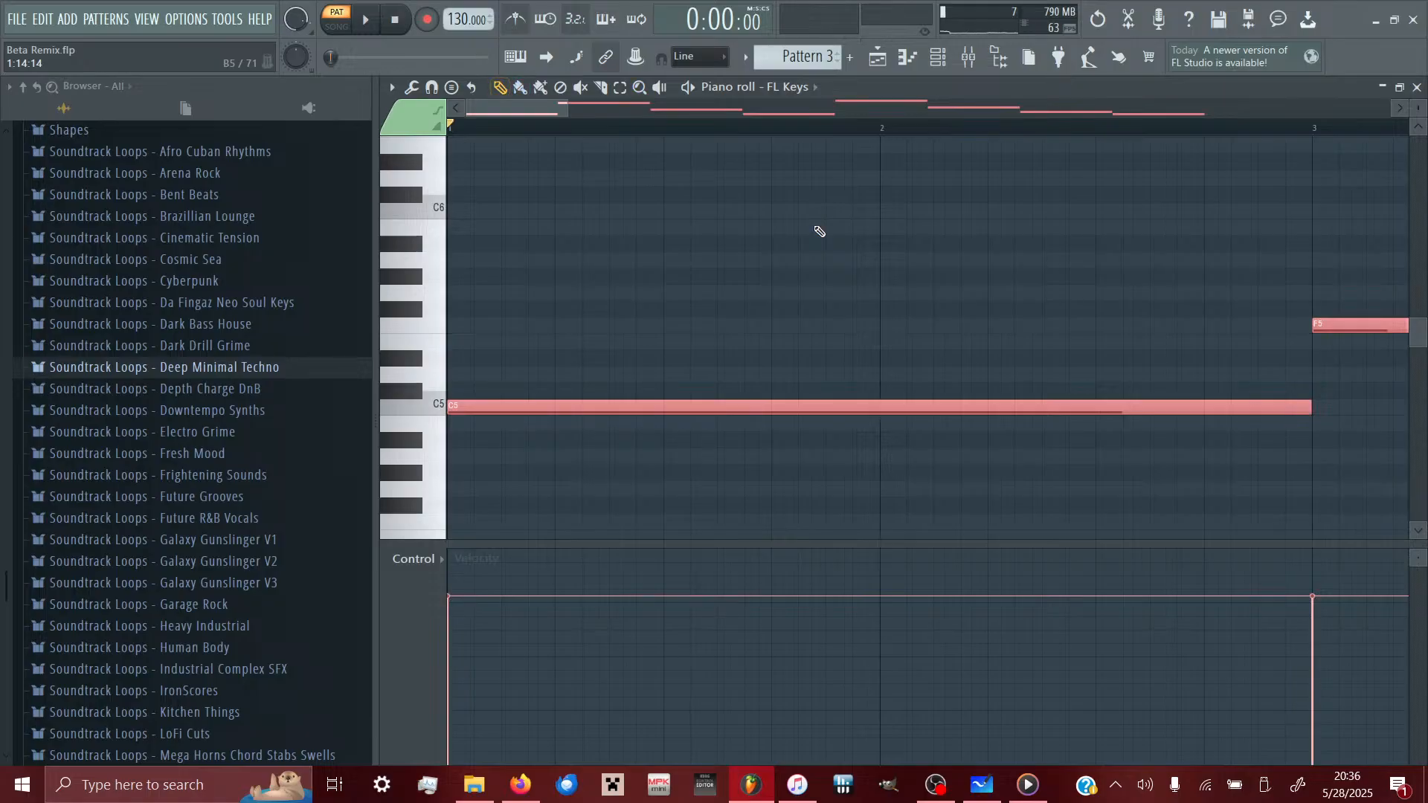
key("Delete")
left_click(780, 87)
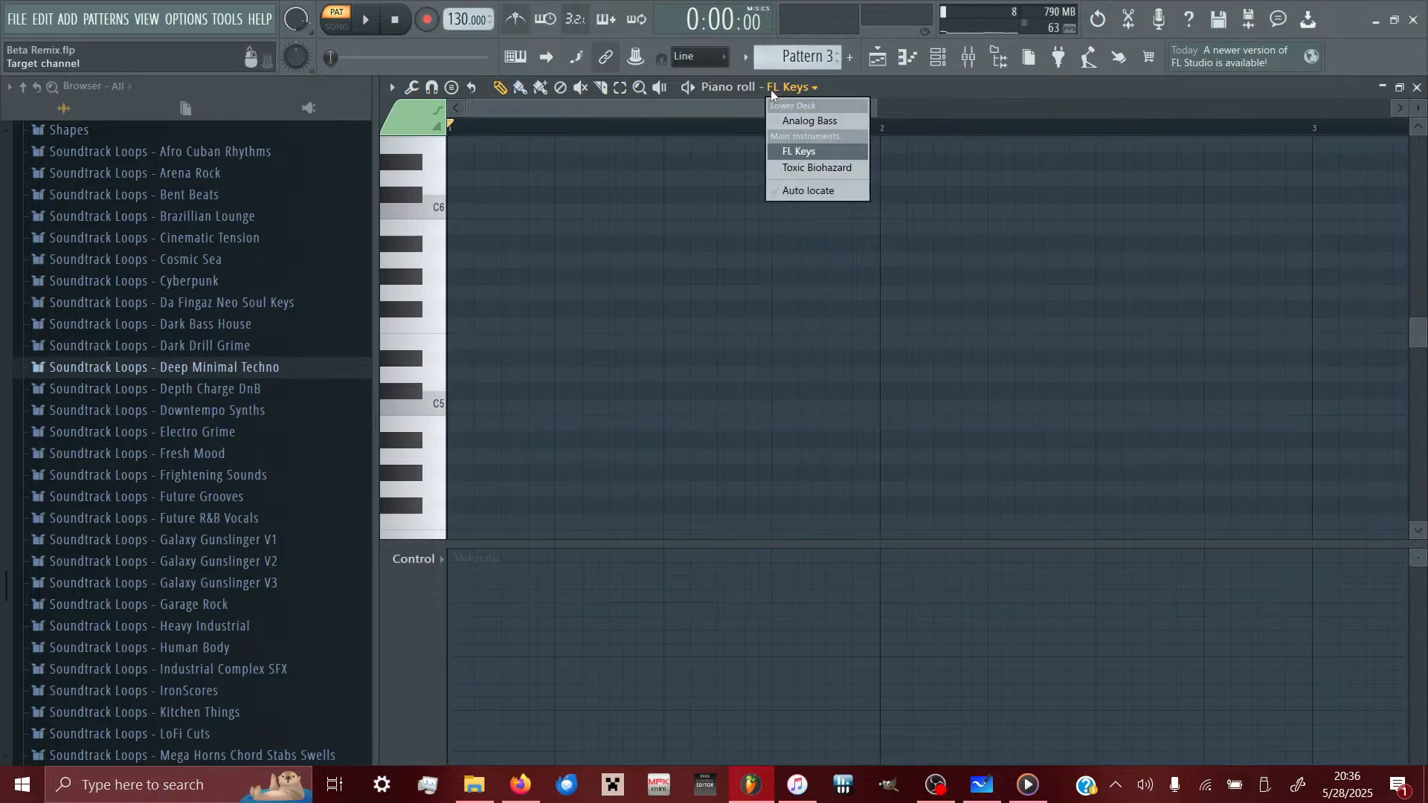
left_click(809, 120)
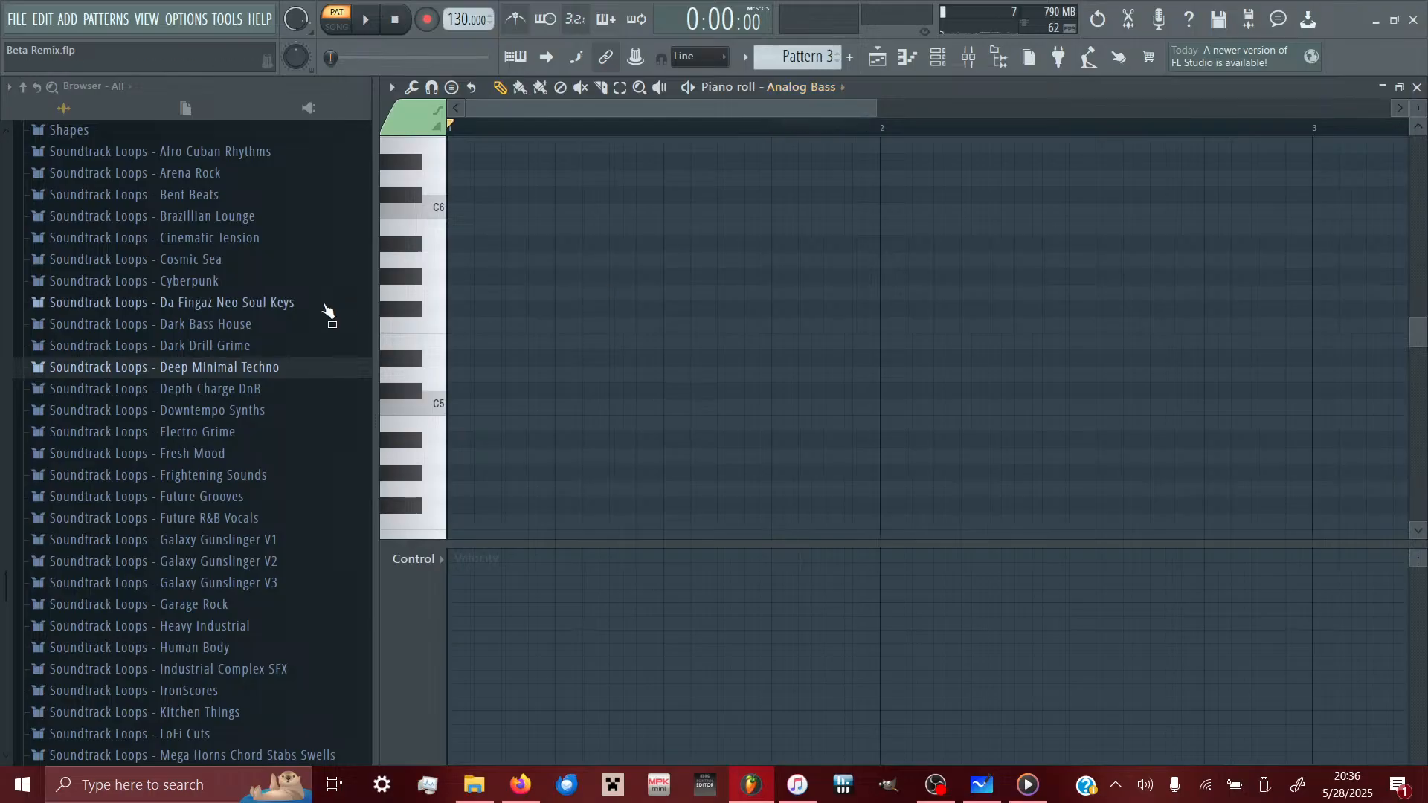
left_click_drag(378, 281, 2, 278)
key("ctrl+v")
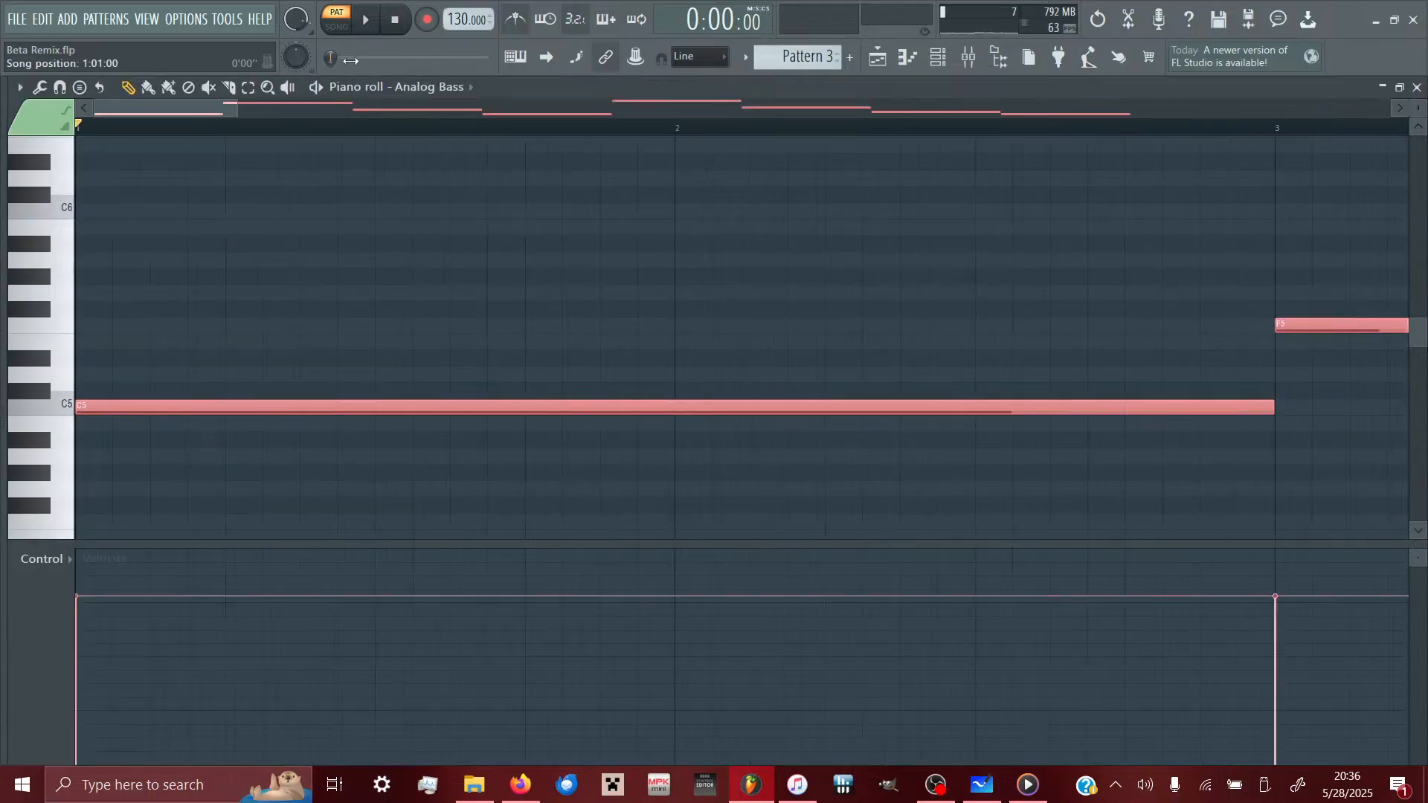
- Replace the Analog Bass instrument in the Lower Deck channel group with Serum
left_click(938, 57)
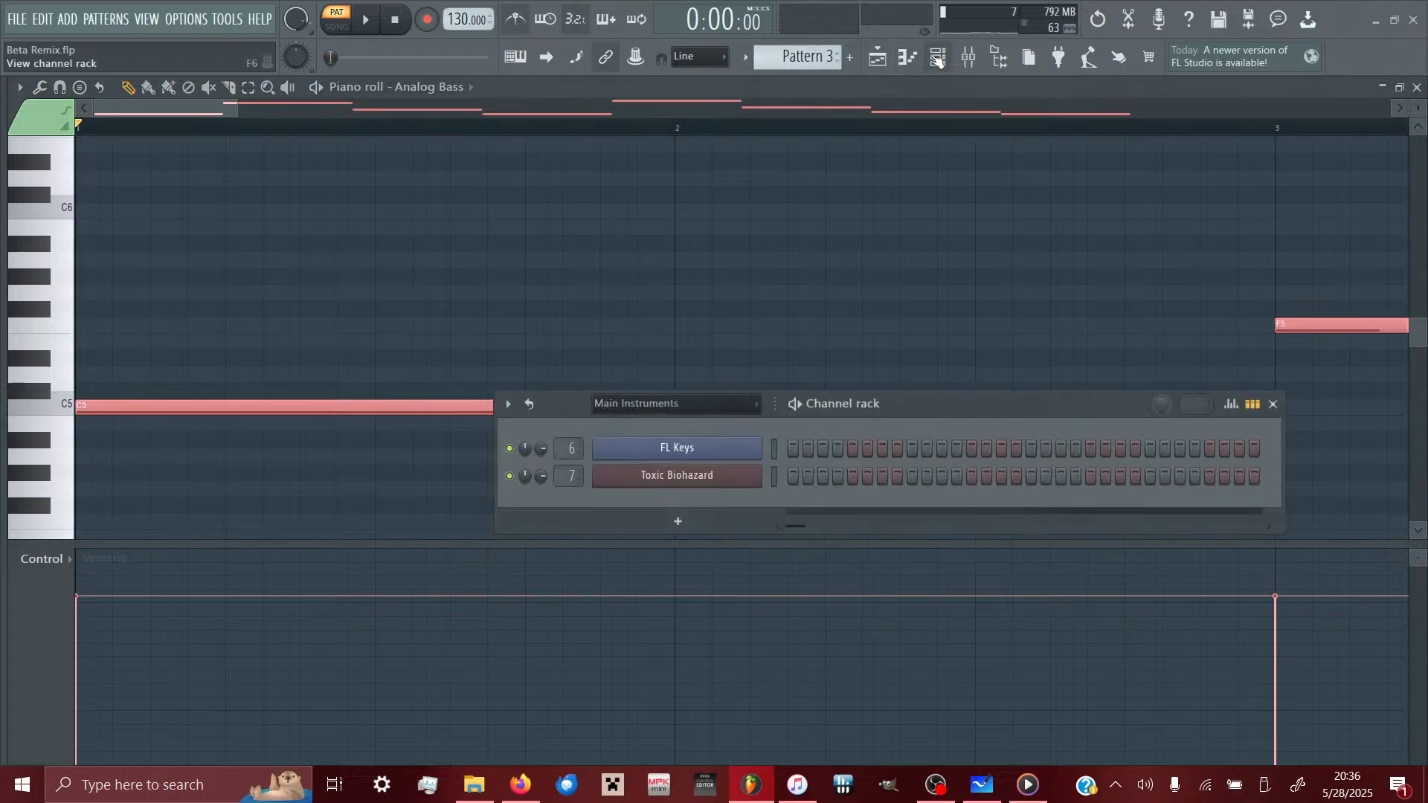
left_click(649, 404)
left_click(640, 444)
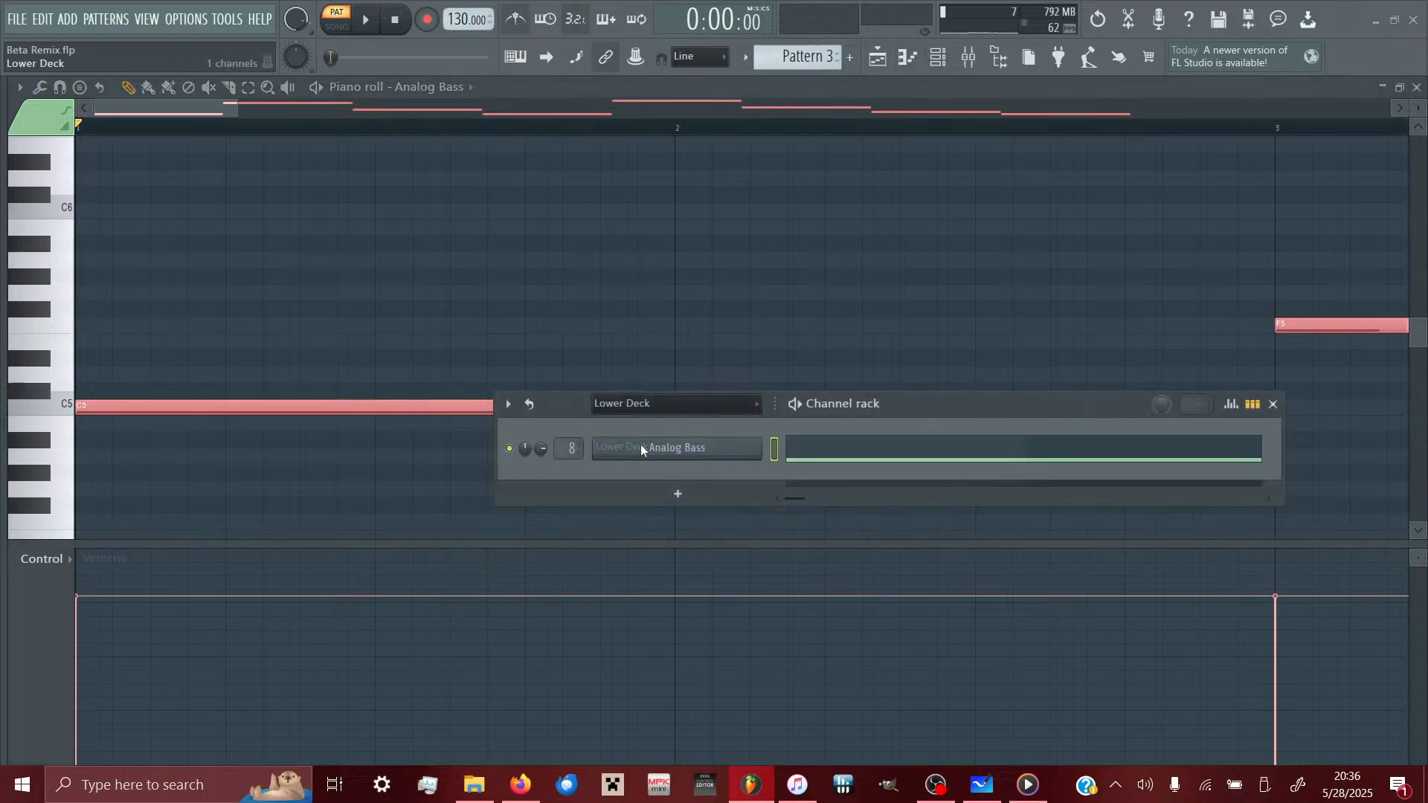
right_click(753, 455)
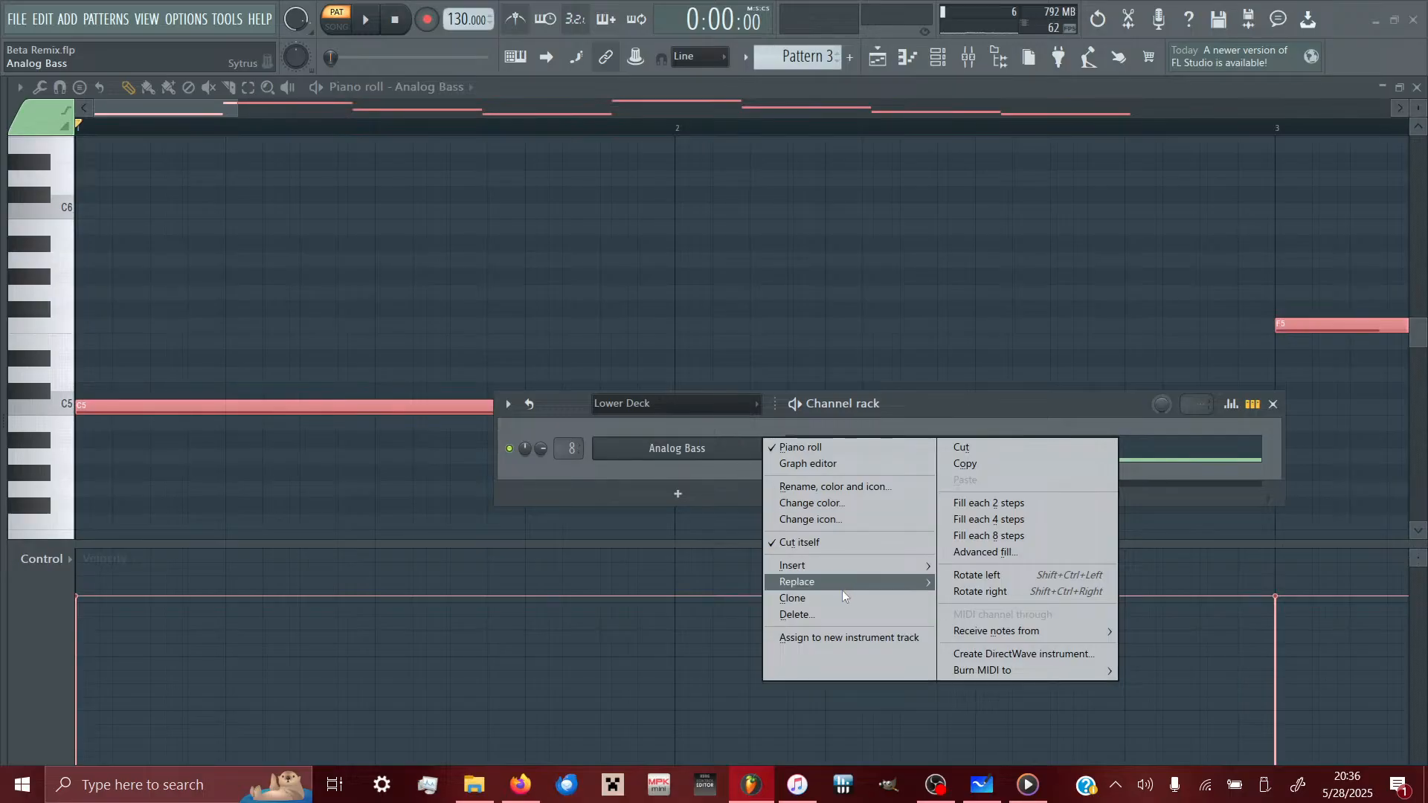
mouse_move(877, 582)
left_click(1343, 162)
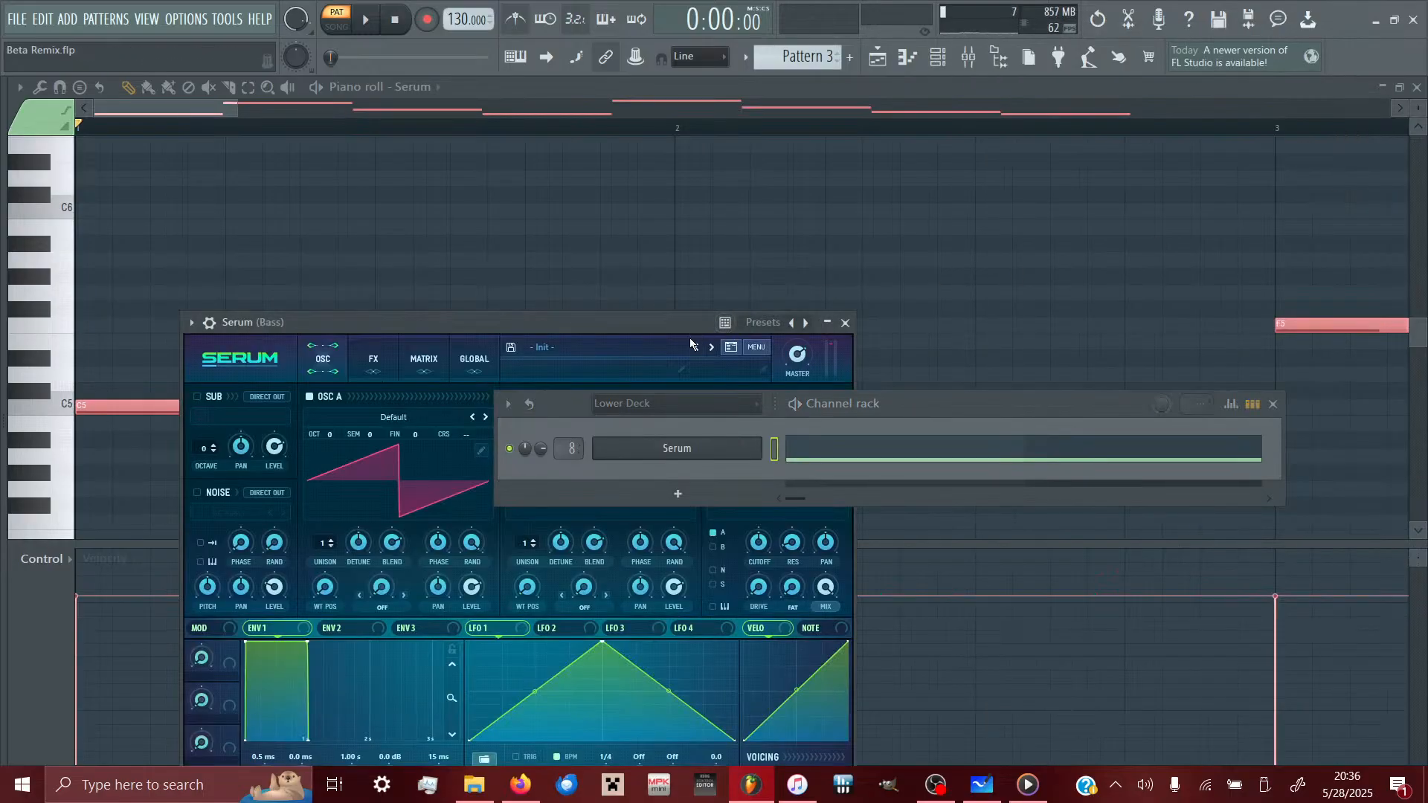
- Load the Techno Bass - Big and Wide preset from Serum's Custom - Subs and Basses collection
left_click(689, 344)
mouse_move(619, 402)
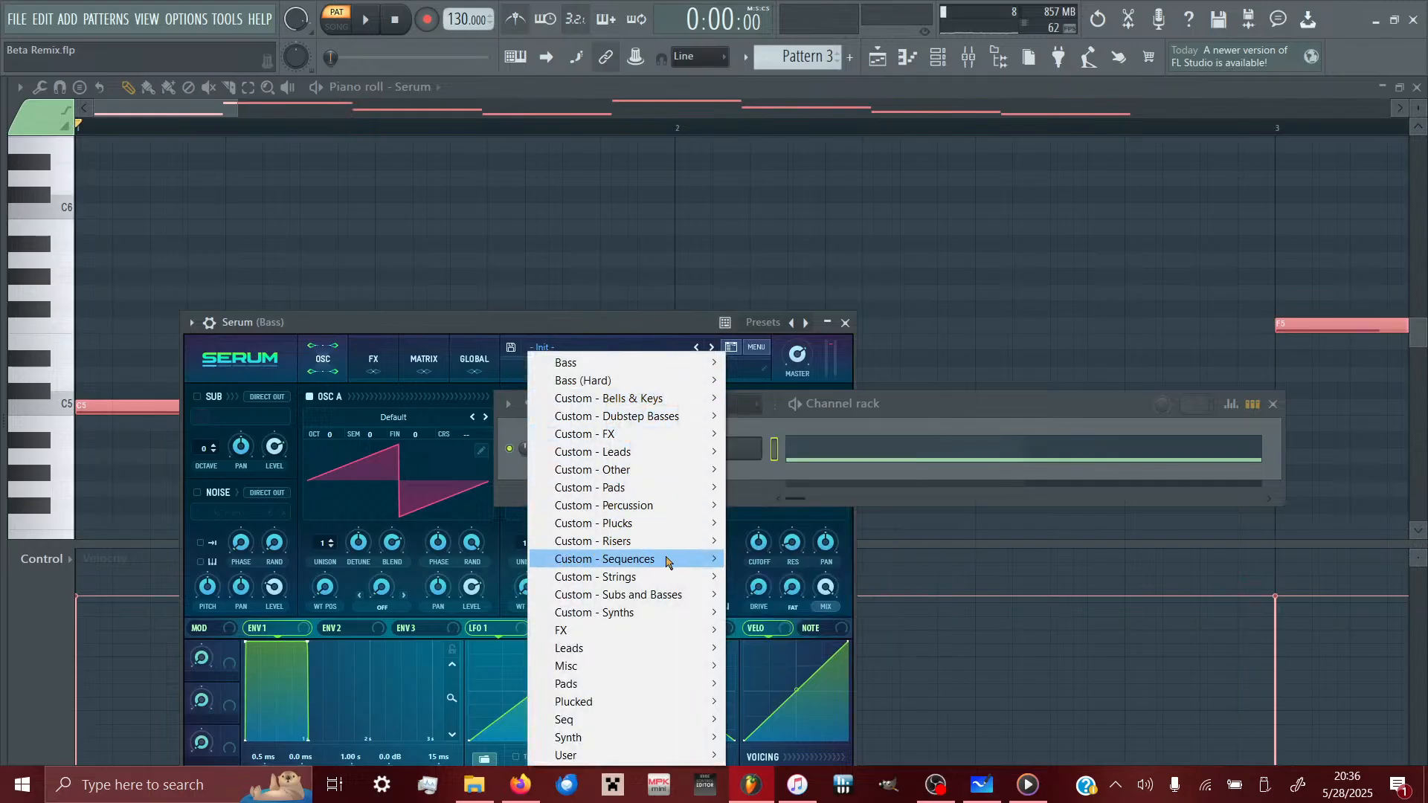
mouse_move(677, 594)
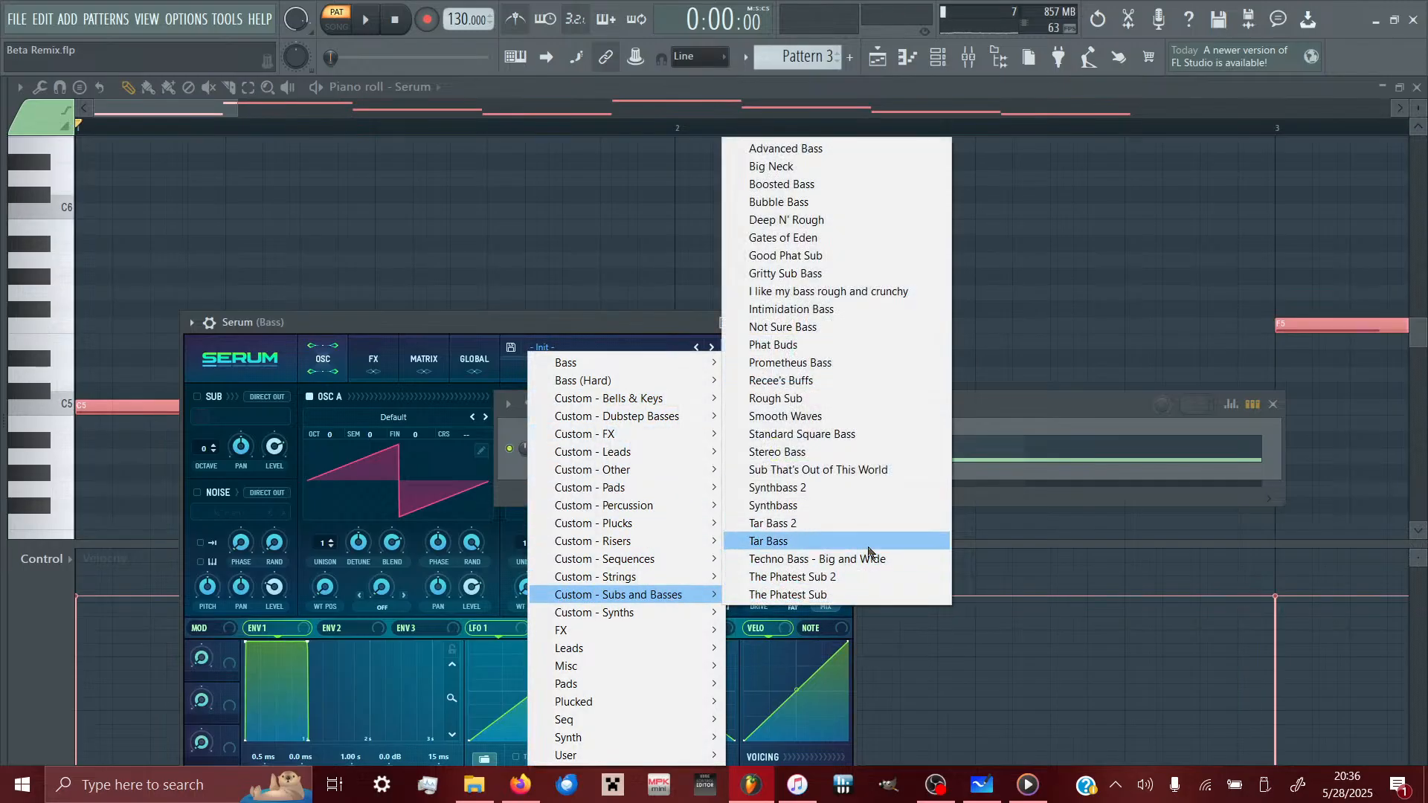
left_click(818, 558)
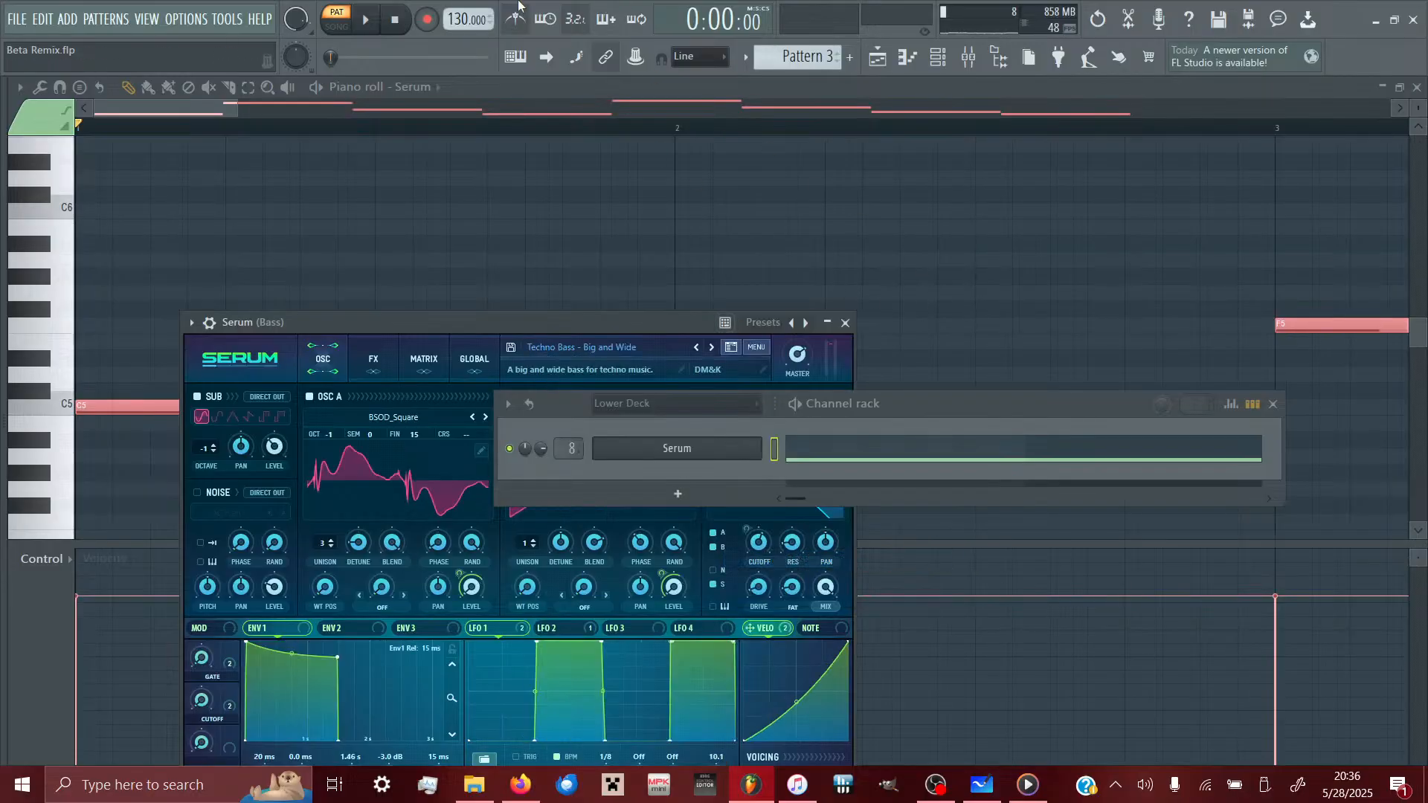
- Transpose all Serum notes in Pattern 3 down one octave and replay the pattern from the start
left_click(369, 22)
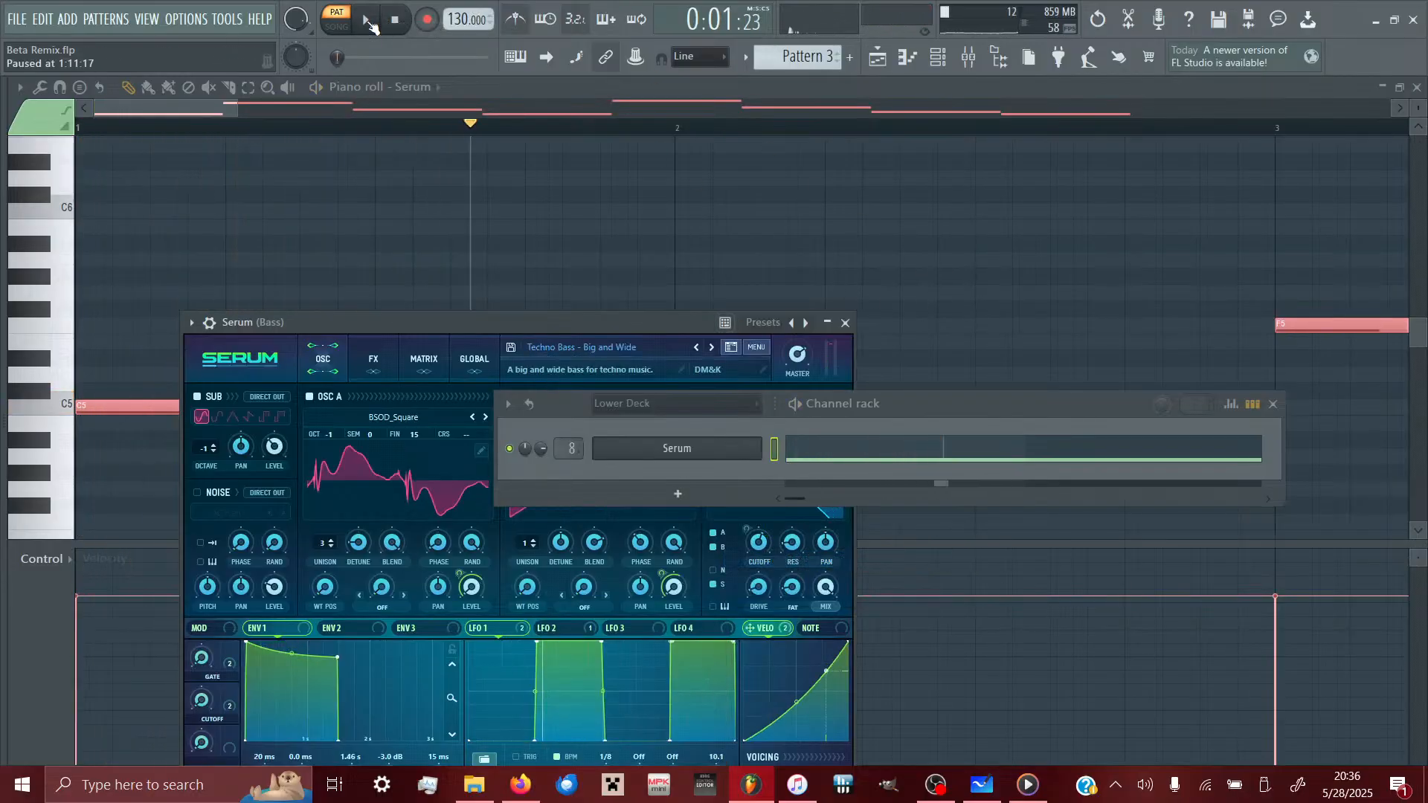
left_click(208, 112)
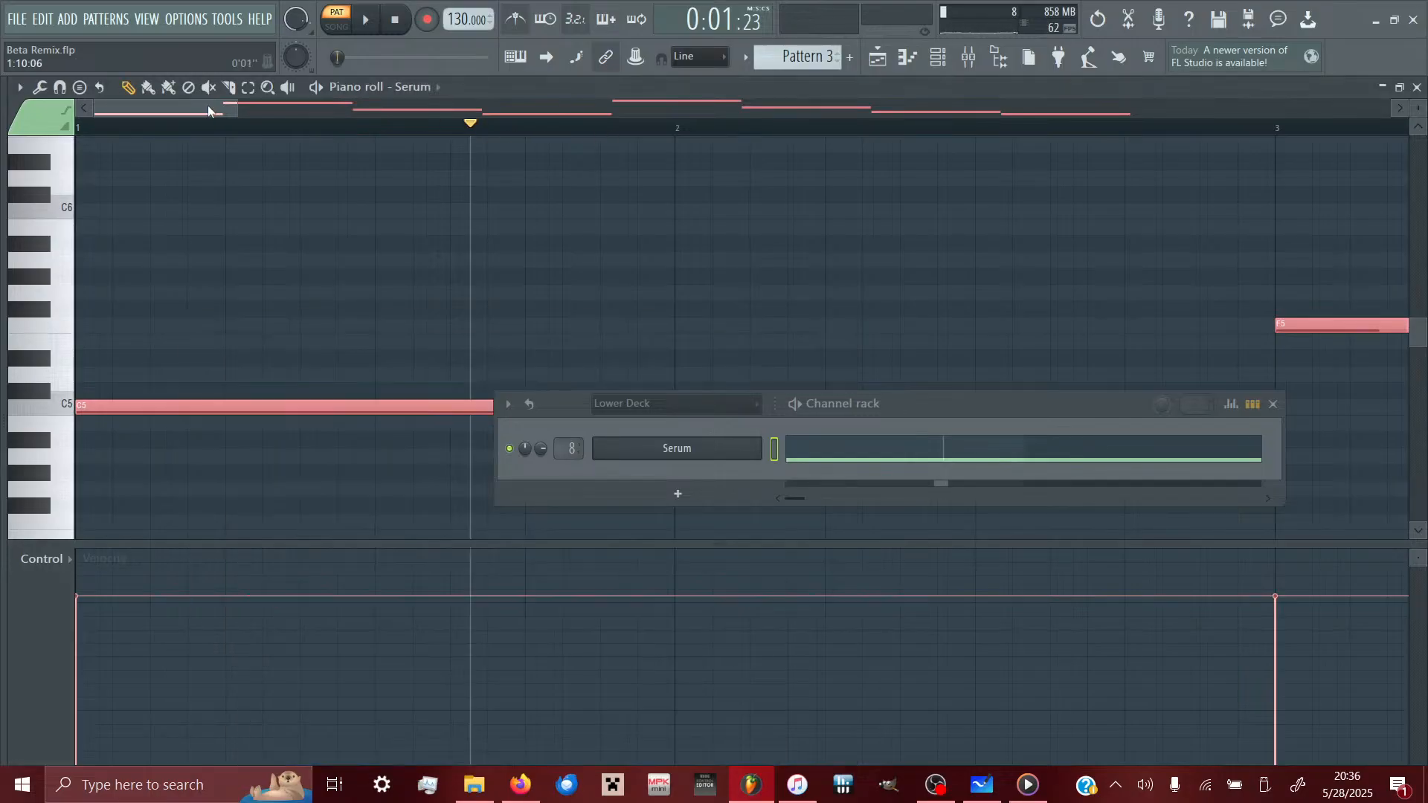
left_click(365, 20)
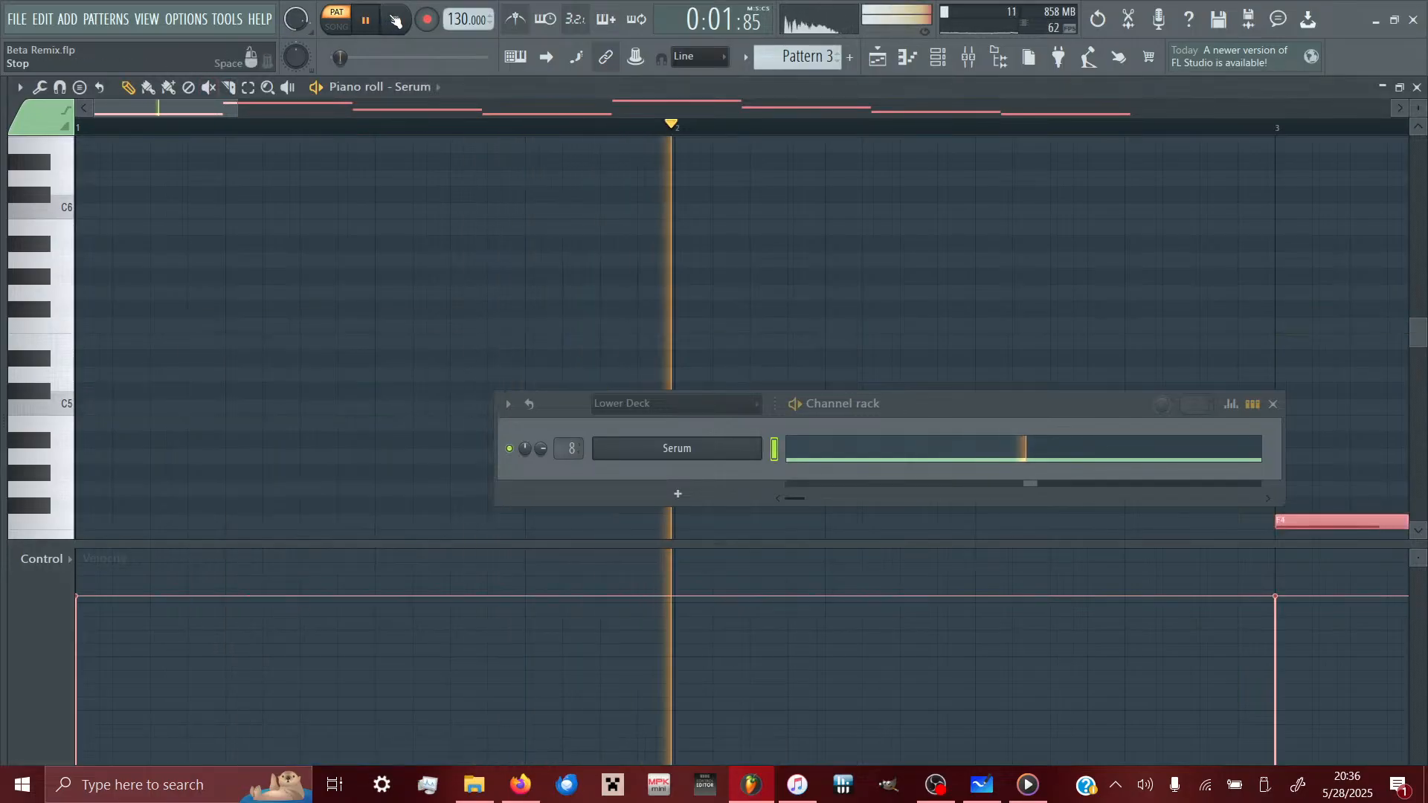
left_click(395, 21)
left_click(366, 21)
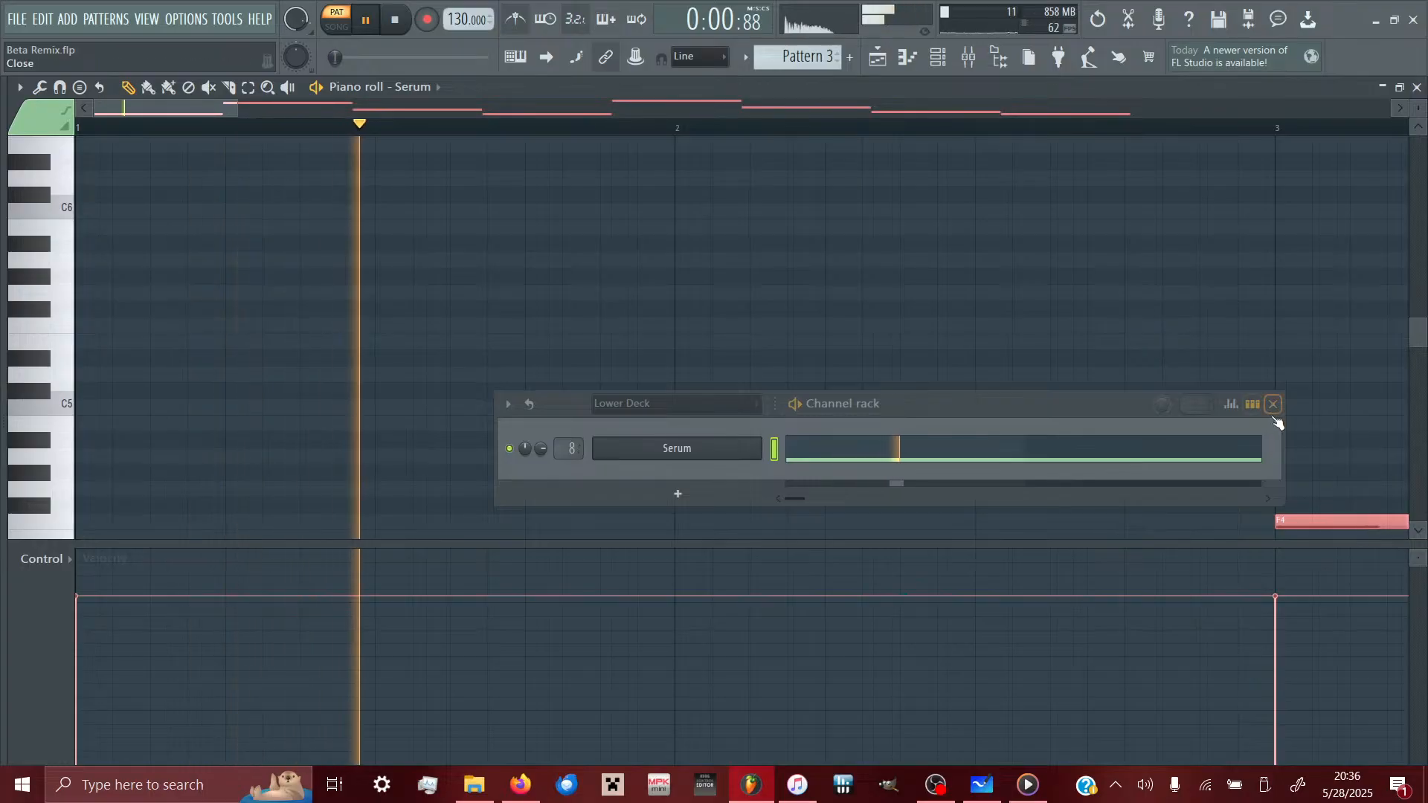
- Try other LFO 1 rates in Serum during playback, return the rate to 1/8, and close Serum and the channel rack
left_click(669, 452)
left_click_drag(196, 659, 195, 658)
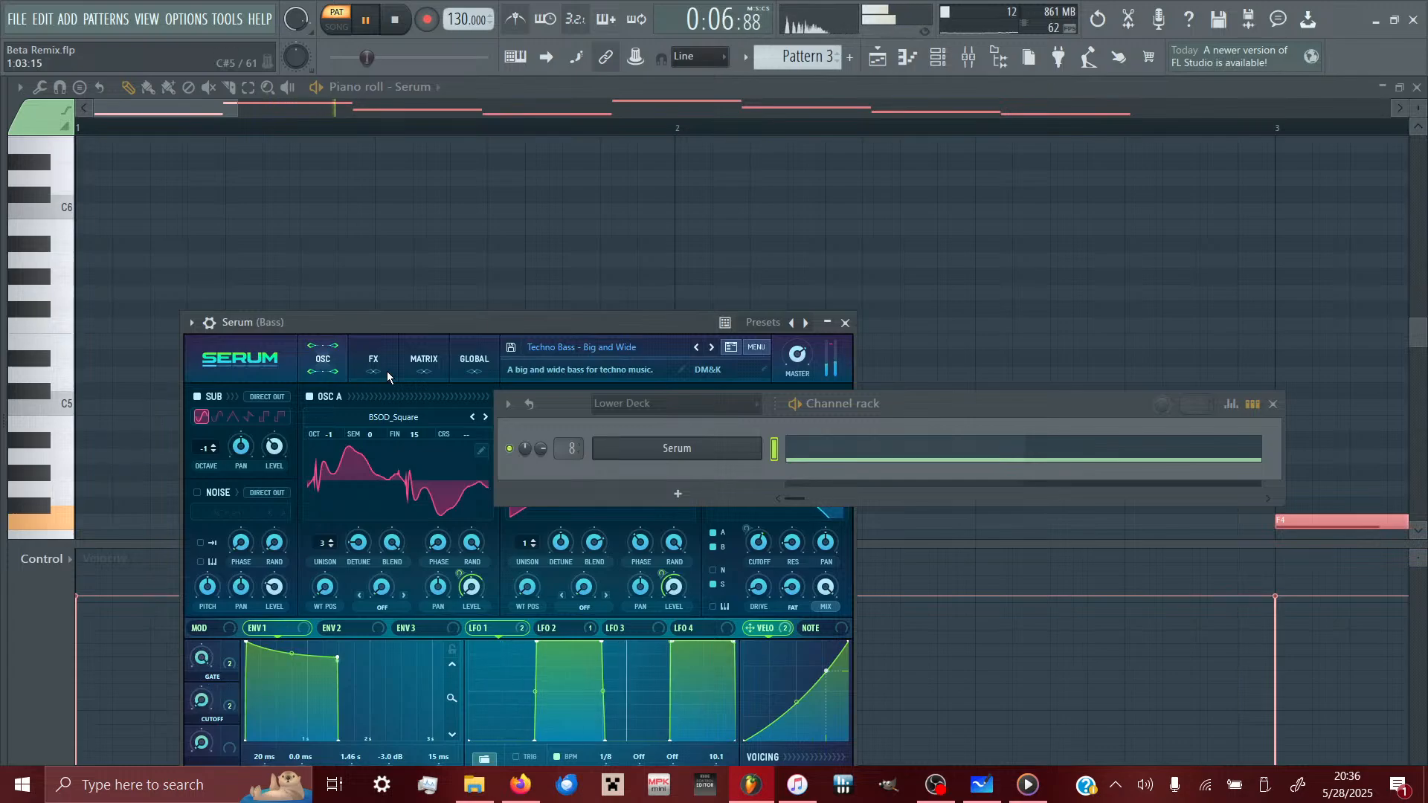
left_click_drag(447, 325, 444, 192)
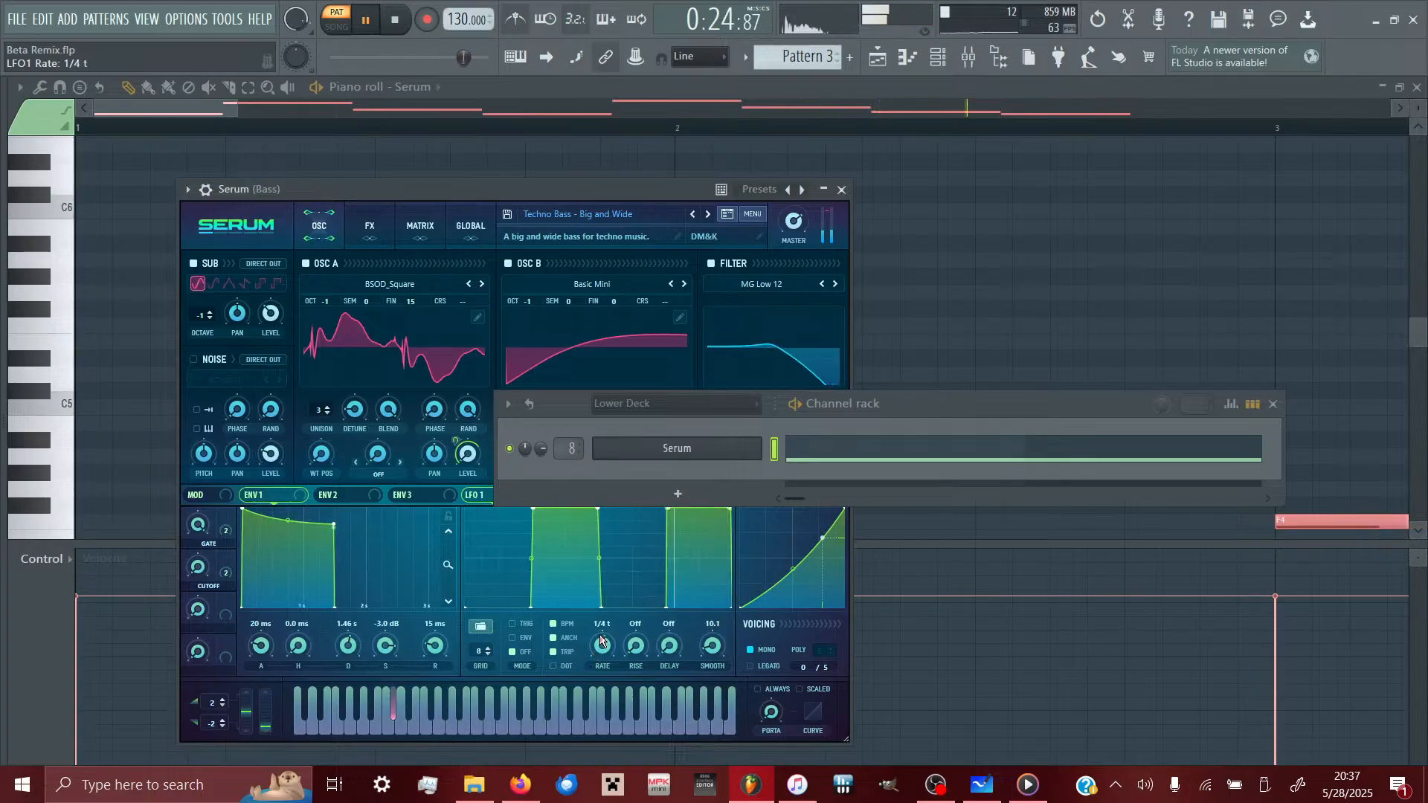
left_click_drag(602, 640, 604, 642)
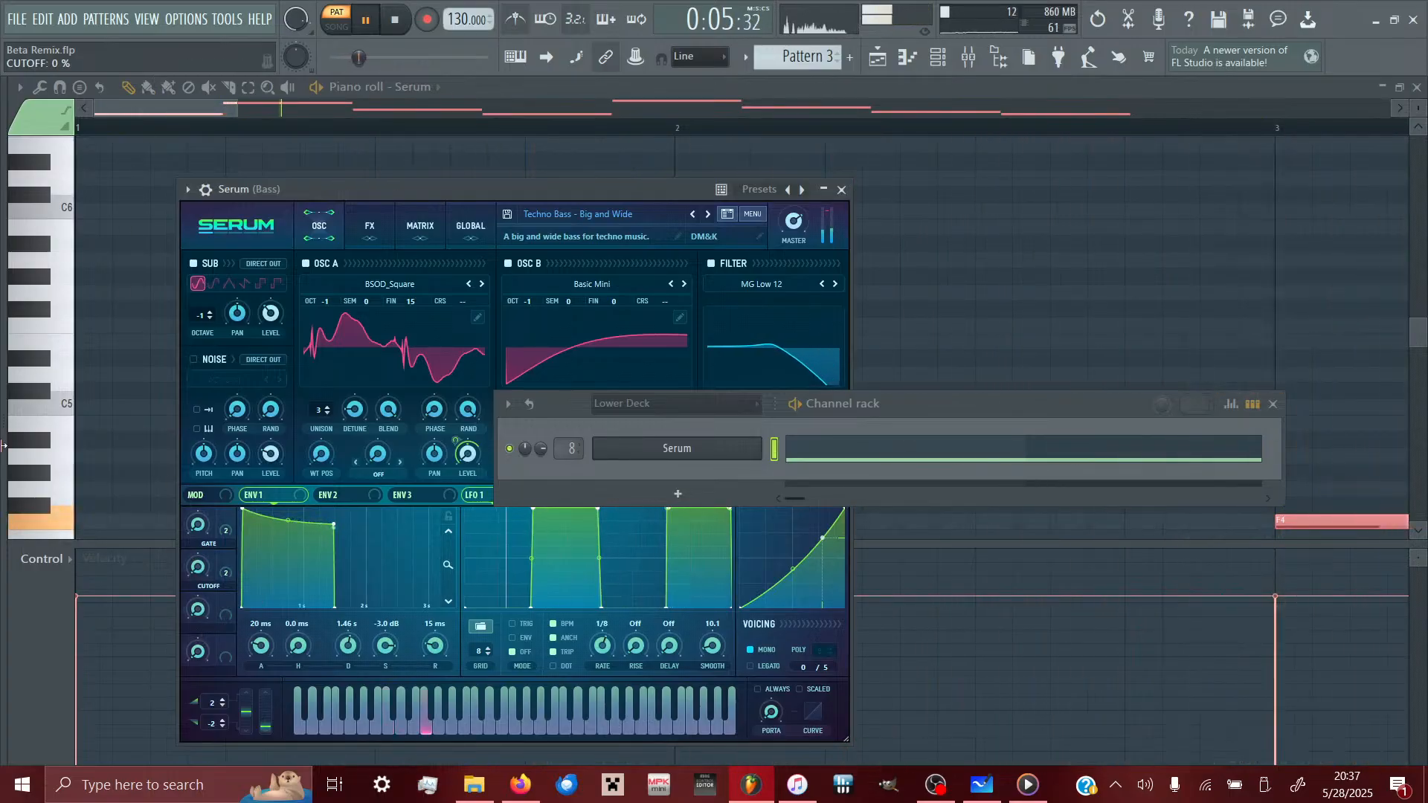
left_click(1273, 404)
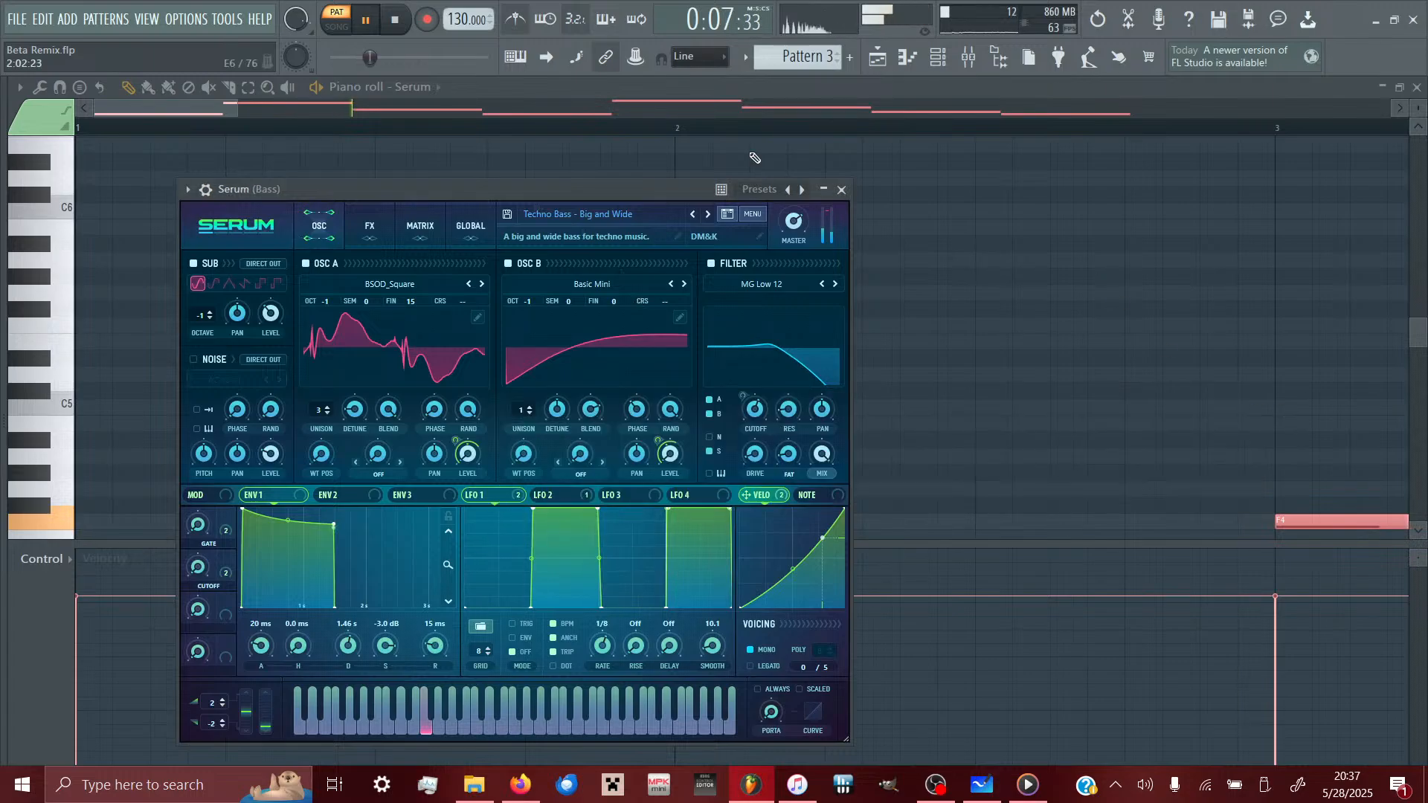
left_click(842, 189)
- Restart Pattern 3, raise only the Serum note at bar 5 to D#4, and replay from that bar
scroll(520, 446, "down", 5)
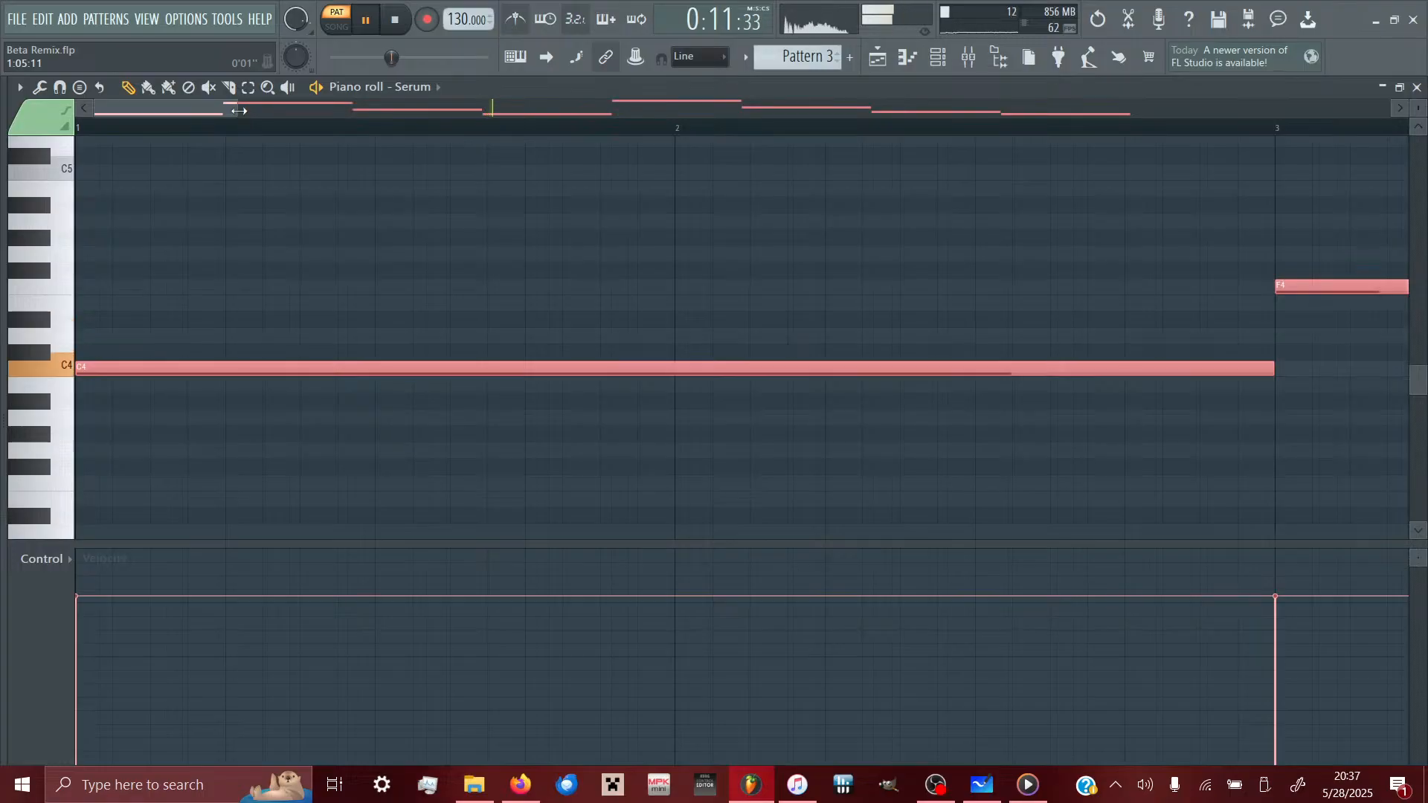
left_click_drag(237, 114, 559, 218)
left_click(406, 26)
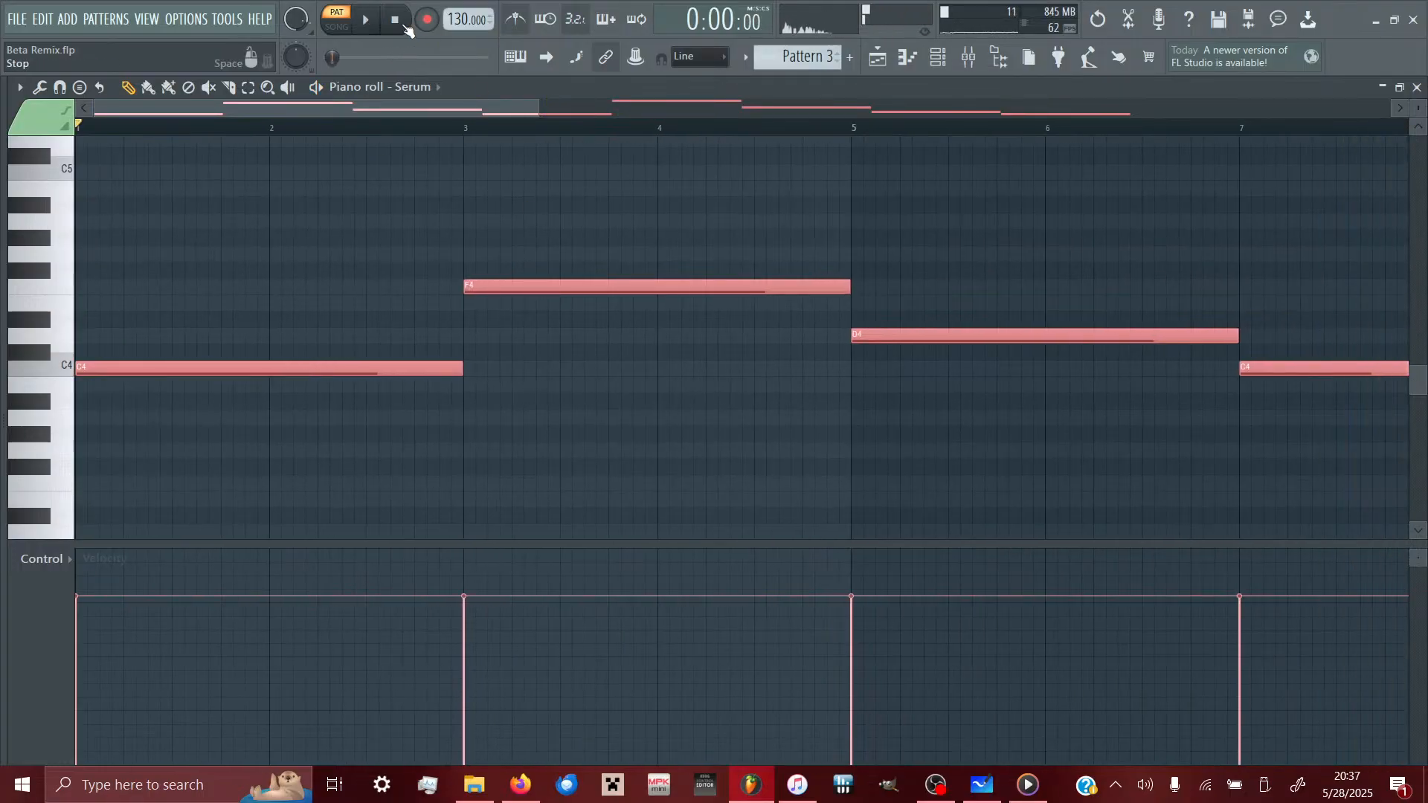
left_click(381, 24)
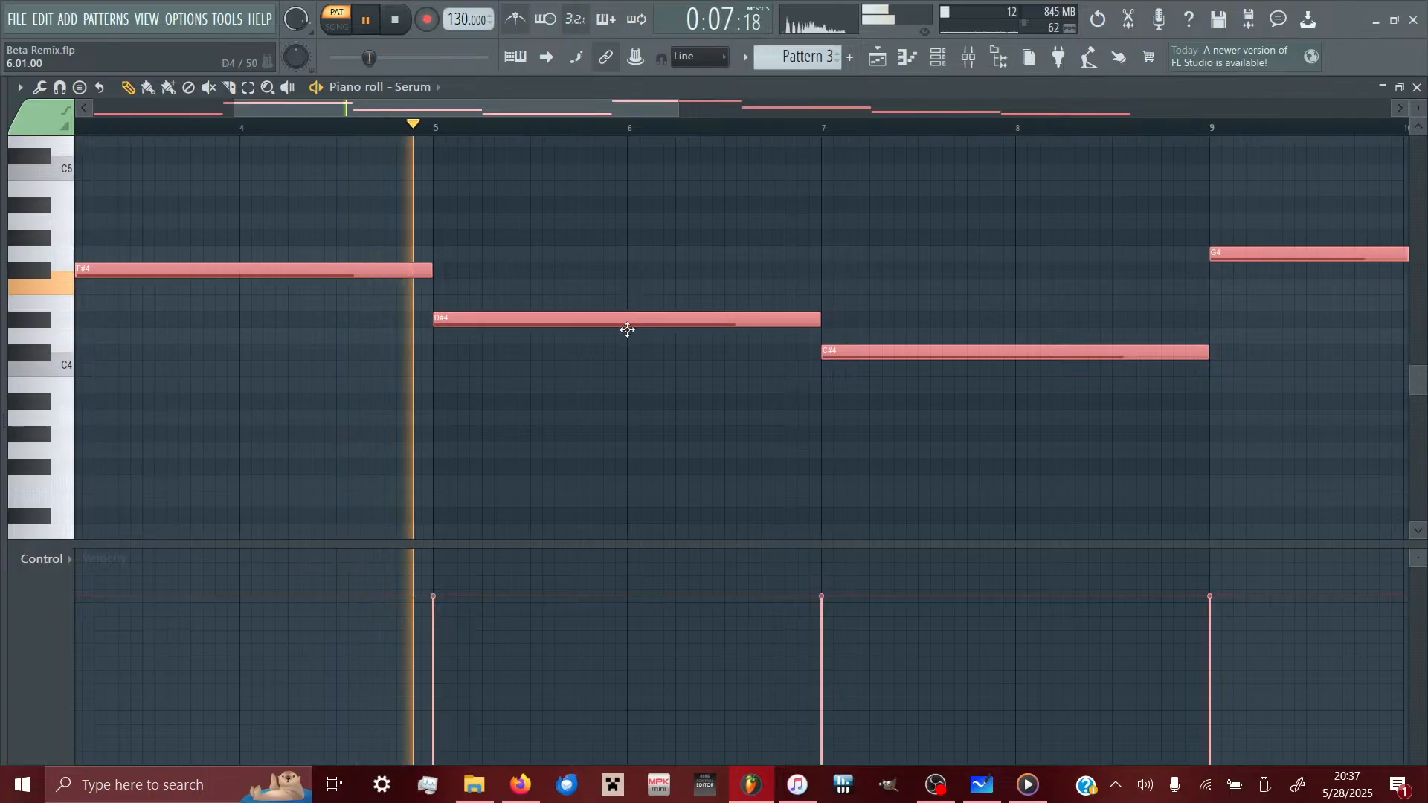
left_click_drag(627, 341, 606, 309)
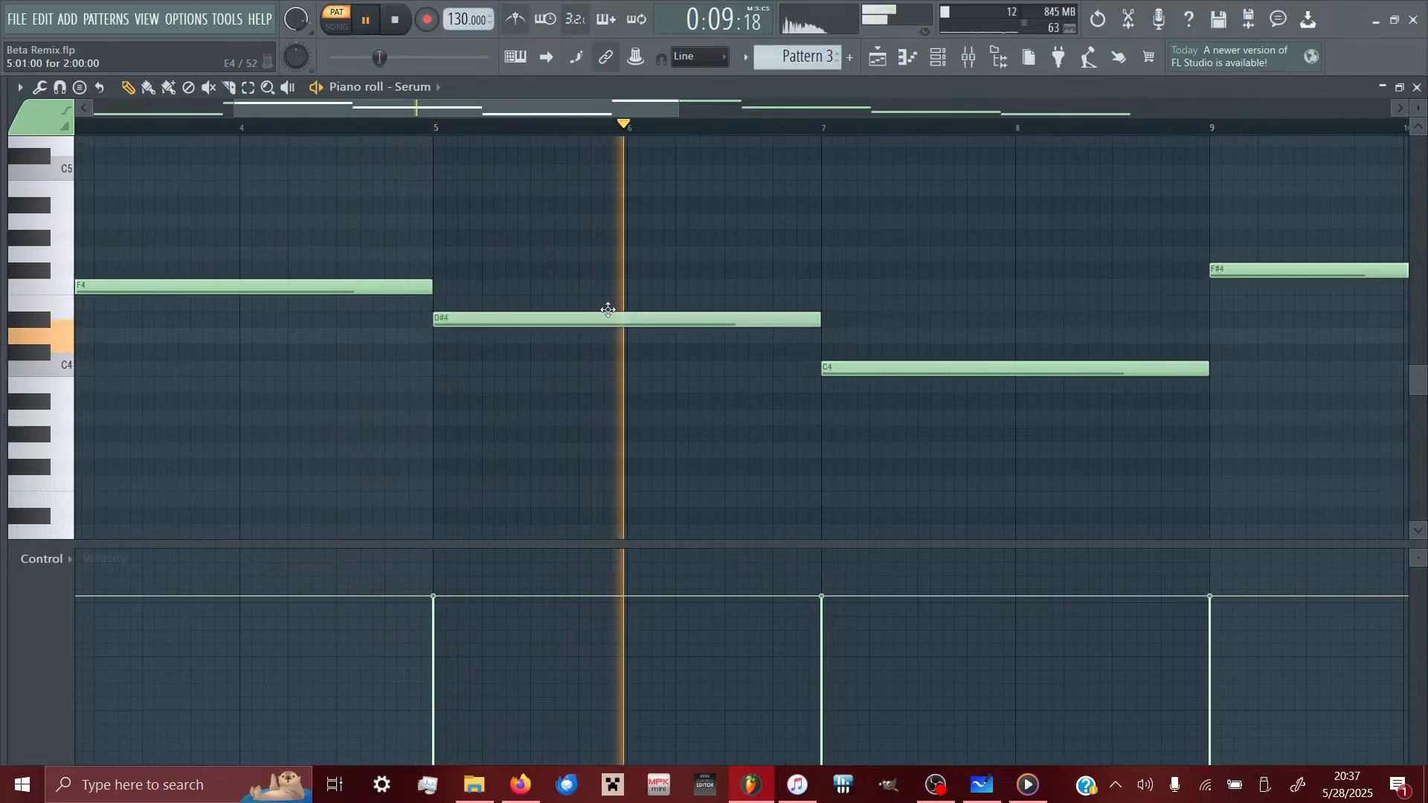
left_click(437, 127)
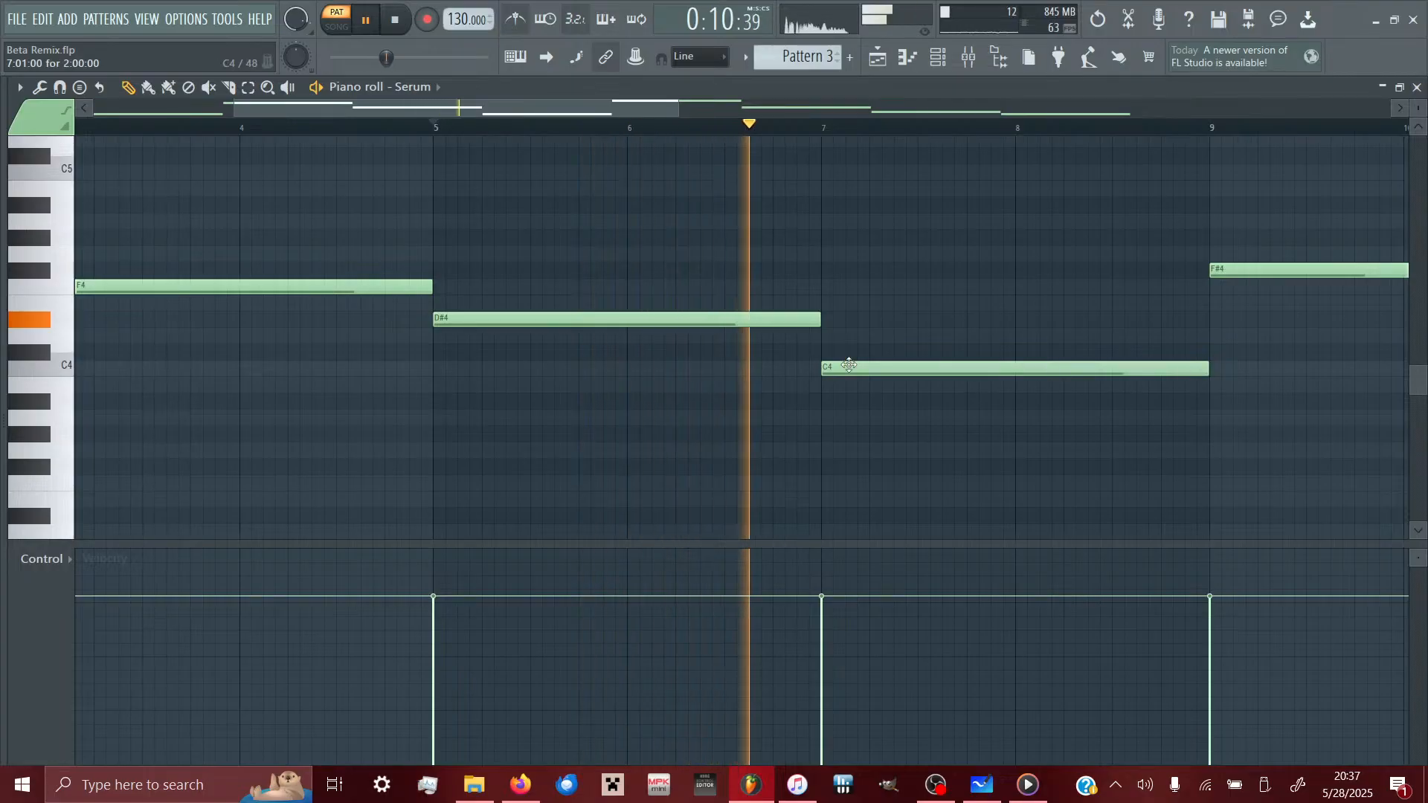
- Lower the Serum note at bar 7 to A#3 and remove the stray note beside it
left_click_drag(845, 368, 843, 402)
left_click(860, 385)
right_click(861, 385)
- Open the randomizer for the Serum notes, reset it, turn off Pattern, enable Levels with velocity at 27%, and try several seeds
scroll(513, 439, "left", 3)
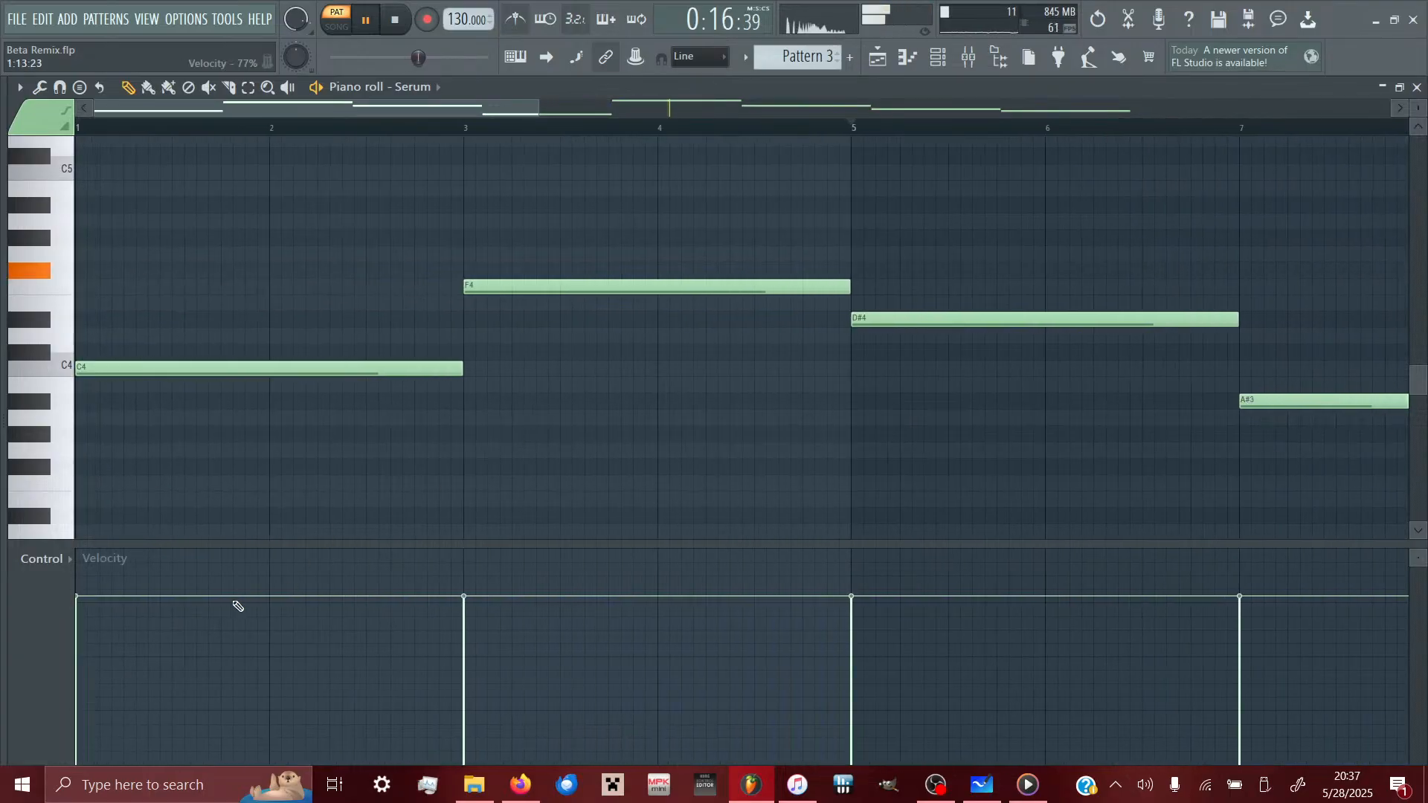
key("alt+r")
left_click(632, 571)
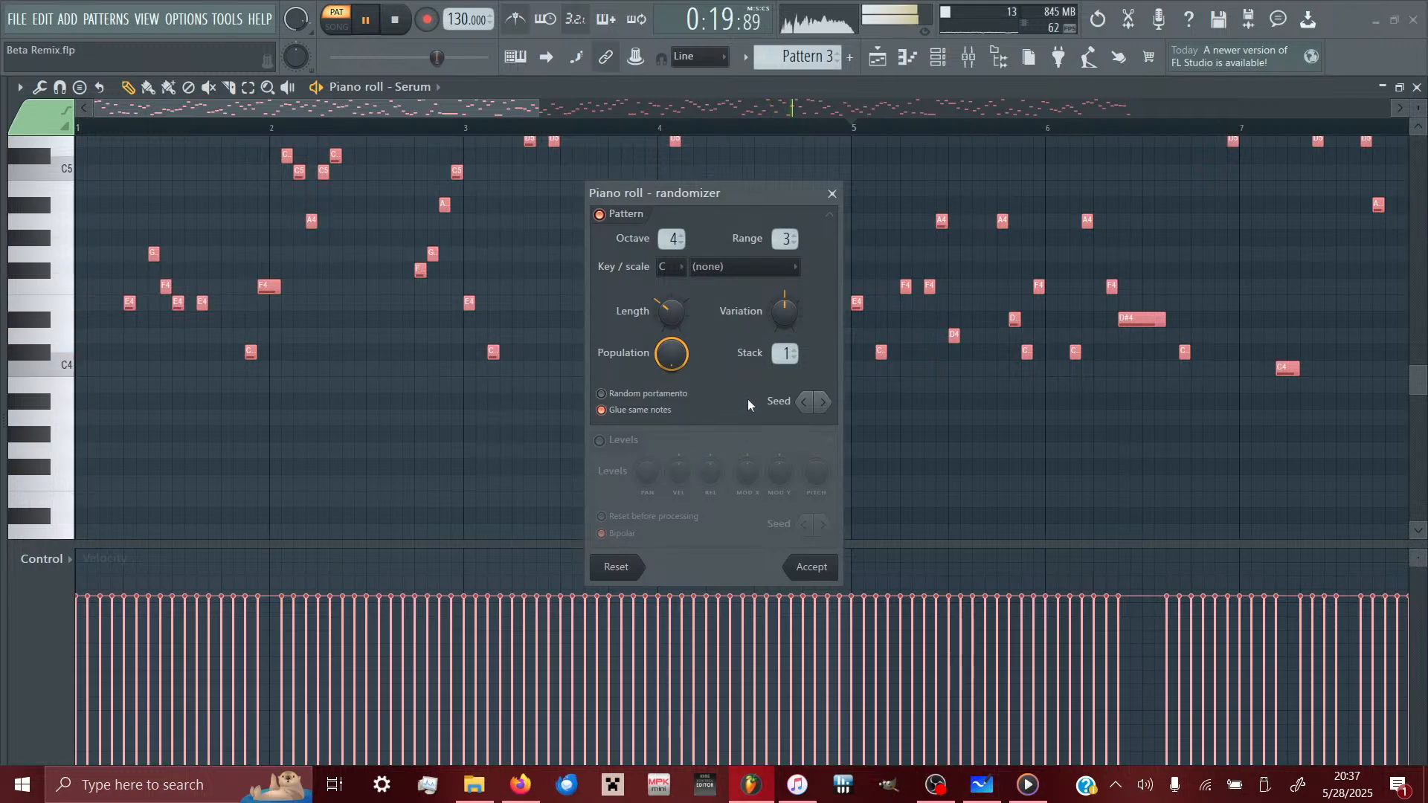
left_click(599, 214)
left_click(600, 440)
mouse_move(689, 472)
left_mouse_down()
mouse_move(689, 450)
mouse_move(678, 484)
left_mouse_up()
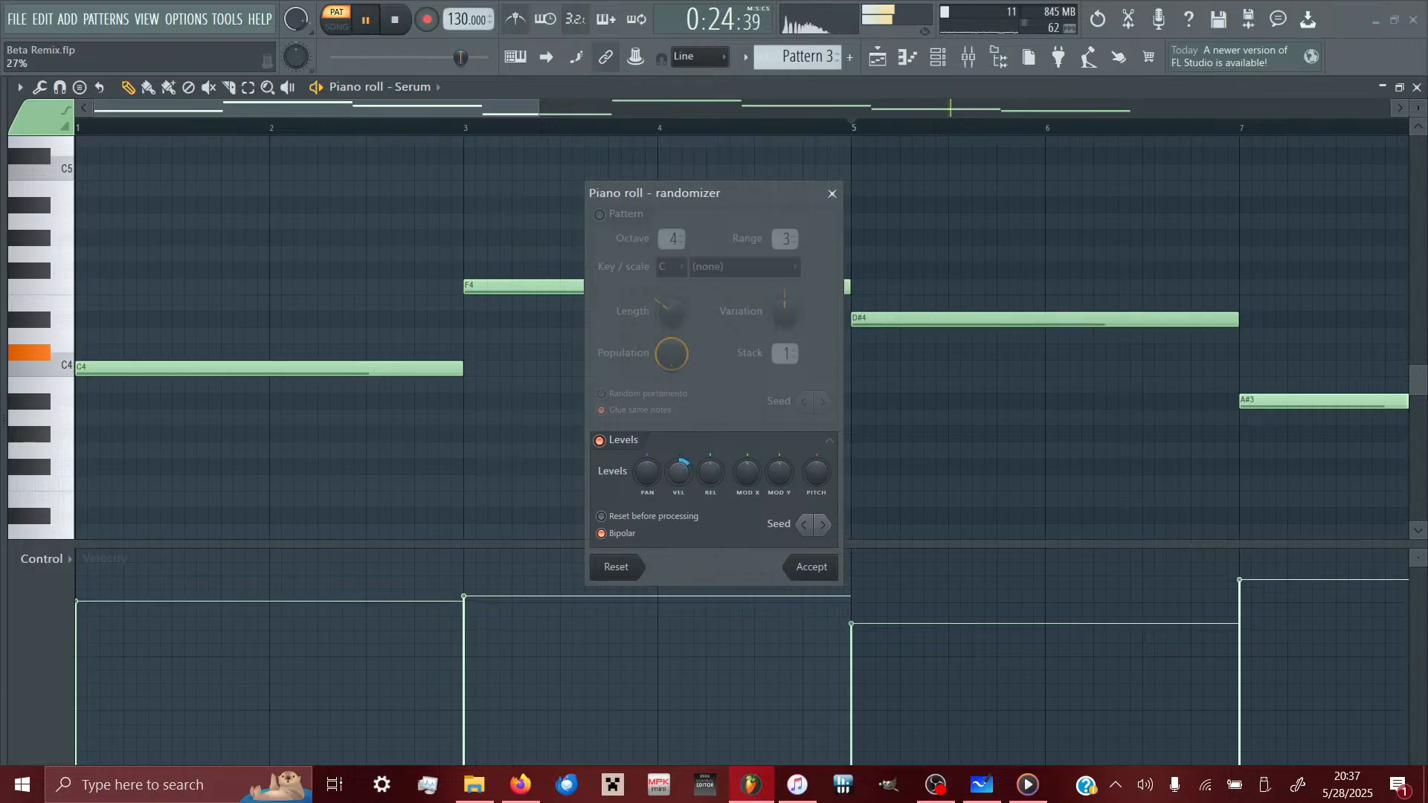
left_click(824, 531)
left_click(824, 529)
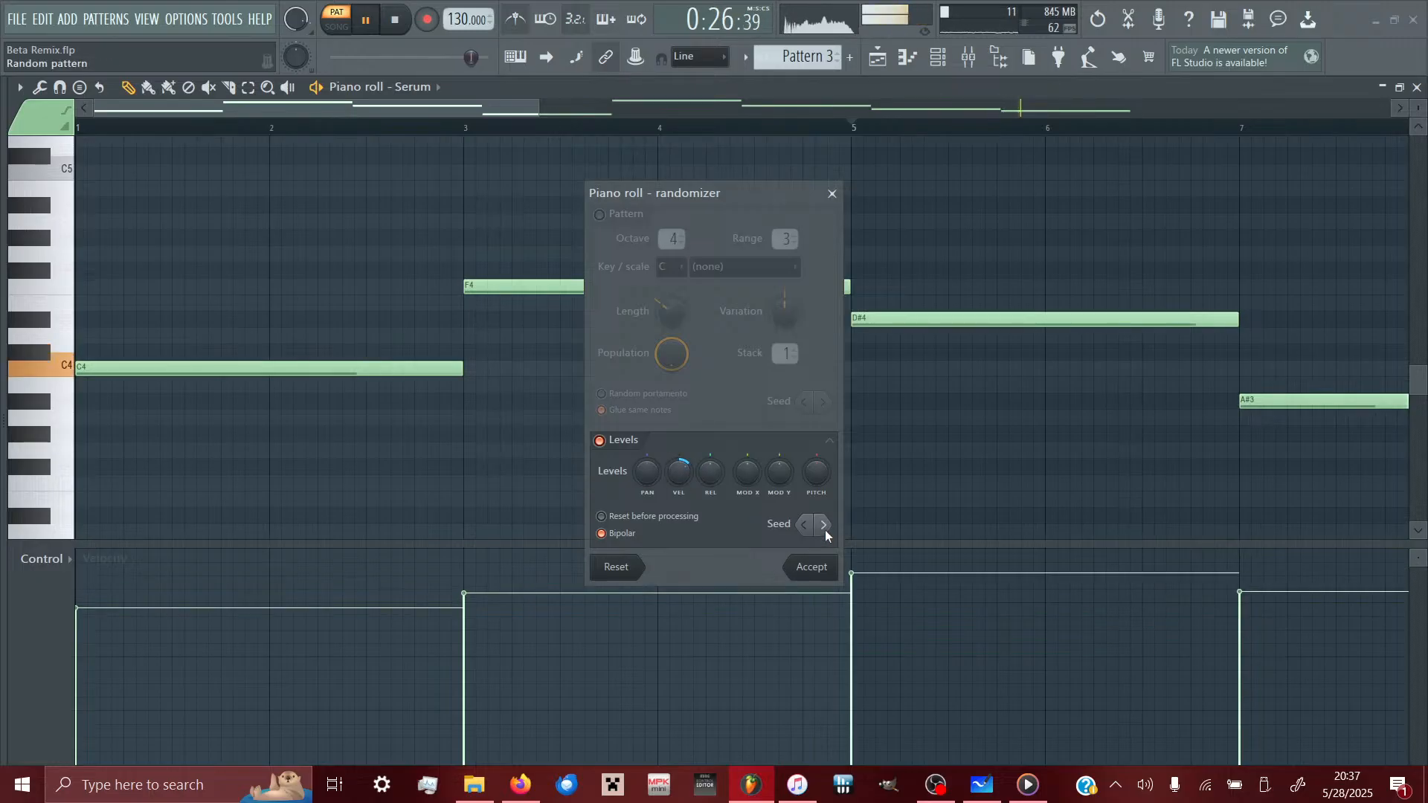
left_click(824, 530)
- Reduce the randomizer's velocity amount, set release to -9%, choose another levels seed, and accept the randomization
left_click_drag(681, 471, 709, 476)
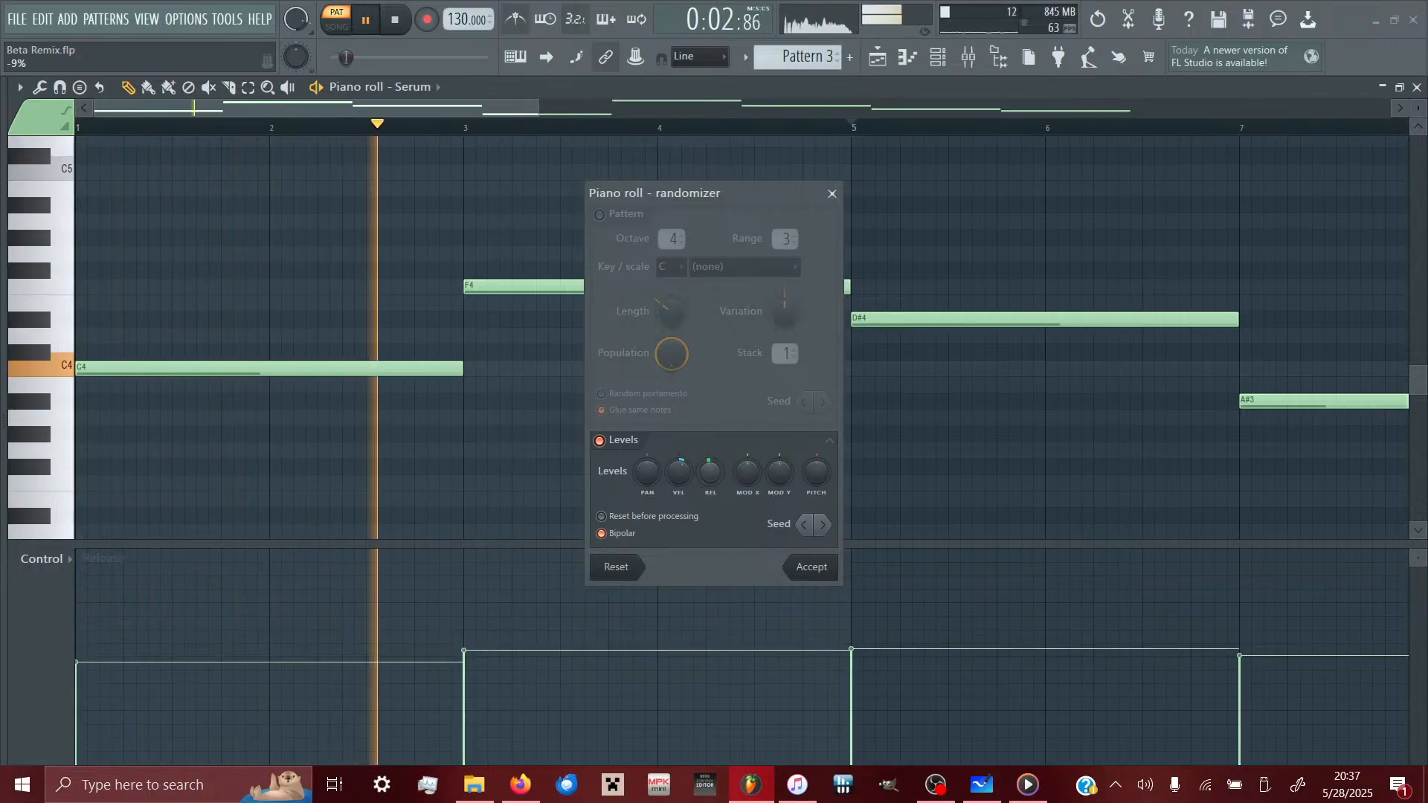
left_click(823, 524)
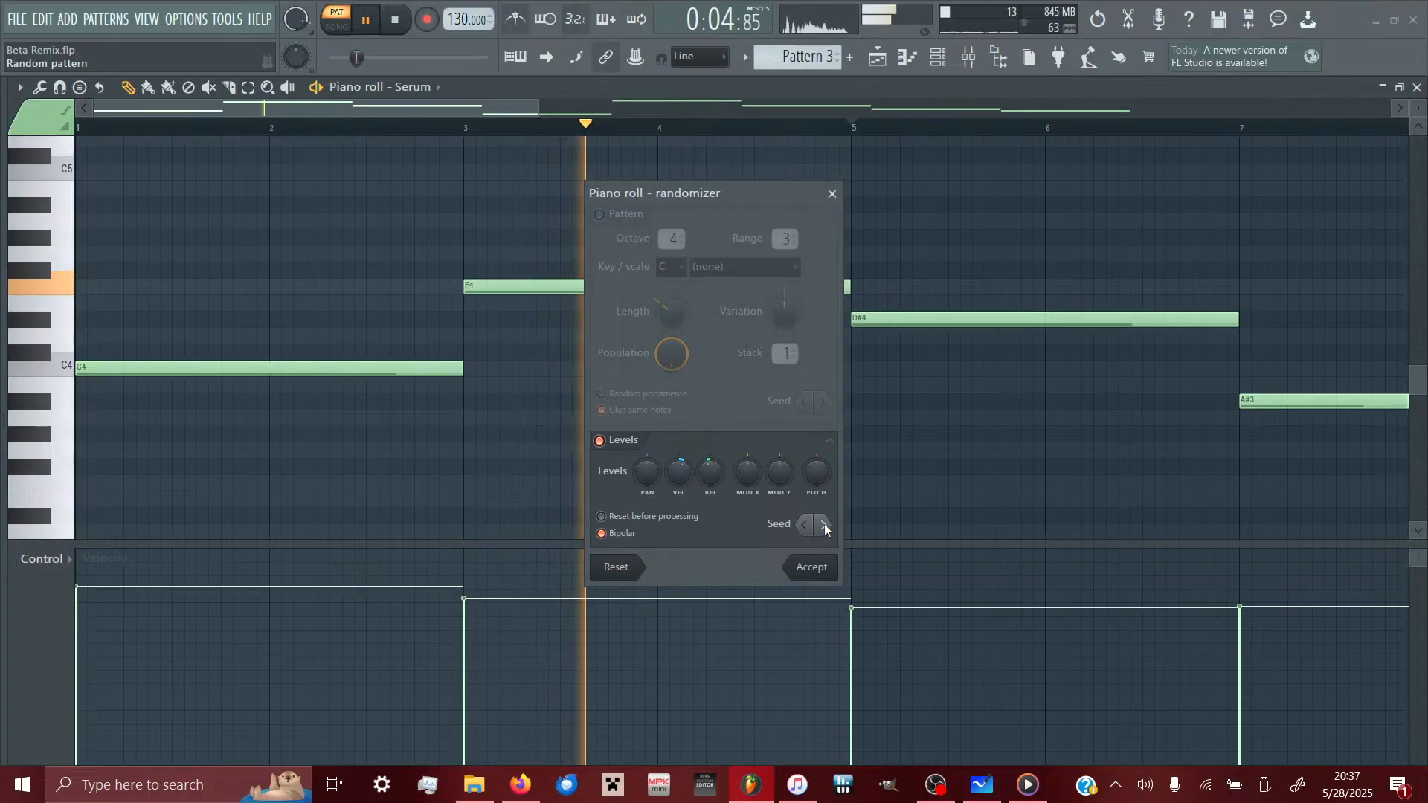
left_click(823, 524)
left_click(823, 524)
left_click(824, 523)
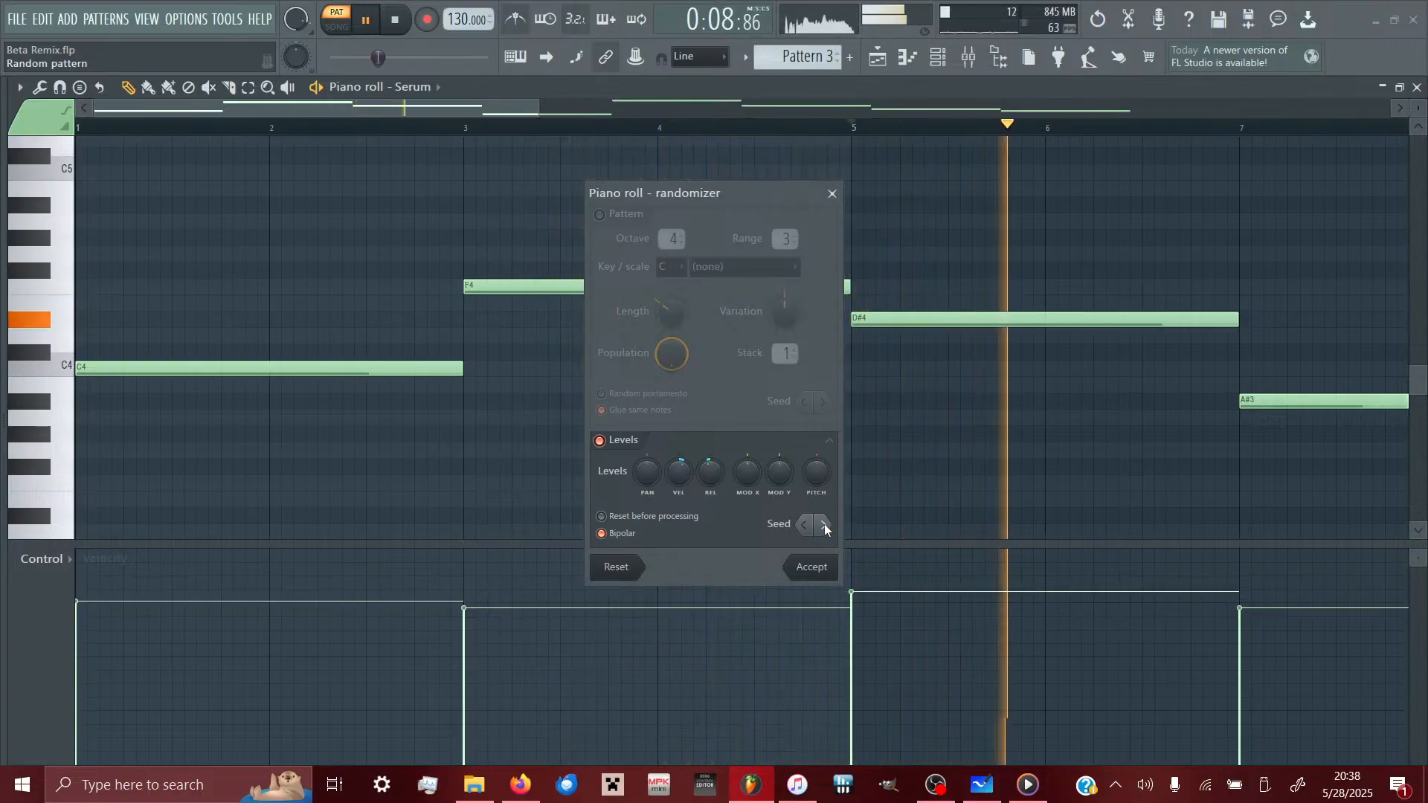
key("Return")
- Review the Serum notes from bar 5 through bar 16 while Pattern 3 plays
scroll(951, 283, "right", 1)
scroll(950, 283, "right", 3)
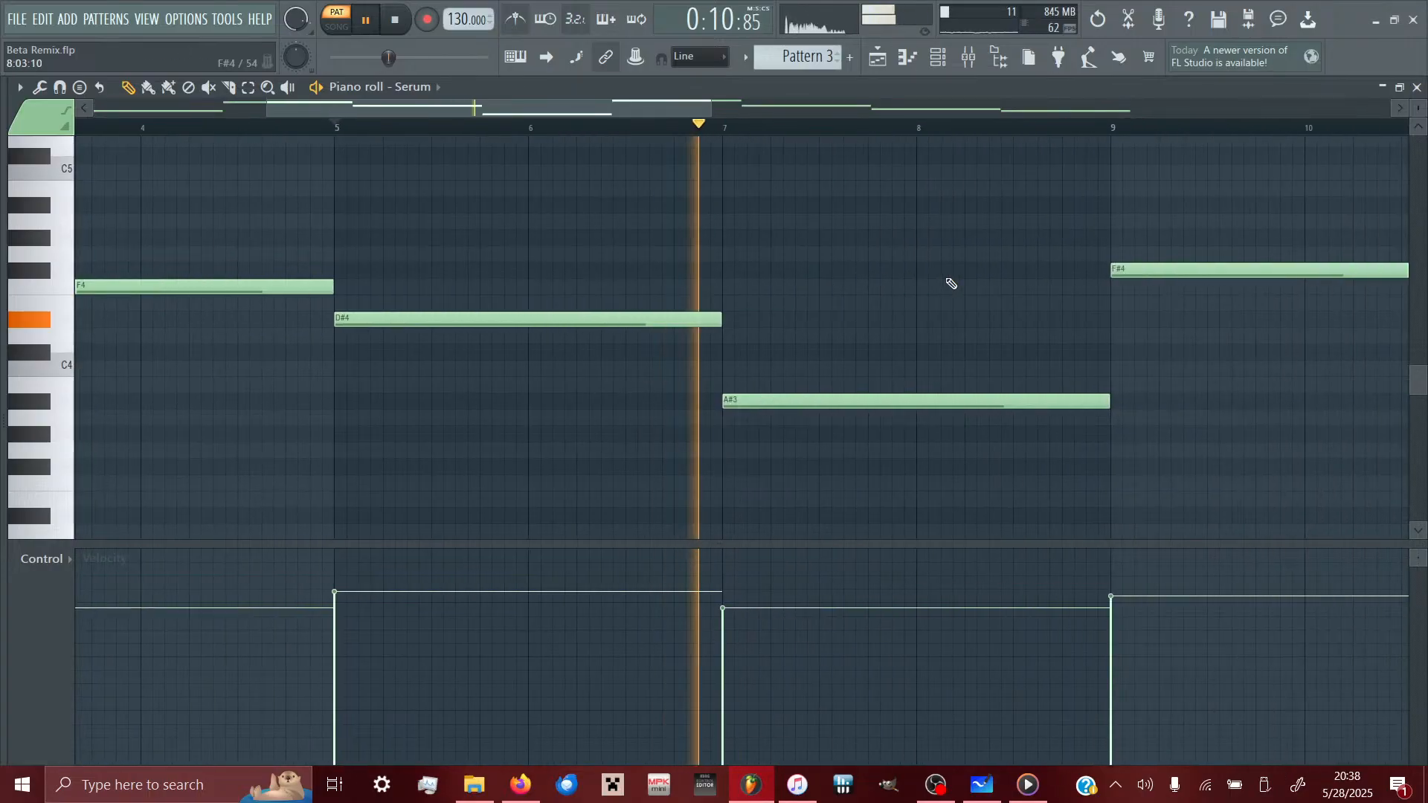
scroll(946, 279, "right", 2)
scroll(946, 279, "right", 1)
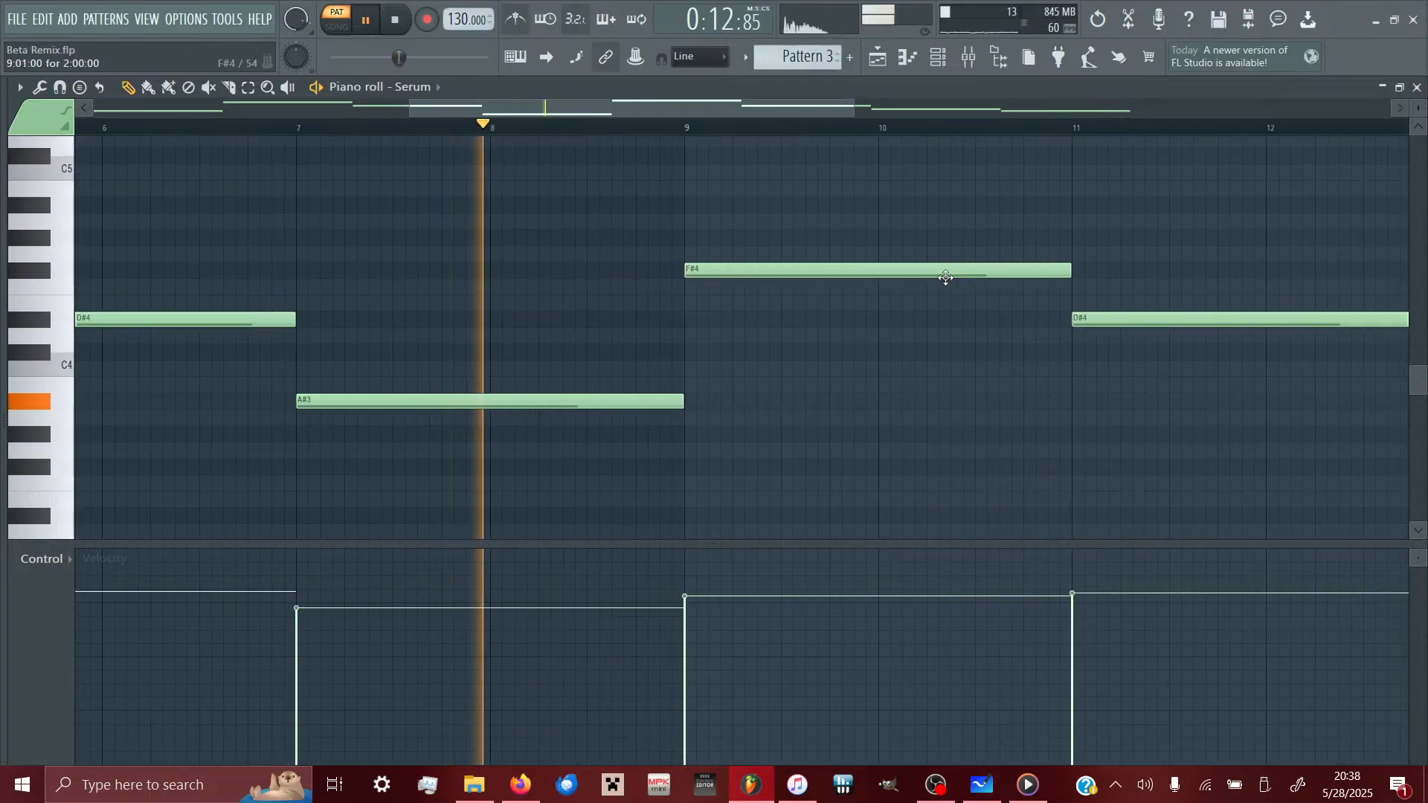
scroll(949, 282, "right", 3)
scroll(951, 283, "right", 8)
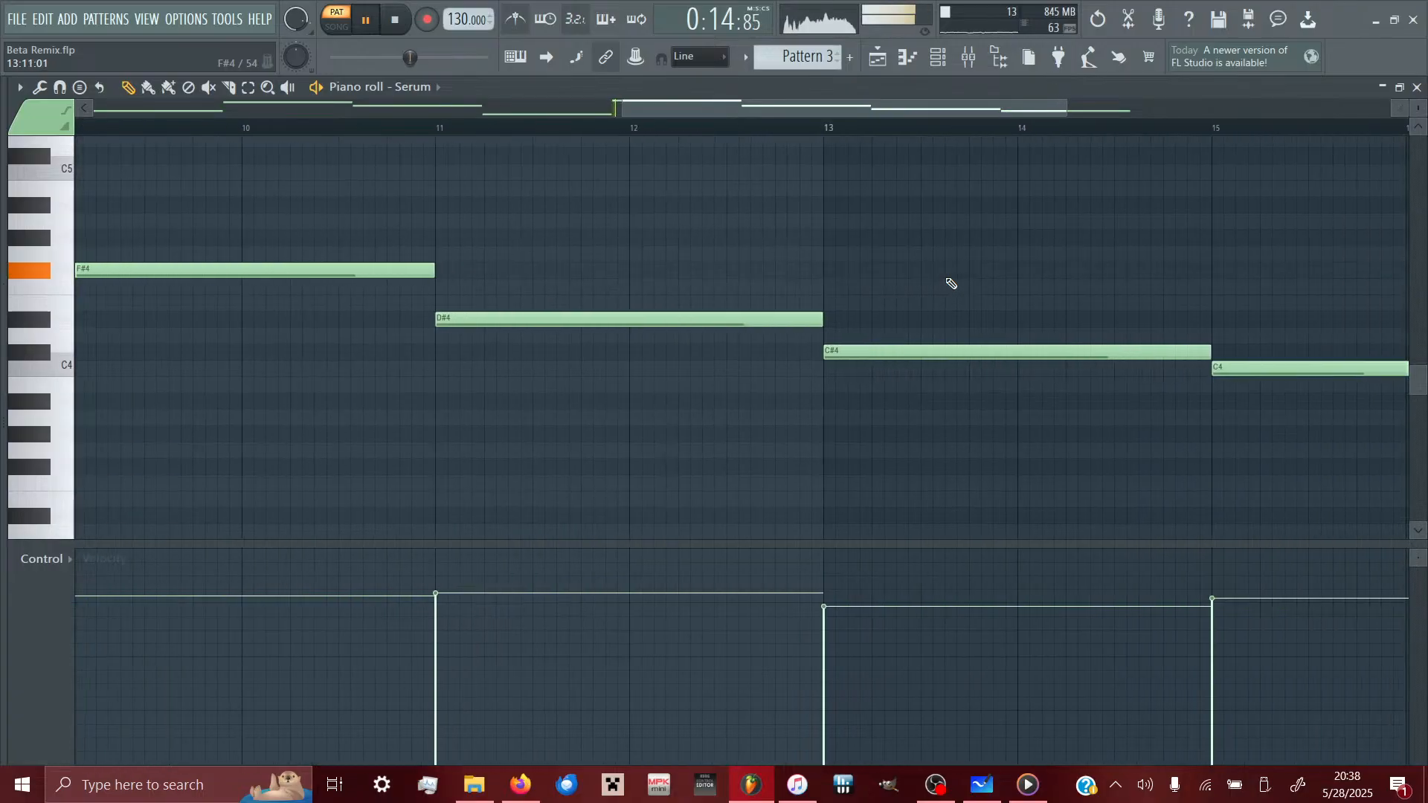
scroll(951, 283, "left", 4)
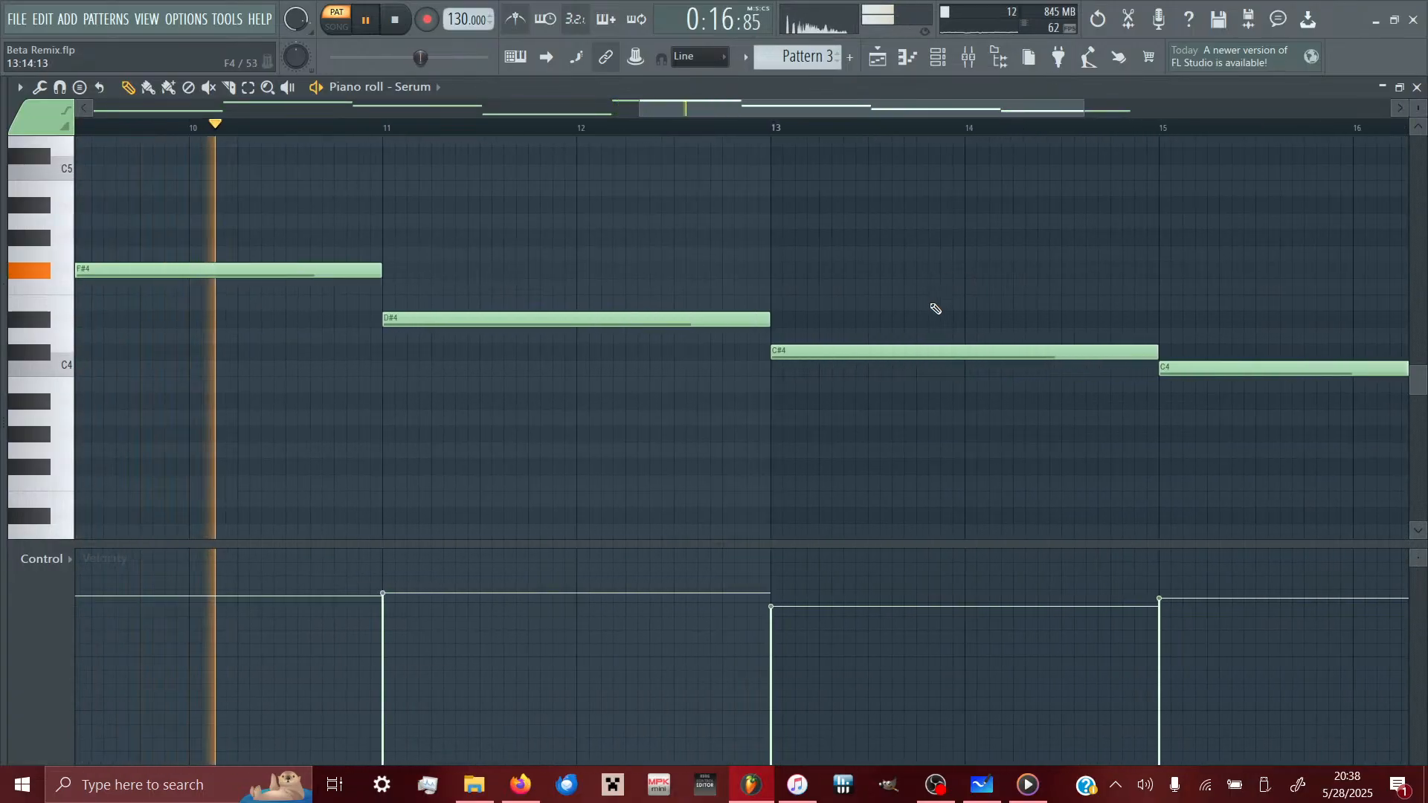
- Raise the Serum note at bar 13 to D4 and the one at bar 9 to G4
mouse_move(835, 351)
left_mouse_down()
mouse_move(823, 316)
mouse_move(828, 336)
left_mouse_up()
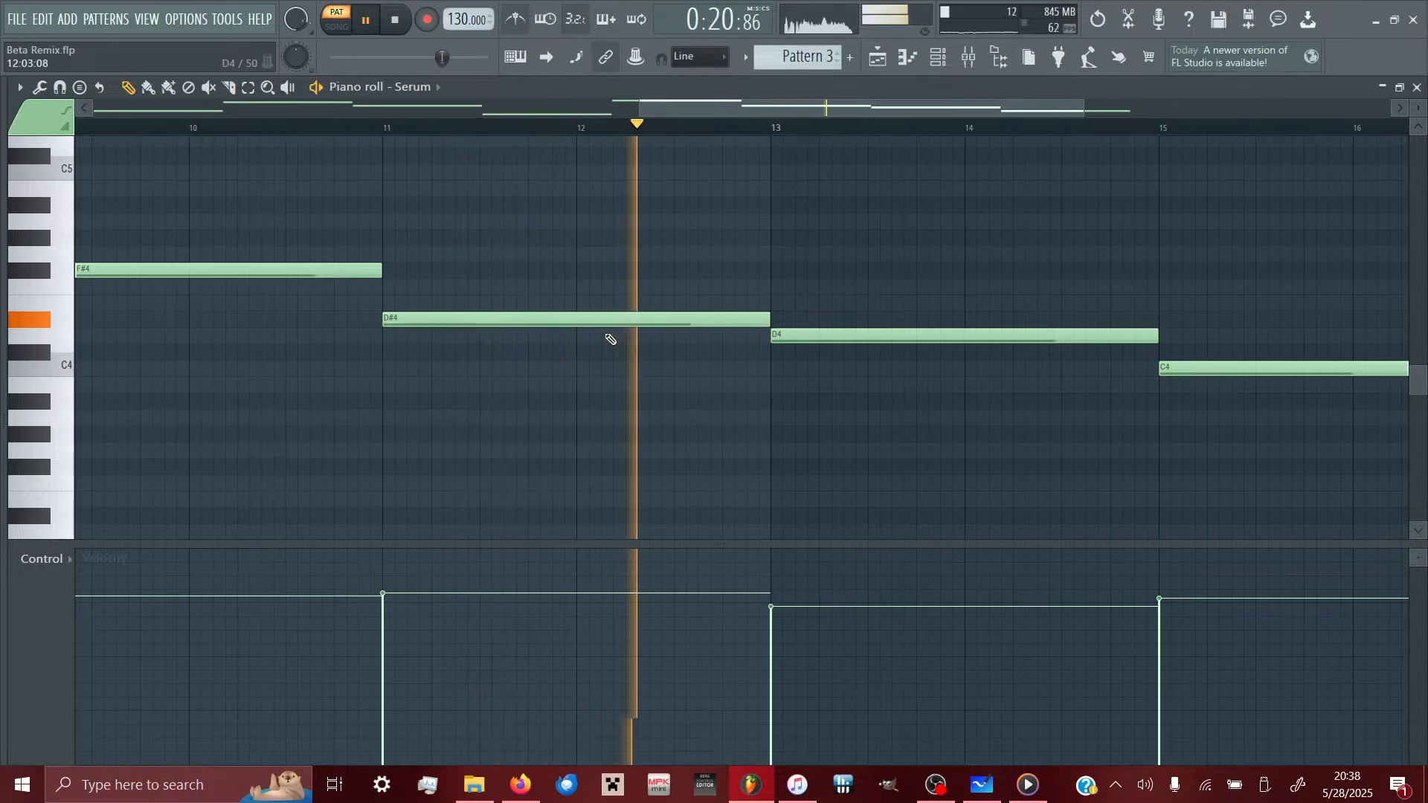
scroll(608, 338, "left", 4)
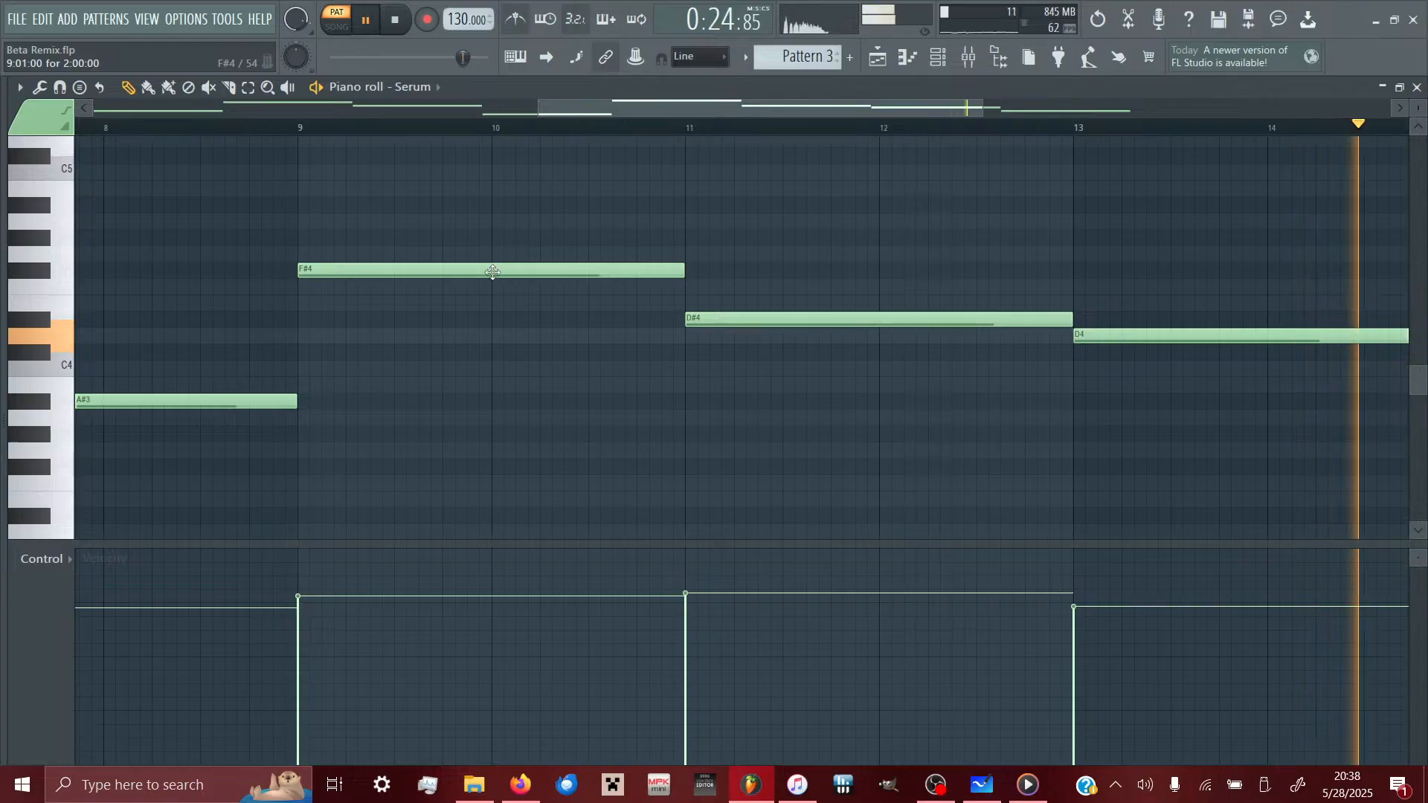
left_click_drag(492, 272, 488, 253)
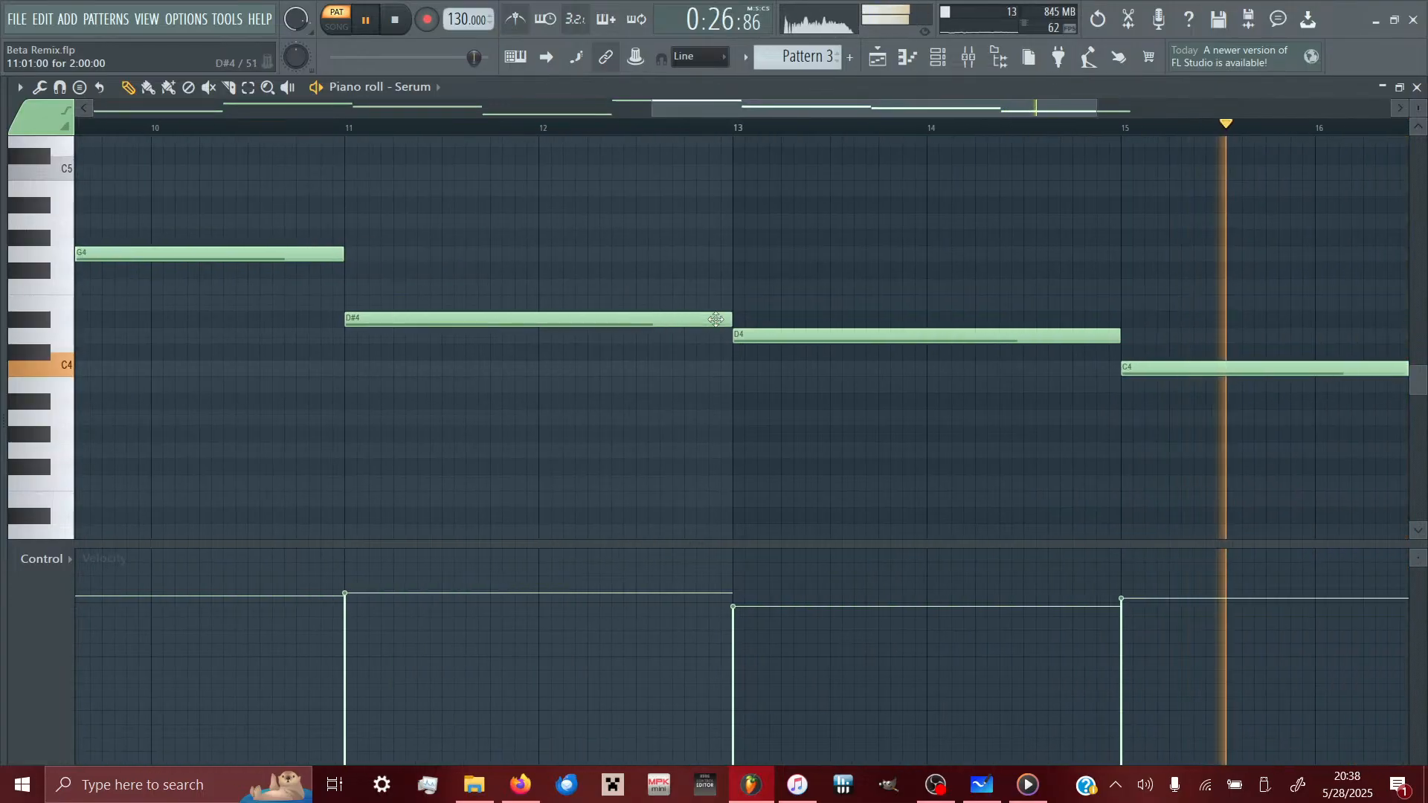
scroll(561, 208, "left", 3)
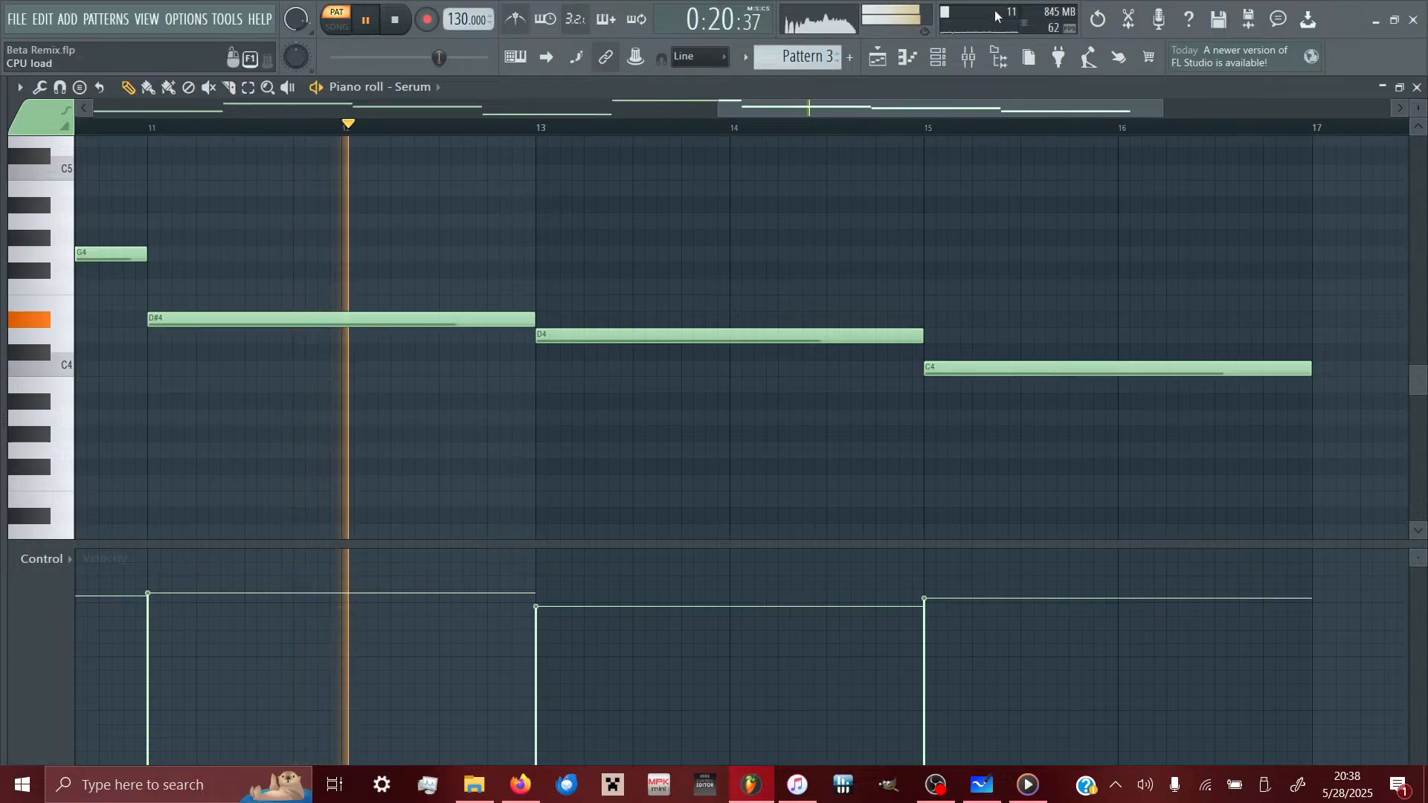
- In the playlist, place Pattern 3 at bar 1 of Track 2, cut off everything beyond bar 9, and play the arrangement
left_click(889, 58)
left_click_drag(344, 222, 281, 199)
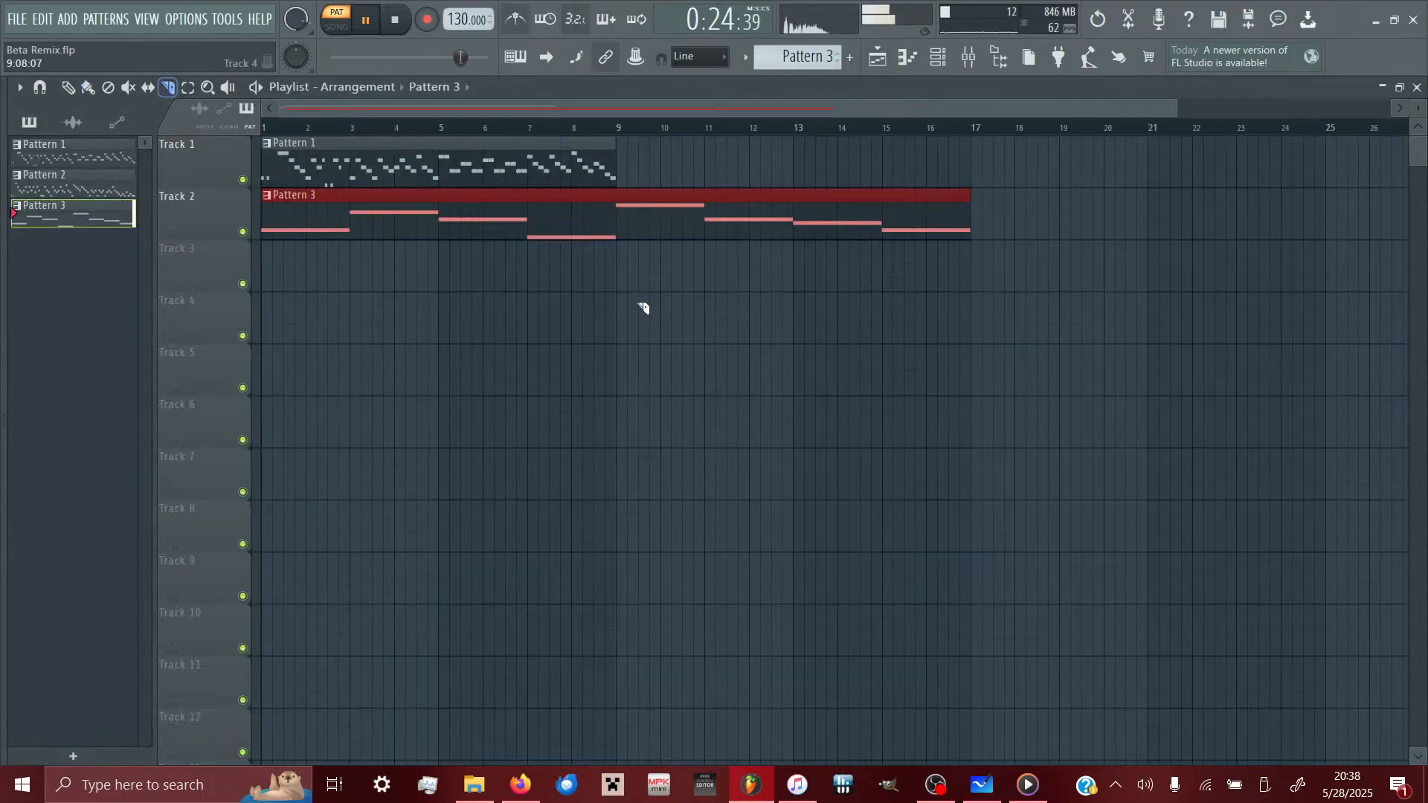
left_click_drag(629, 225, 624, 212)
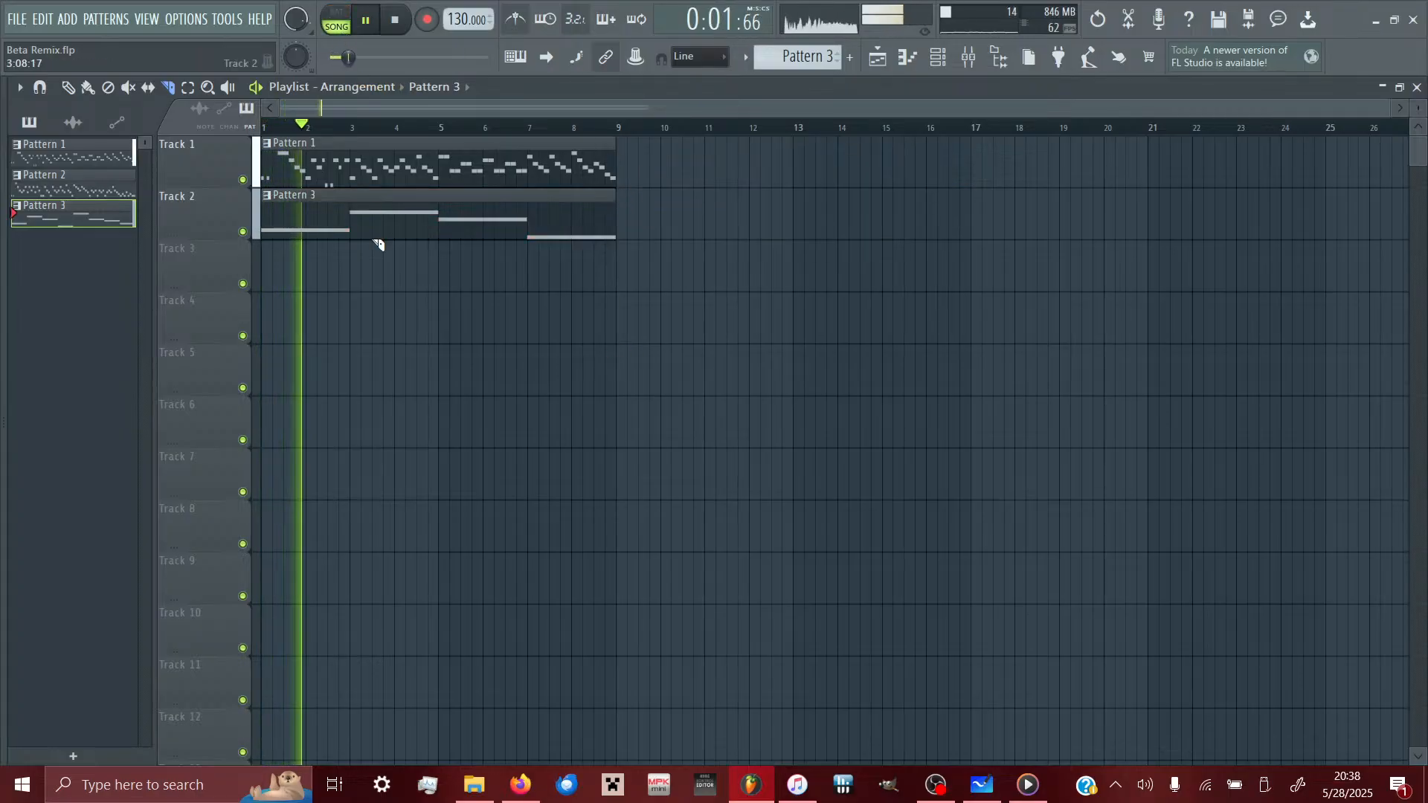
key("b")
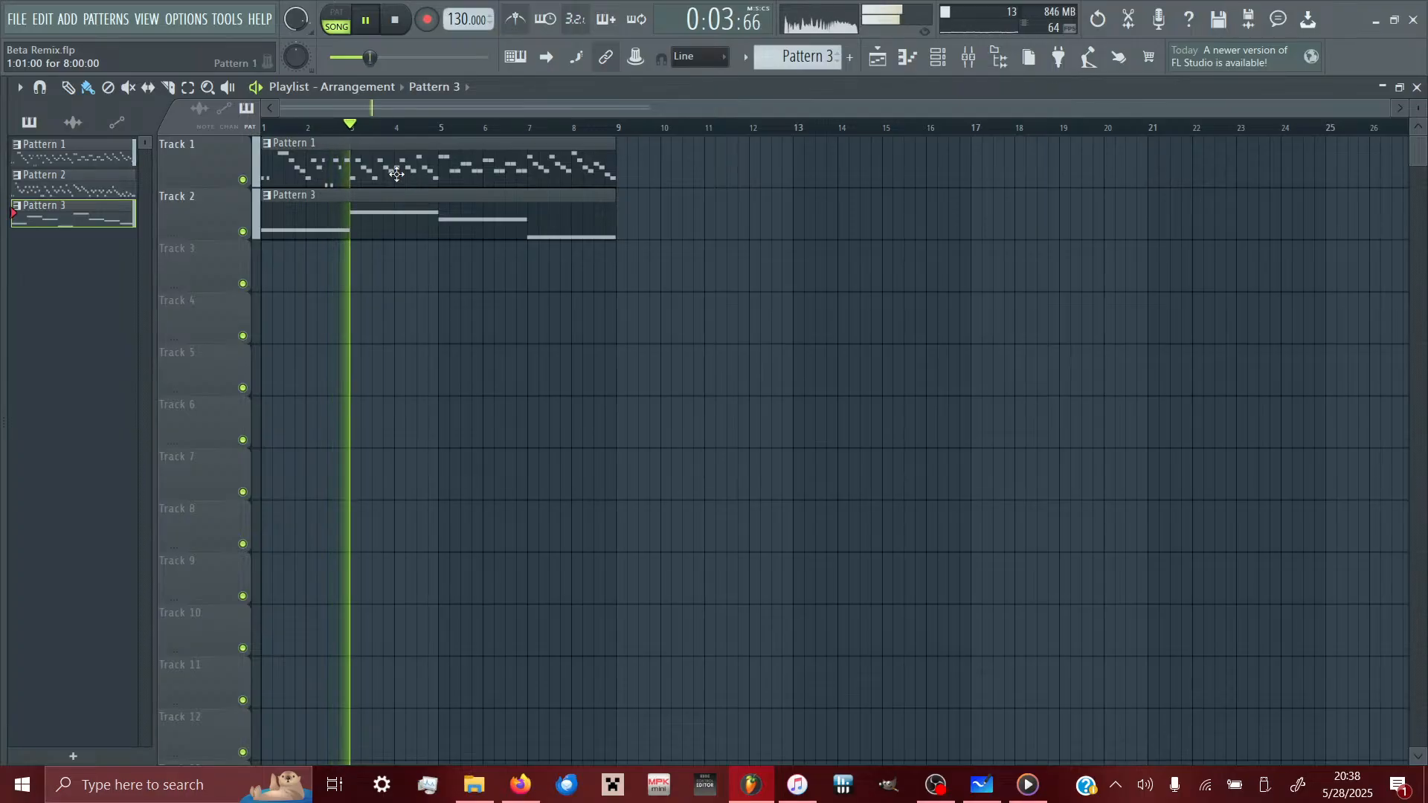
- Open Pattern 1's Toxic Biohazard notes and raise the two short A#4 notes in bar 2 to C5
double_click(397, 174)
scroll(638, 343, "up", 3)
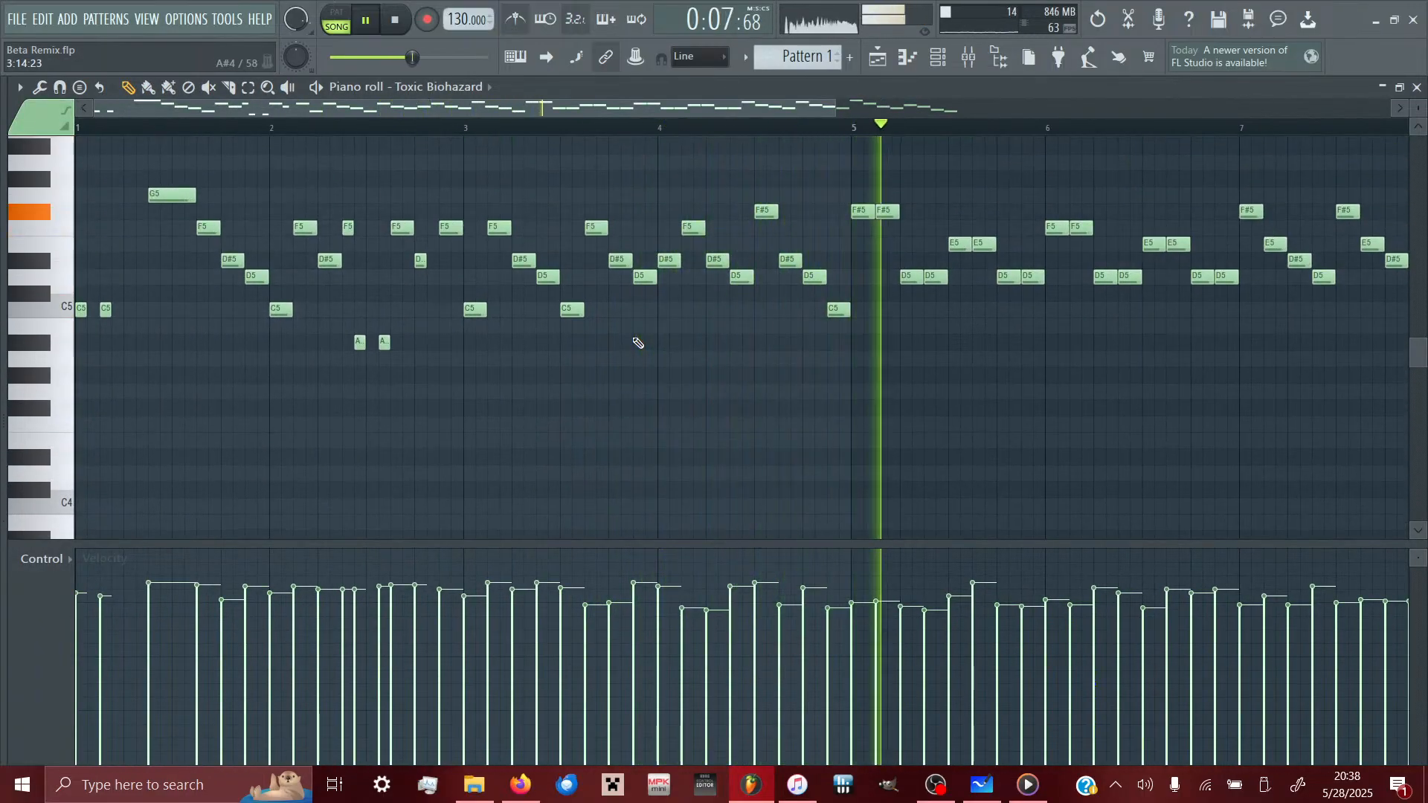
scroll(638, 343, "right", 5)
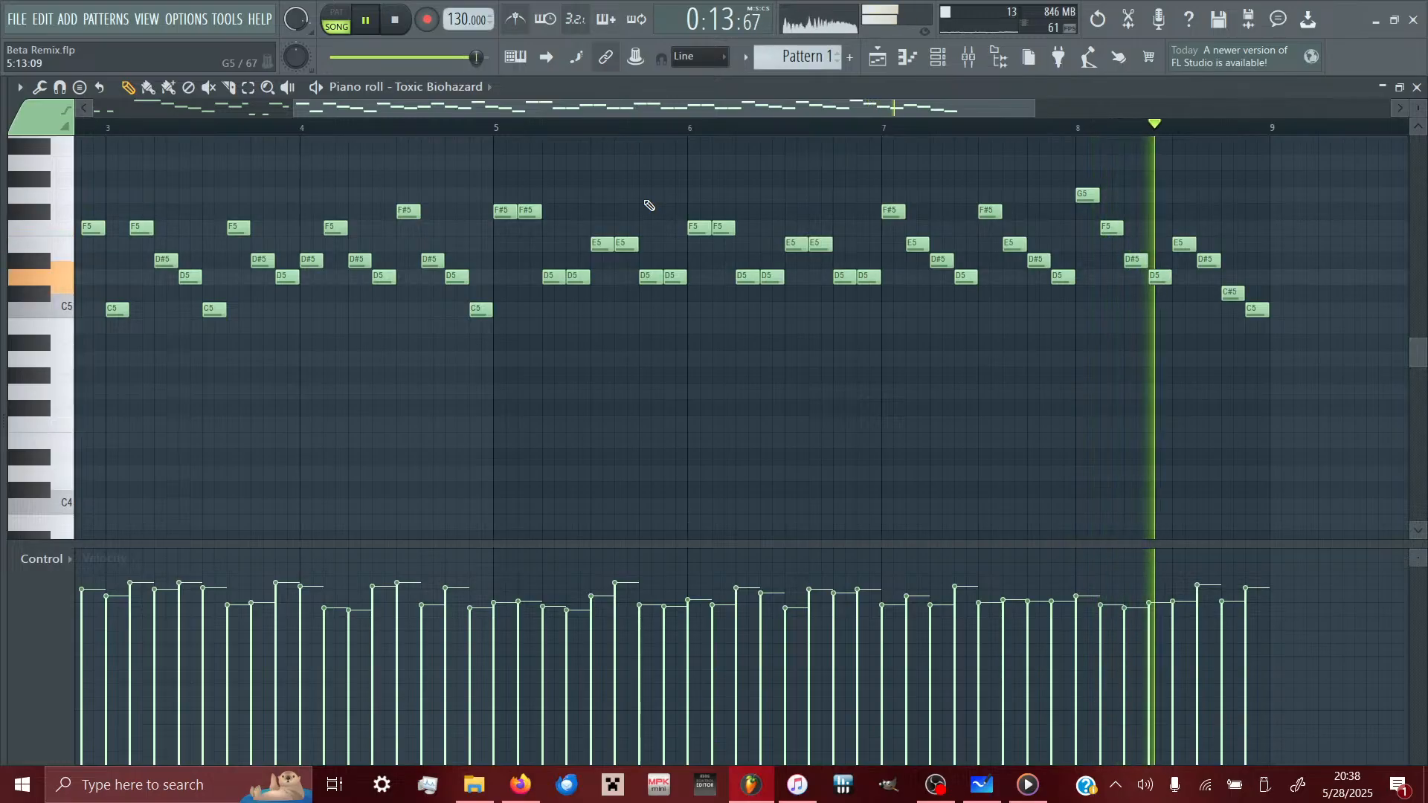
scroll(831, 383, "left", 5)
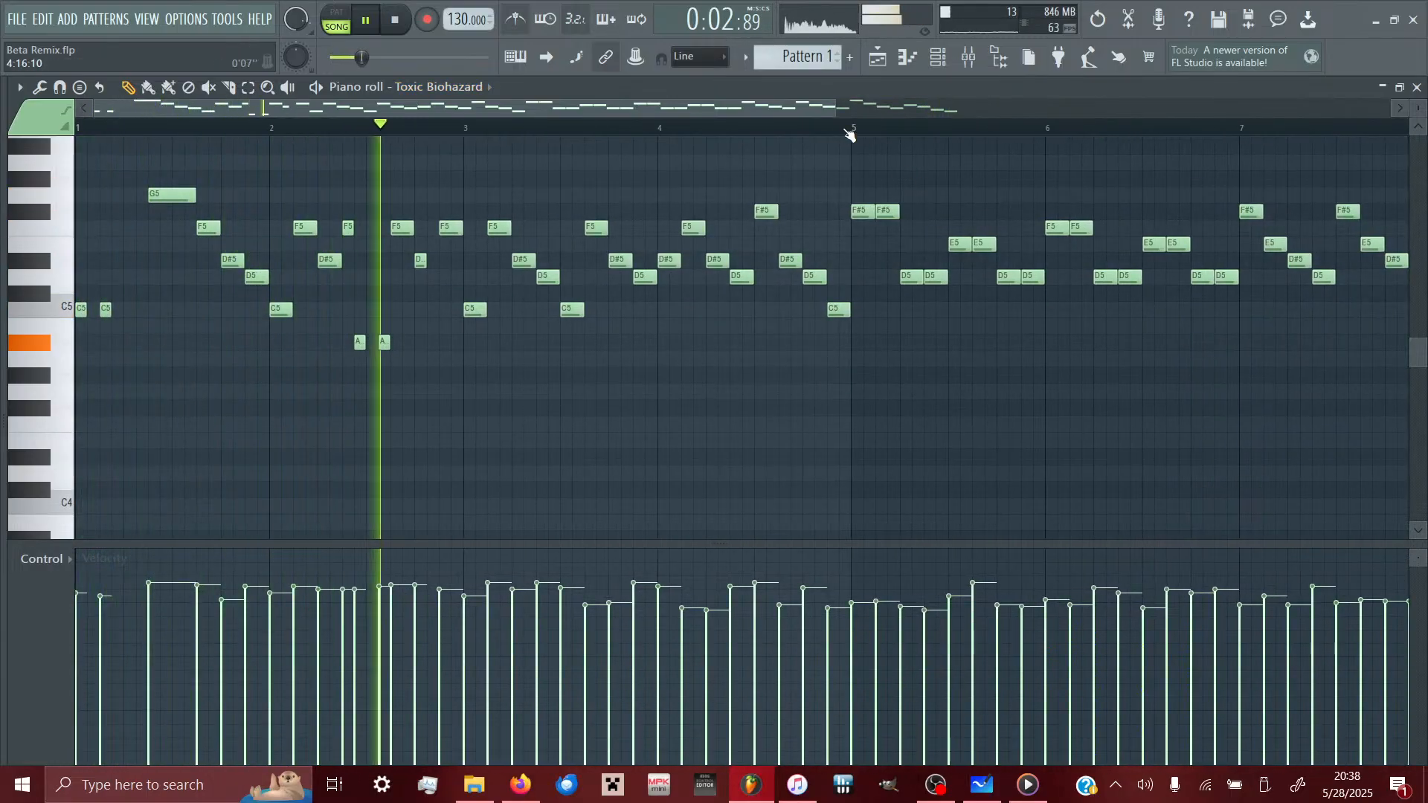
left_click_drag(835, 109, 552, 59)
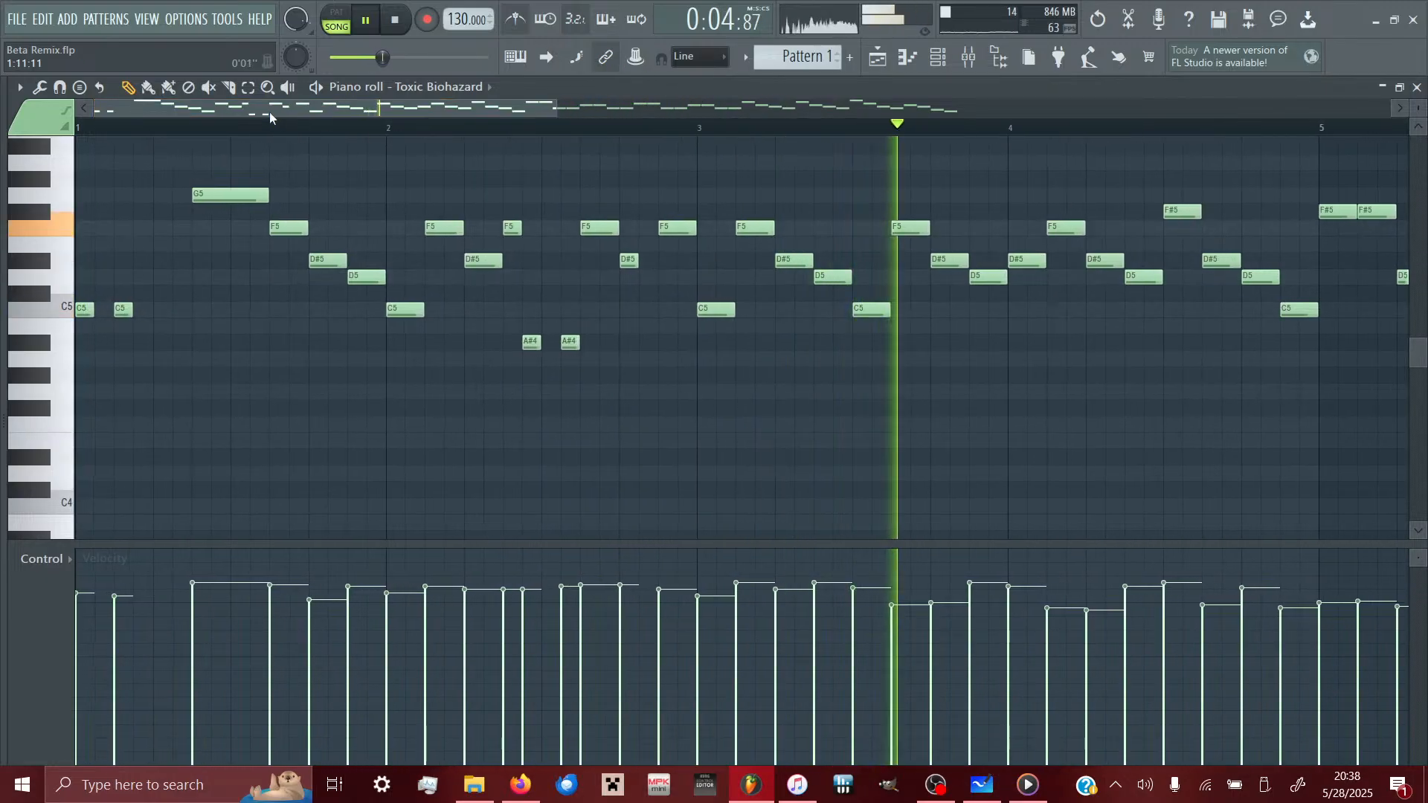
left_click(84, 131)
left_click_drag(579, 365, 534, 325)
key("shift+Up")
key("shift+Up")
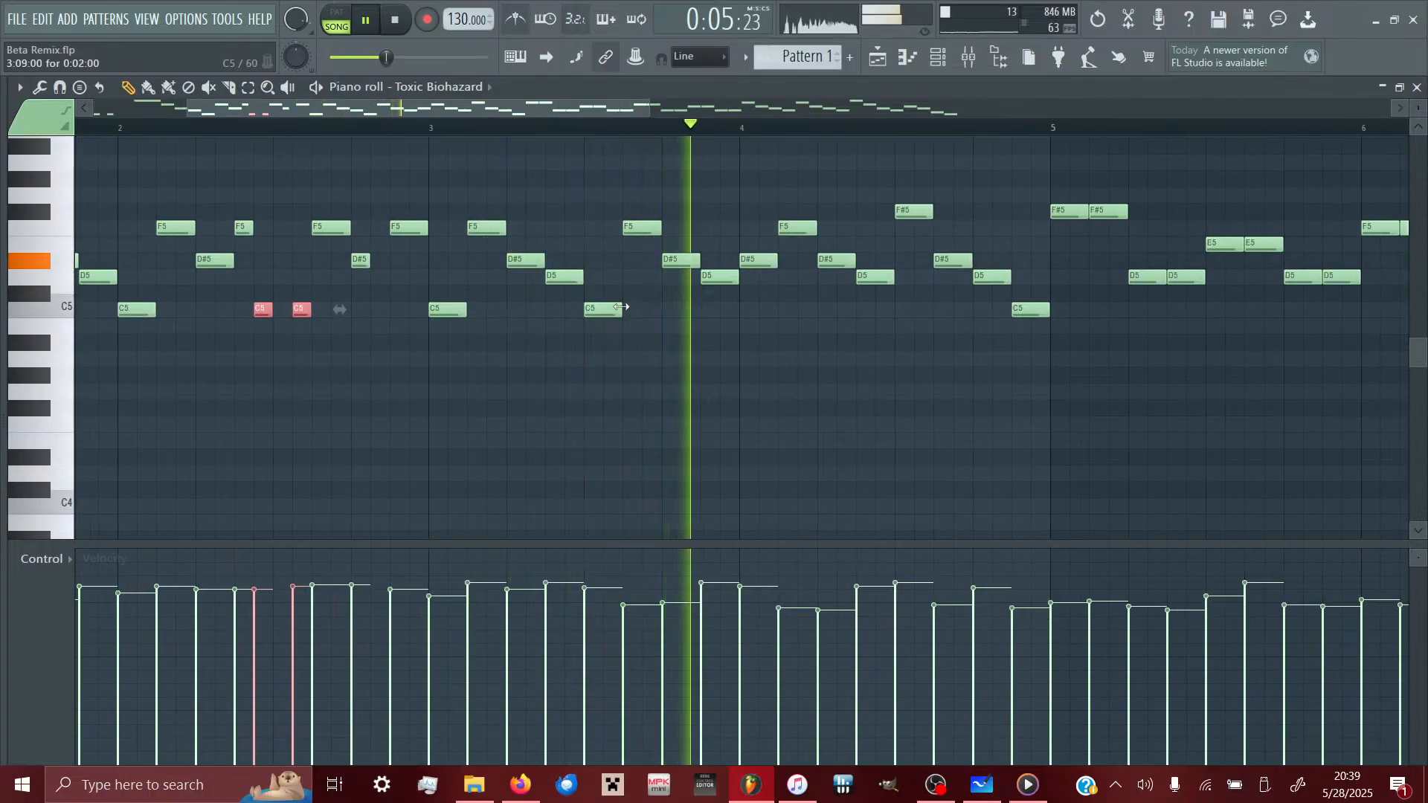
- Keep Toxic Biohazard as the target channel and replay the song from the beginning to check the melody
left_click(415, 91)
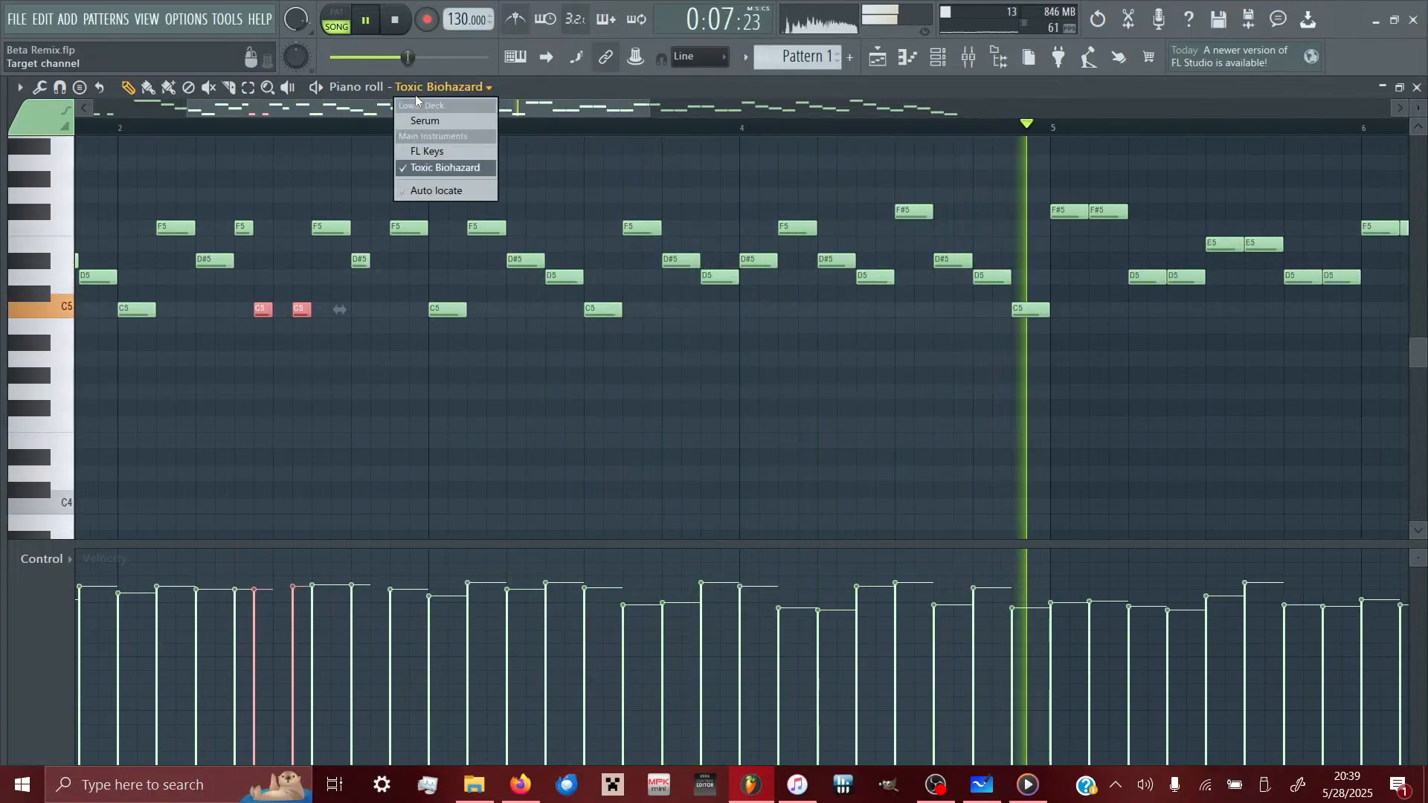
left_click(444, 167)
left_click(396, 21)
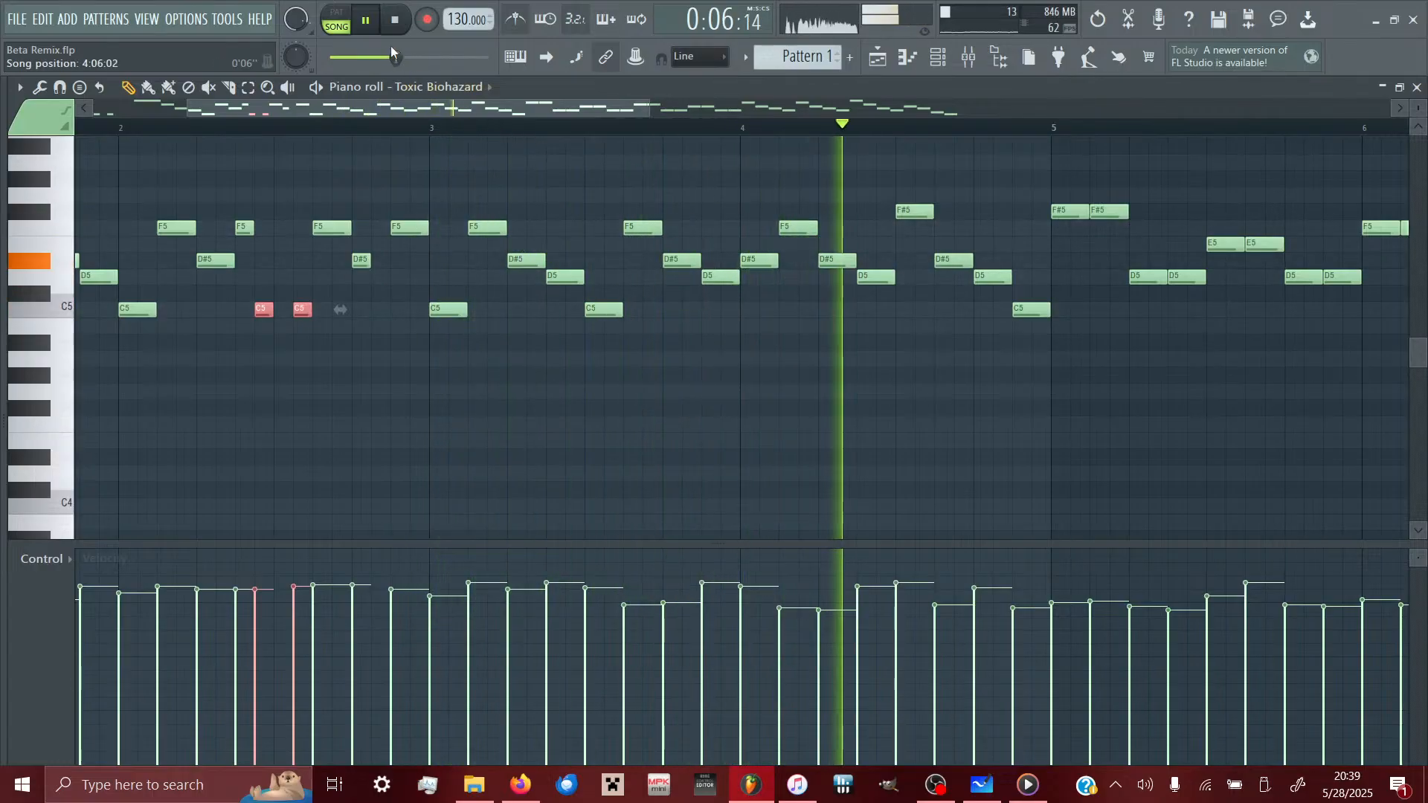
left_click(395, 20)
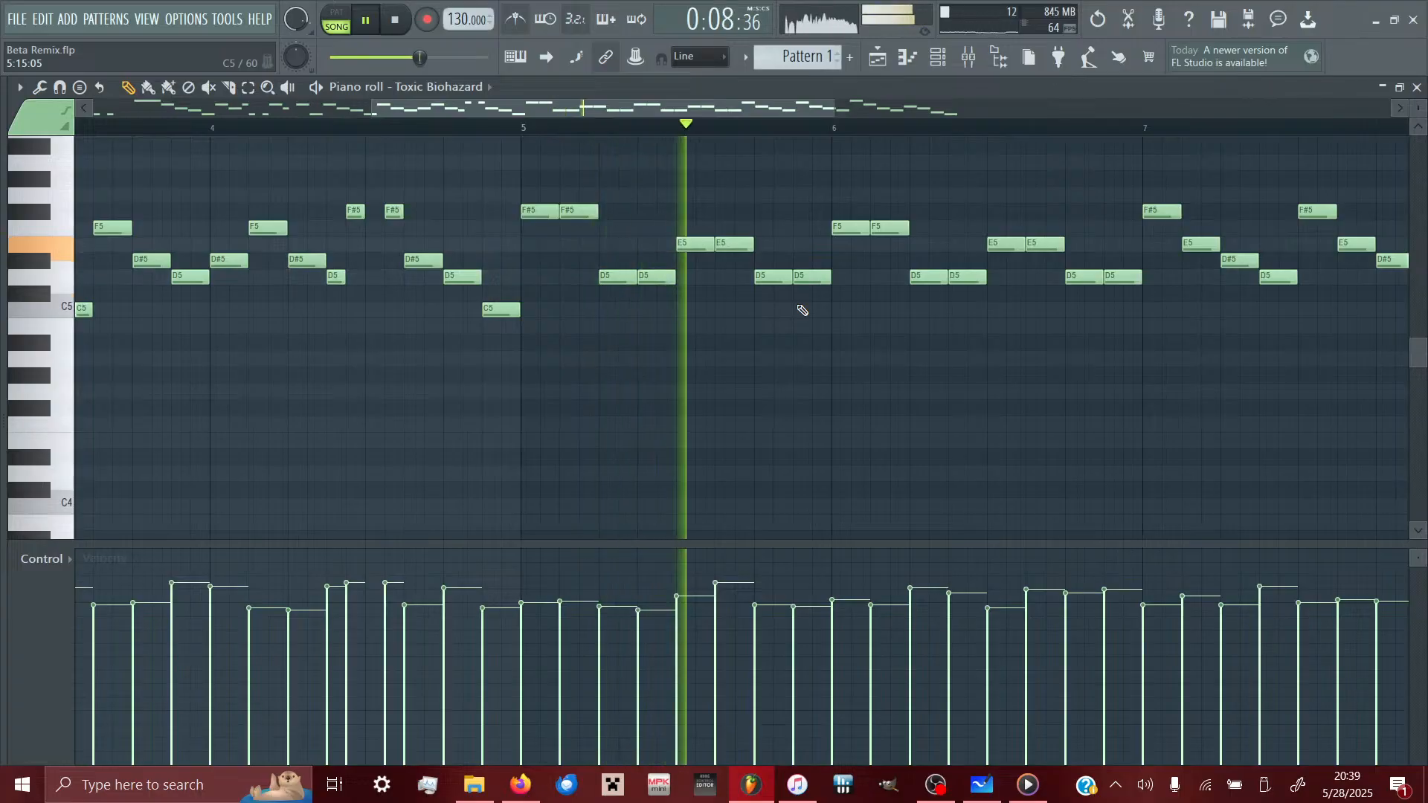
- Lower bar 5's F#5 and E5 pairs to F5 and D#5, and bar 6's D5 pairs to C5 and E5 pair to D#5
left_click_drag(787, 266, 516, 175)
key("shift+Down")
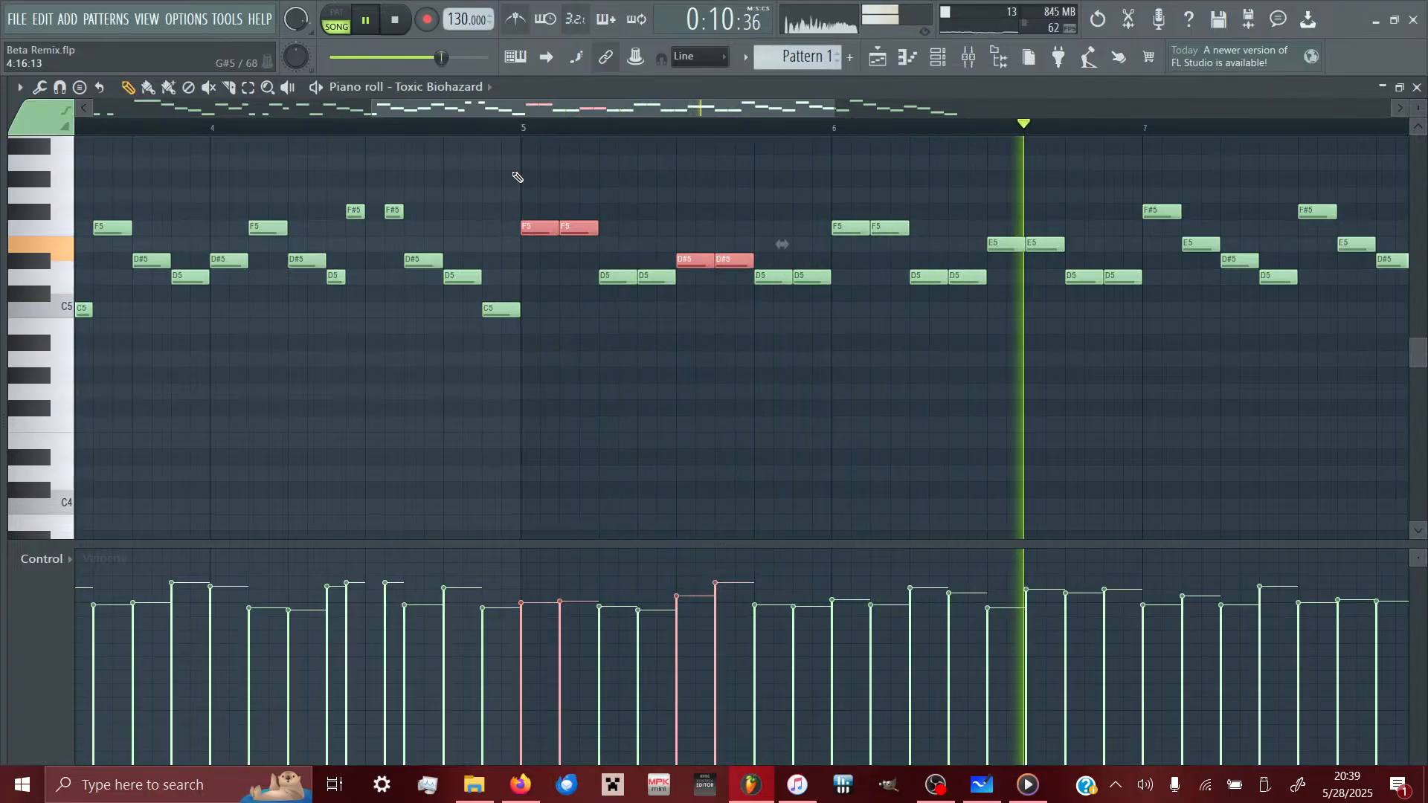
left_click_drag(1125, 316, 918, 276)
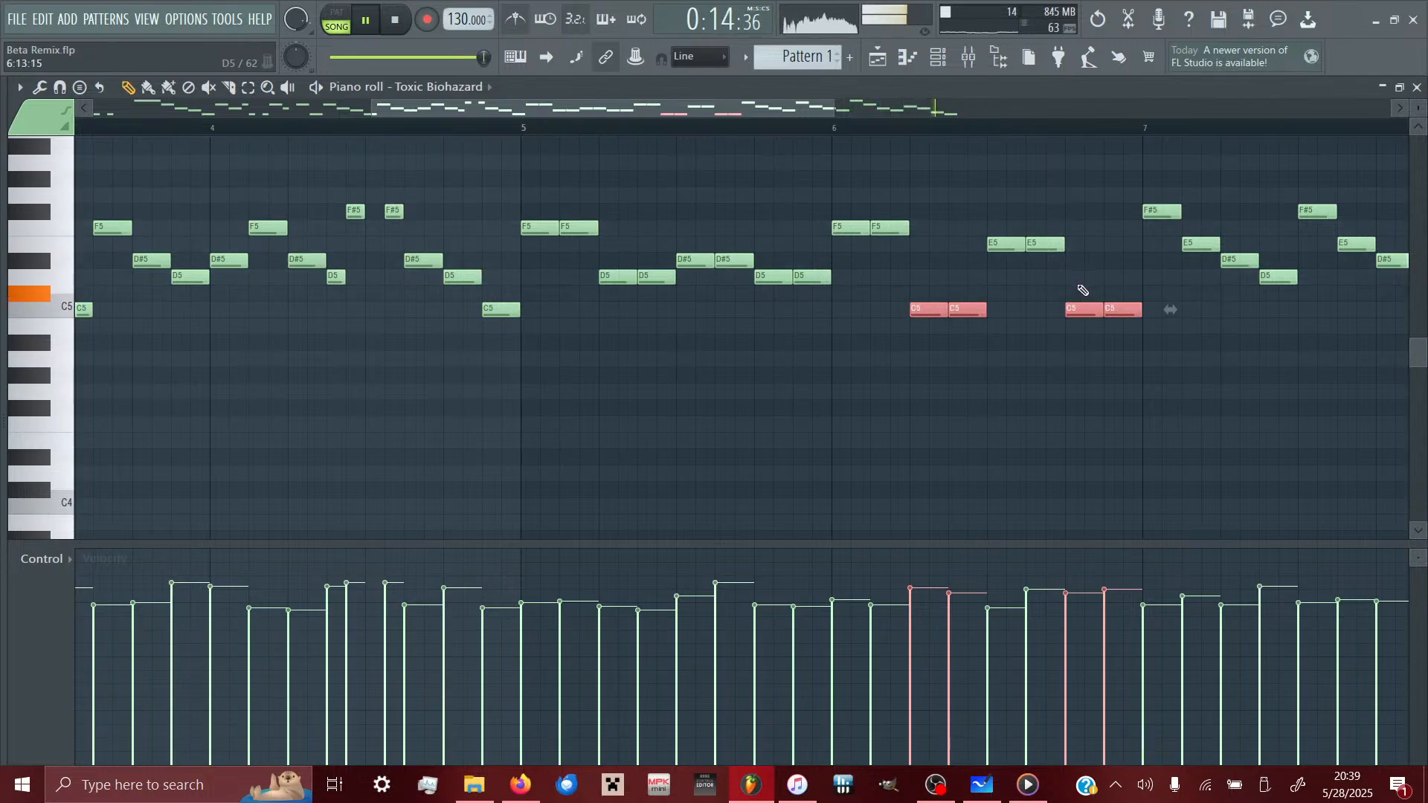
left_click_drag(1082, 290, 865, 209)
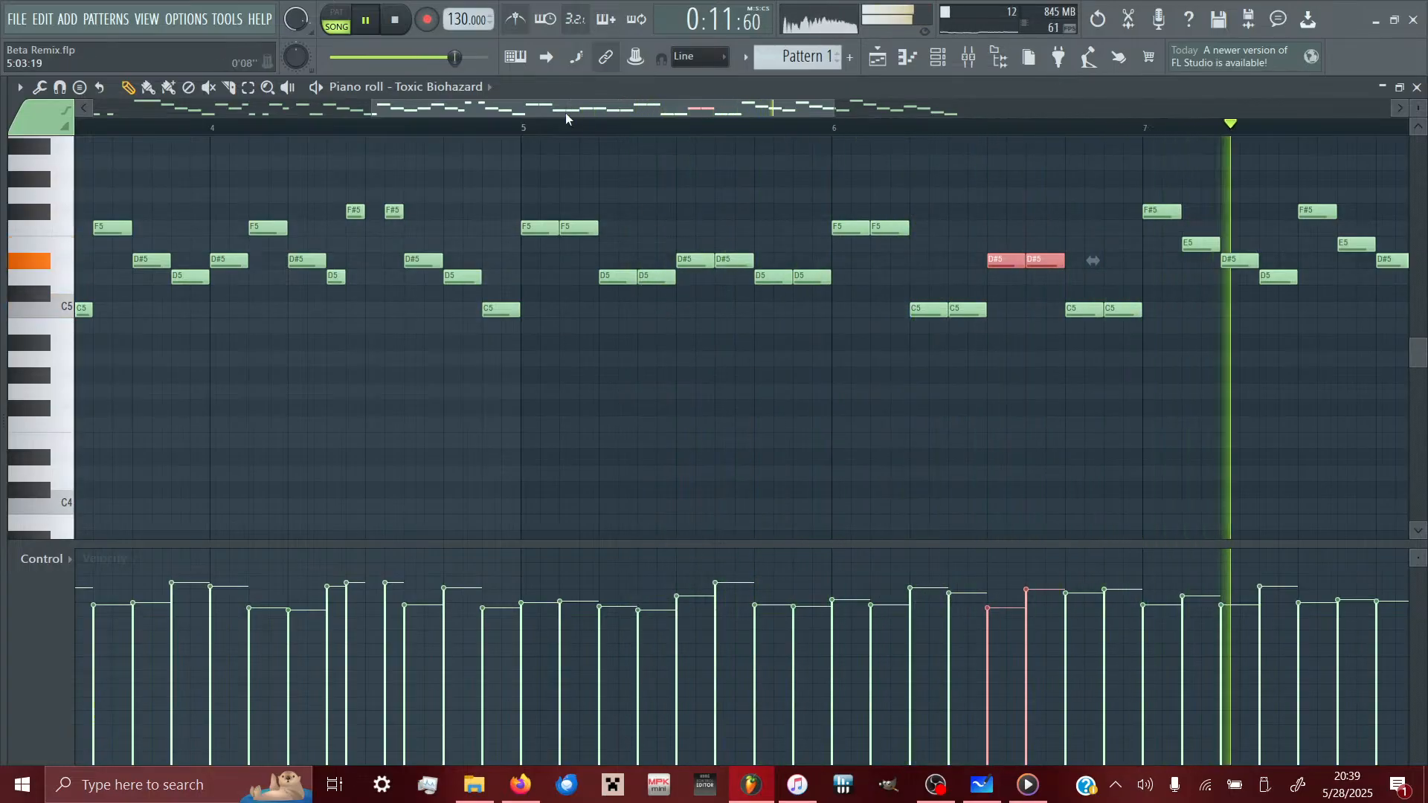
left_click(527, 130)
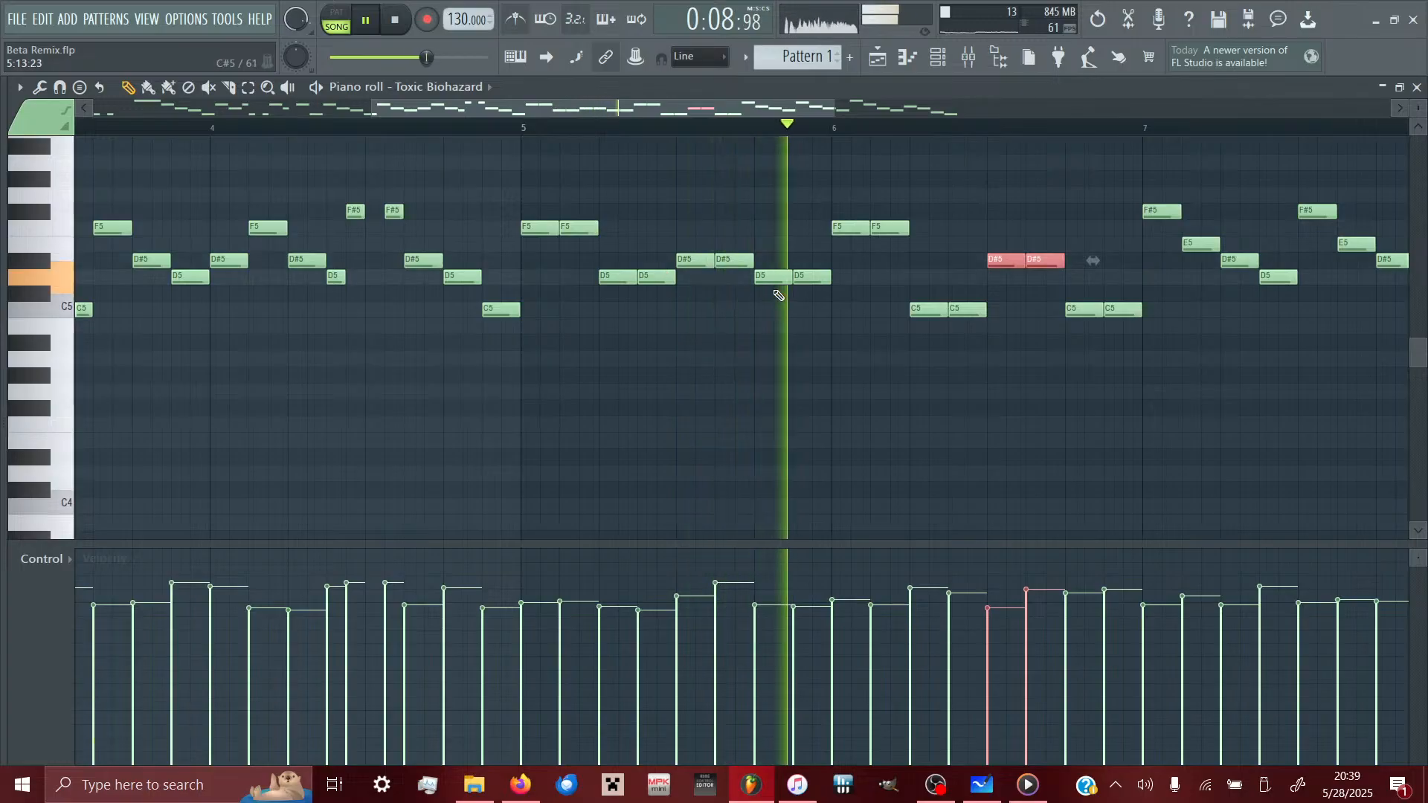
left_click(526, 127)
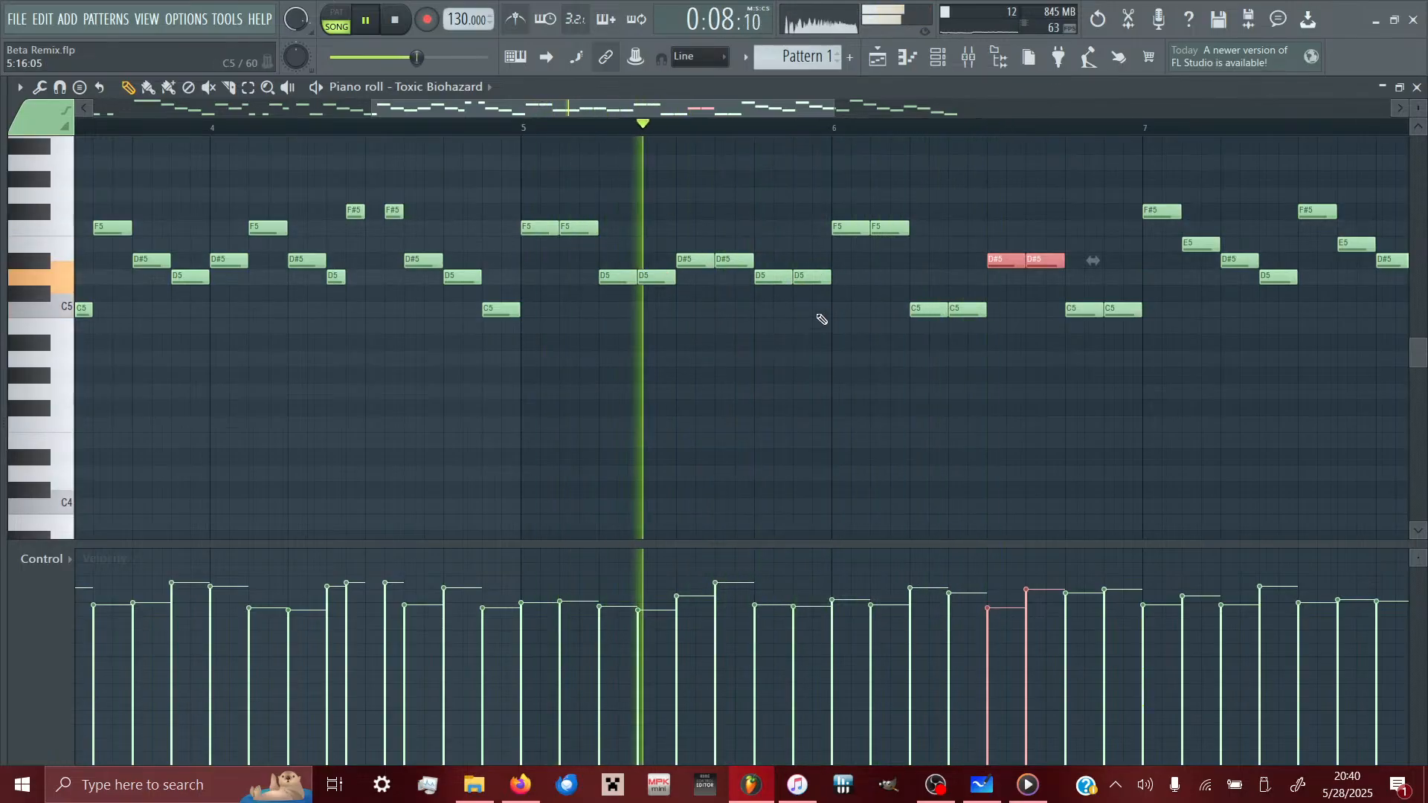
- Lower the last note pair of bar 5 to C5 and the last pair of bar 6 to A#4, replaying from bar 5
left_click_drag(1012, 255, 777, 295)
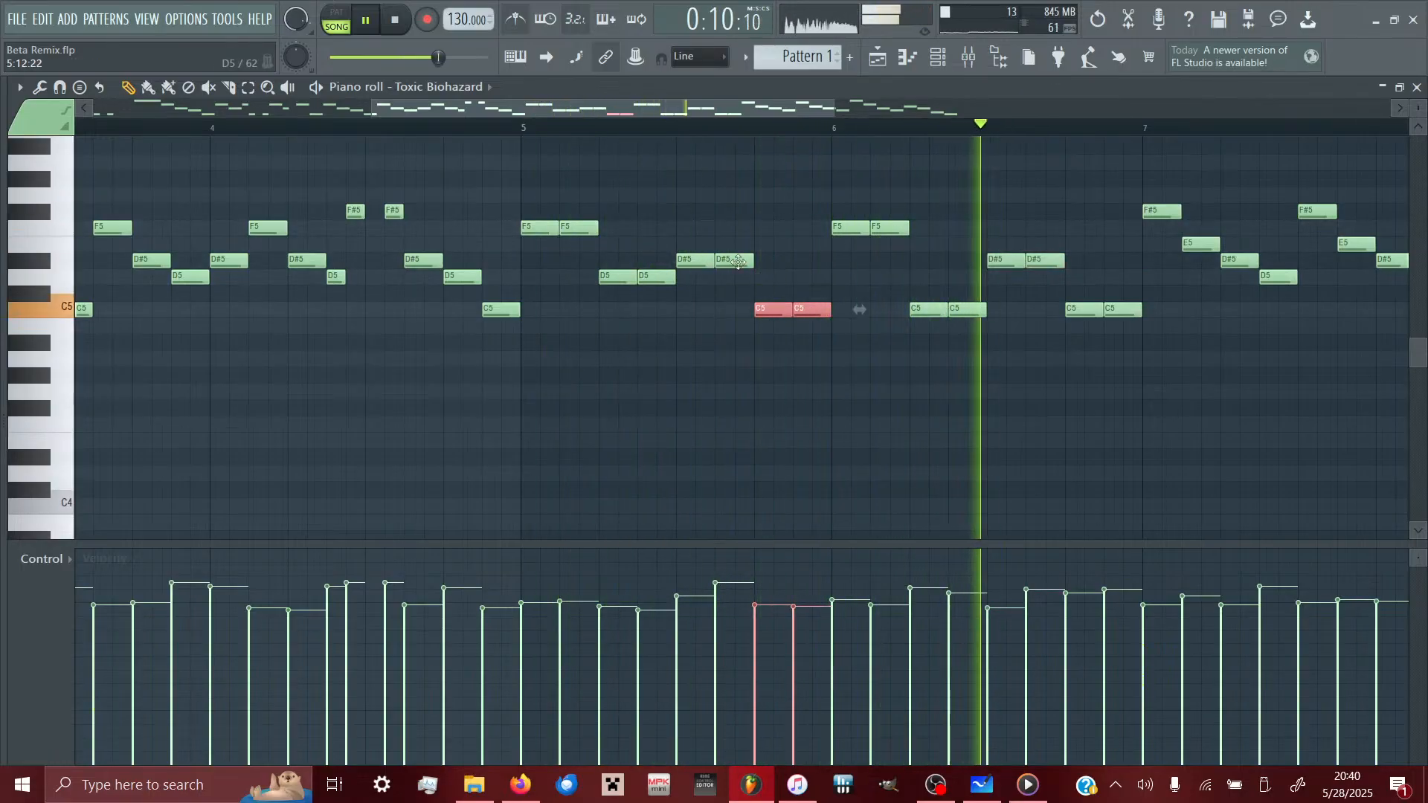
left_click(523, 129)
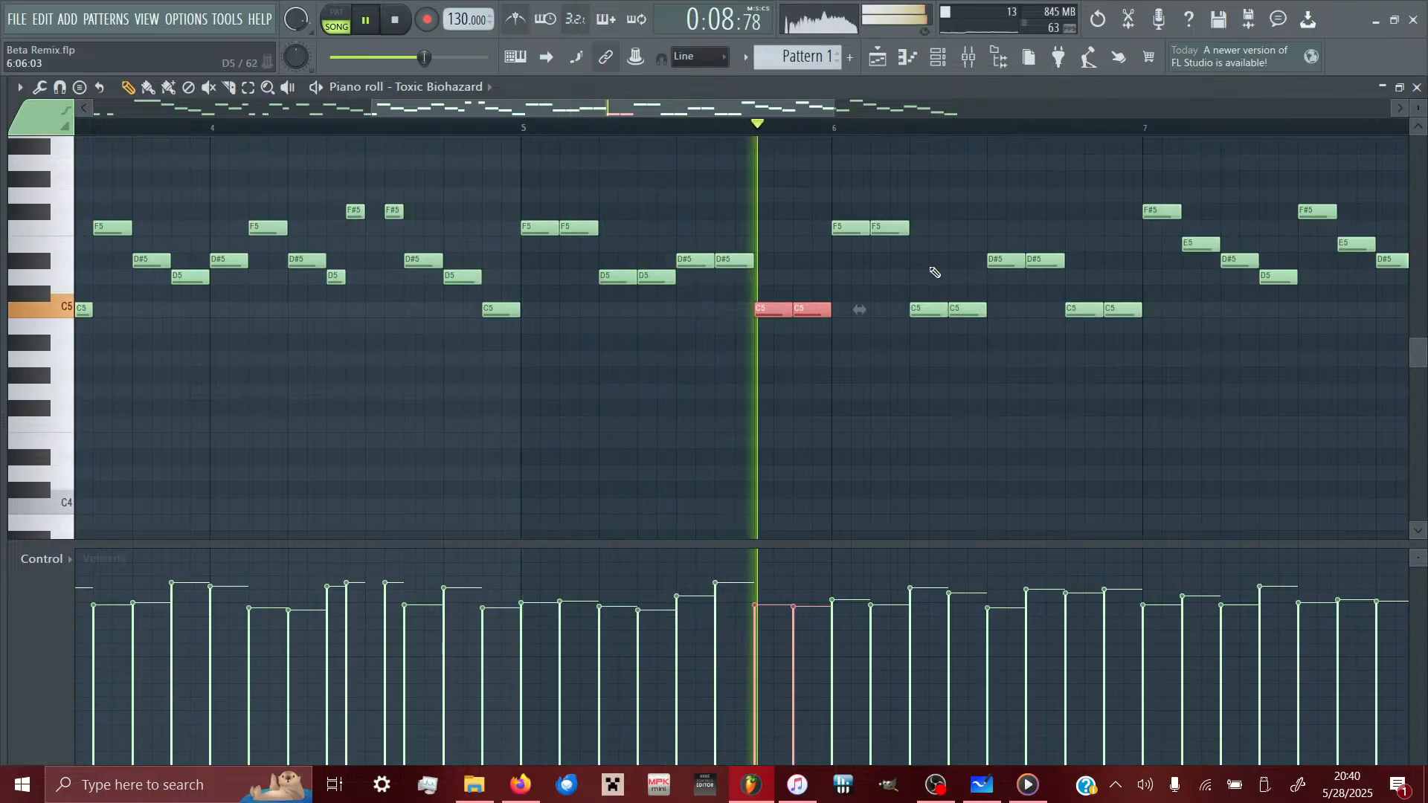
left_click_drag(929, 266, 809, 180)
left_click_drag(1184, 382, 1083, 286)
key("shift+Down")
key("shift+Down")
left_click(525, 128)
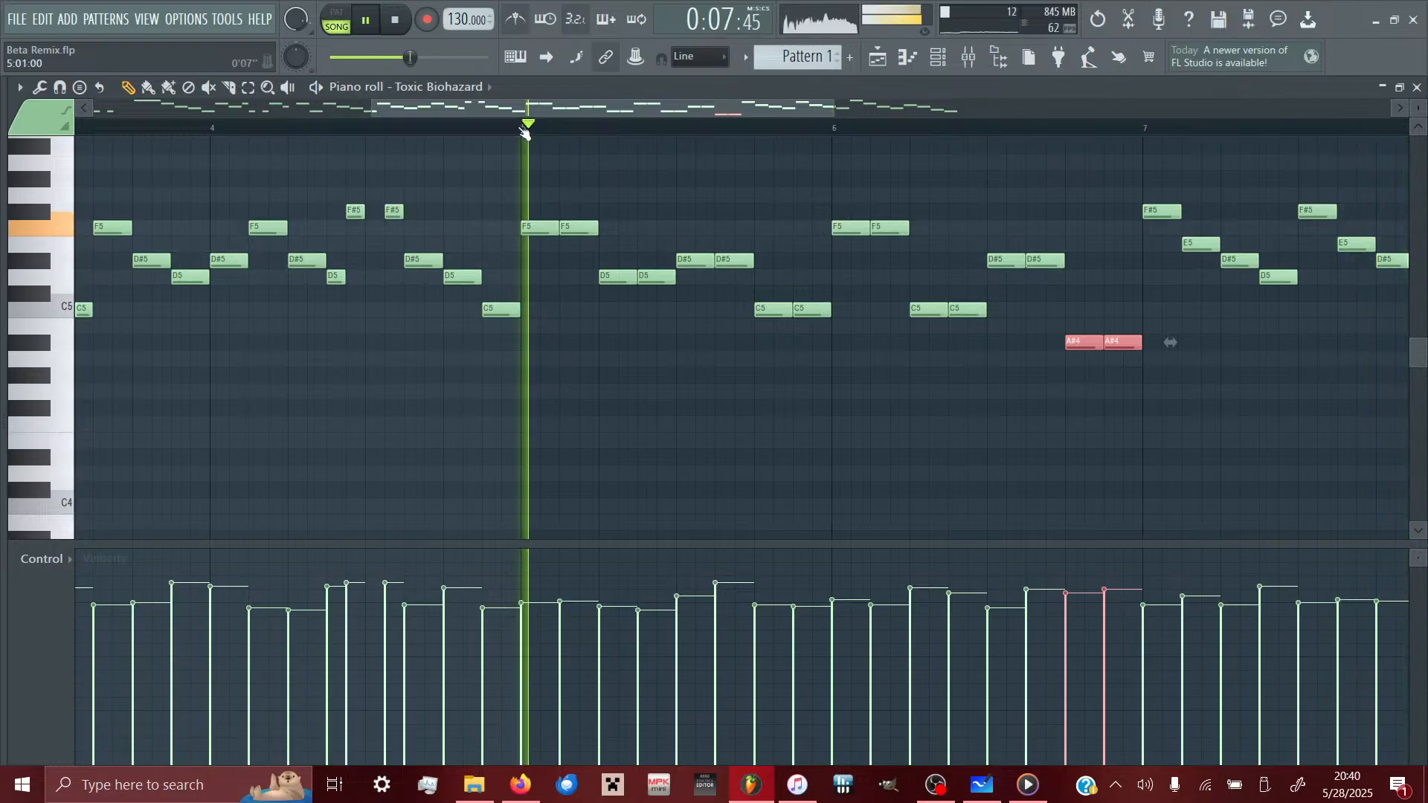
- Rework bar 7 into F5, D#5, D5, C5, F5, D#5, D5, A#4, and raise bar 8's E5 to F5 and C#5 to D5
scroll(598, 246, "right", 5)
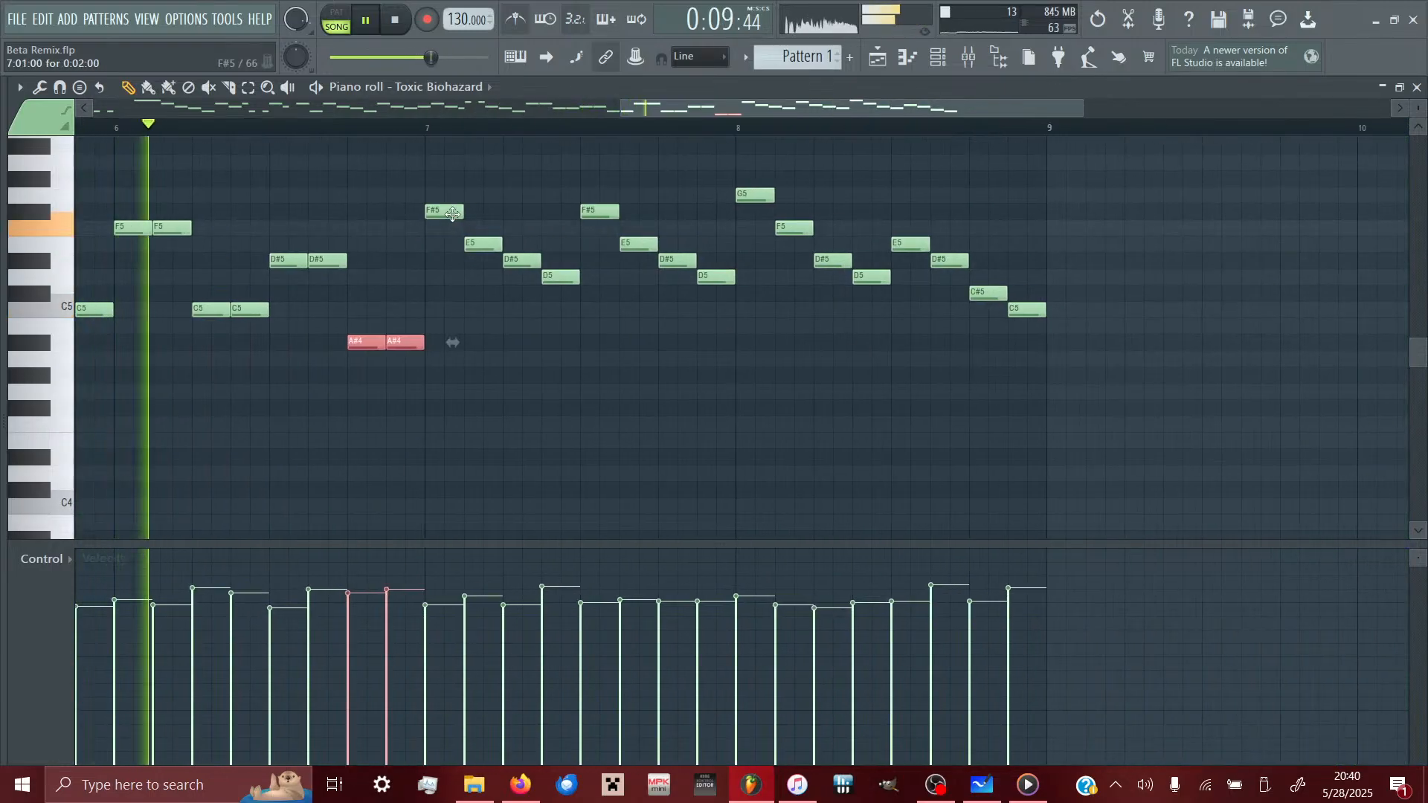
left_click_drag(443, 212, 556, 311)
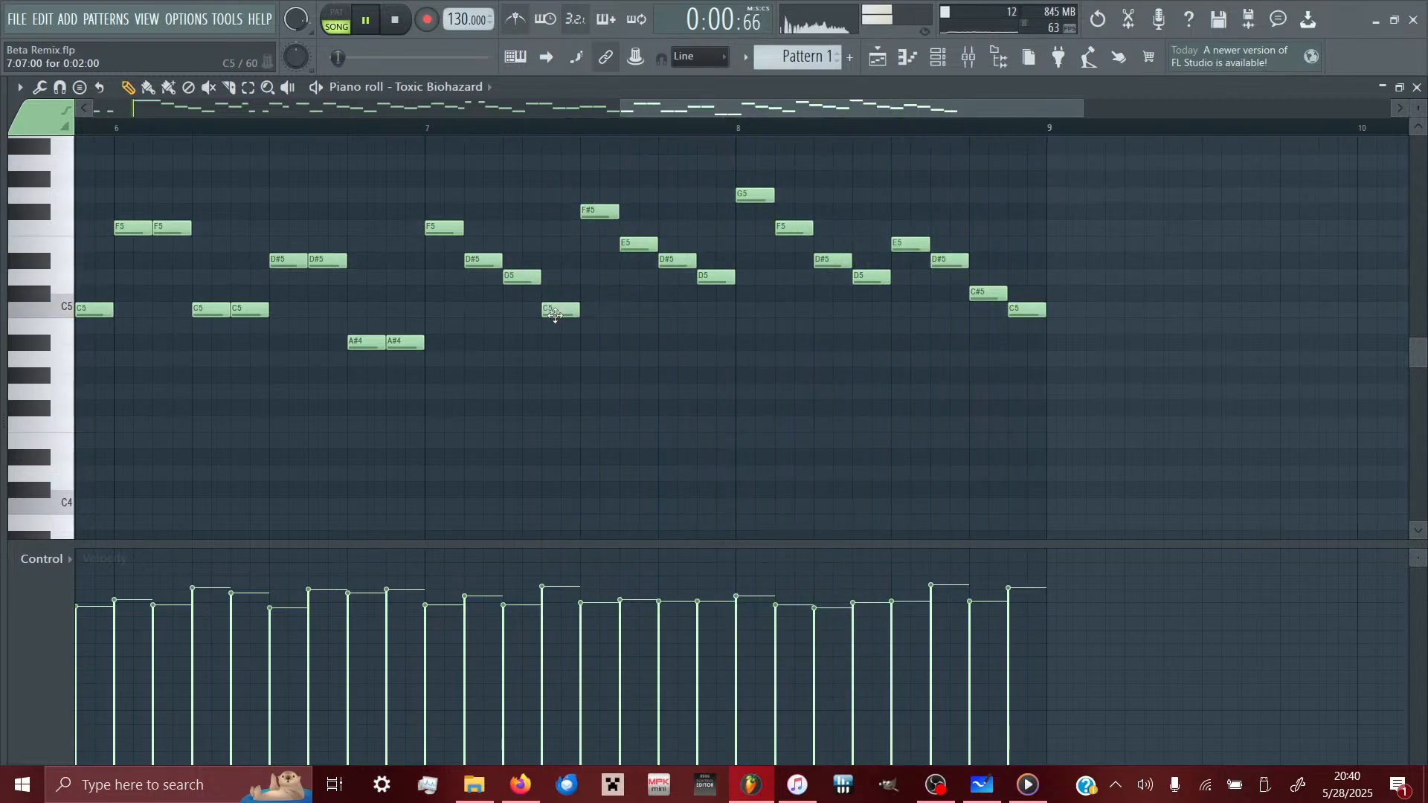
scroll(770, 275, "left", 1)
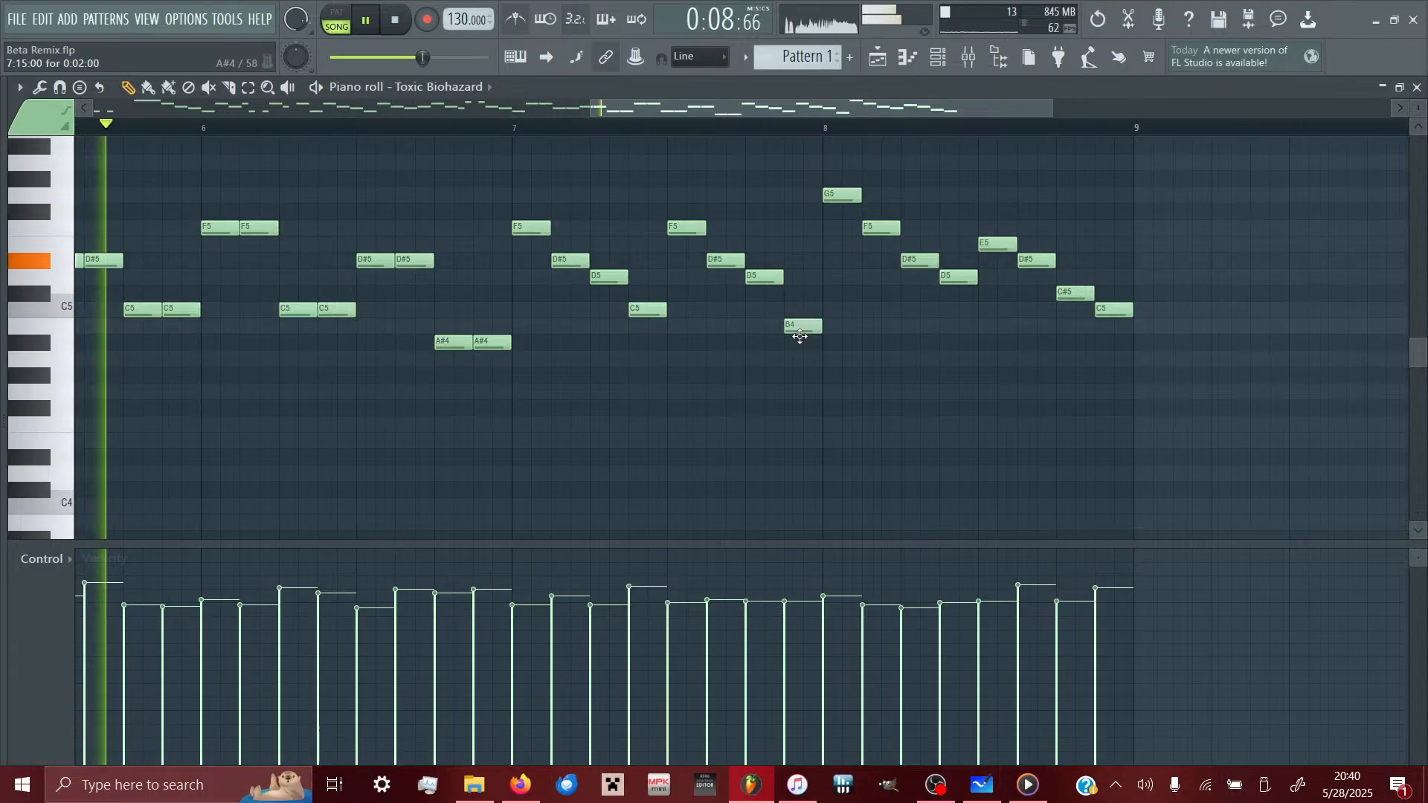
left_click_drag(799, 337, 798, 351)
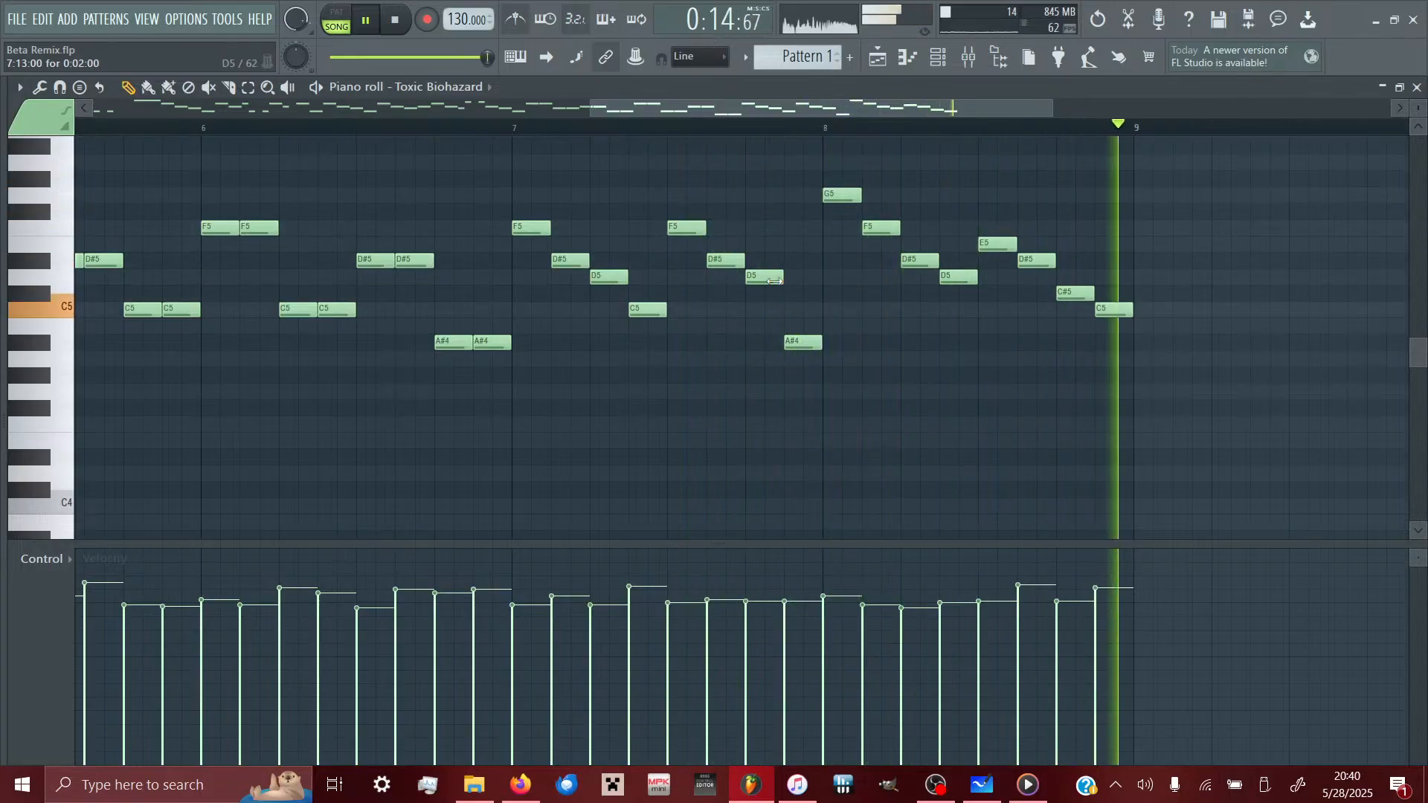
left_click(827, 127)
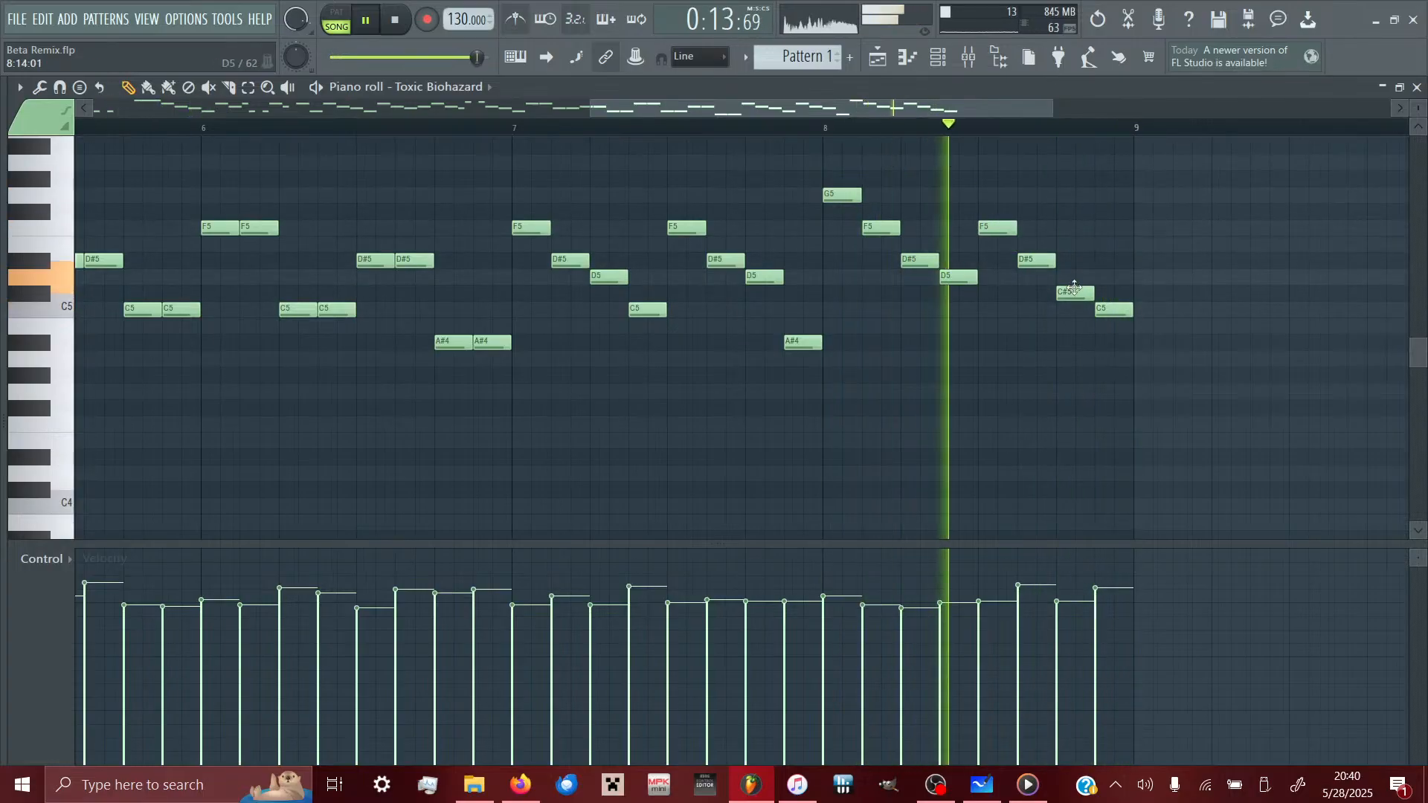
left_click_drag(1071, 292, 1078, 275)
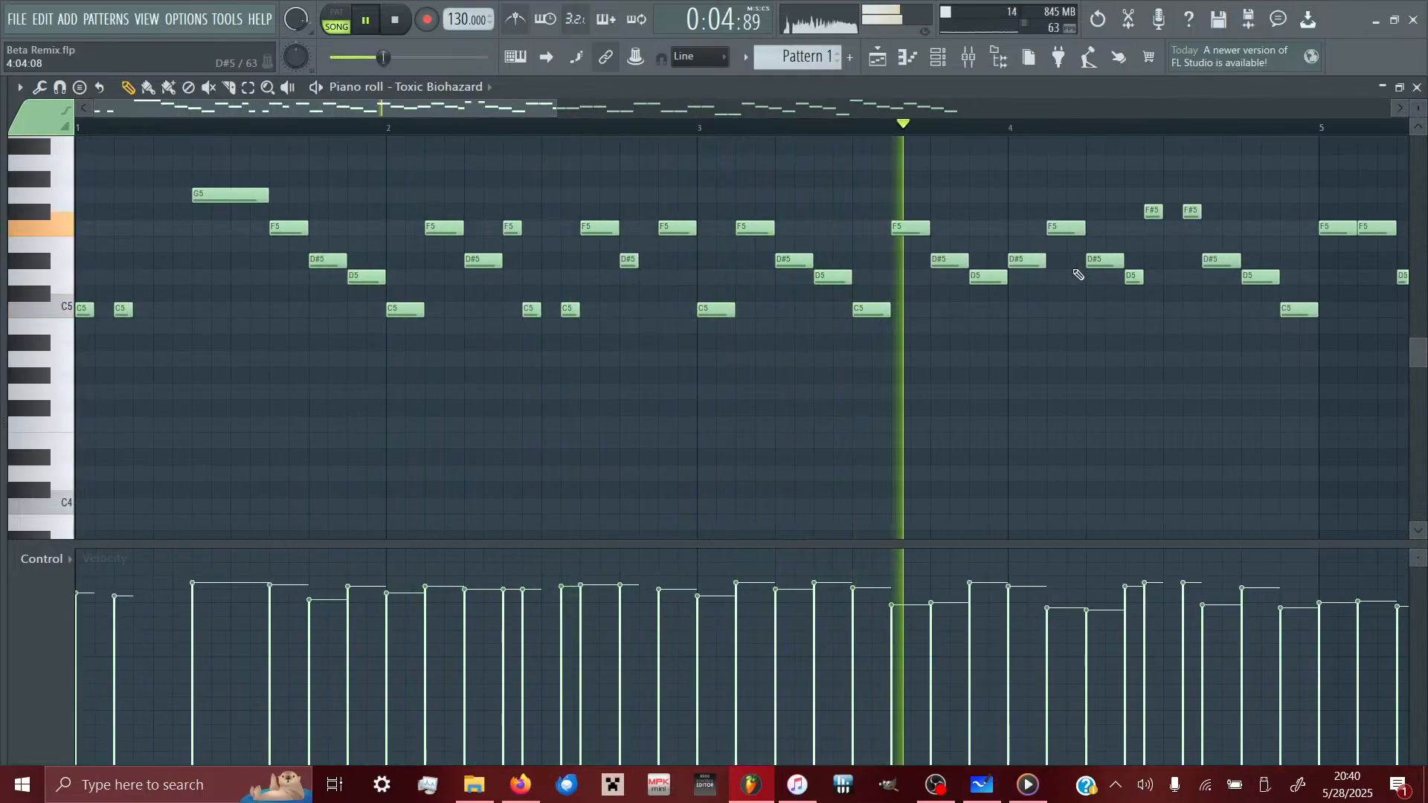
- Open the Toxic Biohazard synth from the channel rack, look at its Presets Library, and close both windows
left_click(953, 61)
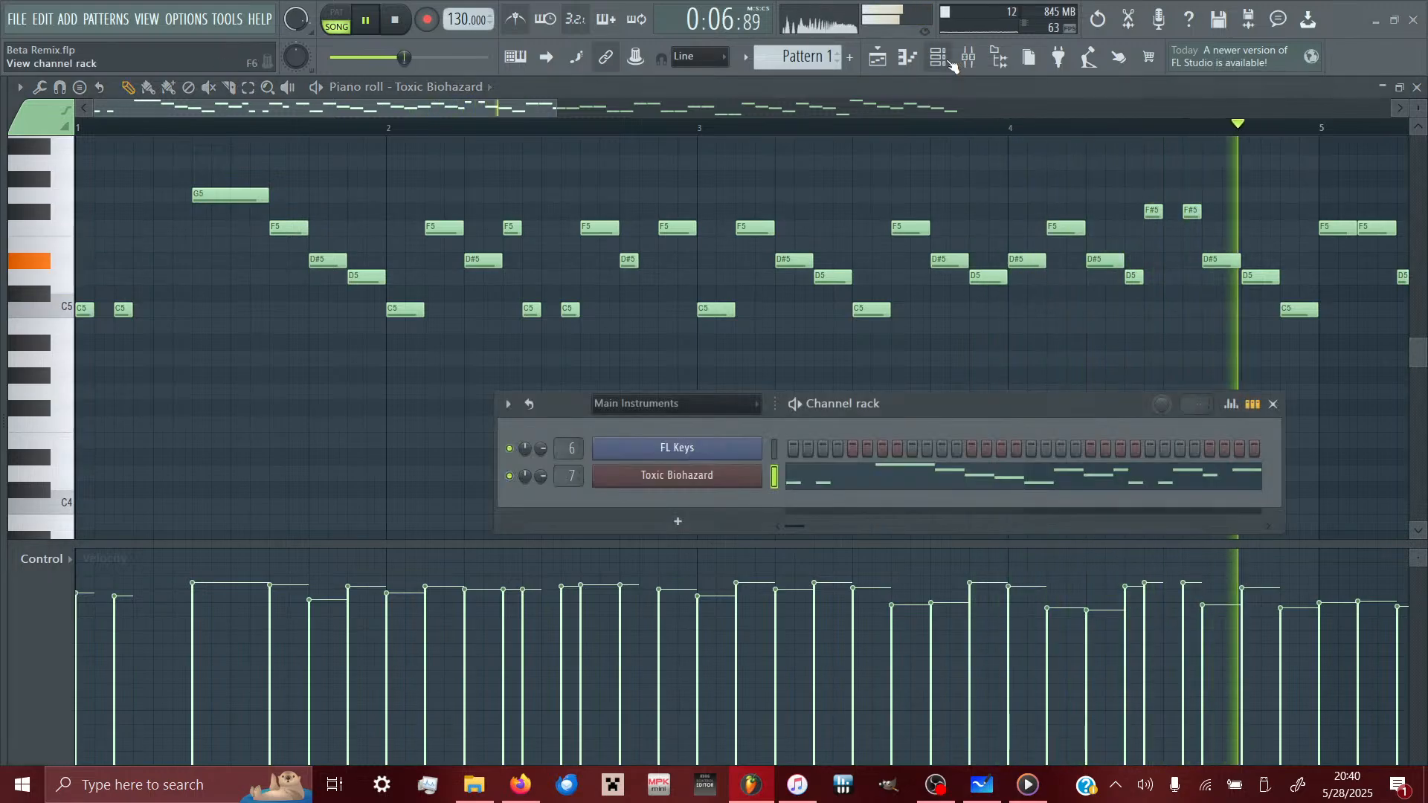
left_click(677, 477)
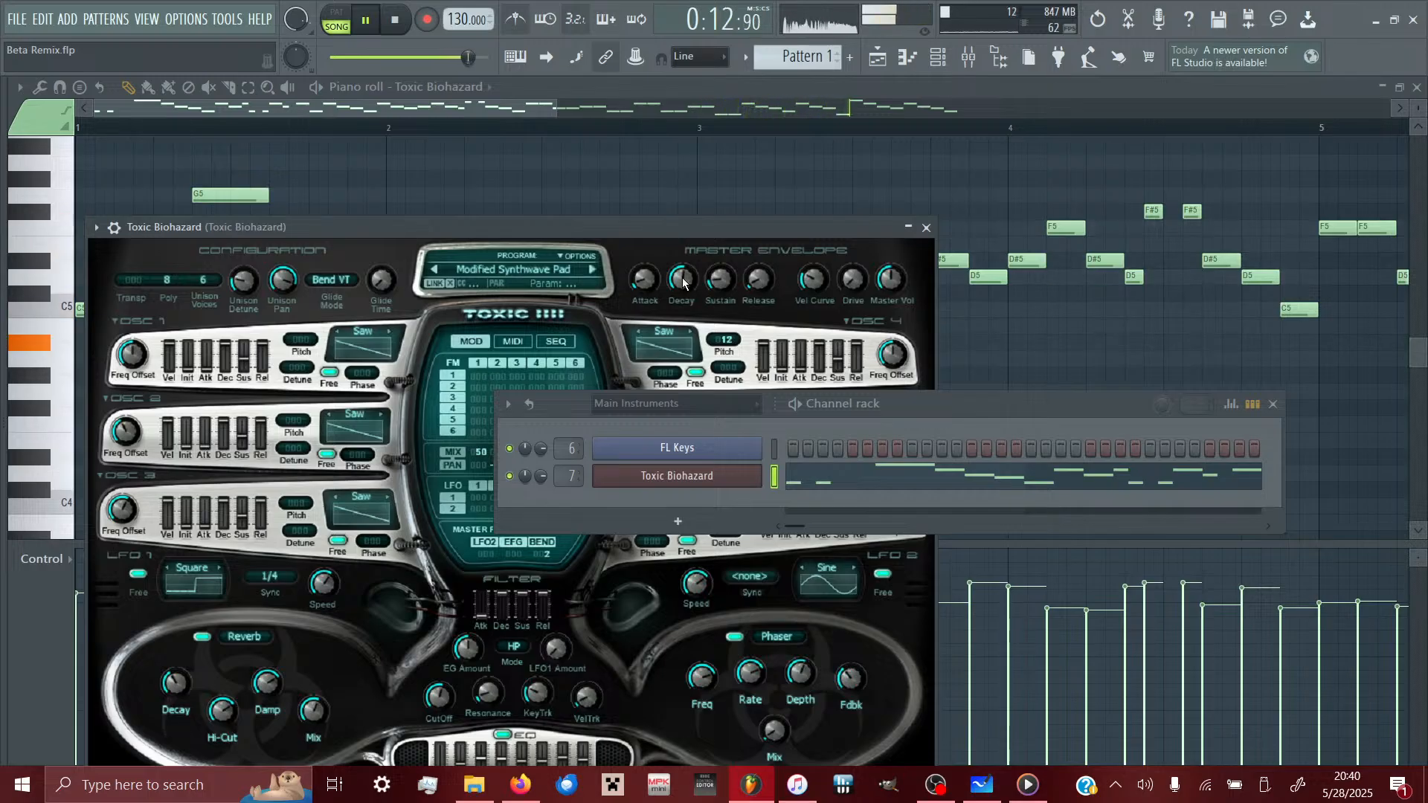
left_click(526, 277)
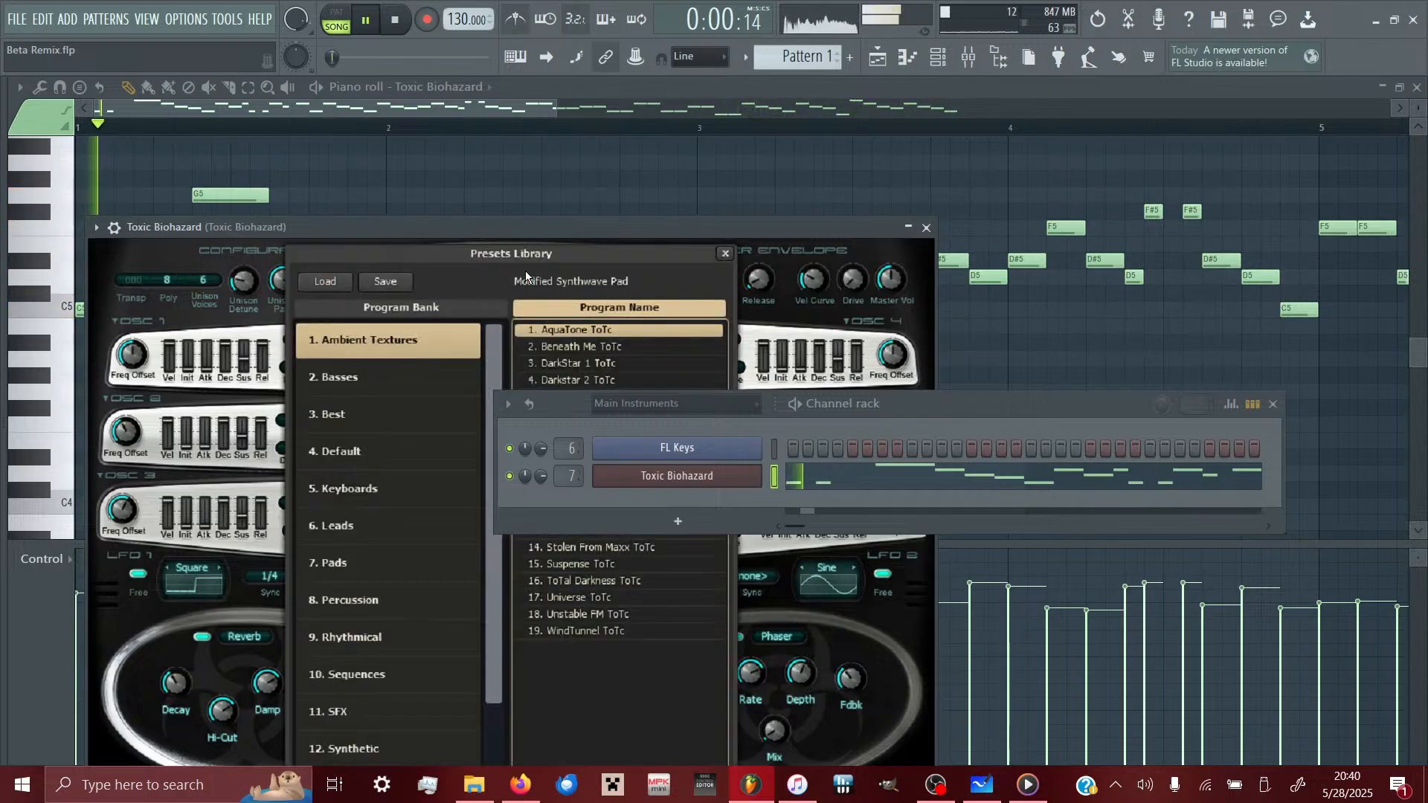
left_click(723, 254)
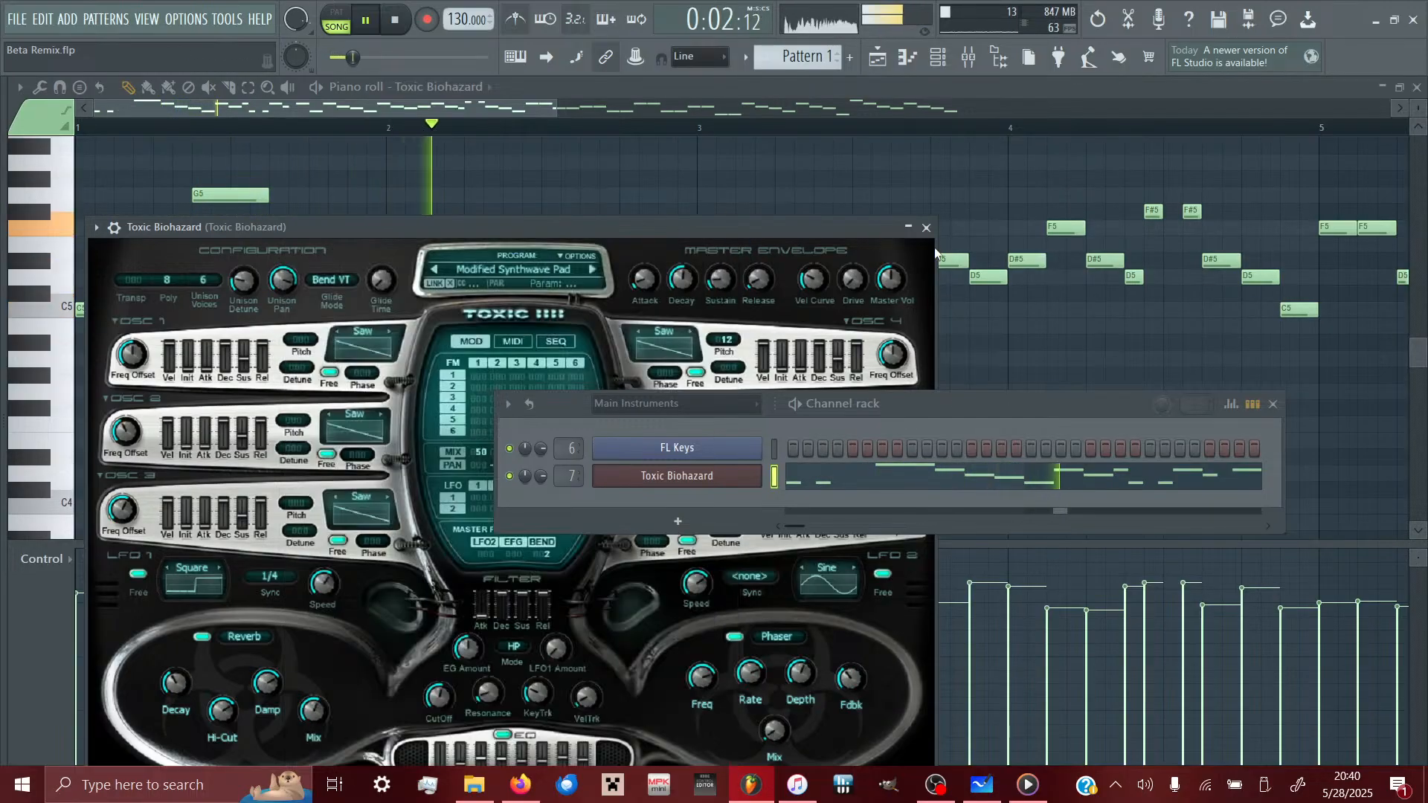
left_click(926, 228)
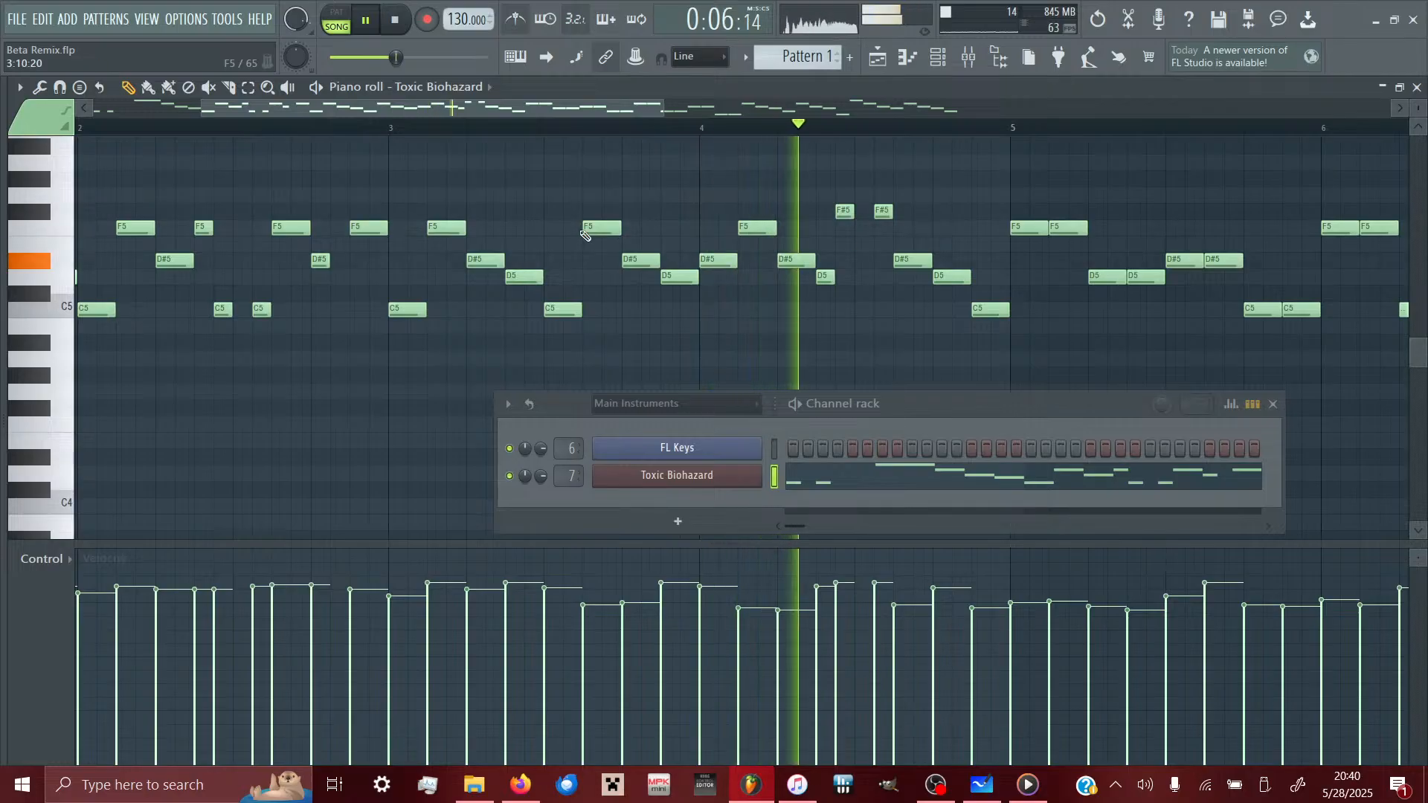
- Shorten bar 3's D5 to one step and extend the following C5 back to meet it, replaying from bar 3
left_click(393, 131)
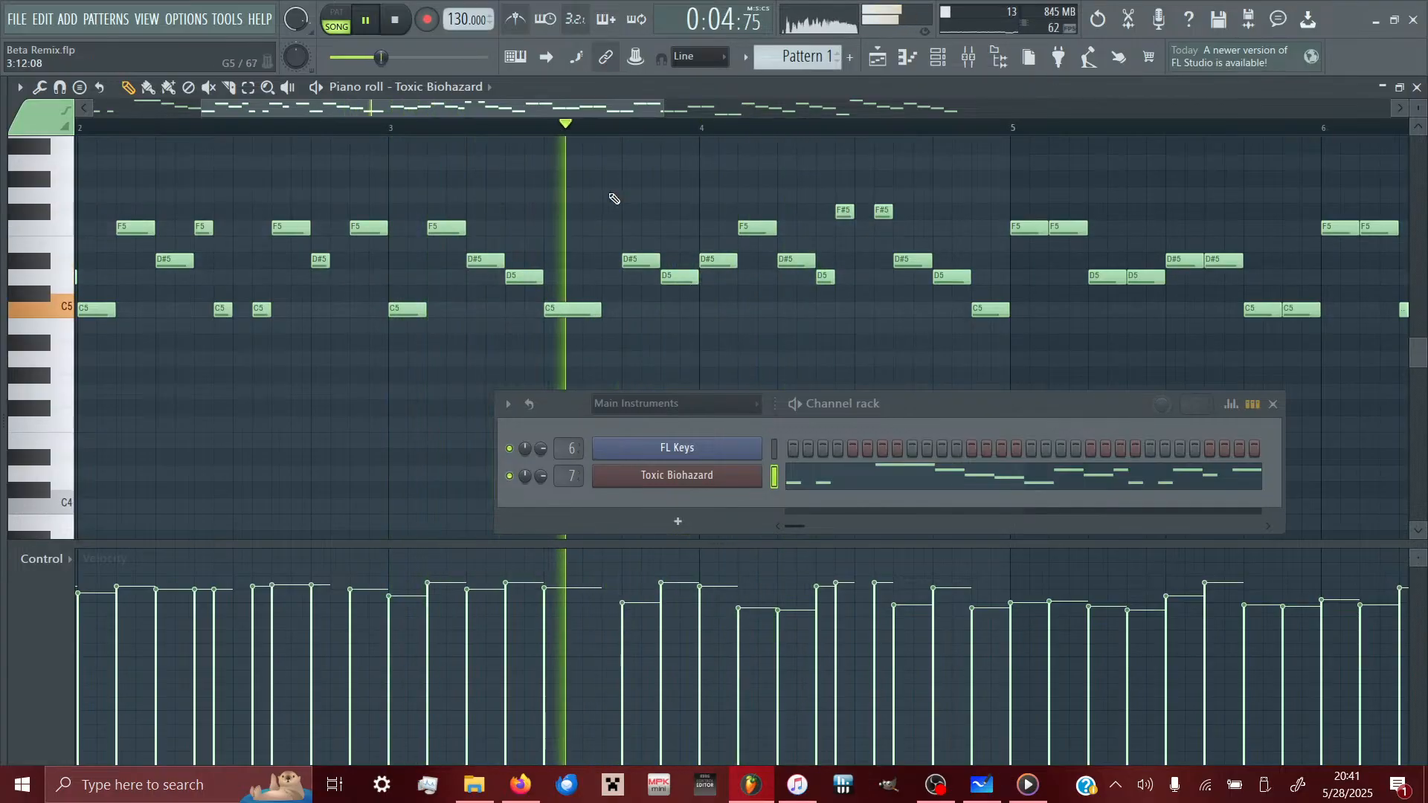
key("ctrl+z")
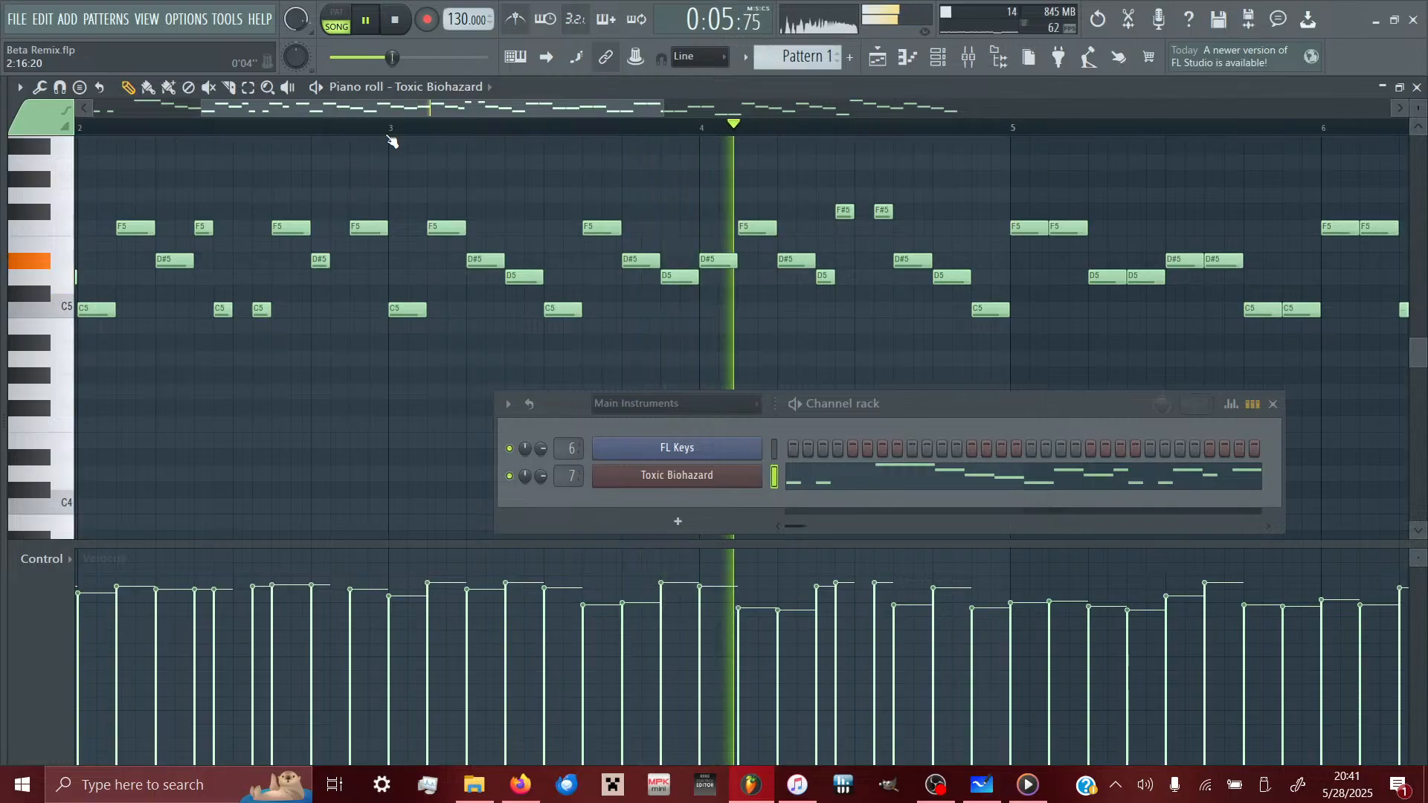
left_click_drag(537, 278, 529, 316)
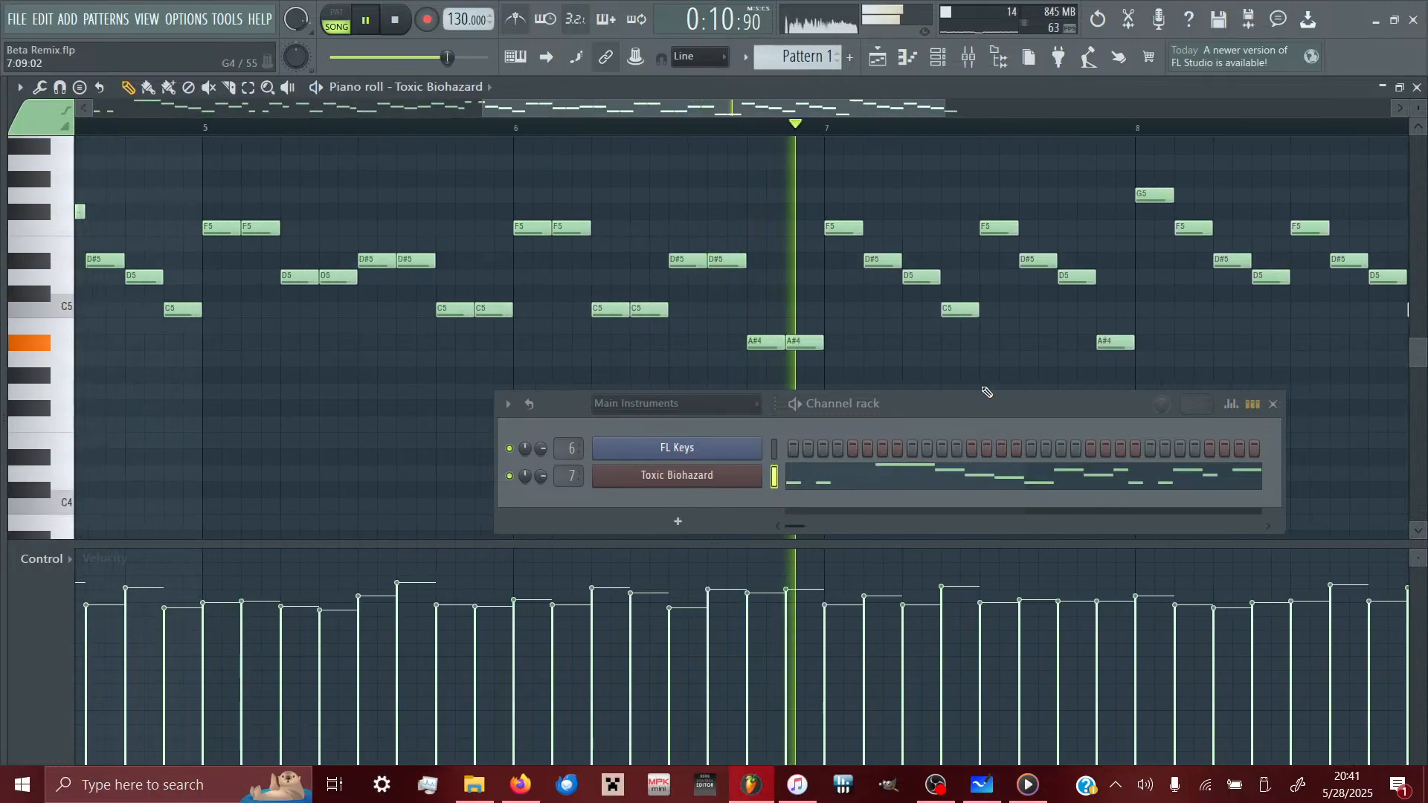
- Lower bar 6's C5 pair to A#4 and its last A#4 pair to G#4, replaying from bar 5
left_click(223, 132)
left_click(209, 130)
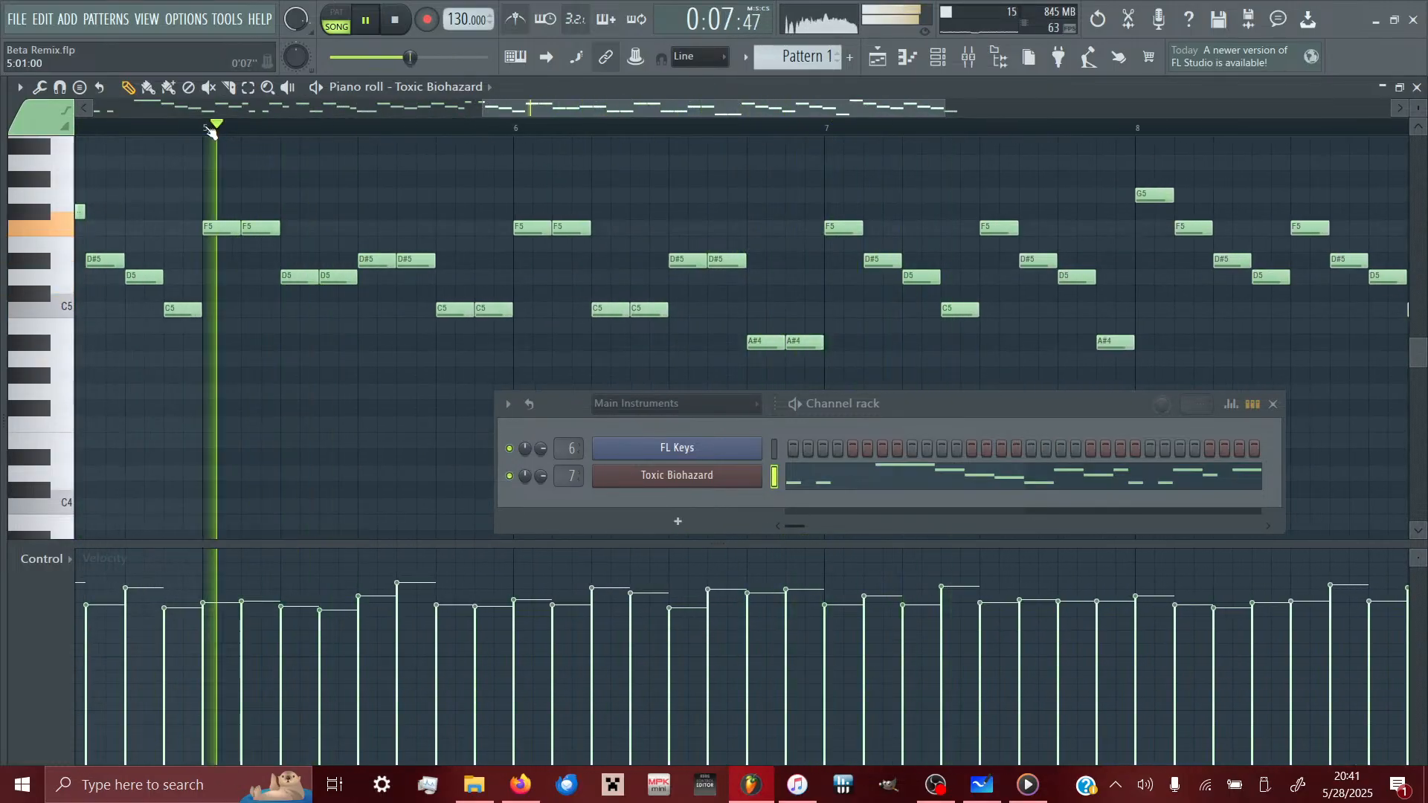
scroll(684, 318, "down", 1)
left_click_drag(682, 291, 609, 242)
key("shift+Down")
key("shift+Down")
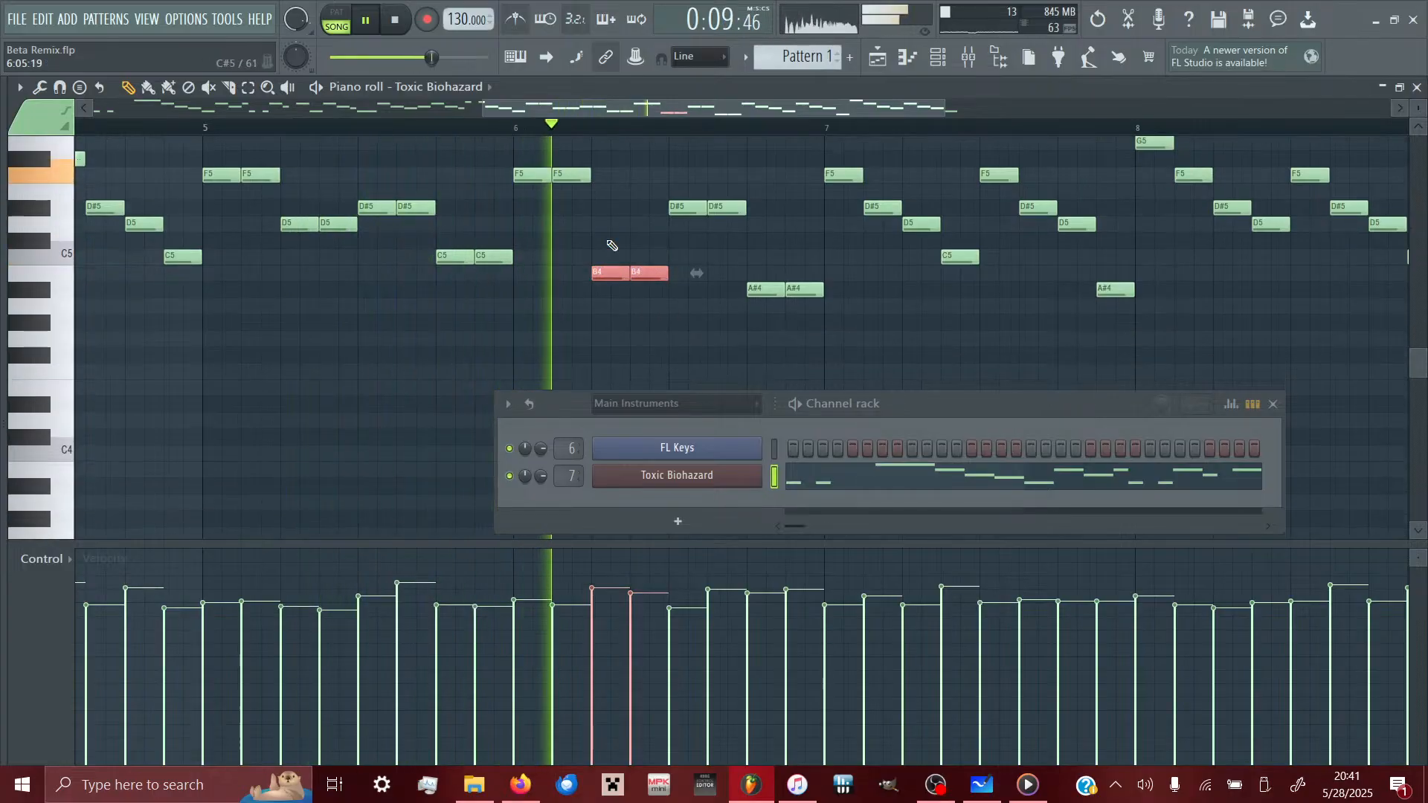
left_click_drag(832, 311, 774, 276)
key("shift+Down")
key("shift+Down")
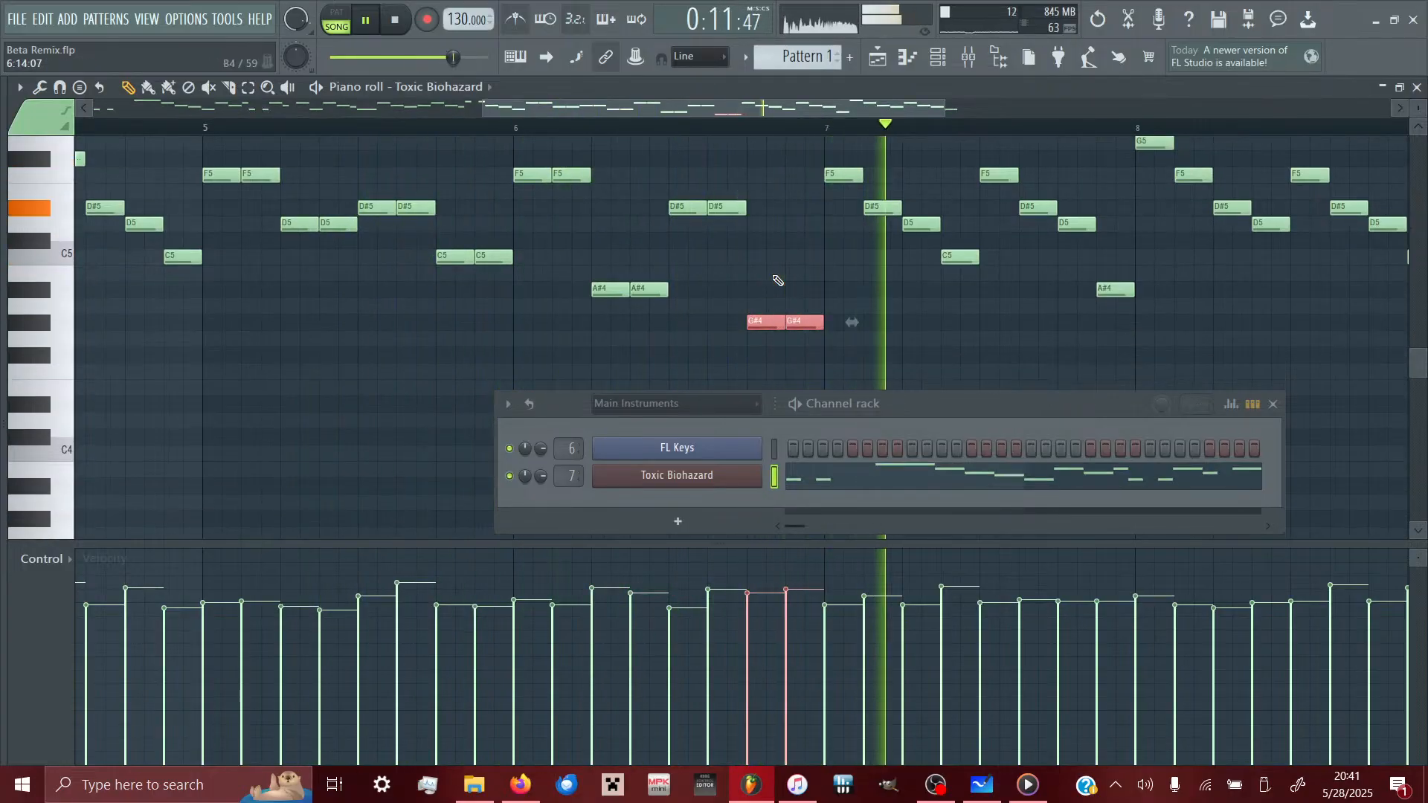
- Raise bar 6's last note pair to A#4 and its second pair to C5, replaying from bar 5
left_click(208, 132)
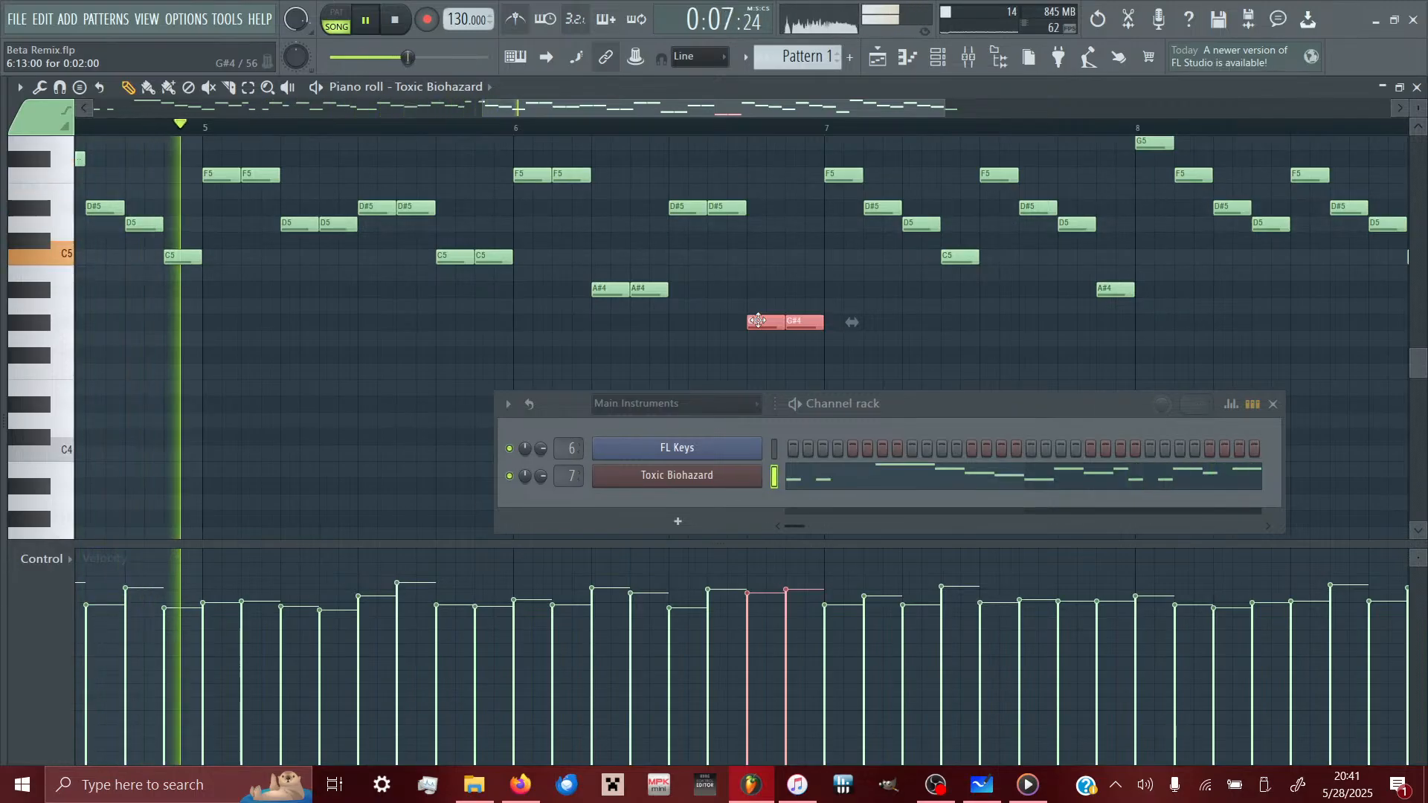
key("shift+Up")
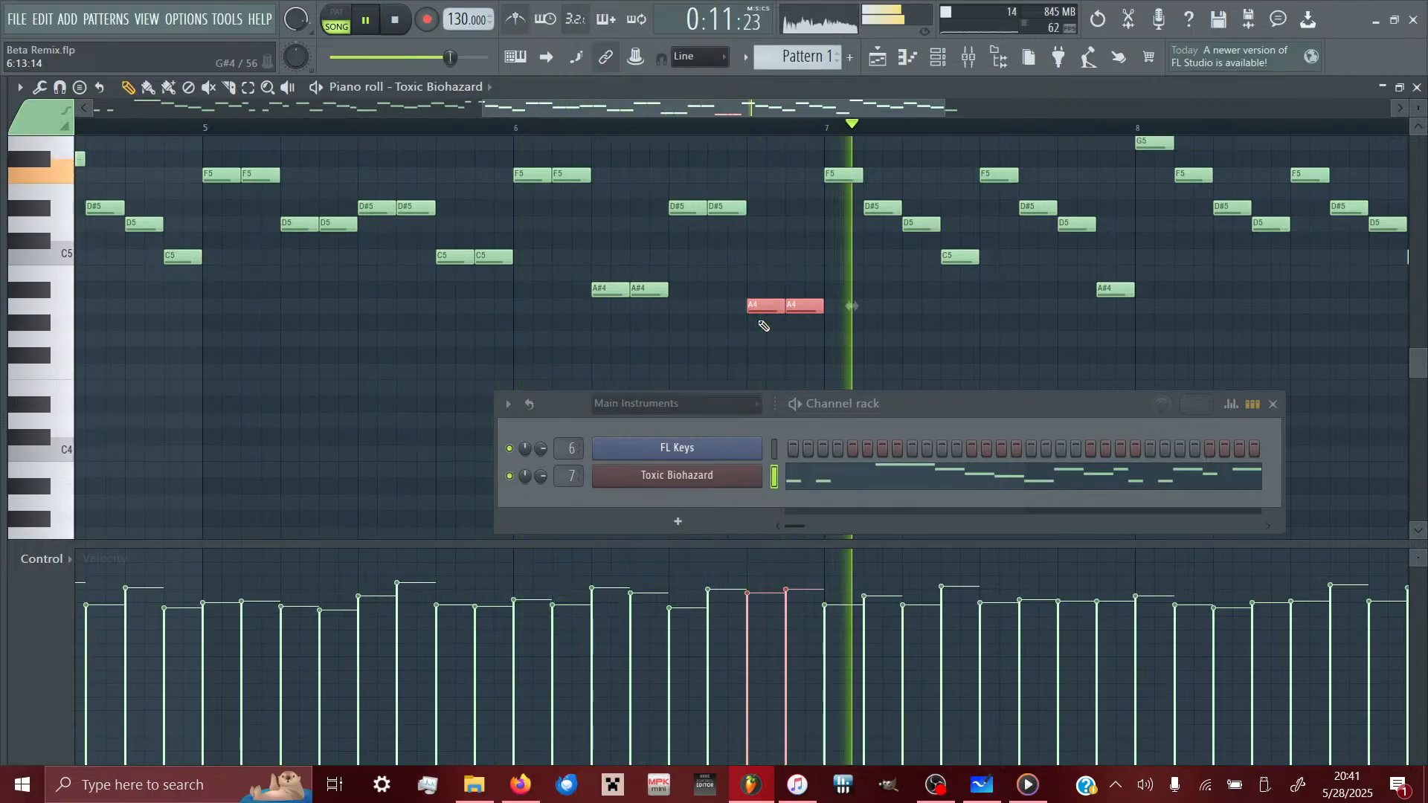
key("shift+Down")
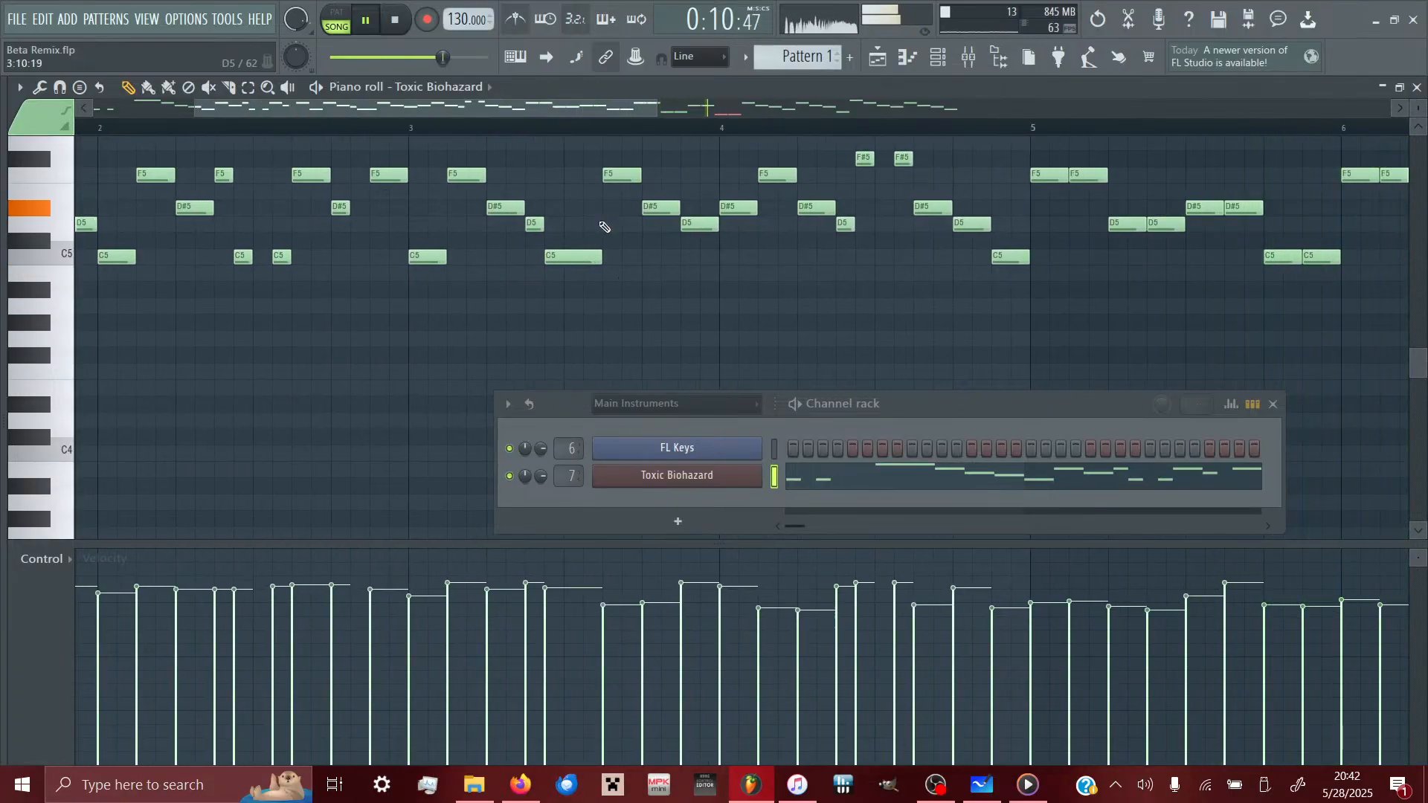
left_click_drag(902, 339, 902, 307)
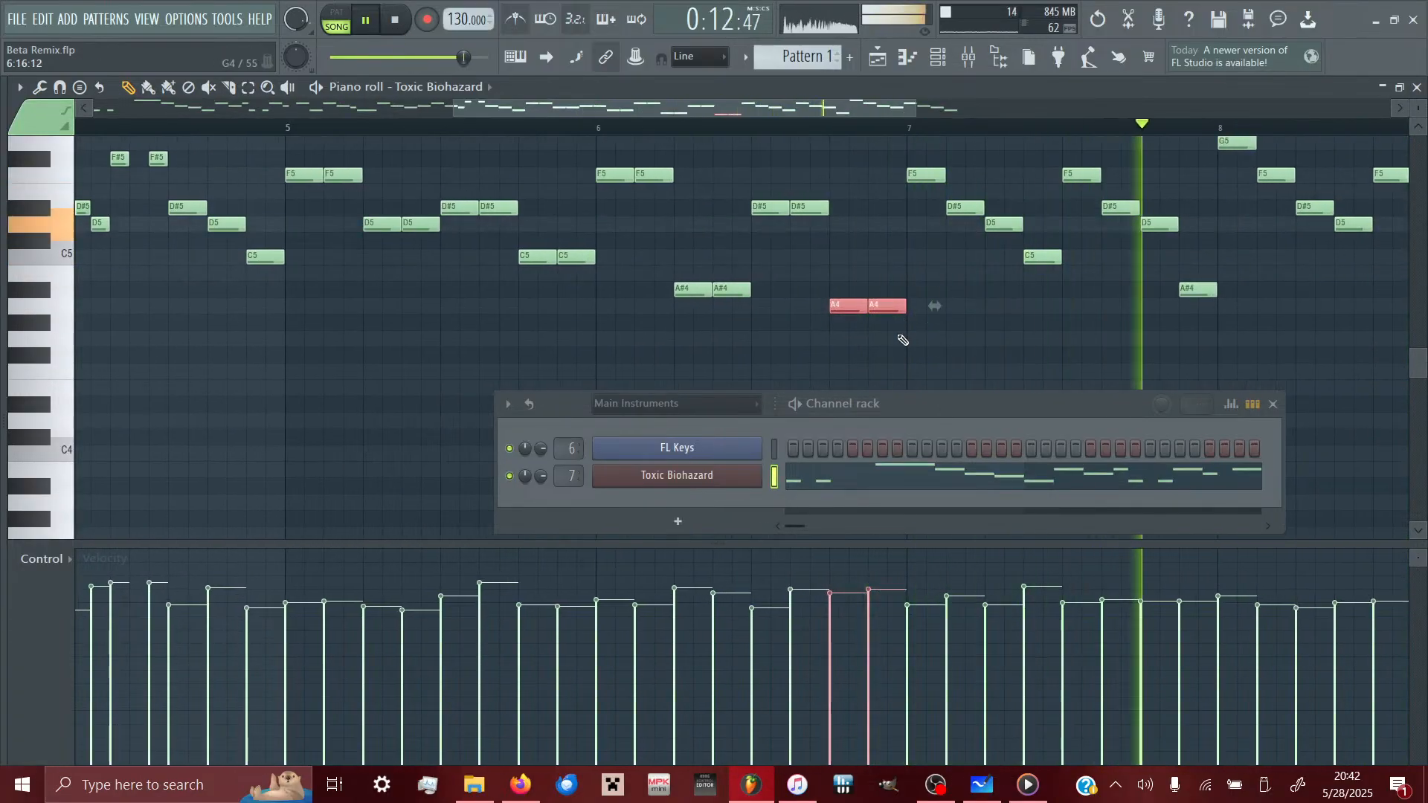
left_click(292, 131)
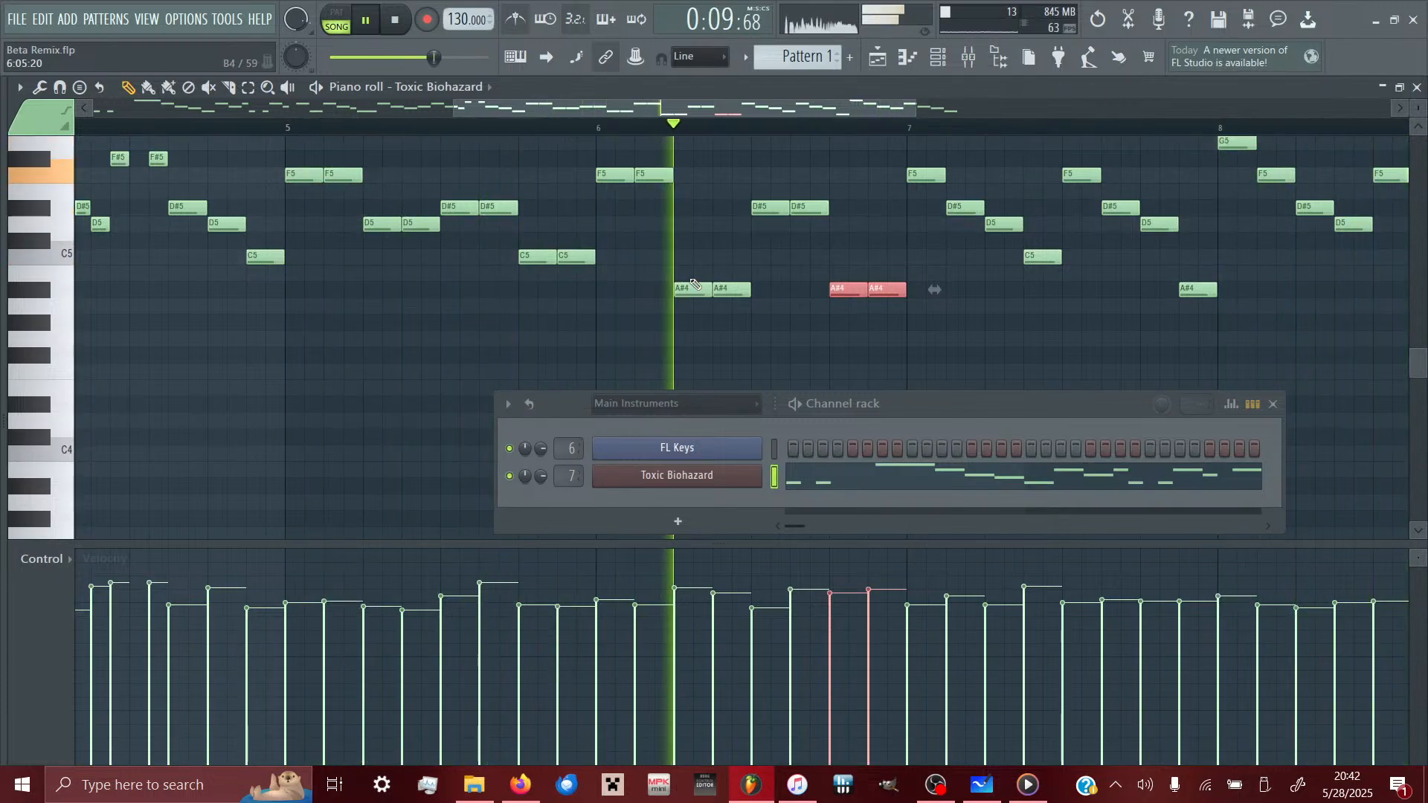
left_click_drag(757, 323, 647, 235)
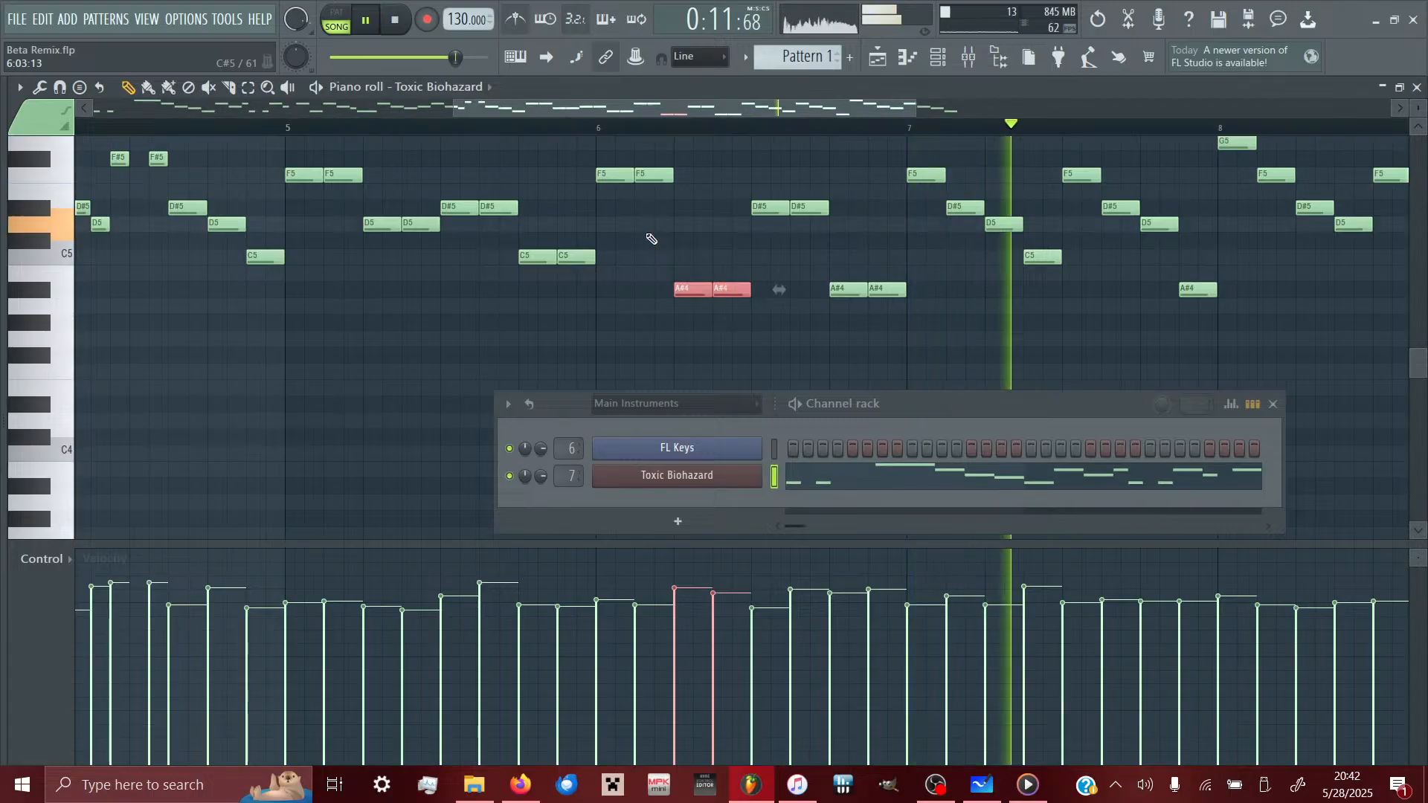
key("shift+Up")
key("shift+Up")
left_click(292, 128)
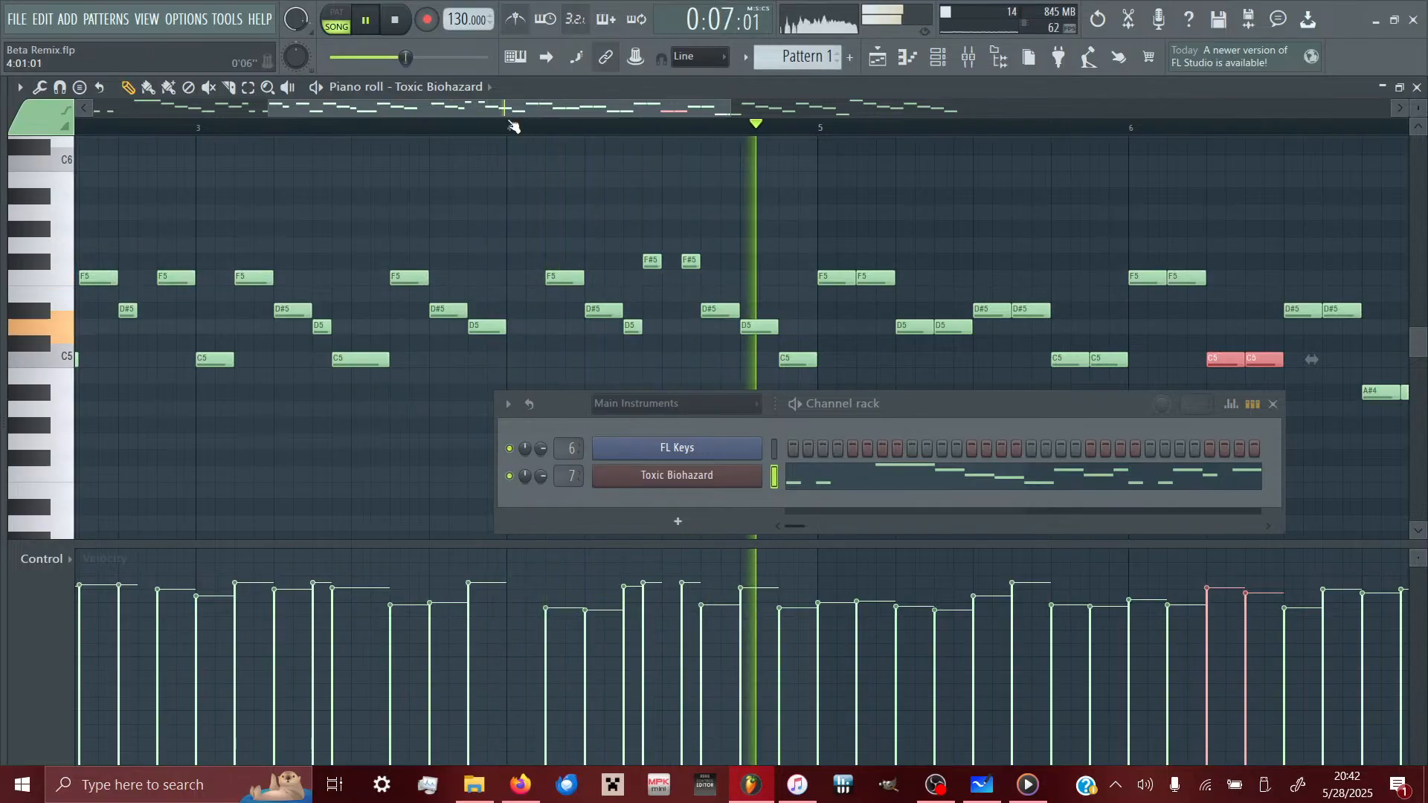
- Delete the D#5 at the start of bar 4 and trim bar 6's first F5 to start one step later
right_click(519, 311)
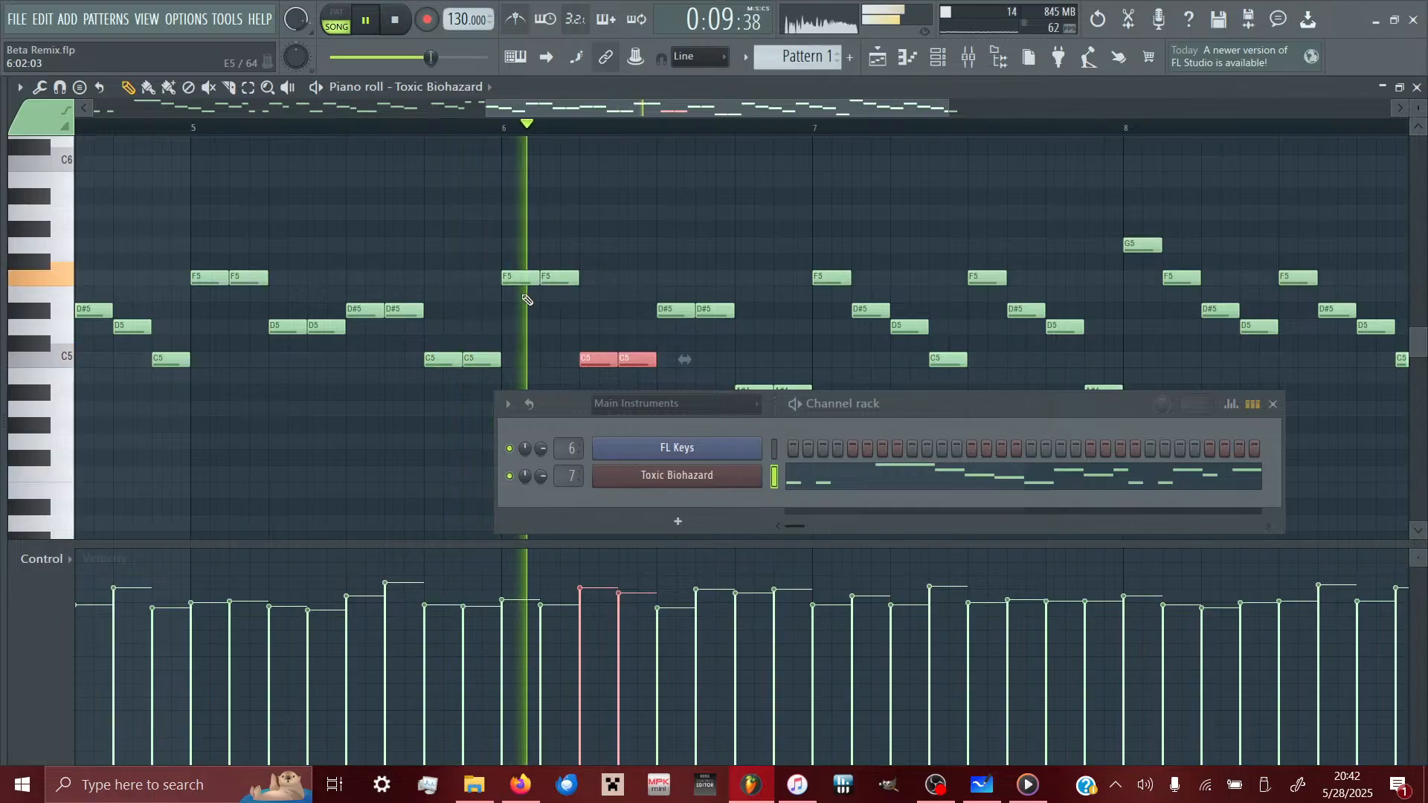
left_click(194, 129)
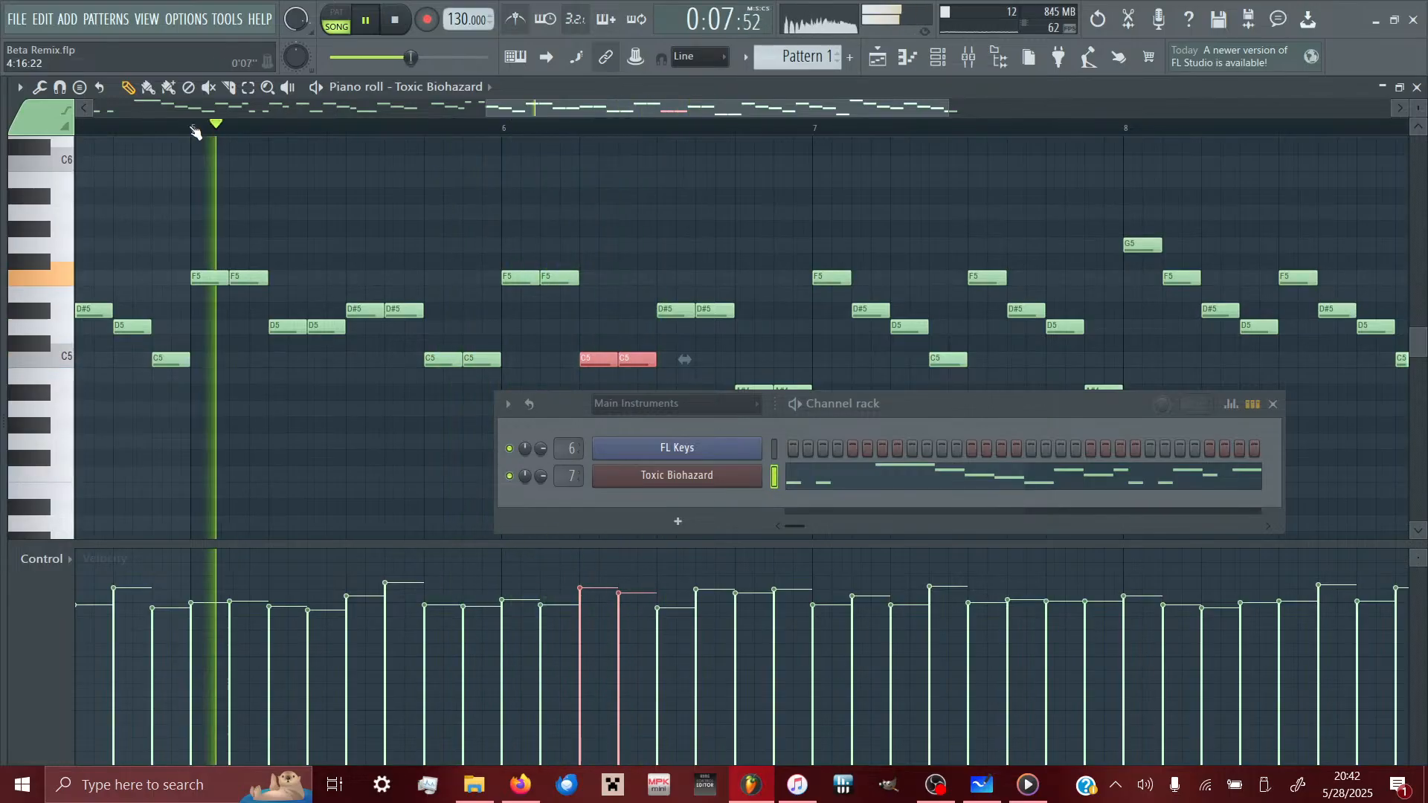
left_click(396, 21)
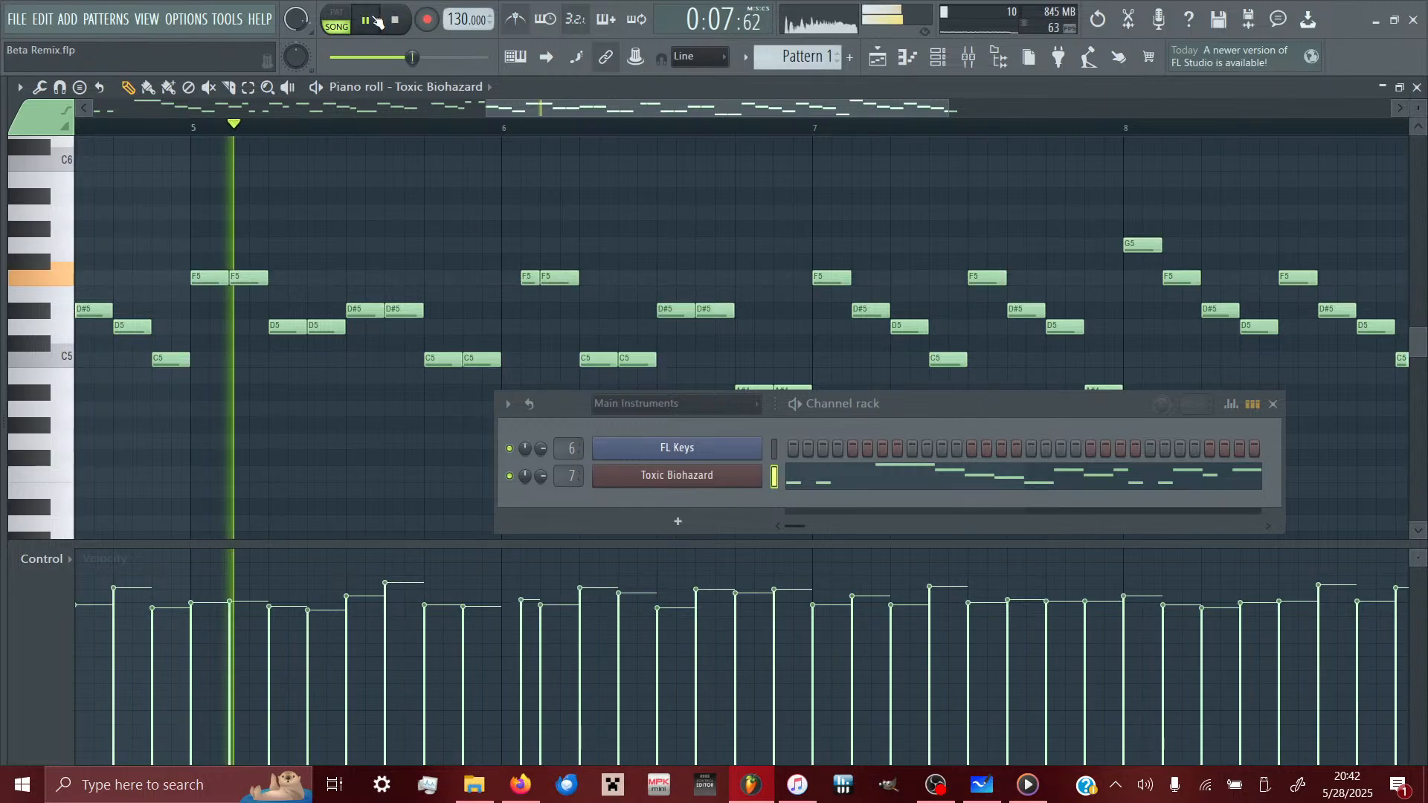
scroll(472, 325, "down", 2)
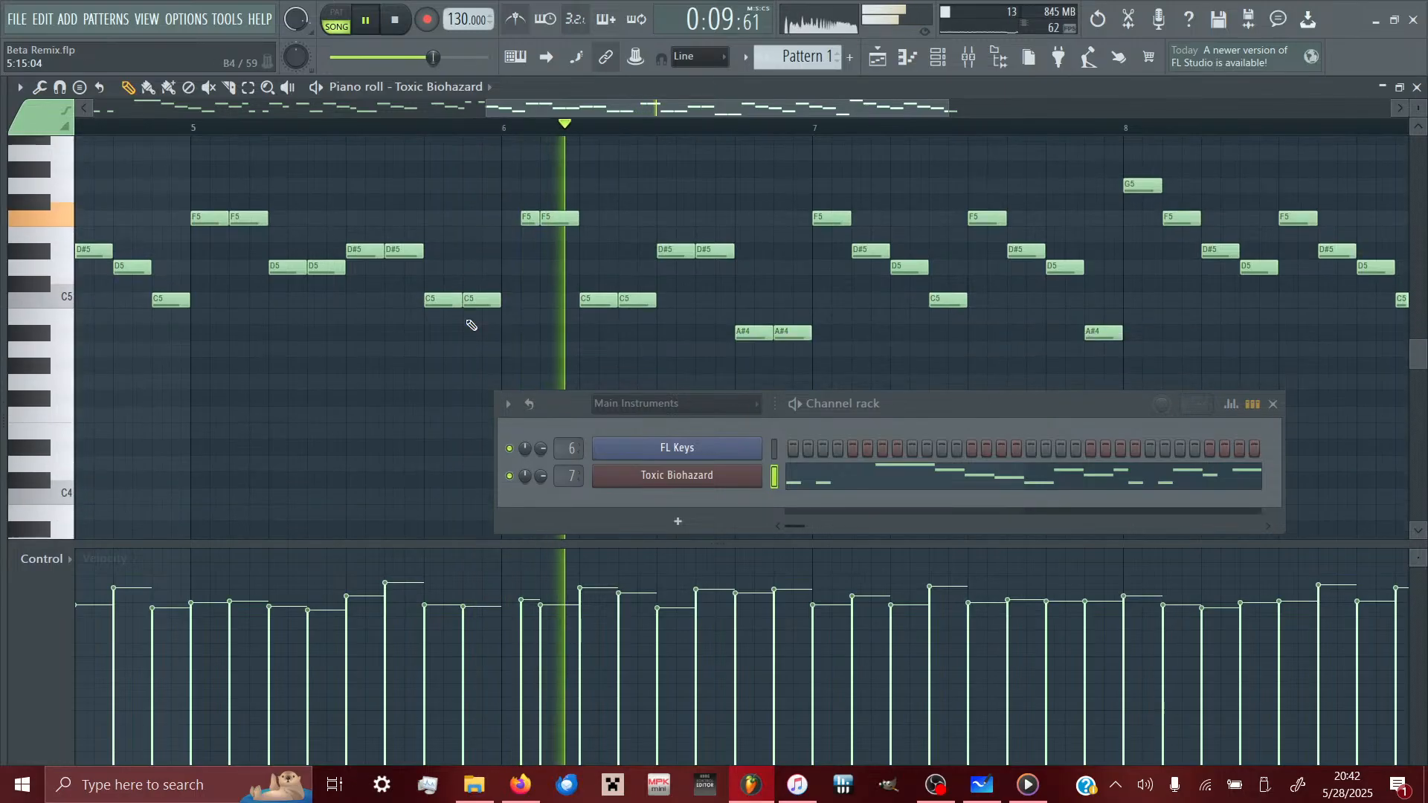
left_click(220, 132)
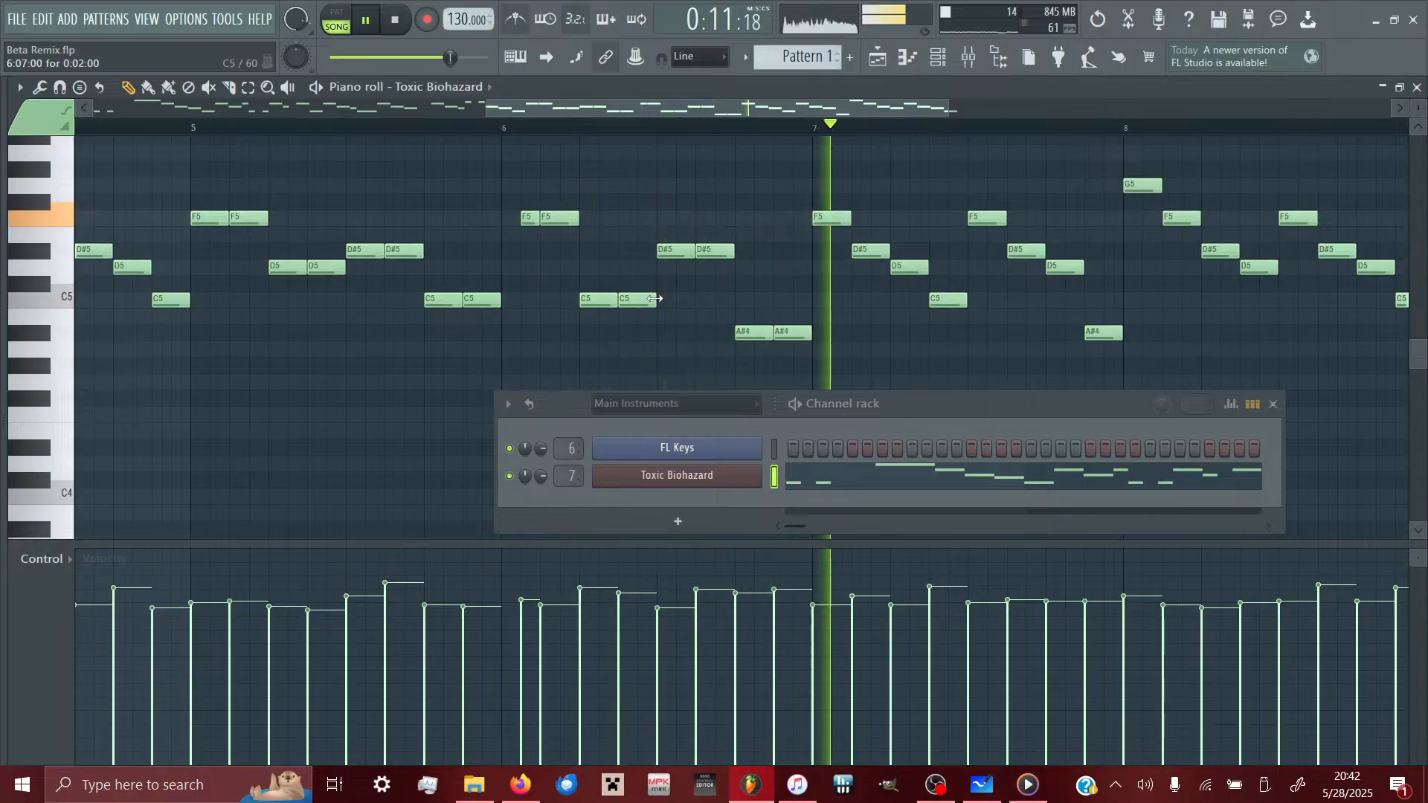
- Shorten bar 6's second C5 to one step and extend the following D#5 back to meet it, three steps long
left_click_drag(654, 298, 677, 297)
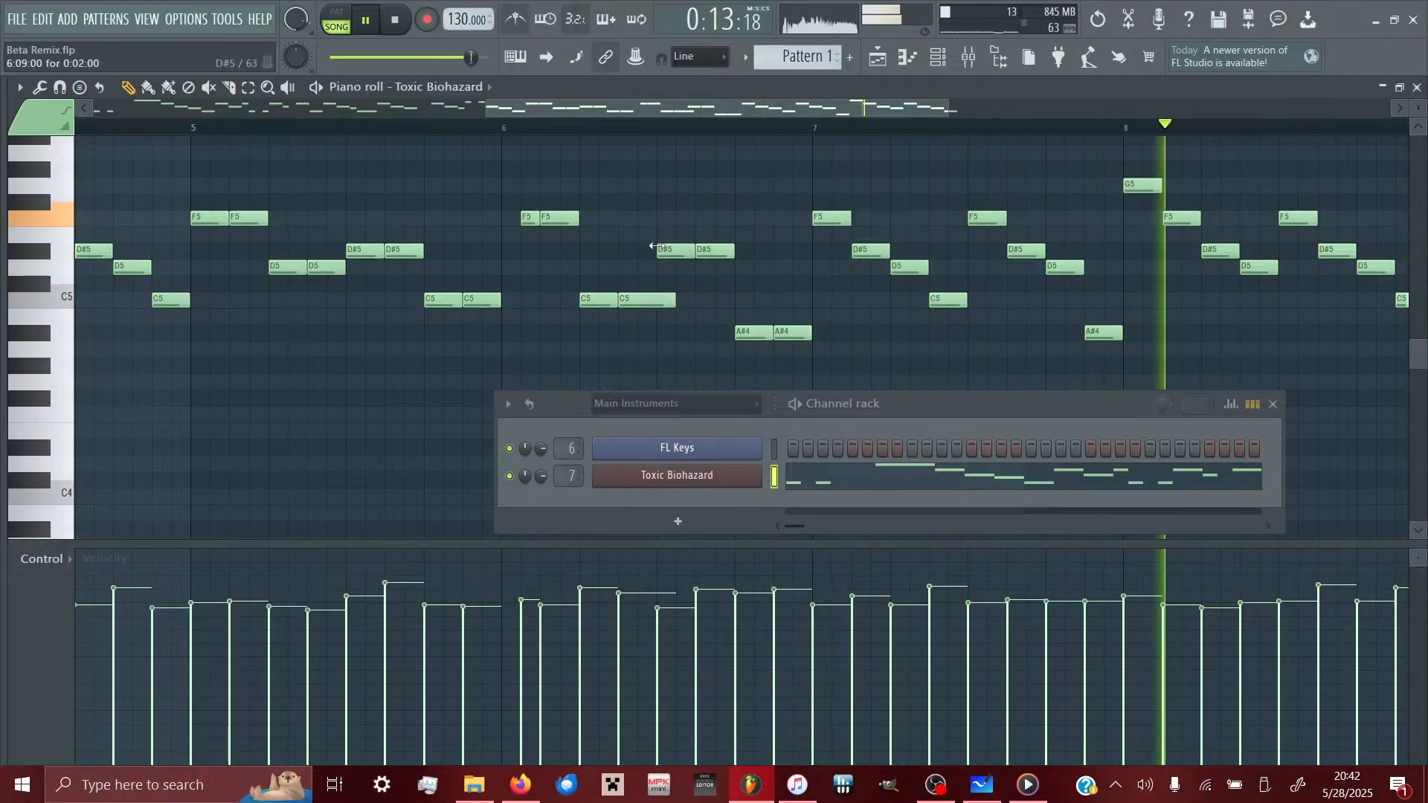
left_click_drag(659, 248, 678, 250)
left_click(197, 132)
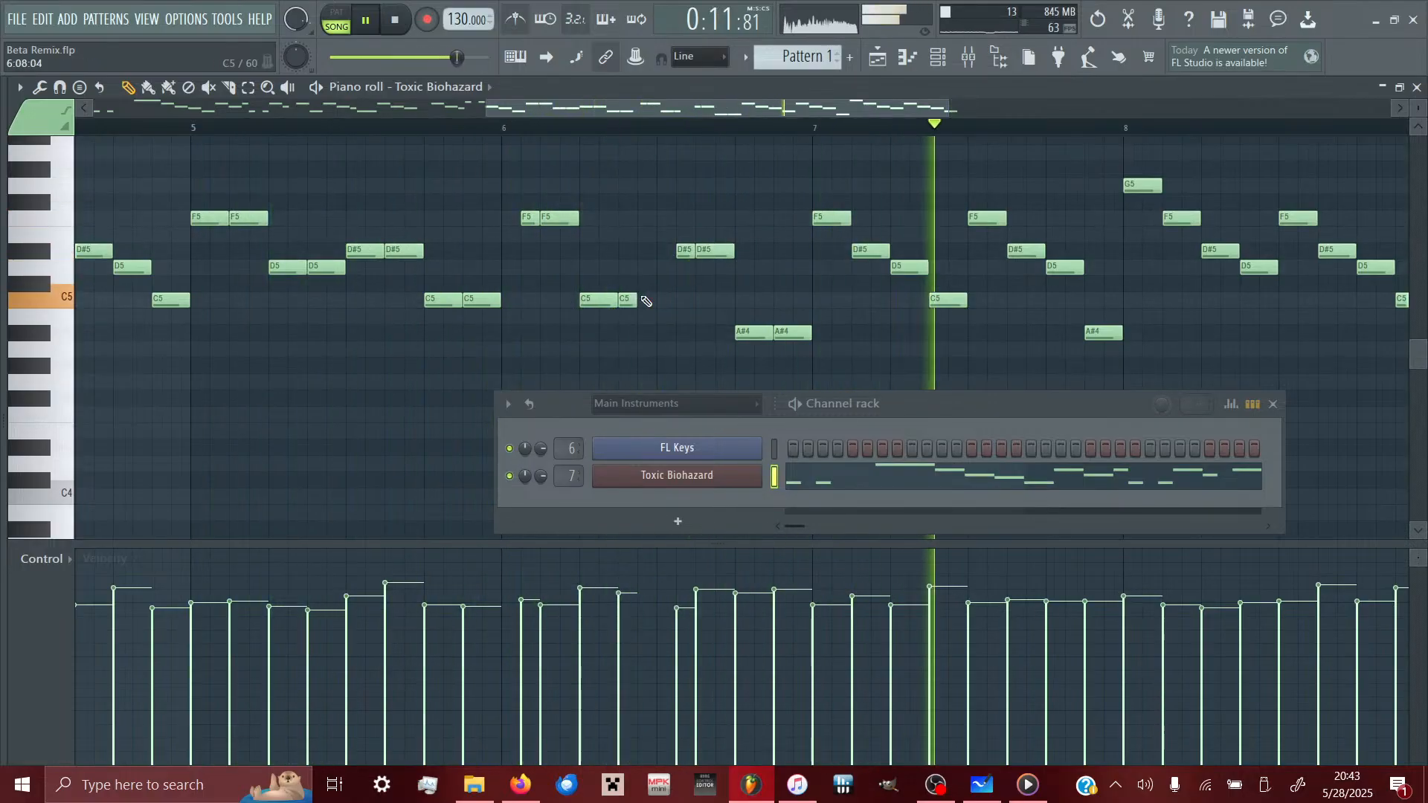
left_click_drag(676, 253, 631, 242)
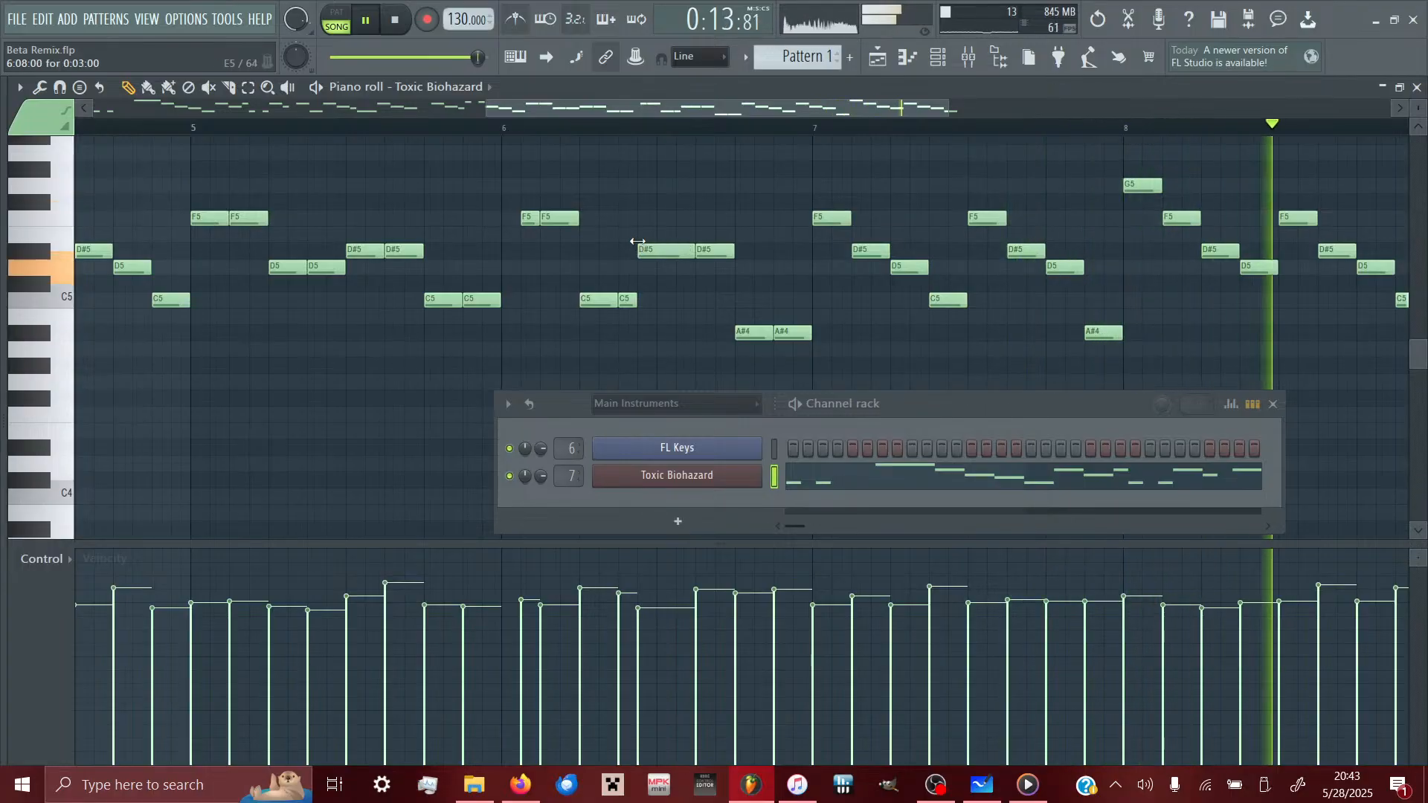
left_click(183, 131)
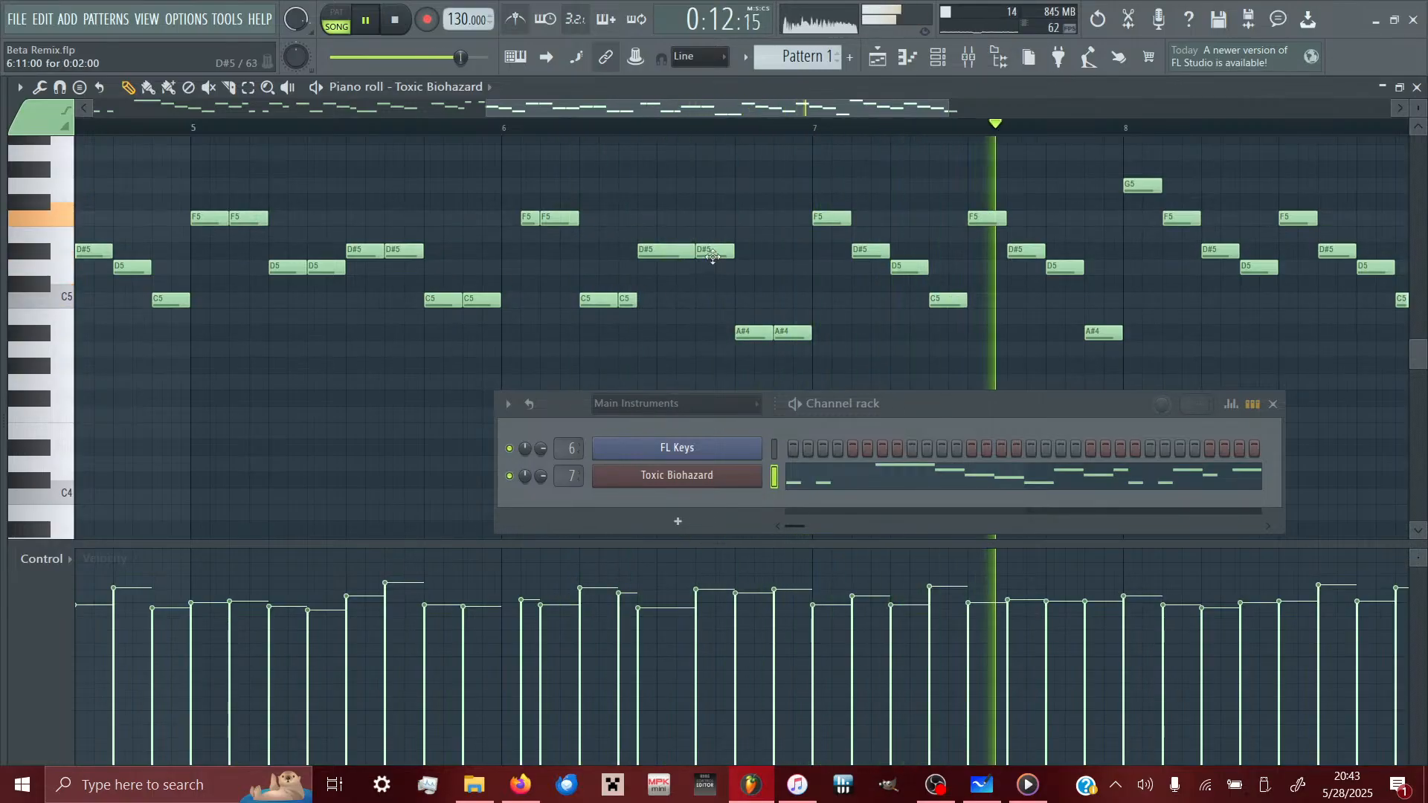
- Try splitting bar 6's second D#5 into two halves, with the second half softer and the first lowered to D5
left_click(724, 250)
left_click(216, 126)
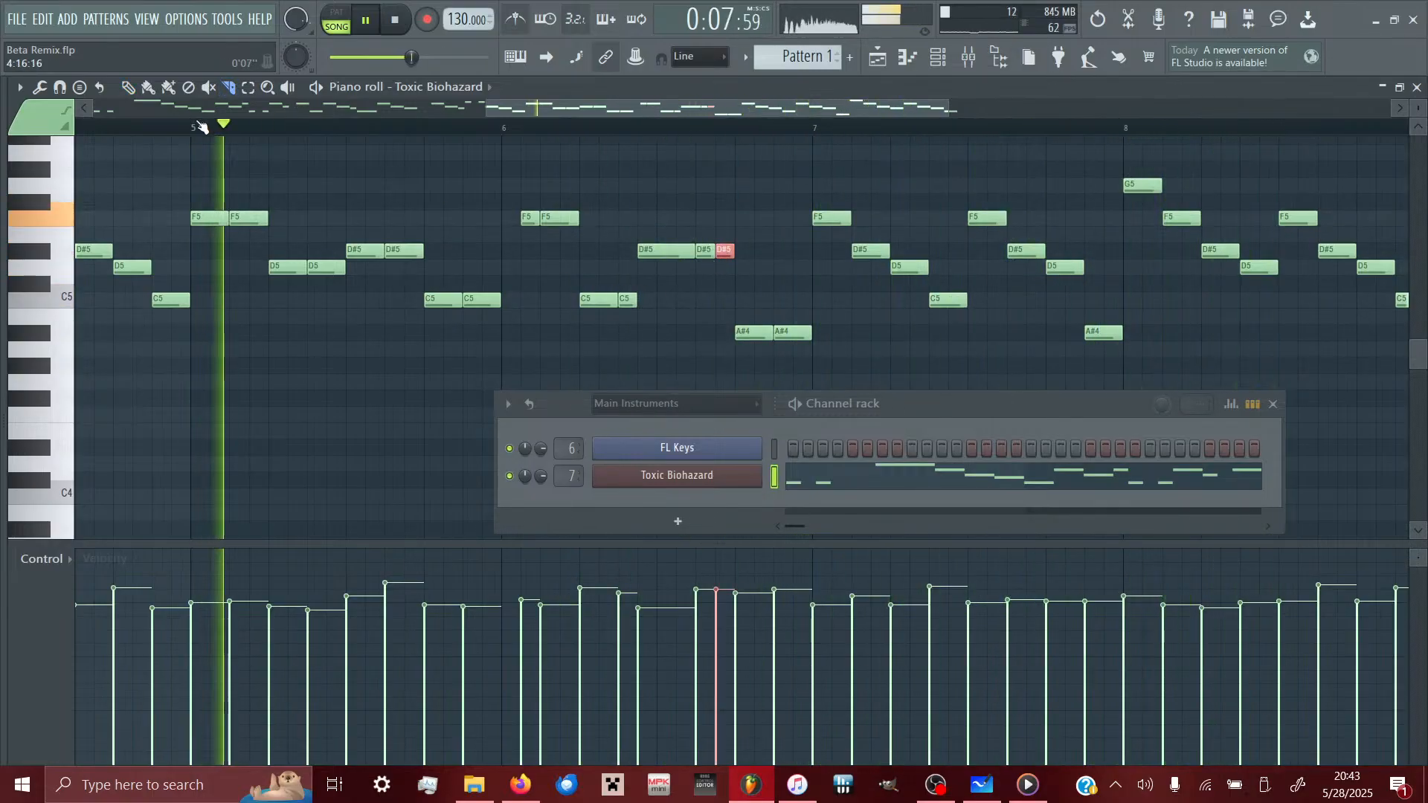
left_click(717, 599)
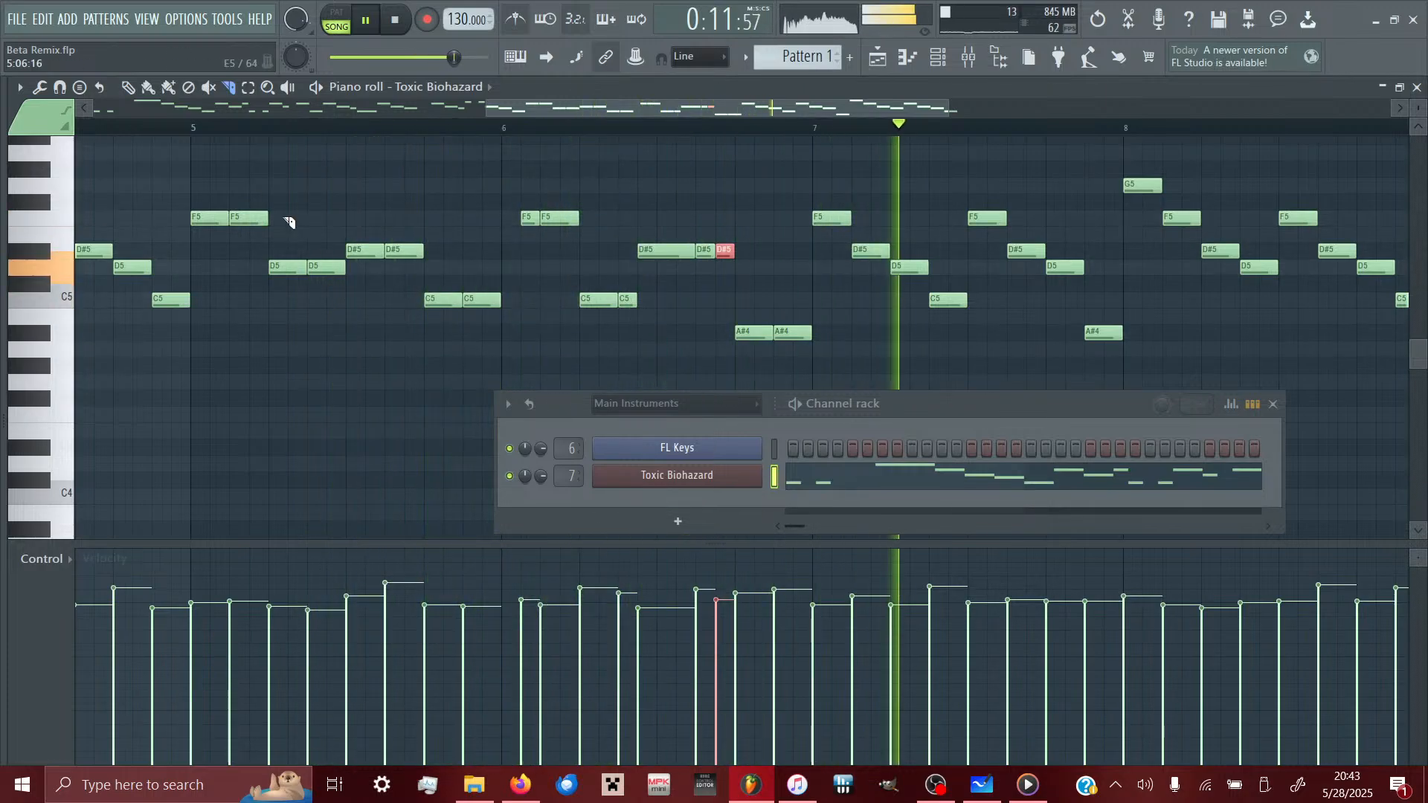
left_click(198, 128)
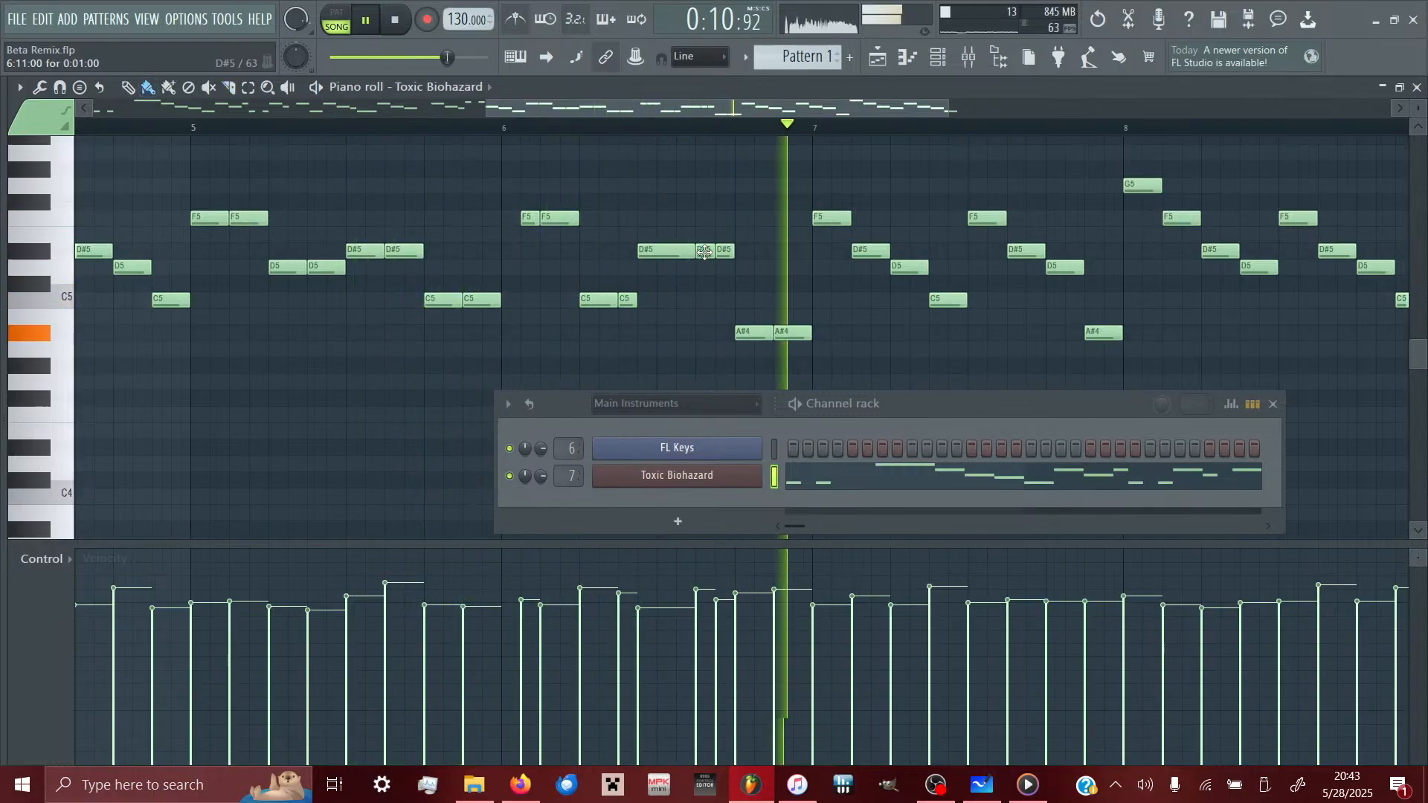
mouse_move(704, 251)
left_mouse_down()
mouse_move(703, 283)
mouse_move(704, 267)
left_mouse_up()
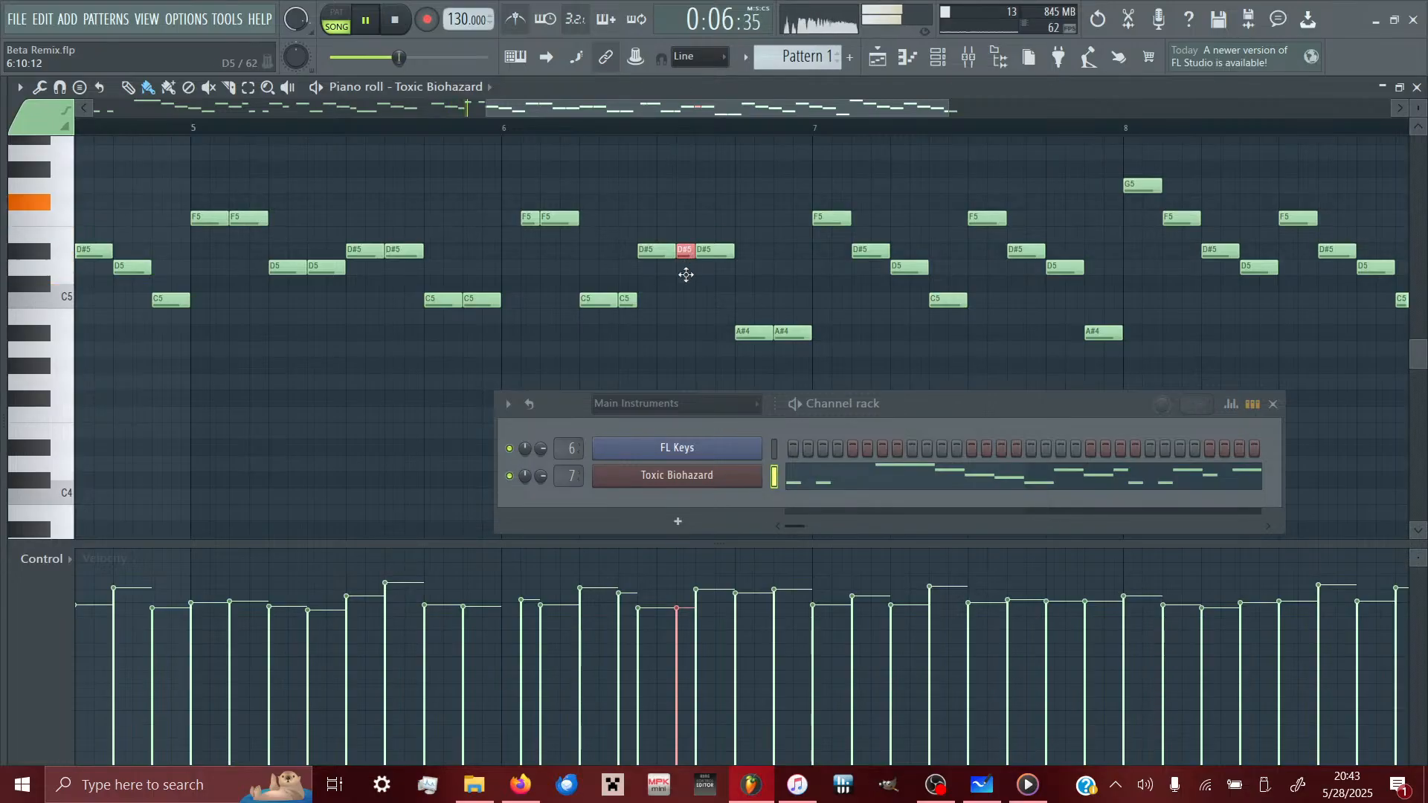
- Split the last step off bar 6's first D#5 and raise that piece to F5, replaying from bar 5
left_click_drag(687, 319, 687, 300)
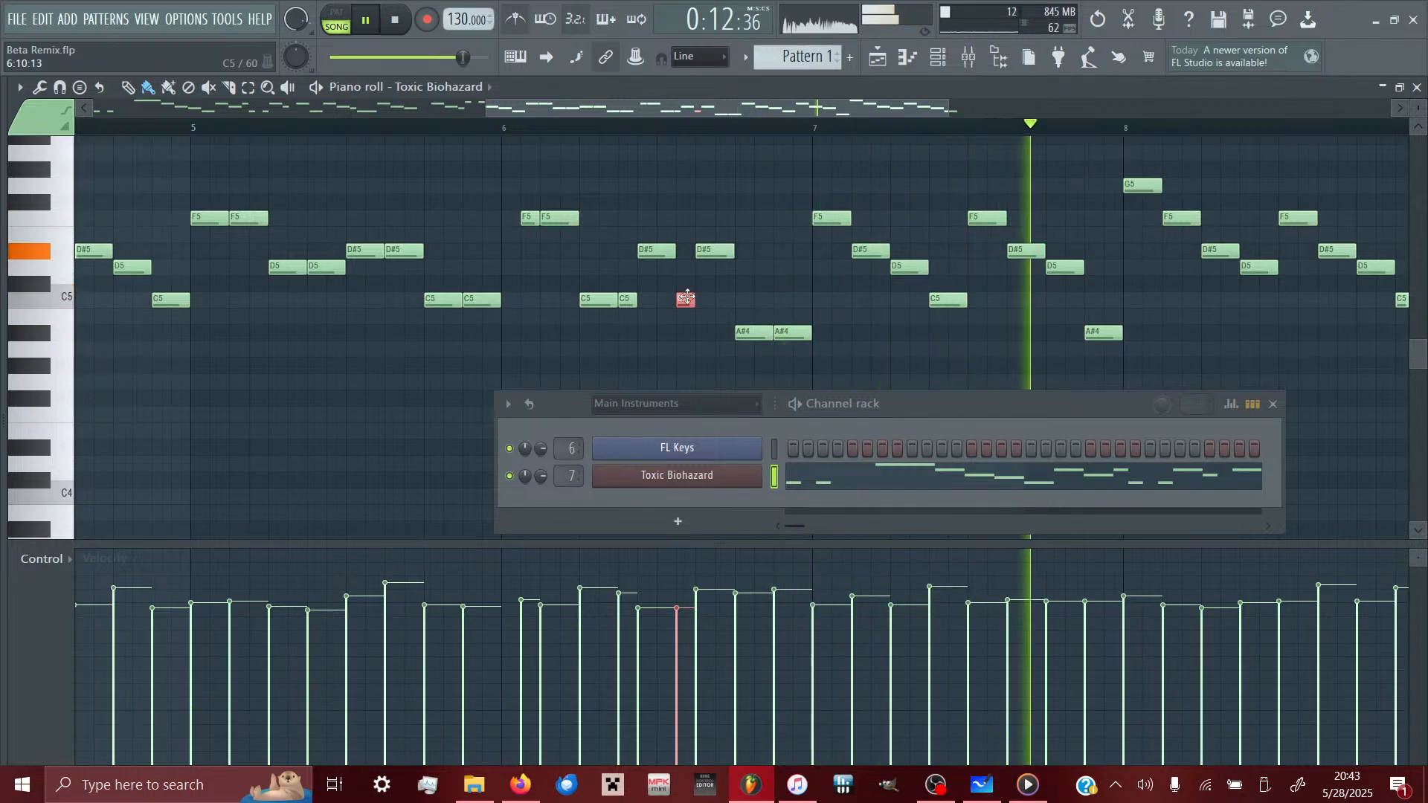
left_click_drag(693, 297, 689, 199)
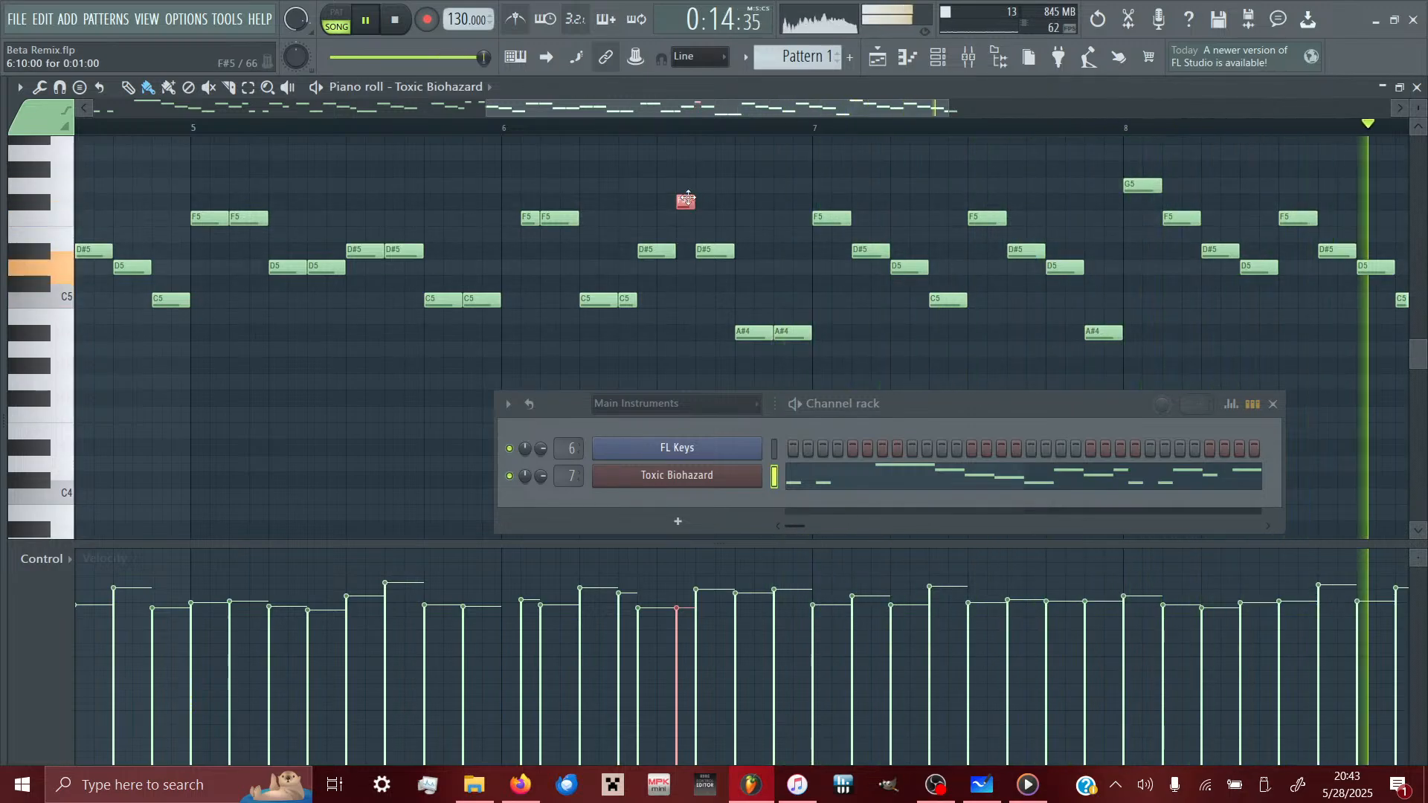
left_click(191, 131)
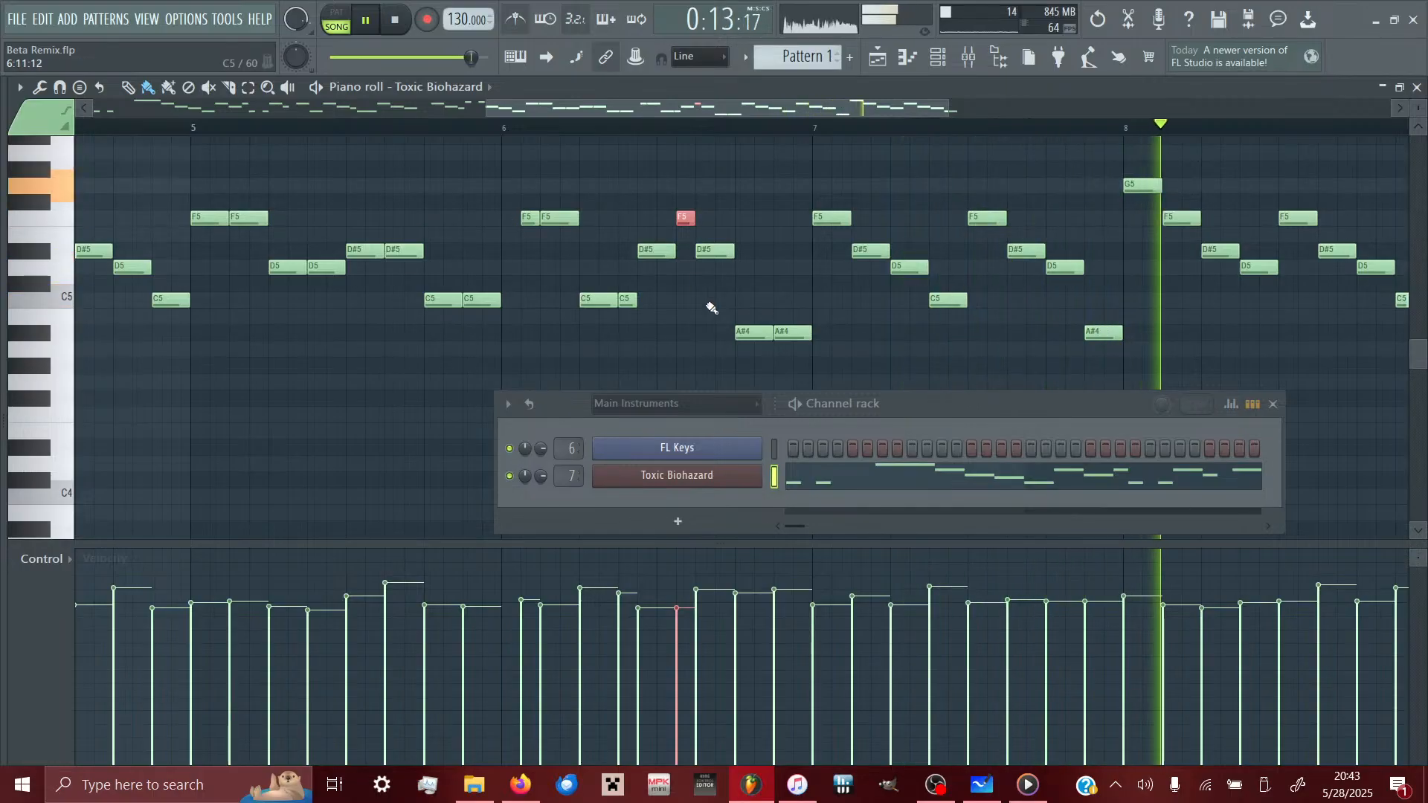
- Try lowering the D#5 after bar 6's short F5 to D5, replaying the melody from bars 5 and 6
left_click(716, 255)
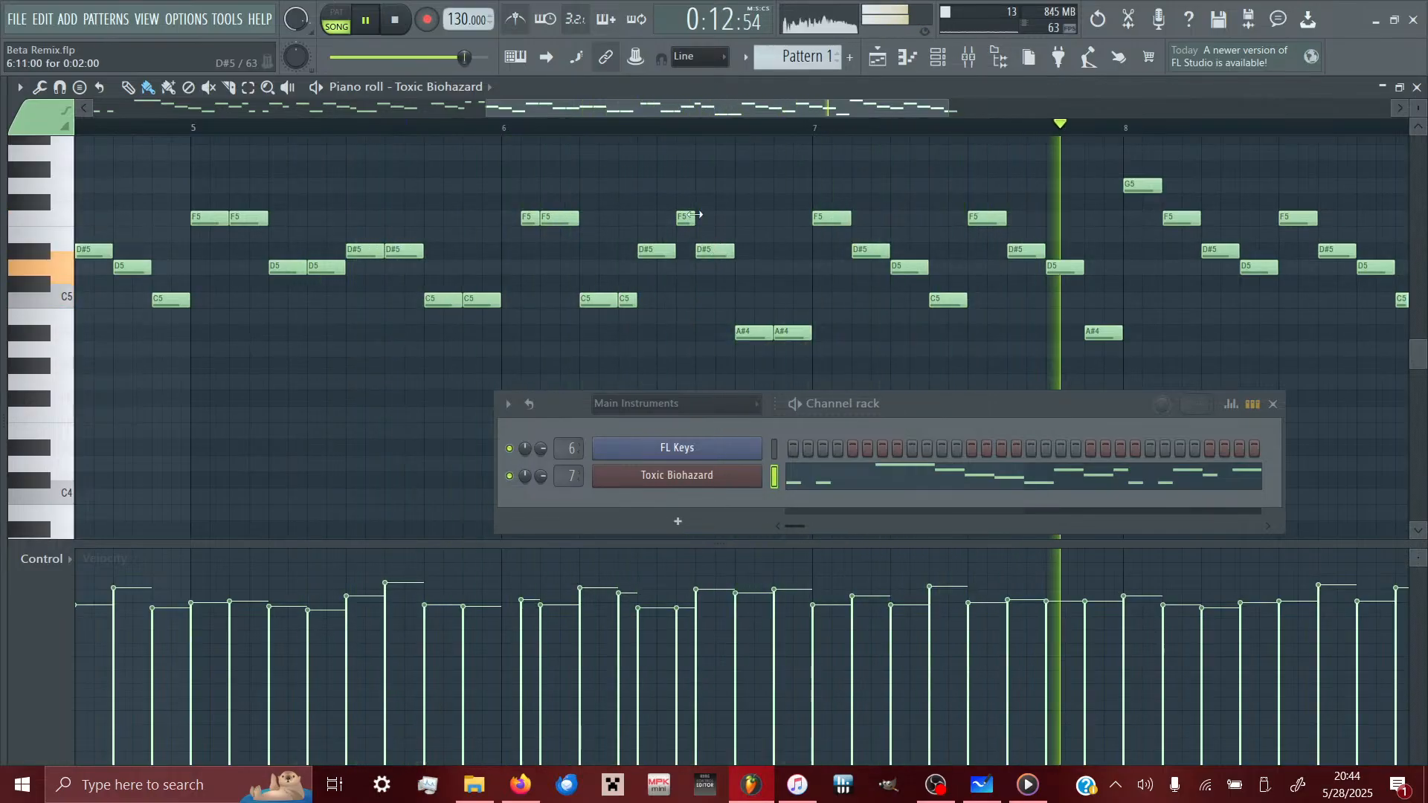
left_click(640, 128)
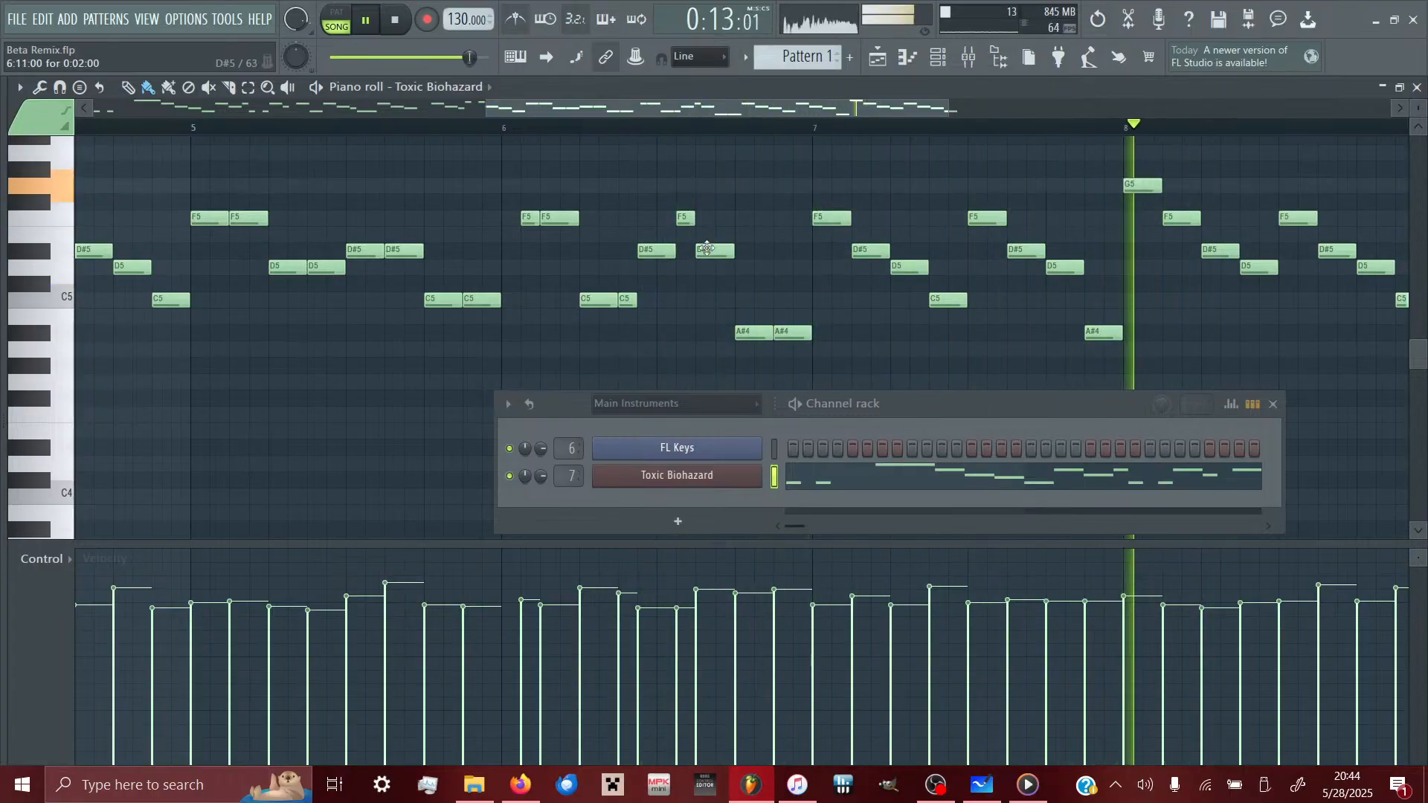
left_click_drag(706, 248, 707, 265)
left_click(646, 128)
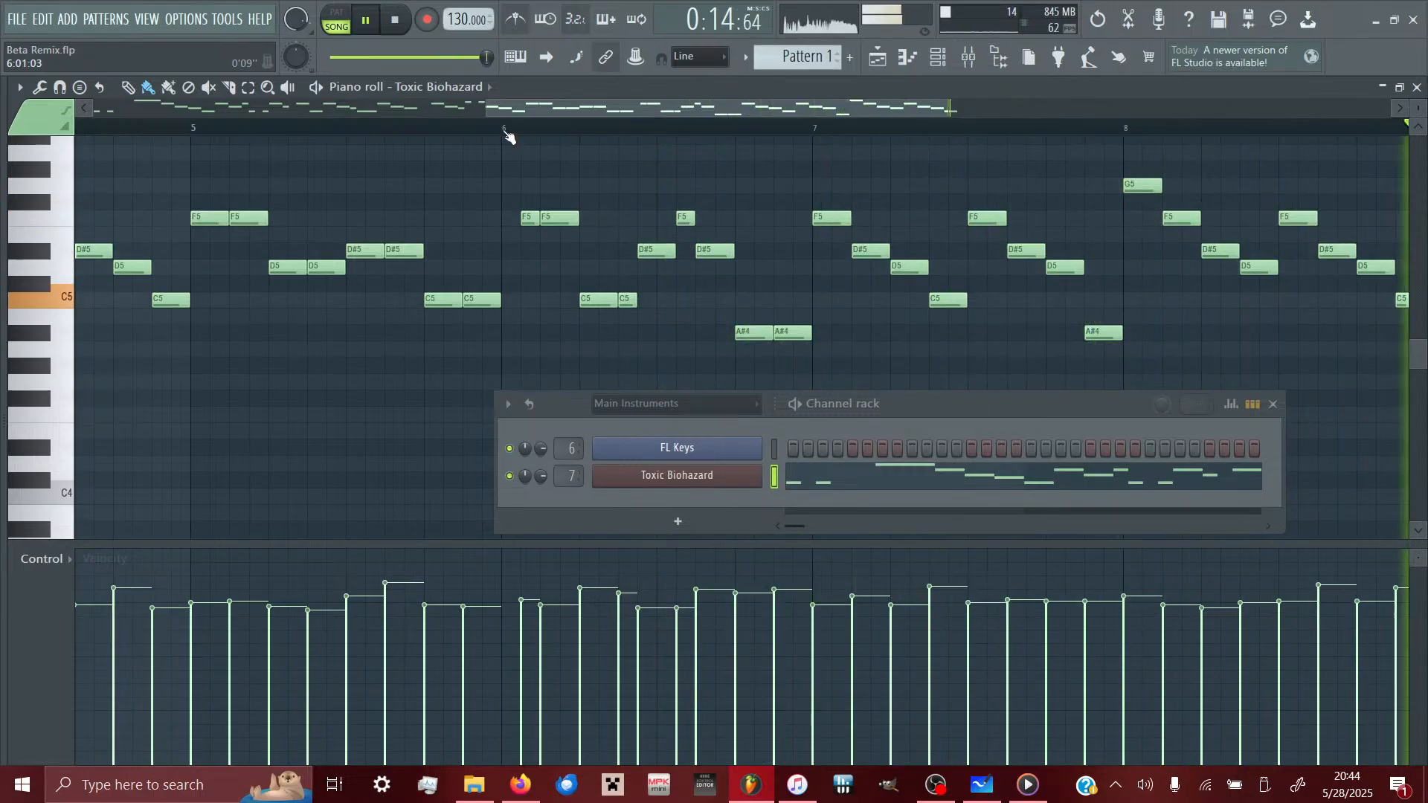
left_click(574, 128)
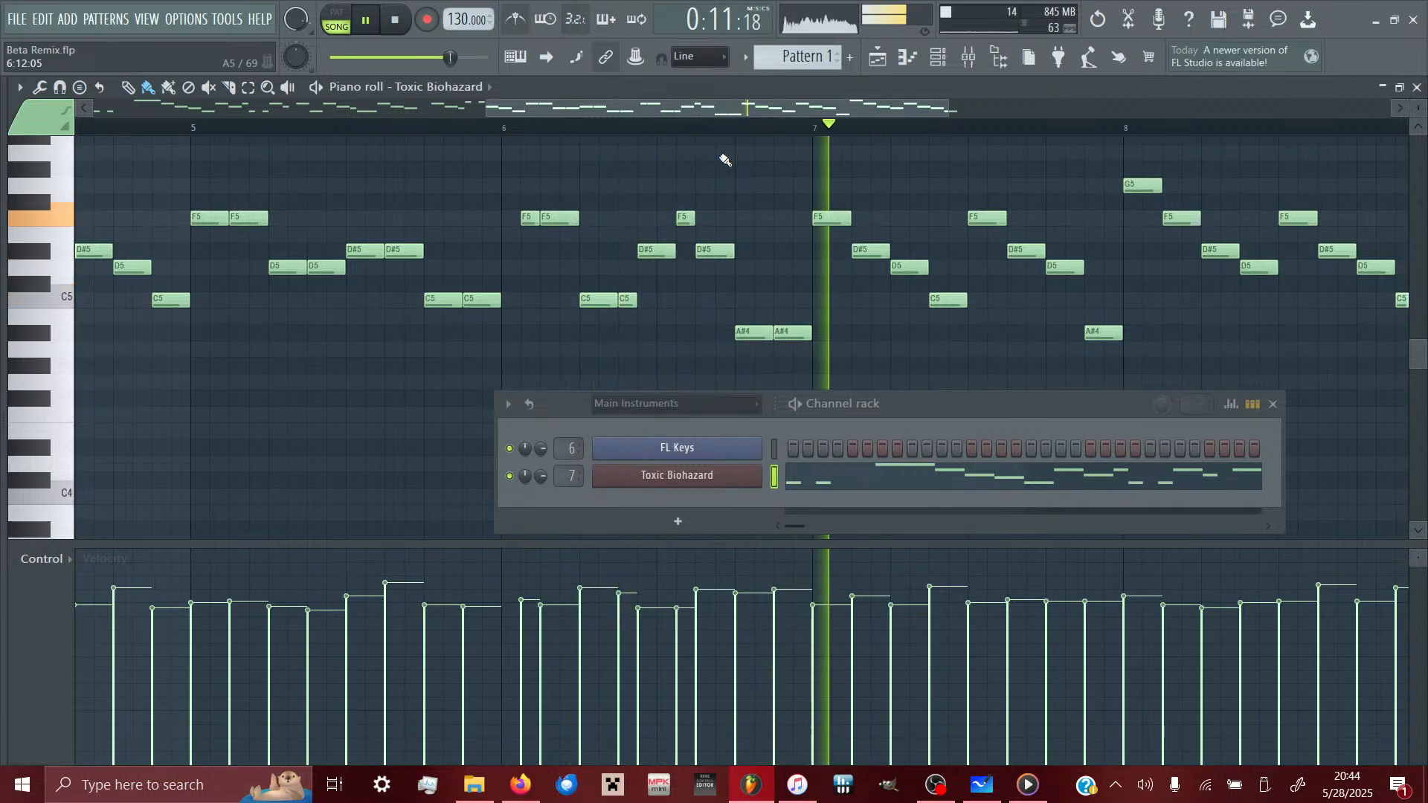
scroll(788, 299, "right", 3)
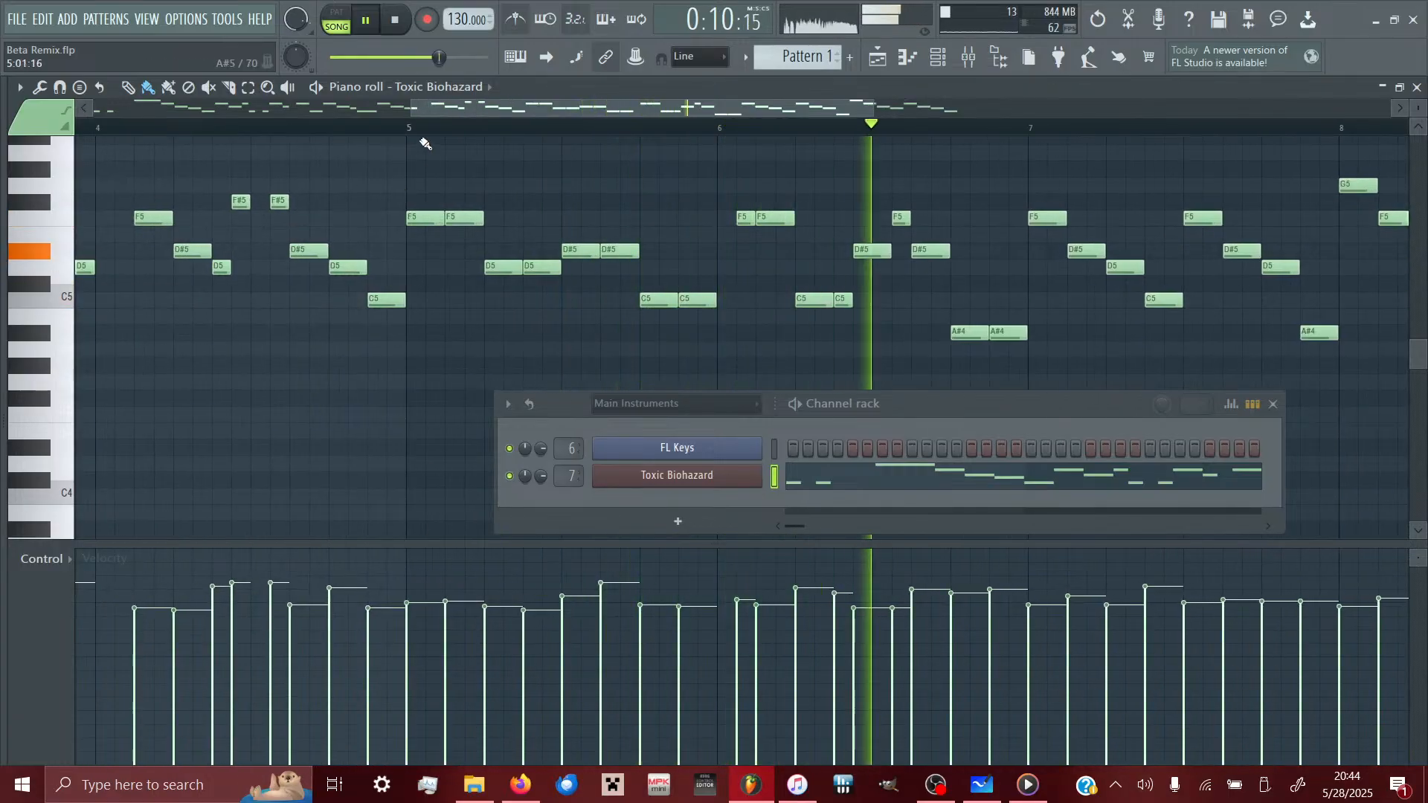
left_click(419, 131)
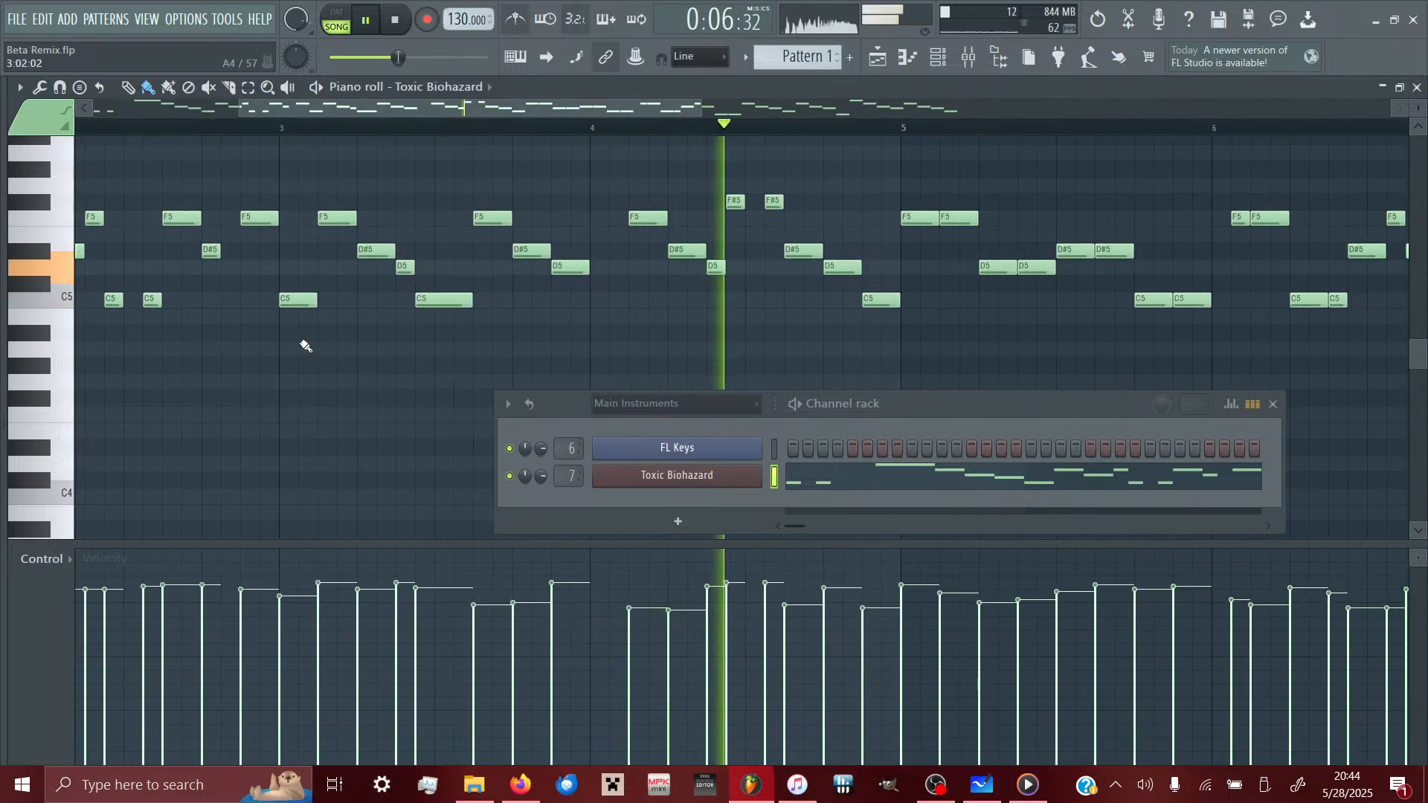
- Lower the velocity of bar 4's second F#5 to about 74%, and rebalance velocities on its following D#5 and bar 7's second F5 and D#5
left_click(770, 605)
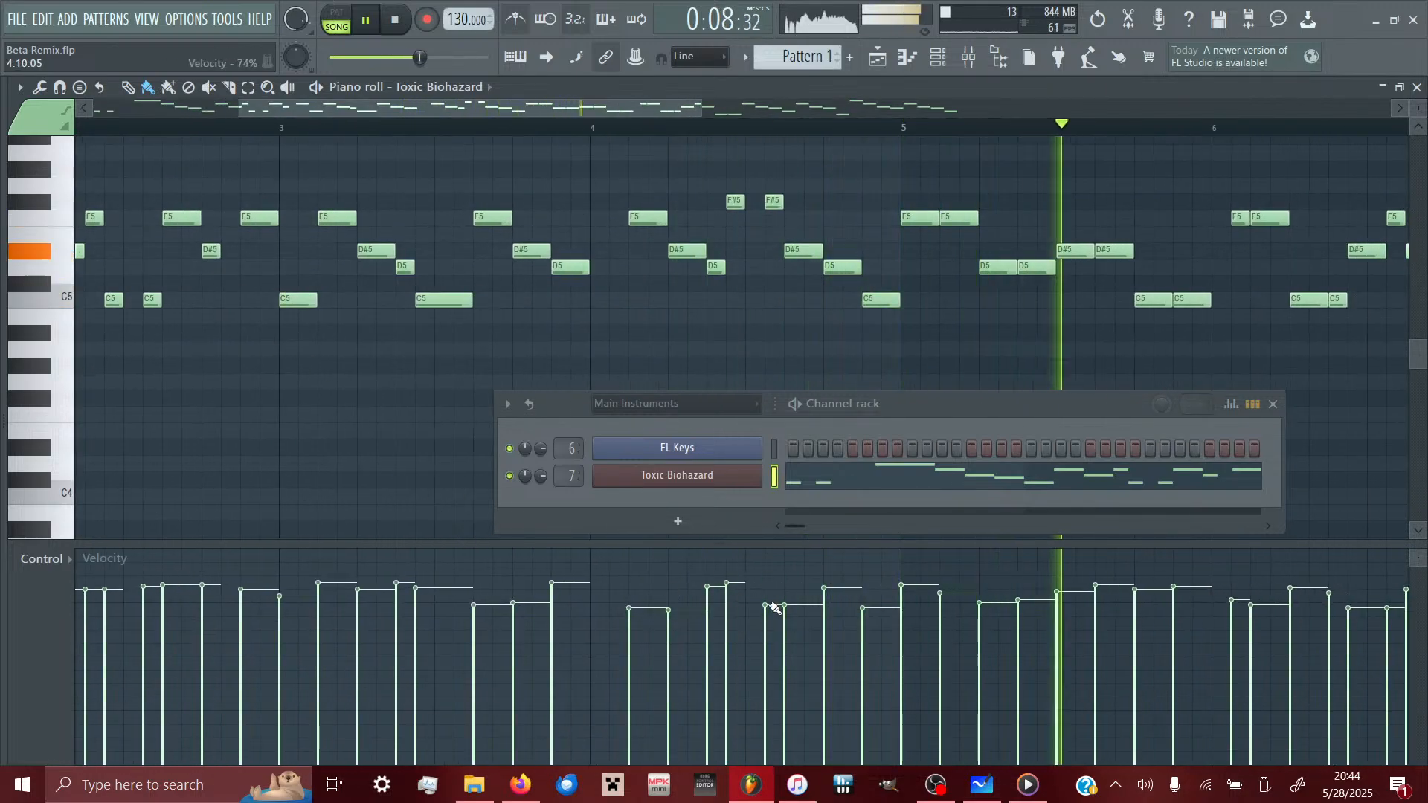
left_click(786, 596)
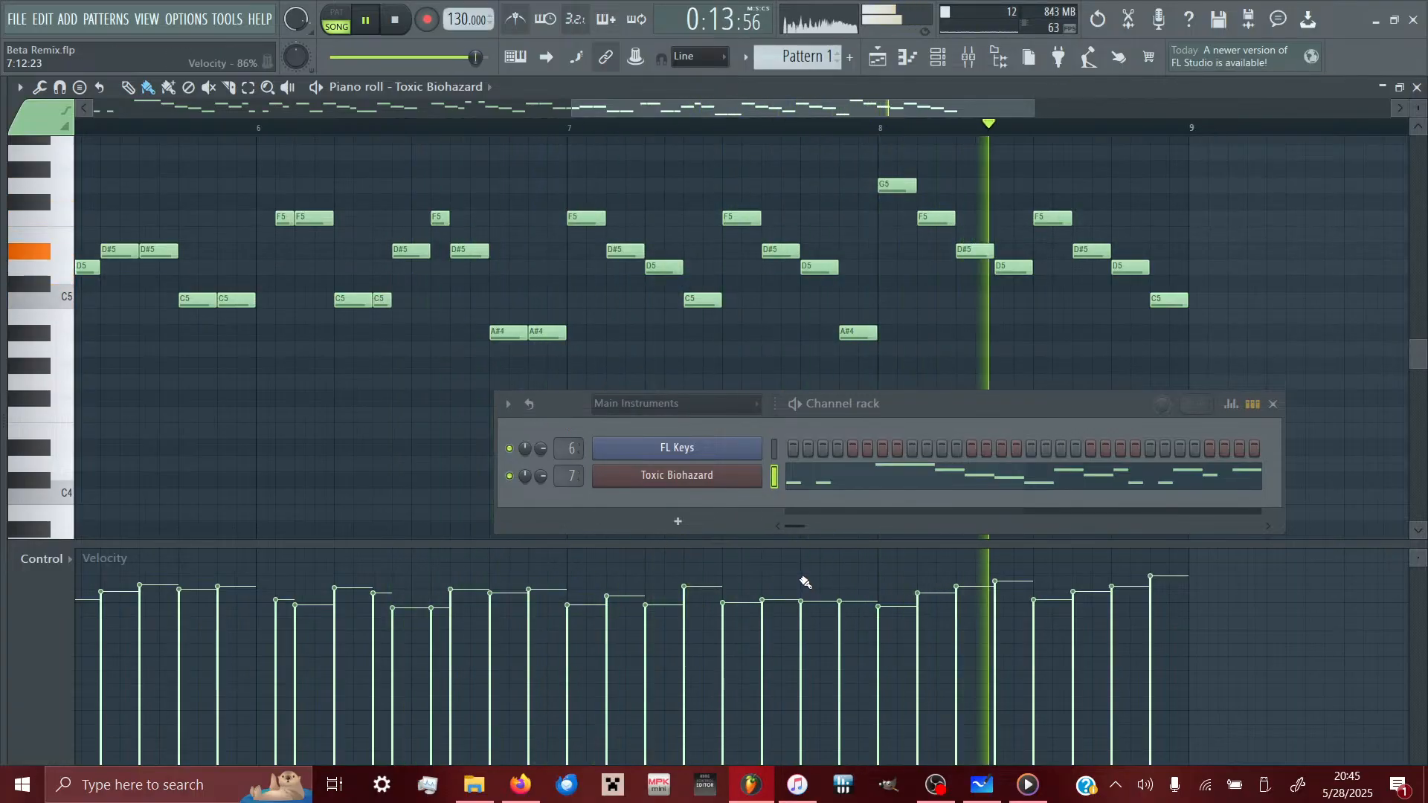
left_click(750, 592)
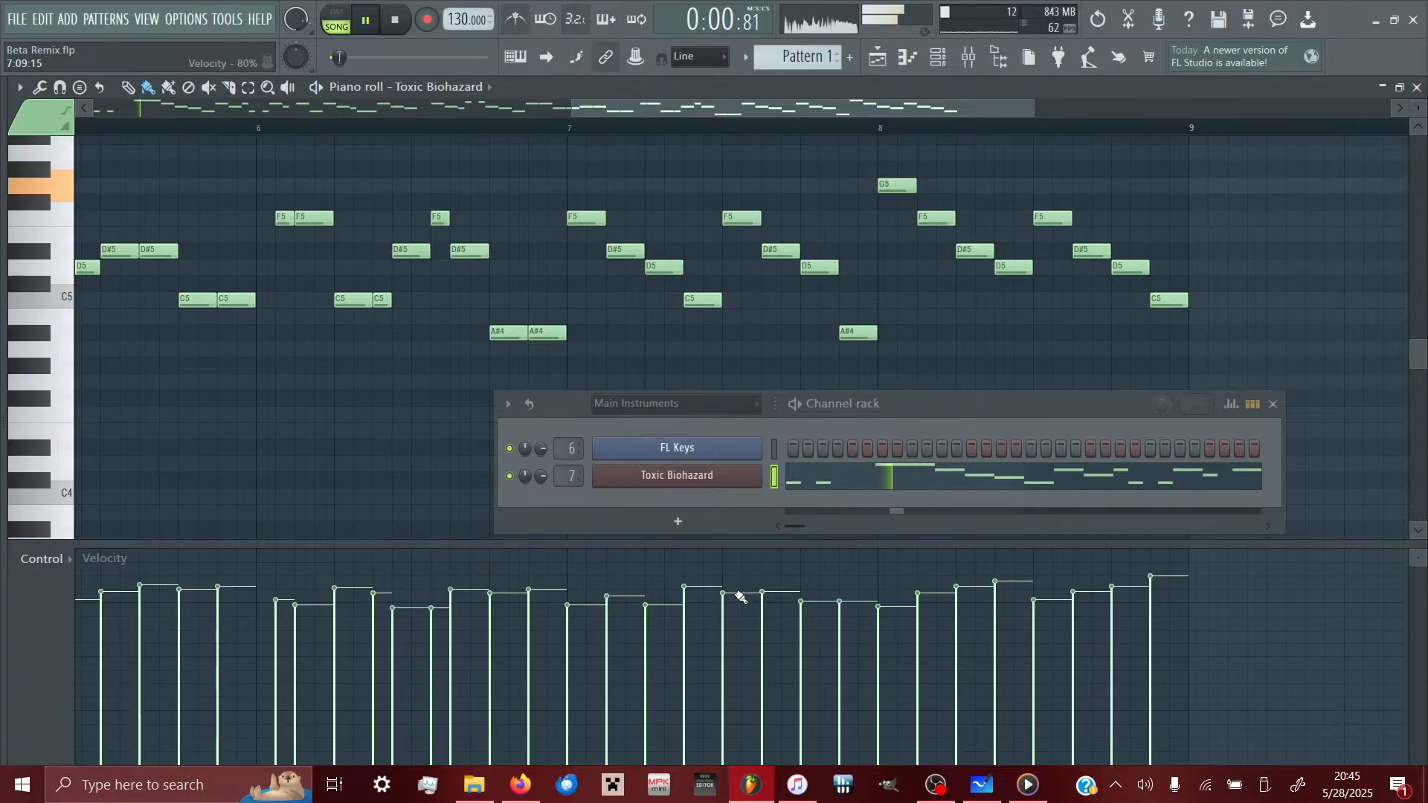
left_click(772, 600)
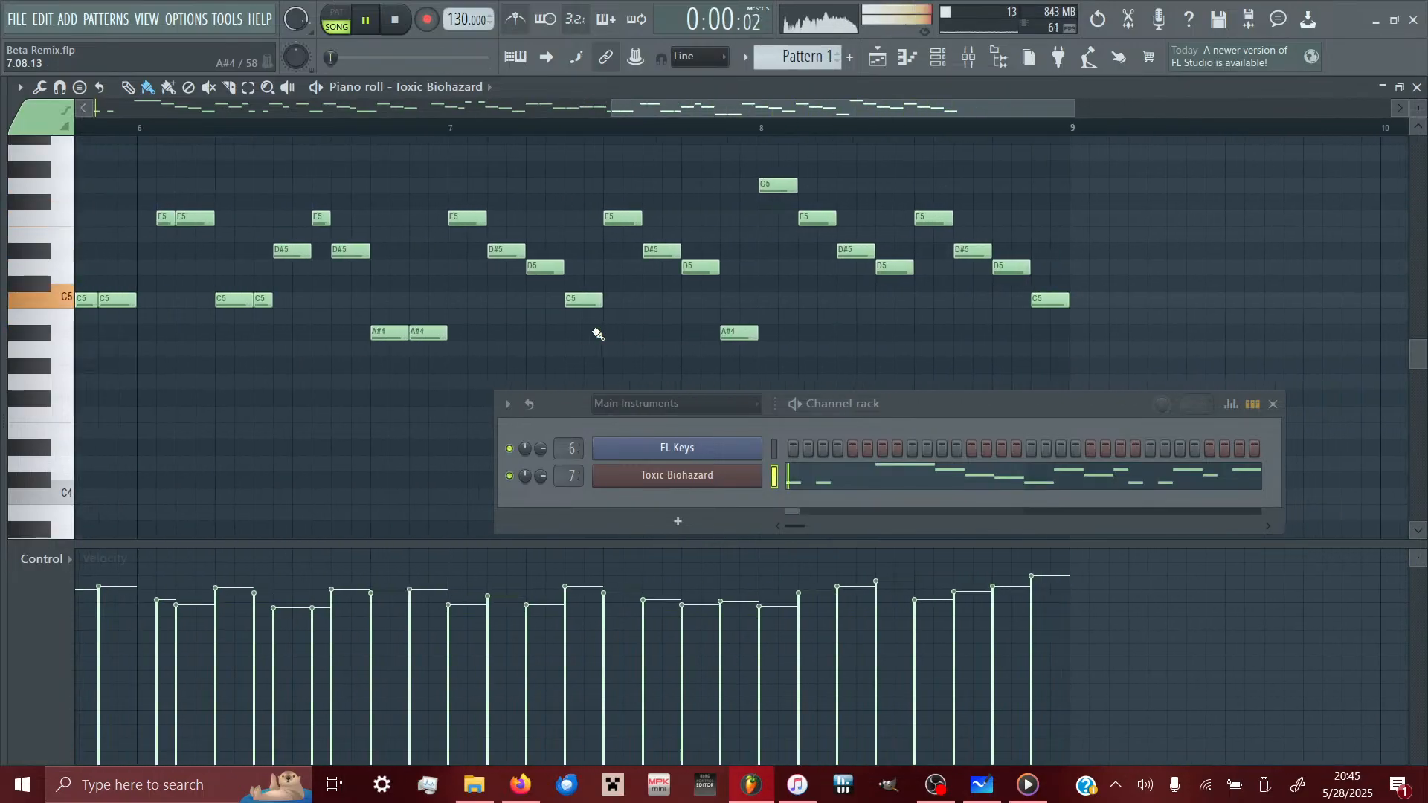
- Extend bar 8's second F5 one step earlier to three steps, shorten the preceding D5 to one step, and replay from bars 7 and 8
left_click(450, 130)
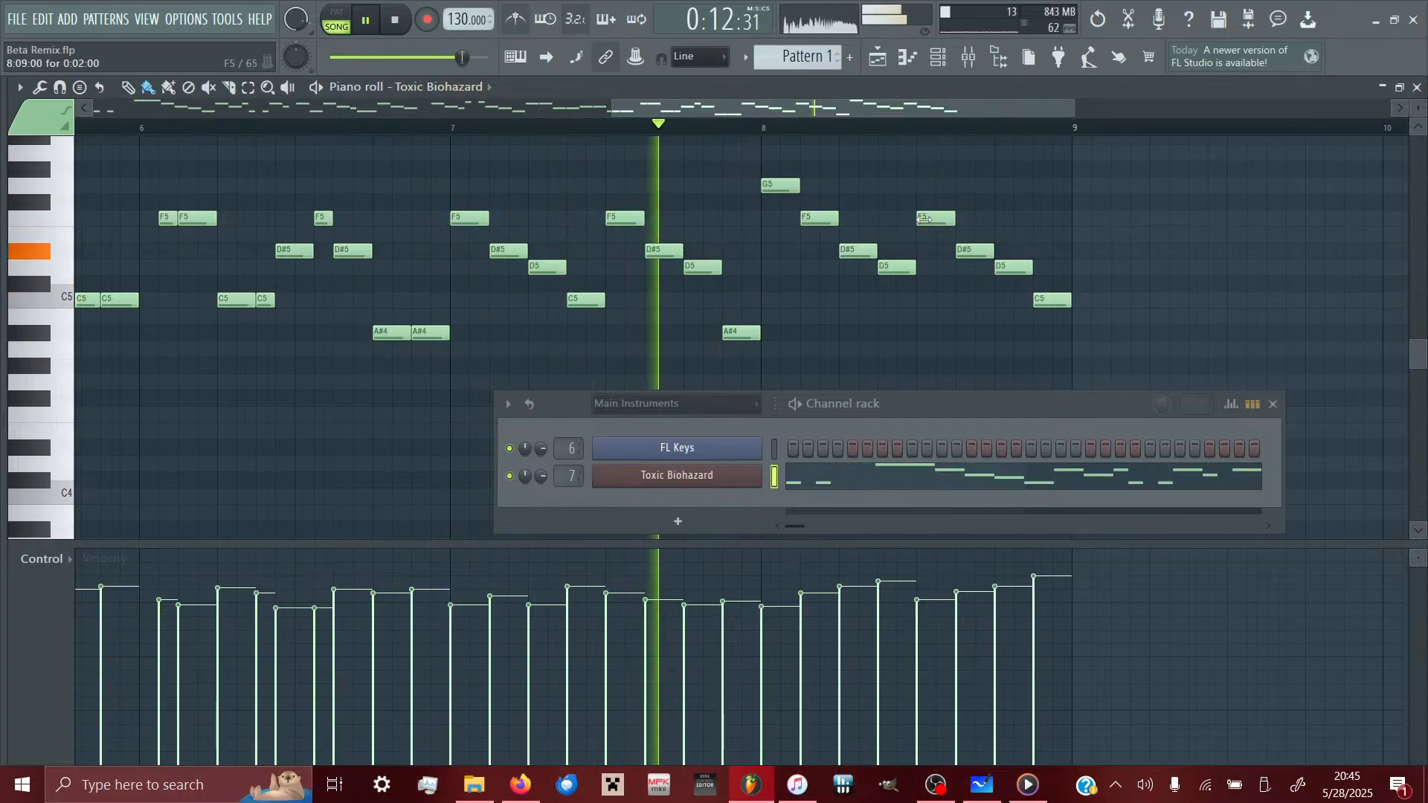
left_click_drag(918, 218, 898, 219)
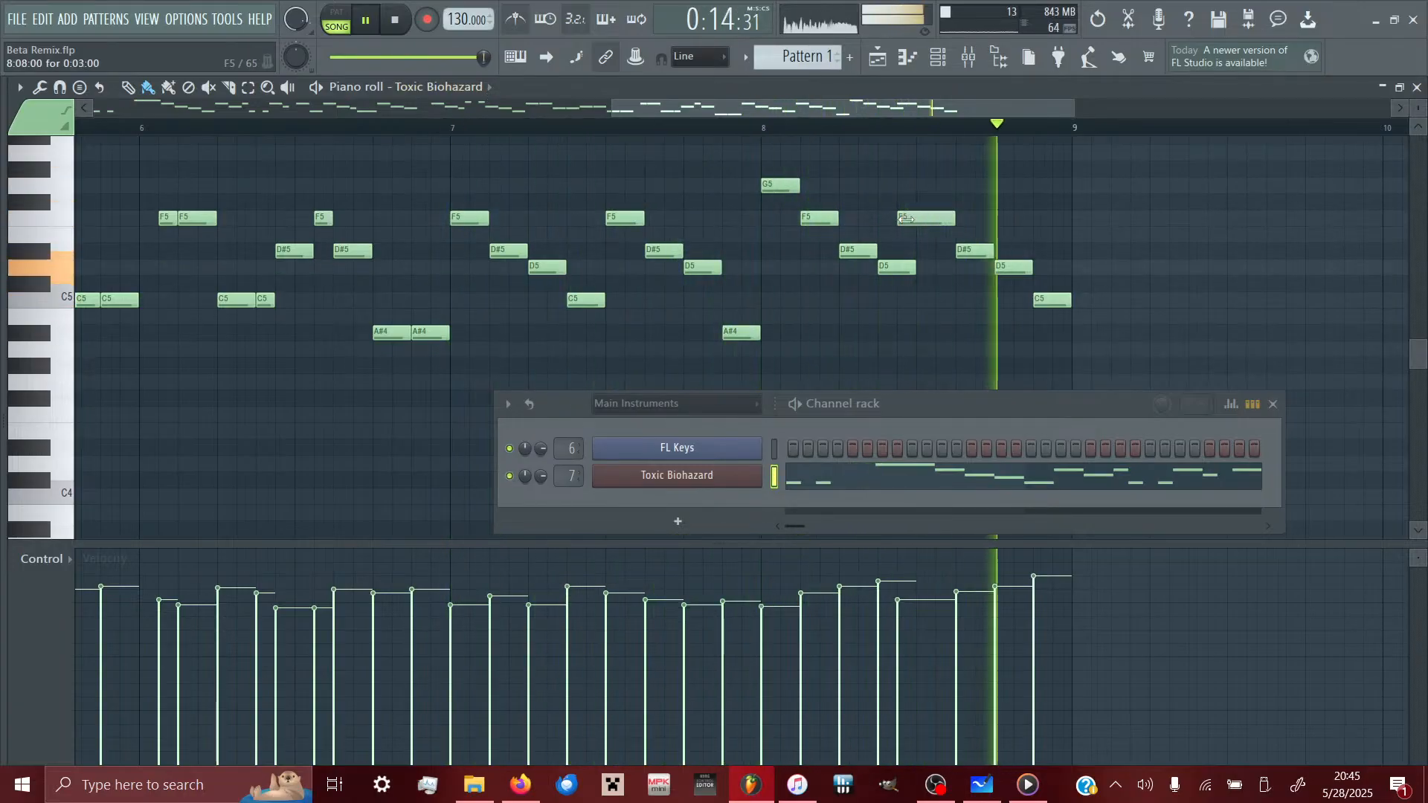
left_click_drag(912, 272, 893, 273)
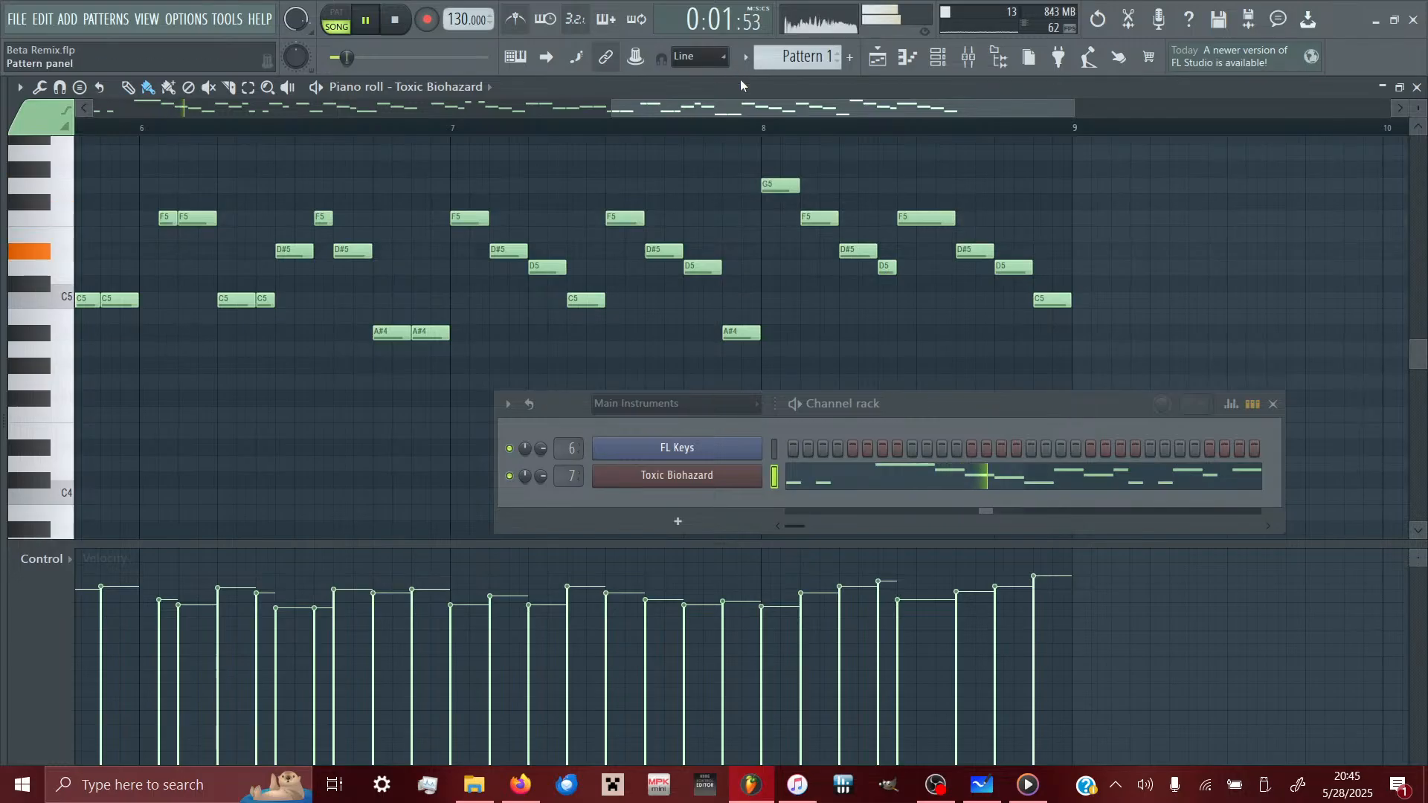
left_click(764, 129)
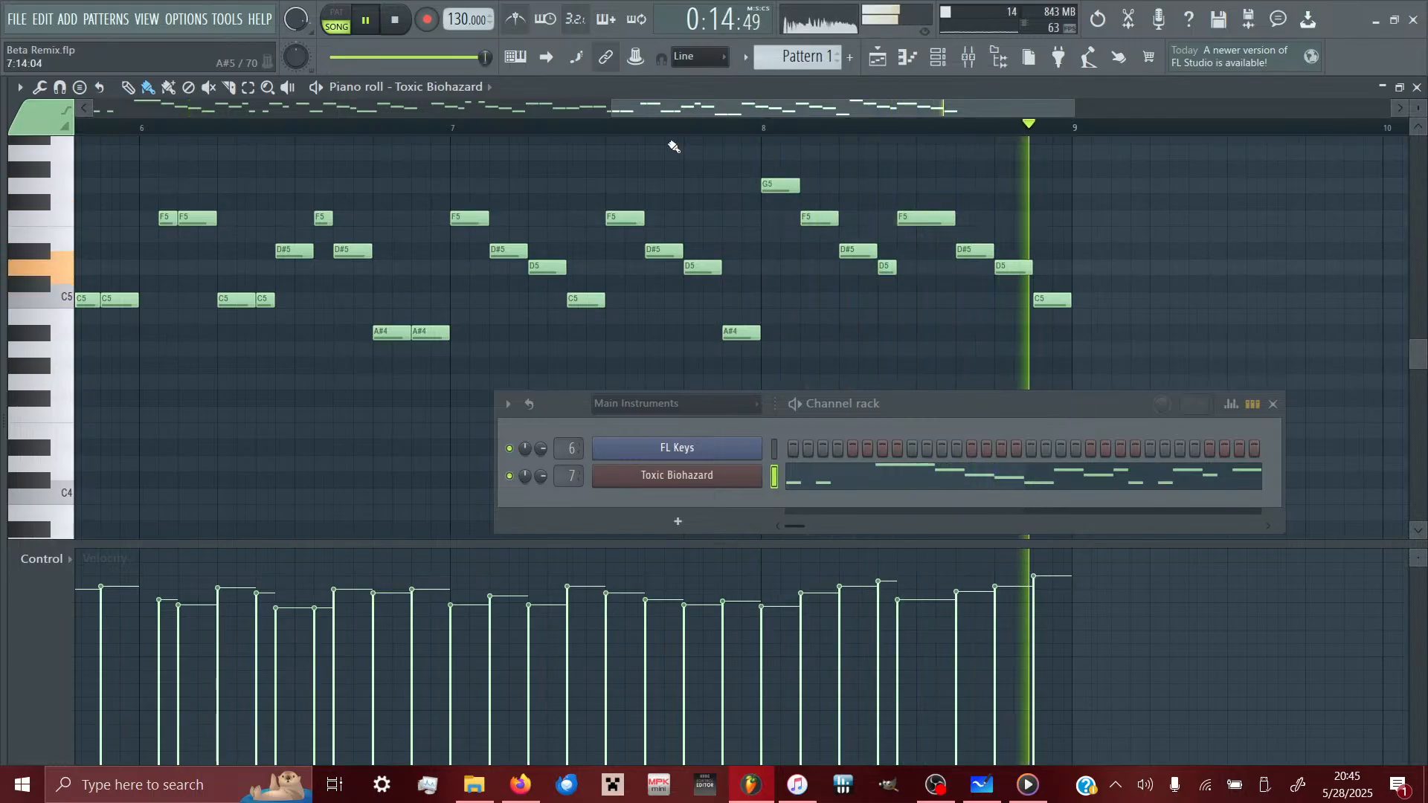
left_click(449, 128)
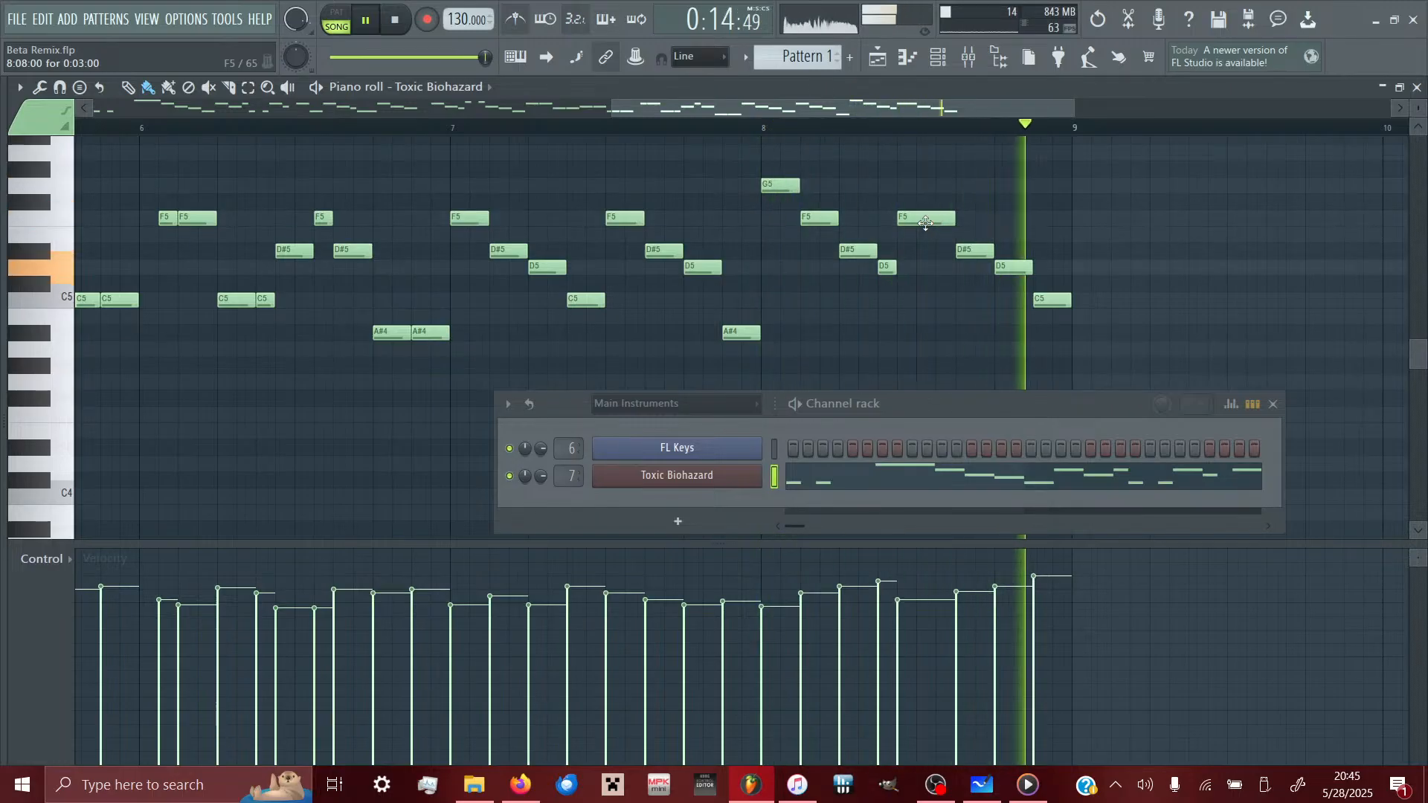
- Try bar 8's three-step F5 one step later, return it to its place, and save the project
left_click_drag(918, 221, 937, 221)
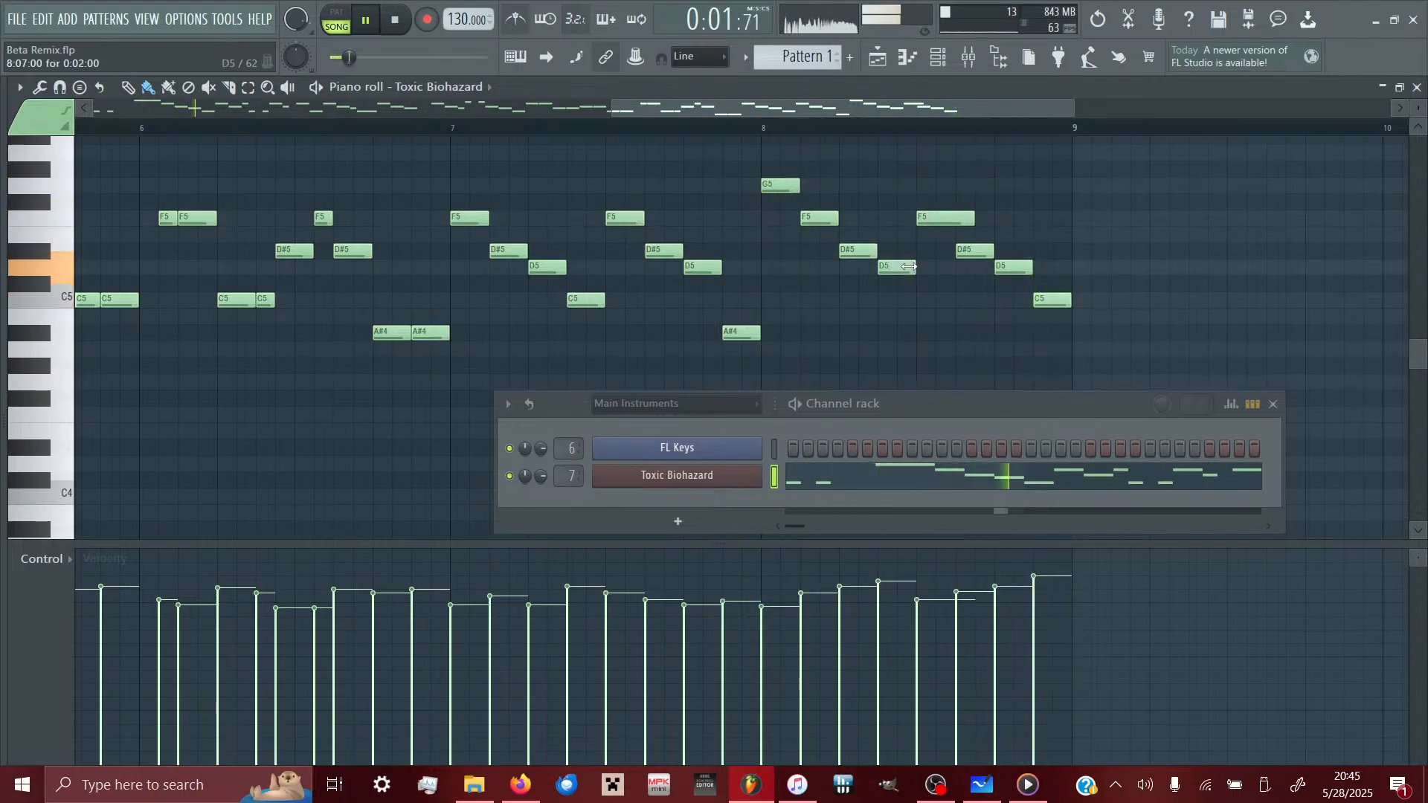
left_click_drag(944, 220, 925, 220)
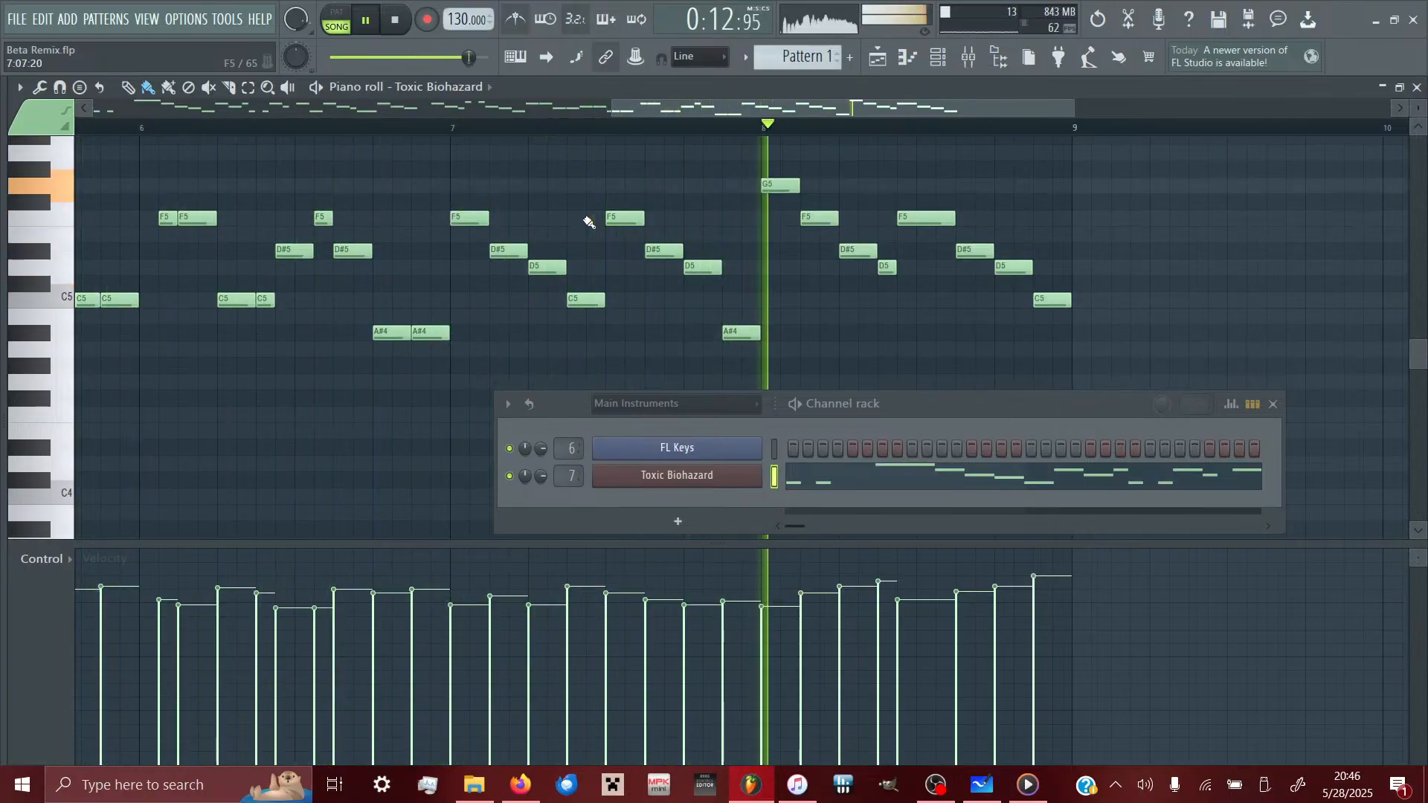
key("ctrl+s")
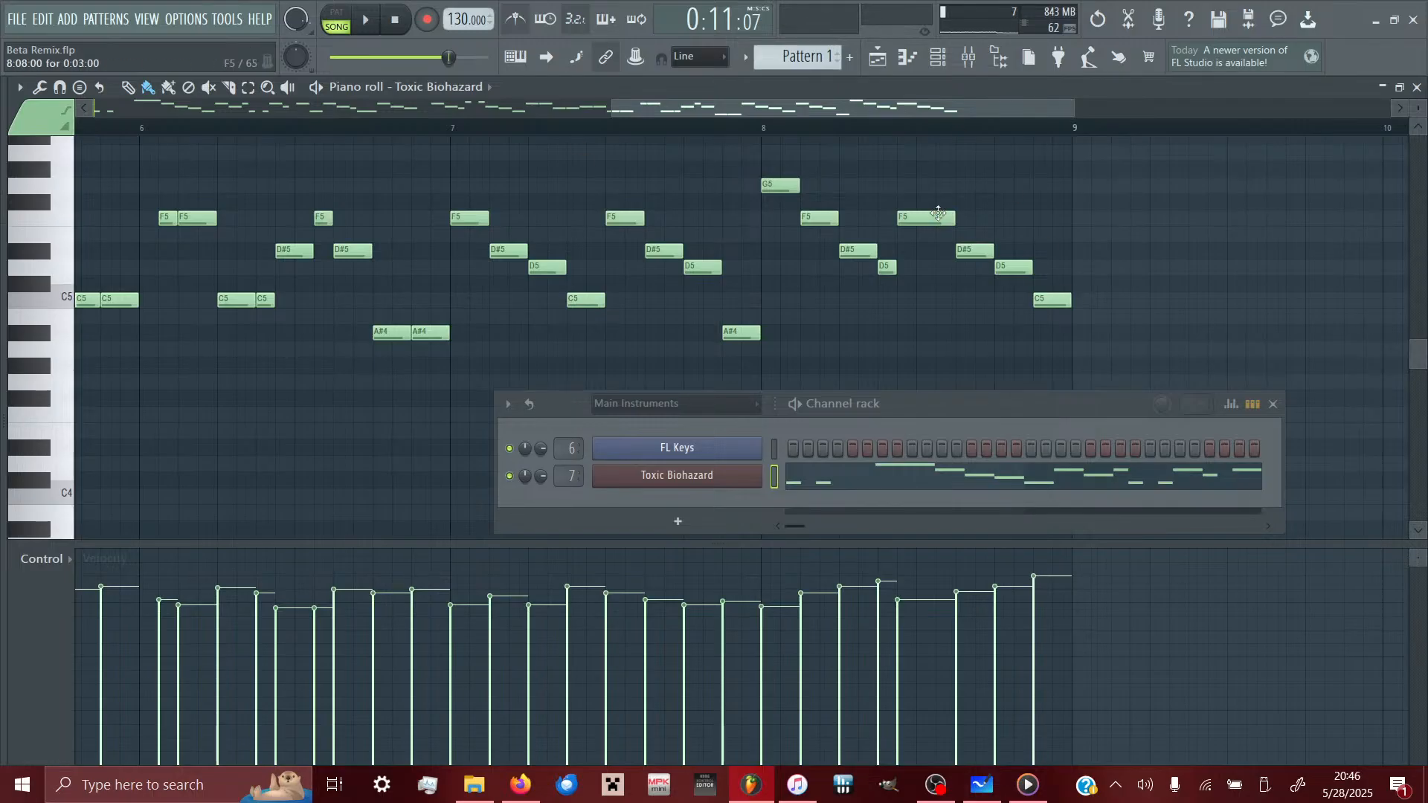
- Extend bar 8's second F5 back to start with the D5, make the D5 a slide note, and lengthen it to four steps
double_click(900, 222)
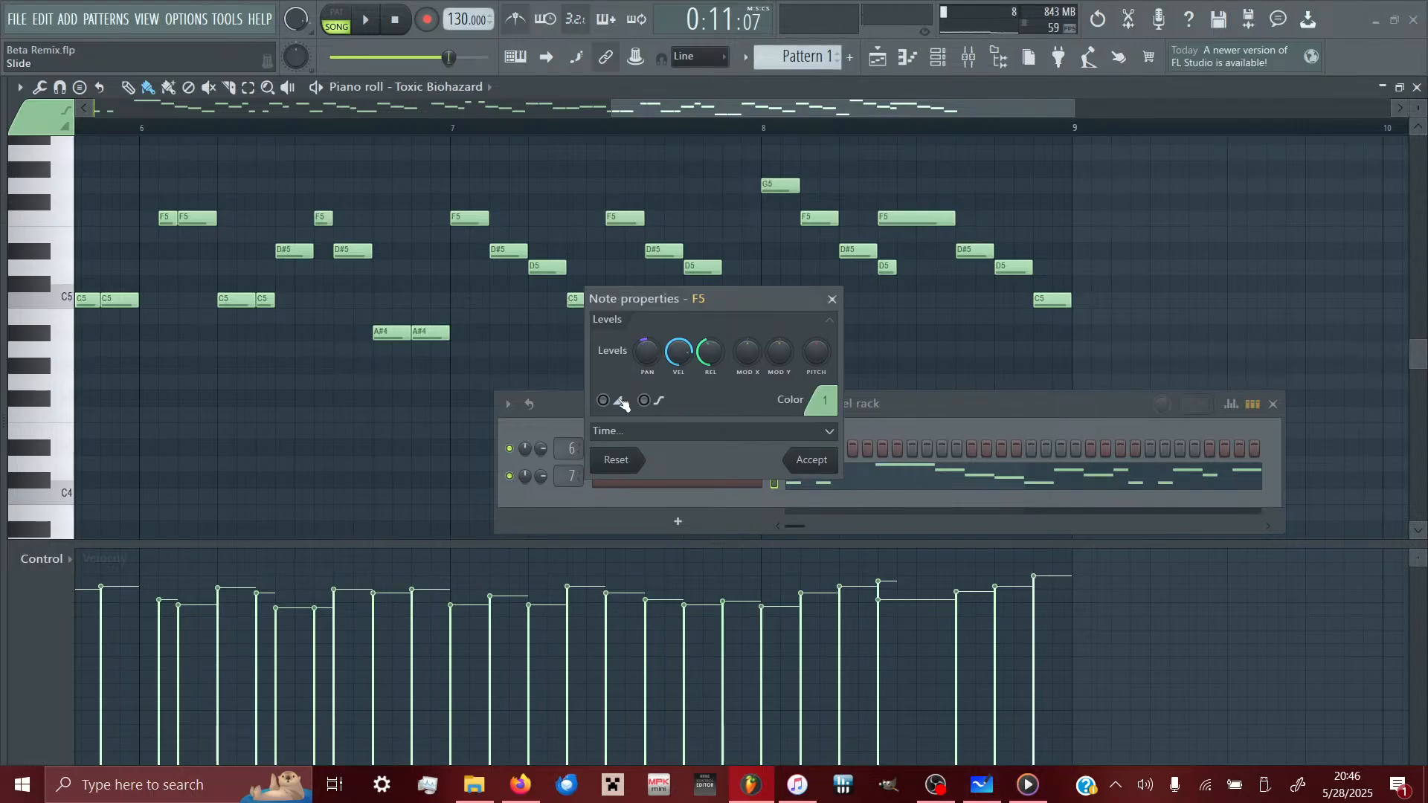
left_click(832, 299)
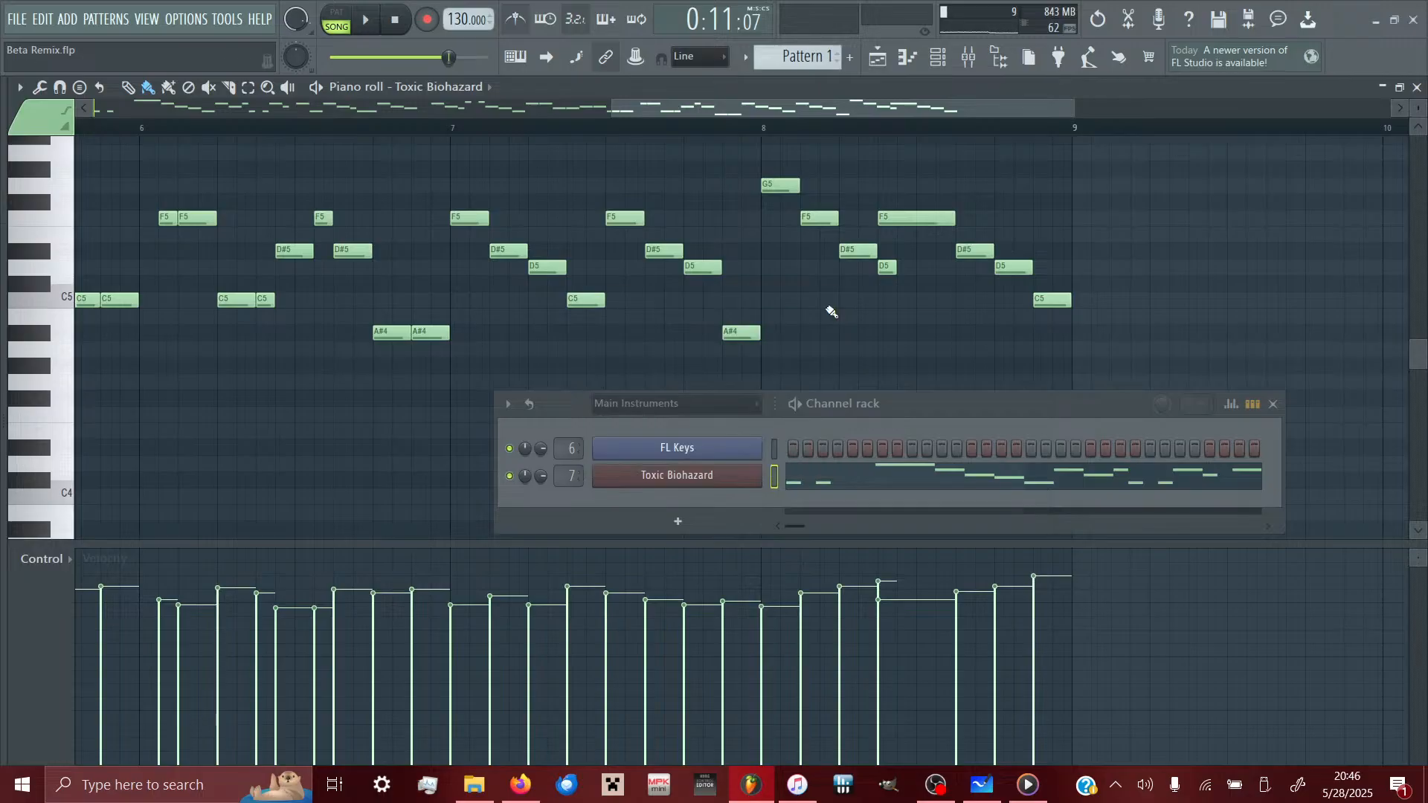
double_click(888, 269)
left_click(802, 461)
left_click(367, 22)
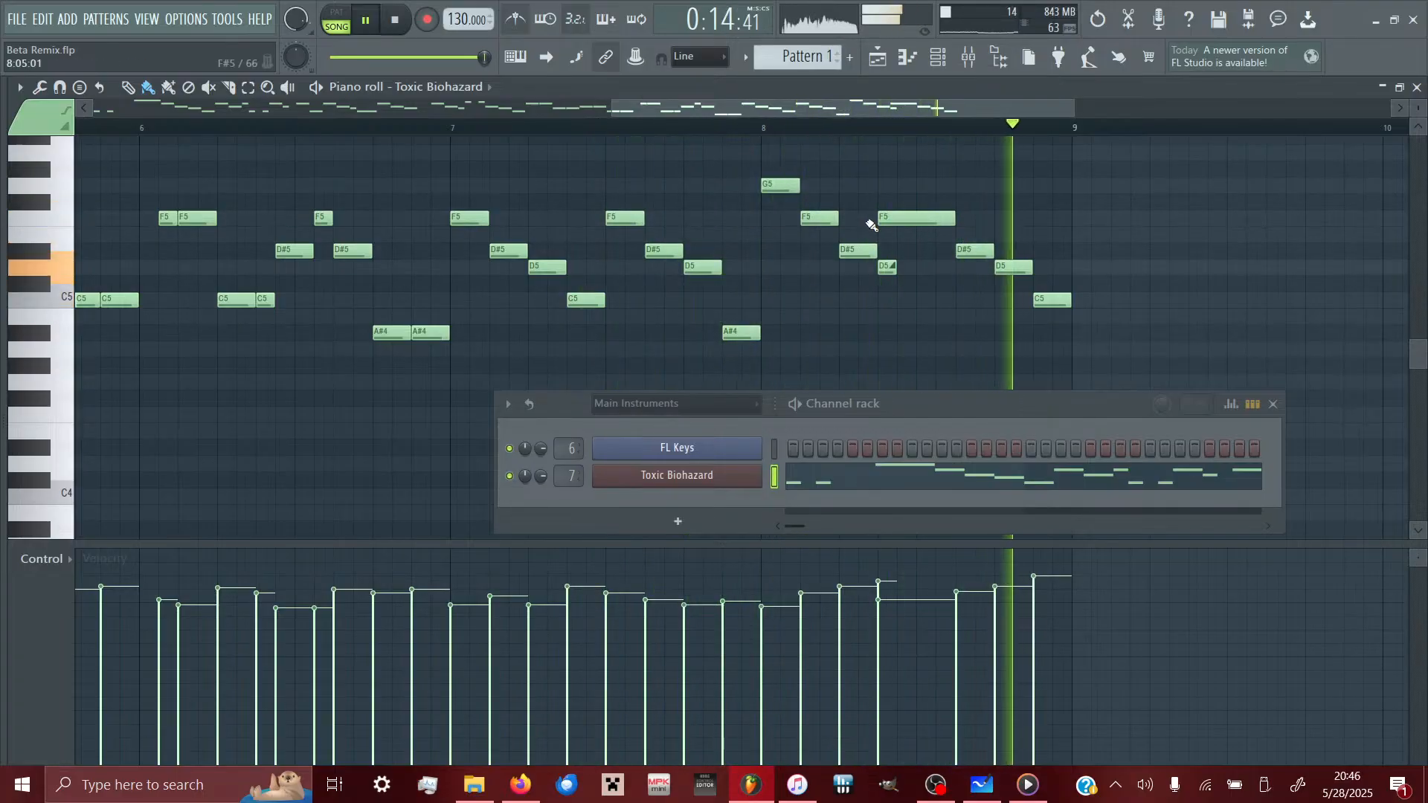
left_click_drag(893, 266, 915, 267)
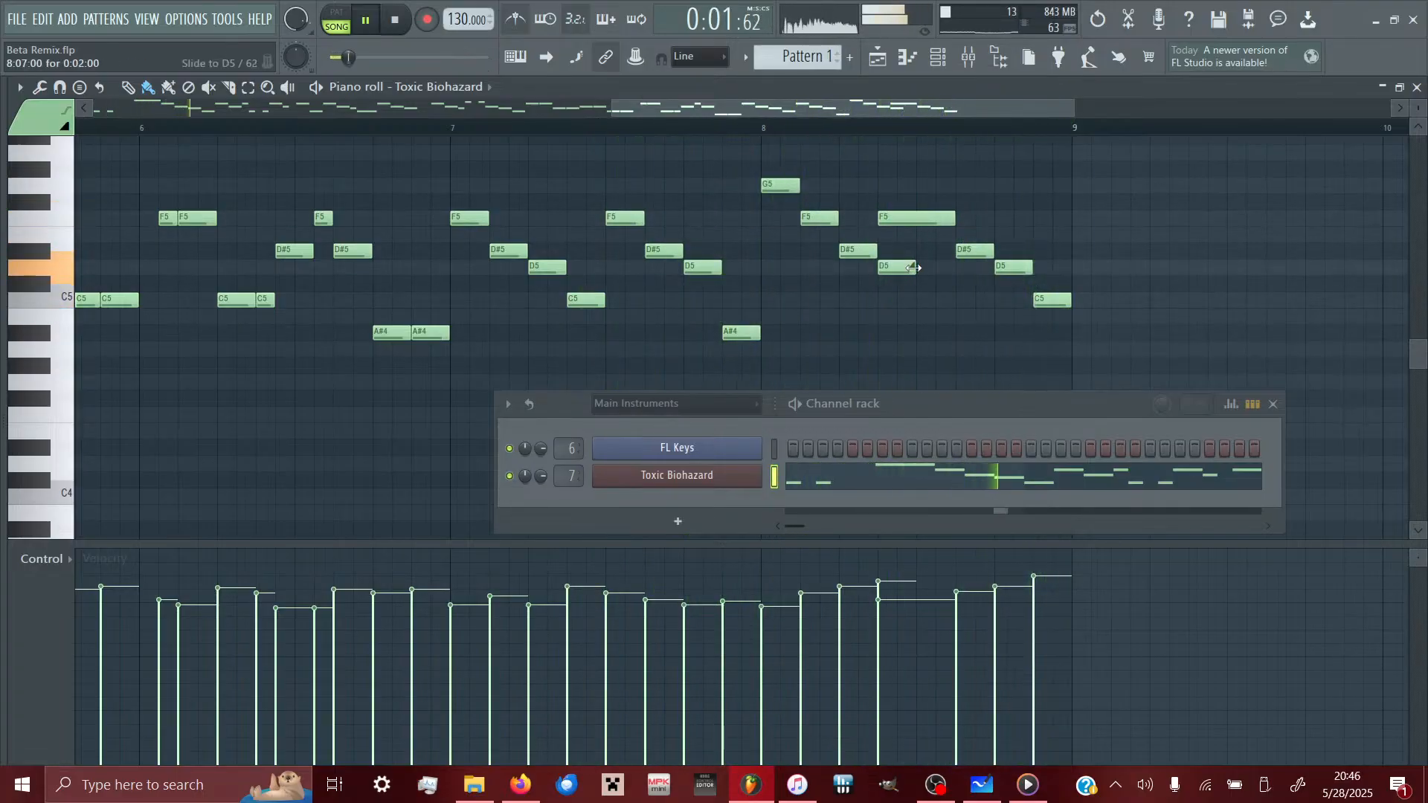
left_click(768, 133)
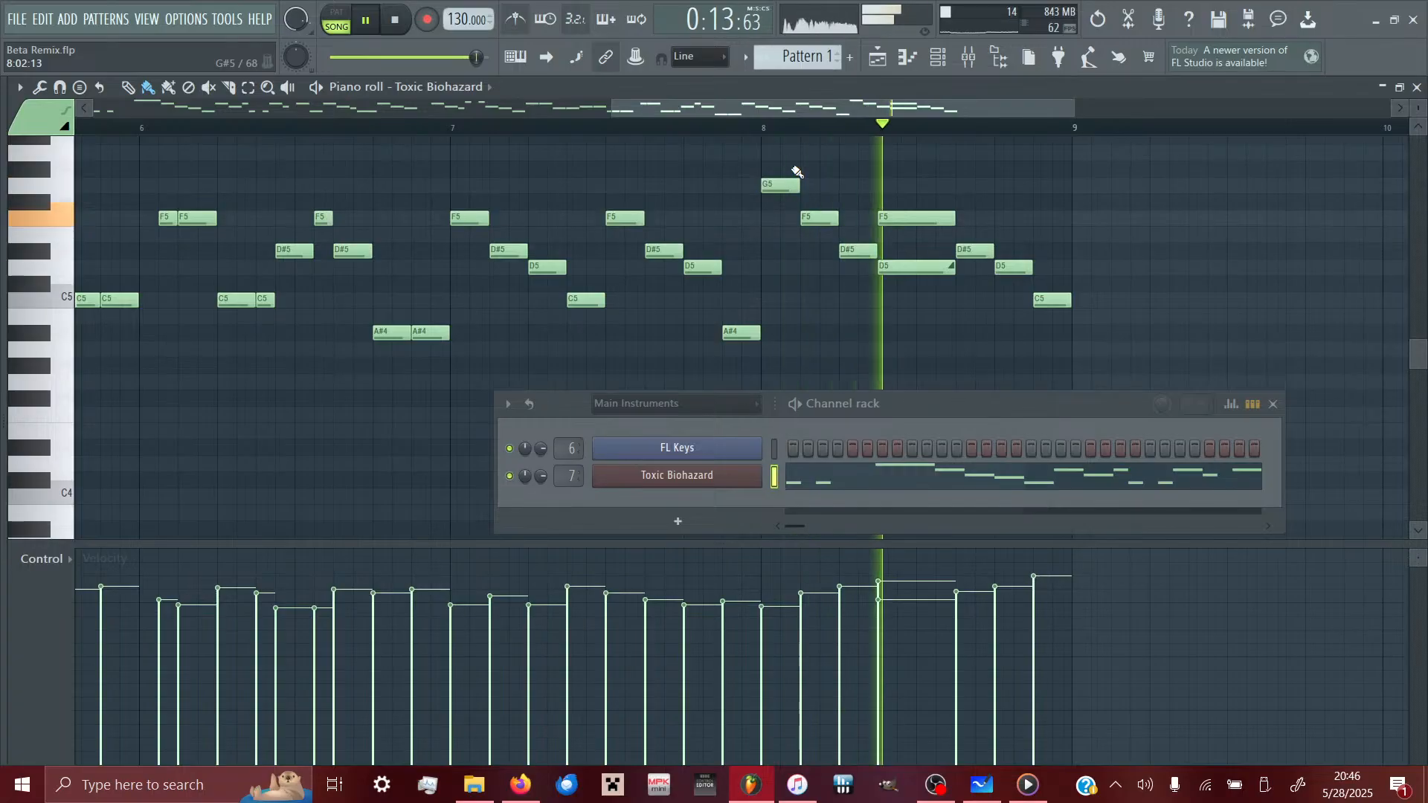
- Turn off slide on bar 8's four-step D5 and turn it on for the F5 above it
double_click(916, 271)
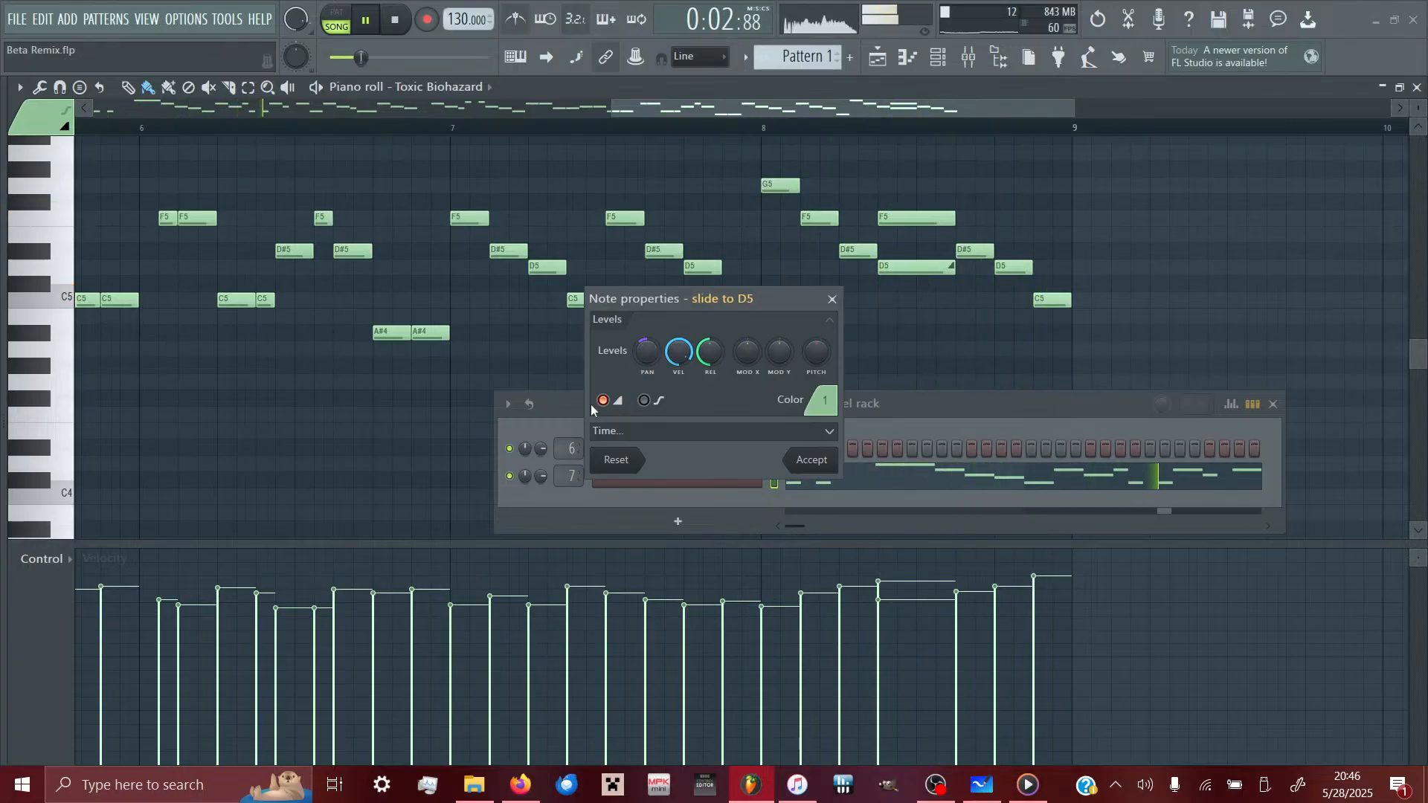
left_click(822, 461)
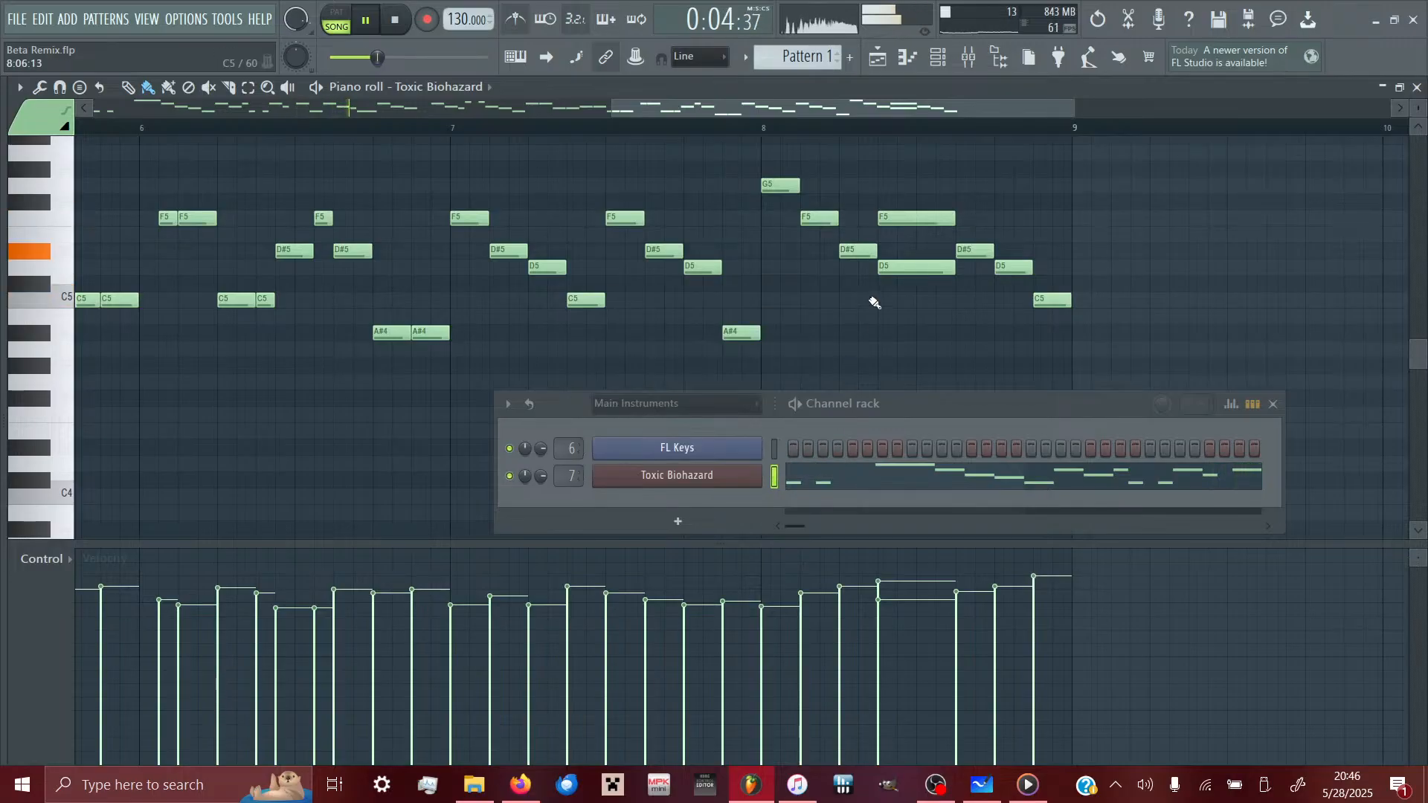
double_click(914, 223)
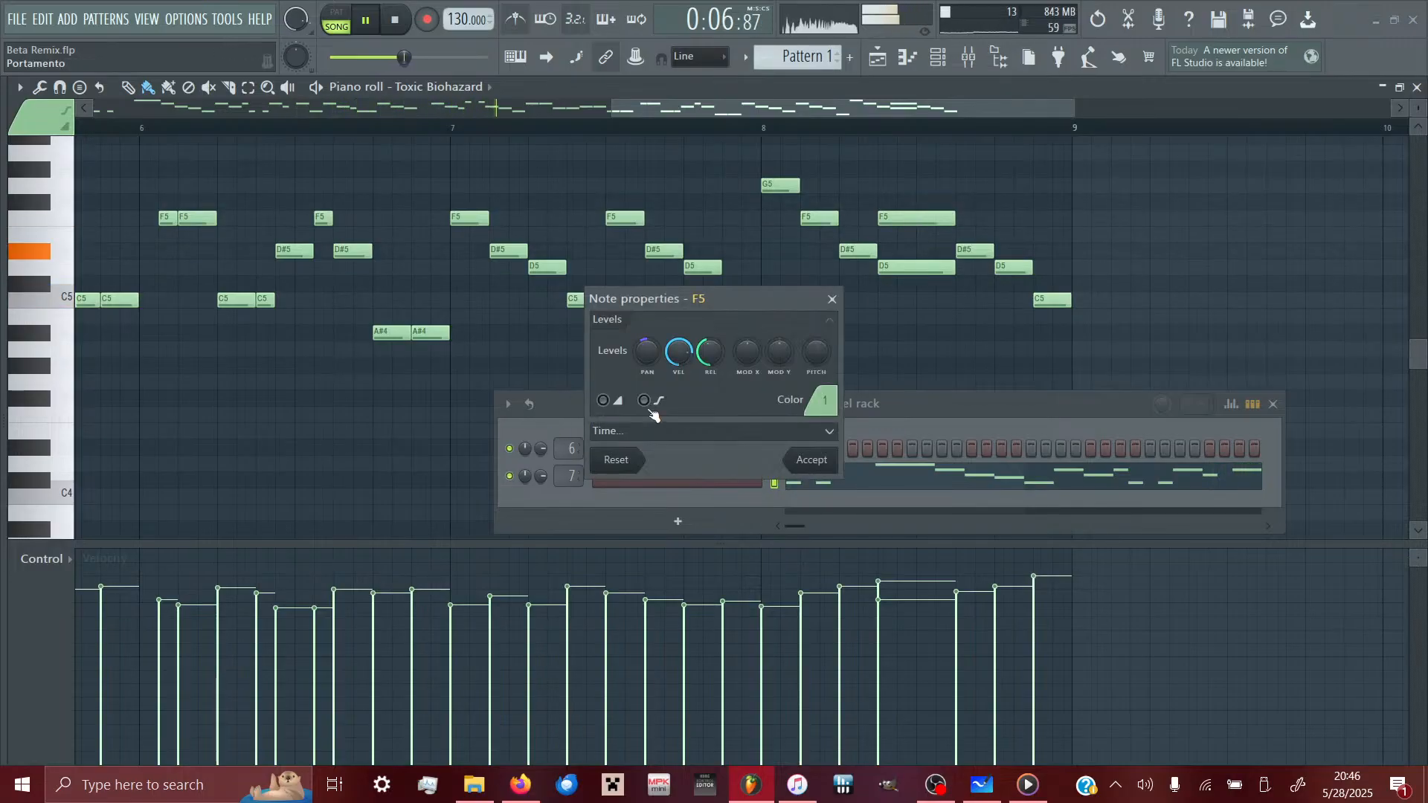
left_click(604, 402)
left_click(811, 461)
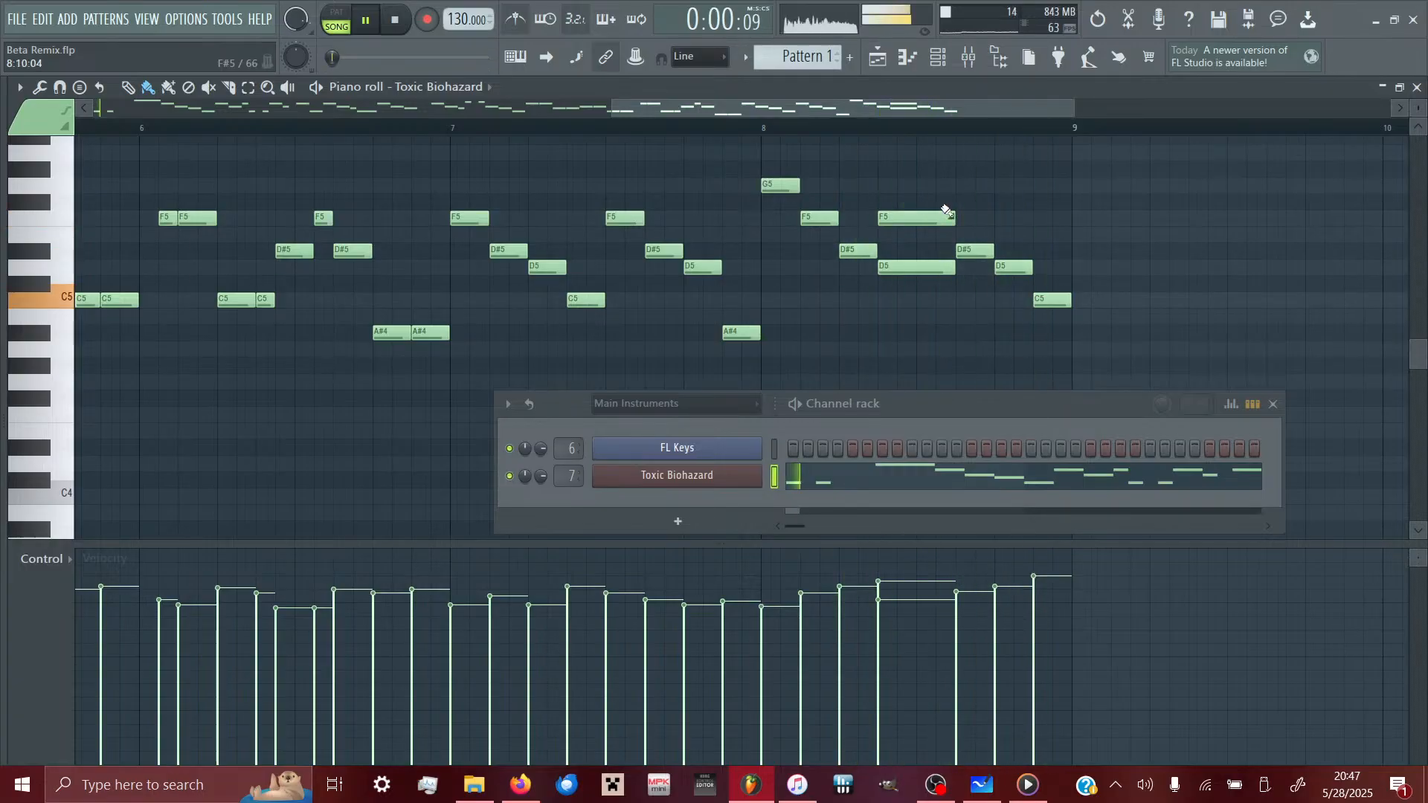
- Shorten bar 8's slide F5 to one step and try it one step later, replaying from bars 7 and 8 before moving it back
left_click(767, 128)
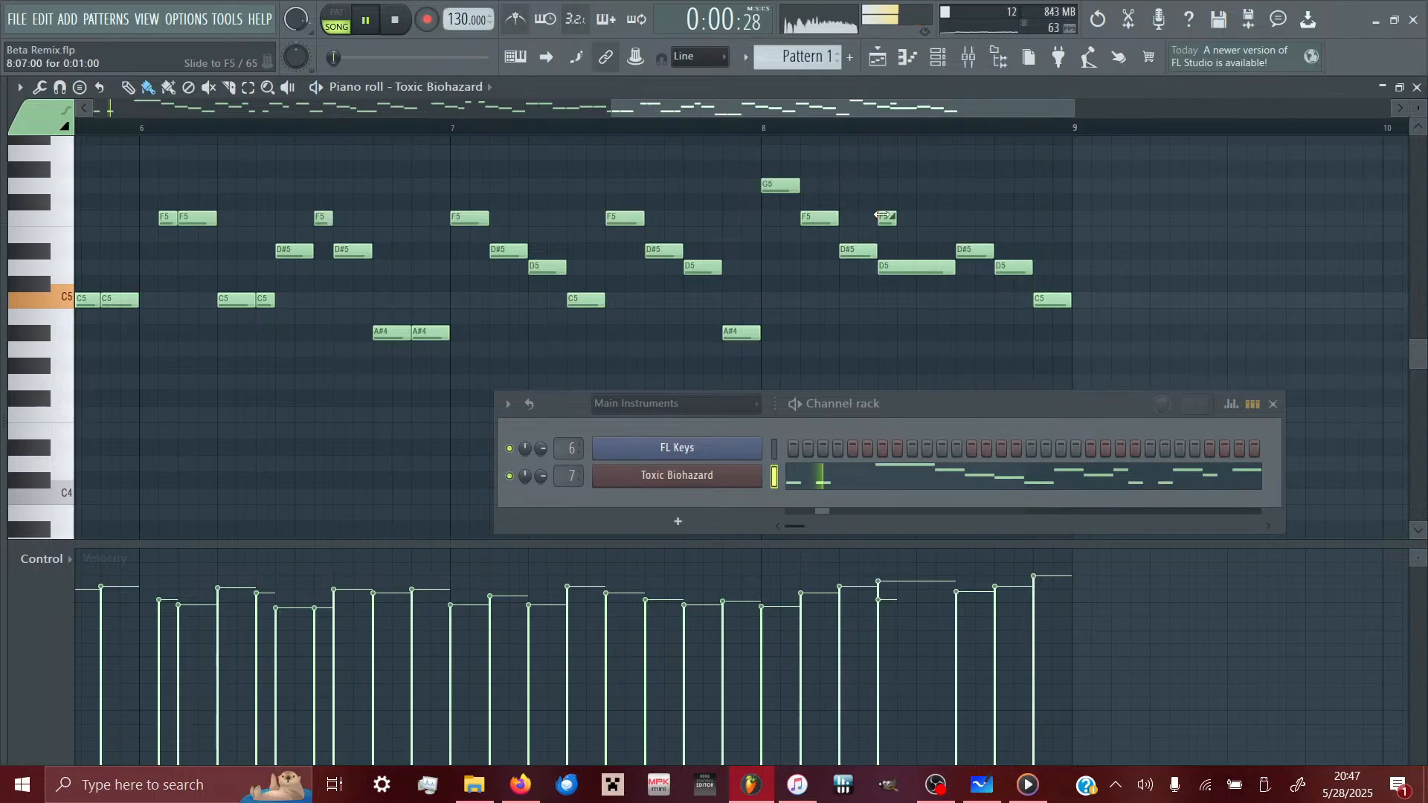
left_click_drag(887, 218, 900, 218)
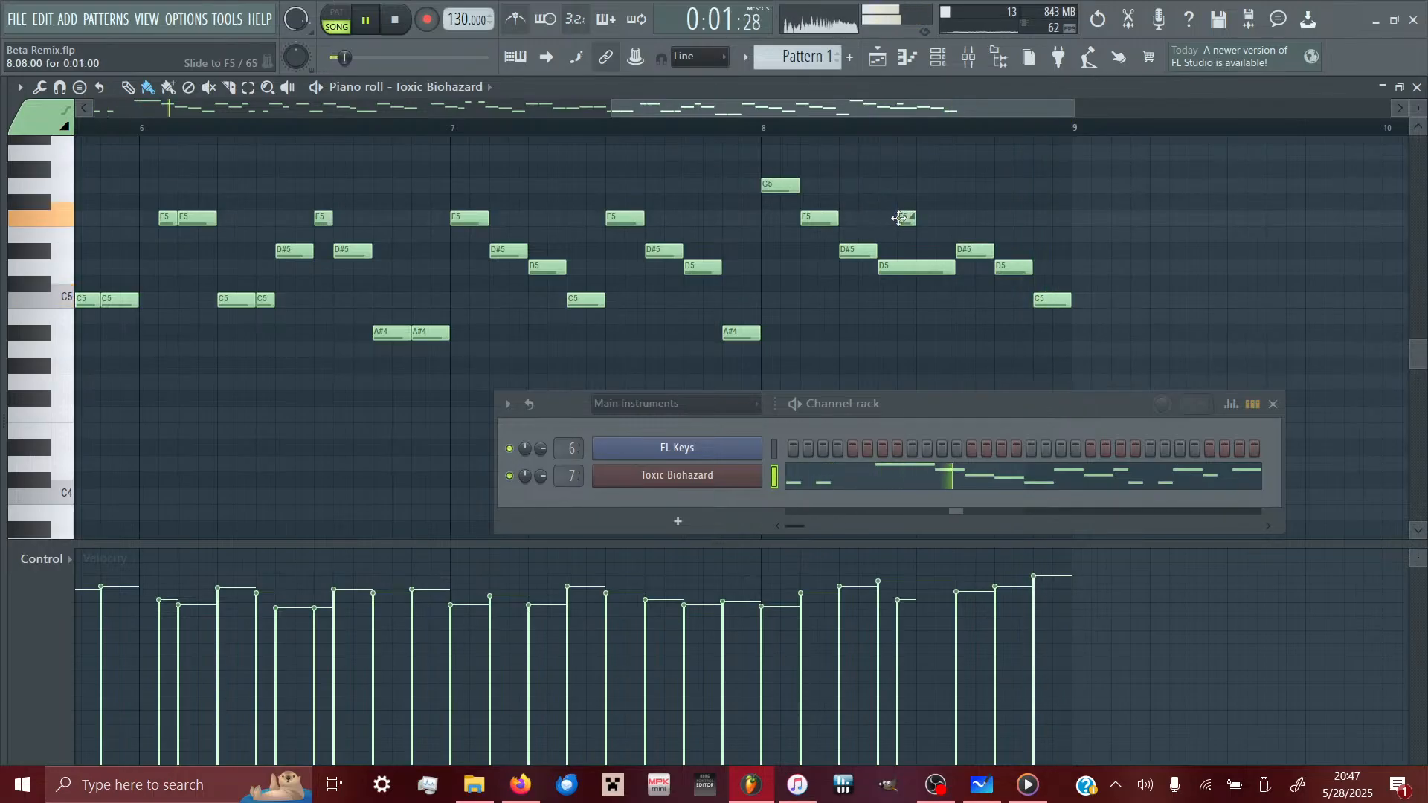
left_click(766, 132)
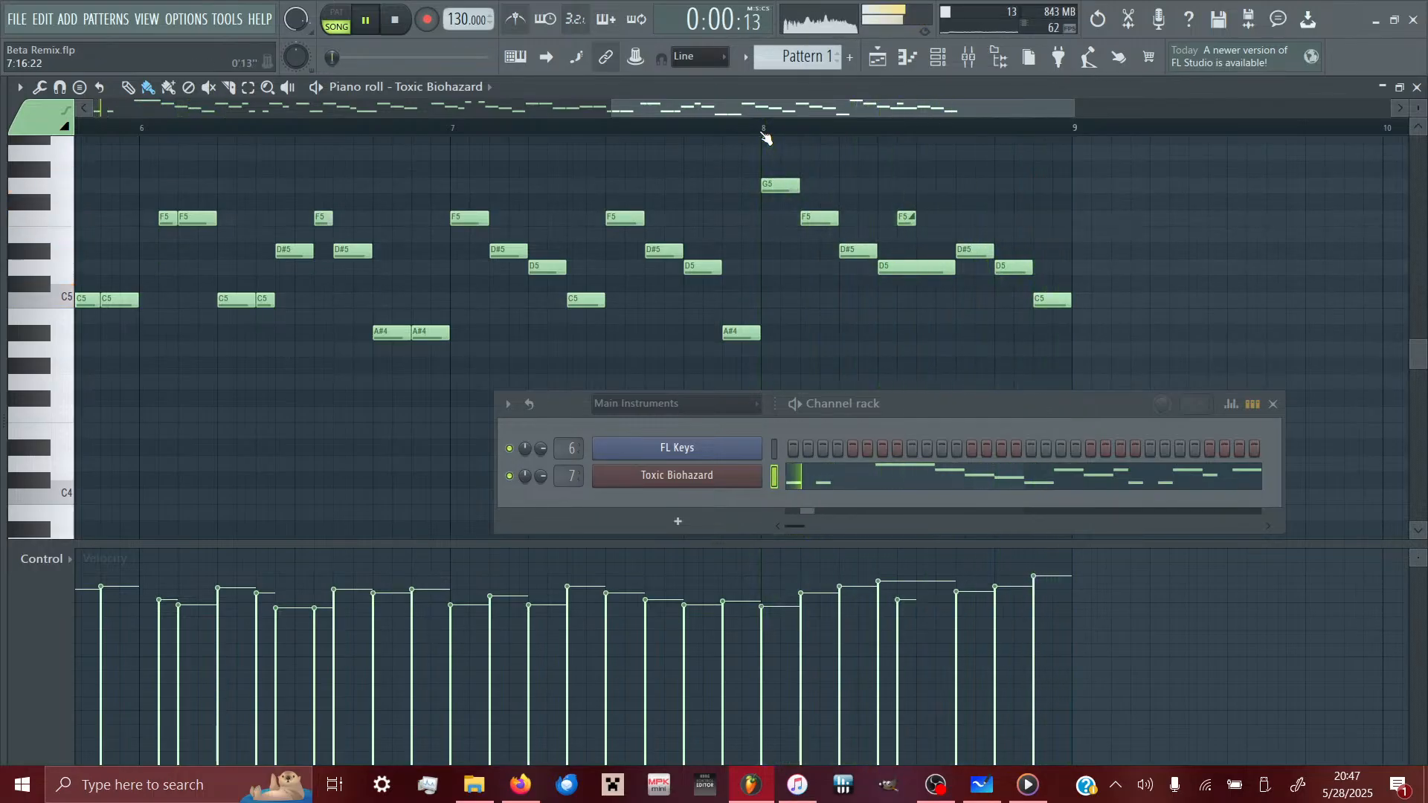
left_click(453, 129)
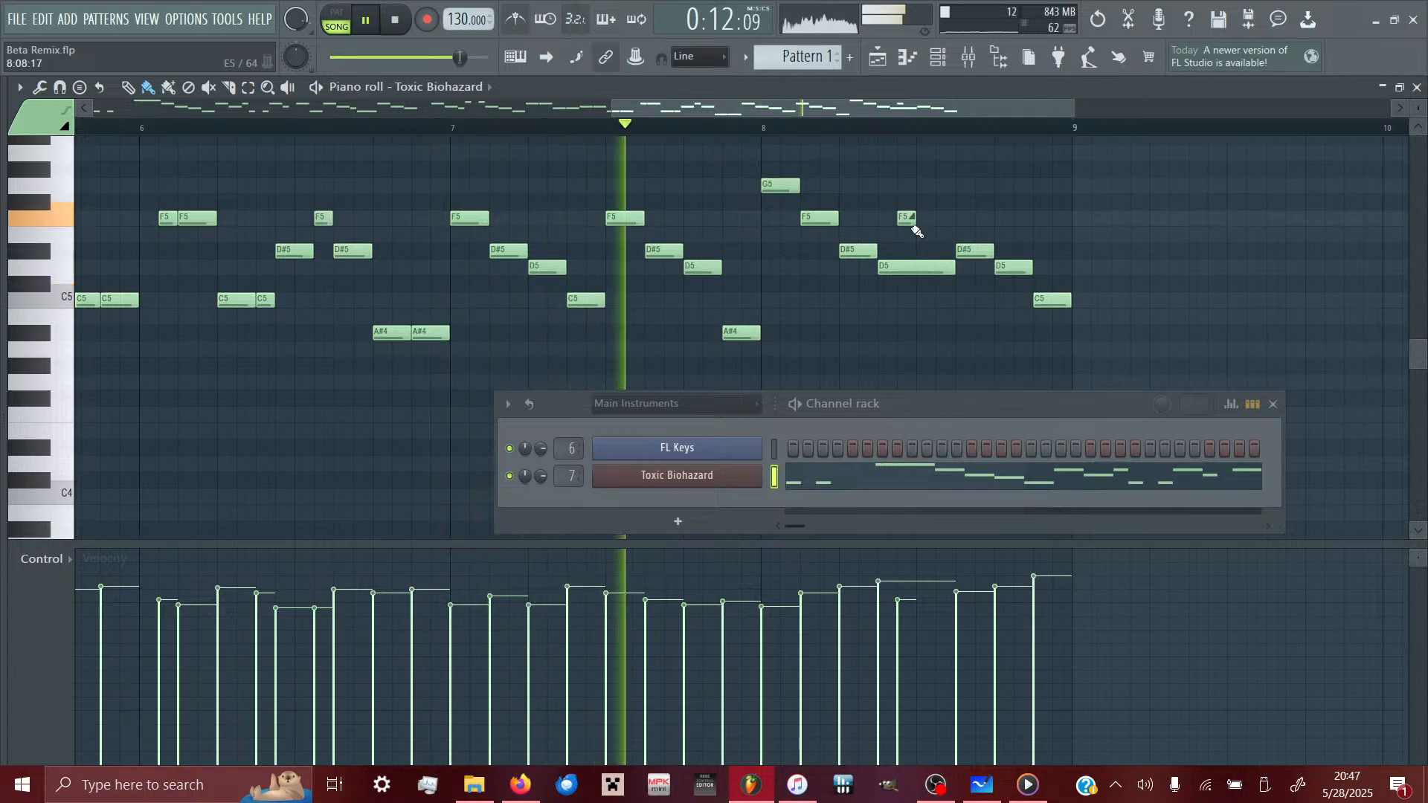
left_click_drag(906, 220, 888, 220)
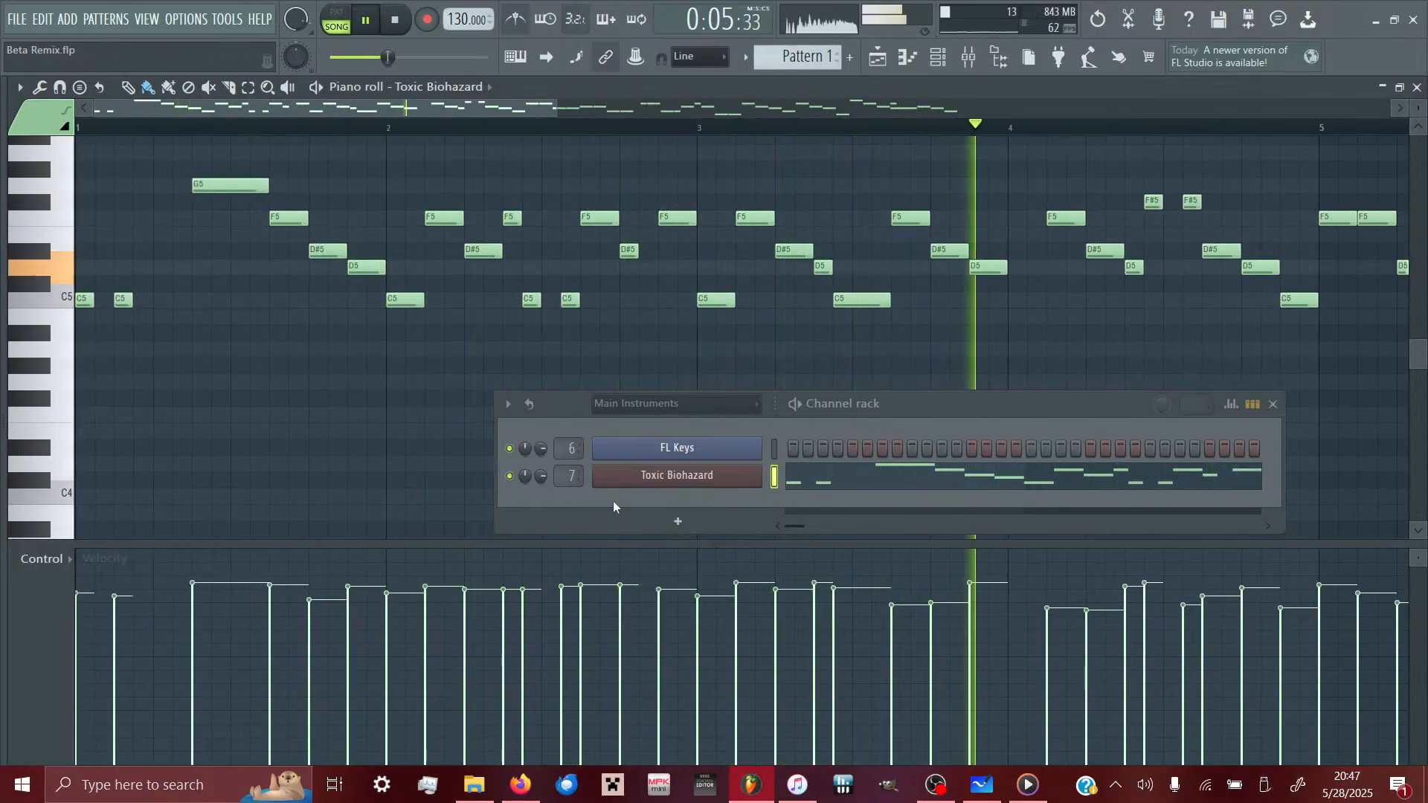
- Open the Toxic Biohazard plugin, adjust the master envelope's decay, and undo the filter cutoff tweak
left_click(647, 476)
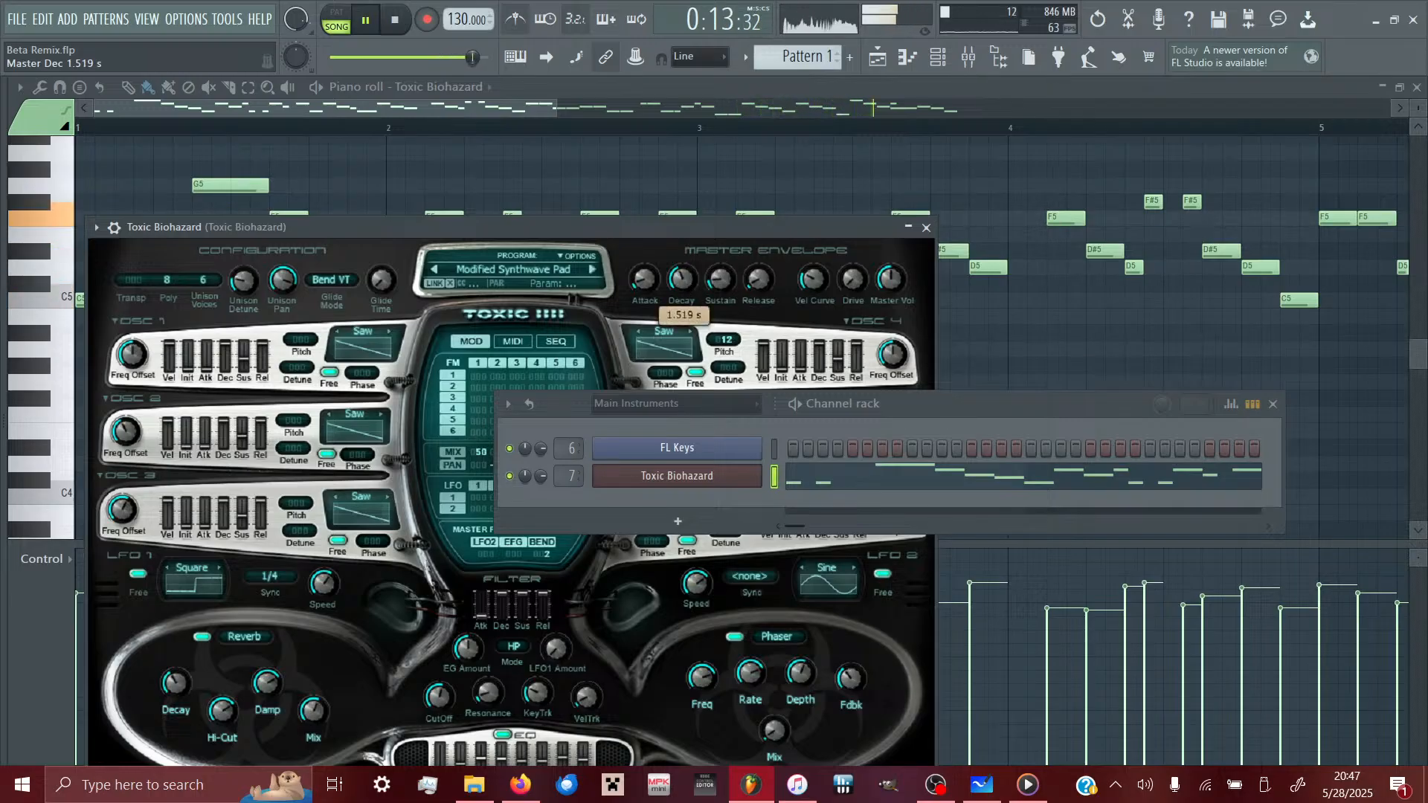
mouse_move(681, 279)
left_mouse_down()
mouse_move(681, 267)
mouse_move(684, 290)
left_mouse_up()
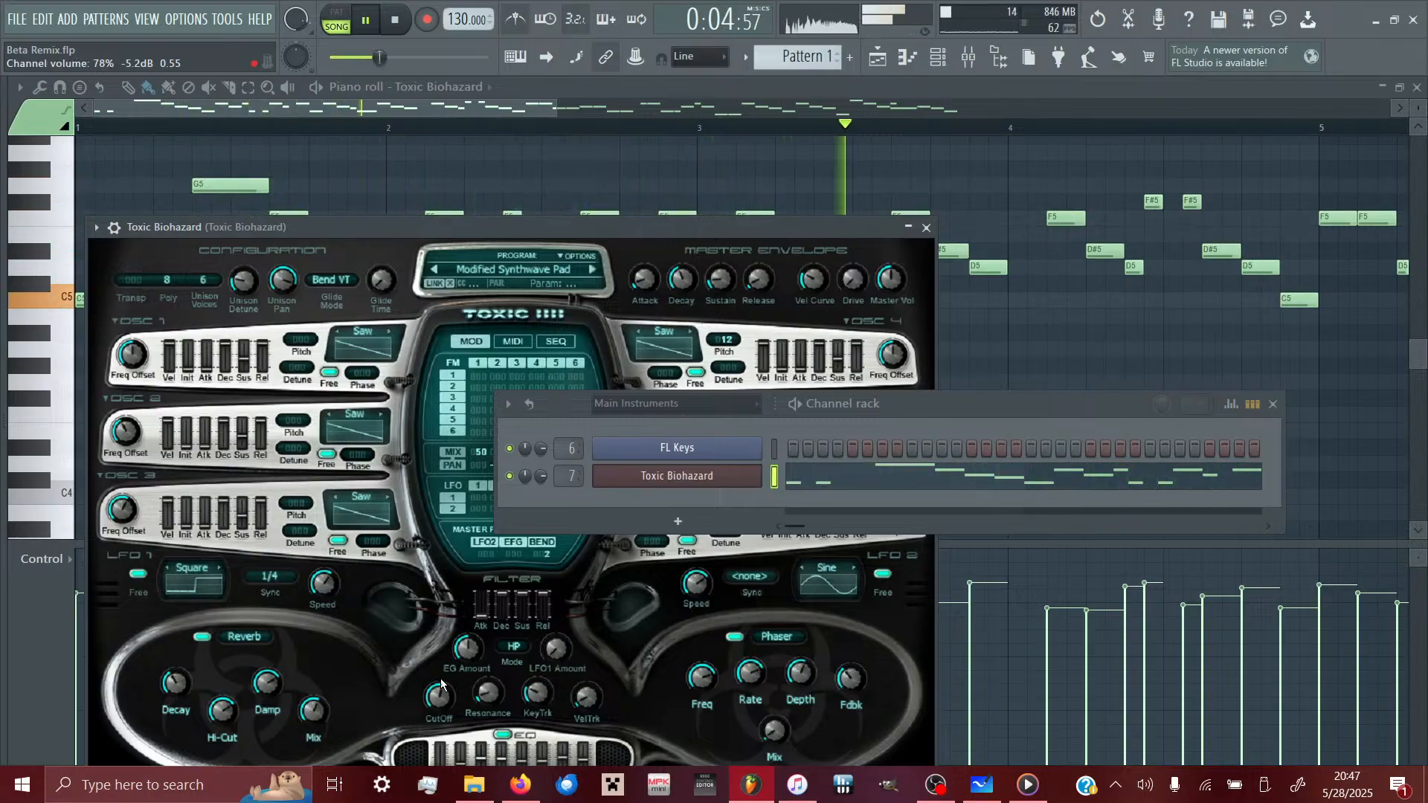
key("ctrl+z")
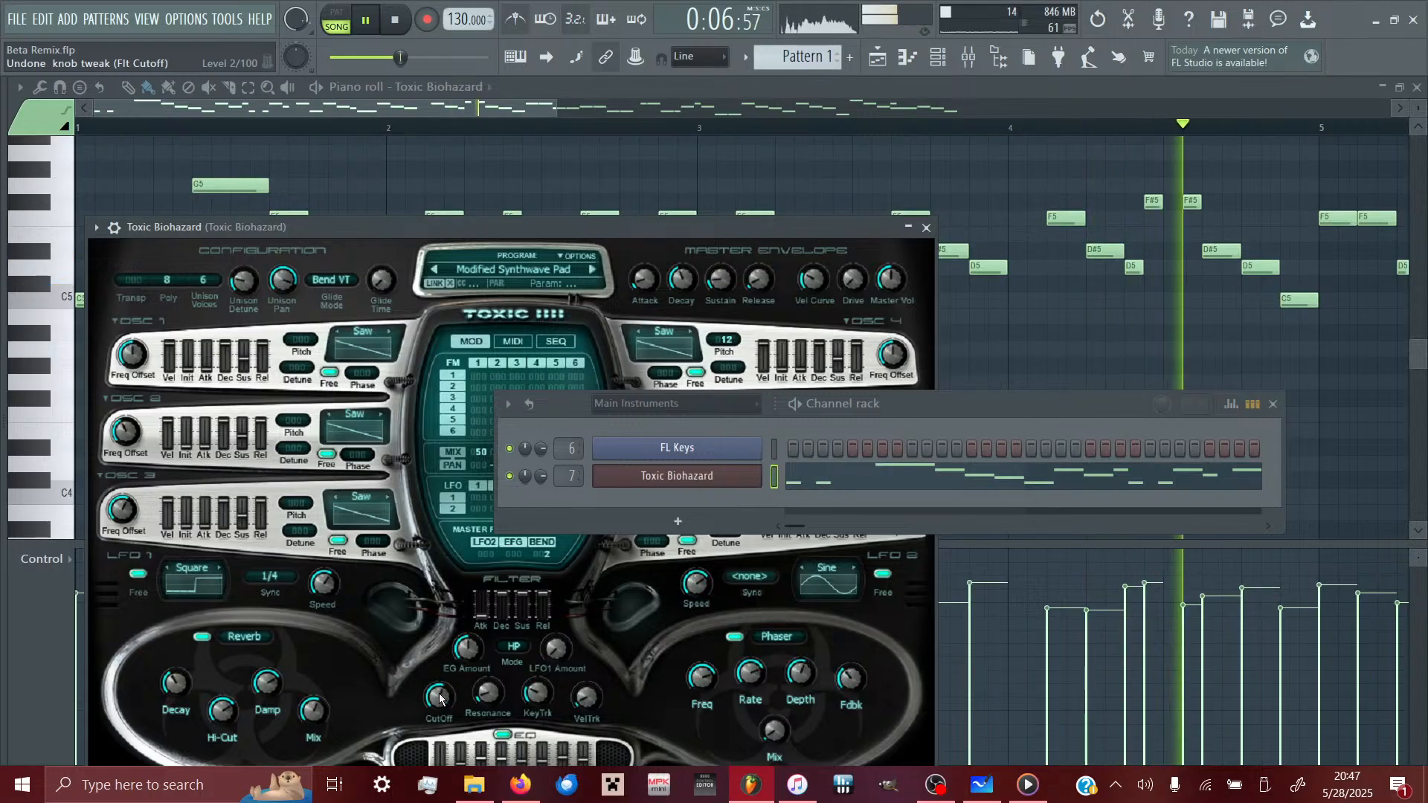
- Switch Toxic Biohazard's filter mode to LP and set the filter cutoff to 42%
left_click(513, 646)
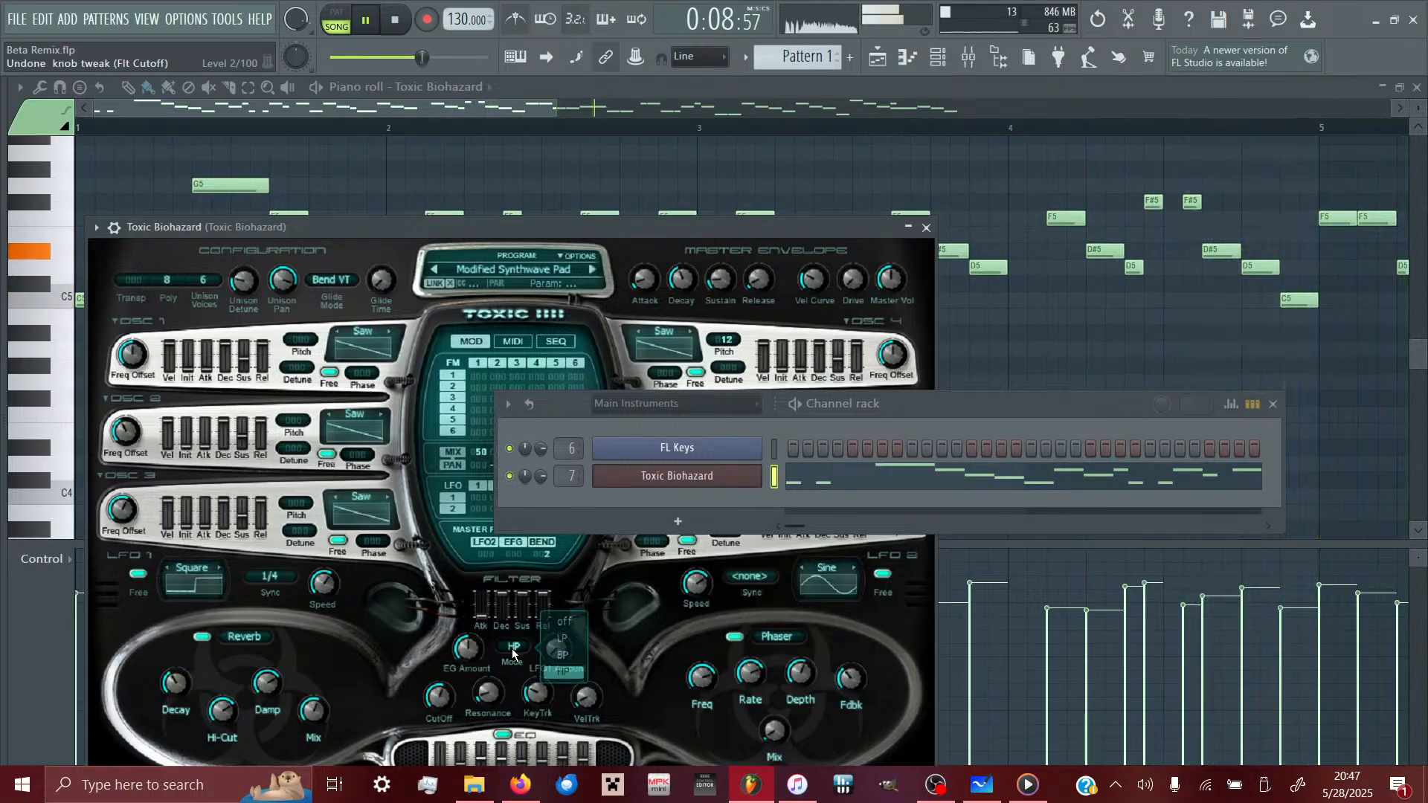
left_click(569, 649)
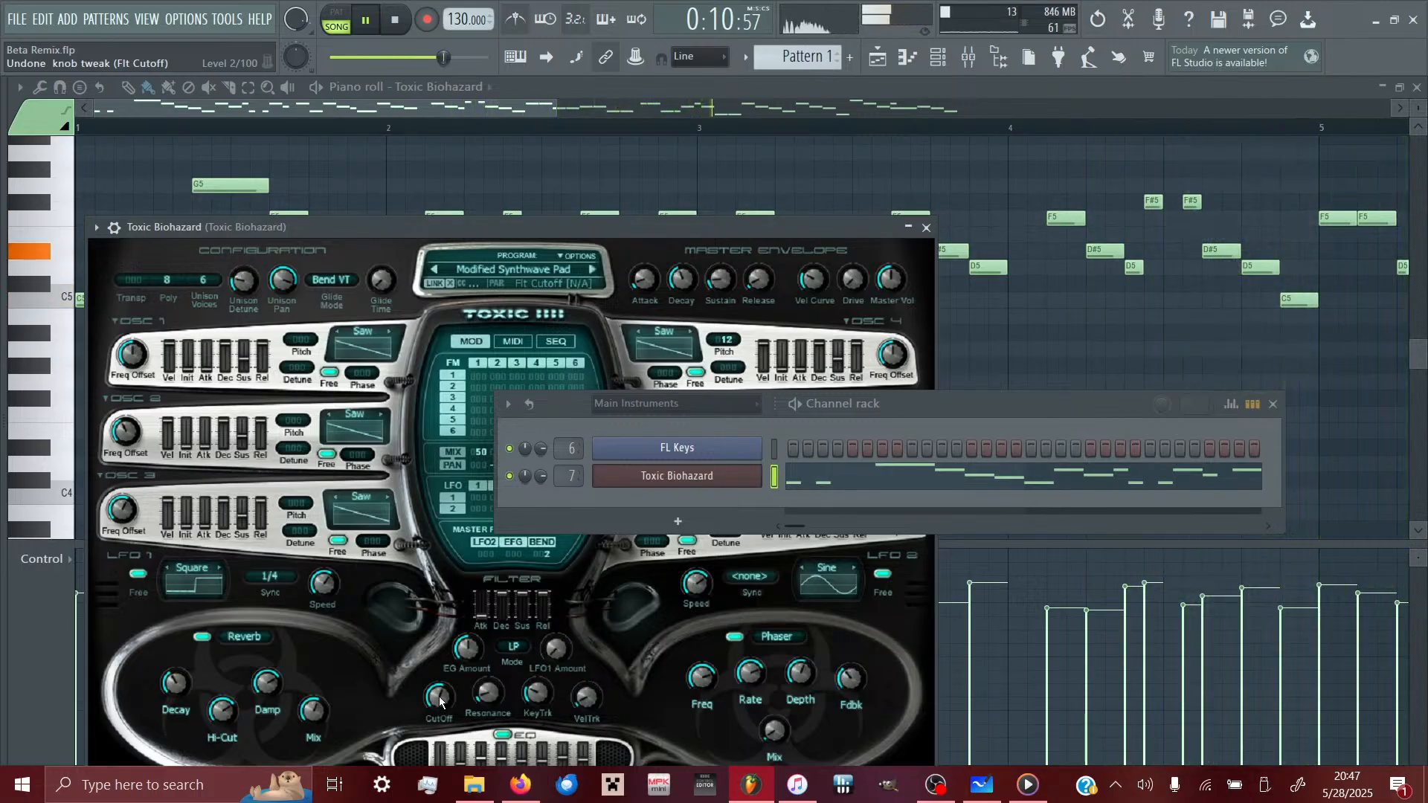
left_click_drag(439, 698, 440, 728)
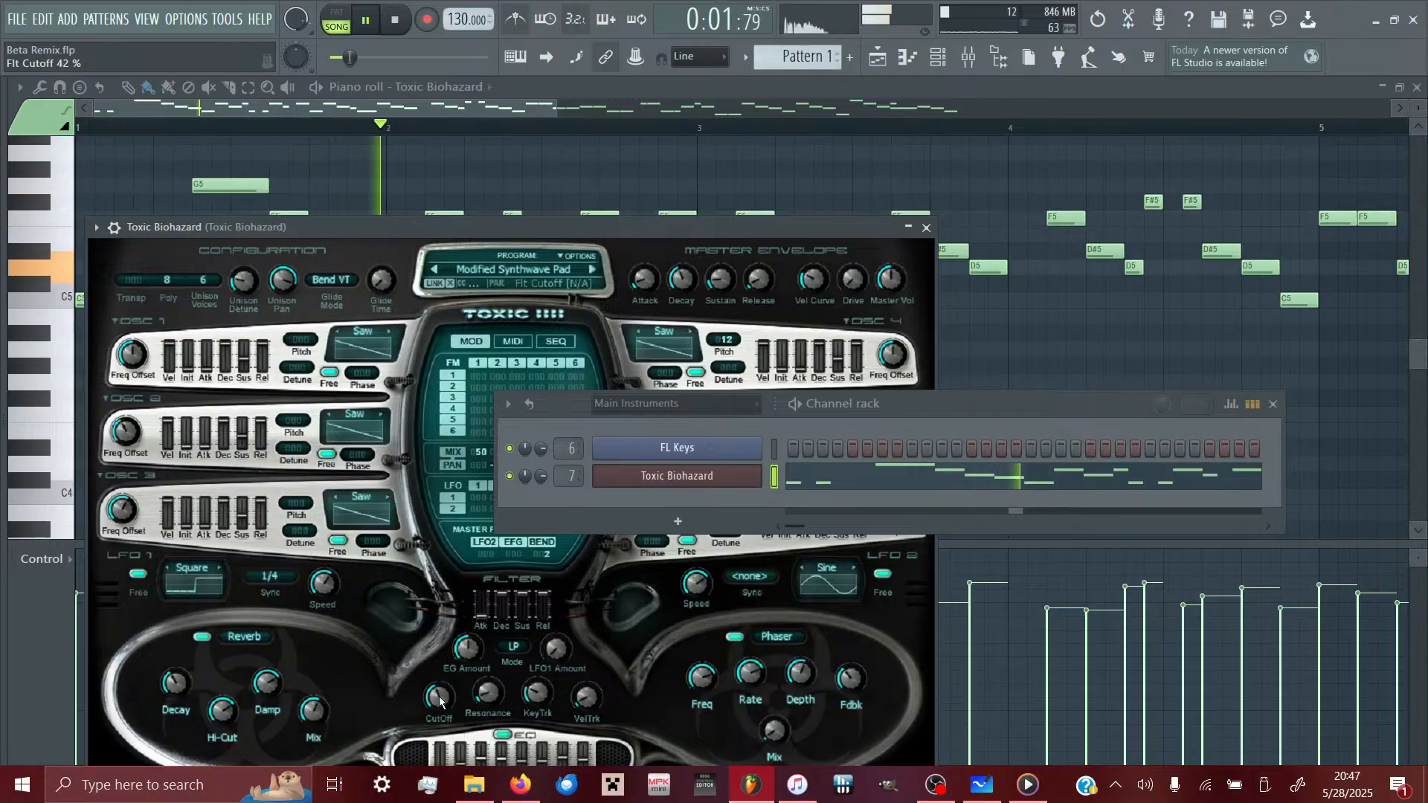
- Lower the filter cutoff to 0% and set the filter envelope's amount to 9.30% and its sustain to 32%
left_click_drag(467, 648, 467, 652)
left_click_drag(439, 699, 440, 730)
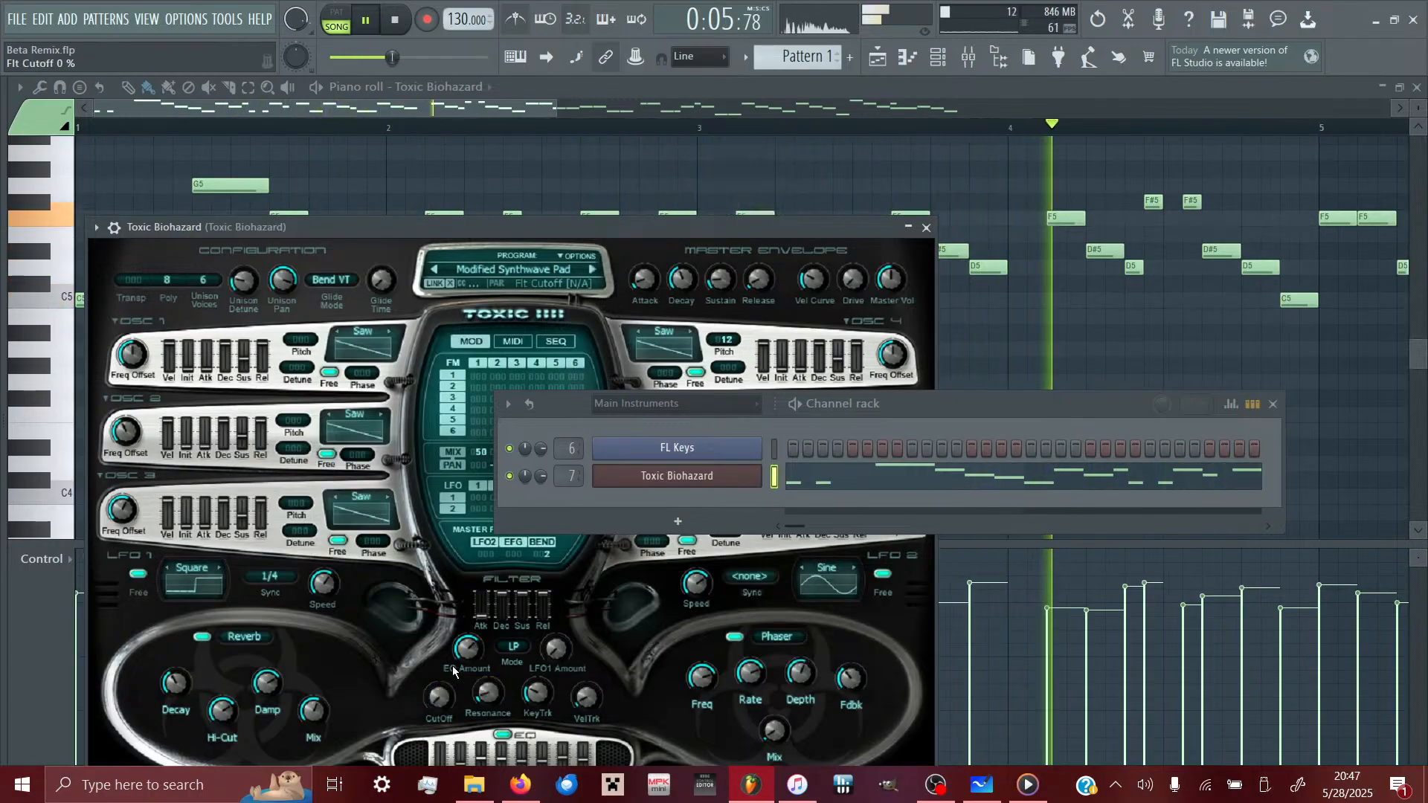
left_click_drag(467, 648, 467, 651)
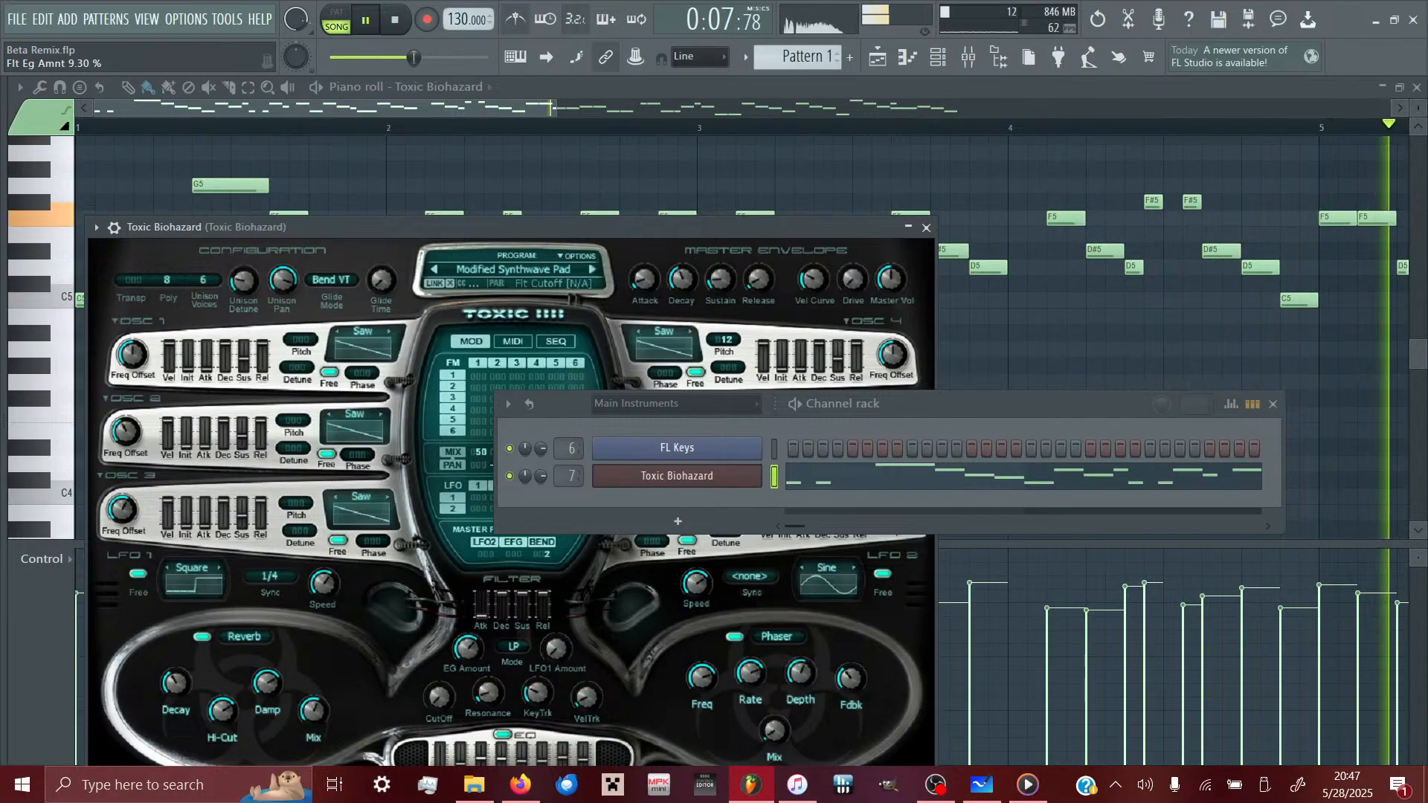
left_click_drag(522, 602, 522, 607)
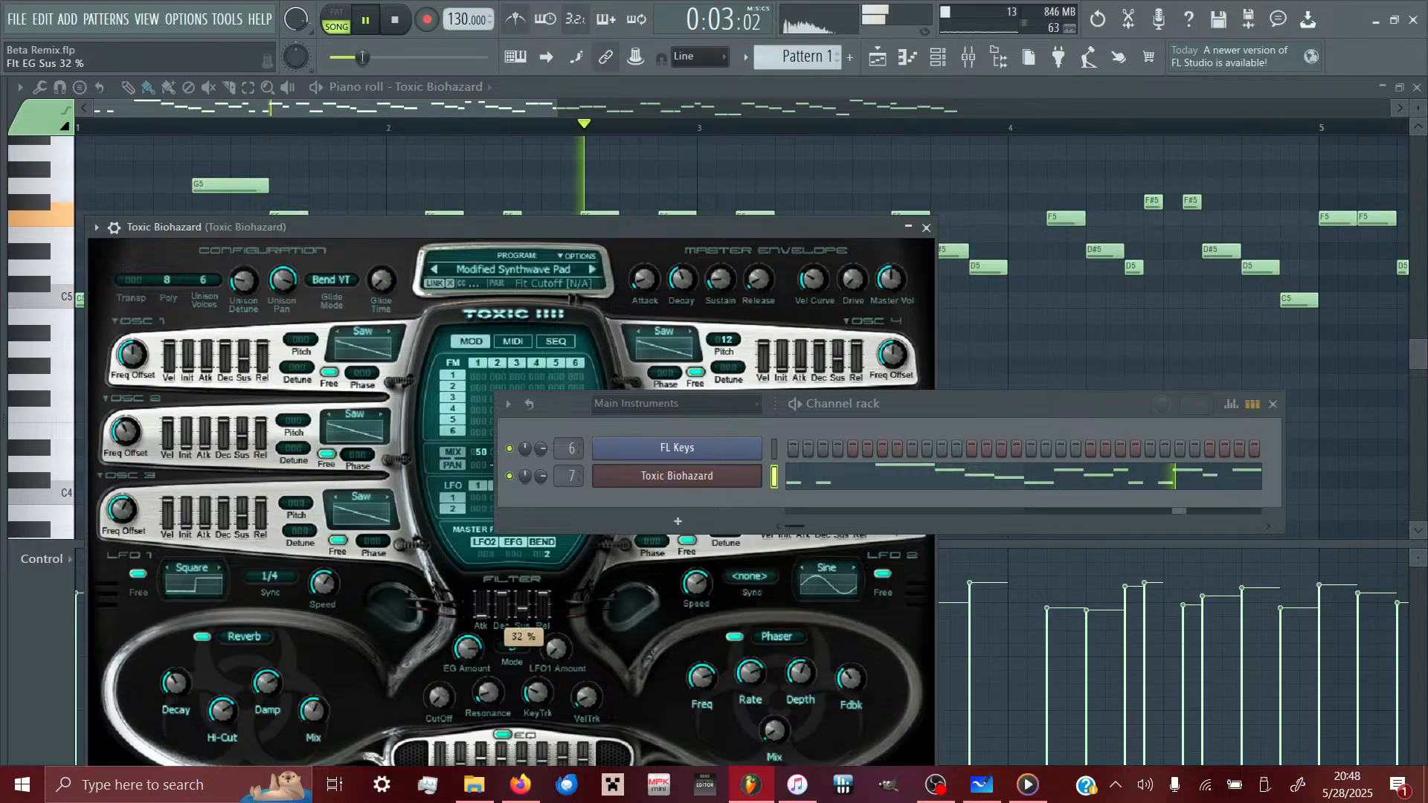
- Adjust Toxic Biohazard's filter envelope decay and raise the filter cutoff, and close the plugin and channel rack windows
scroll(510, 599, "up", 3)
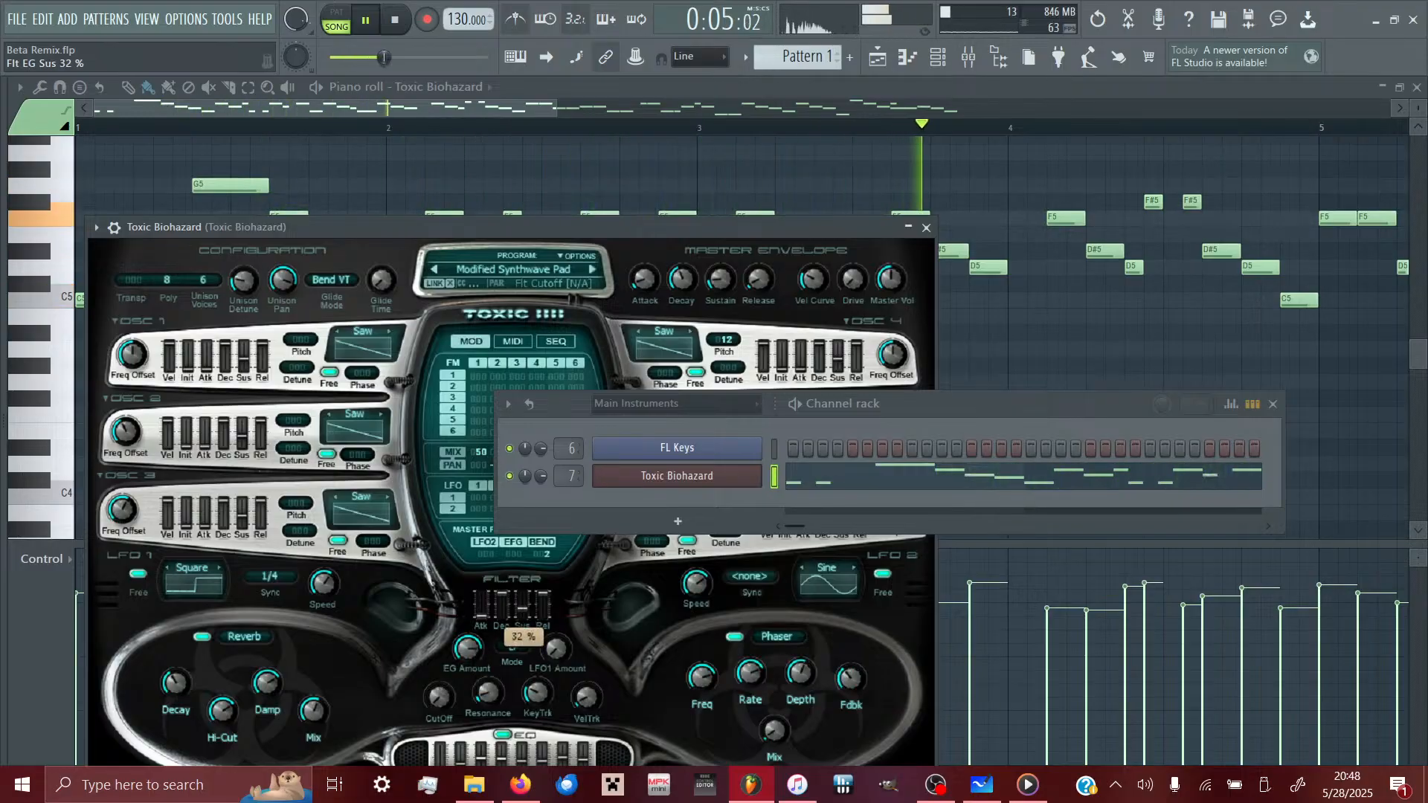
left_click_drag(504, 596, 504, 603)
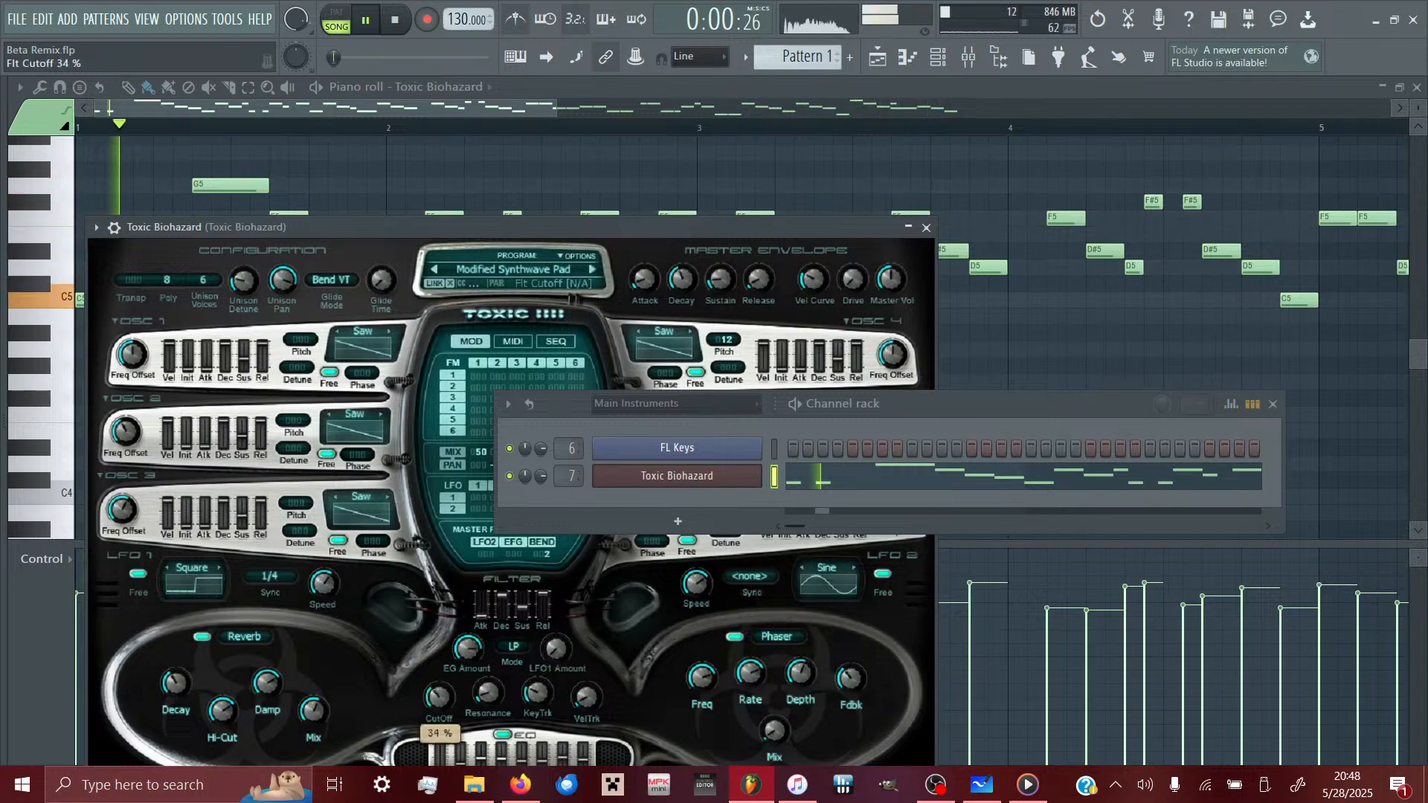
left_click_drag(439, 697, 439, 646)
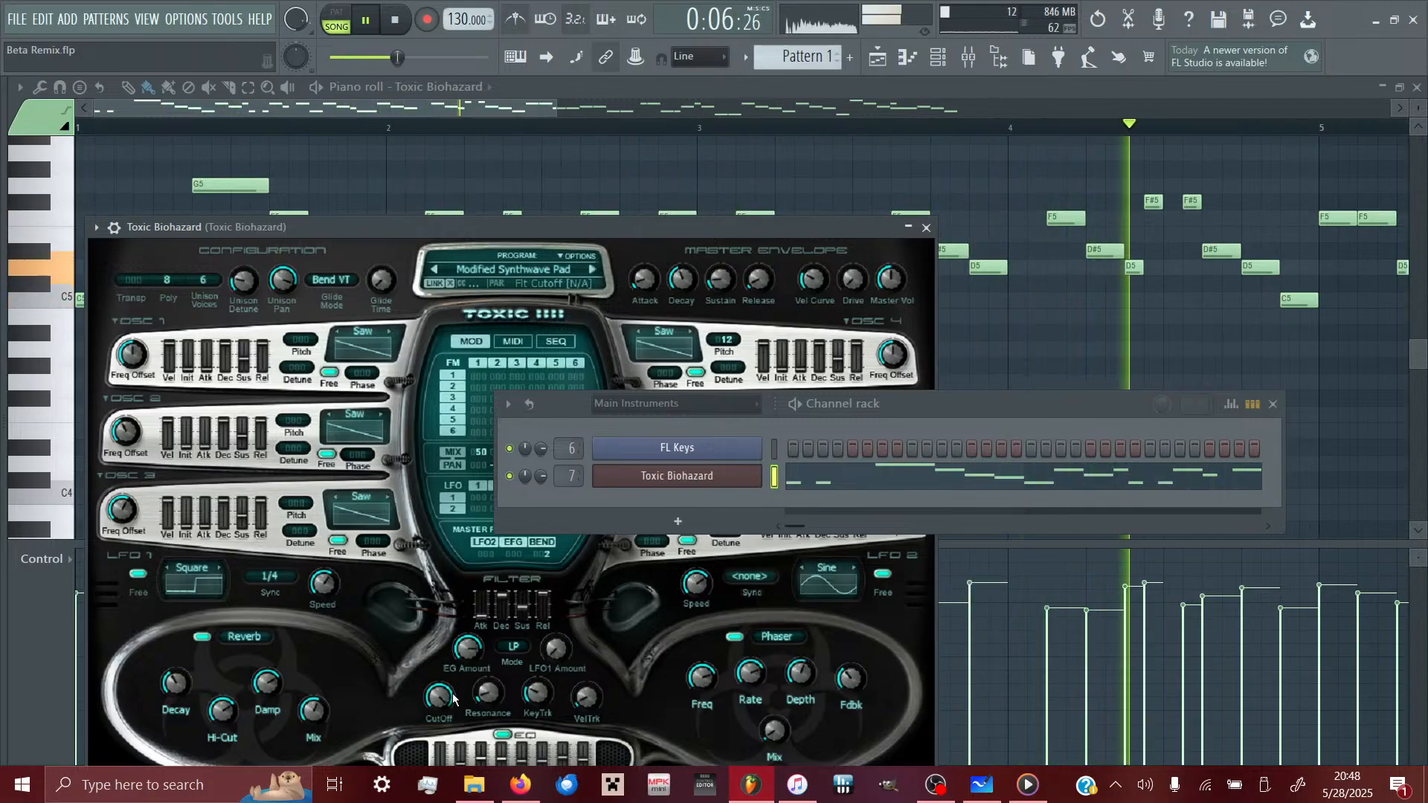
left_click(926, 227)
left_click(1272, 404)
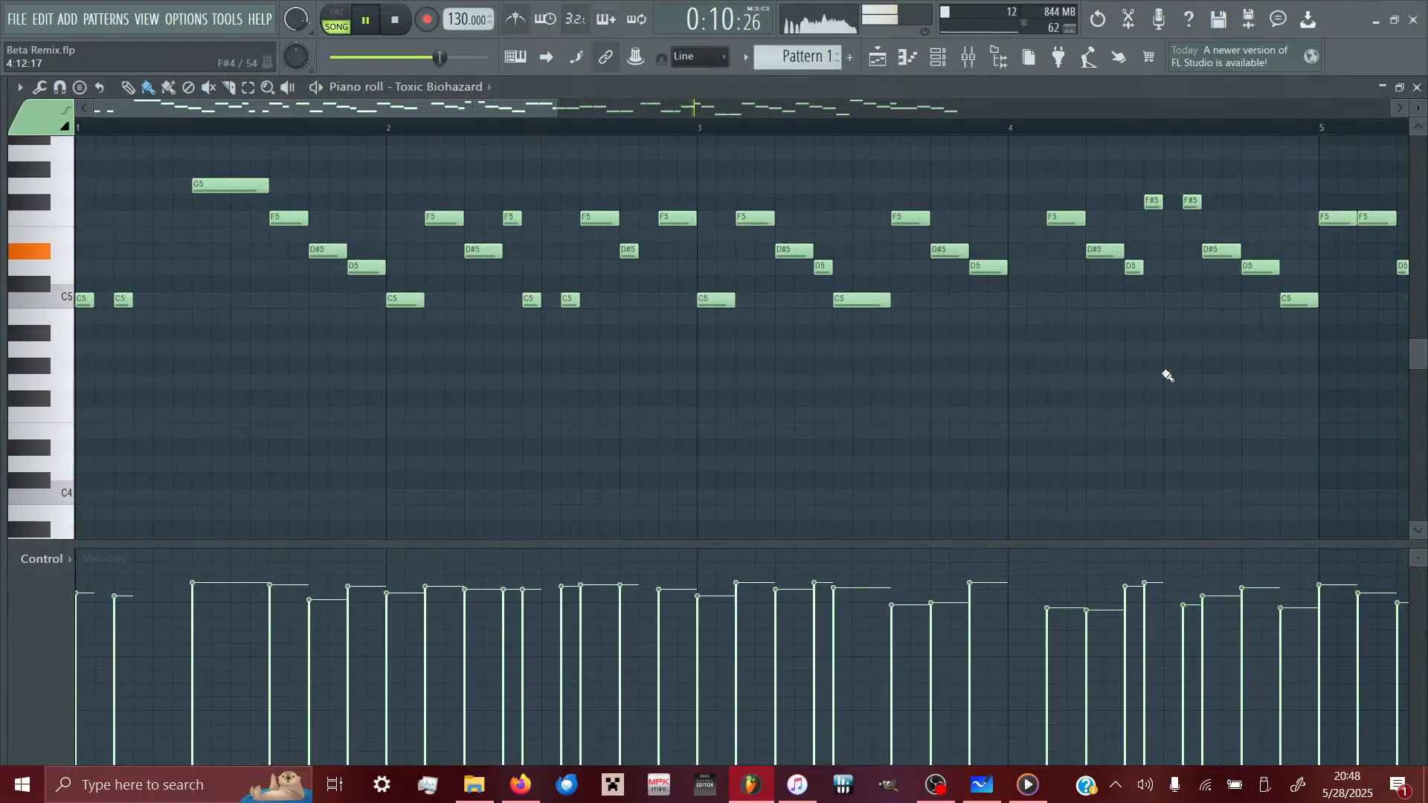
- Replay the melody and resize bar 5's opening F5 pair so the first lasts three steps and the second one step
left_click(82, 129)
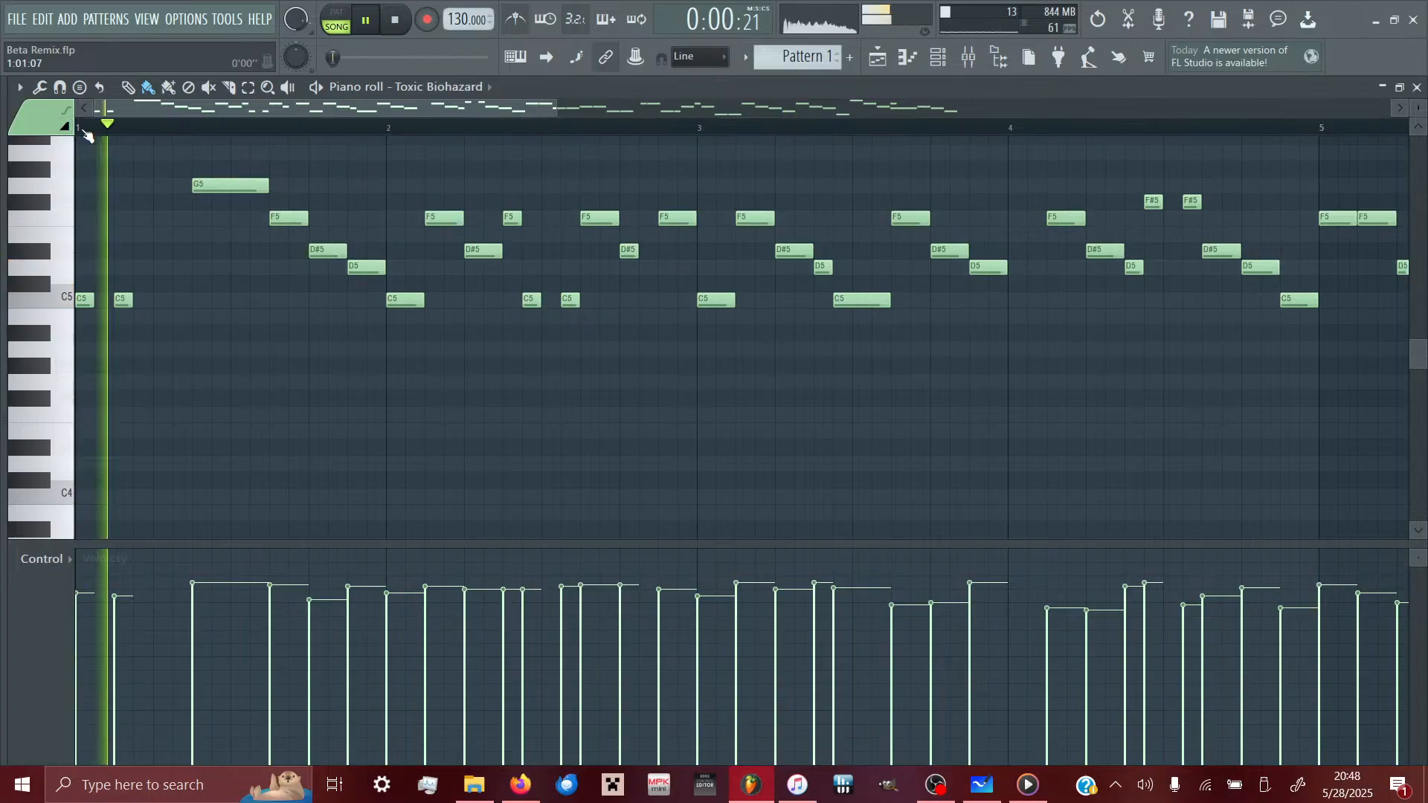
scroll(573, 295, "right", 5)
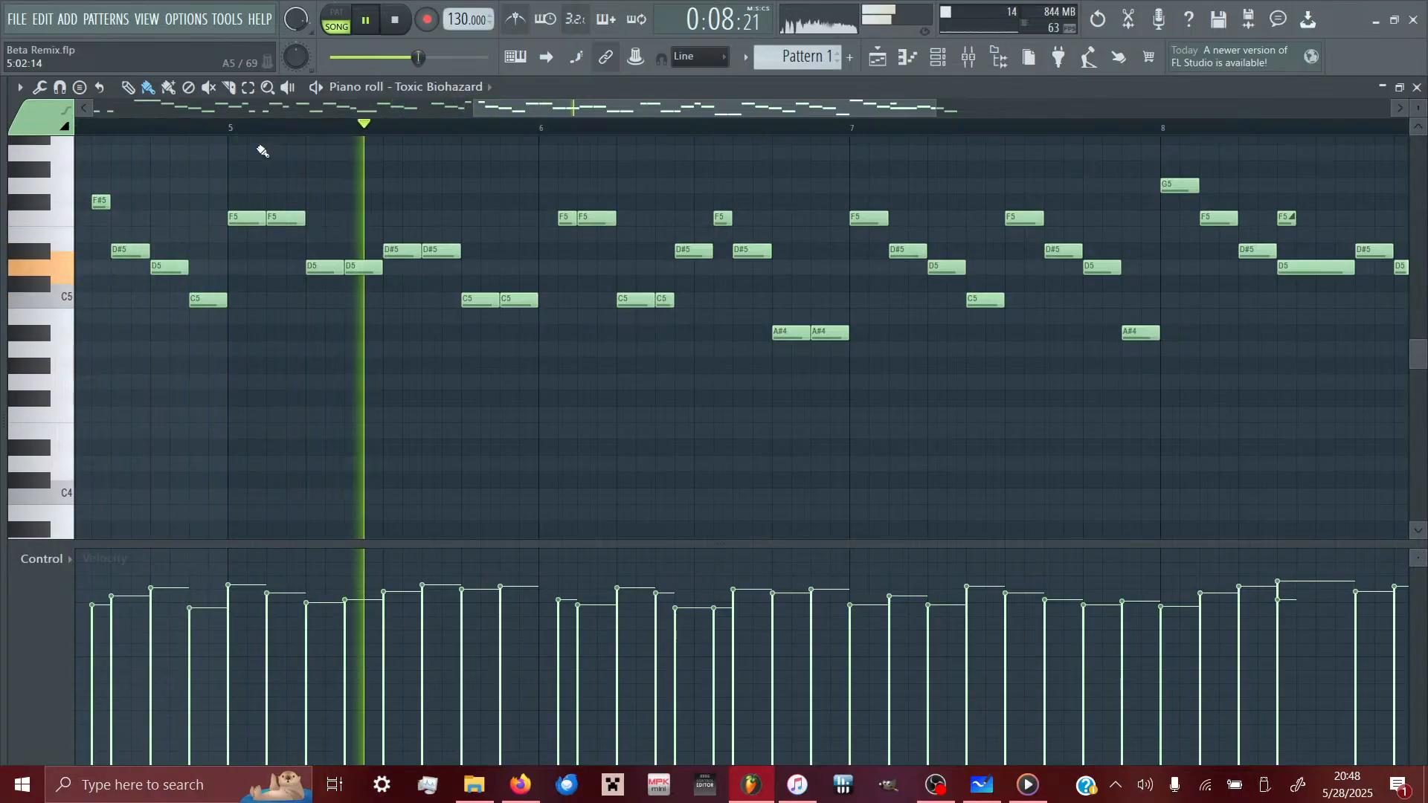
left_click(231, 131)
left_click_drag(267, 218, 287, 221)
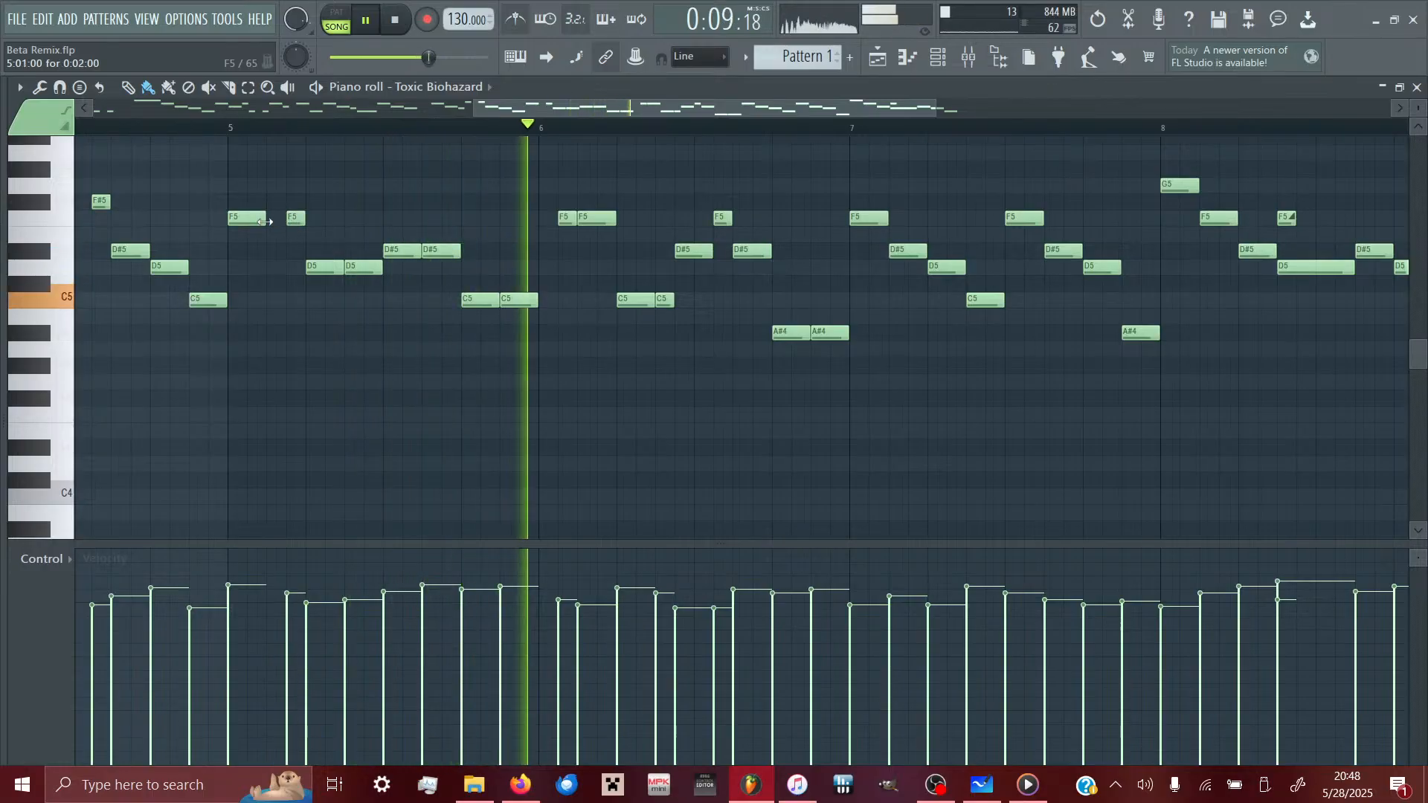
left_click(232, 131)
scroll(221, 383, "left", 3)
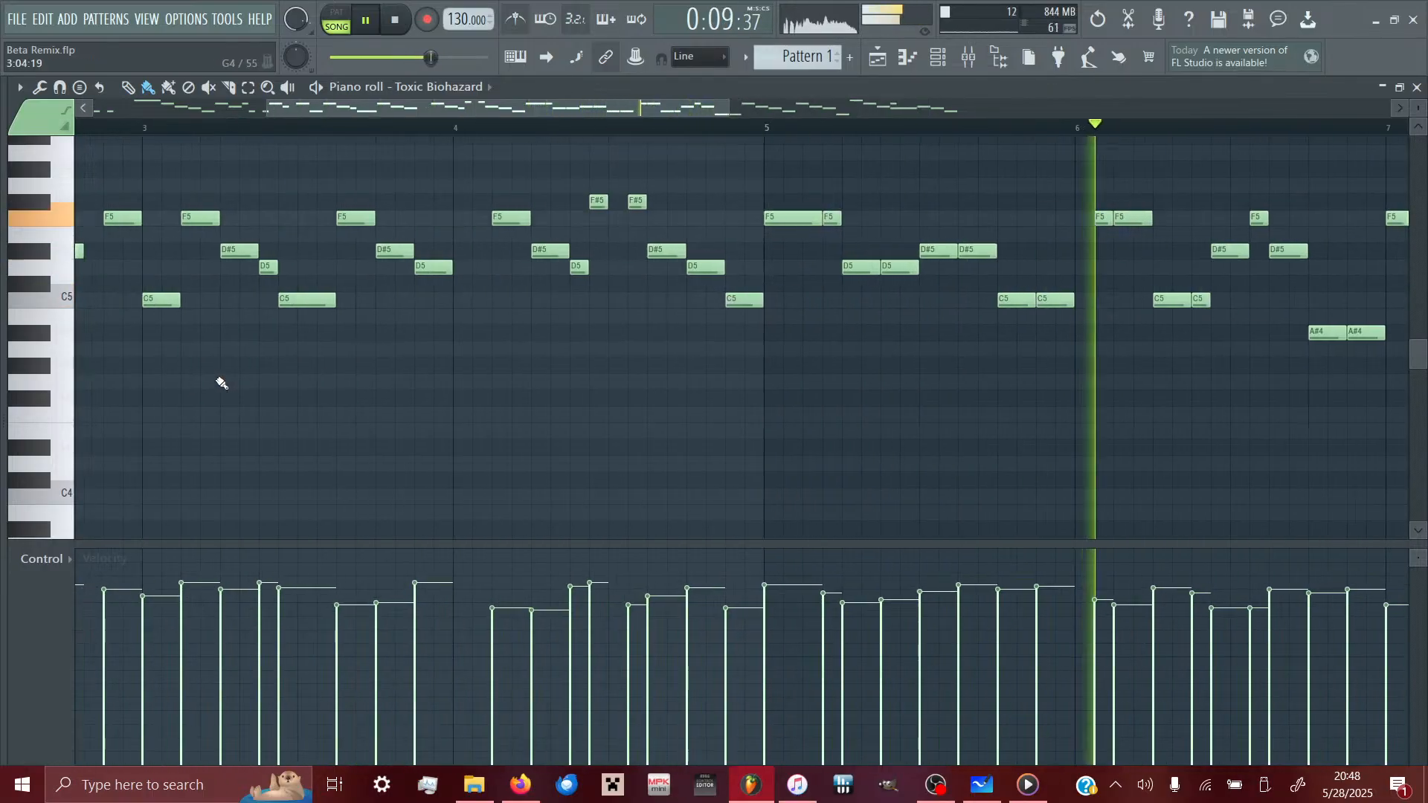
- Shorten bar 5's second D5 to one step and start the first D#5 one step earlier so it lasts three steps
scroll(253, 245, "left", 3)
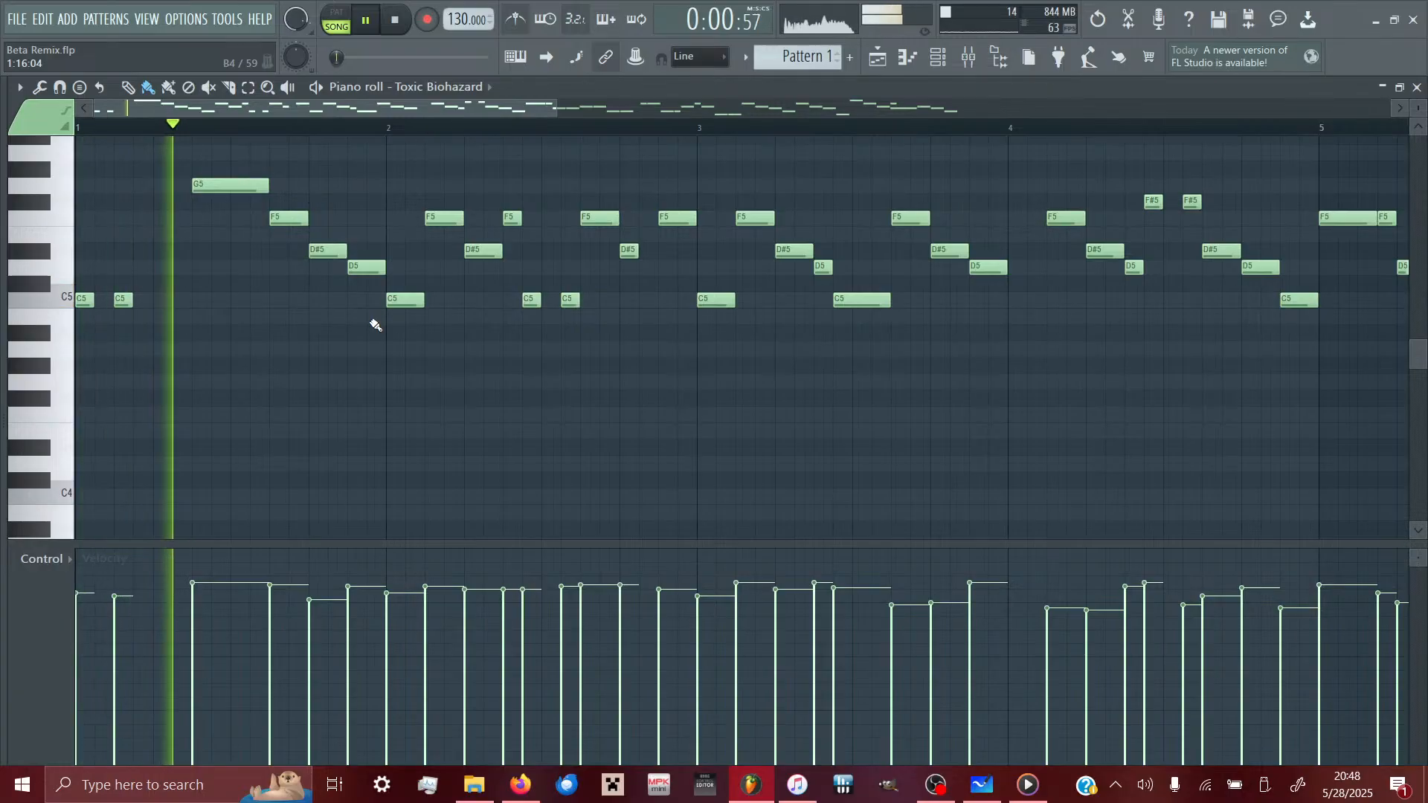
scroll(583, 465, "right", 3)
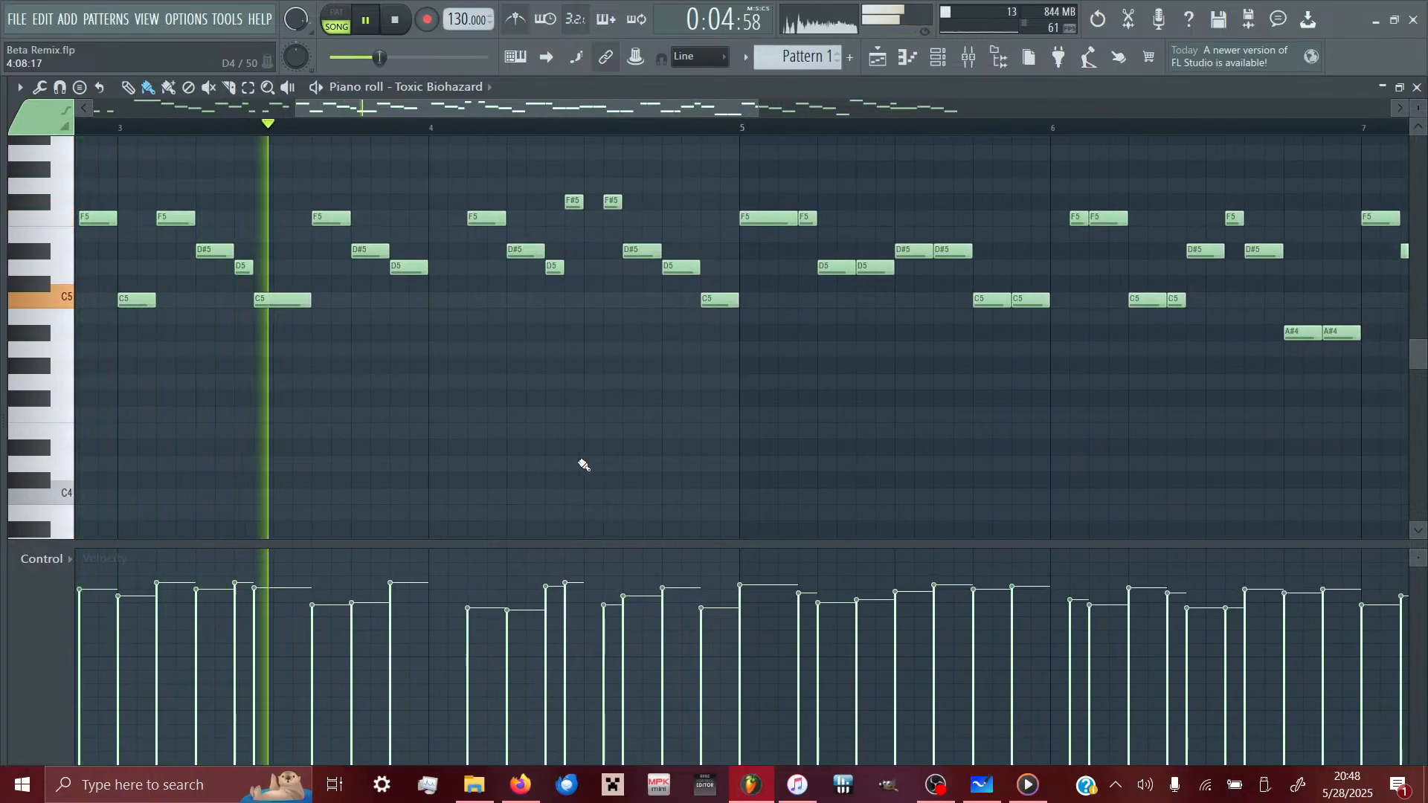
scroll(584, 465, "right", 2)
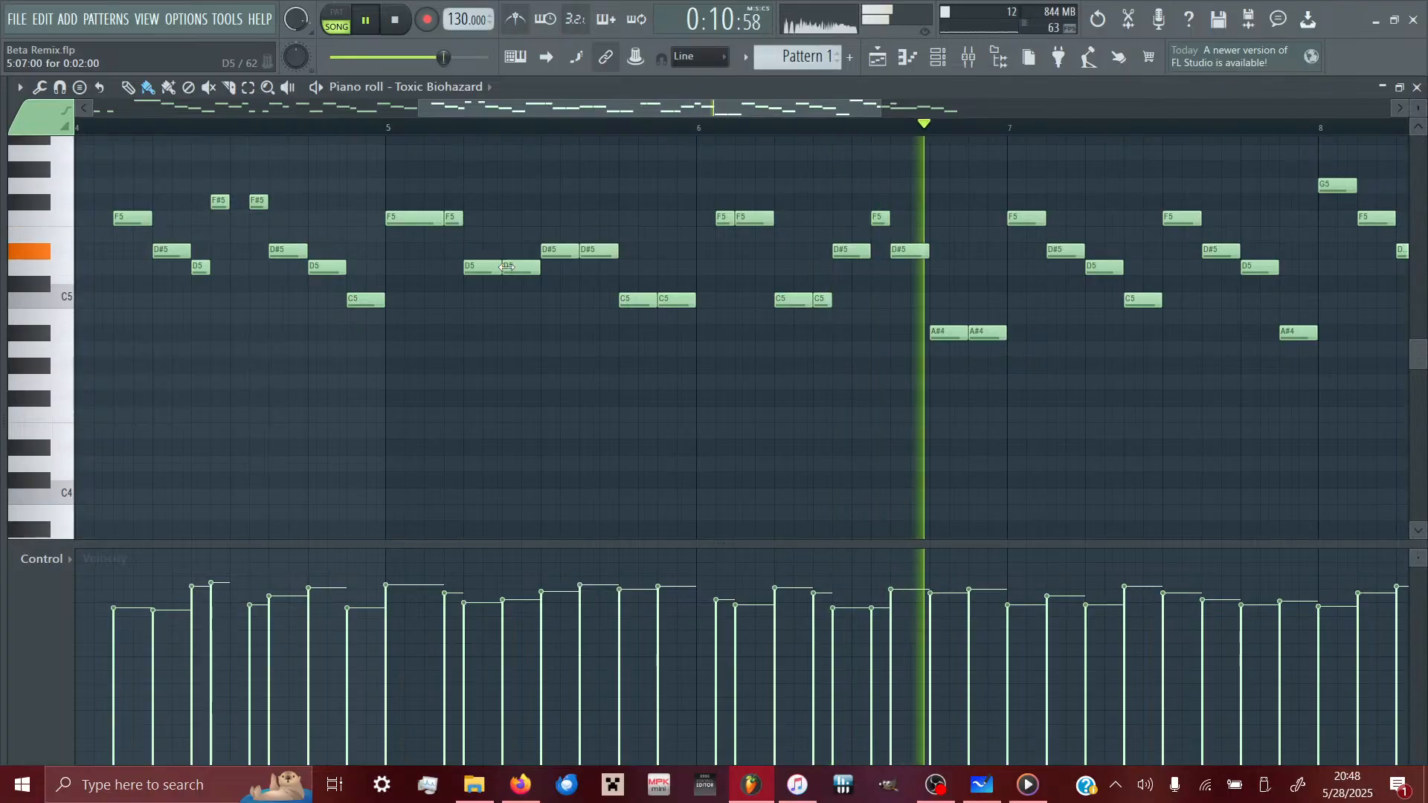
left_click_drag(510, 268, 514, 267)
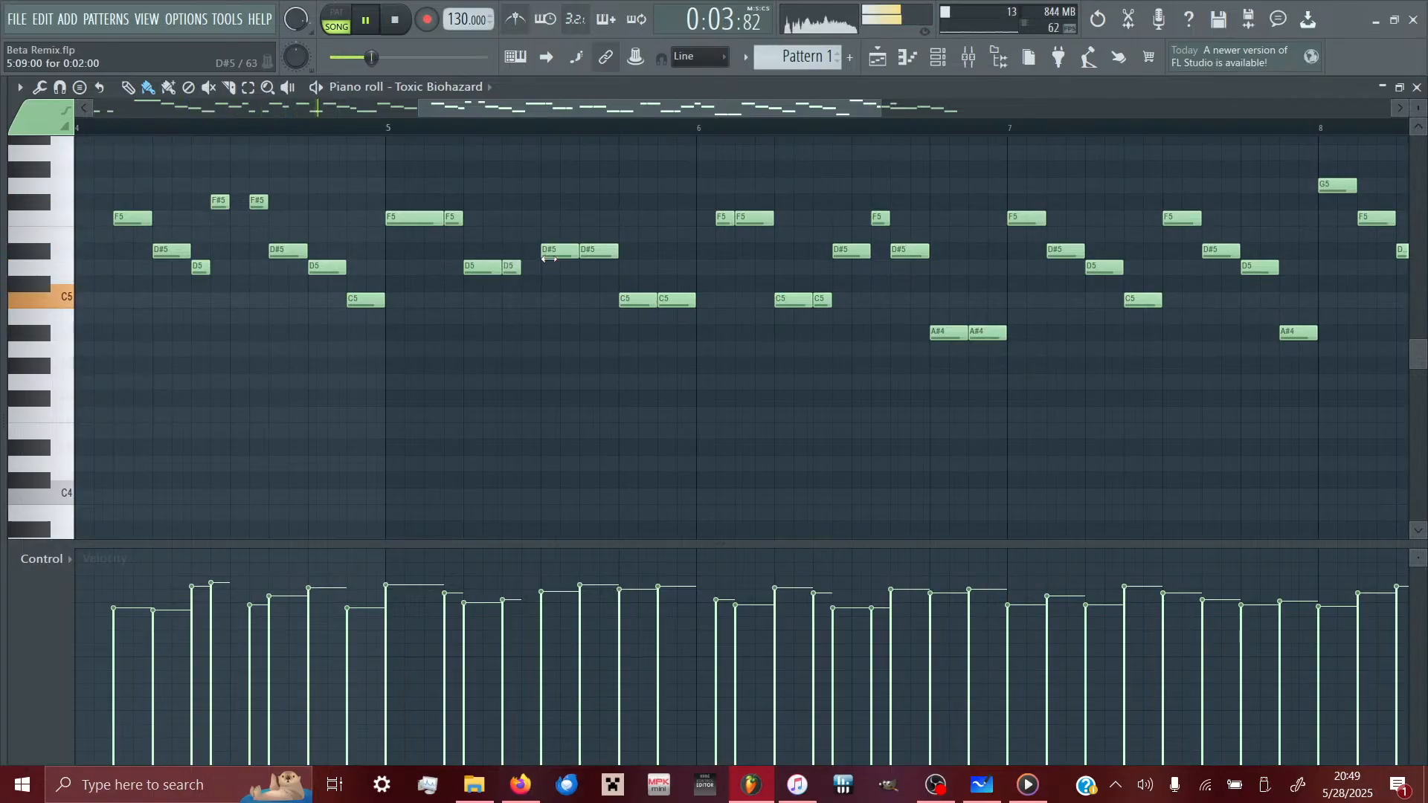
left_click_drag(544, 256, 601, 257)
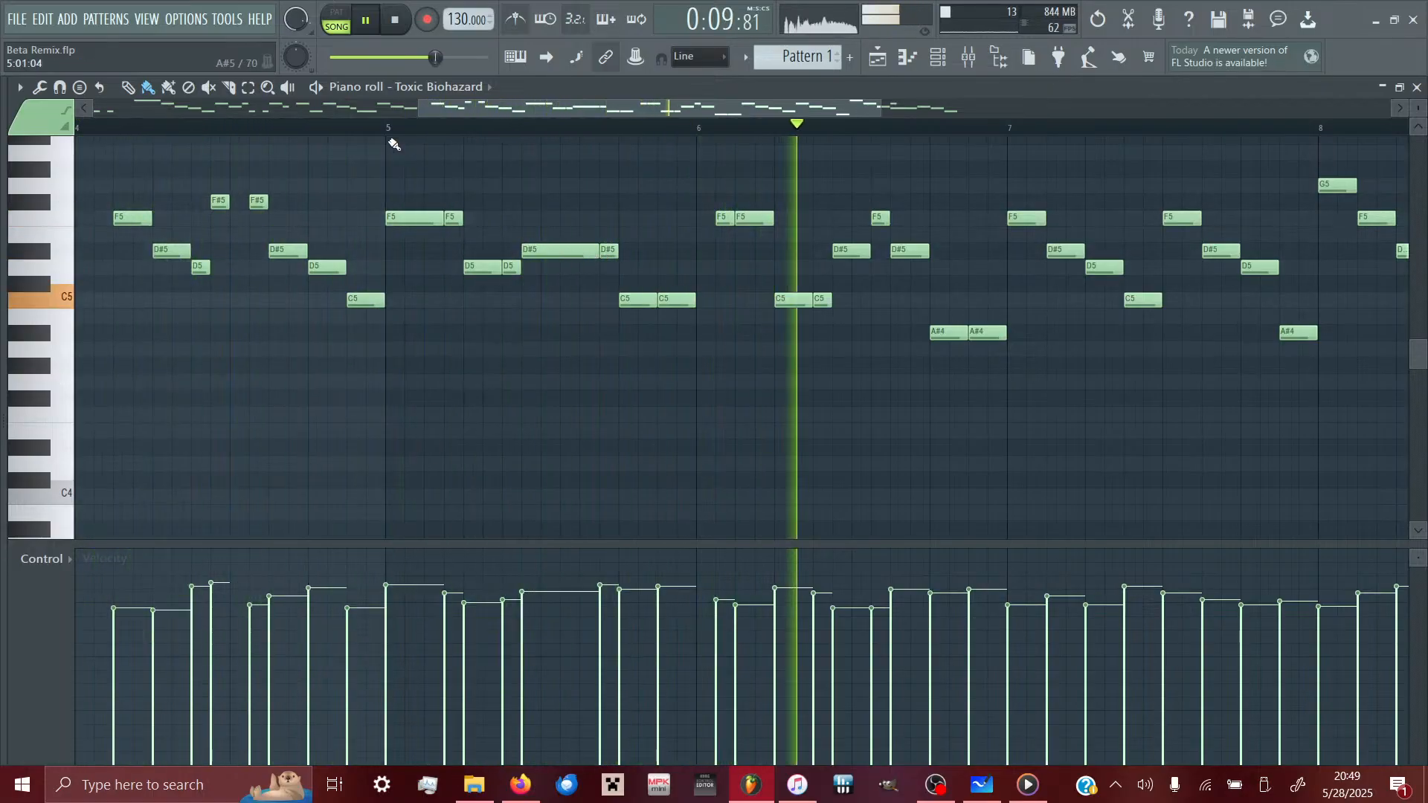
left_click_drag(599, 252, 581, 251)
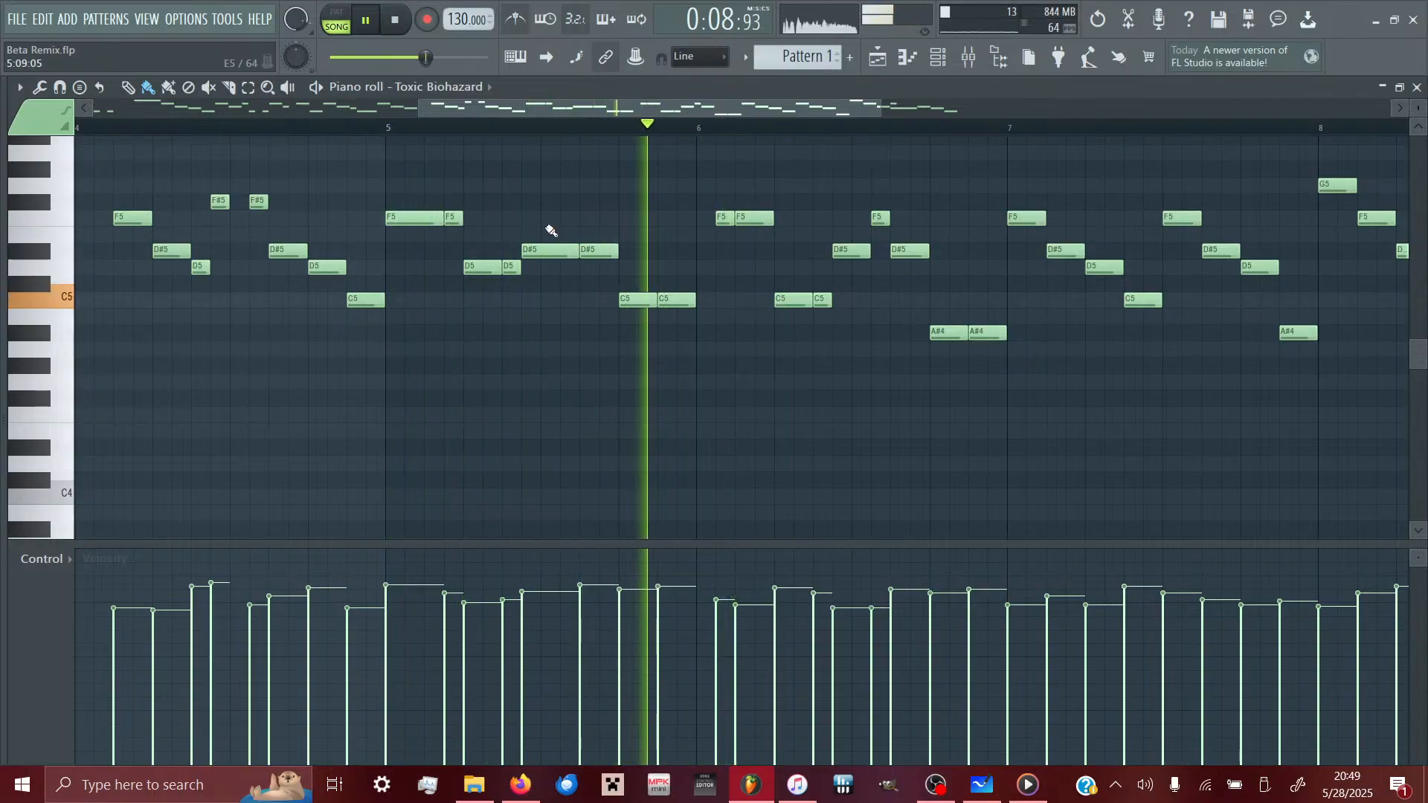
- Slice the last step off bar 5's three-step D#5 and replay from bar 5
key("c")
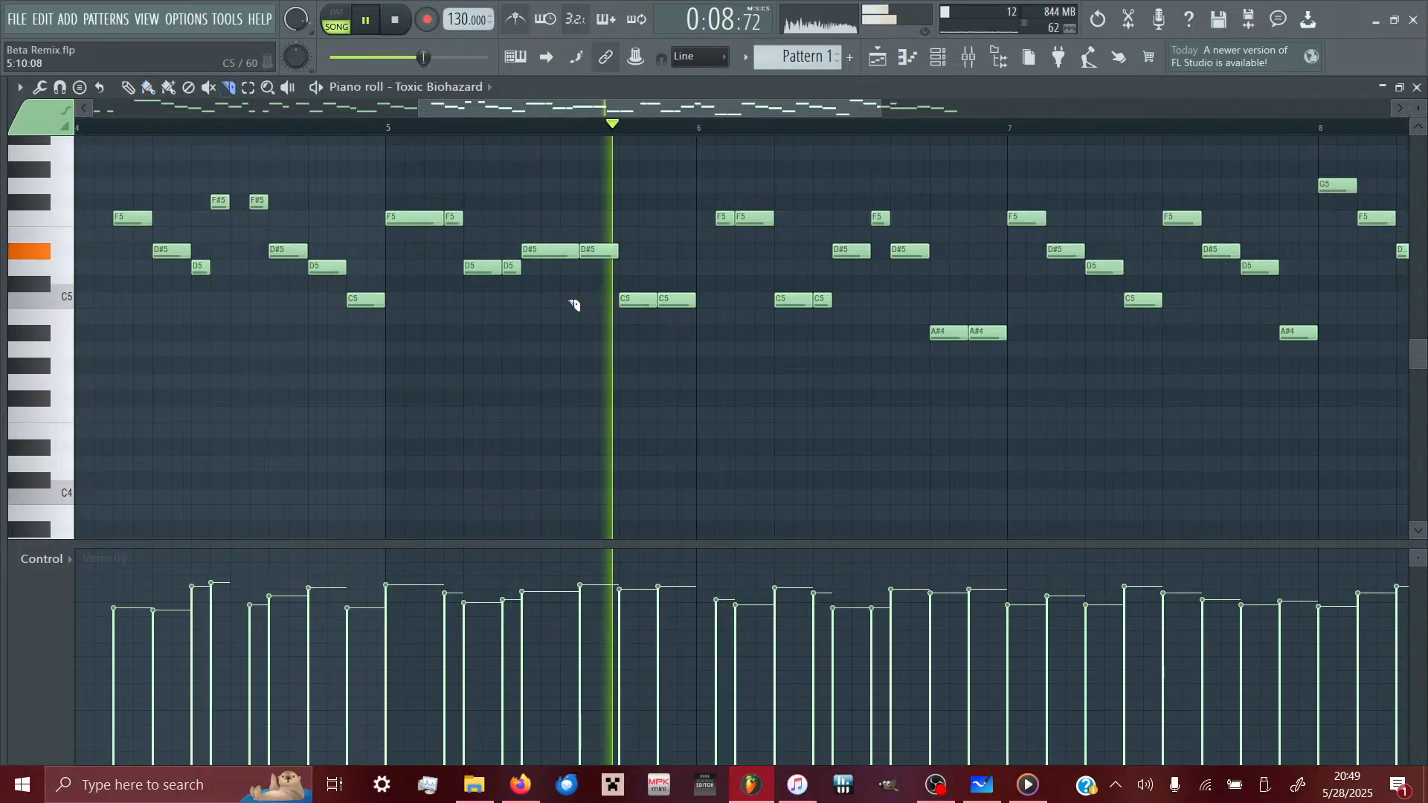
left_click_drag(560, 225, 562, 258)
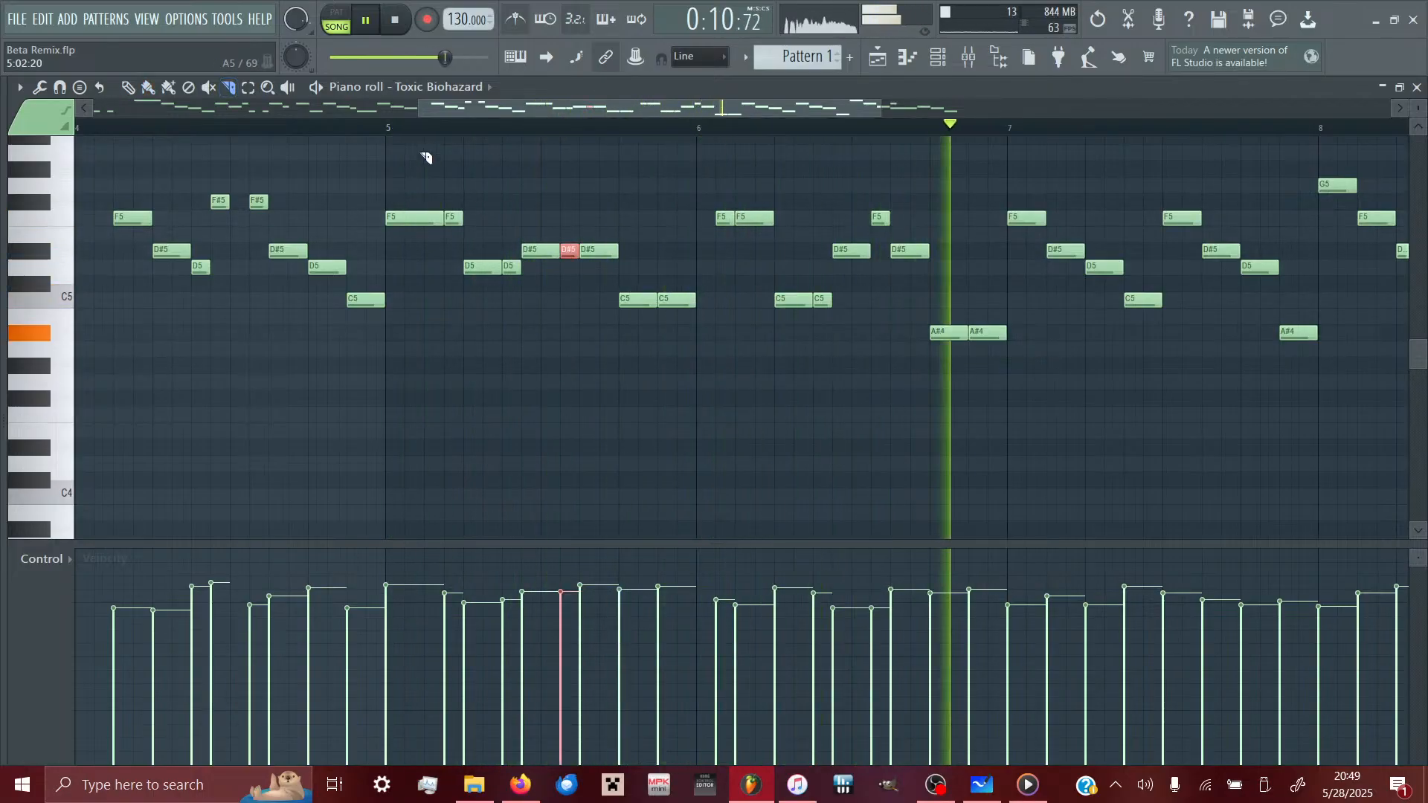
left_click(386, 128)
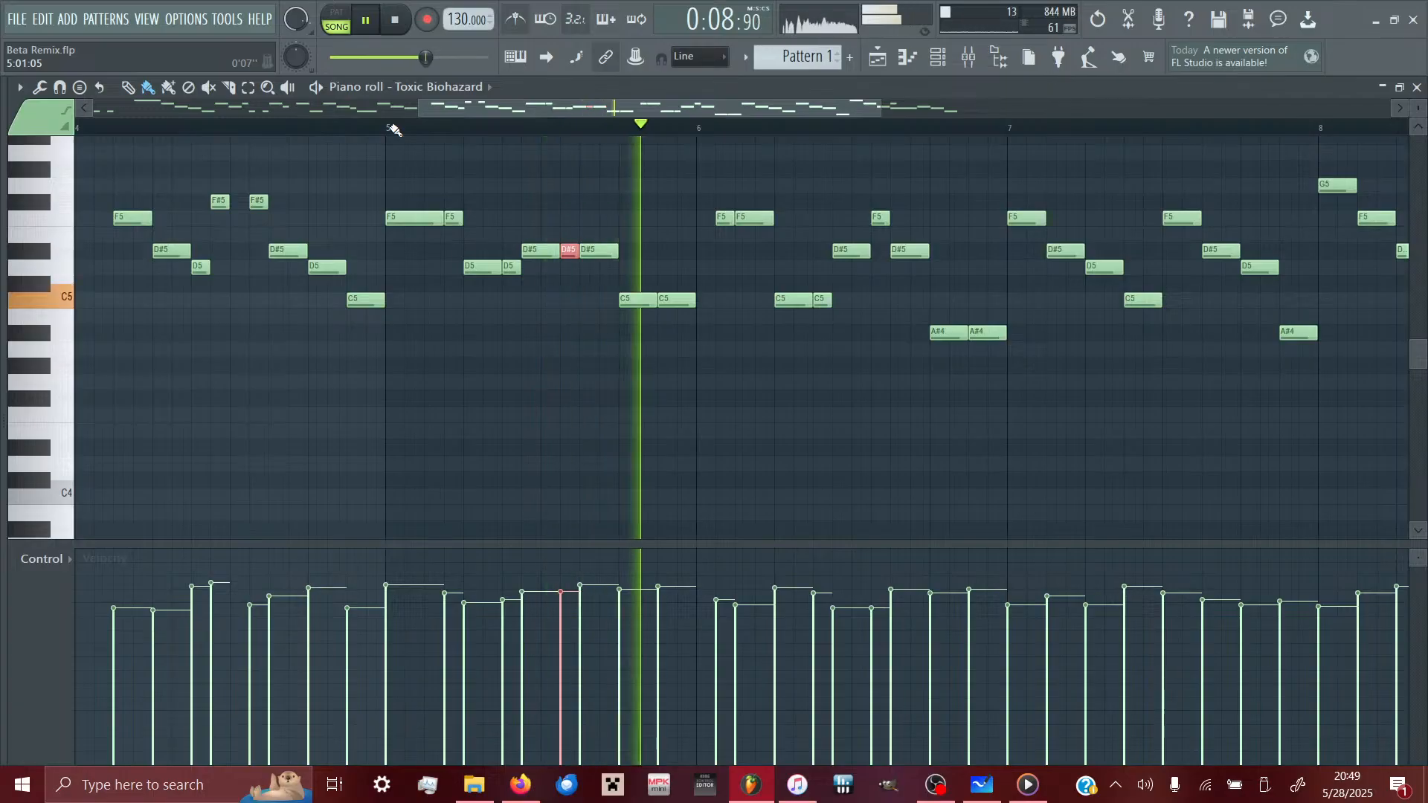
- Try the sliced one-step note in bar 5 at F5 and D5, replaying each, and return it to D#5
left_click_drag(569, 250, 570, 218)
left_click(393, 131)
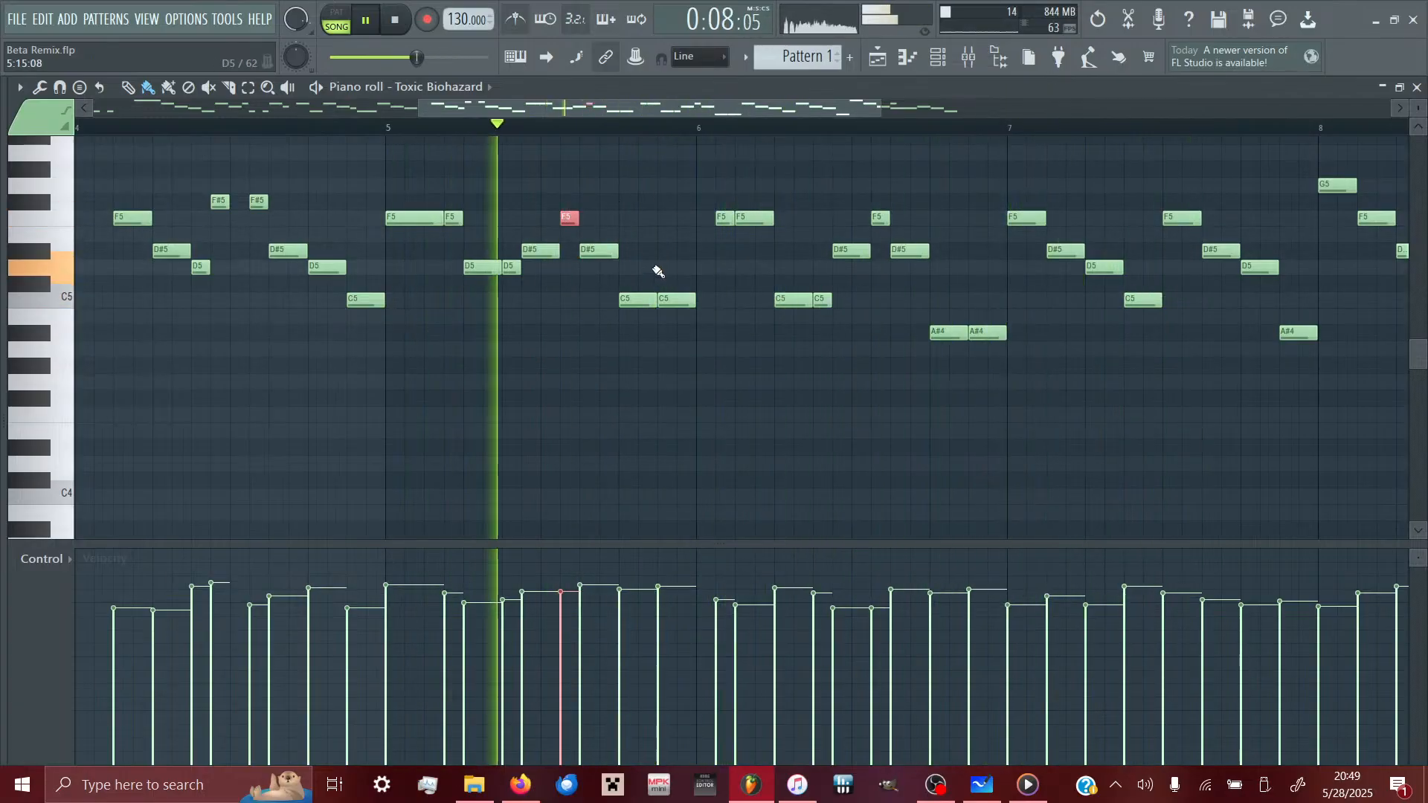
left_click_drag(568, 218, 568, 268)
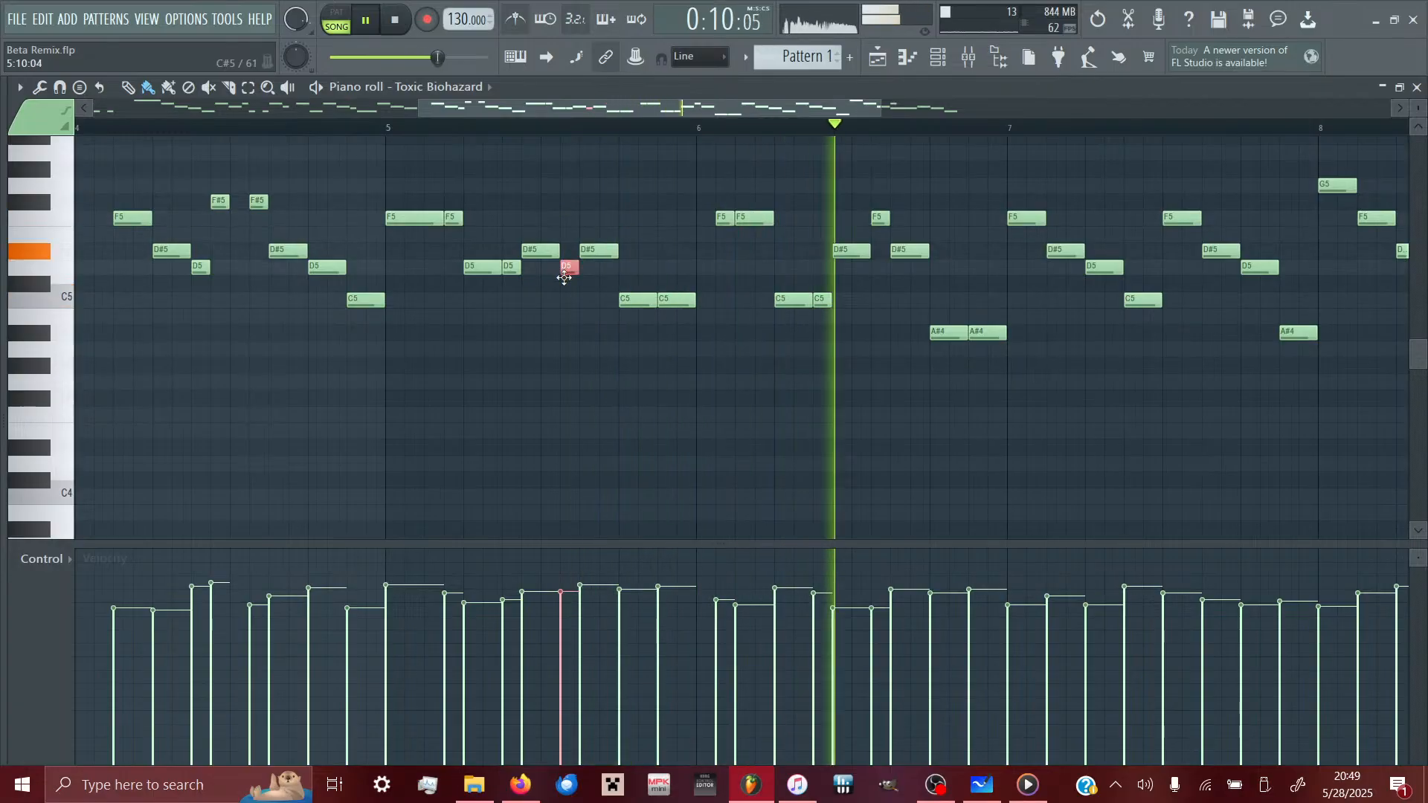
left_click(387, 129)
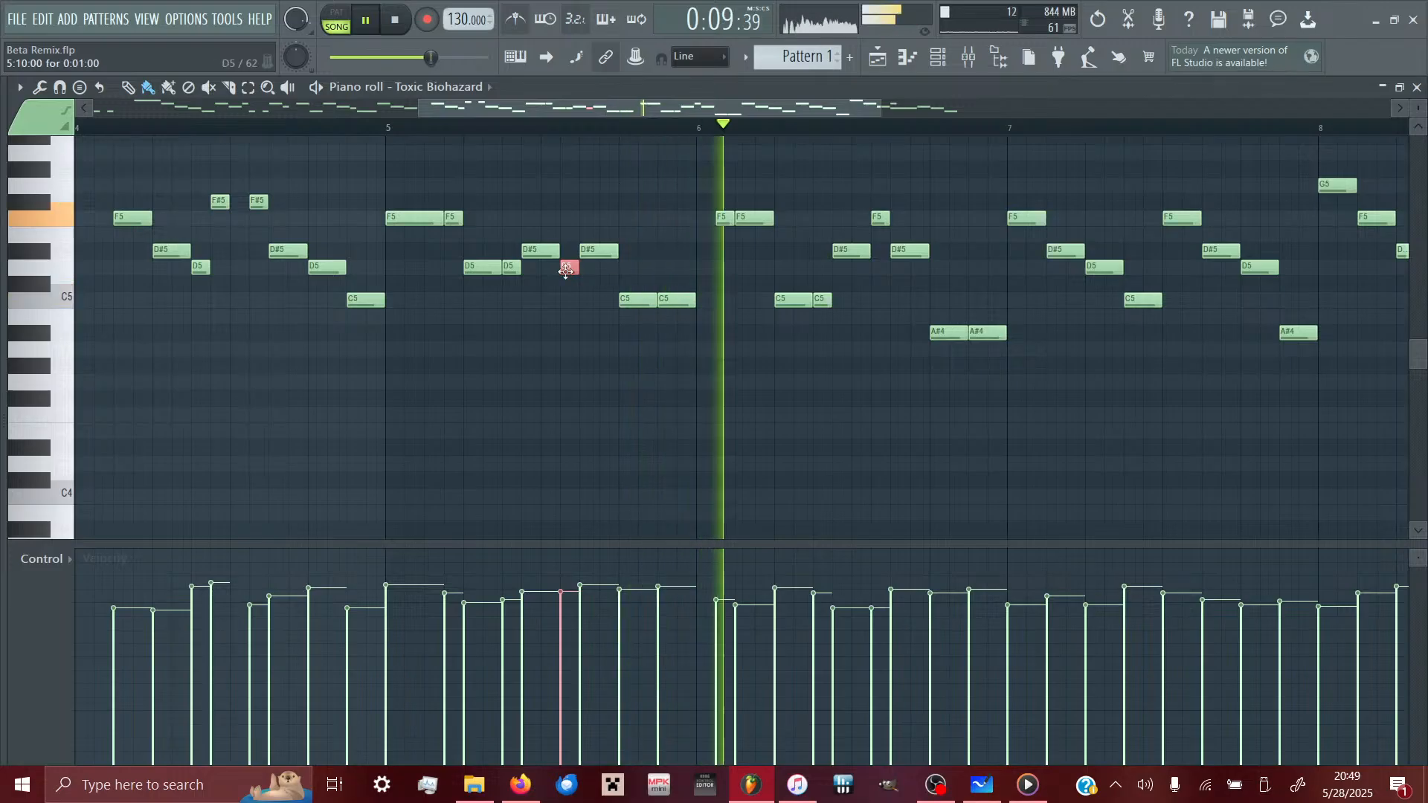
left_click_drag(569, 267, 569, 250)
- Lower the velocity of bar 5's one-step D#5 to 77% and replay from bar 5
left_click(402, 133)
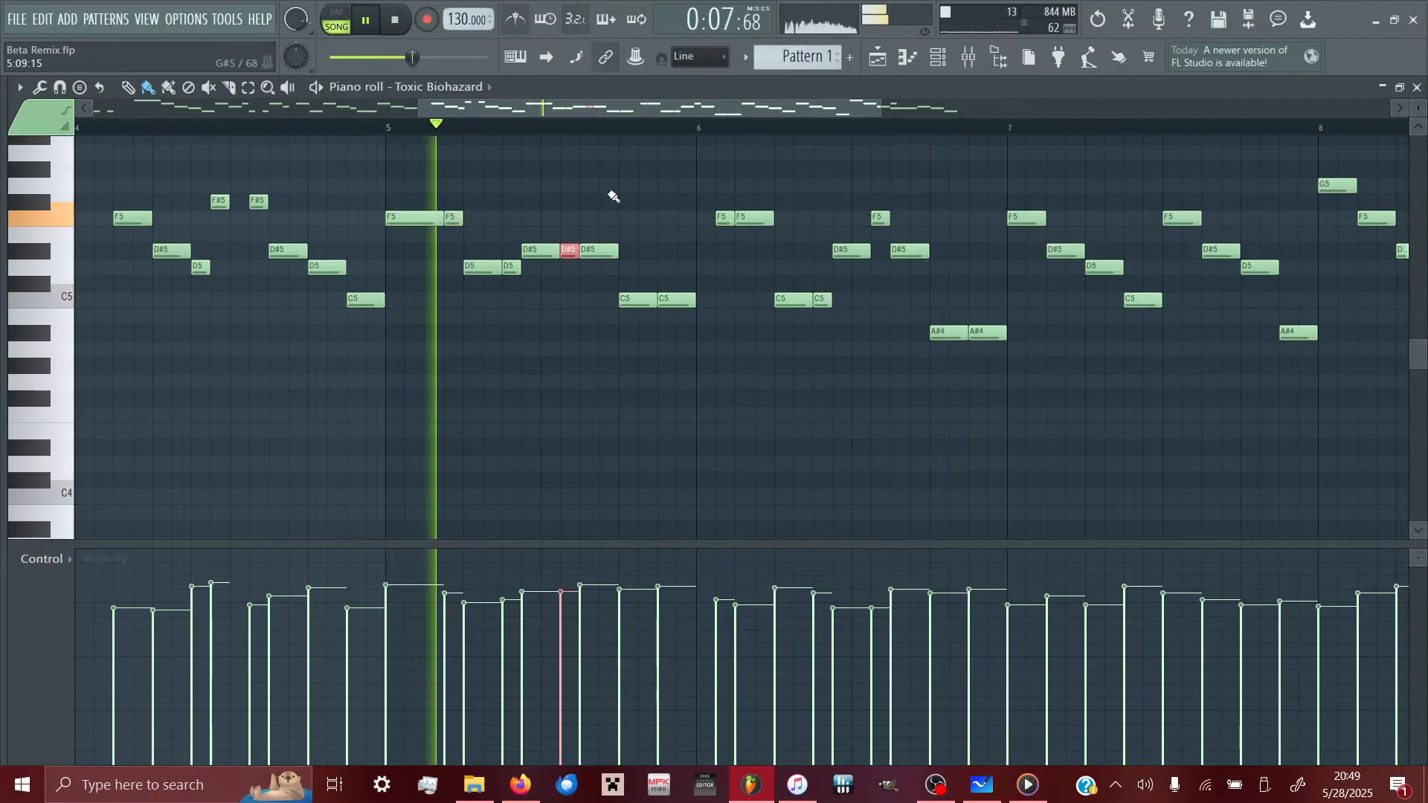
left_click(561, 600)
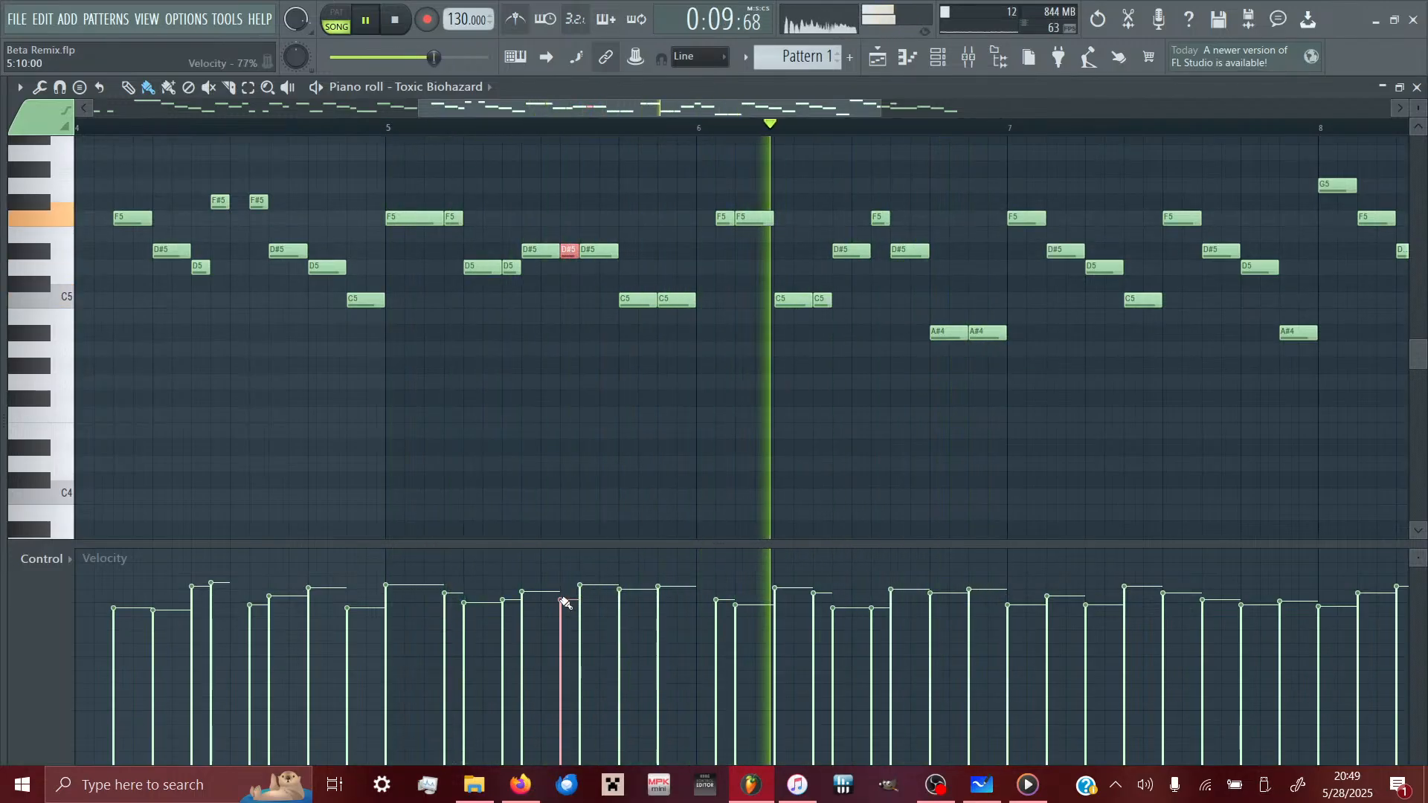
left_click(395, 128)
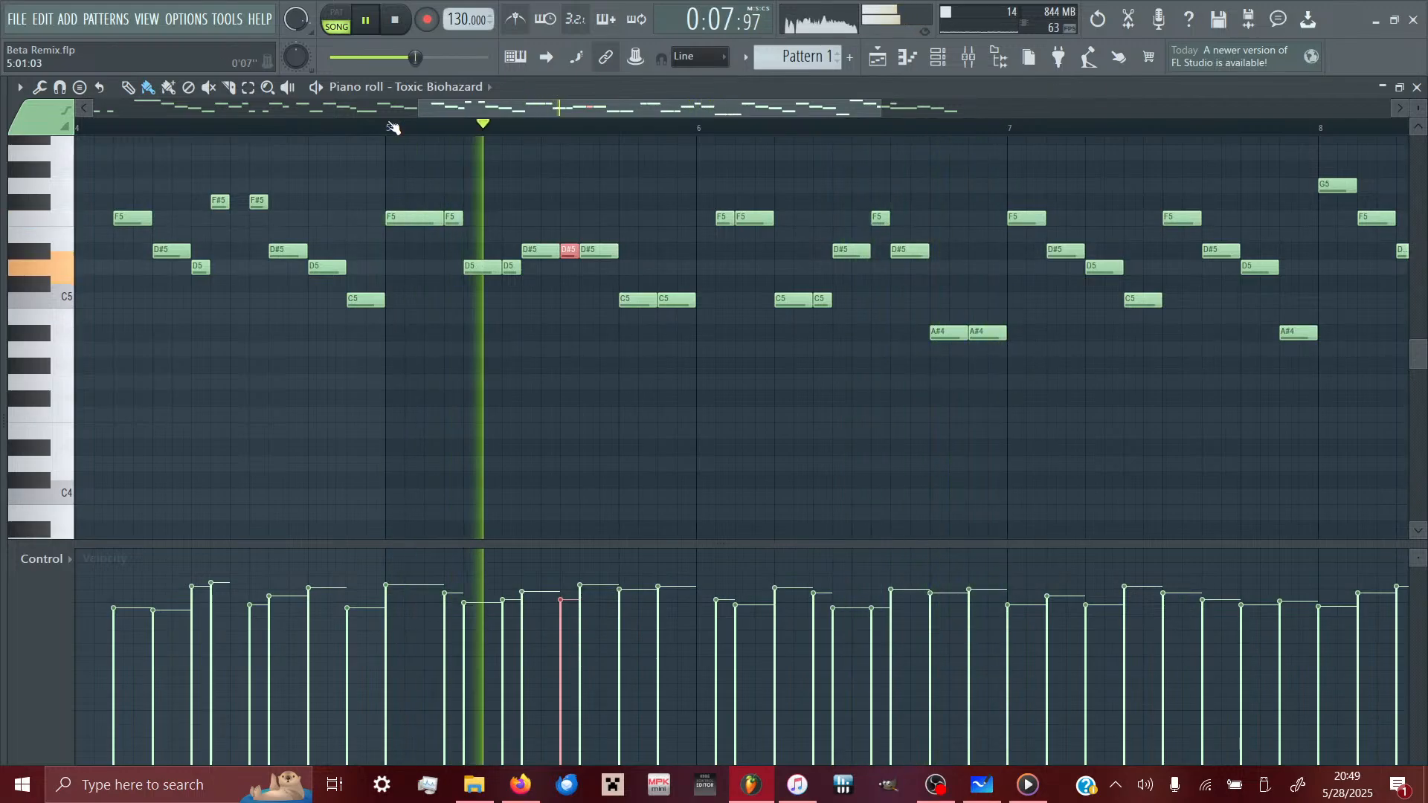
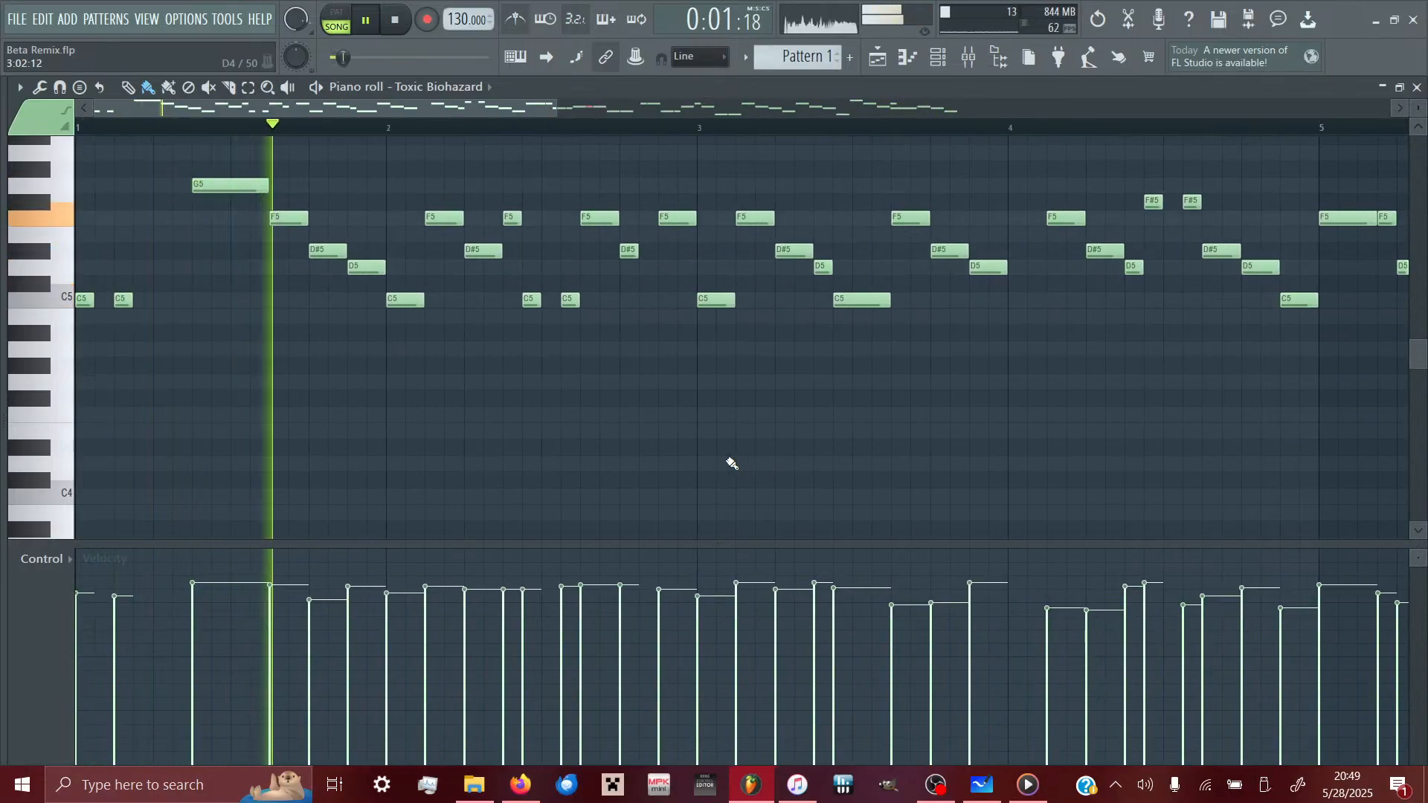
- View the playlist, switch to the mixer, and widen the browser beside it
left_click(878, 60)
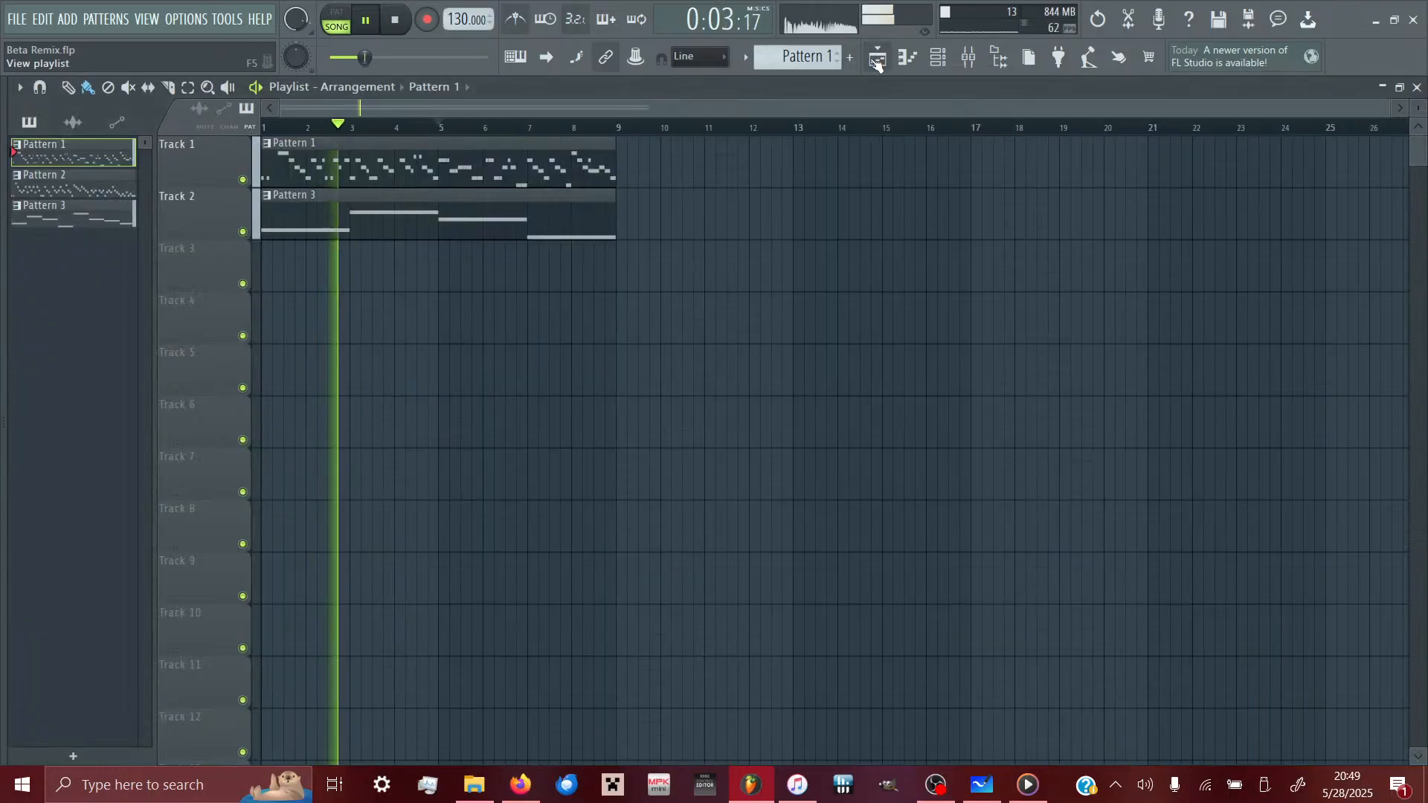
left_click(966, 66)
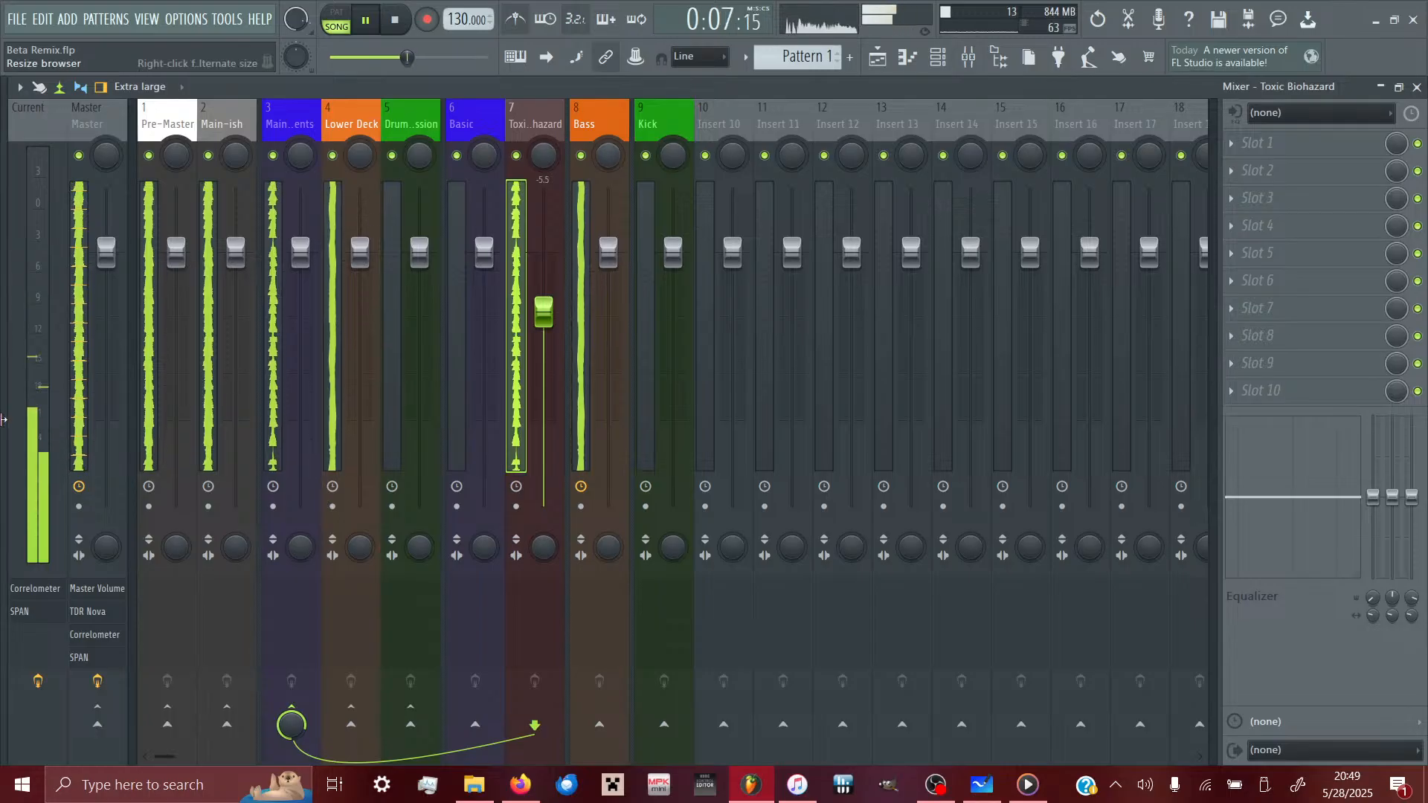
left_click_drag(4, 327, 416, 505)
- Look through the sample packs, checking the kits inside Cinematic Drum & Bass
scroll(297, 343, "up", 9)
scroll(297, 344, "up", 12)
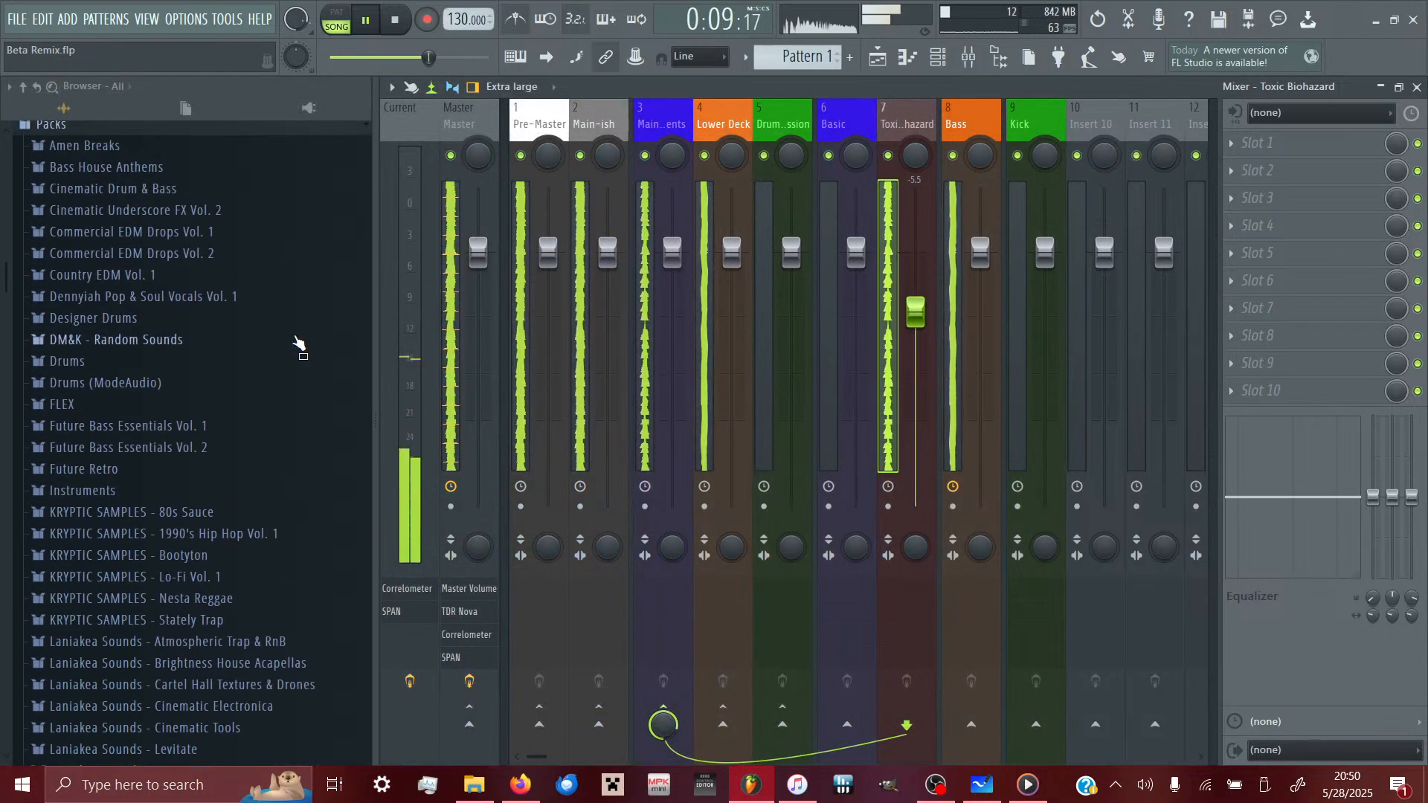
left_click(141, 585)
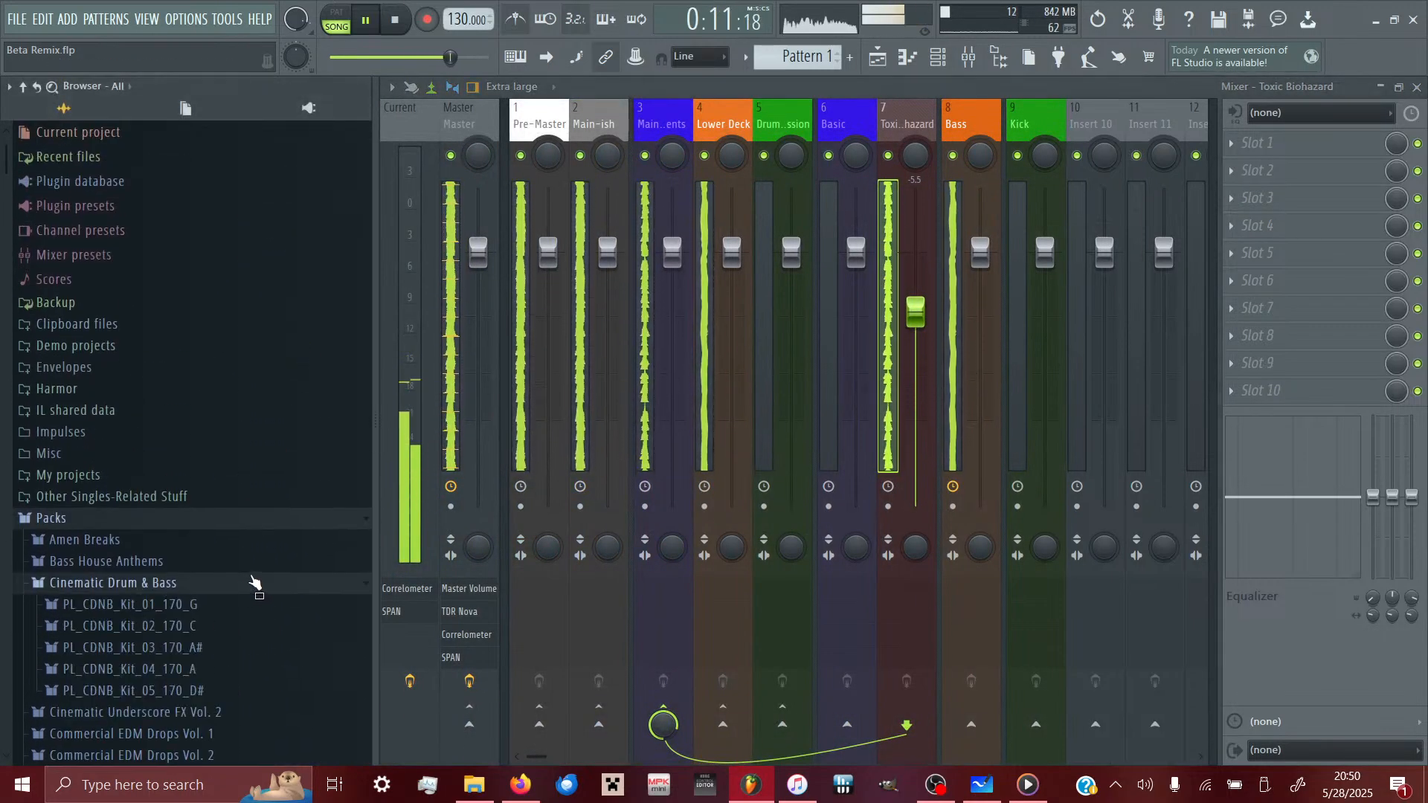
scroll(186, 521, "down", 4)
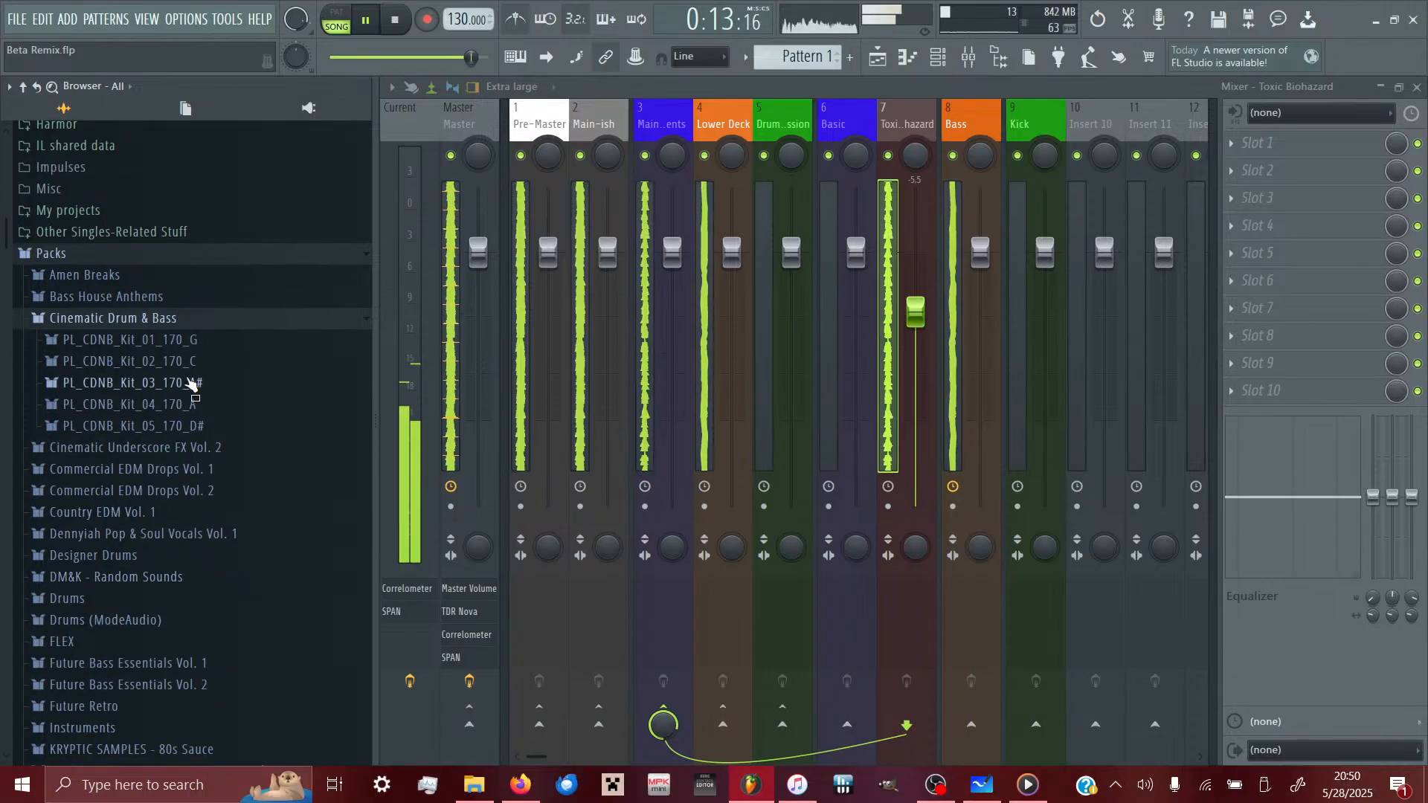
left_click(134, 327)
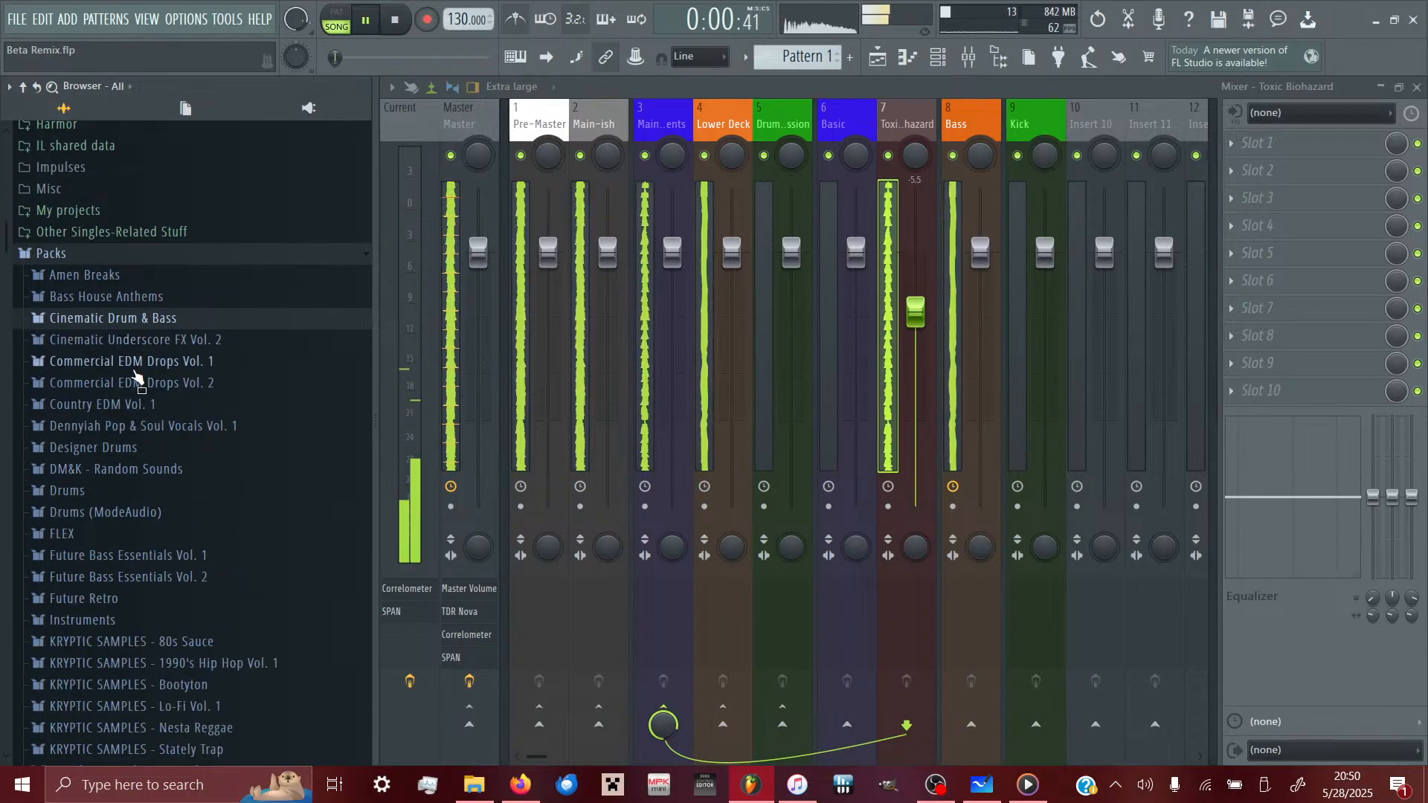
- Check Country EDM Vol. 1 and Commercial EDM Drops Vol. 1 and 2 for samples, and look through the remaining packs down to Soundtrack Loops
left_click(133, 361)
left_click(134, 361)
left_click(137, 404)
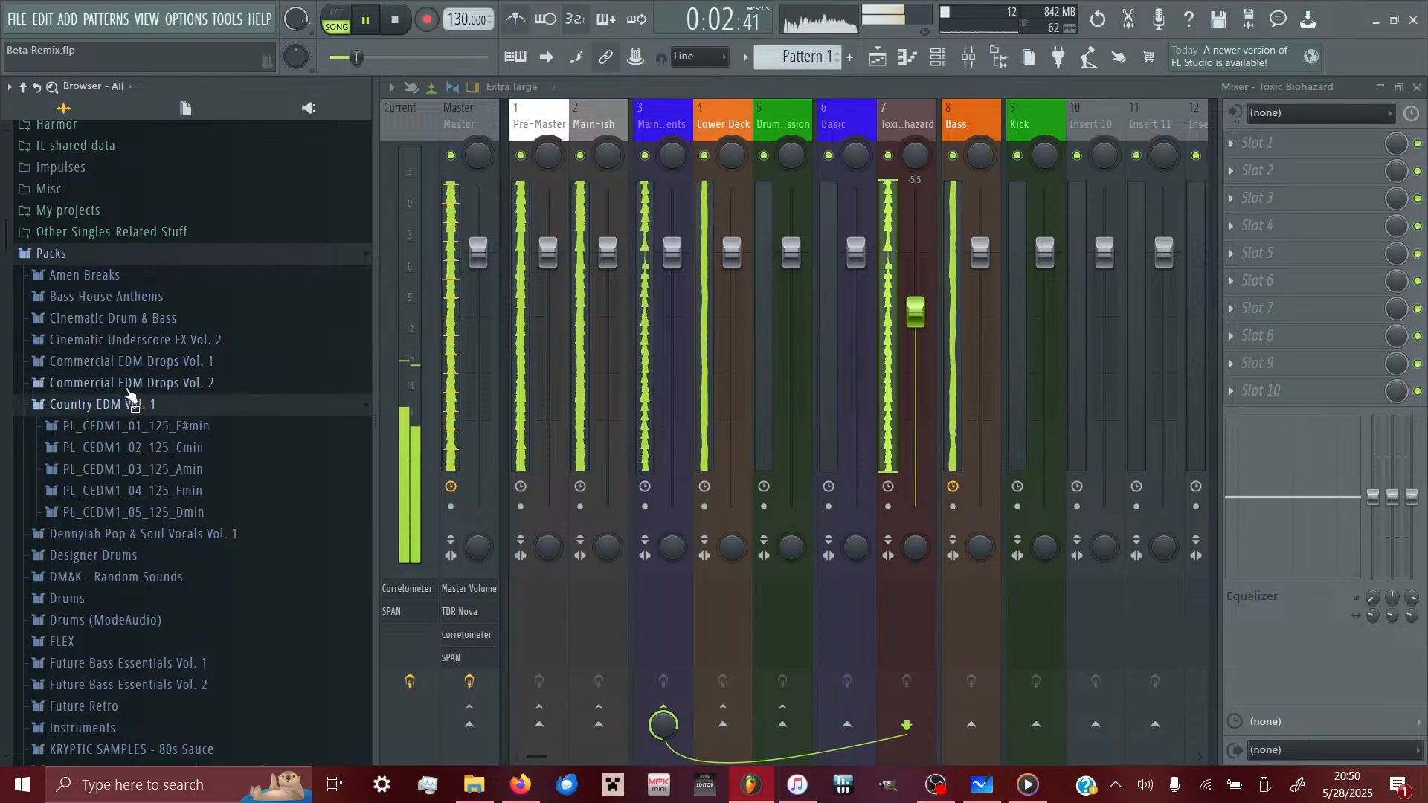
left_click(128, 384)
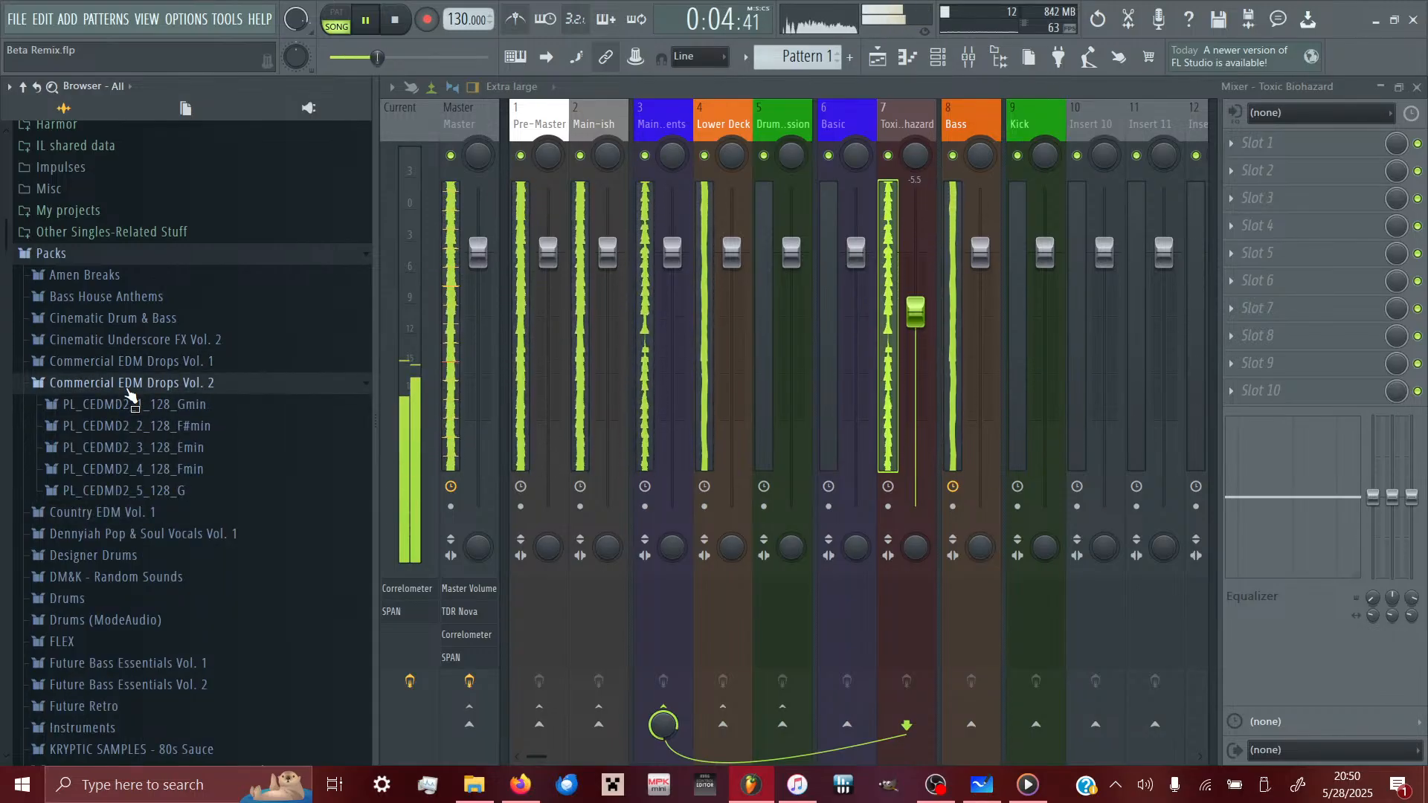
left_click(128, 384)
left_click(111, 360)
right_click(110, 360)
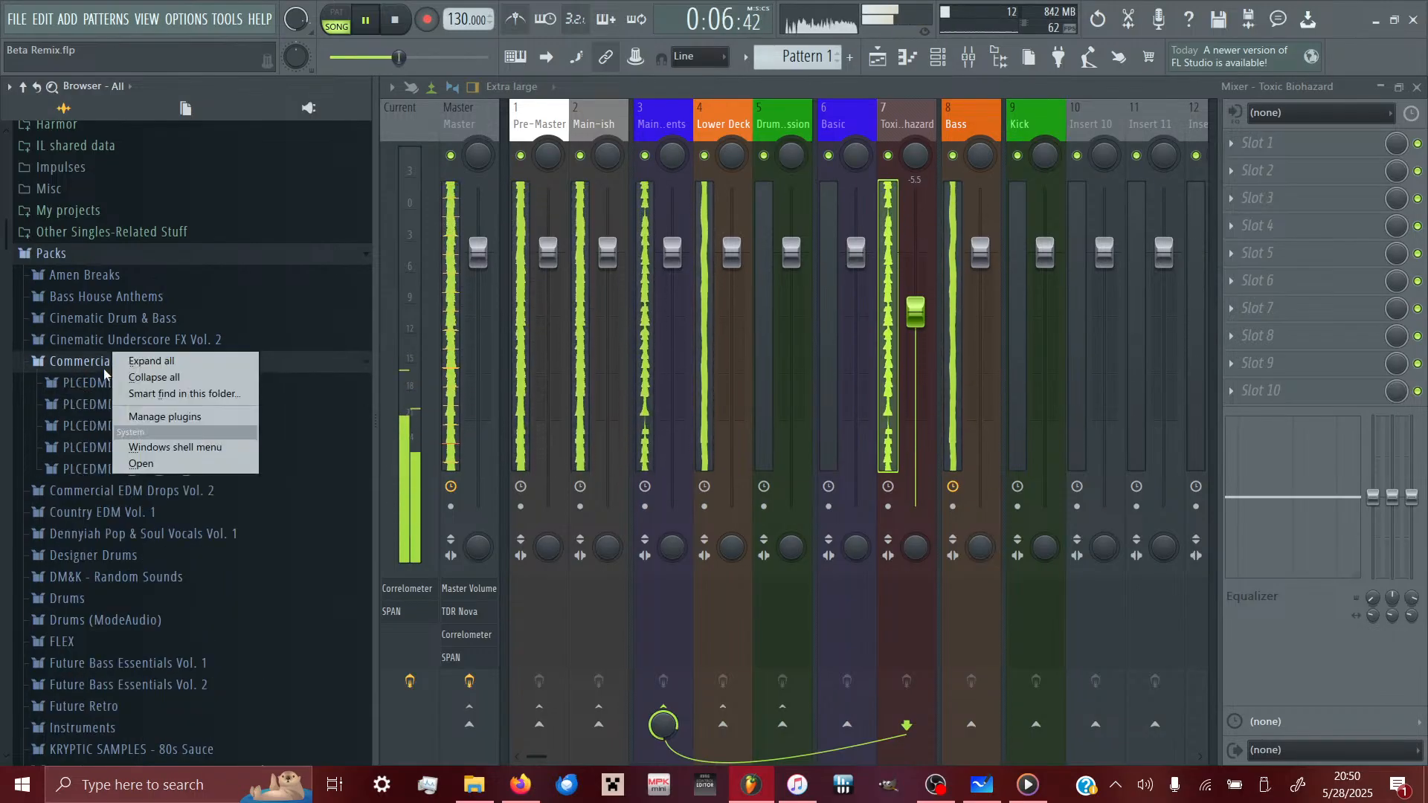
left_click(93, 364)
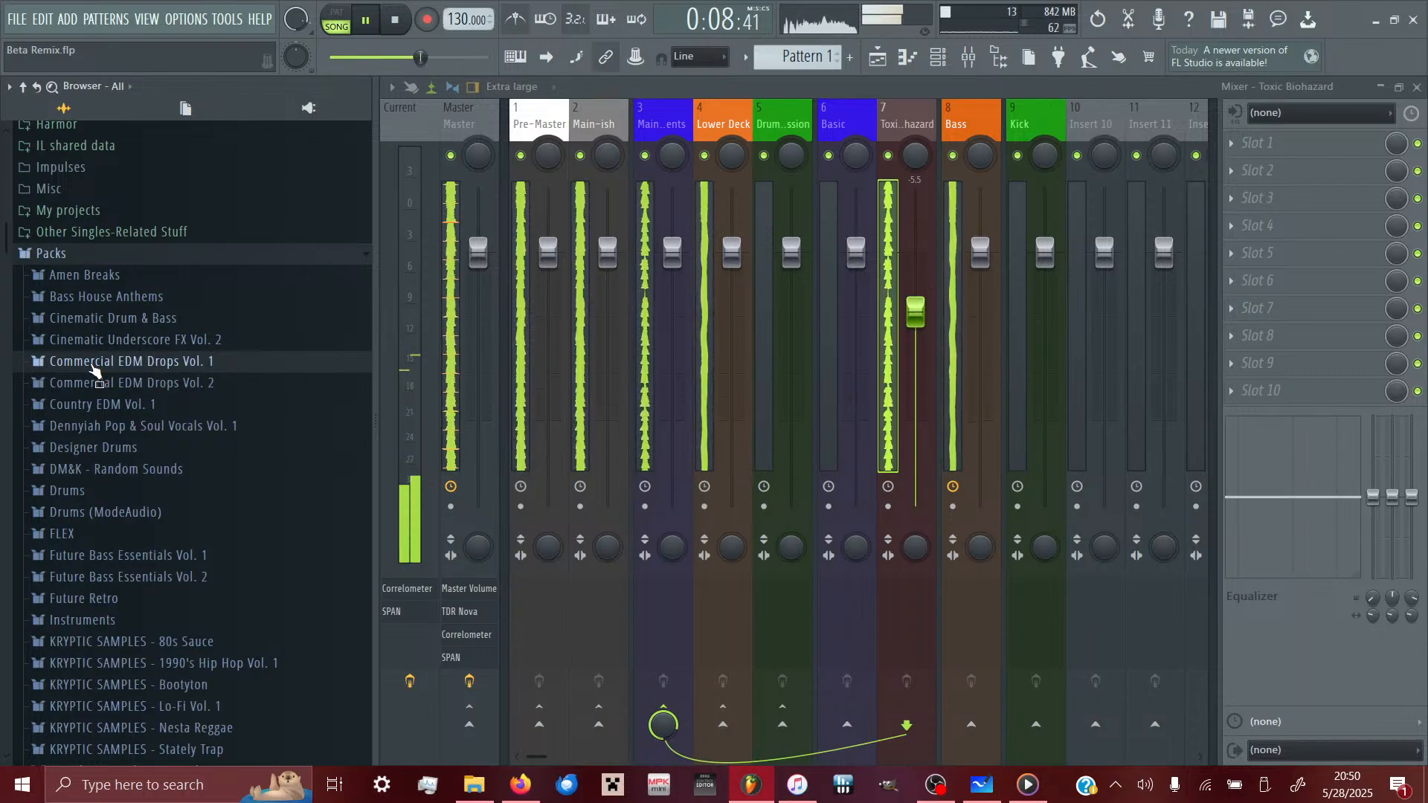
left_click(94, 364)
left_click(94, 364)
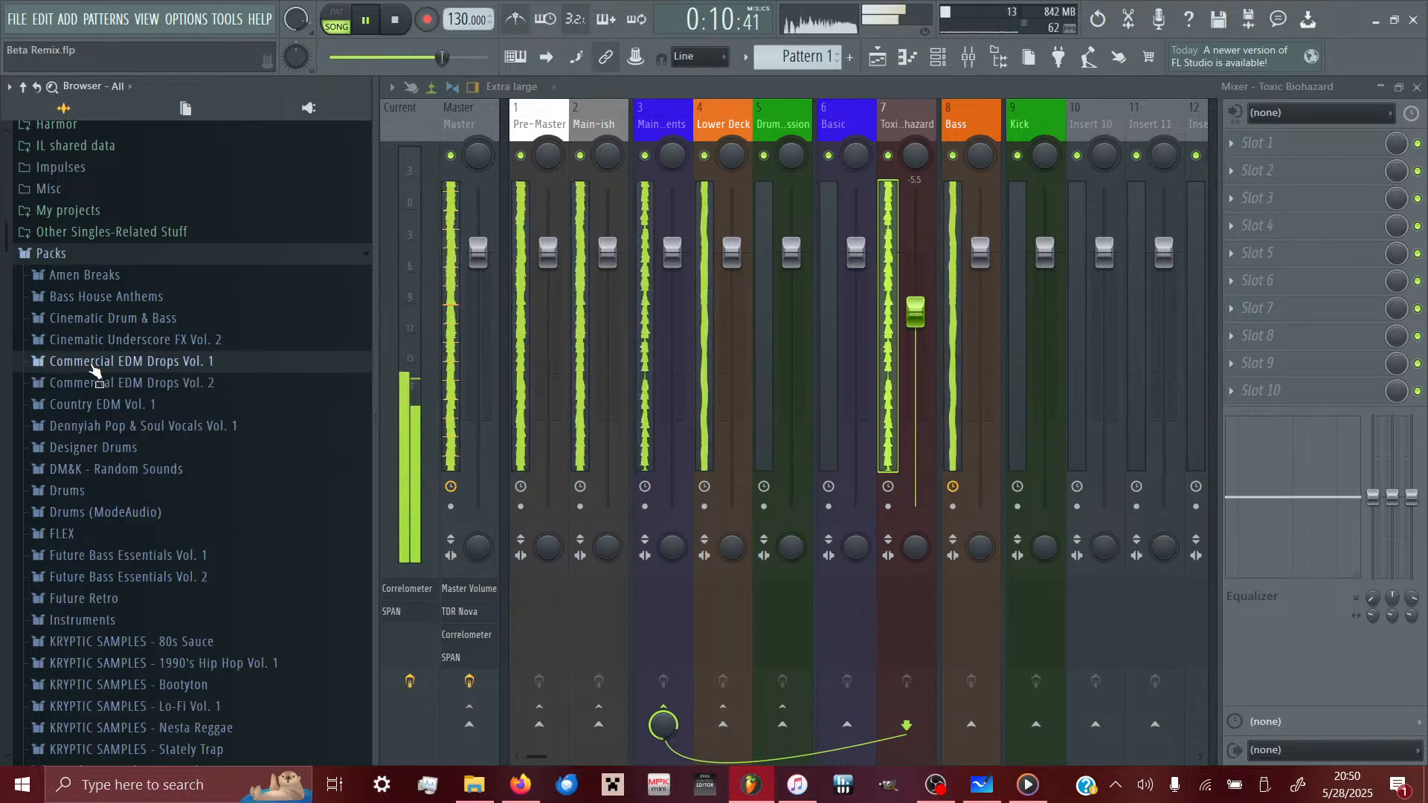
scroll(302, 362, "down", 10)
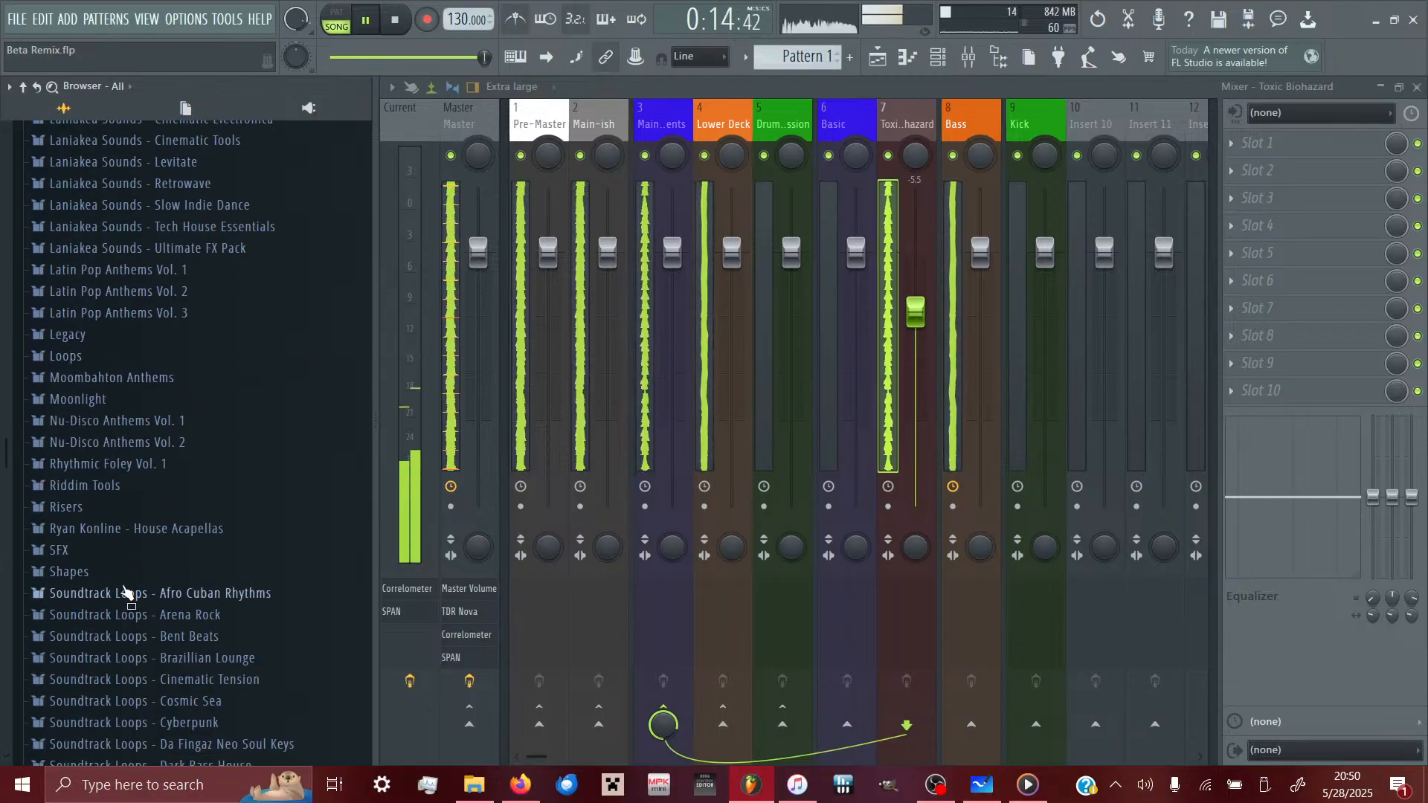
scroll(179, 394, "down", 3)
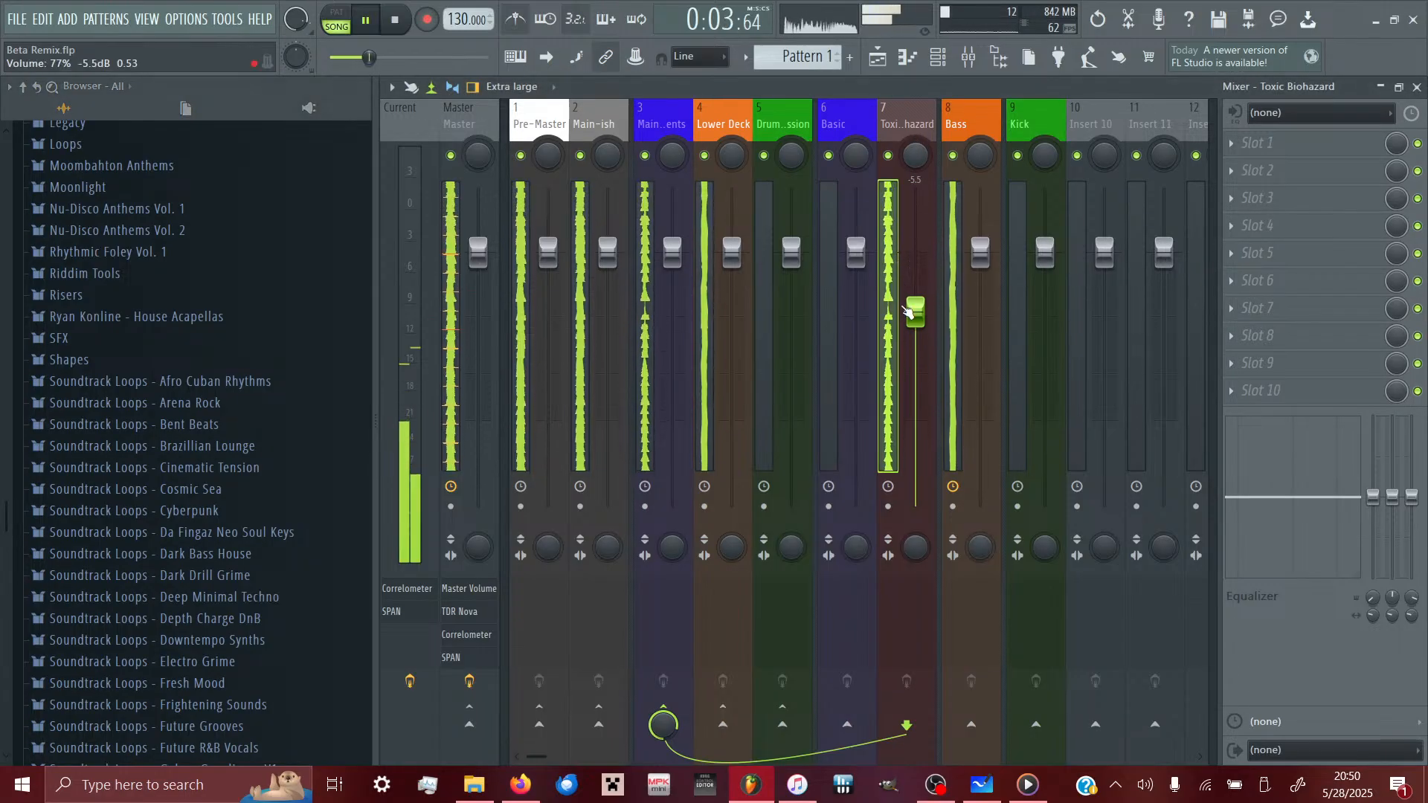
- Lower the Toxic Biohazard mixer track to -5.7 dB and the Bass track to -1.1 dB
left_click_drag(990, 256, 991, 266)
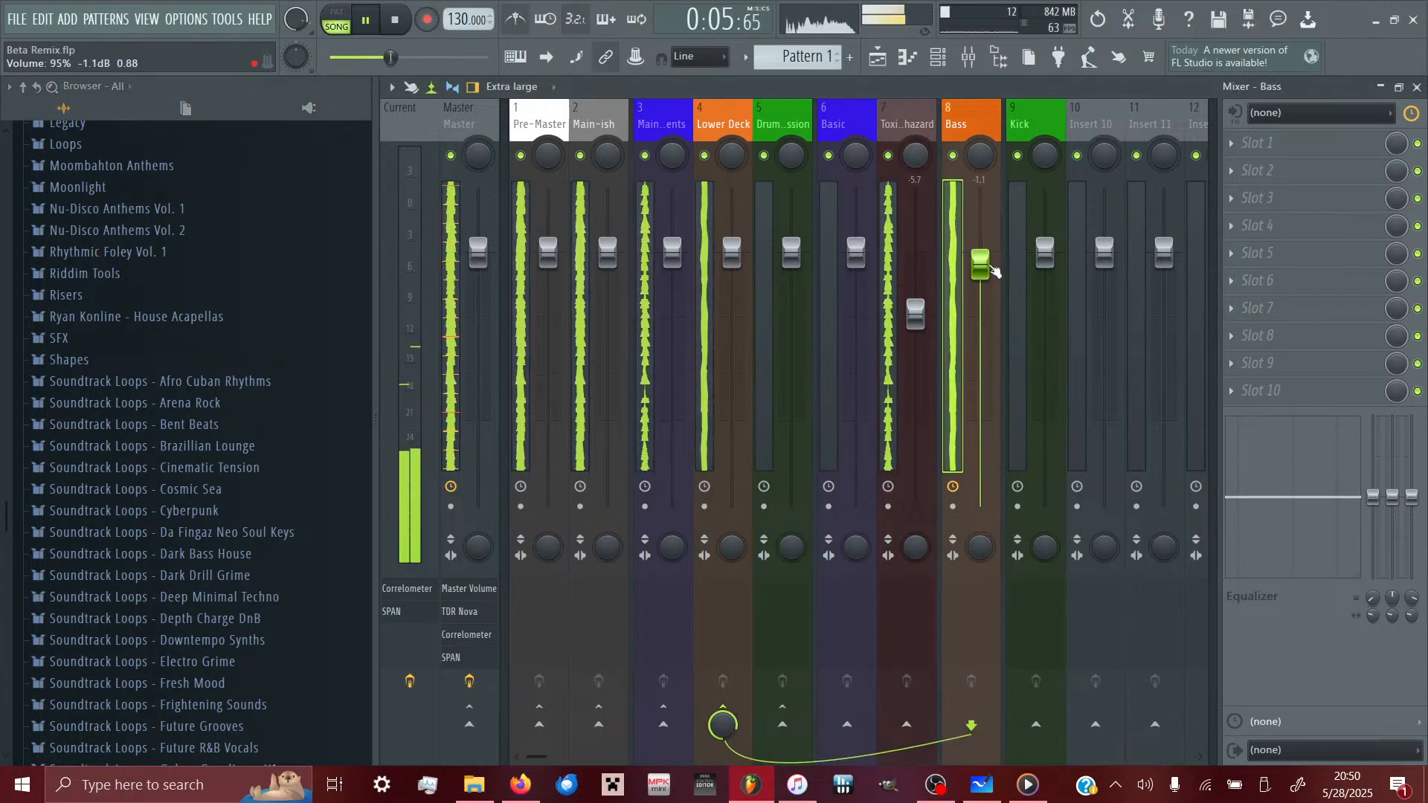
left_click(1265, 374)
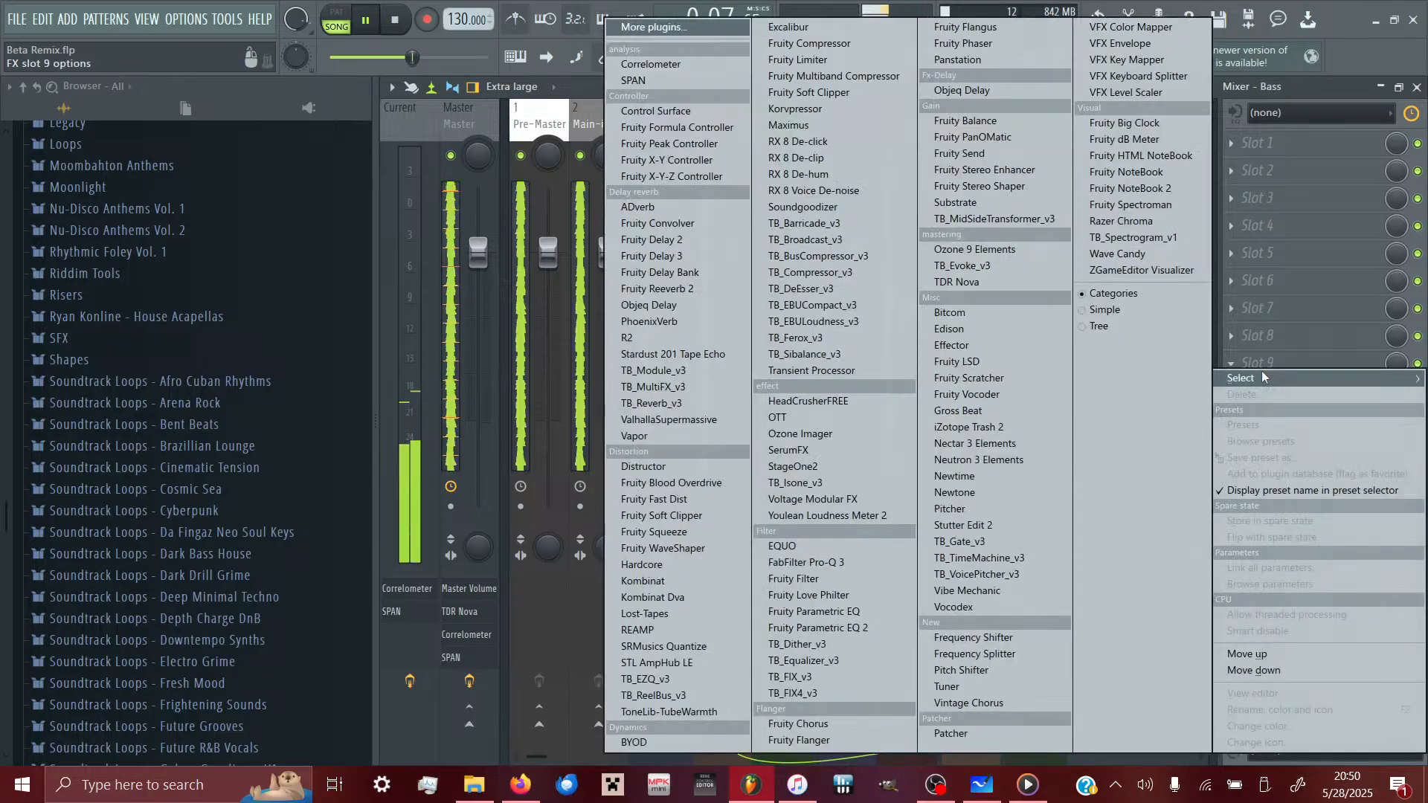
left_click(519, 19)
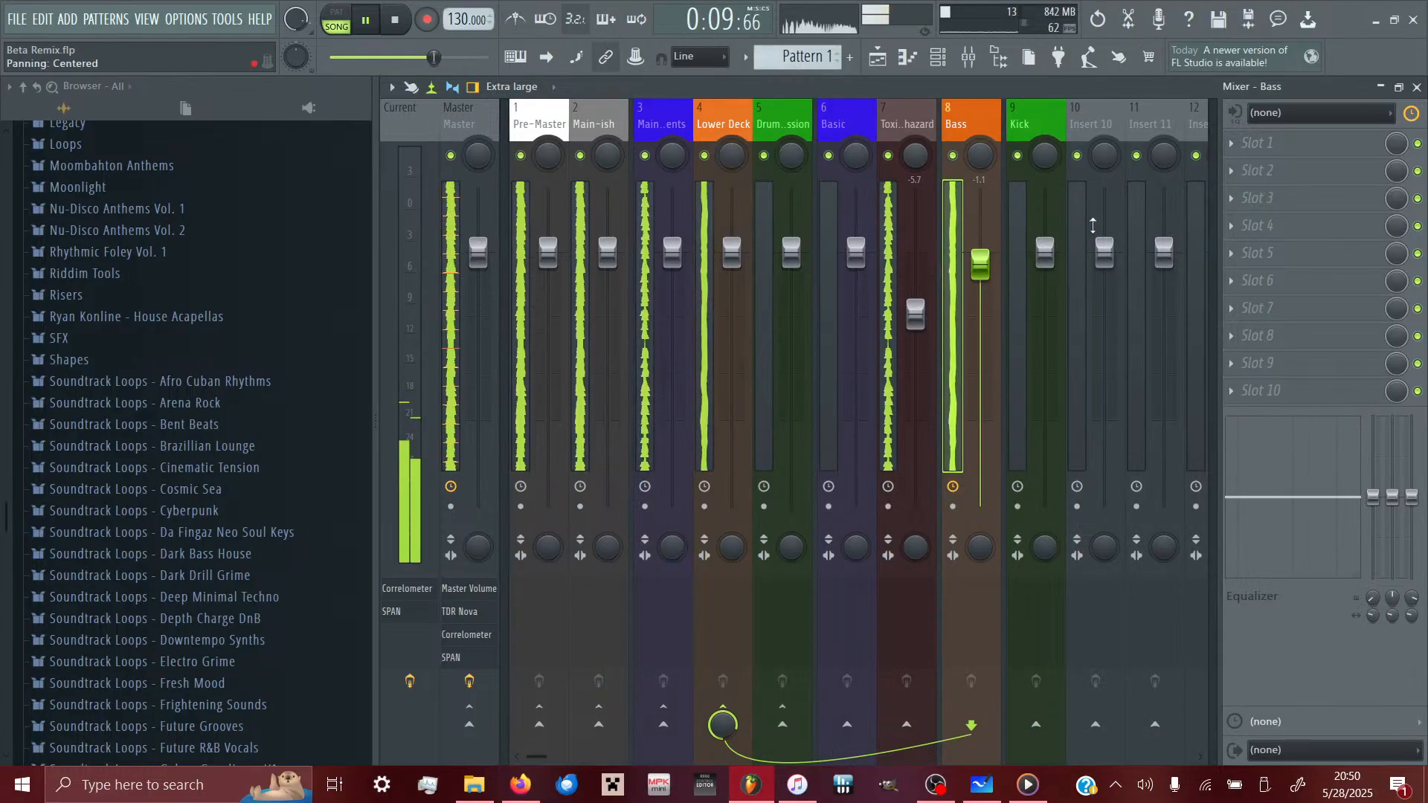
left_click(1302, 352)
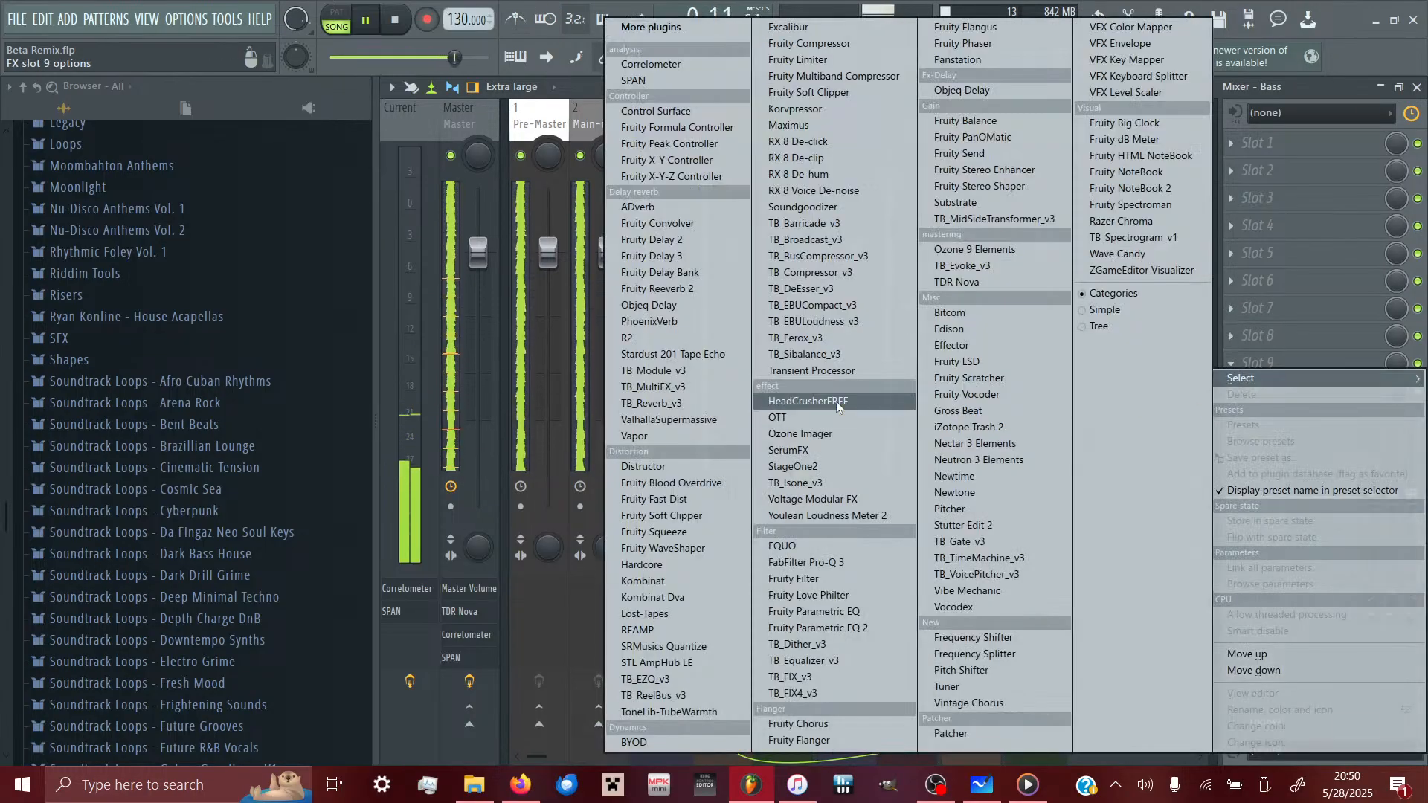
left_click(137, 428)
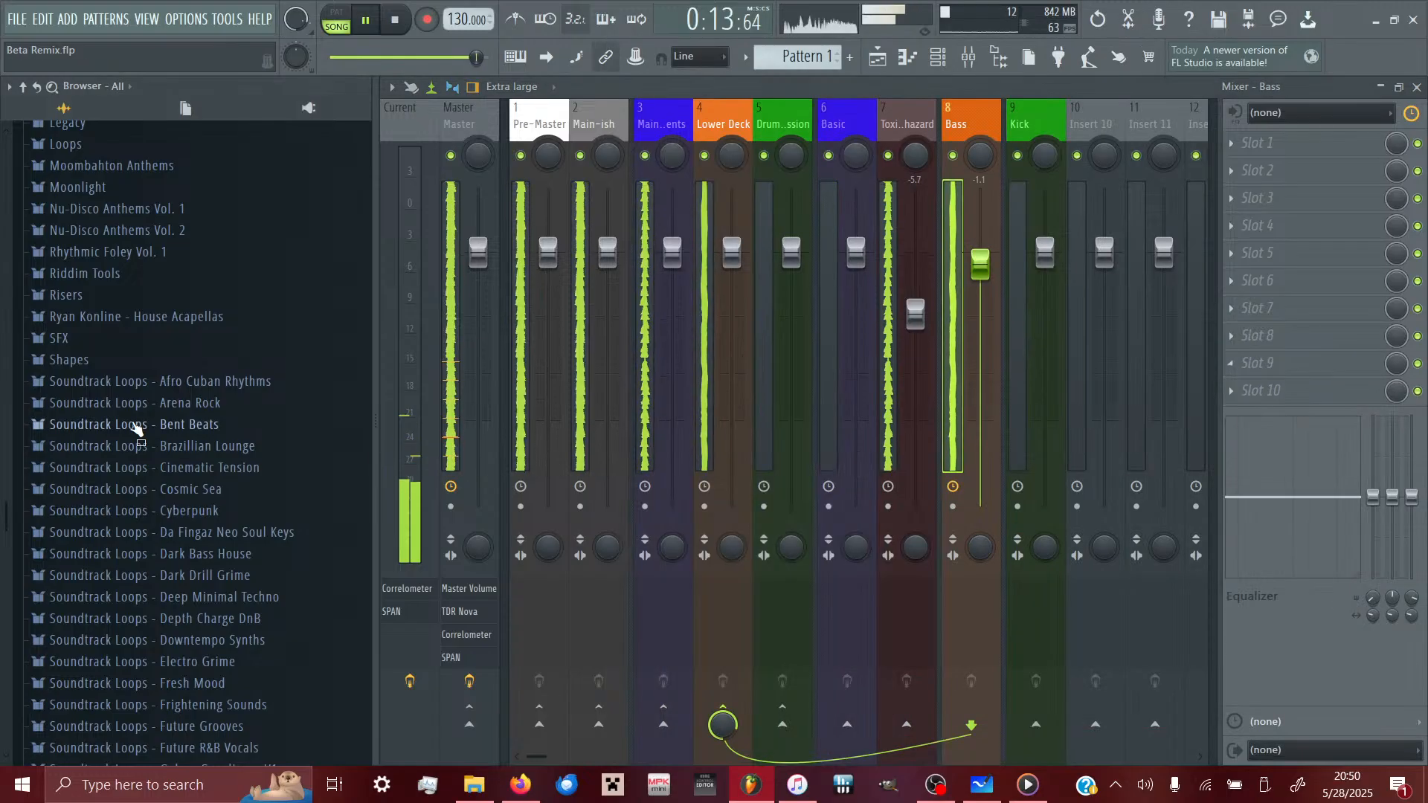
- Stop playback and show the drum loops in the Soundtrack Loops - Deep Minimal Techno pack
left_click(195, 597)
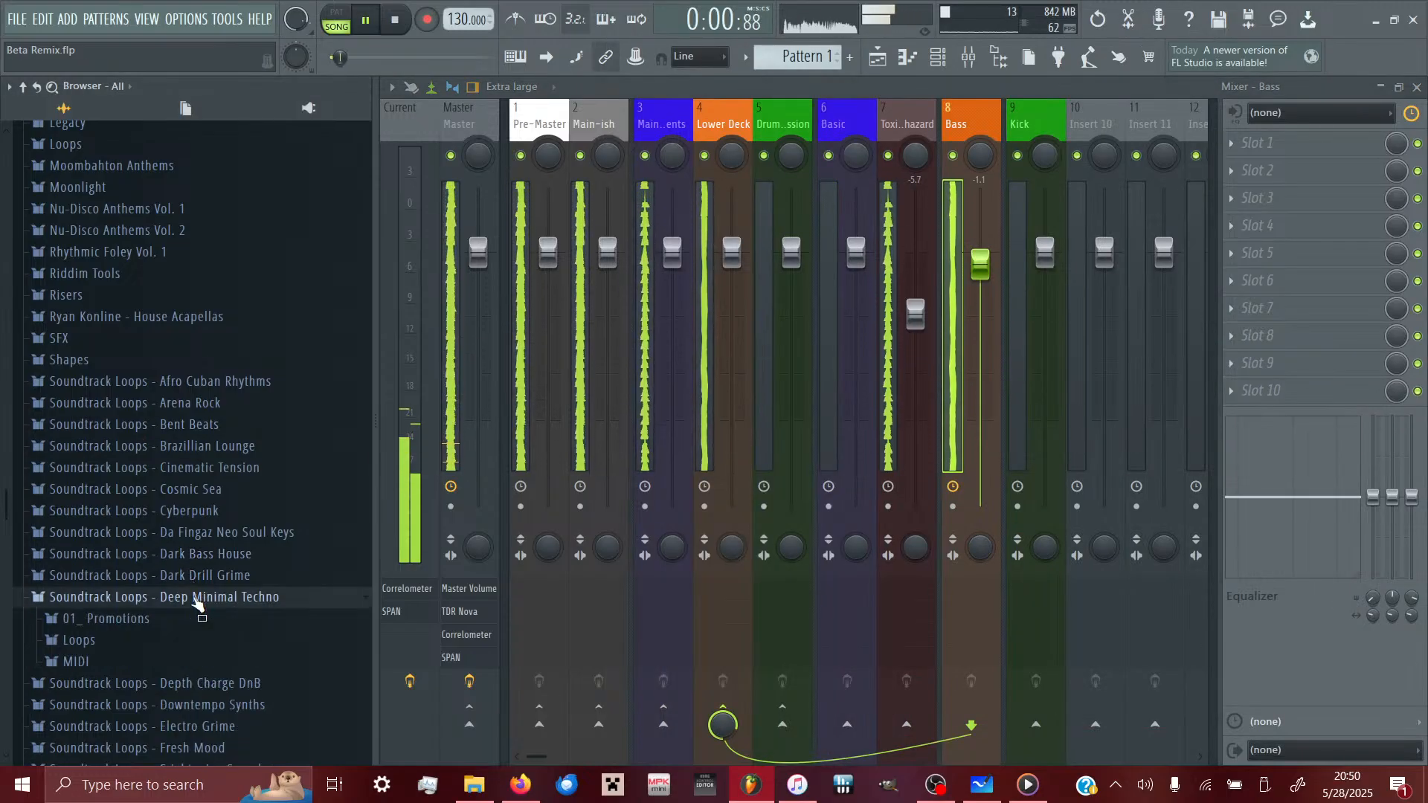
scroll(196, 599, "down", 9)
left_click(107, 91)
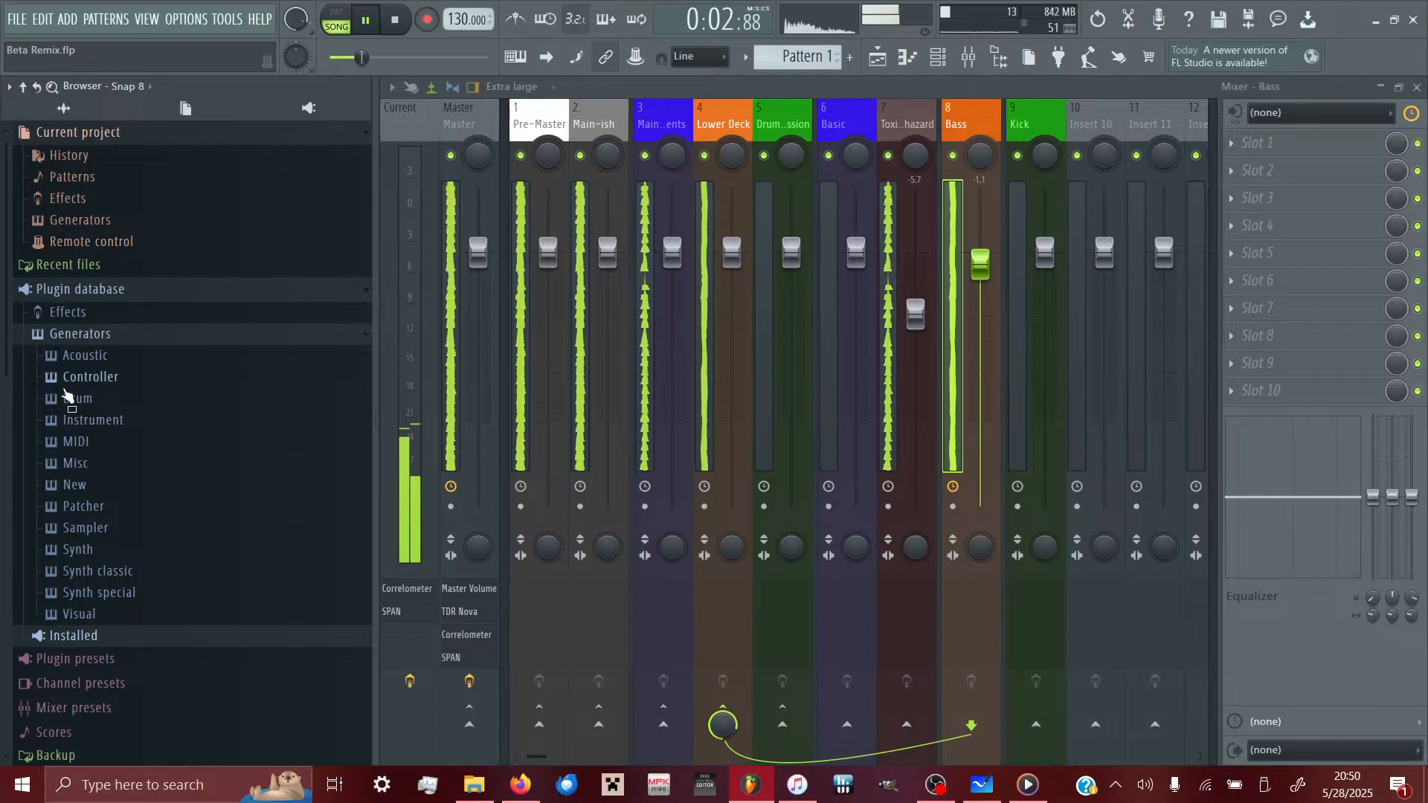
left_click(77, 112)
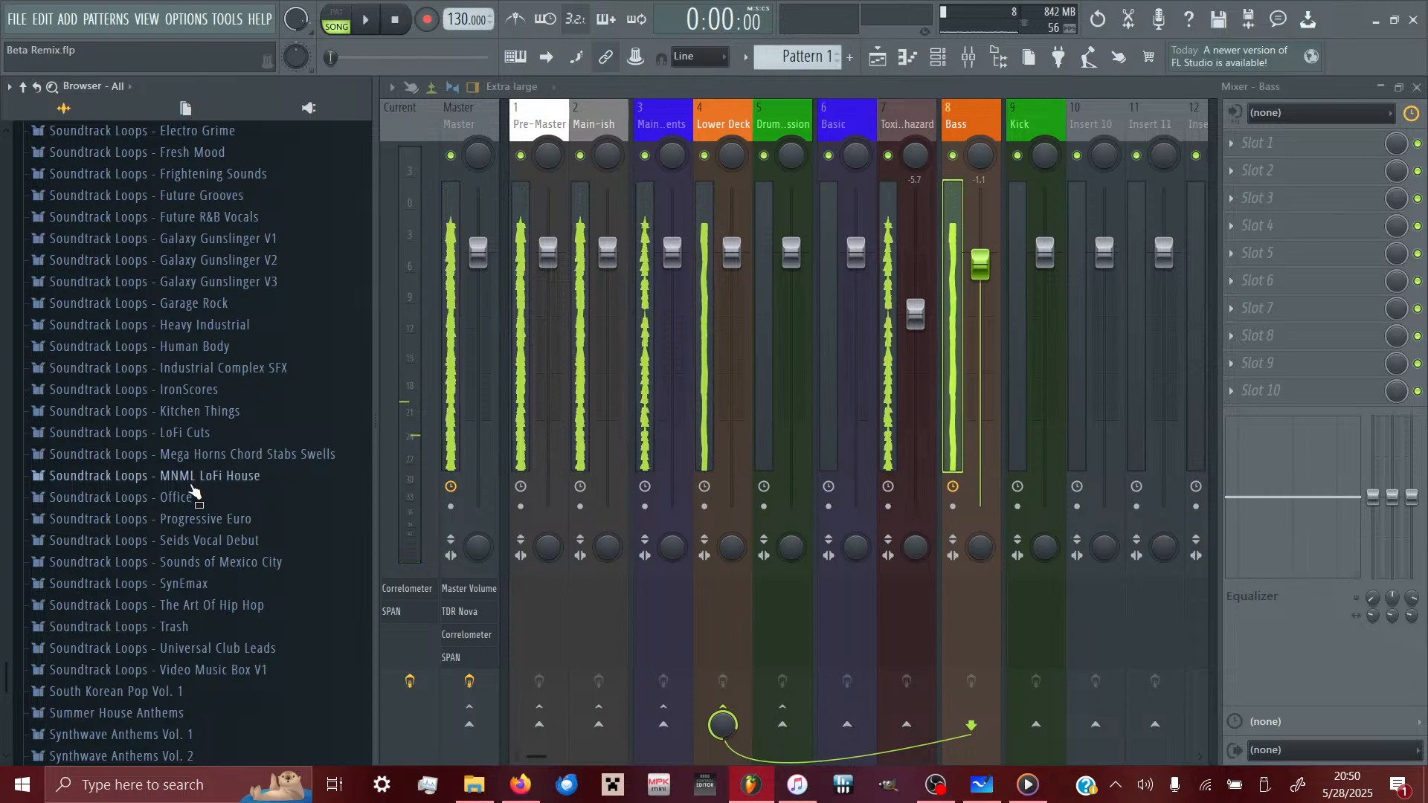
scroll(191, 487, "up", 6)
left_click(191, 479)
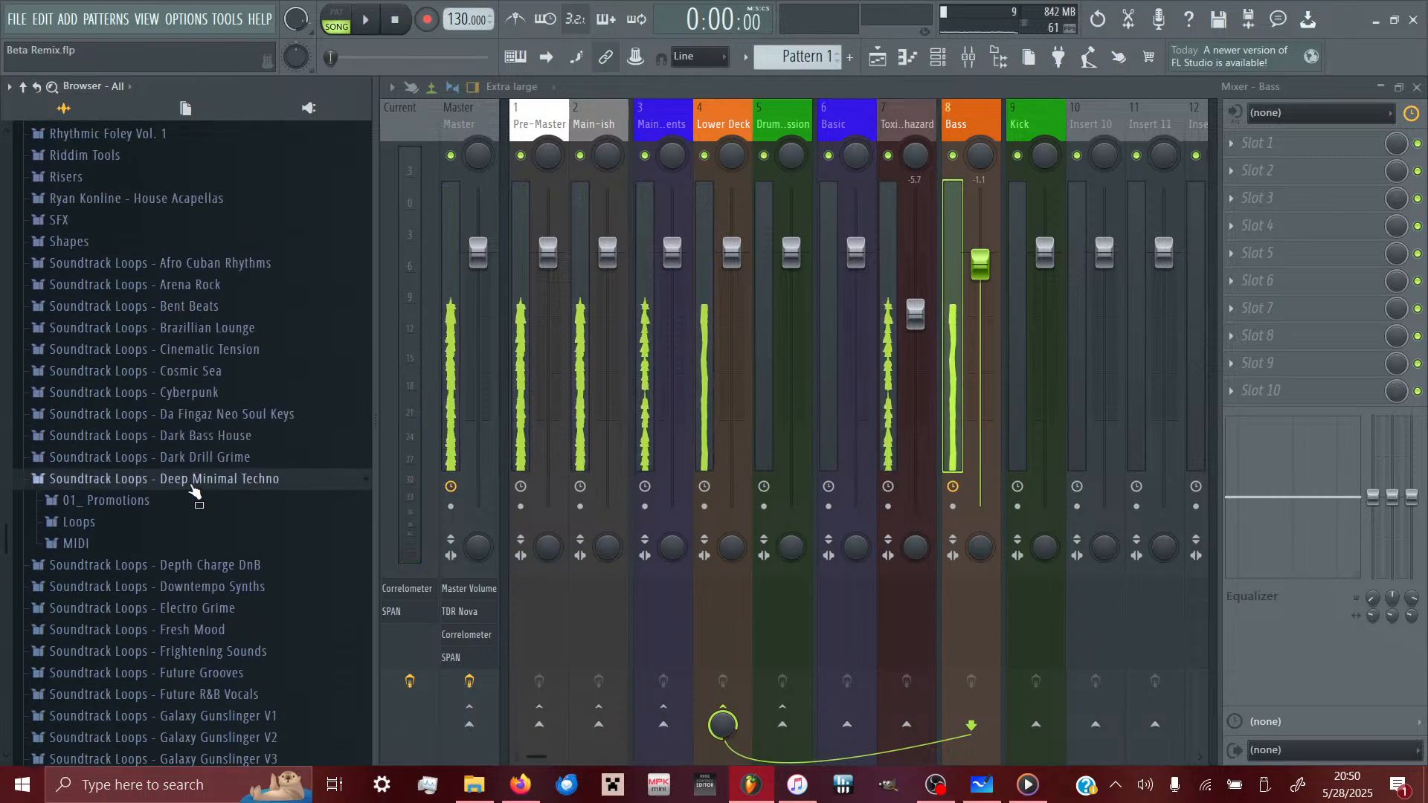
left_click(78, 522)
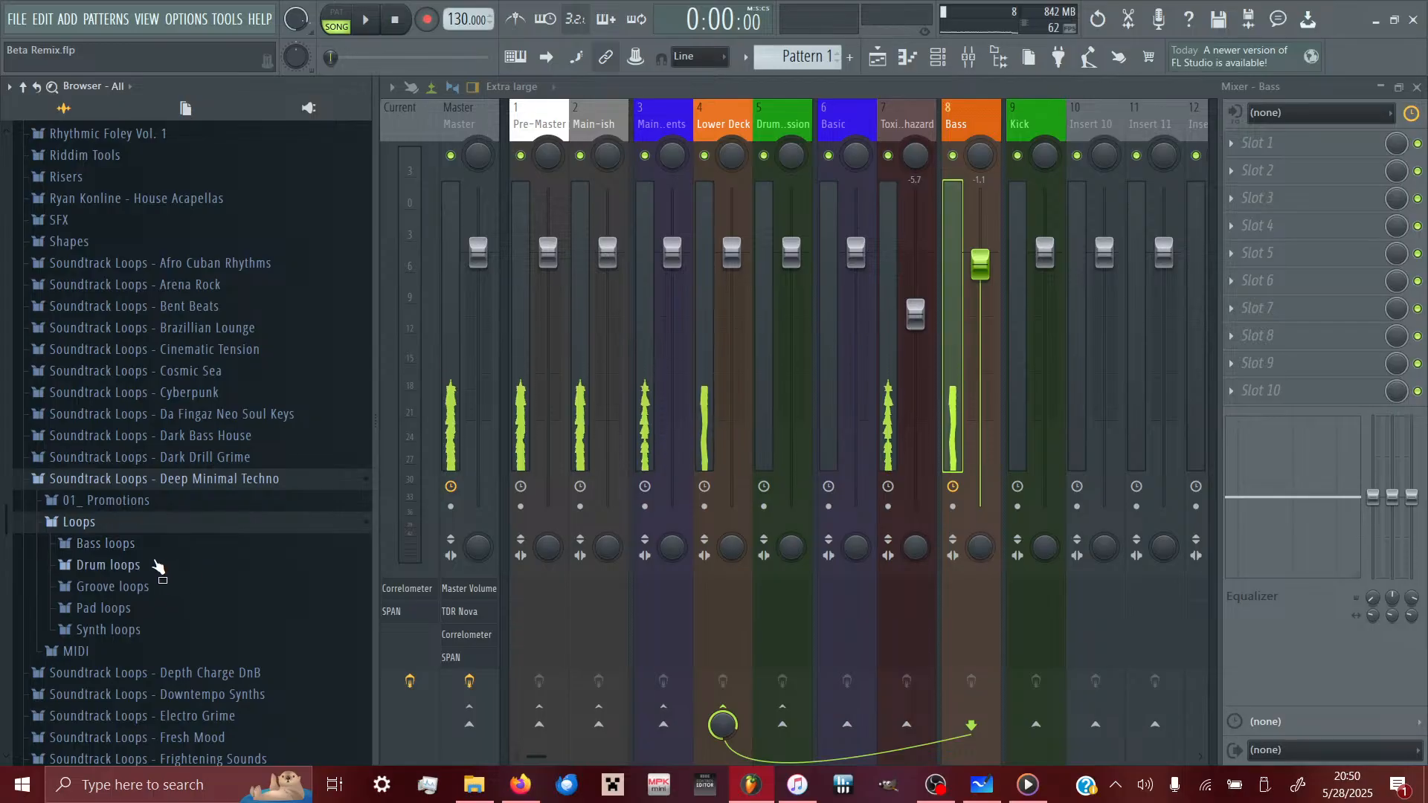
left_click(108, 565)
scroll(223, 447, "down", 6)
scroll(233, 358, "up", 2)
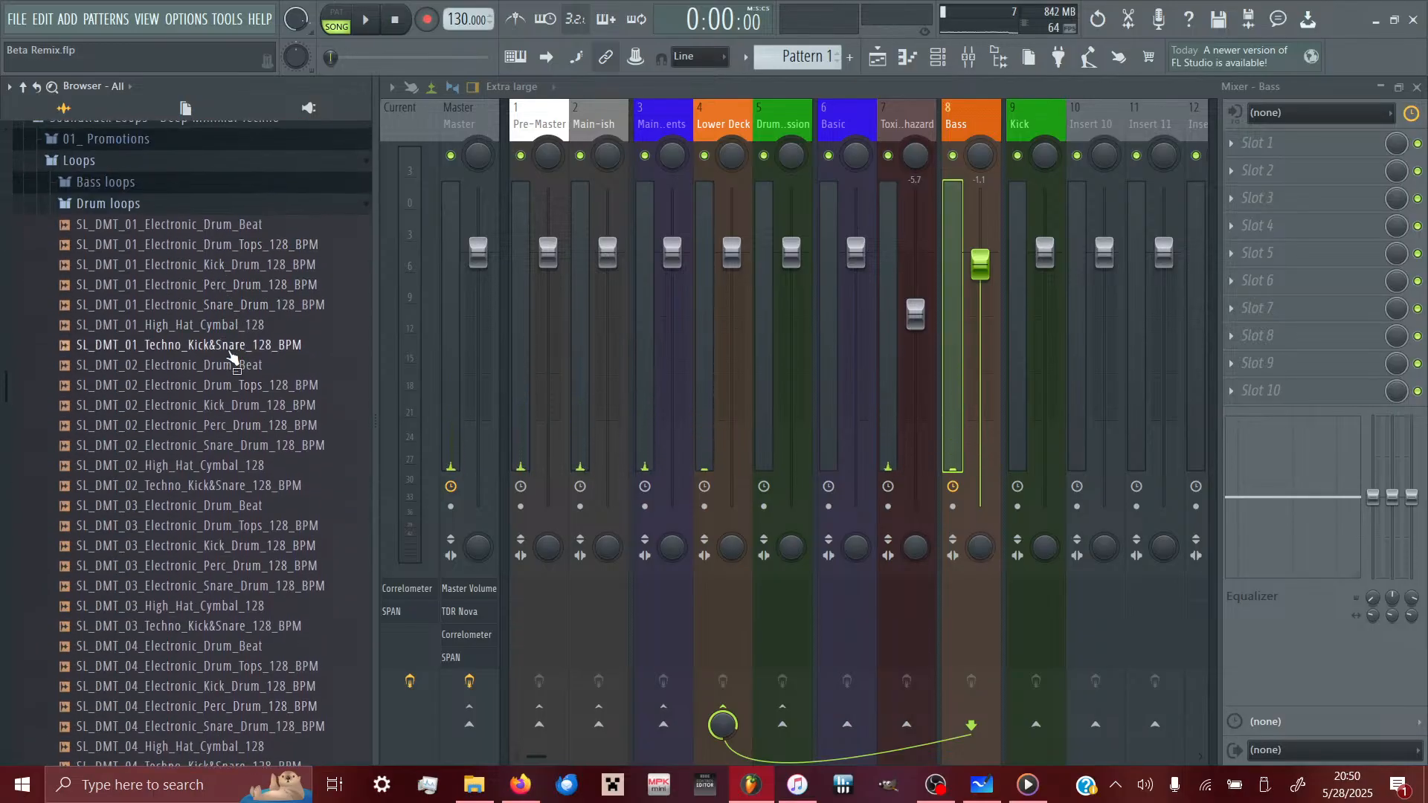
- Preview the SL_DMT Electronic_Drum_Beat loops 02, 03 and 01
left_click(214, 364)
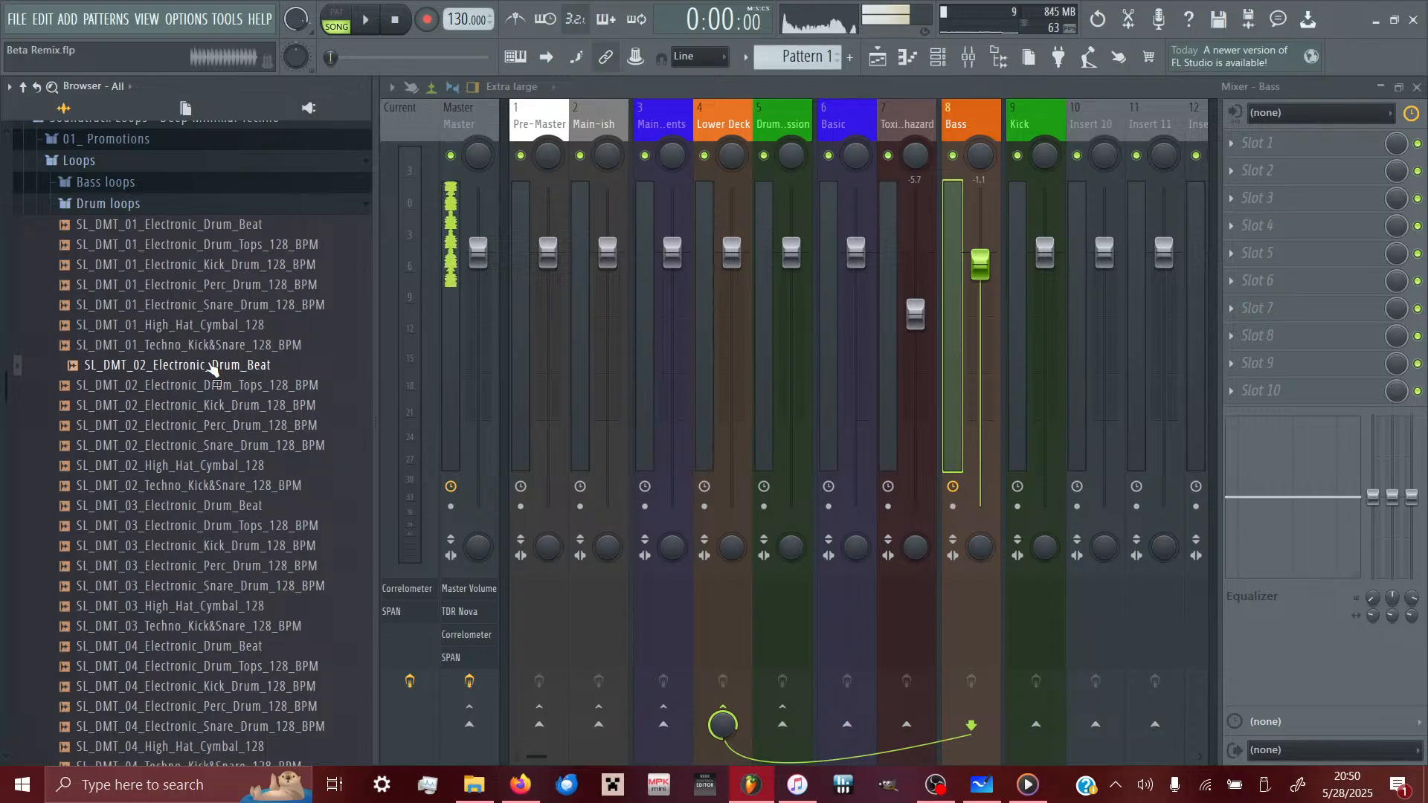
left_click(215, 505)
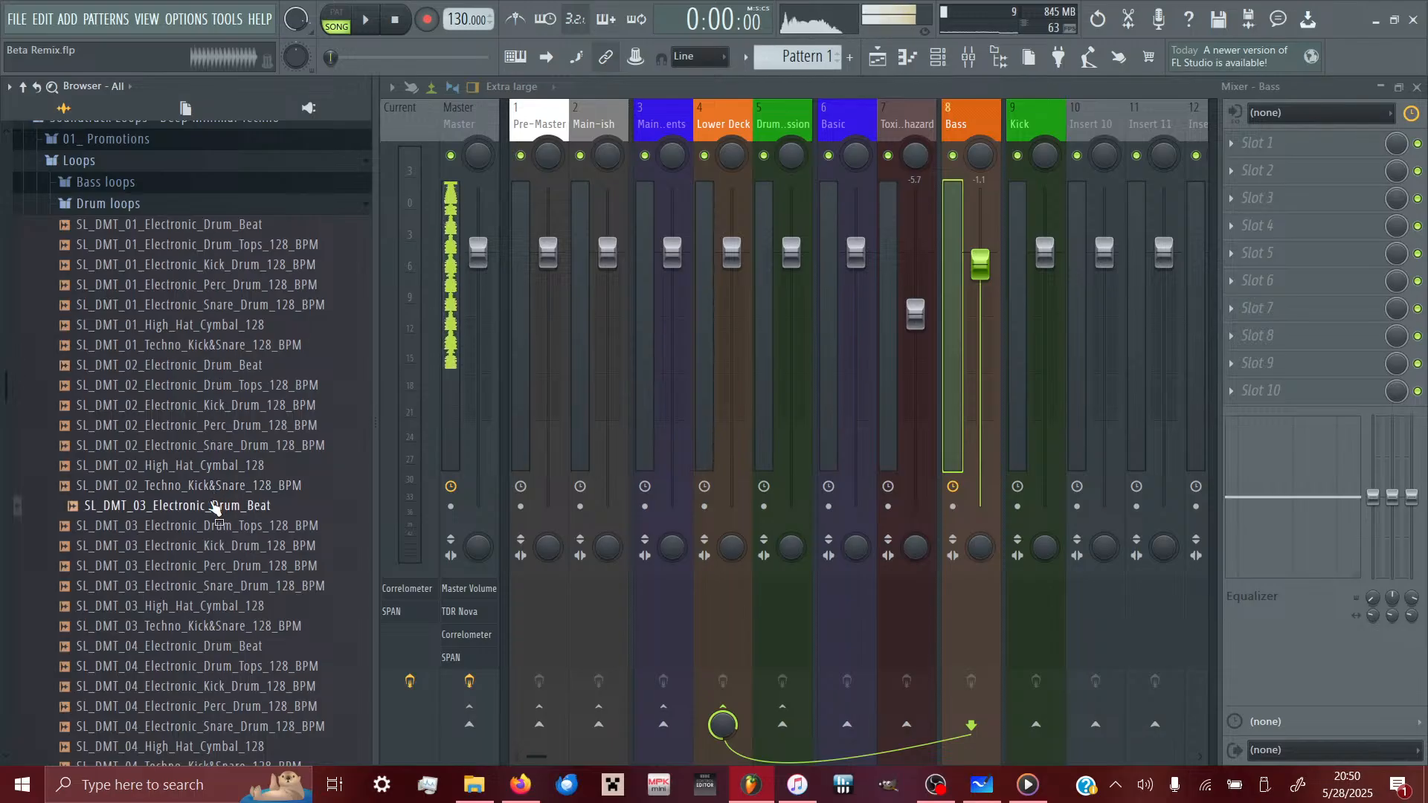
left_click(192, 224)
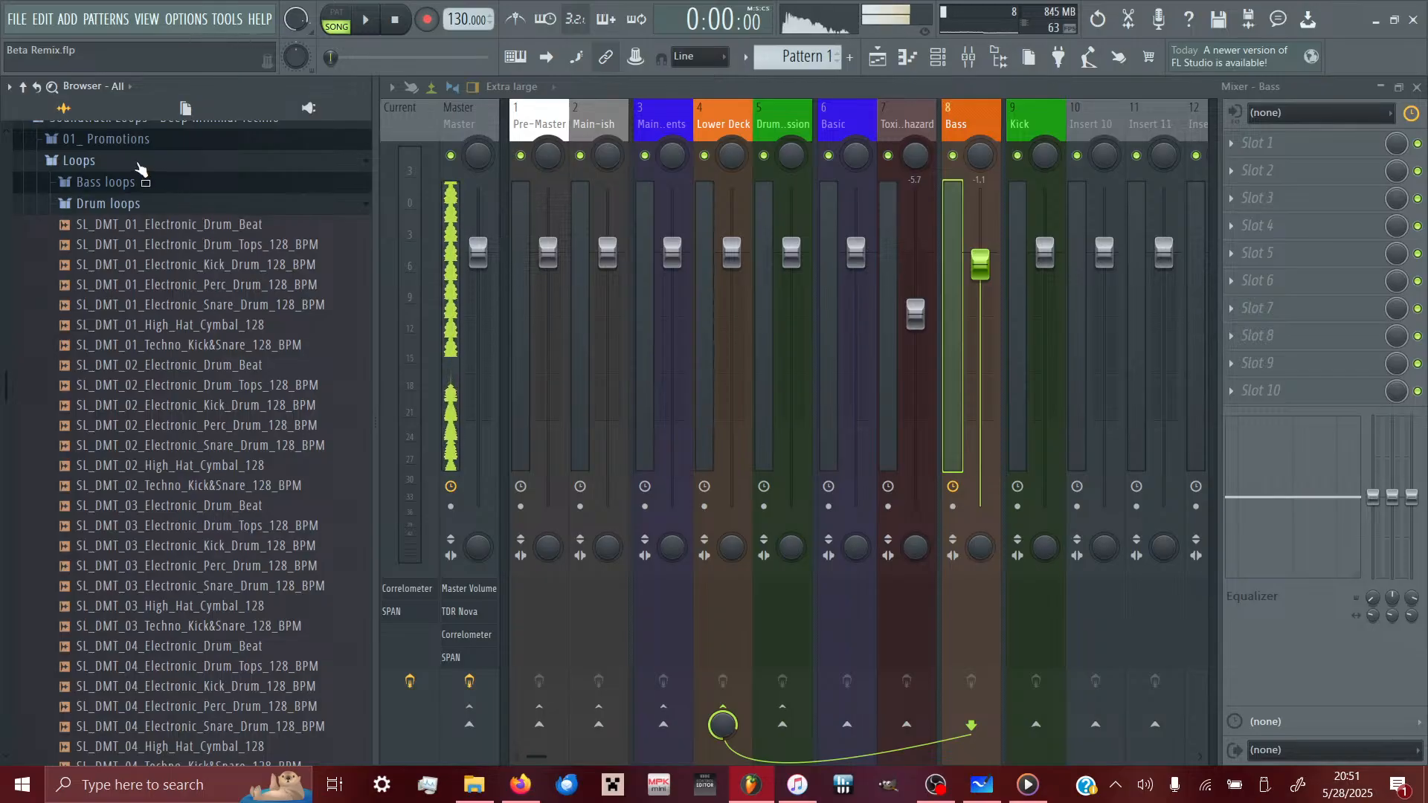
- Leave the Deep Minimal Techno drum loops and check the general Loops pack, collapsing it again
left_click(139, 167)
scroll(130, 480, "up", 4)
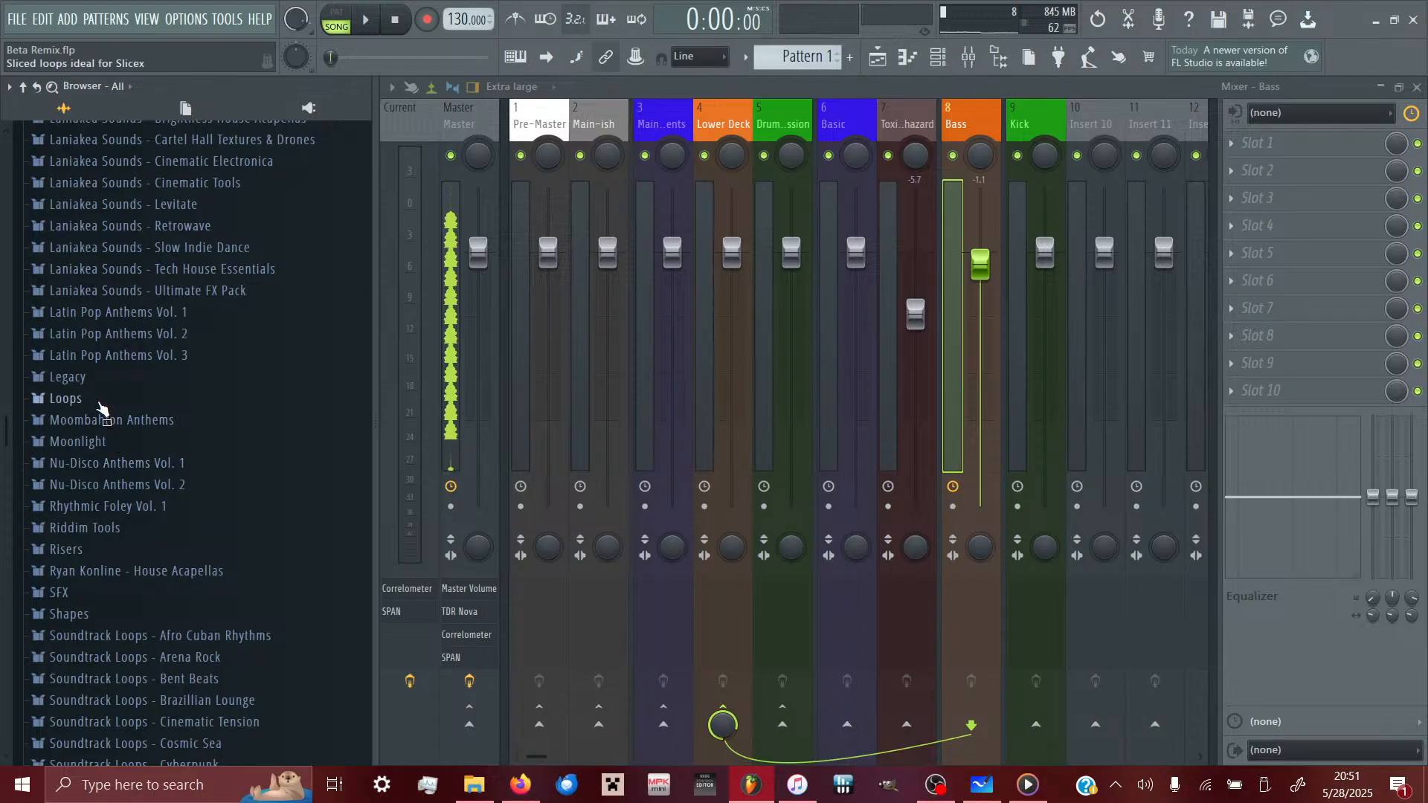
left_click(66, 399)
left_click(100, 405)
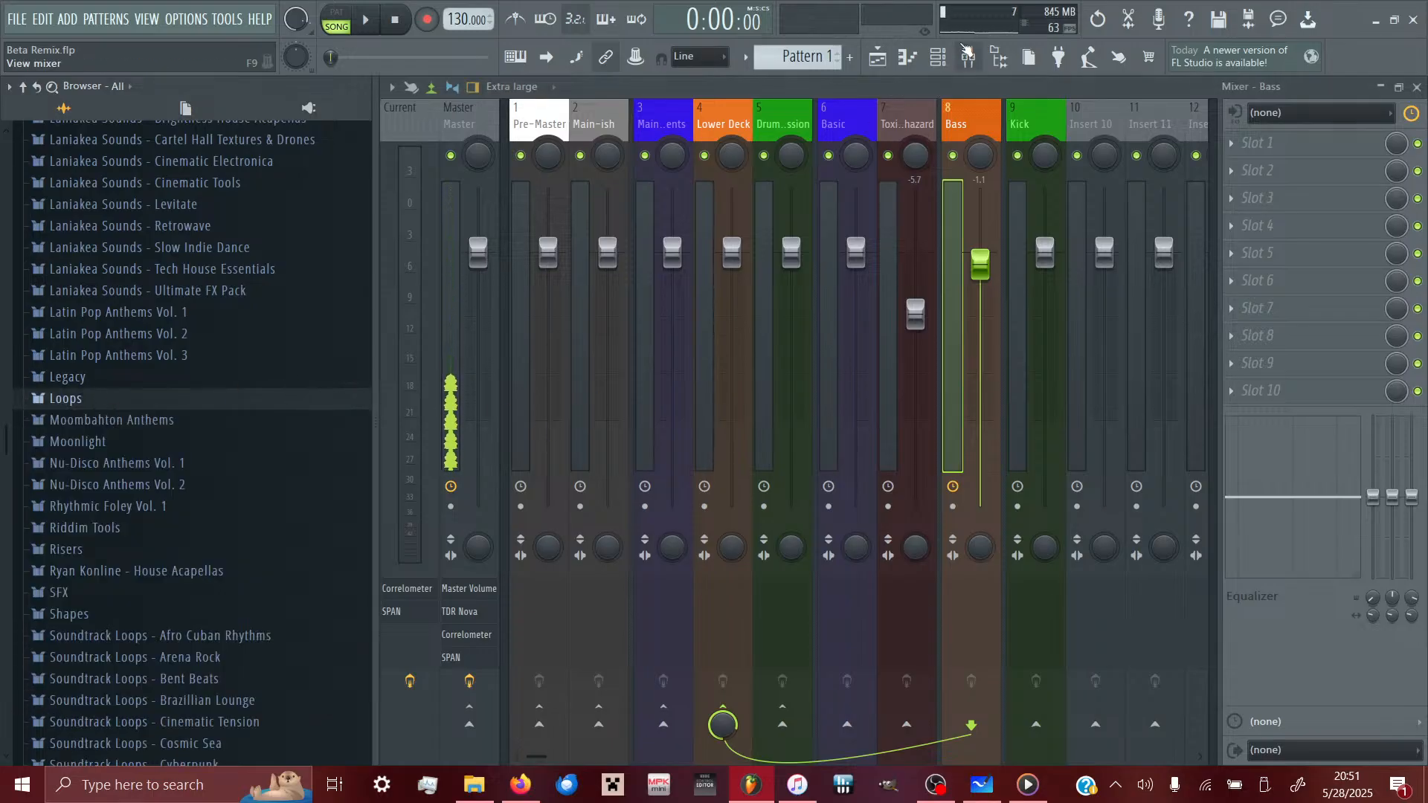
- Open the channel rack and add a channel filter group named Drums & Percussion
left_click(967, 54)
left_click(654, 403)
left_click(664, 406)
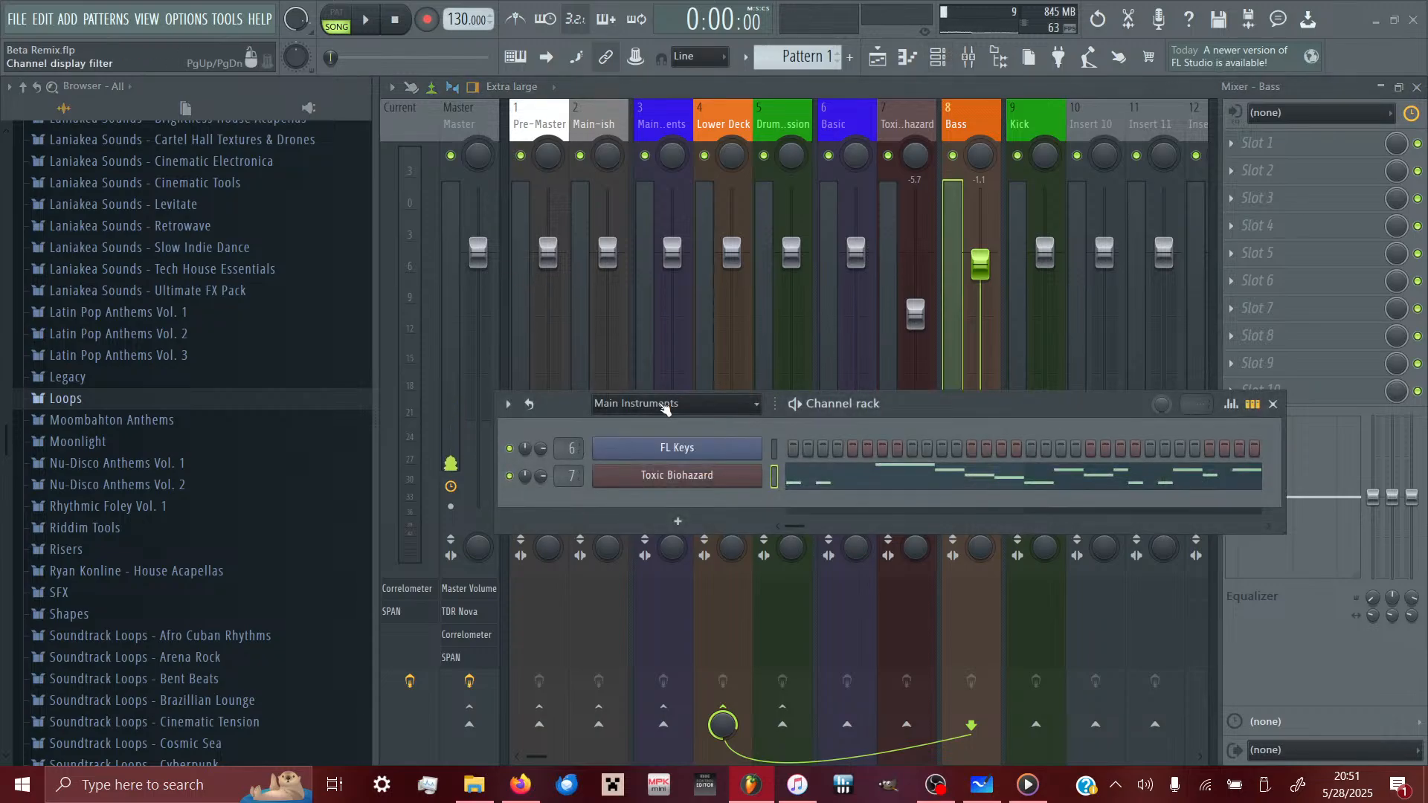
right_click(661, 405)
left_click(696, 413)
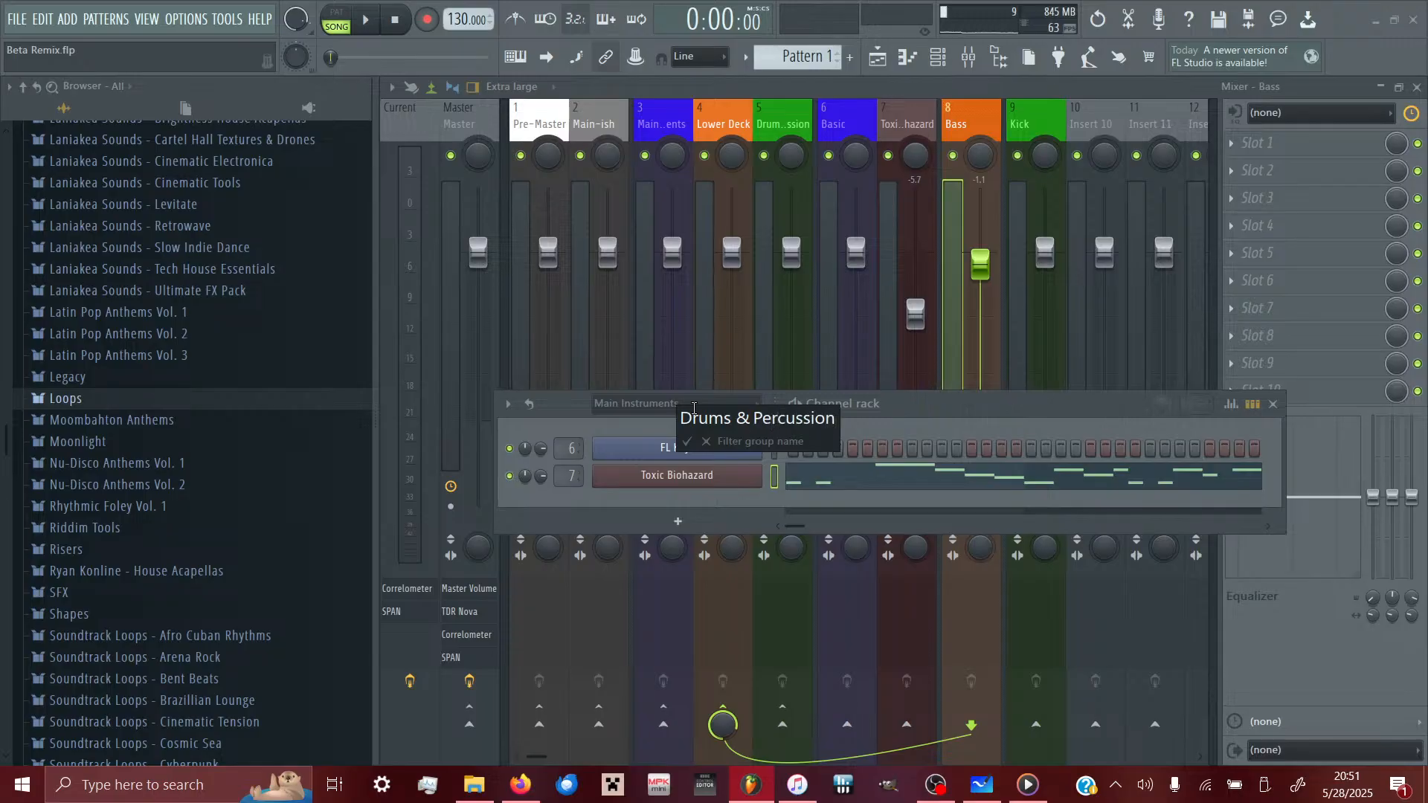
left_click(687, 446)
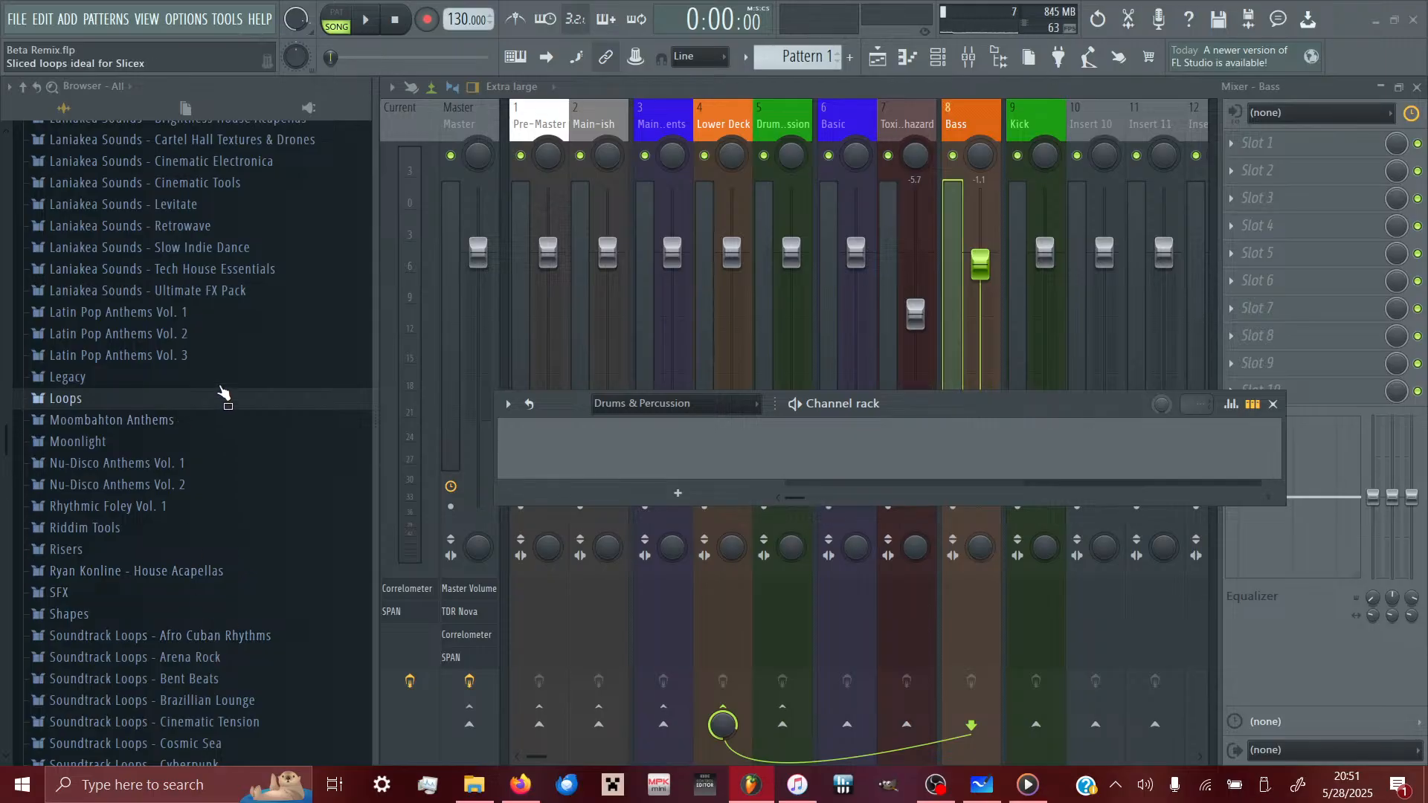
- Open the Kicks folder inside the Drums (ModeAudio) pack
scroll(223, 390, "up", 7)
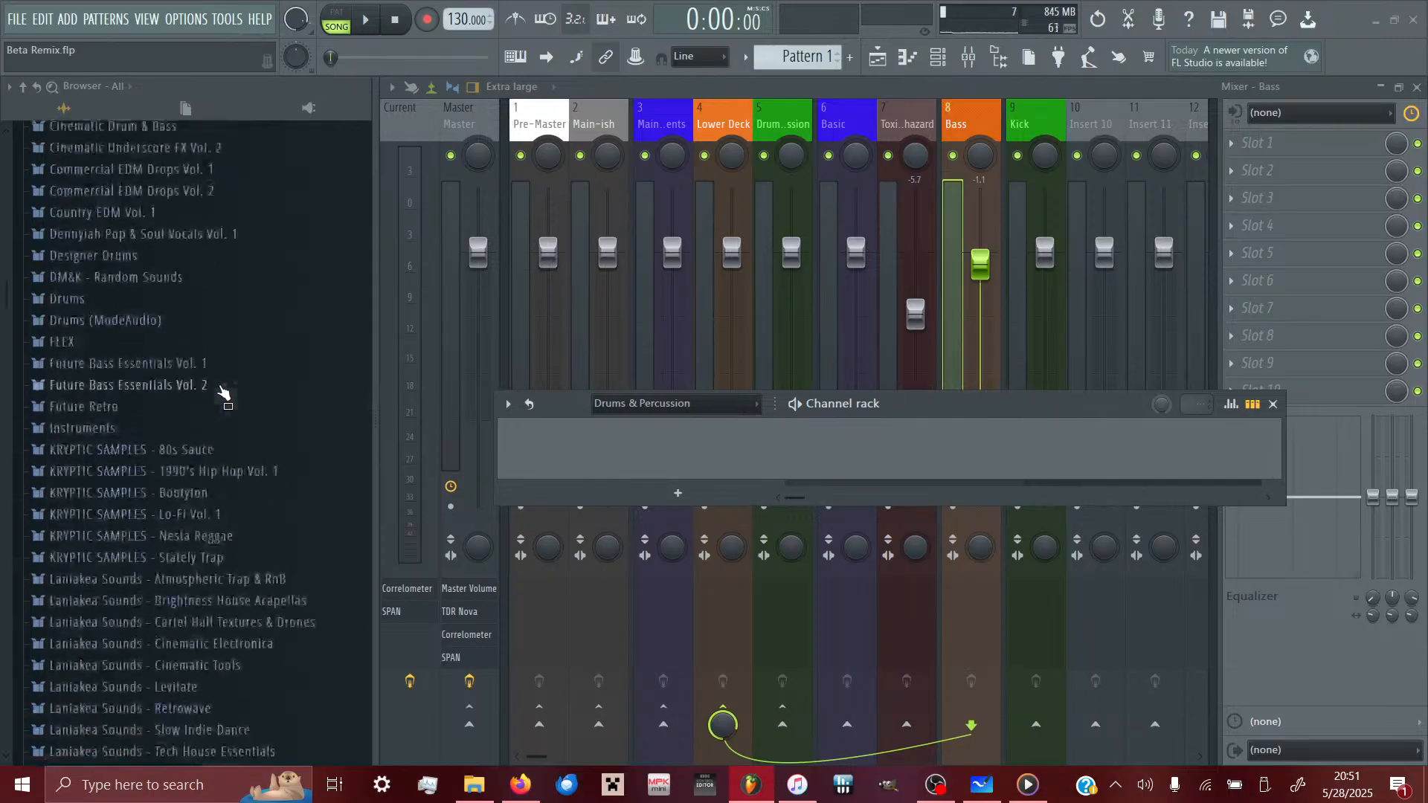
left_click(102, 321)
left_click(77, 428)
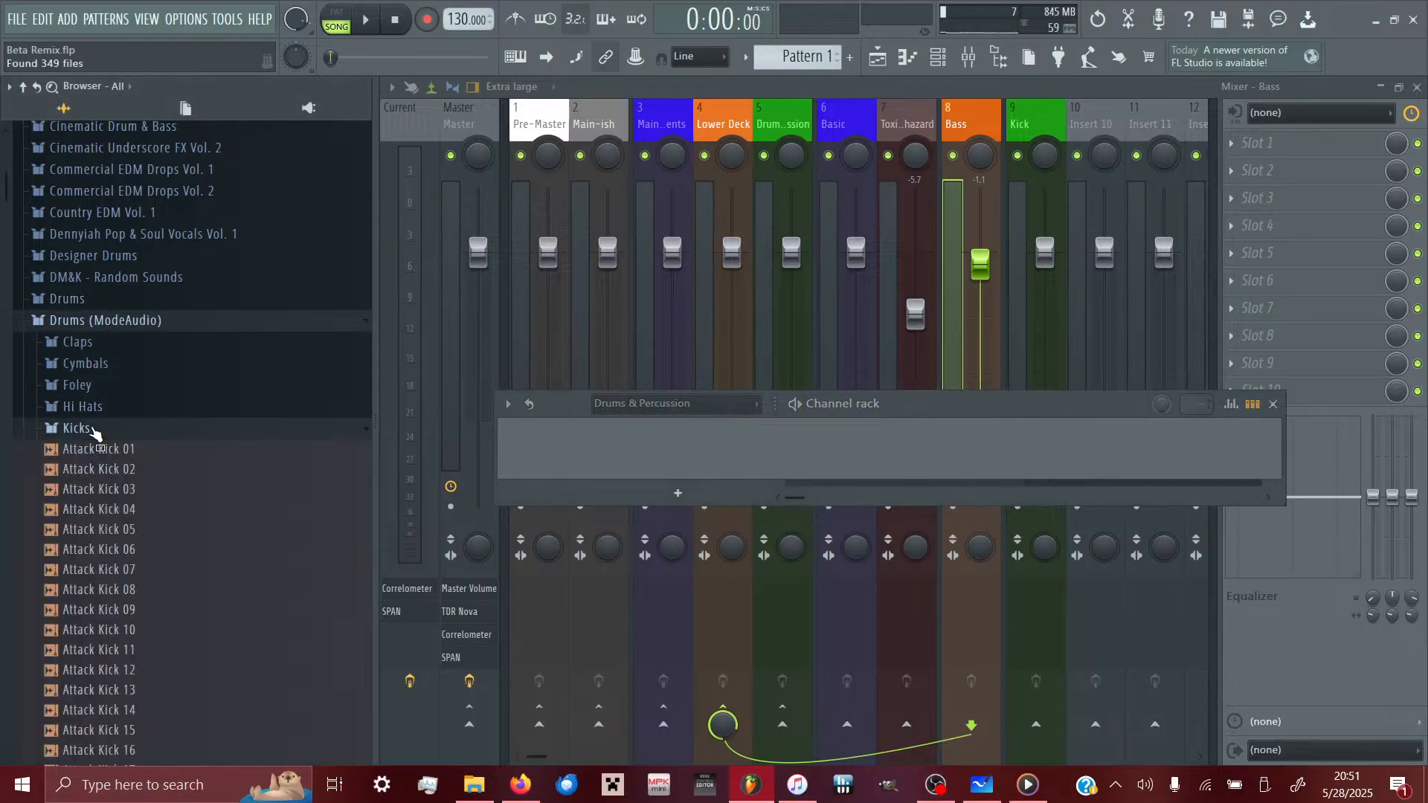
- Audition the Attack Kick samples from 01 to 08 and return to Attack Kick 07
key("Down")
key("Down")
key("Down")
key("Down")
key("Down")
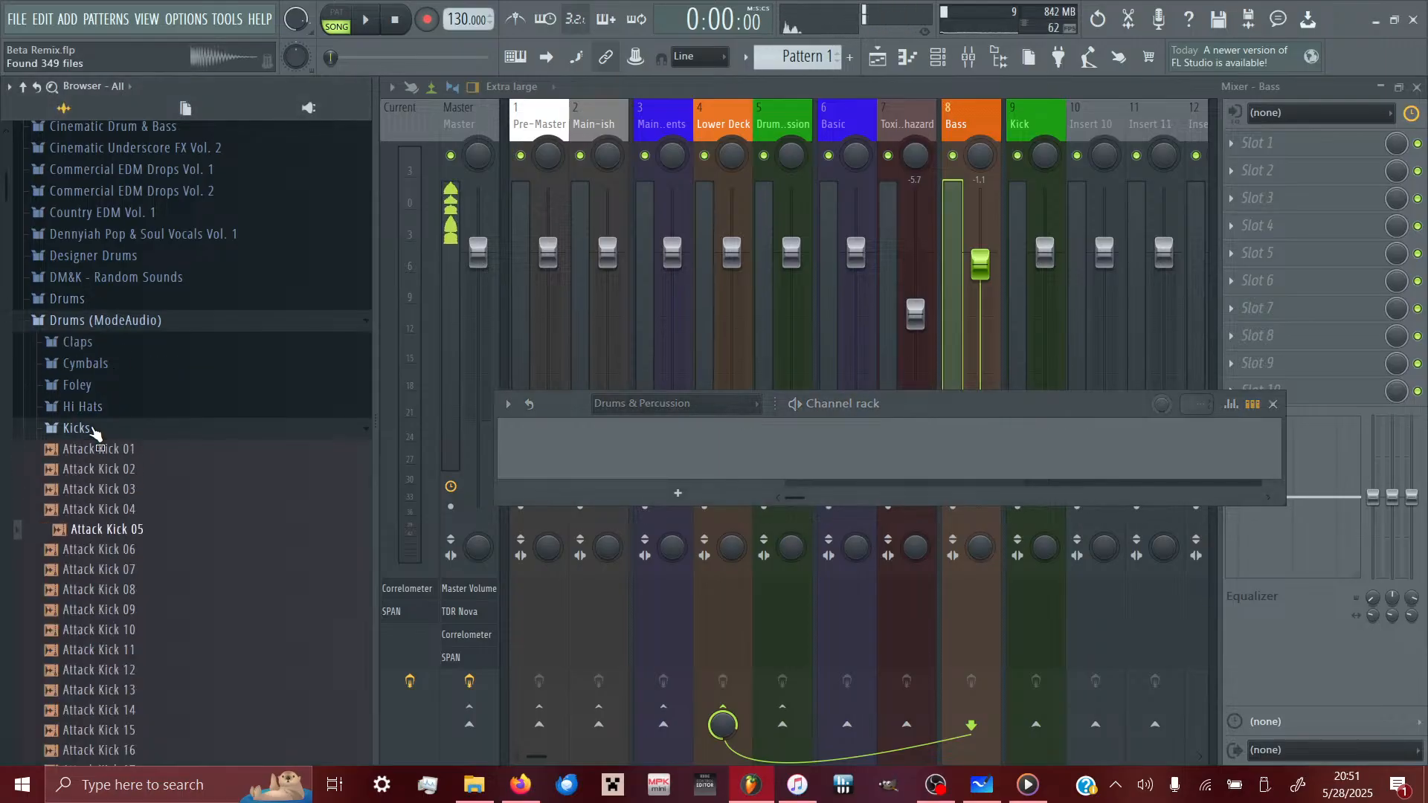
key("Down")
key("Down")
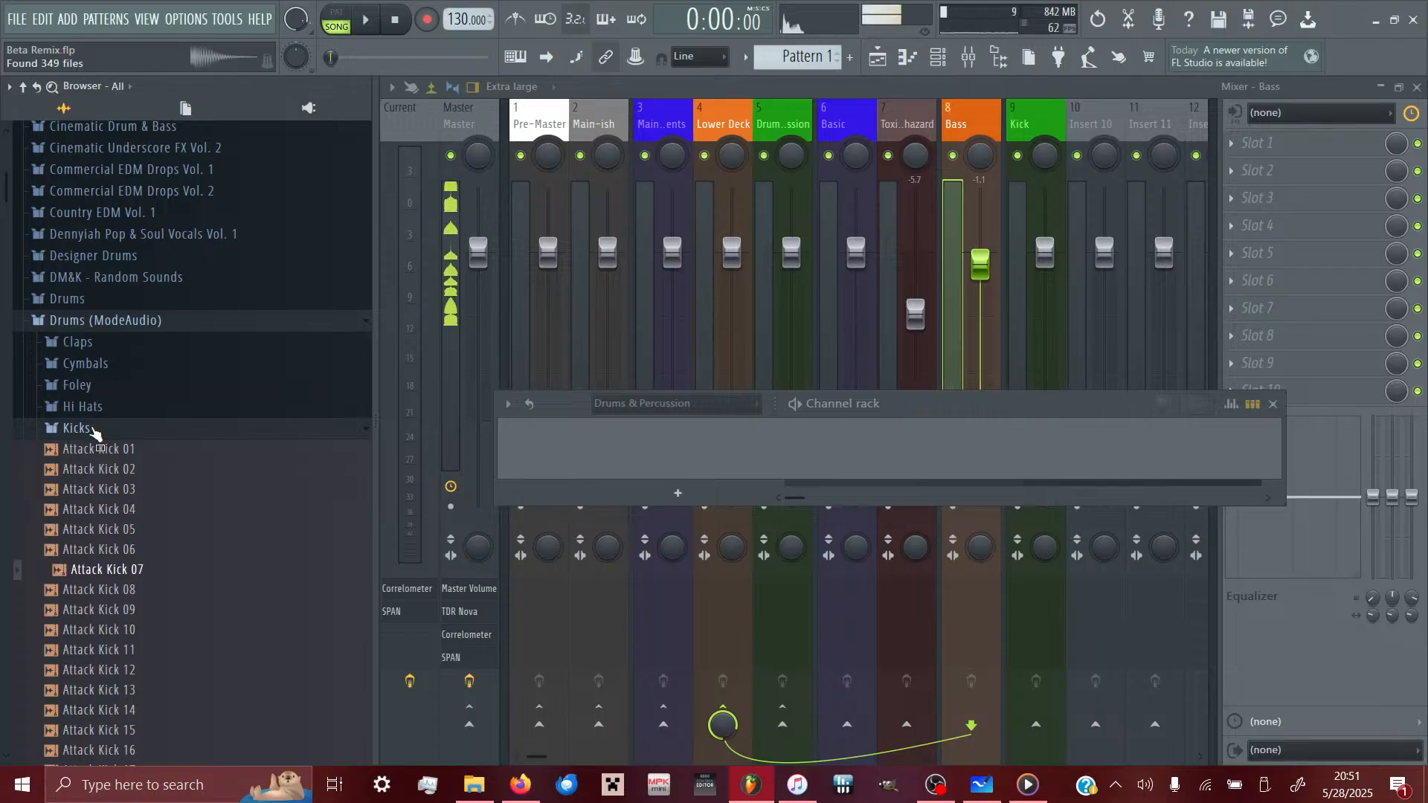
key("Down")
key("Up")
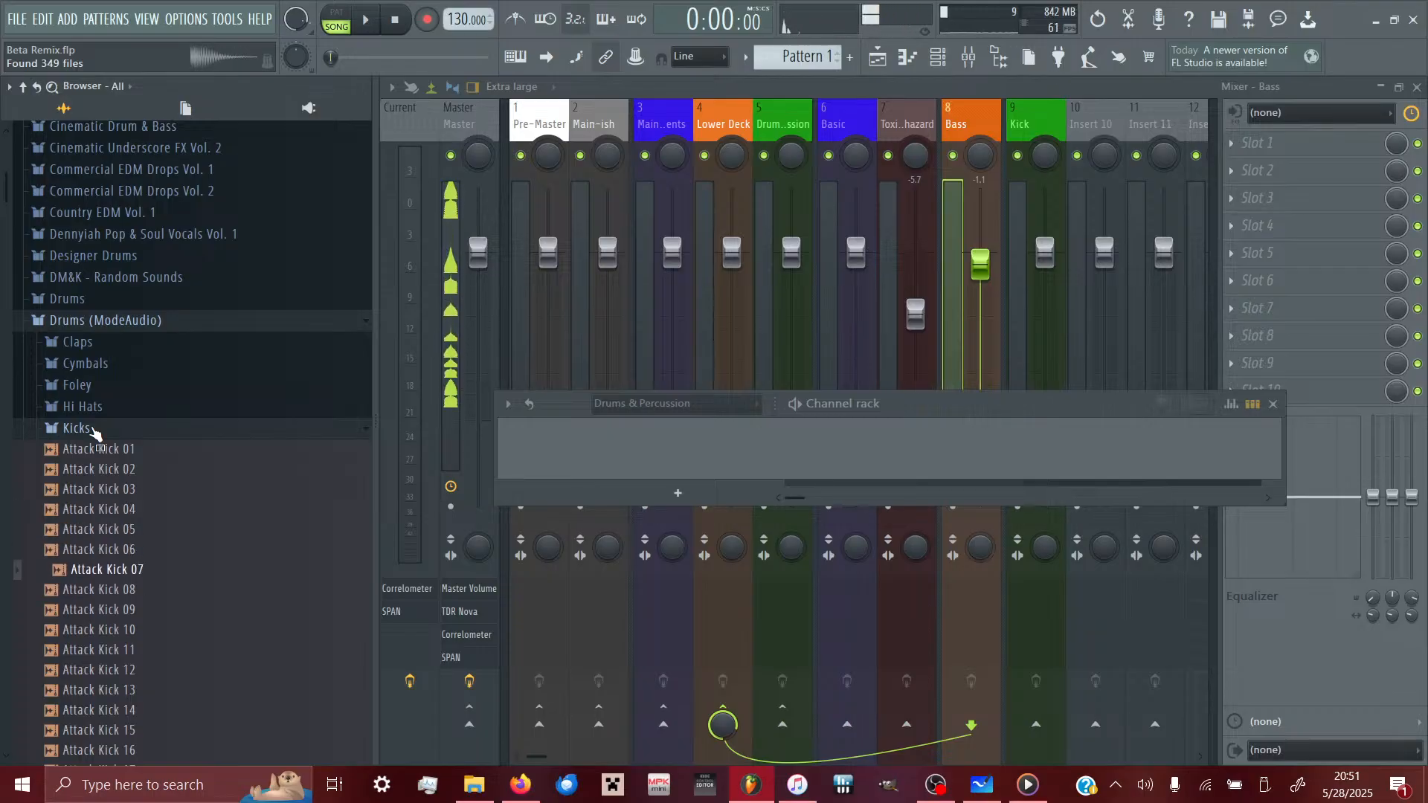
- Compare the Attack Kick samples from 06 to 09 and add Attack Kick 07 to the Drums & Percussion channel group
left_click_drag(129, 567, 102, 575)
key("Down")
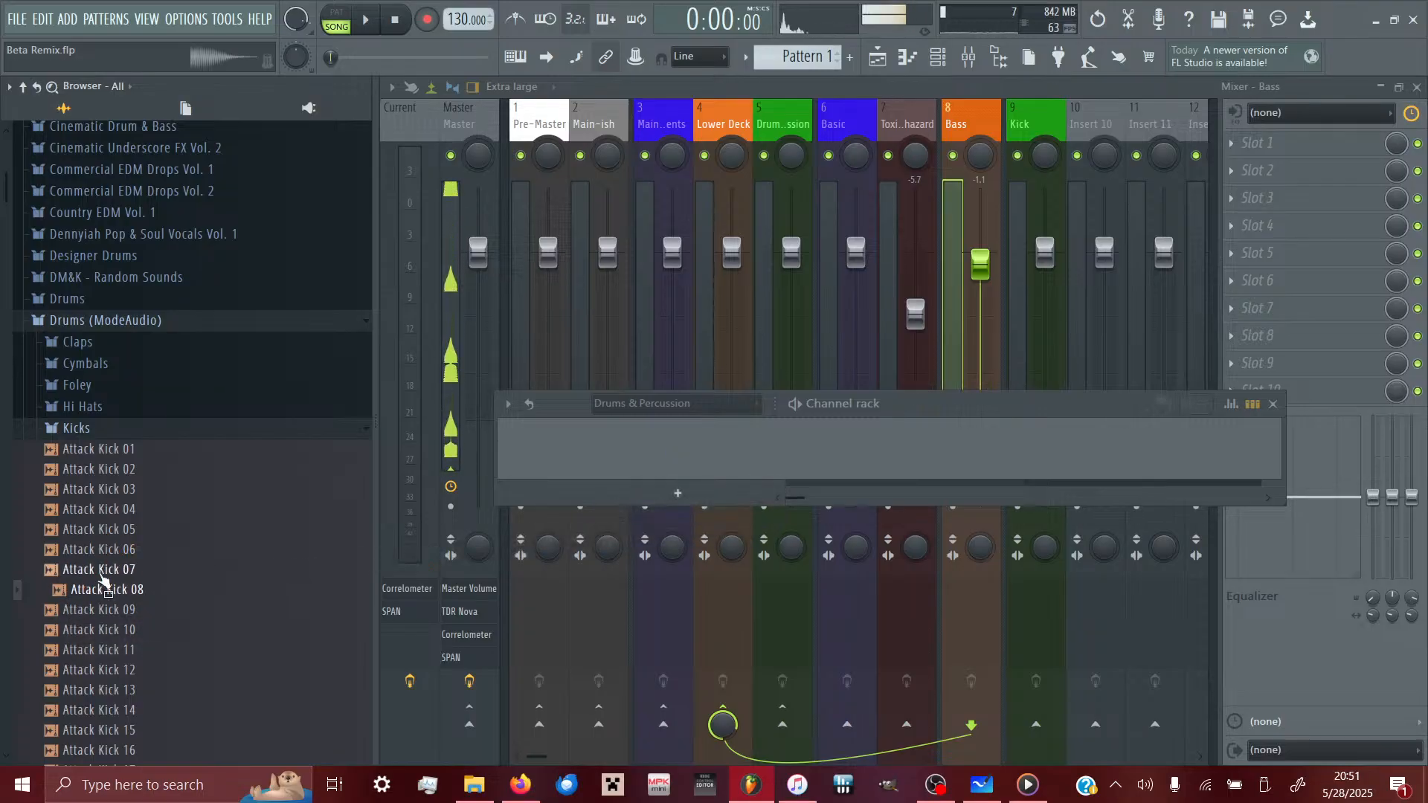
key("Up")
key("Down")
key("Down")
key("Up")
key("Up")
key("Up")
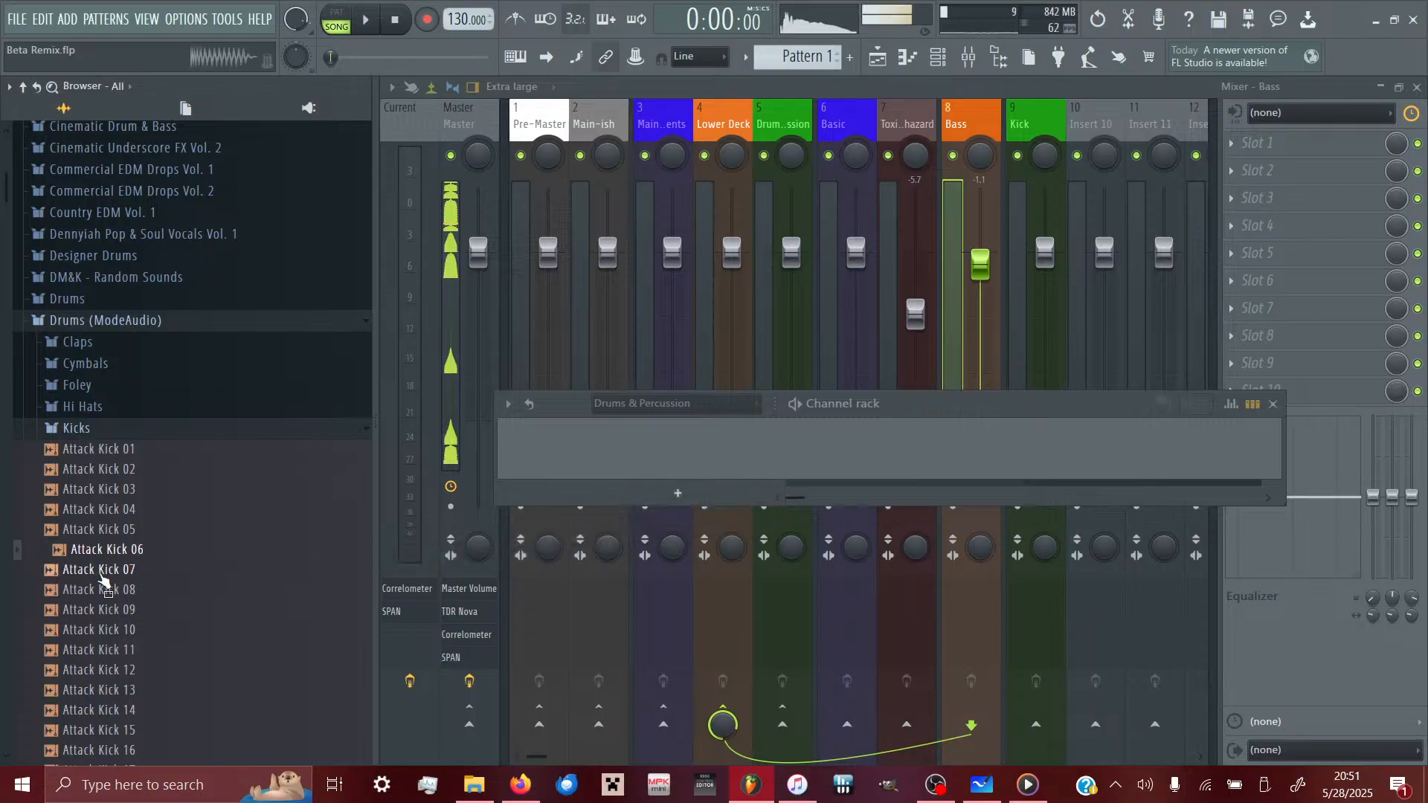
key("Down")
left_click_drag(102, 575, 714, 446)
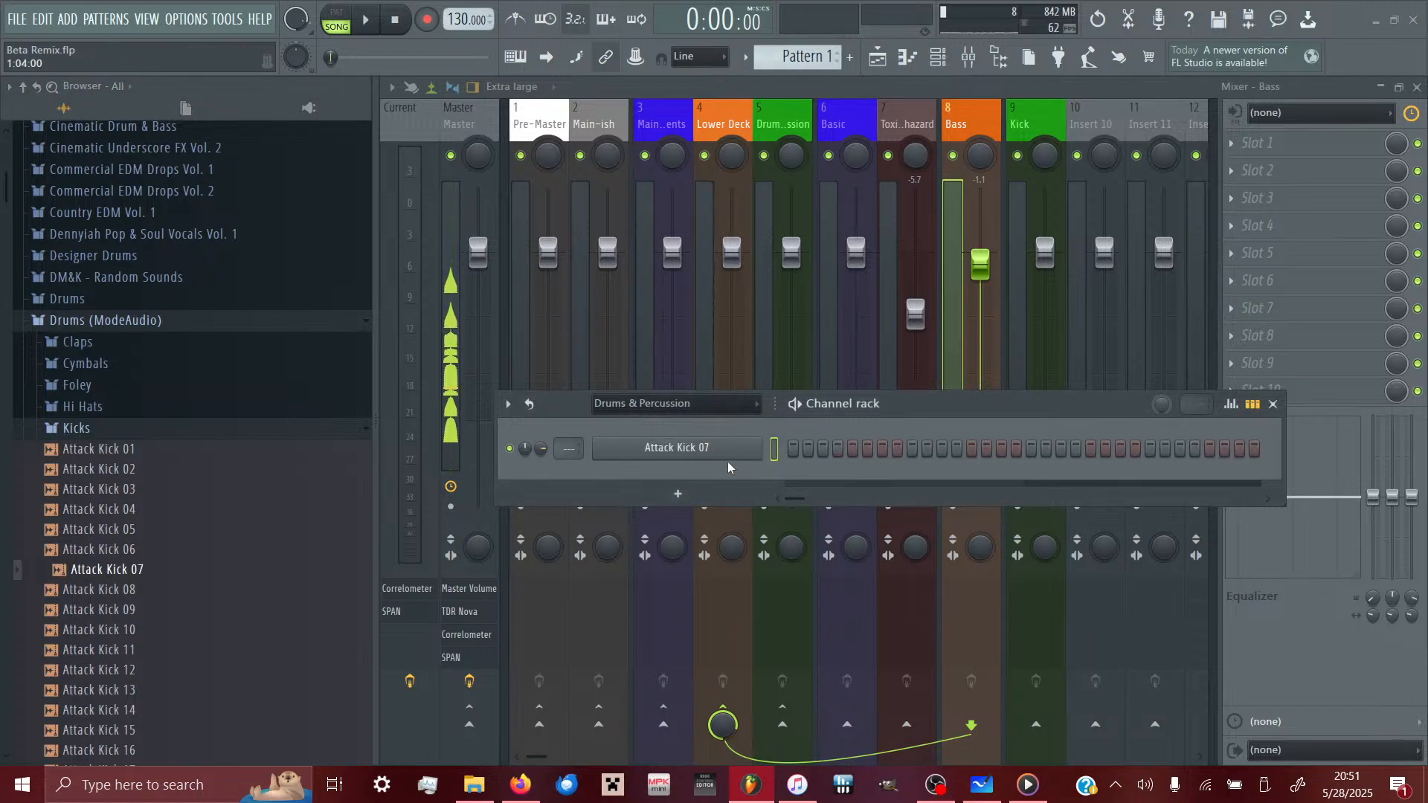
- Create a new pattern with kicks on steps 1, 5, 9 and 13, place it across bars 1 to 8 of Track 3, and play the song
left_click(879, 58)
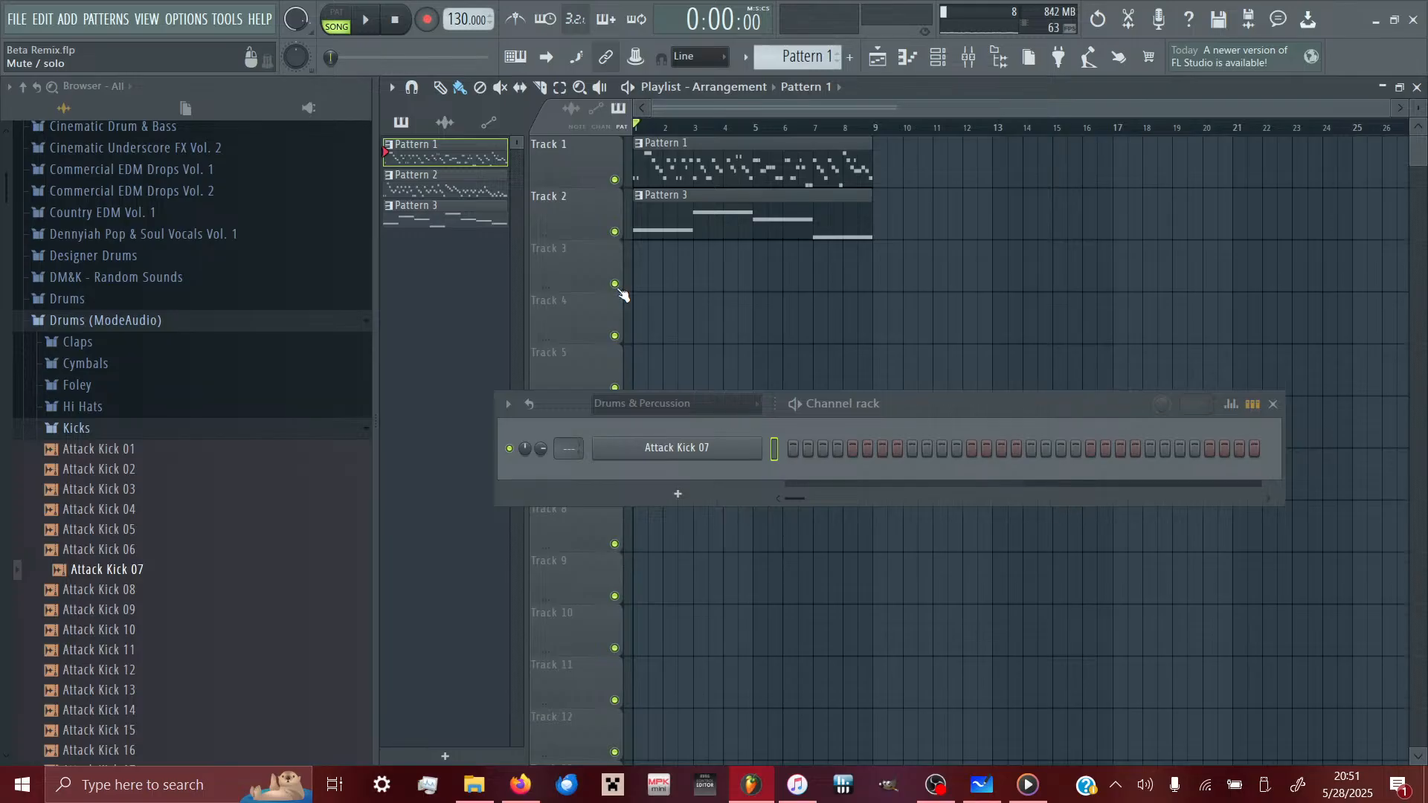
key("F4")
left_click_drag(641, 285, 850, 263)
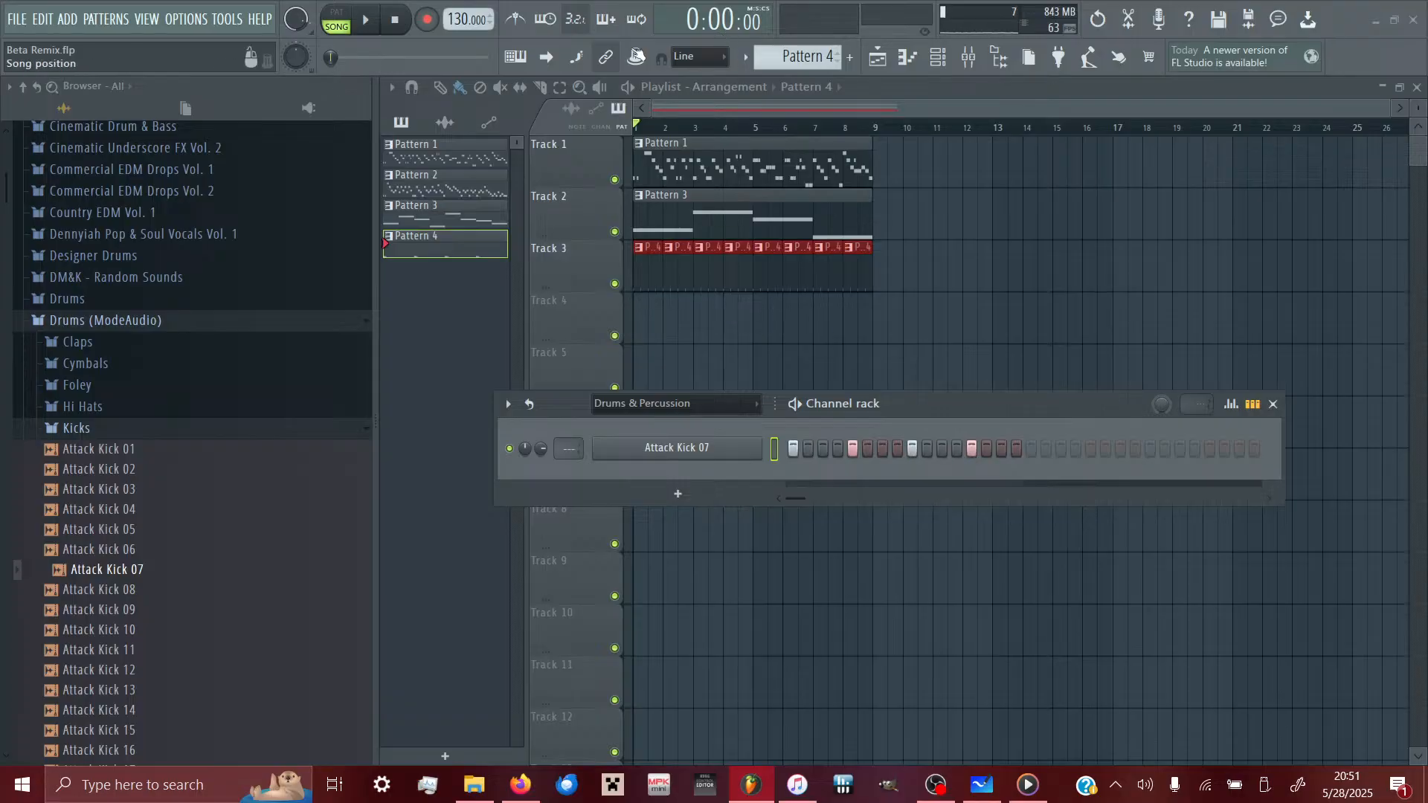
left_click(376, 23)
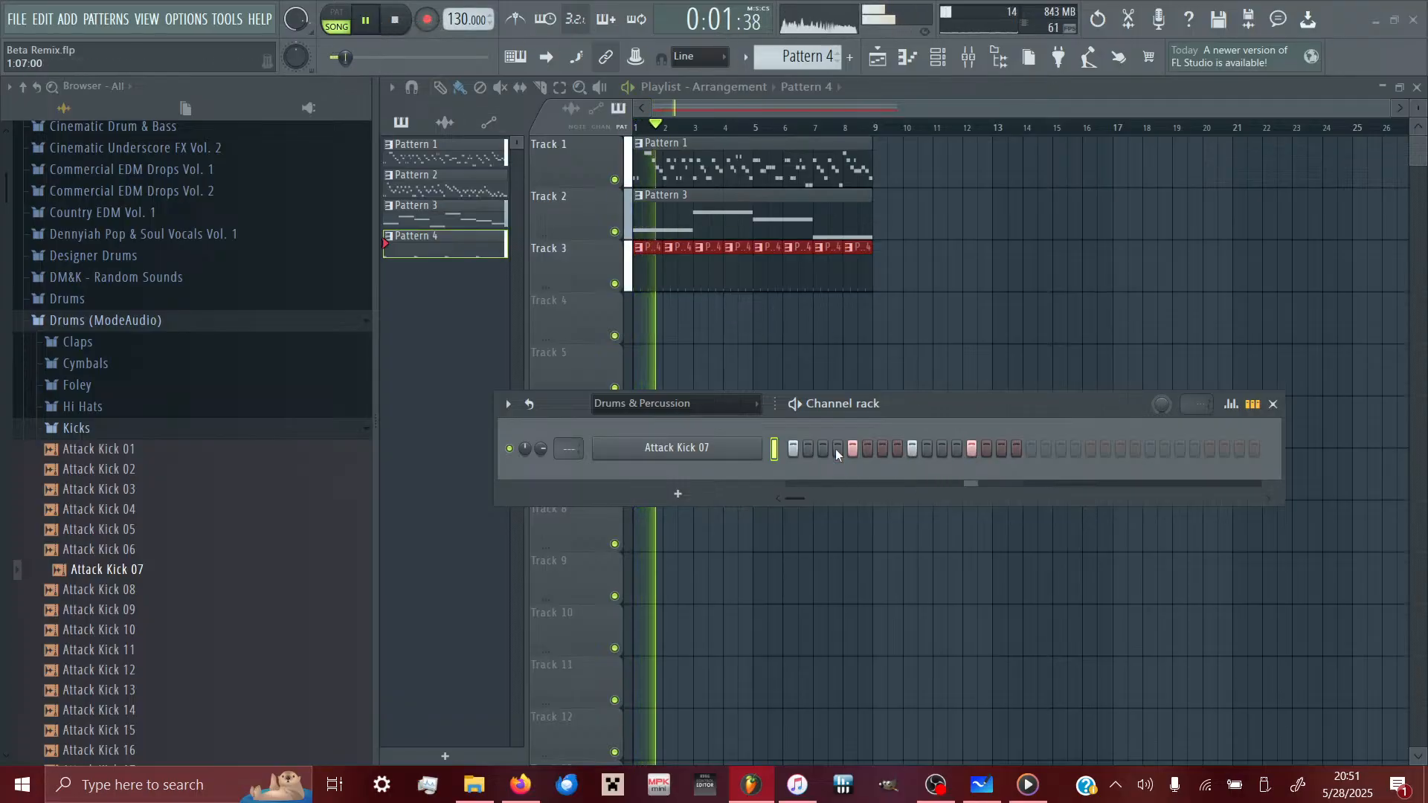
- Give the Attack Kick 07 sample a 5% quick fade-in and a slight fade-out
left_click(732, 457)
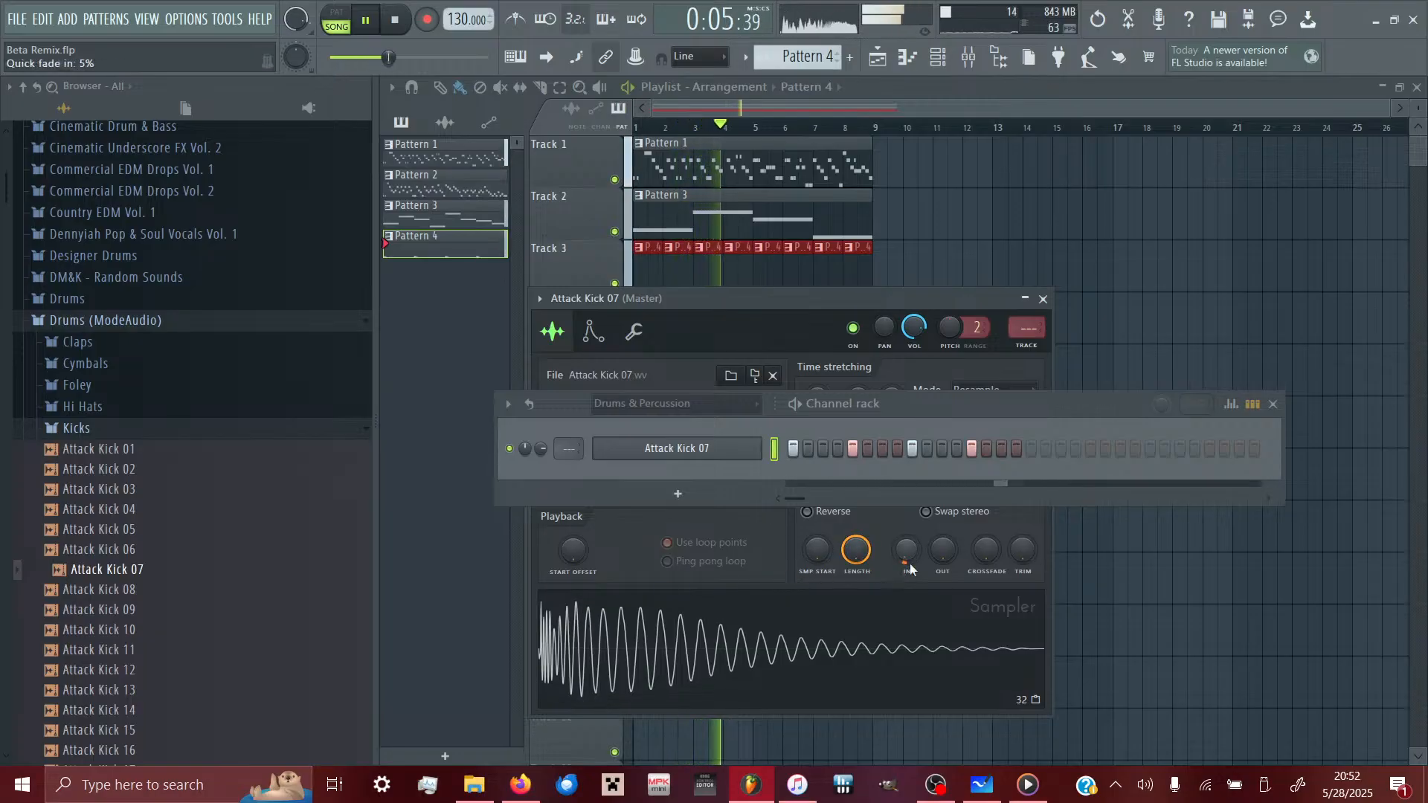
left_click_drag(946, 556, 946, 547)
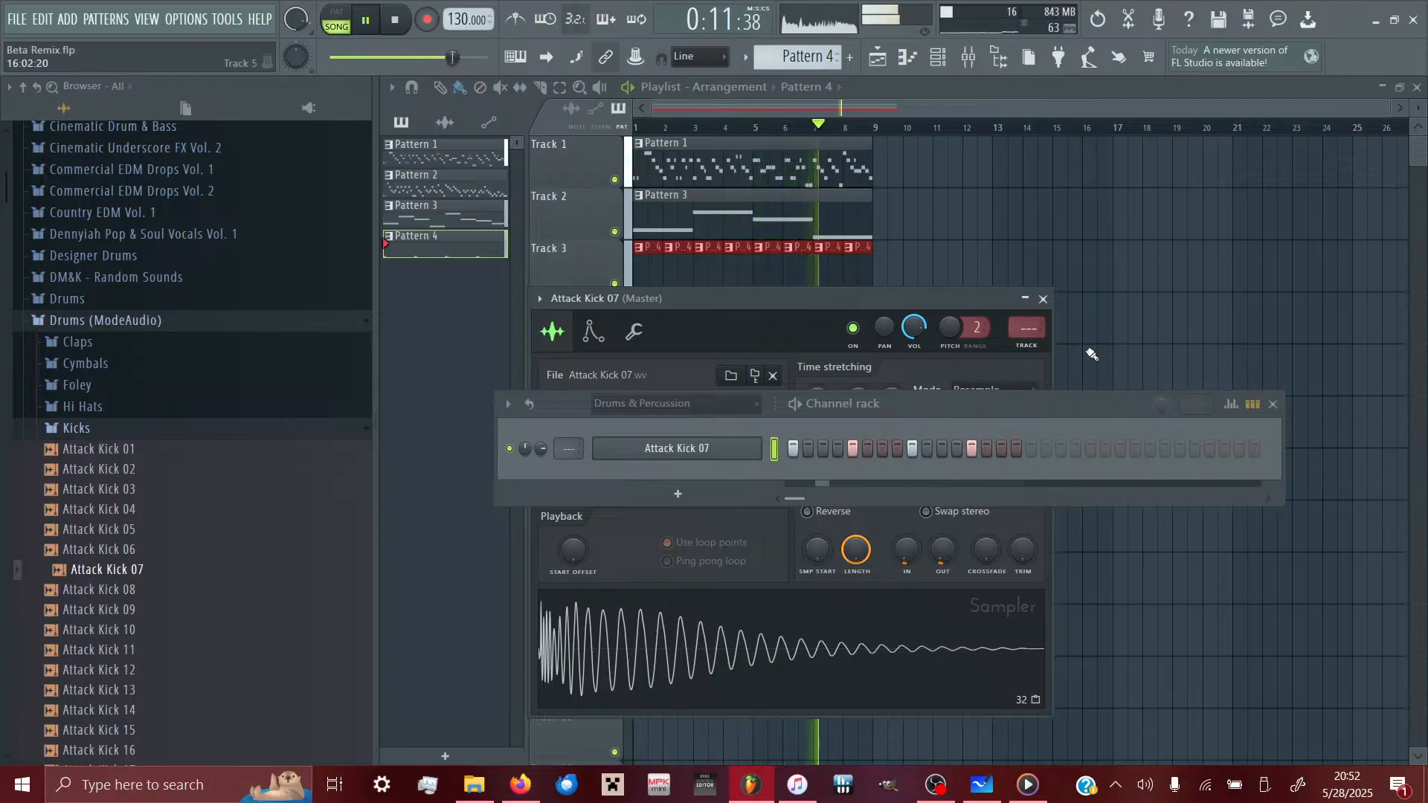
left_click(1043, 298)
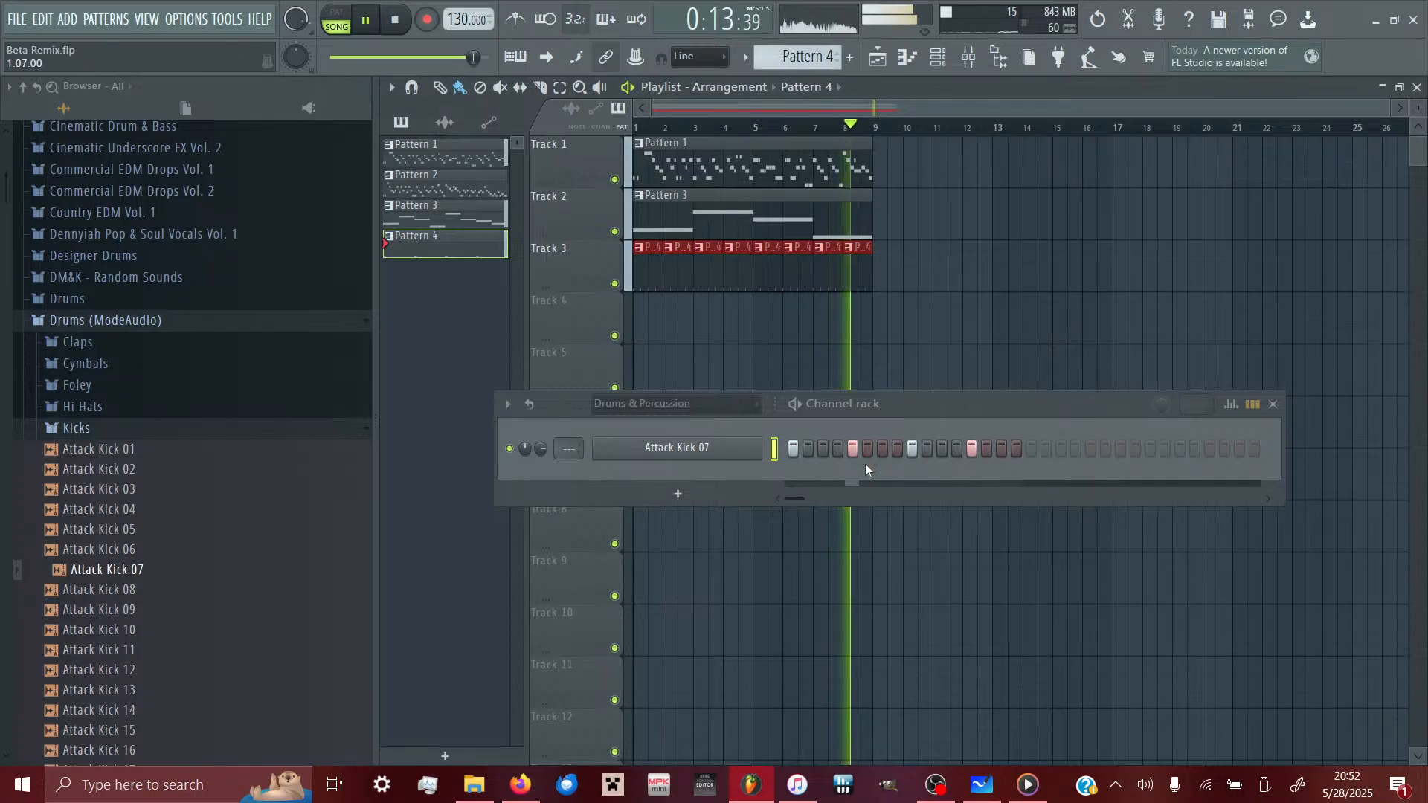
- Try the four kick notes at a pitch of A#4
left_click(1231, 403)
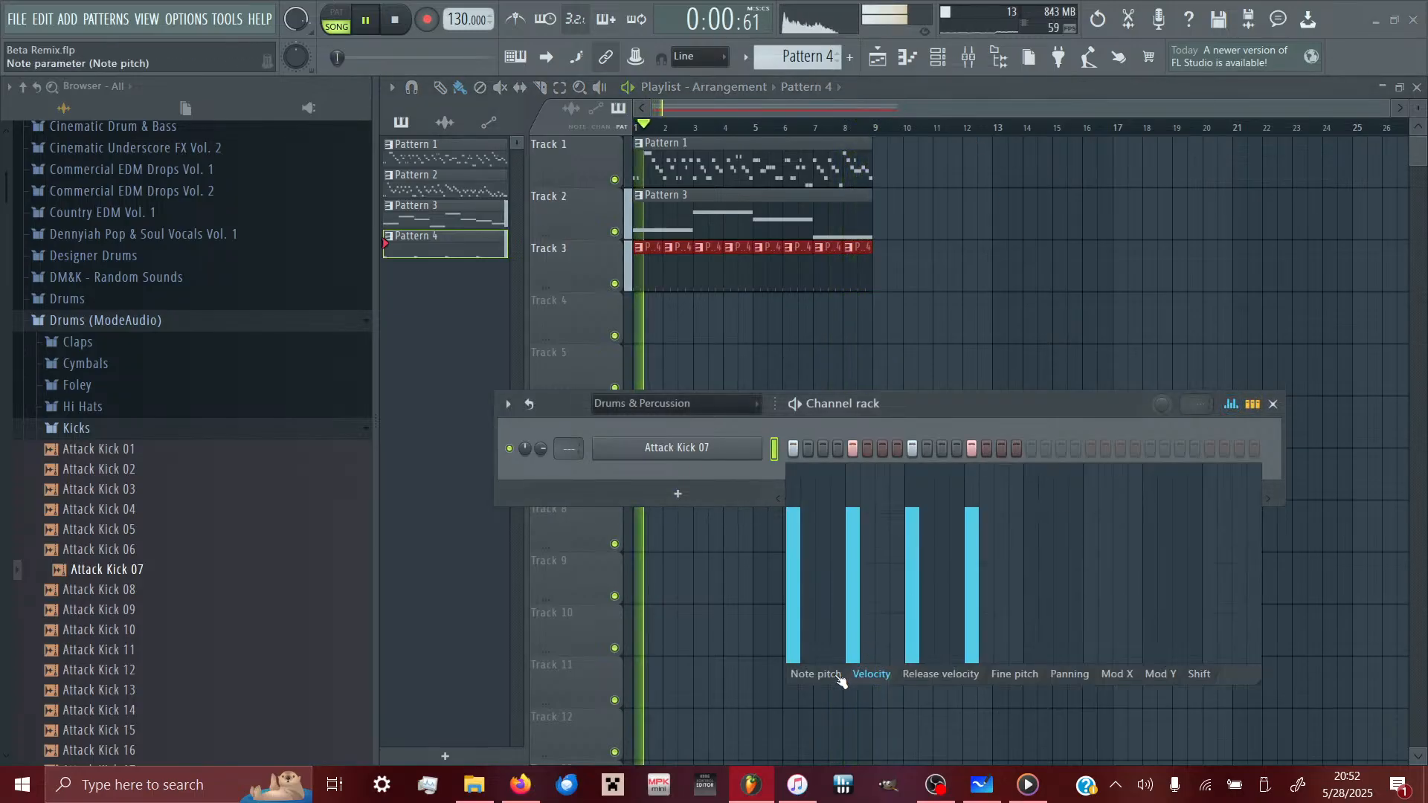
left_click_drag(876, 574, 870, 588)
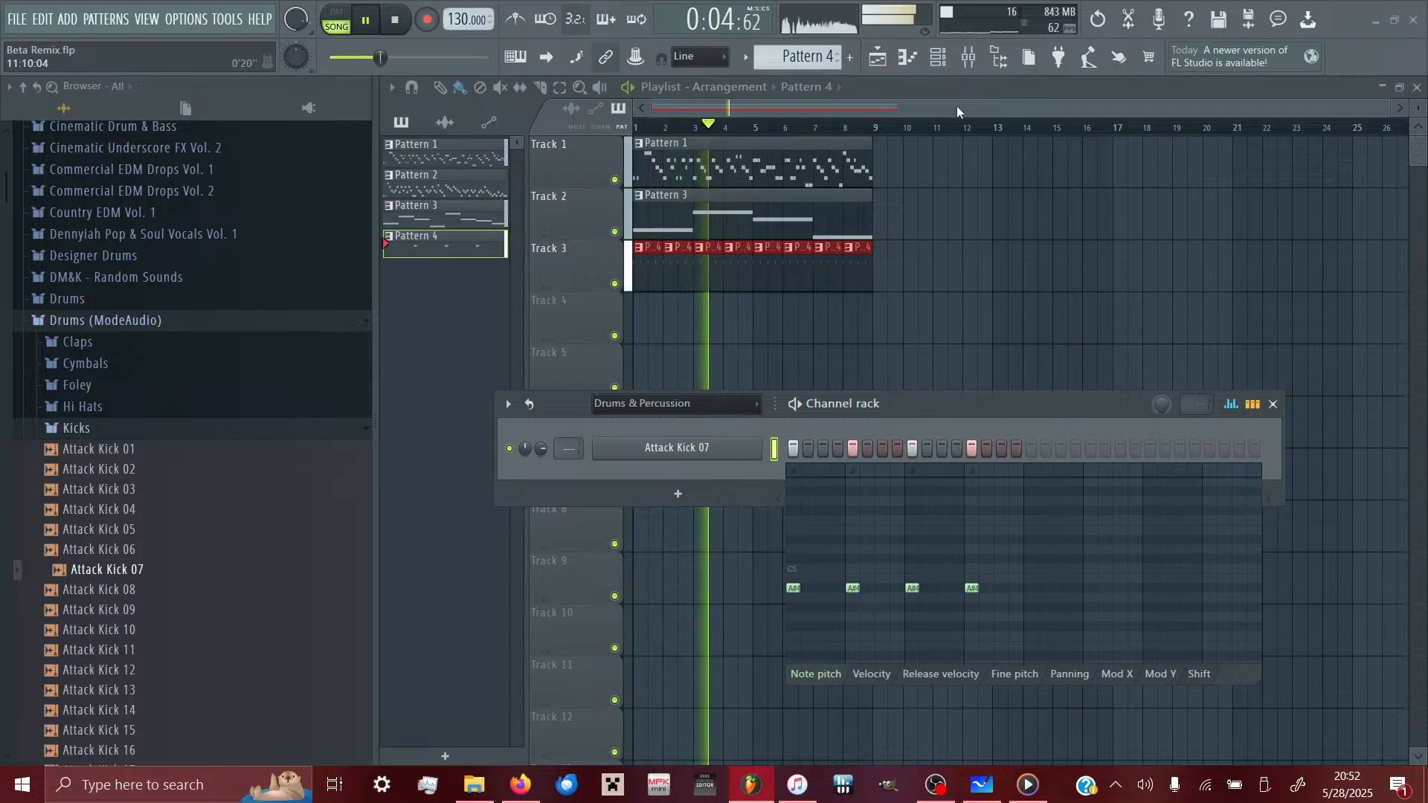
- Open the SPAN analyzer on the mixer's Current track and mute the Bass track
left_click(968, 58)
left_click(402, 123)
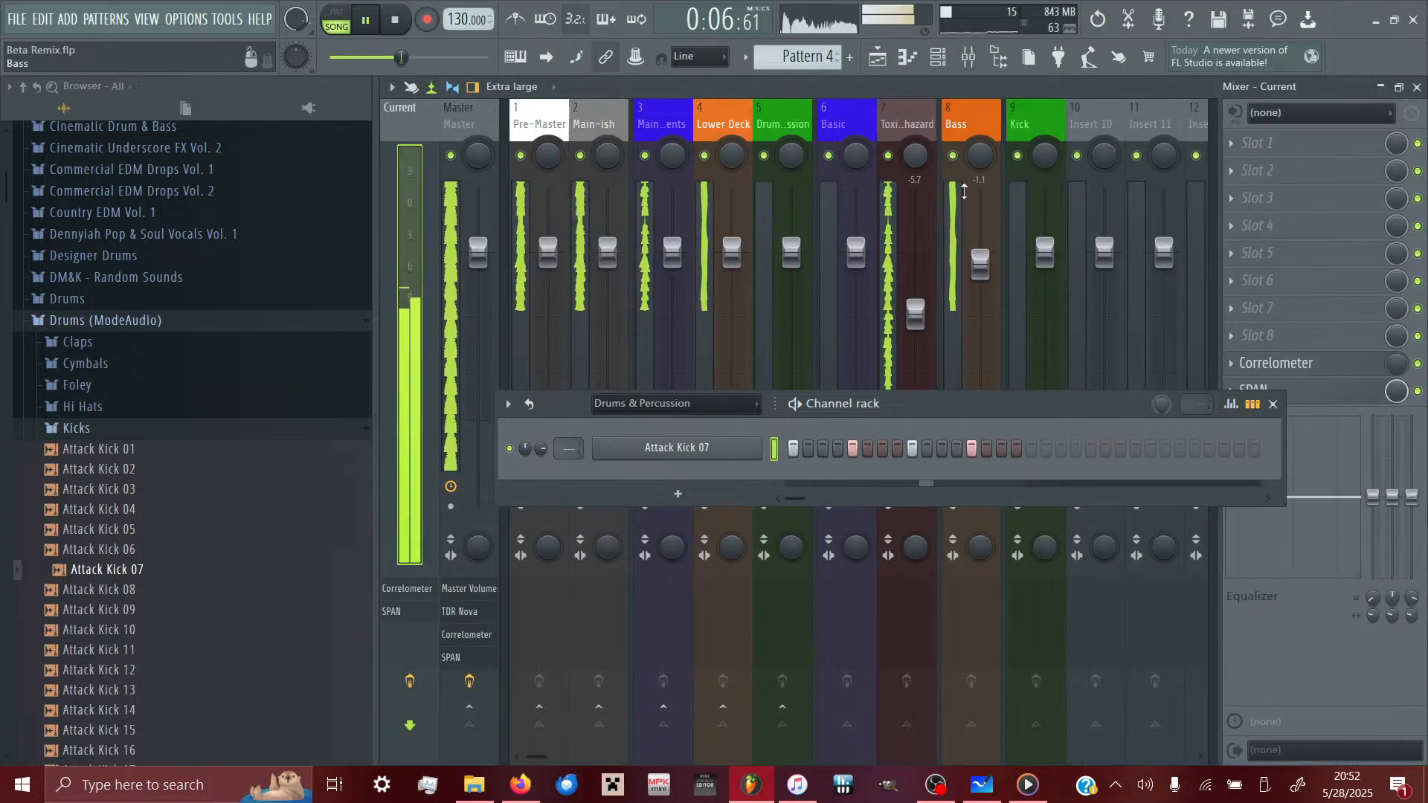
left_click(1264, 387)
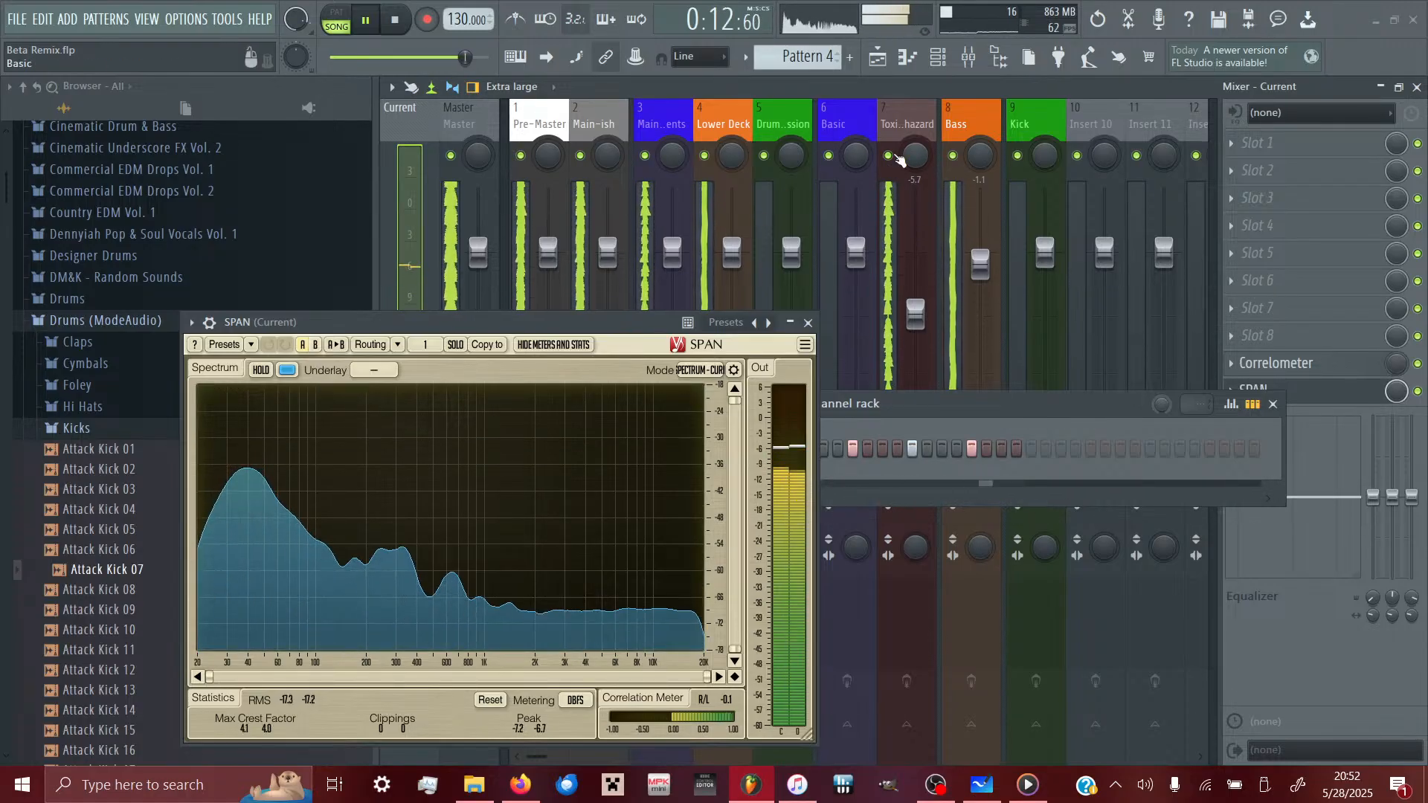
left_click(953, 154)
- Isolate narrow bands around 143 Hz and 111 Hz in SPAN to examine how the kick and melody sound there
left_click_drag(289, 437, 342, 389)
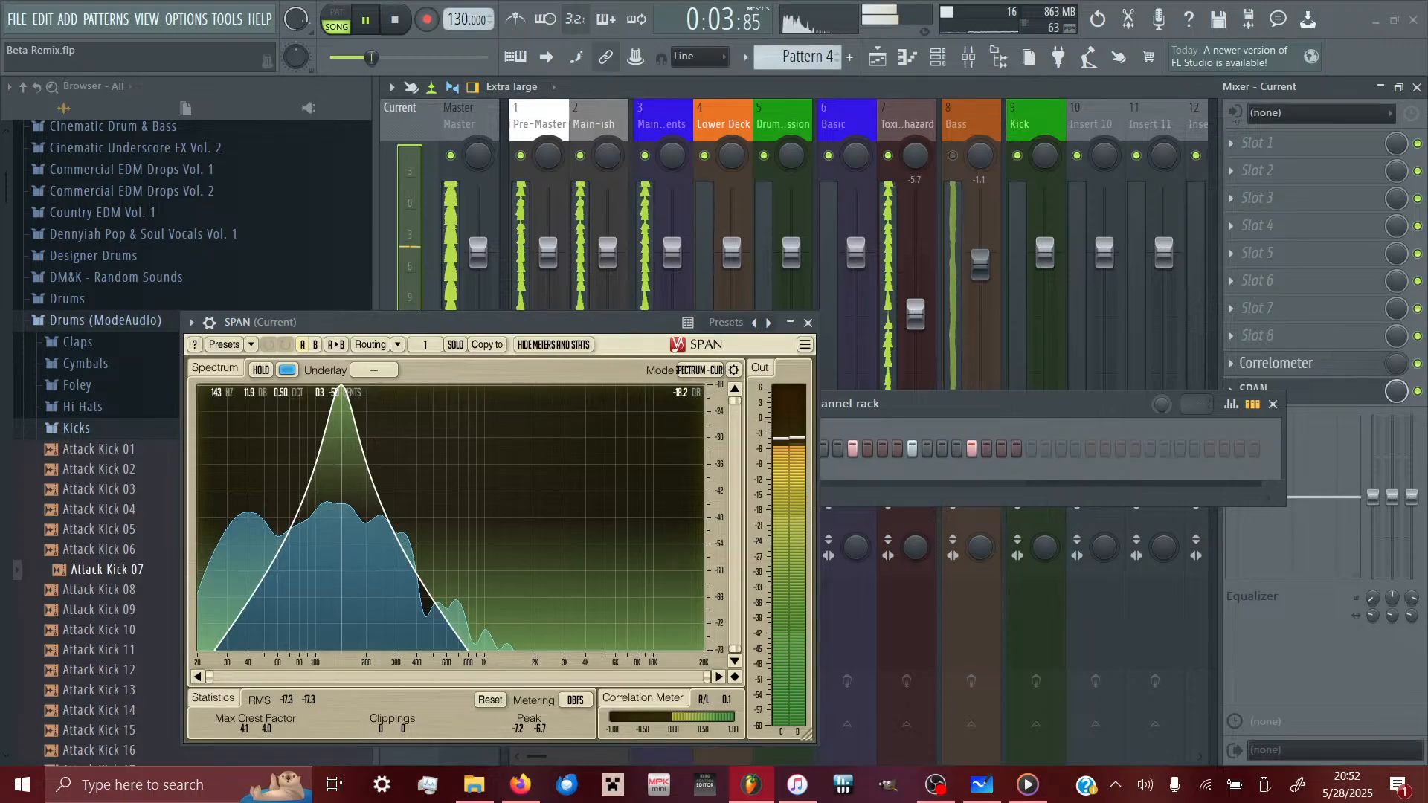
mouse_move(340, 390)
left_mouse_down()
mouse_move(406, 389)
mouse_move(321, 388)
left_mouse_up()
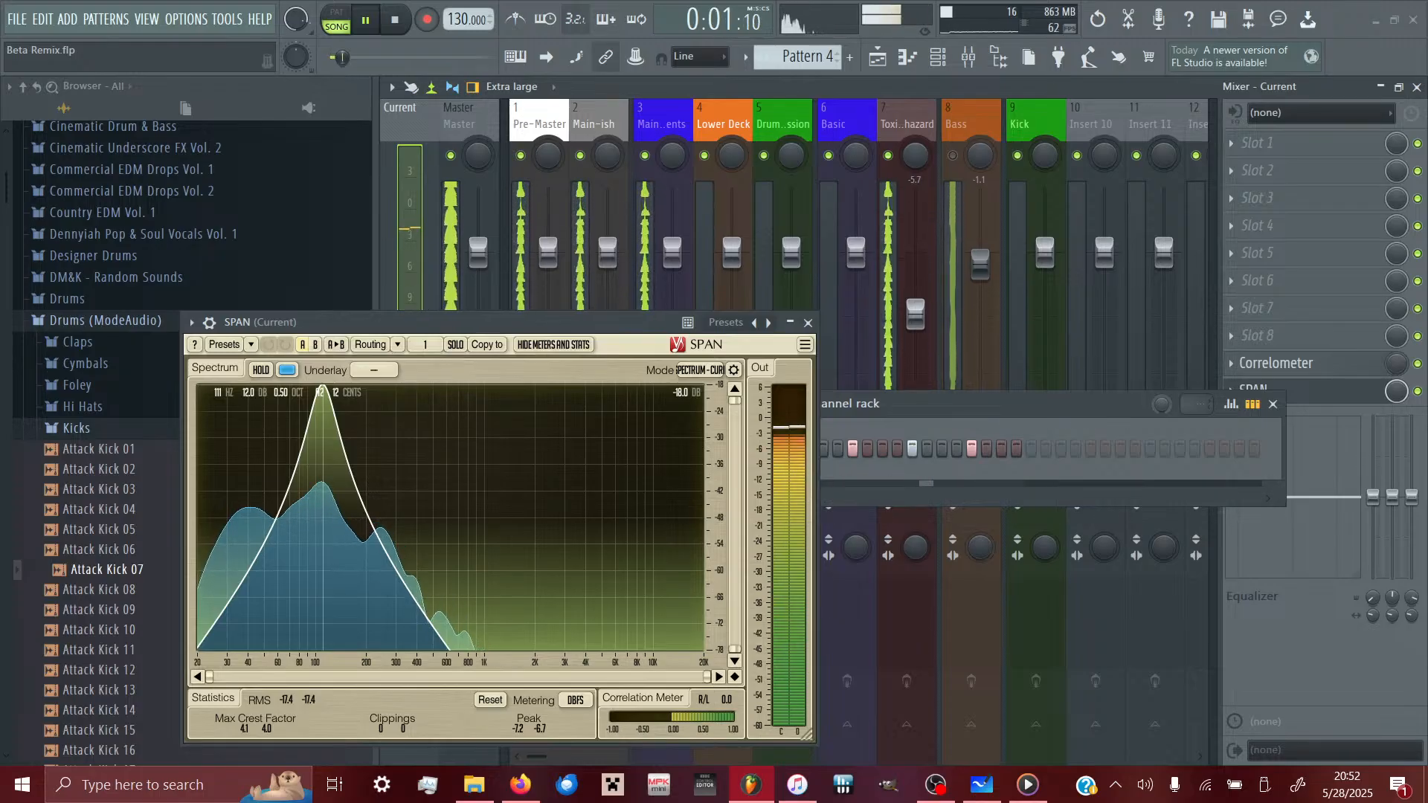
left_click_drag(321, 388, 323, 389)
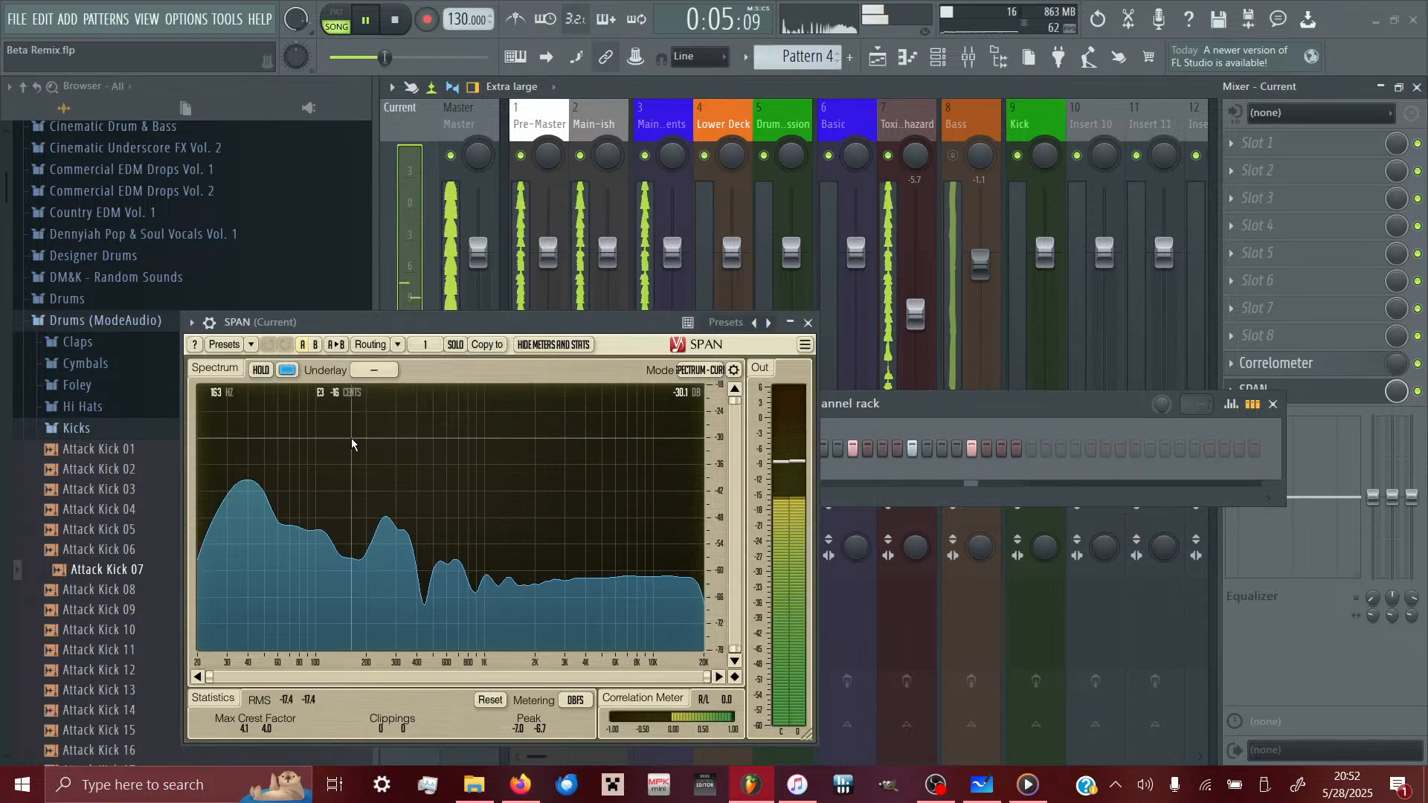
mouse_move(340, 452)
left_mouse_down()
mouse_move(310, 446)
mouse_move(323, 446)
left_mouse_up()
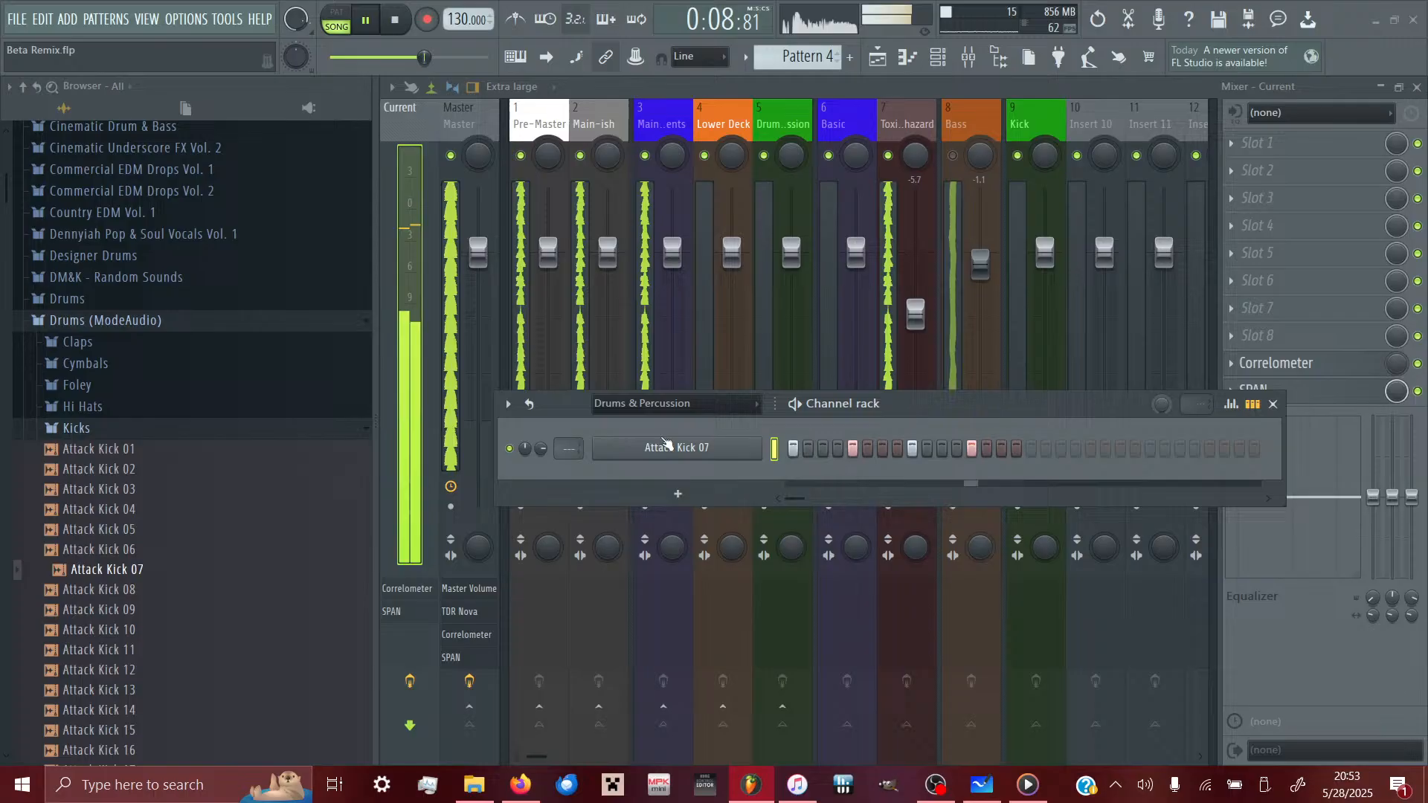
- Try the Attack Kick 07 notes at pitches A4, B4 and C5, checking the sampler settings
left_click(651, 449)
left_click(704, 455)
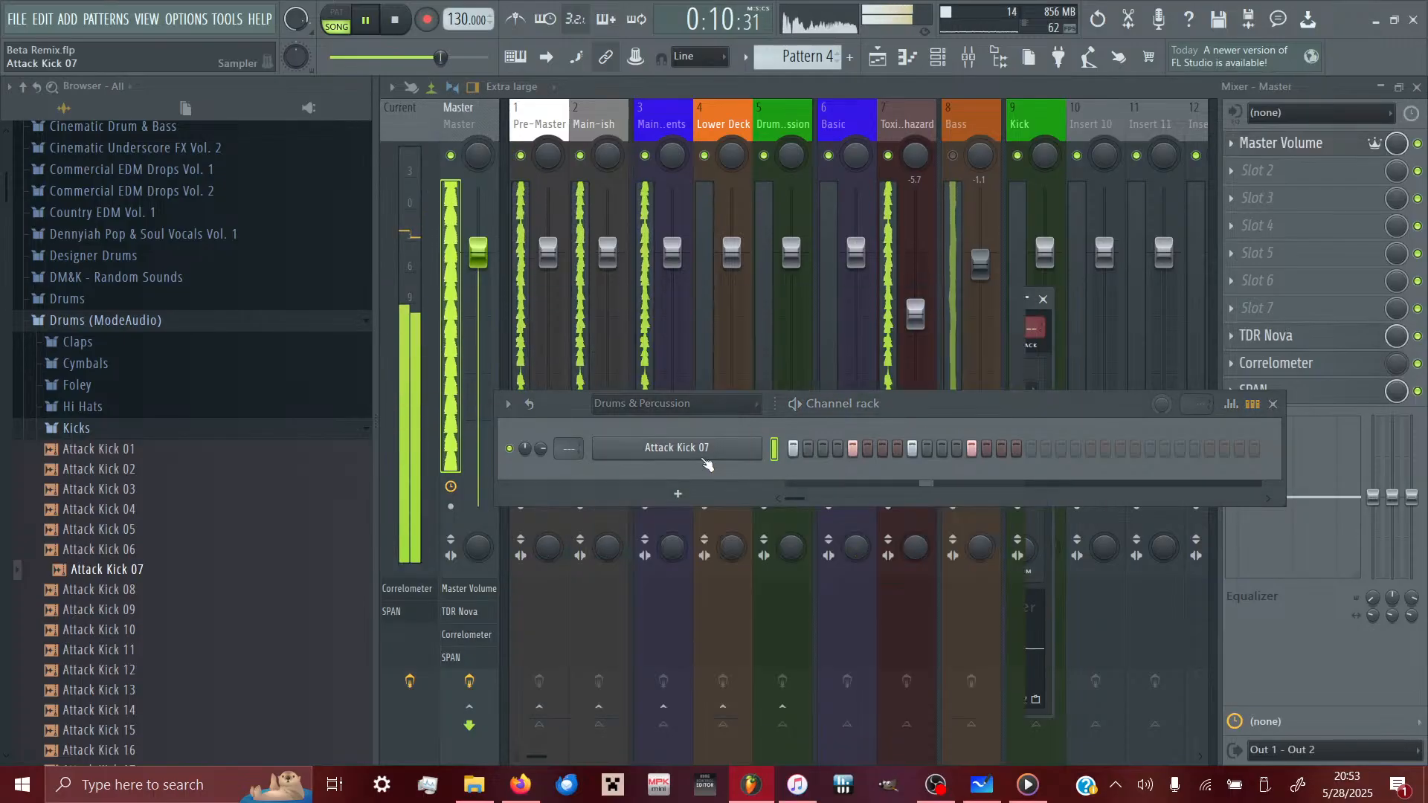
left_click(1231, 407)
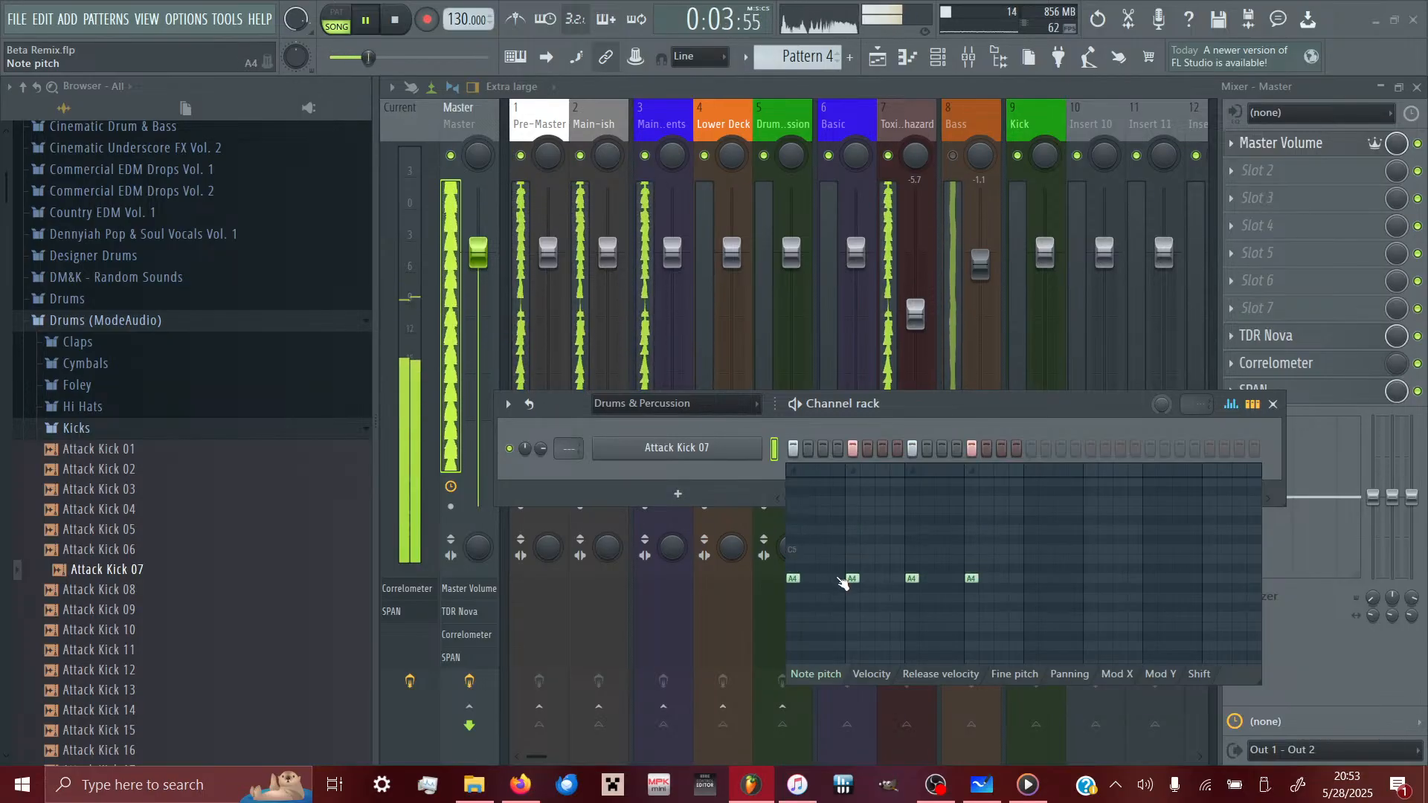
left_click_drag(843, 582, 841, 563)
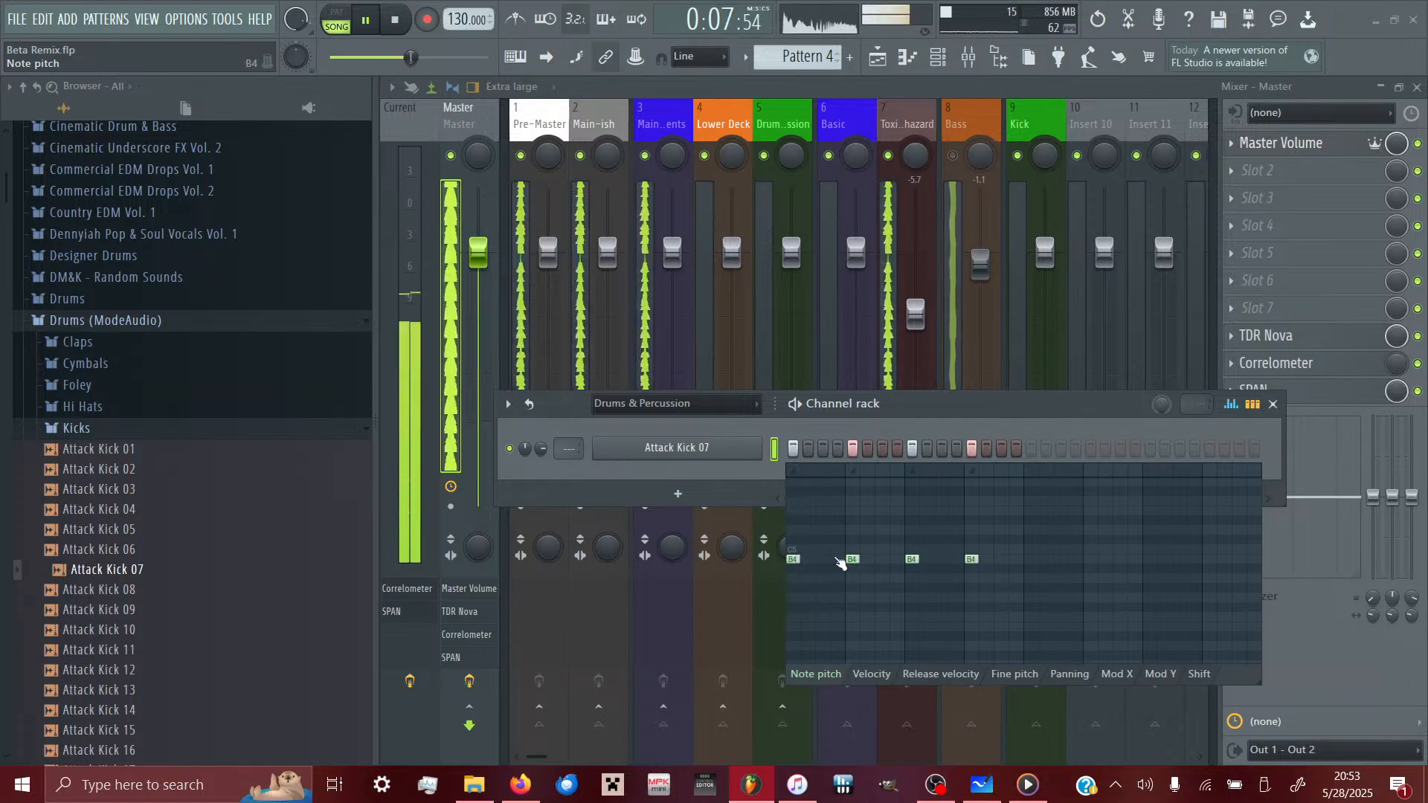
mouse_move(841, 563)
left_mouse_down()
mouse_move(840, 543)
mouse_move(839, 557)
left_mouse_up()
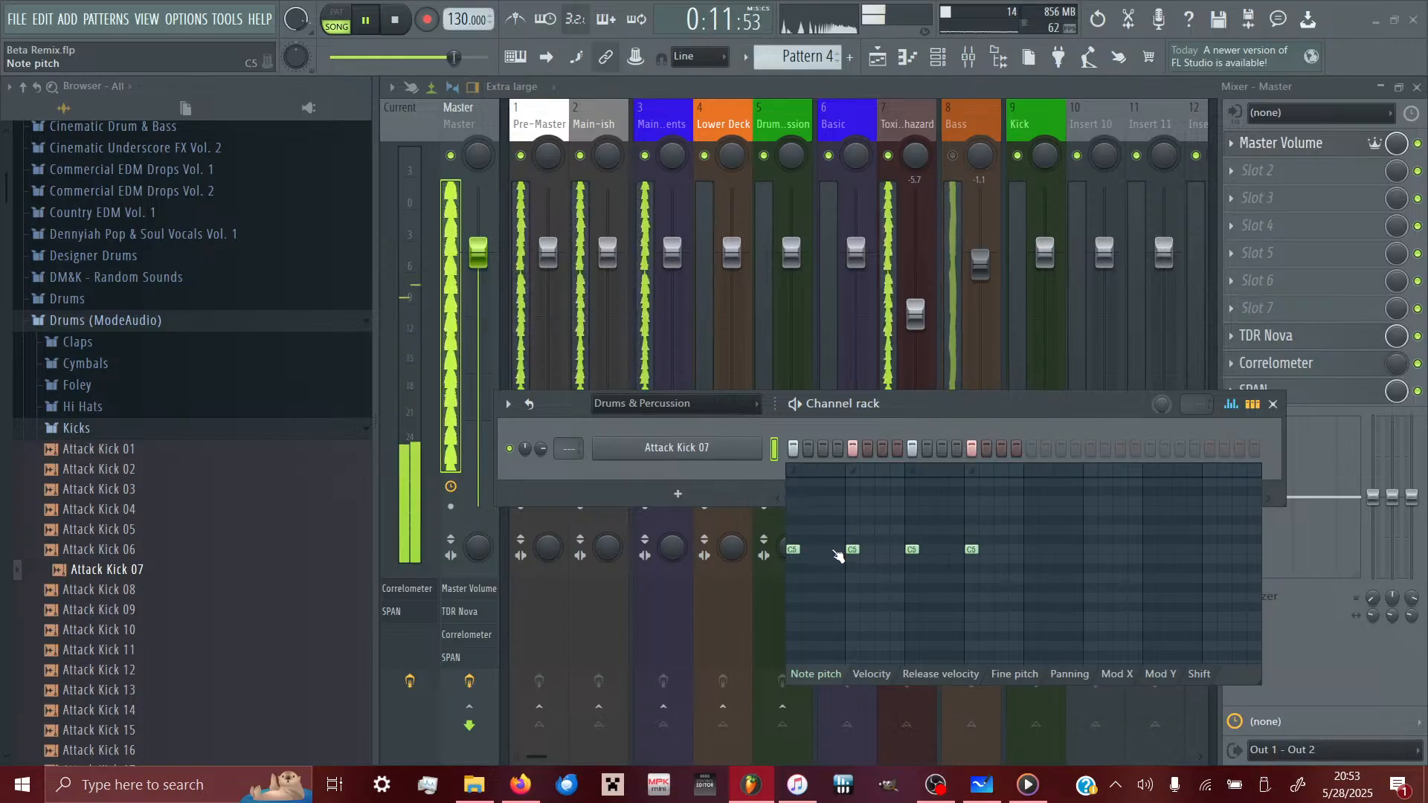
left_click(744, 452)
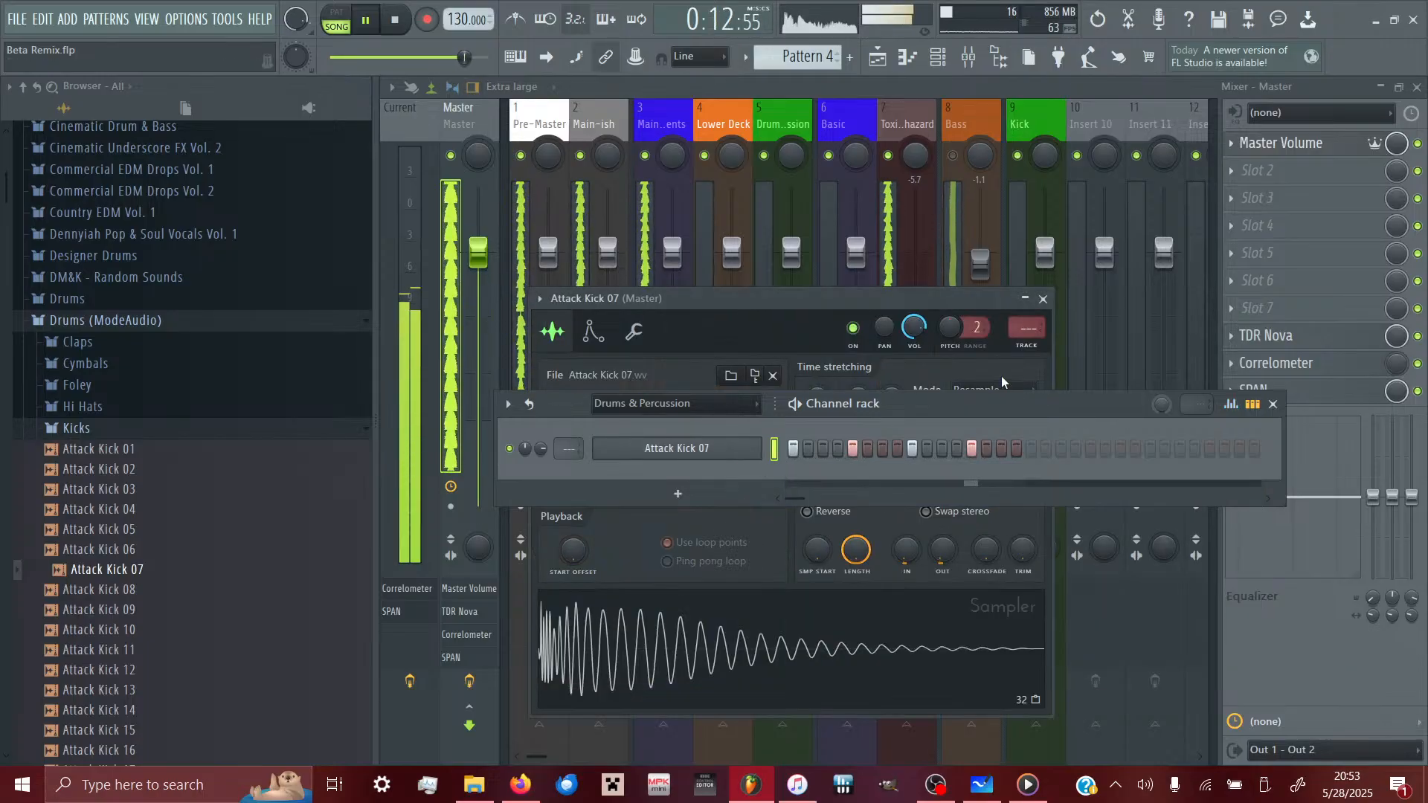
left_click(718, 460)
- Open SPAN on the Master track, listen to an isolated low-frequency band, and close the analyzer
left_click(1272, 403)
left_click(1269, 401)
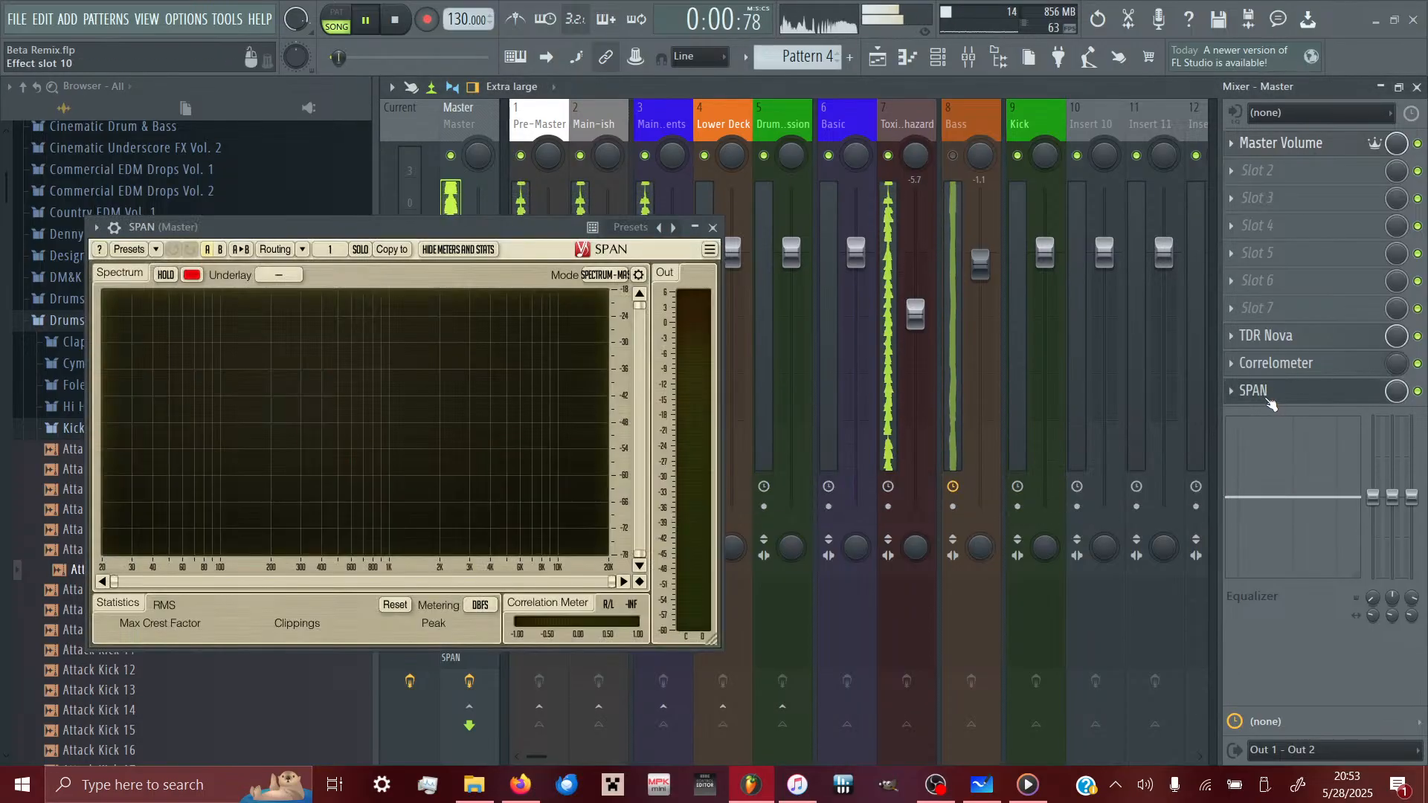
left_click_drag(281, 421, 237, 327)
left_click(1286, 400)
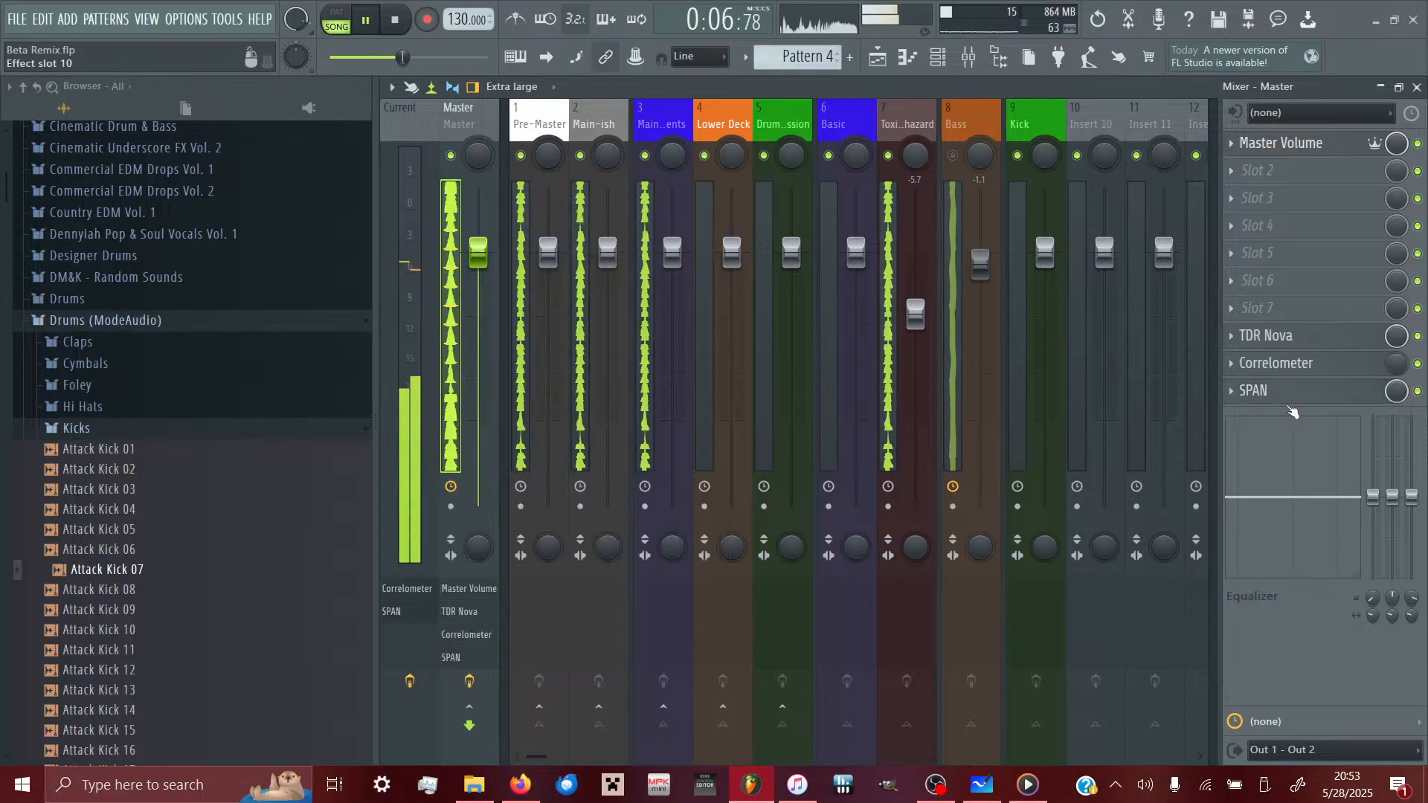
- Bring back the channel rack and raise the four Attack Kick 07 notes to C#5
left_click(934, 72)
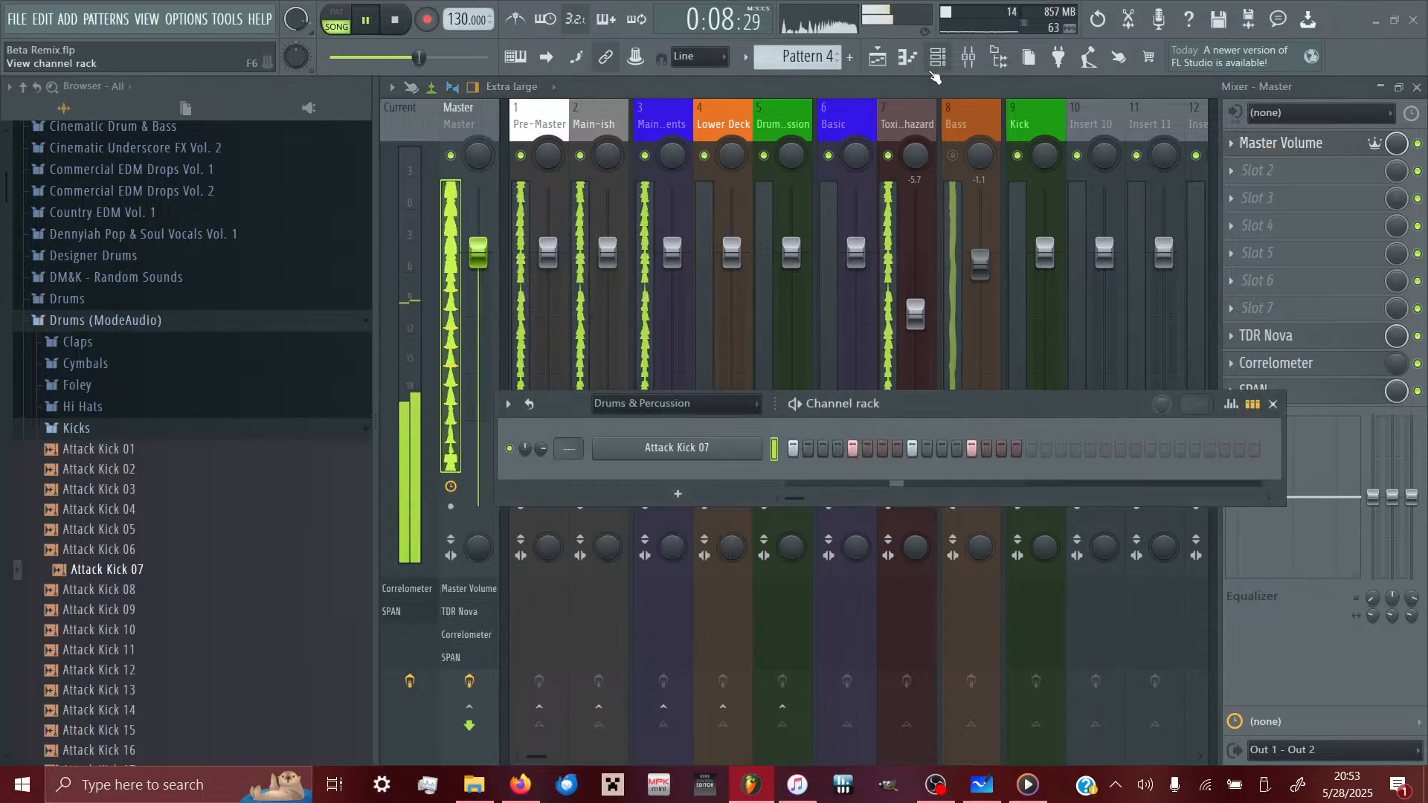
left_click(622, 452)
left_click(748, 457)
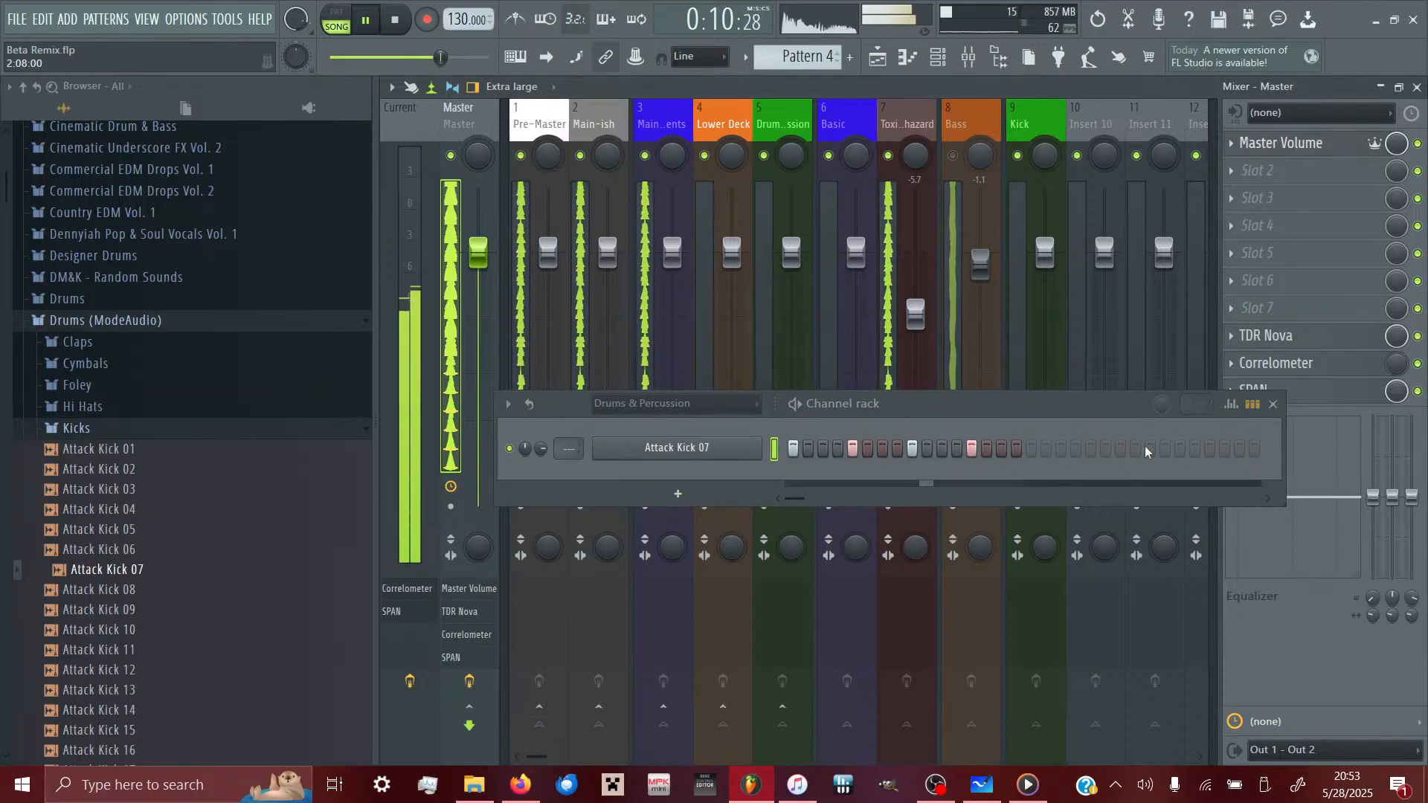
left_click(1231, 405)
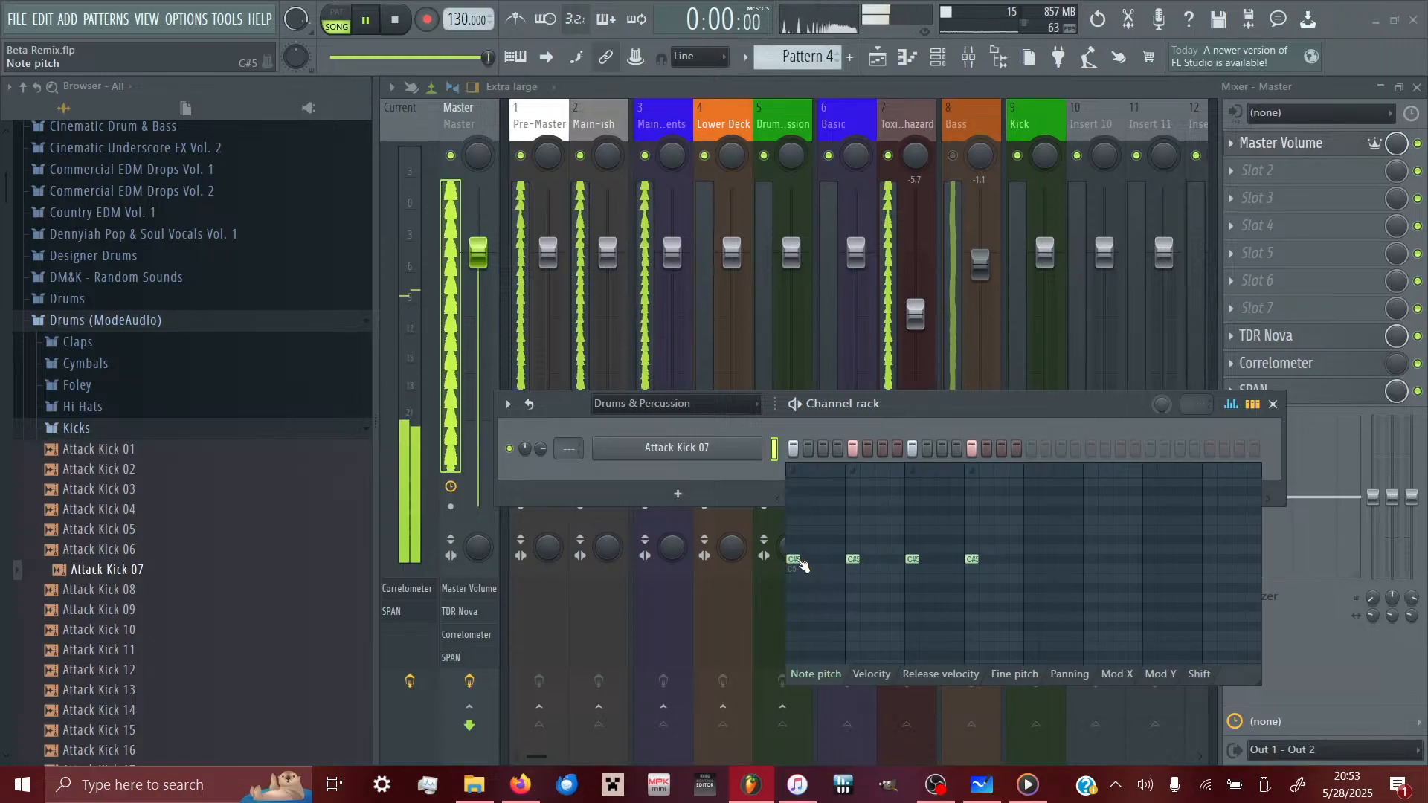
- Set the pitch of the four Attack Kick 07 steps to C#5 and close the channel rack
left_click_drag(802, 565, 806, 562)
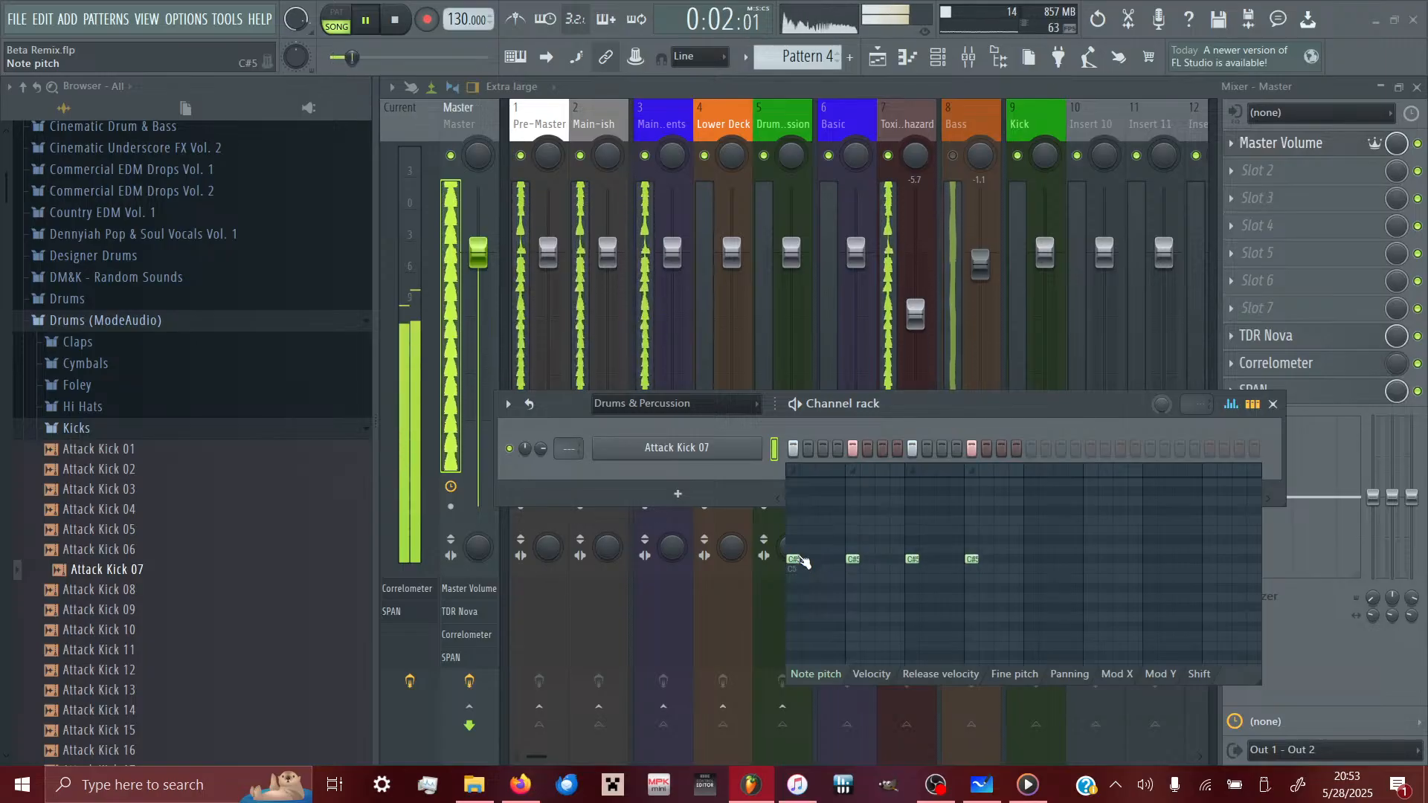
left_click(1253, 405)
left_click(1276, 405)
- Examine the Master track's frequency spectrum in SPAN, isolating the low-frequency region of the mix
left_click(1256, 390)
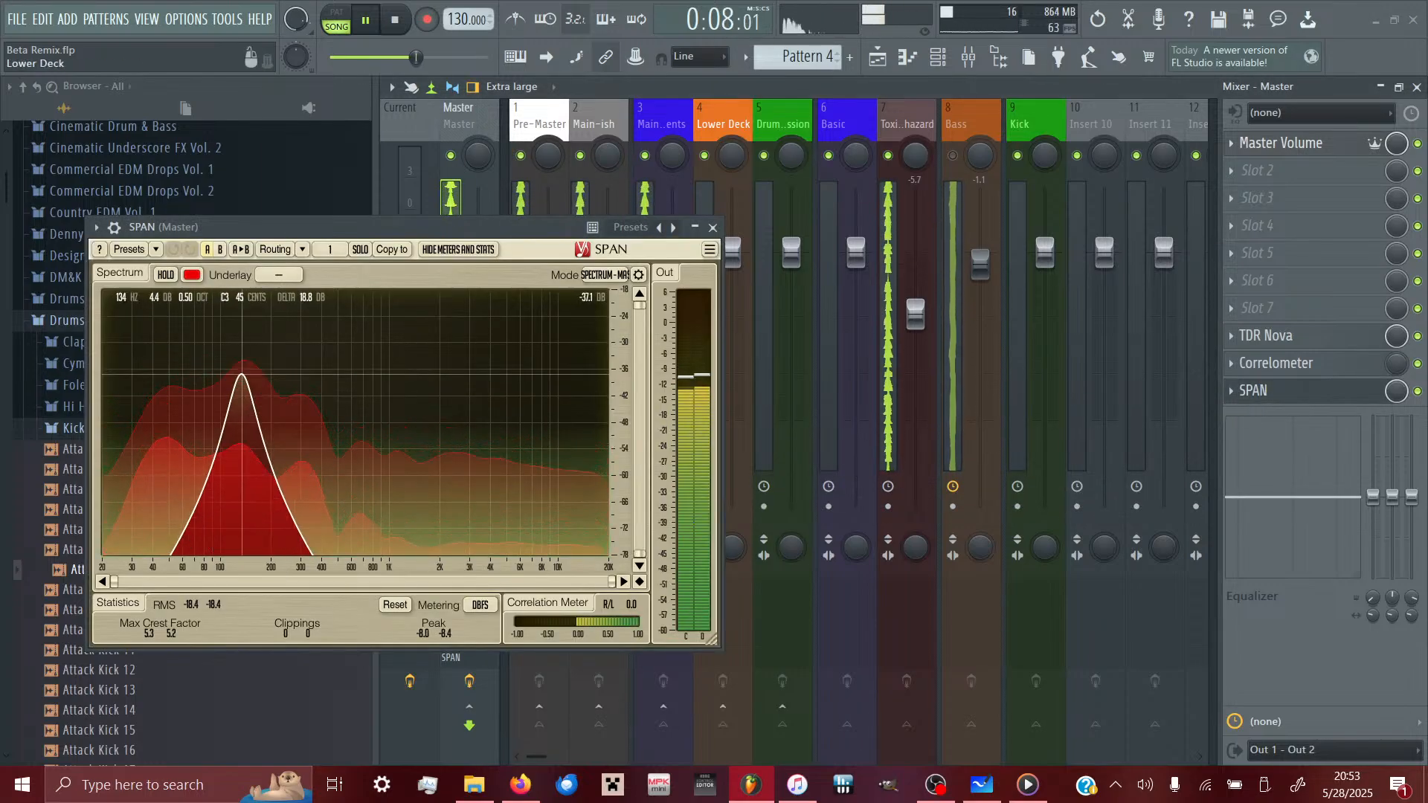
left_click(712, 227)
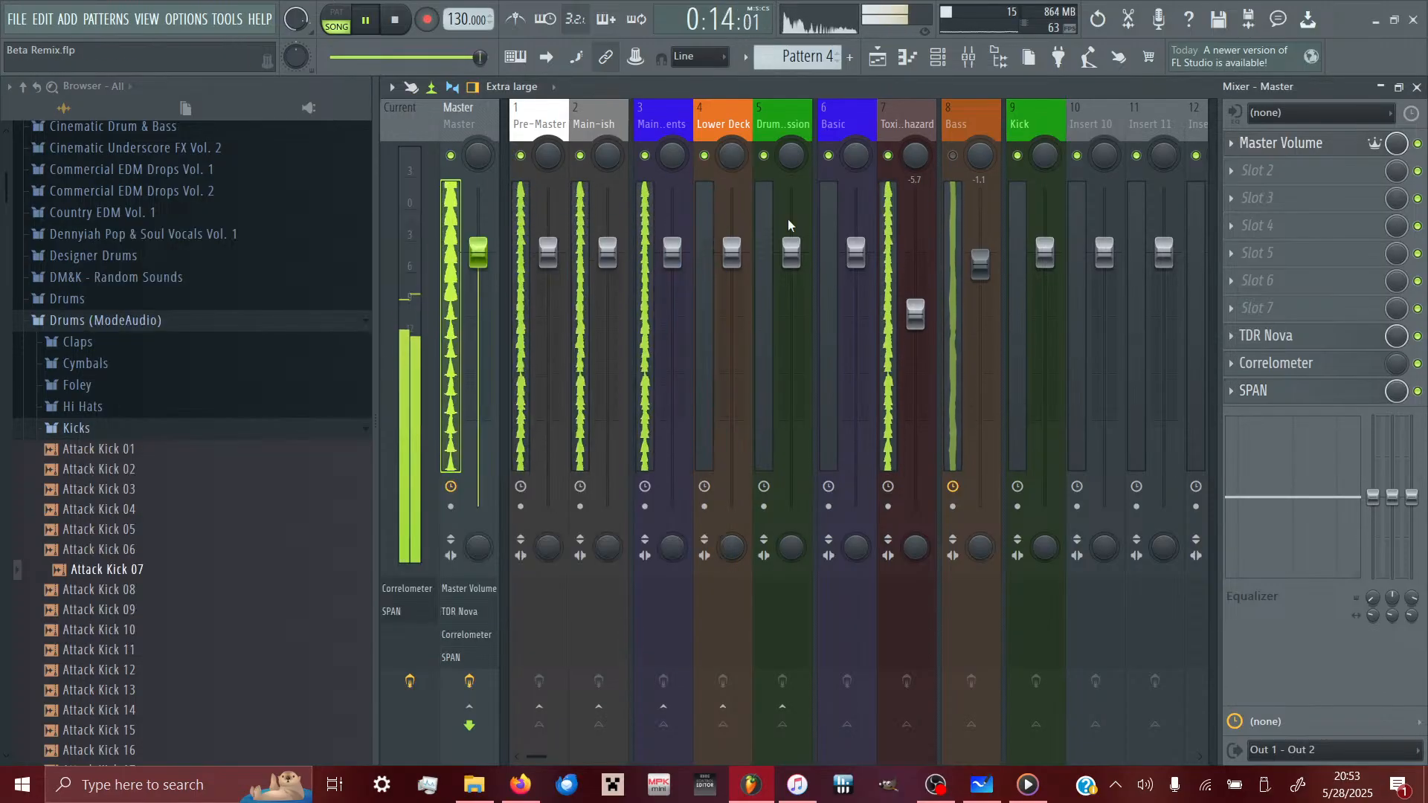
left_click(1300, 398)
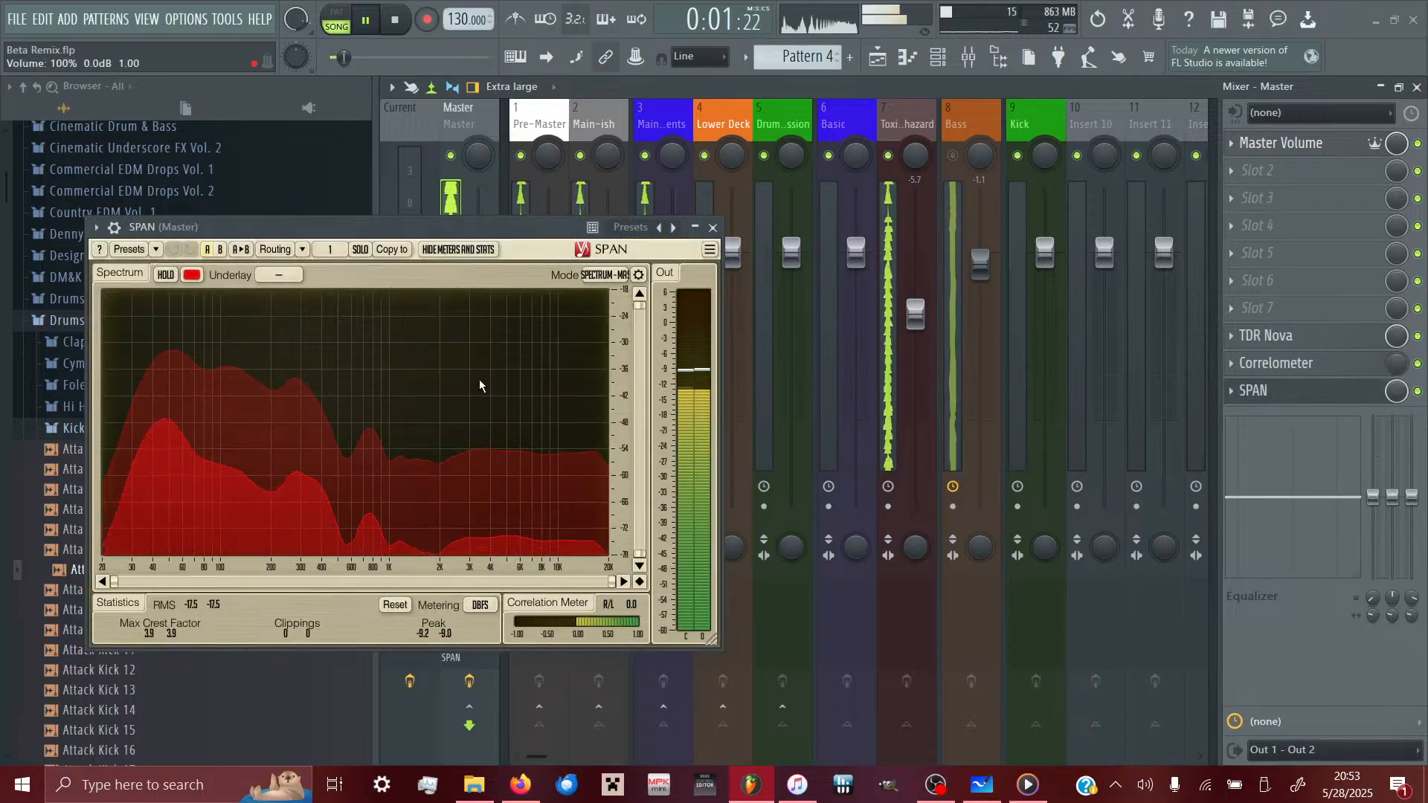
left_click_drag(237, 368, 164, 313)
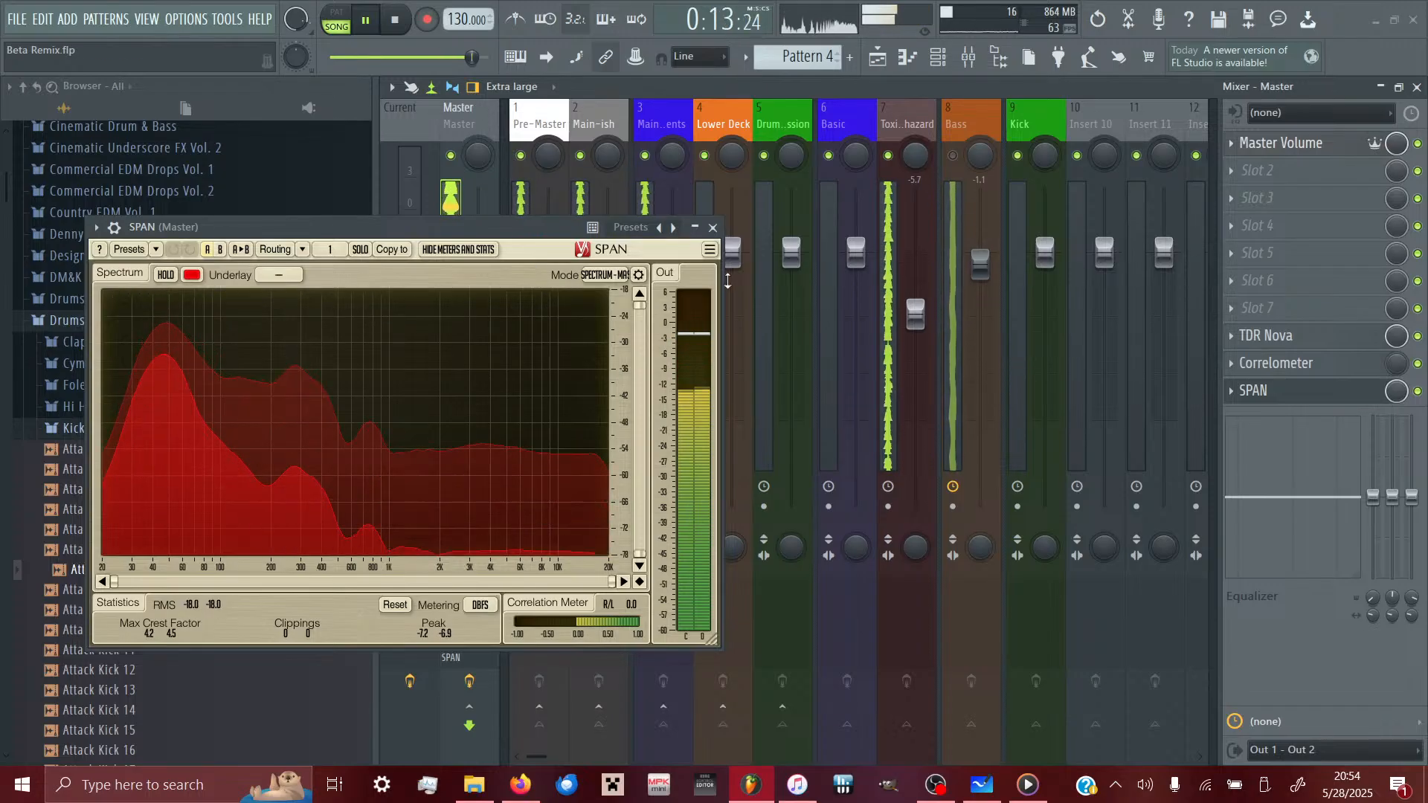
left_click(712, 227)
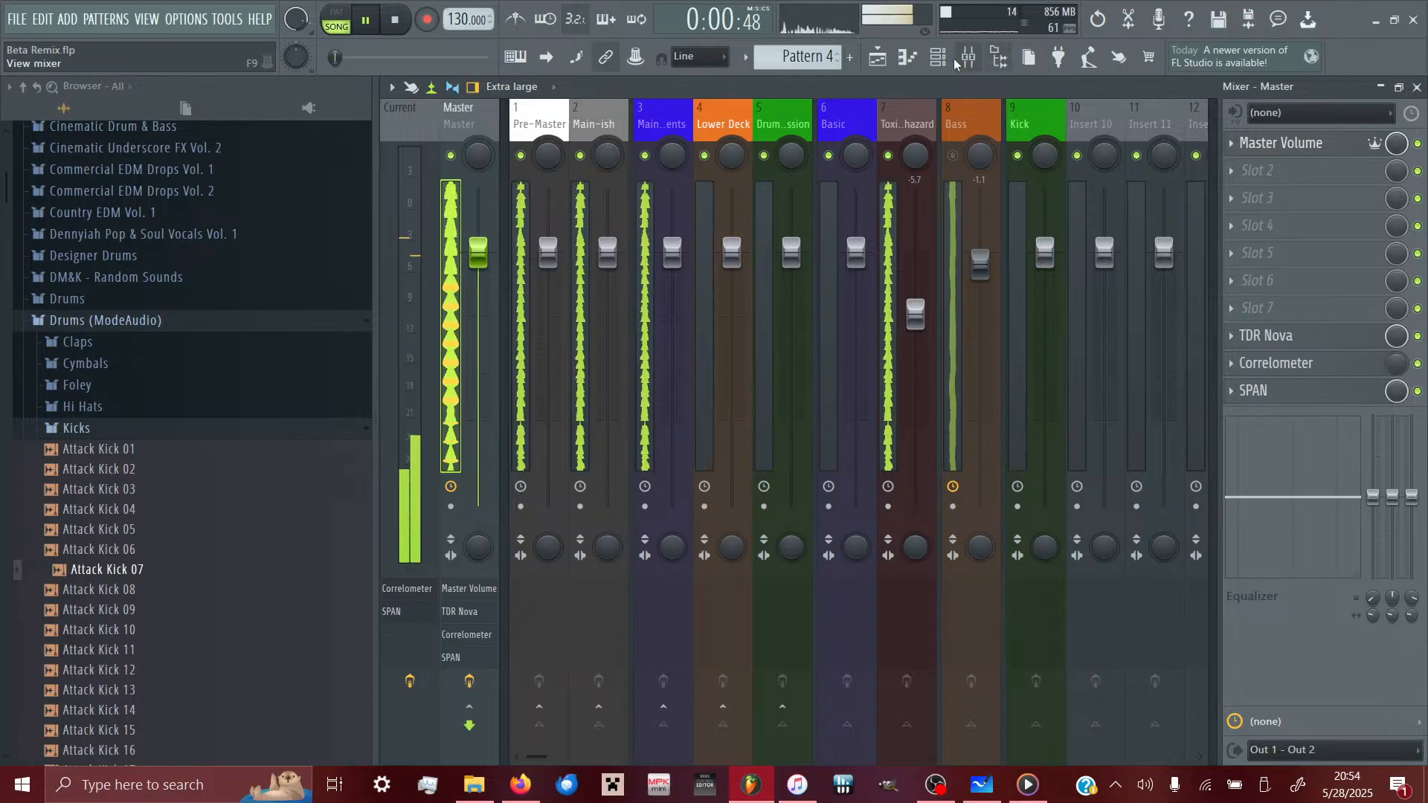
- Lower the pitch of the four Attack Kick 07 steps to G# in the graph editor, then close the channel rack
key("F6")
left_click(1231, 405)
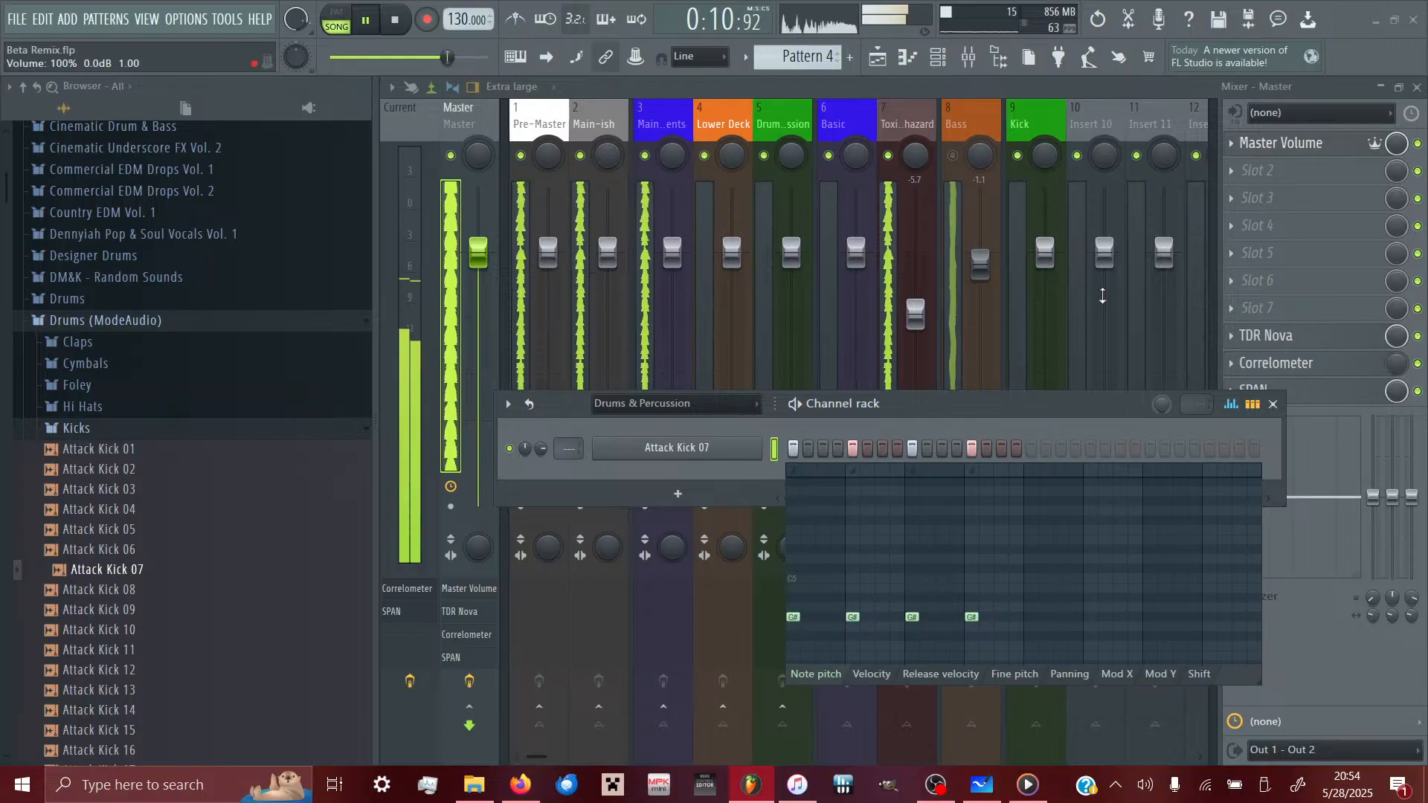
left_click(1231, 404)
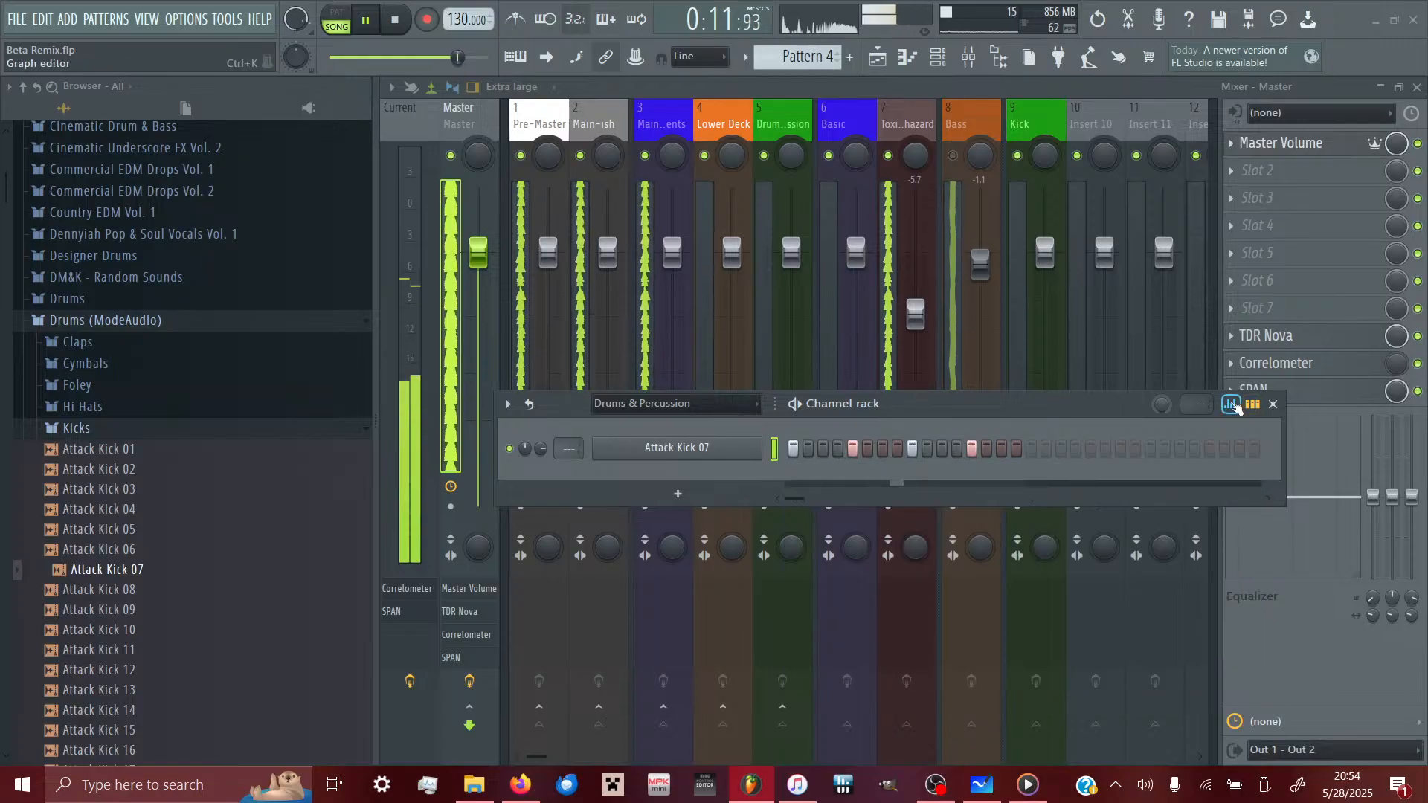
left_click(1274, 404)
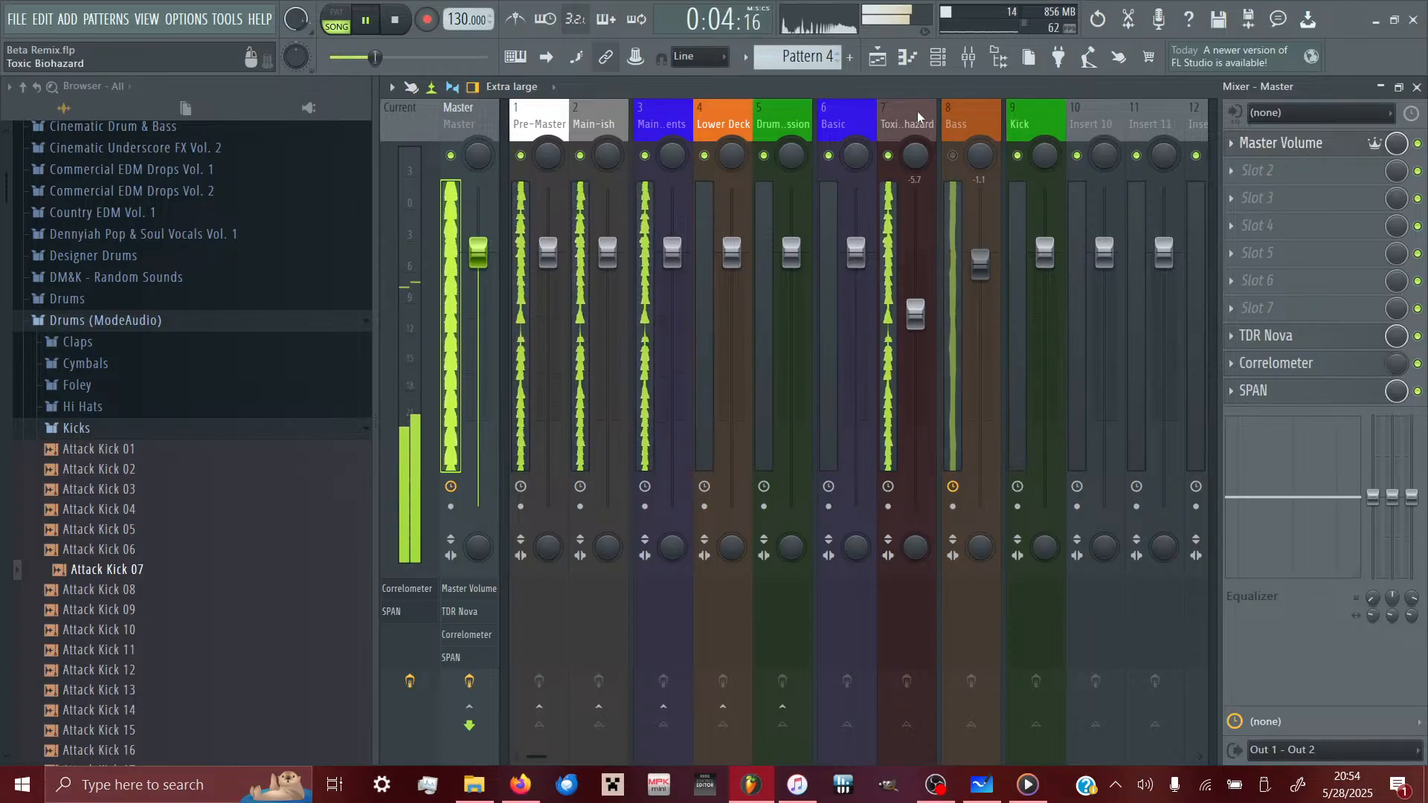
- Lower the Toxic Biohazard mixer track to -6.2 dB and route the Attack Kick 07 channel to mixer track 9
left_click(925, 254)
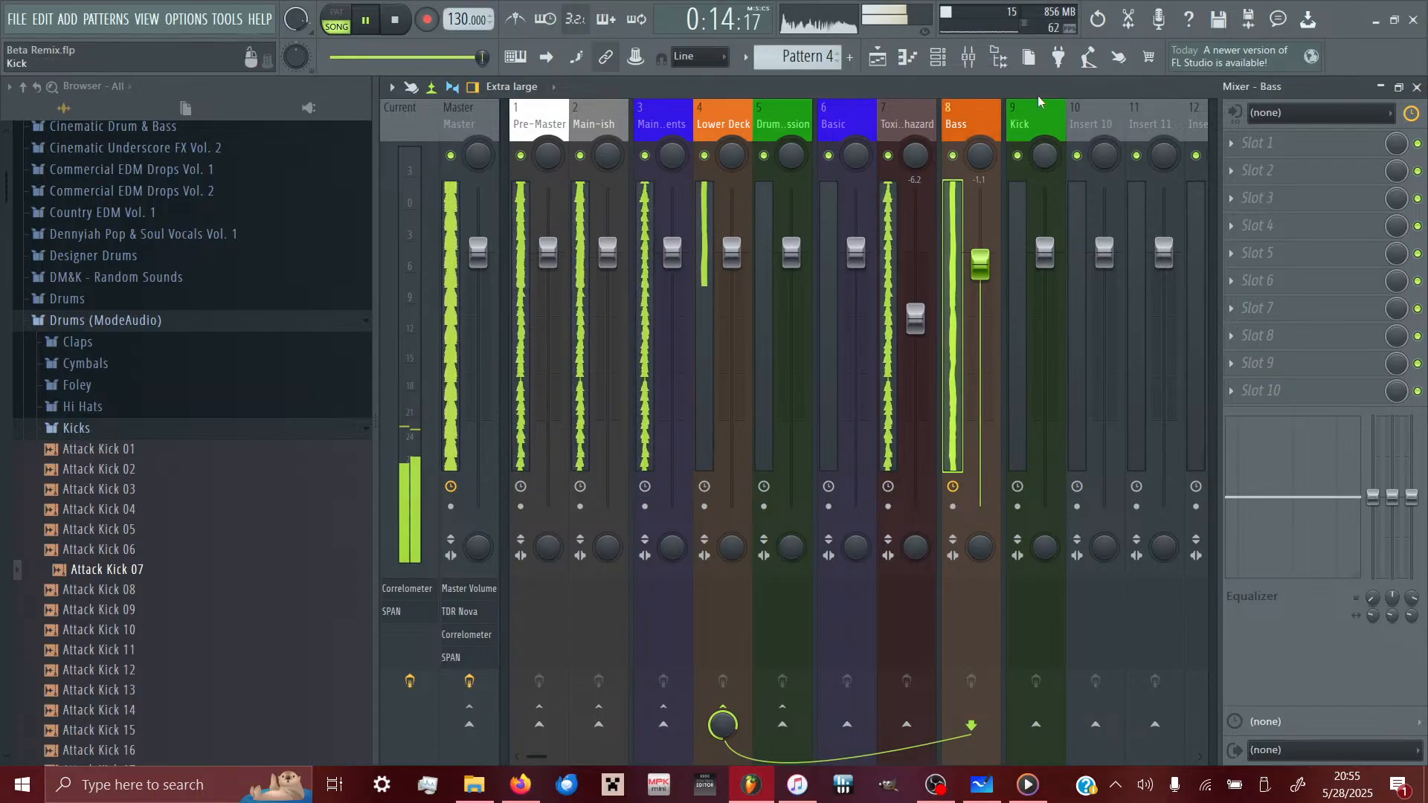
left_click(940, 64)
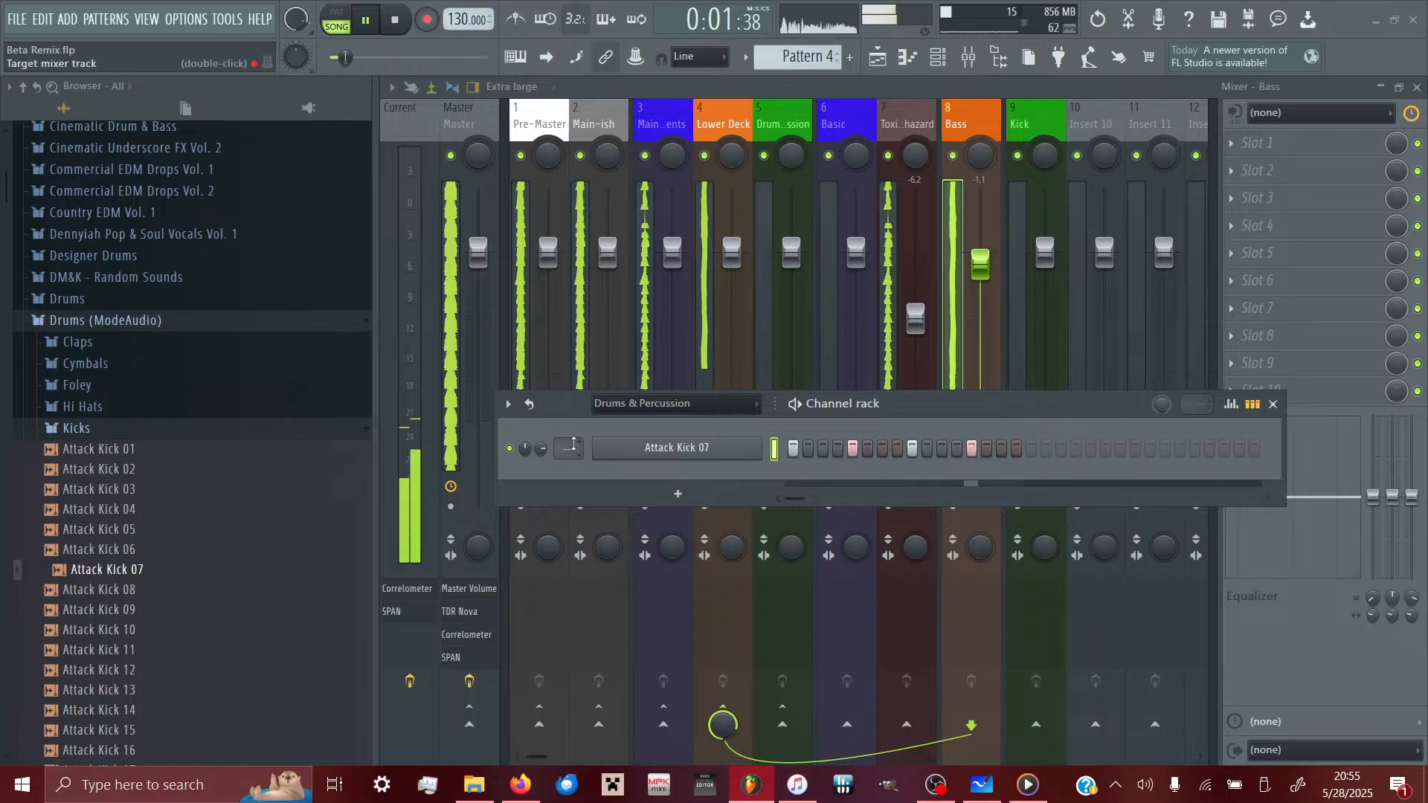
left_click_drag(573, 444, 574, 410)
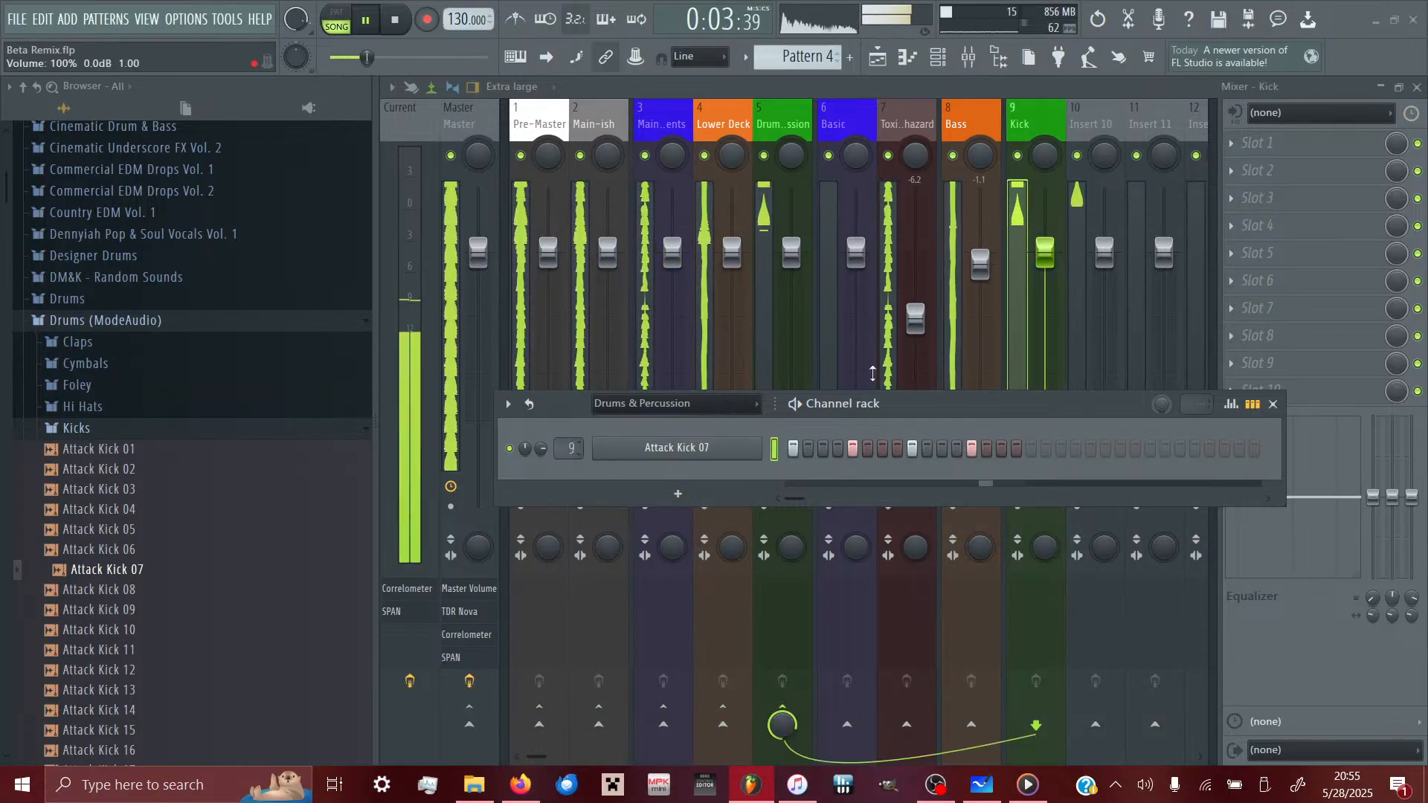
left_click(1274, 404)
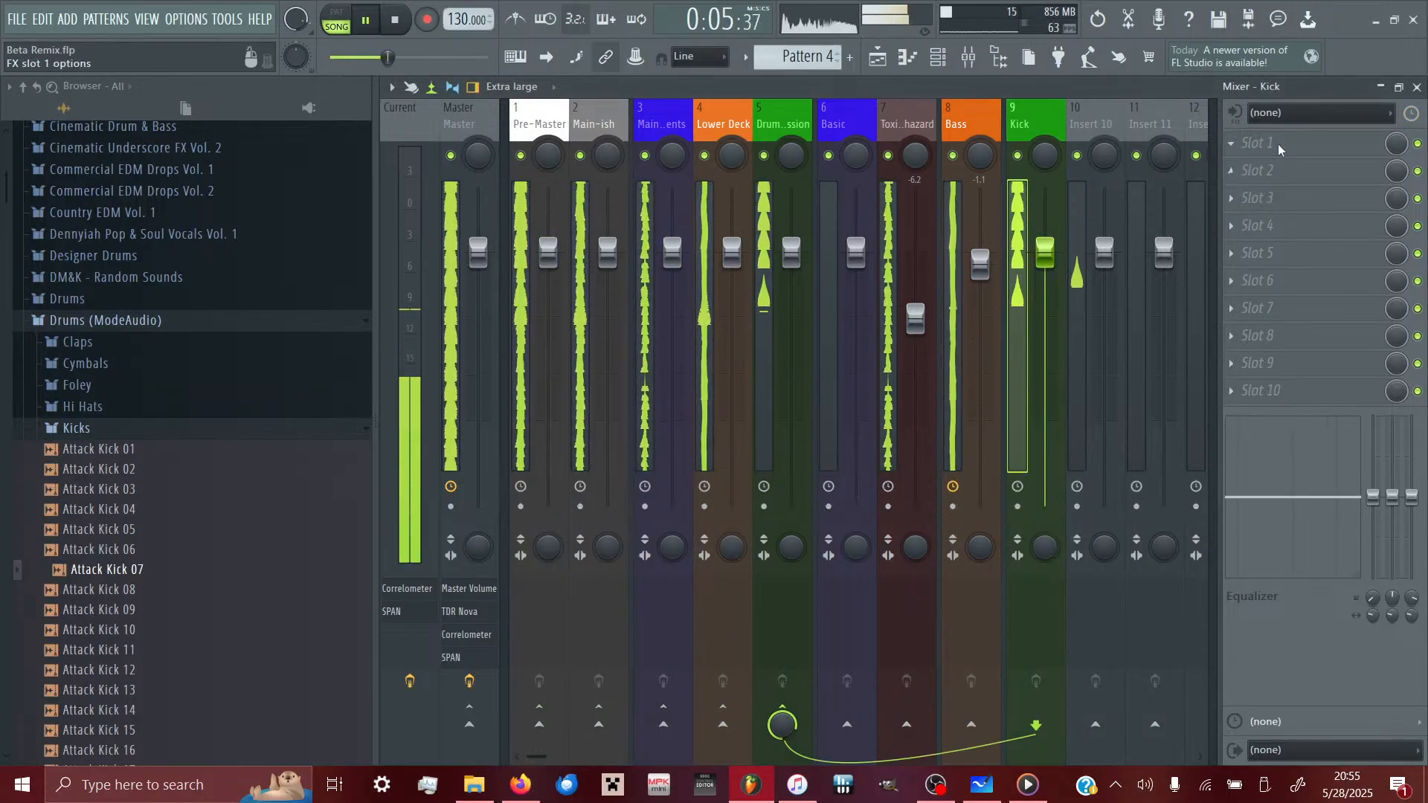
- Add Fruity Blood Overdrive to the first effect slot of the Kick mixer track
left_click(1279, 148)
left_click(662, 483)
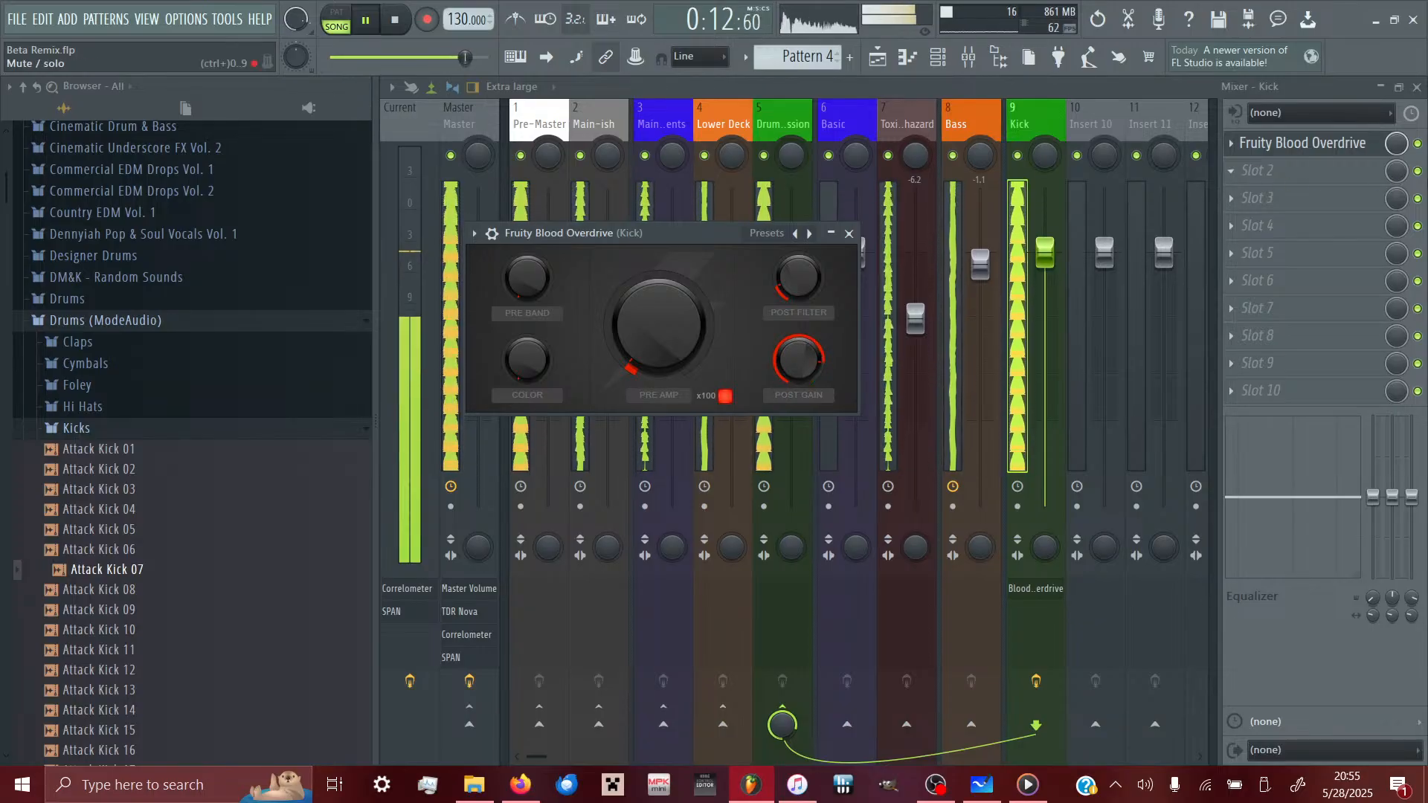
left_click(1419, 146)
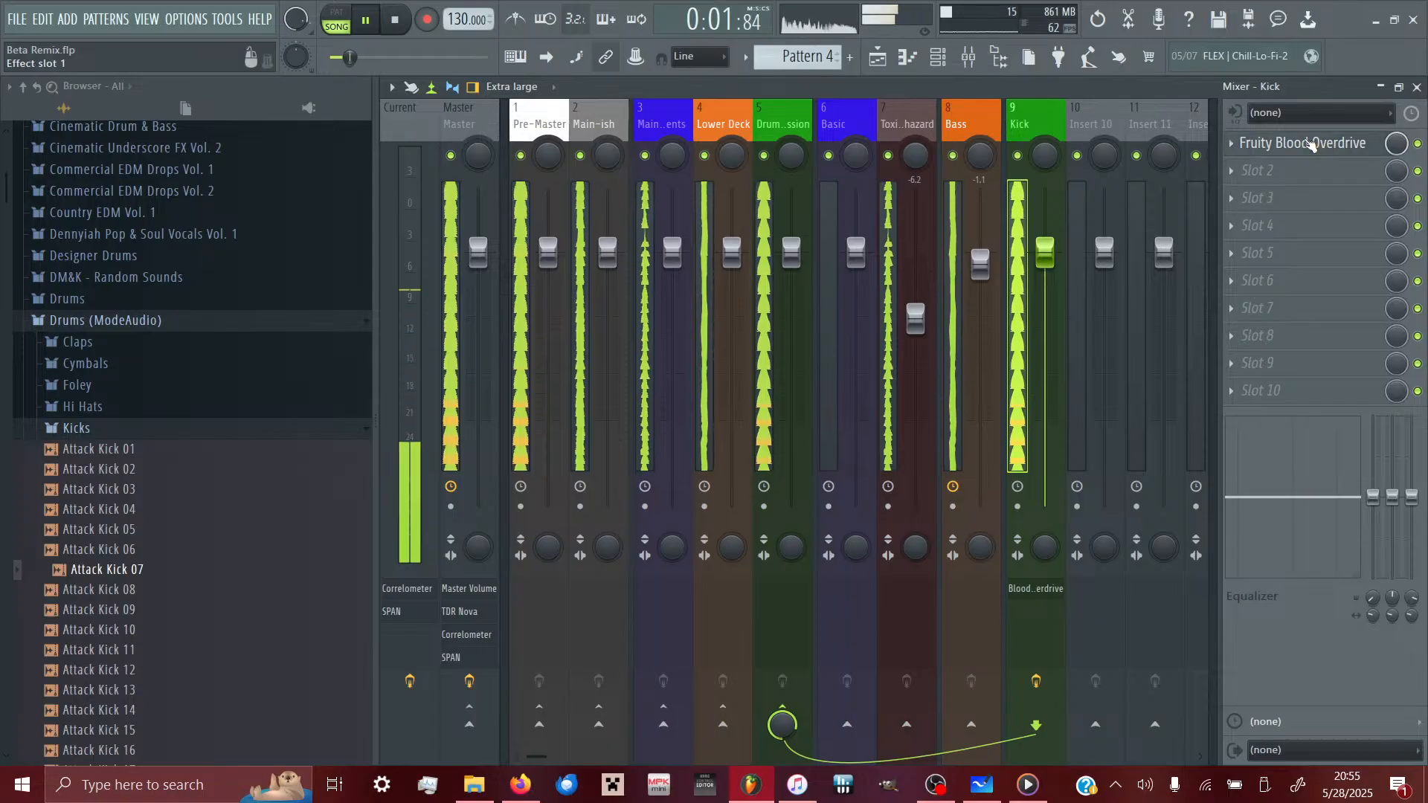
- Add ValhallaSupermassive to the Kick track's second effect slot with the Perc Verb preset and a 33.7 % mix
left_click(1268, 181)
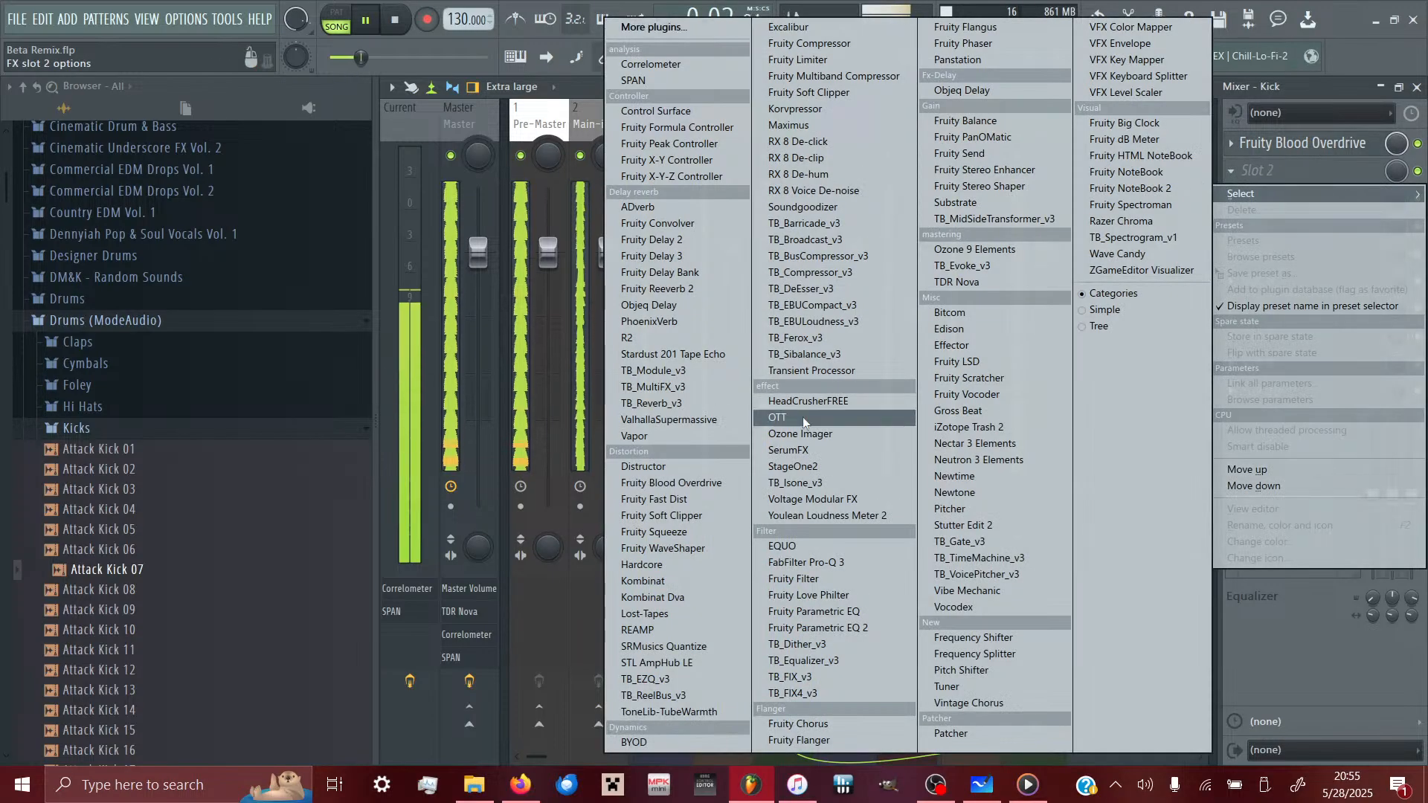
left_click(669, 419)
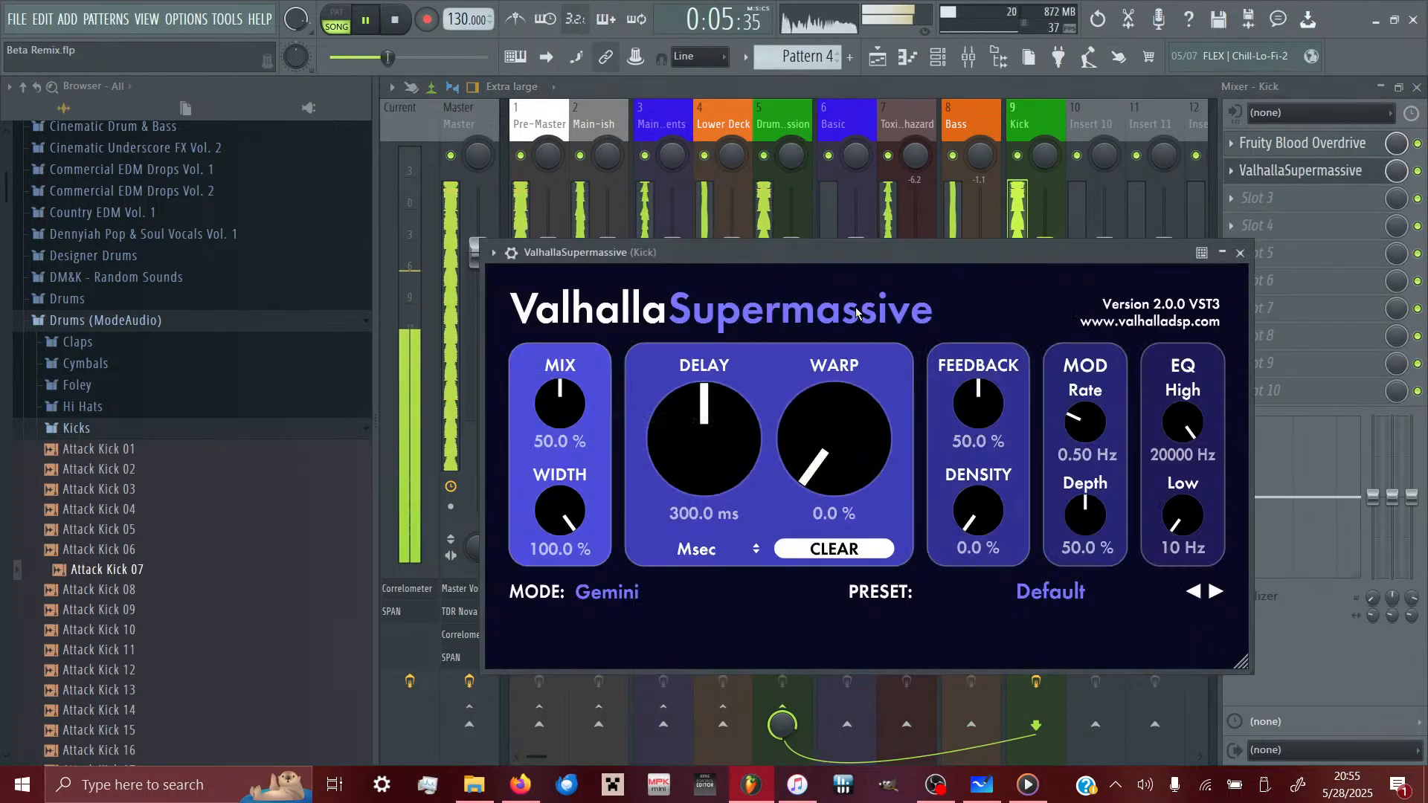
left_click(1047, 590)
left_click(994, 332)
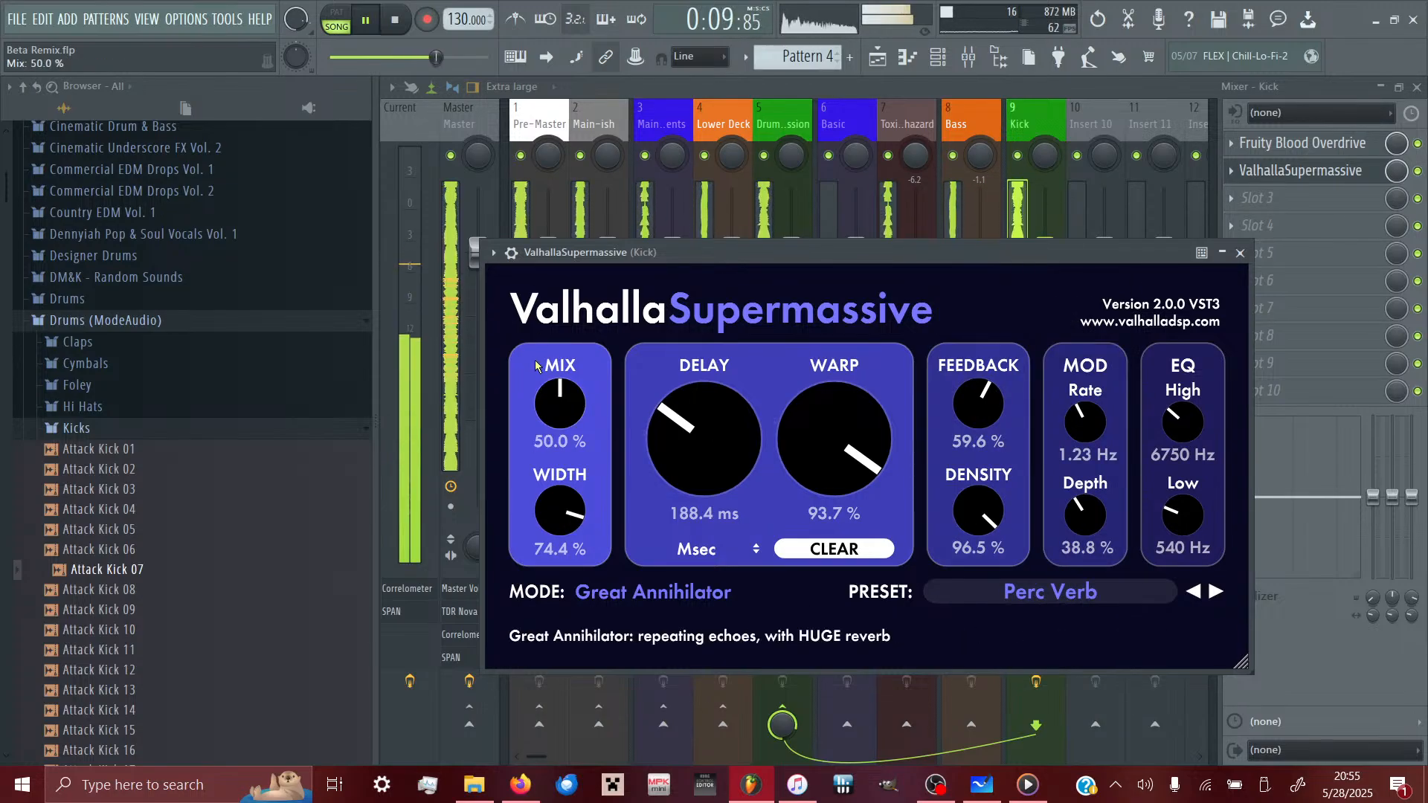
left_click_drag(536, 365, 535, 401)
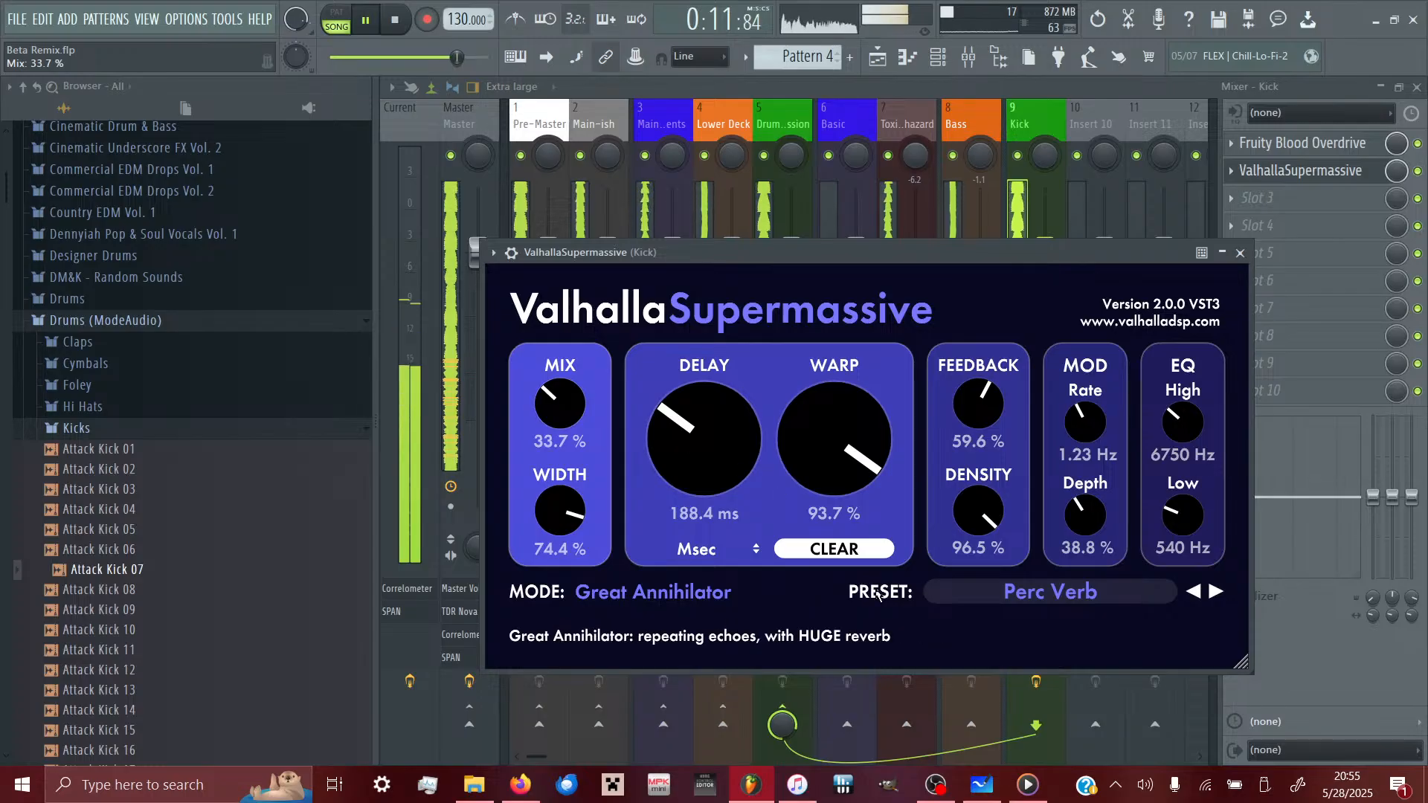
- Switch ValhallaSupermassive to the Percussion in Orbit preset, set its mix to 21.1 % and close the plugin
left_click(989, 599)
left_click(1028, 348)
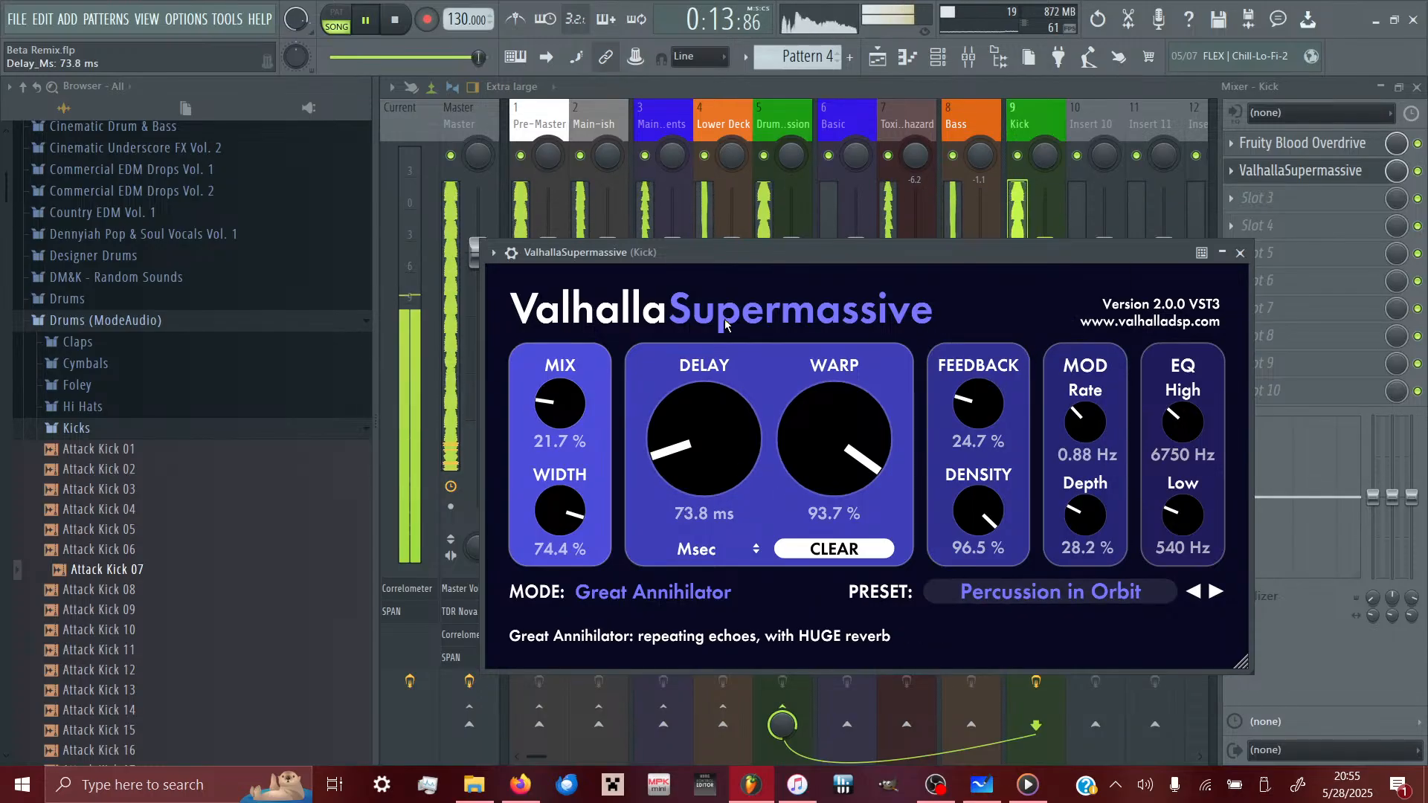
mouse_move(538, 384)
left_mouse_down()
mouse_move(545, 312)
mouse_move(542, 383)
left_mouse_up()
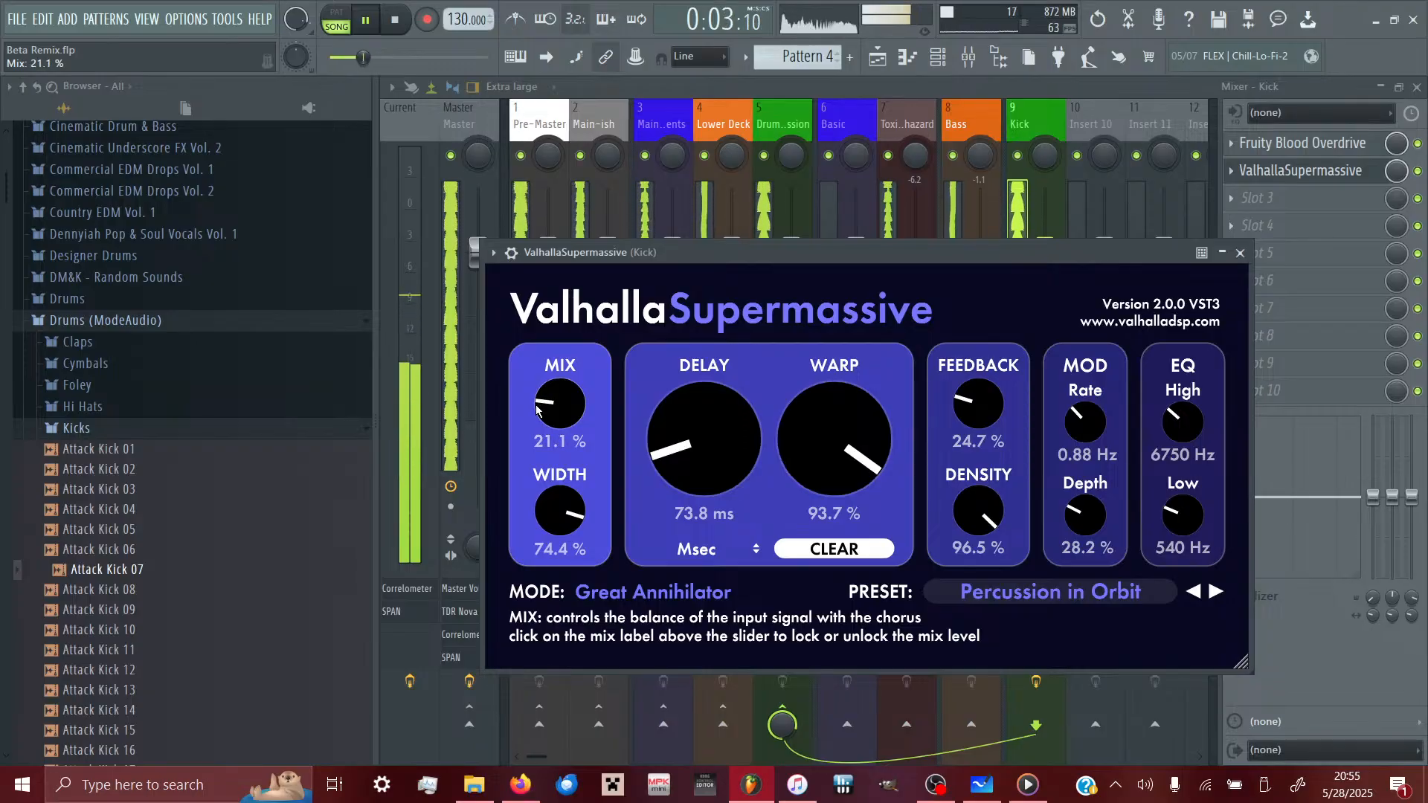
left_click(1242, 254)
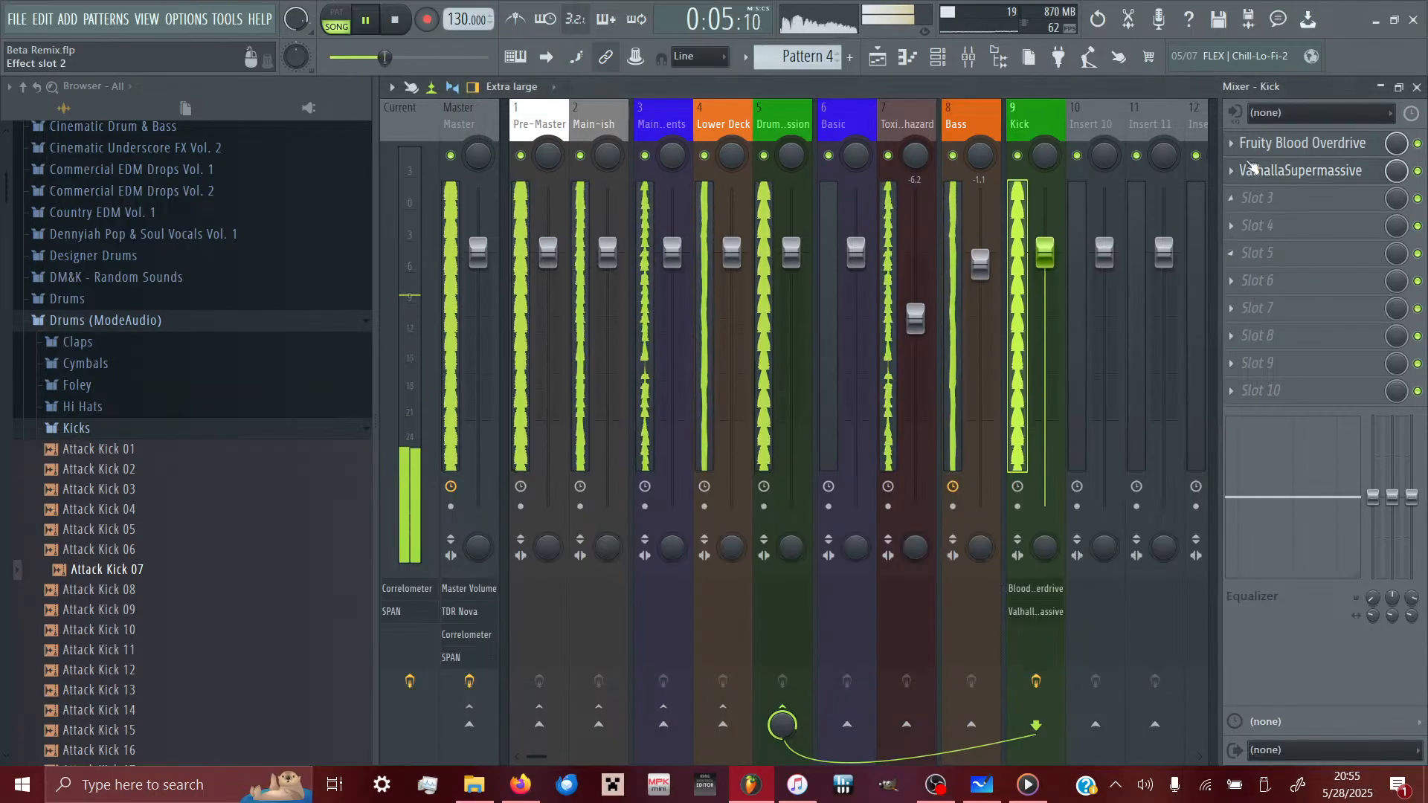
- Open Pattern 3's Serum notes in the piano roll and select the notes in bars 1 to 8
left_click(978, 125)
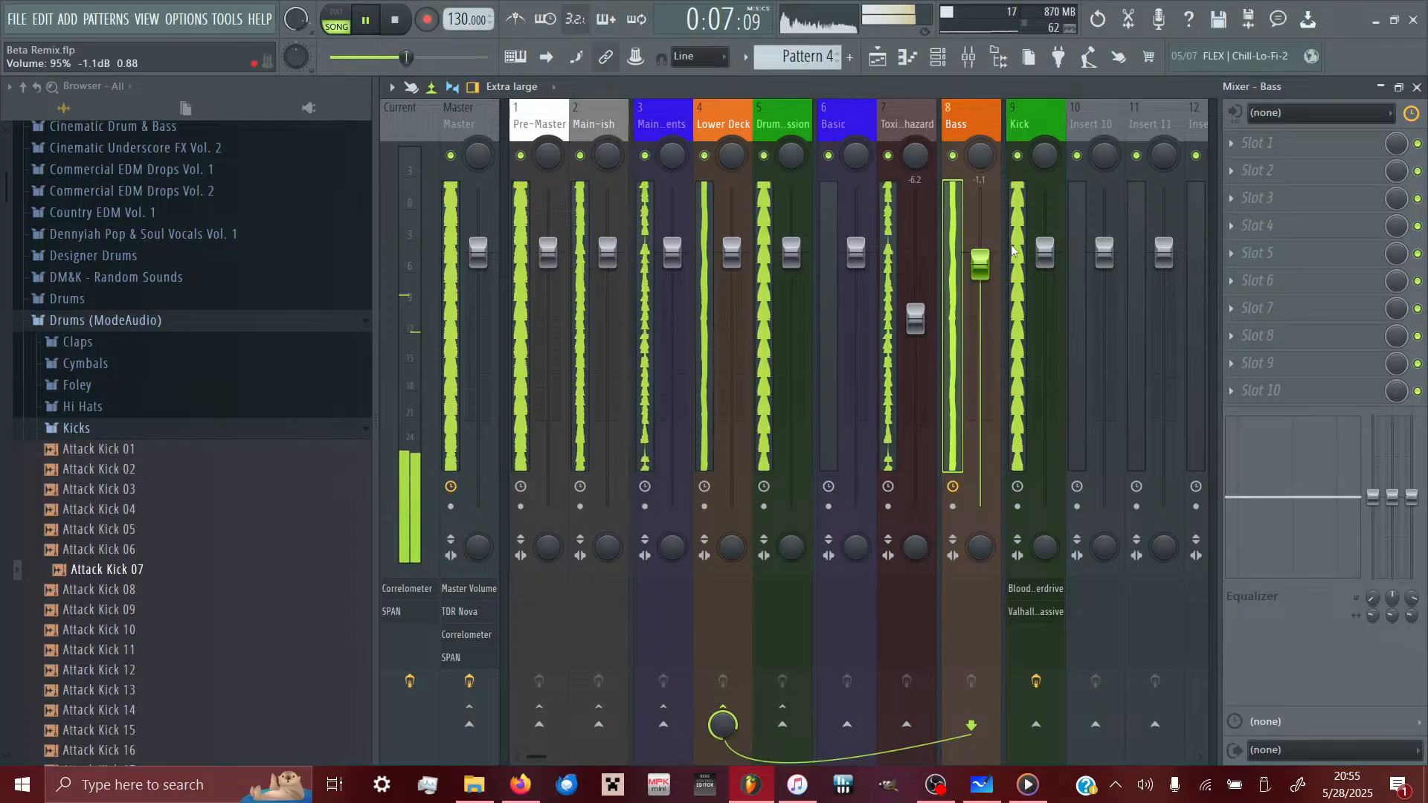
left_click(941, 58)
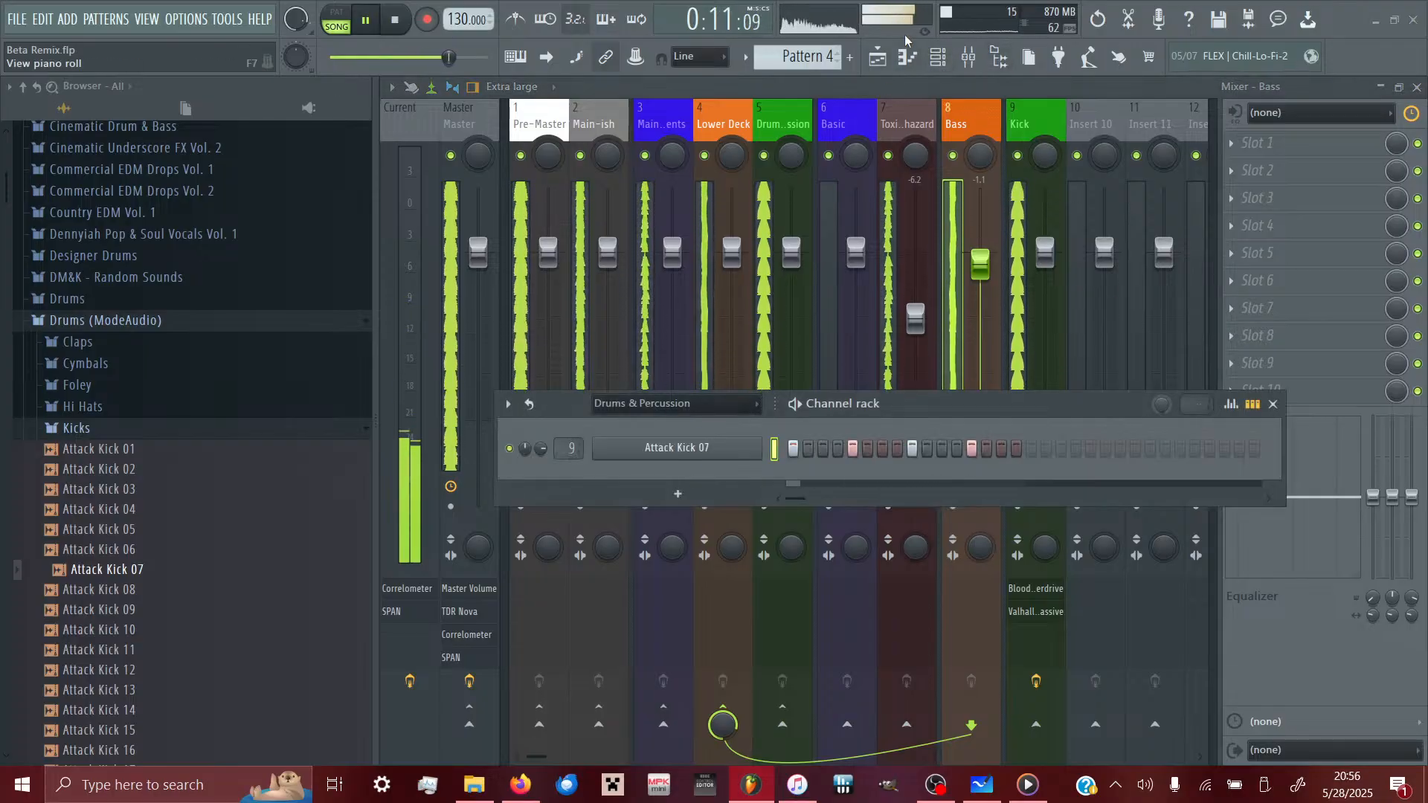
left_click(878, 57)
double_click(749, 219)
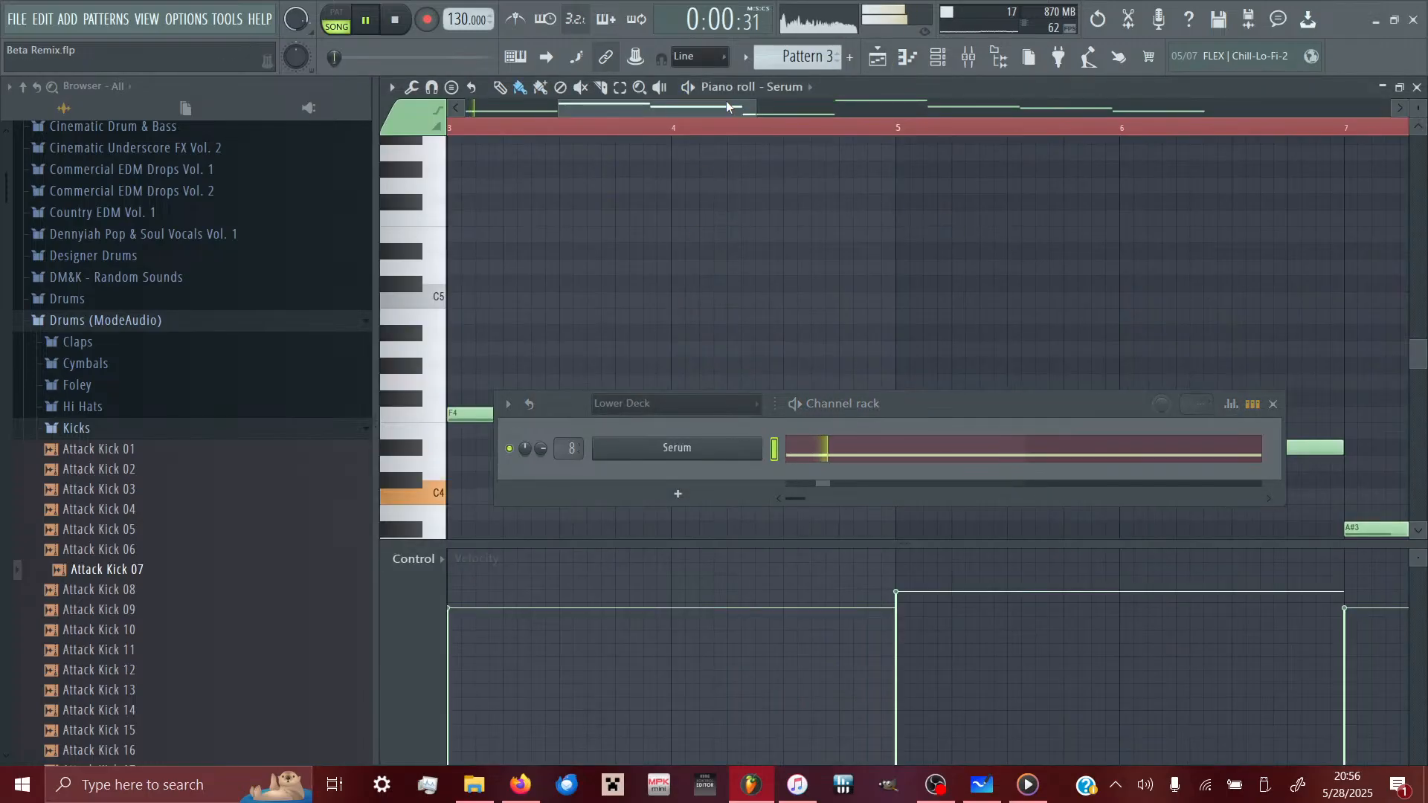
left_click(1272, 403)
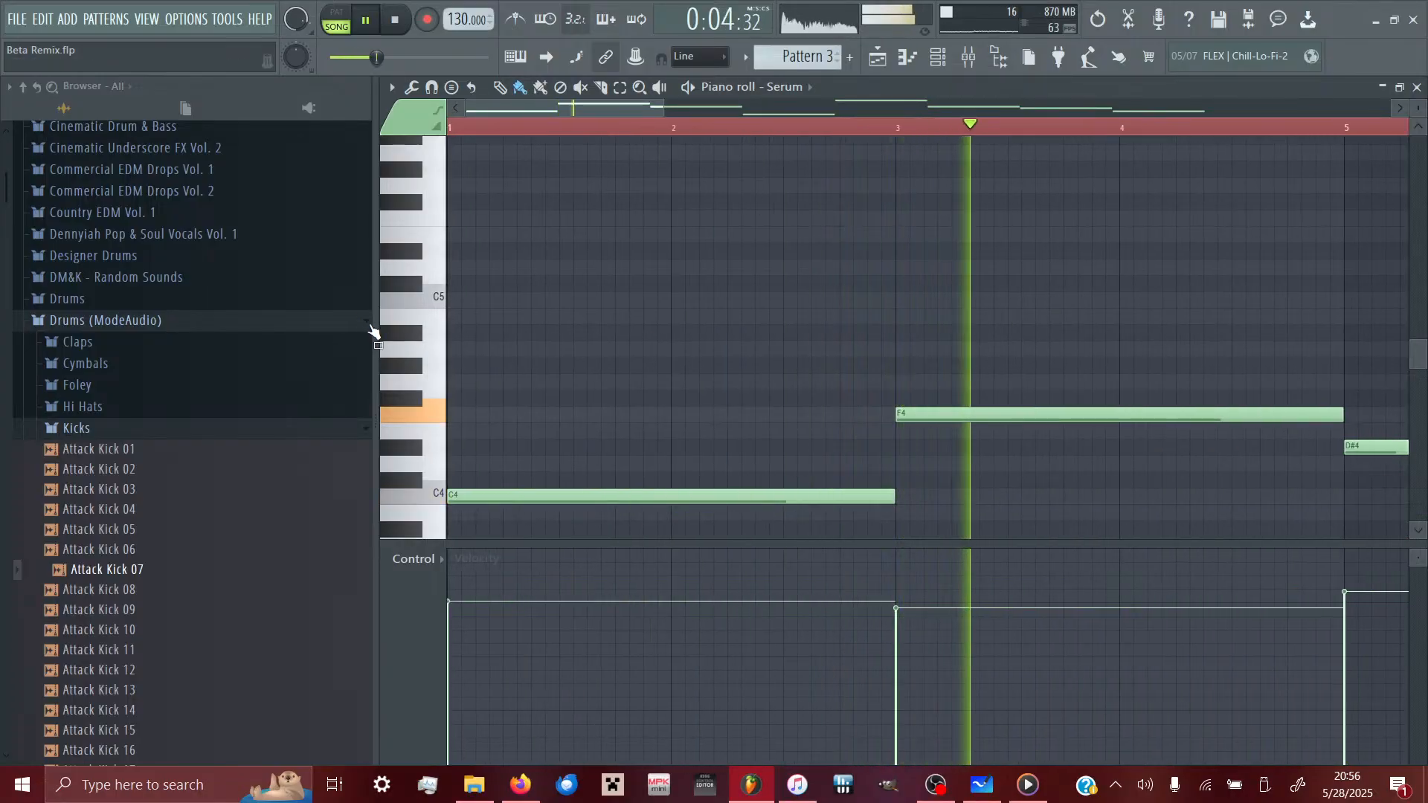
key("alt+F8")
scroll(714, 344, "down", 3)
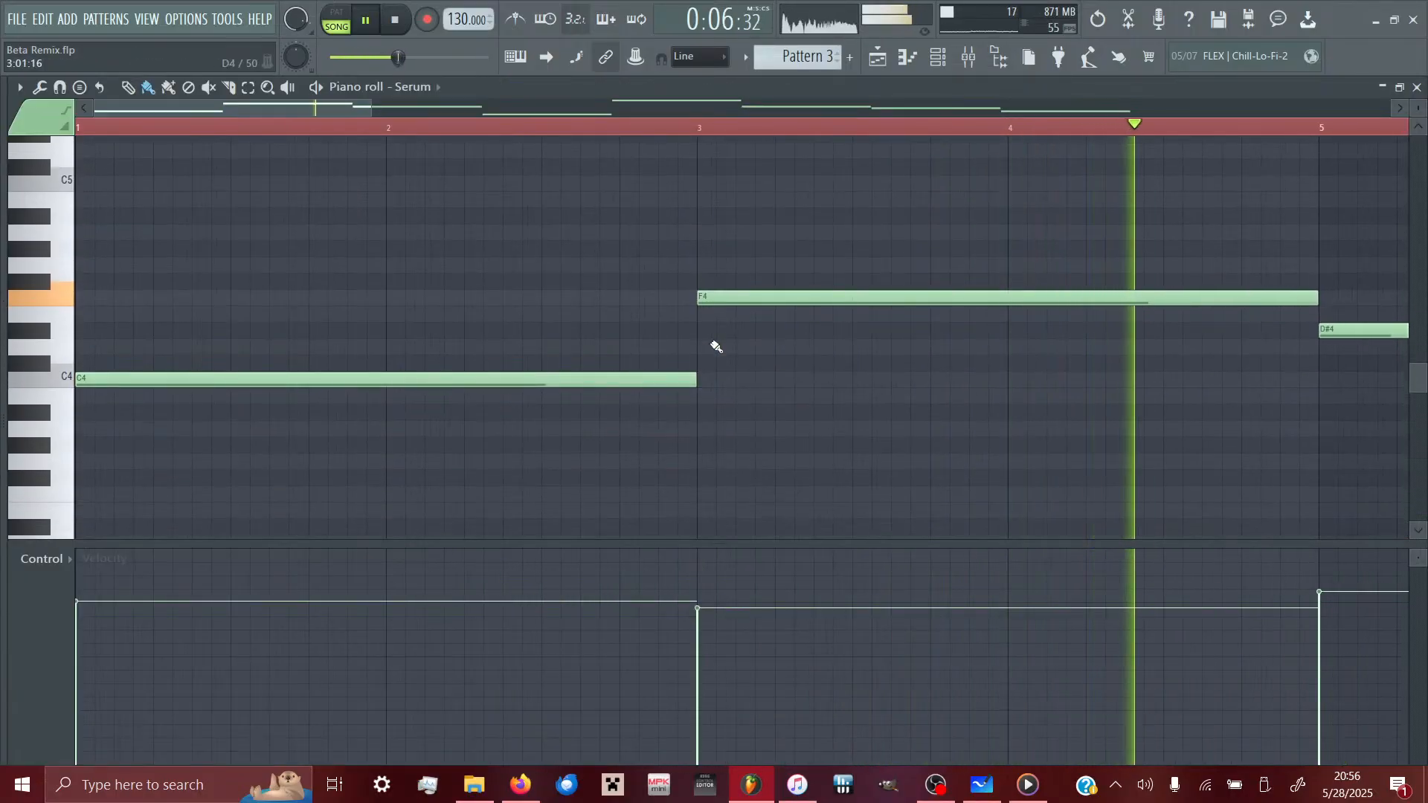
key("ctrl+a")
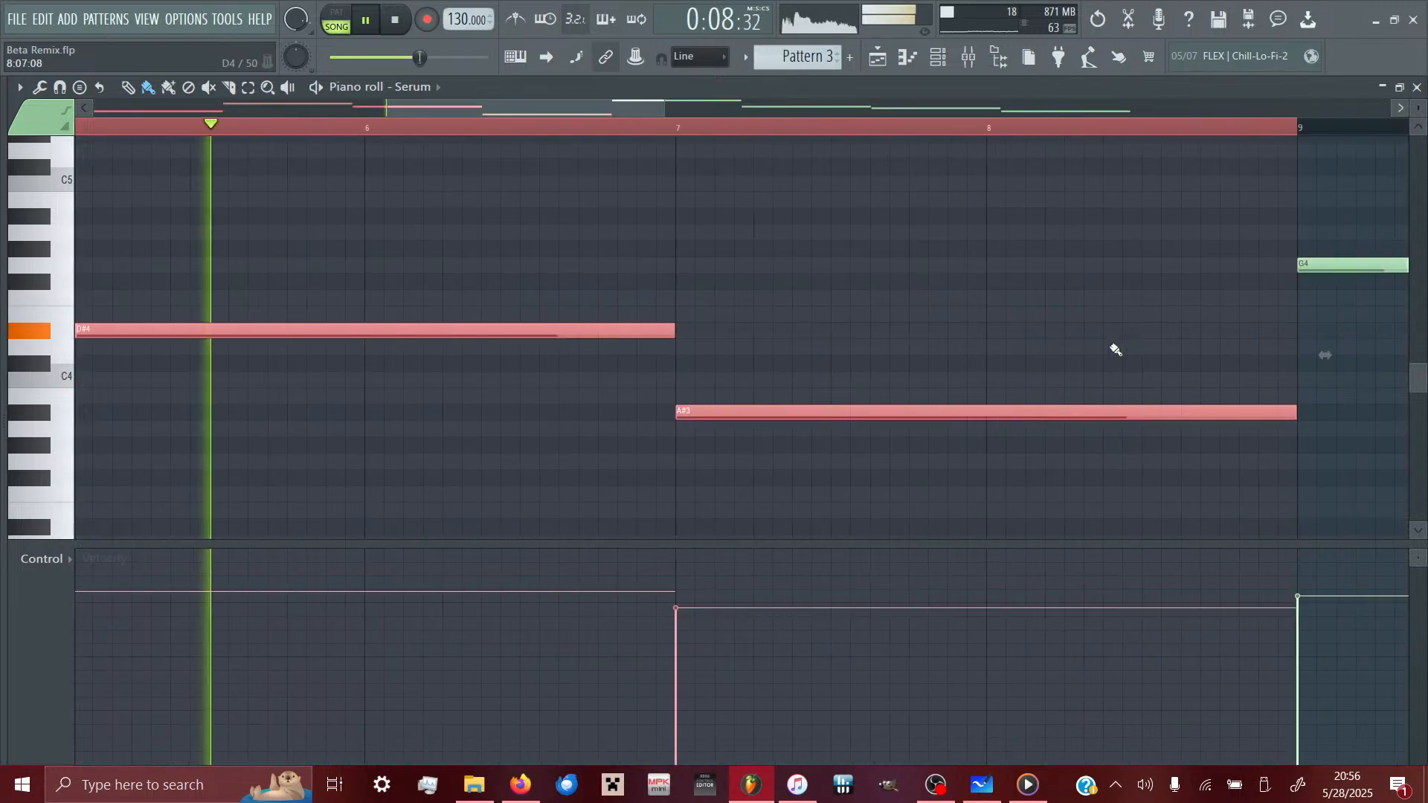
- Return to the playlist and create a new empty pattern with the default name
key("F5")
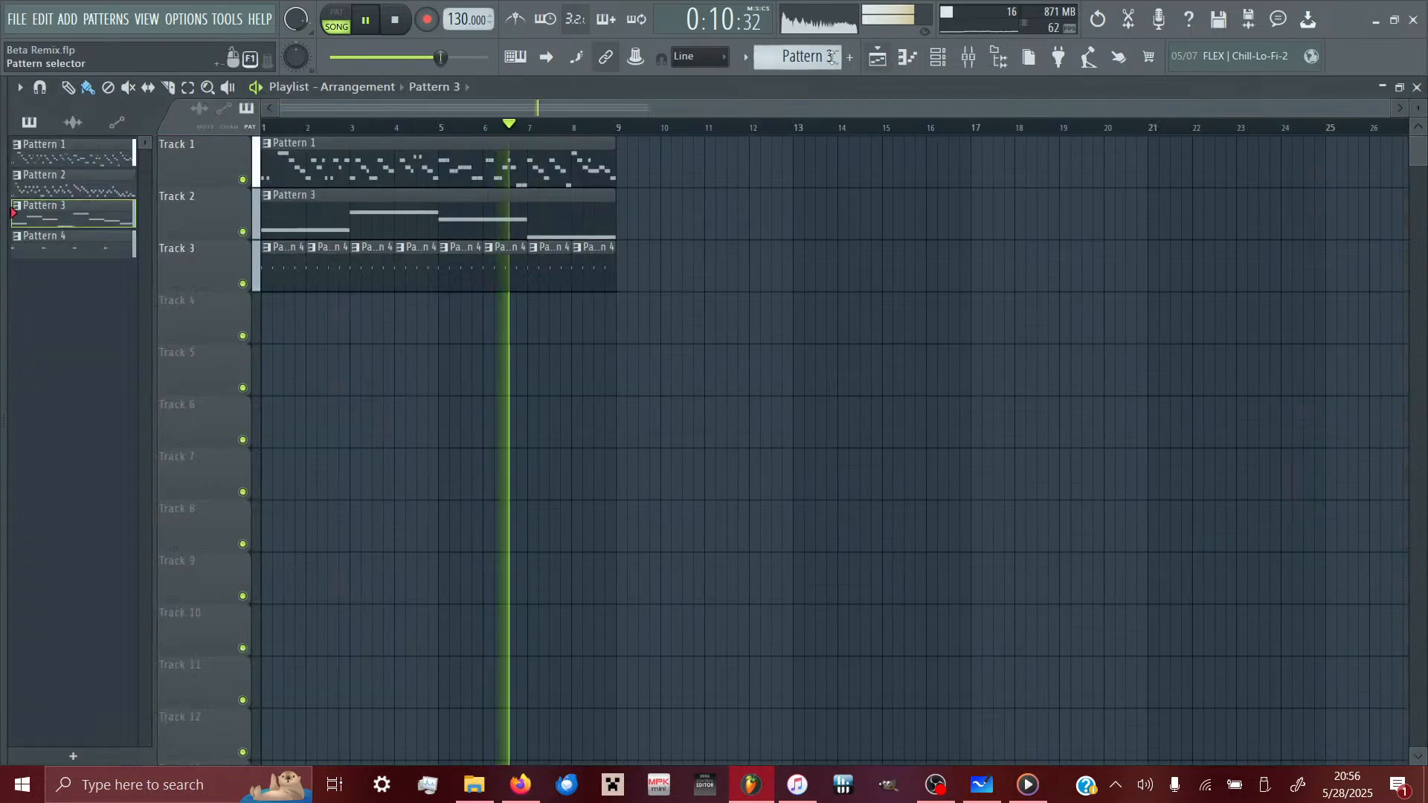
left_click(849, 56)
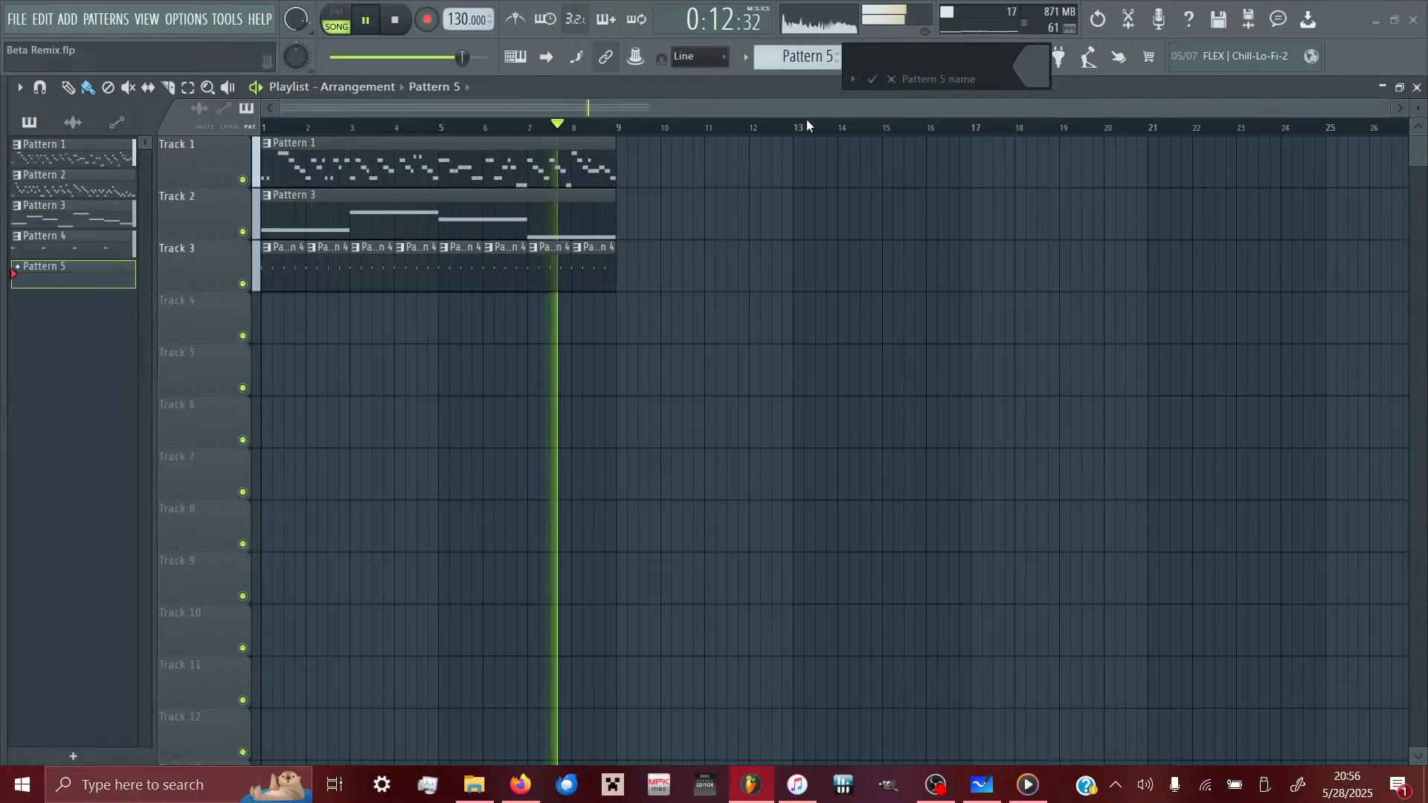
key("Return")
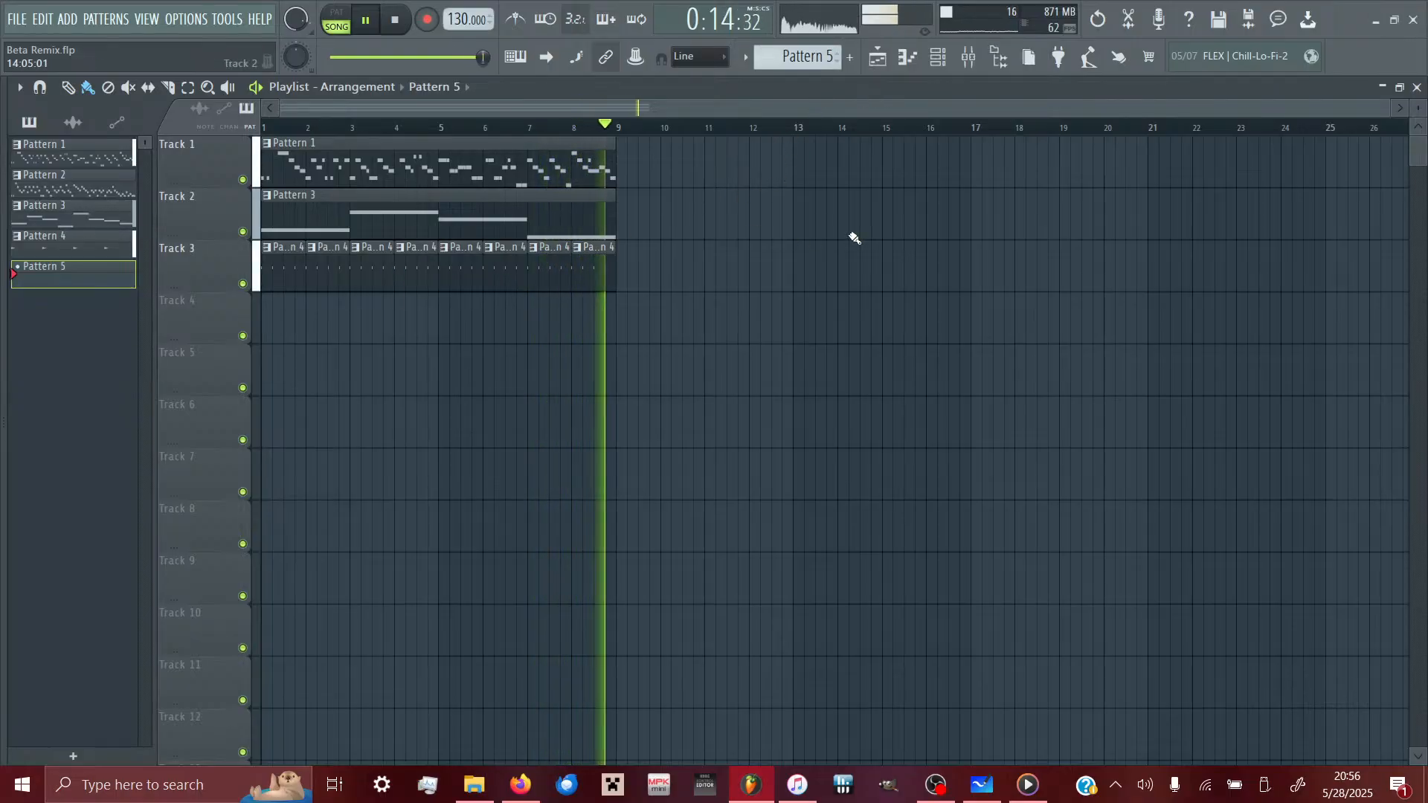
- Add a second Serum instrument to the Lower Deck group in the channel rack
key("F6")
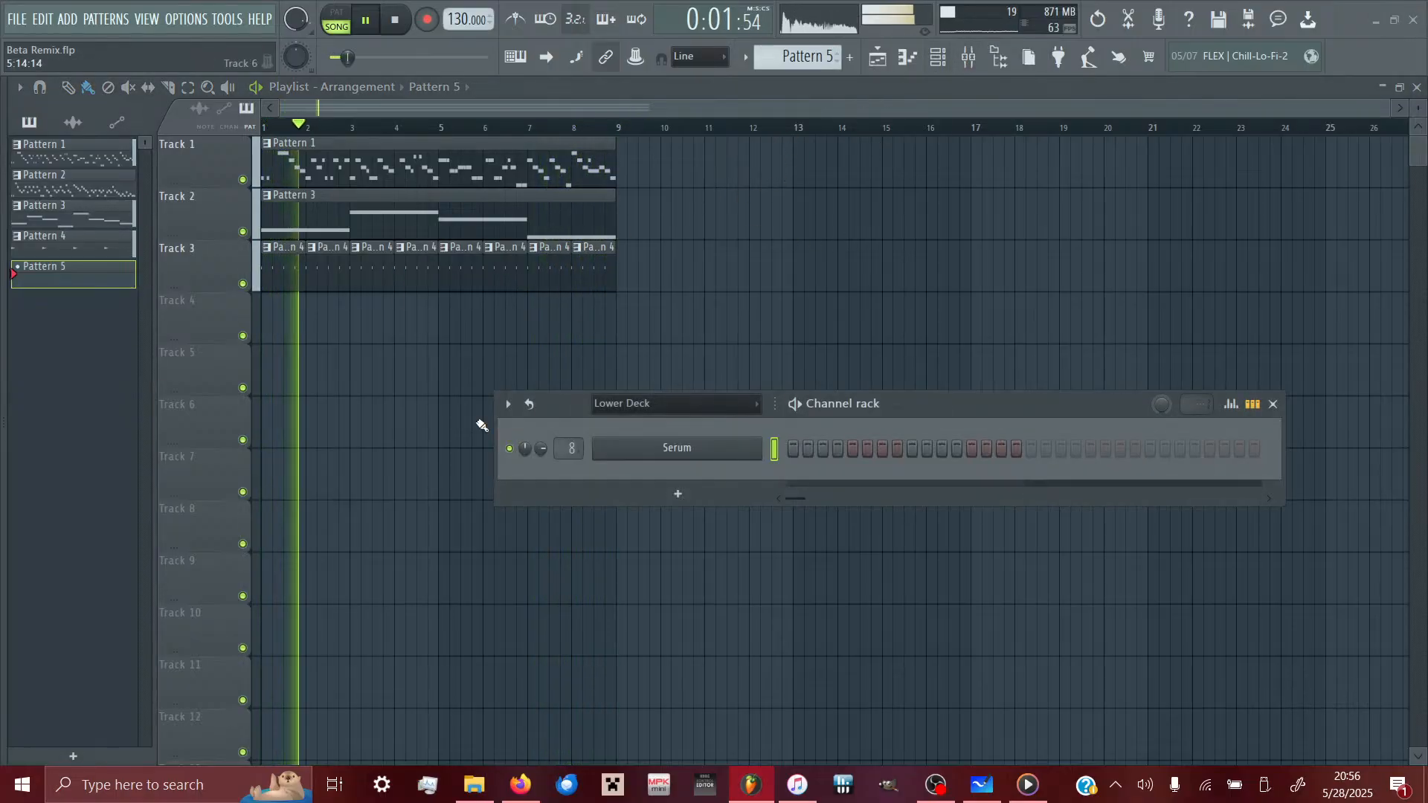
left_click(678, 493)
left_click(1027, 146)
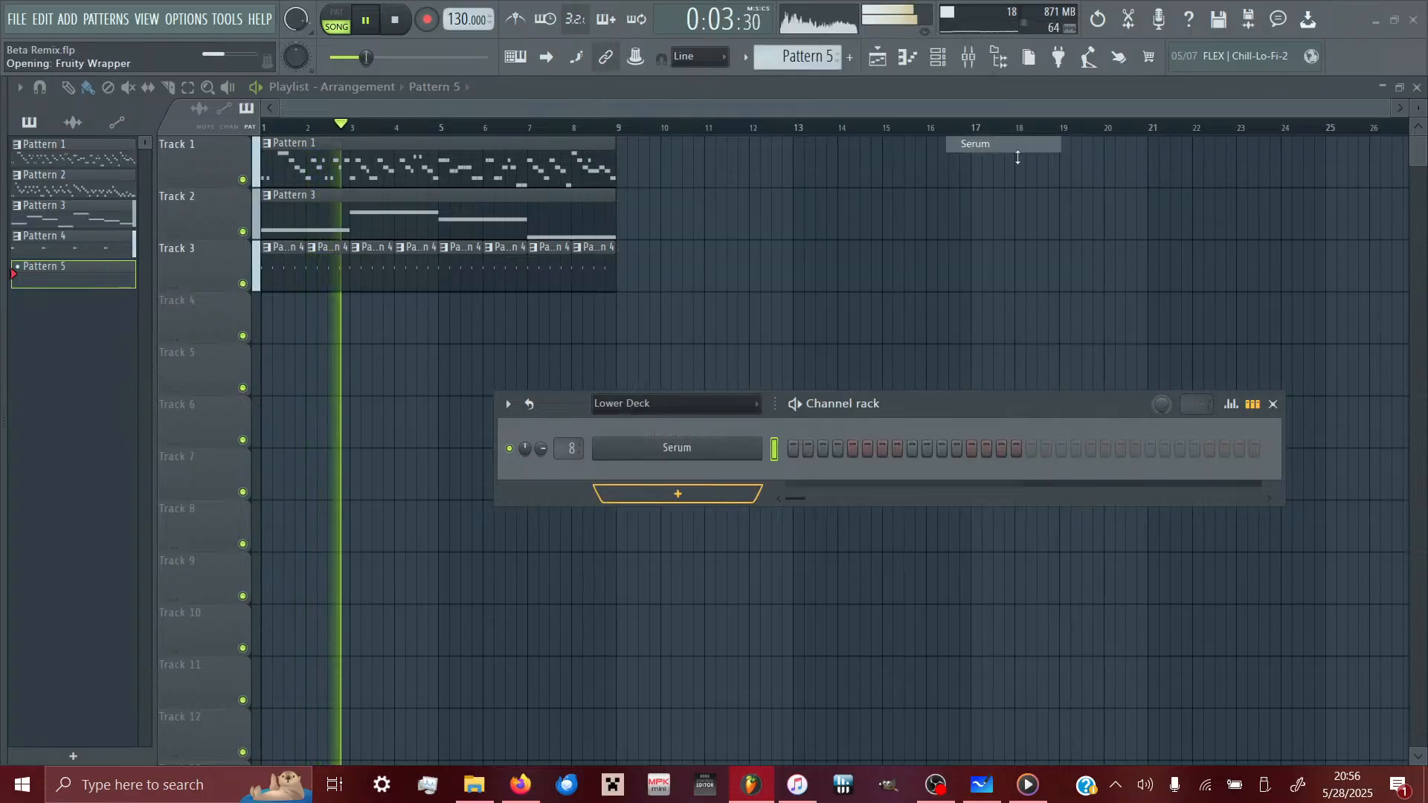
- Load The Phatest Sub 2 preset from Custom - Subs and Basses into Serum #2
left_click_drag(439, 323, 564, 244)
left_click(744, 270)
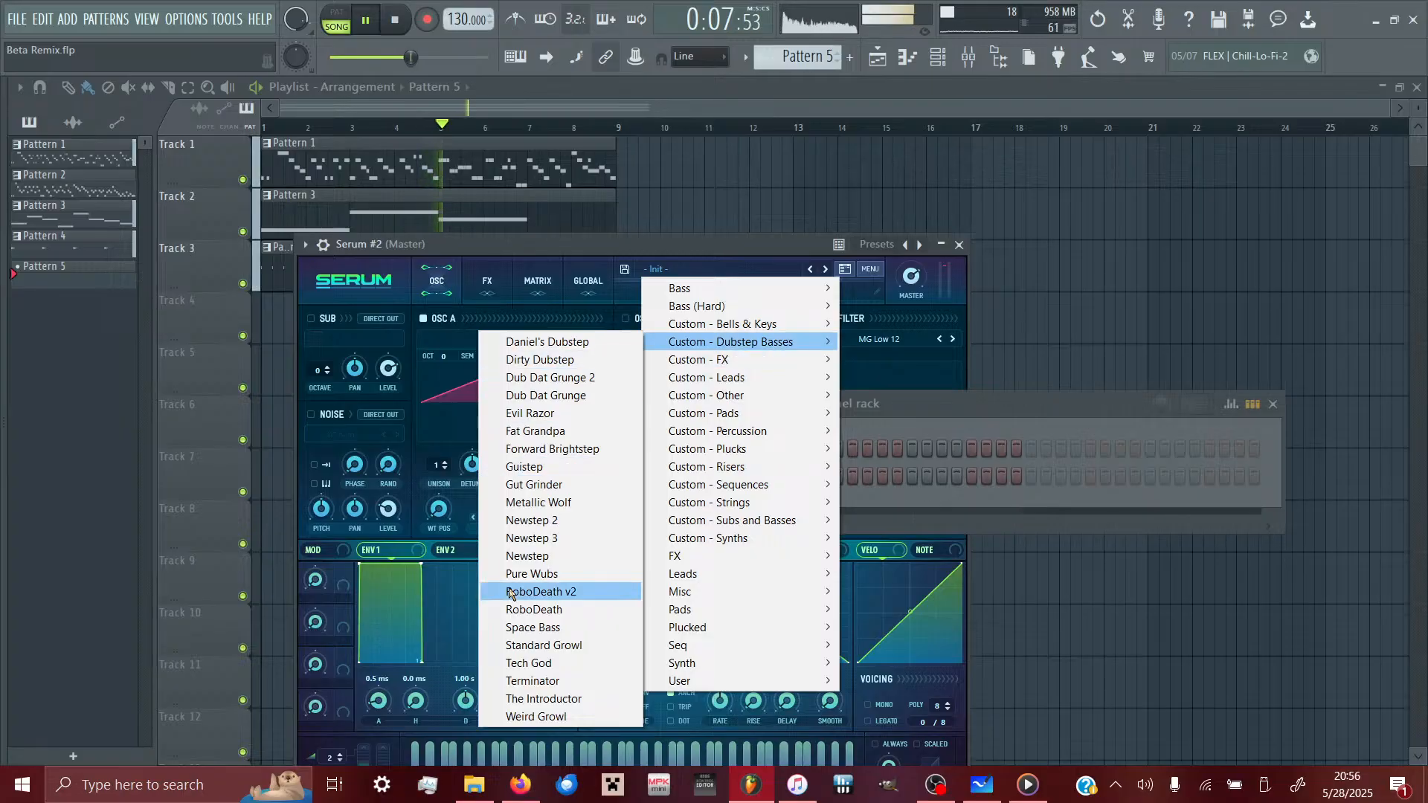
mouse_move(740, 520)
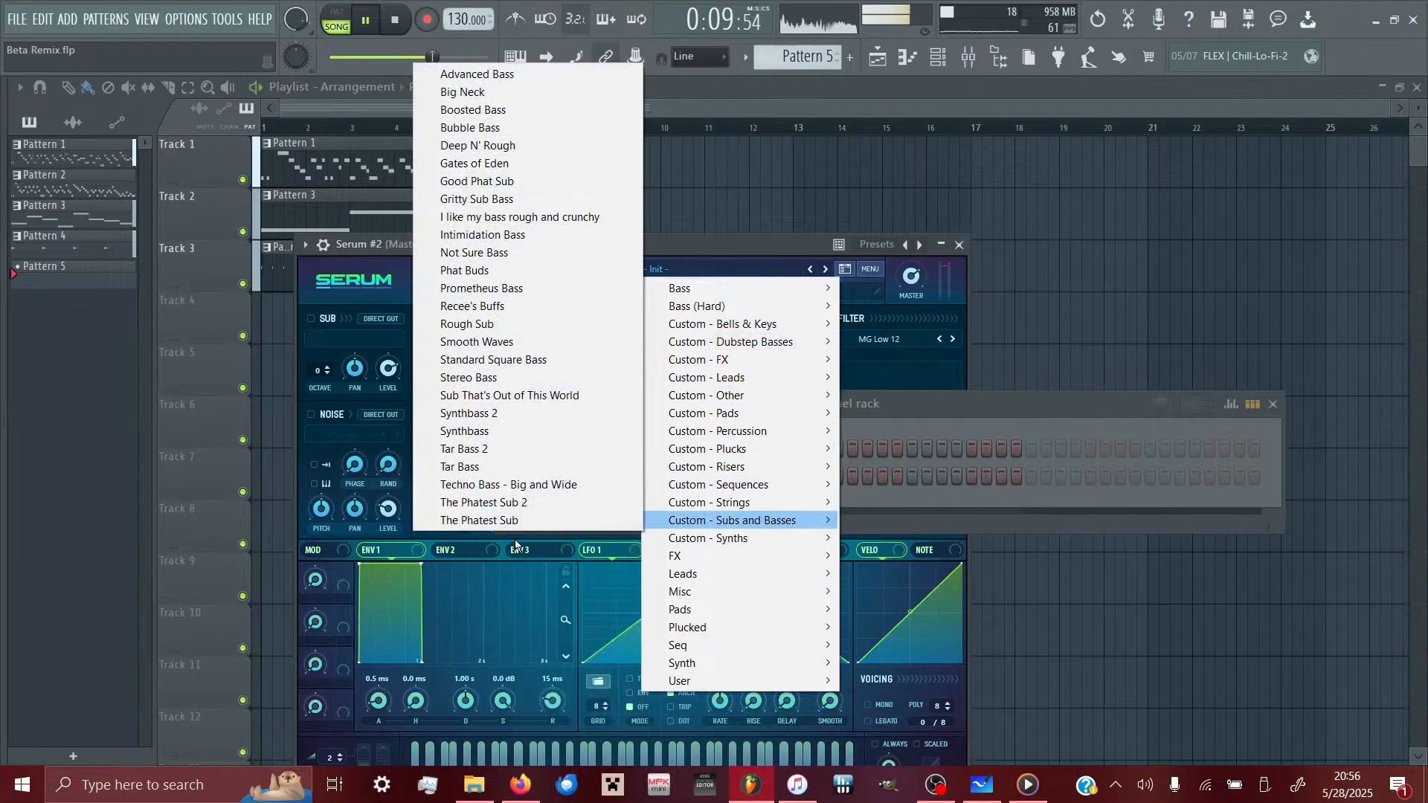
left_click(564, 503)
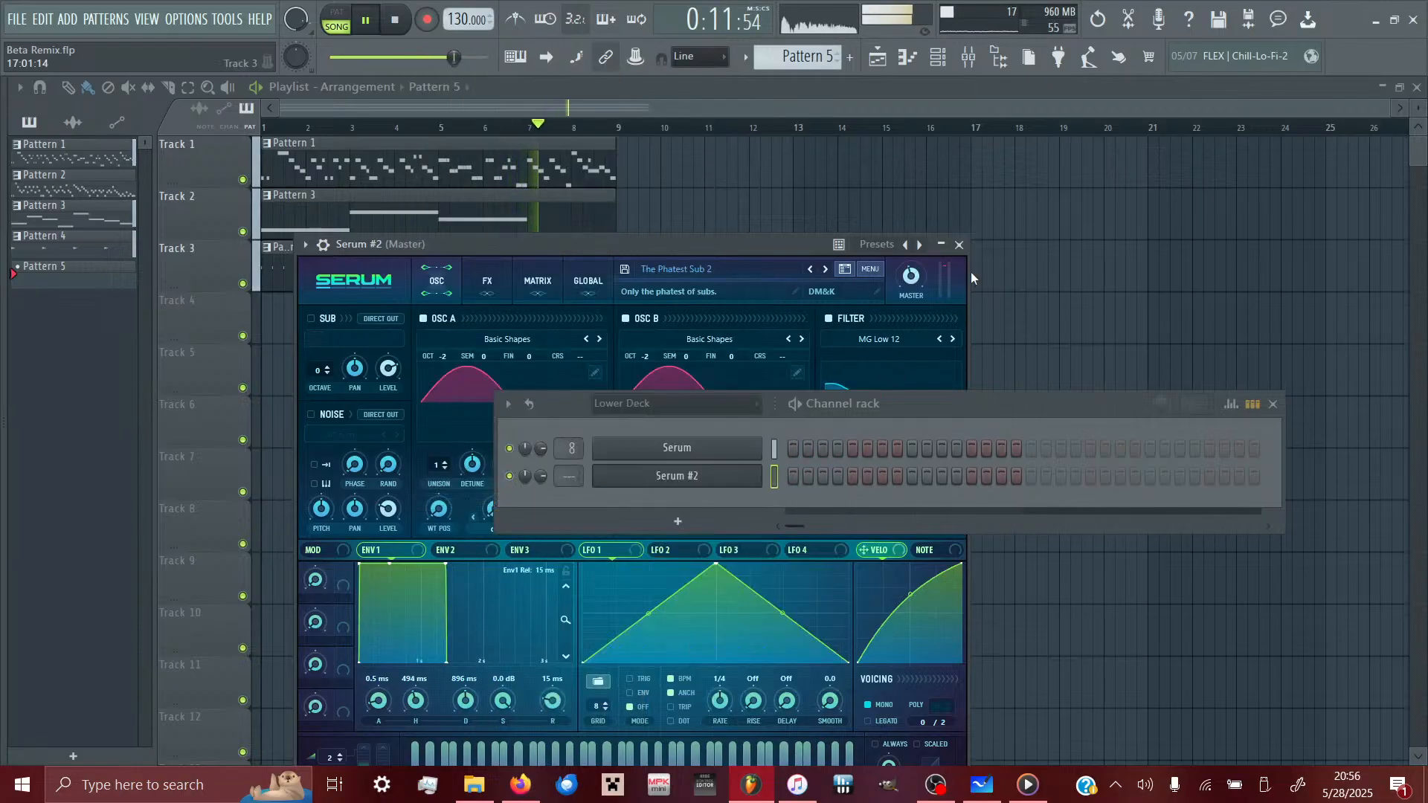
- Move the channel rack clear of the plugin windows and check the first Serum's preset, leaving both Serum windows closed
left_click(959, 244)
left_click(673, 476)
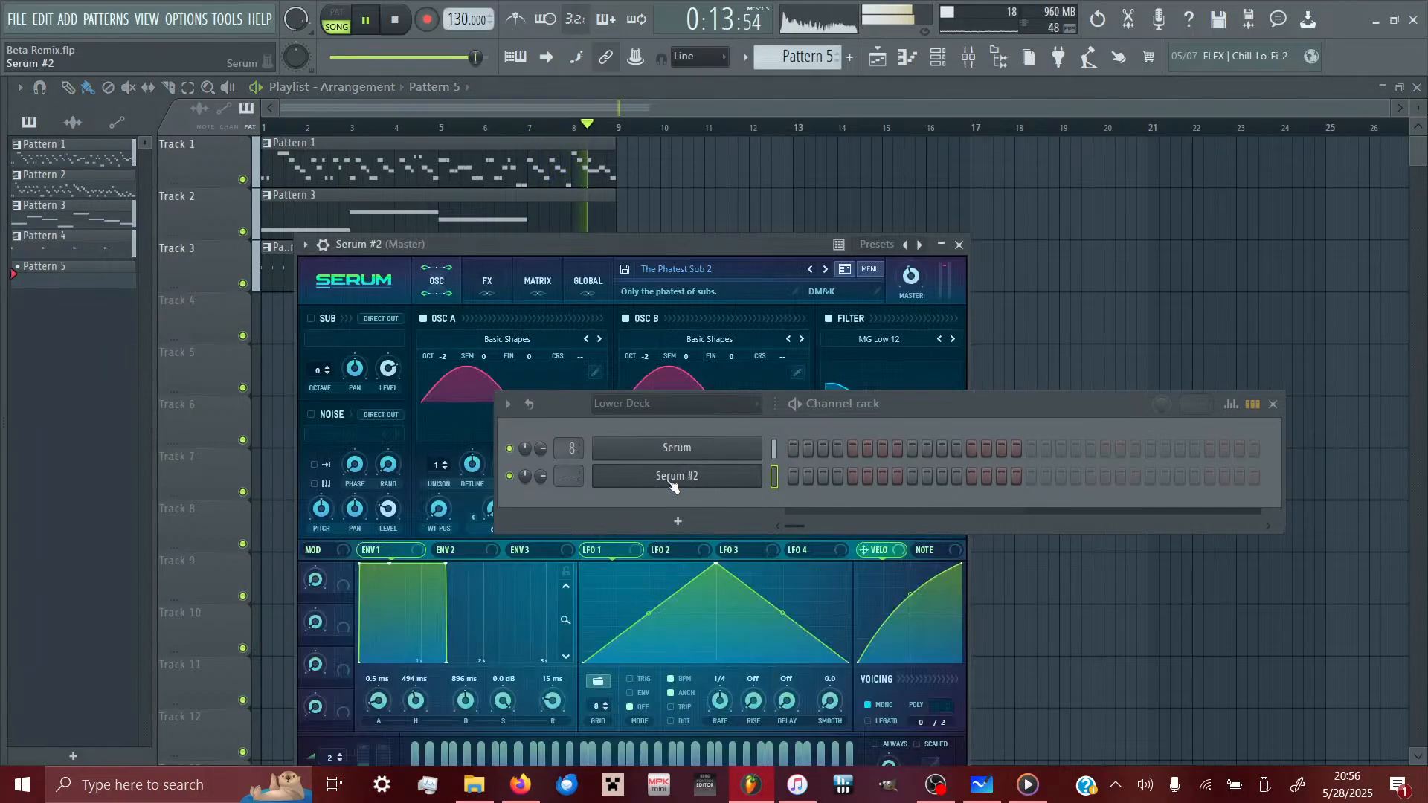
left_click_drag(573, 409, 744, 586)
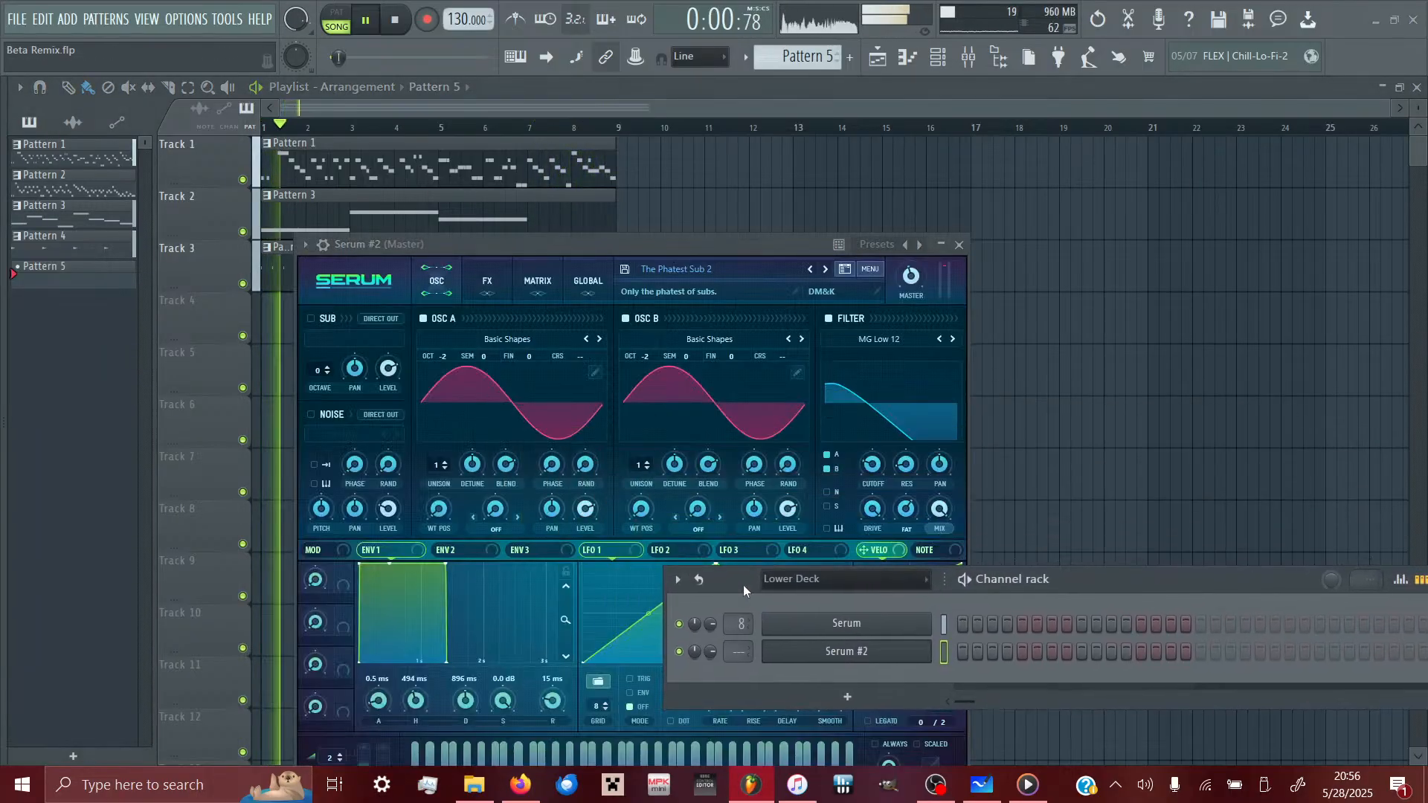
left_click(871, 658)
left_click(865, 630)
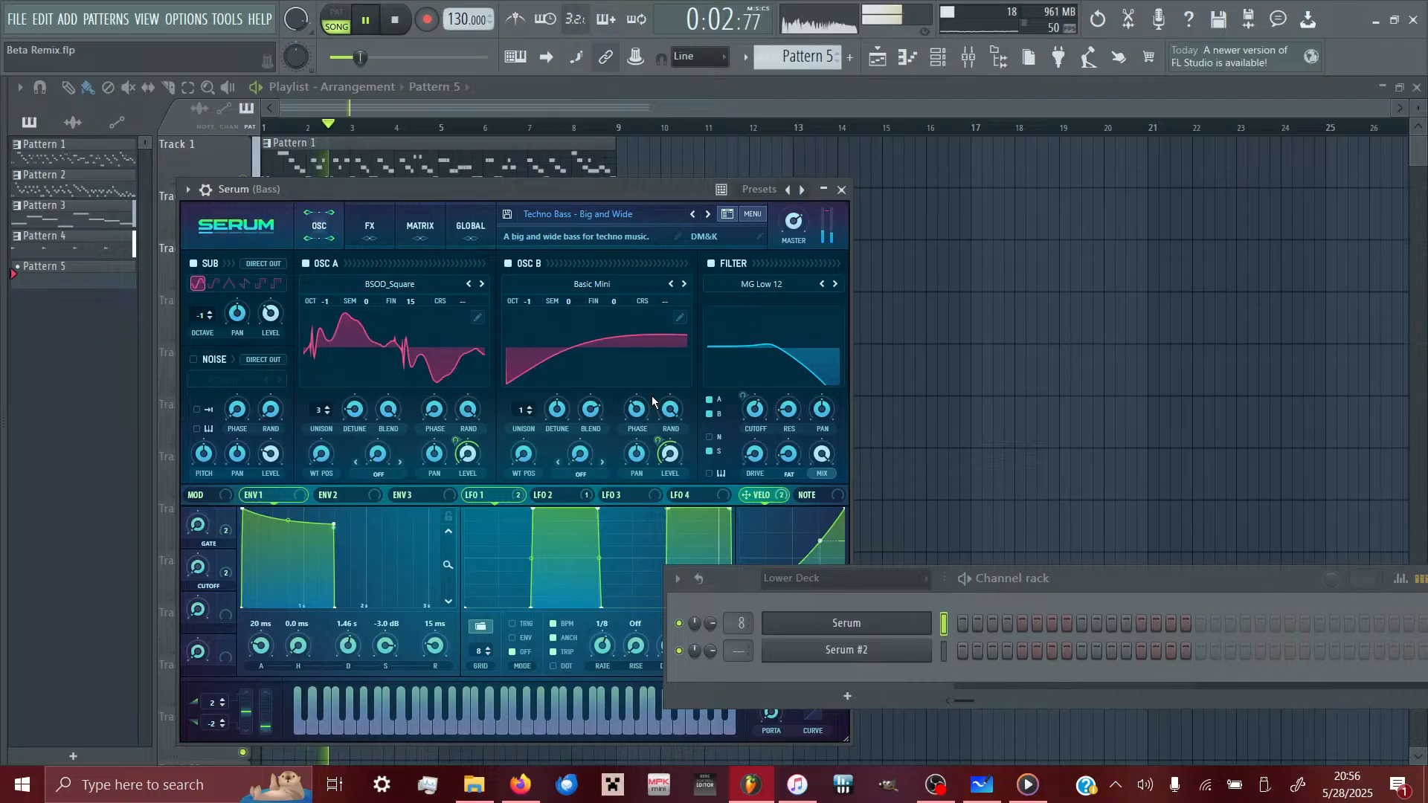
left_click(841, 190)
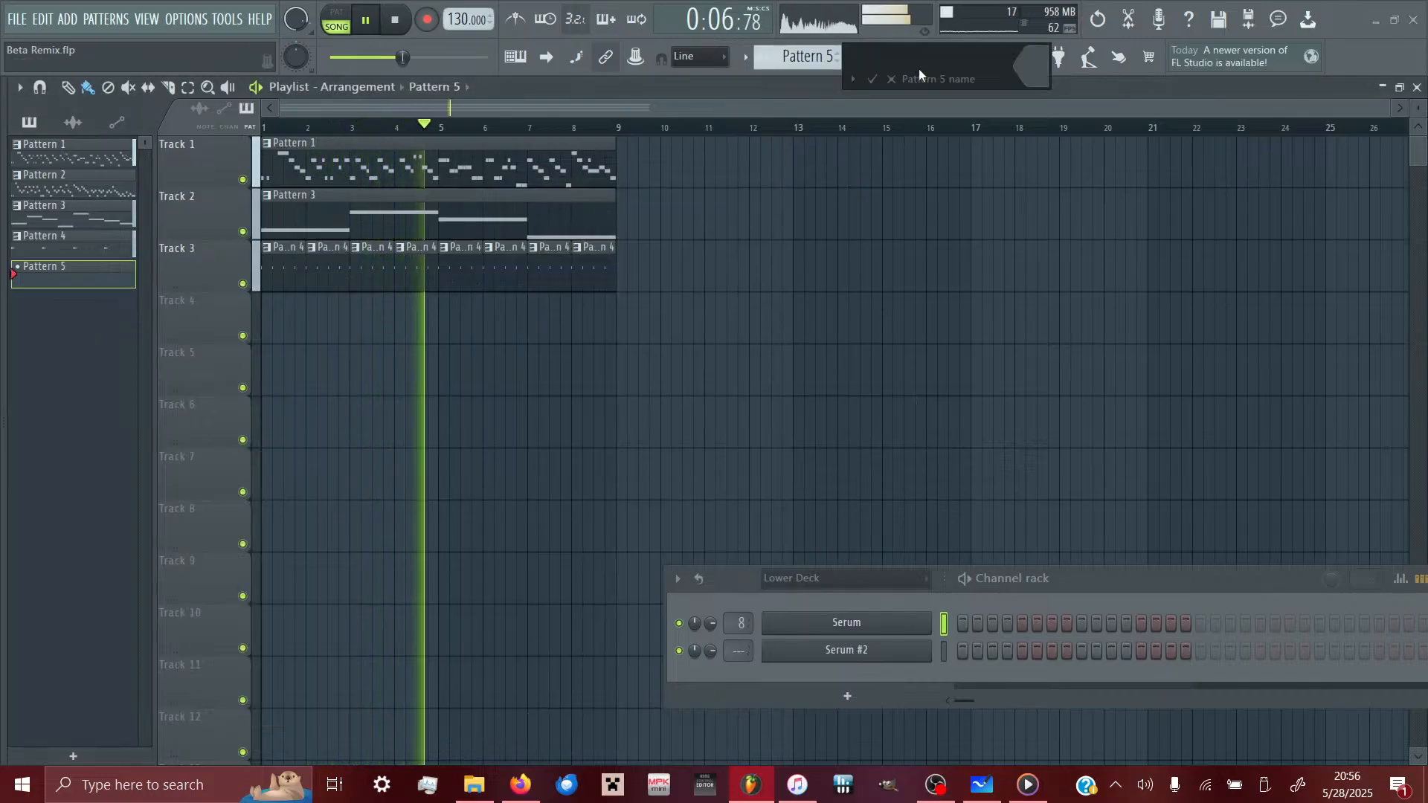
- Paste the copied bass notes into Pattern 5's Serum piano roll and place Pattern 5 at bar 1 of Track 4
left_click(908, 58)
scroll(567, 229, "left", 3)
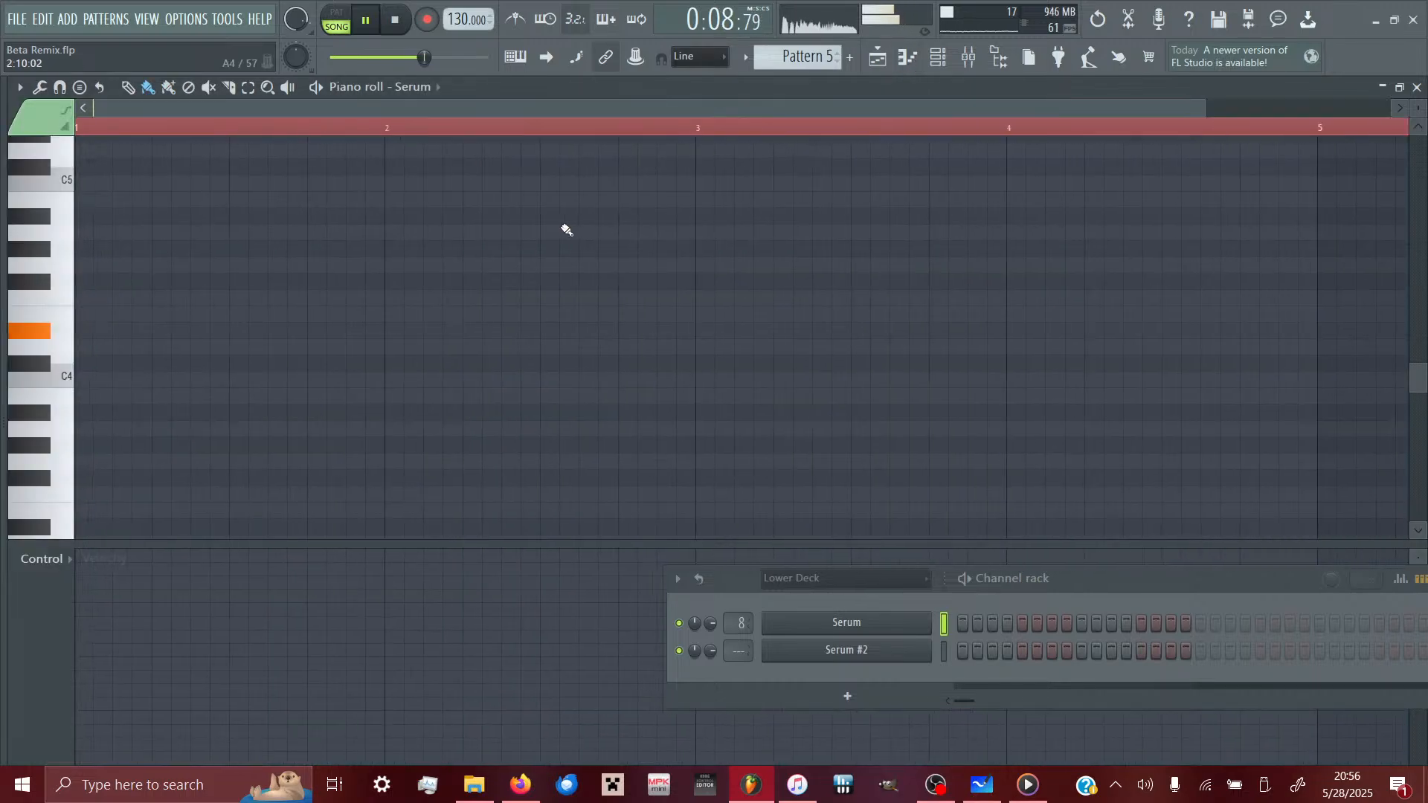
key("ctrl+v")
key("F5")
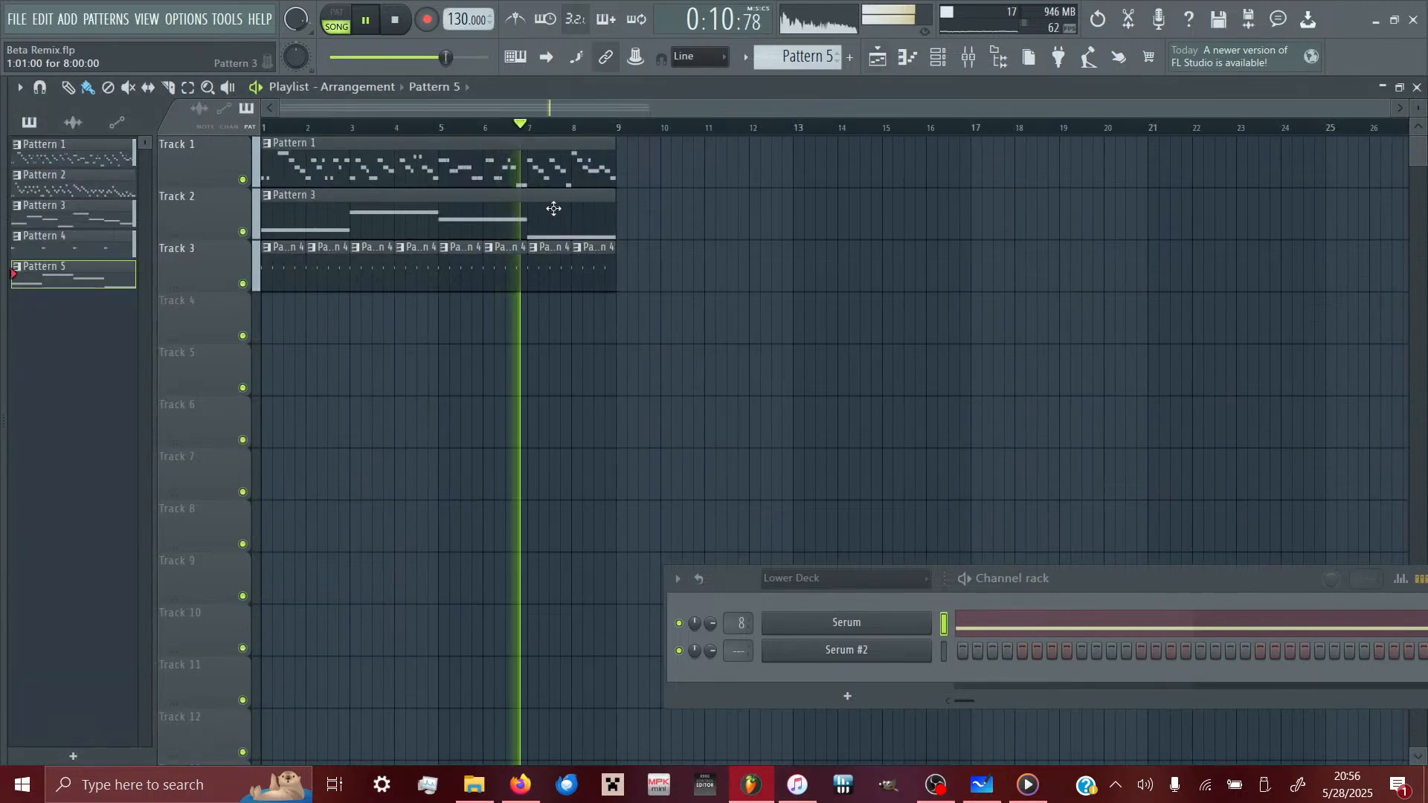
left_click(43, 268)
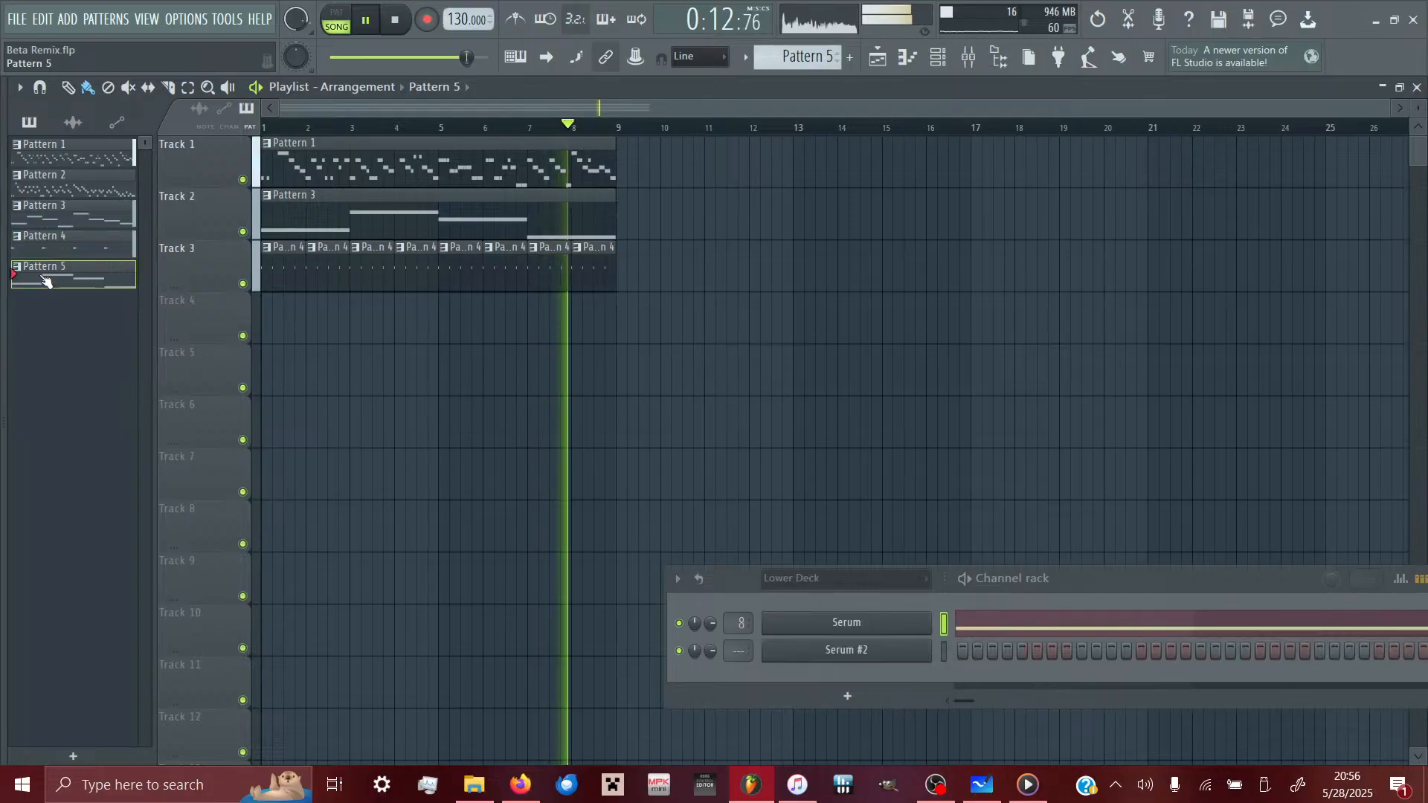
left_click(286, 313)
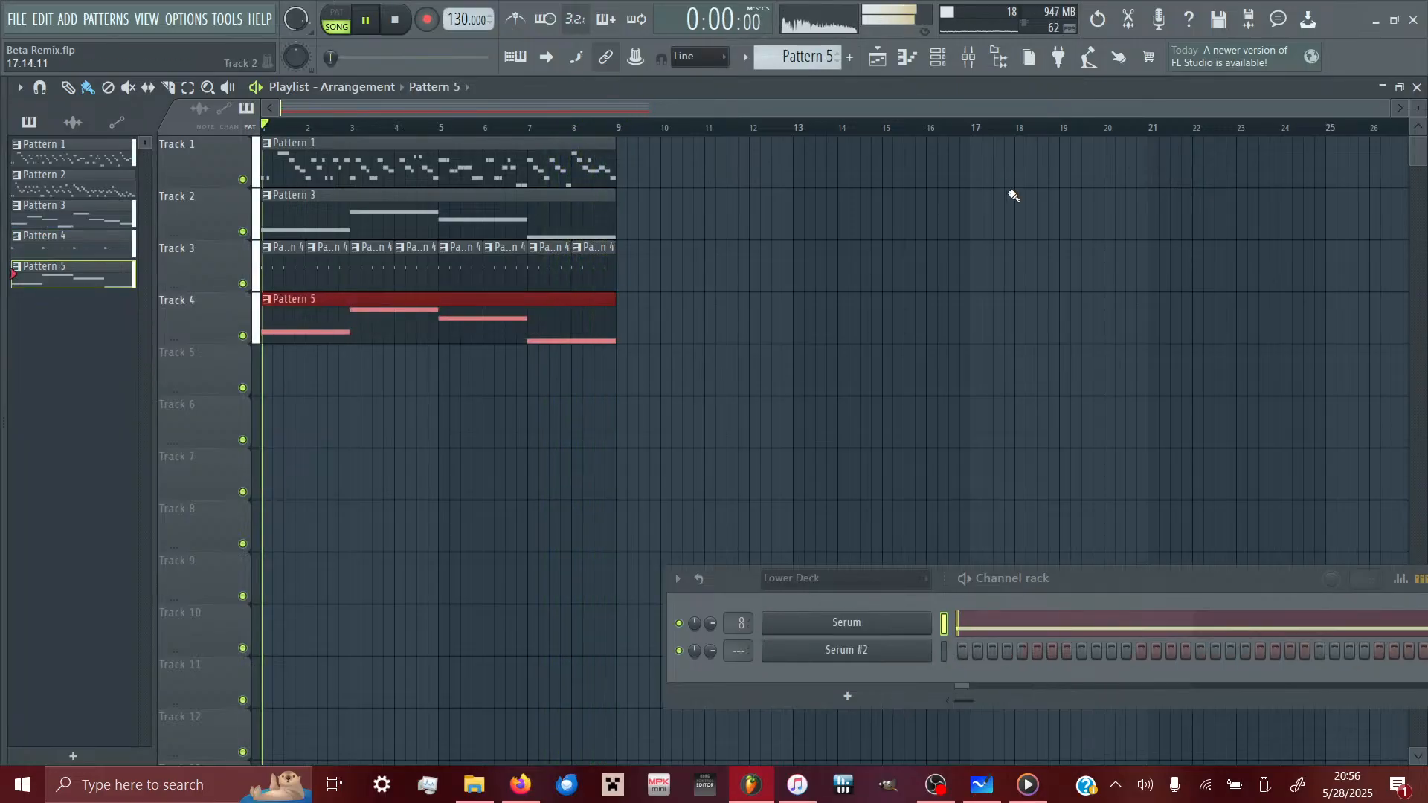
- Move Pattern 5's bass notes from the Serum channel to the Serum #2 channel in the piano roll
left_click(945, 655)
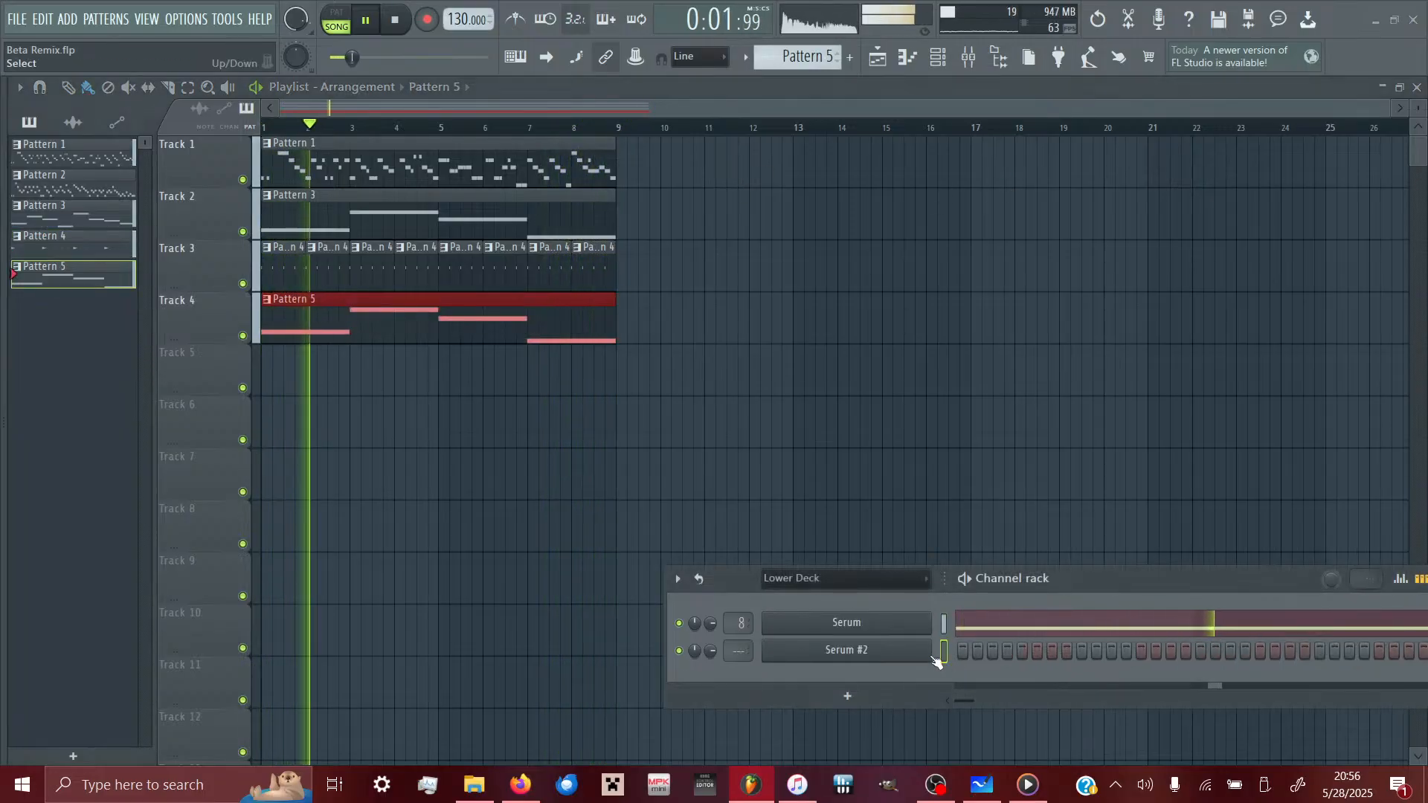
double_click(430, 315)
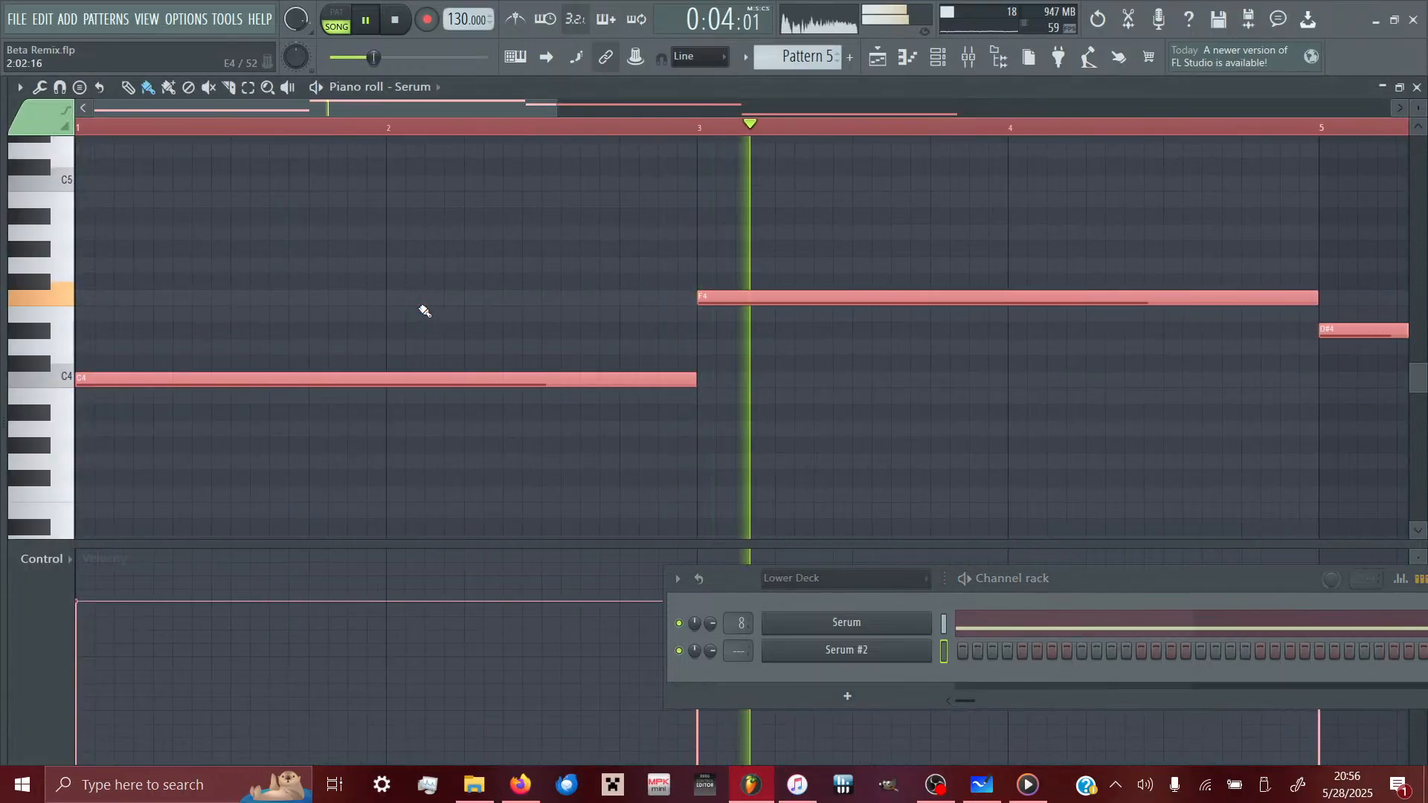
left_click(416, 87)
left_click(437, 167)
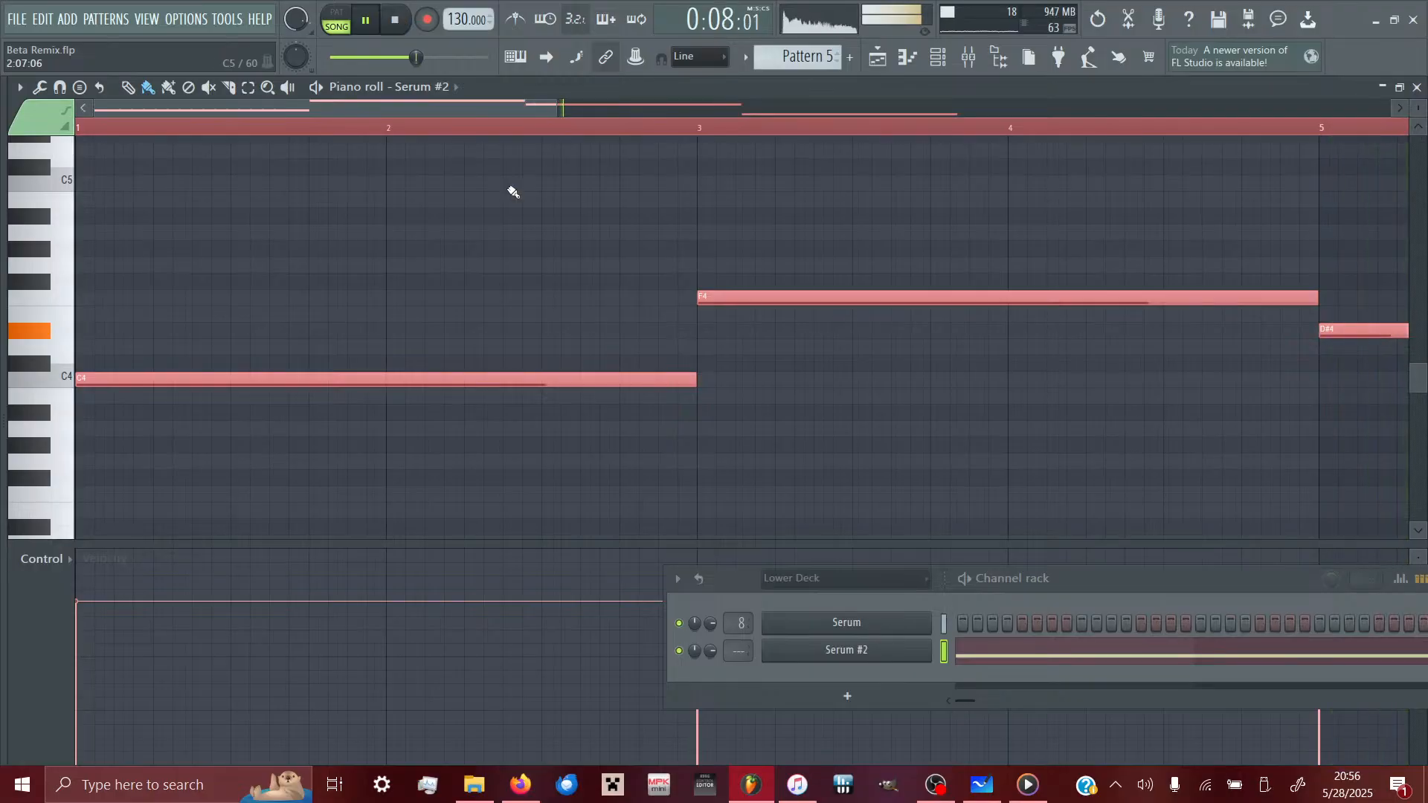
- Route the Serum #2 channel to mixer track 10 and set that track's volume to -7.0 dB
left_click(971, 58)
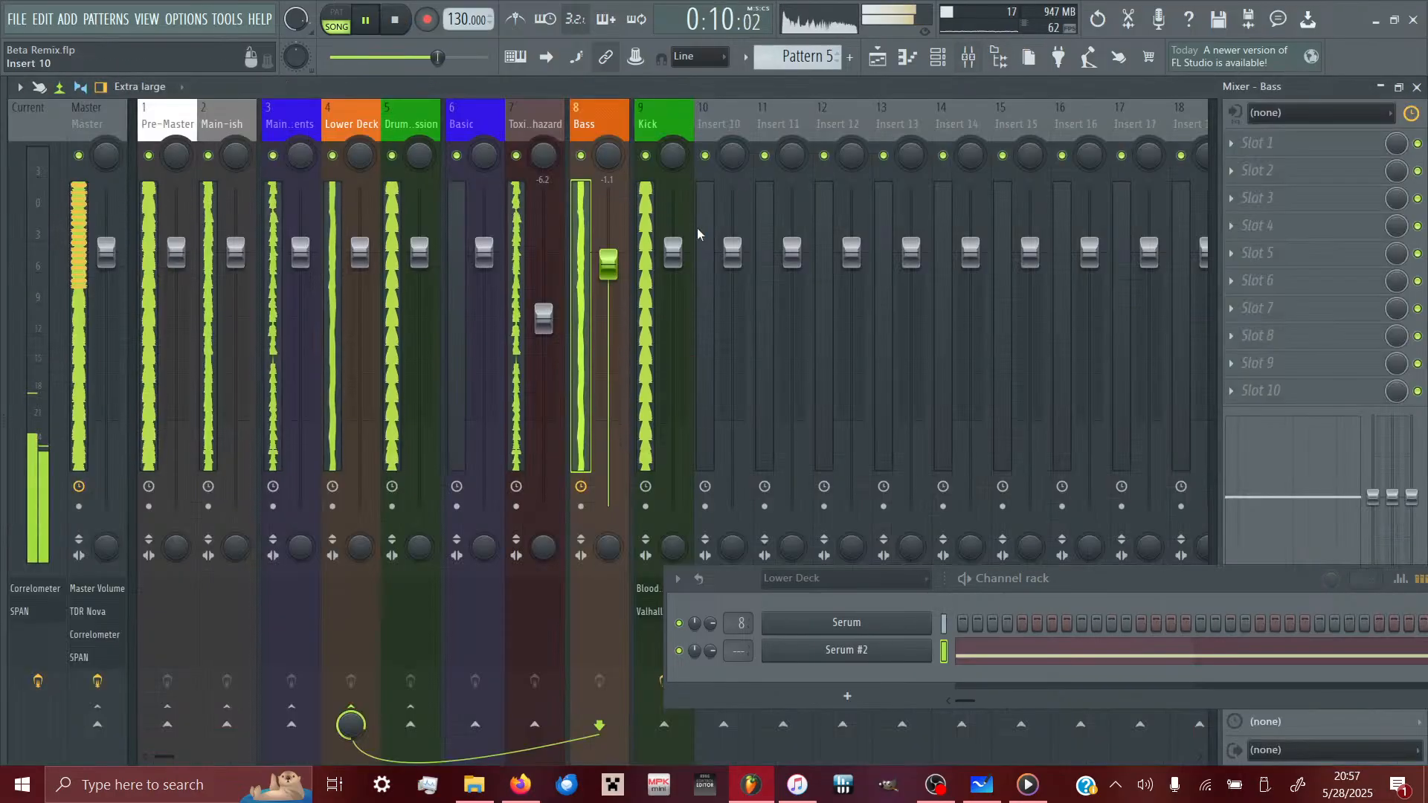
left_click(968, 57)
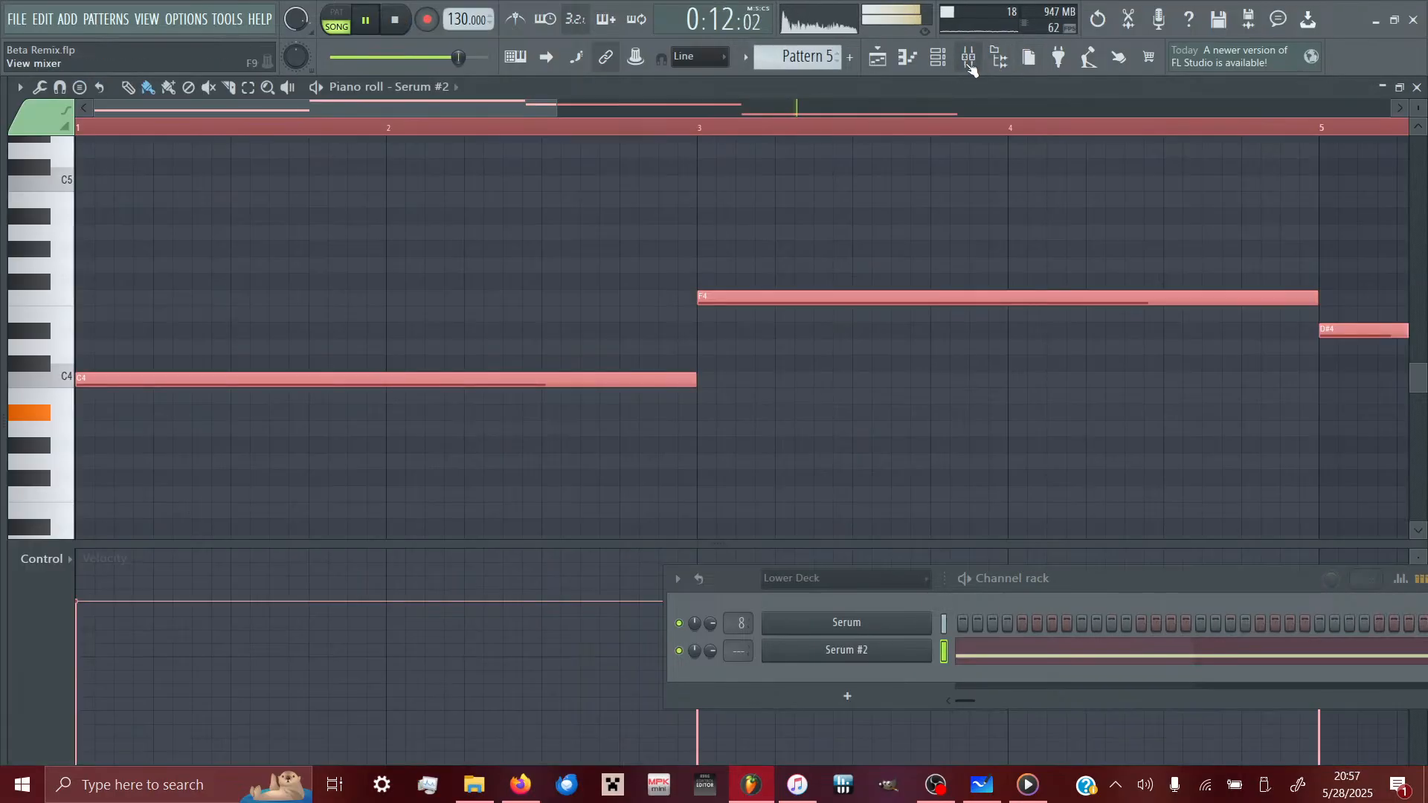
left_click(968, 57)
left_click(954, 63)
left_click(947, 65)
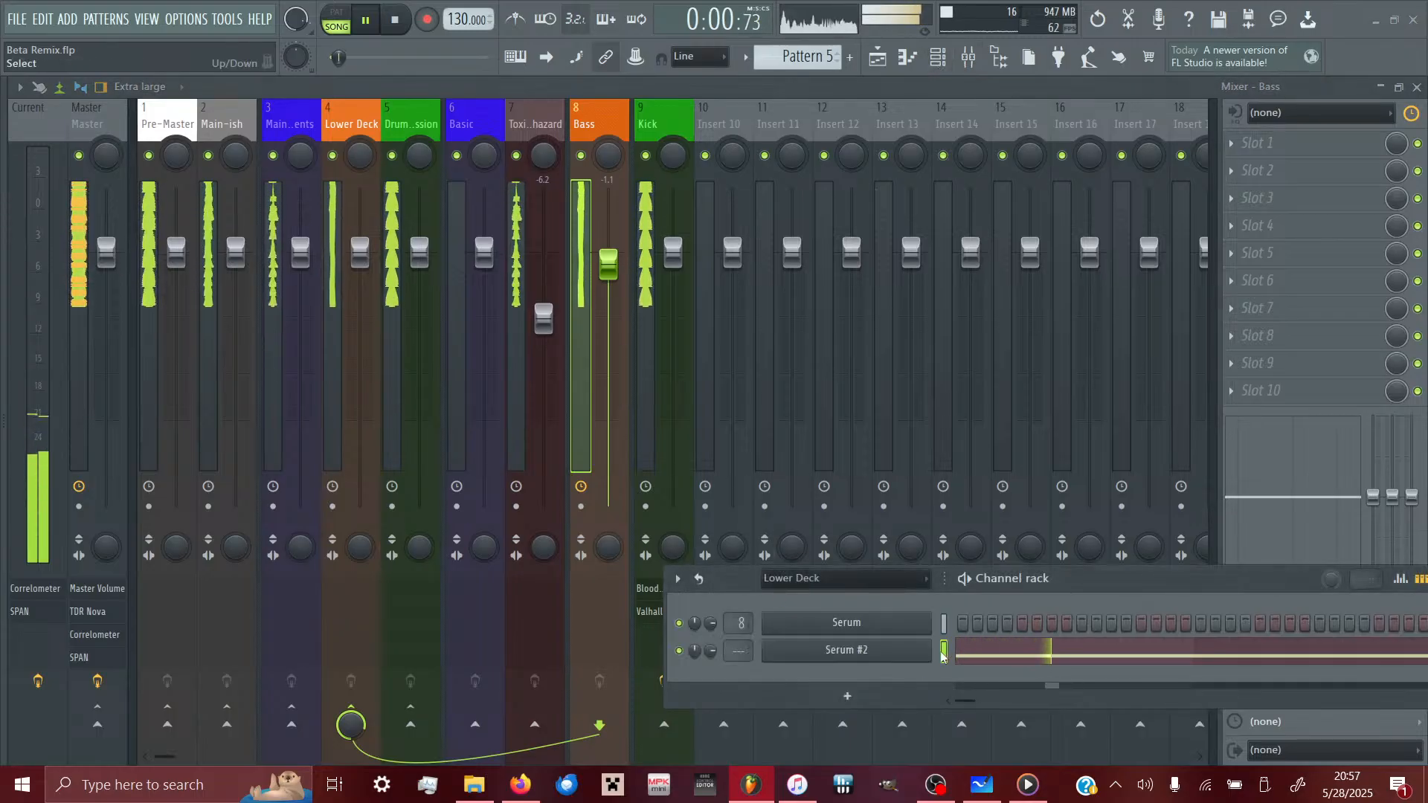
key("ctrl+l")
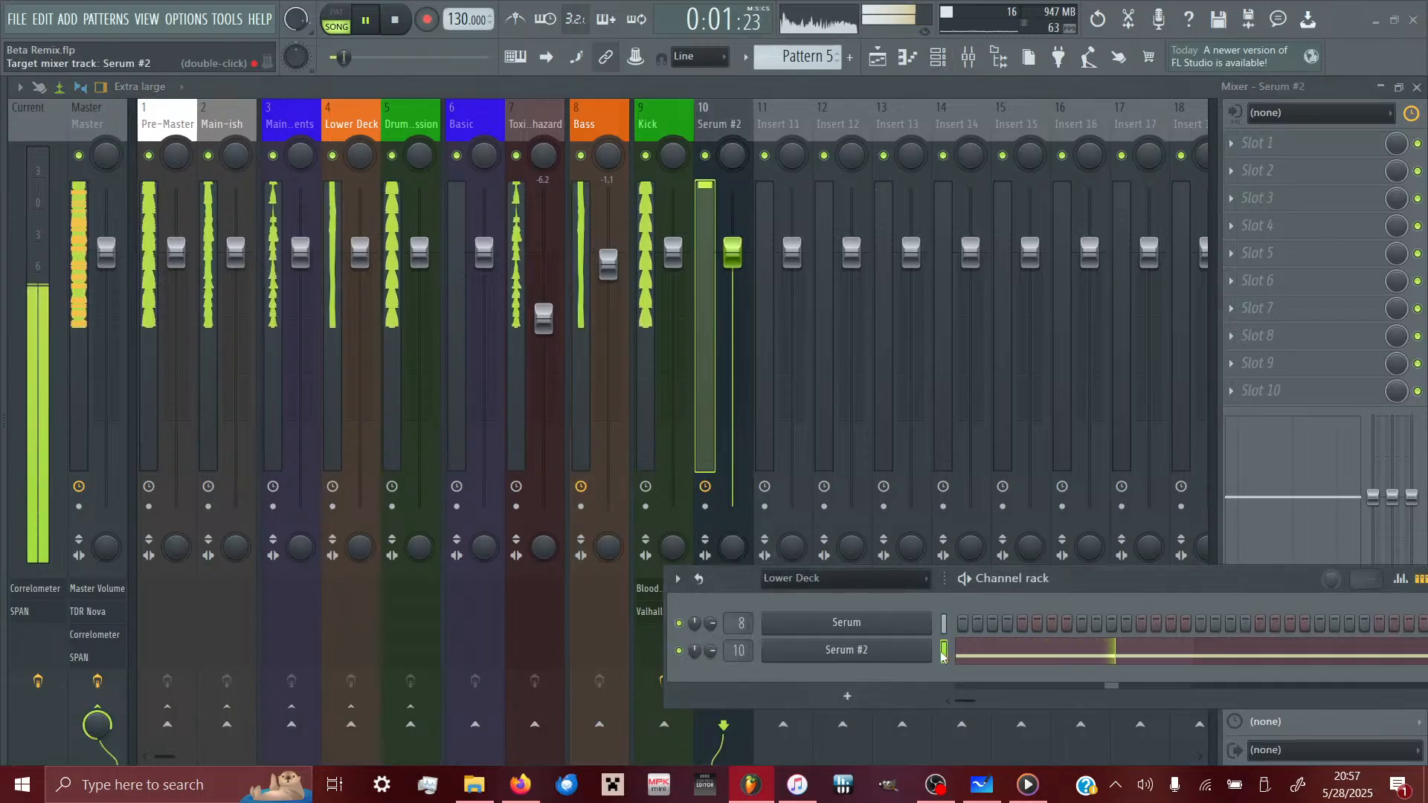
left_click_drag(732, 255, 731, 327)
- Move the Serum #2 mixer track beside Bass, auto color the group, and set Bass to -2.0 dB and Serum #2 to -7.9 dB
key("alt+Left")
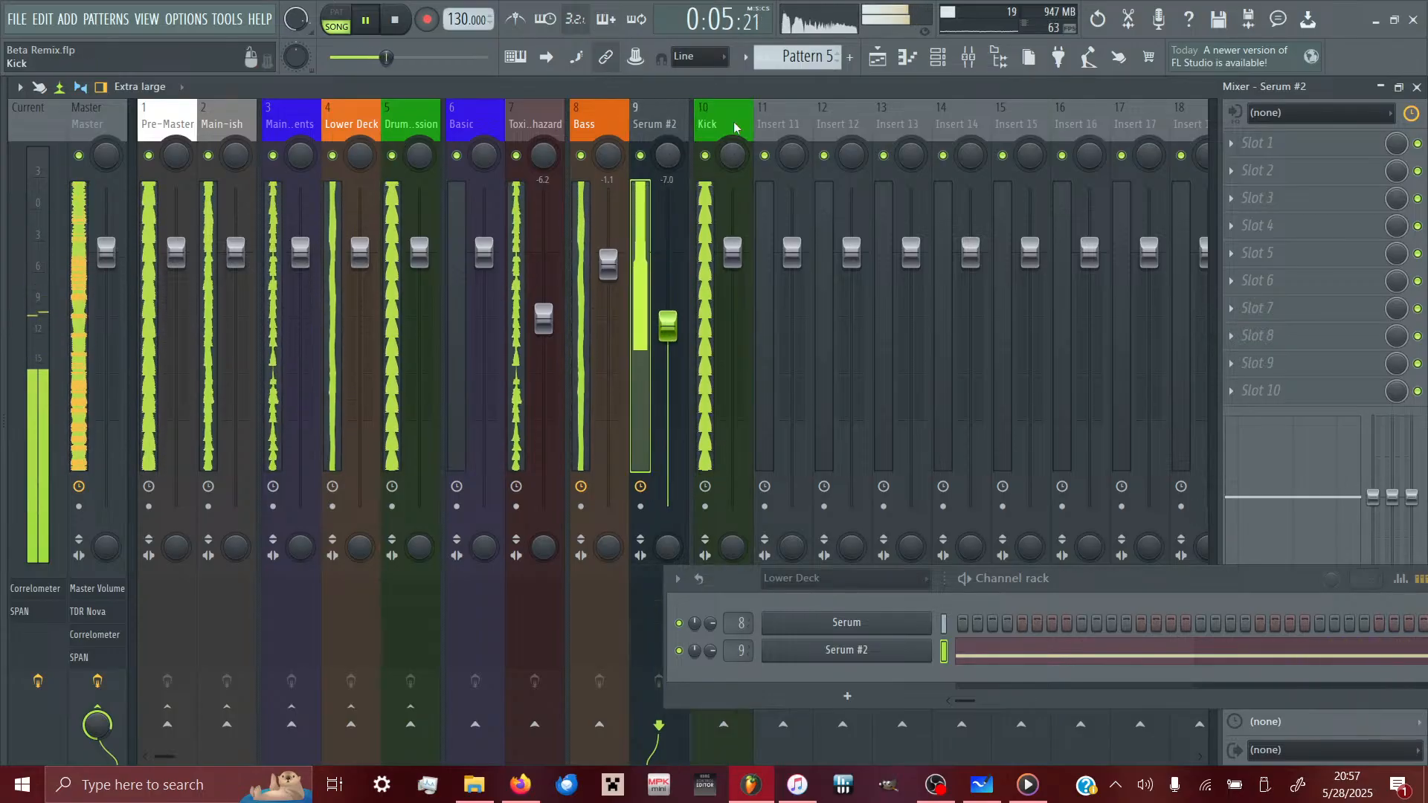
right_click(649, 130)
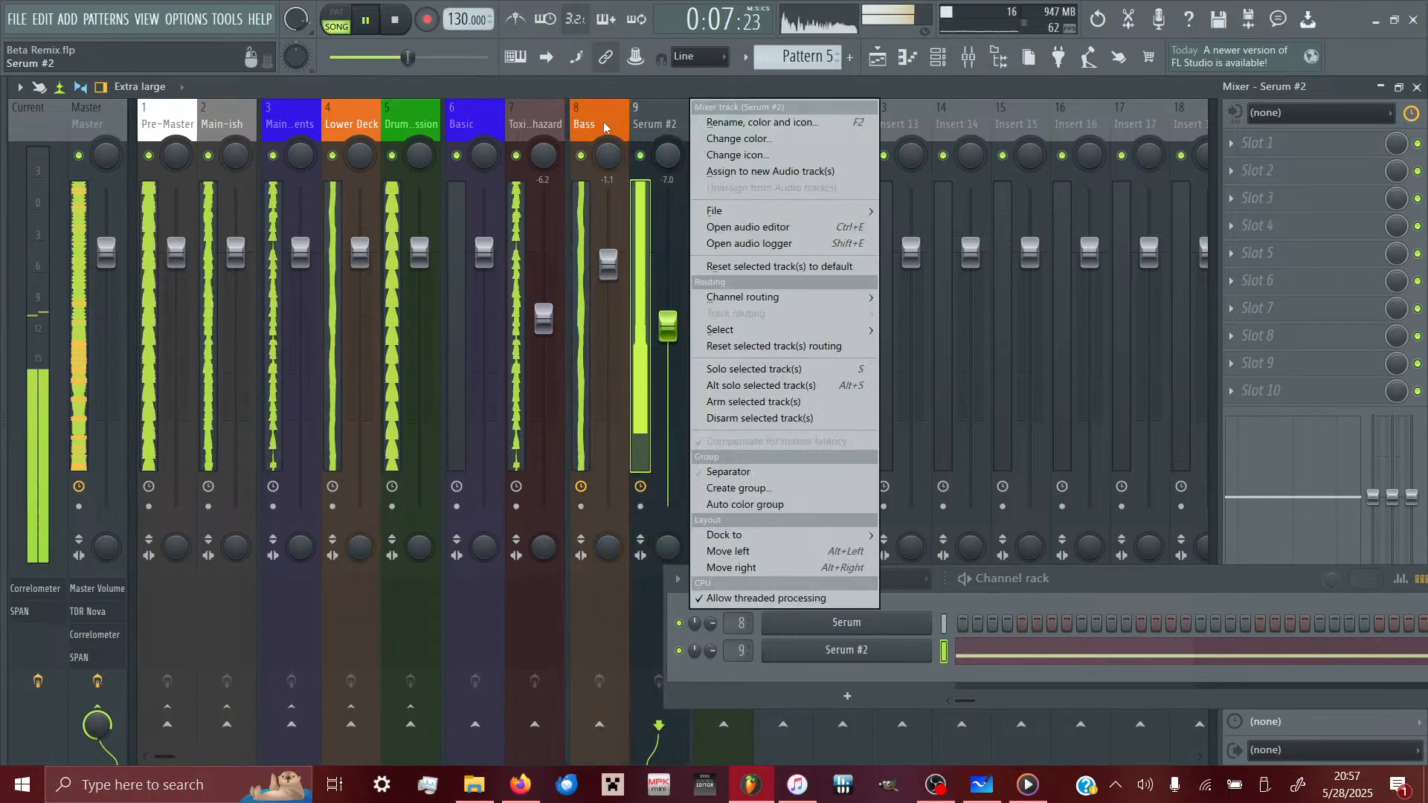
right_click(612, 129)
left_click(679, 505)
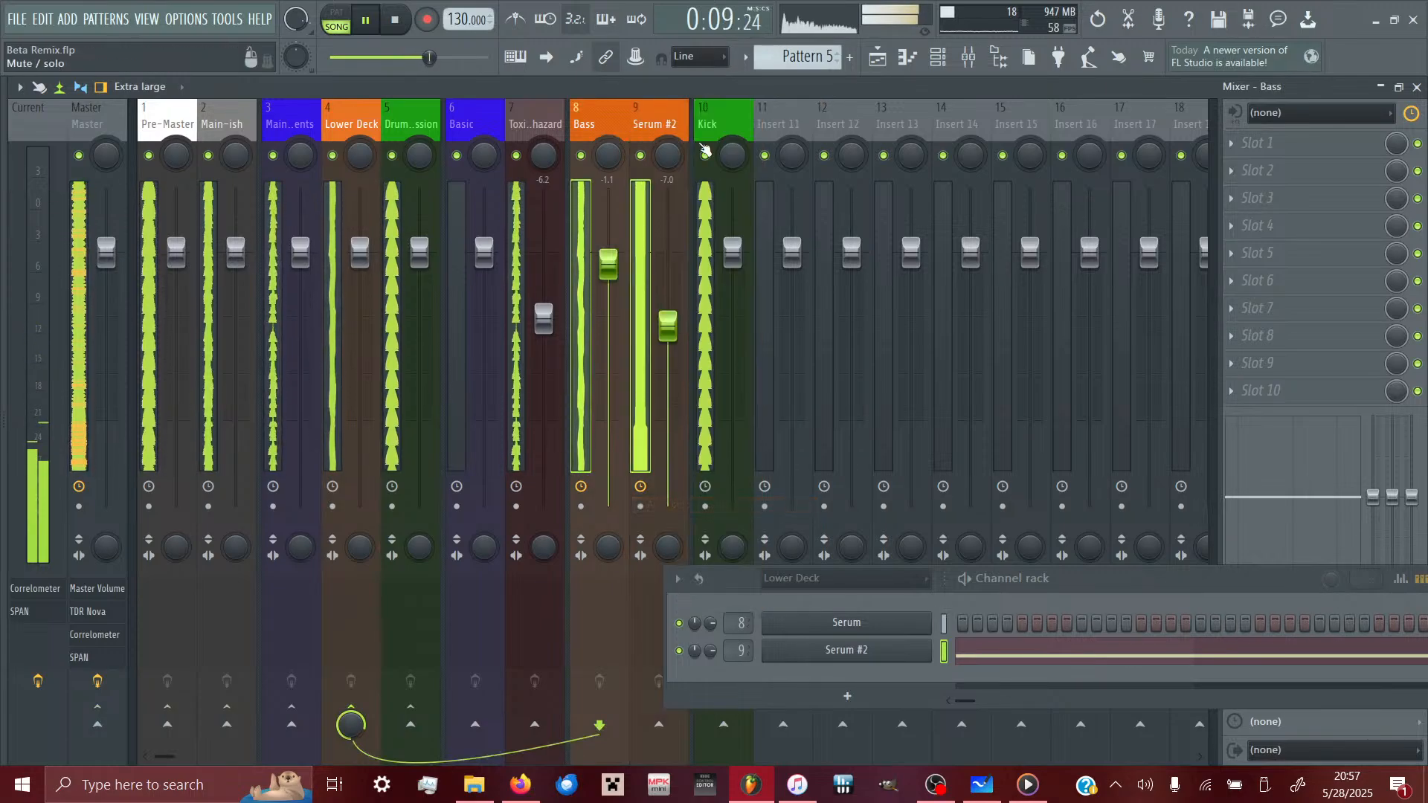
left_click_drag(665, 261, 664, 269)
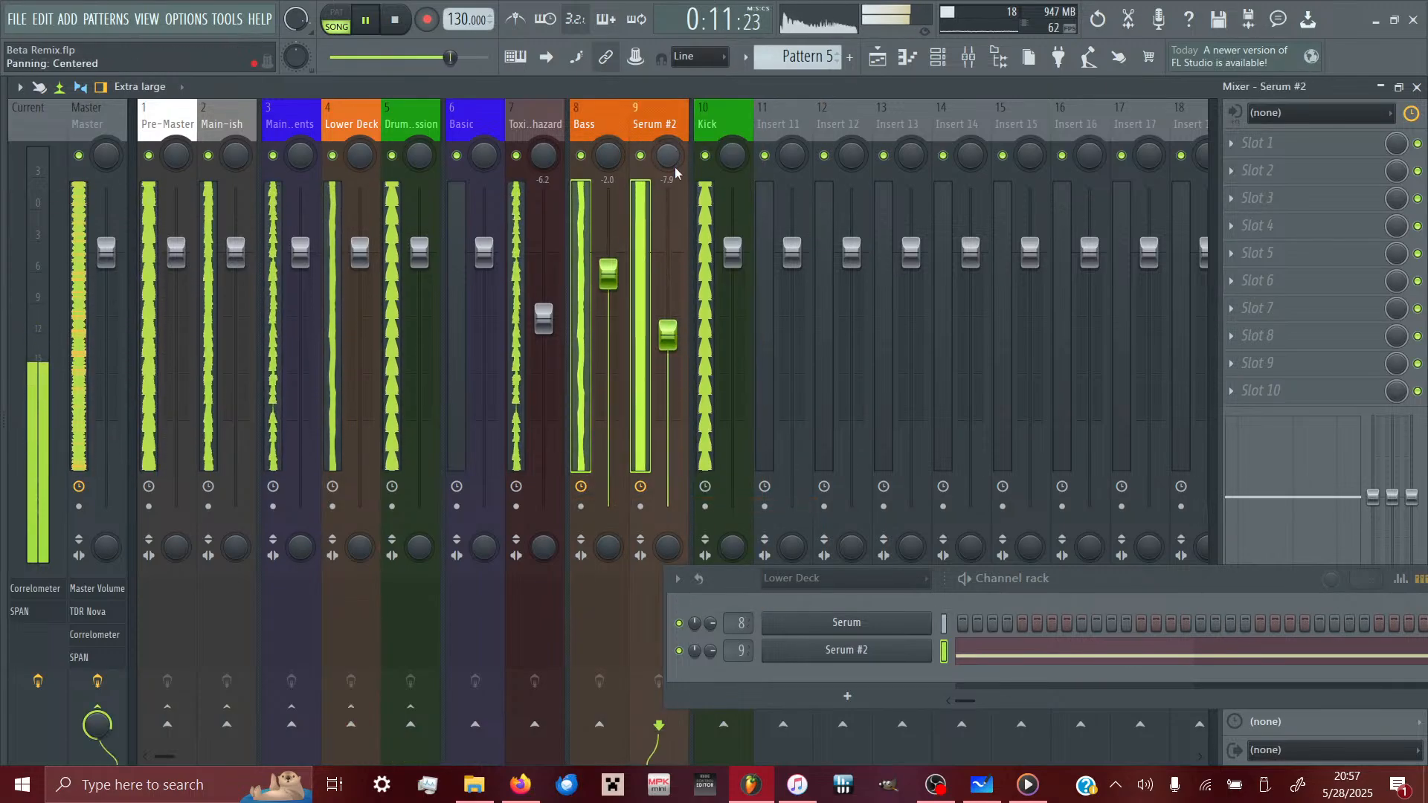
- Add Gross Beat to slot 9 of the Toxic Biohazard track with Repeater's Sidechain a volume pattern, and set the track to -3.6 dB
left_click(534, 125)
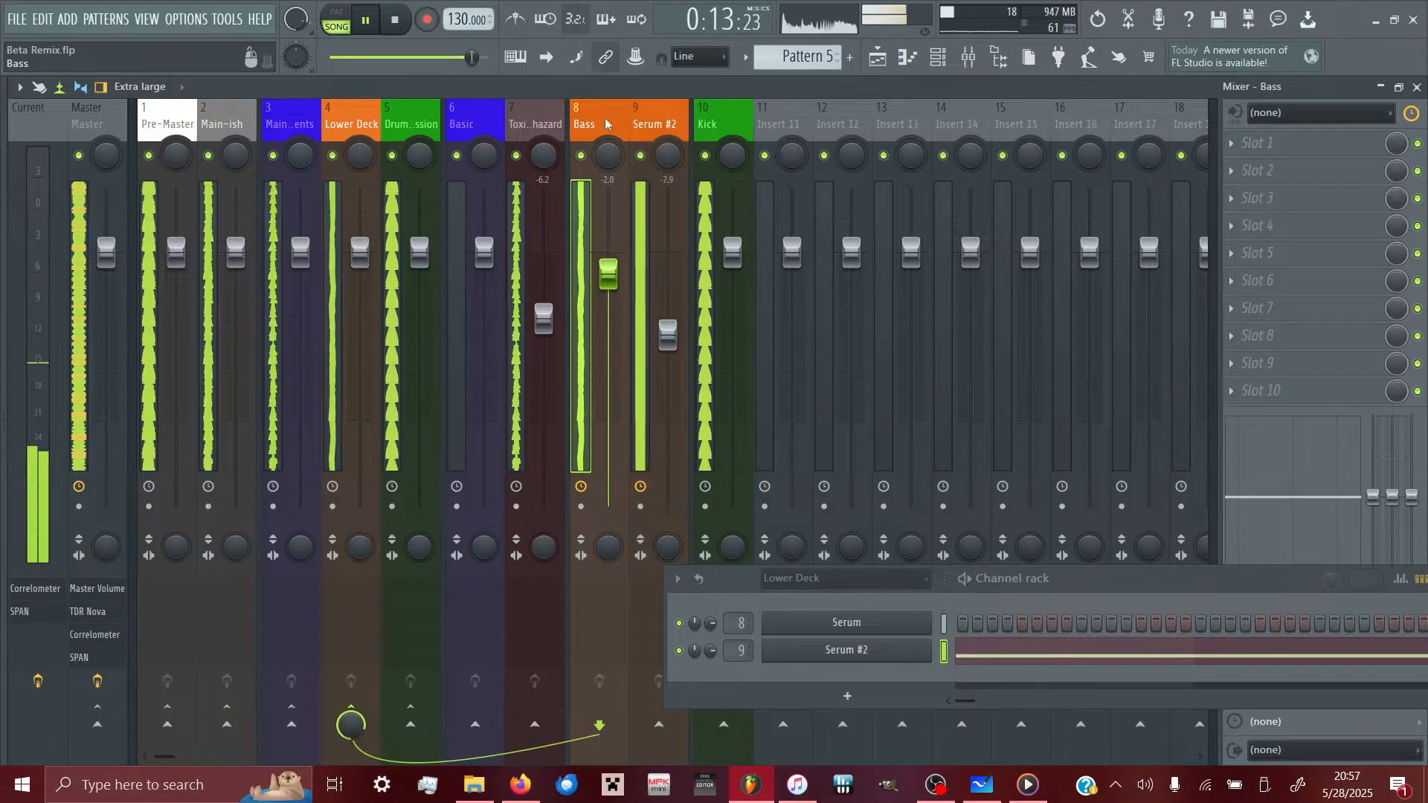
left_click(1313, 364)
mouse_move(1316, 377)
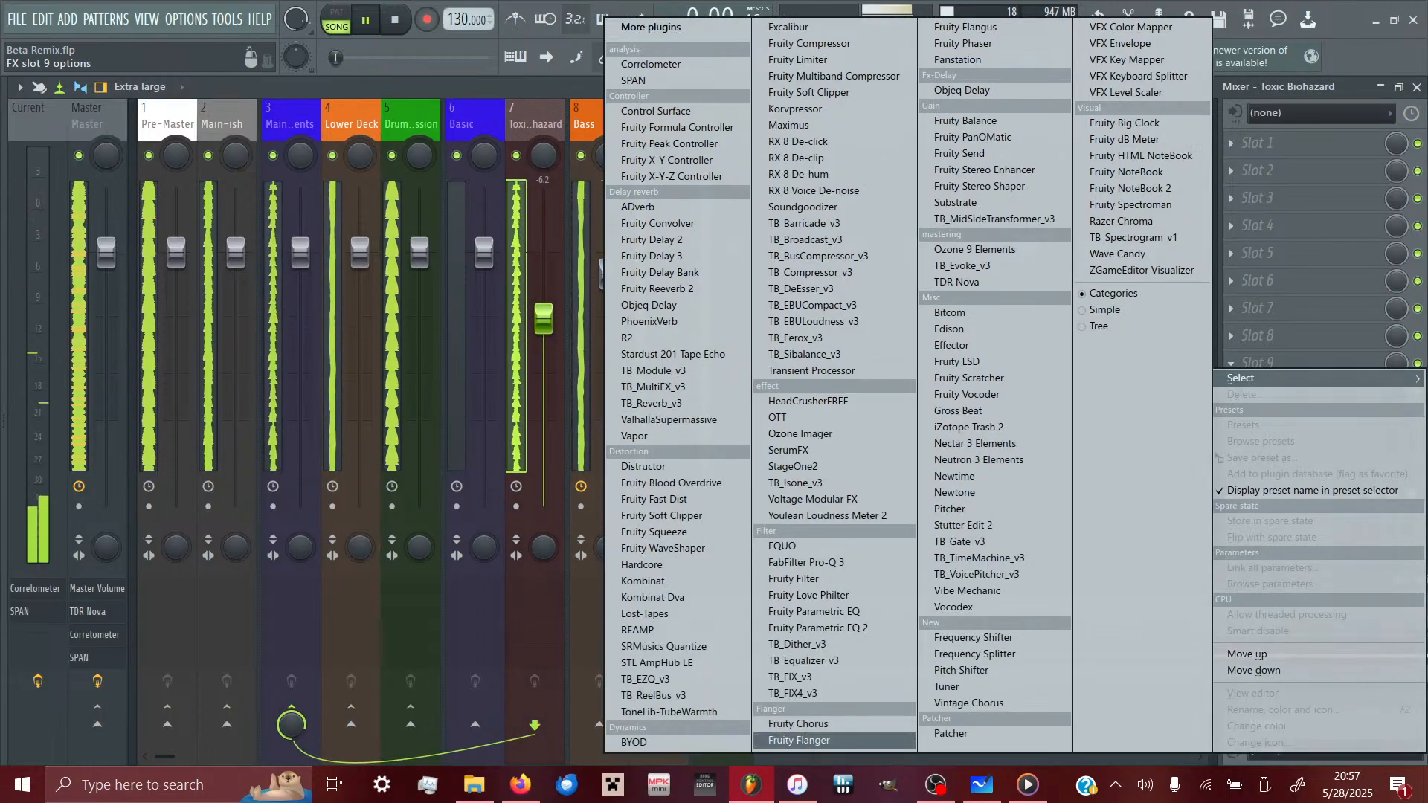
left_click(967, 418)
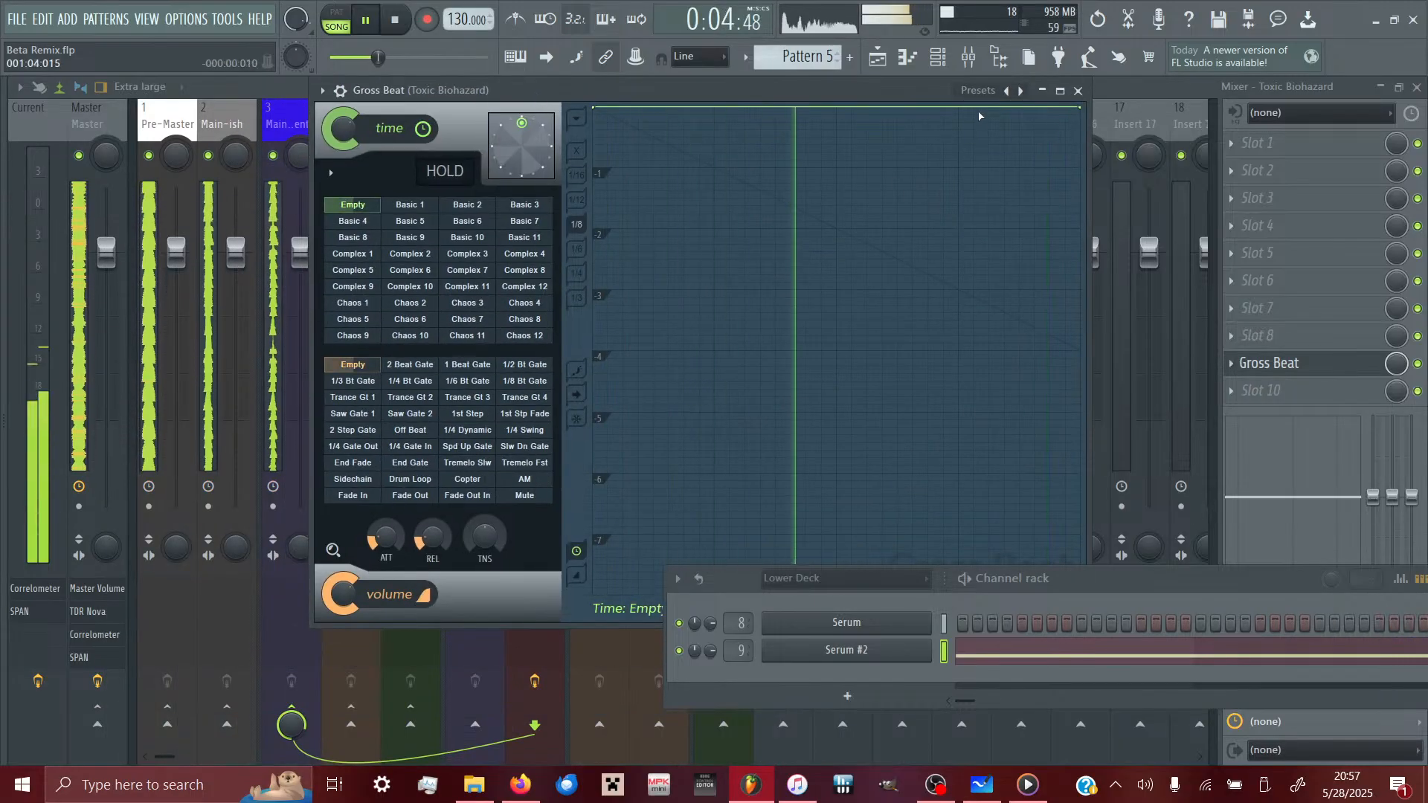
left_click(977, 90)
left_click(1008, 190)
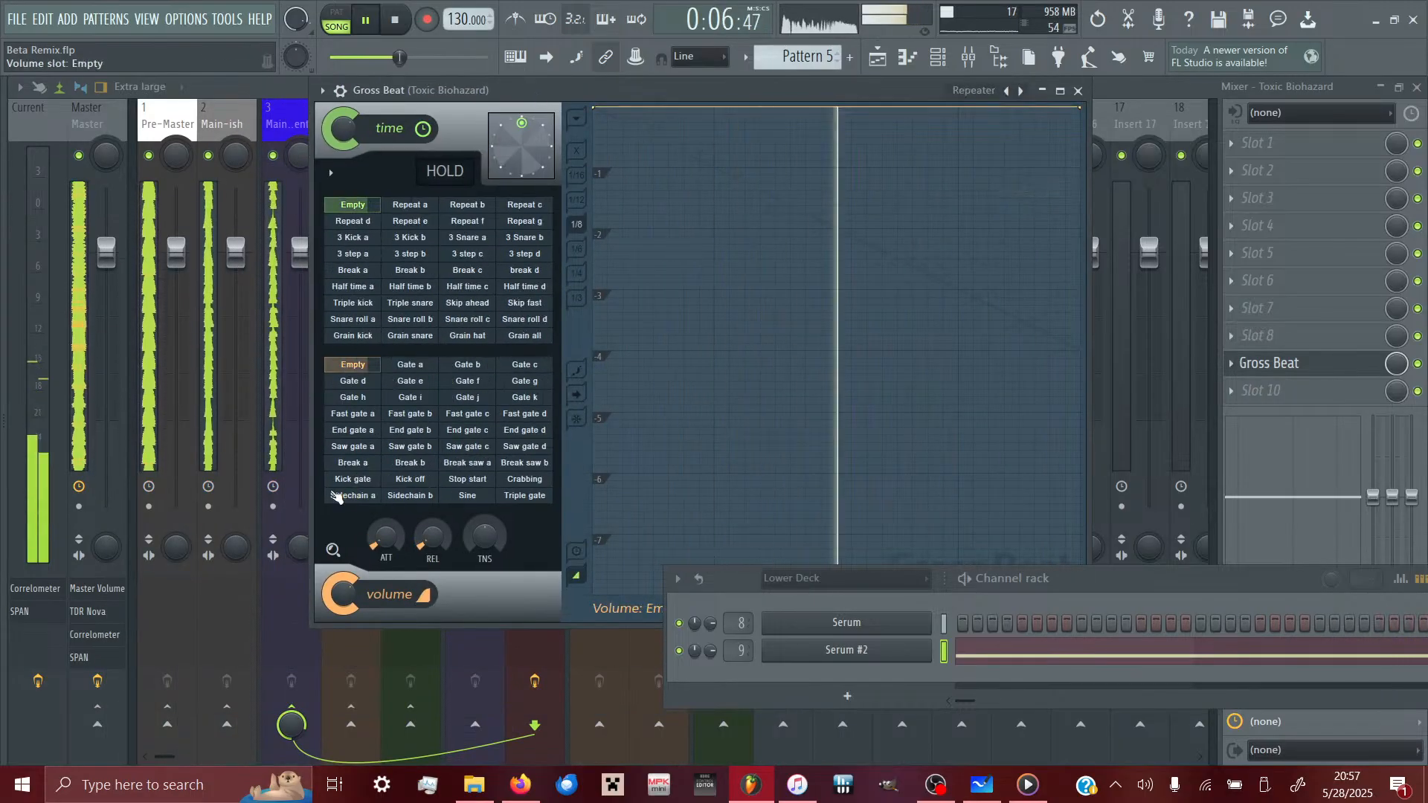
left_click(338, 495)
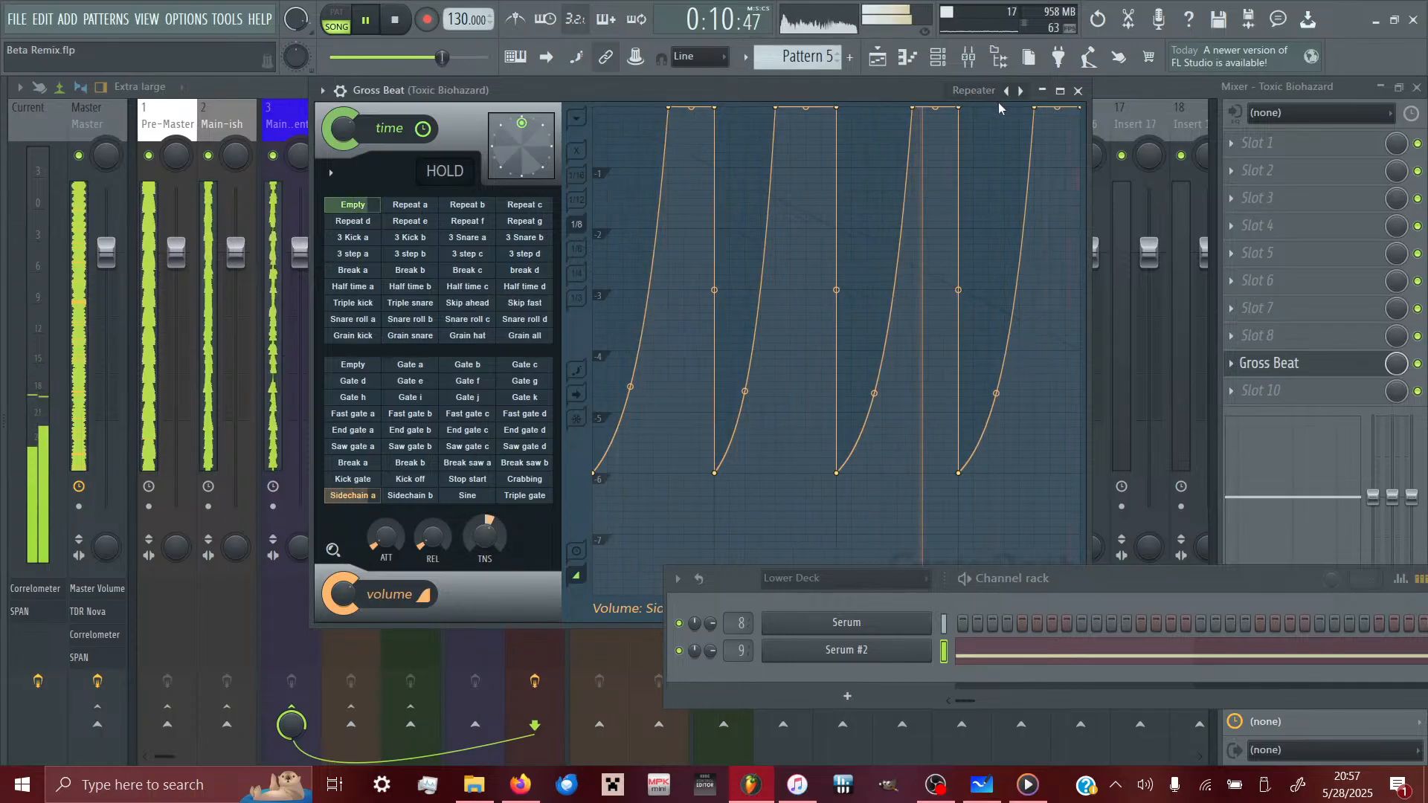
left_click(1078, 91)
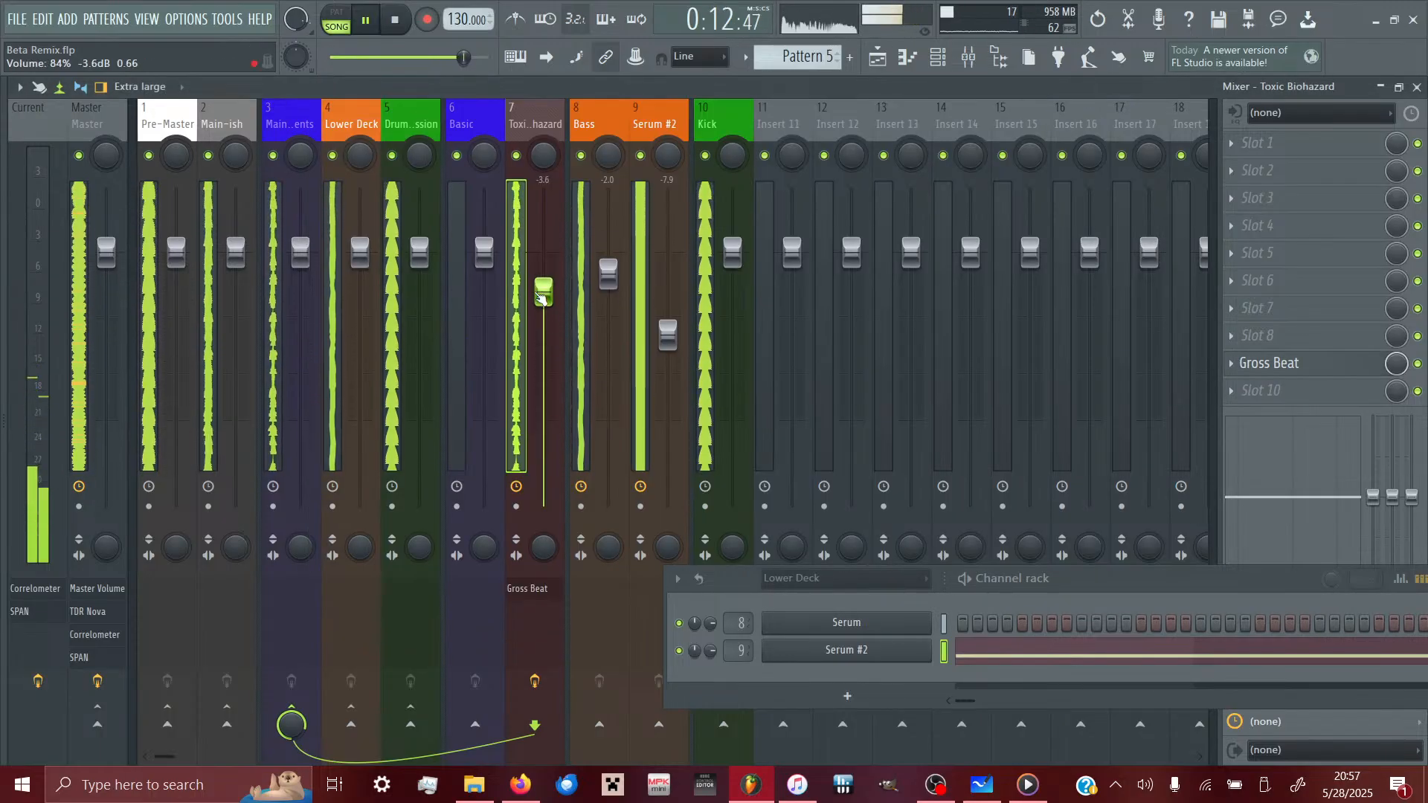
- Add Gross Beat to slot 9 of the Bass track using the Repeater preset's Sidechain a volume pattern
left_click(588, 121)
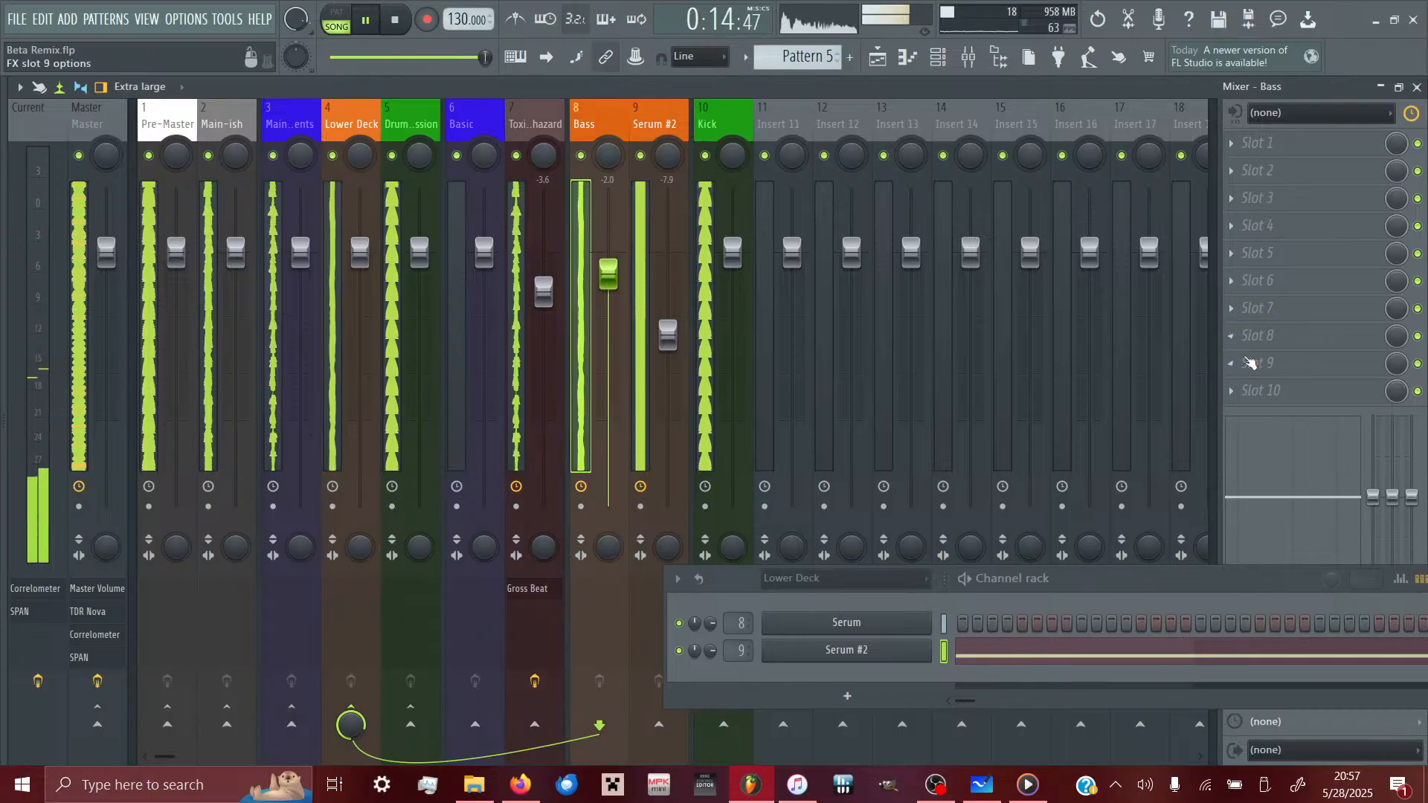
left_click(1249, 369)
left_click(967, 410)
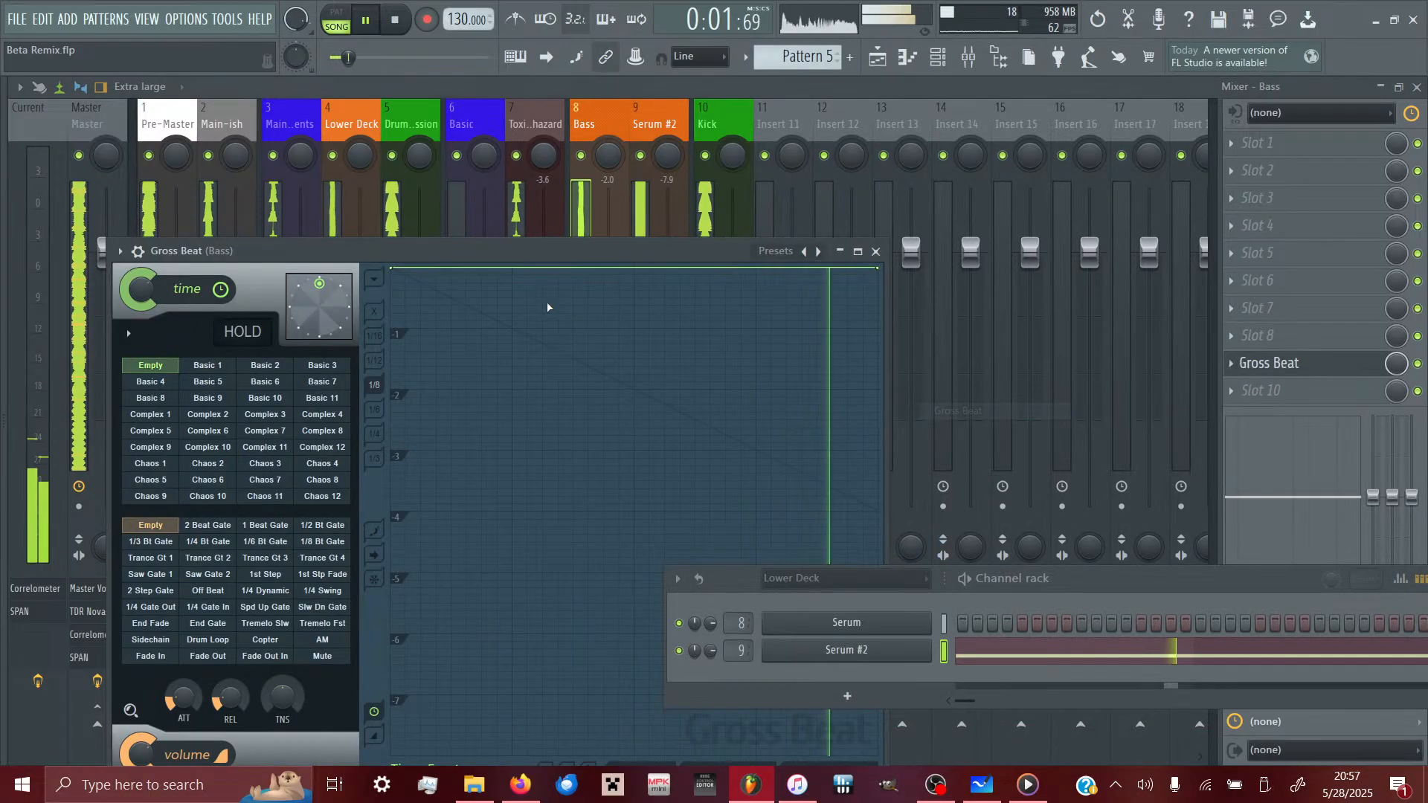
left_click(775, 250)
left_click(827, 343)
left_click(151, 656)
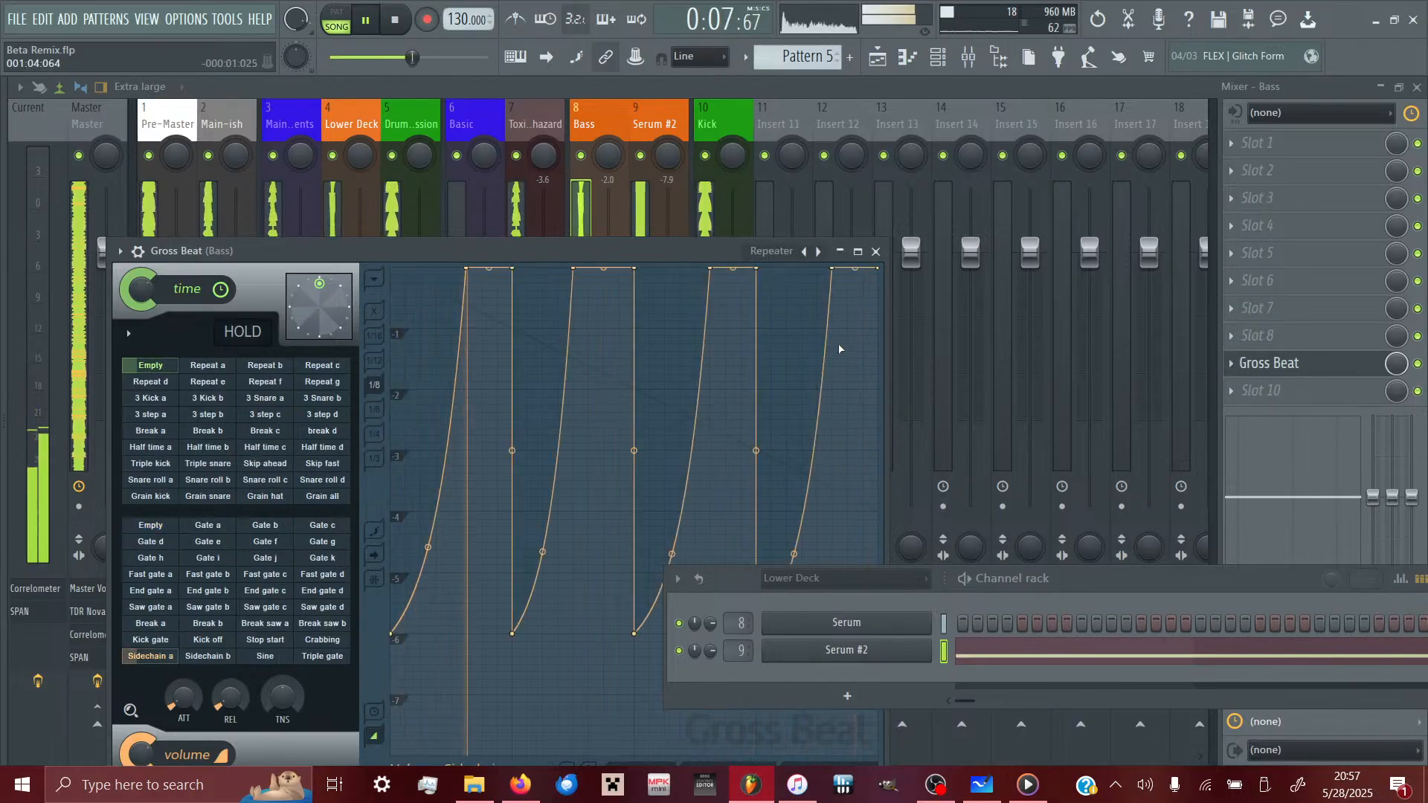
left_click(875, 252)
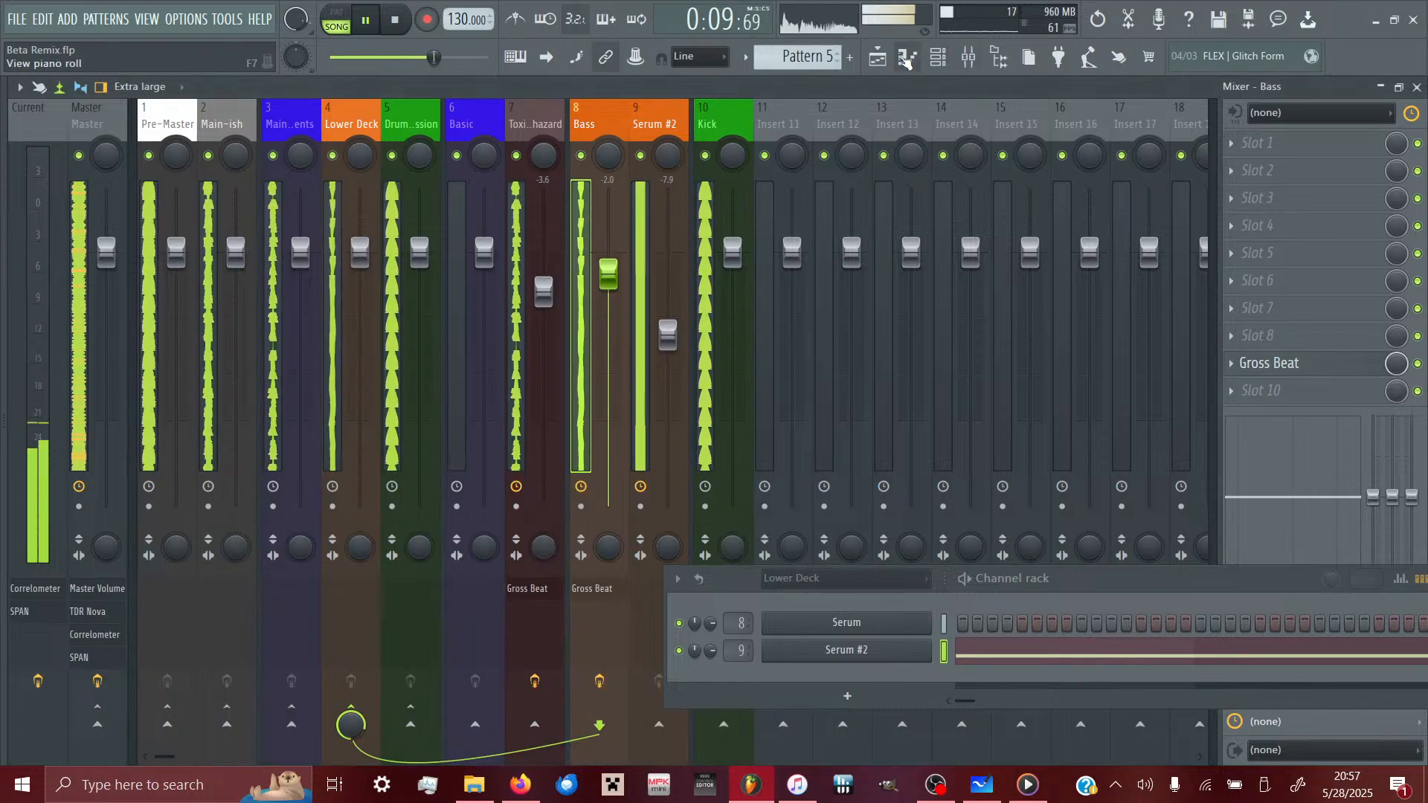
- Check Pattern 3's Serum notes in the piano roll and make its Track 2 playlist clip unique
key("F5")
left_click(402, 226)
double_click(401, 226)
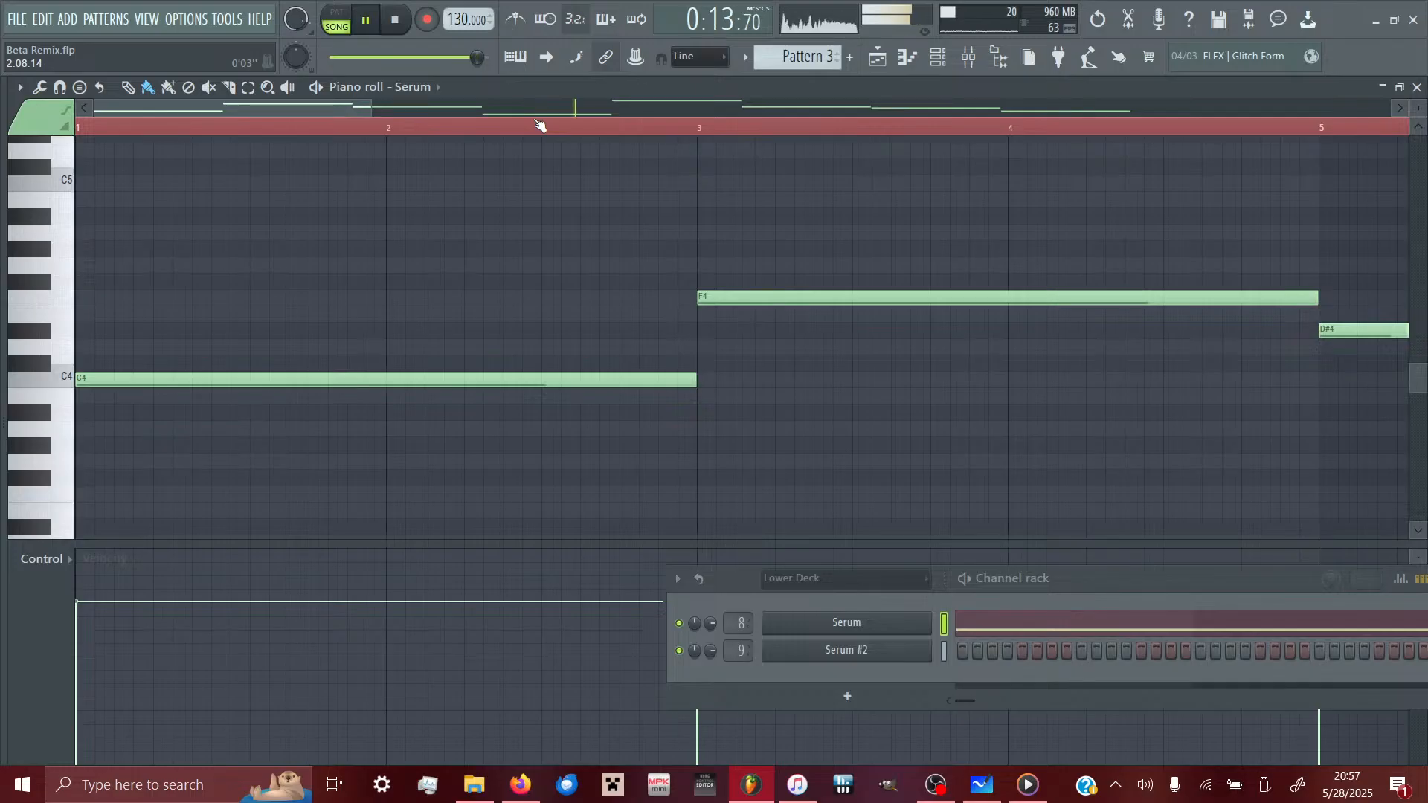
left_click(906, 59)
right_click(266, 204)
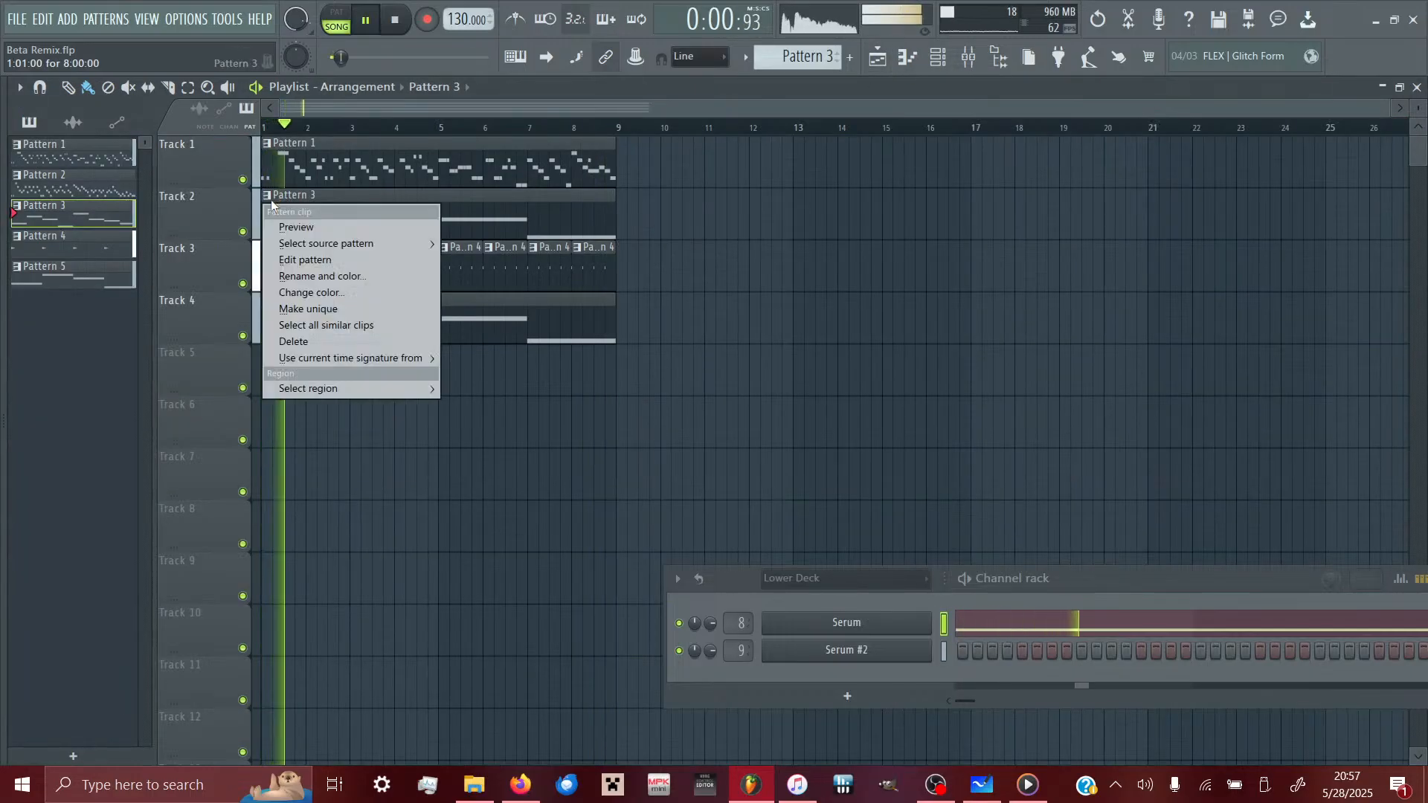
left_click(345, 308)
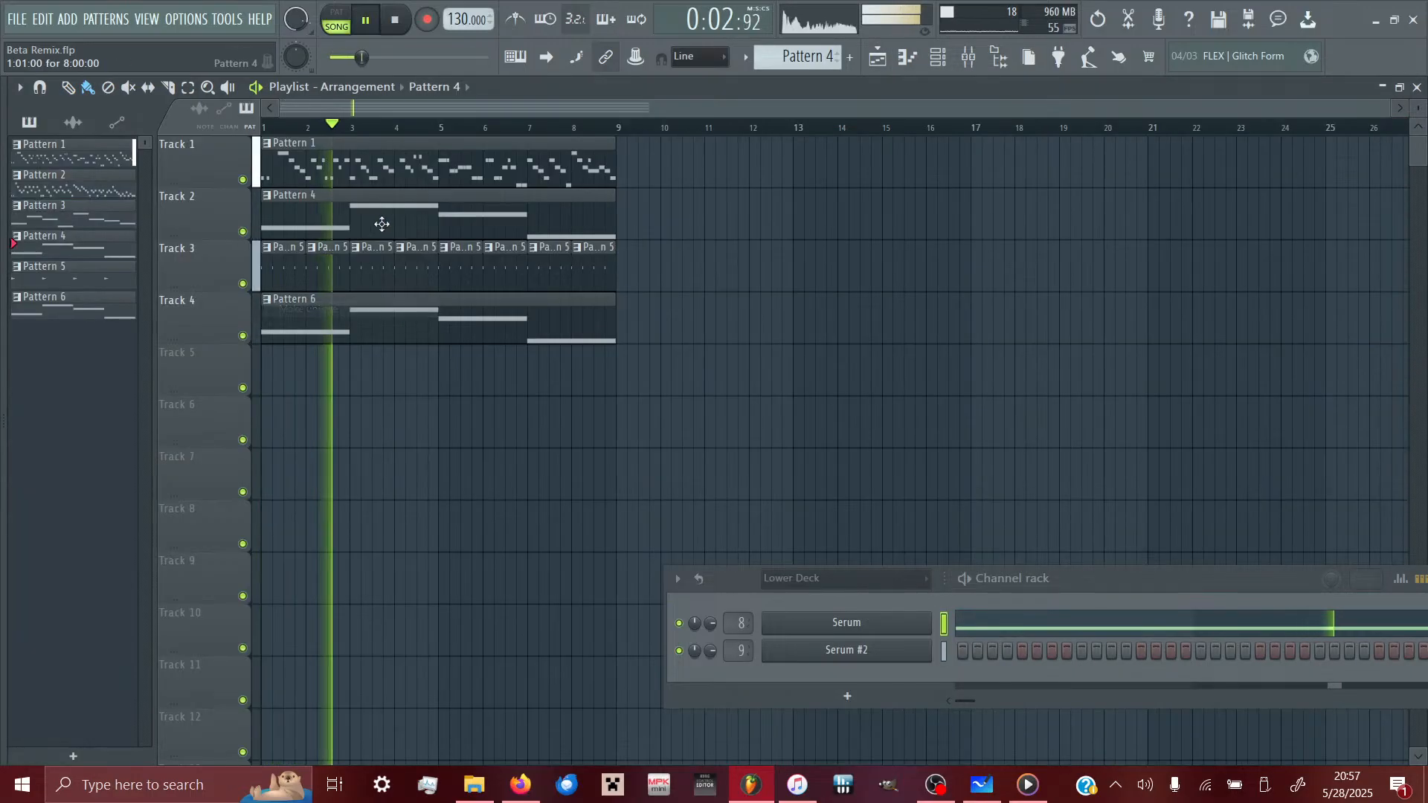
- Chop Pattern 4's Serum notes with the piano roll chopper, trying 3 notes and 6 notes 1 before applying the 6 notes 2 pattern
double_click(376, 223)
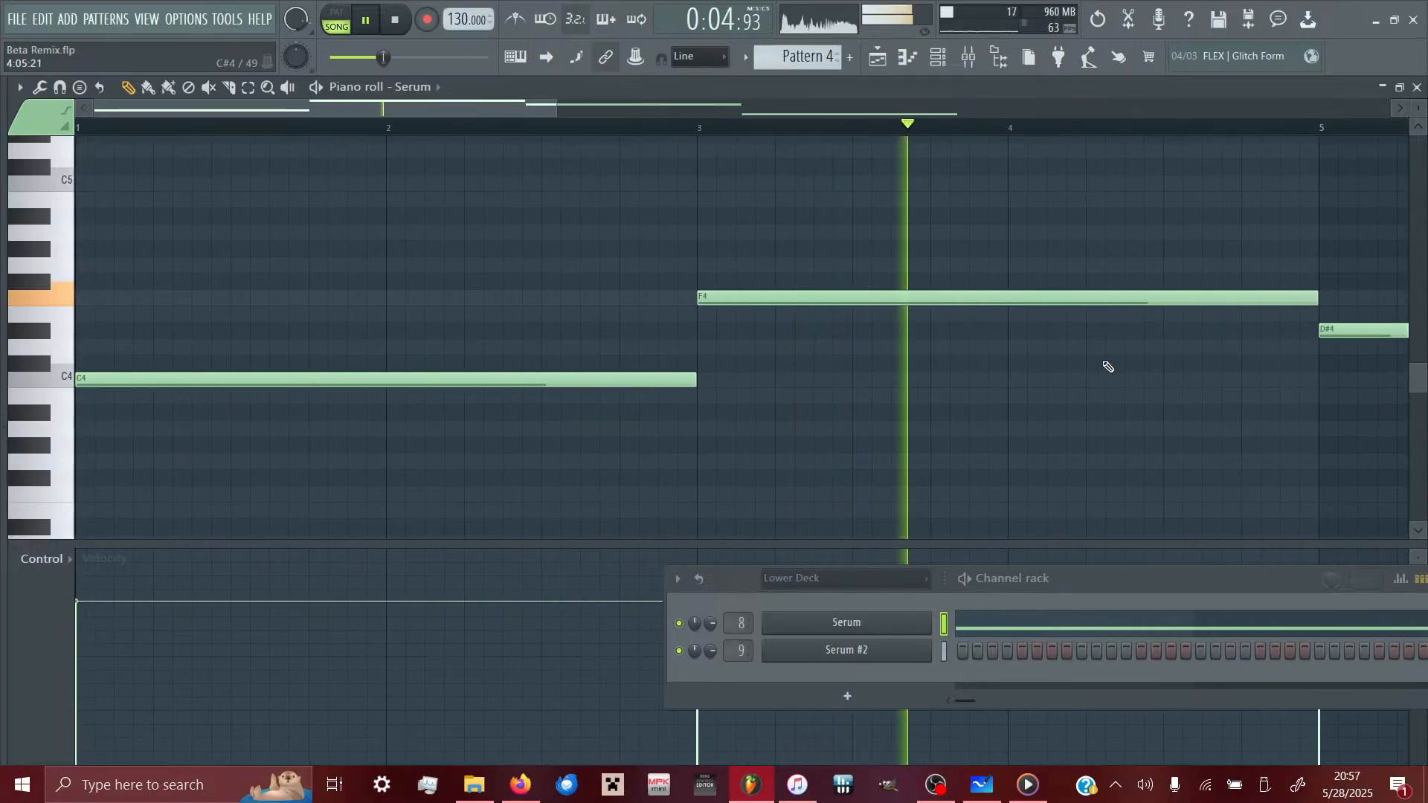
key("ctrl+u")
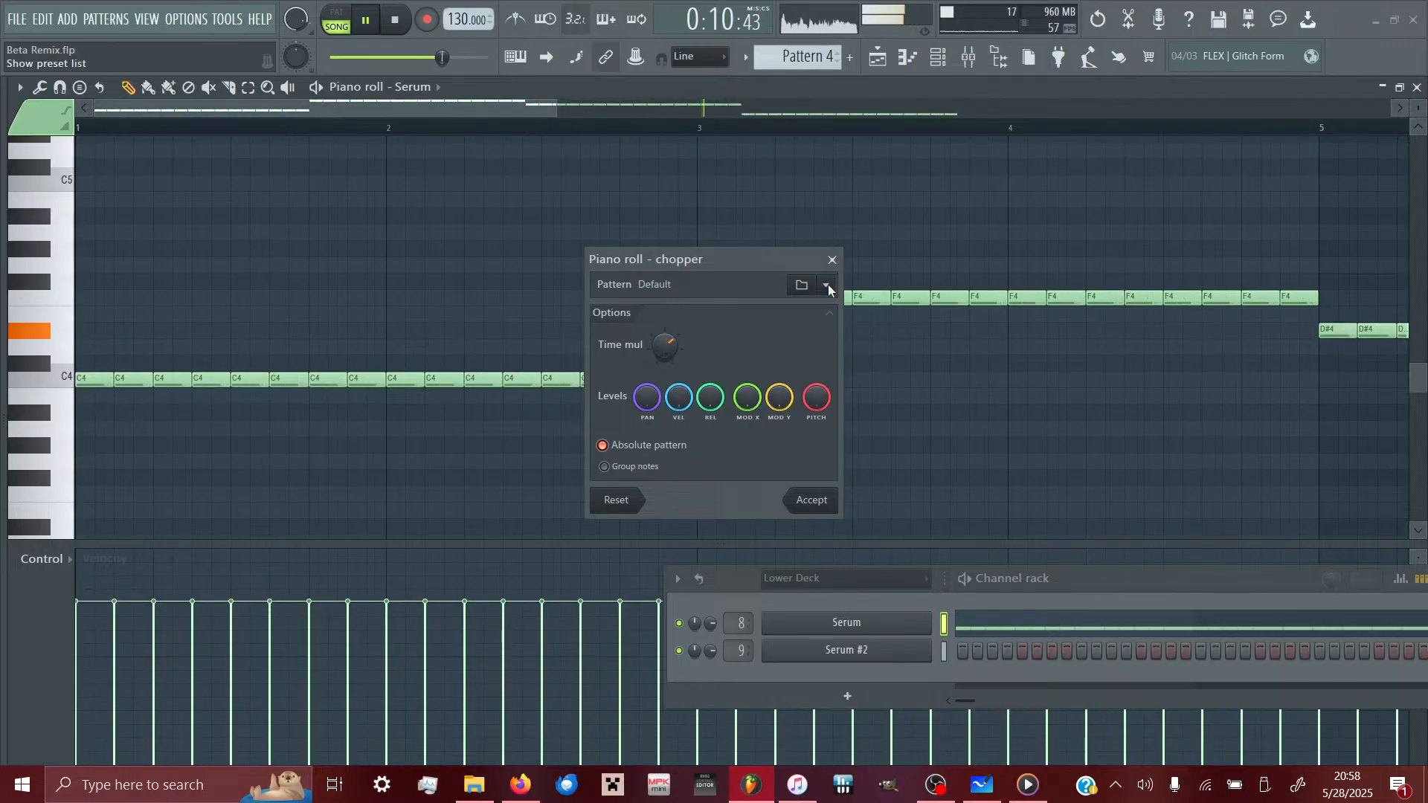
left_click(826, 285)
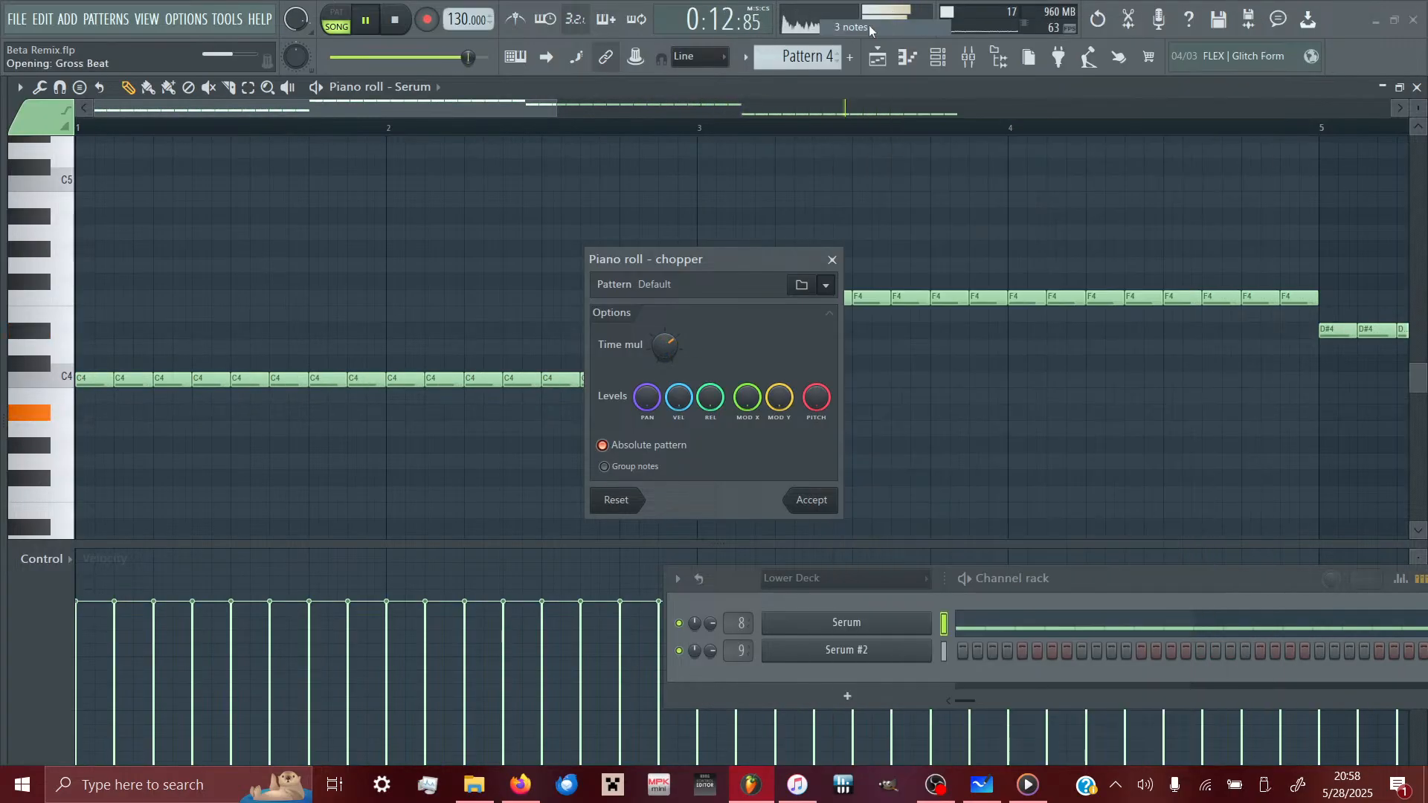
left_click(868, 27)
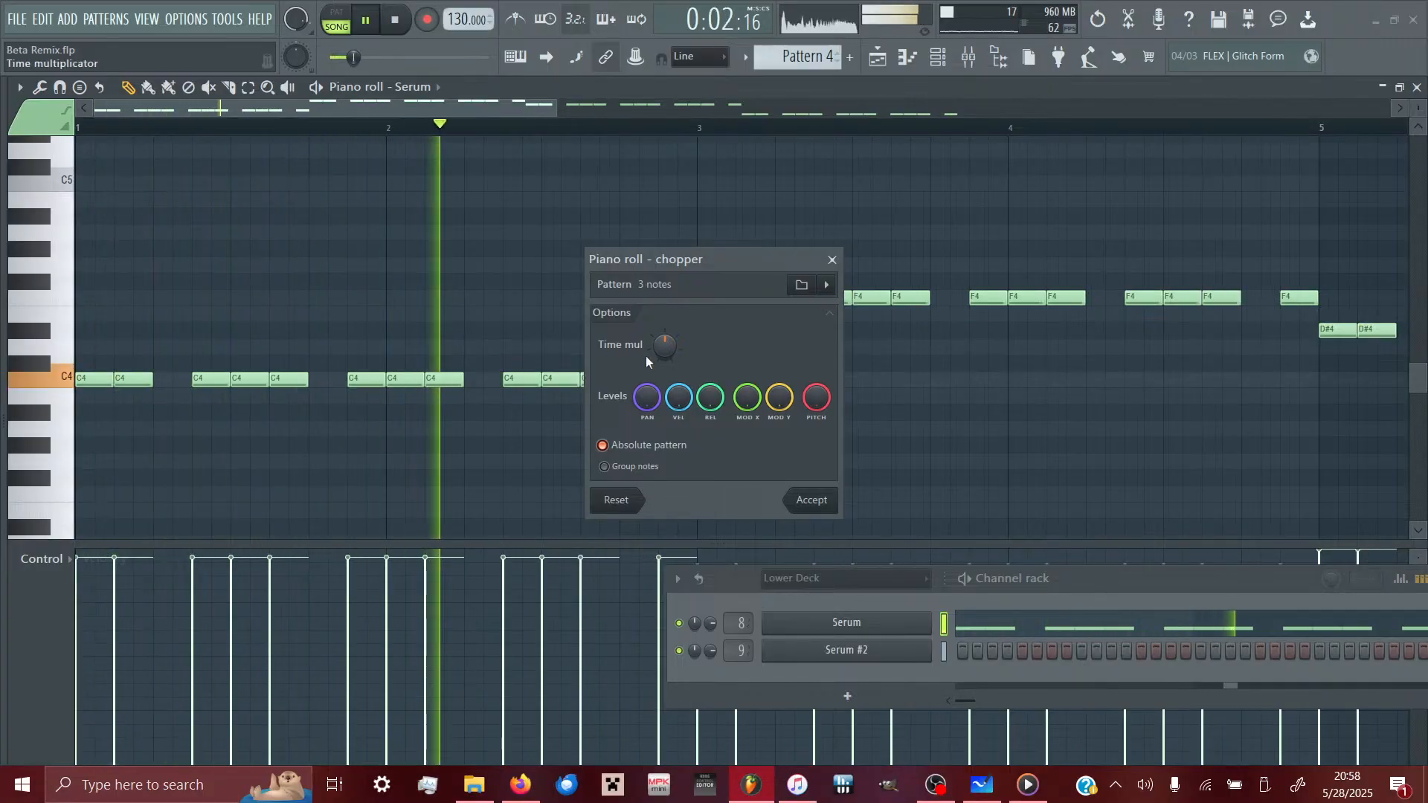
left_click(823, 291)
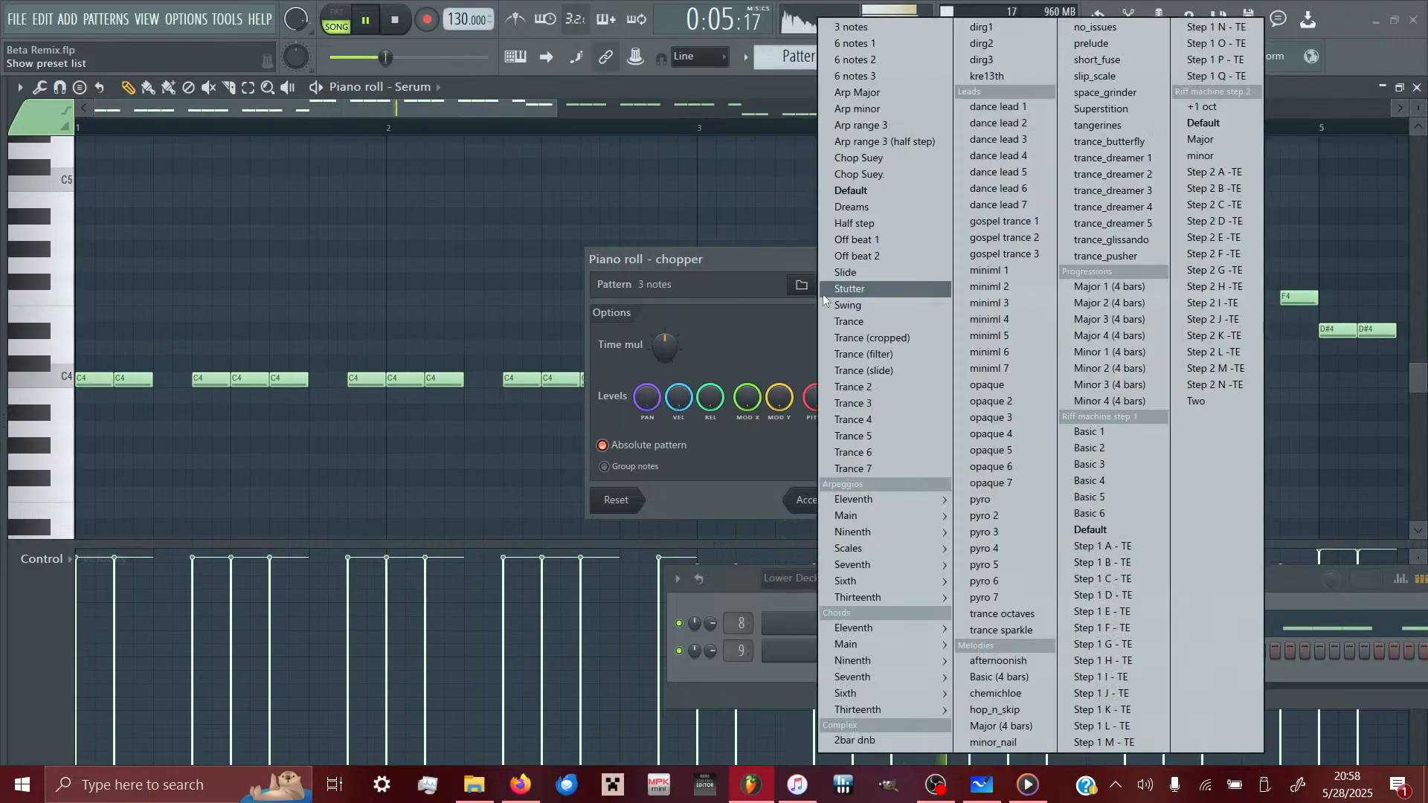
left_click(868, 42)
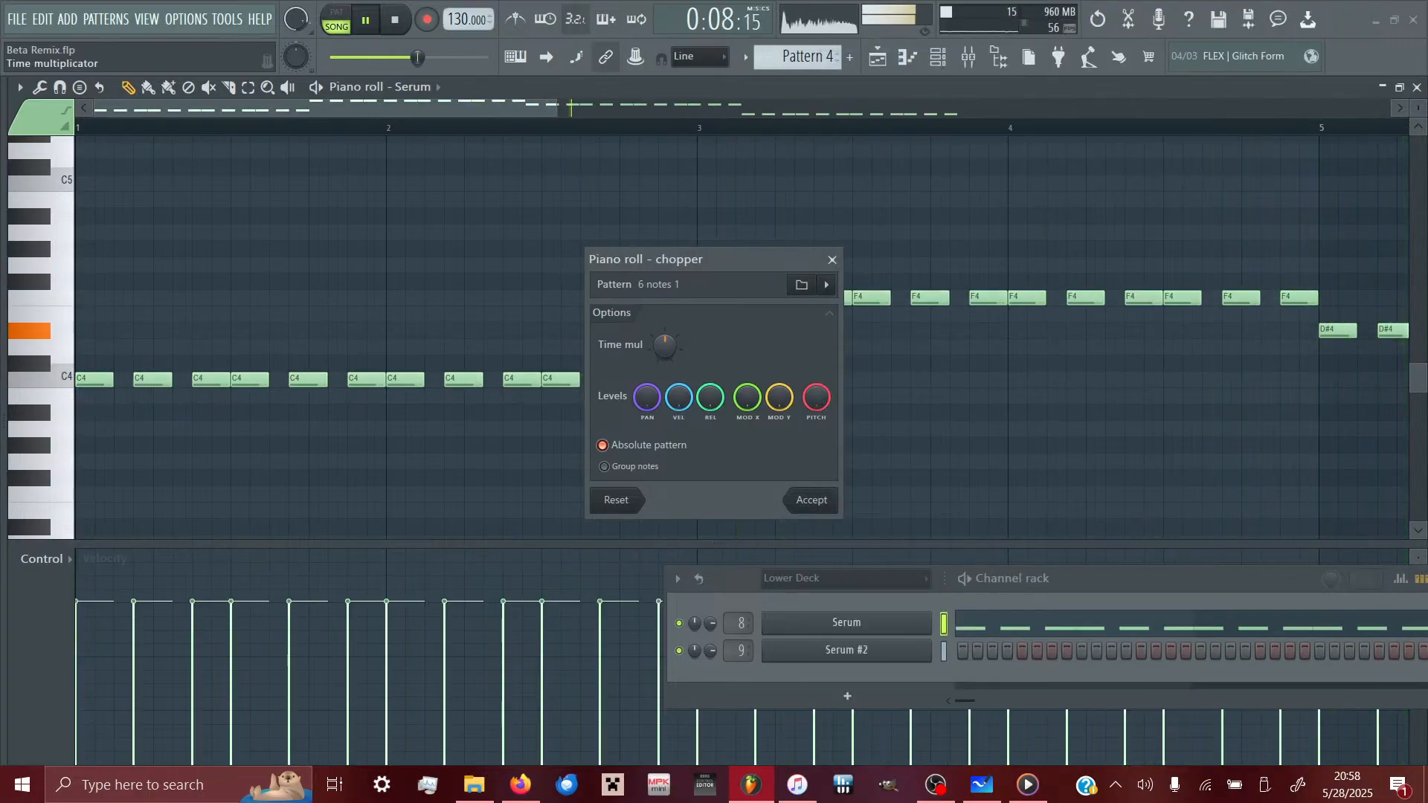
mouse_move(665, 346)
left_mouse_down()
mouse_move(665, 327)
mouse_move(667, 345)
left_mouse_up()
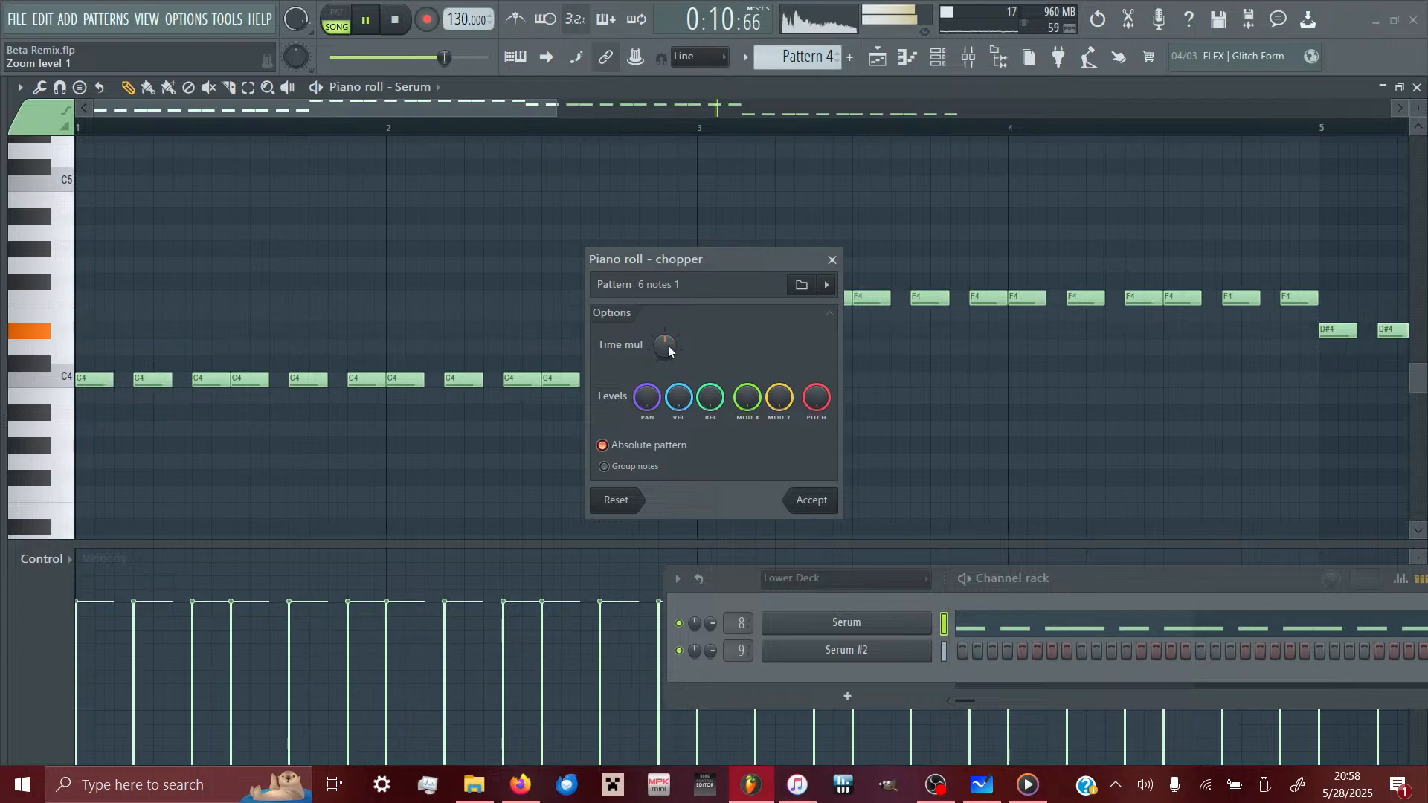
left_click(829, 286)
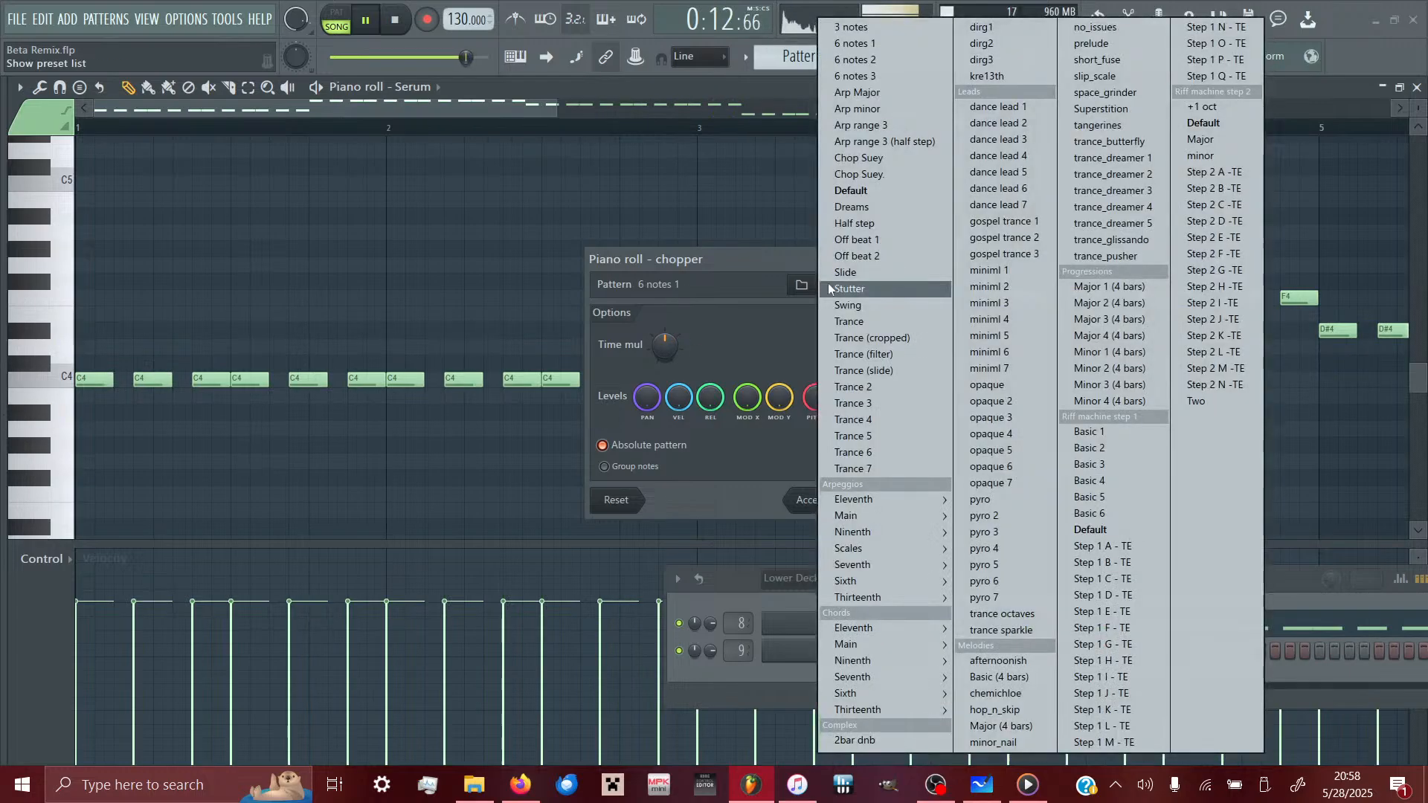
left_click(870, 65)
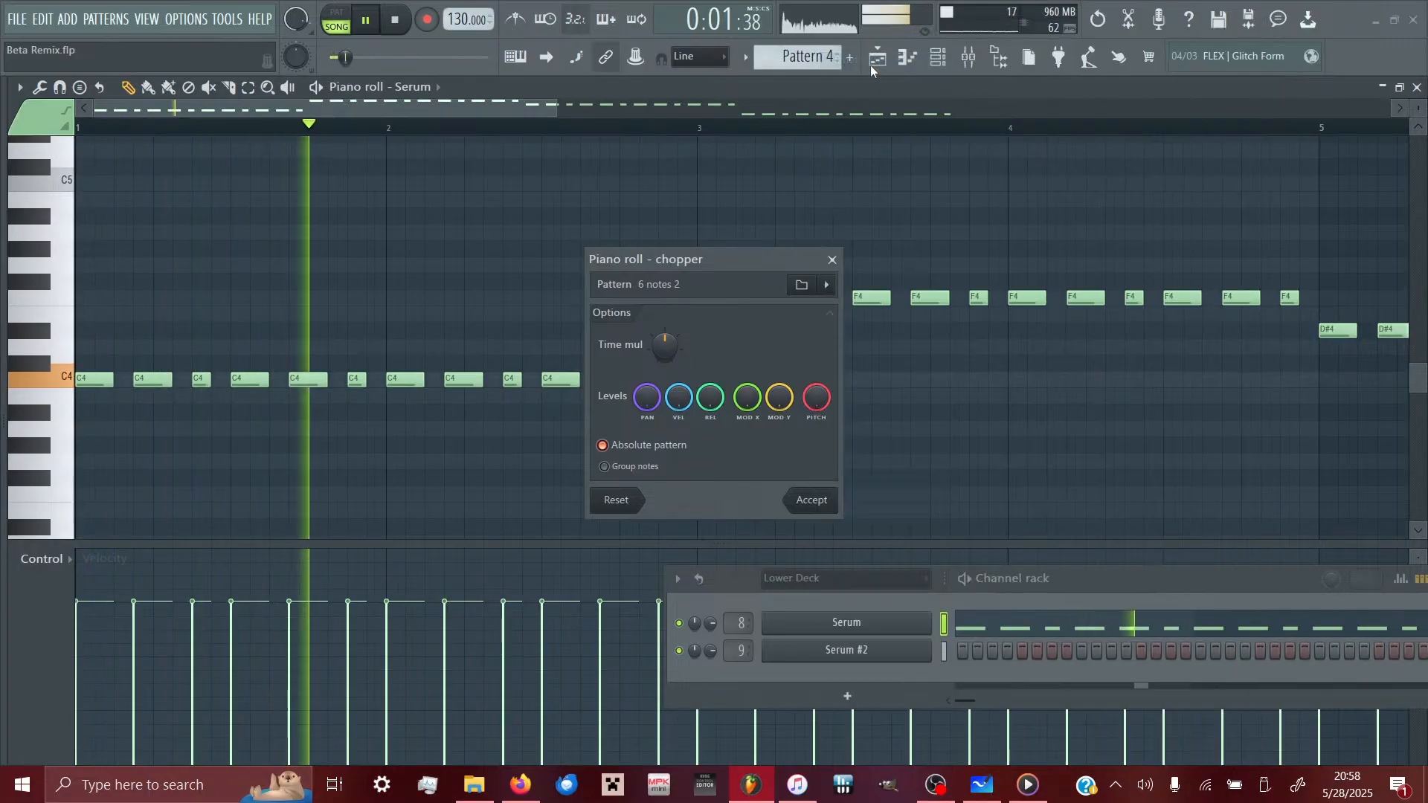
left_click(827, 501)
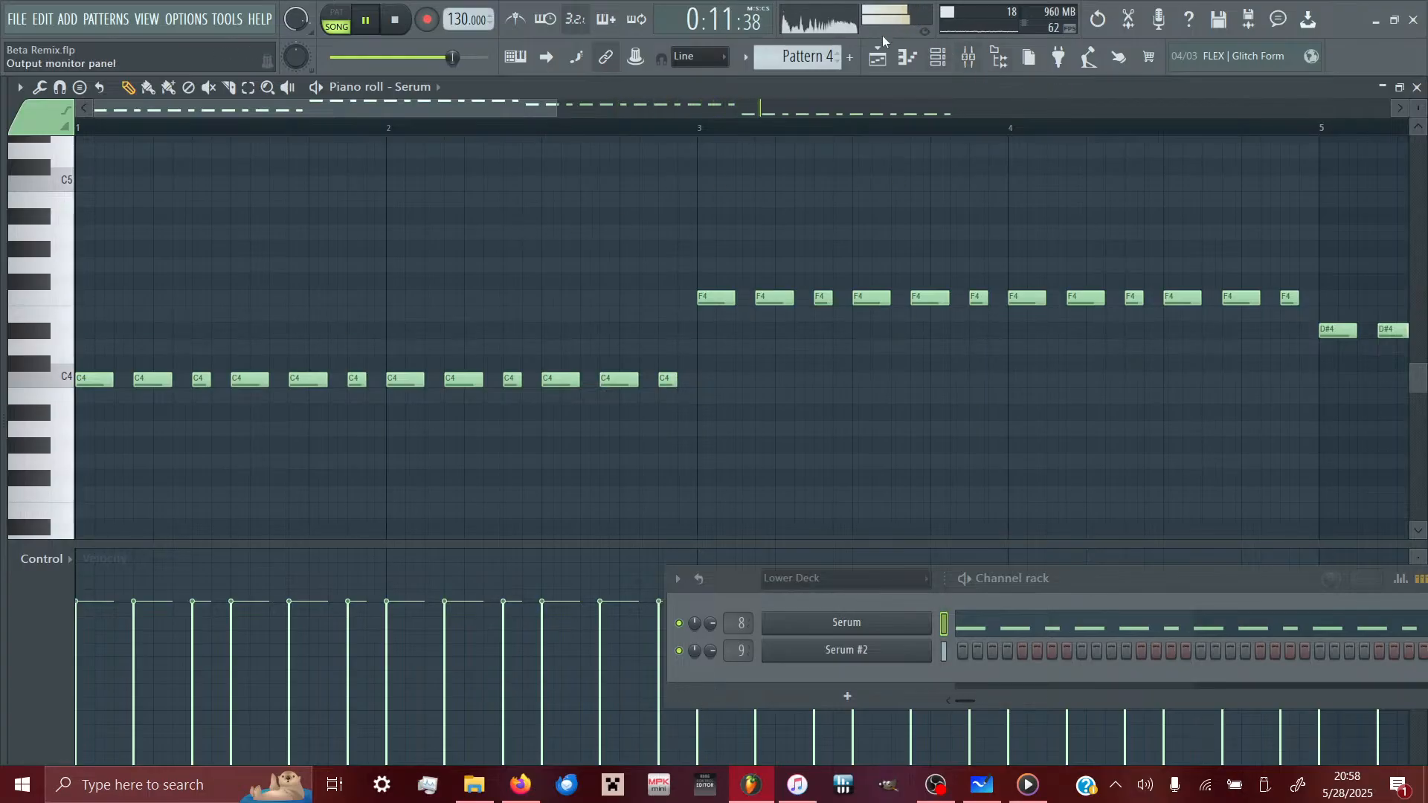
- Create a new empty Pattern 7 and paint its clips across bars 1 to 8 on playlist Track 5
left_click(877, 57)
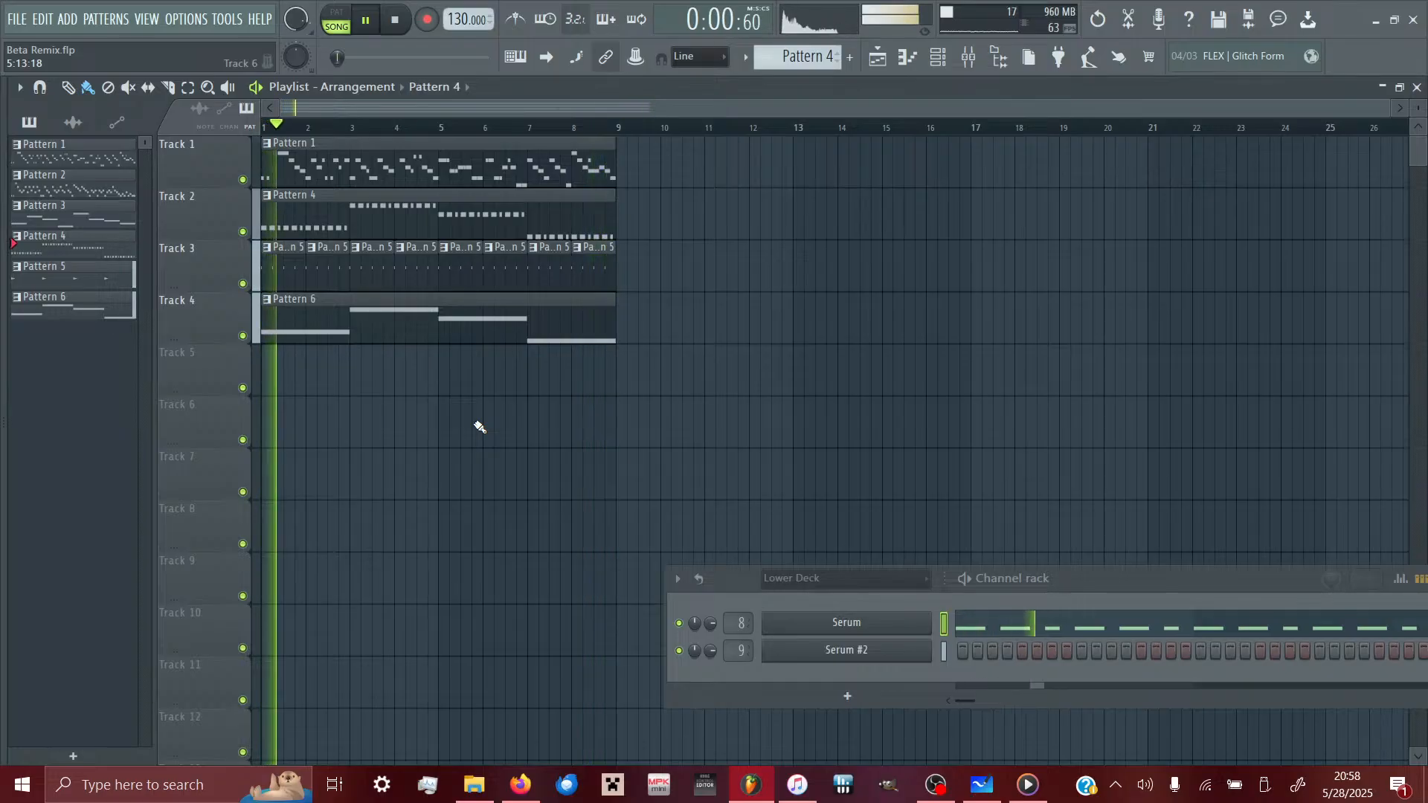
key("F4")
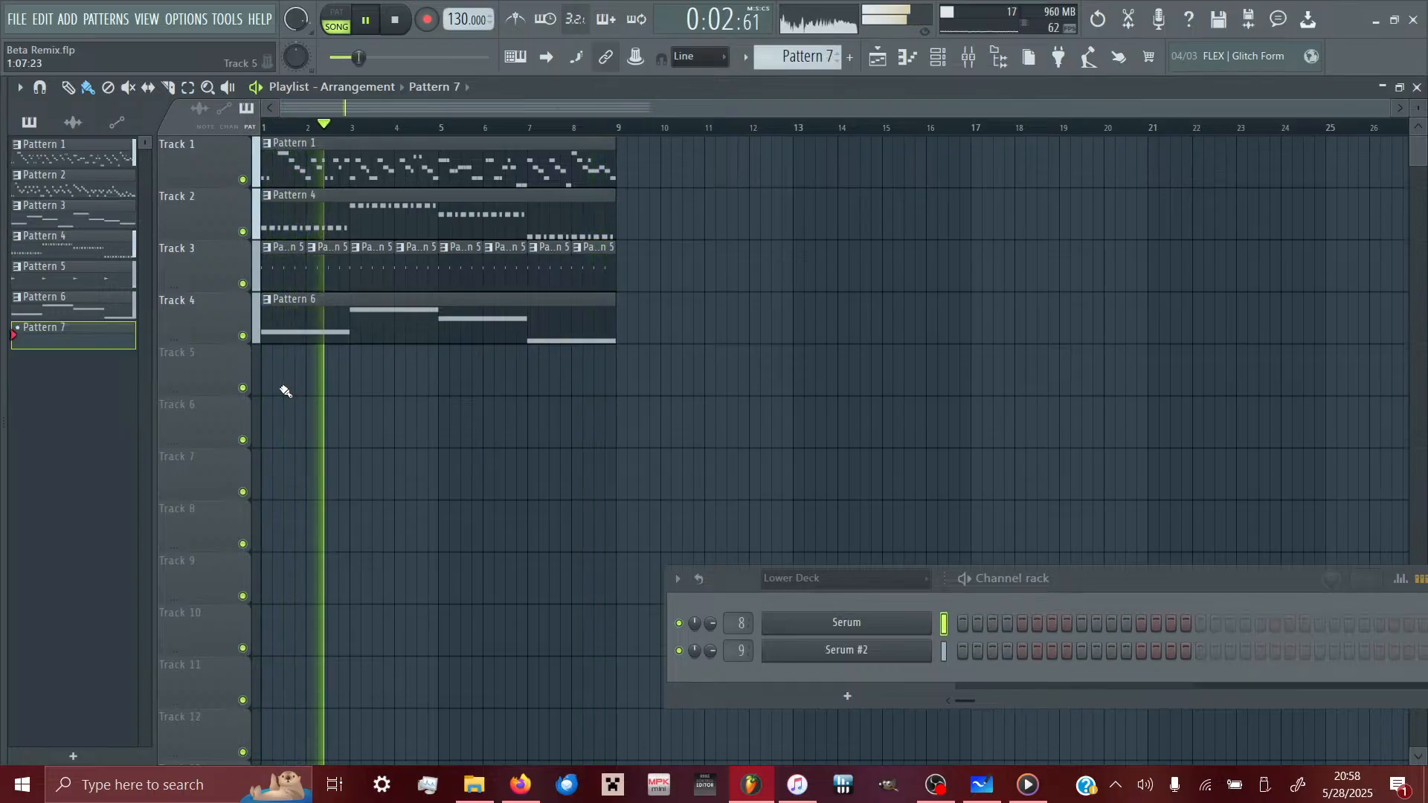
left_click_drag(269, 384, 573, 440)
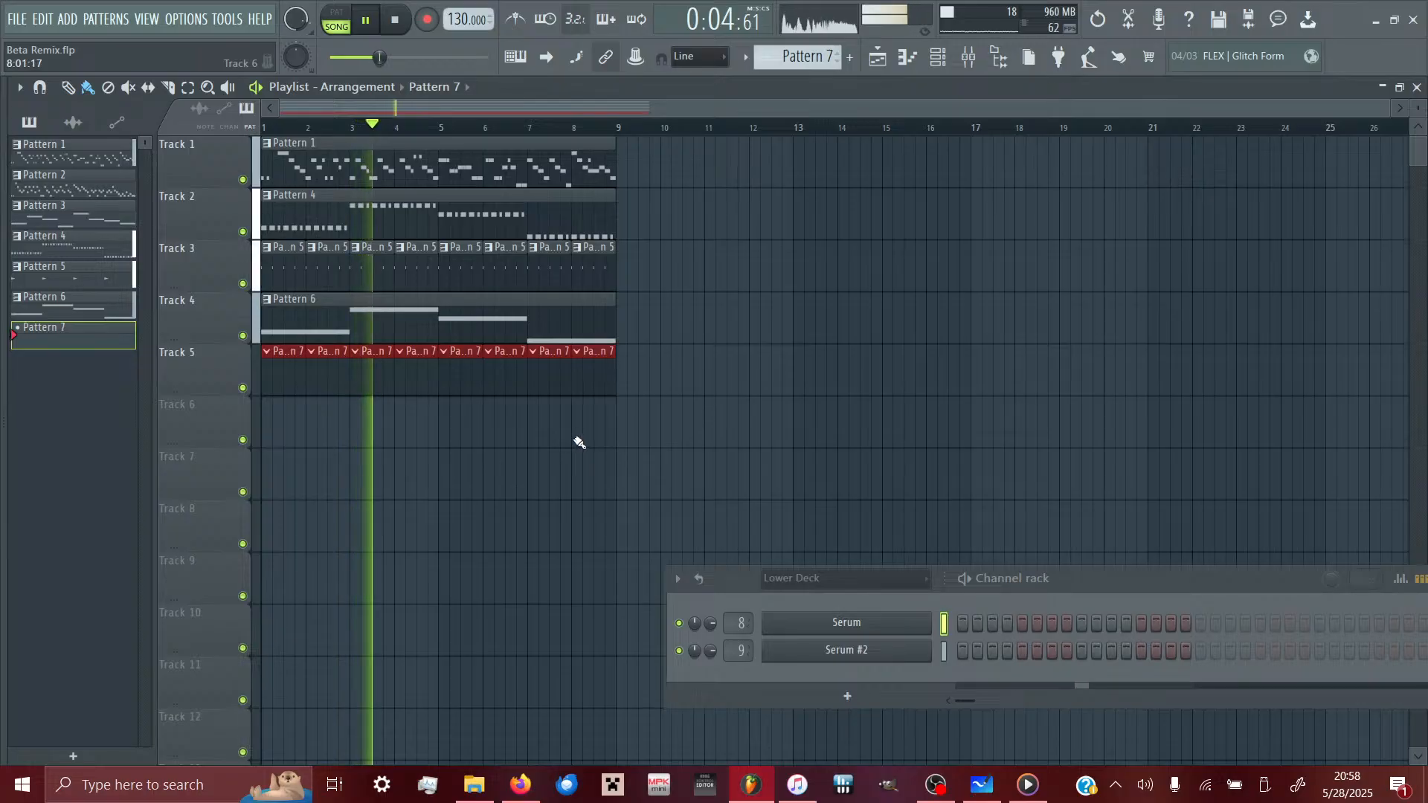
- Audition the Drums (ModeAudio) hi-hats and add Attack Hat 17 as a new channel in the Drums & Percussion group
key("alt+F8")
left_click(83, 428)
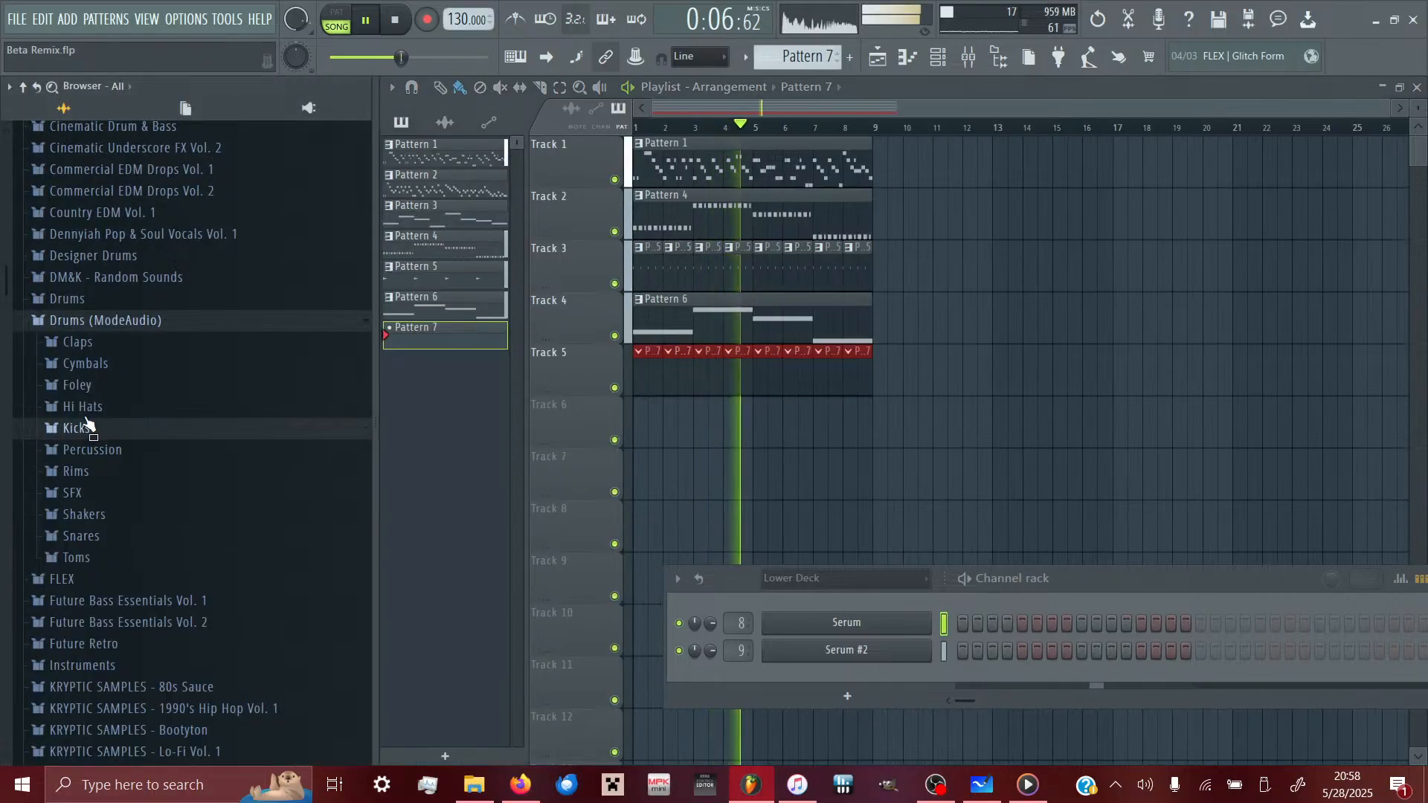
left_click(82, 406)
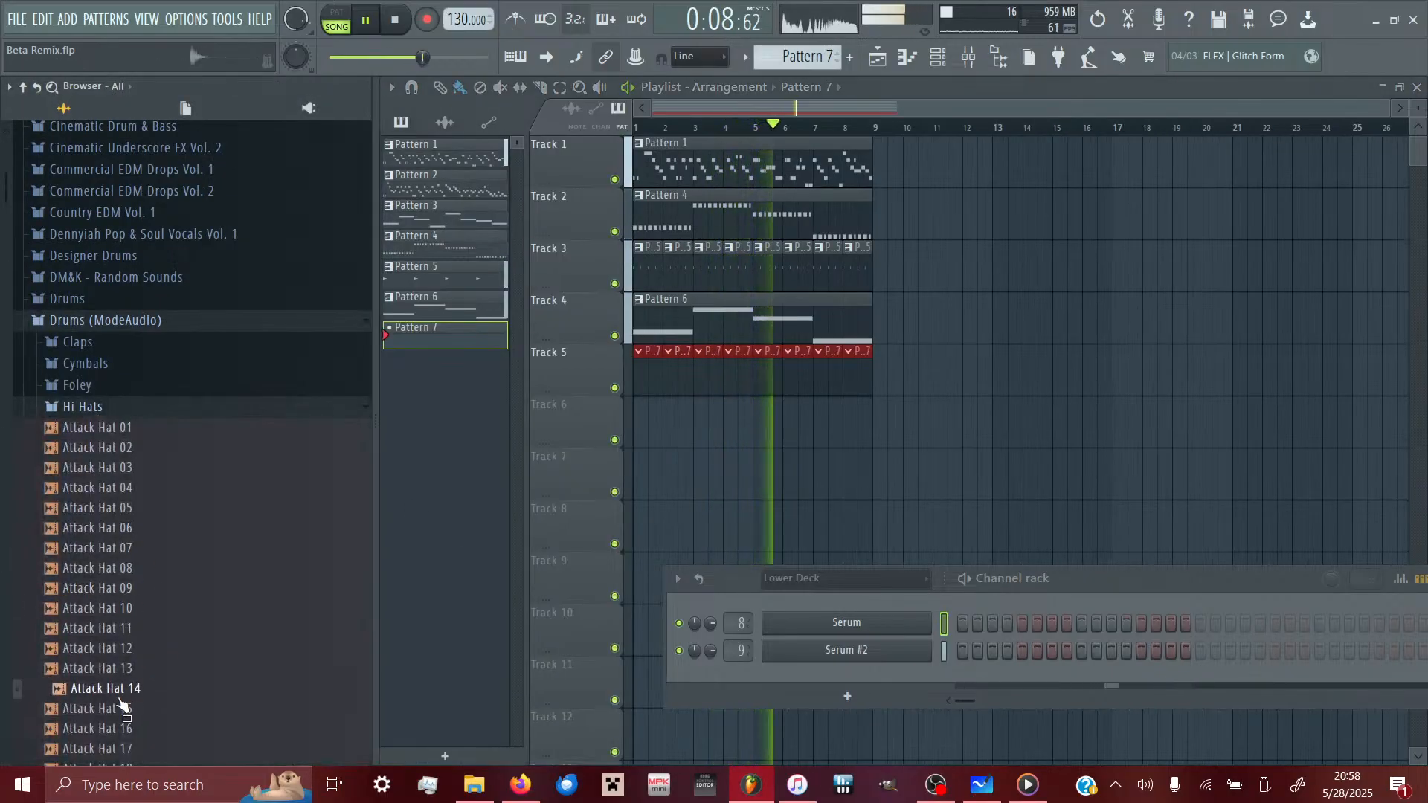
key("Down")
key("Down")
key("Down")
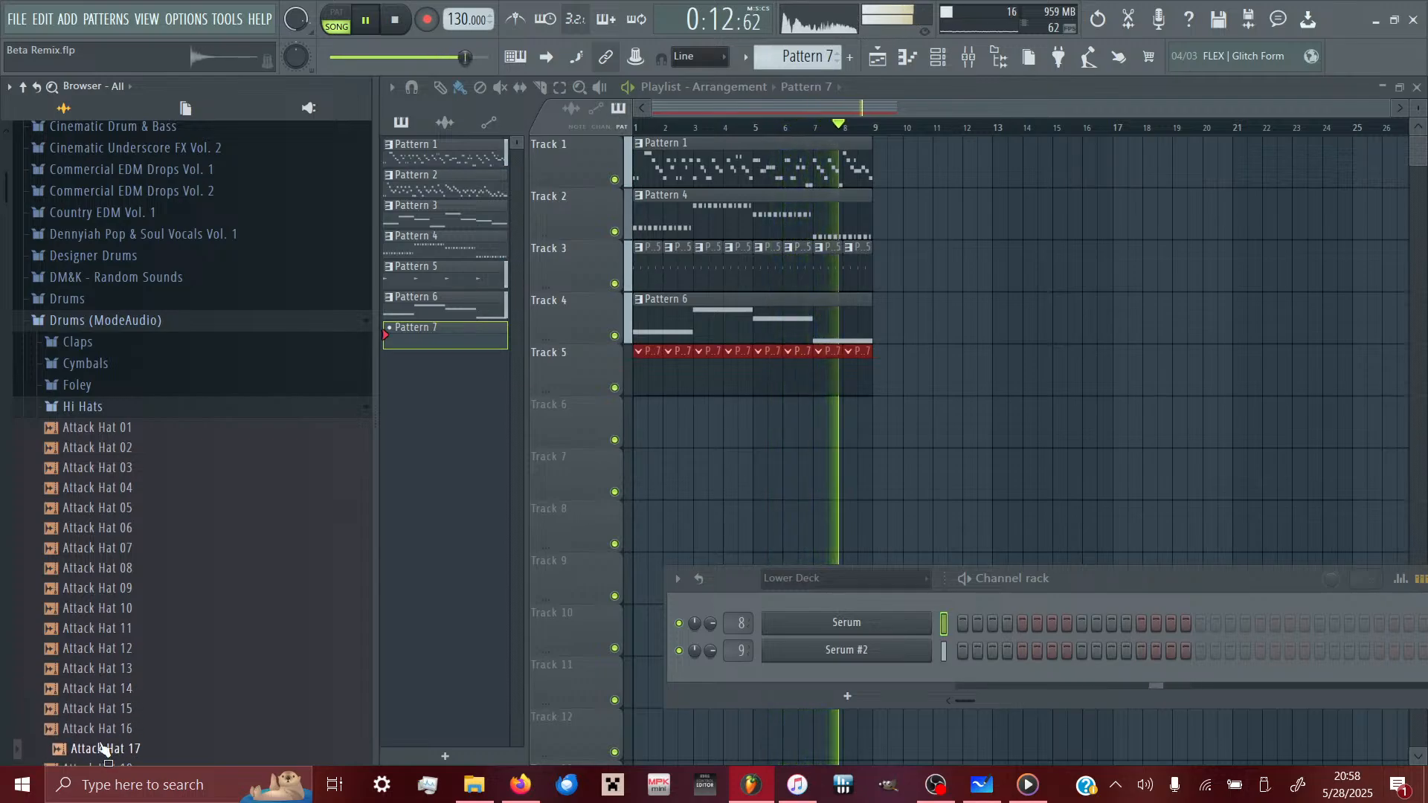
left_click(916, 588)
left_click(815, 620)
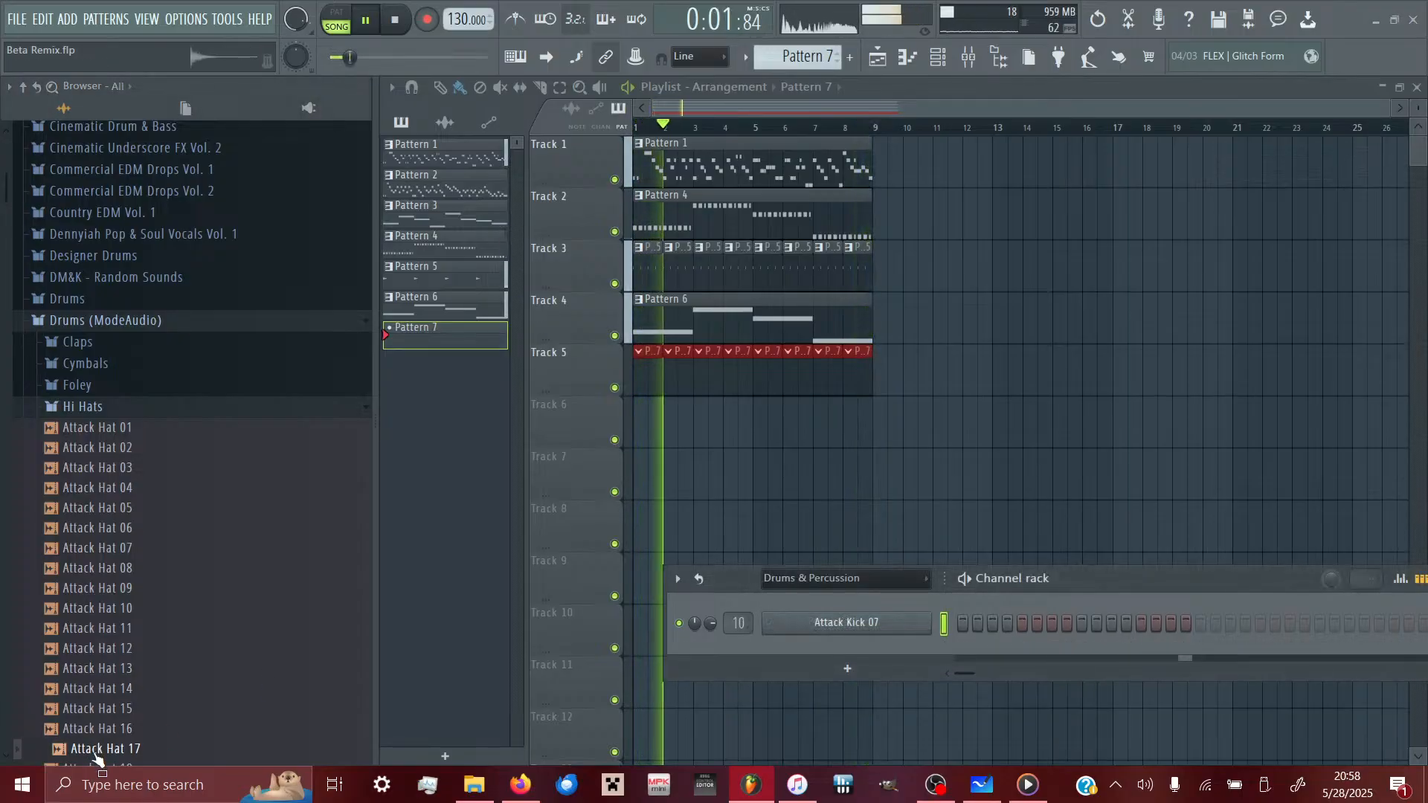
left_click_drag(97, 757, 825, 651)
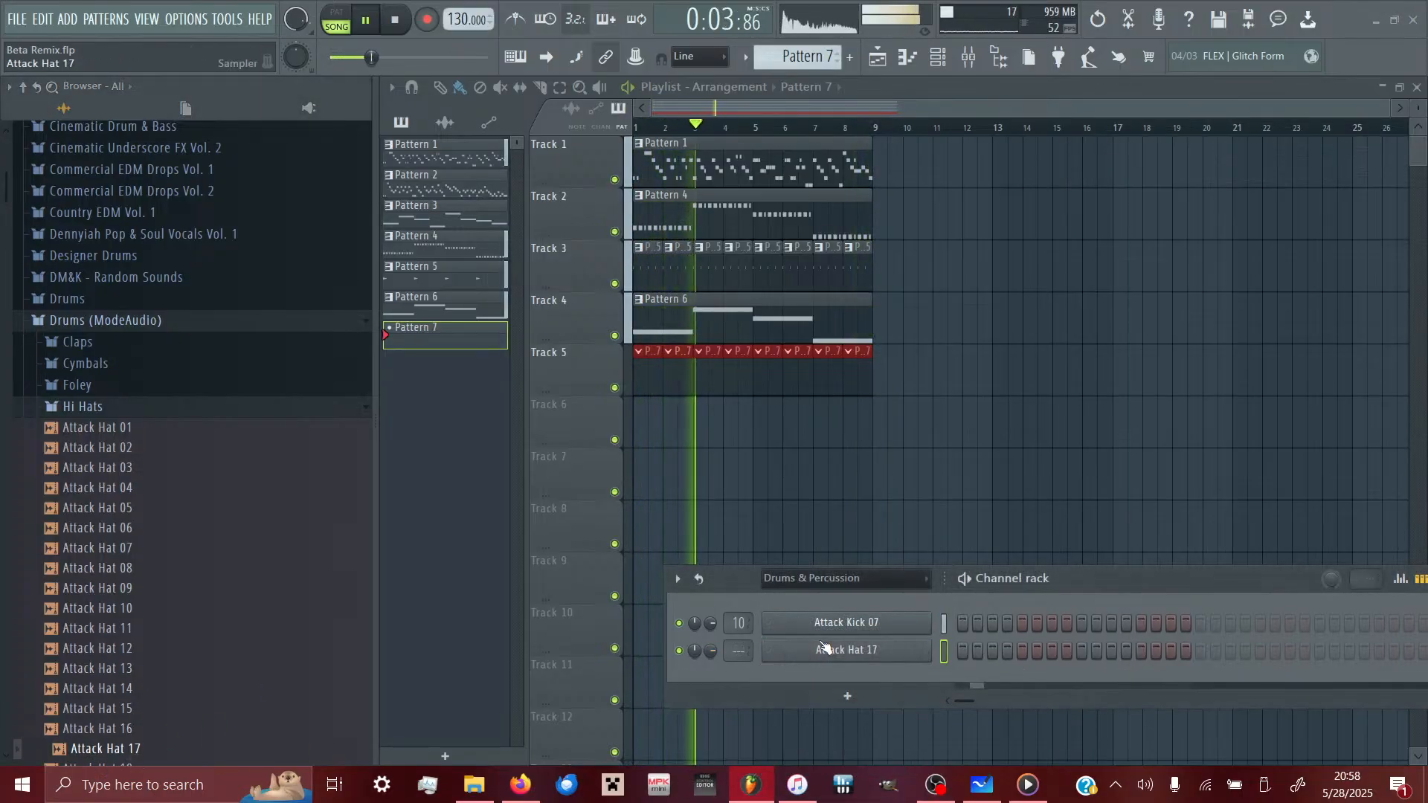
- Audition the Drums (ModeAudio) claps and add Attack Clap 16 as a channel between Attack Kick 07 and Attack Hat 17
left_click(137, 415)
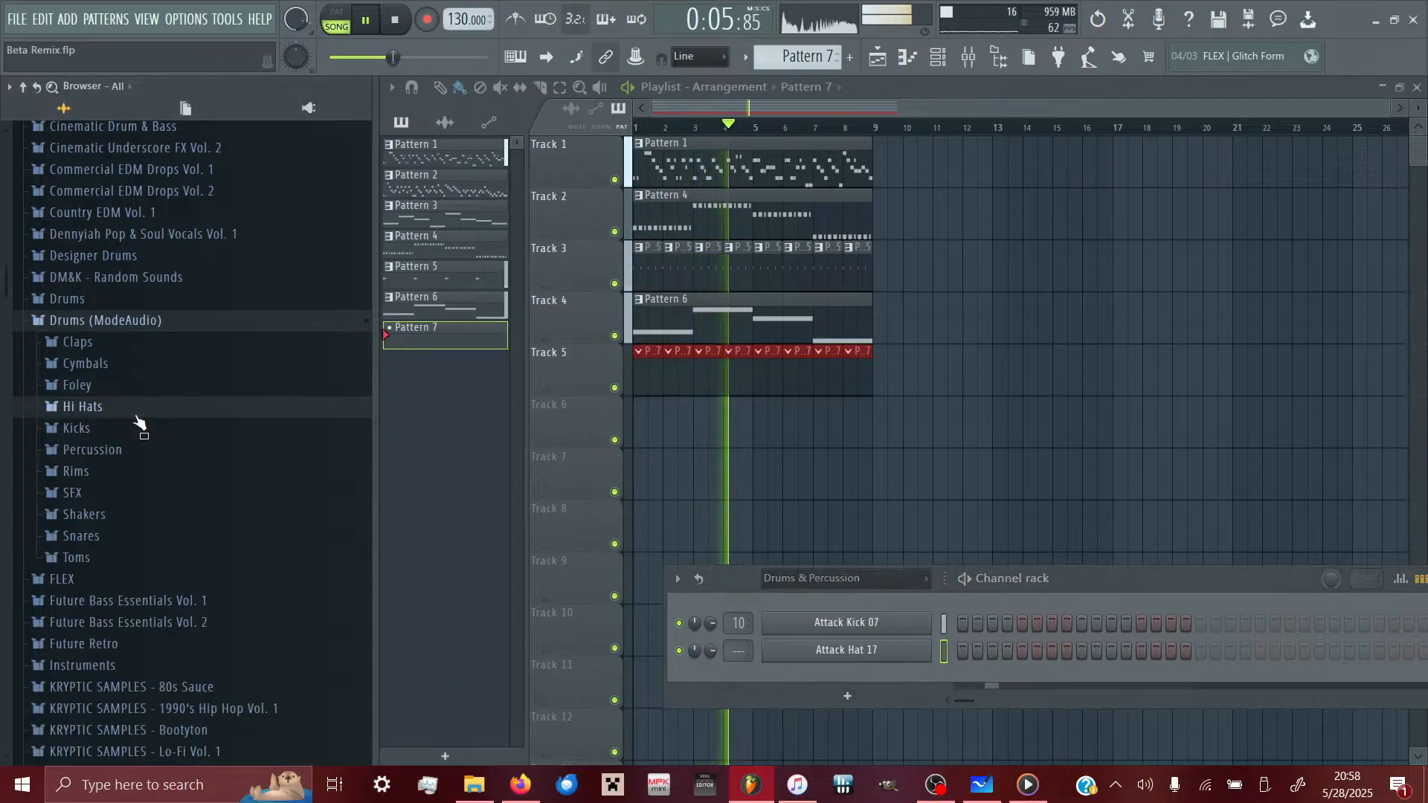
left_click(78, 342)
left_click(246, 628)
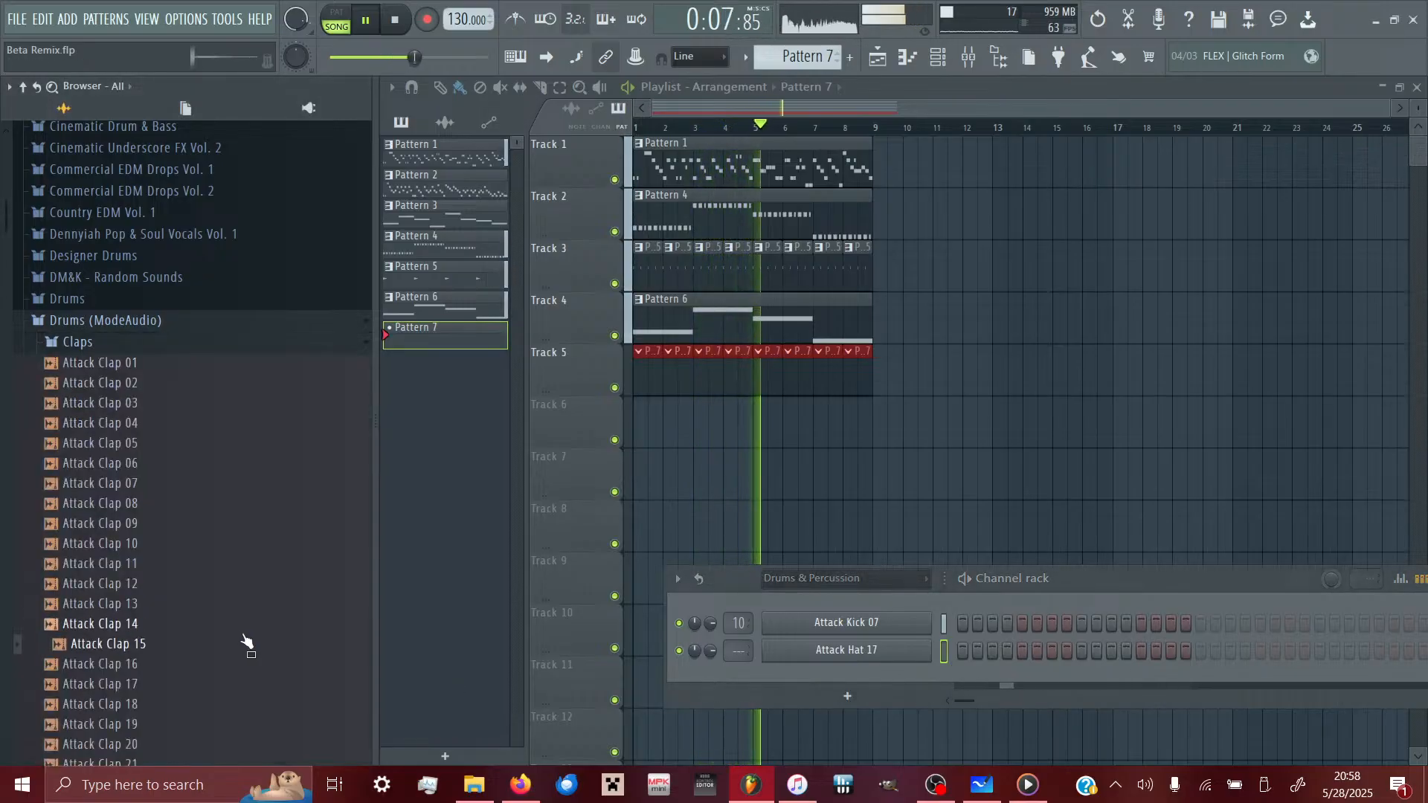
key("Down")
left_click_drag(112, 664, 825, 648)
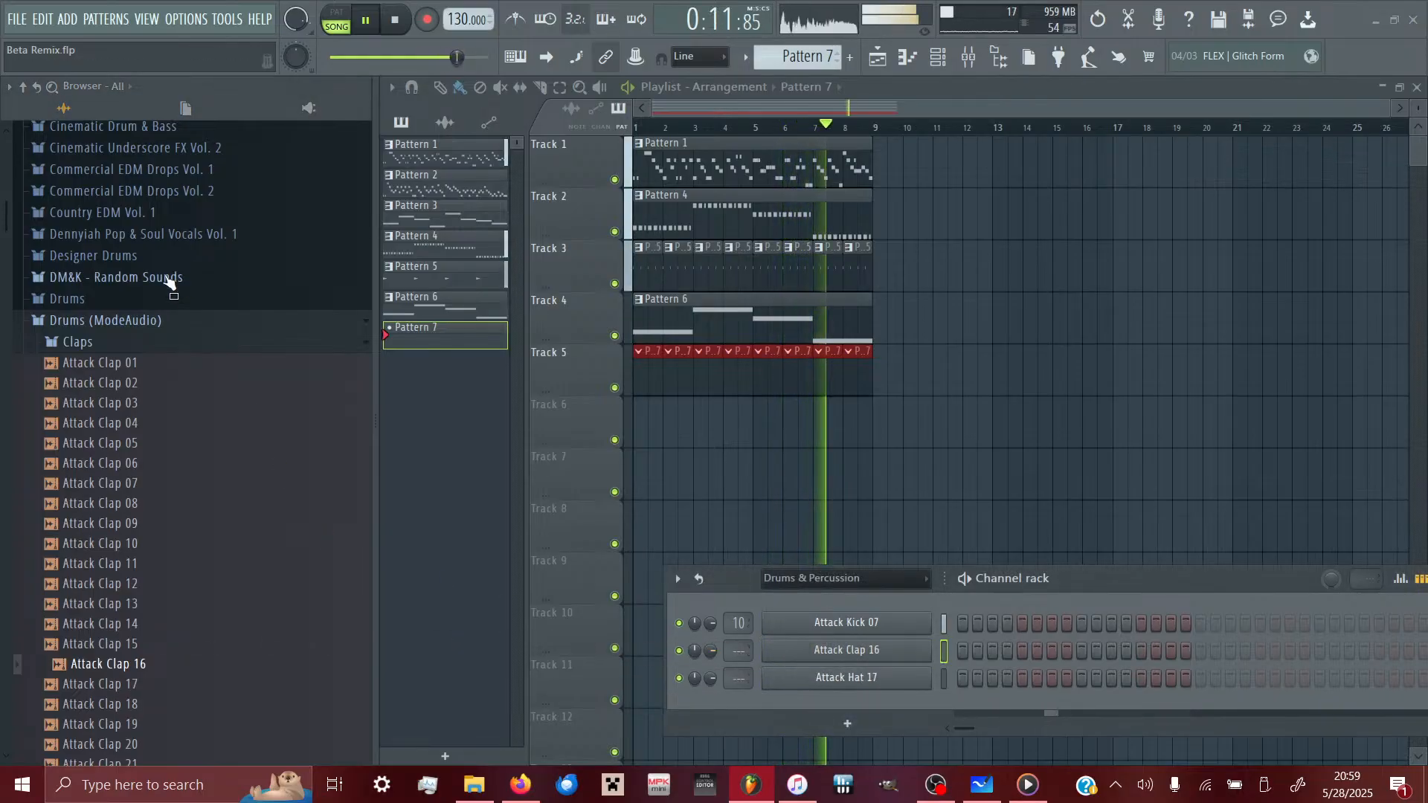
- Audition more Drums (ModeAudio) hi-hats and add Attack Hat 03 as a channel below Attack Hat 17
left_click(108, 346)
left_click(93, 412)
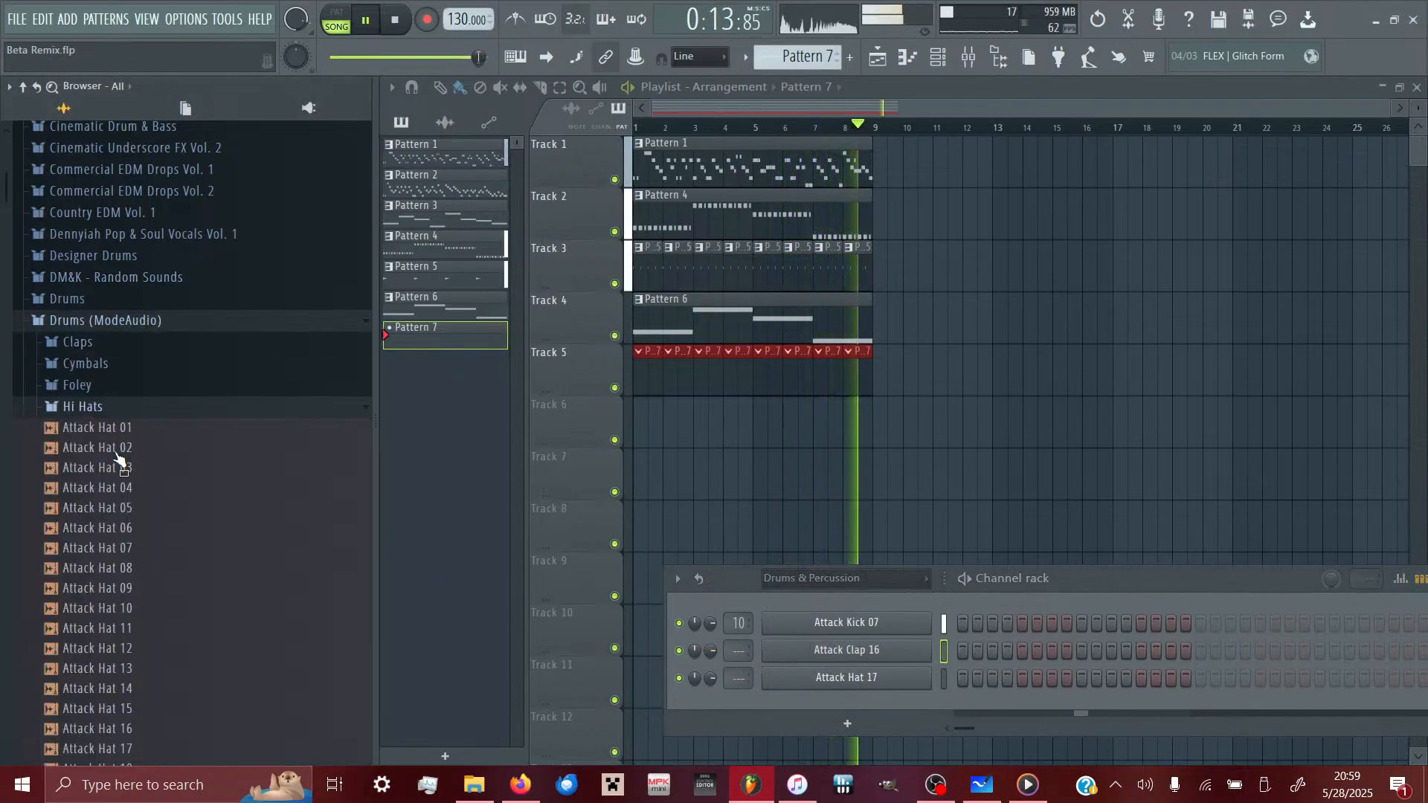
key("Down")
key("Down")
key("Down")
key("Down")
key("Down")
key("Down")
key("Down")
key("Up")
key("Up")
key("Up")
key("Up")
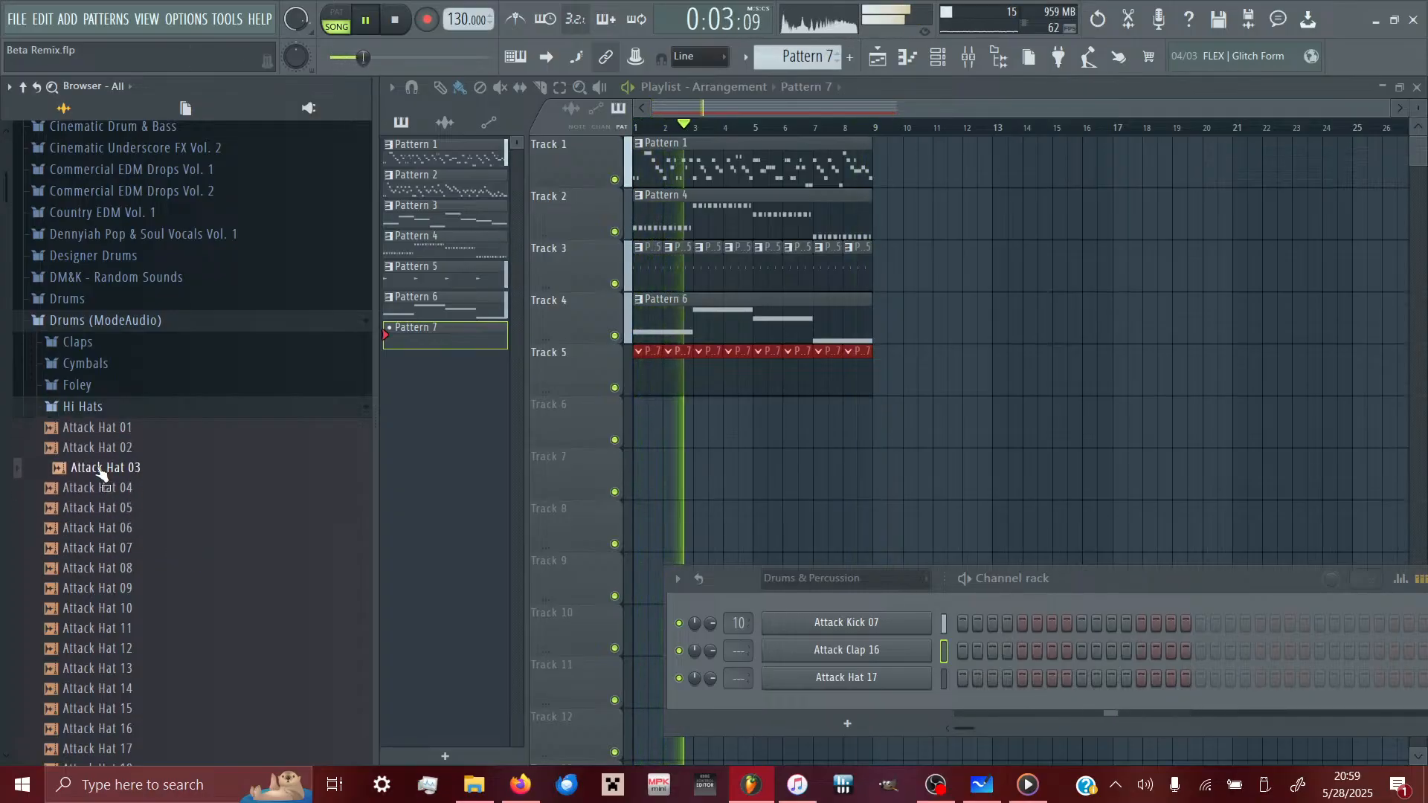
left_click_drag(97, 465, 860, 707)
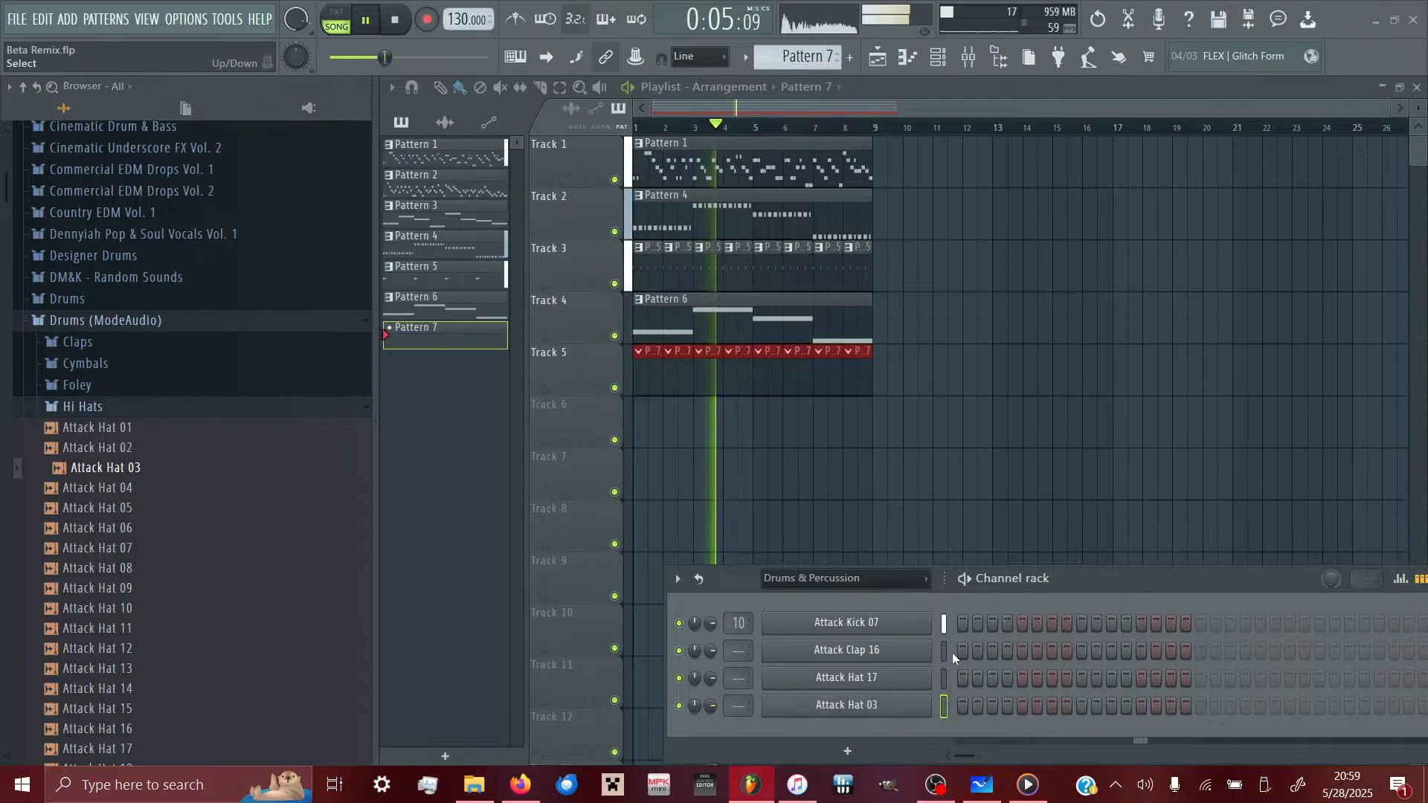
- Assign Attack Clap 16, Attack Hat 17 and Attack Hat 03 to mixer tracks 11–13 and route those only to the Drums & Percussion bus
left_click_drag(945, 651, 945, 714)
key("ctrl+l")
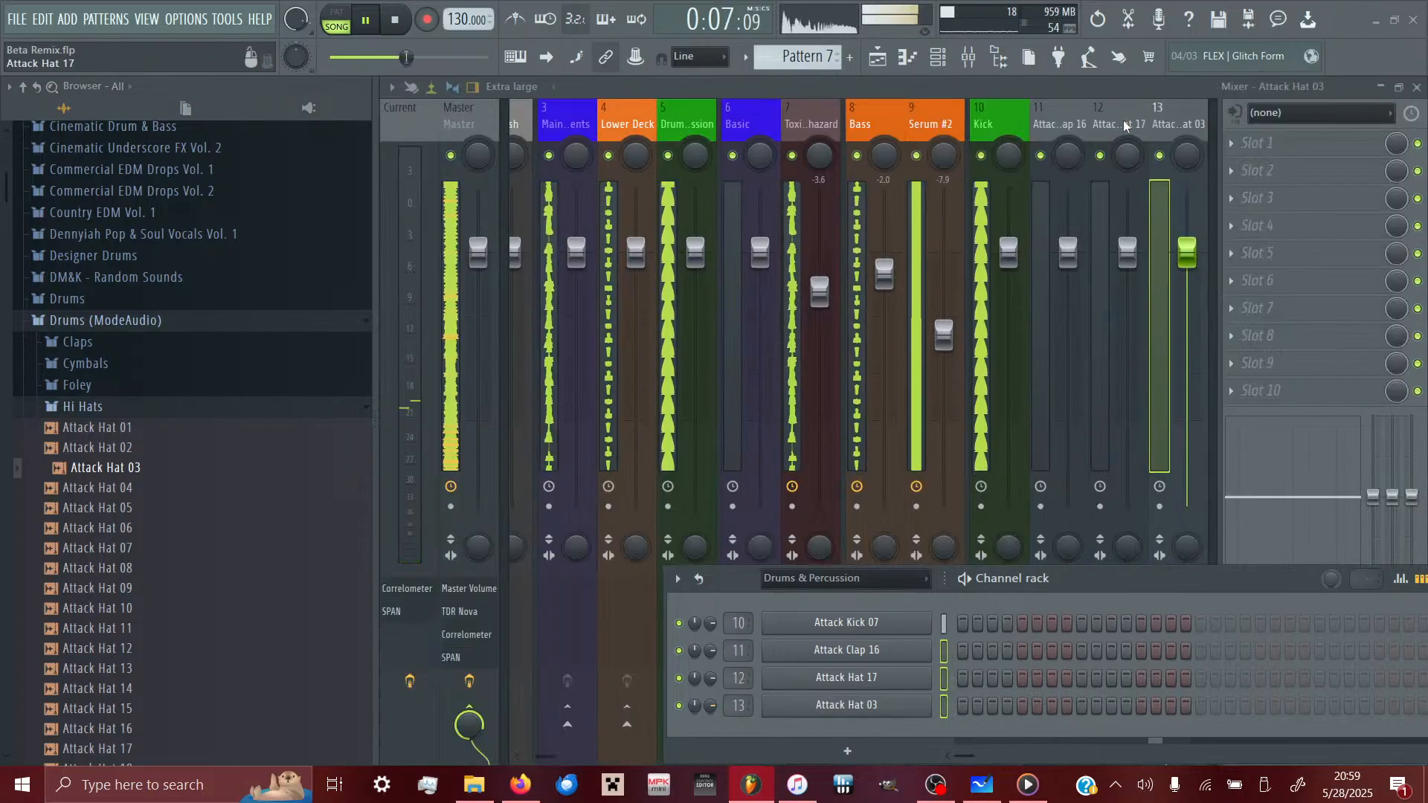
left_click_drag(1178, 123, 1060, 124)
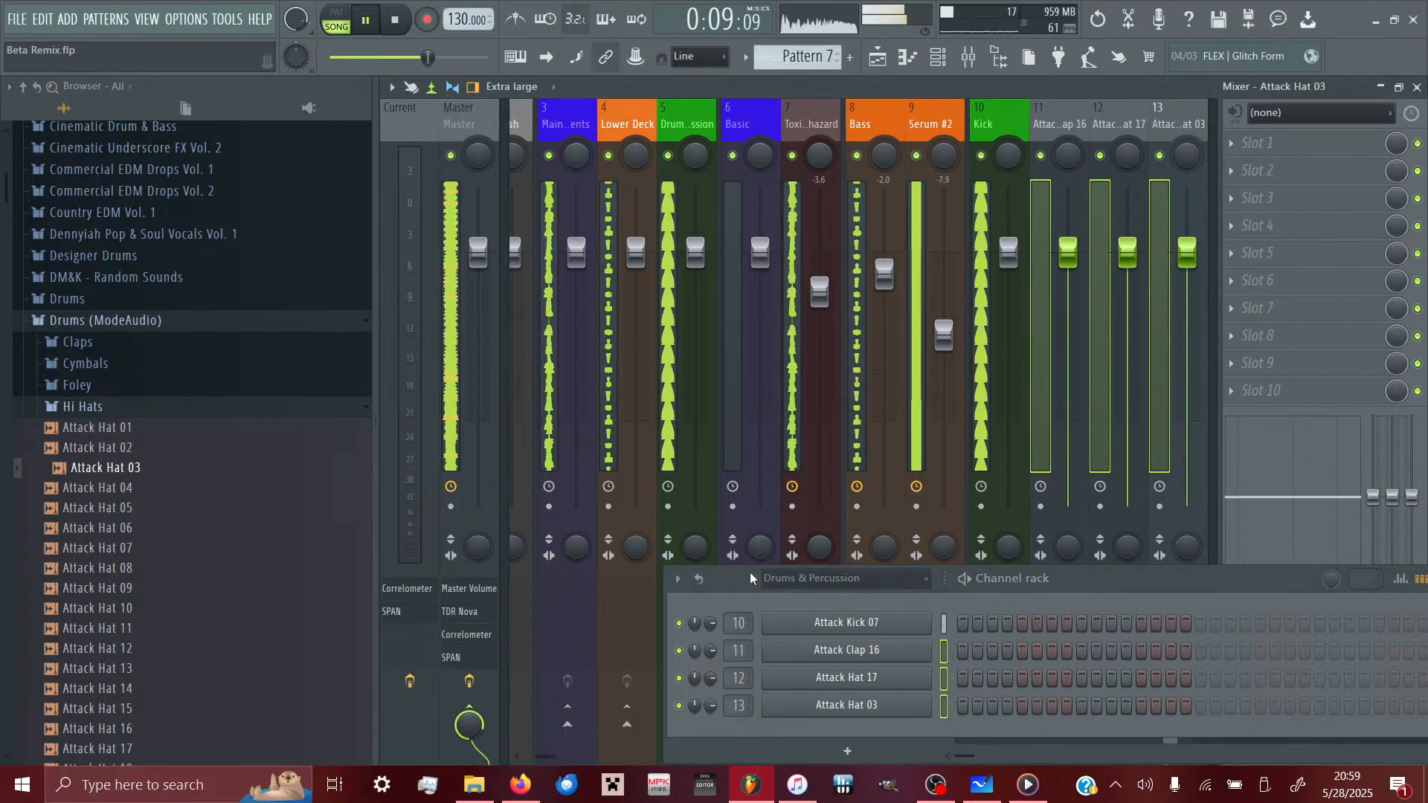
left_click_drag(745, 578, 853, 373)
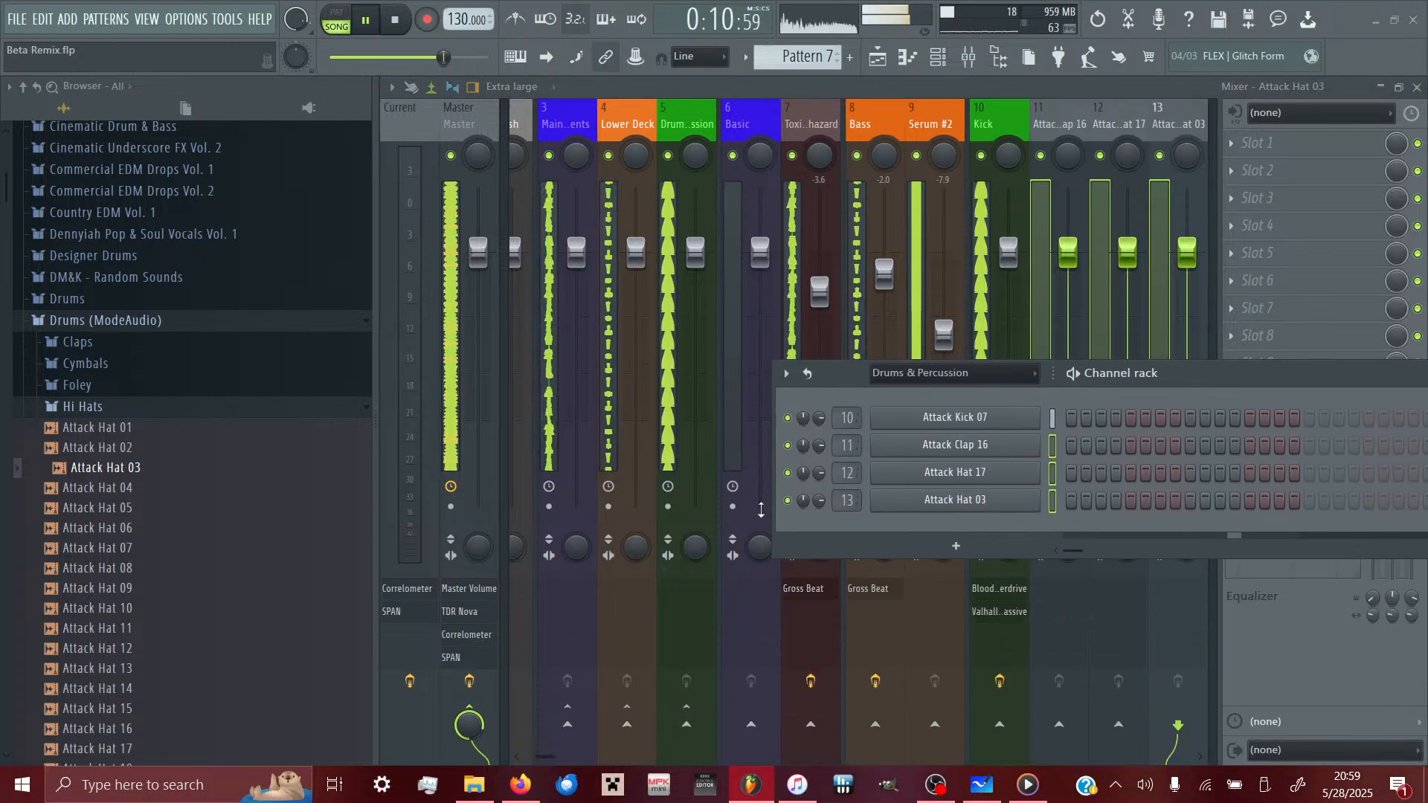
right_click(681, 727)
left_click(750, 703)
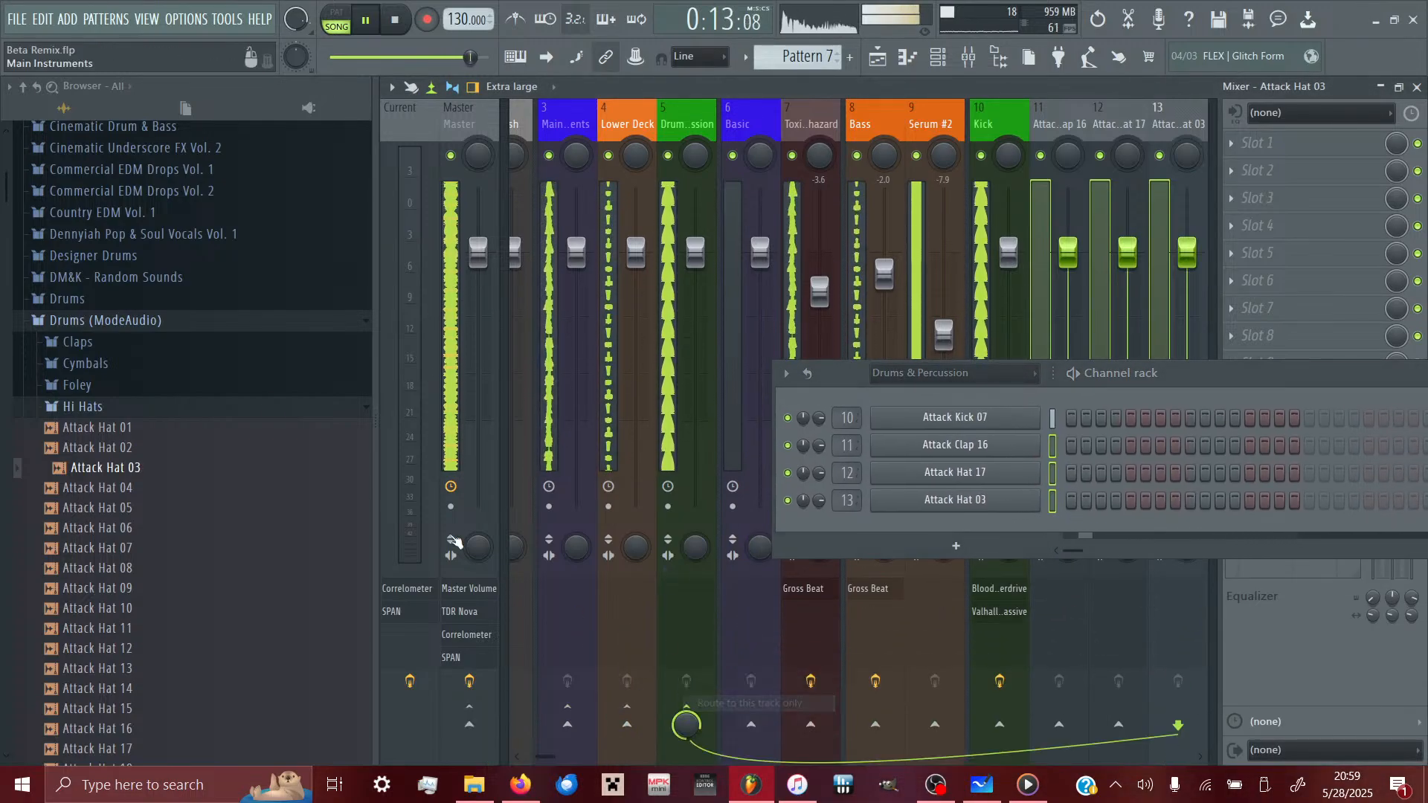
right_click(377, 328)
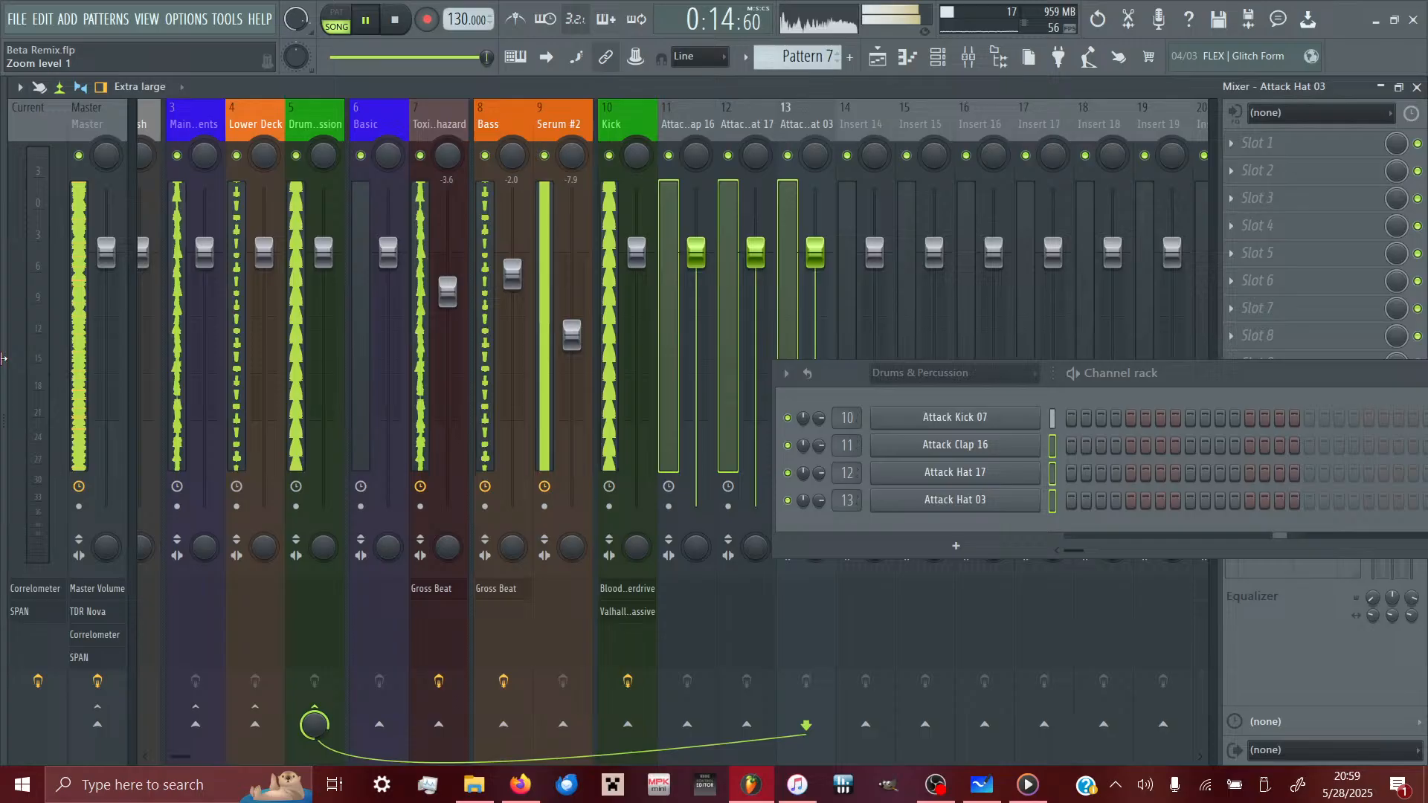
- Place a mixer separator before Insert 14 and lower the Kick, Attack Clap 16, Attack Hat 17 and Attack Hat 03 tracks to -4.0 dB
left_click(644, 257)
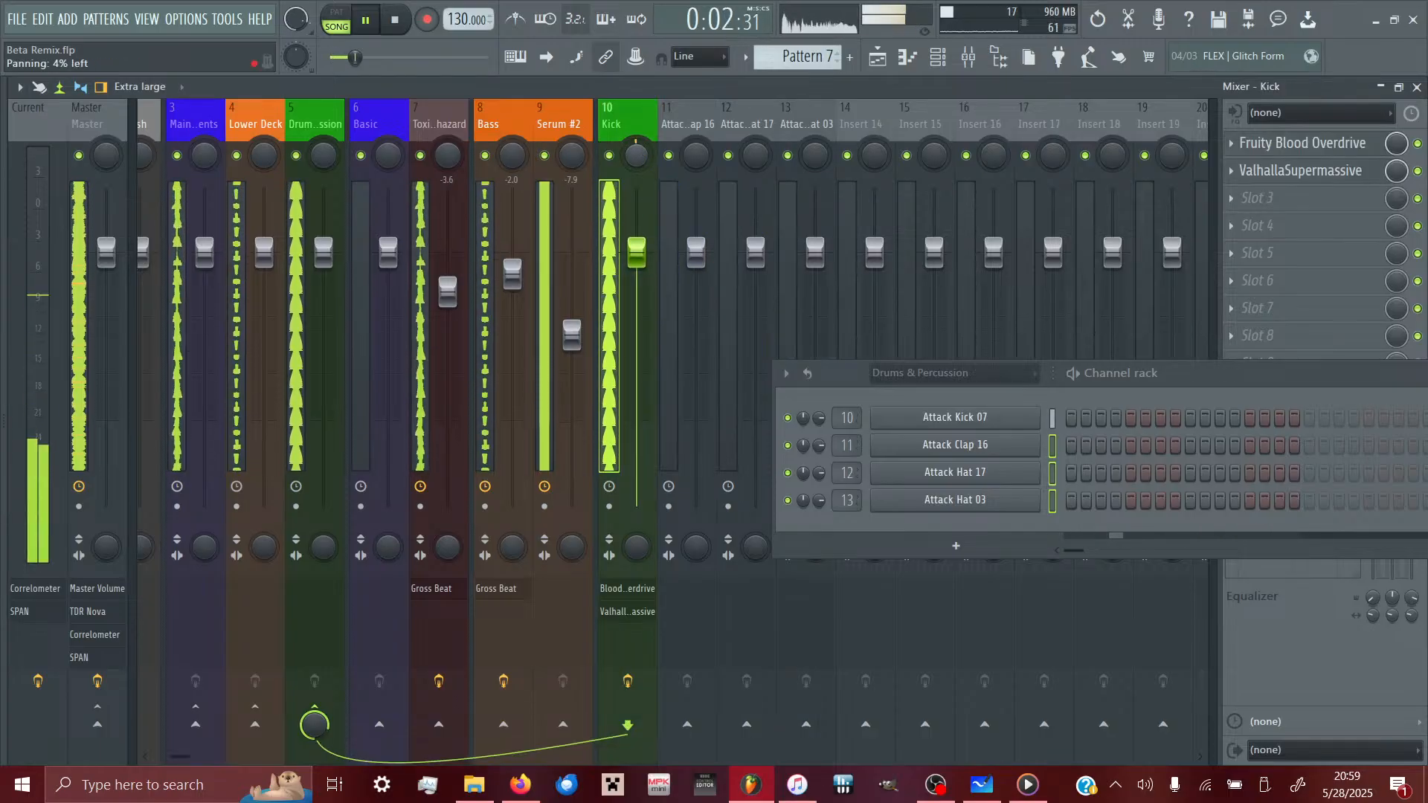
right_click(890, 102)
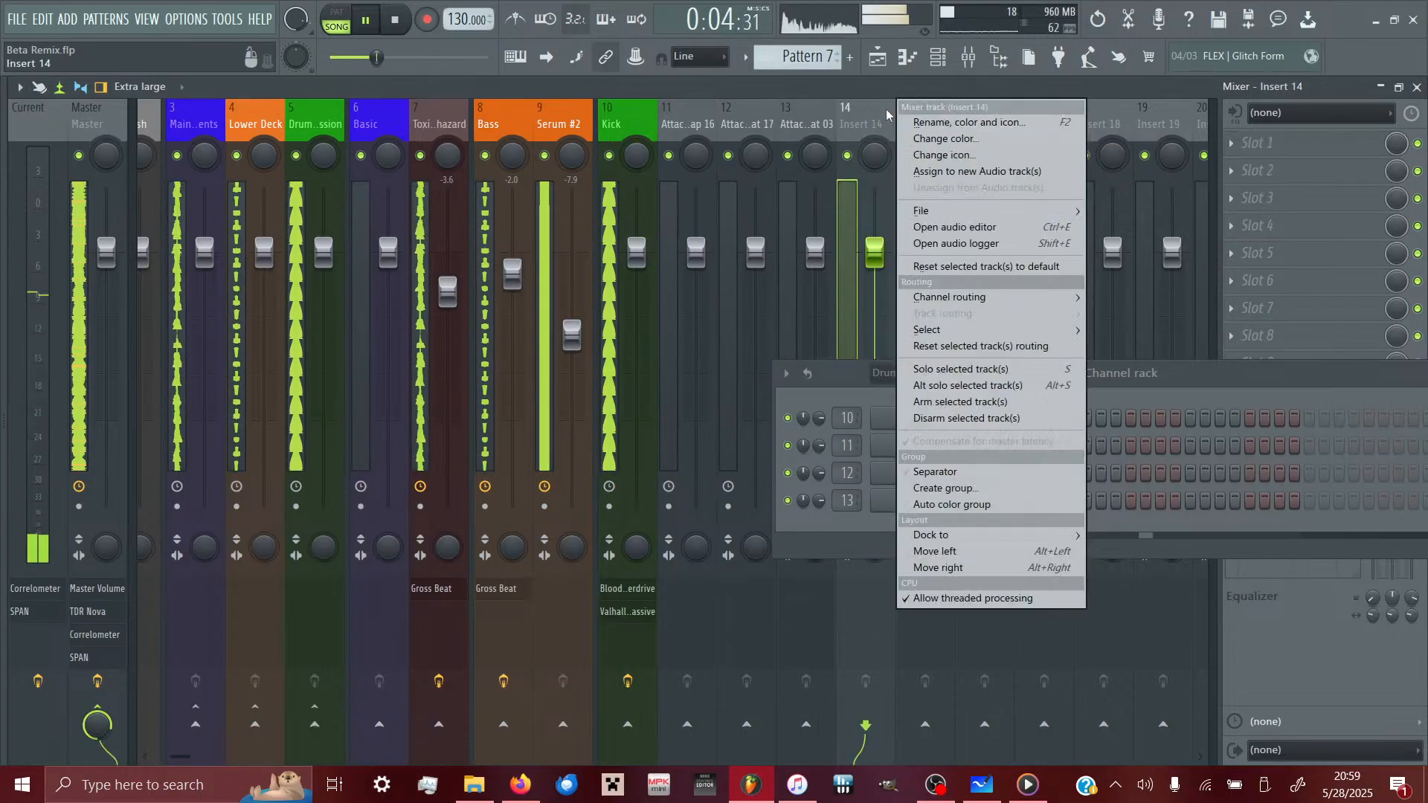
left_click(918, 472)
left_click_drag(803, 125, 601, 88)
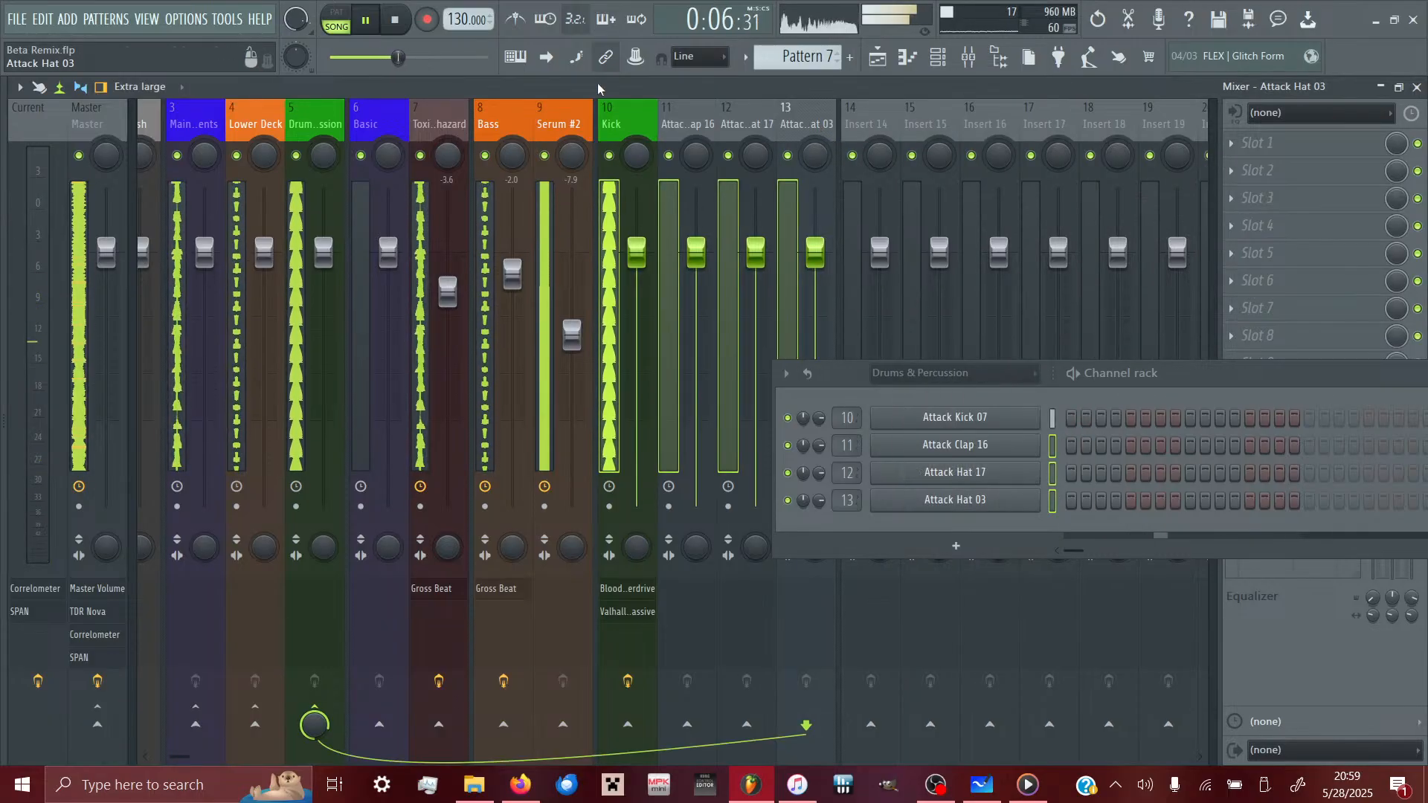
left_click_drag(640, 258, 642, 302)
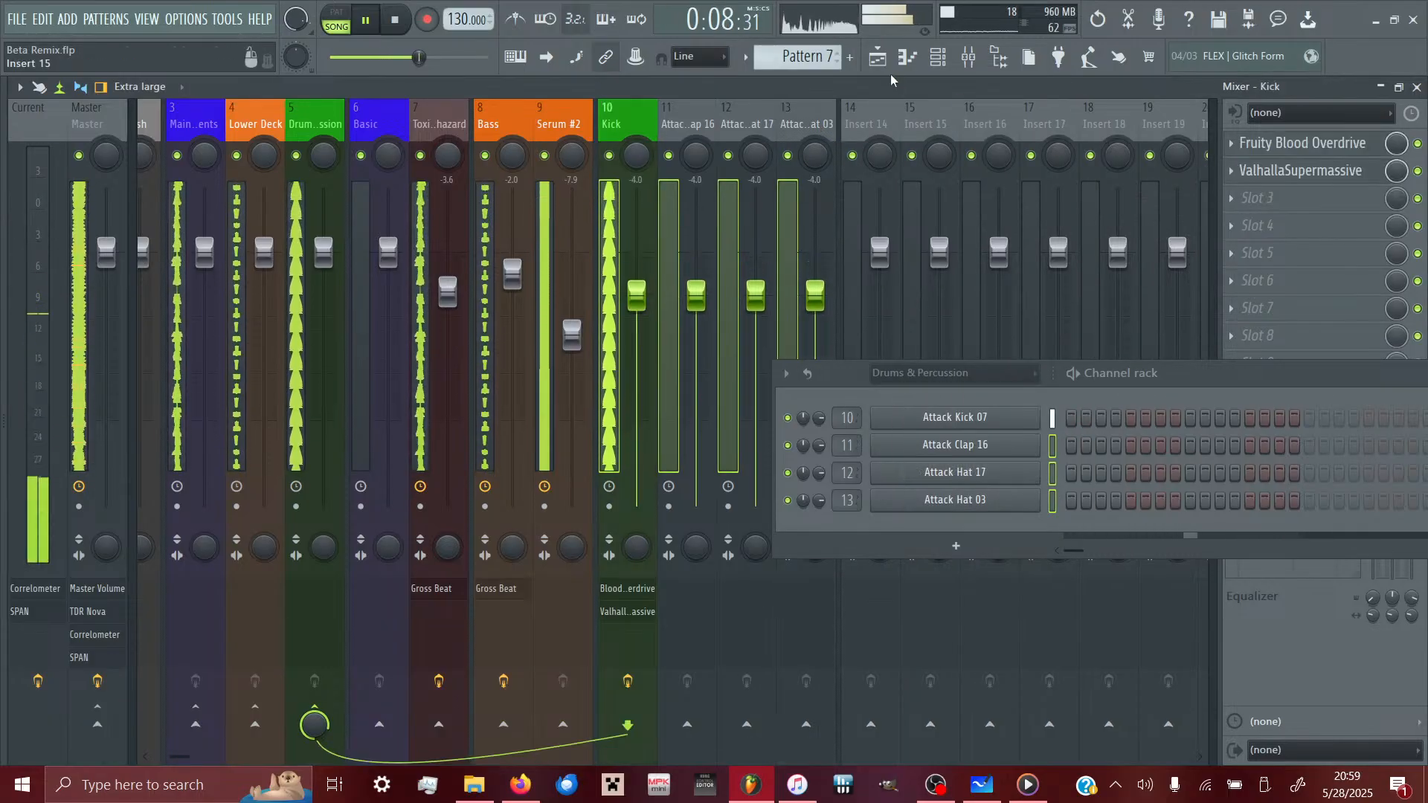
- Return to the playlist and reposition the channel rack so the Drums & Percussion step grid is fully in view
key("F5")
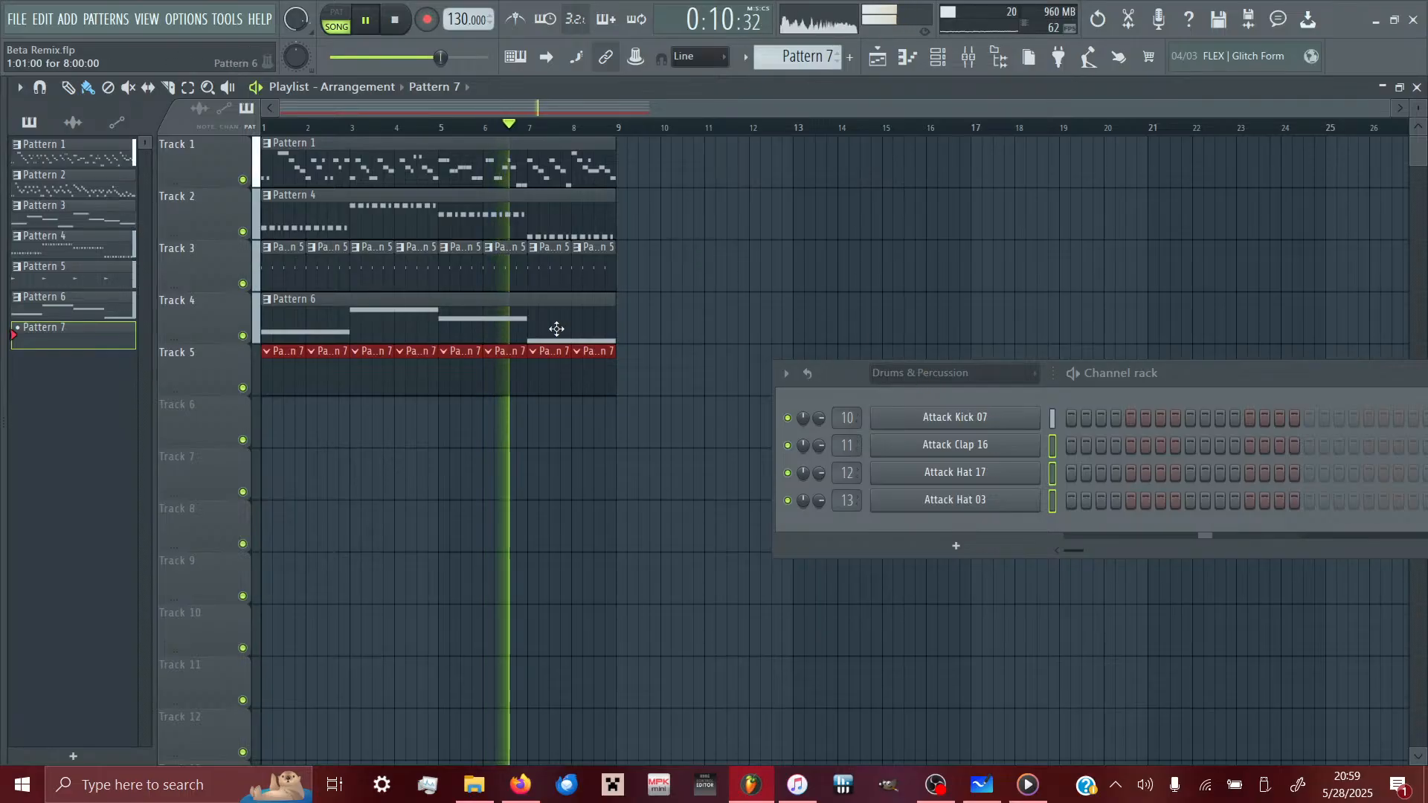
left_click_drag(1201, 385, 668, 599)
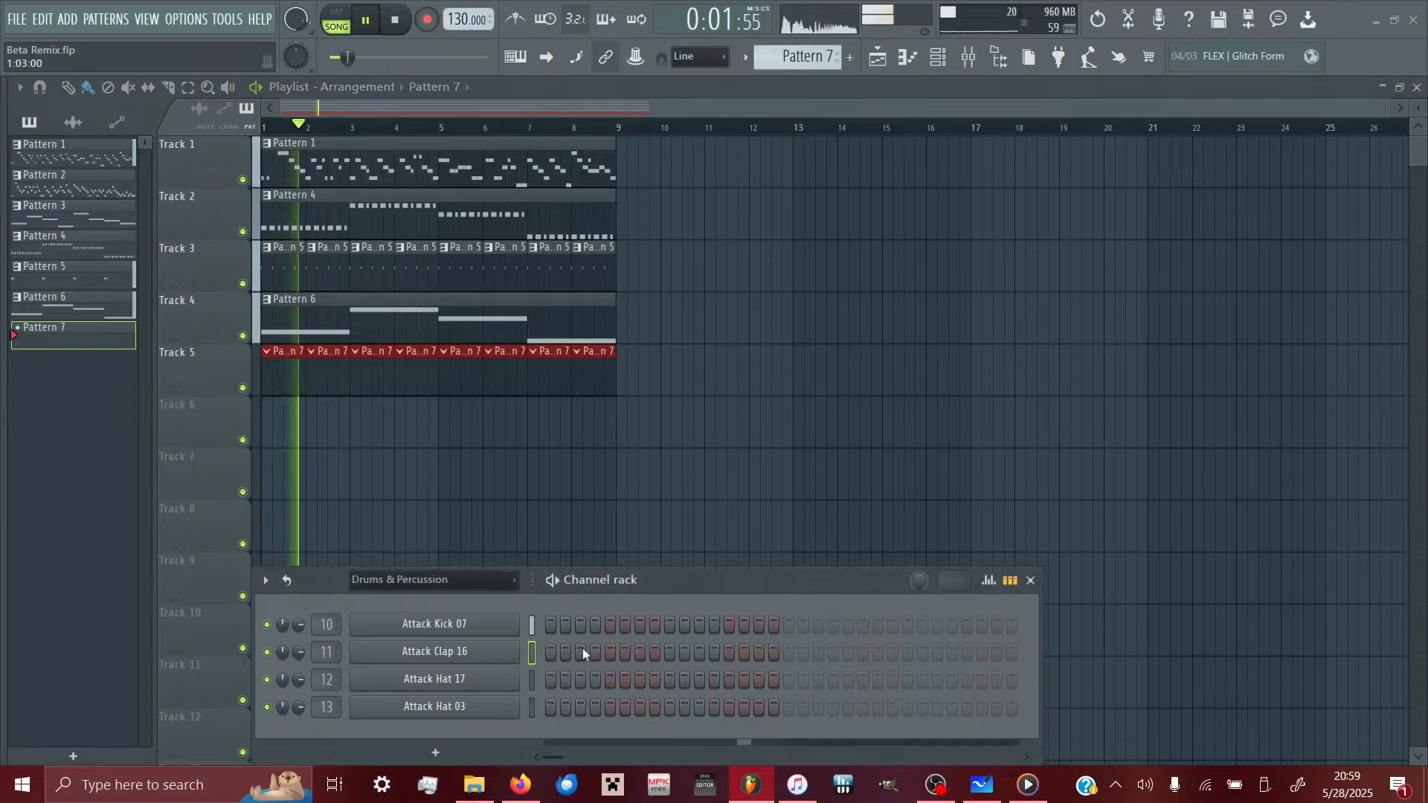
- Place Attack Clap 16 hits on steps 5 and 13 of Pattern 7 and lower the clap's mixer track to -9.1 dB
left_click(610, 652)
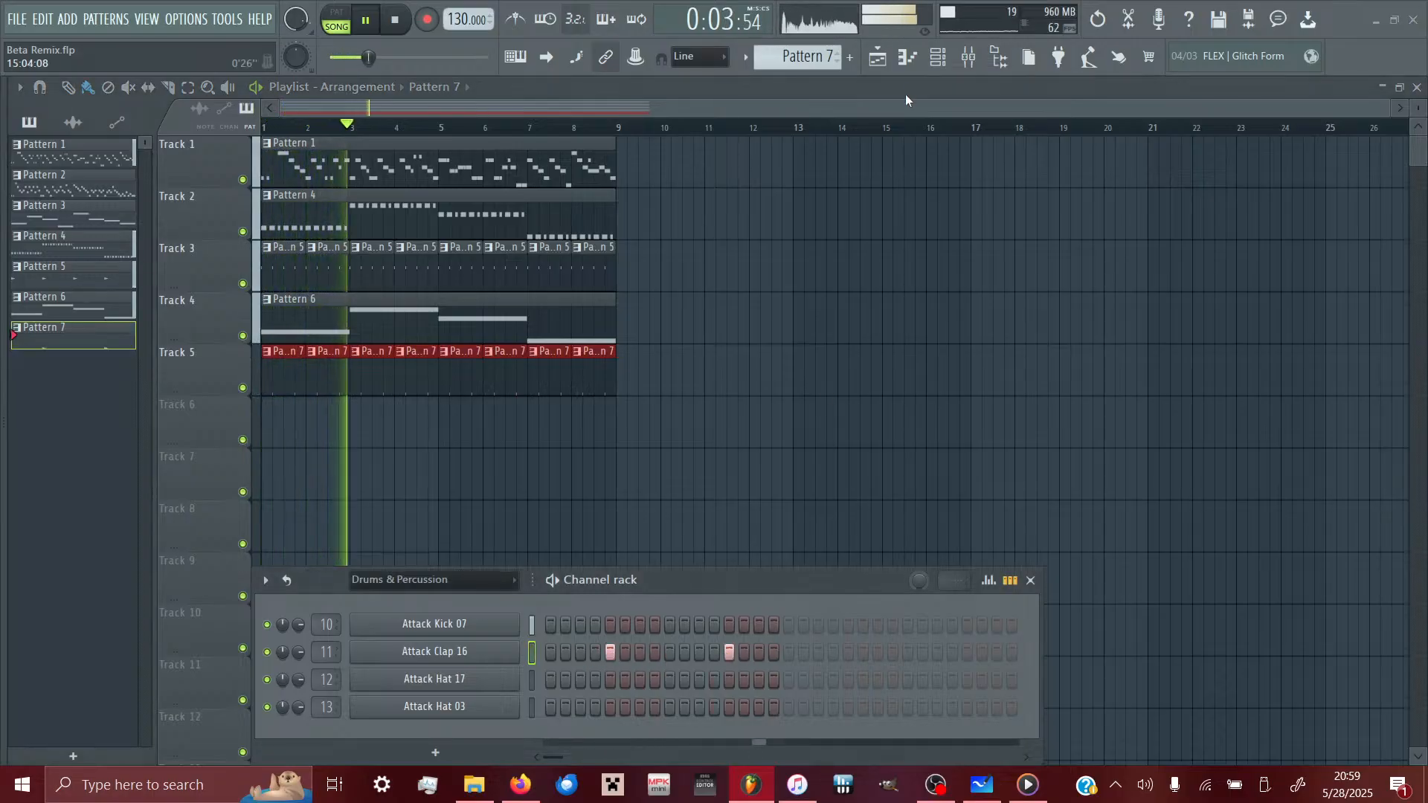
key("F9")
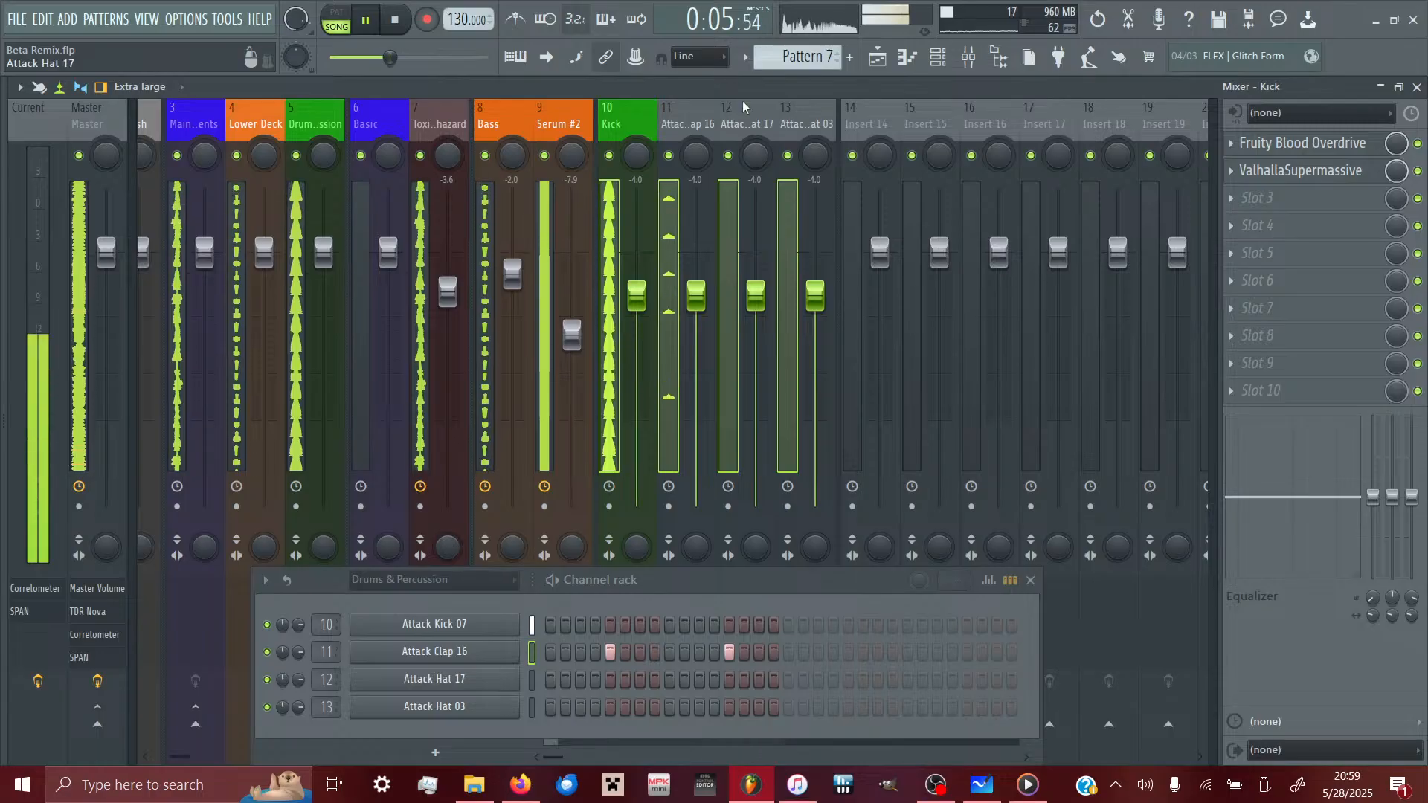
left_click_drag(696, 296, 695, 353)
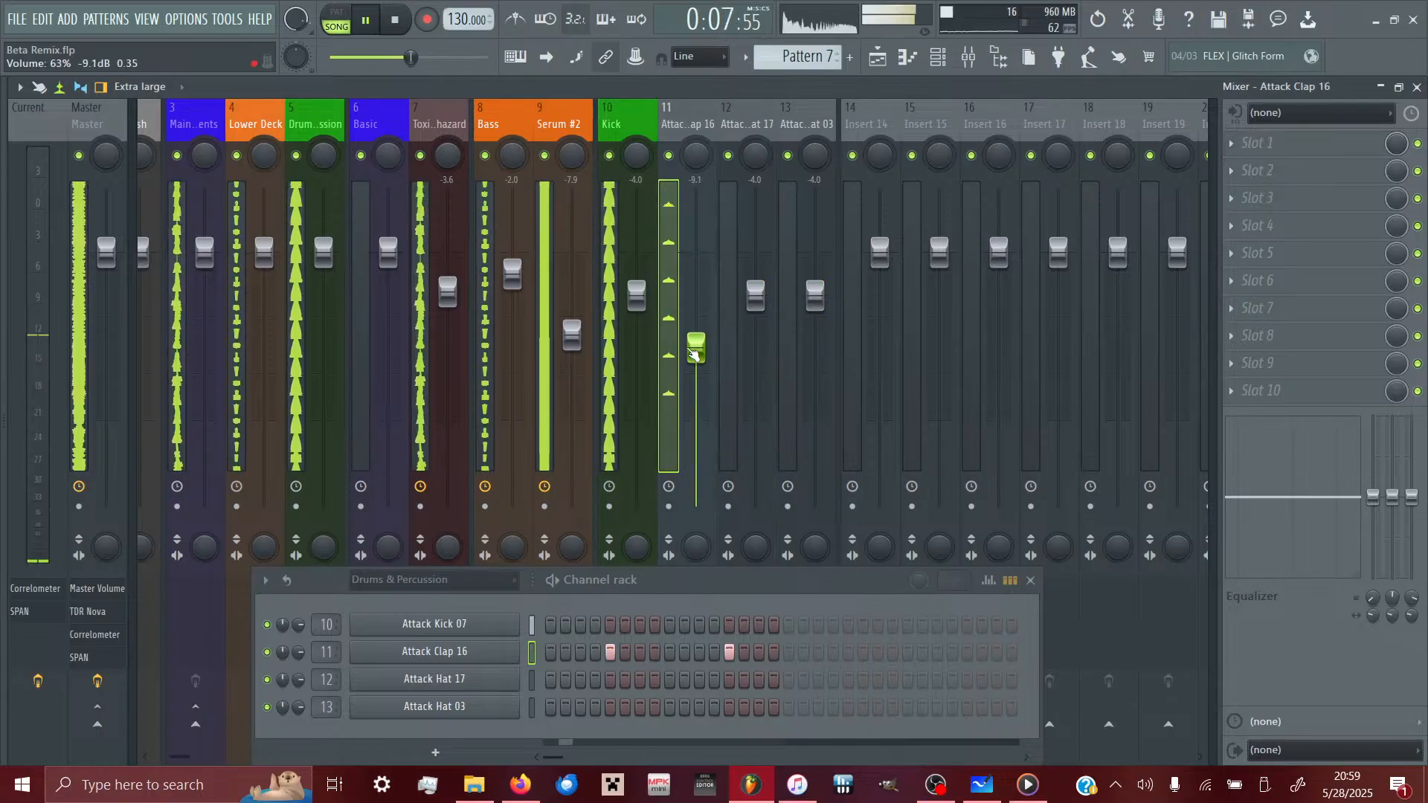
- Load ValhallaSupermassive into effect slot 2 of the Attack Clap 16 track with the Perc Verb preset
left_click(1257, 170)
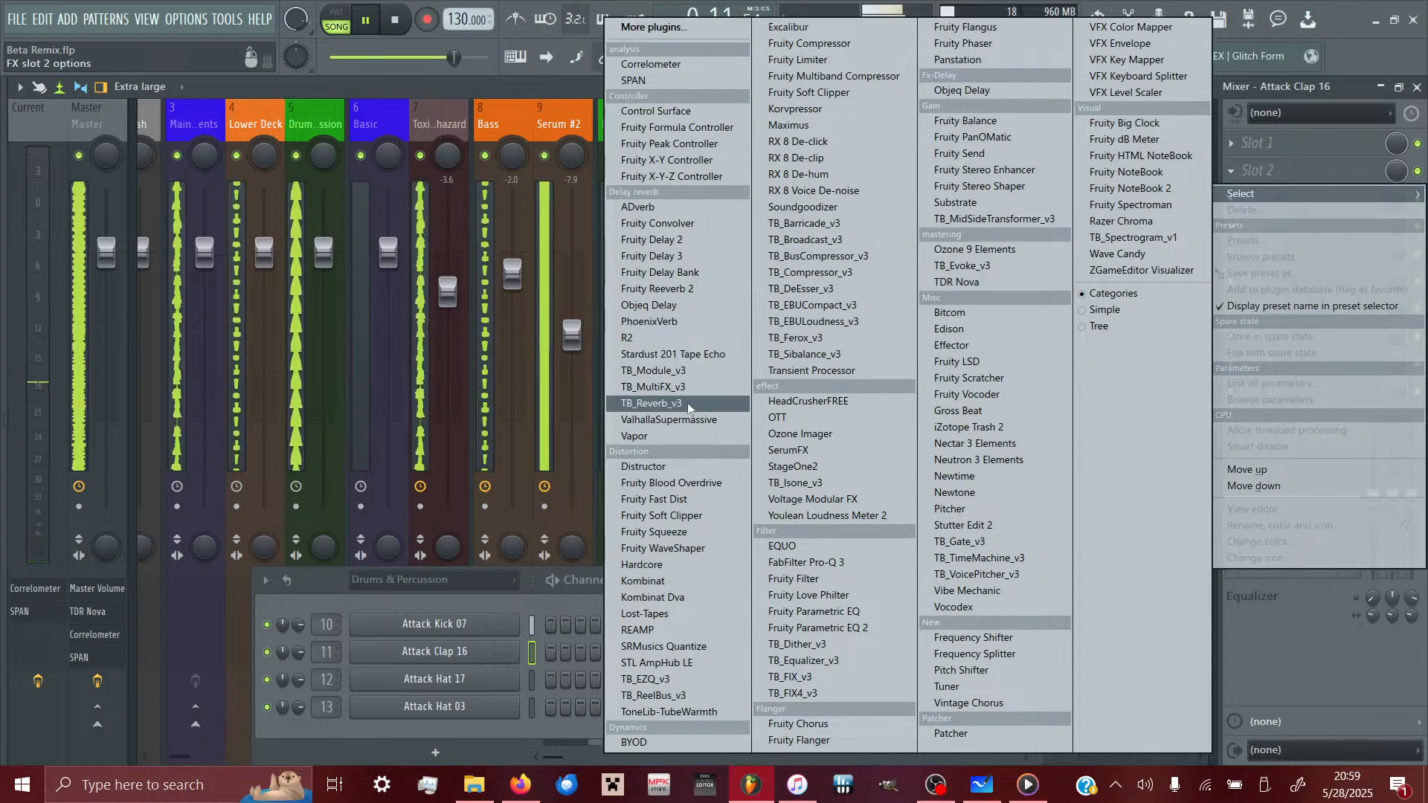
left_click(668, 420)
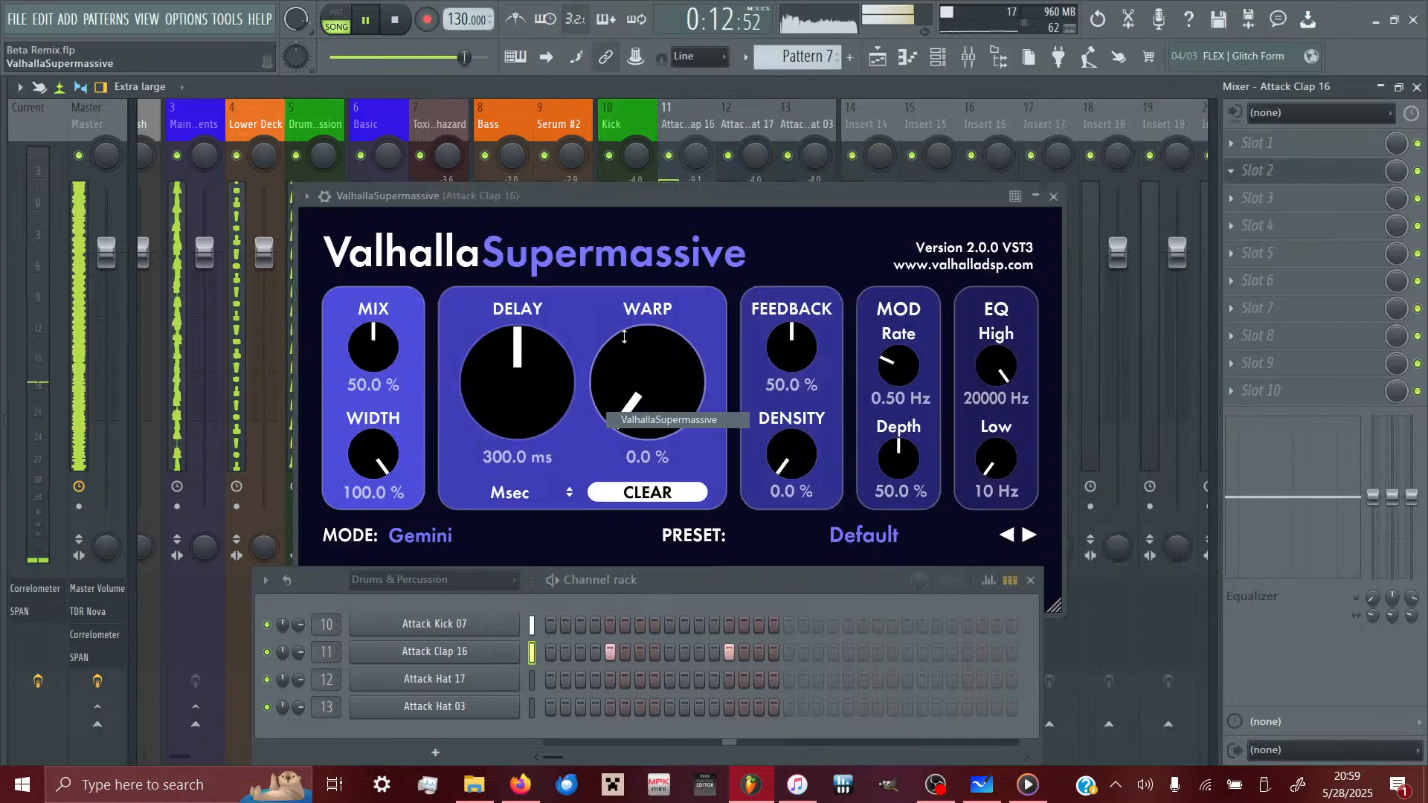
left_click(863, 535)
left_click(802, 260)
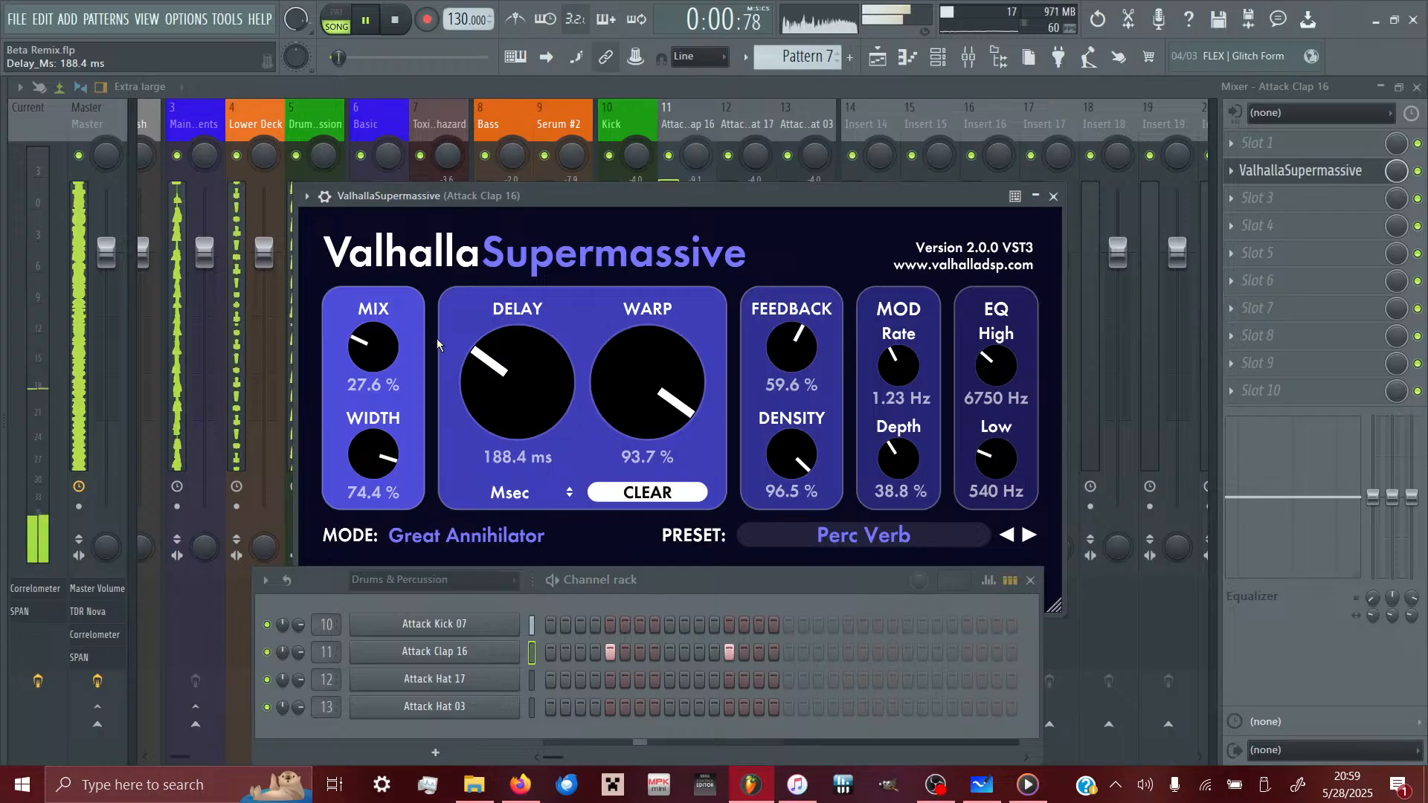
left_click(1053, 196)
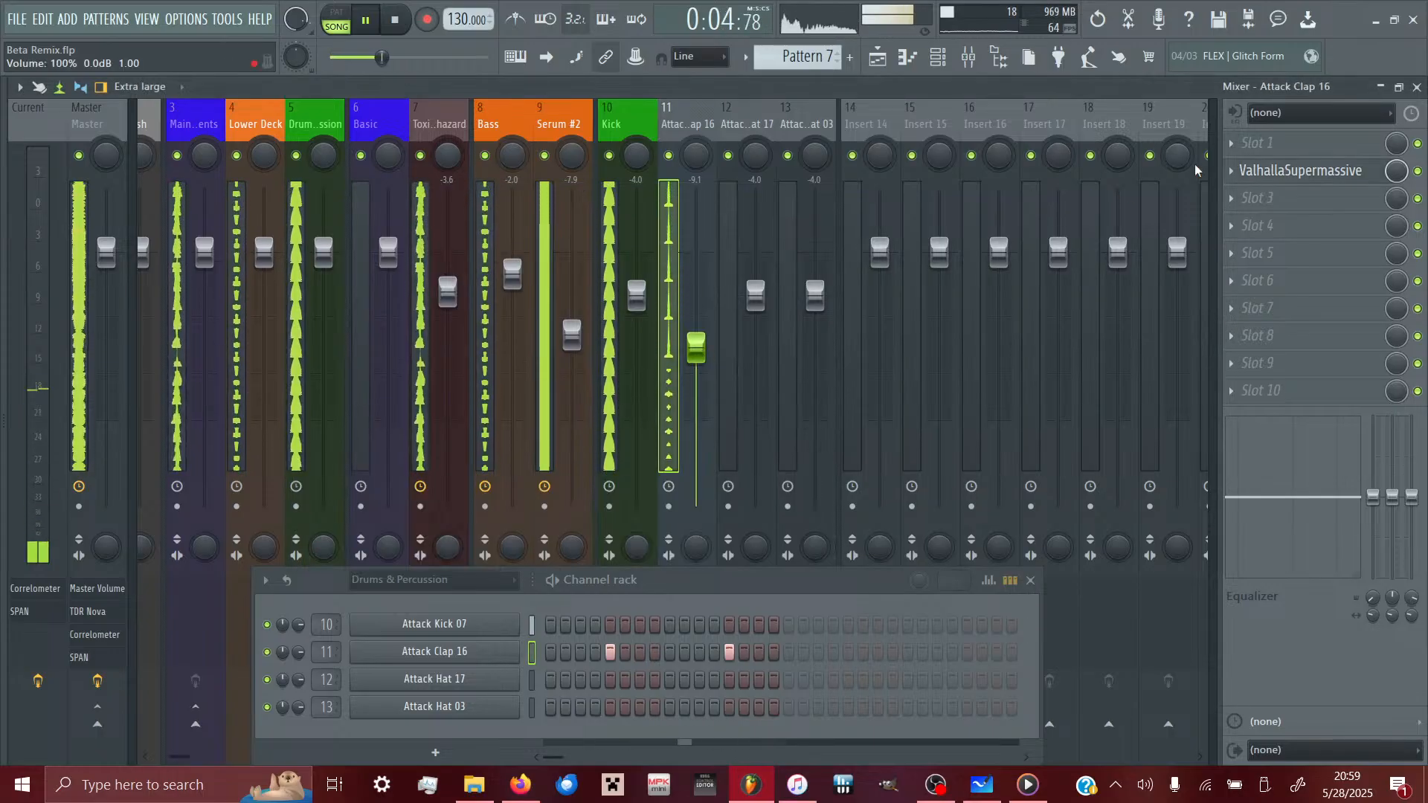
- Load Fruity Blood Overdrive into slot 1 of the Attack Clap 16 track, compare with effects bypassed, and raise the track to -6.8 dB
left_click(1275, 142)
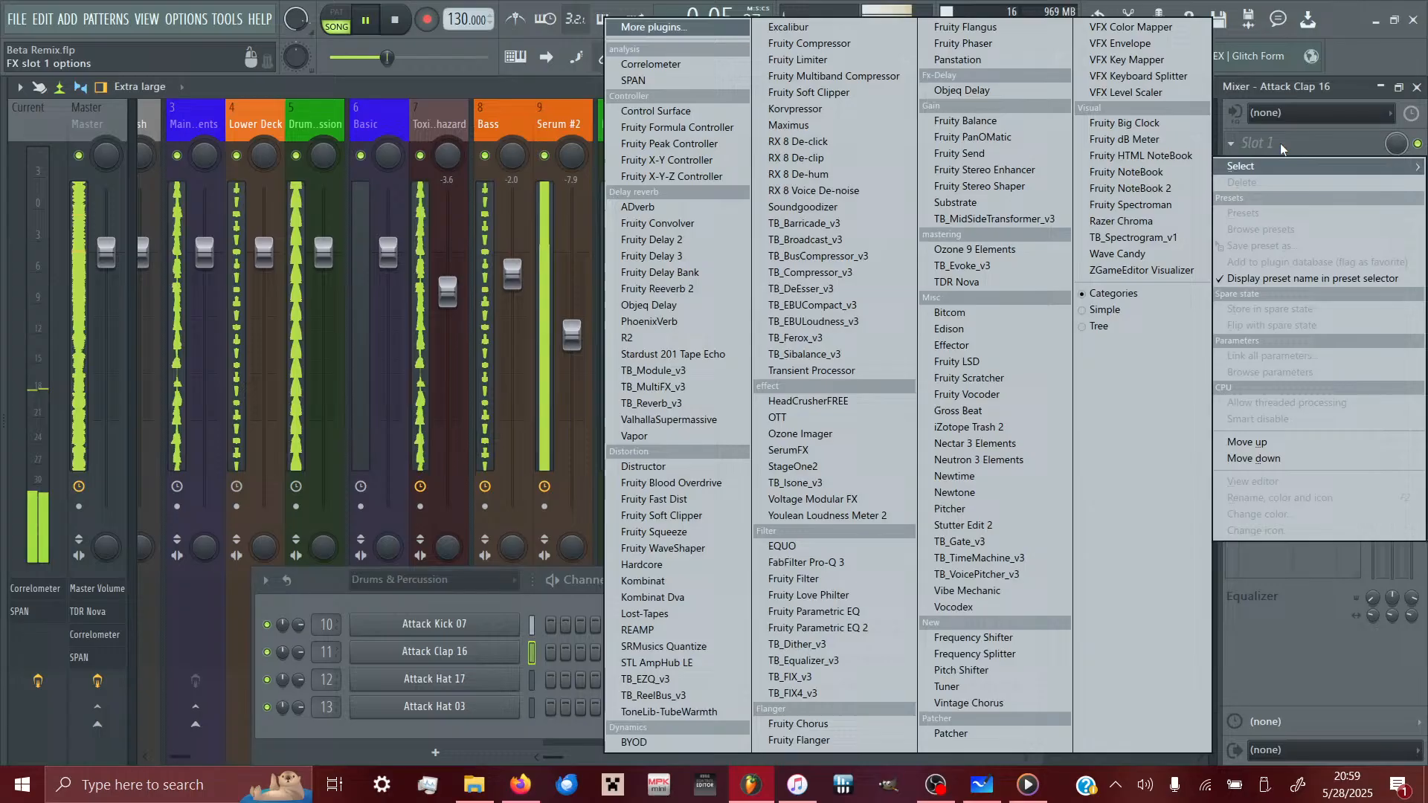
left_click(704, 486)
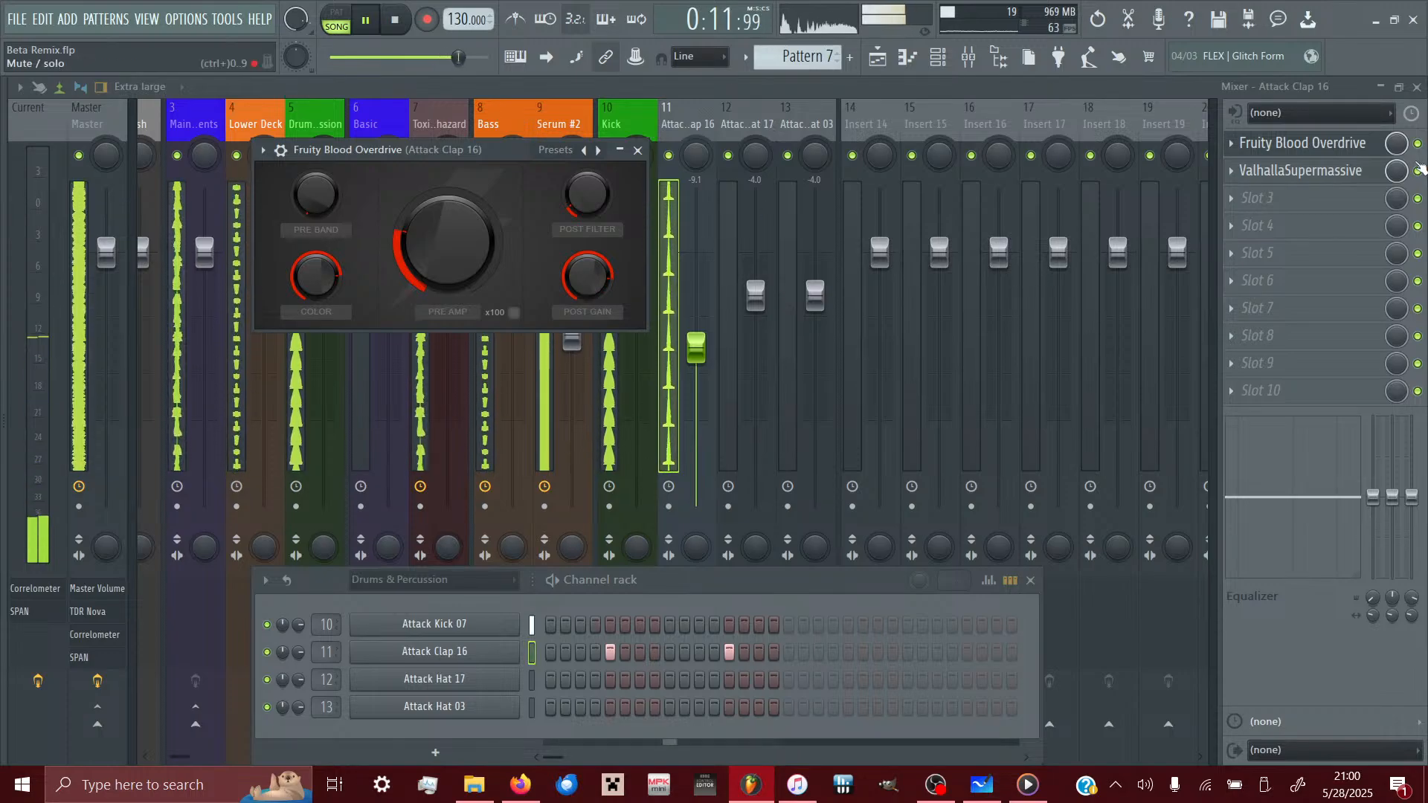
left_click(1417, 170)
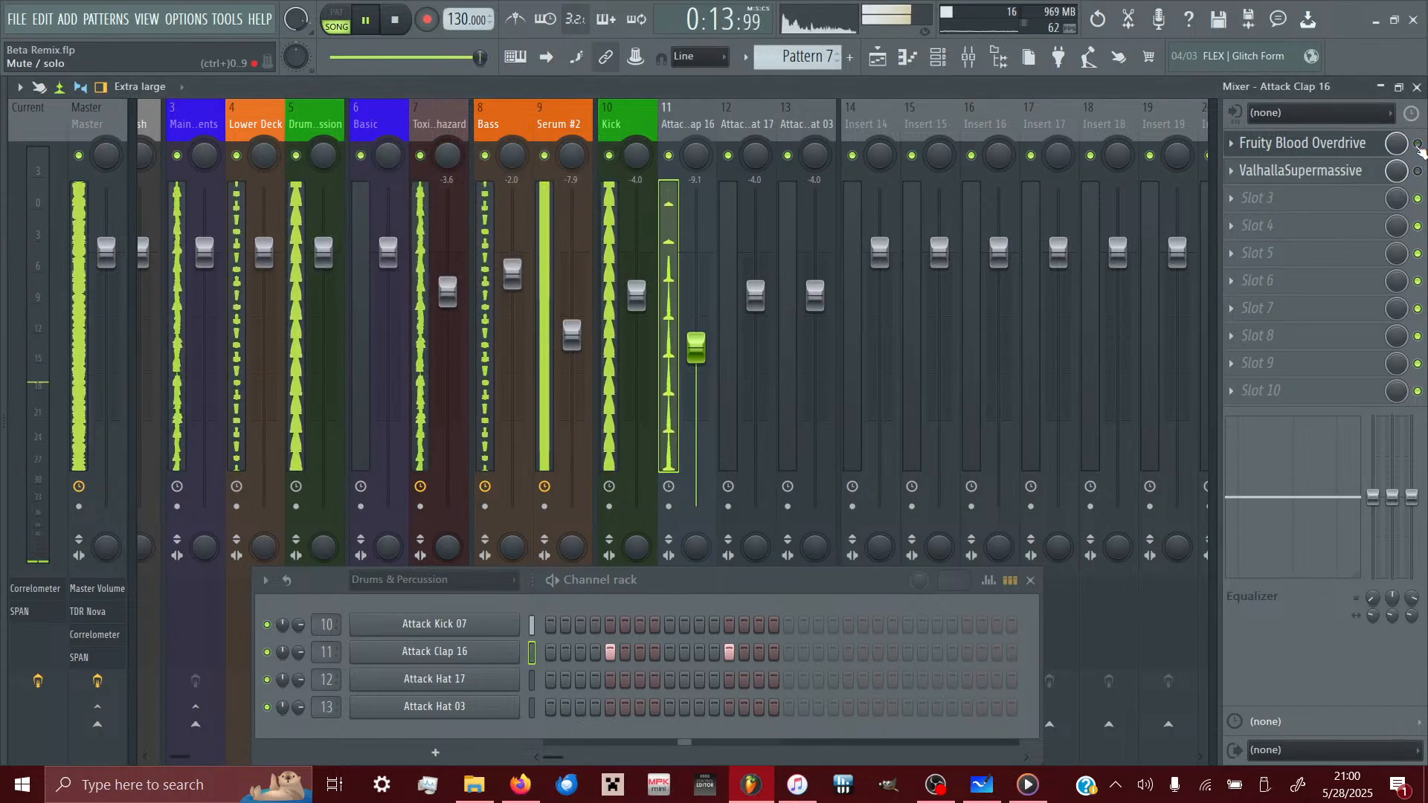
left_click(1350, 145)
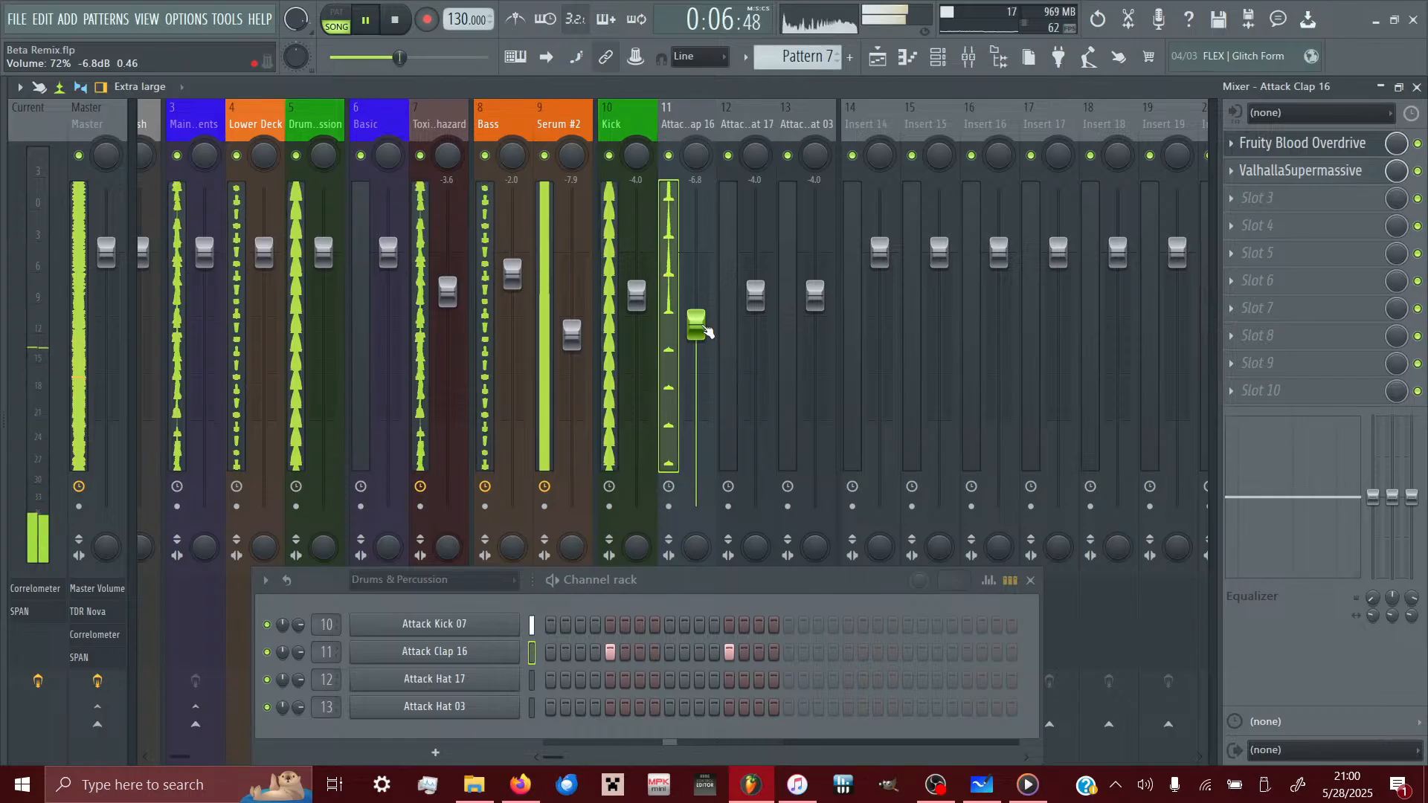
- Paint a new Pattern 8 across bars 1–8 of Track 6 and fill all 16 Attack Hat 17 steps
left_click(879, 62)
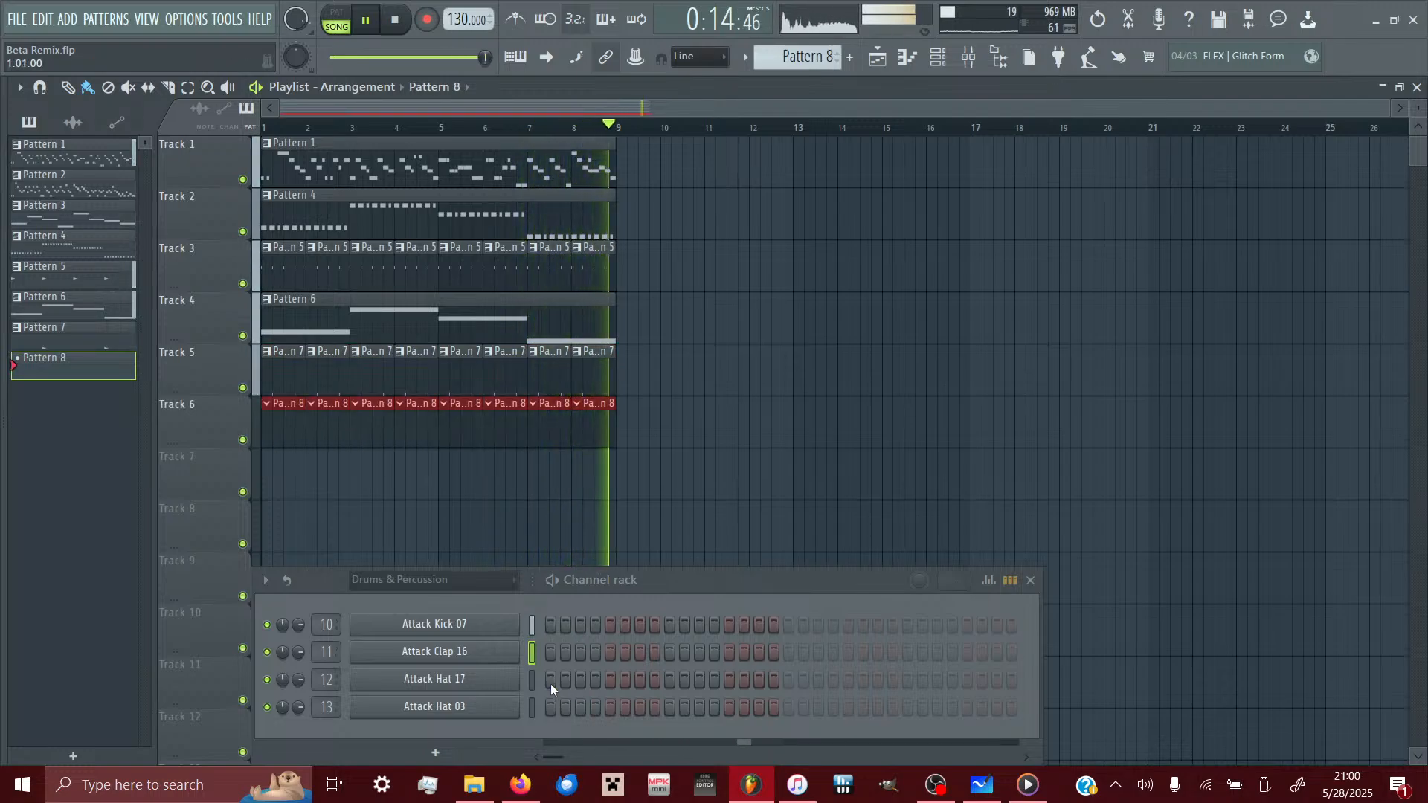
left_click_drag(550, 683, 785, 684)
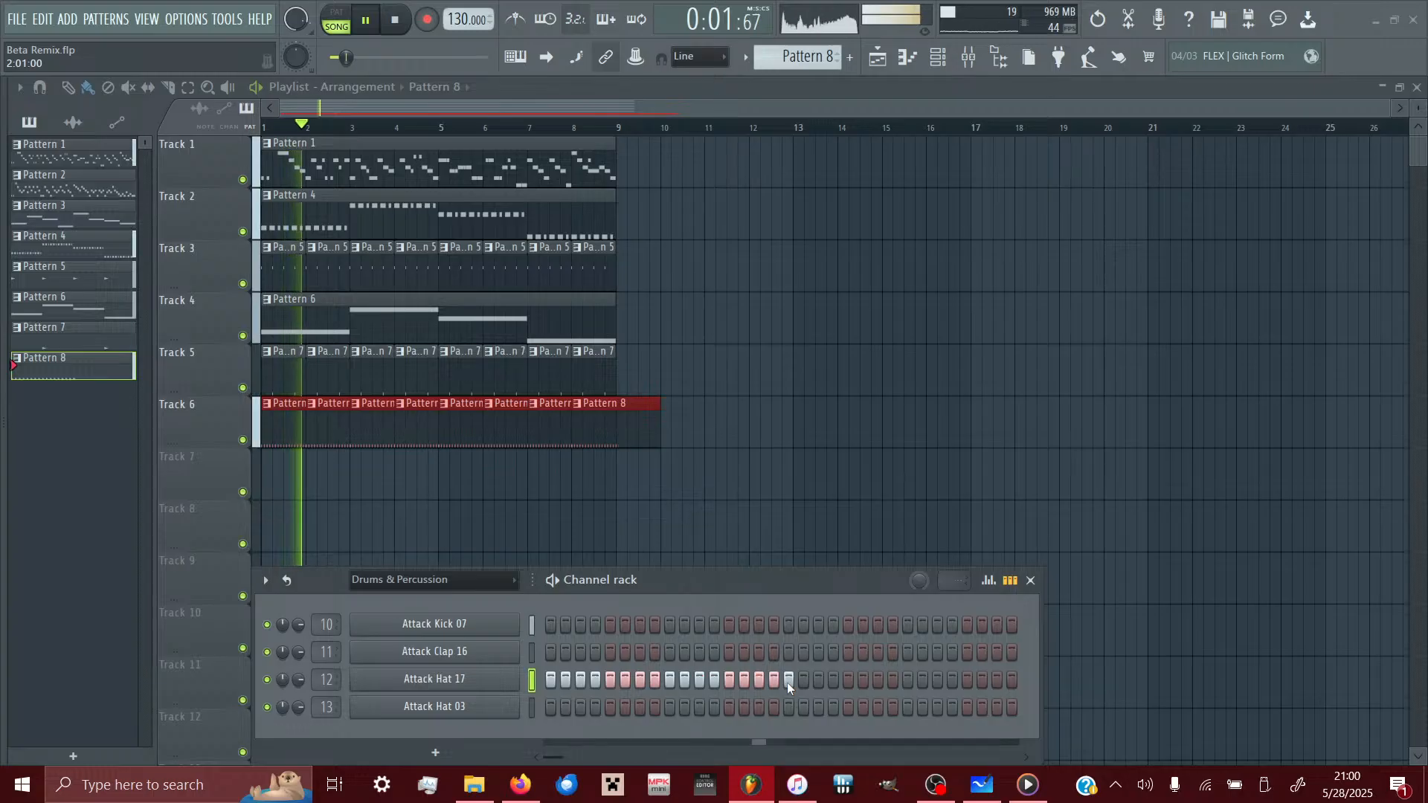
left_click(787, 682)
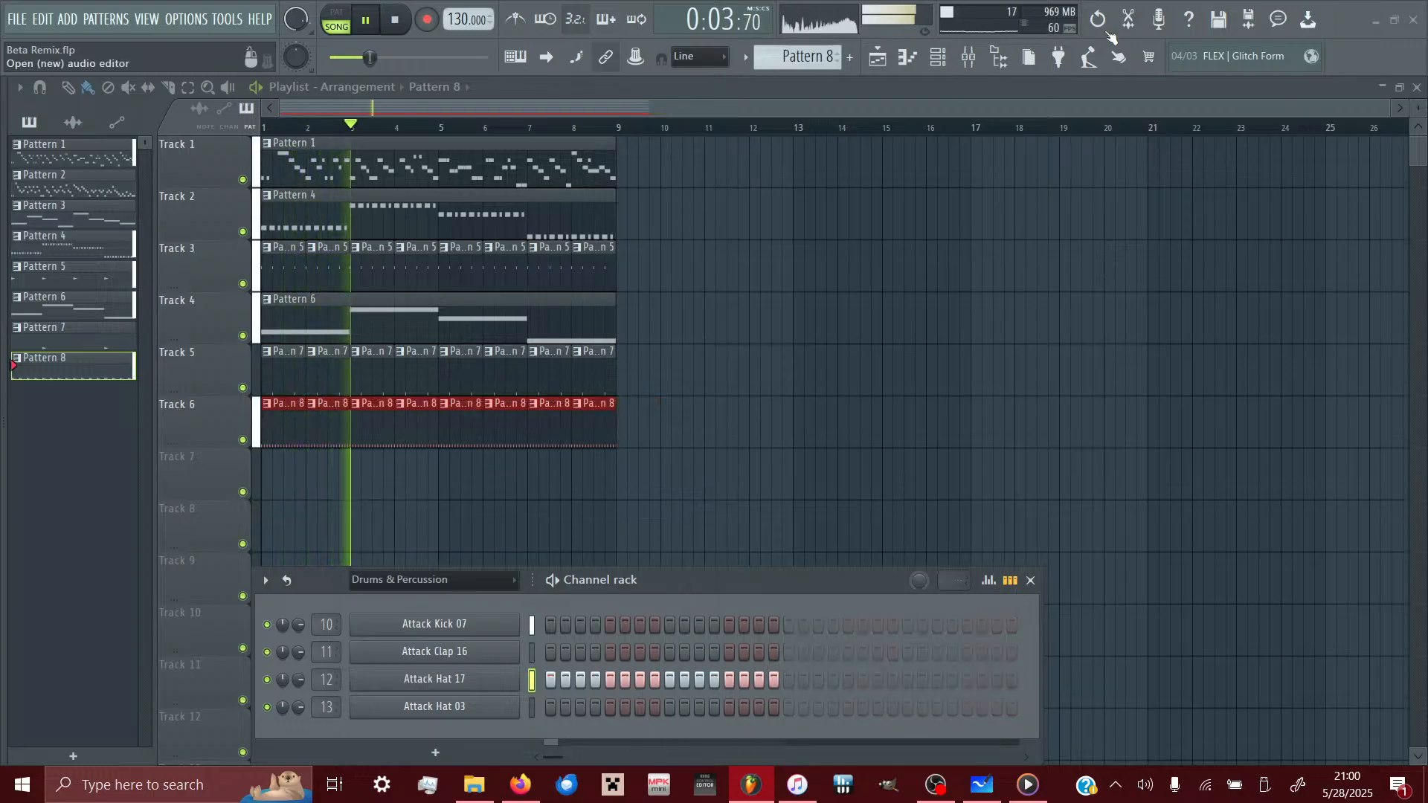
- Pan the Attack Hat 17 mixer track 84% left and lower its volume to -11.4 dB
left_click(969, 59)
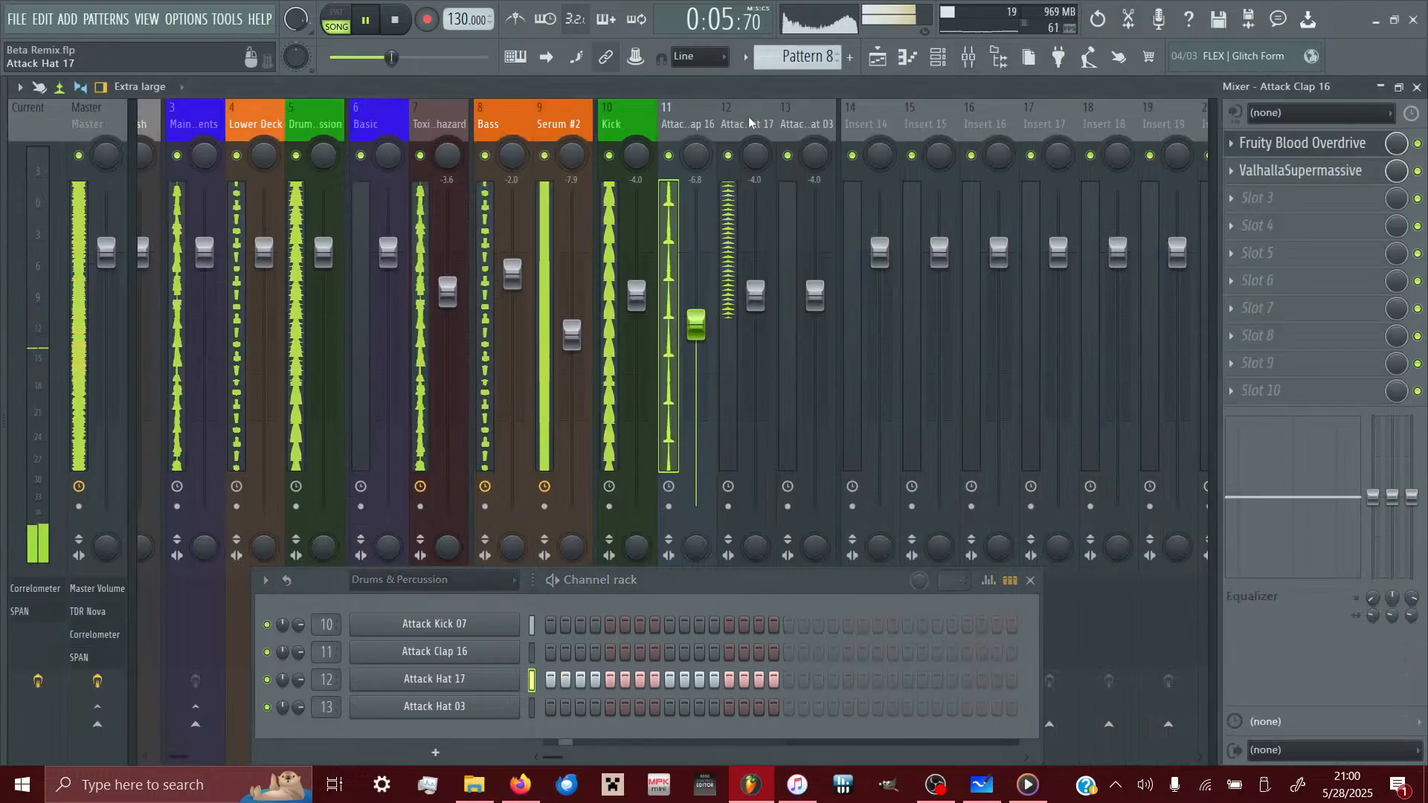
mouse_move(756, 154)
left_mouse_down()
mouse_move(755, 137)
mouse_move(756, 178)
left_mouse_up()
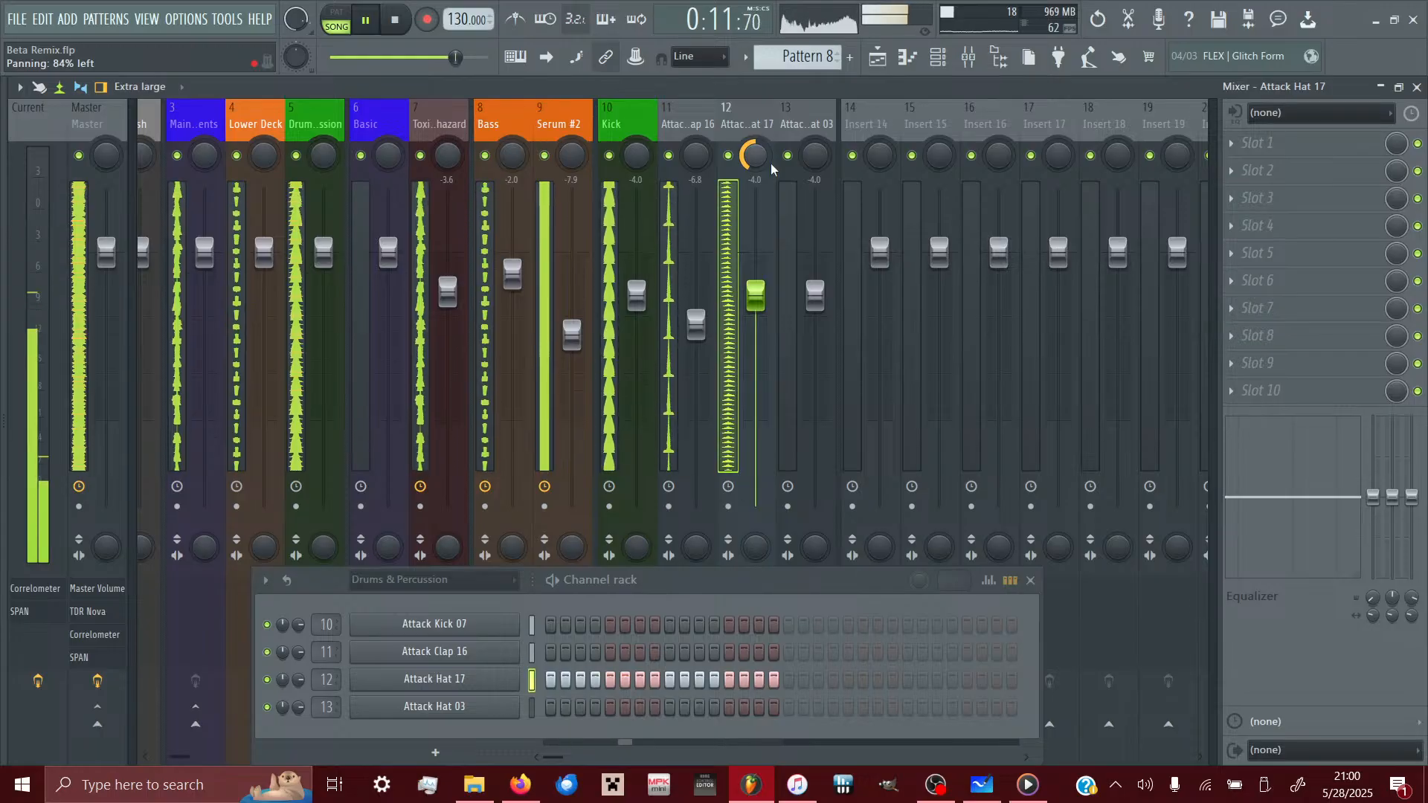
left_click_drag(753, 319, 754, 399)
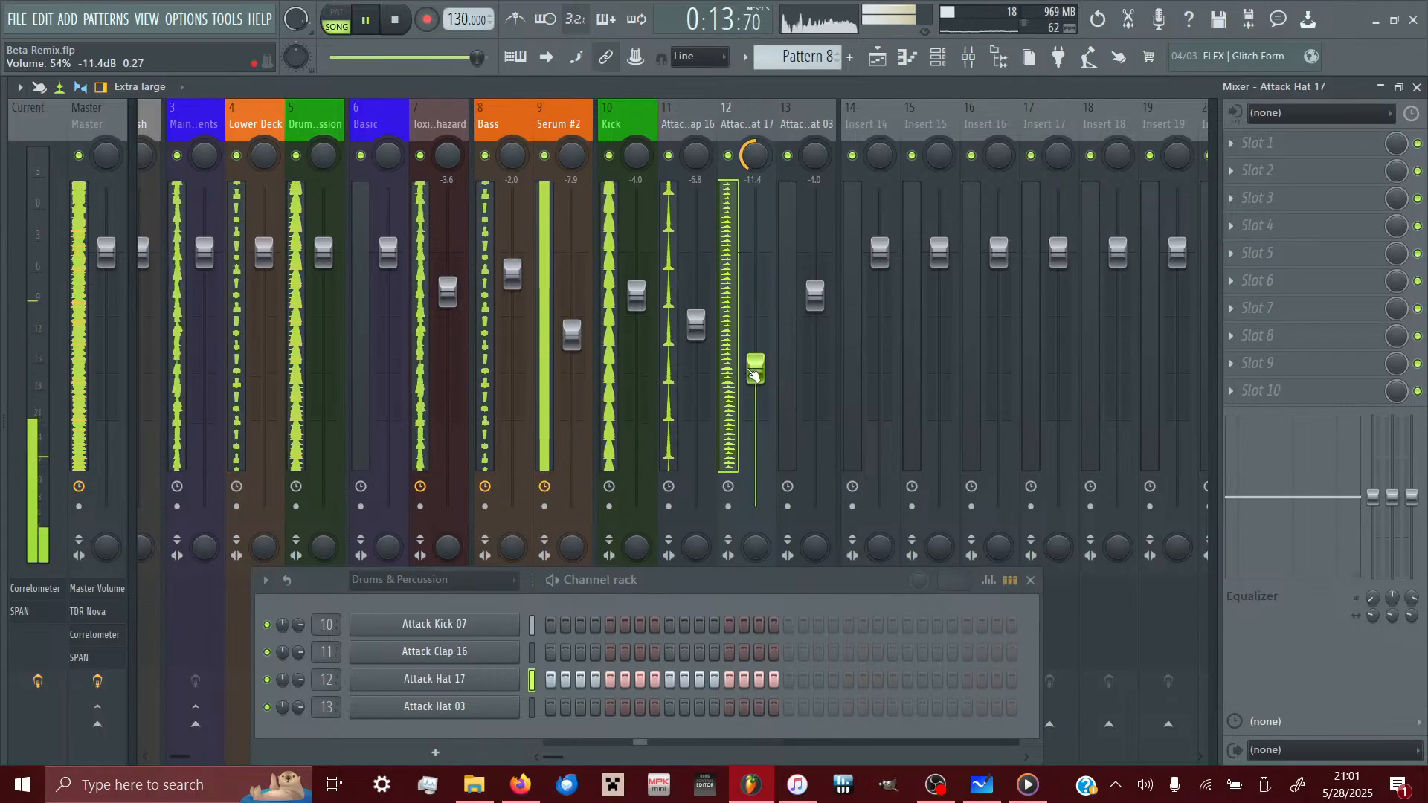
- Create Pattern 9 and paint it across bars 1–8 of playlist Track 7, removing the extra clip in bar 9
left_click(877, 57)
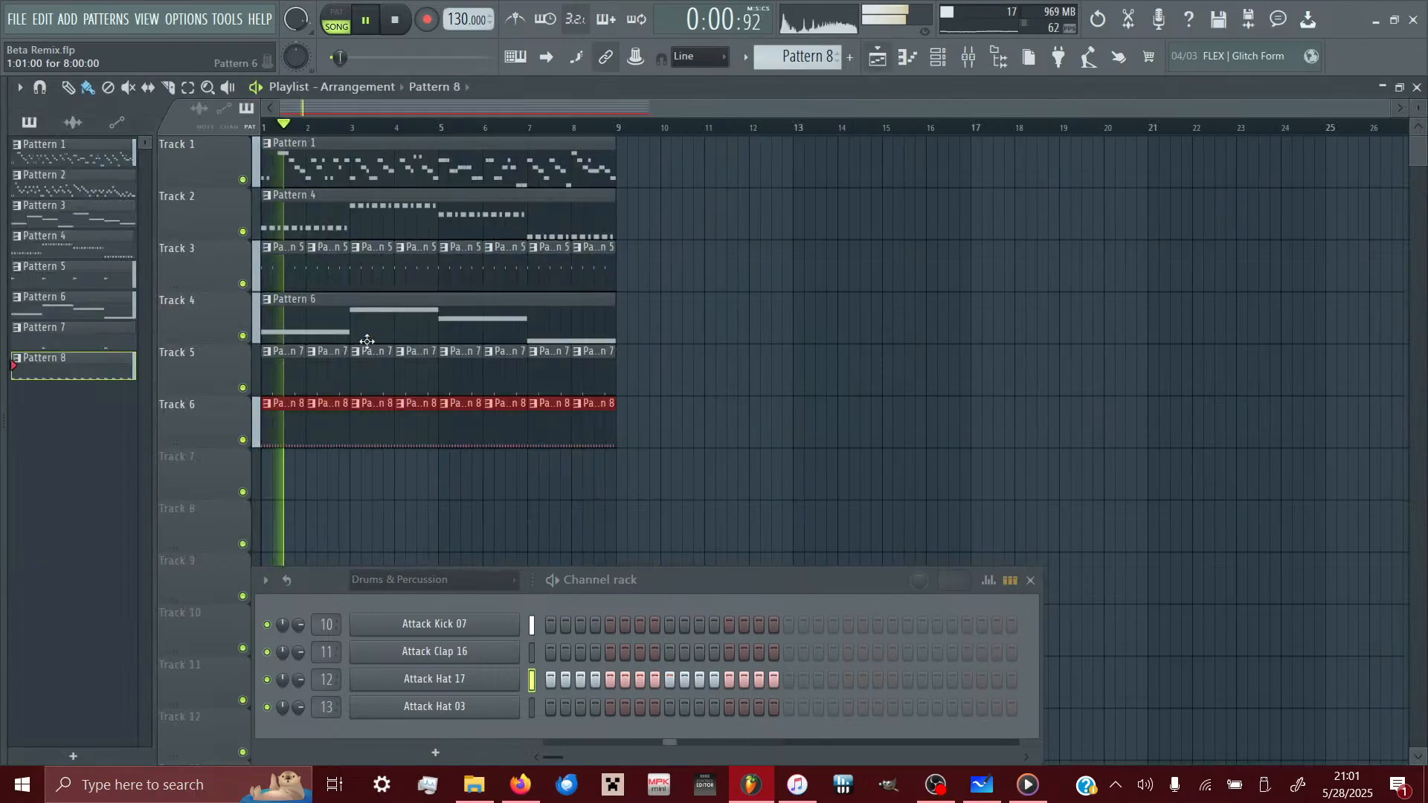
key("F4")
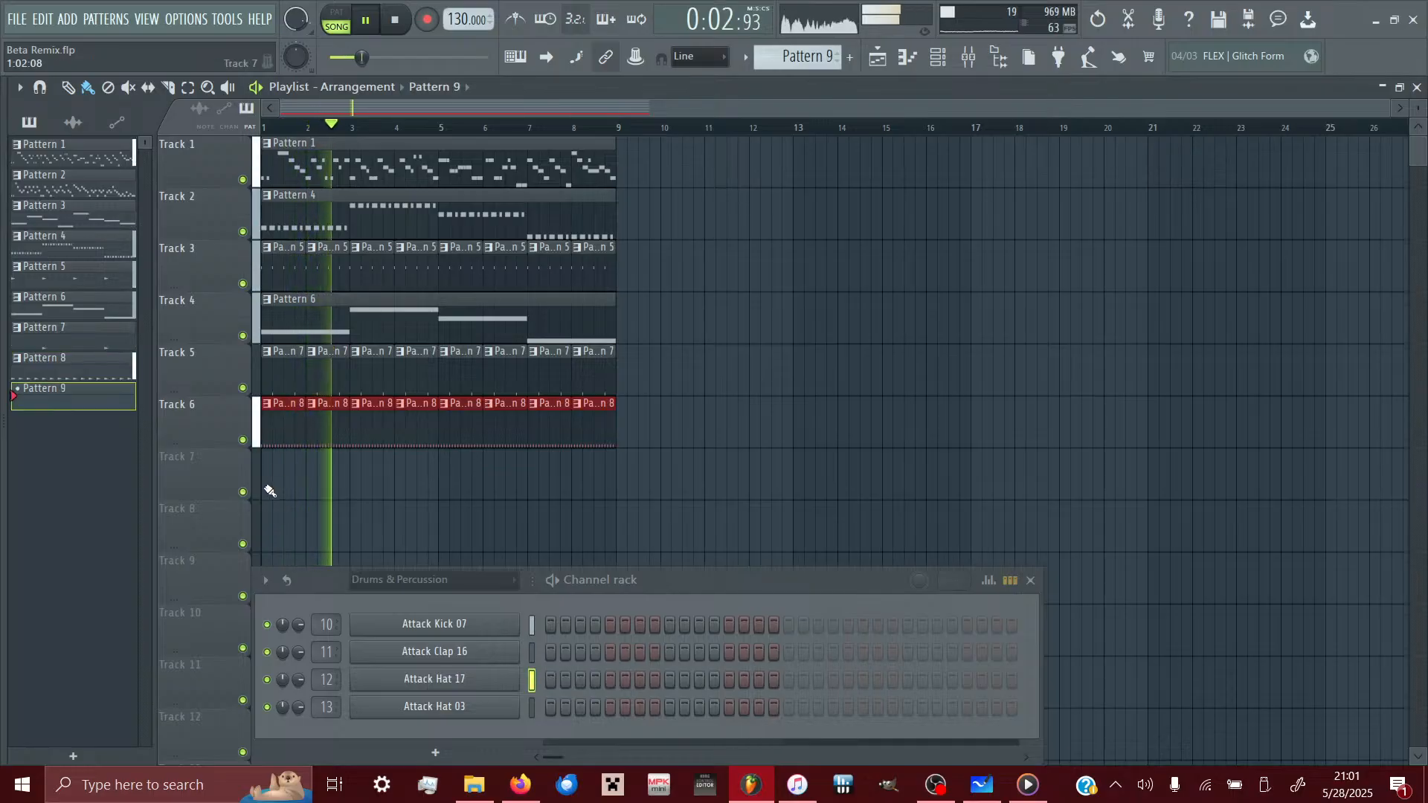
left_click_drag(270, 488, 640, 520)
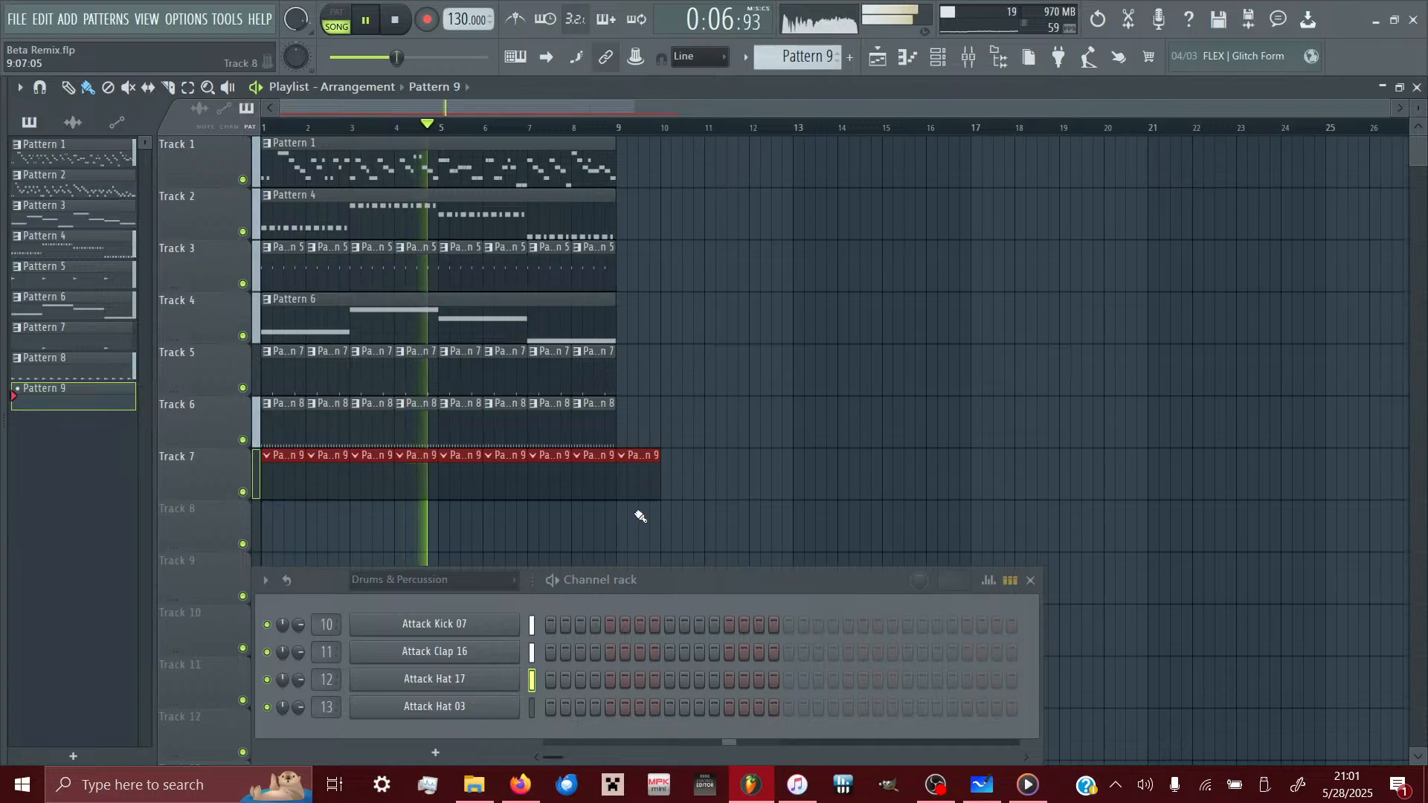
right_click(645, 496)
- Place Attack Hat 03 hits on steps 3, 7, 11 and 15 of Pattern 9
left_click(580, 707)
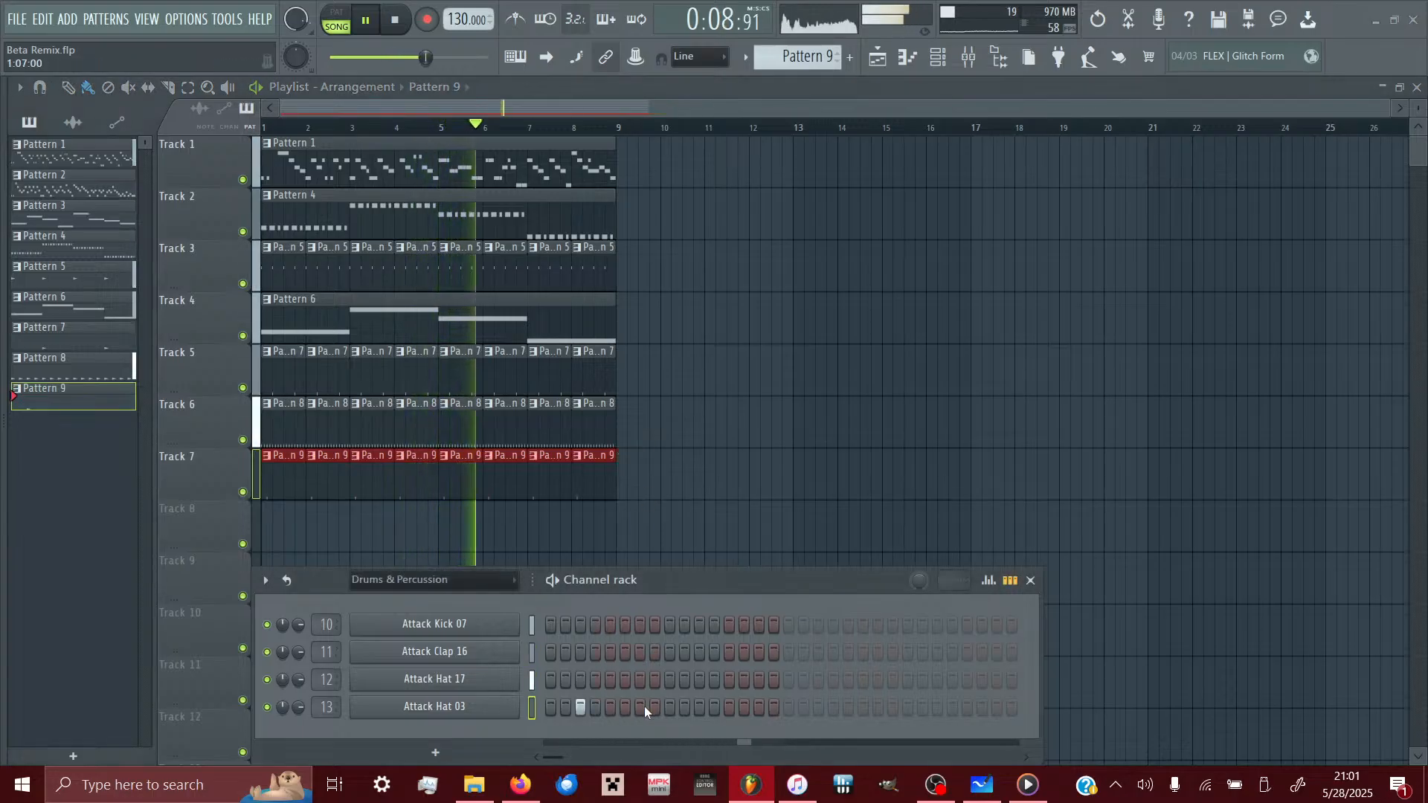
left_click(699, 707)
left_click(759, 706)
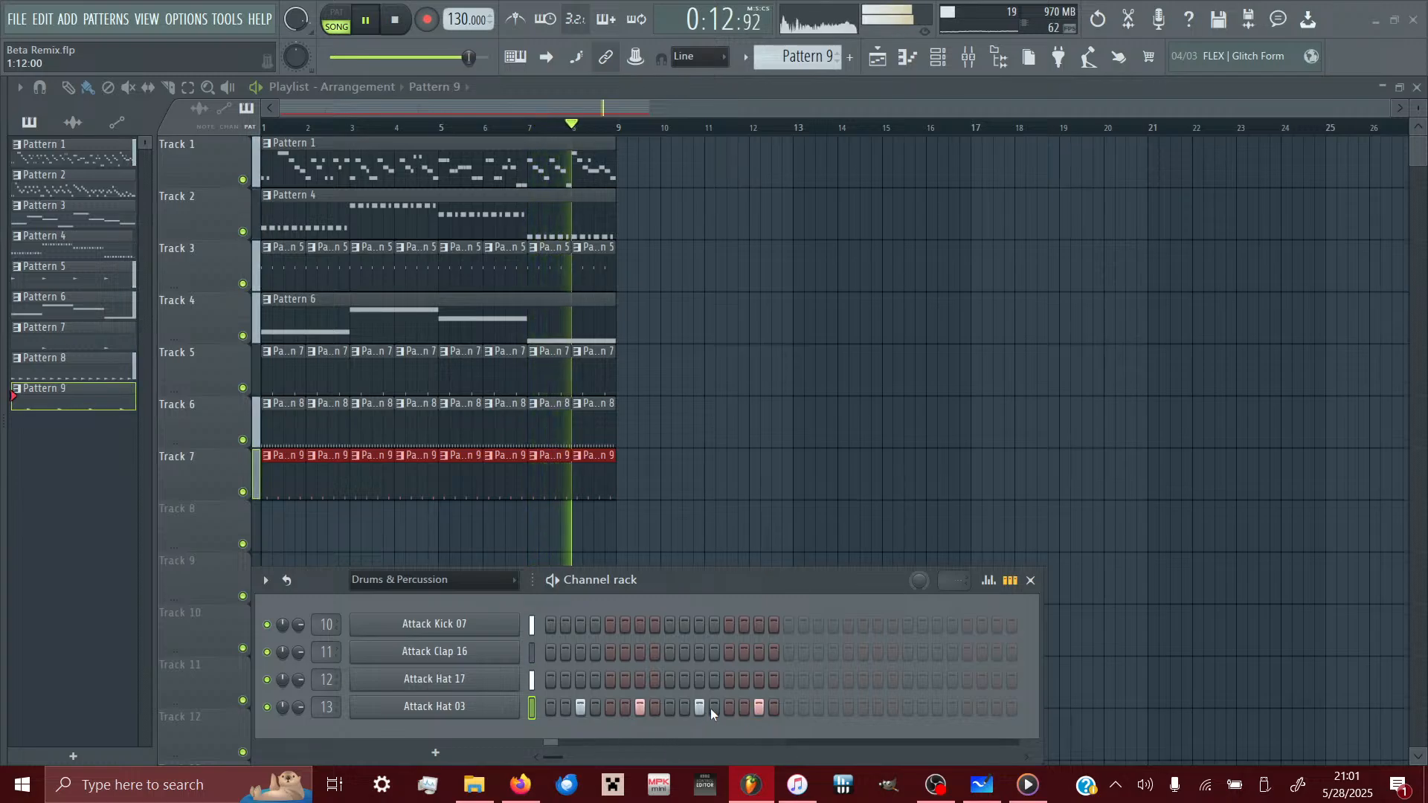
- Add Attack OHat 06 as a channel with a hit on step 11, and move Attack Hat 03's step 11 hit to step 12
key("alt+F8")
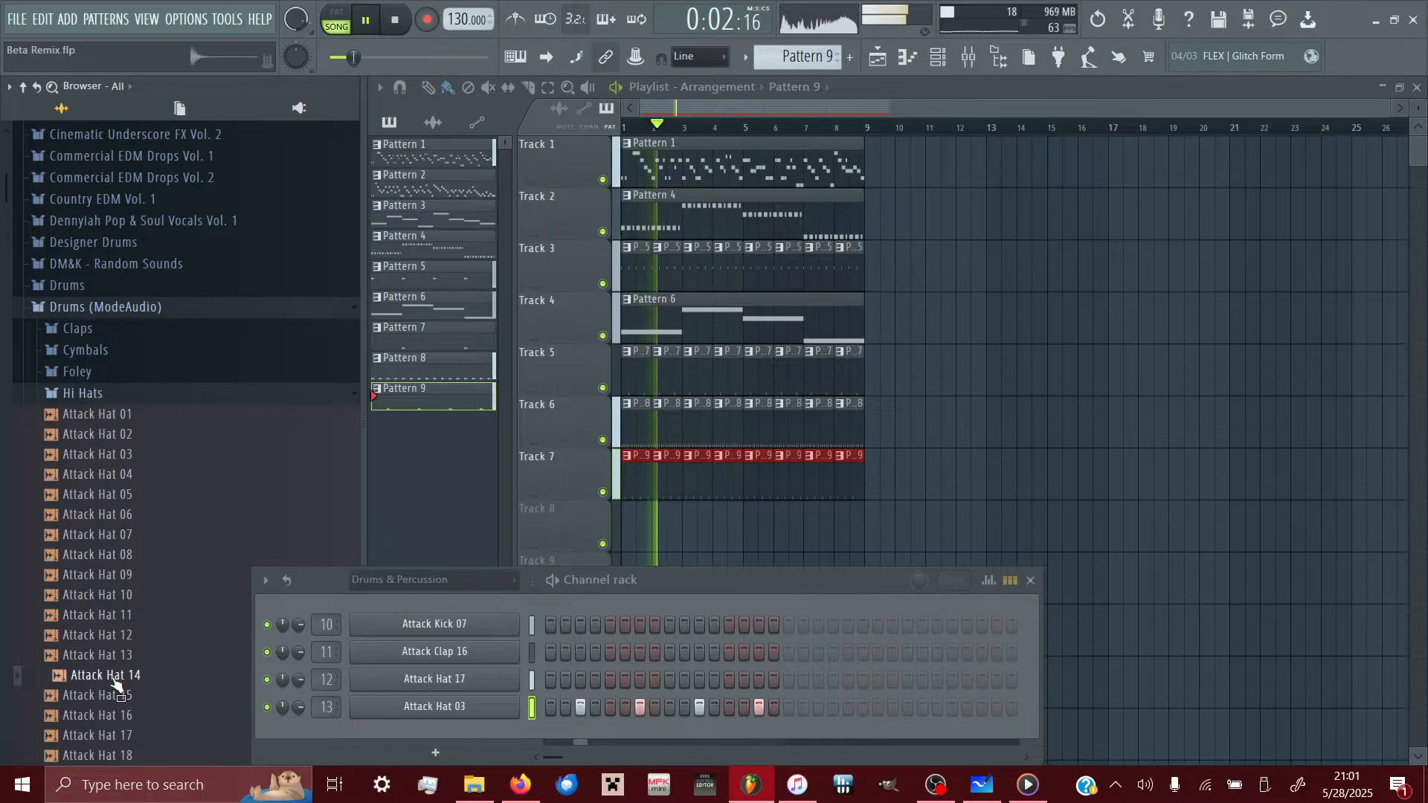
scroll(160, 360, "down", 12)
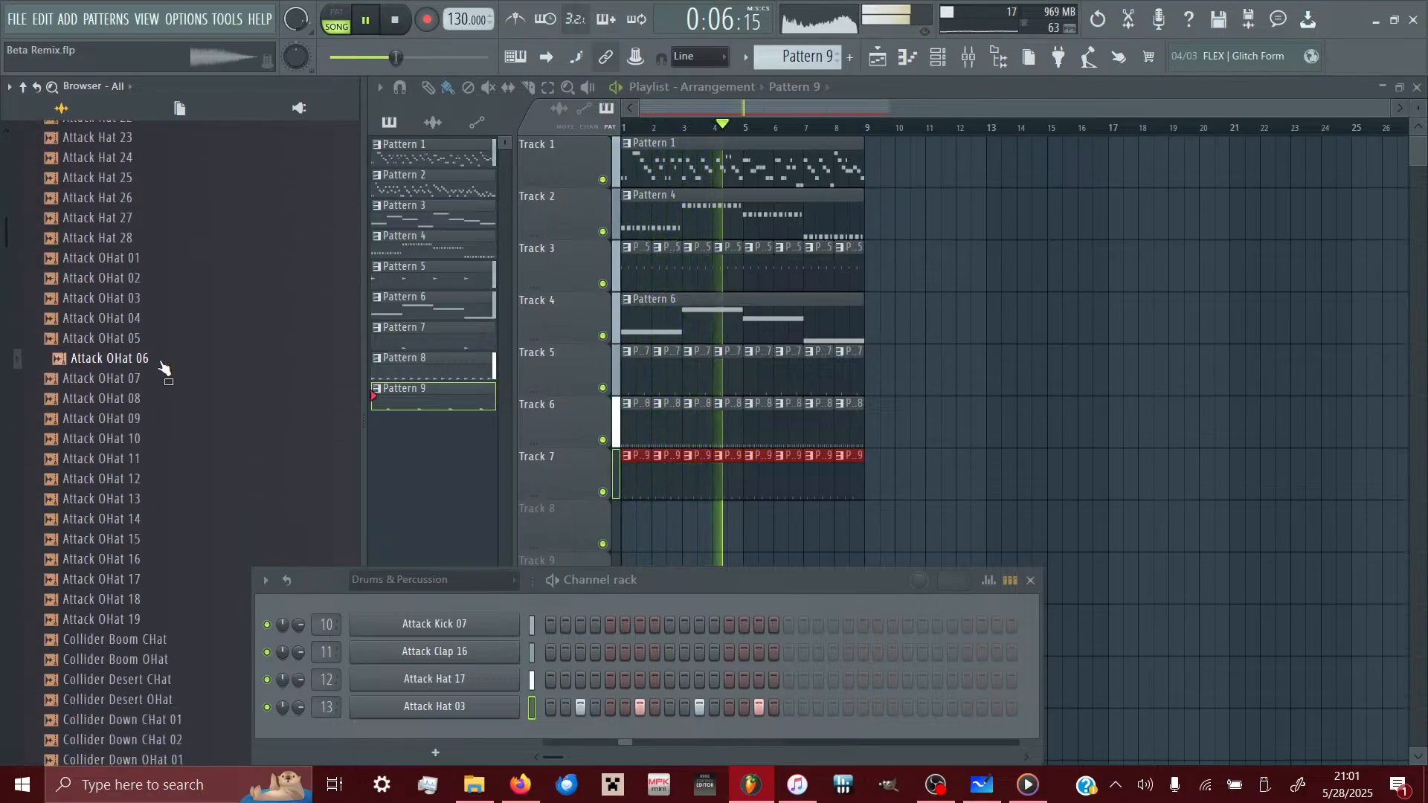
left_click_drag(148, 369, 494, 732)
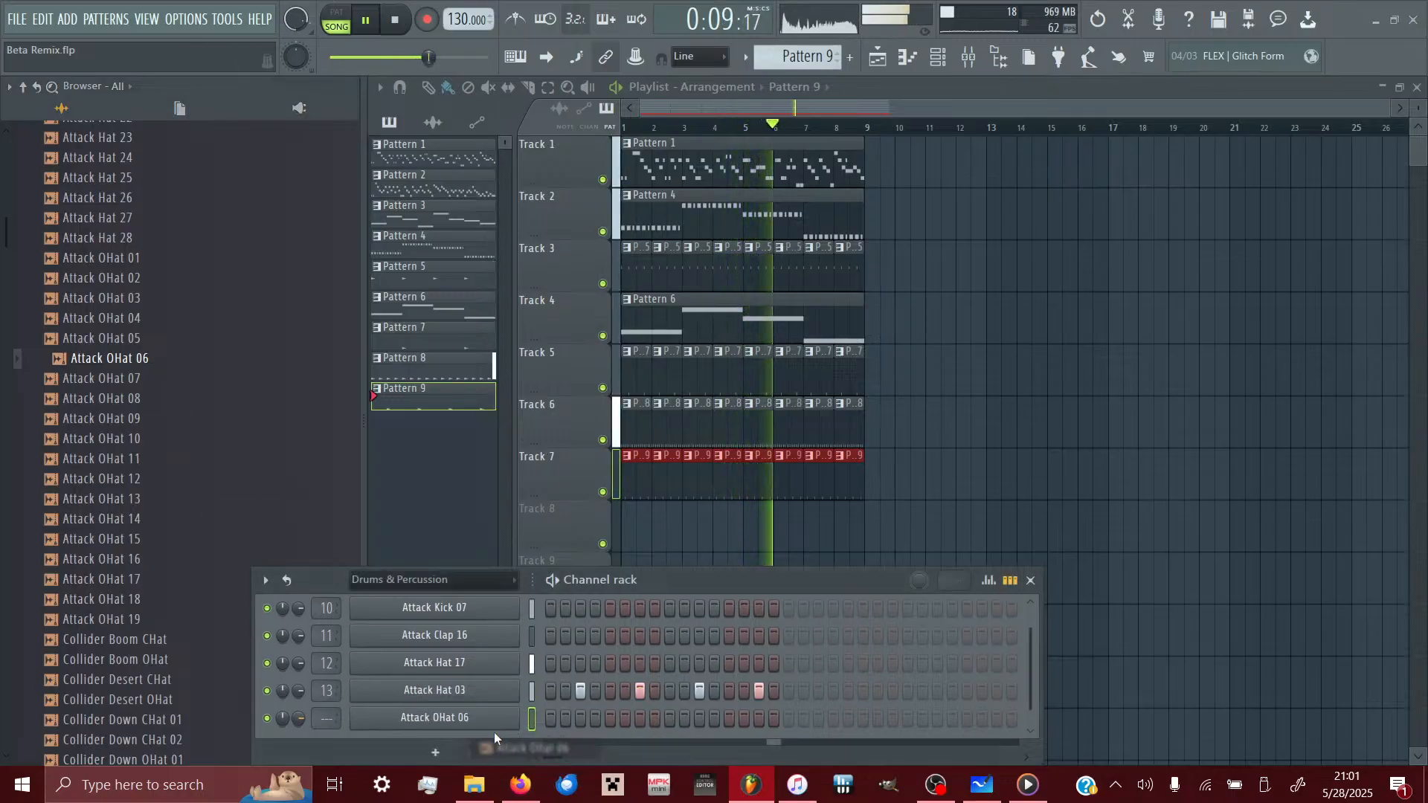
left_click(699, 718)
left_click(713, 691)
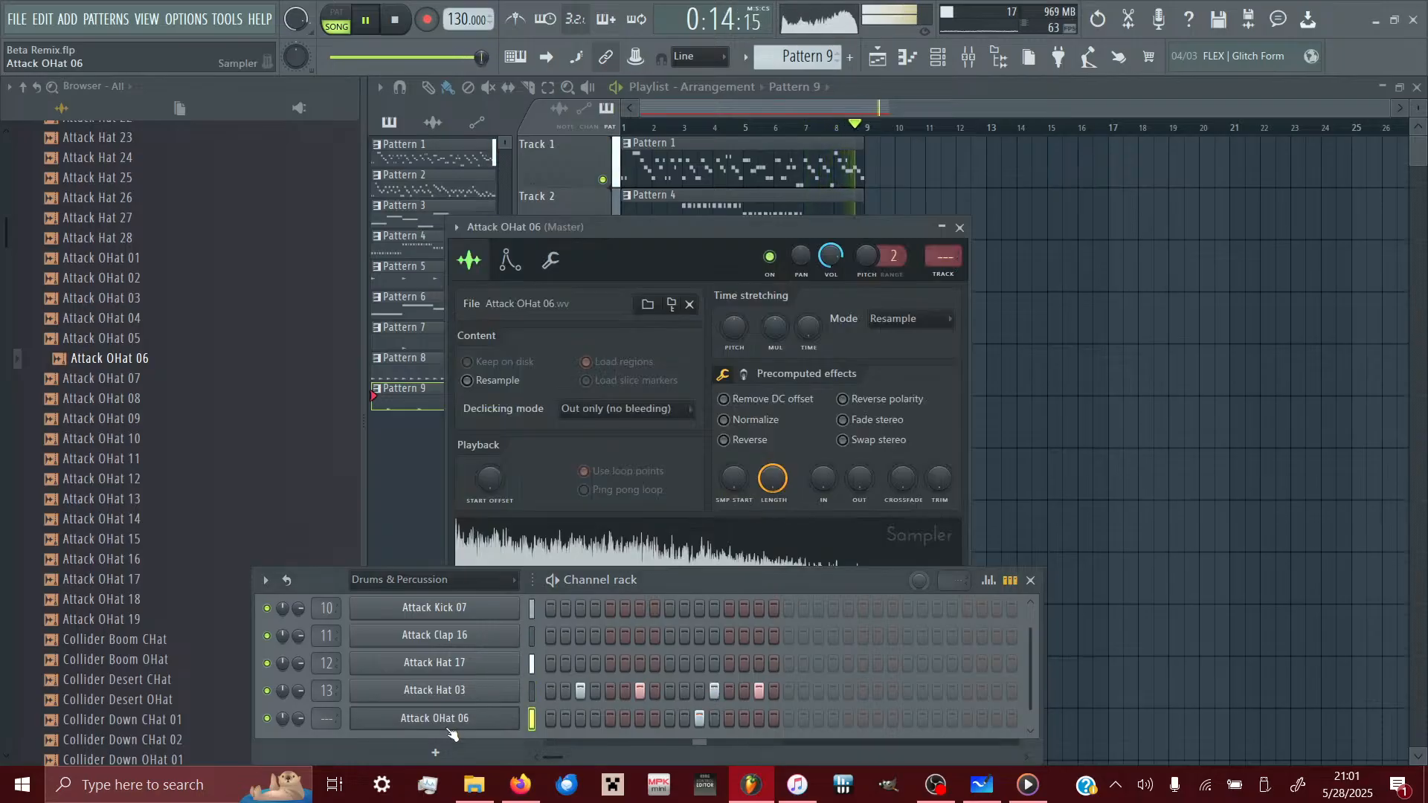
- Set the Attack OHat 06 channel's cut-by group to 19 and close its settings
left_click(500, 715)
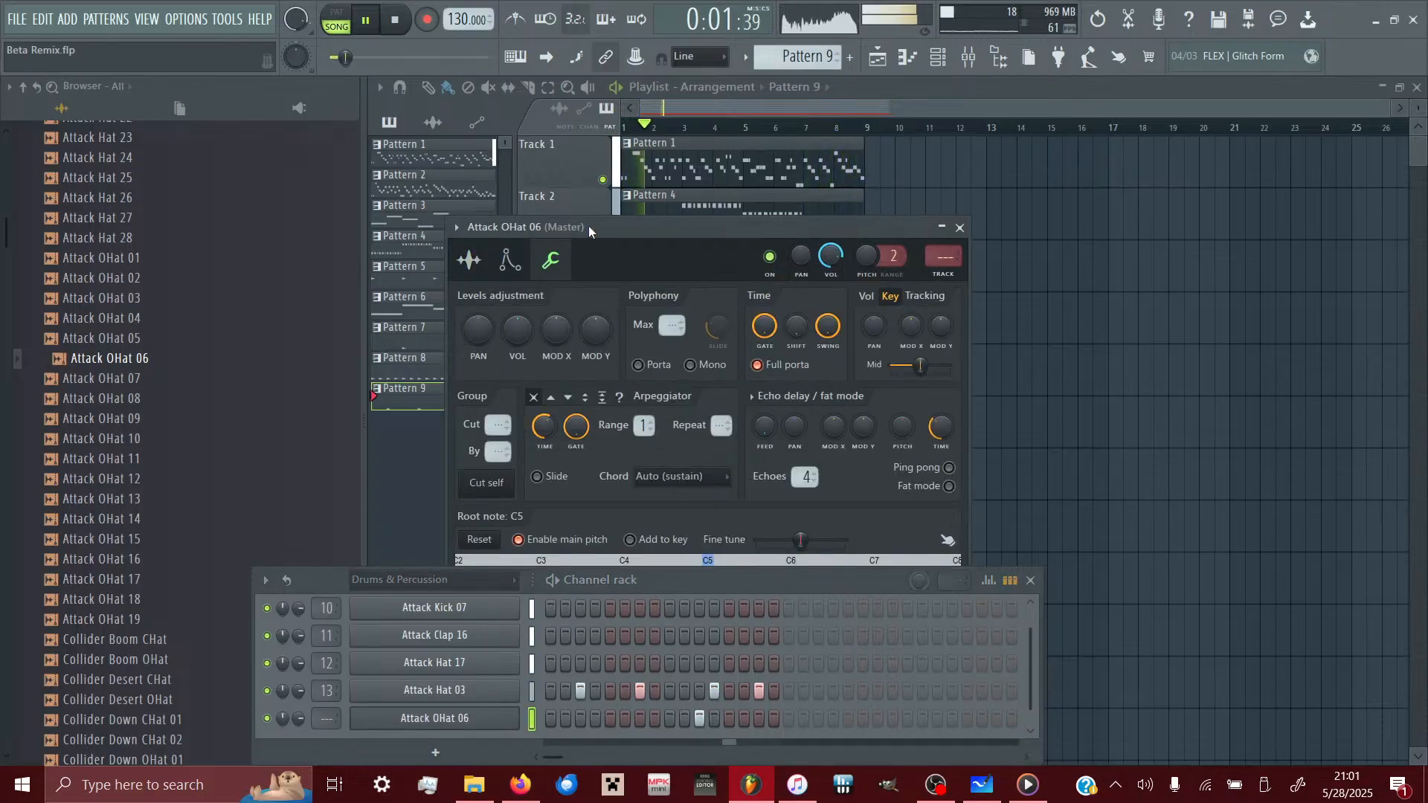
left_click_drag(588, 225, 763, 74)
left_click_drag(672, 300, 671, 283)
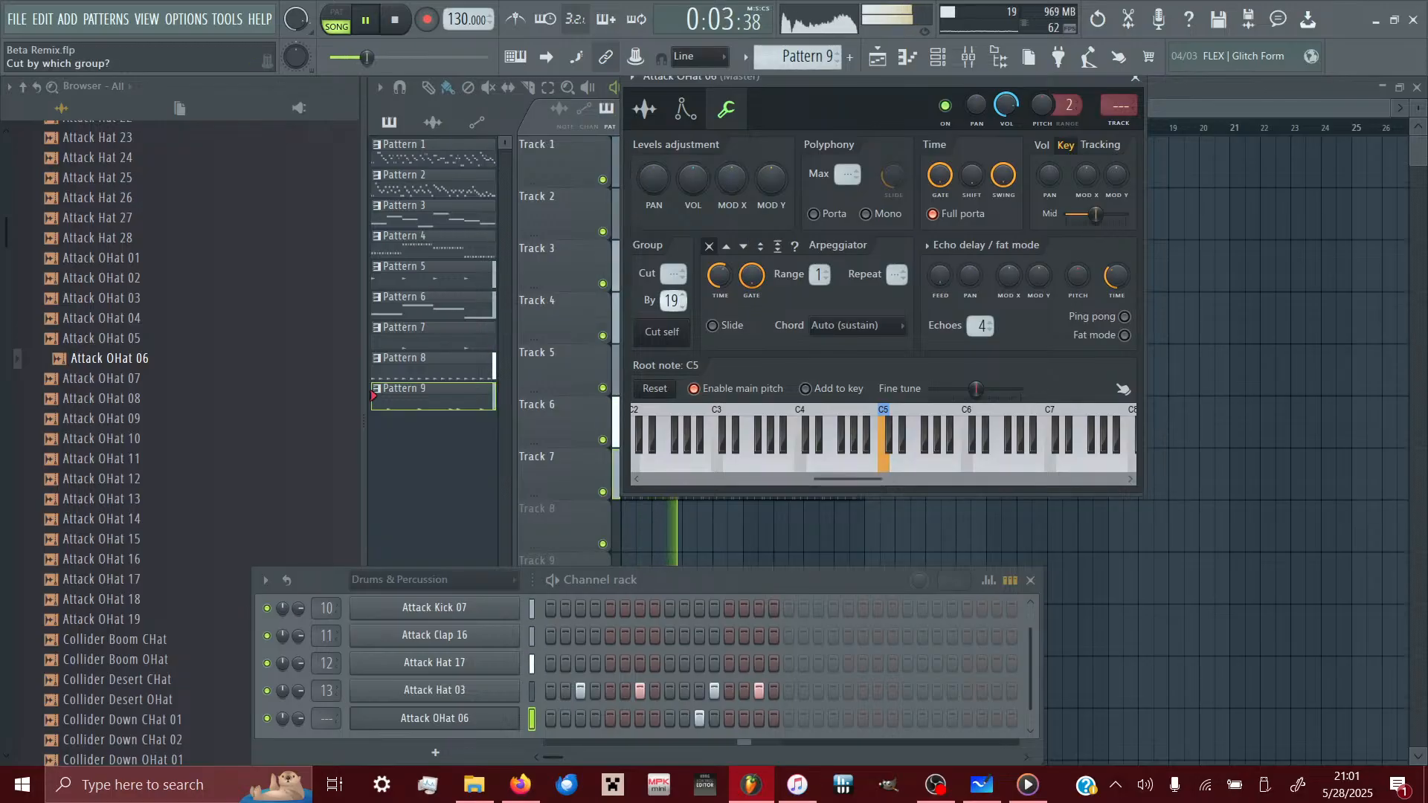
left_click(447, 726)
- Try assigning a cut group to the Attack Hat 03 channel
left_click(446, 690)
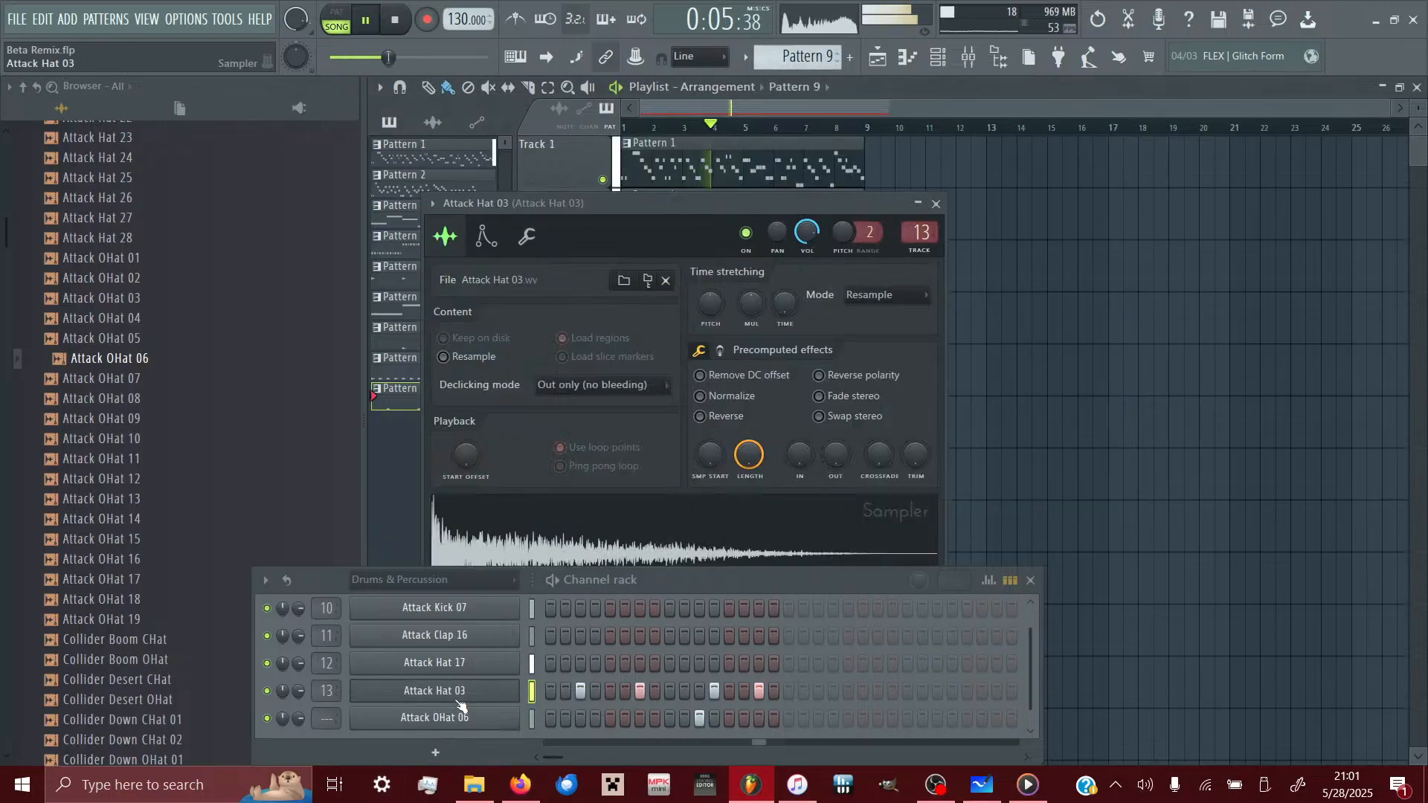
left_click(527, 236)
left_click_drag(487, 388, 482, 285)
left_click(446, 236)
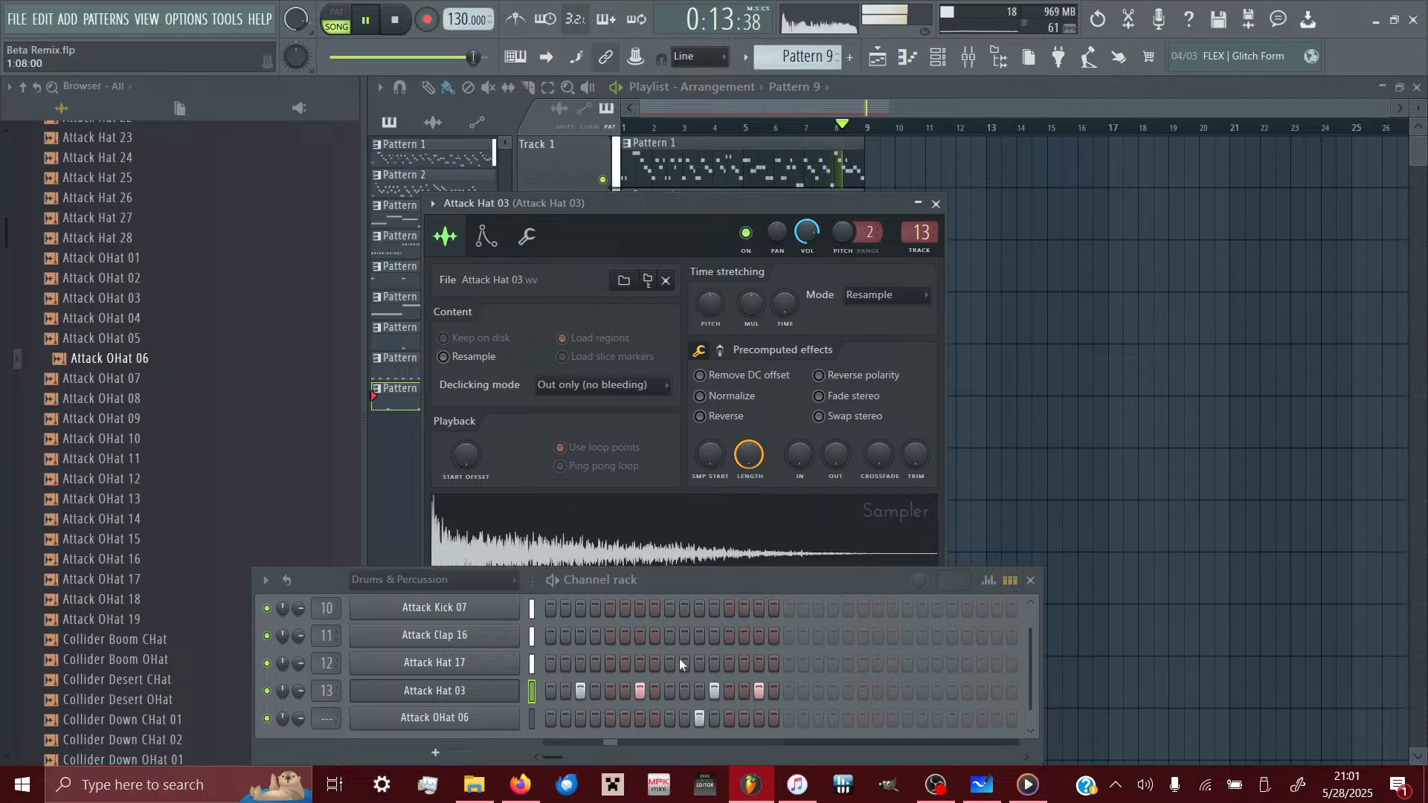
- Try Attack Hat 03's step 12 hit on step 13, and return it to step 12
right_click(715, 689)
left_click(730, 693)
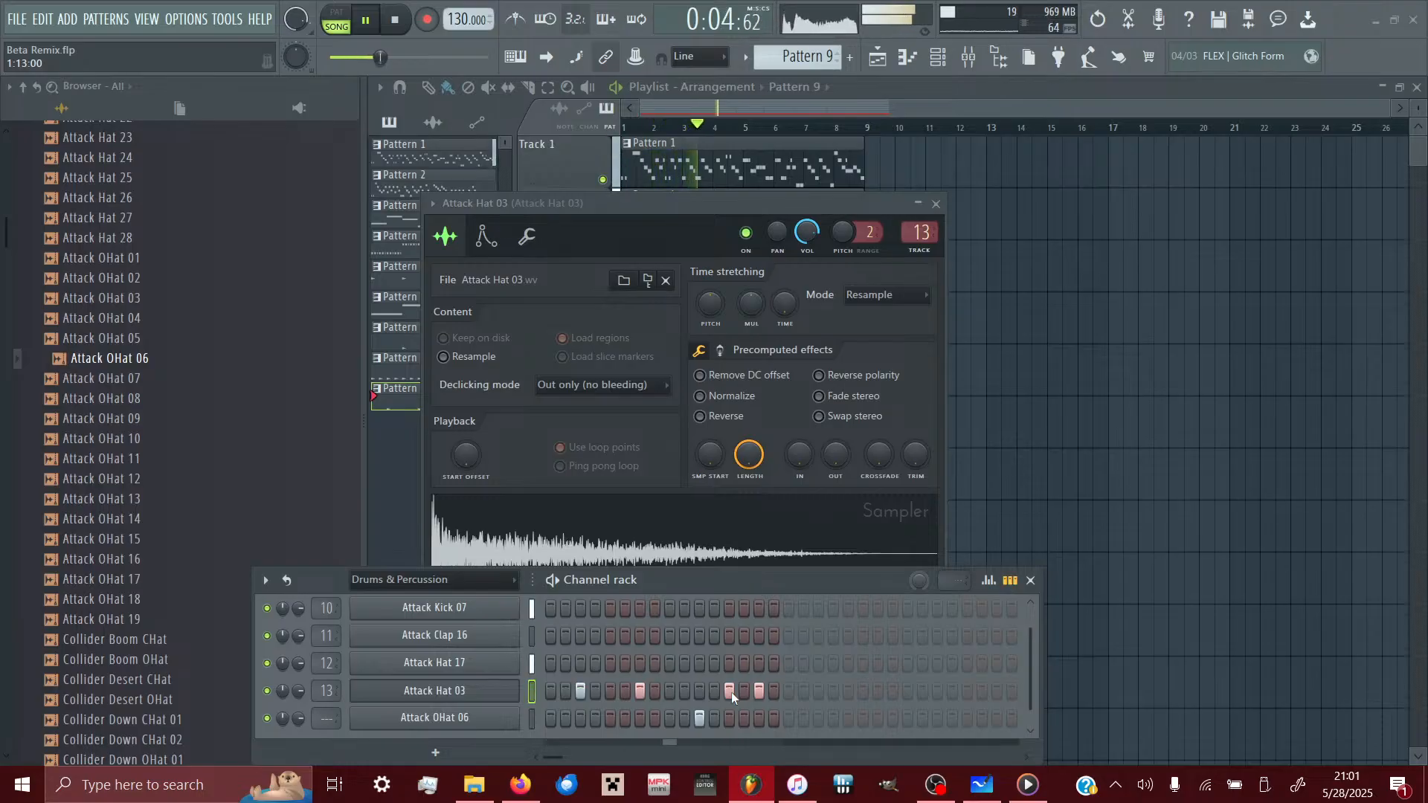
right_click(730, 692)
left_click(714, 692)
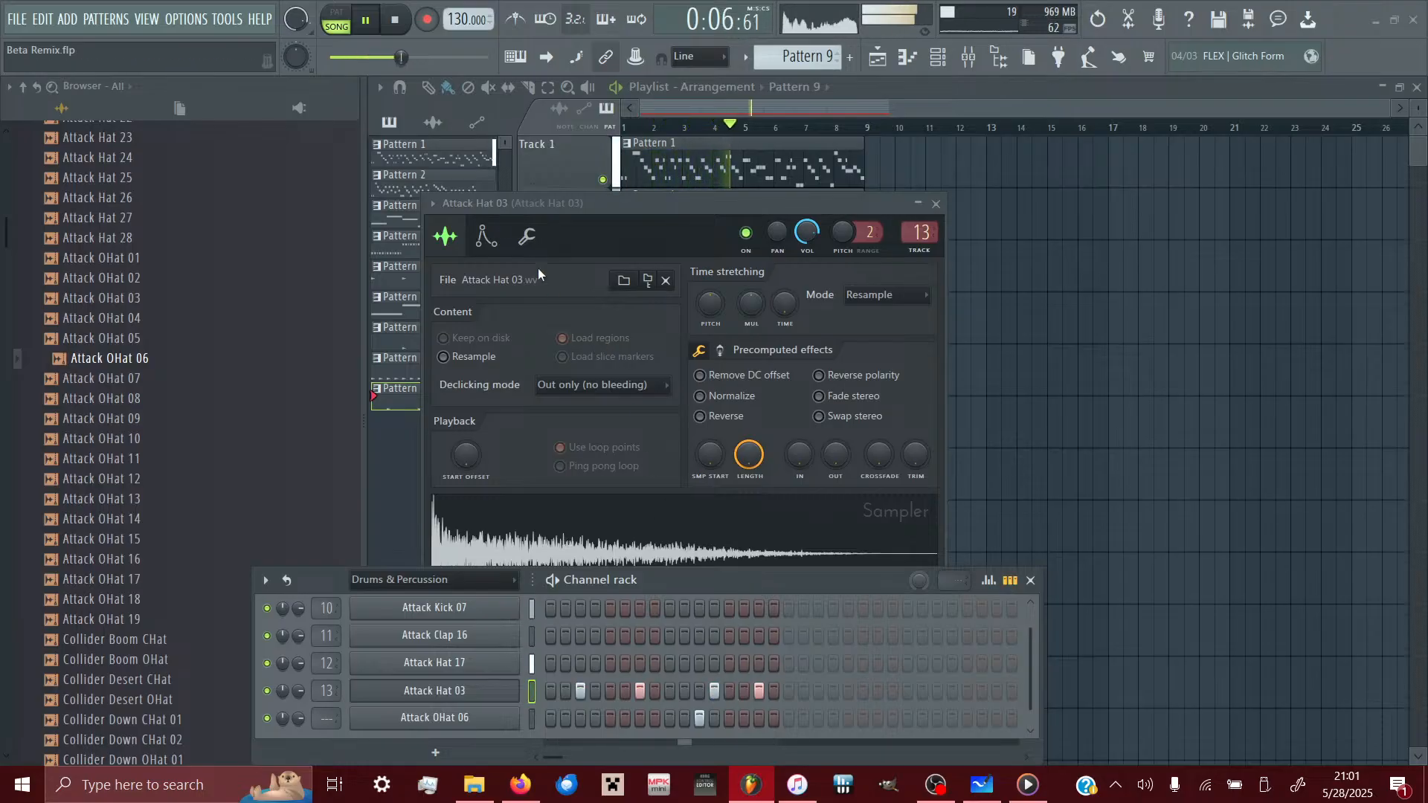
- Check the cut group settings of the Attack Hat 03 and Attack Clap 16 channels, and close the channel settings
left_click(452, 691)
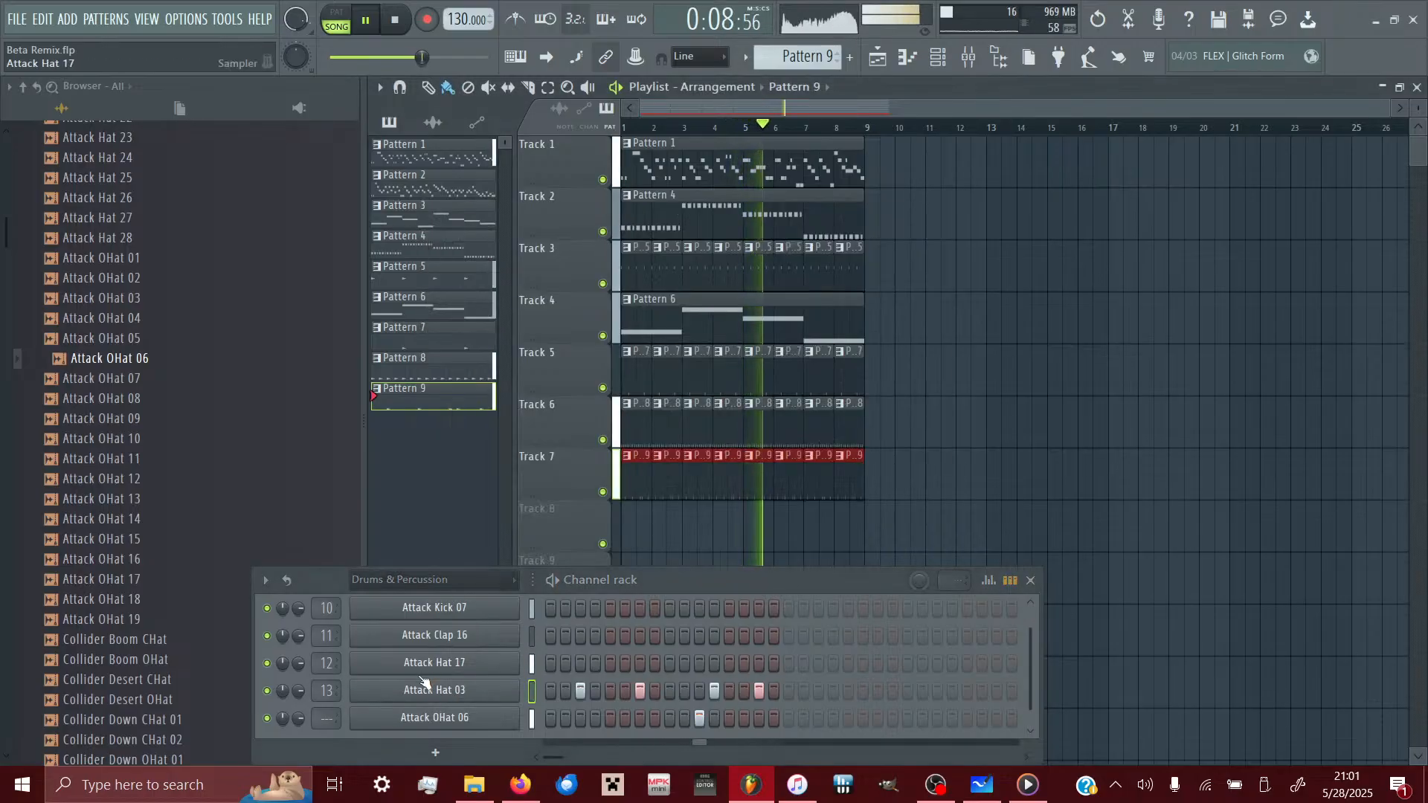
left_click(447, 691)
left_click(424, 692)
left_click(402, 698)
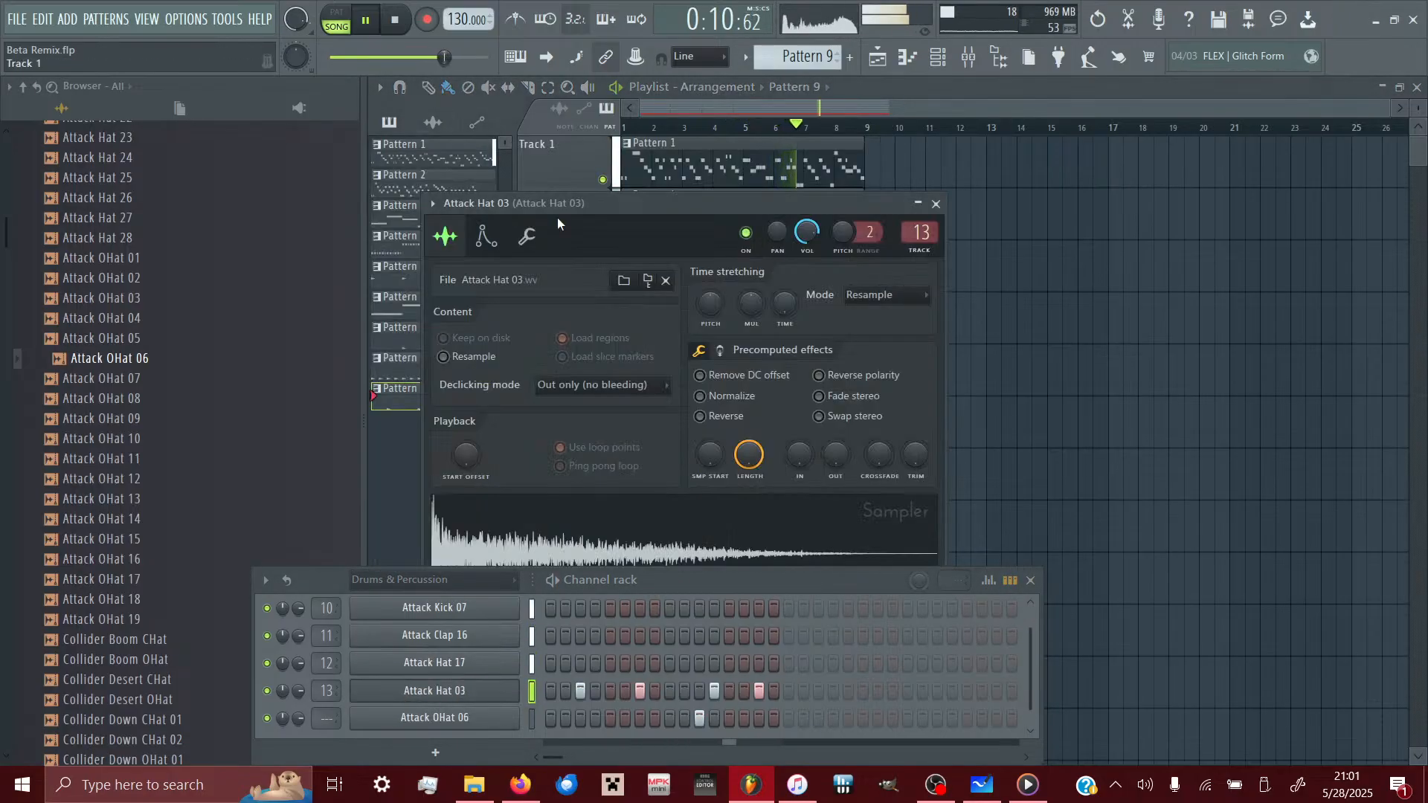
left_click(527, 237)
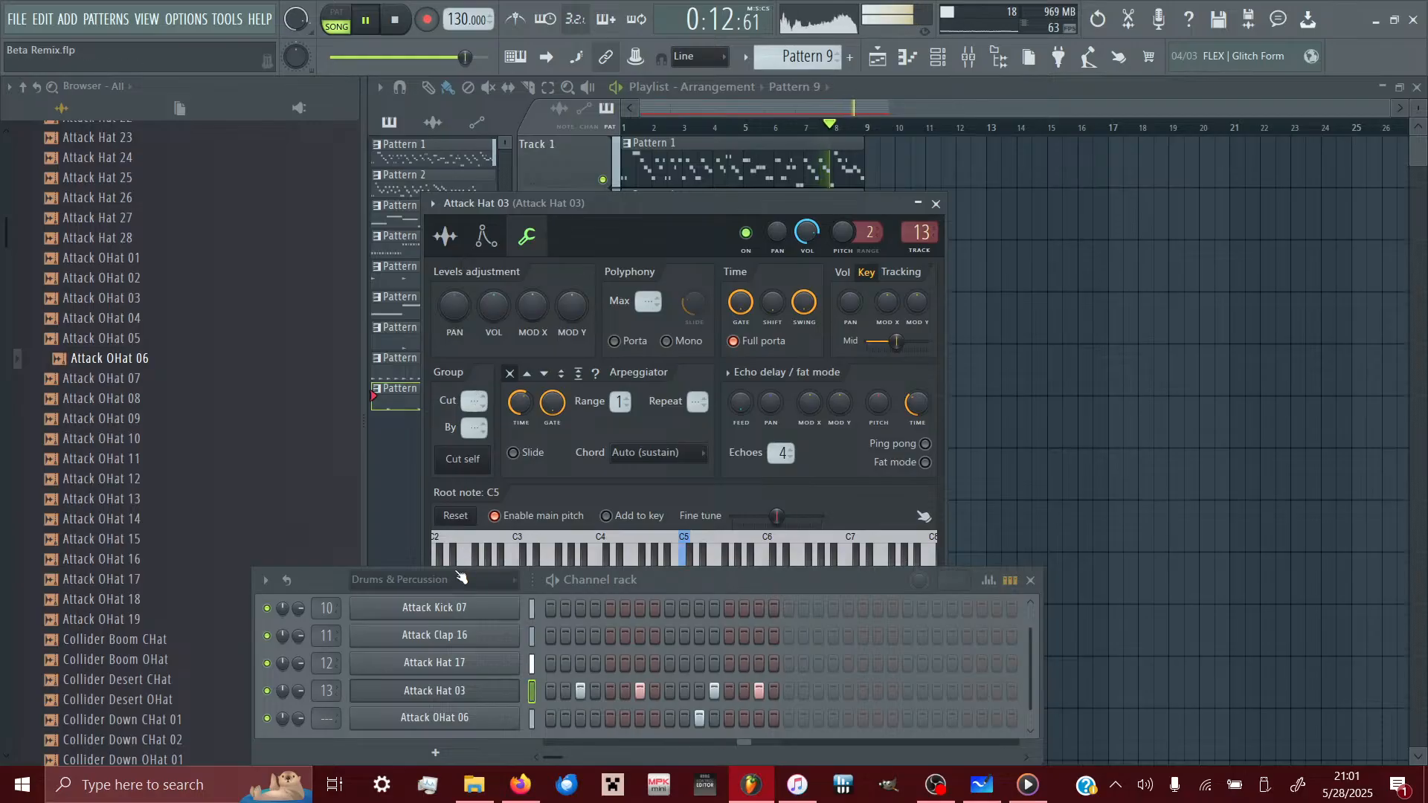
left_click(416, 635)
left_click(494, 215)
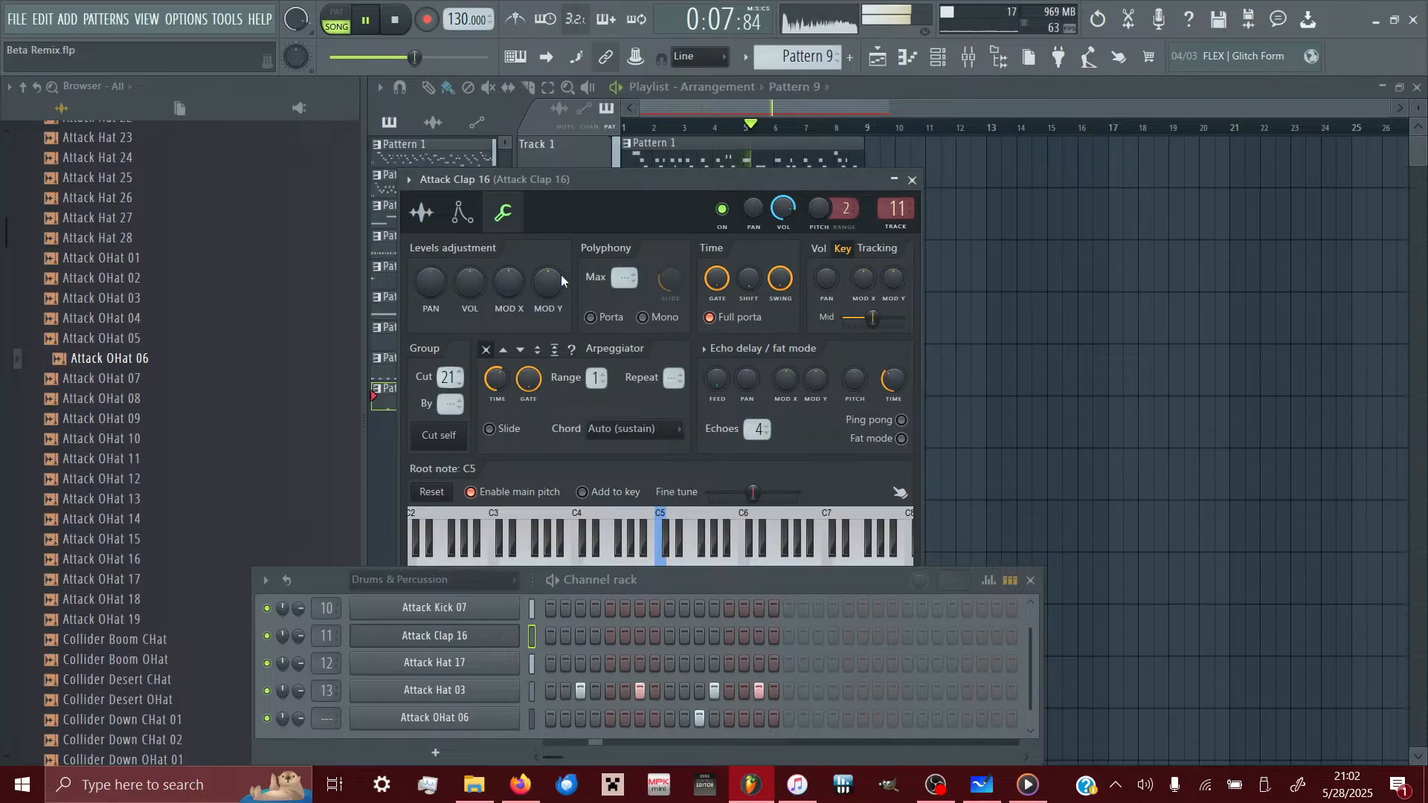
left_click(914, 182)
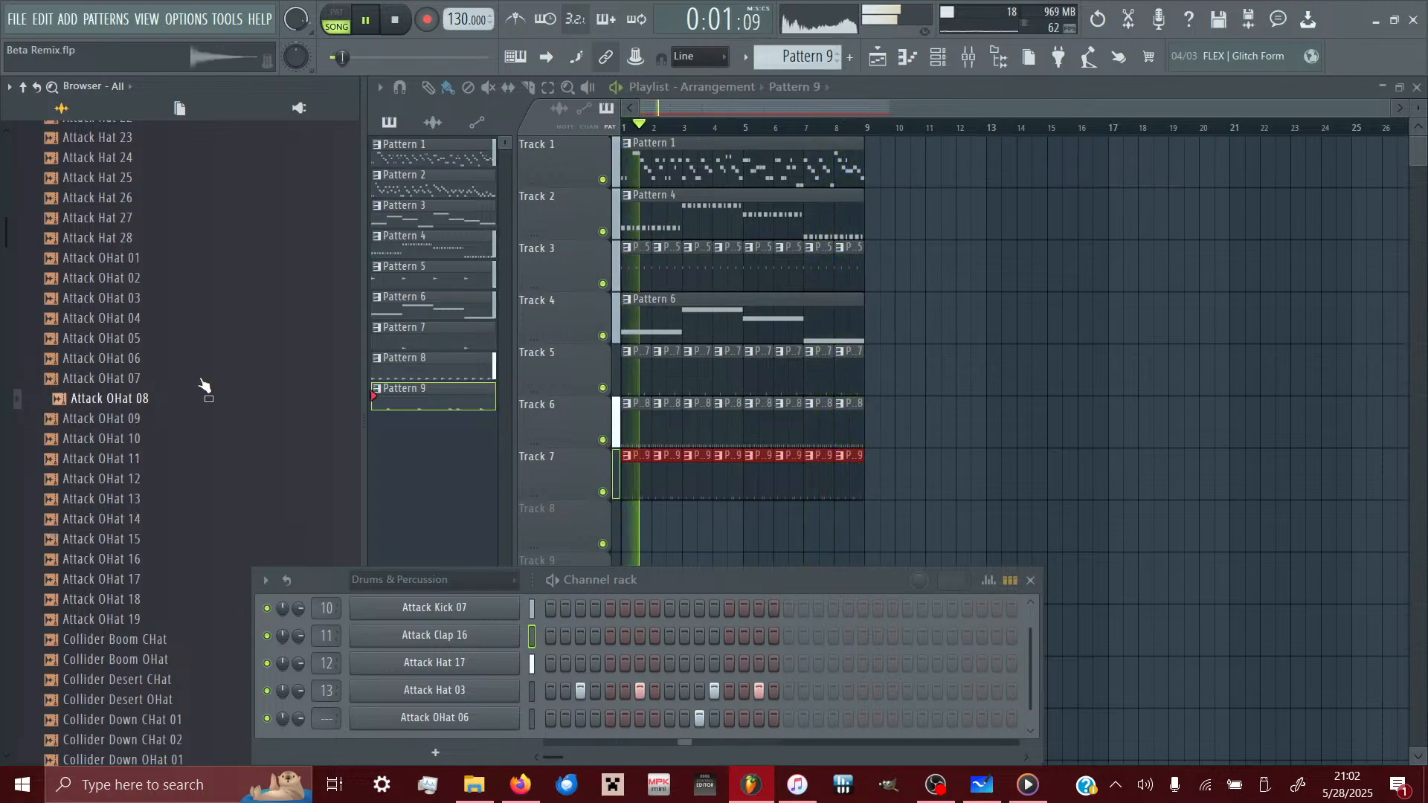
- Assign the Attack OHat 06 channel to mixer track 14 and remove the separator beside that track
key("F9")
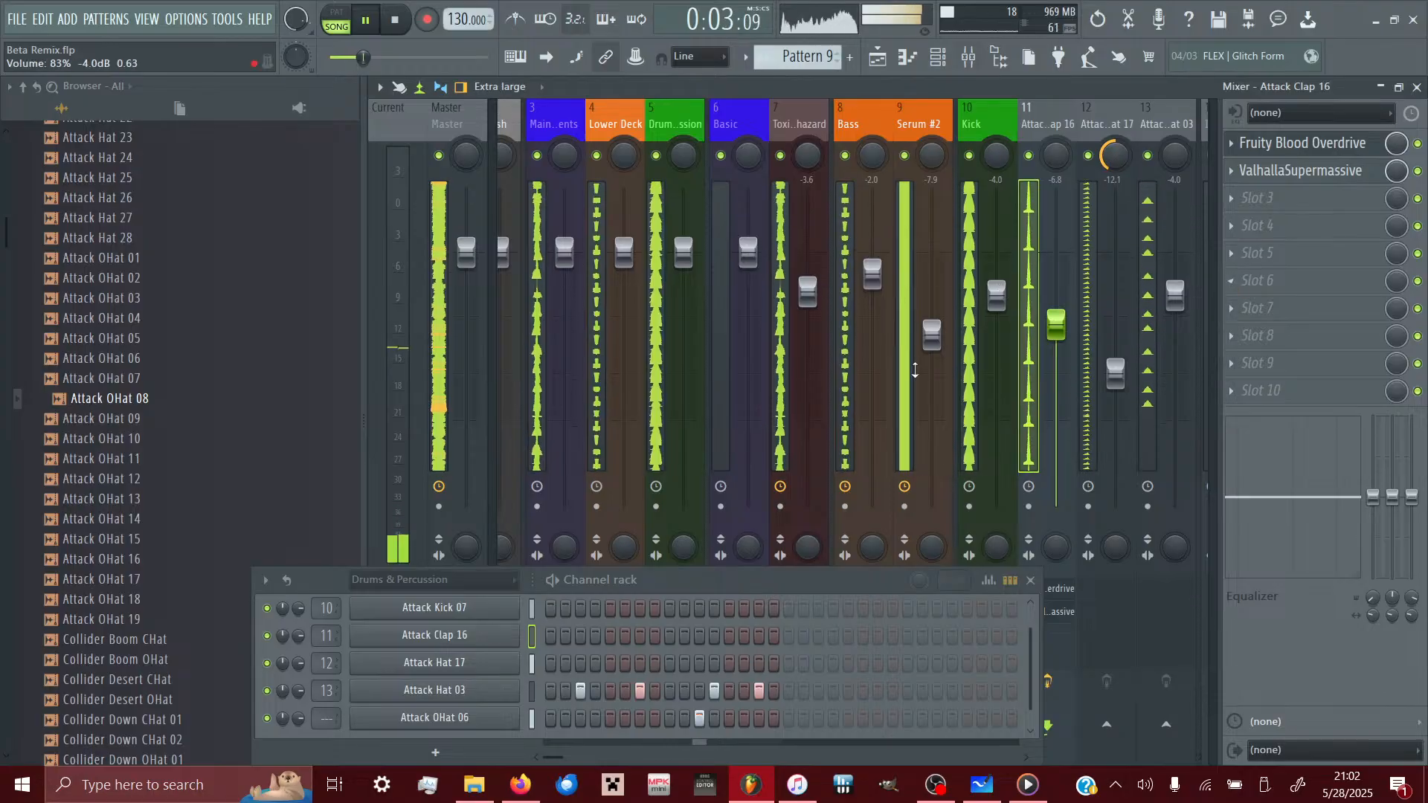
left_click(532, 720)
key("ctrl+l")
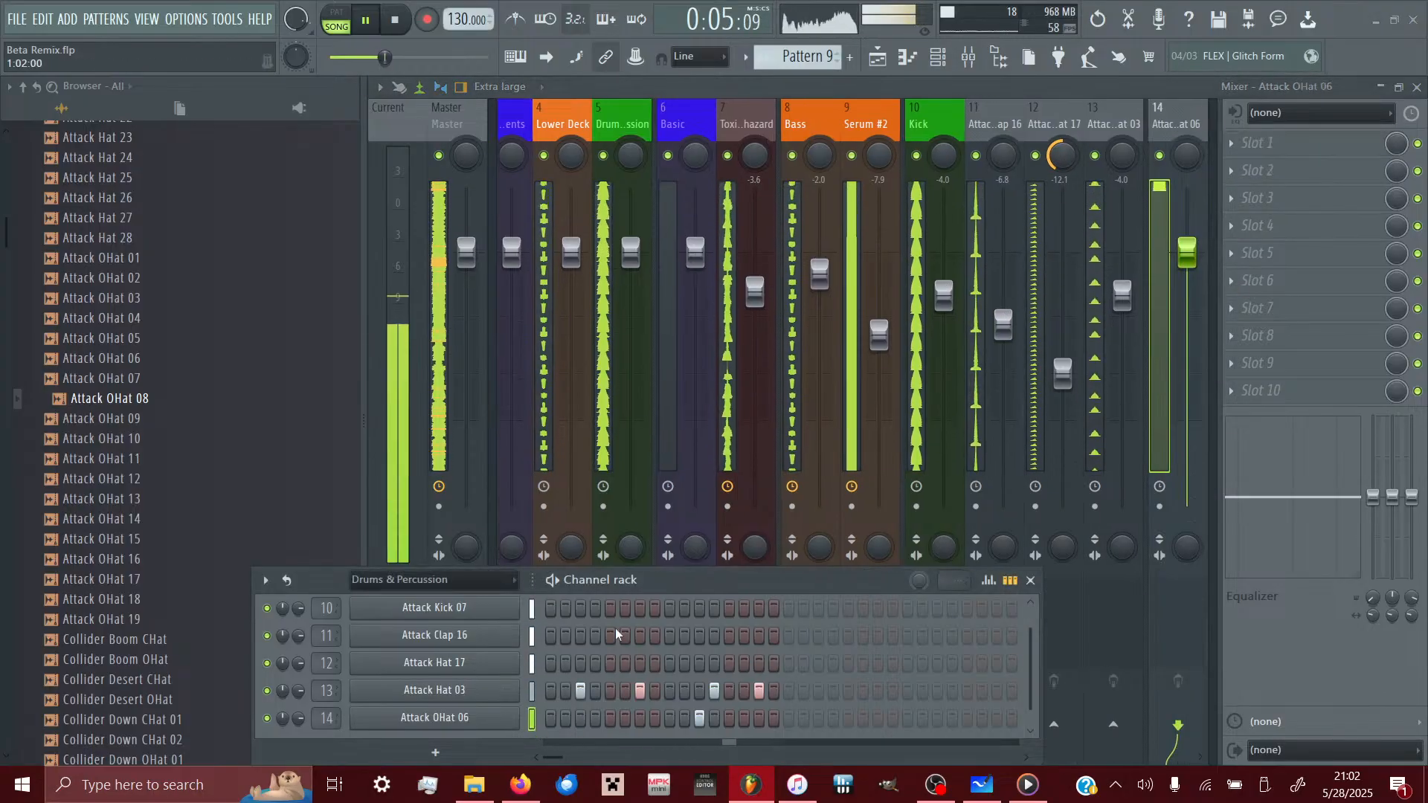
right_click(1211, 287)
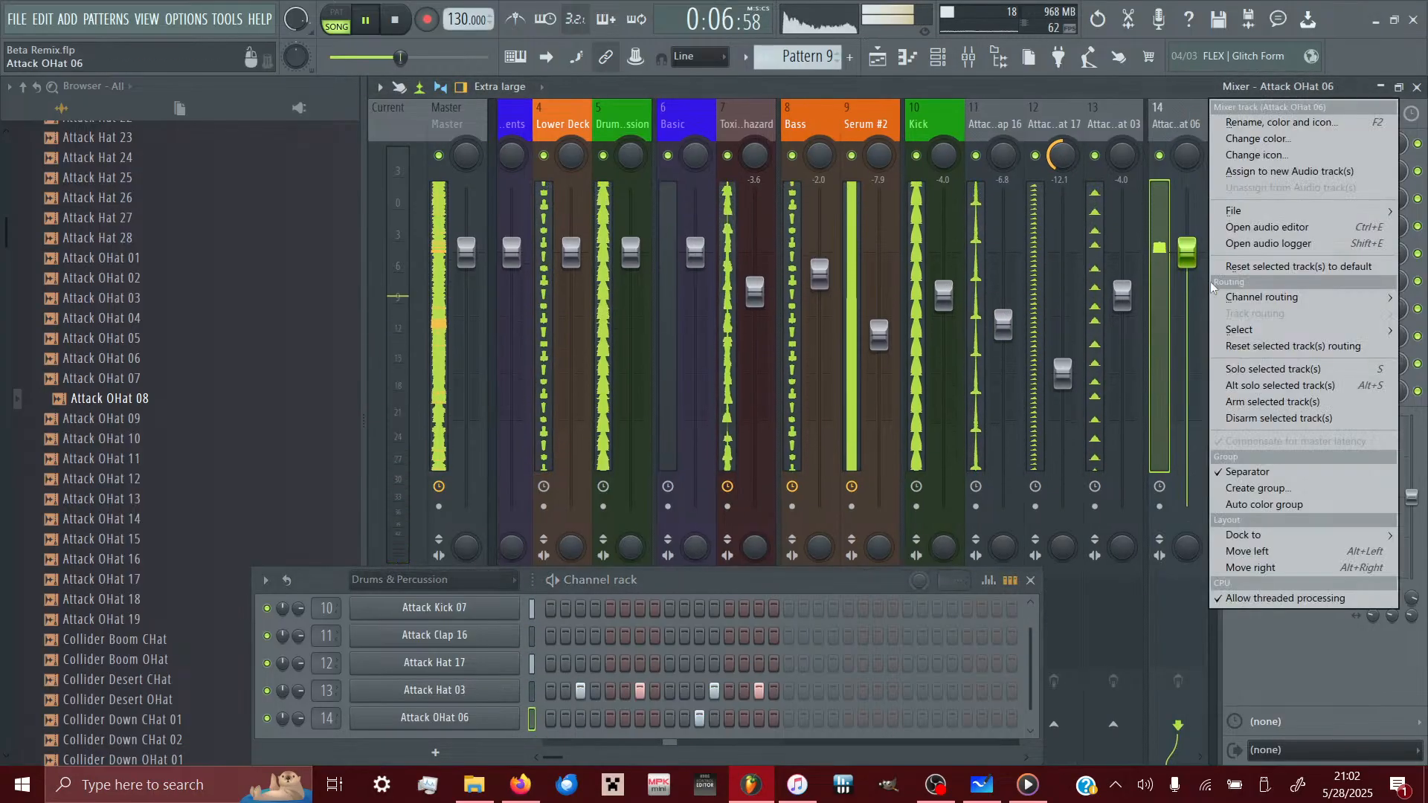
left_click(1233, 476)
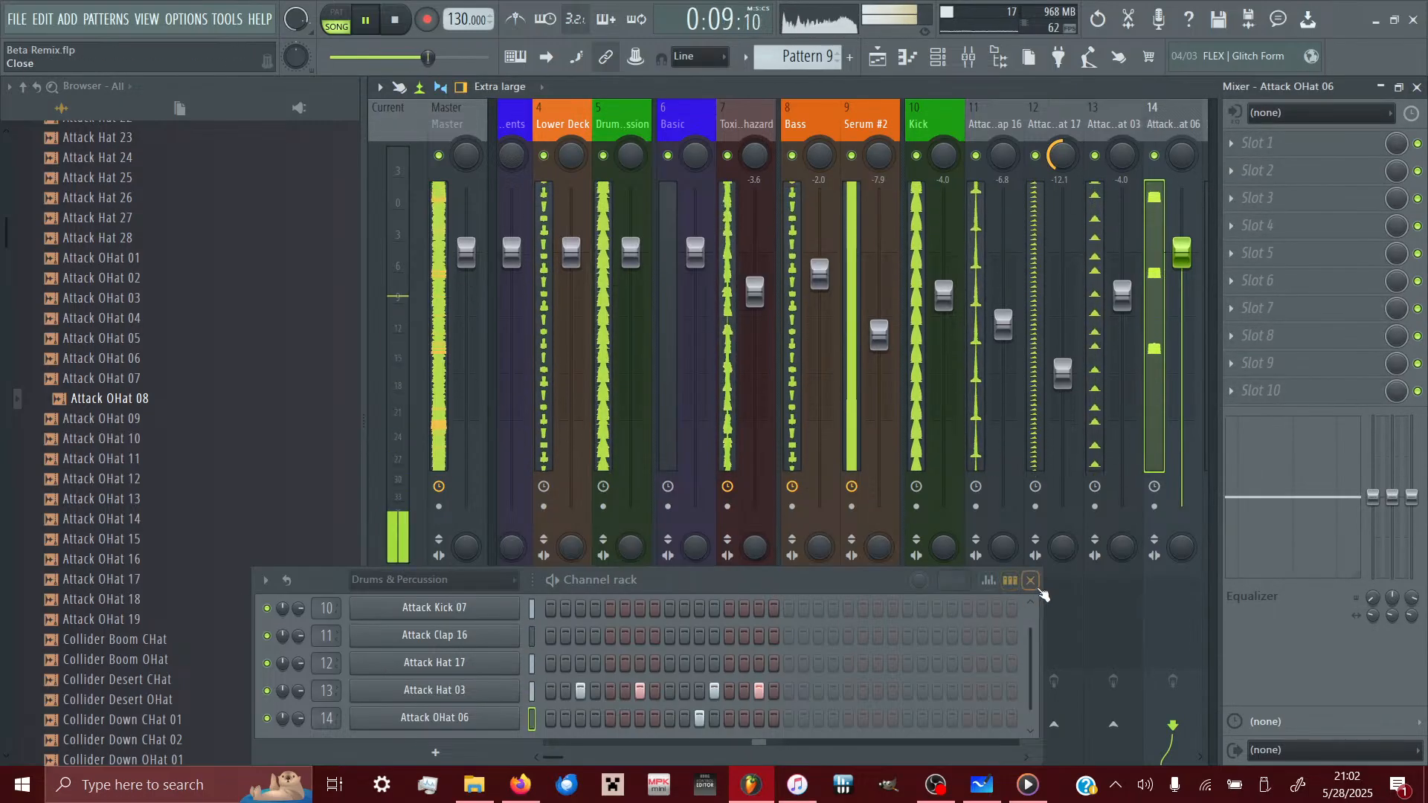
- Hide the channel rack and route the Attack OHat 06 mixer track only to the Drums & Percussion track
key("F6")
right_click(638, 736)
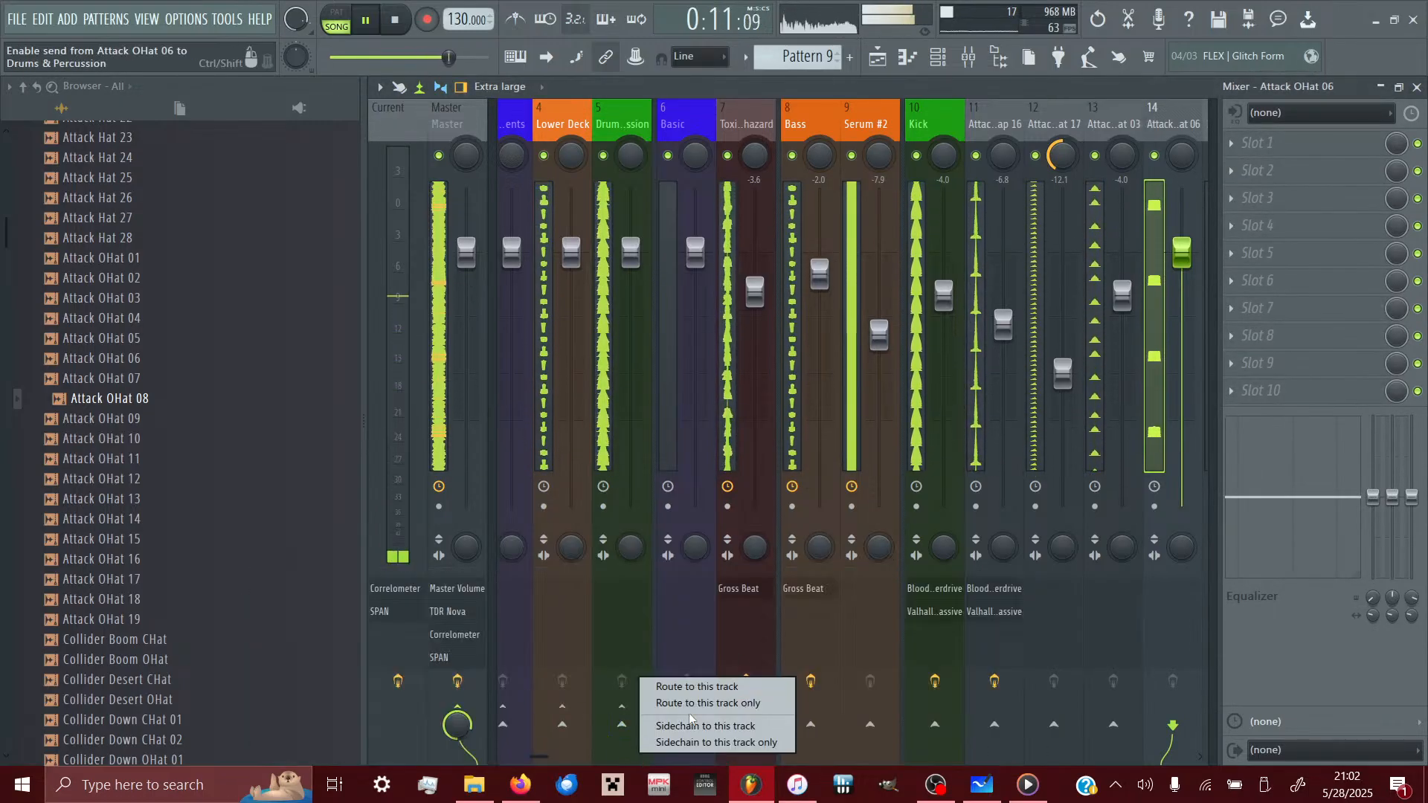
left_click(691, 699)
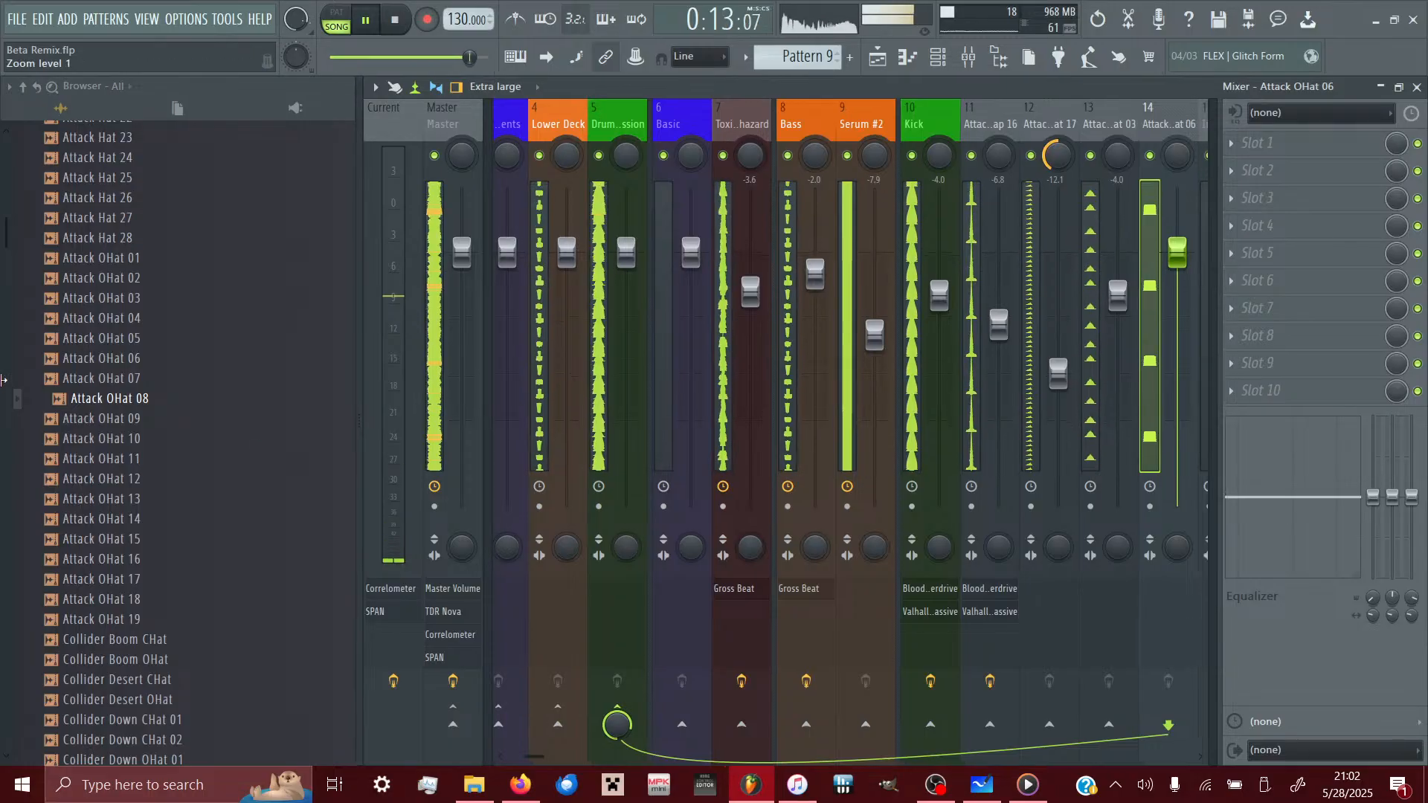
- Set the Attack OHat 06 track to -9.6 dB panned slightly right, and Attack Hat 03 to -10.1 dB panned right
left_click(364, 450)
left_click_drag(823, 257, 823, 351)
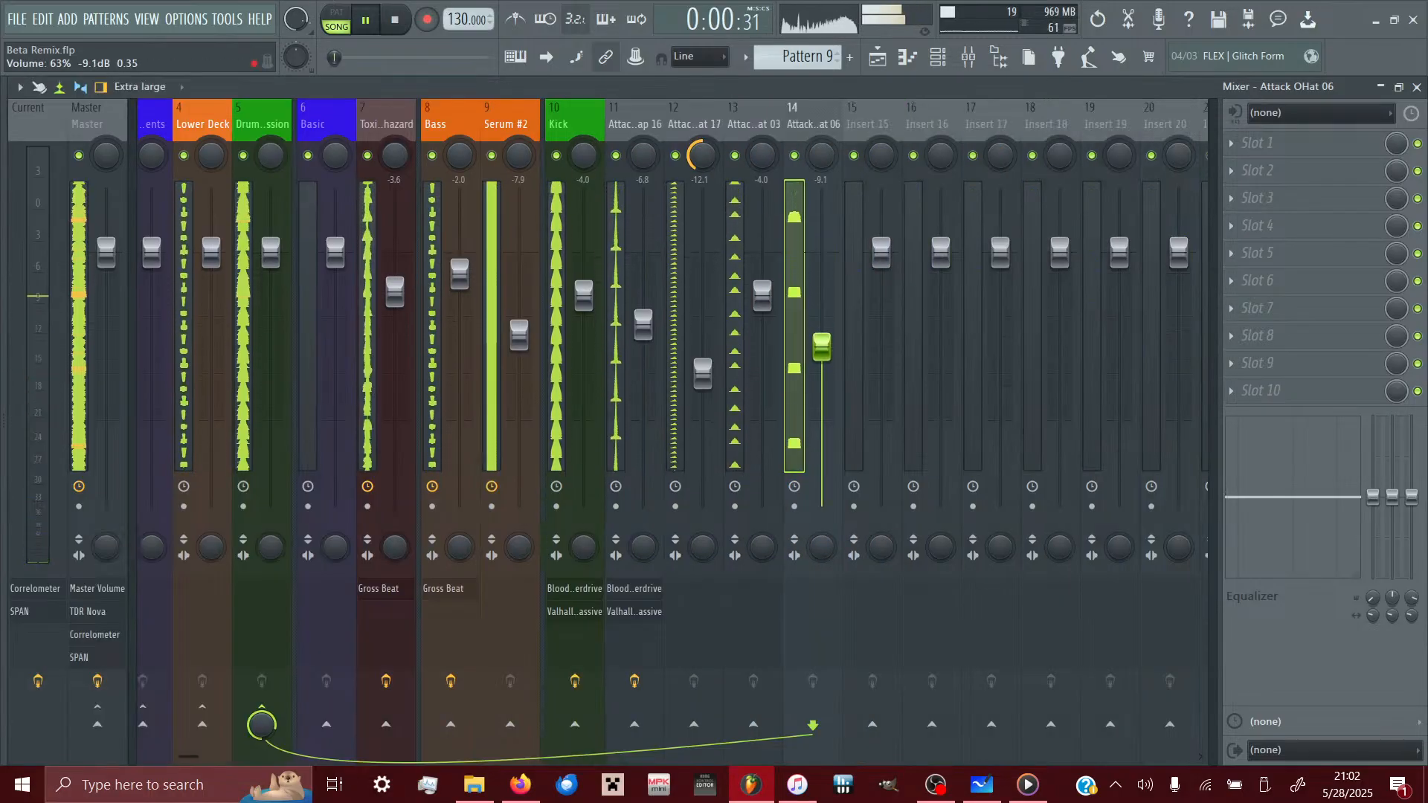
left_click_drag(763, 154, 834, 146)
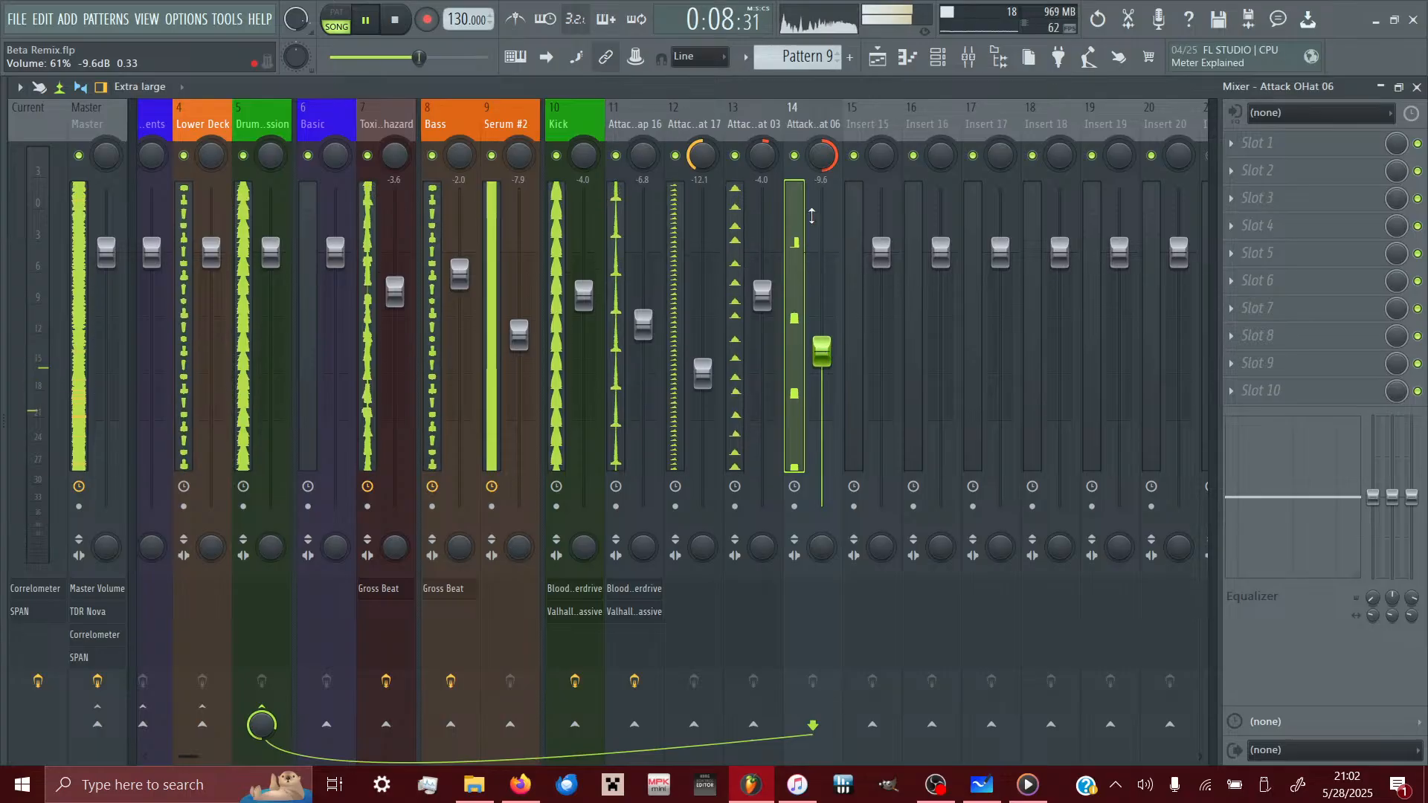
left_click_drag(822, 155, 762, 165)
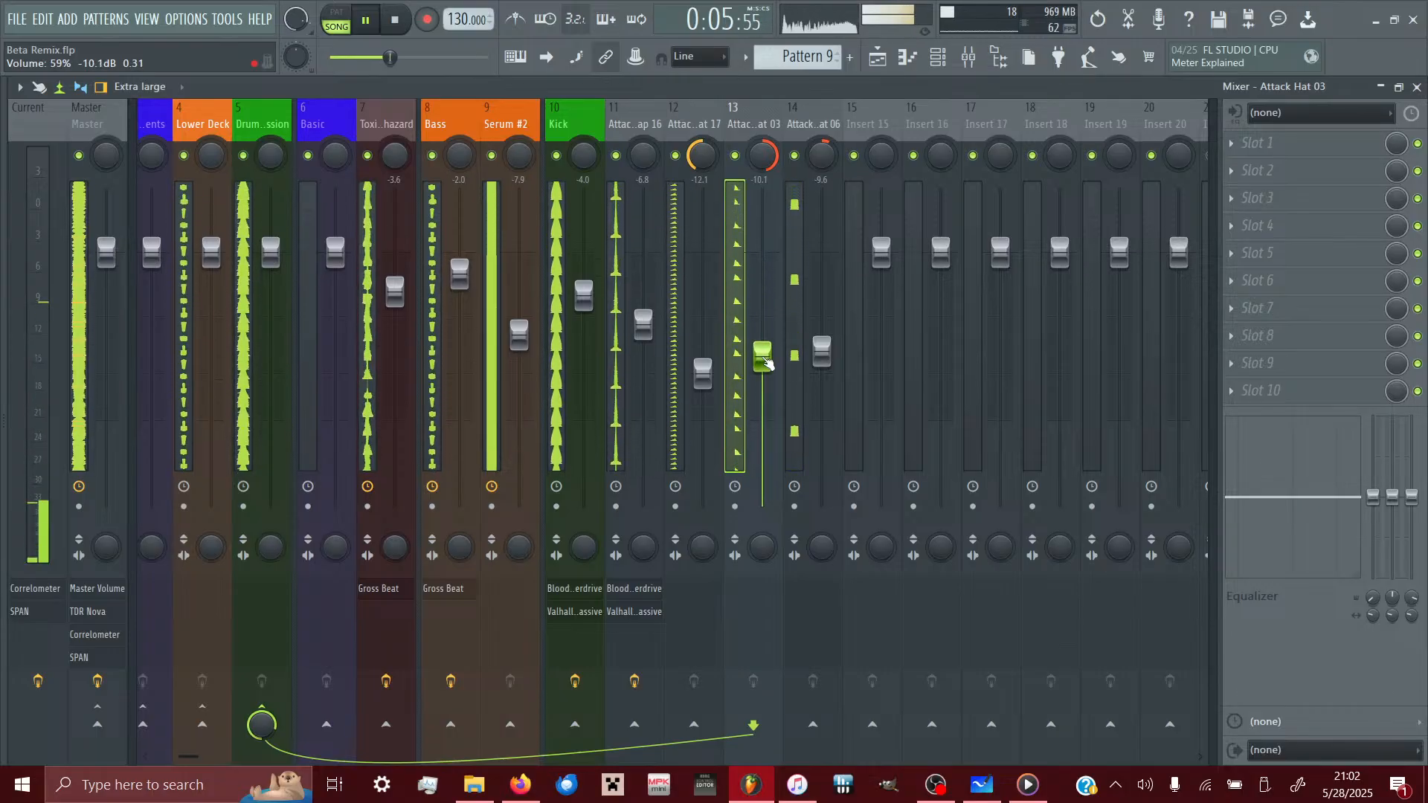
- Rebalance the hat tracks with Attack Hat 17 panned right, Attack Hat 03 panned left at -9.4 dB, and Attack OHat 06 at -12.4 dB
left_click(722, 209)
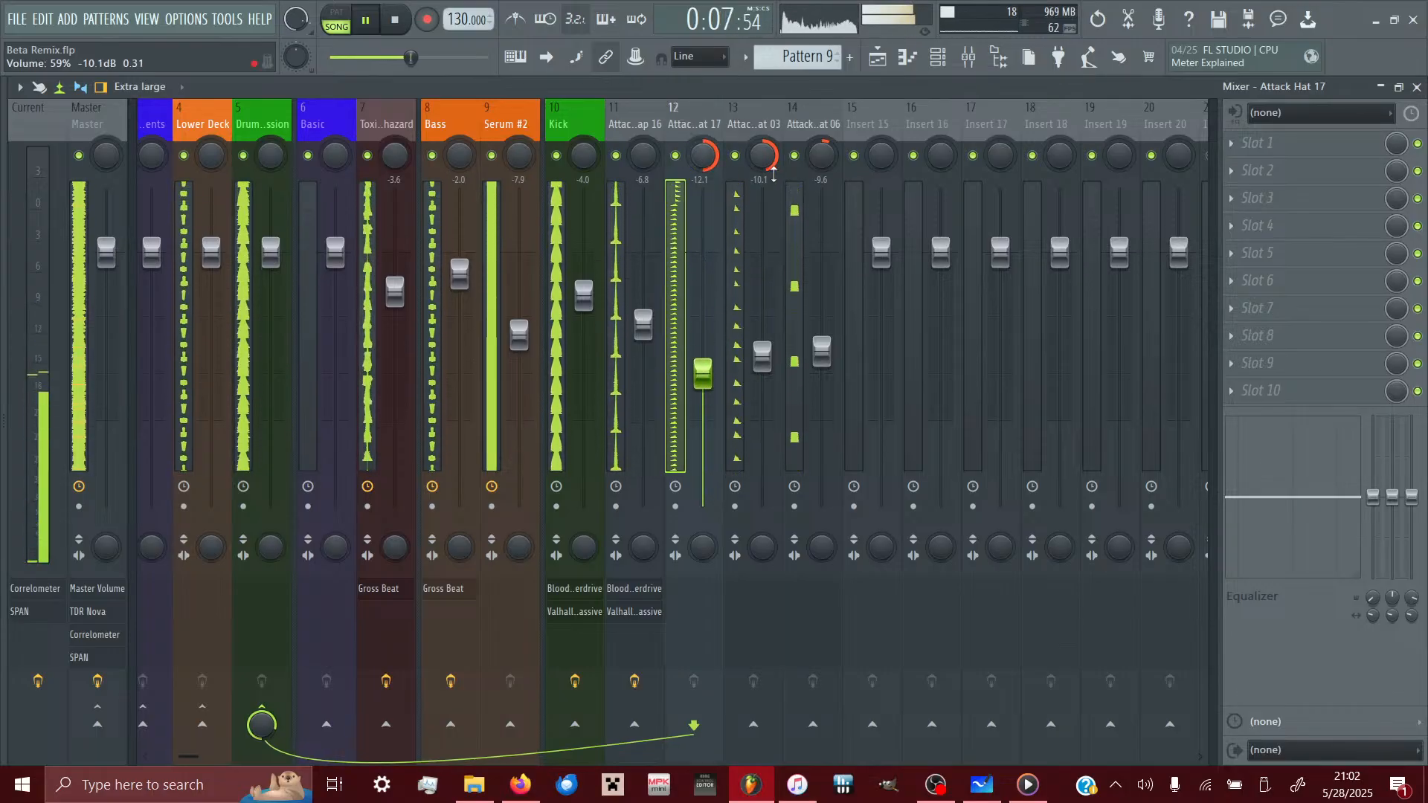
left_click(773, 174)
left_click(811, 342)
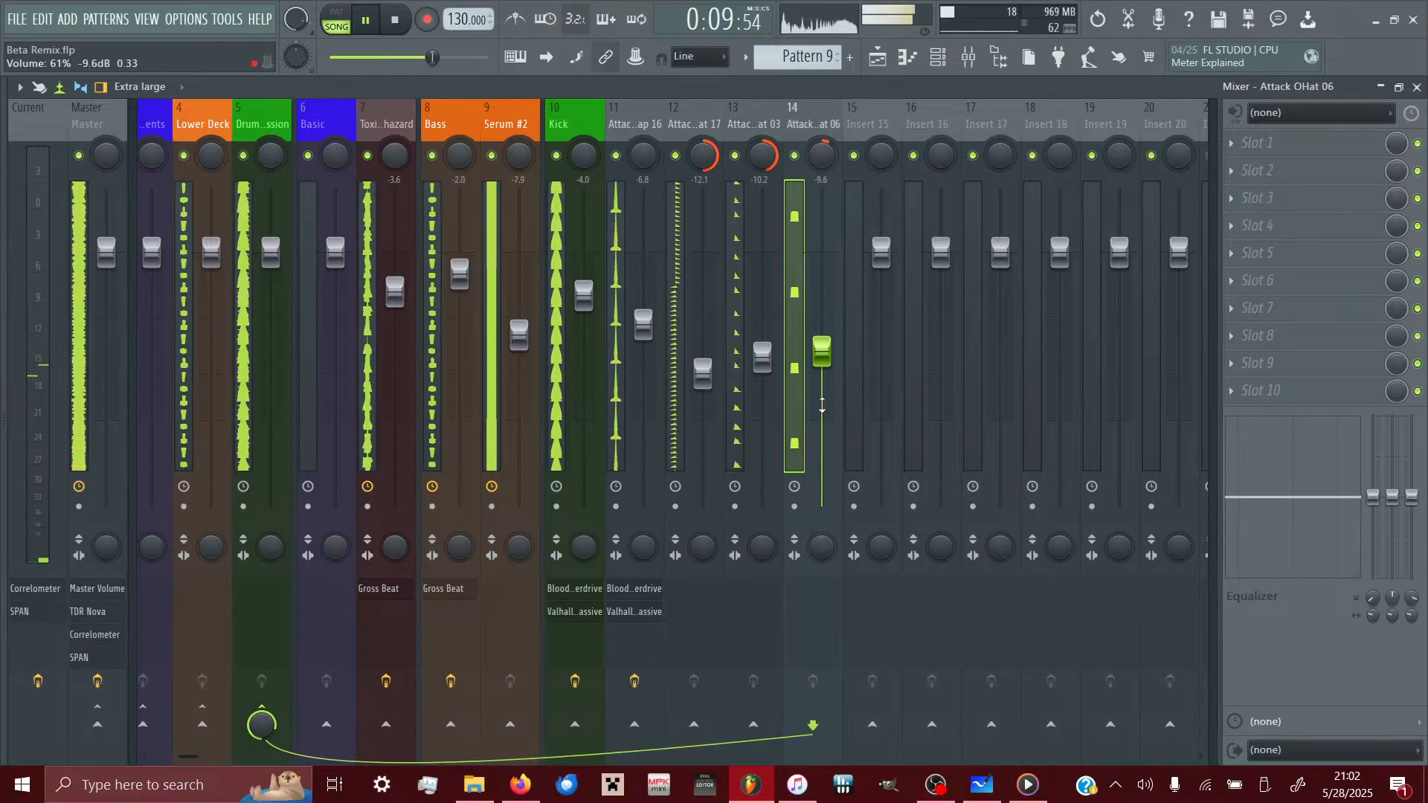
left_click(759, 174)
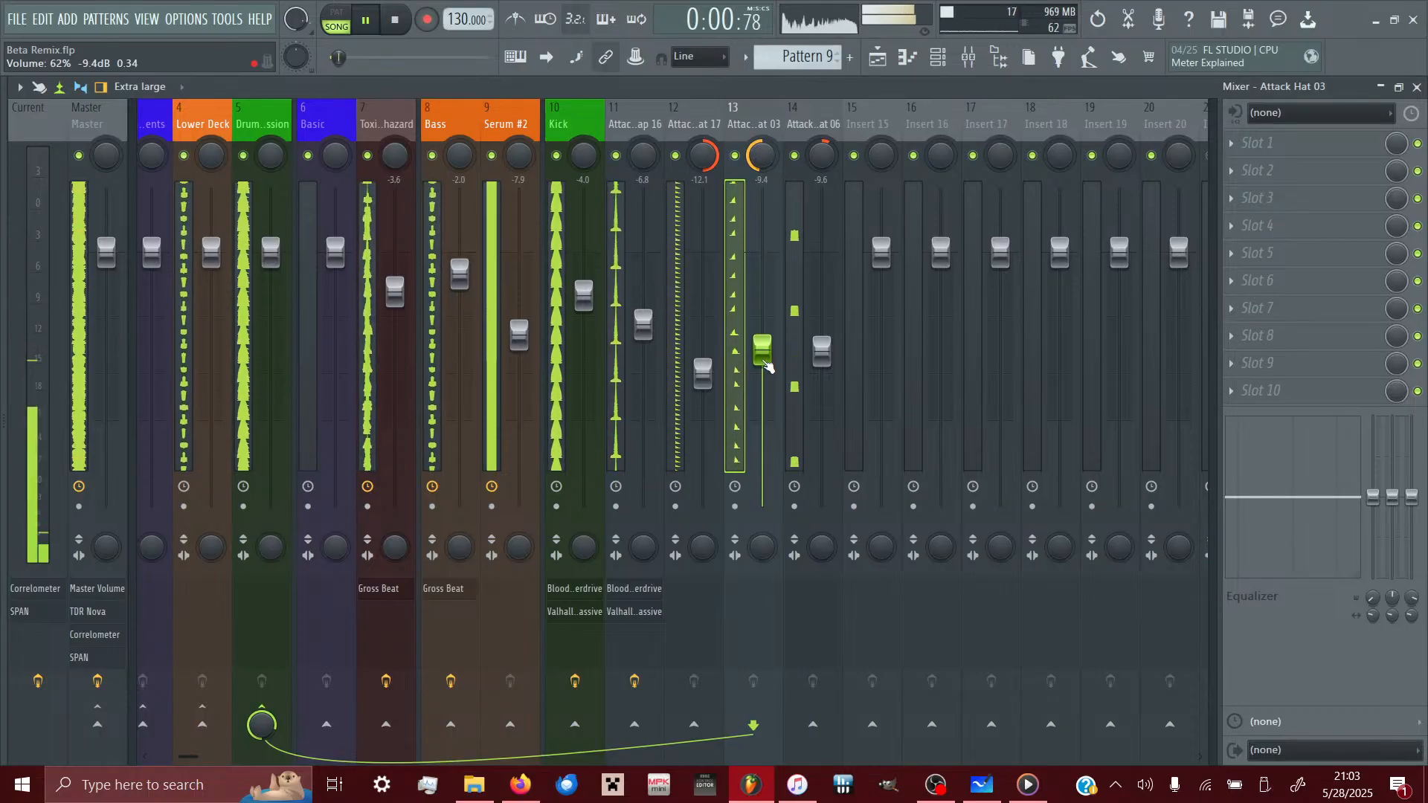
left_click(814, 360)
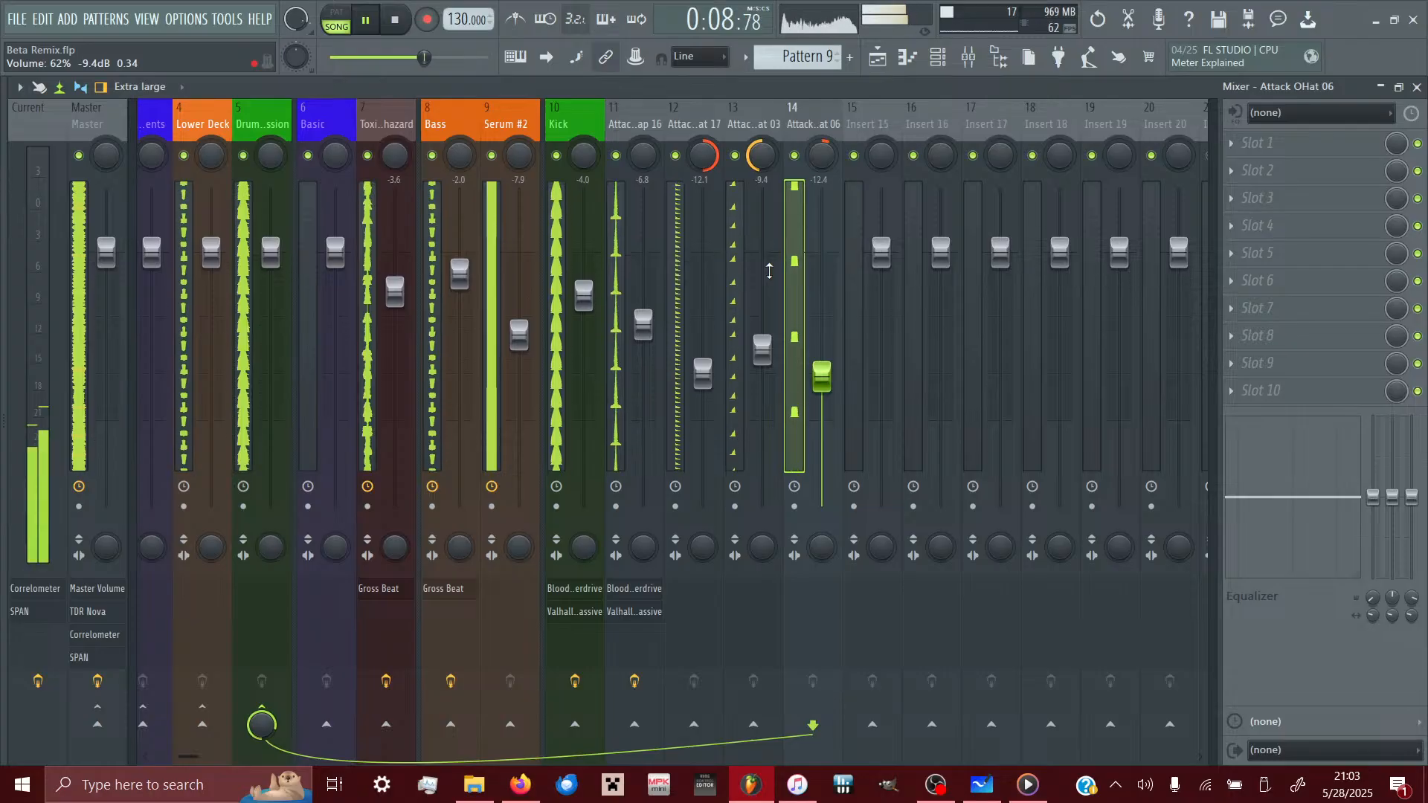
- Show the sample browser and expand the Cymbals folder of Drums (ModeAudio) in place of Hi Hats
key("alt+F8")
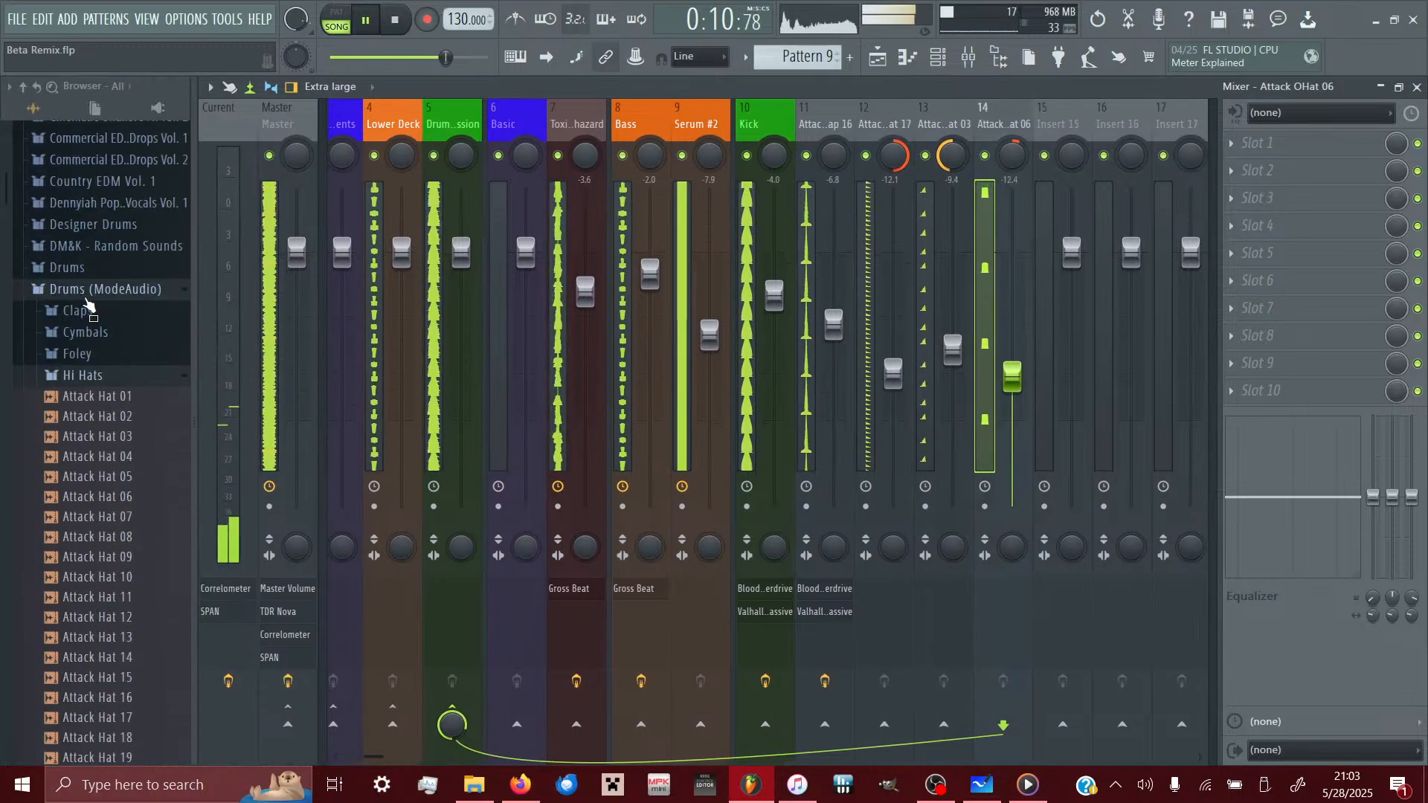
scroll(90, 305, "up", 1)
left_click(90, 374)
left_click(91, 358)
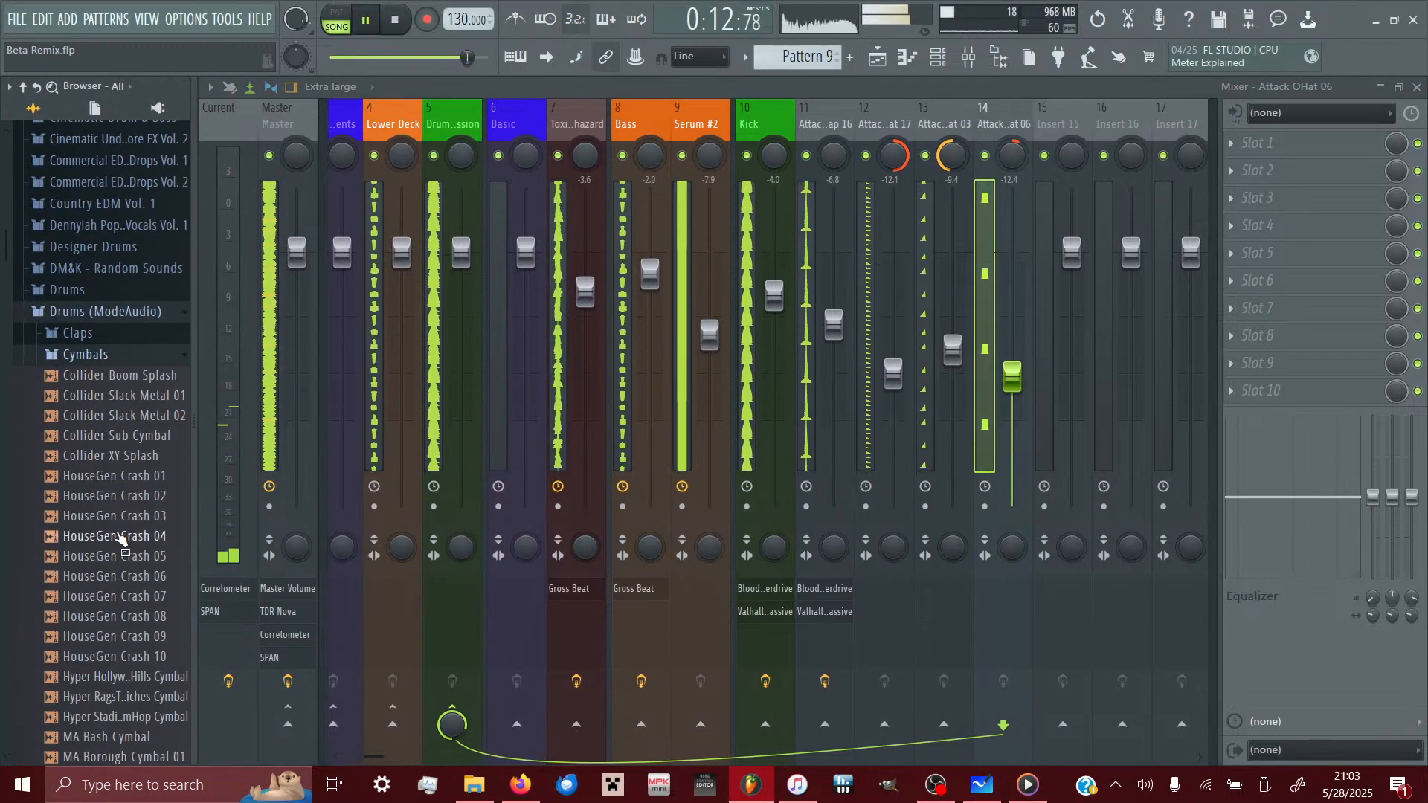
- Audition the HouseGen Crash samples and the Hyper HollywoodHills Cymbal in the Cymbals folder
left_click(123, 538)
key("Down")
key("Down")
key("Down")
key("Down")
key("Up")
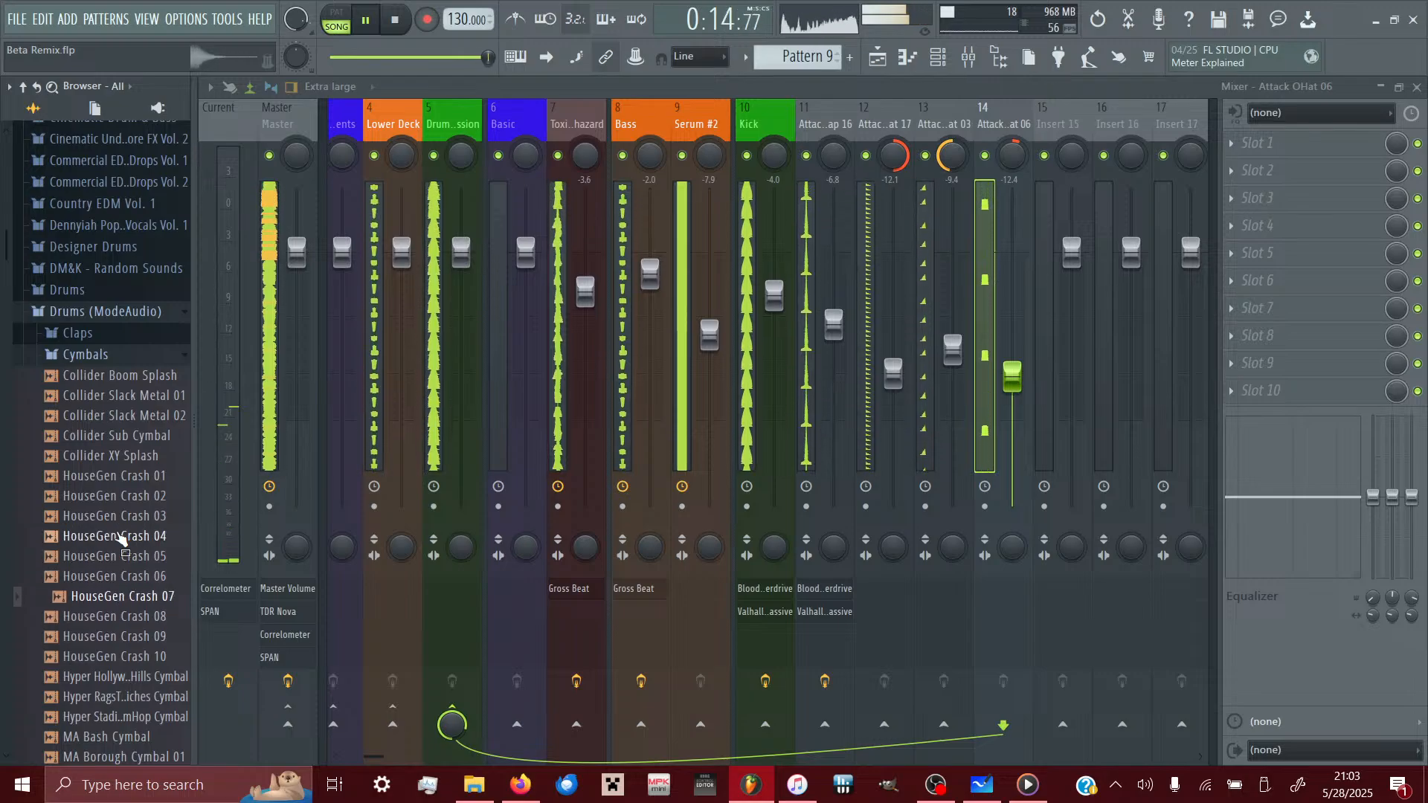
key("Up")
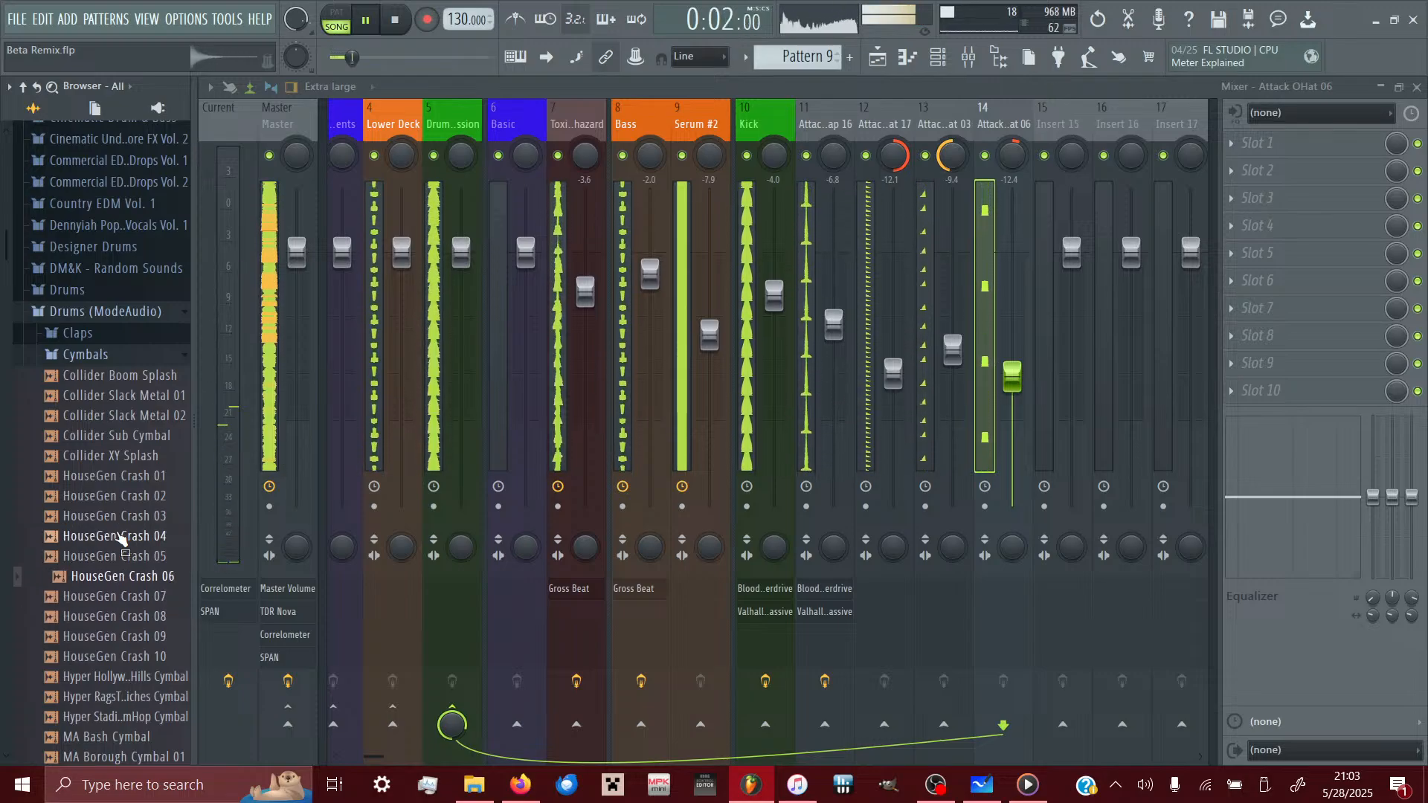
key("Down")
key("Down")
key("Down")
key("Down")
key("Down")
key("Down")
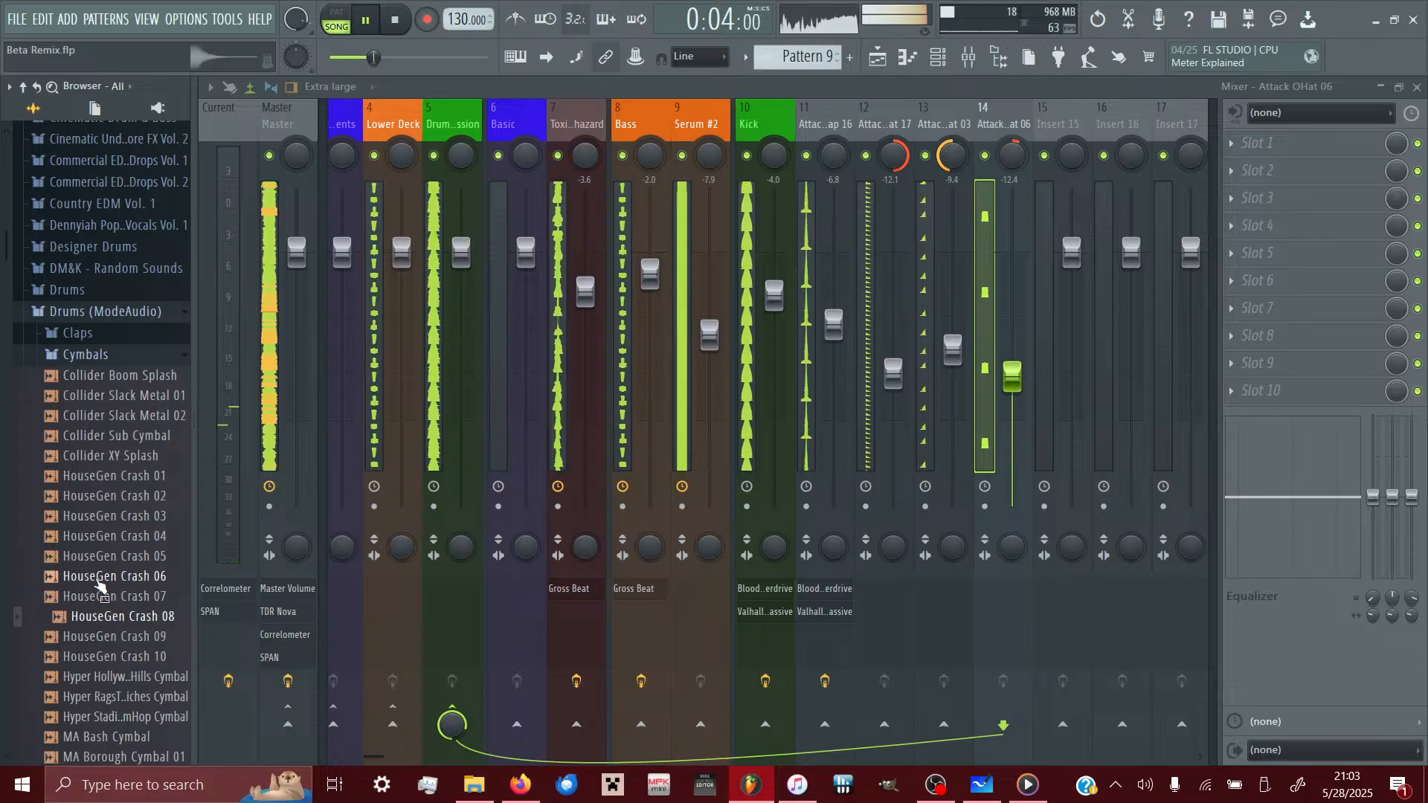
key("Up")
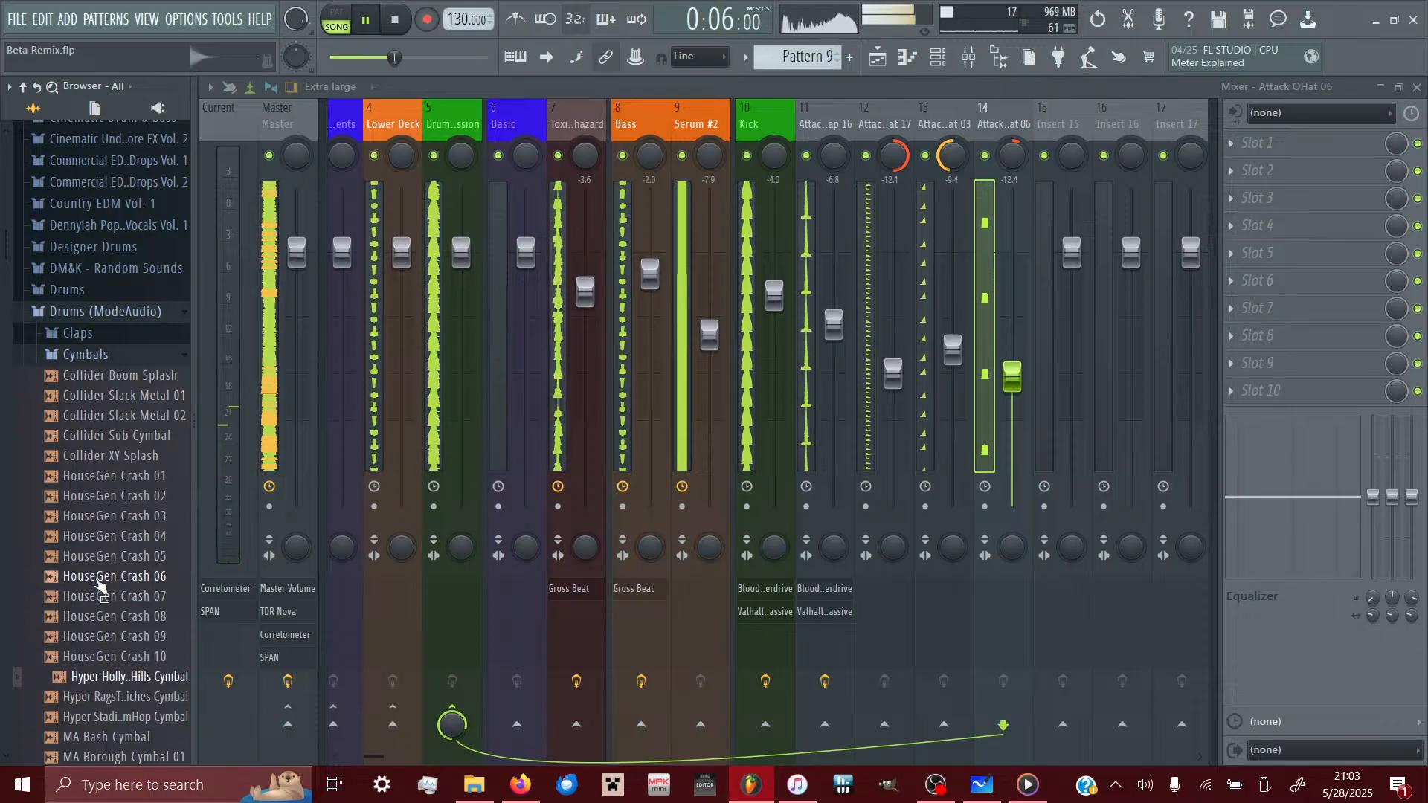
- Replace the Attack OHat 06 channel's sample with Hyper HollywoodHills Cymbal and close the channel rack
key("F6")
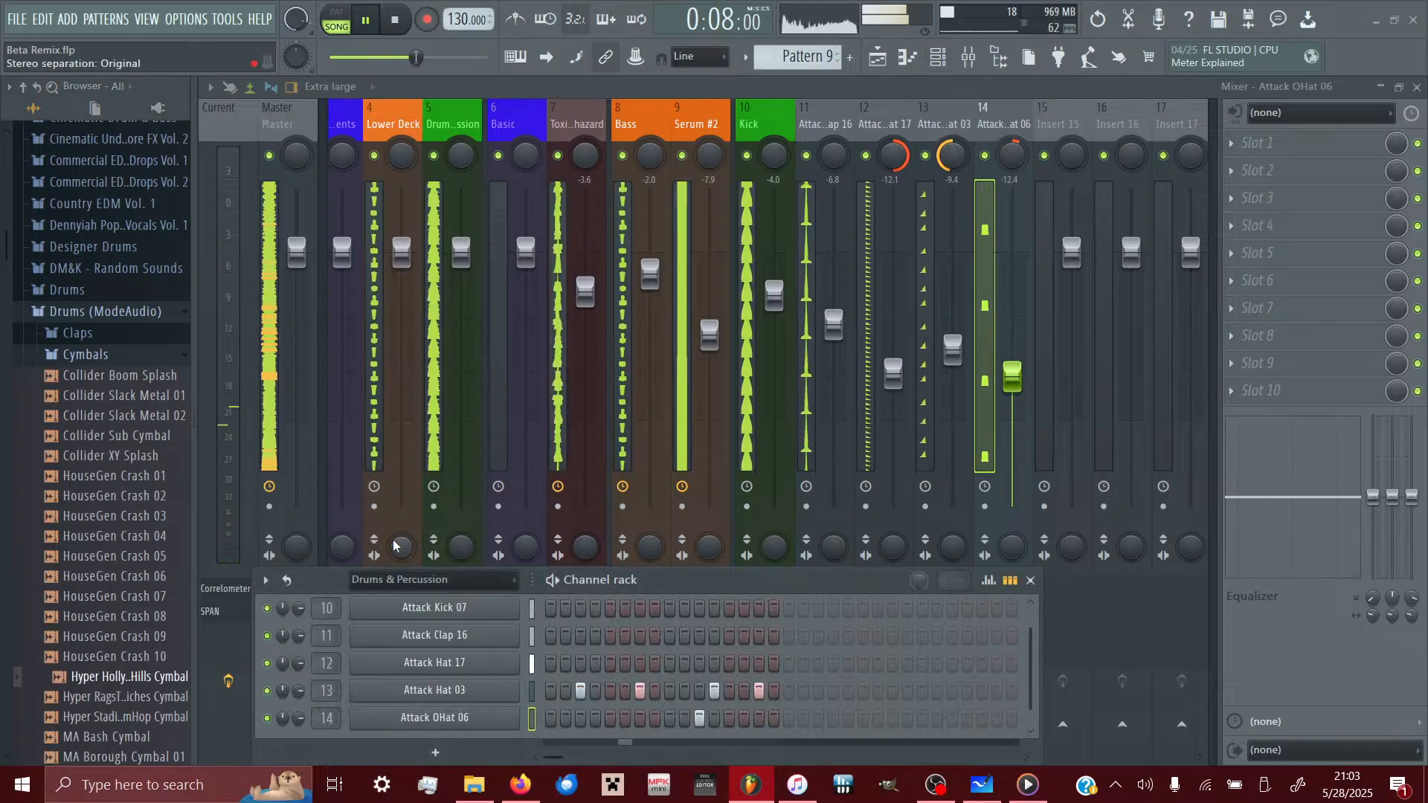
left_click_drag(662, 579, 764, 375)
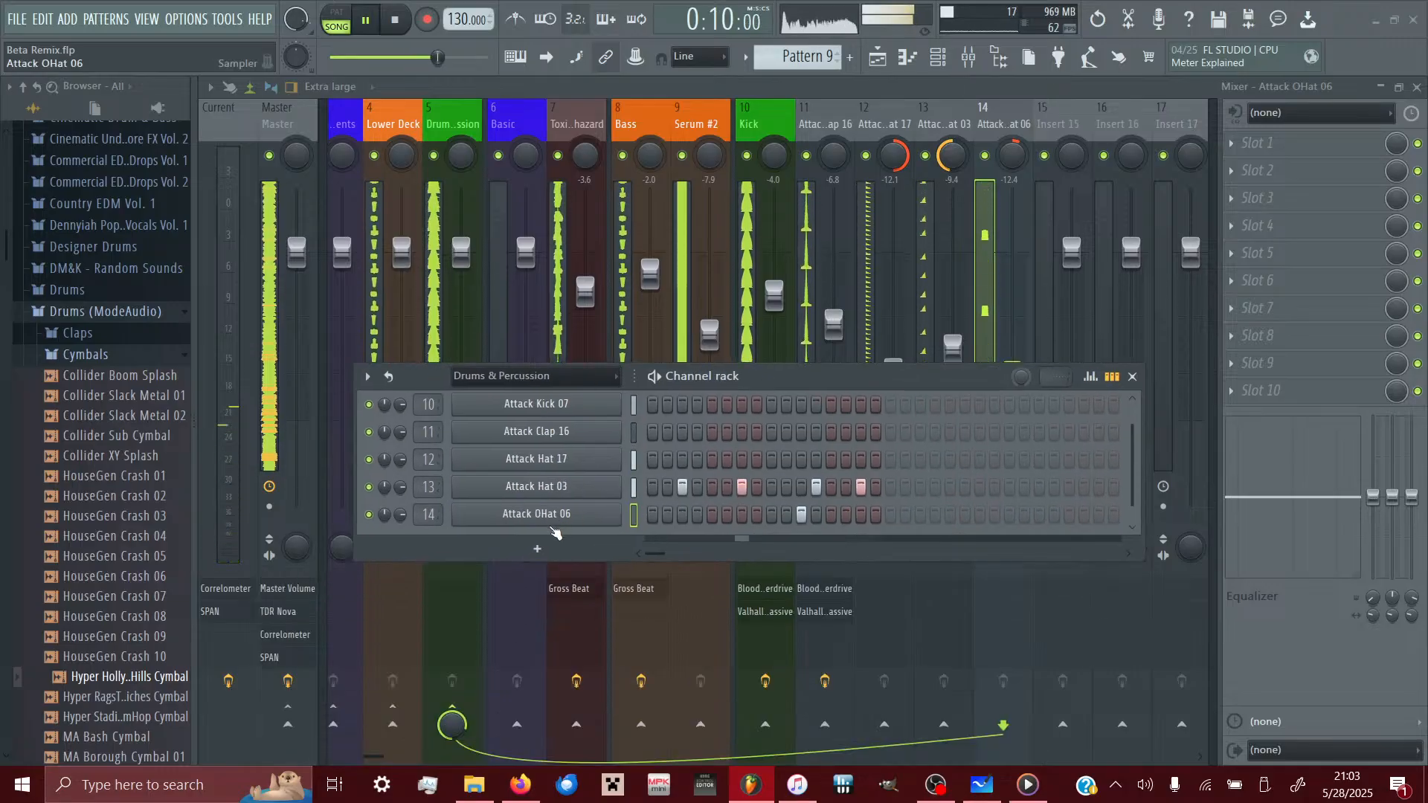
left_click_drag(119, 676, 529, 520)
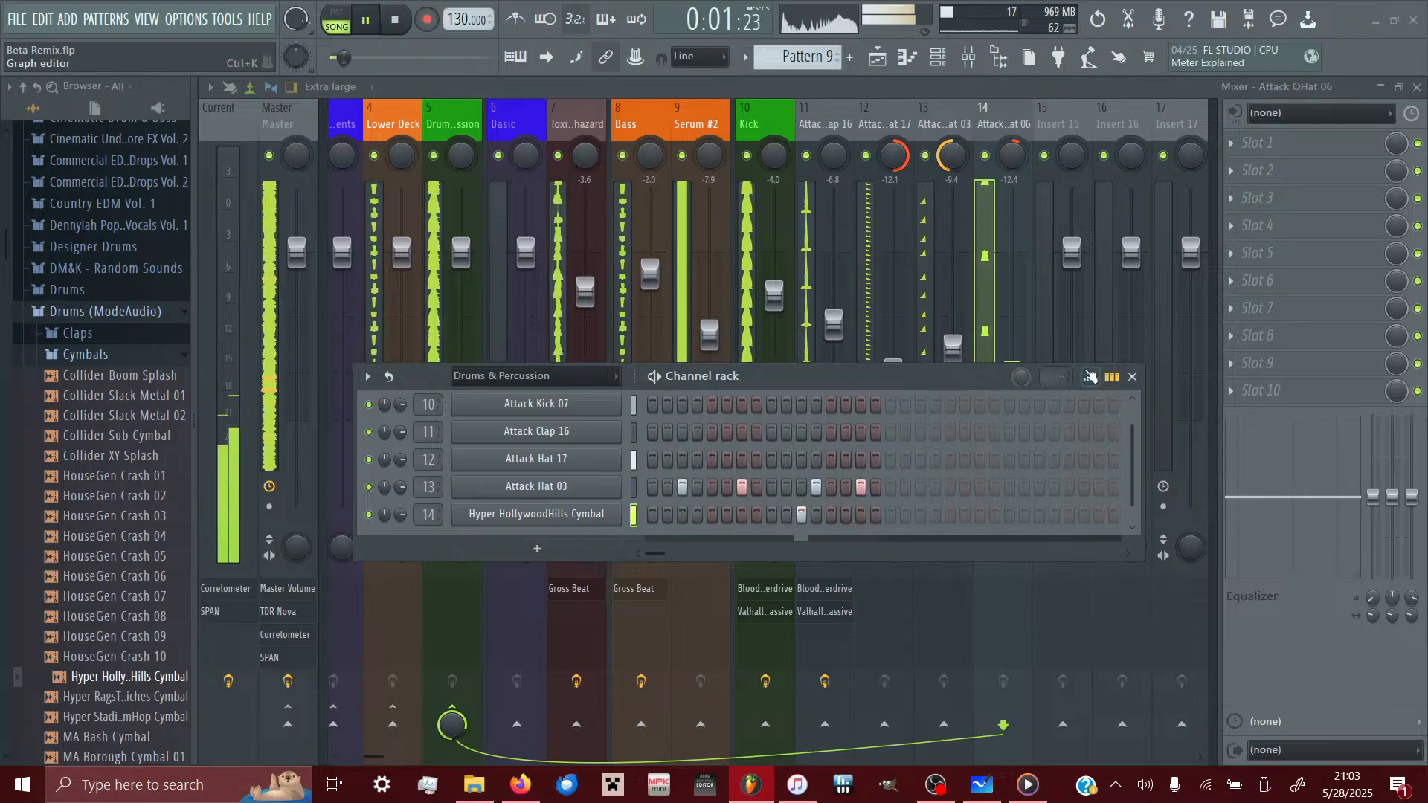
left_click(1132, 376)
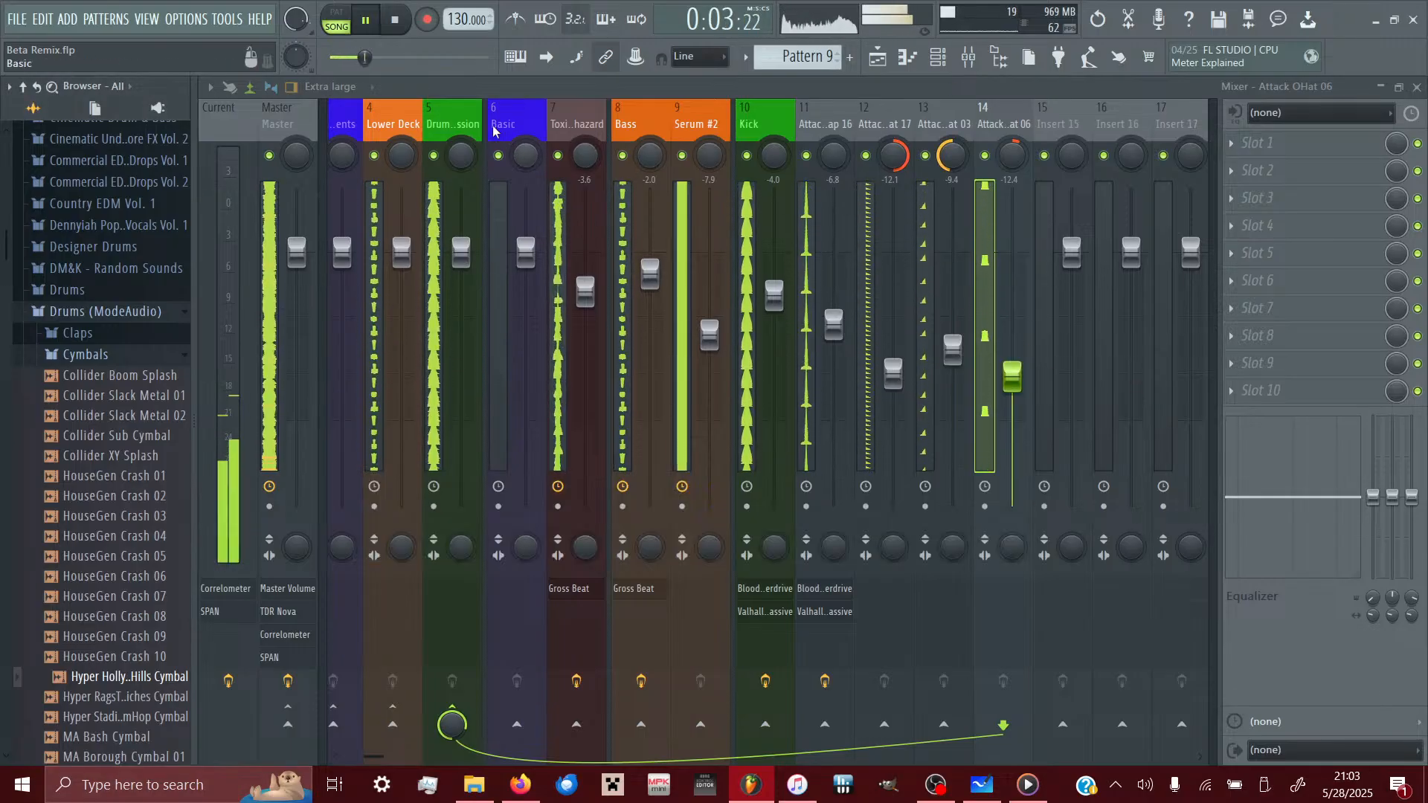
- Load Effector into effect slot 2 of the Drums & Percussion mixer track
left_click(452, 123)
left_click(1294, 170)
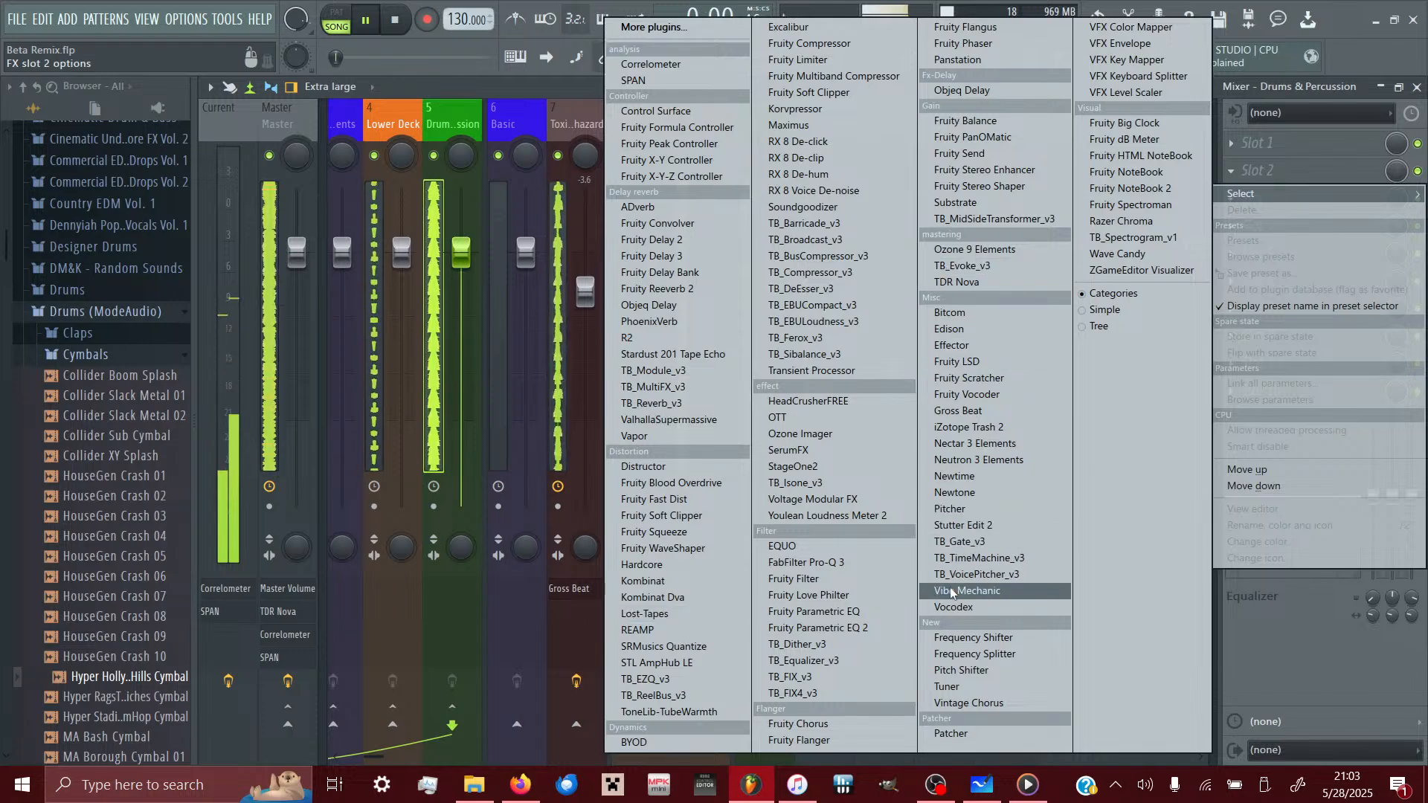
left_click(955, 345)
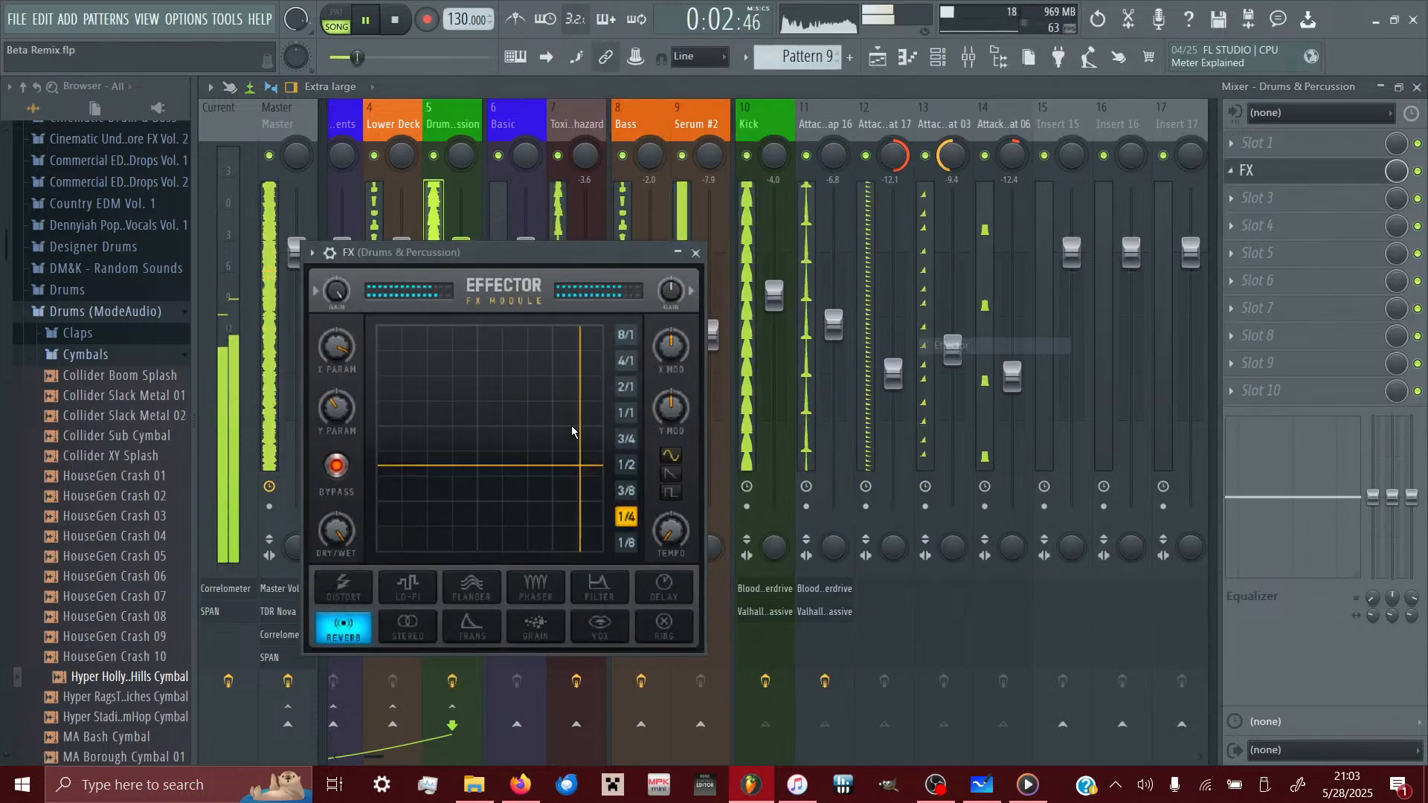
- Switch Effector to the Lo-Fi effect, set its Y parameter to about 18.9, and close its window
left_click(343, 587)
left_click(408, 587)
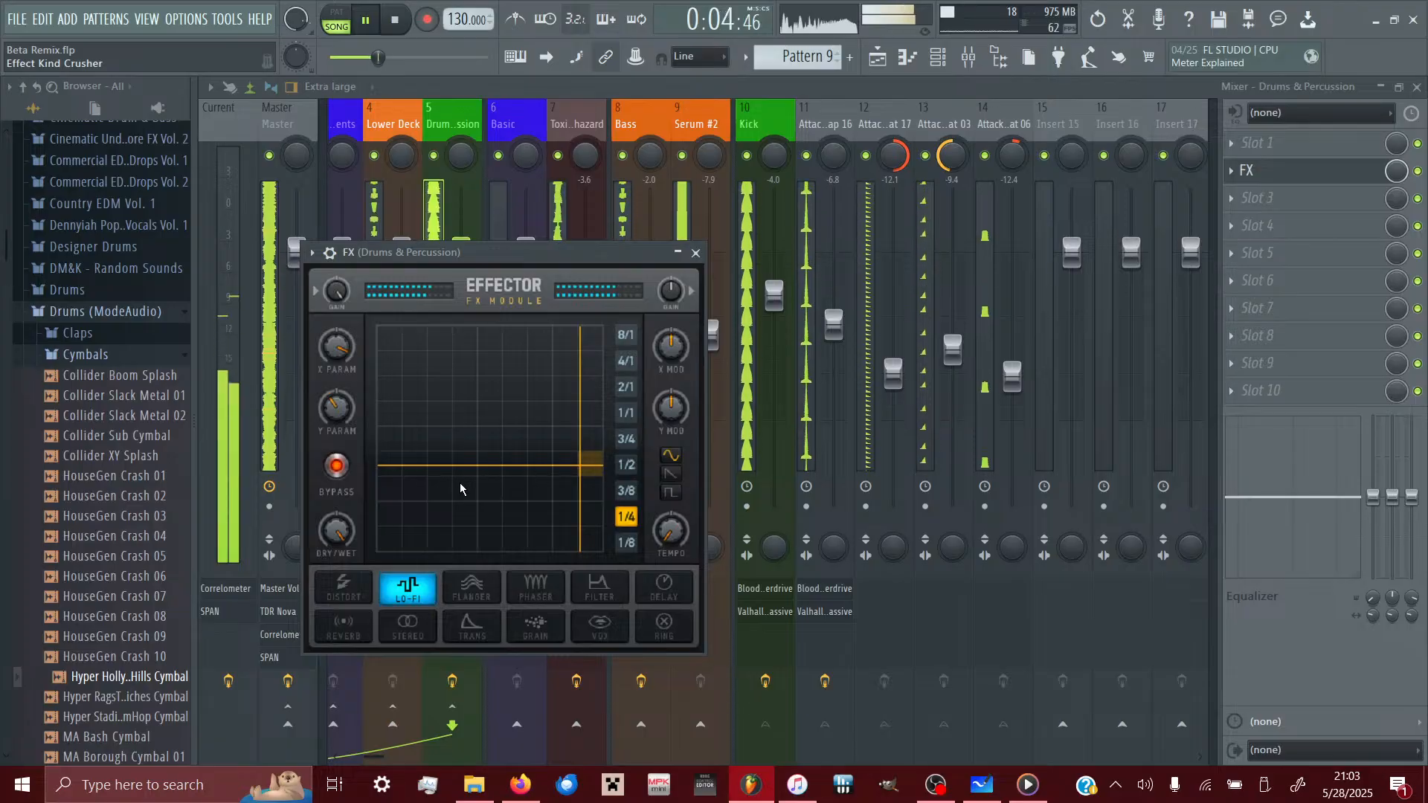
left_click_drag(461, 488, 438, 516)
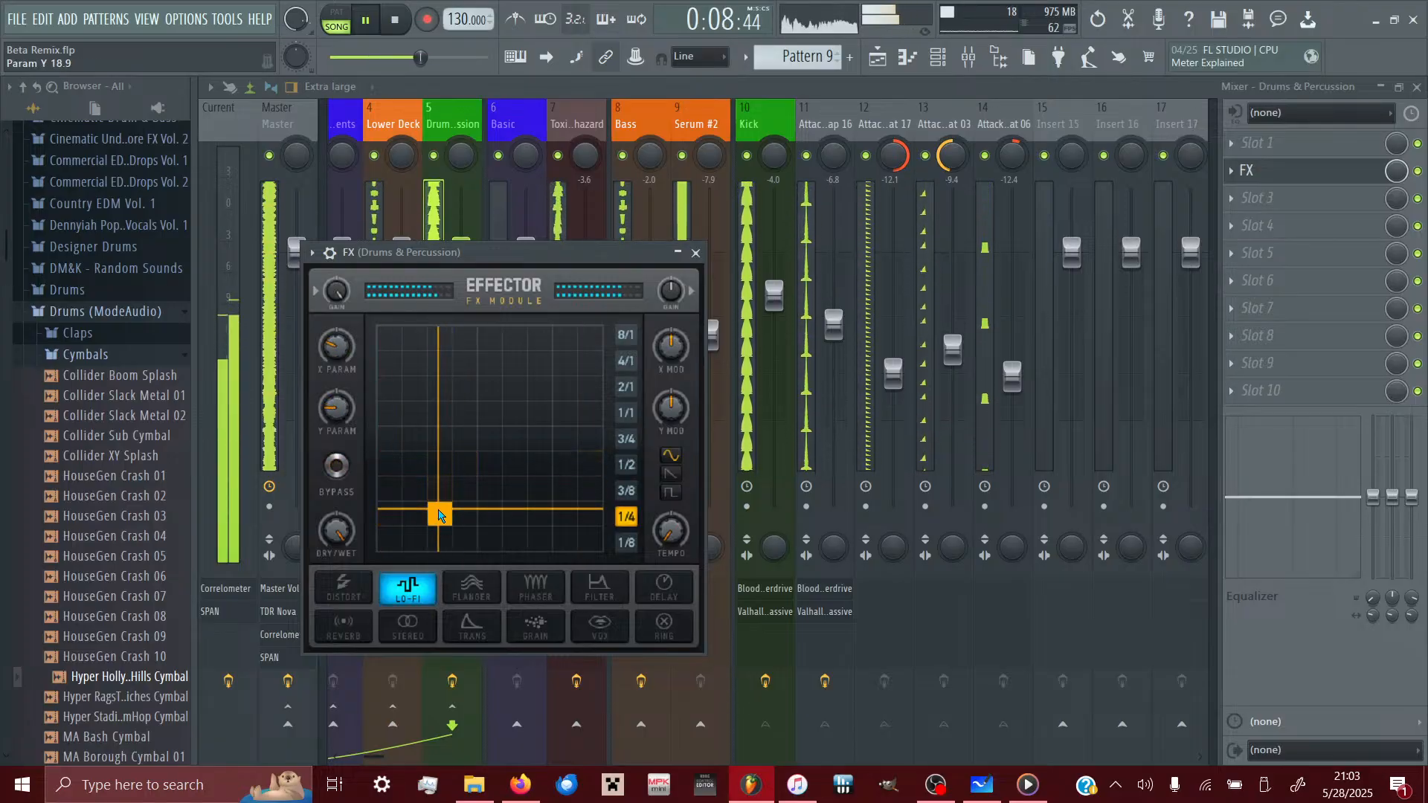
left_click(698, 252)
- Load Fruity Filter into effect slot 3 of the Drums & Percussion track, raise its resonance slightly, lower its high pass, and close it
left_click(1257, 198)
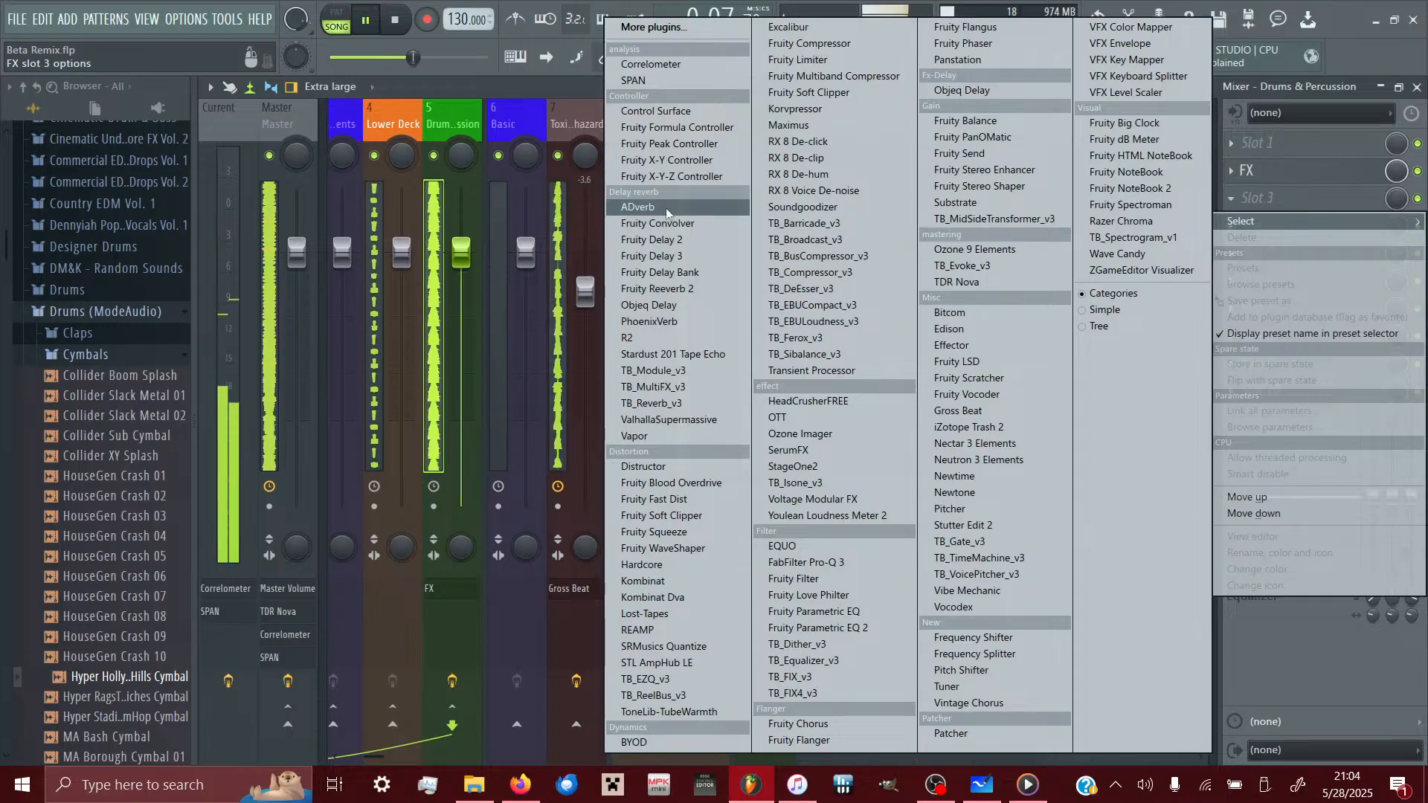
left_click(818, 579)
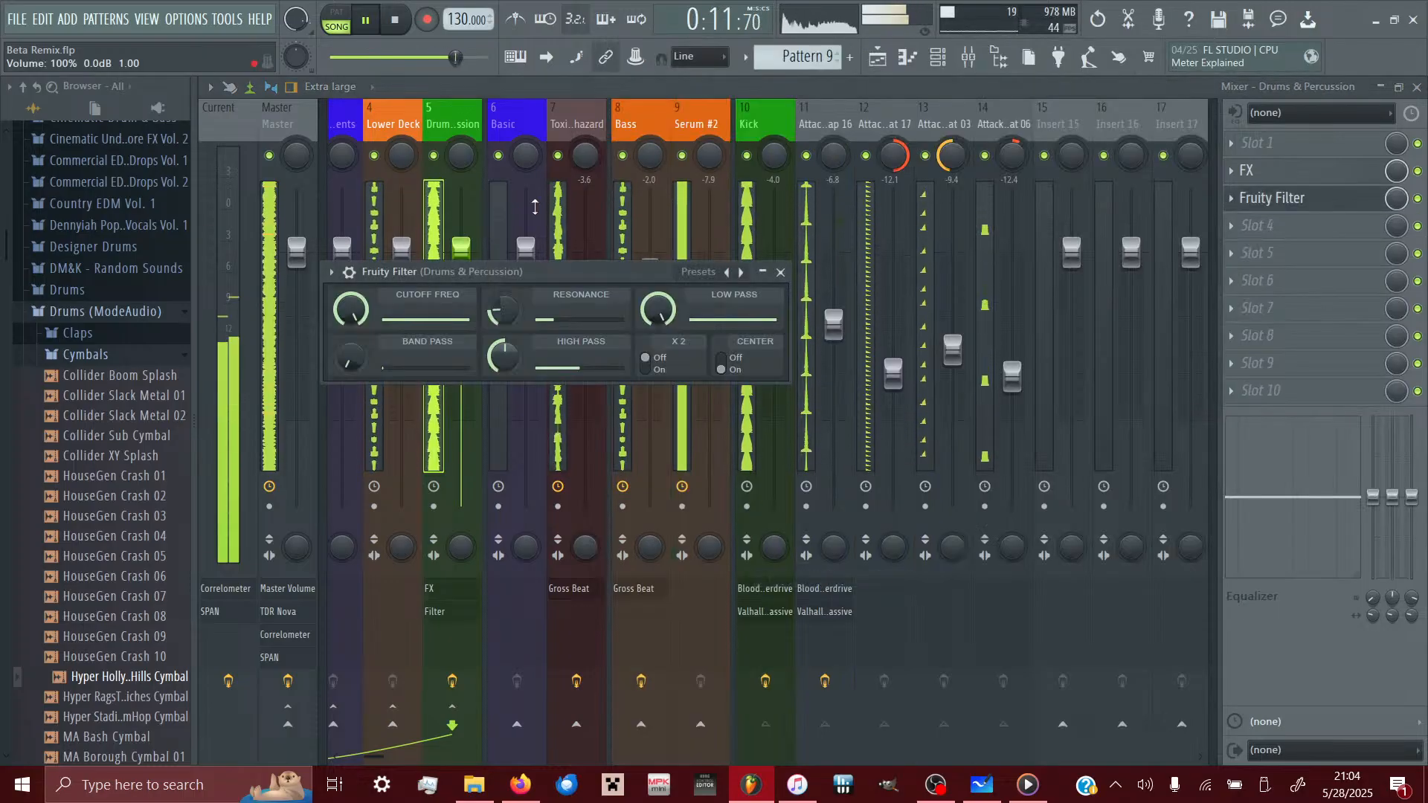
left_click_drag(658, 308, 659, 264)
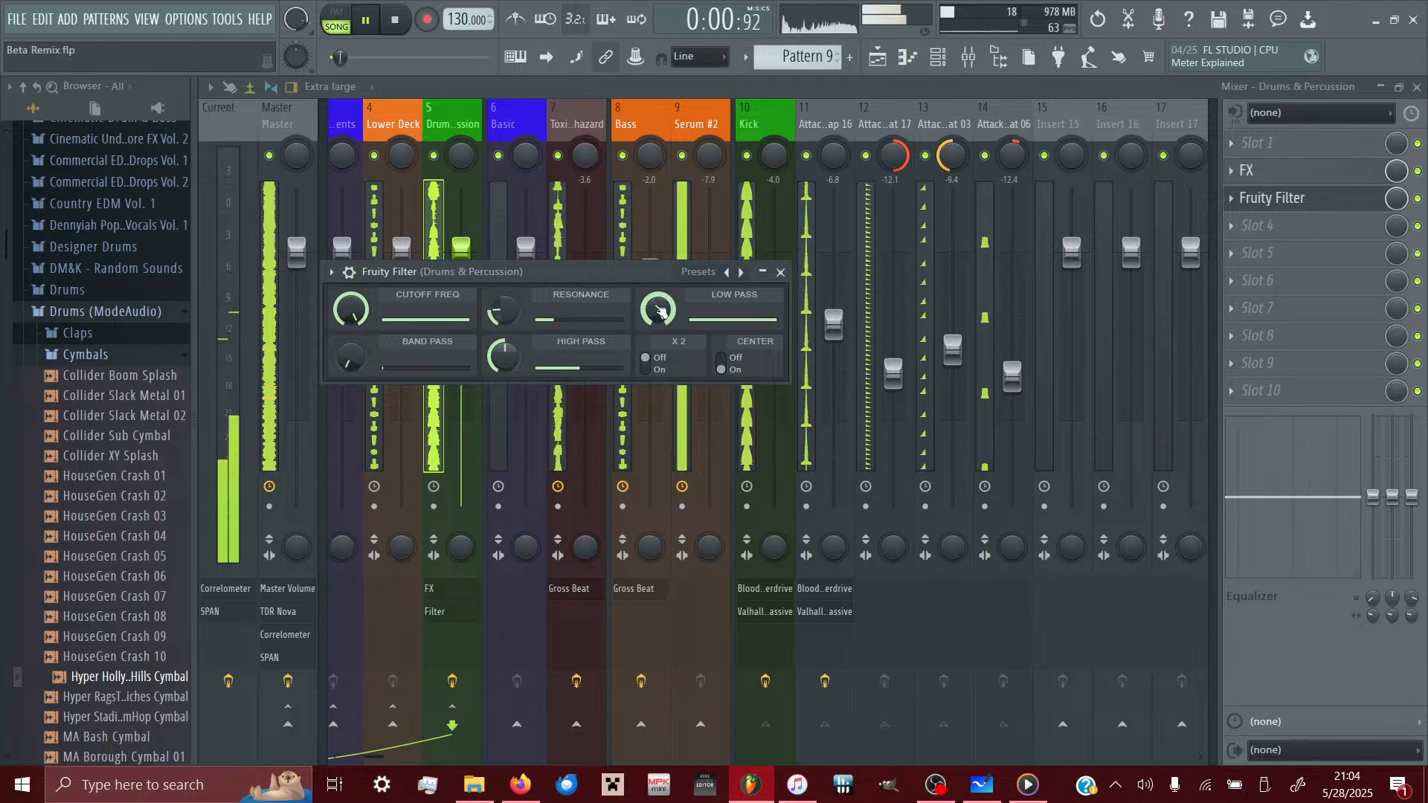
left_click_drag(350, 309, 350, 320)
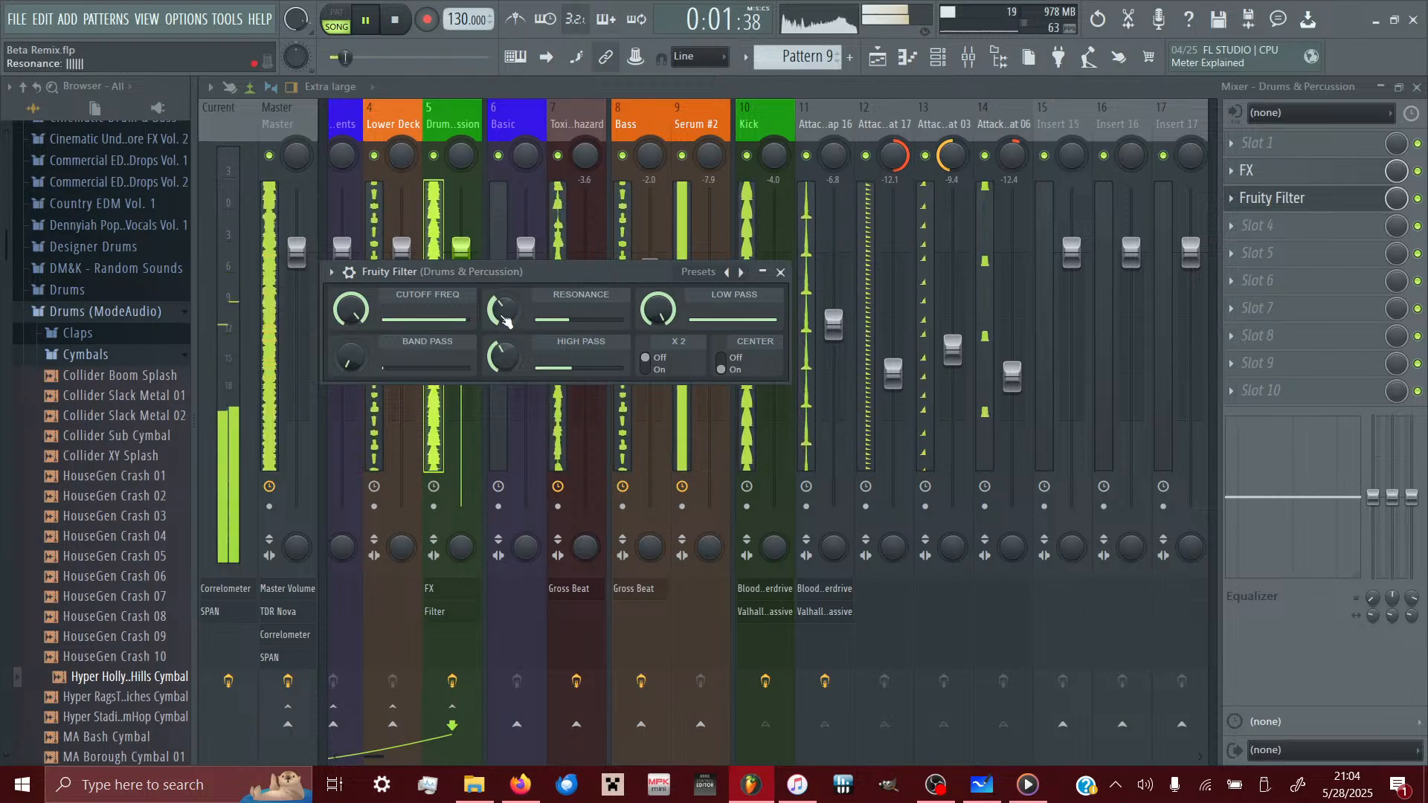
left_click(781, 272)
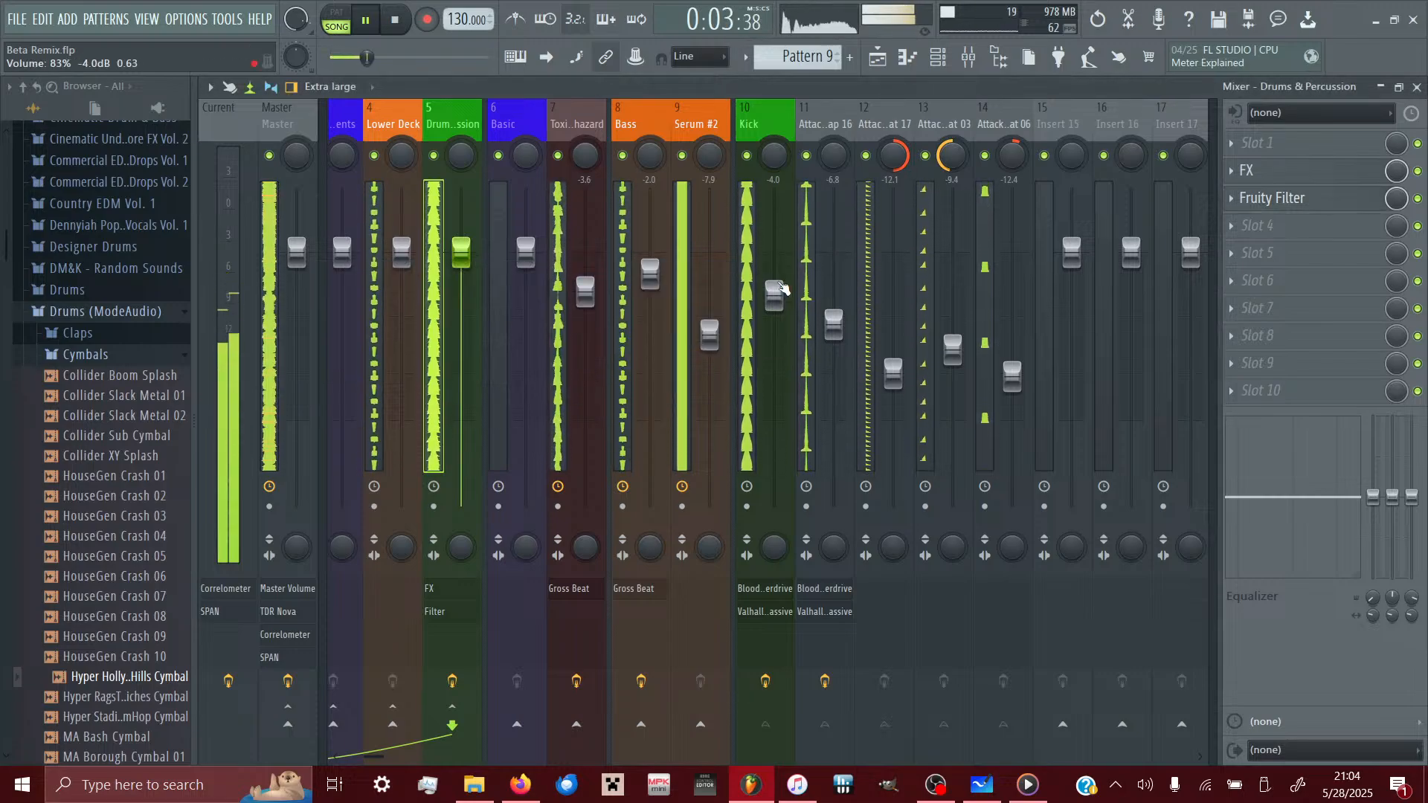
- Hide the browser, load Fruity Fast Dist into effect slot 2 of the Bass track, and switch its distortion type to B
left_click(194, 397)
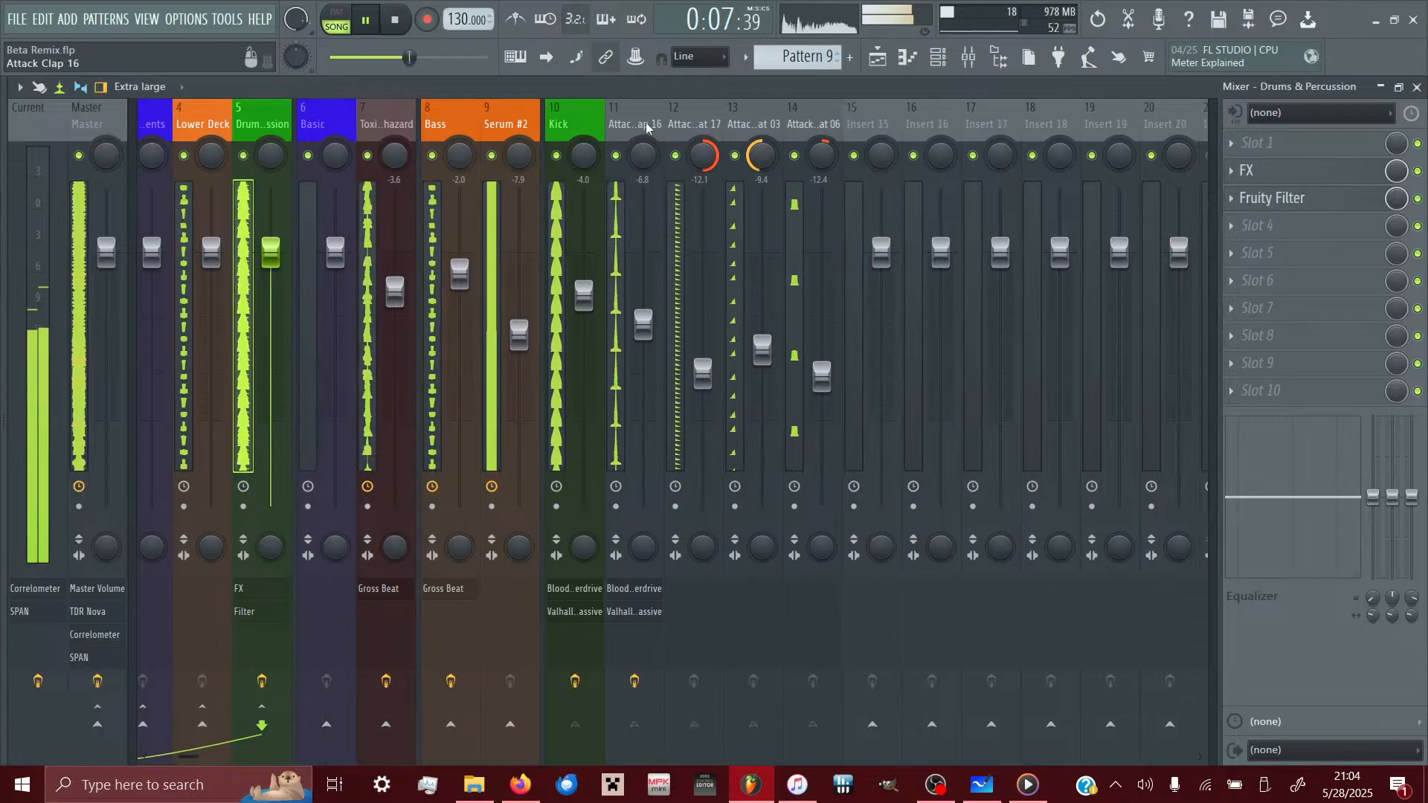
left_click(470, 121)
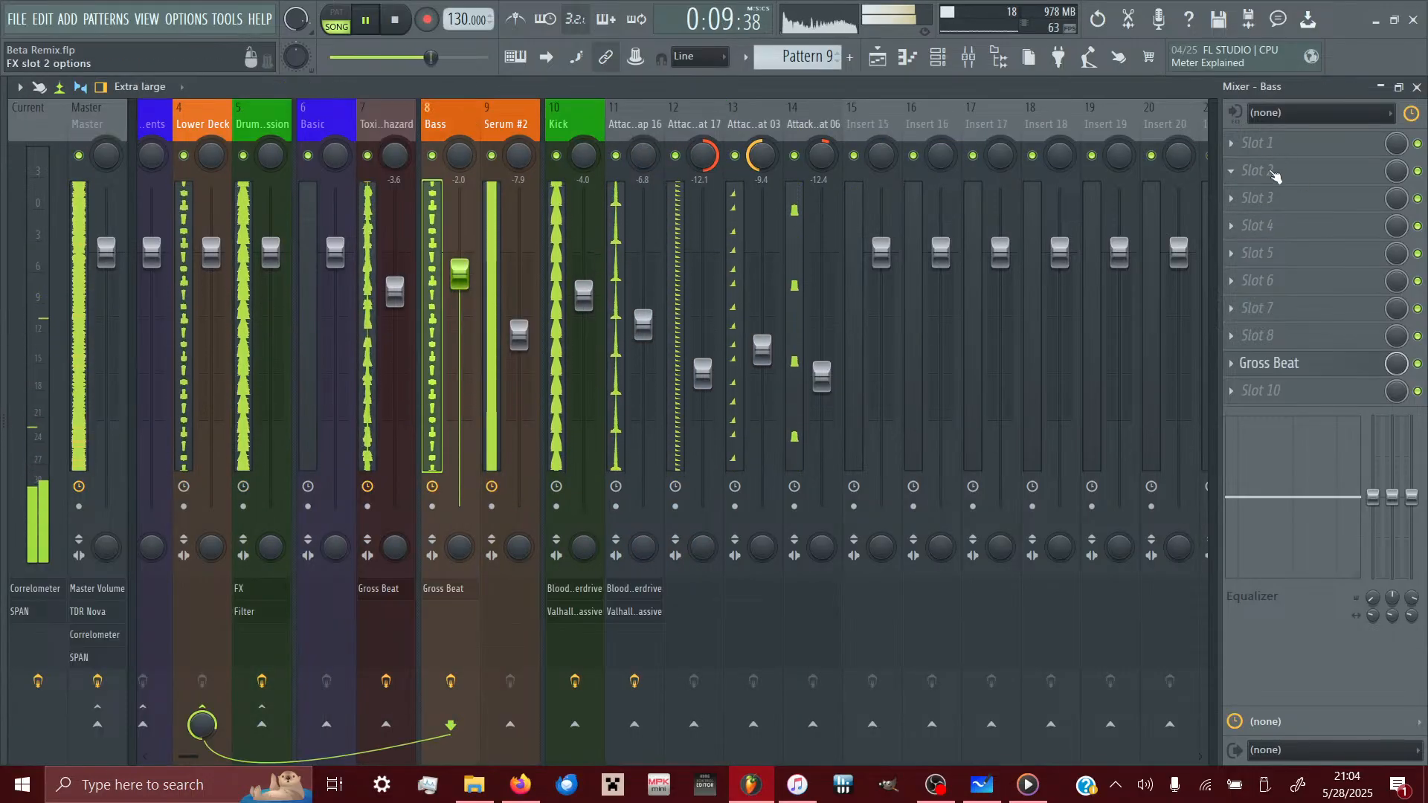
left_click(1273, 173)
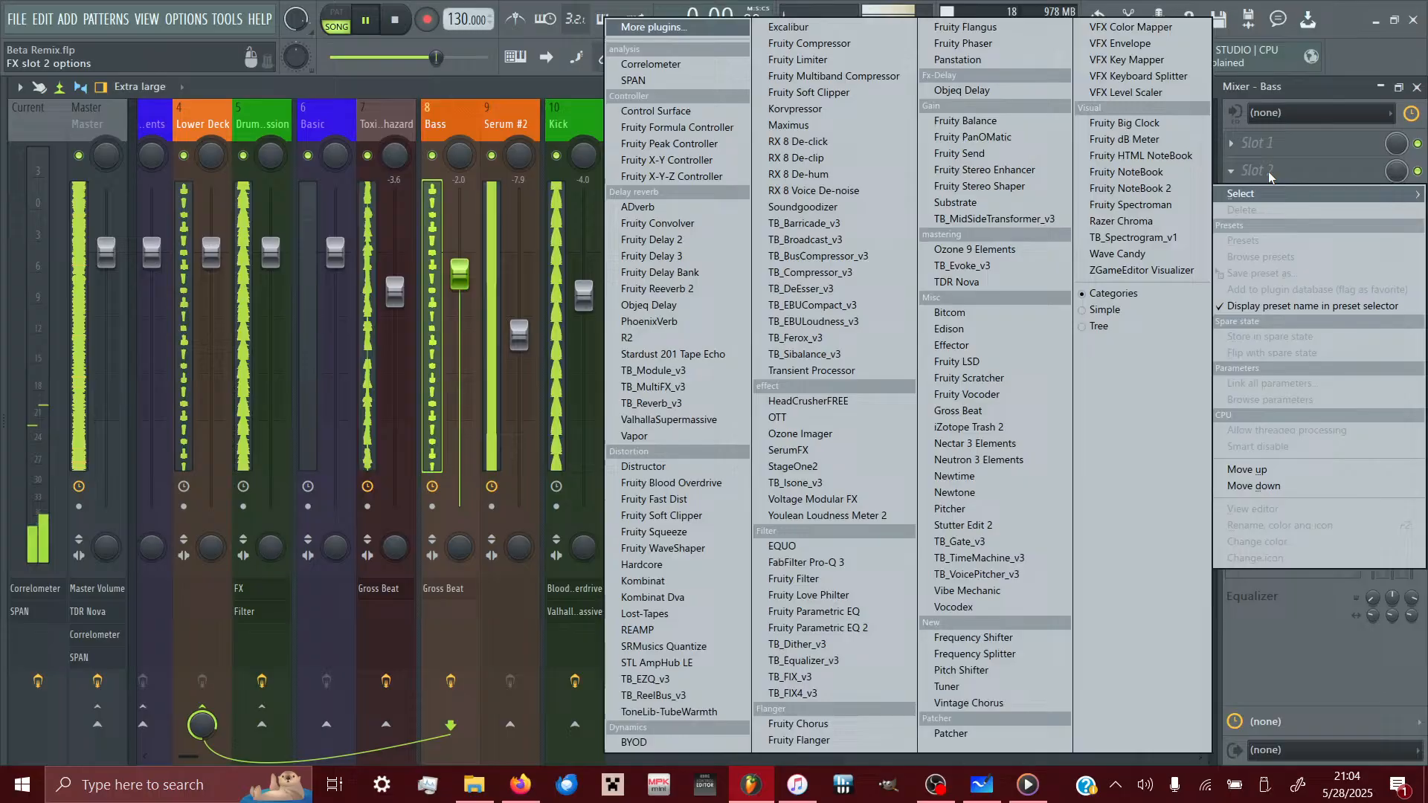
left_click(655, 500)
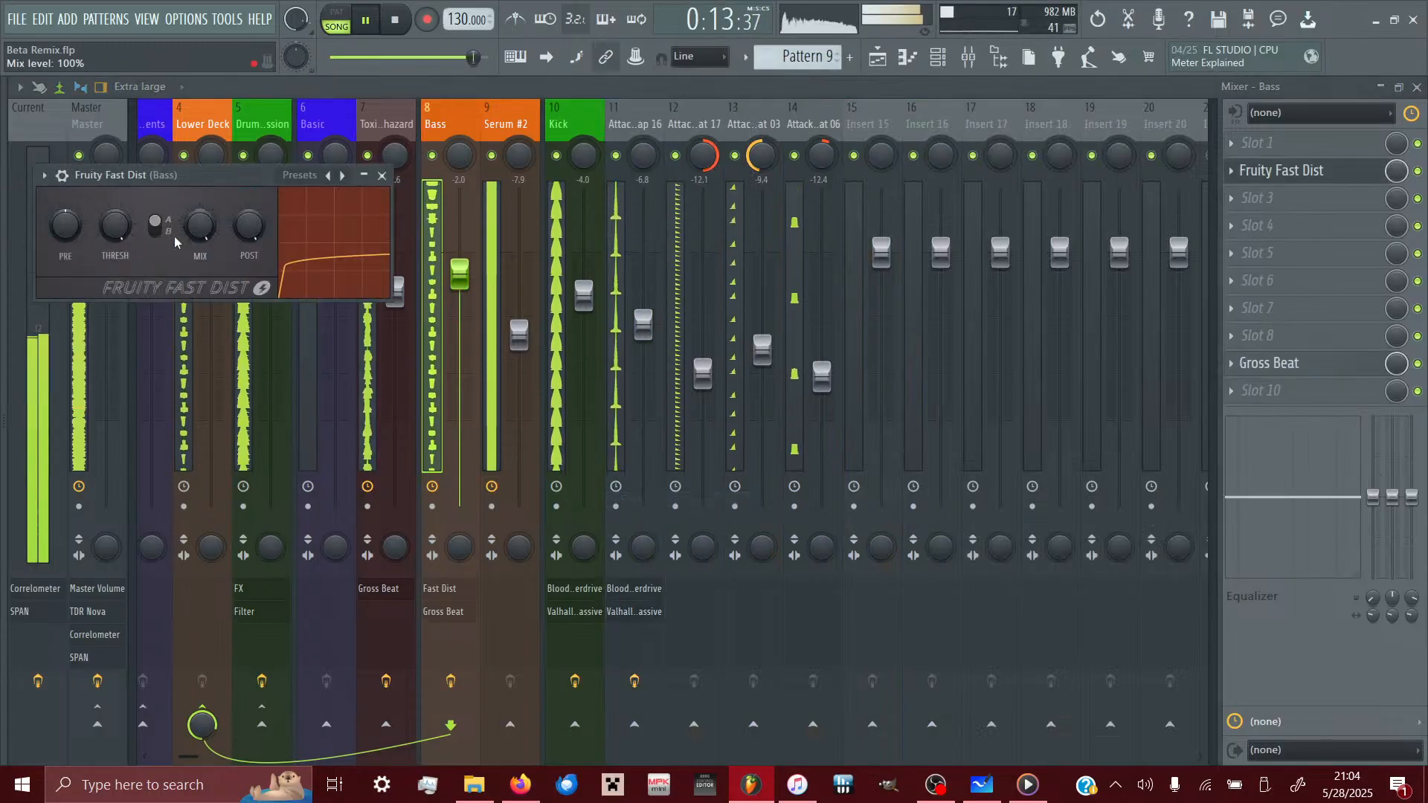
left_click(170, 232)
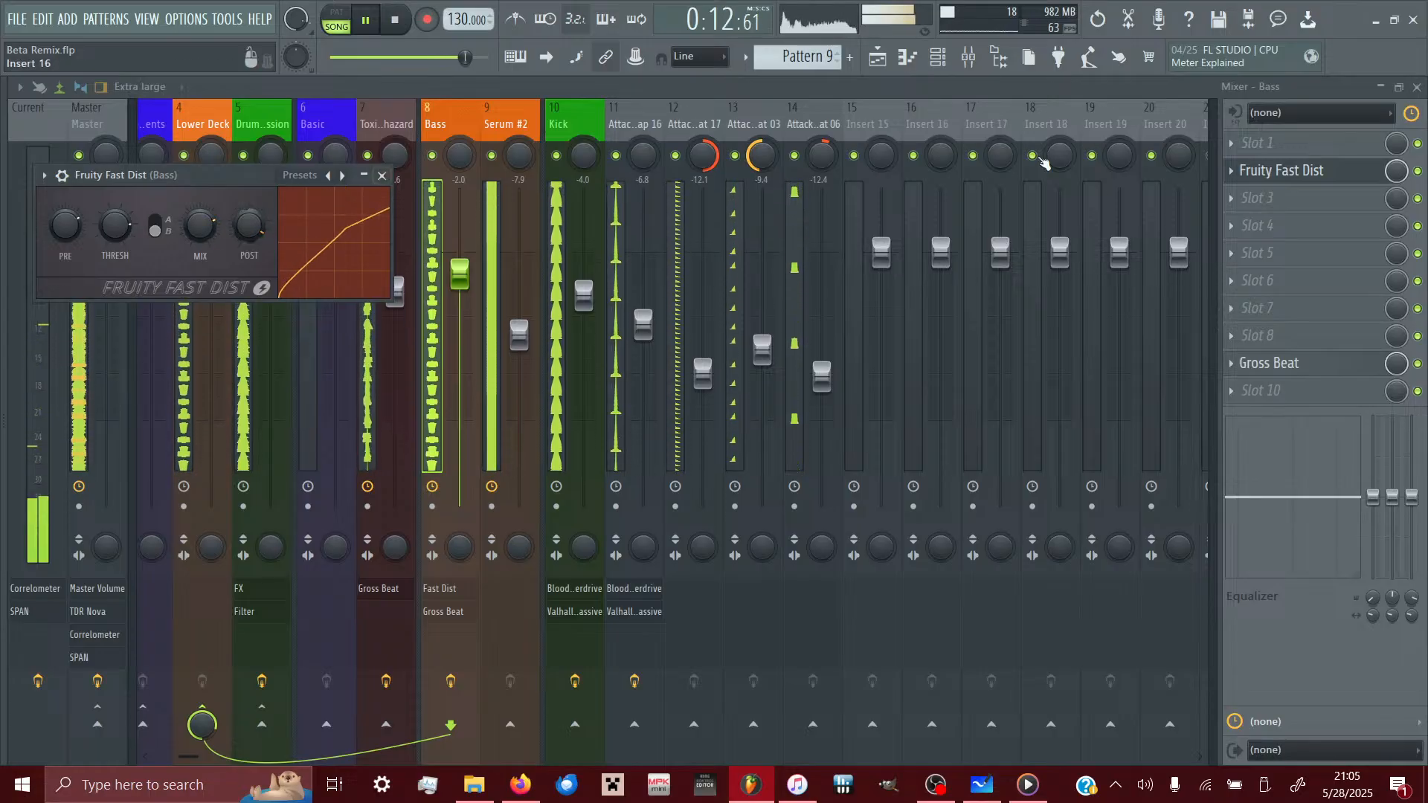
- Compare the Bass sound with Fruity Fast Dist bypassed and enabled
left_click(1419, 172)
left_click(1419, 172)
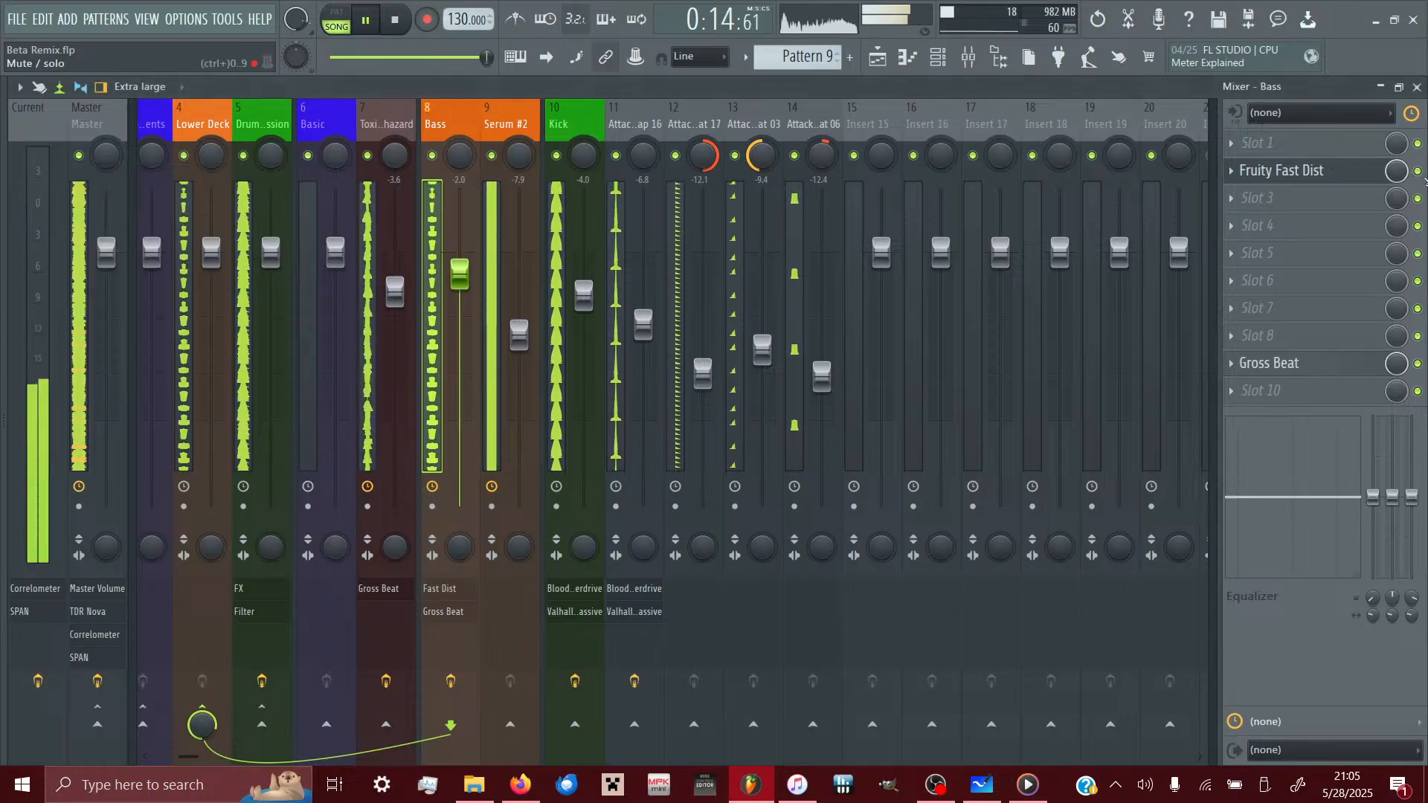
left_click(1419, 172)
left_click(1419, 172)
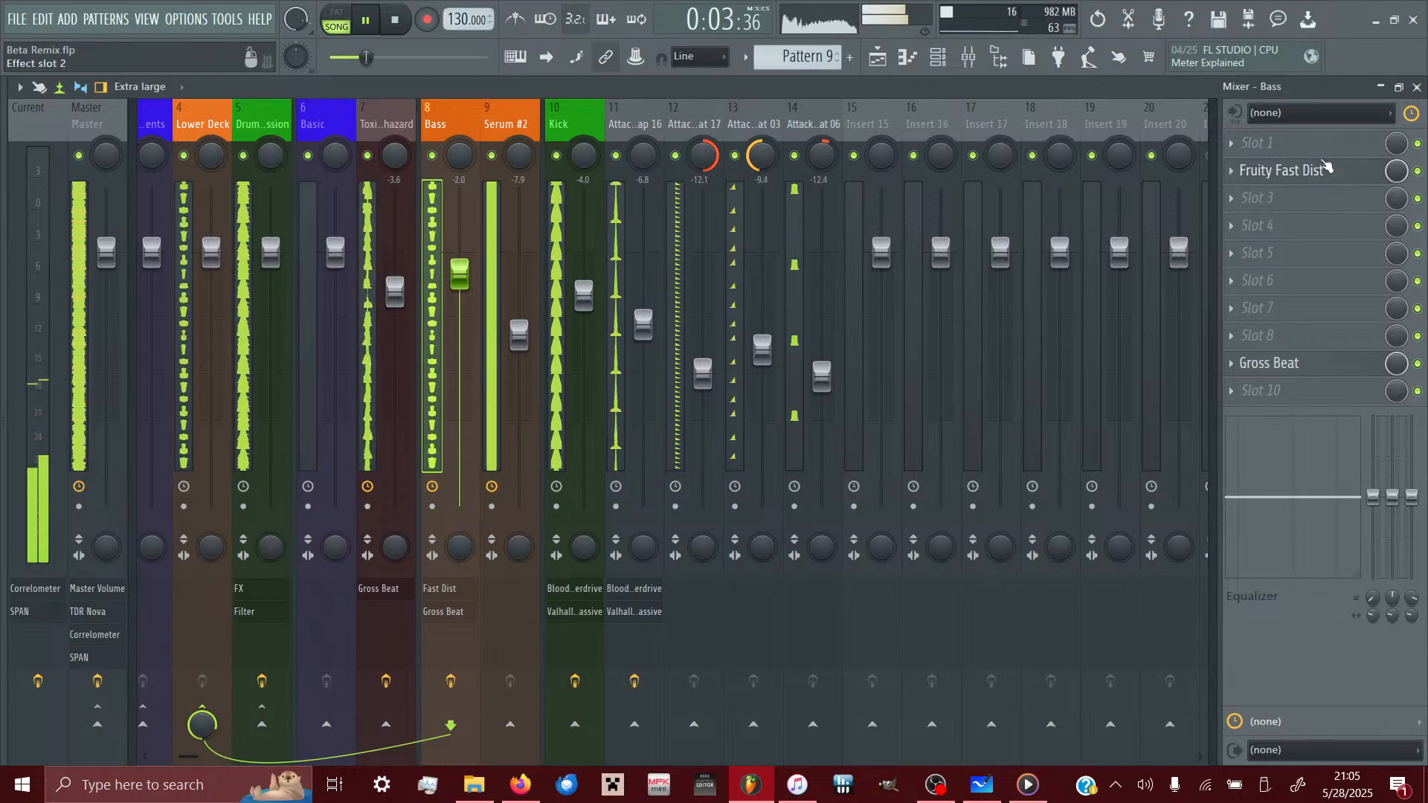
- Load Fruity Parametric EQ into effect slot 1 of the Bass track, shape band 1 as a low cut at 90, and close it
left_click(1259, 199)
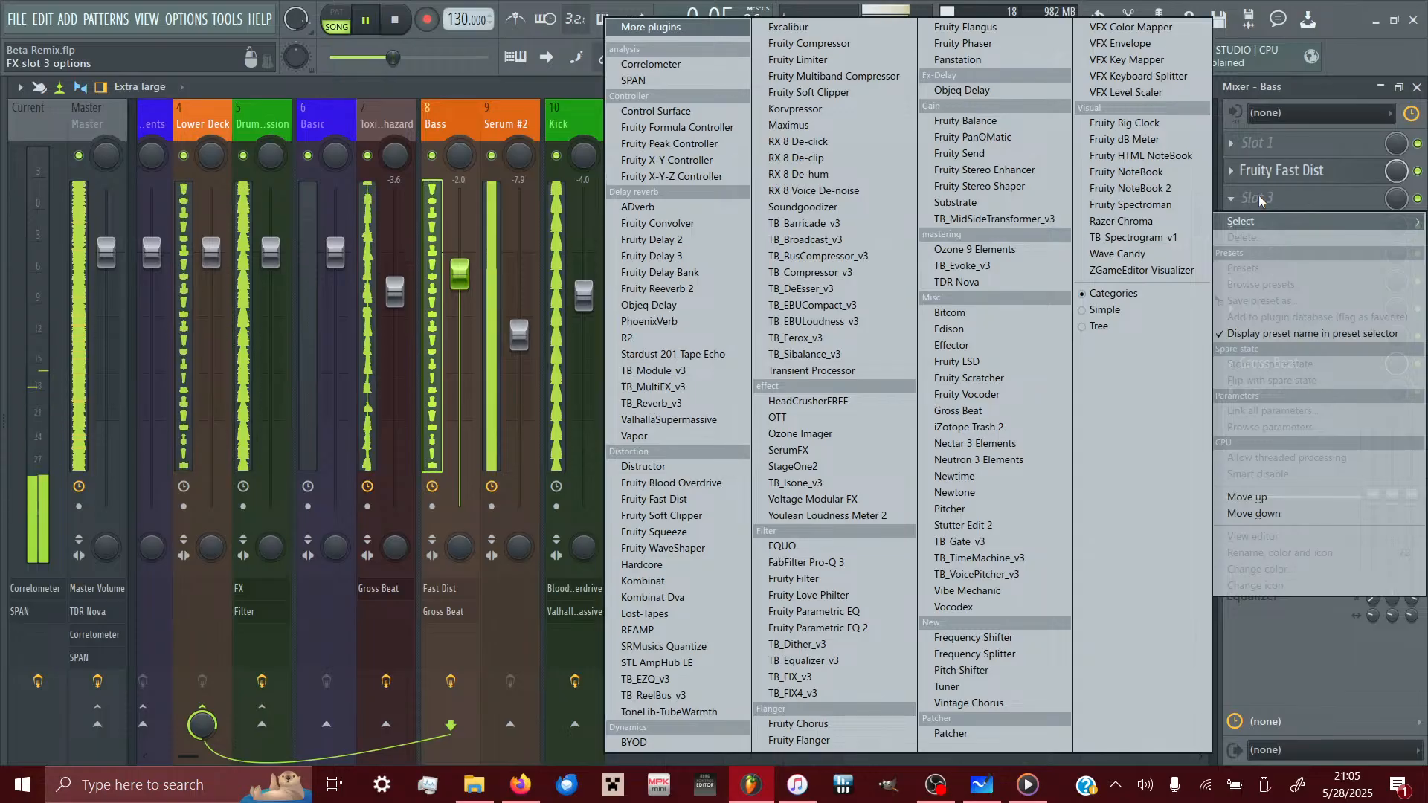
left_click(1265, 198)
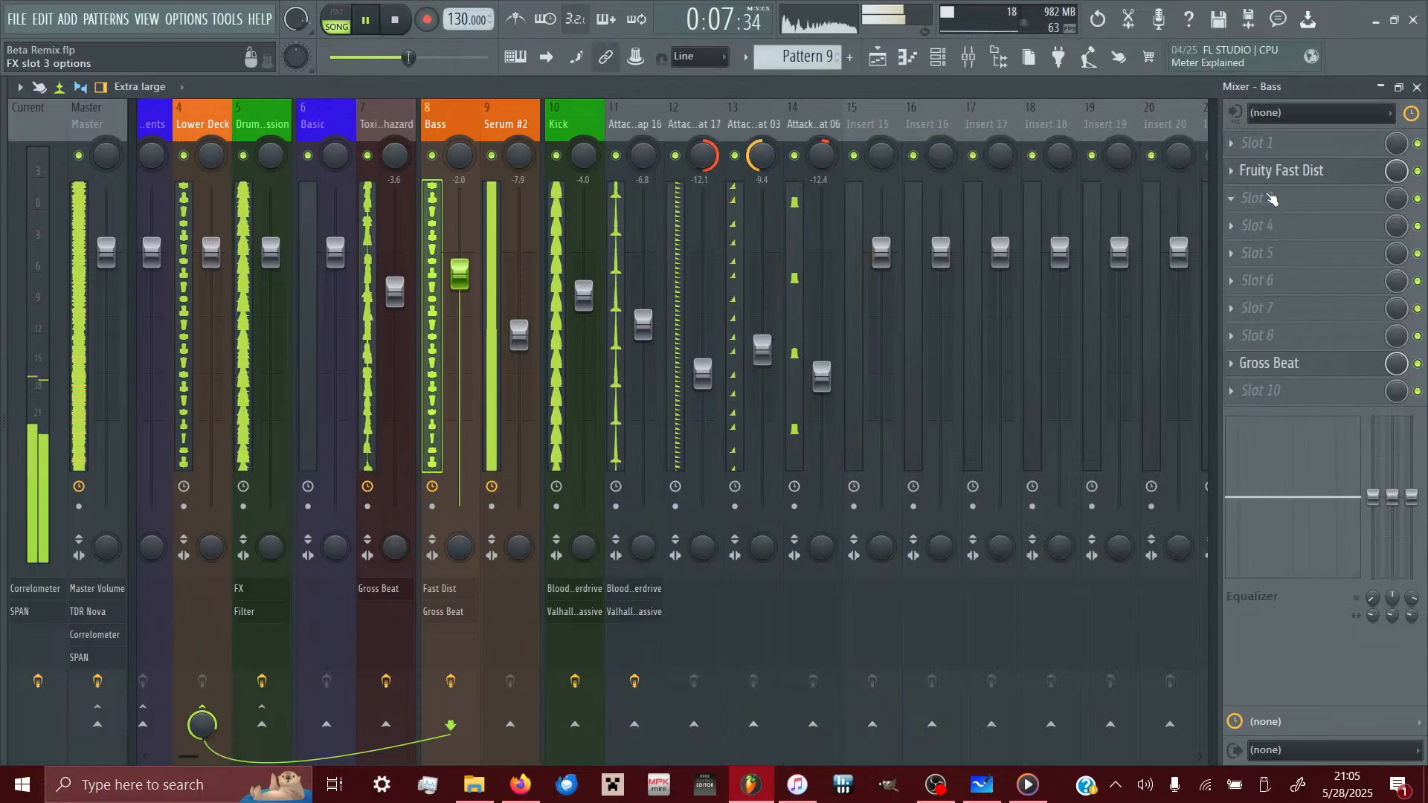
left_click(1265, 152)
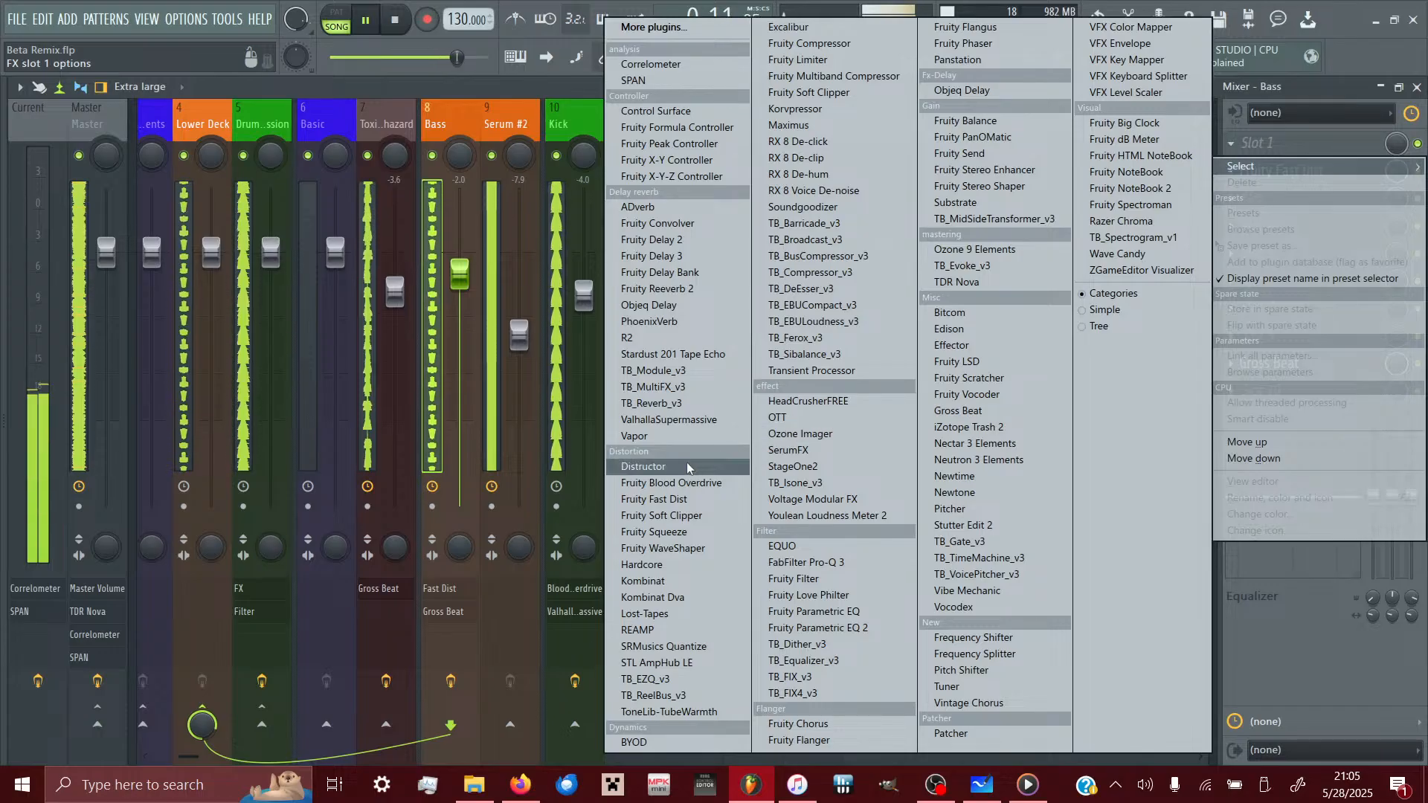
left_click(832, 612)
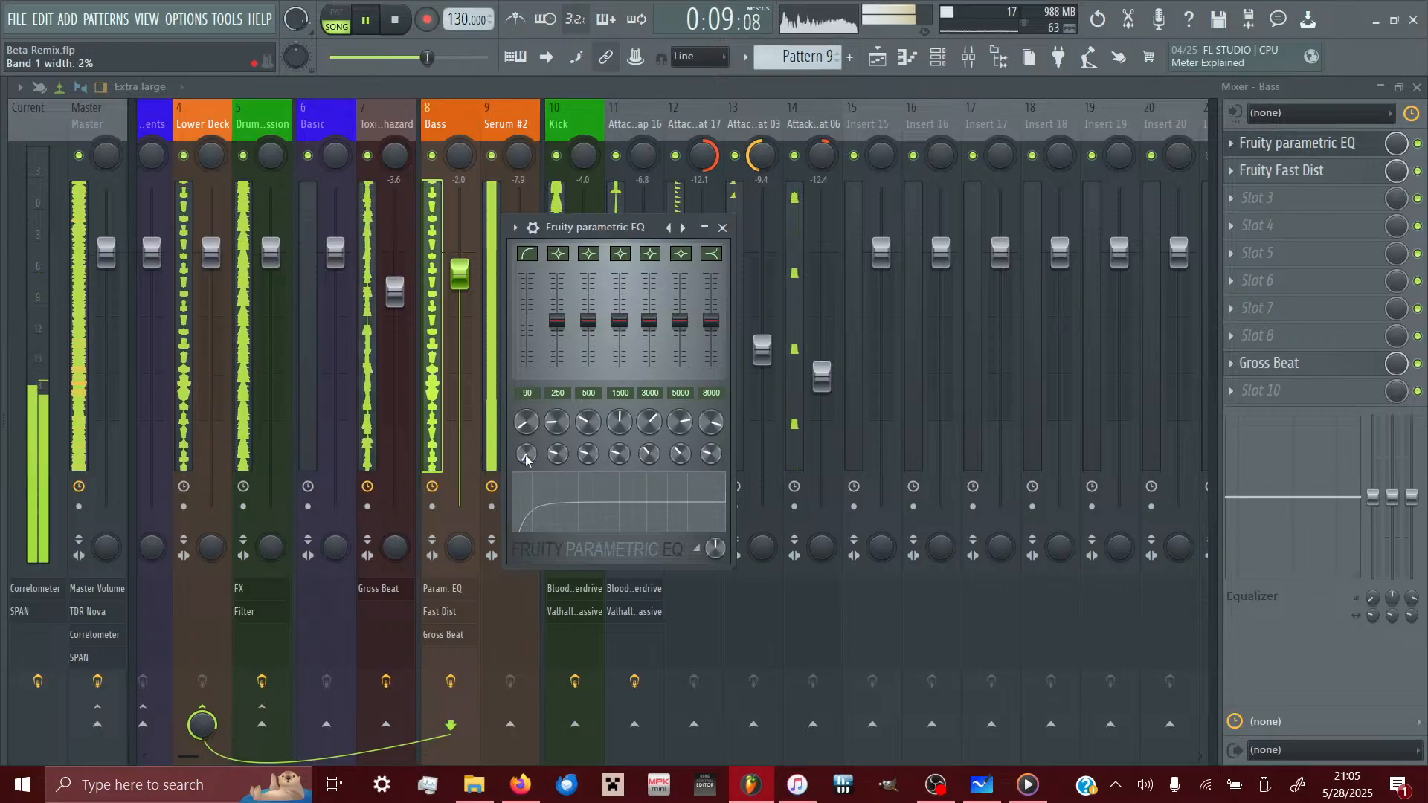
scroll(526, 459, "up", 1)
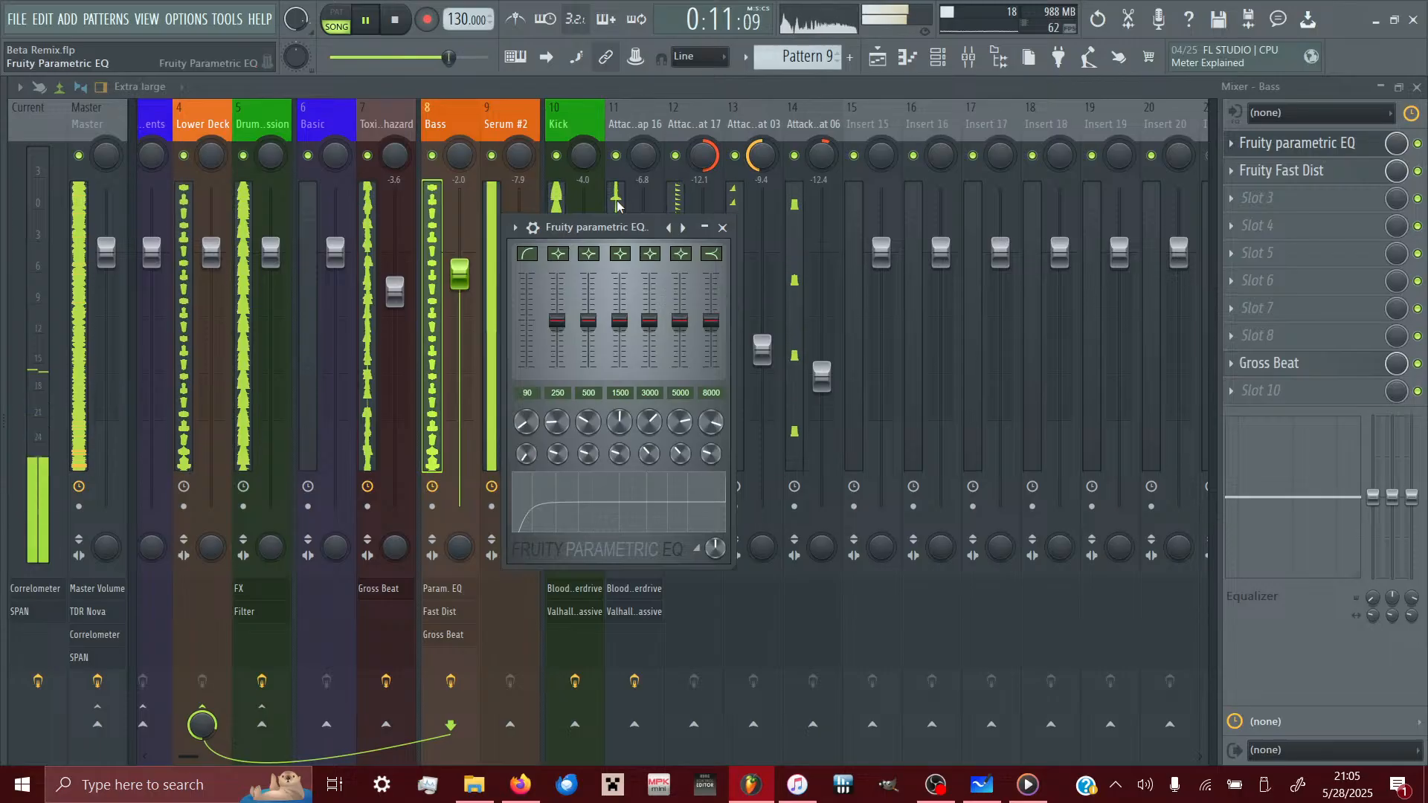
left_click(722, 228)
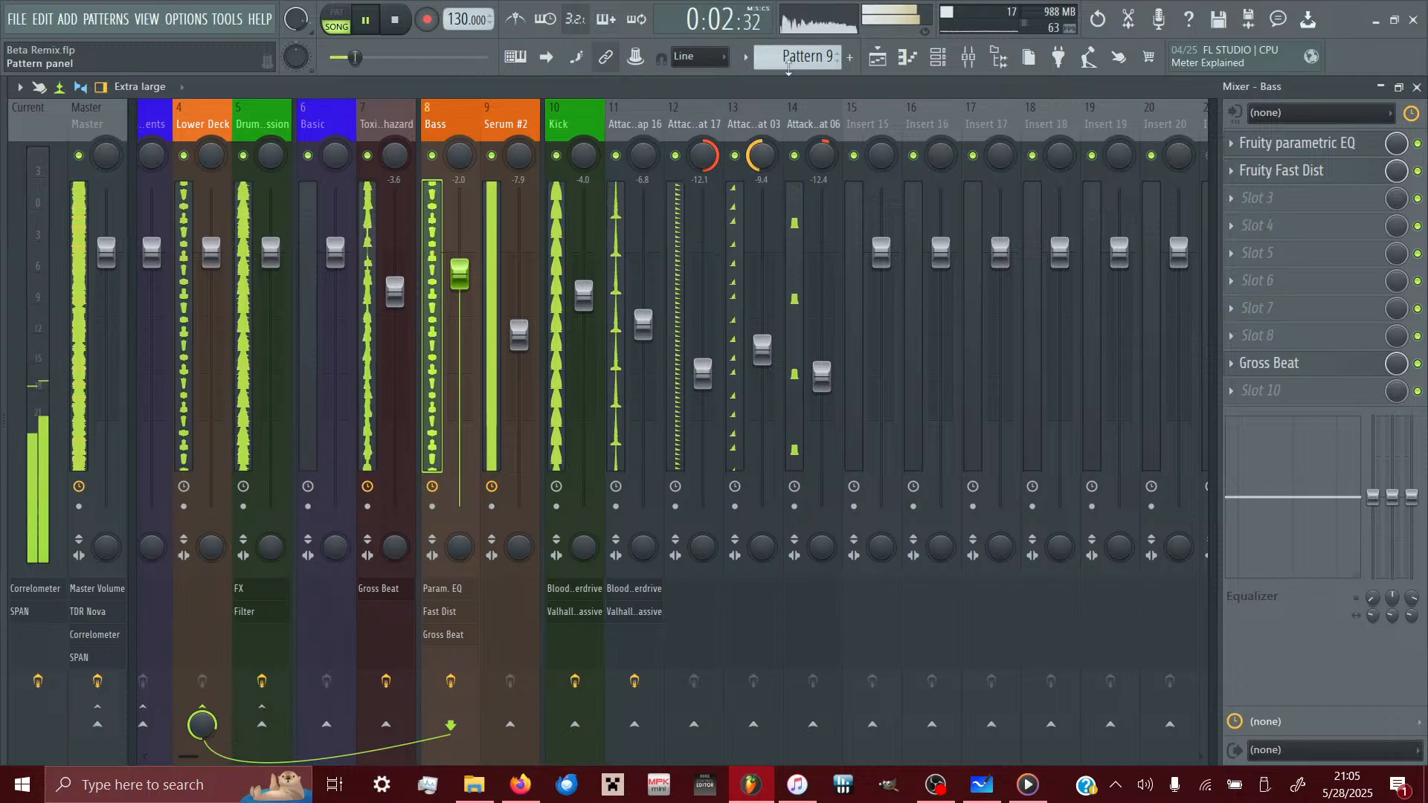
- Open Pattern 4 from the playlist in the Serum piano roll and restart song playback from the beginning
left_click(877, 57)
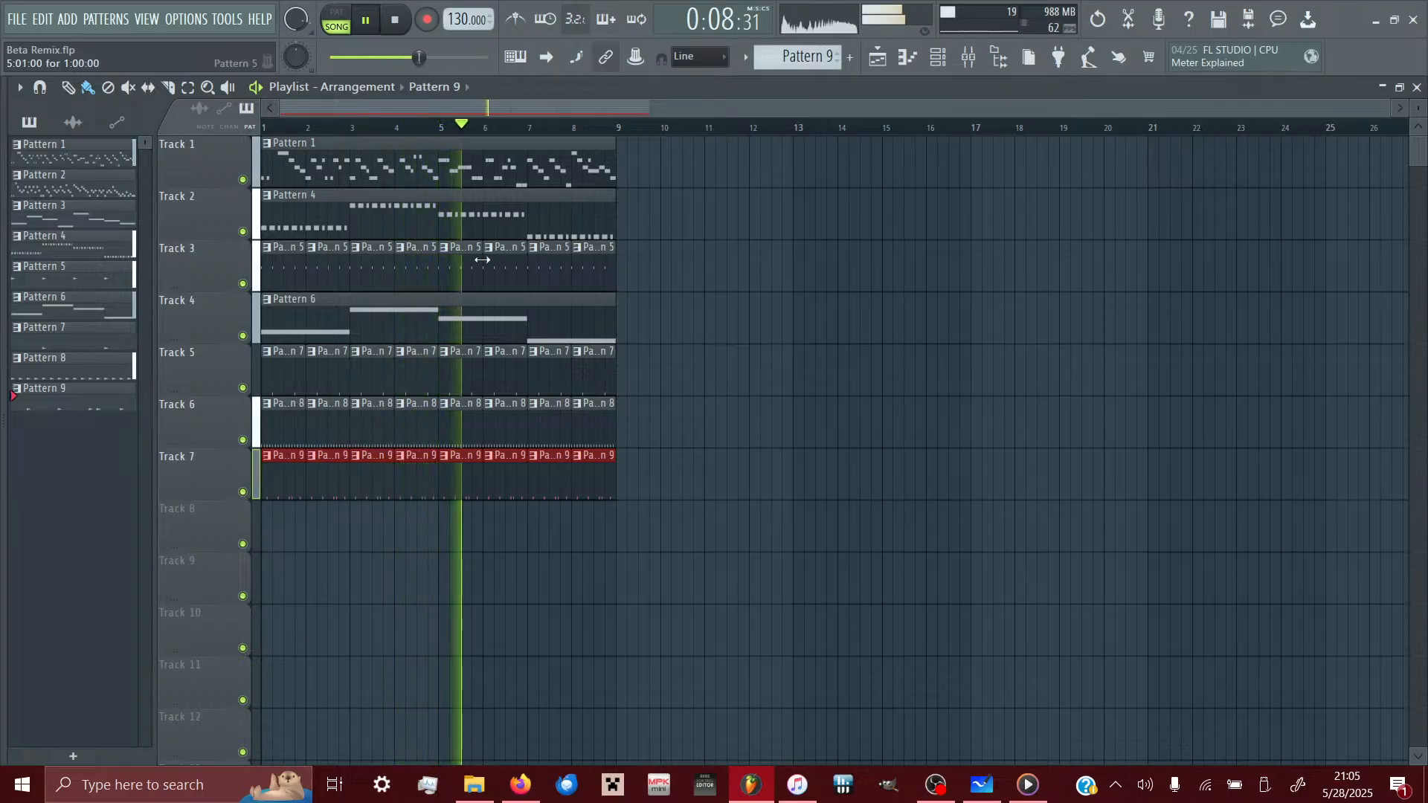
left_click(436, 228)
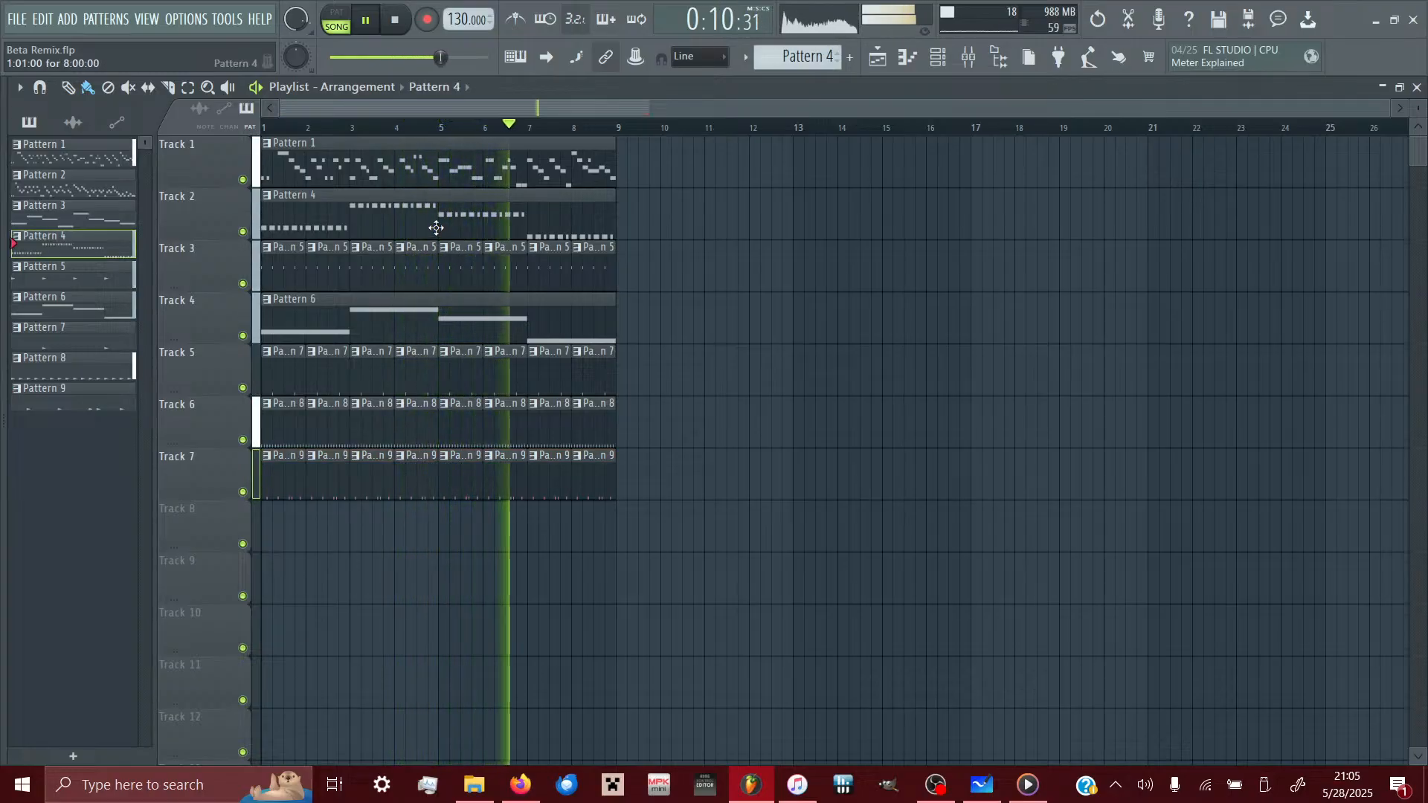
double_click(436, 228)
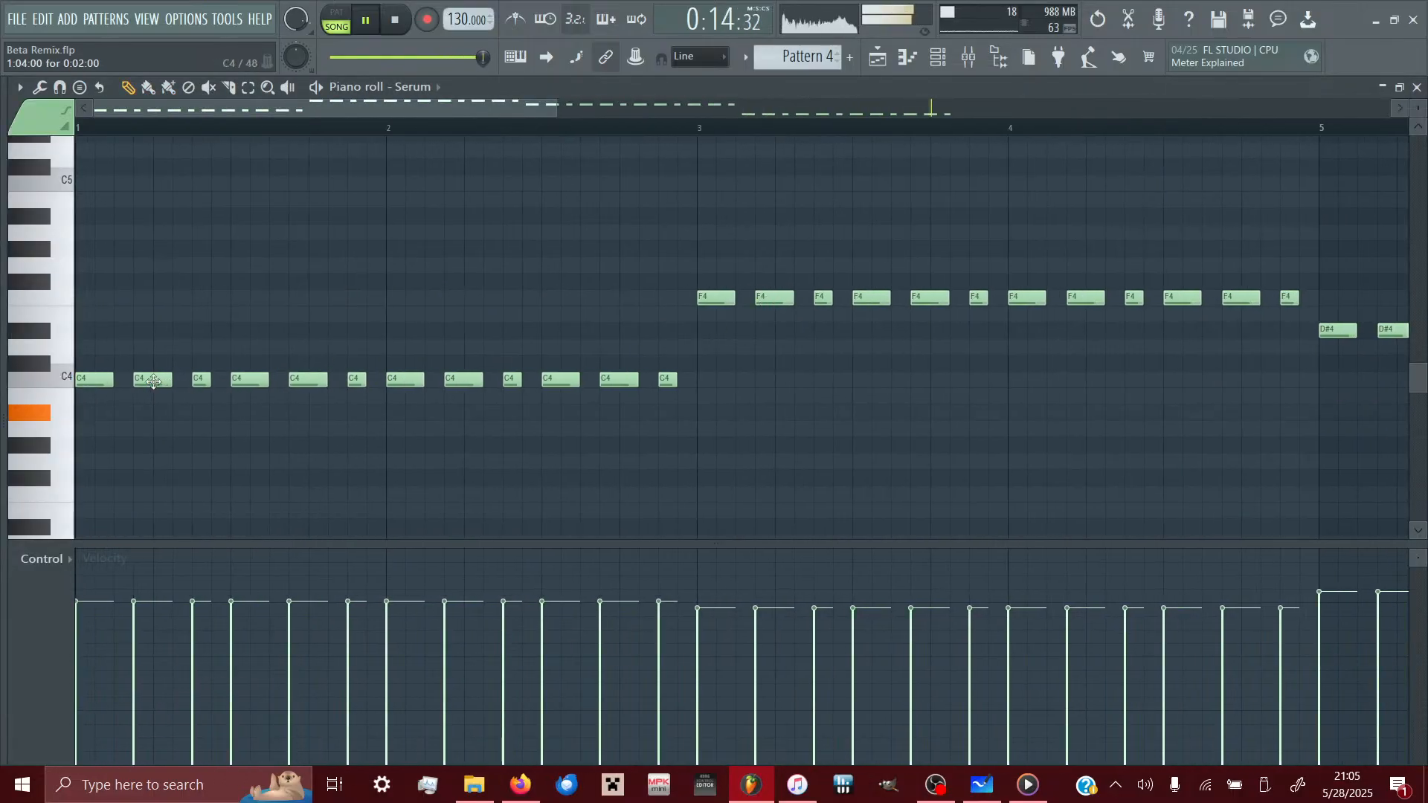
left_click(398, 19)
left_click(370, 21)
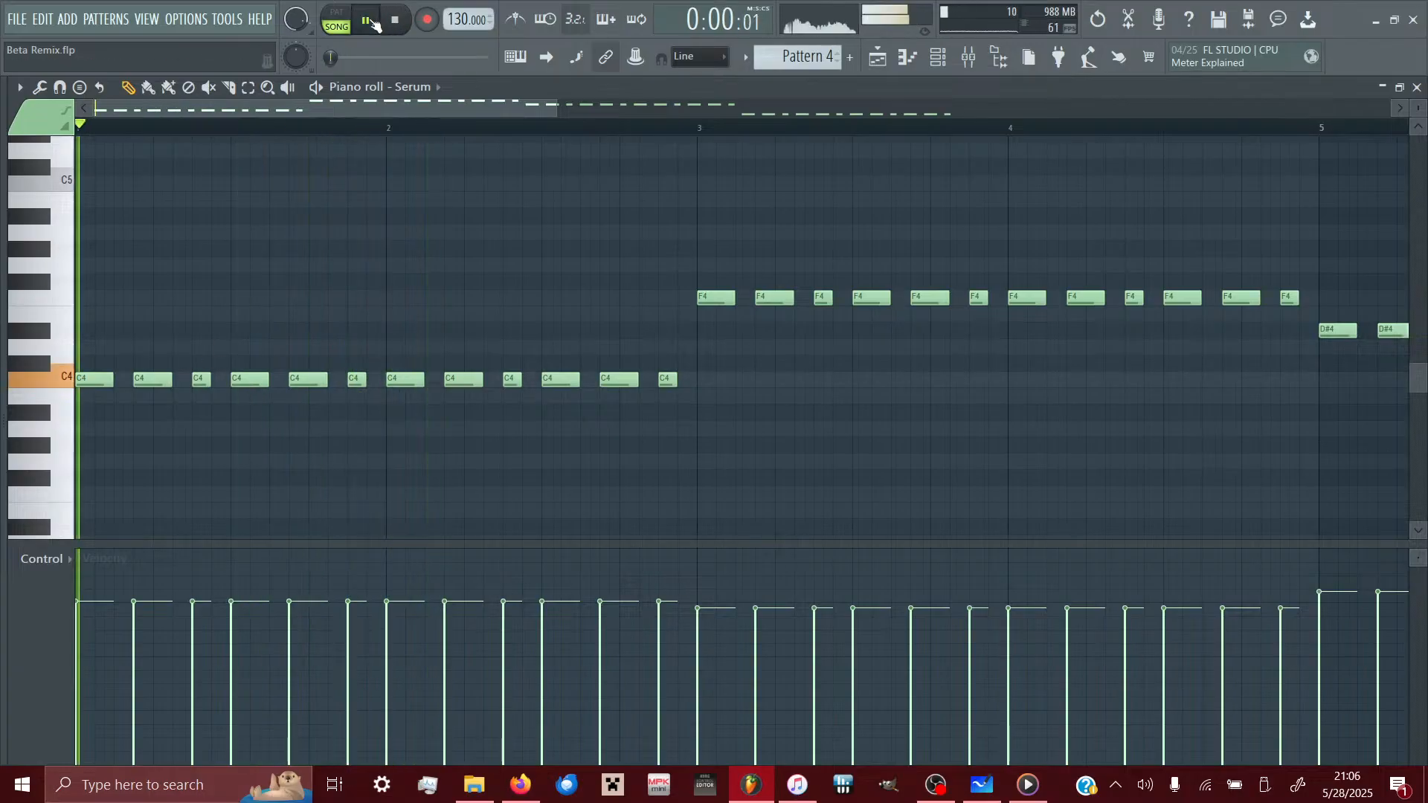
- Shift the third, fourth and fifth C4 notes in bar 1 one sixteenth step later and play the result
left_click_drag(233, 379, 288, 381)
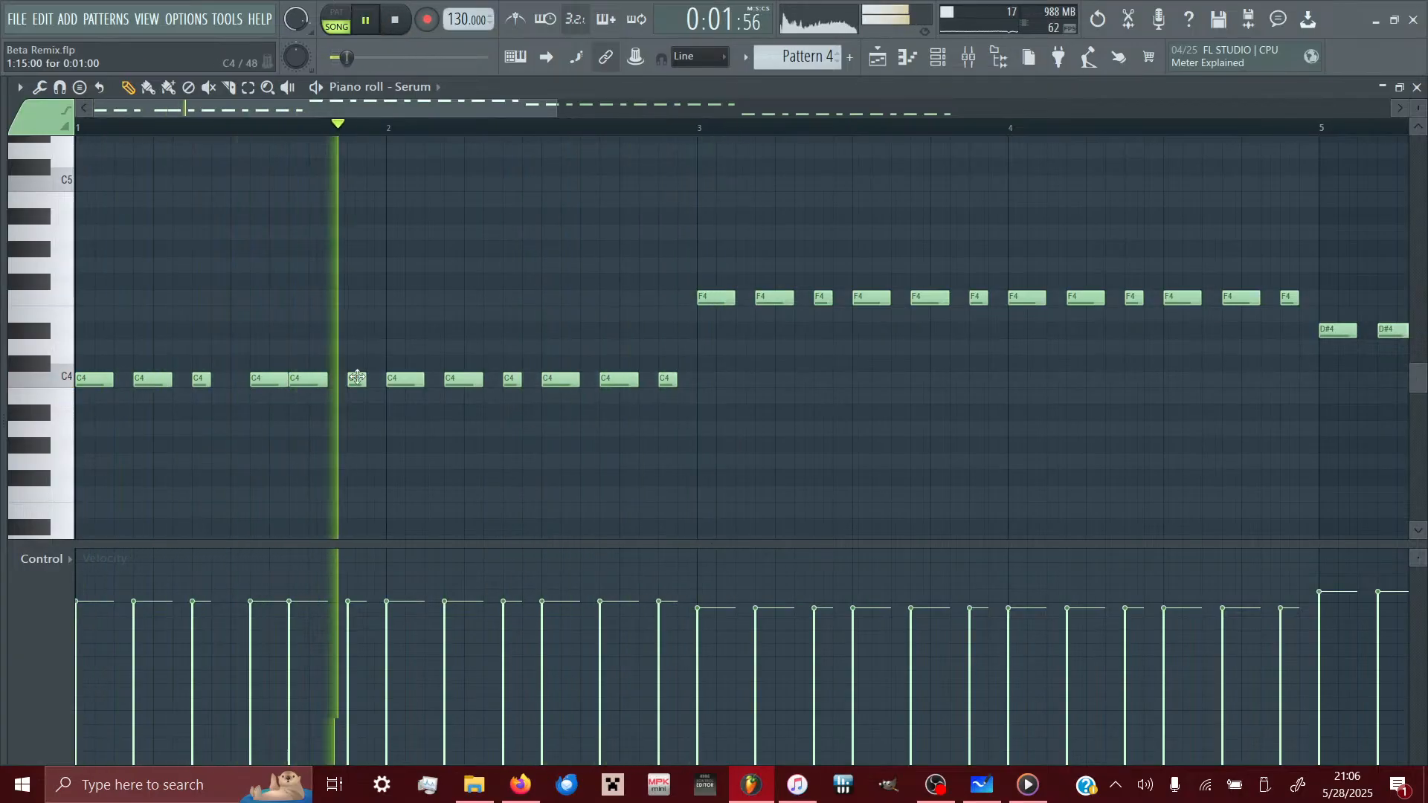
left_click_drag(306, 381, 324, 382)
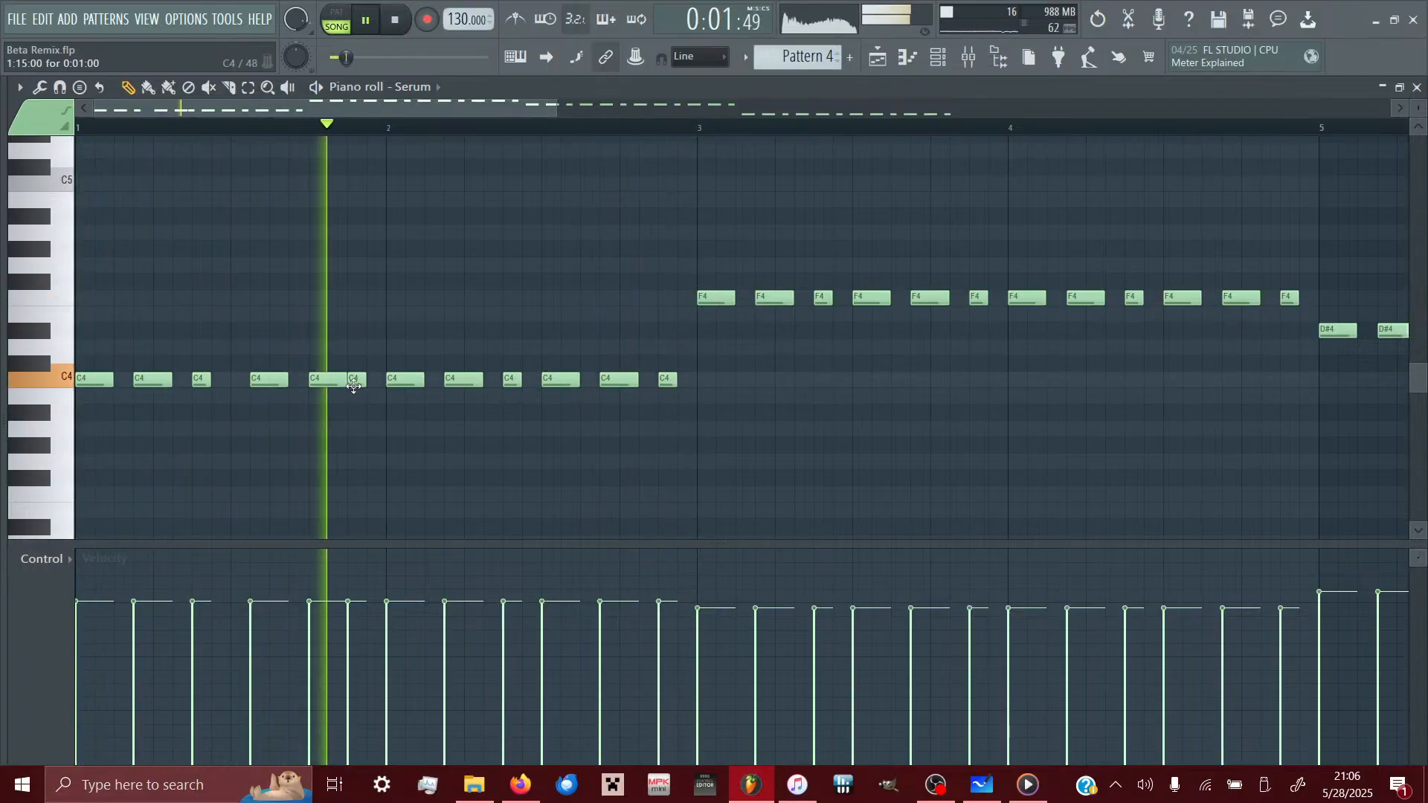
left_click(398, 28)
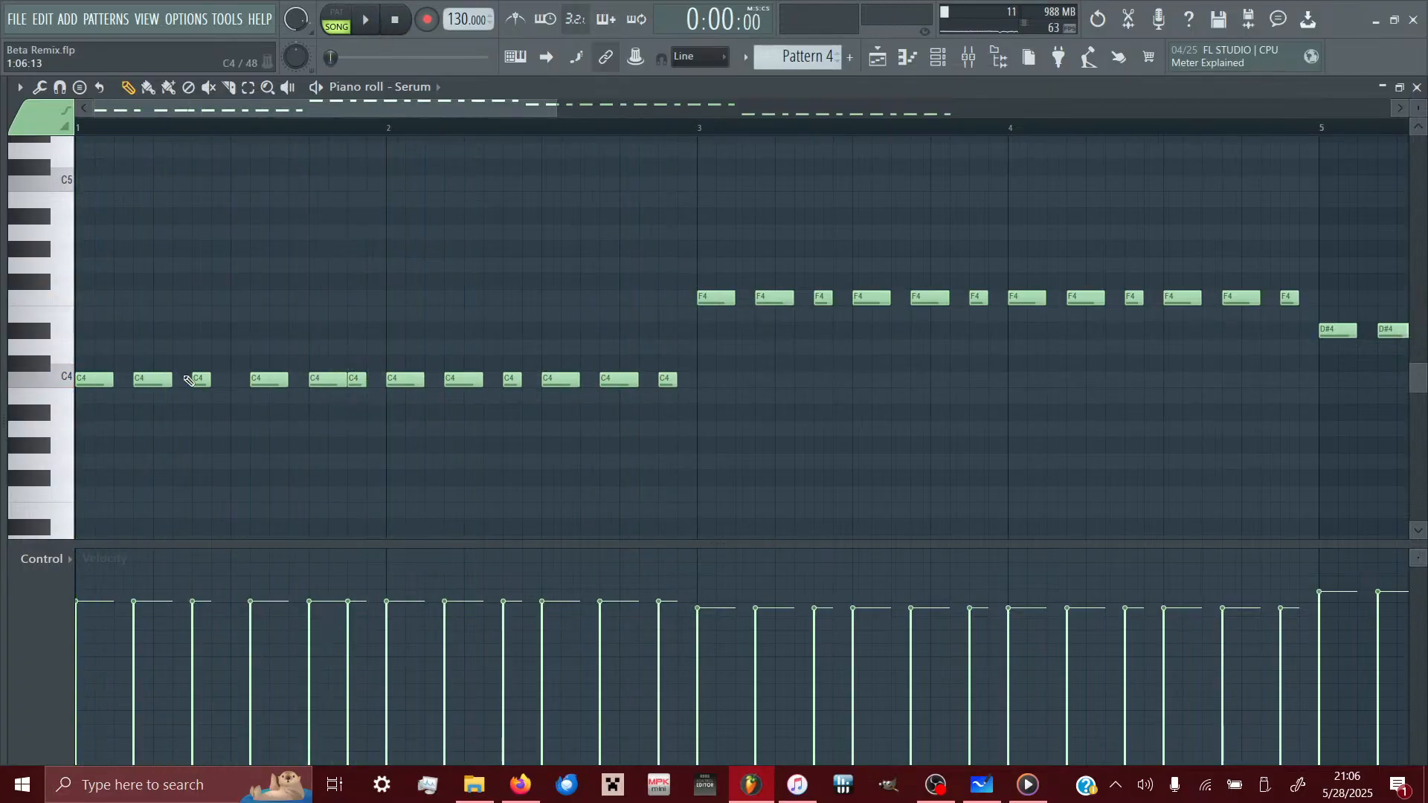
left_click_drag(201, 378, 221, 378)
key("space")
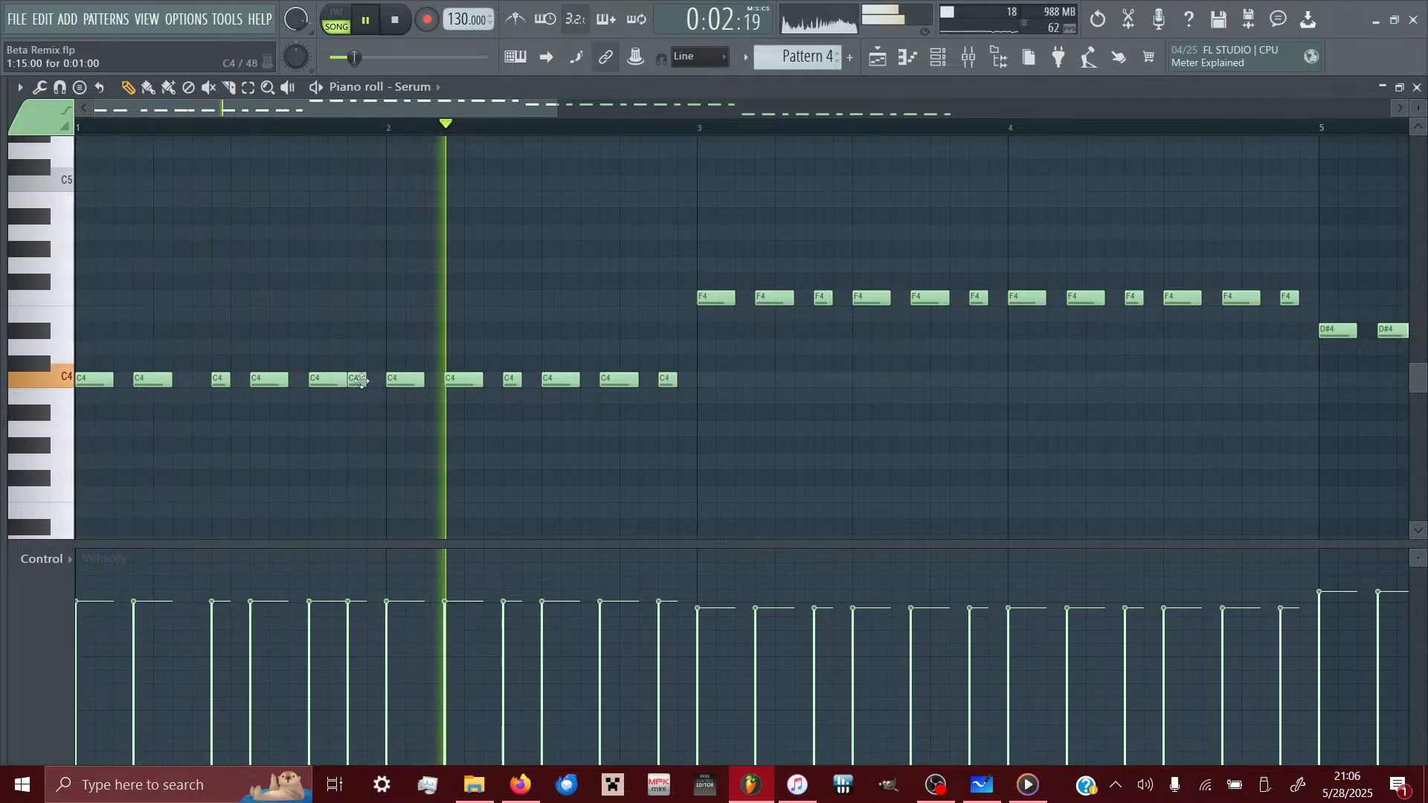
- Try the short C4 note at the end of bar 1 one step later, then delete it and audition the pattern
left_click_drag(359, 380, 378, 380)
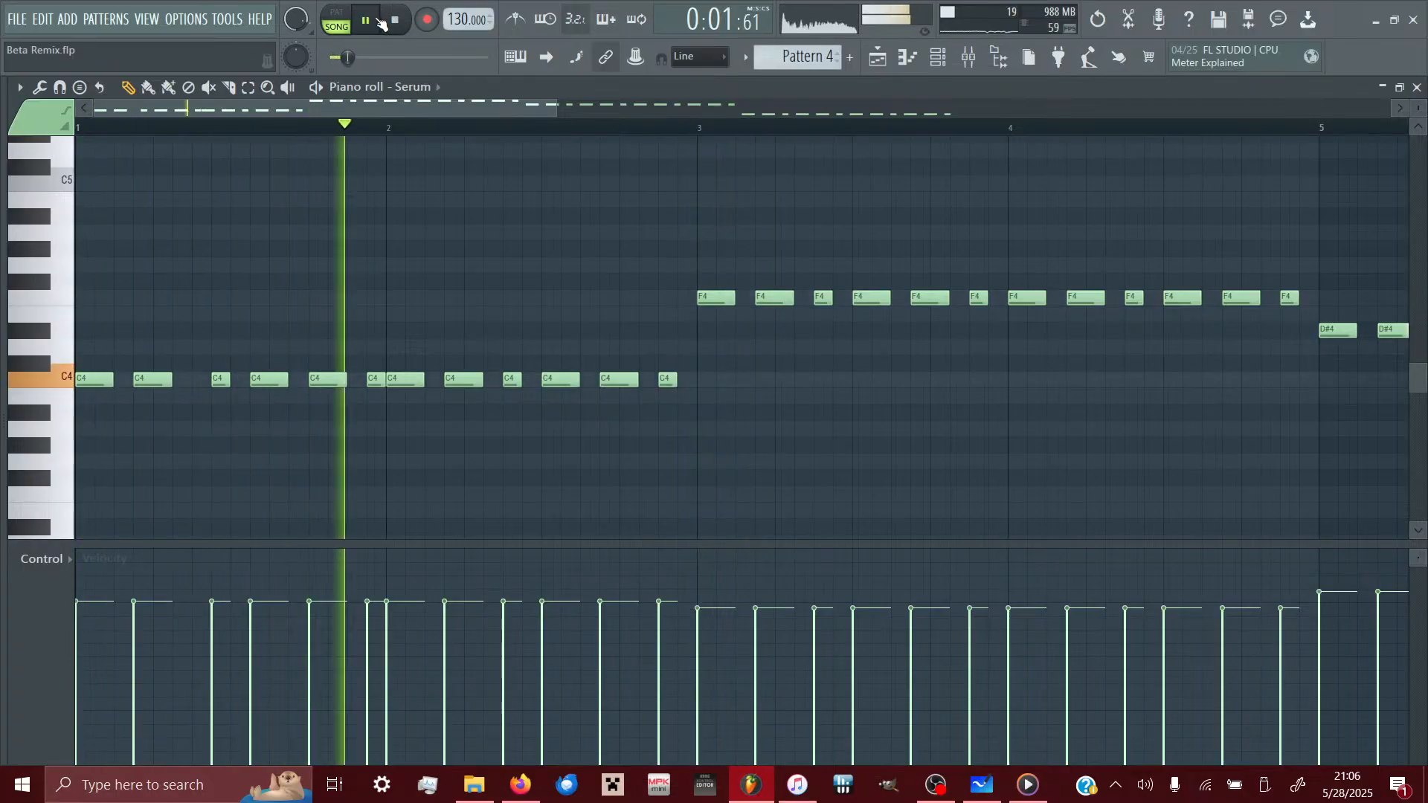
left_click(378, 22)
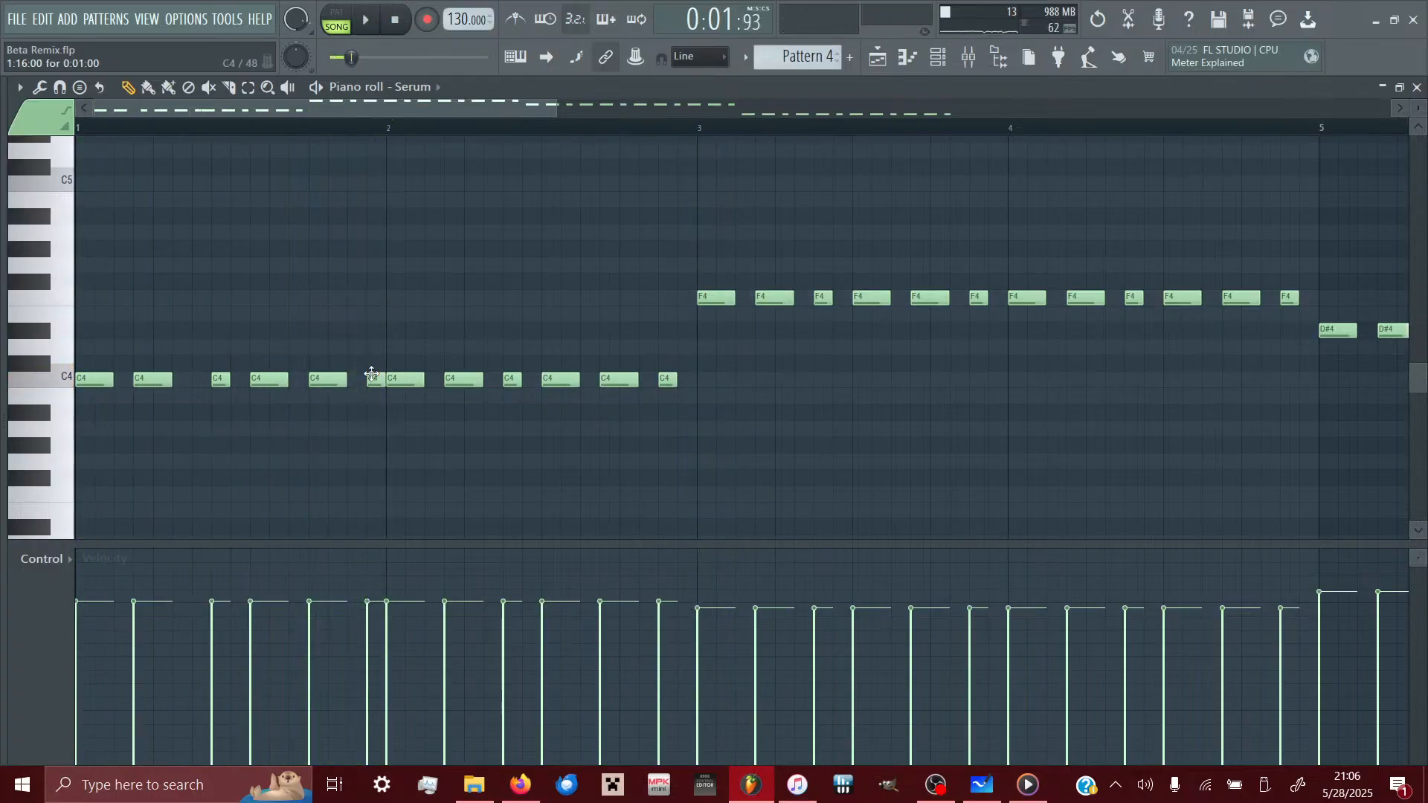
key("space")
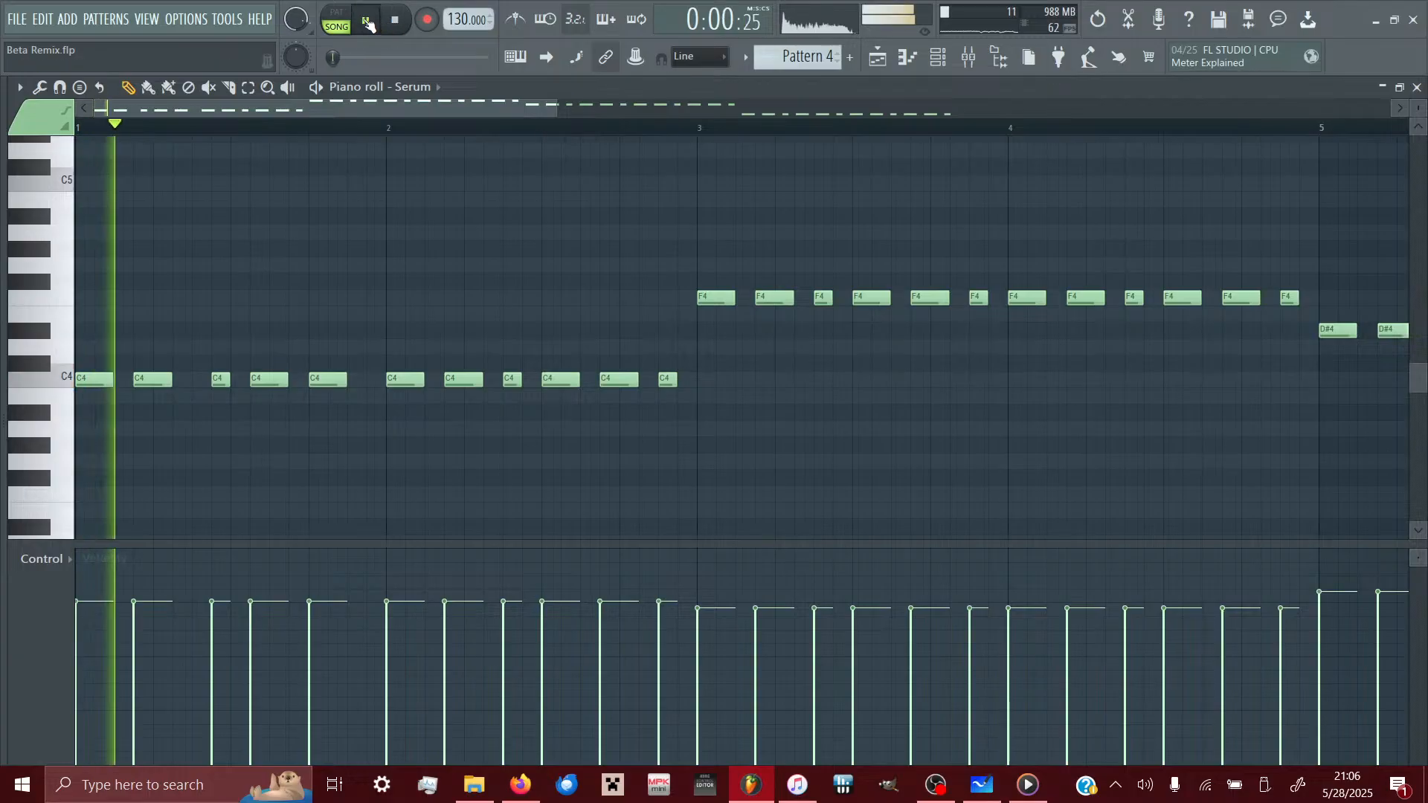
key("space")
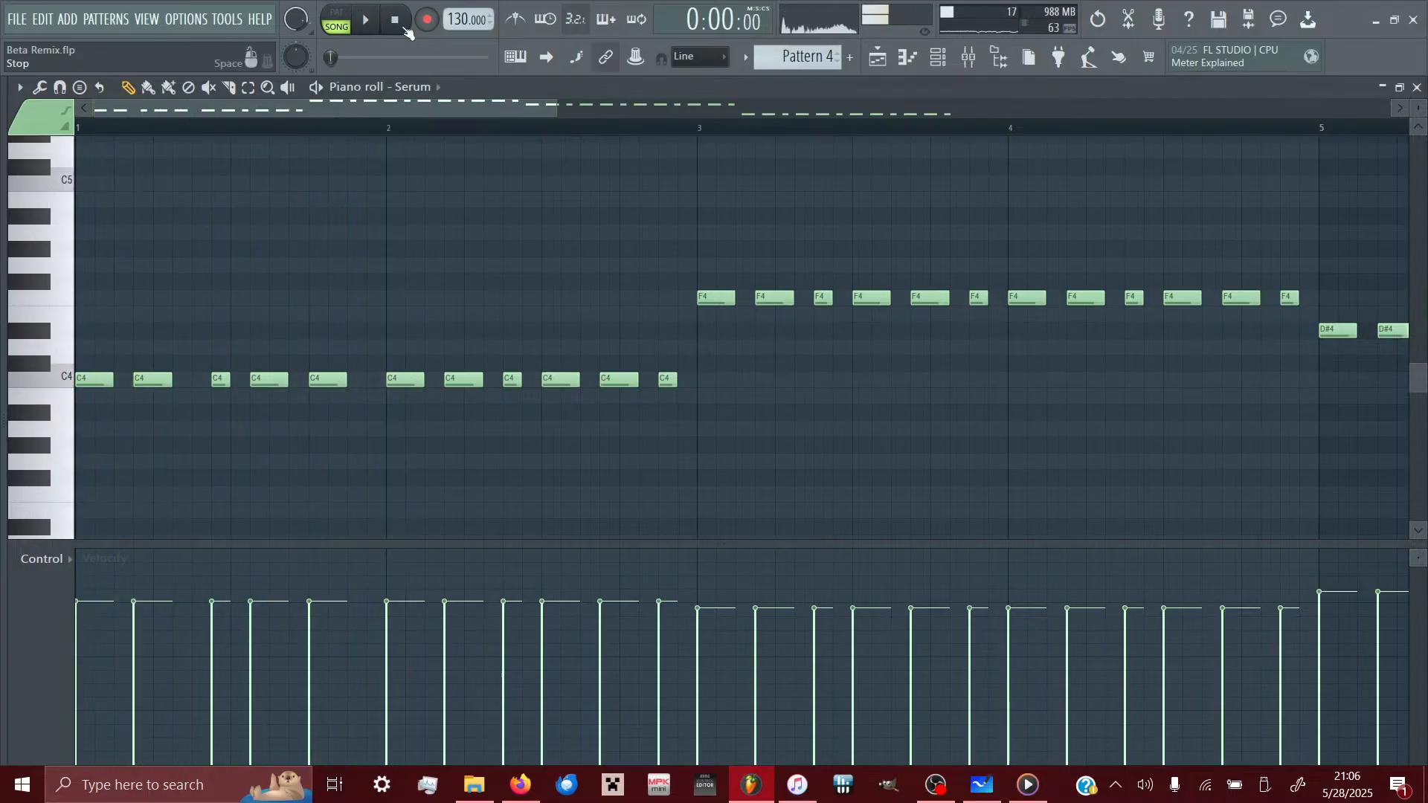
- Shift the first two C4 notes of bar 2 one sixteenth step earlier and replay the song from the start
left_click_drag(407, 382, 396, 382)
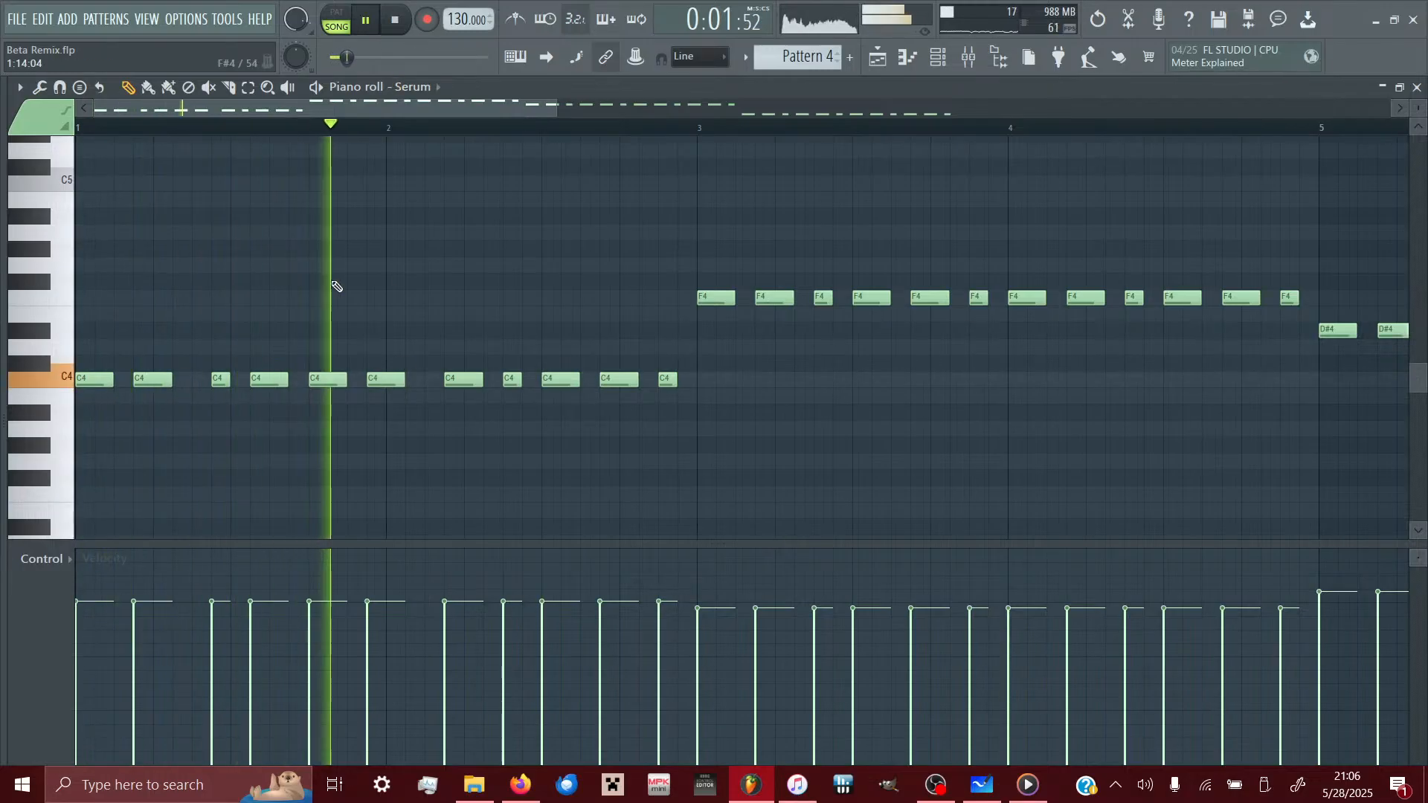
left_click_drag(474, 382, 454, 382)
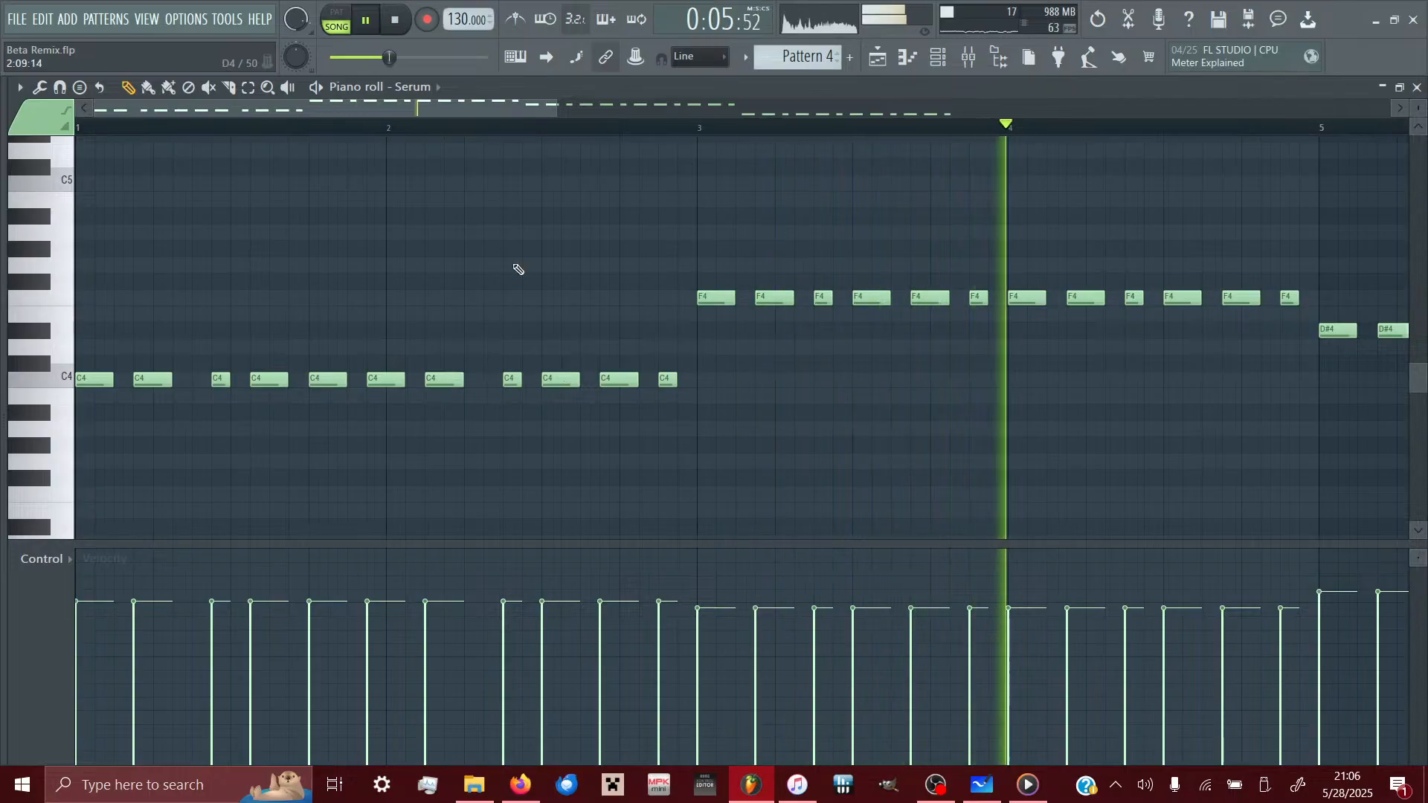
left_click(397, 20)
left_click(366, 21)
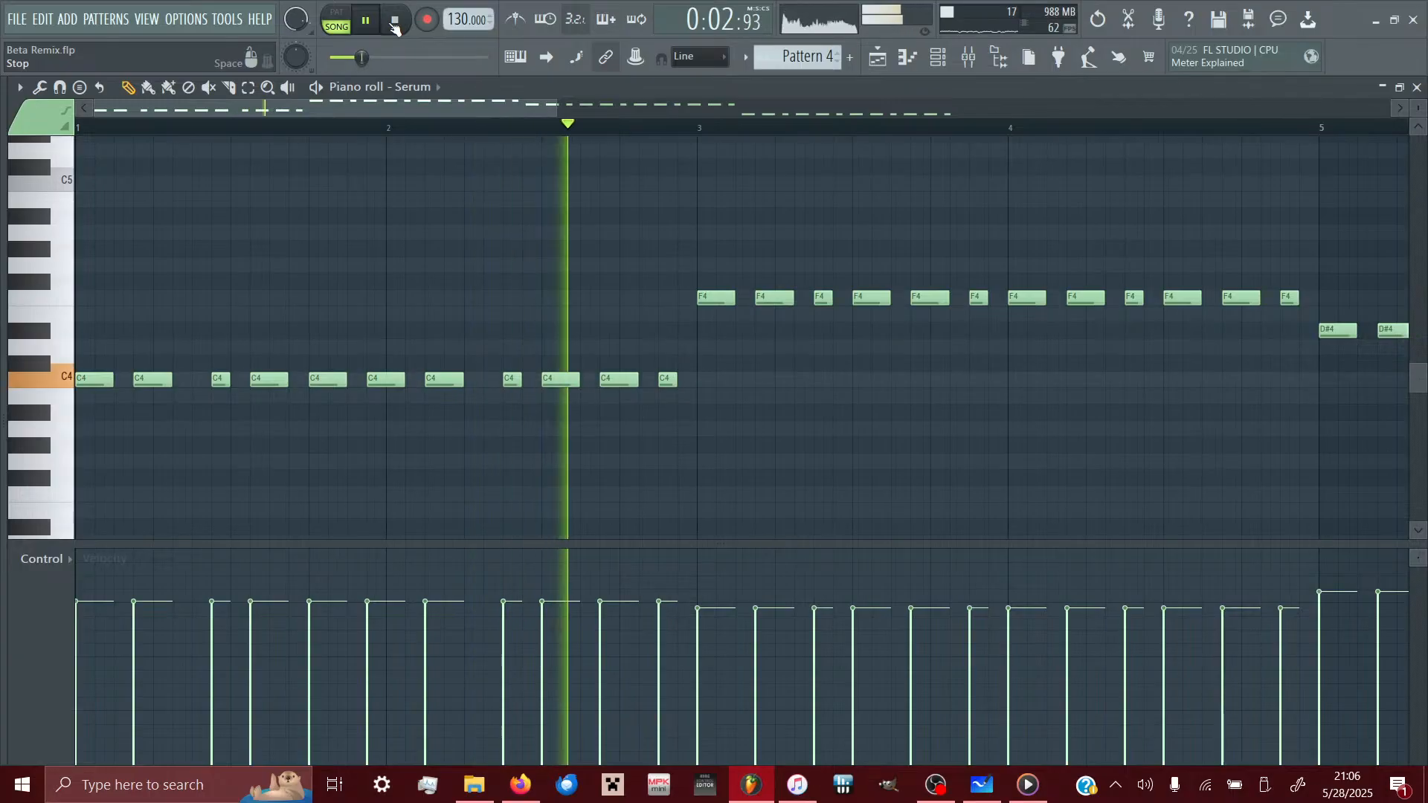
- Stop playback, raise the last short C4 note of bar 2 to C5, and play the song again
left_click(395, 23)
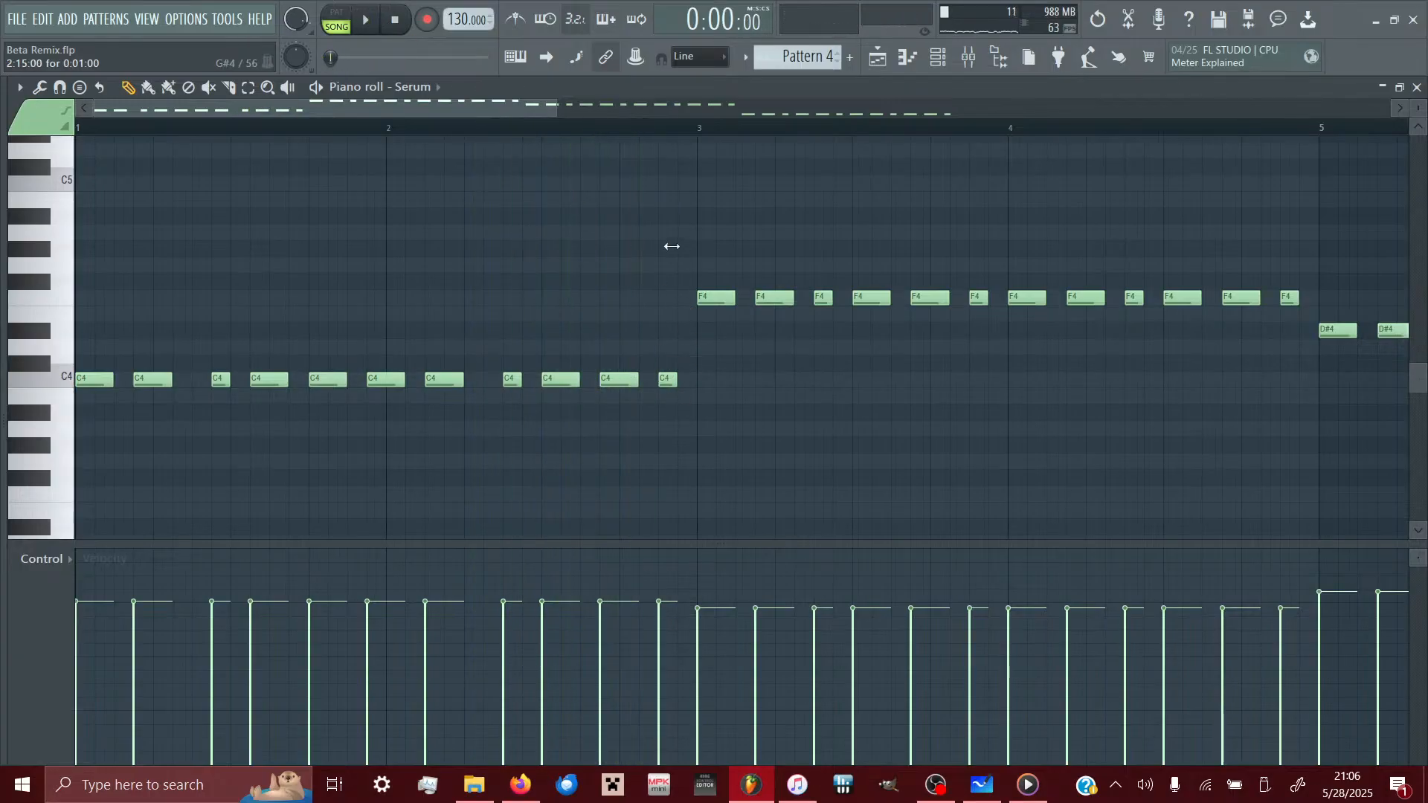
left_click_drag(670, 382, 674, 182)
key("space")
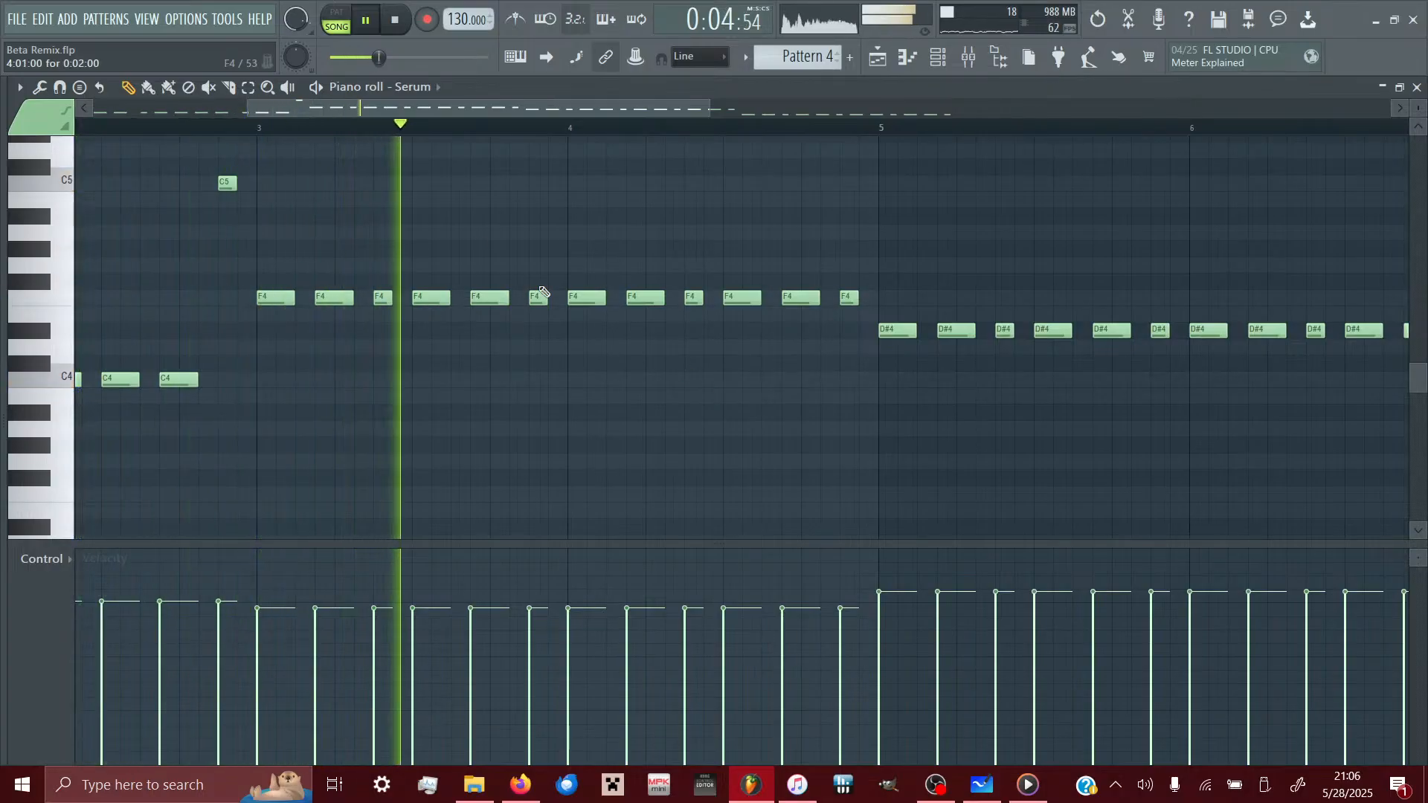
- Stop playback, raise the third note of bar 4, a short F4, to C5, and play the song again
left_click(396, 30)
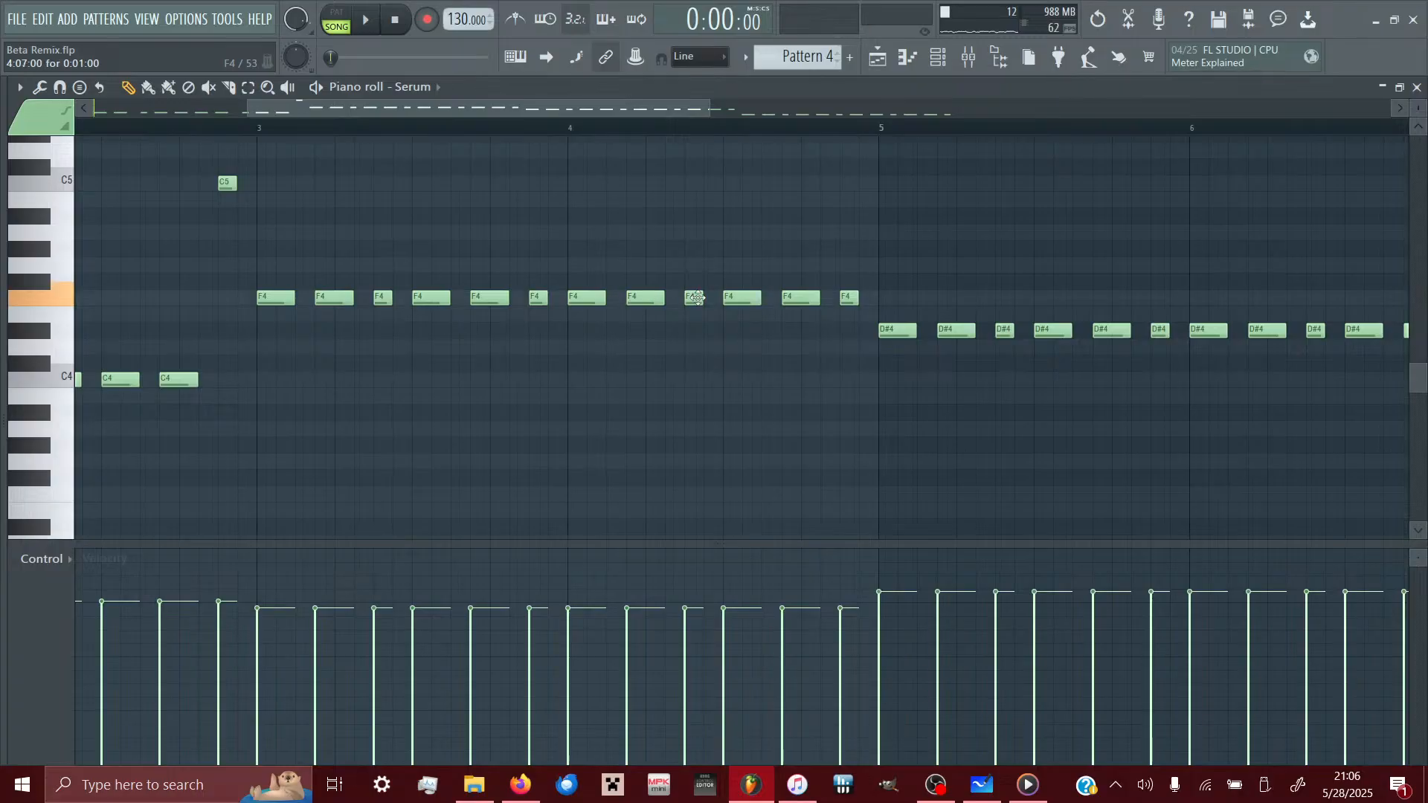
left_click_drag(696, 298, 704, 179)
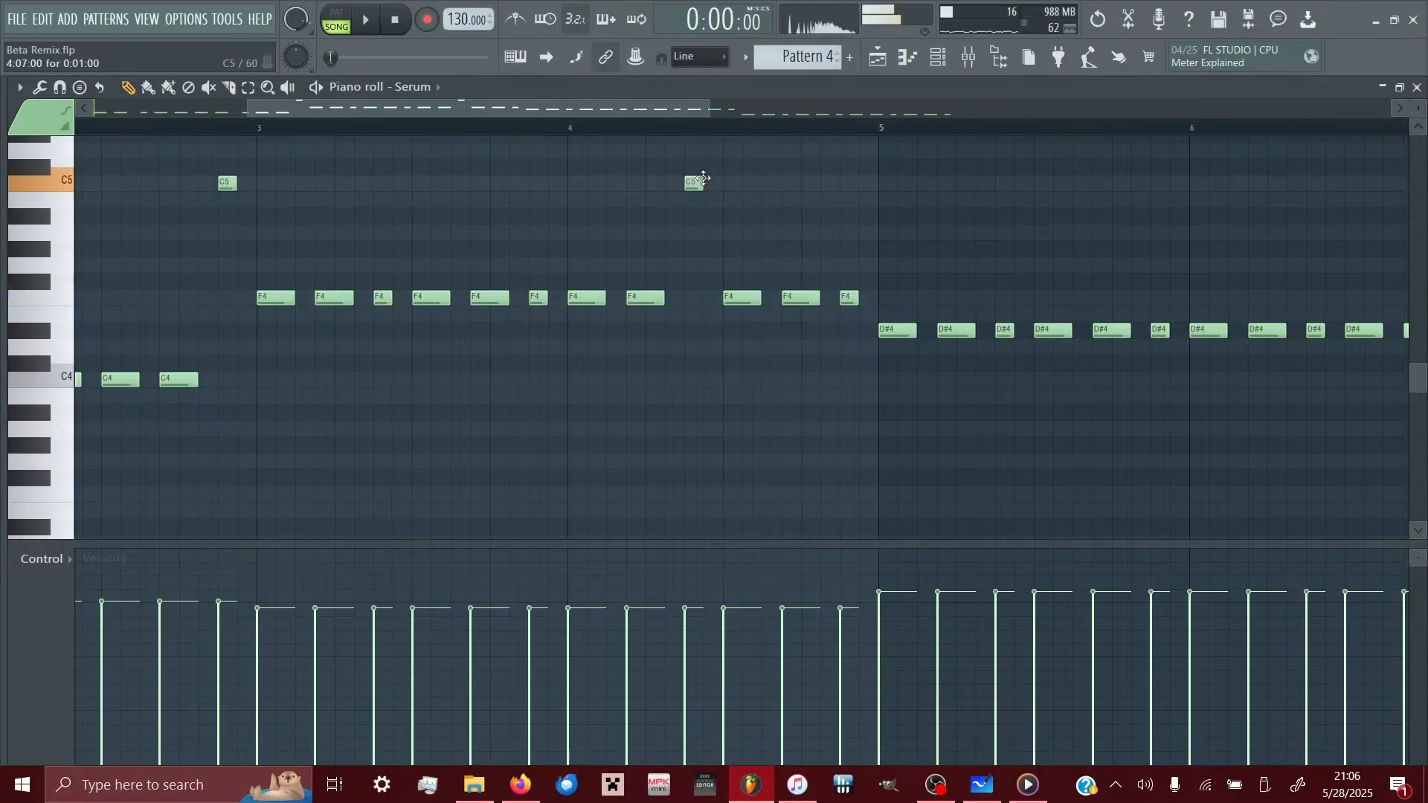
scroll(357, 313, "left", 2)
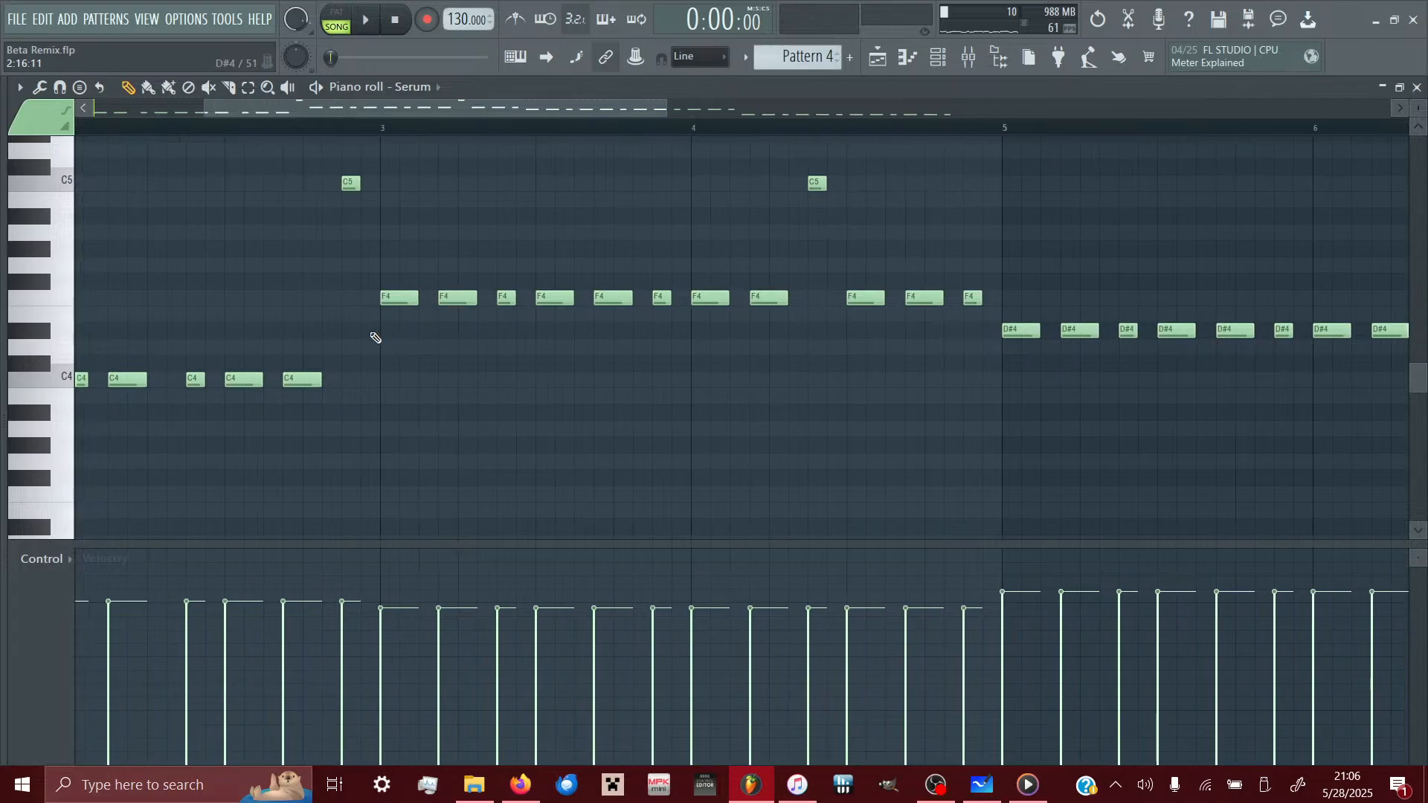
mouse_move(454, 302)
left_mouse_down()
mouse_move(465, 300)
mouse_move(449, 299)
left_mouse_up()
left_click(371, 15)
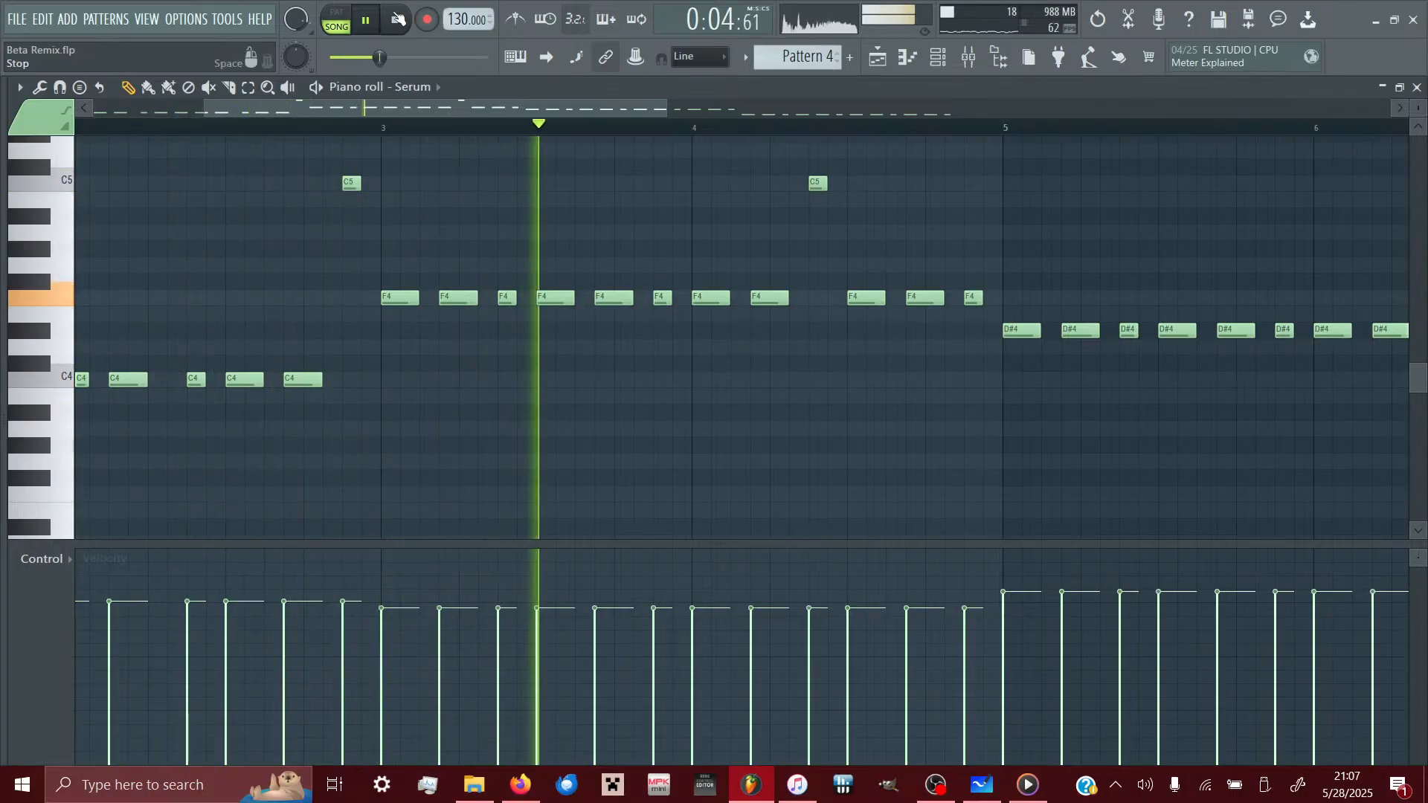
- Shift the last two F4 notes of bar 3 one sixteenth step later, trim the first step off bar 4's opening F4, and replay
left_click(399, 19)
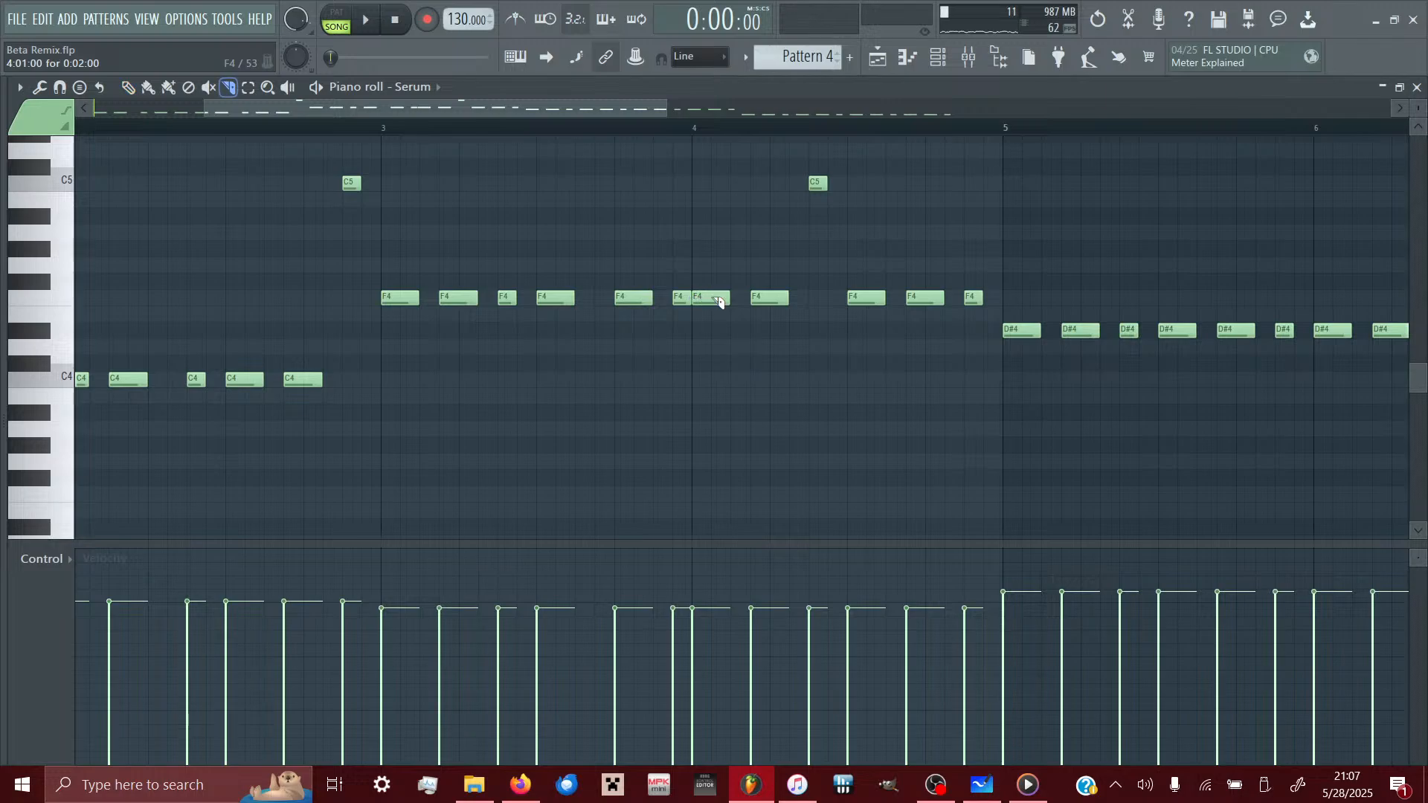
left_click(366, 20)
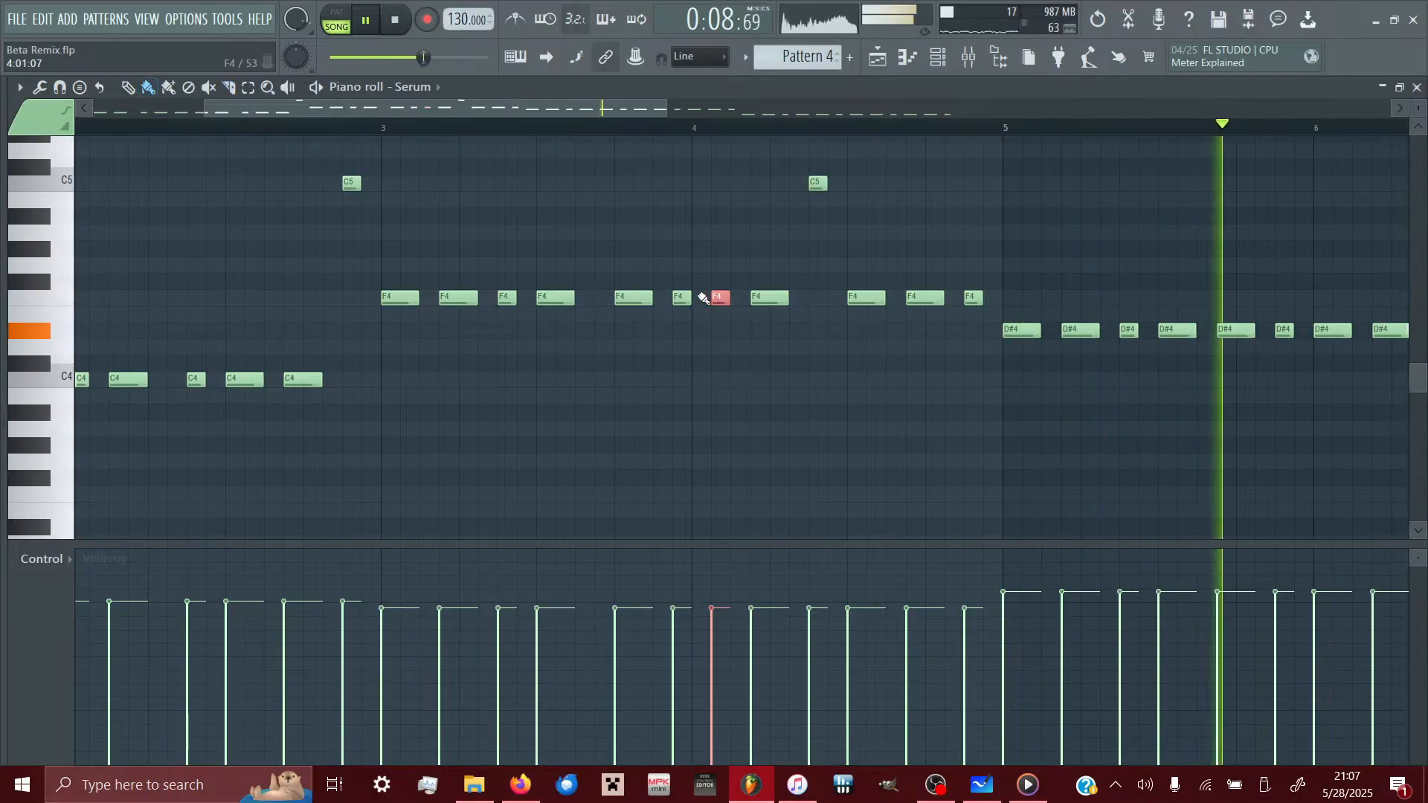
scroll(702, 298, "up", 6)
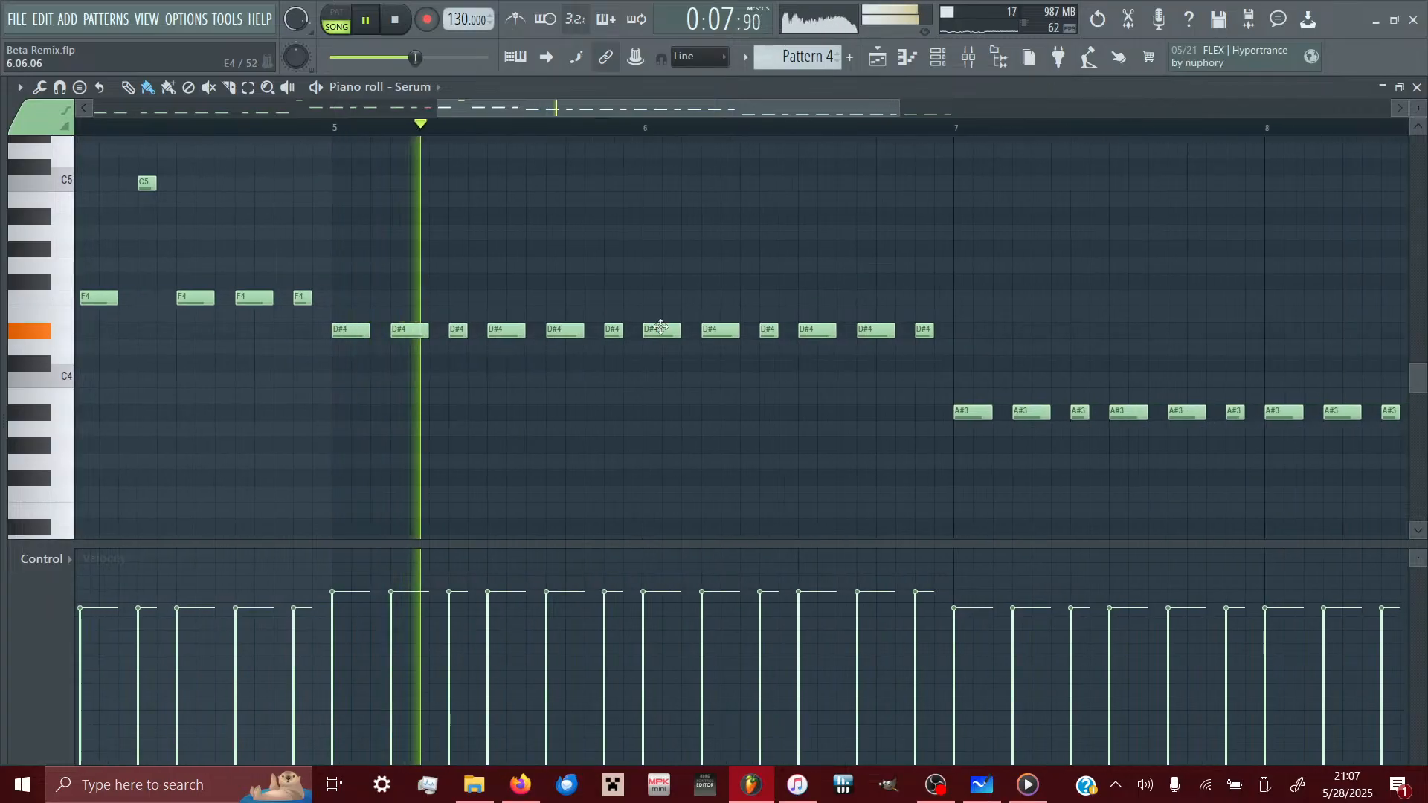
- Rework bar 5 by making the fourth D#4 one step long and following it with evenly spaced one-step D#4 notes, then replay the song
left_click(396, 30)
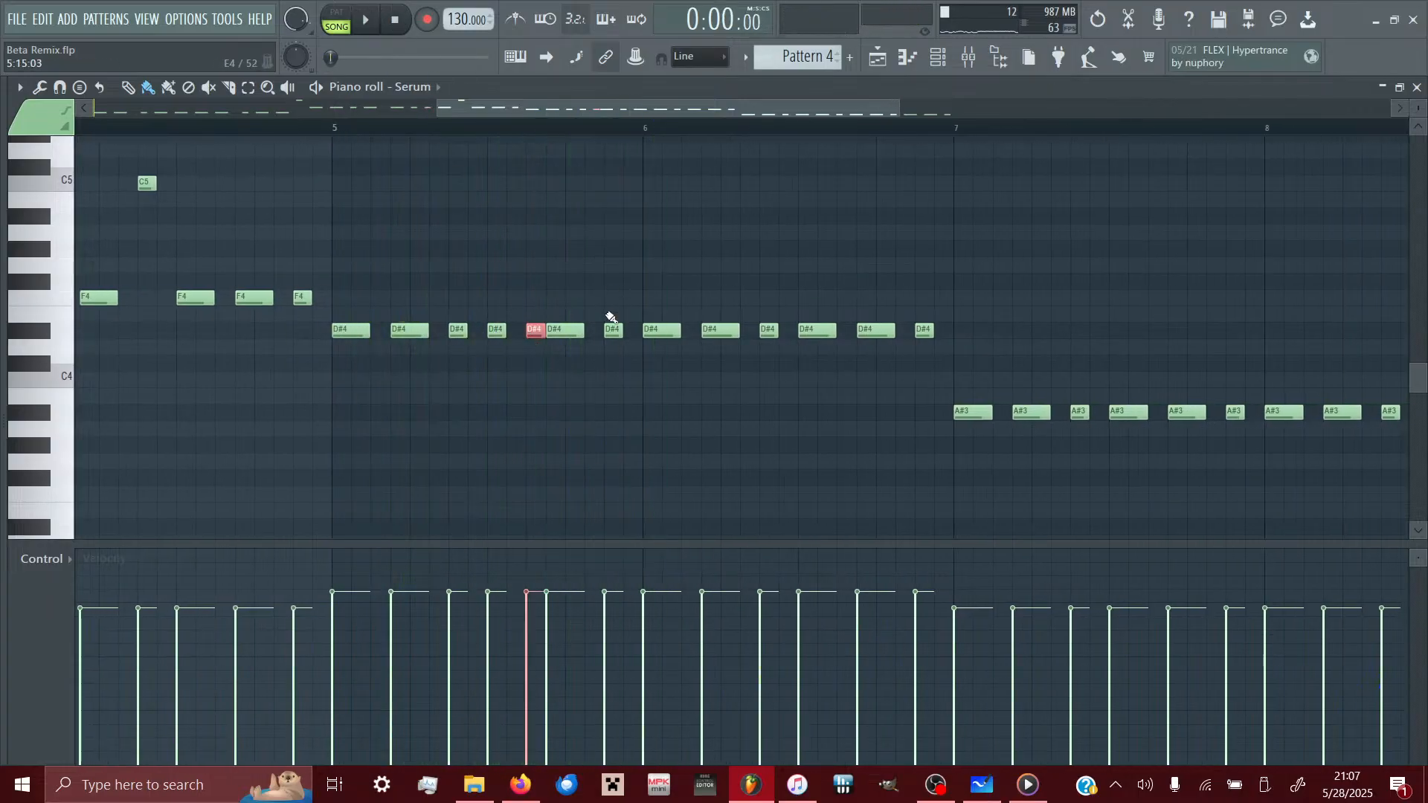
left_click_drag(567, 330, 592, 333)
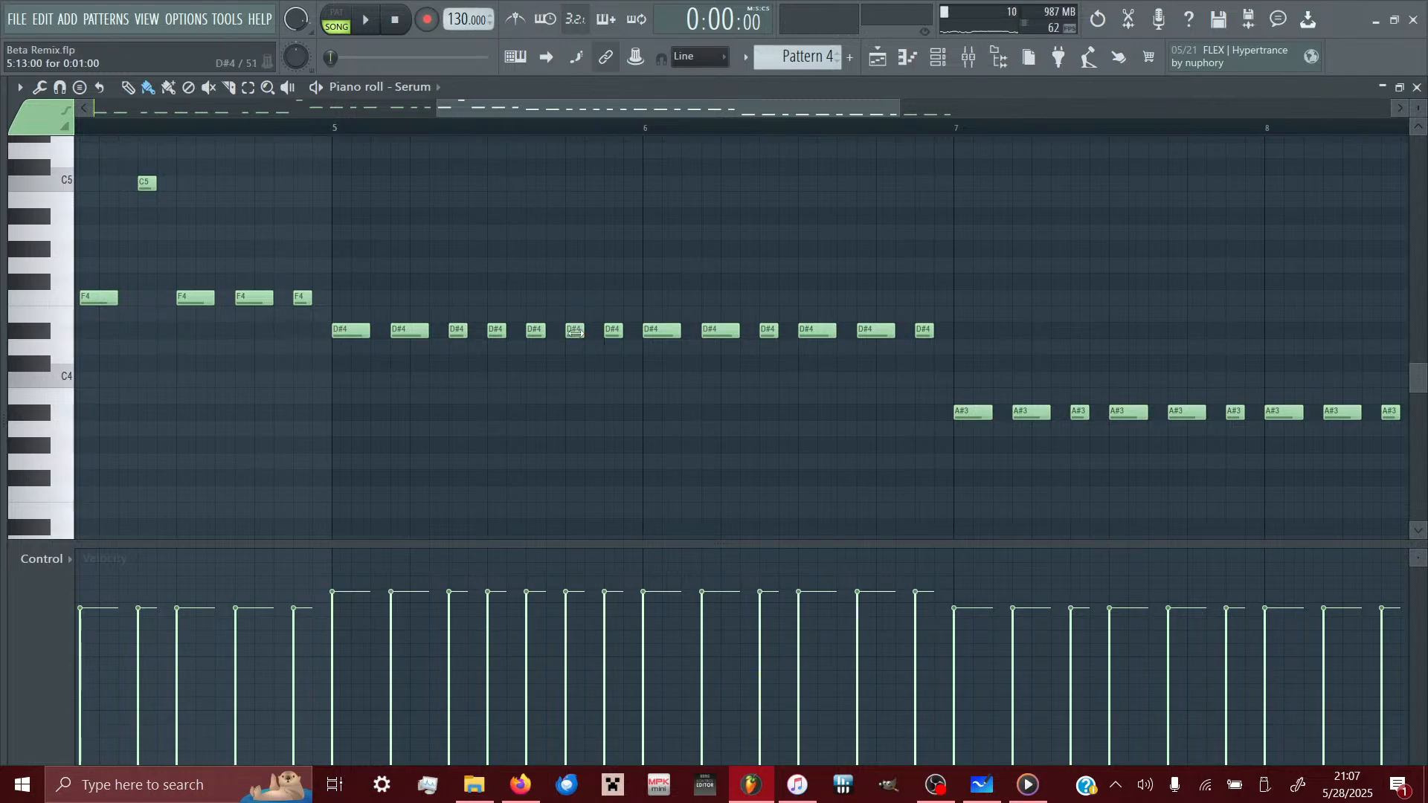
left_click(363, 22)
left_click(405, 27)
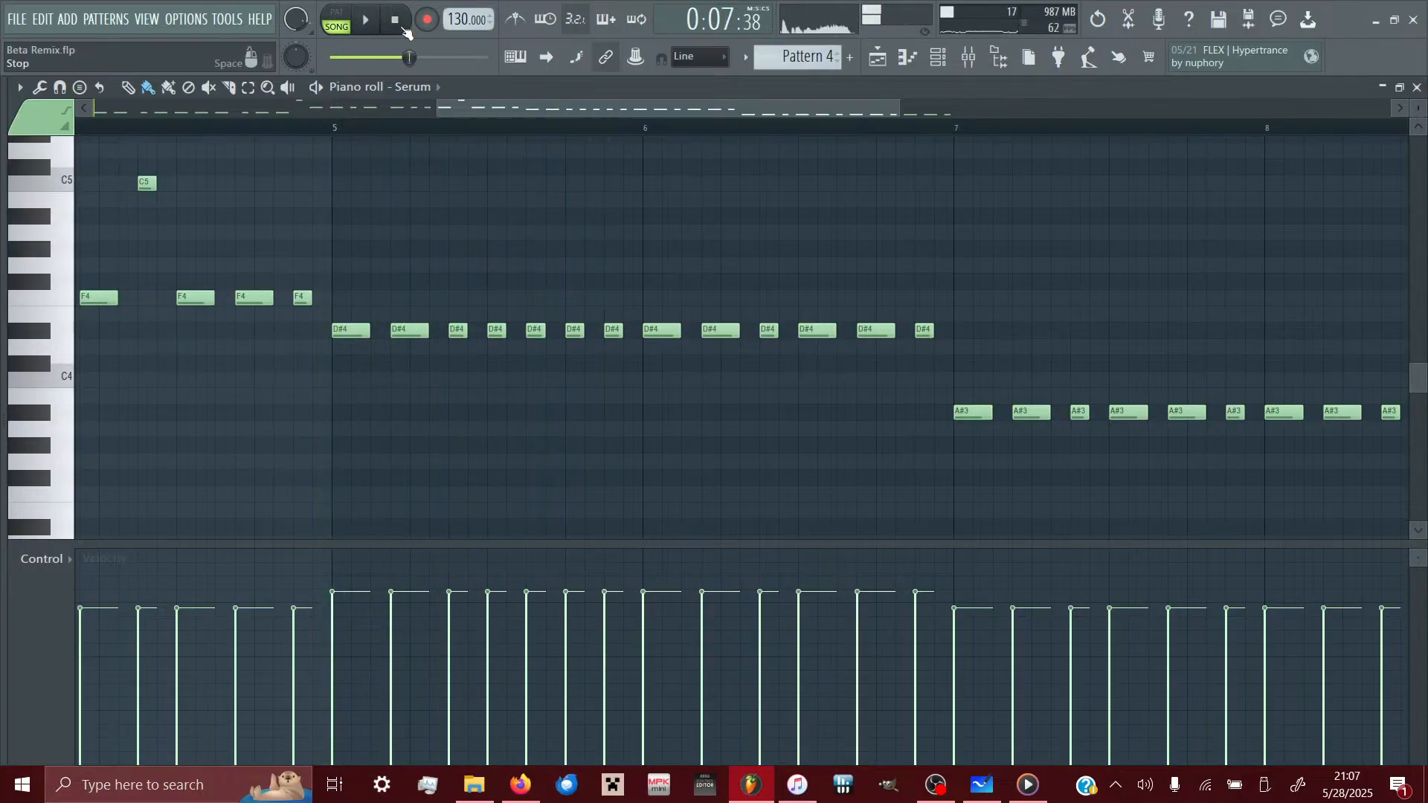
left_click(370, 21)
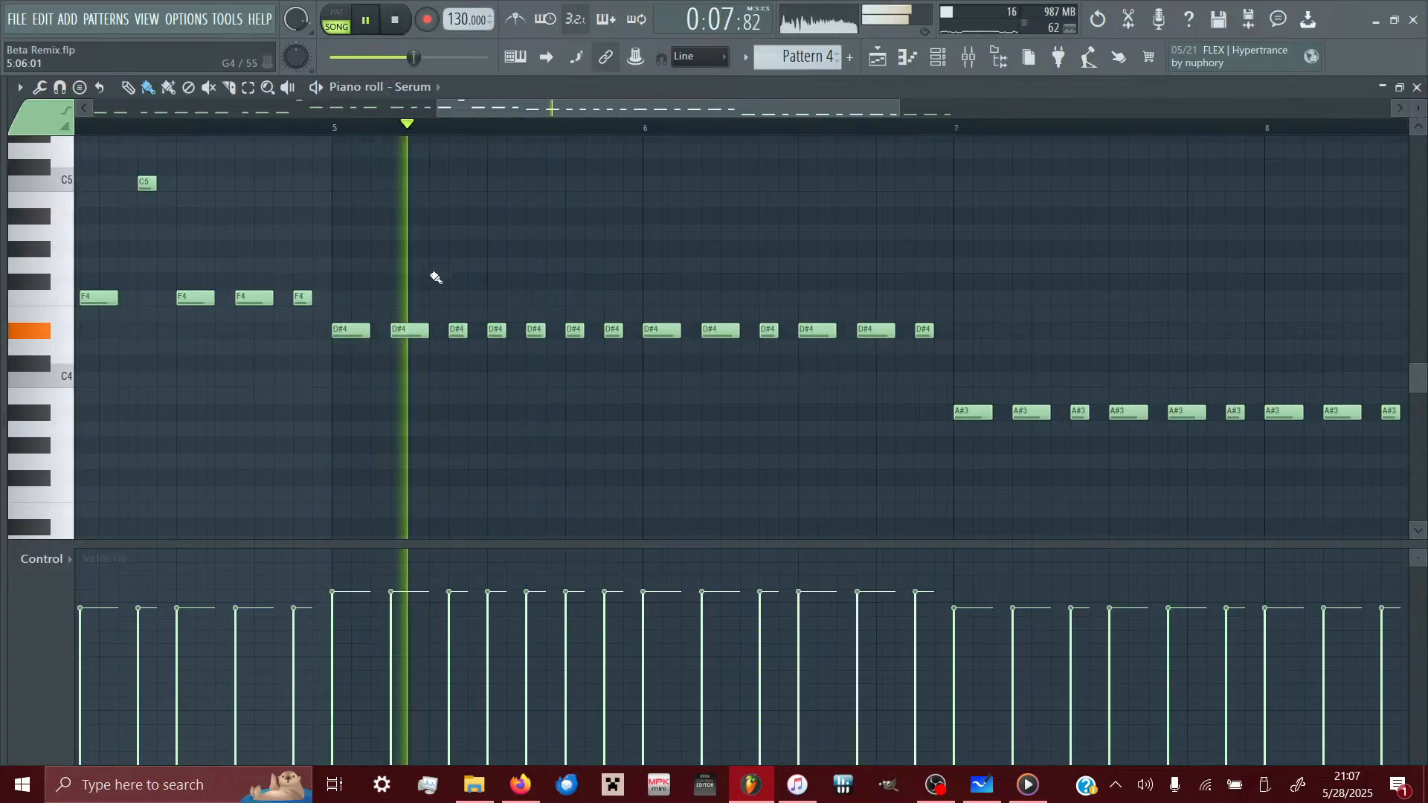
- Try bar 5 without its third D#4 note, undo the deletion, and replay from bar 5
right_click(457, 329)
left_click(335, 132)
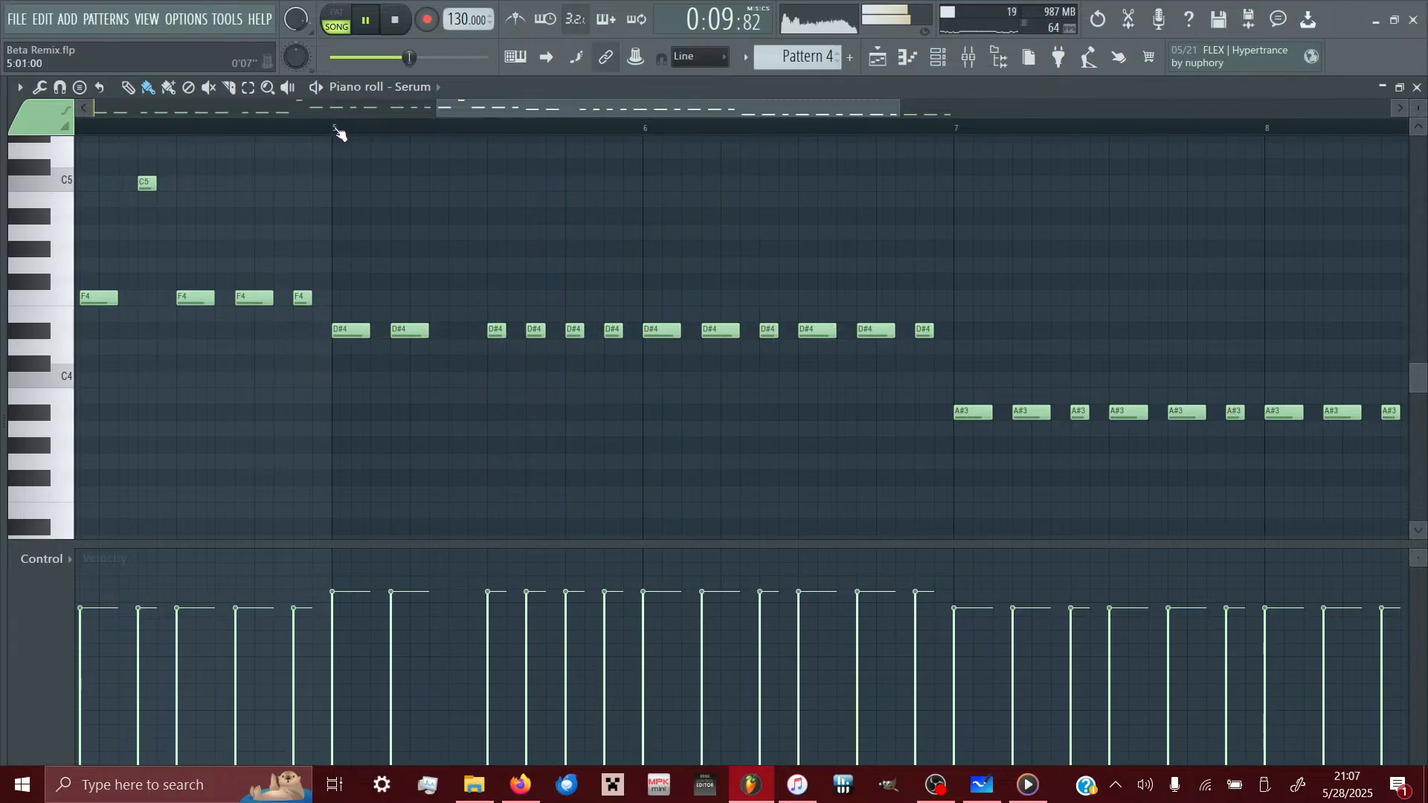
key("ctrl+z")
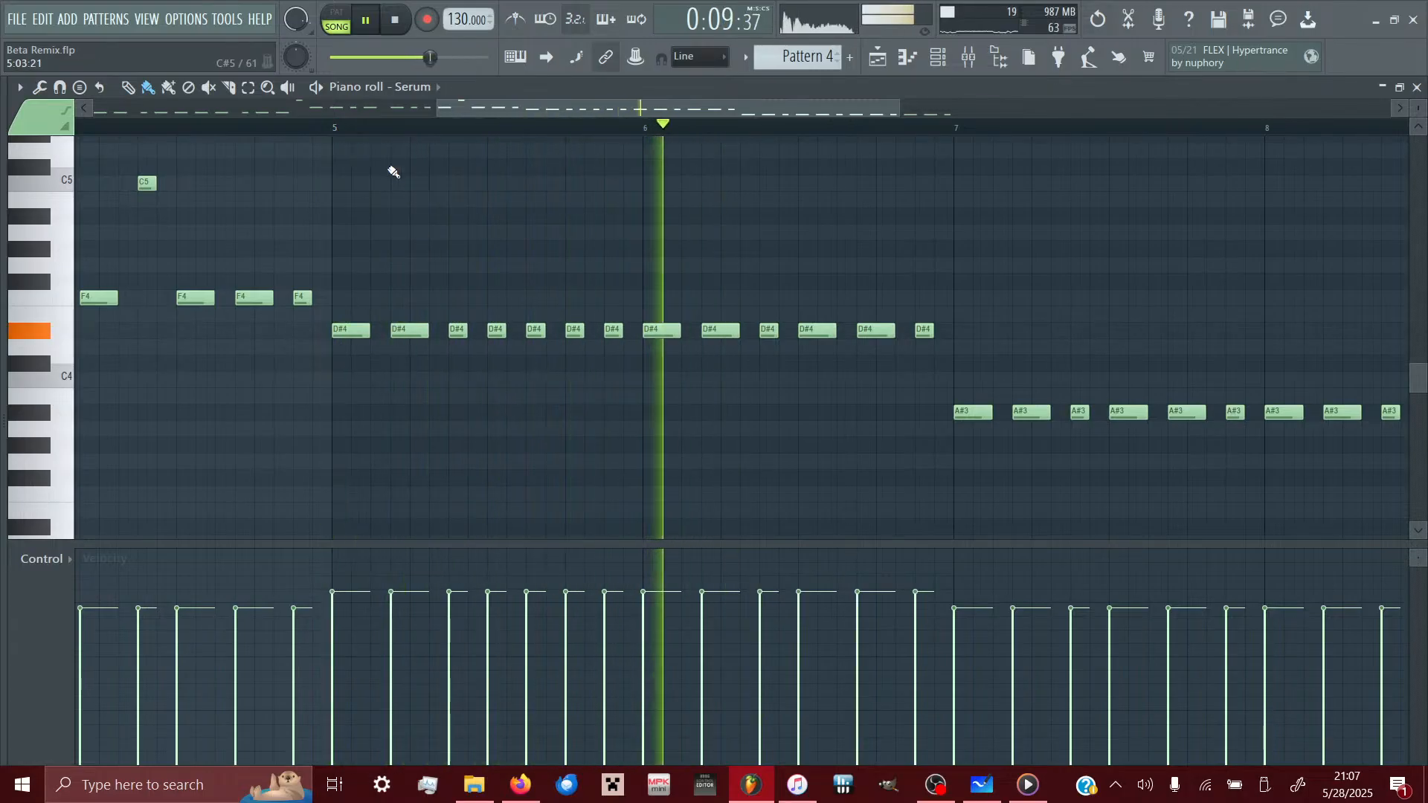
left_click(336, 128)
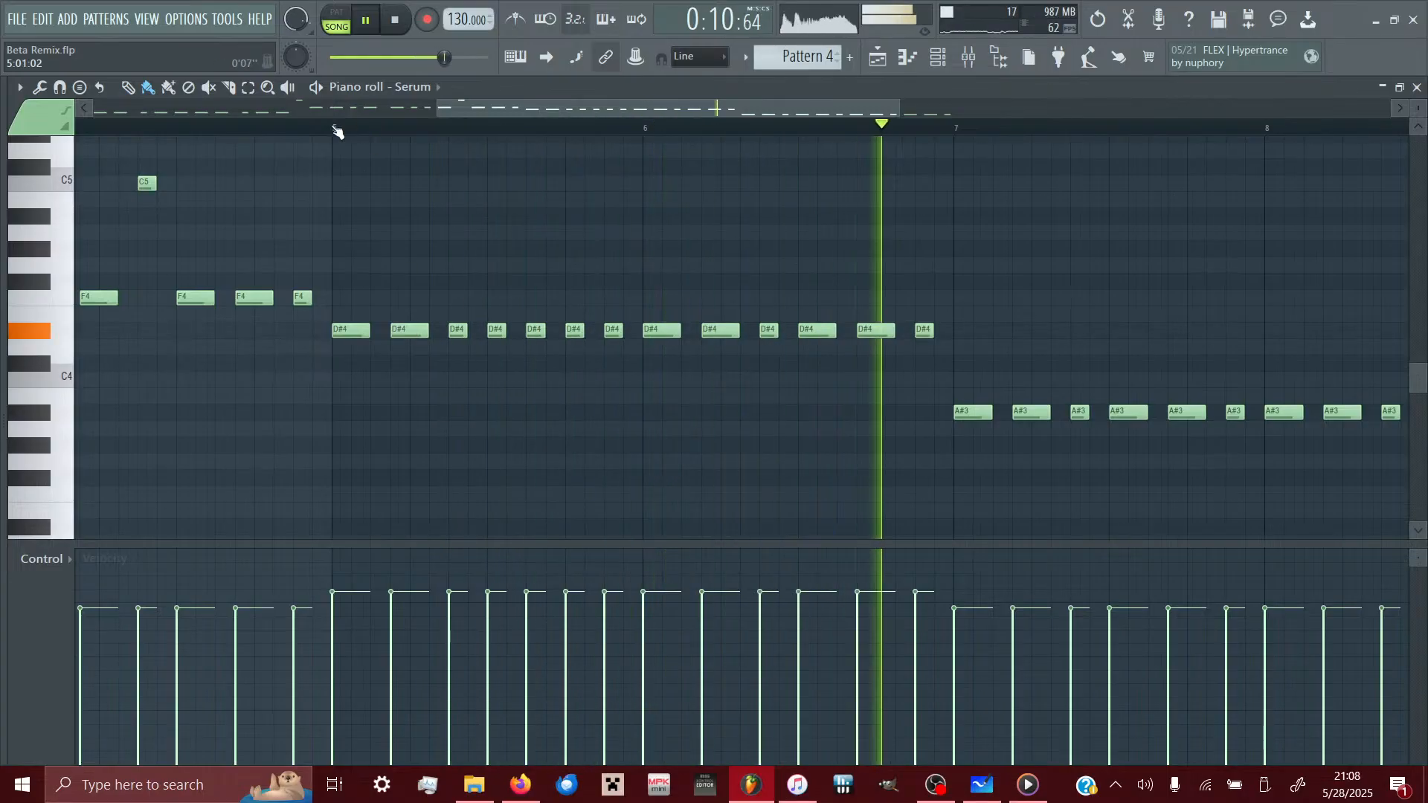
left_click(335, 131)
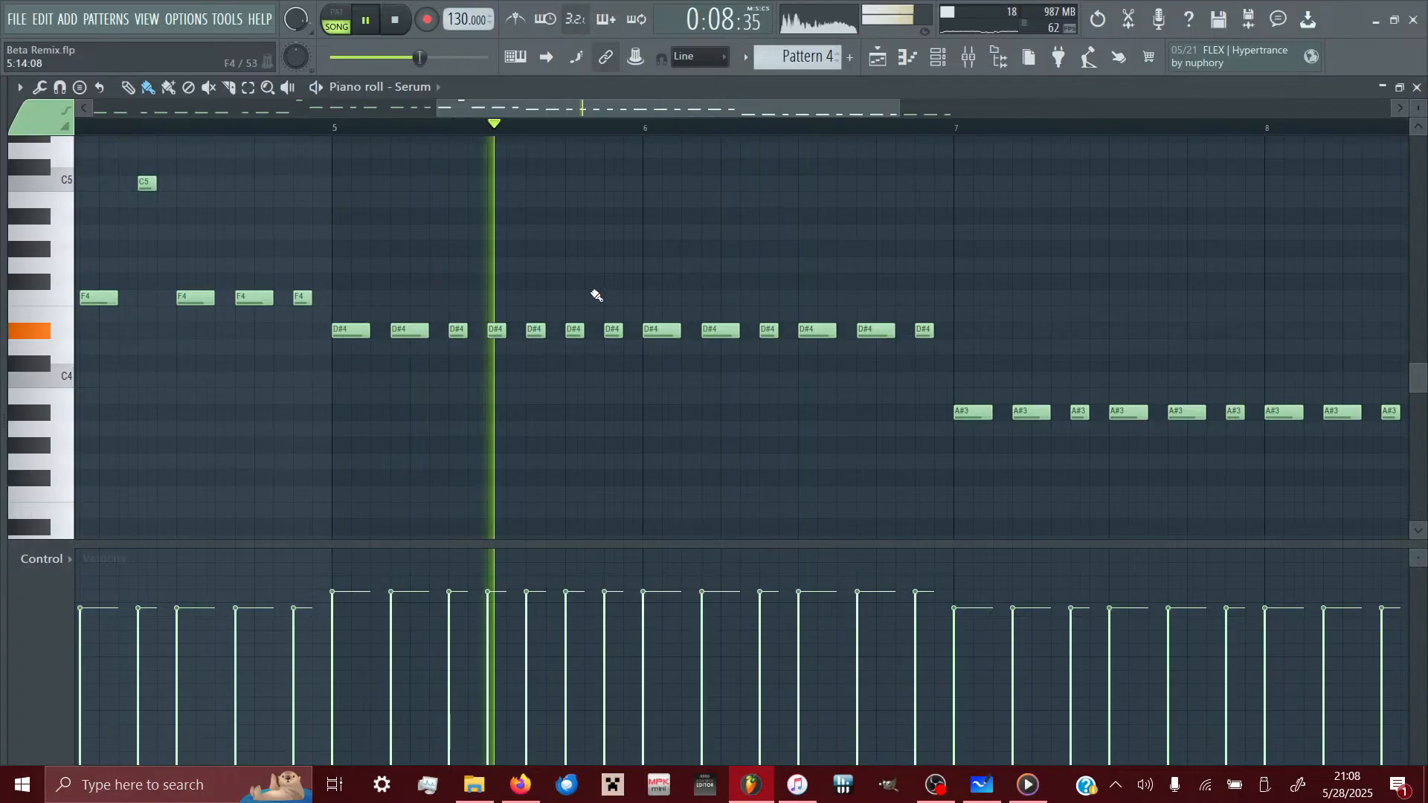
- Lengthen the sixth D#4 of bar 5 to two steps, move the bar's last short D#4 one step later, and replay from bar 5
left_click_drag(584, 331, 634, 331)
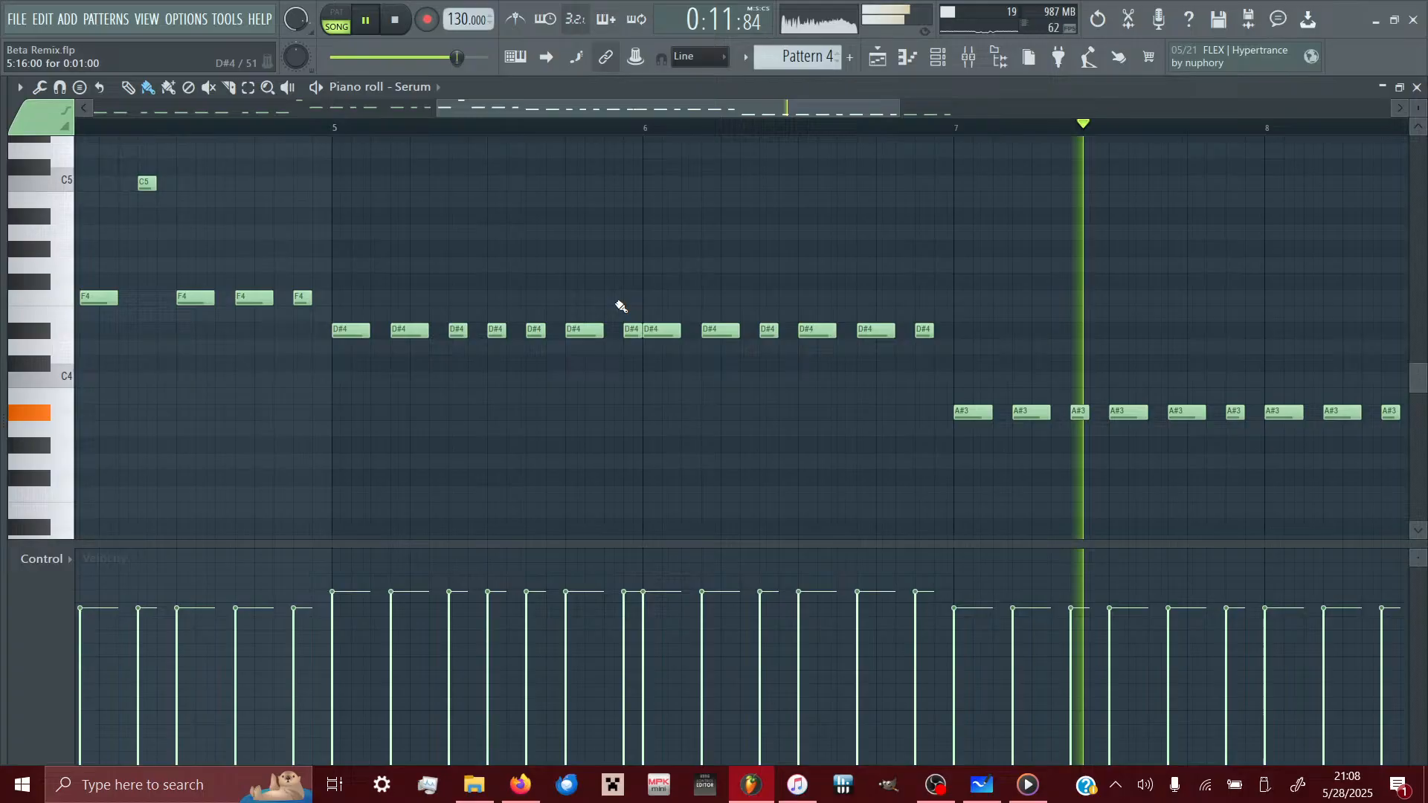
left_click(336, 131)
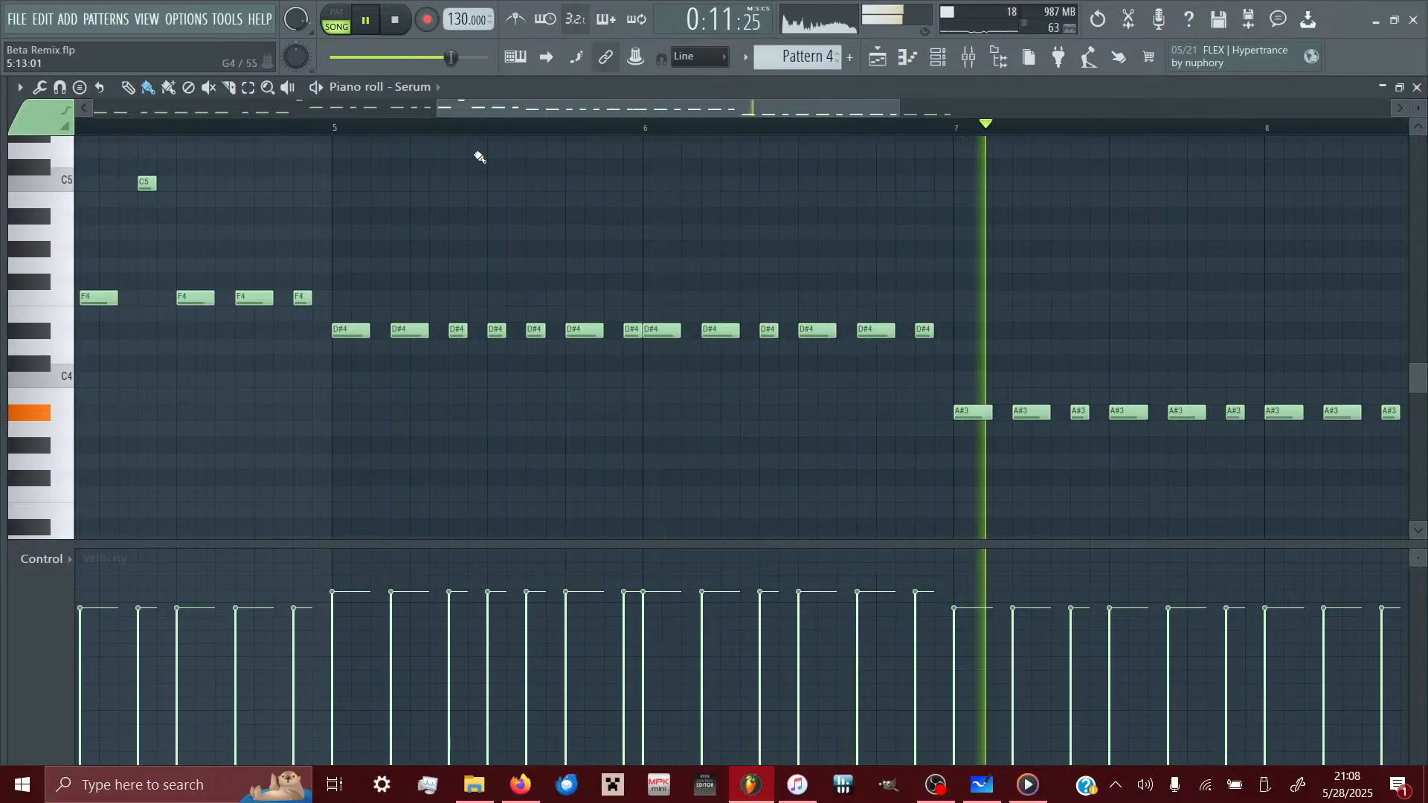
left_click(335, 132)
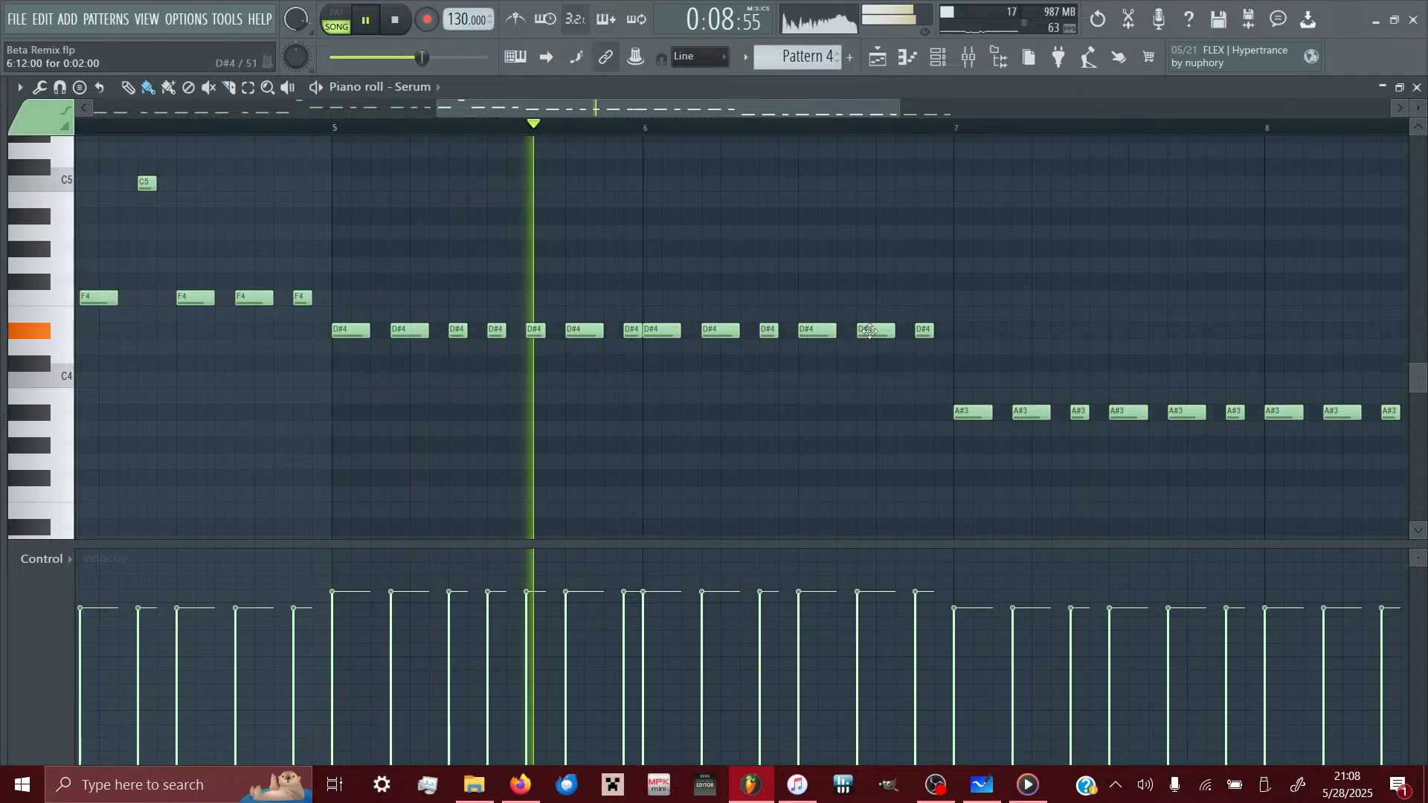
- Shorten the fourth and fifth D#4 notes of bar 6 to one step, move the fifth one step earlier, and add a short D#4 before the last
left_click_drag(893, 331, 884, 332)
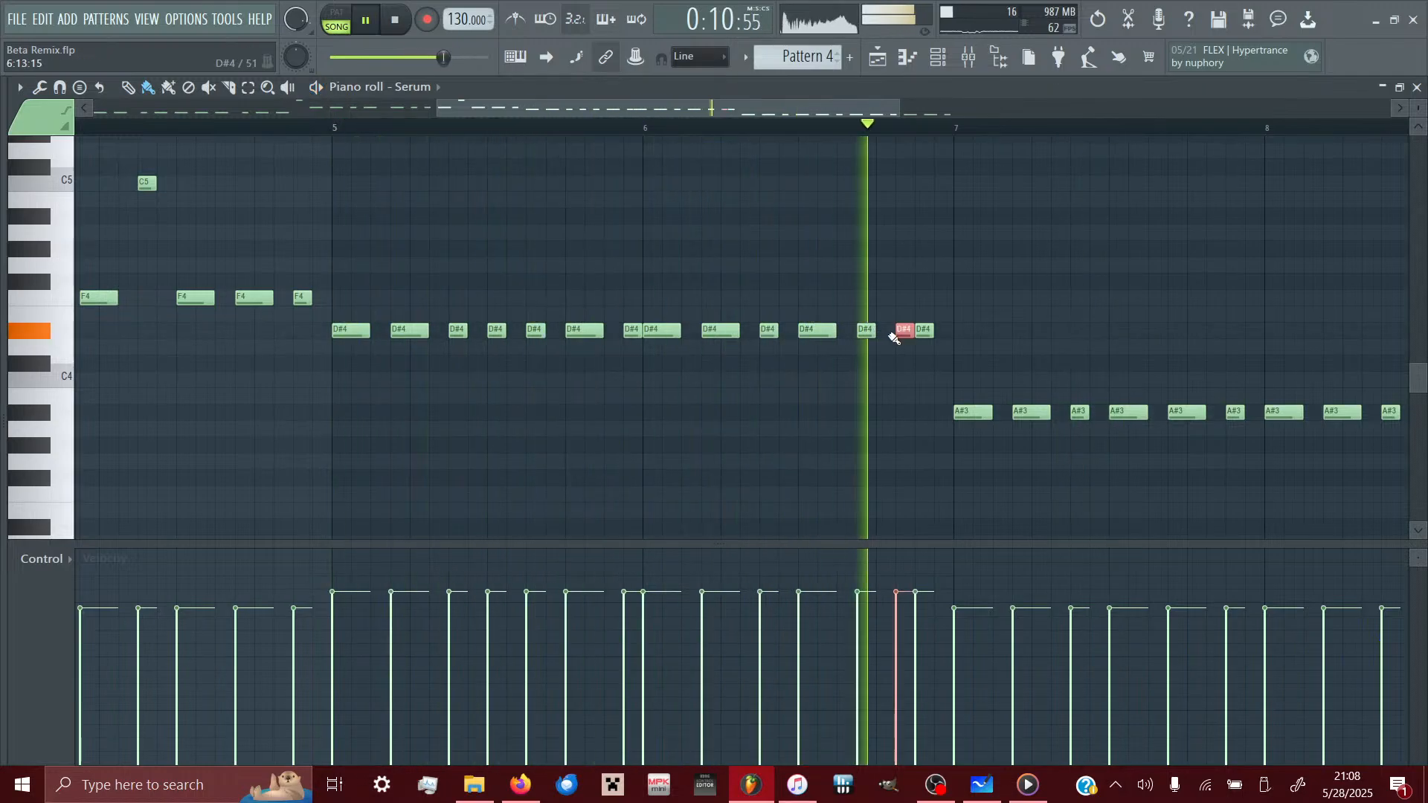
left_click(325, 130)
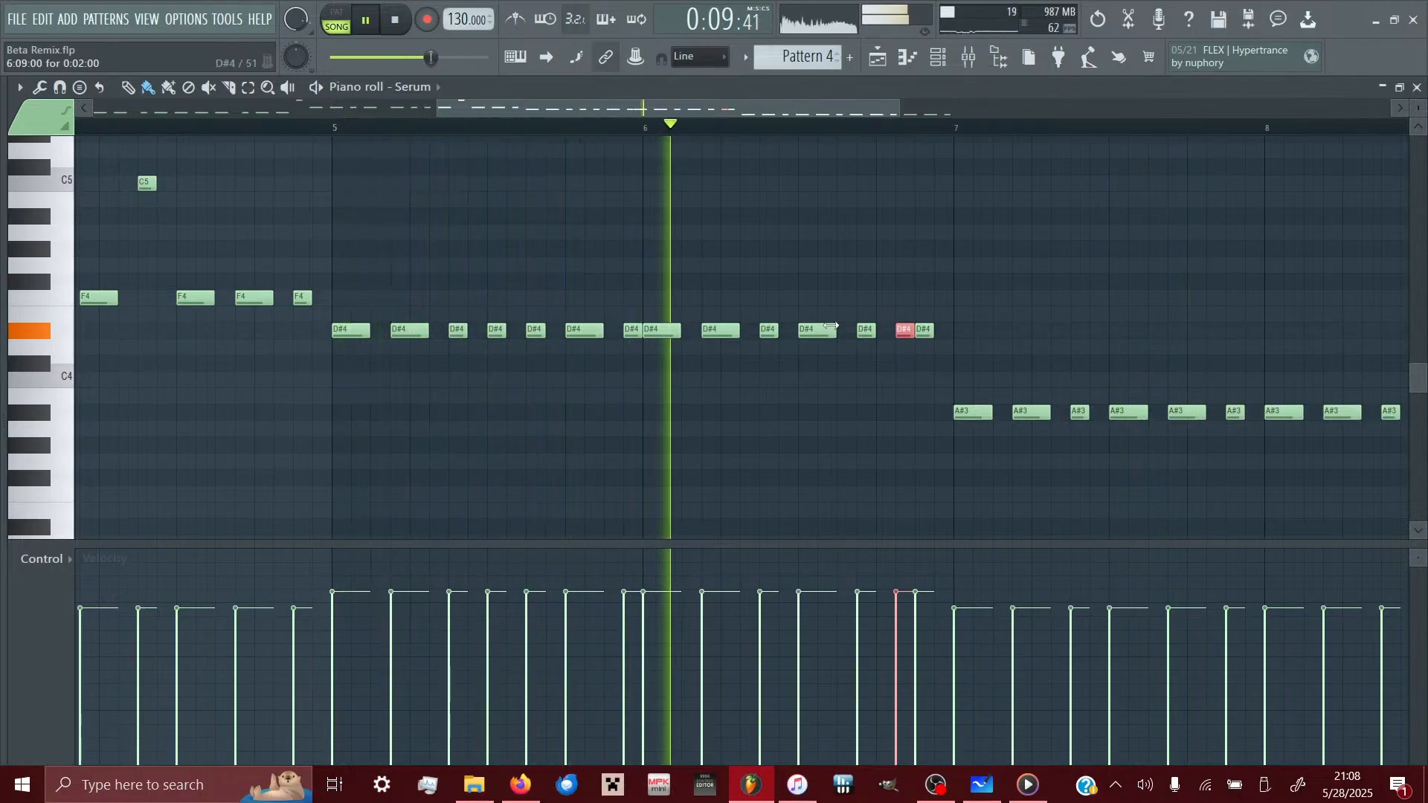
mouse_move(831, 326)
left_mouse_down()
mouse_move(813, 325)
mouse_move(843, 330)
left_mouse_up()
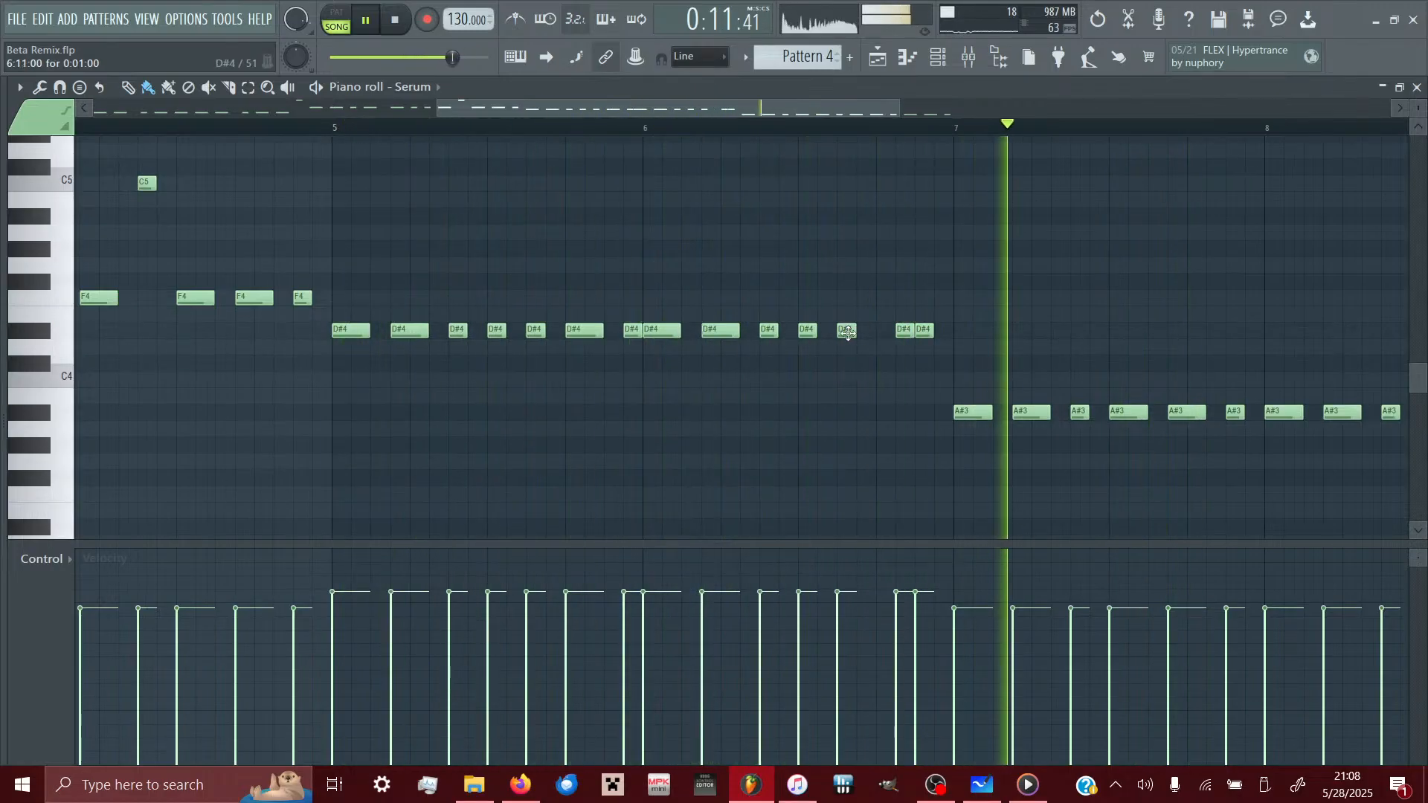
left_click(878, 332)
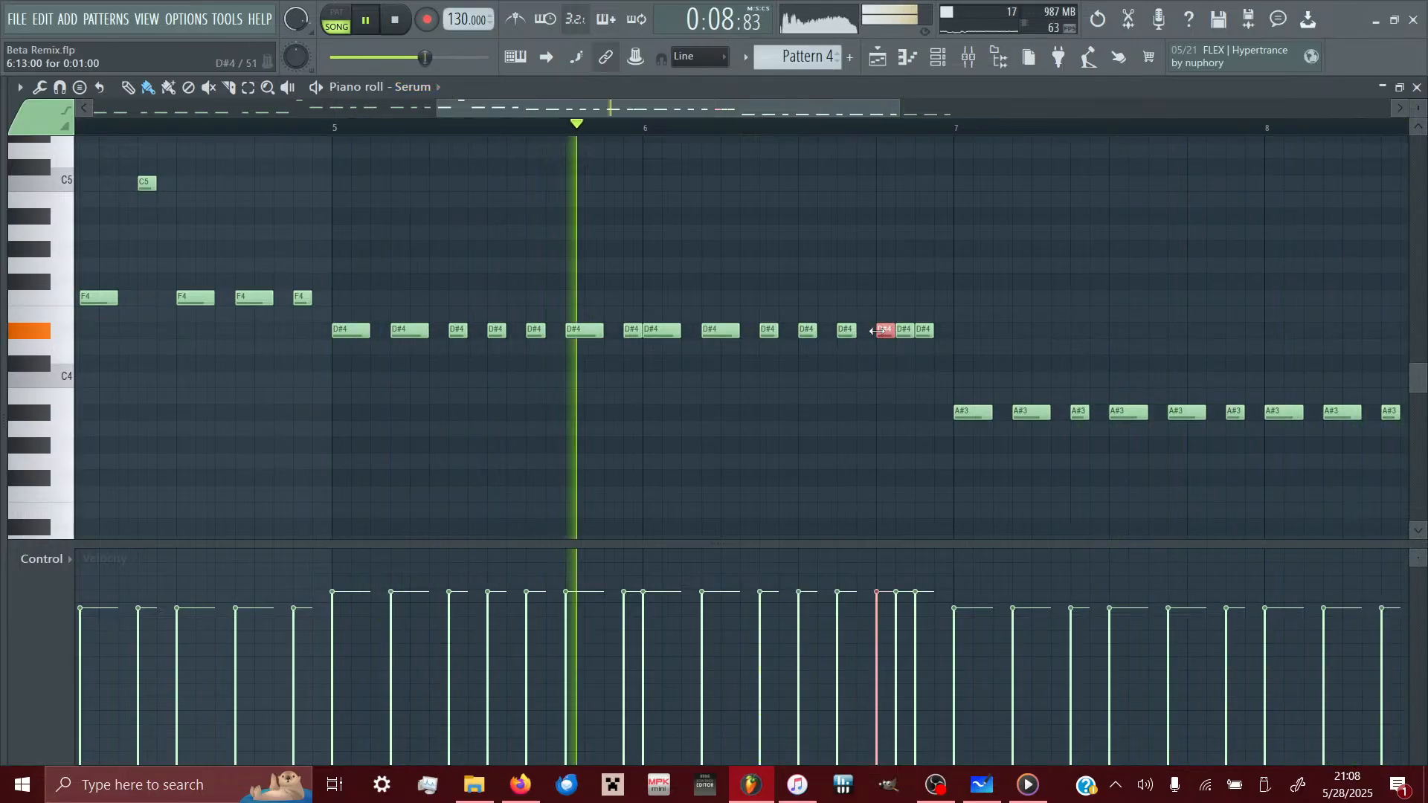
right_click(882, 331)
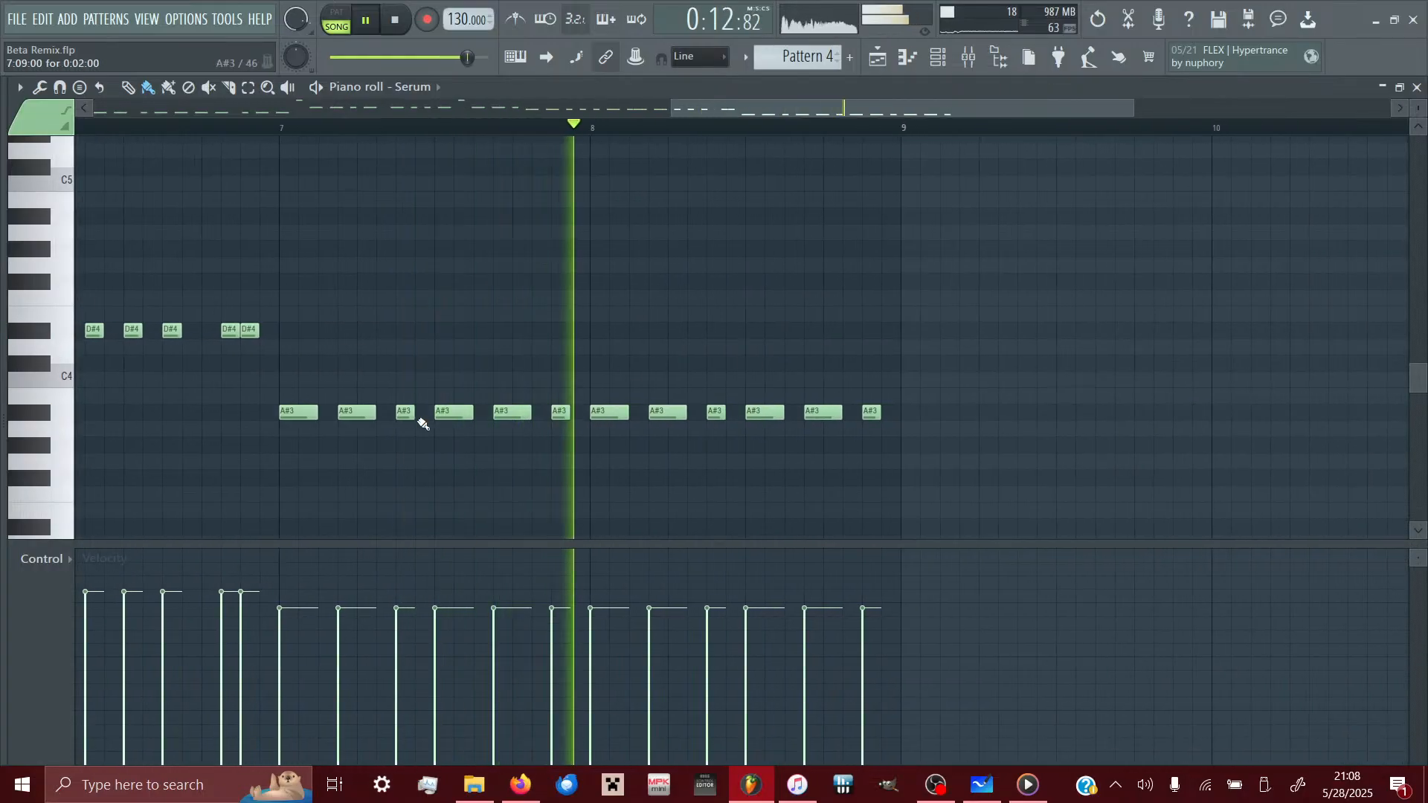
- Shorten the fourth A#3 note of bar 7 to one step and add a one-step A#3 two steps after it
scroll(272, 116, "left", 2)
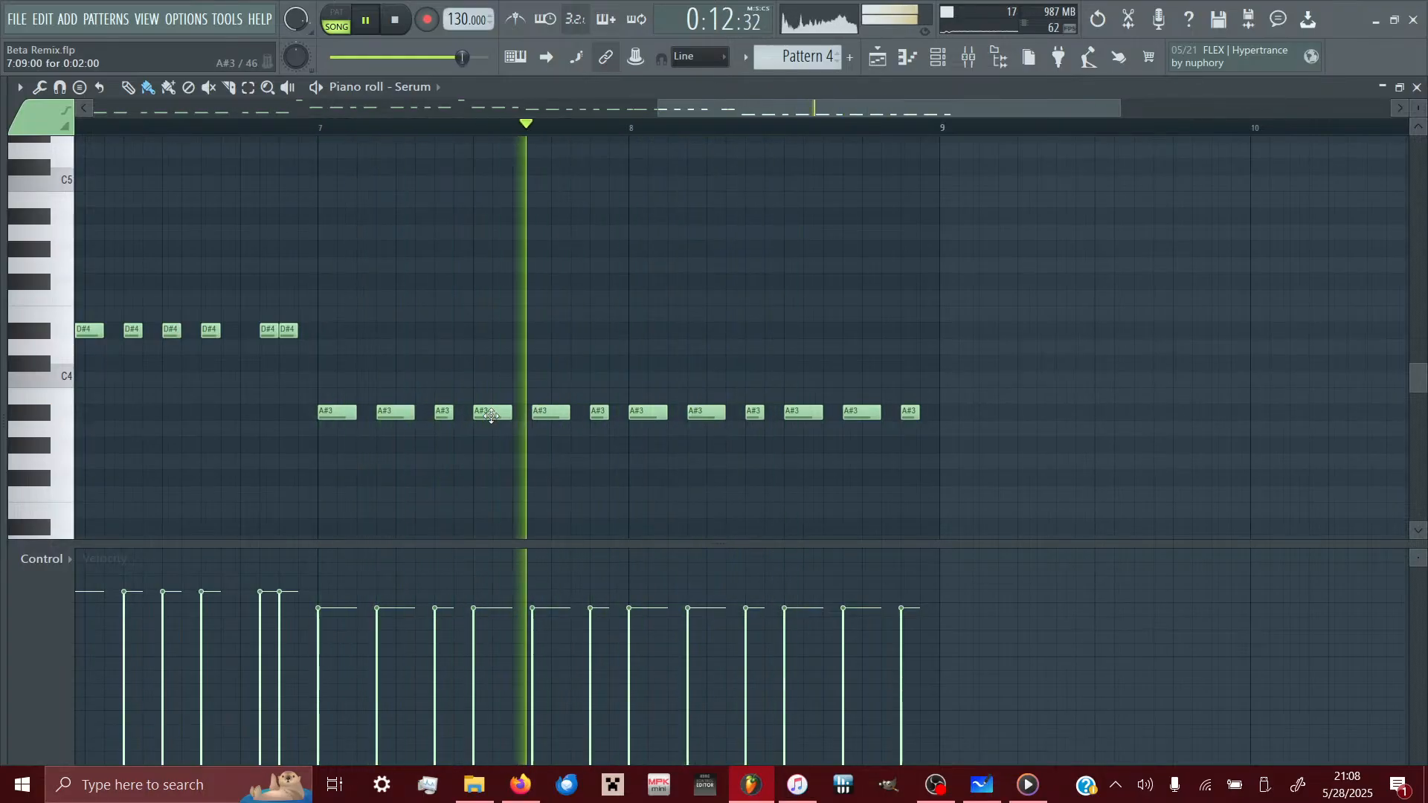
left_click_drag(509, 416, 488, 416)
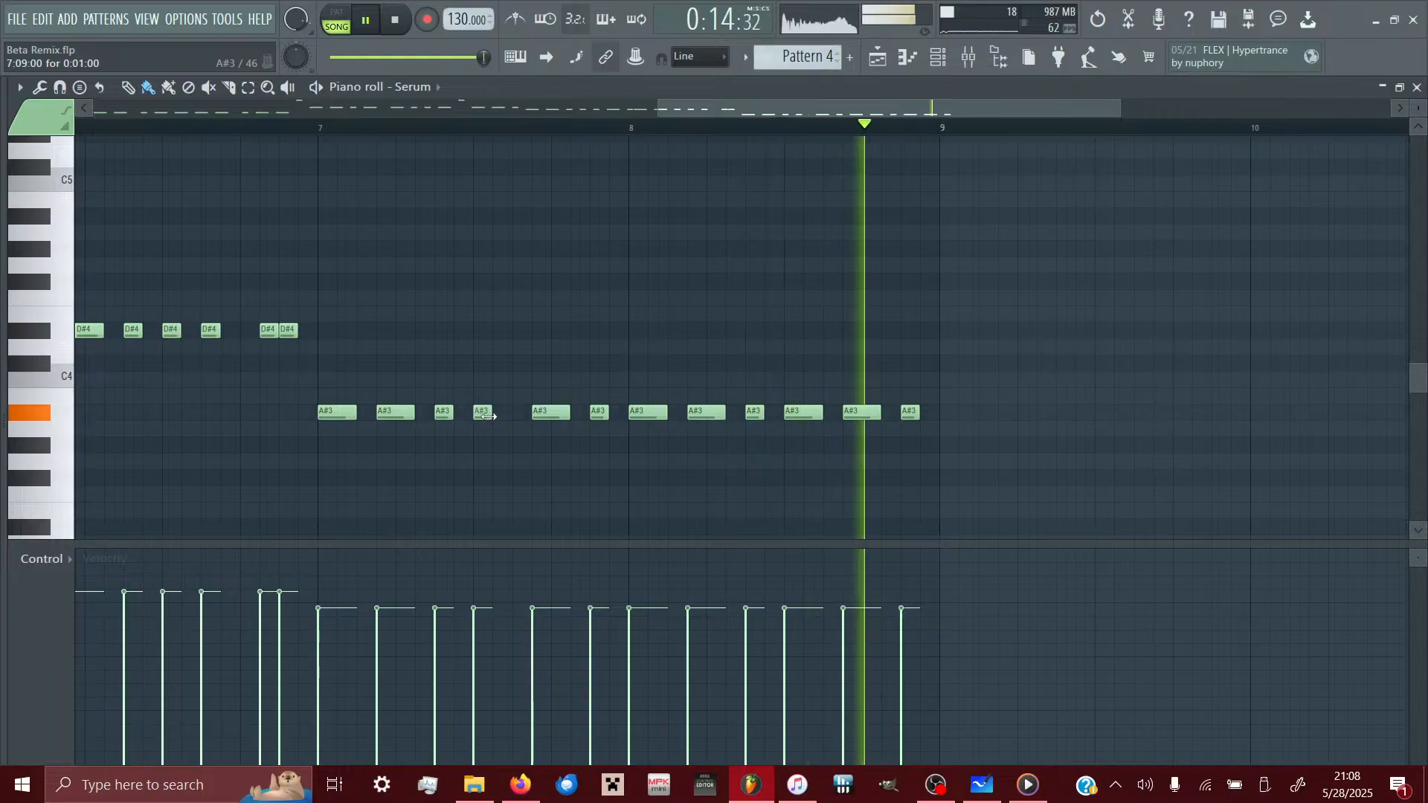
left_click(519, 412)
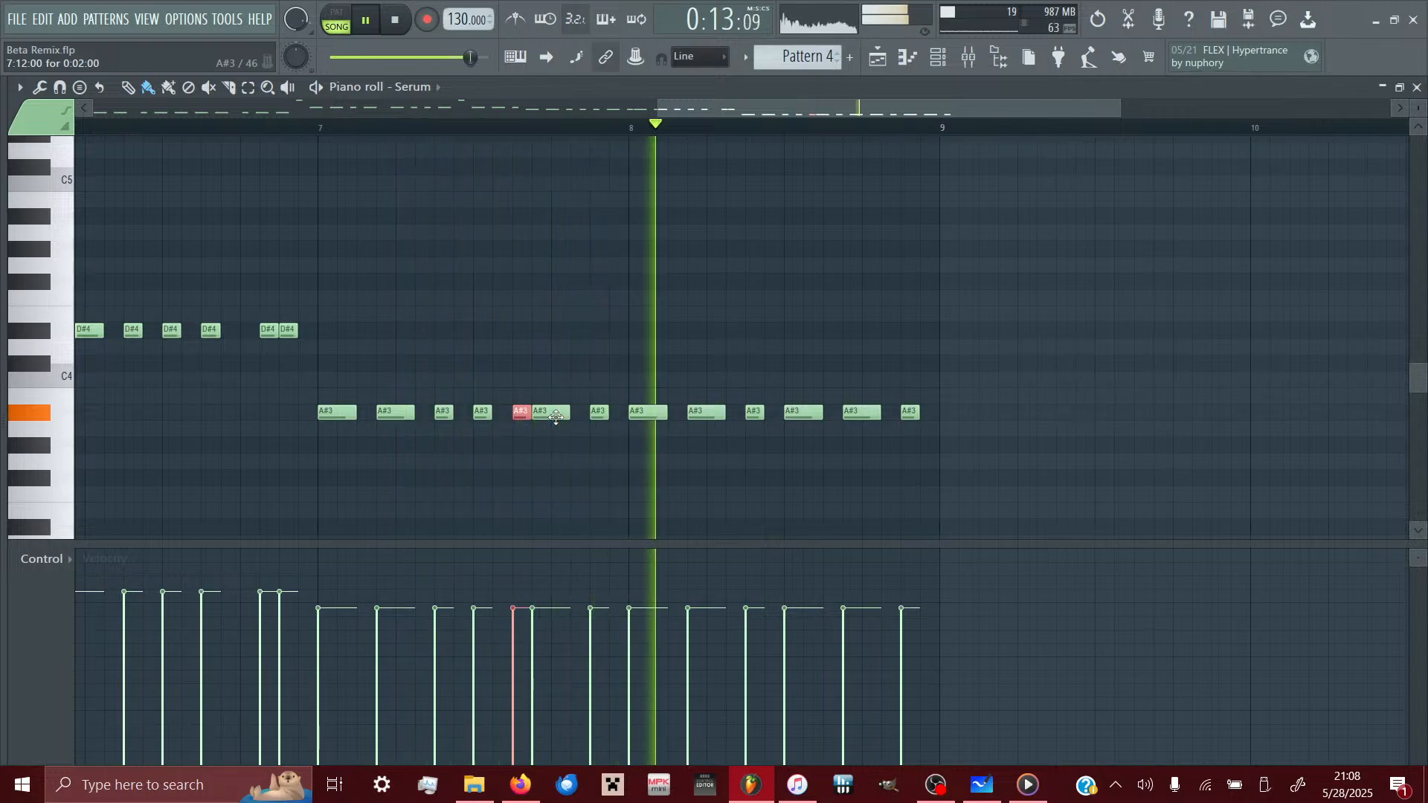
- Shift the last two A#3 notes of bar 7 and first two of bar 8 later, shorten bar 8's first to one step, and replay from bar 7
left_click_drag(556, 417, 576, 414)
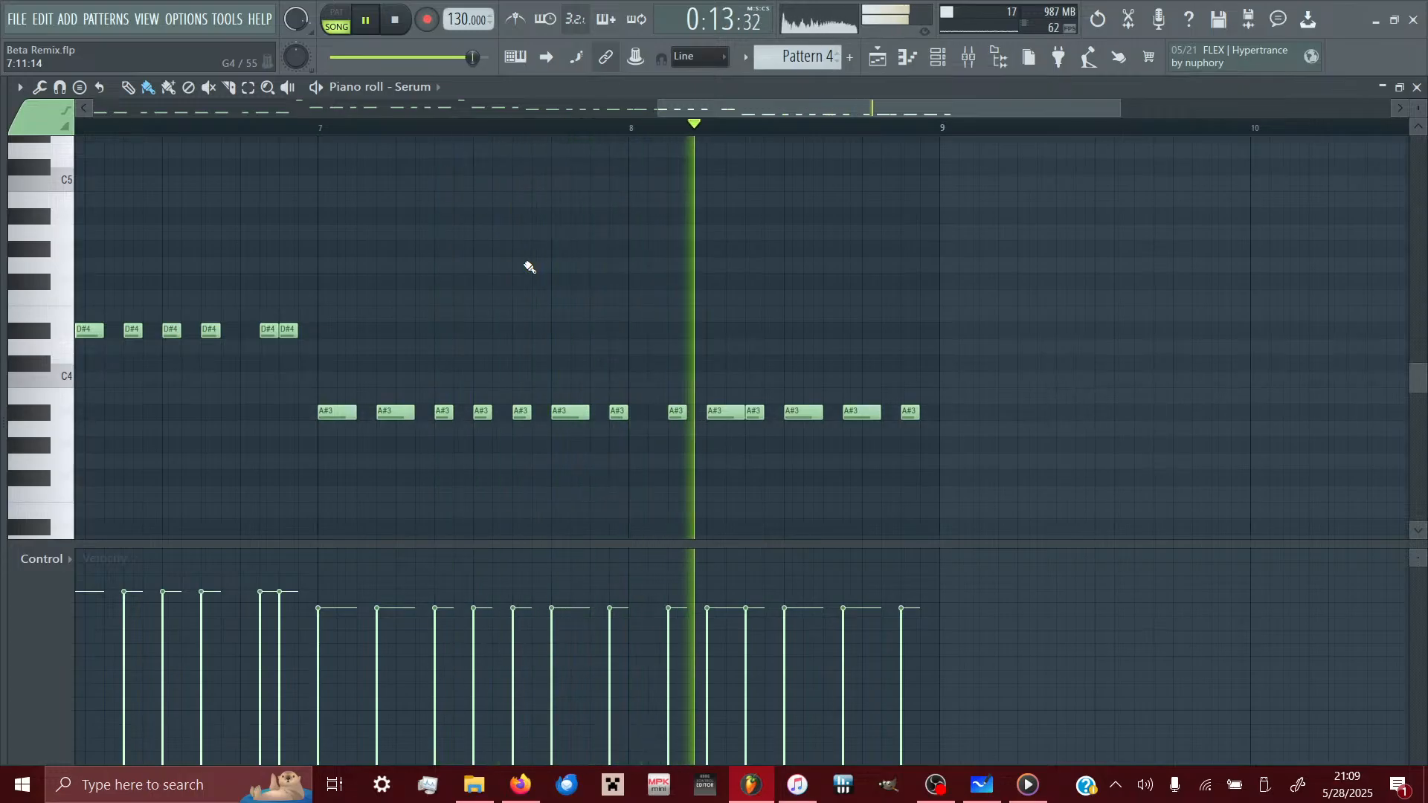
left_click(323, 131)
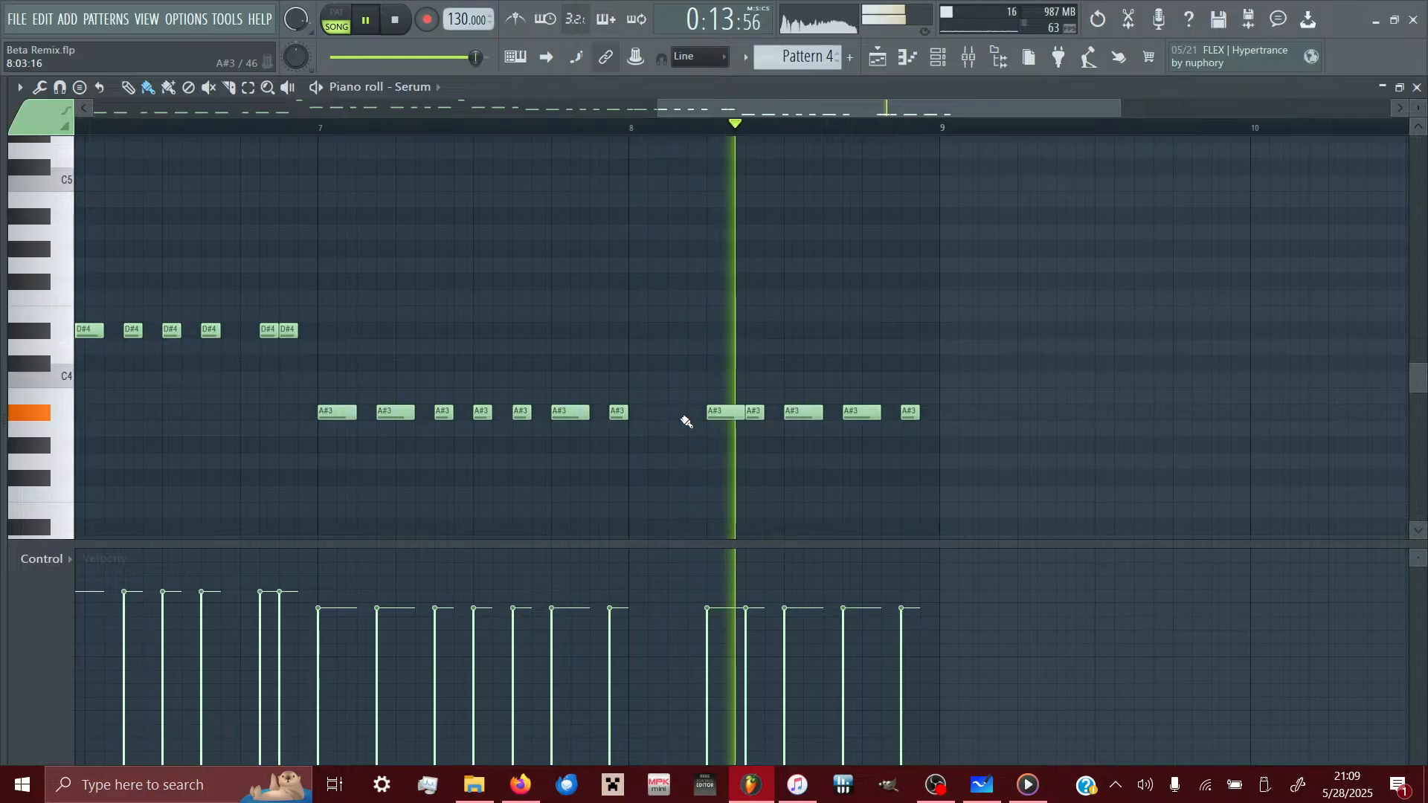
left_click(333, 131)
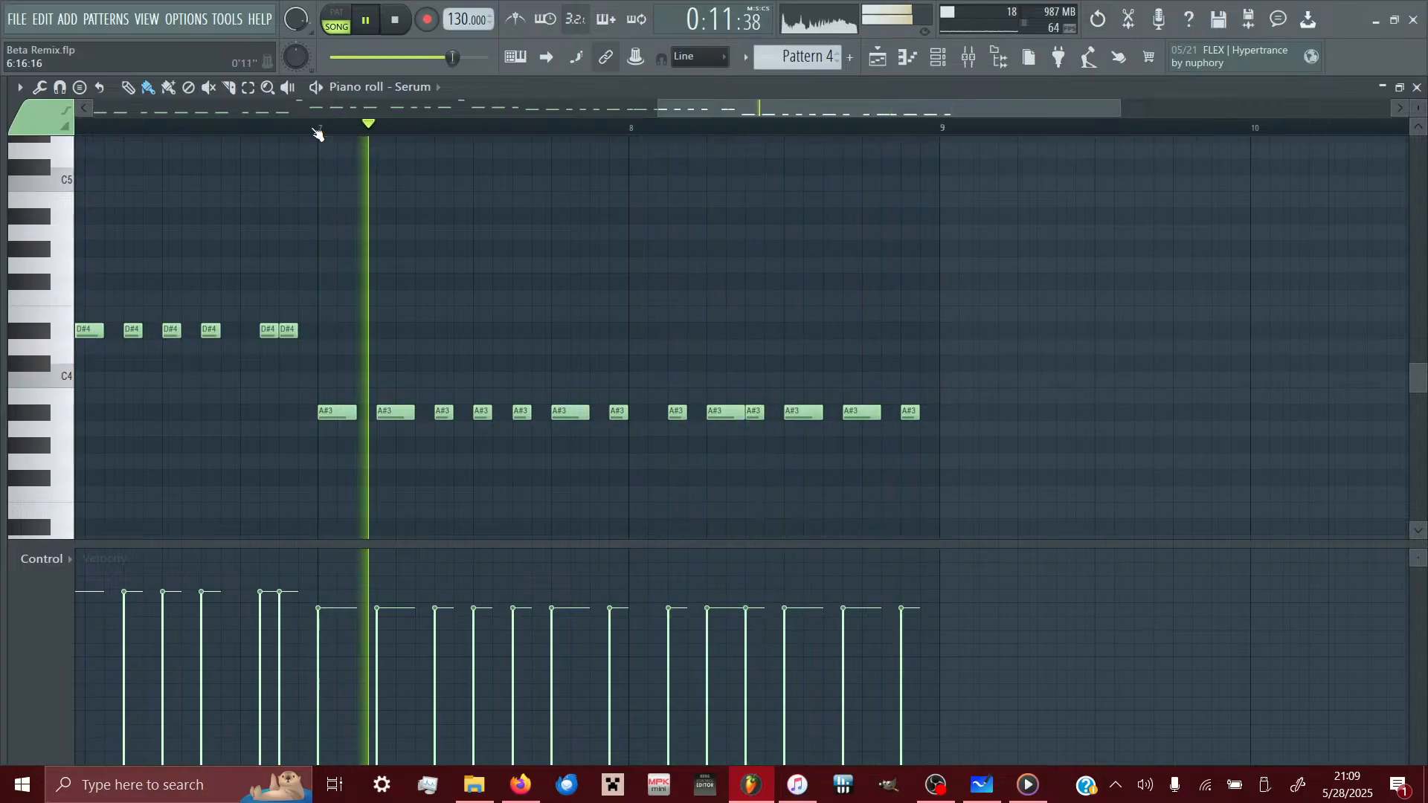
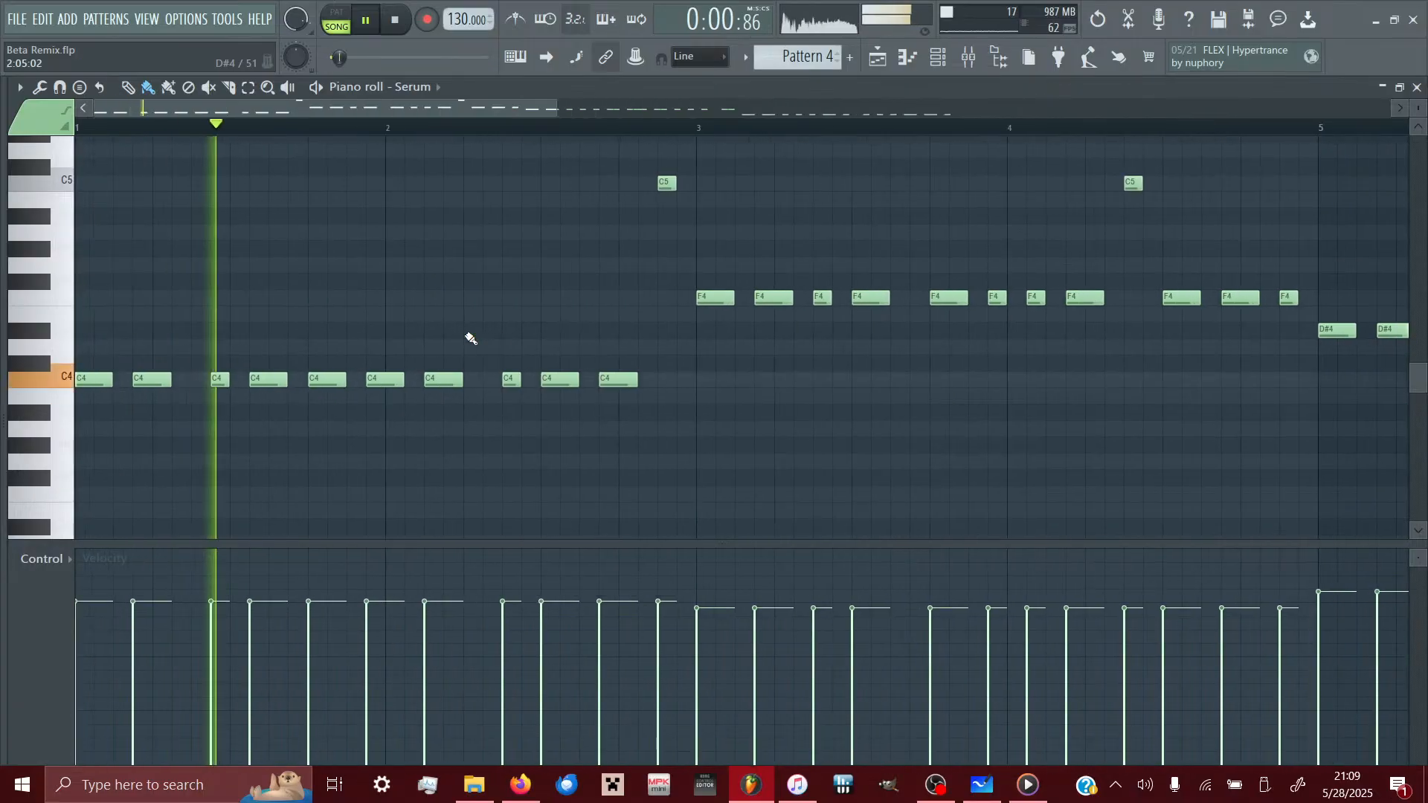
- Try raising the C4 note that crosses from bar 1 into bar 2 up to C5, then undo the move
left_click(396, 33)
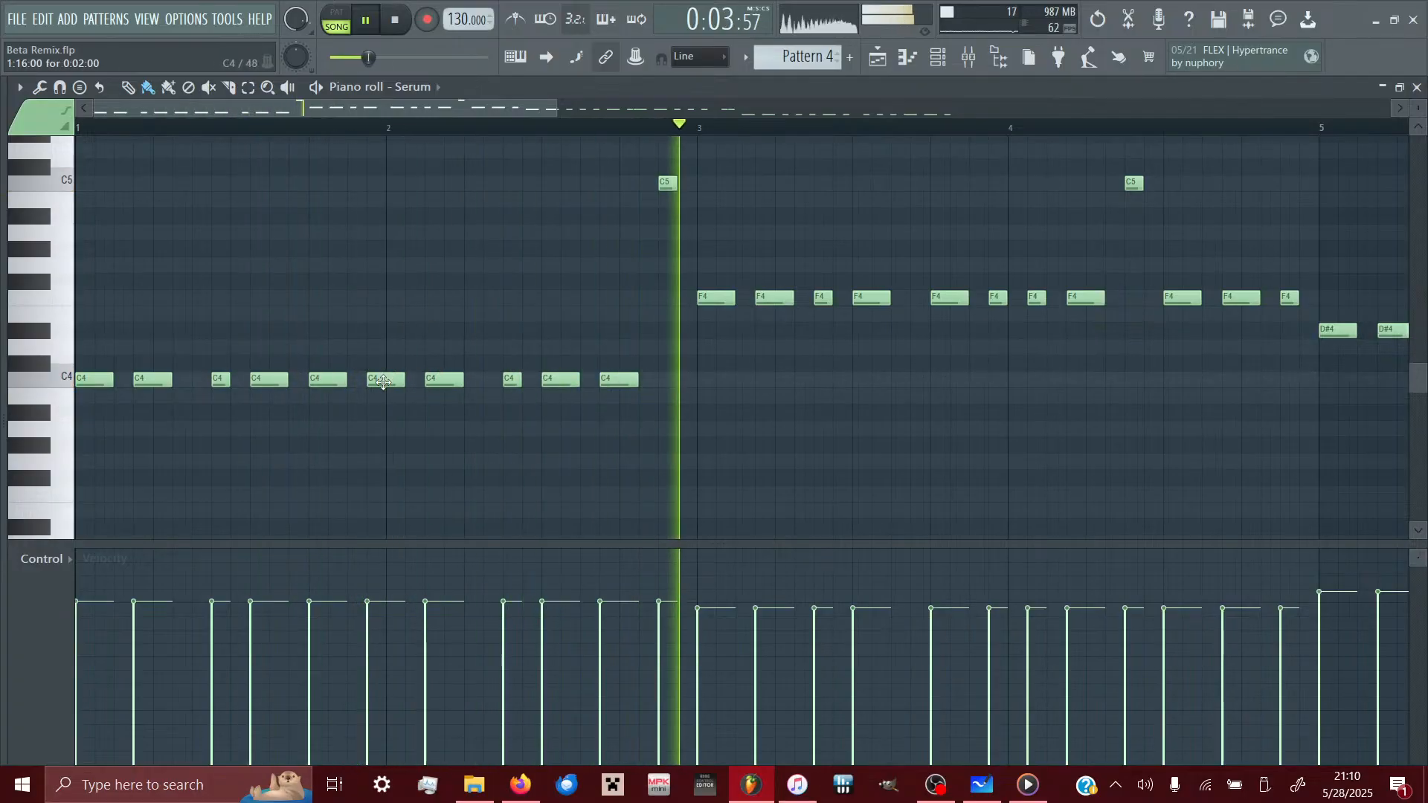
left_click_drag(385, 381, 387, 169)
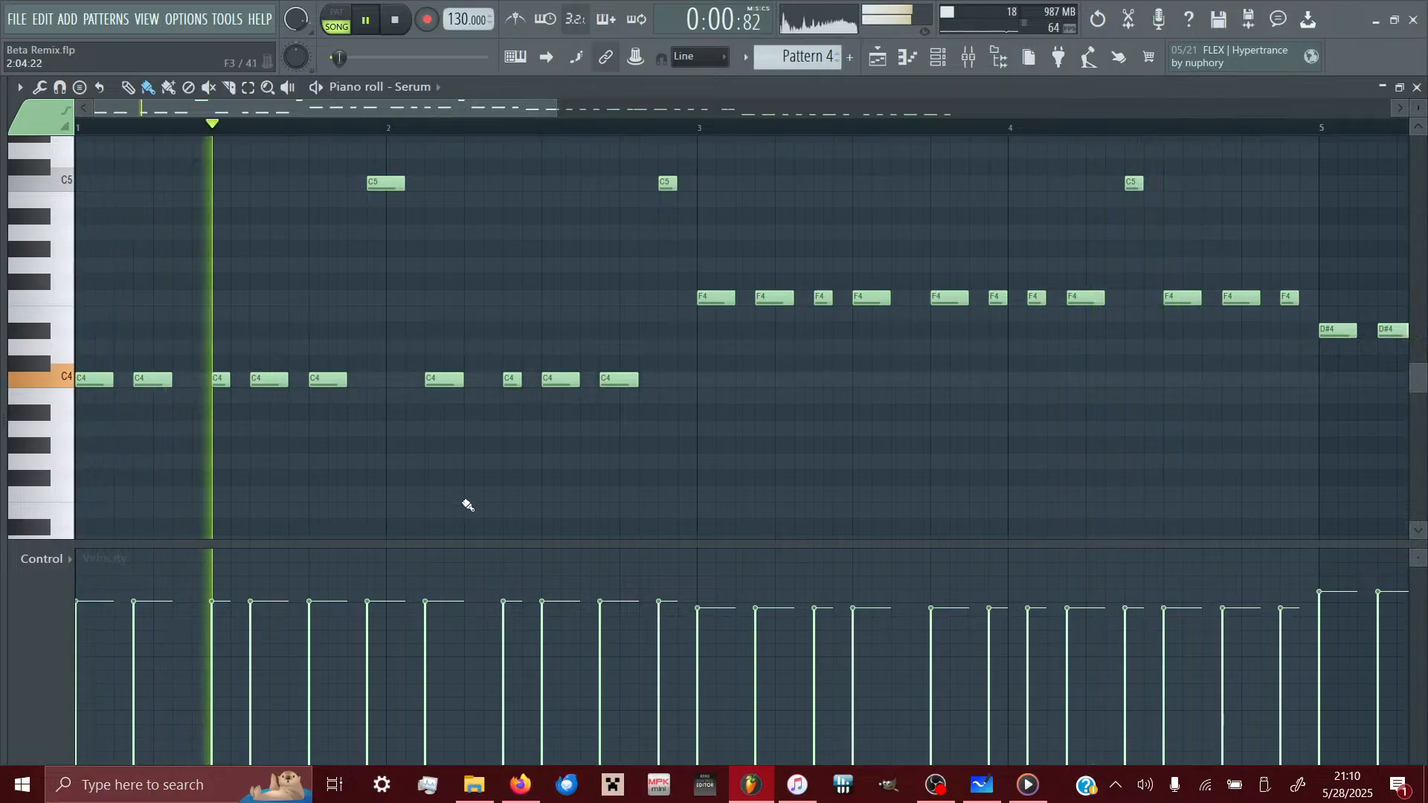
scroll(467, 505, "down", 2)
scroll(467, 504, "up", 5)
key("ctrl+z")
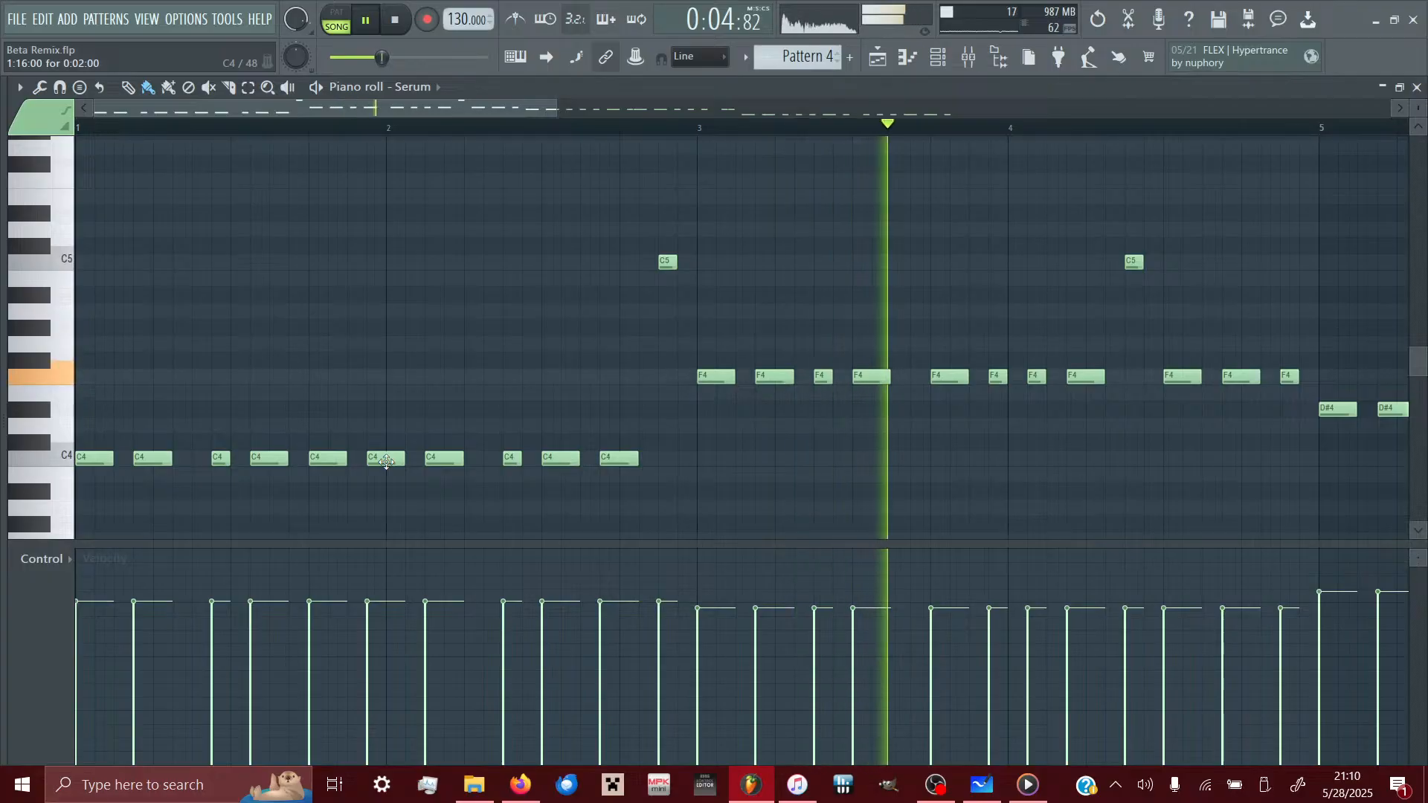
- Raise the C4 note crossing from bar 1 into bar 2 by one octave to C5
left_click_drag(386, 478, 388, 394)
key("ctrl+Up")
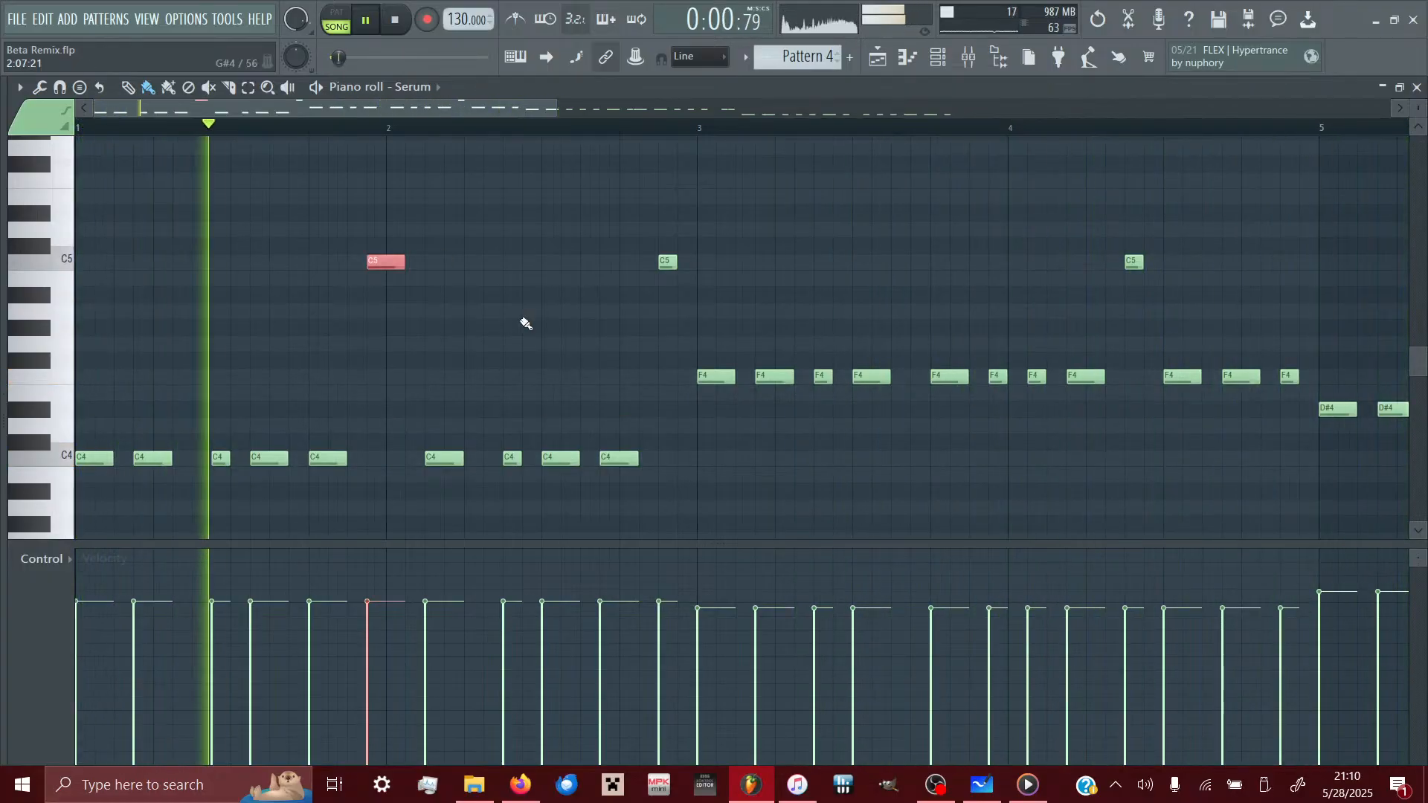
- Raise the short C5 note in bar 4 to D5
scroll(524, 324, "right", 4)
left_click_drag(810, 262, 812, 228)
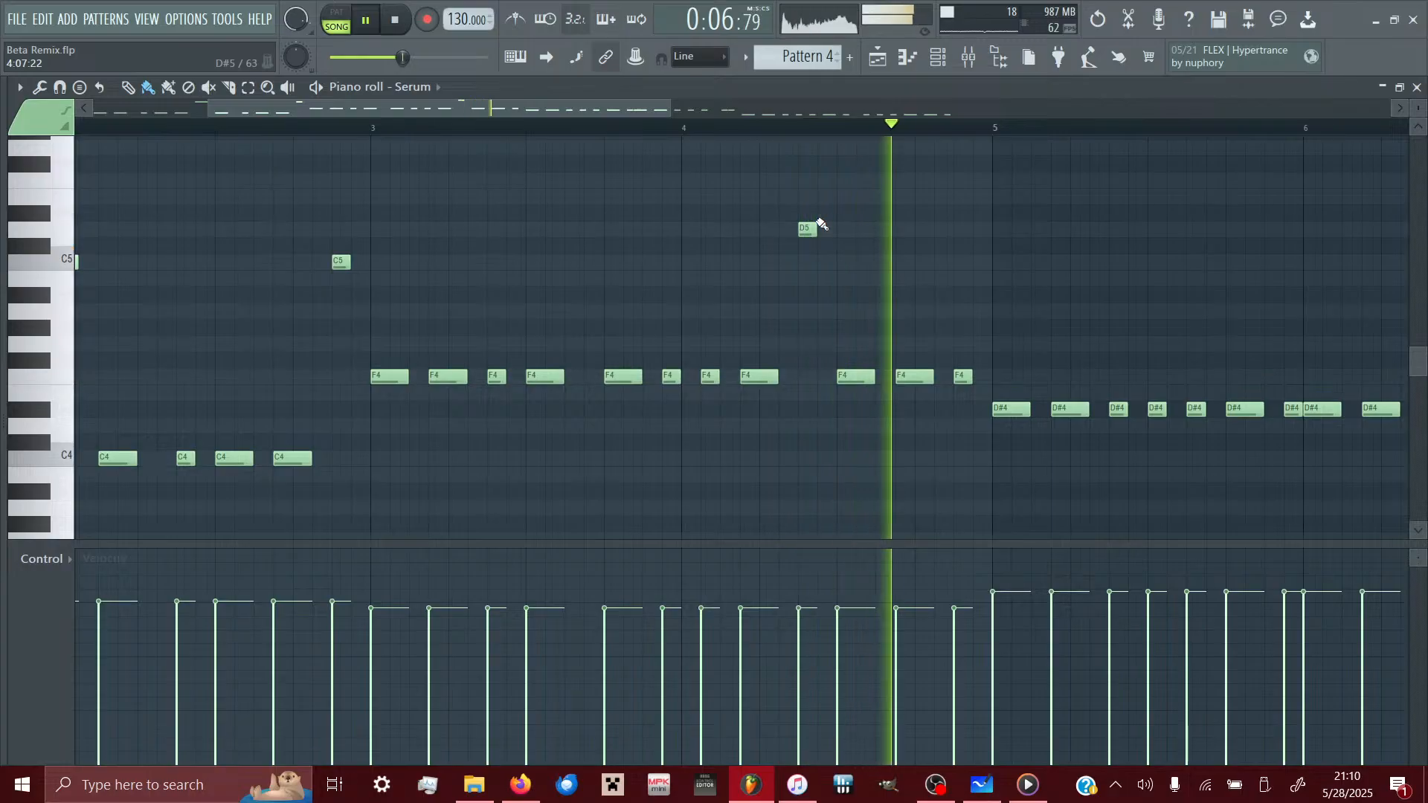
- Try the fourth D#4 note of bar 5 at C#4 and at C4, replaying from bar 5 after each move
scroll(822, 225, "right", 3)
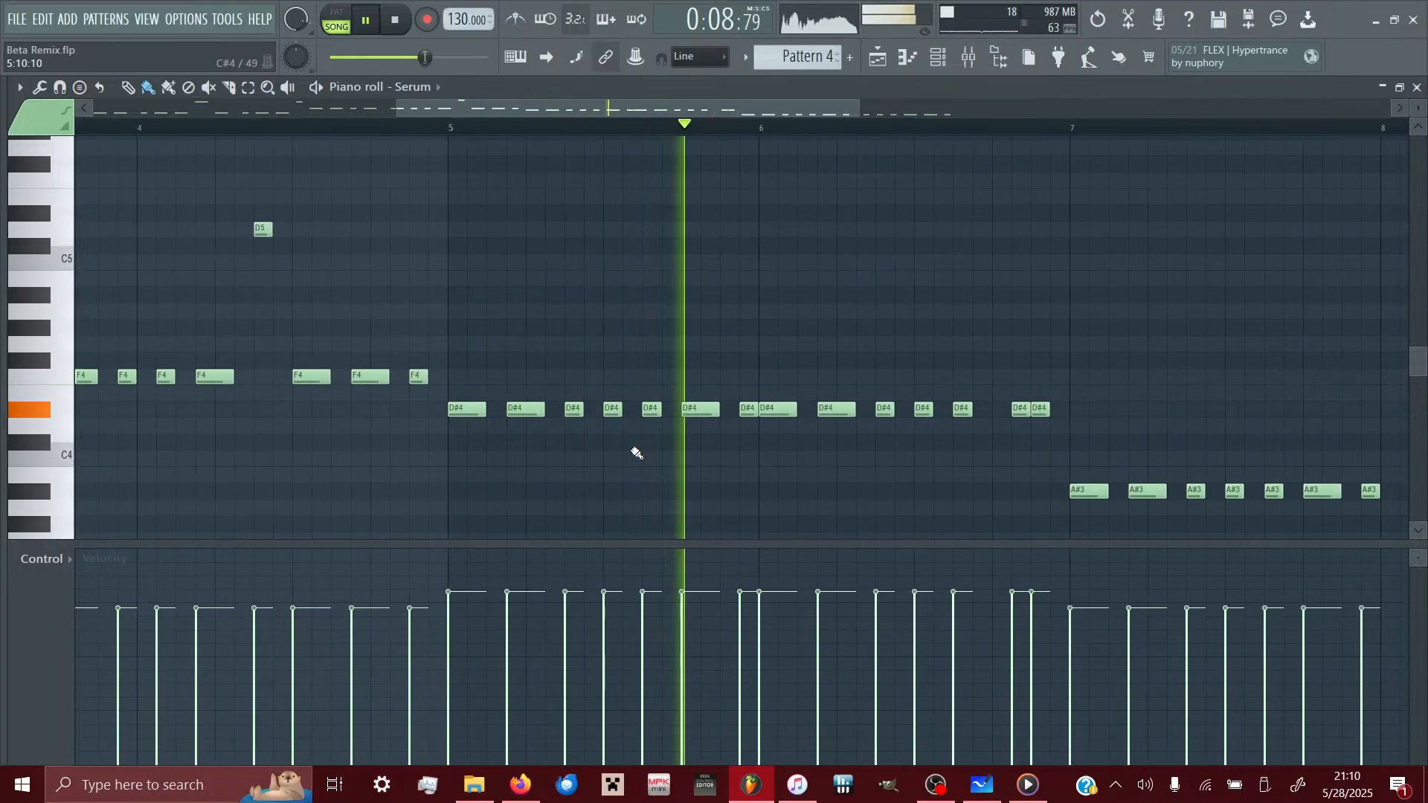
left_click(455, 130)
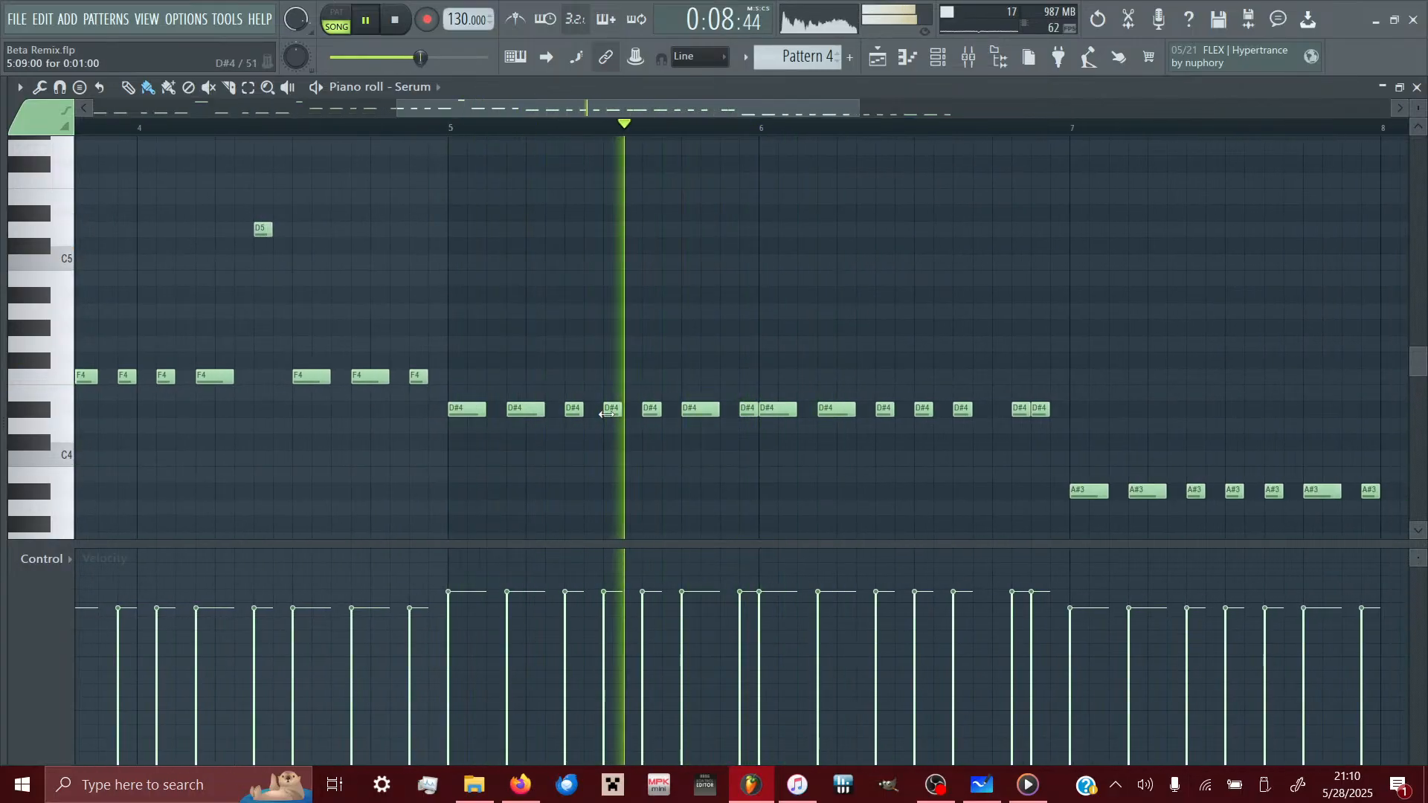
left_click_drag(611, 415, 611, 451)
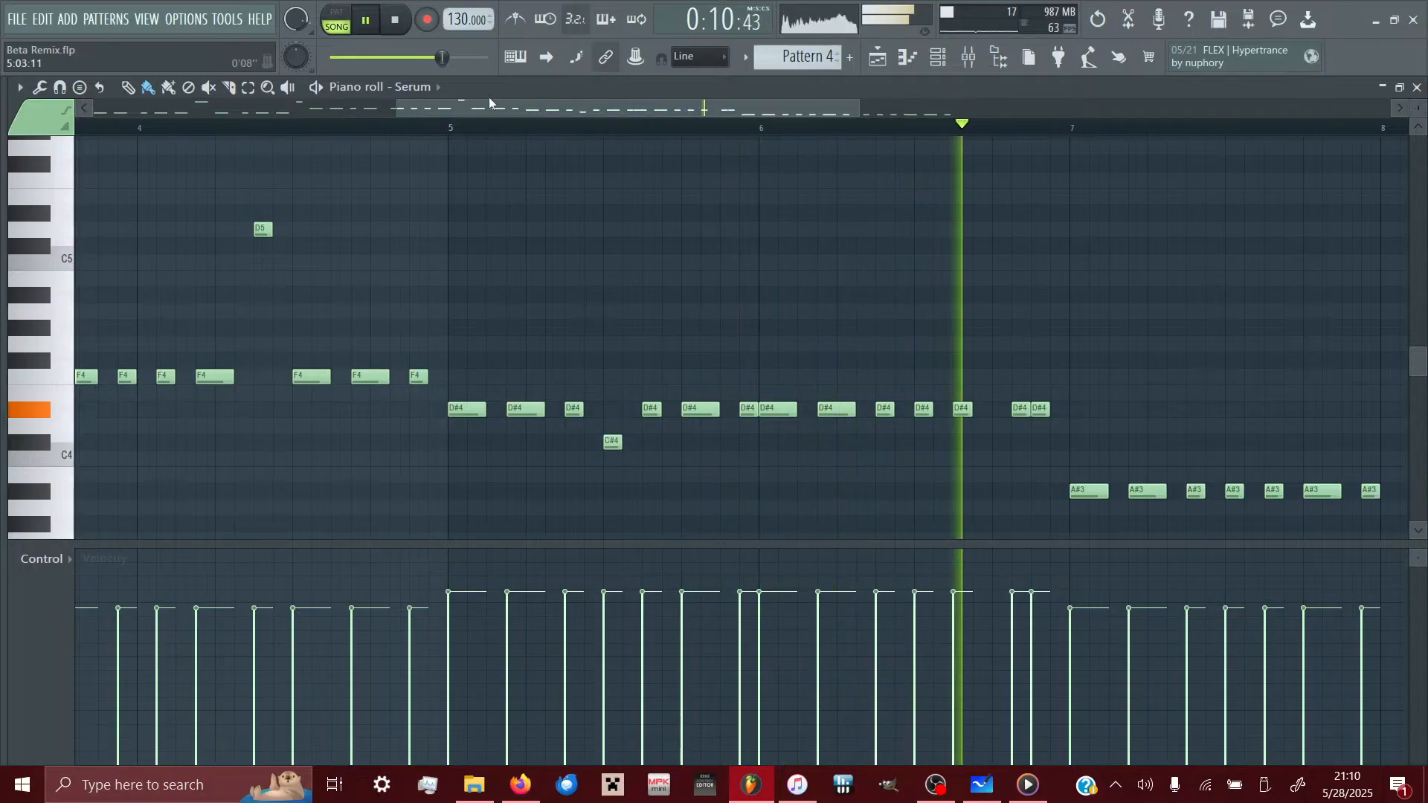
left_click(455, 129)
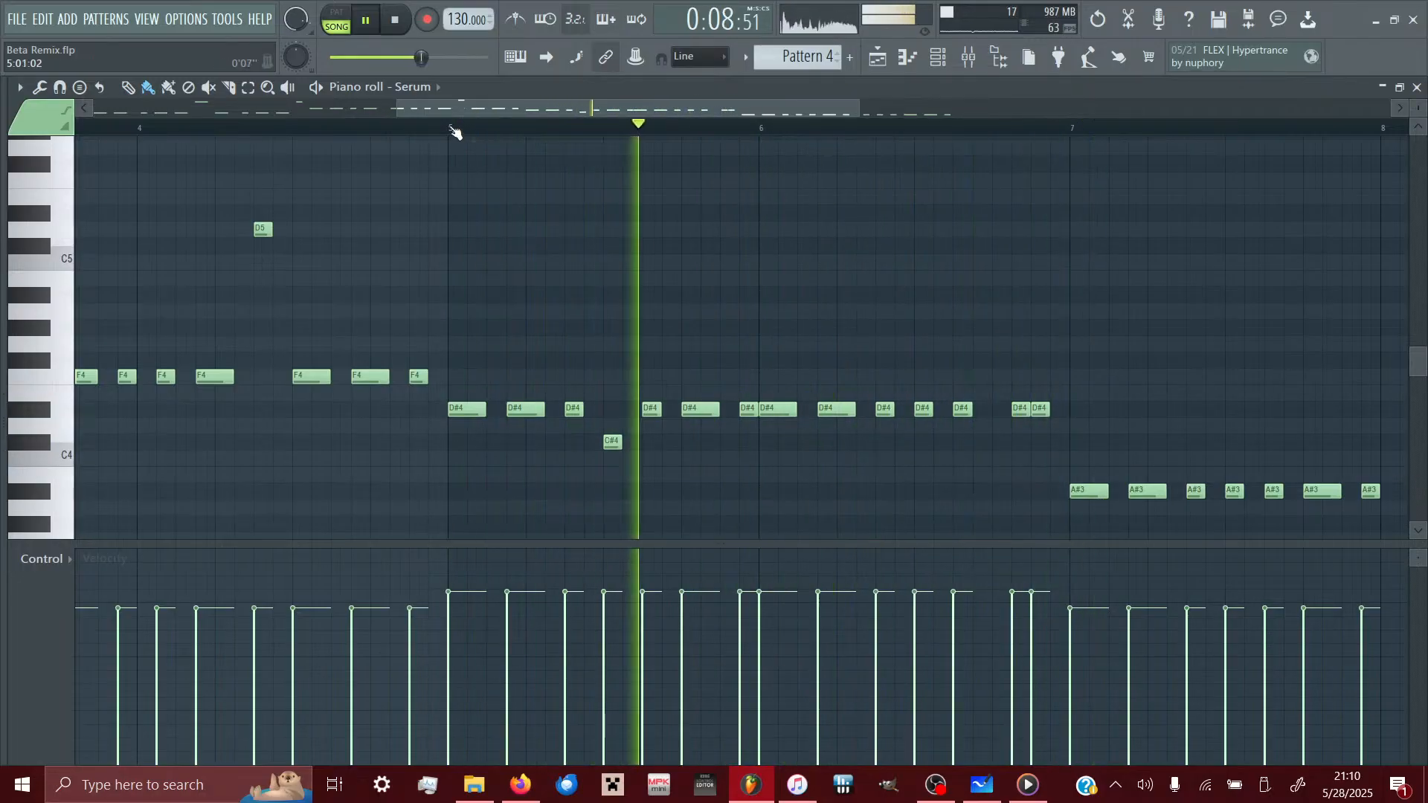
mouse_move(611, 441)
left_mouse_down()
mouse_move(615, 426)
mouse_move(617, 460)
left_mouse_up()
left_click(456, 139)
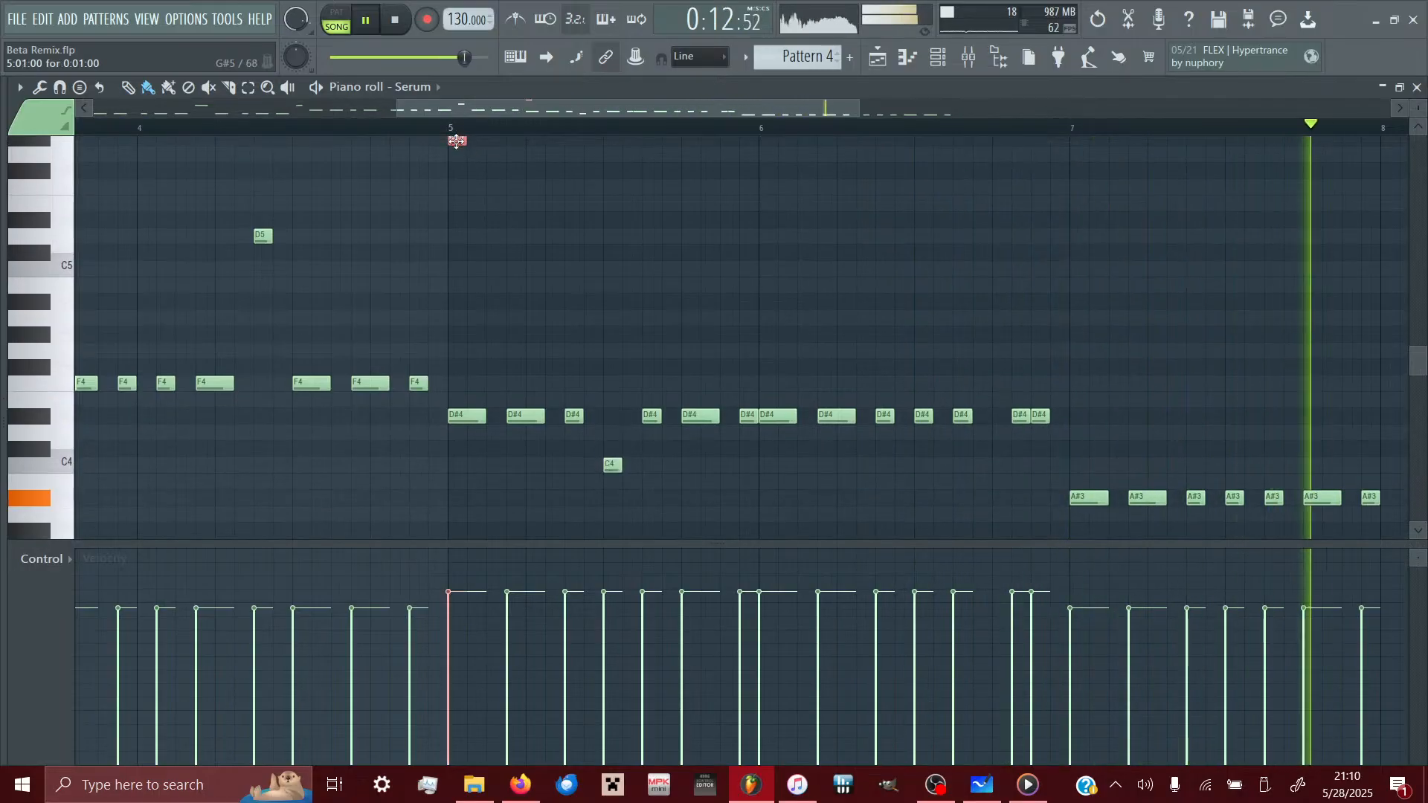
left_click(453, 132)
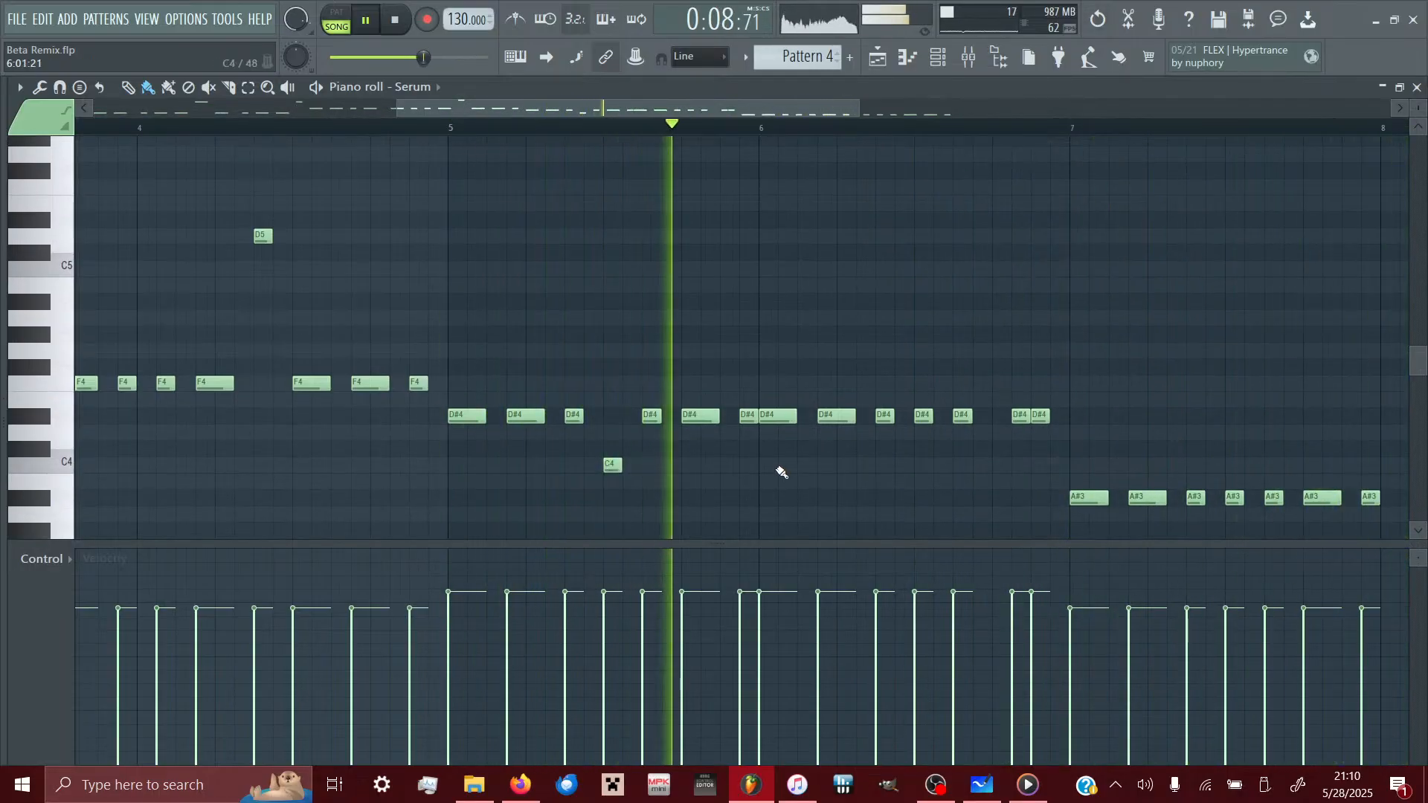
left_click(451, 132)
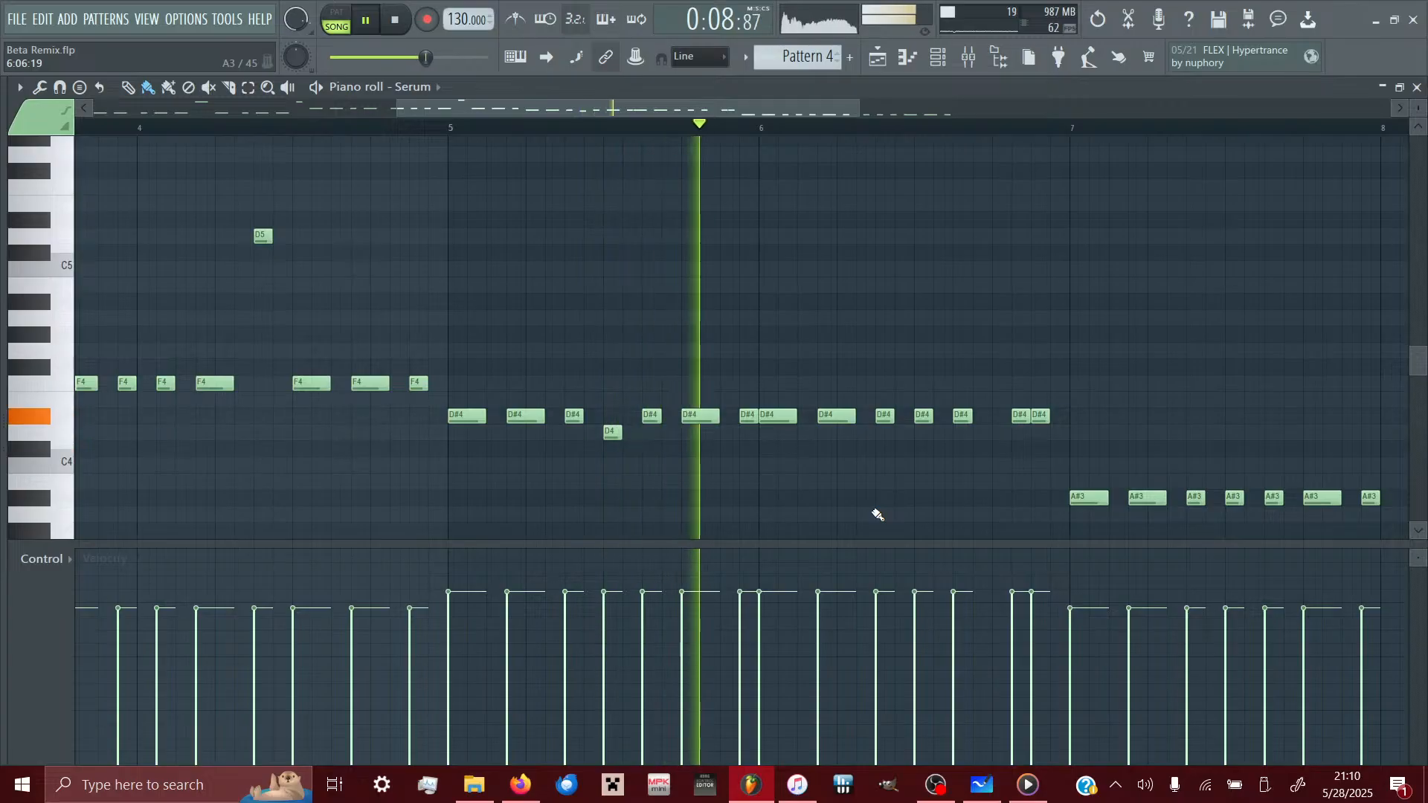
- Lower the fourth note of bar 5 to A#3 and replay the line from bar 5
left_click_drag(611, 435, 611, 498)
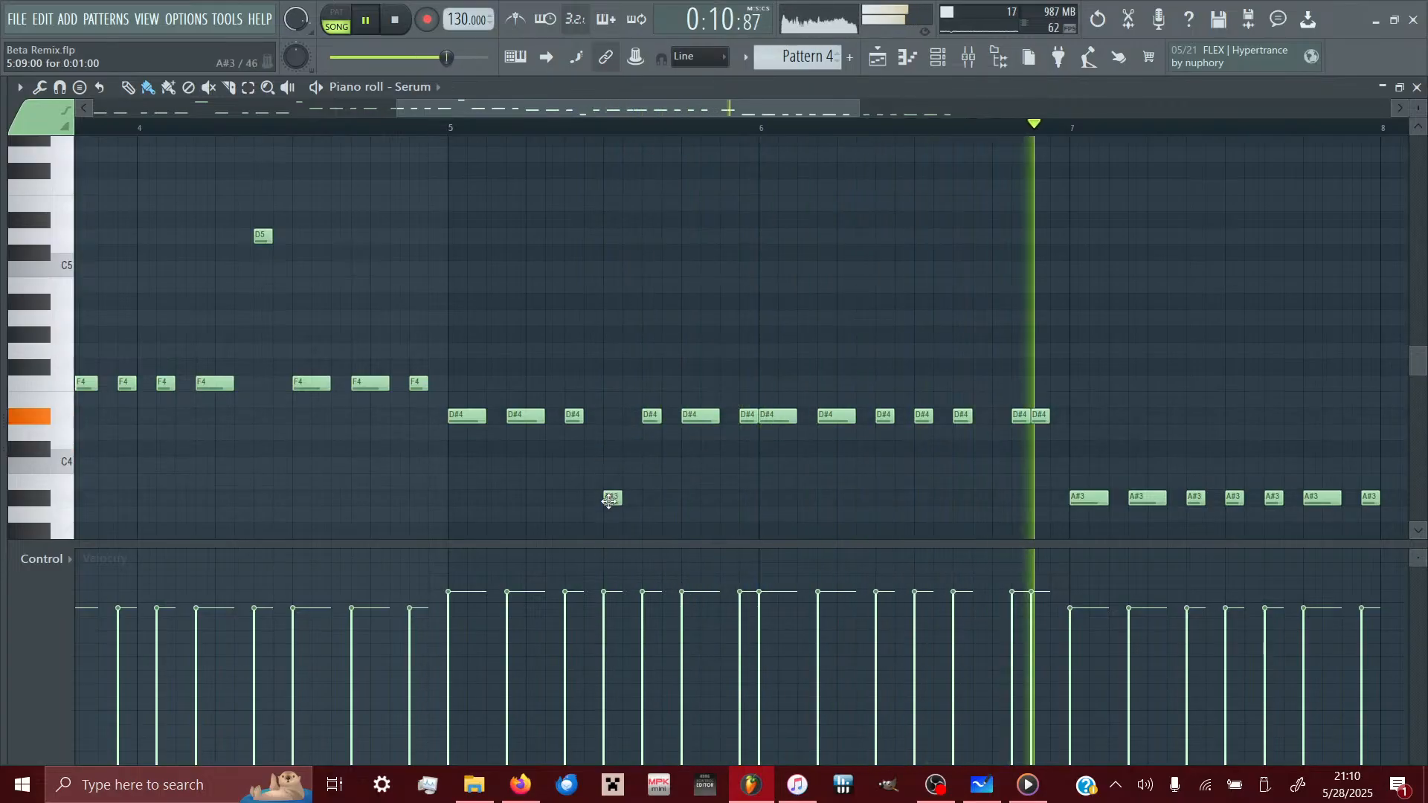
left_click(483, 138)
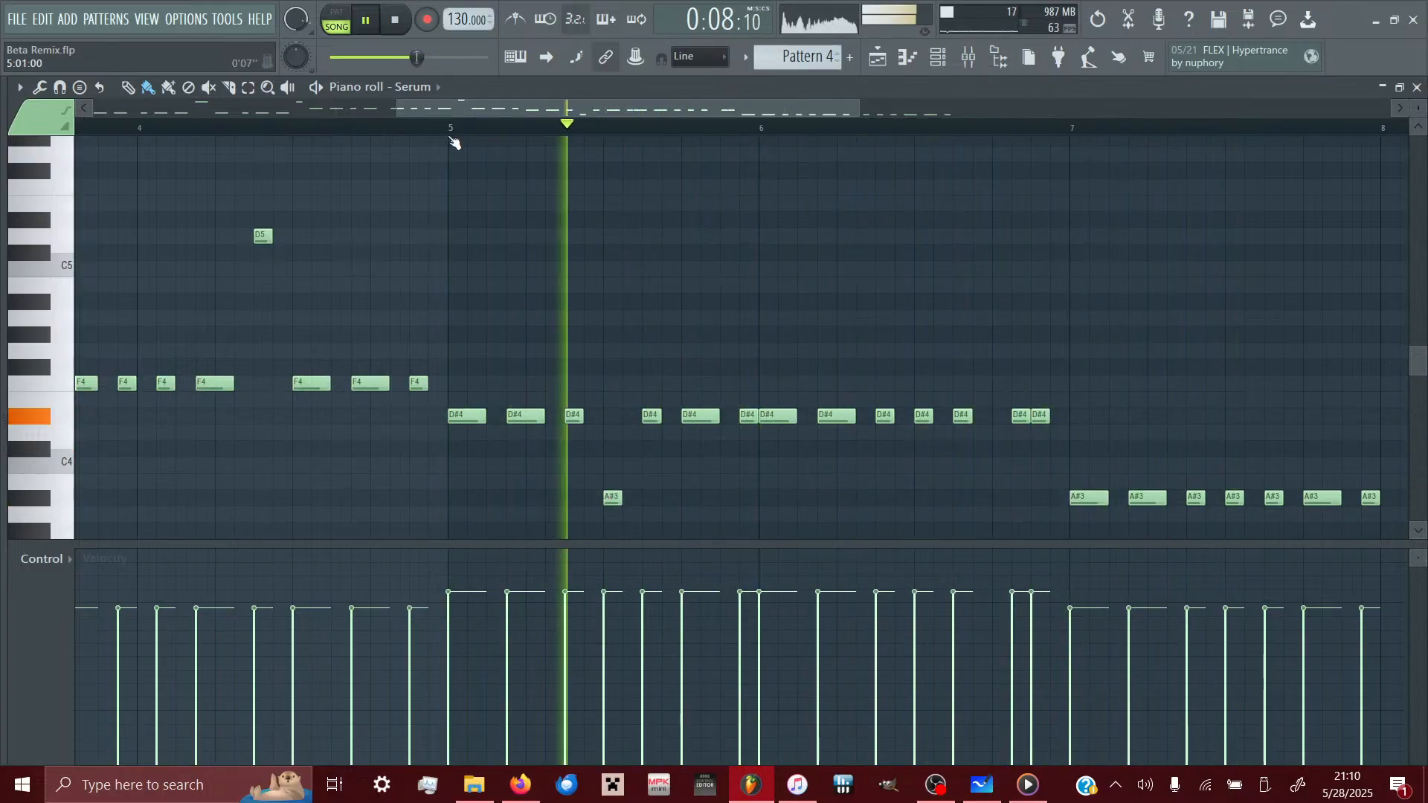
scroll(750, 579, "right", 2)
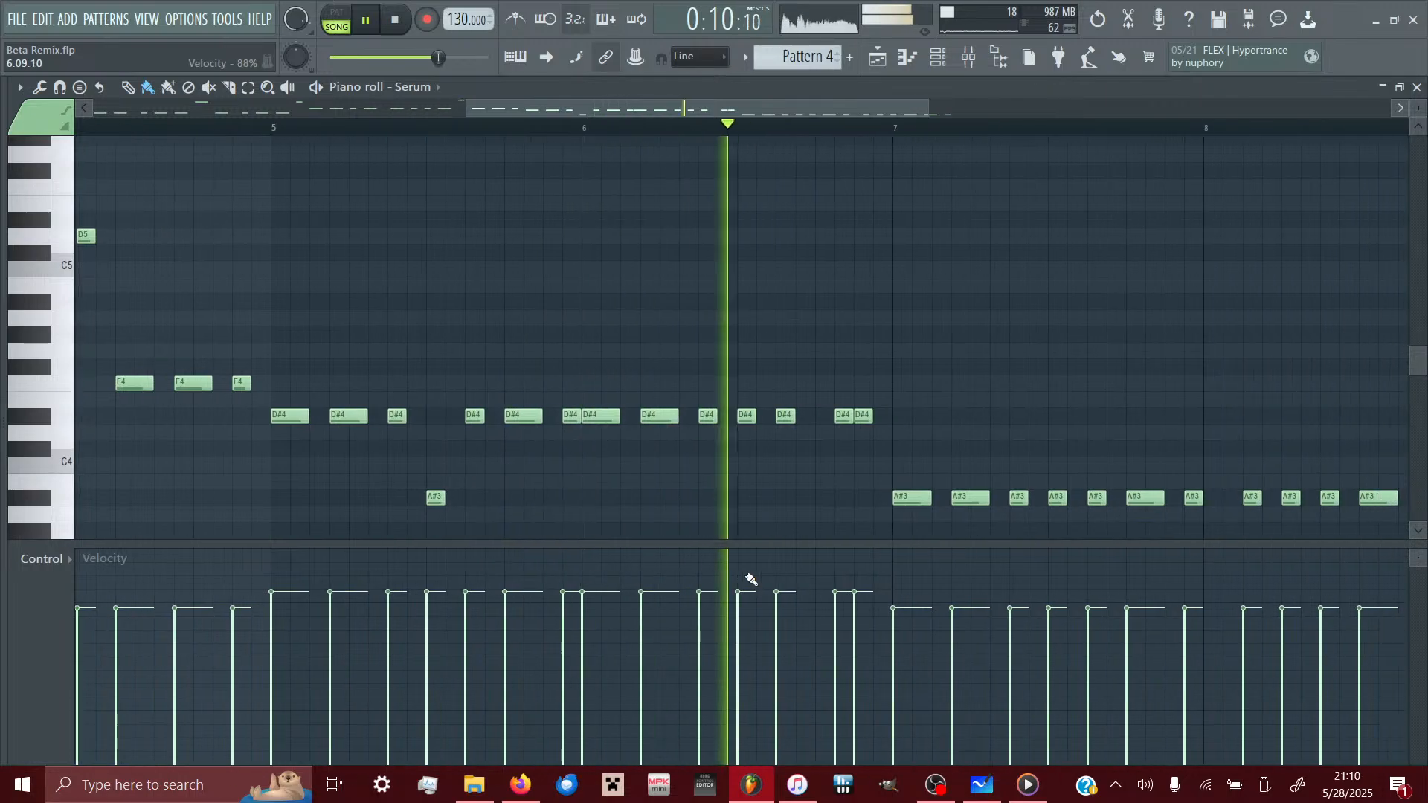
scroll(750, 579, "right", 1)
left_click(257, 133)
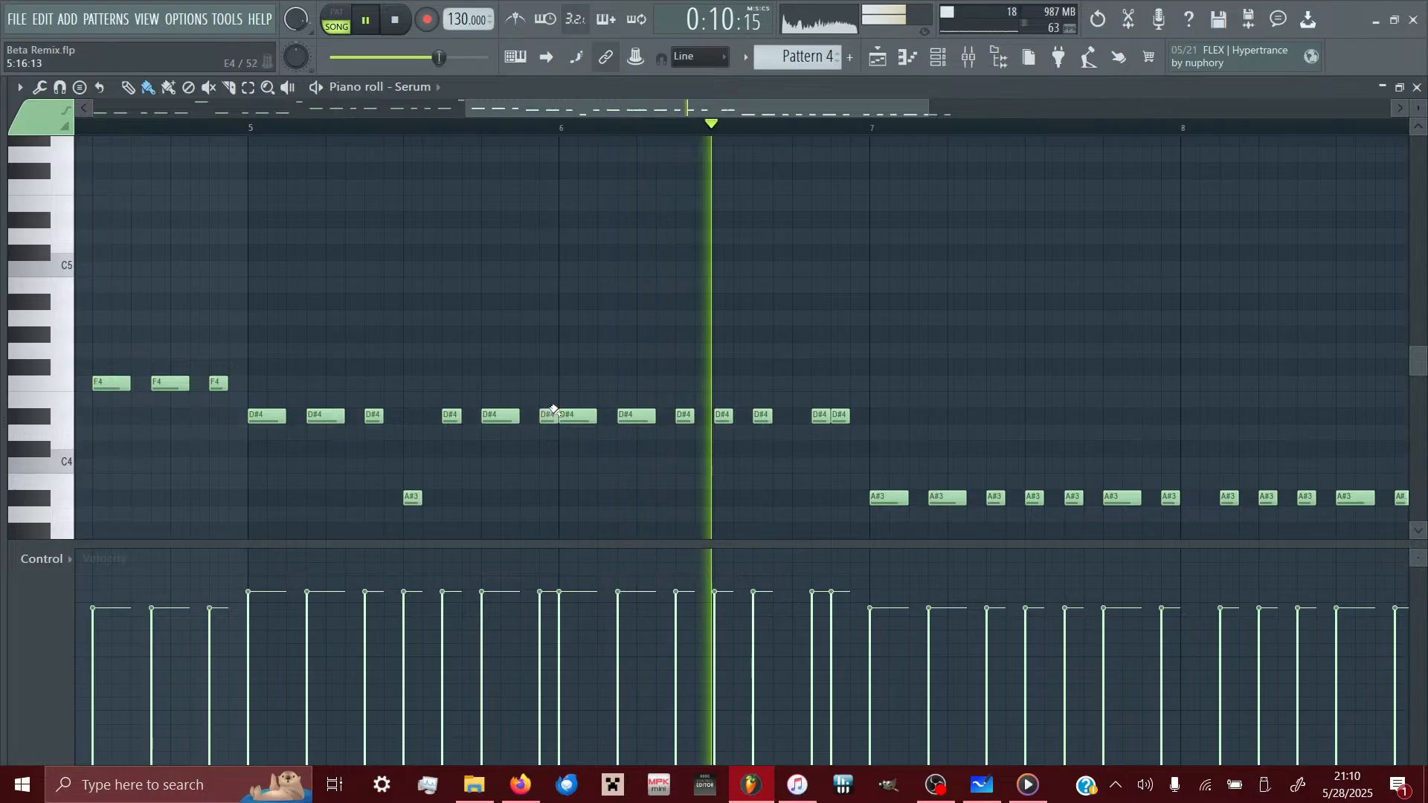
left_click(245, 126)
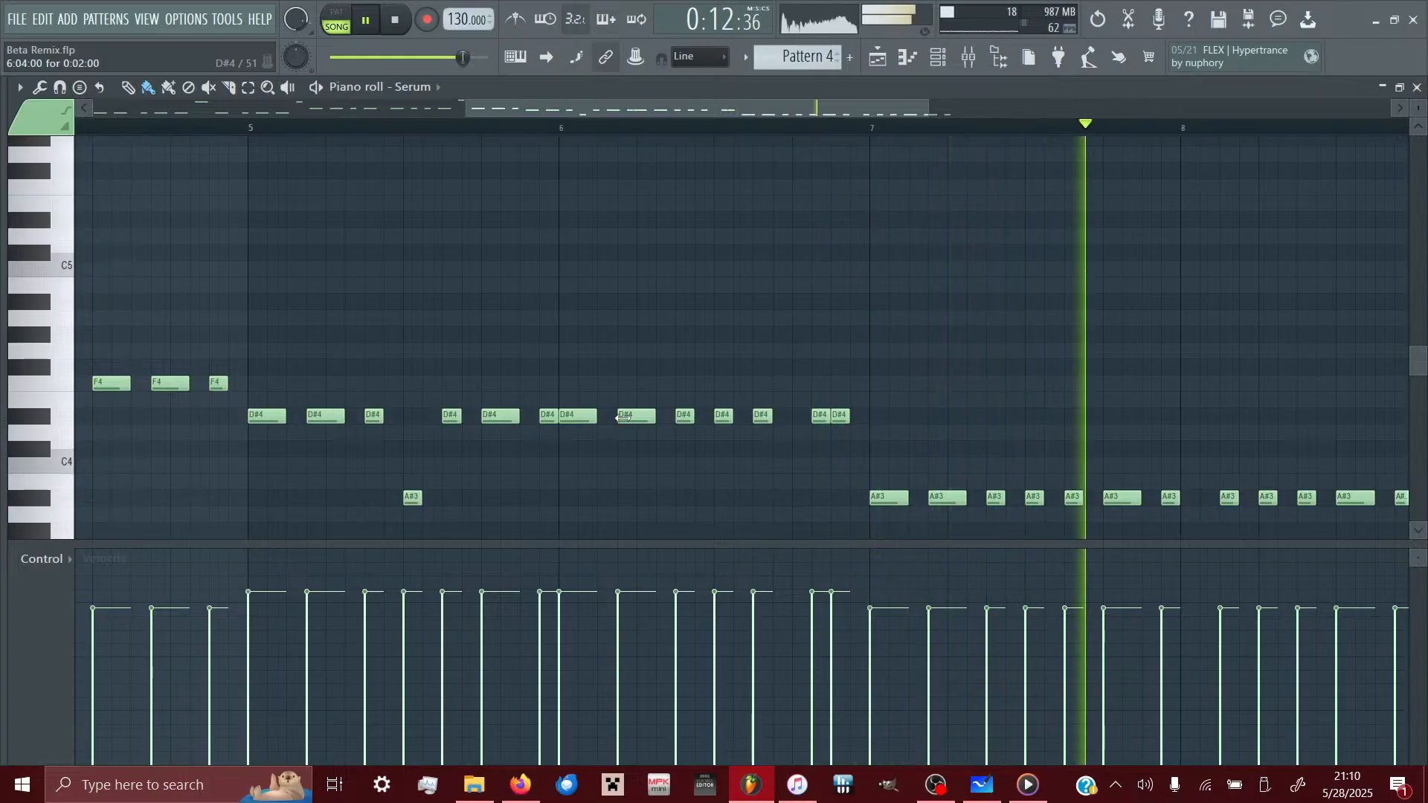
- Trim the starts of the first two longer D#4 notes in bar 6 so each lasts one step, and replay from bar 5
left_click_drag(620, 417, 634, 417)
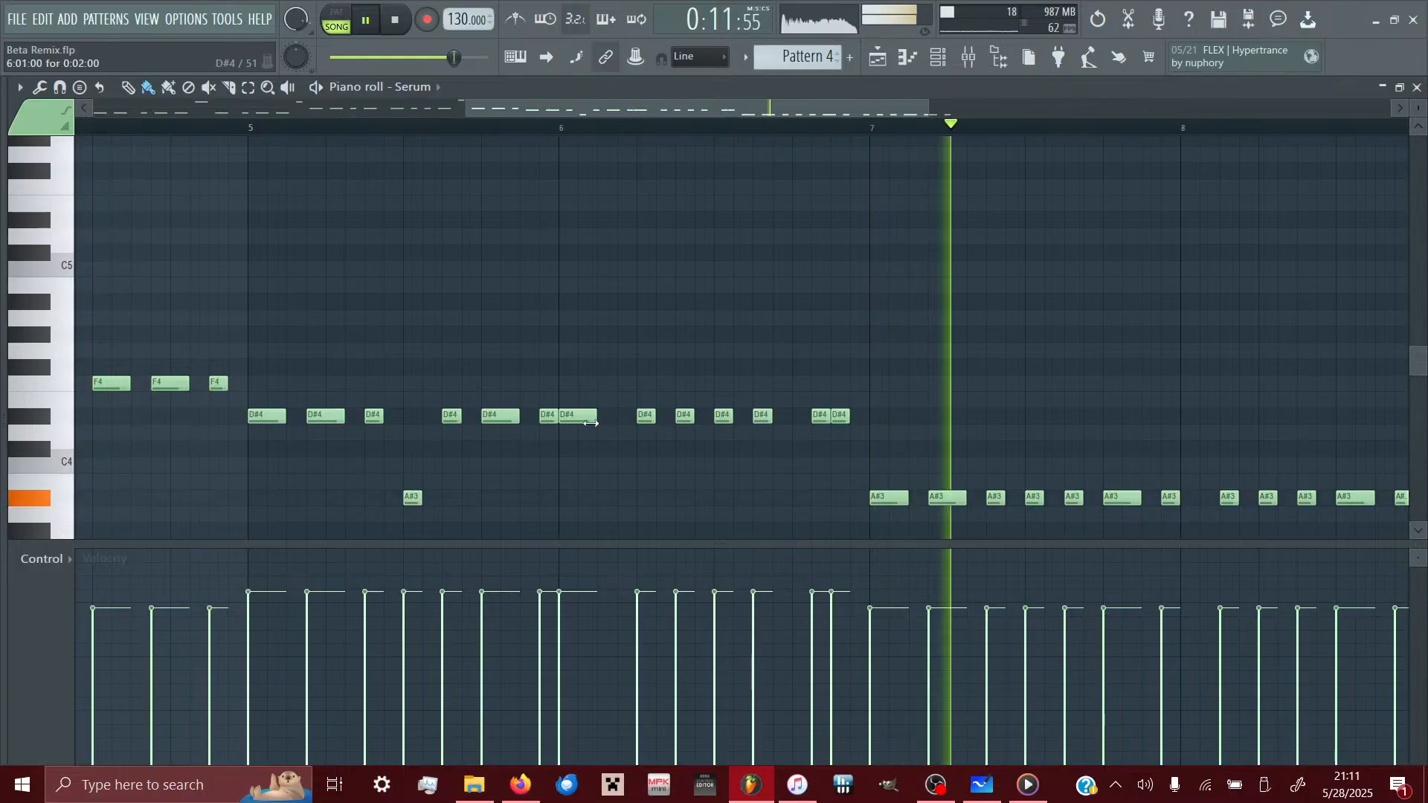
left_click_drag(569, 415, 580, 415)
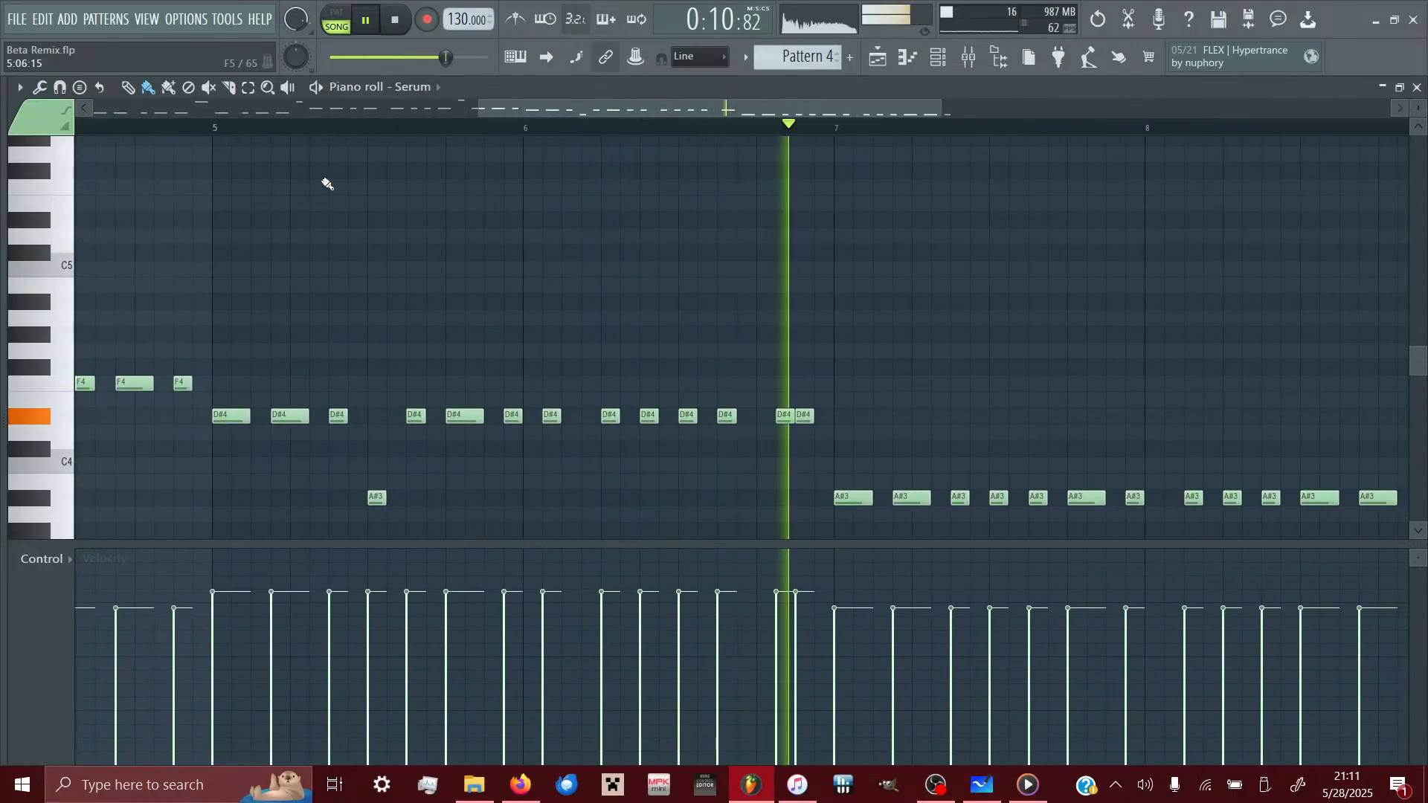
left_click(228, 130)
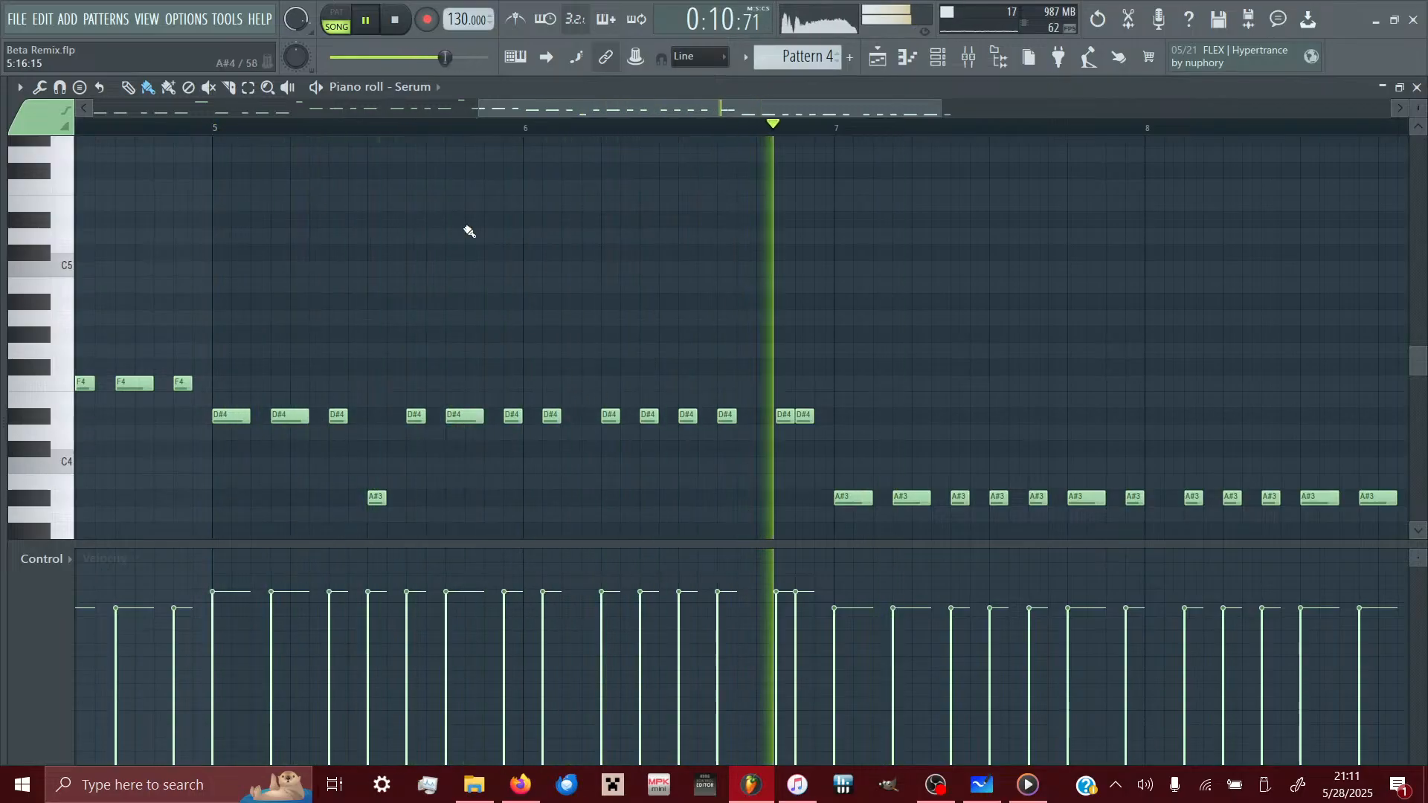
left_click(232, 131)
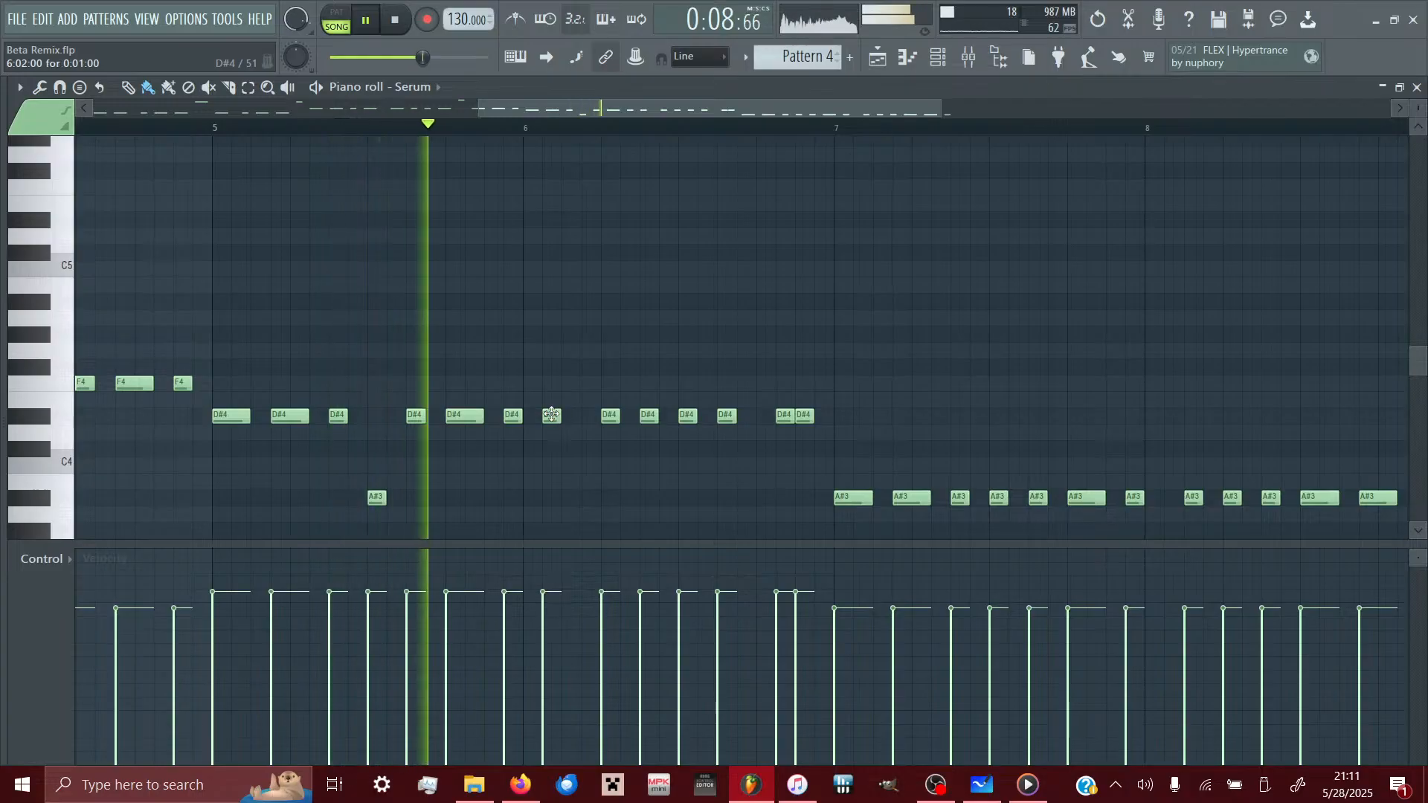
mouse_move(552, 415)
left_mouse_down()
mouse_move(572, 416)
mouse_move(559, 416)
left_mouse_up()
left_click(219, 137)
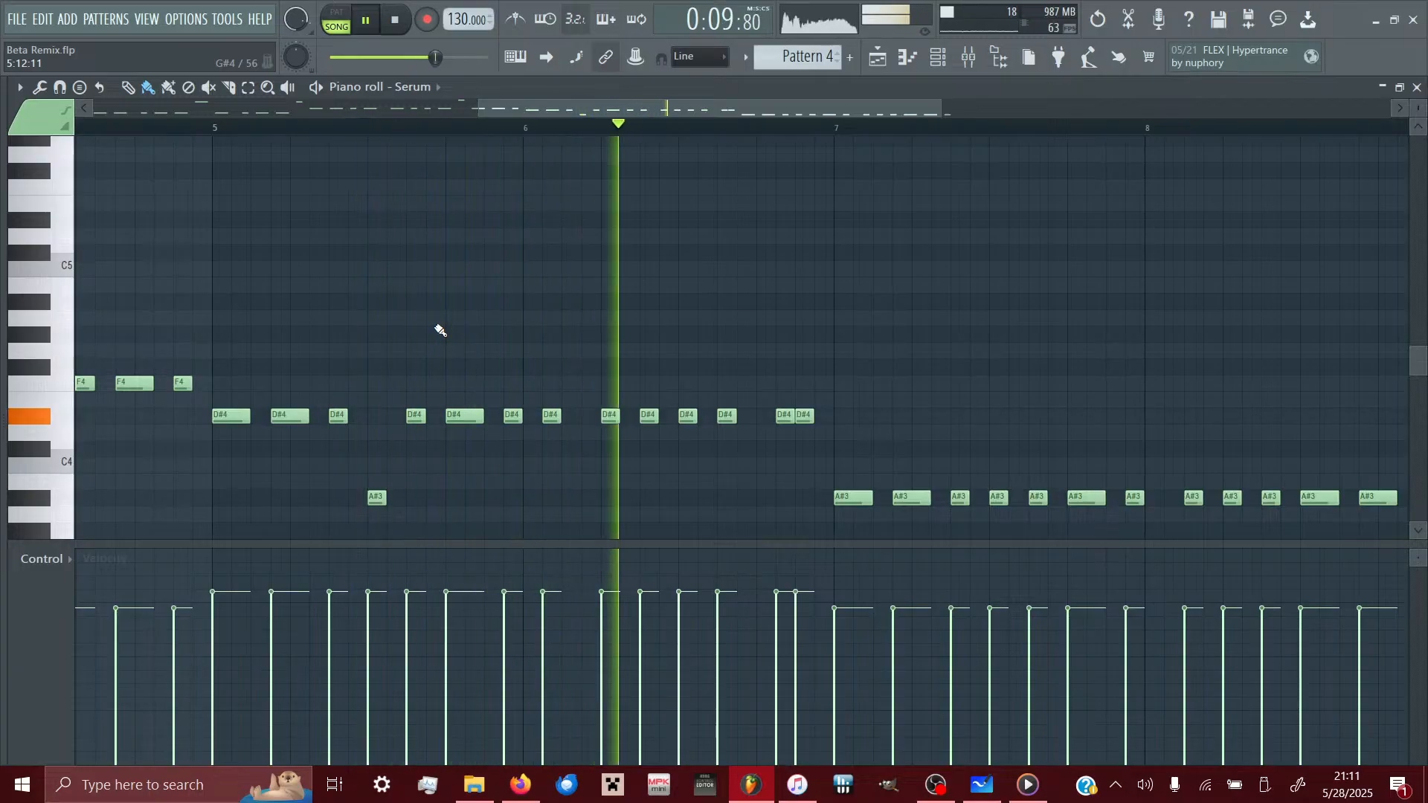
- Move the second D#4 note of bar 6 one step earlier and play the line through from bar 5
left_click_drag(609, 418, 590, 418)
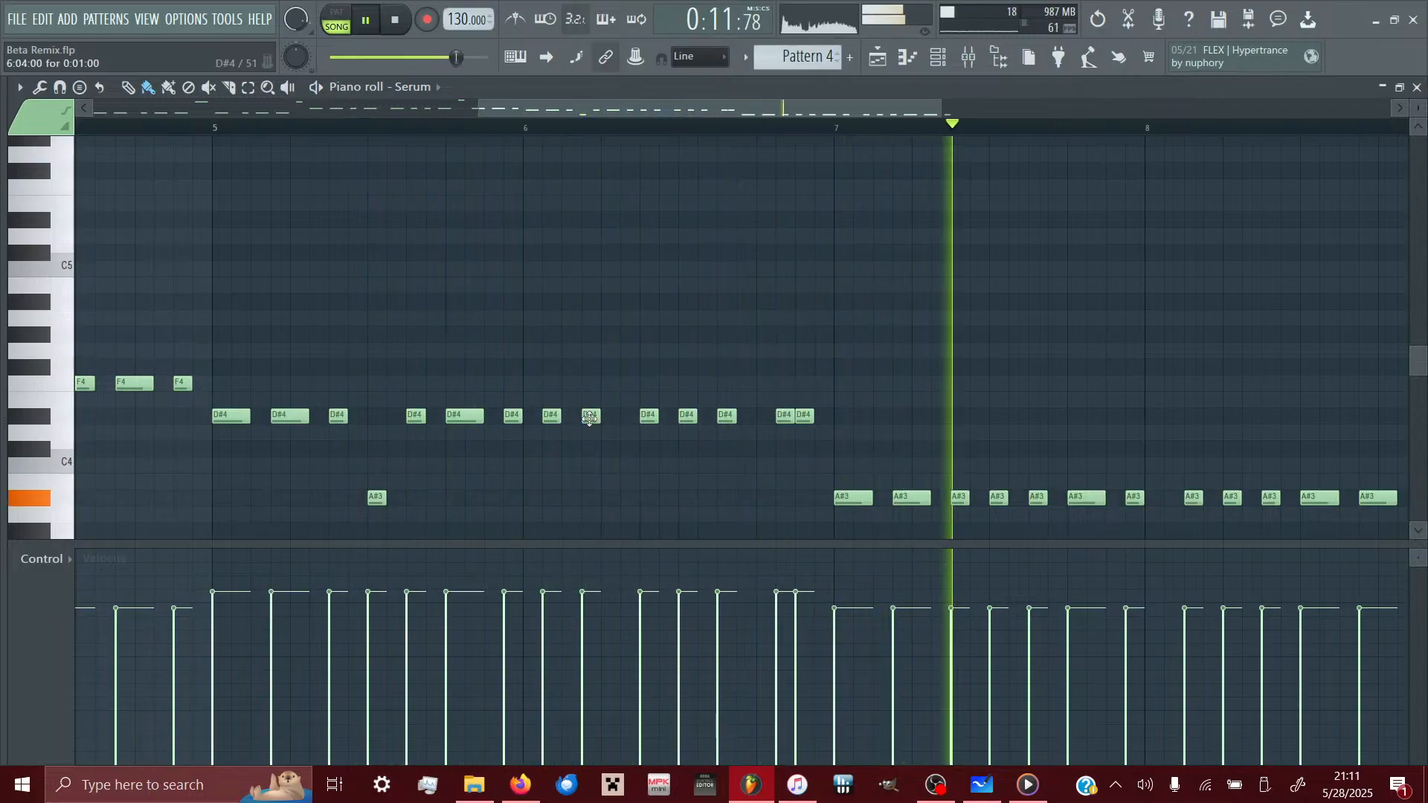
left_click(223, 127)
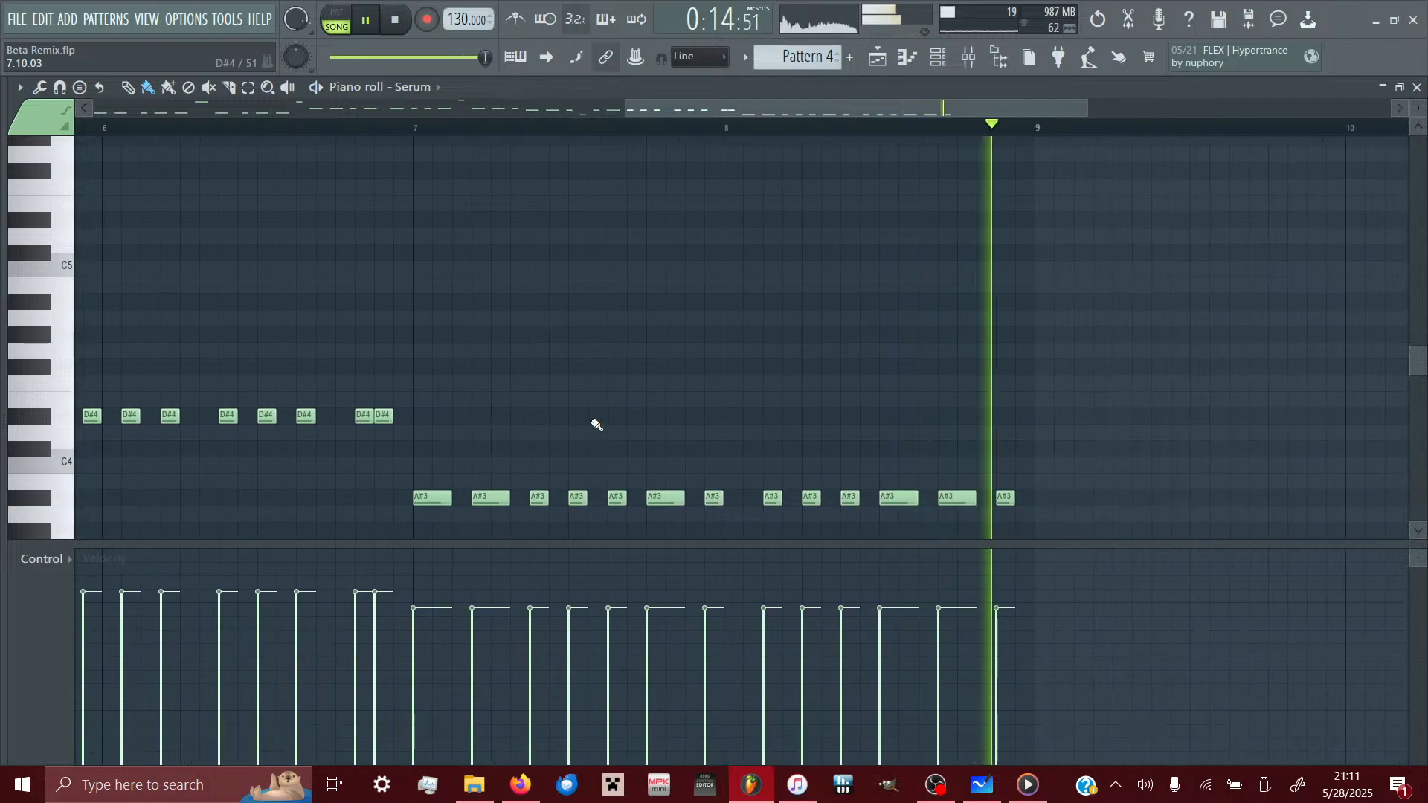
scroll(595, 423, "down", 4)
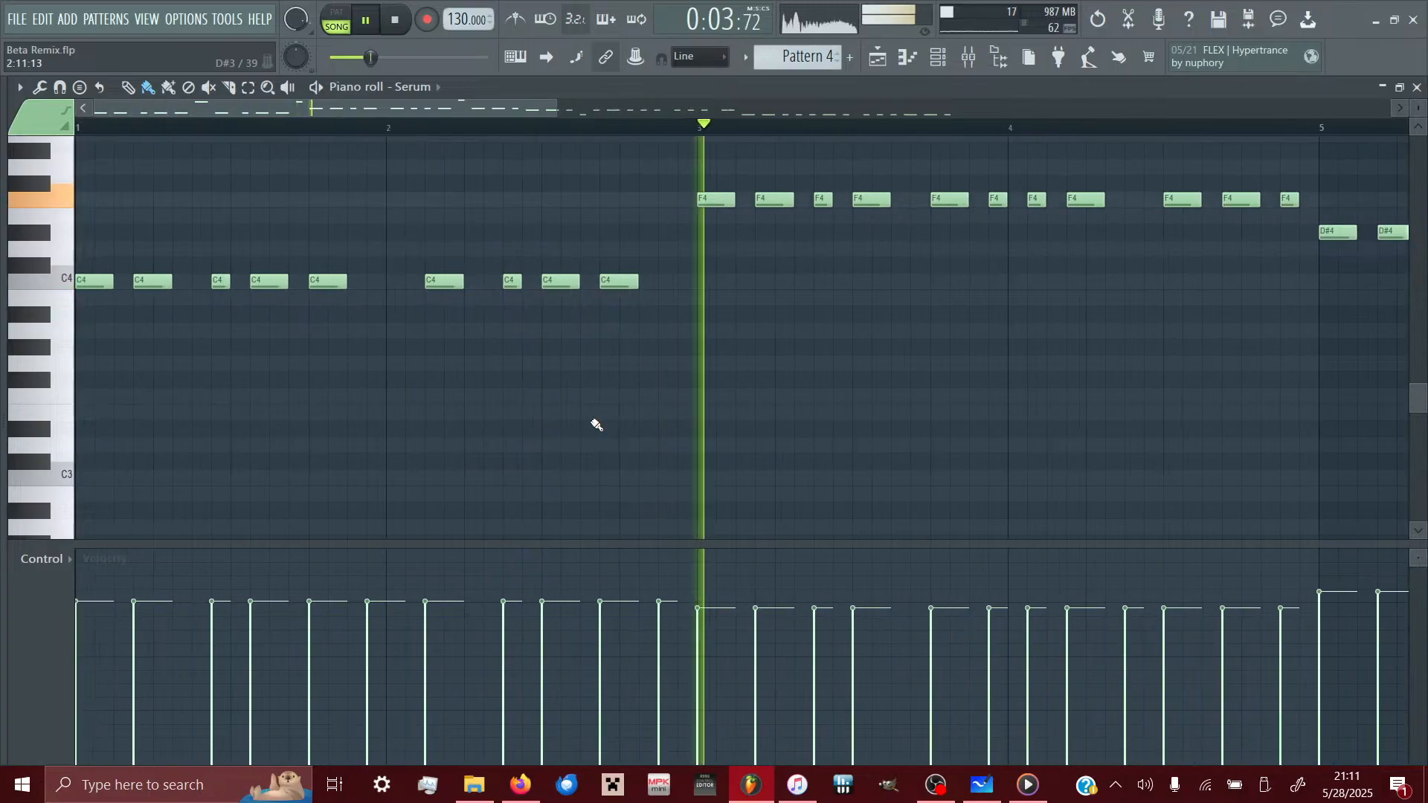
scroll(595, 423, "up", 5)
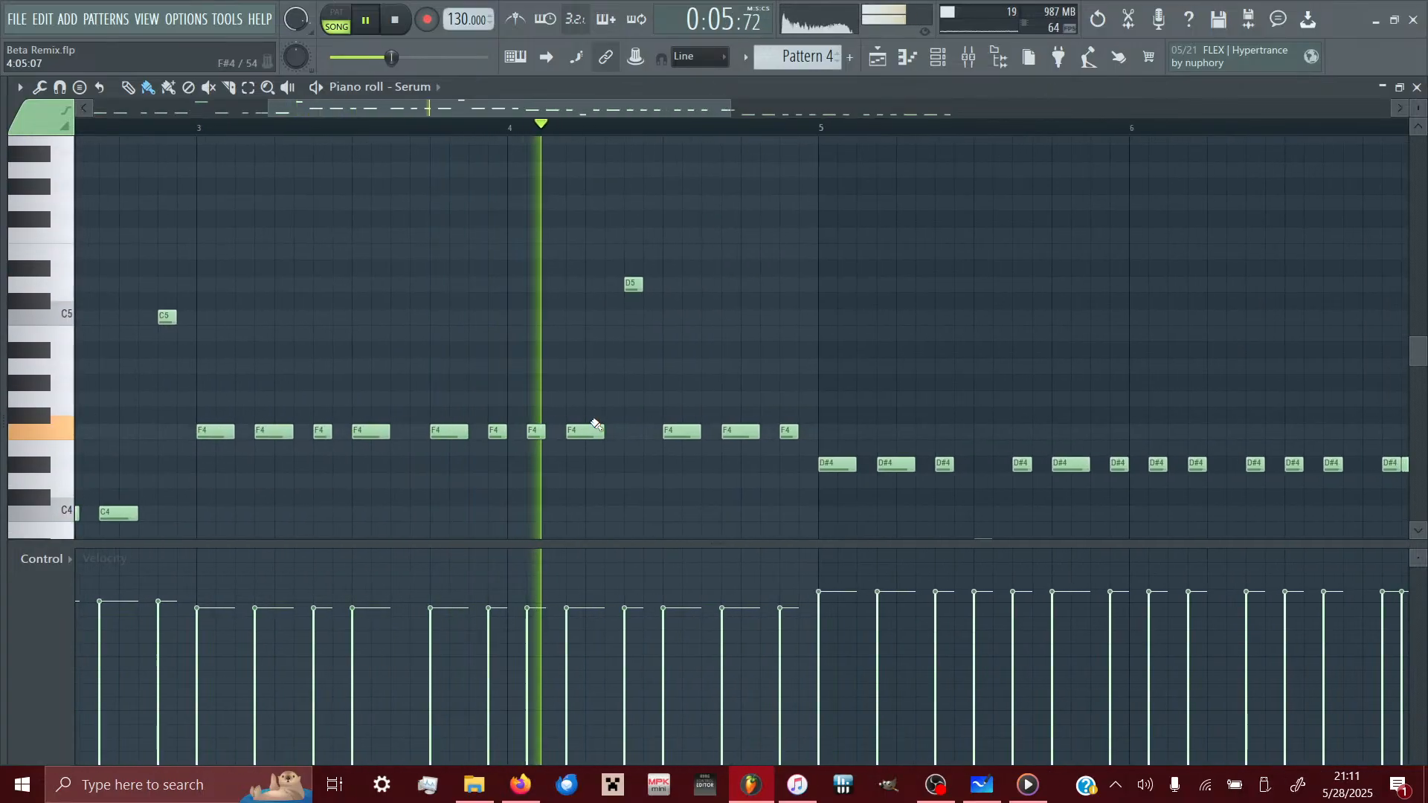
scroll(596, 424, "down", 2)
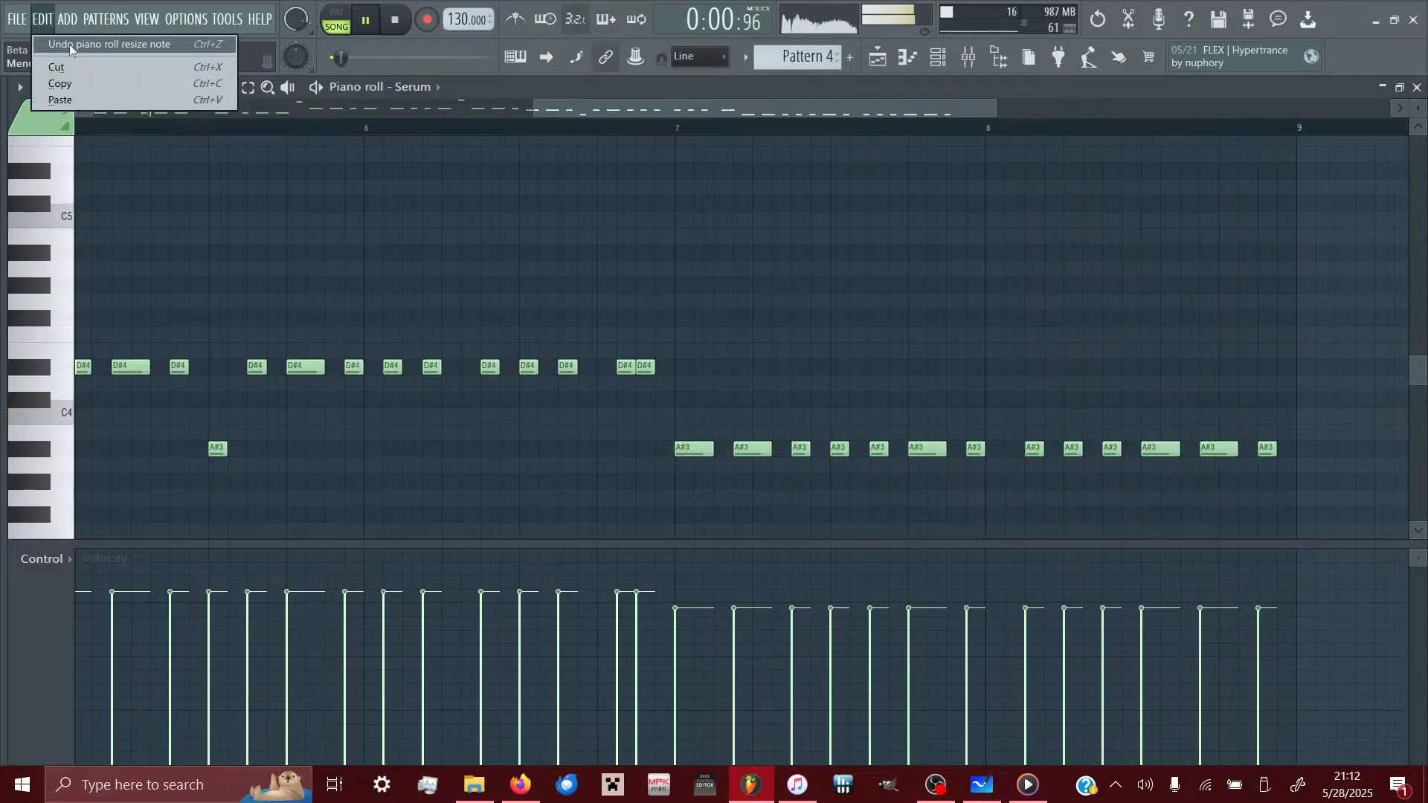
- Undo the last note resize and set the third note of bar 6 to C4
left_click(74, 46)
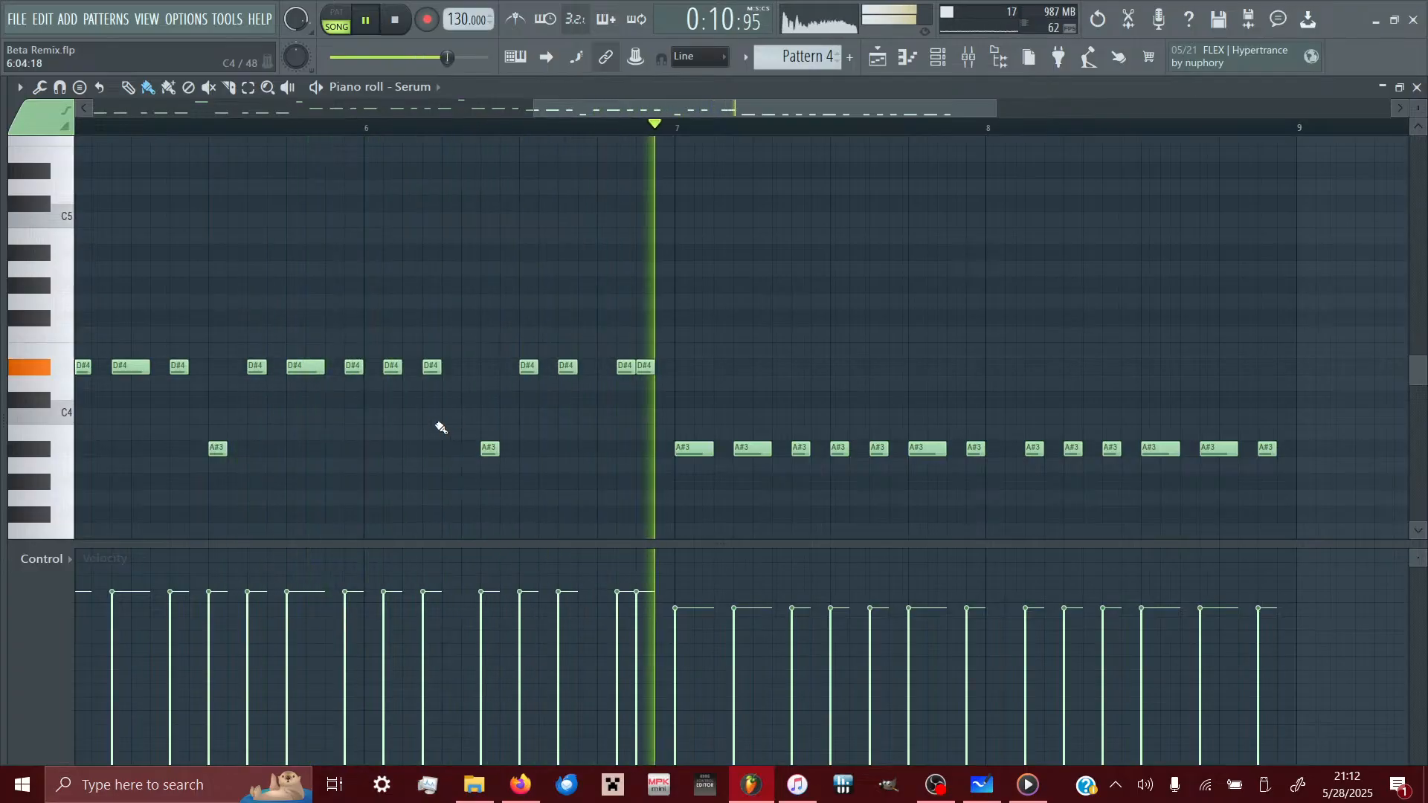
left_click_drag(487, 448, 487, 415)
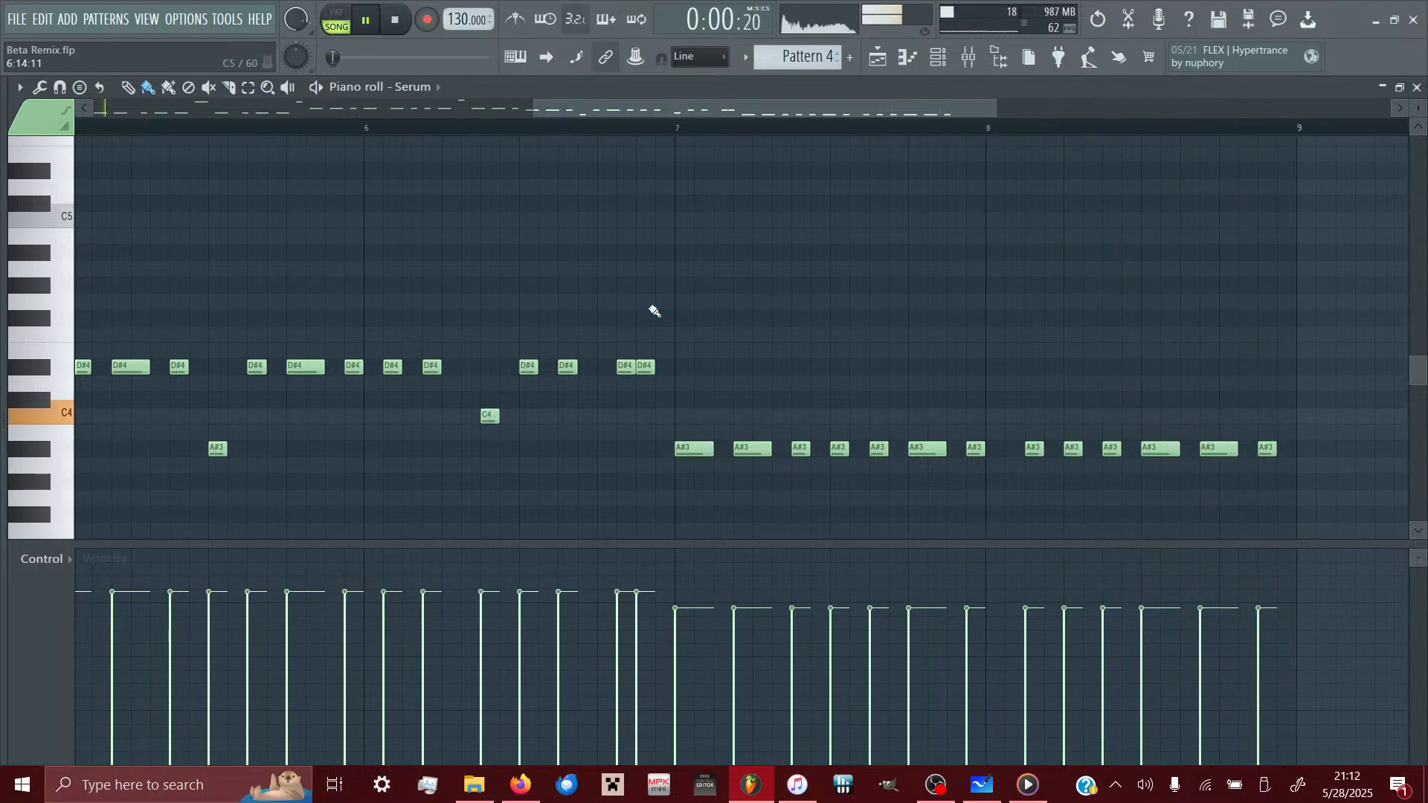
scroll(690, 394, "left", 4)
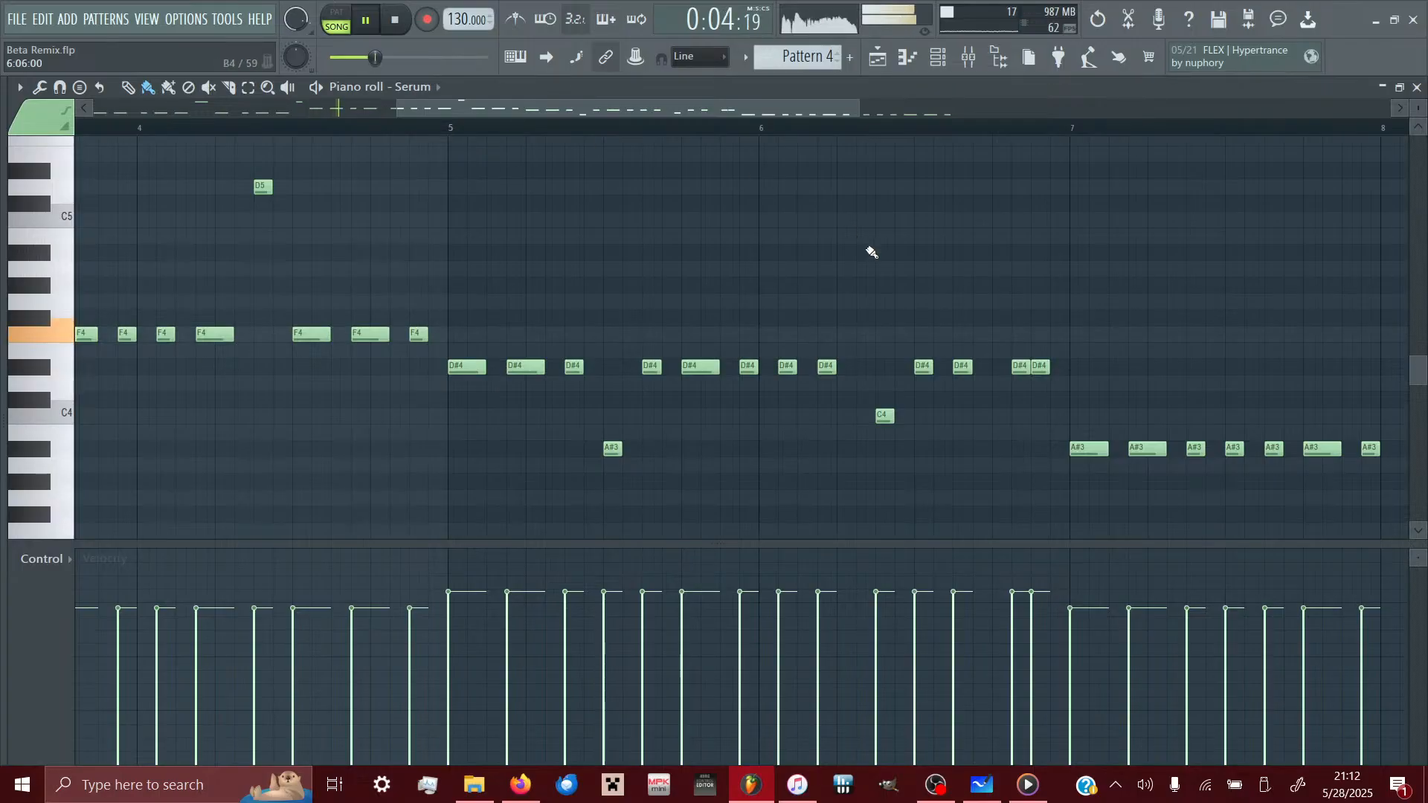
left_click(940, 63)
left_click(941, 64)
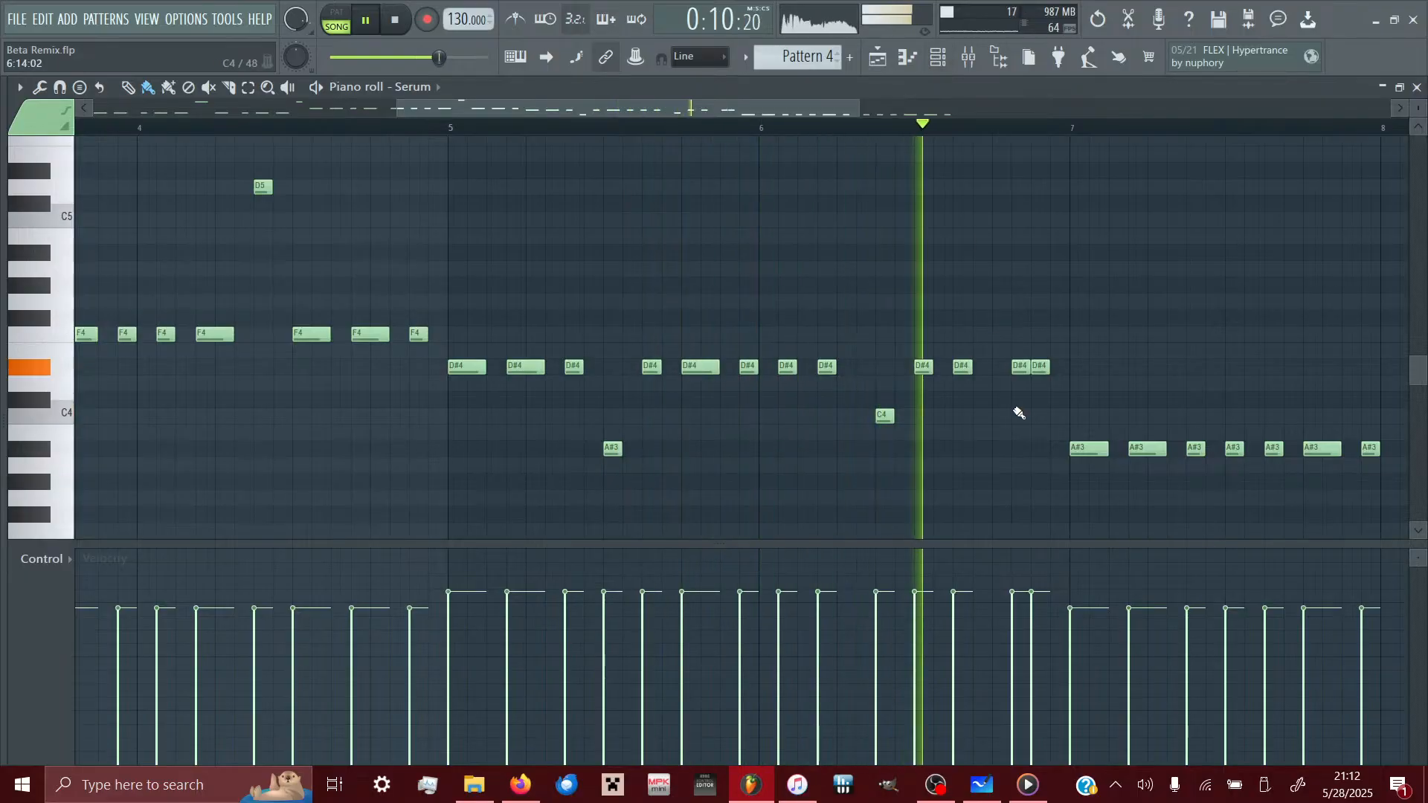
- Try the third note of bar 6 at D4, replay the passage, and return the note to C4
scroll(1018, 412, "right", 5)
scroll(752, 385, "left", 5)
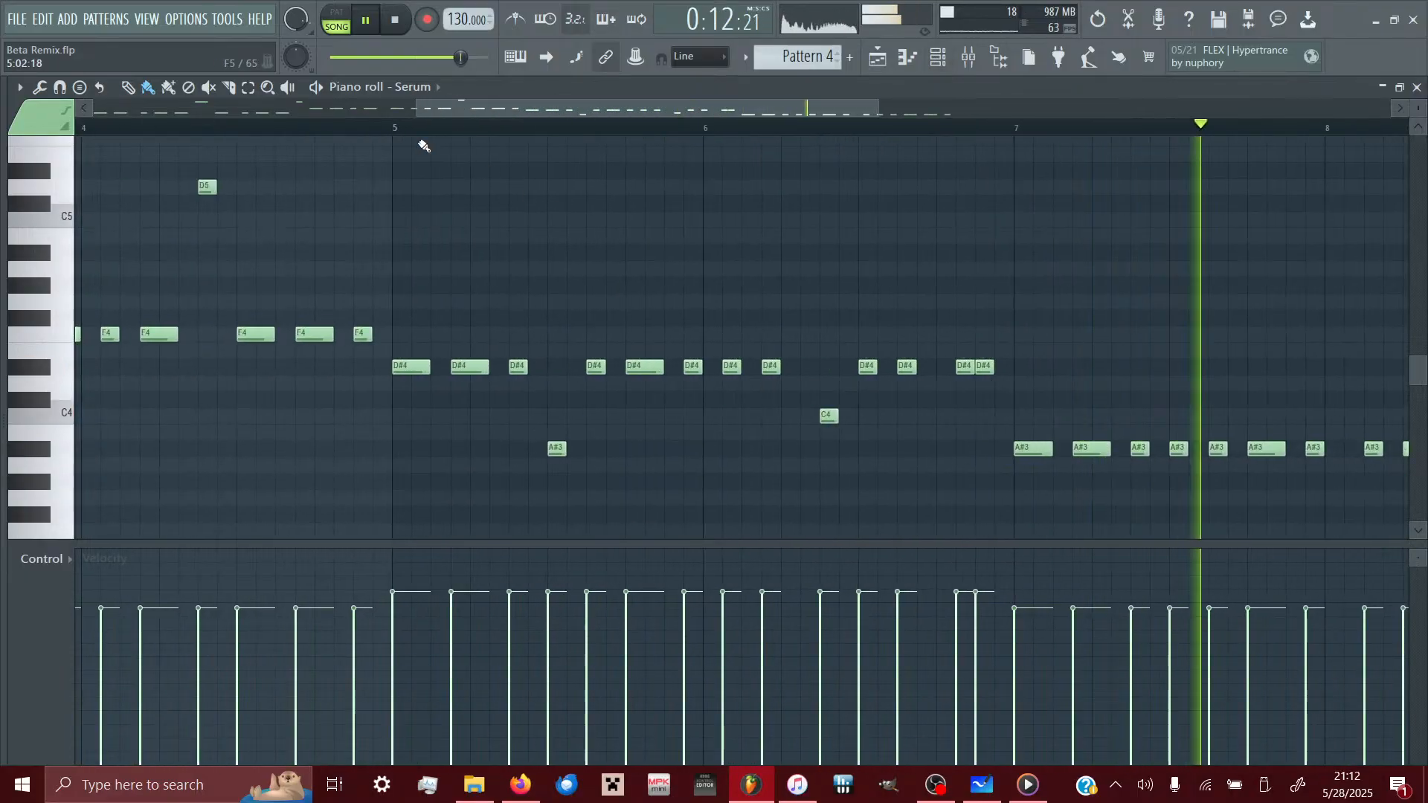
left_click(394, 136)
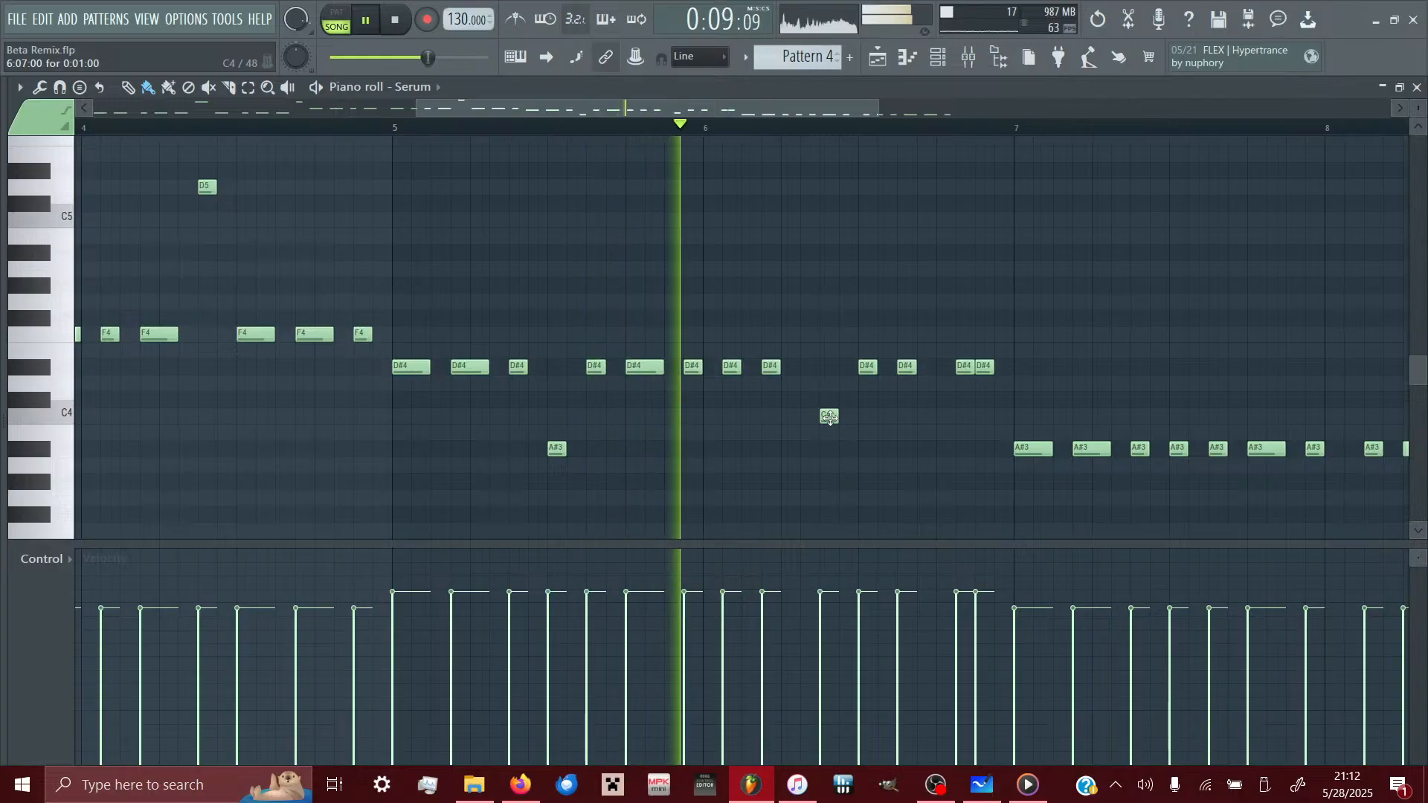
left_click_drag(829, 416, 831, 382)
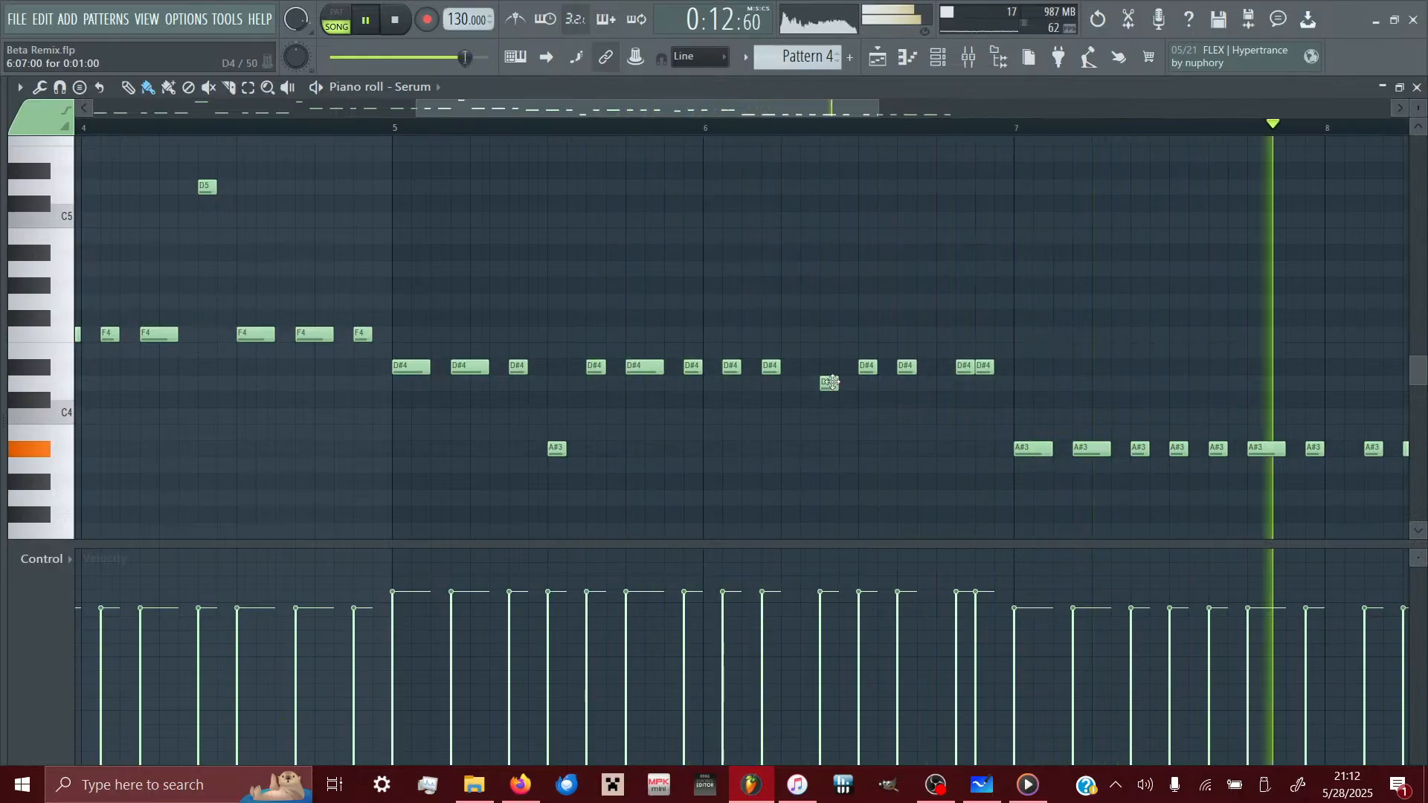
left_click(712, 132)
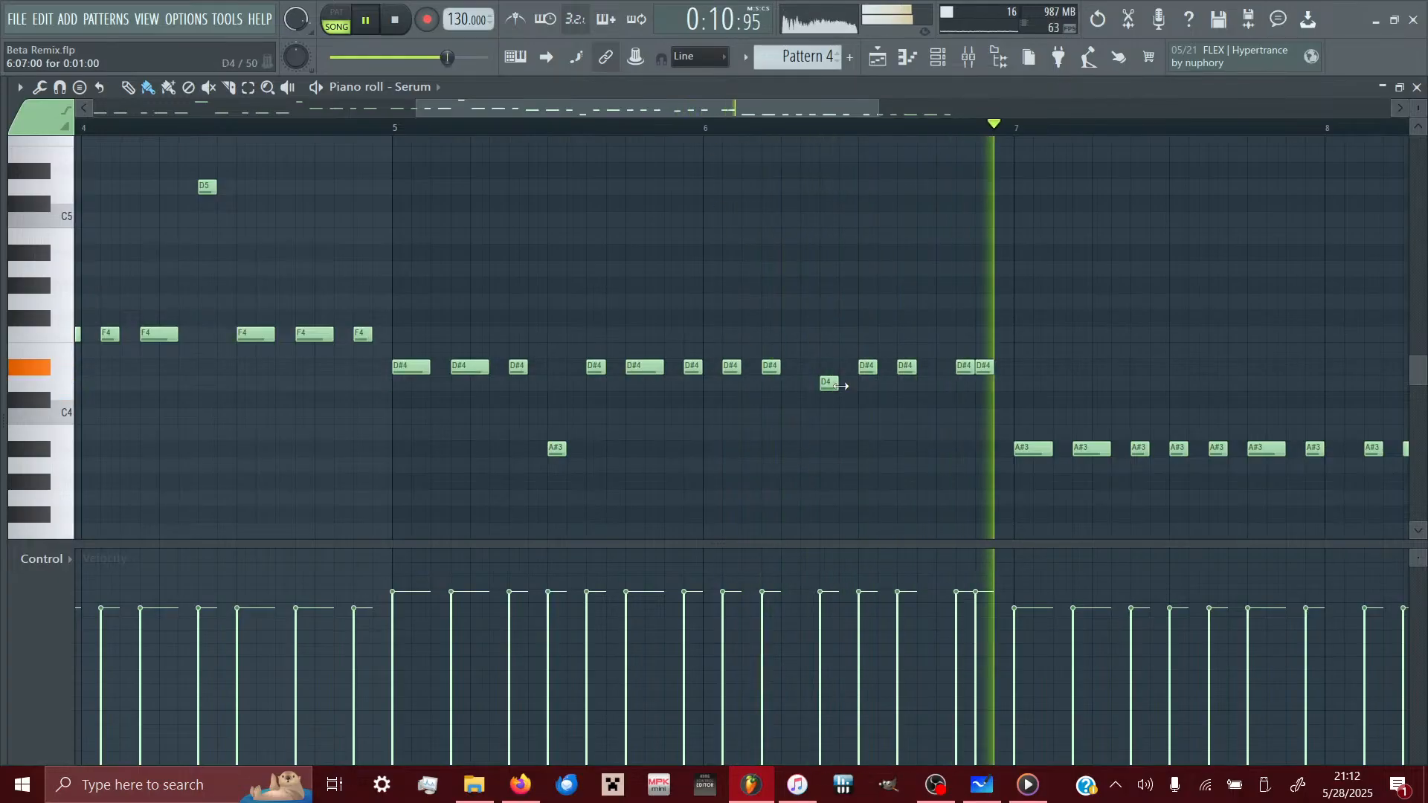
left_click_drag(829, 386, 829, 427)
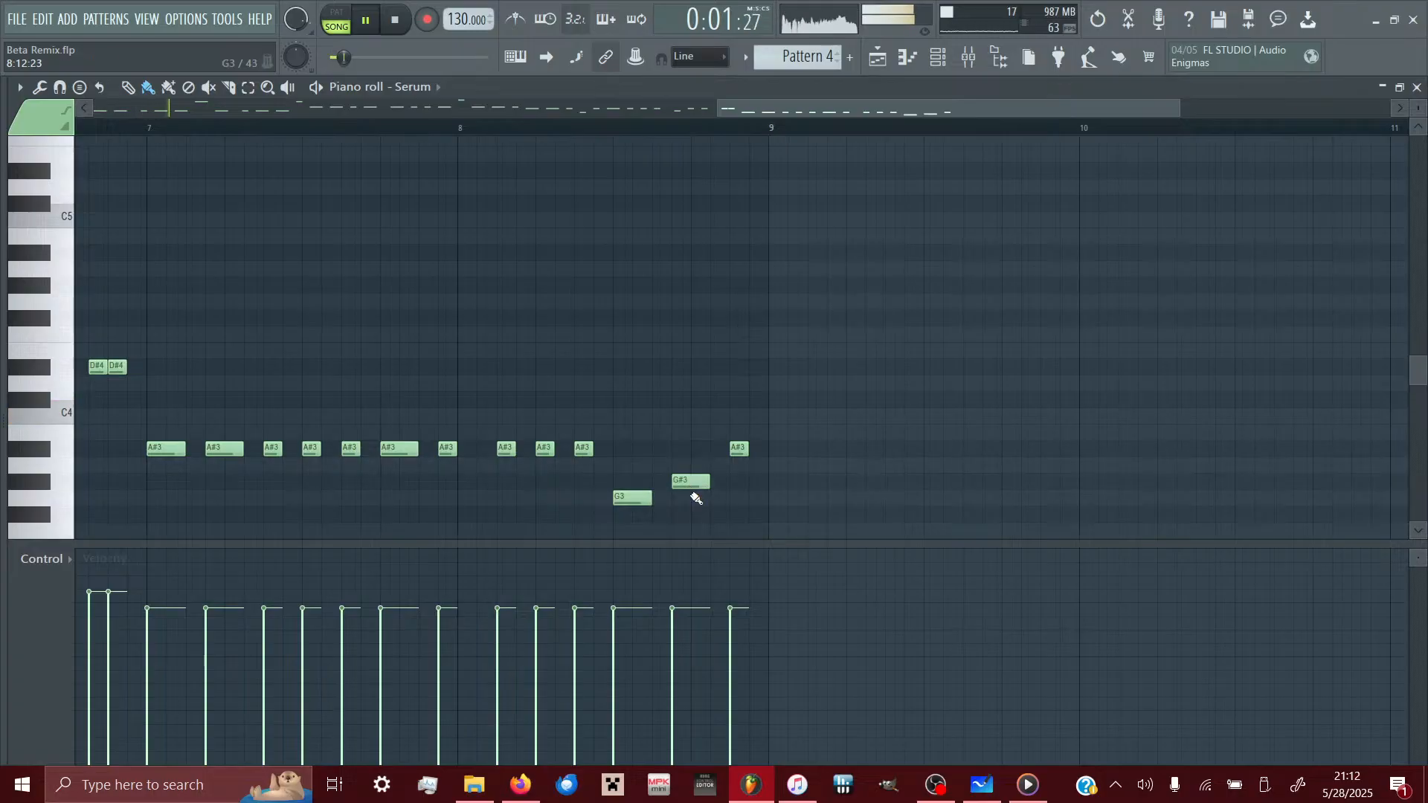
- Lower the two longer A#3 notes in the second half of bar 8 to G3 and replay from there
left_click(623, 123)
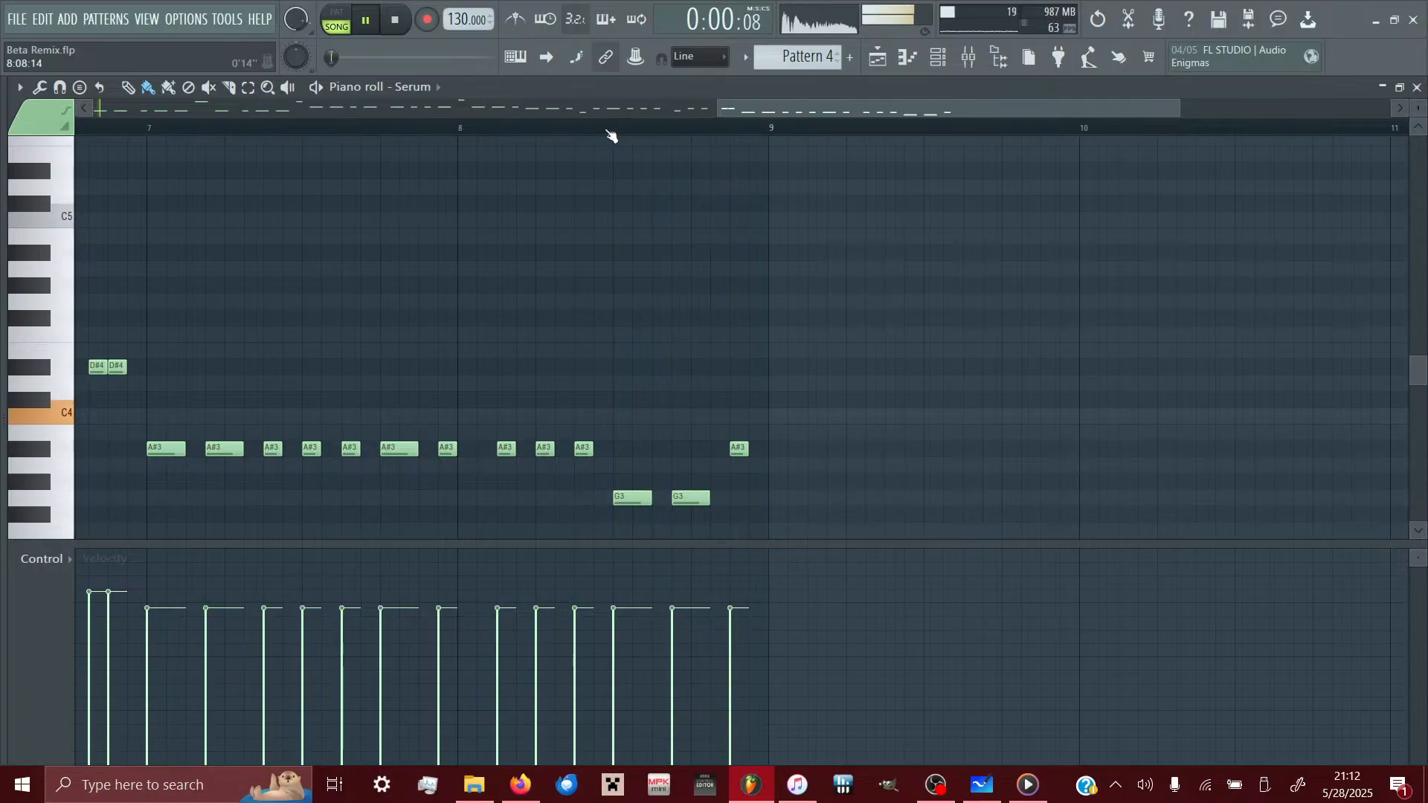
scroll(592, 495, "left", 5)
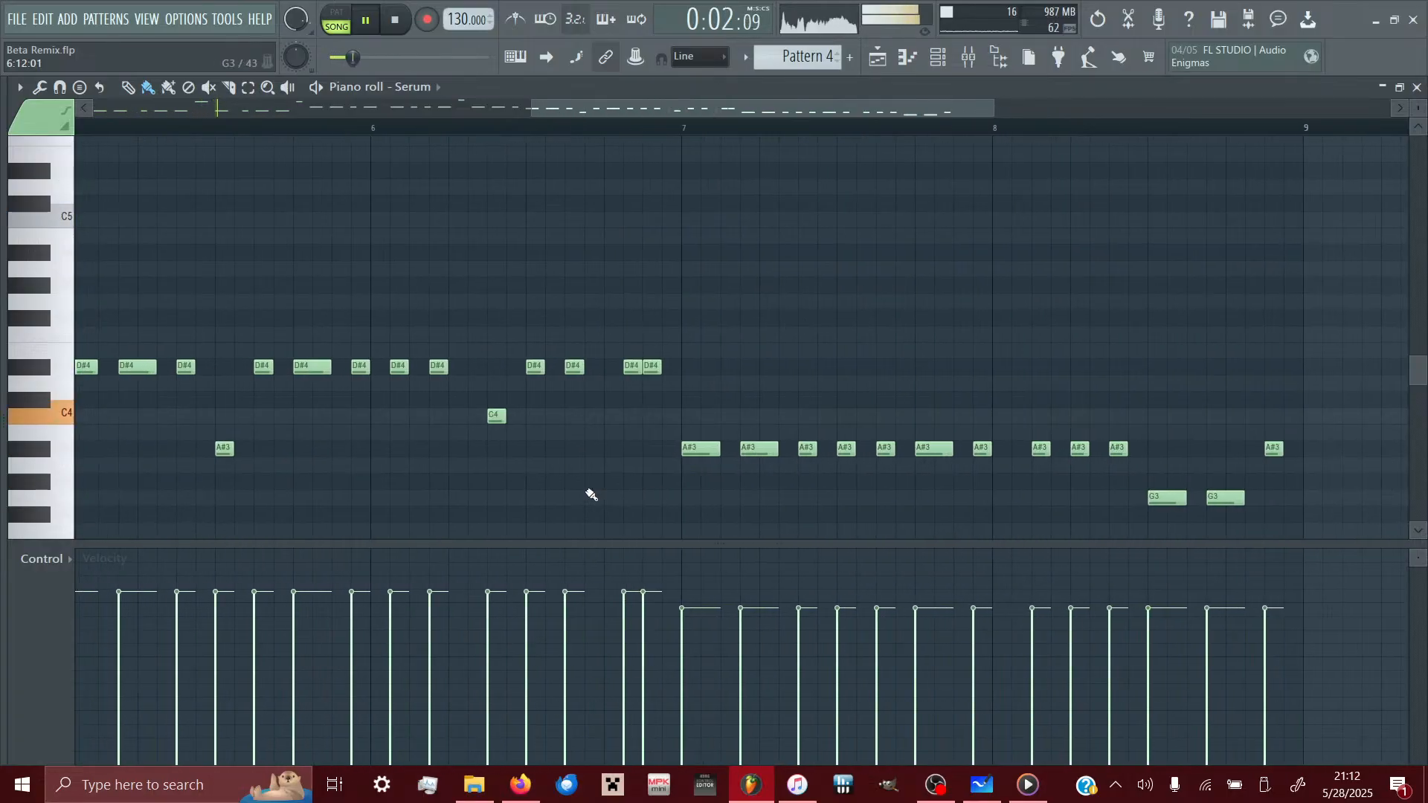
- Switch to YouTube Studio to check the live stream and its chat, and return to FL Studio
key("alt+Tab")
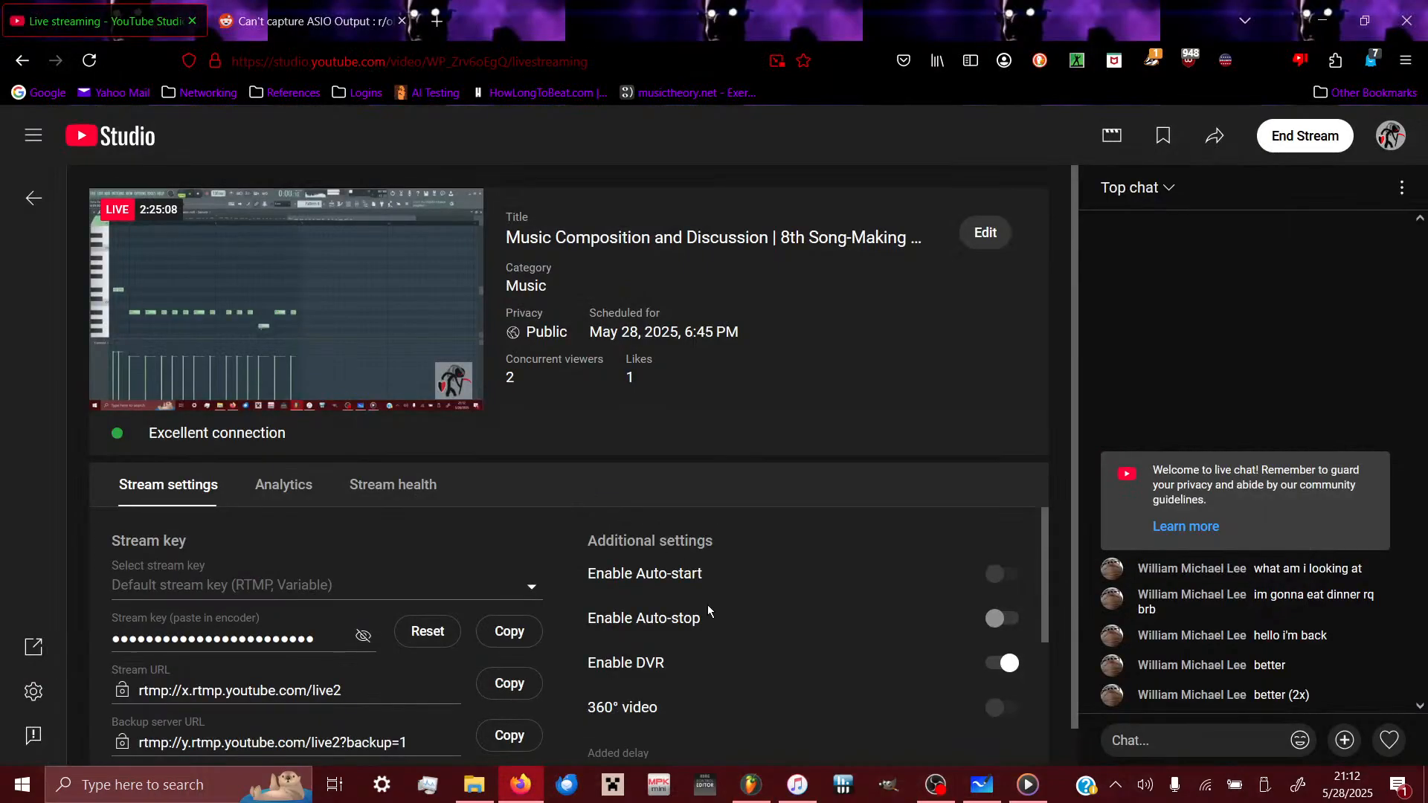
left_click(794, 790)
left_click(753, 787)
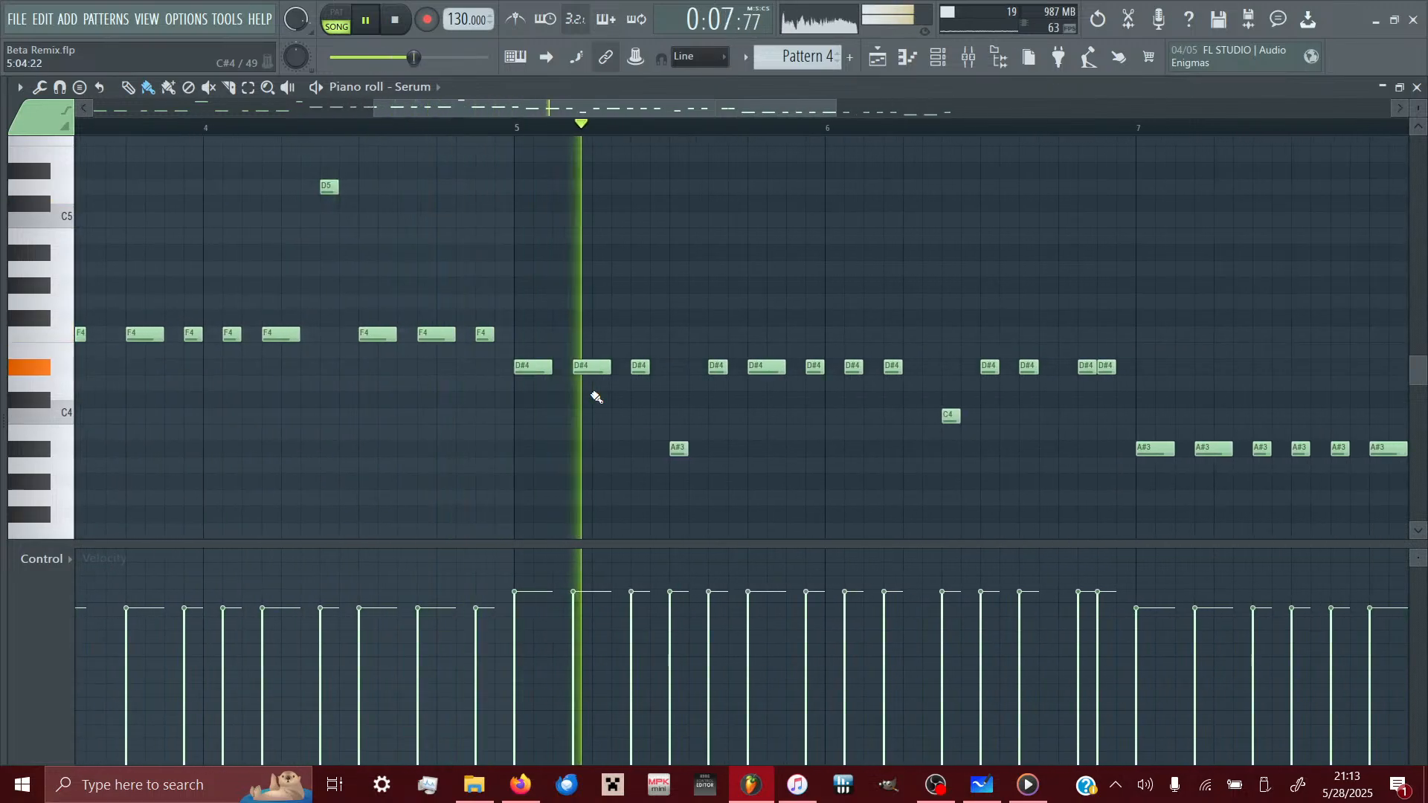
- Slightly lower the velocity of the D5 note in bar 4 and move that note down to F4
left_click(330, 614)
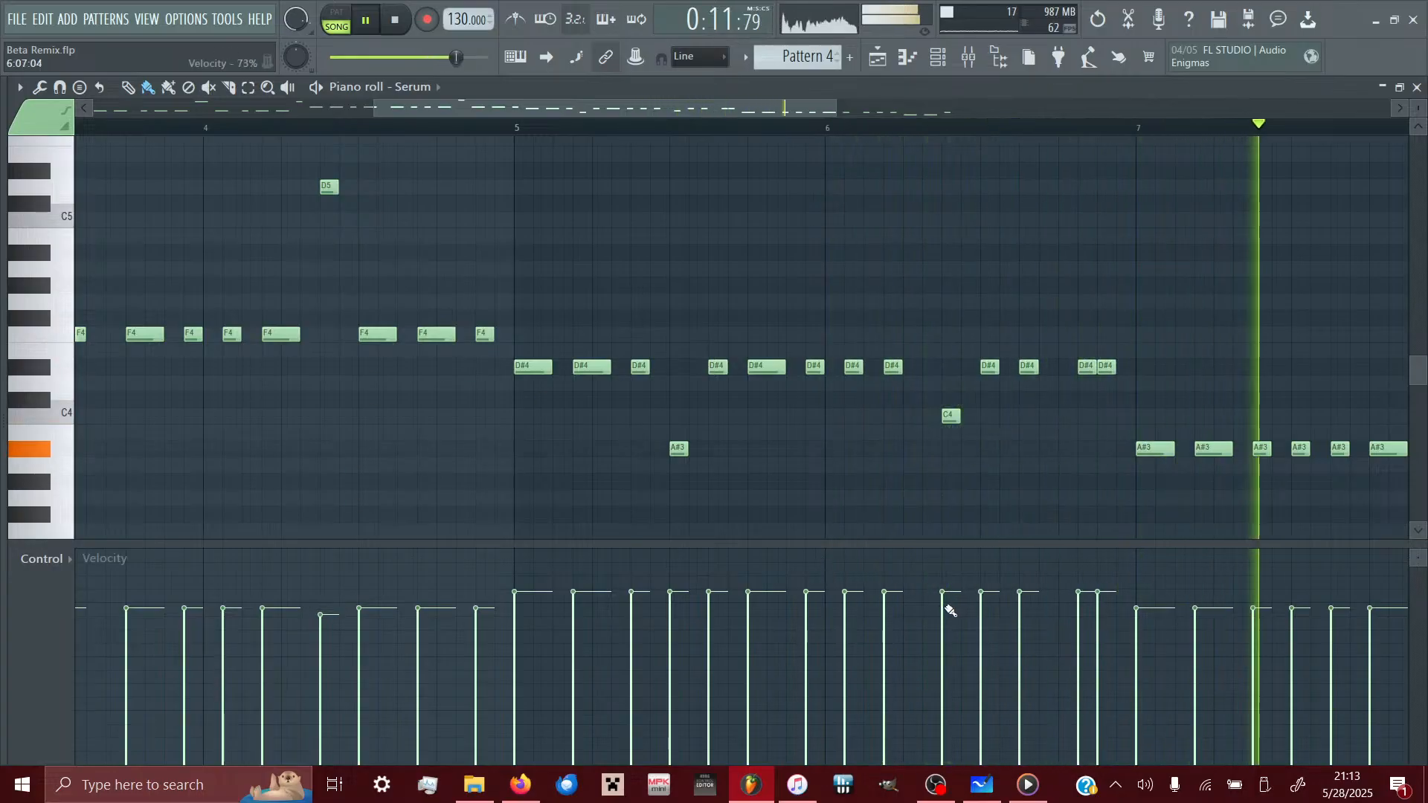
left_click(1034, 579)
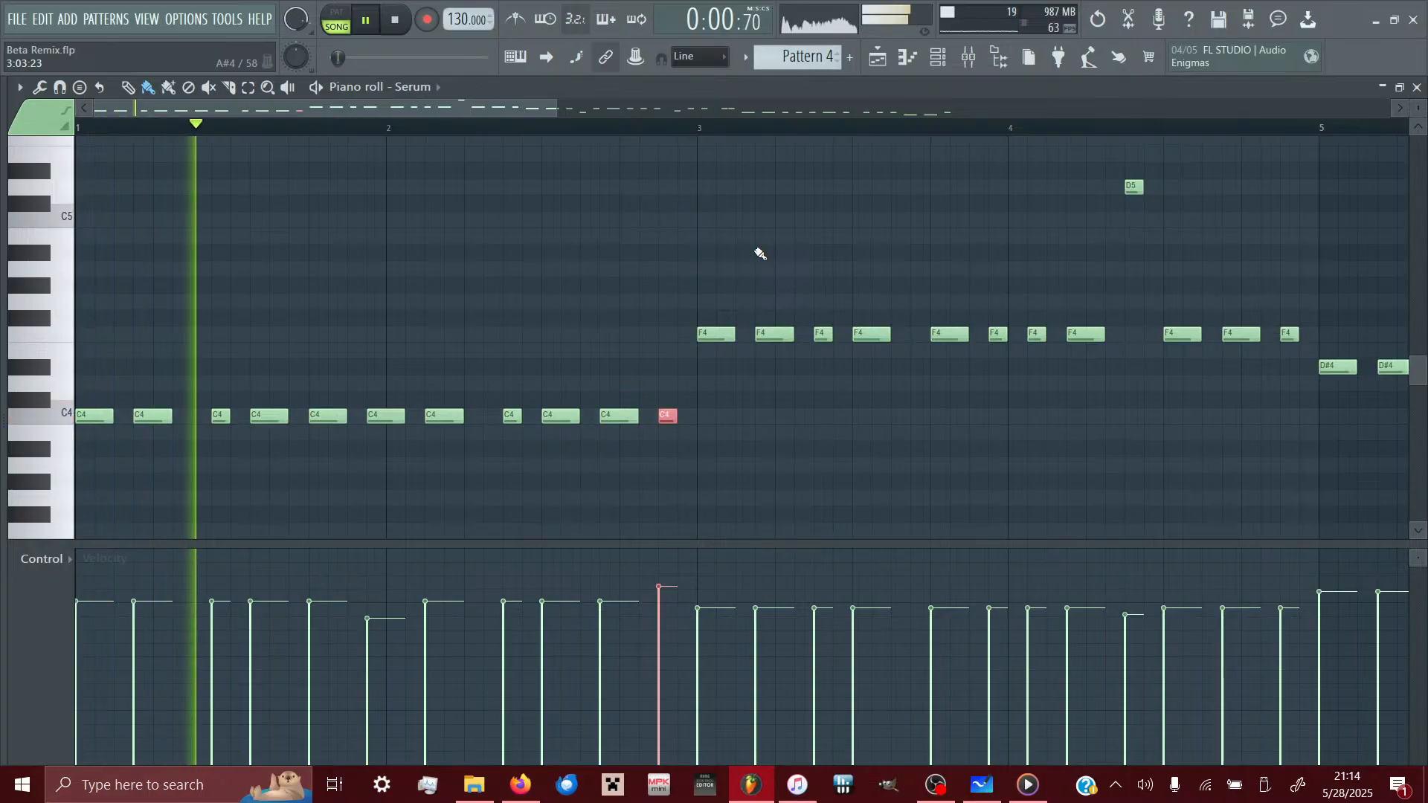
scroll(757, 258, "right", 6)
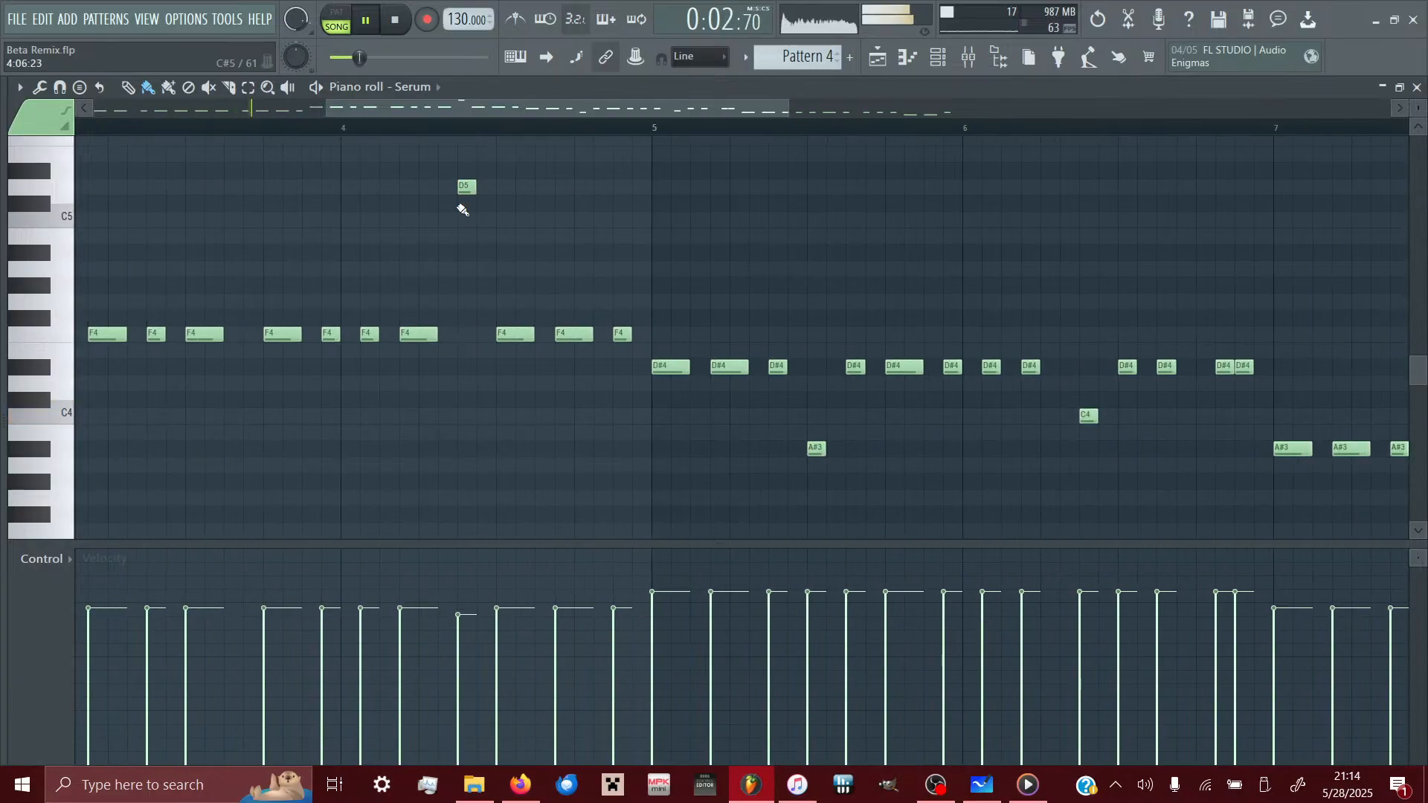
left_click(467, 187)
key("ctrl+Down")
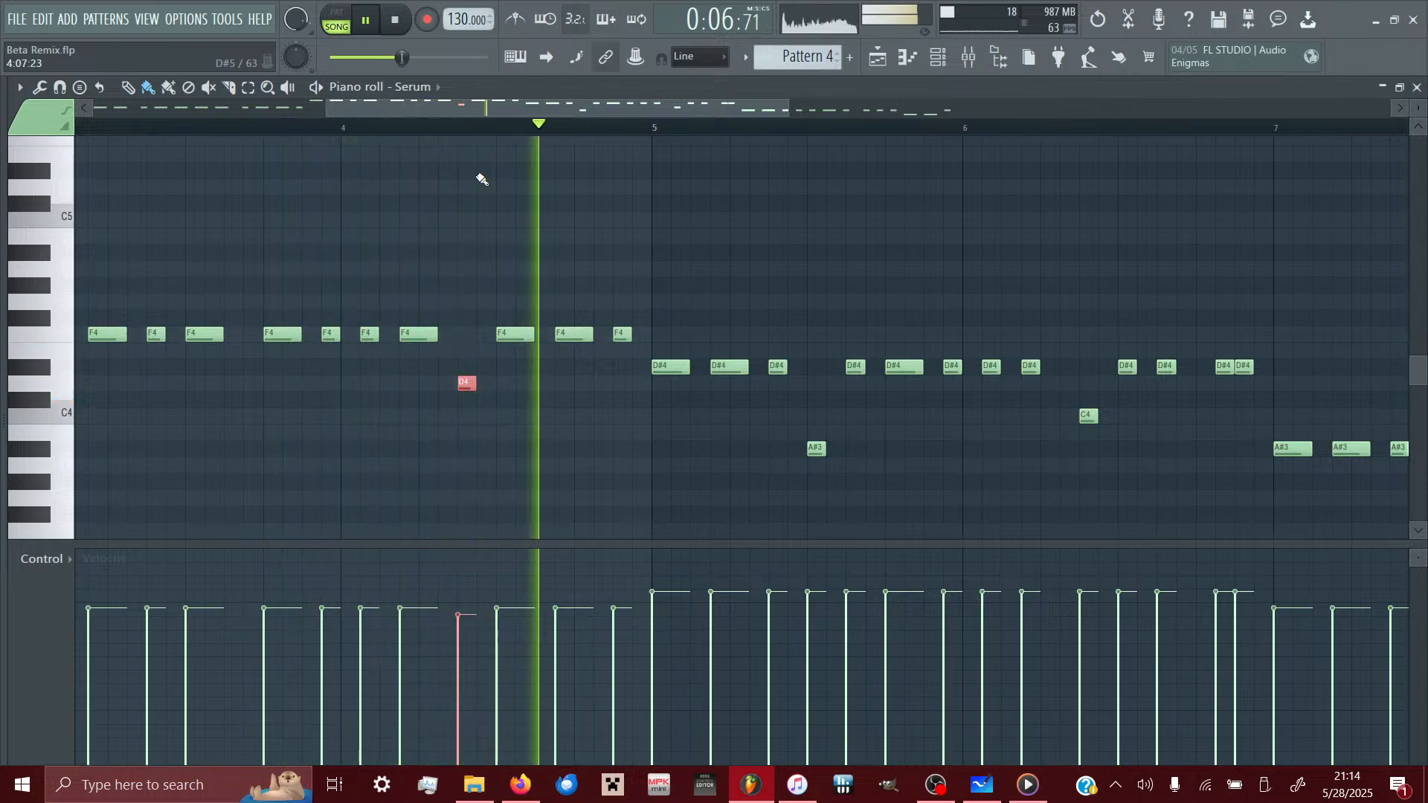
key("Up")
key("Up")
key("Up")
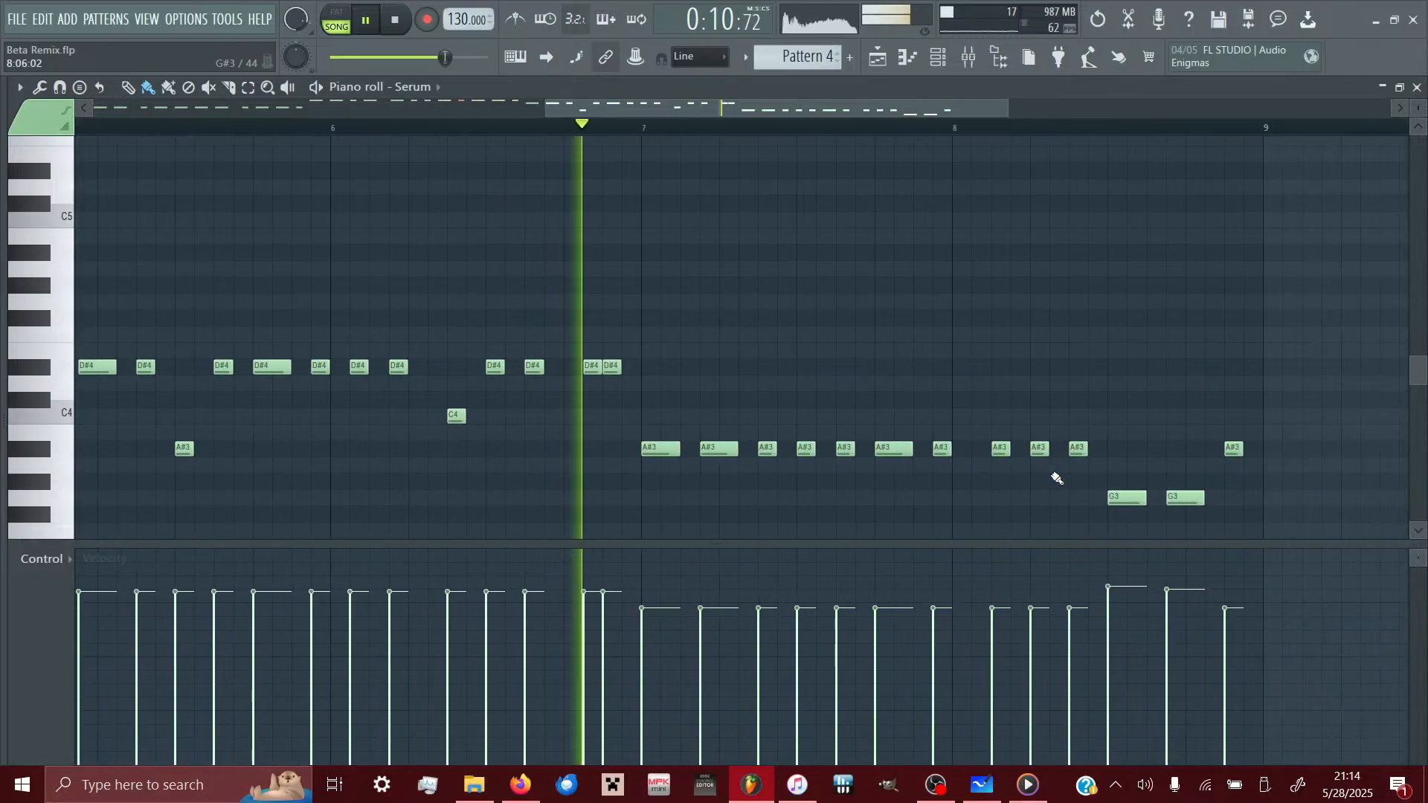
- Raise the C4 note in bar 6 to D#4
left_click_drag(508, 472, 446, 405)
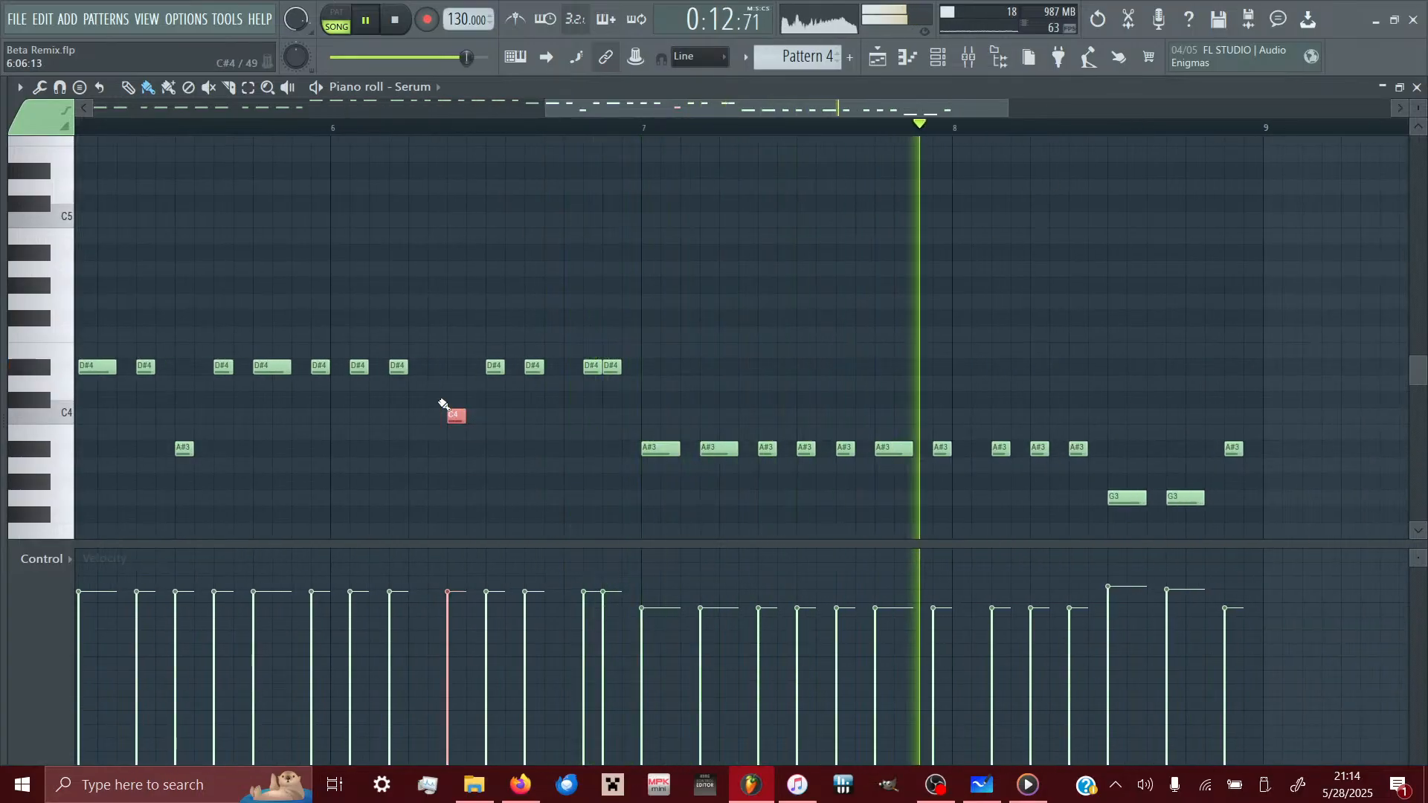
key("Up")
key("Up")
key("Up")
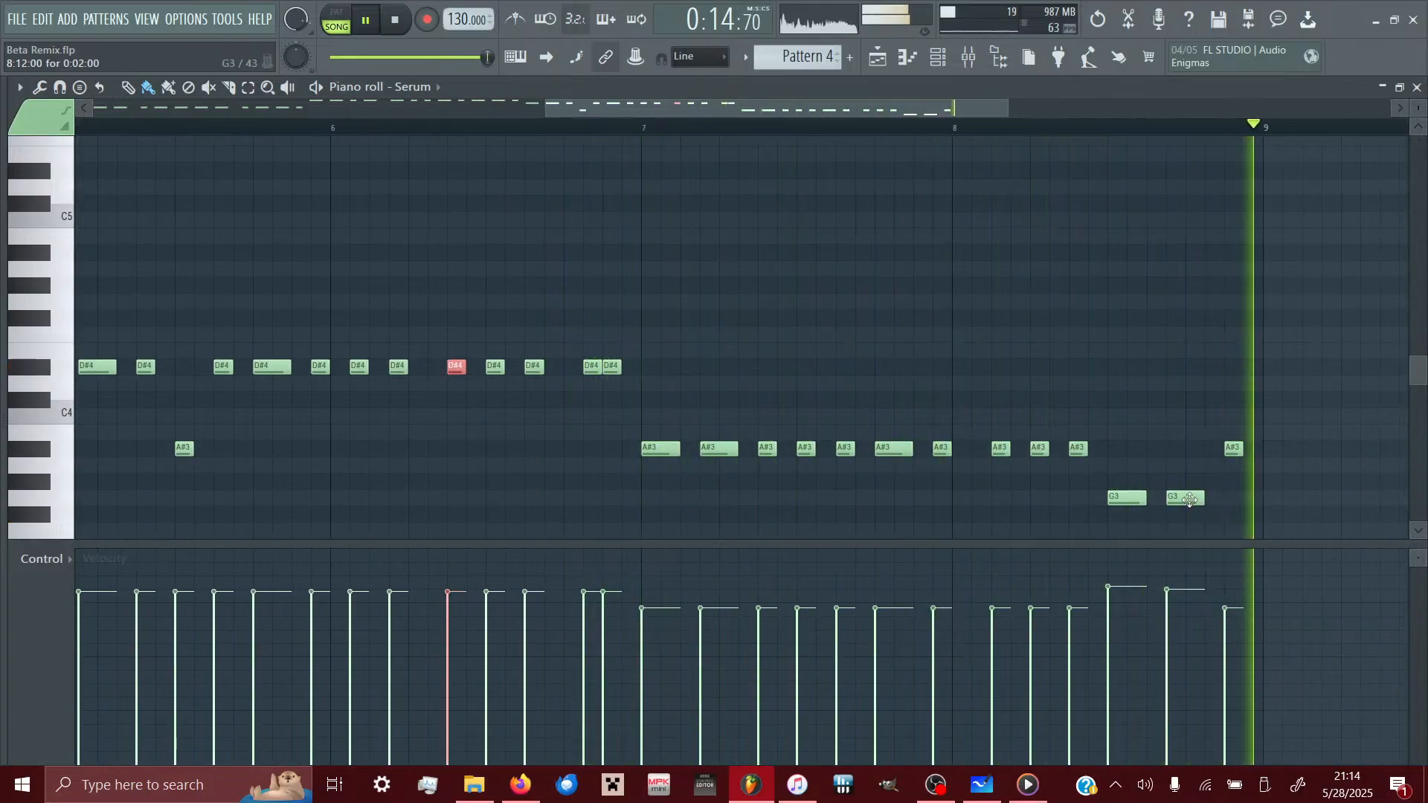
- Raise the second G3 note in bar 8 to A#3, replay from there, and lower the note's velocity
left_click_drag(1185, 497, 1186, 448)
left_click(1108, 133)
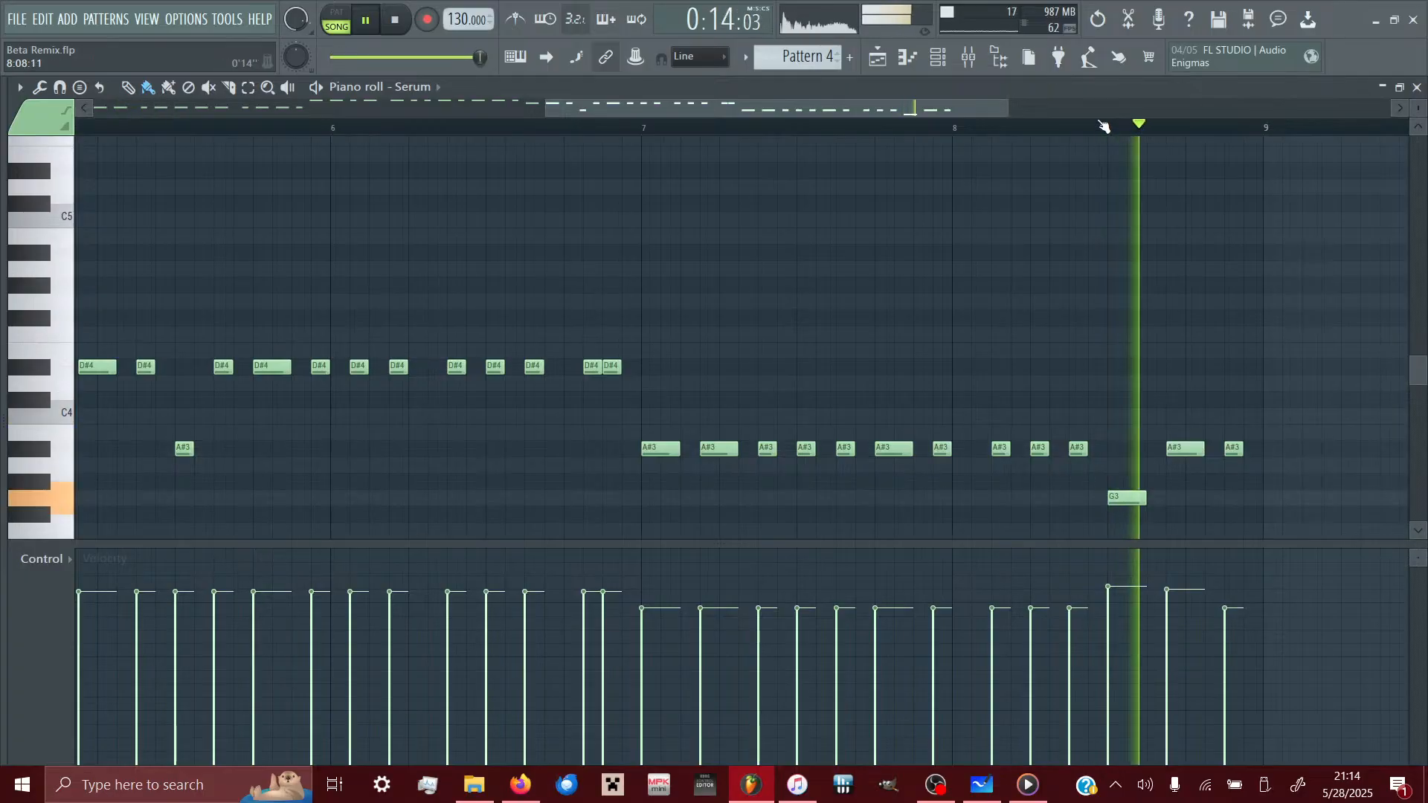
left_click_drag(1162, 588, 1165, 615)
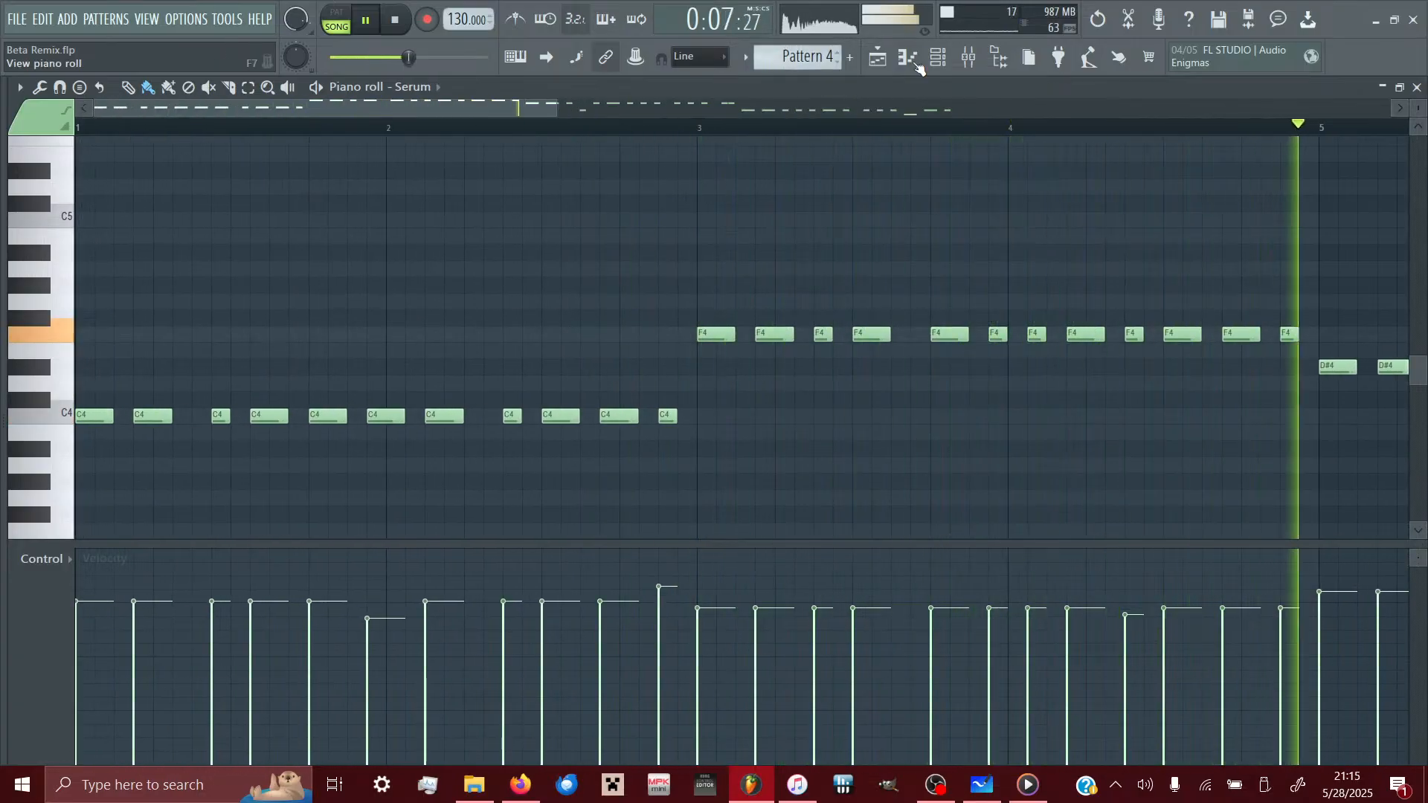
- Check the Serum bass patch from the channel rack and close its plugin window again
left_click(943, 58)
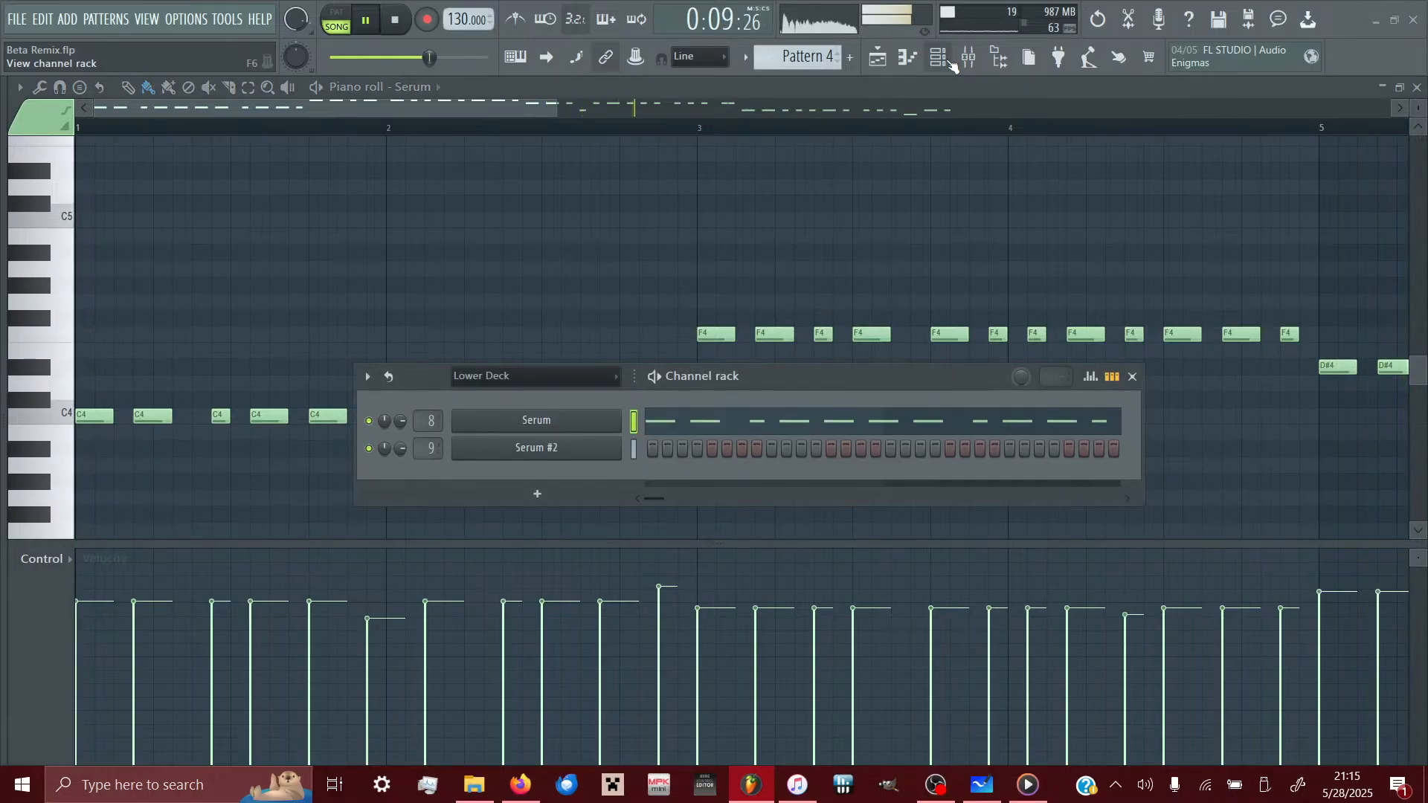
left_click(949, 62)
left_click(950, 62)
left_click(505, 415)
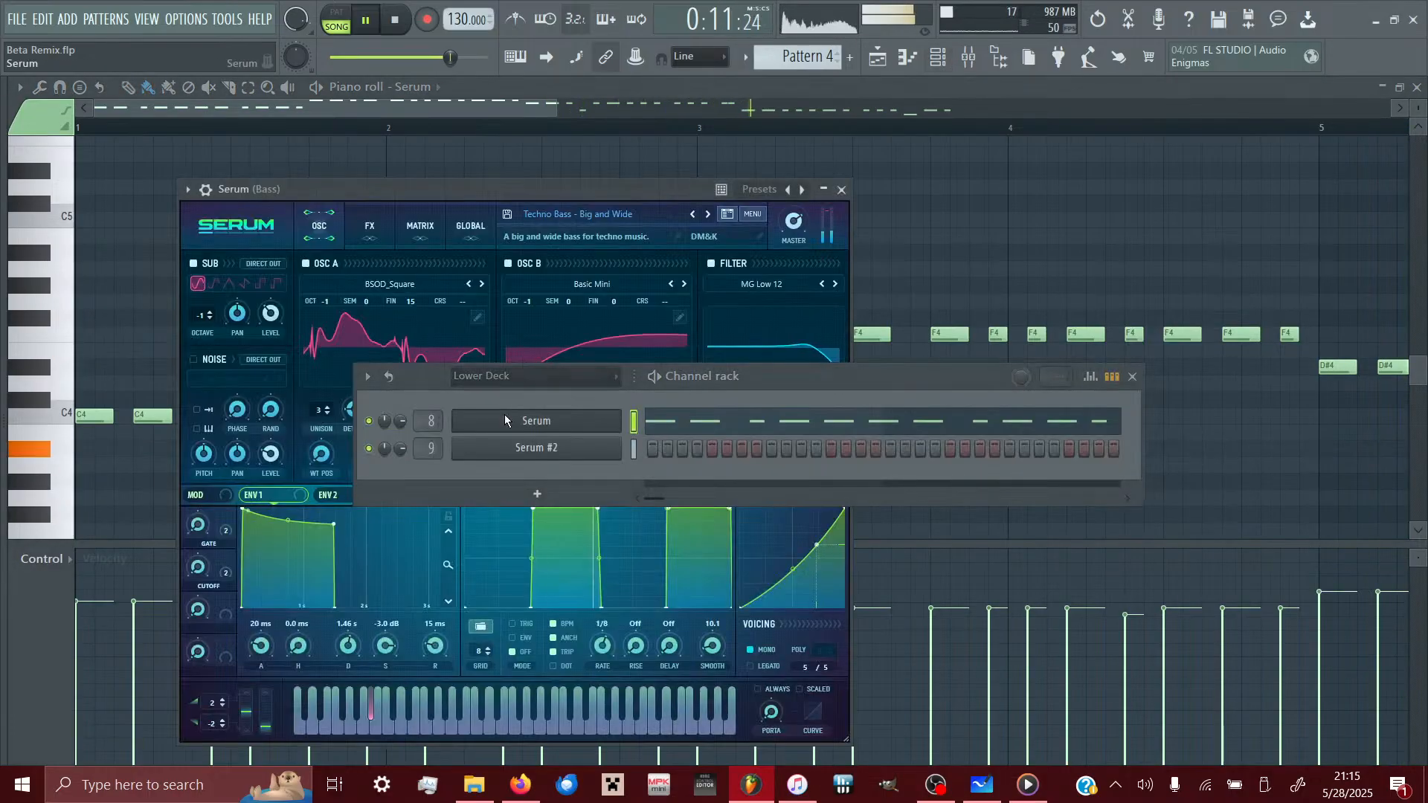
left_click(504, 413)
- Try Ozone Imager in slot 3 of the Bass mixer track with its width reduced to -61.3
left_click(968, 57)
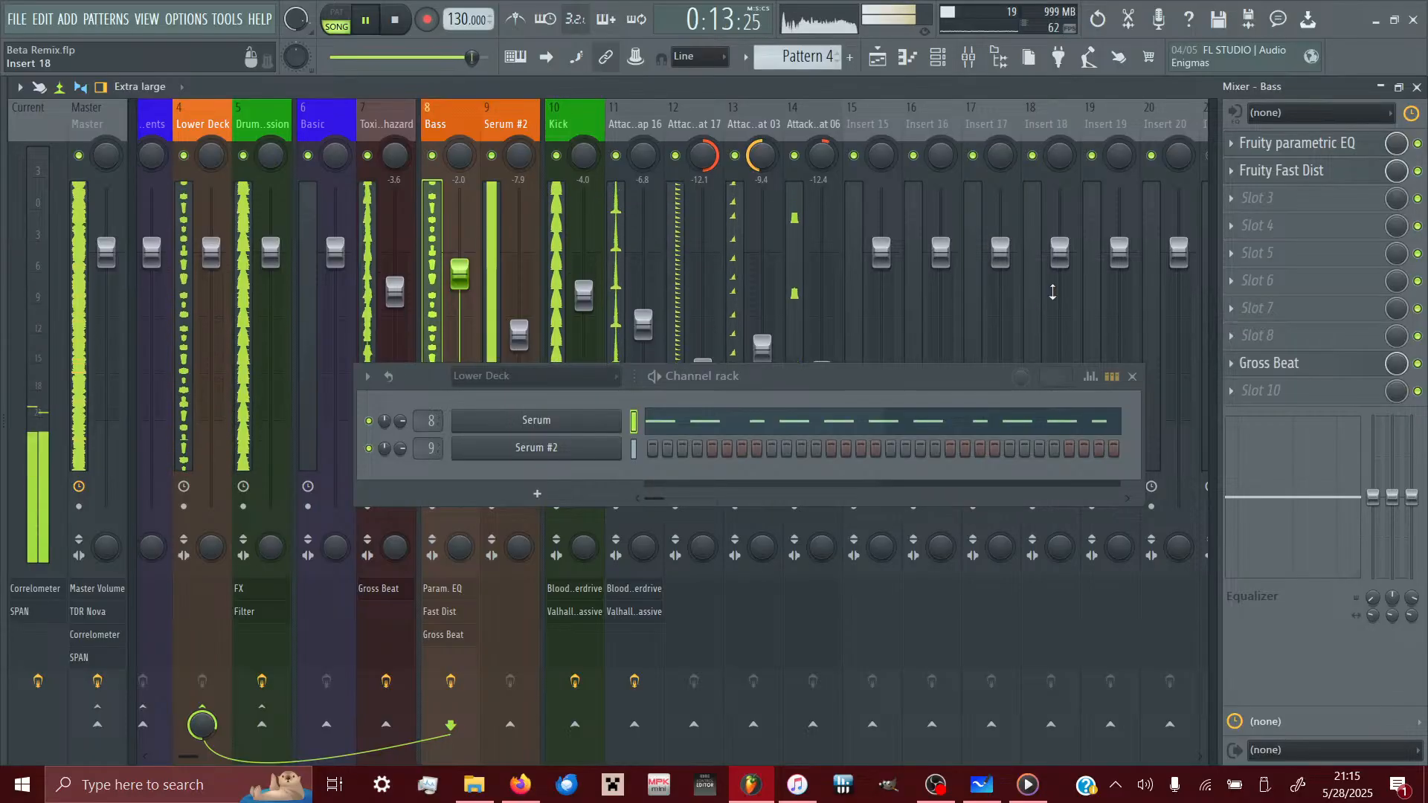
left_click(1274, 195)
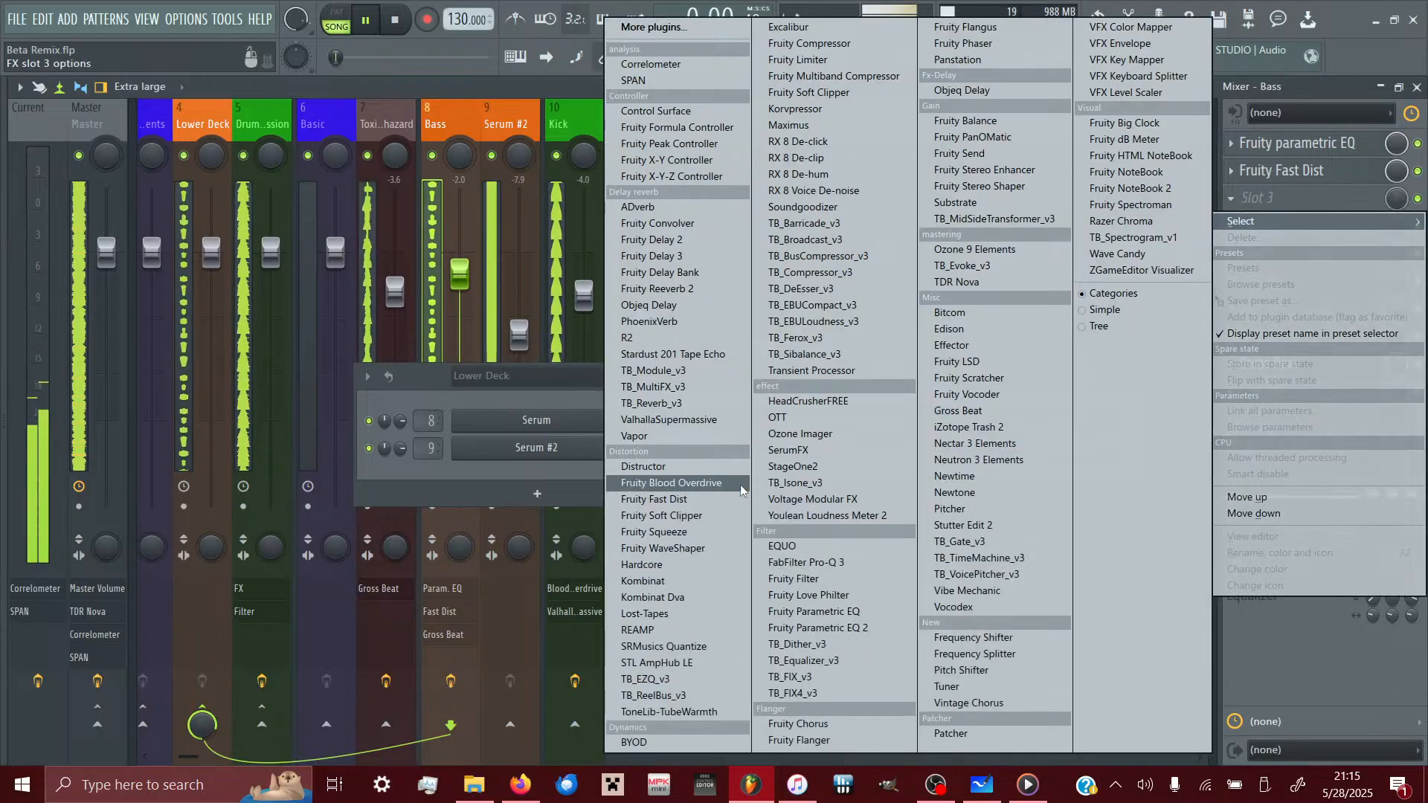
left_click(818, 435)
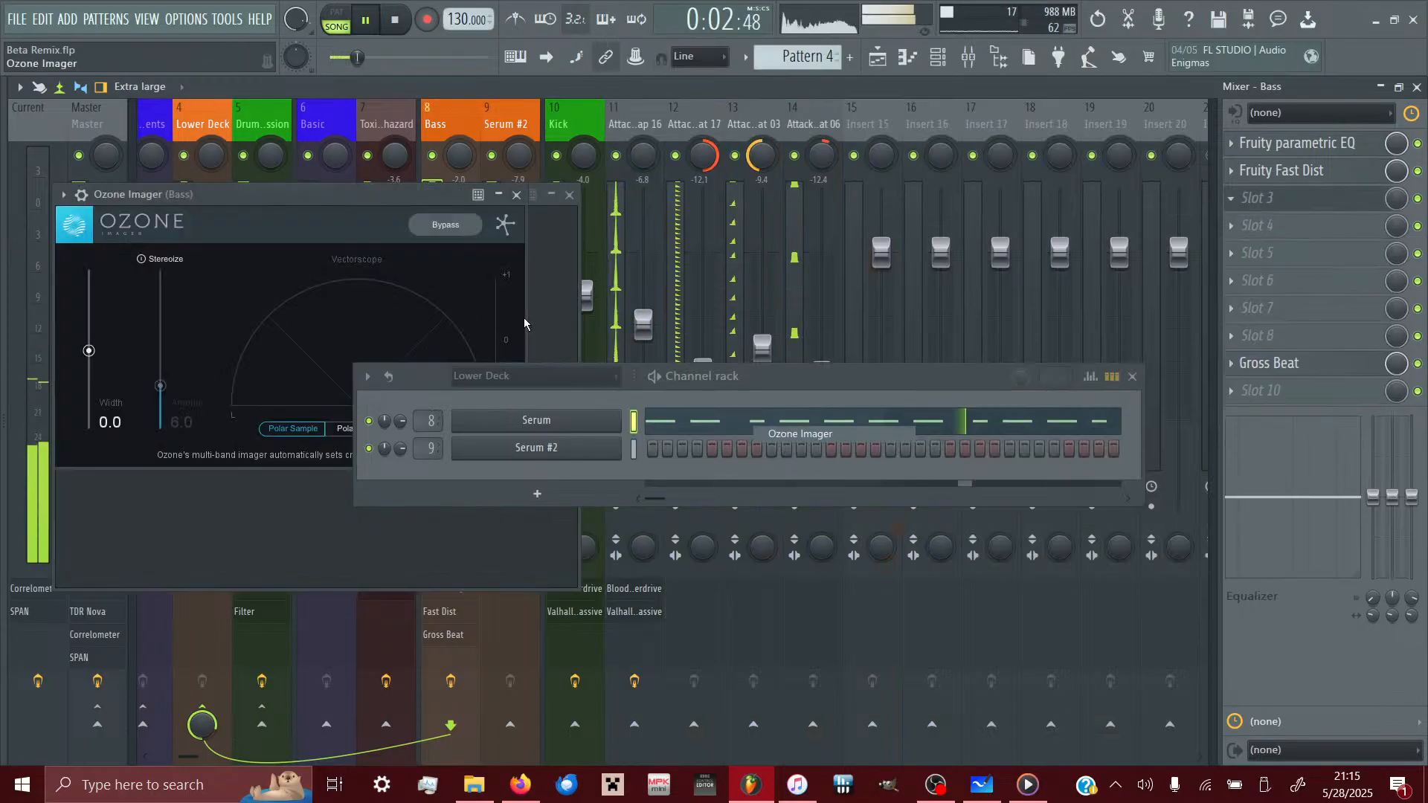
left_click_drag(89, 350, 89, 398)
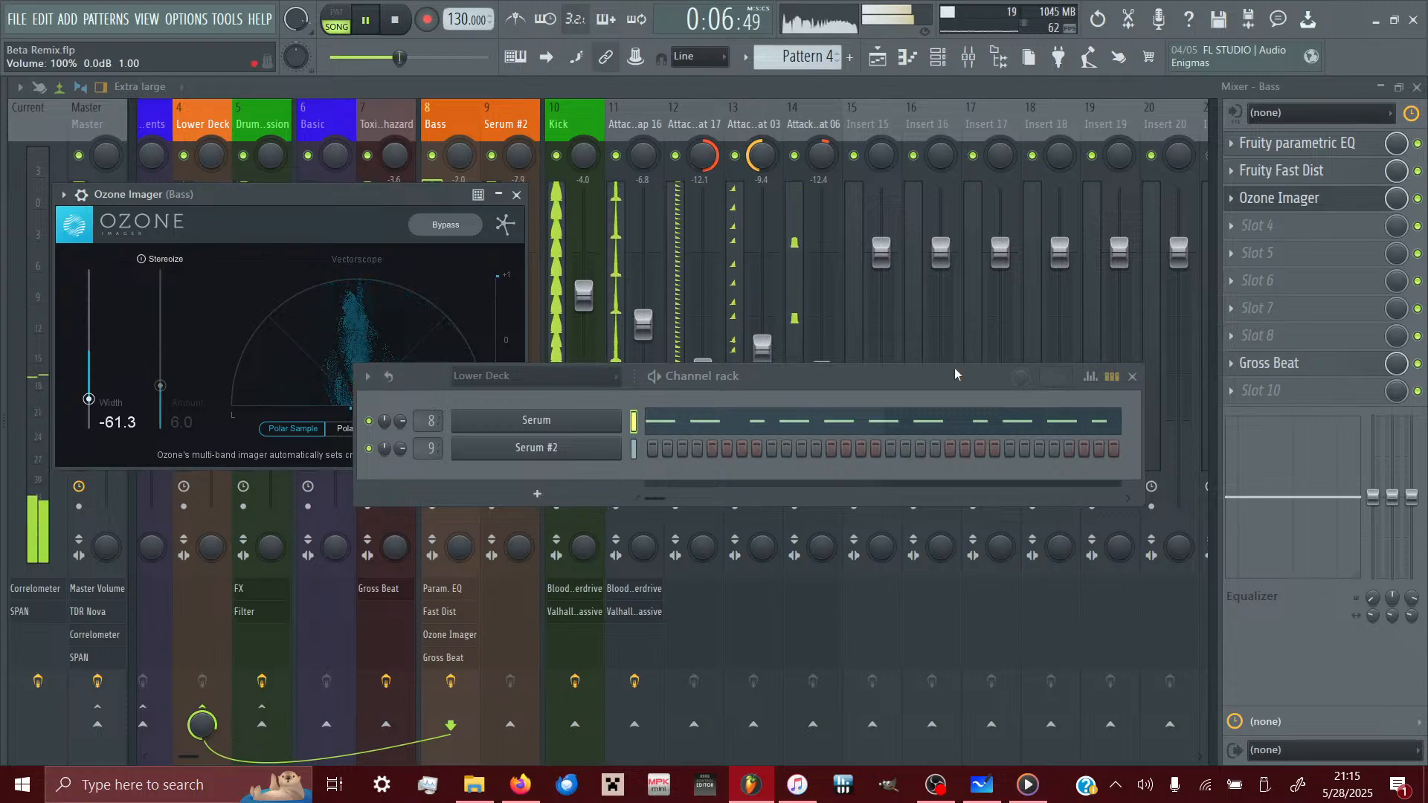
- Replace Ozone Imager in slot 3 of the Bass track with StageOne2 and close the channel rack
right_click(1257, 199)
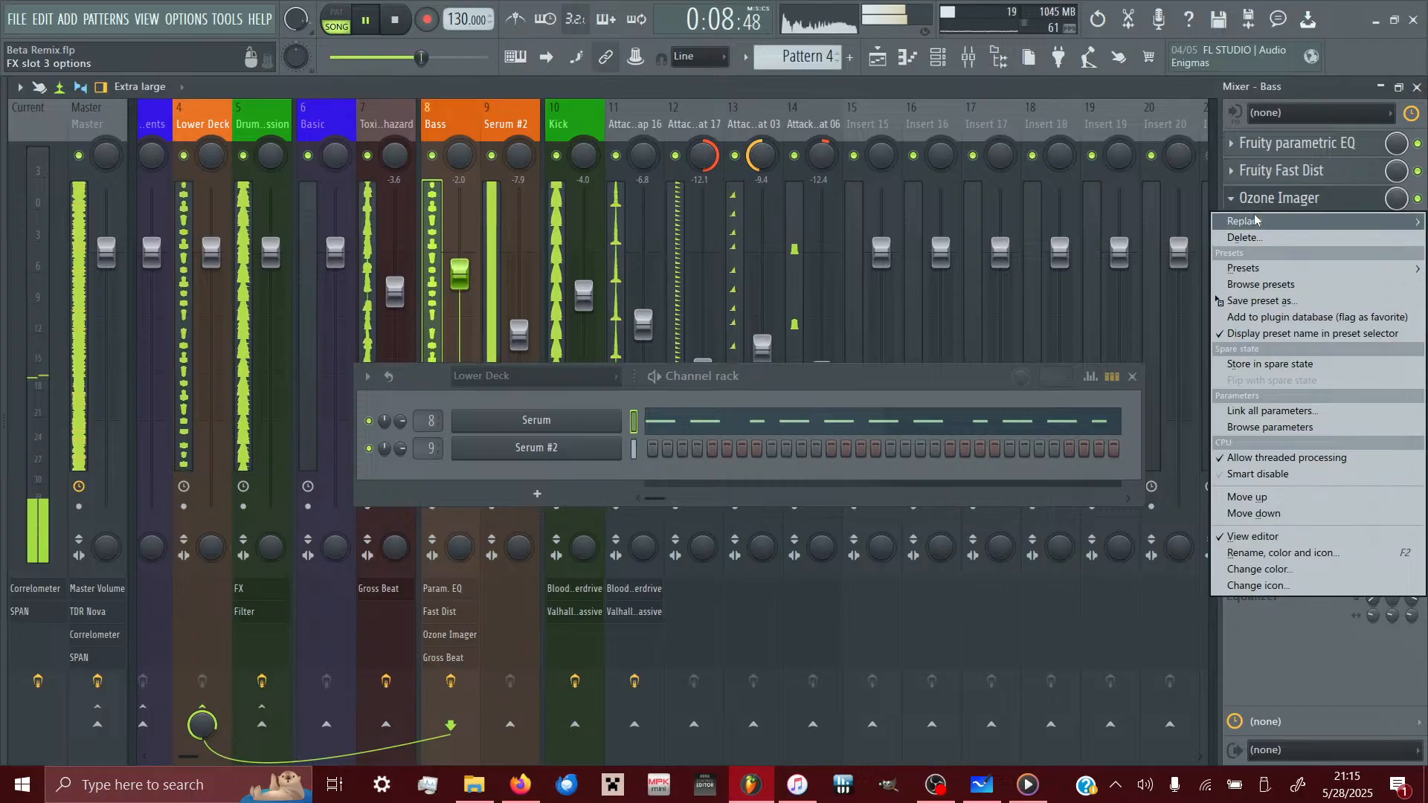
mouse_move(1255, 220)
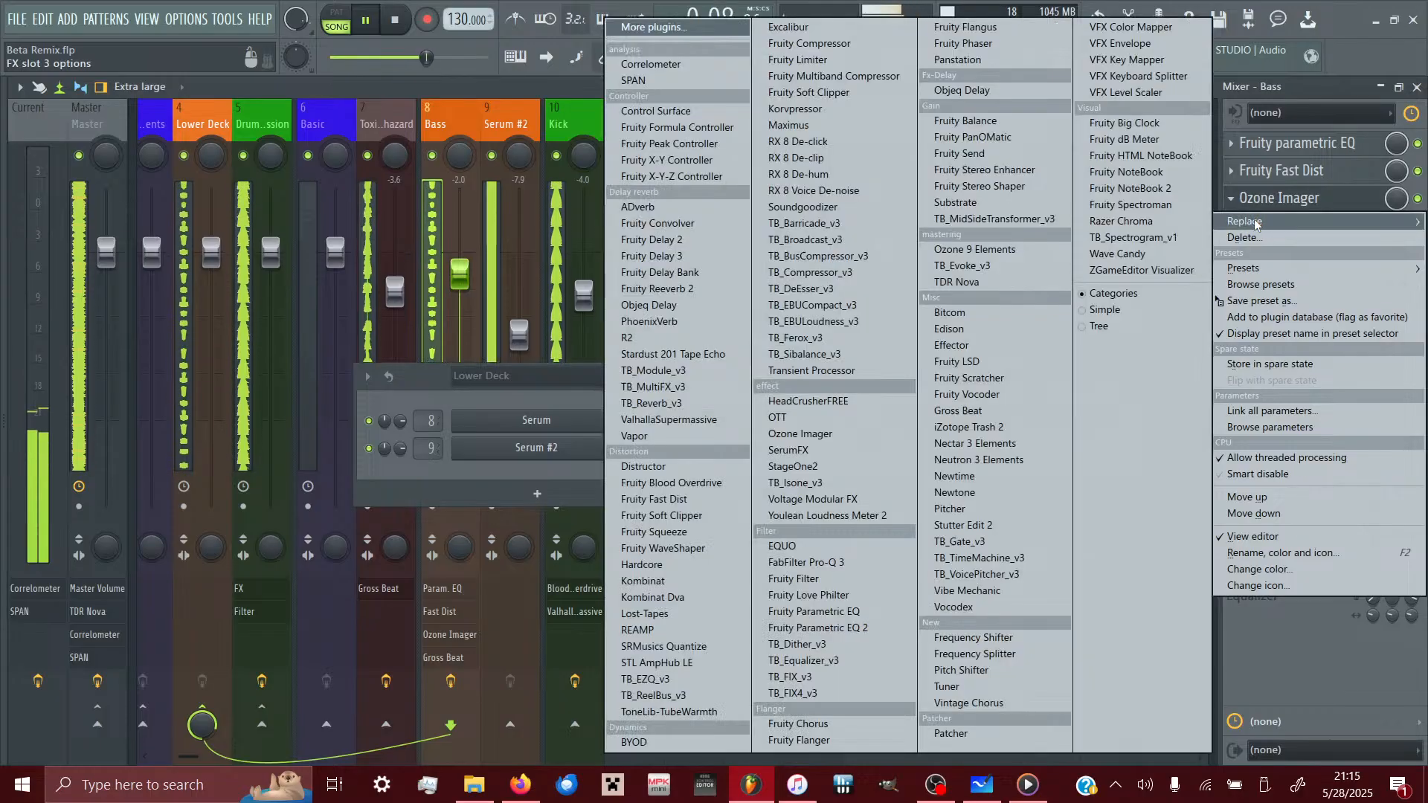
left_click(840, 466)
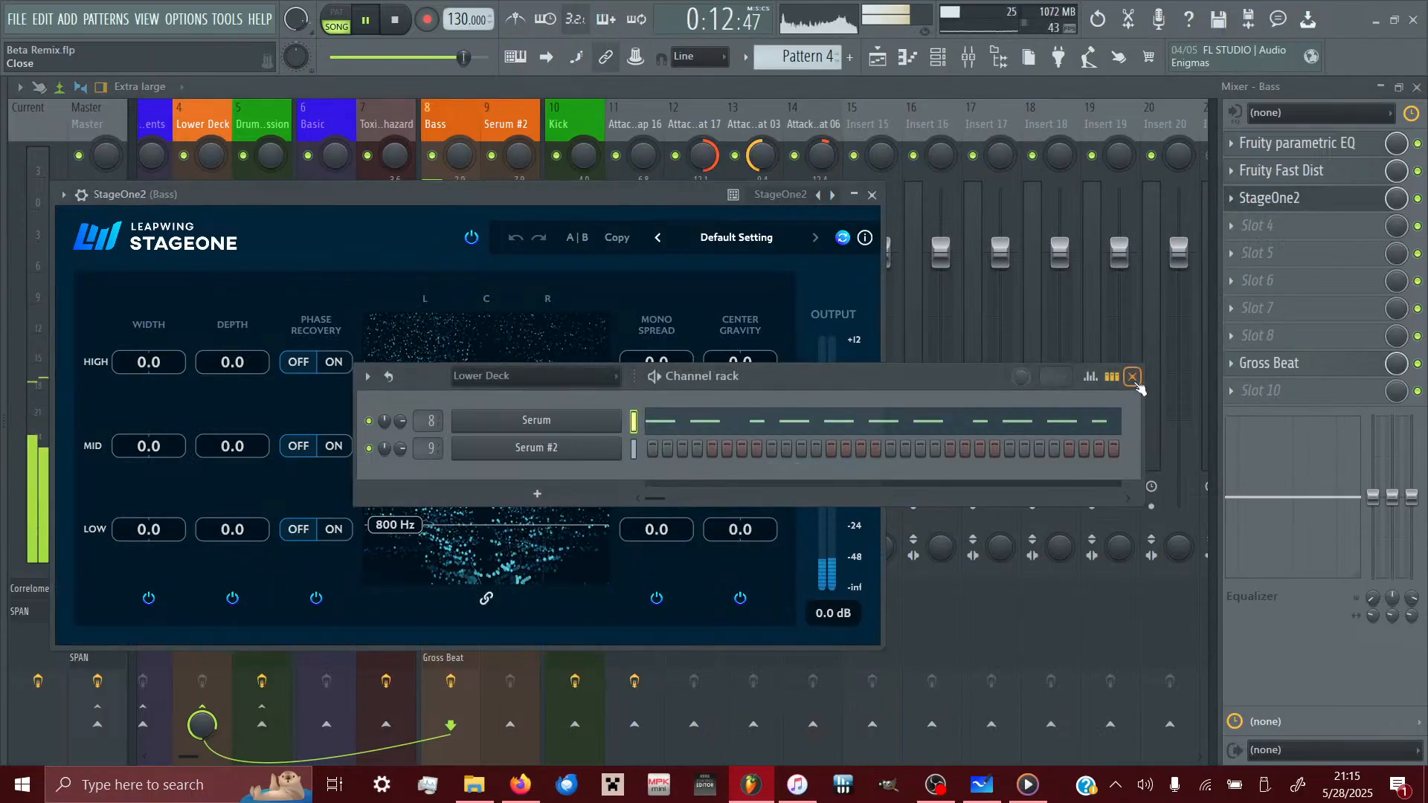
left_click(1132, 376)
- In StageOne2, set the low width to -100, the low crossover to 426 Hz and the mid width to -34, and close it
left_click_drag(149, 531, 81, 537)
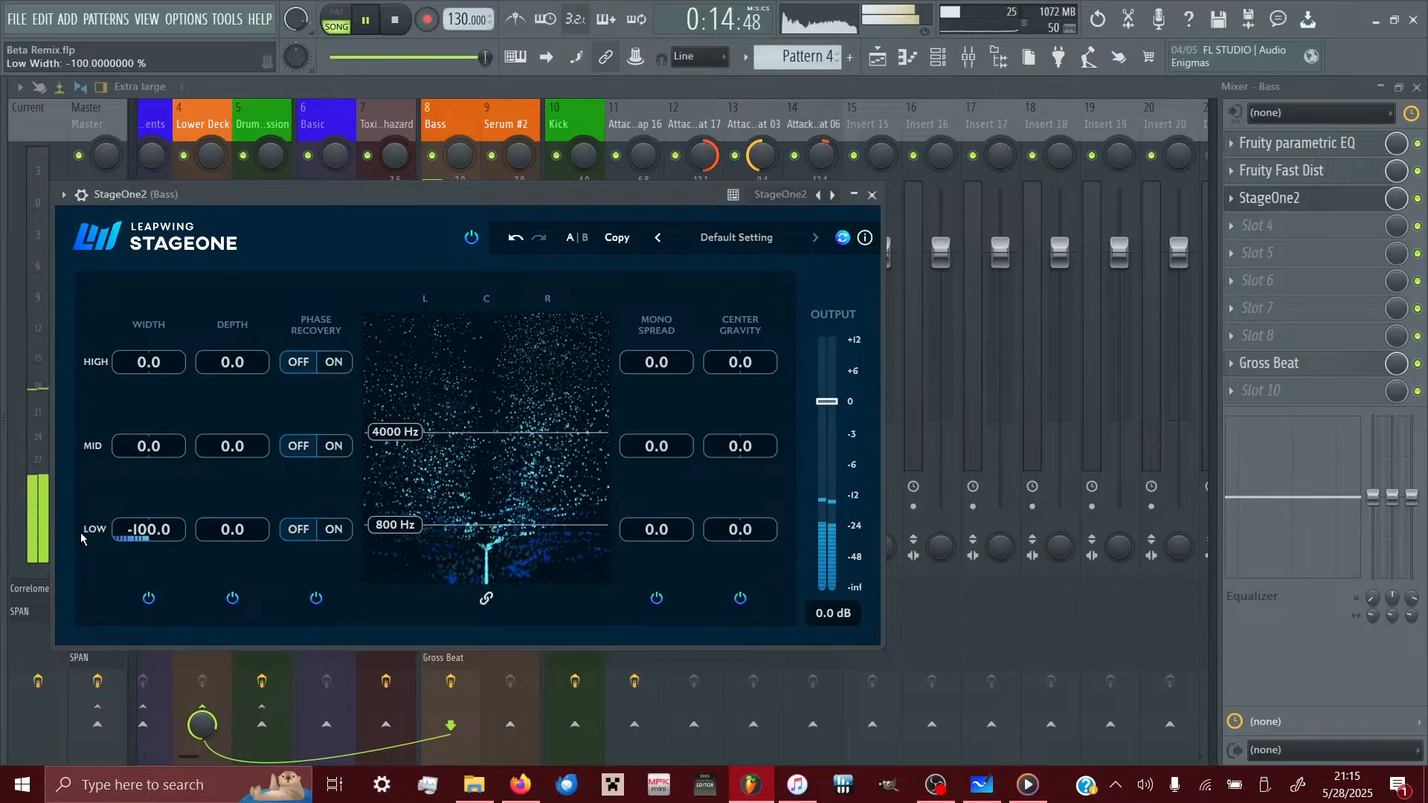
left_click_drag(395, 526, 402, 551)
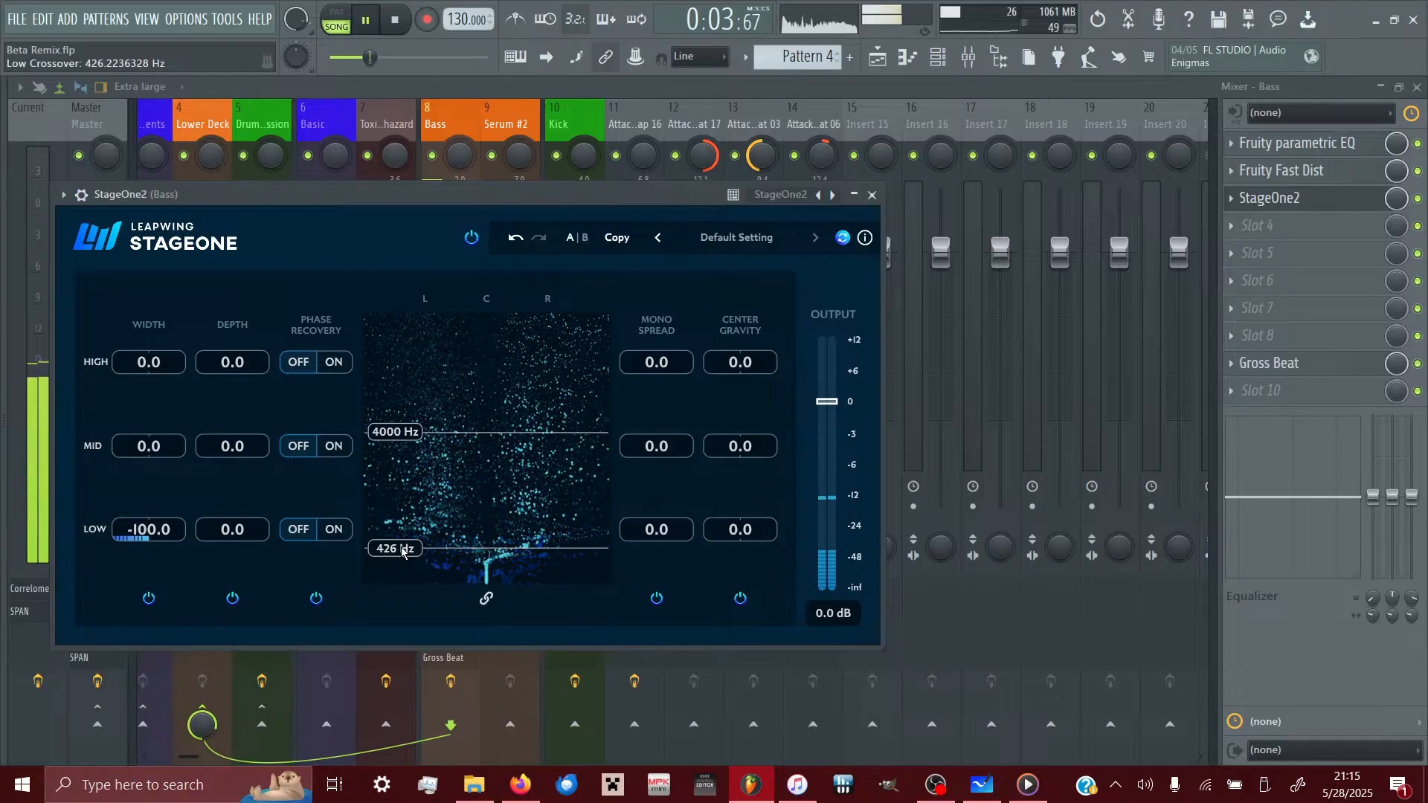
mouse_move(149, 446)
left_mouse_down()
mouse_move(102, 444)
mouse_move(133, 445)
left_mouse_up()
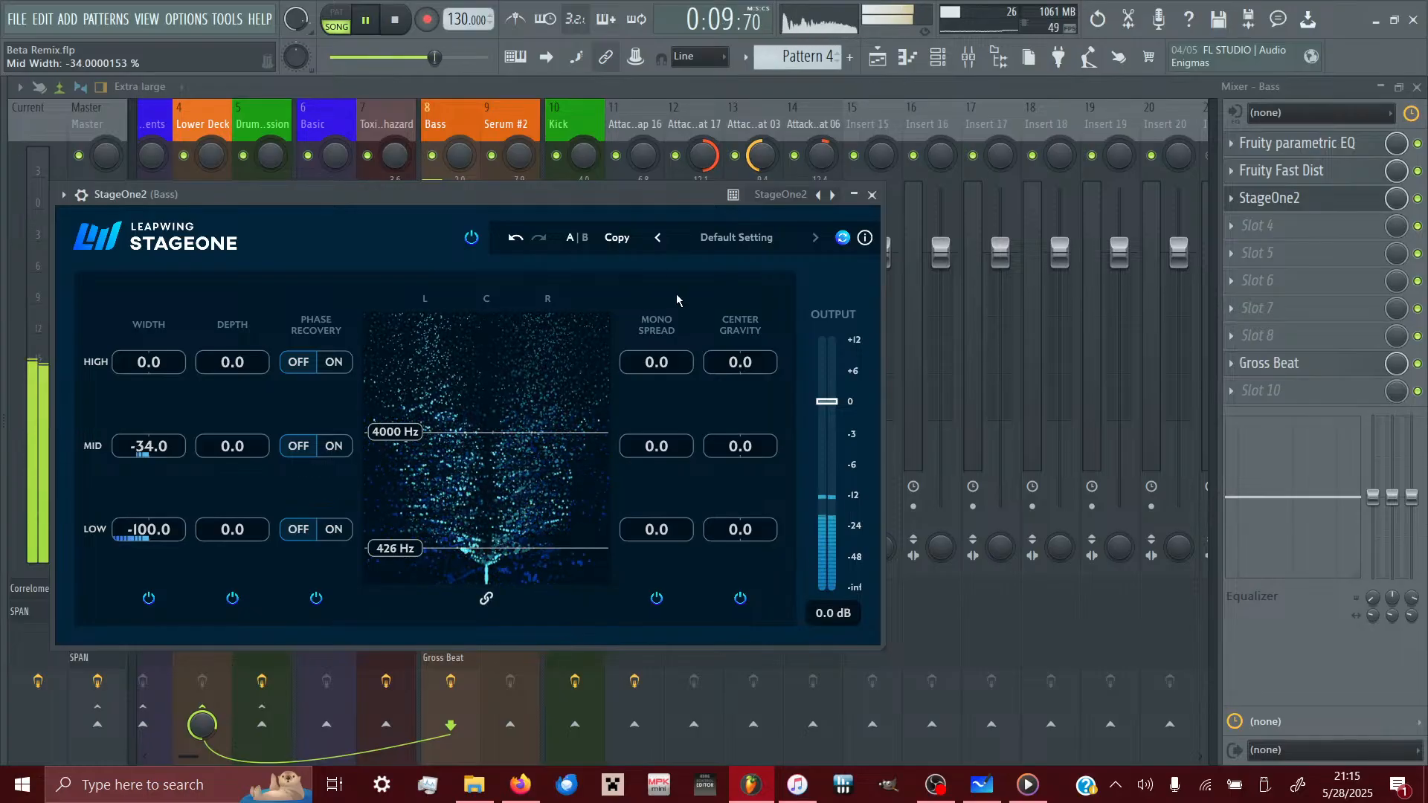
left_click(1268, 200)
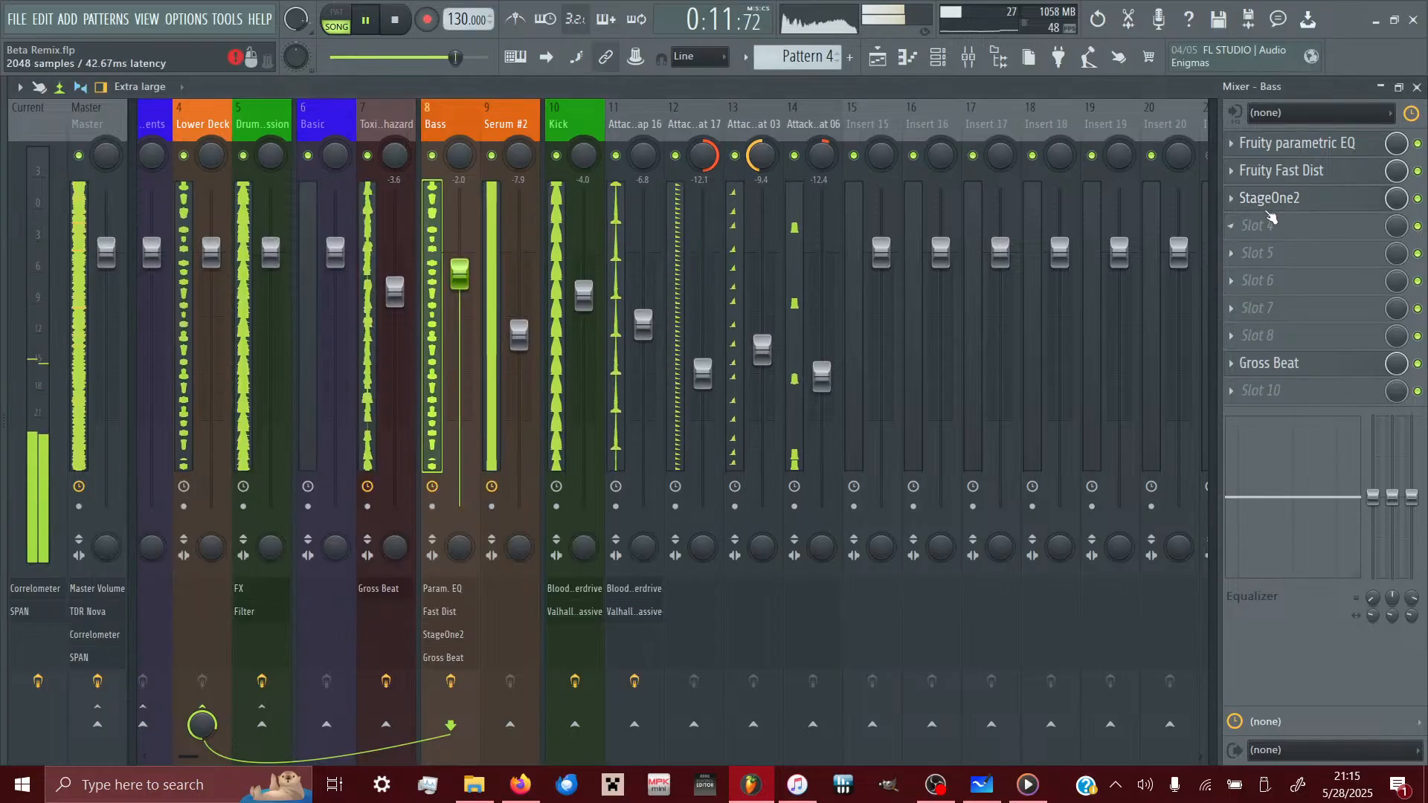
- Move StageOne2 down two places to slot 5 of the Bass track's effect chain
right_click(1250, 199)
left_click(1250, 515)
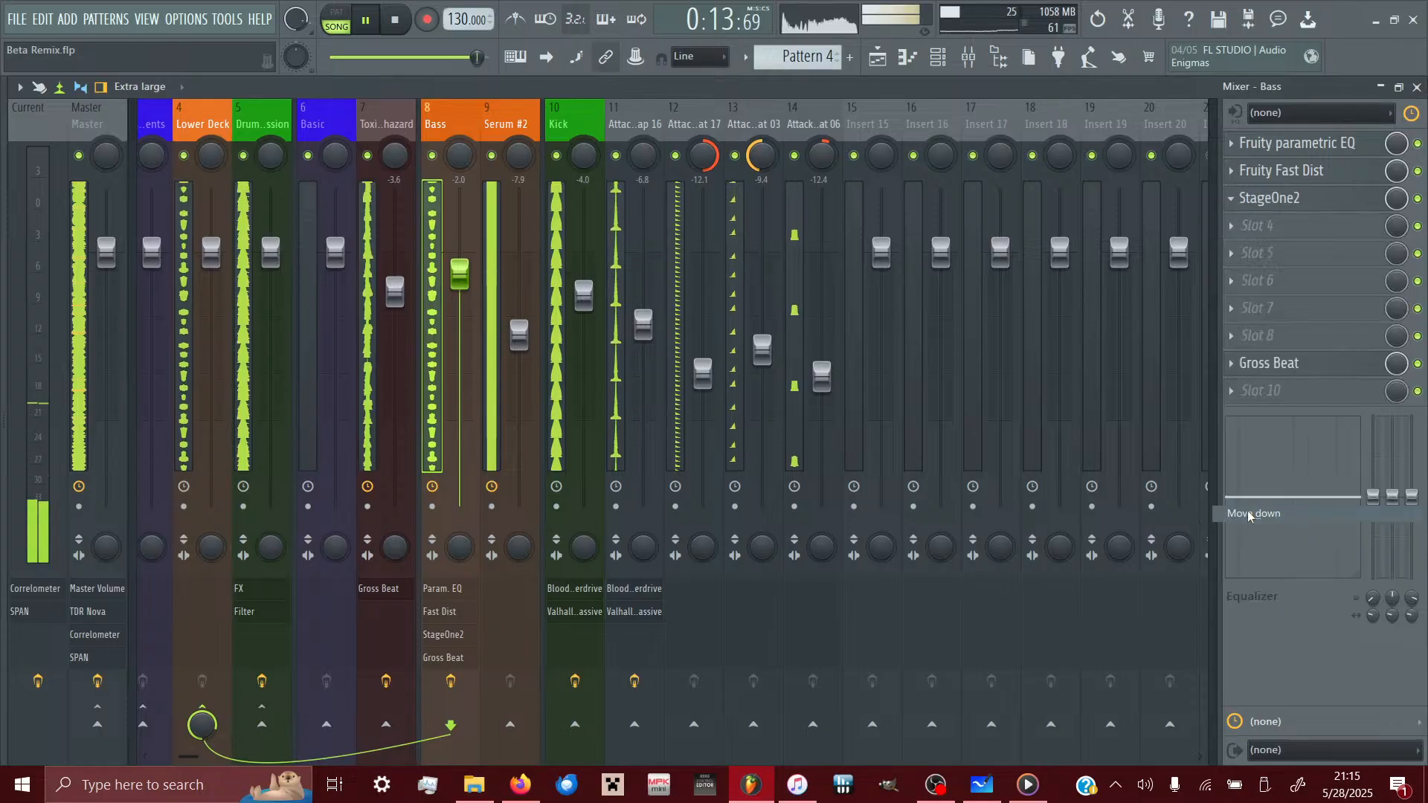
right_click(1246, 225)
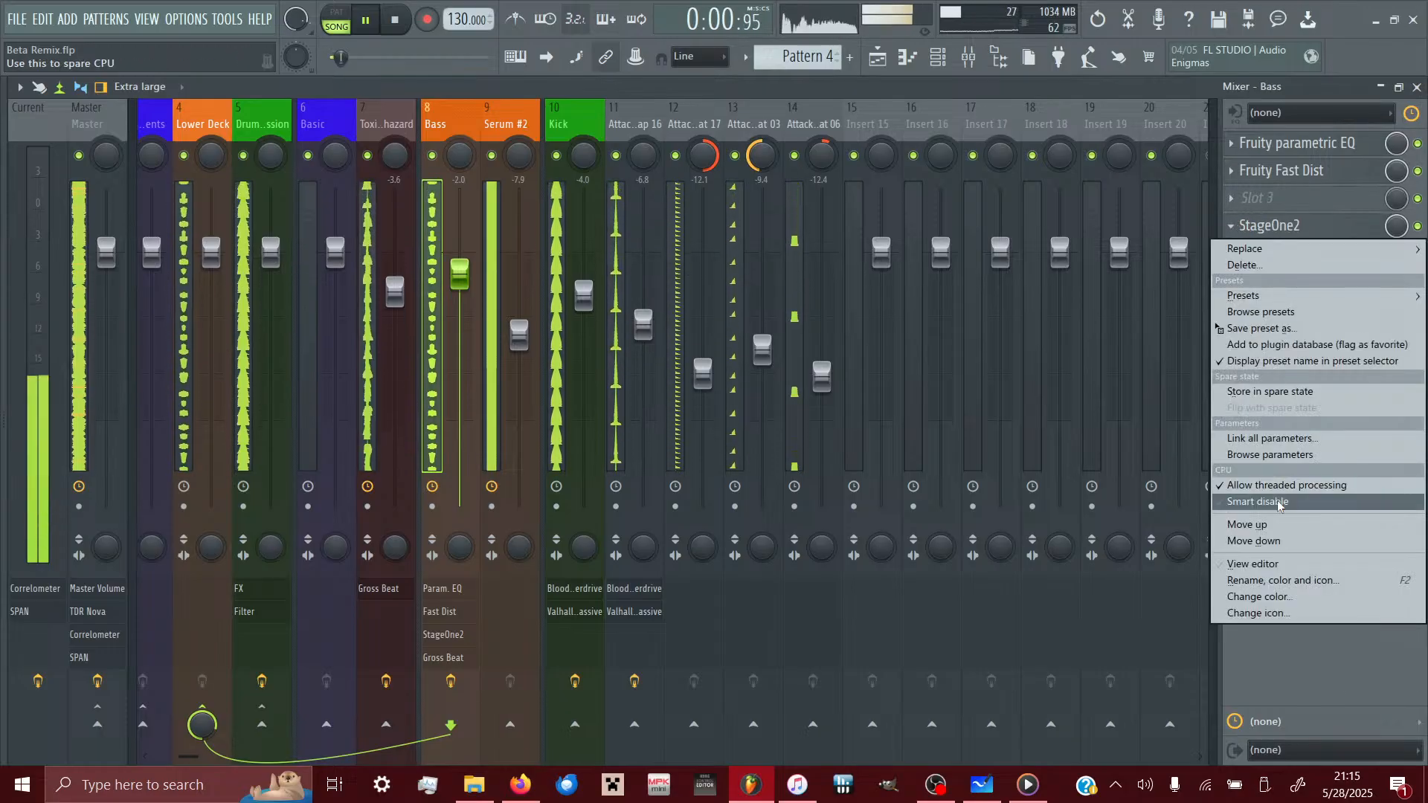
left_click(1272, 540)
- Load a second Fruity Fast Dist into slot 3 of the Bass track, set its pre-amp to 80% and lower its post gain
left_click(1294, 197)
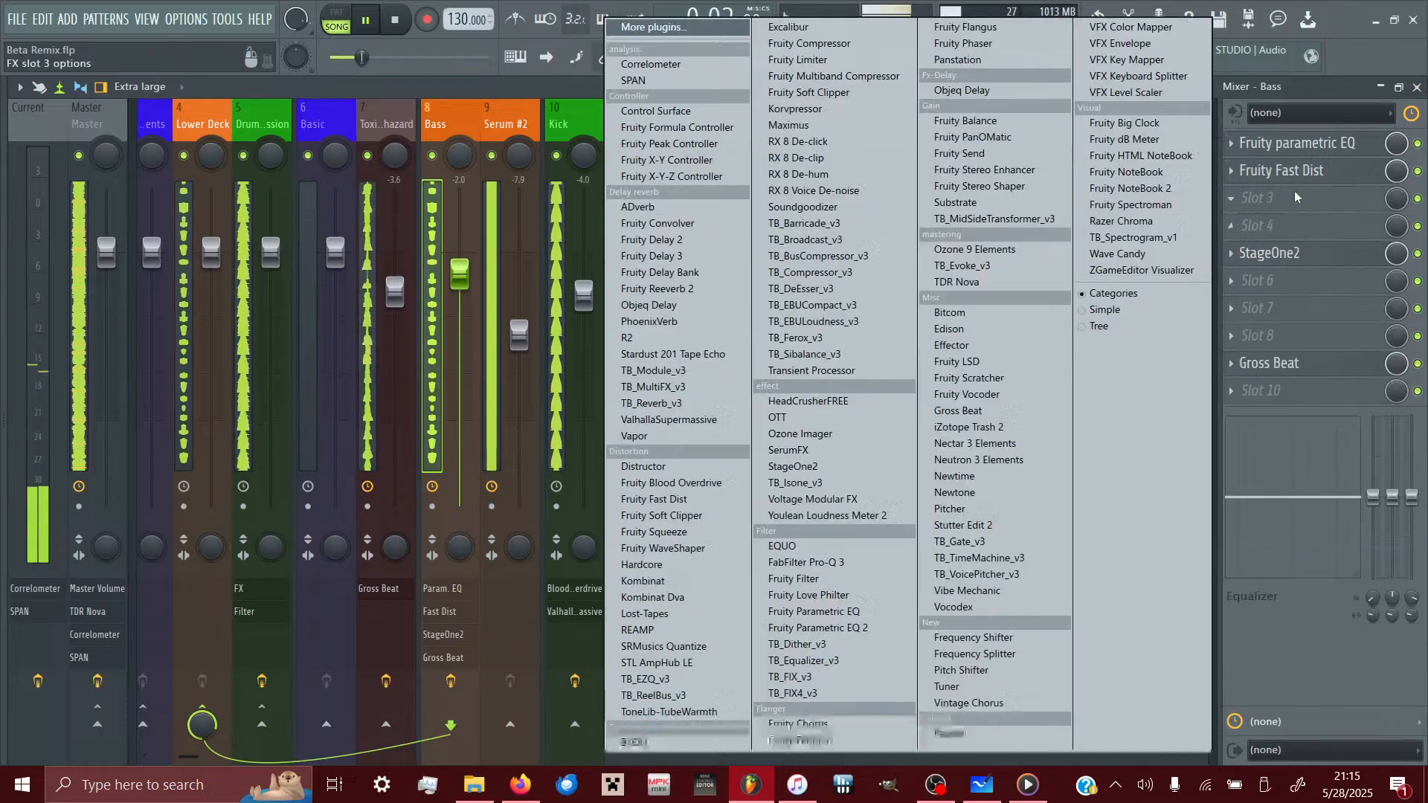
right_click(1295, 197)
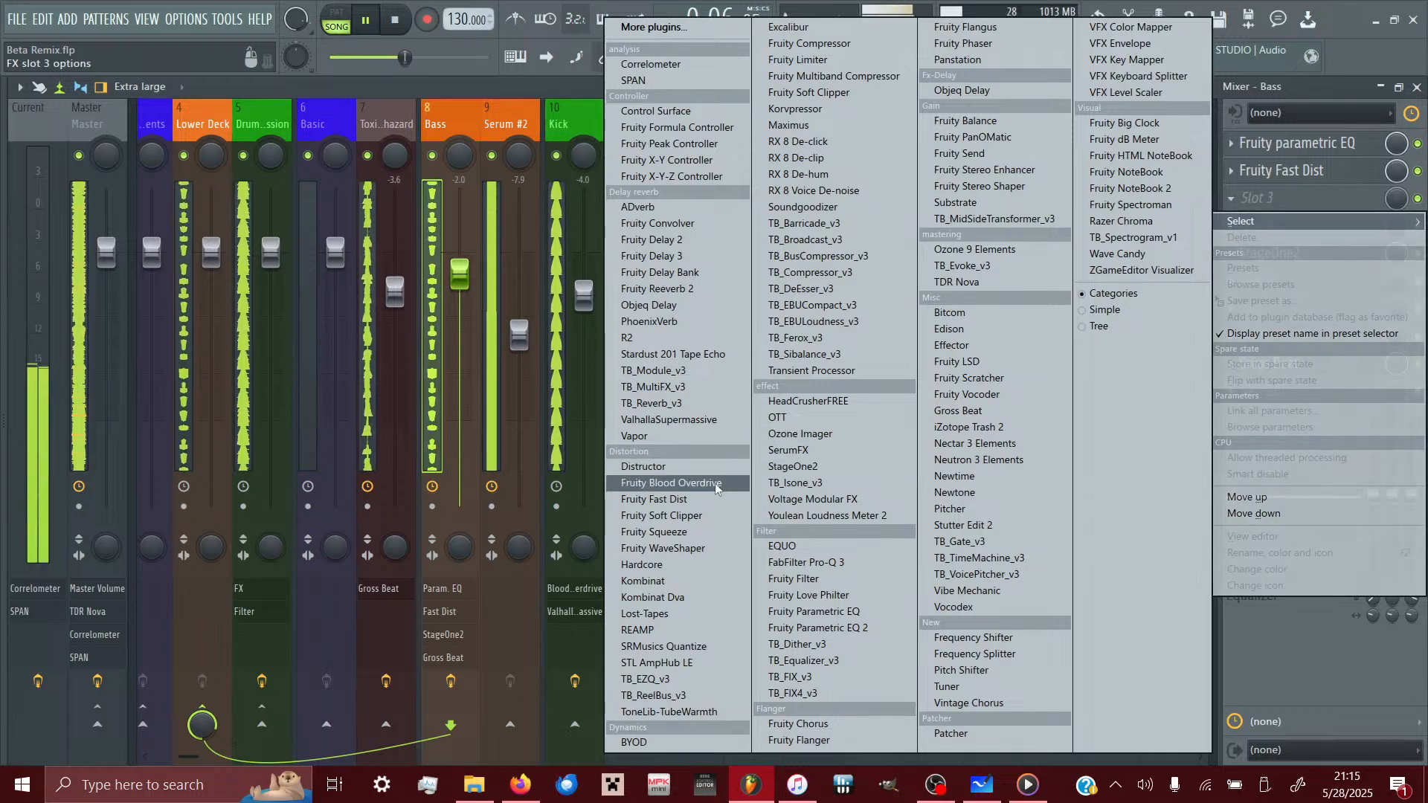
left_click(676, 500)
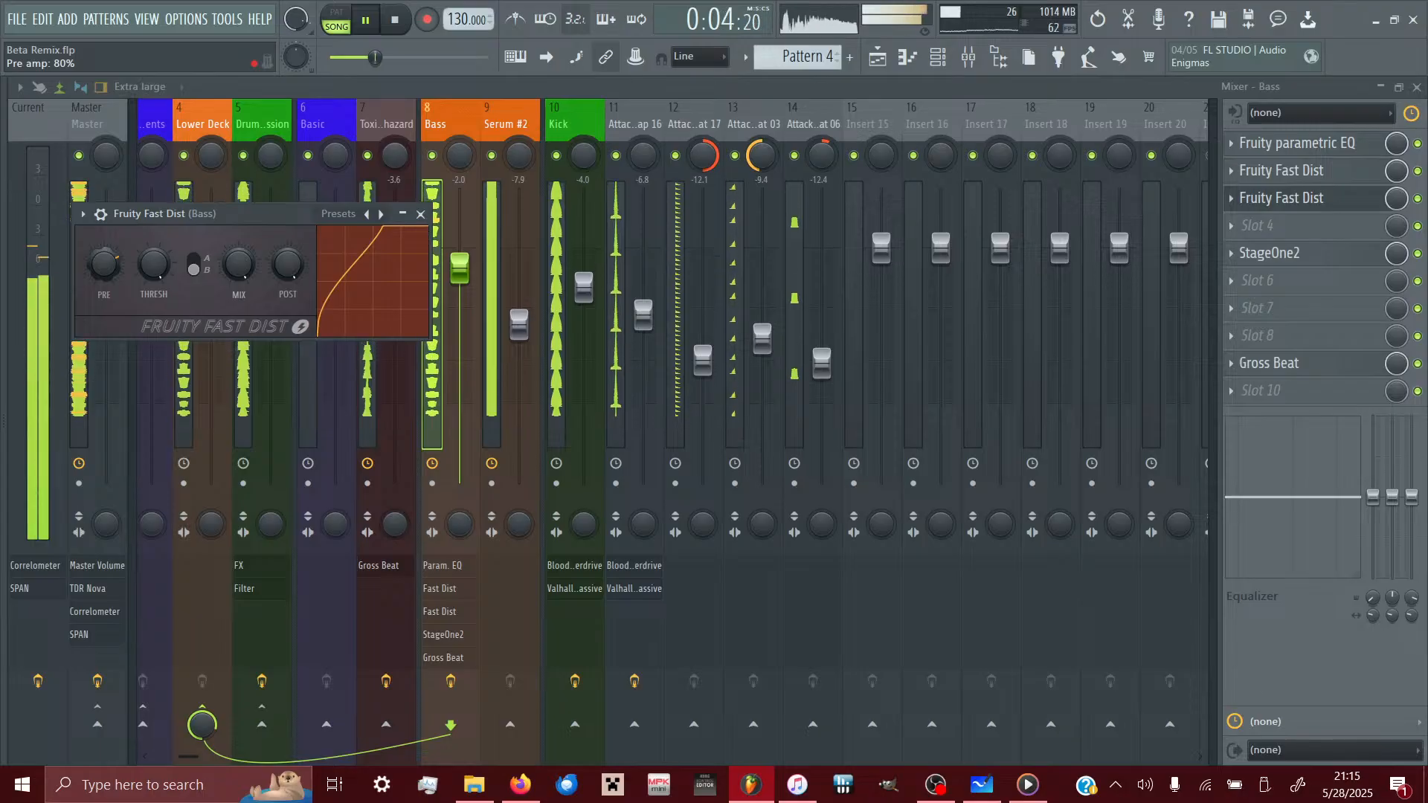
mouse_move(104, 264)
left_mouse_down()
mouse_move(105, 281)
mouse_move(104, 265)
left_mouse_up()
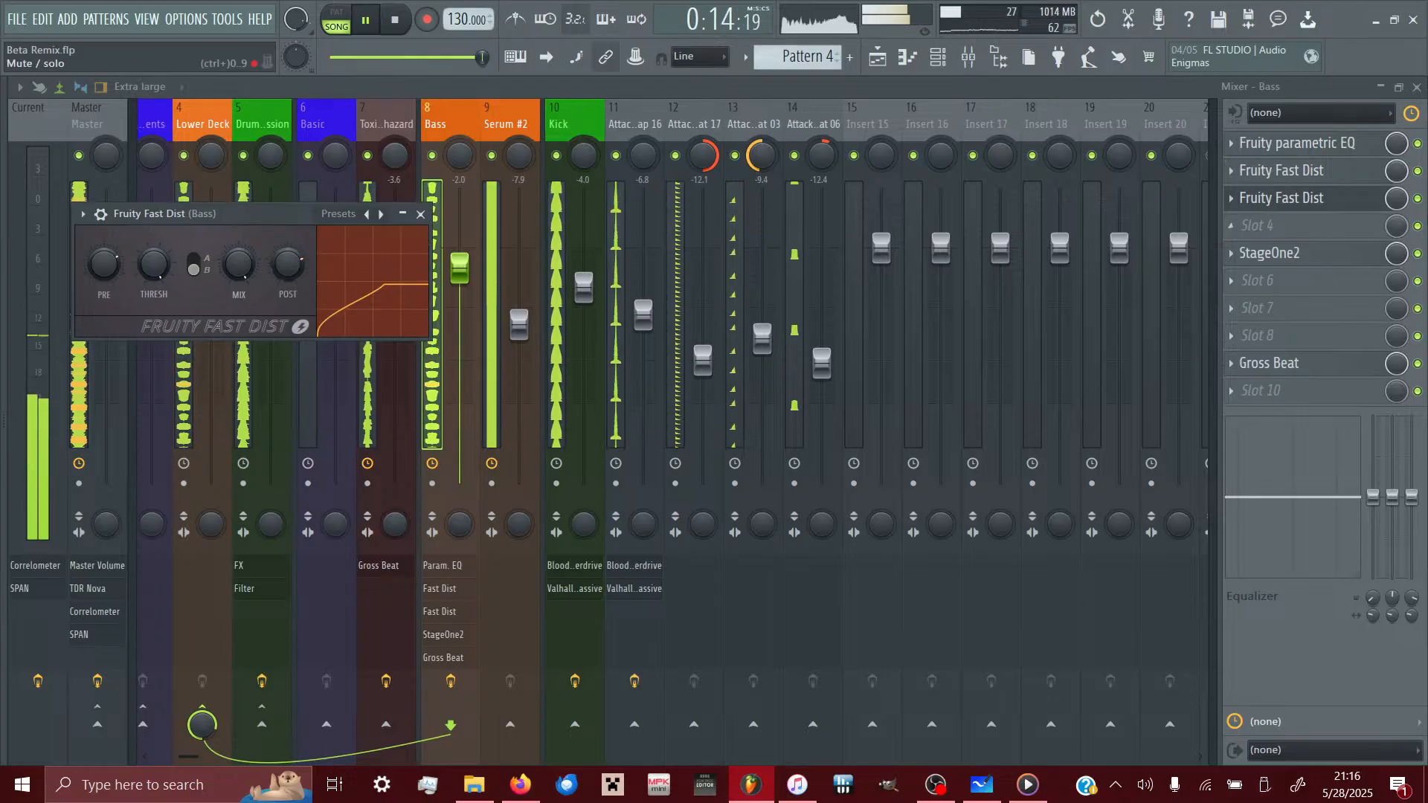
left_click(1426, 212)
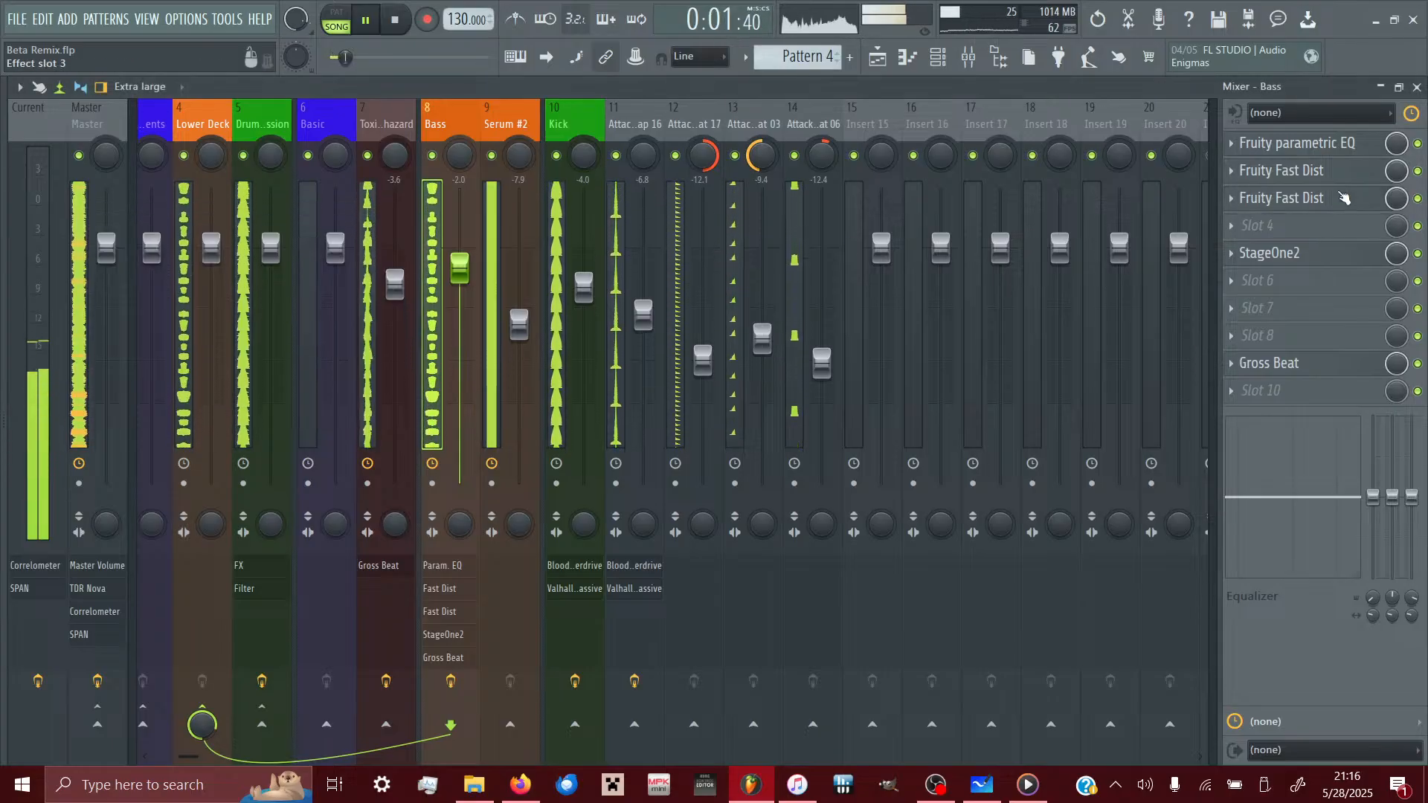
- Lower the second Fruity Fast Dist's post gain to 59%, toggling the effect off and on to compare the levels
left_click(1344, 198)
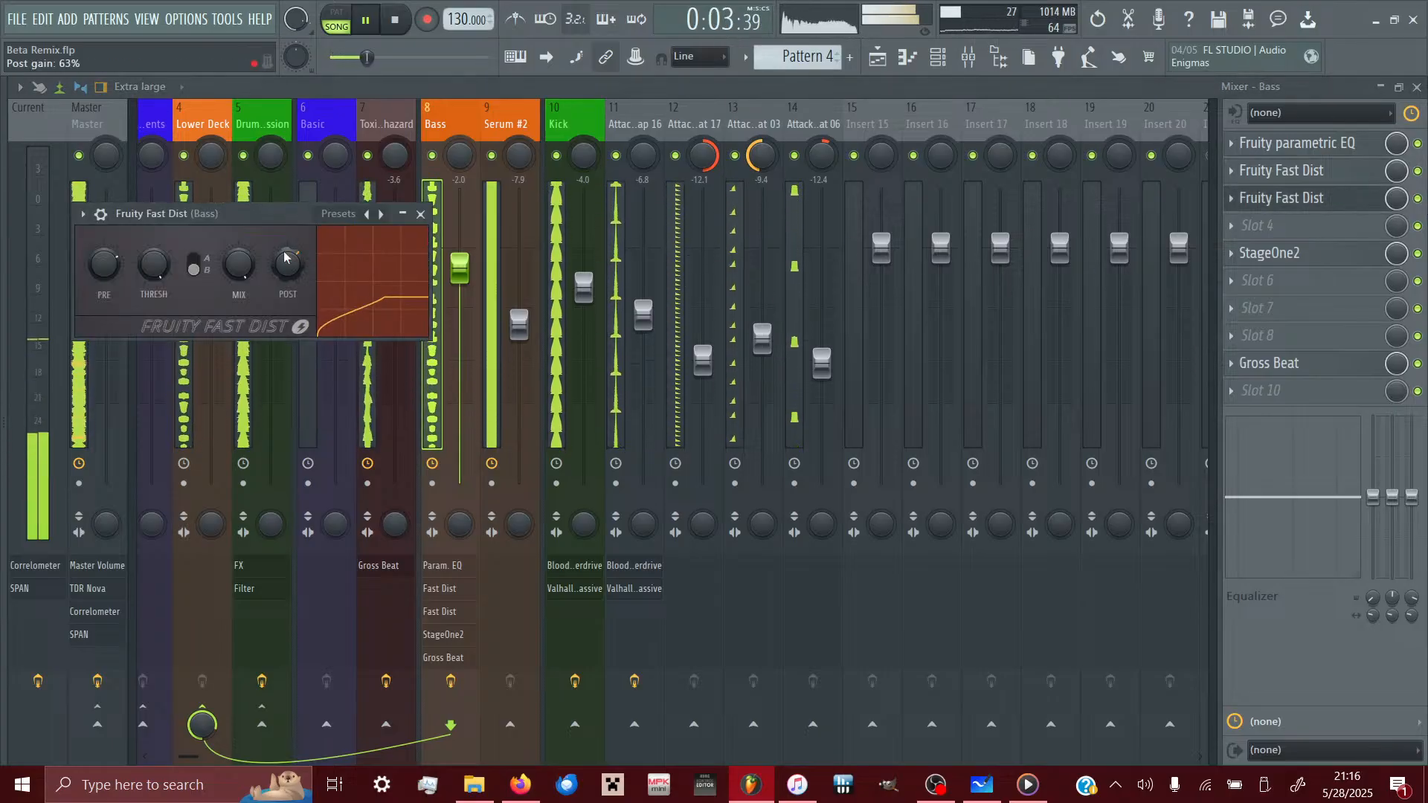
left_click(1417, 200)
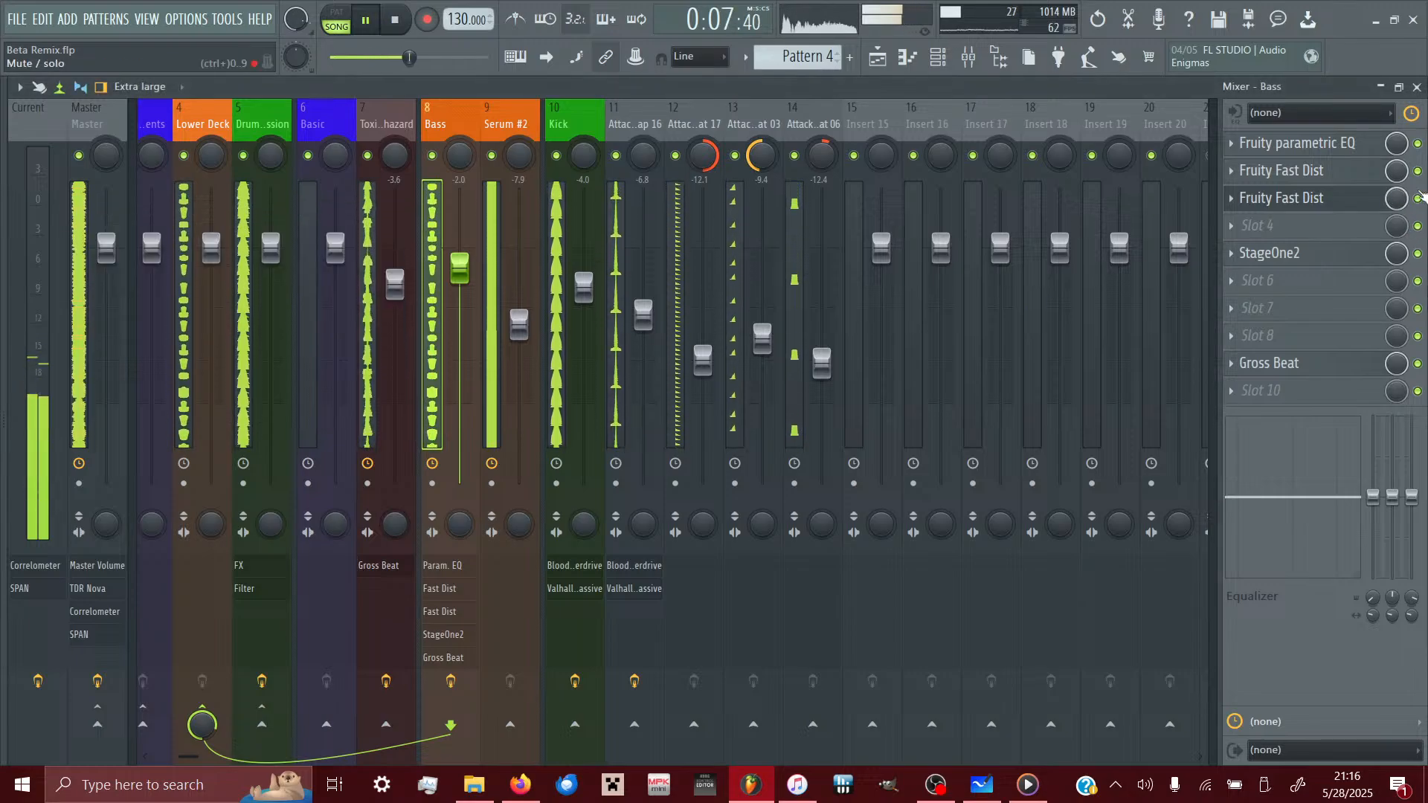
left_click(1418, 198)
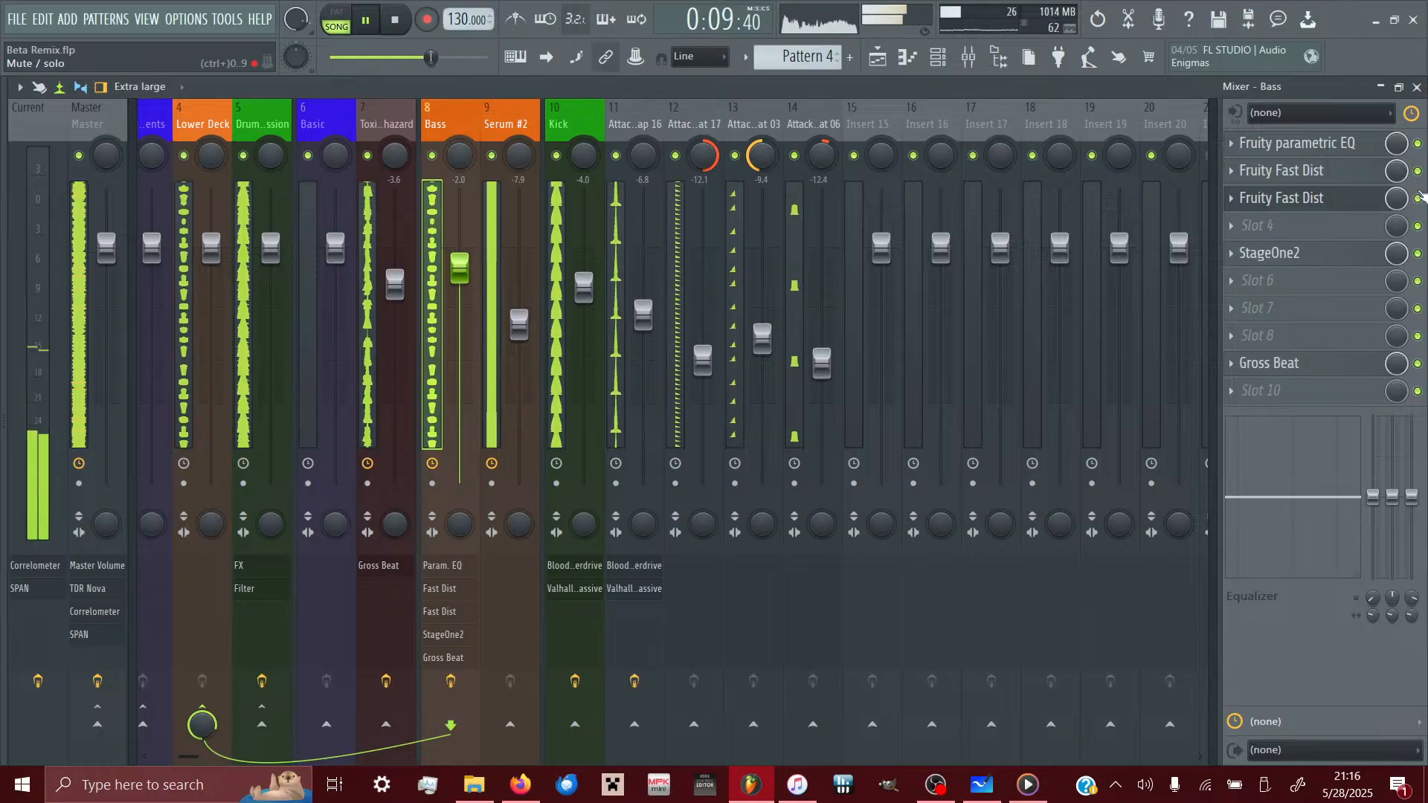
left_click(1298, 198)
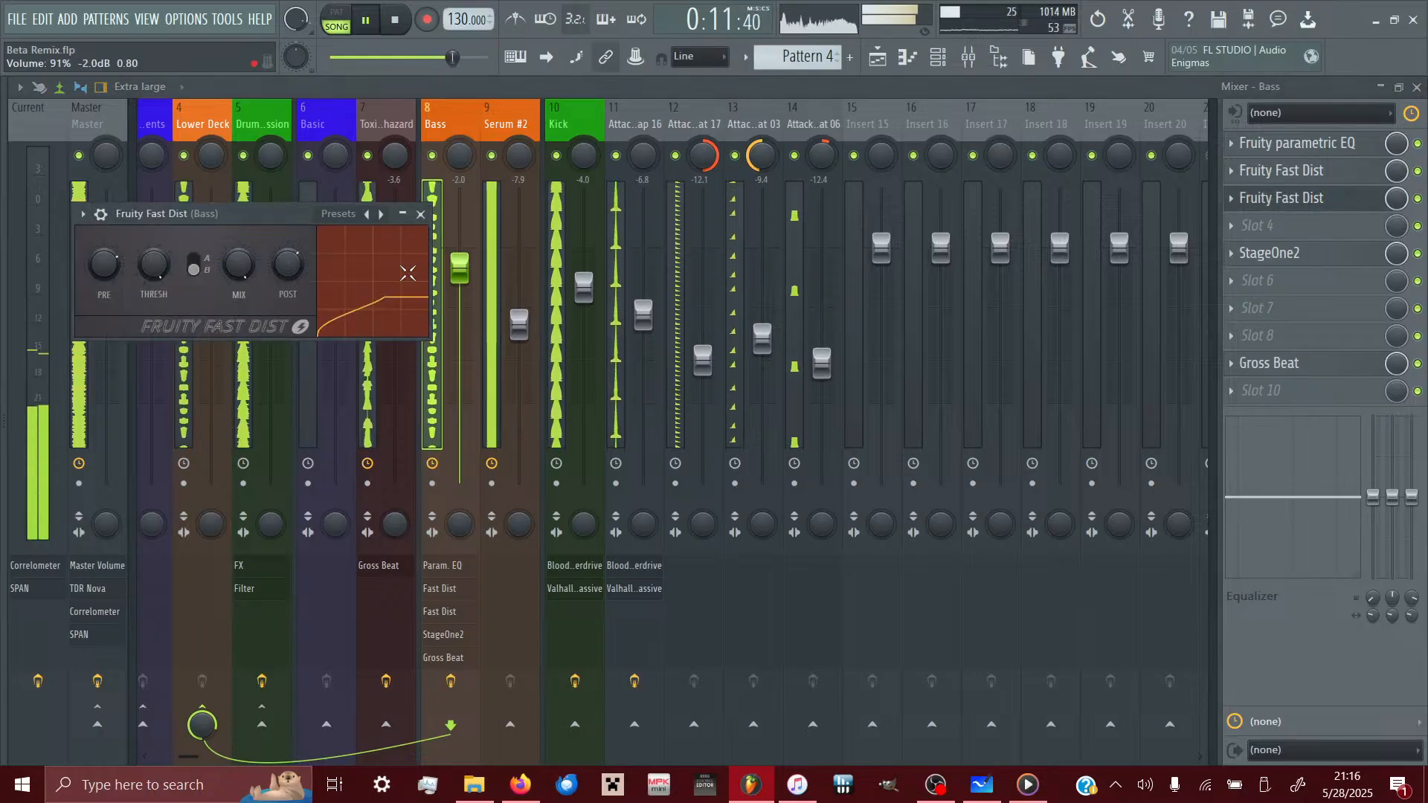
left_click_drag(297, 270, 296, 277)
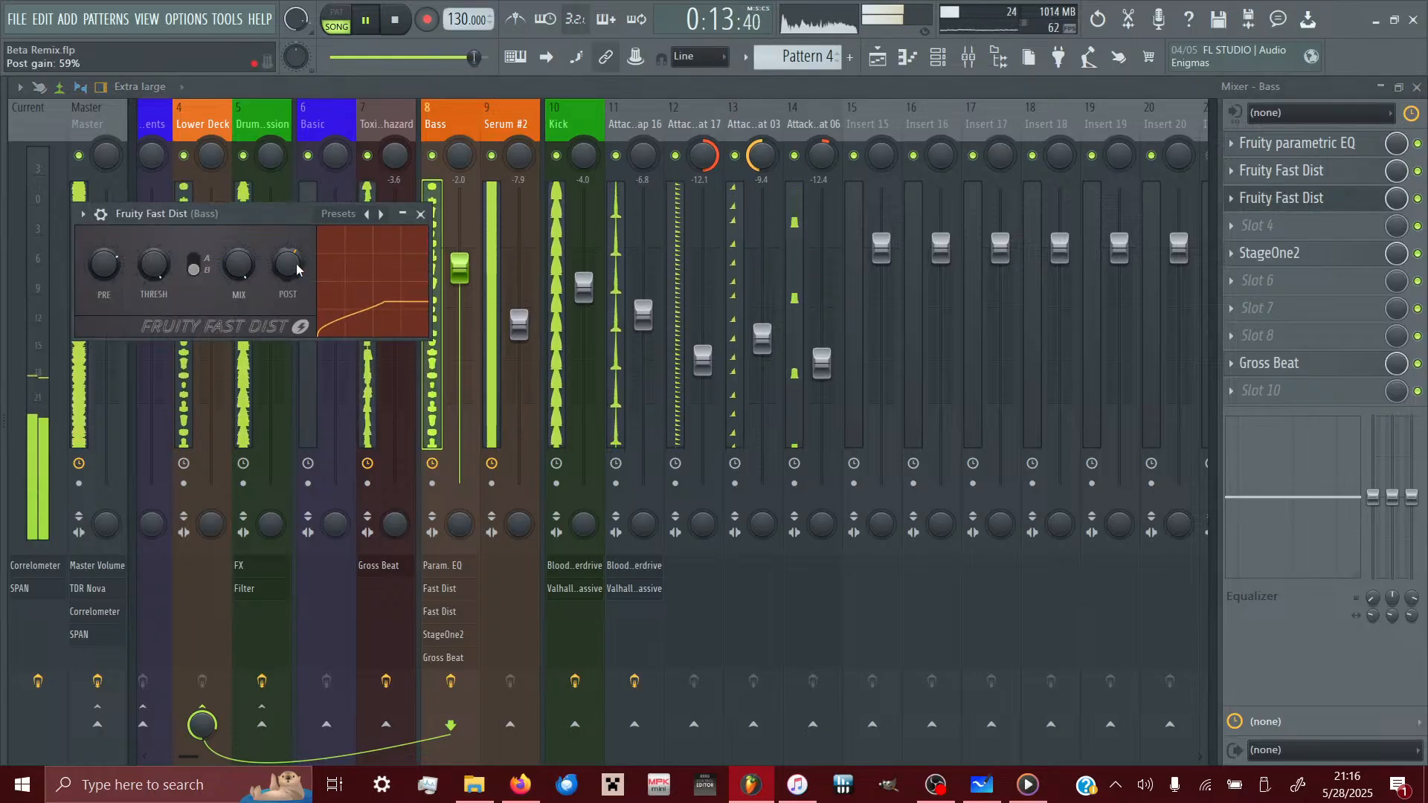
left_click(1418, 199)
left_click(1418, 198)
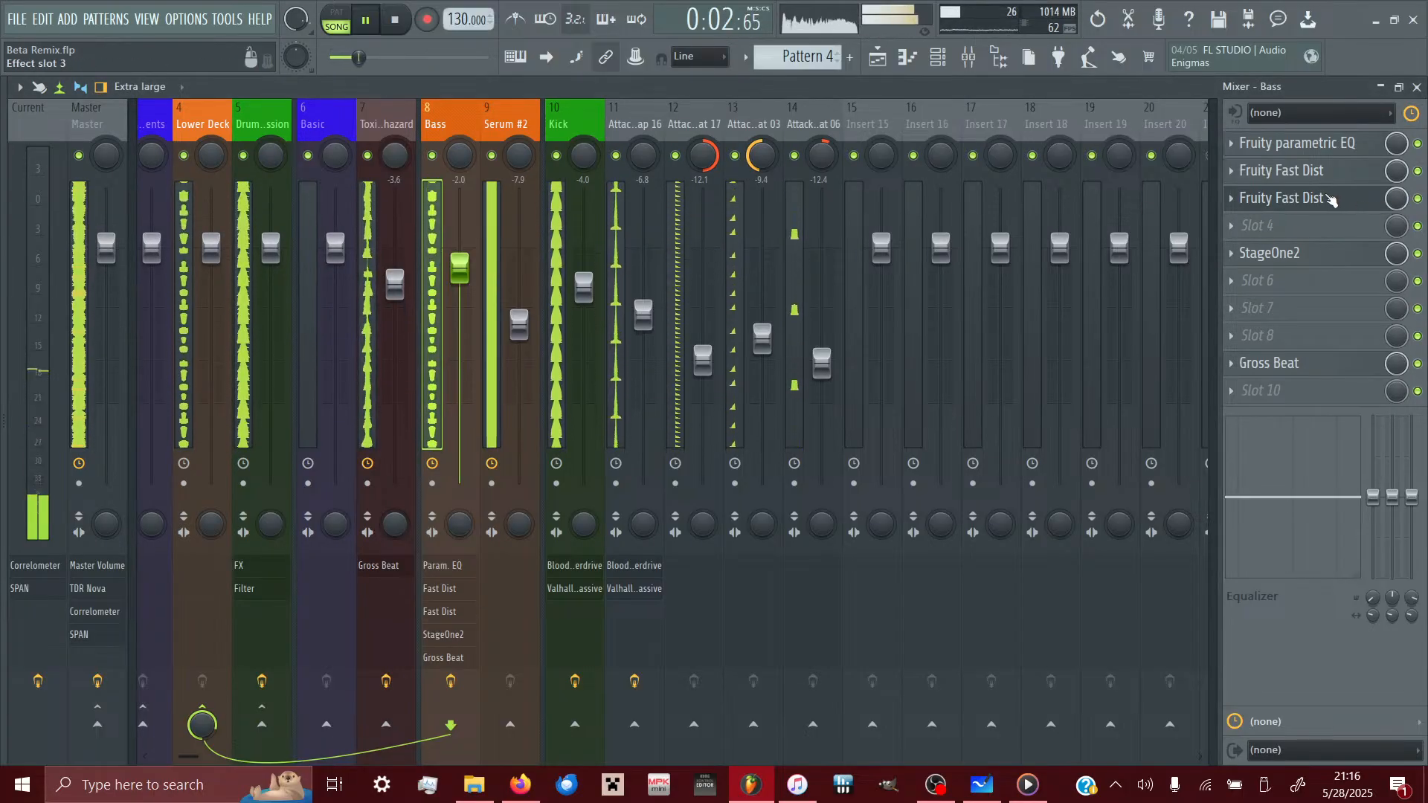
- Bypass and re-enable the second Fruity Fast Dist to compare the Bass track with and without it
left_click(1418, 199)
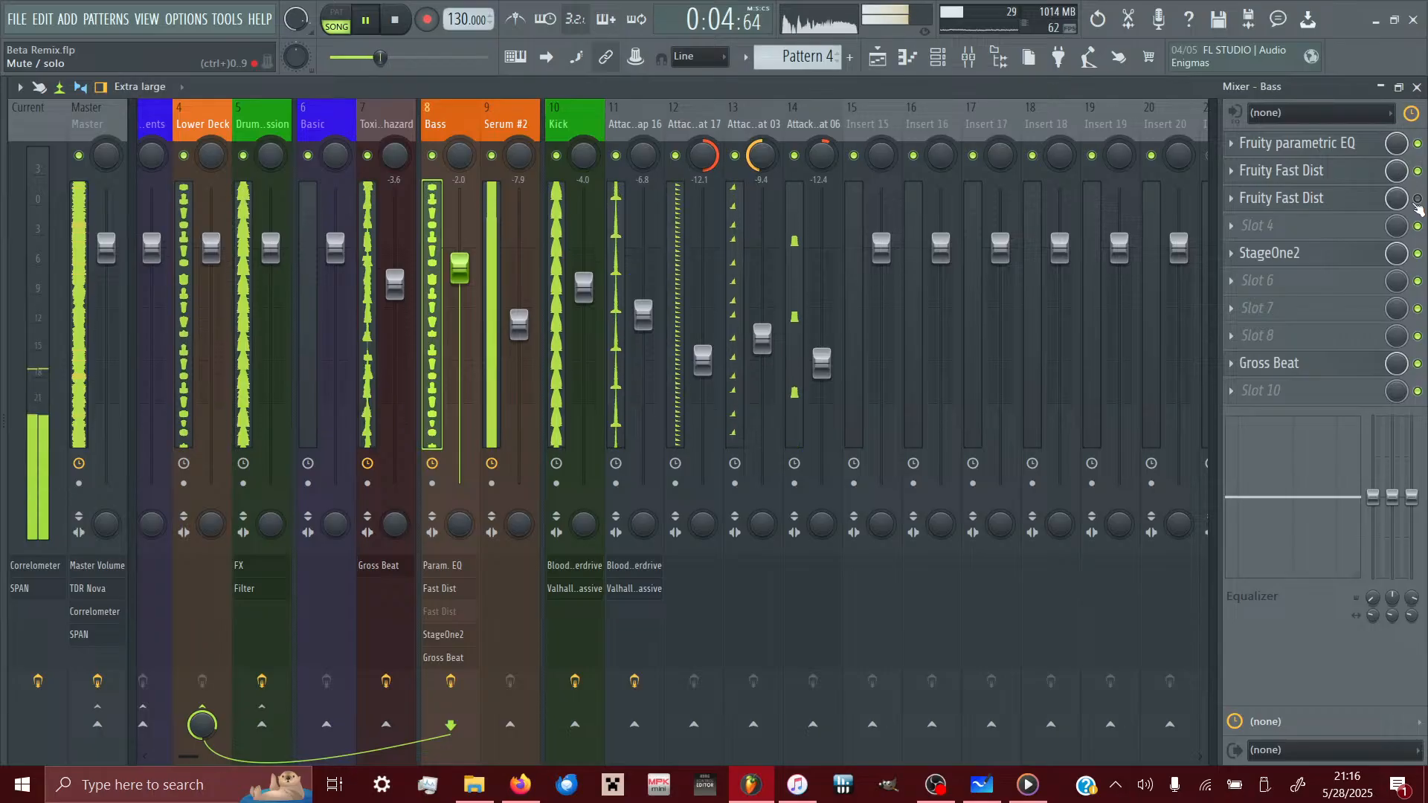
left_click(1417, 199)
- Load a Fruity parametric EQ into slot 4 of the Bass track, boost band 5 at 5285 Hz and compare the result
left_click(1307, 225)
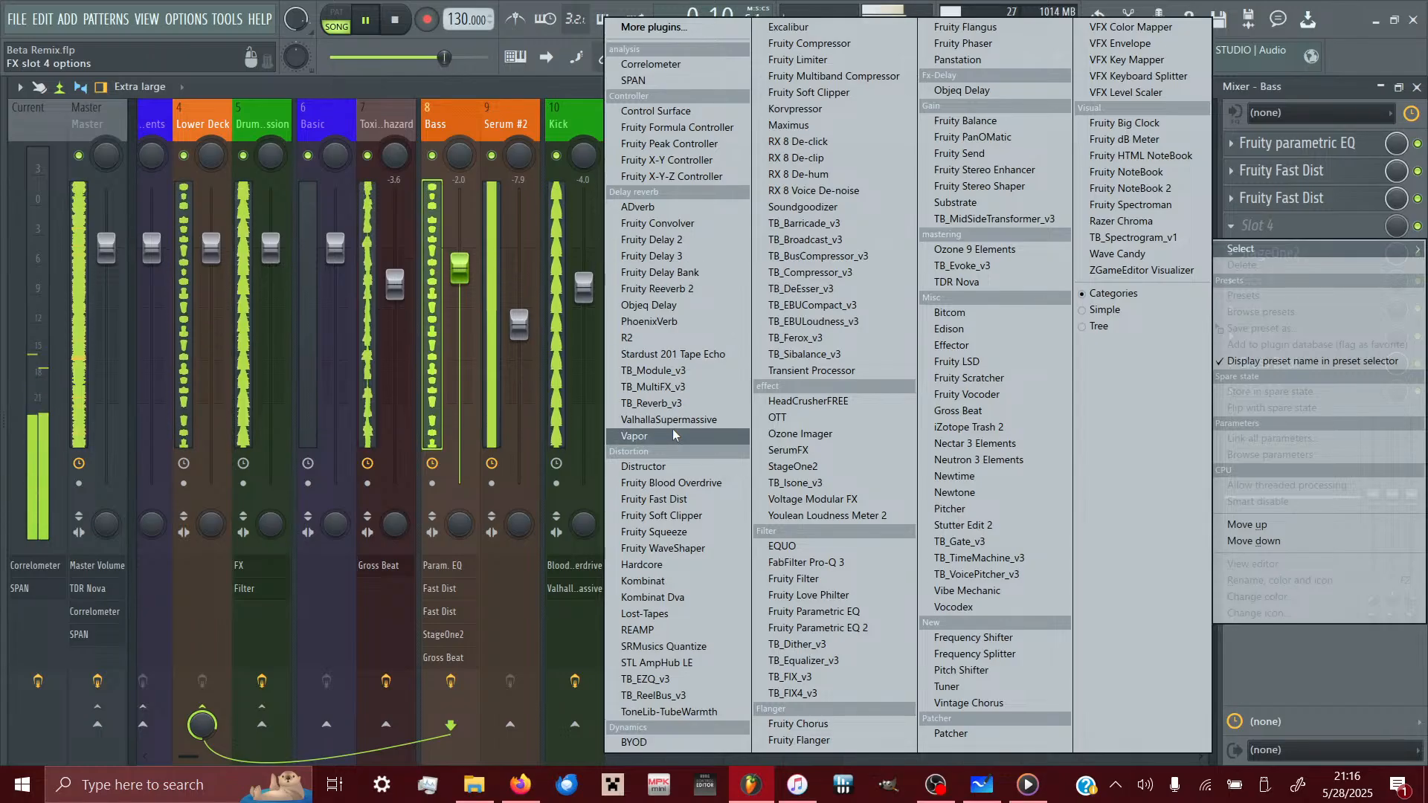
left_click(654, 499)
left_click(818, 610)
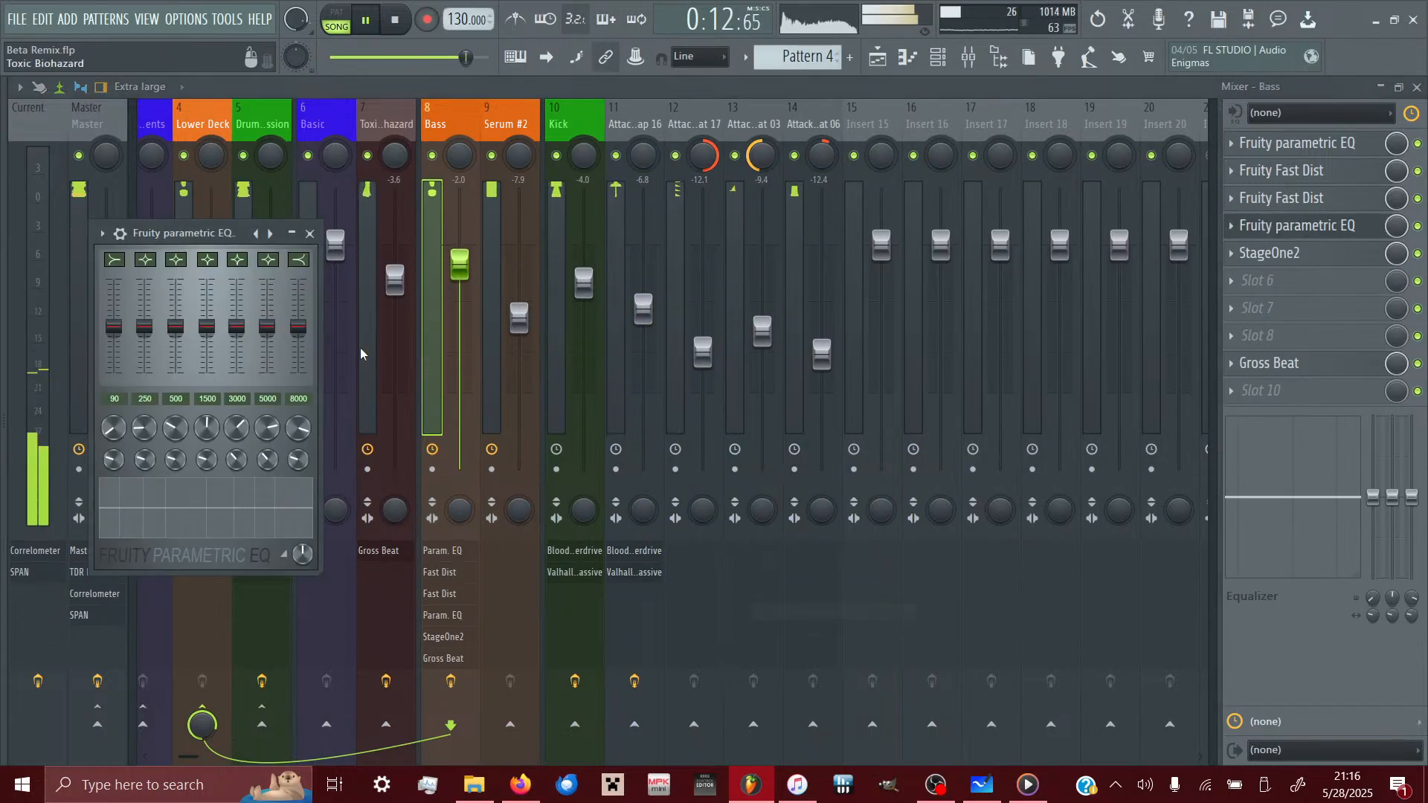
left_click_drag(237, 327, 236, 299)
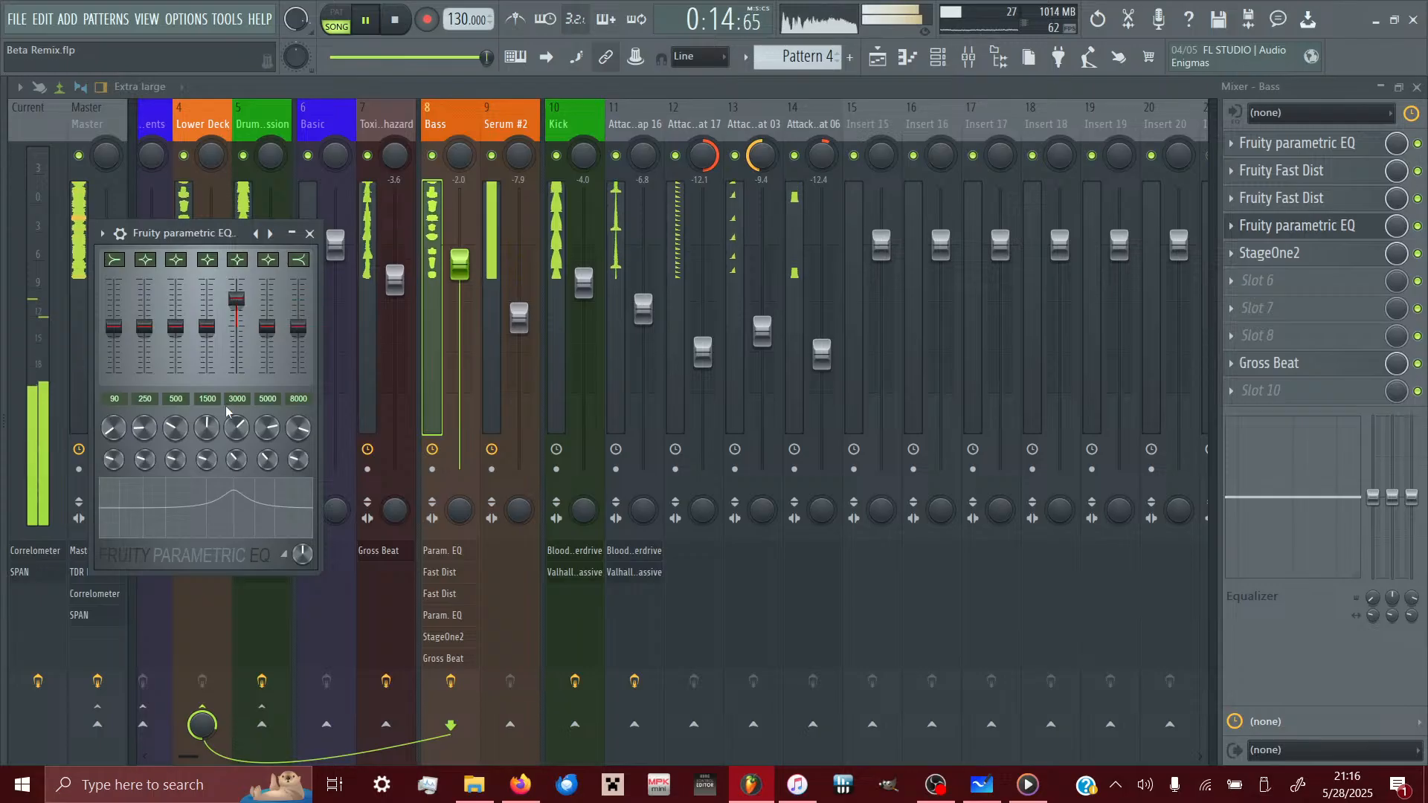
mouse_move(236, 428)
left_mouse_down()
mouse_move(236, 445)
mouse_move(236, 403)
mouse_move(237, 476)
mouse_move(236, 411)
left_mouse_up()
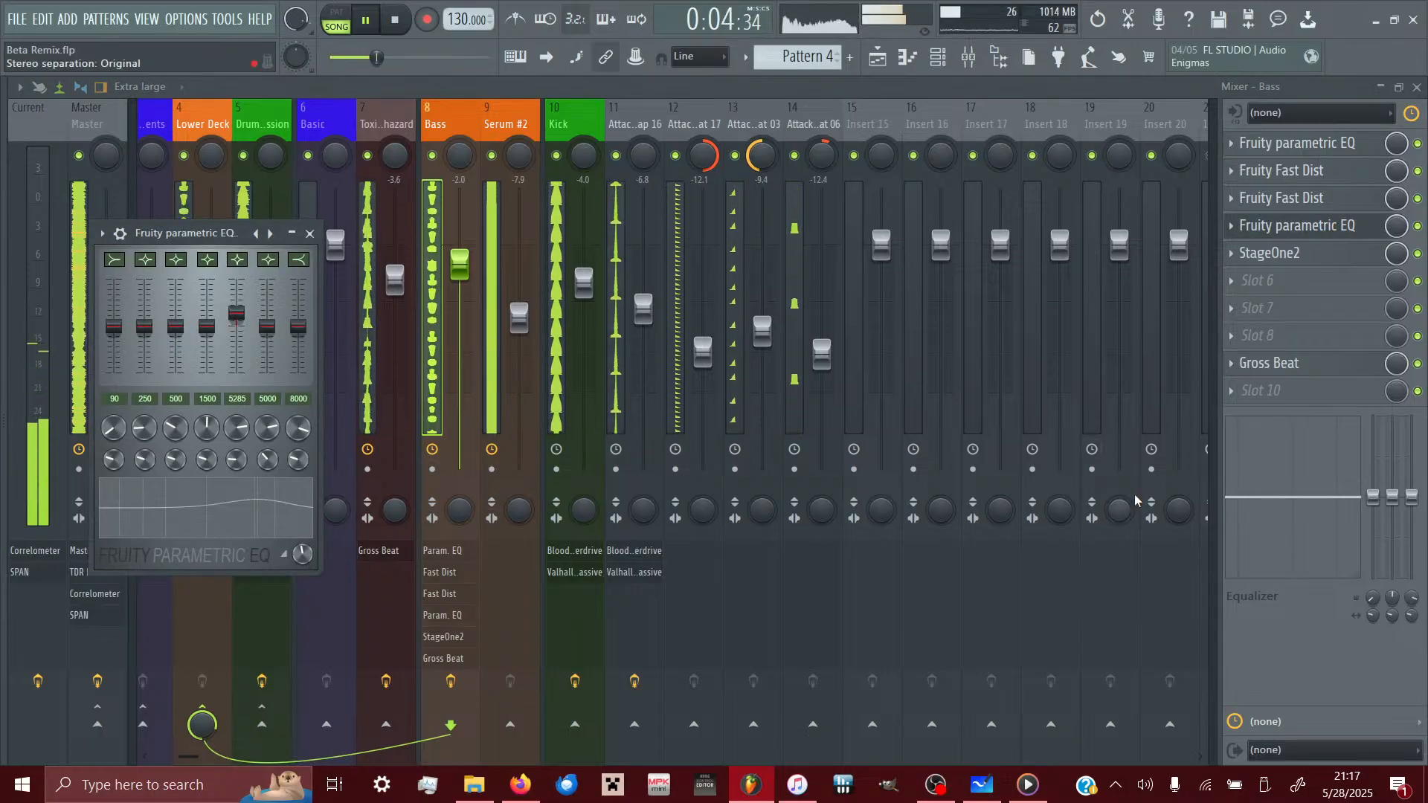
left_click(1416, 230)
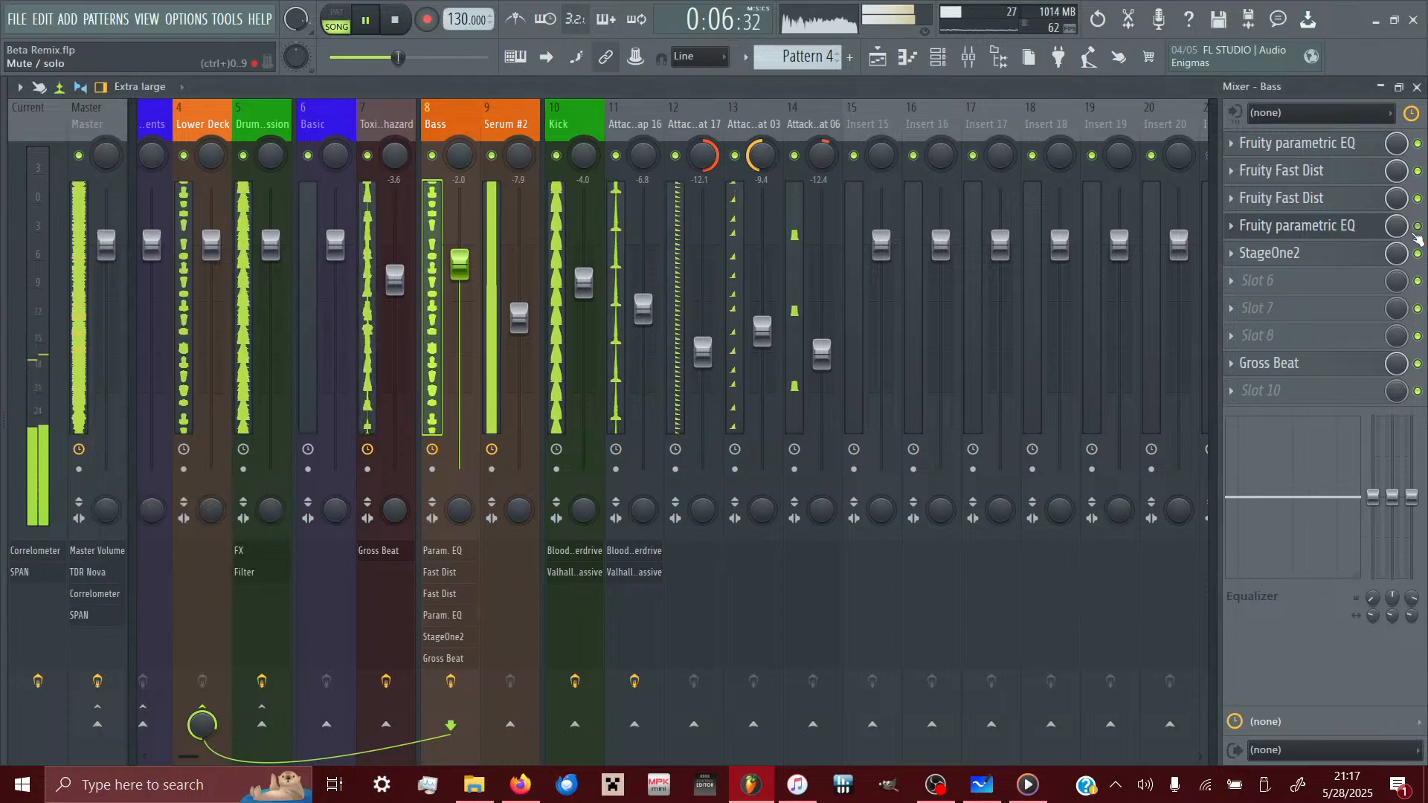
left_click(1316, 209)
left_click(1316, 209)
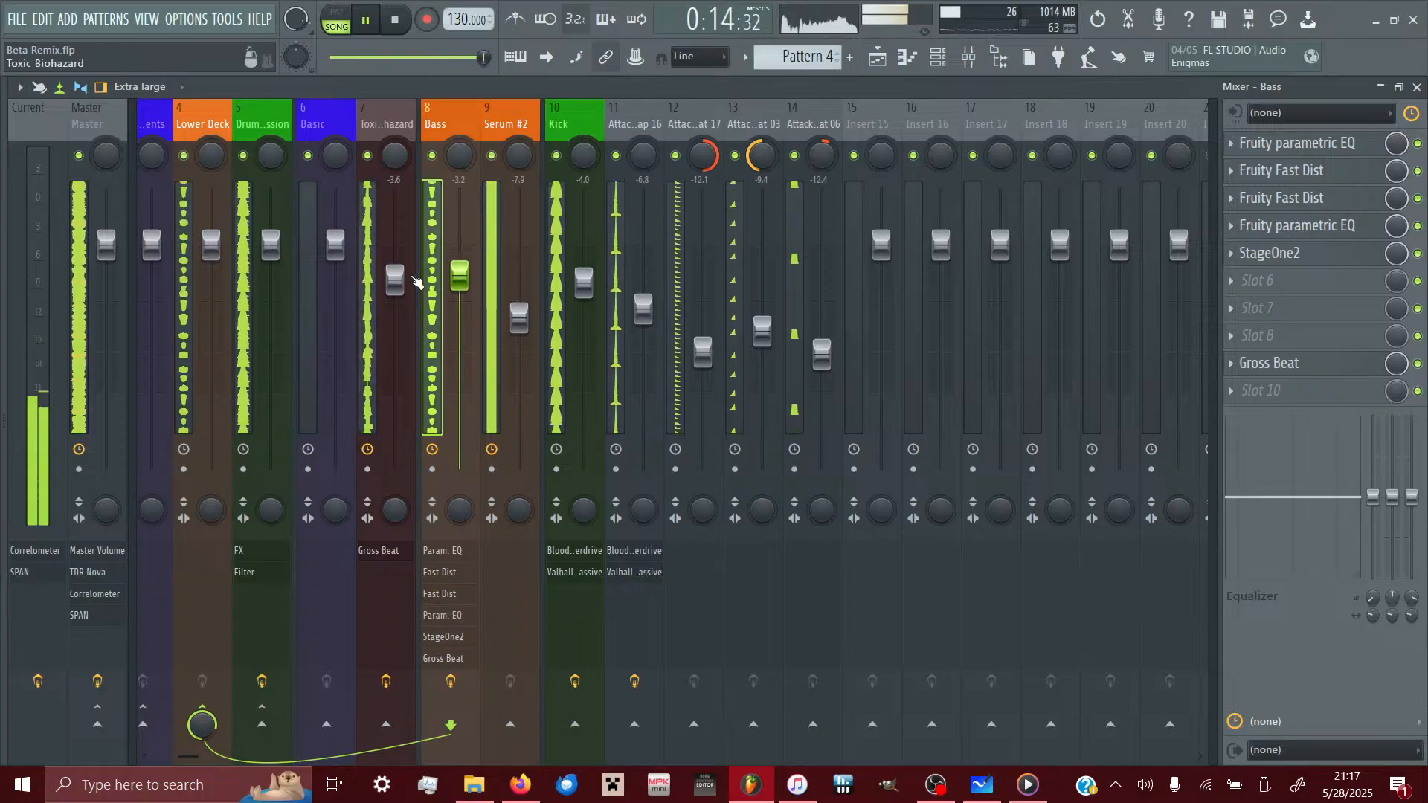
- Lower the Bass and Serum #2 faders, muting and unmuting Serum #2 to judge its contribution to the mix
left_click(392, 281)
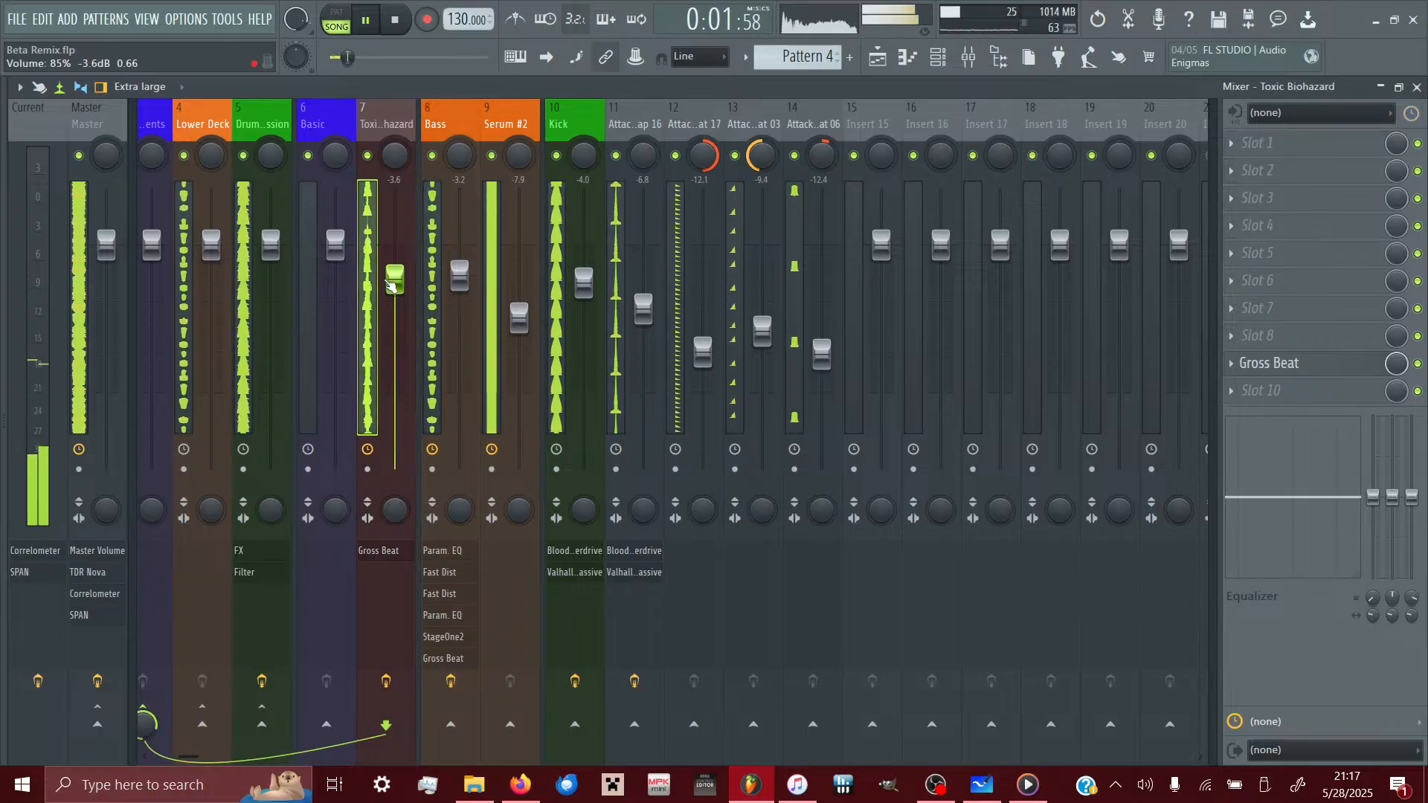
left_click_drag(467, 279, 461, 297)
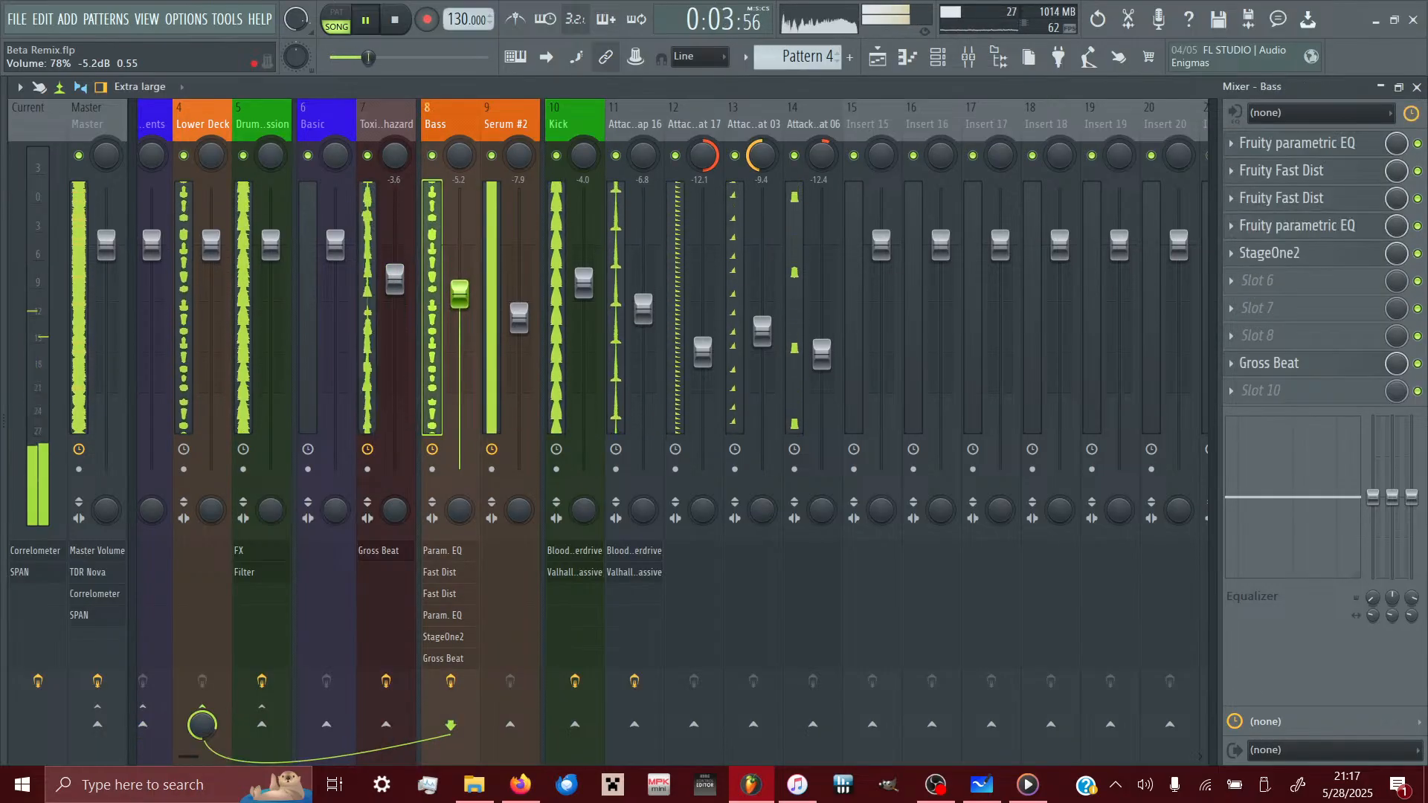
left_click_drag(511, 312, 519, 339)
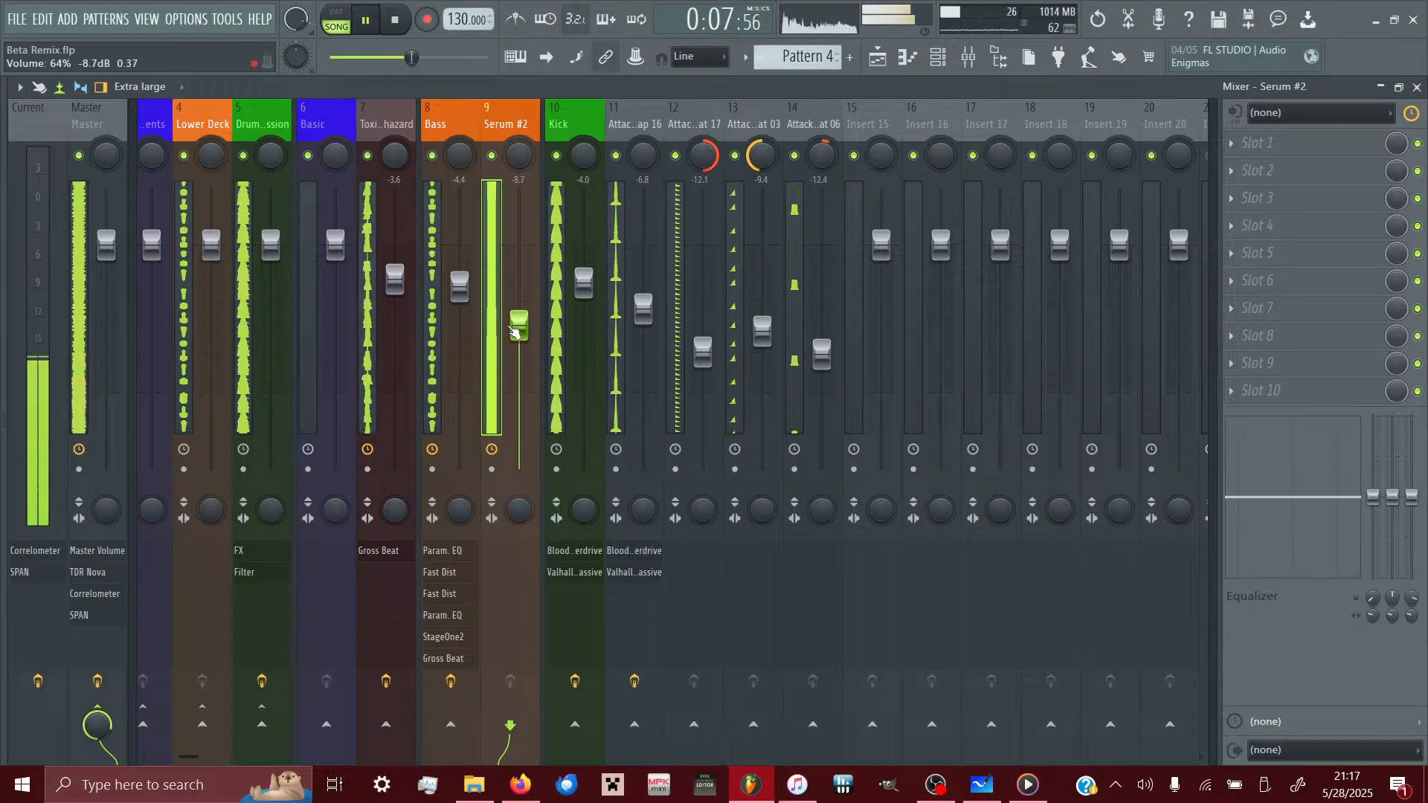
left_click(492, 154)
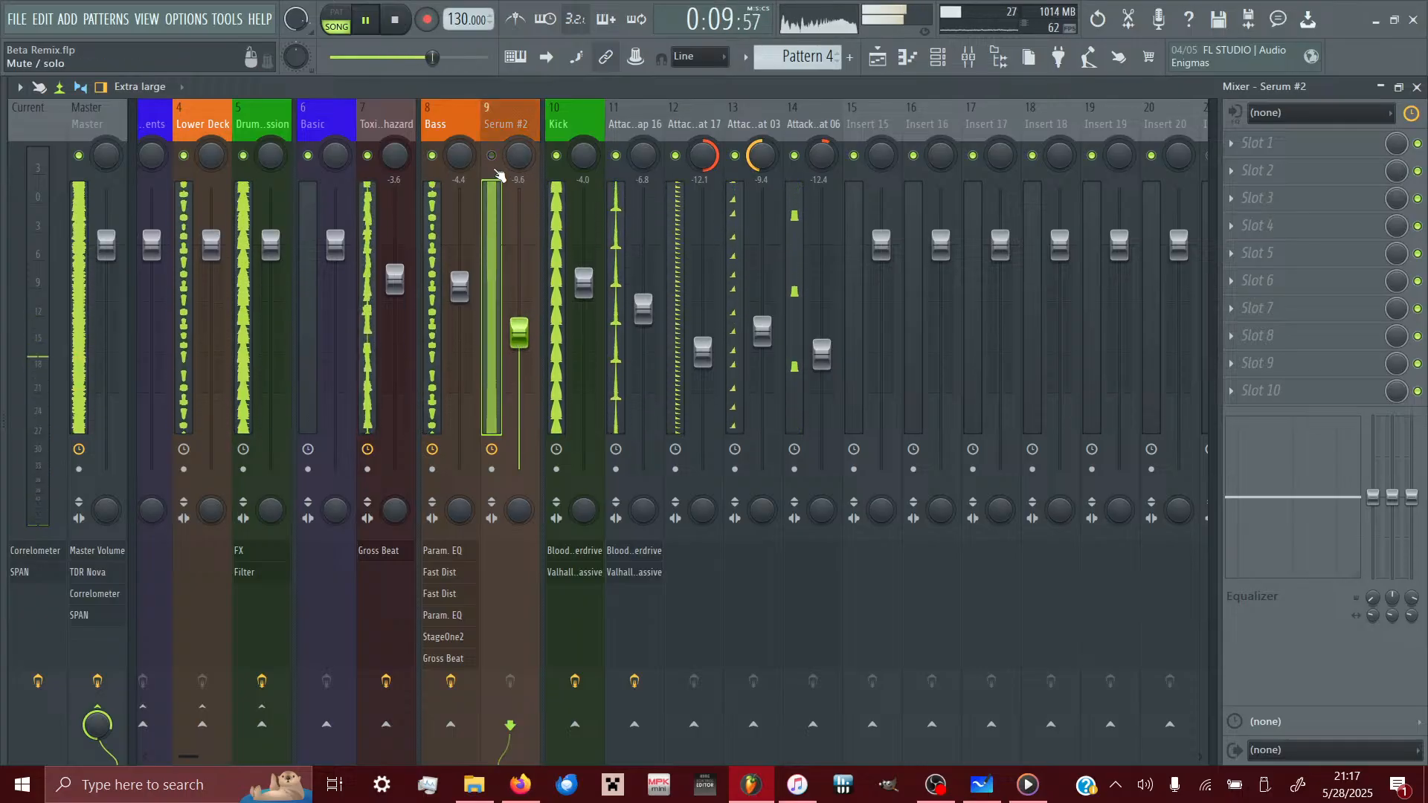
left_click(492, 155)
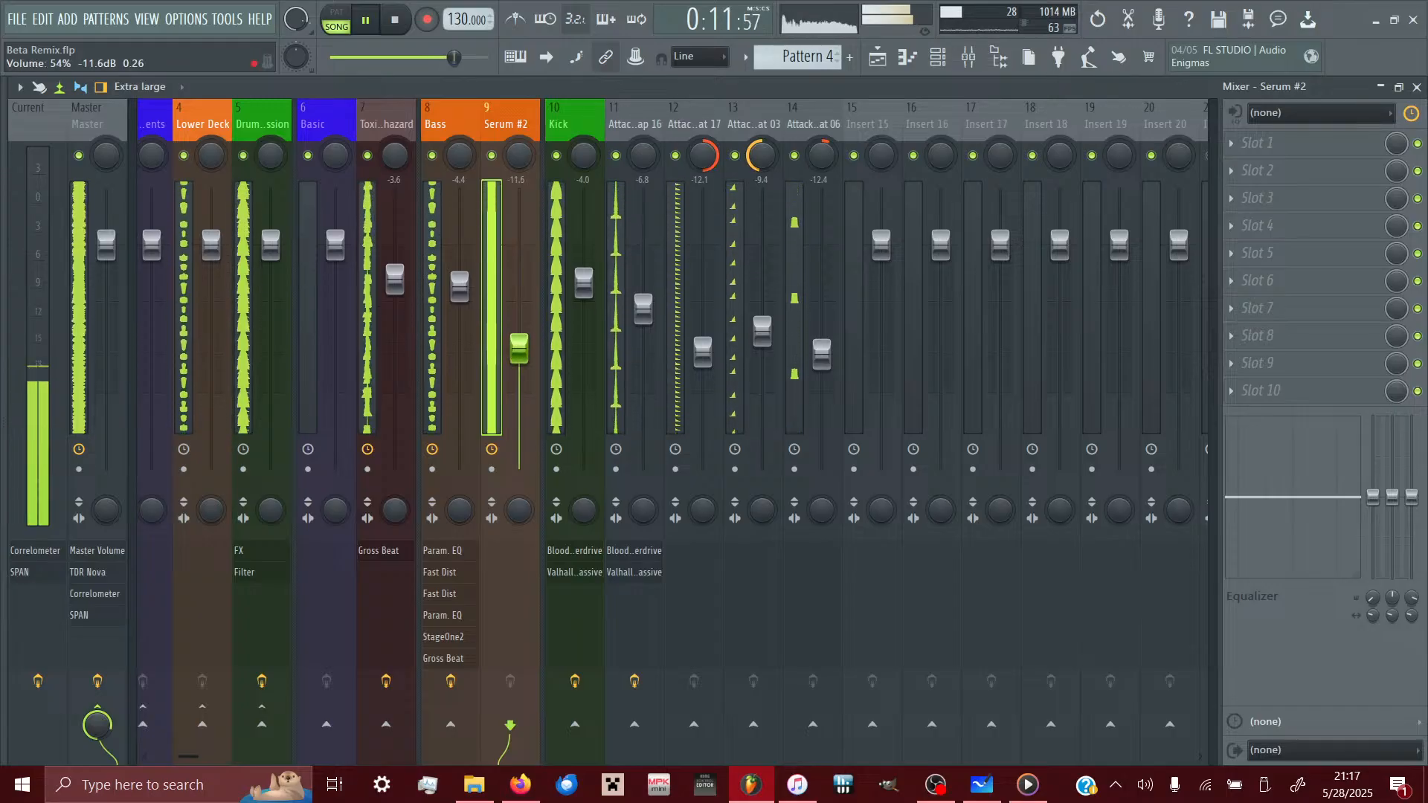
- Rebalance the bass layers by setting the Serum #2 fader to -9.9 dB and the Bass fader to -5.6 dB
left_click(462, 109)
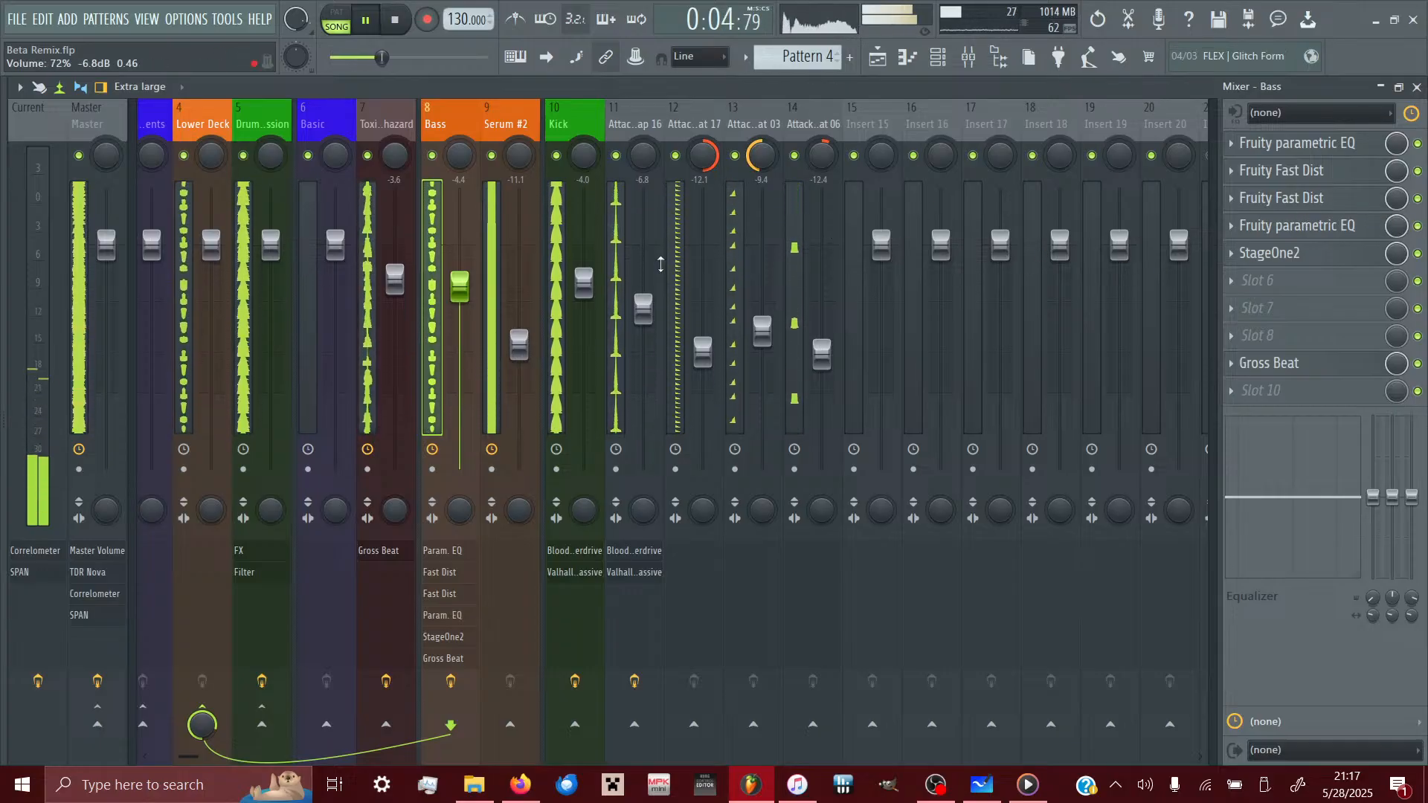
left_click(518, 343)
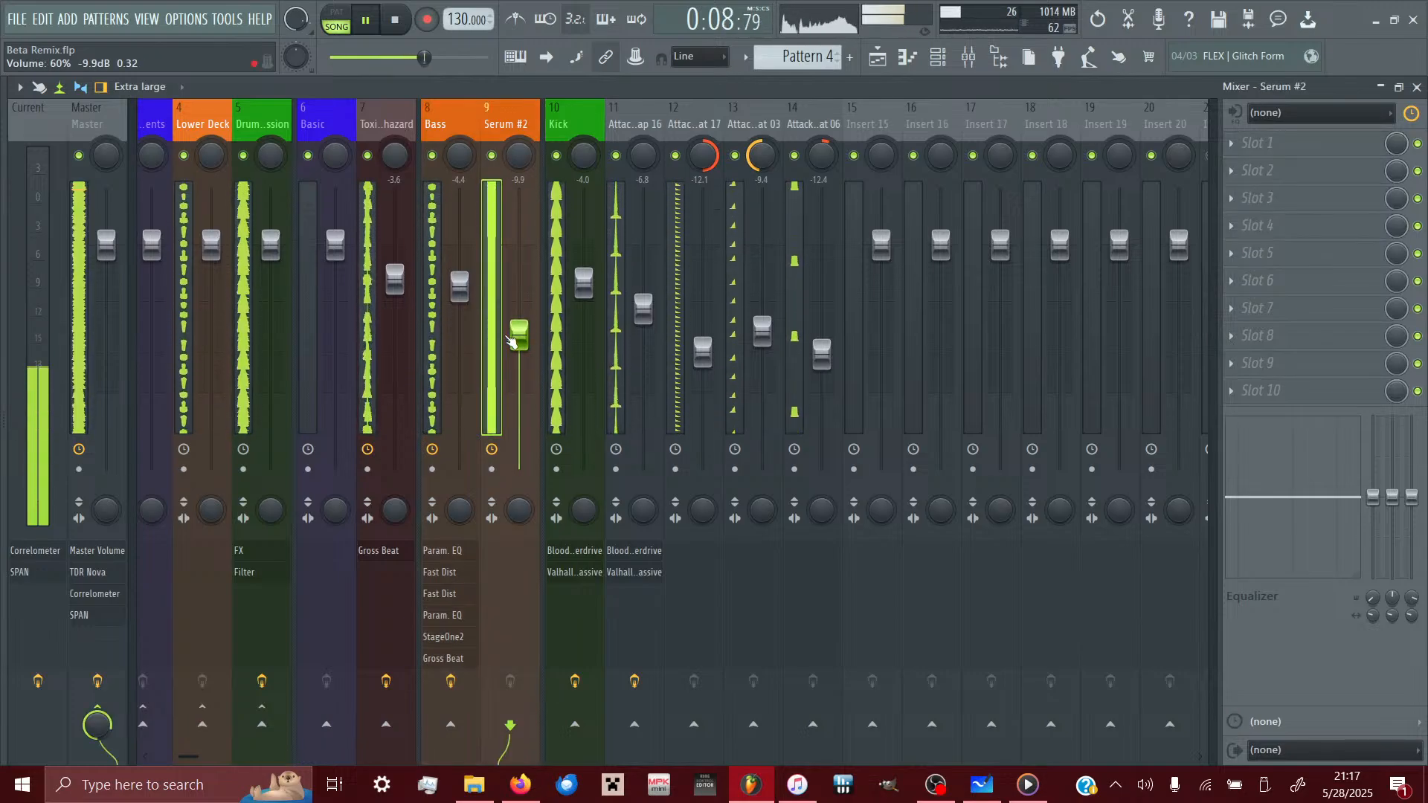
left_click(460, 286)
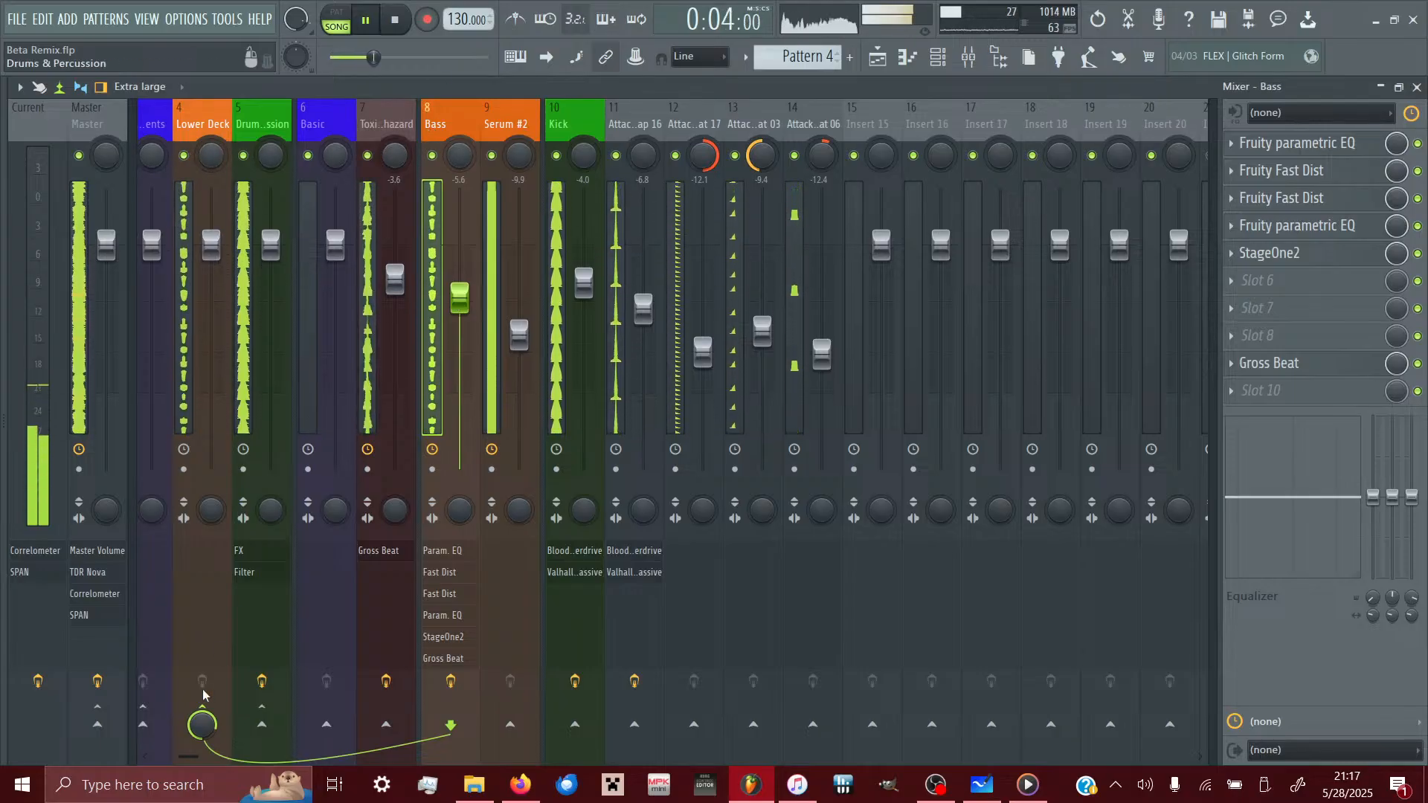
- Stop playback and look over the group tracks at the start of the mixer, briefly muting Lower Deck
left_click_drag(191, 757, 28, 672)
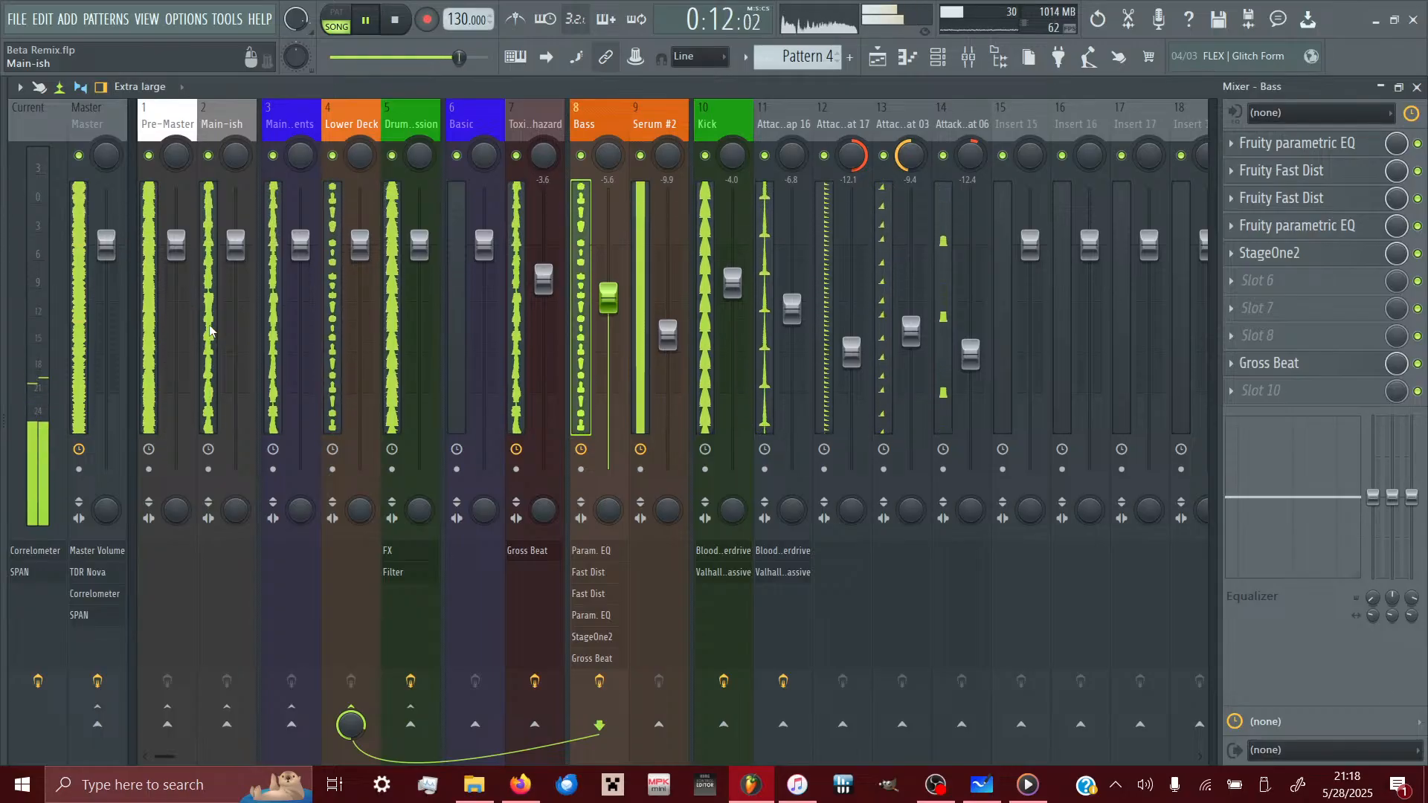
left_click(397, 26)
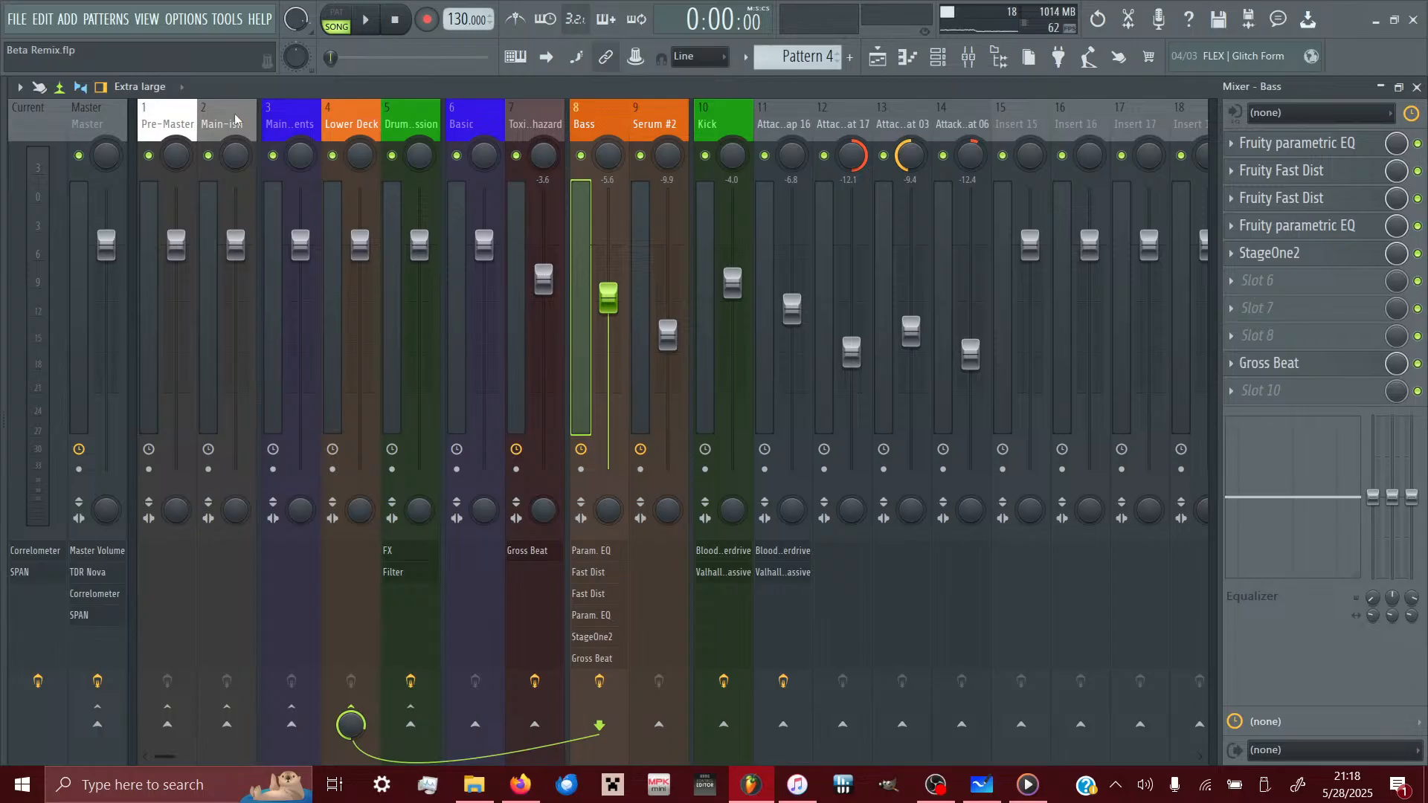
left_click(471, 119)
left_click(404, 122)
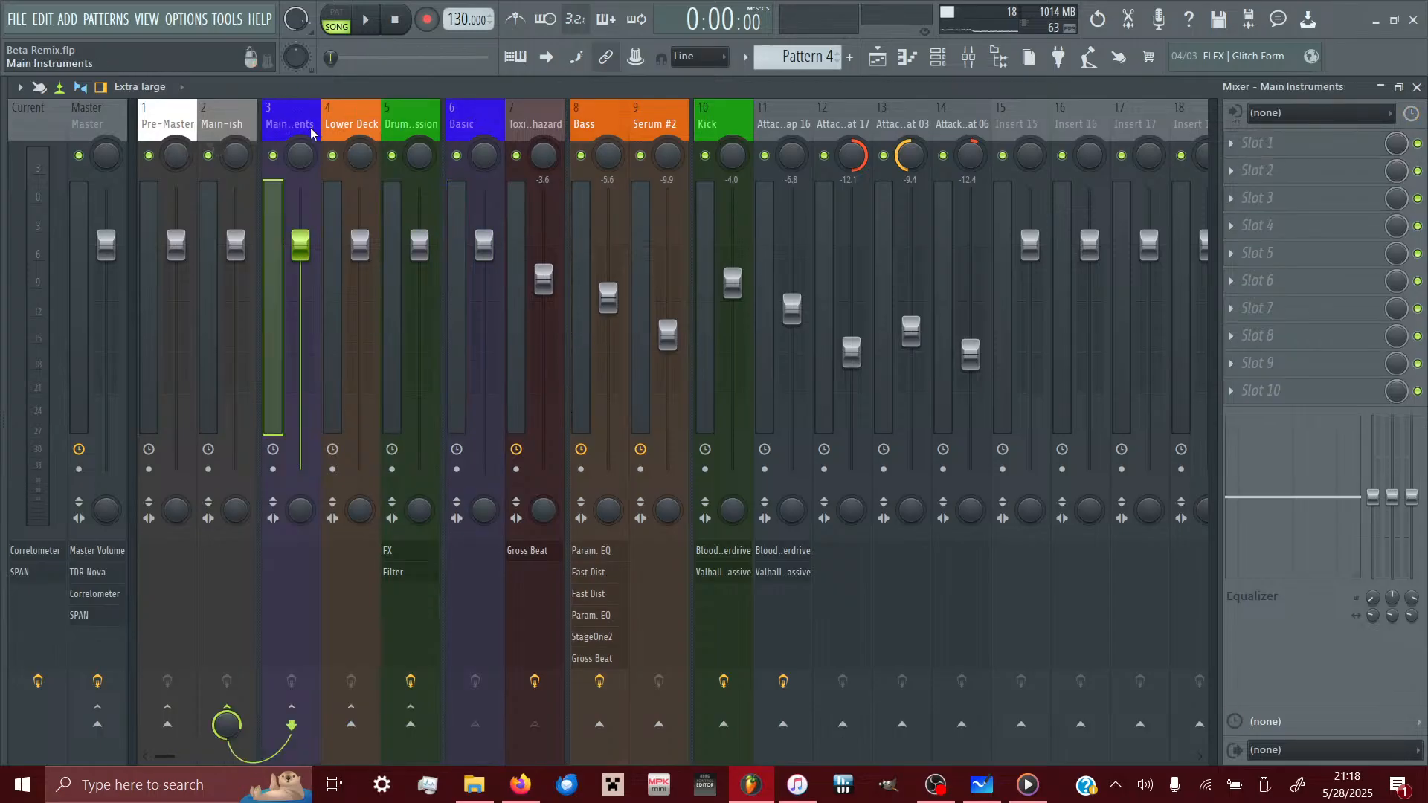
left_click(324, 151)
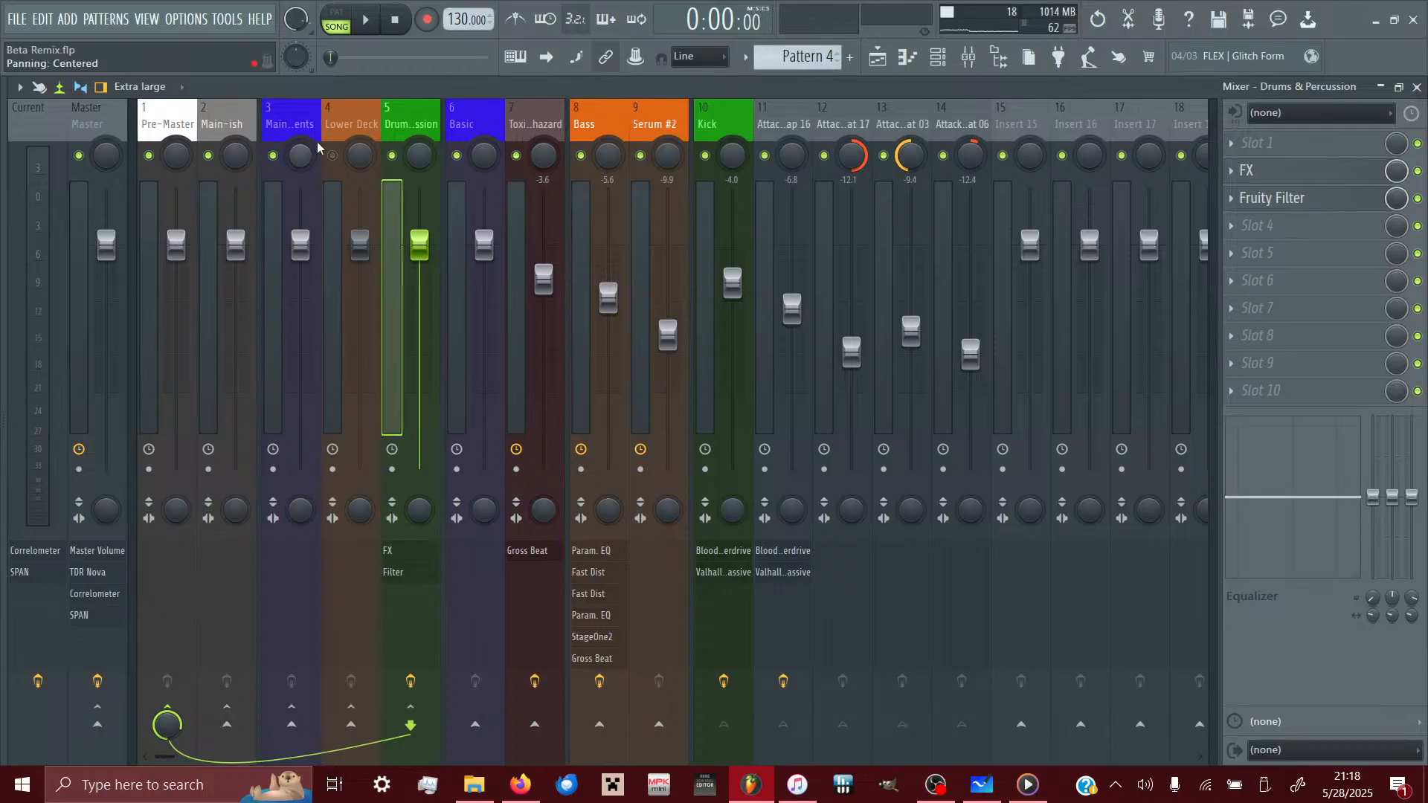
left_click(333, 155)
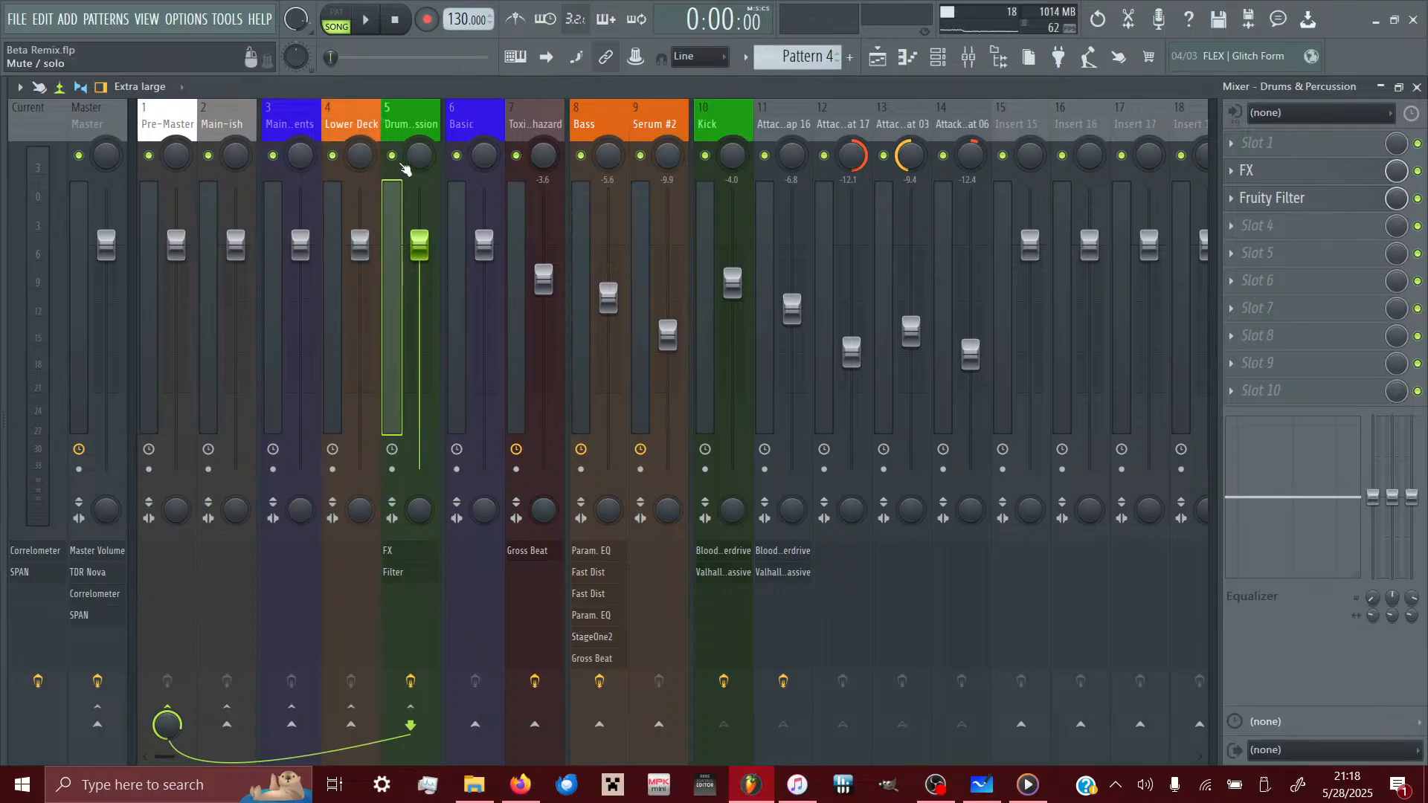
- Play the song and mute and unmute Main Instruments and Lower Deck one at a time to compare the balance
key("space")
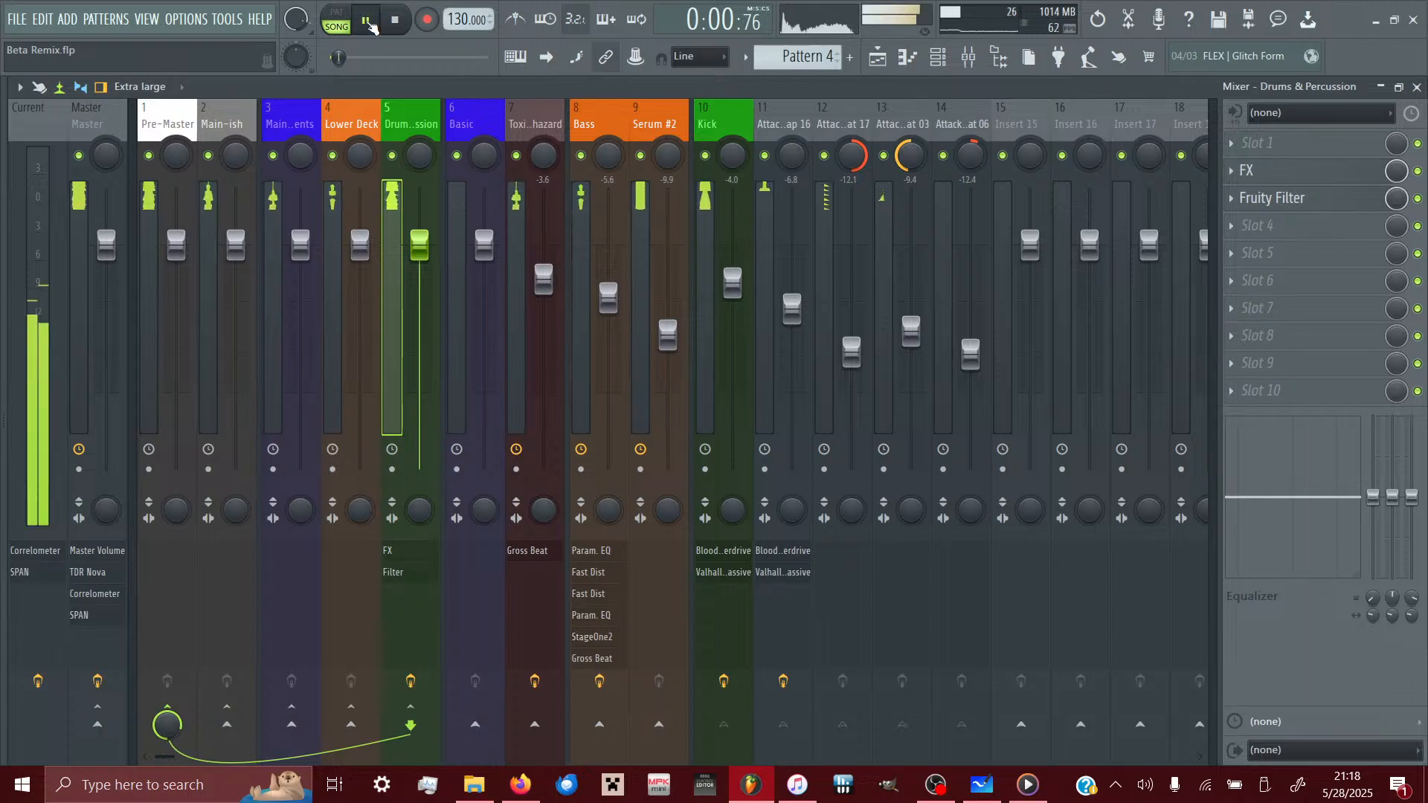
left_click(274, 155)
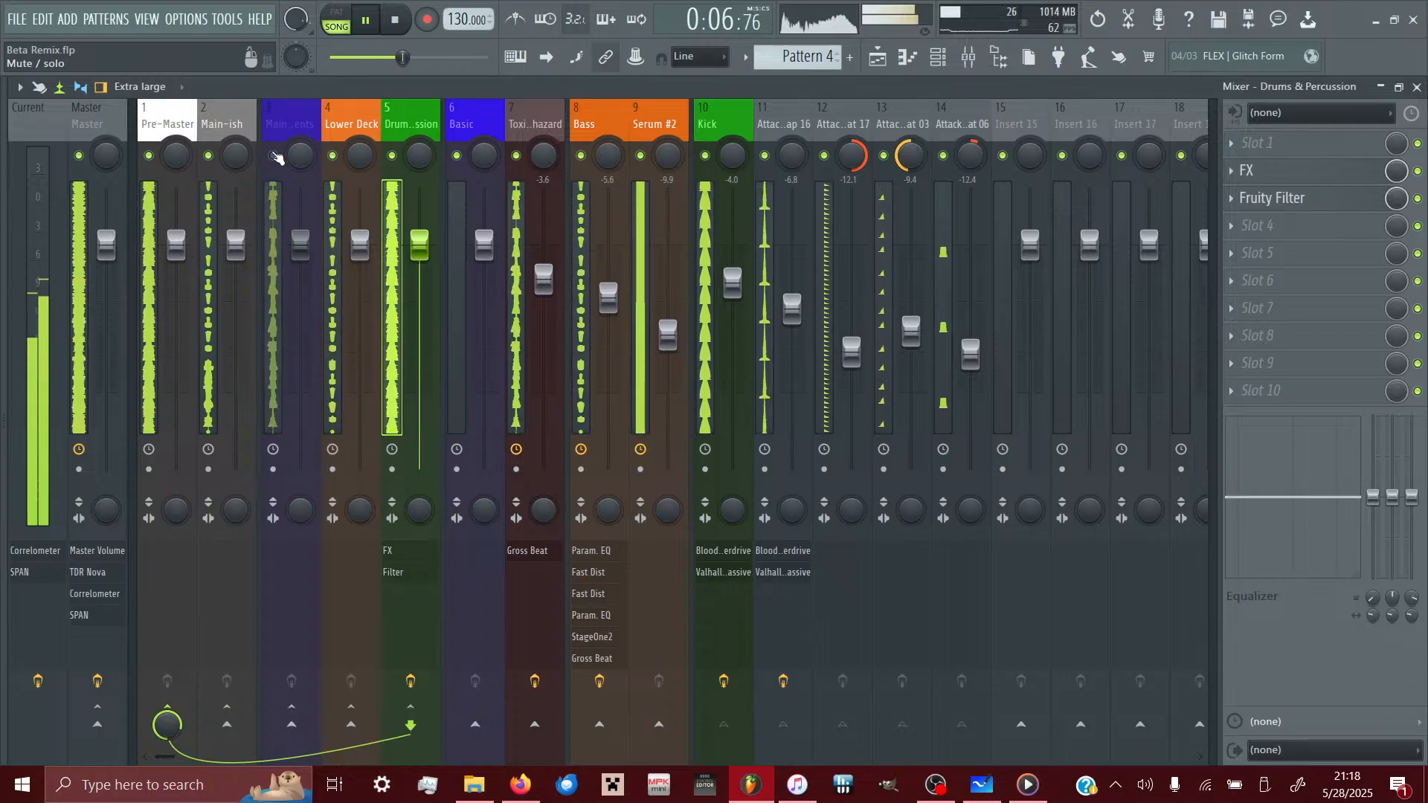
left_click(274, 155)
left_click(332, 155)
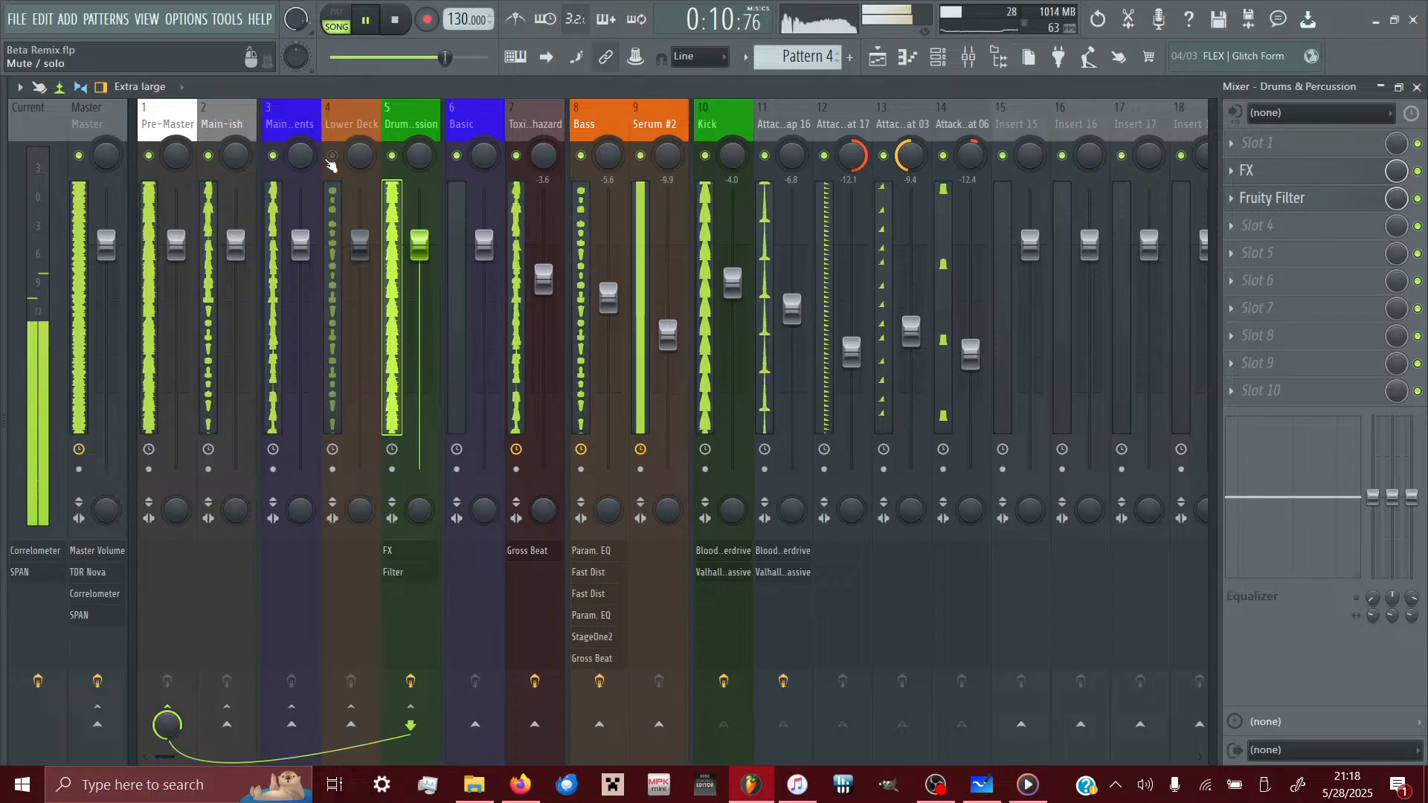
left_click(332, 156)
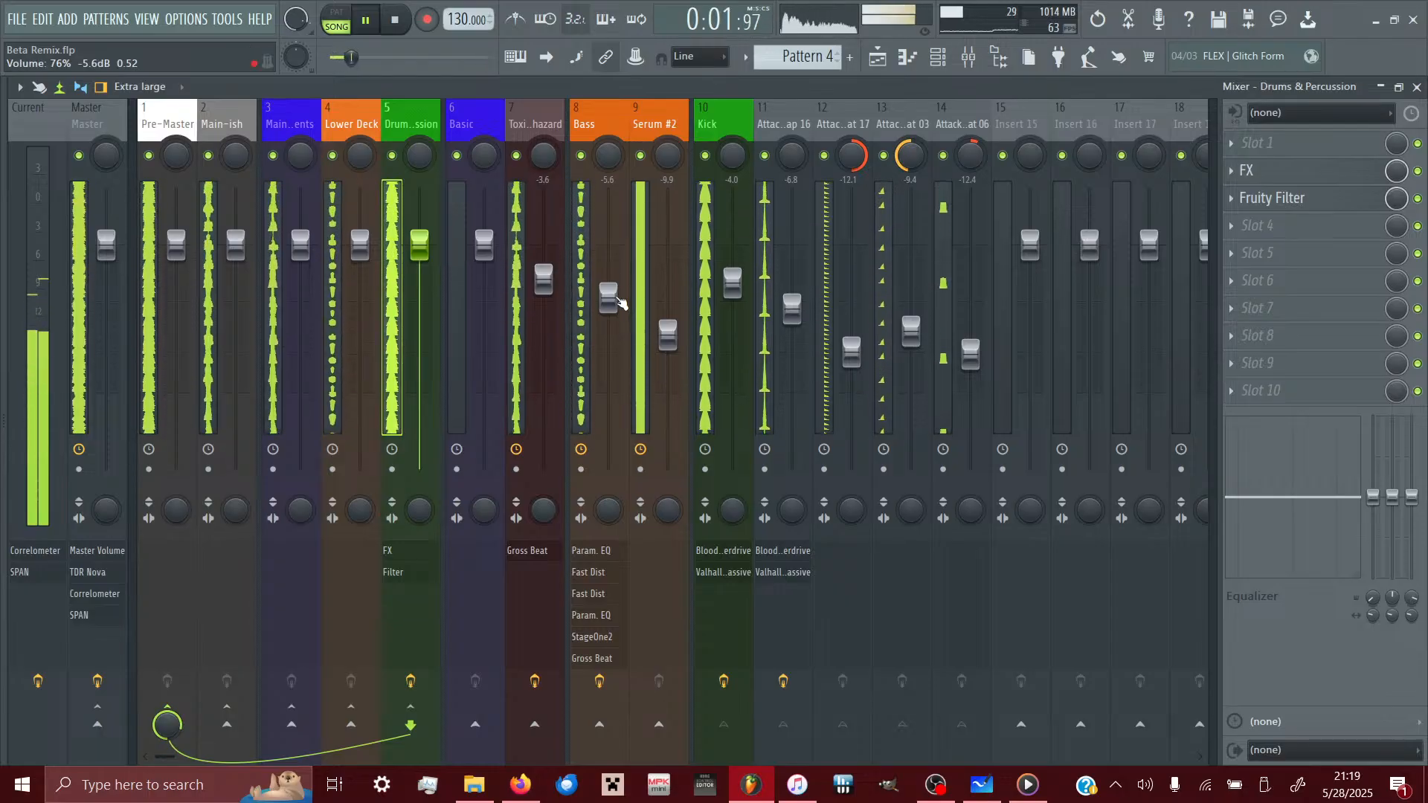
- Try a -15.7 dB cut on band 6 at 11583 Hz in the Bass track's slot 4 parametric EQ, and reset the band's level
left_click_drag(618, 299, 618, 299)
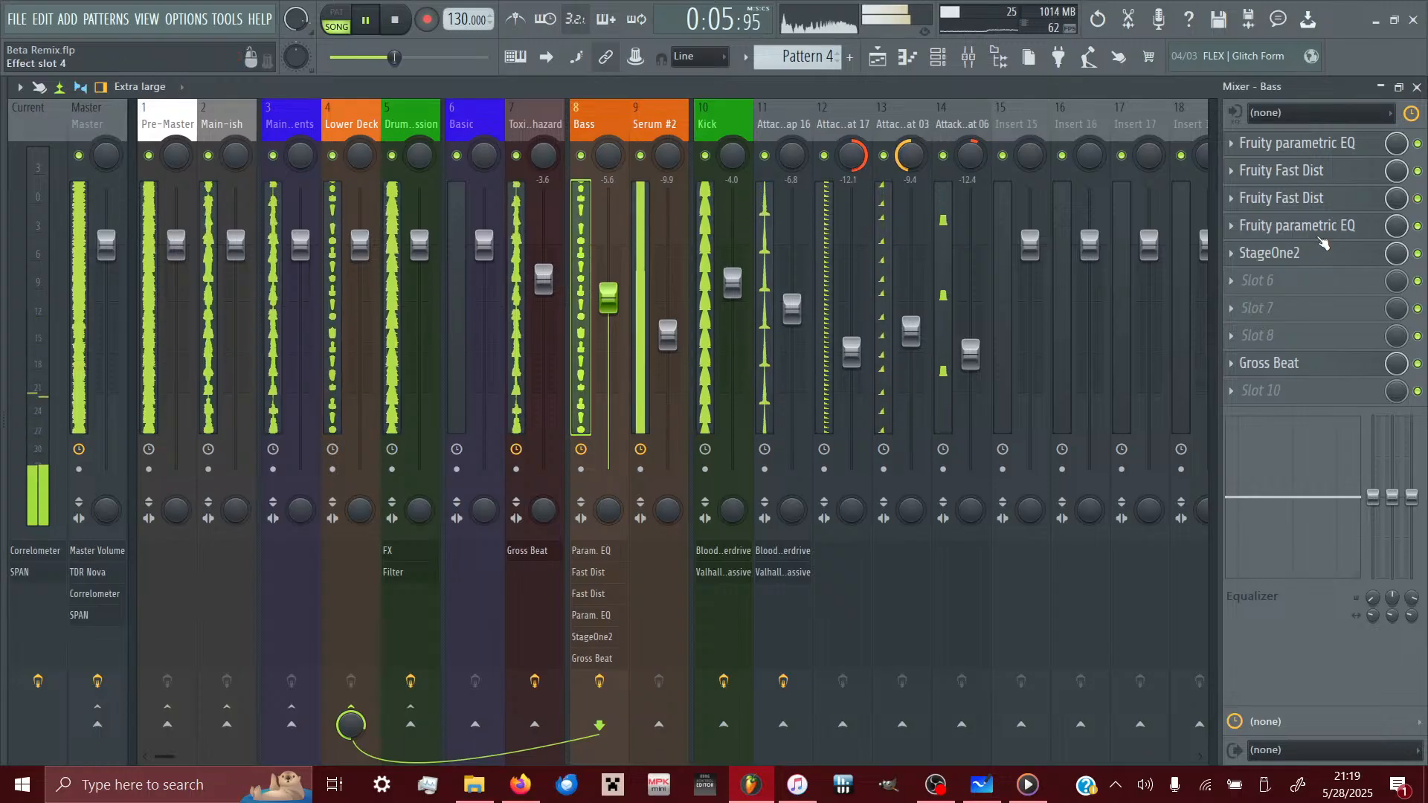
left_click(1296, 225)
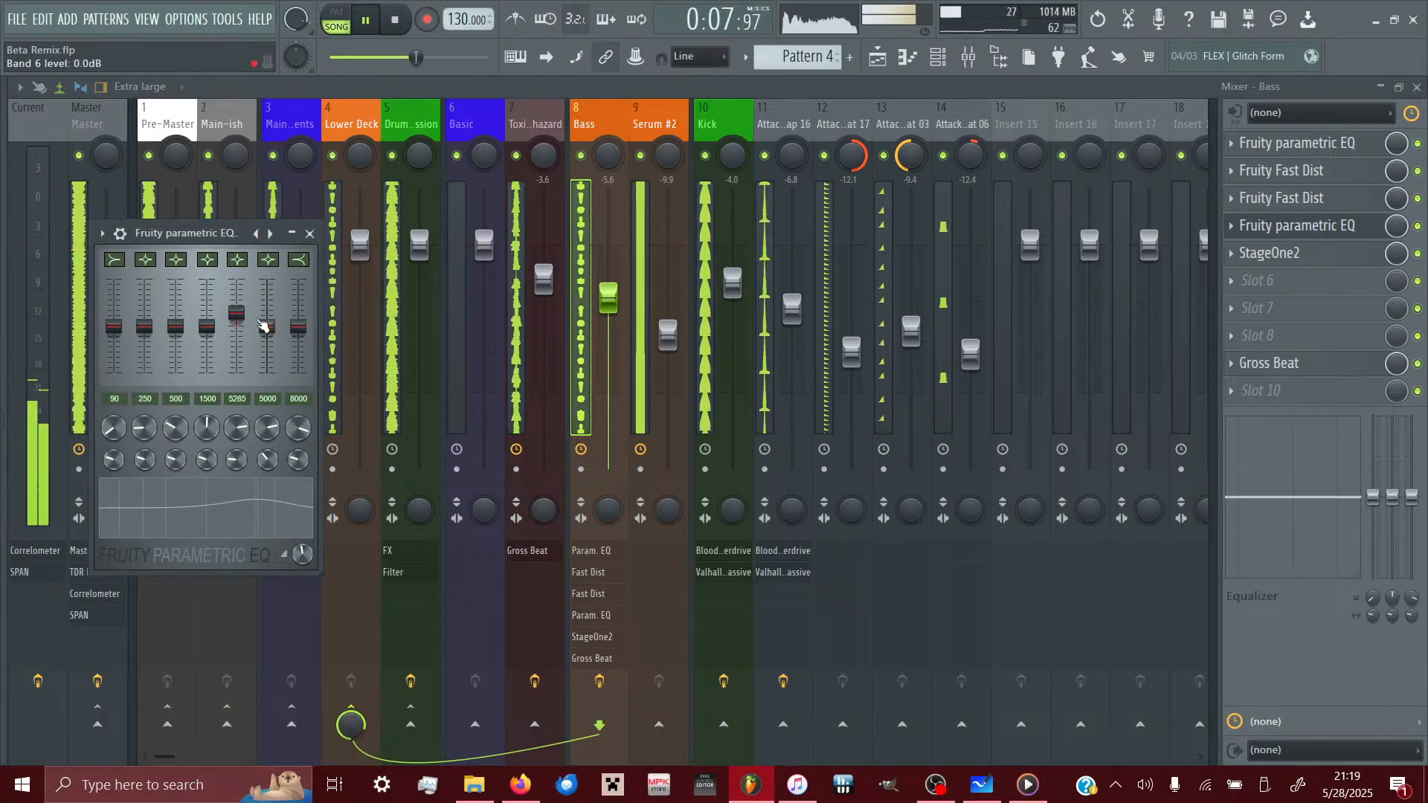
left_click_drag(267, 326, 267, 367)
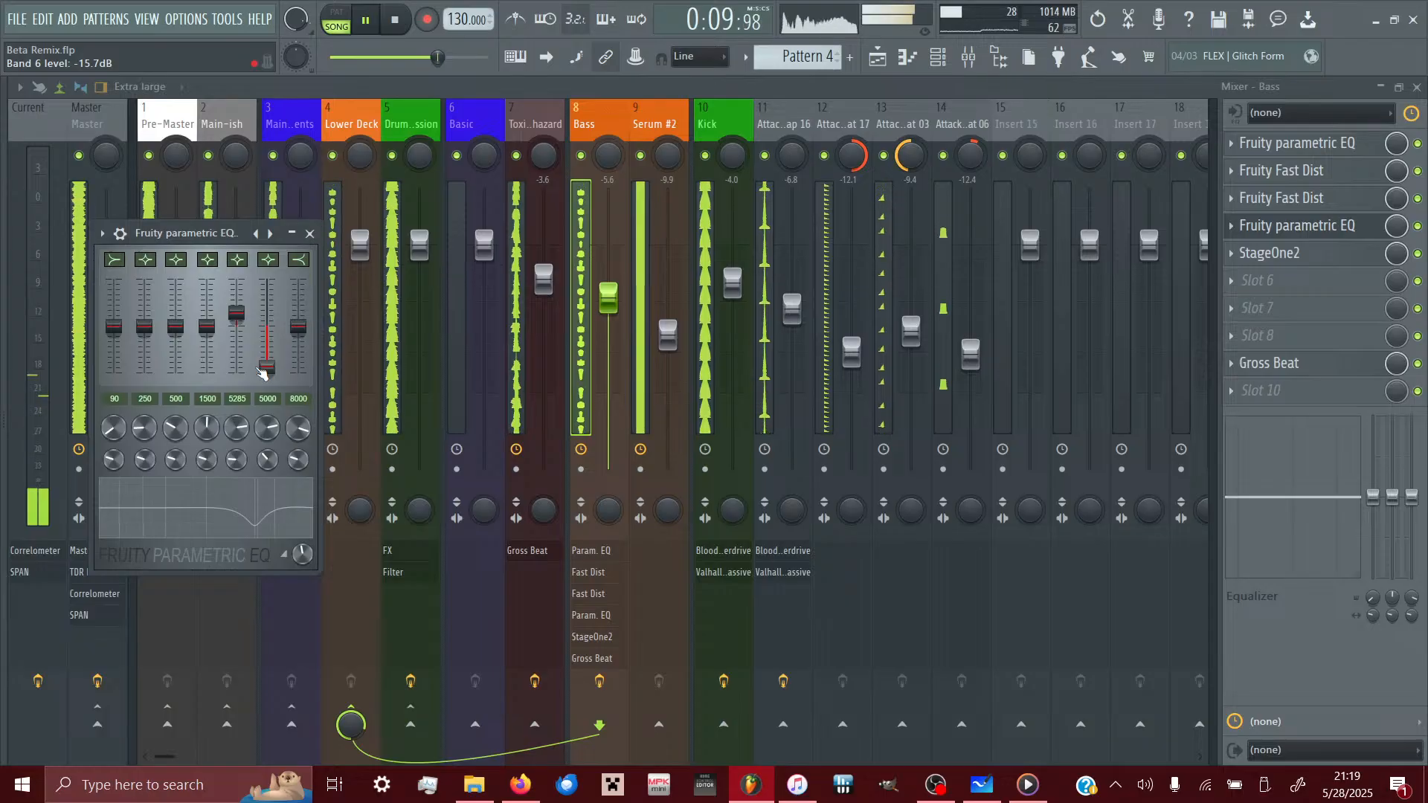
left_click_drag(267, 428, 267, 402)
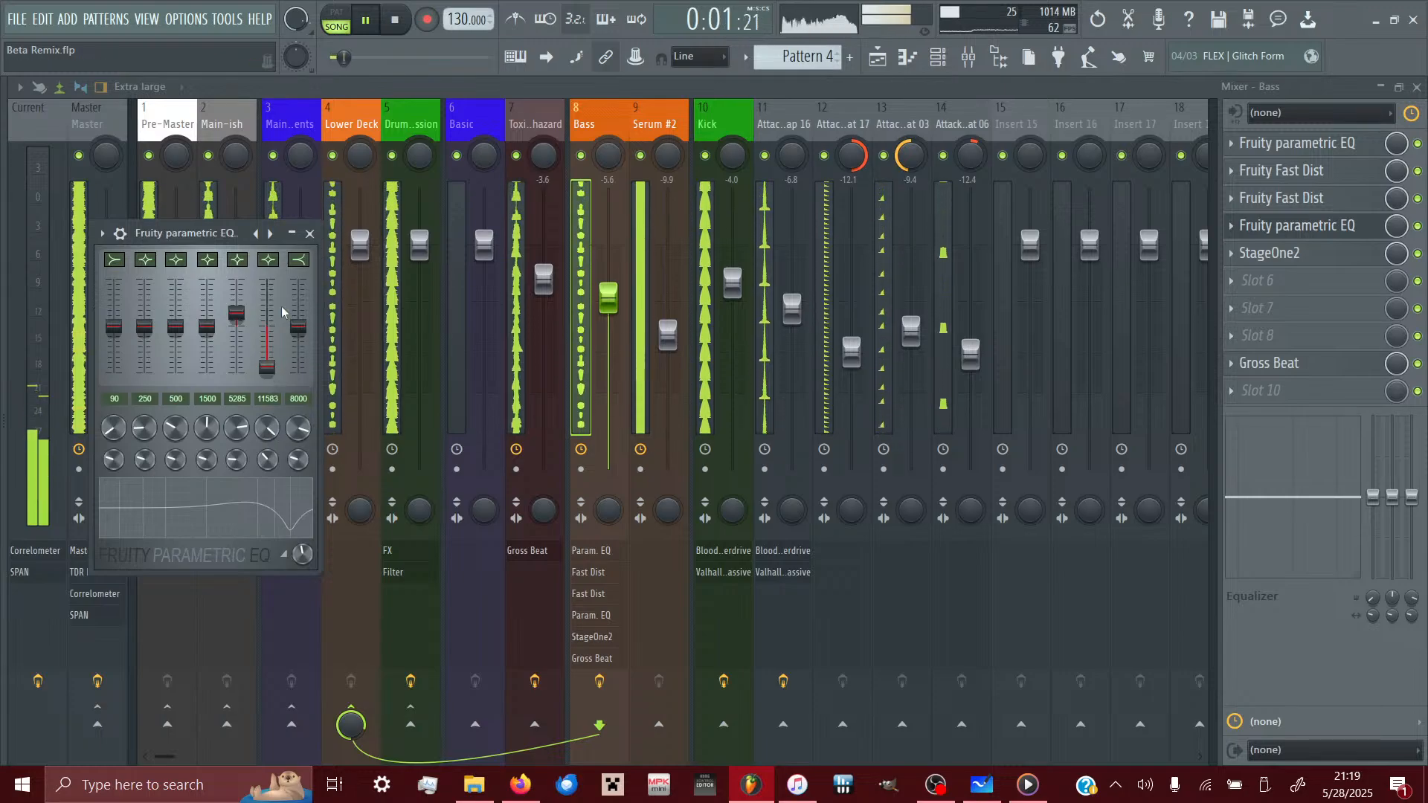
right_click(271, 367)
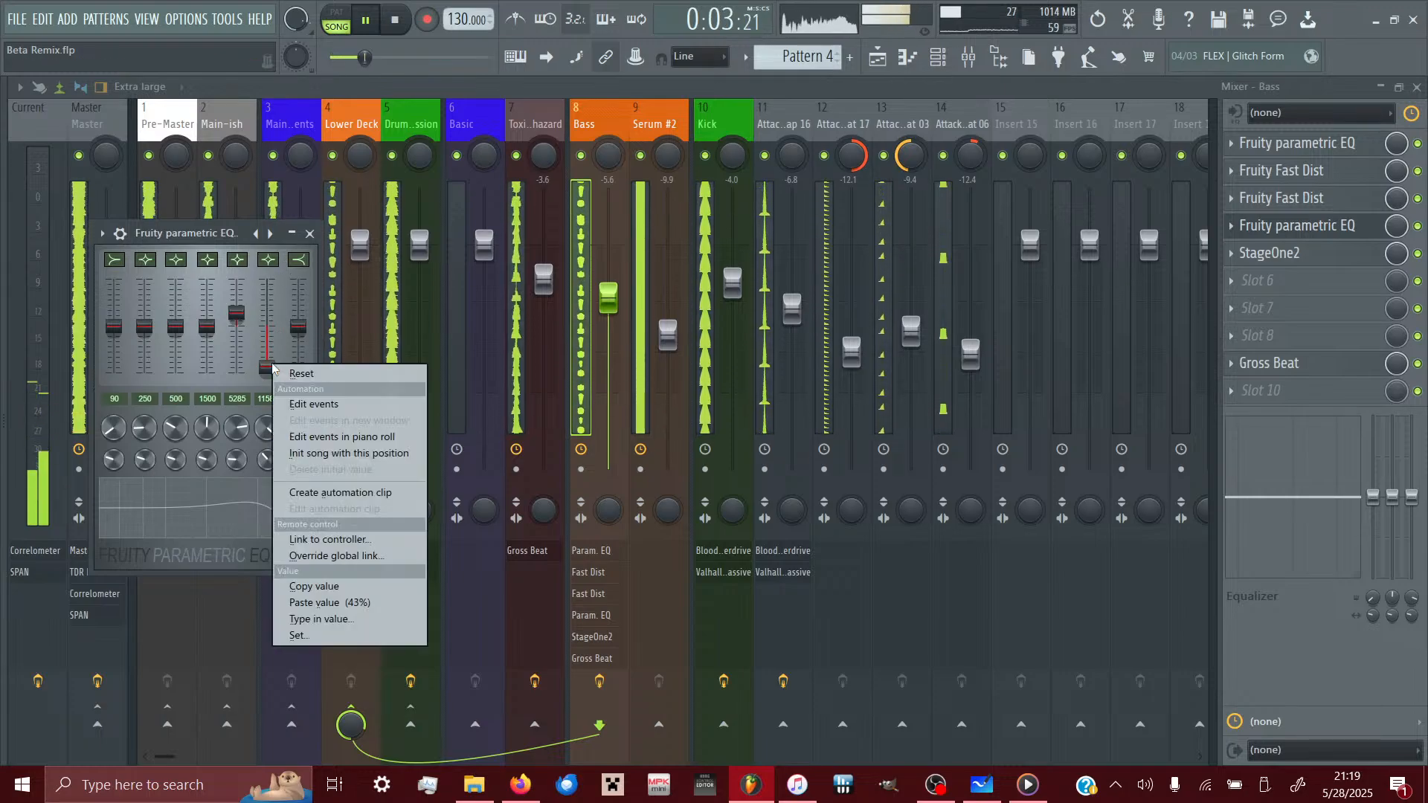
left_click(301, 374)
- Cut the band 7 level to -3.4 dB in the Bass track's slot 4 parametric EQ
left_click_drag(298, 327, 298, 348)
left_click_drag(299, 459, 299, 423)
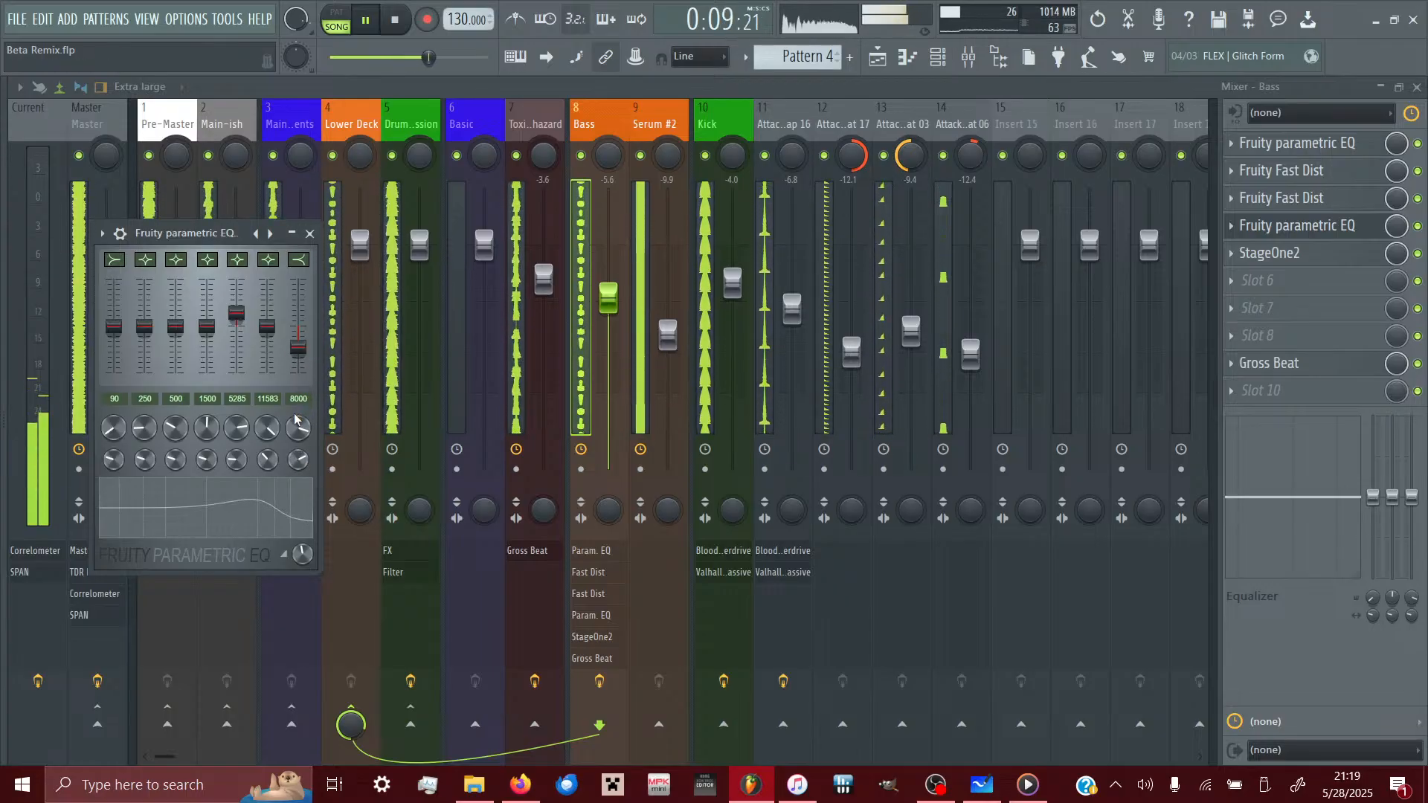
left_click_drag(299, 347, 298, 335)
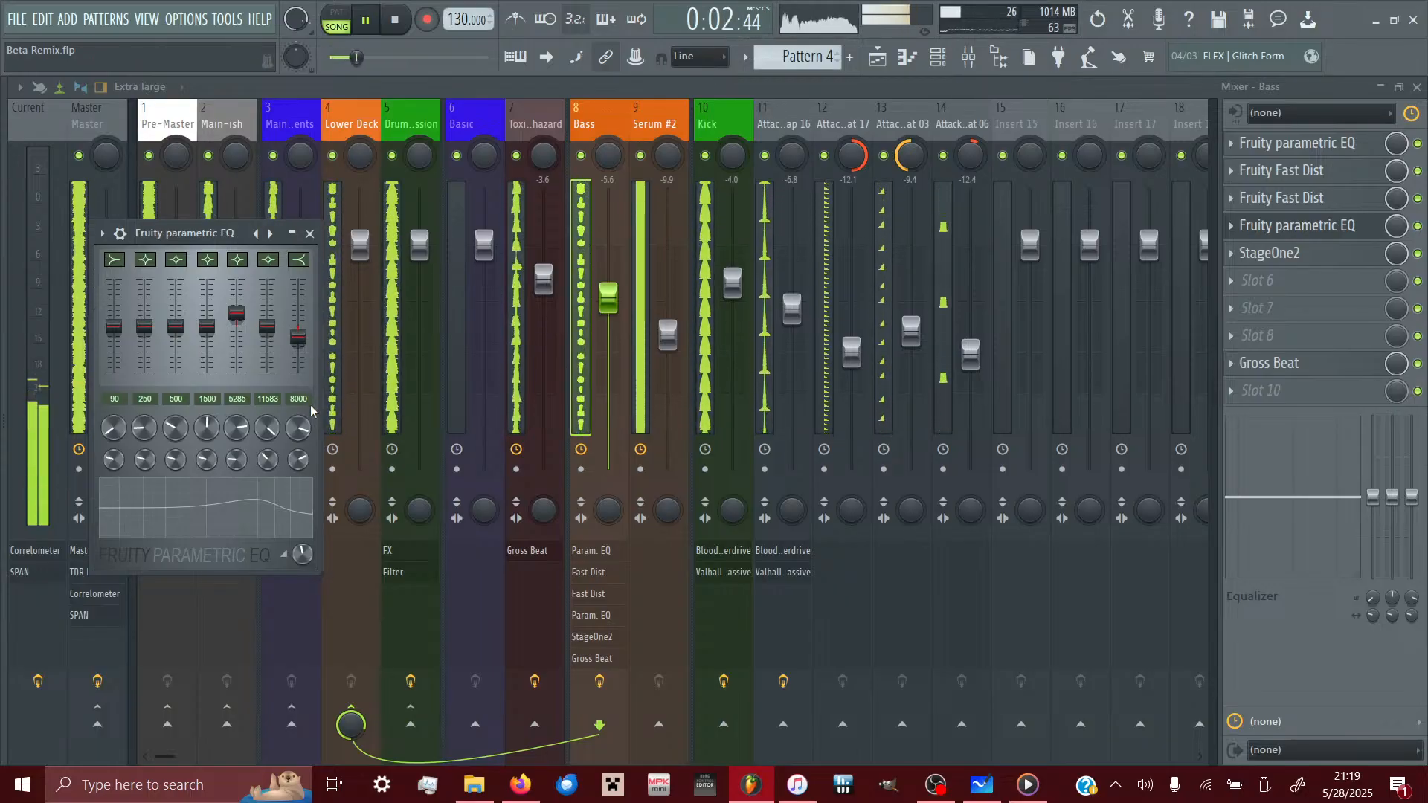
left_click_drag(298, 337, 298, 336)
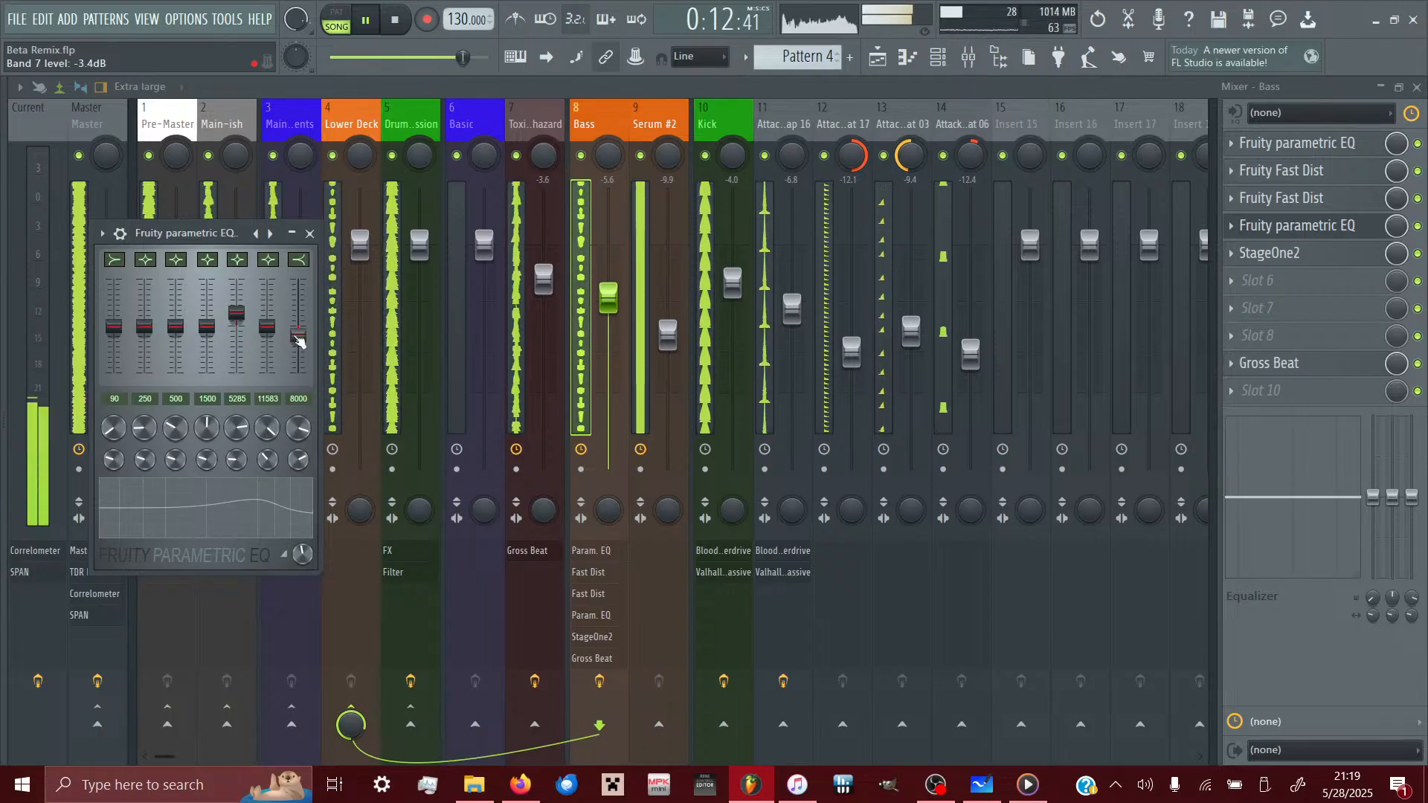
- Toggle the slot 4 parametric EQ off and on to compare the Bass sound with and without it
left_click(1419, 229)
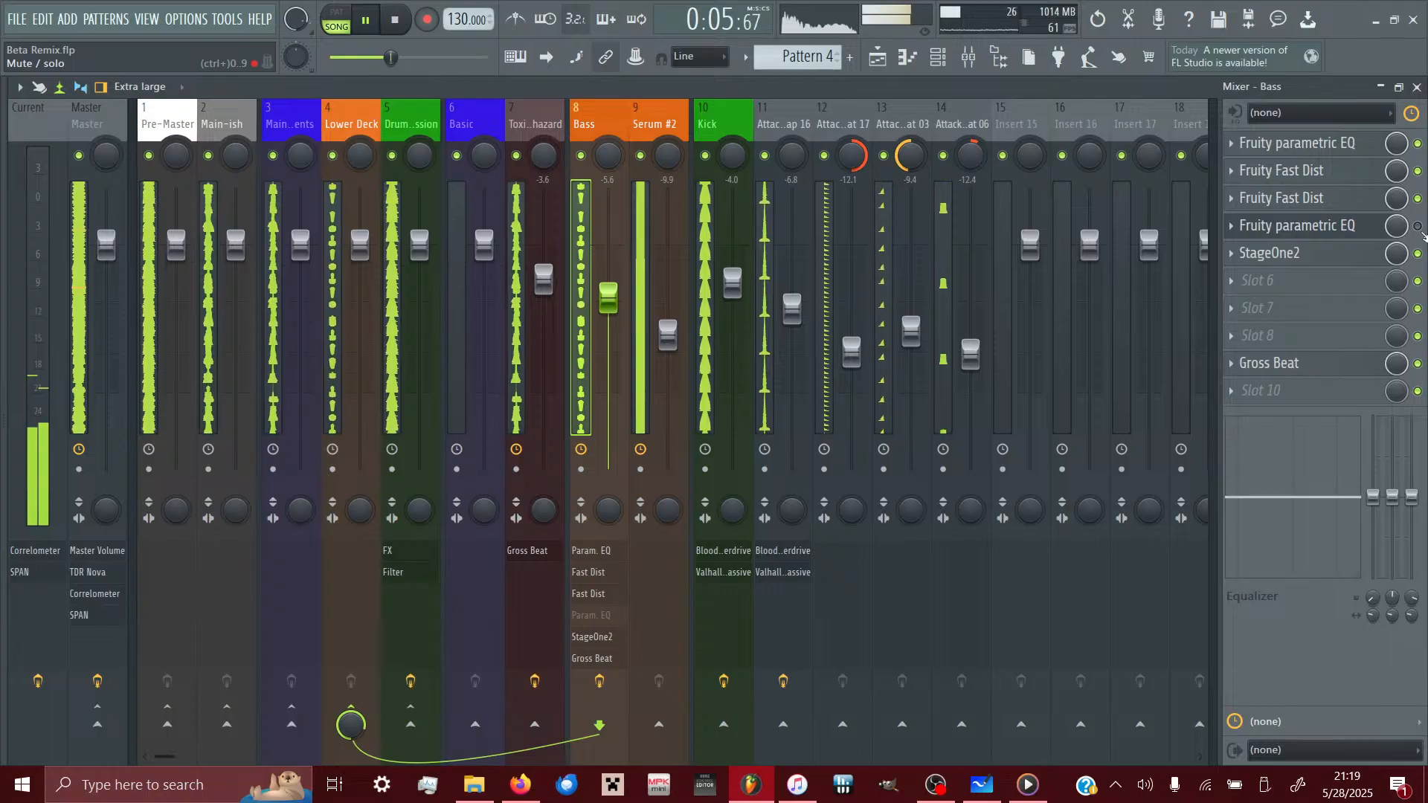
left_click(1352, 238)
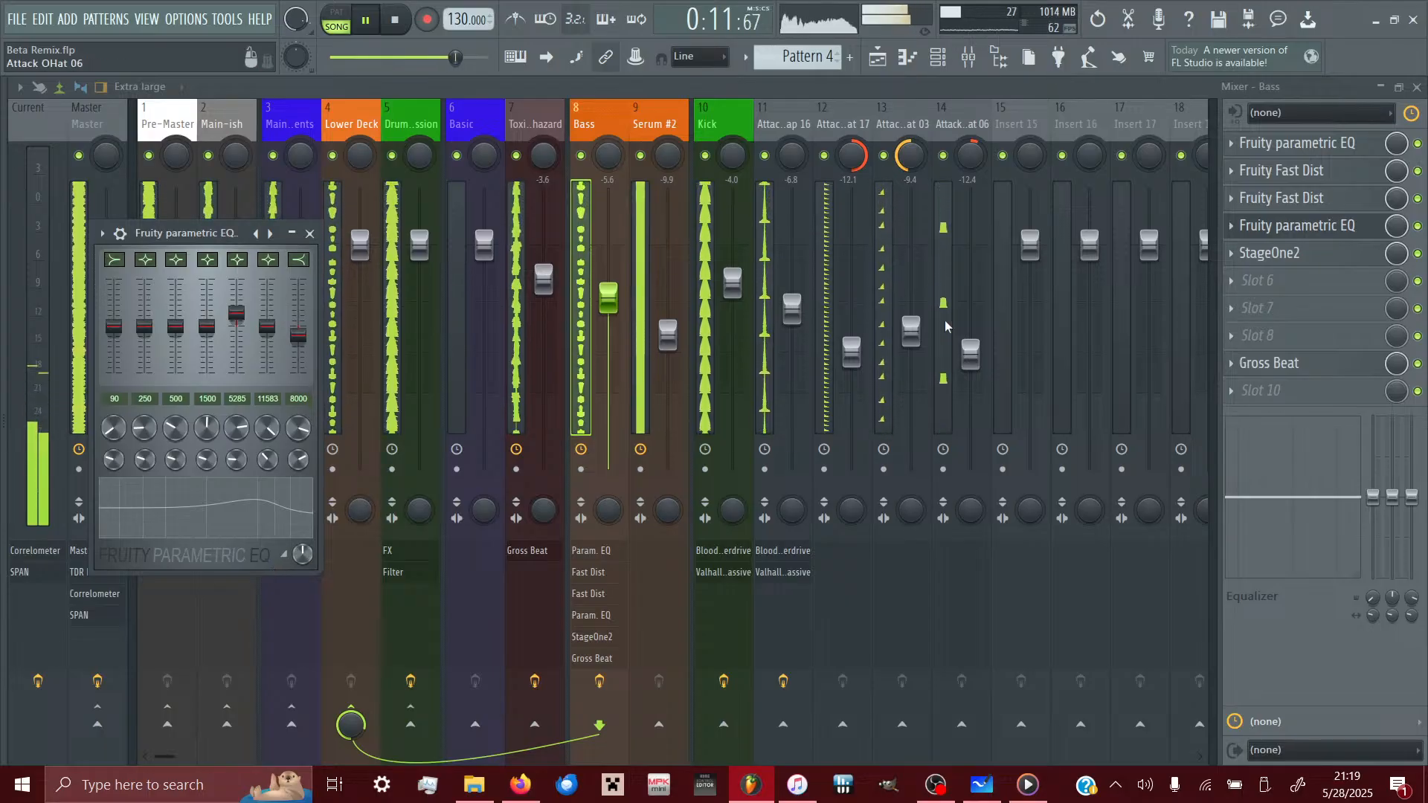
left_click(1377, 227)
left_click(1418, 226)
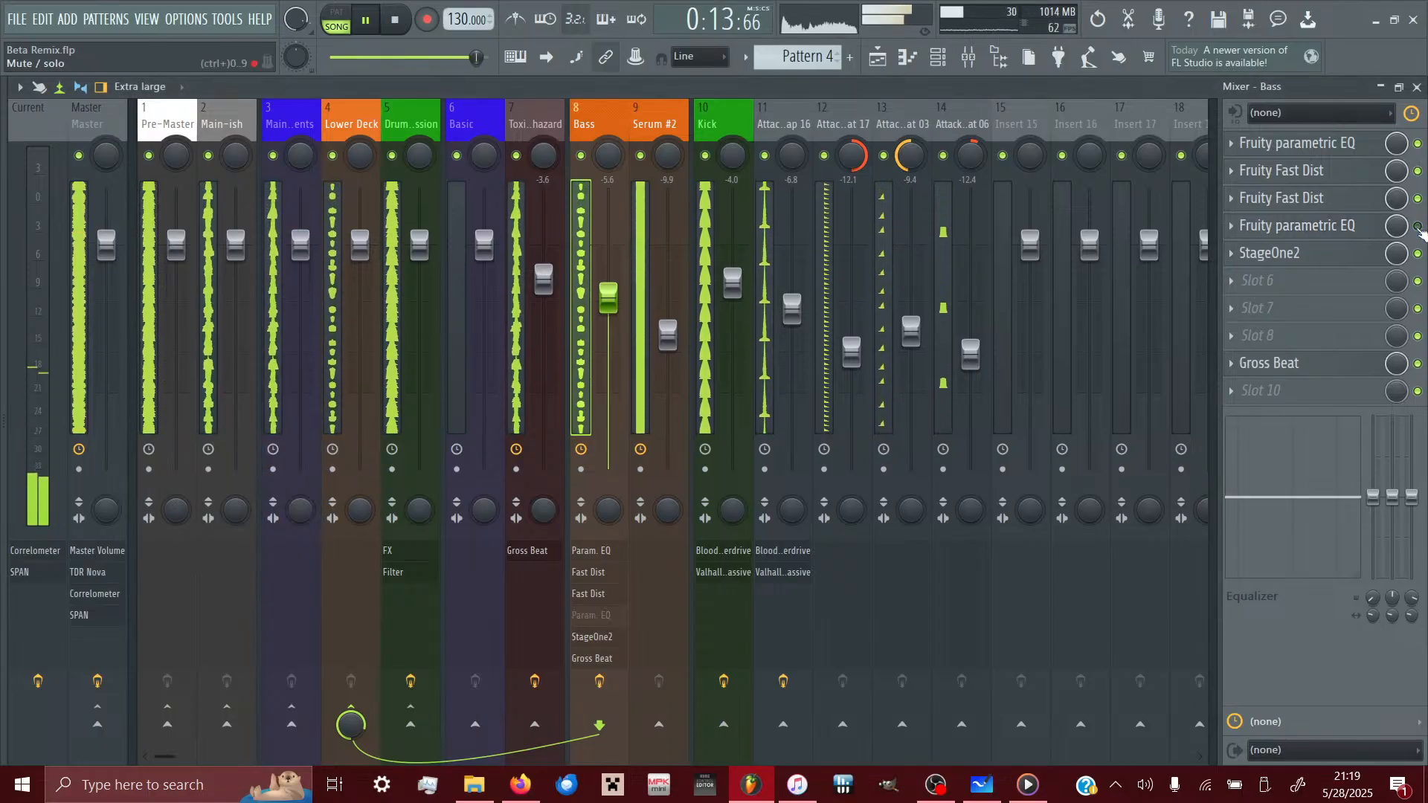
- Re-enable the Bass track's slot 4 parametric EQ and lower its band 7 level slightly
left_click(1418, 227)
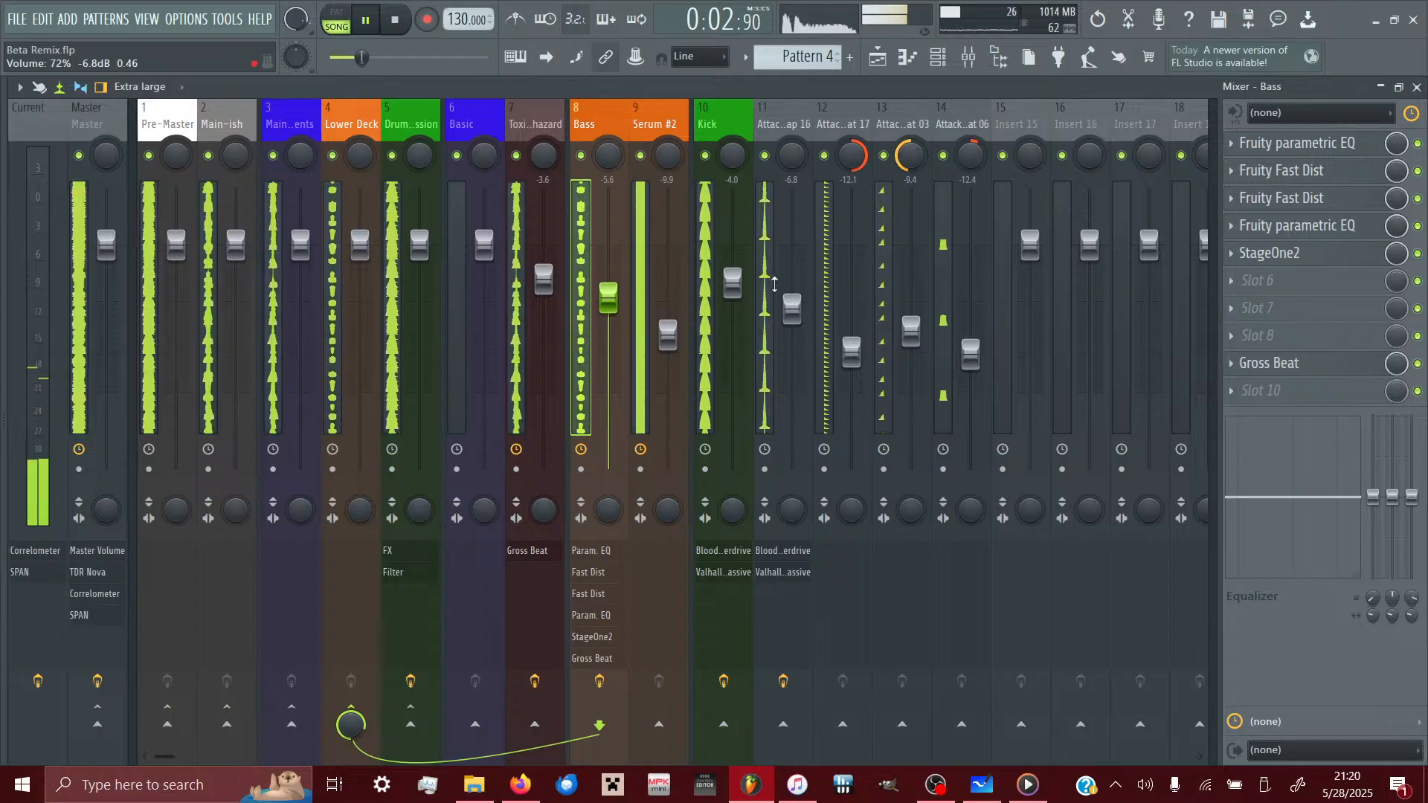
left_click_drag(608, 303, 610, 303)
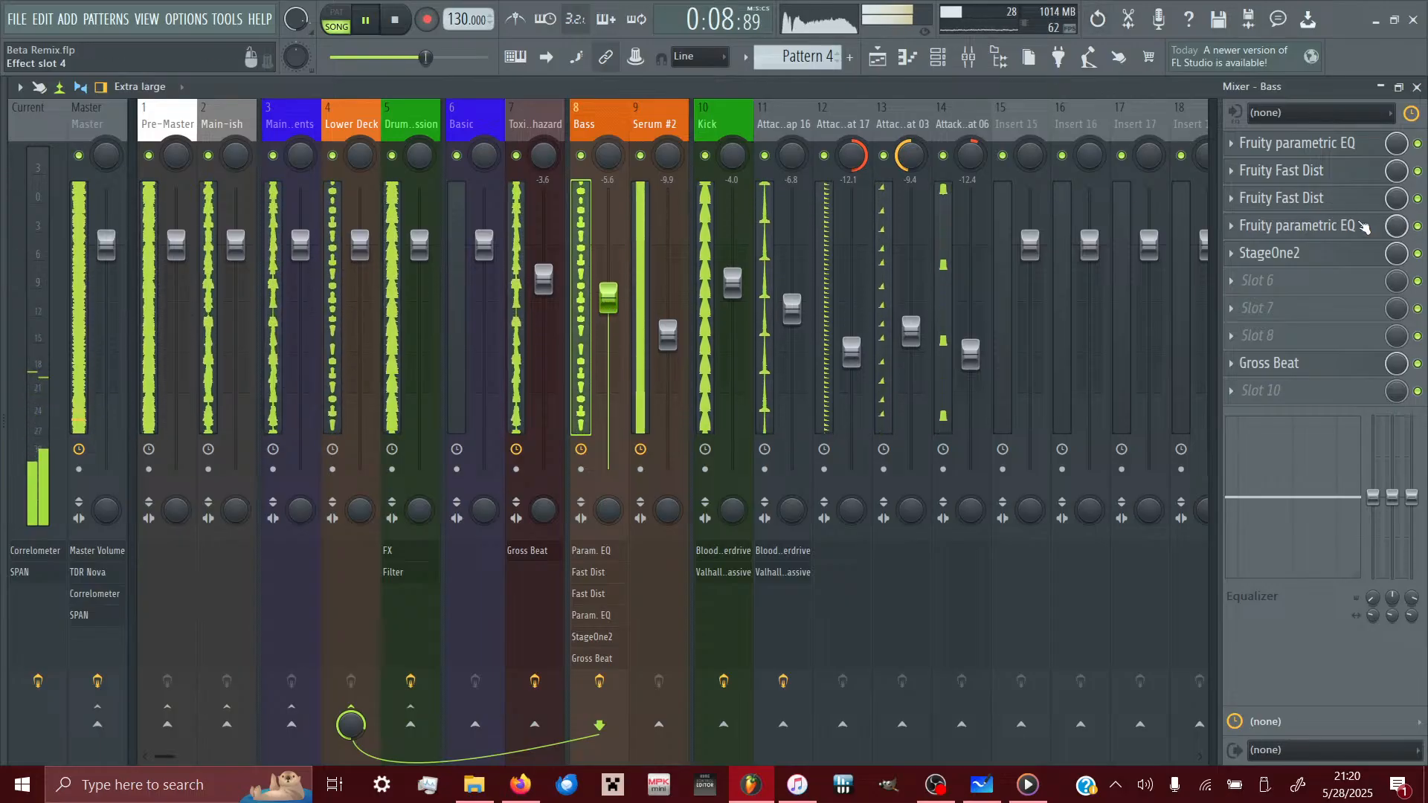
left_click(1315, 223)
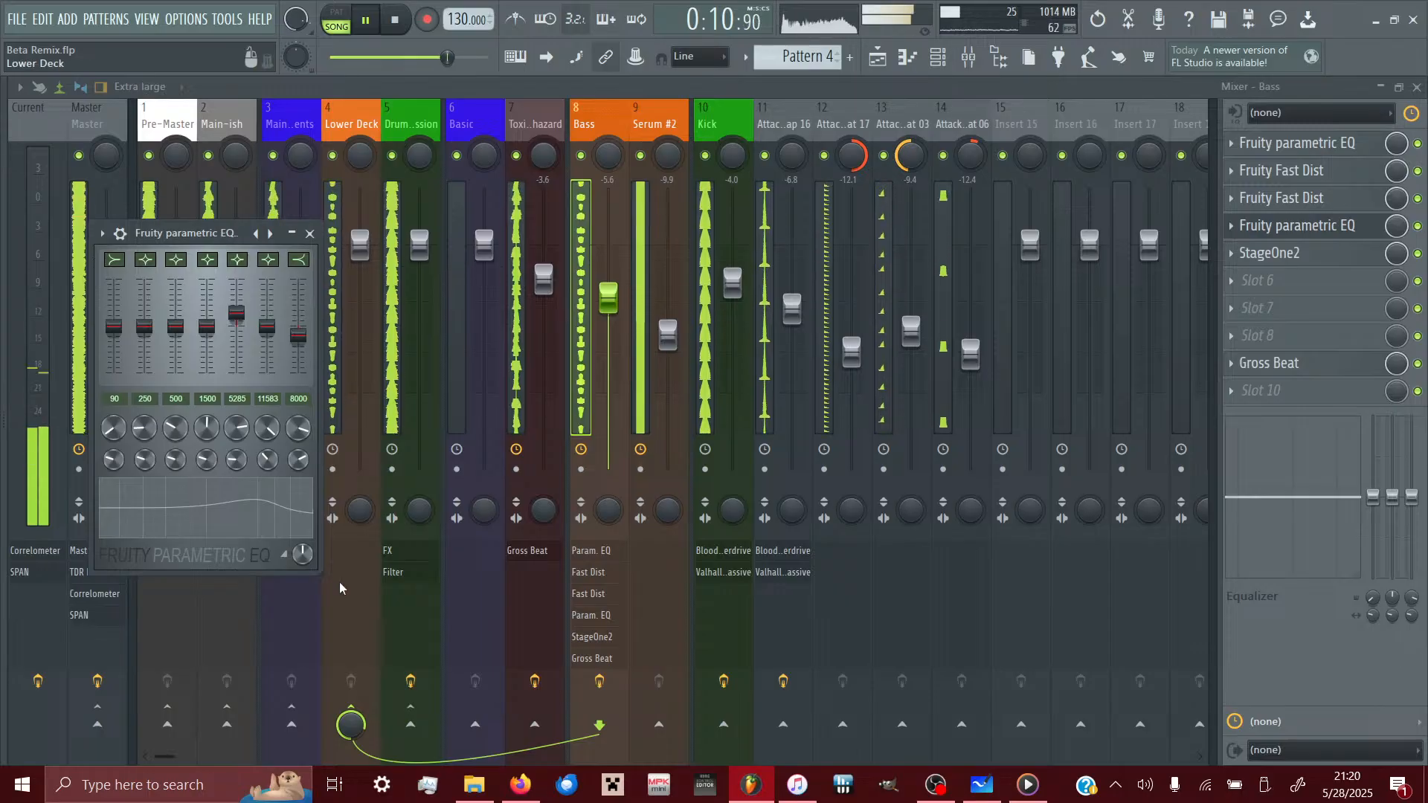
left_click_drag(302, 555, 302, 554)
left_click_drag(298, 334, 297, 338)
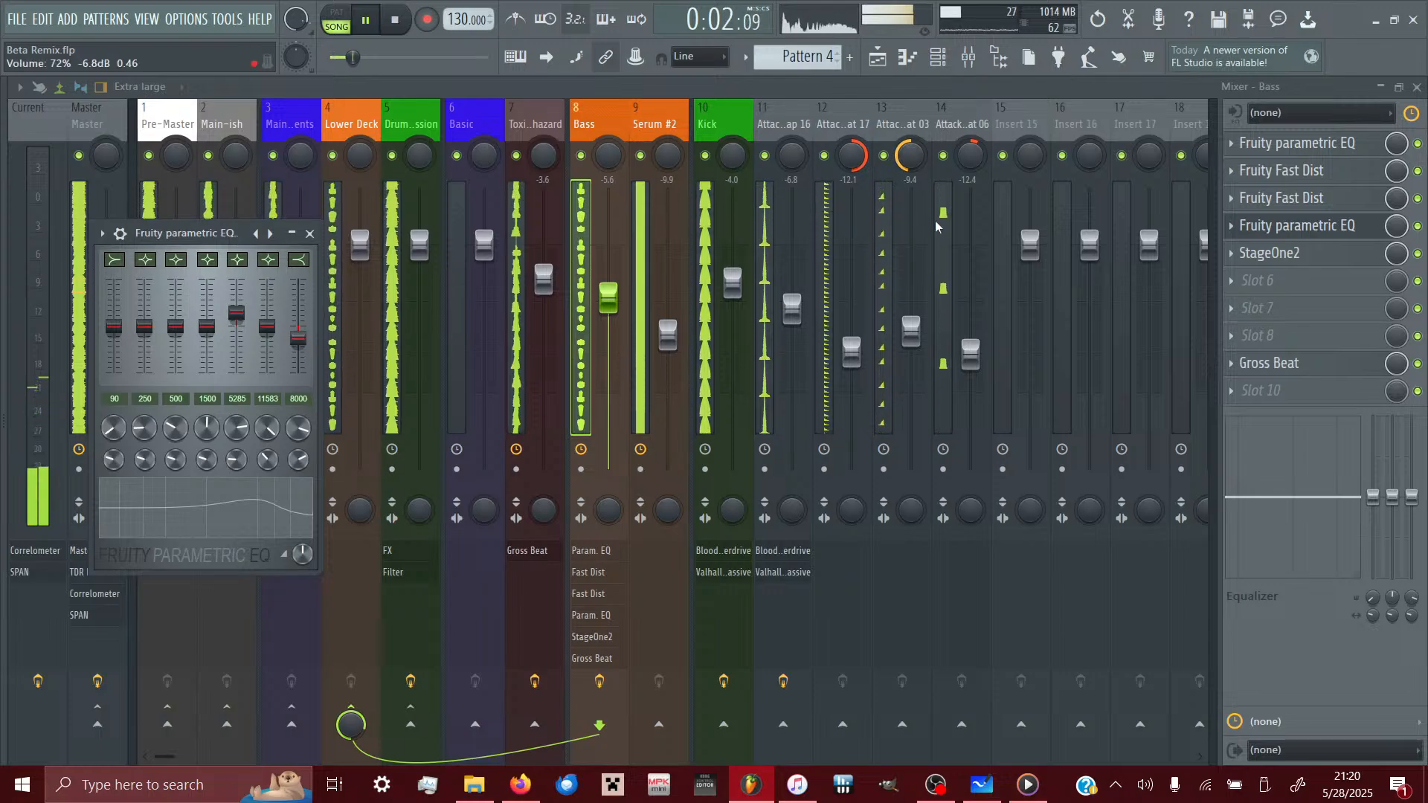
- Compare the Bass with and without its slot 4 parametric EQ, and lower the Bass fader to -6.2 dB
left_click(1419, 228)
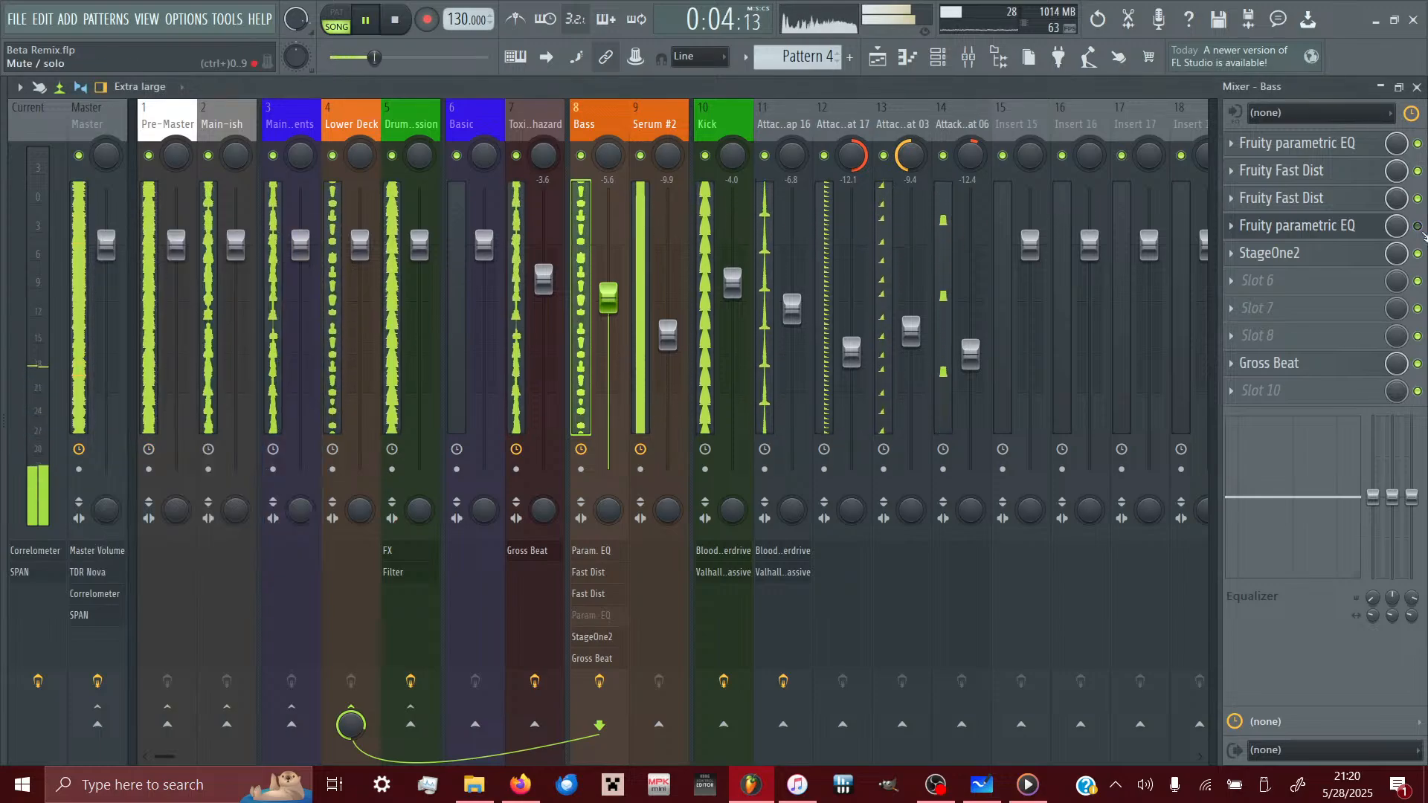
left_click(1419, 228)
left_click(1346, 224)
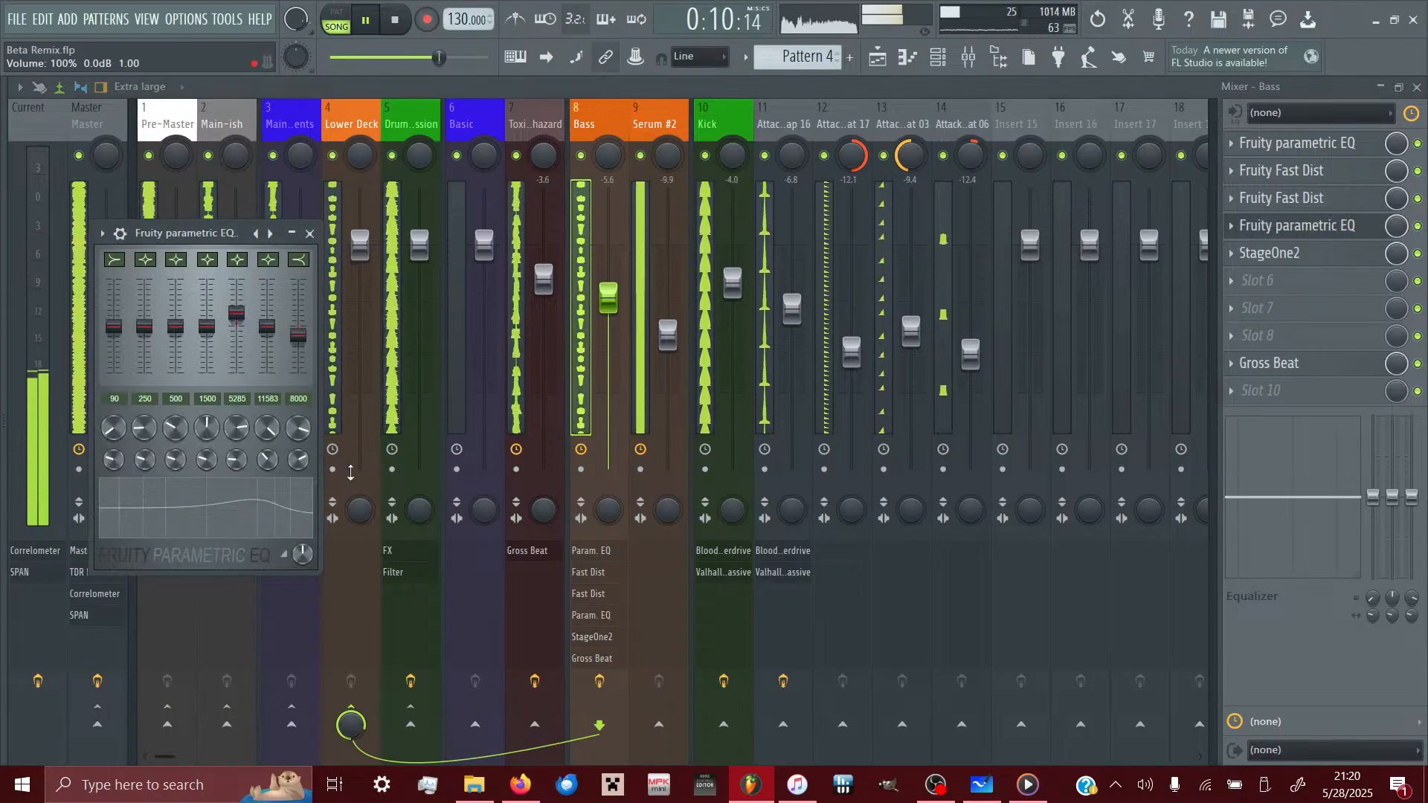
left_click(1309, 226)
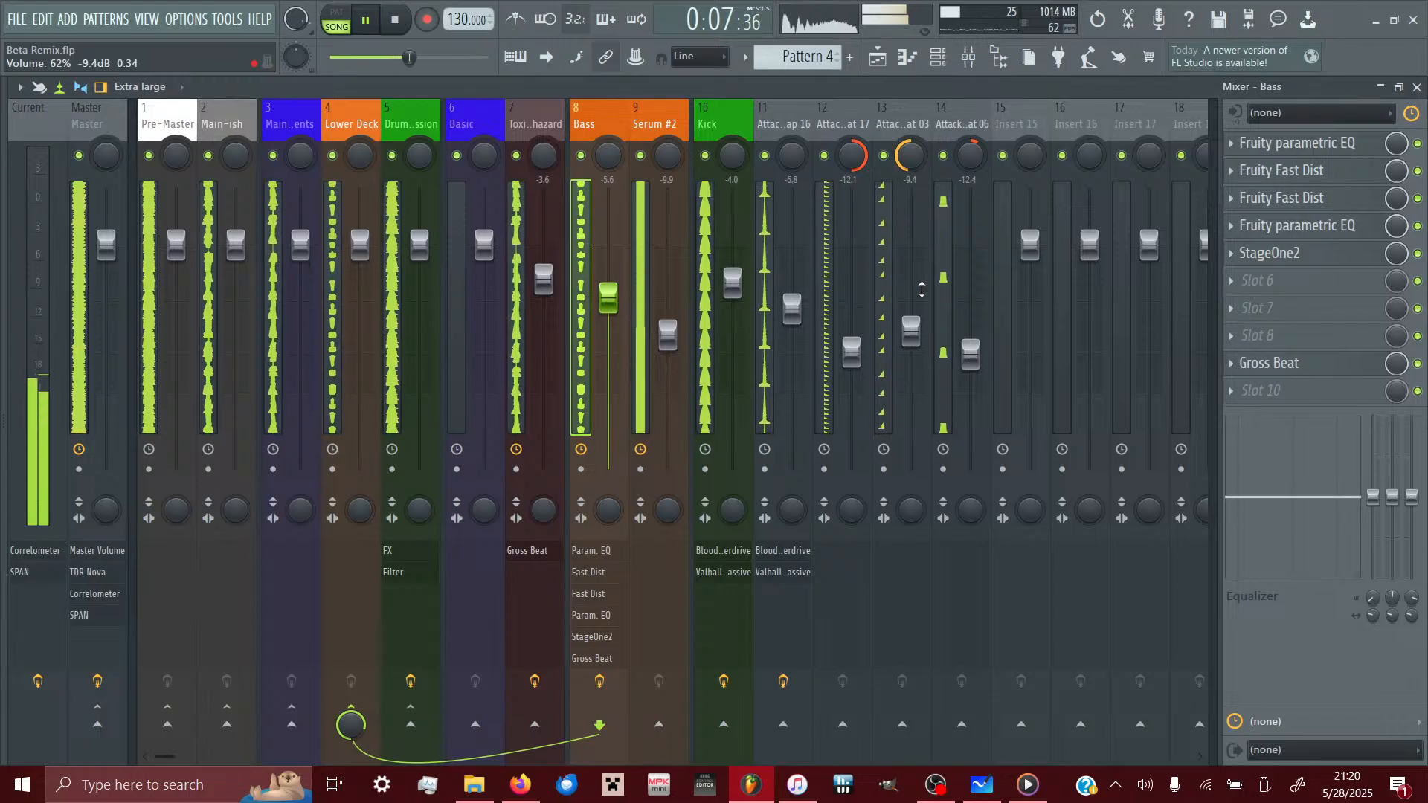
left_click_drag(609, 304, 609, 310)
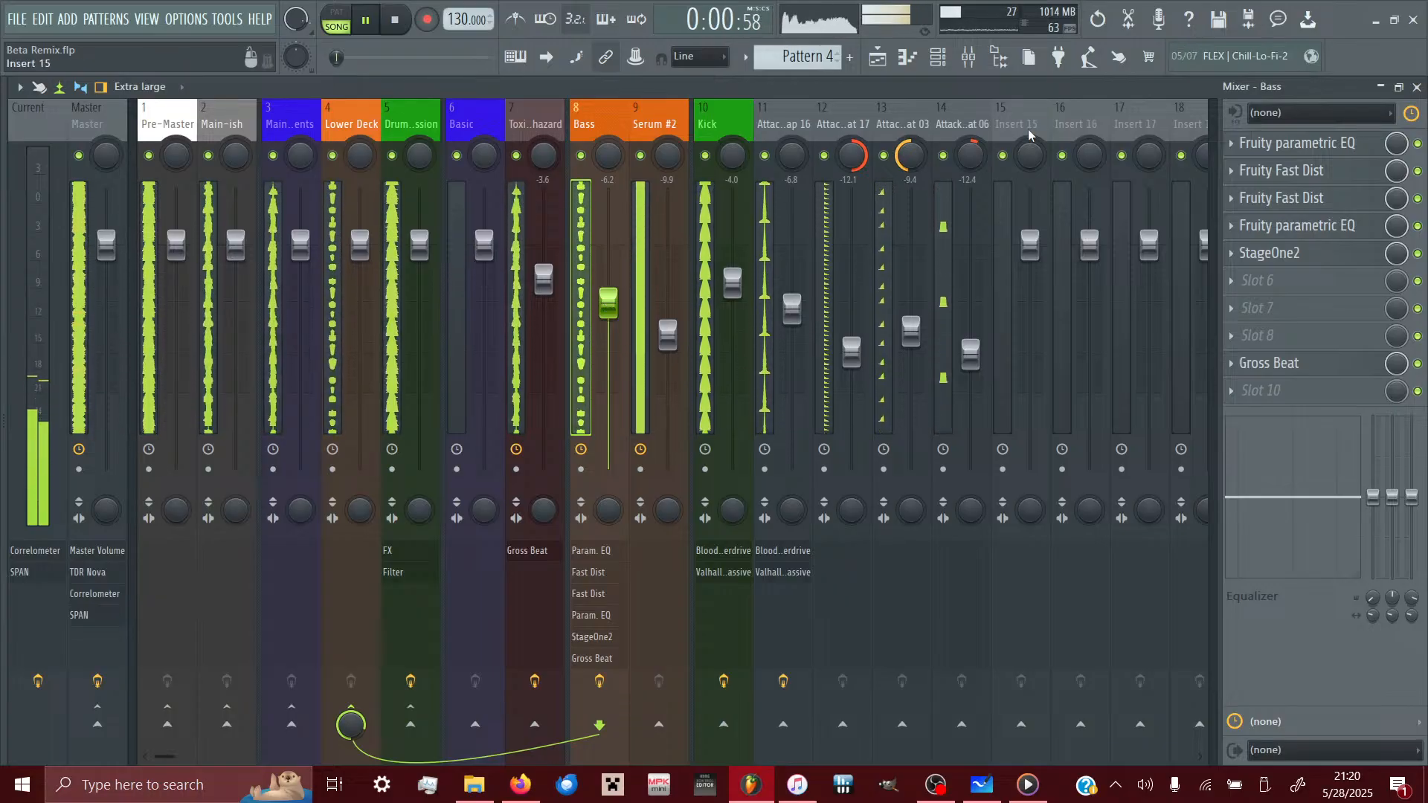
- Add a group separator before Insert 15, and auto-color the track groups that start with Basic and Kick
right_click(1047, 111)
left_click(1090, 471)
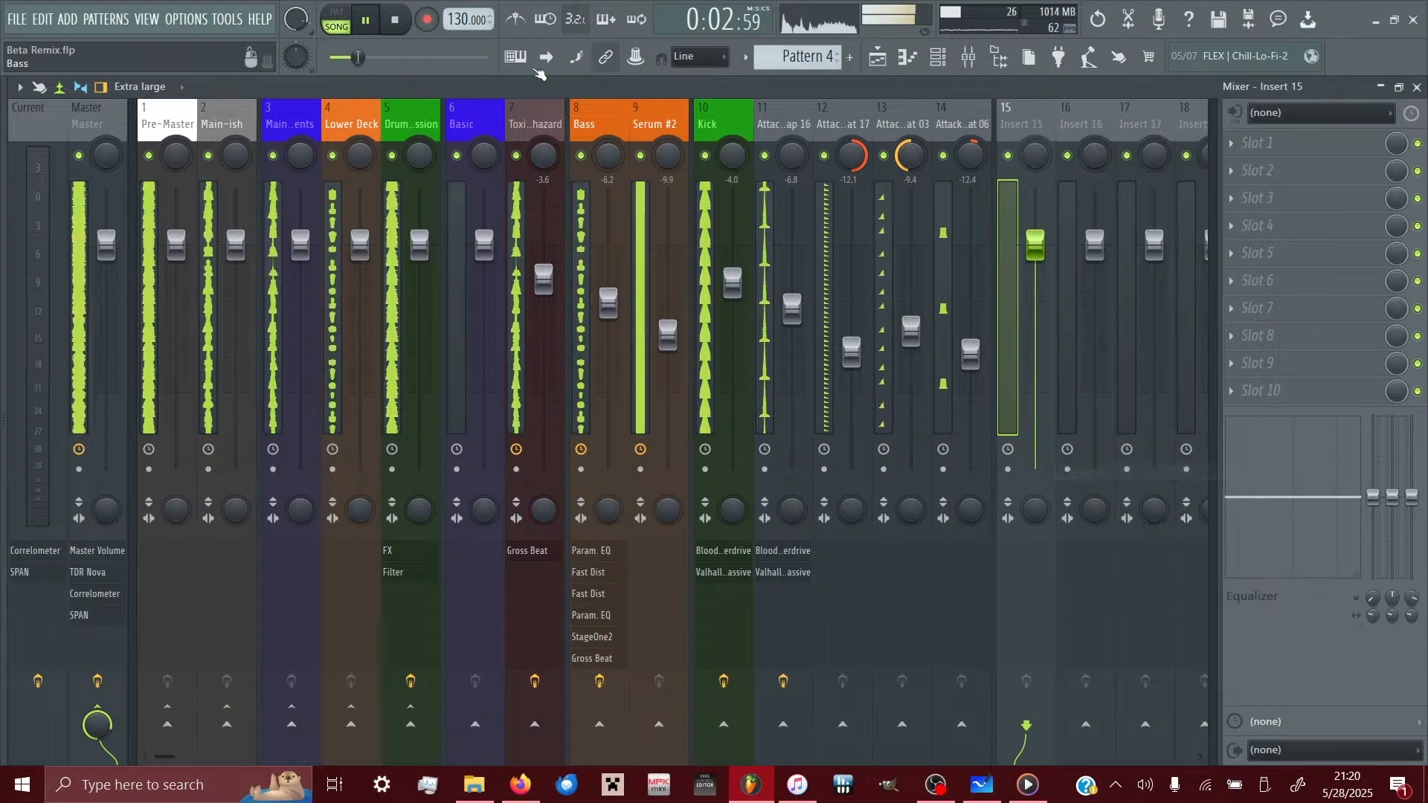
right_click(500, 112)
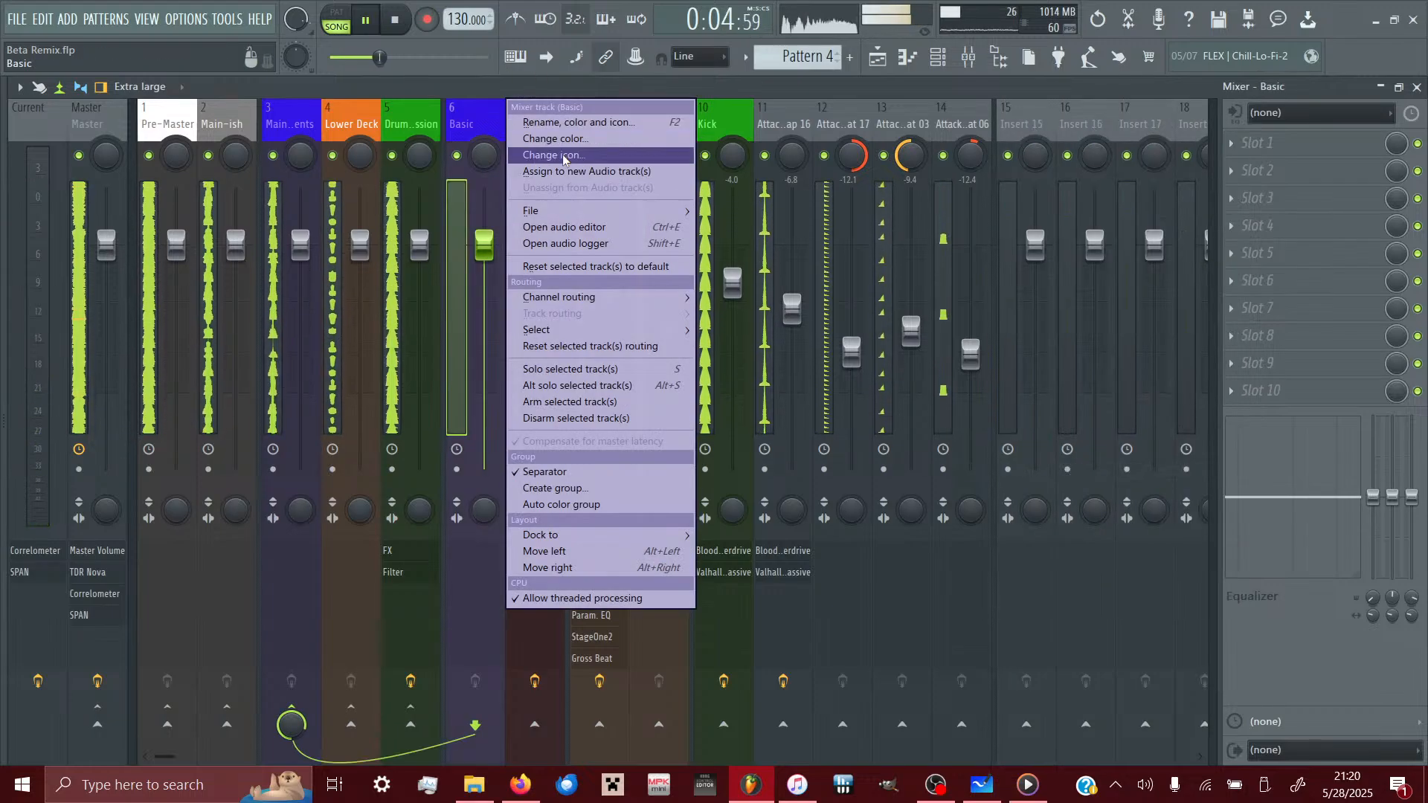
left_click(563, 504)
right_click(735, 119)
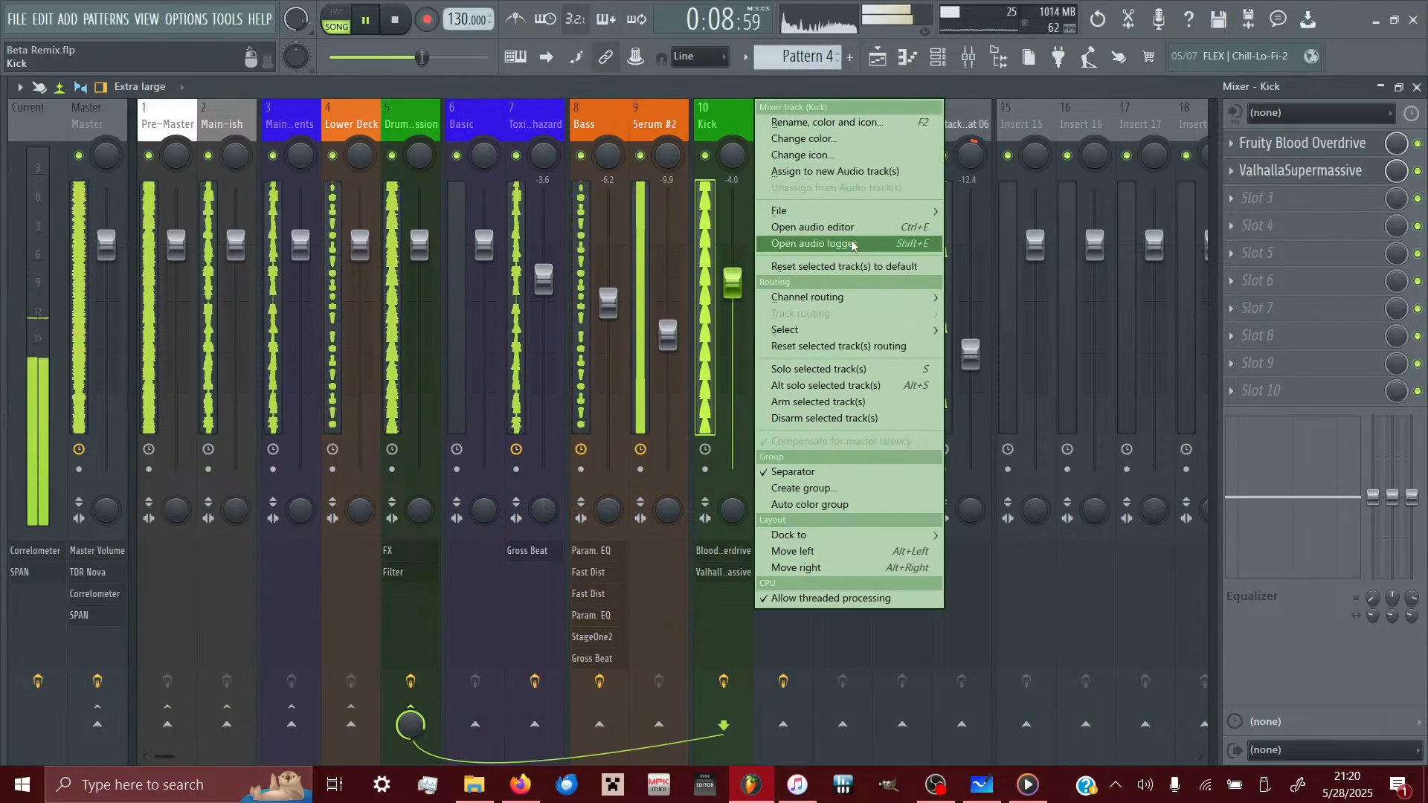
left_click(823, 505)
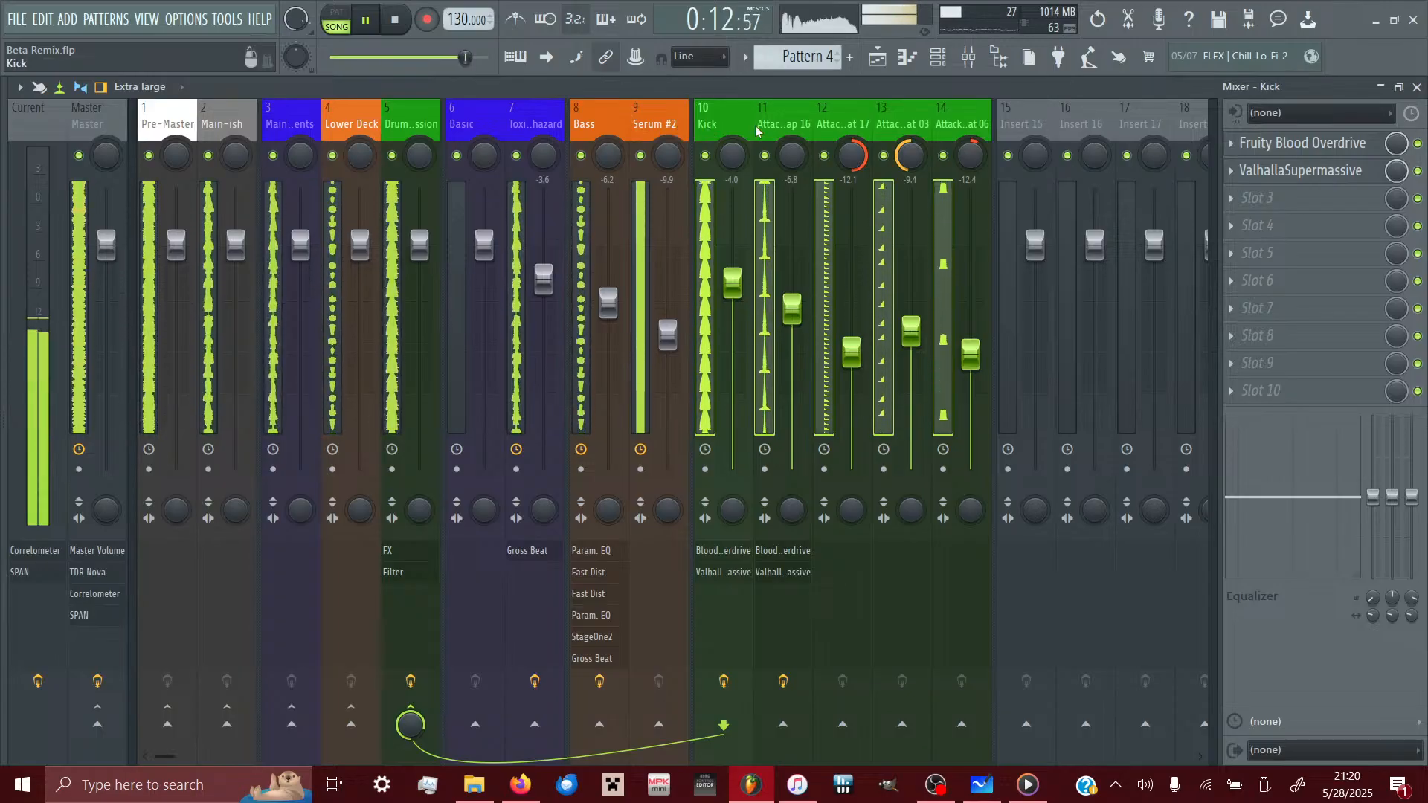
- Lower the Drums & Percussion fader to -0.7 dB and keep the Master fader at 0.0 dB
left_click_drag(420, 247, 419, 257)
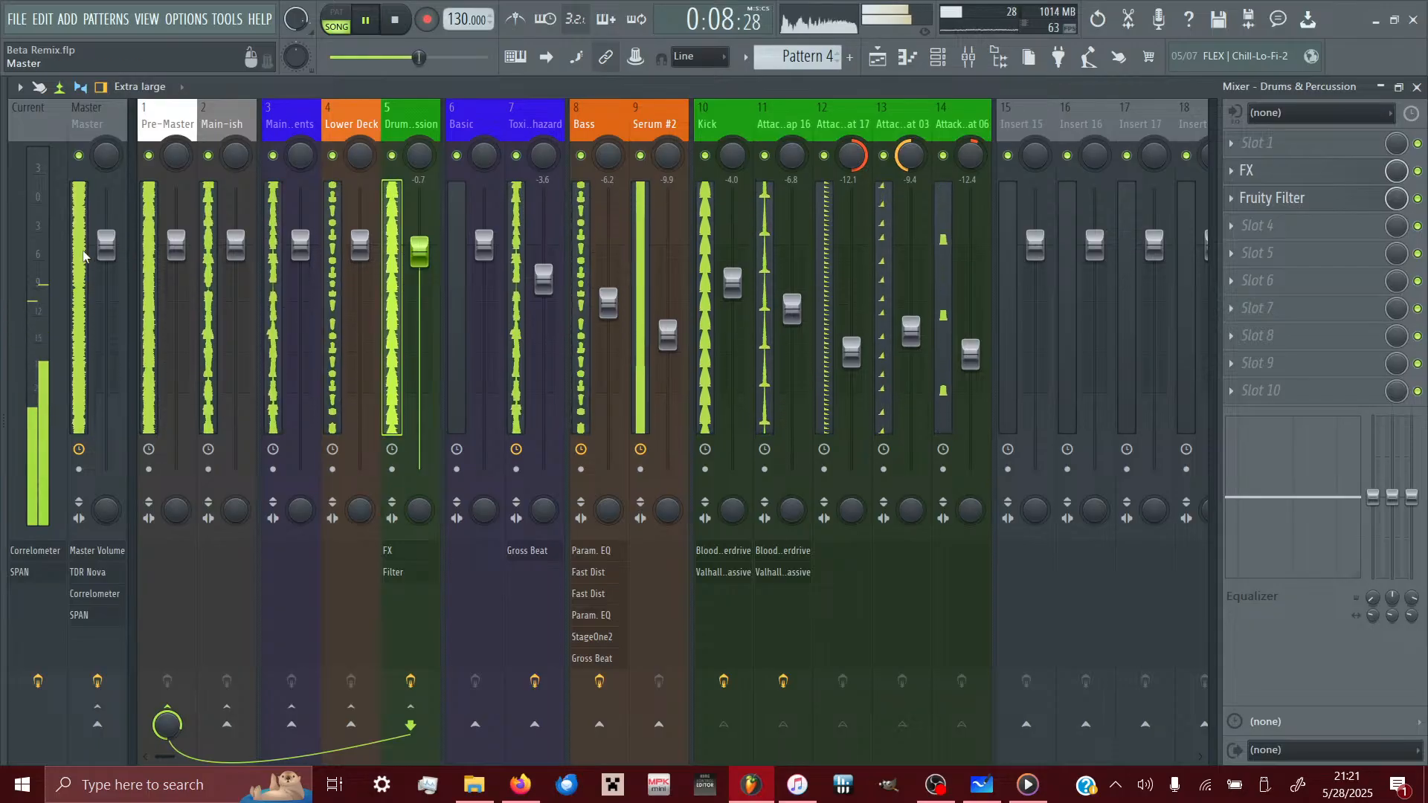
mouse_move(106, 245)
left_mouse_down()
mouse_move(107, 293)
mouse_move(106, 246)
left_mouse_up()
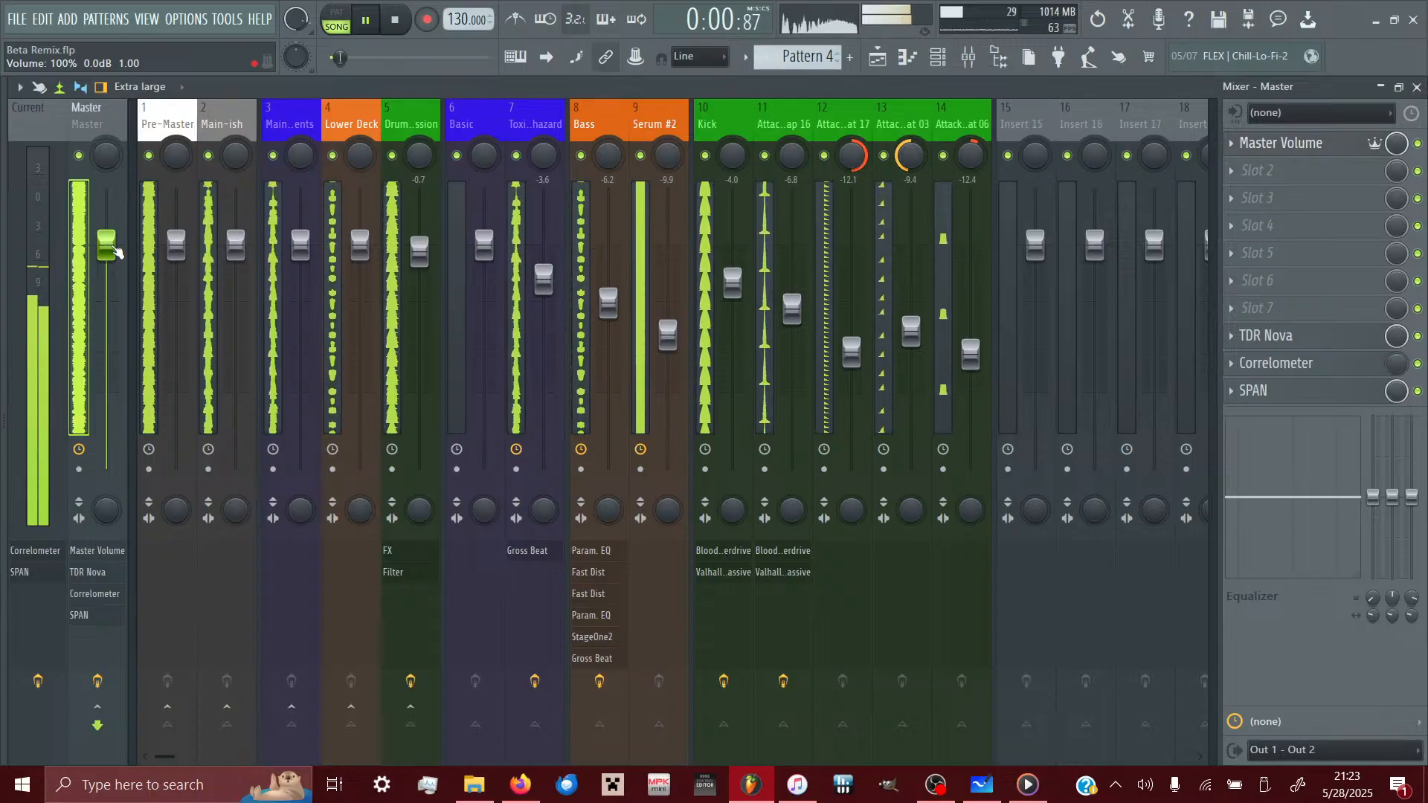
- Try ValhallaSupermassive in effect slot 1 of the Toxic Biohazard track
left_click(622, 121)
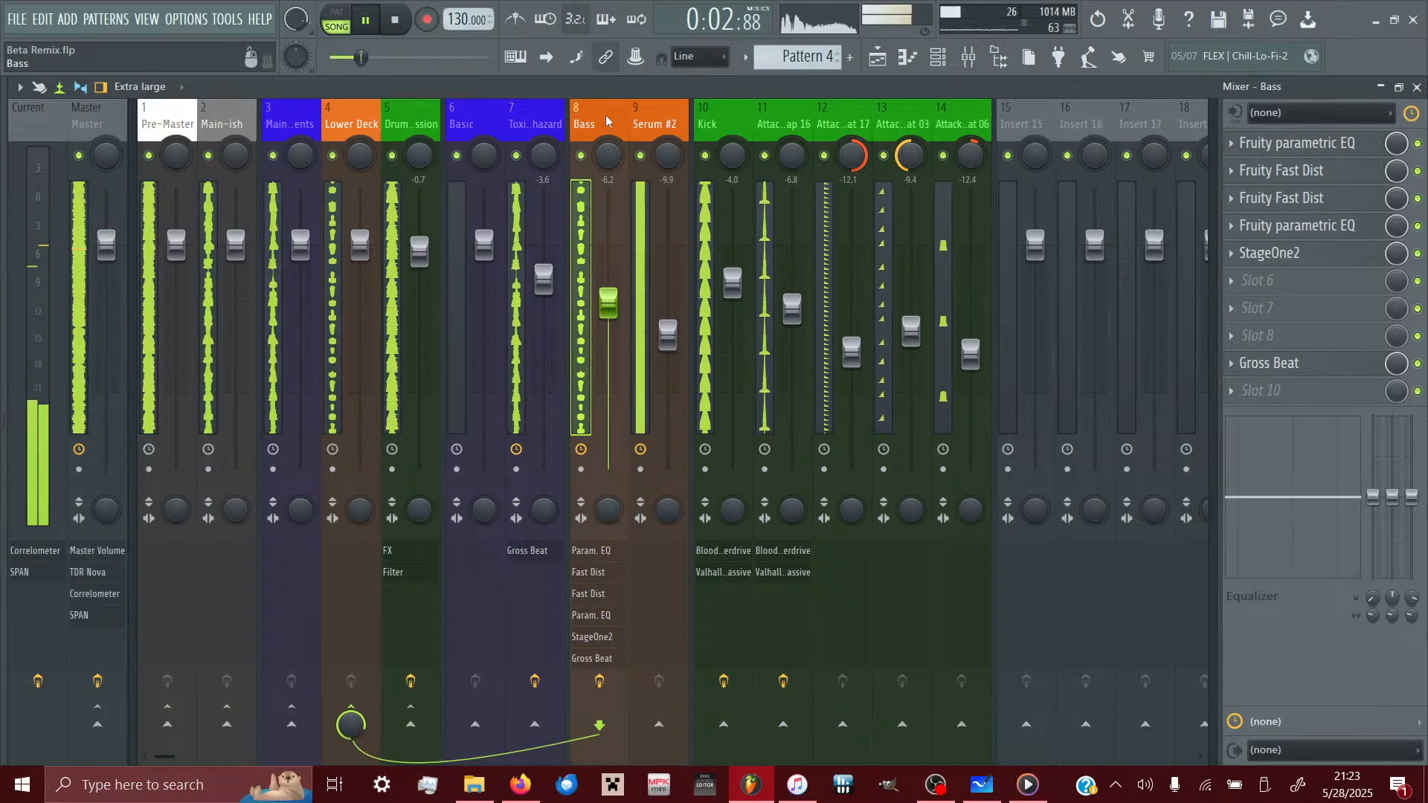
left_click(535, 121)
left_click(1187, 235)
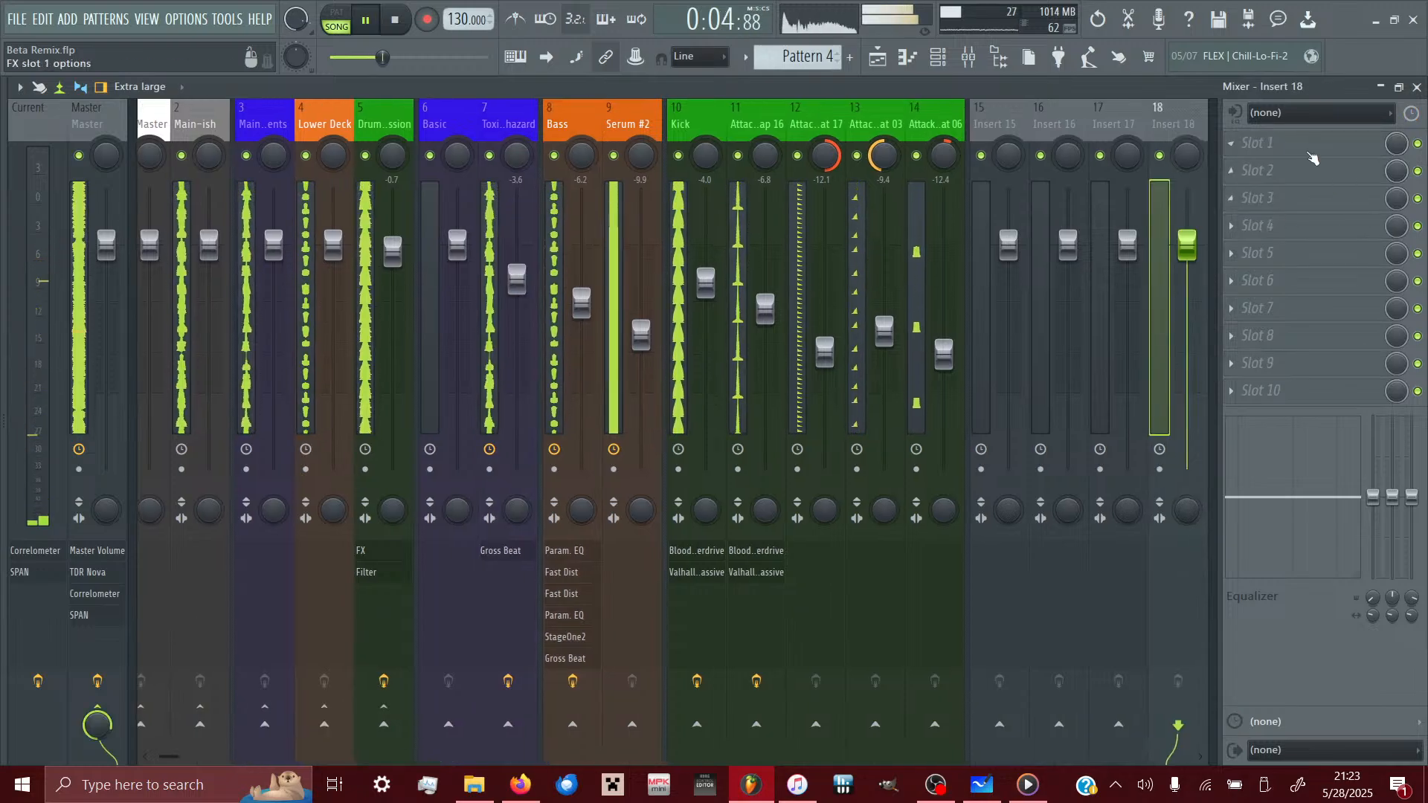
left_click(519, 117)
left_click(1262, 153)
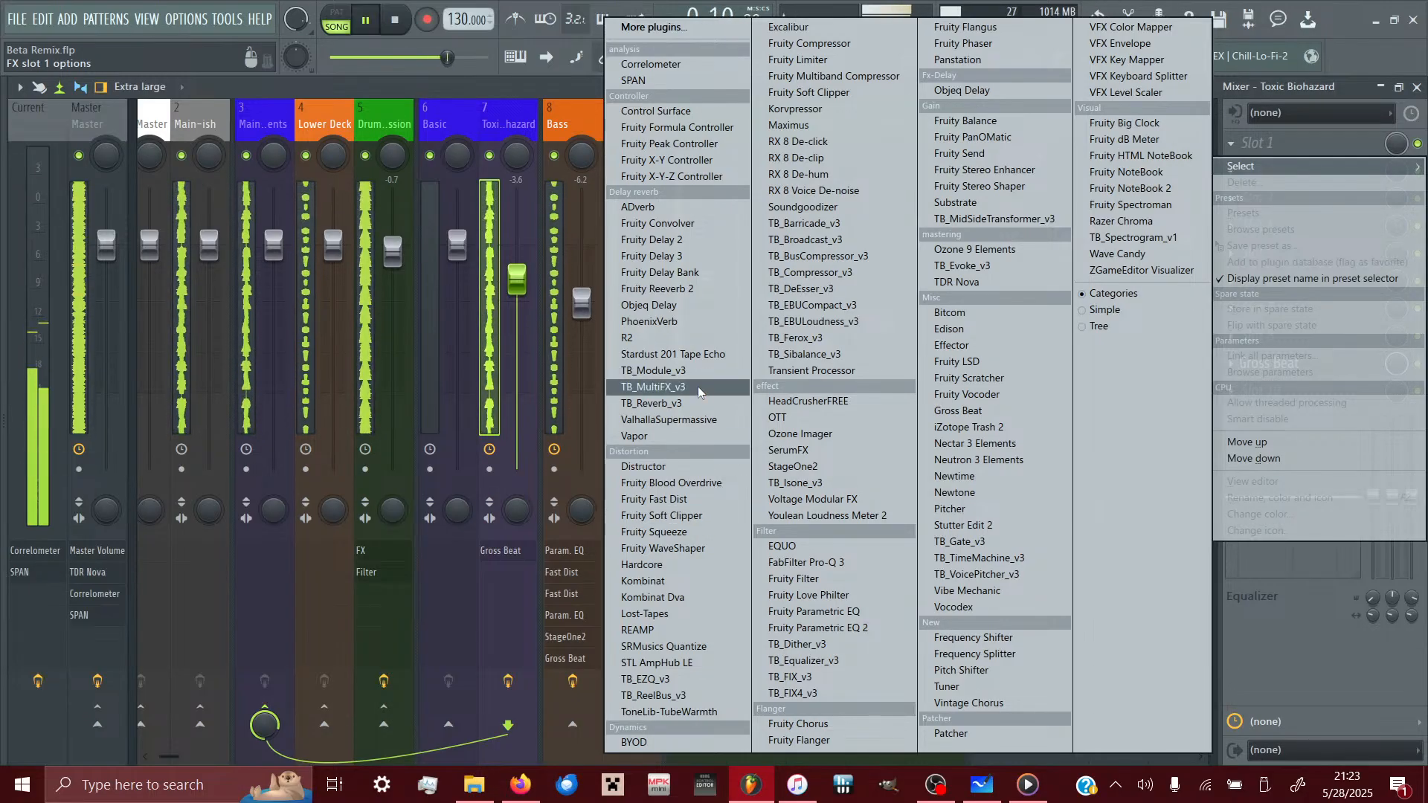
left_click(669, 420)
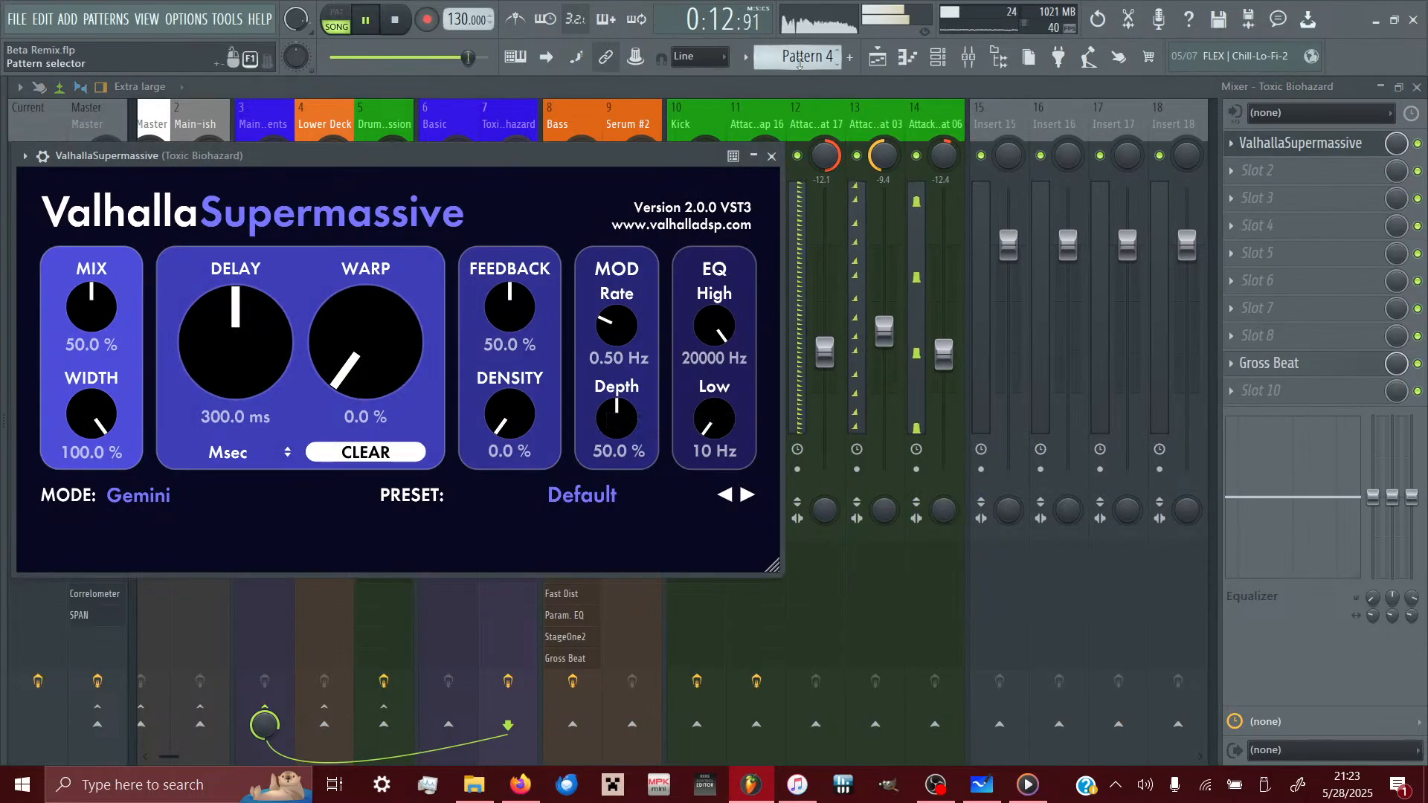
- Load the Angelic Echoes preset in the Toxic Biohazard track's ValhallaSupermassive and set its Mix to 24.8%
left_click(582, 494)
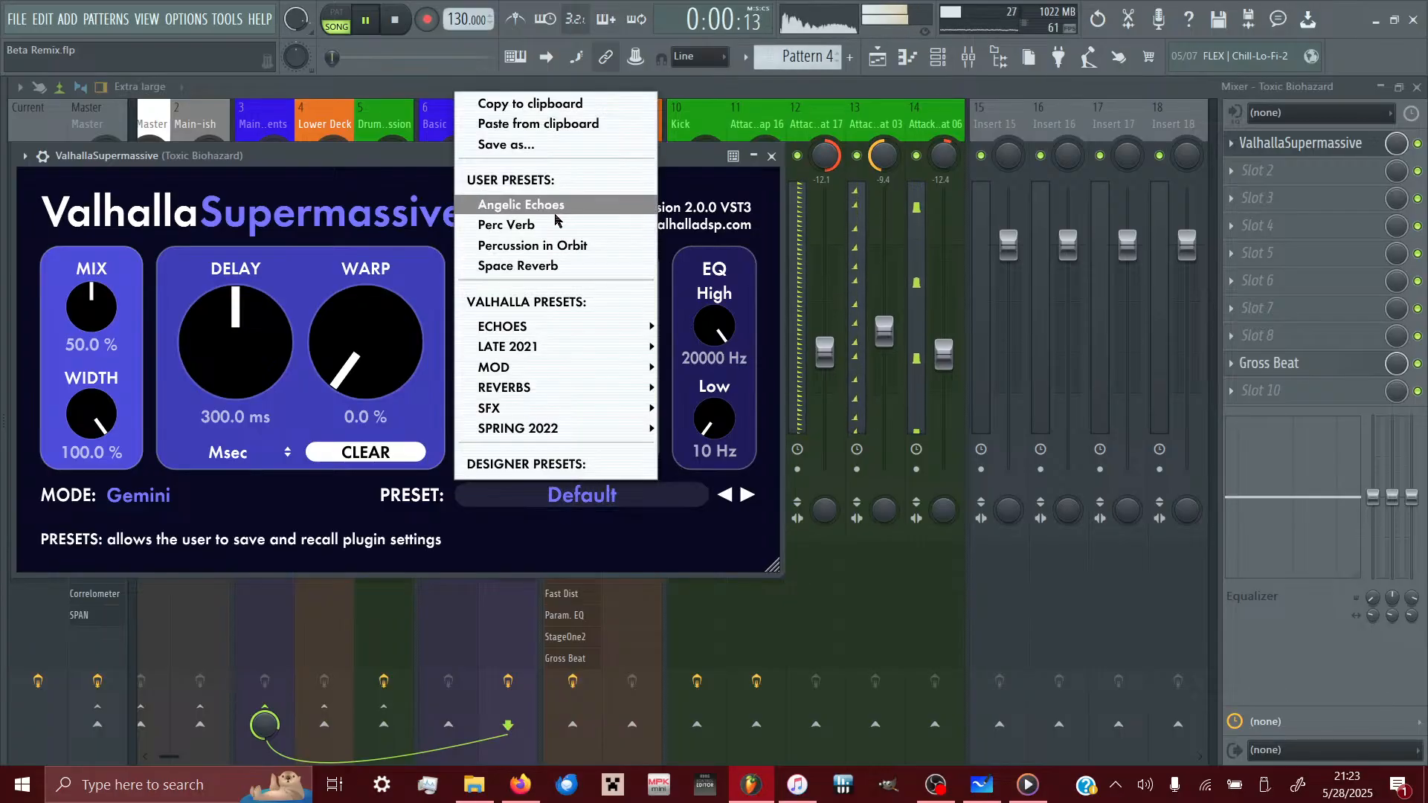
left_click(534, 205)
left_click_drag(71, 310, 79, 409)
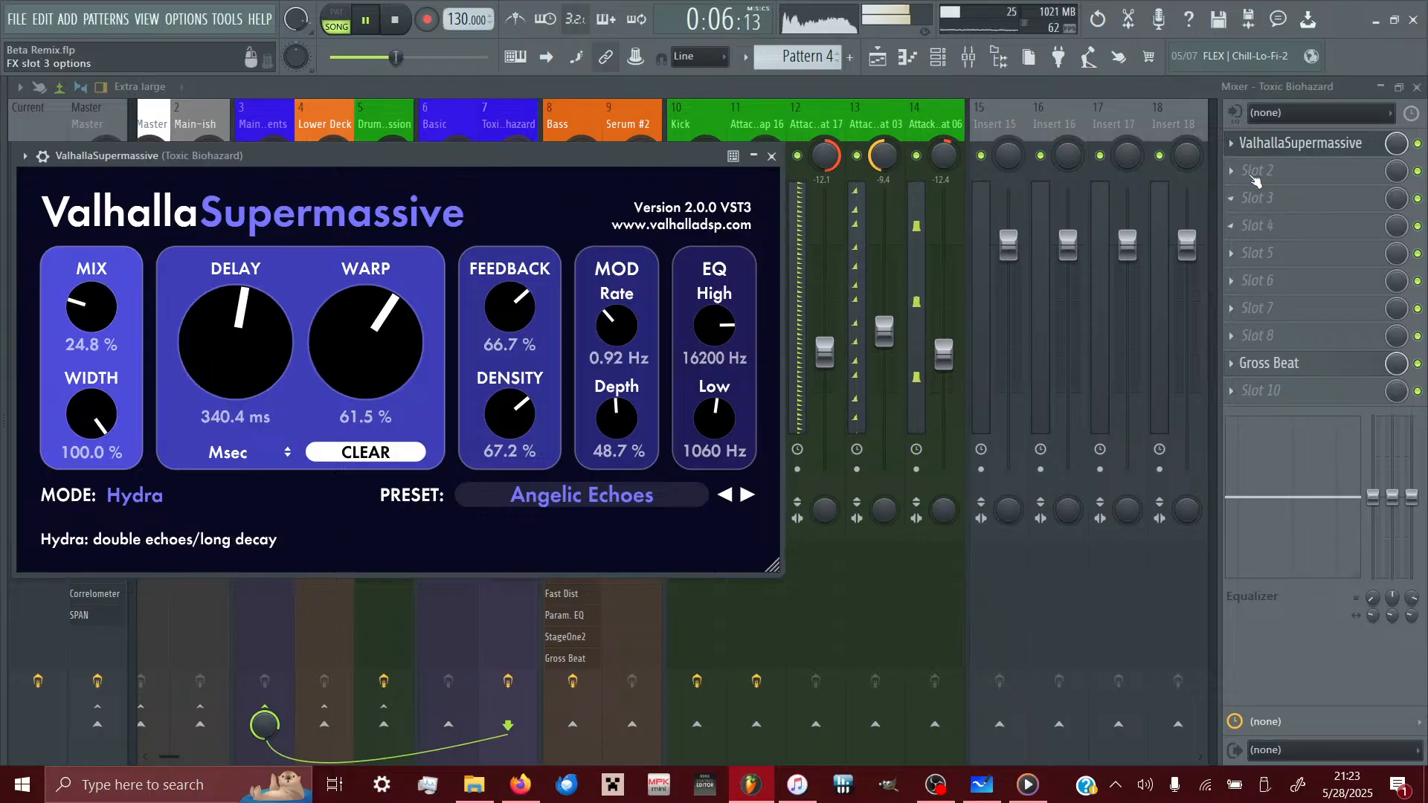
- Delete ValhallaSupermassive from slot 1 of the Toxic Biohazard track
left_click(1231, 143)
left_click(1264, 178)
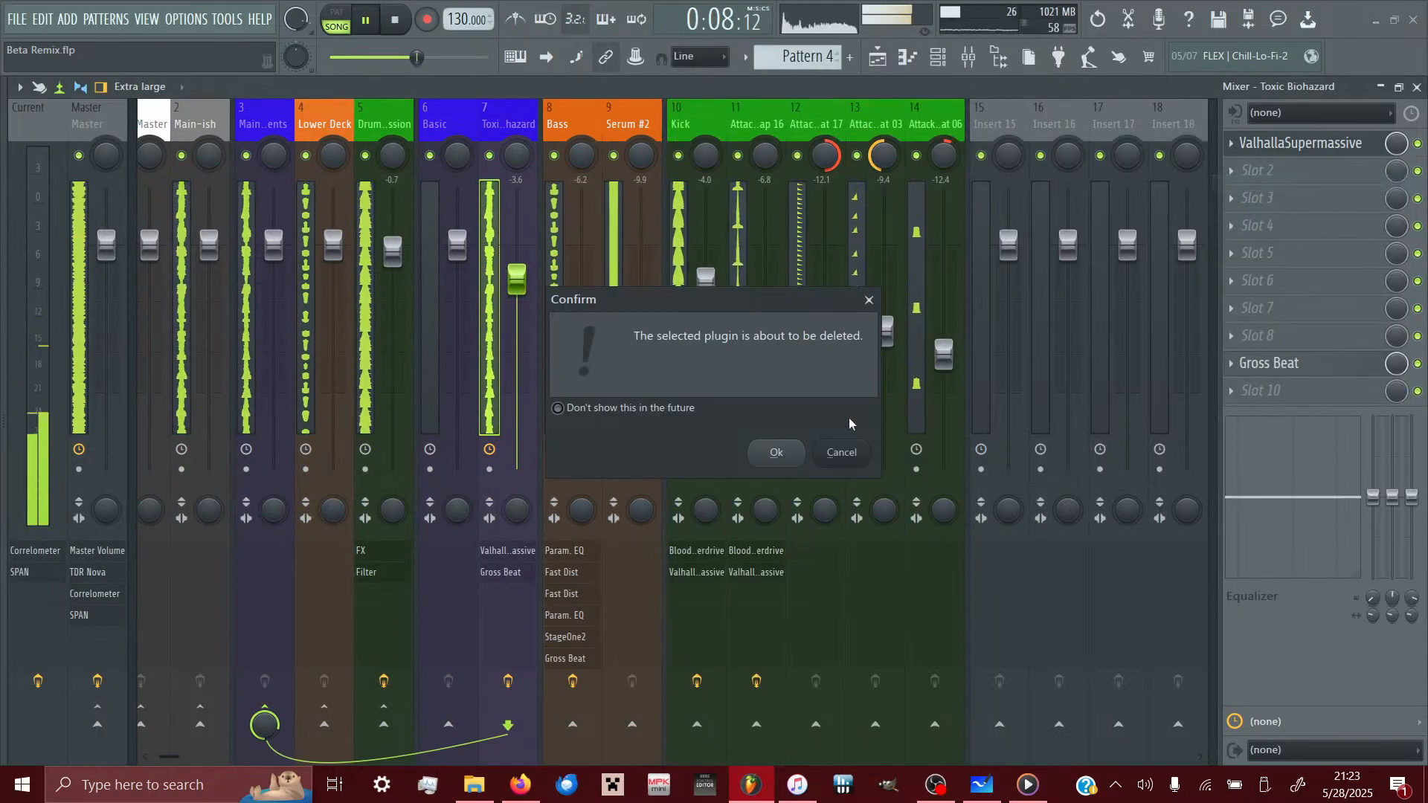
left_click(797, 450)
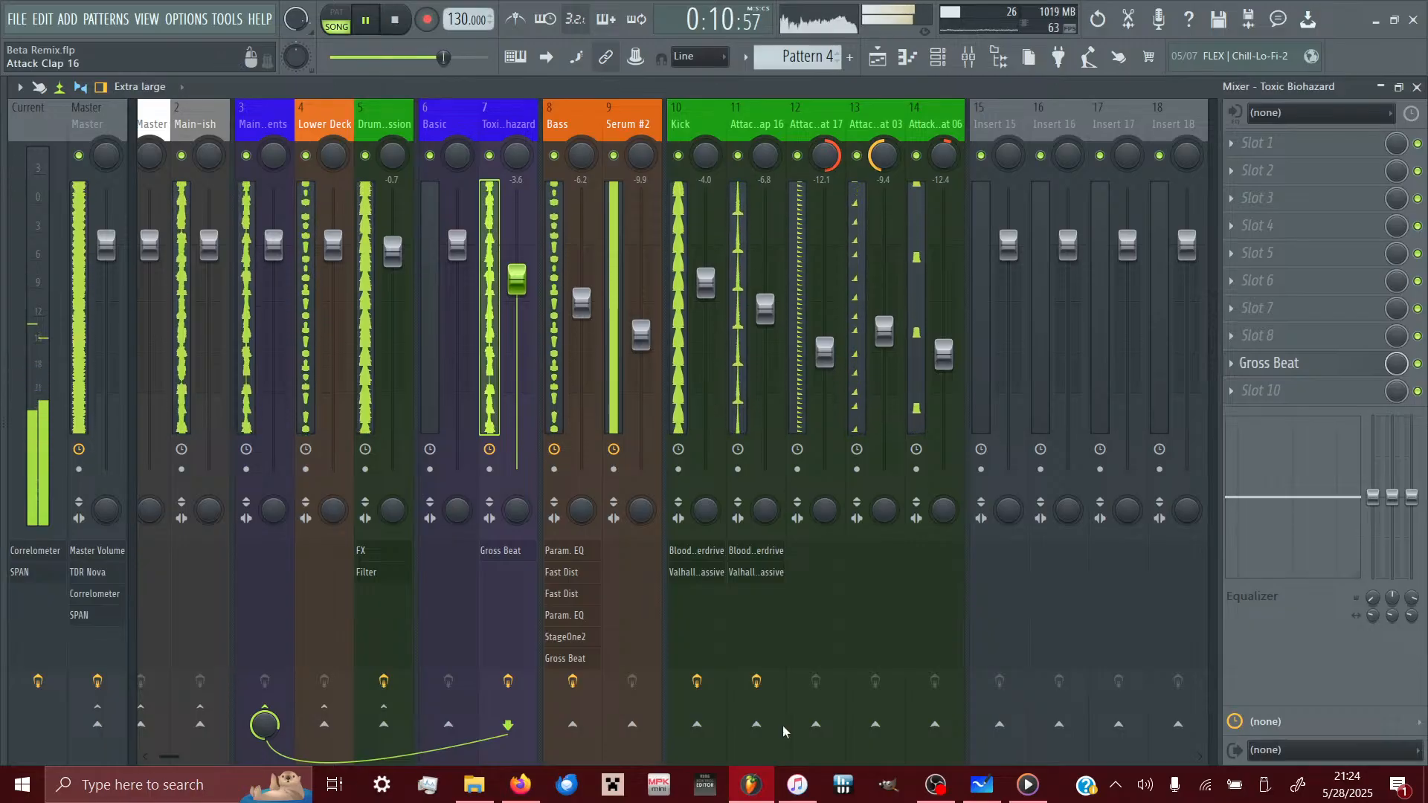
- Switch to OBS Studio
left_click(934, 787)
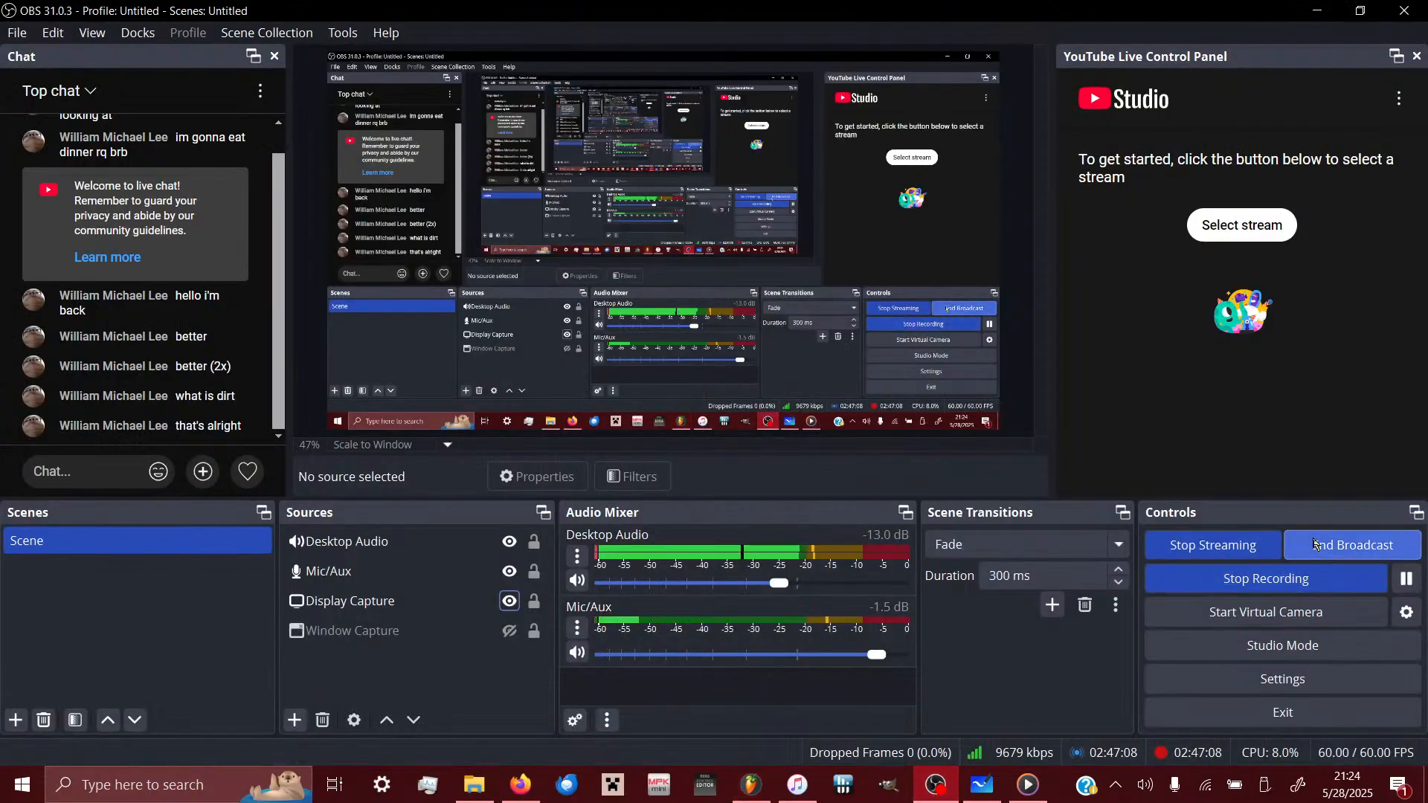